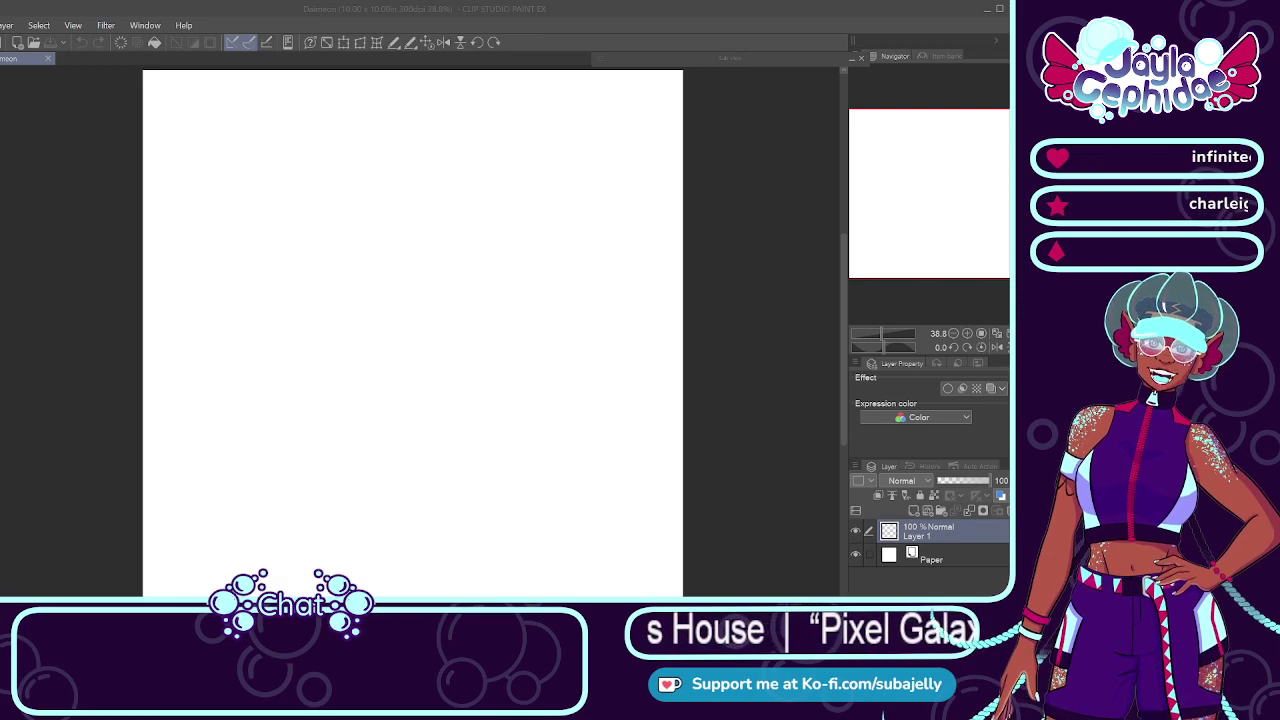
Step: Fill the Paper layer with light grey
{"action": "left_click", "coordinate": [962, 550]}
{"action": "left_click", "coordinate": [998, 379]}
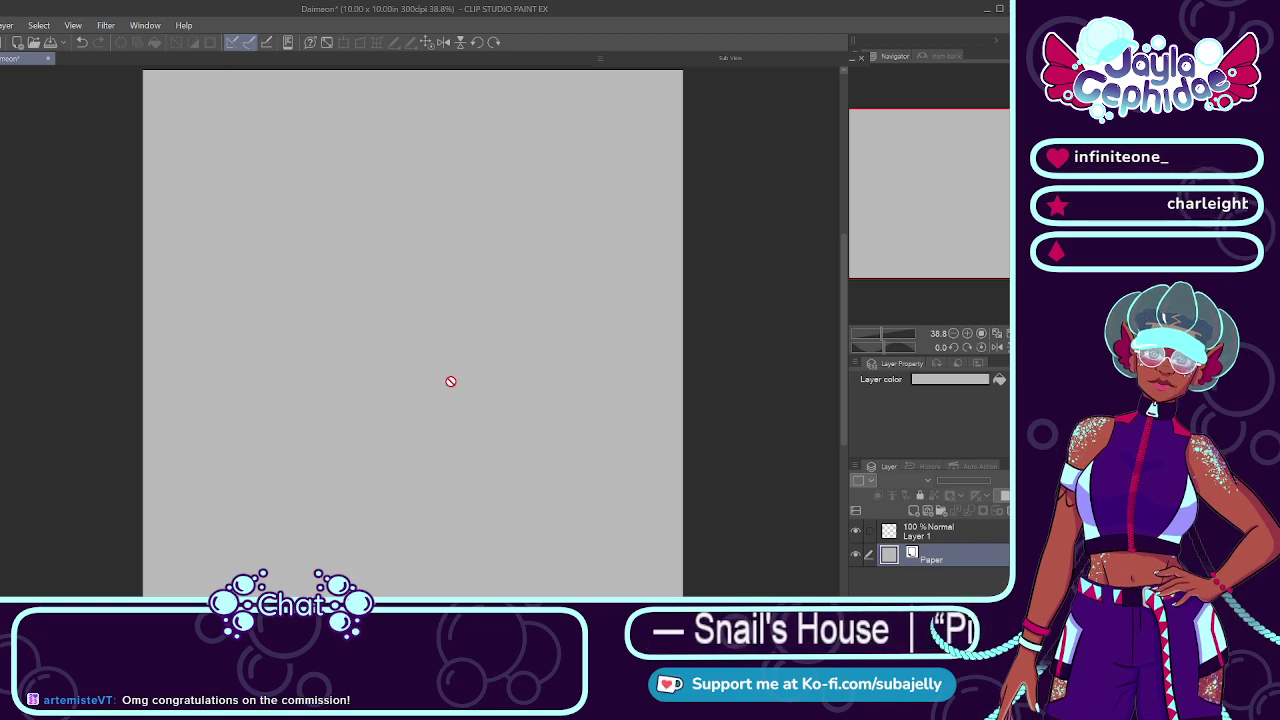
Step: Try out a large, thin dark red circle outline on Layer 1 and delete that layer
{"action": "left_click", "coordinate": [924, 540]}
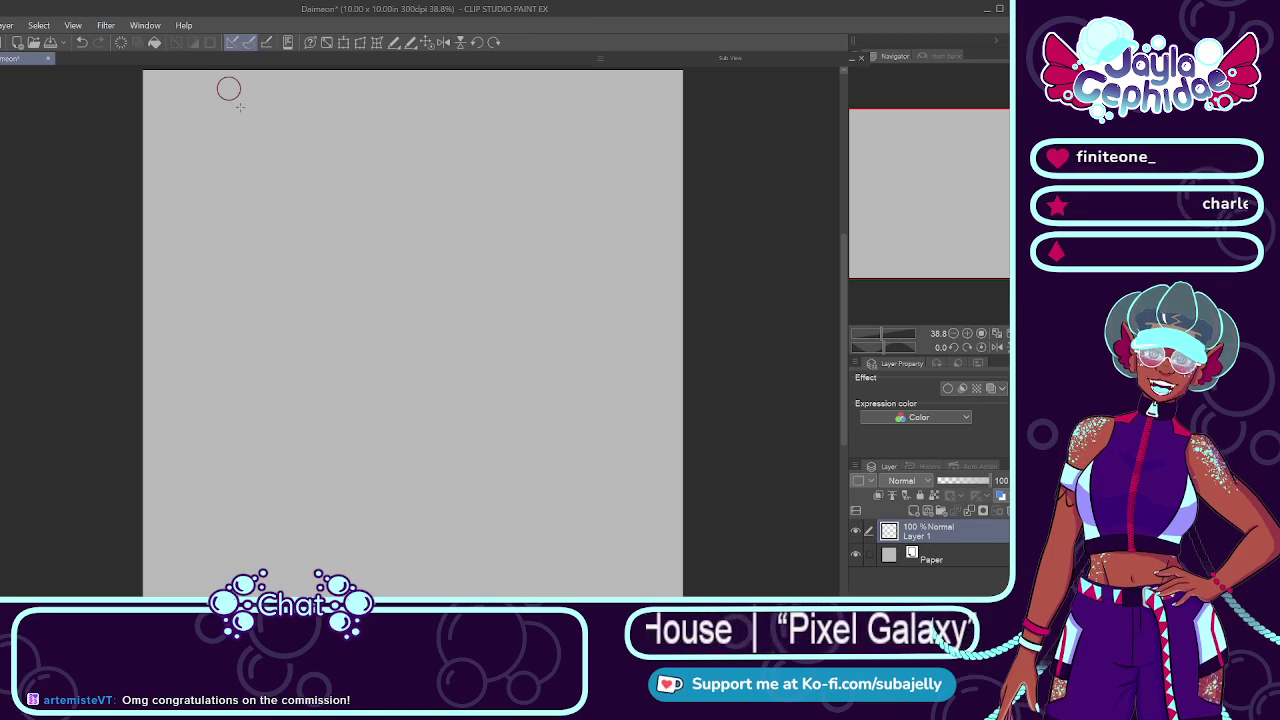
{"action": "left_click_drag", "start_coordinate": [240, 107], "coordinate": [737, 594]}
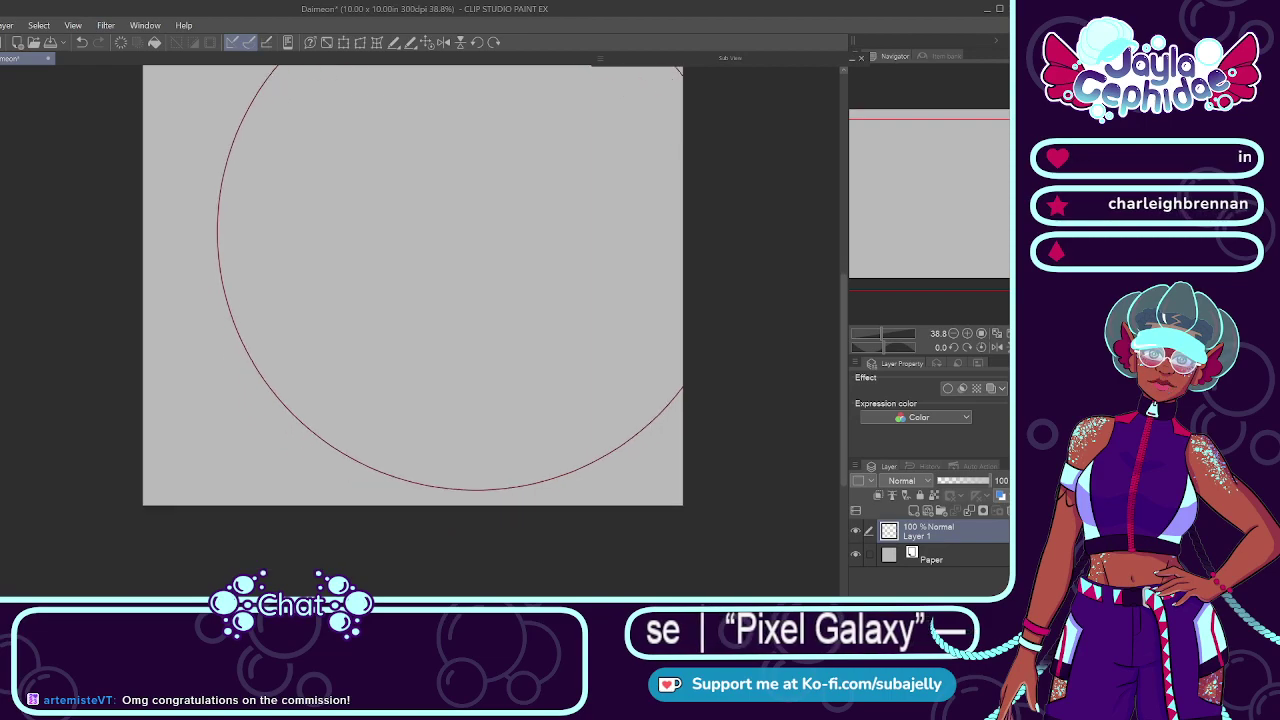
{"action": "scroll", "coordinate": [710, 523], "scroll_direction": "down", "scroll_amount": 4}
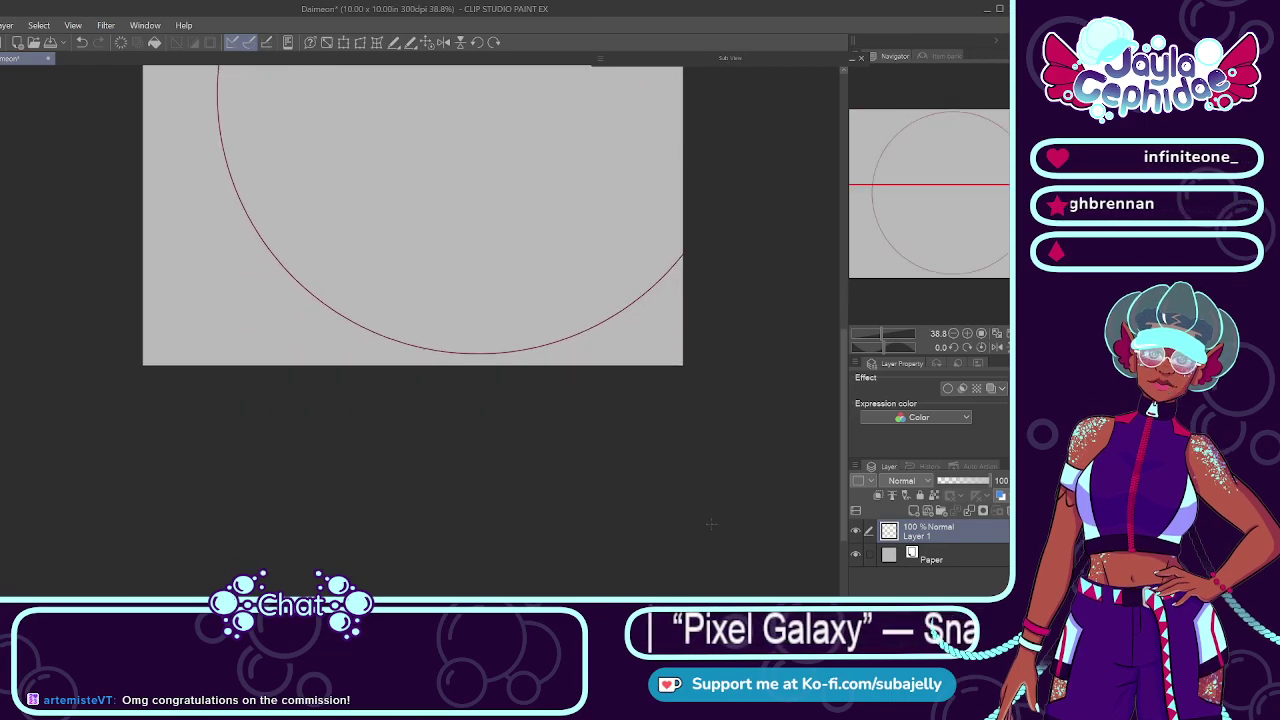
{"action": "left_click_drag", "start_coordinate": [841, 350], "coordinate": [840, 257]}
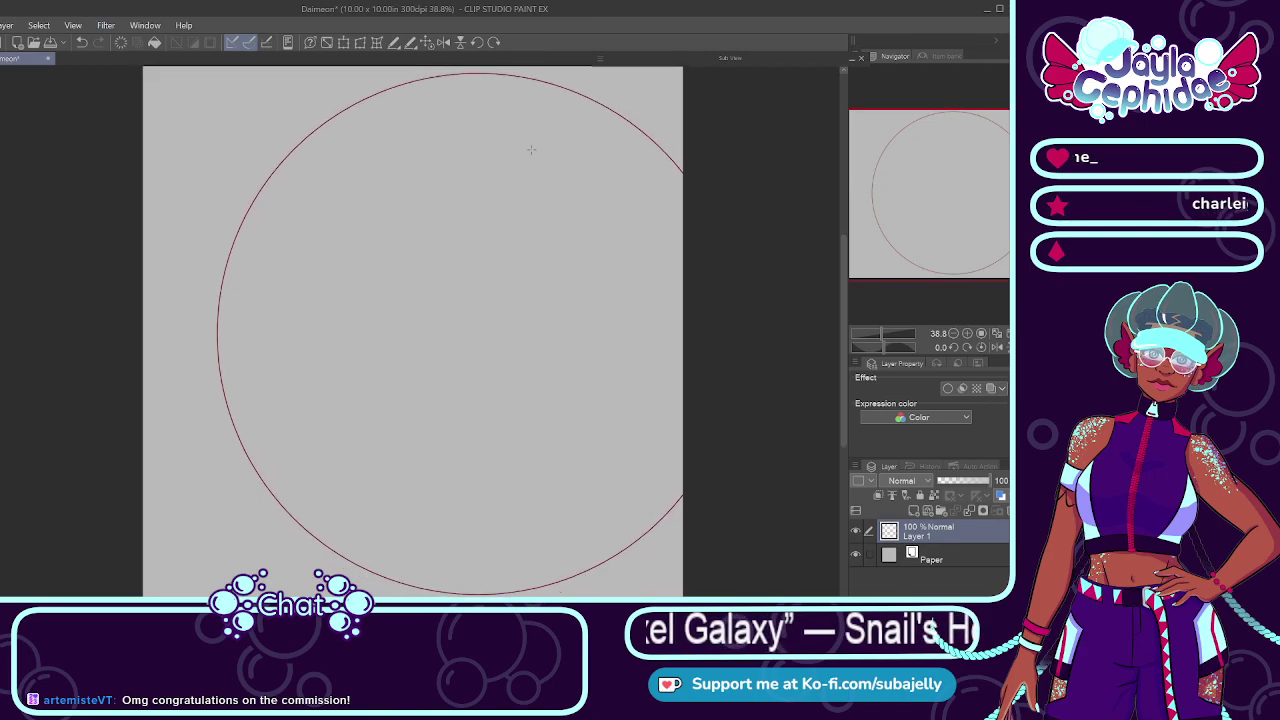
{"action": "left_click", "coordinate": [349, 44]}
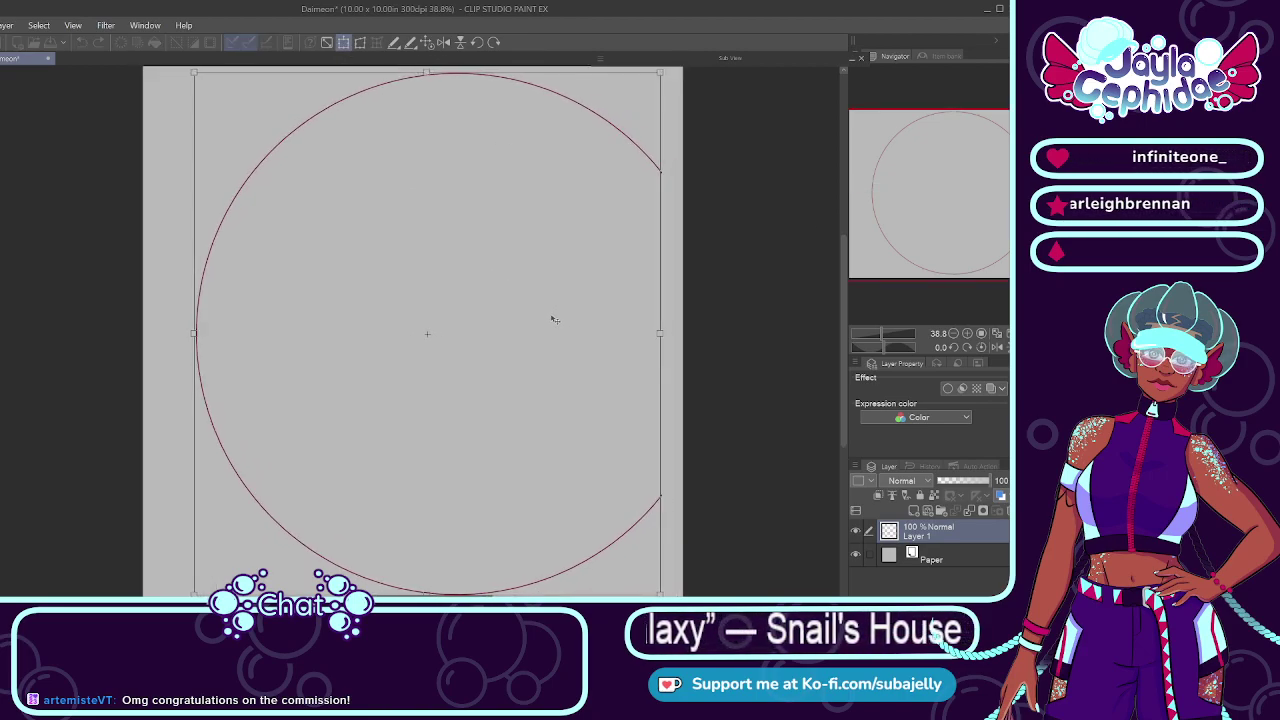
{"action": "left_click_drag", "start_coordinate": [555, 320], "coordinate": [546, 317]}
{"action": "key", "text": "Escape"}
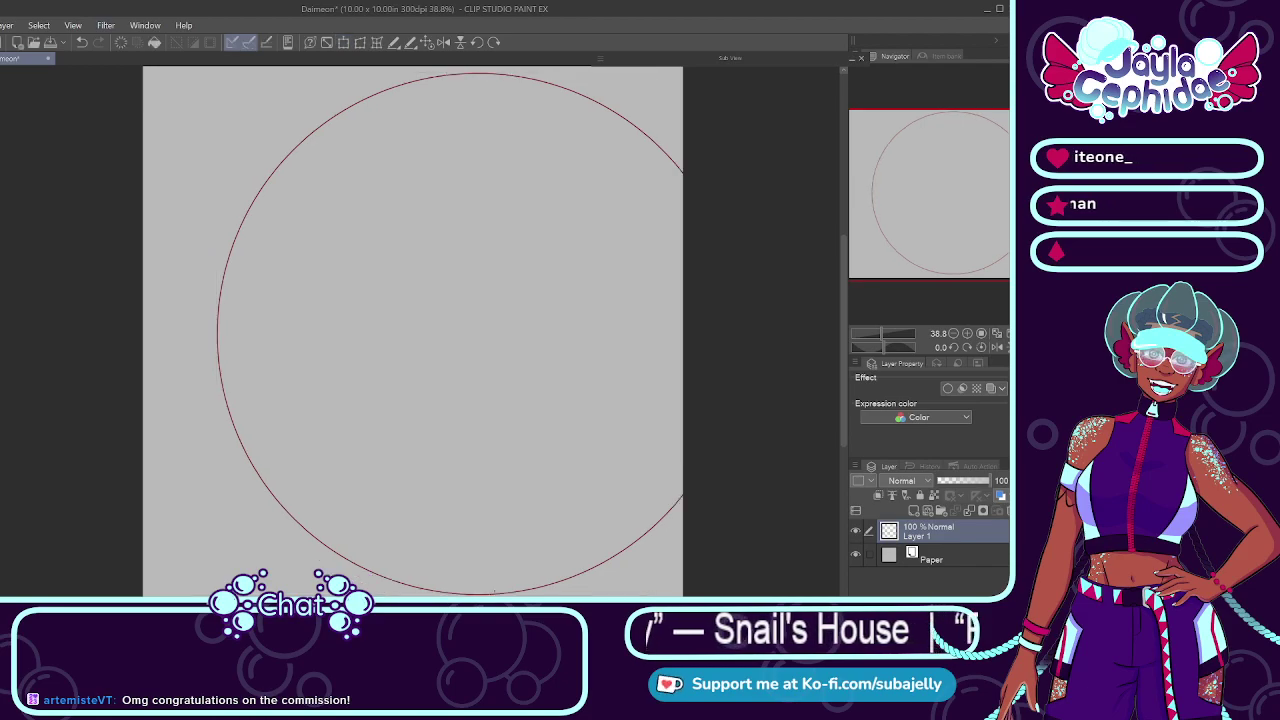
{"action": "left_click", "coordinate": [997, 512]}
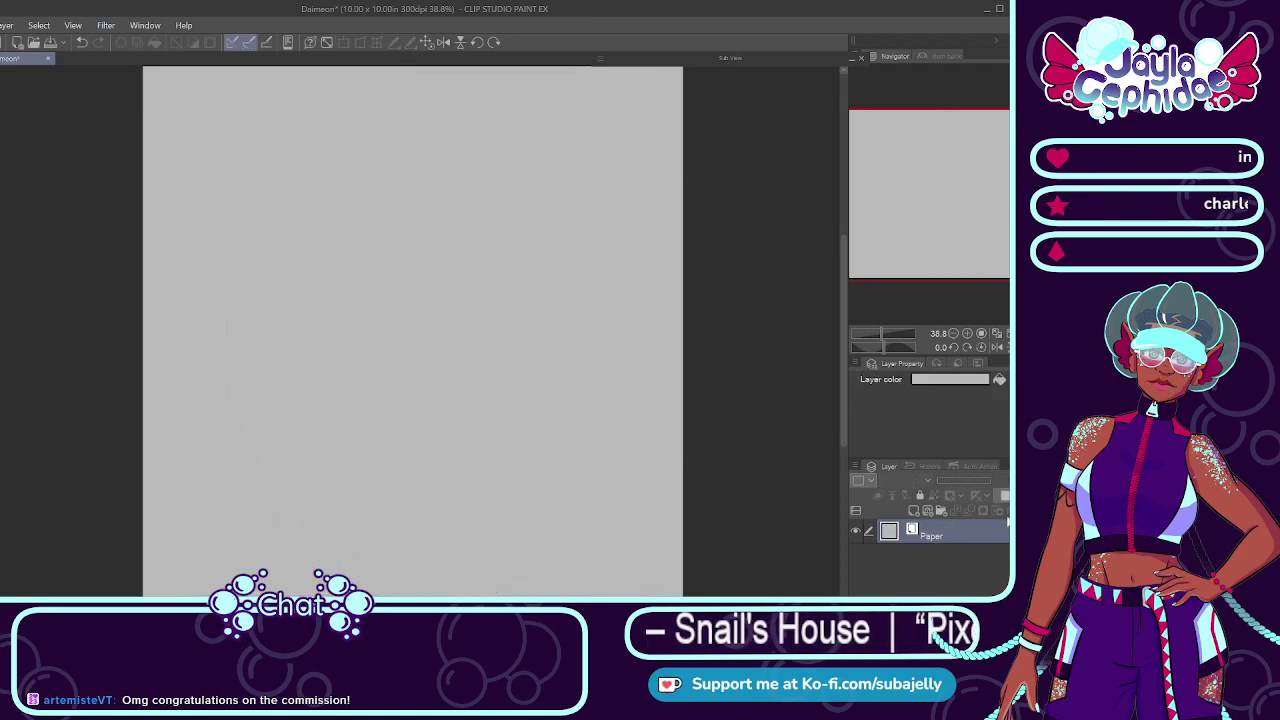
Step: Add a new layer above the paper and draw a thicker dark red circle outline nearly as wide as the canvas
{"action": "left_click", "coordinate": [912, 512]}
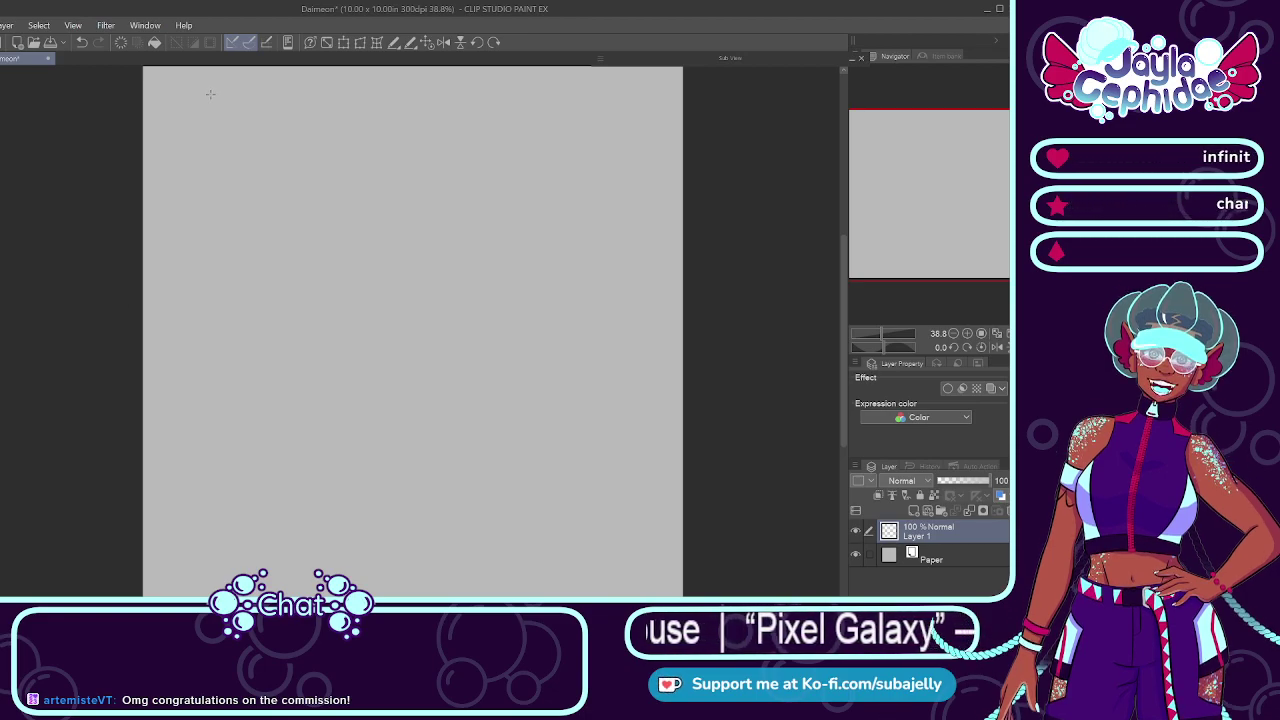
{"action": "left_click_drag", "start_coordinate": [161, 77], "coordinate": [679, 533]}
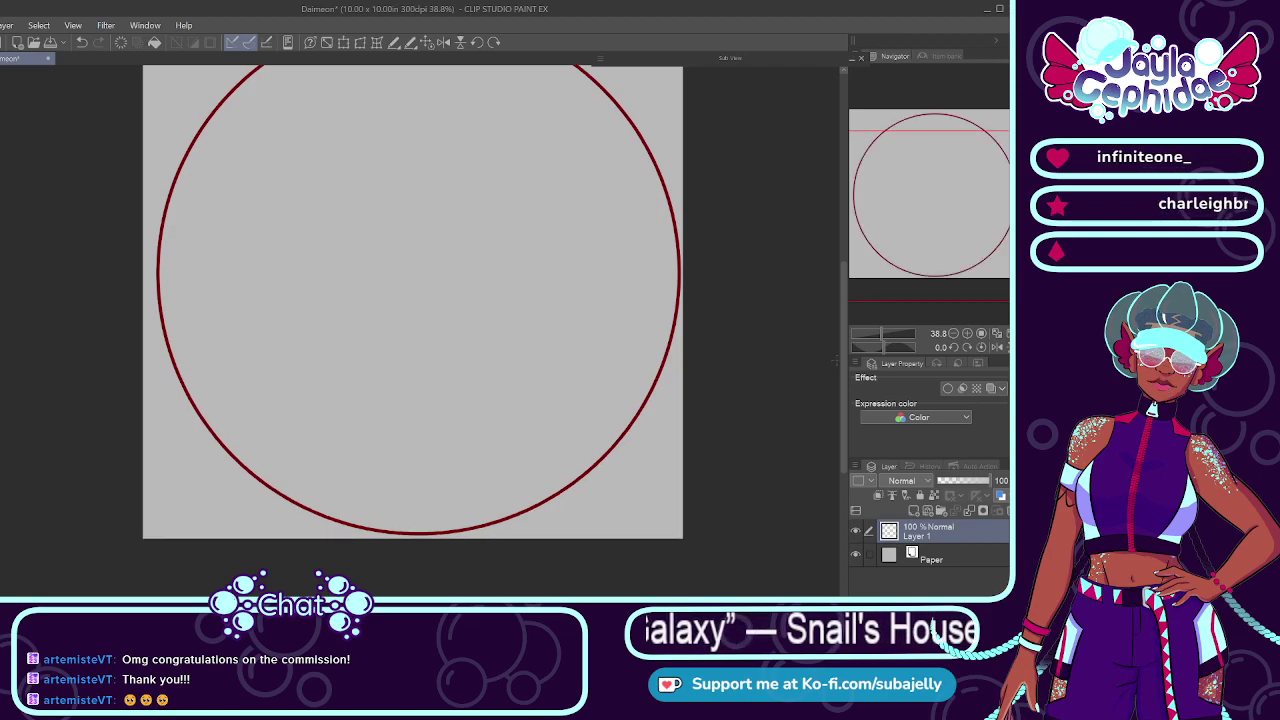
{"action": "left_click_drag", "start_coordinate": [842, 356], "coordinate": [832, 313]}
{"action": "scroll", "coordinate": [831, 318], "scroll_direction": "up", "scroll_amount": 3}
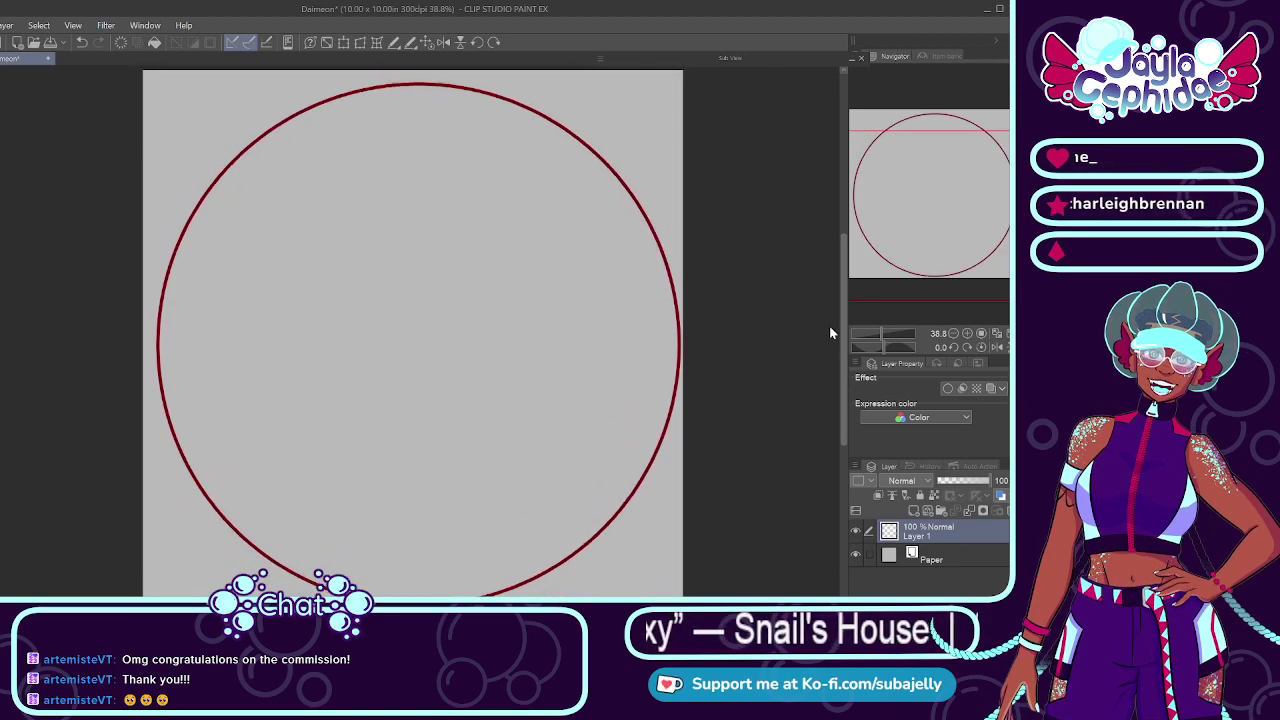
Step: Transform the circle outline so it is slightly larger, centred on the canvas and almost touches its edges
{"action": "left_click", "coordinate": [342, 41]}
{"action": "left_click_drag", "start_coordinate": [151, 78], "coordinate": [142, 70]}
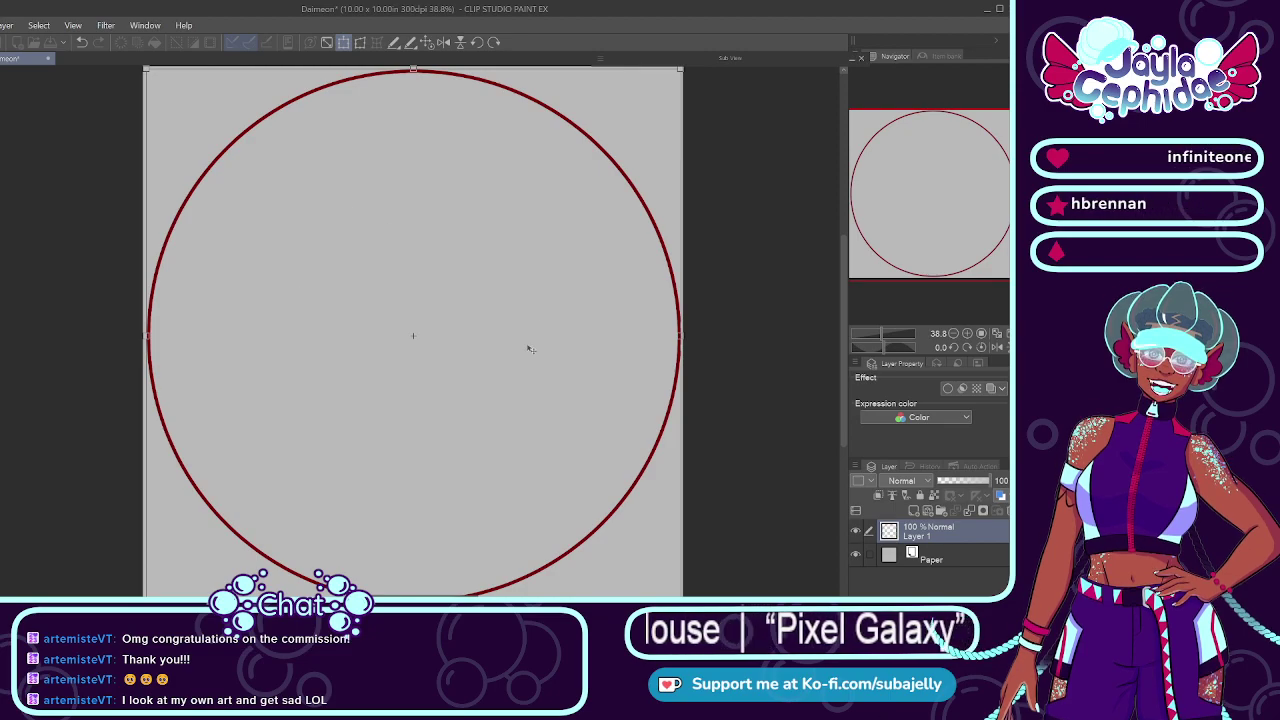
{"action": "key", "text": "Return"}
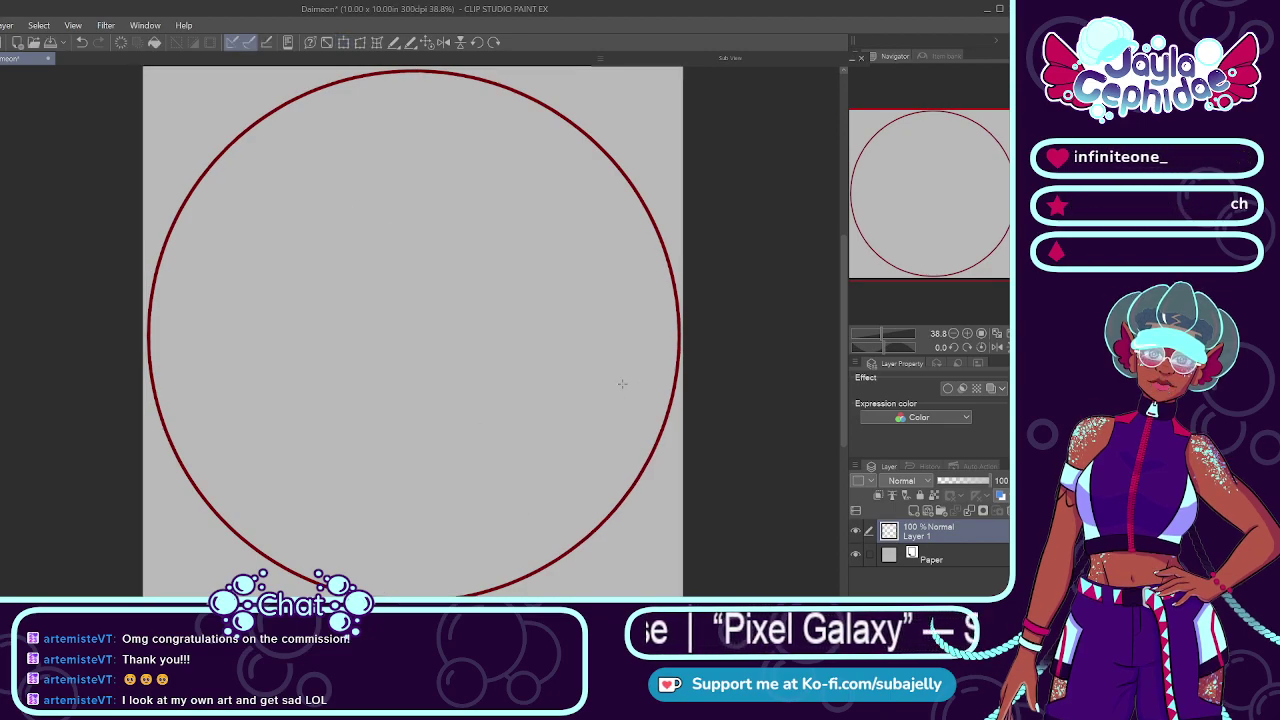
Step: Check the circle layer by toggling its visibility and rename it Frame
{"action": "left_click", "coordinate": [855, 530]}
{"action": "left_click", "coordinate": [855, 530]}
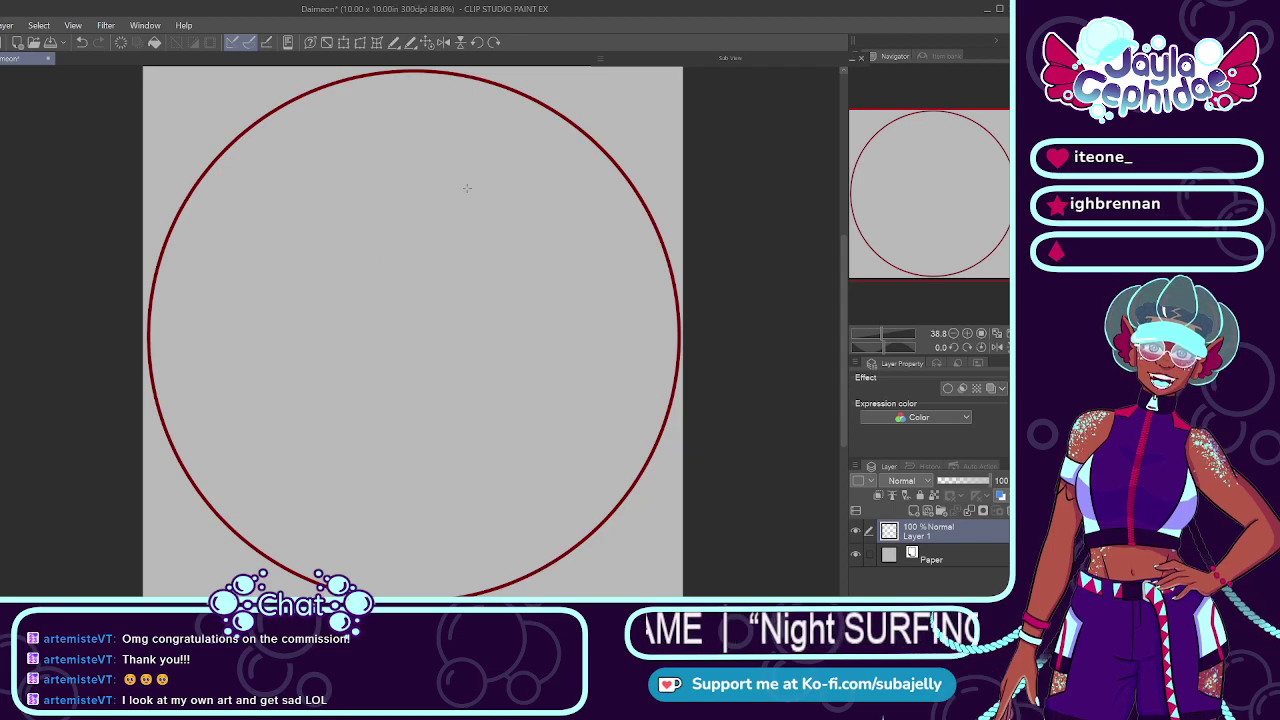
{"action": "left_click", "coordinate": [856, 530]}
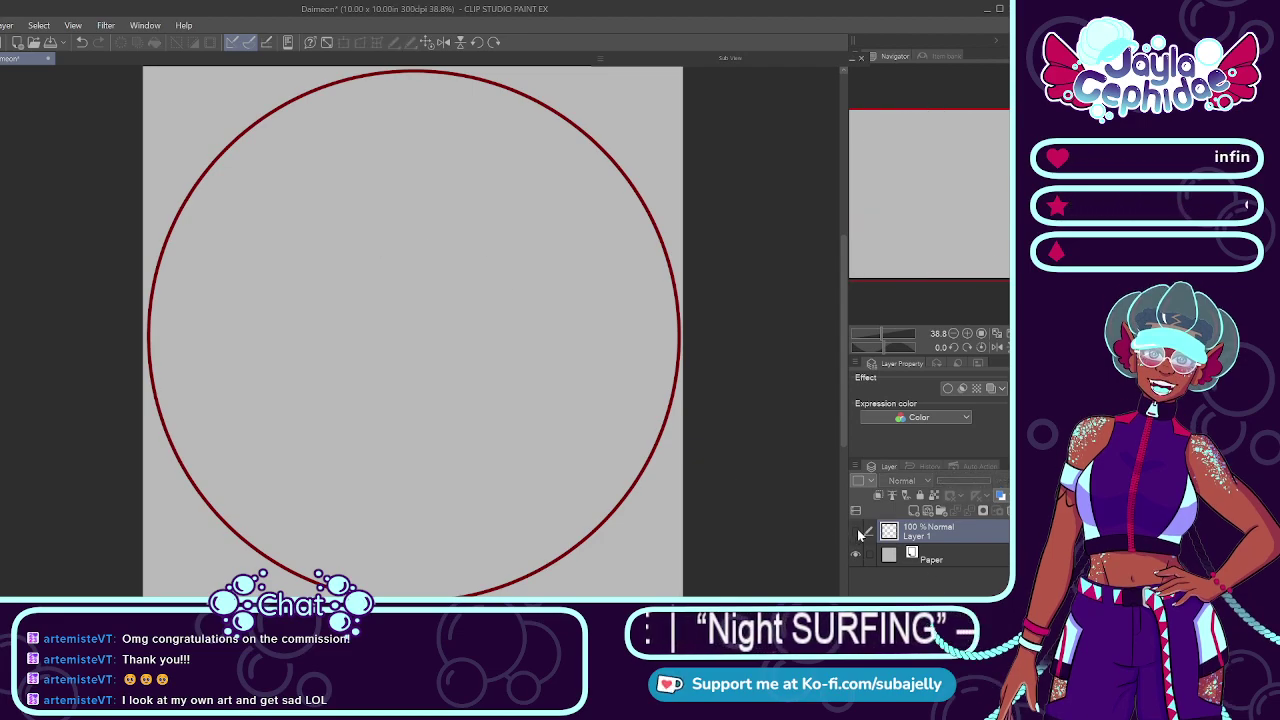
{"action": "left_click", "coordinate": [856, 530]}
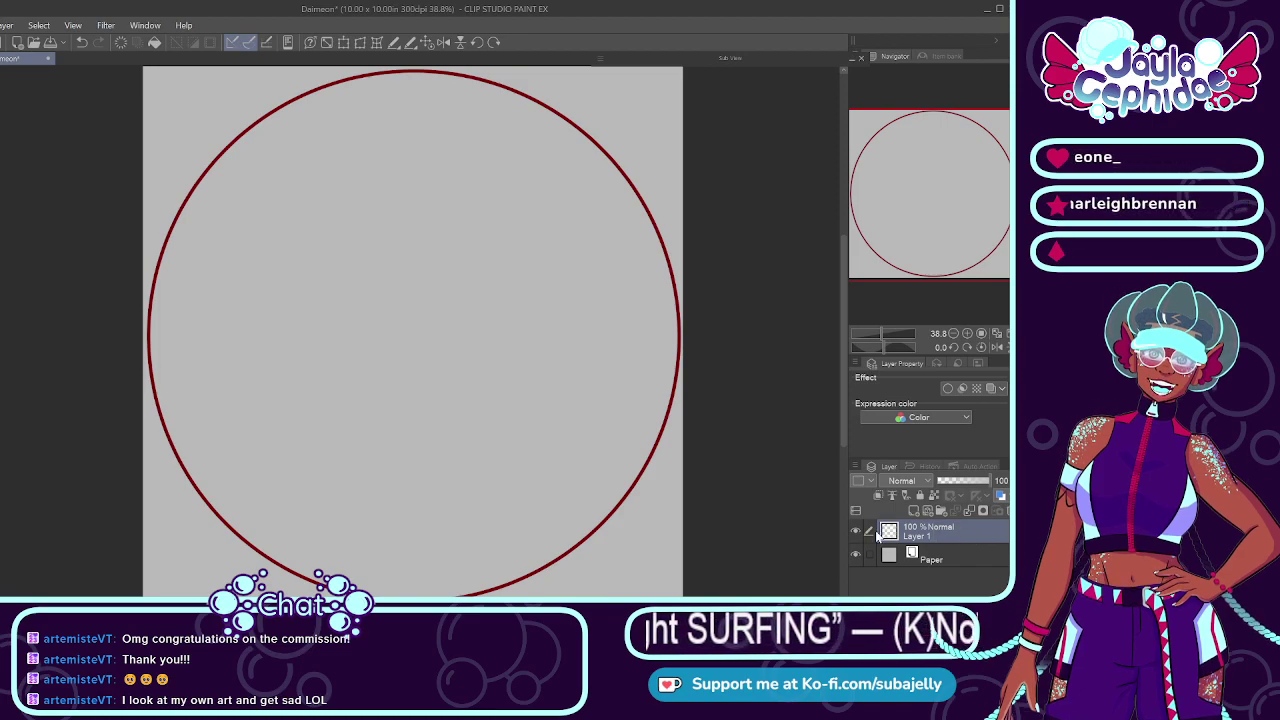
{"action": "double_click", "coordinate": [916, 536]}
{"action": "type", "text": "Frame"}
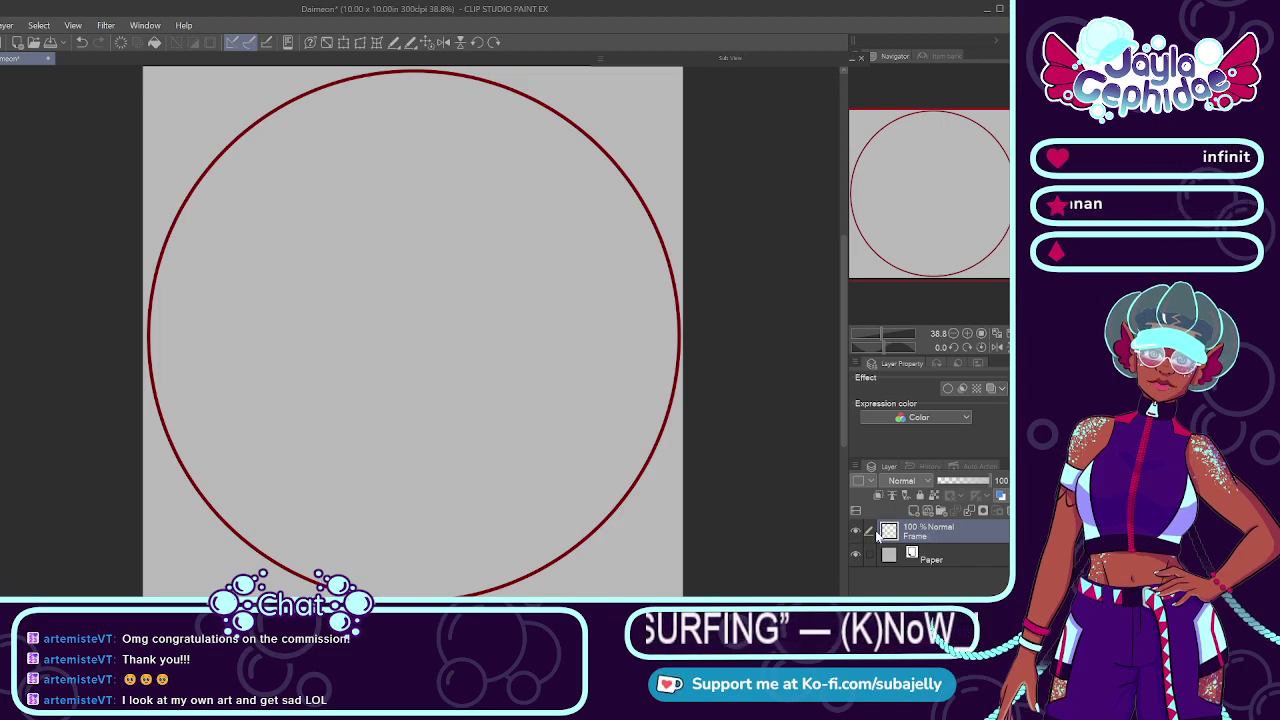
{"action": "key", "text": "Return"}
Step: Expand the Sub View and remove all of the old reference images from it
{"action": "left_click", "coordinate": [850, 58]}
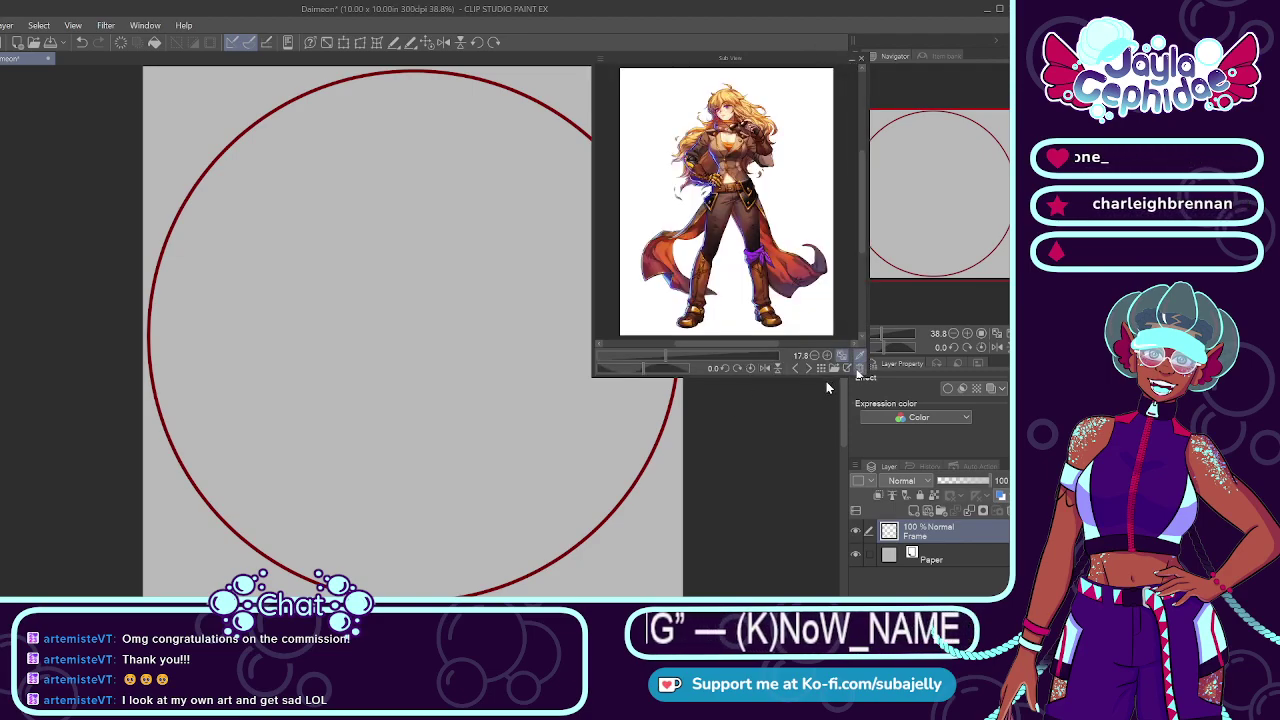
{"action": "left_click", "coordinate": [857, 369]}
{"action": "left_click", "coordinate": [858, 369]}
{"action": "left_click", "coordinate": [858, 369]}
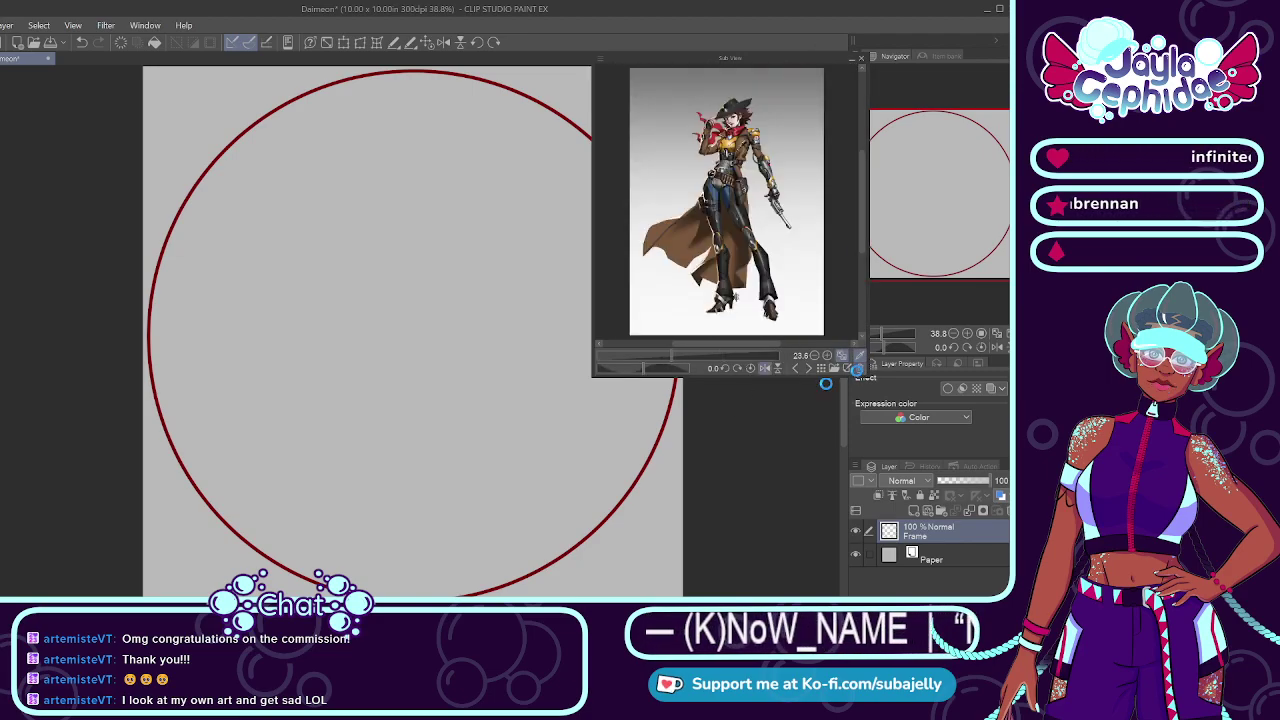
{"action": "left_click", "coordinate": [858, 369]}
{"action": "left_click", "coordinate": [858, 369]}
{"action": "left_click", "coordinate": [858, 369]}
{"action": "left_click", "coordinate": [858, 369]}
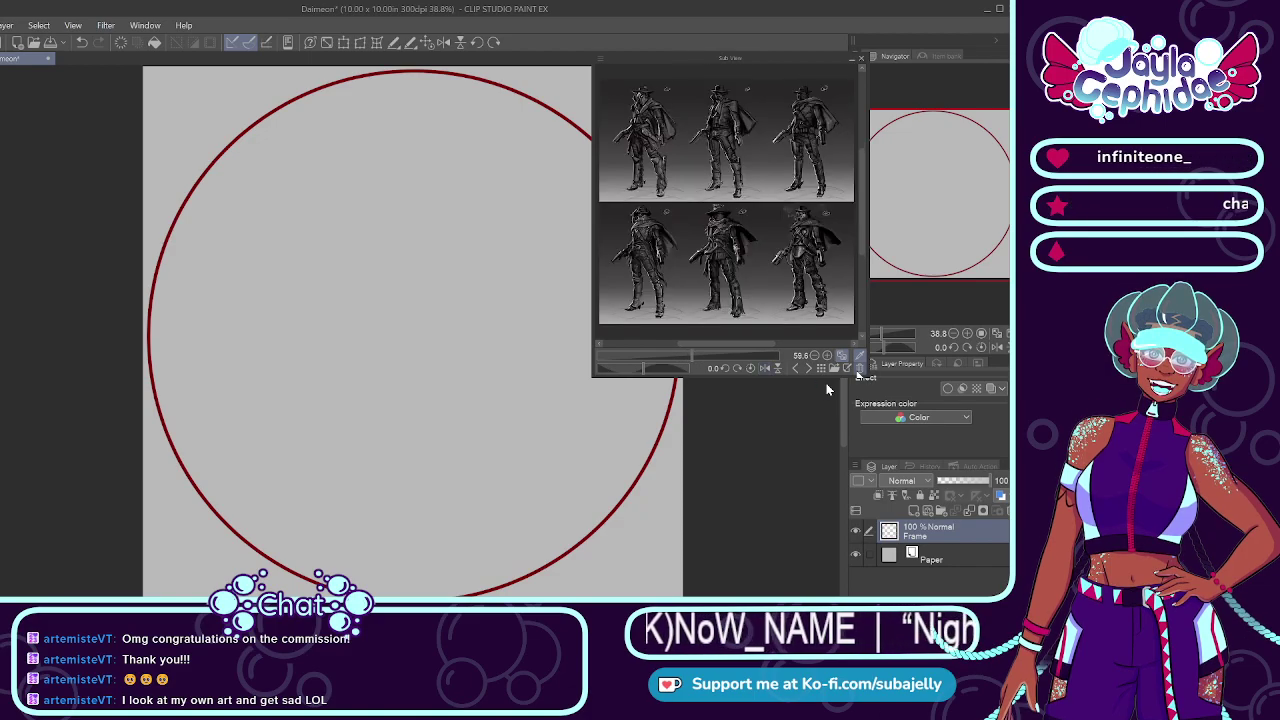
{"action": "left_click", "coordinate": [858, 369]}
{"action": "left_click", "coordinate": [858, 369]}
{"action": "left_click", "coordinate": [858, 369]}
{"action": "left_click", "coordinate": [858, 369]}
{"action": "left_click", "coordinate": [858, 369]}
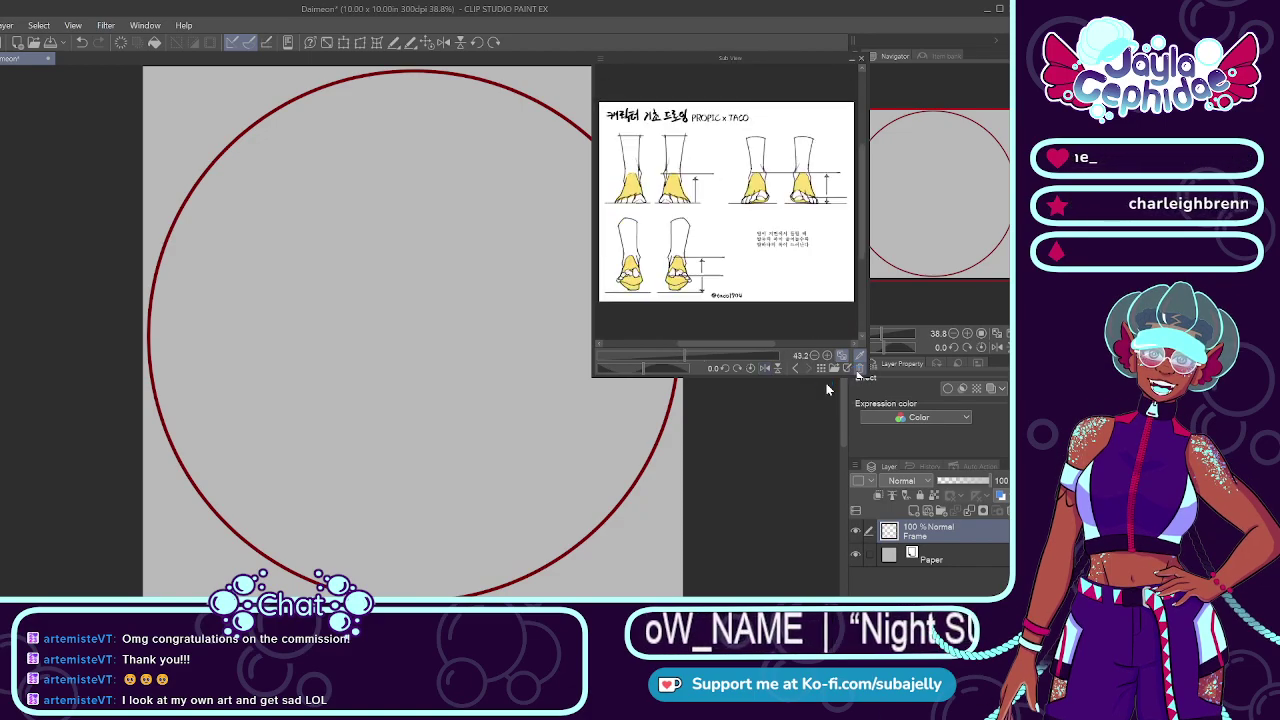
{"action": "left_click", "coordinate": [858, 369]}
{"action": "left_click", "coordinate": [858, 369]}
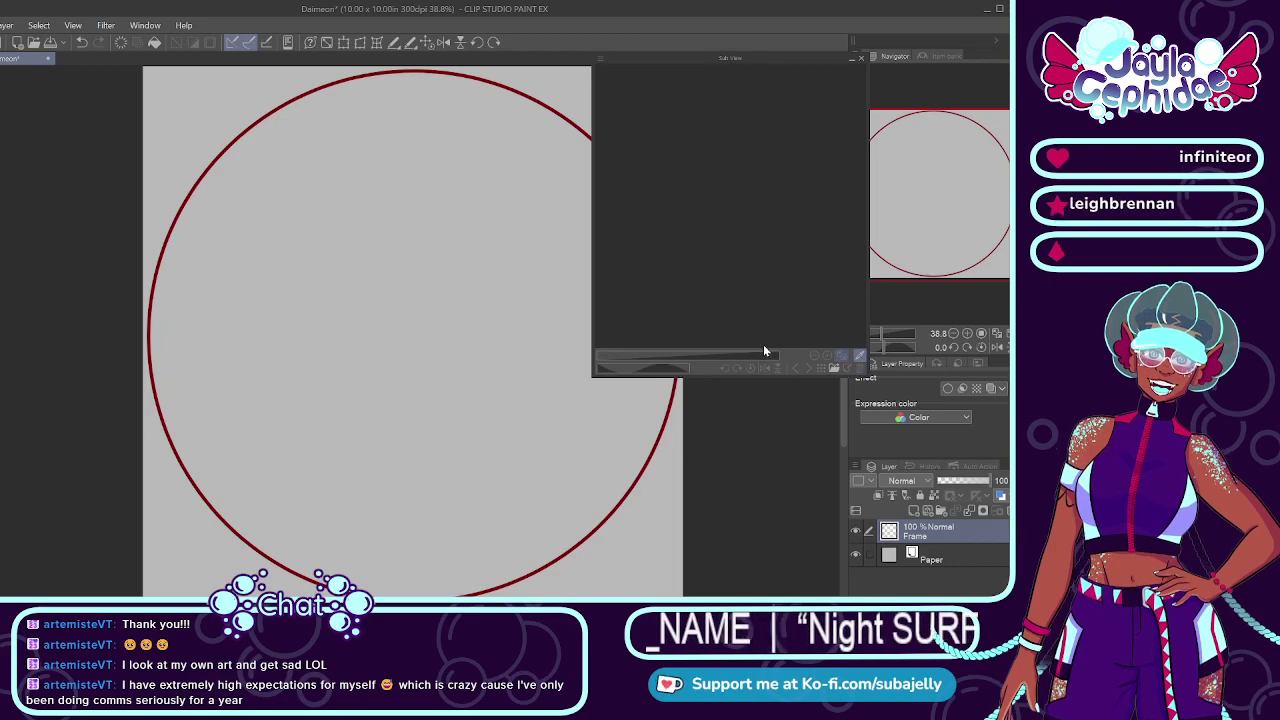
Step: Load the new reference images, including the horned character's sheet, into the Sub View
{"action": "left_click", "coordinate": [834, 369]}
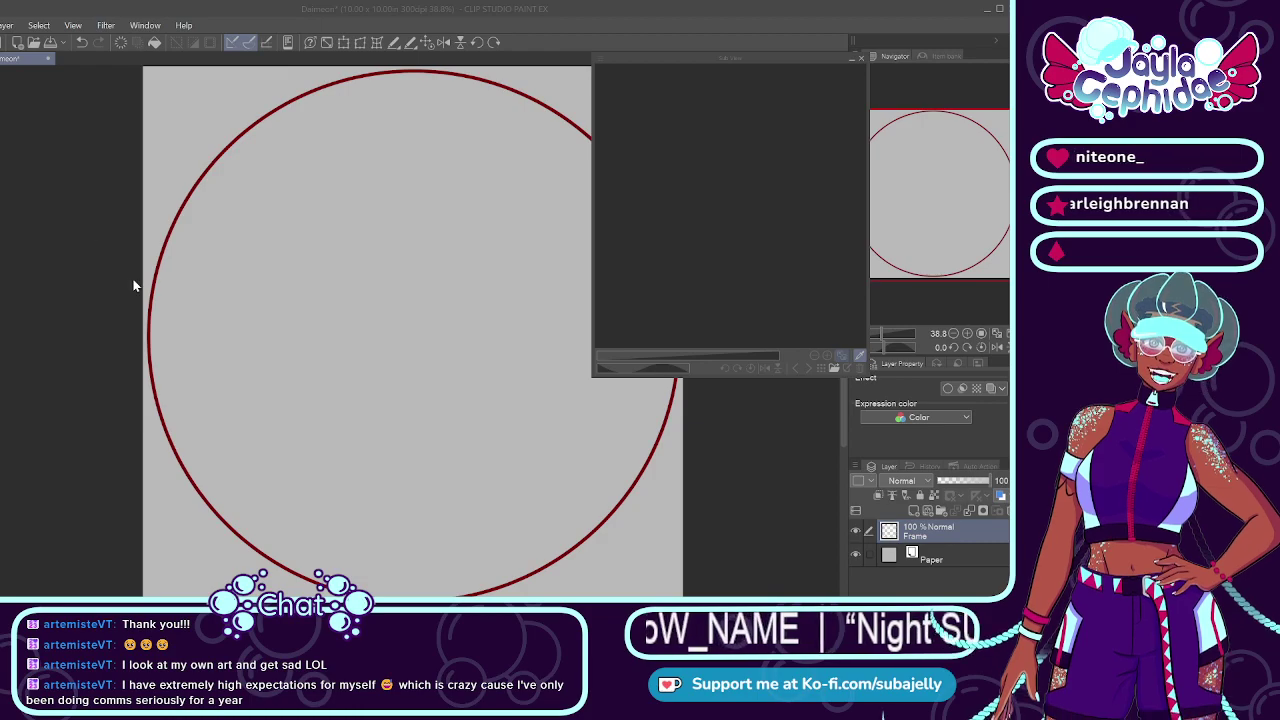
{"action": "left_click", "coordinate": [810, 294]}
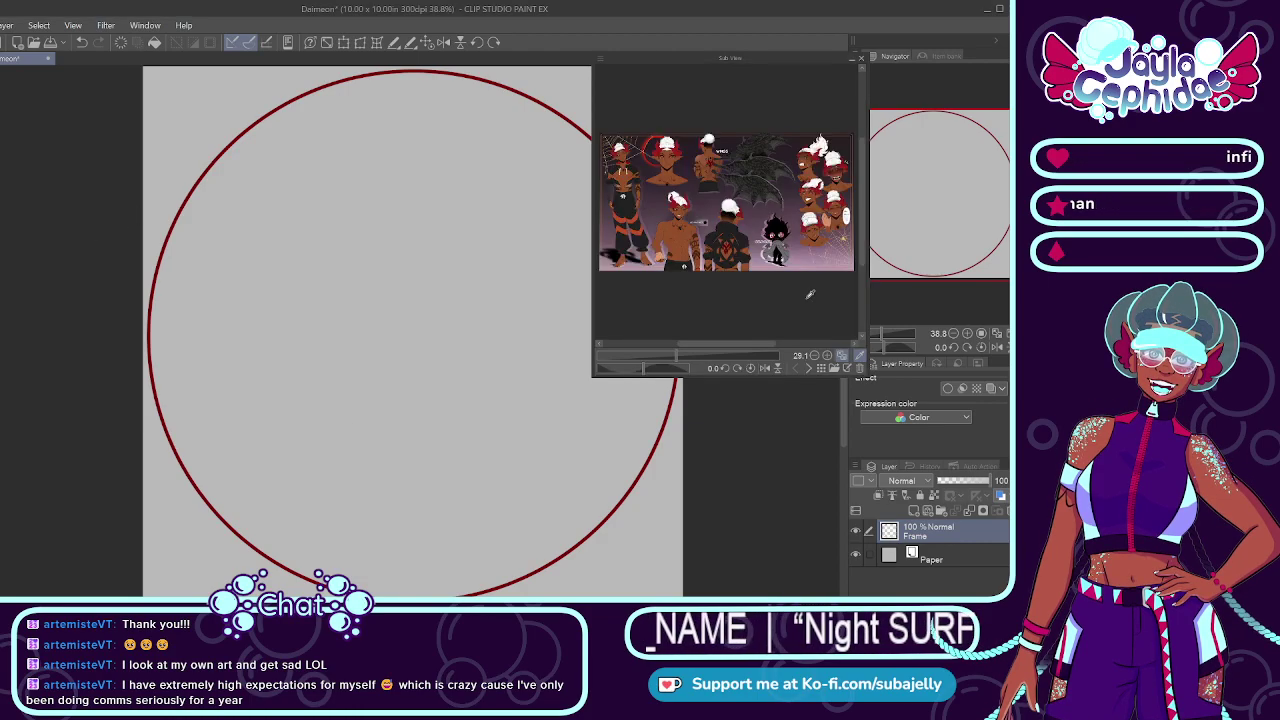
Step: Examine the horned character's reference sheet and the anime face with facial markings in the Sub View
{"action": "scroll", "coordinate": [779, 269], "scroll_direction": "down", "scroll_amount": 2}
{"action": "scroll", "coordinate": [706, 212], "scroll_direction": "up", "scroll_amount": 5}
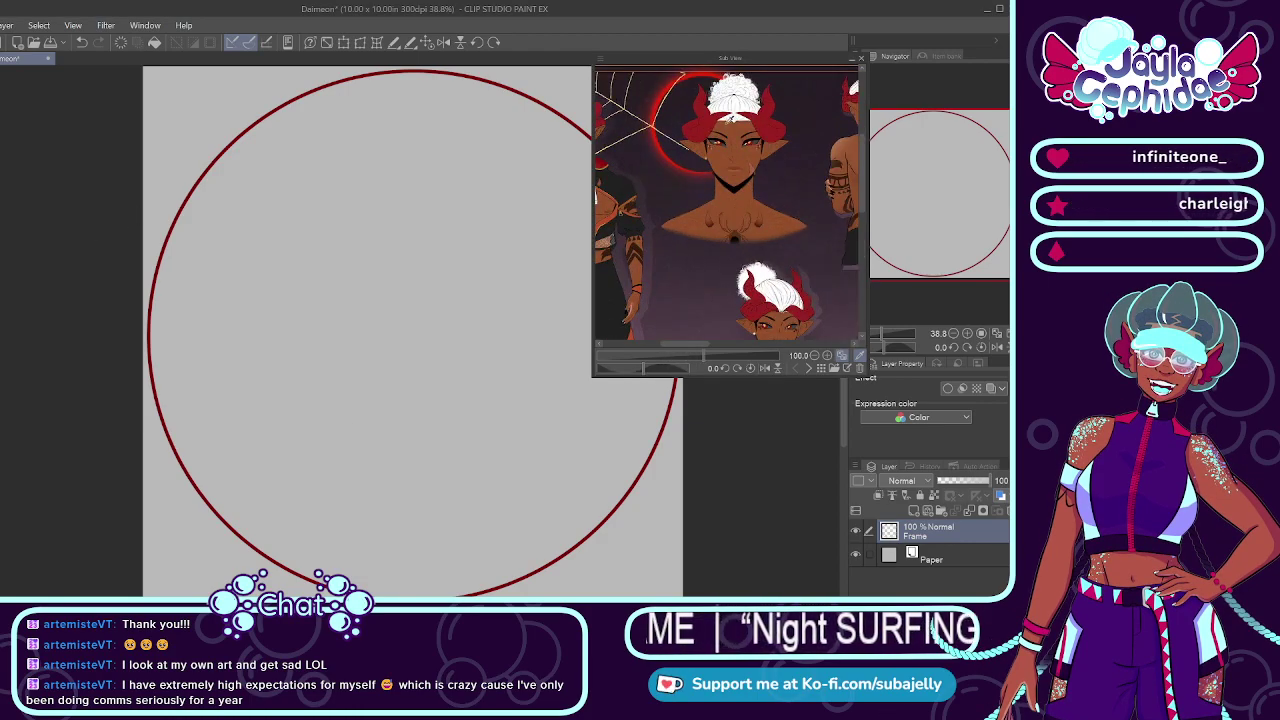
{"action": "scroll", "coordinate": [734, 146], "scroll_direction": "down", "scroll_amount": 3}
{"action": "scroll", "coordinate": [750, 270], "scroll_direction": "up", "scroll_amount": 5}
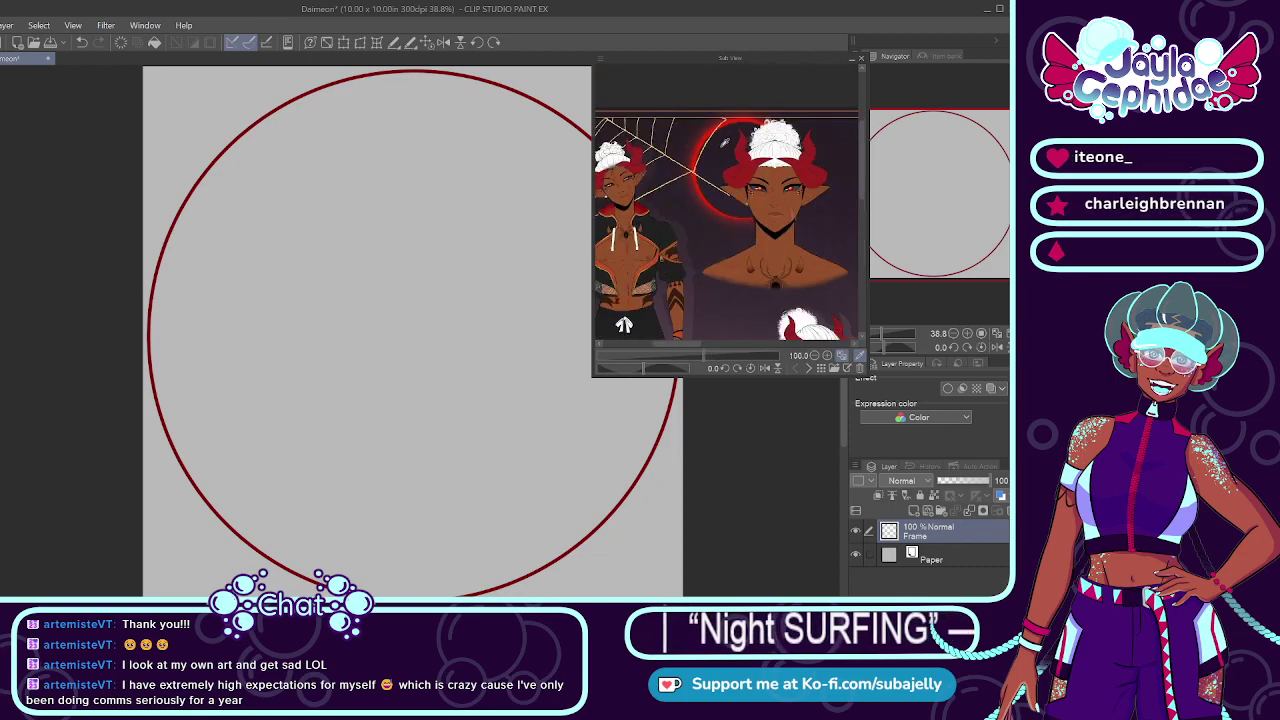
{"action": "scroll", "coordinate": [722, 156], "scroll_direction": "down", "scroll_amount": 1}
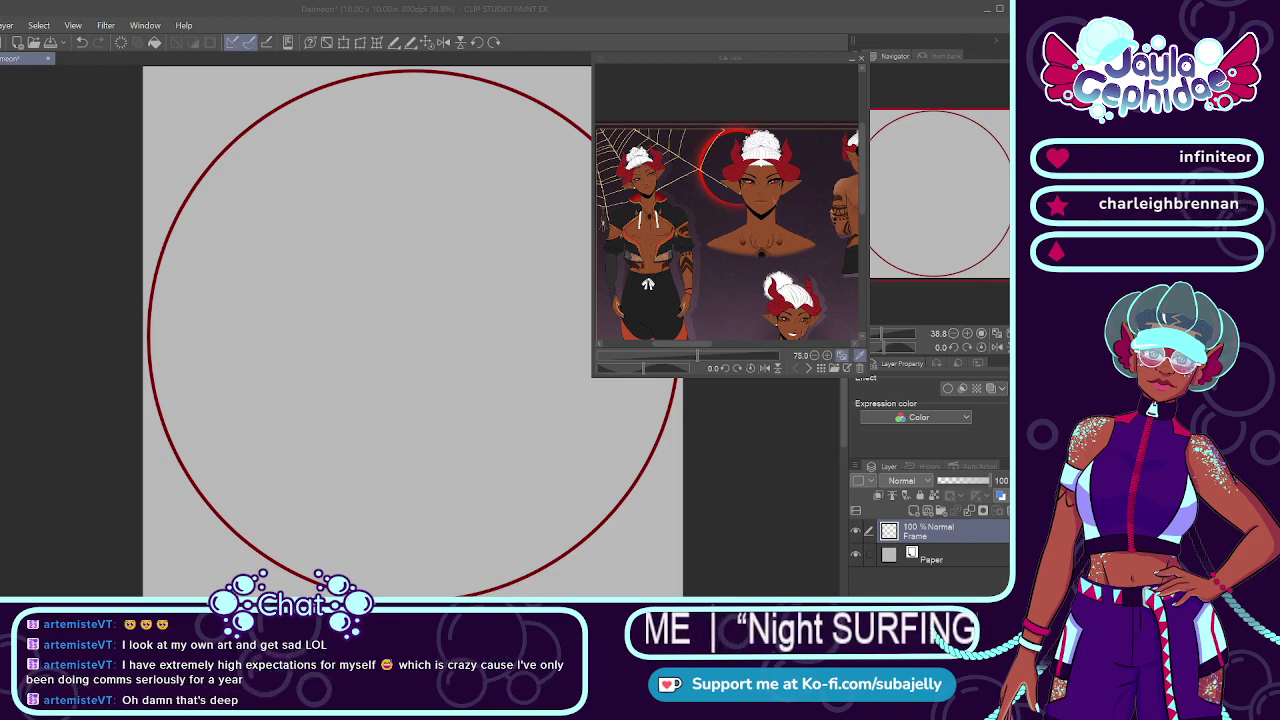
{"action": "left_click", "coordinate": [900, 20]}
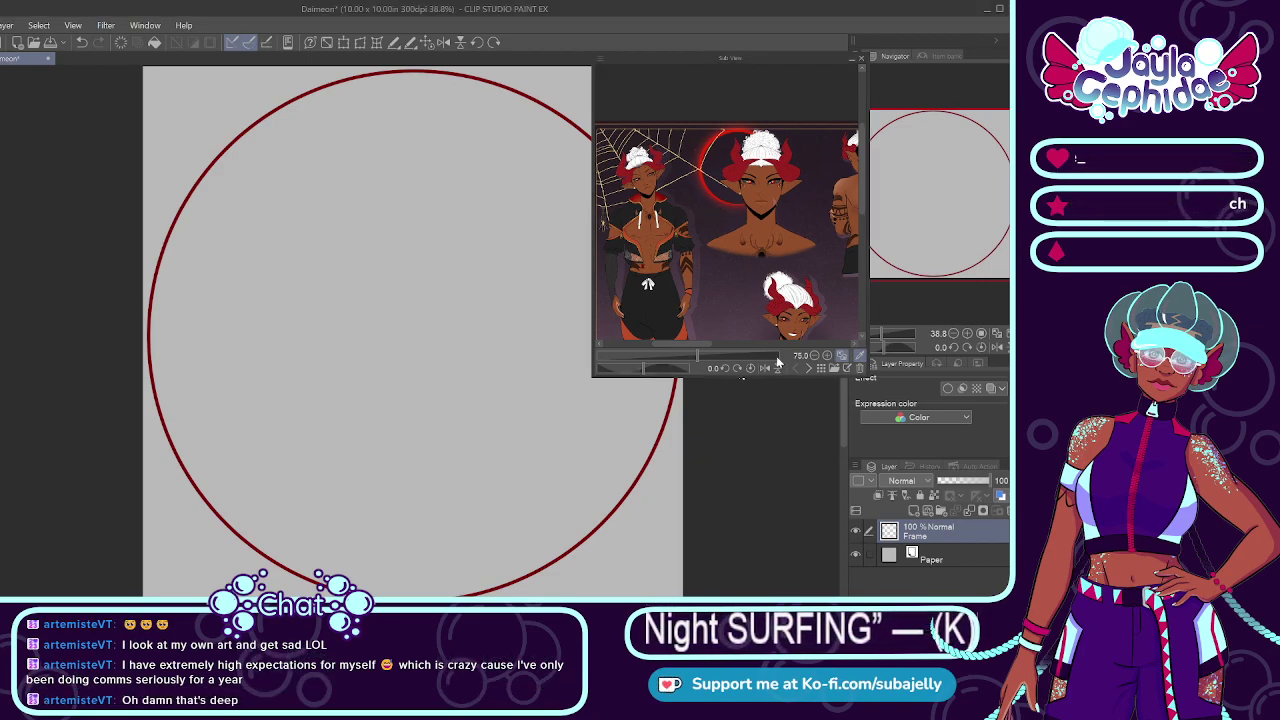
{"action": "left_click", "coordinate": [807, 369]}
{"action": "left_click", "coordinate": [807, 369]}
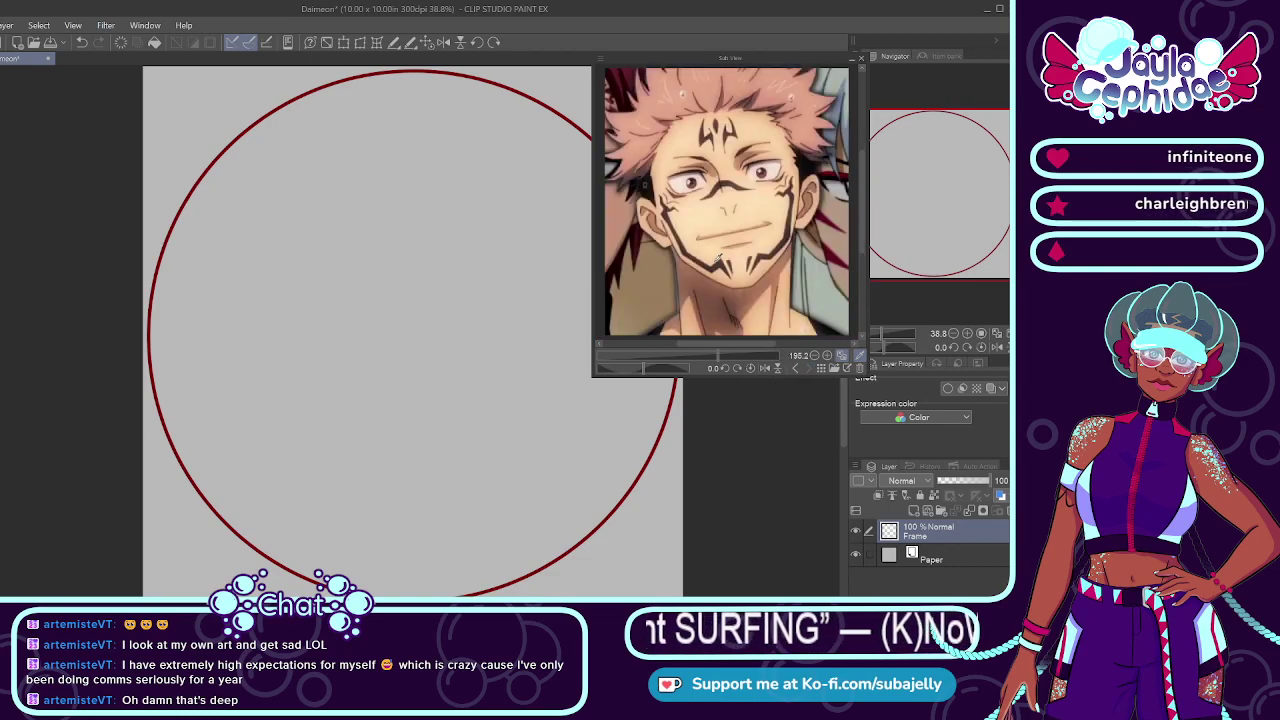
{"action": "scroll", "coordinate": [727, 263], "scroll_direction": "down", "scroll_amount": 1}
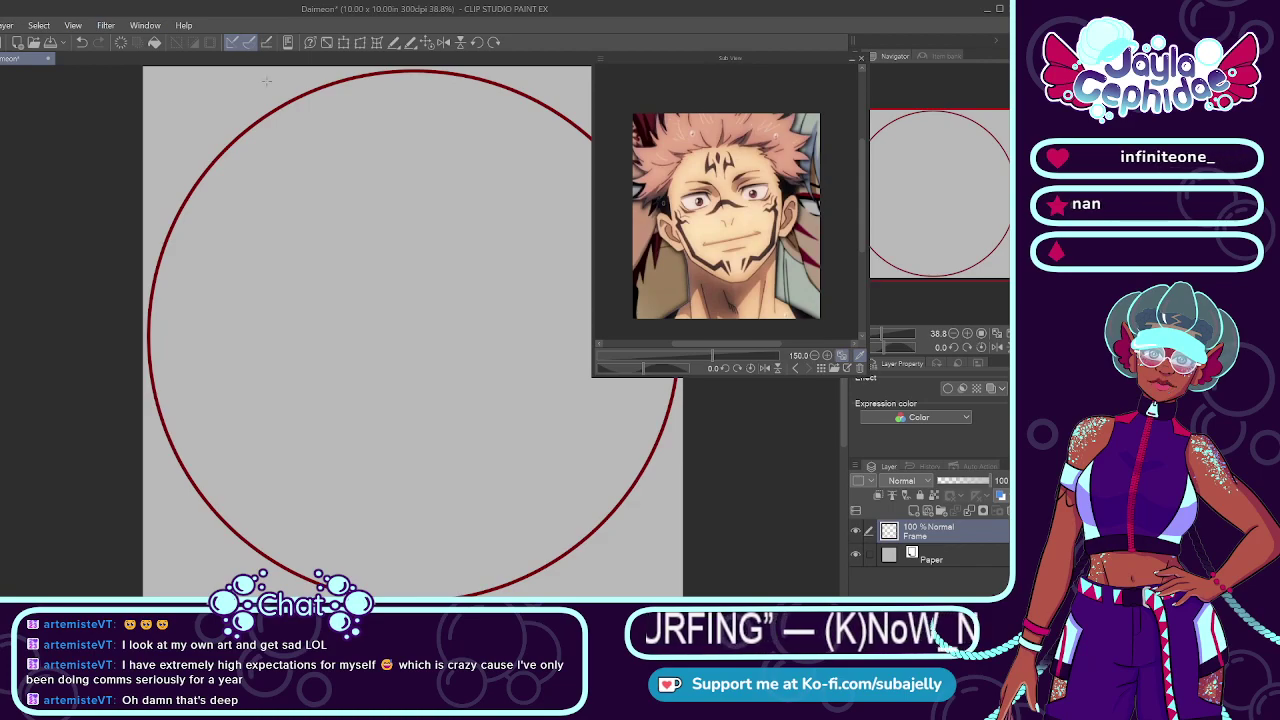
{"action": "scroll", "coordinate": [295, 293], "scroll_direction": "down", "scroll_amount": 4}
{"action": "scroll", "coordinate": [364, 188], "scroll_direction": "up", "scroll_amount": 3}
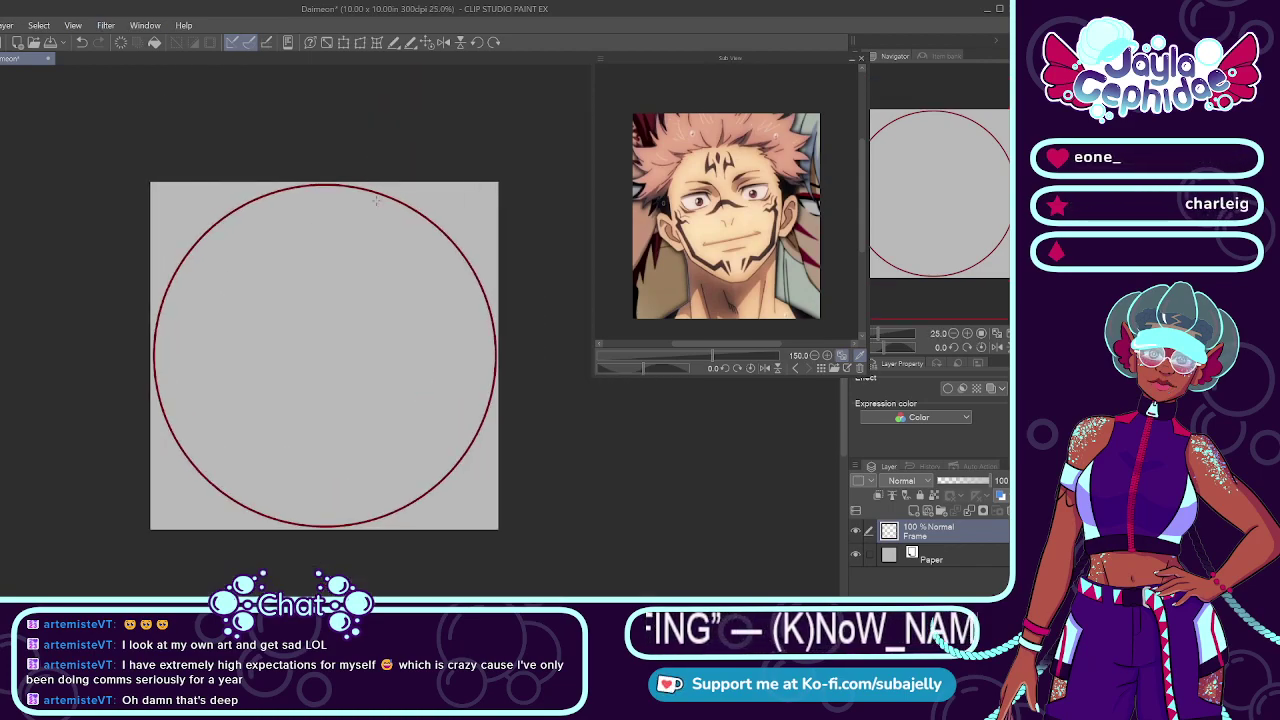
{"action": "scroll", "coordinate": [455, 90], "scroll_direction": "up", "scroll_amount": 1}
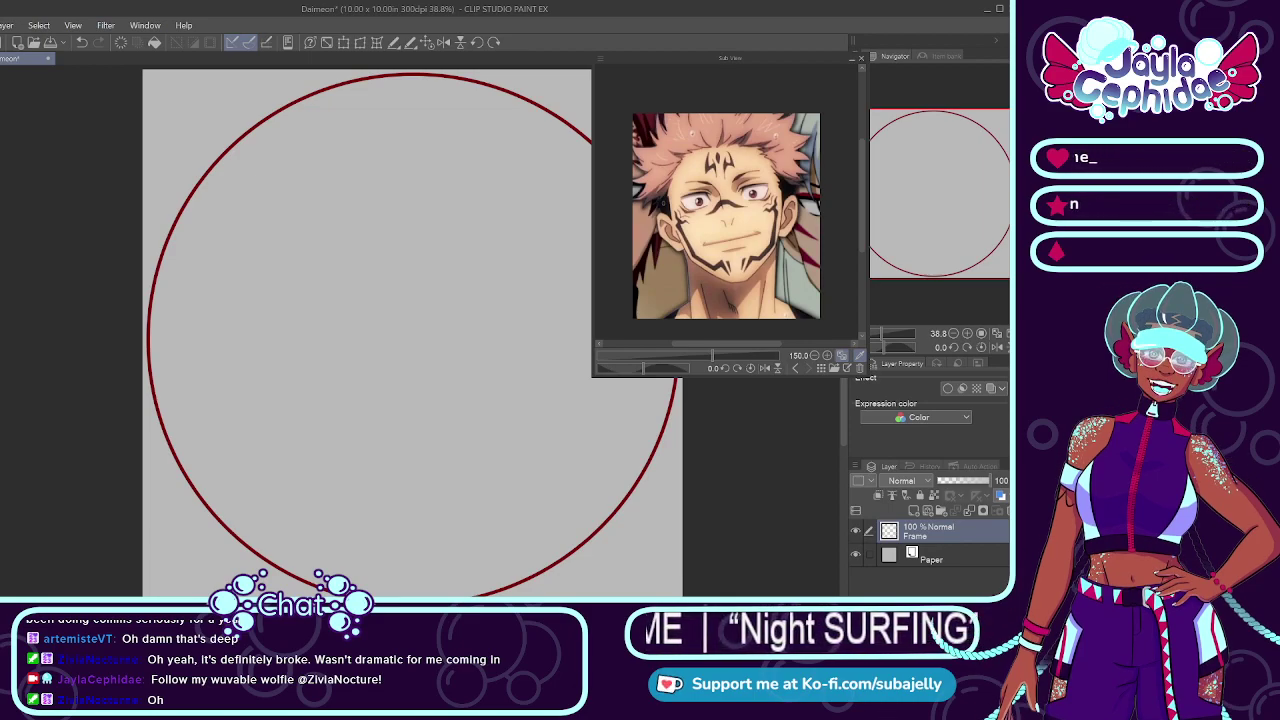
{"action": "left_click", "coordinate": [861, 58]}
{"action": "left_click", "coordinate": [852, 59]}
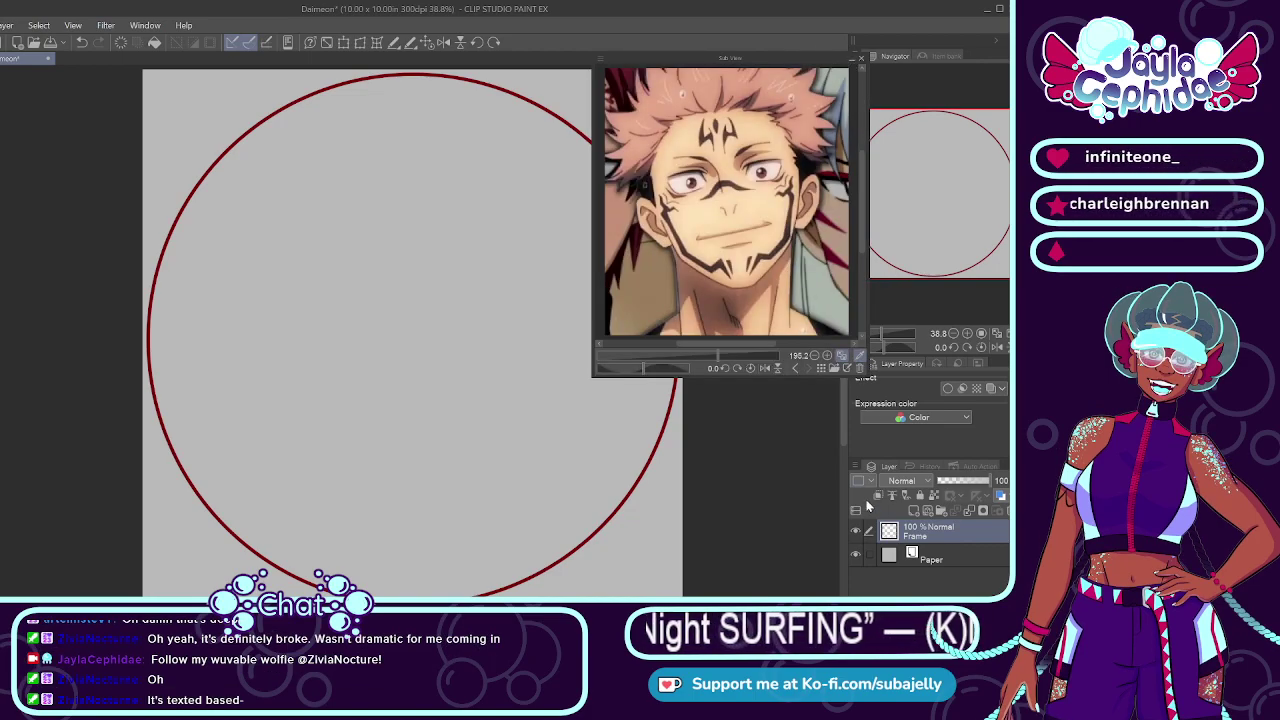
Step: Create a new layer folder above the Frame layer and name it Sketch
{"action": "left_click", "coordinate": [942, 510]}
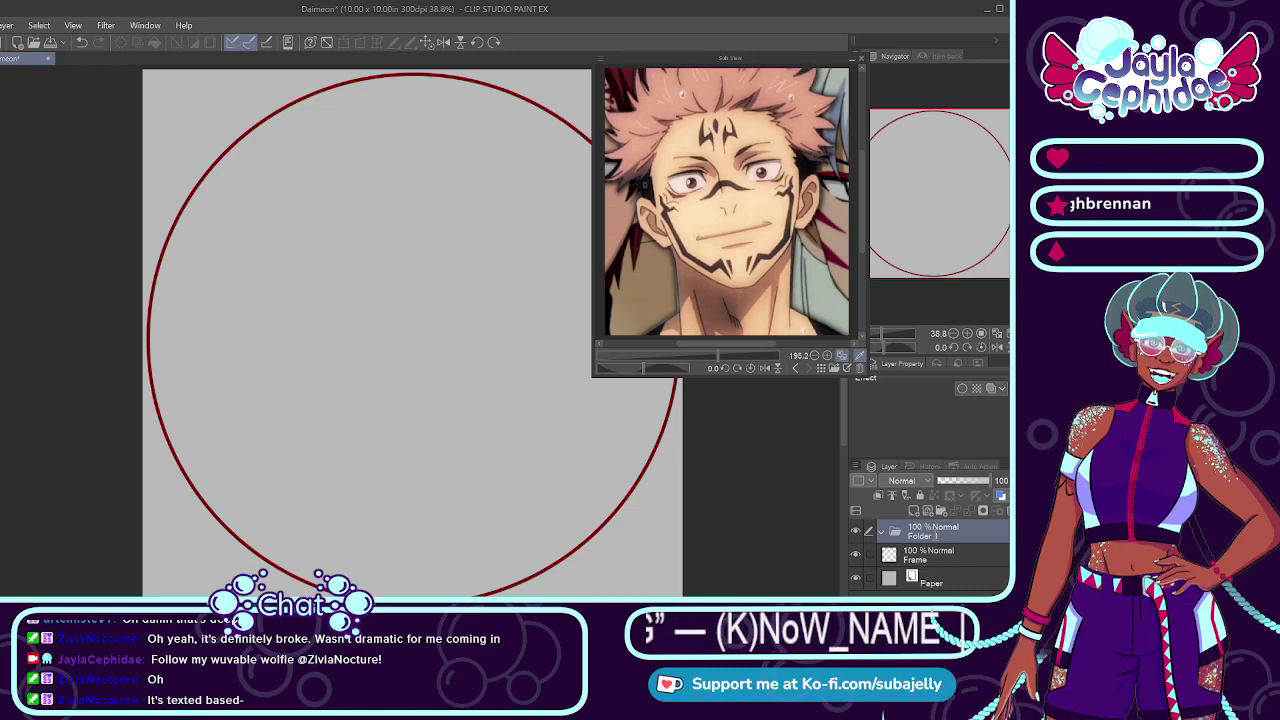
{"action": "double_click", "coordinate": [920, 536]}
{"action": "type", "text": "Sketch"}
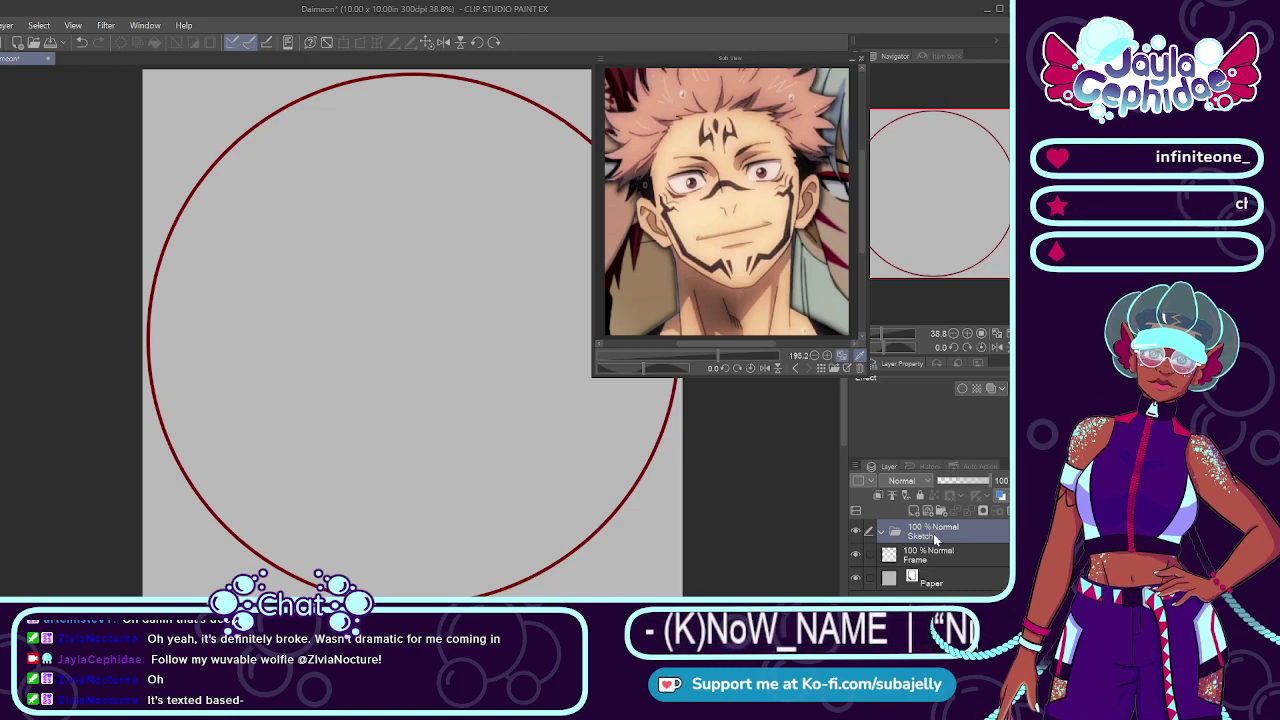
Step: Add a new raster layer inside the Sketch folder and name it Head
{"action": "key", "text": "Return"}
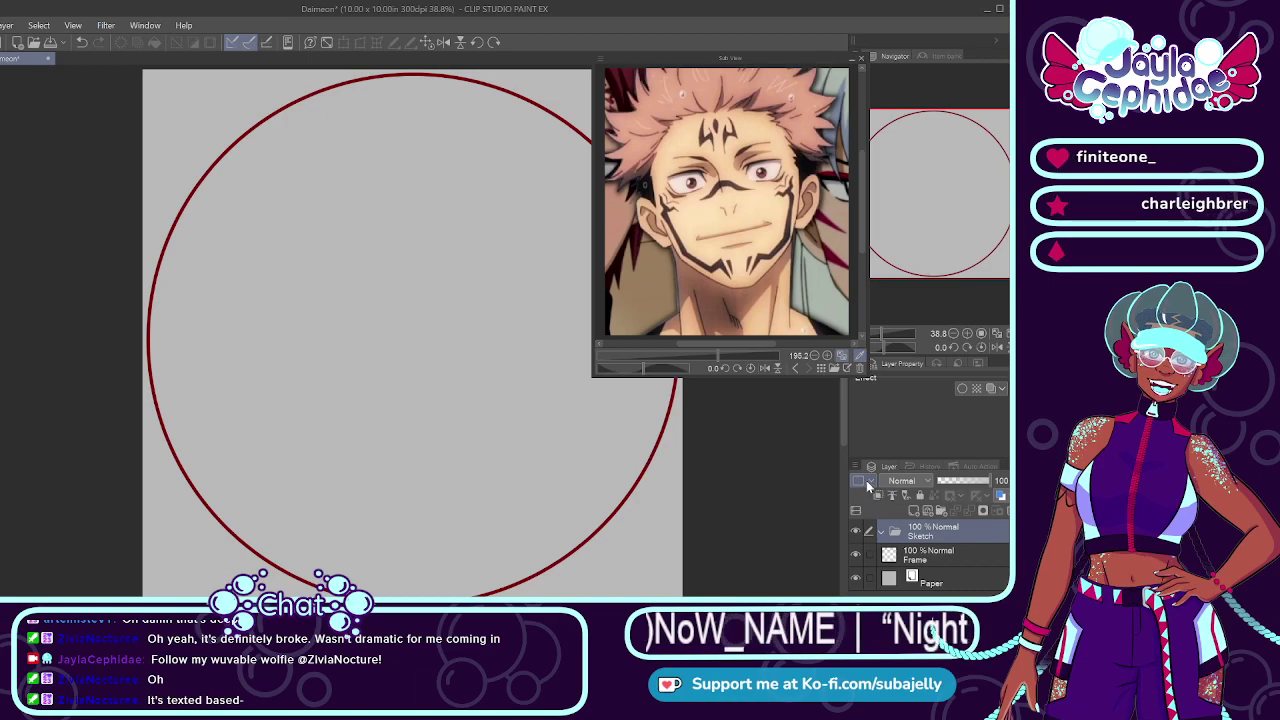
{"action": "left_click", "coordinate": [912, 511]}
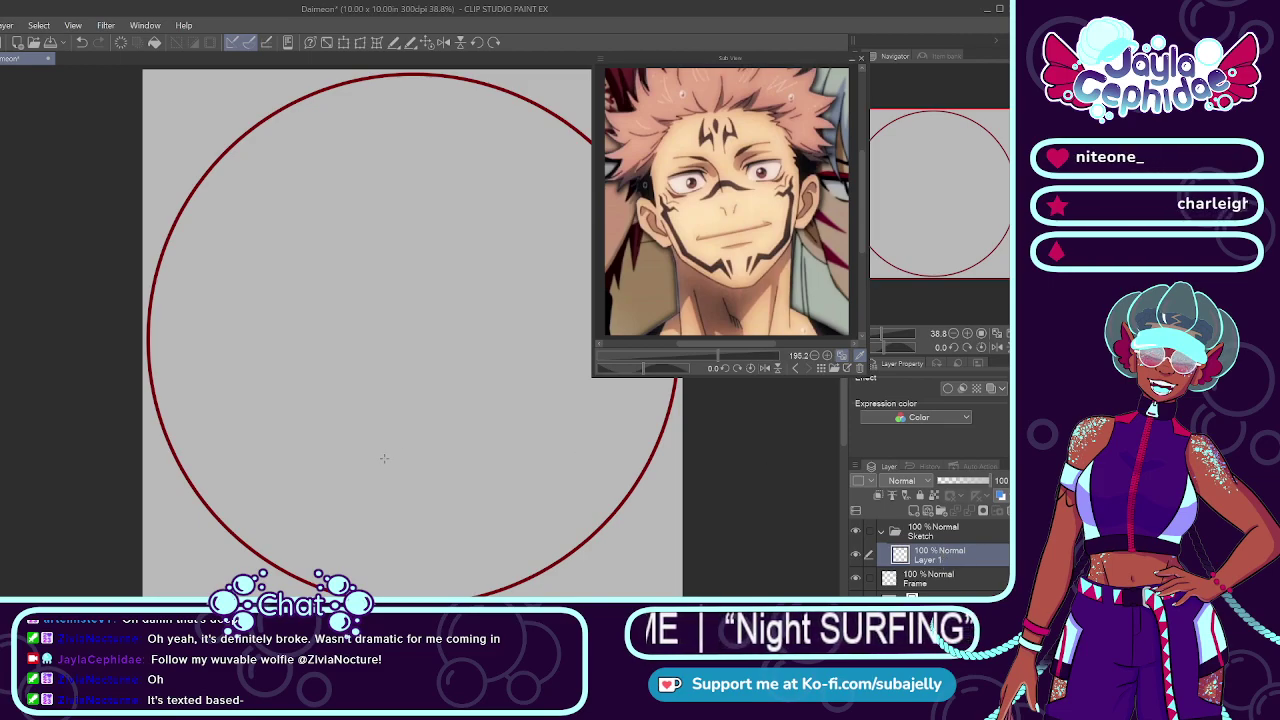
{"action": "scroll", "coordinate": [121, 483], "scroll_direction": "down", "scroll_amount": 2}
{"action": "scroll", "coordinate": [320, 306], "scroll_direction": "up", "scroll_amount": 1}
{"action": "scroll", "coordinate": [380, 306], "scroll_direction": "up", "scroll_amount": 1}
{"action": "scroll", "coordinate": [391, 317], "scroll_direction": "down", "scroll_amount": 2}
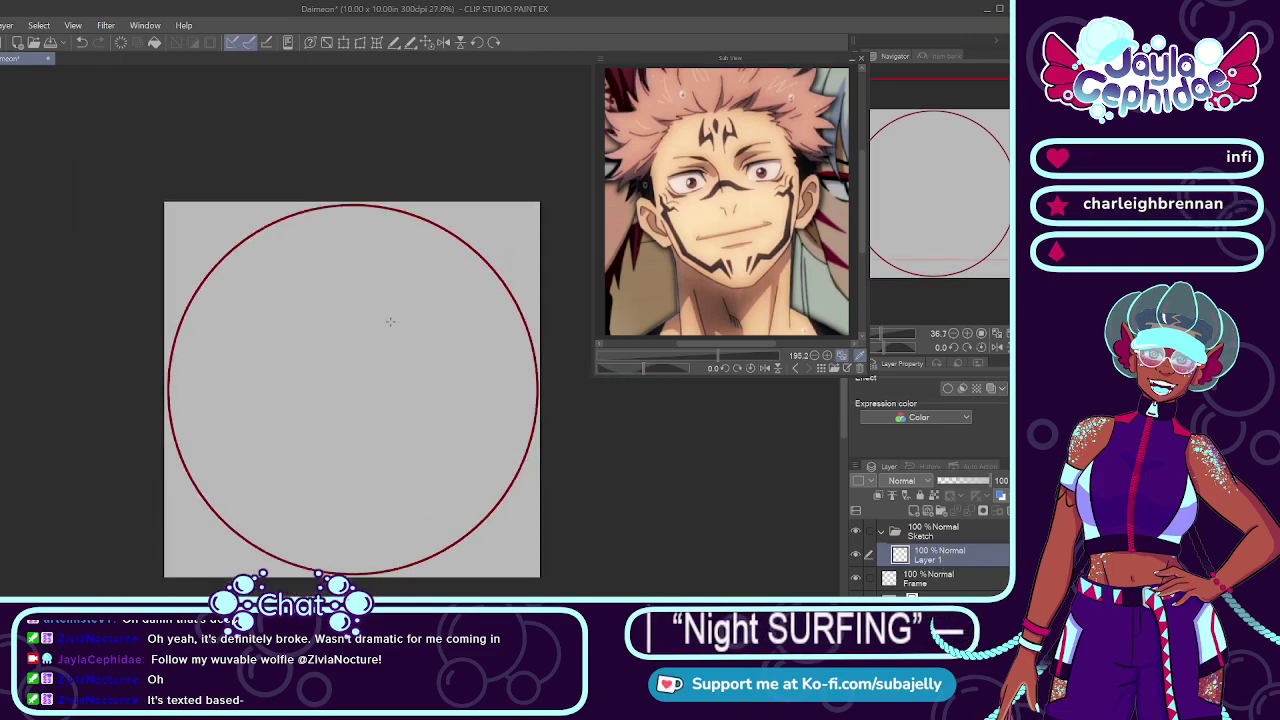
{"action": "scroll", "coordinate": [390, 336], "scroll_direction": "up", "scroll_amount": 1}
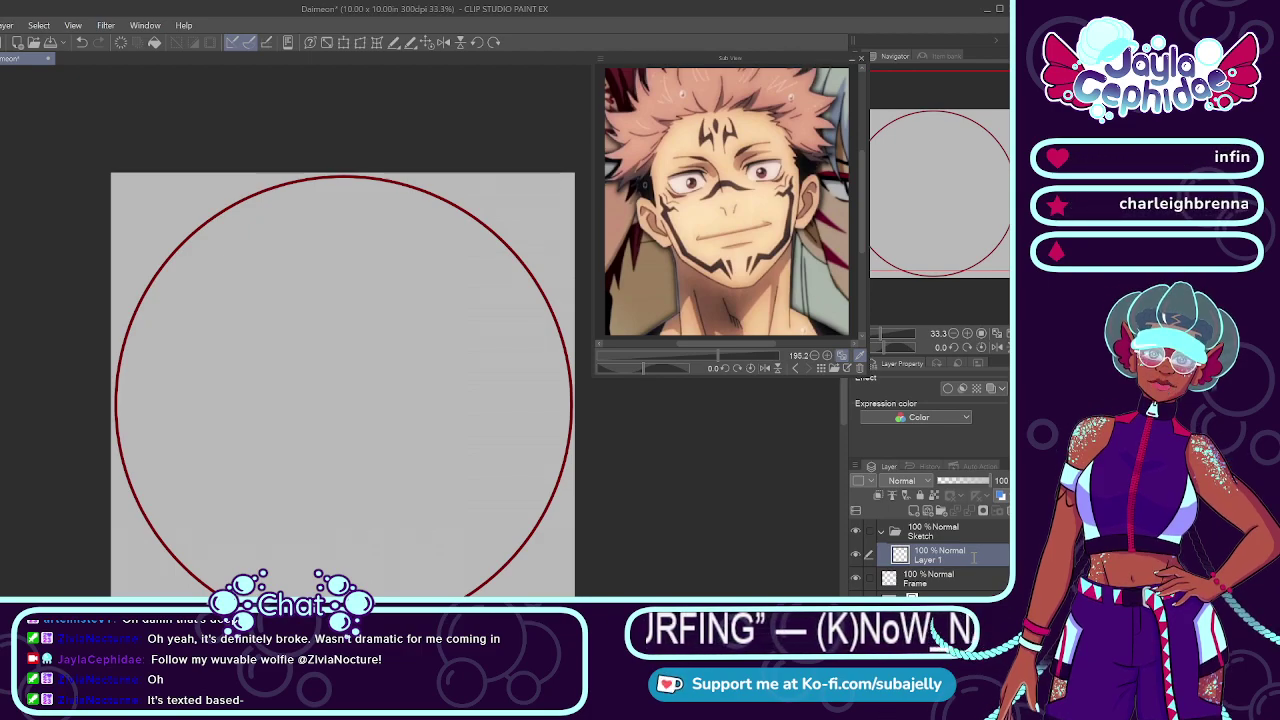
{"action": "type", "text": "Head"}
{"action": "key", "text": "Return"}
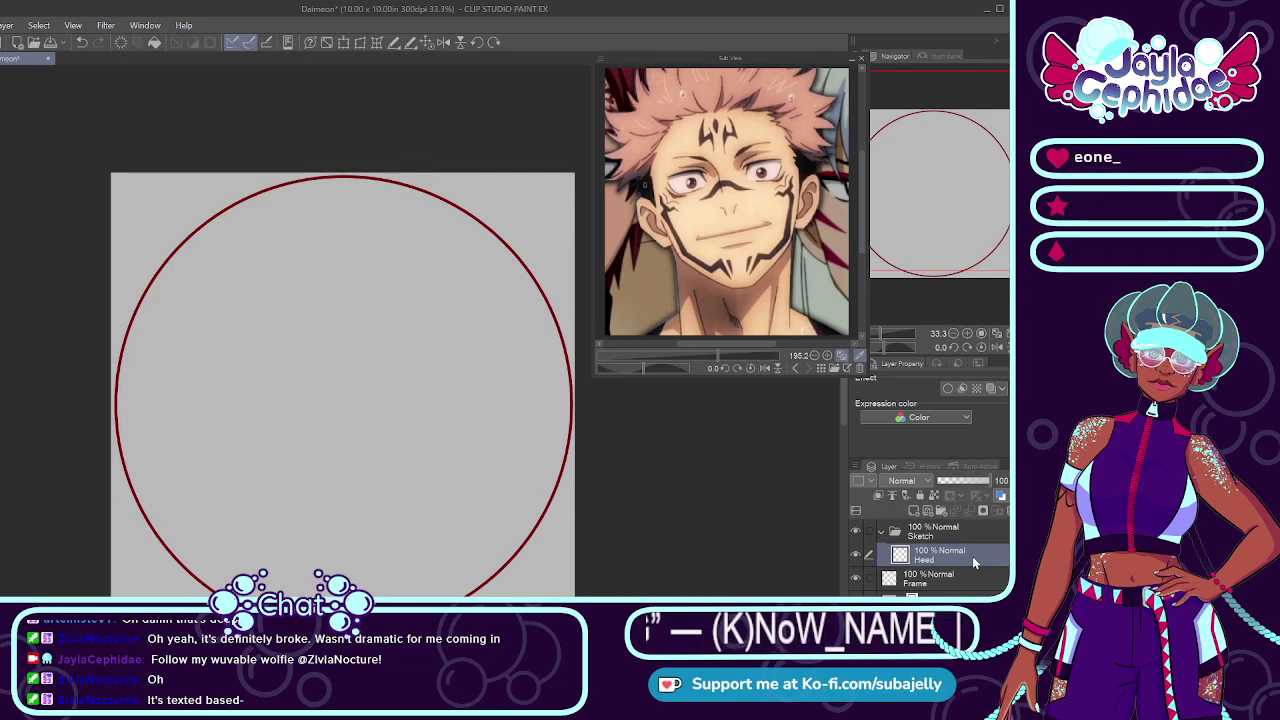
Step: Fit the whole canvas in view and shrink the Sub View window so it covers less of the drawing area
{"action": "left_click", "coordinate": [432, 45]}
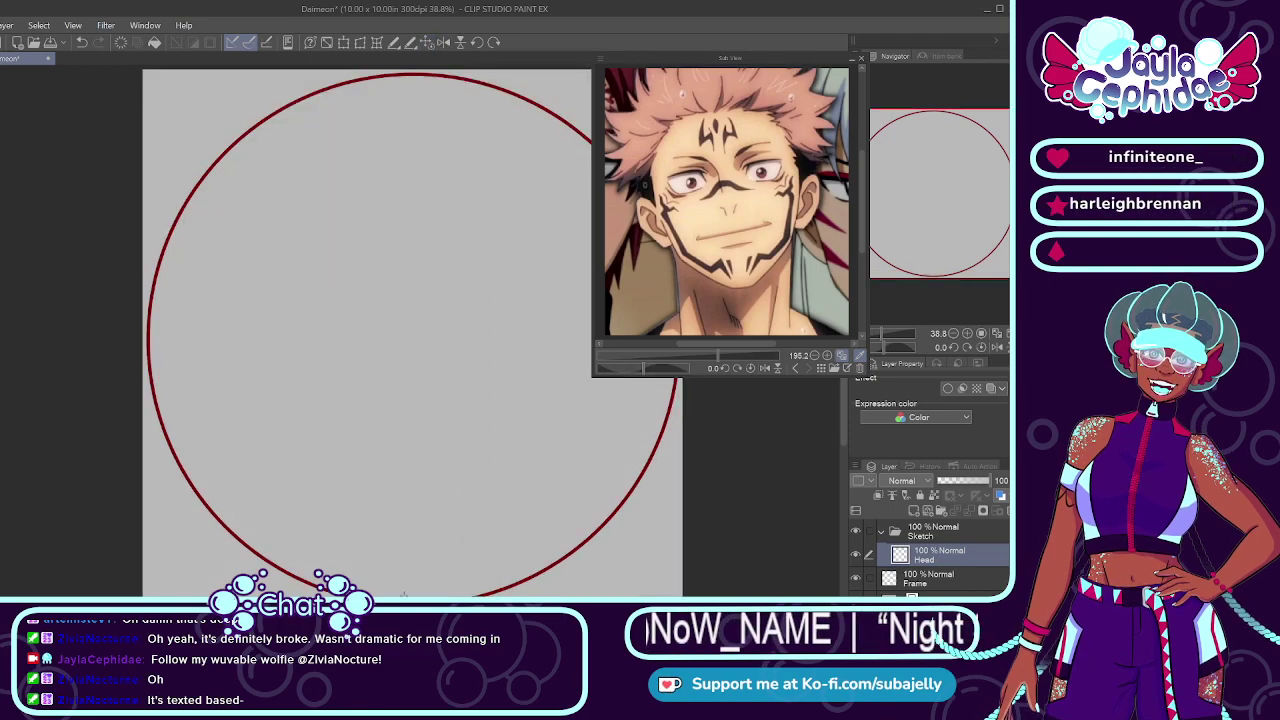
{"action": "left_click_drag", "start_coordinate": [415, 340], "coordinate": [333, 340]}
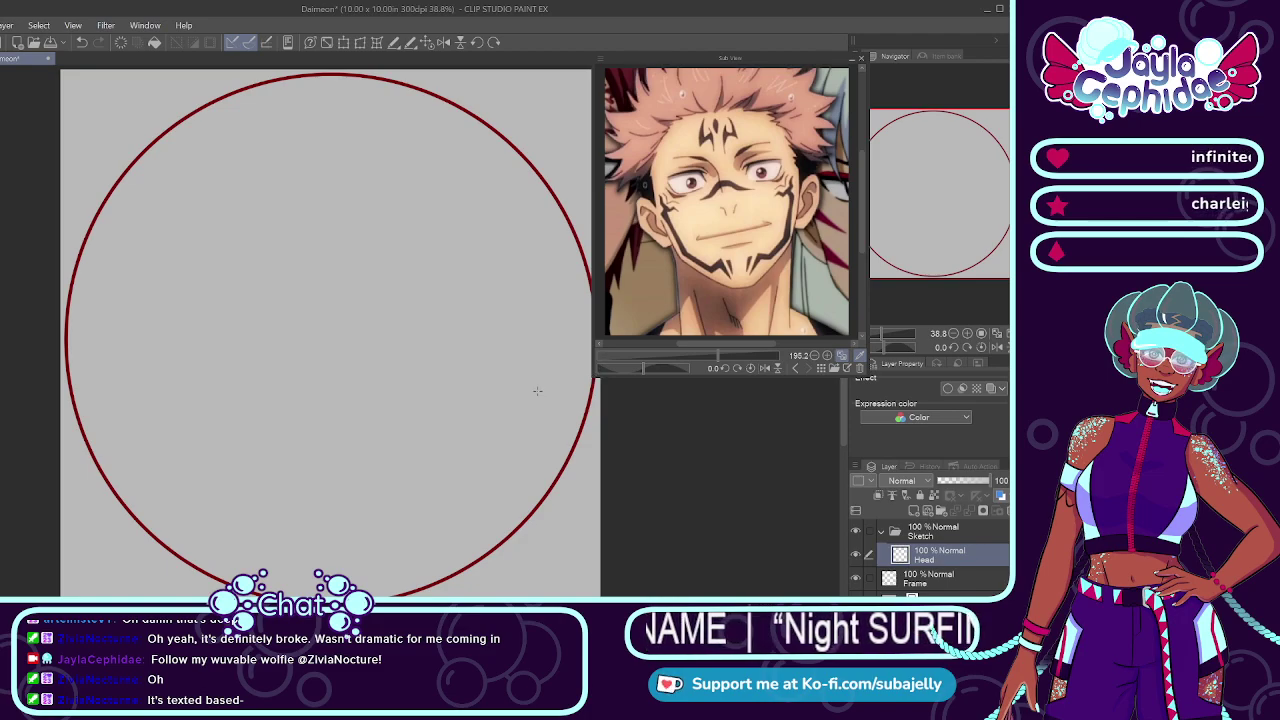
{"action": "left_click_drag", "start_coordinate": [595, 375], "coordinate": [600, 308]}
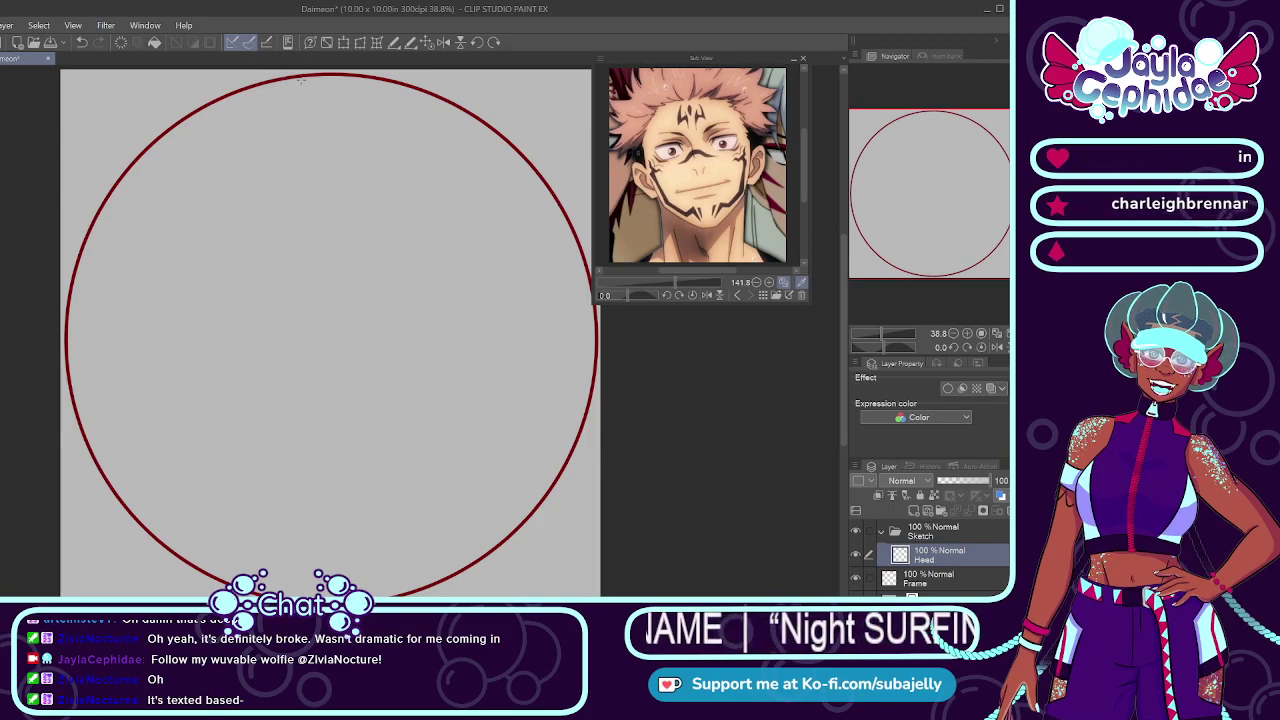
Step: Place a vertical symmetry ruler through the middle of the circular frame on the Head layer
{"action": "left_click", "coordinate": [345, 230]}
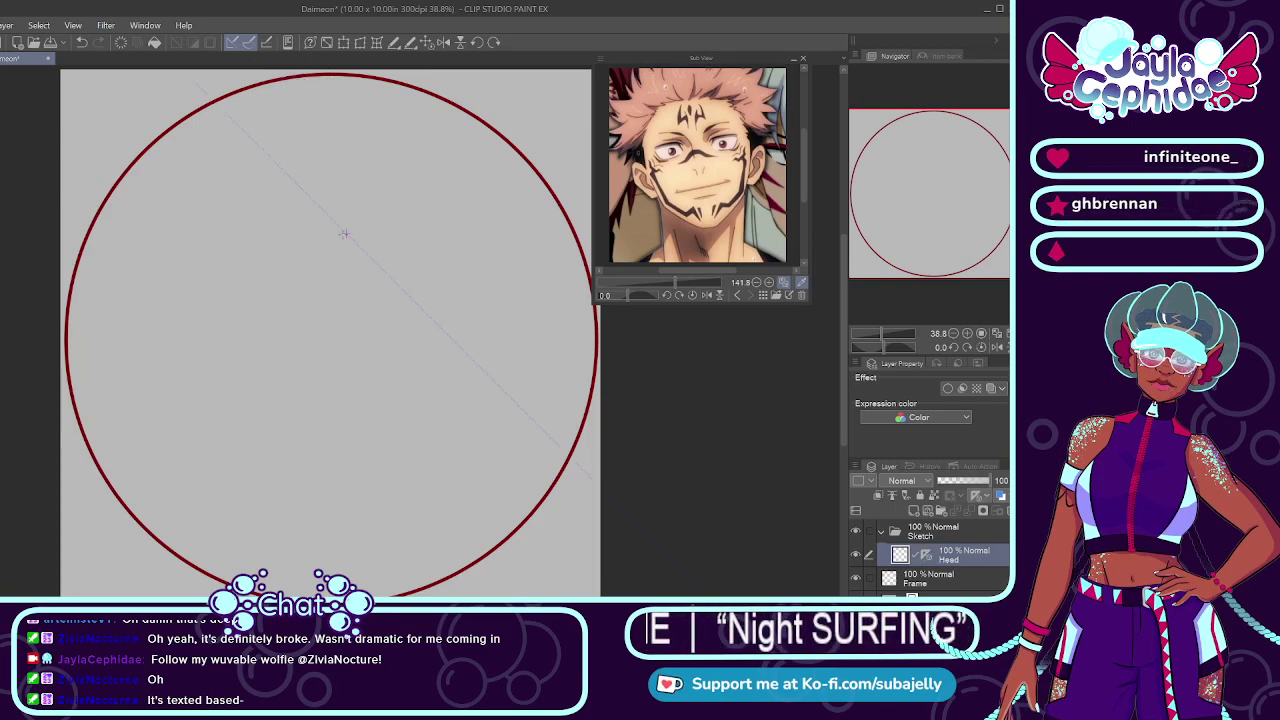
{"action": "key", "text": "ctrl+z"}
{"action": "left_click", "coordinate": [337, 256]}
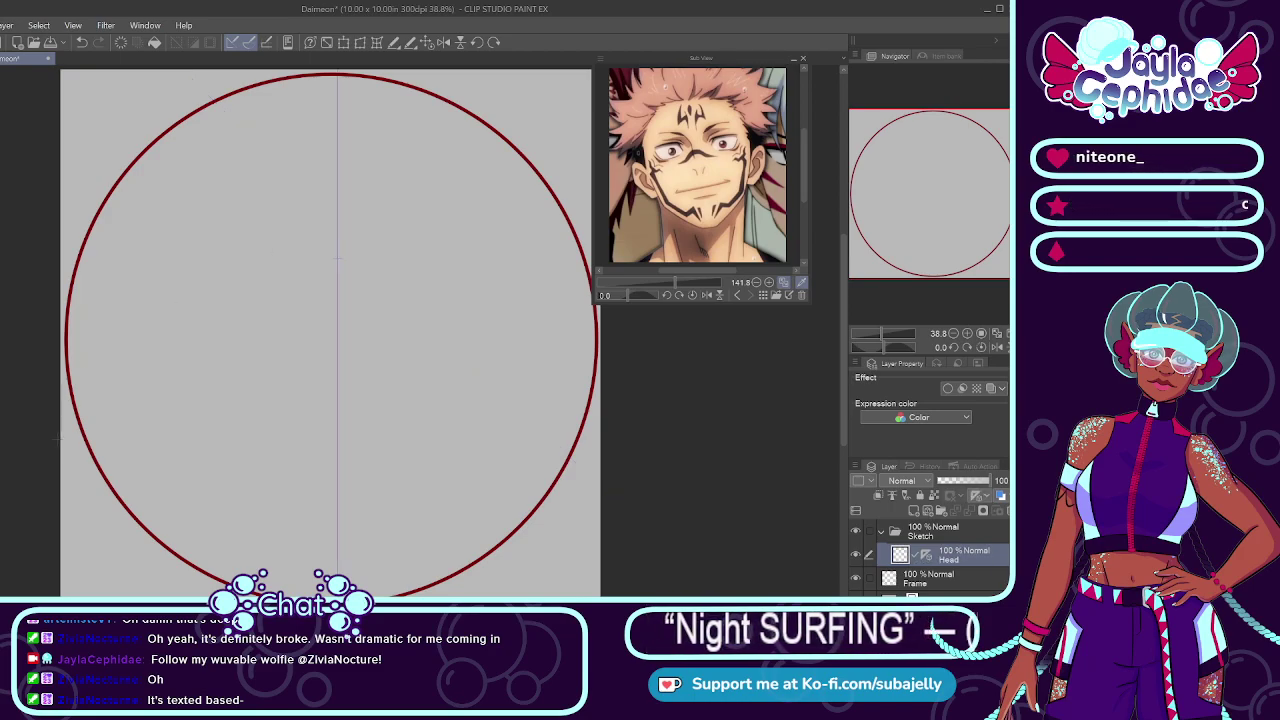
{"action": "key", "text": "ctrl+z"}
{"action": "left_click_drag", "start_coordinate": [336, 357], "coordinate": [342, 320]}
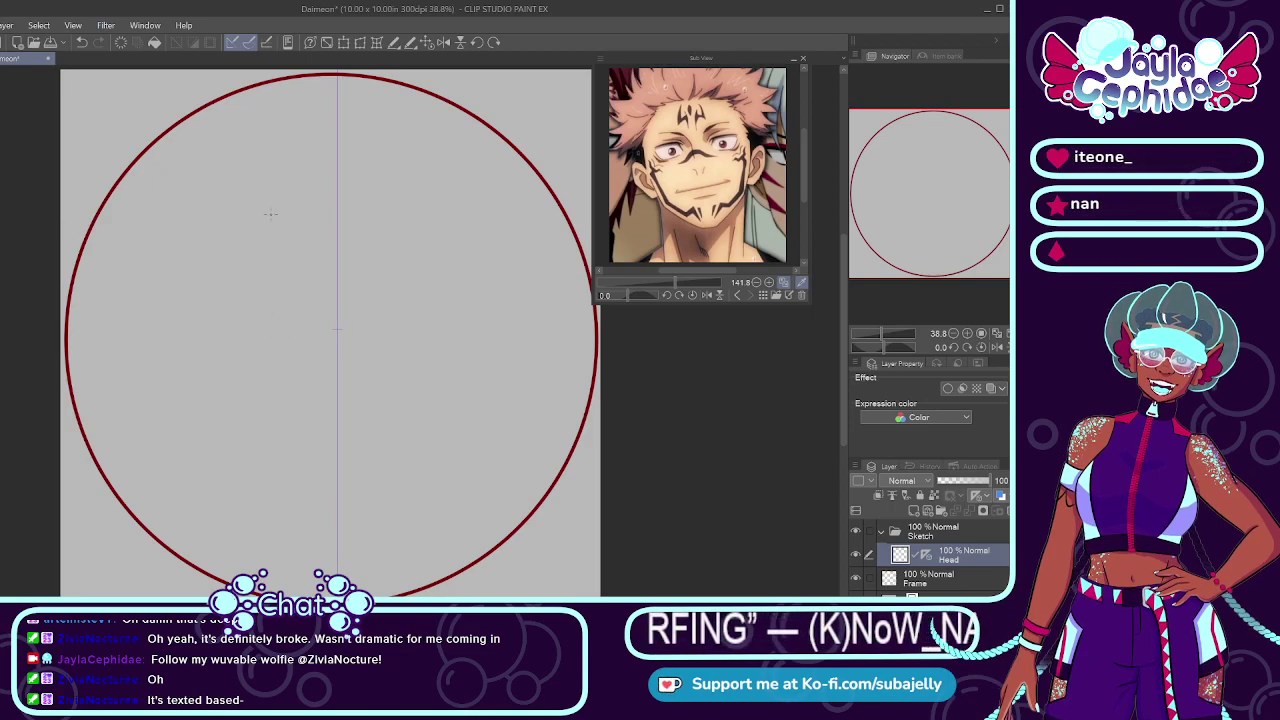
Step: Sketch a symmetrical cranium outline from the top of the frame around both sides, undoing and redrawing the stroke until its shape fits
{"action": "left_click_drag", "start_coordinate": [318, 123], "coordinate": [320, 297]}
{"action": "key", "text": "ctrl+z"}
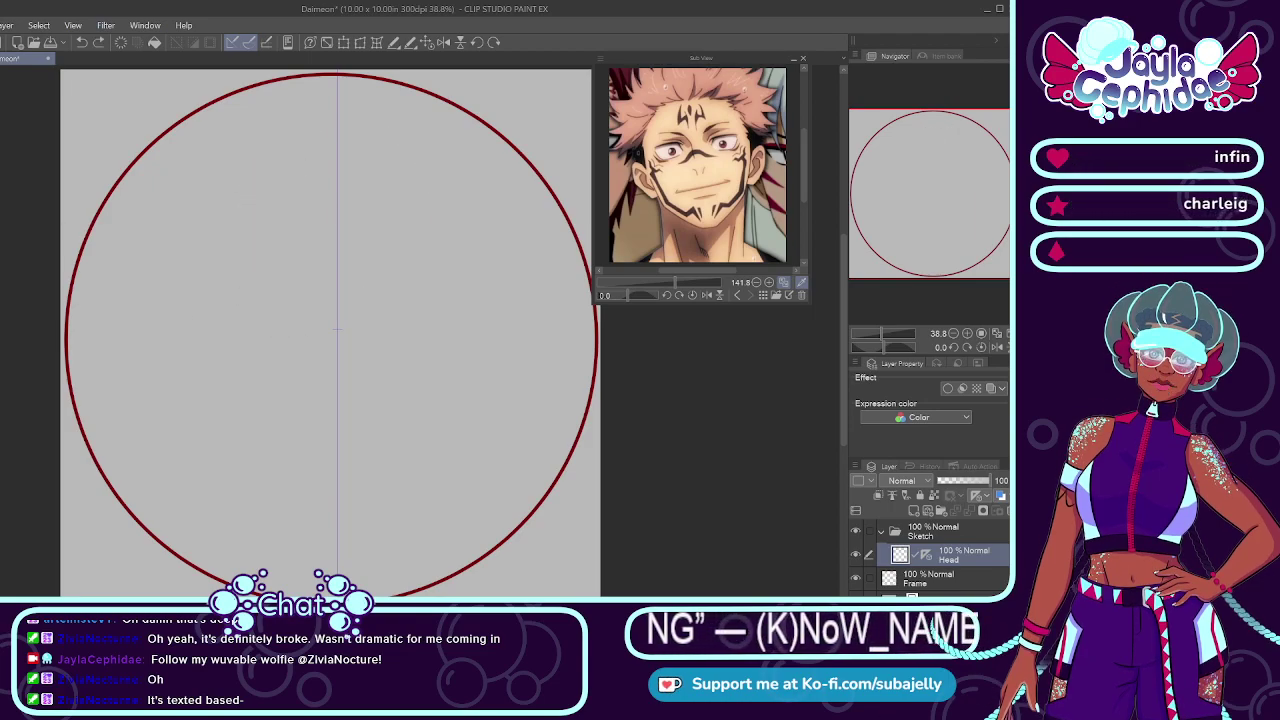
{"action": "left_click_drag", "start_coordinate": [337, 124], "coordinate": [283, 383]}
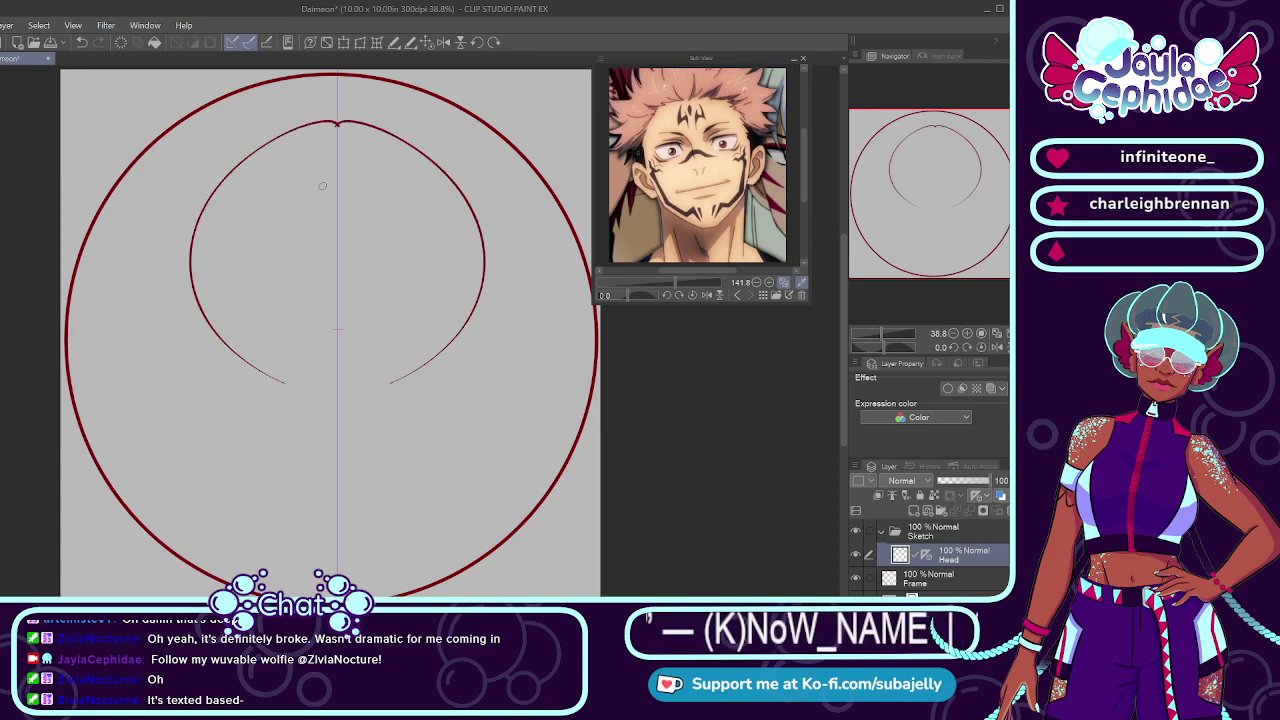
{"action": "key", "text": "ctrl+z"}
{"action": "left_click_drag", "start_coordinate": [337, 115], "coordinate": [418, 310]}
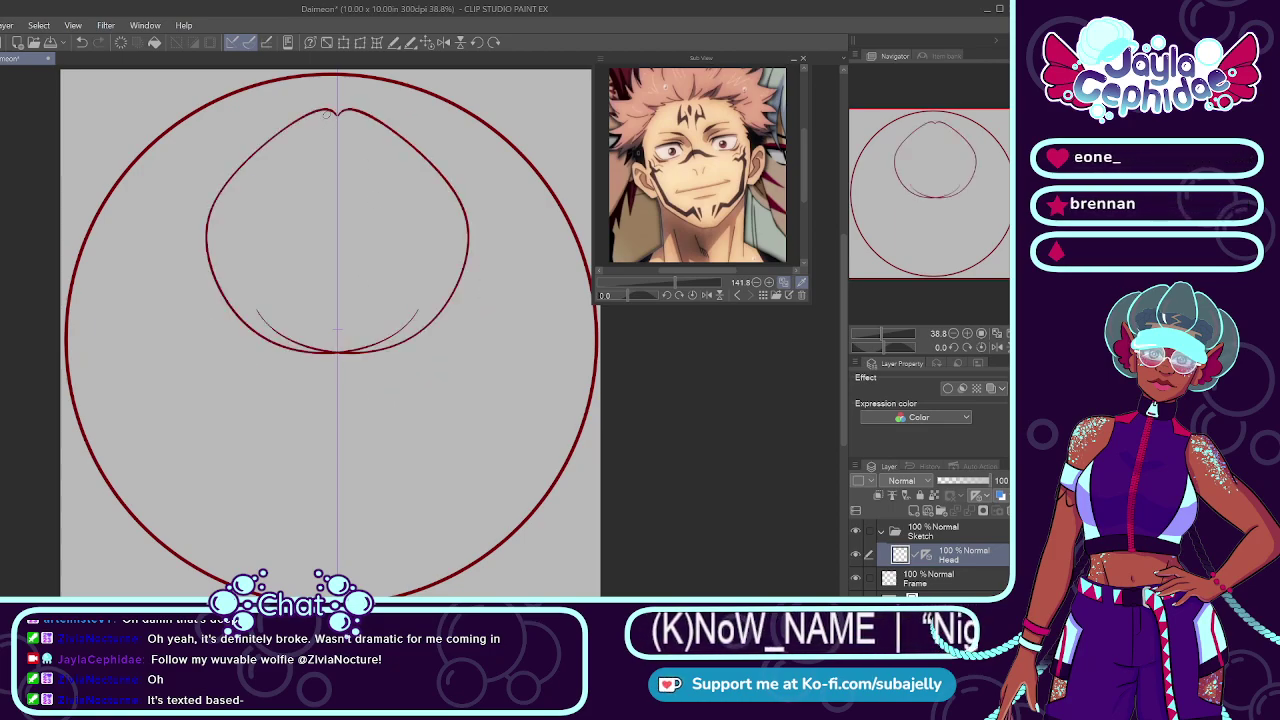
{"action": "key", "text": "ctrl+z"}
{"action": "left_click_drag", "start_coordinate": [334, 104], "coordinate": [385, 320]}
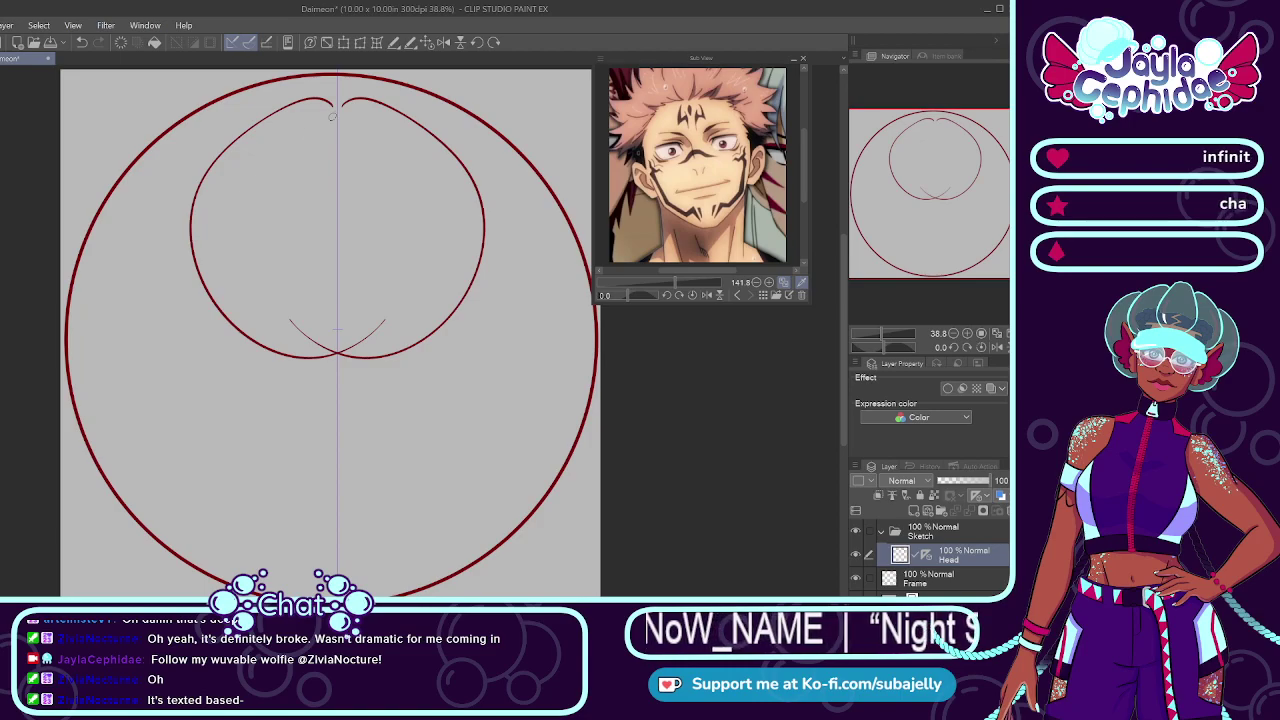
{"action": "key", "text": "ctrl+z"}
{"action": "left_click_drag", "start_coordinate": [345, 108], "coordinate": [175, 300]}
{"action": "key", "text": "ctrl+z"}
{"action": "mouse_move", "coordinate": [322, 100]}
{"action": "left_mouse_down"}
{"action": "mouse_move", "coordinate": [204, 180]}
{"action": "mouse_move", "coordinate": [257, 355]}
{"action": "left_mouse_up"}
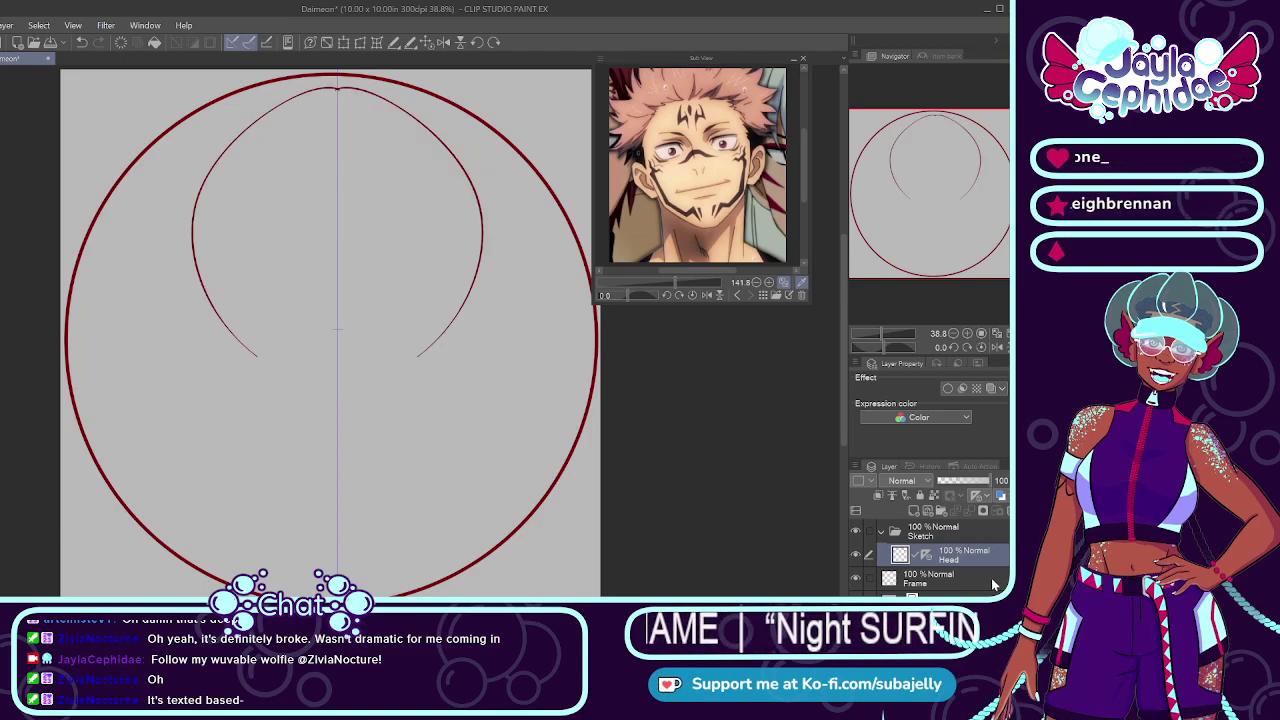
Step: Lower the Frame layer's opacity to 35% and make the Head layer active again
{"action": "left_click", "coordinate": [950, 578]}
{"action": "left_click_drag", "start_coordinate": [963, 484], "coordinate": [955, 484]}
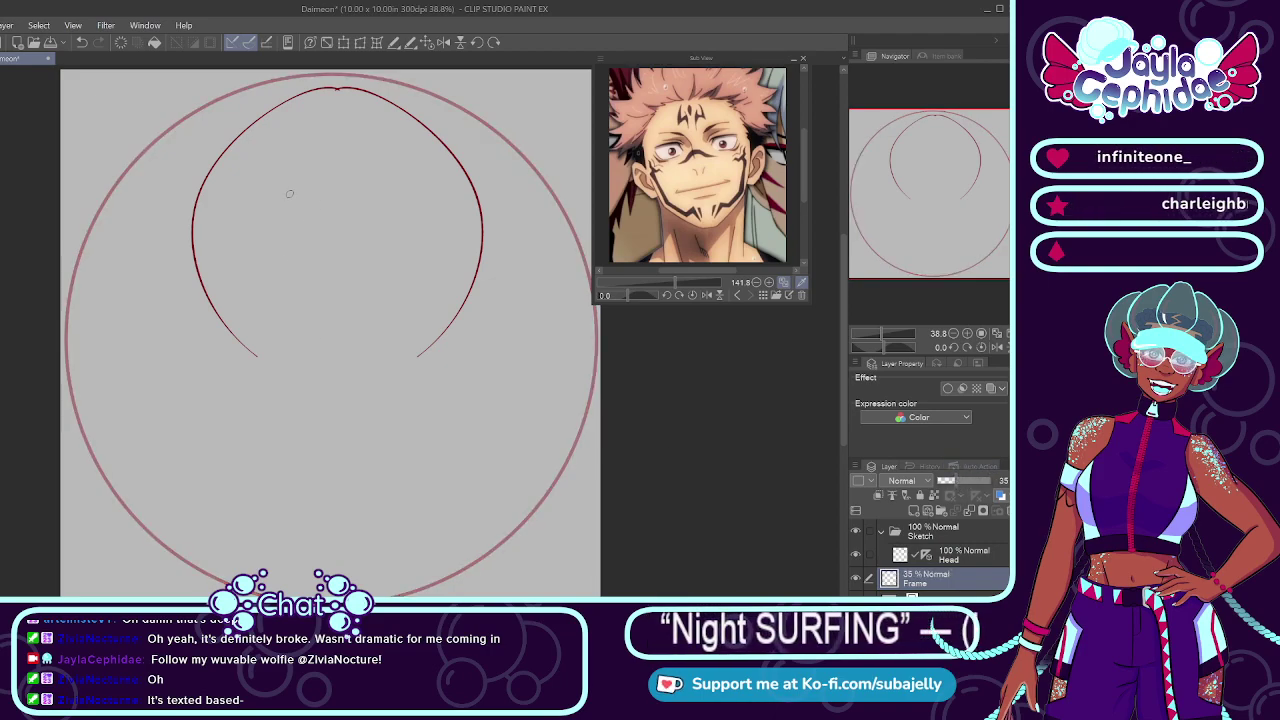
{"action": "left_click", "coordinate": [990, 563]}
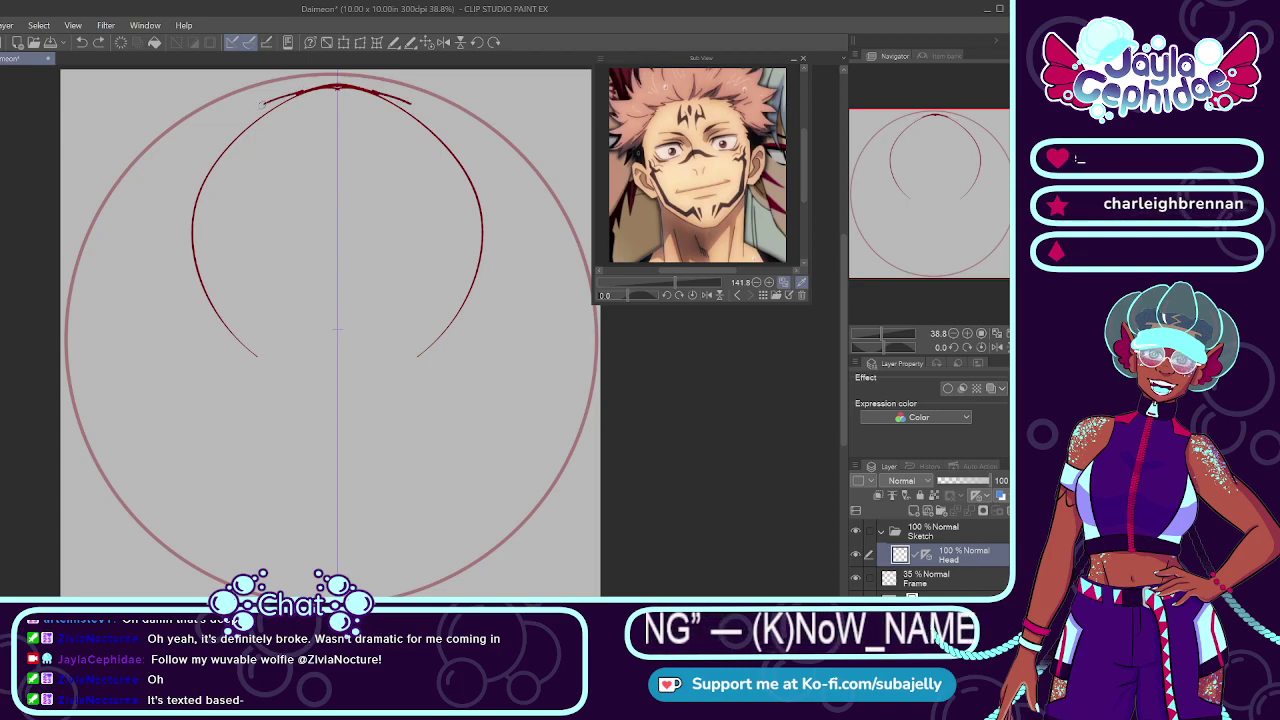
Step: Round out the cranium's top and sides with wider curved strokes just outside the first outline
{"action": "left_click_drag", "start_coordinate": [262, 105], "coordinate": [236, 132]}
{"action": "key", "text": "ctrl+z"}
{"action": "left_click_drag", "start_coordinate": [337, 86], "coordinate": [230, 144]}
{"action": "key", "text": "ctrl+z"}
{"action": "left_click_drag", "start_coordinate": [337, 86], "coordinate": [206, 171]}
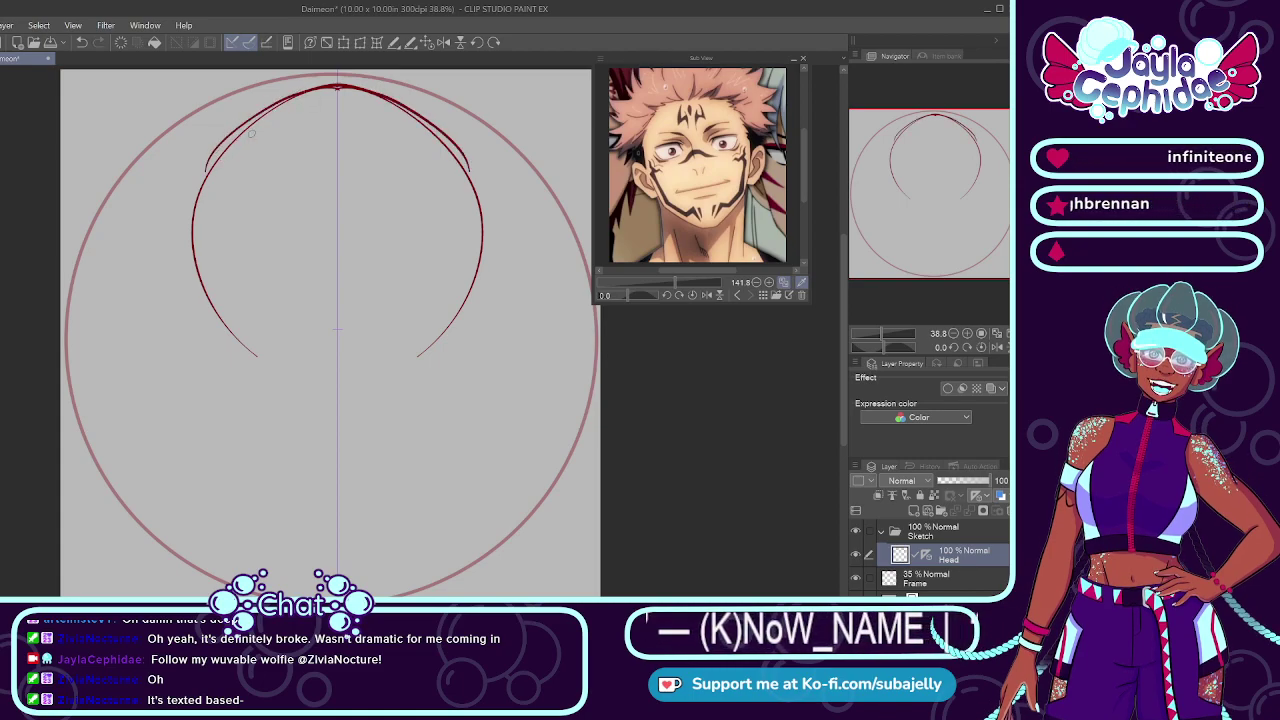
{"action": "mouse_move", "coordinate": [300, 90]}
{"action": "left_mouse_down"}
{"action": "mouse_move", "coordinate": [211, 150]}
{"action": "mouse_move", "coordinate": [193, 189]}
{"action": "mouse_move", "coordinate": [188, 255]}
{"action": "mouse_move", "coordinate": [220, 322]}
{"action": "left_mouse_up"}
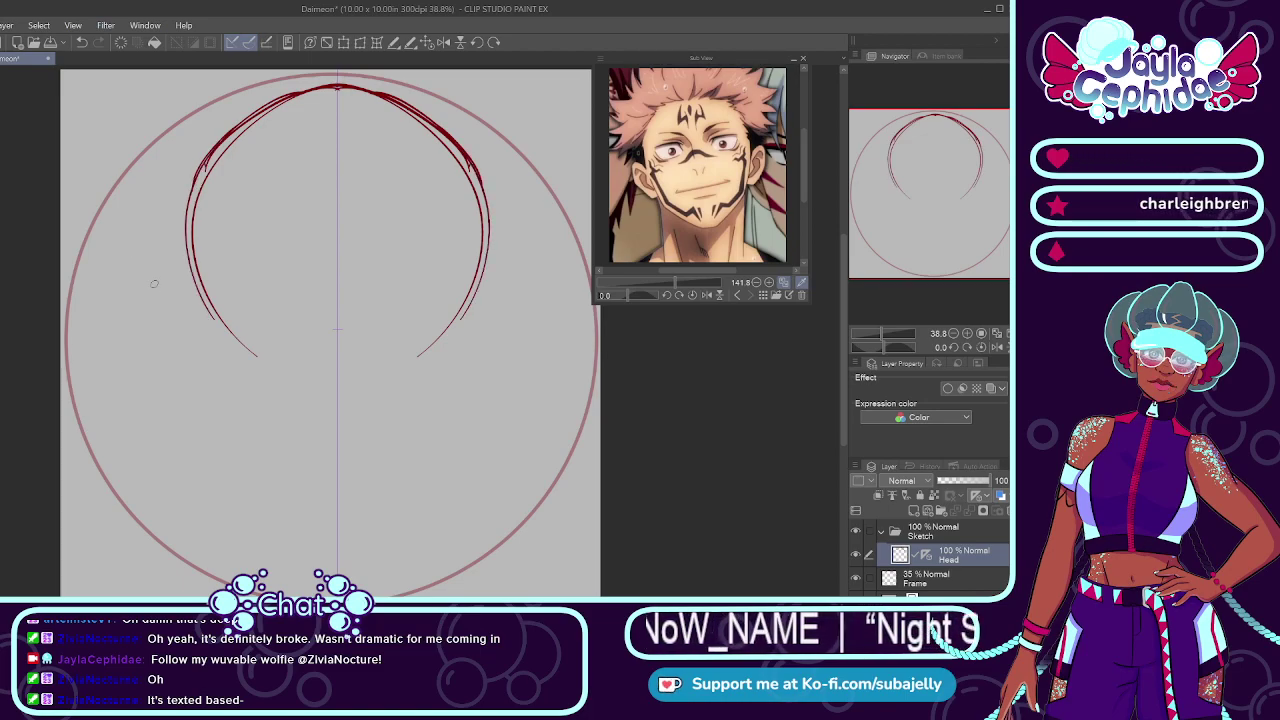
{"action": "mouse_move", "coordinate": [193, 183]}
{"action": "left_mouse_down"}
{"action": "mouse_move", "coordinate": [213, 302]}
{"action": "mouse_move", "coordinate": [190, 214]}
{"action": "mouse_move", "coordinate": [193, 185]}
{"action": "mouse_move", "coordinate": [246, 342]}
{"action": "left_mouse_up"}
Step: Close the bottom of the cranium circle with curved strokes meeting at the symmetry line, redrawing them until they join smoothly
{"action": "left_click_drag", "start_coordinate": [198, 276], "coordinate": [322, 374]}
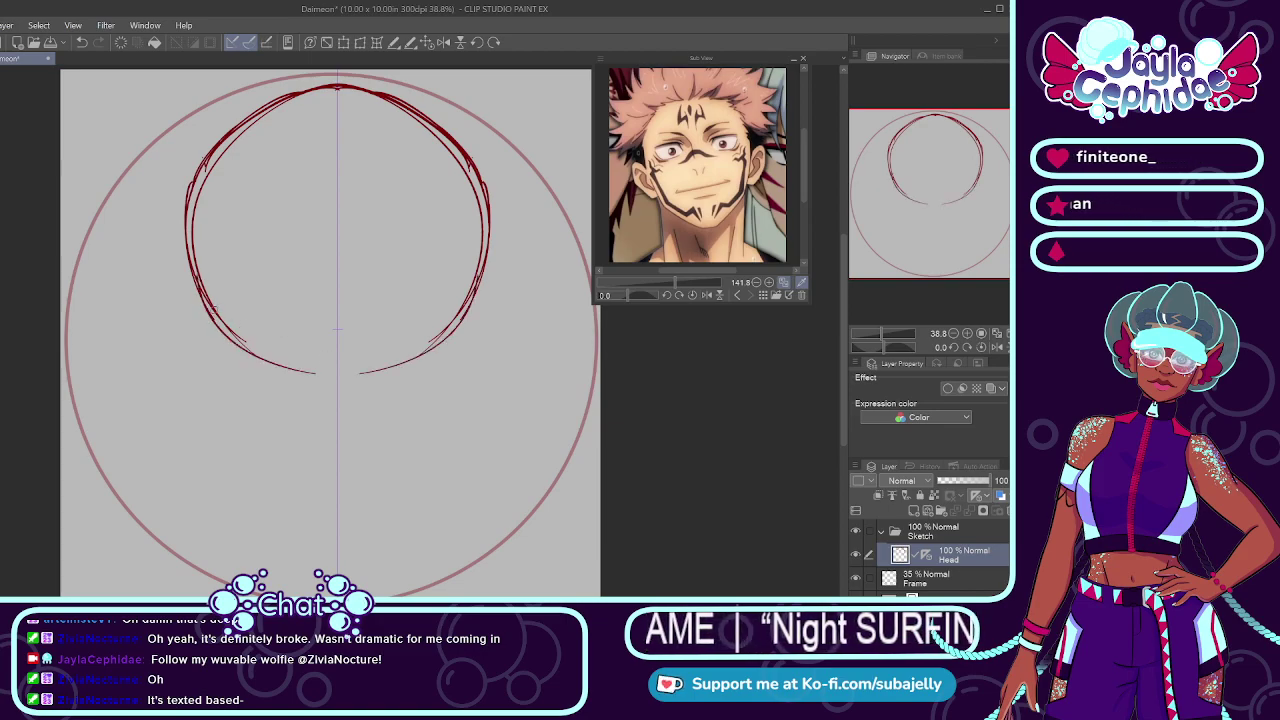
{"action": "left_click_drag", "start_coordinate": [200, 298], "coordinate": [318, 368]}
{"action": "key", "text": "ctrl+z"}
{"action": "left_click_drag", "start_coordinate": [206, 305], "coordinate": [336, 362]}
{"action": "key", "text": "ctrl+z"}
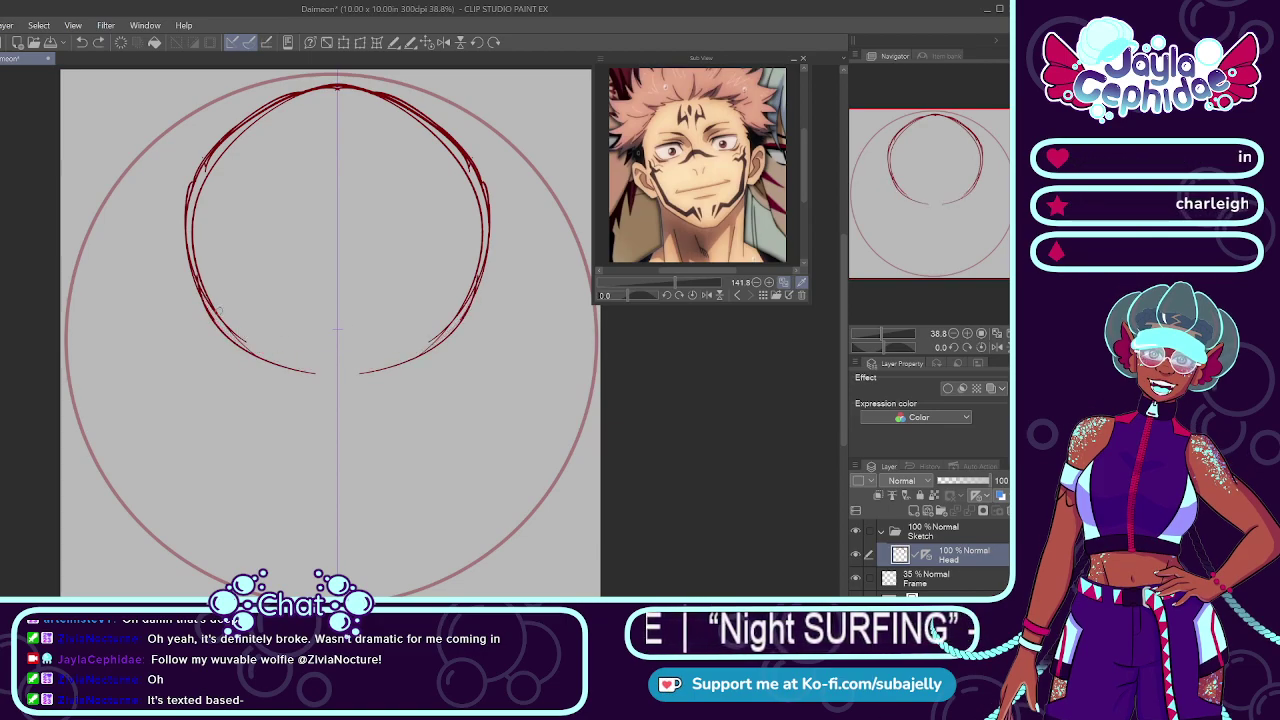
{"action": "left_click_drag", "start_coordinate": [206, 303], "coordinate": [332, 376]}
{"action": "key", "text": "ctrl+z"}
{"action": "left_click_drag", "start_coordinate": [214, 318], "coordinate": [334, 376]}
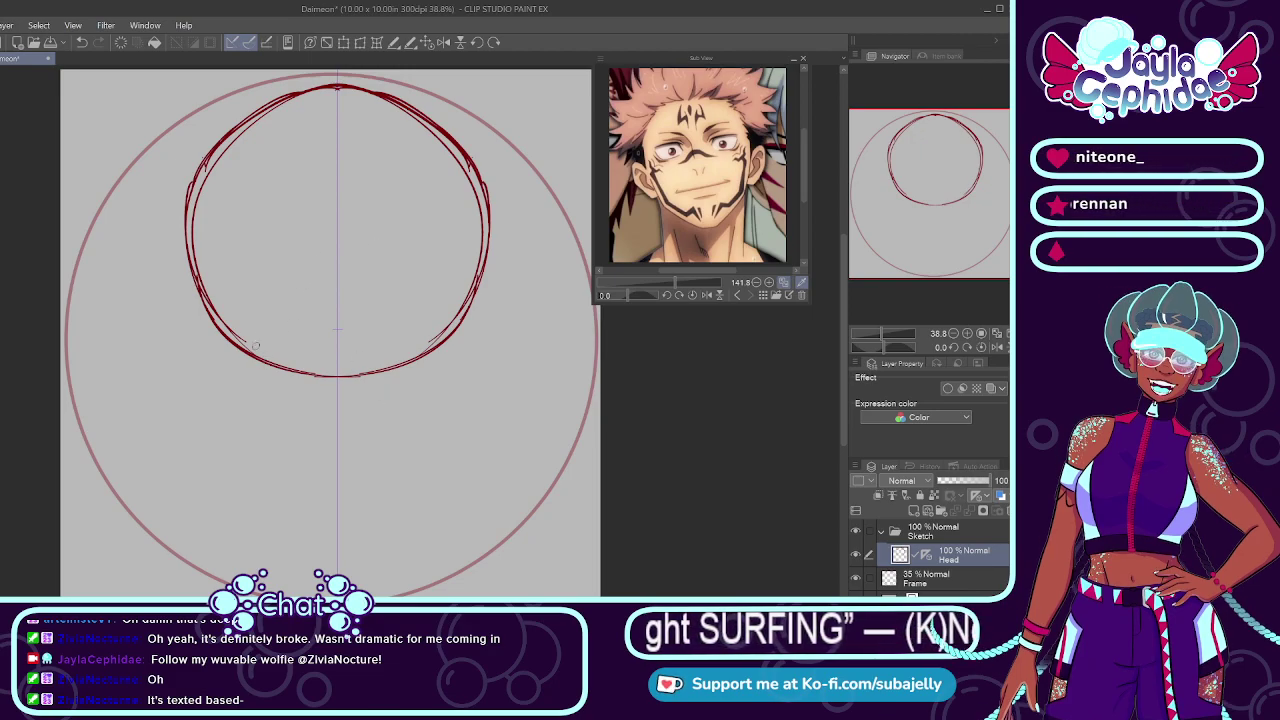
Step: Draw a slightly arched horizontal guideline across the lower part of the cranium circle from side to side
{"action": "left_click_drag", "start_coordinate": [196, 291], "coordinate": [476, 287]}
{"action": "key", "text": "ctrl+z"}
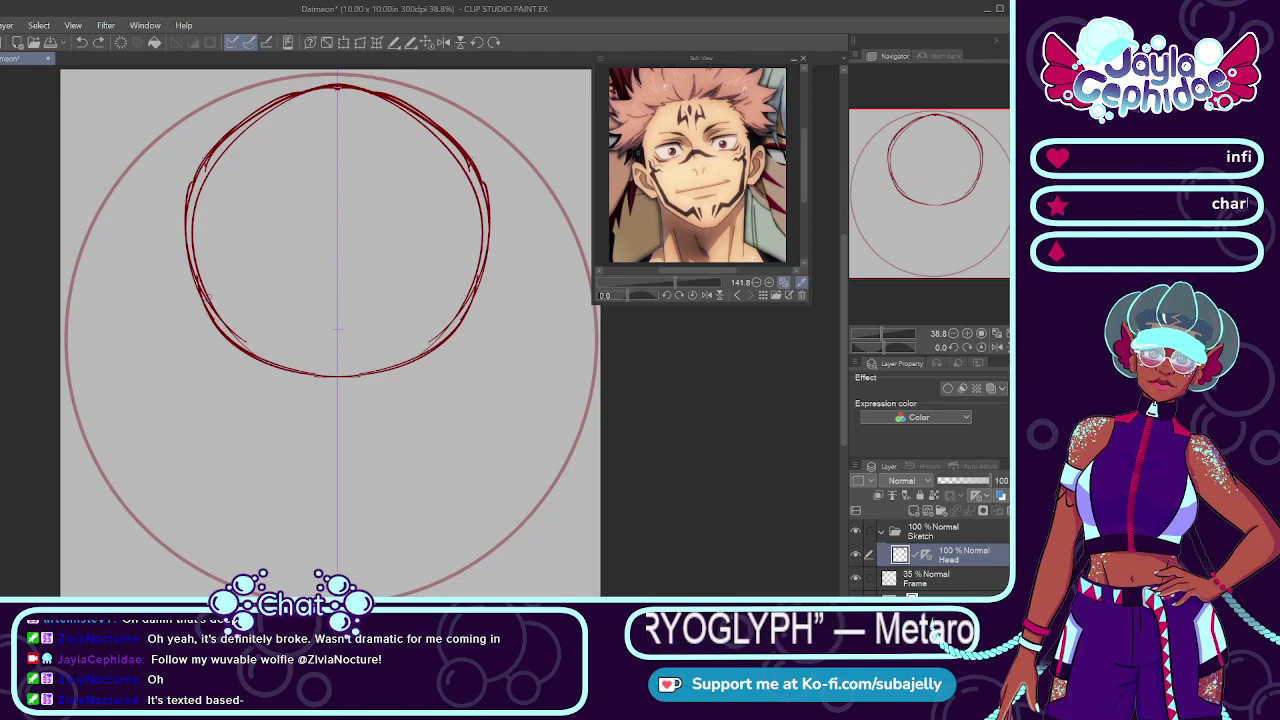
{"action": "left_click_drag", "start_coordinate": [194, 290], "coordinate": [474, 286]}
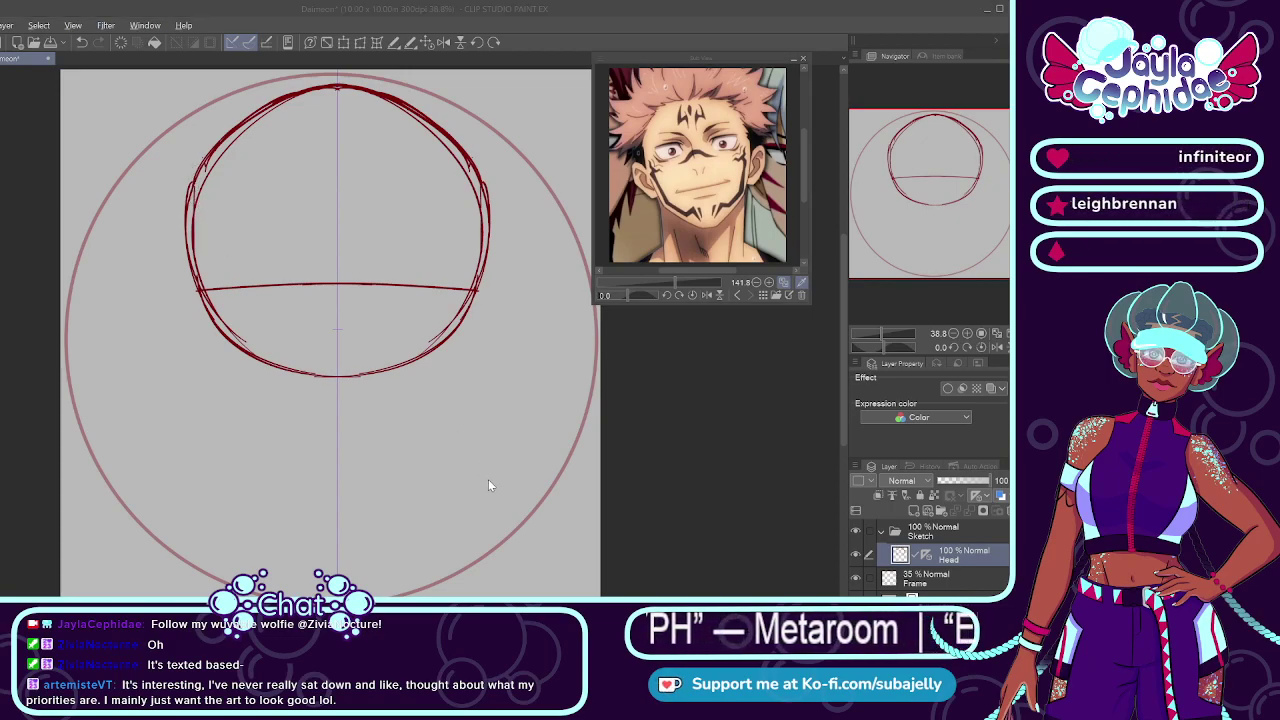
Step: Draw mirrored face side lines from the temples down past the cranium, tapering inward to the jaw, comparing and replacing attempts
{"action": "left_click_drag", "start_coordinate": [194, 168], "coordinate": [204, 292]}
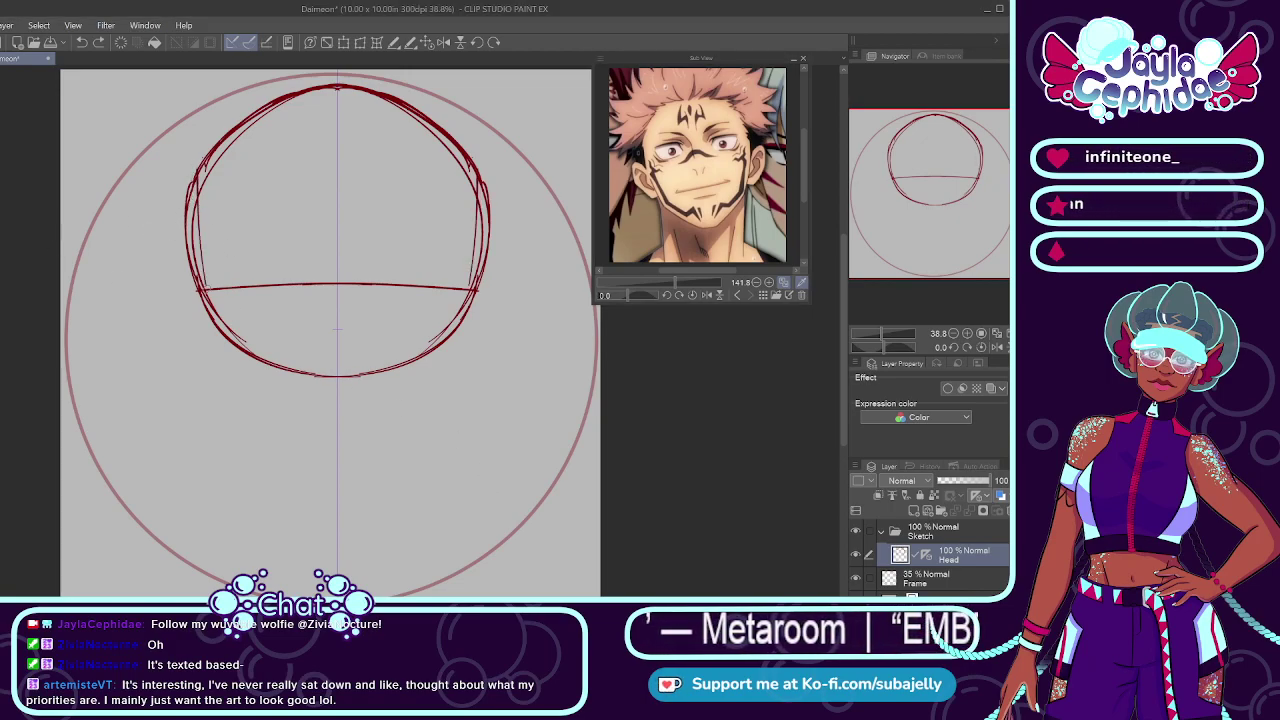
{"action": "key", "text": "ctrl+z"}
{"action": "left_click_drag", "start_coordinate": [200, 162], "coordinate": [242, 434]}
{"action": "key", "text": "ctrl+z"}
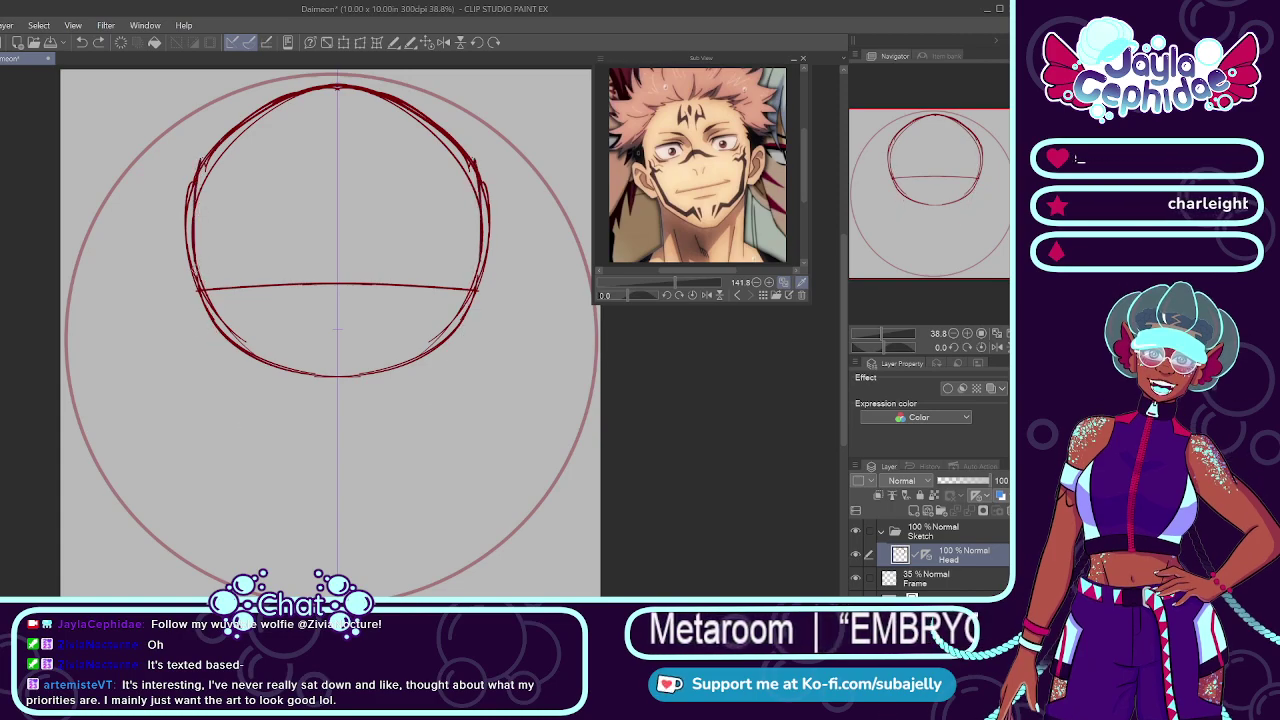
{"action": "key", "text": "ctrl+y"}
{"action": "key", "text": "ctrl+z"}
{"action": "key", "text": "ctrl+y"}
{"action": "key", "text": "ctrl+z"}
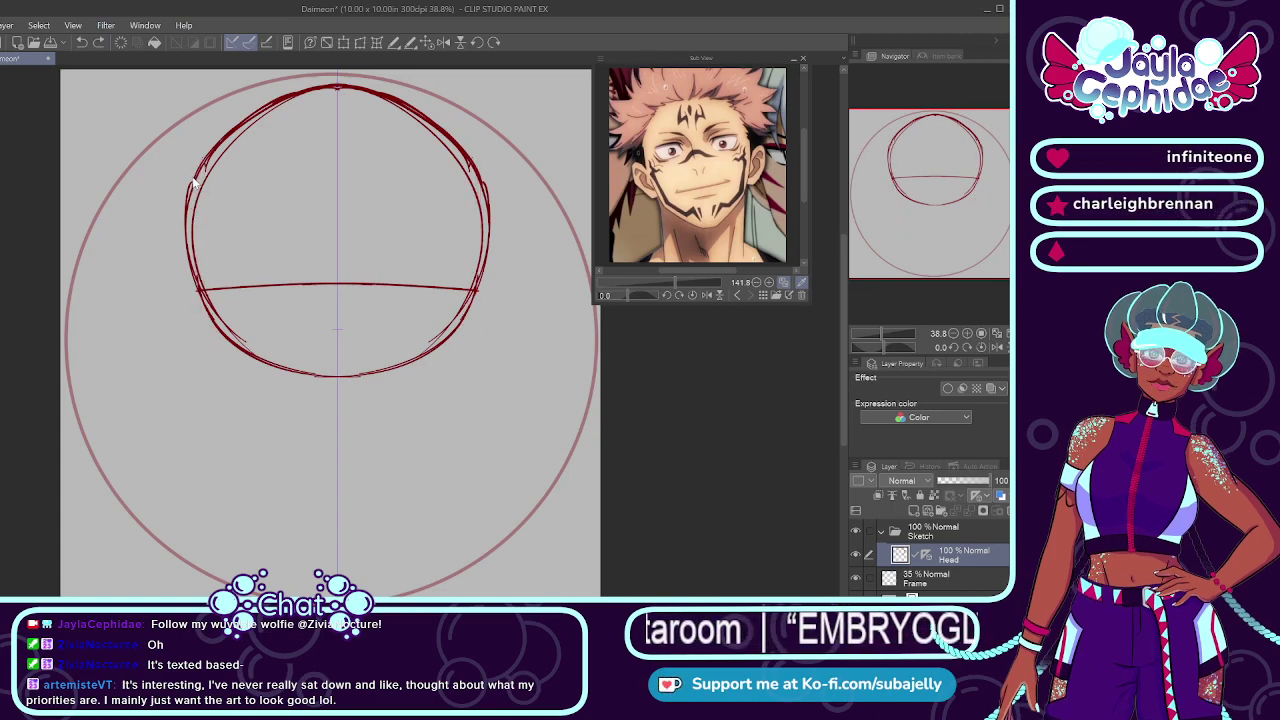
{"action": "key", "text": "ctrl+y"}
{"action": "key", "text": "ctrl+z"}
{"action": "key", "text": "ctrl+y"}
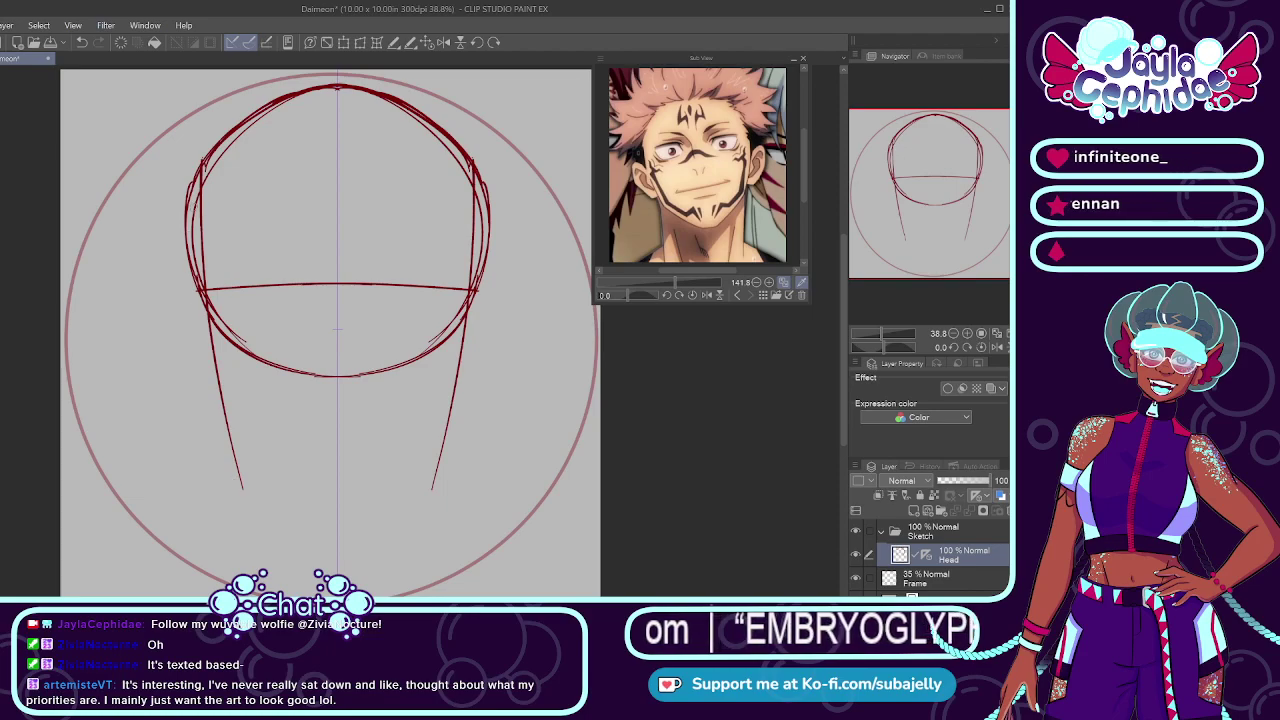
{"action": "key", "text": "ctrl+z"}
{"action": "left_click_drag", "start_coordinate": [198, 170], "coordinate": [227, 458]}
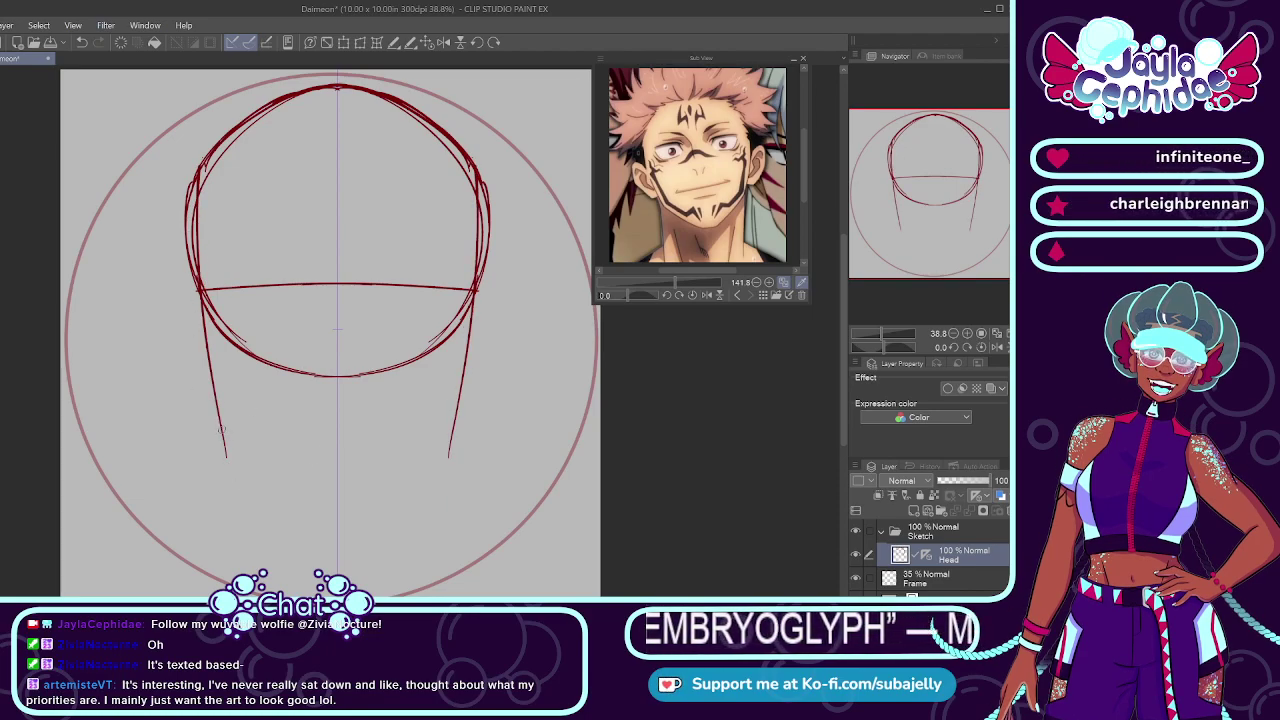
Step: Draw mirrored jaw lines from the lower ends of the face sides to a pointed chin on the symmetry line, redrawing until the angle fits
{"action": "left_click_drag", "start_coordinate": [222, 428], "coordinate": [275, 478]}
{"action": "key", "text": "ctrl+z"}
{"action": "left_click_drag", "start_coordinate": [222, 430], "coordinate": [337, 500]}
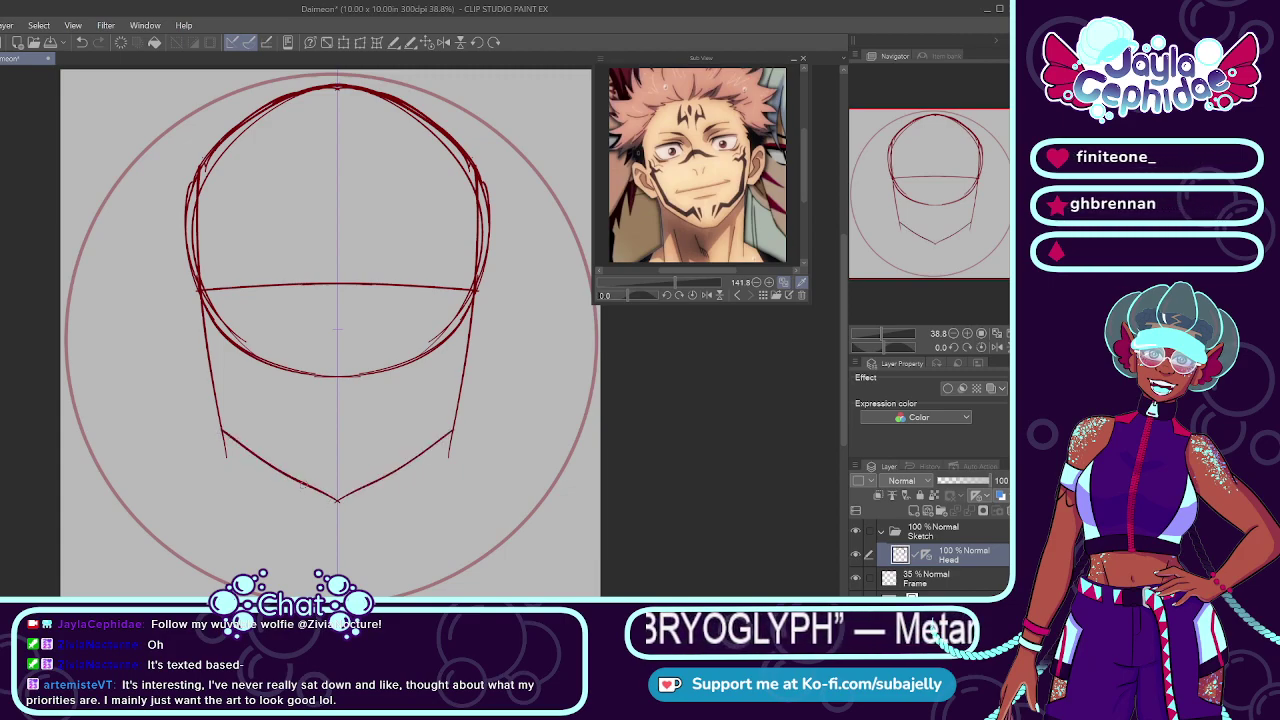
{"action": "key", "text": "ctrl+z"}
{"action": "left_click_drag", "start_coordinate": [220, 430], "coordinate": [326, 506]}
{"action": "key", "text": "ctrl+z"}
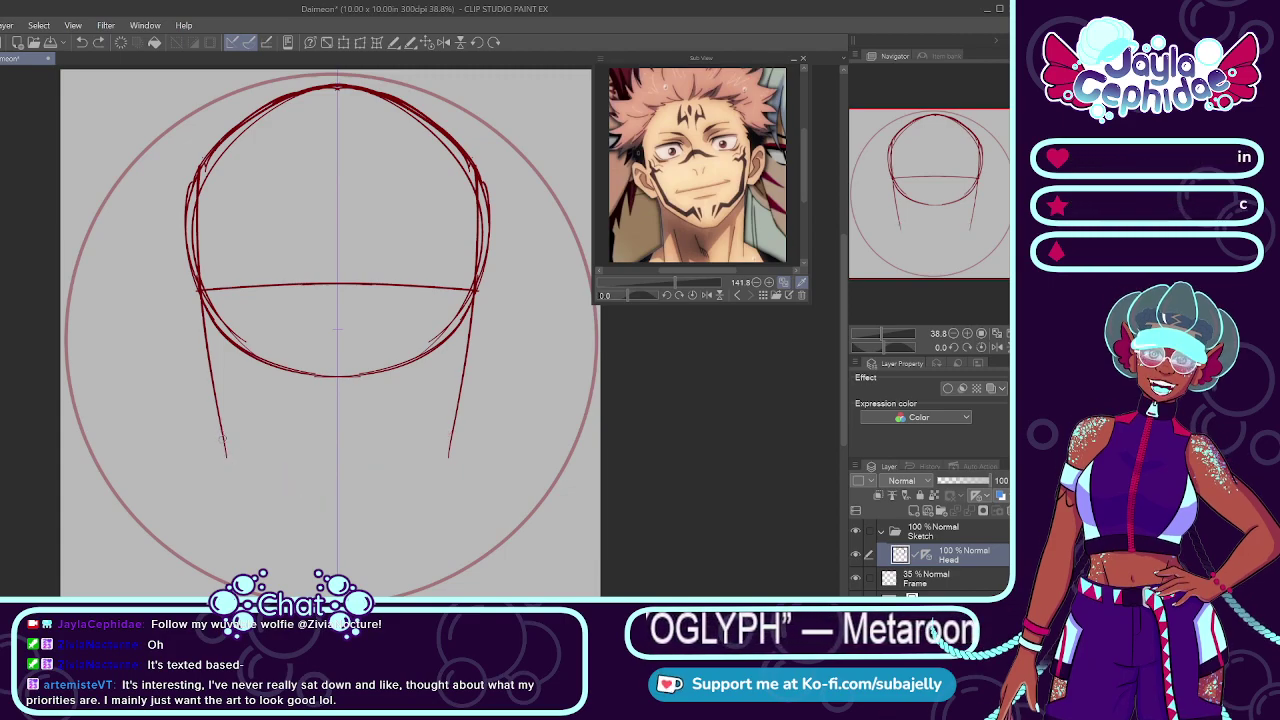
{"action": "left_click_drag", "start_coordinate": [218, 428], "coordinate": [322, 495]}
{"action": "key", "text": "ctrl+z"}
{"action": "left_click_drag", "start_coordinate": [222, 432], "coordinate": [337, 516]}
{"action": "key", "text": "ctrl+z"}
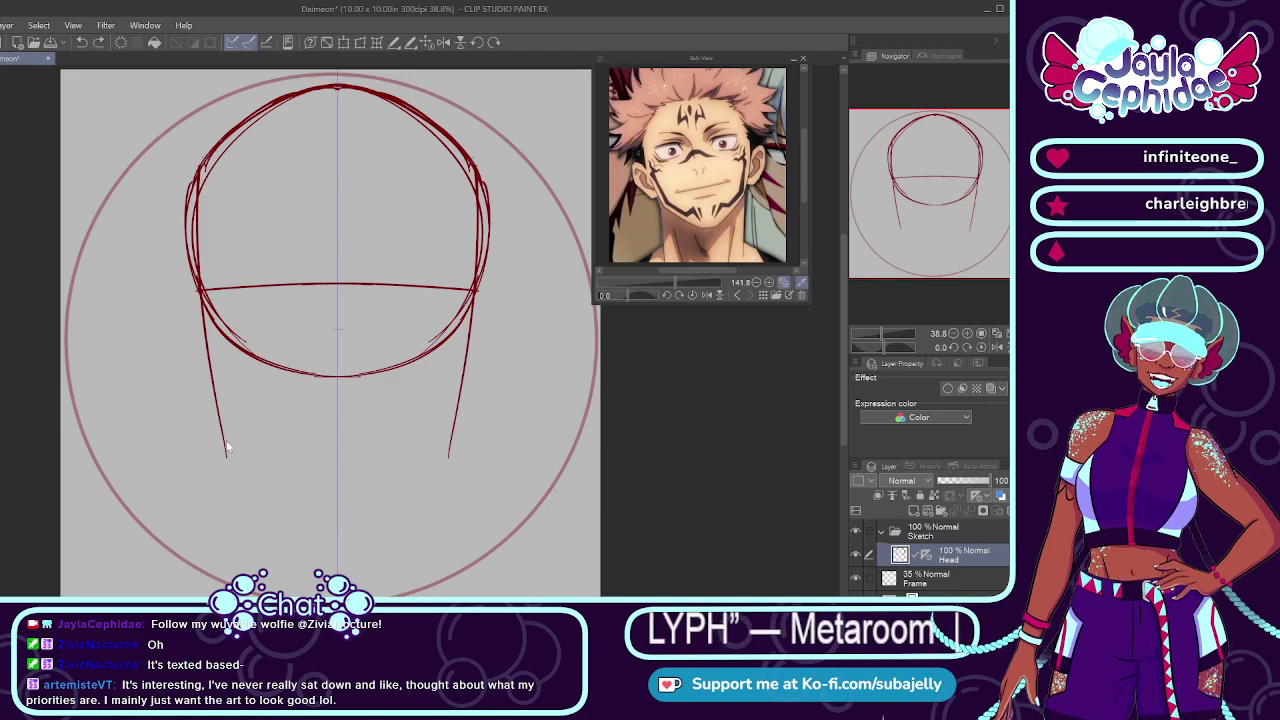
{"action": "left_click_drag", "start_coordinate": [218, 432], "coordinate": [337, 516]}
{"action": "key", "text": "ctrl+z"}
{"action": "left_click_drag", "start_coordinate": [220, 432], "coordinate": [330, 508]}
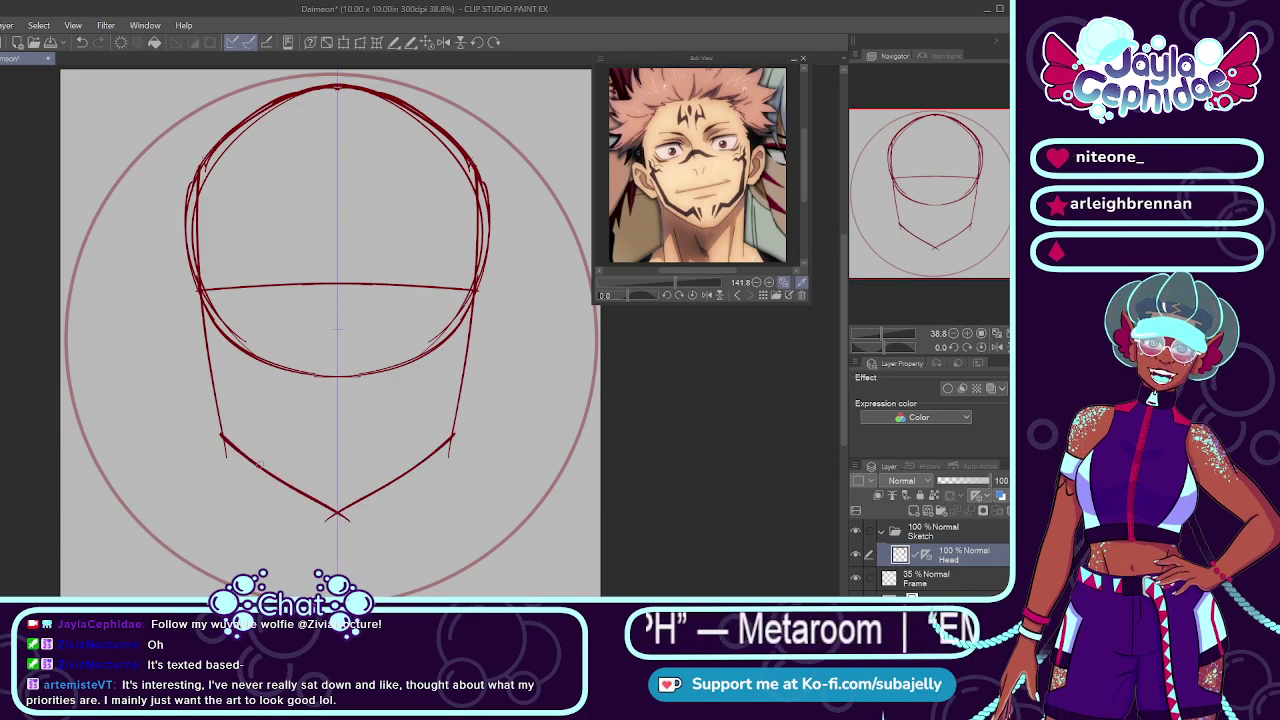
{"action": "key", "text": "ctrl+z"}
{"action": "left_click_drag", "start_coordinate": [218, 432], "coordinate": [337, 520]}
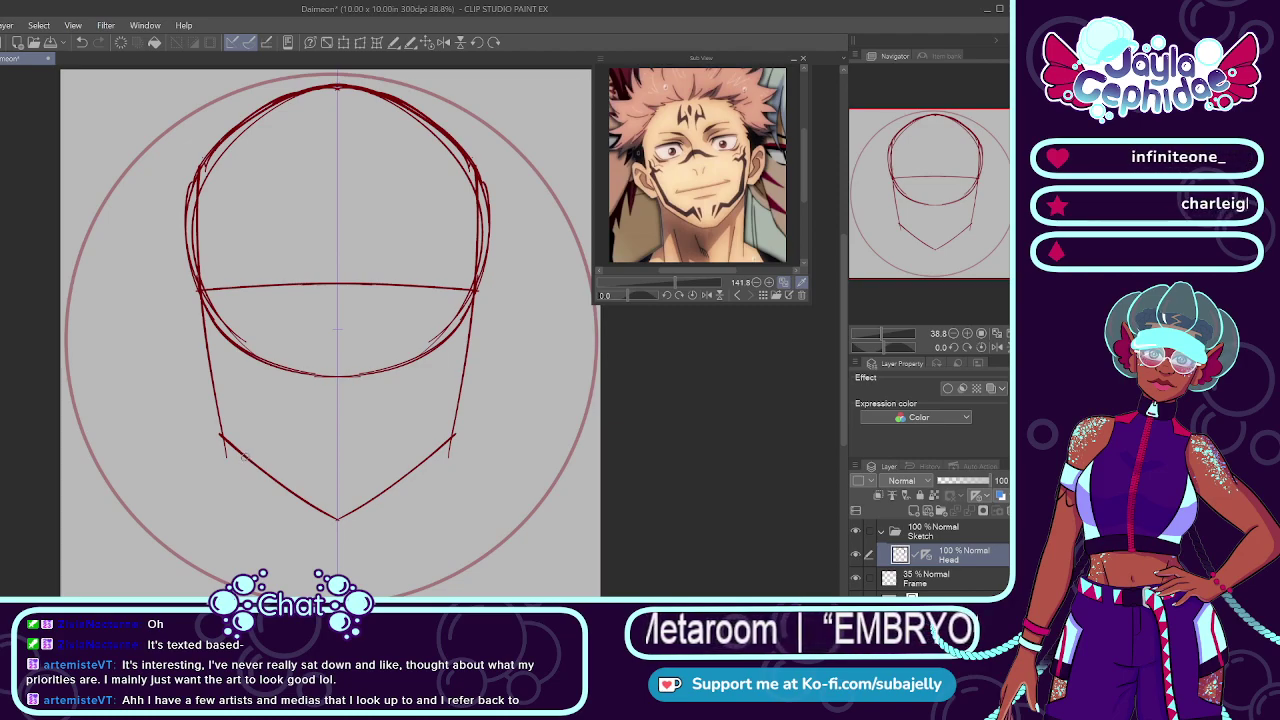
Step: Replace the pointed jaw with mirrored jaw lines ending in a narrow, flattened chin across the symmetry line
{"action": "key", "text": "ctrl+z"}
{"action": "left_click_drag", "start_coordinate": [218, 436], "coordinate": [337, 542]}
{"action": "key", "text": "ctrl+z"}
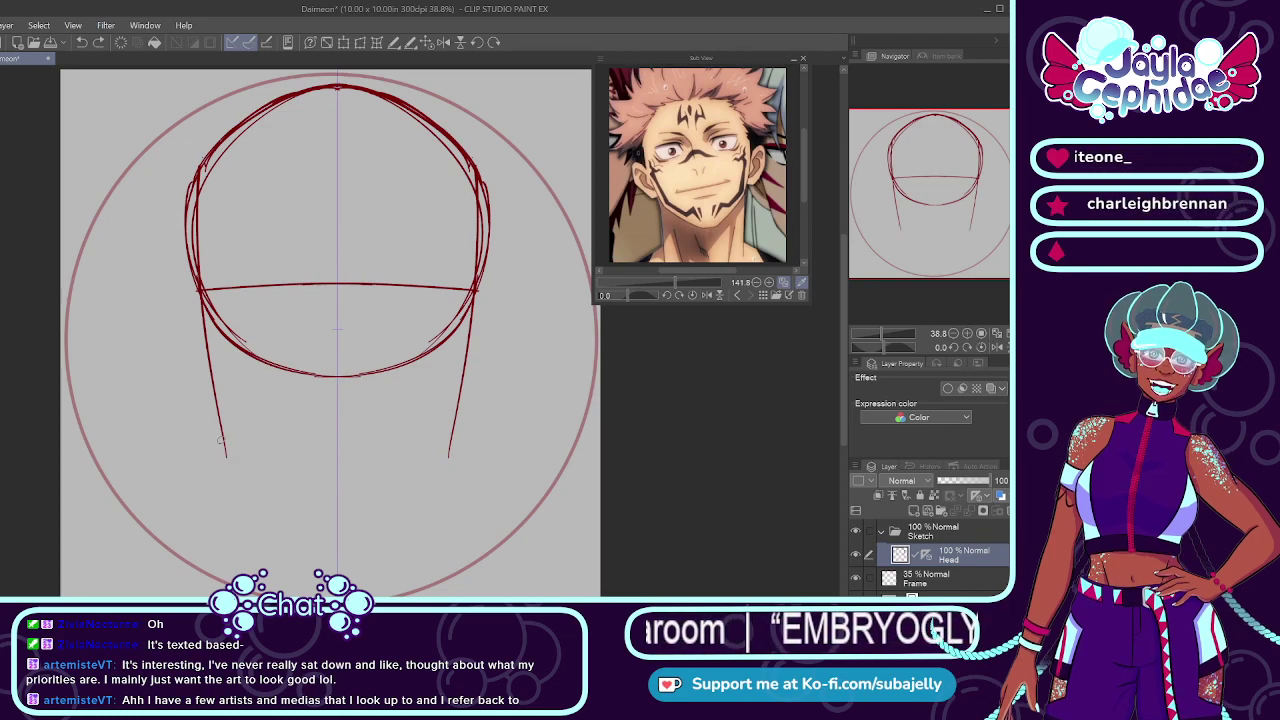
{"action": "left_click_drag", "start_coordinate": [221, 439], "coordinate": [322, 524]}
{"action": "left_click_drag", "start_coordinate": [307, 516], "coordinate": [365, 518]}
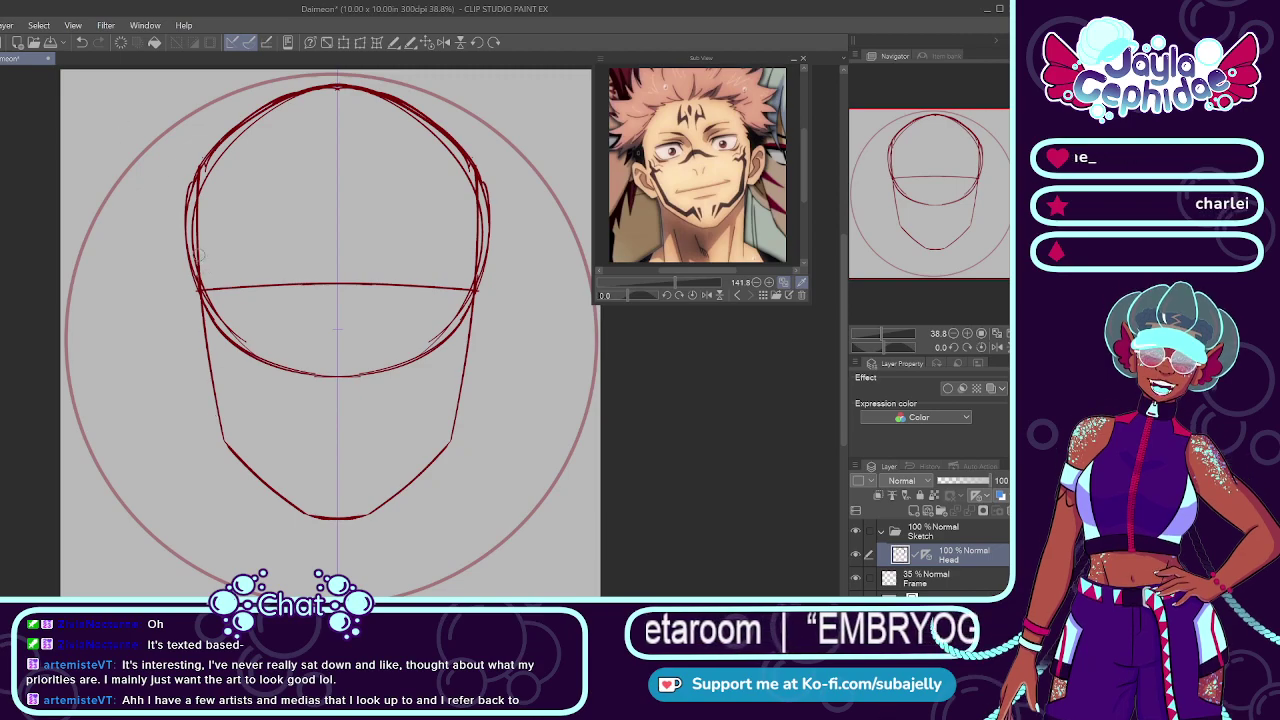
Step: Remove the bulging outer cranium sides and redraw them narrower, running from the upper curve down to the horizontal guideline
{"action": "key", "text": "ctrl+z"}
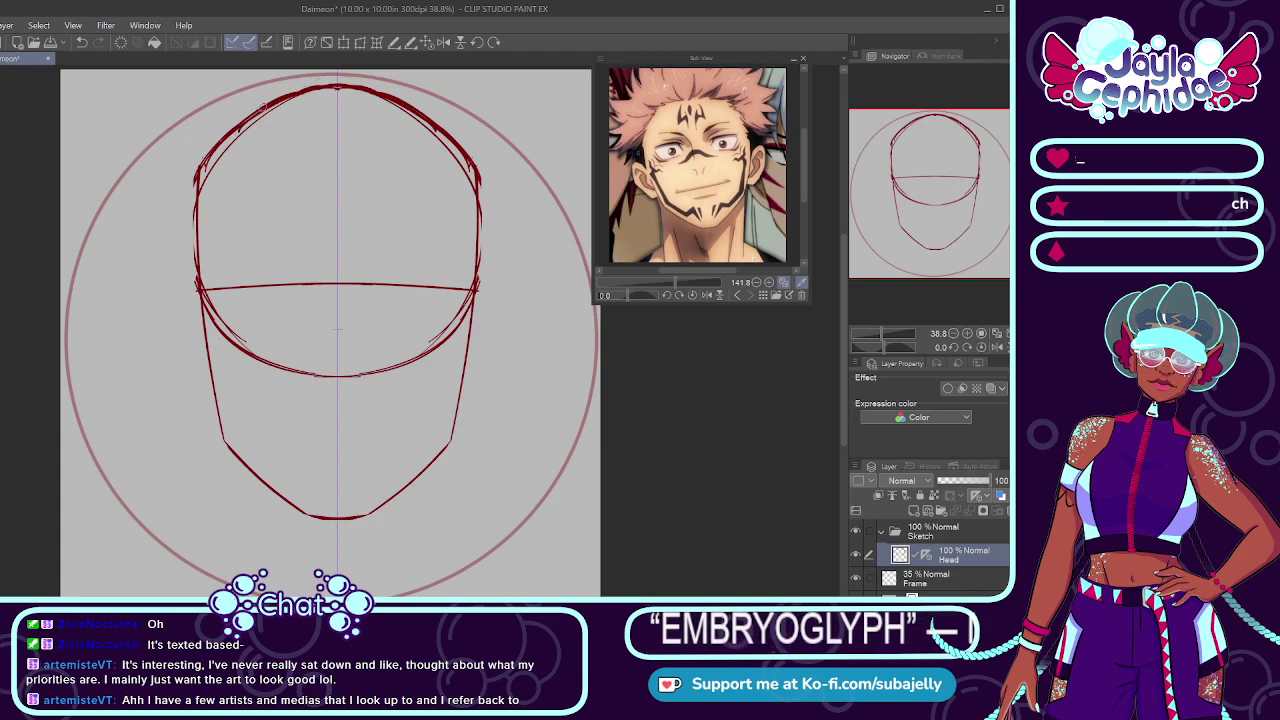
{"action": "mouse_move", "coordinate": [236, 129]}
{"action": "left_mouse_down"}
{"action": "mouse_move", "coordinate": [195, 227]}
{"action": "mouse_move", "coordinate": [195, 282]}
{"action": "left_mouse_up"}
{"action": "left_click_drag", "start_coordinate": [195, 228], "coordinate": [197, 288]}
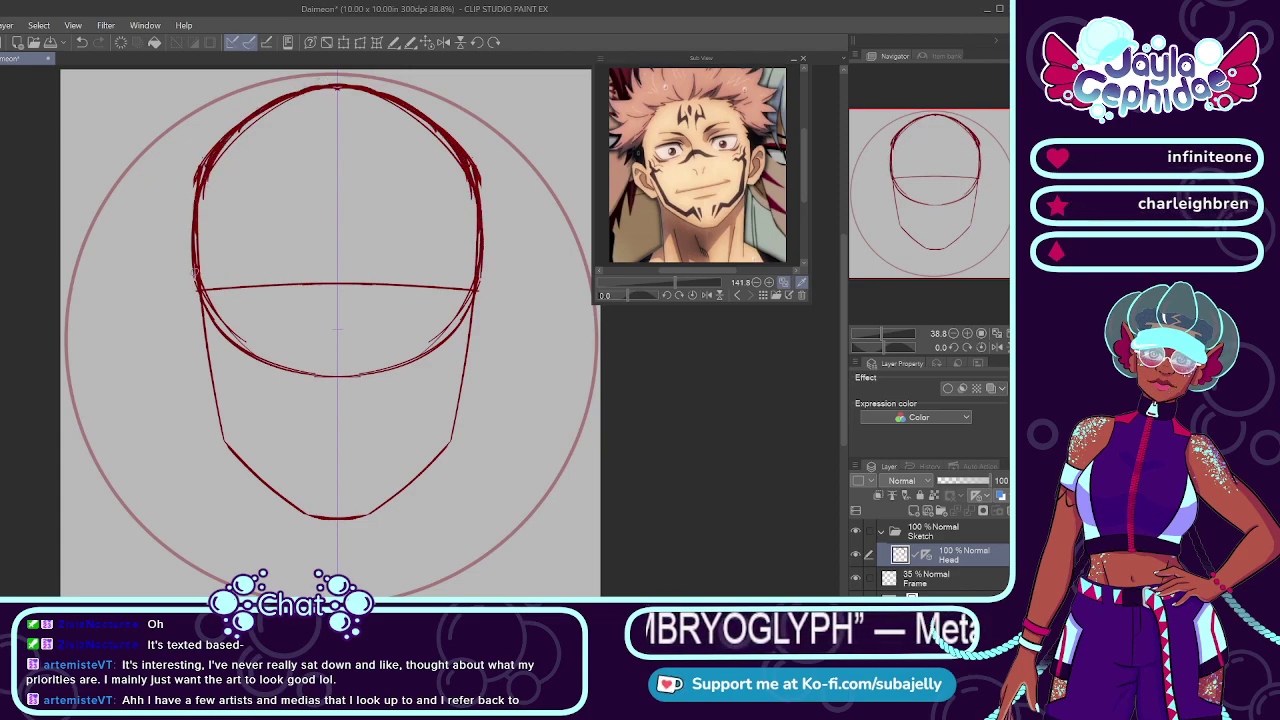
Step: Thicken the mirrored face sides with overlapping strokes from the cranium down to the jaw corners, redrawing strokes that stray
{"action": "left_click_drag", "start_coordinate": [194, 182], "coordinate": [217, 392]}
{"action": "key", "text": "ctrl+z"}
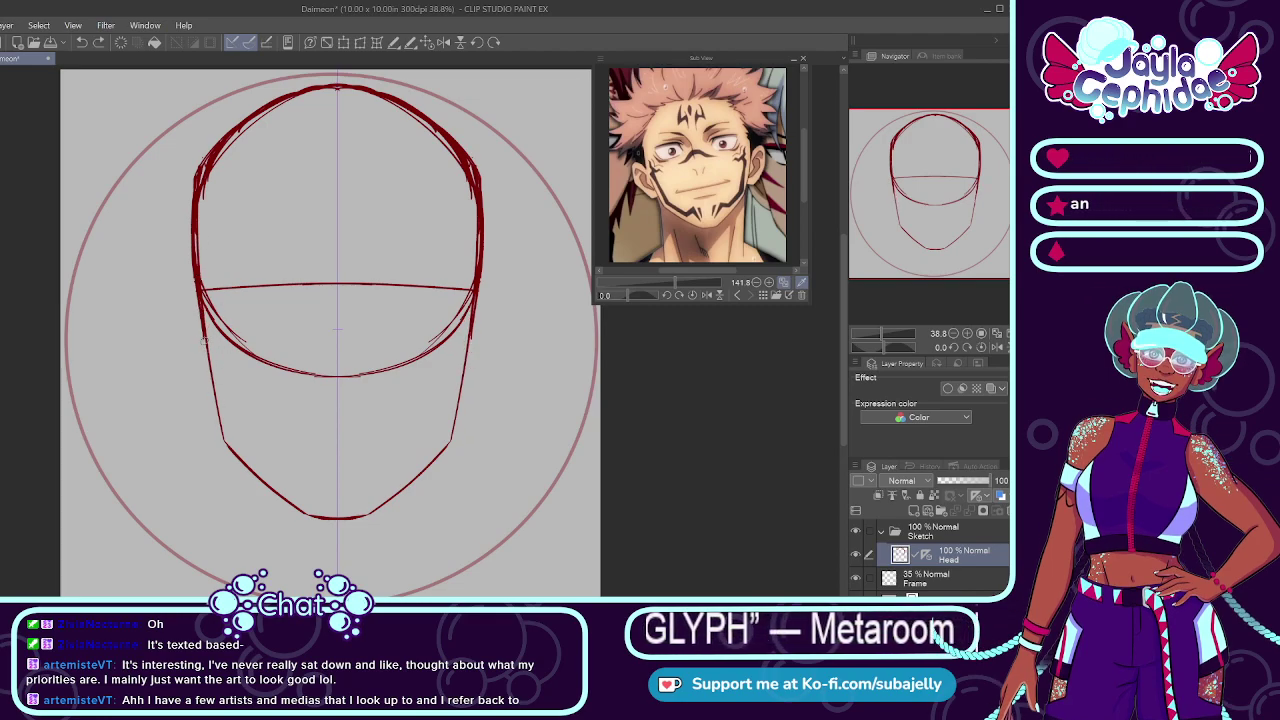
{"action": "left_click_drag", "start_coordinate": [204, 334], "coordinate": [220, 412]}
{"action": "key", "text": "ctrl+z"}
{"action": "left_click_drag", "start_coordinate": [205, 338], "coordinate": [221, 436]}
{"action": "key", "text": "ctrl+z"}
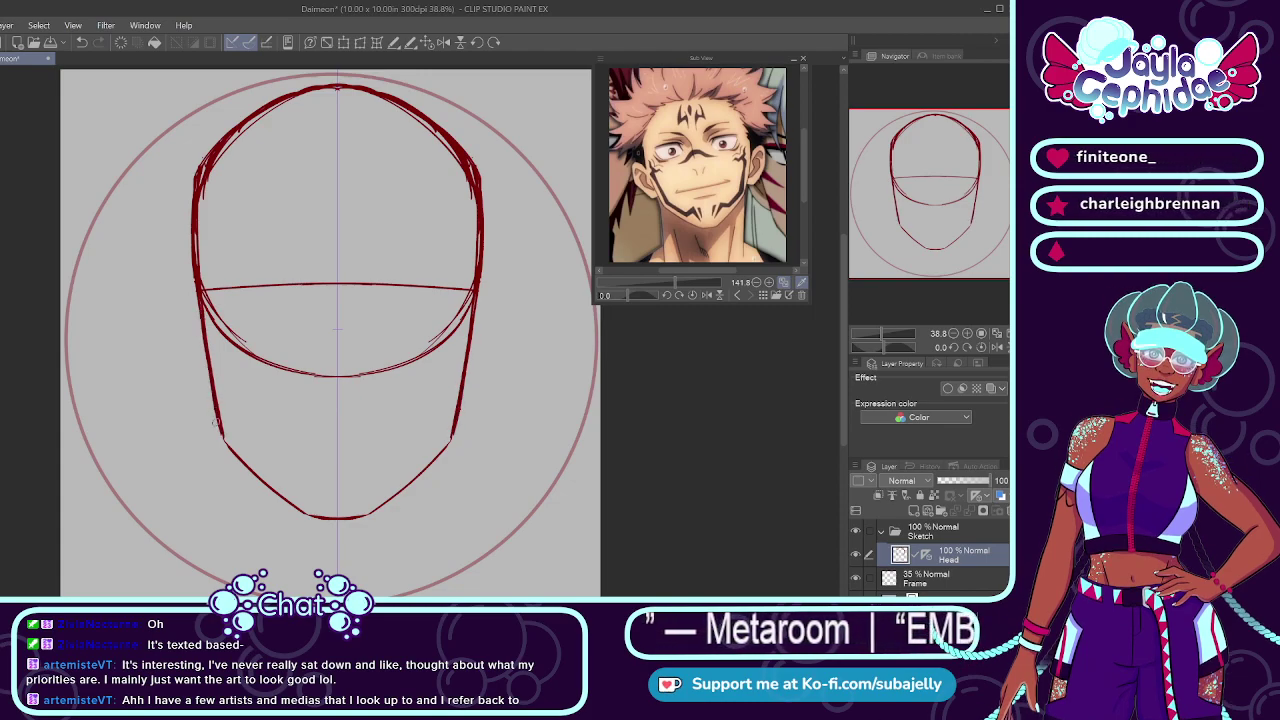
{"action": "left_click_drag", "start_coordinate": [210, 385], "coordinate": [223, 441]}
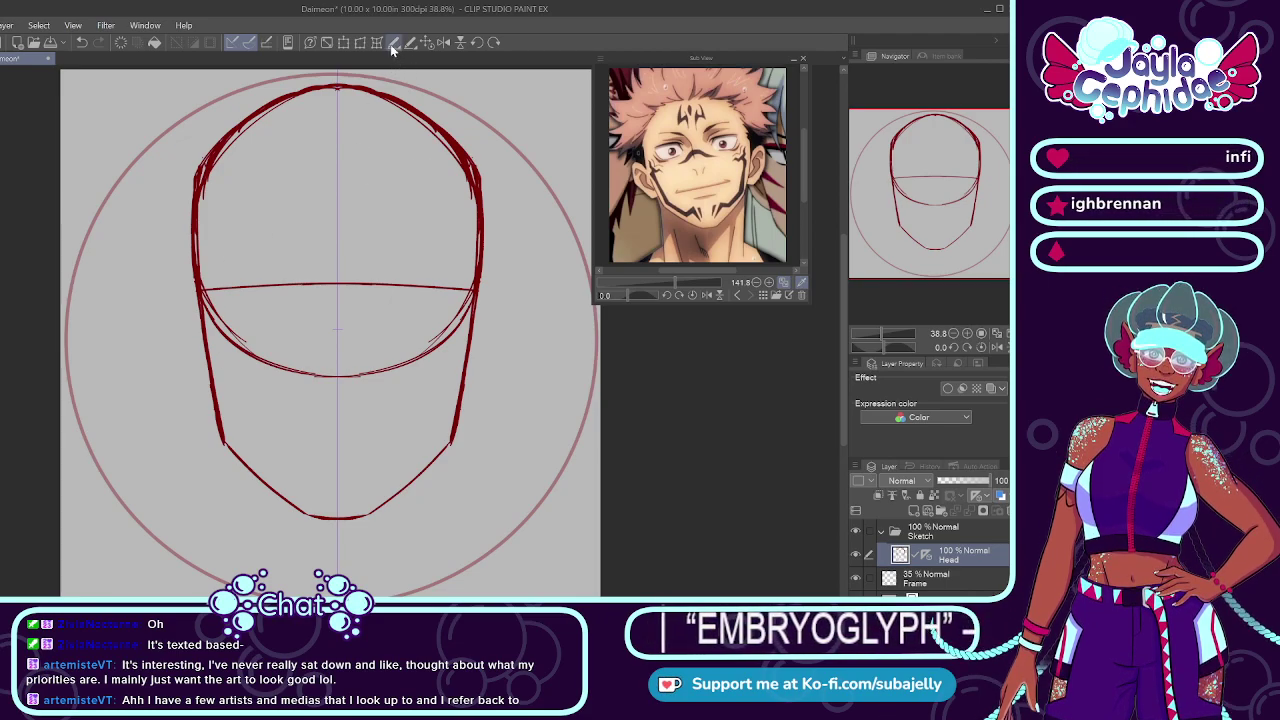
{"action": "key", "text": "ctrl+t"}
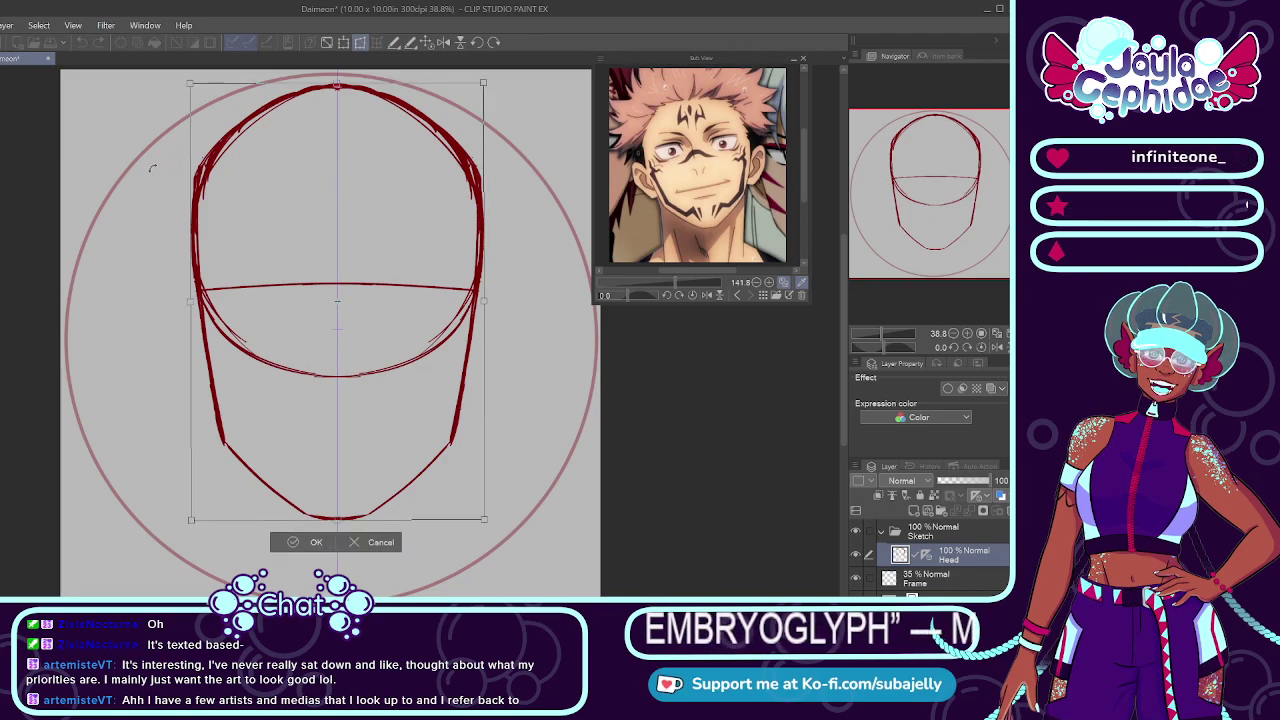
{"action": "left_click_drag", "start_coordinate": [154, 166], "coordinate": [140, 186]}
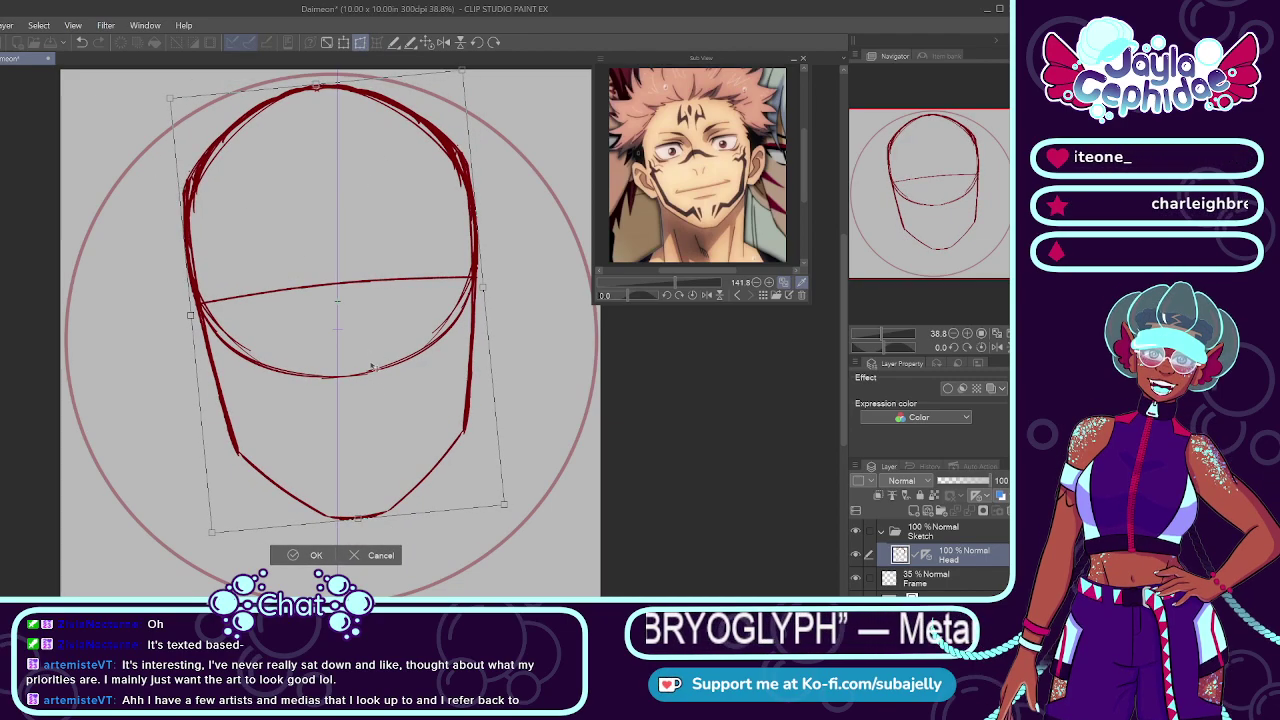
{"action": "left_click", "coordinate": [381, 555]}
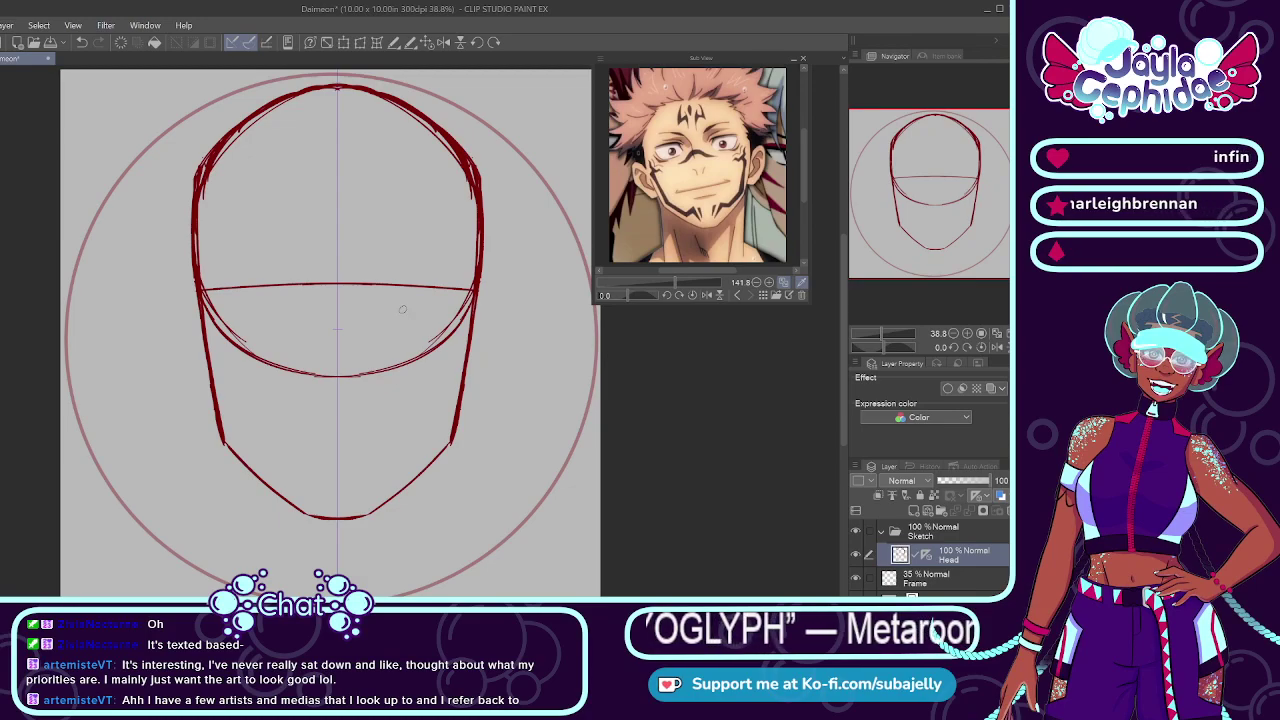
Step: Tilt the head sketch and its symmetry ruler counterclockwise by about 10 degrees and shift them slightly left within the frame
{"action": "key", "text": "ctrl+t"}
{"action": "mouse_move", "coordinate": [155, 90]}
{"action": "left_mouse_down"}
{"action": "mouse_move", "coordinate": [143, 105]}
{"action": "mouse_move", "coordinate": [193, 225]}
{"action": "left_mouse_up"}
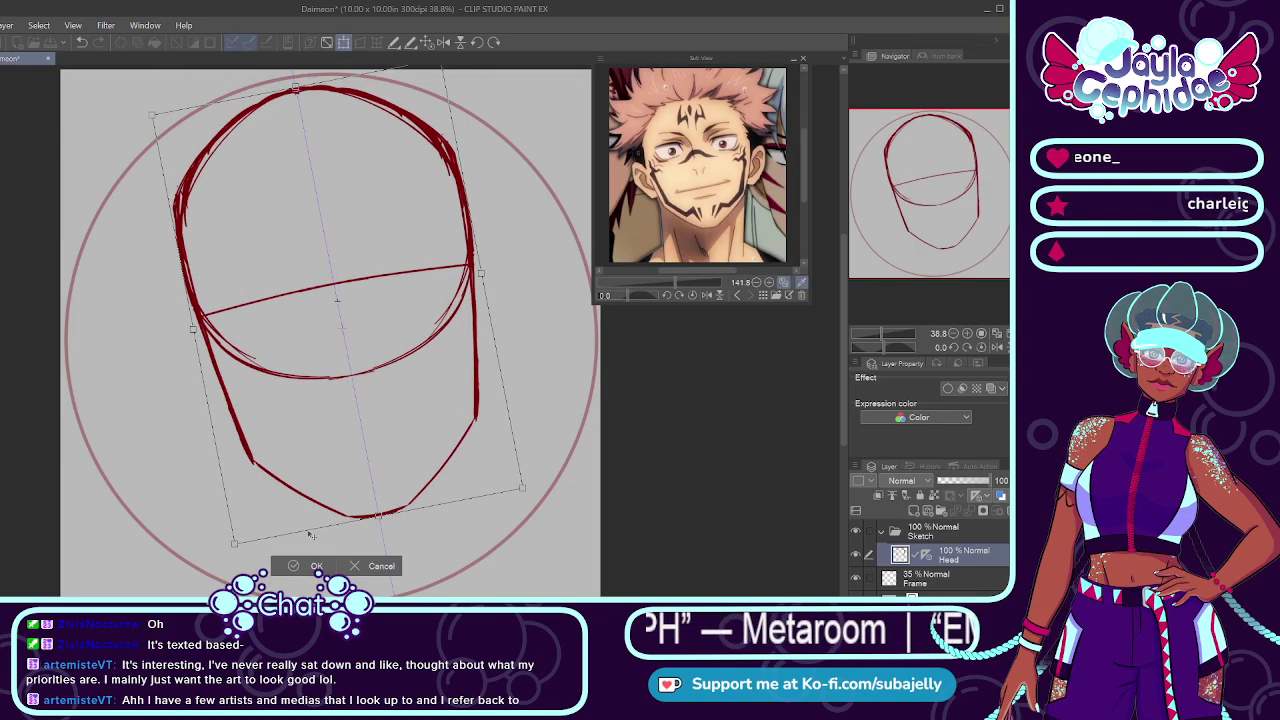
{"action": "left_click", "coordinate": [316, 566]}
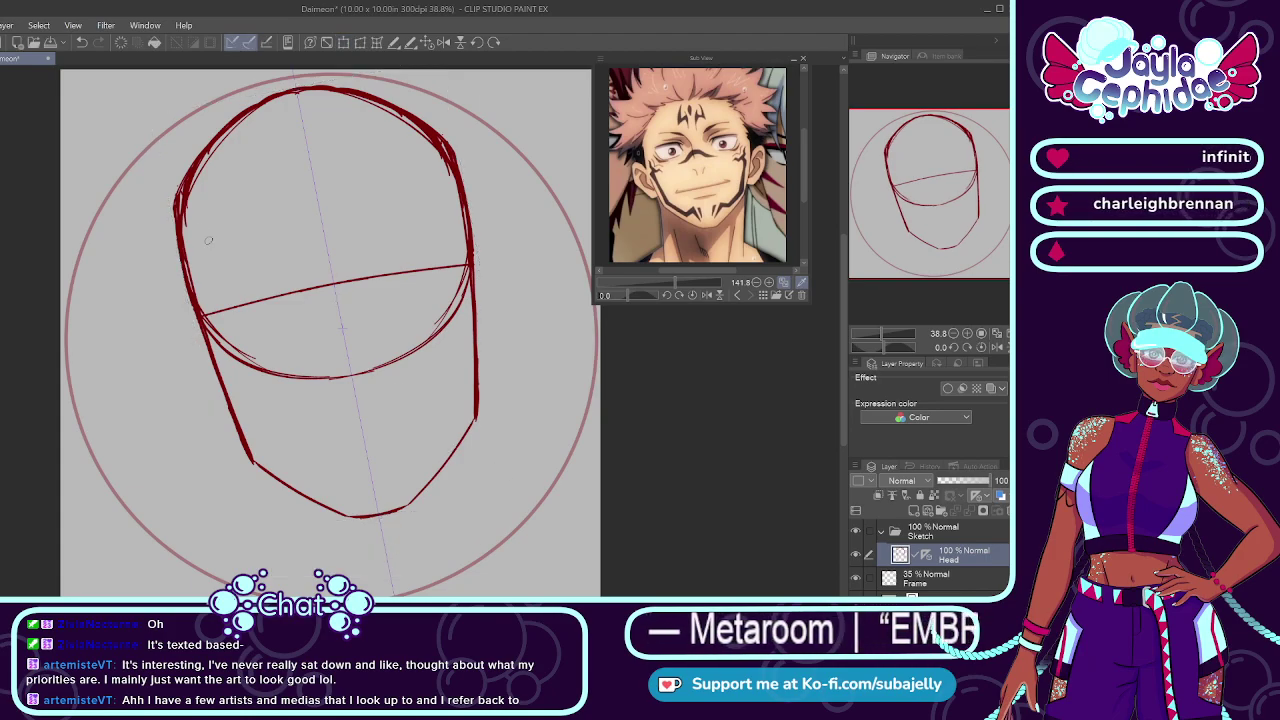
{"action": "key", "text": "ctrl+t"}
{"action": "left_click_drag", "start_coordinate": [386, 206], "coordinate": [370, 209]}
{"action": "left_click", "coordinate": [279, 545]}
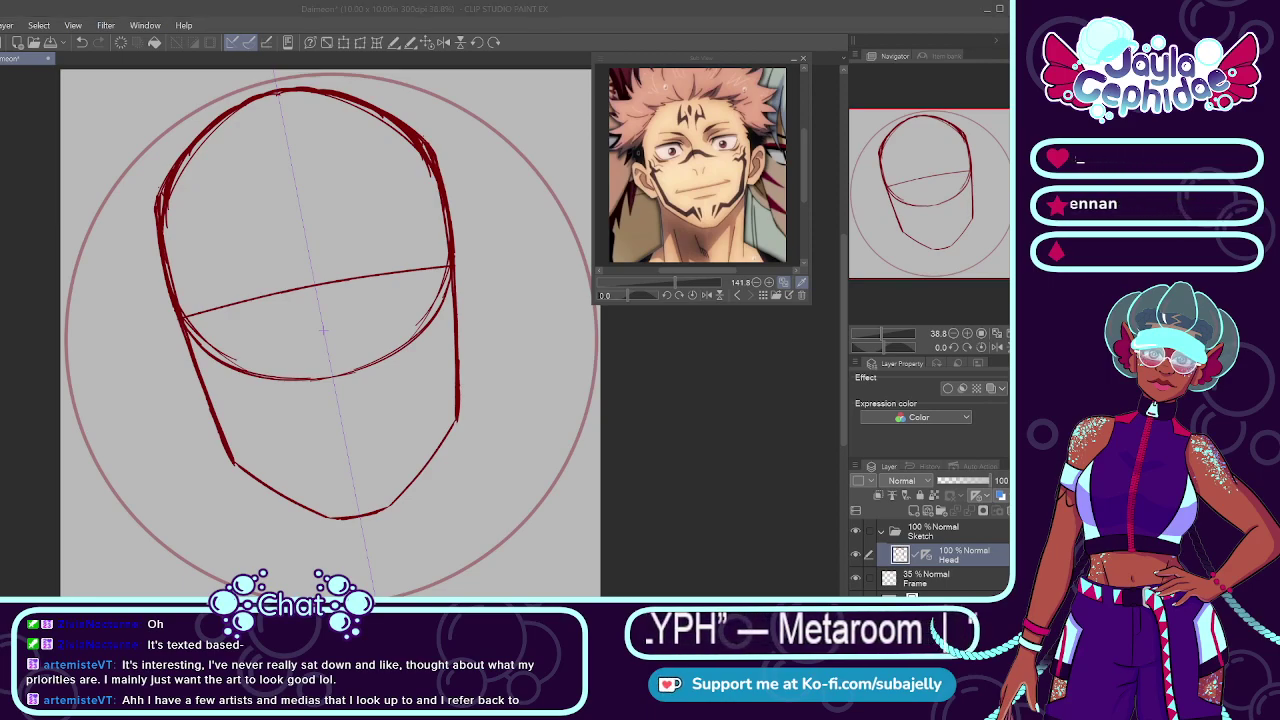
Step: Add a layer named Neck above Head and draw the neck's left side down from the jaw corner, redrawing it until nearly vertical
{"action": "key", "text": "Return"}
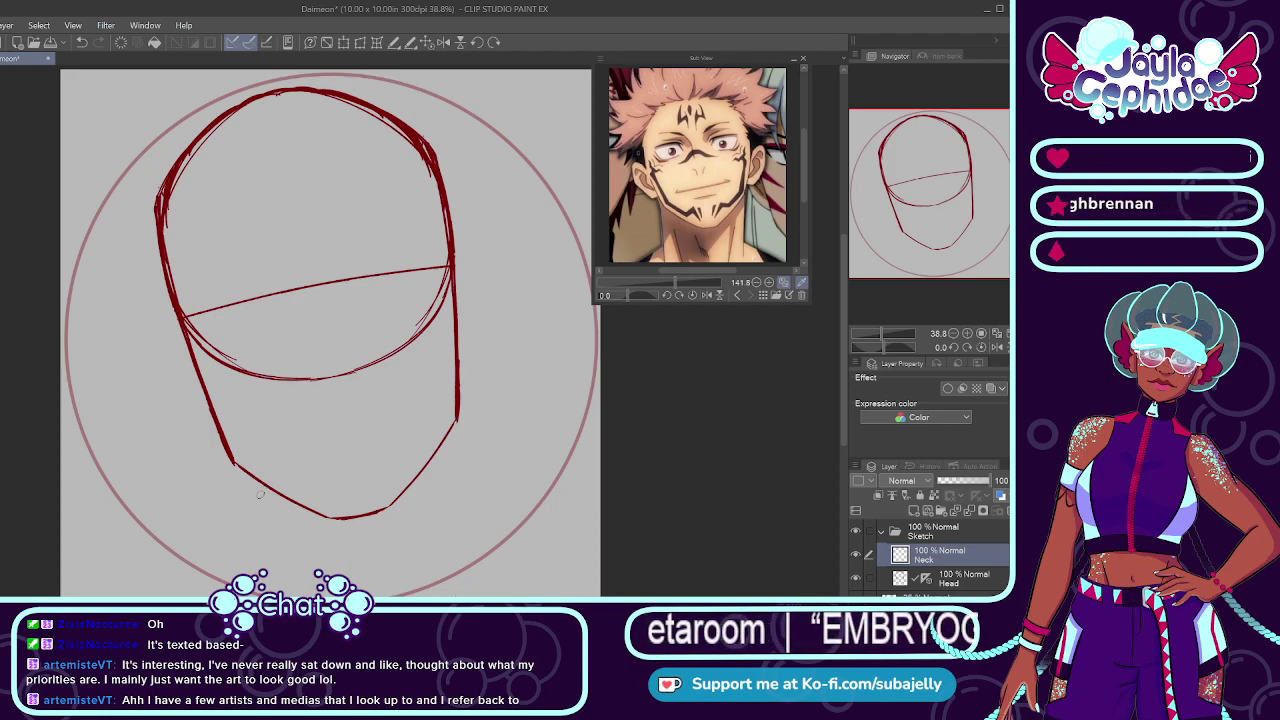
{"action": "left_click_drag", "start_coordinate": [237, 466], "coordinate": [253, 585]}
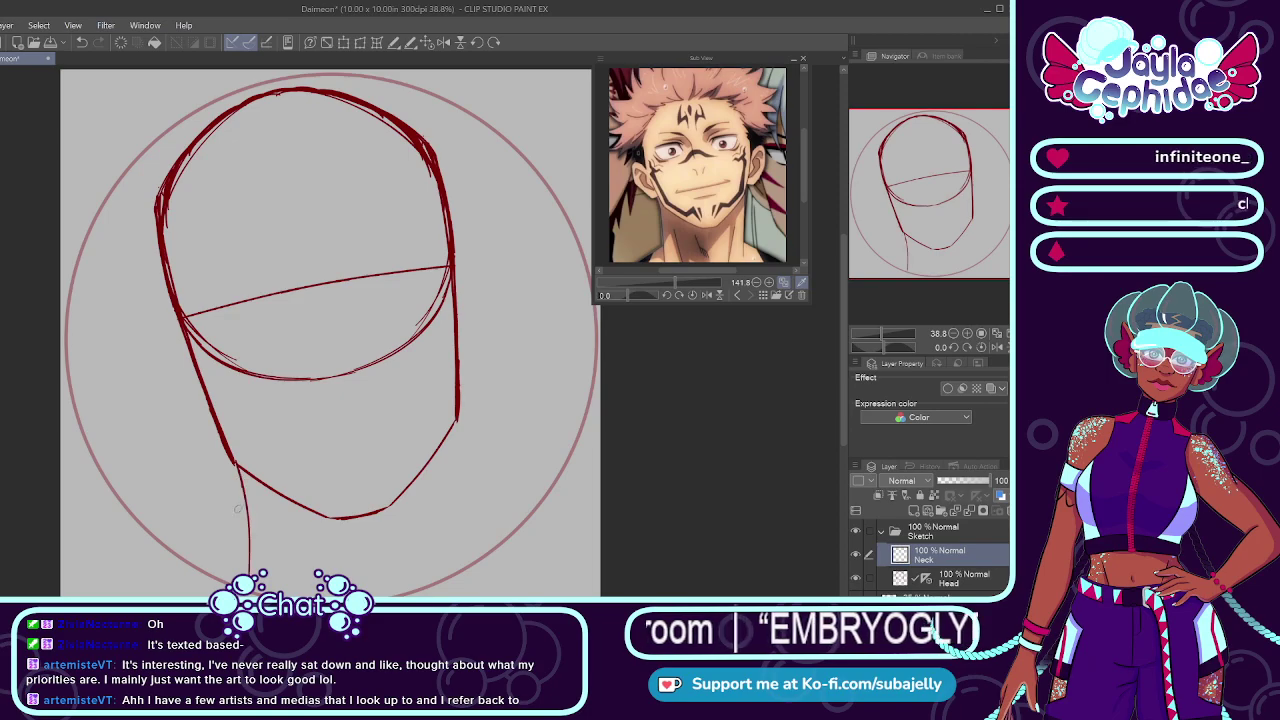
{"action": "key", "text": "ctrl+z"}
{"action": "left_click_drag", "start_coordinate": [237, 466], "coordinate": [253, 590]}
{"action": "key", "text": "ctrl+s"}
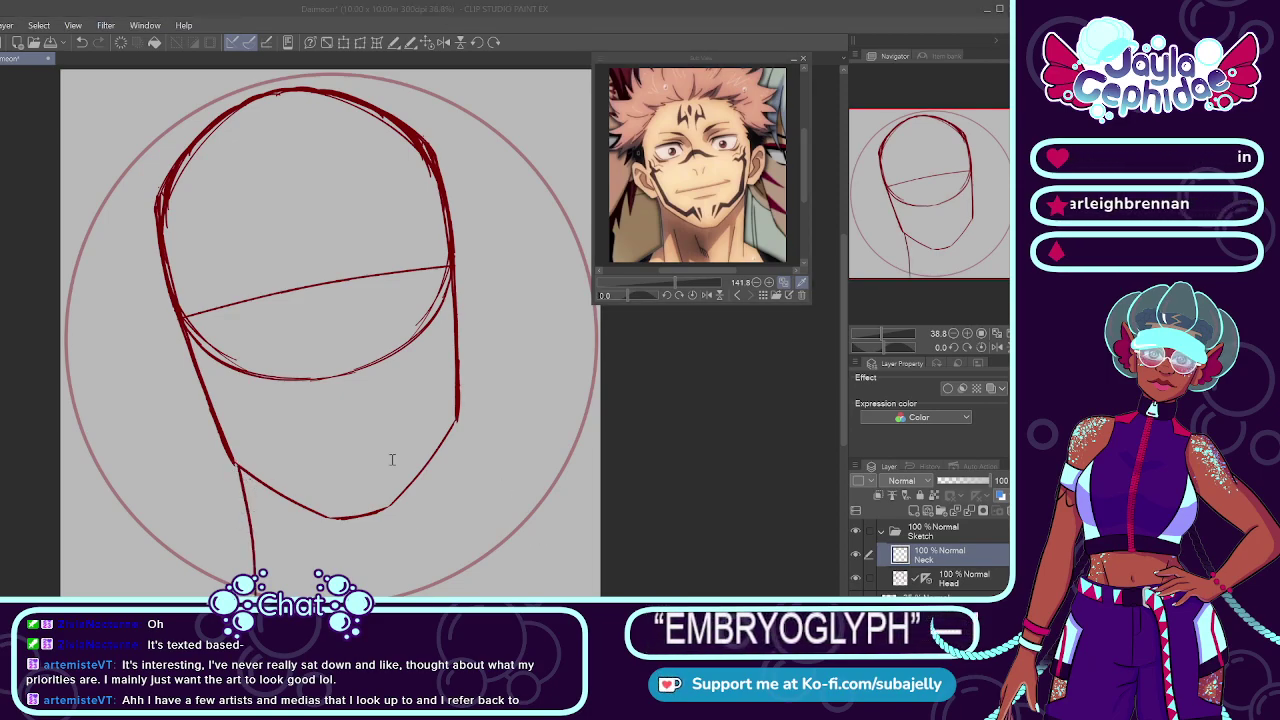
{"action": "key", "text": "ctrl+z"}
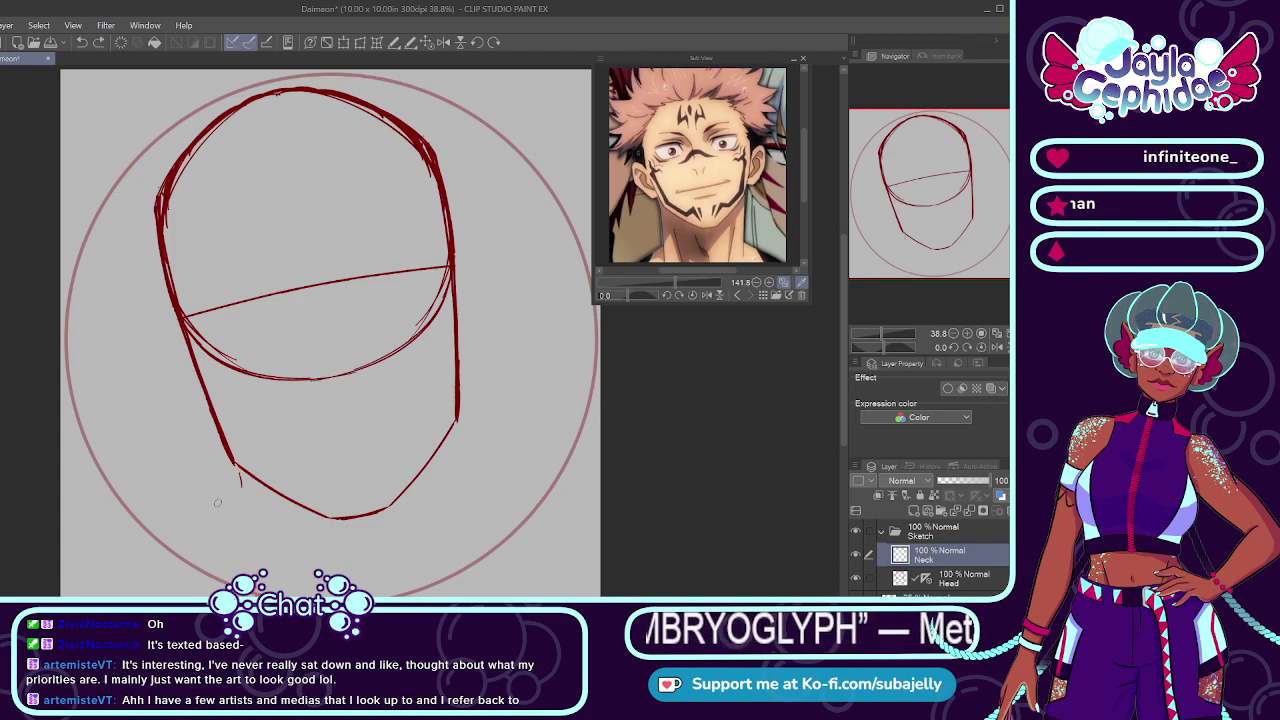
{"action": "left_click_drag", "start_coordinate": [242, 488], "coordinate": [250, 576]}
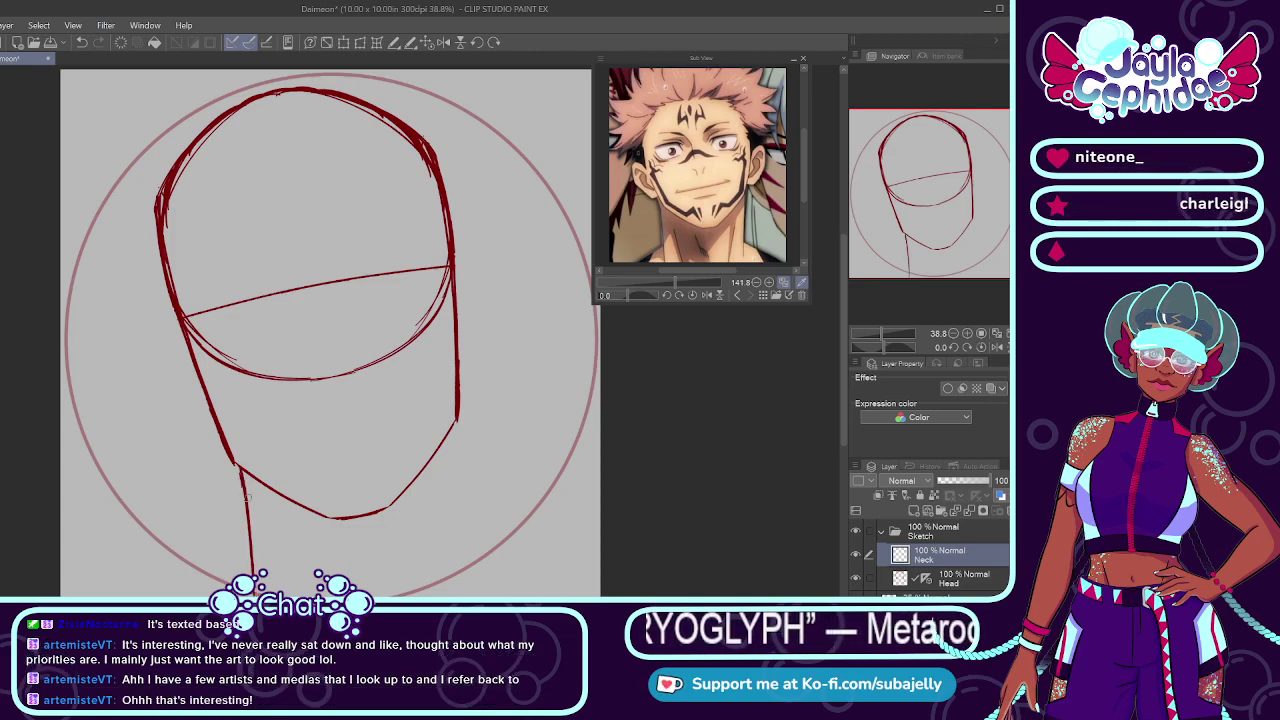
{"action": "key", "text": "ctrl+z"}
{"action": "left_click_drag", "start_coordinate": [237, 468], "coordinate": [246, 573]}
{"action": "key", "text": "ctrl+z"}
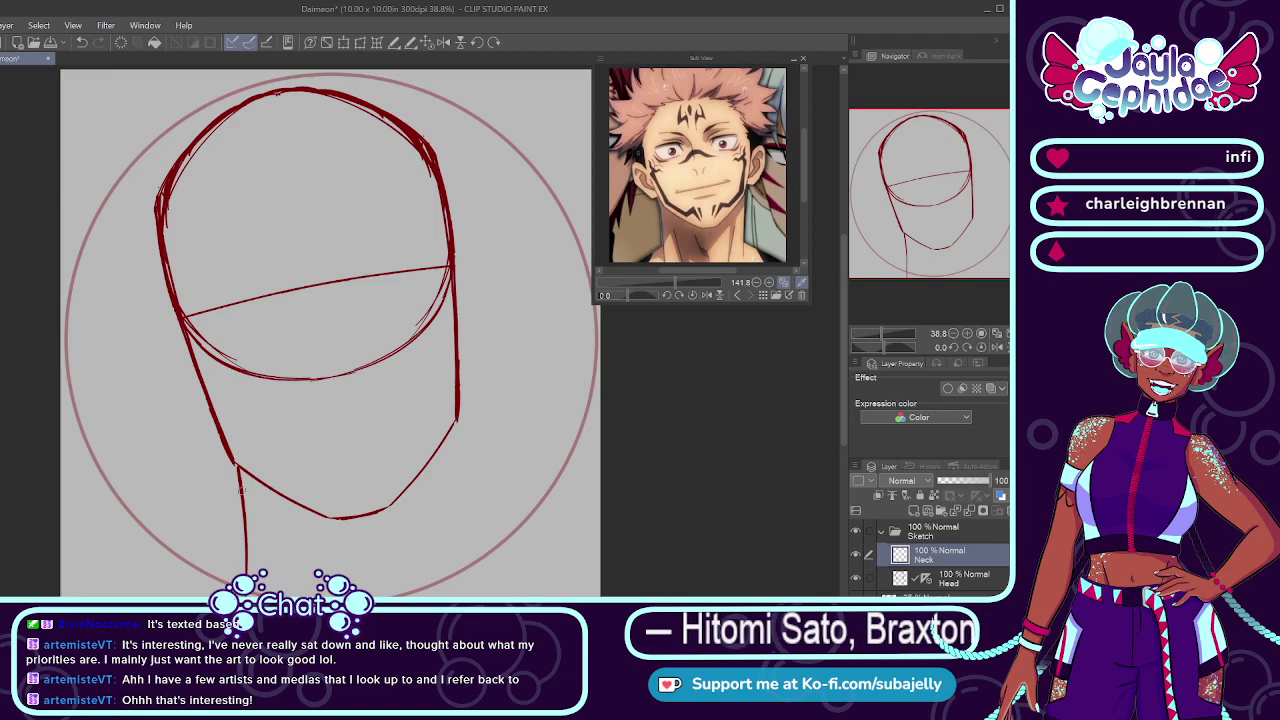
Step: Draw the neck's right side from the jaw corner to the canvas edge, redrawing it until it leans slightly inward
{"action": "left_click_drag", "start_coordinate": [454, 421], "coordinate": [458, 596]}
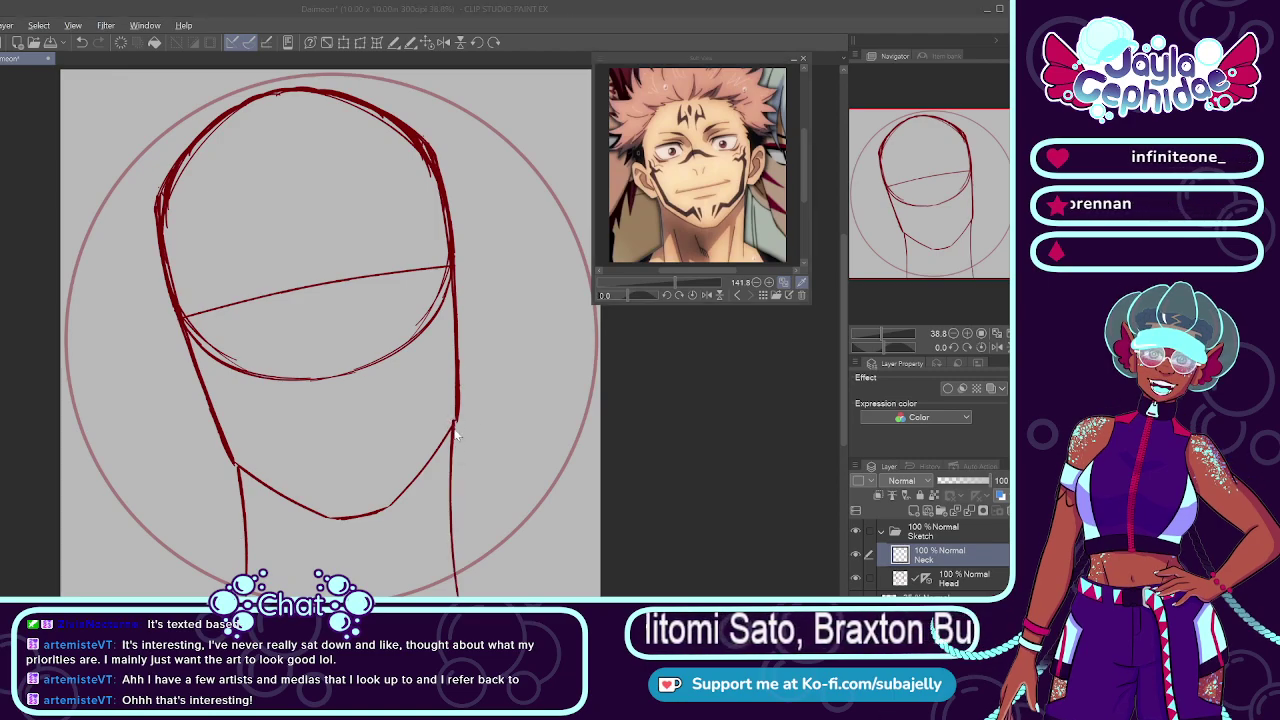
{"action": "key", "text": "ctrl+z"}
{"action": "left_click_drag", "start_coordinate": [454, 422], "coordinate": [452, 595]}
{"action": "key", "text": "ctrl+z"}
{"action": "key", "text": "ctrl+z"}
{"action": "left_click_drag", "start_coordinate": [455, 418], "coordinate": [449, 596]}
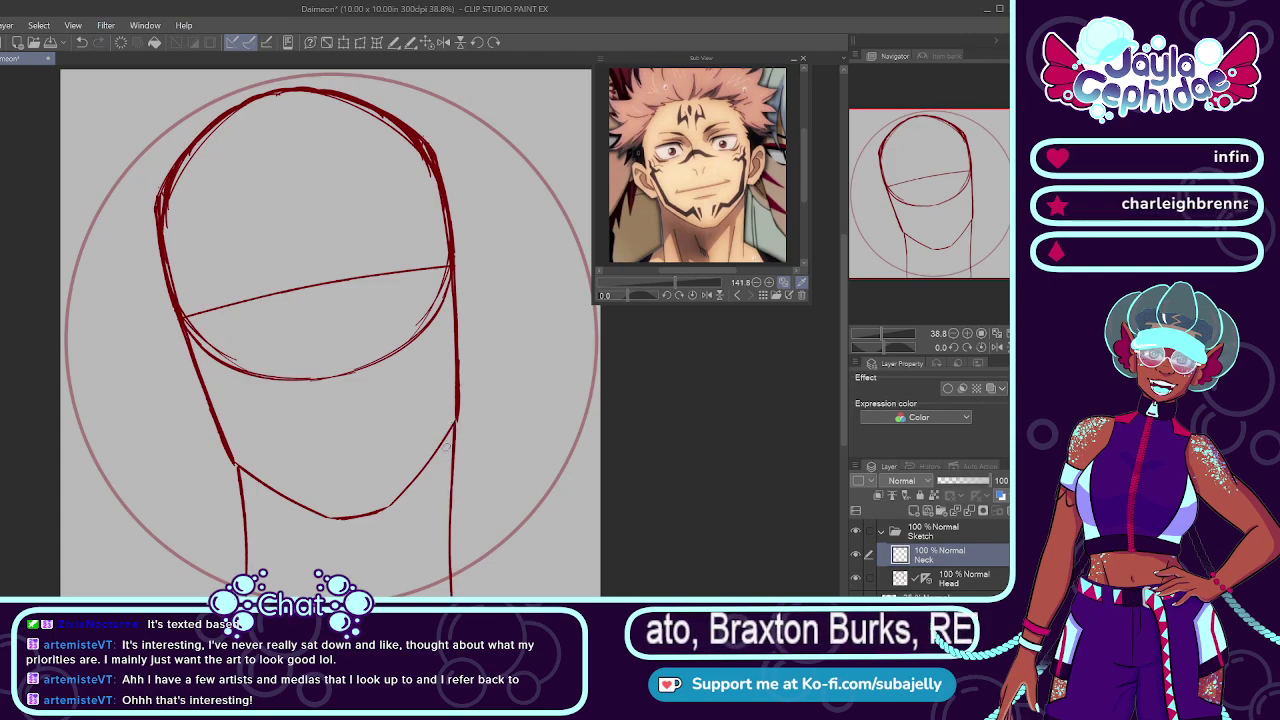
{"action": "key", "text": "ctrl+z"}
{"action": "left_click_drag", "start_coordinate": [454, 420], "coordinate": [443, 598]}
{"action": "key", "text": "ctrl+z"}
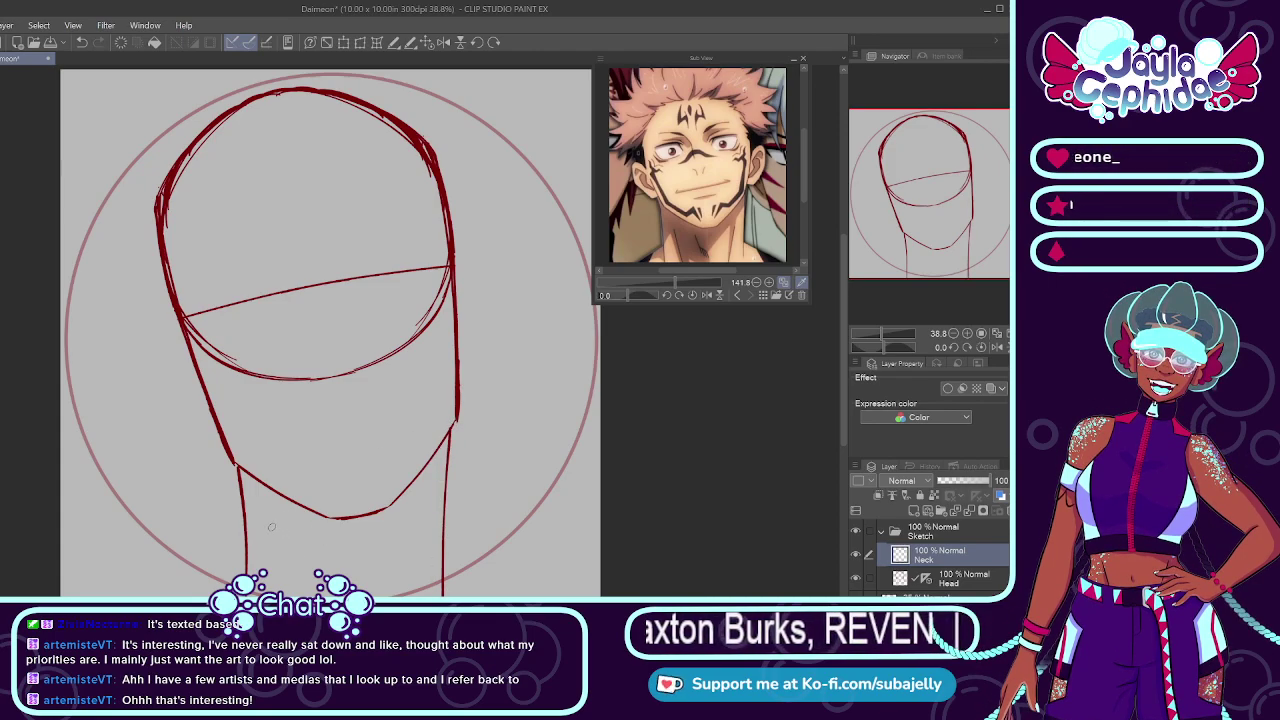
Step: Draw inward-slanting muscle lines inside both sides of the neck, redrawing the right one several times, and add a short throat mark between them
{"action": "left_click_drag", "start_coordinate": [268, 518], "coordinate": [290, 596]}
{"action": "left_click_drag", "start_coordinate": [265, 518], "coordinate": [270, 592]}
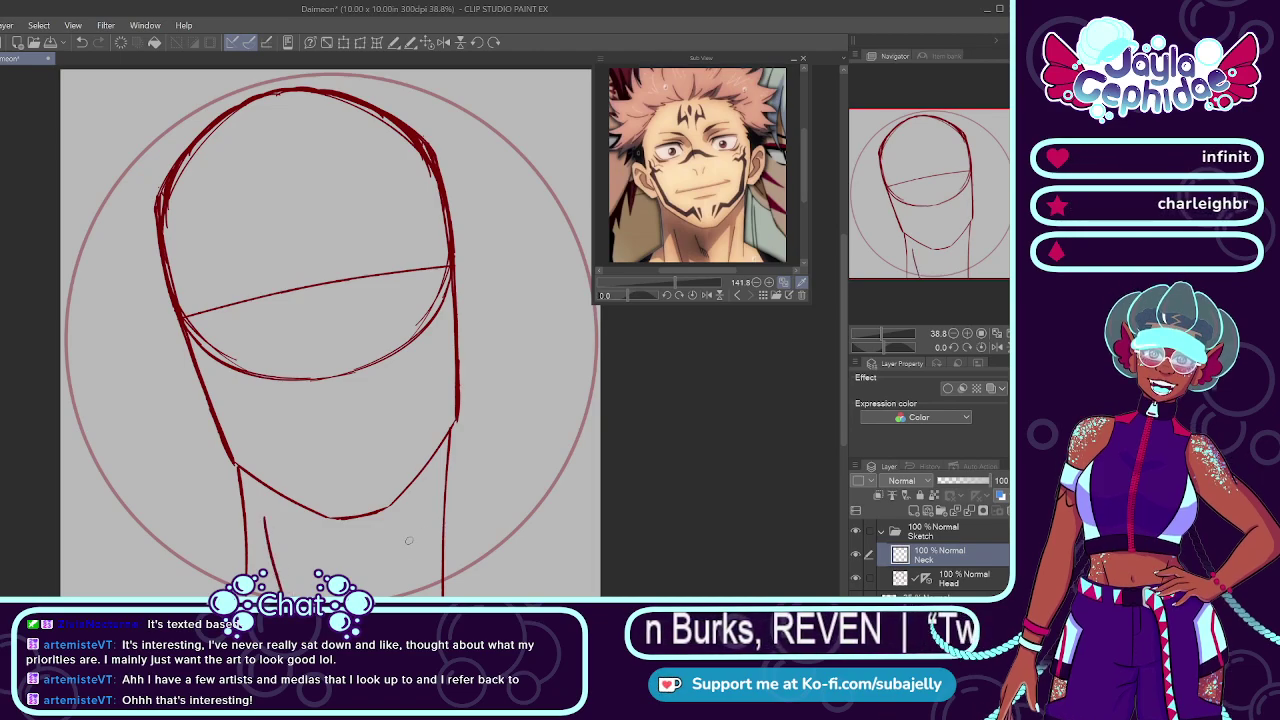
{"action": "left_click_drag", "start_coordinate": [428, 498], "coordinate": [420, 598]}
{"action": "key", "text": "ctrl+z"}
{"action": "left_click_drag", "start_coordinate": [438, 466], "coordinate": [424, 596]}
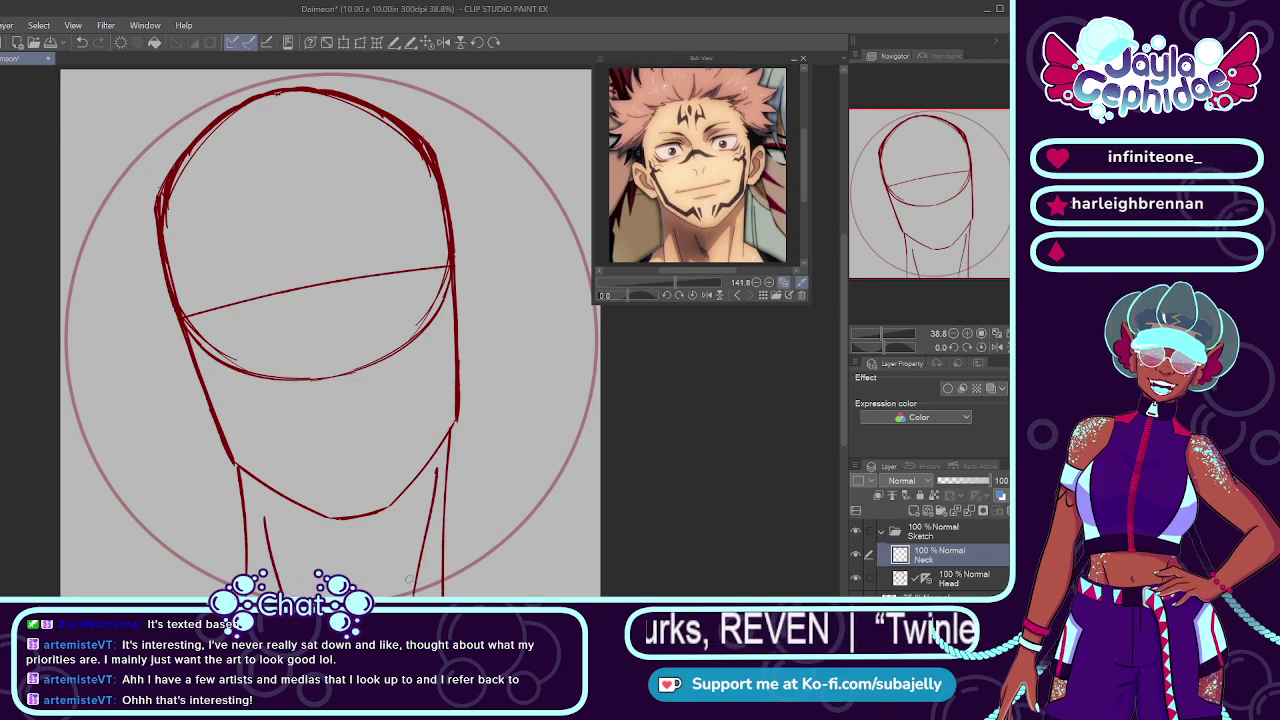
{"action": "key", "text": "ctrl+z"}
{"action": "left_click_drag", "start_coordinate": [446, 440], "coordinate": [428, 597]}
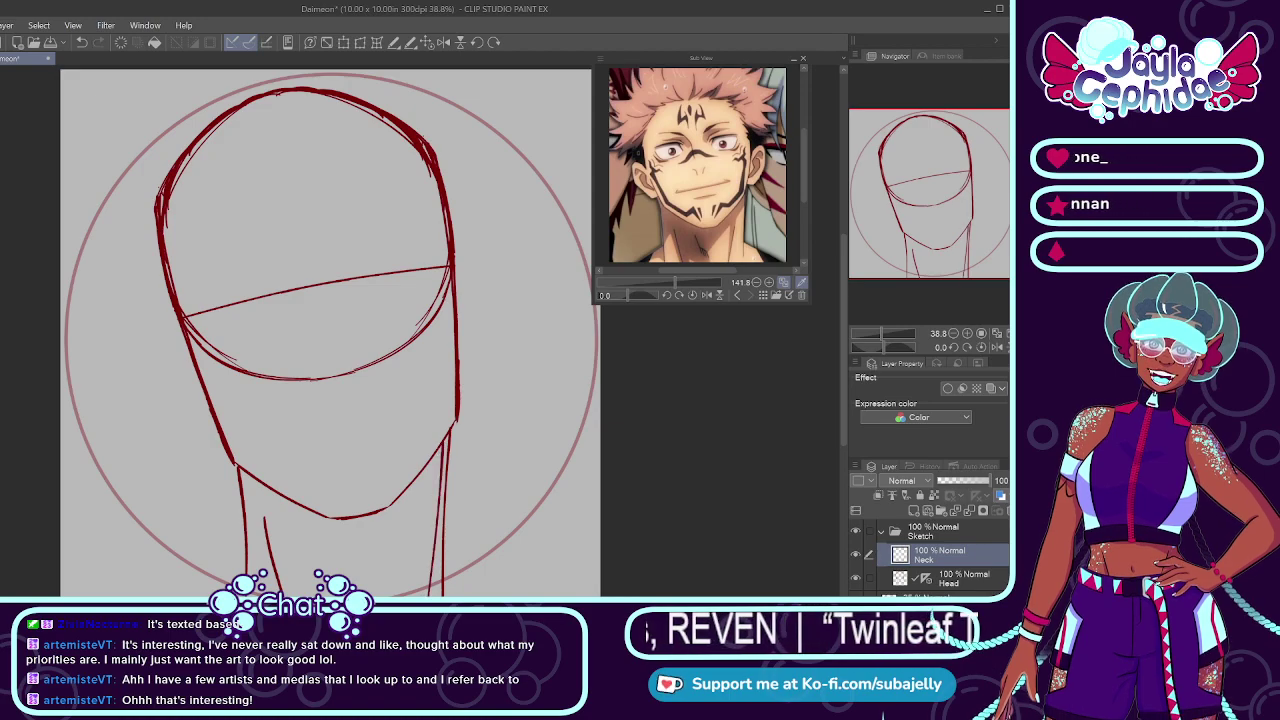
{"action": "key", "text": "ctrl+z"}
{"action": "left_click_drag", "start_coordinate": [445, 440], "coordinate": [417, 597]}
{"action": "key", "text": "alt+Tab"}
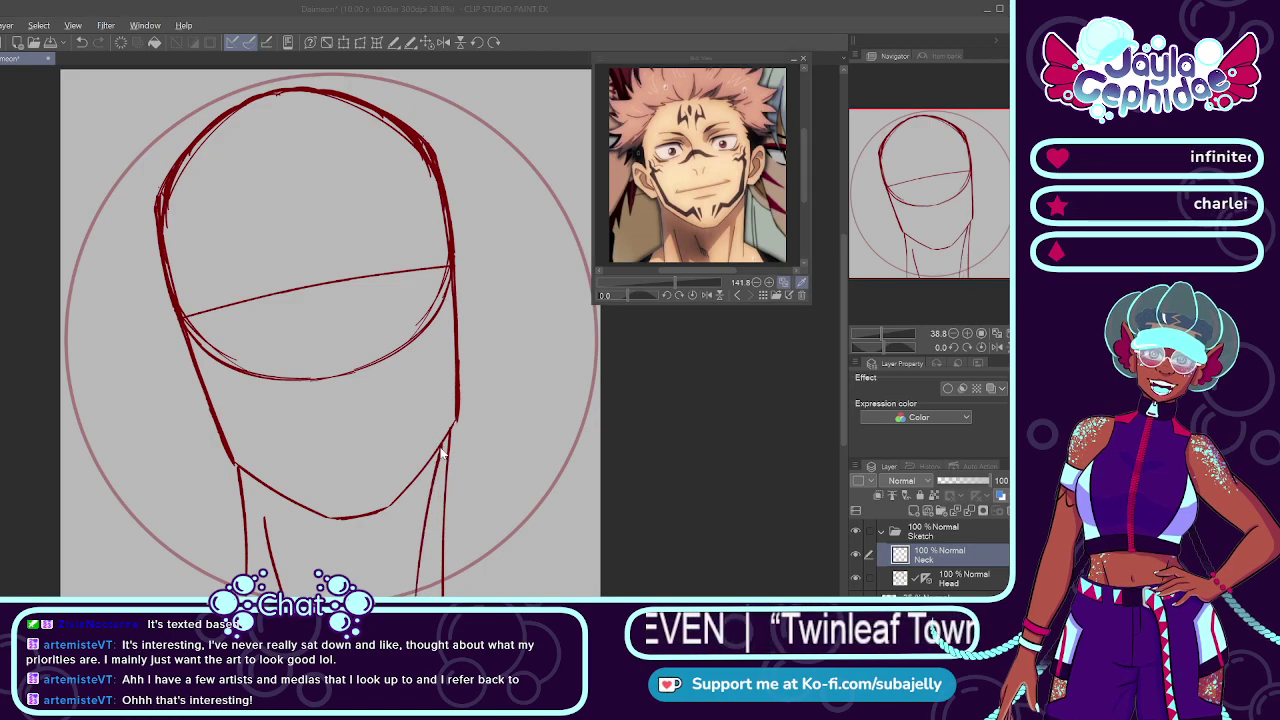
{"action": "key", "text": "ctrl+z"}
{"action": "left_click_drag", "start_coordinate": [443, 445], "coordinate": [410, 596]}
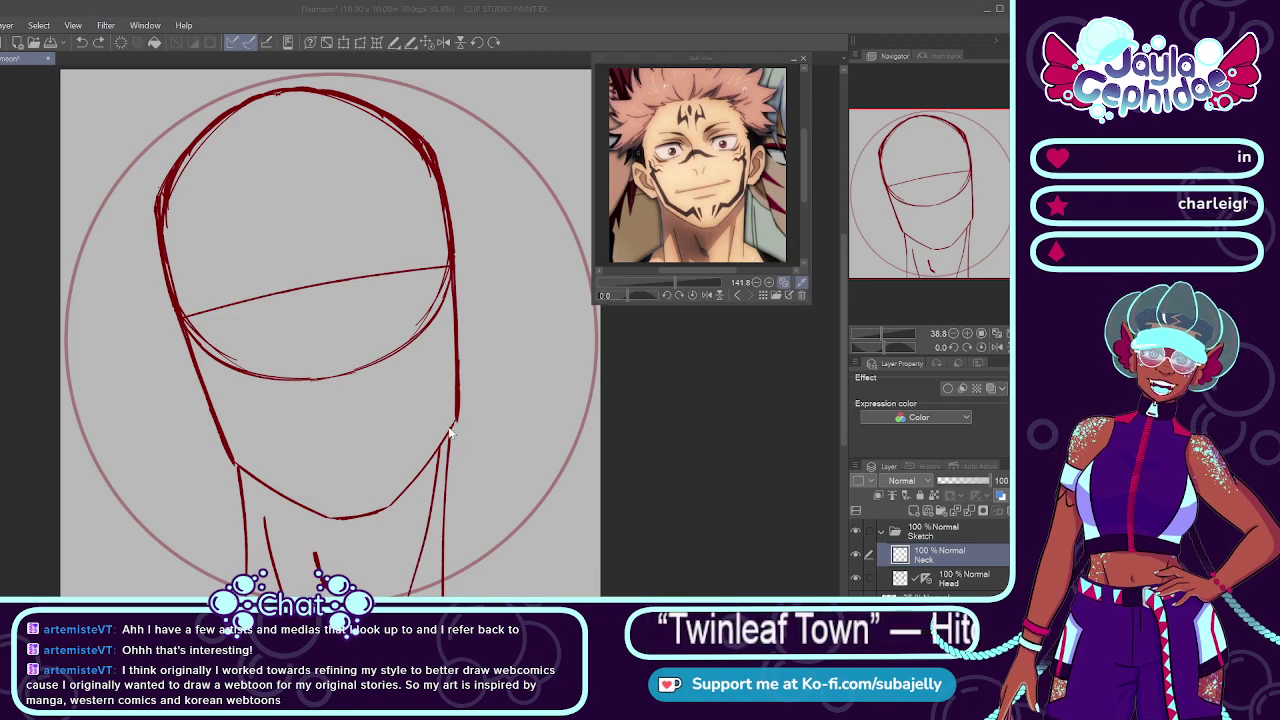
Step: Add a layer named Ears above Neck and switch the reference view to the horned character's portrait, framed on the head and ears
{"action": "key", "text": "Return"}
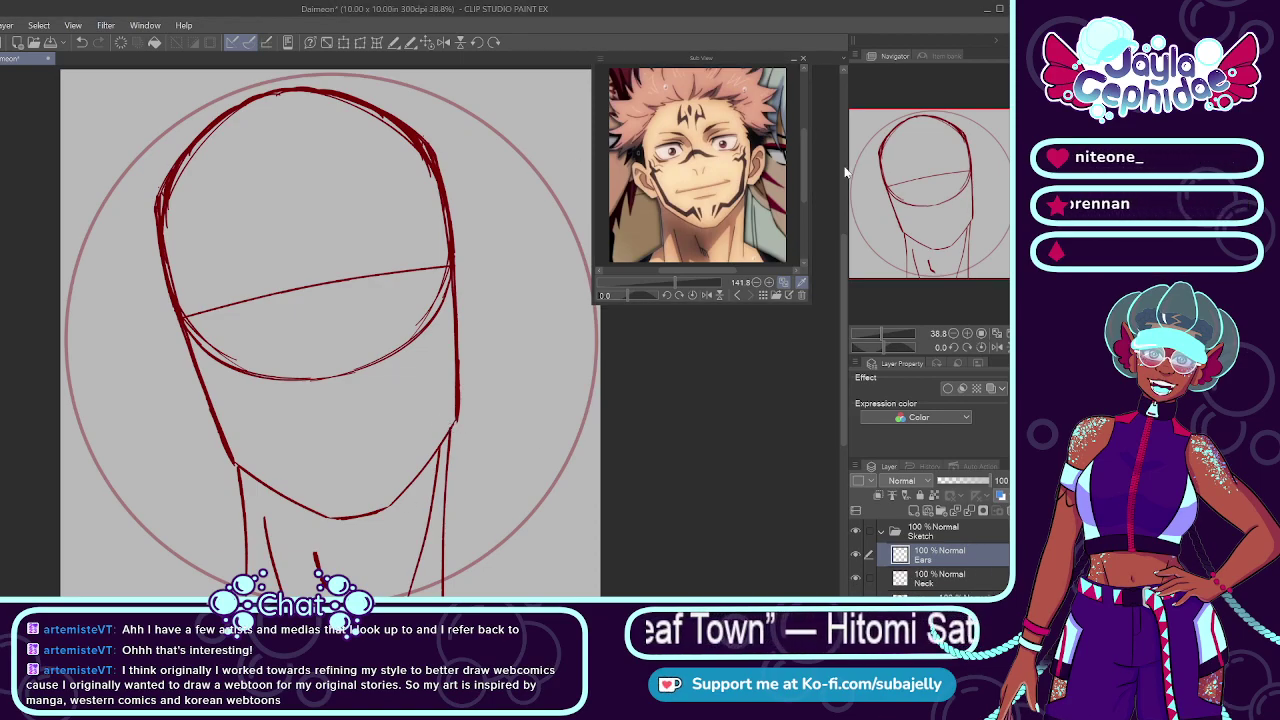
{"action": "left_click", "coordinate": [750, 295]}
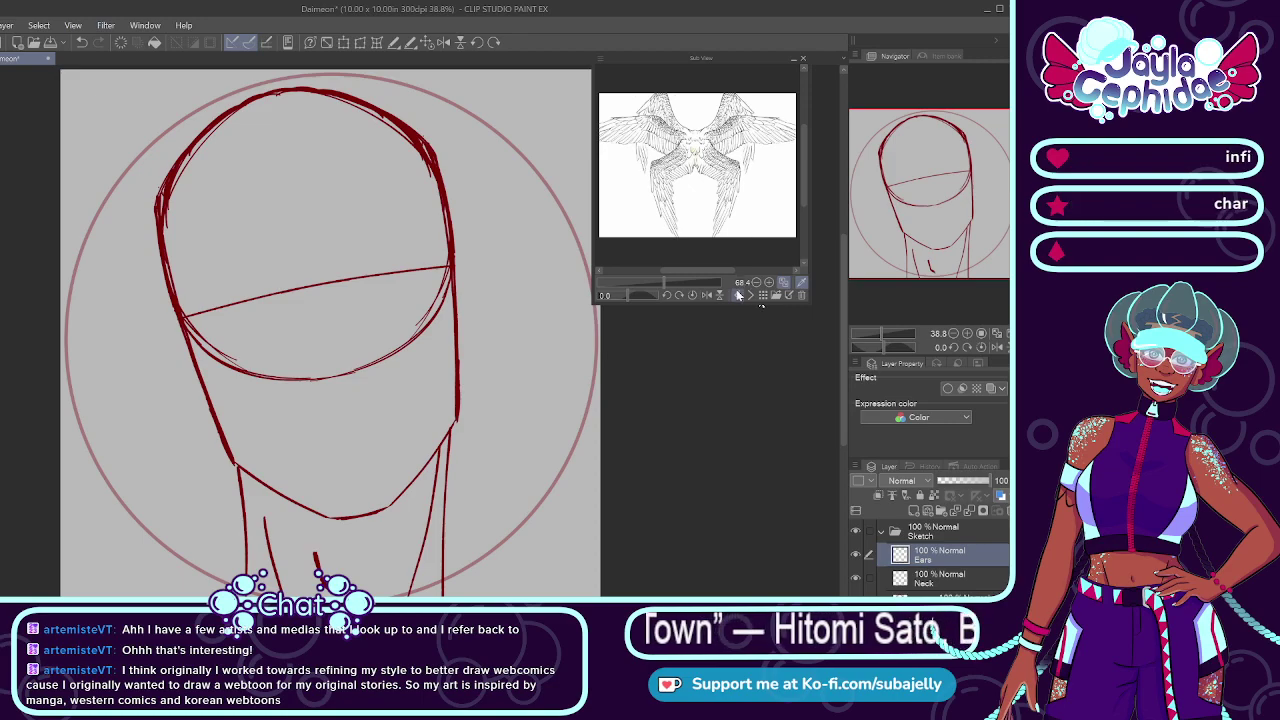
{"action": "left_click", "coordinate": [745, 295]}
{"action": "scroll", "coordinate": [722, 260], "scroll_direction": "up", "scroll_amount": 6}
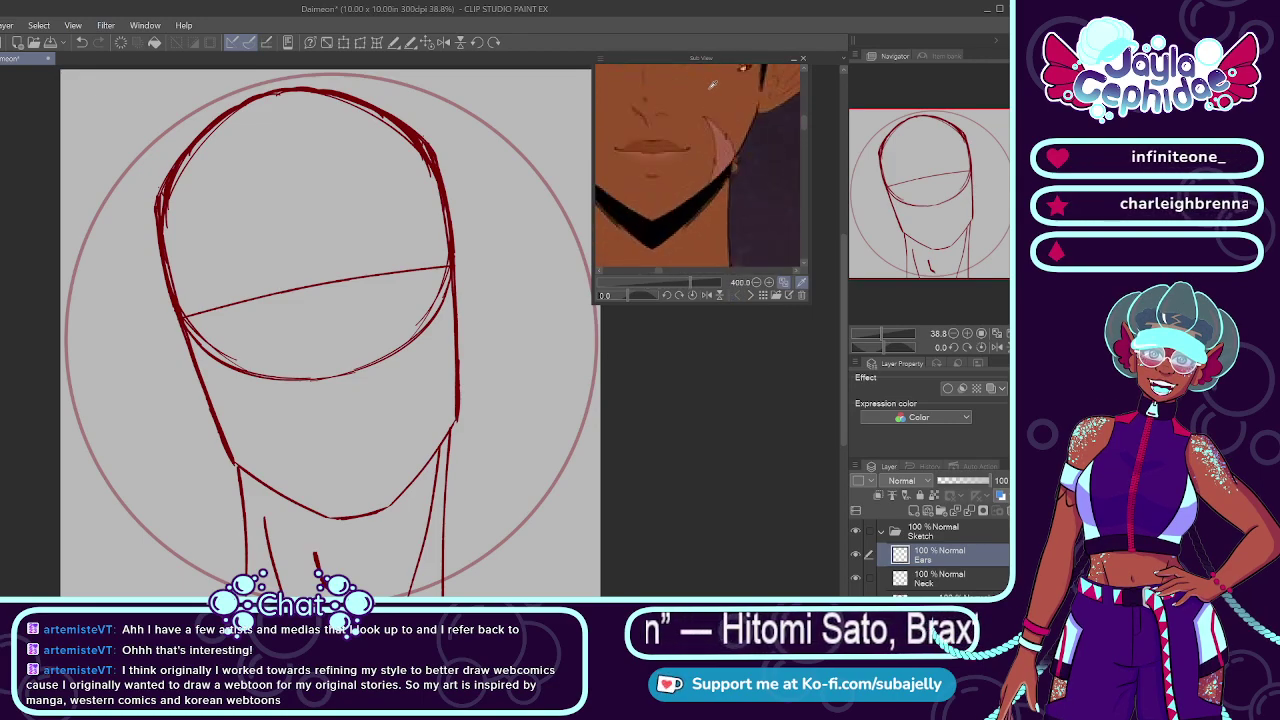
{"action": "left_click_drag", "start_coordinate": [804, 142], "coordinate": [831, 111]}
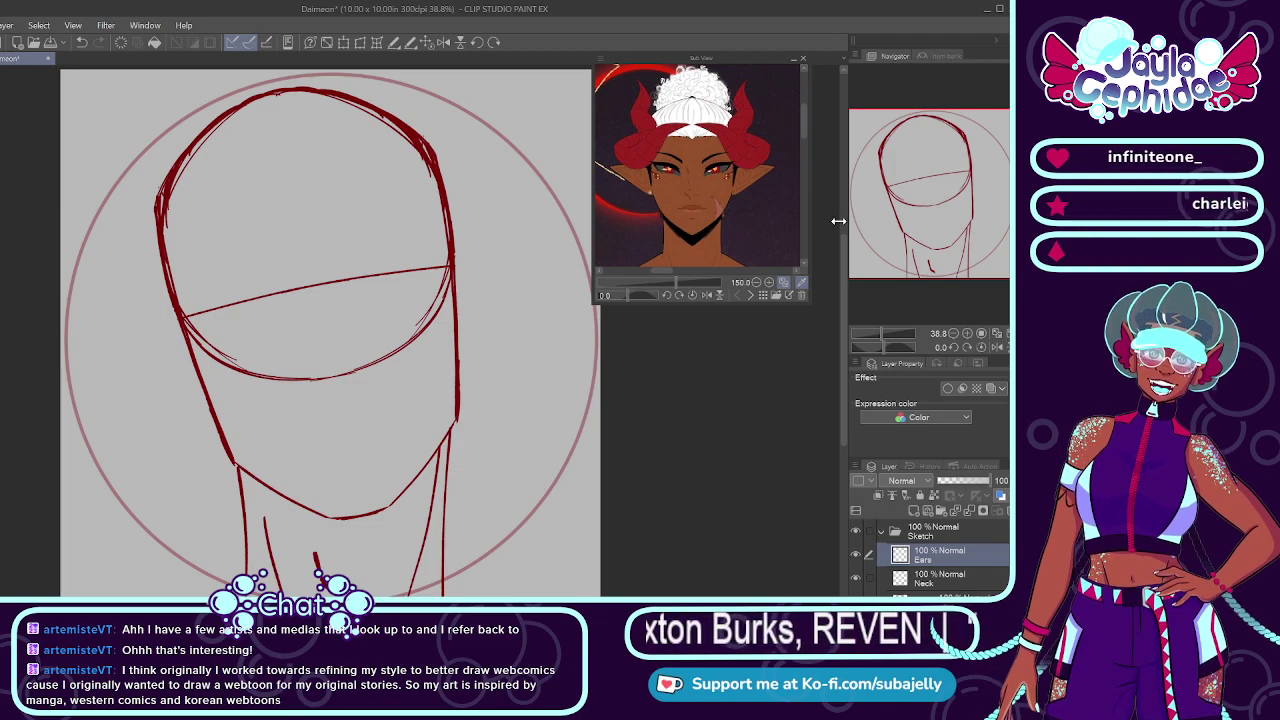
Step: Move the symmetry ruler from the Head layer to the Sketch folder and make Ears the active drawing layer
{"action": "left_click", "coordinate": [921, 537]}
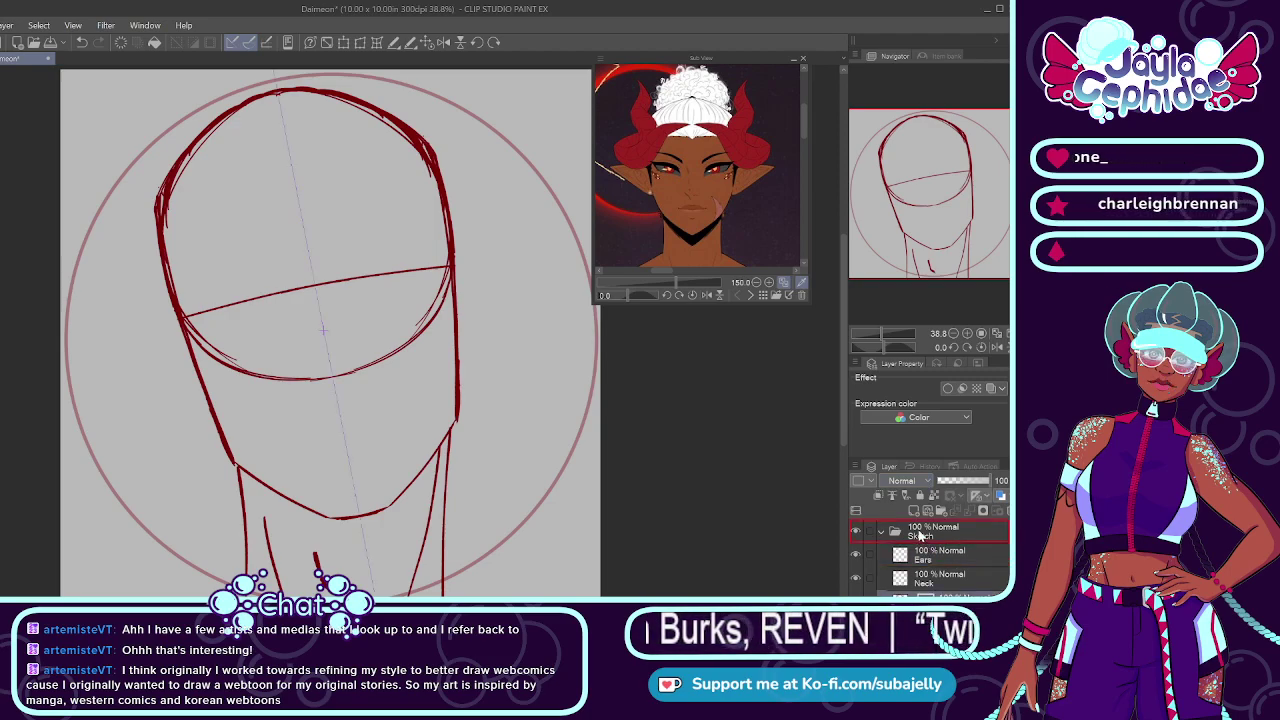
{"action": "left_click", "coordinate": [937, 558]}
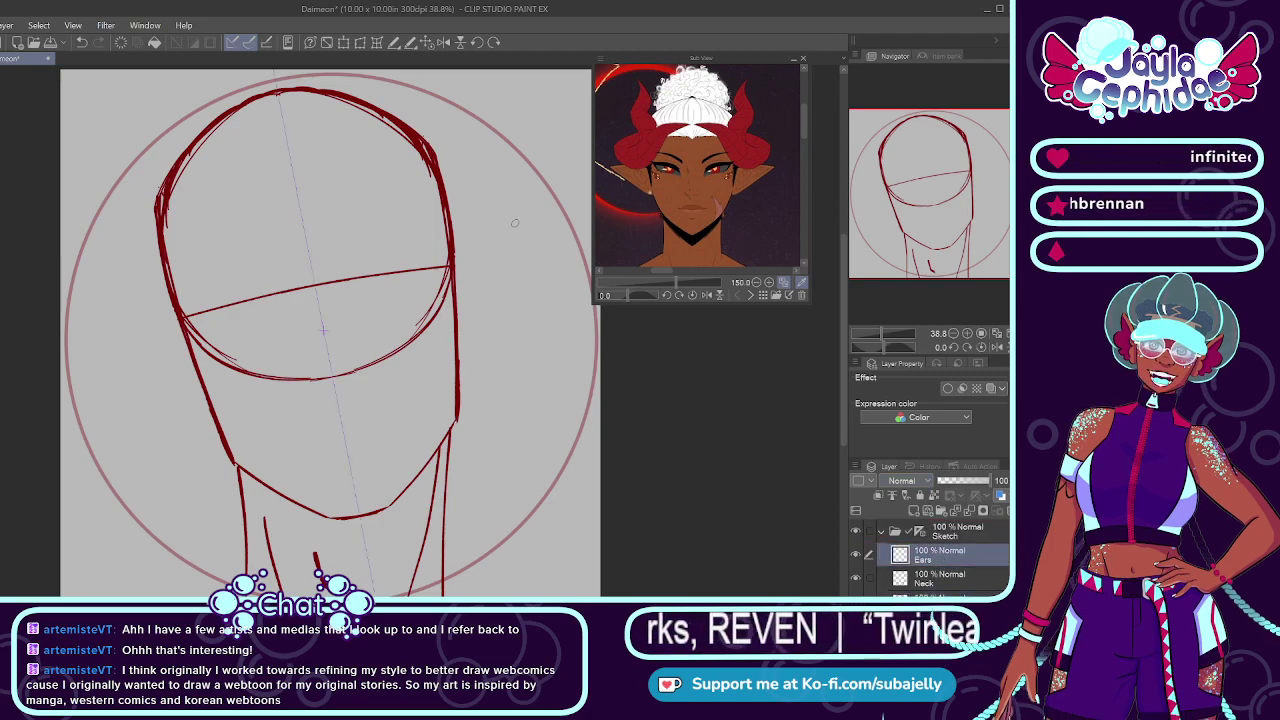
{"action": "left_click", "coordinate": [494, 42]}
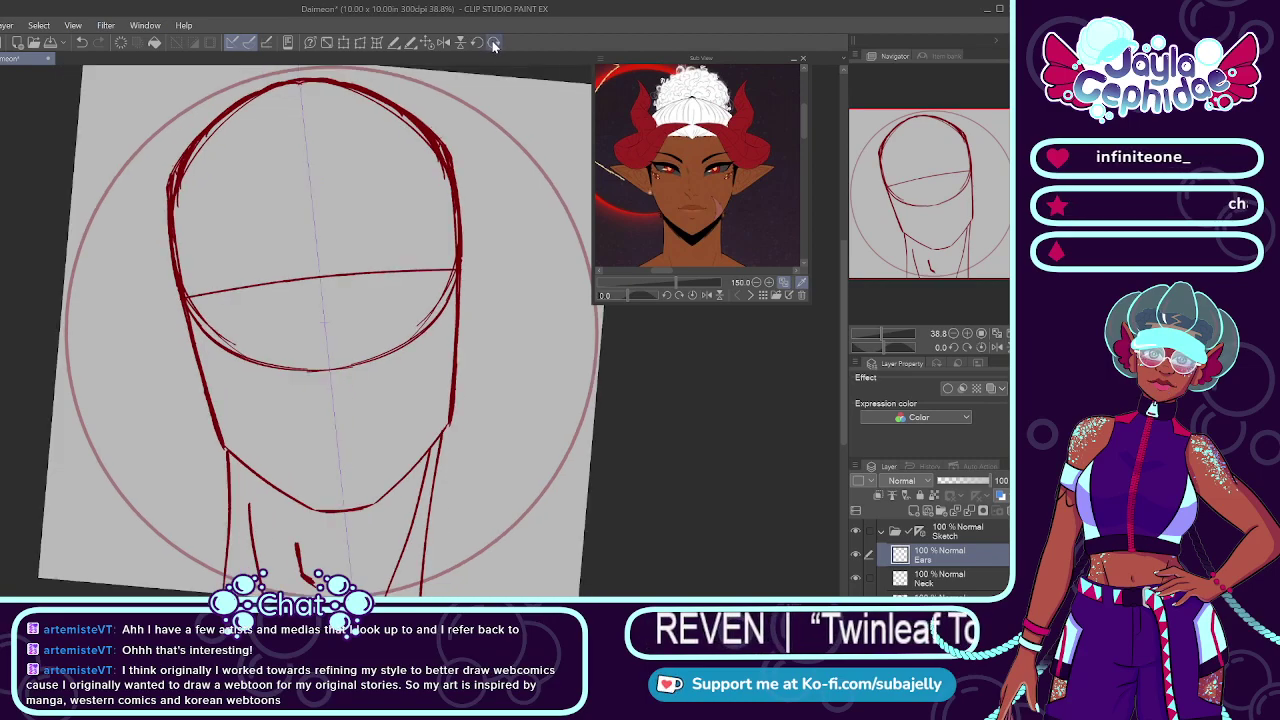
{"action": "left_click", "coordinate": [495, 43]}
{"action": "left_click", "coordinate": [495, 43]}
{"action": "left_click", "coordinate": [495, 43]}
{"action": "left_click", "coordinate": [495, 43]}
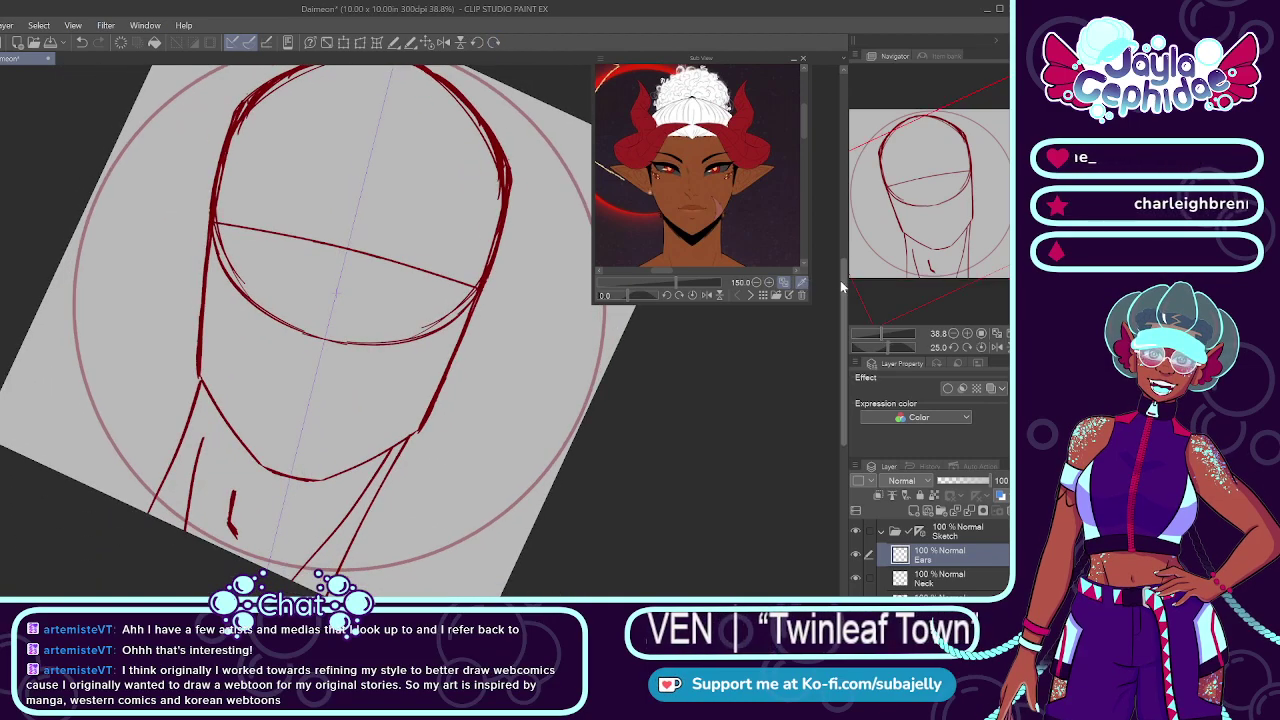
{"action": "left_click_drag", "start_coordinate": [840, 280], "coordinate": [839, 245]}
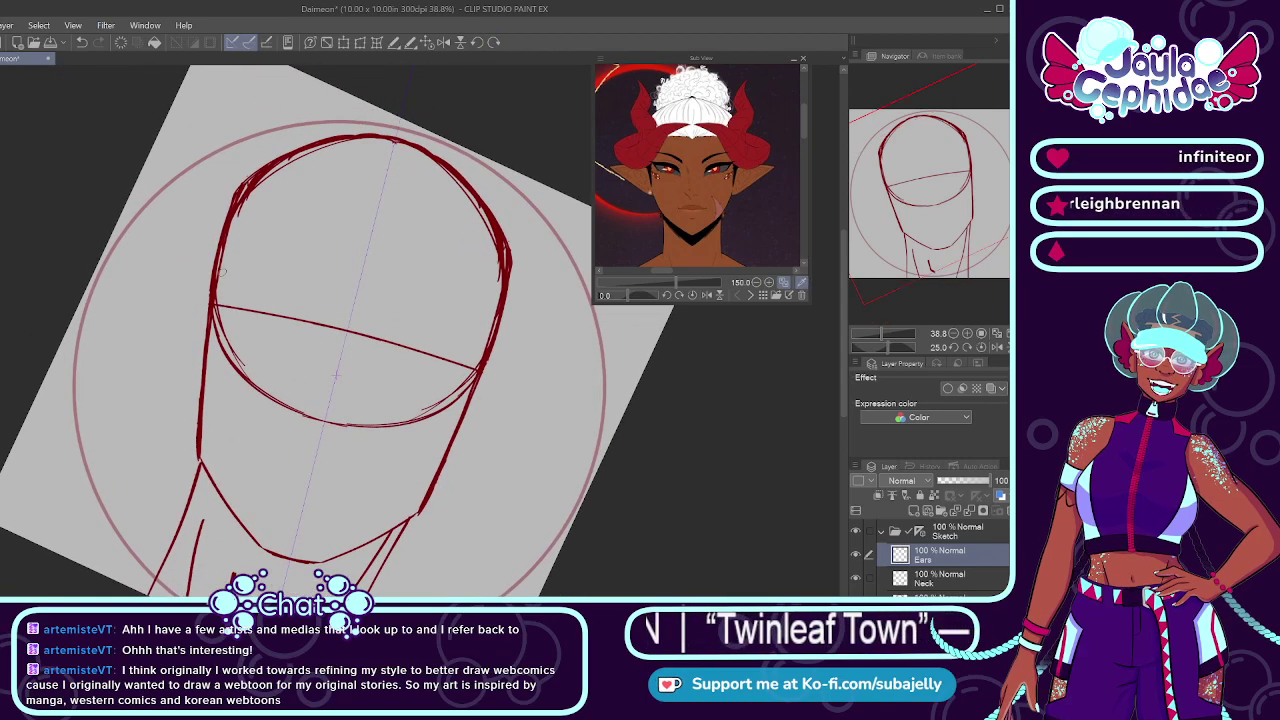
{"action": "scroll", "coordinate": [175, 258], "scroll_direction": "up", "scroll_amount": 2}
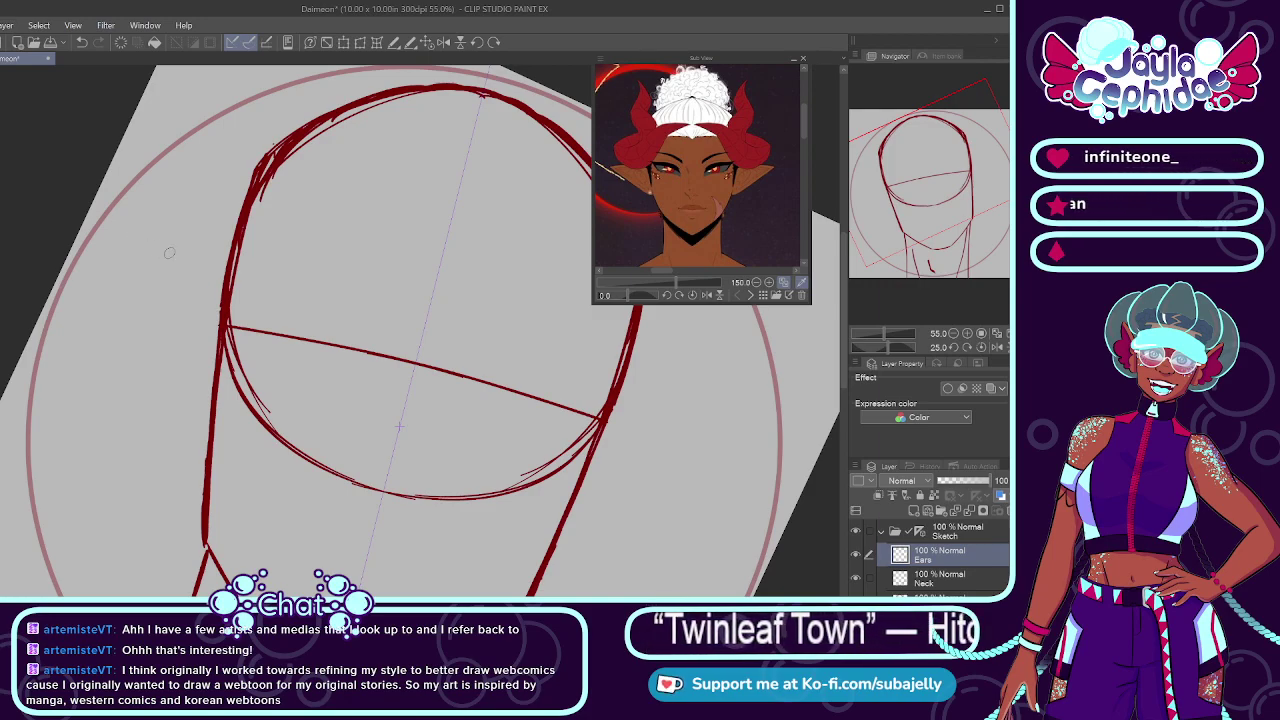
{"action": "left_click_drag", "start_coordinate": [137, 220], "coordinate": [225, 266]}
{"action": "key", "text": "ctrl+z"}
{"action": "mouse_move", "coordinate": [124, 220]}
{"action": "left_mouse_down"}
{"action": "mouse_move", "coordinate": [229, 284]}
{"action": "mouse_move", "coordinate": [195, 264]}
{"action": "left_mouse_up"}
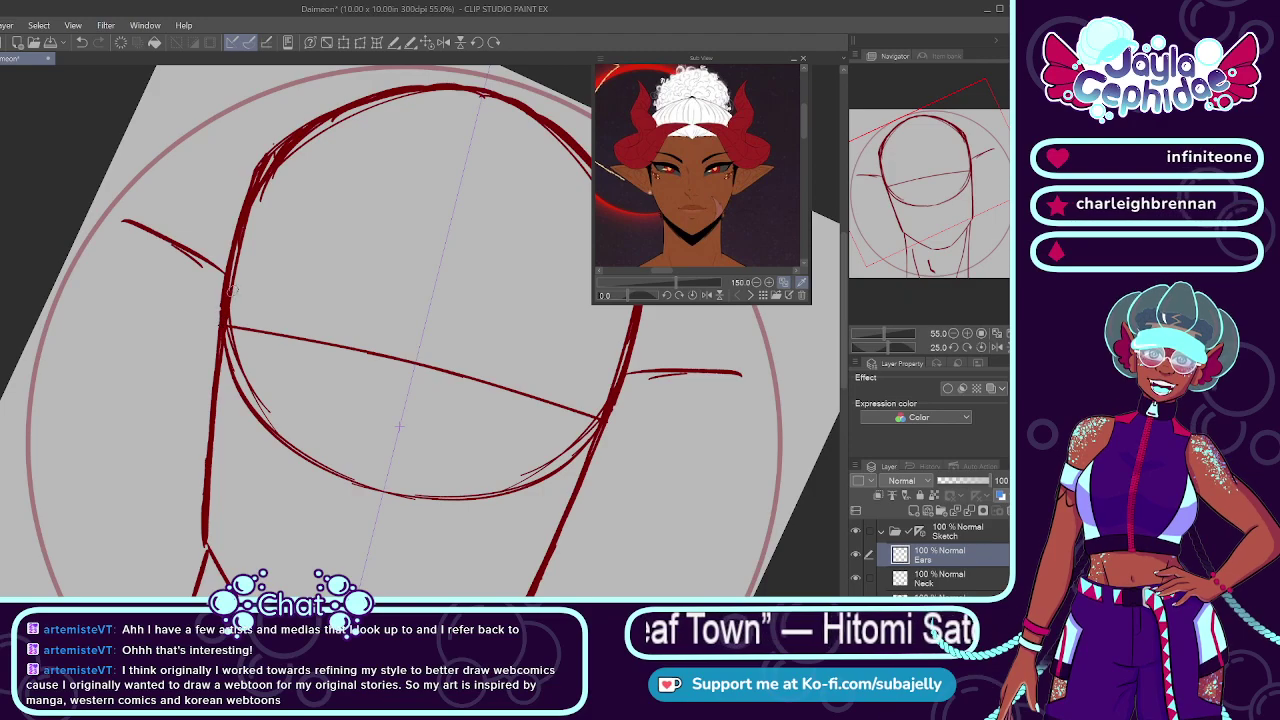
{"action": "key", "text": "ctrl+z"}
{"action": "key", "text": "ctrl+z"}
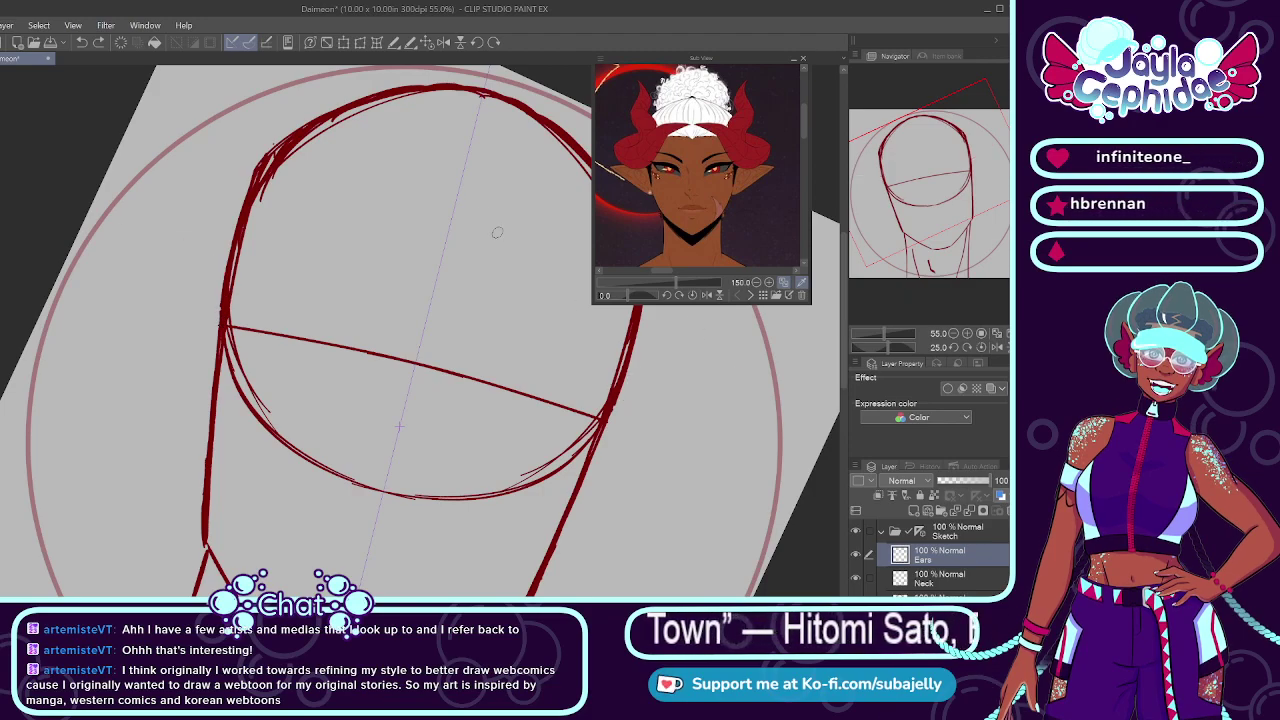
Step: Draw the mirrored upper edges of long pointed ears, curving outward from the sides of the head just above the brow line
{"action": "left_click", "coordinate": [428, 43]}
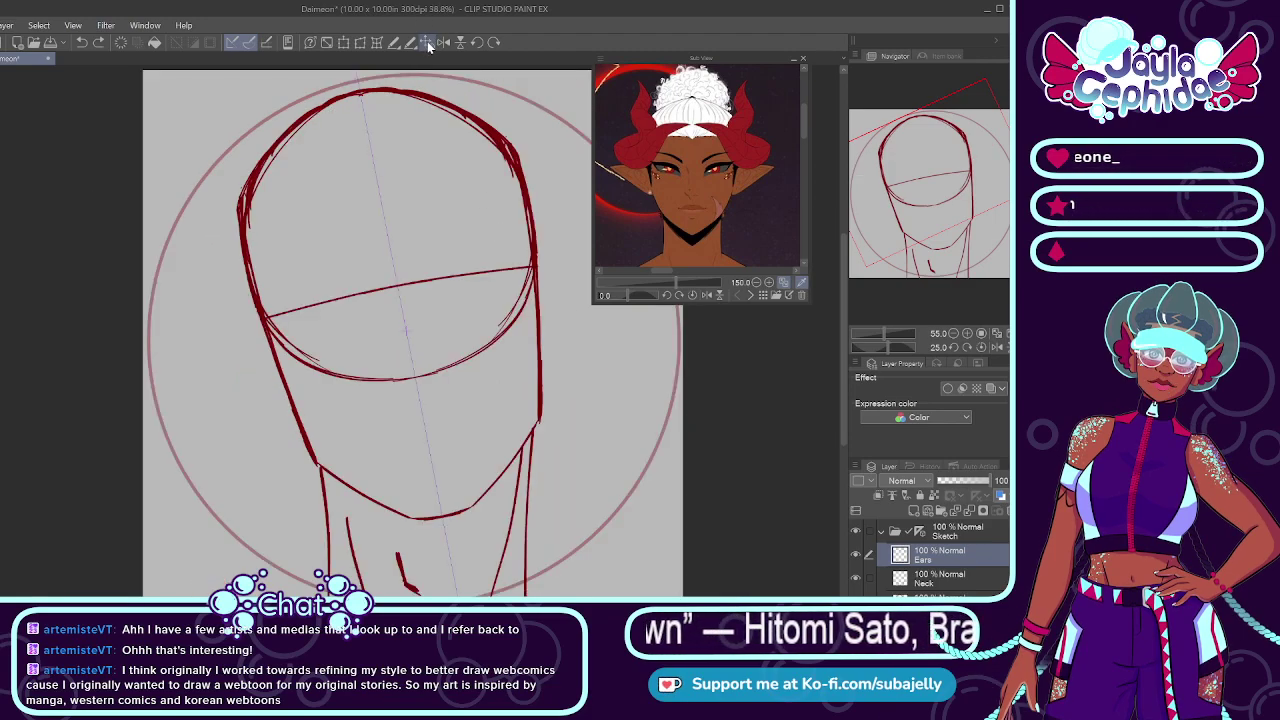
{"action": "left_click", "coordinate": [493, 43]}
{"action": "left_click", "coordinate": [493, 43]}
{"action": "left_click", "coordinate": [493, 43]}
{"action": "left_click", "coordinate": [493, 43]}
{"action": "left_click", "coordinate": [493, 43]}
{"action": "left_click_drag", "start_coordinate": [843, 288], "coordinate": [843, 260]}
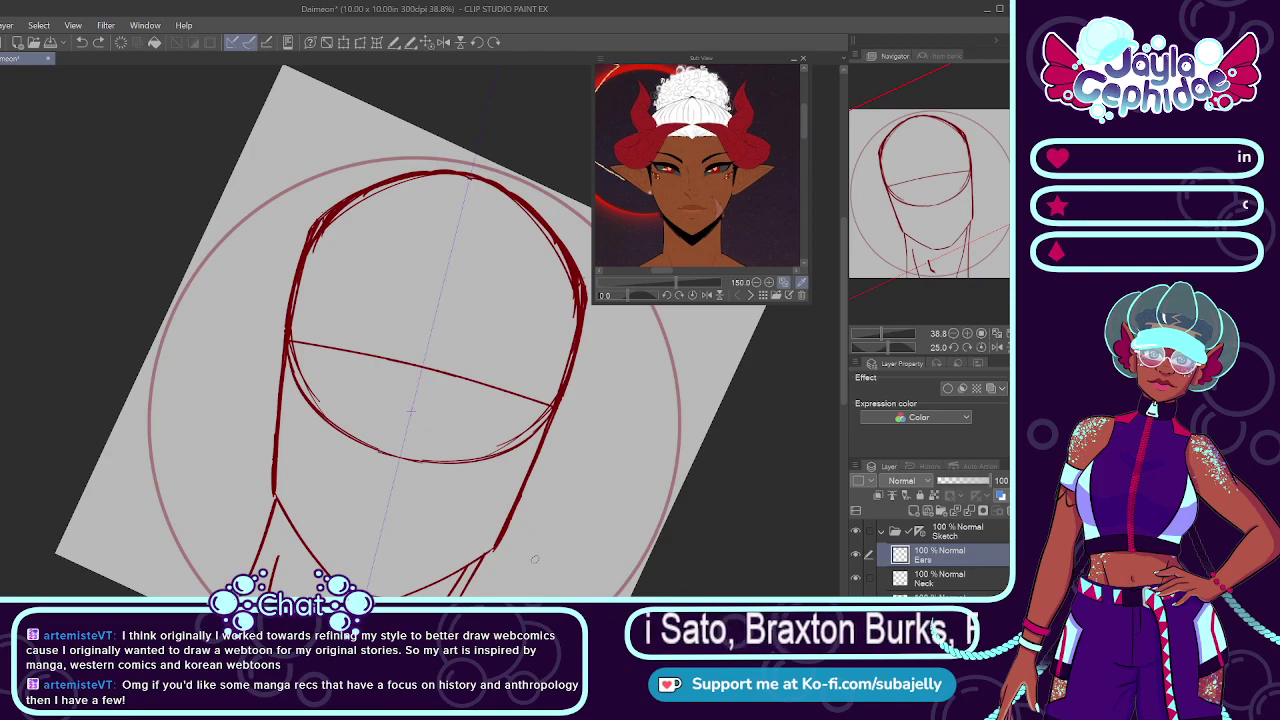
{"action": "scroll", "coordinate": [490, 365], "scroll_direction": "up", "scroll_amount": 2}
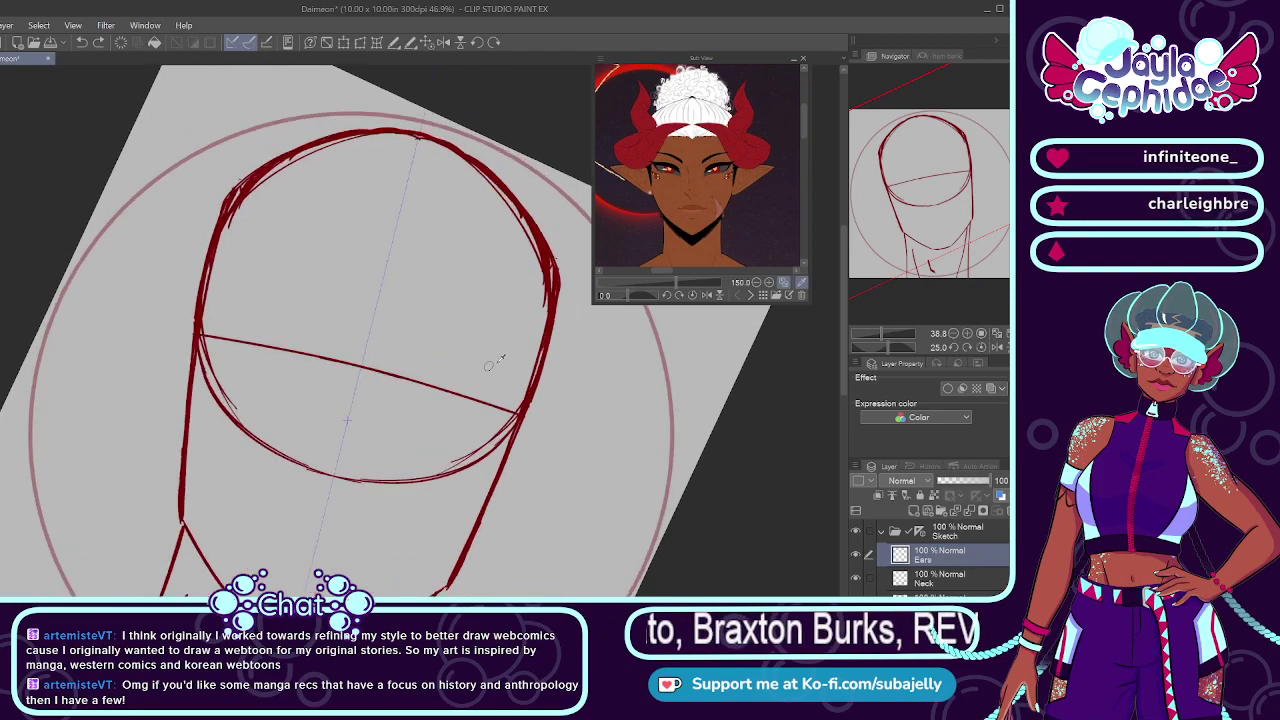
{"action": "scroll", "coordinate": [490, 365], "scroll_direction": "up", "scroll_amount": 2}
{"action": "key", "text": "ctrl+z"}
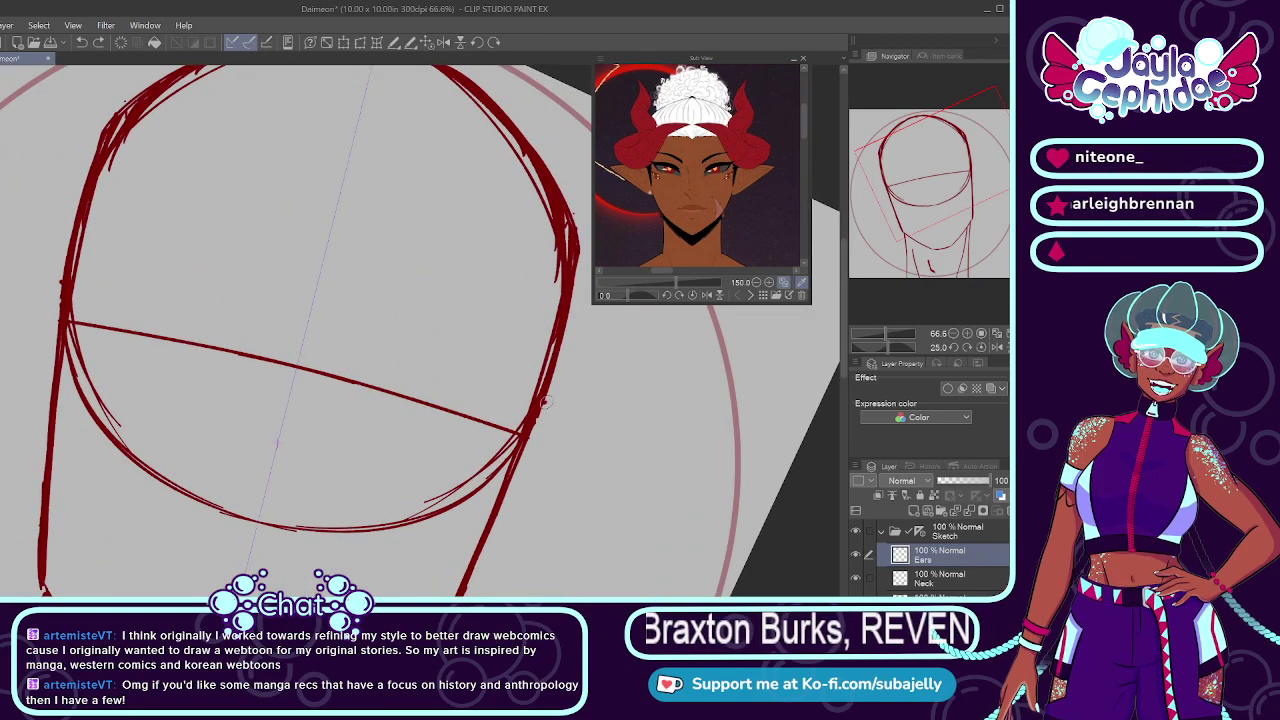
{"action": "left_click_drag", "start_coordinate": [543, 403], "coordinate": [741, 392]}
{"action": "key", "text": "ctrl+z"}
{"action": "left_click_drag", "start_coordinate": [545, 393], "coordinate": [673, 422]}
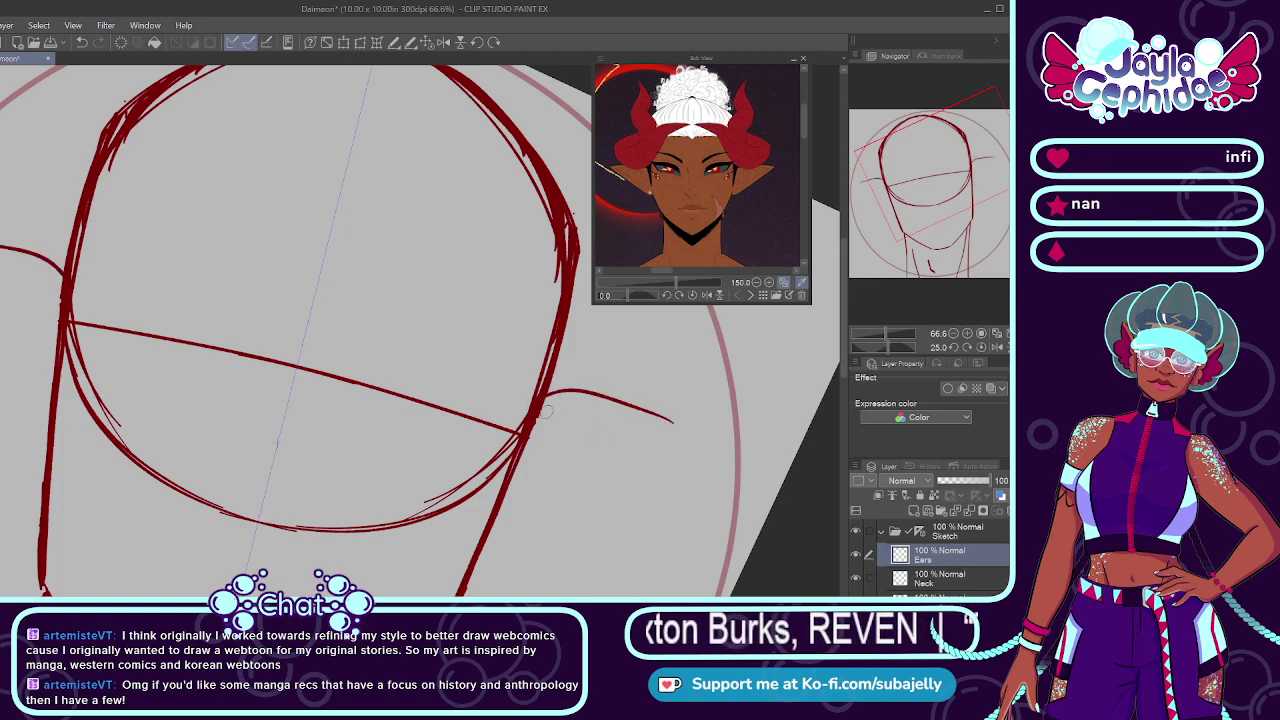
Step: Thicken the pointed ears' upper edges where they meet the head and extend them farther outward to a tip
{"action": "left_click_drag", "start_coordinate": [540, 399], "coordinate": [701, 411]}
{"action": "key", "text": "ctrl+z"}
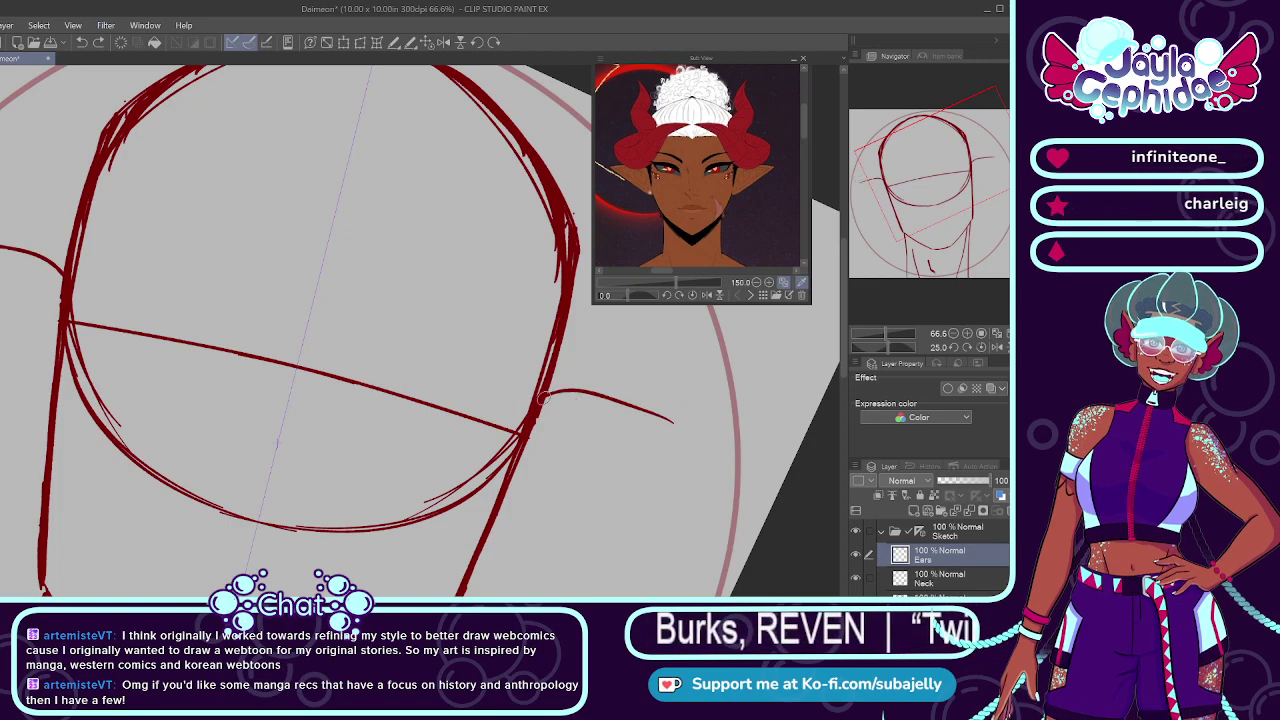
{"action": "left_click_drag", "start_coordinate": [546, 396], "coordinate": [723, 406]}
{"action": "key", "text": "ctrl+z"}
{"action": "left_click_drag", "start_coordinate": [540, 396], "coordinate": [690, 422]}
{"action": "key", "text": "ctrl+z"}
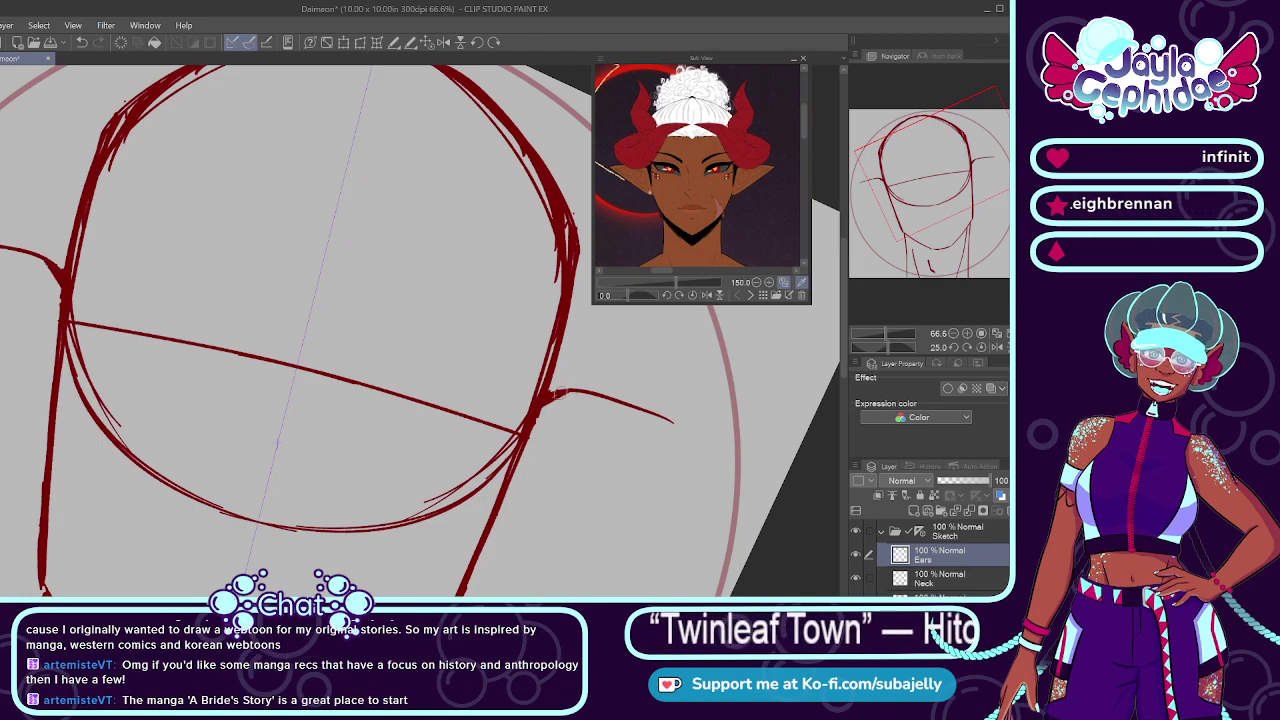
{"action": "left_click_drag", "start_coordinate": [560, 394], "coordinate": [710, 421]}
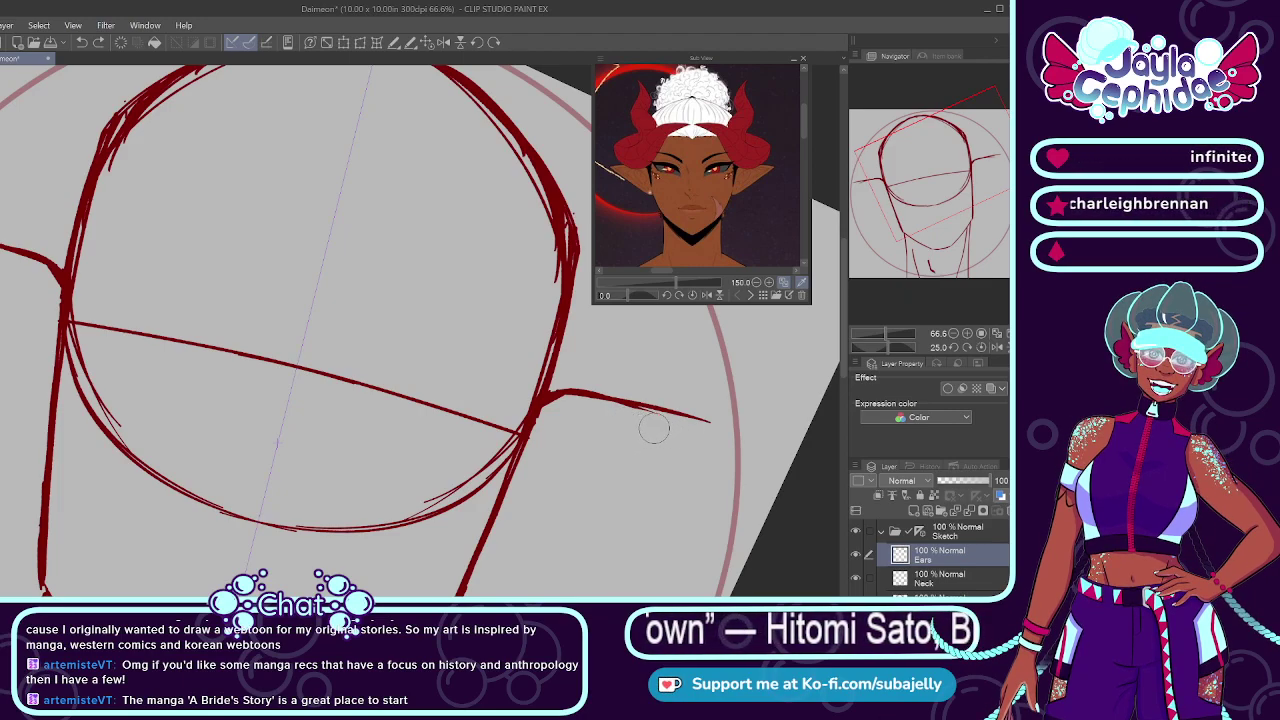
Step: Close the pointed ears with lower edges slanting from the tips back to the jaw, redrawing them until they join the head
{"action": "scroll", "coordinate": [602, 486], "scroll_direction": "down", "scroll_amount": 2}
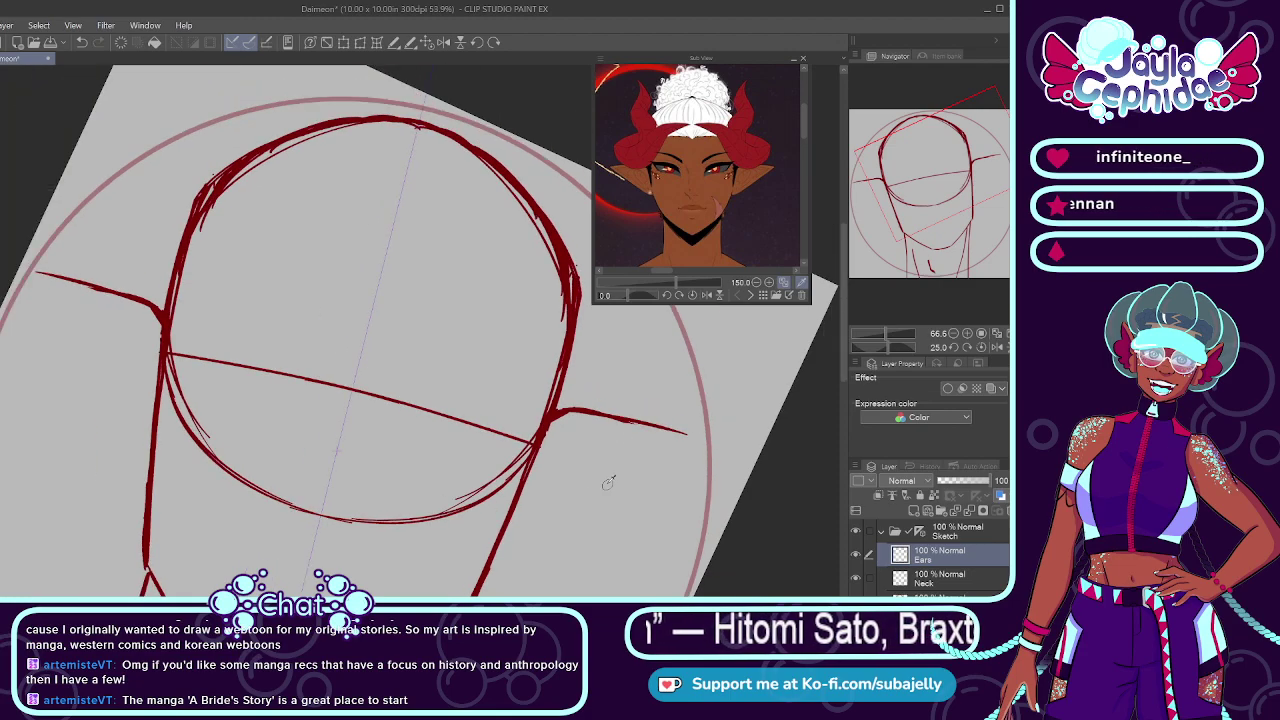
{"action": "scroll", "coordinate": [610, 482], "scroll_direction": "up", "scroll_amount": 3}
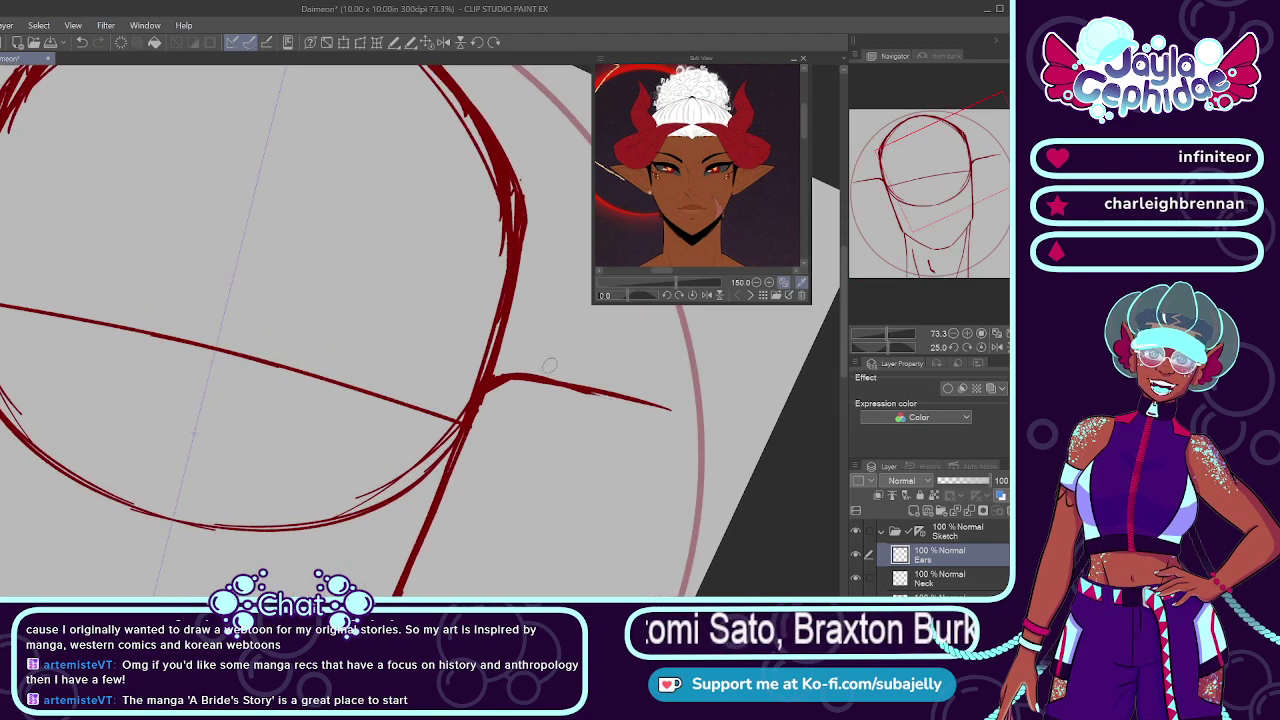
{"action": "left_click", "coordinate": [444, 43]}
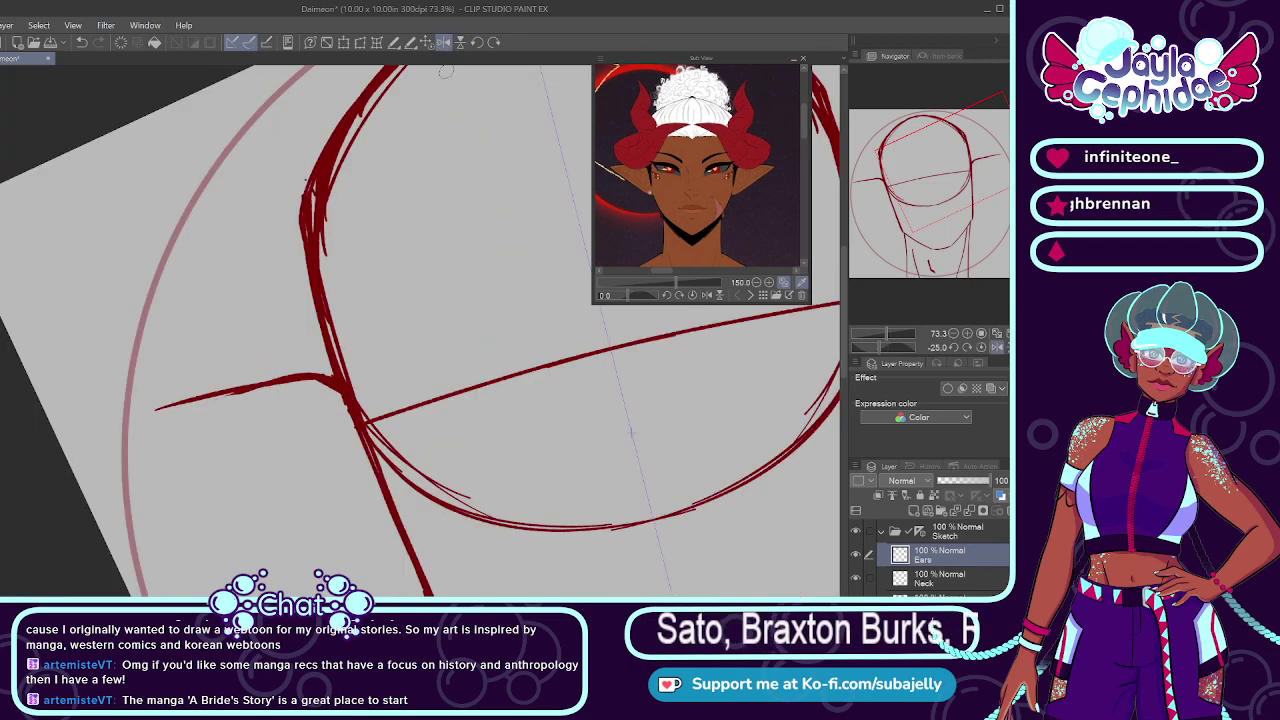
{"action": "left_click", "coordinate": [495, 43]}
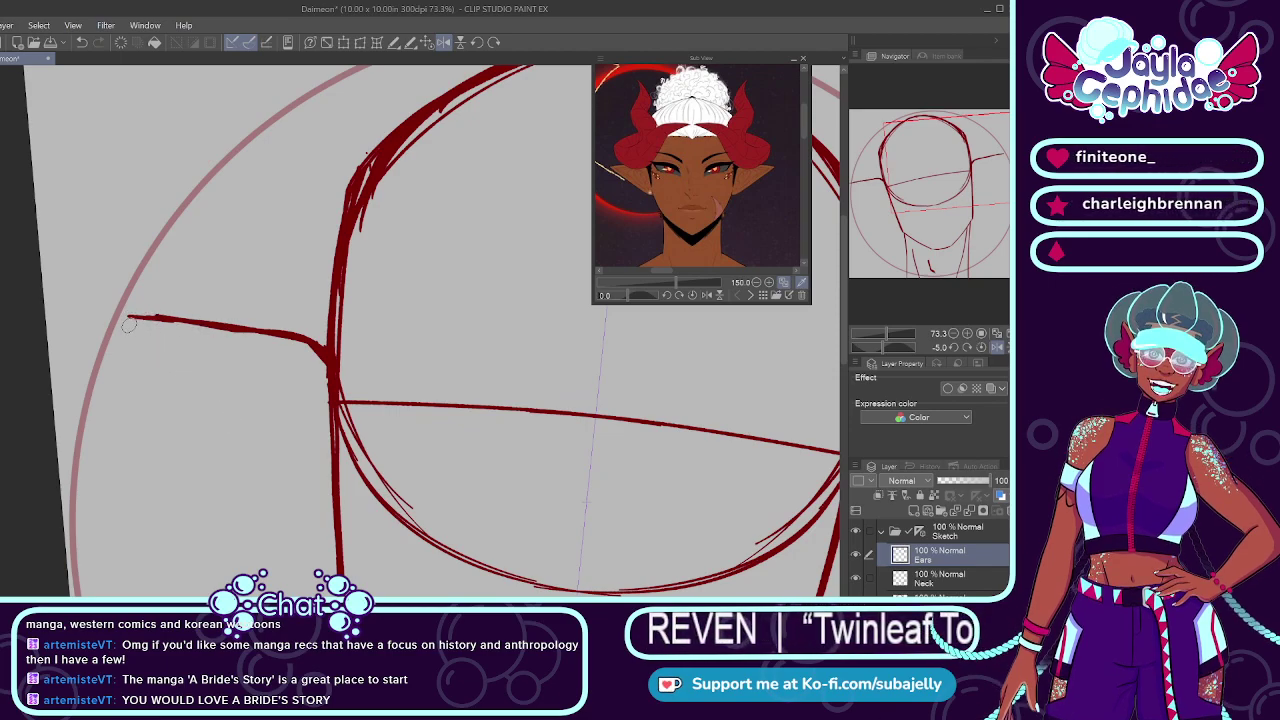
{"action": "left_click_drag", "start_coordinate": [128, 320], "coordinate": [272, 530]}
{"action": "key", "text": "ctrl+z"}
{"action": "left_click_drag", "start_coordinate": [128, 318], "coordinate": [306, 510]}
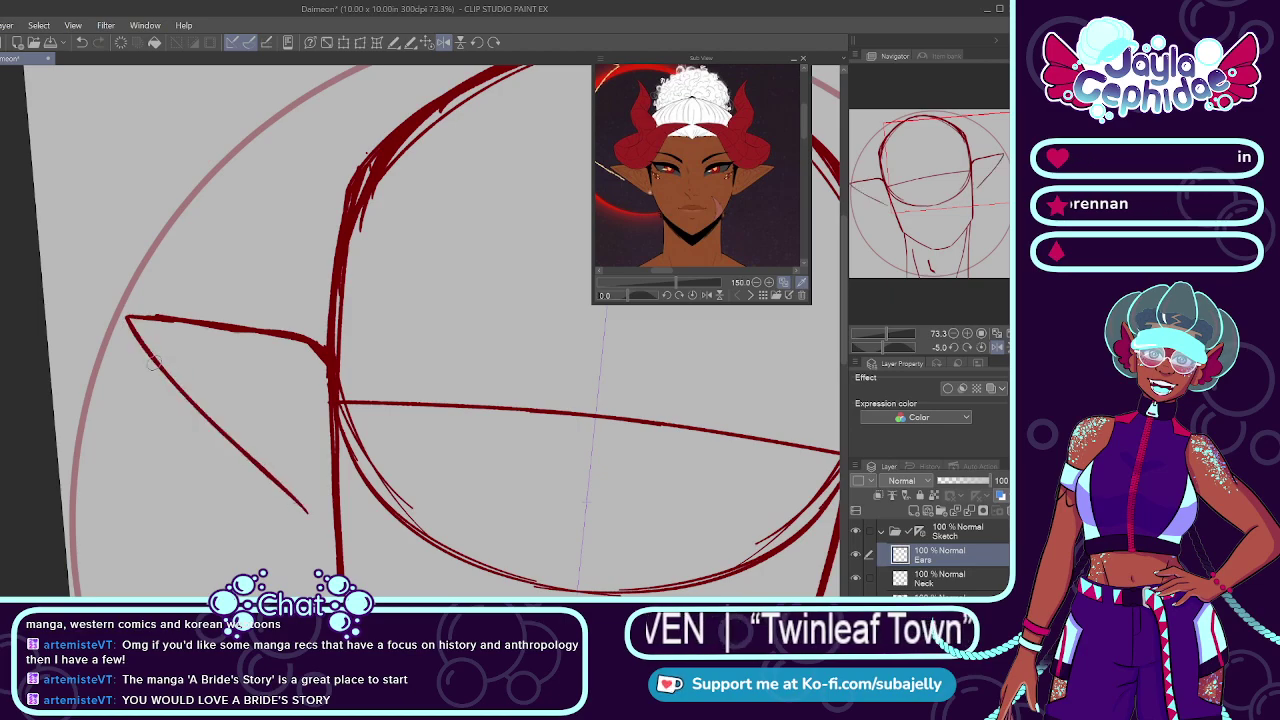
{"action": "key", "text": "ctrl+z"}
{"action": "mouse_move", "coordinate": [128, 320]}
{"action": "left_mouse_down"}
{"action": "mouse_move", "coordinate": [326, 520]}
{"action": "mouse_move", "coordinate": [130, 325]}
{"action": "mouse_move", "coordinate": [306, 510]}
{"action": "left_mouse_up"}
{"action": "key", "text": "ctrl+z"}
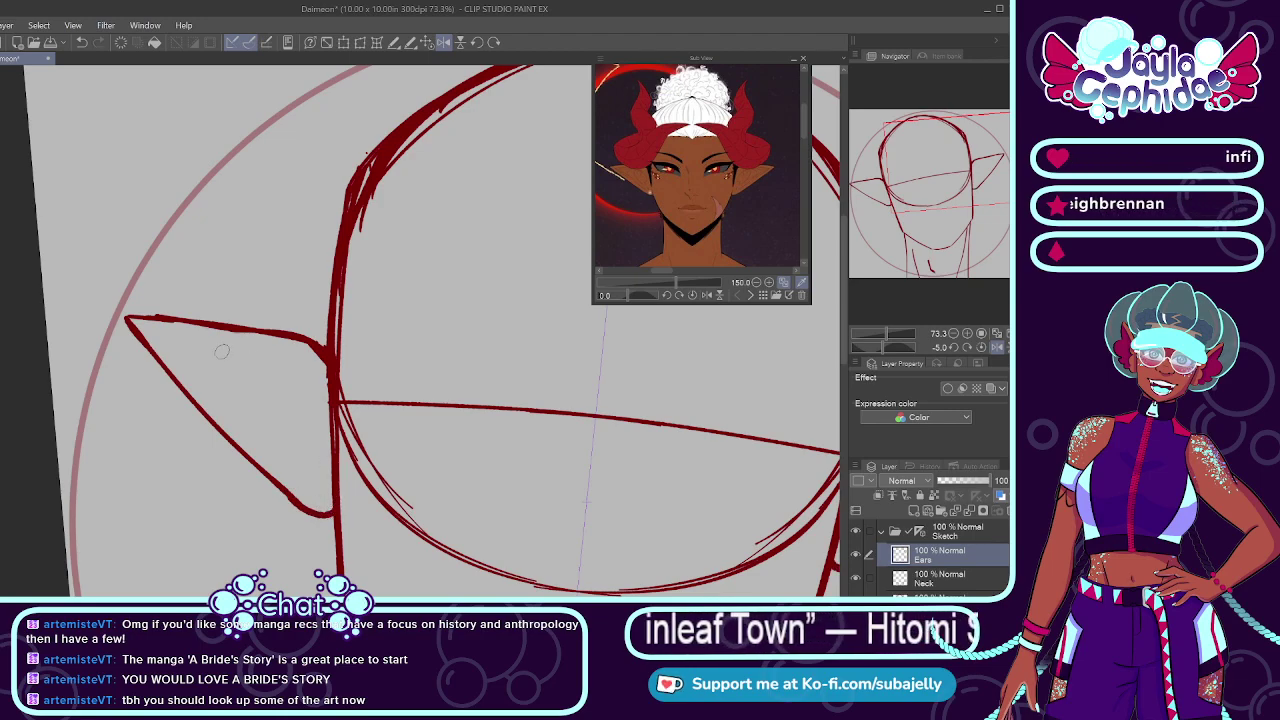
Step: Switch the reference view from the horned character past the wings drawing to the pink-haired anime character's face
{"action": "mouse_move", "coordinate": [672, 282]}
{"action": "left_mouse_down"}
{"action": "mouse_move", "coordinate": [659, 281]}
{"action": "mouse_move", "coordinate": [671, 282]}
{"action": "left_mouse_up"}
{"action": "scroll", "coordinate": [670, 281], "scroll_direction": "down", "scroll_amount": 1}
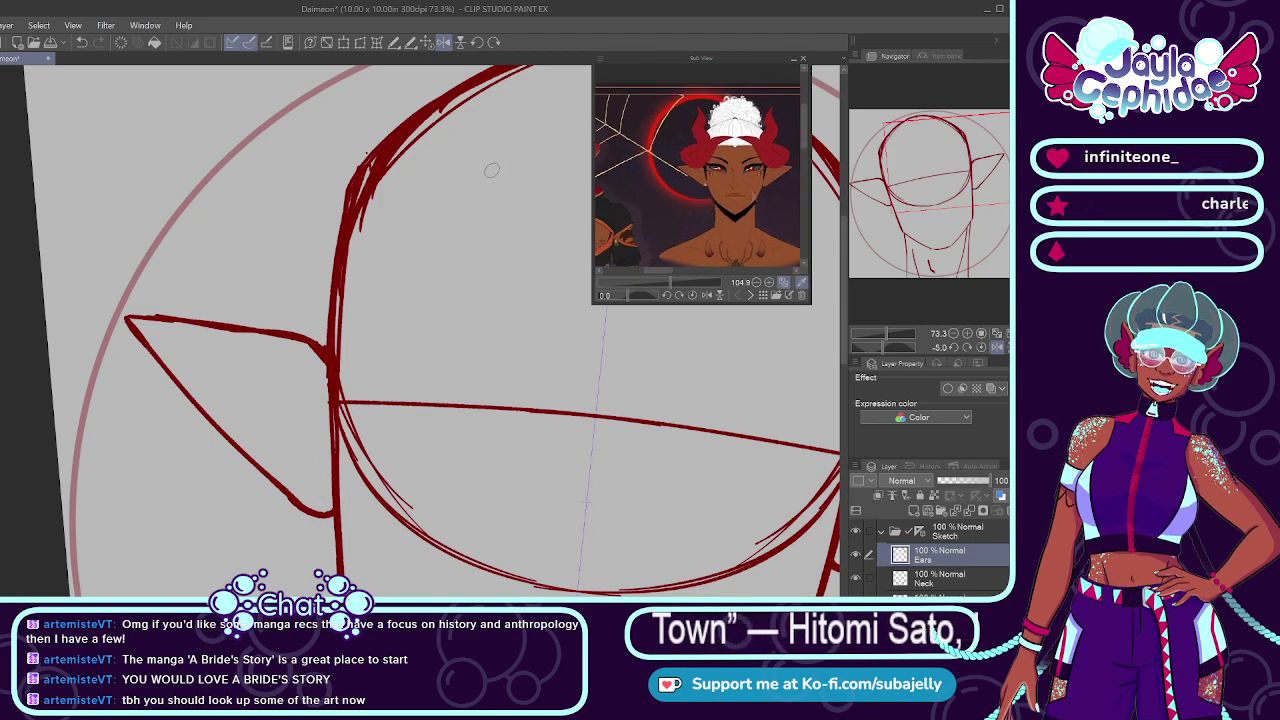
{"action": "left_click", "coordinate": [432, 46]}
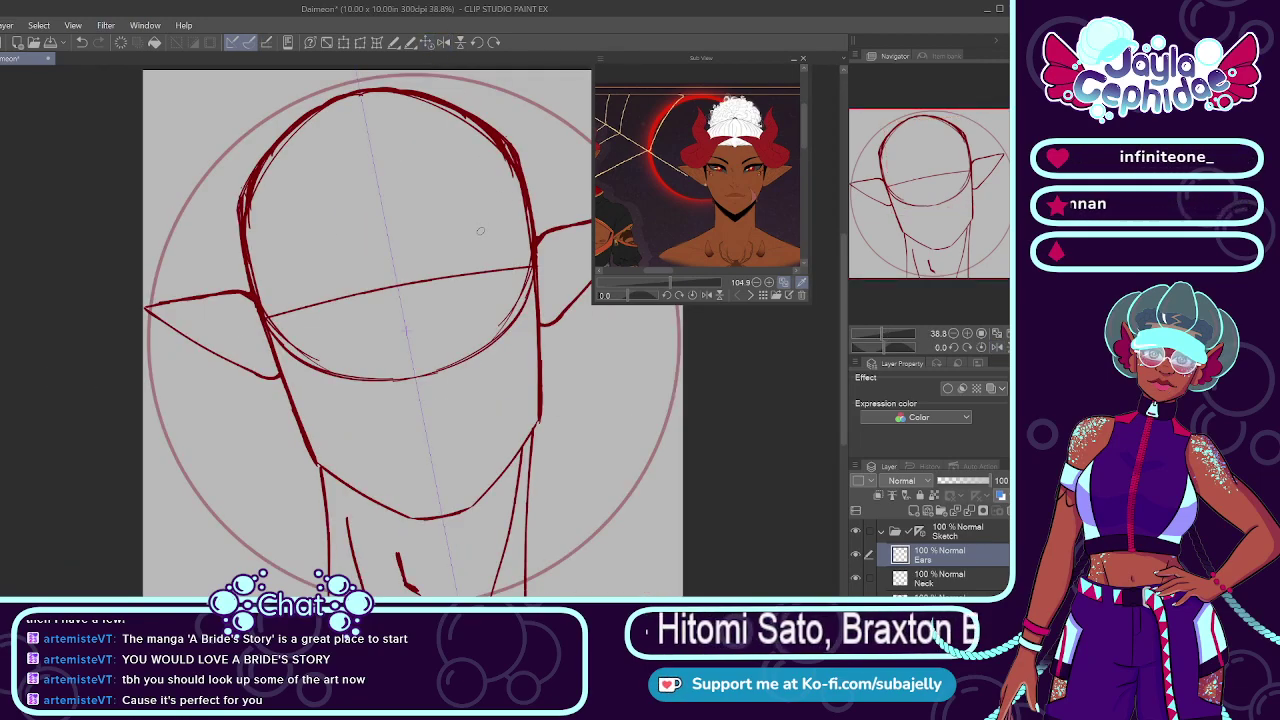
{"action": "left_click", "coordinate": [771, 302]}
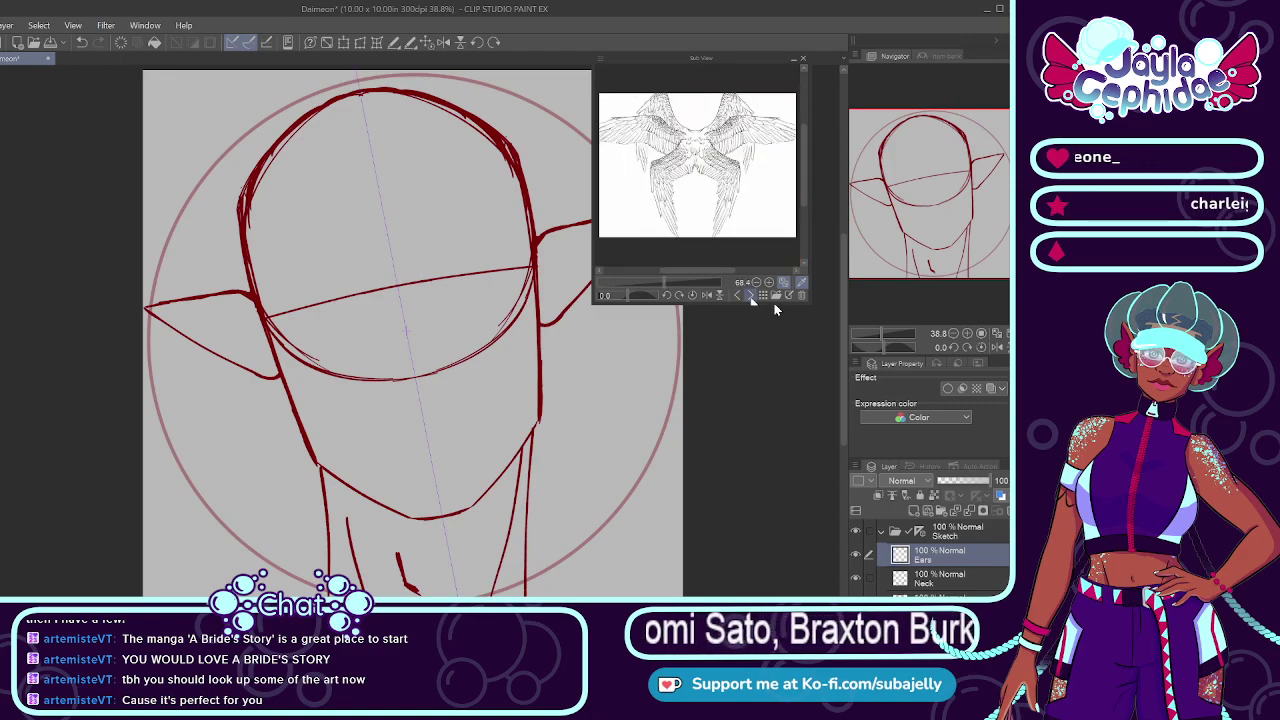
{"action": "left_click", "coordinate": [774, 303]}
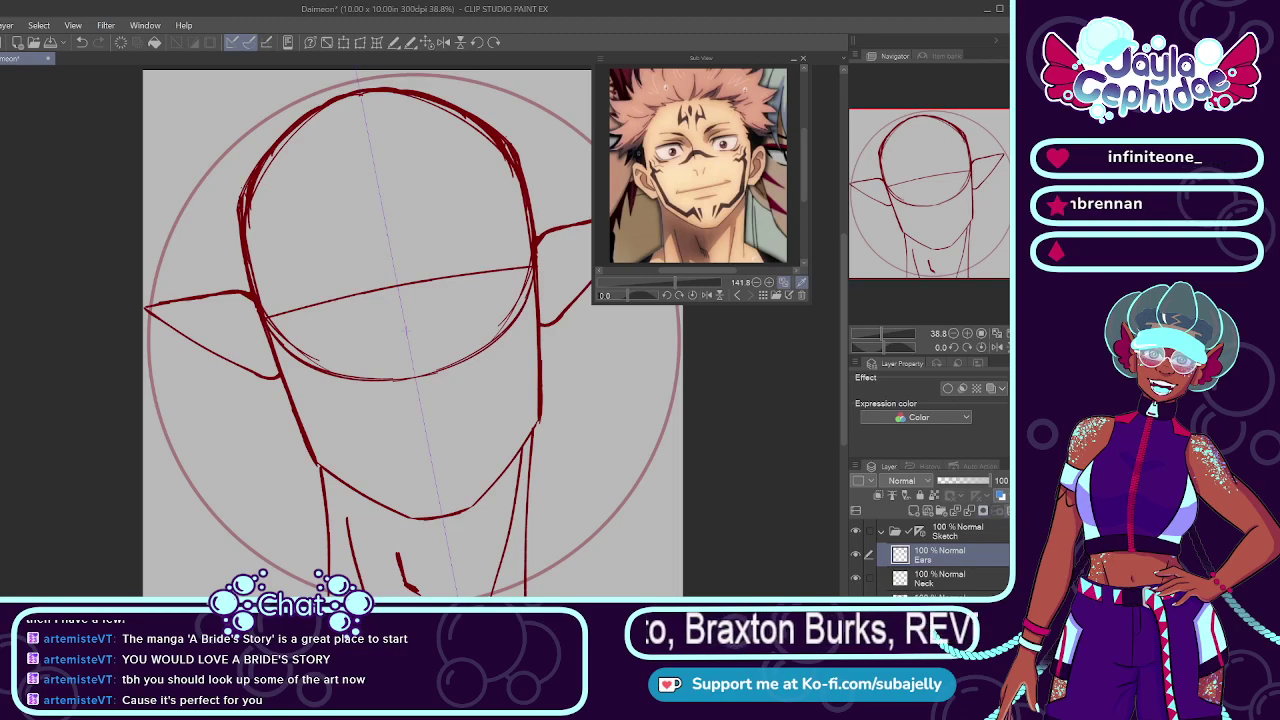
Step: Clear the pointed ears from the Ears layer
{"action": "scroll", "coordinate": [388, 393], "scroll_direction": "down", "scroll_amount": 3}
{"action": "scroll", "coordinate": [459, 333], "scroll_direction": "up", "scroll_amount": 2}
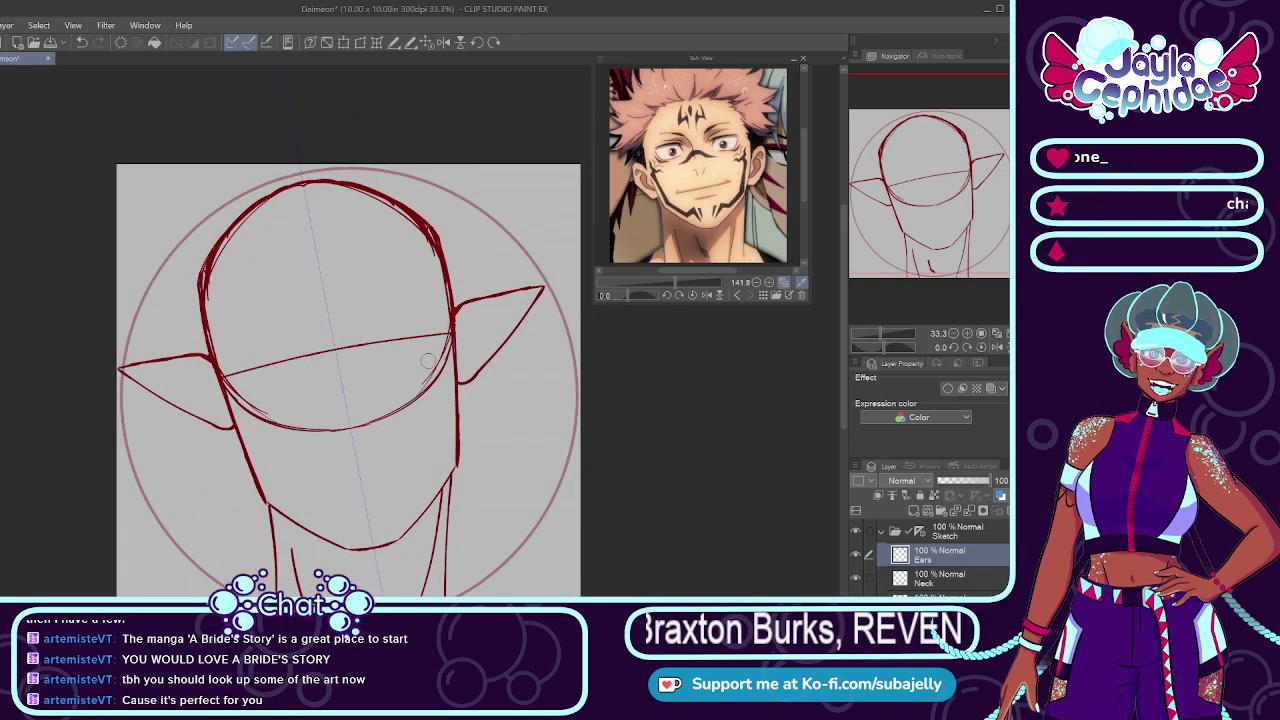
{"action": "mouse_move", "coordinate": [500, 355]}
{"action": "left_mouse_down"}
{"action": "mouse_move", "coordinate": [520, 298]}
{"action": "mouse_move", "coordinate": [476, 380]}
{"action": "mouse_move", "coordinate": [462, 312]}
{"action": "left_mouse_up"}
{"action": "key", "text": "p"}
{"action": "scroll", "coordinate": [477, 449], "scroll_direction": "up", "scroll_amount": 2}
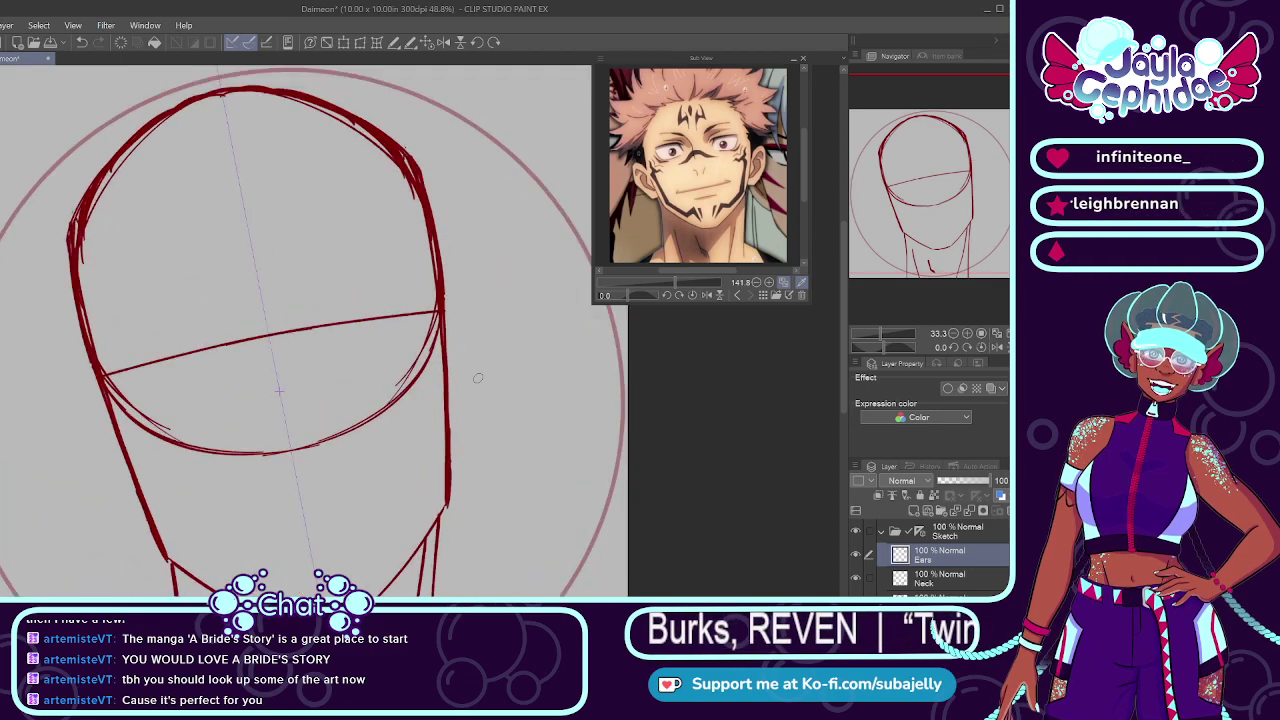
Step: Draw the small rounded tops of mirrored human-style ears just above the brow line, redrawing the outer curve several times
{"action": "scroll", "coordinate": [465, 284], "scroll_direction": "up", "scroll_amount": 1}
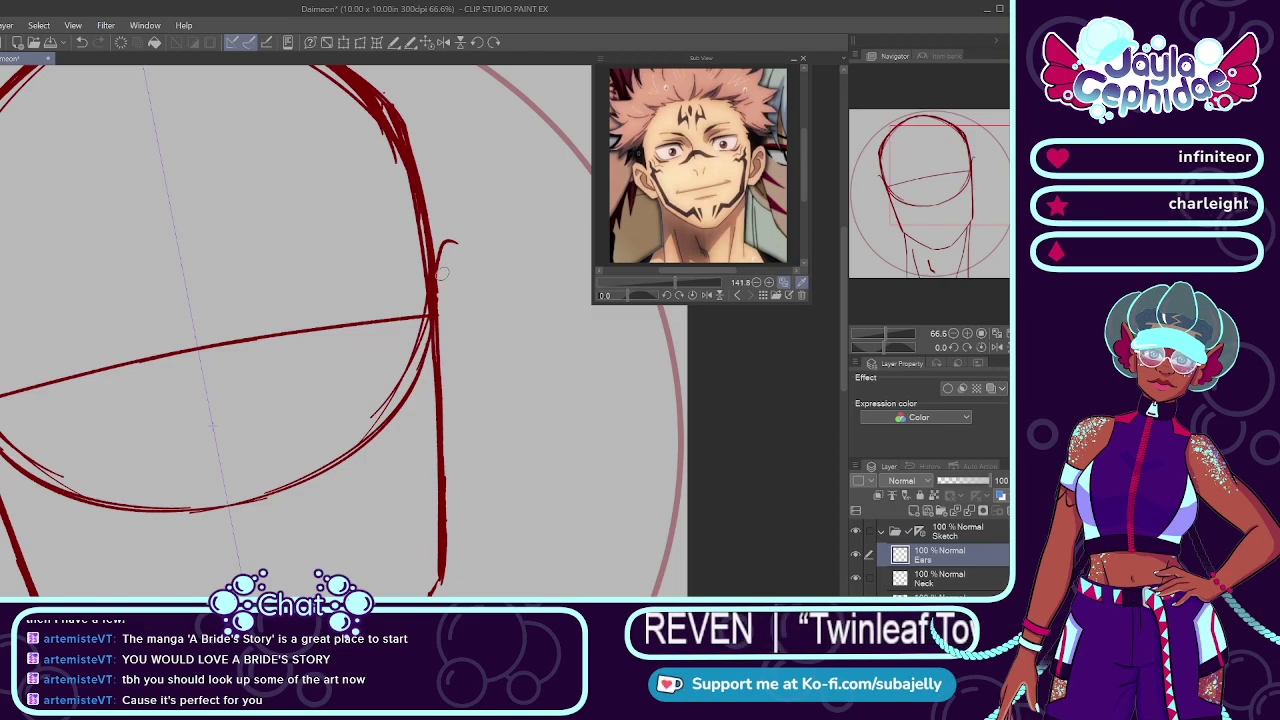
{"action": "key", "text": "ctrl+z"}
{"action": "mouse_move", "coordinate": [435, 280]}
{"action": "left_mouse_down"}
{"action": "mouse_move", "coordinate": [461, 243]}
{"action": "mouse_move", "coordinate": [488, 281]}
{"action": "left_mouse_up"}
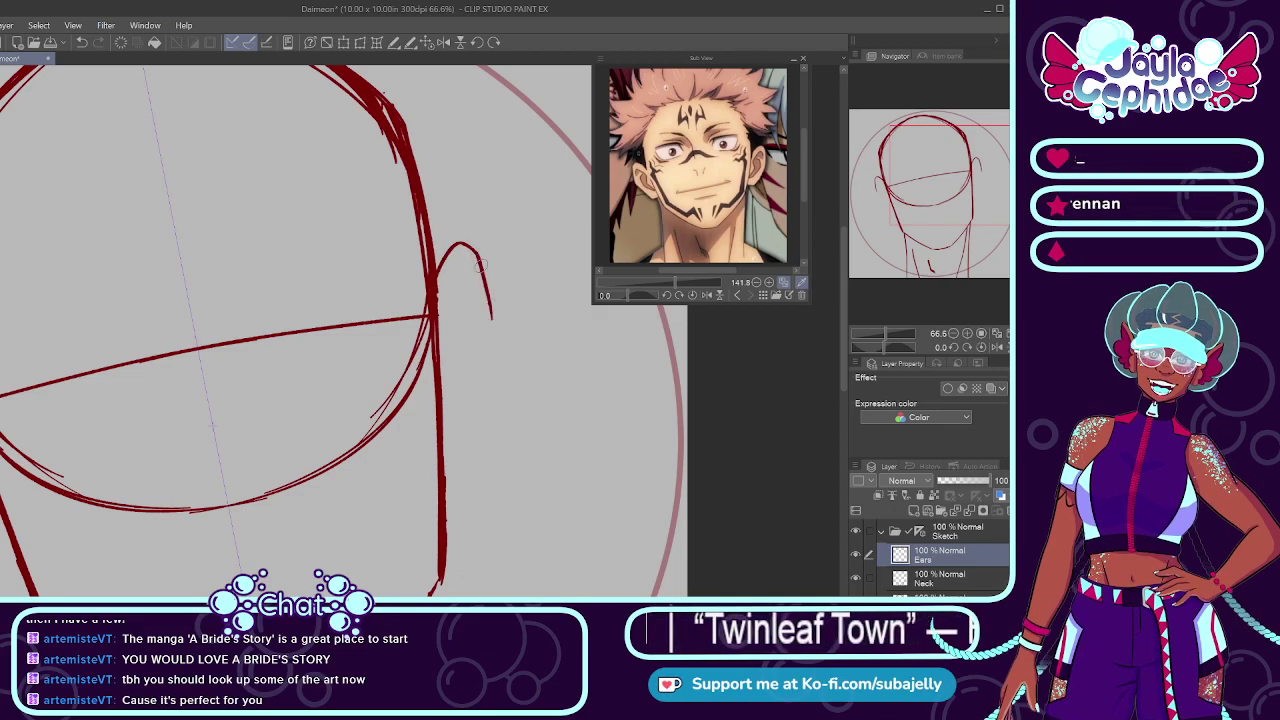
{"action": "key", "text": "ctrl+z"}
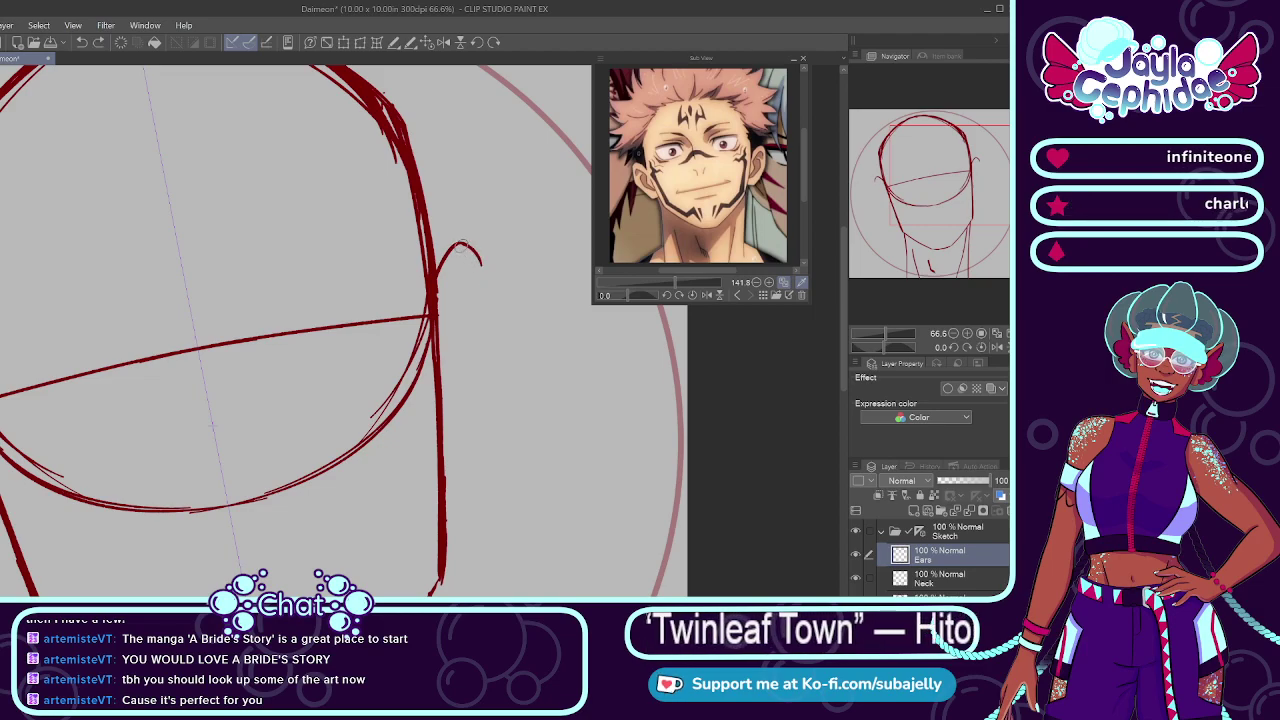
{"action": "mouse_move", "coordinate": [461, 245]}
{"action": "left_mouse_down"}
{"action": "mouse_move", "coordinate": [483, 264]}
{"action": "mouse_move", "coordinate": [469, 424]}
{"action": "left_mouse_up"}
{"action": "key", "text": "ctrl+z"}
{"action": "key", "text": "ctrl+z"}
{"action": "scroll", "coordinate": [478, 343], "scroll_direction": "down", "scroll_amount": 3}
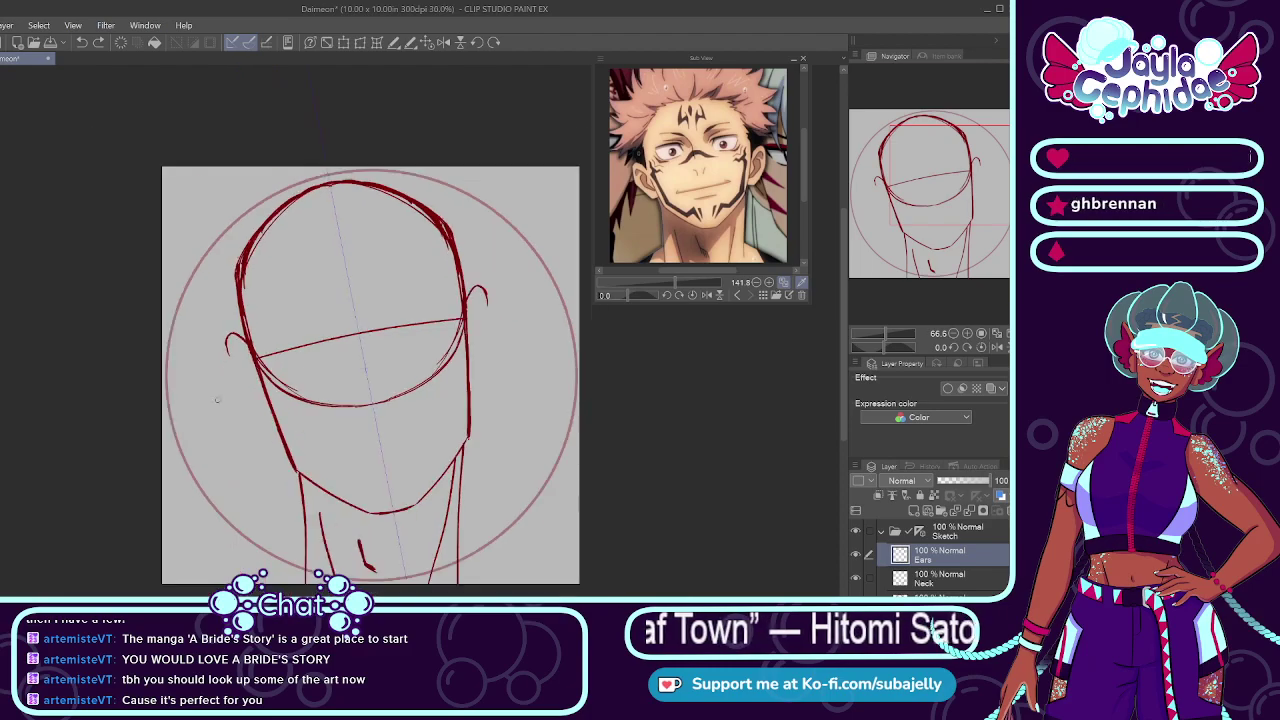
Step: Extend the rounded ear's outer edge downward and slant it inward to a lobe meeting the side of the face
{"action": "key", "text": "h"}
{"action": "scroll", "coordinate": [250, 311], "scroll_direction": "up", "scroll_amount": 3}
{"action": "scroll", "coordinate": [243, 314], "scroll_direction": "down", "scroll_amount": 1}
{"action": "scroll", "coordinate": [243, 314], "scroll_direction": "up", "scroll_amount": 2}
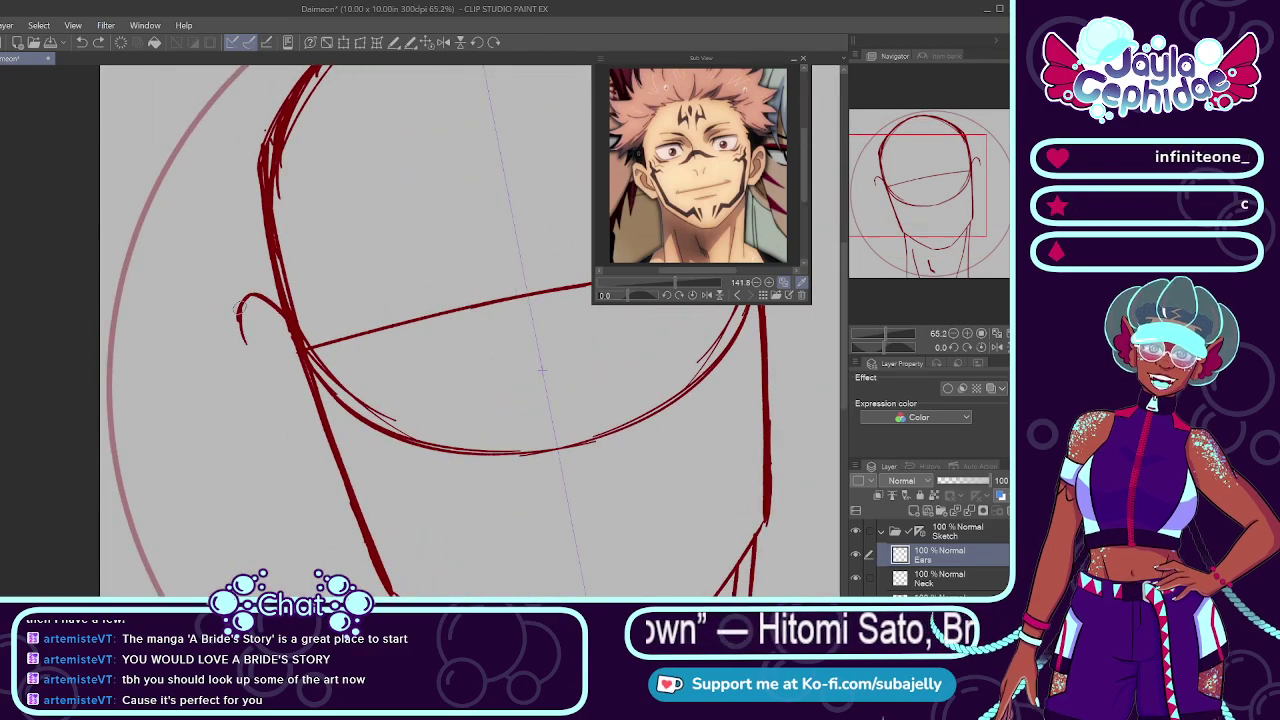
{"action": "left_click_drag", "start_coordinate": [239, 328], "coordinate": [252, 385]}
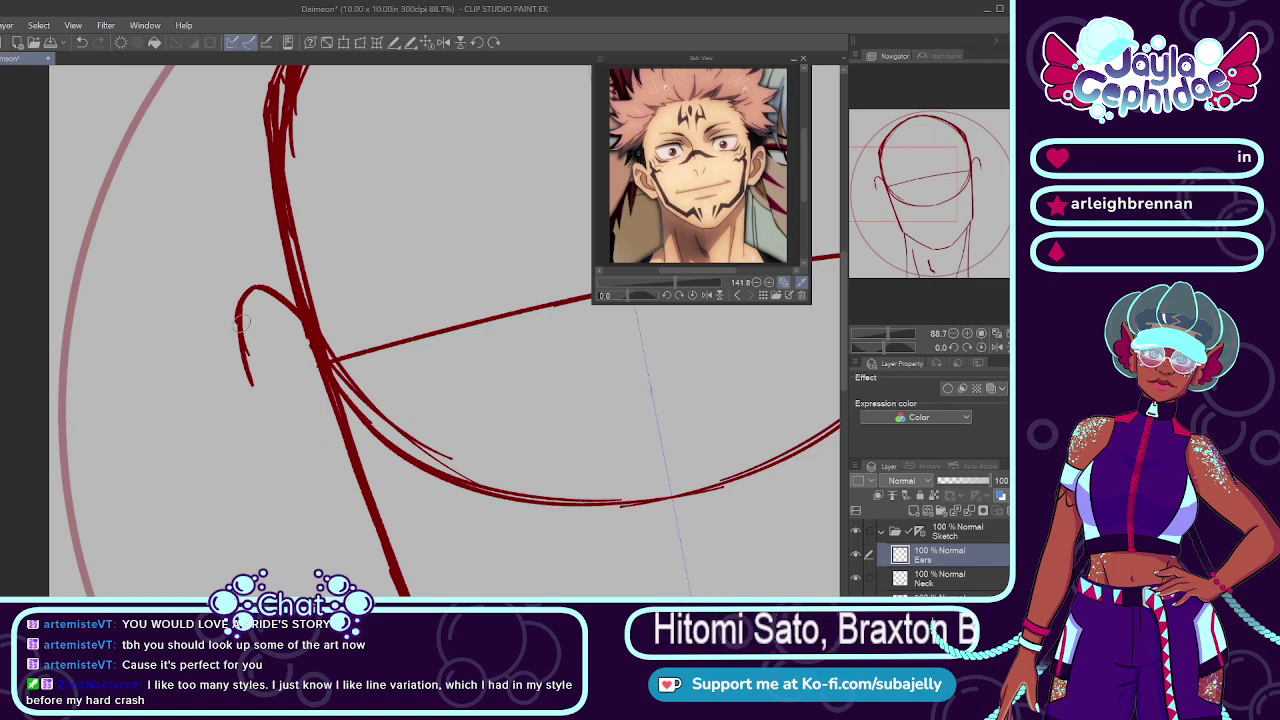
{"action": "left_click_drag", "start_coordinate": [247, 388], "coordinate": [342, 496]}
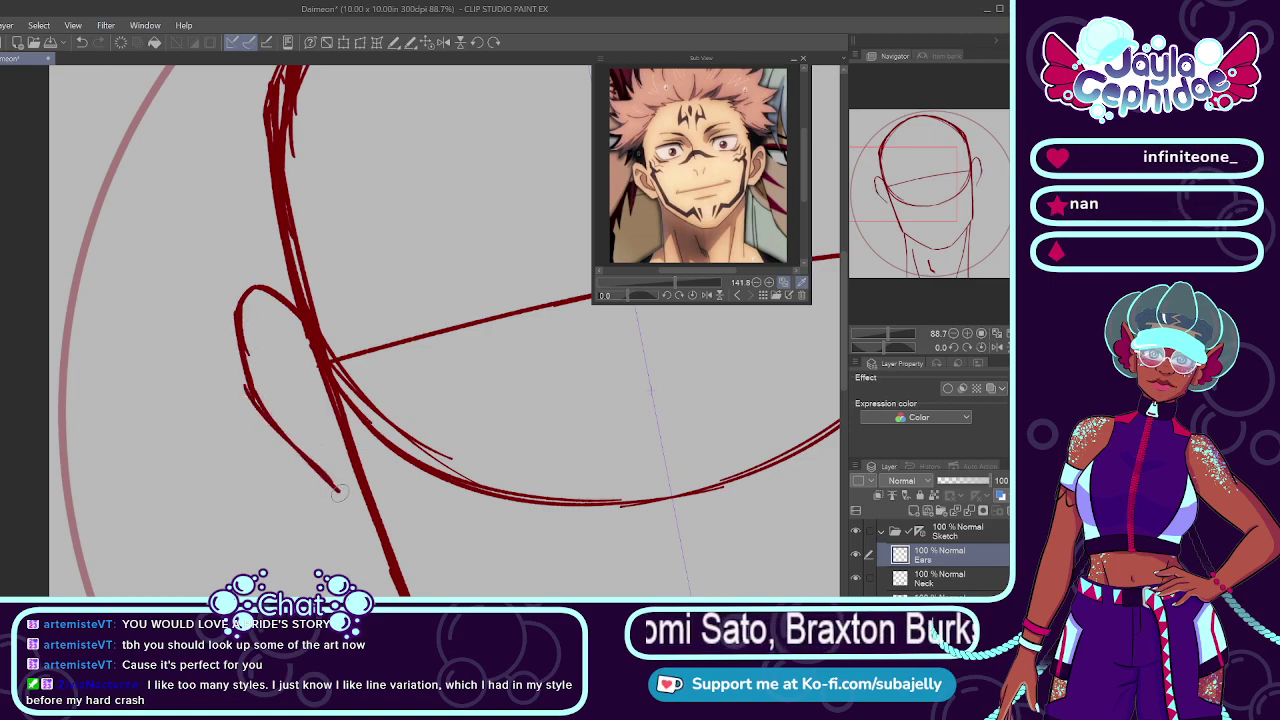
{"action": "mouse_move", "coordinate": [268, 420]}
{"action": "left_mouse_down"}
{"action": "mouse_move", "coordinate": [340, 494]}
{"action": "mouse_move", "coordinate": [356, 494]}
{"action": "left_mouse_up"}
Step: Lower the Ears layer's opacity to 39% and add a new layer above it
{"action": "scroll", "coordinate": [352, 493], "scroll_direction": "down", "scroll_amount": 4}
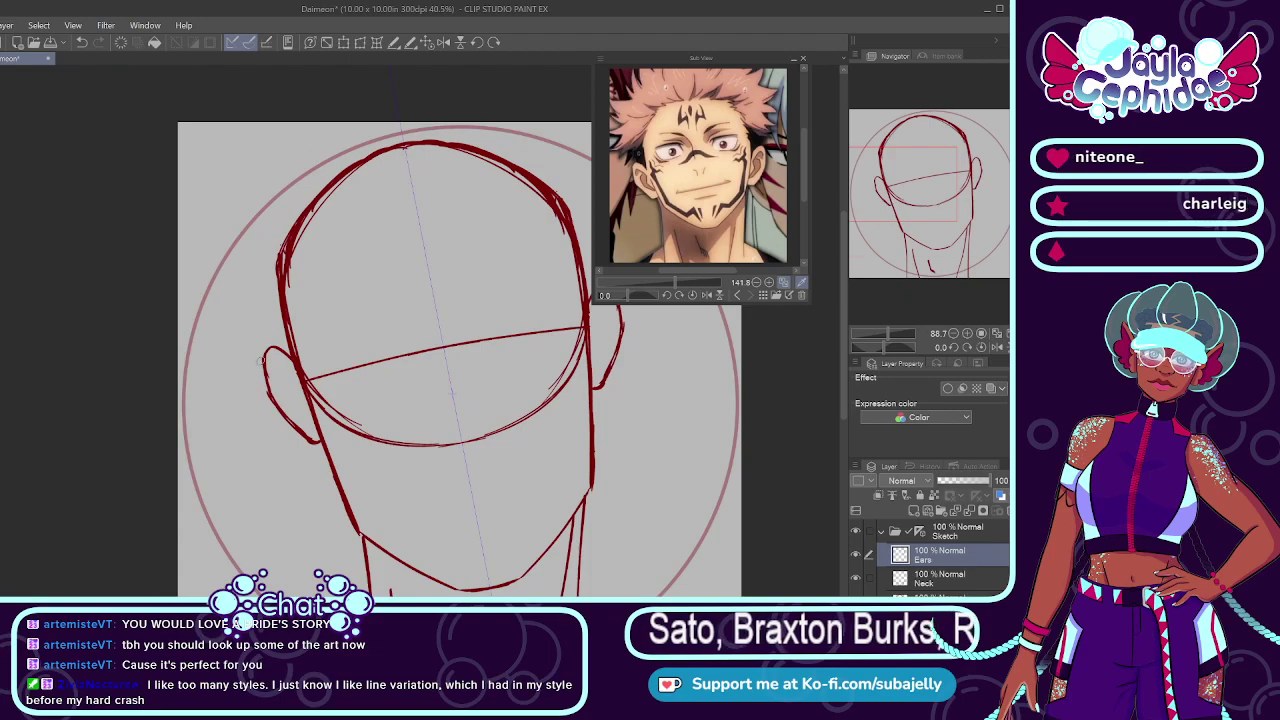
{"action": "scroll", "coordinate": [364, 365], "scroll_direction": "up", "scroll_amount": 2}
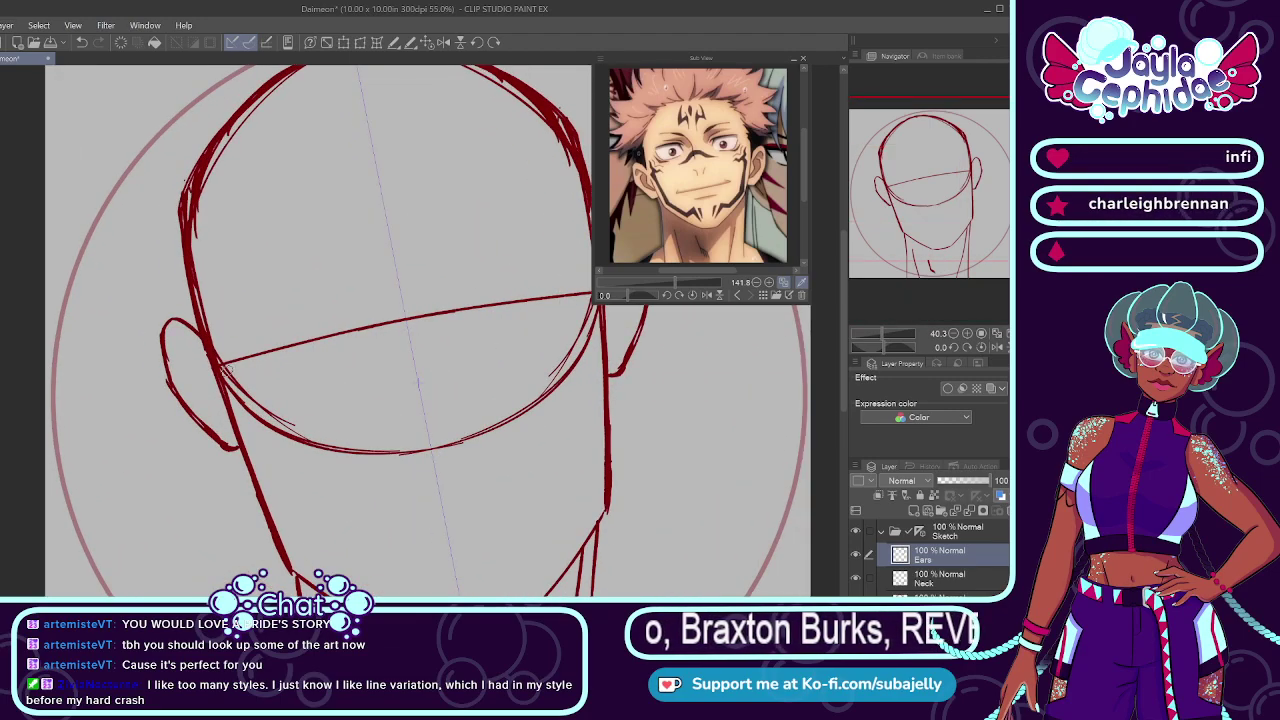
{"action": "left_click_drag", "start_coordinate": [966, 481], "coordinate": [957, 481]}
{"action": "left_click", "coordinate": [913, 510]}
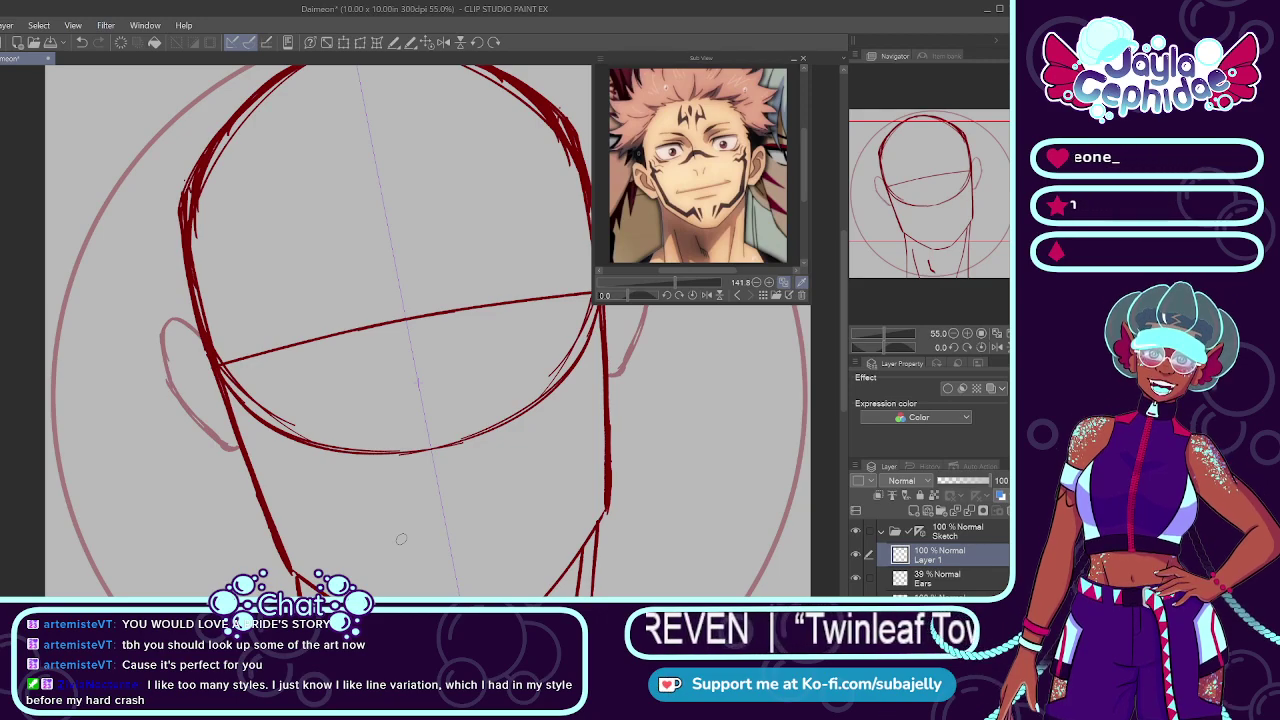
{"action": "scroll", "coordinate": [127, 570], "scroll_direction": "up", "scroll_amount": 1}
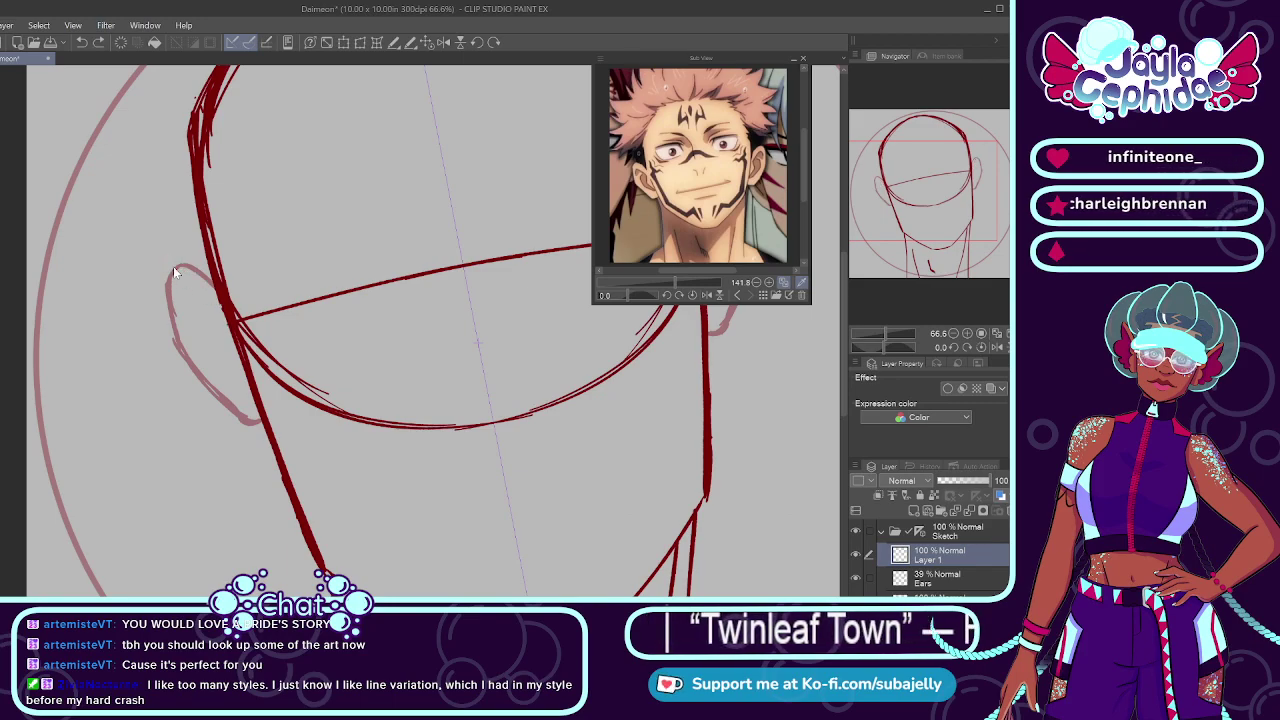
Step: Draw a larger mirrored ear outline around the faded ears, curving from the rounded top down to the jaw-side lobe
{"action": "left_click_drag", "start_coordinate": [170, 264], "coordinate": [211, 303]}
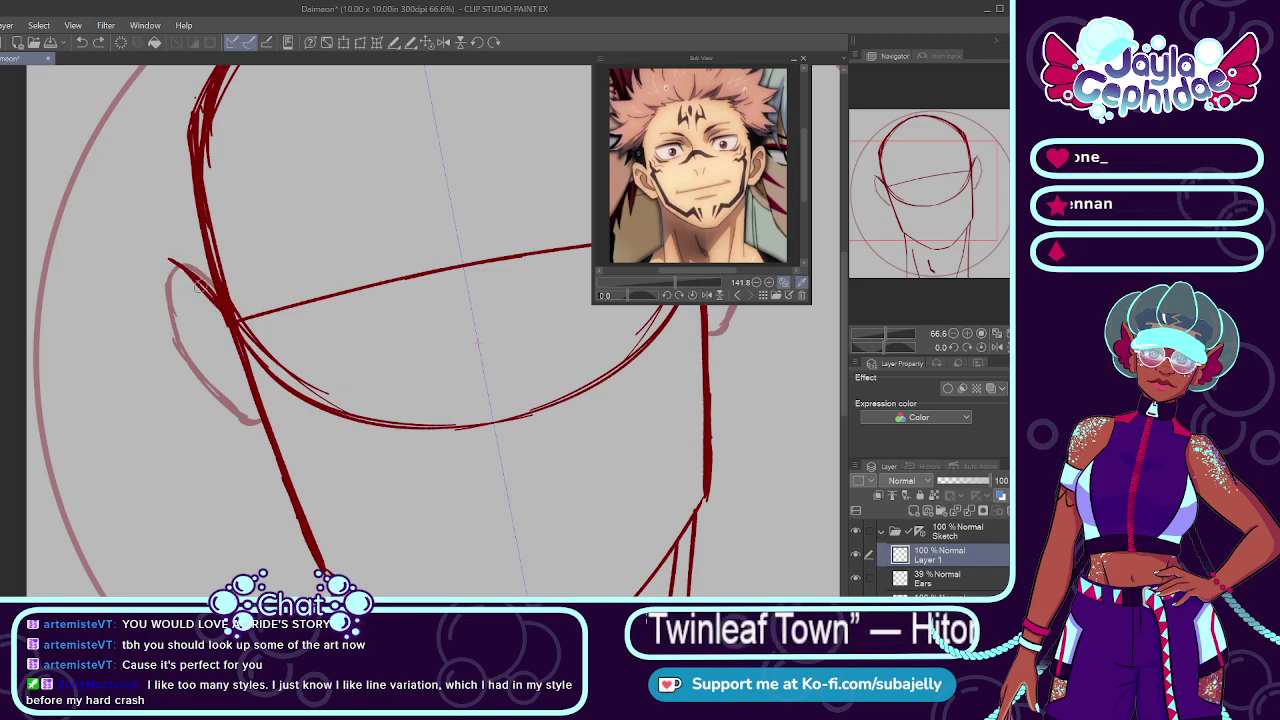
{"action": "mouse_move", "coordinate": [168, 266]}
{"action": "left_mouse_down"}
{"action": "mouse_move", "coordinate": [220, 303]}
{"action": "mouse_move", "coordinate": [168, 265]}
{"action": "mouse_move", "coordinate": [215, 303]}
{"action": "mouse_move", "coordinate": [155, 288]}
{"action": "left_mouse_up"}
{"action": "key", "text": "ctrl+z"}
{"action": "key", "text": "ctrl+z"}
{"action": "key", "text": "ctrl+z"}
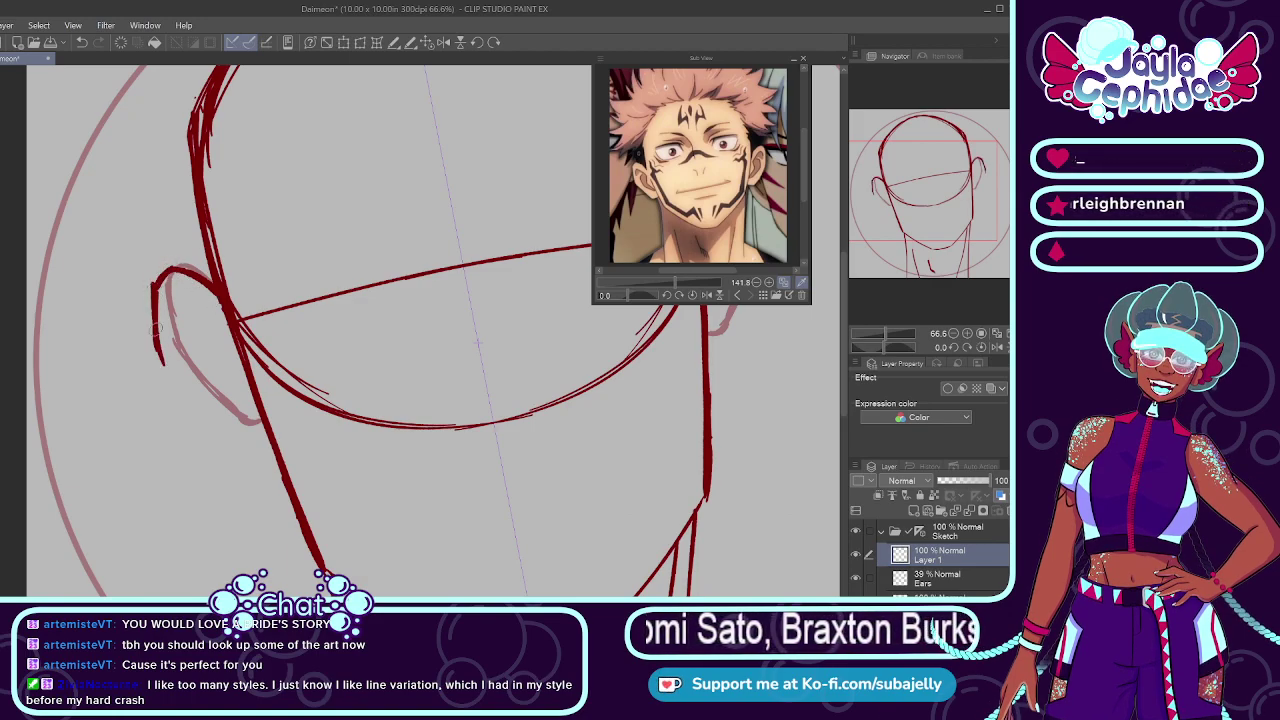
{"action": "mouse_move", "coordinate": [155, 292]}
{"action": "left_mouse_down"}
{"action": "mouse_move", "coordinate": [166, 384]}
{"action": "mouse_move", "coordinate": [161, 362]}
{"action": "mouse_move", "coordinate": [235, 436]}
{"action": "left_mouse_up"}
{"action": "left_click_drag", "start_coordinate": [176, 386], "coordinate": [247, 447]}
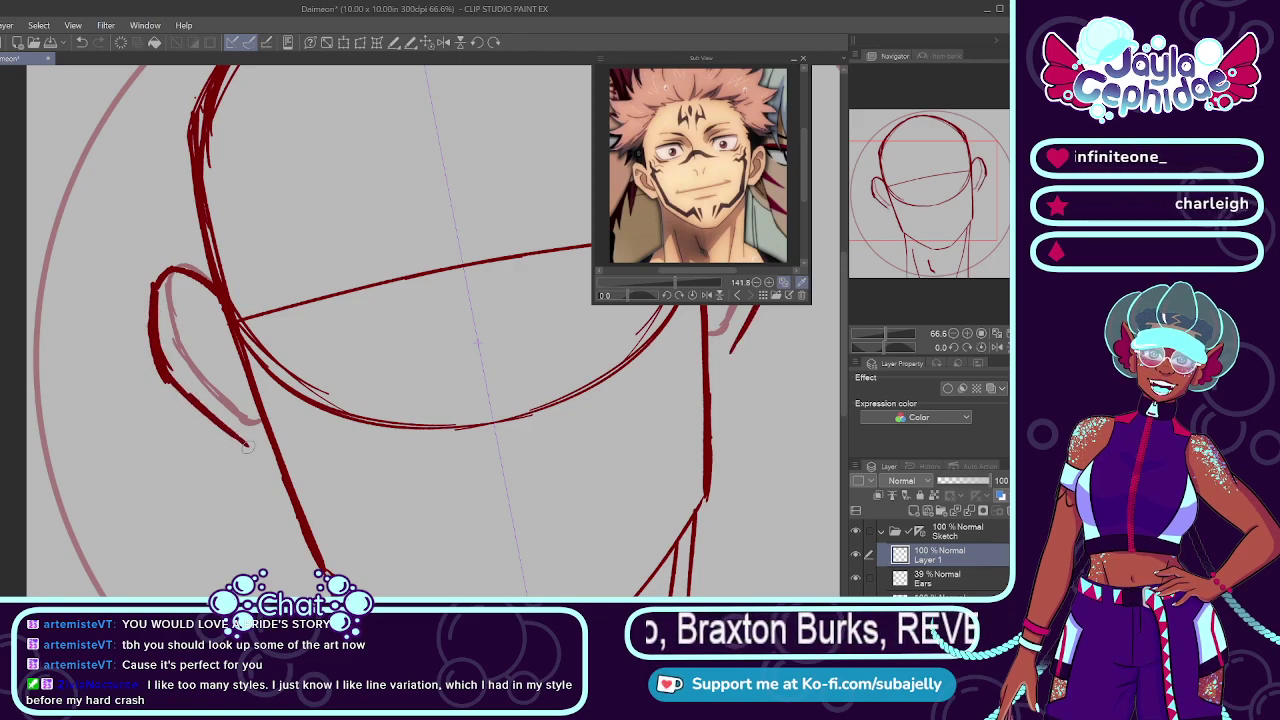
{"action": "scroll", "coordinate": [278, 452], "scroll_direction": "down", "scroll_amount": 5}
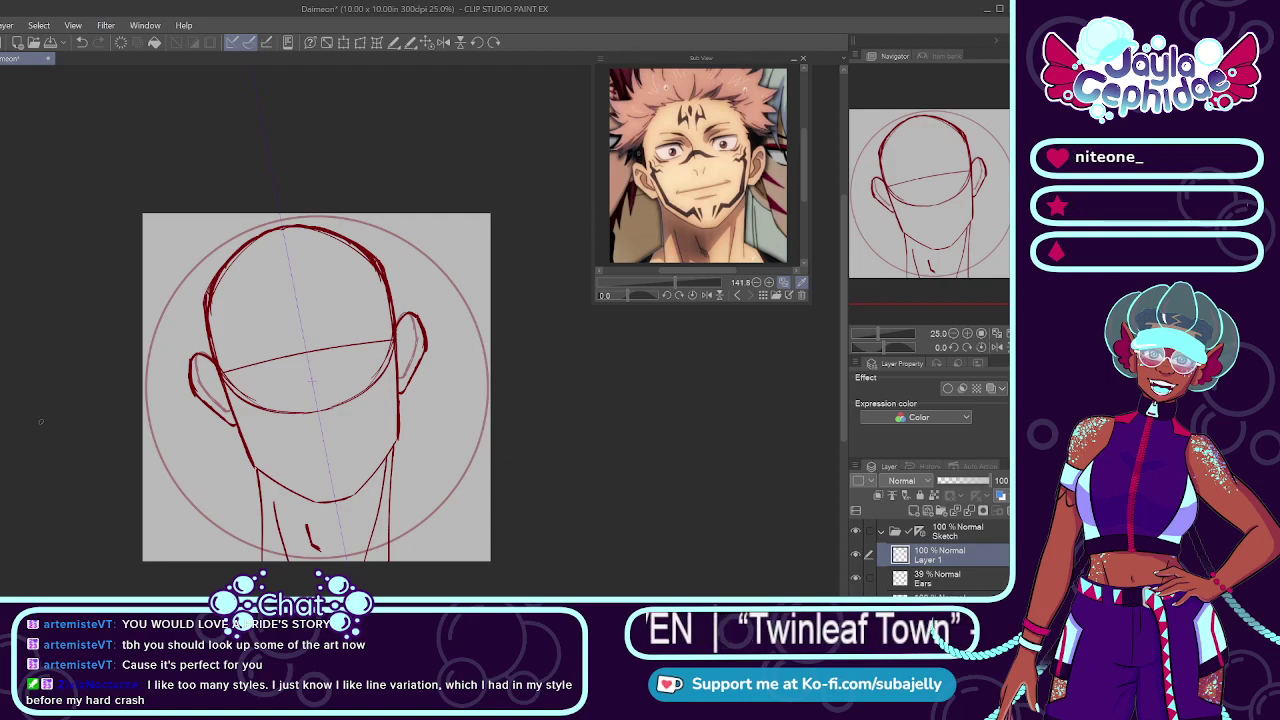
{"action": "scroll", "coordinate": [147, 348], "scroll_direction": "up", "scroll_amount": 3}
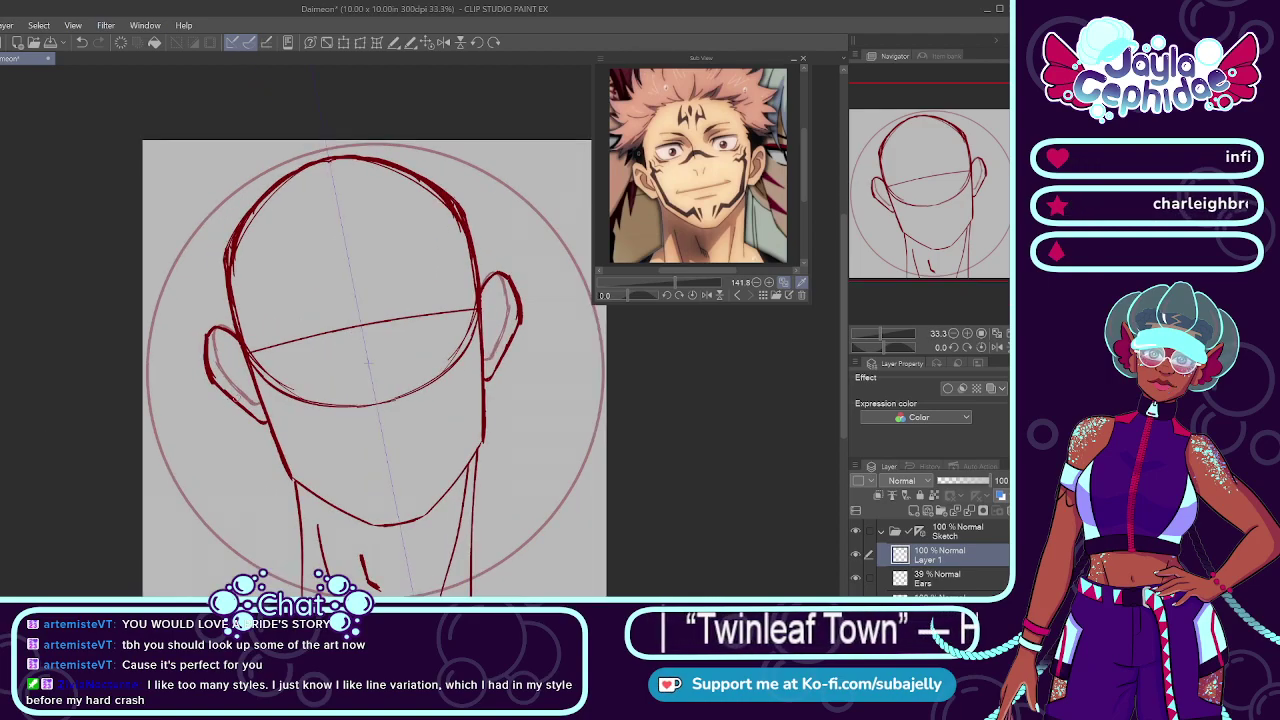
Step: Erase the middle of the ears' outer edge and redraw it as a thicker, smoother curve down to the lobe
{"action": "left_click_drag", "start_coordinate": [150, 350], "coordinate": [156, 404]}
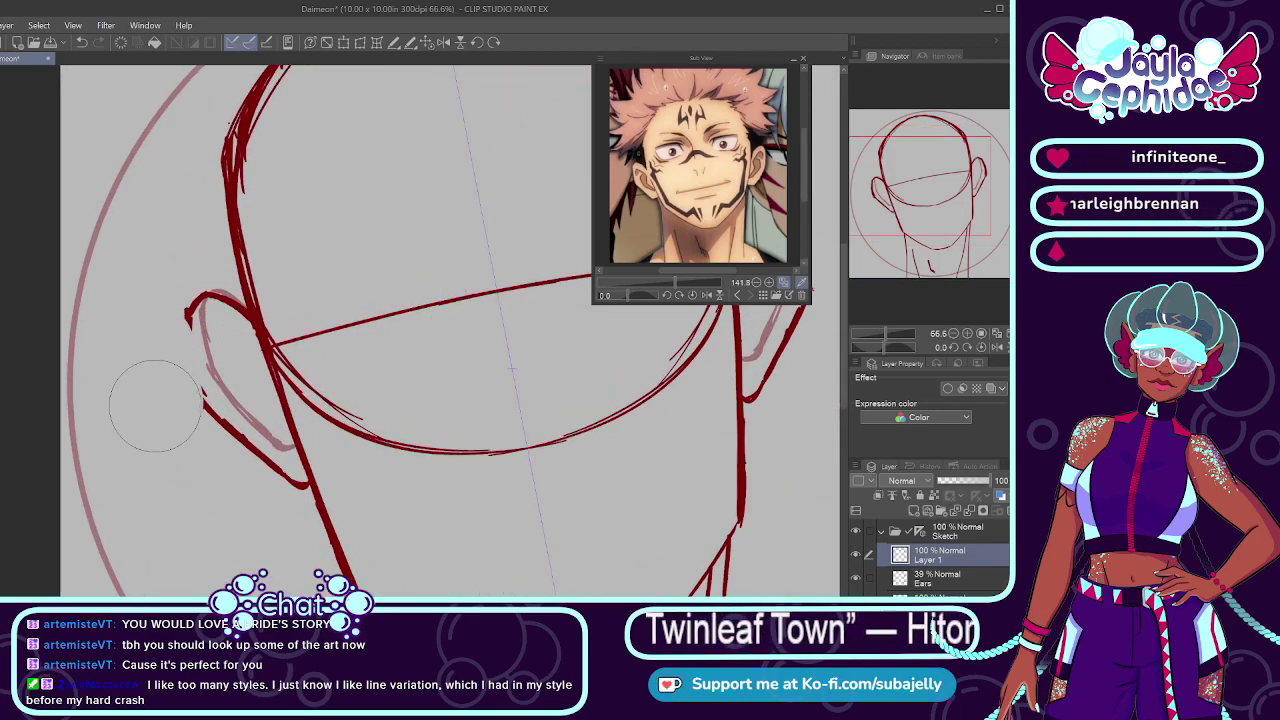
{"action": "key", "text": "p"}
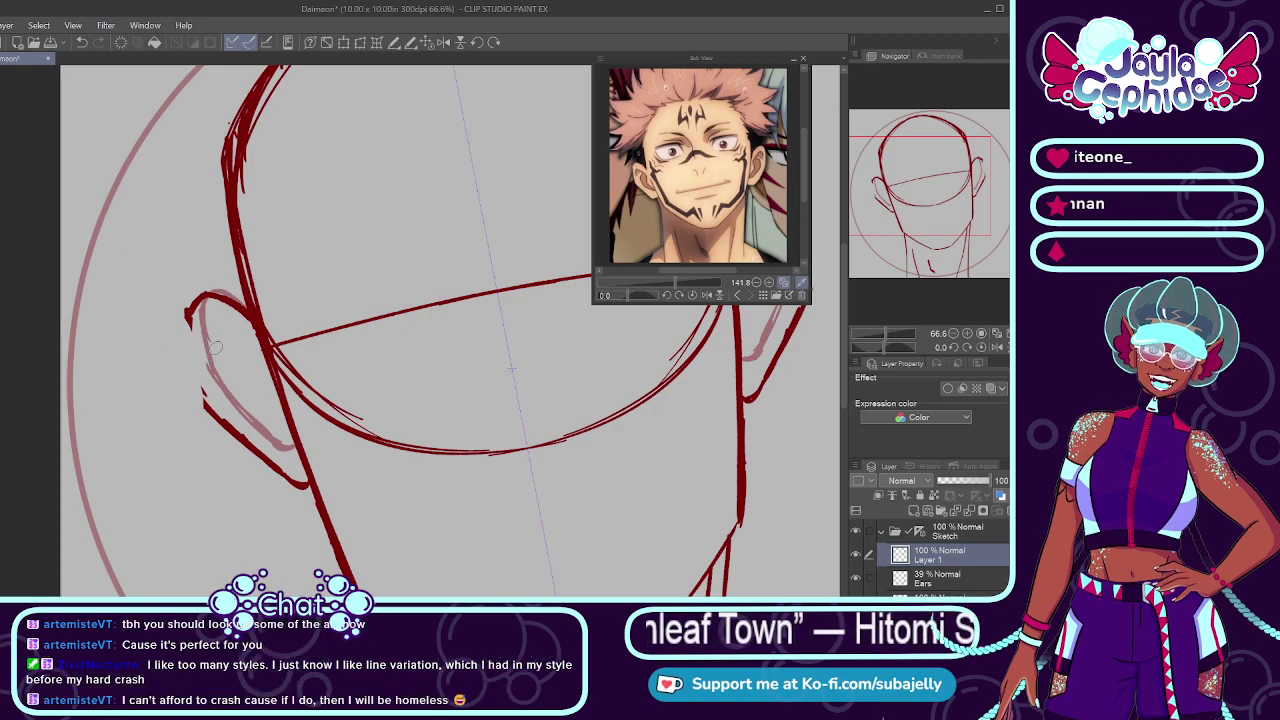
{"action": "left_click_drag", "start_coordinate": [188, 311], "coordinate": [194, 386]}
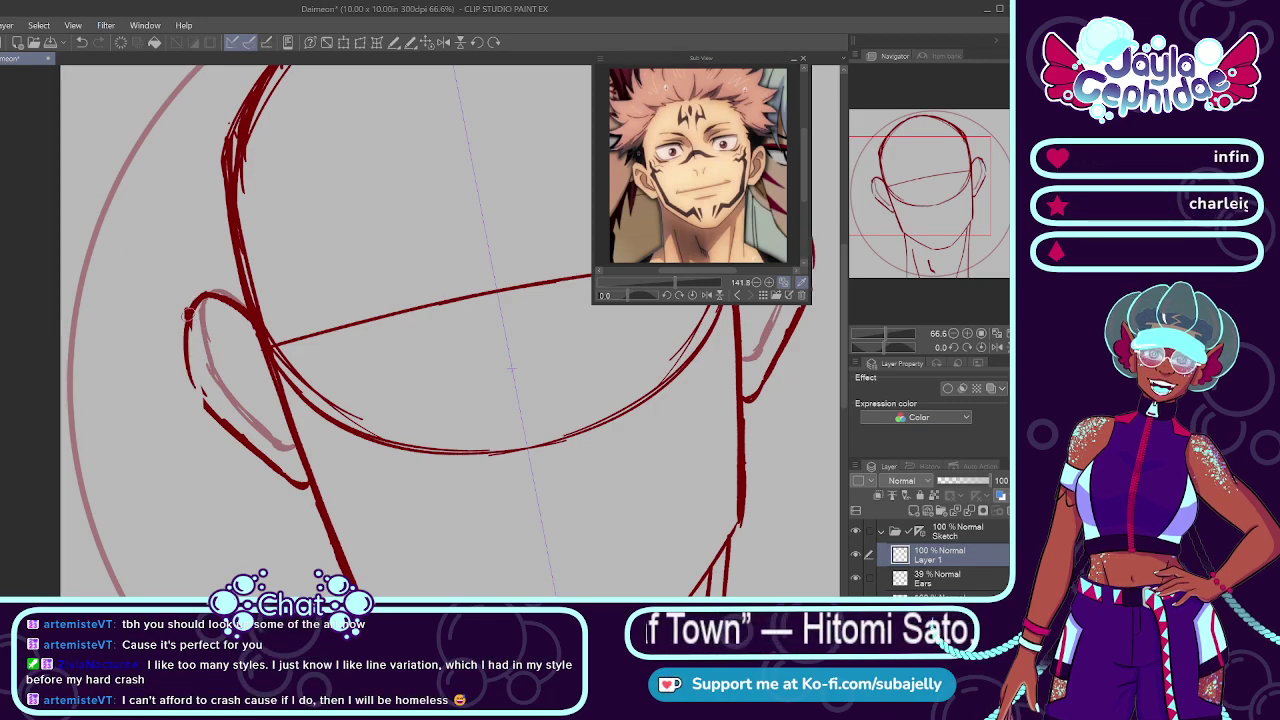
{"action": "mouse_move", "coordinate": [188, 325]}
{"action": "left_mouse_down"}
{"action": "mouse_move", "coordinate": [238, 455]}
{"action": "mouse_move", "coordinate": [298, 494]}
{"action": "left_mouse_up"}
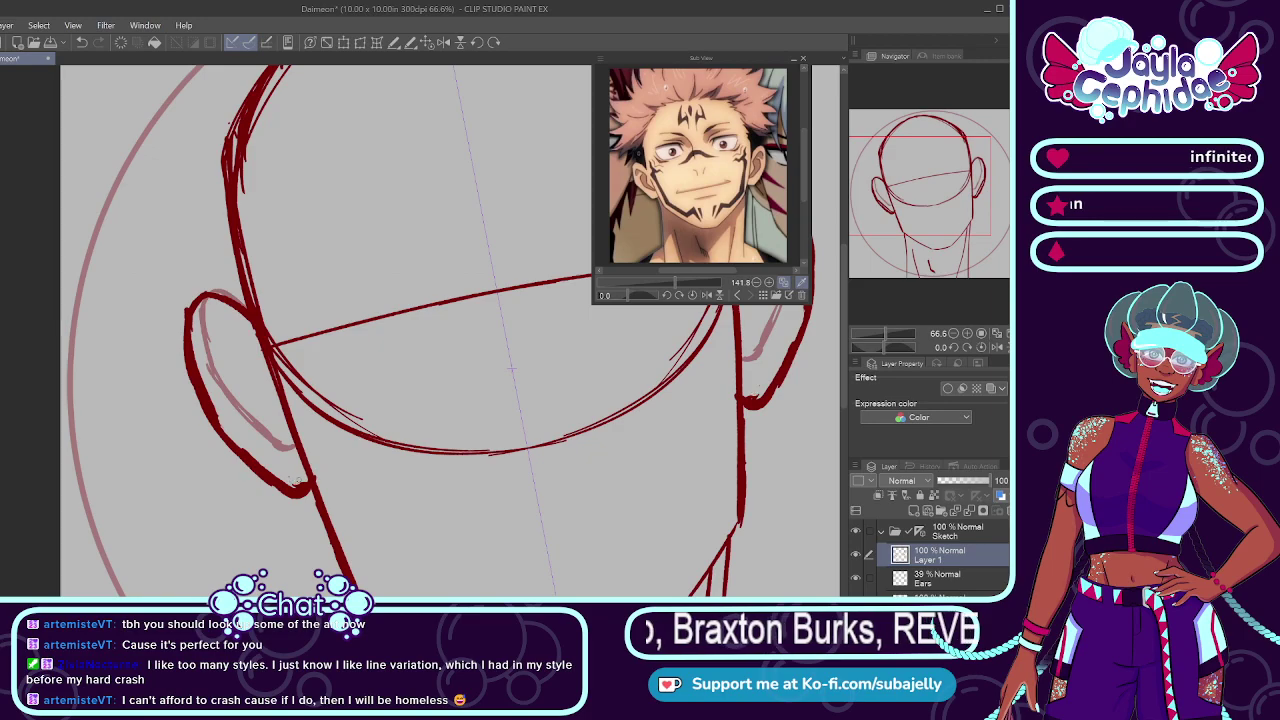
Step: Delete the faded 39% Ears layer and make Layer 1 the active layer again
{"action": "scroll", "coordinate": [236, 397], "scroll_direction": "down", "scroll_amount": 3}
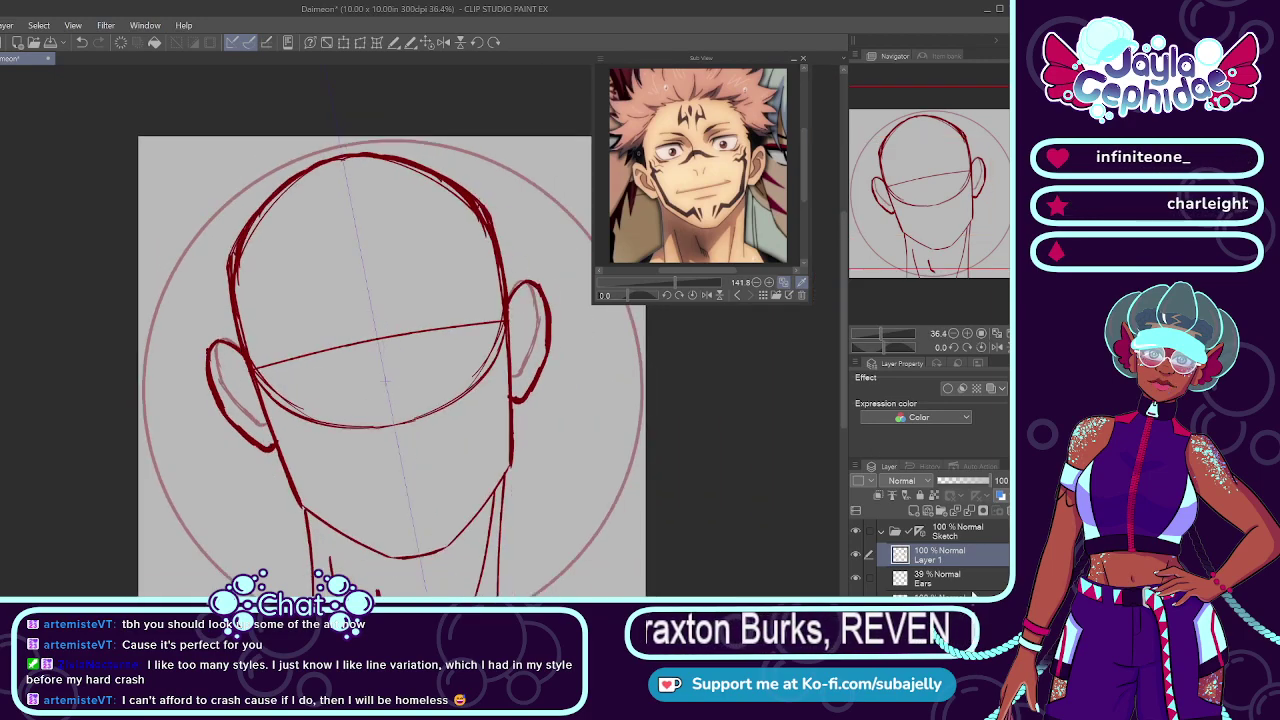
{"action": "left_click", "coordinate": [940, 578]}
{"action": "left_click", "coordinate": [1006, 510]}
{"action": "left_click", "coordinate": [950, 558]}
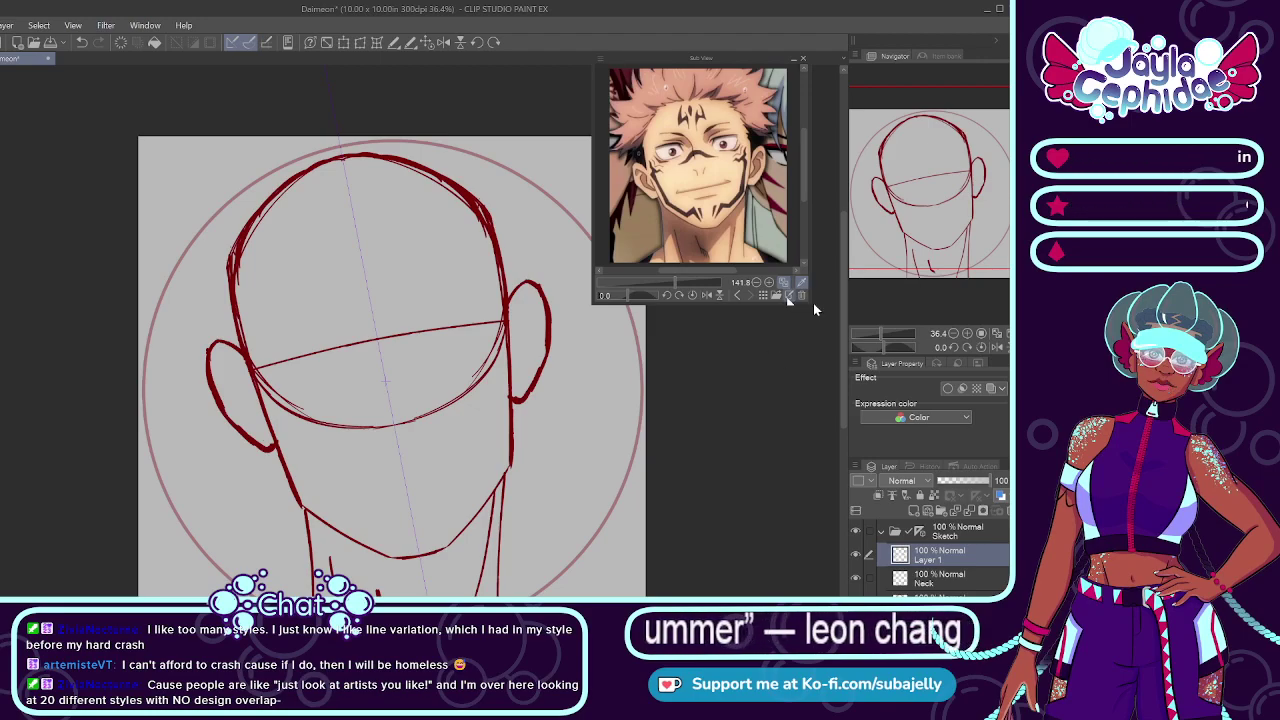
Step: Draw the inner rim line of the mirrored ears, arching under the rounded top and running down toward the lobe
{"action": "scroll", "coordinate": [530, 343], "scroll_direction": "up", "scroll_amount": 4}
{"action": "scroll", "coordinate": [488, 315], "scroll_direction": "down", "scroll_amount": 4}
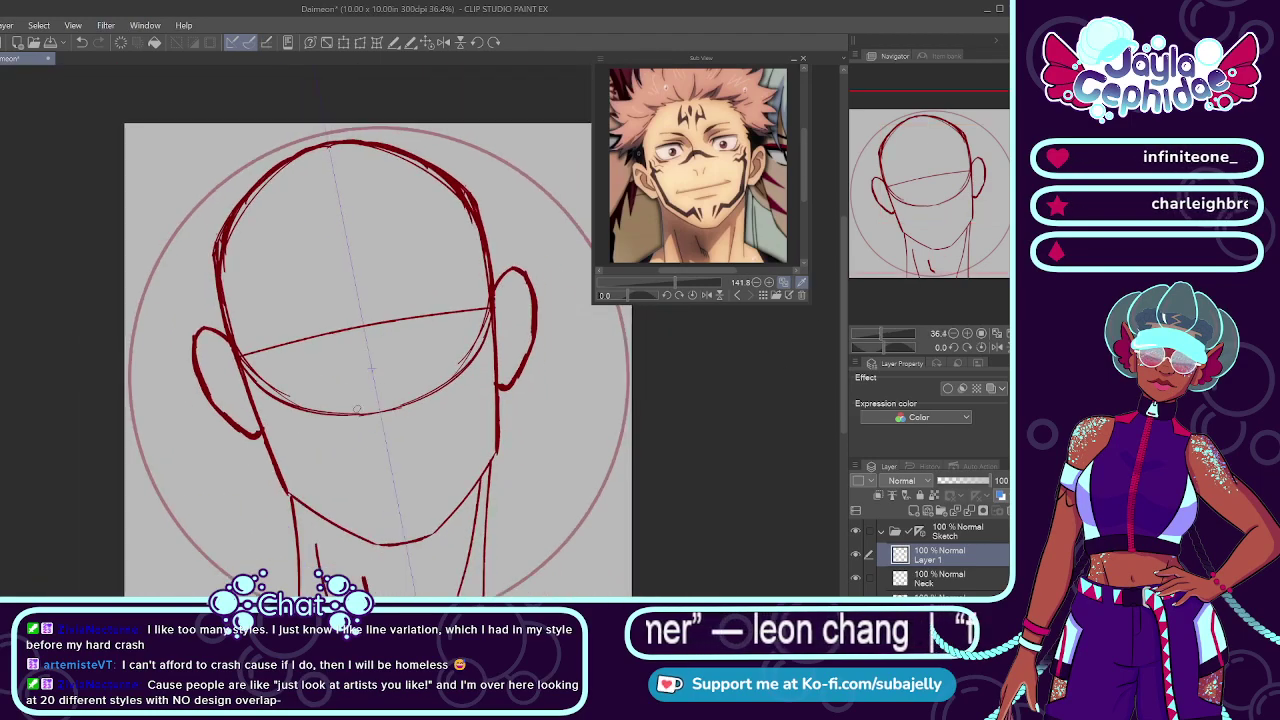
{"action": "scroll", "coordinate": [335, 375], "scroll_direction": "up", "scroll_amount": 2}
{"action": "scroll", "coordinate": [168, 366], "scroll_direction": "up", "scroll_amount": 2}
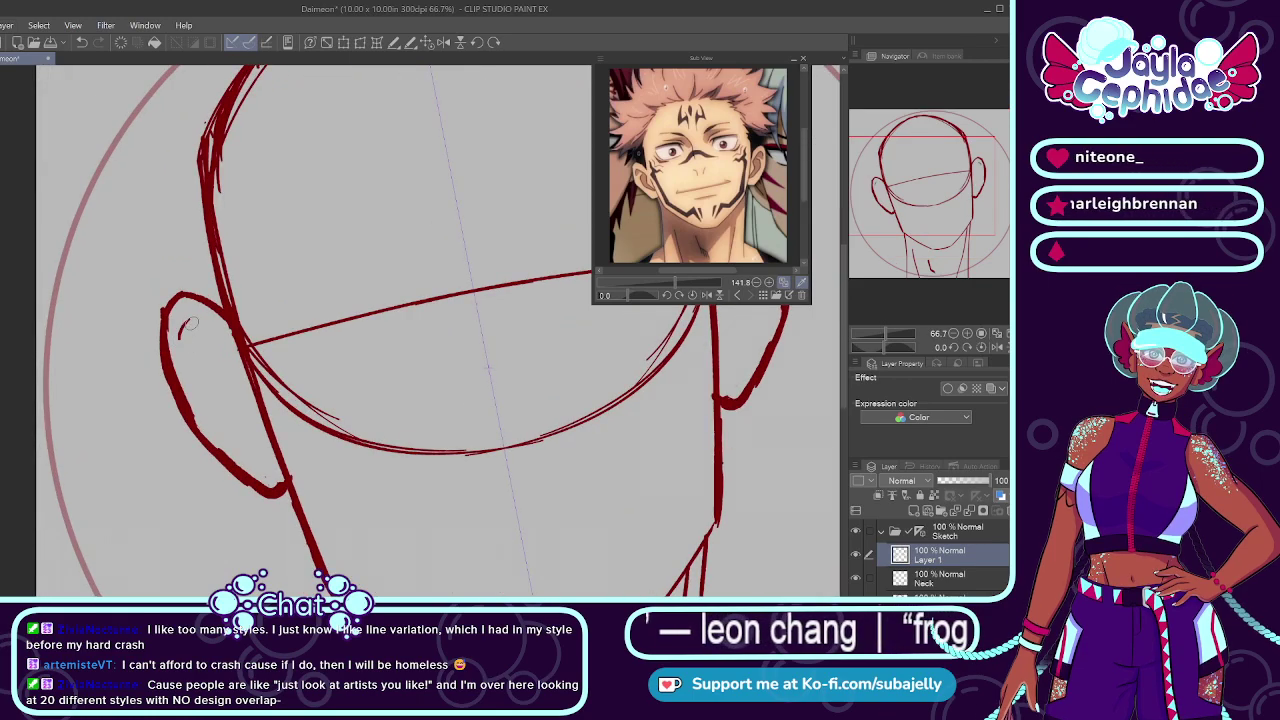
{"action": "left_click_drag", "start_coordinate": [179, 328], "coordinate": [185, 319]}
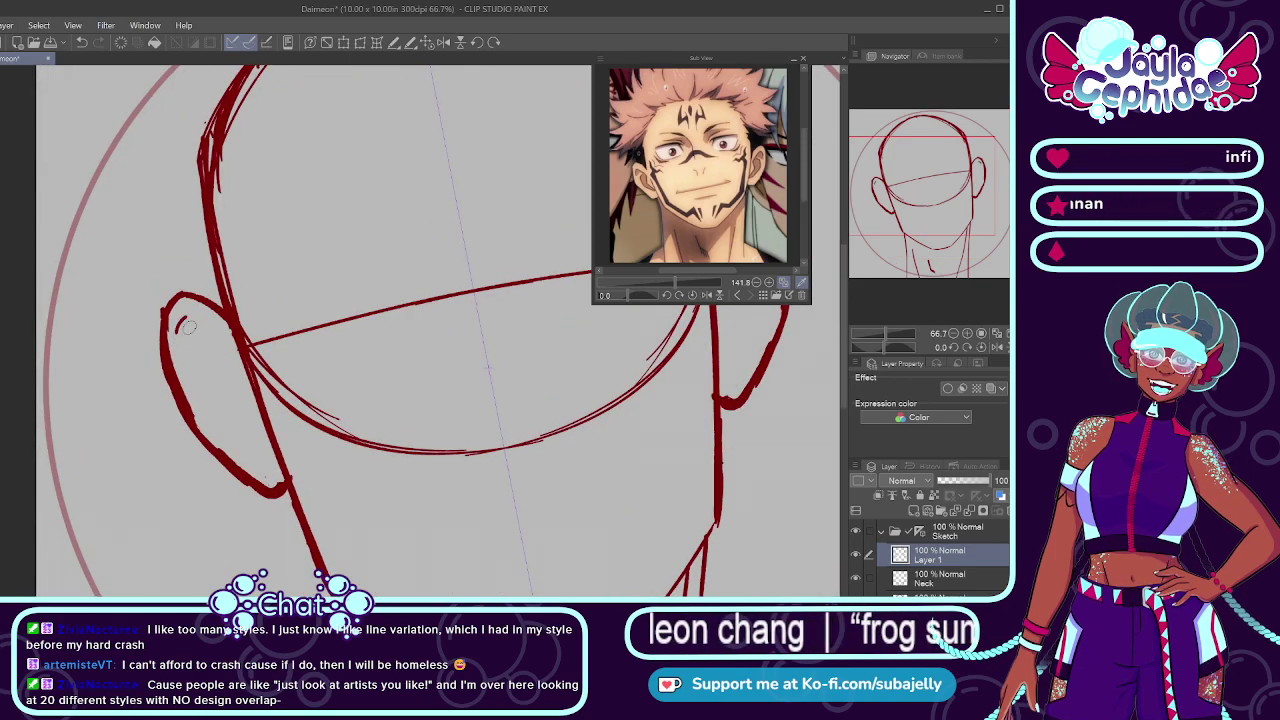
{"action": "left_click_drag", "start_coordinate": [182, 319], "coordinate": [219, 340]}
{"action": "key", "text": "ctrl+z"}
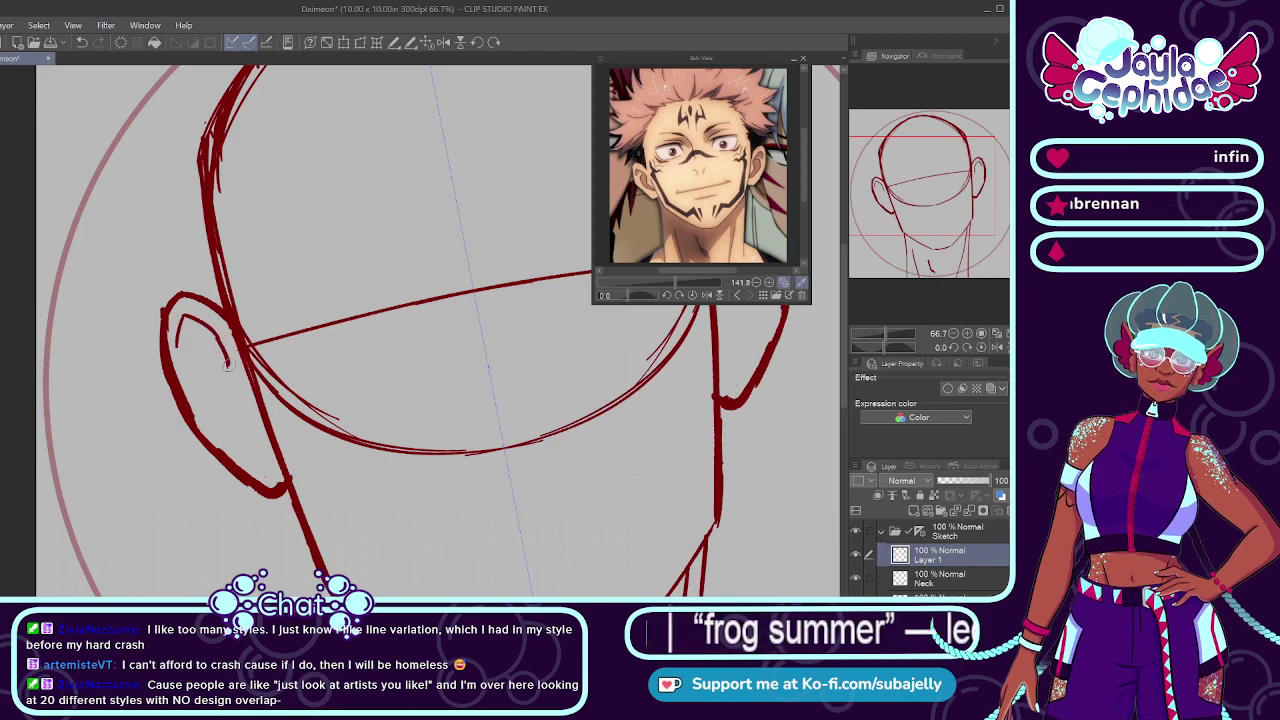
{"action": "mouse_move", "coordinate": [222, 390]}
{"action": "left_mouse_down"}
{"action": "mouse_move", "coordinate": [249, 438]}
{"action": "mouse_move", "coordinate": [237, 430]}
{"action": "mouse_move", "coordinate": [283, 468]}
{"action": "left_mouse_up"}
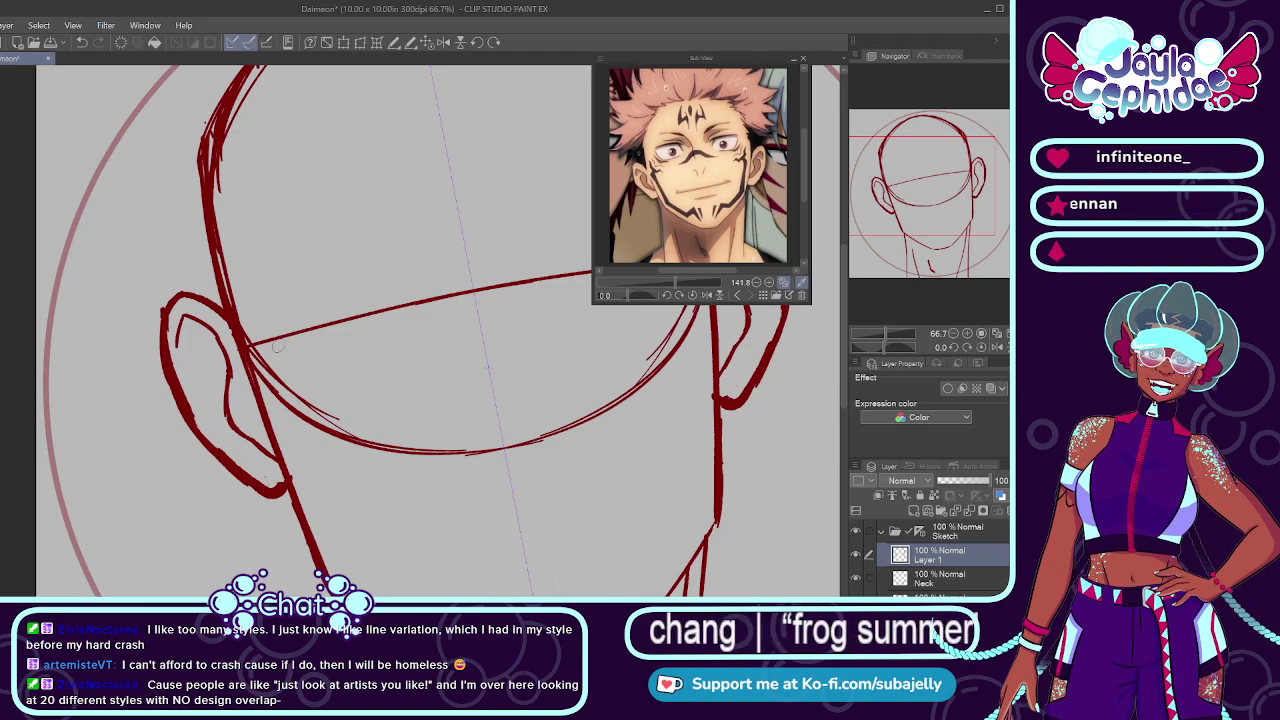
Step: Draw the inner fold line inside the ears, redoing the stroke until it curves from the upper rim toward the lobe
{"action": "left_click_drag", "start_coordinate": [199, 325], "coordinate": [210, 402]}
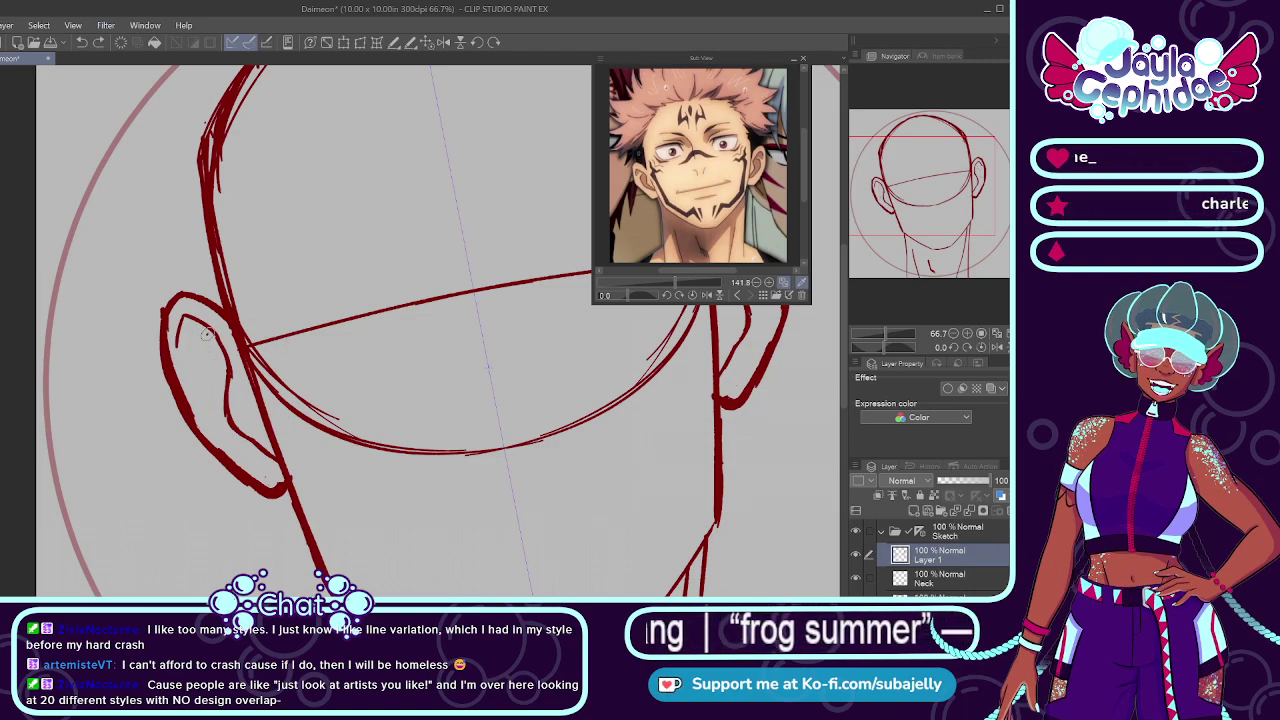
{"action": "left_click_drag", "start_coordinate": [204, 330], "coordinate": [212, 408]}
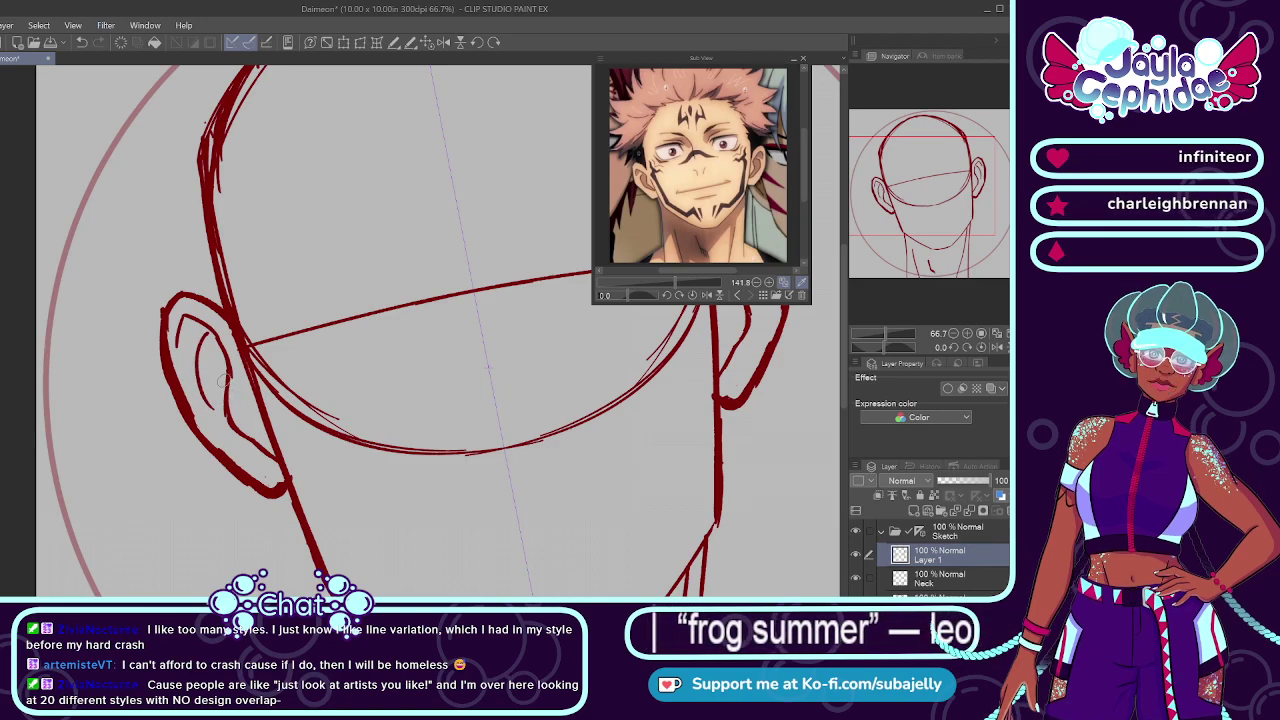
{"action": "key", "text": "ctrl+z"}
{"action": "mouse_move", "coordinate": [211, 331]}
{"action": "left_mouse_down"}
{"action": "mouse_move", "coordinate": [196, 352]}
{"action": "mouse_move", "coordinate": [210, 408]}
{"action": "left_mouse_up"}
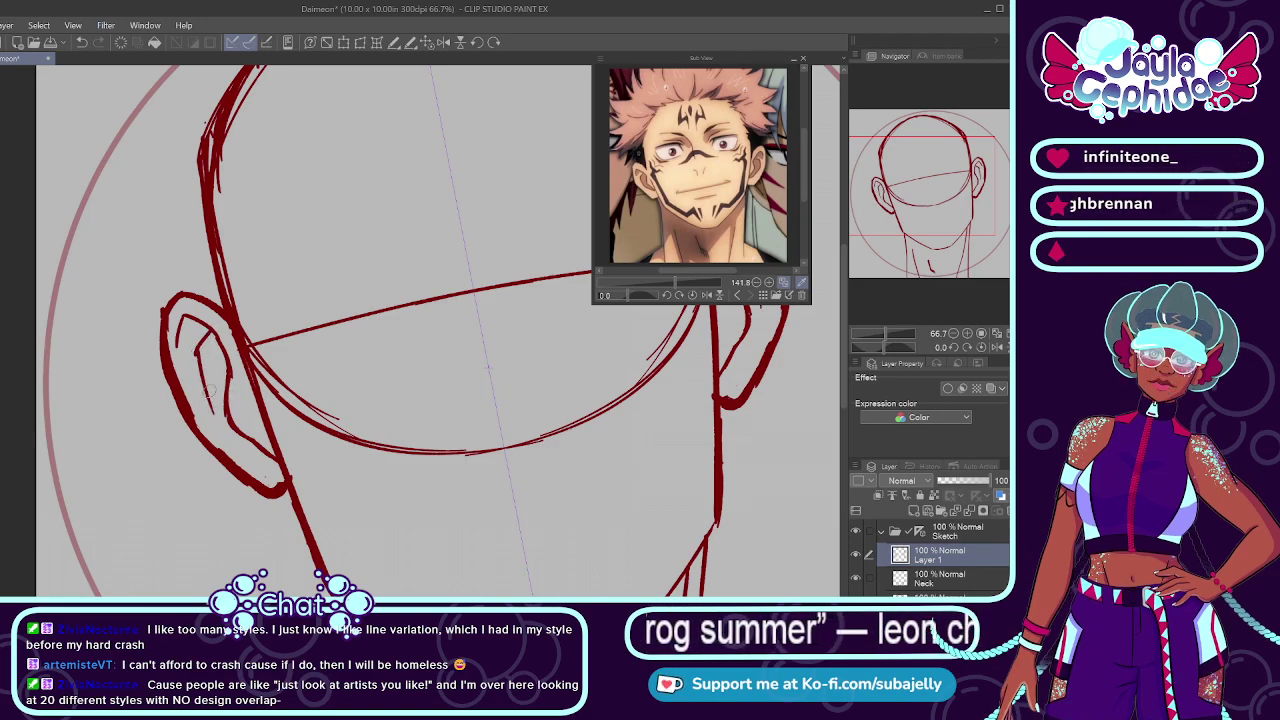
{"action": "key", "text": "ctrl+z"}
{"action": "mouse_move", "coordinate": [197, 354]}
{"action": "left_mouse_down"}
{"action": "mouse_move", "coordinate": [212, 428]}
{"action": "mouse_move", "coordinate": [252, 451]}
{"action": "left_mouse_up"}
{"action": "key", "text": "ctrl+z"}
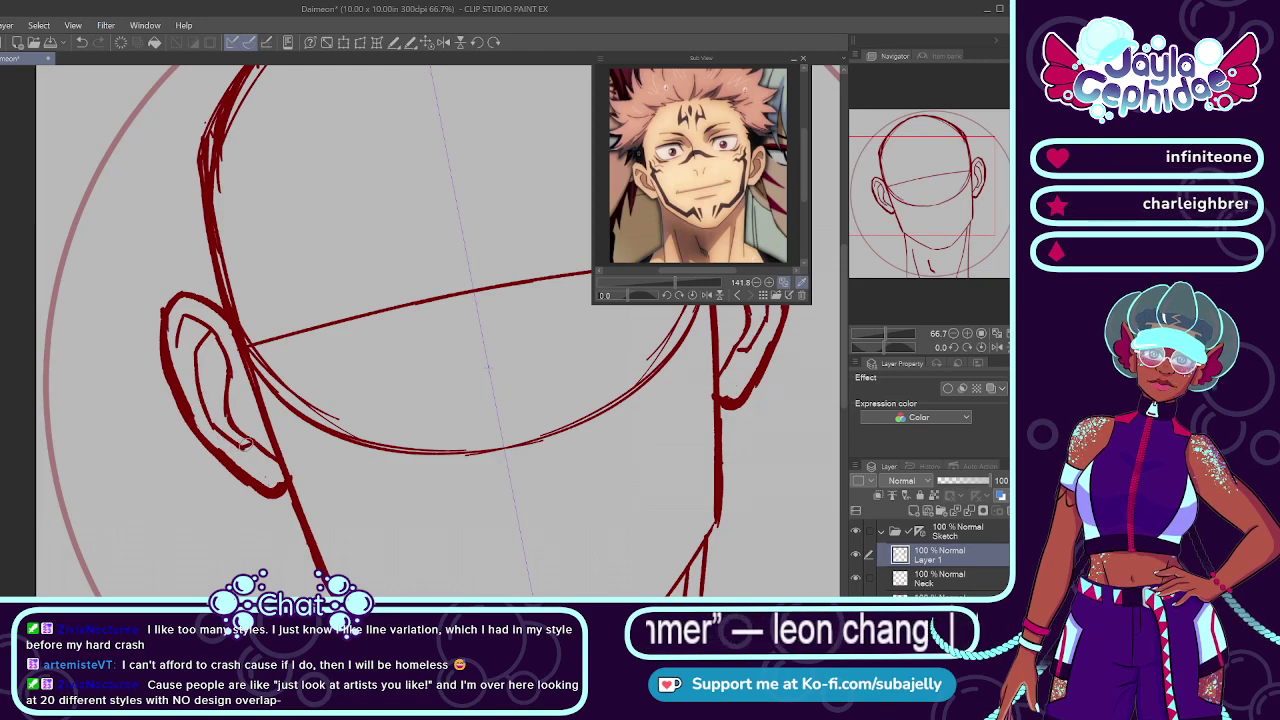
Step: Lower Layer 1's opacity to 35% so the rounded ears serve as a faint guide
{"action": "scroll", "coordinate": [240, 447], "scroll_direction": "down", "scroll_amount": 3}
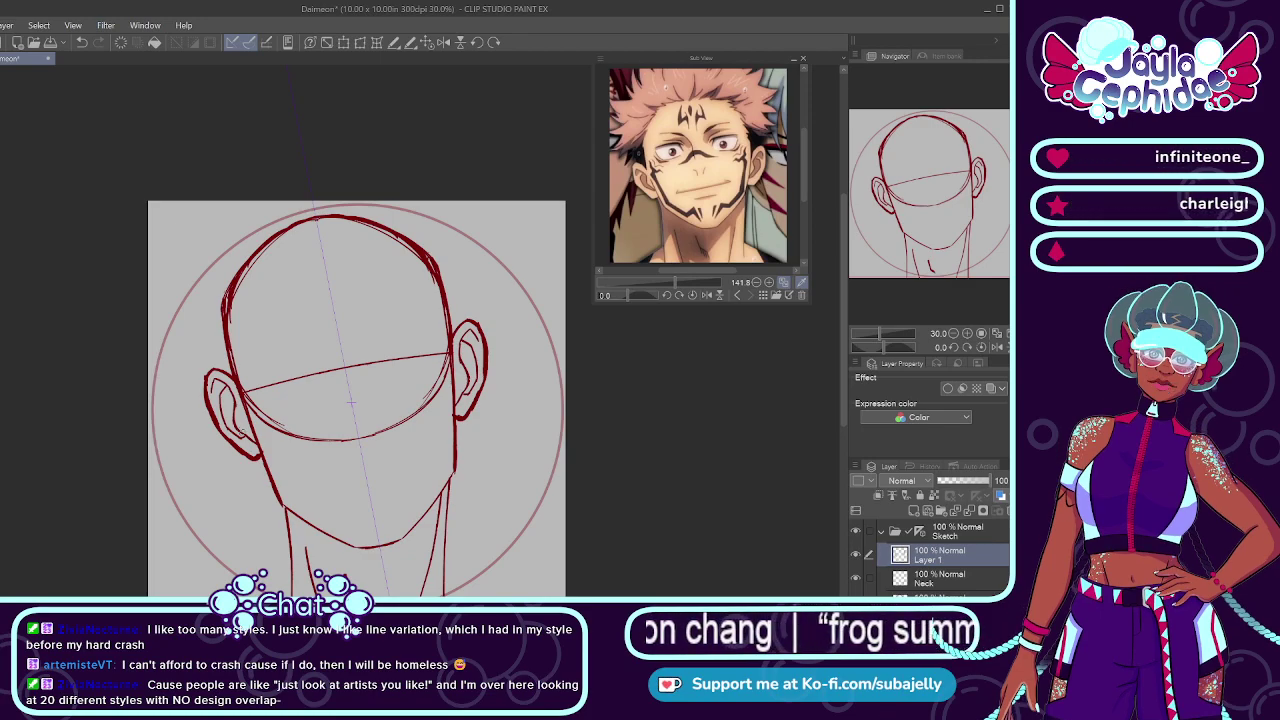
{"action": "scroll", "coordinate": [350, 403], "scroll_direction": "up", "scroll_amount": 1}
{"action": "scroll", "coordinate": [350, 403], "scroll_direction": "up", "scroll_amount": 2}
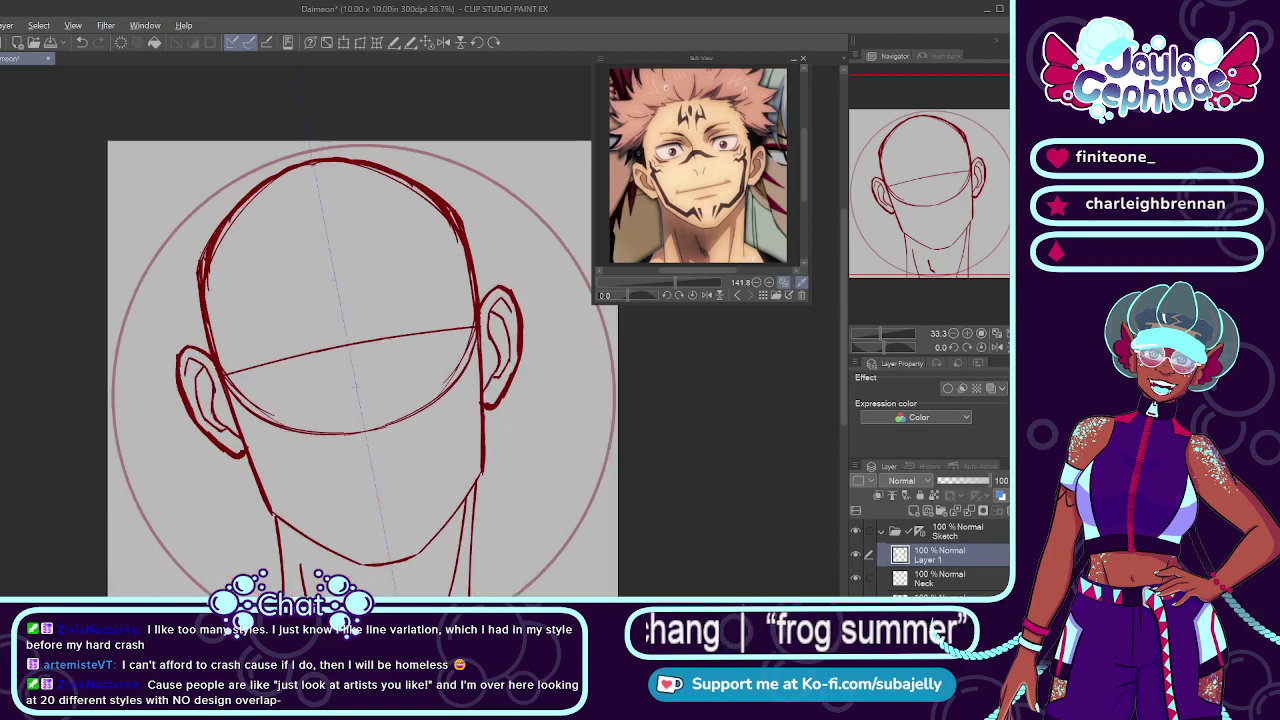
{"action": "scroll", "coordinate": [352, 403], "scroll_direction": "down", "scroll_amount": 2}
{"action": "scroll", "coordinate": [352, 403], "scroll_direction": "up", "scroll_amount": 1}
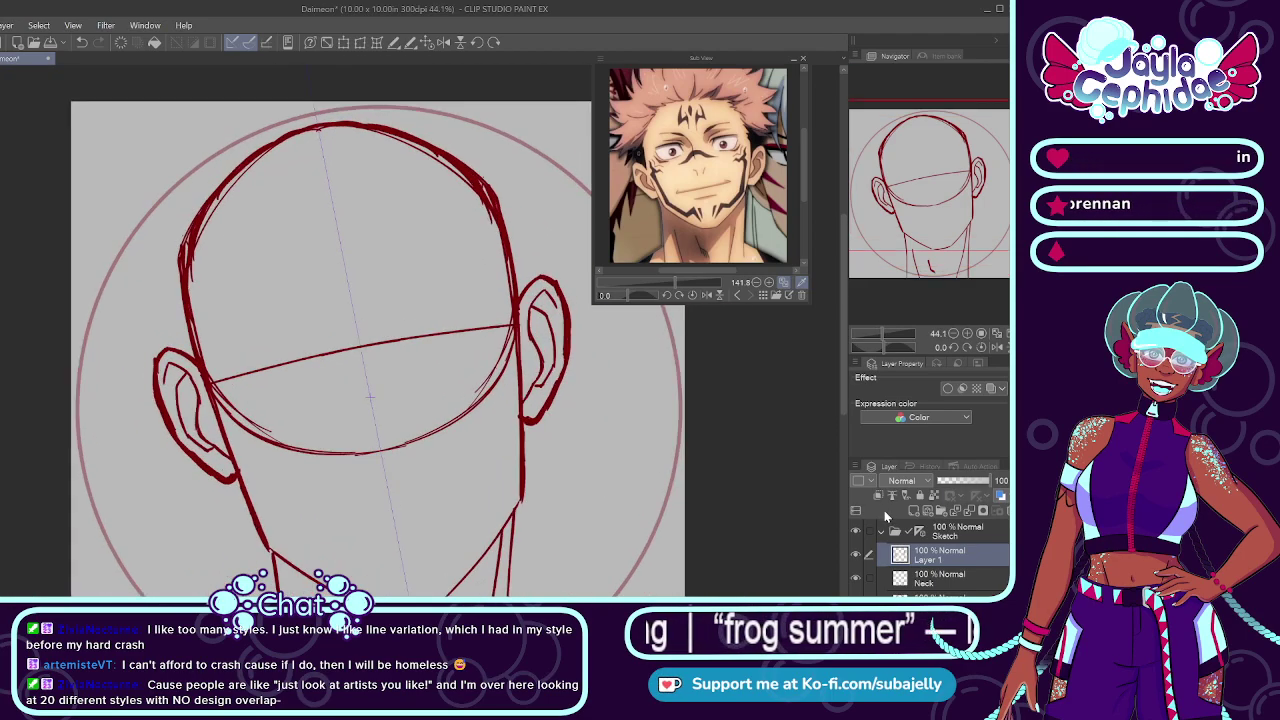
{"action": "left_click_drag", "start_coordinate": [965, 487], "coordinate": [956, 485]}
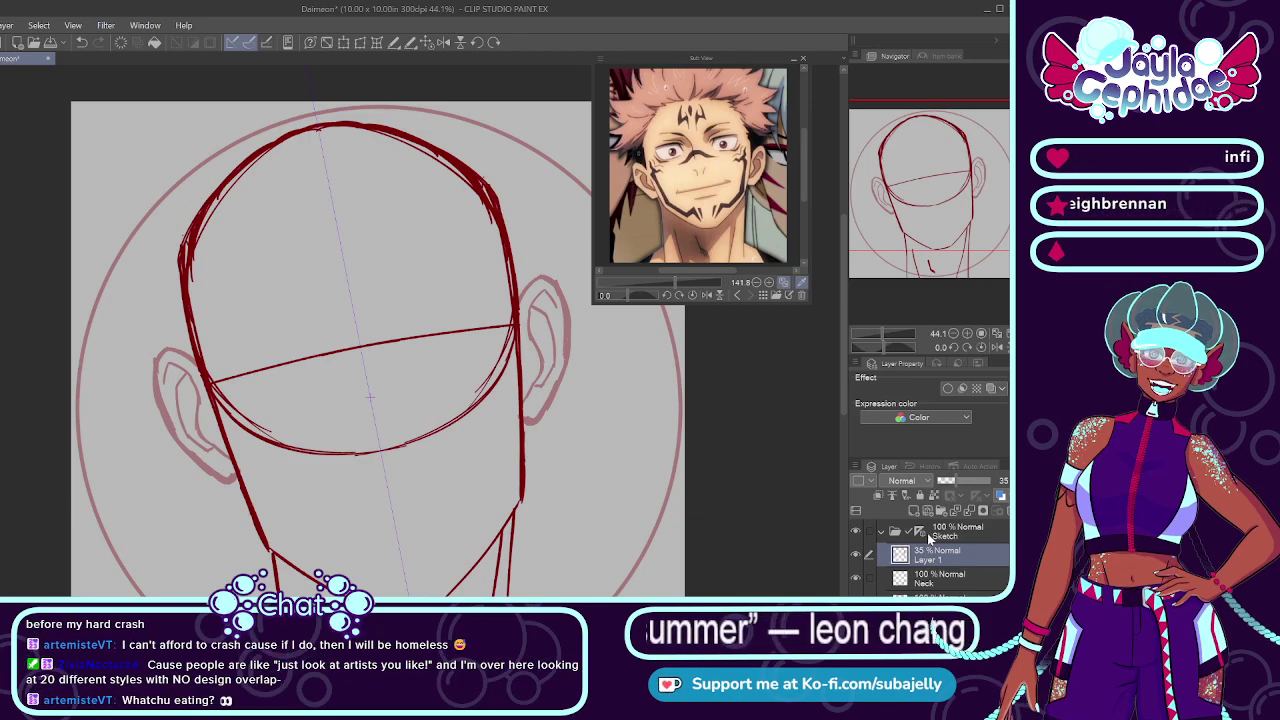
Step: Bring up the character reference sheet in the Sub View and frame the horned character's head and pointed ears
{"action": "left_click", "coordinate": [750, 295]}
{"action": "left_click", "coordinate": [750, 295]}
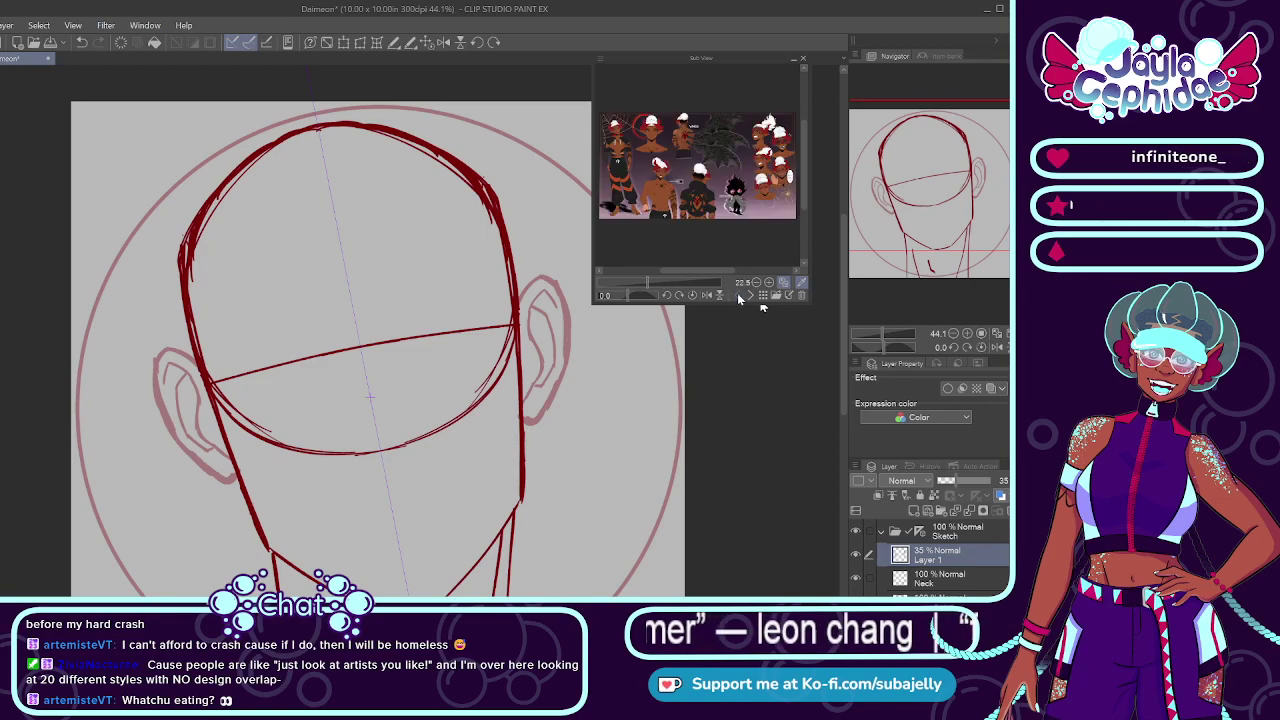
{"action": "mouse_move", "coordinate": [694, 277]}
{"action": "left_mouse_down"}
{"action": "mouse_move", "coordinate": [656, 281]}
{"action": "mouse_move", "coordinate": [674, 282]}
{"action": "left_mouse_up"}
{"action": "left_click_drag", "start_coordinate": [805, 159], "coordinate": [802, 126]}
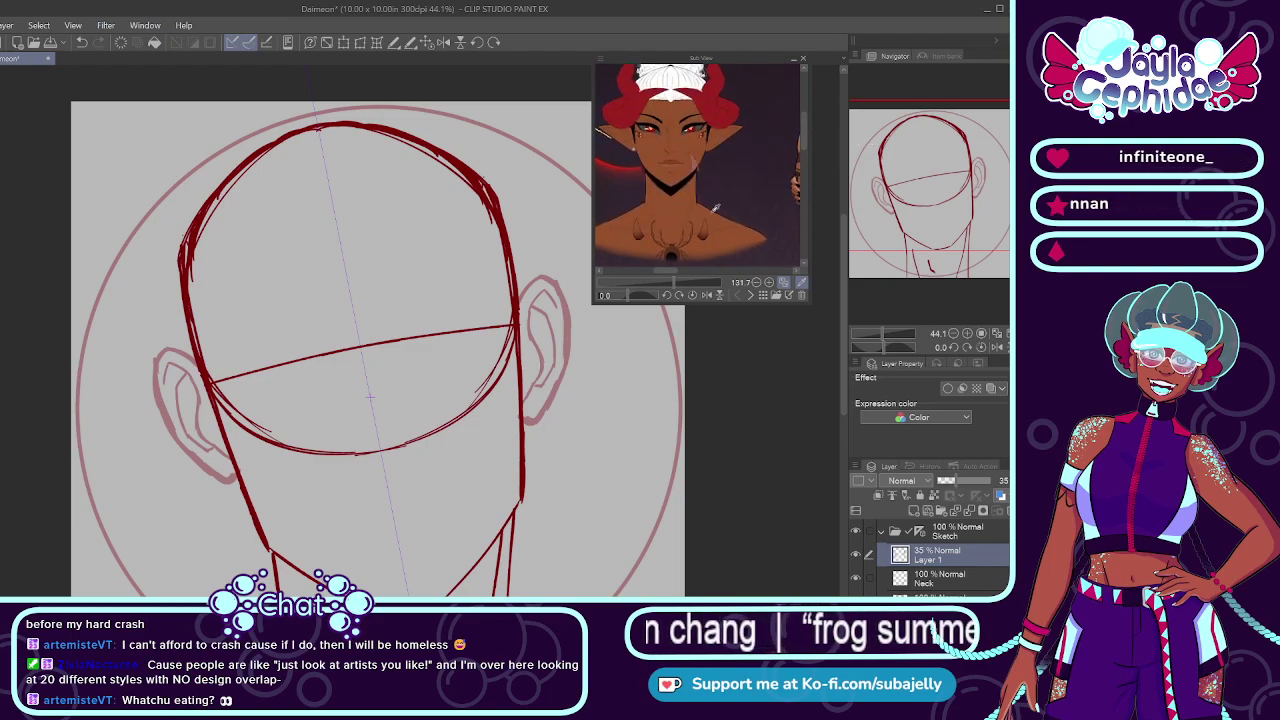
{"action": "left_click_drag", "start_coordinate": [672, 281], "coordinate": [678, 281]}
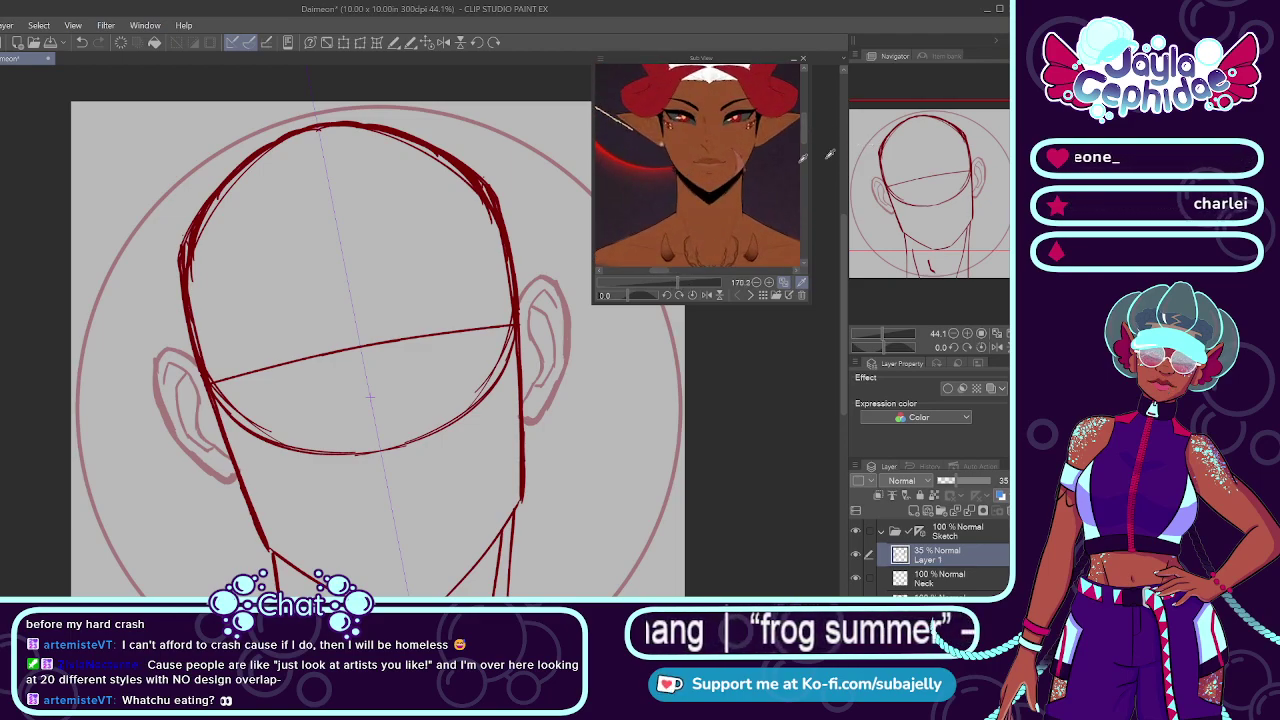
{"action": "left_click_drag", "start_coordinate": [803, 140], "coordinate": [803, 127]}
{"action": "left_click_drag", "start_coordinate": [678, 282], "coordinate": [669, 268]}
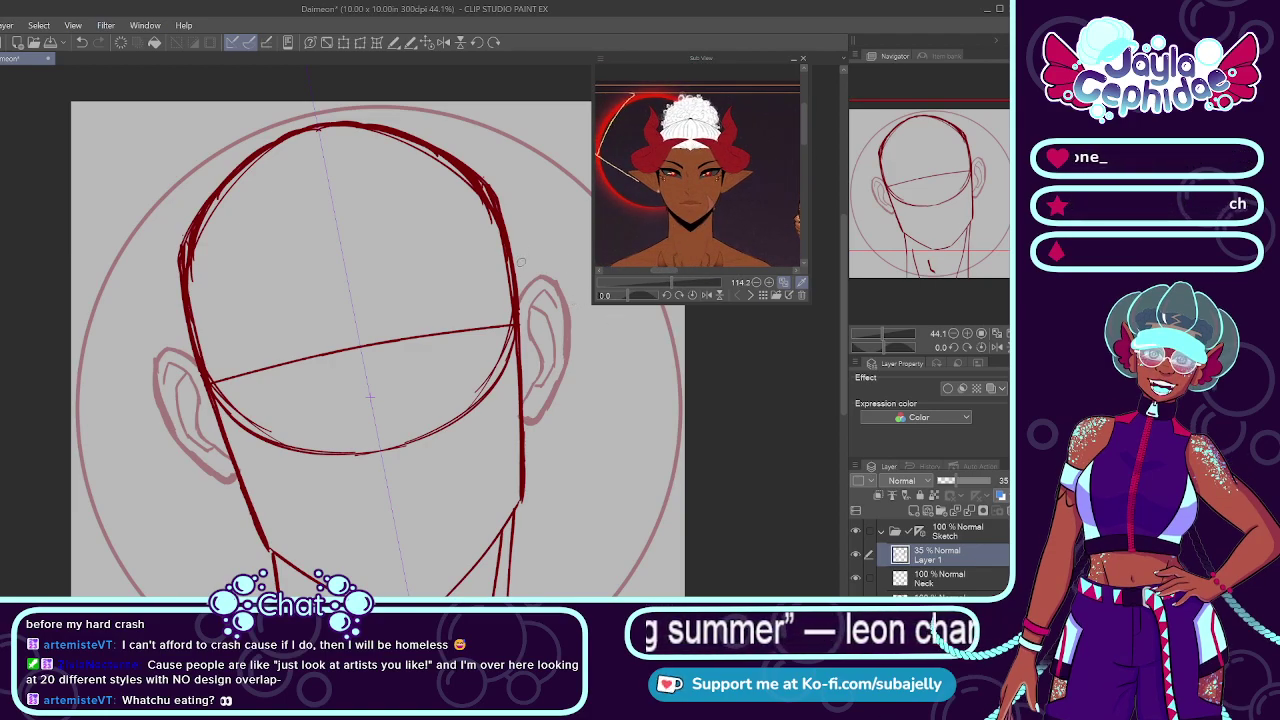
Step: Add a new layer above Layer 1 and name it Ears
{"action": "left_click", "coordinate": [855, 553]}
{"action": "left_click", "coordinate": [855, 554]}
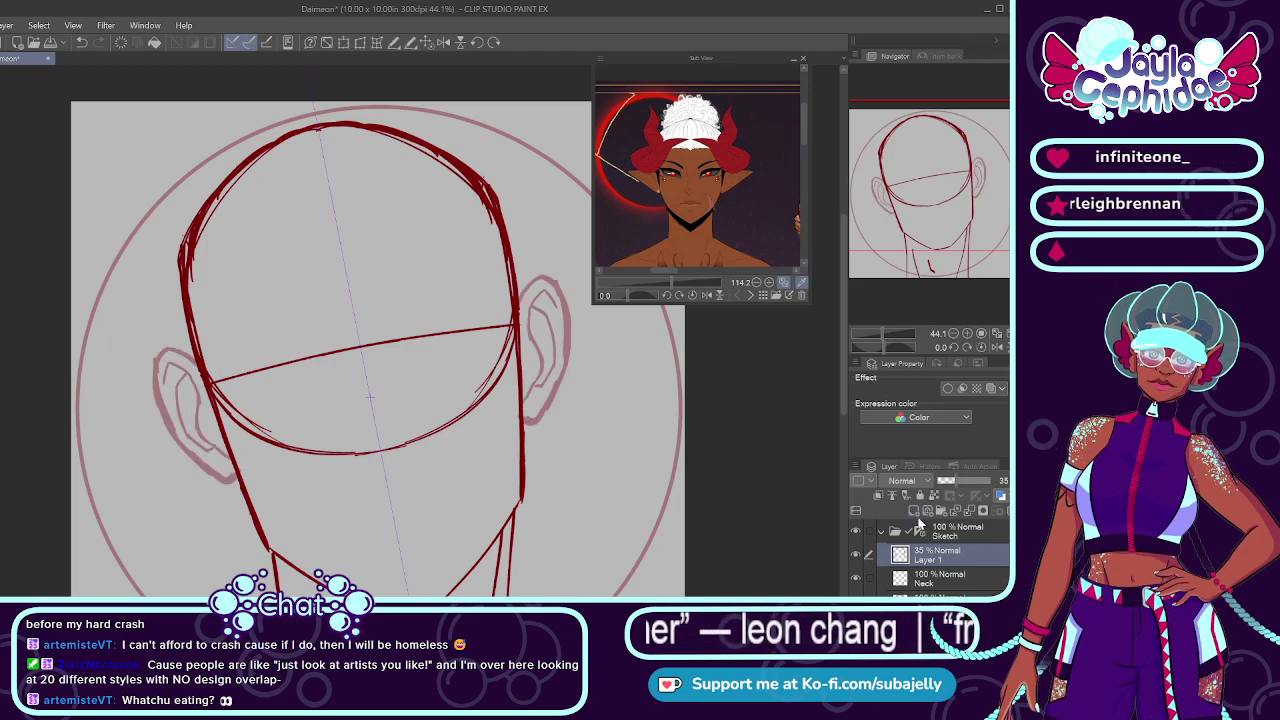
{"action": "left_click", "coordinate": [914, 510]}
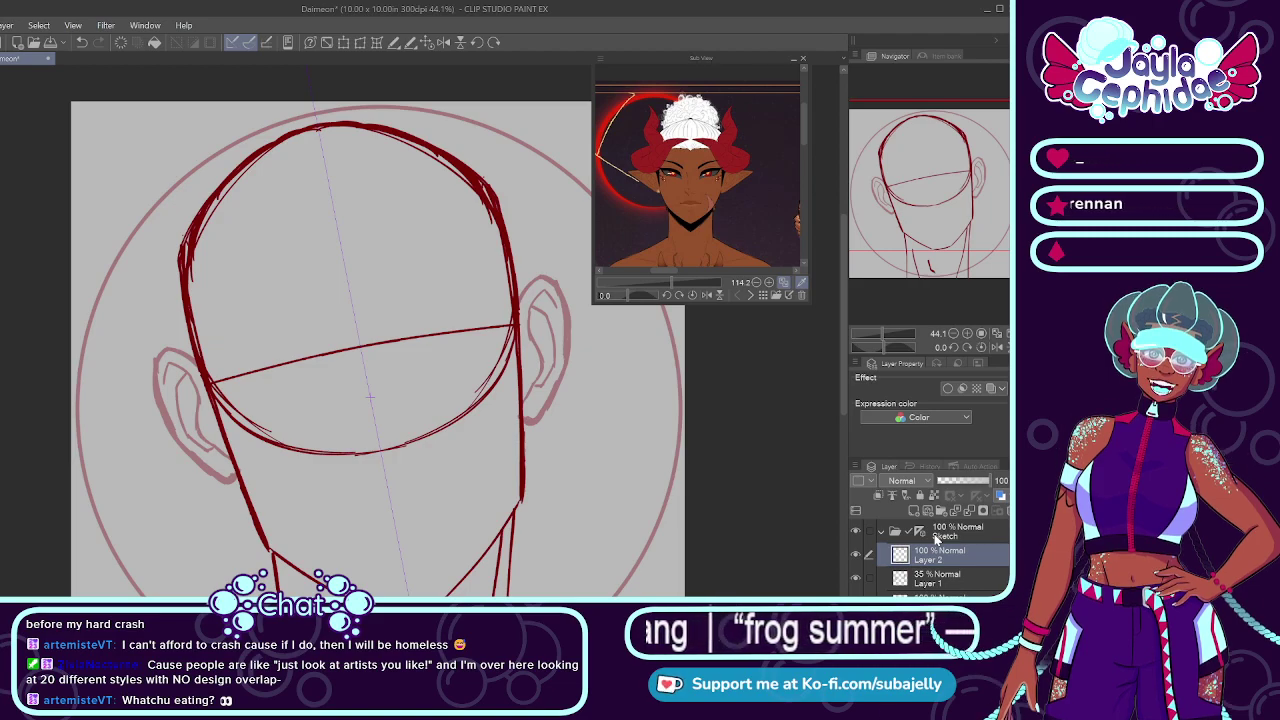
{"action": "double_click", "coordinate": [928, 559]}
{"action": "type", "text": "Ears"}
{"action": "key", "text": "Return"}
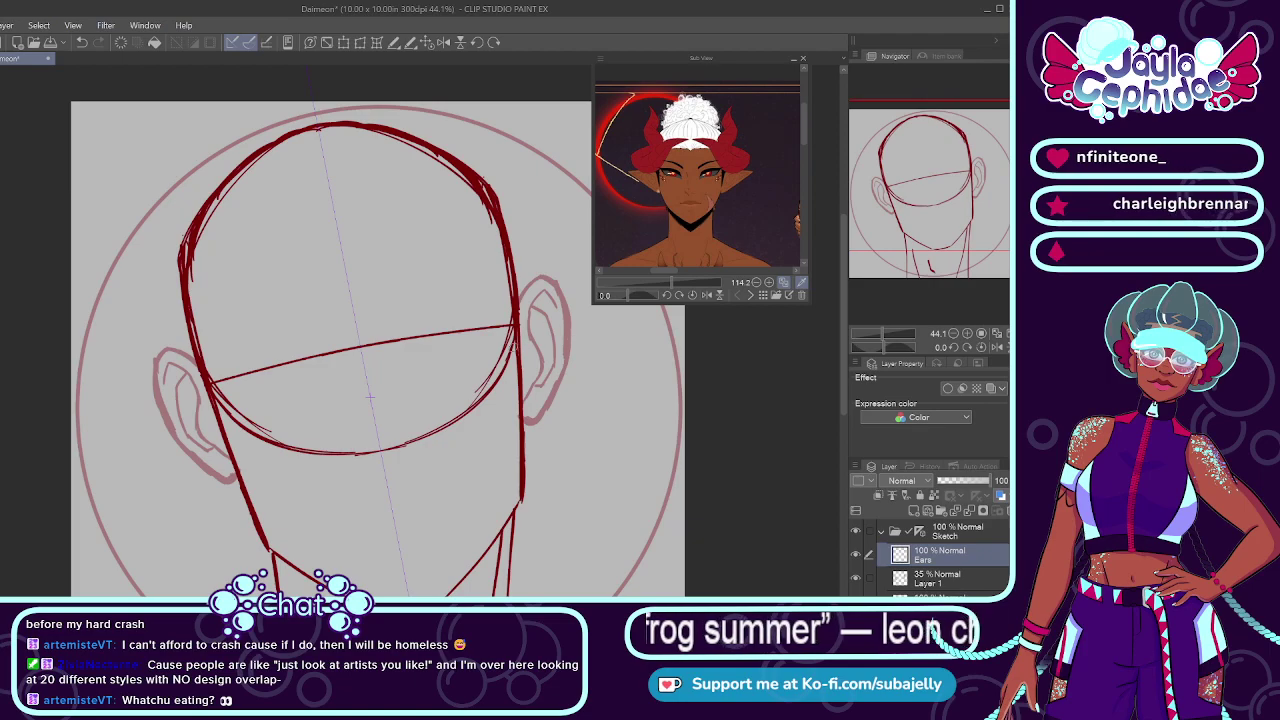
Step: Draw the upper edge of the long pointed ears from the top of the rounded guide outward past the circular frame
{"action": "scroll", "coordinate": [472, 356], "scroll_direction": "down", "scroll_amount": 2}
{"action": "scroll", "coordinate": [550, 346], "scroll_direction": "up", "scroll_amount": 4}
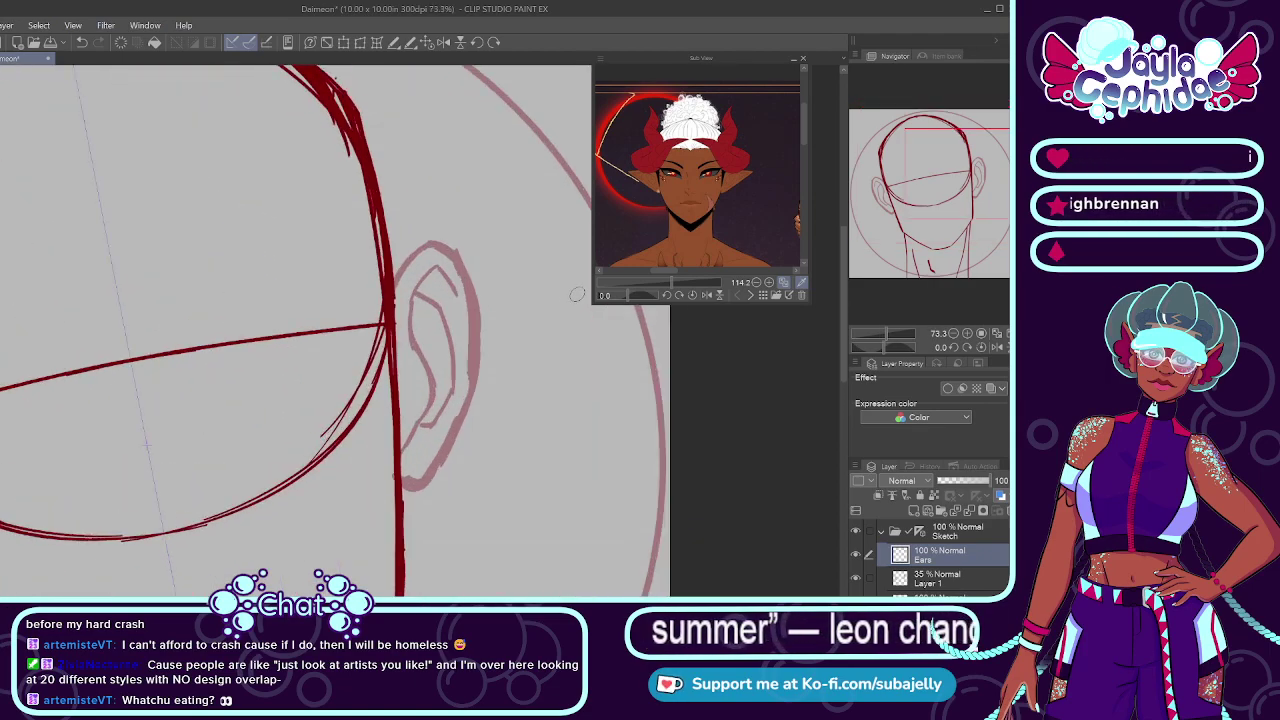
{"action": "left_click_drag", "start_coordinate": [590, 273], "coordinate": [405, 551]}
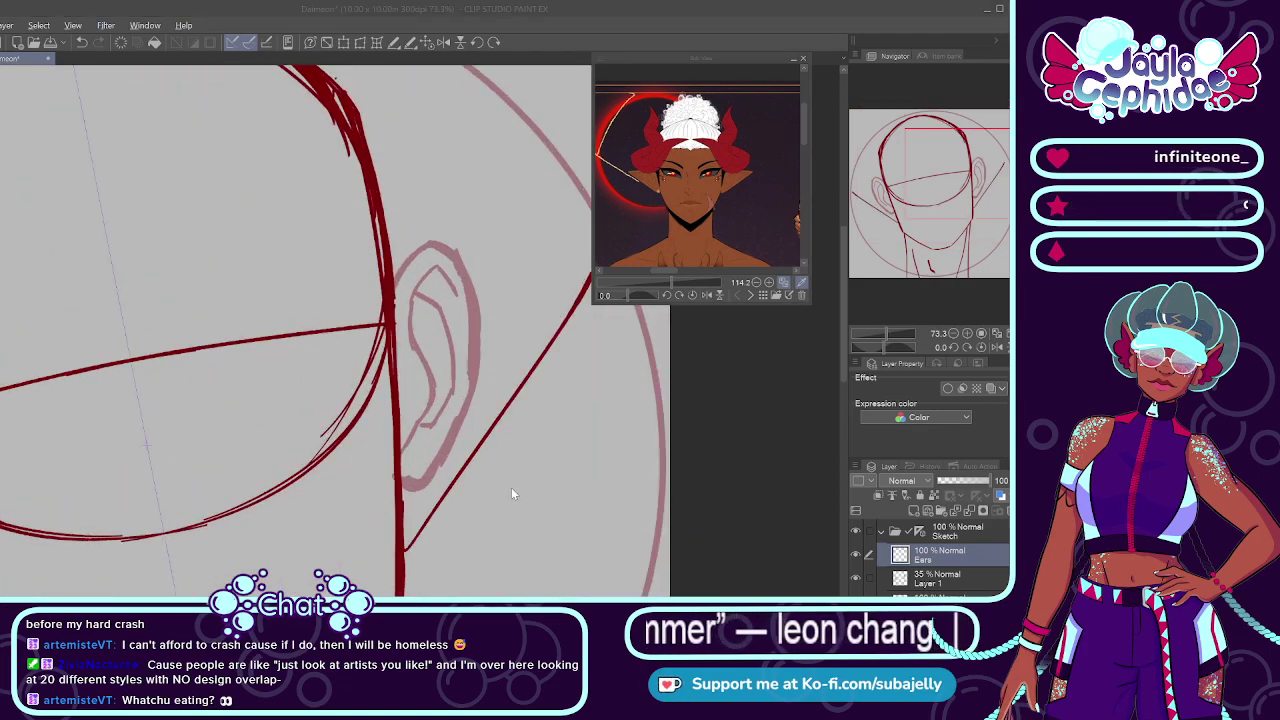
{"action": "key", "text": "ctrl+z"}
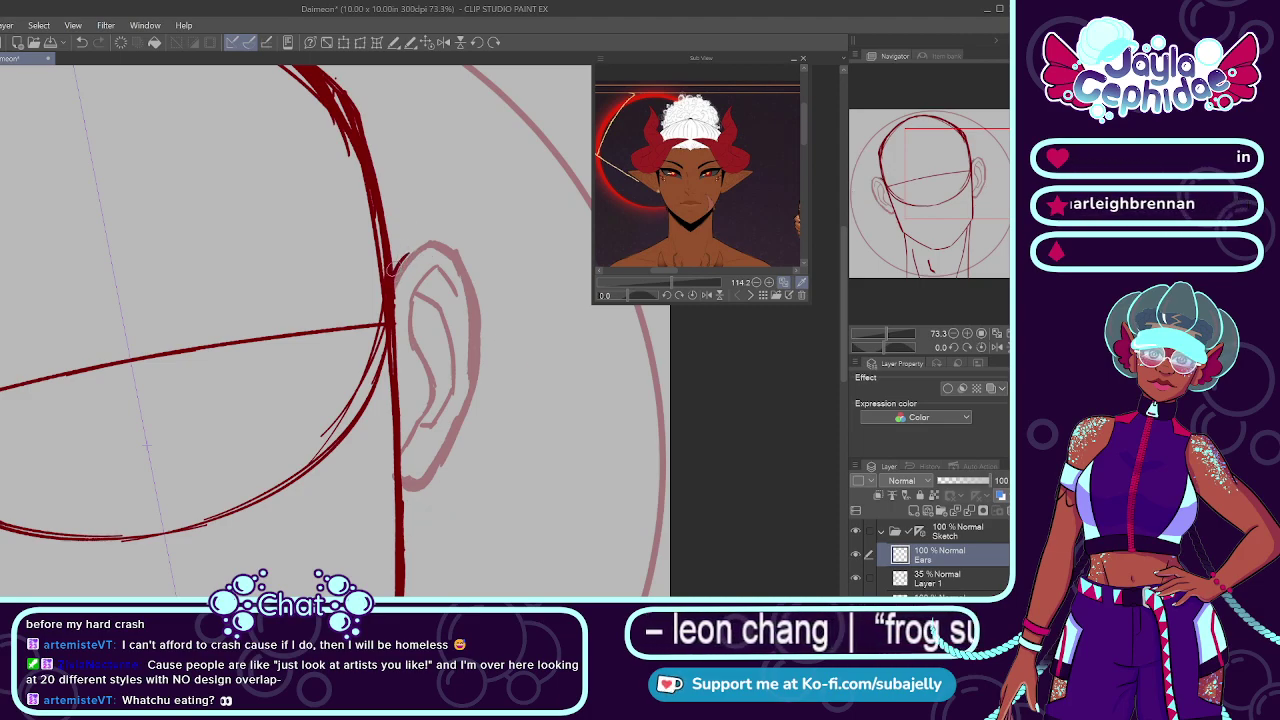
{"action": "left_click_drag", "start_coordinate": [394, 266], "coordinate": [588, 222]}
{"action": "key", "text": "ctrl+z"}
{"action": "left_click_drag", "start_coordinate": [398, 262], "coordinate": [620, 166]}
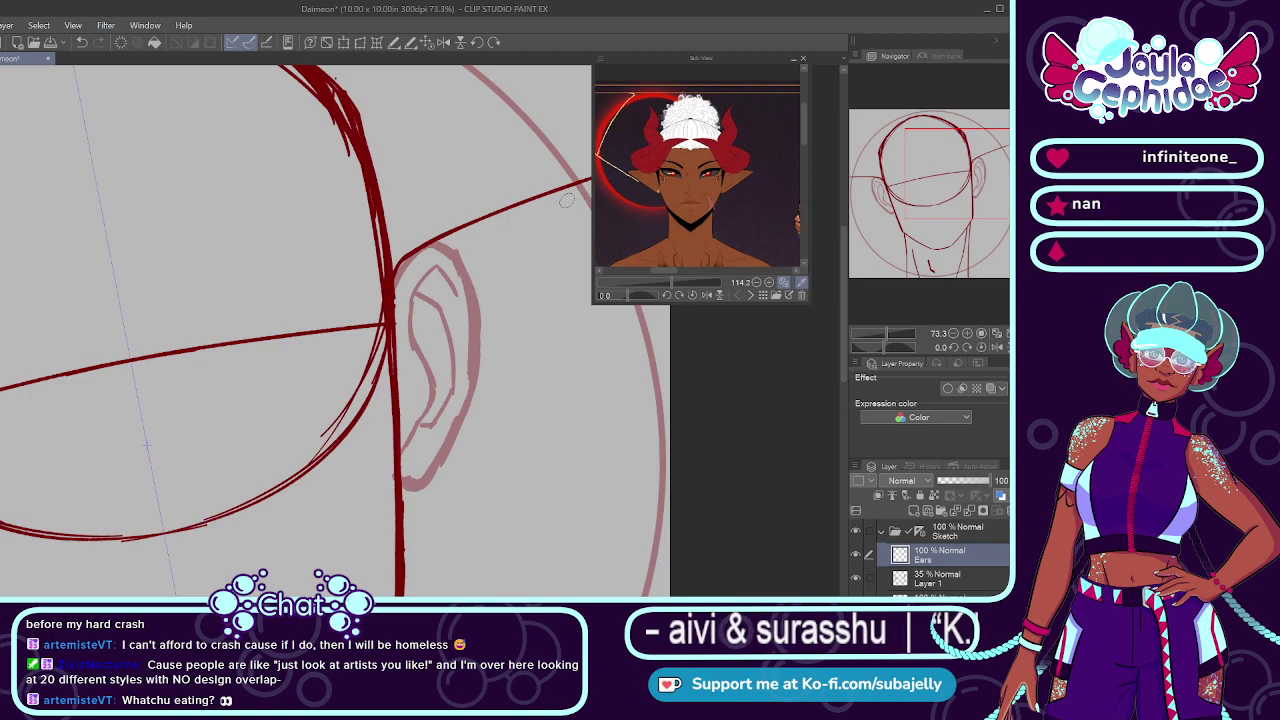
{"action": "scroll", "coordinate": [418, 270], "scroll_direction": "down", "scroll_amount": 3}
{"action": "scroll", "coordinate": [525, 229], "scroll_direction": "up", "scroll_amount": 2}
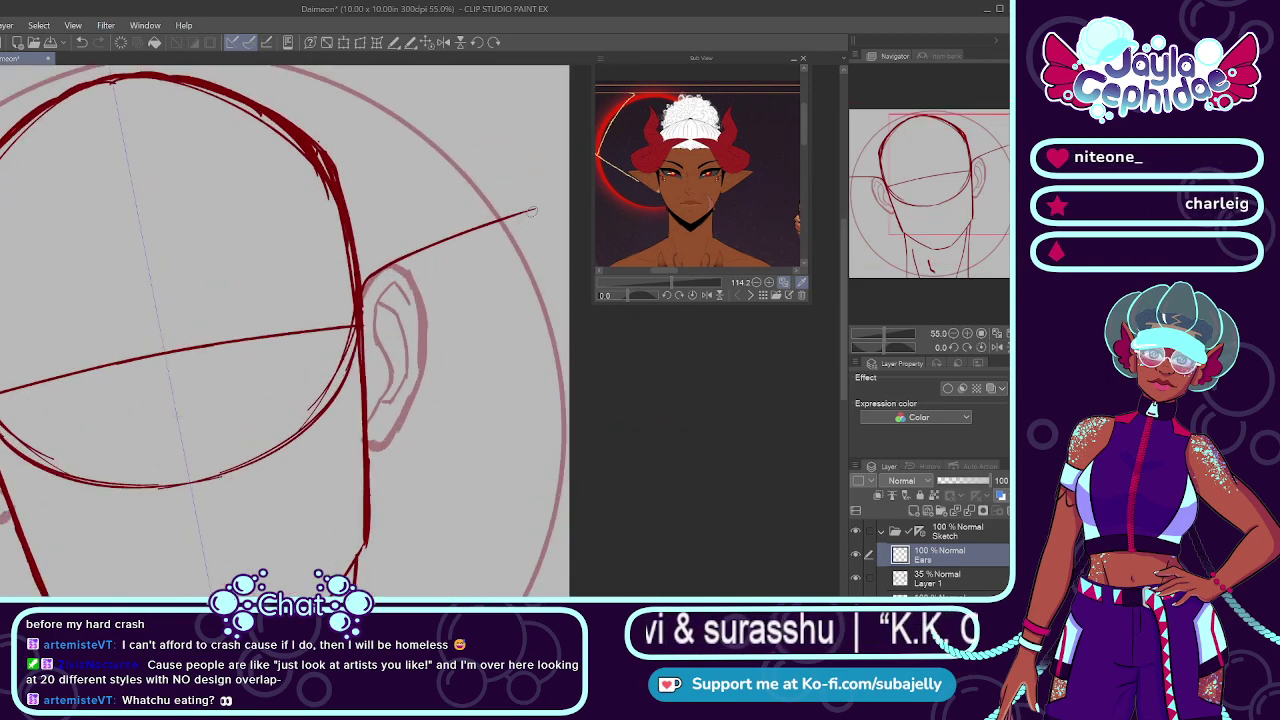
{"action": "left_click_drag", "start_coordinate": [536, 210], "coordinate": [420, 437]}
{"action": "key", "text": "ctrl+z"}
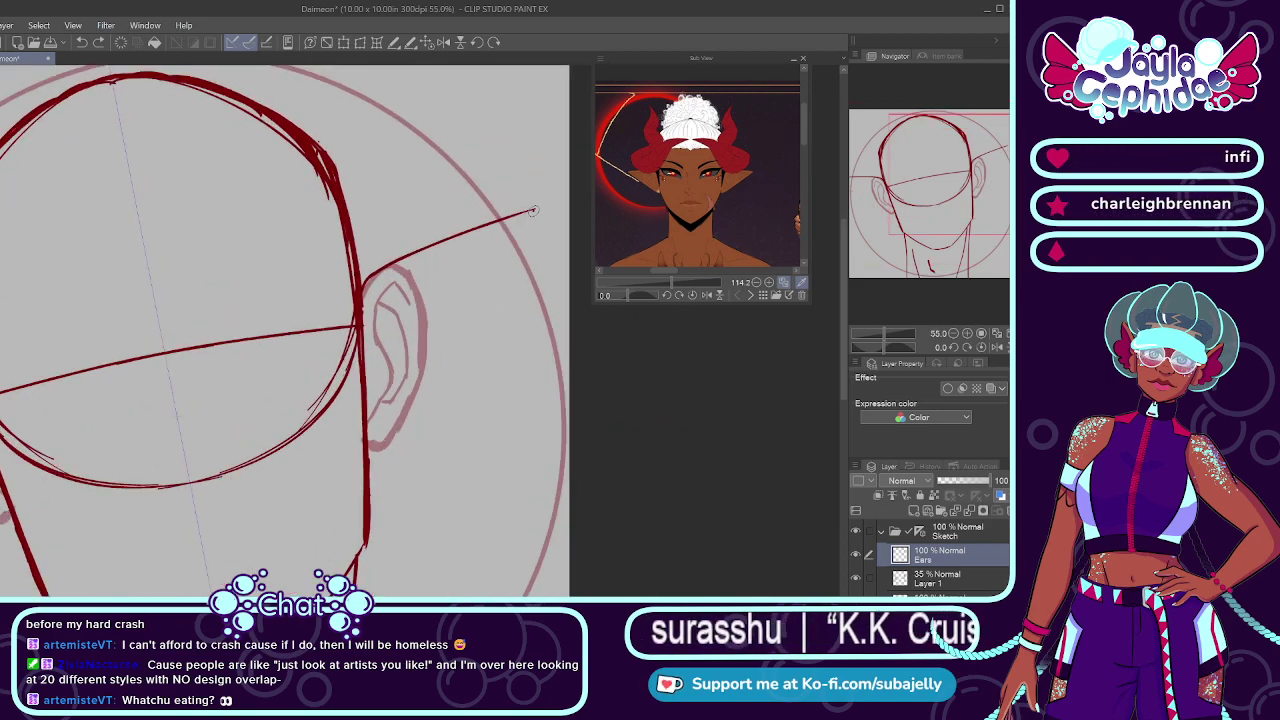
{"action": "mouse_move", "coordinate": [533, 210]}
{"action": "left_mouse_down"}
{"action": "mouse_move", "coordinate": [456, 348]}
{"action": "mouse_move", "coordinate": [414, 386]}
{"action": "left_mouse_up"}
{"action": "key", "text": "ctrl+z"}
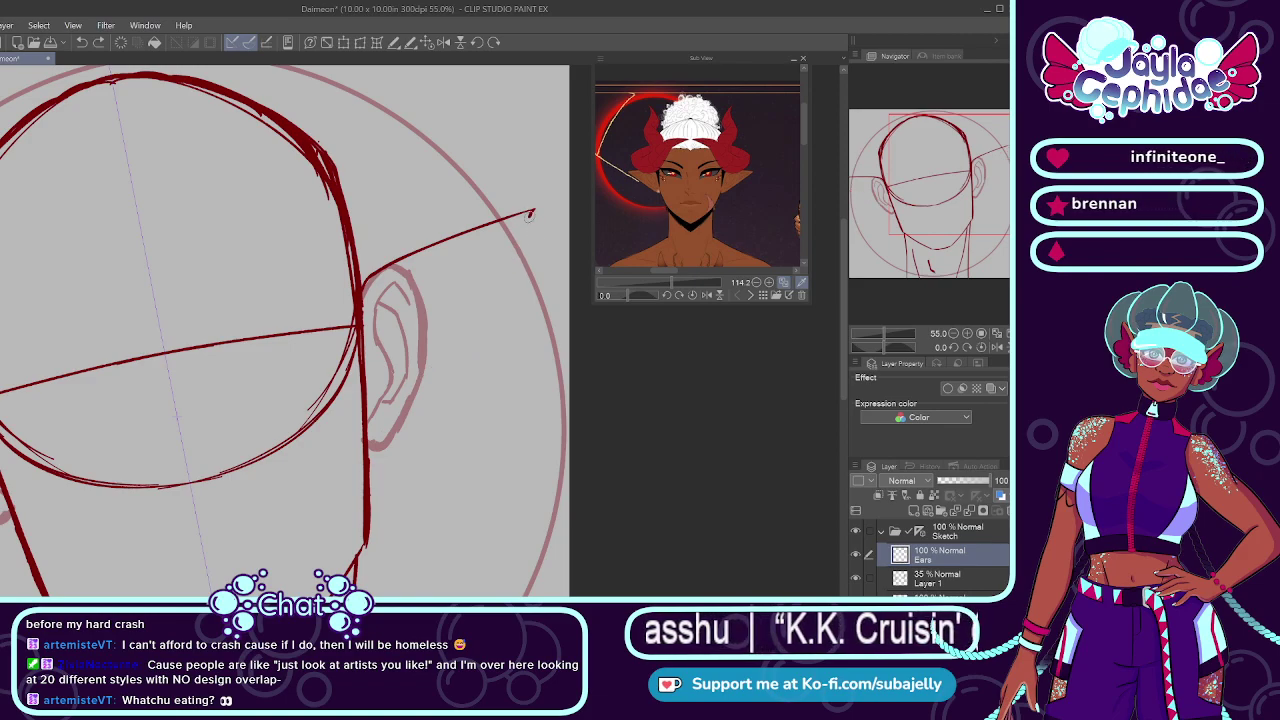
{"action": "left_click_drag", "start_coordinate": [531, 214], "coordinate": [425, 450]}
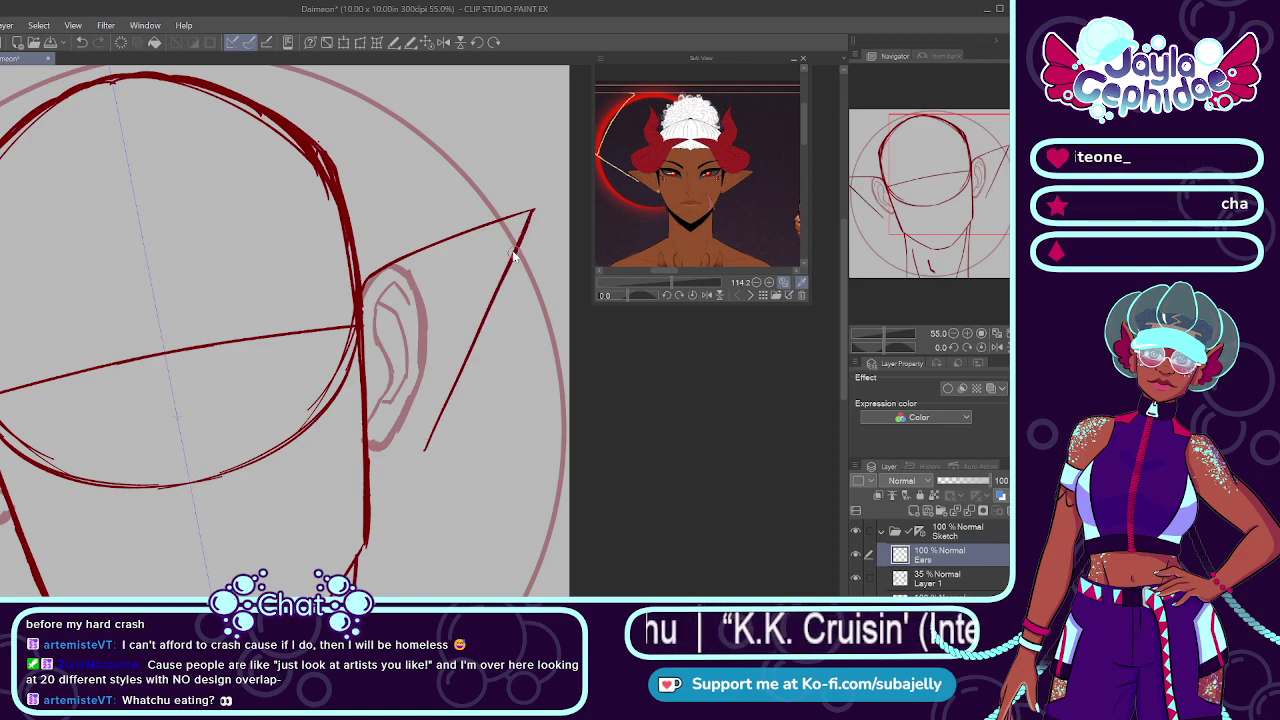
{"action": "key", "text": "ctrl+z"}
{"action": "left_click_drag", "start_coordinate": [533, 211], "coordinate": [410, 414]}
{"action": "key", "text": "ctrl+z"}
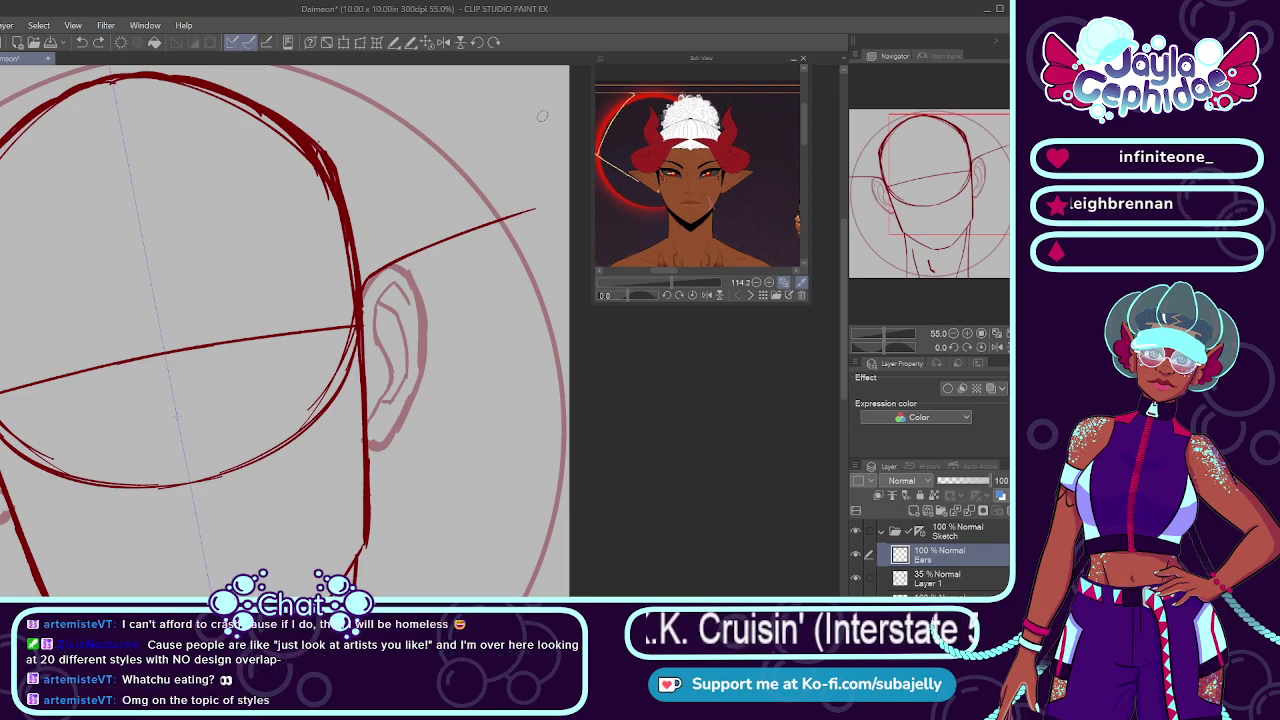
Step: Mirror the canvas view horizontally and draw the ears' lower edge from the tip toward the lobe, redoing the stroke until it runs smoothly
{"action": "left_click", "coordinate": [444, 42]}
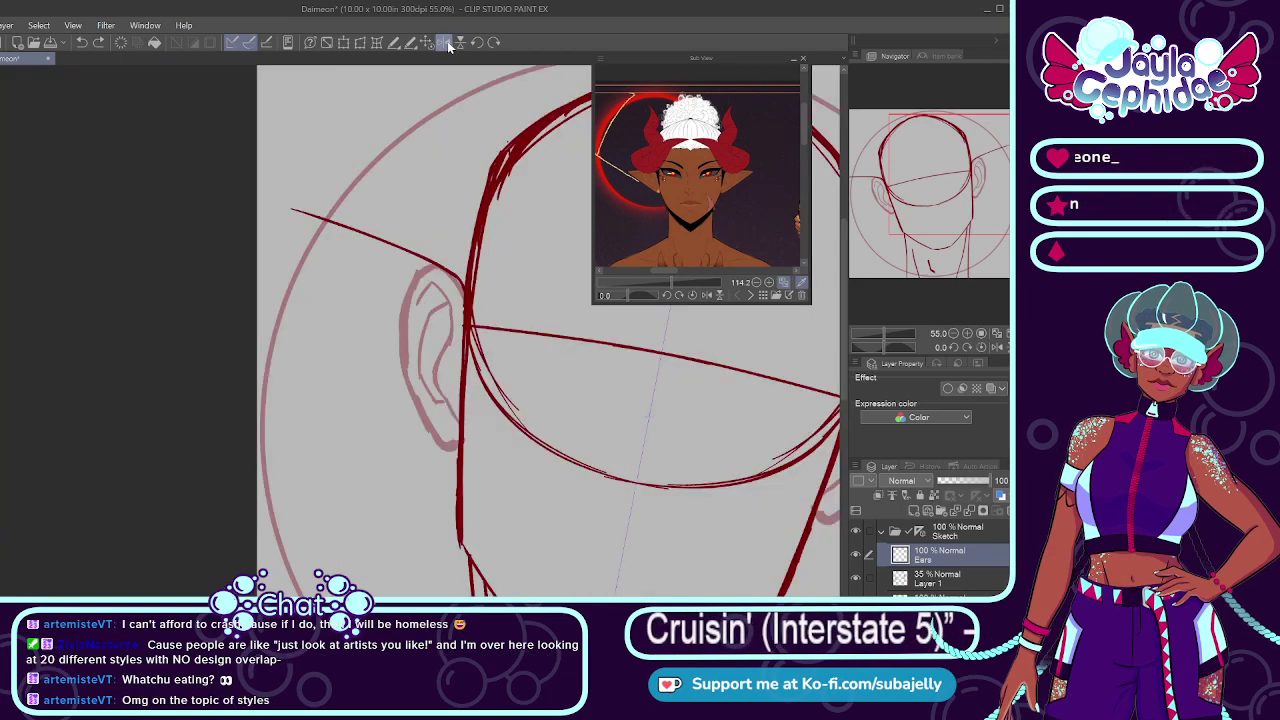
{"action": "scroll", "coordinate": [290, 220], "scroll_direction": "up", "scroll_amount": 3}
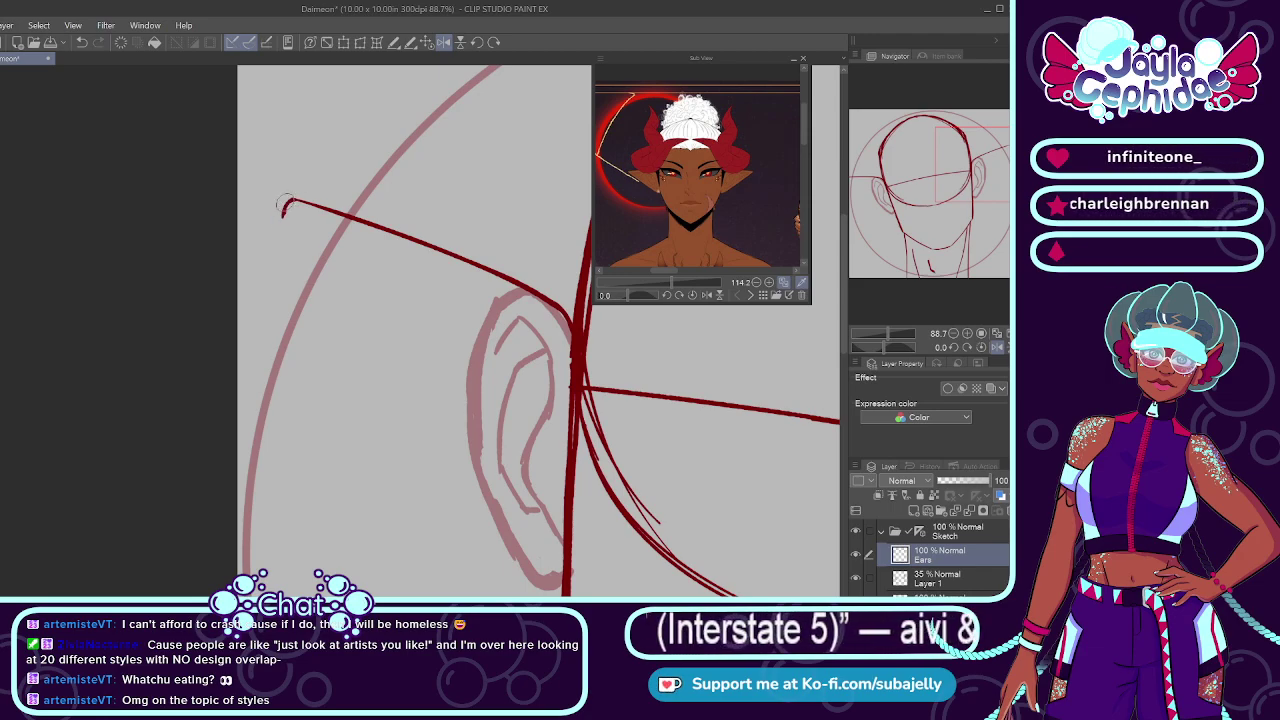
{"action": "scroll", "coordinate": [285, 204], "scroll_direction": "down", "scroll_amount": 2}
{"action": "scroll", "coordinate": [285, 204], "scroll_direction": "up", "scroll_amount": 1}
{"action": "left_click_drag", "start_coordinate": [279, 205], "coordinate": [476, 480]}
{"action": "key", "text": "ctrl+z"}
{"action": "left_click_drag", "start_coordinate": [280, 206], "coordinate": [469, 486]}
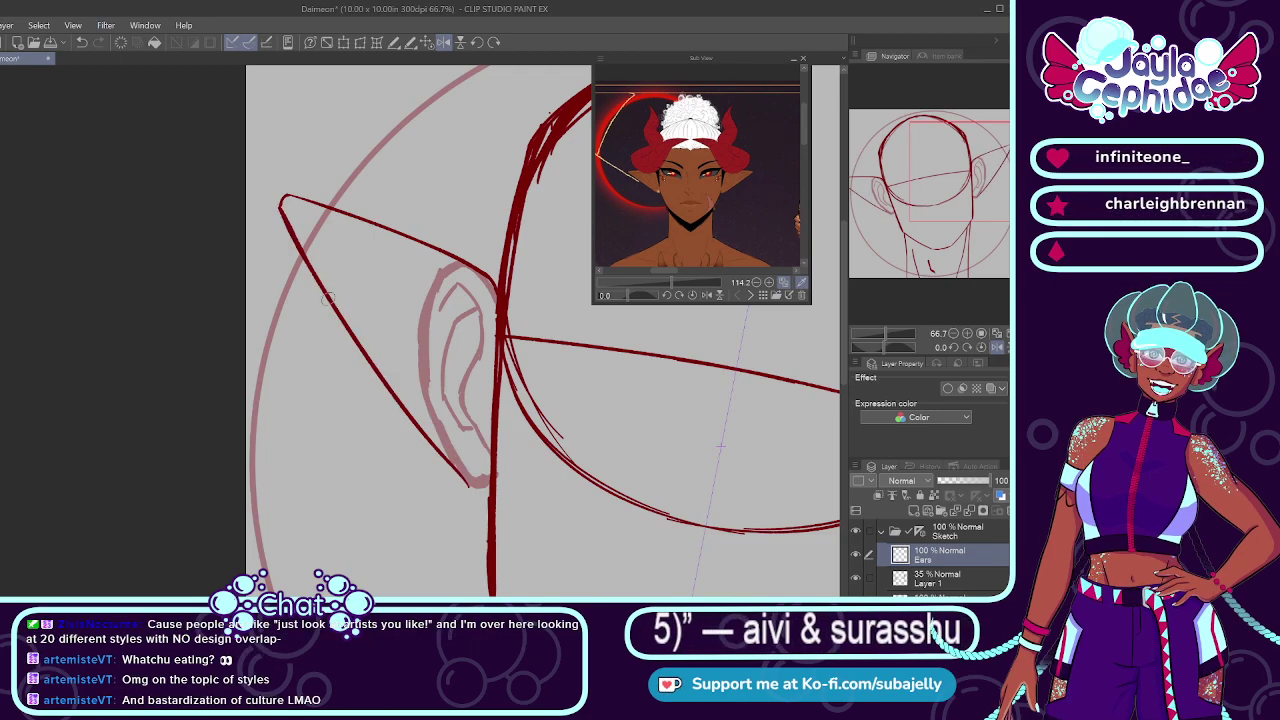
{"action": "key", "text": "ctrl+z"}
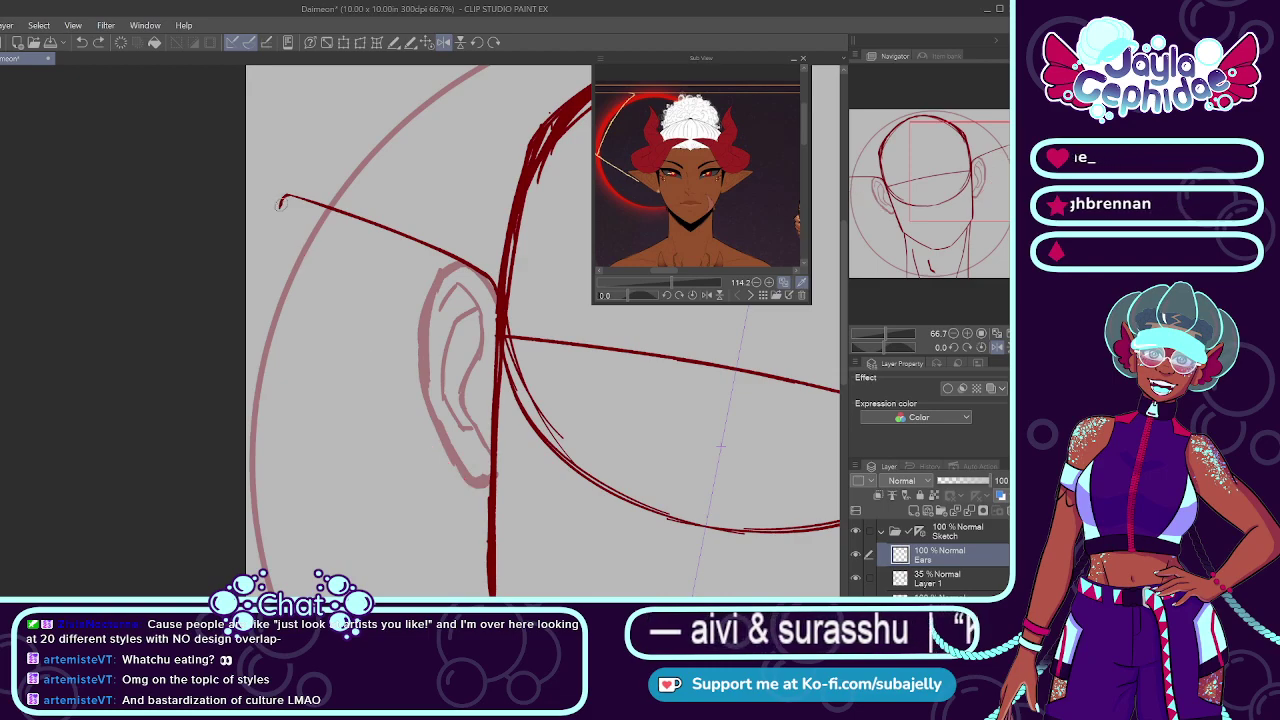
{"action": "left_click_drag", "start_coordinate": [281, 200], "coordinate": [470, 486]}
{"action": "key", "text": "ctrl+z"}
{"action": "left_click_drag", "start_coordinate": [280, 198], "coordinate": [470, 488]}
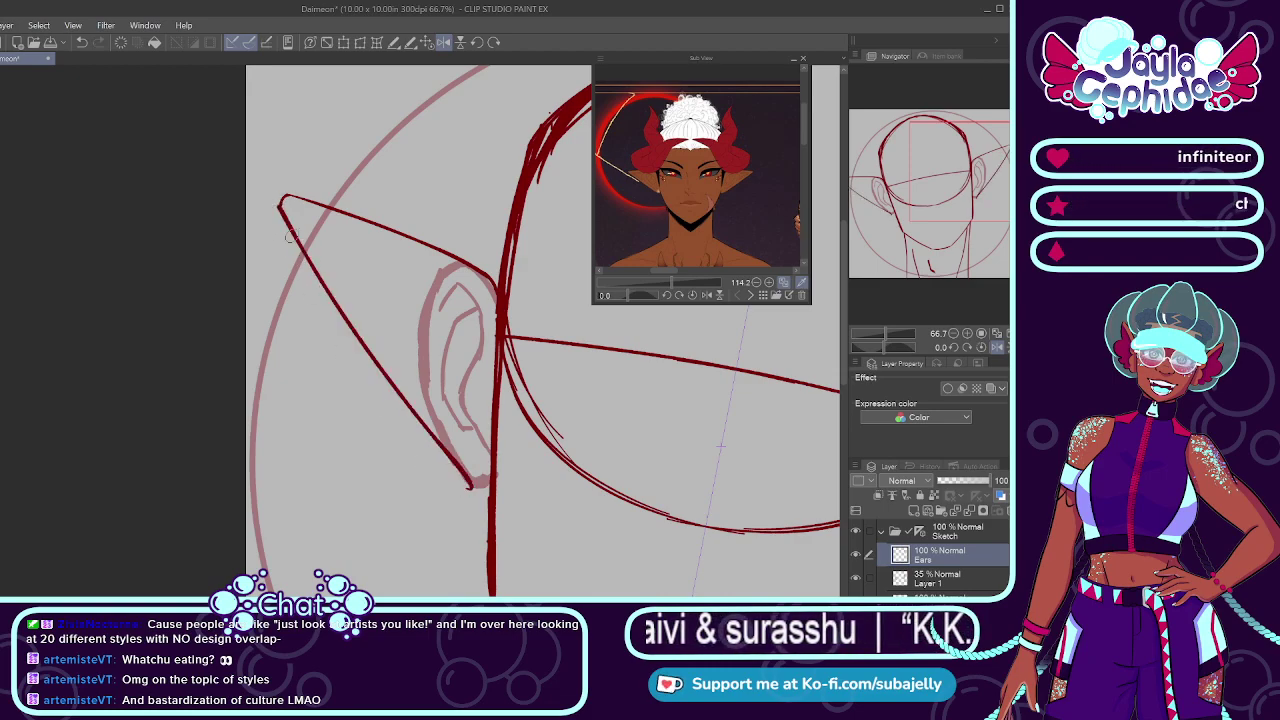
{"action": "key", "text": "ctrl+z"}
{"action": "left_click_drag", "start_coordinate": [280, 198], "coordinate": [452, 486]}
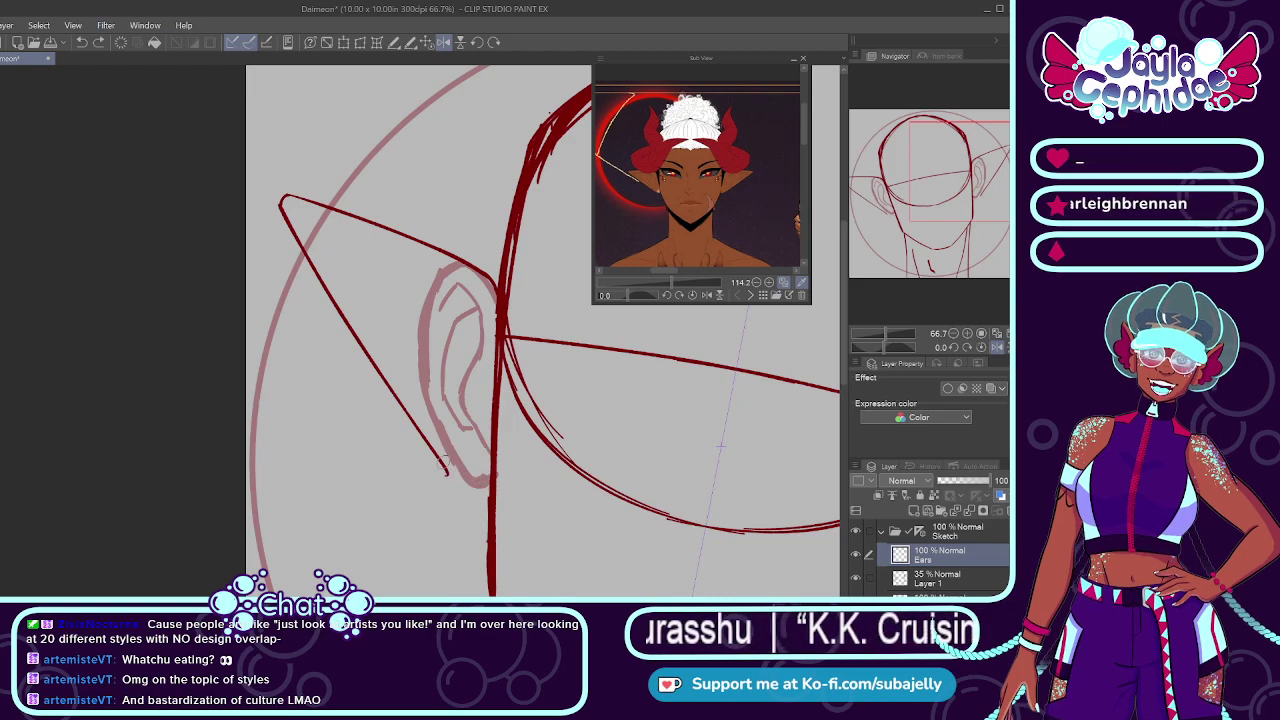
Step: Round off the lobe to join the ears' lower edge to the head, and restore the unmirrored canvas view
{"action": "mouse_move", "coordinate": [443, 470]}
{"action": "left_mouse_down"}
{"action": "mouse_move", "coordinate": [487, 471]}
{"action": "mouse_move", "coordinate": [488, 492]}
{"action": "left_mouse_up"}
{"action": "key", "text": "ctrl+z"}
{"action": "key", "text": "ctrl+z"}
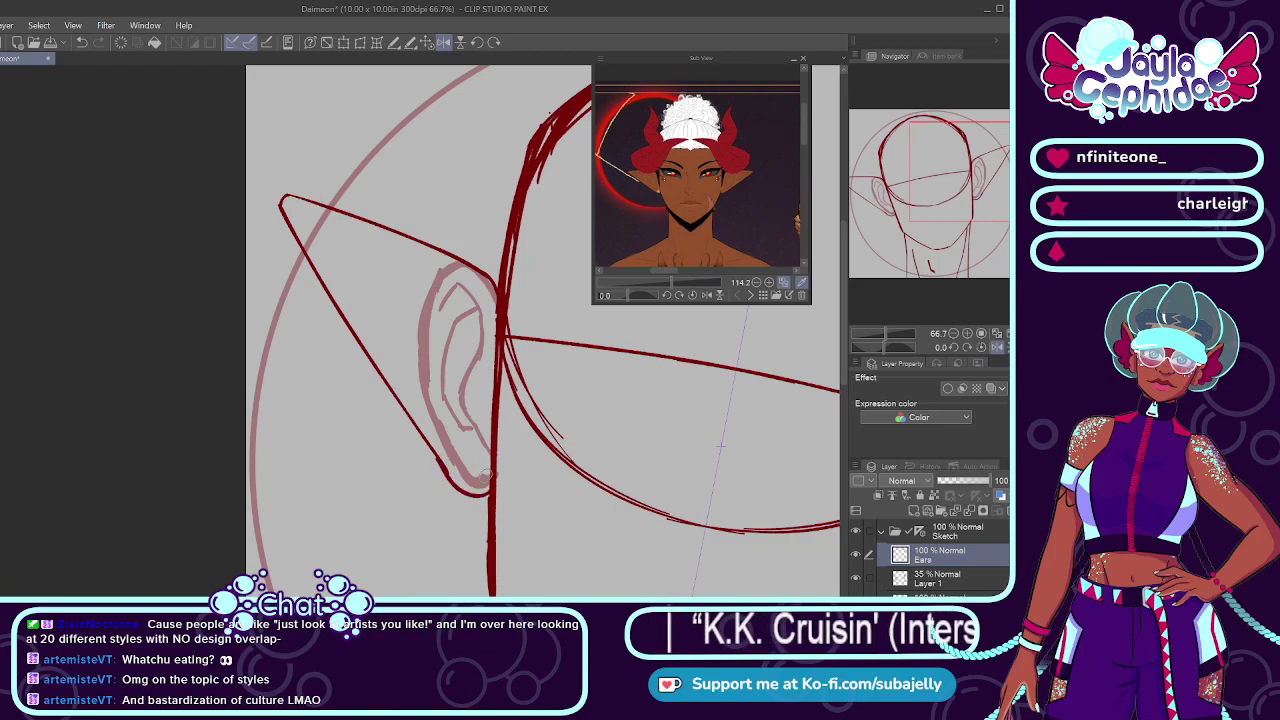
{"action": "scroll", "coordinate": [383, 397], "scroll_direction": "down", "scroll_amount": 3}
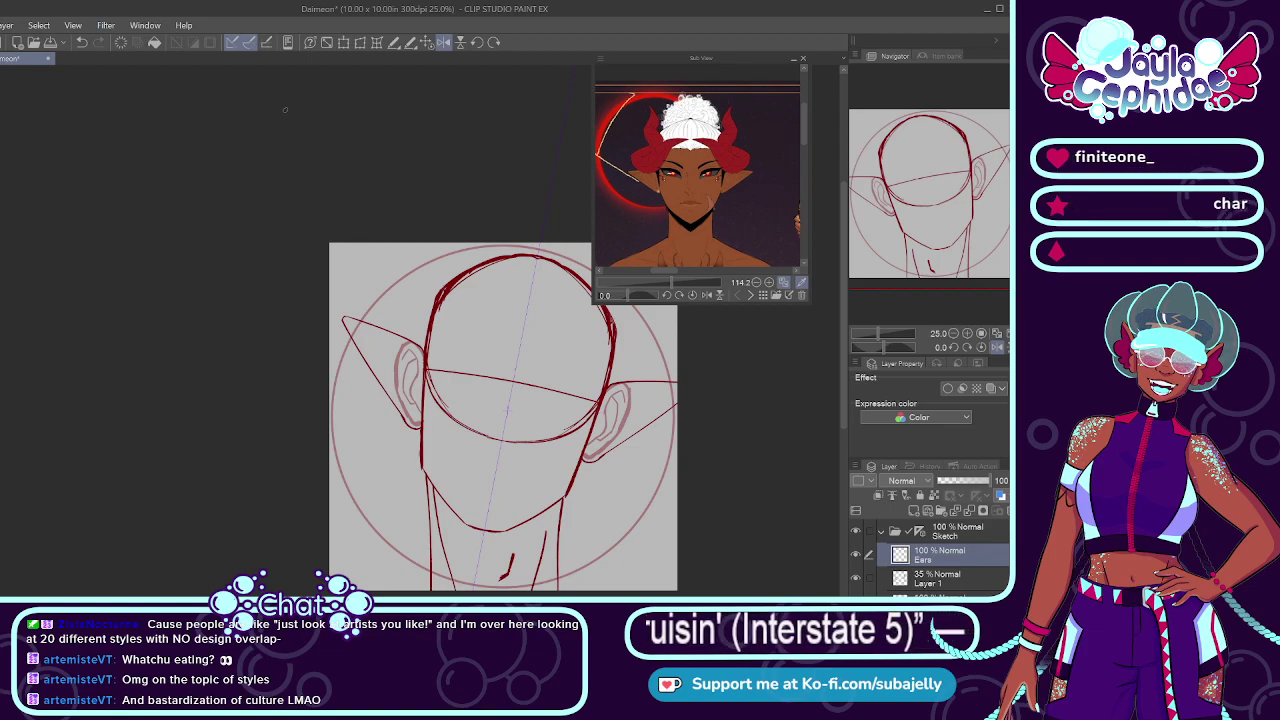
{"action": "left_click", "coordinate": [432, 44]}
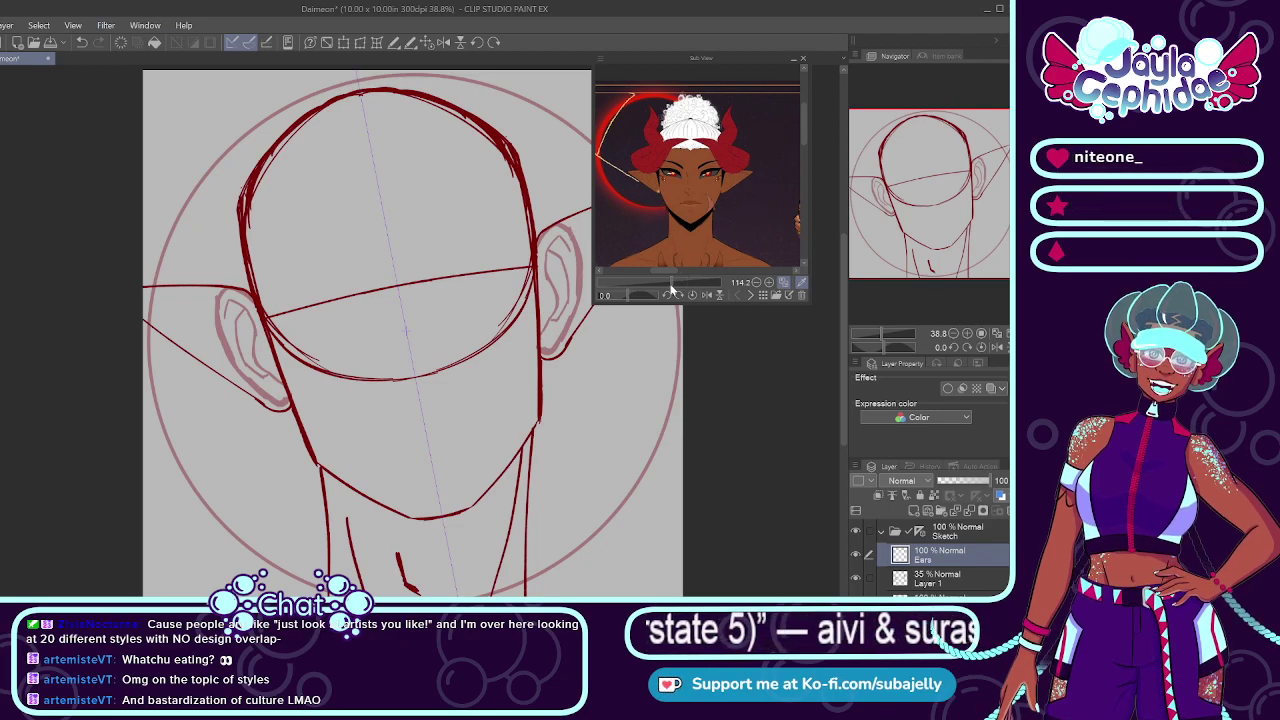
Step: Enlarge the Sub View reference on the horned character's face and pointed ear for comparison with the sketched ears
{"action": "mouse_move", "coordinate": [671, 285]}
{"action": "left_mouse_down"}
{"action": "mouse_move", "coordinate": [689, 271]}
{"action": "mouse_move", "coordinate": [662, 270]}
{"action": "left_mouse_up"}
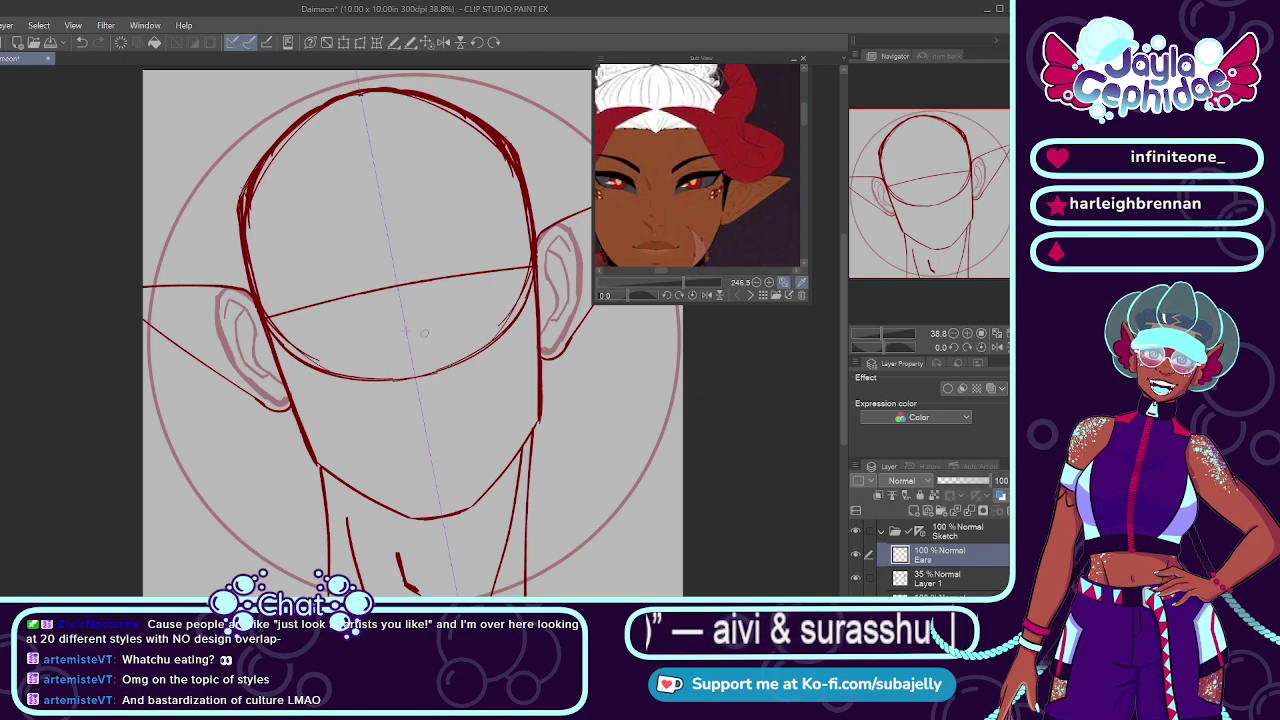
{"action": "scroll", "coordinate": [374, 341], "scroll_direction": "down", "scroll_amount": 1}
{"action": "scroll", "coordinate": [366, 346], "scroll_direction": "down", "scroll_amount": 1}
{"action": "scroll", "coordinate": [450, 288], "scroll_direction": "up", "scroll_amount": 2}
{"action": "scroll", "coordinate": [497, 279], "scroll_direction": "down", "scroll_amount": 3}
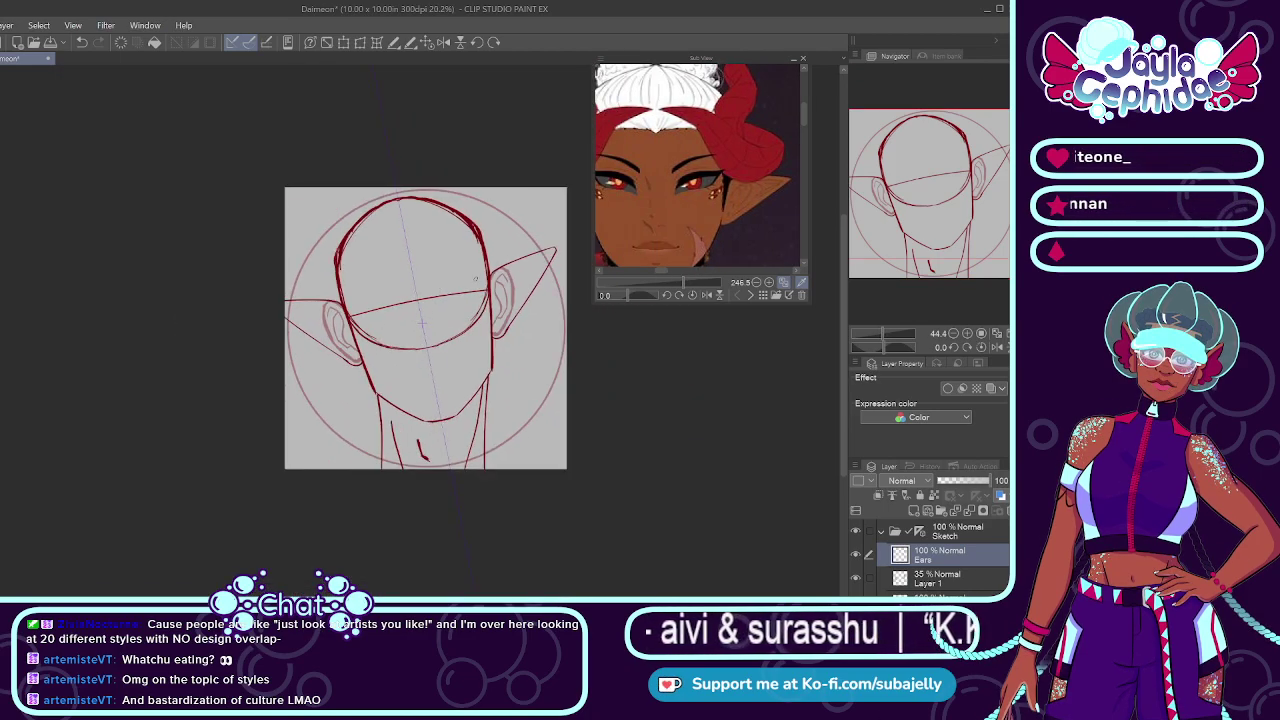
{"action": "scroll", "coordinate": [520, 273], "scroll_direction": "up", "scroll_amount": 2}
{"action": "scroll", "coordinate": [526, 273], "scroll_direction": "up", "scroll_amount": 5}
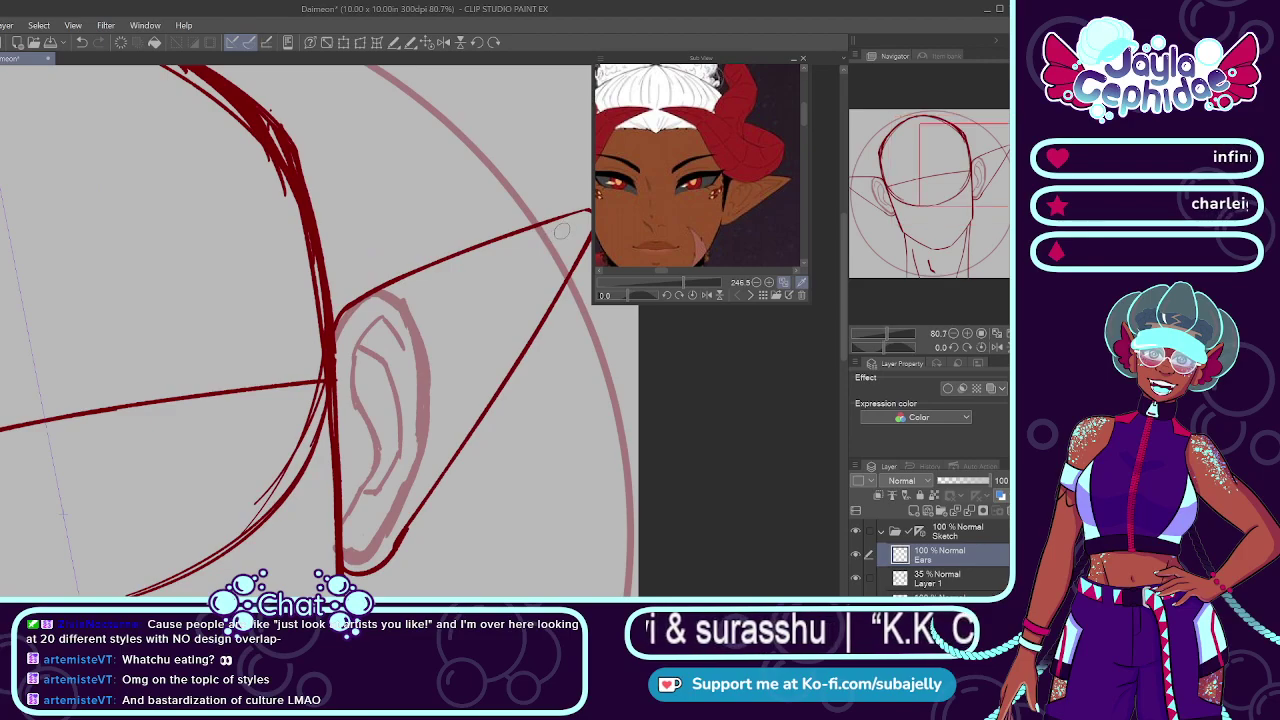
Step: Draw the ears' inner rim line from just inside the tip to the guide's upper fold, continuing in an S-curve toward the lobe
{"action": "left_click_drag", "start_coordinate": [576, 220], "coordinate": [390, 334]}
{"action": "key", "text": "ctrl+z"}
{"action": "left_click_drag", "start_coordinate": [570, 222], "coordinate": [372, 358]}
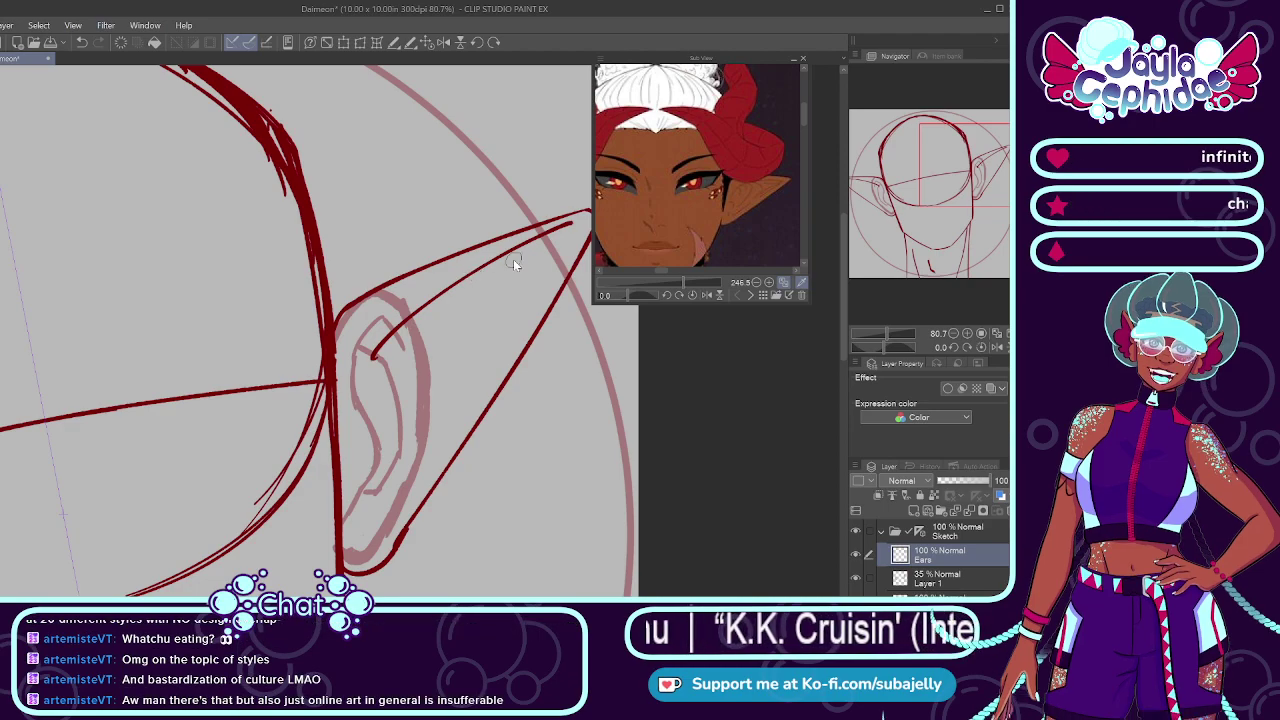
{"action": "key", "text": "ctrl+z"}
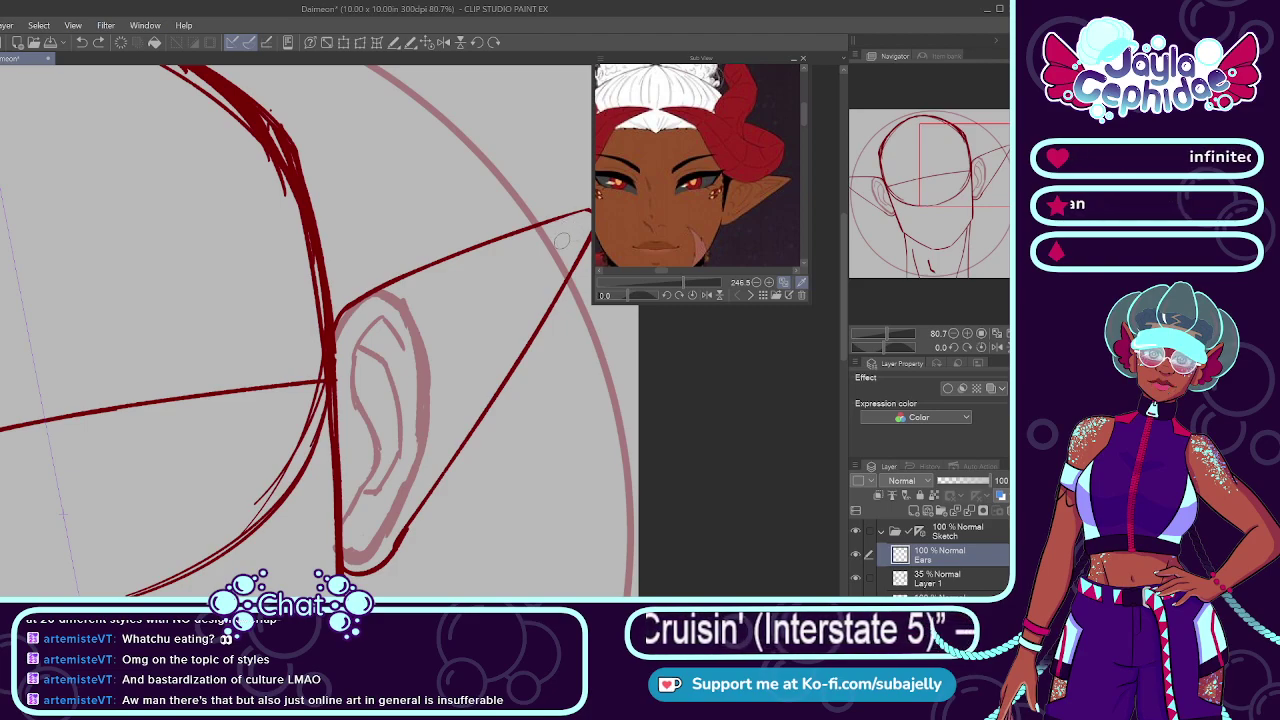
{"action": "left_click_drag", "start_coordinate": [567, 227], "coordinate": [384, 345]}
{"action": "key", "text": "ctrl+z"}
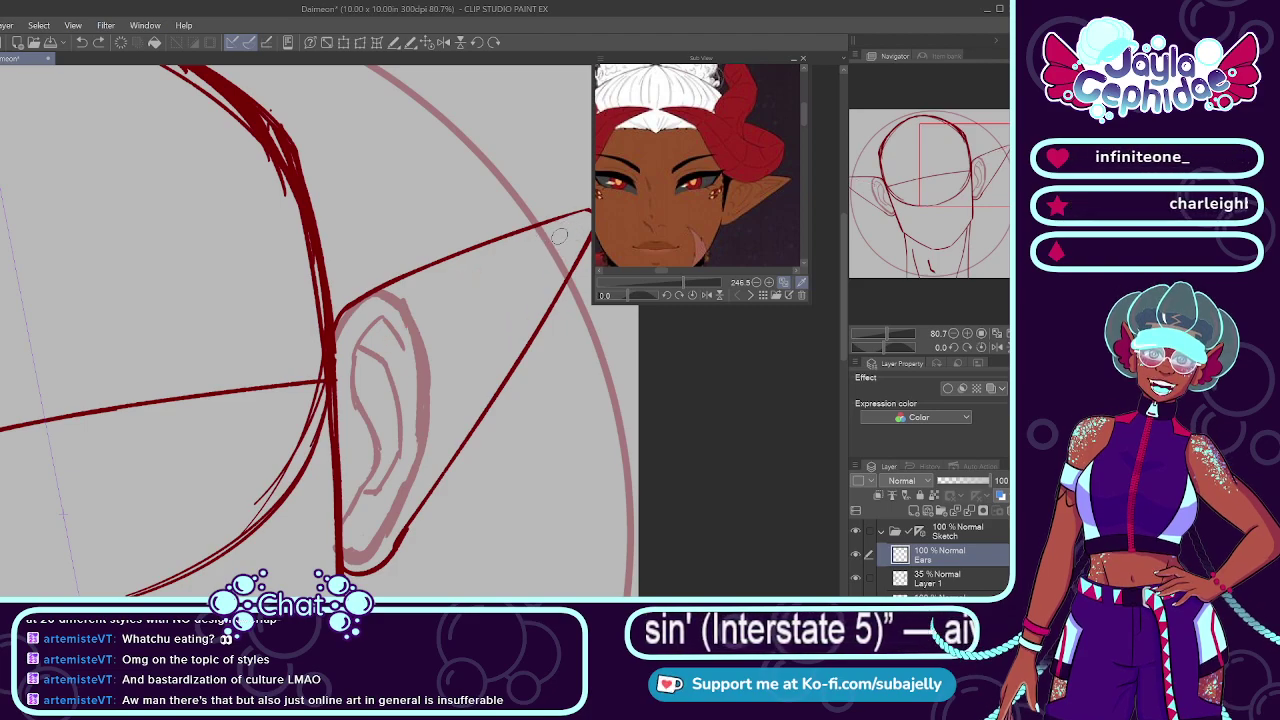
{"action": "left_click_drag", "start_coordinate": [570, 228], "coordinate": [377, 347]}
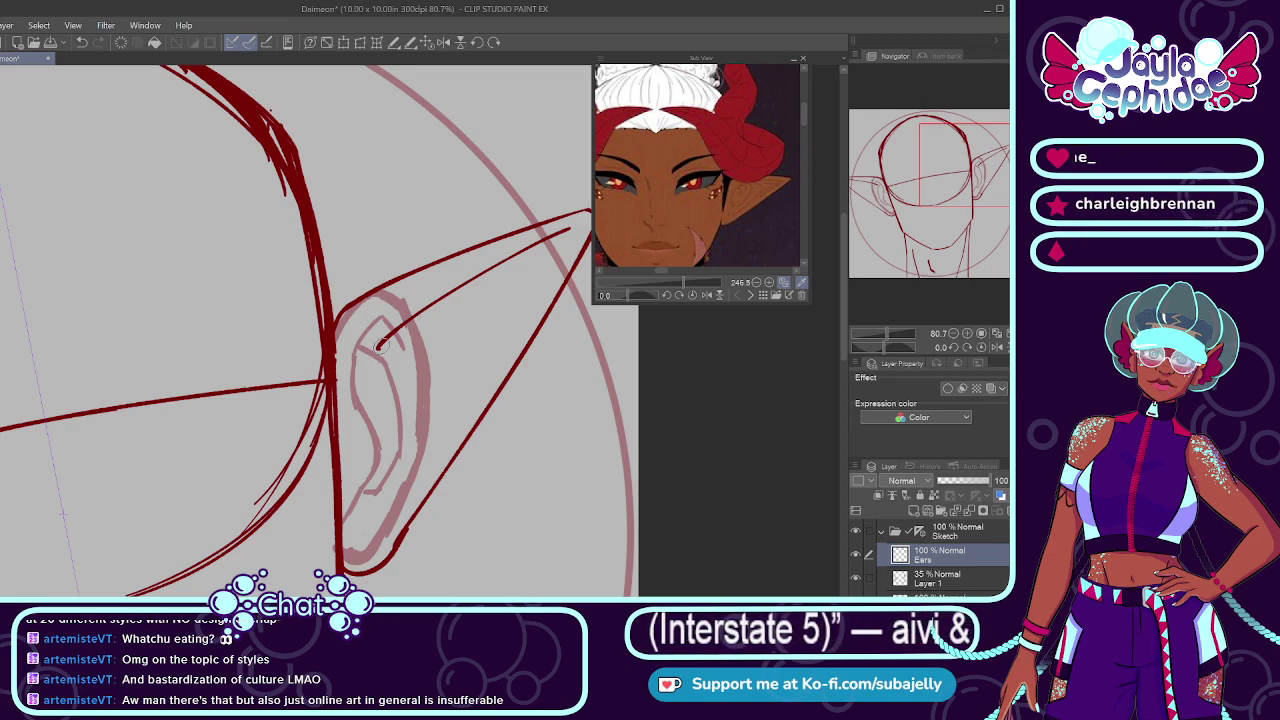
{"action": "mouse_move", "coordinate": [384, 338]}
{"action": "left_mouse_down"}
{"action": "mouse_move", "coordinate": [380, 468]}
{"action": "mouse_move", "coordinate": [370, 380]}
{"action": "mouse_move", "coordinate": [376, 522]}
{"action": "left_mouse_up"}
{"action": "key", "text": "ctrl+z"}
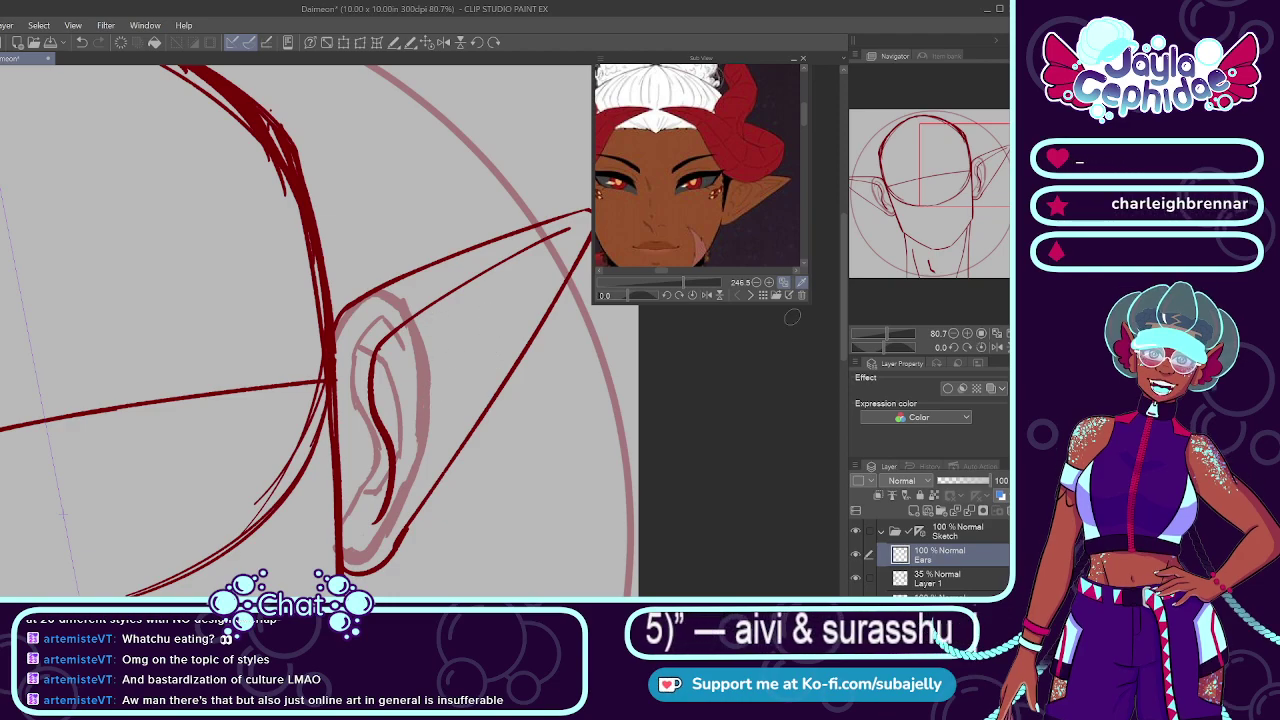
Step: Switch the Sub View to the pink-haired character's portrait and draw a curved outer fold inside the ears, bending down toward the lobe
{"action": "left_click", "coordinate": [749, 296]}
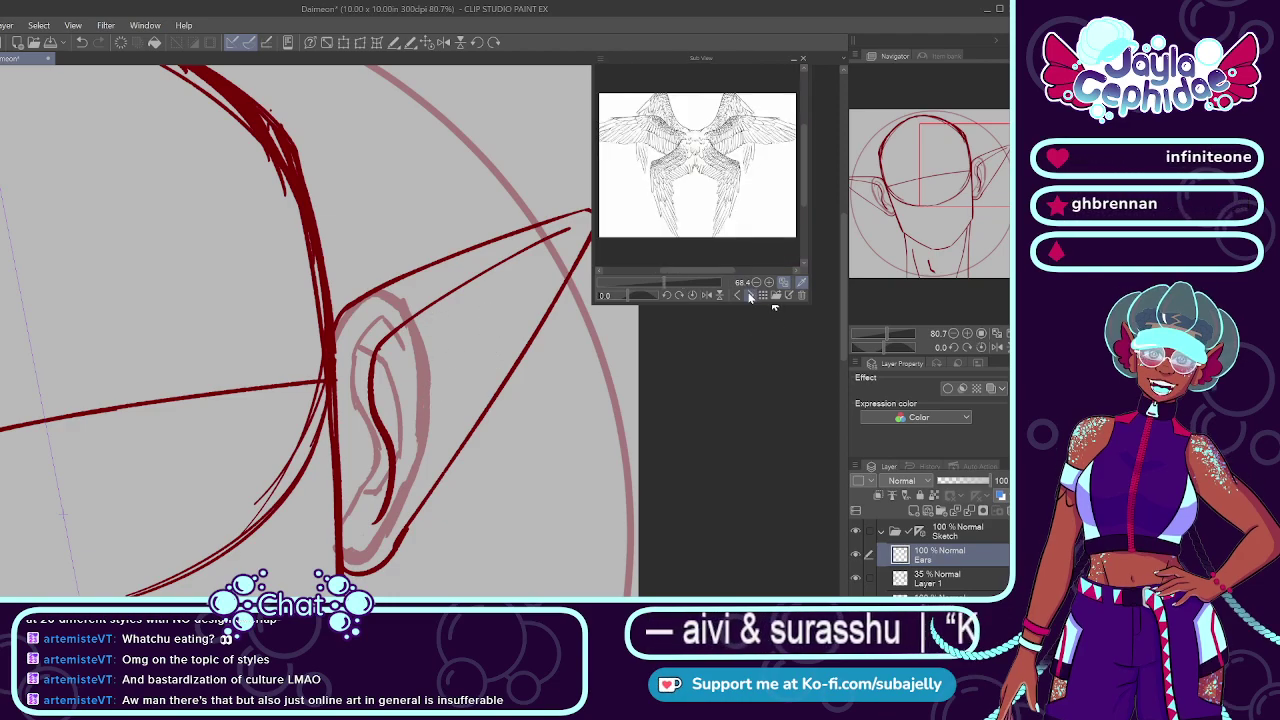
{"action": "left_click", "coordinate": [749, 296]}
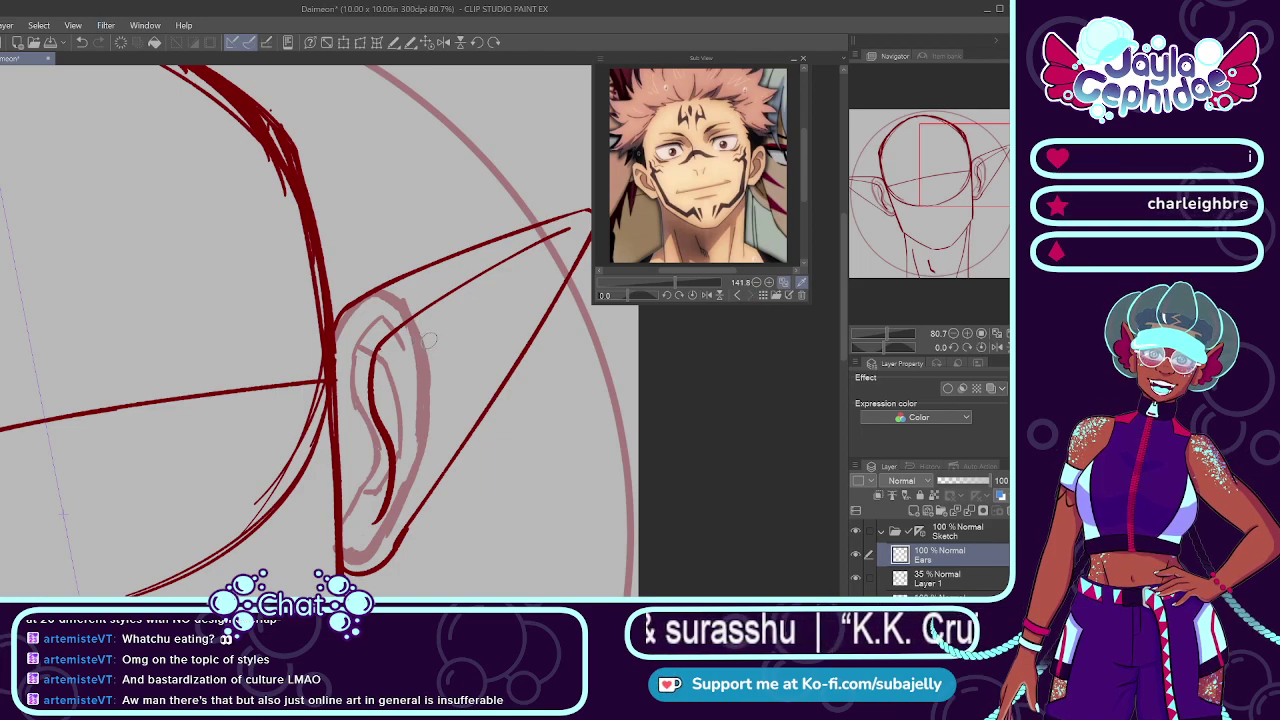
{"action": "left_click_drag", "start_coordinate": [408, 333], "coordinate": [440, 351]}
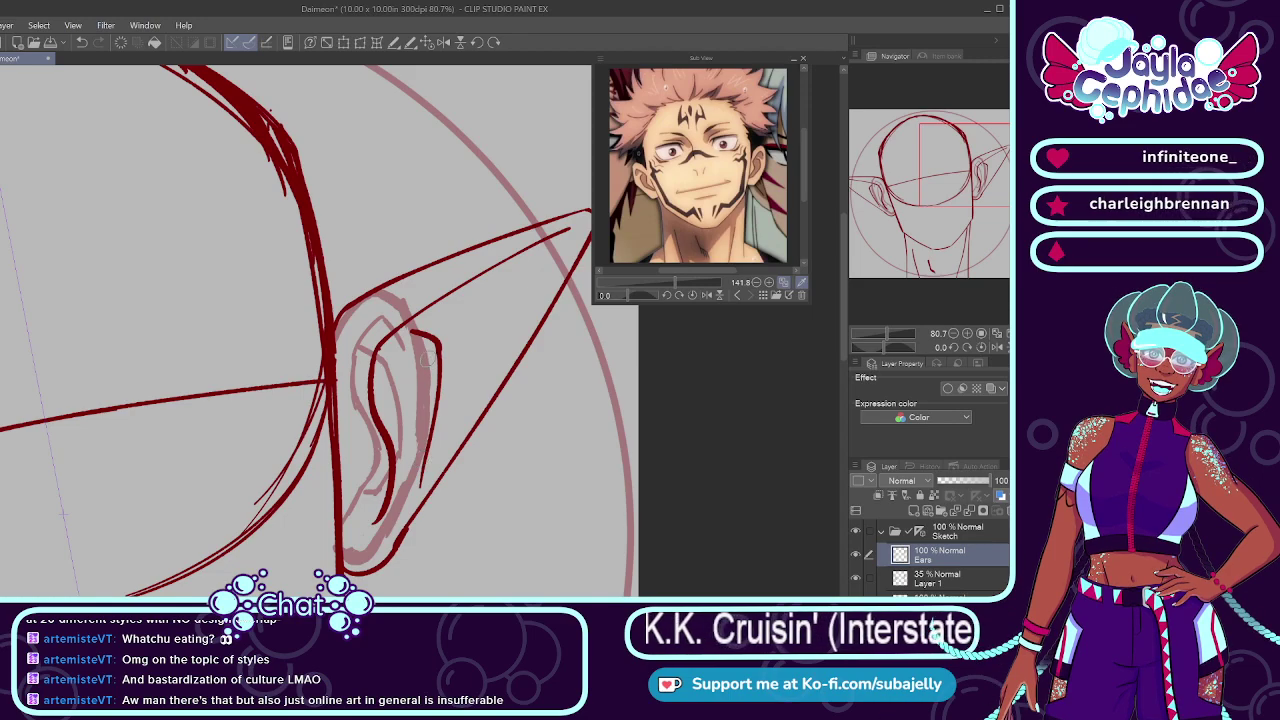
{"action": "left_click_drag", "start_coordinate": [436, 342], "coordinate": [434, 418]}
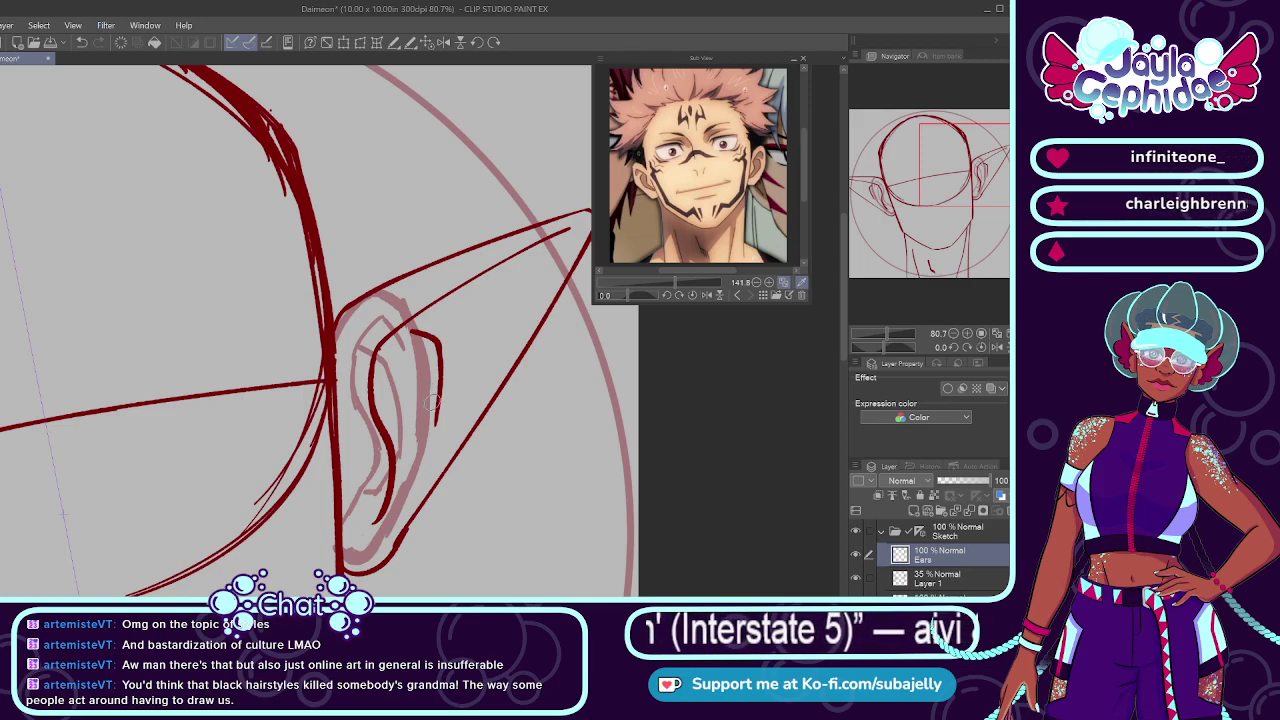
{"action": "key", "text": "ctrl+z"}
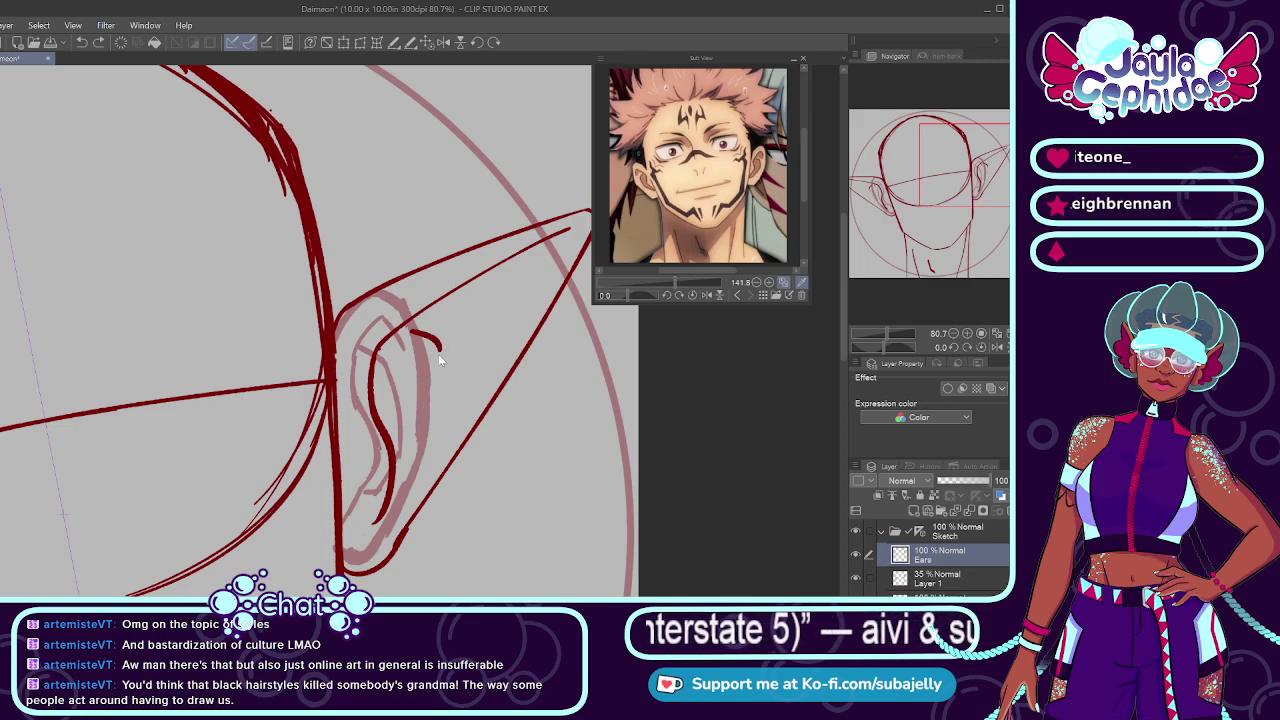
{"action": "left_click_drag", "start_coordinate": [438, 345], "coordinate": [431, 432]}
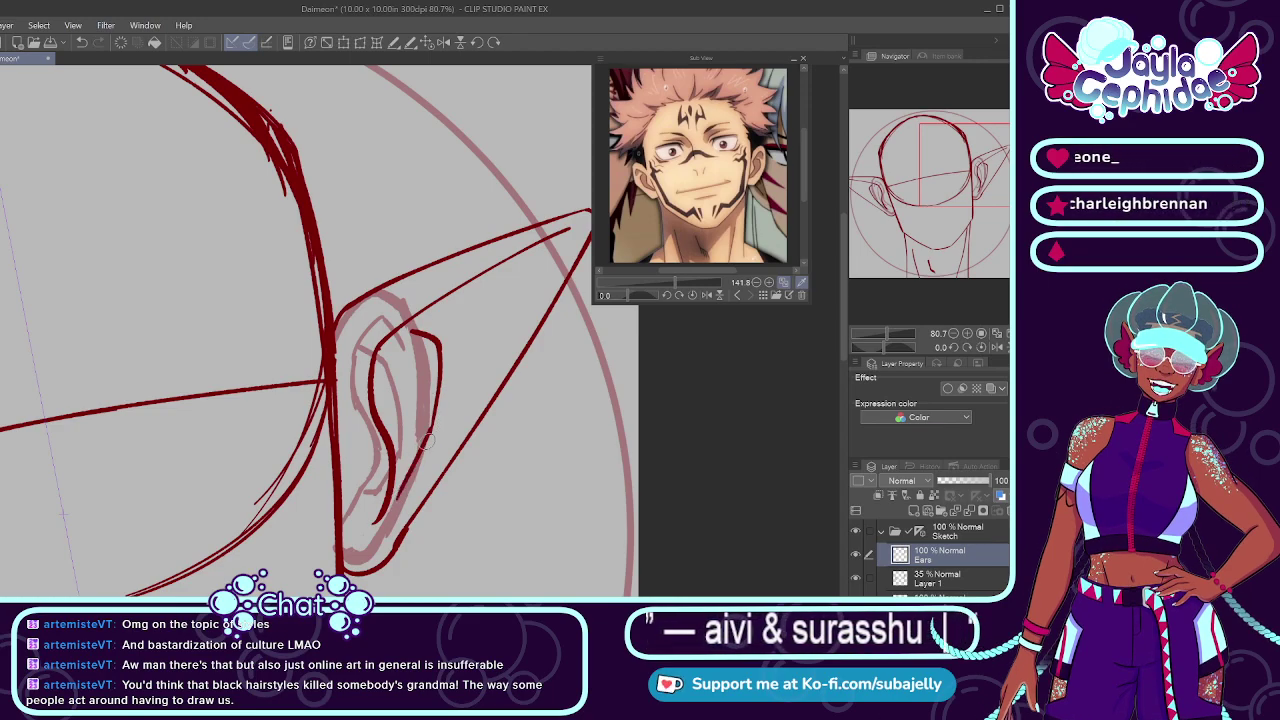
Step: Return the Sub View to the character reference sheet and enlarge the tilted horned head in front of the web pattern to examine its ear
{"action": "left_click", "coordinate": [737, 295]}
{"action": "left_click", "coordinate": [737, 295]}
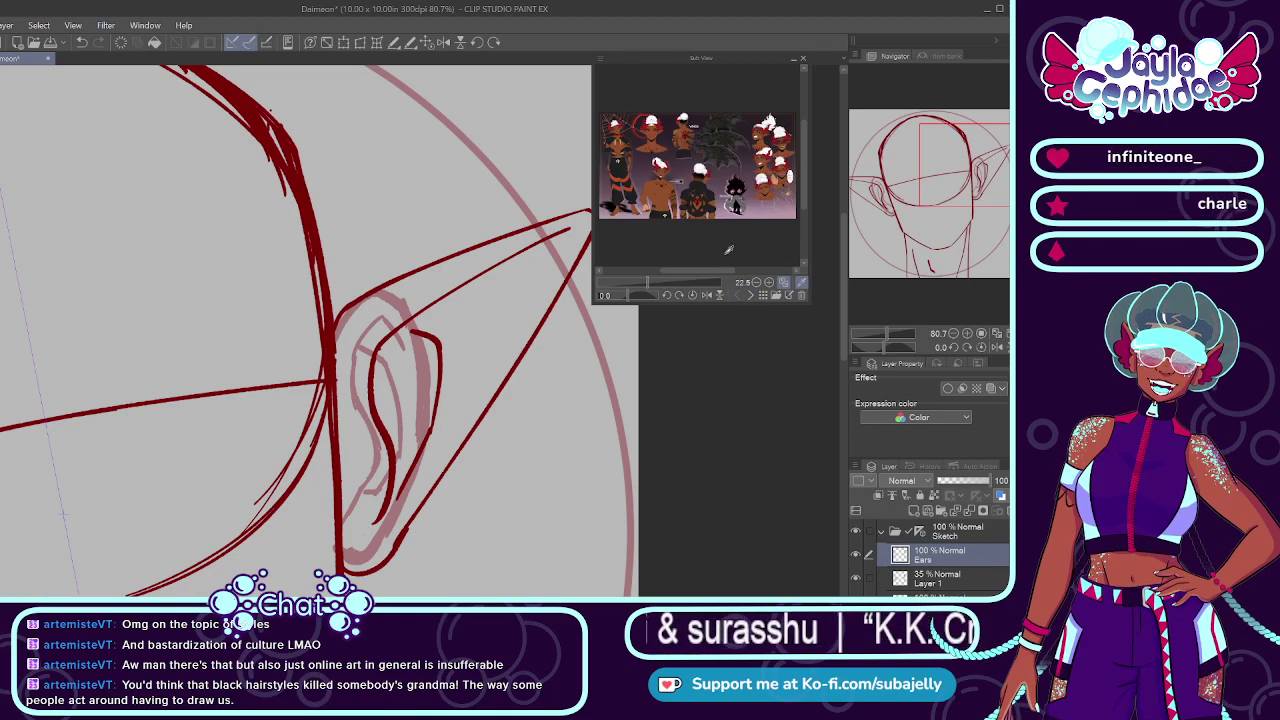
{"action": "mouse_move", "coordinate": [697, 271]}
{"action": "left_mouse_down"}
{"action": "mouse_move", "coordinate": [663, 268]}
{"action": "mouse_move", "coordinate": [680, 280]}
{"action": "left_mouse_up"}
{"action": "left_click_drag", "start_coordinate": [805, 160], "coordinate": [804, 119]}
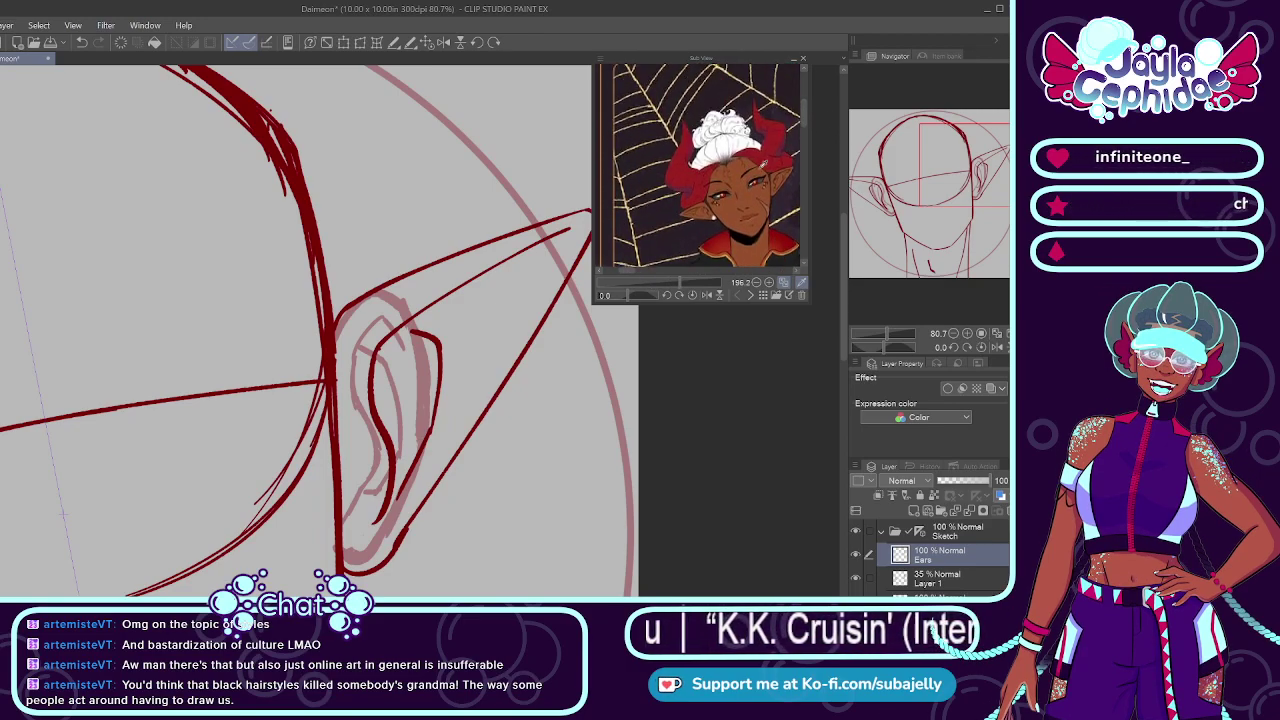
{"action": "left_click_drag", "start_coordinate": [631, 270], "coordinate": [692, 281]}
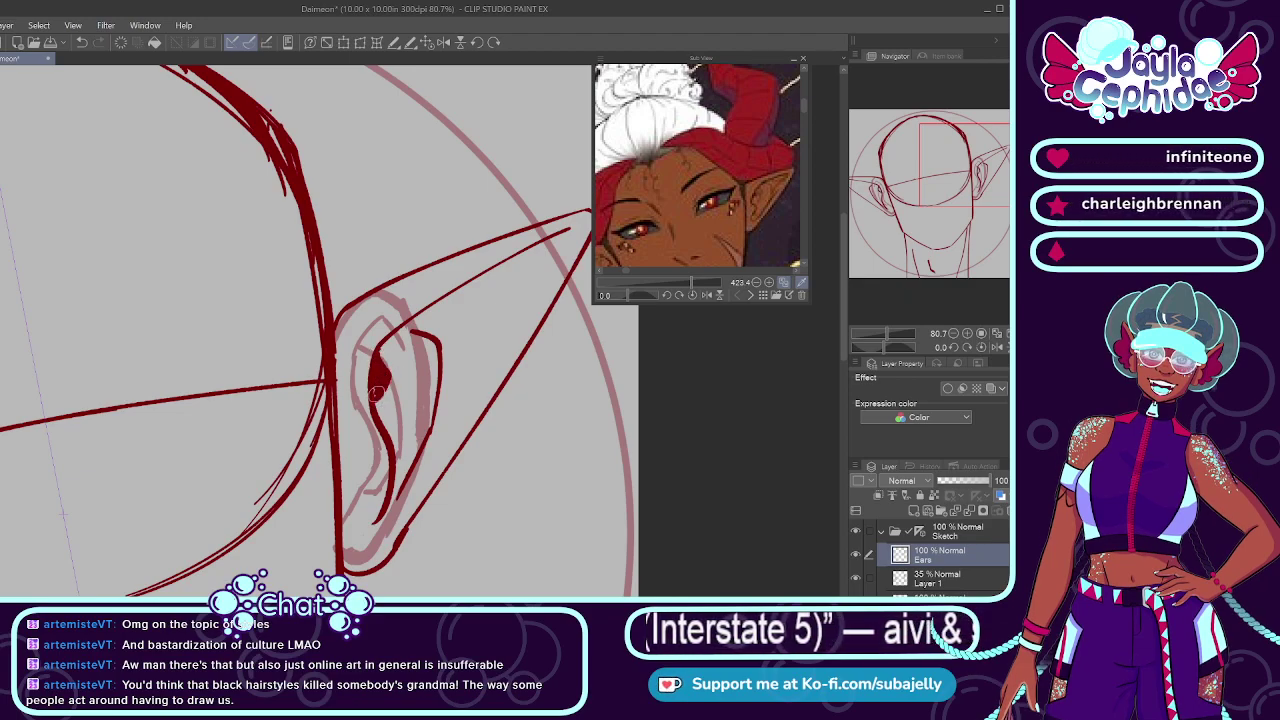
Step: Remove the shaded patch beside the S-curve and the curved outer fold from inside the ears
{"action": "scroll", "coordinate": [439, 347], "scroll_direction": "down", "scroll_amount": 3}
{"action": "scroll", "coordinate": [439, 347], "scroll_direction": "down", "scroll_amount": 1}
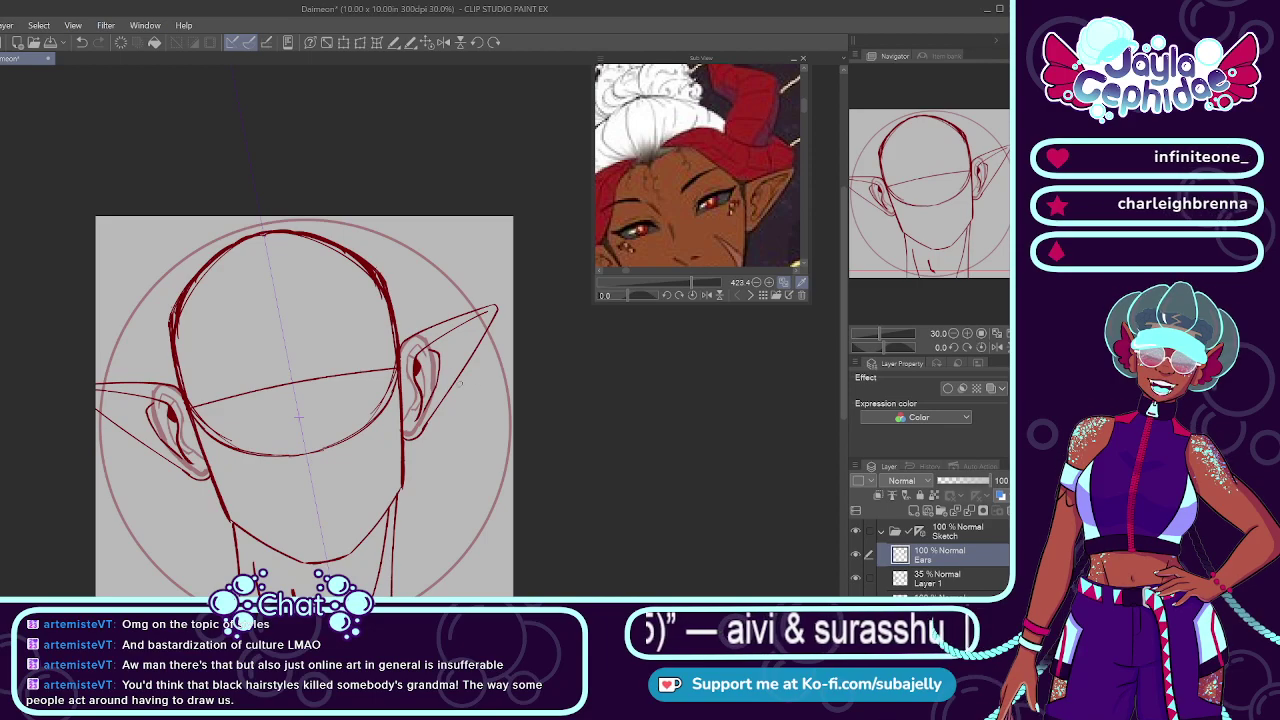
{"action": "scroll", "coordinate": [447, 347], "scroll_direction": "up", "scroll_amount": 3}
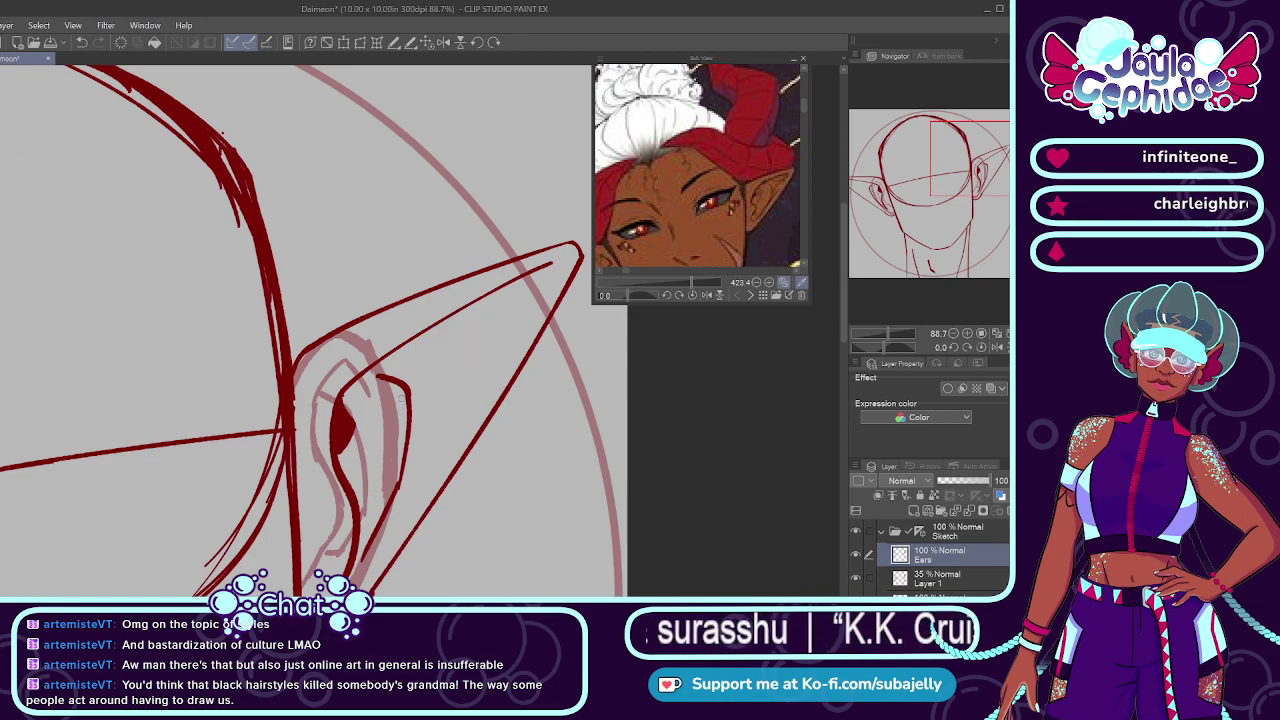
{"action": "key", "text": "ctrl+z"}
{"action": "key", "text": "ctrl+z"}
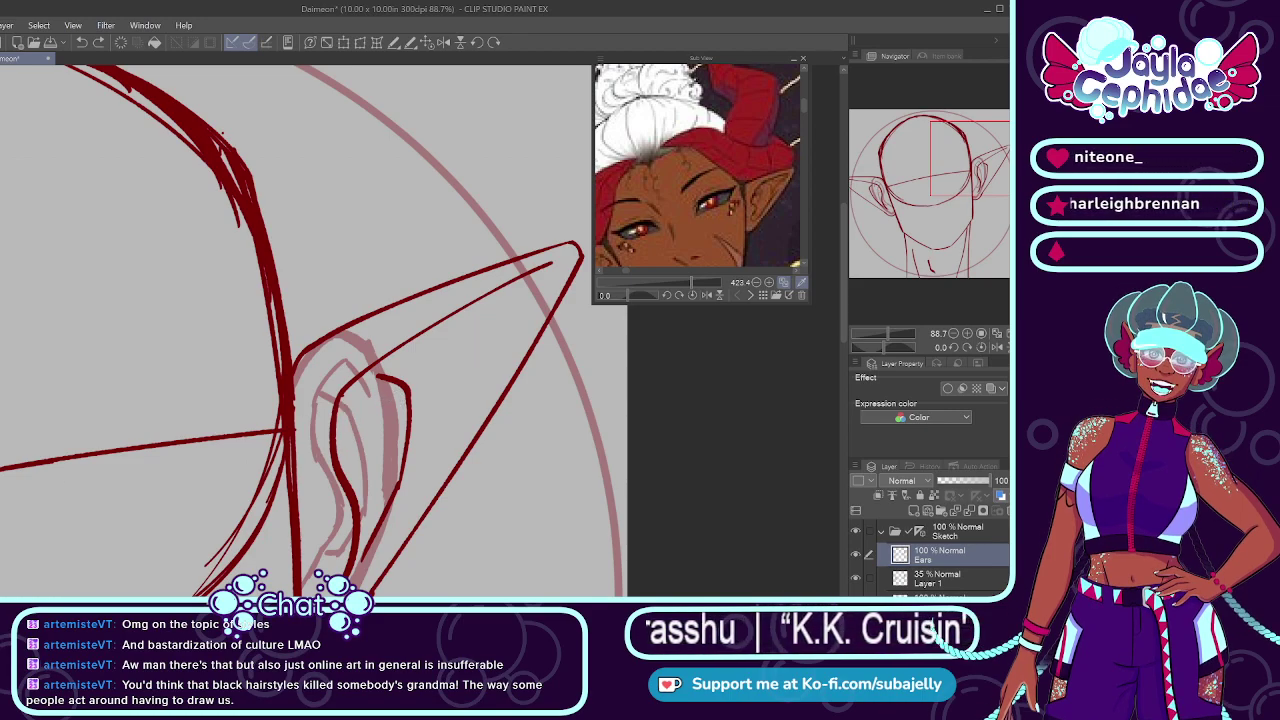
{"action": "mouse_move", "coordinate": [382, 377]}
{"action": "left_mouse_down"}
{"action": "mouse_move", "coordinate": [408, 388]}
{"action": "mouse_move", "coordinate": [402, 465]}
{"action": "mouse_move", "coordinate": [366, 552]}
{"action": "left_mouse_up"}
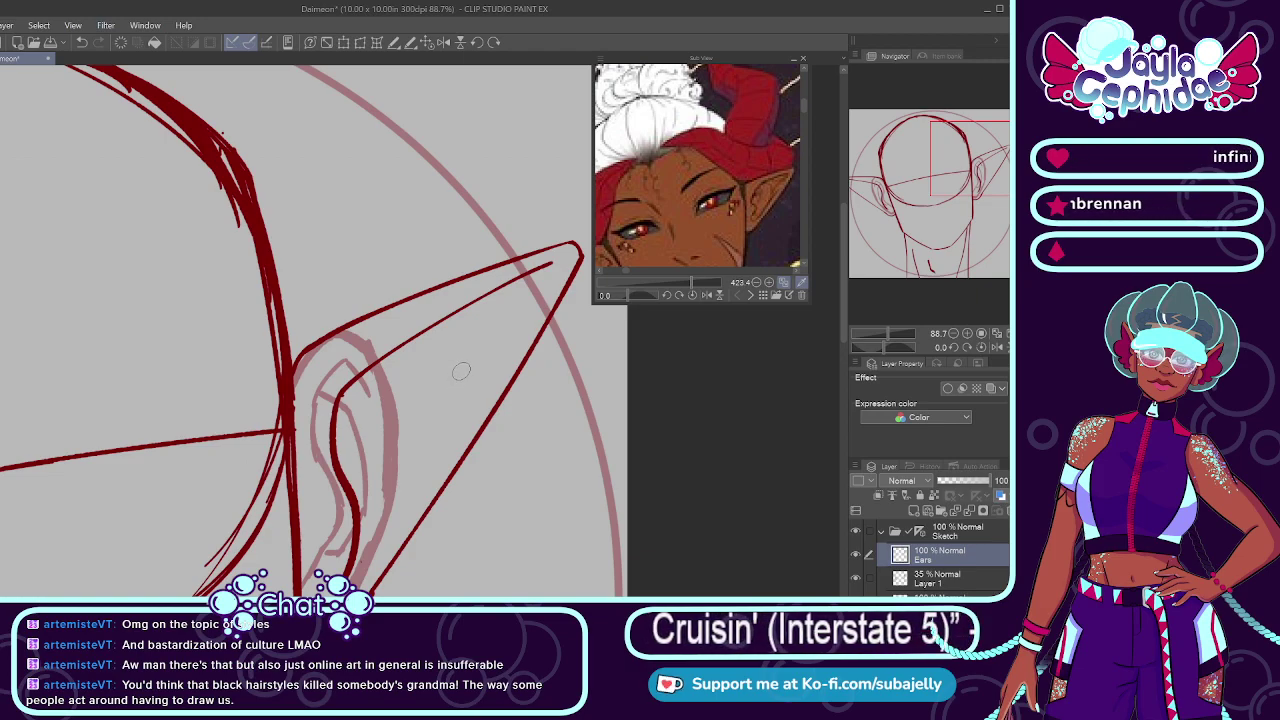
Step: Draw a straight inner rim line running parallel to the ears' lower edge, from below the tip down toward the lobe
{"action": "left_click_drag", "start_coordinate": [497, 360], "coordinate": [352, 553]}
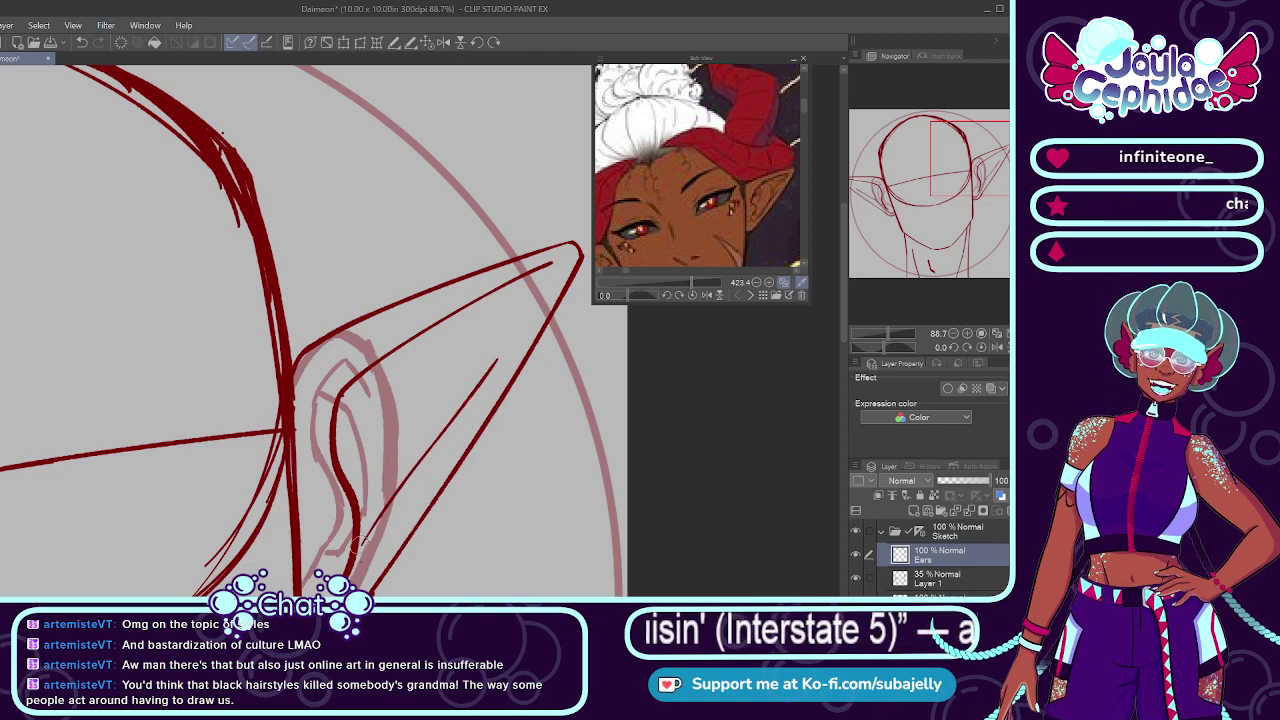
{"action": "key", "text": "ctrl+z"}
{"action": "mouse_move", "coordinate": [504, 357]}
{"action": "left_mouse_down"}
{"action": "mouse_move", "coordinate": [408, 472]}
{"action": "mouse_move", "coordinate": [358, 555]}
{"action": "mouse_move", "coordinate": [488, 378]}
{"action": "mouse_move", "coordinate": [360, 576]}
{"action": "left_mouse_up"}
{"action": "key", "text": "ctrl+z"}
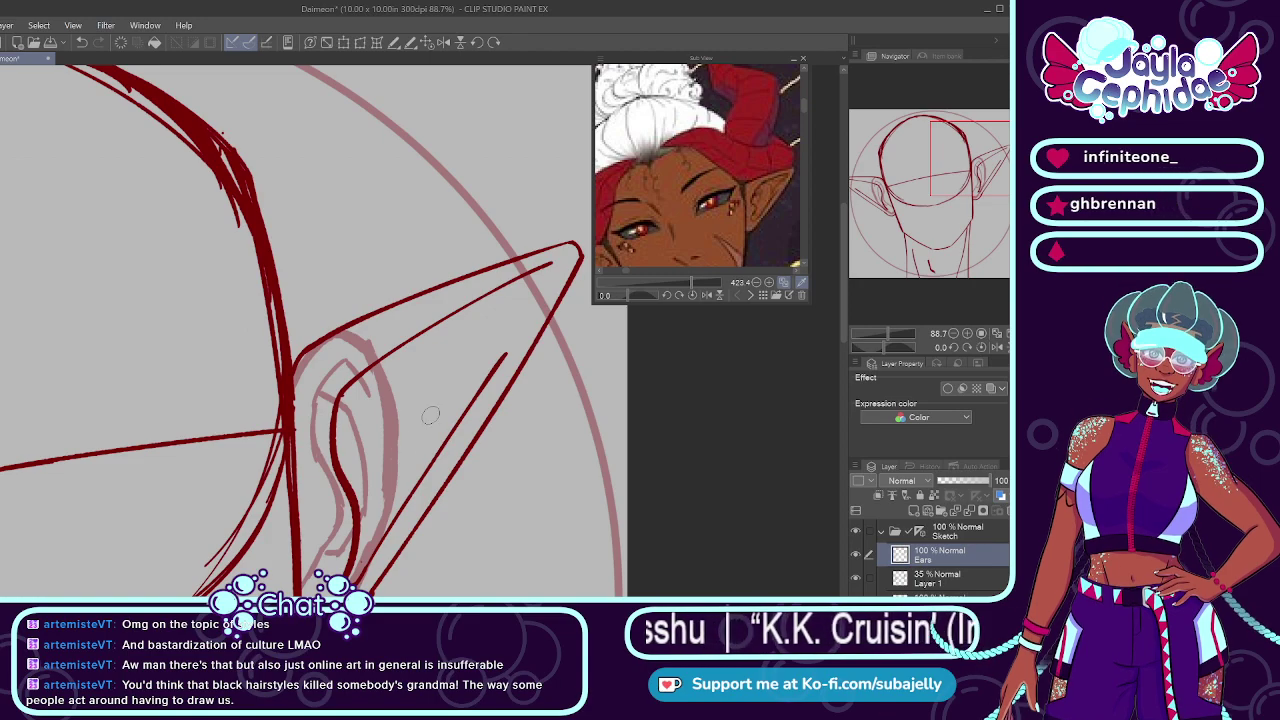
{"action": "left_click_drag", "start_coordinate": [546, 266], "coordinate": [506, 338]}
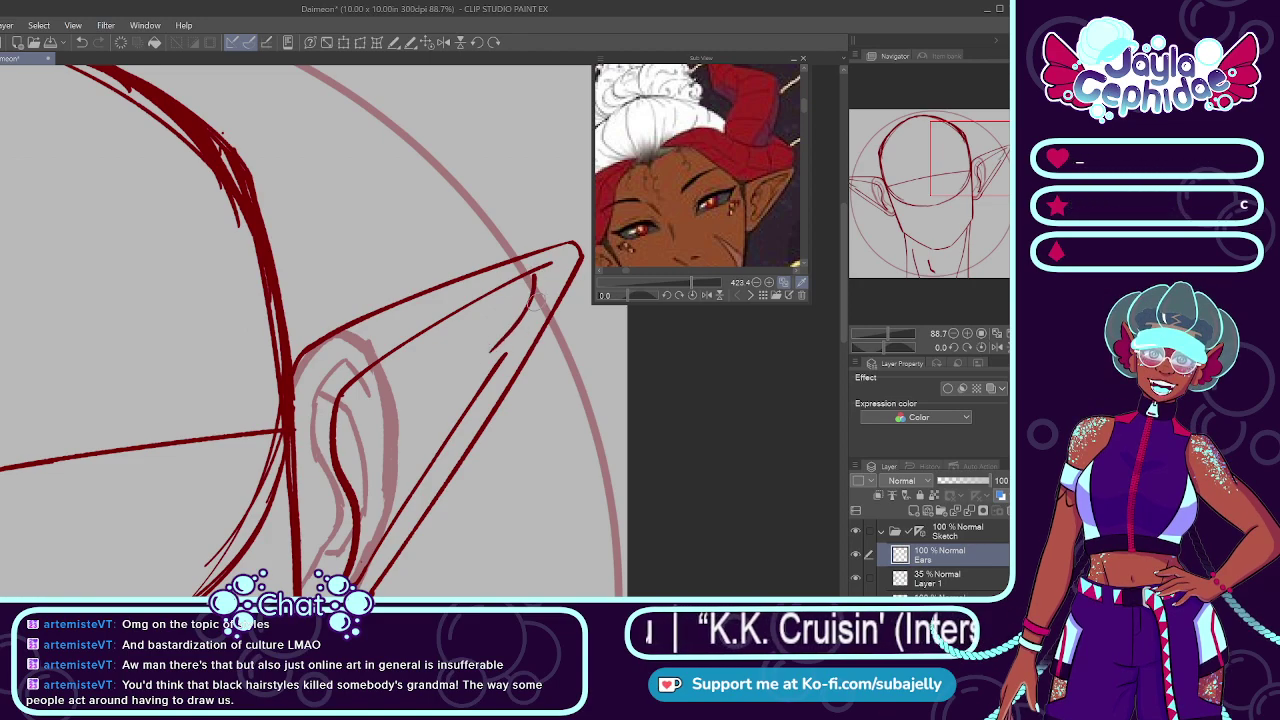
{"action": "key", "text": "ctrl+z"}
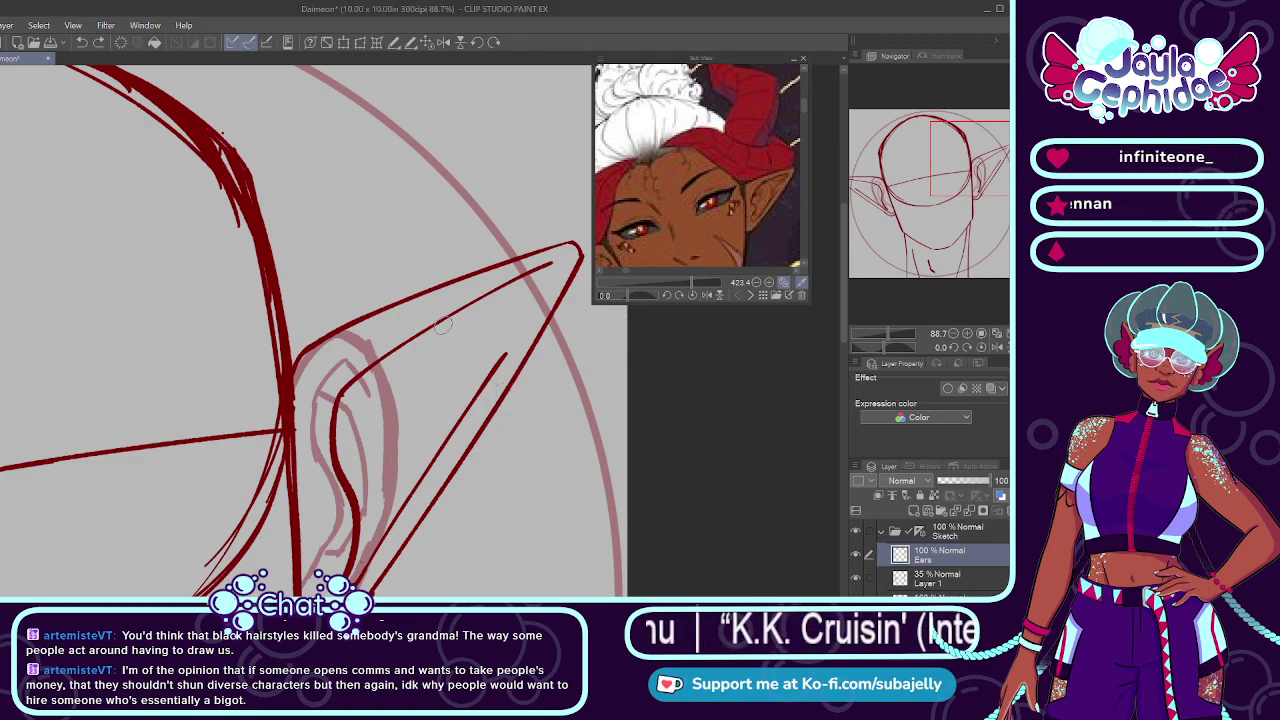
{"action": "mouse_move", "coordinate": [442, 325]}
{"action": "left_mouse_down"}
{"action": "mouse_move", "coordinate": [450, 458]}
{"action": "mouse_move", "coordinate": [452, 318]}
{"action": "mouse_move", "coordinate": [430, 440]}
{"action": "left_mouse_up"}
{"action": "key", "text": "ctrl+z"}
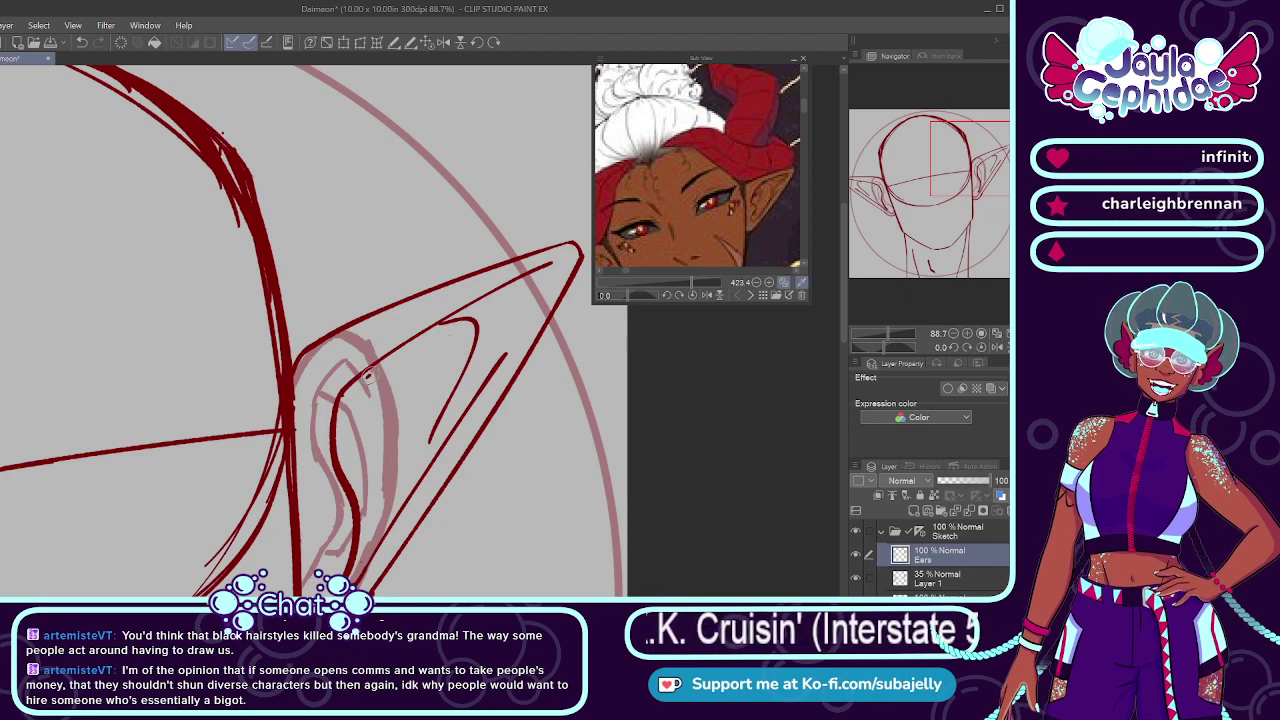
{"action": "left_click_drag", "start_coordinate": [369, 370], "coordinate": [368, 486]}
{"action": "key", "text": "ctrl+z"}
{"action": "left_click_drag", "start_coordinate": [362, 367], "coordinate": [362, 485]}
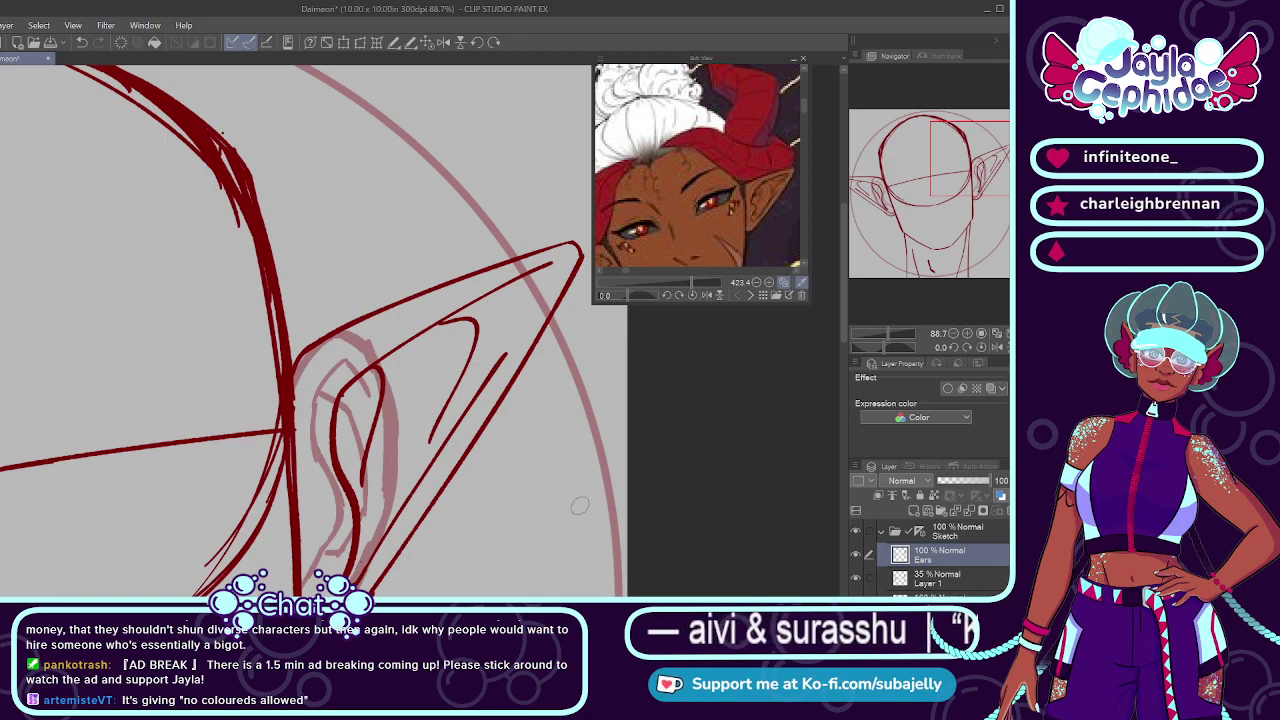
{"action": "key", "text": "ctrl+z"}
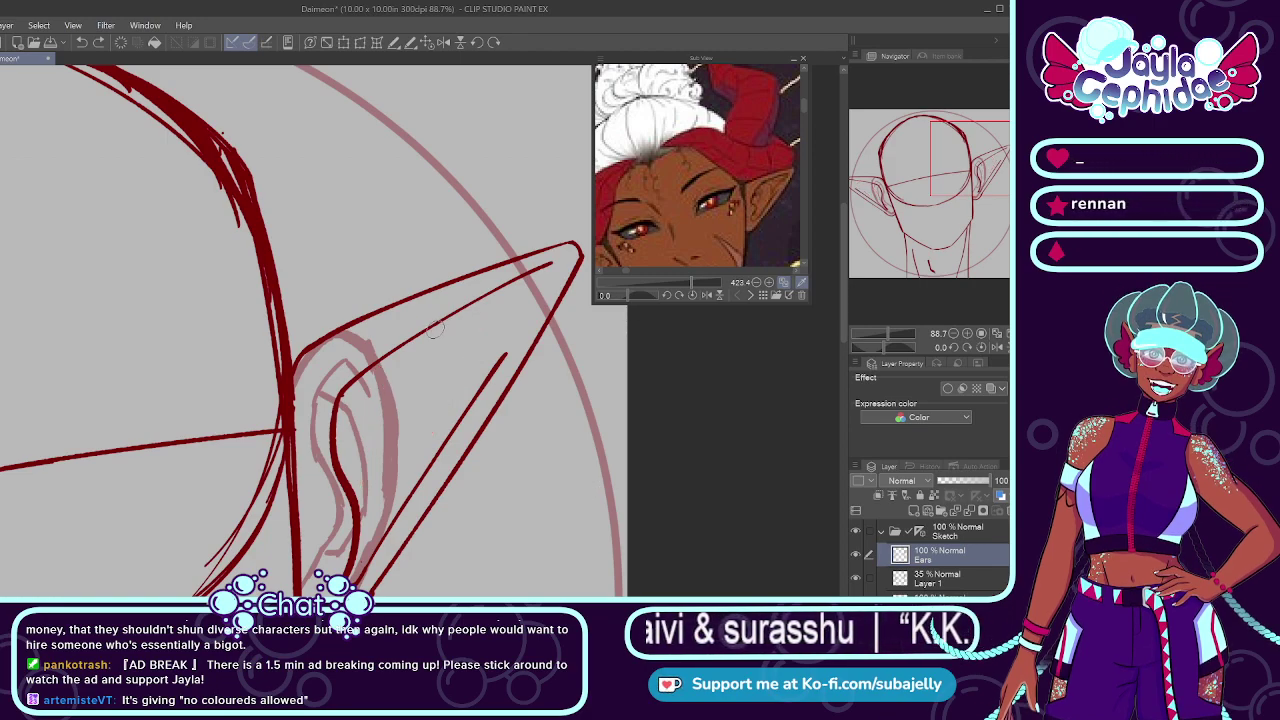
Step: Draw a hooked fold branching off the ears' upper inner rim line and bending back down alongside the lower rim line
{"action": "left_click_drag", "start_coordinate": [433, 328], "coordinate": [431, 434]}
{"action": "key", "text": "ctrl+z"}
{"action": "left_click_drag", "start_coordinate": [426, 328], "coordinate": [408, 433]}
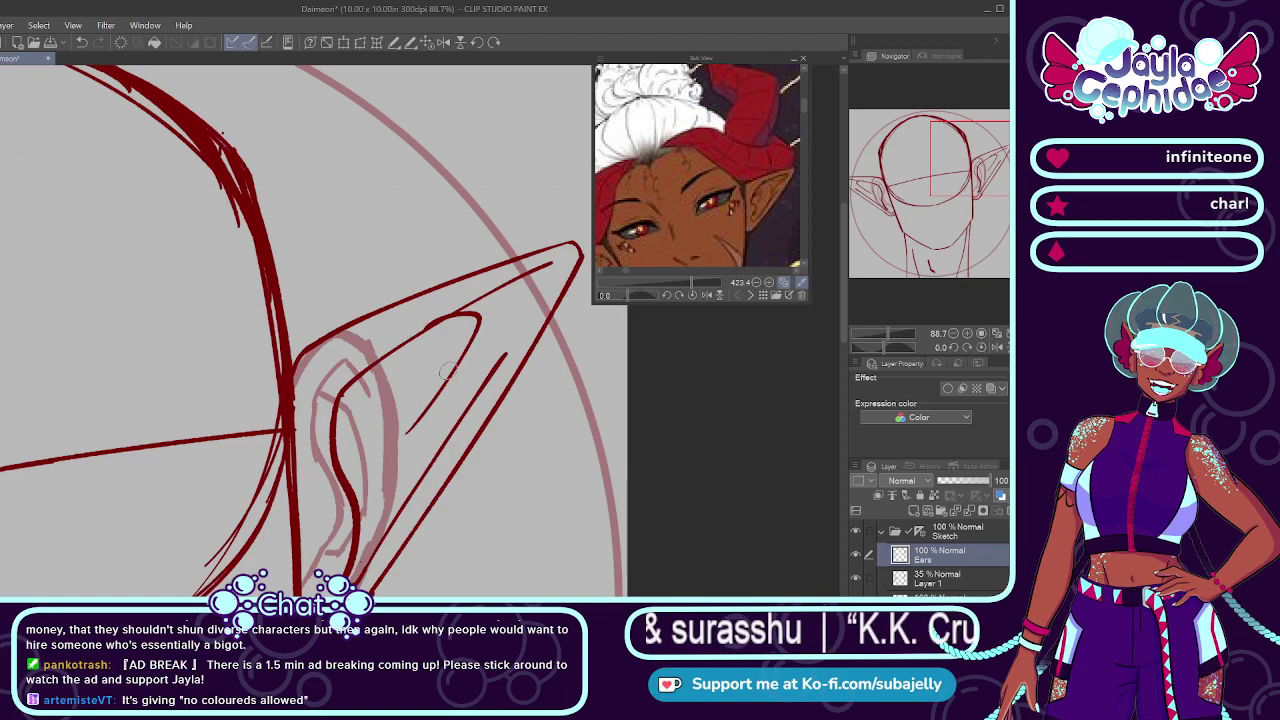
{"action": "key", "text": "ctrl+z"}
{"action": "left_click_drag", "start_coordinate": [426, 328], "coordinate": [405, 432]}
{"action": "key", "text": "ctrl+z"}
{"action": "left_click_drag", "start_coordinate": [432, 330], "coordinate": [443, 440]}
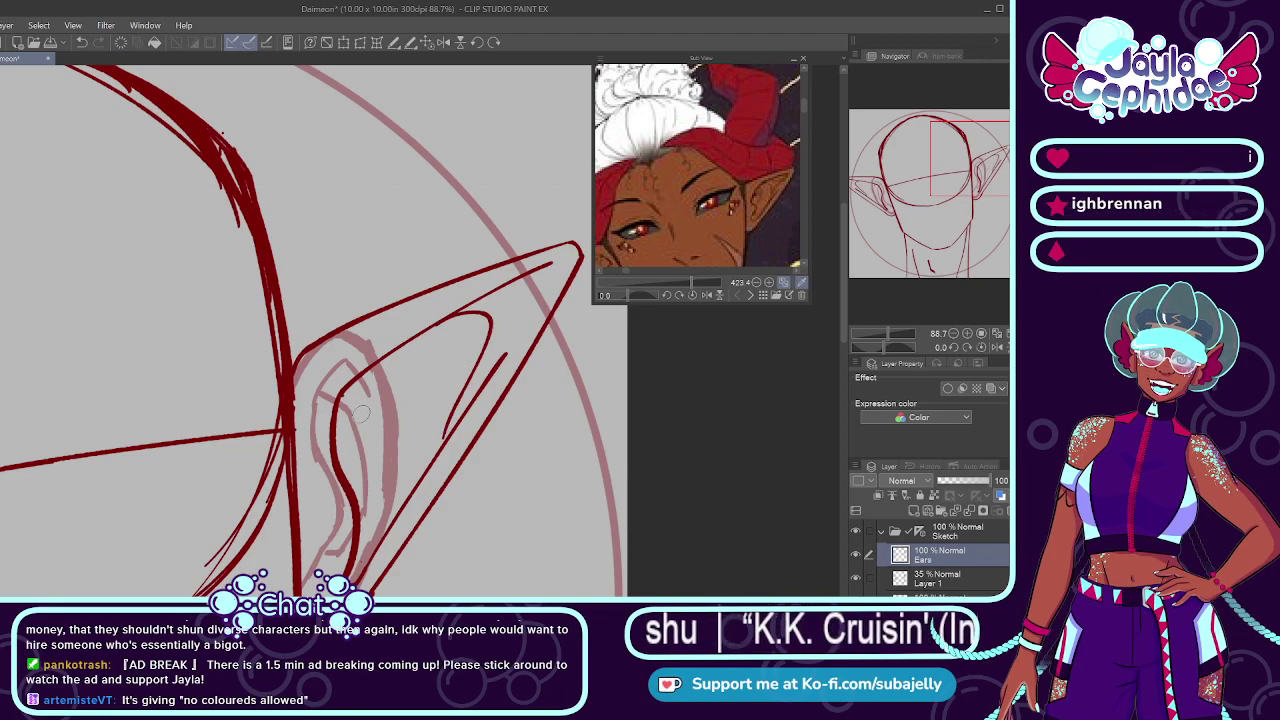
Step: Shift the Sub View reference down to the character's lower face and draw a small curved fold closing the top of the ears' S-curve
{"action": "scroll", "coordinate": [367, 397], "scroll_direction": "down", "scroll_amount": 5}
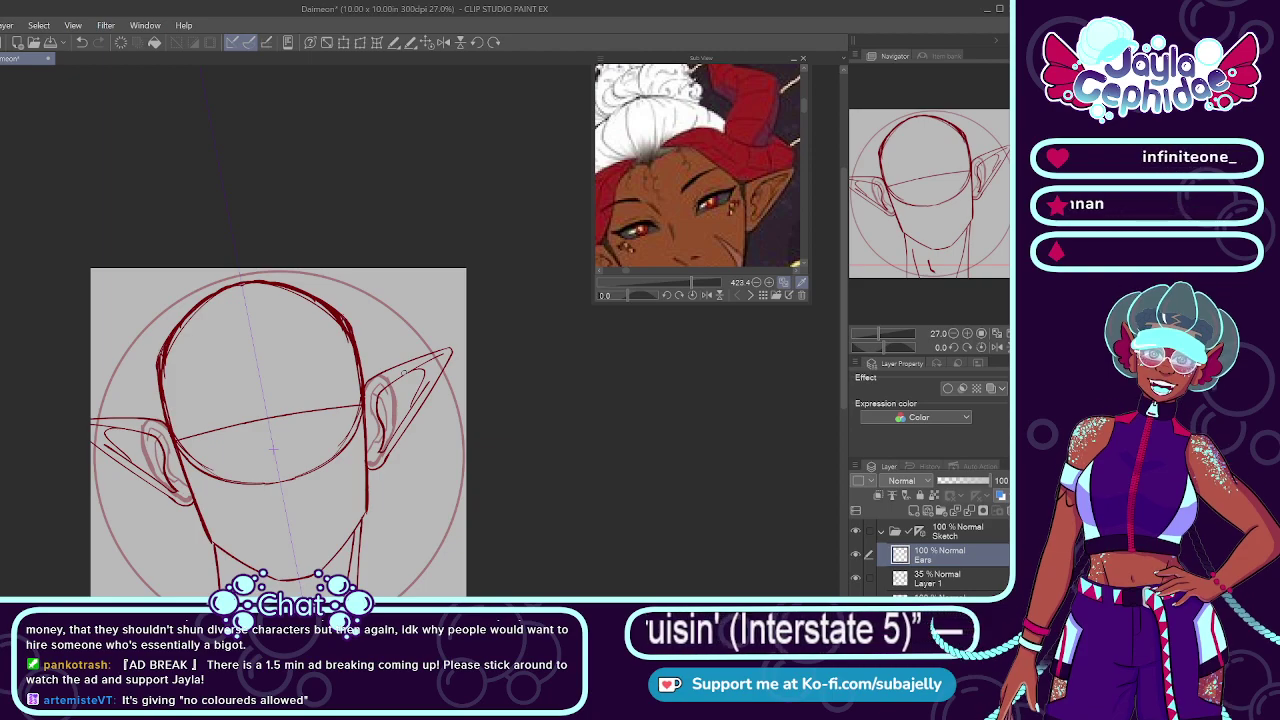
{"action": "left_click", "coordinate": [427, 43]}
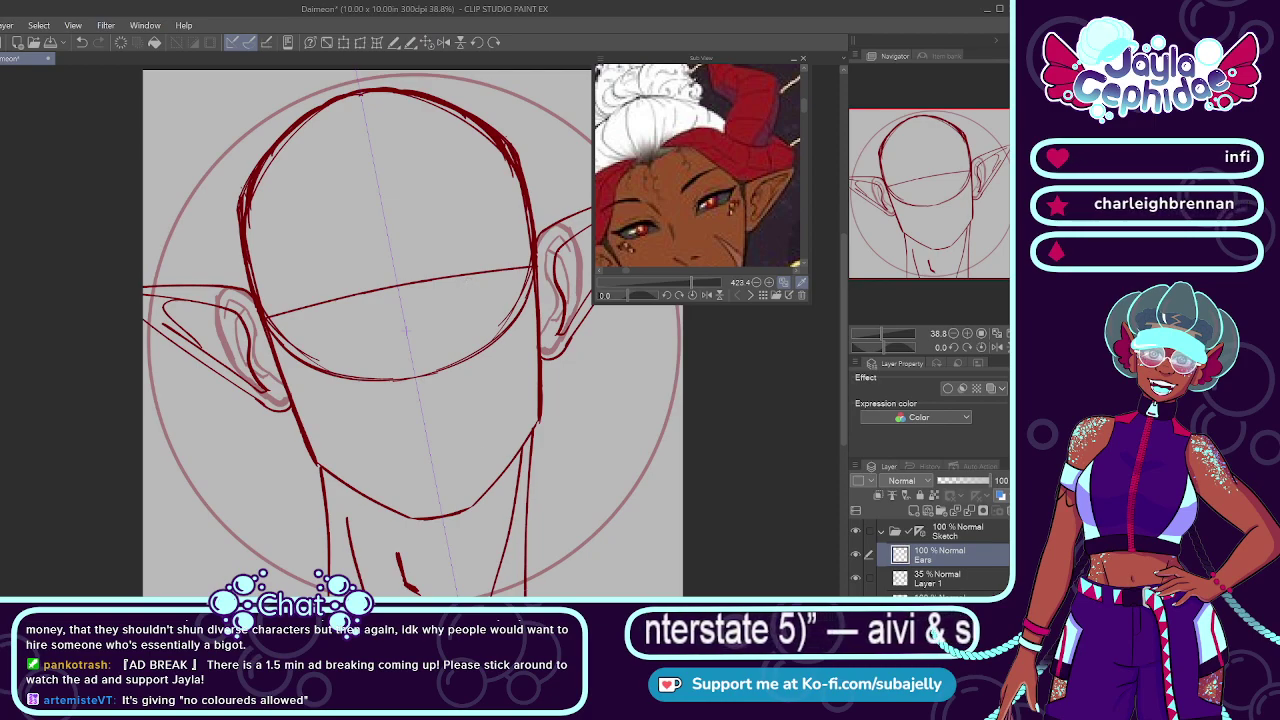
{"action": "left_click_drag", "start_coordinate": [628, 567], "coordinate": [580, 567]}
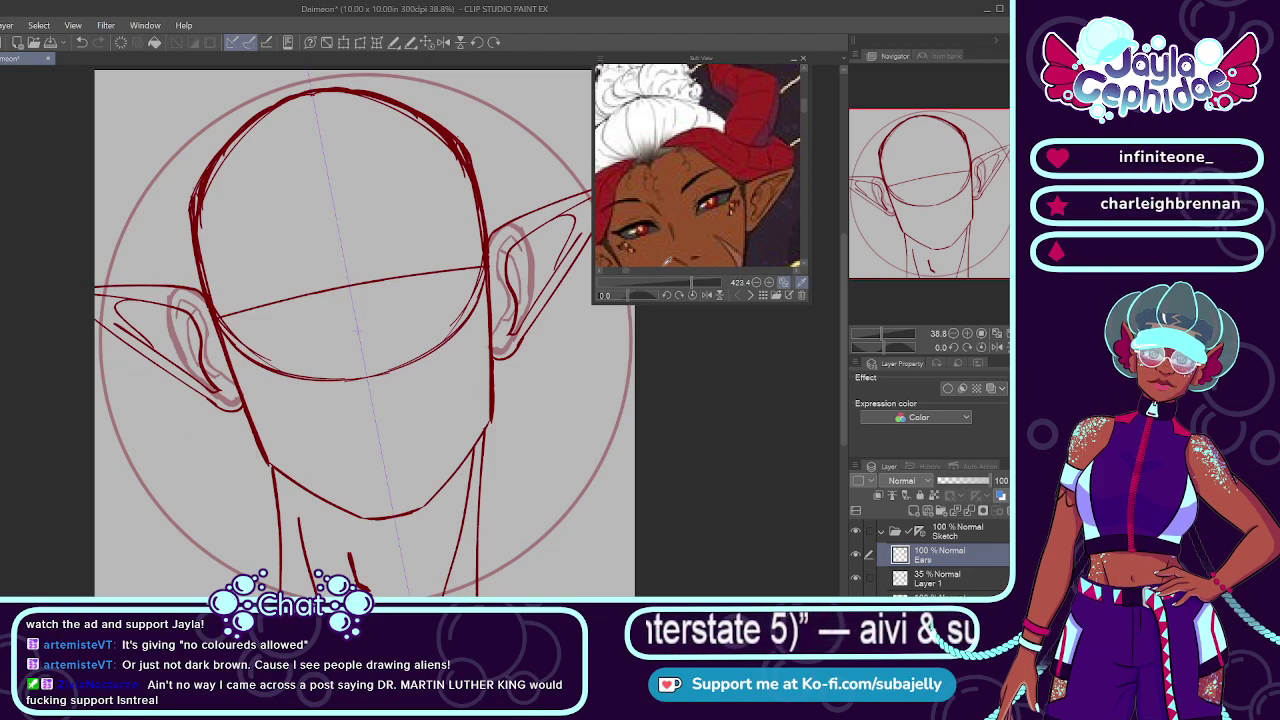
{"action": "left_click_drag", "start_coordinate": [804, 102], "coordinate": [801, 109]}
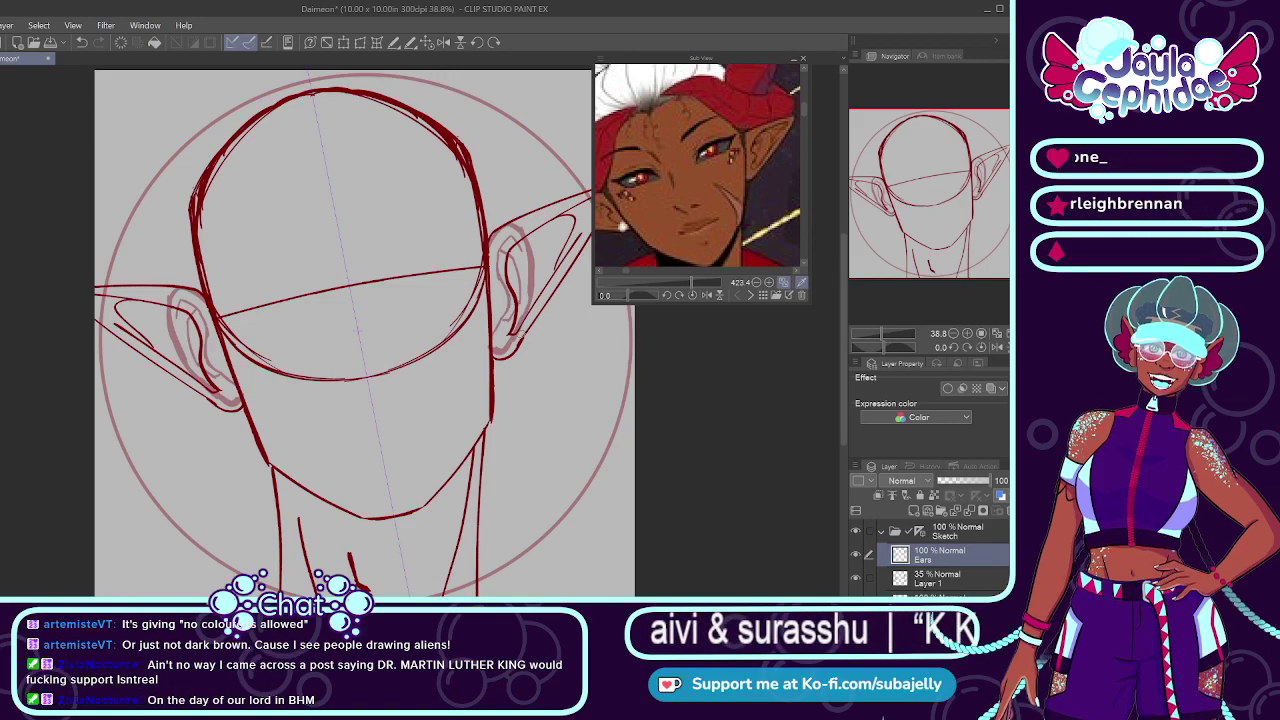
{"action": "scroll", "coordinate": [513, 253], "scroll_direction": "up", "scroll_amount": 4}
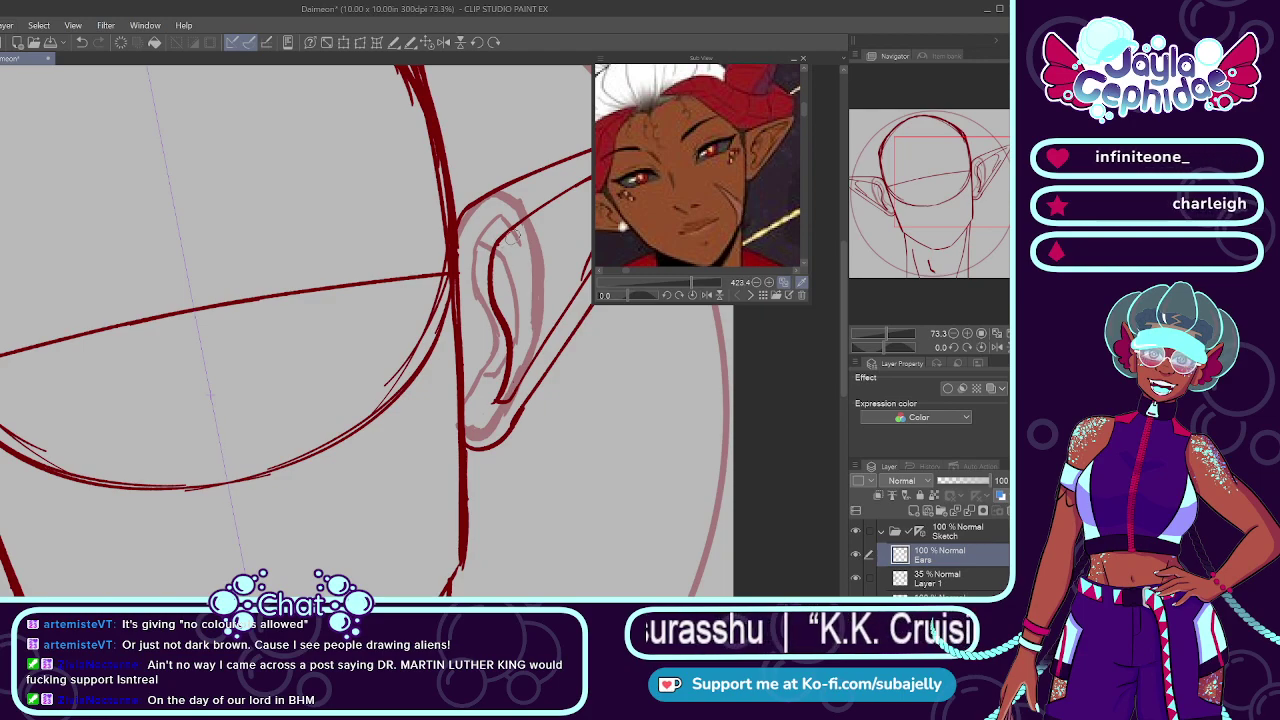
{"action": "left_click_drag", "start_coordinate": [514, 240], "coordinate": [517, 323]}
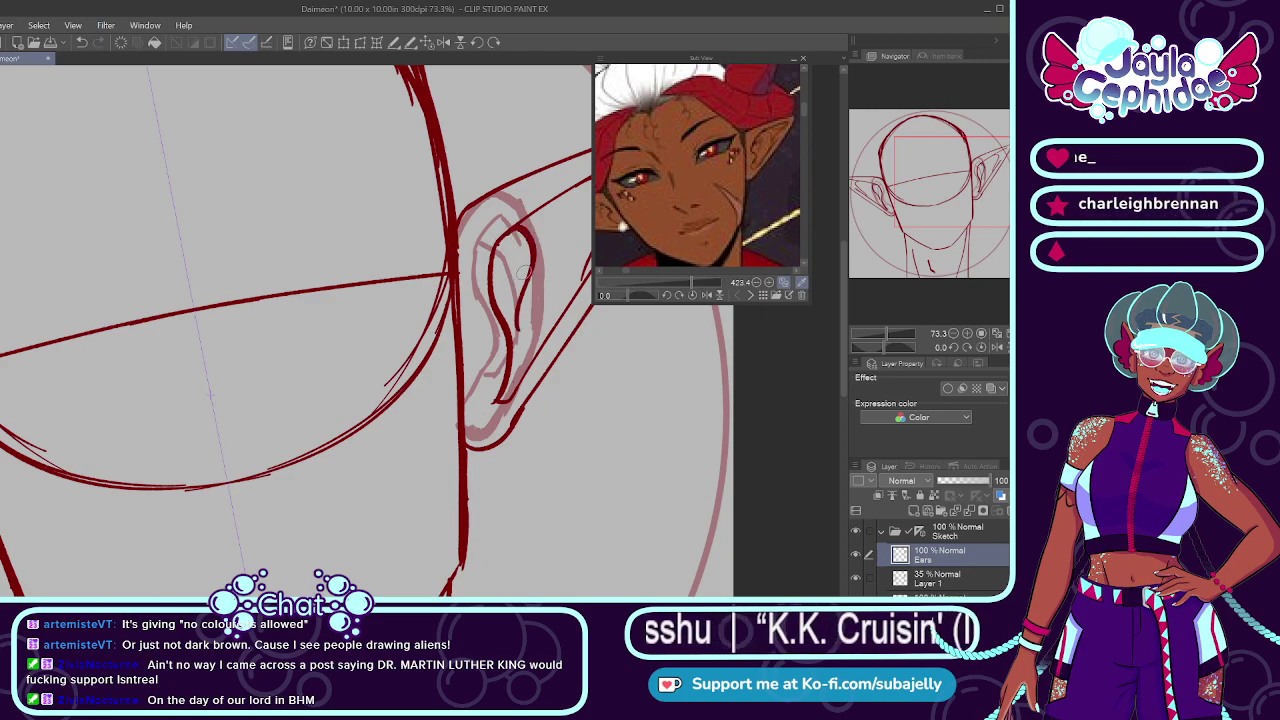
{"action": "scroll", "coordinate": [521, 270], "scroll_direction": "down", "scroll_amount": 4}
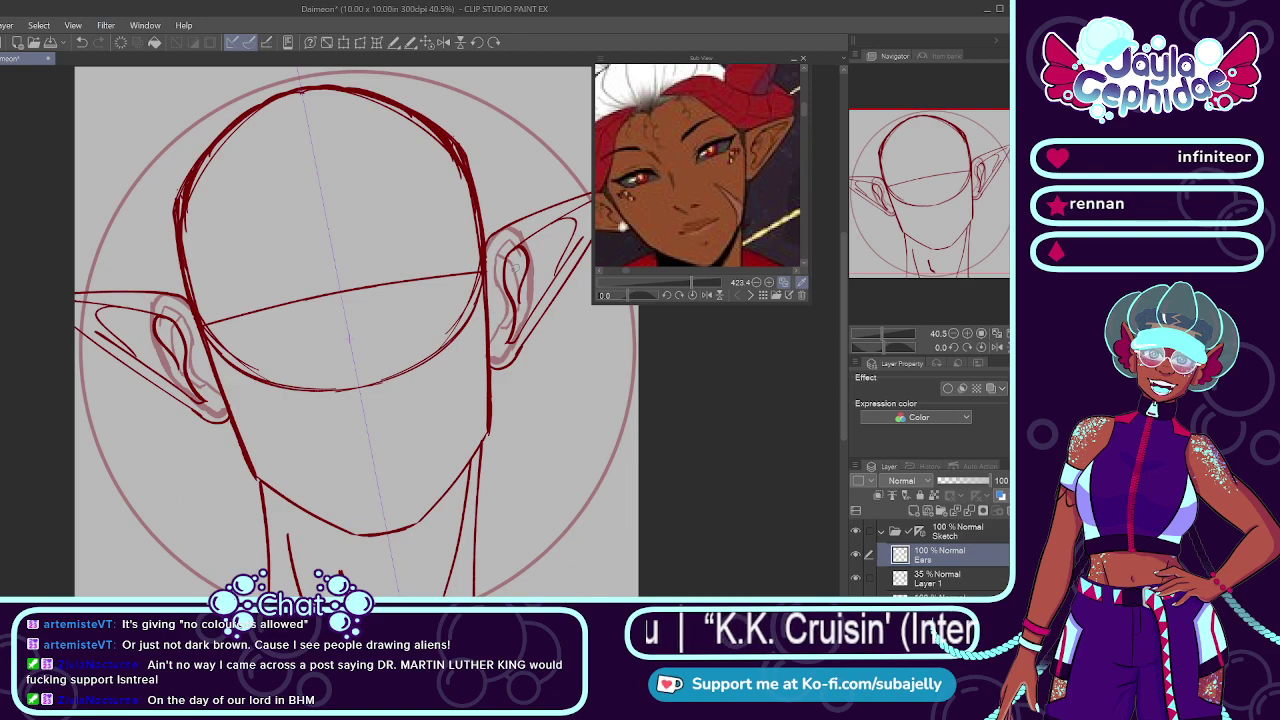
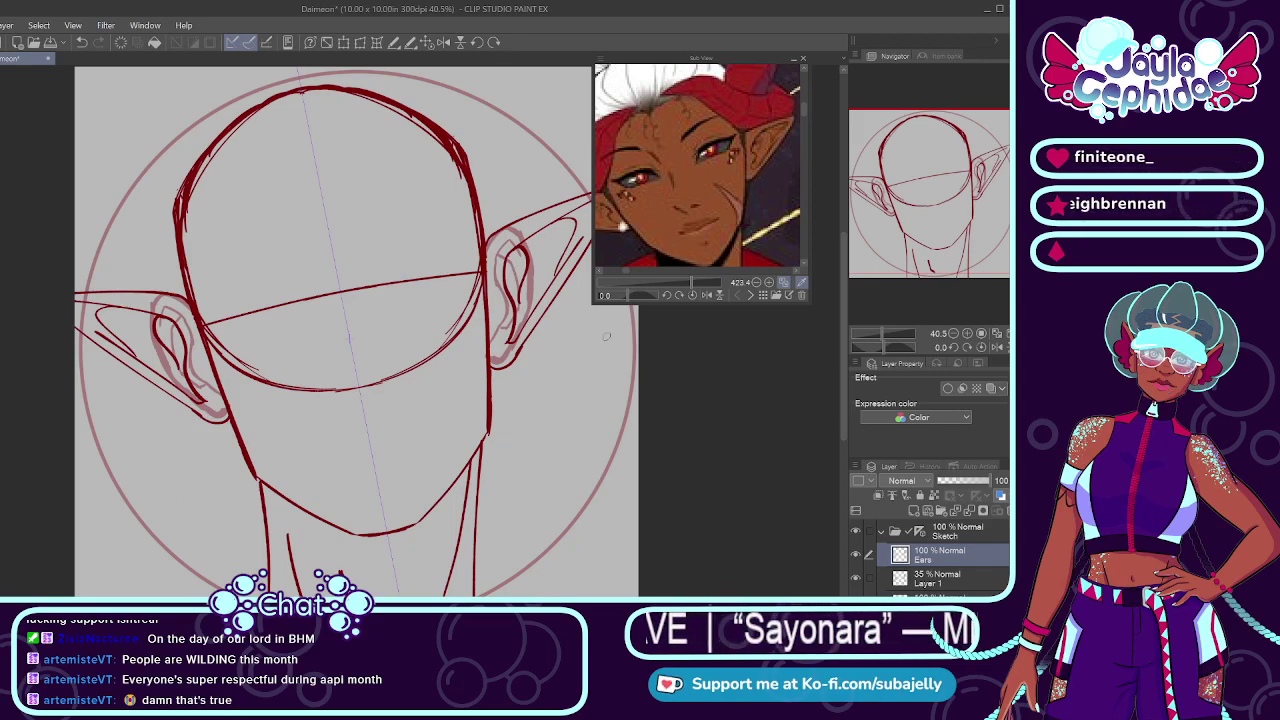
Step: Delete the faded ear-guide layer, Layer 1, and make the Ears layer active
{"action": "left_click", "coordinate": [854, 555]}
{"action": "left_click", "coordinate": [854, 555]}
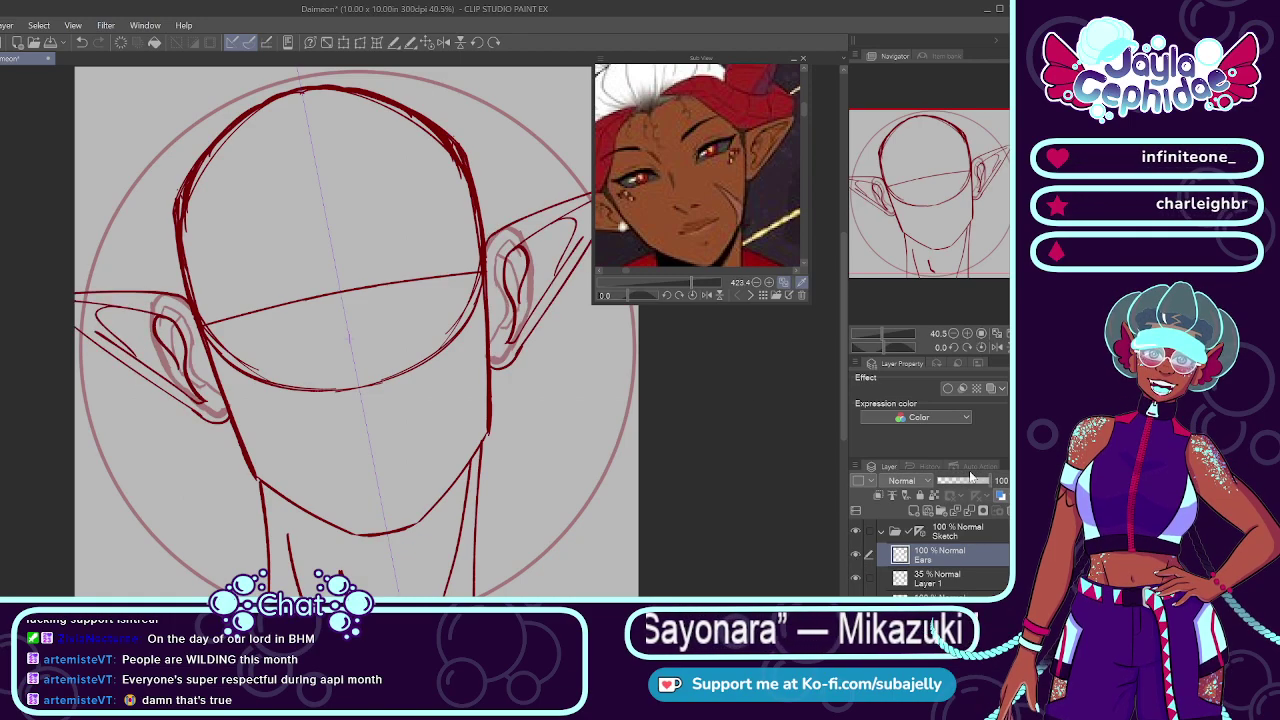
{"action": "left_click", "coordinate": [917, 585]}
{"action": "key", "text": "Delete"}
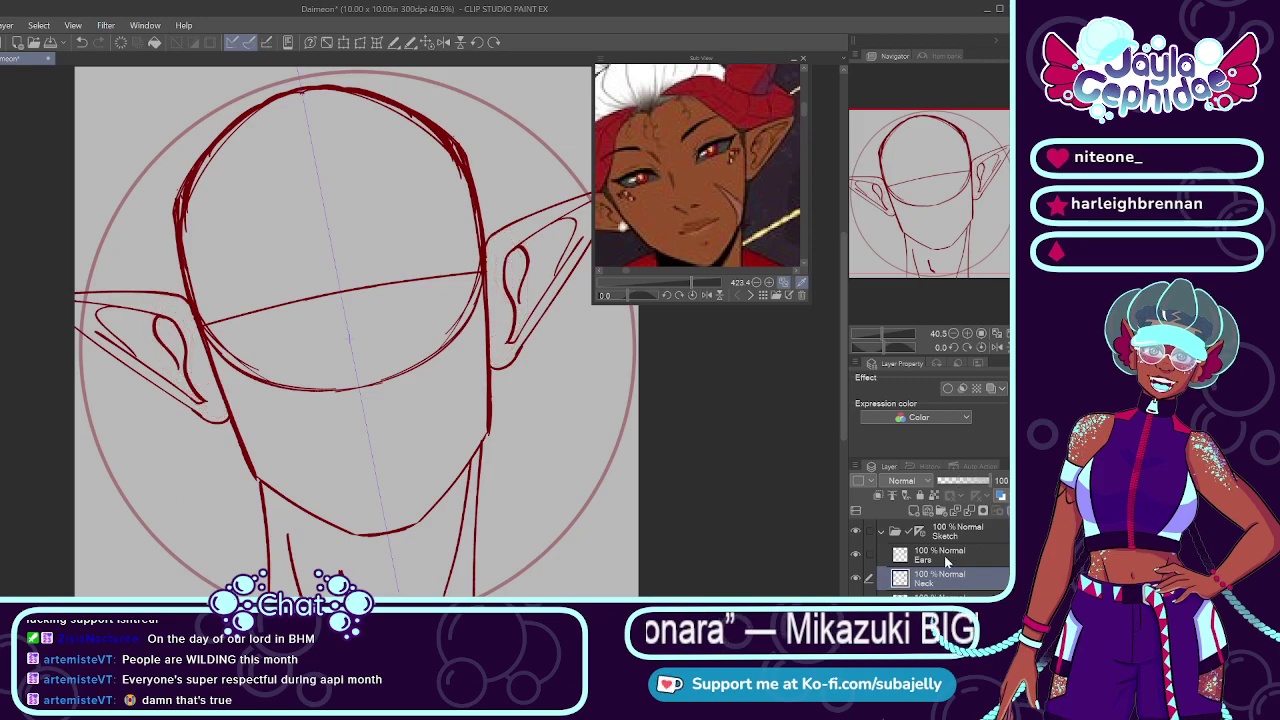
{"action": "left_click", "coordinate": [923, 560]}
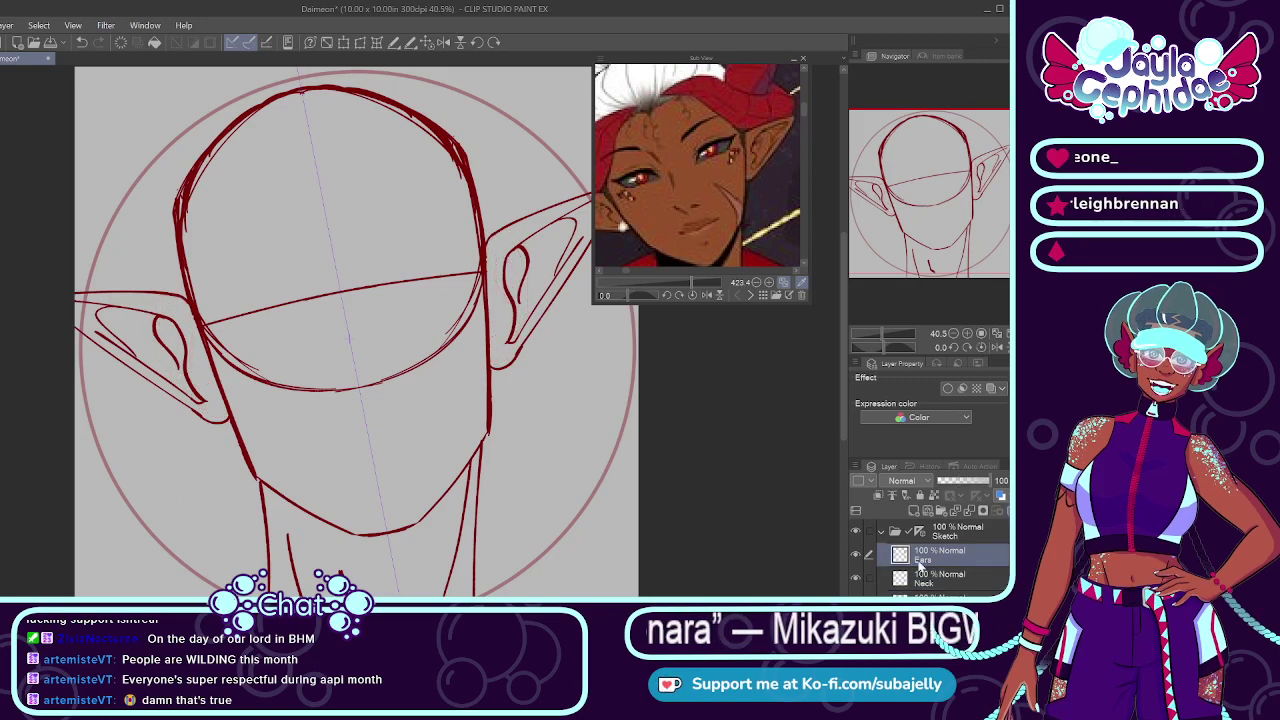
{"action": "left_click", "coordinate": [880, 532]}
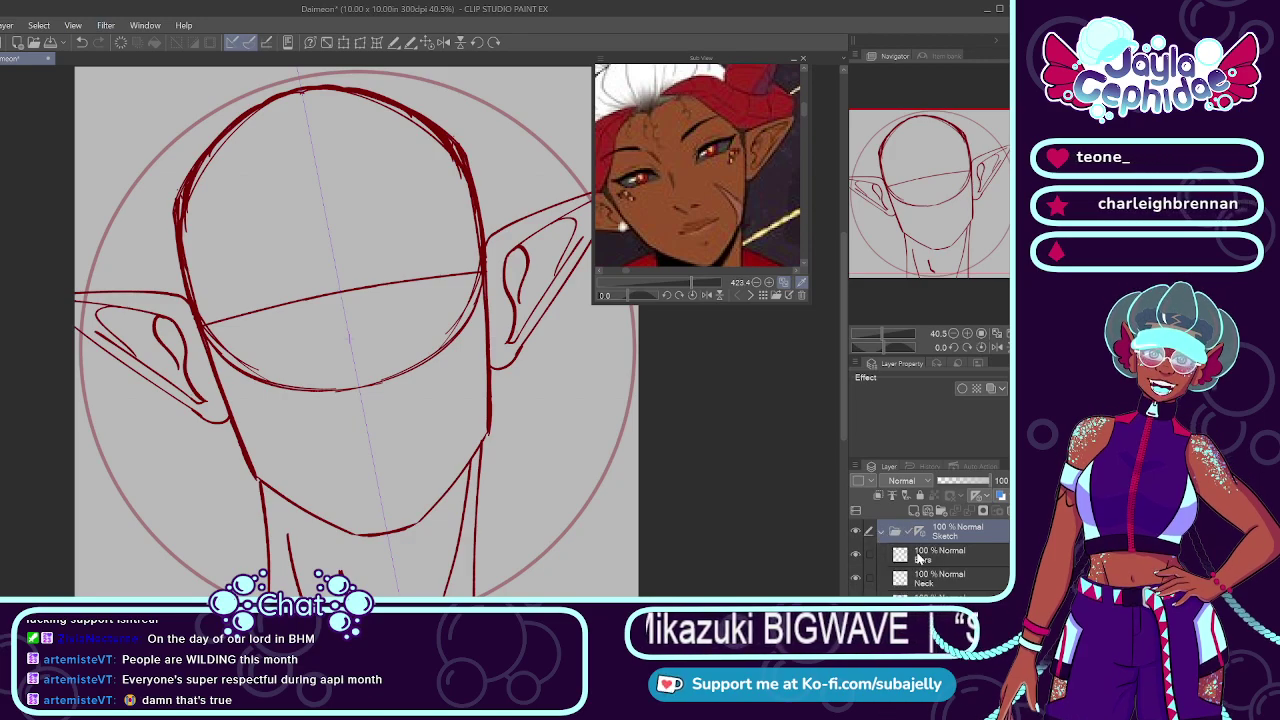
{"action": "left_click", "coordinate": [881, 532]}
{"action": "left_click", "coordinate": [921, 558]}
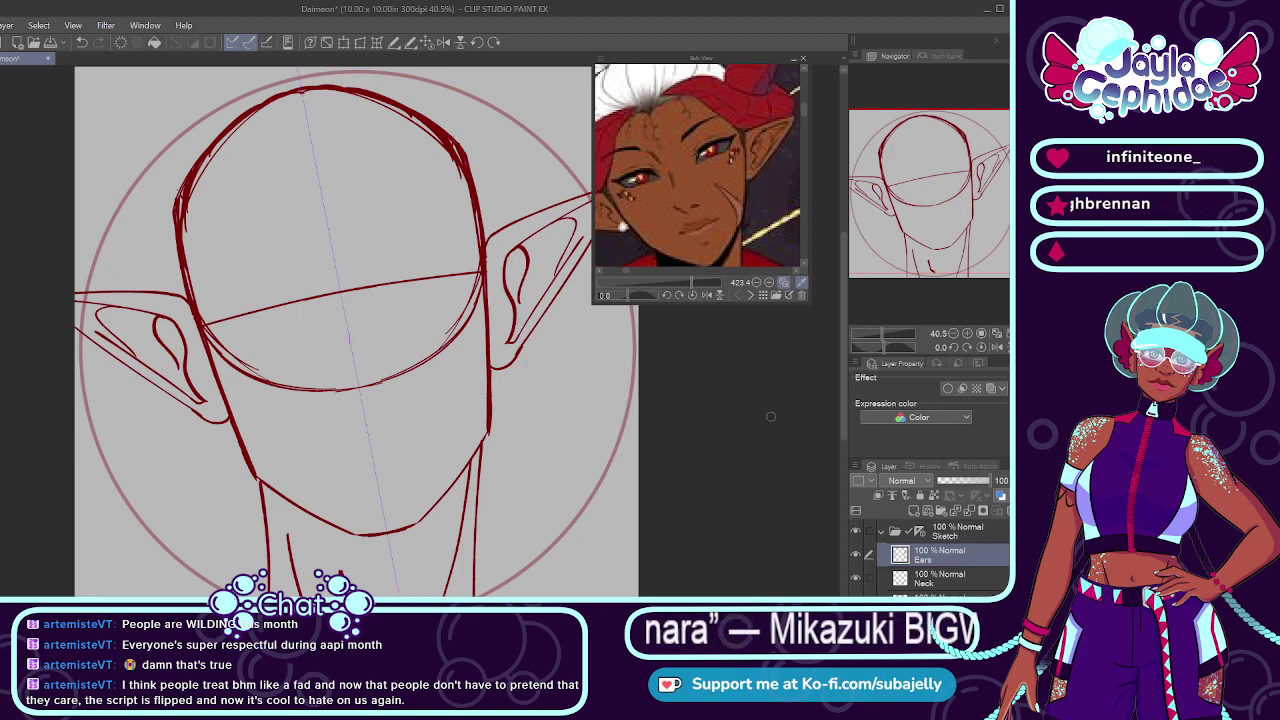
Step: Create a folder named Face inside the Sketch folder and add a layer named Eyes to it
{"action": "left_click", "coordinate": [941, 509]}
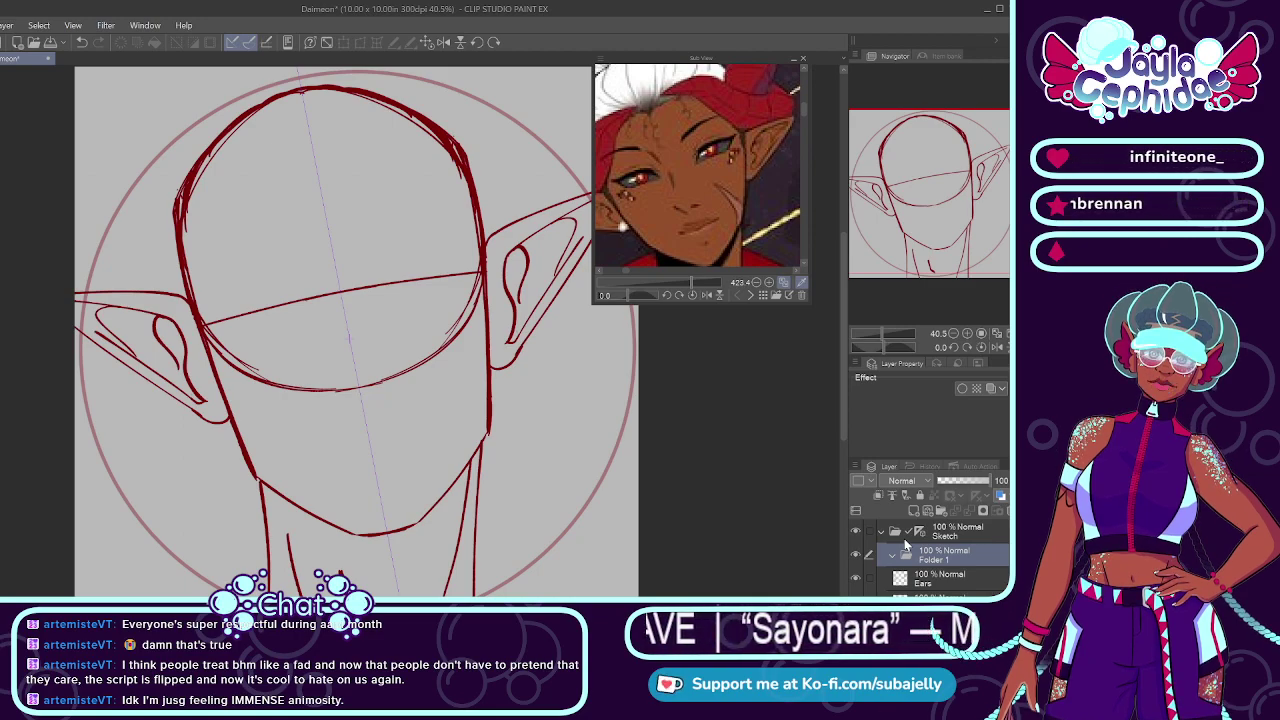
{"action": "type", "text": "Face"}
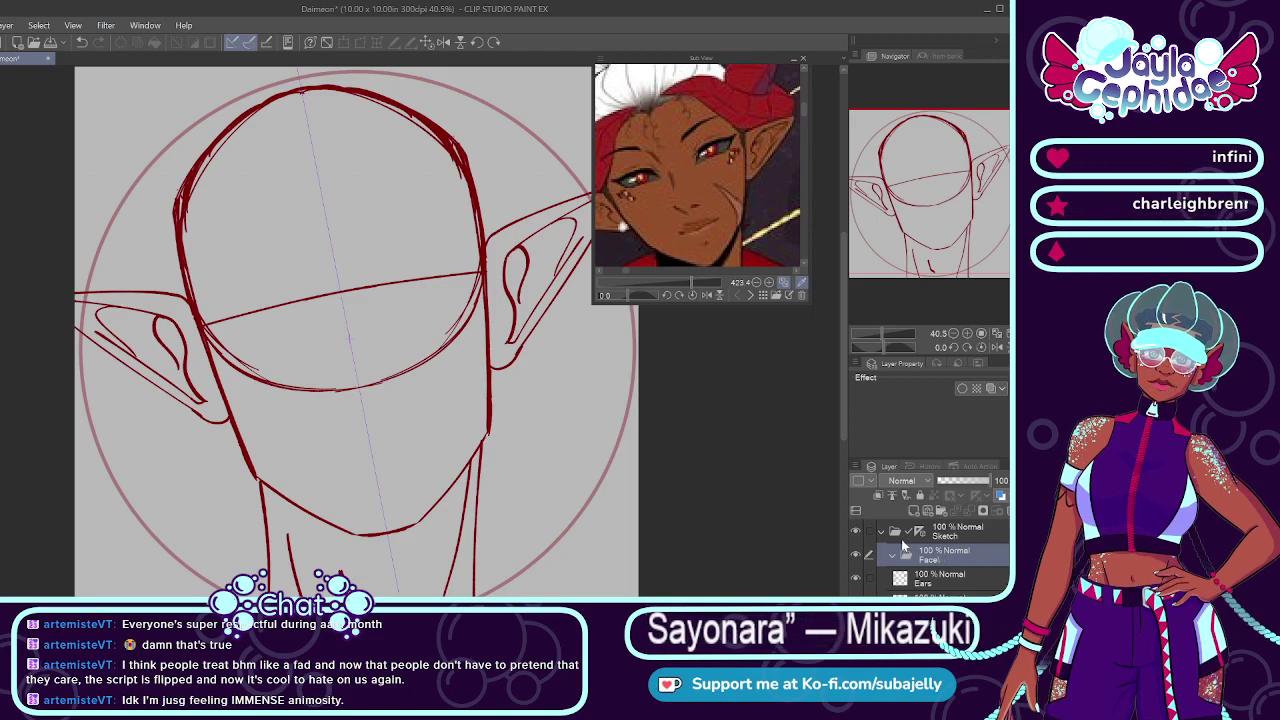
{"action": "key", "text": "Return"}
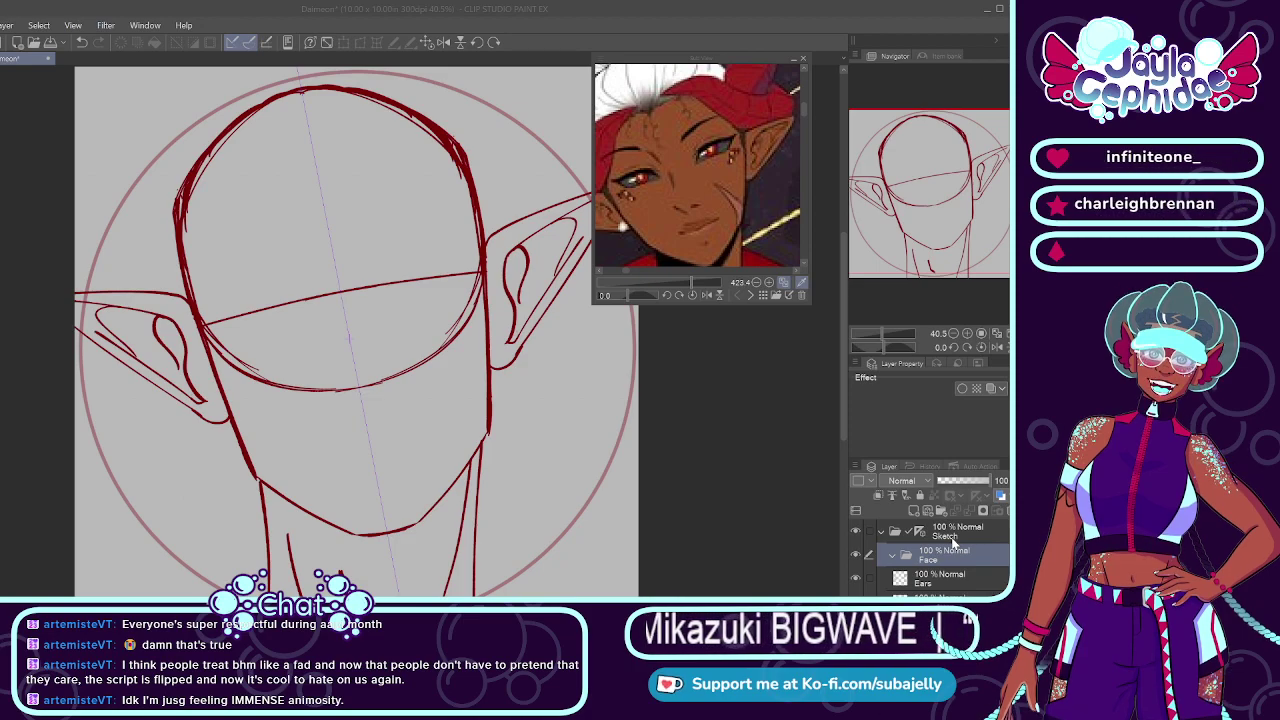
{"action": "key", "text": "Return"}
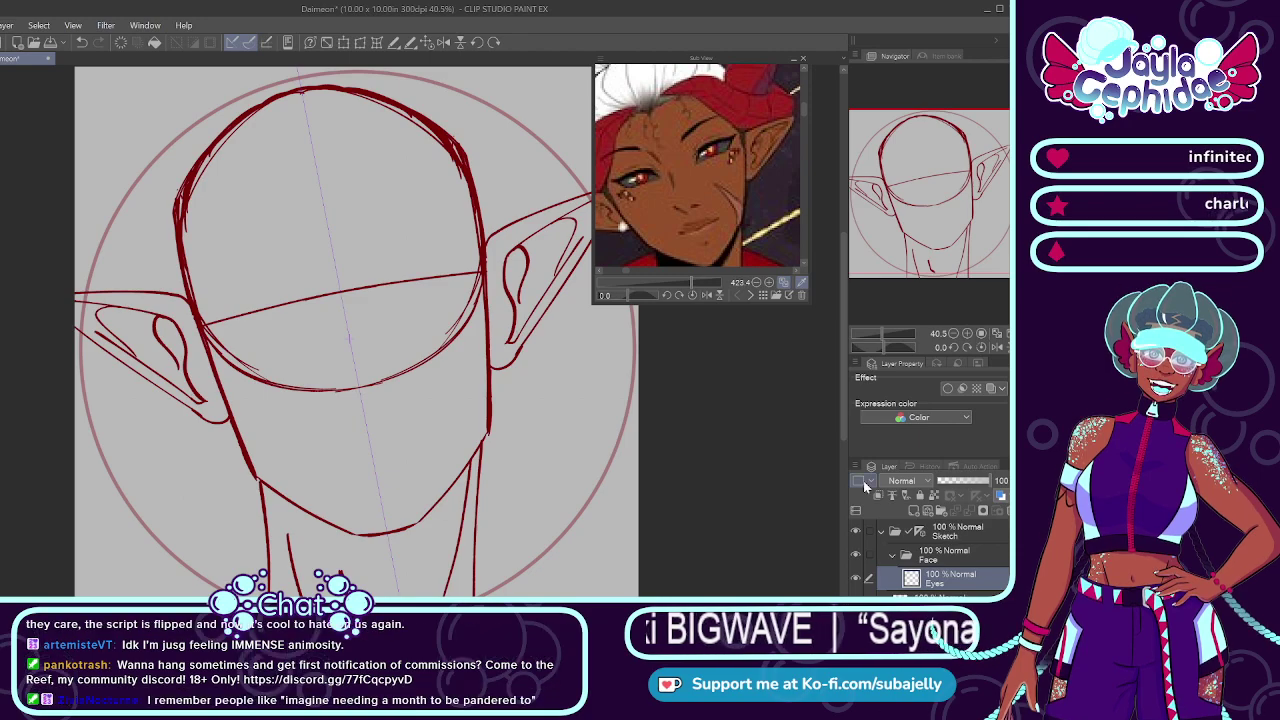
{"action": "left_click", "coordinate": [914, 511]}
{"action": "left_click_drag", "start_coordinate": [934, 593], "coordinate": [935, 568]}
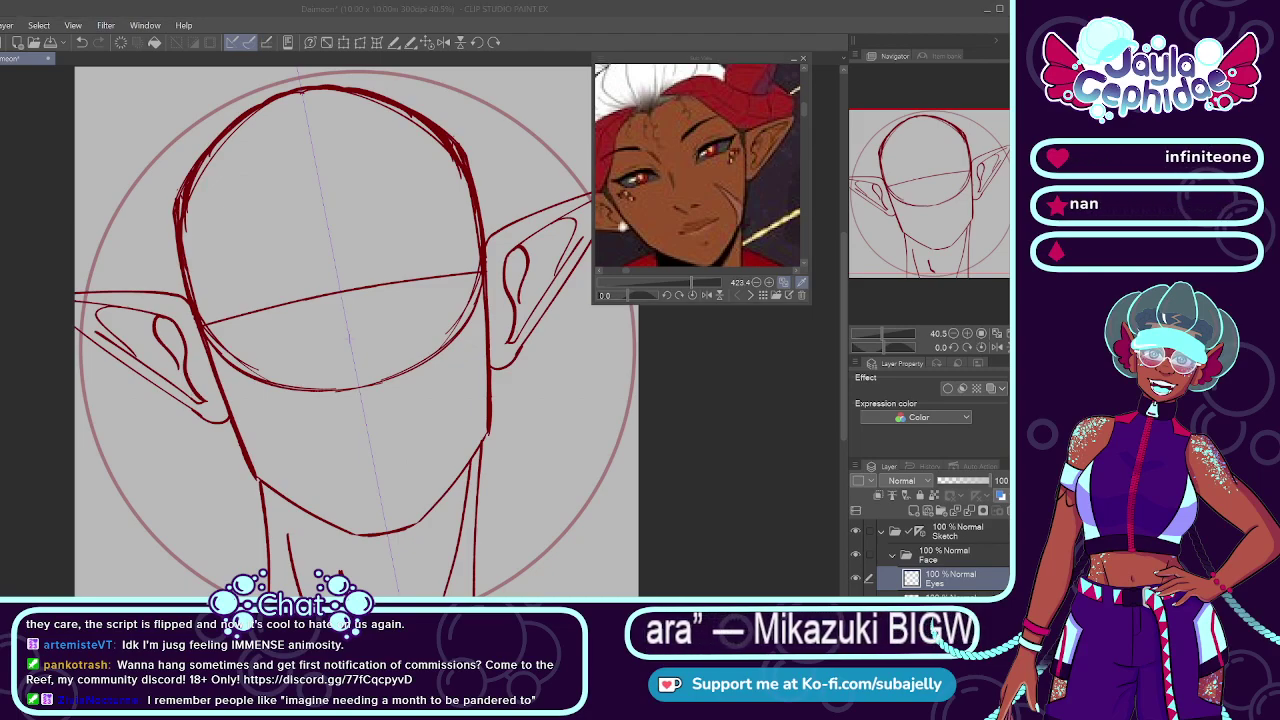
Step: On the layer below Eyes, mark the eyes' inner and outer corners with short ticks across the eye line, at 25% layer opacity
{"action": "left_click", "coordinate": [940, 596]}
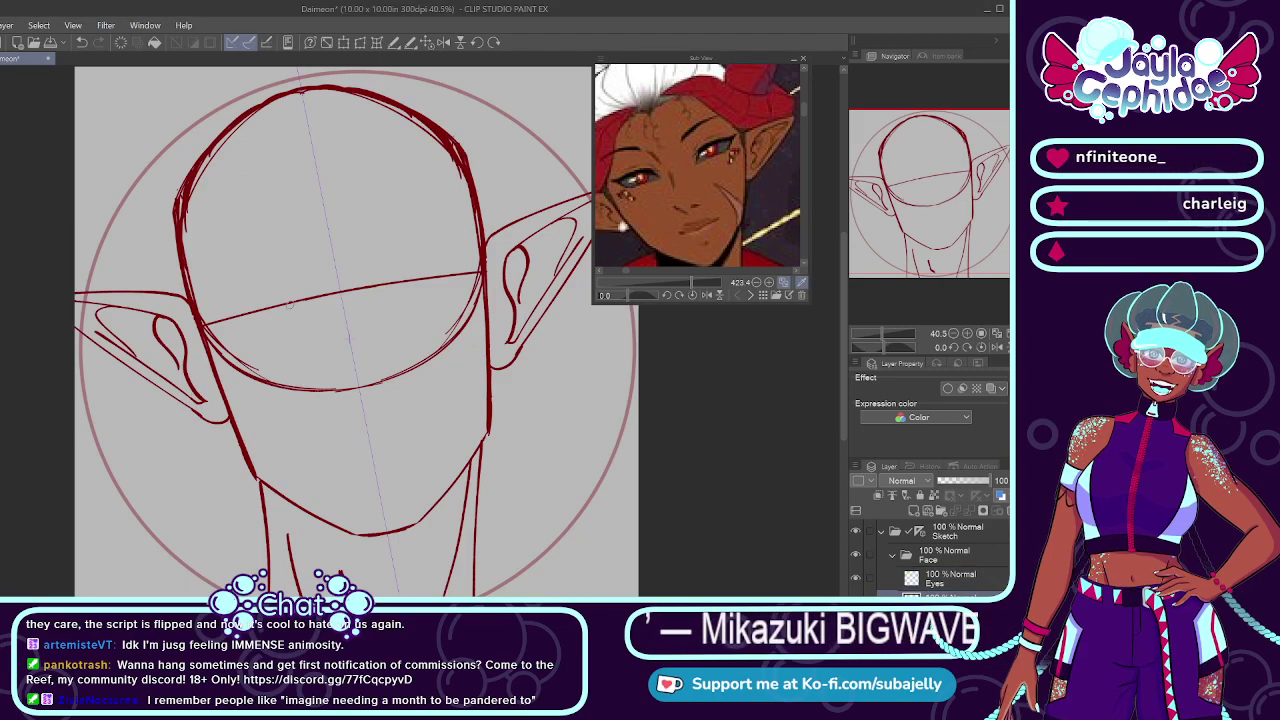
{"action": "scroll", "coordinate": [267, 315], "scroll_direction": "up", "scroll_amount": 2}
{"action": "left_click_drag", "start_coordinate": [465, 253], "coordinate": [469, 282]}
{"action": "left_click_drag", "start_coordinate": [263, 292], "coordinate": [270, 314]}
{"action": "key", "text": "ctrl+z"}
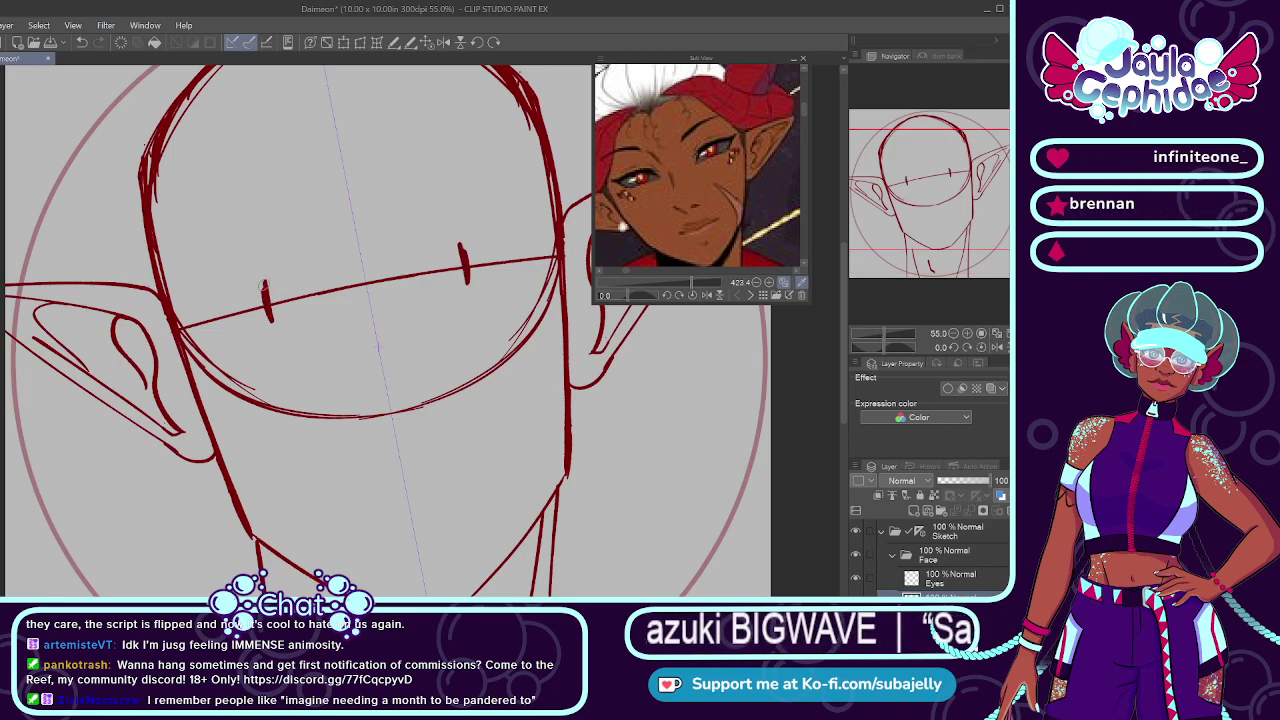
{"action": "scroll", "coordinate": [374, 326], "scroll_direction": "down", "scroll_amount": 2}
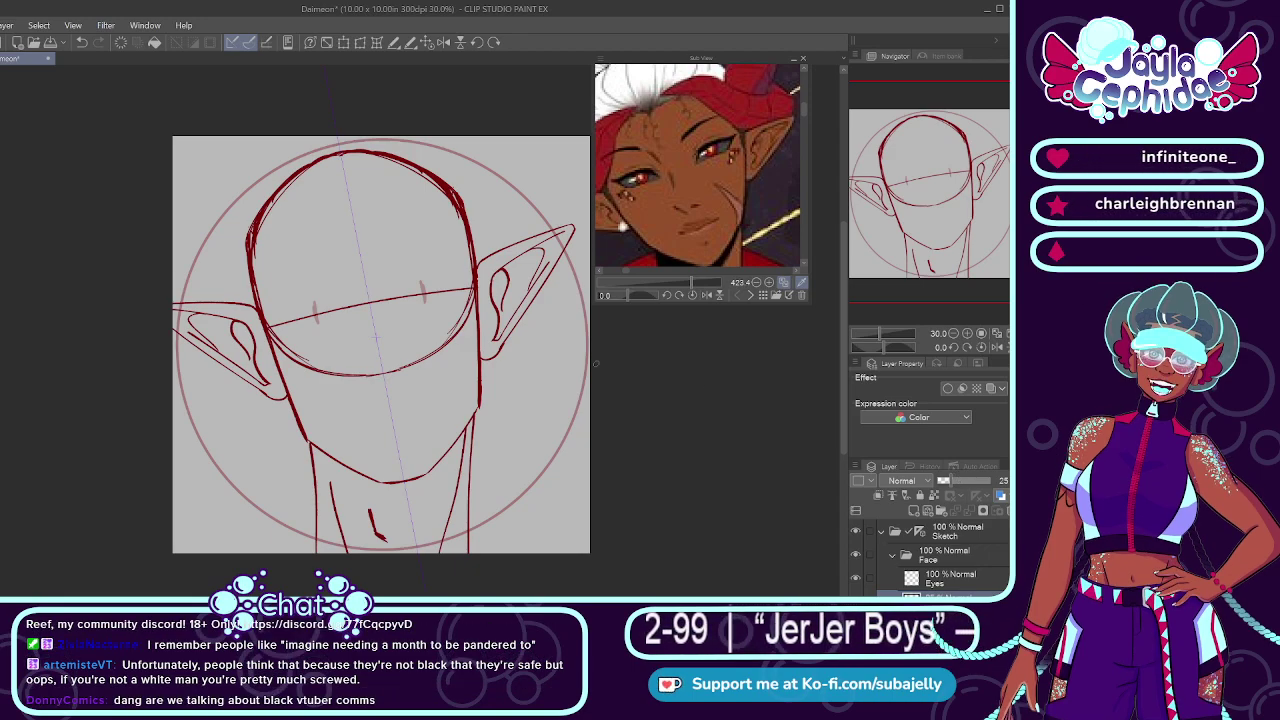
{"action": "scroll", "coordinate": [409, 254], "scroll_direction": "up", "scroll_amount": 3}
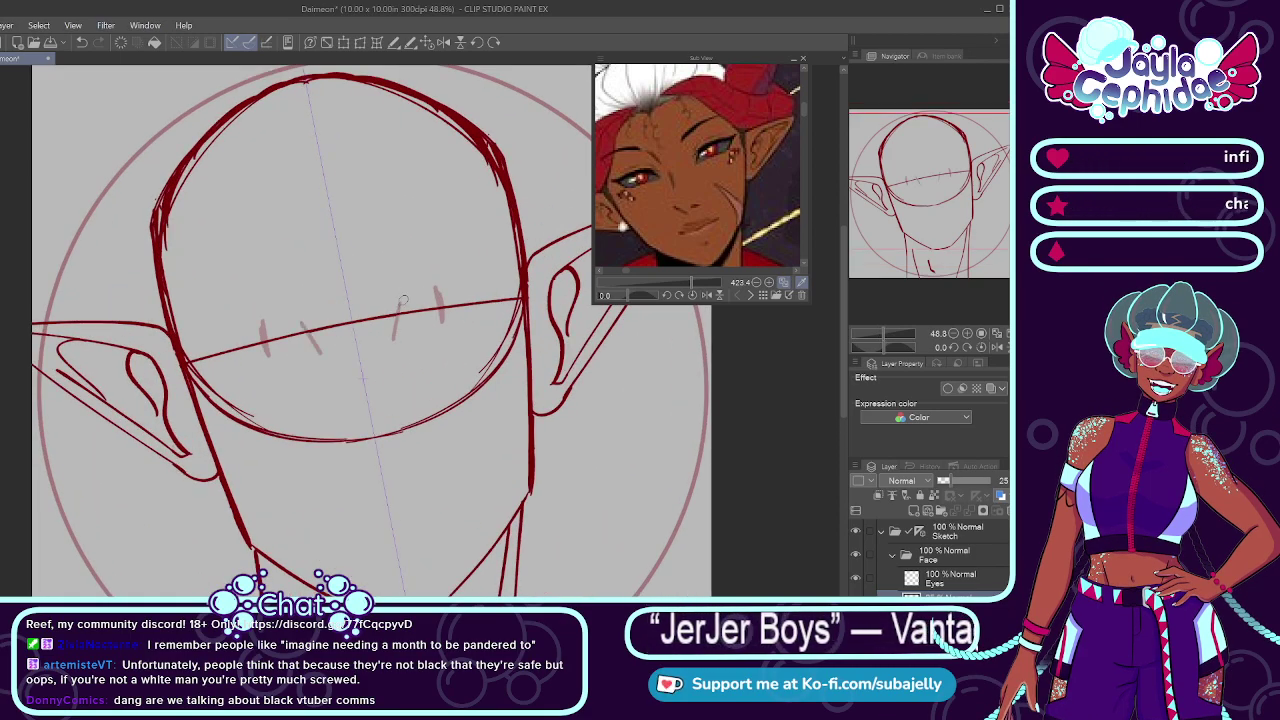
Step: Undo the slanted inner-corner ticks on the guide layer and make the Eyes layer active
{"action": "key", "text": "ctrl+z"}
{"action": "key", "text": "ctrl+z"}
{"action": "left_click", "coordinate": [991, 583]}
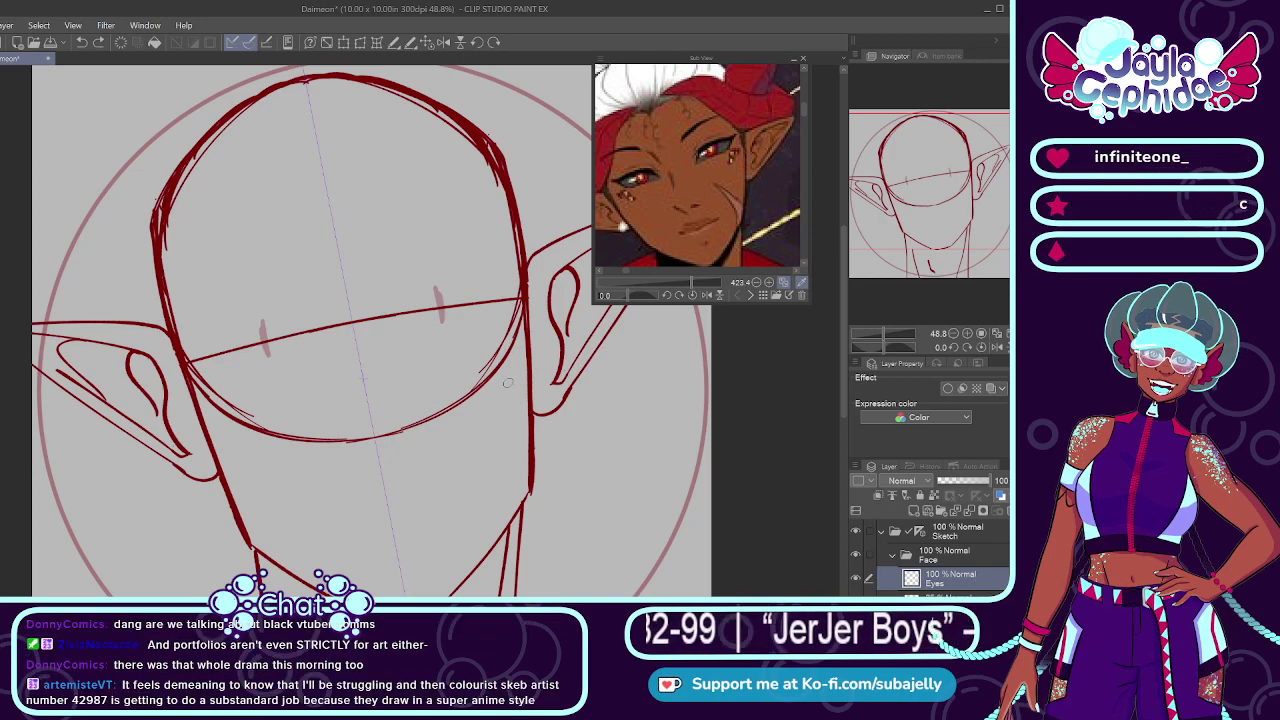
Step: On the Eyes layer, draw slanted inner corners above the eye line and extend them outward as thin, flat upper-lid lines on both eyes
{"action": "scroll", "coordinate": [366, 320], "scroll_direction": "up", "scroll_amount": 1}
{"action": "mouse_move", "coordinate": [300, 320]}
{"action": "left_mouse_down"}
{"action": "mouse_move", "coordinate": [318, 344]}
{"action": "mouse_move", "coordinate": [396, 303]}
{"action": "mouse_move", "coordinate": [384, 330]}
{"action": "left_mouse_up"}
{"action": "key", "text": "ctrl+z"}
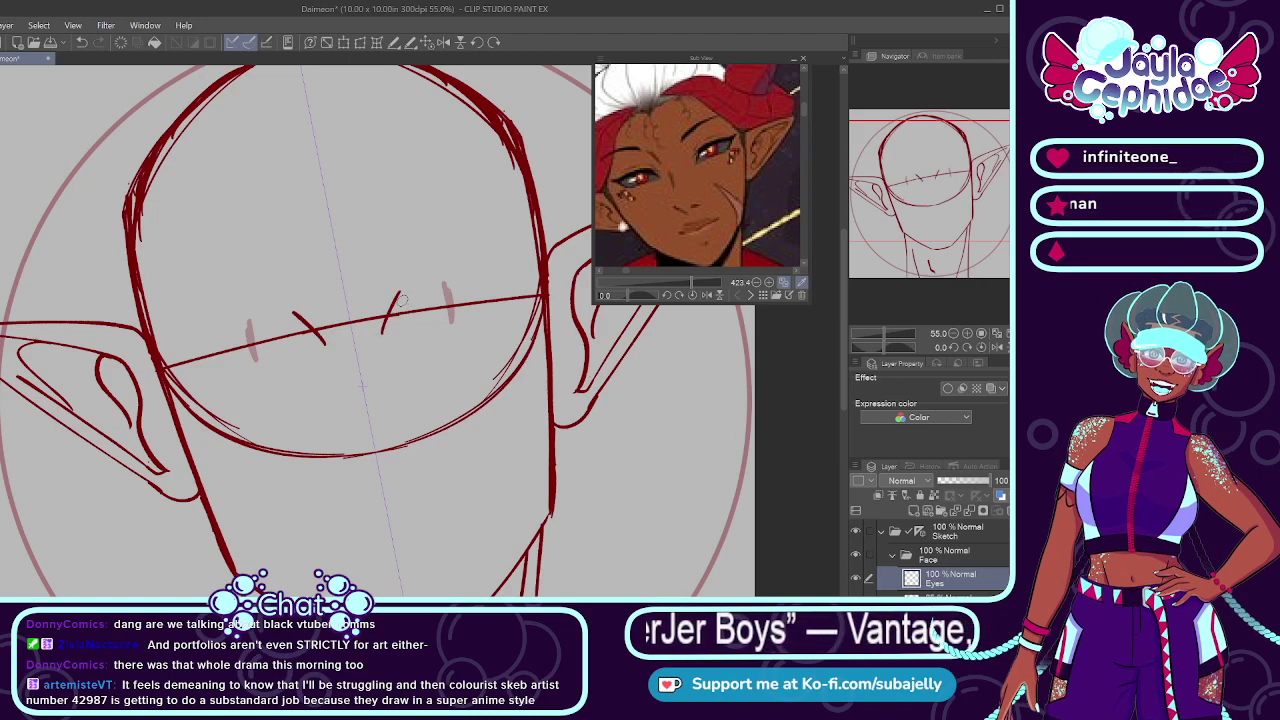
{"action": "left_click_drag", "start_coordinate": [398, 296], "coordinate": [516, 270]}
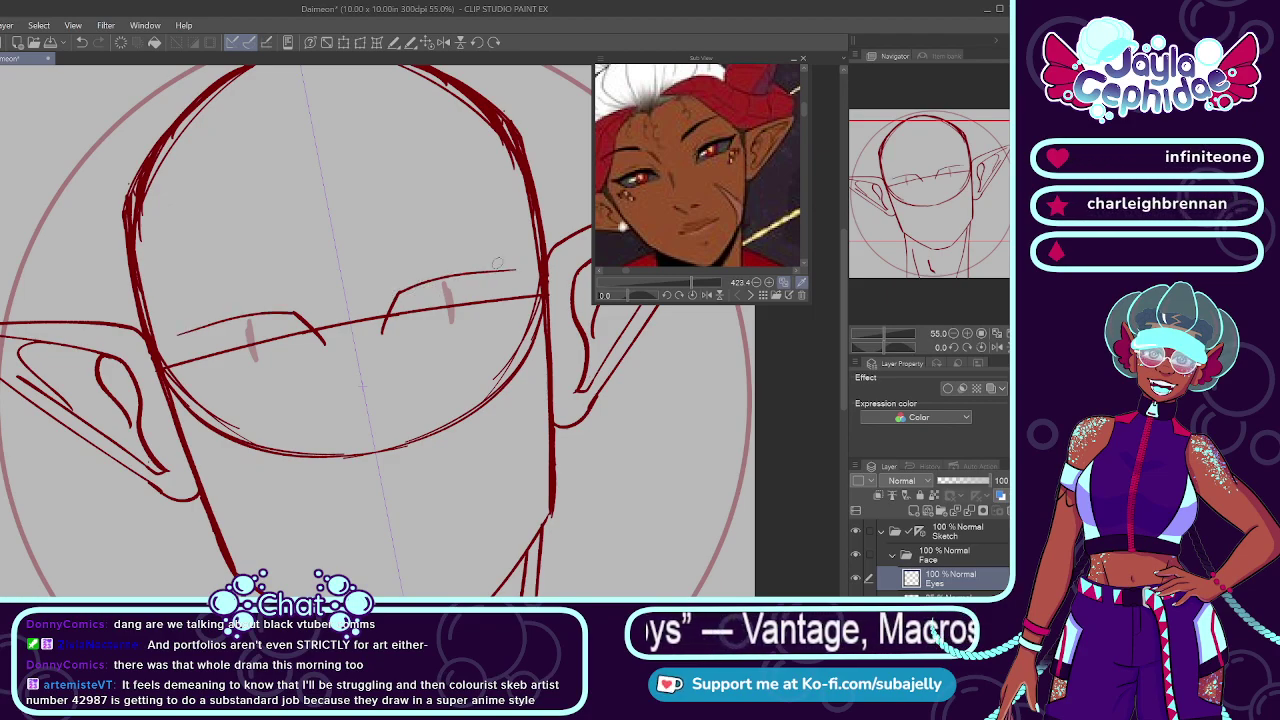
Step: Look through the Sub View references and show the pink-haired, face-marked character for eye placement
{"action": "left_click", "coordinate": [749, 294]}
{"action": "left_click", "coordinate": [749, 294]}
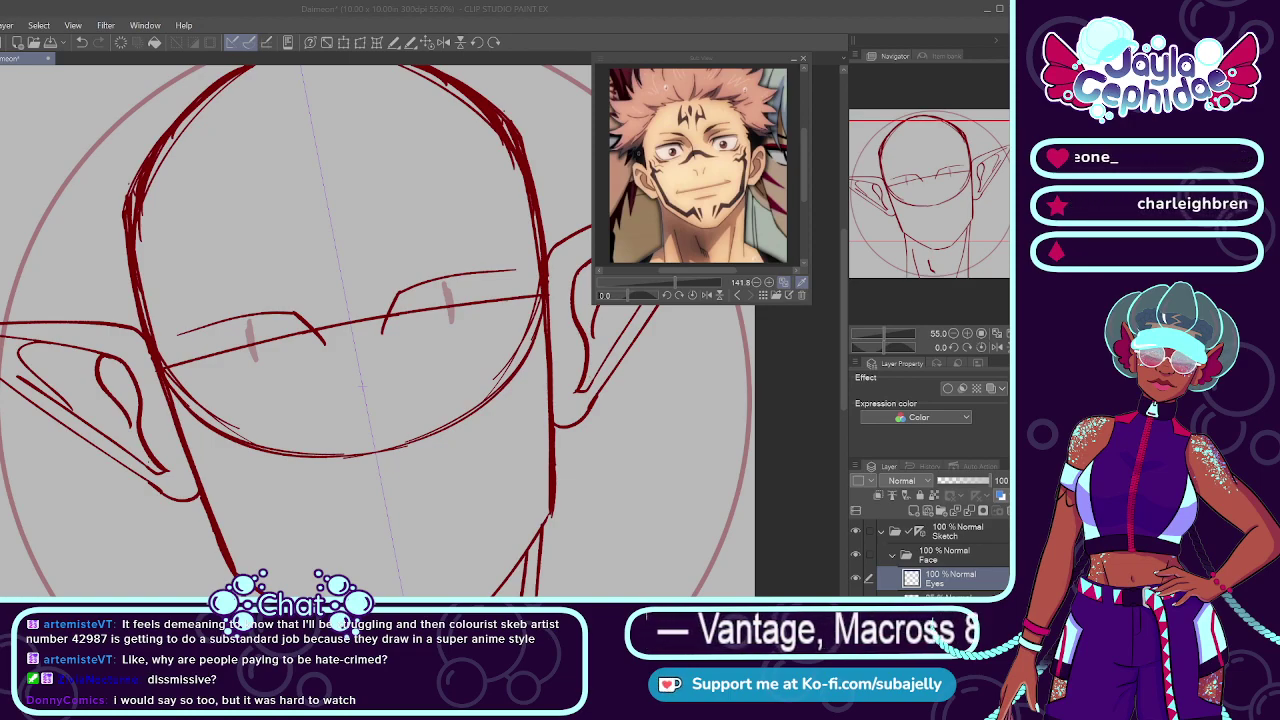
{"action": "scroll", "coordinate": [366, 307], "scroll_direction": "up", "scroll_amount": 1}
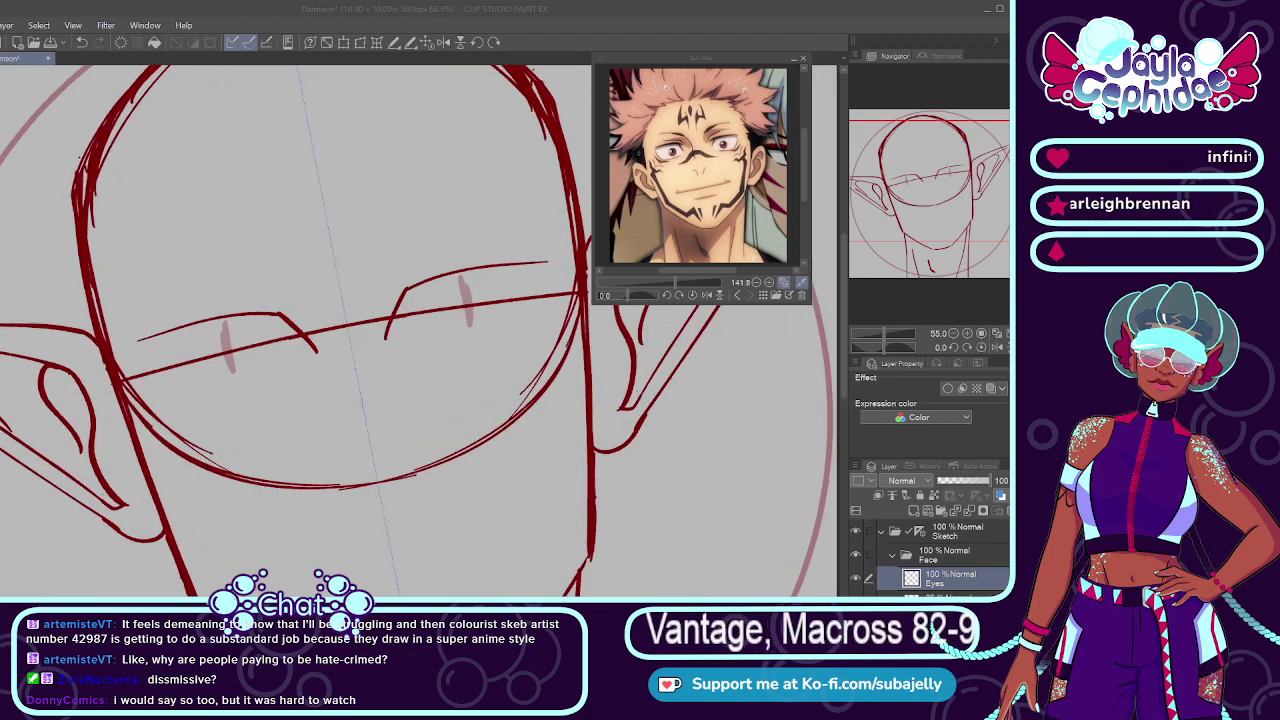
{"action": "left_click", "coordinate": [737, 295]}
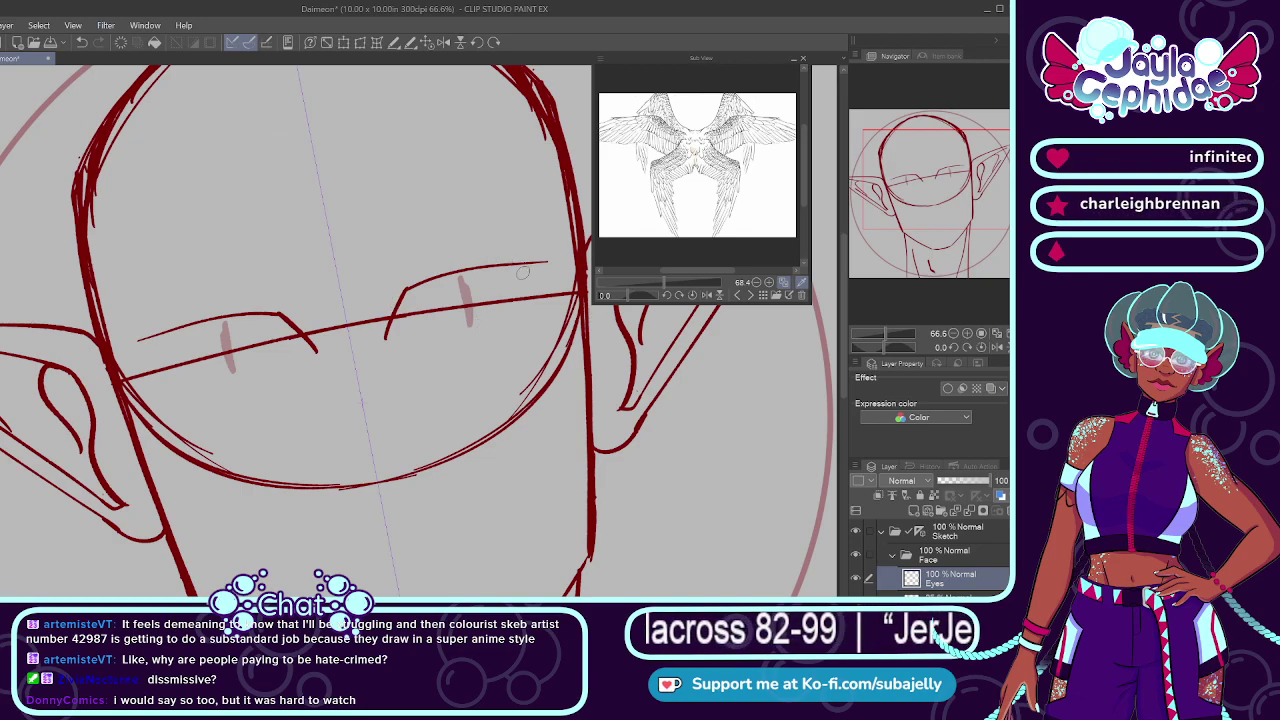
{"action": "left_click", "coordinate": [745, 295]}
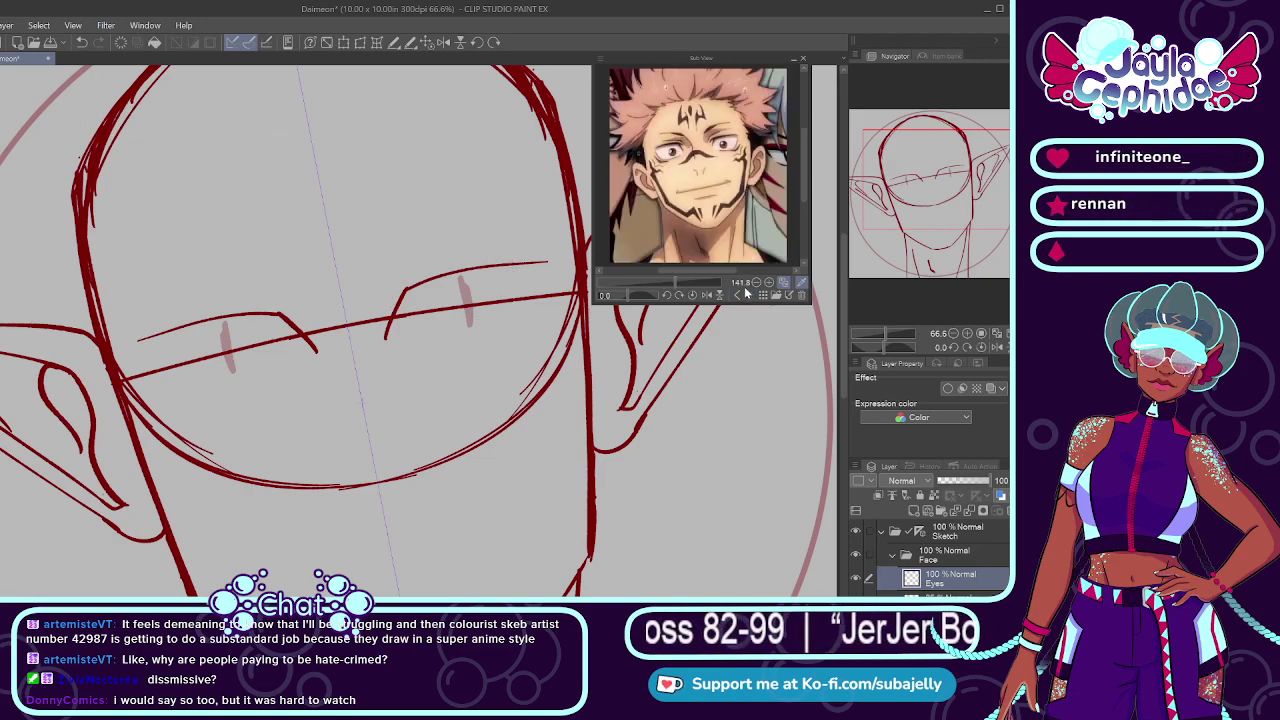
Step: Return Sub View to the character sheet, frame the front-facing horned bust, and rotate the canvas view to 15°
{"action": "left_click", "coordinate": [742, 296]}
{"action": "left_click", "coordinate": [740, 297]}
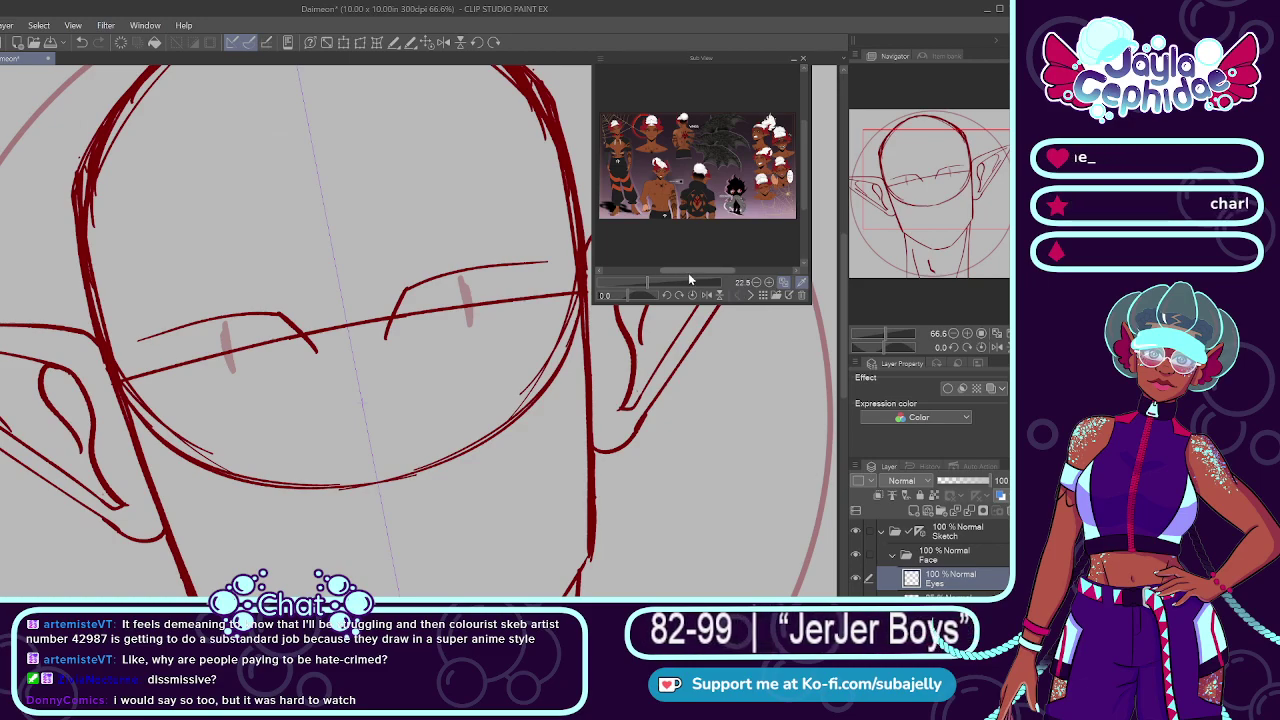
{"action": "left_click_drag", "start_coordinate": [688, 273], "coordinate": [679, 273]}
{"action": "left_click_drag", "start_coordinate": [802, 164], "coordinate": [797, 136]}
{"action": "left_click_drag", "start_coordinate": [679, 270], "coordinate": [662, 270]}
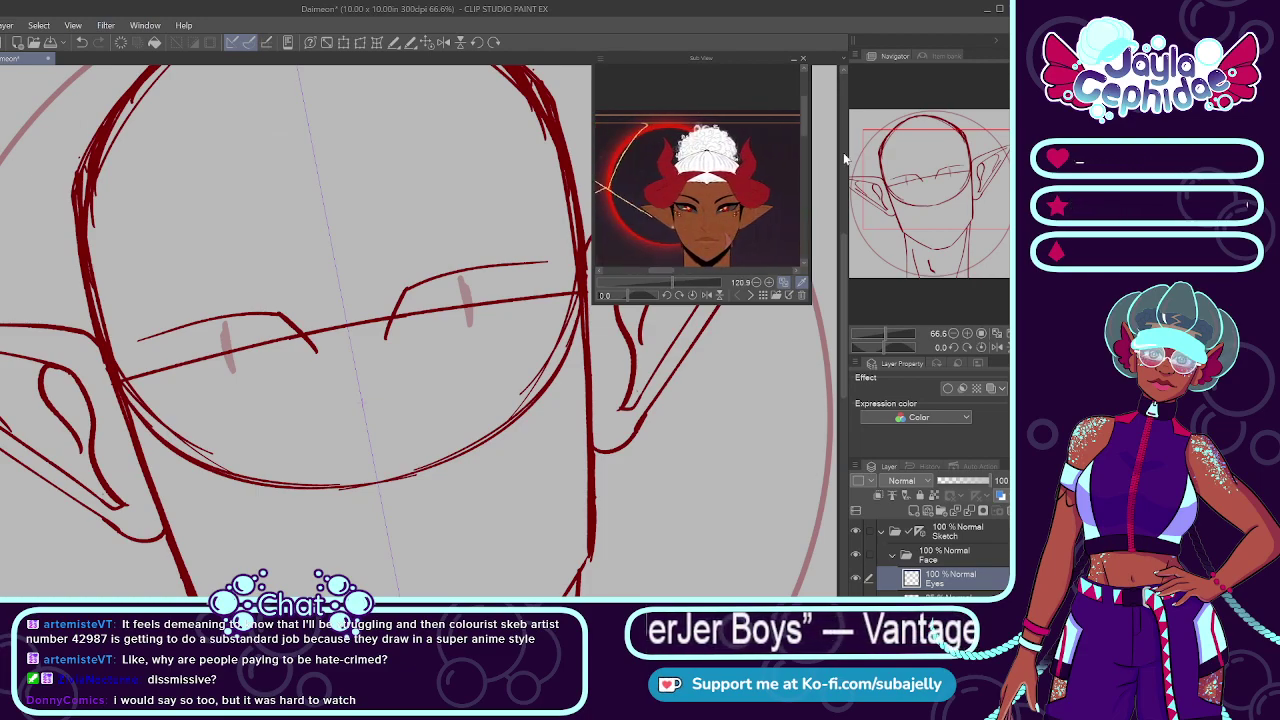
{"action": "left_click_drag", "start_coordinate": [802, 130], "coordinate": [802, 145]}
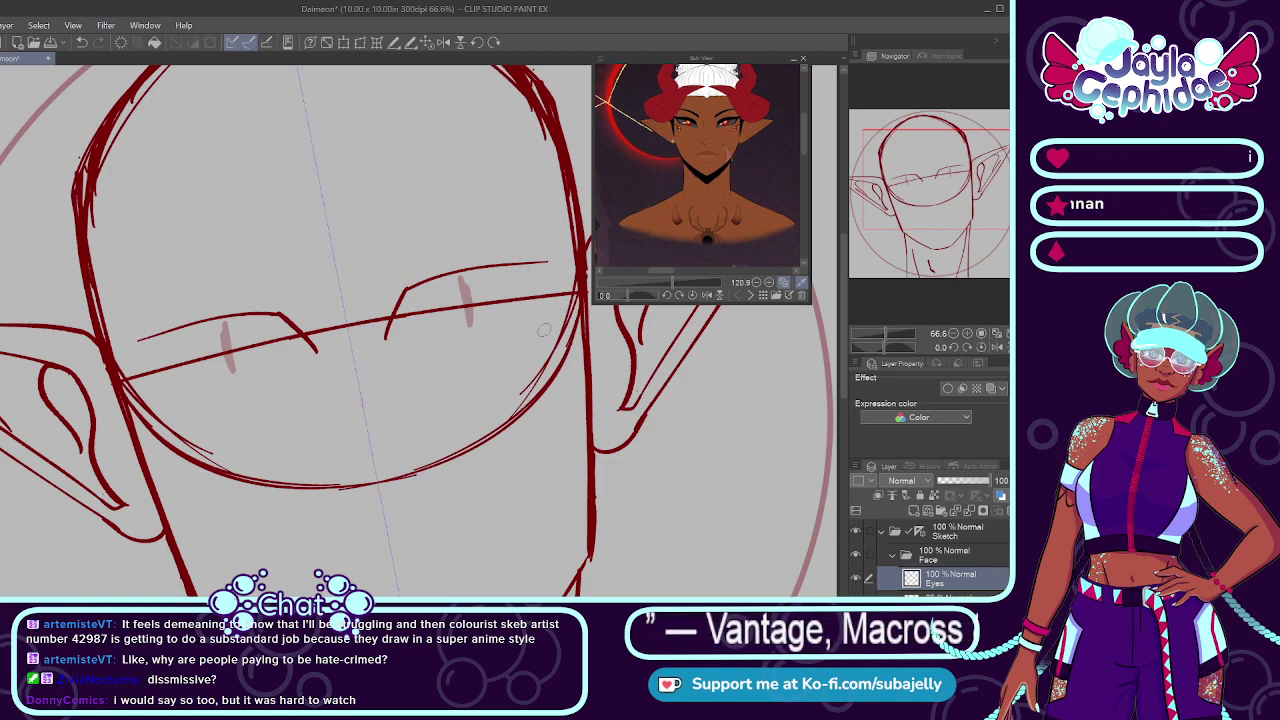
{"action": "left_click", "coordinate": [493, 42]}
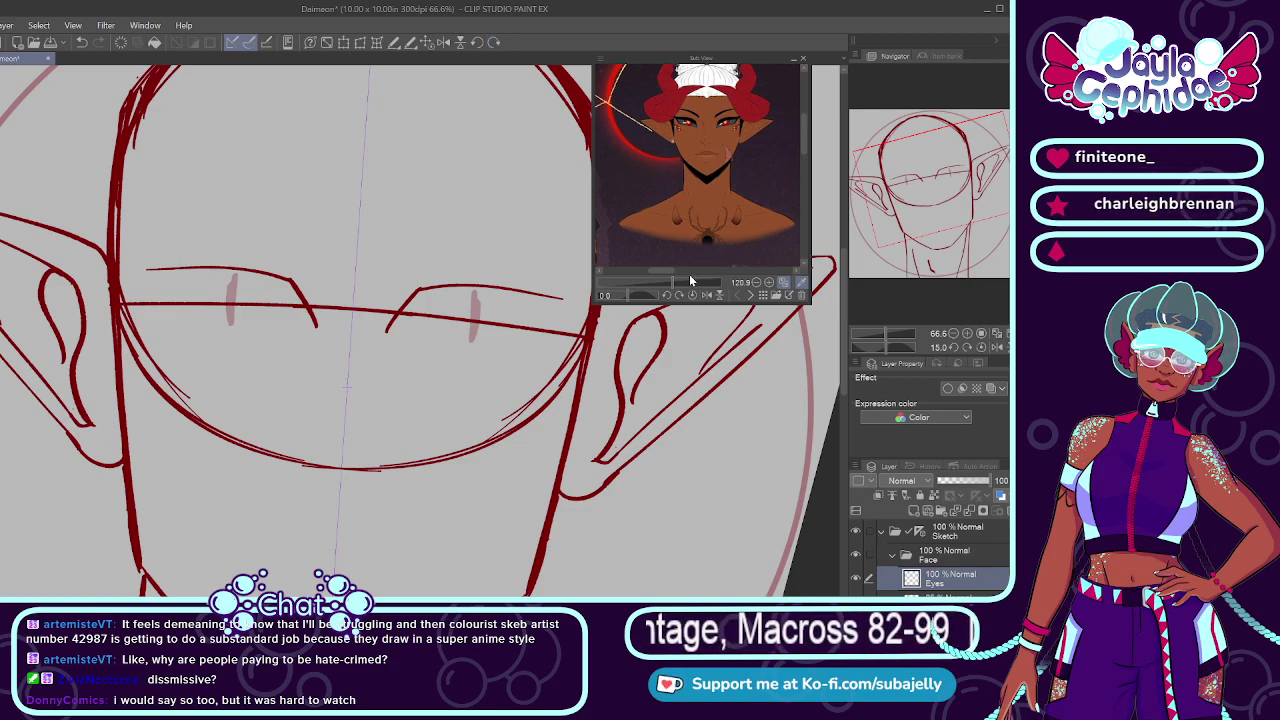
{"action": "mouse_move", "coordinate": [667, 270]}
{"action": "left_mouse_down"}
{"action": "mouse_move", "coordinate": [643, 269]}
{"action": "mouse_move", "coordinate": [680, 270]}
{"action": "left_mouse_up"}
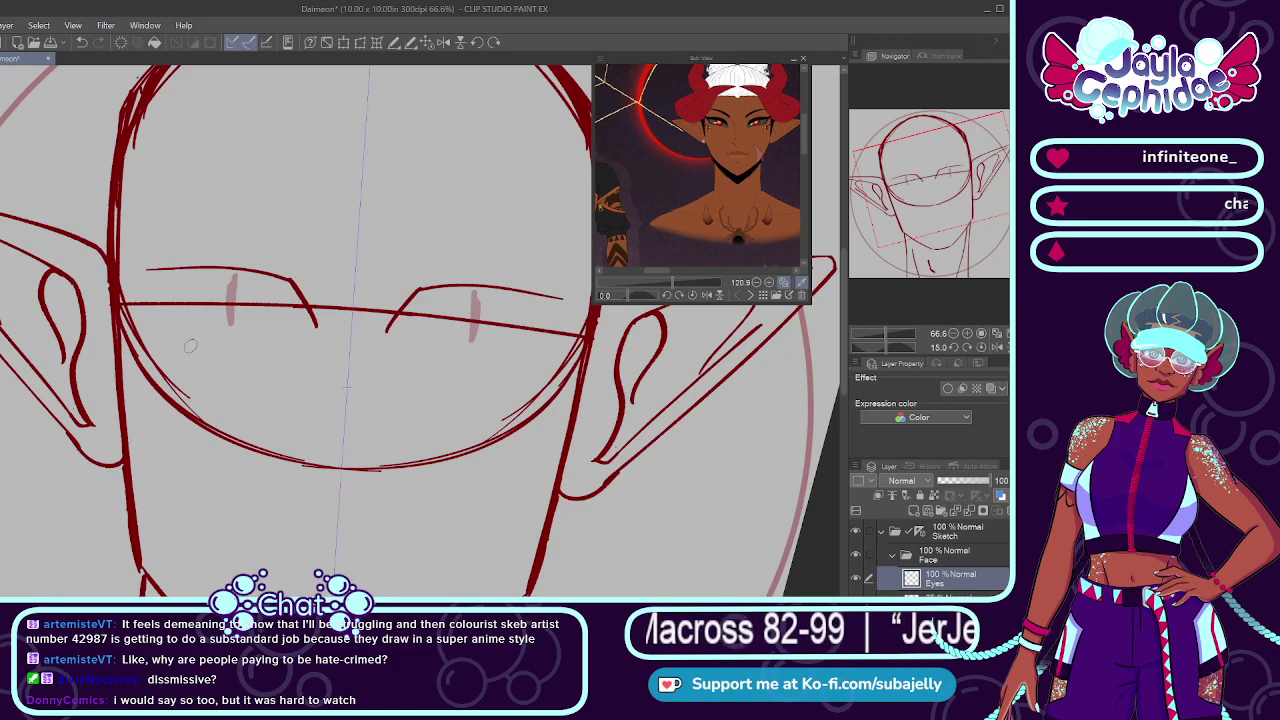
Step: Try drawing nearly flat lower-lid lines beneath both eyes, and bring the pink-haired reference back into Sub View
{"action": "left_click_drag", "start_coordinate": [413, 340], "coordinate": [531, 345]}
{"action": "left_click_drag", "start_coordinate": [172, 318], "coordinate": [287, 335]}
{"action": "key", "text": "ctrl+z"}
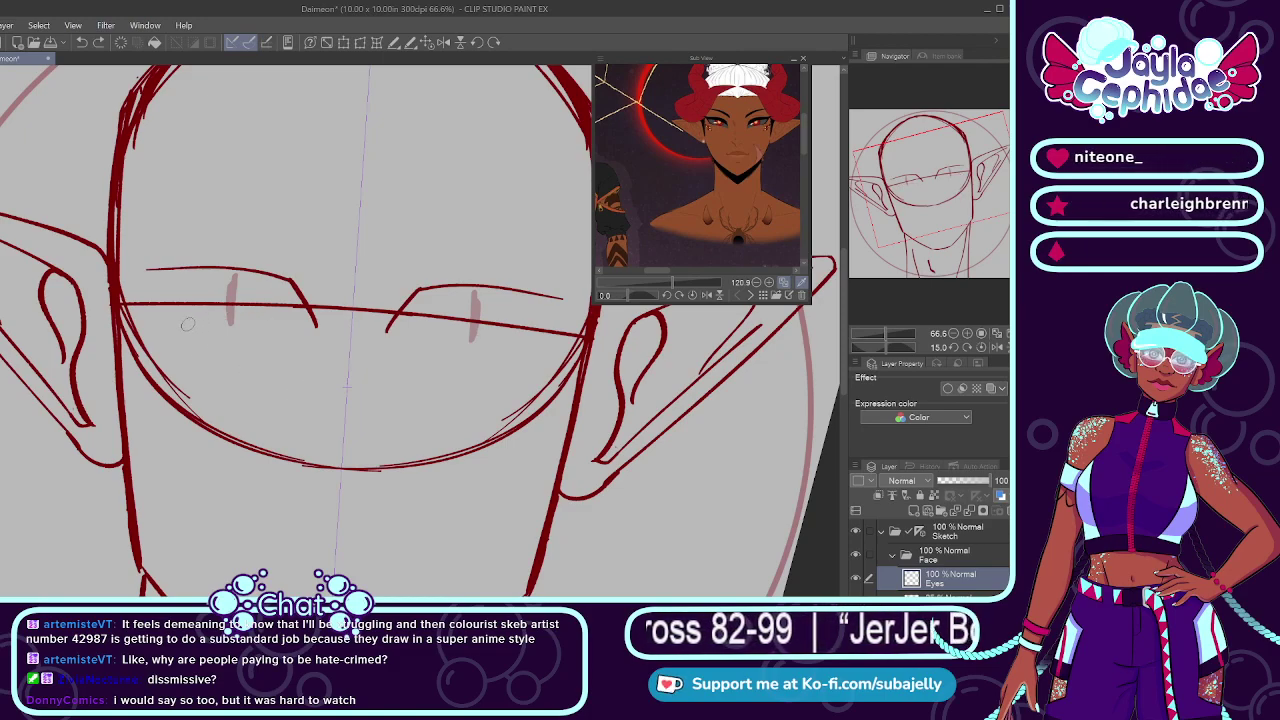
{"action": "left_click_drag", "start_coordinate": [172, 320], "coordinate": [292, 330]}
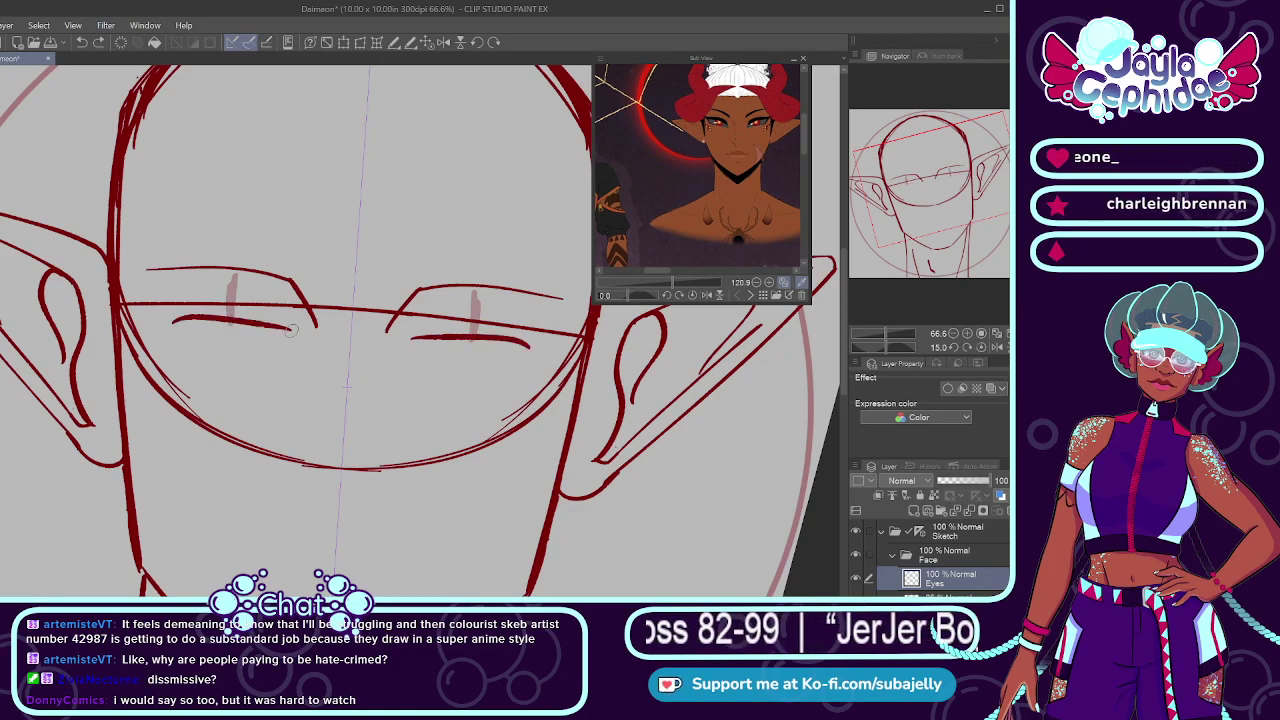
{"action": "left_click", "coordinate": [749, 296]}
{"action": "left_click", "coordinate": [749, 296]}
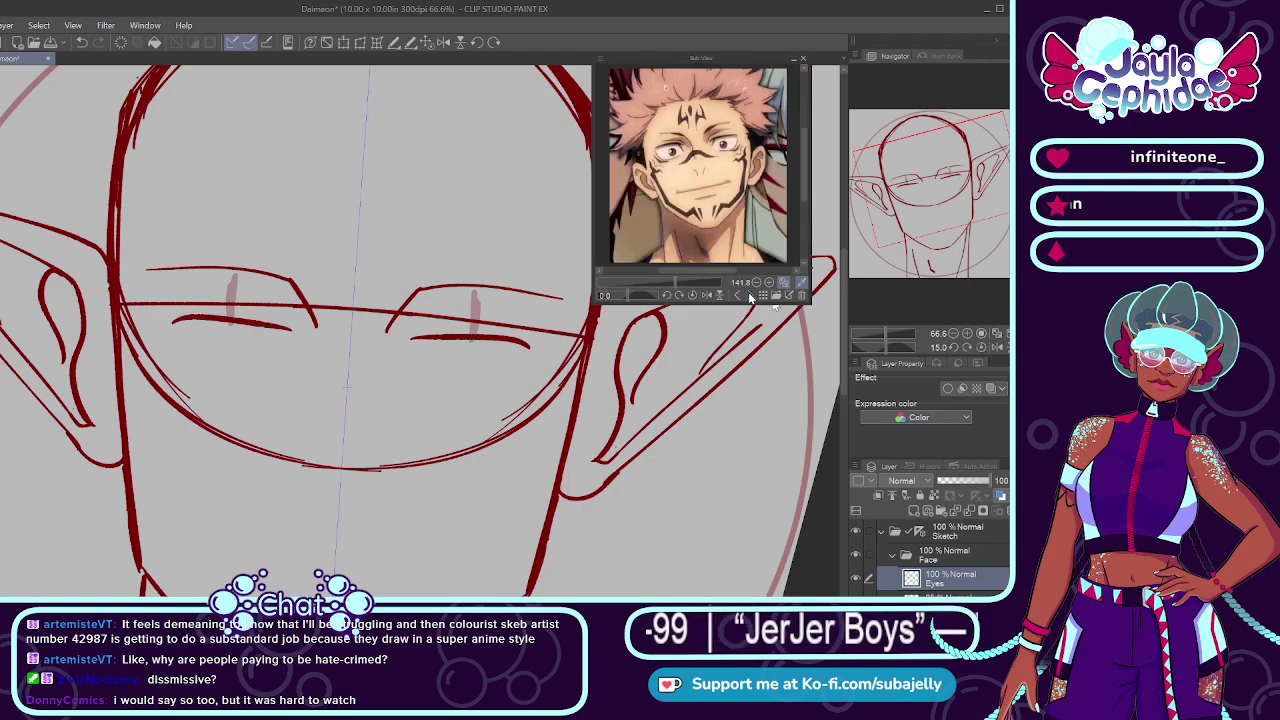
Step: Replace the flat lower-lid lines with short, shallow upward arcs beneath both eyes
{"action": "key", "text": "ctrl+z"}
{"action": "left_click_drag", "start_coordinate": [170, 316], "coordinate": [318, 344]}
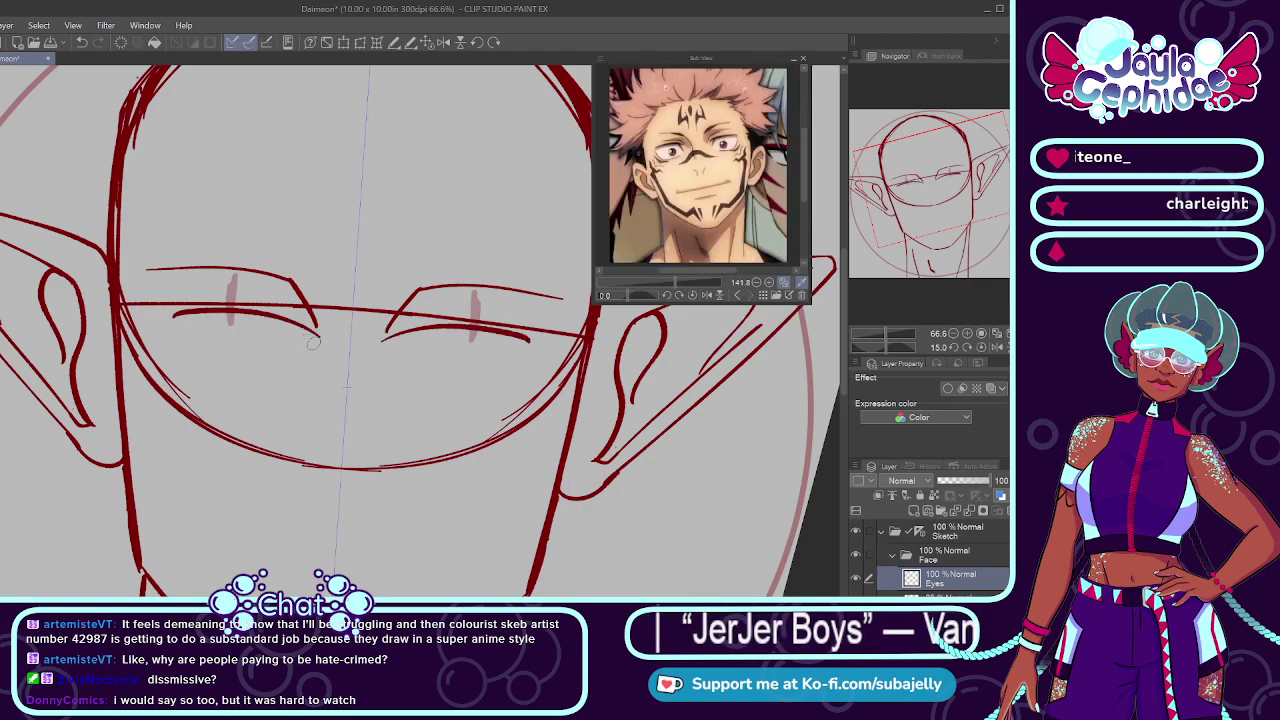
{"action": "key", "text": "ctrl+z"}
{"action": "left_click_drag", "start_coordinate": [172, 318], "coordinate": [293, 345]}
{"action": "key", "text": "ctrl+z"}
{"action": "left_click_drag", "start_coordinate": [172, 320], "coordinate": [281, 331]}
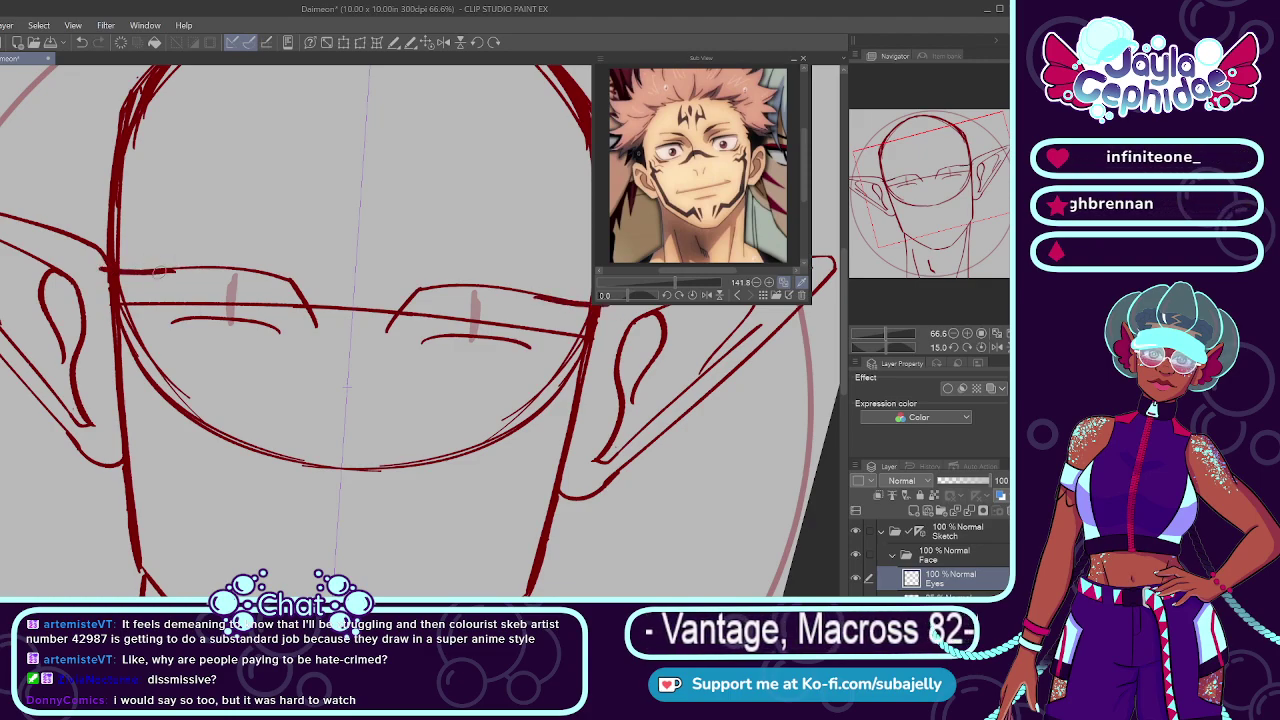
Step: Thicken the upper-lid lines of both eyes from the inner corners out to the head's outline
{"action": "left_click_drag", "start_coordinate": [160, 270], "coordinate": [245, 272]}
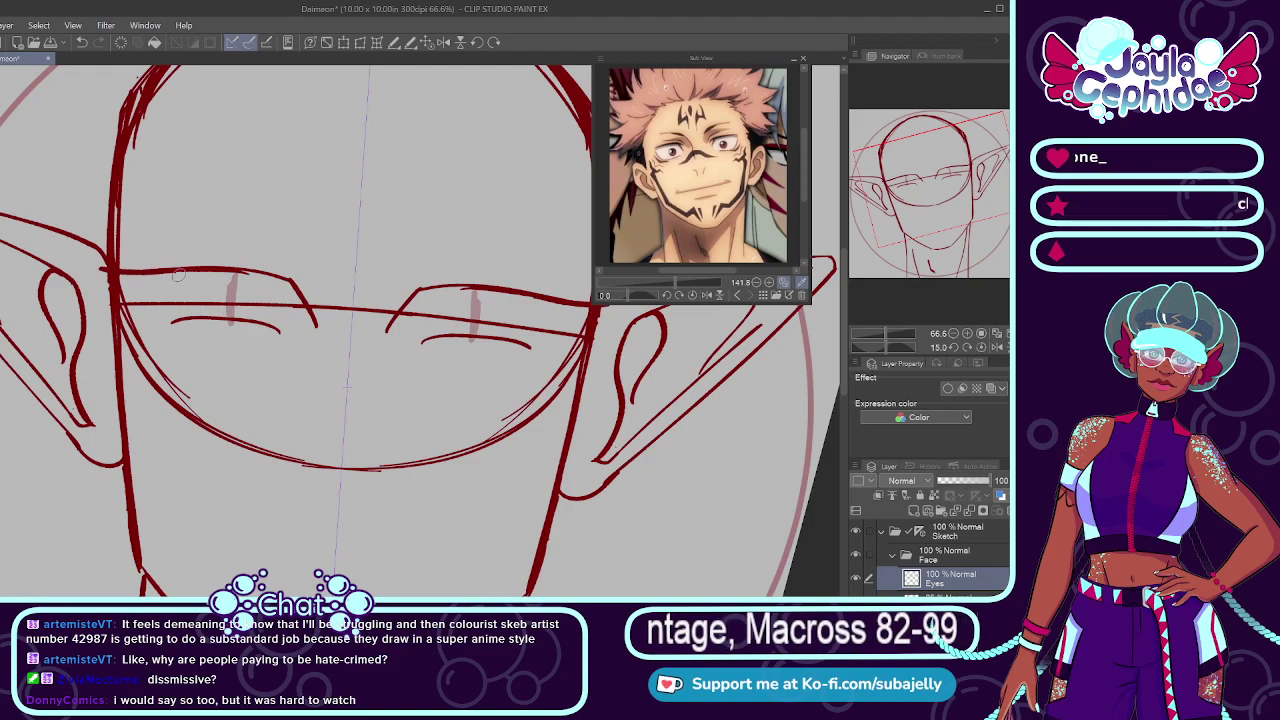
{"action": "left_click_drag", "start_coordinate": [158, 272], "coordinate": [254, 278]}
{"action": "key", "text": "ctrl+z"}
{"action": "mouse_move", "coordinate": [101, 274]}
{"action": "left_mouse_down"}
{"action": "mouse_move", "coordinate": [218, 270]}
{"action": "mouse_move", "coordinate": [157, 267]}
{"action": "mouse_move", "coordinate": [279, 283]}
{"action": "left_mouse_up"}
{"action": "key", "text": "ctrl+z"}
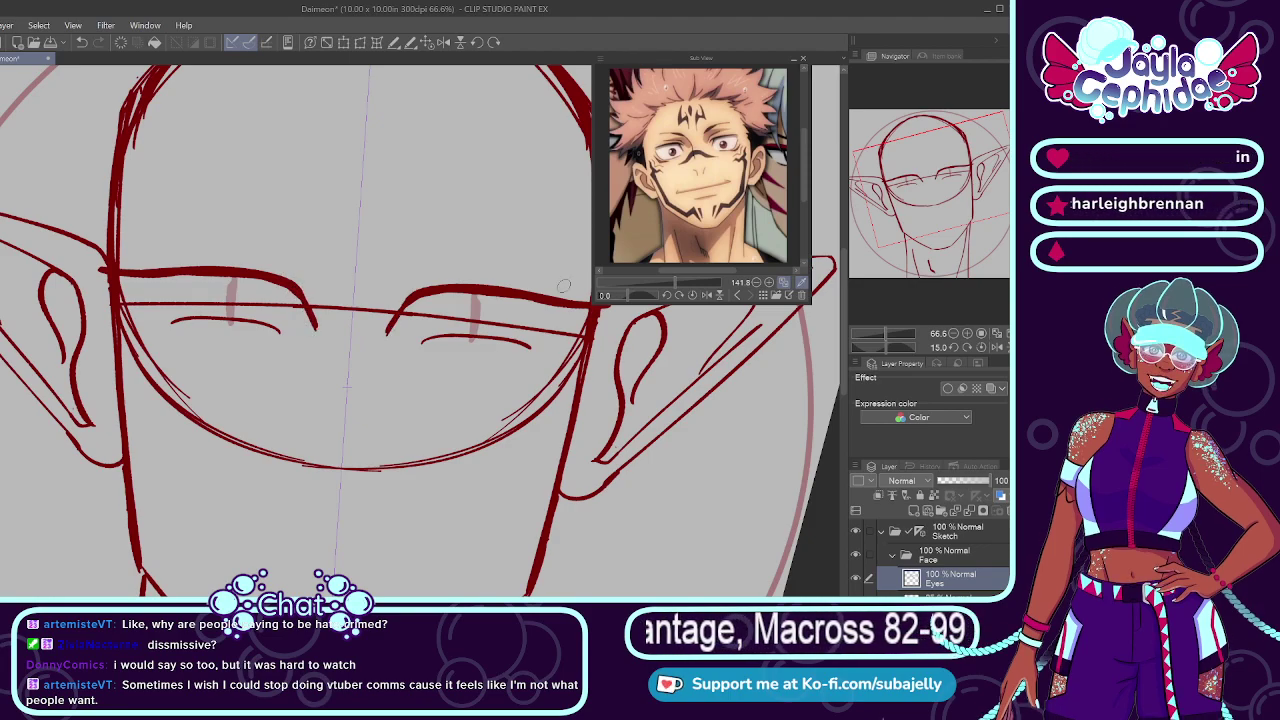
Step: Switch Sub View back to the character sheet and enlarge the front-facing horned character's face to examine the eyes
{"action": "left_click", "coordinate": [748, 294]}
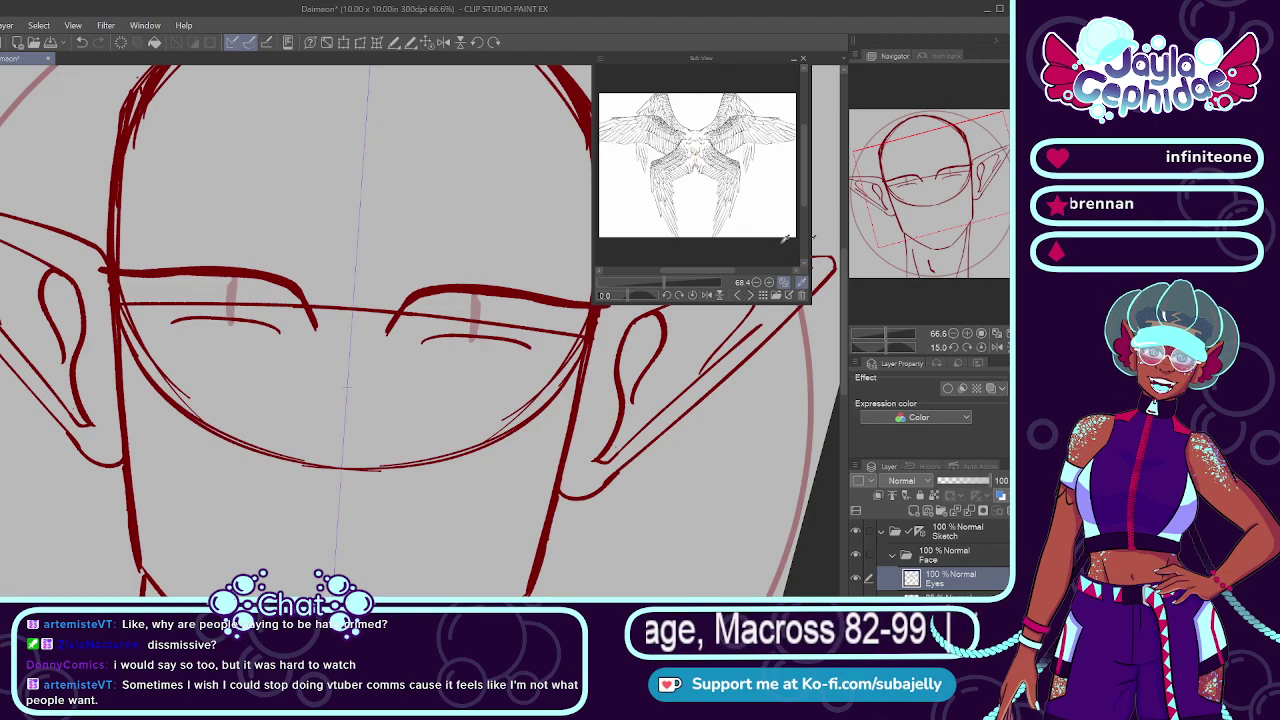
{"action": "left_click", "coordinate": [737, 295]}
{"action": "left_click_drag", "start_coordinate": [803, 184], "coordinate": [803, 171]}
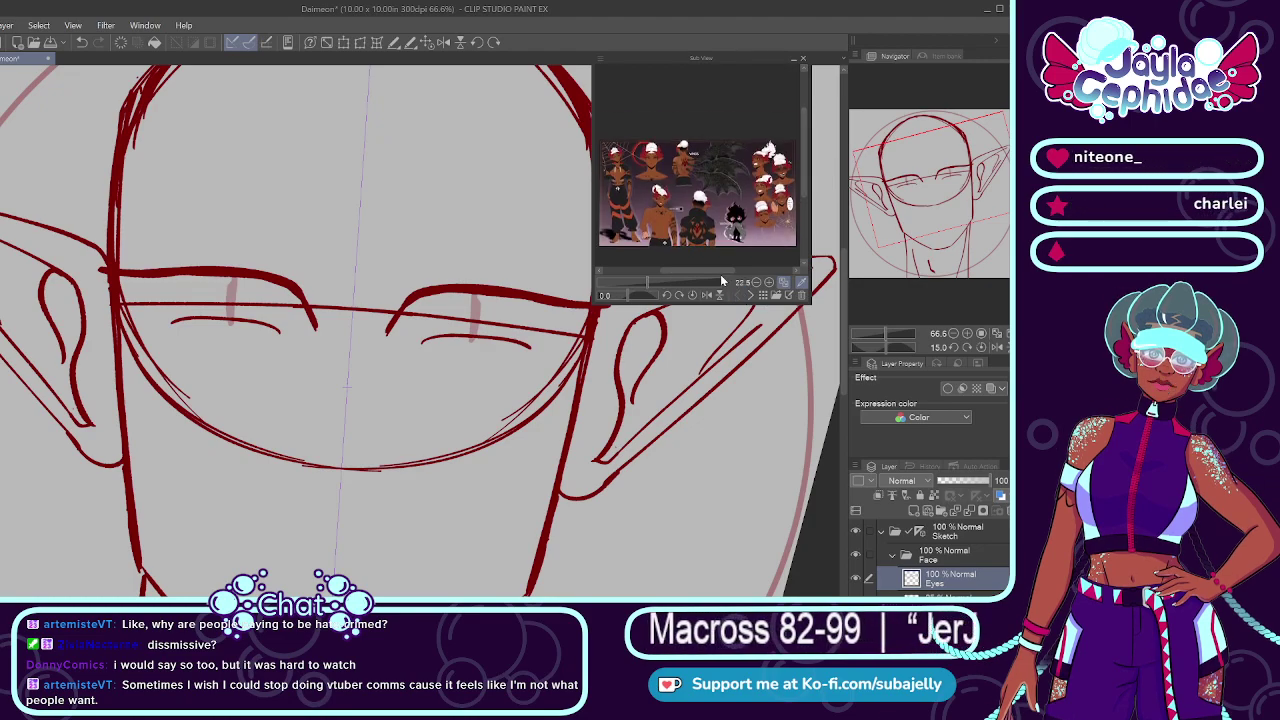
{"action": "left_click_drag", "start_coordinate": [720, 271], "coordinate": [671, 271]}
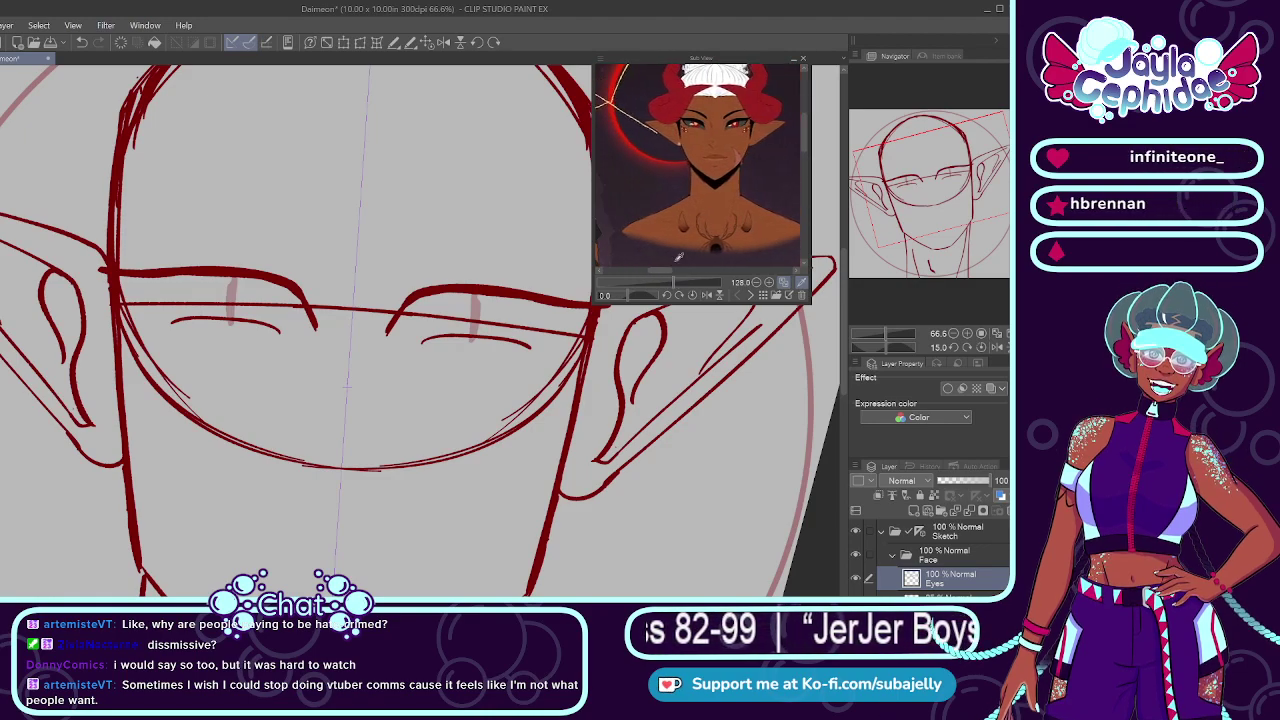
{"action": "left_click_drag", "start_coordinate": [805, 146], "coordinate": [805, 131]}
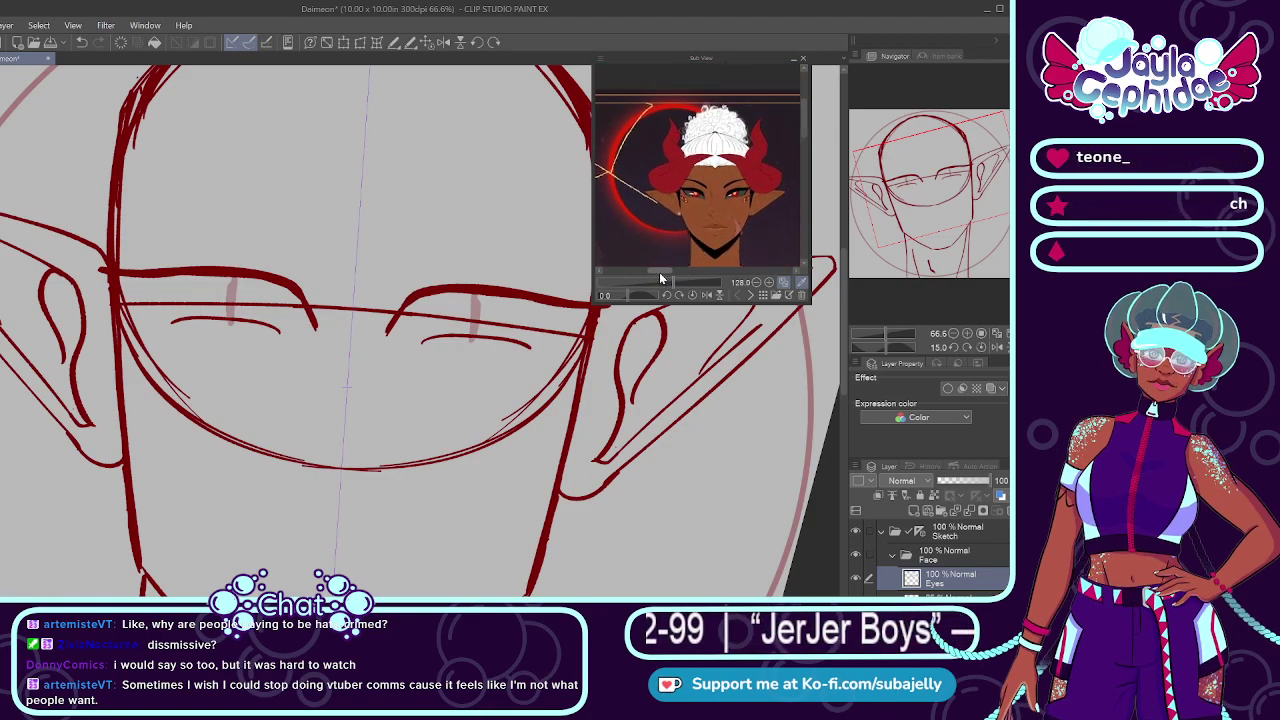
{"action": "left_click_drag", "start_coordinate": [659, 271], "coordinate": [680, 281]}
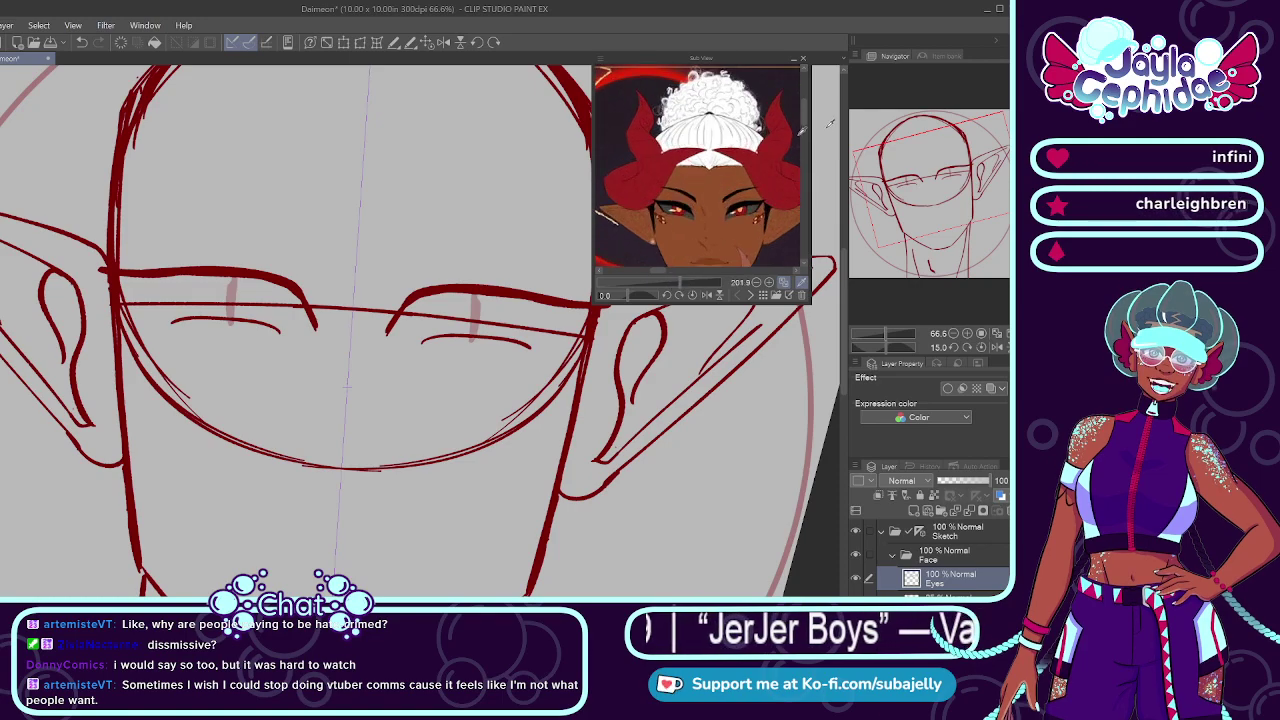
{"action": "left_click_drag", "start_coordinate": [805, 118], "coordinate": [805, 128]}
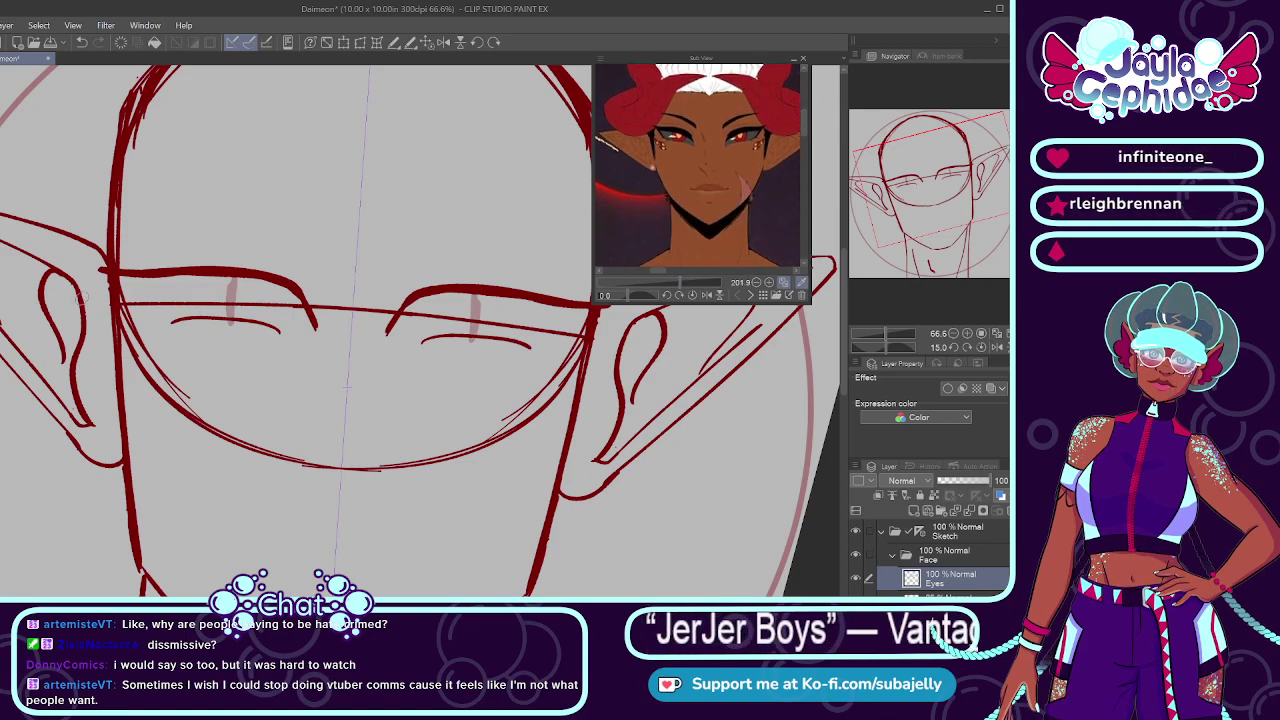
Step: Draw short slanted outer-corner strokes down from the upper lids of both eyes and erase the short lower-lid arcs
{"action": "scroll", "coordinate": [155, 303], "scroll_direction": "up", "scroll_amount": 1}
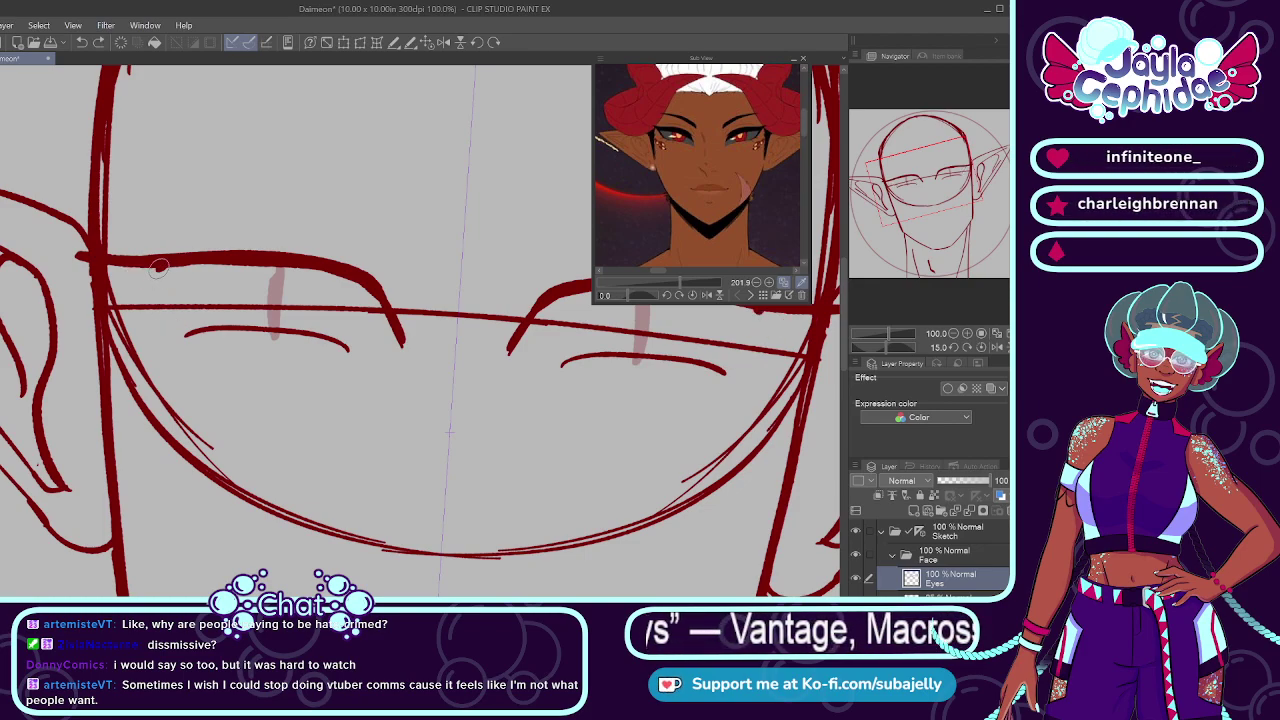
{"action": "left_click_drag", "start_coordinate": [148, 266], "coordinate": [168, 310]}
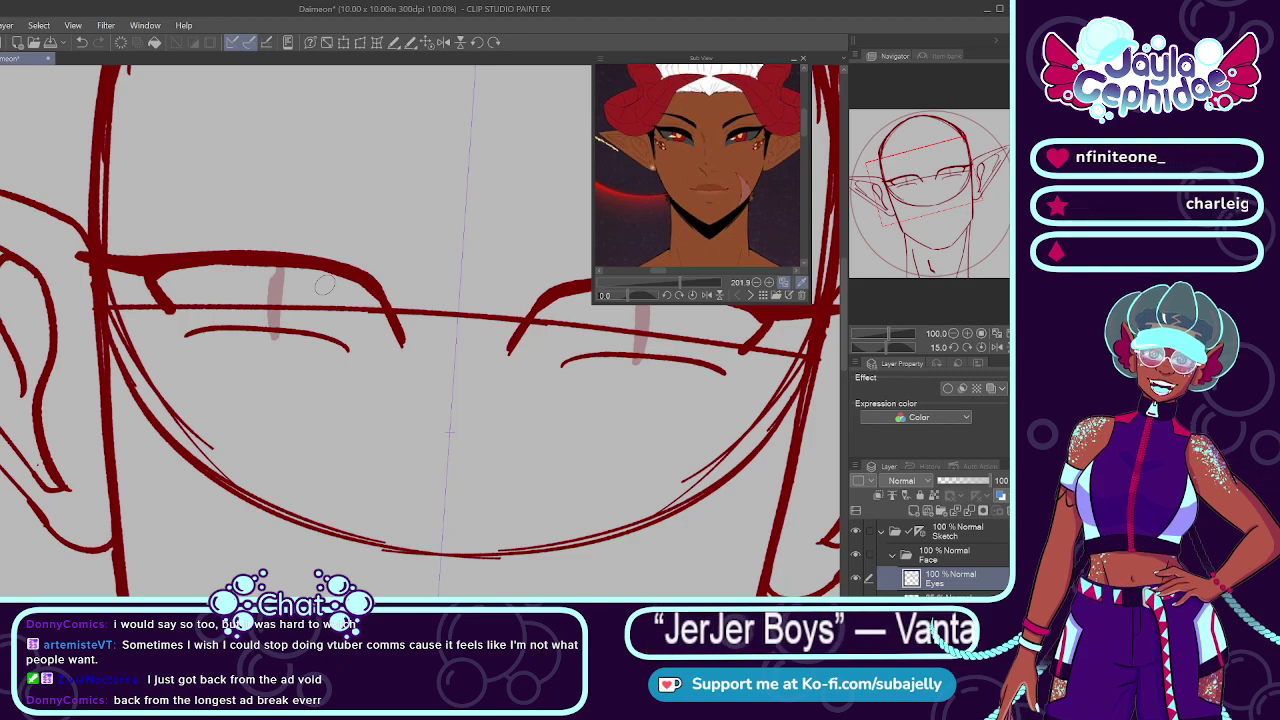
{"action": "mouse_move", "coordinate": [206, 348]}
{"action": "left_mouse_down"}
{"action": "mouse_move", "coordinate": [279, 333]}
{"action": "mouse_move", "coordinate": [223, 327]}
{"action": "mouse_move", "coordinate": [203, 343]}
{"action": "mouse_move", "coordinate": [203, 331]}
{"action": "mouse_move", "coordinate": [350, 348]}
{"action": "left_mouse_up"}
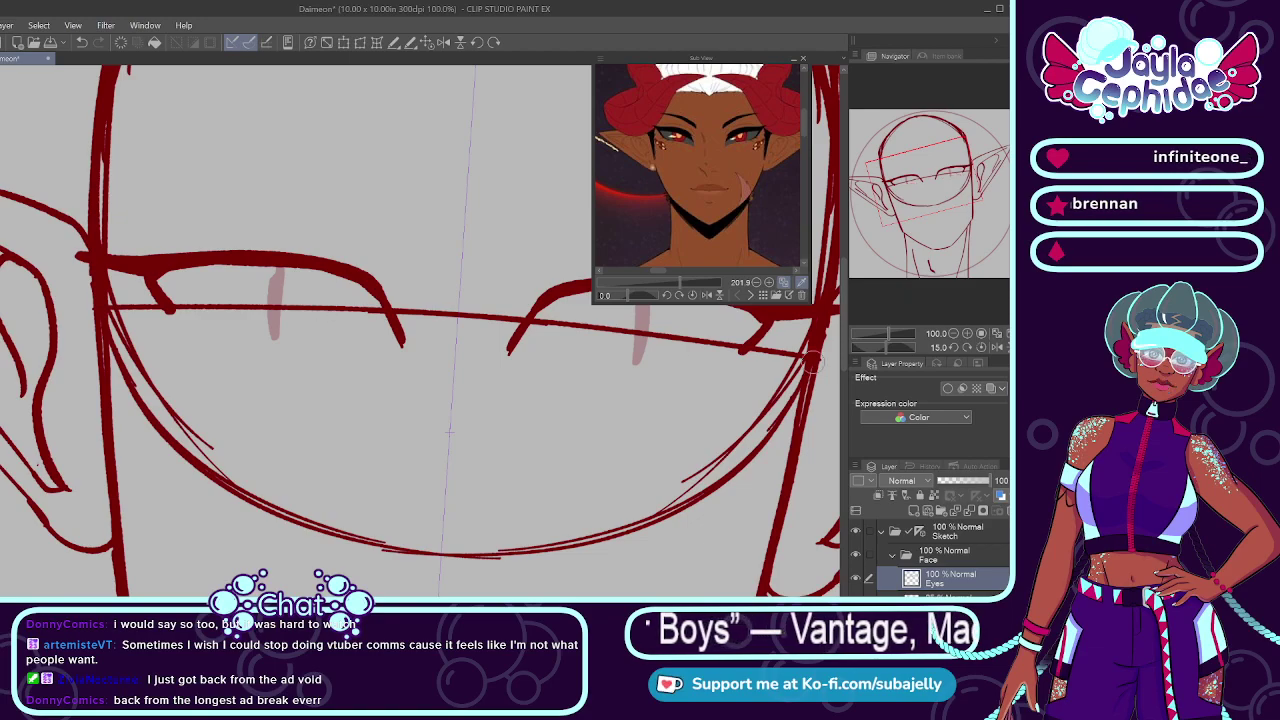
Step: Draw longer lower-lid arcs sloping toward the inner corners of both eyes, and extend the outer-corner strokes down toward them
{"action": "scroll", "coordinate": [150, 372], "scroll_direction": "down", "scroll_amount": 2}
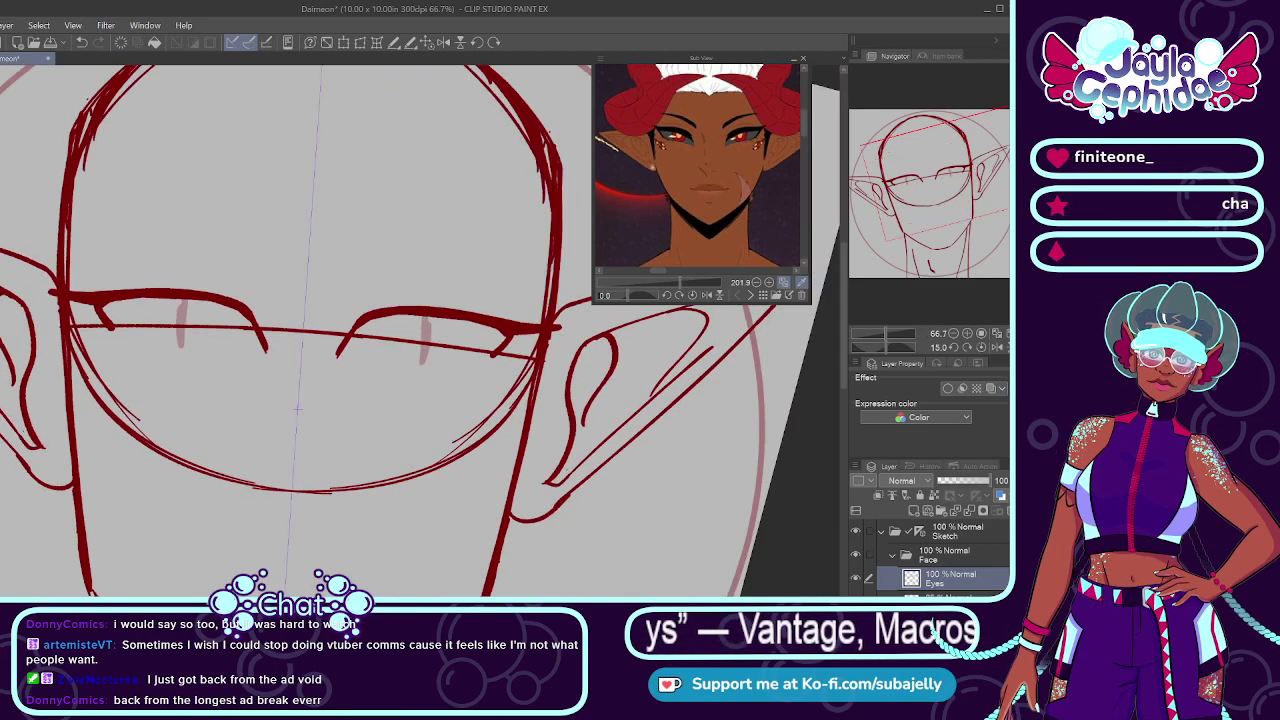
{"action": "scroll", "coordinate": [160, 390], "scroll_direction": "up", "scroll_amount": 3}
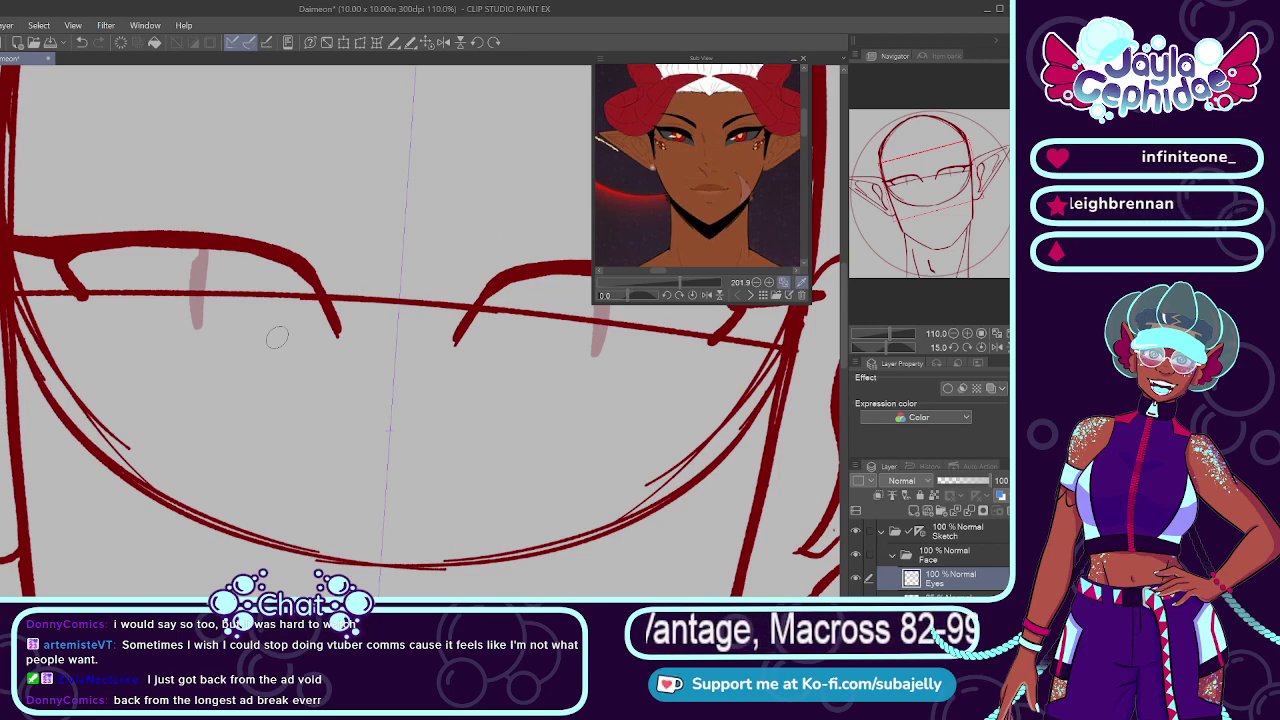
{"action": "left_click_drag", "start_coordinate": [106, 335], "coordinate": [298, 355]}
{"action": "key", "text": "ctrl+z"}
{"action": "left_click_drag", "start_coordinate": [103, 330], "coordinate": [316, 358]}
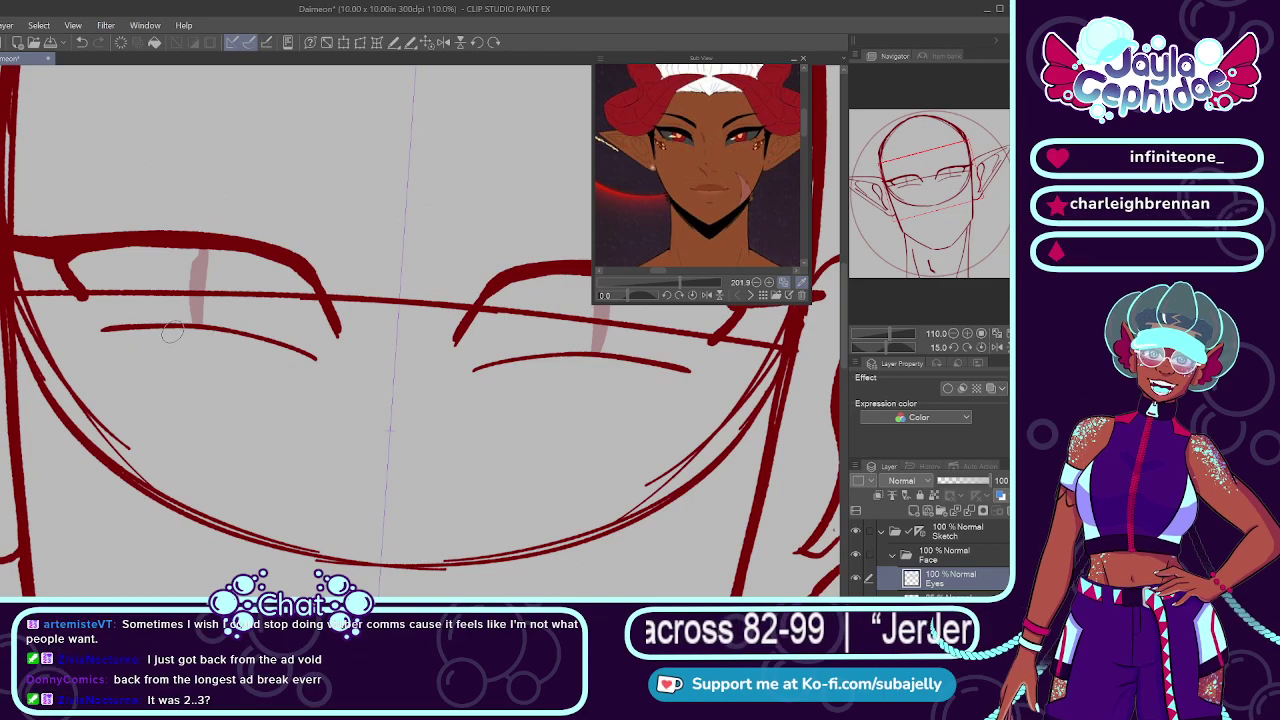
{"action": "key", "text": "ctrl+z"}
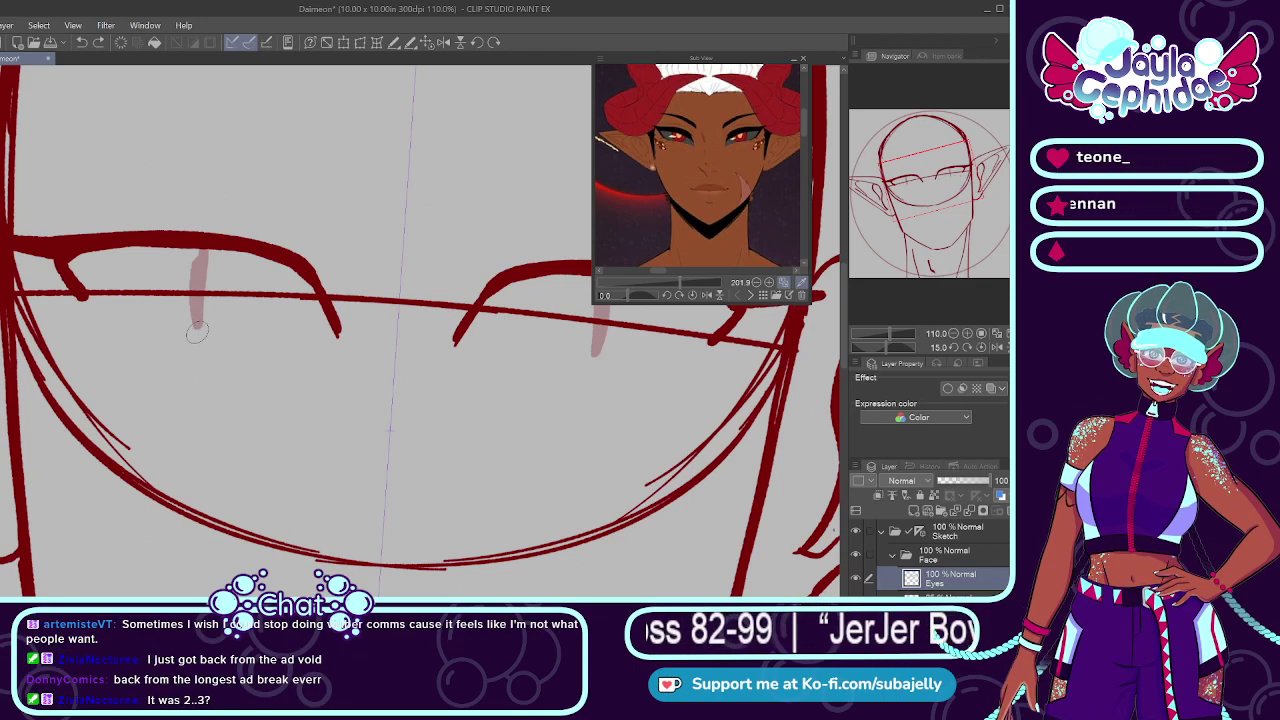
{"action": "left_click_drag", "start_coordinate": [118, 340], "coordinate": [296, 344]}
{"action": "key", "text": "ctrl+z"}
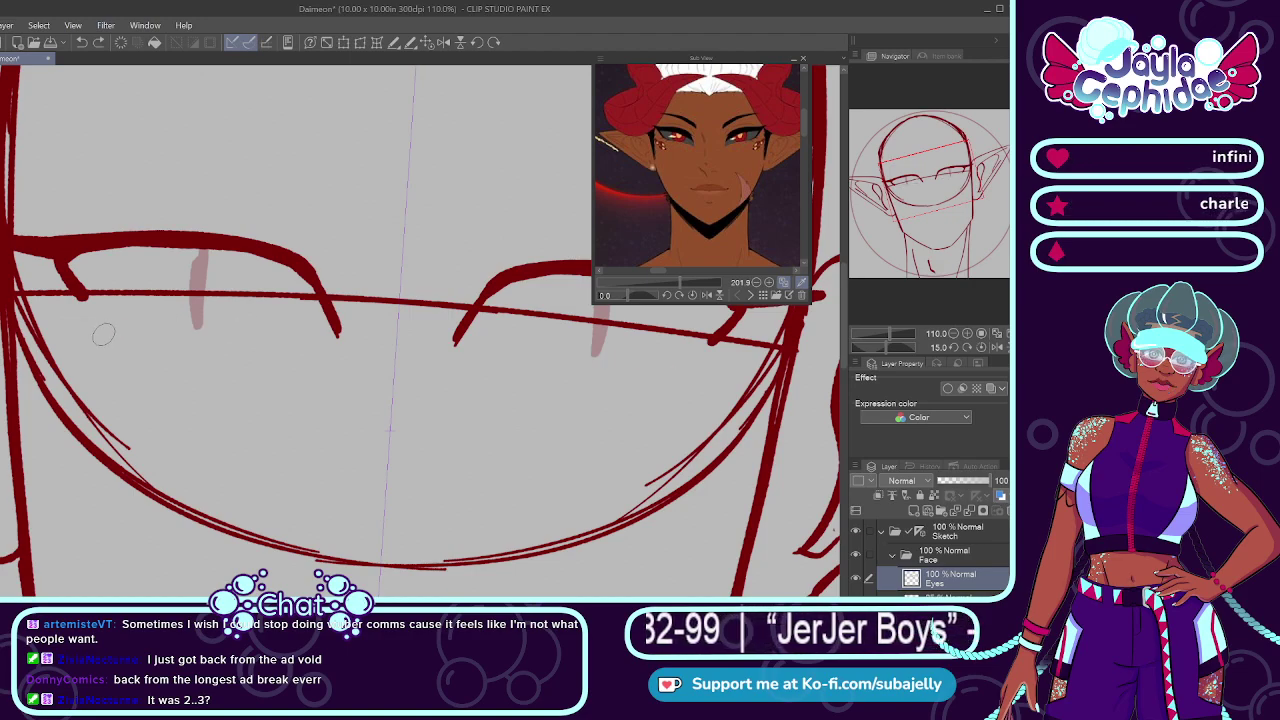
{"action": "left_click_drag", "start_coordinate": [96, 336], "coordinate": [288, 350]}
{"action": "key", "text": "ctrl+z"}
{"action": "left_click_drag", "start_coordinate": [96, 334], "coordinate": [320, 355]}
{"action": "key", "text": "ctrl+z"}
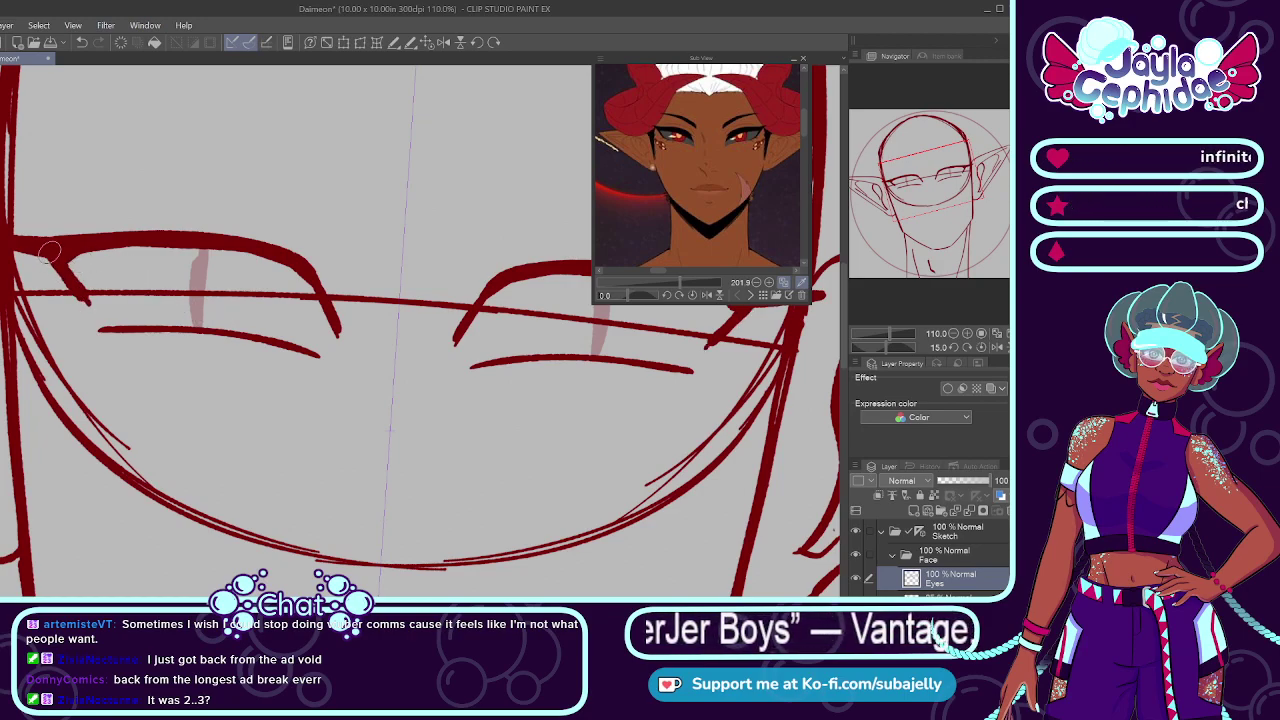
{"action": "left_click_drag", "start_coordinate": [54, 256], "coordinate": [96, 312]}
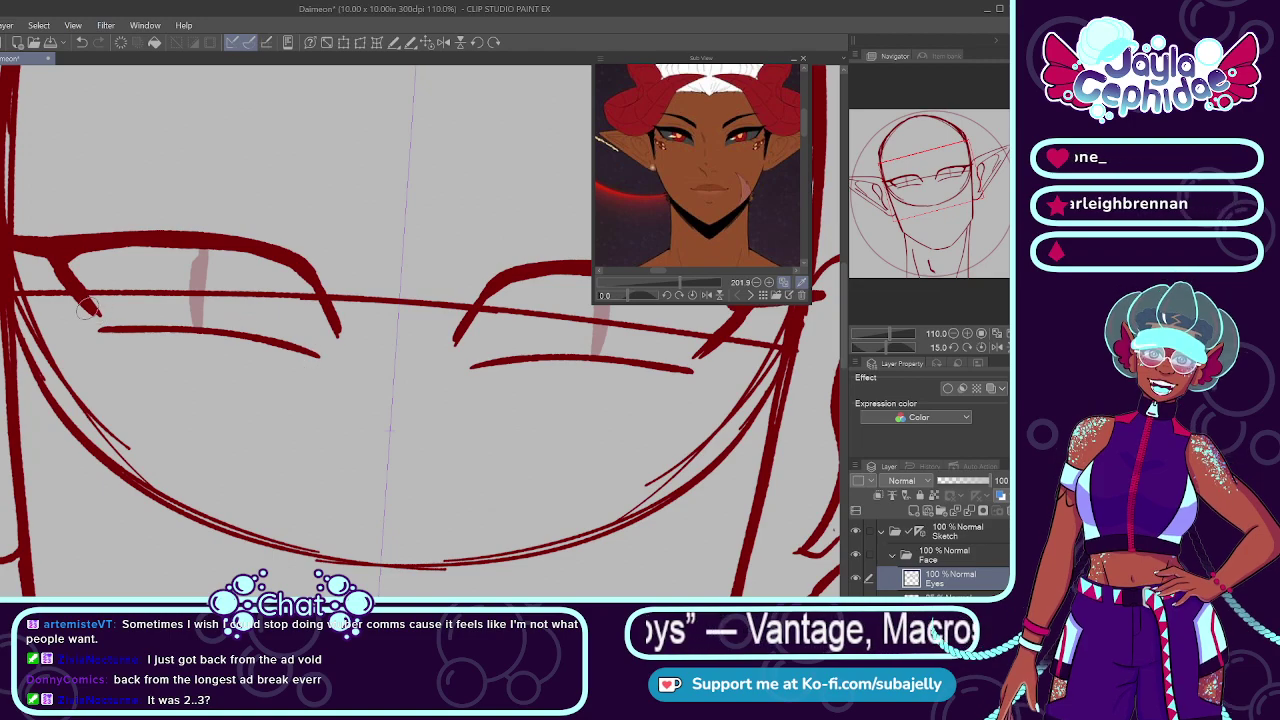
Step: Look over the tilted-head portrait in Sub View, then bring the front-facing horned character's face back as the eye reference
{"action": "scroll", "coordinate": [90, 312], "scroll_direction": "down", "scroll_amount": 8}
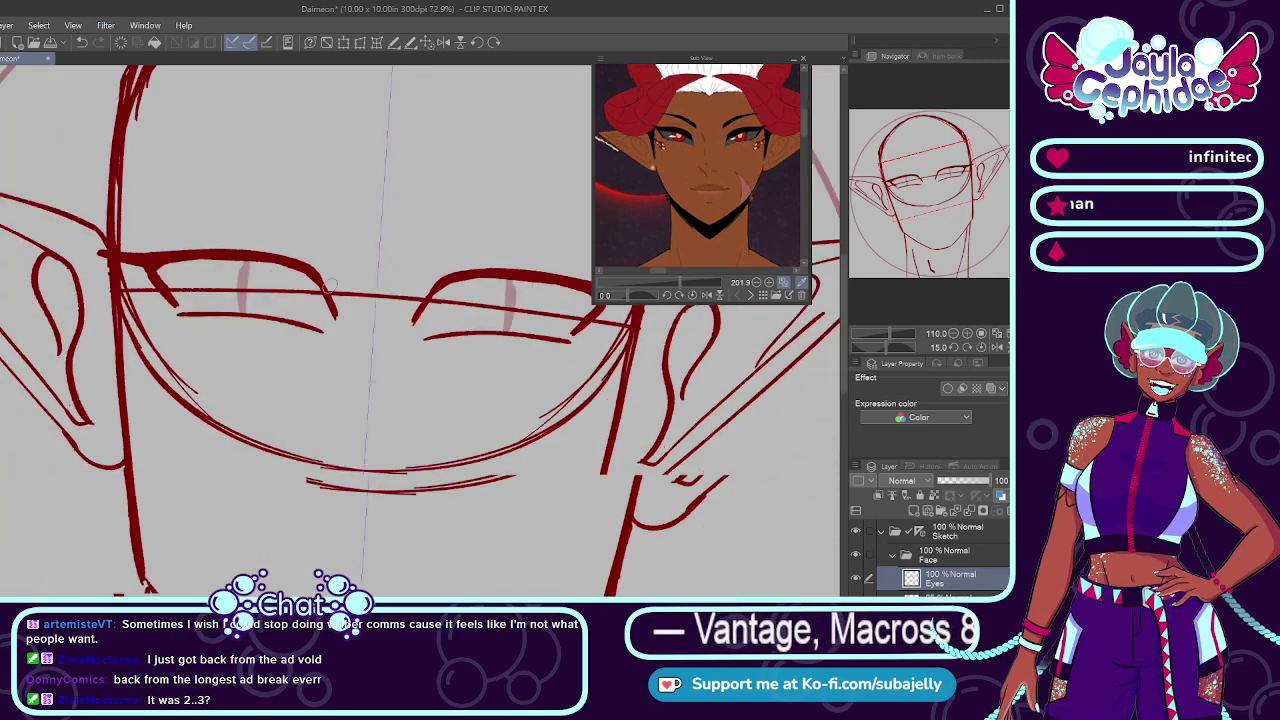
{"action": "scroll", "coordinate": [381, 260], "scroll_direction": "up", "scroll_amount": 4}
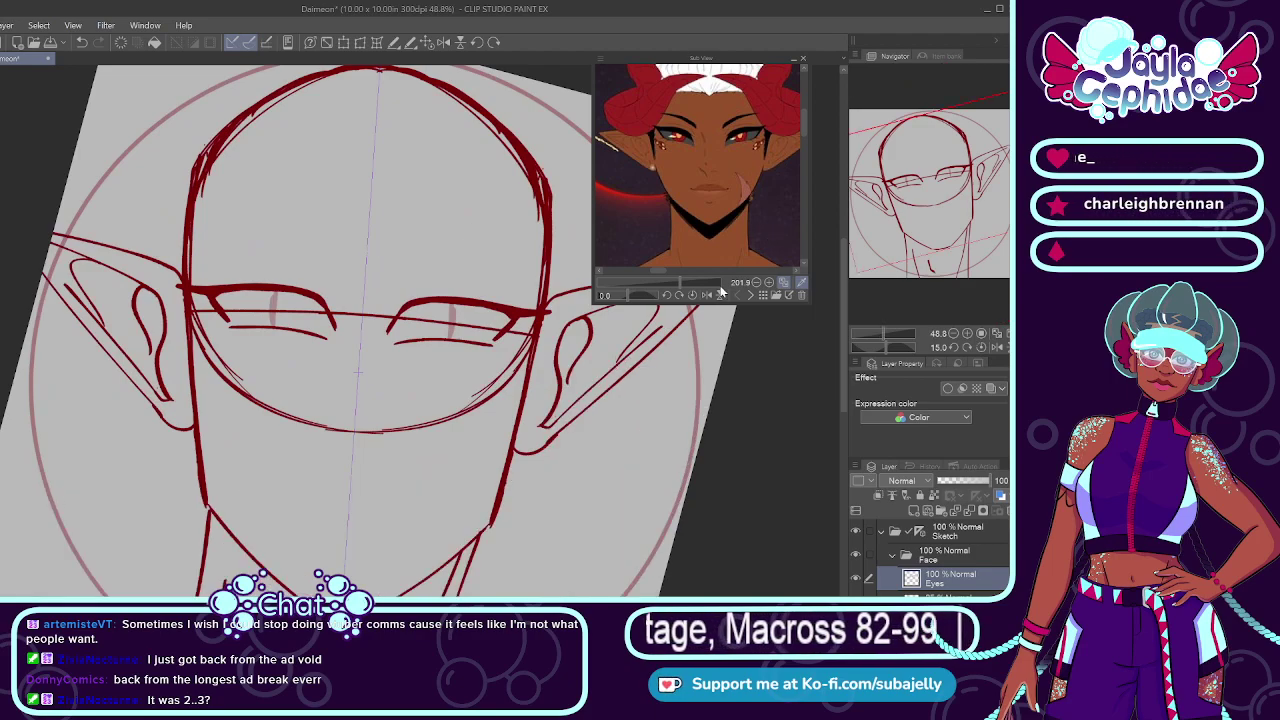
{"action": "left_click_drag", "start_coordinate": [662, 271], "coordinate": [632, 269]}
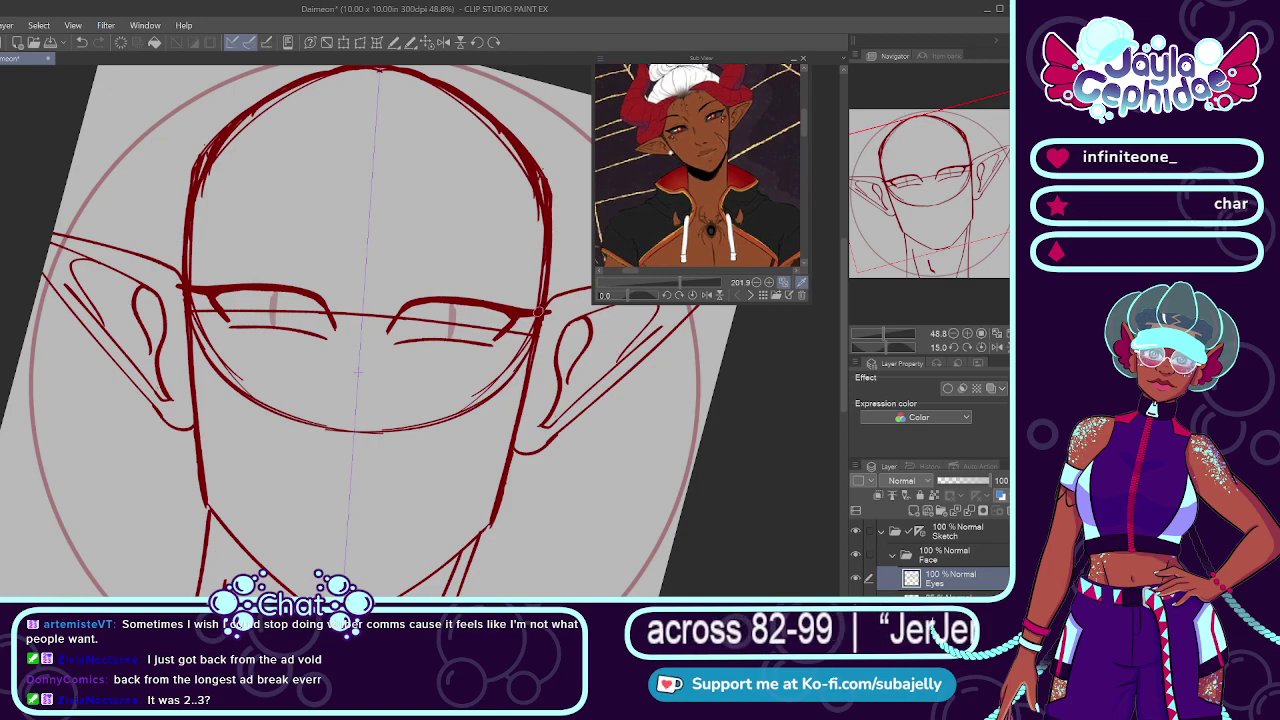
{"action": "left_click_drag", "start_coordinate": [632, 272], "coordinate": [654, 268]}
{"action": "scroll", "coordinate": [525, 300], "scroll_direction": "up", "scroll_amount": 2}
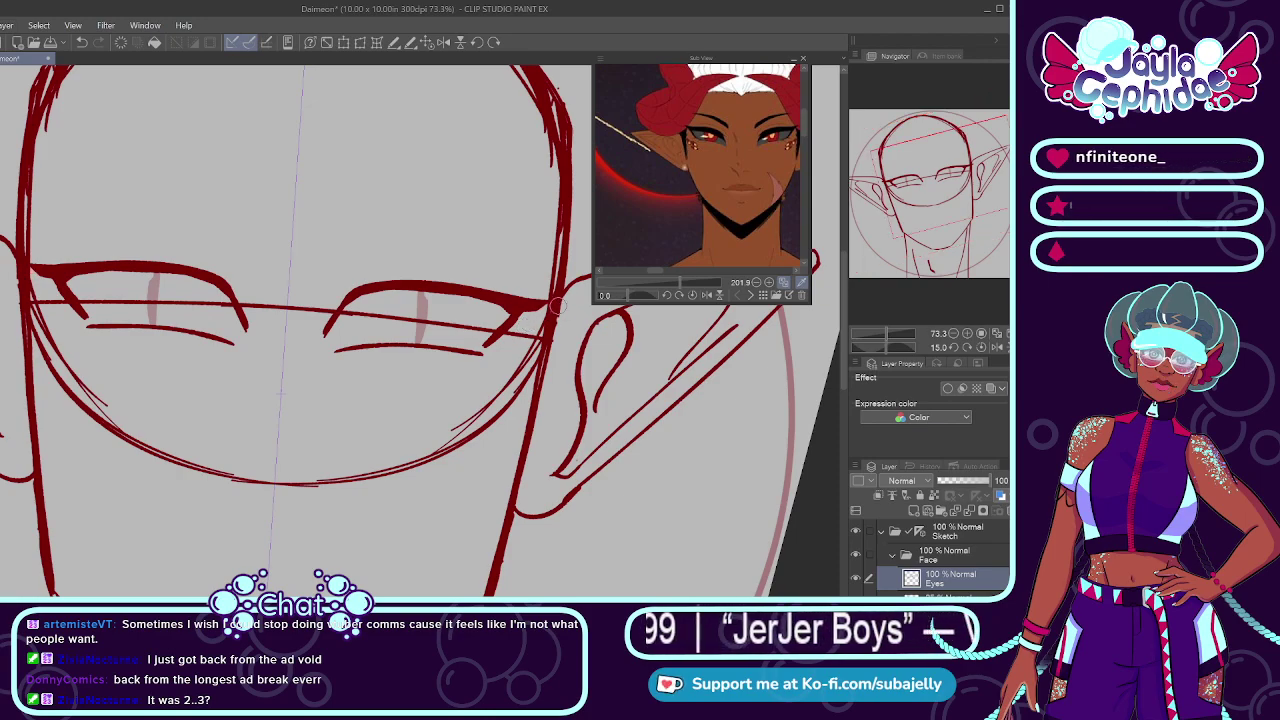
Step: Draw a thin, short eyelid-crease arc above the upper lid of both eyes, curving down toward the inner corners
{"action": "scroll", "coordinate": [115, 245], "scroll_direction": "up", "scroll_amount": 4}
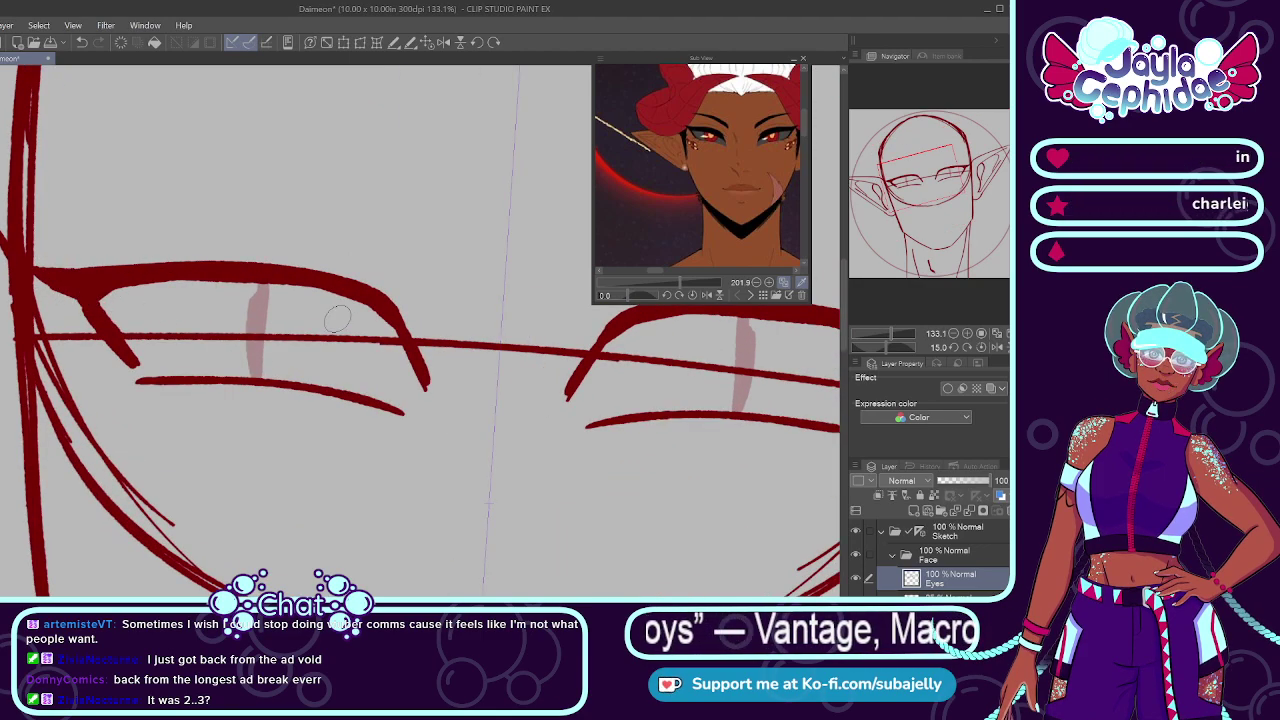
{"action": "scroll", "coordinate": [337, 318], "scroll_direction": "down", "scroll_amount": 6}
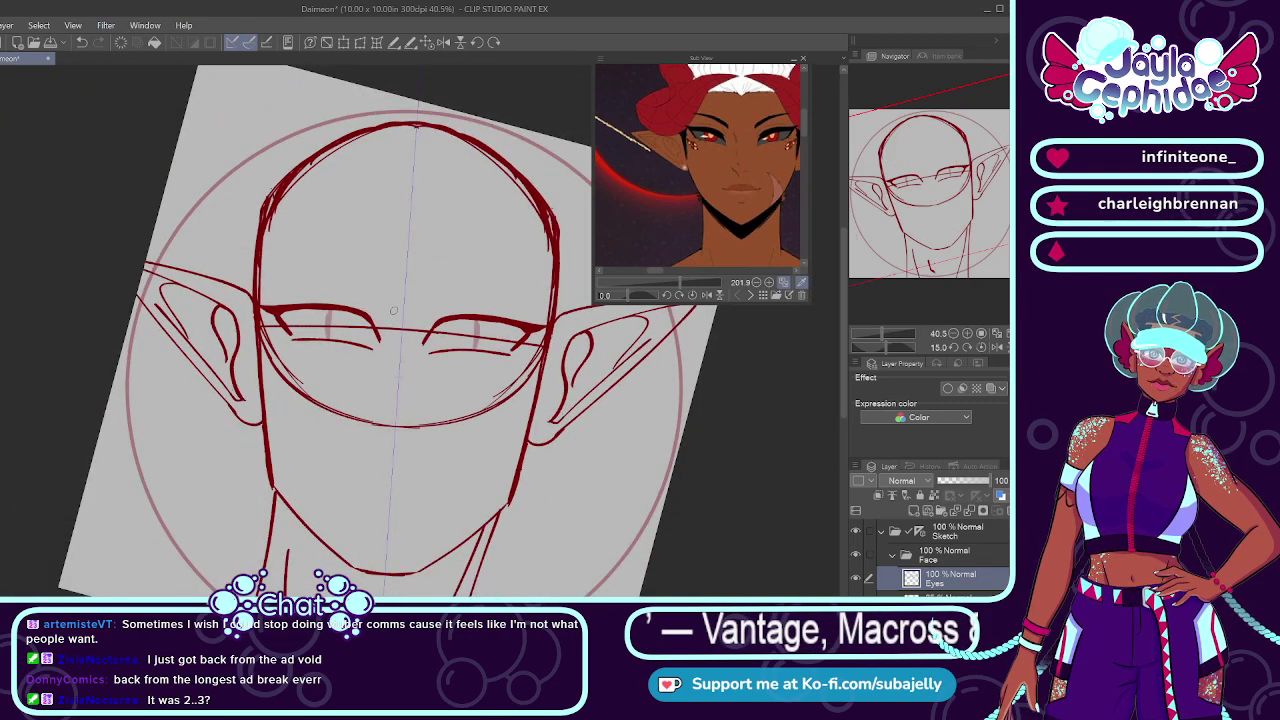
{"action": "scroll", "coordinate": [375, 355], "scroll_direction": "up", "scroll_amount": 3}
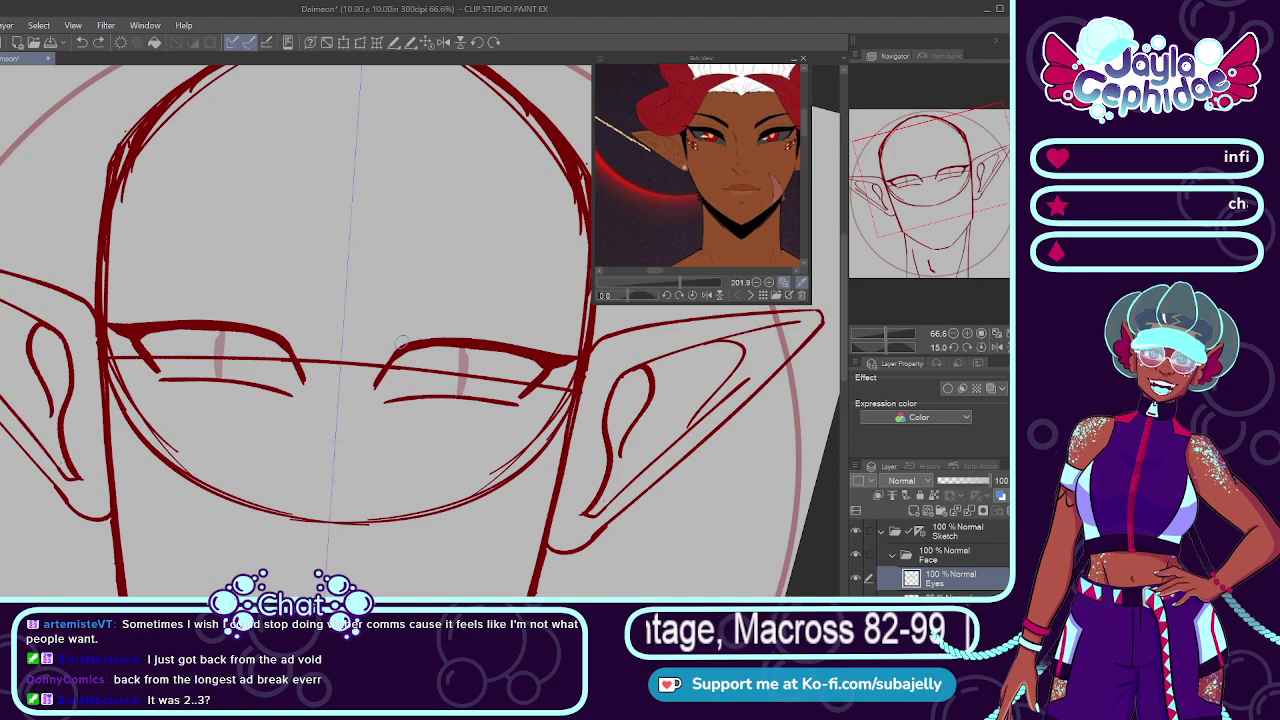
{"action": "scroll", "coordinate": [445, 333], "scroll_direction": "up", "scroll_amount": 2}
{"action": "key", "text": "ctrl+z"}
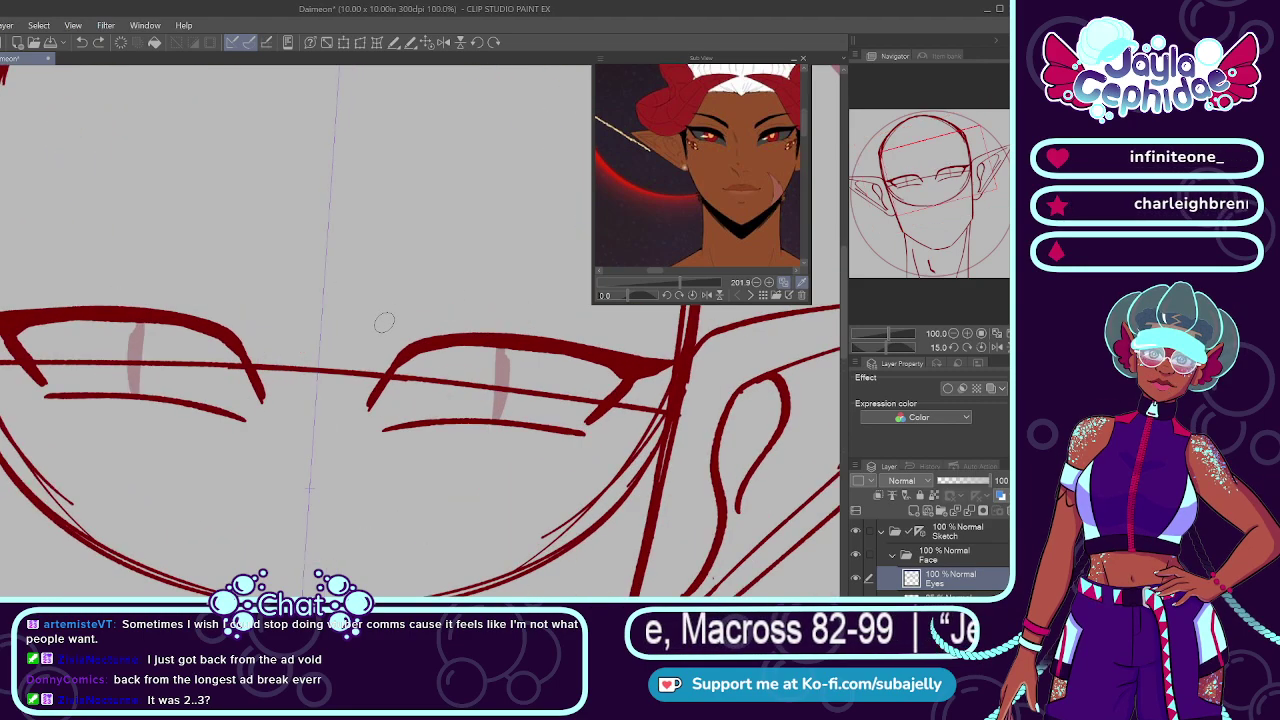
{"action": "left_click_drag", "start_coordinate": [377, 326], "coordinate": [513, 304]}
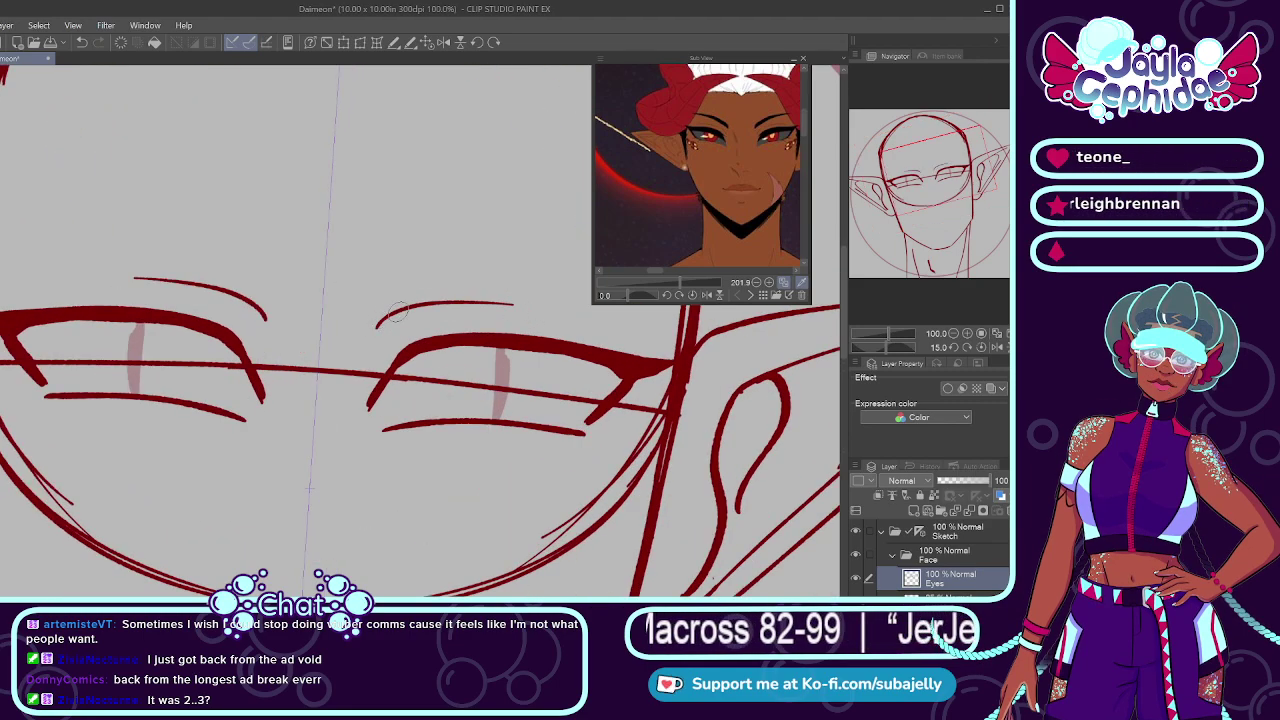
{"action": "scroll", "coordinate": [528, 305], "scroll_direction": "down", "scroll_amount": 3}
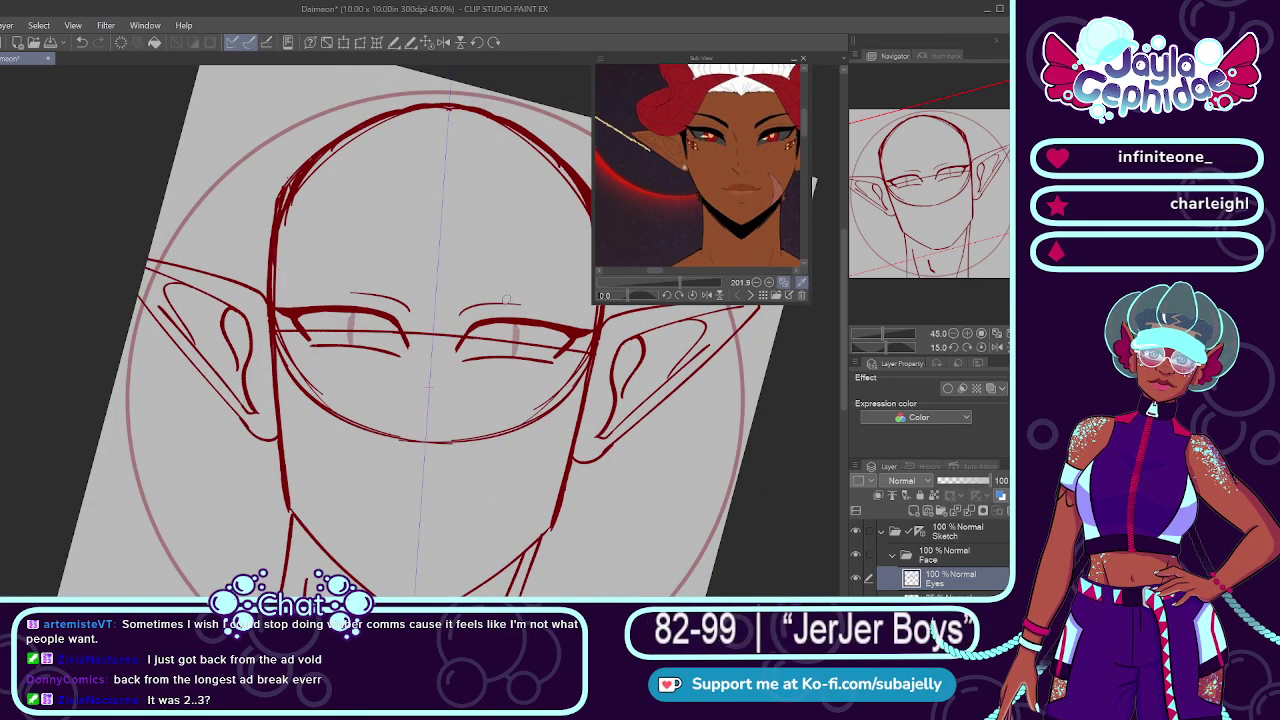
Step: Switch Sub View to the pink-haired character with face markings and reset the canvas rotation to 0
{"action": "left_click", "coordinate": [752, 296]}
{"action": "left_click", "coordinate": [752, 296]}
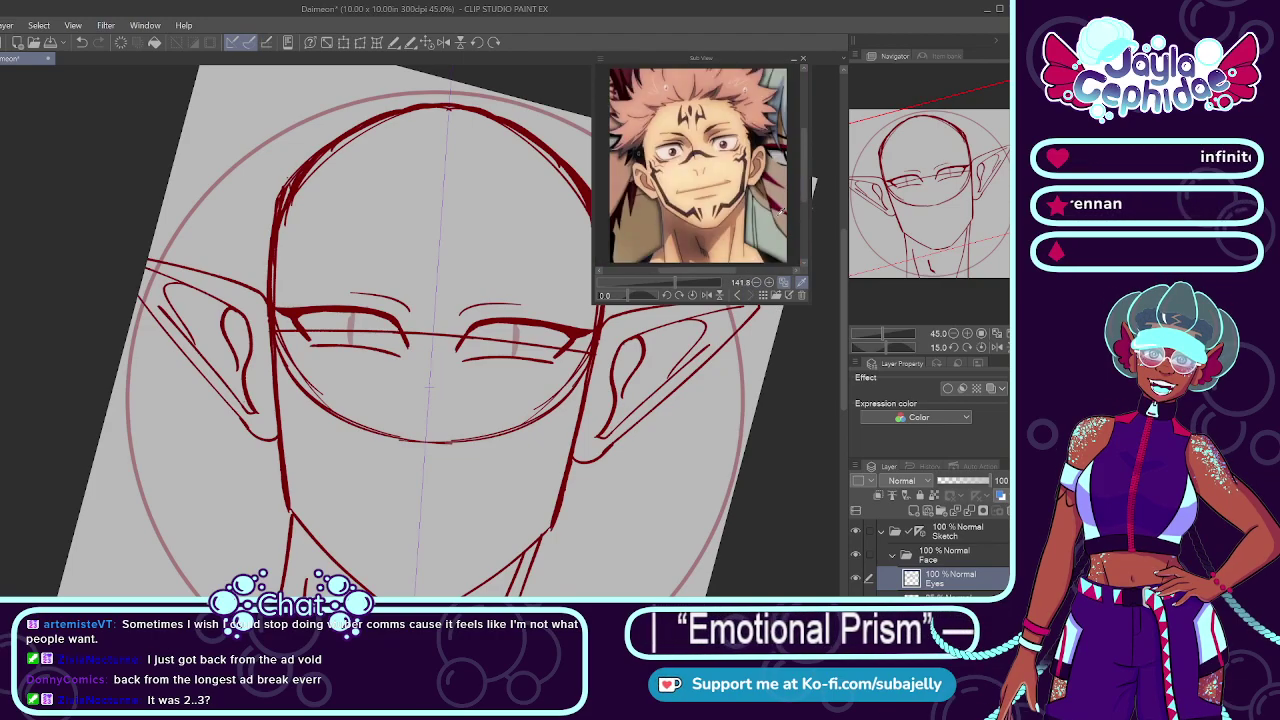
{"action": "left_click_drag", "start_coordinate": [803, 204], "coordinate": [803, 199]}
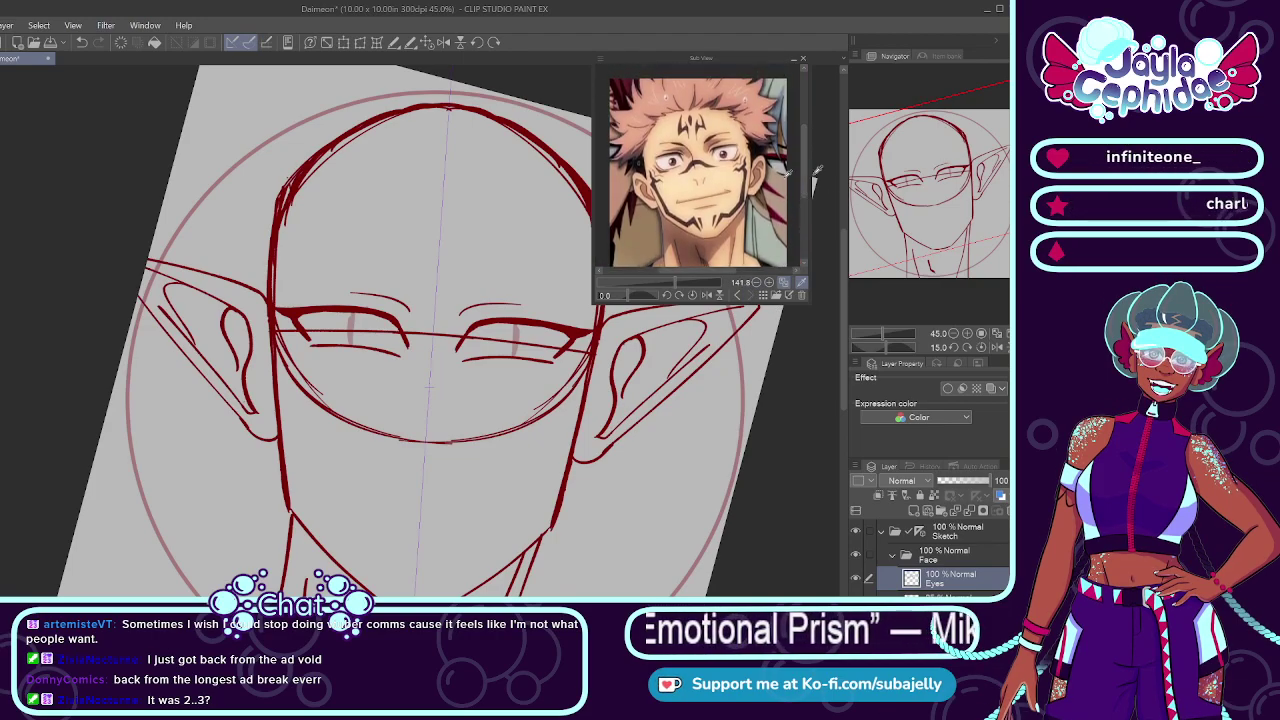
{"action": "left_click", "coordinate": [427, 45]}
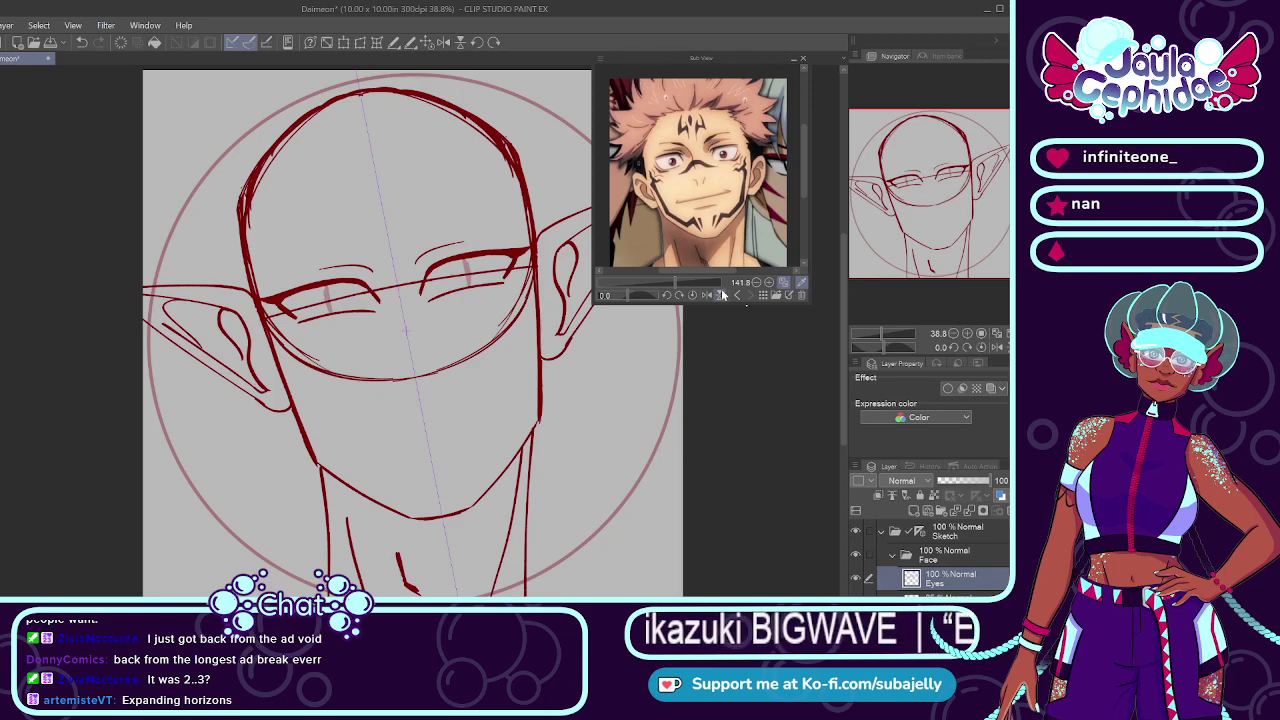
Step: Switch Sub View back to the character sheet and enlarge the front-facing horned character to examine the eyebrows
{"action": "left_click", "coordinate": [750, 295]}
{"action": "left_click", "coordinate": [750, 295]}
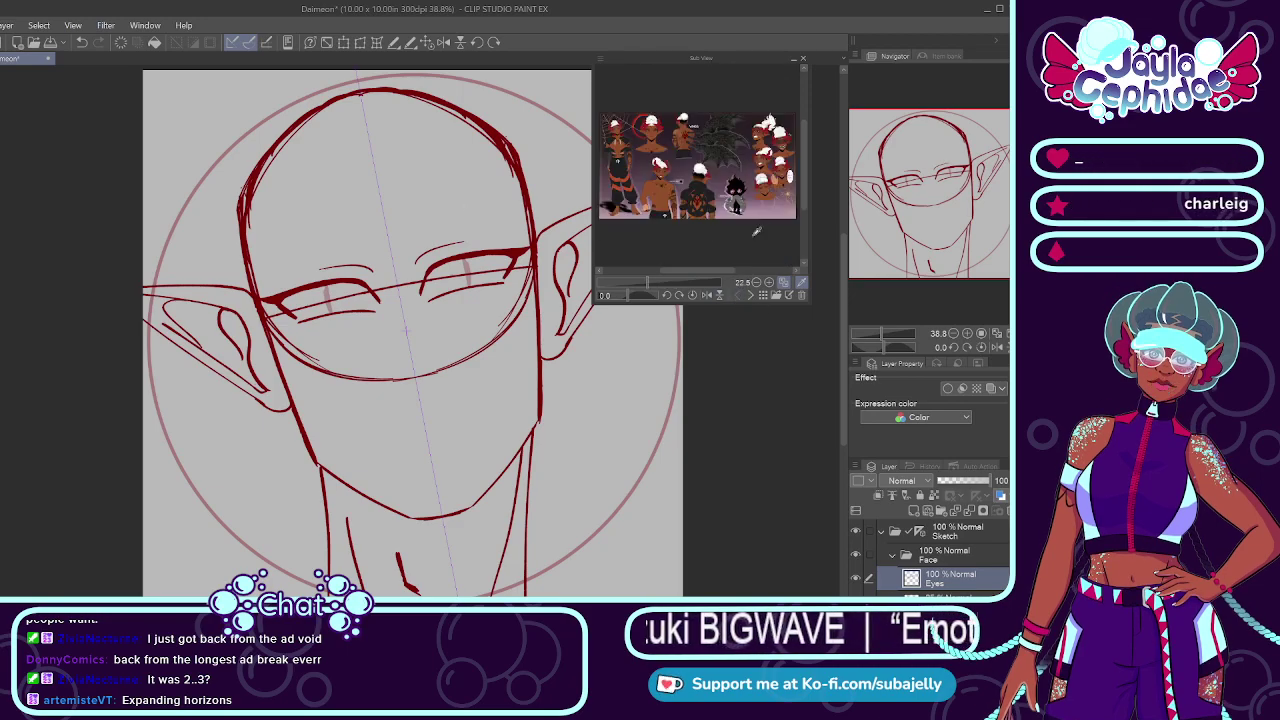
{"action": "left_click_drag", "start_coordinate": [804, 182], "coordinate": [828, 169]}
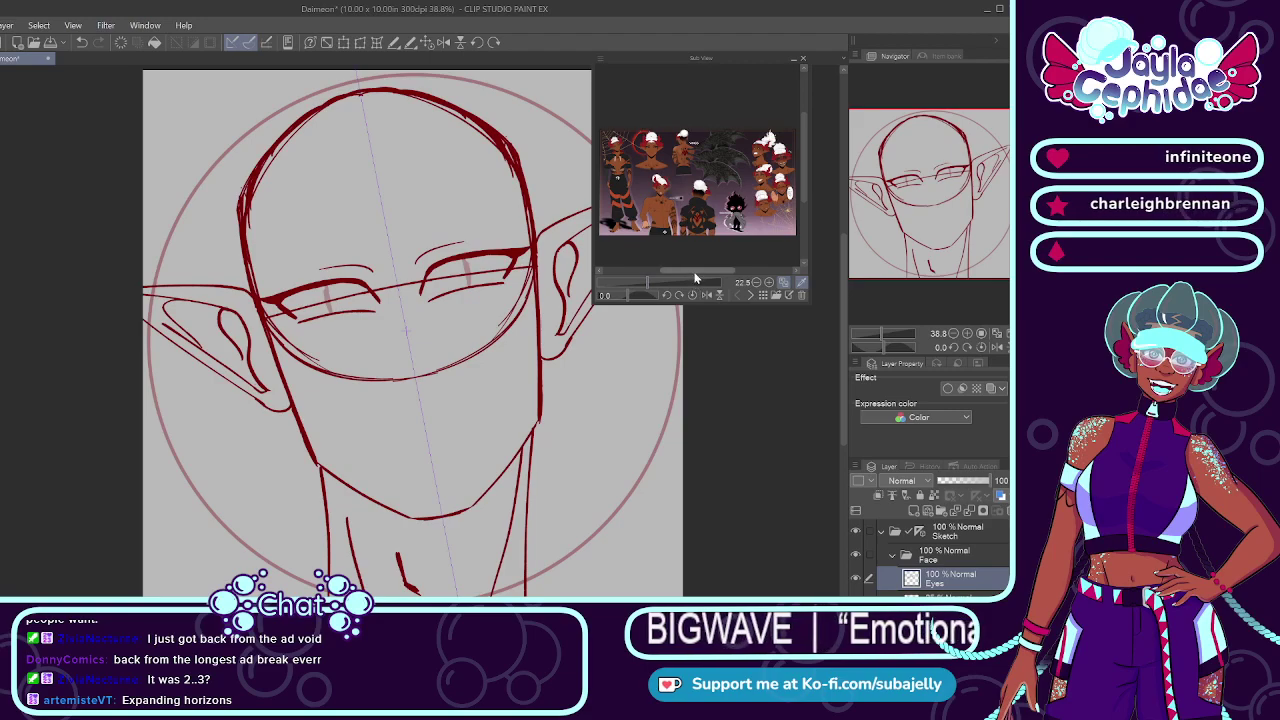
{"action": "left_click_drag", "start_coordinate": [694, 271], "coordinate": [753, 271]}
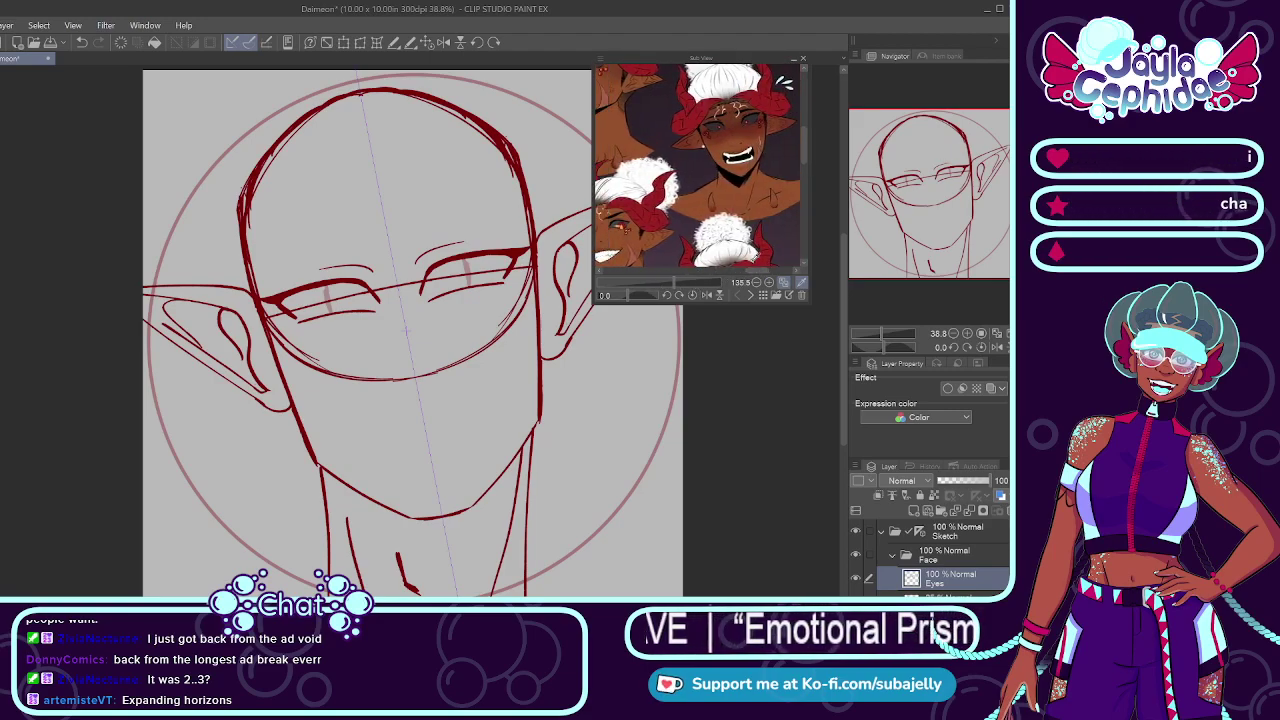
{"action": "mouse_move", "coordinate": [805, 152]}
{"action": "left_mouse_down"}
{"action": "mouse_move", "coordinate": [809, 208]}
{"action": "mouse_move", "coordinate": [806, 167]}
{"action": "left_mouse_up"}
{"action": "left_click_drag", "start_coordinate": [752, 274], "coordinate": [656, 259]}
{"action": "left_click_drag", "start_coordinate": [806, 160], "coordinate": [806, 128]}
{"action": "mouse_move", "coordinate": [665, 271]}
{"action": "left_mouse_down"}
{"action": "mouse_move", "coordinate": [677, 281]}
{"action": "mouse_move", "coordinate": [659, 256]}
{"action": "left_mouse_up"}
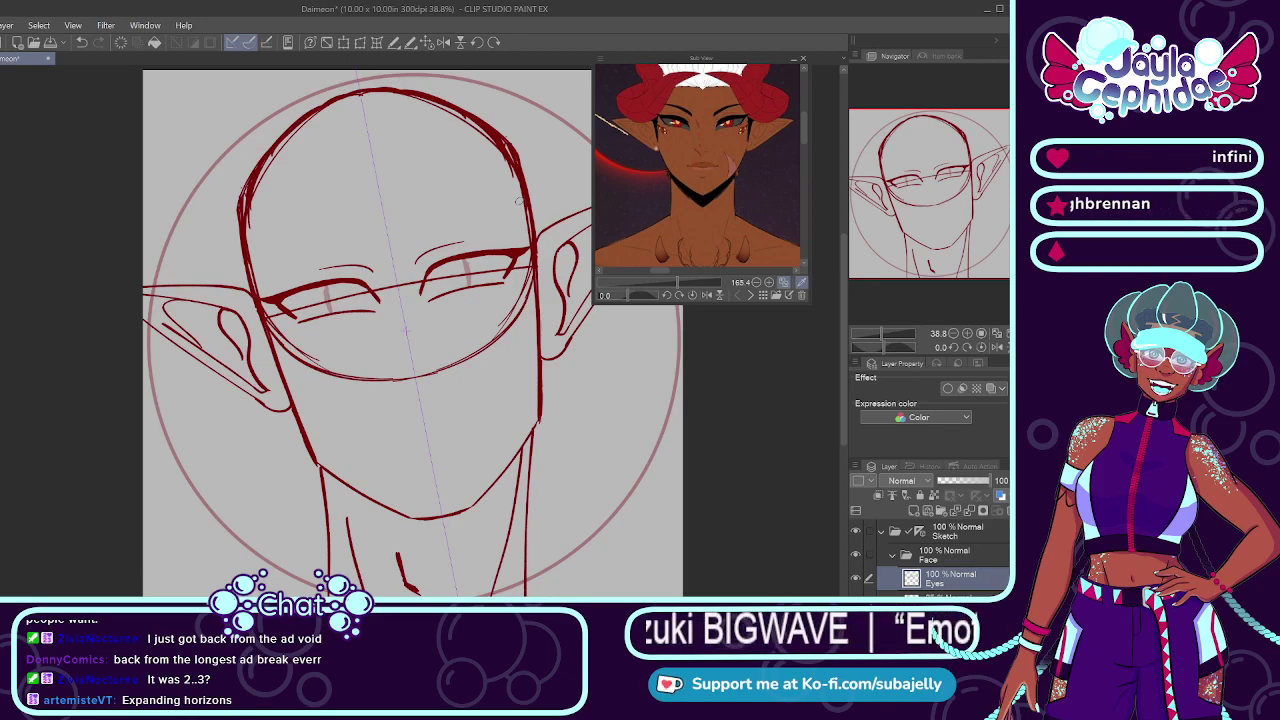
Step: Try several mirrored, slanted eyebrow strokes above both eyes
{"action": "scroll", "coordinate": [518, 202], "scroll_direction": "up", "scroll_amount": 2}
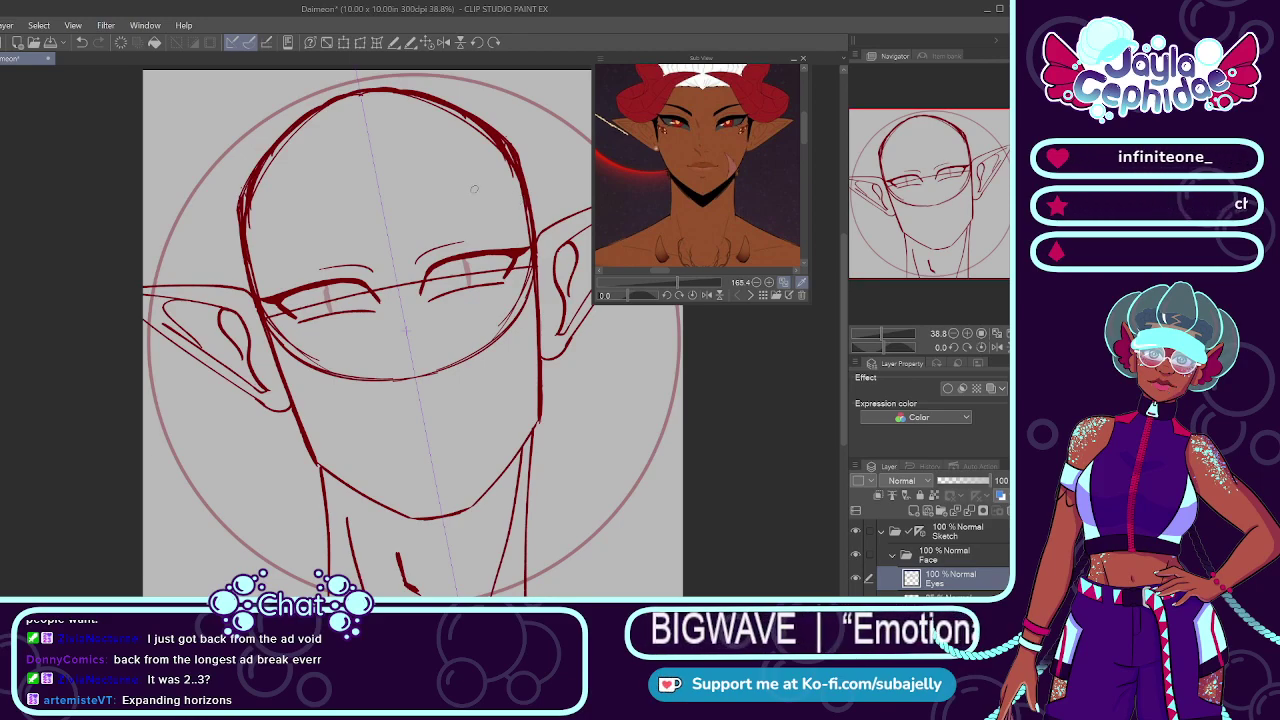
{"action": "mouse_move", "coordinate": [406, 246]}
{"action": "left_mouse_down"}
{"action": "mouse_move", "coordinate": [476, 196]}
{"action": "mouse_move", "coordinate": [546, 186]}
{"action": "left_mouse_up"}
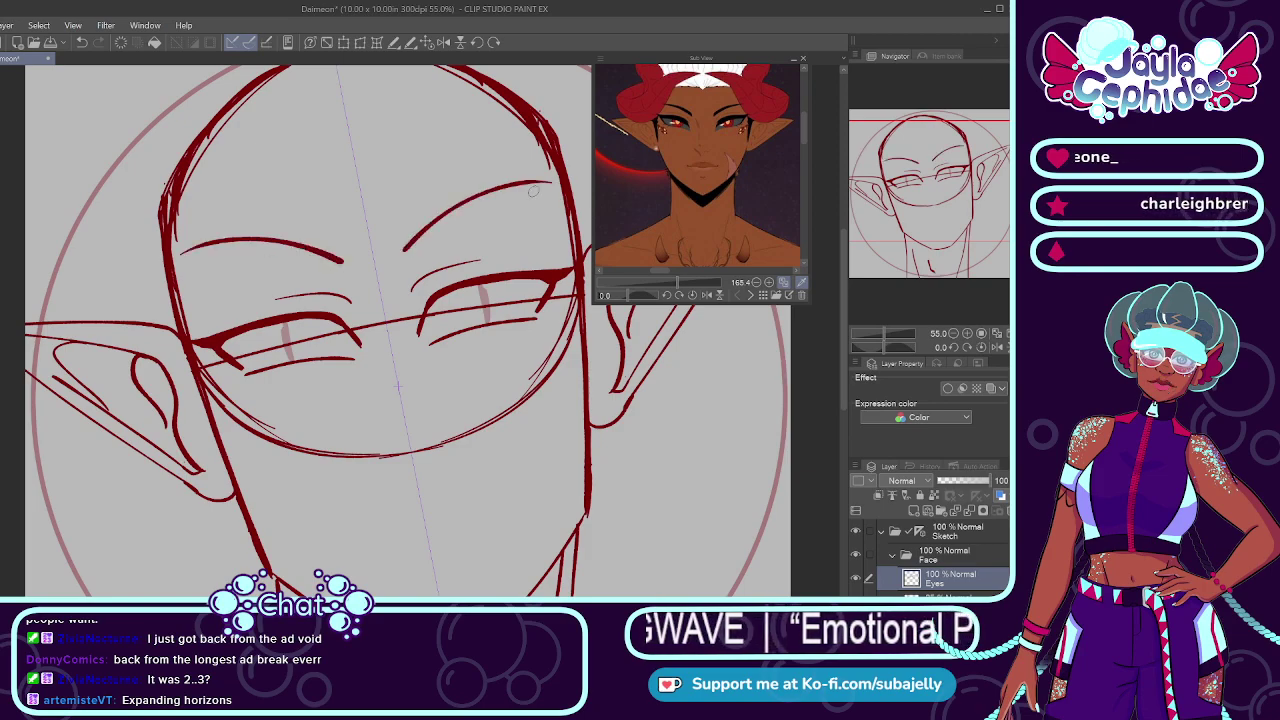
{"action": "key", "text": "ctrl+z"}
{"action": "left_click_drag", "start_coordinate": [403, 258], "coordinate": [532, 170]}
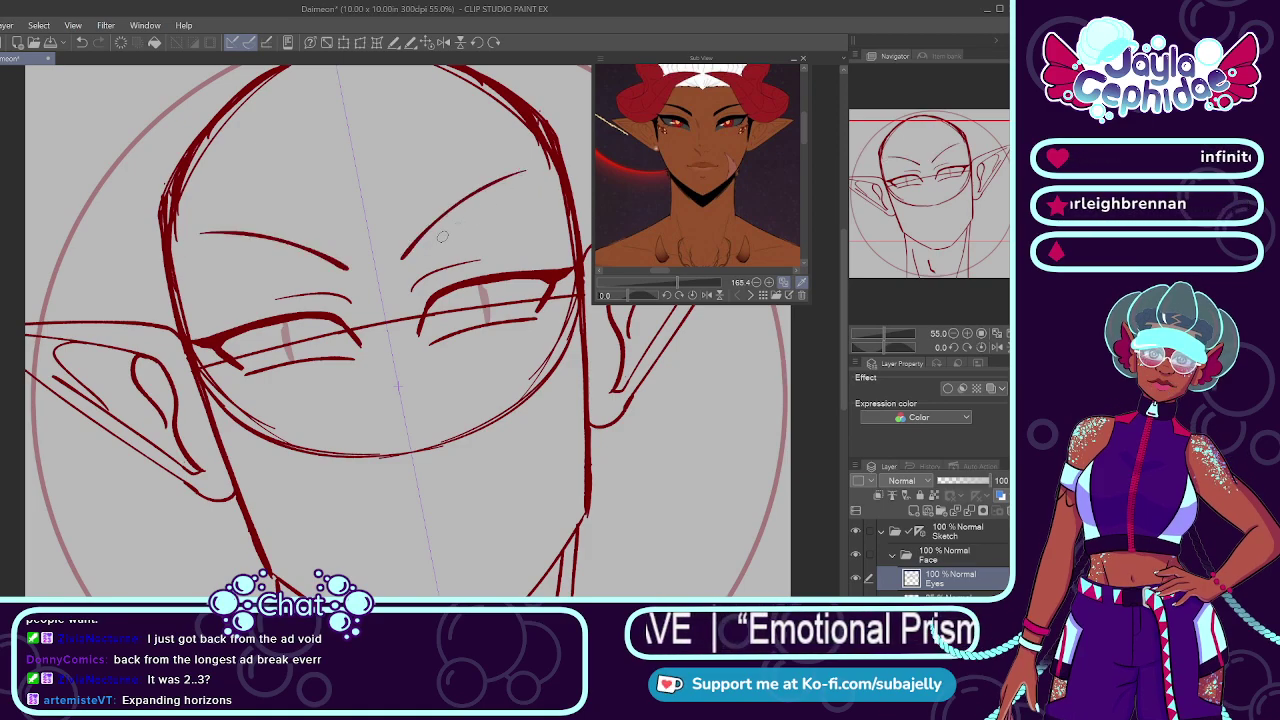
{"action": "key", "text": "ctrl+z"}
{"action": "left_click_drag", "start_coordinate": [407, 256], "coordinate": [536, 183]}
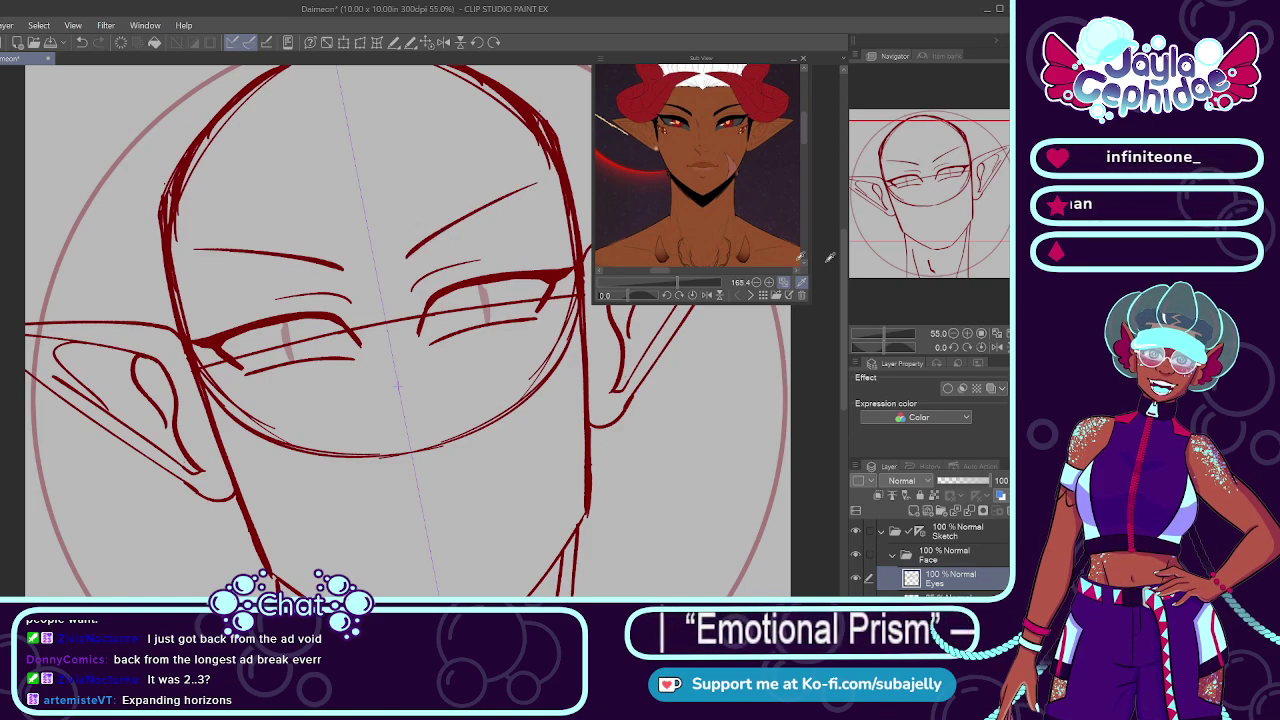
{"action": "mouse_move", "coordinate": [666, 273]}
{"action": "left_mouse_down"}
{"action": "mouse_move", "coordinate": [627, 271]}
{"action": "mouse_move", "coordinate": [645, 273]}
{"action": "left_mouse_up"}
{"action": "key", "text": "ctrl+z"}
{"action": "left_click_drag", "start_coordinate": [408, 252], "coordinate": [533, 199]}
{"action": "key", "text": "ctrl+z"}
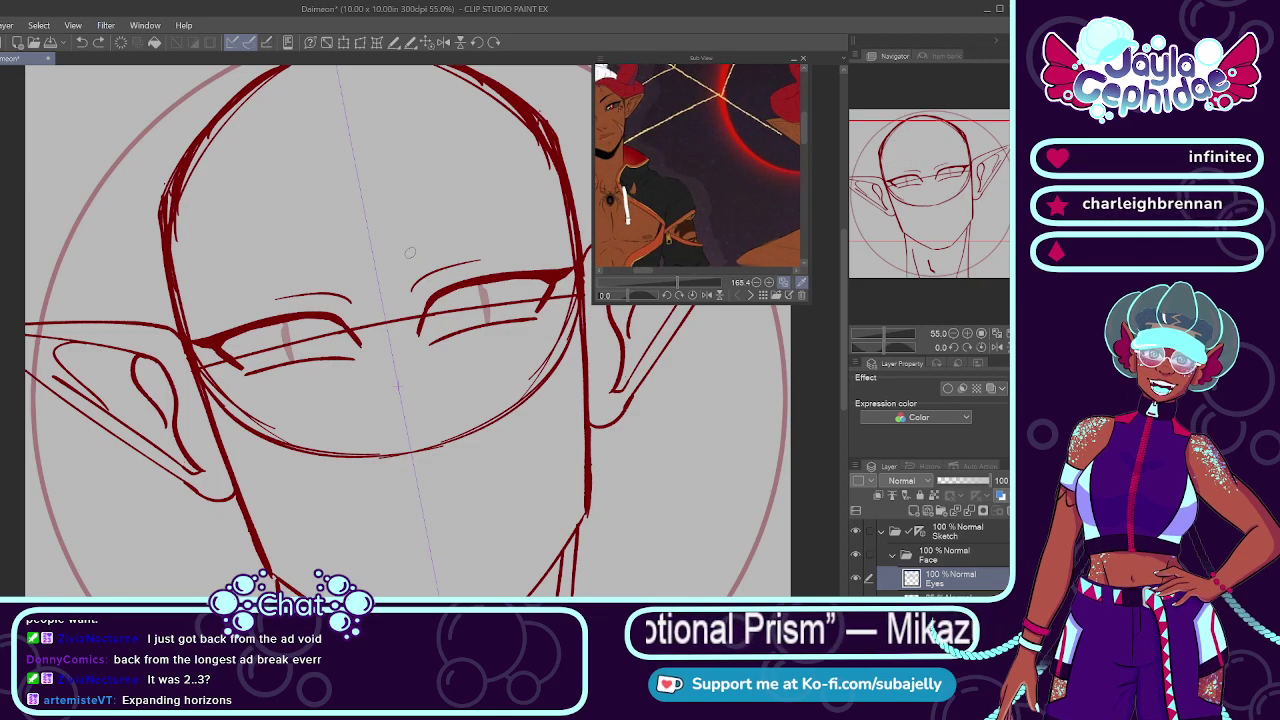
Step: Draw arched upper eyebrow lines above both eyes, sloping down toward the center line
{"action": "key", "text": "ctrl+y"}
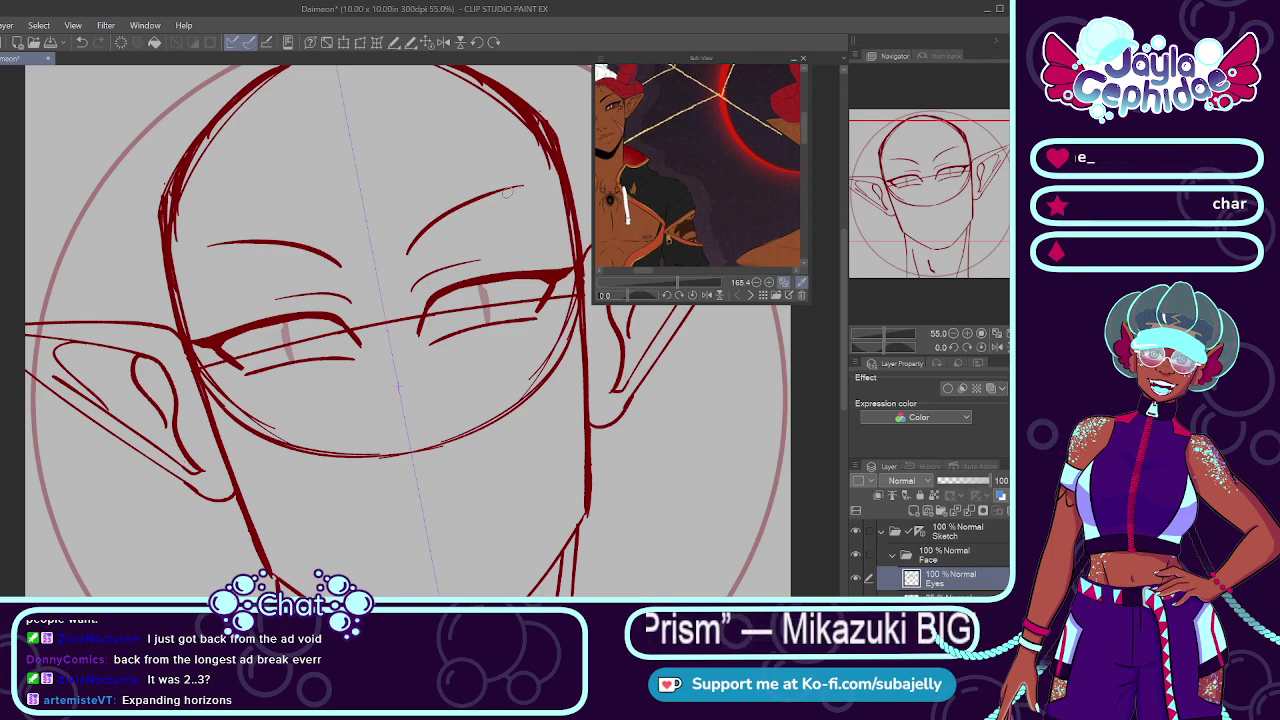
{"action": "key", "text": "ctrl+z"}
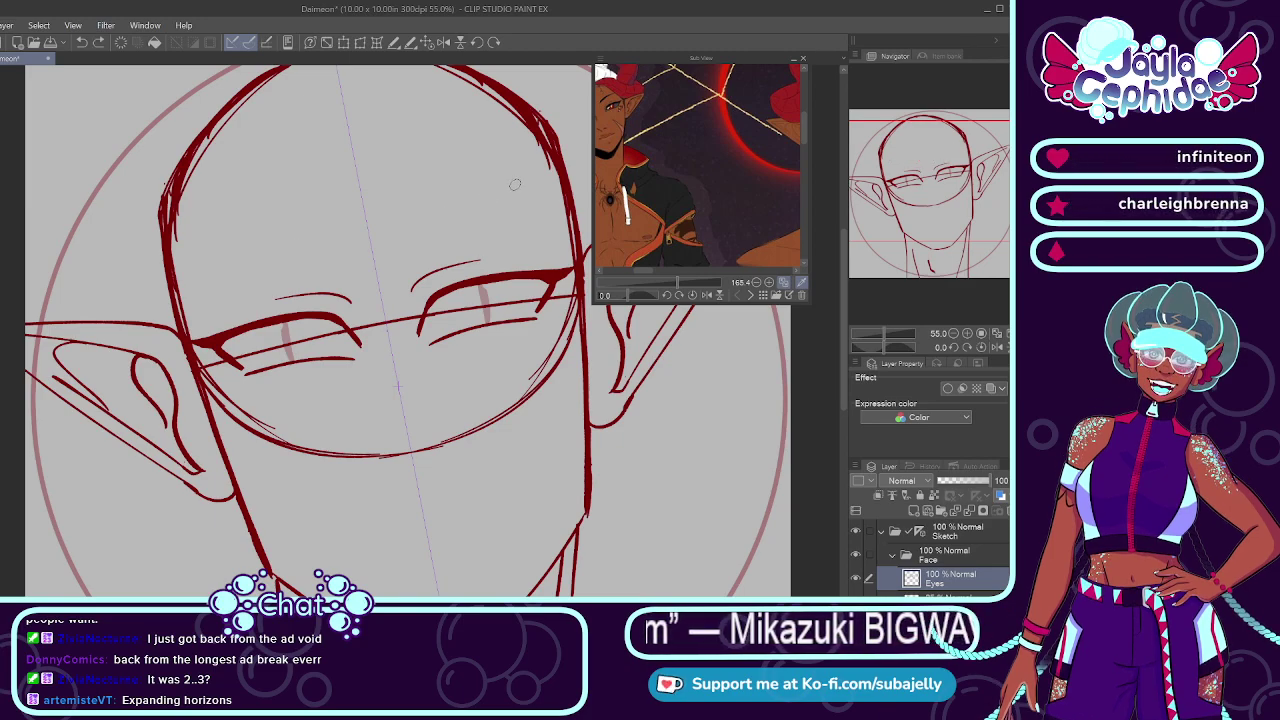
{"action": "key", "text": "ctrl+y"}
{"action": "key", "text": "ctrl+z"}
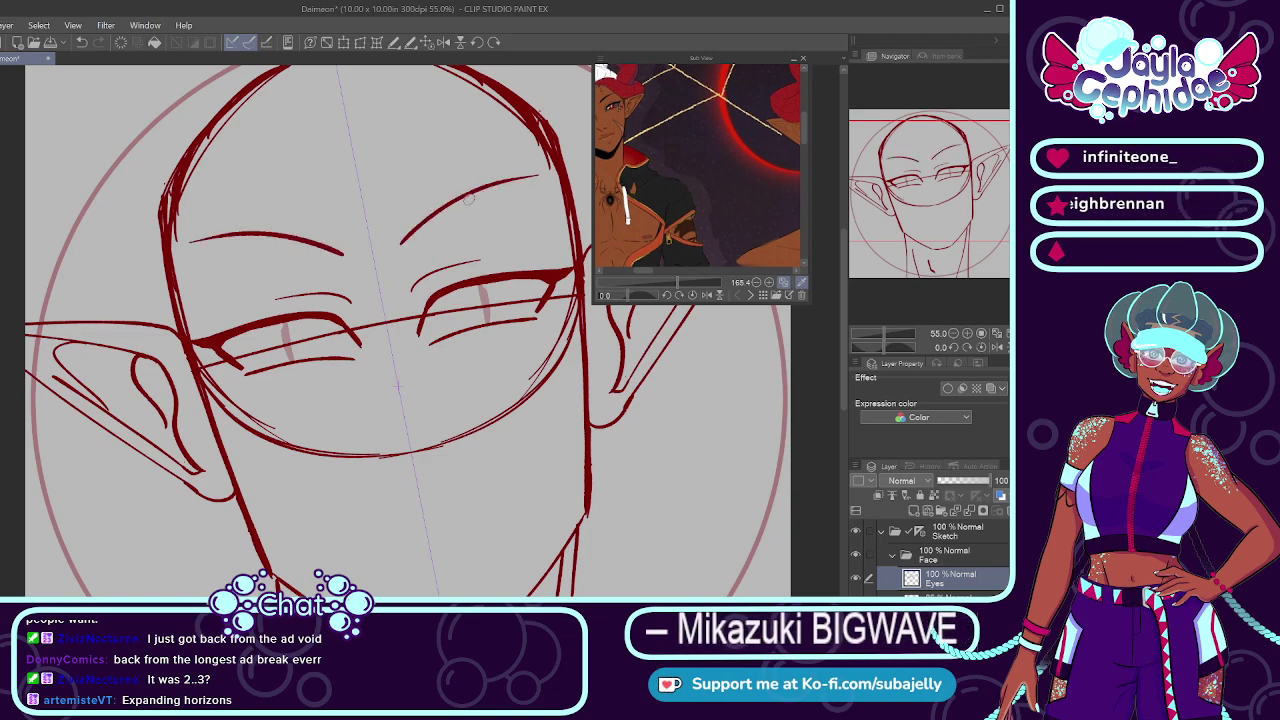
{"action": "scroll", "coordinate": [430, 186], "scroll_direction": "up", "scroll_amount": 2}
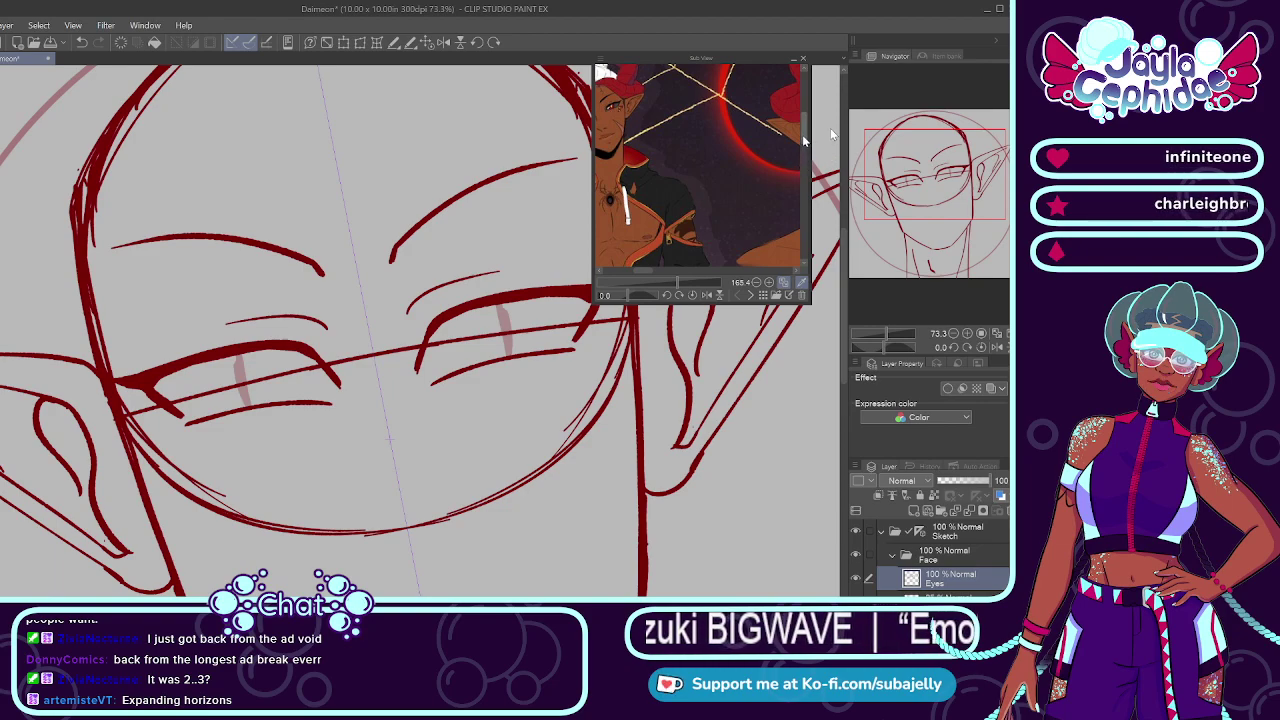
Step: Enlarge the tilted-head portrait in Sub View, then draw the lower edges of both eyebrows and close their inner ends
{"action": "scroll", "coordinate": [802, 134], "scroll_direction": "up", "scroll_amount": 3}
{"action": "left_click_drag", "start_coordinate": [676, 282], "coordinate": [627, 270]}
{"action": "left_click", "coordinate": [646, 271]}
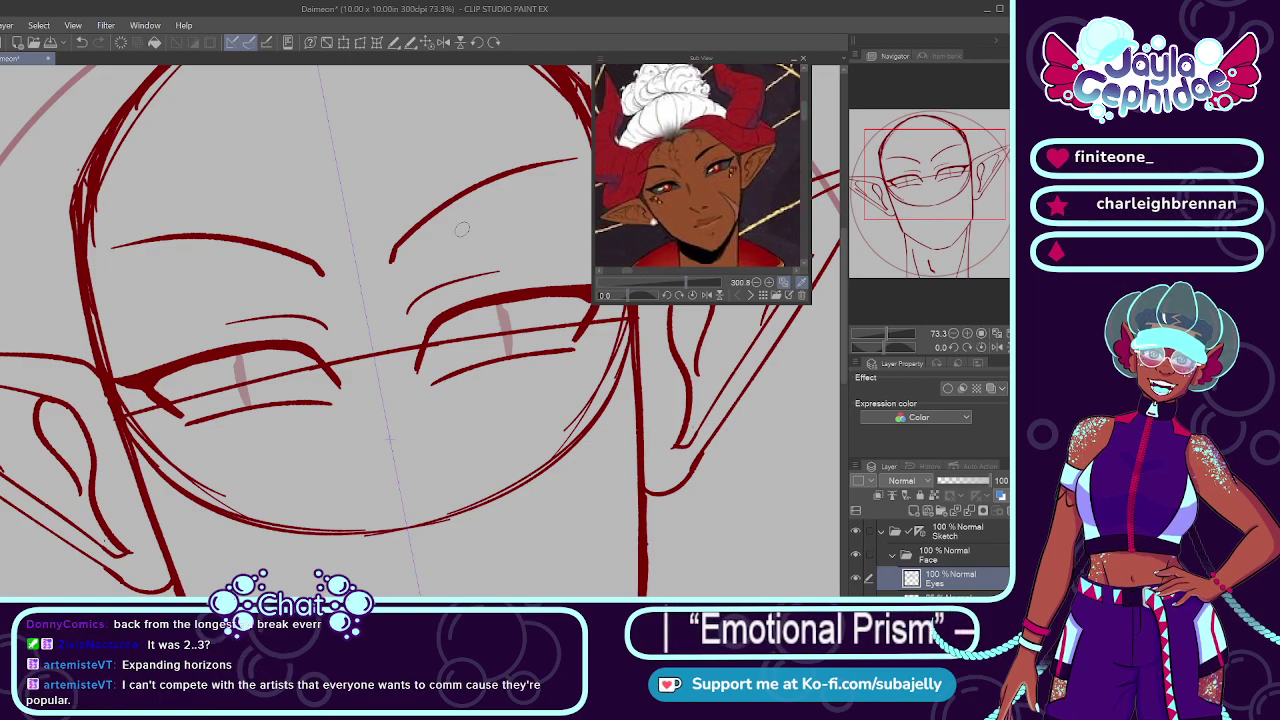
{"action": "scroll", "coordinate": [549, 166], "scroll_direction": "up", "scroll_amount": 2}
{"action": "left_click_drag", "start_coordinate": [382, 290], "coordinate": [526, 177]}
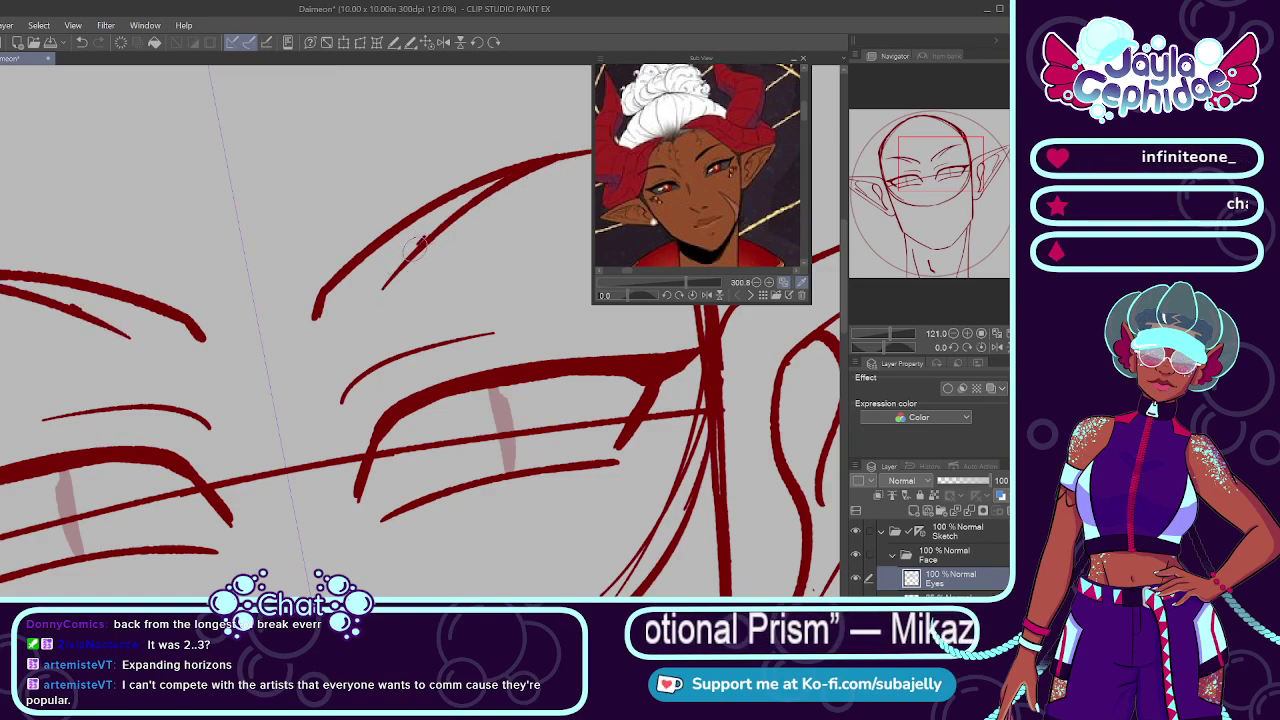
{"action": "left_click_drag", "start_coordinate": [383, 285], "coordinate": [346, 323]}
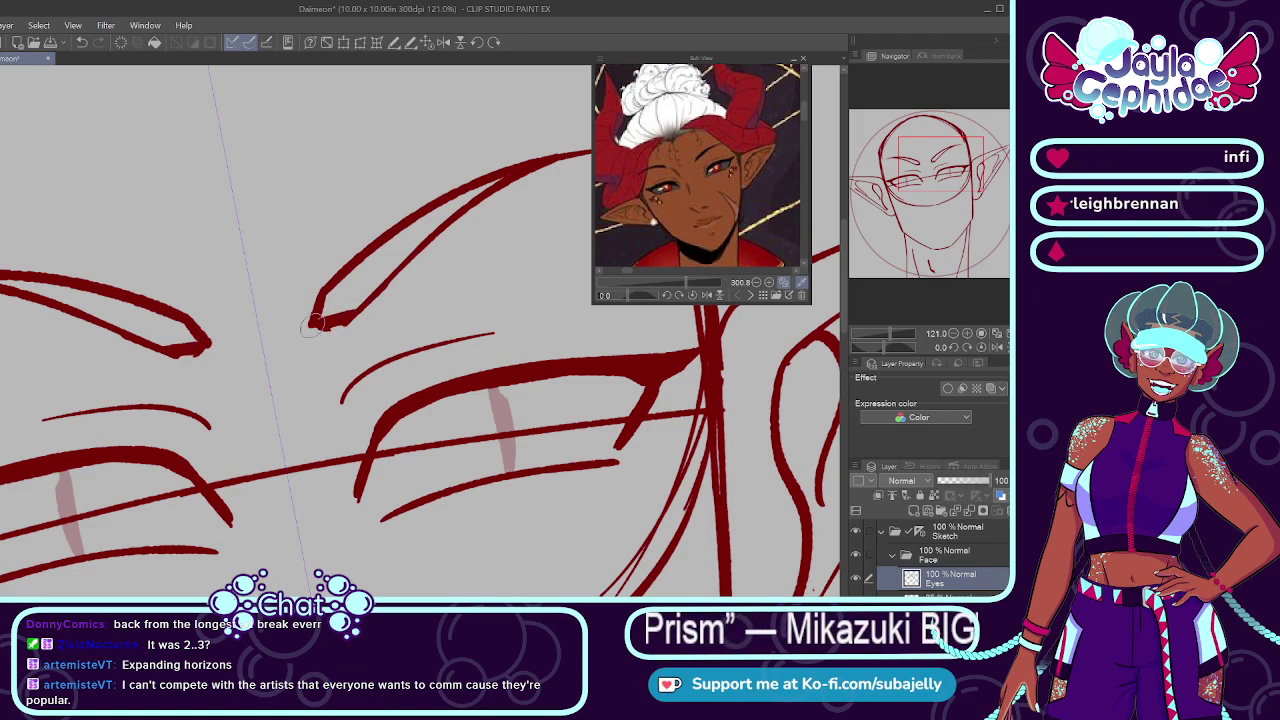
Step: Mask both eyebrows with a painted selection on the Eyes layer
{"action": "scroll", "coordinate": [356, 302], "scroll_direction": "down", "scroll_amount": 3}
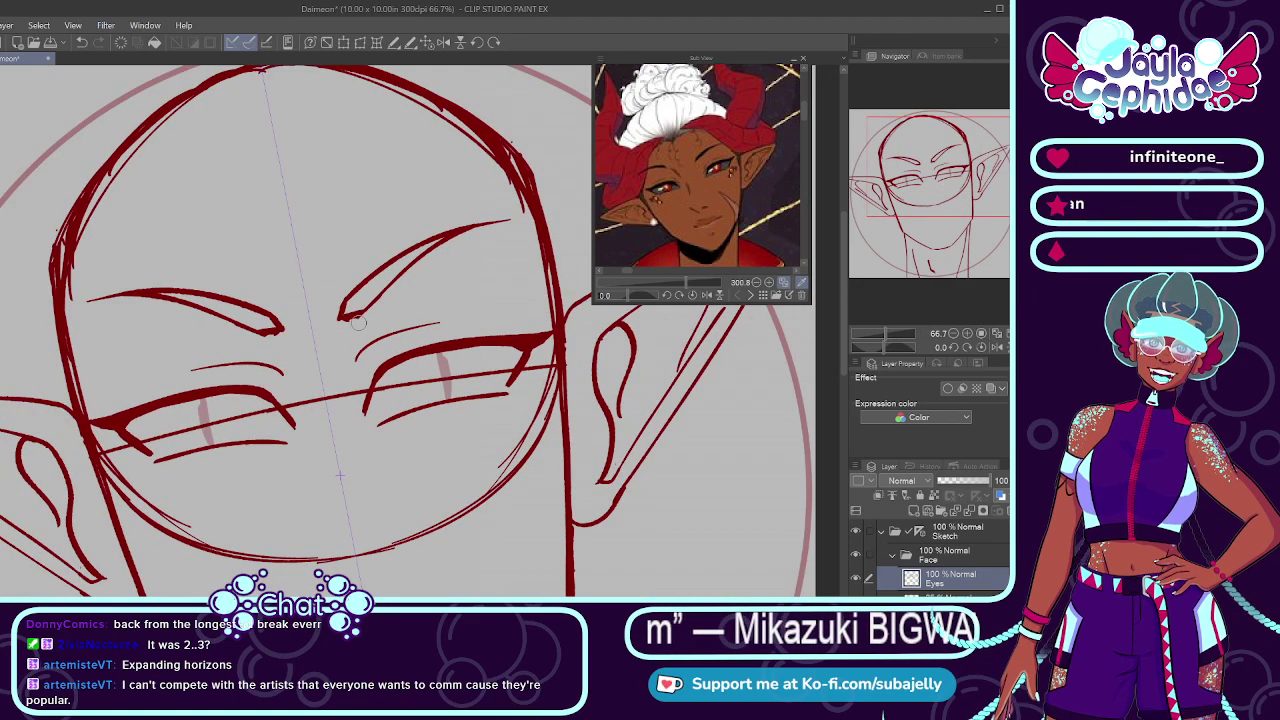
{"action": "scroll", "coordinate": [372, 327], "scroll_direction": "up", "scroll_amount": 2}
{"action": "scroll", "coordinate": [410, 266], "scroll_direction": "down", "scroll_amount": 2}
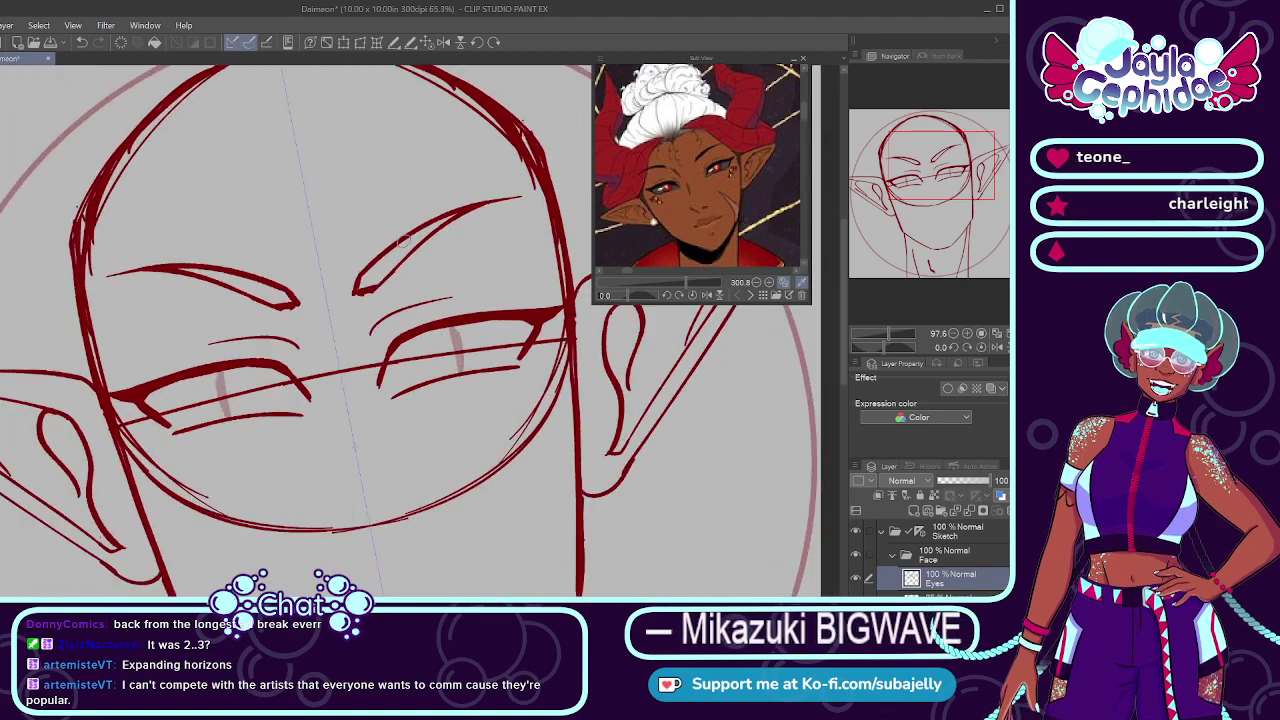
{"action": "scroll", "coordinate": [397, 231], "scroll_direction": "down", "scroll_amount": 2}
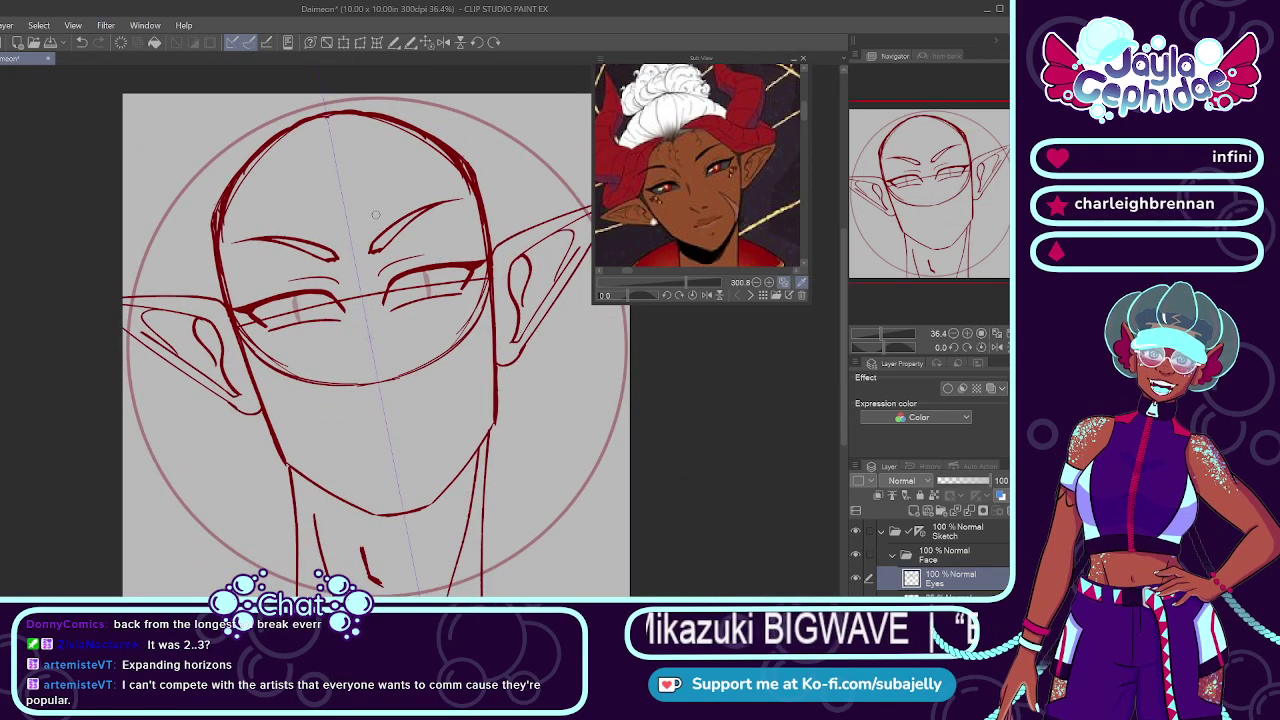
{"action": "scroll", "coordinate": [391, 217], "scroll_direction": "down", "scroll_amount": 1}
{"action": "scroll", "coordinate": [372, 328], "scroll_direction": "up", "scroll_amount": 4}
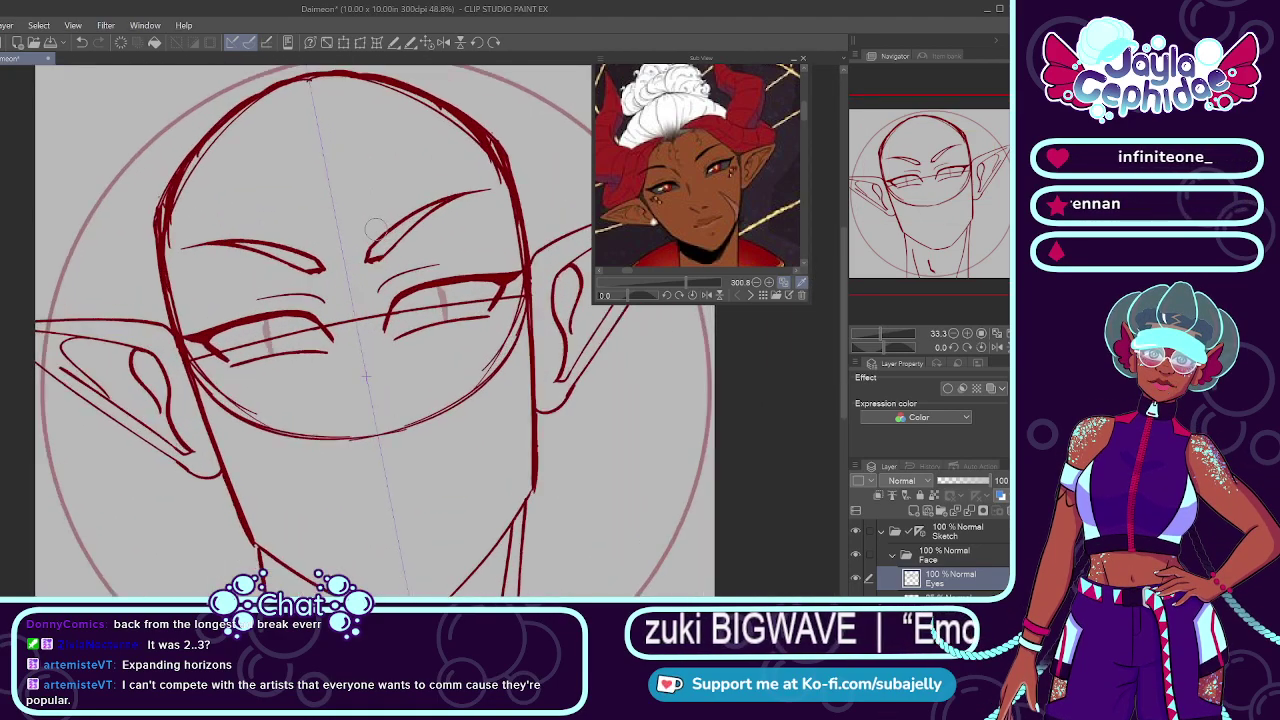
{"action": "left_click_drag", "start_coordinate": [398, 228], "coordinate": [484, 169]}
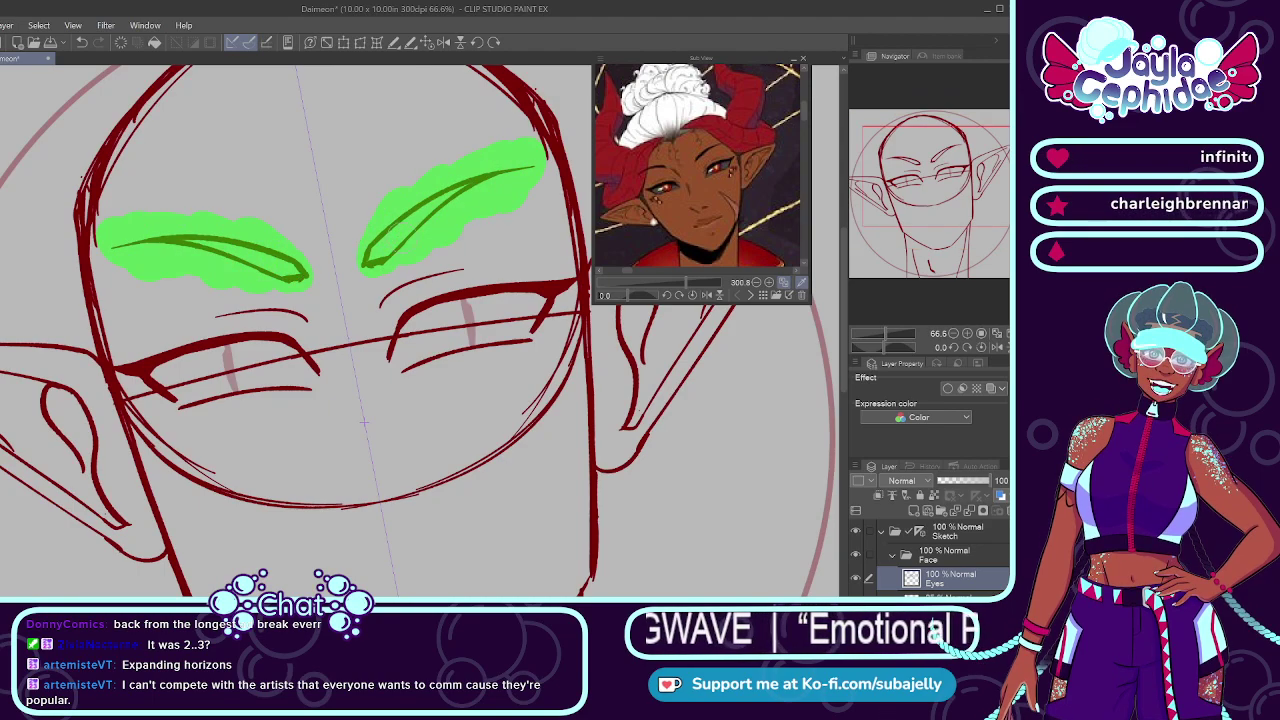
{"action": "left_click_drag", "start_coordinate": [378, 240], "coordinate": [363, 265]}
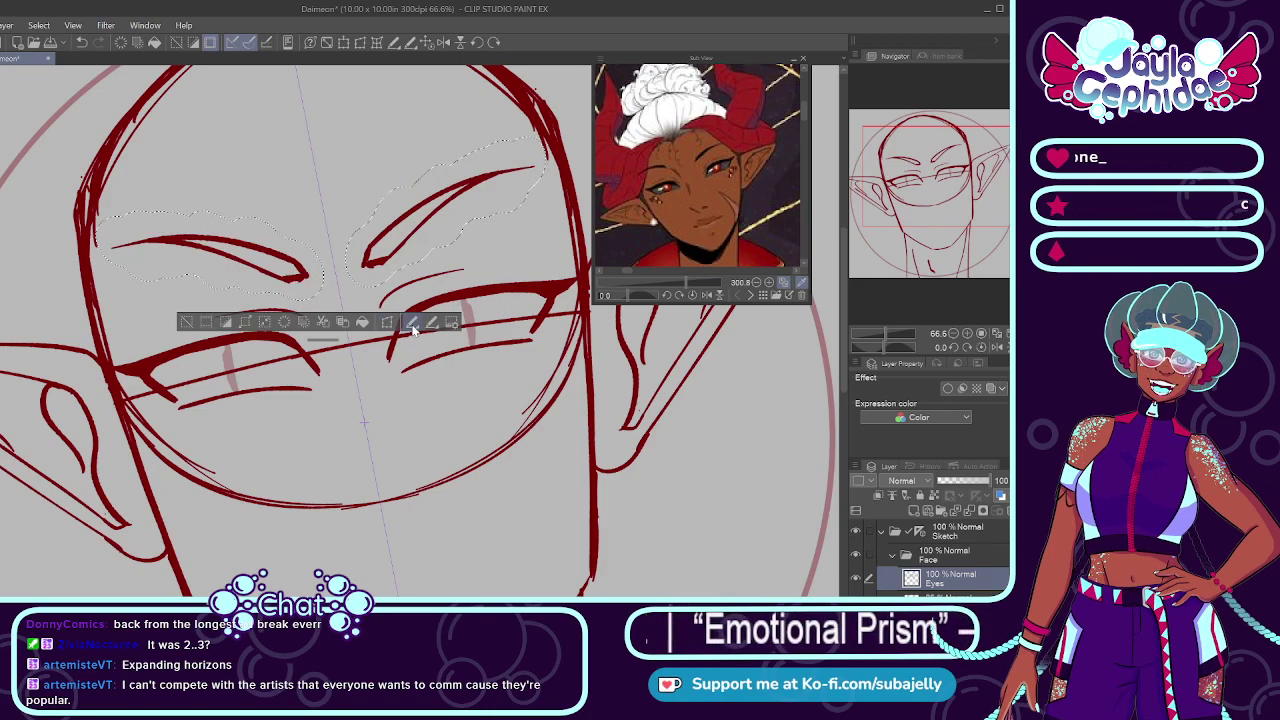
Step: Move the selected eyebrows onto their own layer above Eyes and name it Brows
{"action": "left_click", "coordinate": [324, 324]}
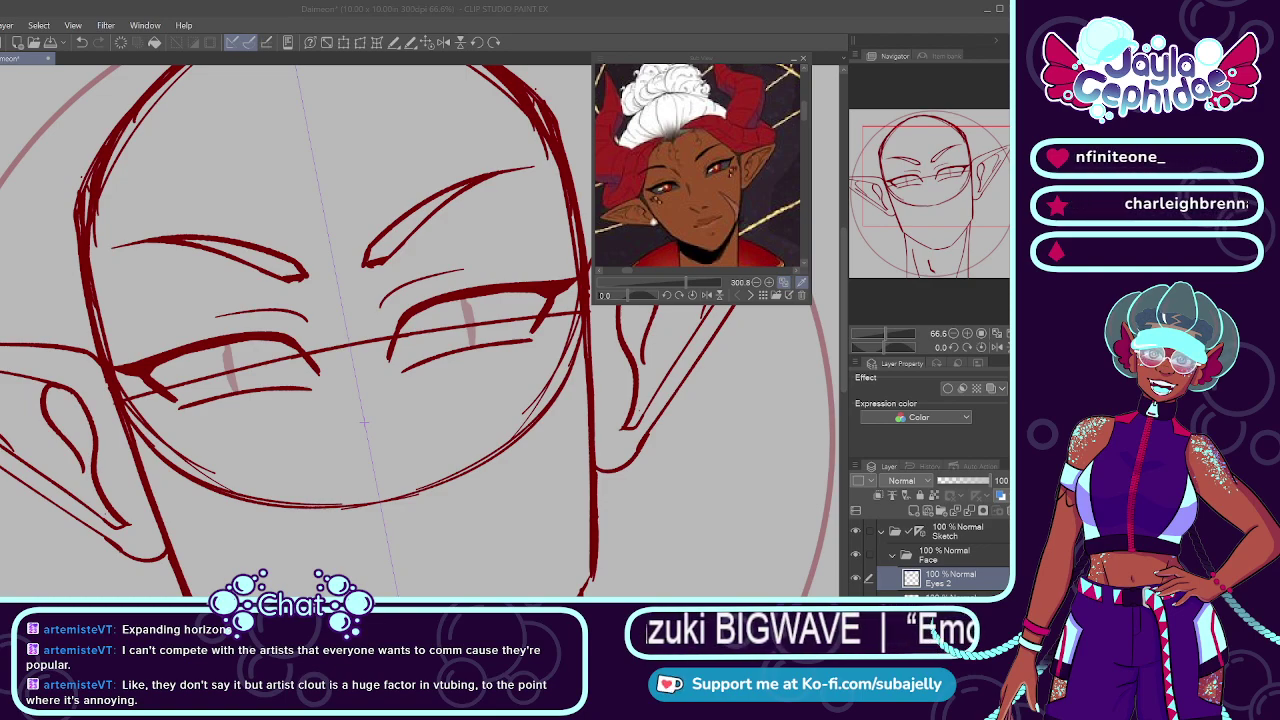
{"action": "left_click", "coordinate": [940, 585]}
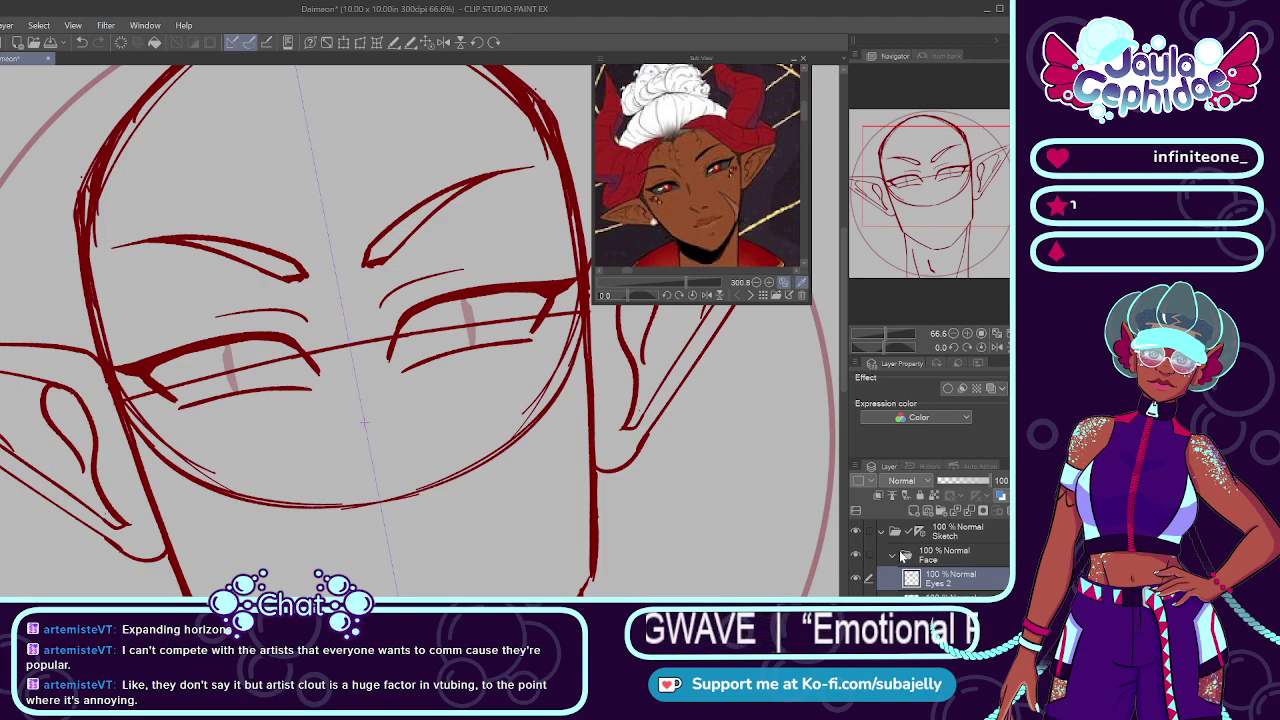
{"action": "key", "text": "ctrl+e"}
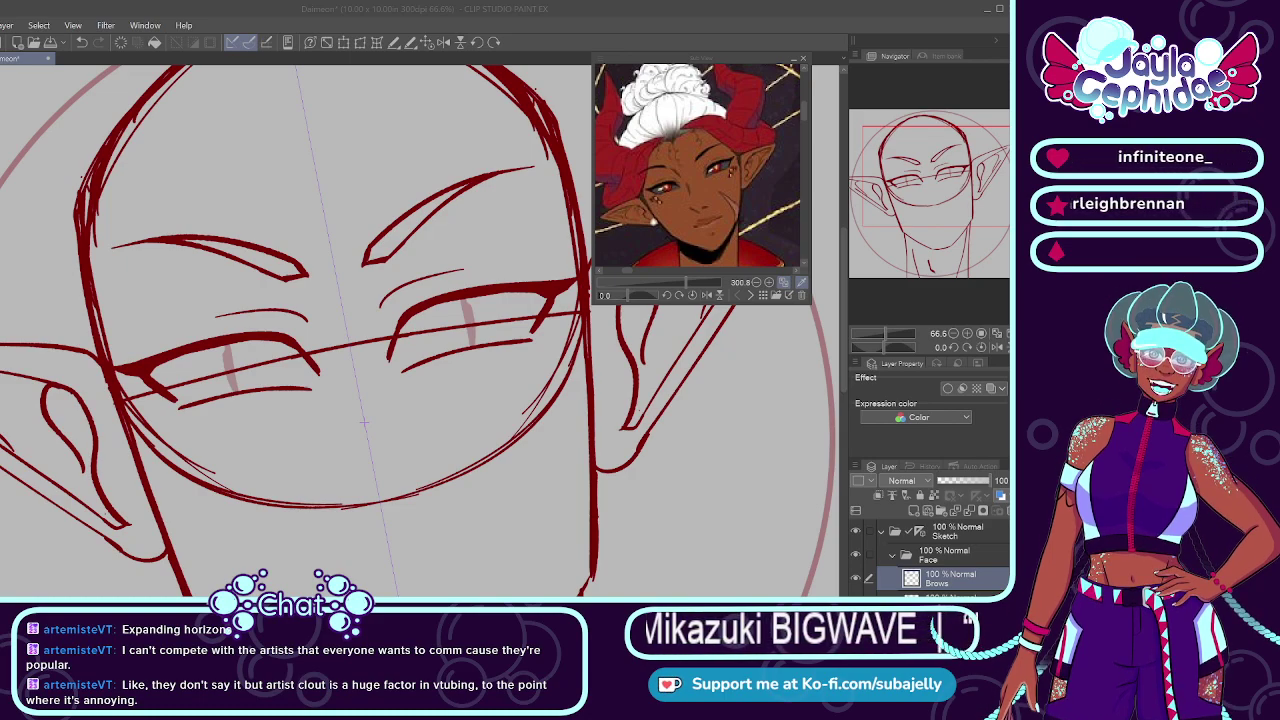
Step: Switch Sub View to the pink-haired character with facial markings to examine the eyebrows
{"action": "scroll", "coordinate": [364, 422], "scroll_direction": "down", "scroll_amount": 2}
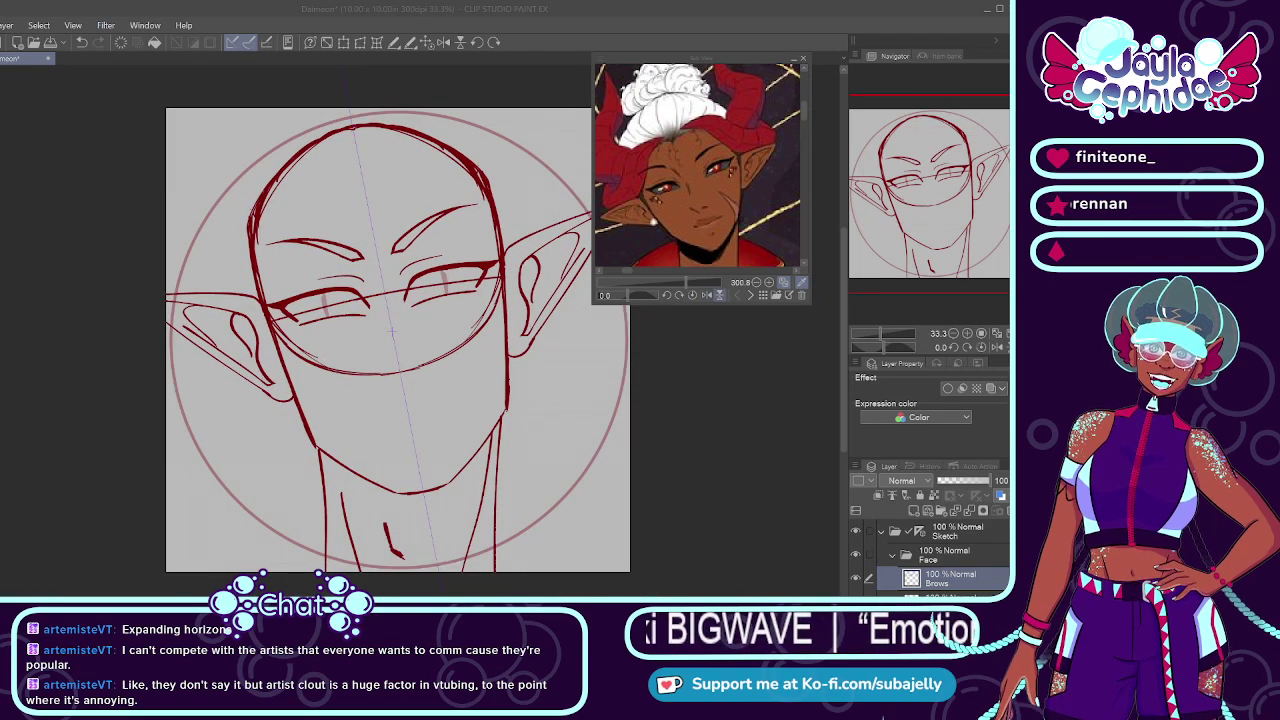
{"action": "left_click", "coordinate": [750, 295]}
{"action": "left_click", "coordinate": [750, 295]}
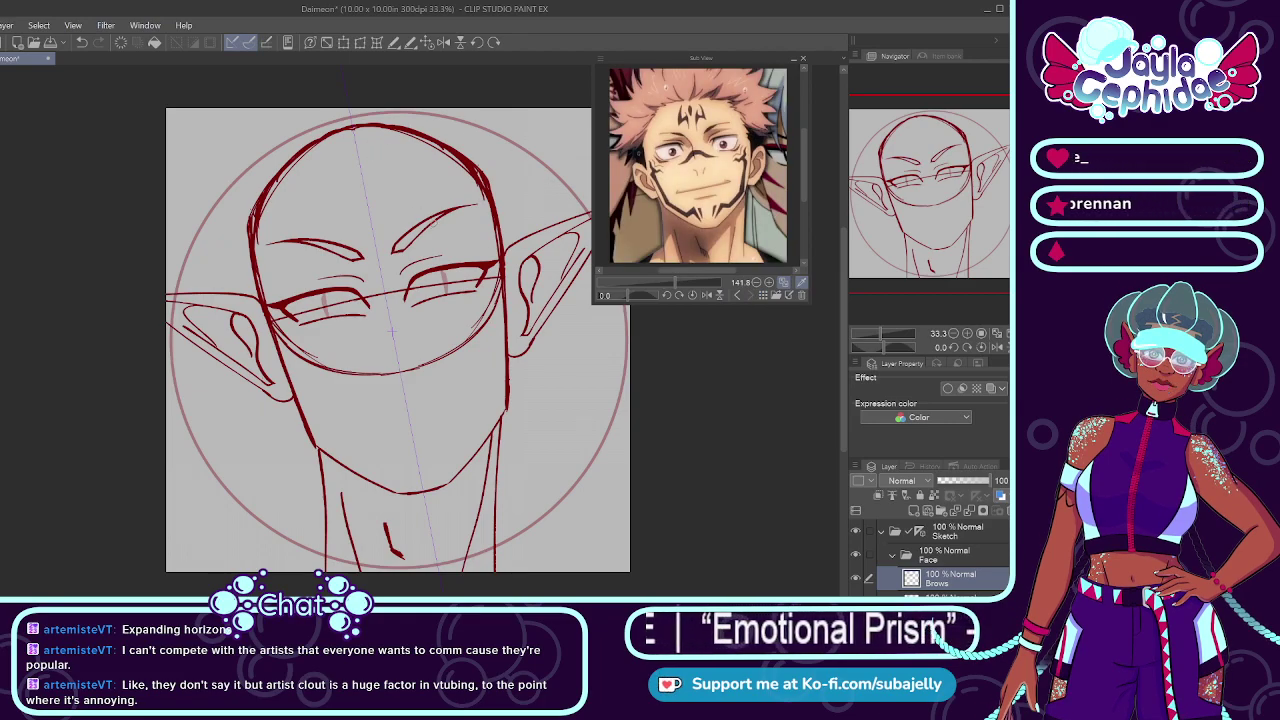
Step: Select both eyebrows on the Brows layer and rotate them slightly clockwise, then clear the selection
{"action": "scroll", "coordinate": [452, 218], "scroll_direction": "up", "scroll_amount": 2}
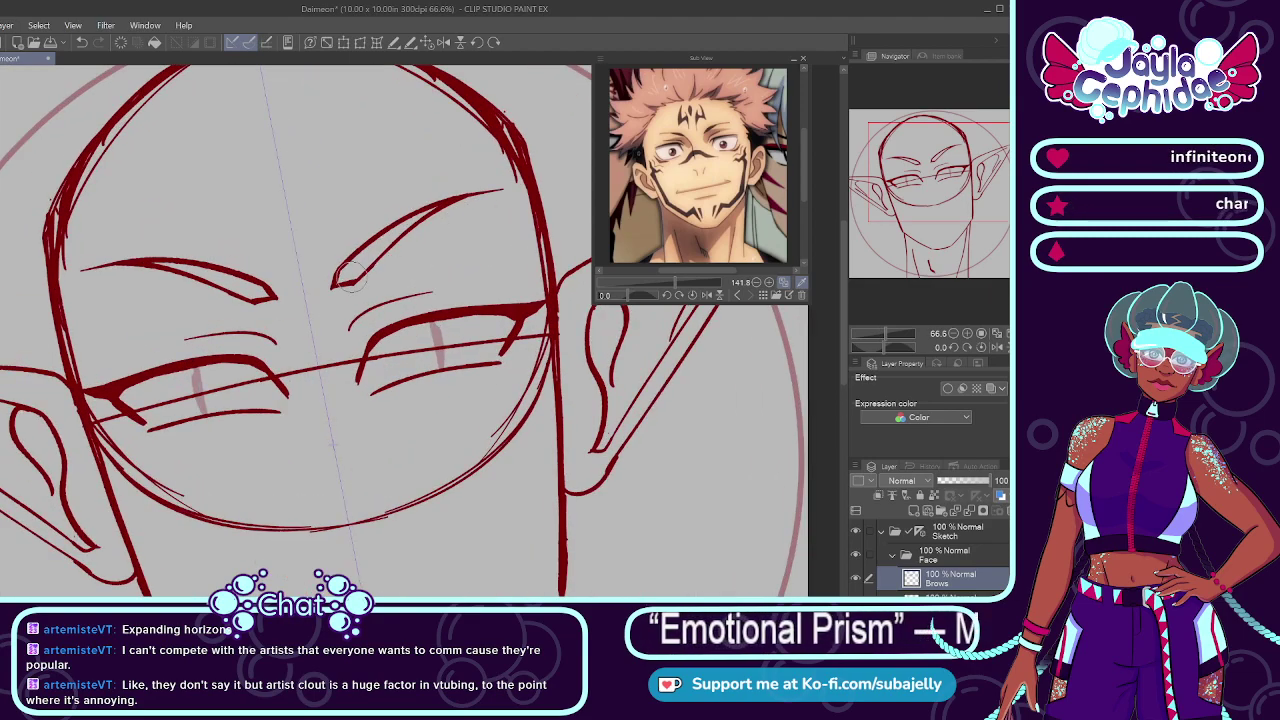
{"action": "mouse_move", "coordinate": [352, 277]}
{"action": "left_mouse_down"}
{"action": "mouse_move", "coordinate": [417, 200]}
{"action": "mouse_move", "coordinate": [483, 181]}
{"action": "left_mouse_up"}
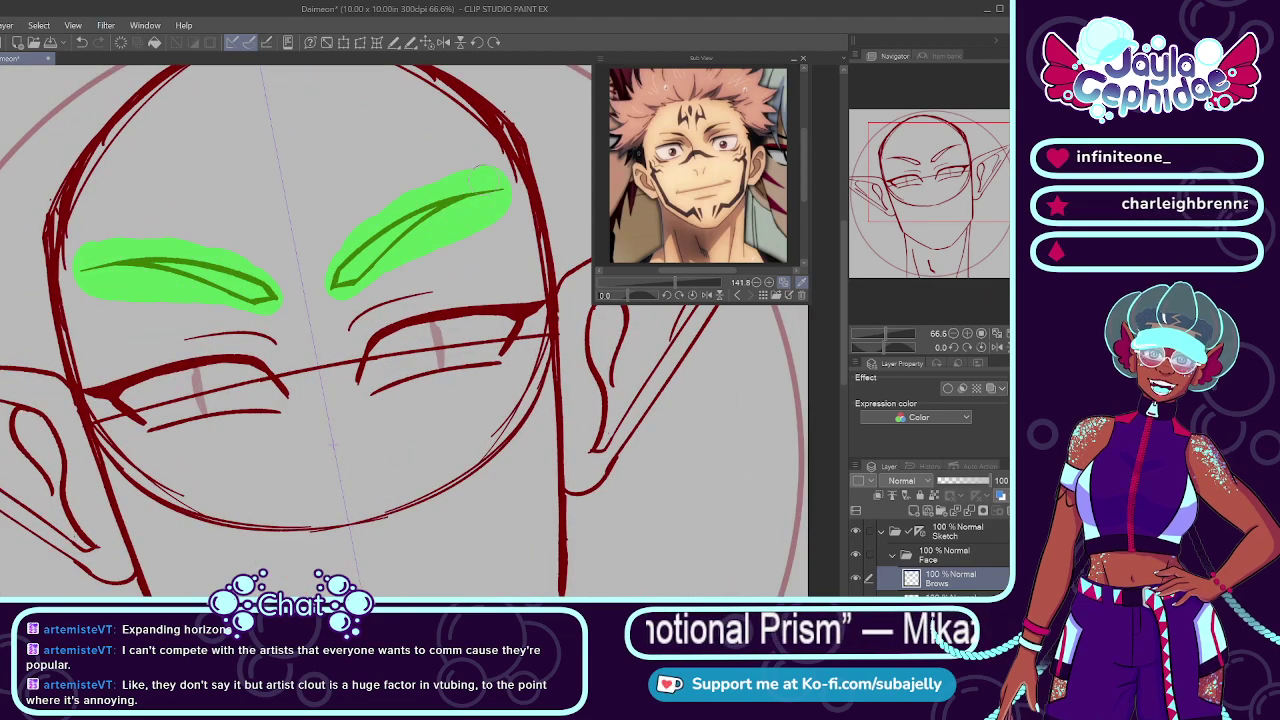
{"action": "key", "text": "ctrl+t"}
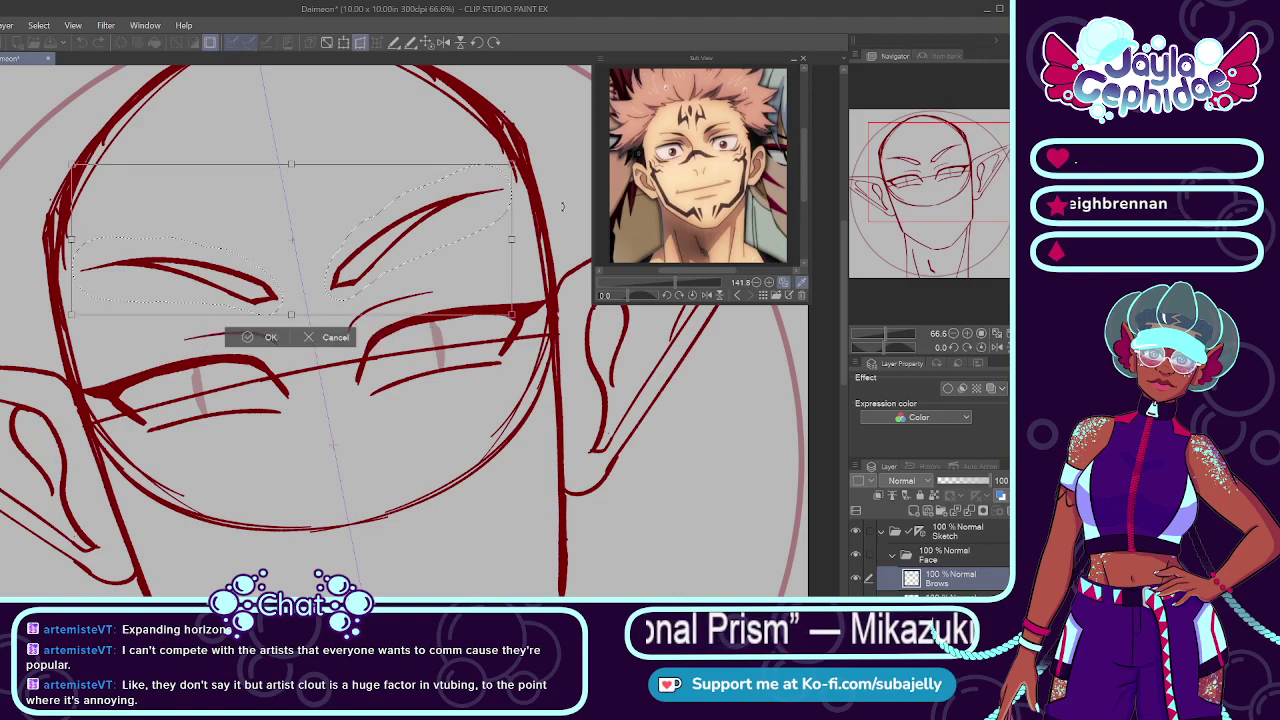
{"action": "left_click_drag", "start_coordinate": [562, 206], "coordinate": [572, 251]}
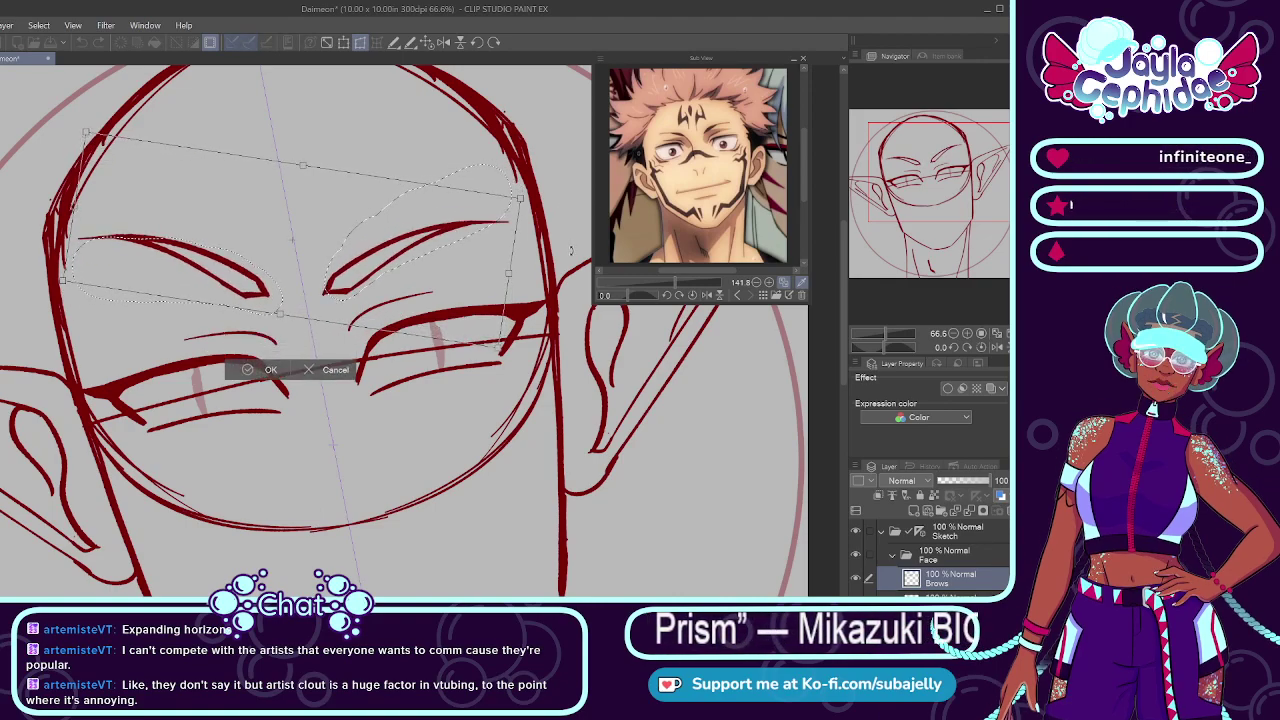
{"action": "key", "text": "Return"}
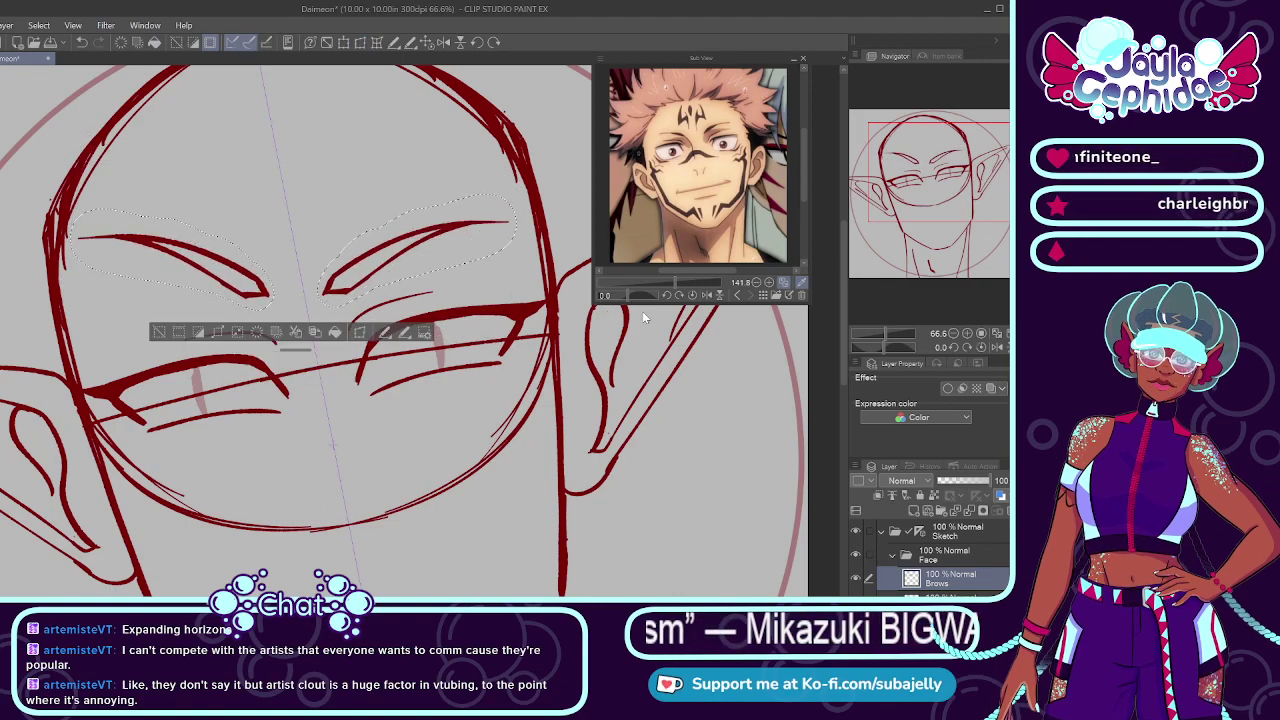
{"action": "key", "text": "ctrl+d"}
Step: Lower the rough eyebrow layer's opacity to about 40% and add a new layer named Brows above it
{"action": "left_click", "coordinate": [959, 482]}
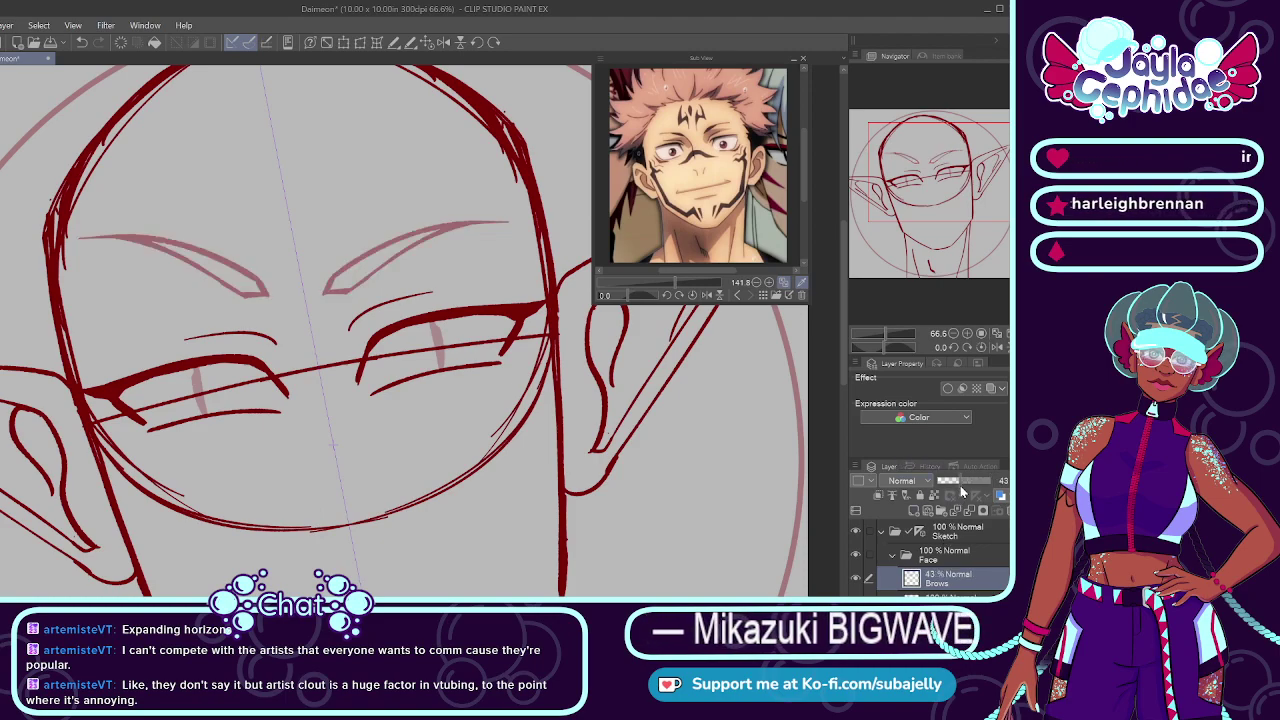
{"action": "left_click", "coordinate": [916, 517]}
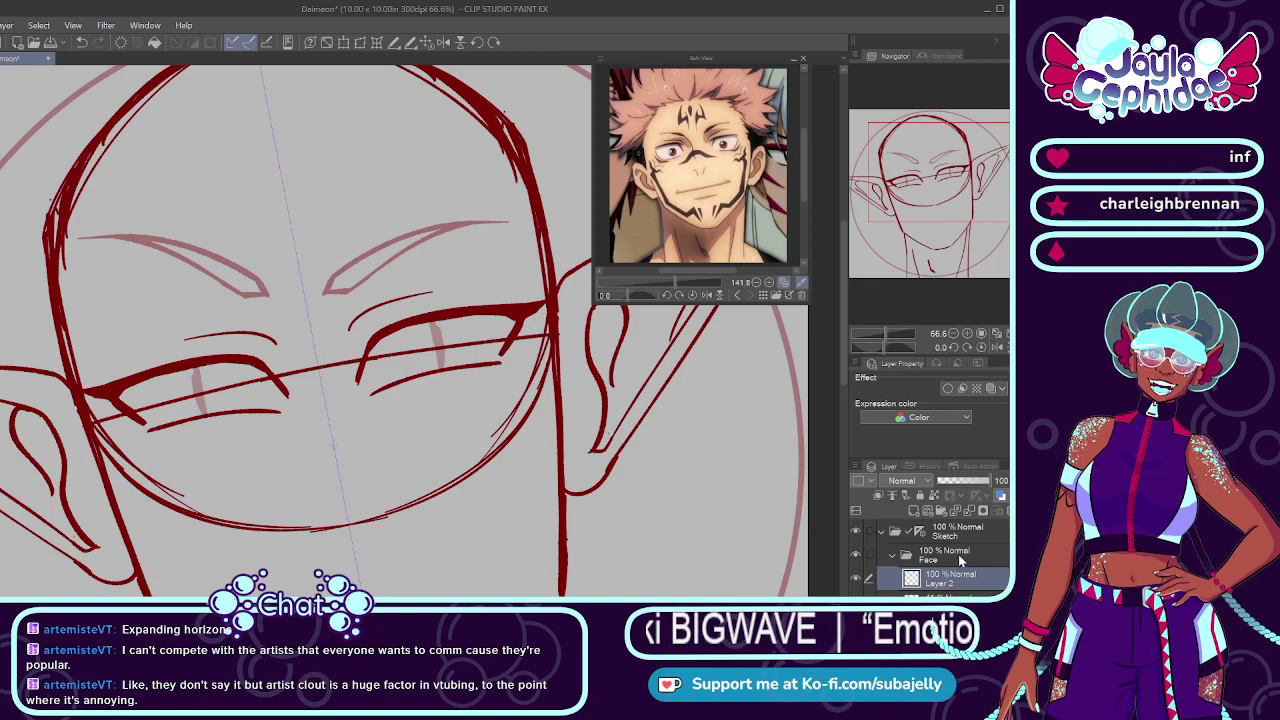
{"action": "key", "text": "ctrl+e"}
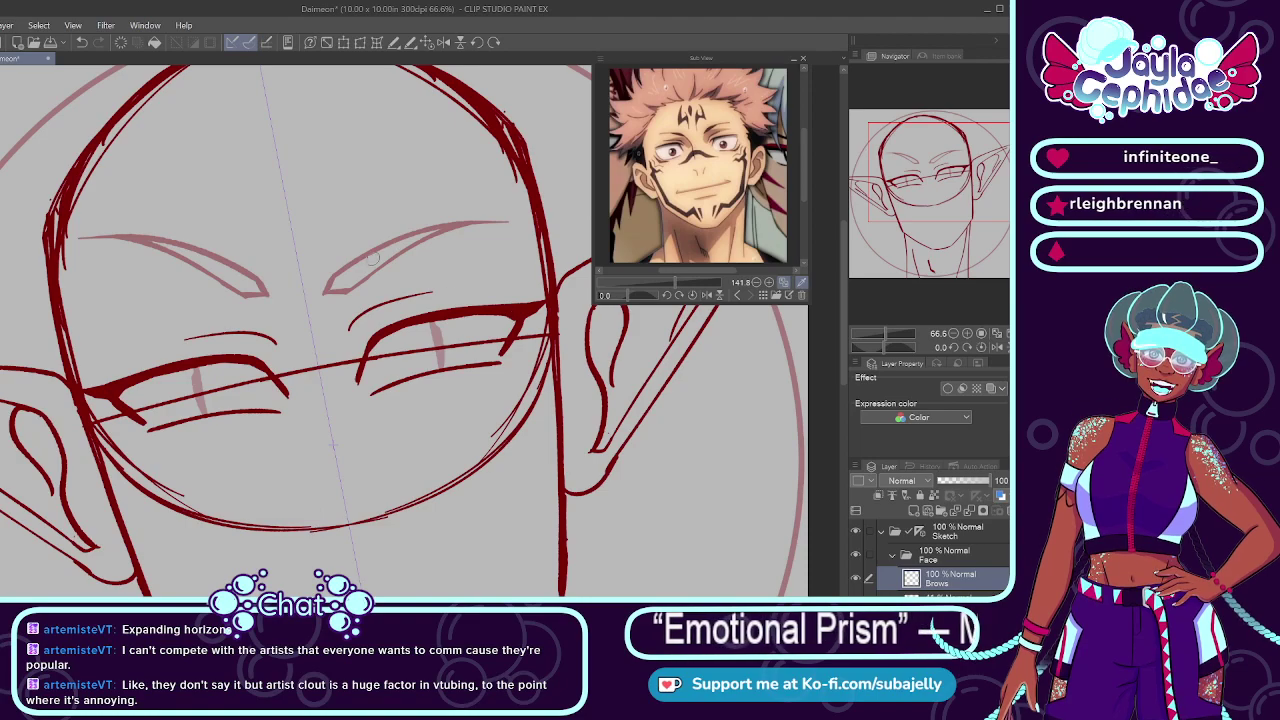
Step: Redraw the short inner ends and arched upper edges of both eyebrows over the faded rough lines
{"action": "scroll", "coordinate": [518, 313], "scroll_direction": "up", "scroll_amount": 2}
{"action": "left_click_drag", "start_coordinate": [520, 218], "coordinate": [366, 248]}
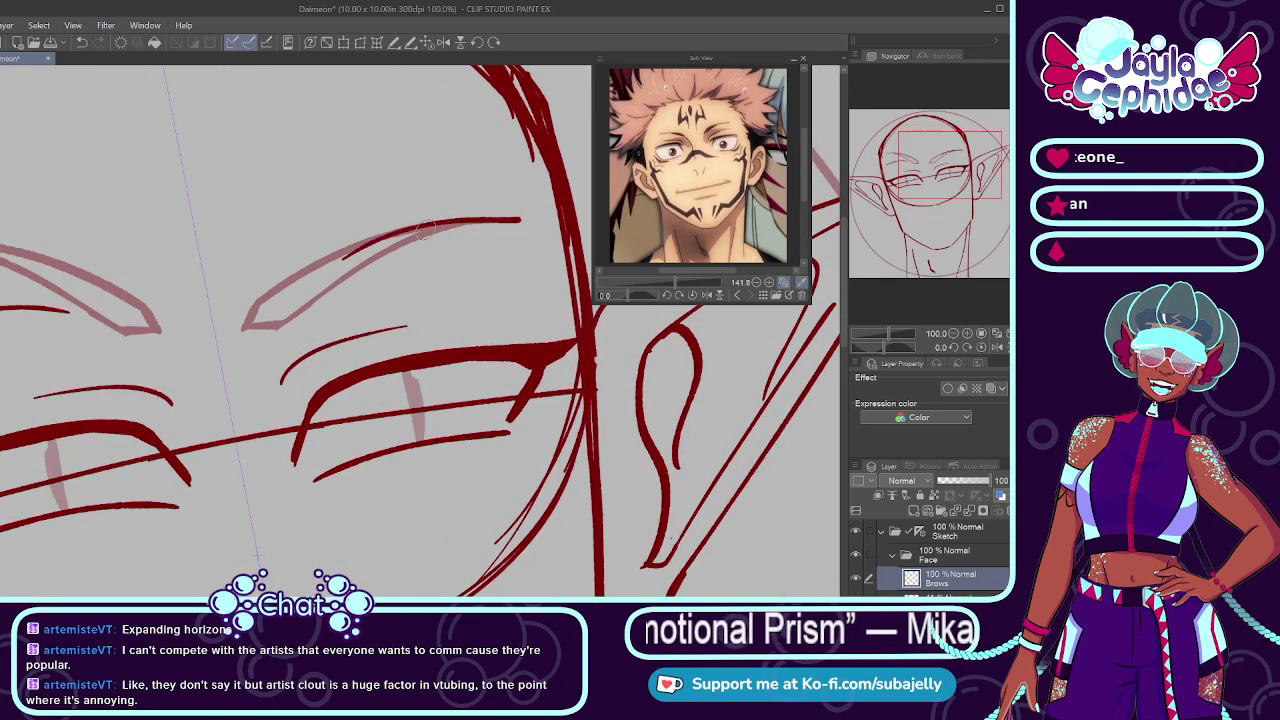
{"action": "key", "text": "ctrl+z"}
{"action": "left_click_drag", "start_coordinate": [519, 219], "coordinate": [273, 297]}
{"action": "key", "text": "ctrl+z"}
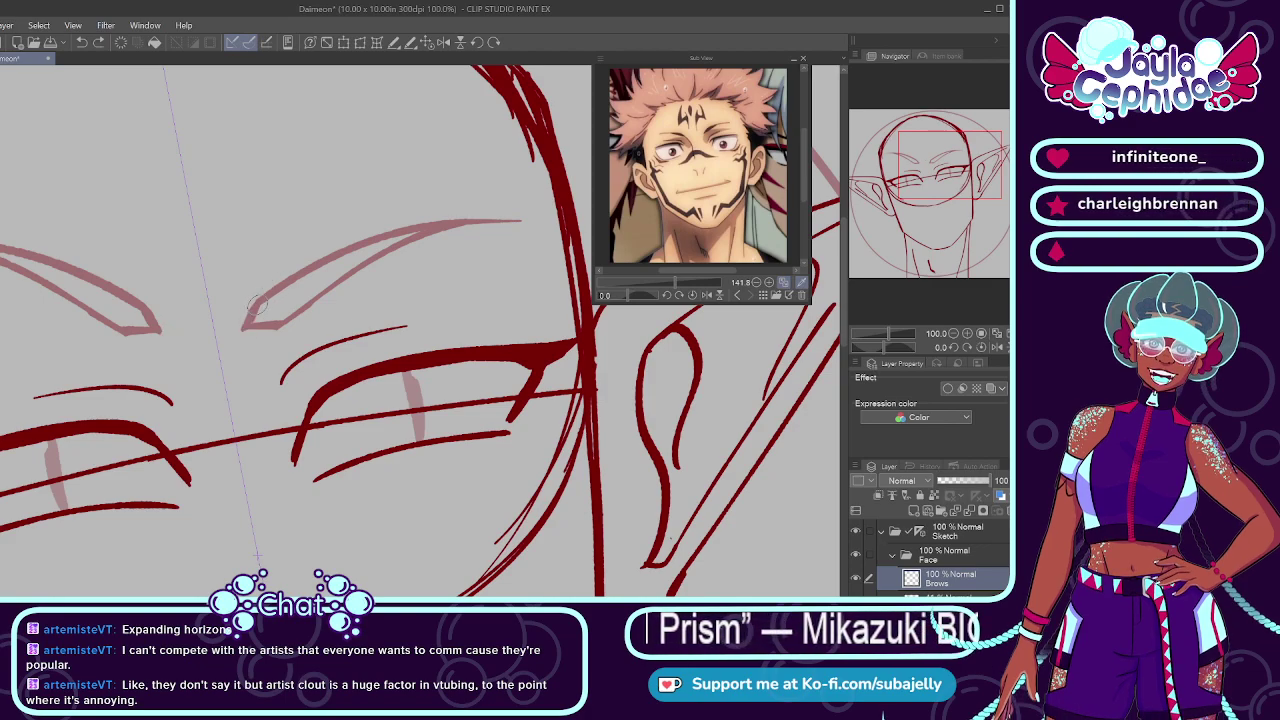
{"action": "mouse_move", "coordinate": [257, 305]}
{"action": "left_mouse_down"}
{"action": "mouse_move", "coordinate": [246, 325]}
{"action": "mouse_move", "coordinate": [390, 238]}
{"action": "mouse_move", "coordinate": [521, 219]}
{"action": "left_mouse_up"}
{"action": "key", "text": "ctrl+z"}
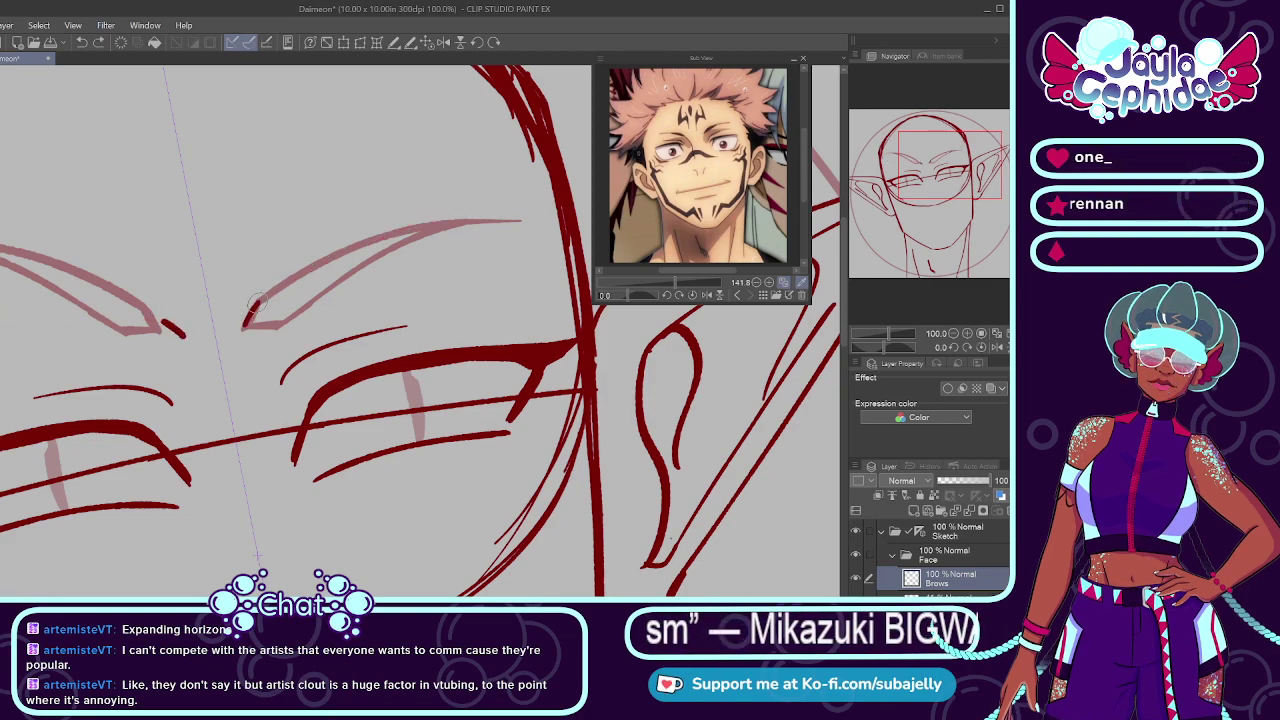
{"action": "left_click_drag", "start_coordinate": [257, 303], "coordinate": [464, 223]}
{"action": "key", "text": "ctrl+z"}
{"action": "mouse_move", "coordinate": [257, 303]}
{"action": "left_mouse_down"}
{"action": "mouse_move", "coordinate": [298, 273]}
{"action": "mouse_move", "coordinate": [450, 231]}
{"action": "left_mouse_up"}
{"action": "key", "text": "ctrl+z"}
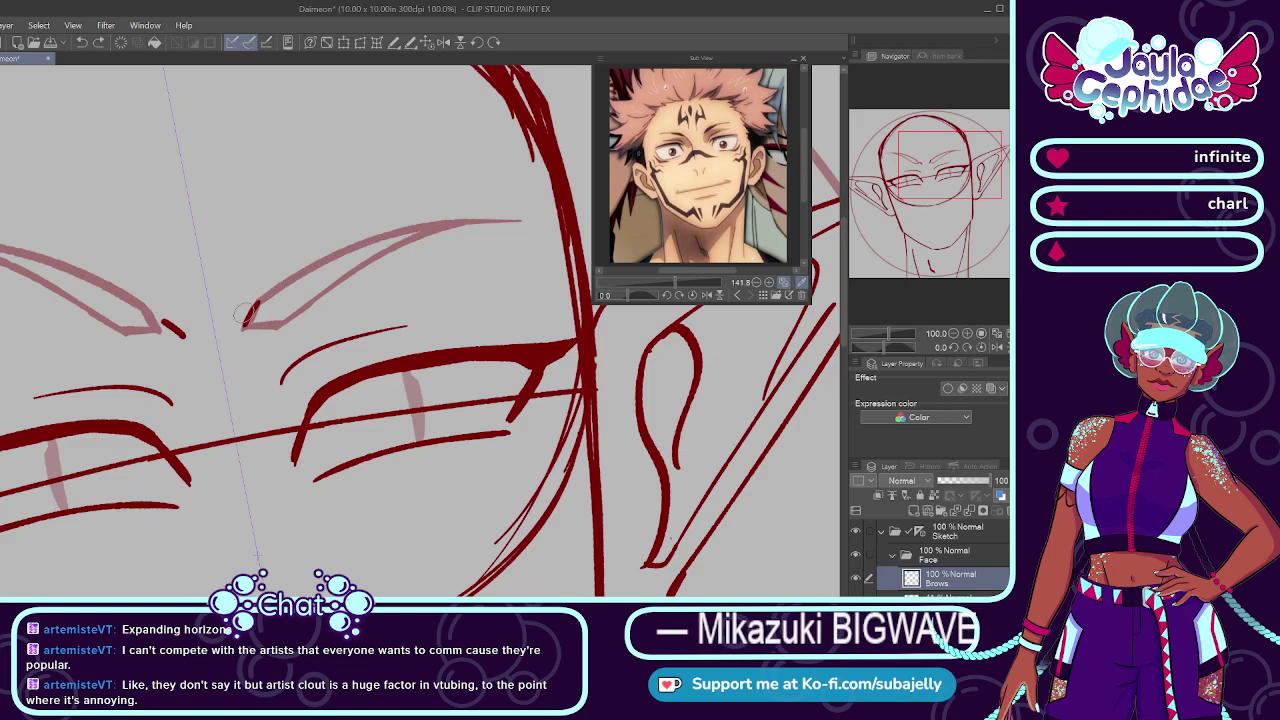
{"action": "left_click_drag", "start_coordinate": [250, 312], "coordinate": [480, 218]}
{"action": "key", "text": "ctrl+z"}
{"action": "left_click_drag", "start_coordinate": [248, 310], "coordinate": [515, 217]}
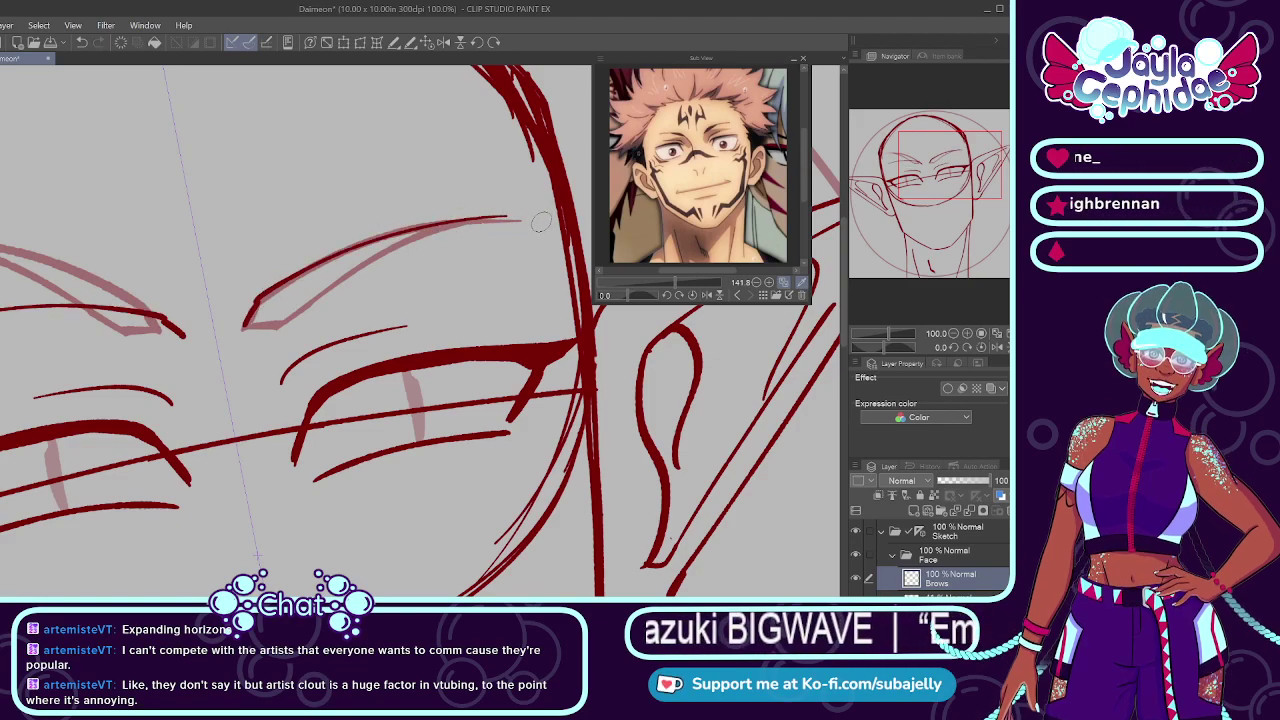
Step: Close the eyebrows' inner corners and draw their lower edges, tapering toward the outer tips
{"action": "scroll", "coordinate": [362, 281], "scroll_direction": "up", "scroll_amount": 2}
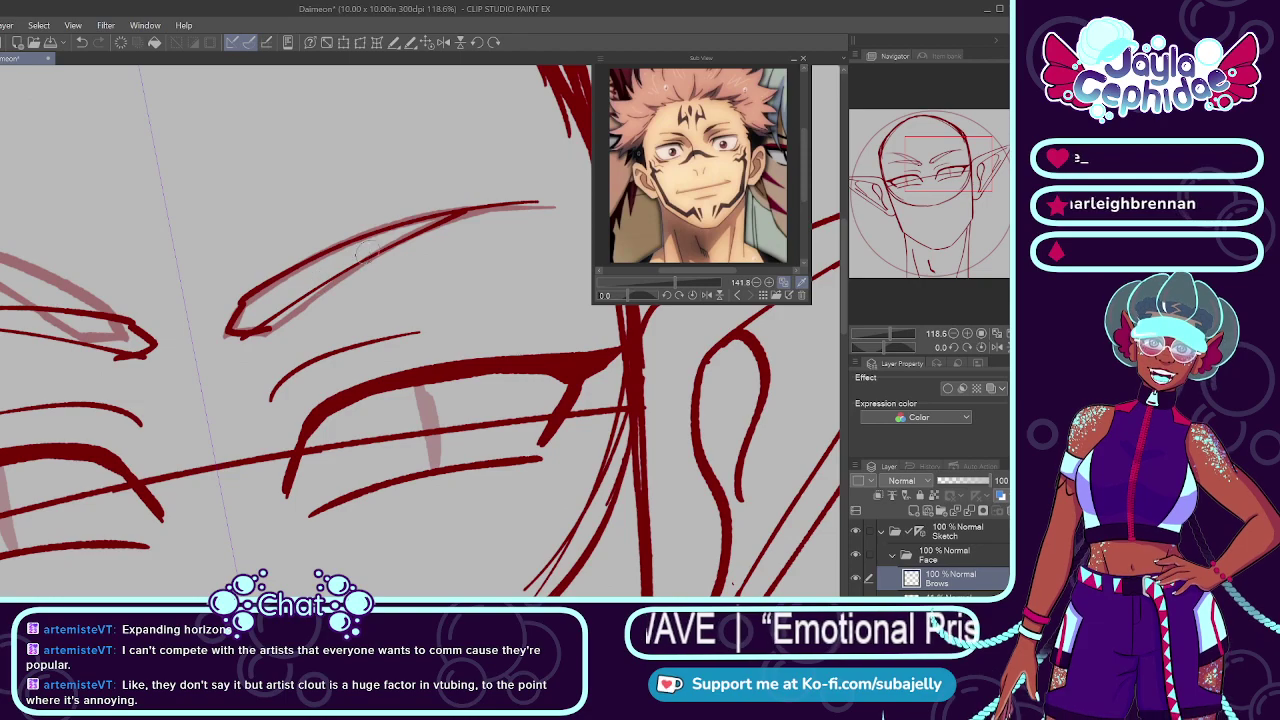
{"action": "left_click_drag", "start_coordinate": [490, 207], "coordinate": [262, 334]}
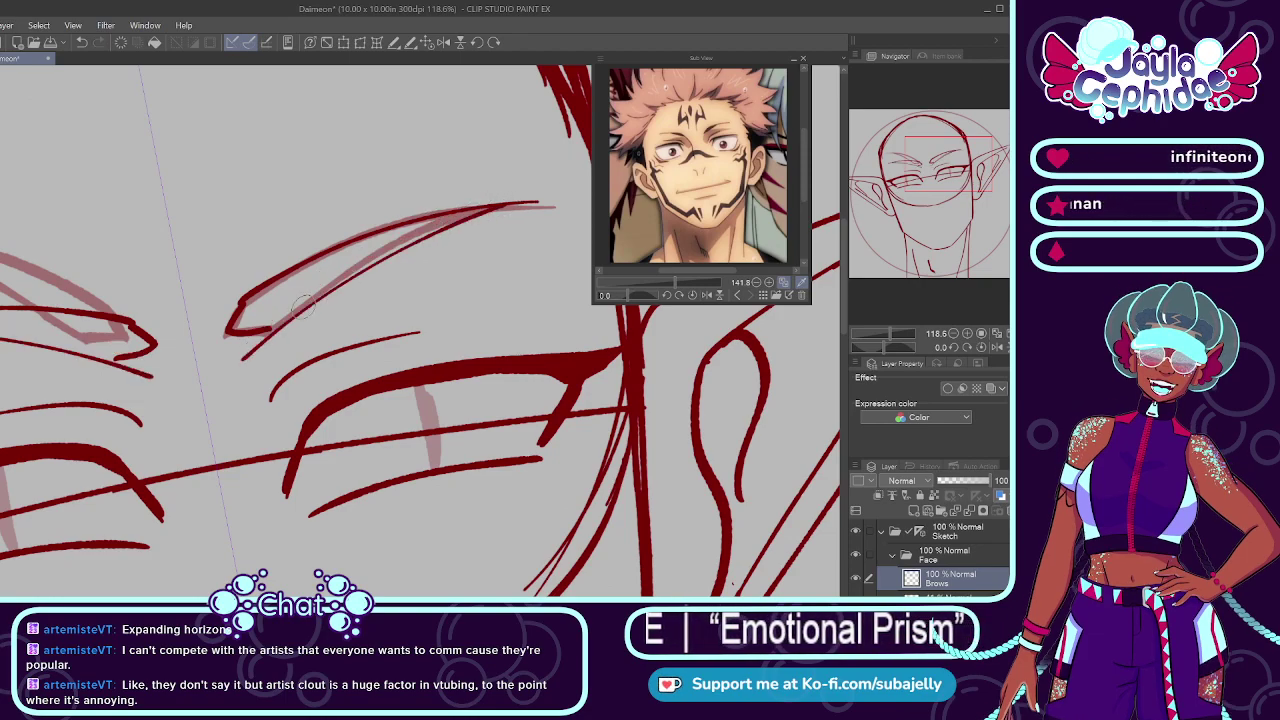
{"action": "key", "text": "ctrl+z"}
{"action": "left_click_drag", "start_coordinate": [488, 208], "coordinate": [274, 326]}
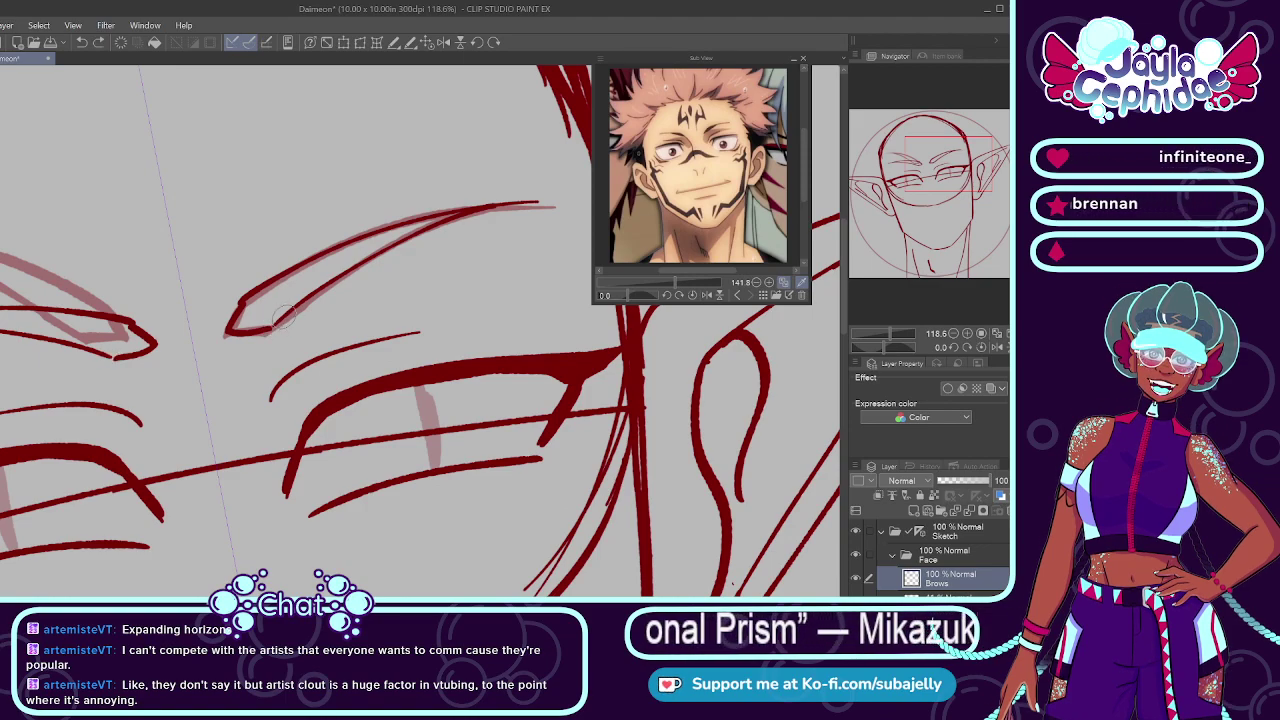
Step: Delete the faded rough eyebrow layer and make the clean Brows layer active
{"action": "scroll", "coordinate": [374, 269], "scroll_direction": "down", "scroll_amount": 4}
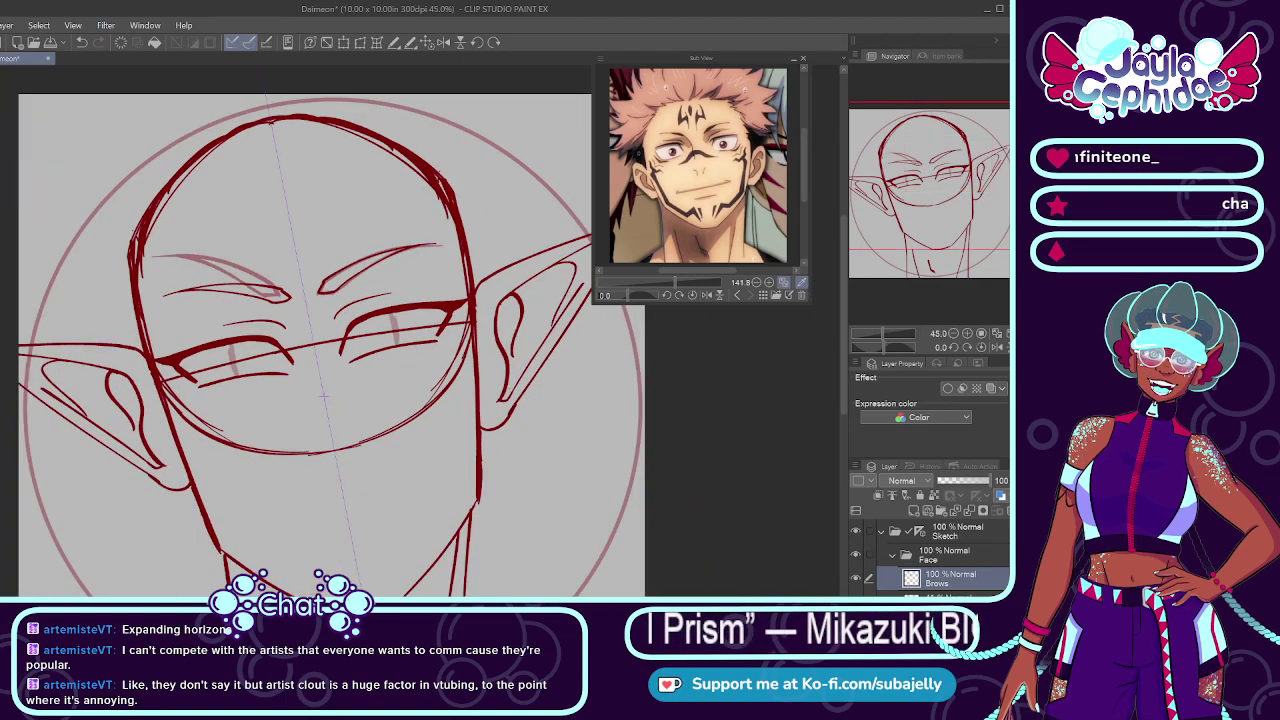
{"action": "left_click", "coordinate": [970, 596]}
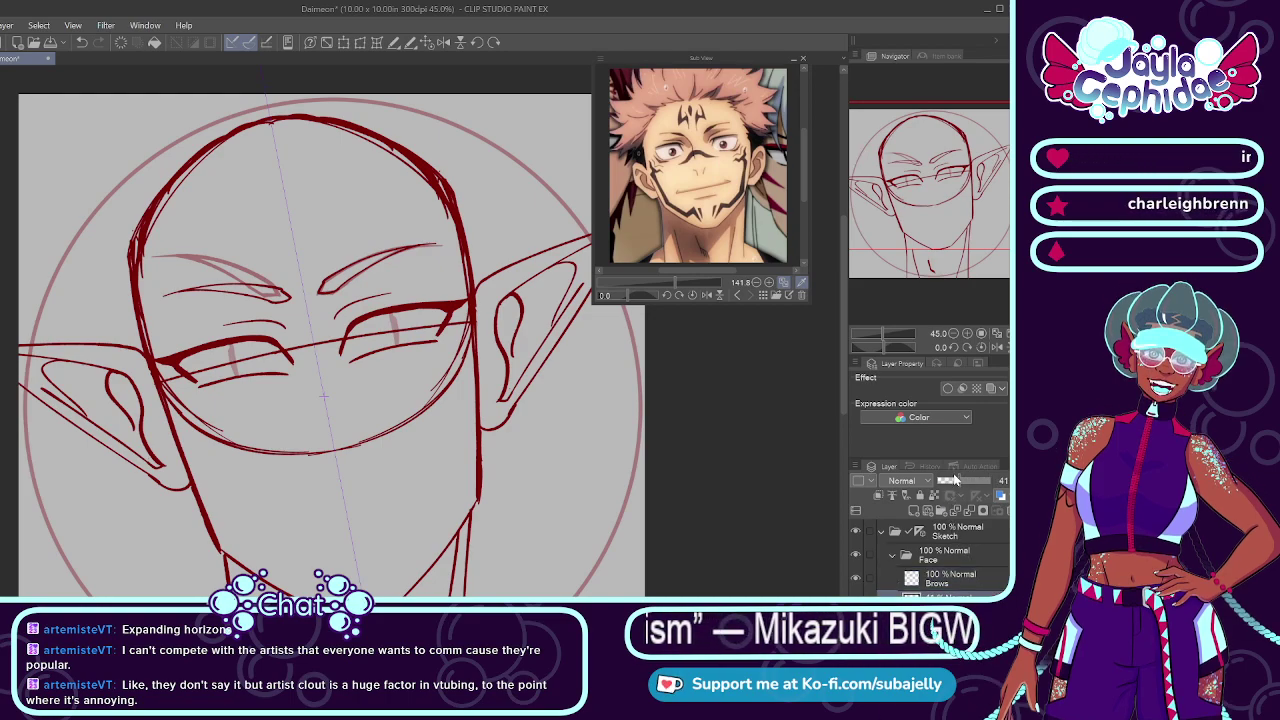
{"action": "key", "text": "Delete"}
{"action": "left_click", "coordinate": [944, 585]}
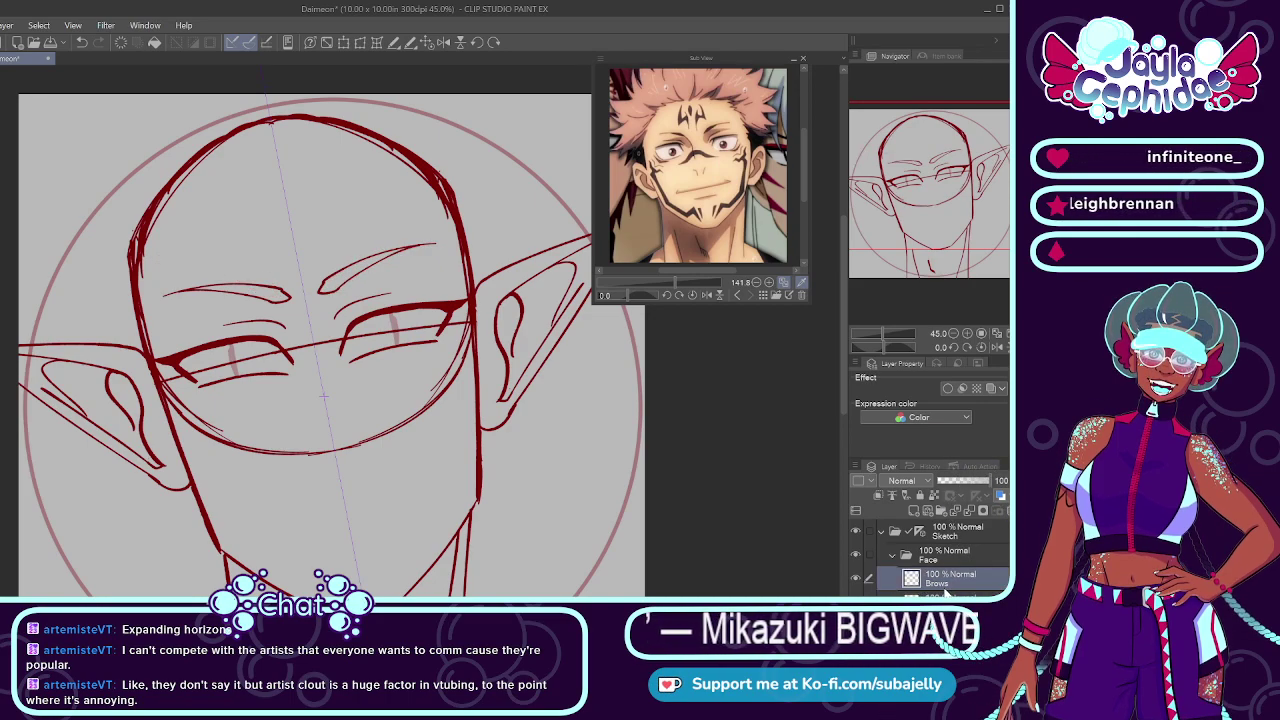
{"action": "scroll", "coordinate": [383, 362], "scroll_direction": "down", "scroll_amount": 2}
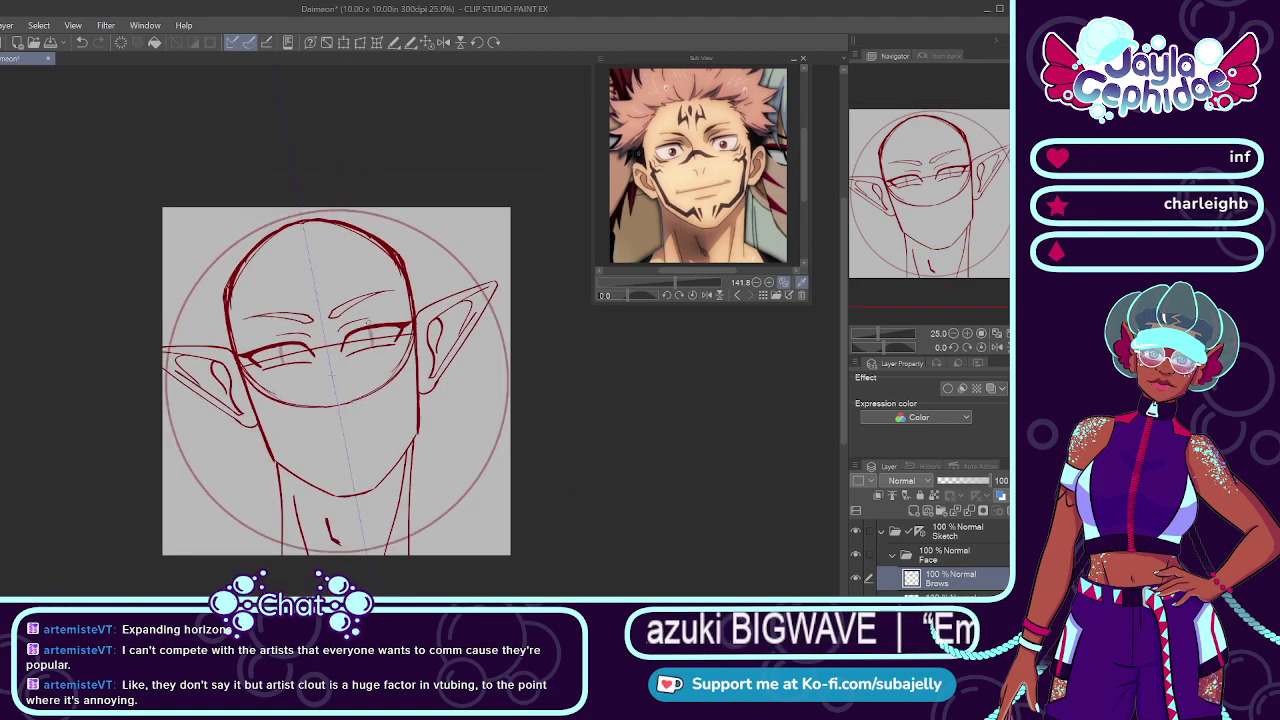
Step: Push both eyebrows farther apart above the eyes, undoing the rejected adjustments
{"action": "scroll", "coordinate": [367, 321], "scroll_direction": "up", "scroll_amount": 3}
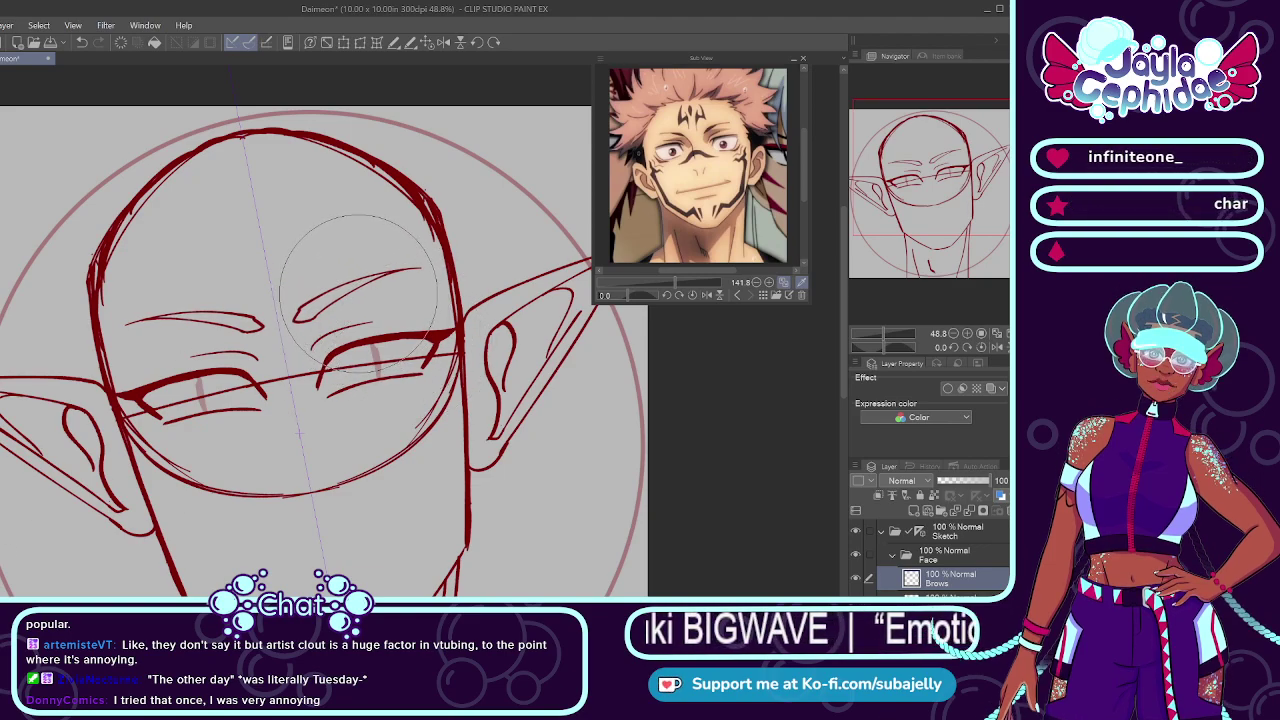
{"action": "left_click_drag", "start_coordinate": [358, 294], "coordinate": [370, 293]}
{"action": "key", "text": "ctrl+z"}
{"action": "key", "text": "ctrl+z"}
{"action": "key", "text": "ctrl+z"}
{"action": "key", "text": "ctrl+z"}
{"action": "key", "text": "ctrl+z"}
{"action": "key", "text": "ctrl+z"}
{"action": "key", "text": "ctrl+z"}
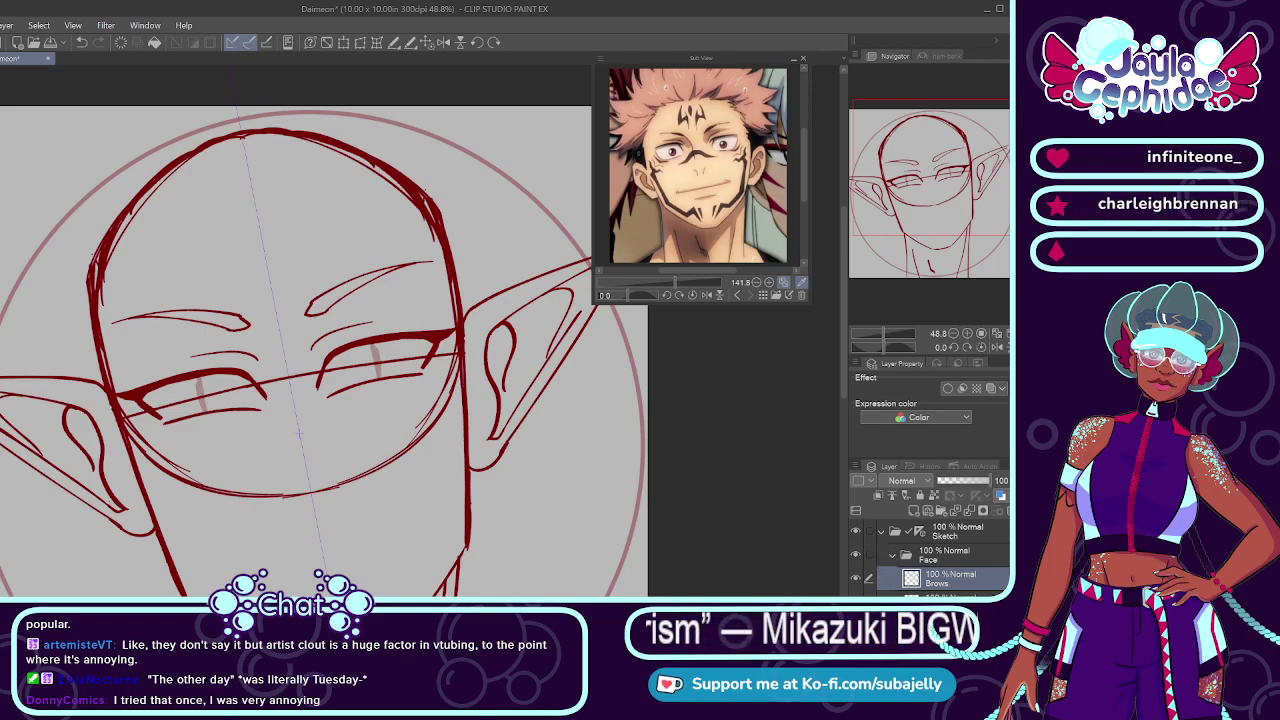
Step: Add two layers named Mouth and Nose above the Brows layer in the Face folder
{"action": "left_click", "coordinate": [914, 624]}
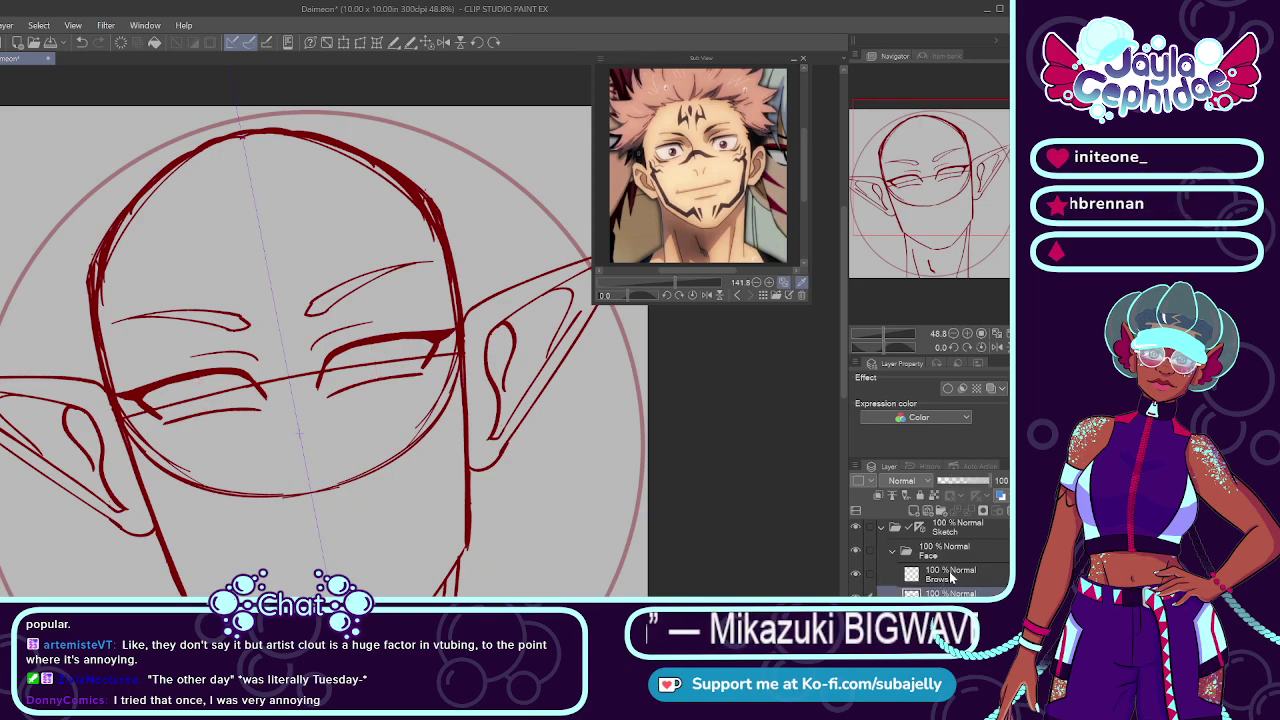
{"action": "left_click", "coordinate": [985, 578]}
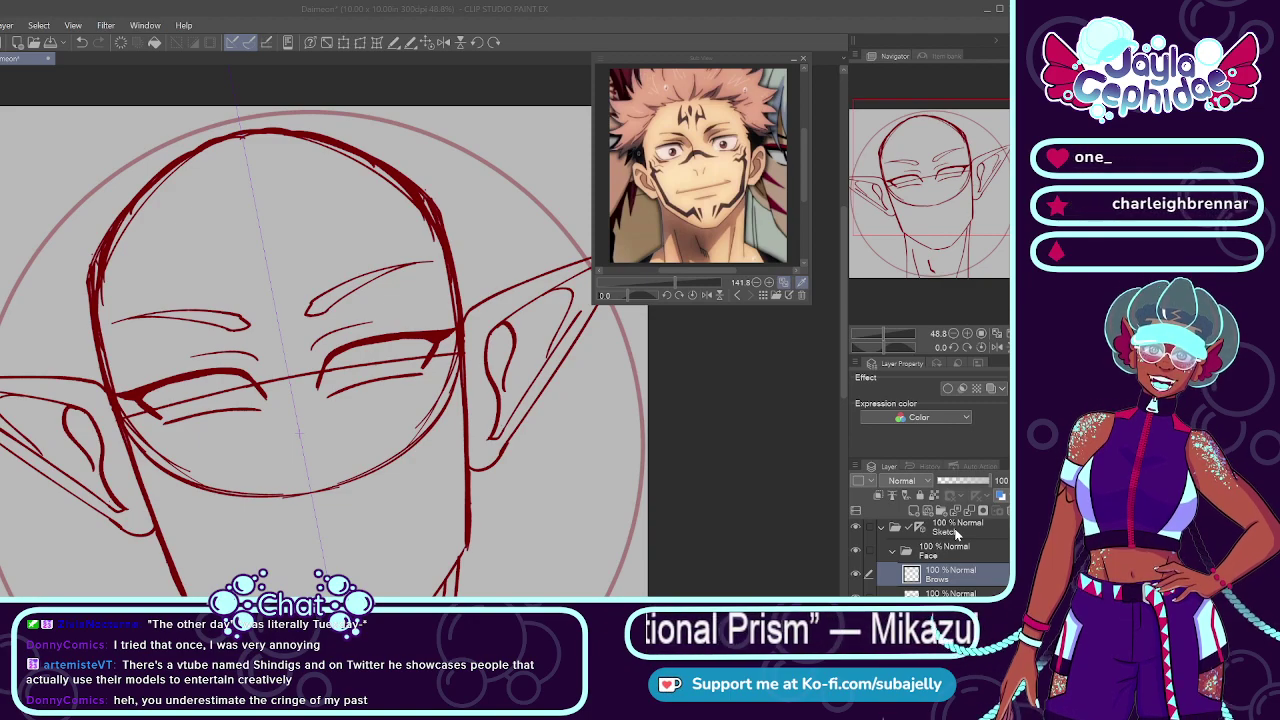
{"action": "key", "text": "Return"}
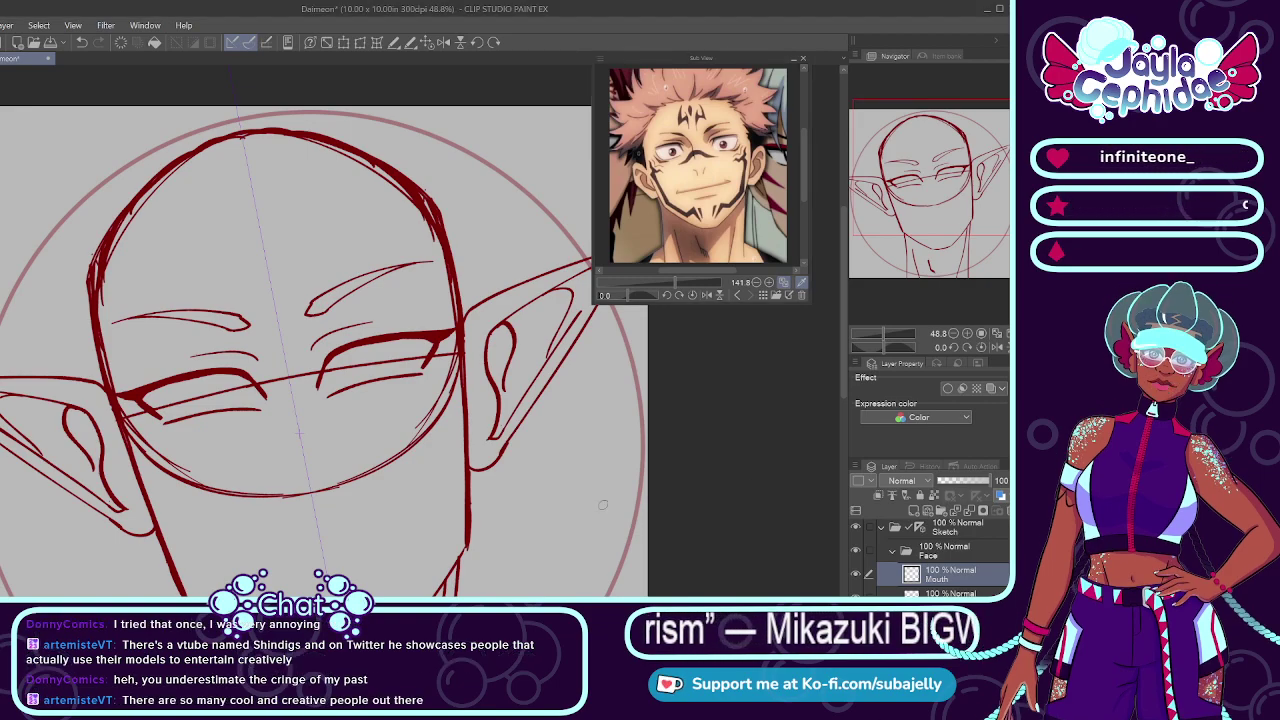
{"action": "scroll", "coordinate": [406, 388], "scroll_direction": "down", "scroll_amount": 3}
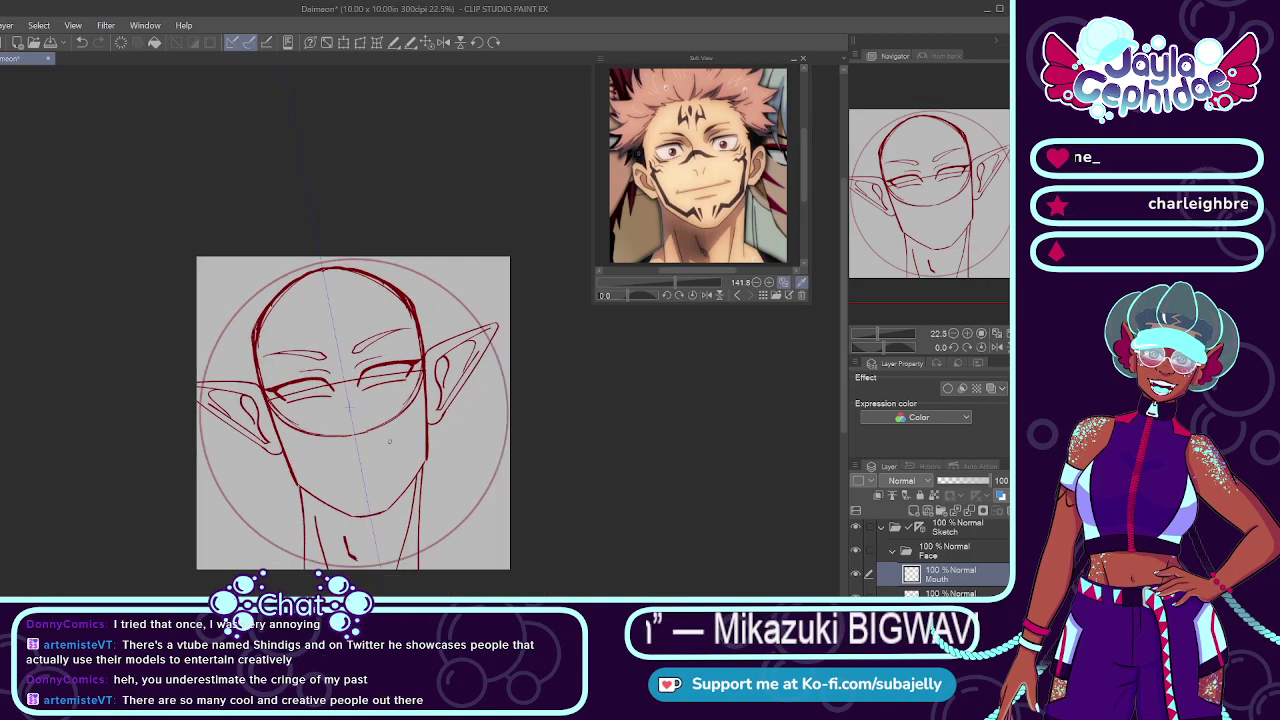
{"action": "scroll", "coordinate": [389, 442], "scroll_direction": "up", "scroll_amount": 2}
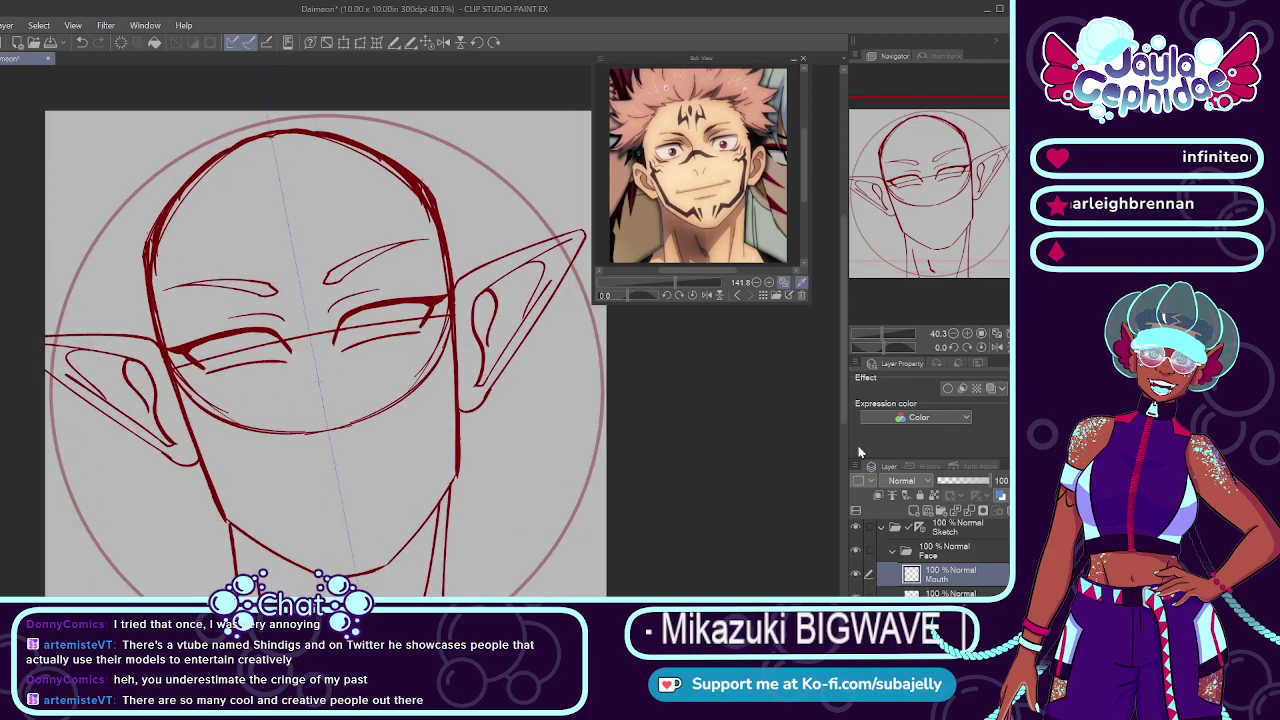
{"action": "key", "text": "alt+Tab"}
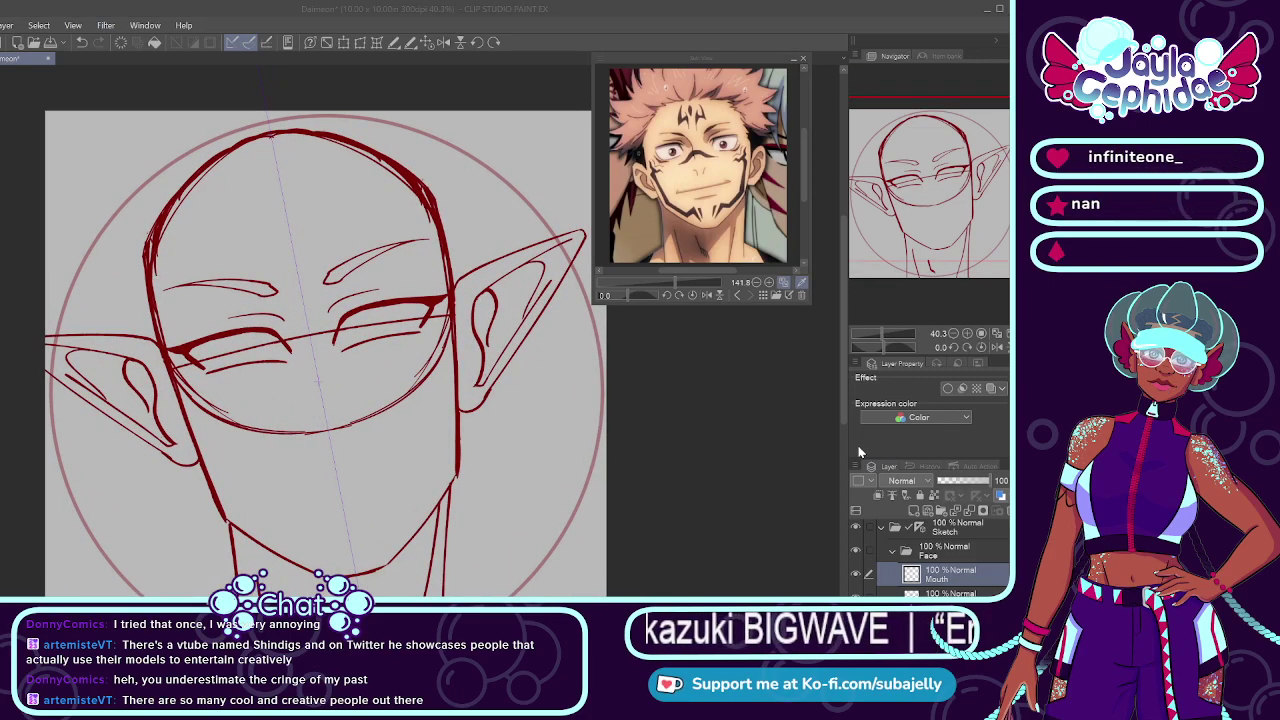
{"action": "type", "text": "Nose"}
{"action": "key", "text": "Return"}
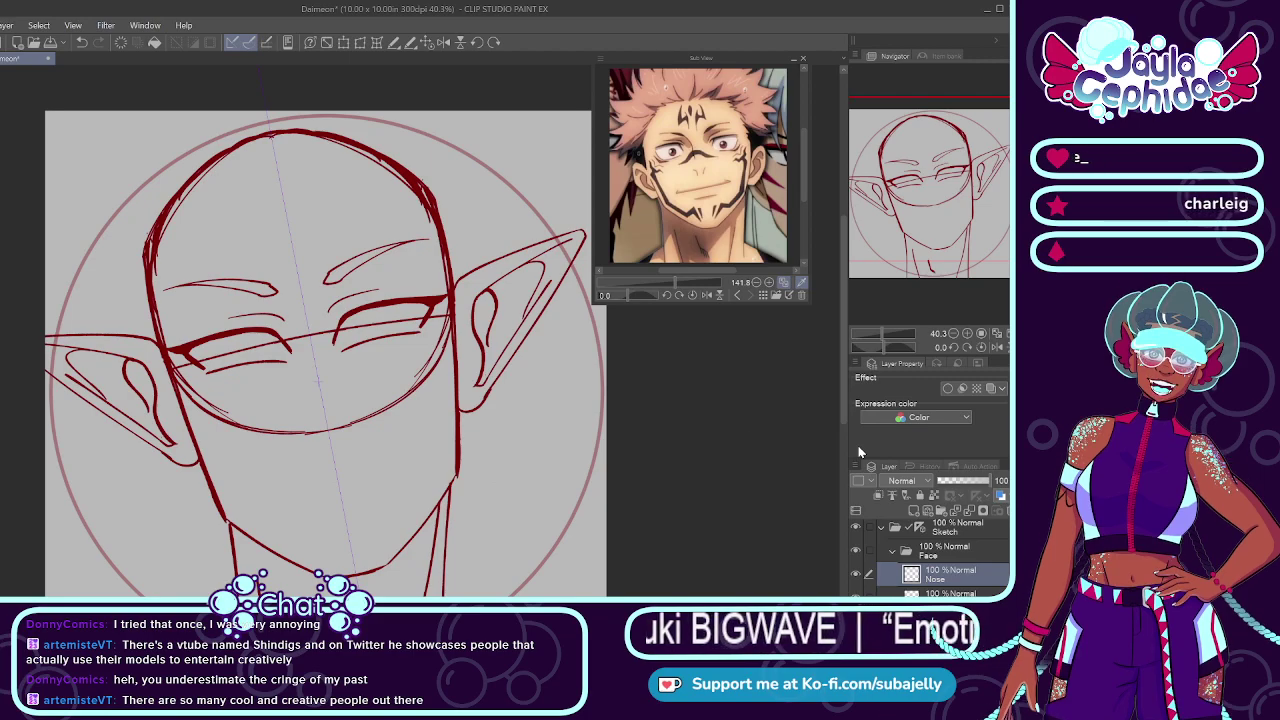
Step: Sketch frown lines below the brows' inner ends on the Nose layer, redrawing the right one with the symmetry ruler temporarily disabled
{"action": "scroll", "coordinate": [296, 329], "scroll_direction": "up", "scroll_amount": 1}
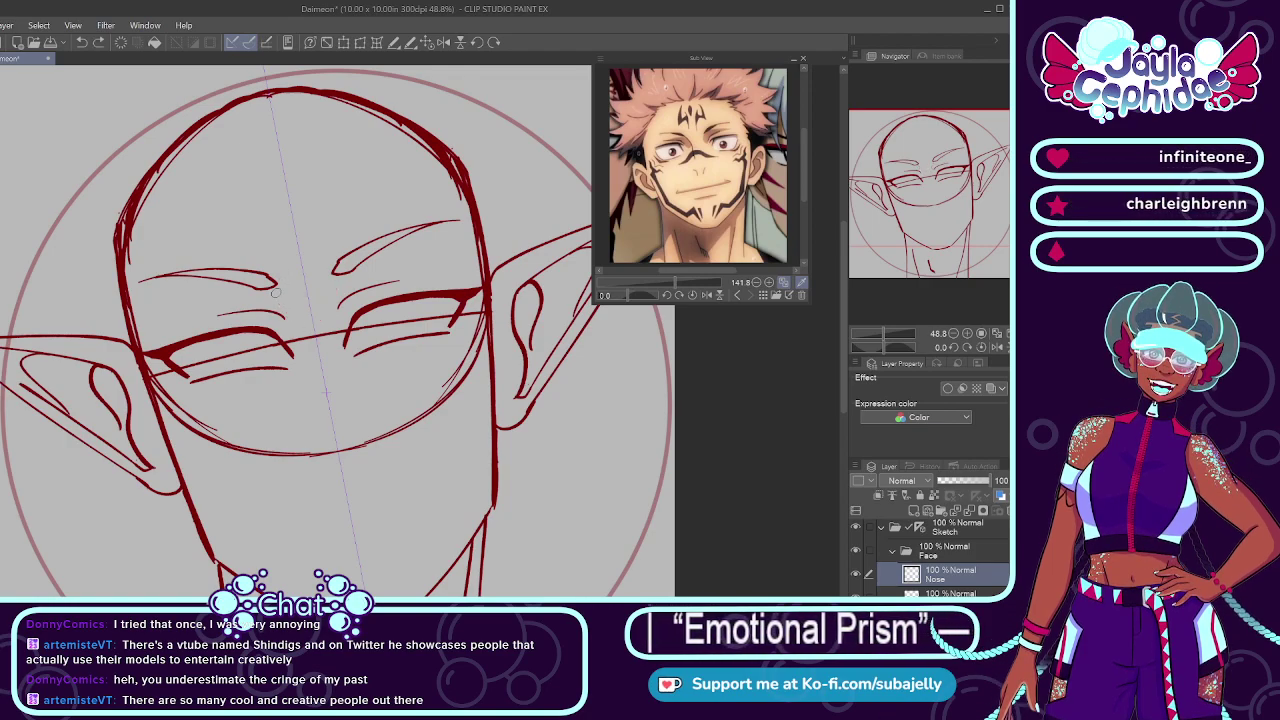
{"action": "left_click", "coordinate": [929, 535]}
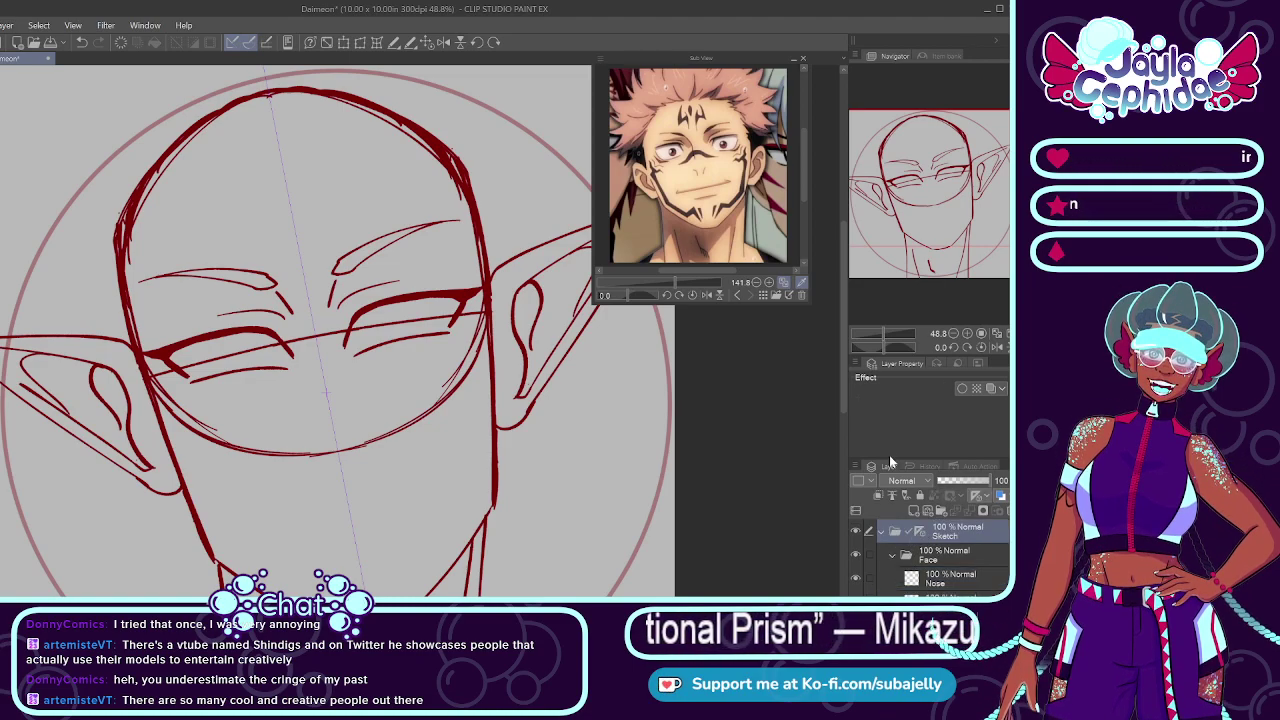
{"action": "left_click", "coordinate": [918, 531], "text": "shift"}
{"action": "left_click", "coordinate": [918, 578]}
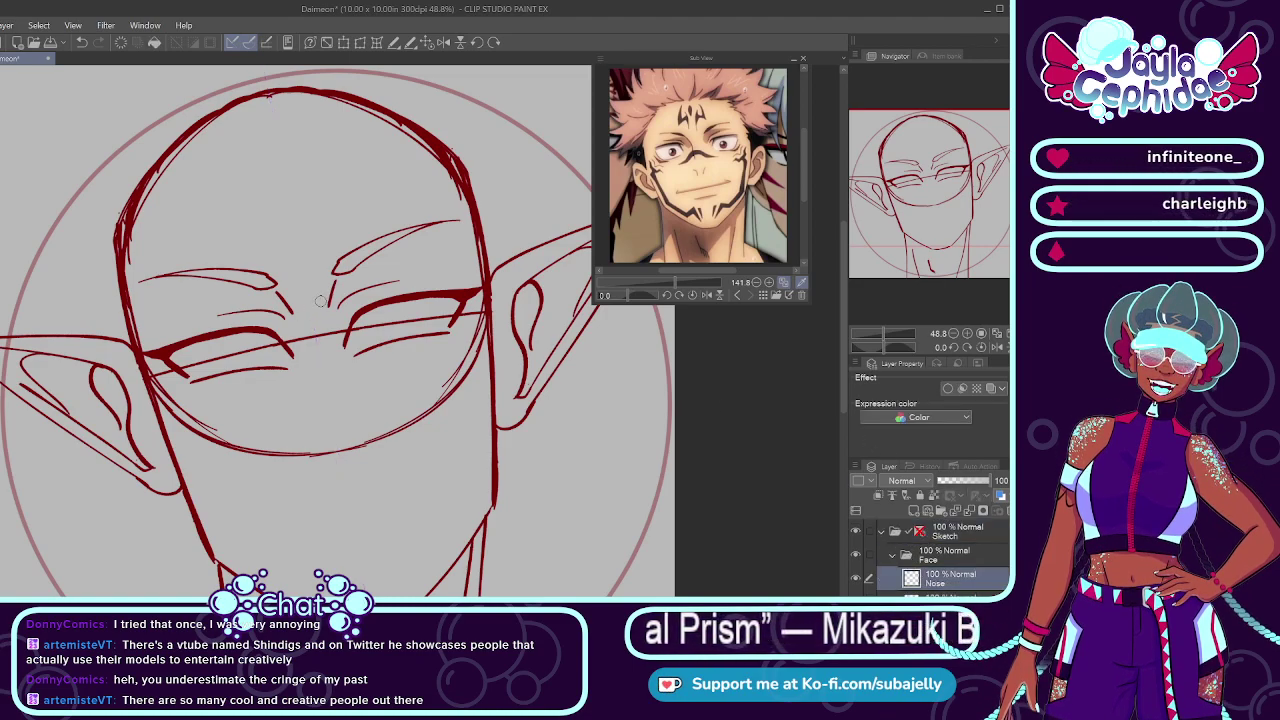
{"action": "left_click", "coordinate": [917, 533]}
{"action": "left_click", "coordinate": [925, 578]}
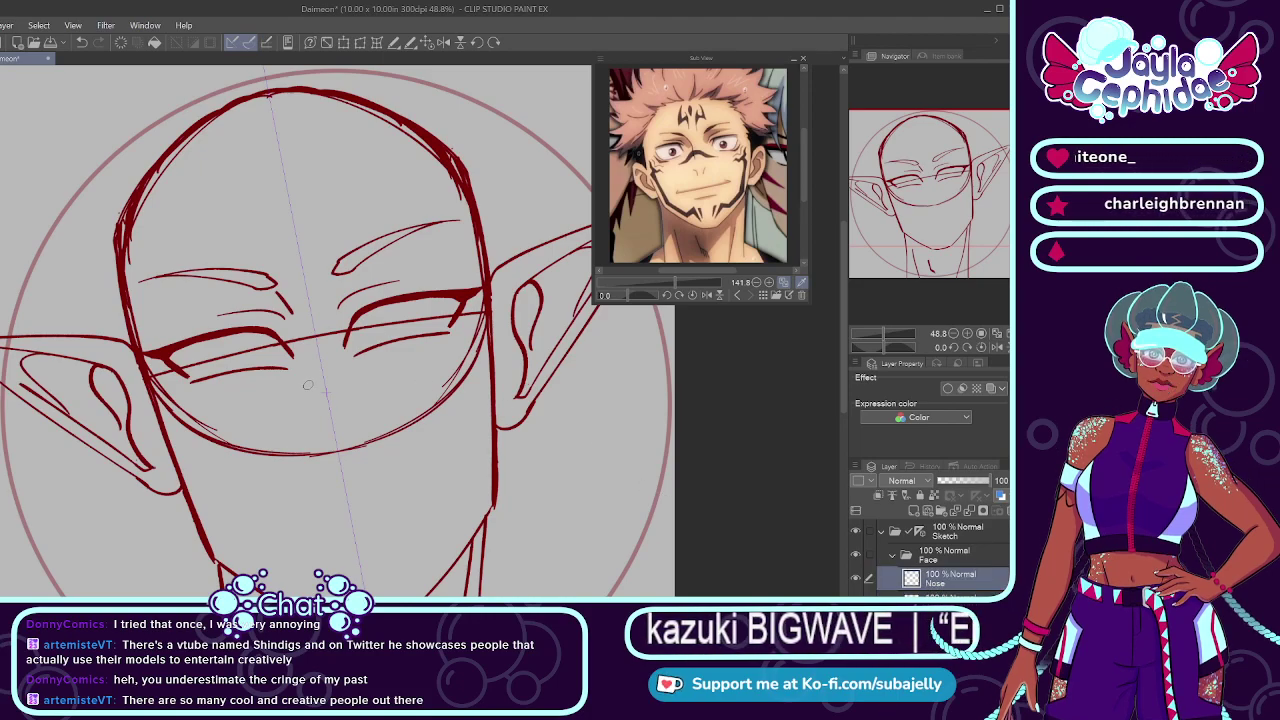
Step: Try to sketch the sides of the nose bridge as mirrored lines running down between the eyes
{"action": "left_click_drag", "start_coordinate": [301, 354], "coordinate": [318, 448]}
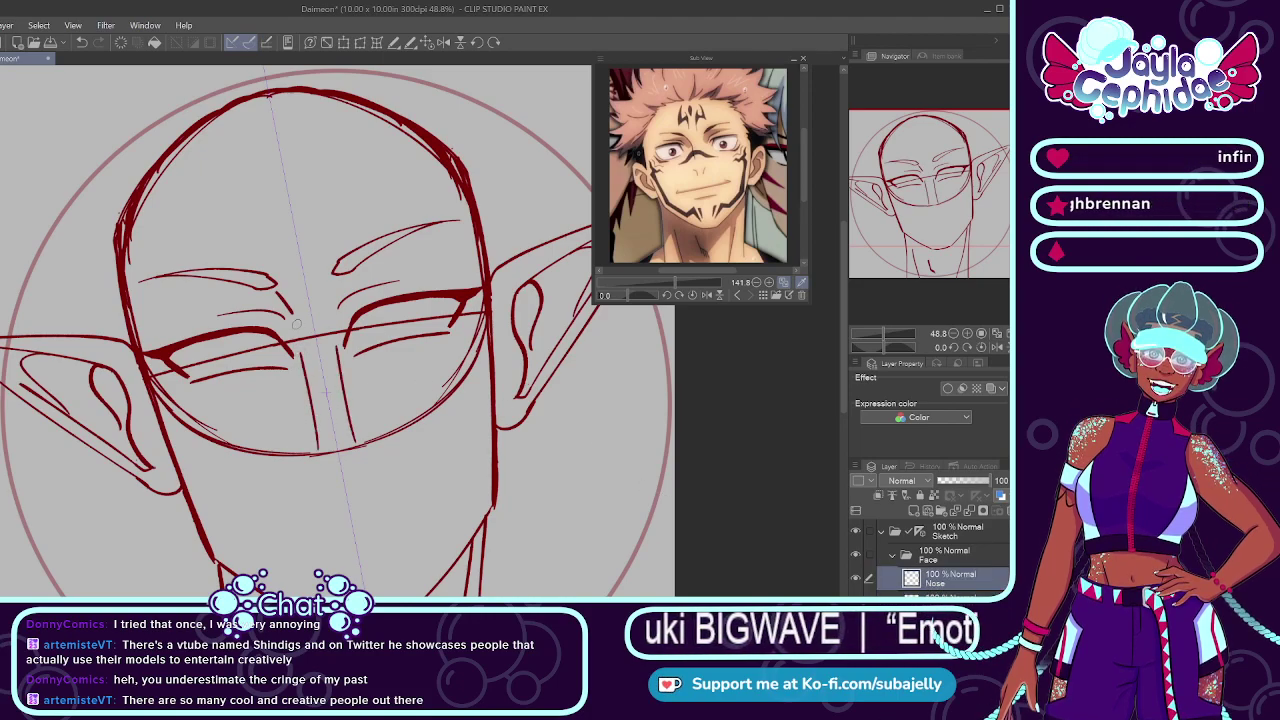
{"action": "key", "text": "ctrl+z"}
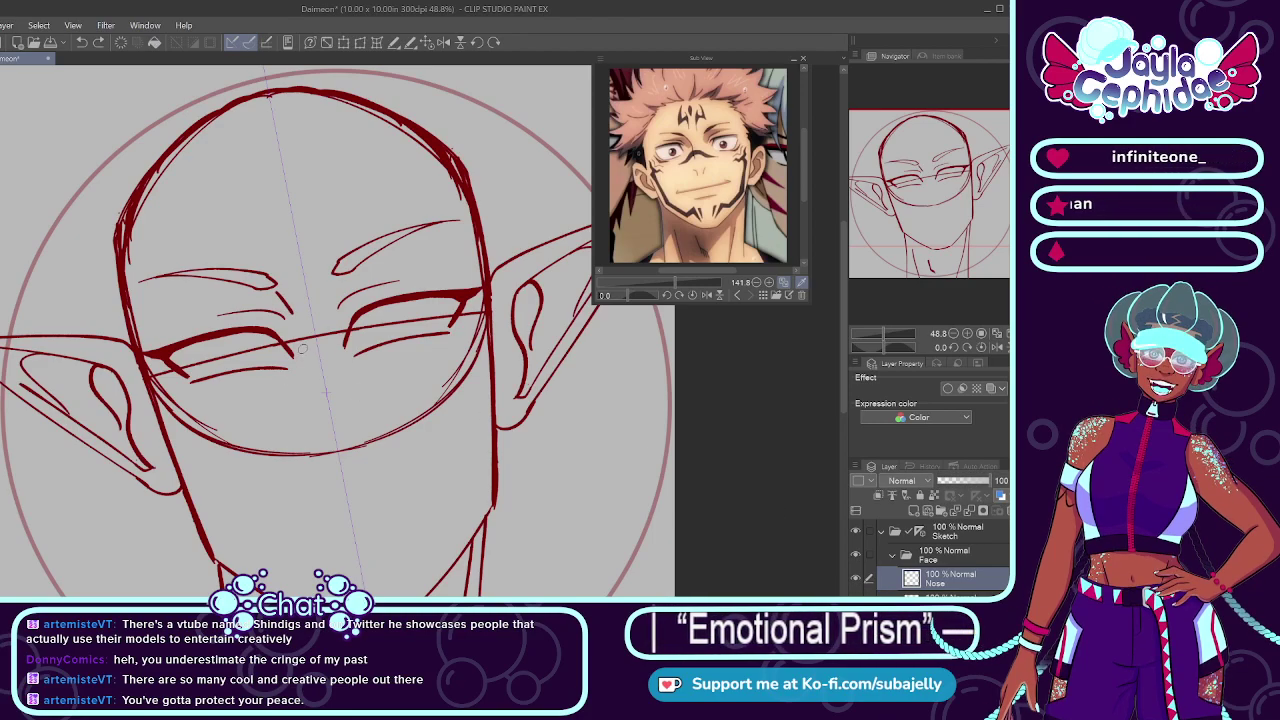
{"action": "left_click_drag", "start_coordinate": [300, 342], "coordinate": [316, 438]}
{"action": "left_click_drag", "start_coordinate": [332, 322], "coordinate": [352, 430]}
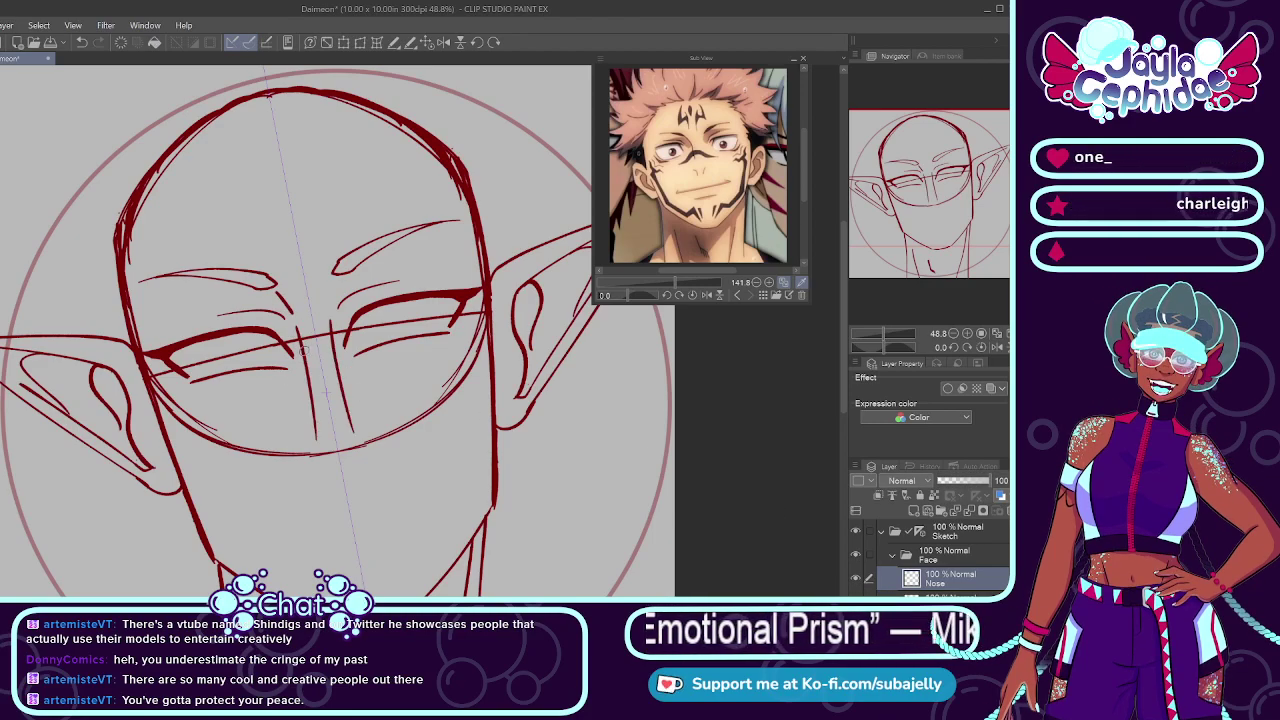
{"action": "key", "text": "ctrl+z"}
{"action": "left_click_drag", "start_coordinate": [296, 326], "coordinate": [300, 394]}
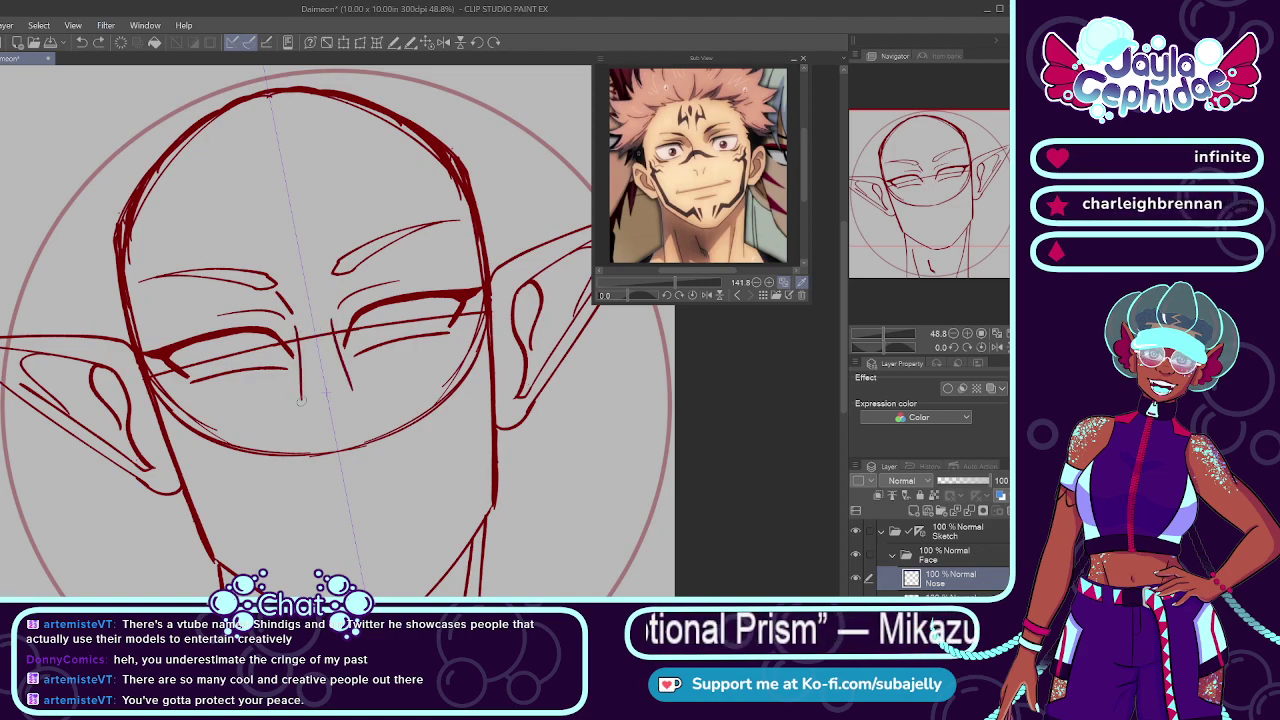
{"action": "key", "text": "ctrl+z"}
{"action": "left_click_drag", "start_coordinate": [297, 330], "coordinate": [314, 430]}
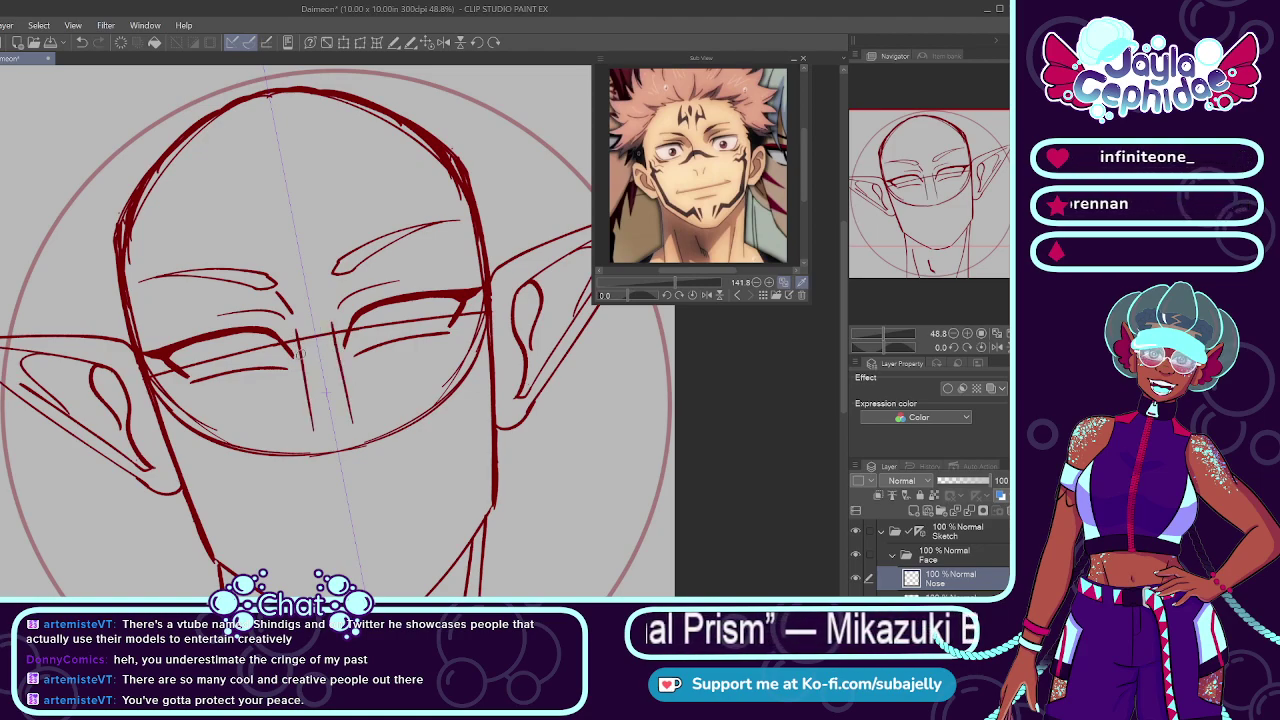
{"action": "key", "text": "ctrl+z"}
{"action": "left_click_drag", "start_coordinate": [296, 332], "coordinate": [310, 432]}
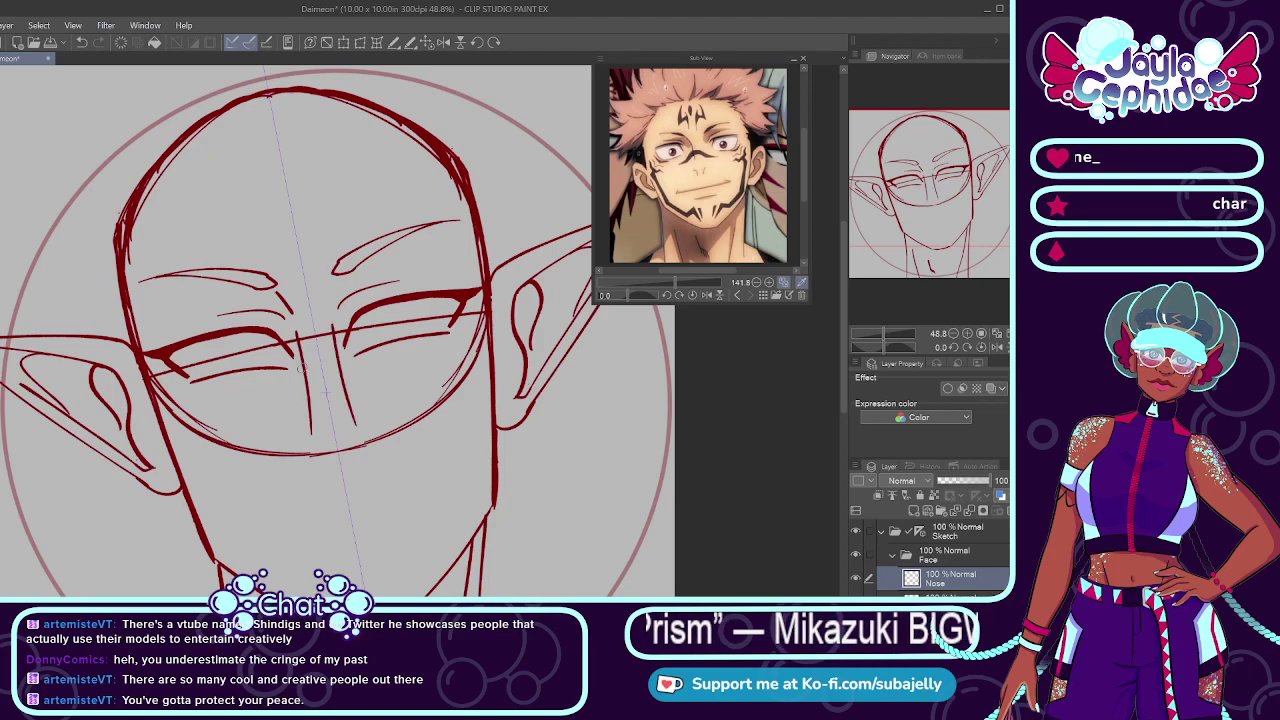
{"action": "key", "text": "ctrl+z"}
{"action": "left_click_drag", "start_coordinate": [296, 331], "coordinate": [305, 425]}
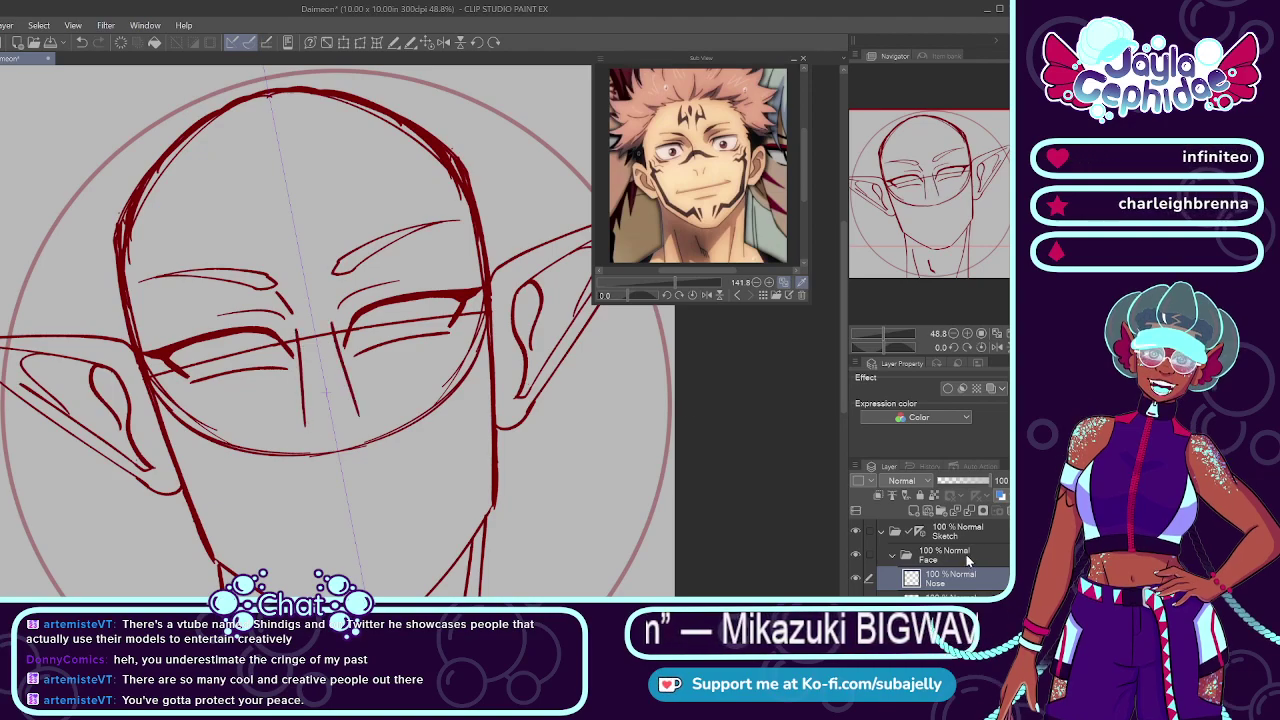
Step: Try to rework the right nose bridge line on its own with the symmetry ruler disabled, and re-enable the ruler
{"action": "left_click", "coordinate": [930, 531]}
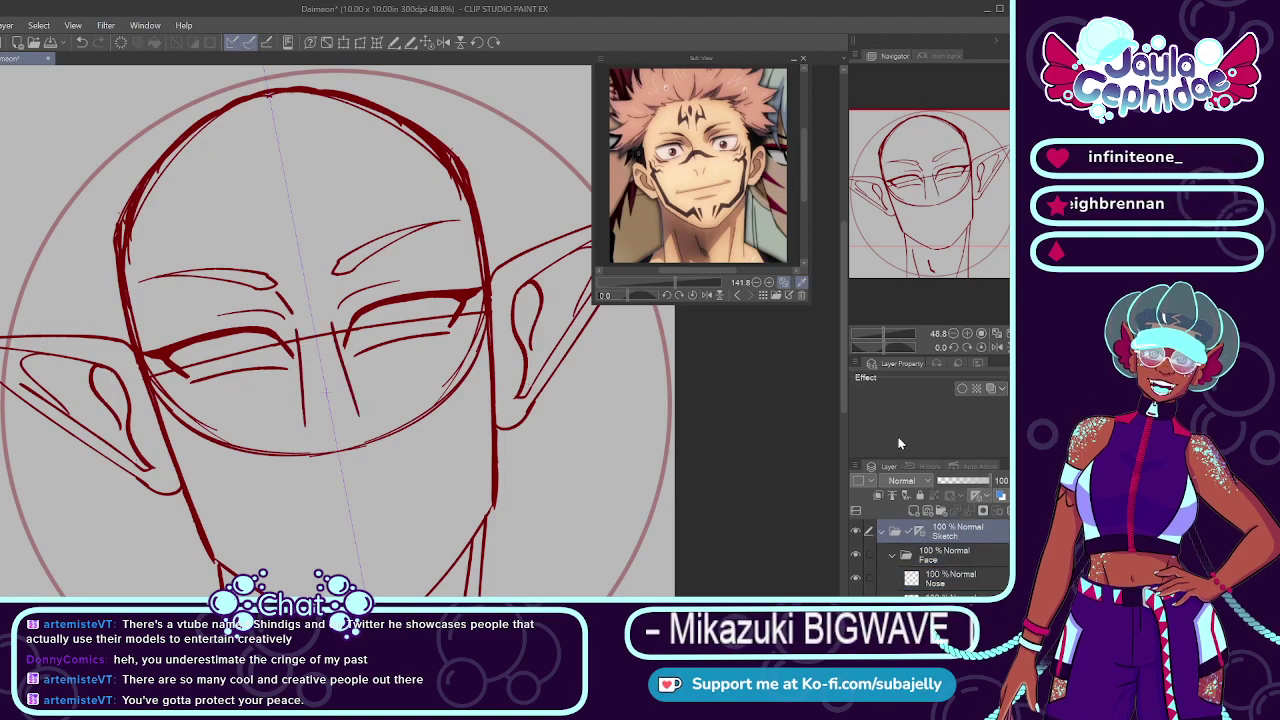
{"action": "left_click", "coordinate": [945, 577]}
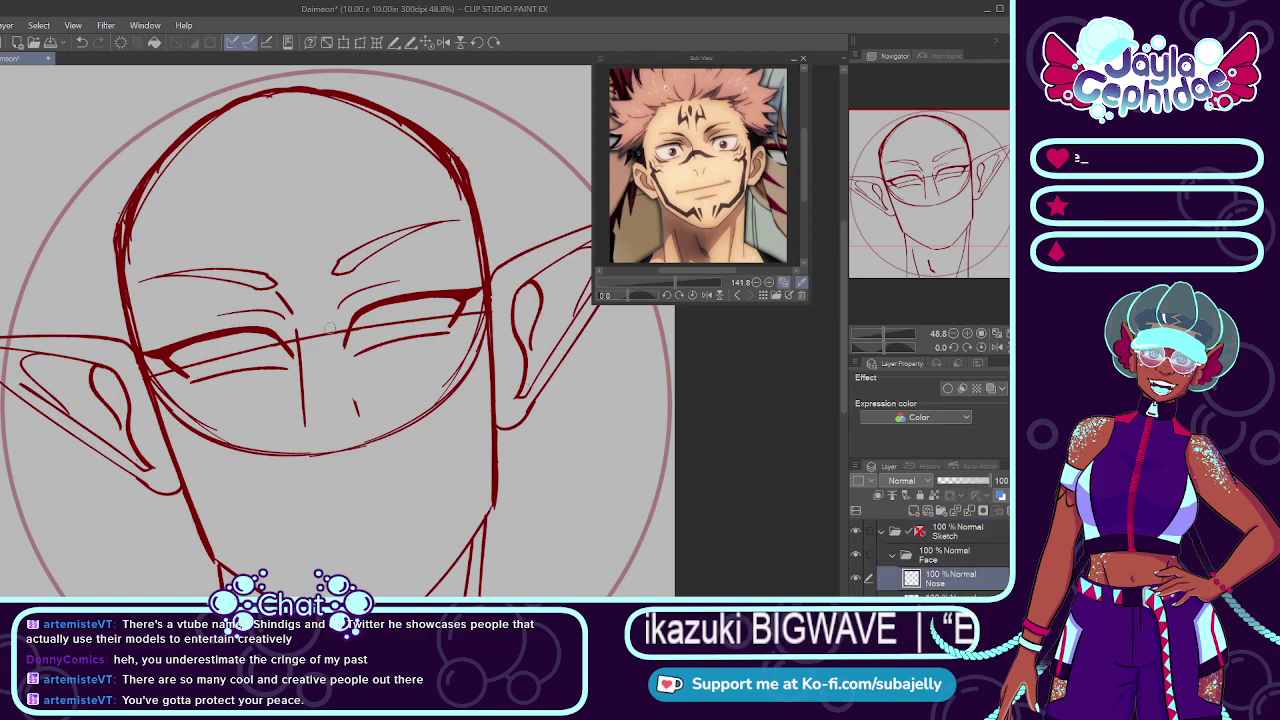
{"action": "key", "text": "ctrl+z"}
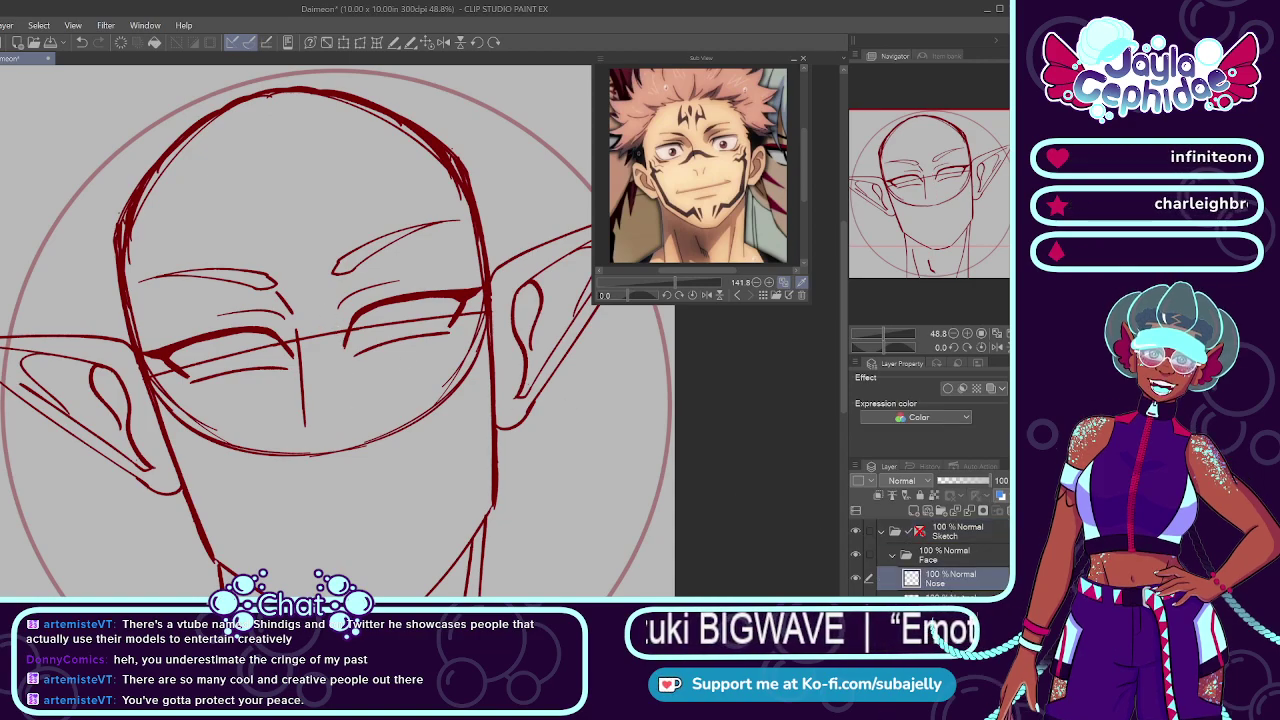
{"action": "left_click", "coordinate": [919, 532], "text": "shift"}
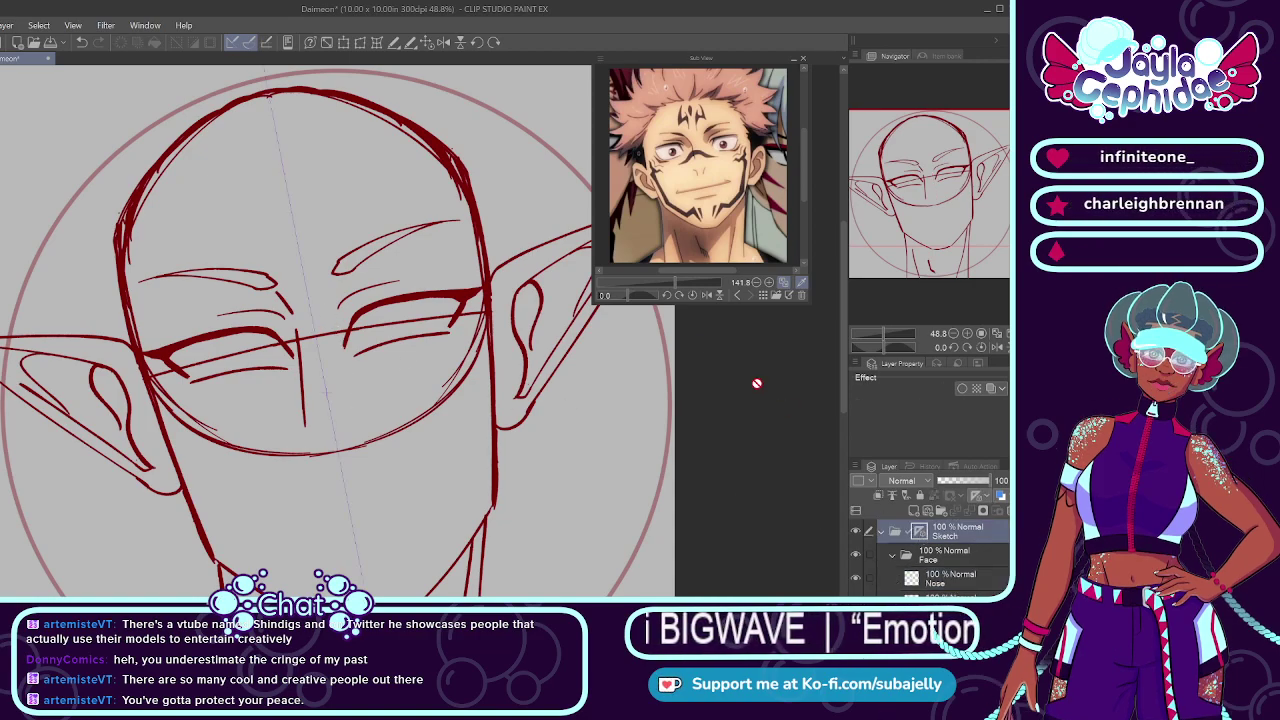
Step: Switch the reference image to the character sheet and frame the front view of the horned character's face
{"action": "left_click", "coordinate": [740, 295]}
{"action": "left_click", "coordinate": [739, 296]}
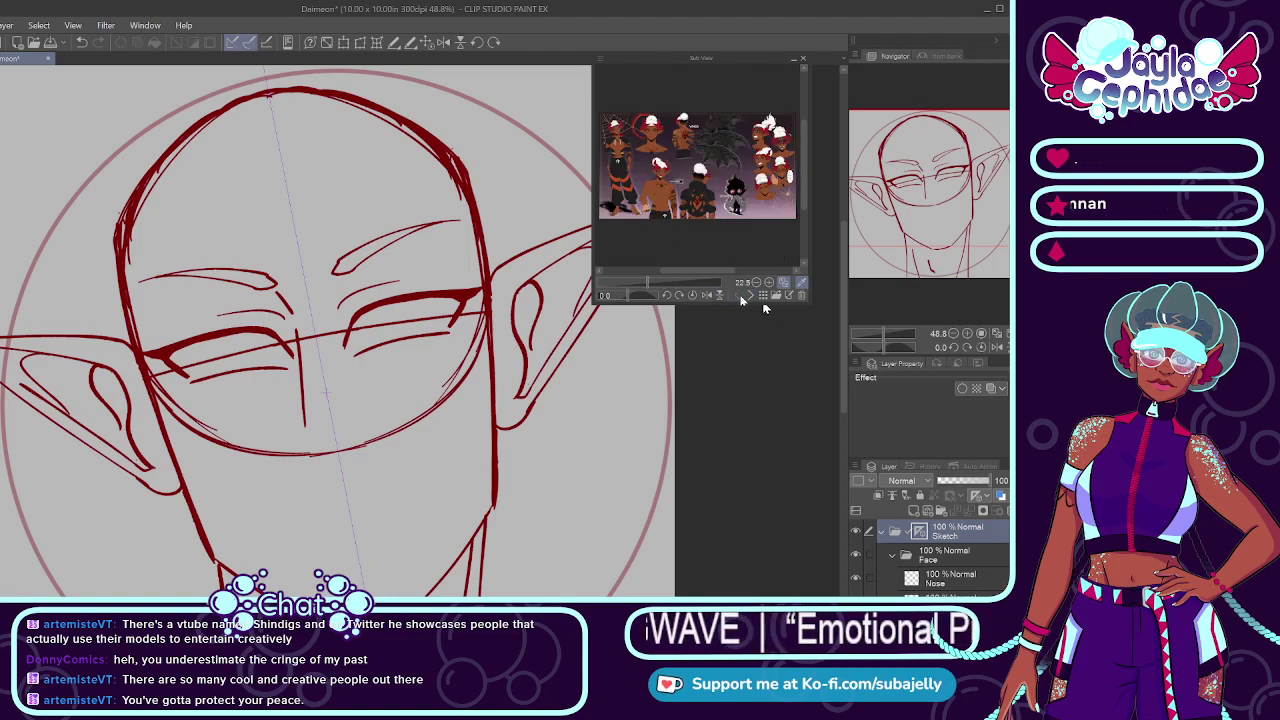
{"action": "left_click_drag", "start_coordinate": [688, 269], "coordinate": [664, 271]}
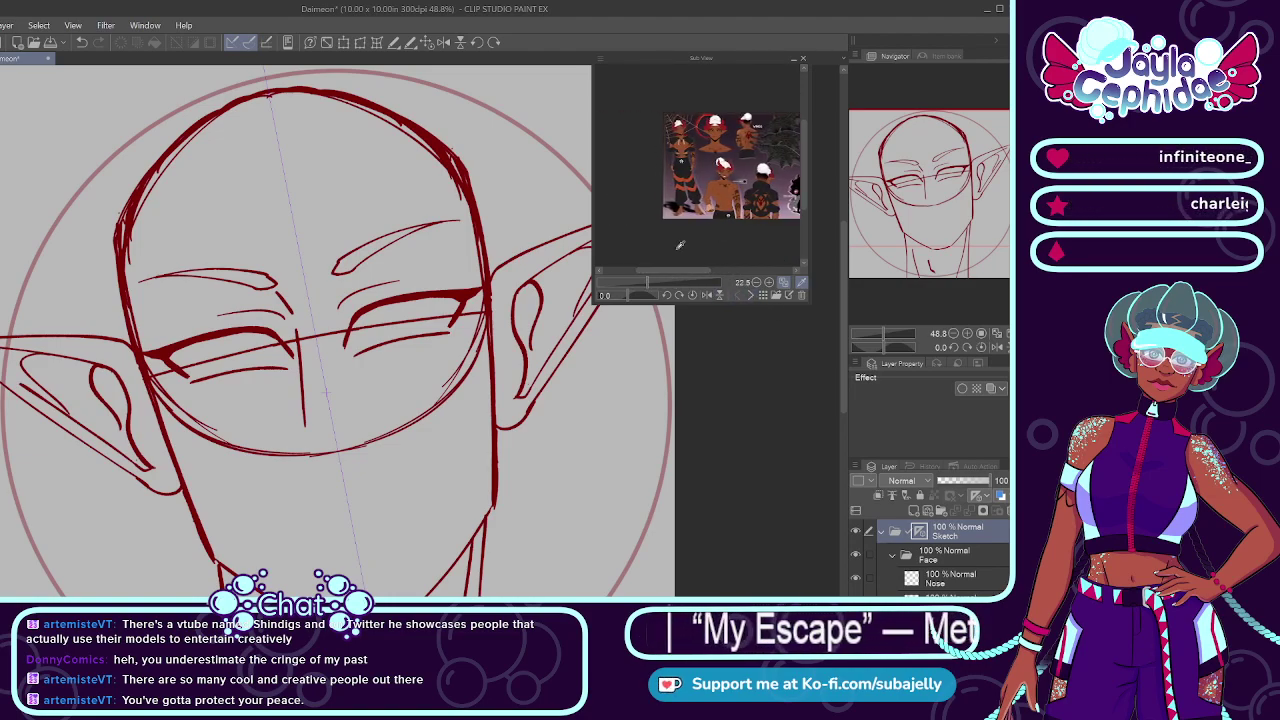
{"action": "left_click_drag", "start_coordinate": [805, 170], "coordinate": [807, 150]}
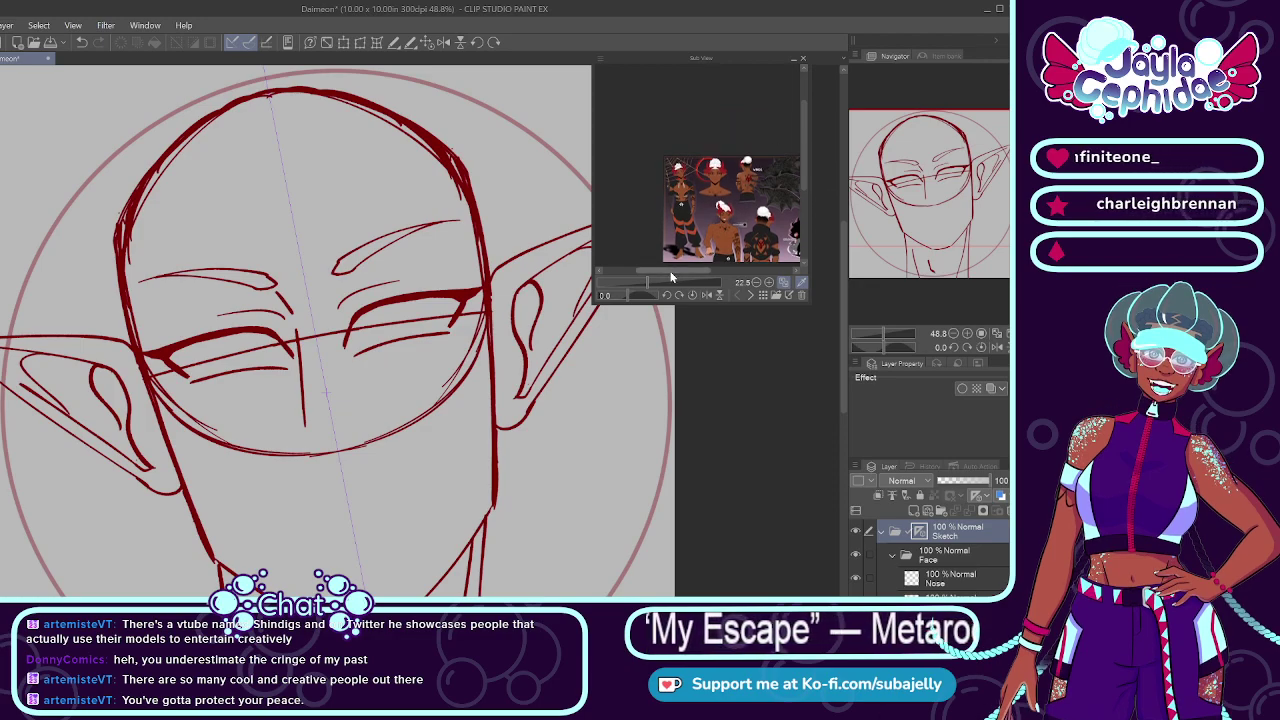
{"action": "mouse_move", "coordinate": [671, 271]}
{"action": "left_mouse_down"}
{"action": "mouse_move", "coordinate": [682, 270]}
{"action": "mouse_move", "coordinate": [655, 282]}
{"action": "mouse_move", "coordinate": [680, 283]}
{"action": "left_mouse_up"}
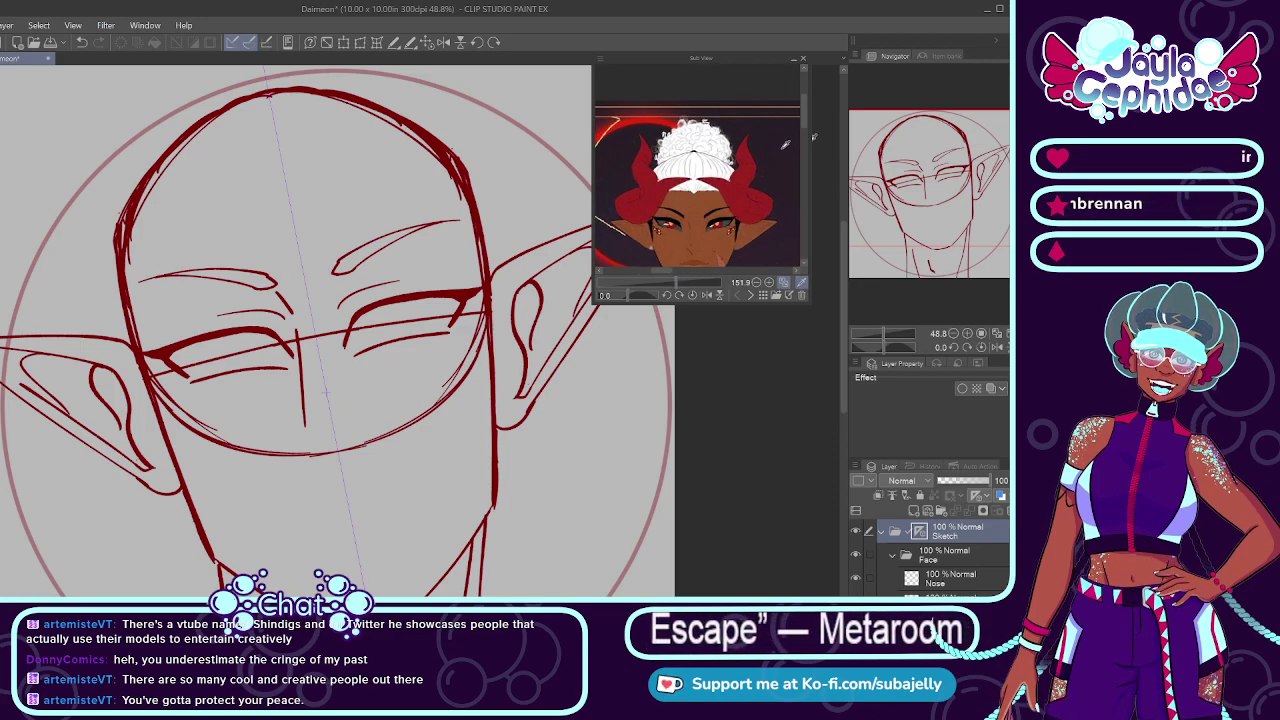
{"action": "left_click_drag", "start_coordinate": [803, 123], "coordinate": [804, 137]}
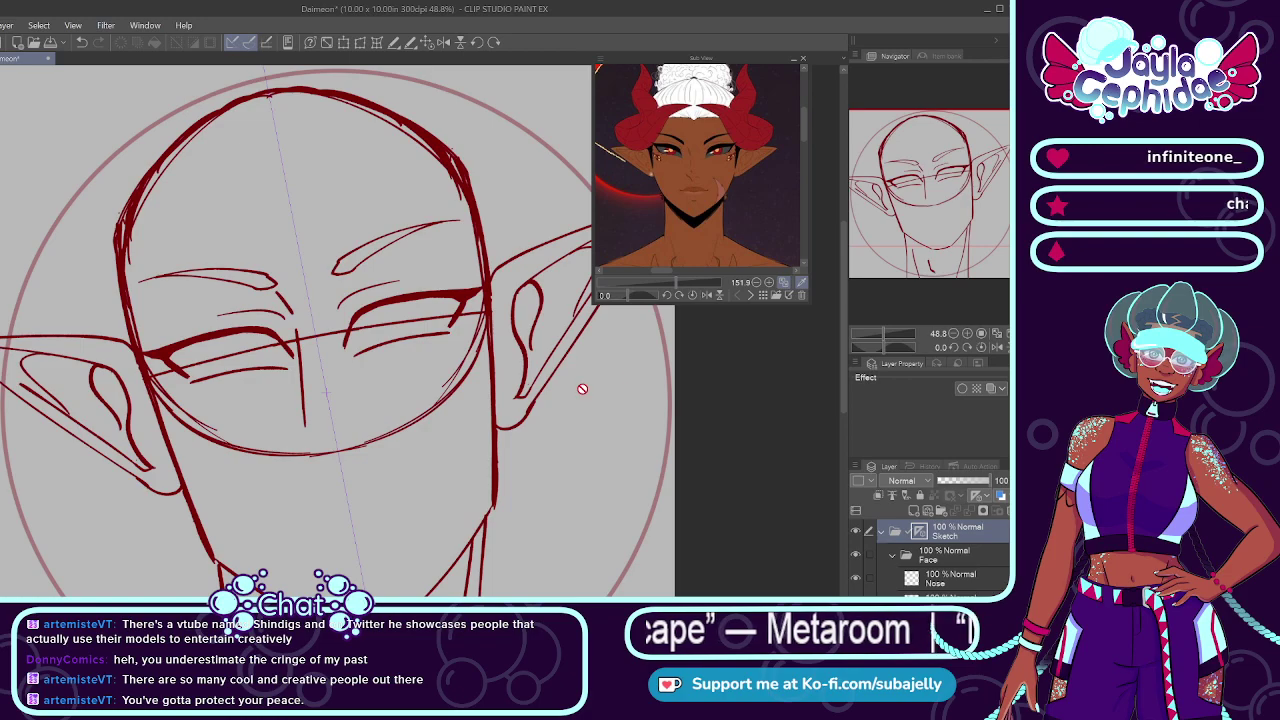
Step: Activate the Nose layer and try mirrored strokes for the nose tip and bridge, undoing them
{"action": "left_click", "coordinate": [962, 571]}
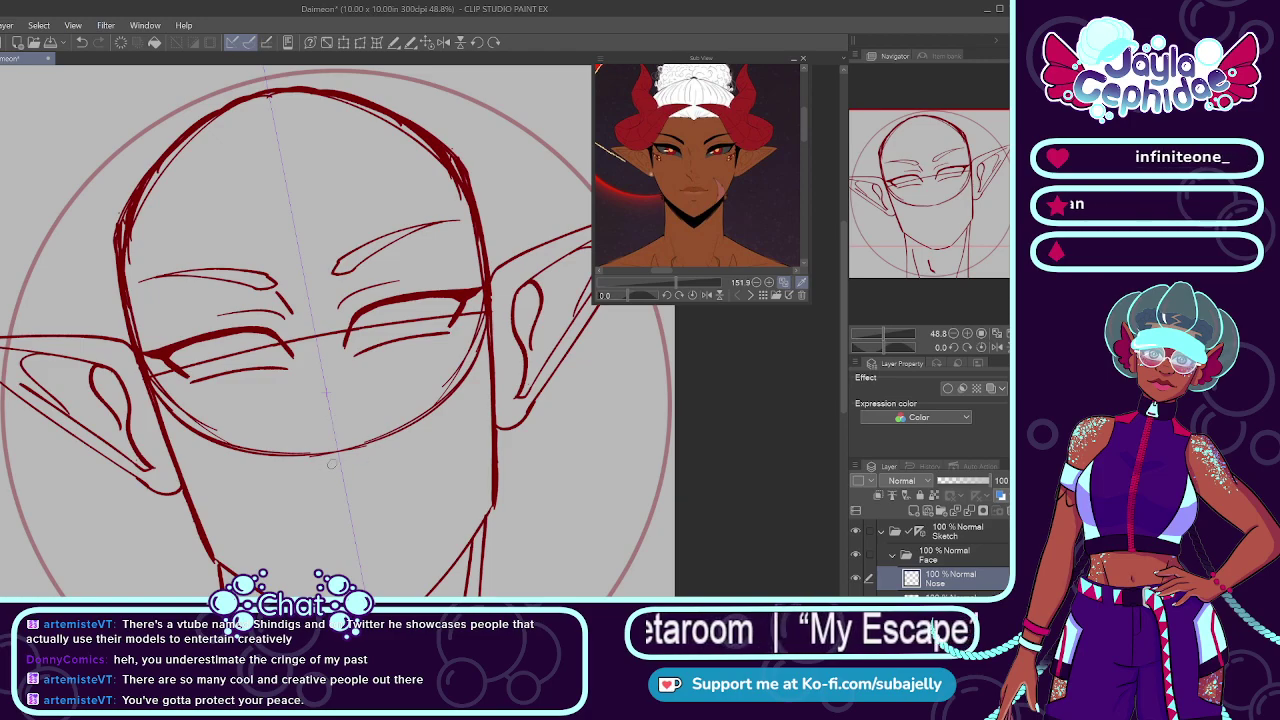
{"action": "scroll", "coordinate": [315, 428], "scroll_direction": "up", "scroll_amount": 2}
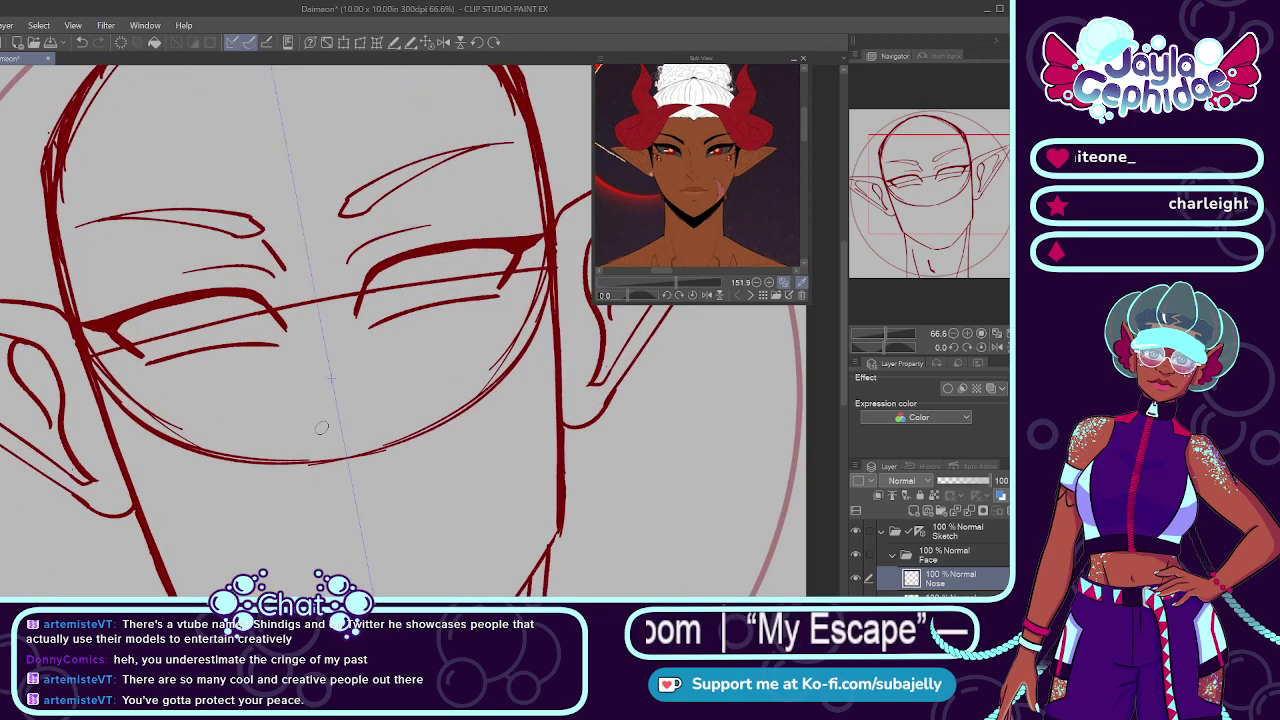
{"action": "left_click_drag", "start_coordinate": [309, 428], "coordinate": [340, 442]}
{"action": "key", "text": "ctrl+z"}
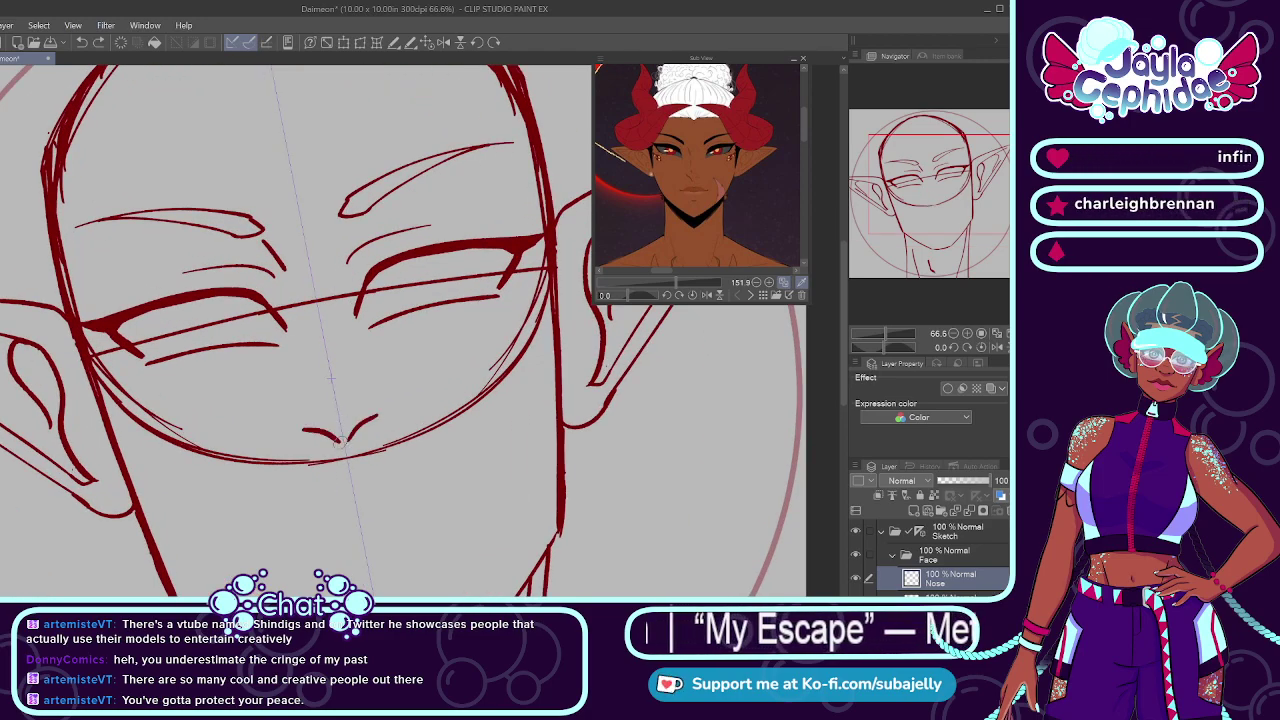
{"action": "key", "text": "ctrl+z"}
{"action": "mouse_move", "coordinate": [290, 293]}
{"action": "left_mouse_down"}
{"action": "mouse_move", "coordinate": [302, 425]}
{"action": "mouse_move", "coordinate": [334, 448]}
{"action": "left_mouse_up"}
{"action": "key", "text": "ctrl+z"}
Step: Try to sketch mirrored nostrils and rounded nose wings just above the curved face guideline
{"action": "left_click_drag", "start_coordinate": [394, 395], "coordinate": [379, 421]}
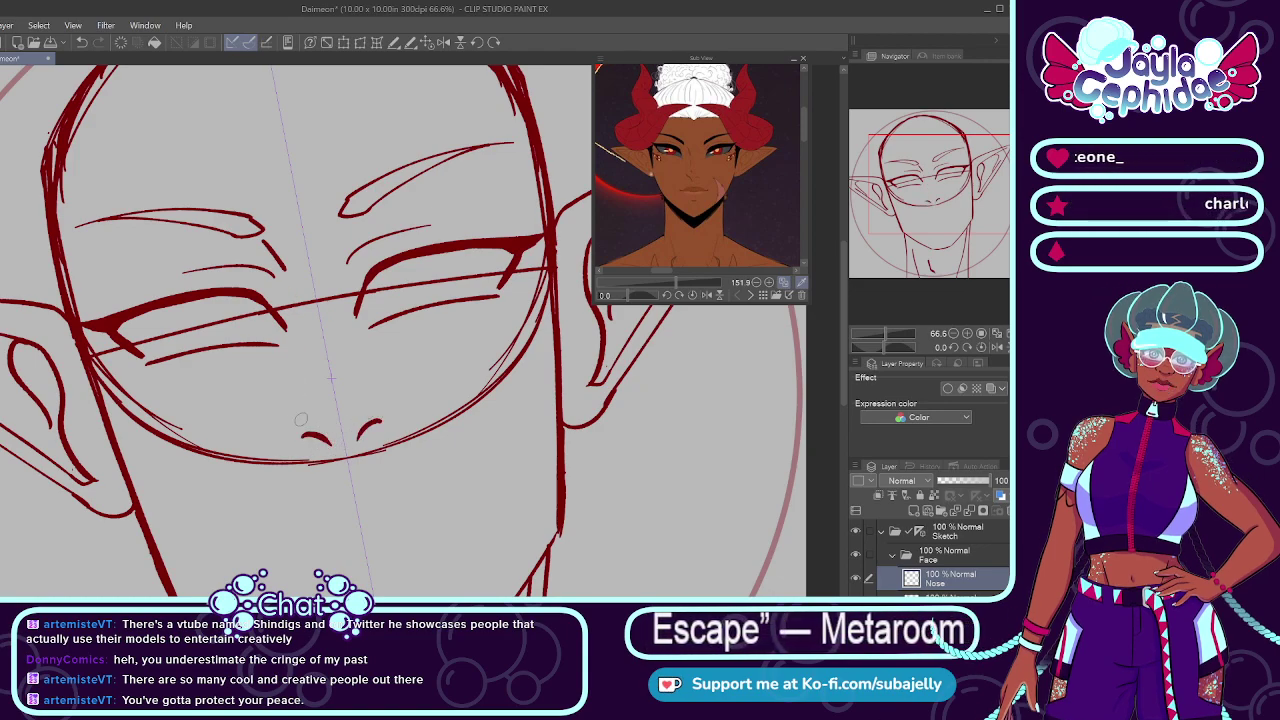
{"action": "mouse_move", "coordinate": [283, 411]}
{"action": "left_mouse_down"}
{"action": "mouse_move", "coordinate": [287, 436]}
{"action": "mouse_move", "coordinate": [347, 438]}
{"action": "left_mouse_up"}
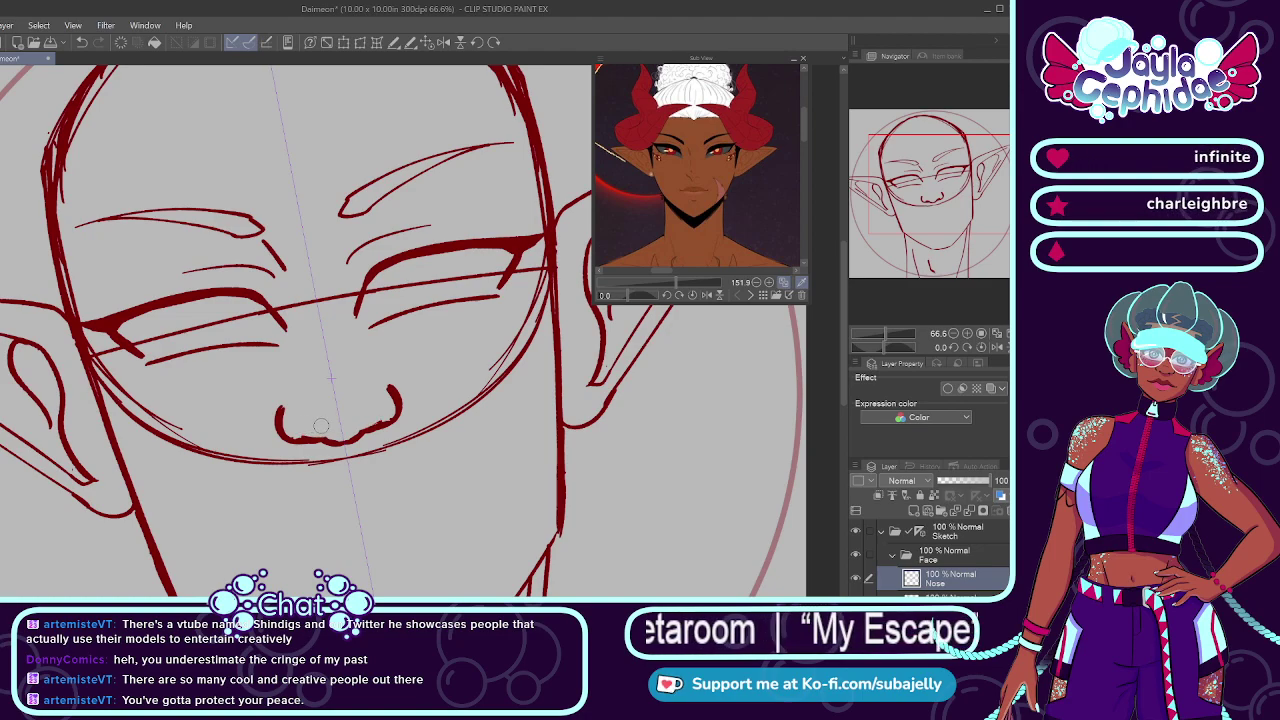
{"action": "key", "text": "ctrl+z"}
{"action": "key", "text": "ctrl+z"}
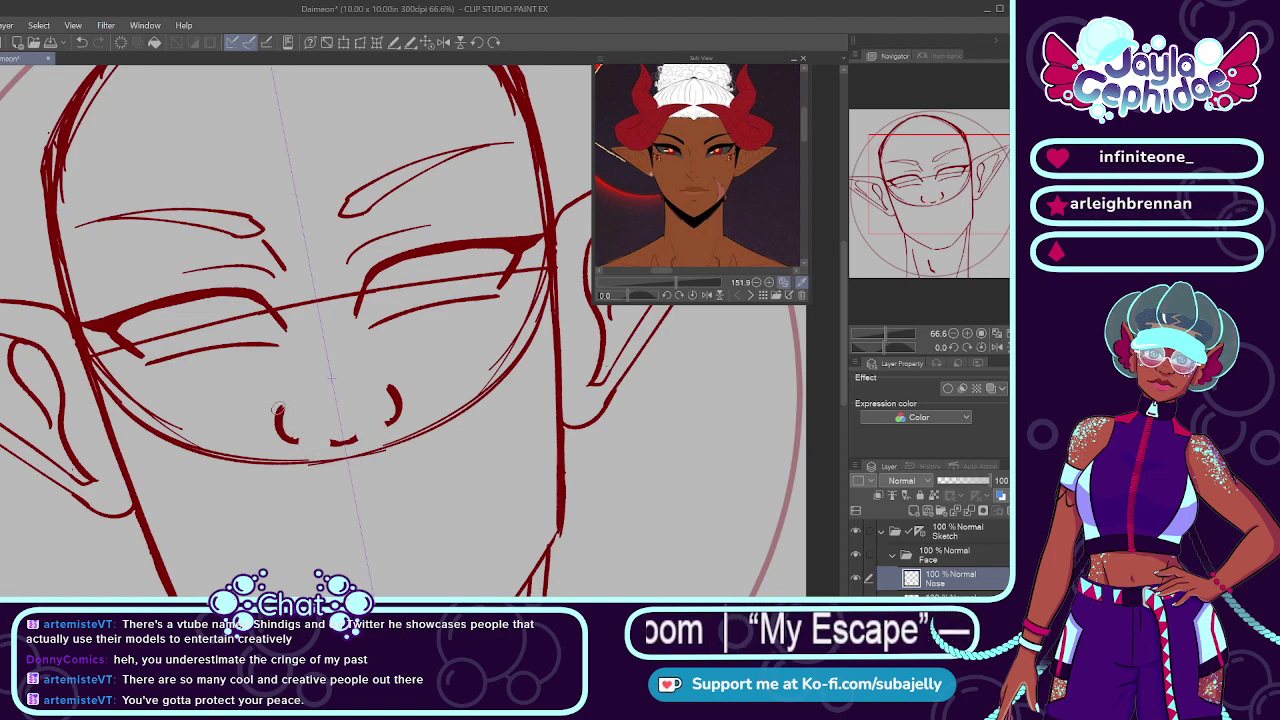
{"action": "left_click_drag", "start_coordinate": [286, 408], "coordinate": [294, 440]}
{"action": "mouse_move", "coordinate": [392, 391]}
{"action": "left_mouse_down"}
{"action": "mouse_move", "coordinate": [390, 423]}
{"action": "mouse_move", "coordinate": [352, 441]}
{"action": "left_mouse_up"}
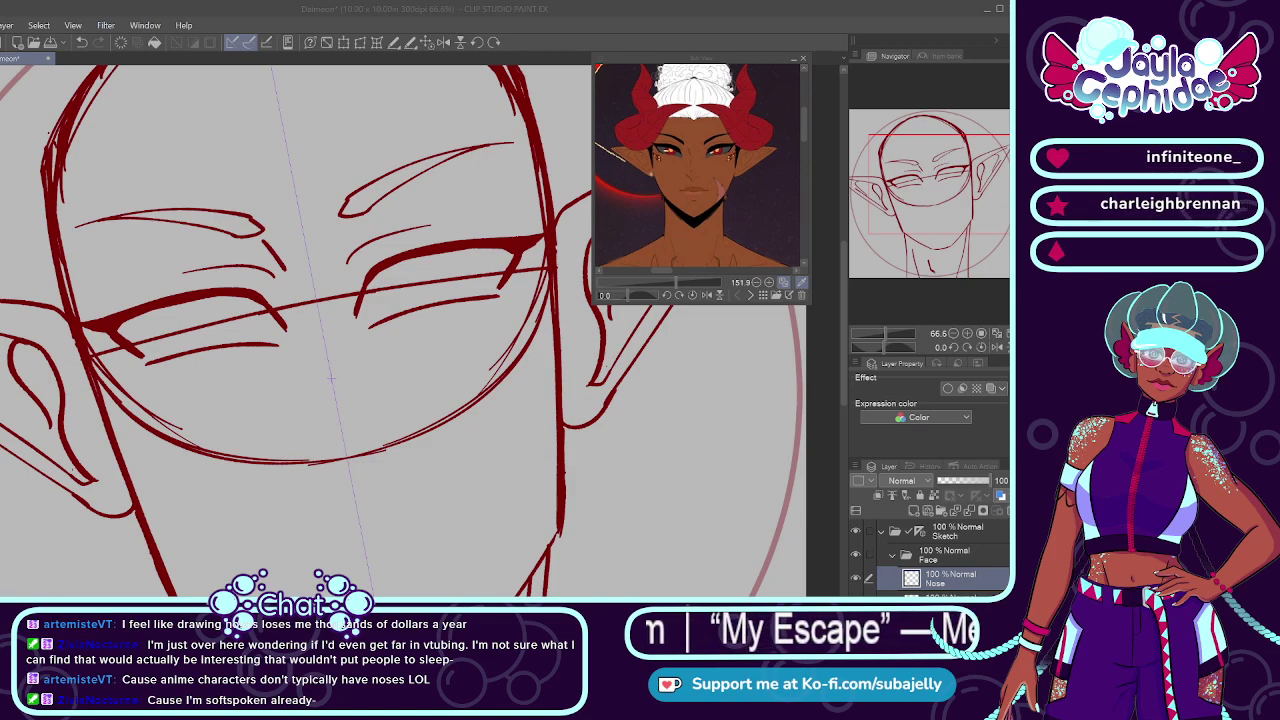
Step: Sketch the nose base on the curved guideline with mirrored outer wings, nostrils and a connecting stroke under the tip
{"action": "left_click", "coordinate": [394, 425]}
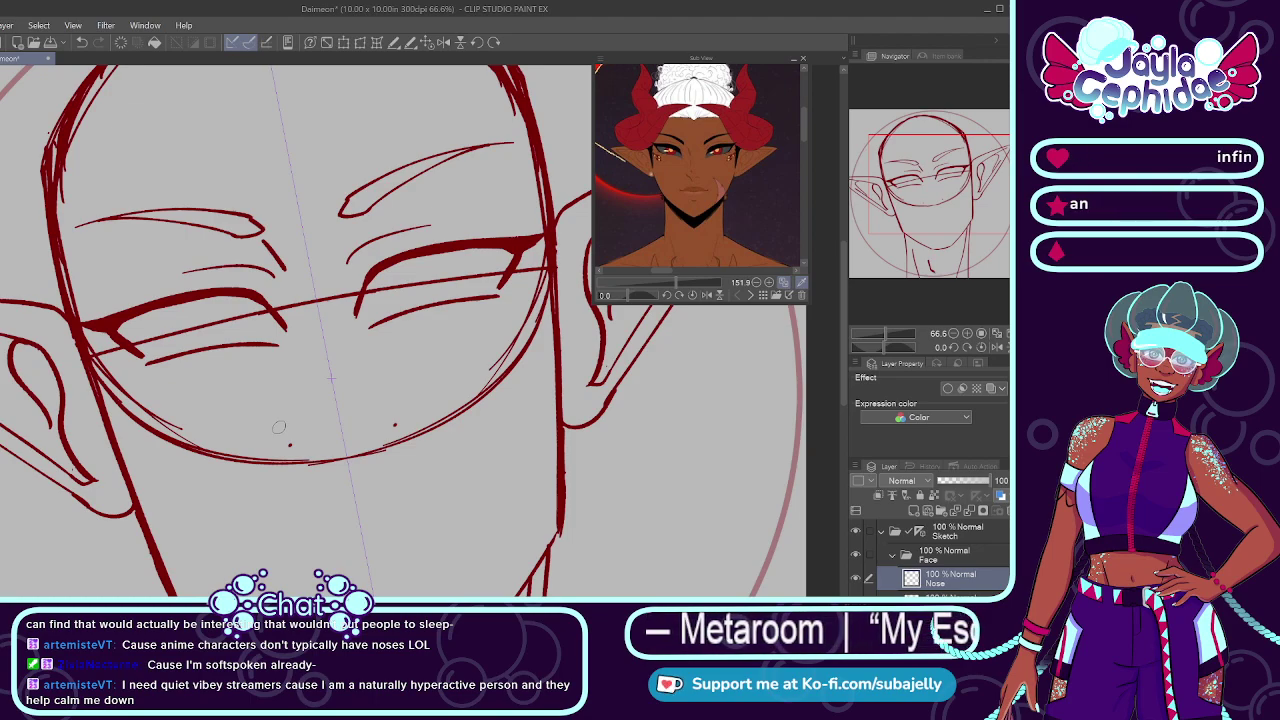
{"action": "left_click_drag", "start_coordinate": [284, 426], "coordinate": [288, 456]}
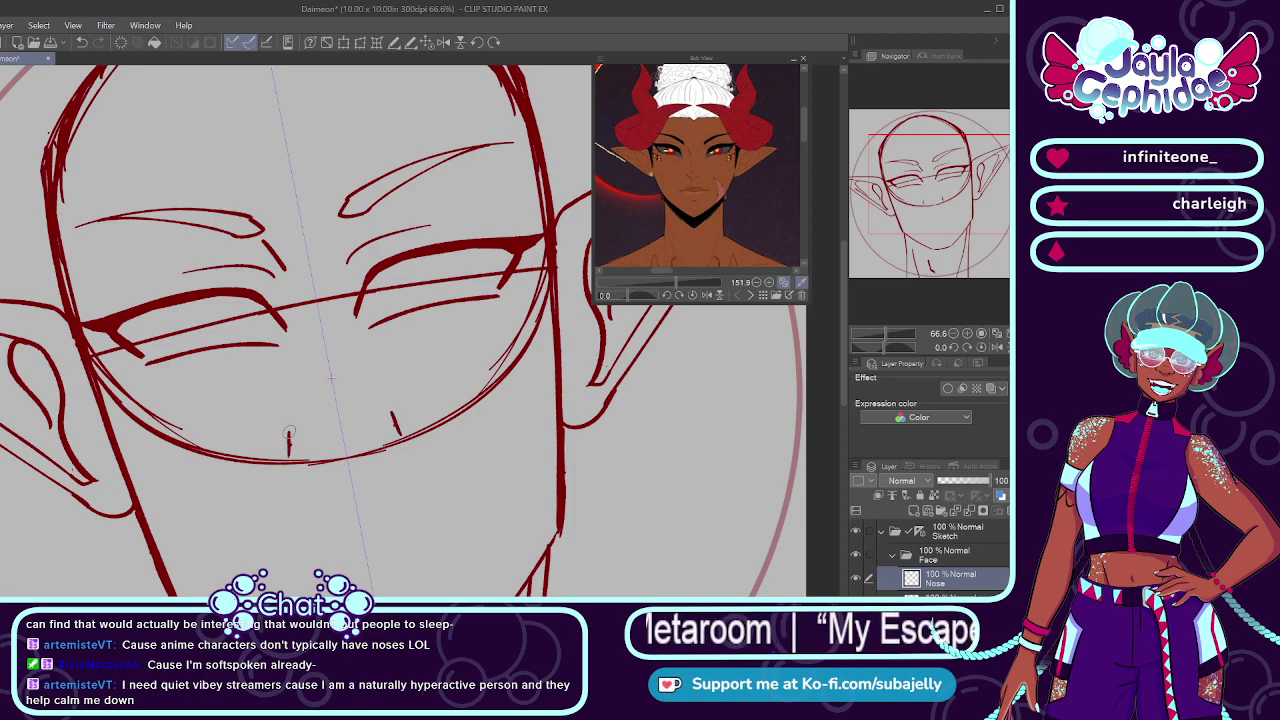
{"action": "key", "text": "ctrl+z"}
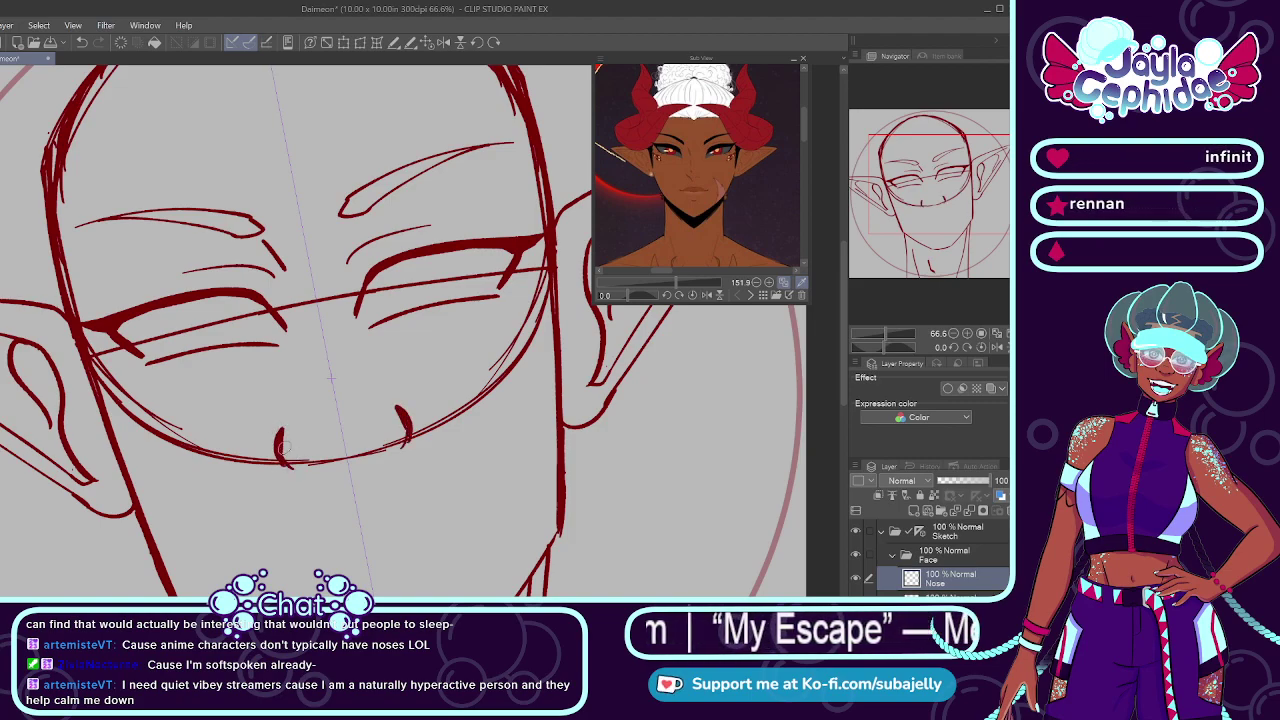
{"action": "left_click_drag", "start_coordinate": [287, 465], "coordinate": [302, 470]}
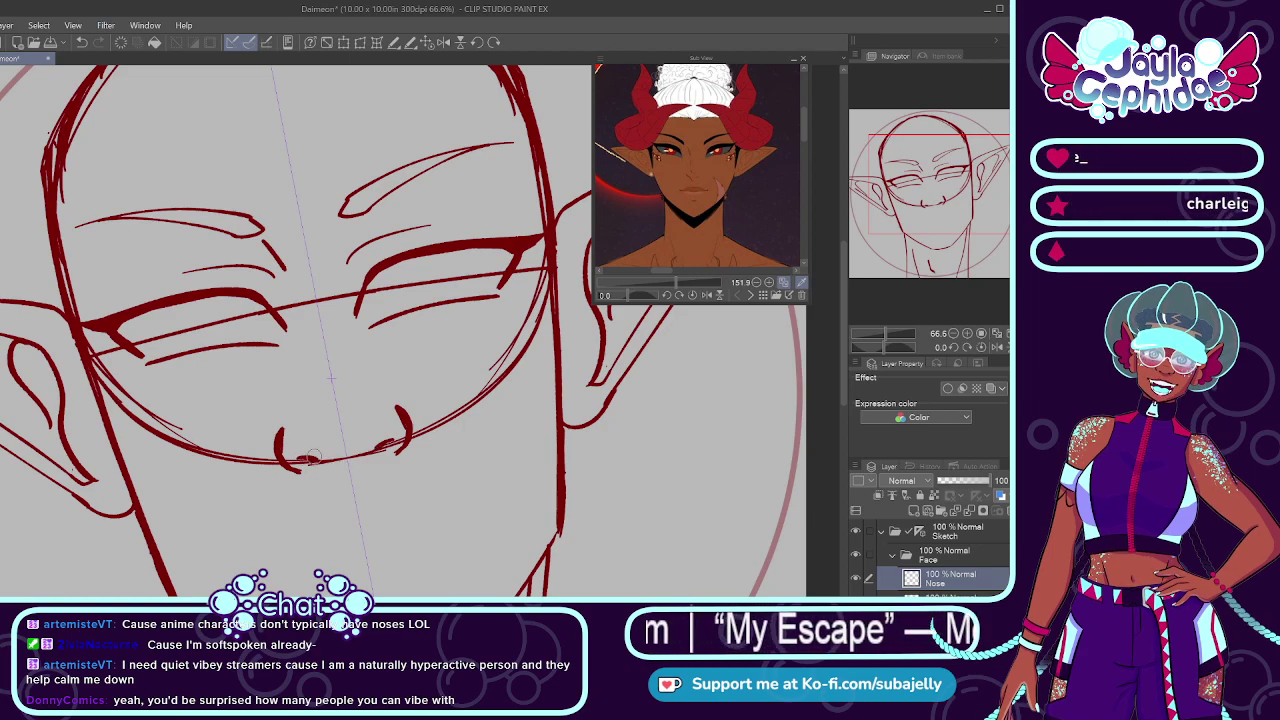
{"action": "left_click_drag", "start_coordinate": [296, 457], "coordinate": [364, 451]}
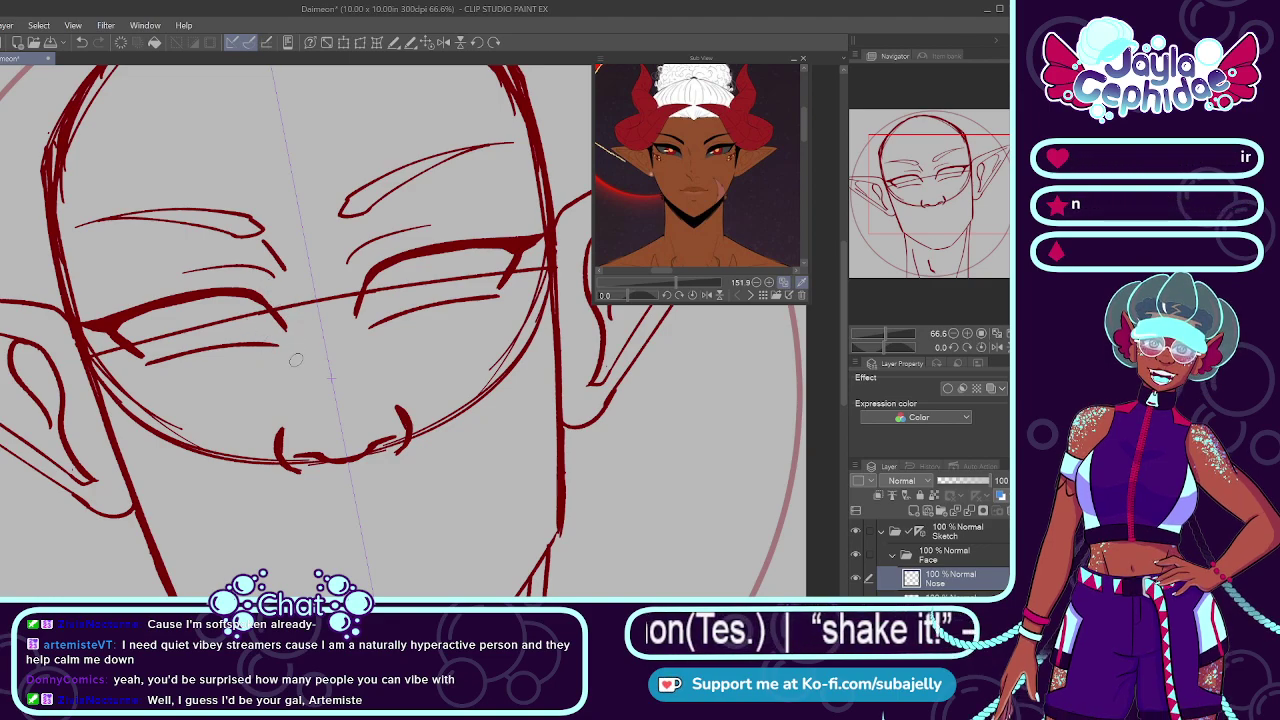
Step: Try to sketch short mirrored nose bridge lines between the eyes and the nostrils
{"action": "mouse_move", "coordinate": [358, 337]}
{"action": "left_mouse_down"}
{"action": "mouse_move", "coordinate": [357, 357]}
{"action": "mouse_move", "coordinate": [296, 372]}
{"action": "left_mouse_up"}
{"action": "key", "text": "ctrl+z"}
{"action": "key", "text": "ctrl+z"}
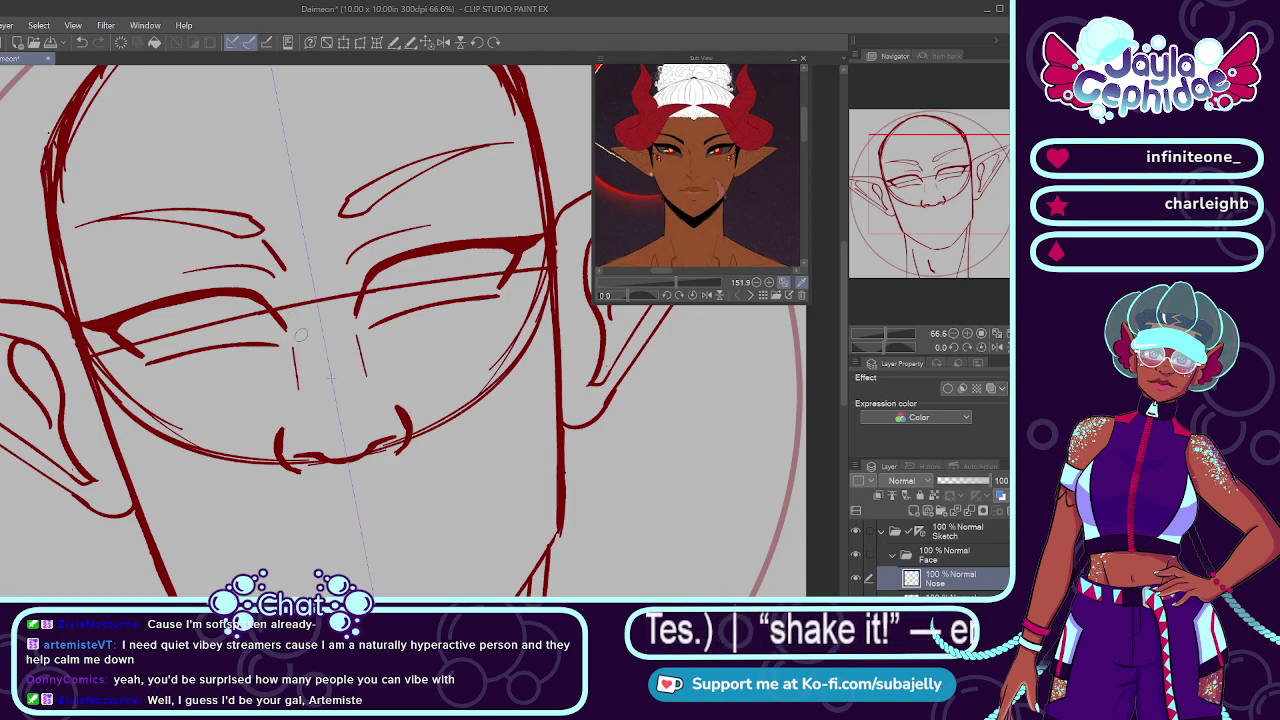
{"action": "left_click_drag", "start_coordinate": [345, 322], "coordinate": [373, 401]}
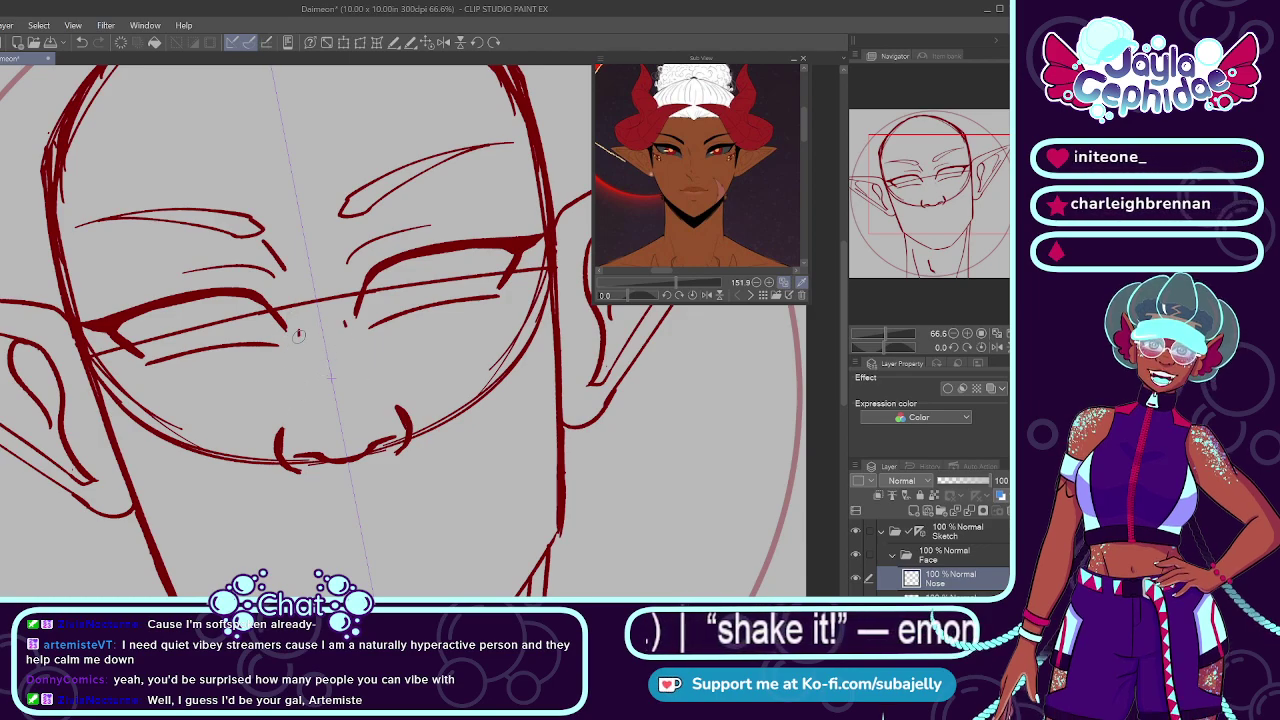
{"action": "left_click_drag", "start_coordinate": [299, 330], "coordinate": [301, 414]}
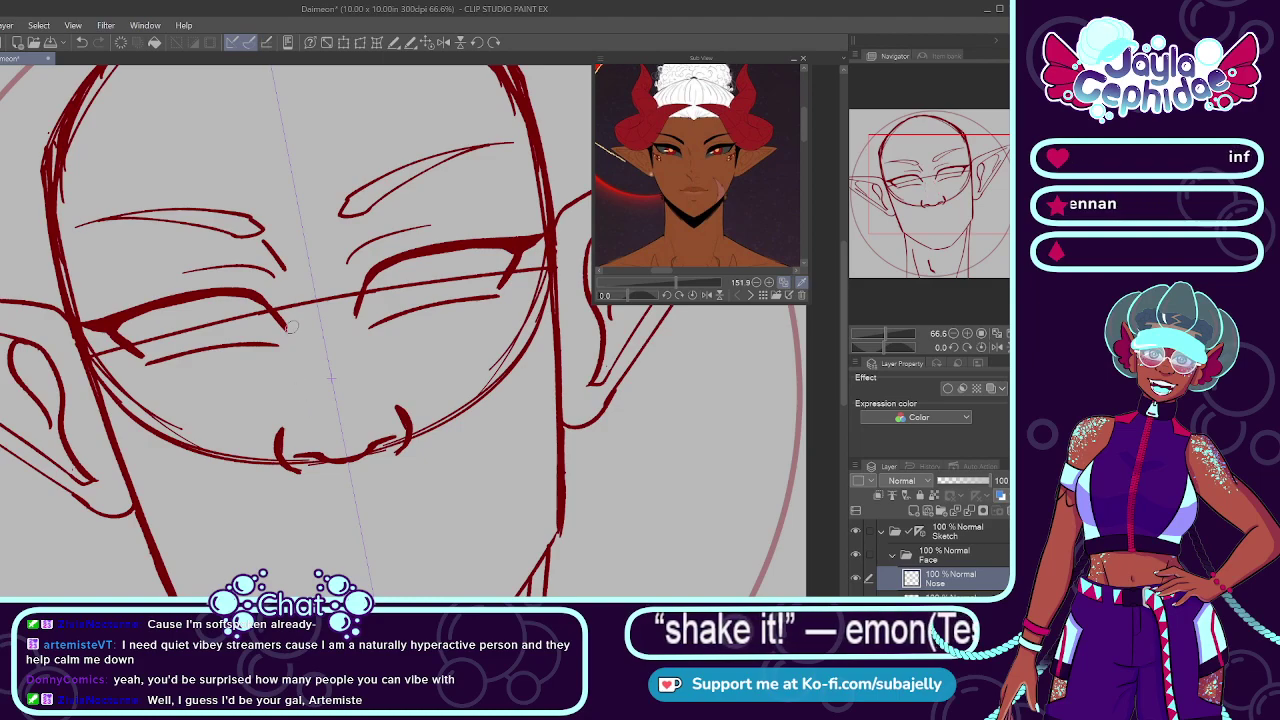
{"action": "left_click_drag", "start_coordinate": [348, 314], "coordinate": [367, 380]}
{"action": "left_click_drag", "start_coordinate": [300, 346], "coordinate": [303, 394]}
{"action": "key", "text": "ctrl+z"}
{"action": "key", "text": "ctrl+z"}
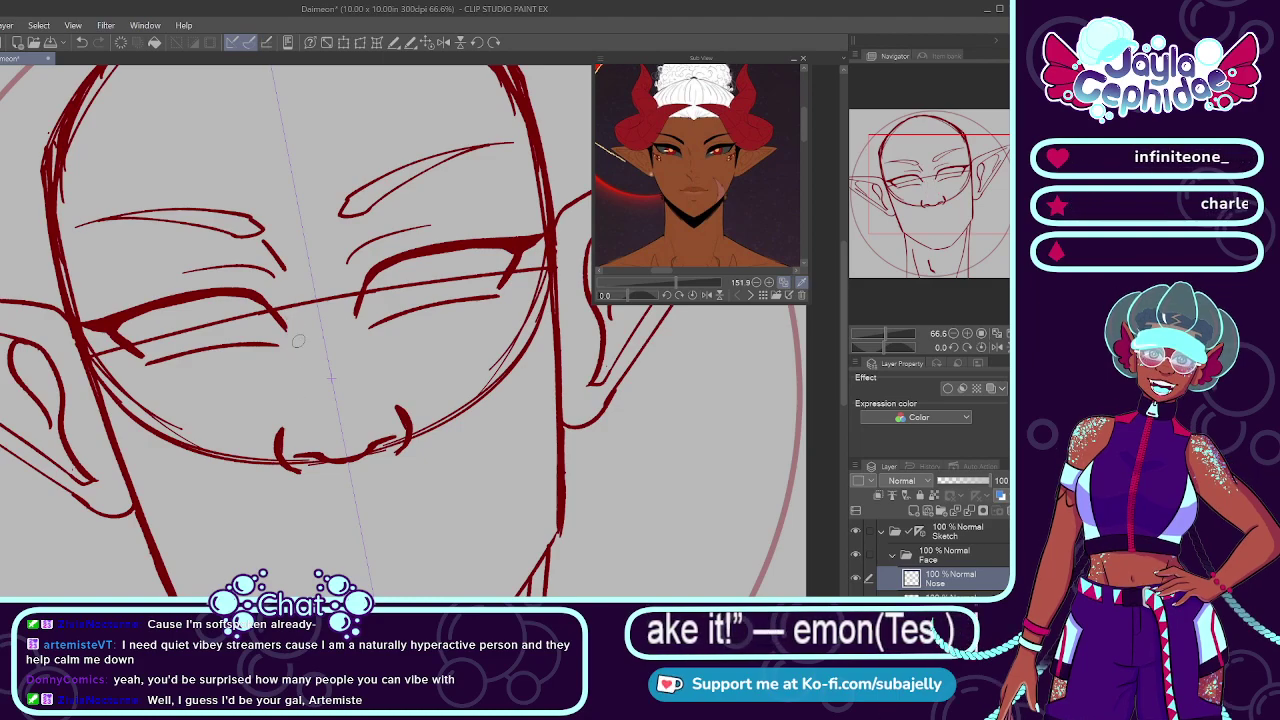
Step: Sketch the sides of the nose bridge as mirrored lines running down from between the eyes, undoing the first version
{"action": "left_click_drag", "start_coordinate": [345, 300], "coordinate": [370, 393]}
{"action": "left_click_drag", "start_coordinate": [291, 308], "coordinate": [300, 403]}
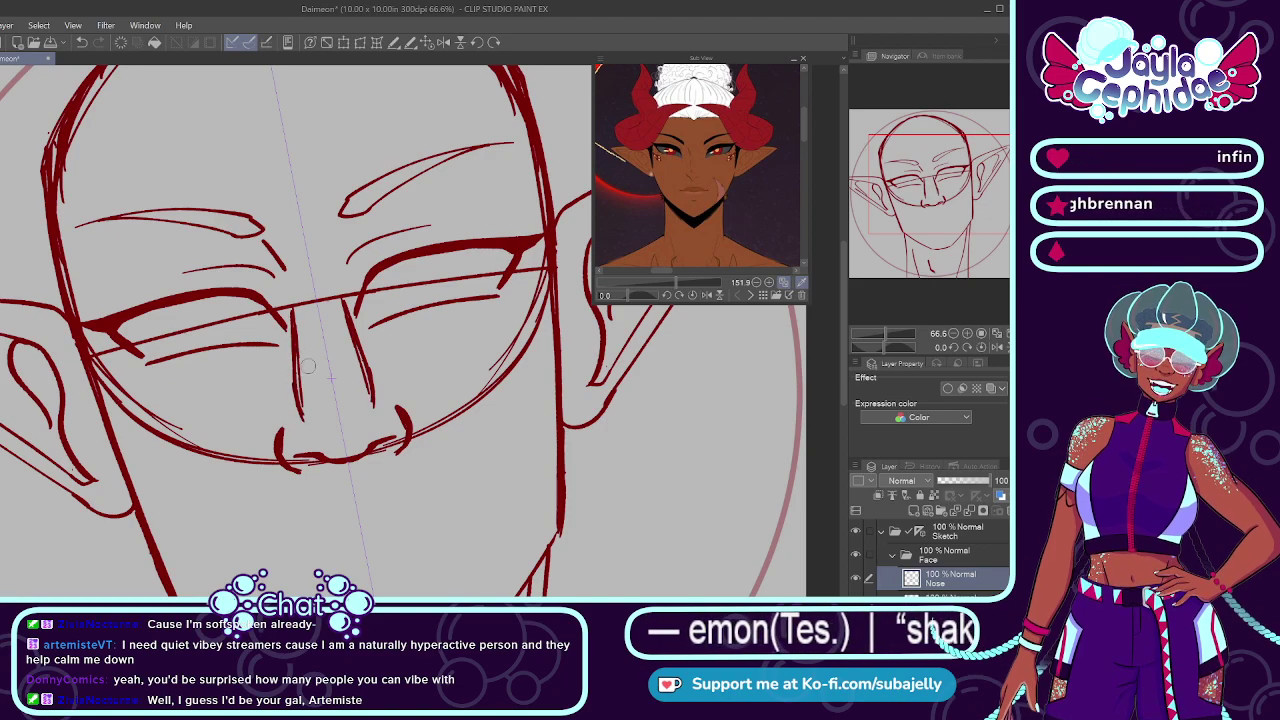
{"action": "key", "text": "ctrl+z"}
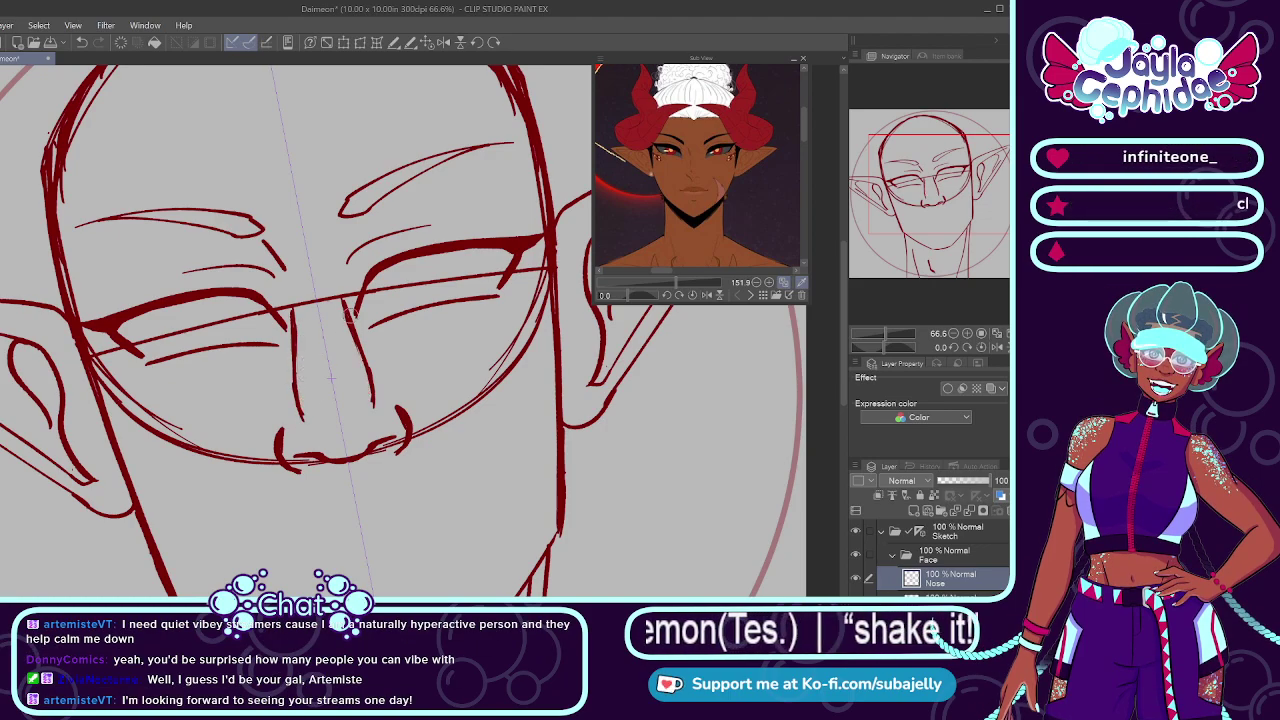
{"action": "key", "text": "ctrl+z"}
{"action": "key", "text": "ctrl+z"}
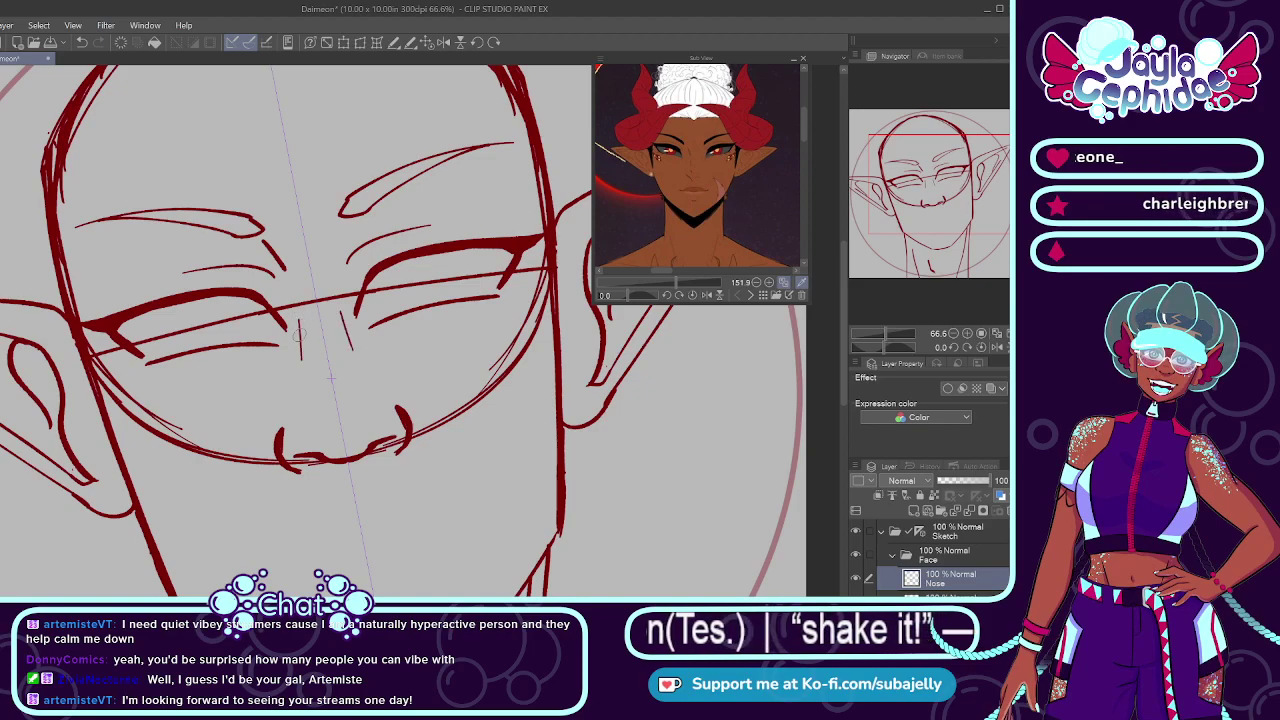
{"action": "left_click_drag", "start_coordinate": [299, 310], "coordinate": [300, 400]}
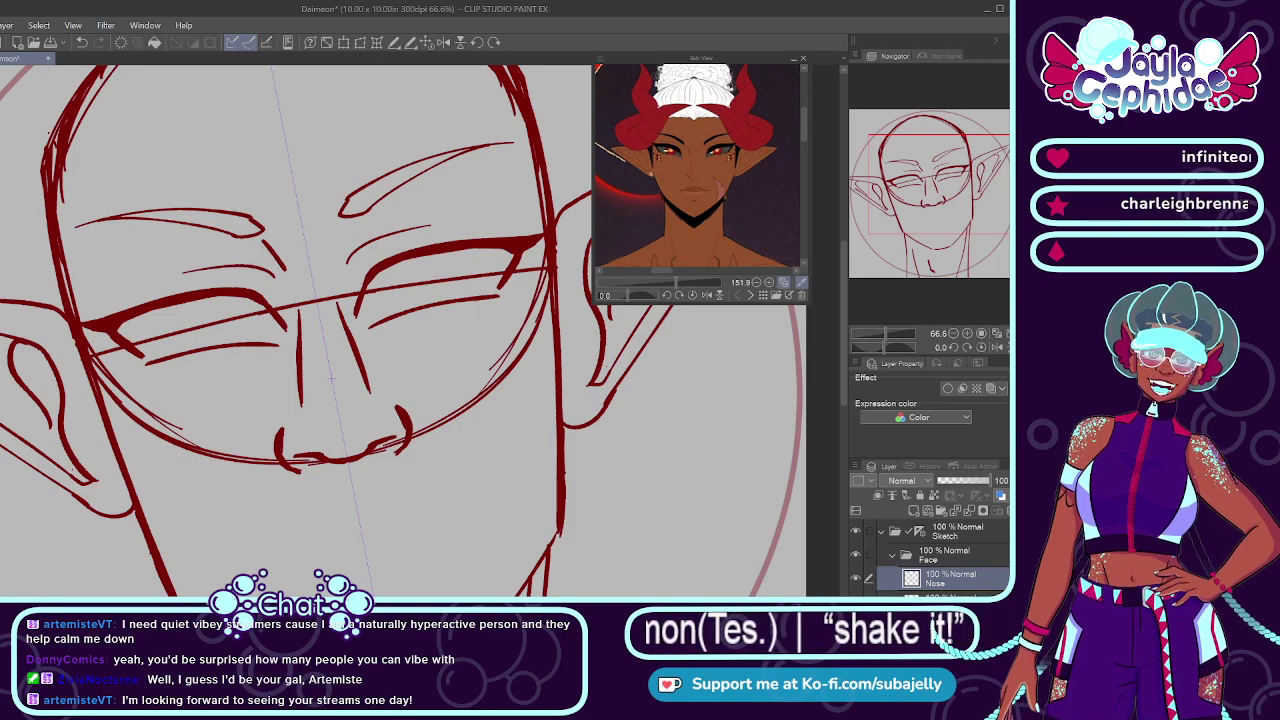
Step: Activate the layer below Nose in the Face folder and sketch a small mirrored curve for the middle of the mouth
{"action": "left_click", "coordinate": [897, 557]}
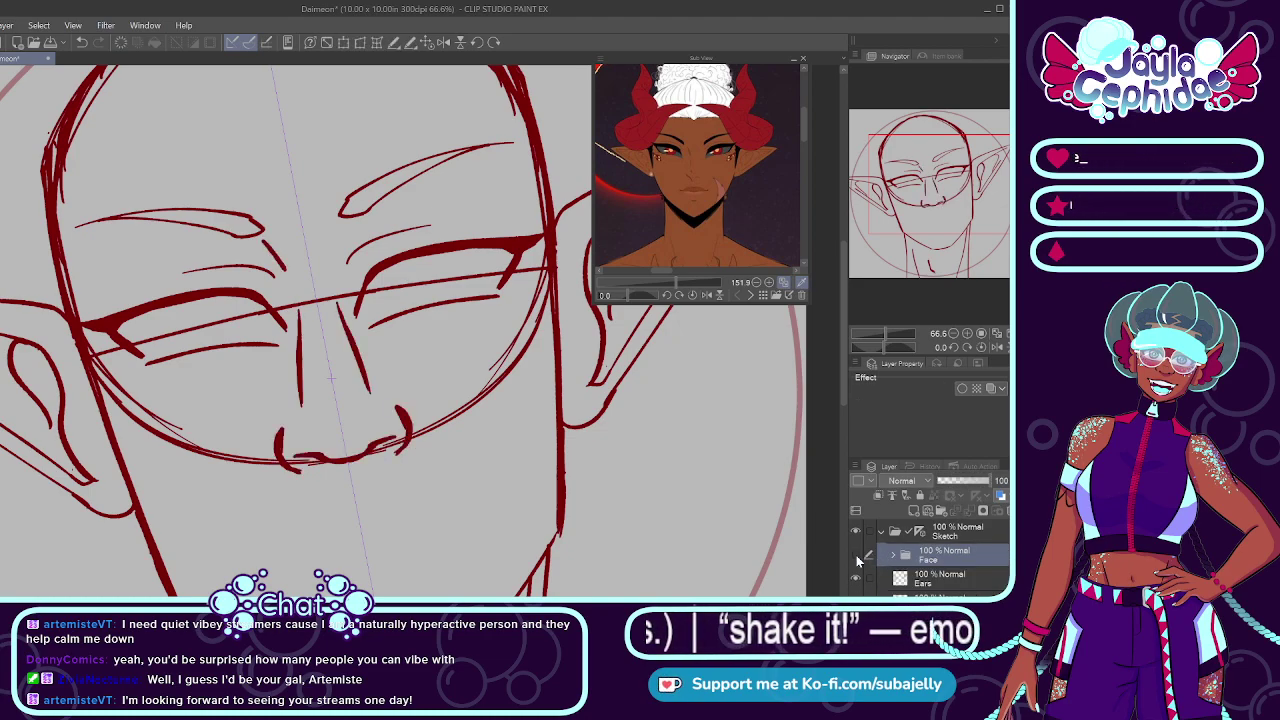
{"action": "left_click", "coordinate": [893, 554]}
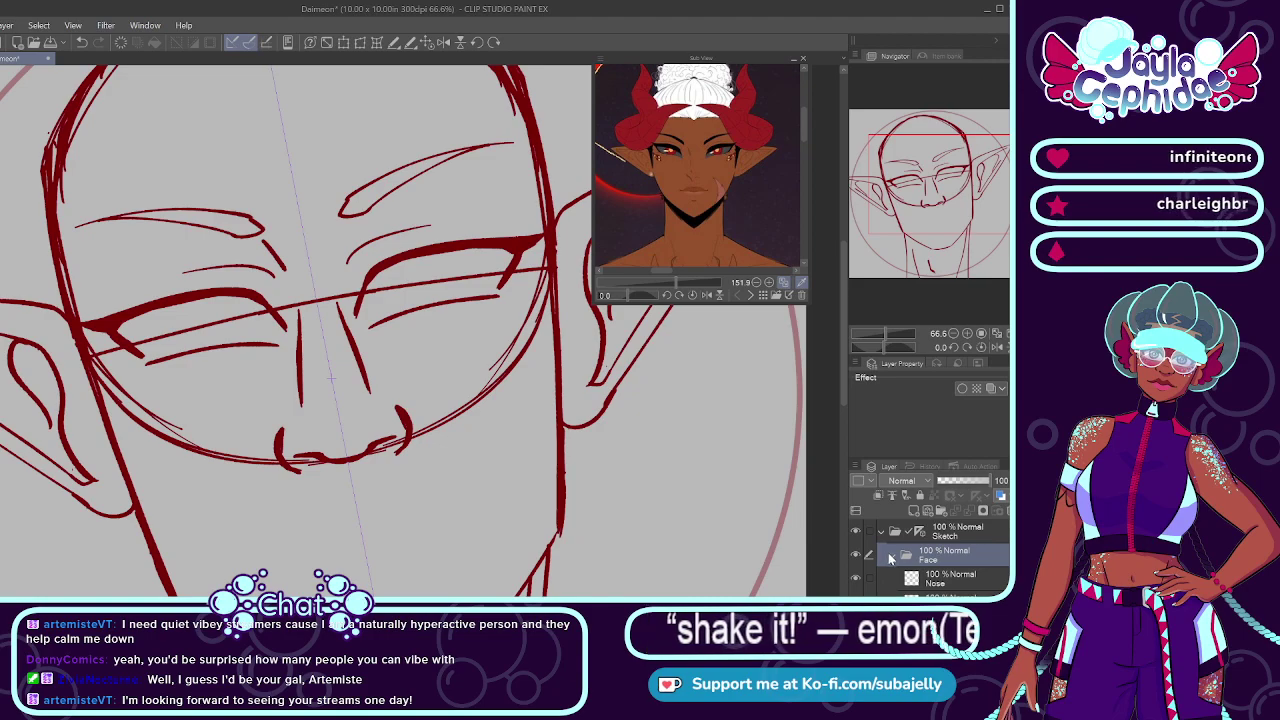
{"action": "left_click", "coordinate": [943, 580]}
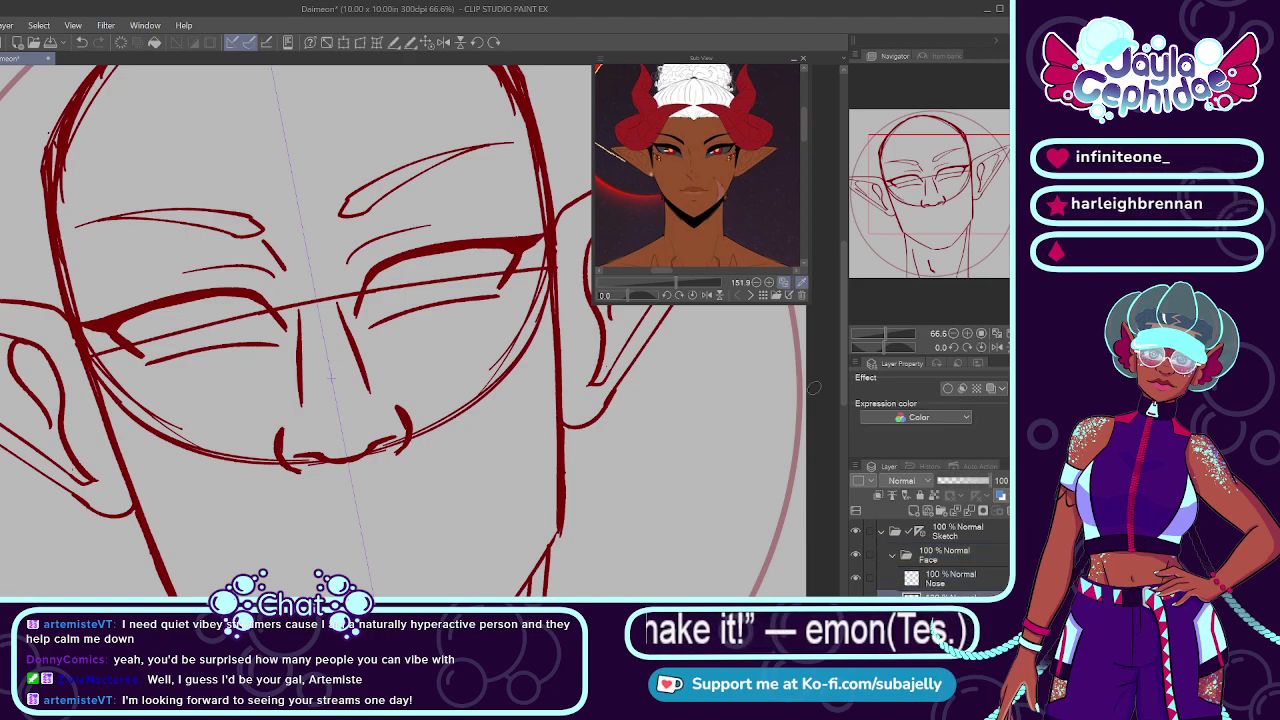
{"action": "scroll", "coordinate": [843, 369], "scroll_direction": "down", "scroll_amount": 3}
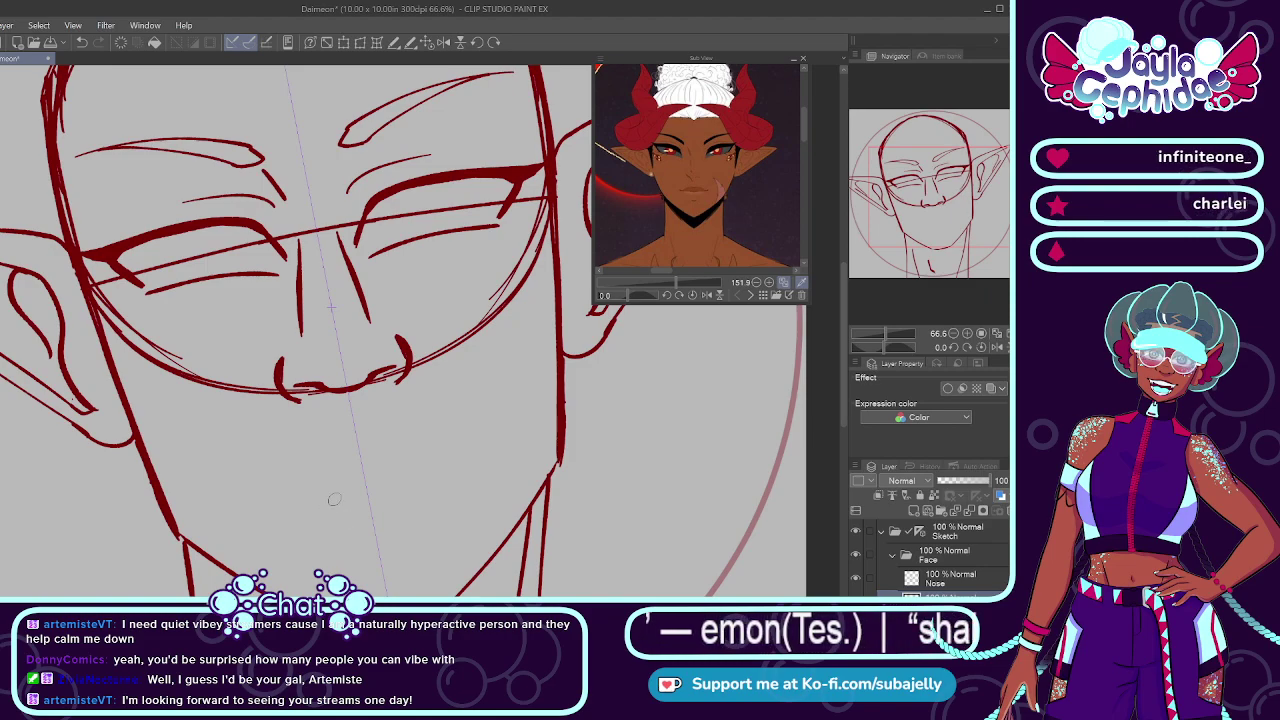
{"action": "scroll", "coordinate": [349, 477], "scroll_direction": "down", "scroll_amount": 2}
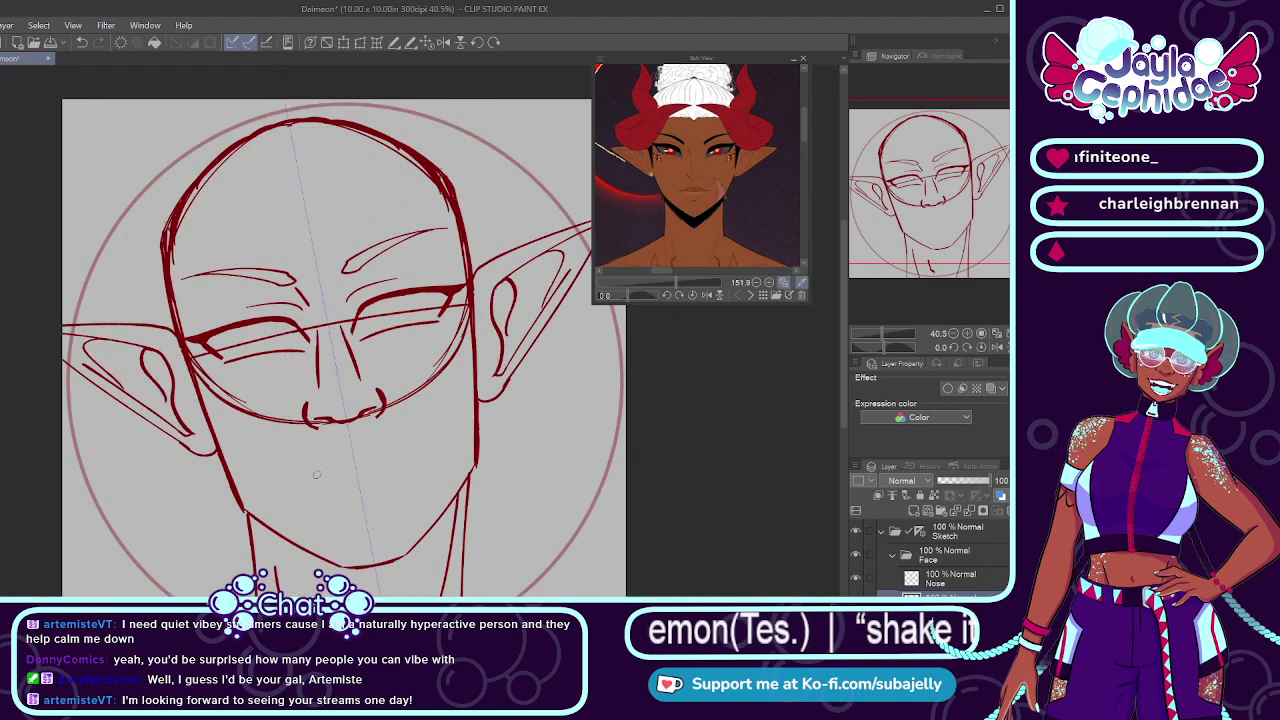
{"action": "scroll", "coordinate": [339, 478], "scroll_direction": "up", "scroll_amount": 3}
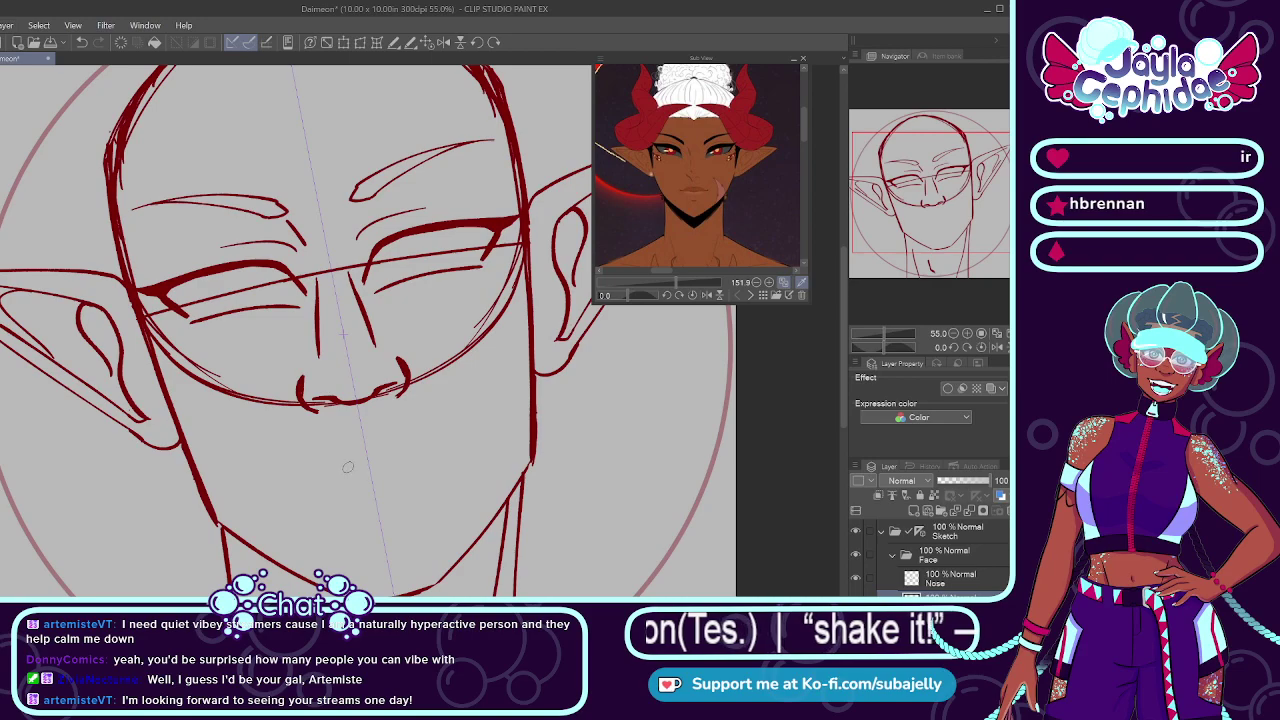
{"action": "left_click_drag", "start_coordinate": [356, 467], "coordinate": [366, 471]}
{"action": "left_click_drag", "start_coordinate": [391, 462], "coordinate": [366, 472]}
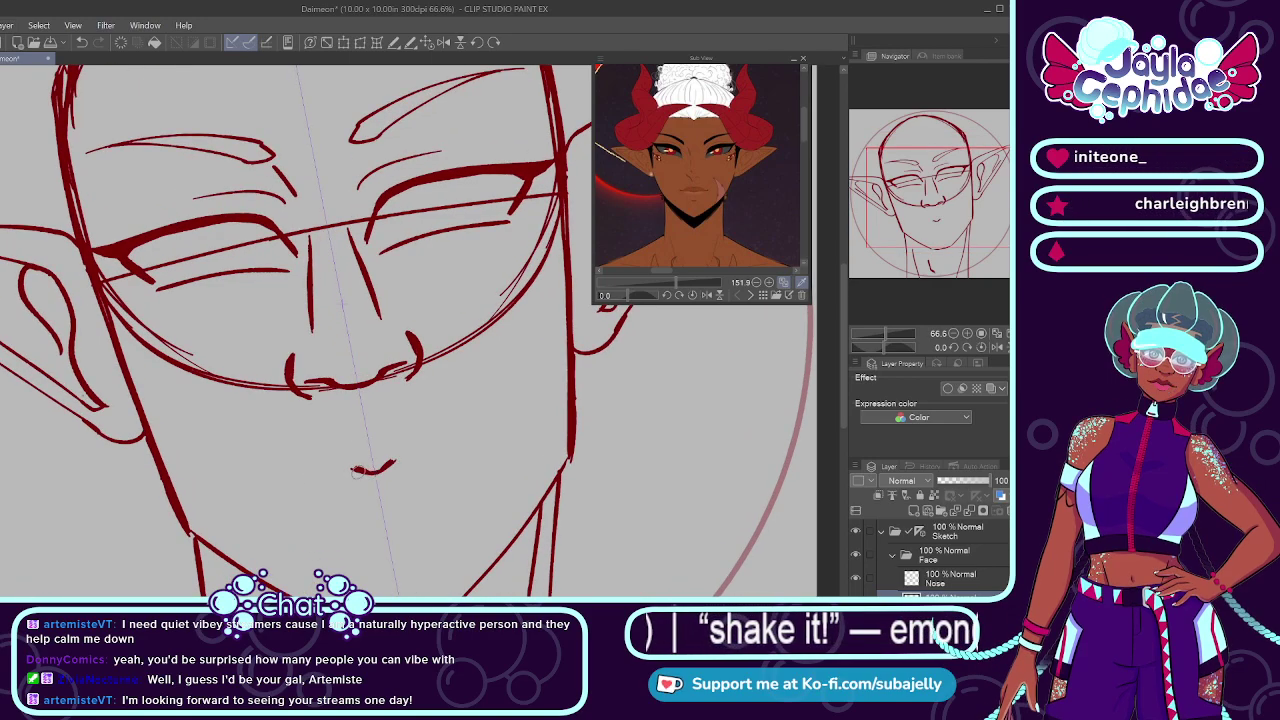
Step: Switch the reference image to the pink-haired character's face portrait and undo the small mouth curve
{"action": "left_click", "coordinate": [751, 295]}
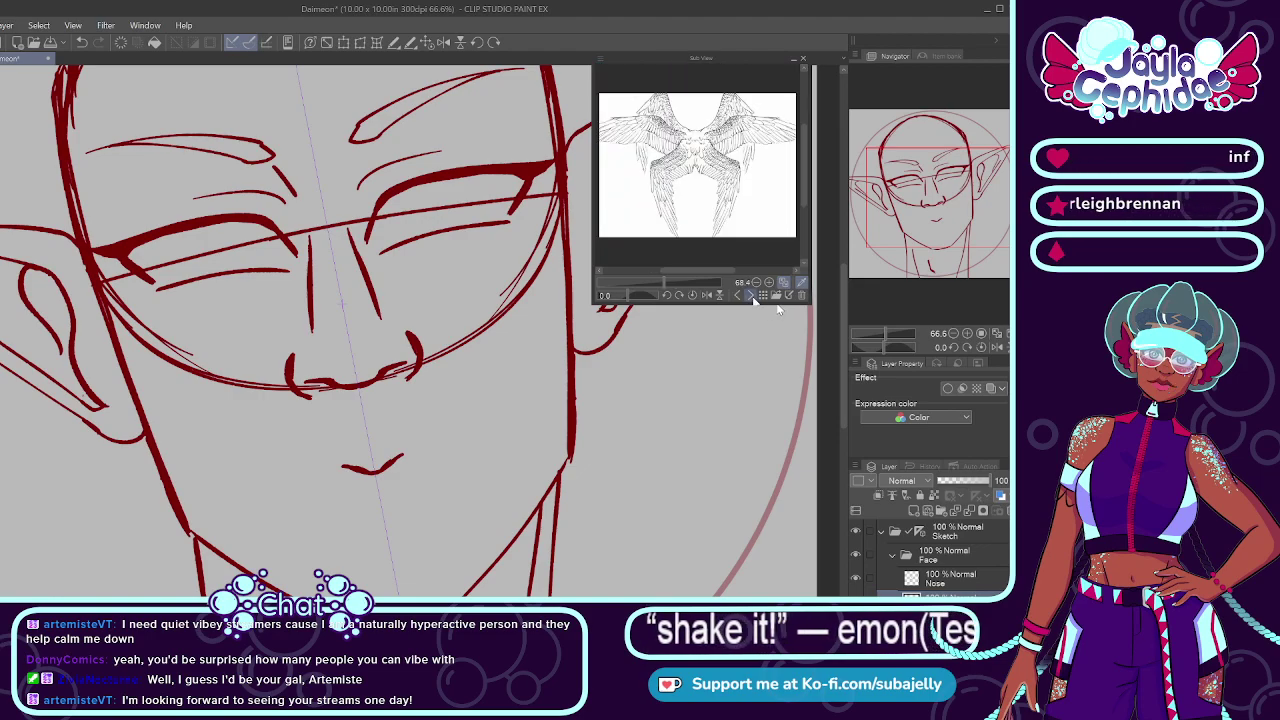
{"action": "left_click", "coordinate": [751, 295]}
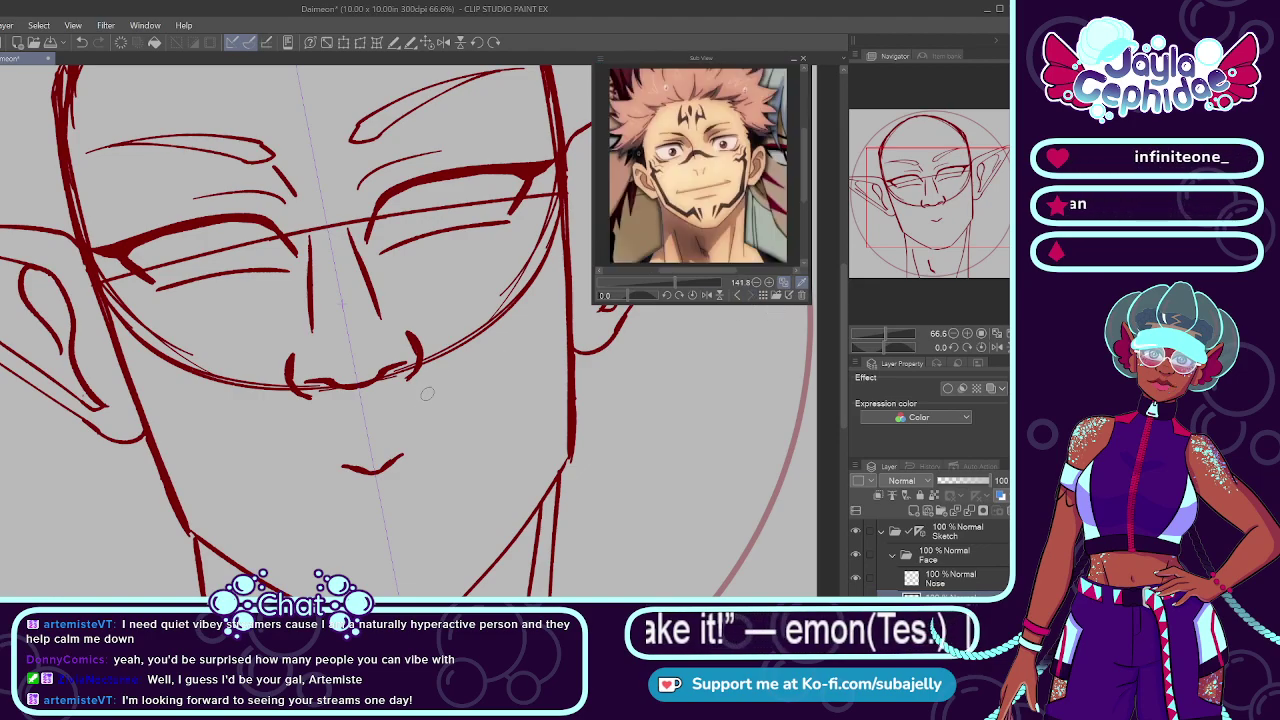
{"action": "key", "text": "ctrl+z"}
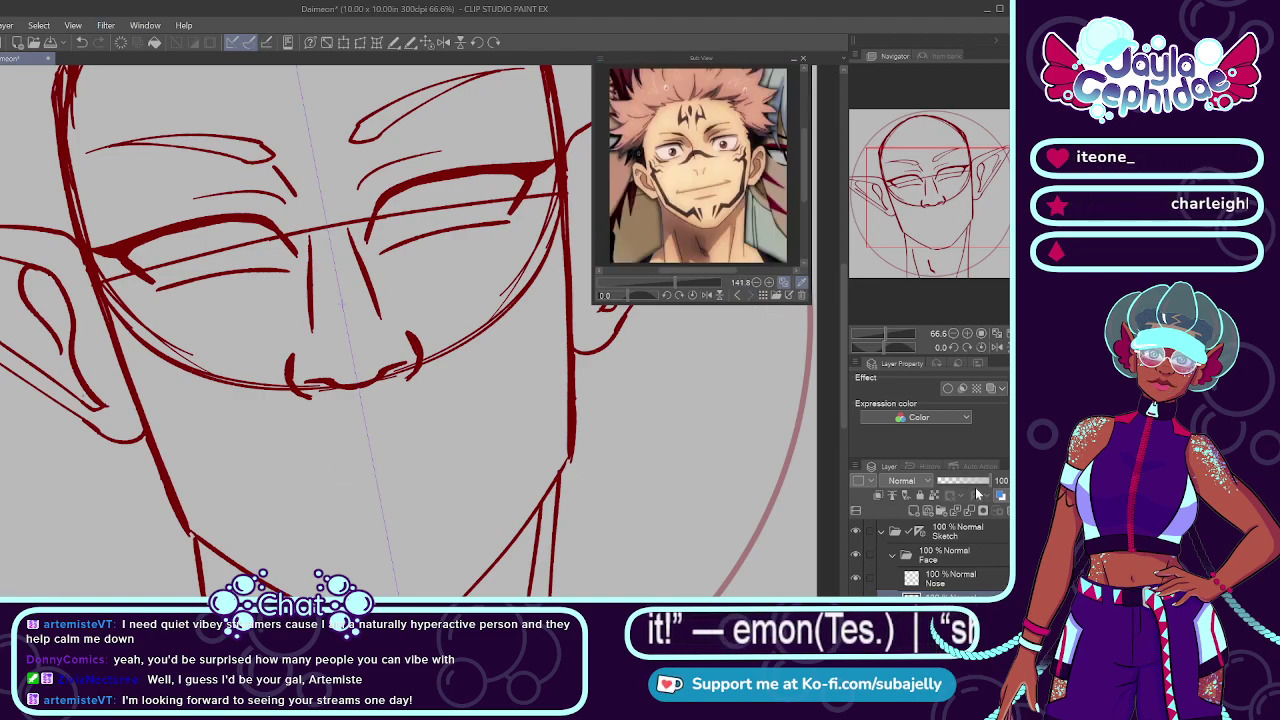
Step: Try to sketch a slightly upturned mouth line below the nose on the layer under Nose
{"action": "left_click", "coordinate": [945, 598]}
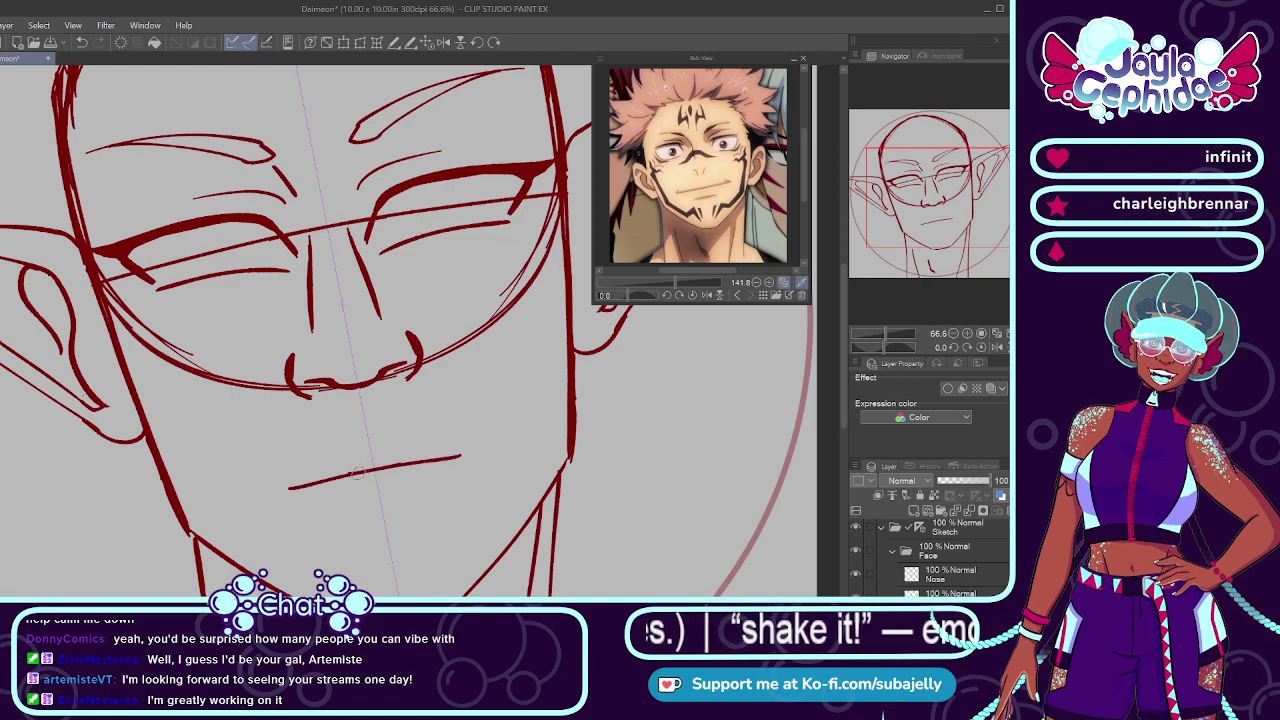
{"action": "left_click_drag", "start_coordinate": [280, 489], "coordinate": [469, 451]}
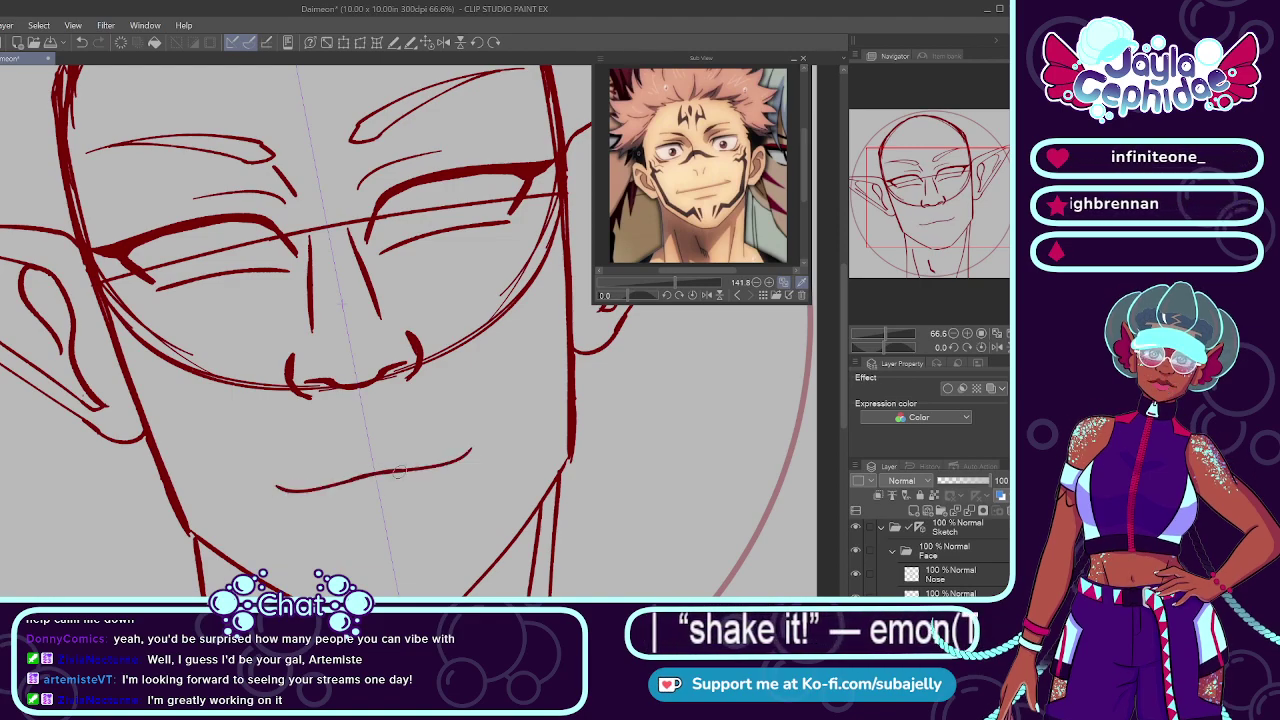
{"action": "key", "text": "ctrl+z"}
{"action": "left_click_drag", "start_coordinate": [282, 493], "coordinate": [470, 456]}
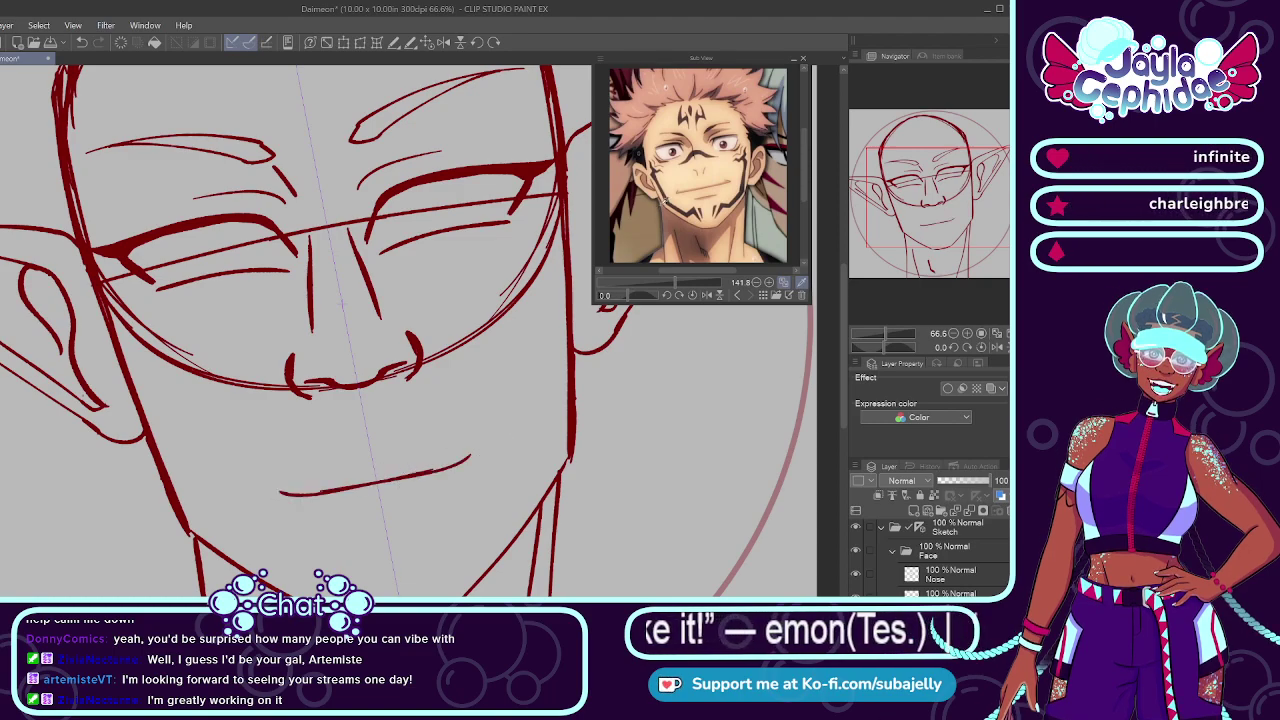
{"action": "key", "text": "ctrl+z"}
Step: Mark mirrored mouth corners farther out on the cheeks and join them with a wide, slightly upturned mouth line
{"action": "left_click", "coordinate": [499, 441]}
{"action": "left_click", "coordinate": [248, 490]}
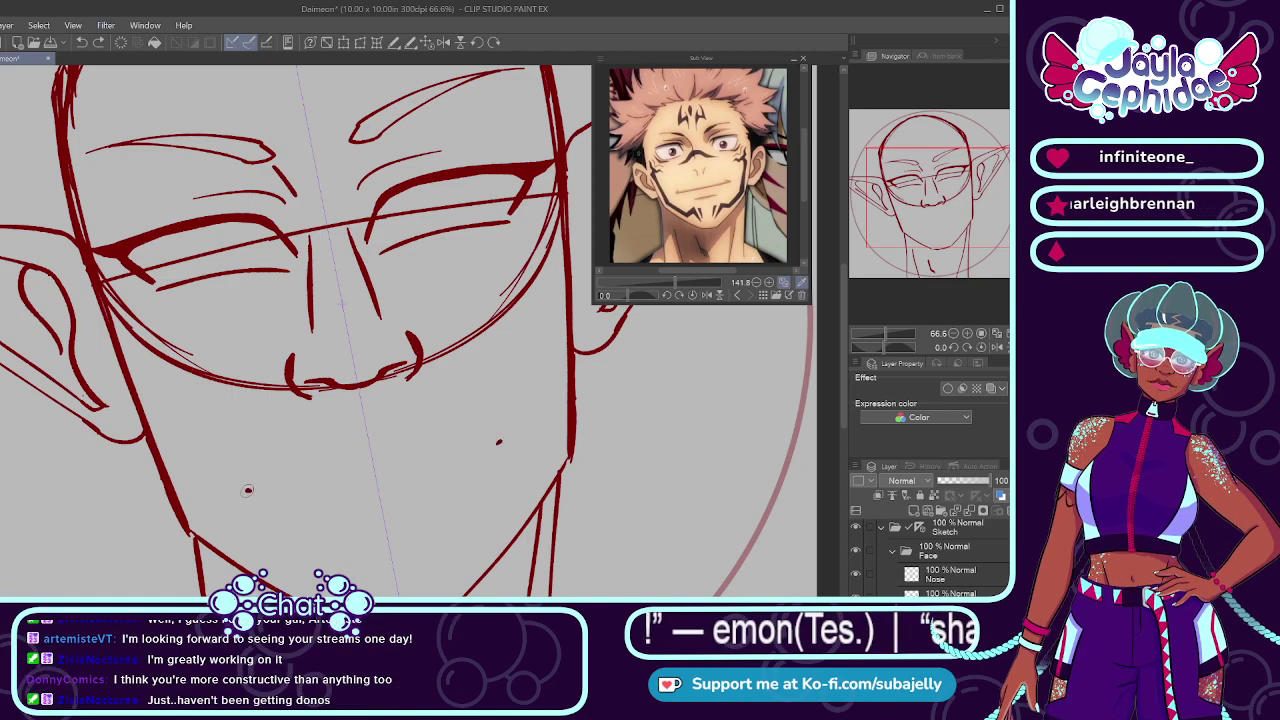
{"action": "left_click_drag", "start_coordinate": [246, 491], "coordinate": [500, 443]}
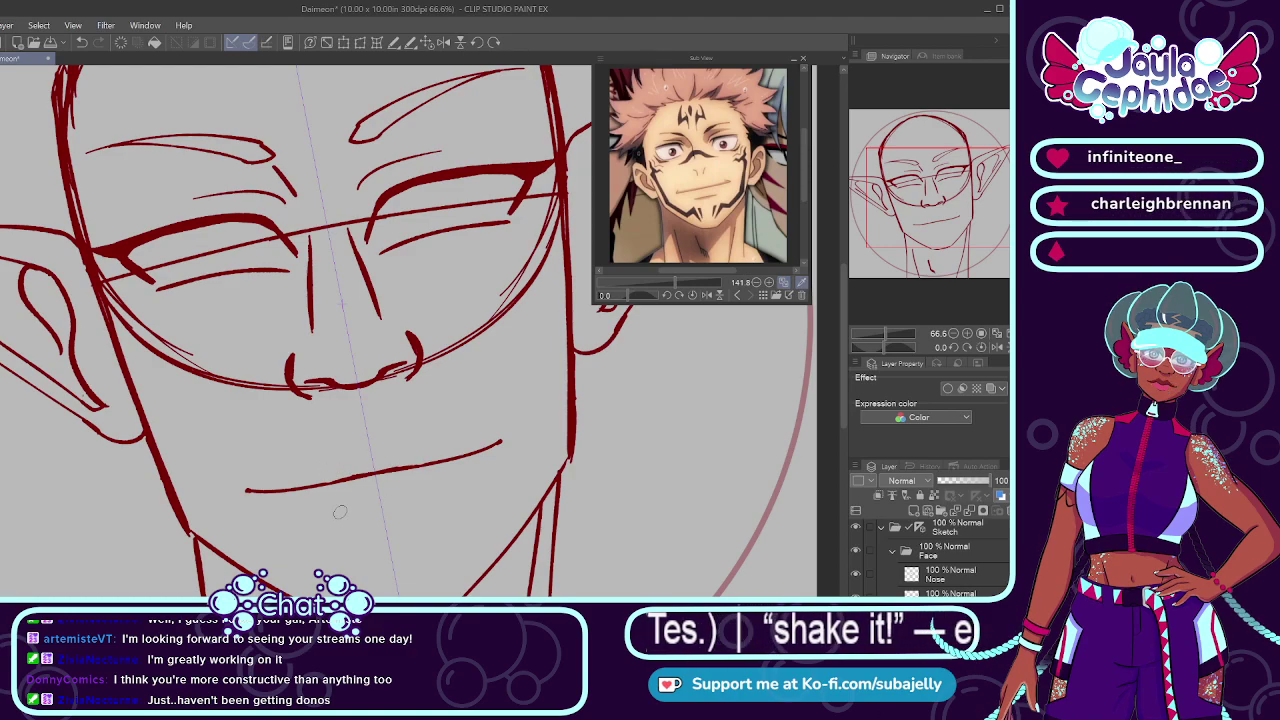
Step: Add a short lower-lip curve beneath the mouth line and reduce the mouth layer's opacity to 39%
{"action": "left_click_drag", "start_coordinate": [339, 521], "coordinate": [427, 505]}
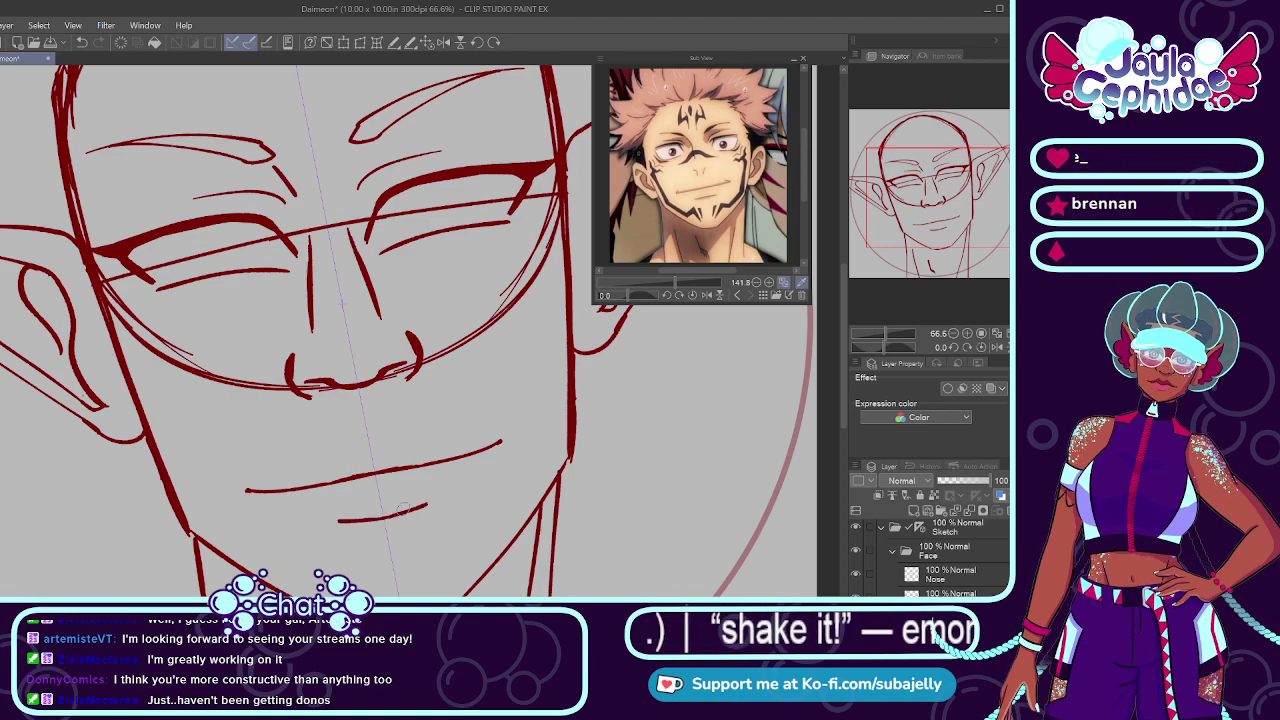
{"action": "scroll", "coordinate": [360, 515], "scroll_direction": "down", "scroll_amount": 3}
{"action": "left_click", "coordinate": [958, 481]}
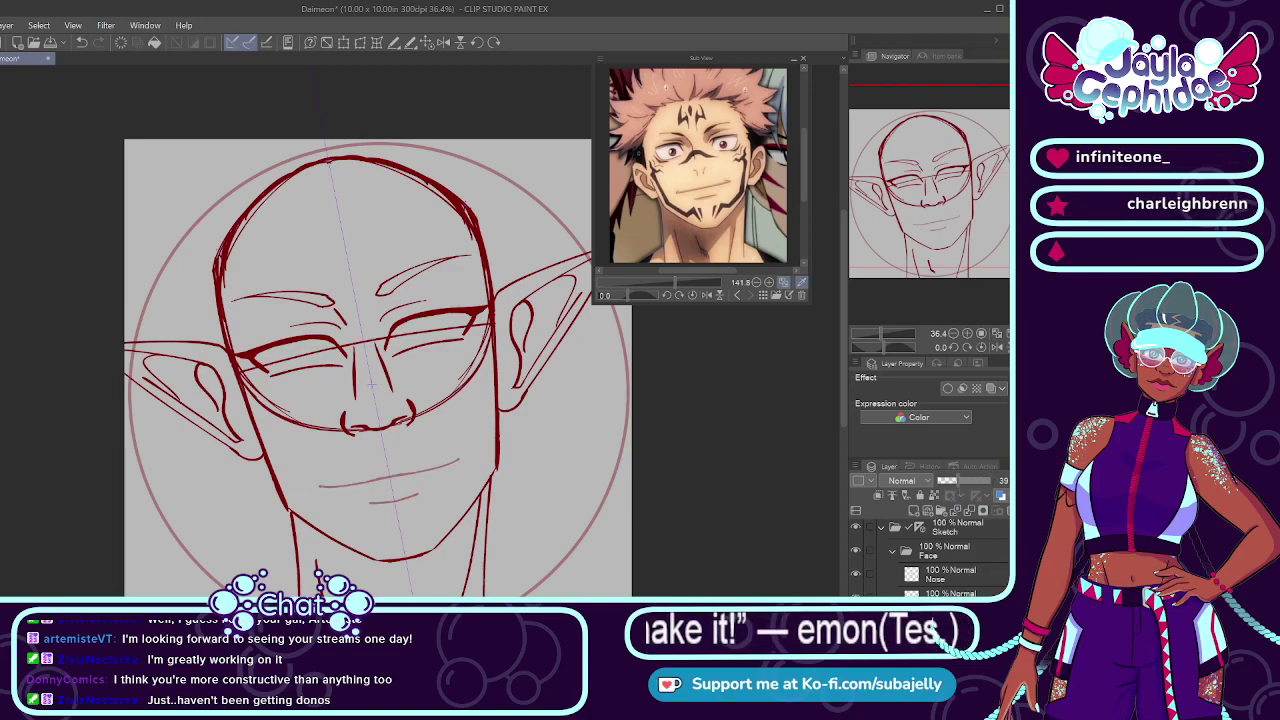
Step: Activate the layer directly below Nose, switch the reference to the red-eyed character's sheet, and enlarge the pointed-eared face portrait
{"action": "left_click", "coordinate": [950, 592]}
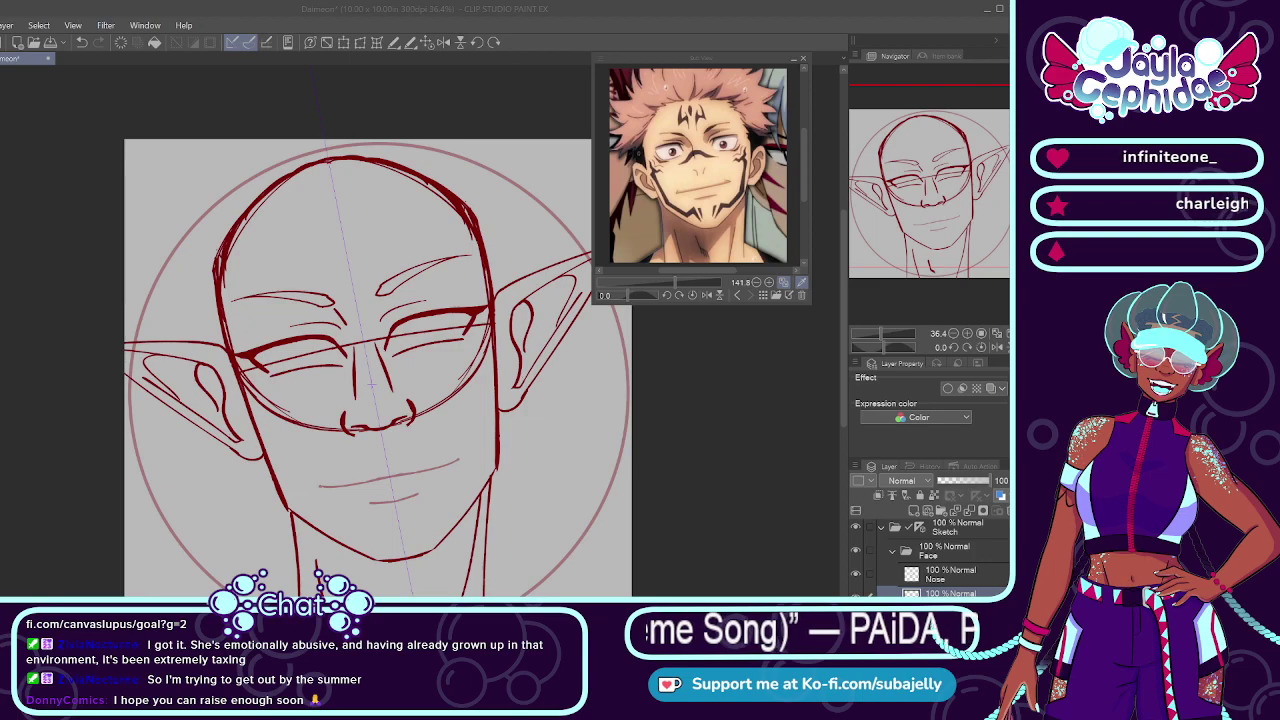
{"action": "left_click", "coordinate": [477, 380]}
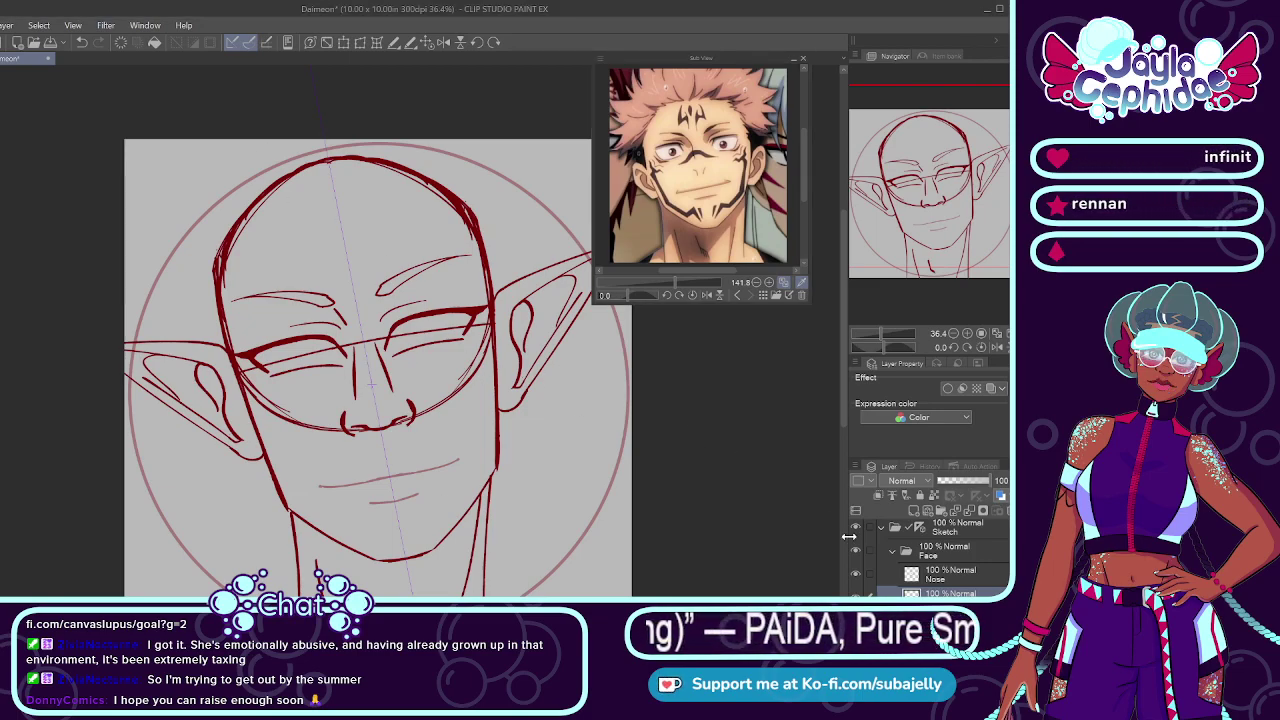
{"action": "left_click", "coordinate": [855, 572]}
{"action": "left_click", "coordinate": [855, 573]}
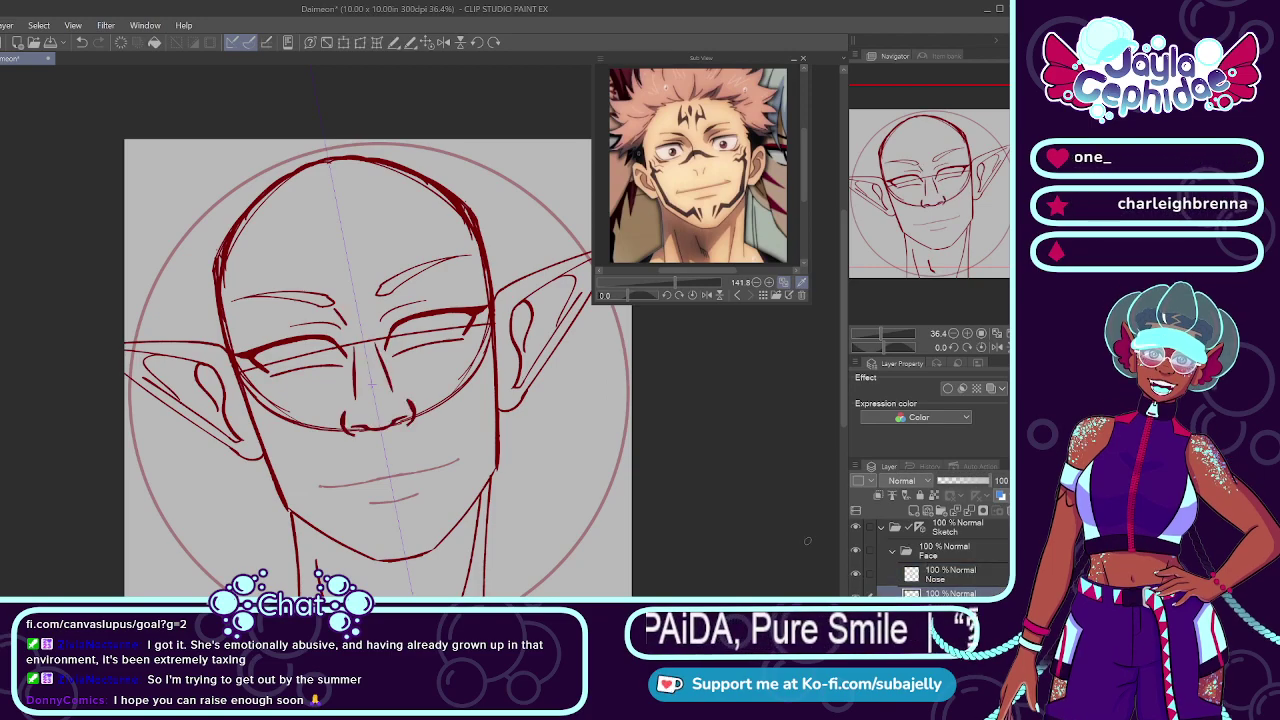
{"action": "left_click", "coordinate": [758, 297]}
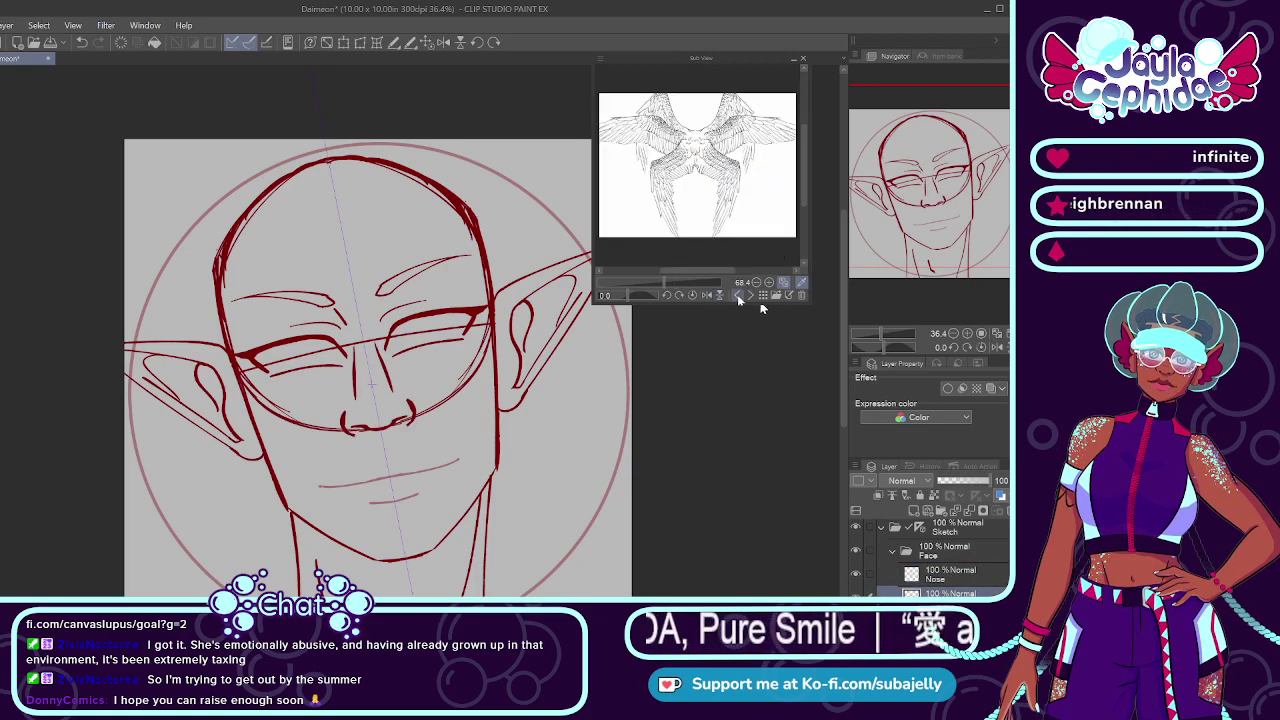
{"action": "left_click", "coordinate": [758, 297]}
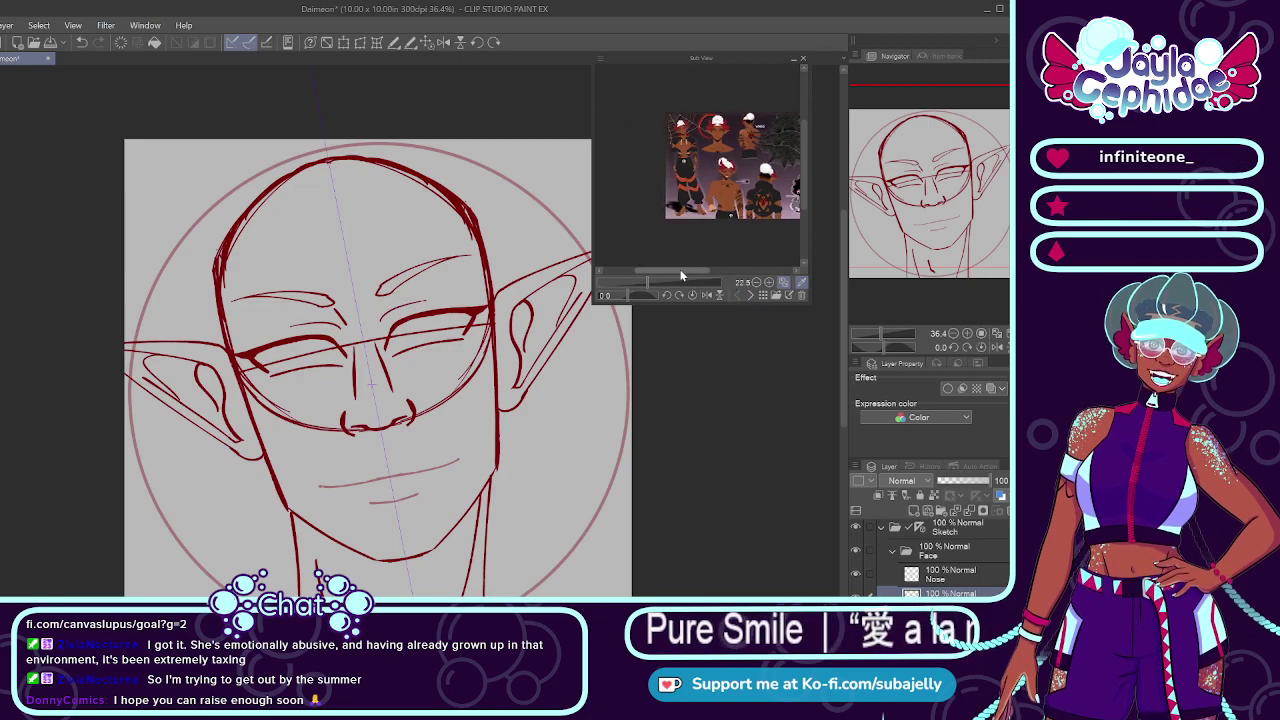
{"action": "left_click_drag", "start_coordinate": [648, 280], "coordinate": [672, 270]}
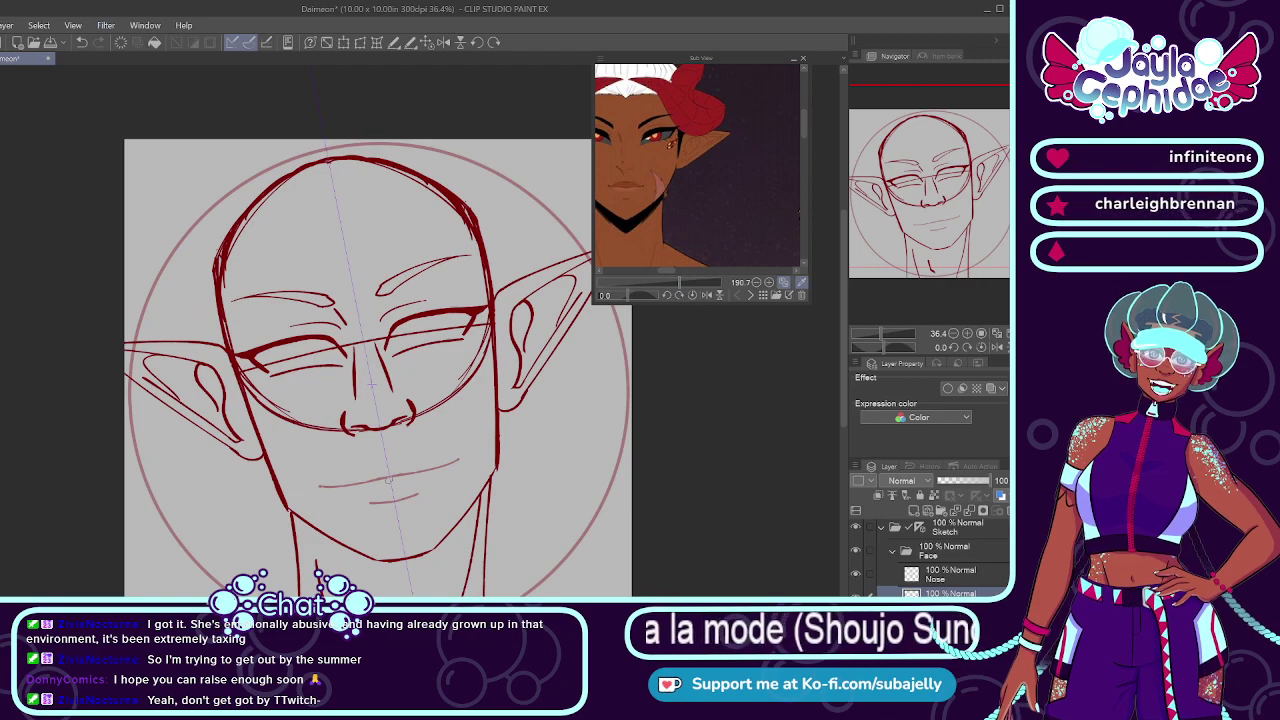
Step: Sketch a mirrored upper lip with a dipped centre between the nose and the faded mouth line
{"action": "scroll", "coordinate": [389, 461], "scroll_direction": "up", "scroll_amount": 3}
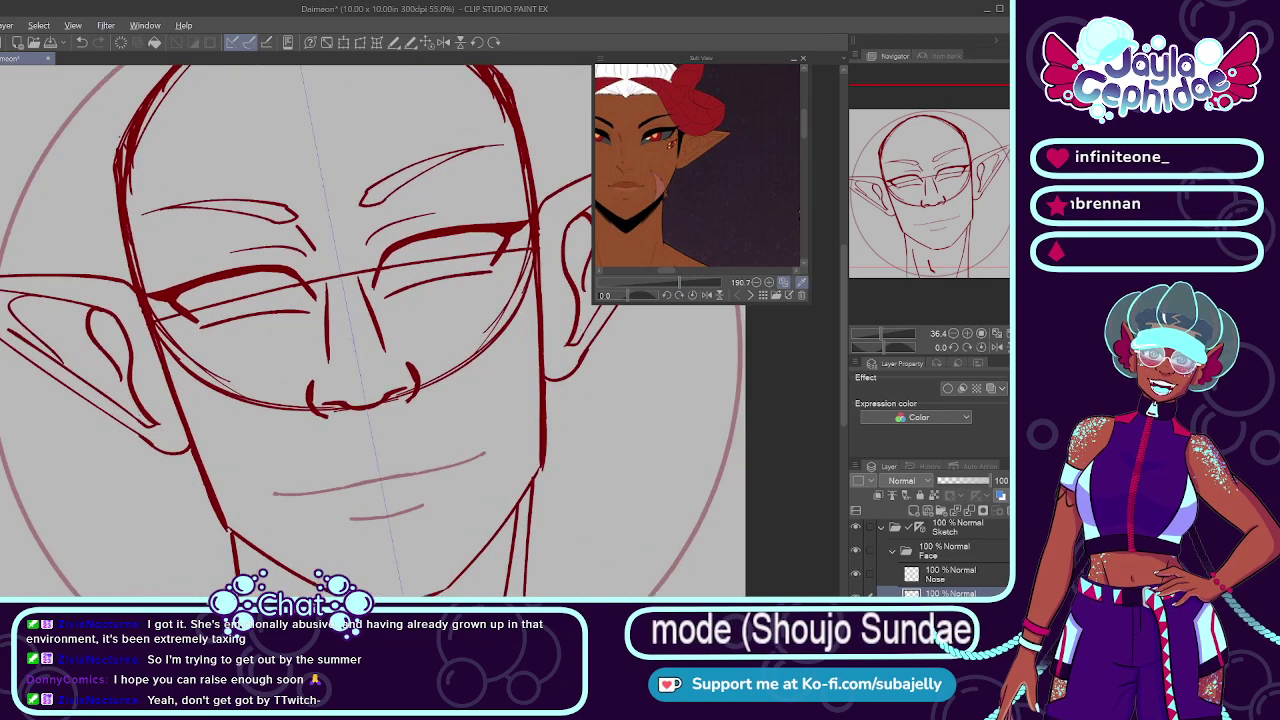
{"action": "scroll", "coordinate": [390, 480], "scroll_direction": "up", "scroll_amount": 1}
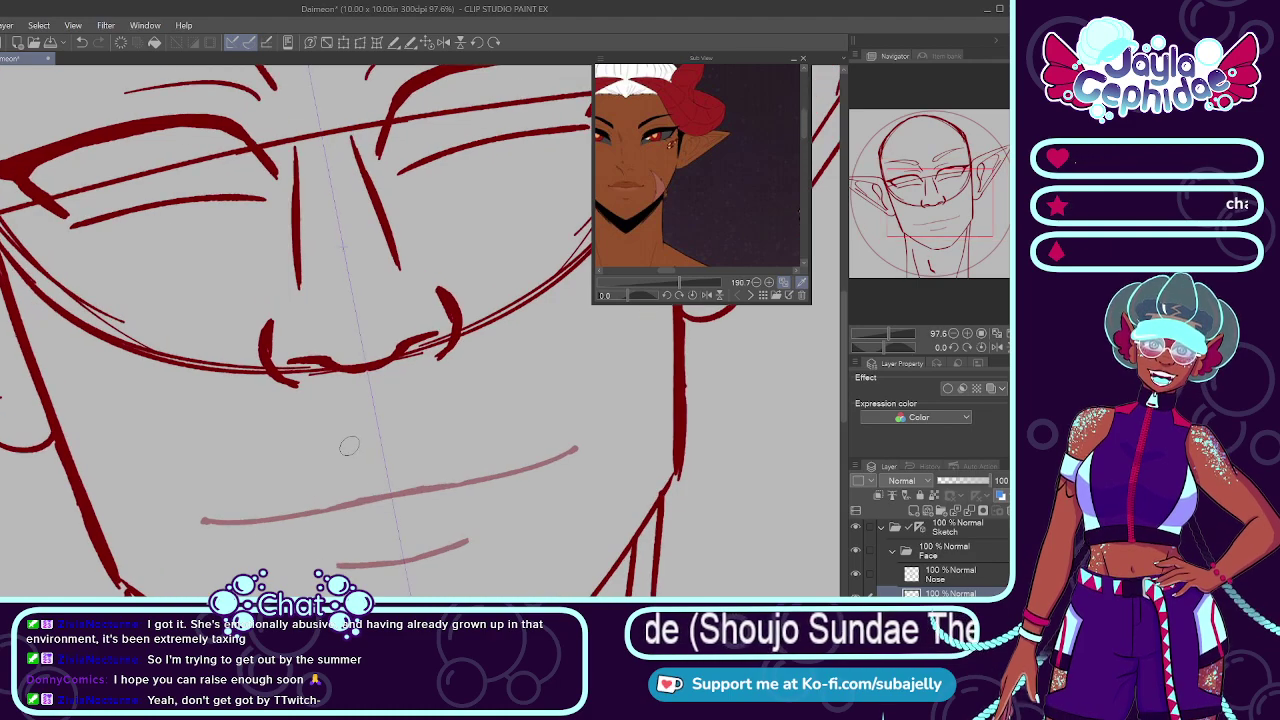
{"action": "mouse_move", "coordinate": [357, 452]}
{"action": "left_mouse_down"}
{"action": "mouse_move", "coordinate": [405, 436]}
{"action": "mouse_move", "coordinate": [295, 473]}
{"action": "left_mouse_up"}
{"action": "key", "text": "ctrl+z"}
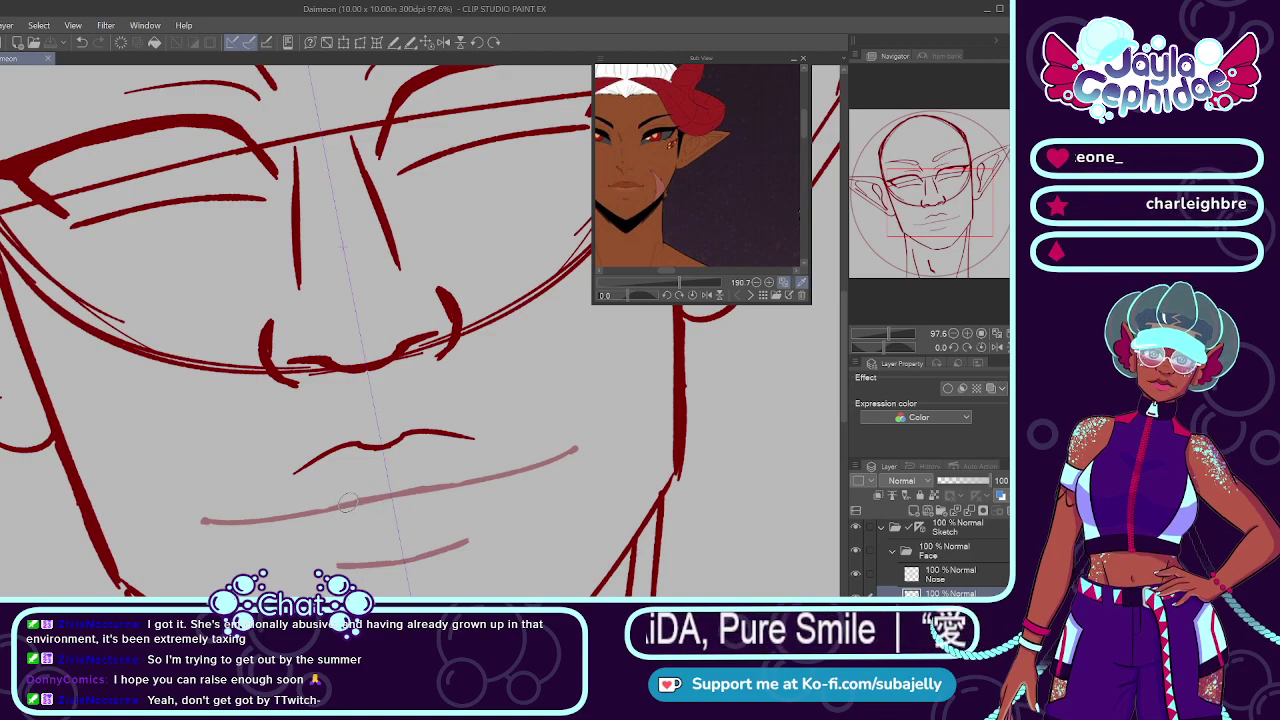
Step: Draw the mouth line over the faded guide with mirrored corners and a centre dip, and trace the lower-lip curve
{"action": "mouse_move", "coordinate": [345, 503]}
{"action": "left_mouse_down"}
{"action": "mouse_move", "coordinate": [387, 500]}
{"action": "mouse_move", "coordinate": [247, 532]}
{"action": "left_mouse_up"}
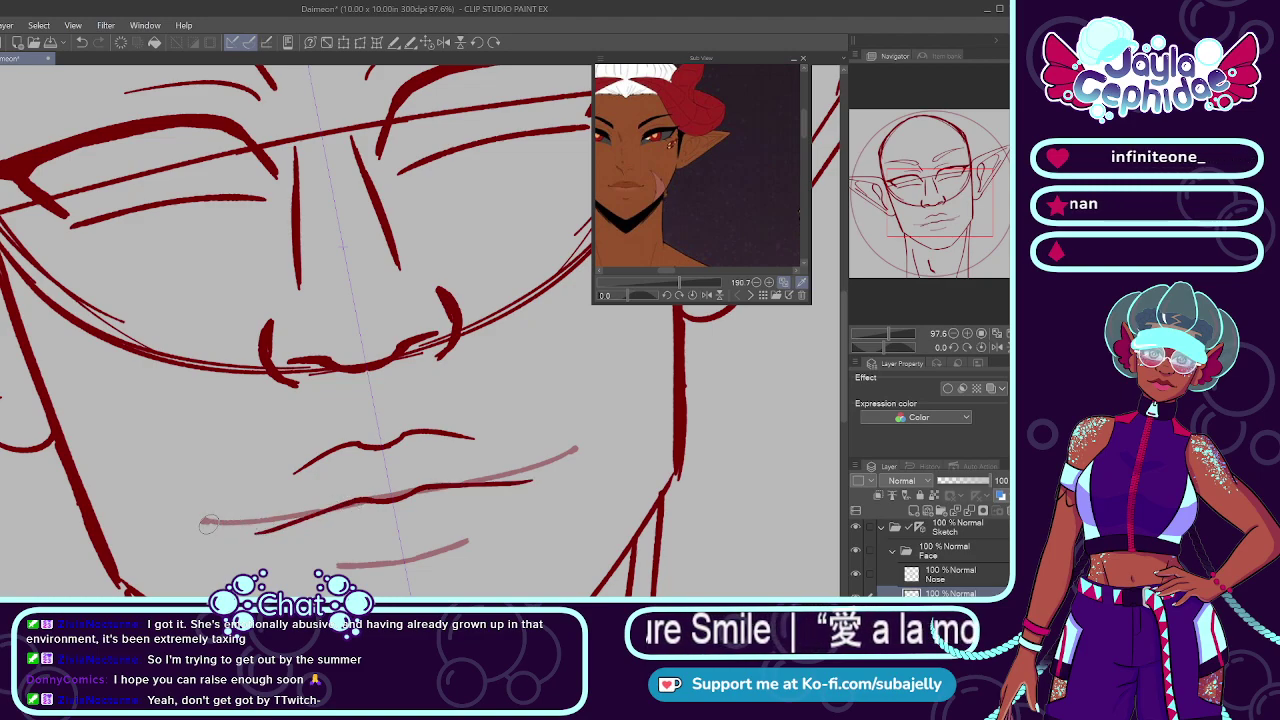
{"action": "key", "text": "ctrl+z"}
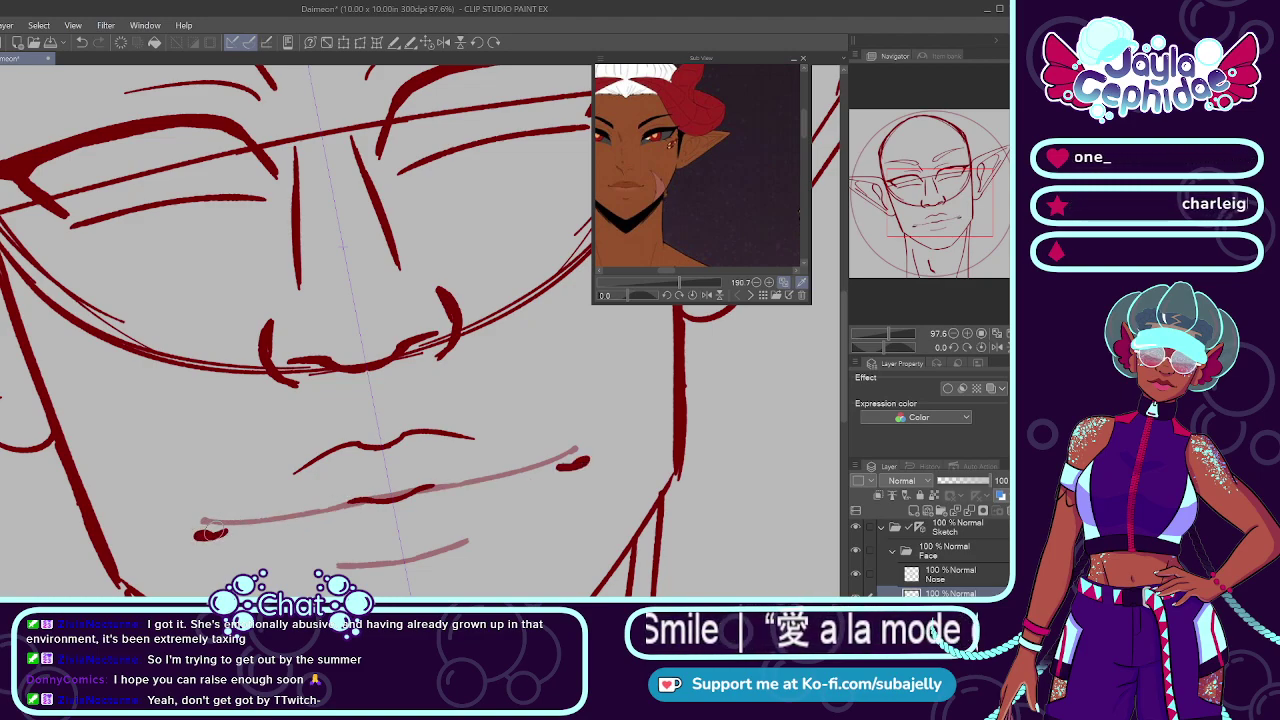
{"action": "key", "text": "ctrl+z"}
{"action": "left_click_drag", "start_coordinate": [205, 532], "coordinate": [585, 458]}
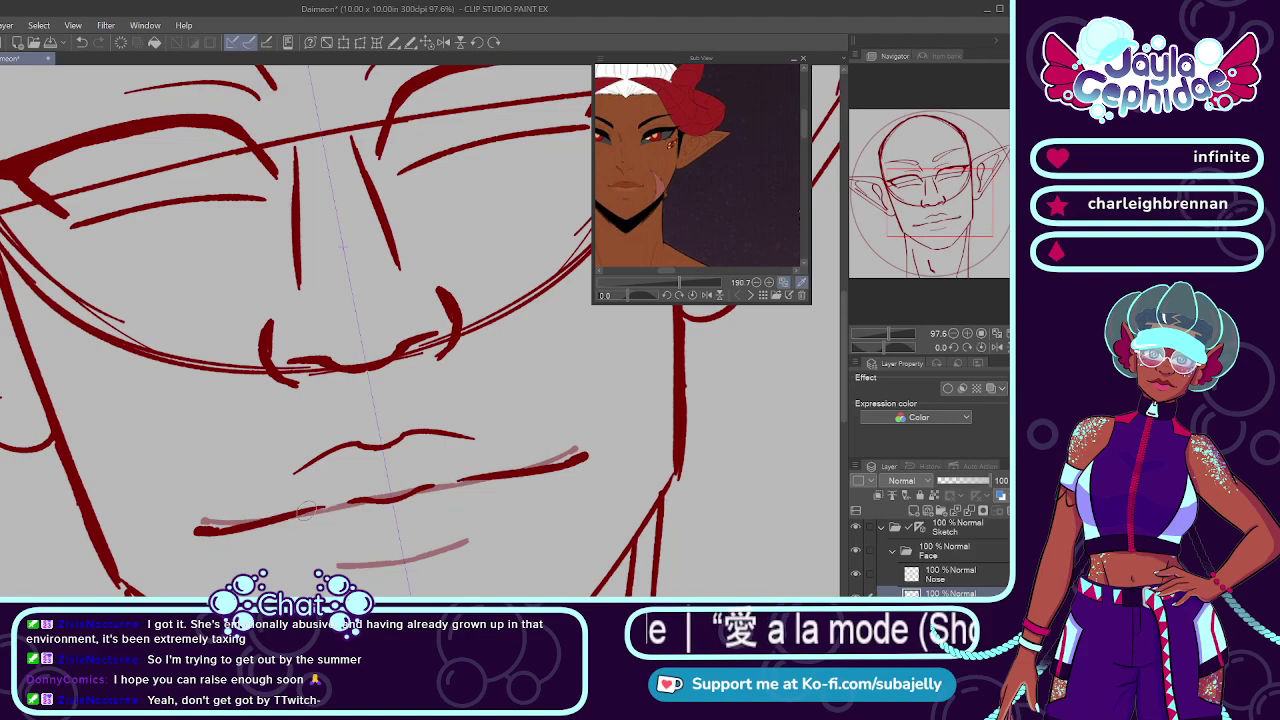
{"action": "left_click_drag", "start_coordinate": [314, 508], "coordinate": [376, 501]}
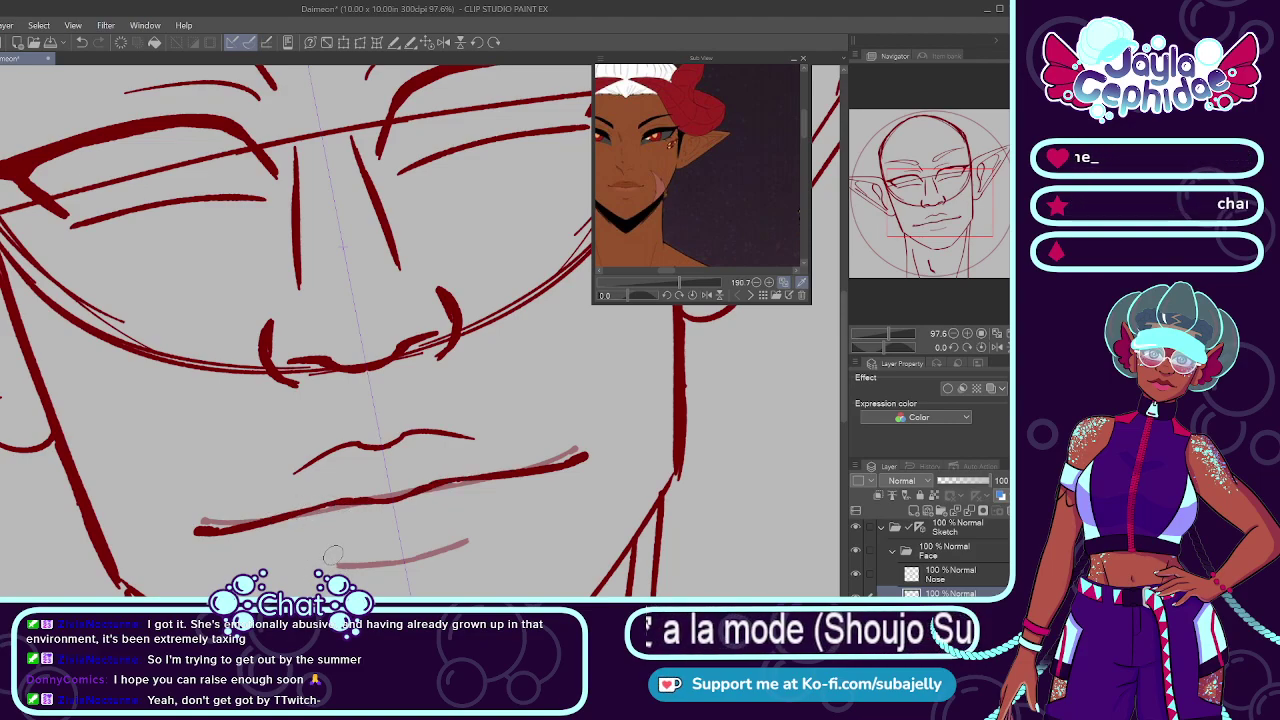
{"action": "left_click_drag", "start_coordinate": [330, 558], "coordinate": [398, 556]}
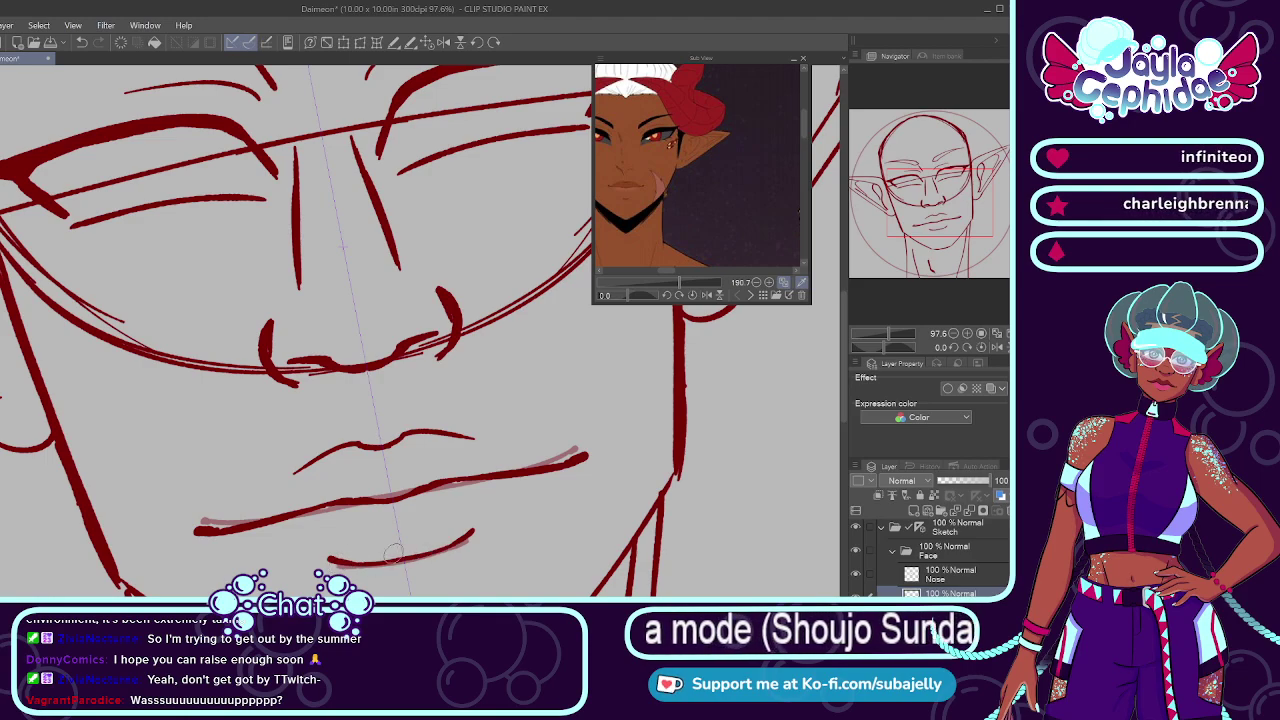
Step: Remove the upper lip stroke for a redraw and centre the enlarged reference on the red-eyed character's face
{"action": "scroll", "coordinate": [390, 540], "scroll_direction": "down", "scroll_amount": 5}
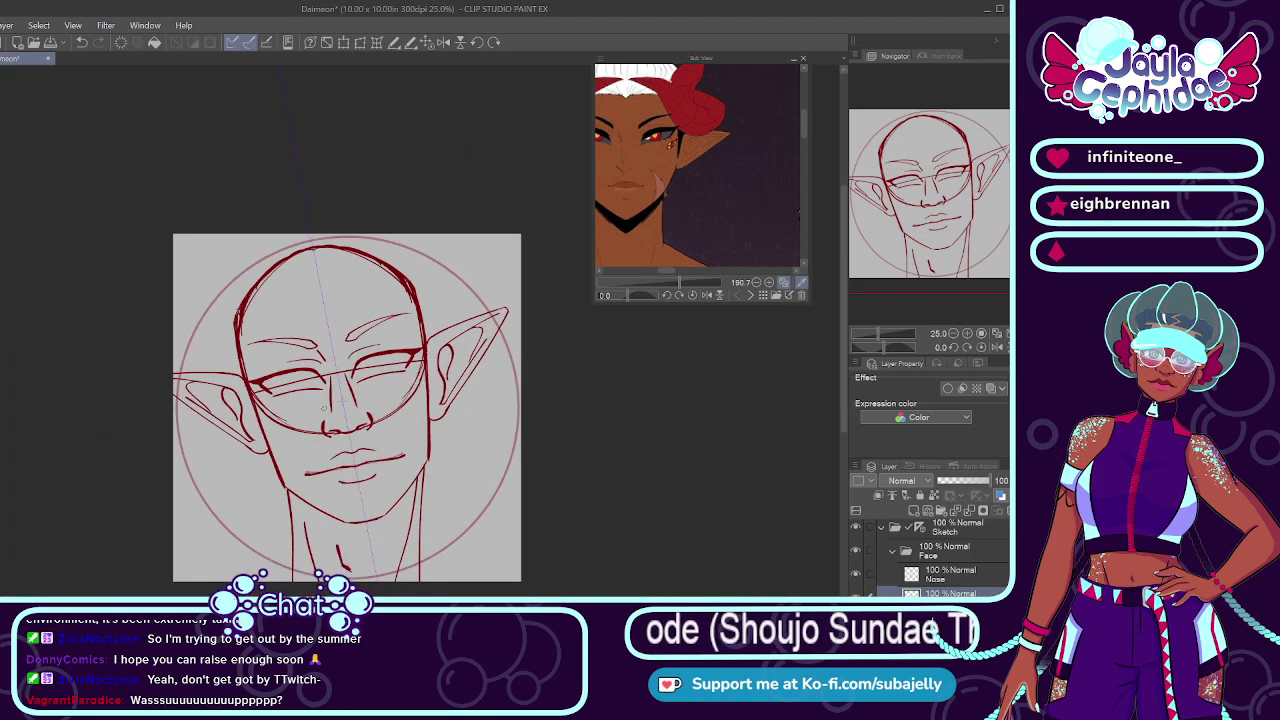
{"action": "scroll", "coordinate": [335, 425], "scroll_direction": "up", "scroll_amount": 2}
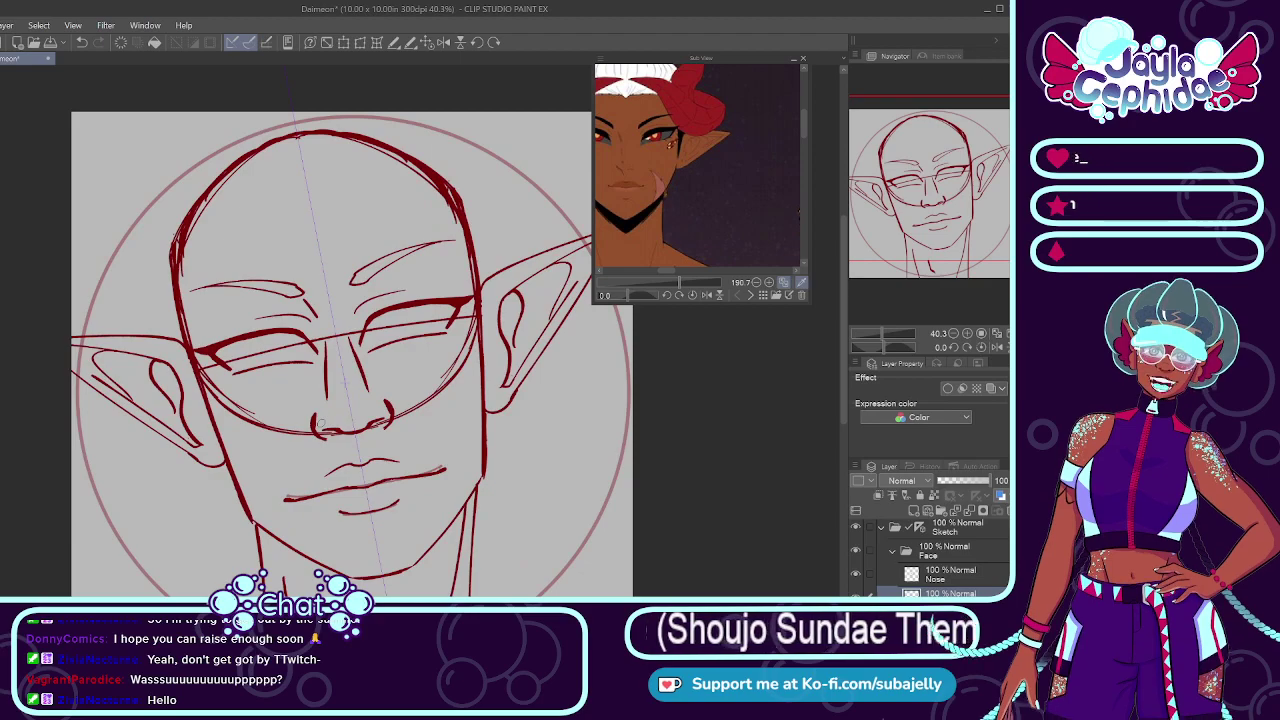
{"action": "scroll", "coordinate": [368, 413], "scroll_direction": "up", "scroll_amount": 3}
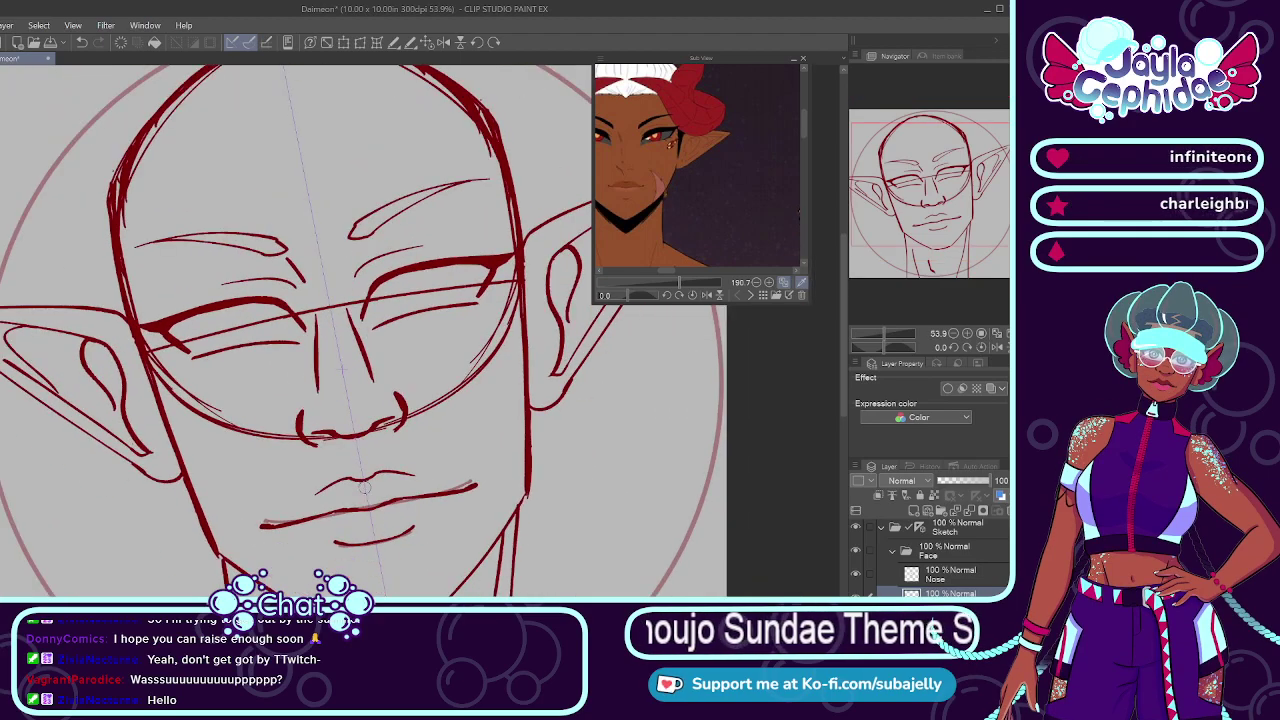
{"action": "mouse_move", "coordinate": [354, 474]}
{"action": "left_mouse_down"}
{"action": "mouse_move", "coordinate": [440, 466]}
{"action": "mouse_move", "coordinate": [322, 484]}
{"action": "left_mouse_up"}
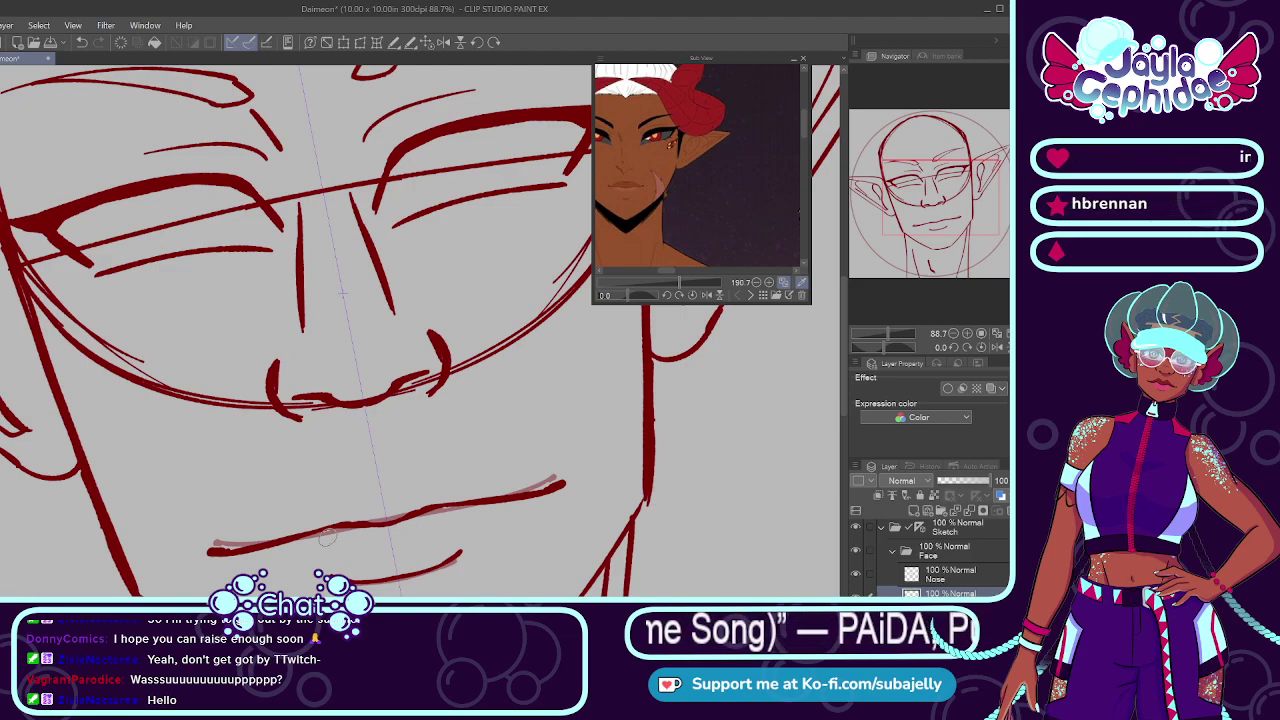
{"action": "mouse_move", "coordinate": [666, 270]}
{"action": "left_mouse_down"}
{"action": "mouse_move", "coordinate": [655, 269]}
{"action": "mouse_move", "coordinate": [693, 291]}
{"action": "mouse_move", "coordinate": [661, 287]}
{"action": "mouse_move", "coordinate": [683, 288]}
{"action": "left_mouse_up"}
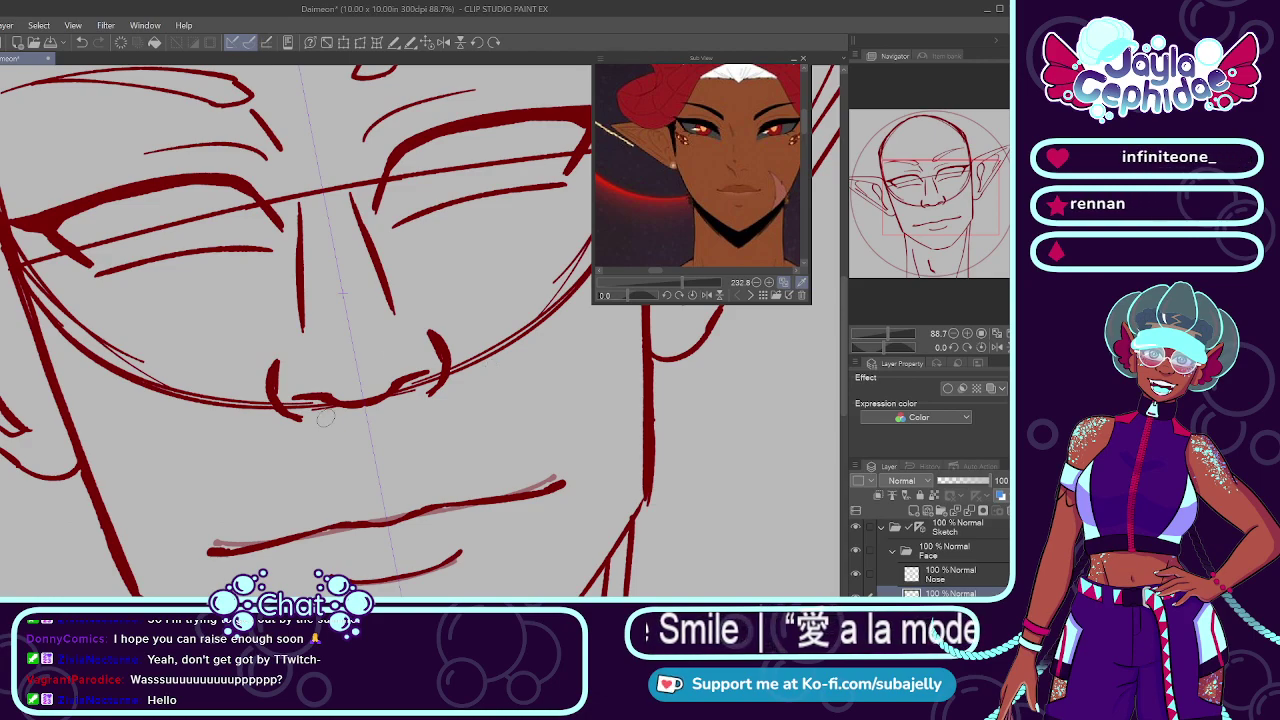
Step: Try to redraw the mirrored upper lip above the mouth line, and undo it
{"action": "mouse_move", "coordinate": [336, 485]}
{"action": "left_mouse_down"}
{"action": "mouse_move", "coordinate": [420, 464]}
{"action": "mouse_move", "coordinate": [306, 499]}
{"action": "left_mouse_up"}
{"action": "key", "text": "ctrl+z"}
{"action": "key", "text": "ctrl+z"}
{"action": "scroll", "coordinate": [302, 473], "scroll_direction": "down", "scroll_amount": 3}
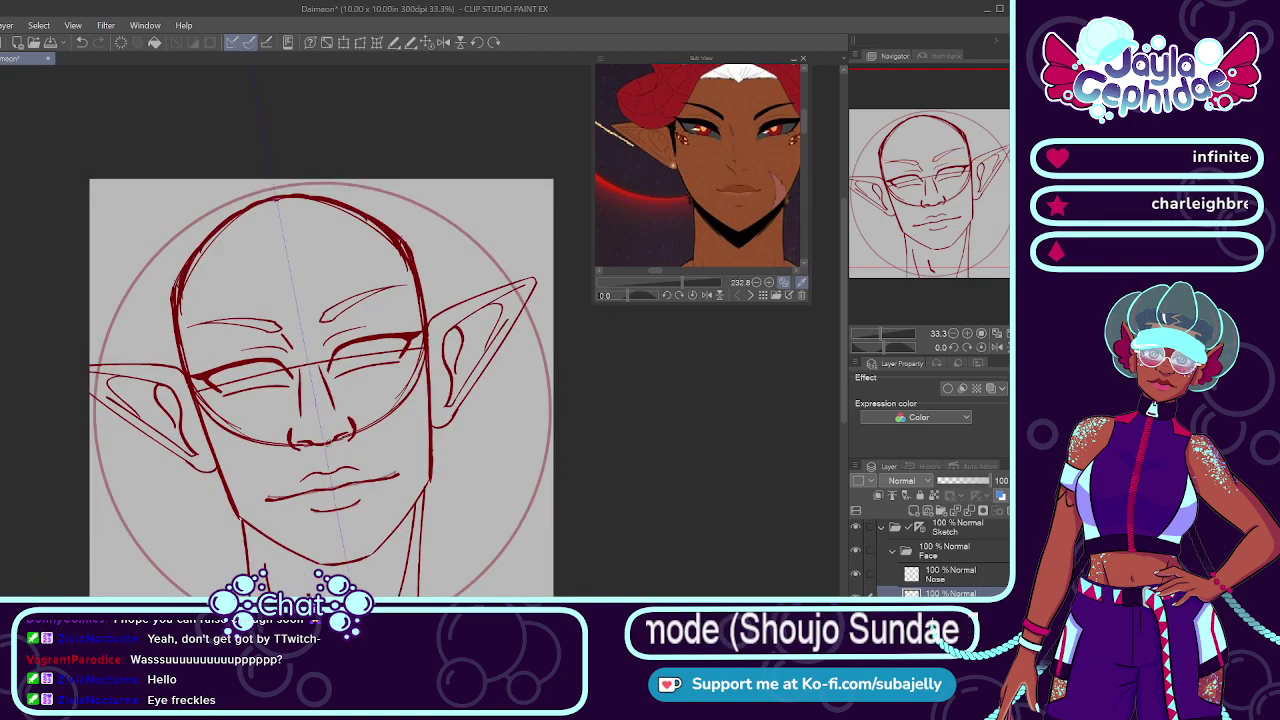
{"action": "scroll", "coordinate": [344, 474], "scroll_direction": "up", "scroll_amount": 3}
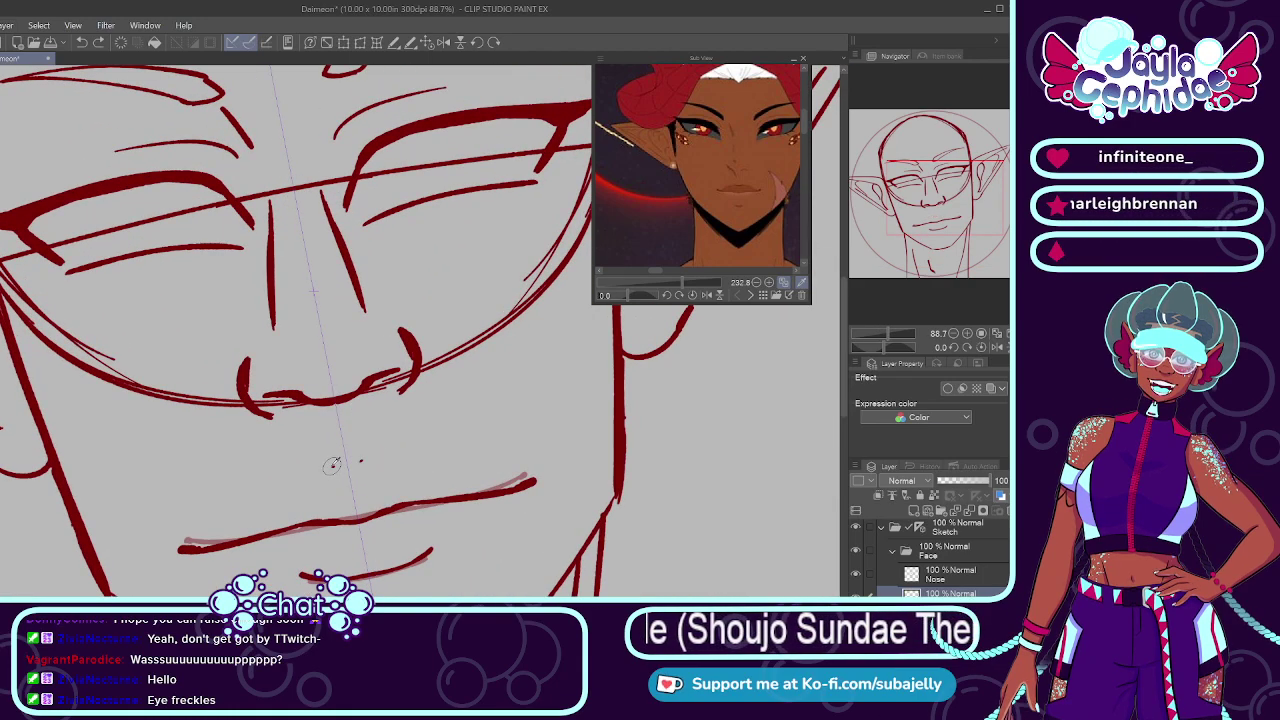
{"action": "scroll", "coordinate": [332, 465], "scroll_direction": "up", "scroll_amount": 3}
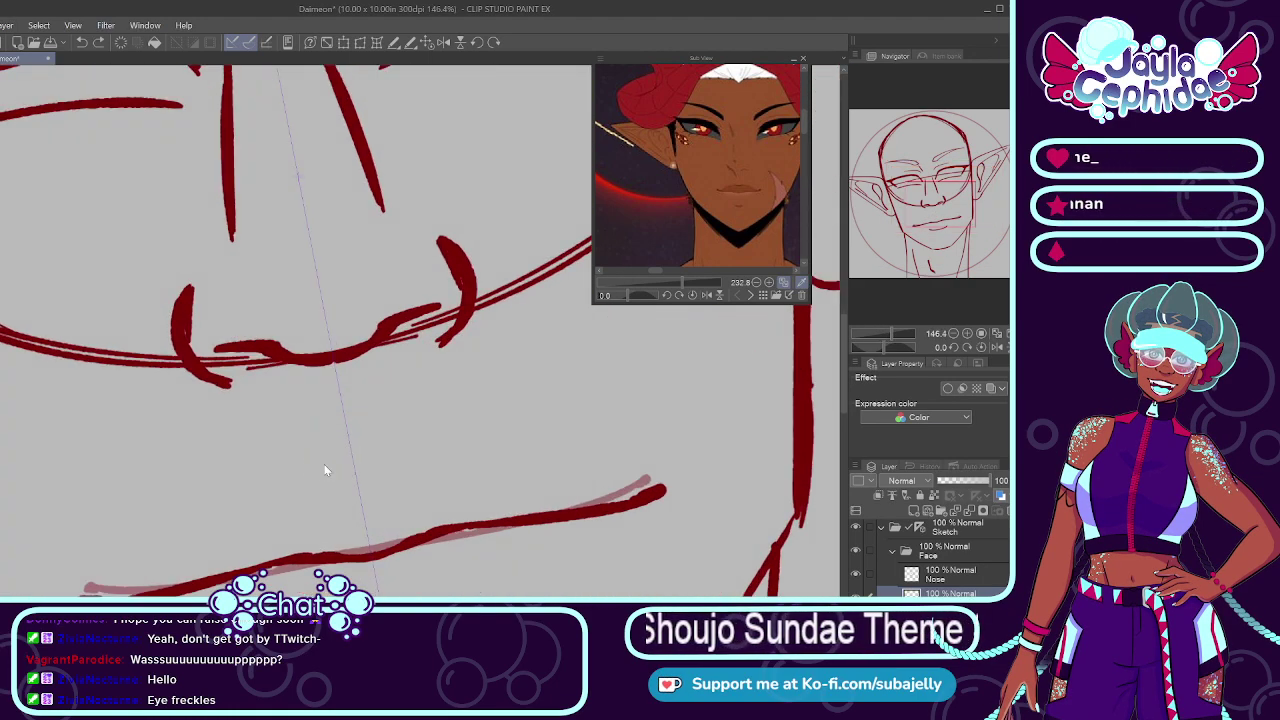
Step: Draw a small mirrored dip for the centre of the upper lip on the symmetry line, undoing unsatisfactory strokes
{"action": "left_click_drag", "start_coordinate": [320, 463], "coordinate": [348, 471]}
{"action": "left_click_drag", "start_coordinate": [385, 452], "coordinate": [350, 472]}
{"action": "key", "text": "ctrl+z"}
{"action": "key", "text": "ctrl+z"}
{"action": "left_click_drag", "start_coordinate": [386, 452], "coordinate": [362, 468]}
{"action": "key", "text": "ctrl+z"}
{"action": "key", "text": "ctrl+z"}
{"action": "left_click_drag", "start_coordinate": [320, 464], "coordinate": [347, 472]}
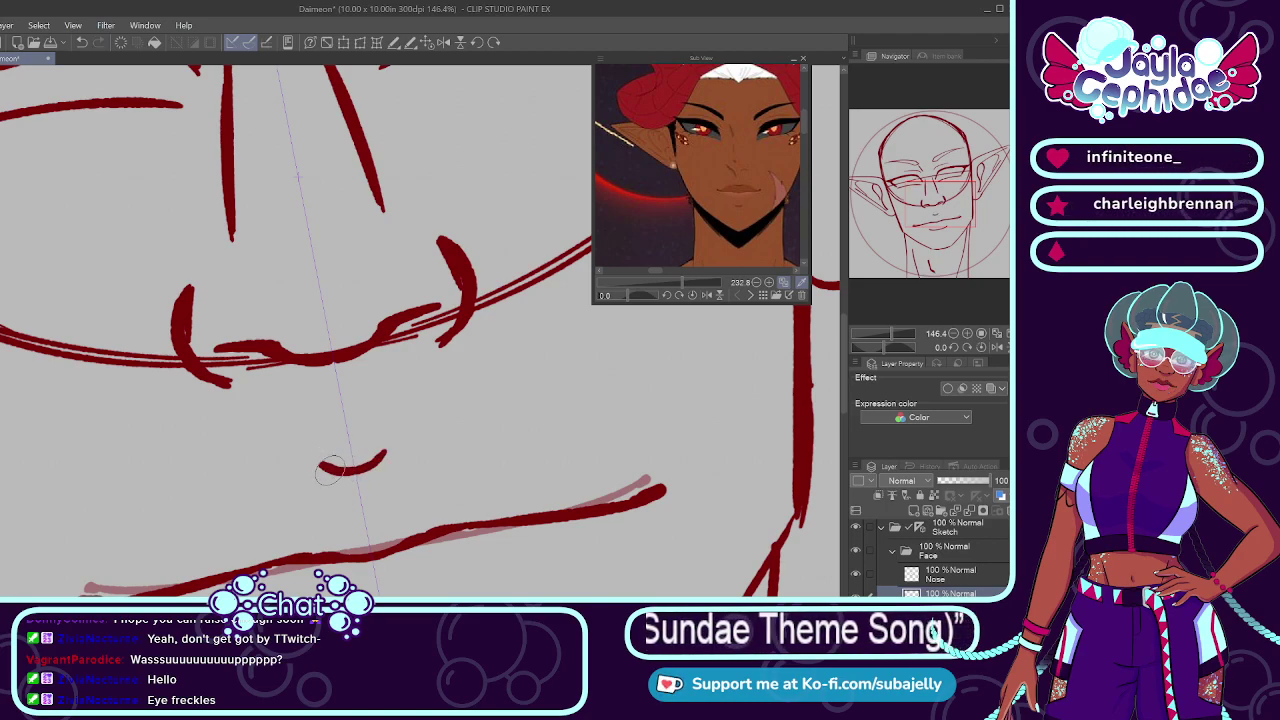
Step: Try extending the upper lip with long mirrored slopes running down toward the mouth corners
{"action": "scroll", "coordinate": [330, 470], "scroll_direction": "down", "scroll_amount": 4}
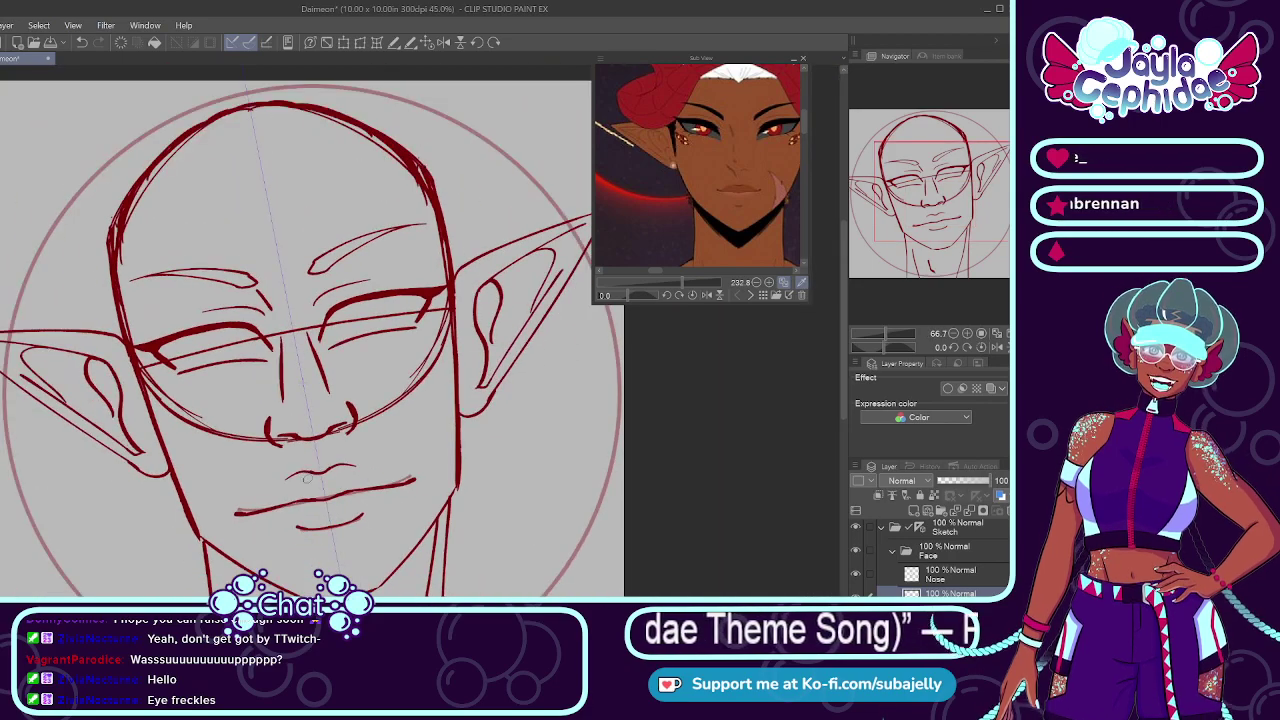
{"action": "scroll", "coordinate": [306, 478], "scroll_direction": "up", "scroll_amount": 2}
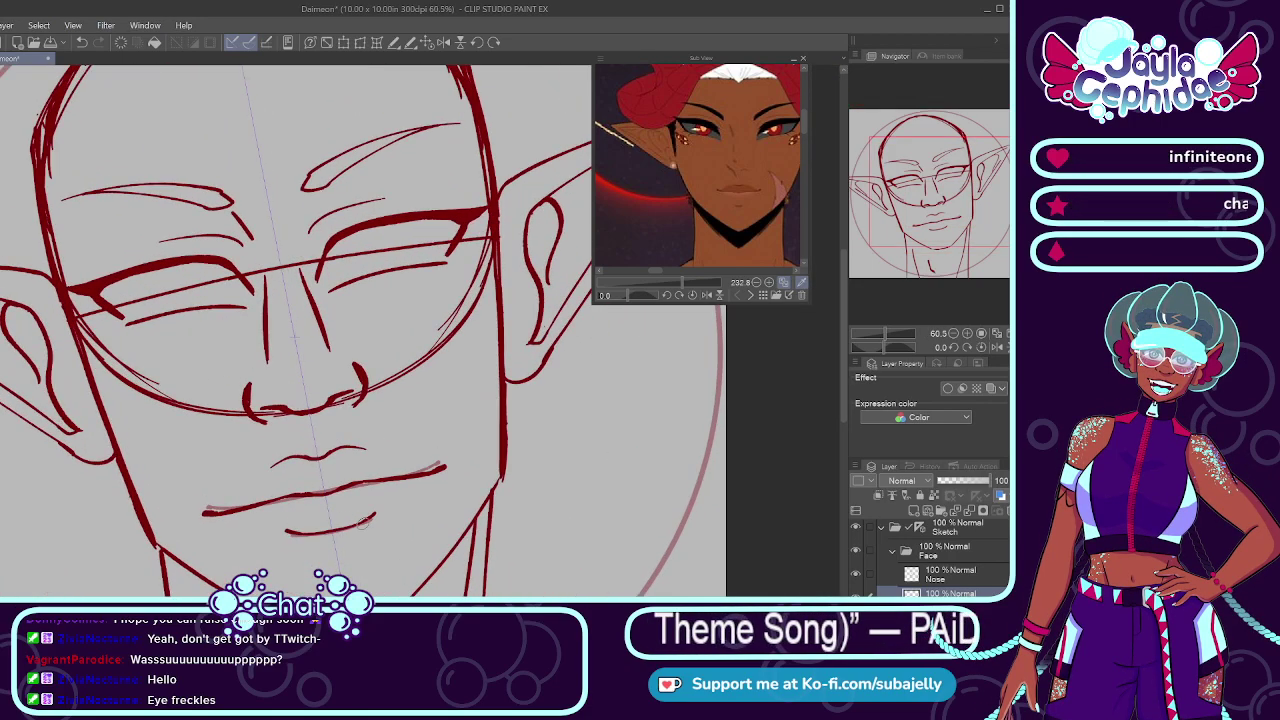
{"action": "scroll", "coordinate": [363, 523], "scroll_direction": "up", "scroll_amount": 3}
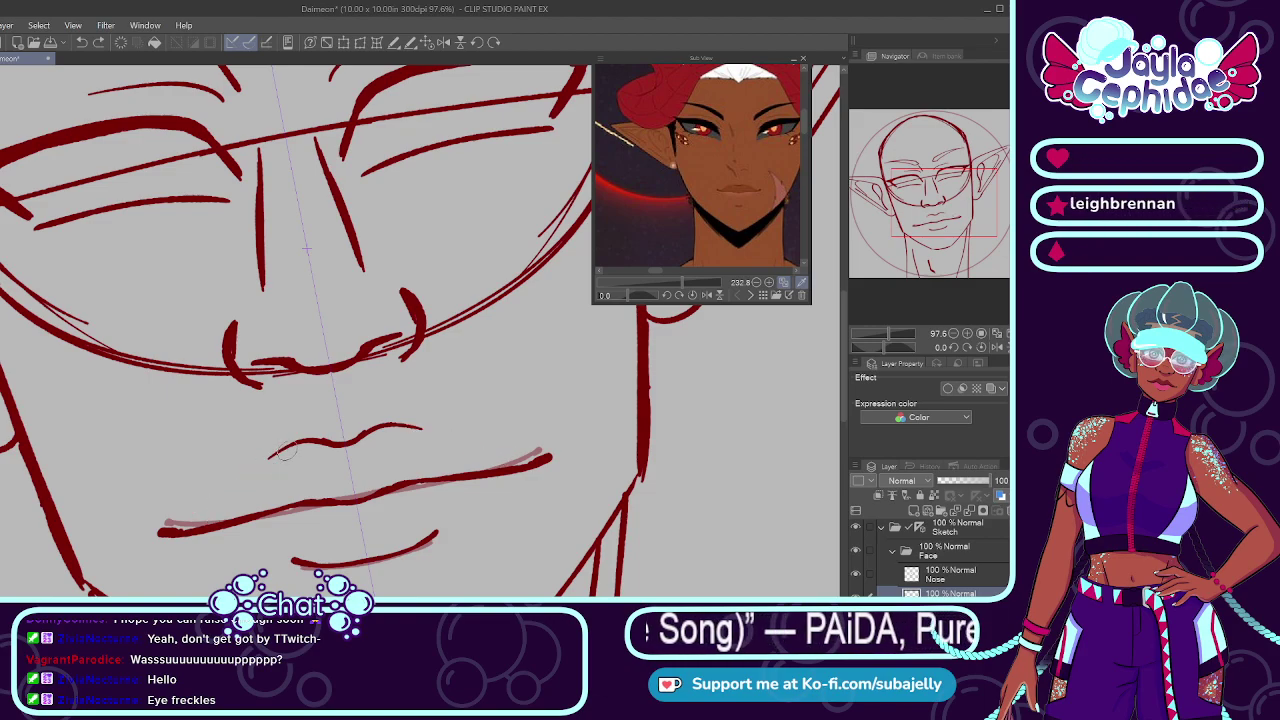
{"action": "left_click_drag", "start_coordinate": [287, 449], "coordinate": [213, 506]}
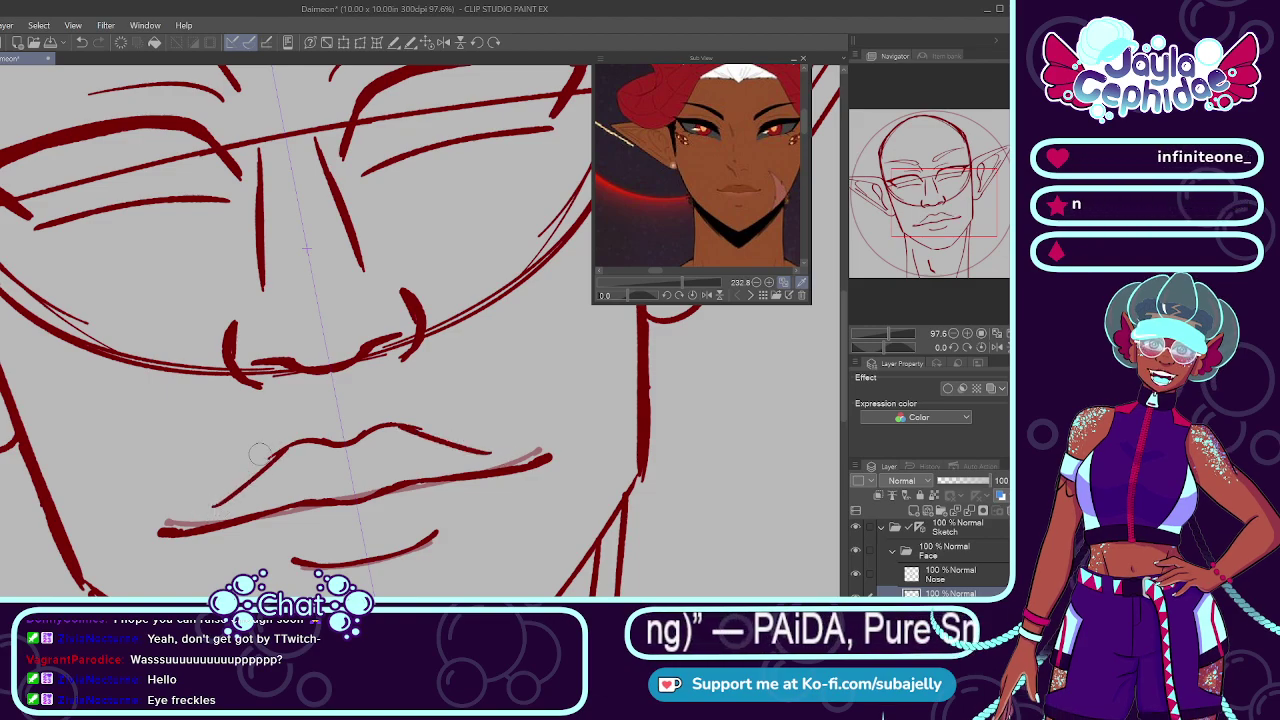
{"action": "scroll", "coordinate": [366, 470], "scroll_direction": "down", "scroll_amount": 5}
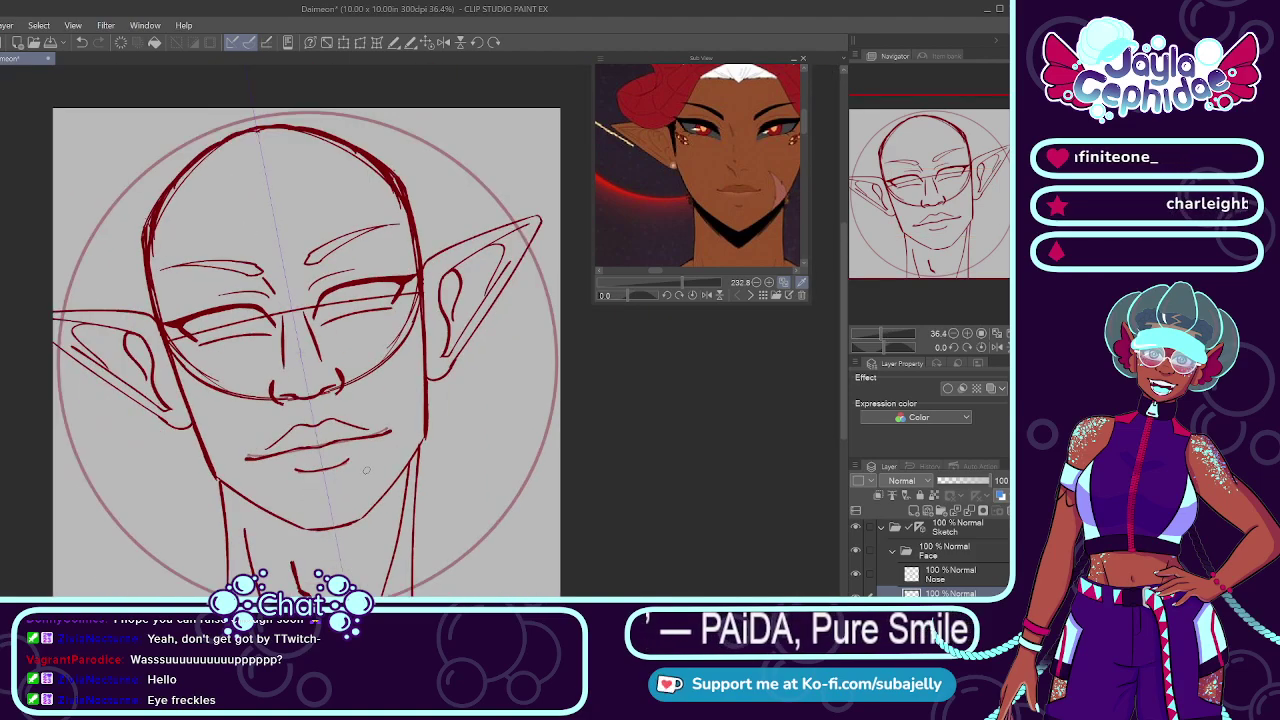
{"action": "scroll", "coordinate": [366, 470], "scroll_direction": "up", "scroll_amount": 2}
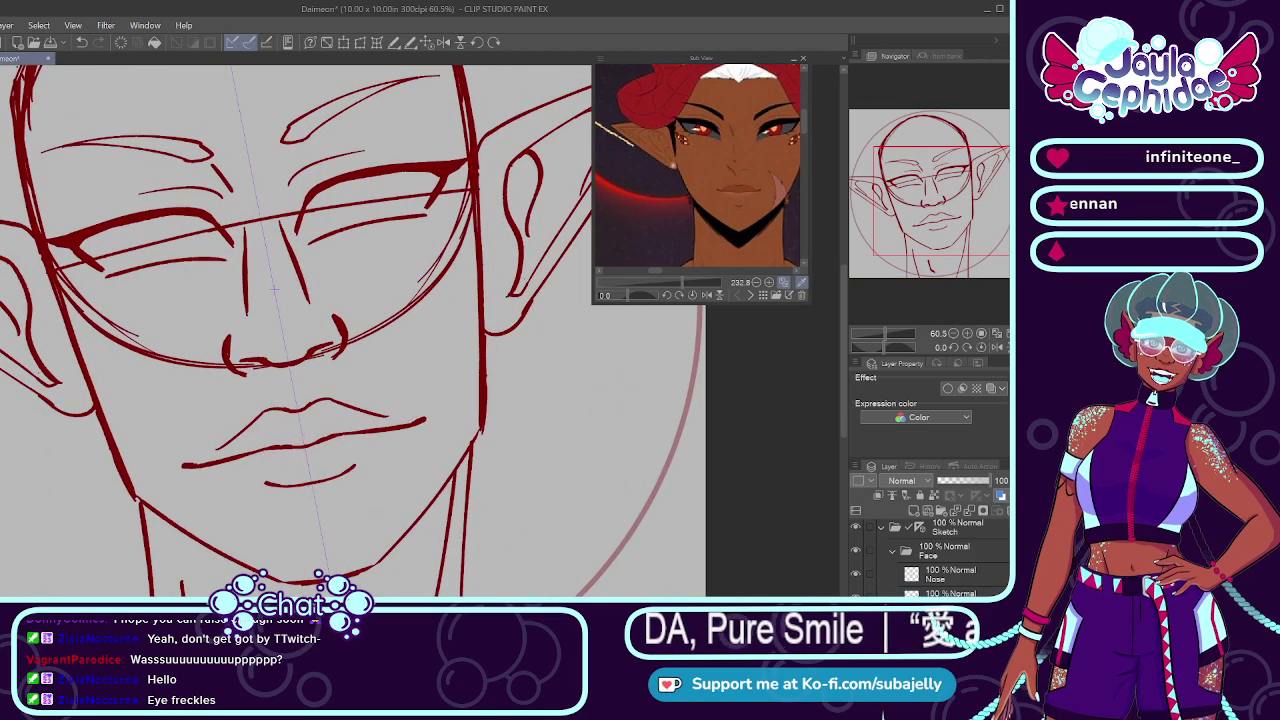
Step: Activate the mouth layer below Nose and erase the upper lip's outer slopes, keeping only the central dip
{"action": "left_click", "coordinate": [950, 592]}
{"action": "left_click", "coordinate": [855, 593]}
{"action": "left_click", "coordinate": [855, 593]}
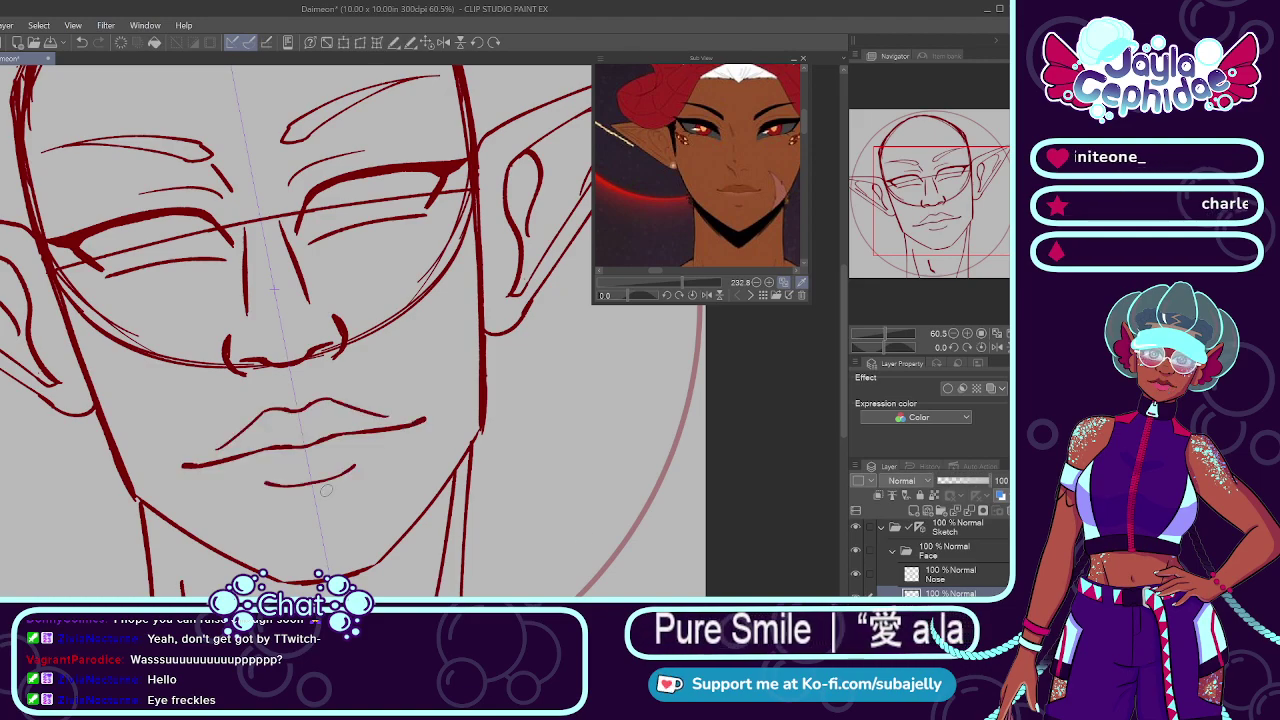
{"action": "scroll", "coordinate": [217, 445], "scroll_direction": "up", "scroll_amount": 3}
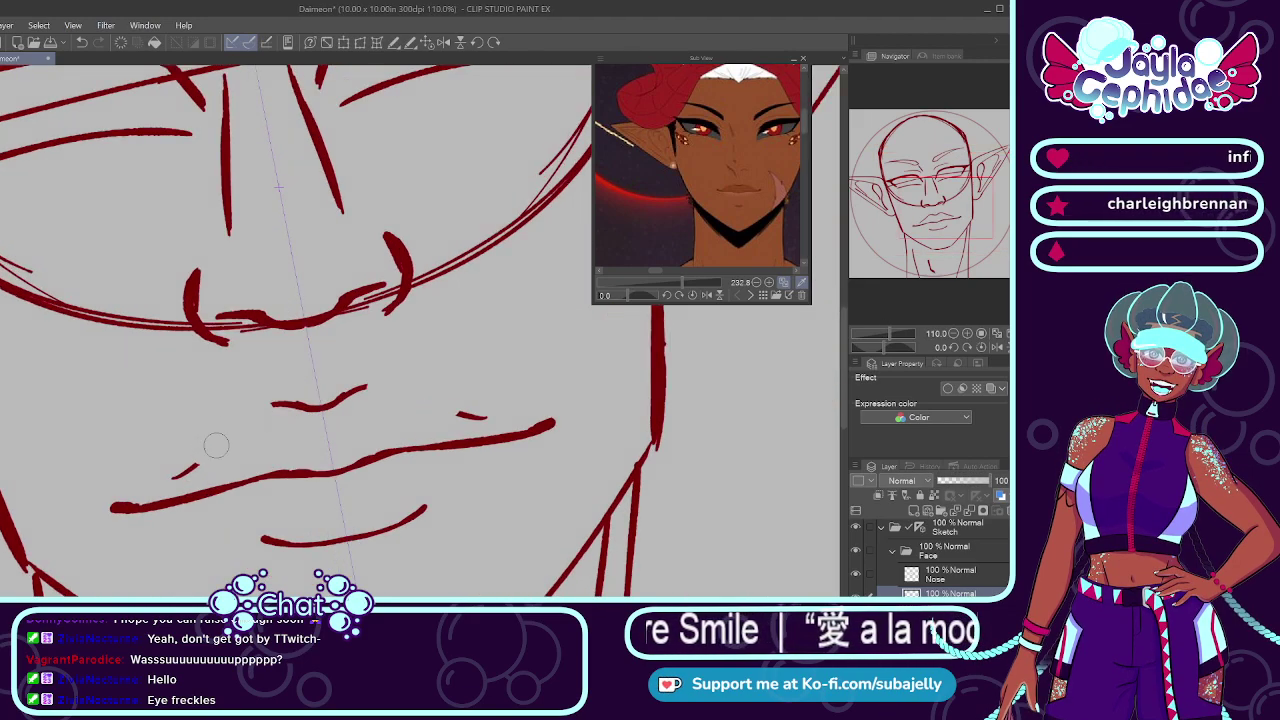
{"action": "left_click_drag", "start_coordinate": [216, 445], "coordinate": [180, 466]}
{"action": "left_click_drag", "start_coordinate": [457, 413], "coordinate": [486, 419]}
Step: Try extending the upper lip's central dip with mirrored outer curves, and undo them
{"action": "left_click_drag", "start_coordinate": [366, 387], "coordinate": [446, 393]}
{"action": "left_click_drag", "start_coordinate": [200, 441], "coordinate": [273, 403]}
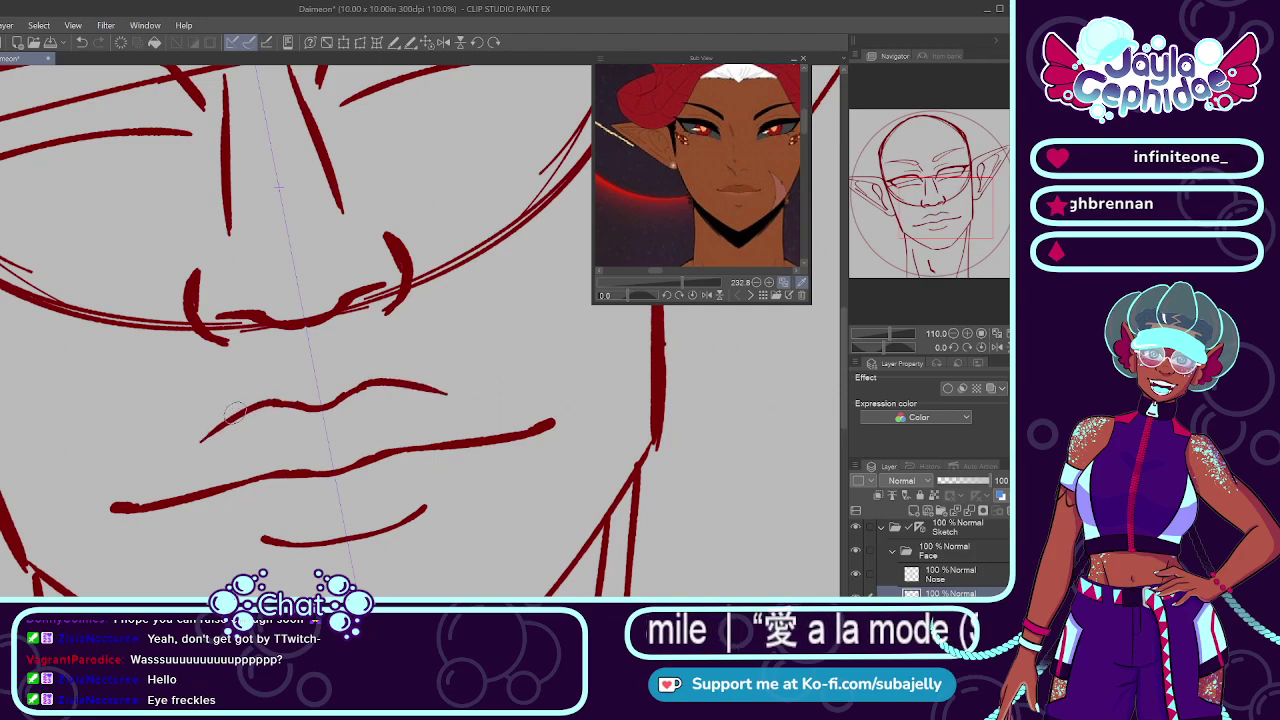
{"action": "key", "text": "ctrl+z"}
{"action": "key", "text": "ctrl+z"}
{"action": "left_click_drag", "start_coordinate": [366, 388], "coordinate": [474, 423]}
{"action": "left_click_drag", "start_coordinate": [273, 405], "coordinate": [188, 472]}
{"action": "key", "text": "ctrl+z"}
{"action": "key", "text": "ctrl+z"}
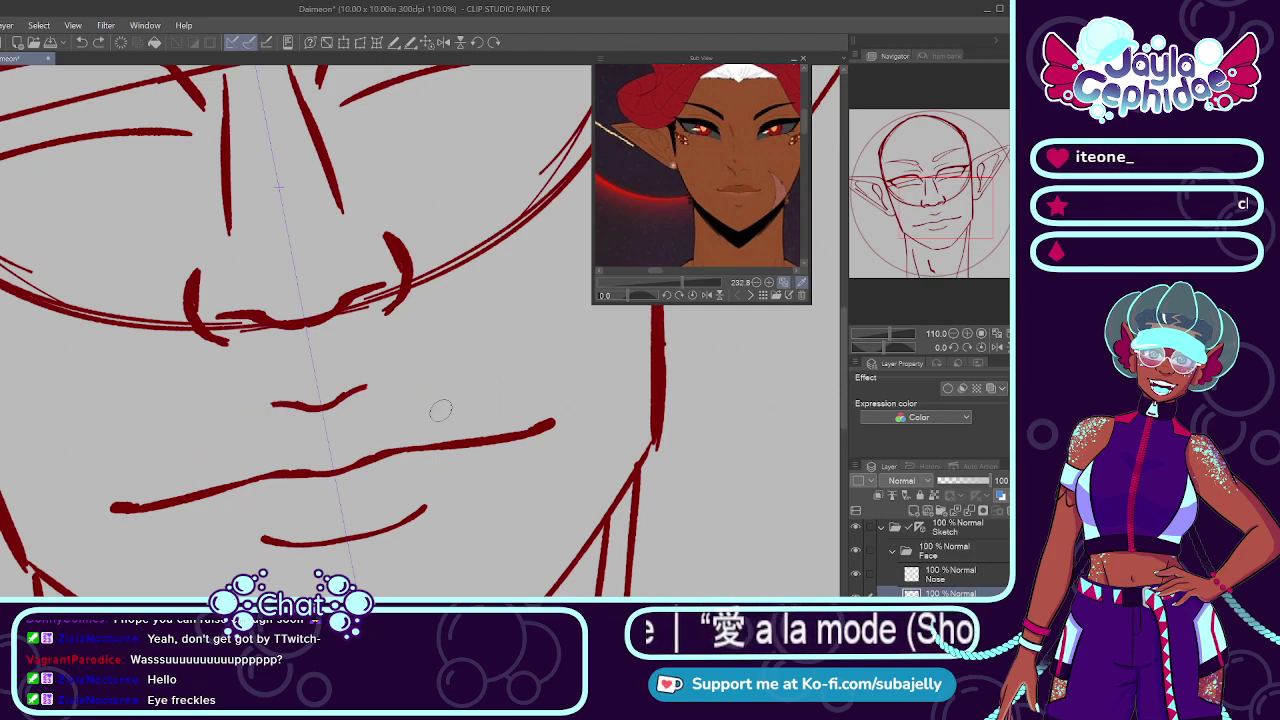
Step: Try arched upper-lip sides with slopes toward the mouth corners, and undo the whole upper lip including its central dip
{"action": "left_click_drag", "start_coordinate": [346, 395], "coordinate": [462, 398]}
{"action": "key", "text": "ctrl+z"}
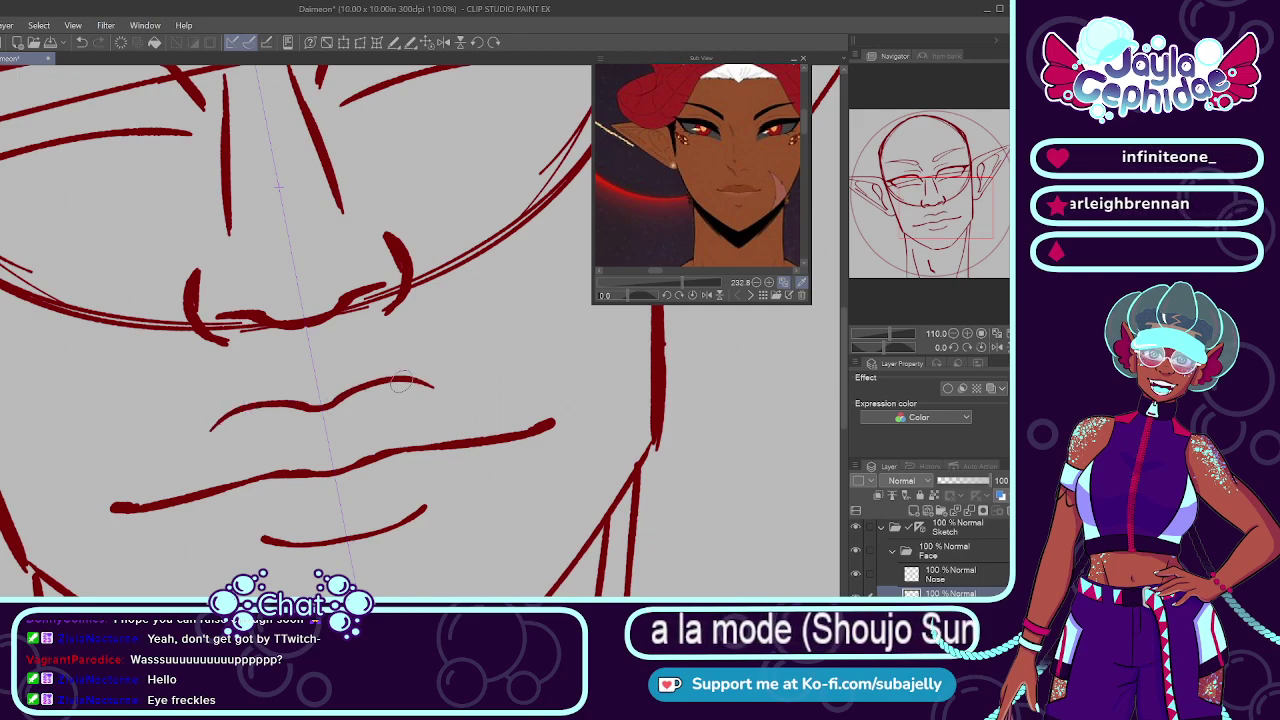
{"action": "mouse_move", "coordinate": [412, 381]}
{"action": "left_mouse_down"}
{"action": "mouse_move", "coordinate": [484, 418]}
{"action": "mouse_move", "coordinate": [434, 391]}
{"action": "left_mouse_up"}
{"action": "key", "text": "ctrl+z"}
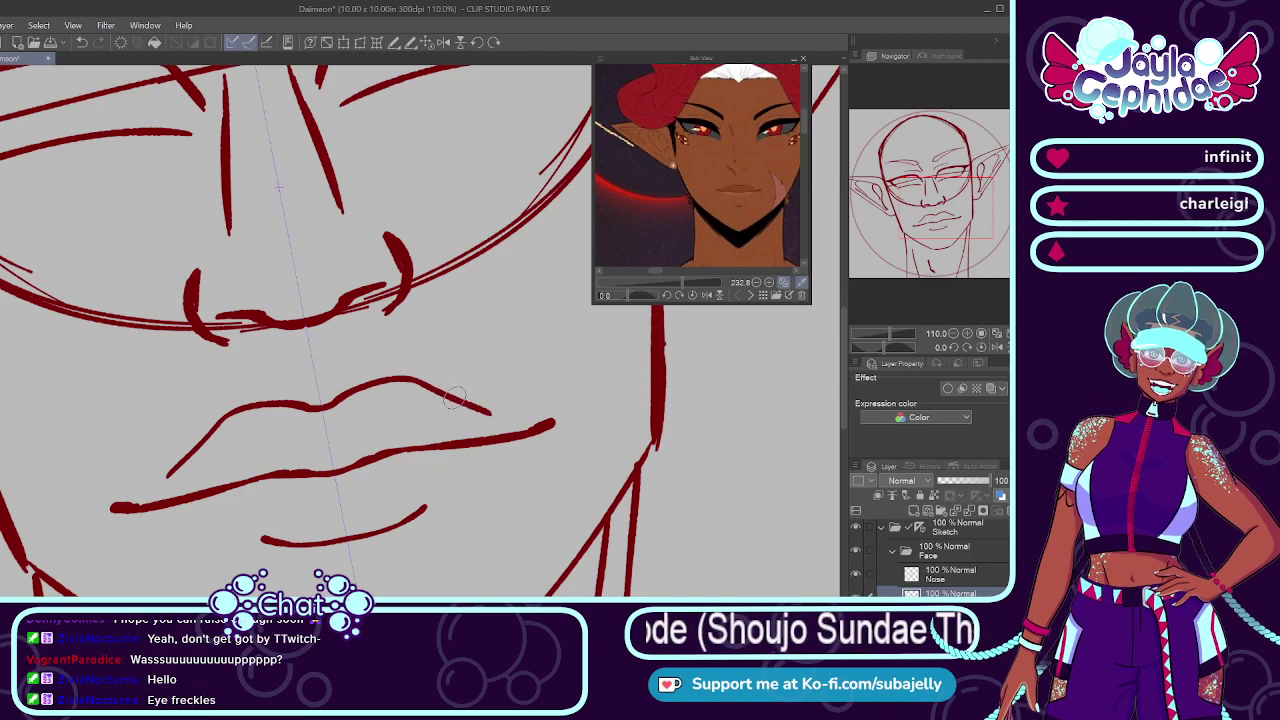
{"action": "key", "text": "ctrl+z"}
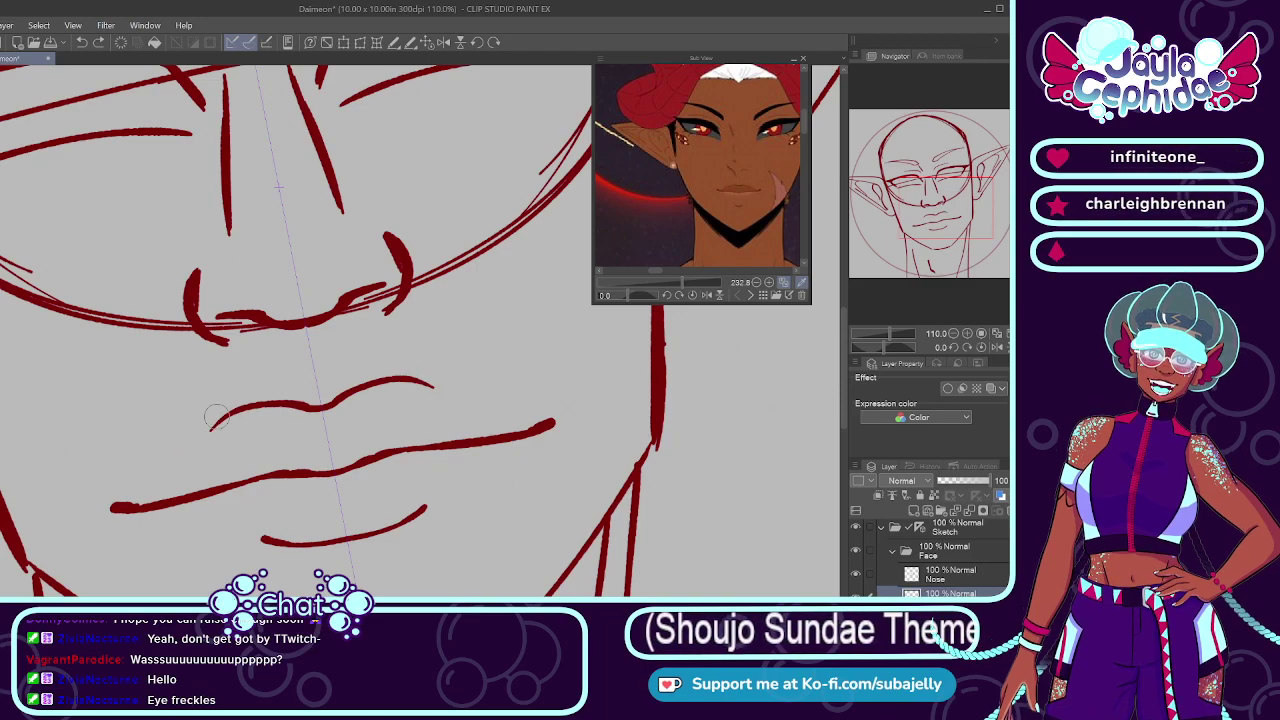
{"action": "key", "text": "ctrl+z"}
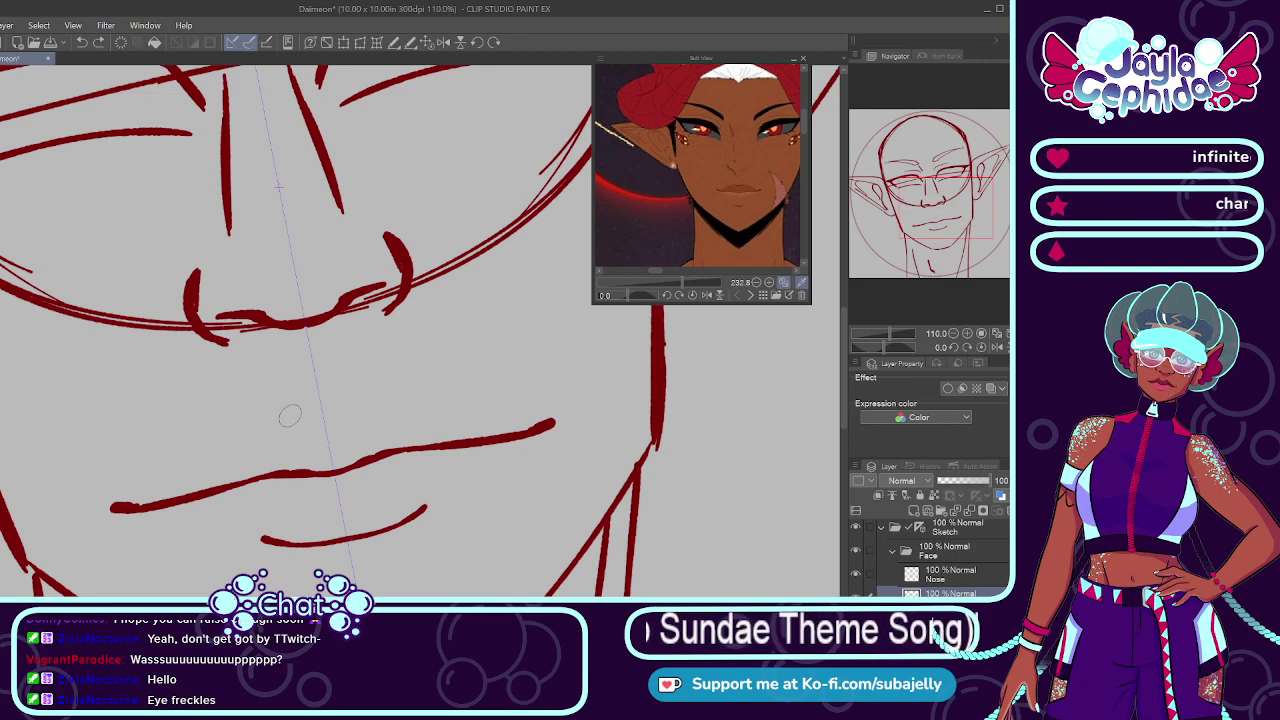
Step: Redraw the upper lip closer to the mouth line, with a central dip and mirrored curves tapering toward the corners
{"action": "mouse_move", "coordinate": [290, 415]}
{"action": "left_mouse_down"}
{"action": "mouse_move", "coordinate": [354, 405]}
{"action": "mouse_move", "coordinate": [440, 417]}
{"action": "left_mouse_up"}
{"action": "key", "text": "ctrl+z"}
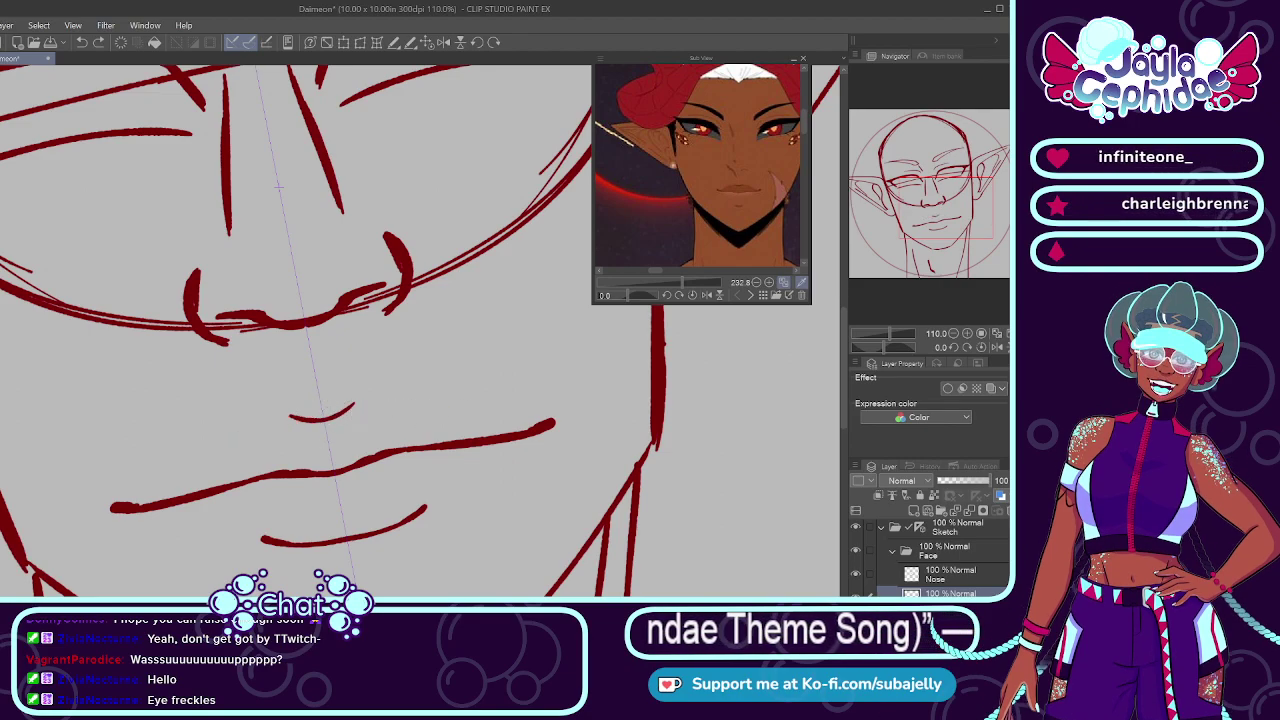
{"action": "left_click_drag", "start_coordinate": [175, 475], "coordinate": [482, 413]}
{"action": "key", "text": "ctrl+z"}
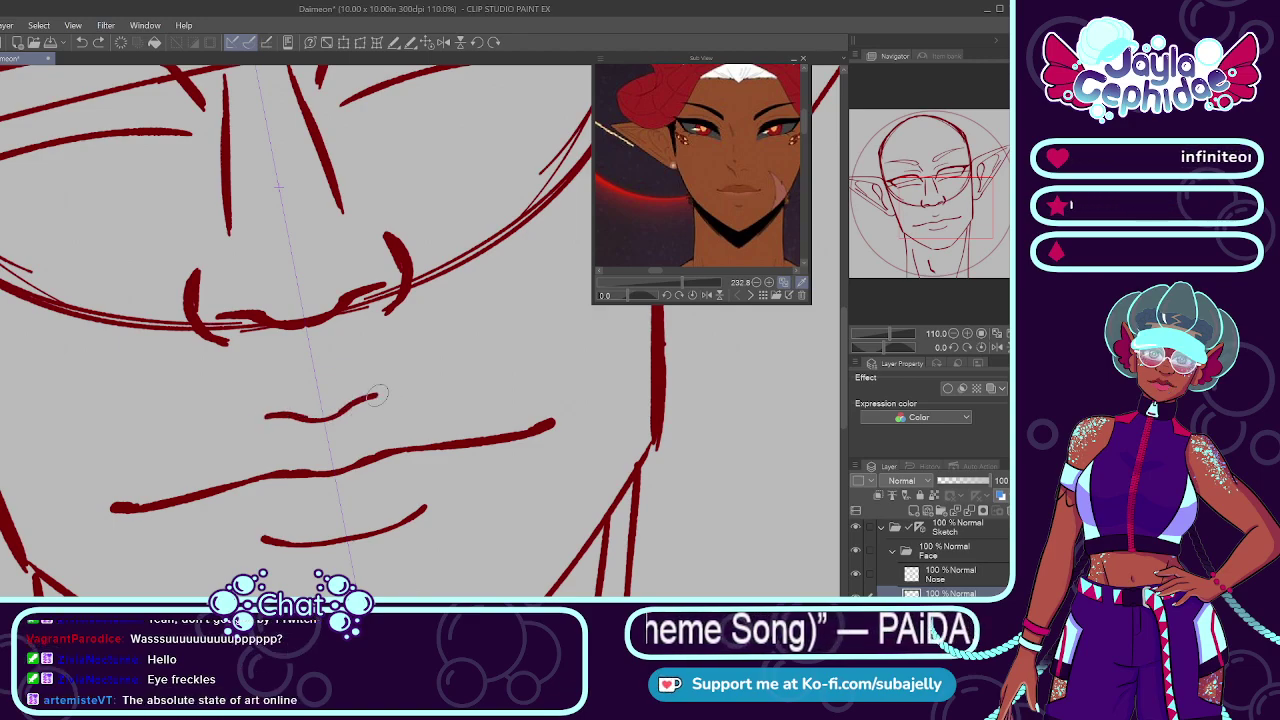
{"action": "left_click_drag", "start_coordinate": [378, 396], "coordinate": [447, 403]}
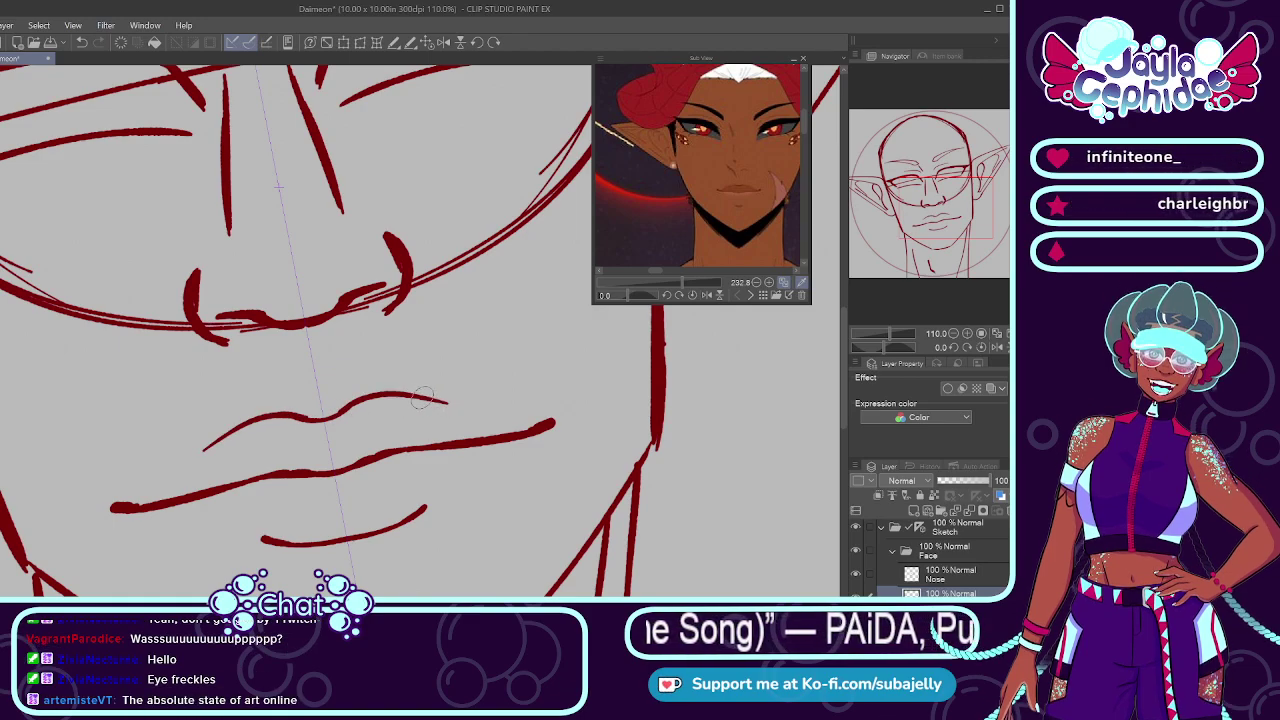
{"action": "scroll", "coordinate": [451, 403], "scroll_direction": "down", "scroll_amount": 8}
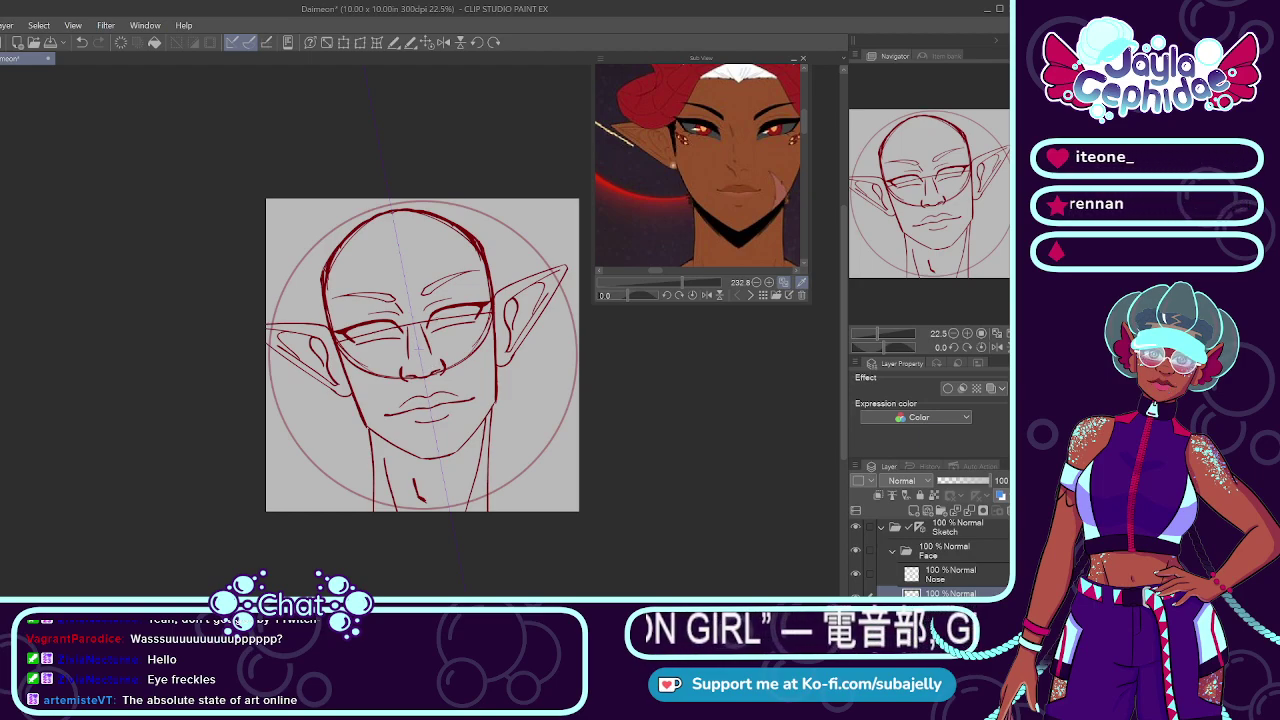
{"action": "scroll", "coordinate": [438, 322], "scroll_direction": "up", "scroll_amount": 5}
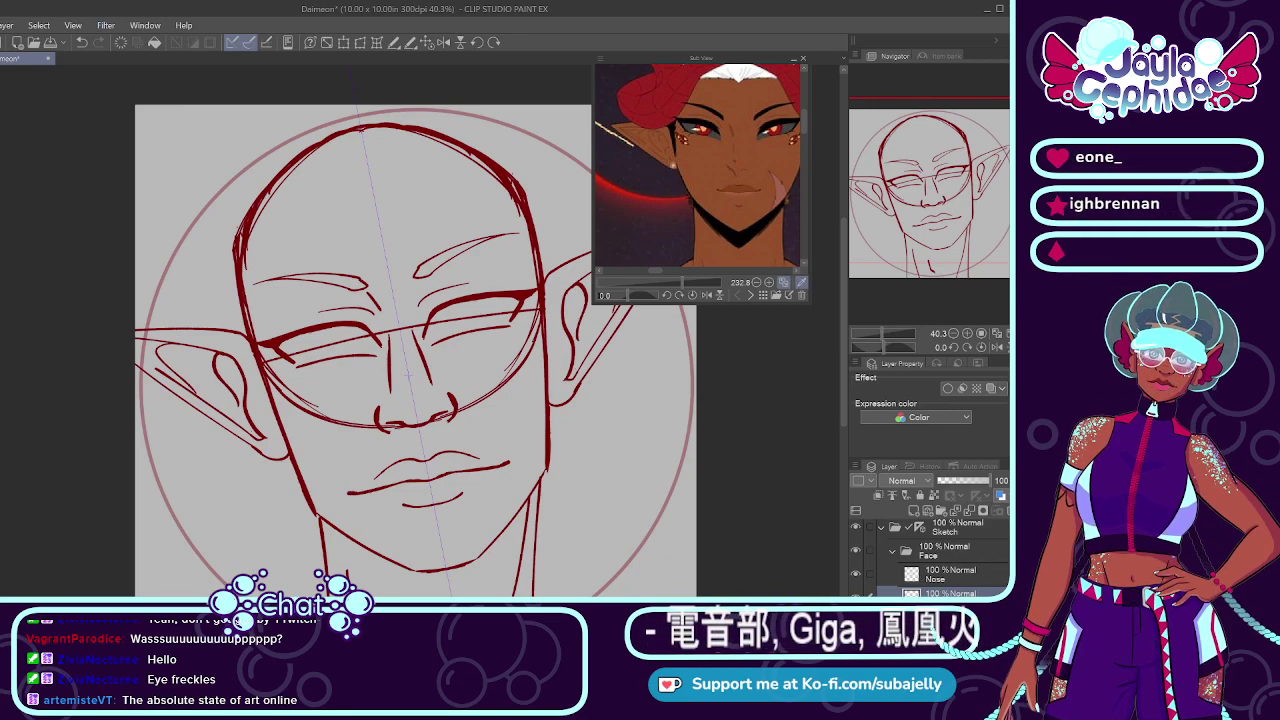
Step: Add a new layer between Brows and Eyes in the Face folder
{"action": "scroll", "coordinate": [969, 566], "scroll_direction": "down", "scroll_amount": 3}
{"action": "left_click", "coordinate": [969, 568]}
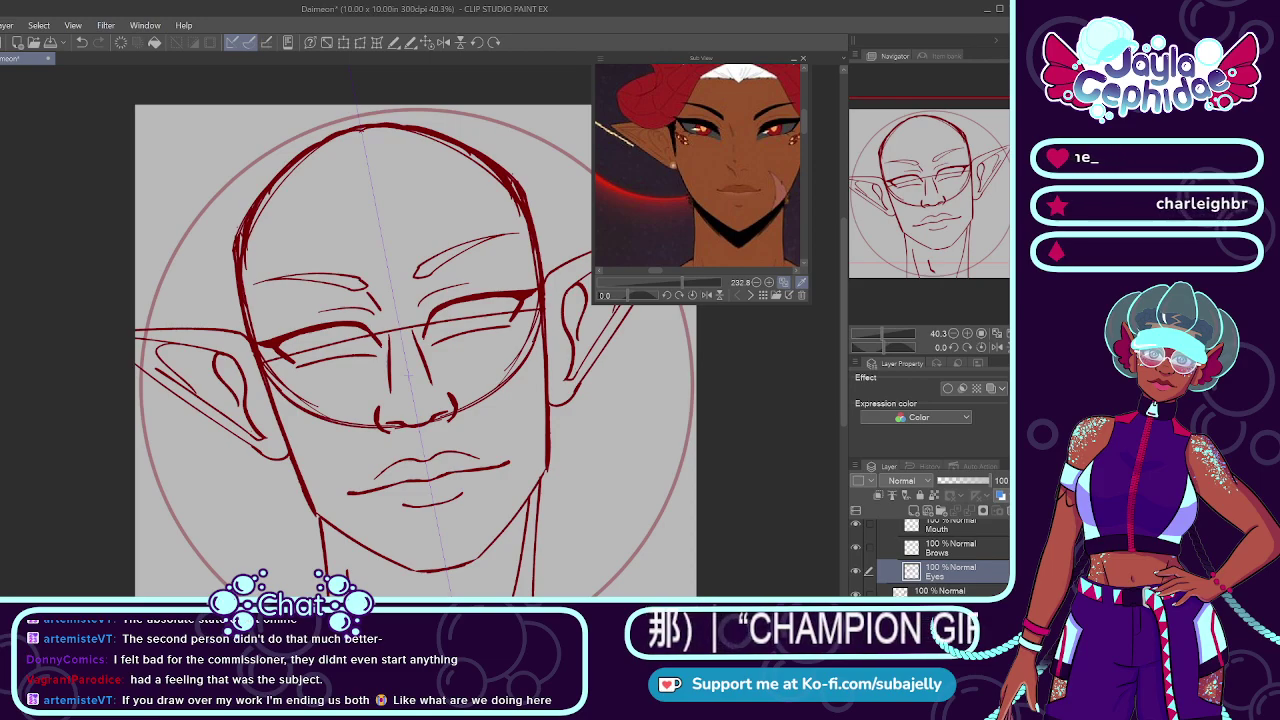
{"action": "left_click", "coordinate": [943, 552]}
{"action": "scroll", "coordinate": [974, 563], "scroll_direction": "up", "scroll_amount": 2}
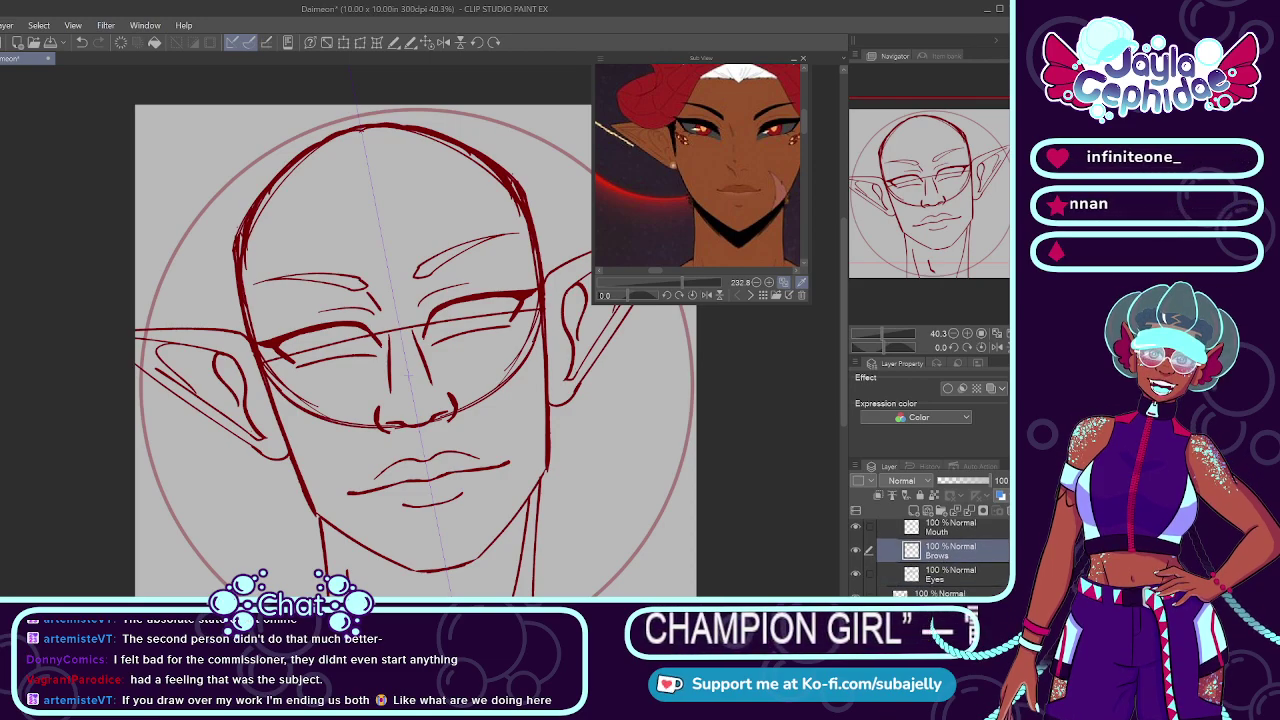
{"action": "left_click", "coordinate": [950, 550]}
{"action": "left_click", "coordinate": [856, 550]}
{"action": "left_click", "coordinate": [856, 549]}
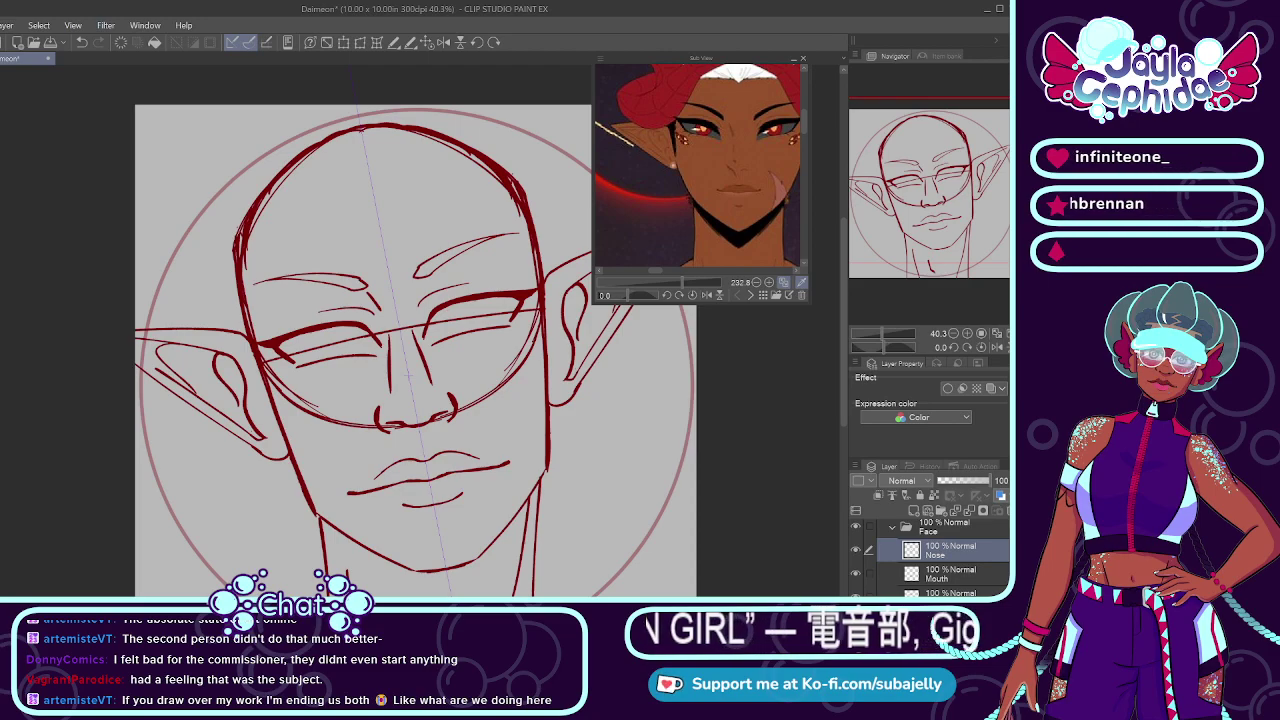
{"action": "key", "text": "alt+bracketleft"}
{"action": "key", "text": "alt+bracketleft"}
{"action": "scroll", "coordinate": [961, 573], "scroll_direction": "down", "scroll_amount": 2}
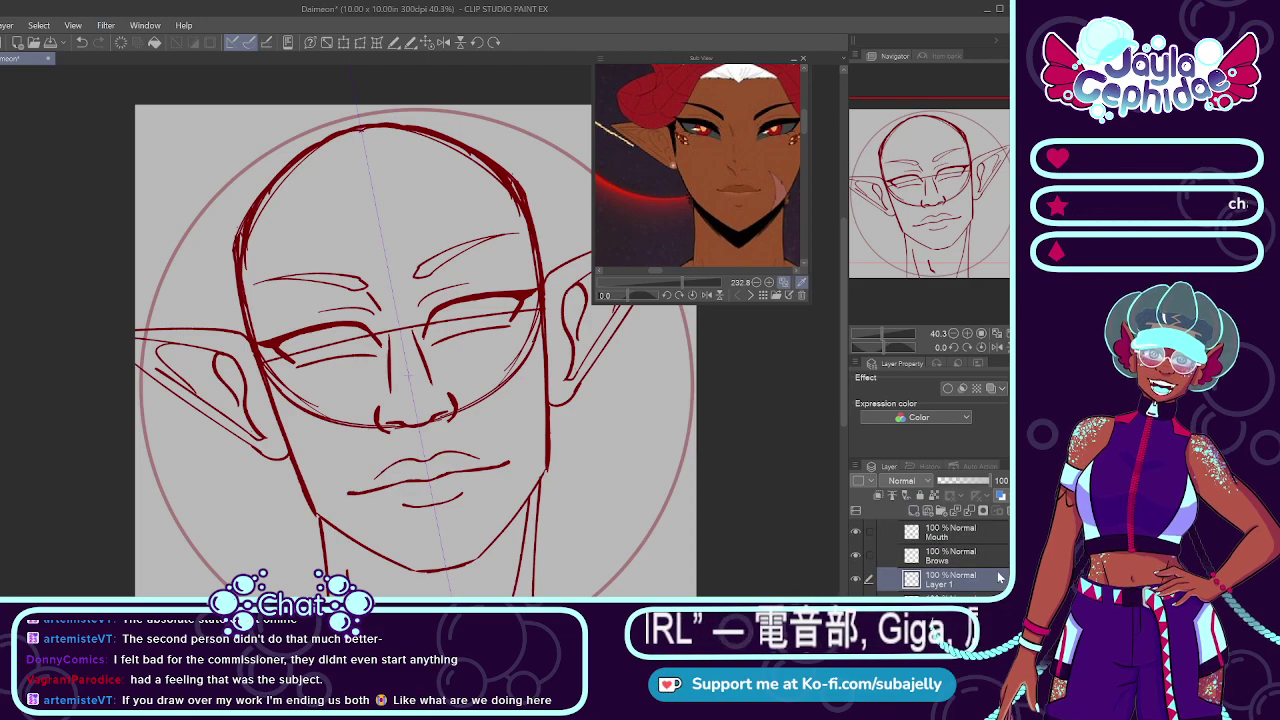
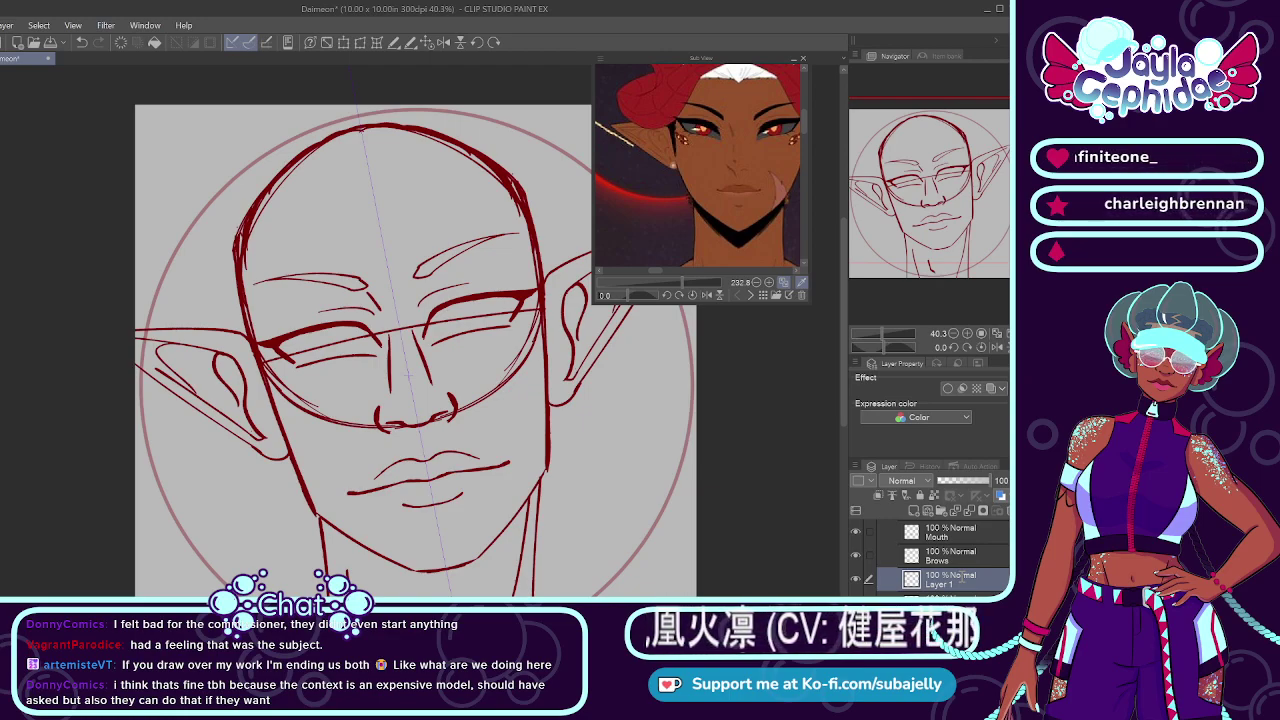
Step: Rename the new layer Eyes Secondary
{"action": "double_click", "coordinate": [950, 584]}
{"action": "type", "text": "Eyes Secondary"}
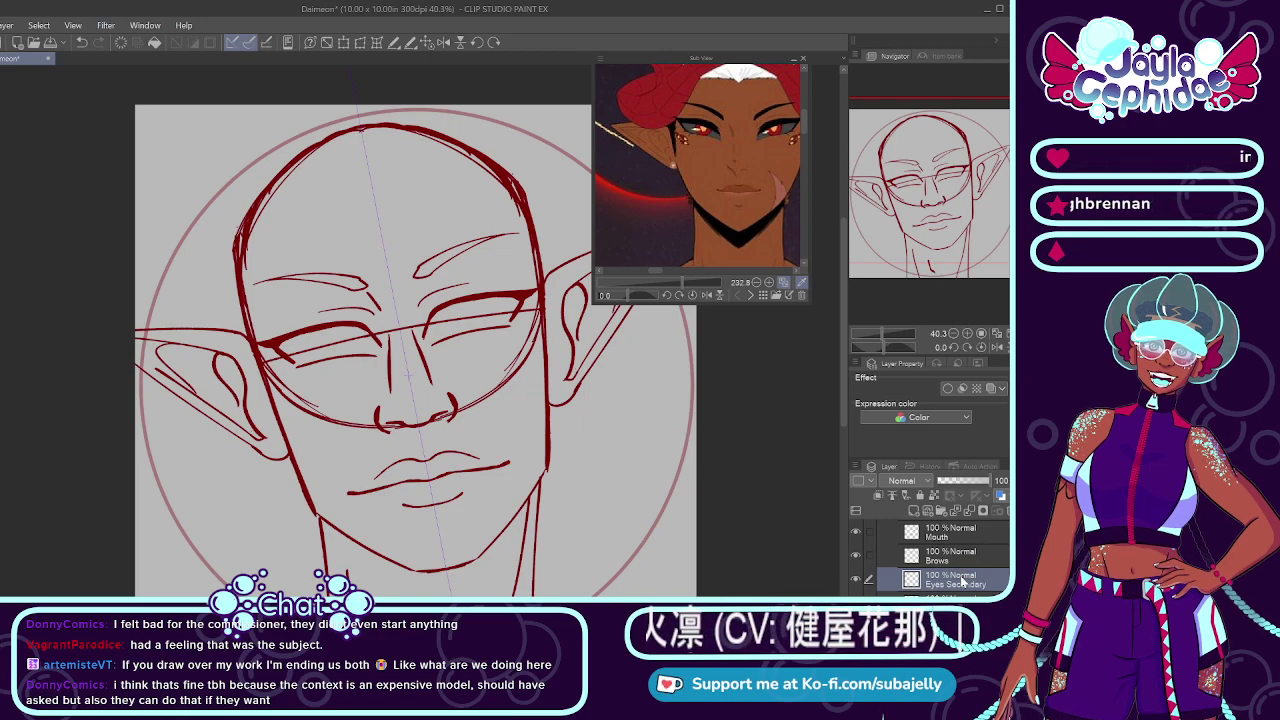
{"action": "key", "text": "Return"}
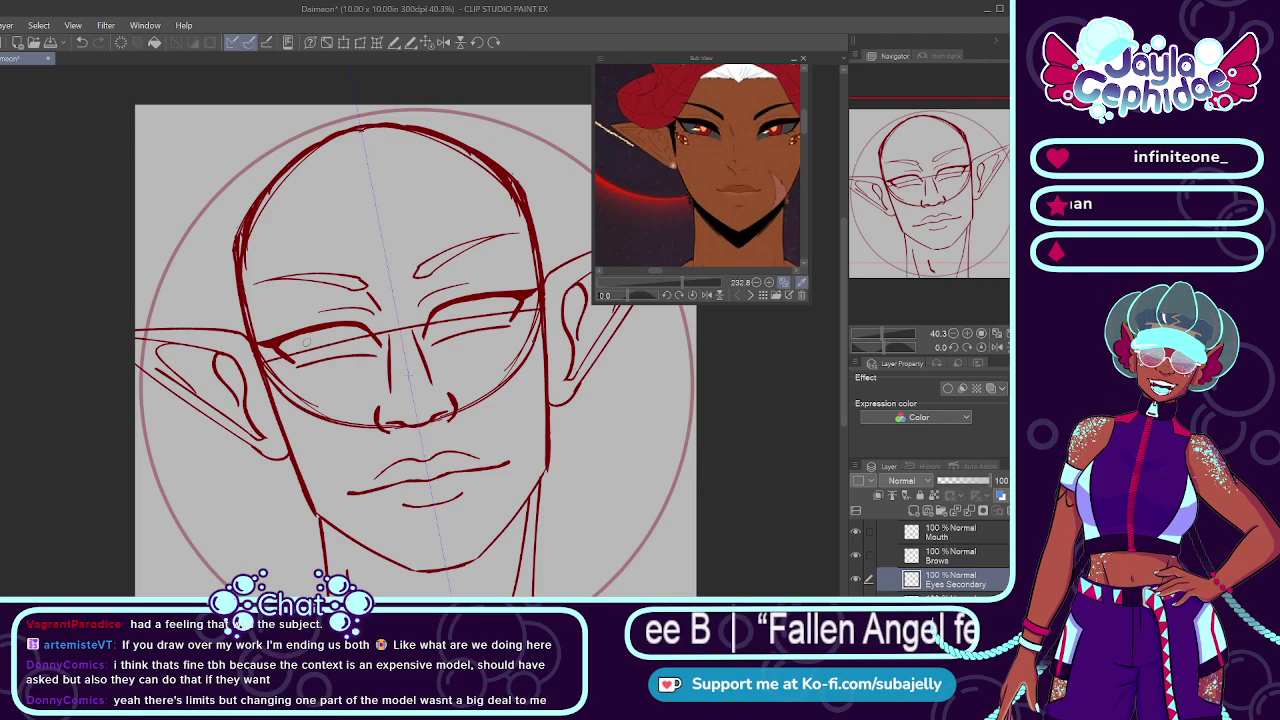
Step: Undo the stroke below the eye and magnify the reference sheet on the character's face and under-eye markings
{"action": "scroll", "coordinate": [236, 318], "scroll_direction": "up", "scroll_amount": 5}
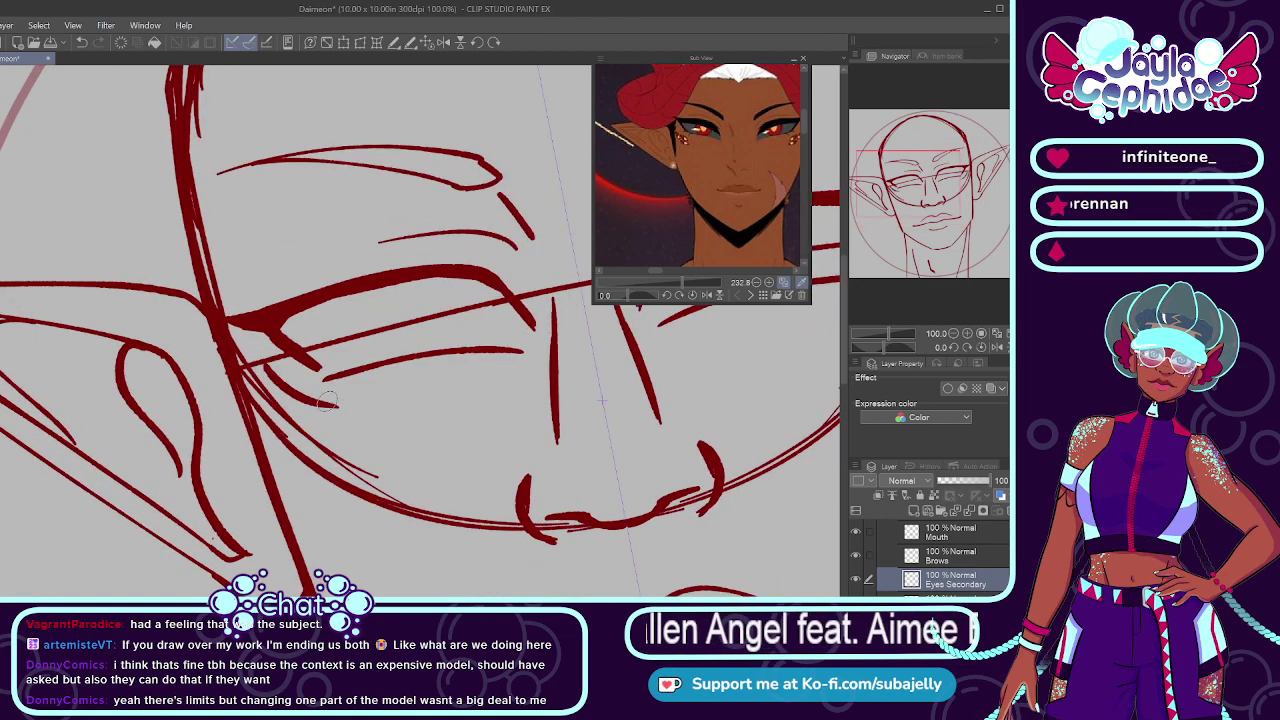
{"action": "key", "text": "ctrl+z"}
{"action": "left_click", "coordinate": [751, 296]}
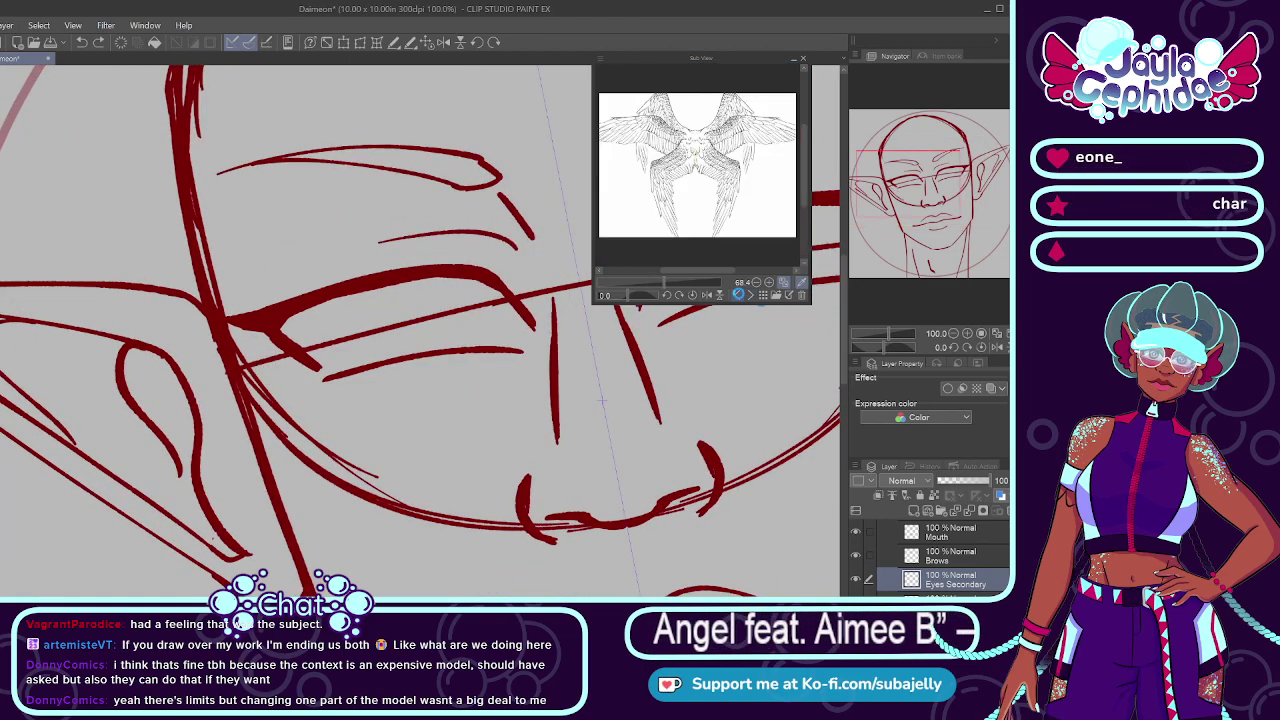
{"action": "left_click", "coordinate": [738, 295]}
{"action": "left_click_drag", "start_coordinate": [805, 170], "coordinate": [806, 143]}
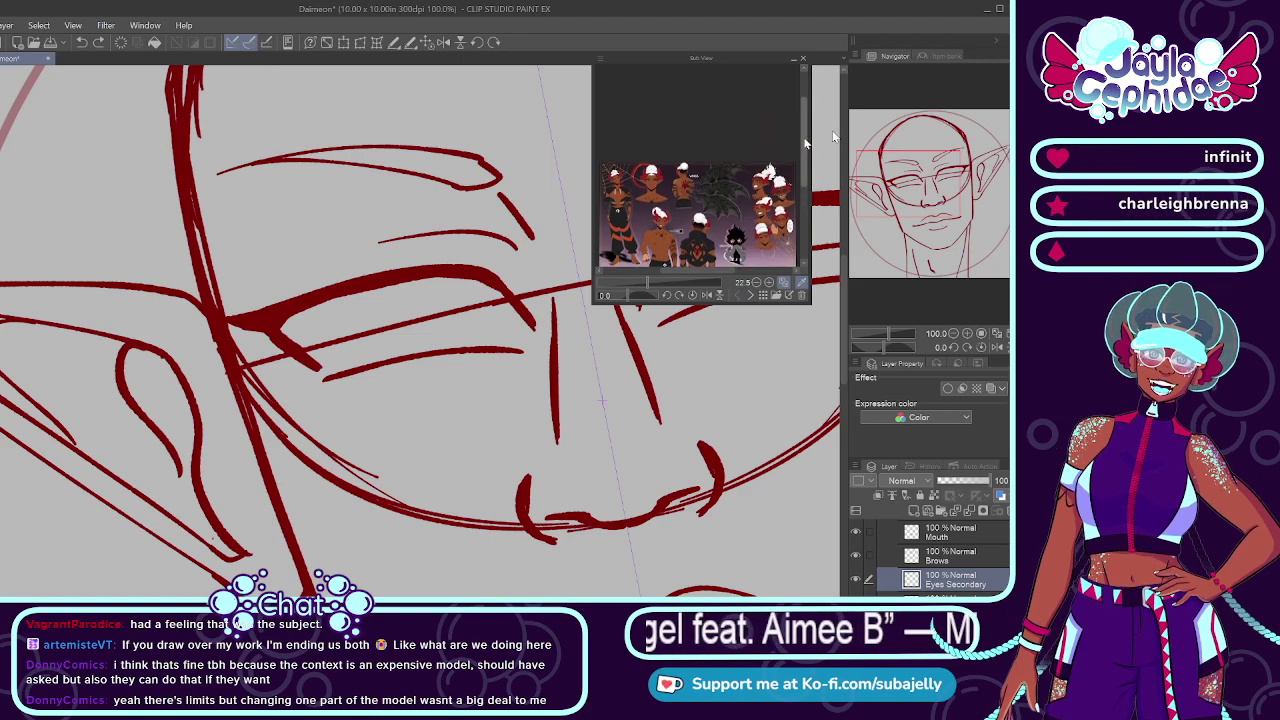
{"action": "mouse_move", "coordinate": [697, 271]}
{"action": "left_mouse_down"}
{"action": "mouse_move", "coordinate": [670, 271]}
{"action": "mouse_move", "coordinate": [680, 282]}
{"action": "left_mouse_up"}
{"action": "left_click_drag", "start_coordinate": [805, 104], "coordinate": [805, 126]}
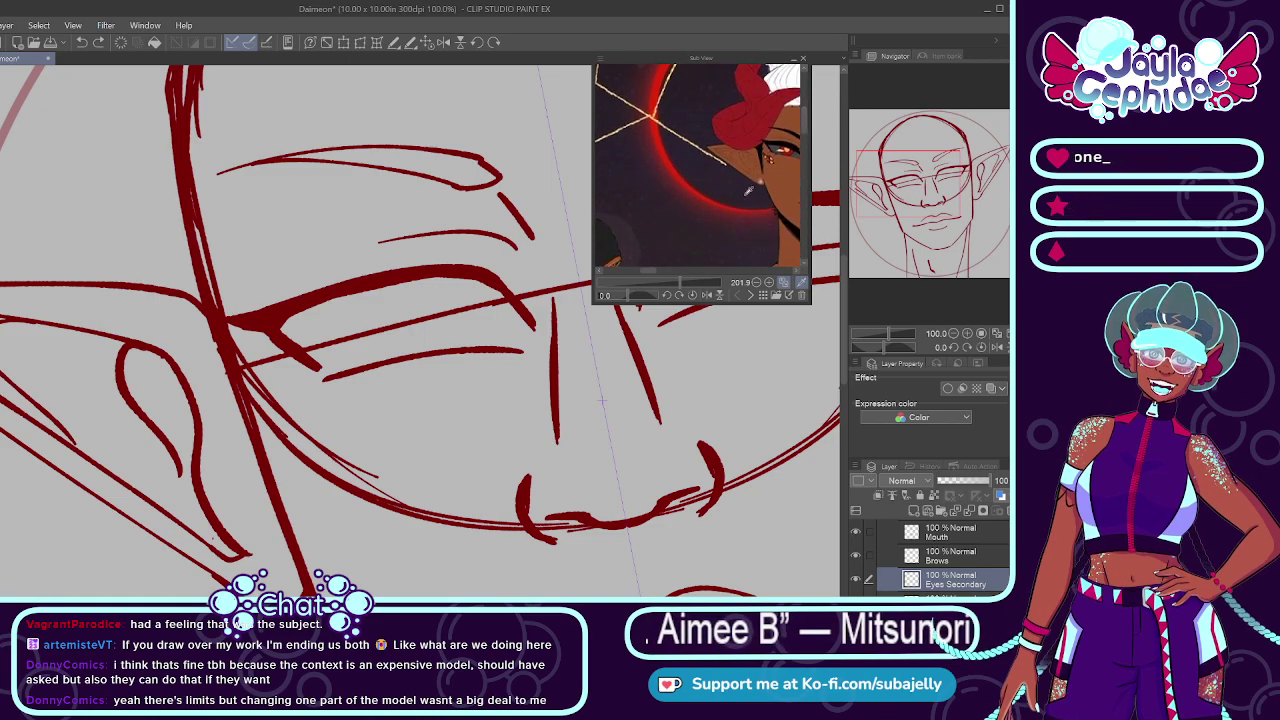
{"action": "mouse_move", "coordinate": [656, 272]}
{"action": "left_mouse_down"}
{"action": "mouse_move", "coordinate": [686, 271]}
{"action": "mouse_move", "coordinate": [654, 270]}
{"action": "left_mouse_up"}
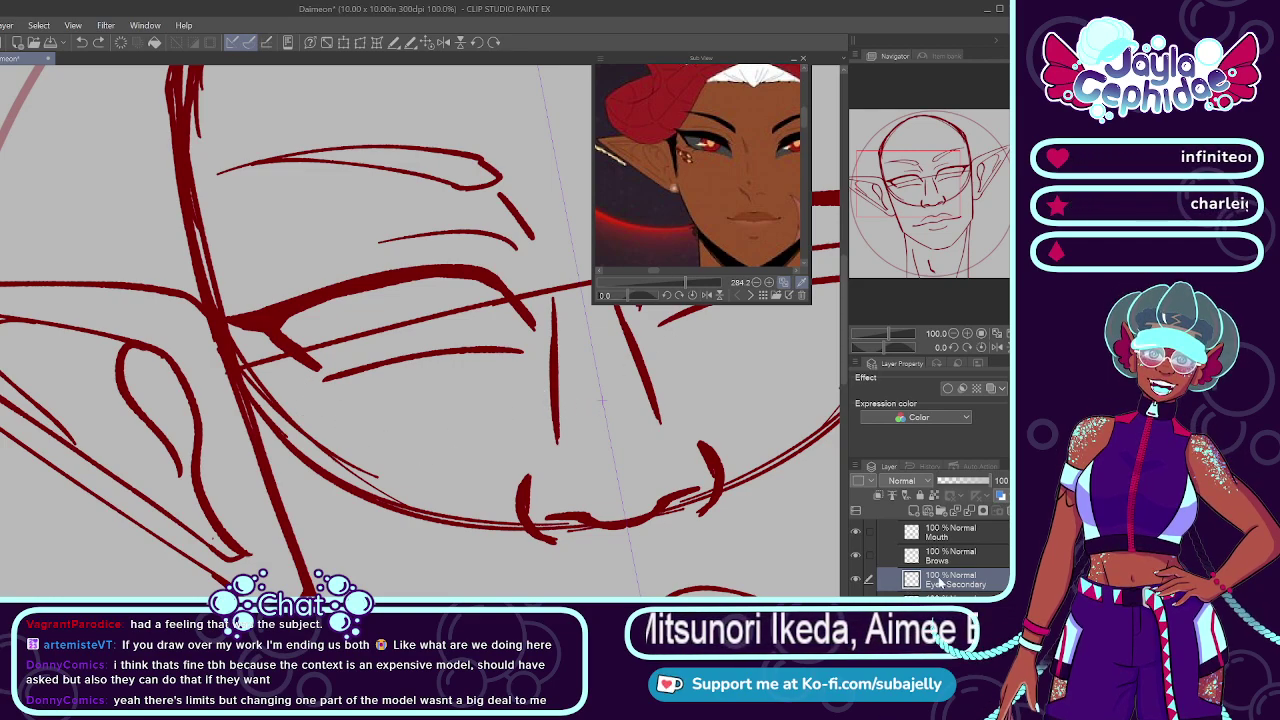
Step: Lower the Head layer's opacity to 27%
{"action": "scroll", "coordinate": [940, 560], "scroll_direction": "down", "scroll_amount": 2}
{"action": "scroll", "coordinate": [940, 560], "scroll_direction": "down", "scroll_amount": 2}
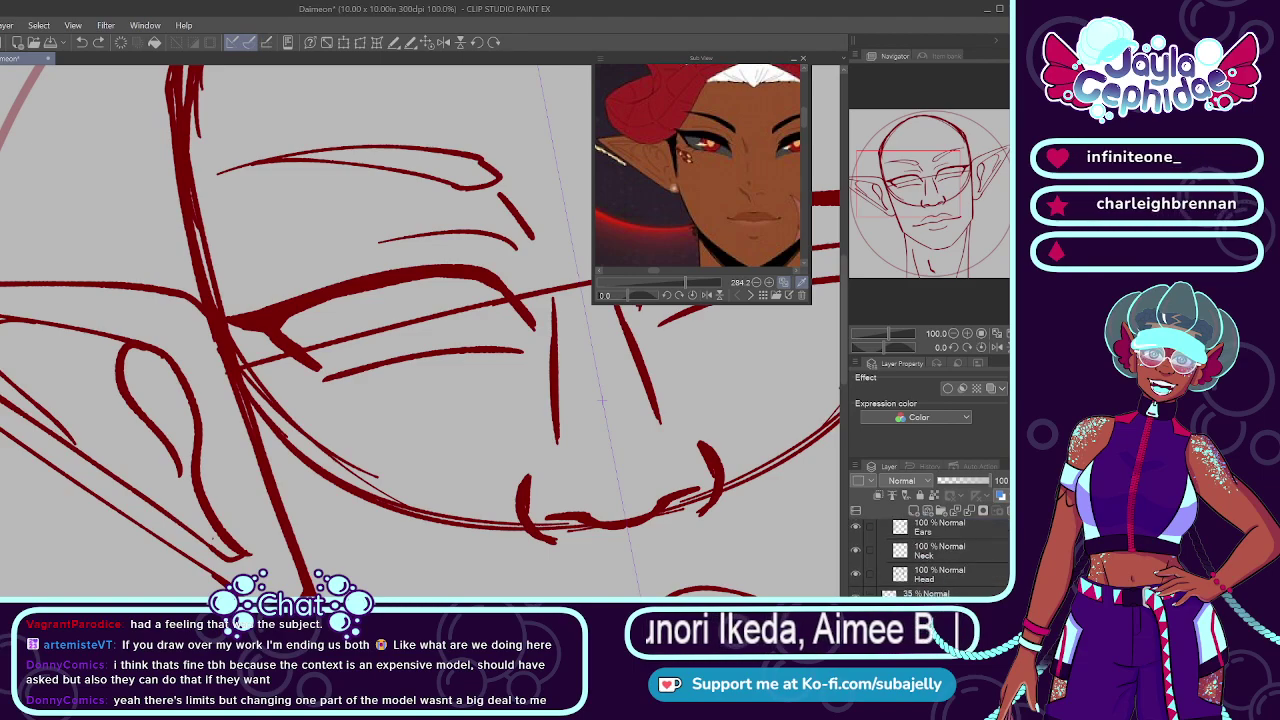
{"action": "left_click", "coordinate": [965, 575]}
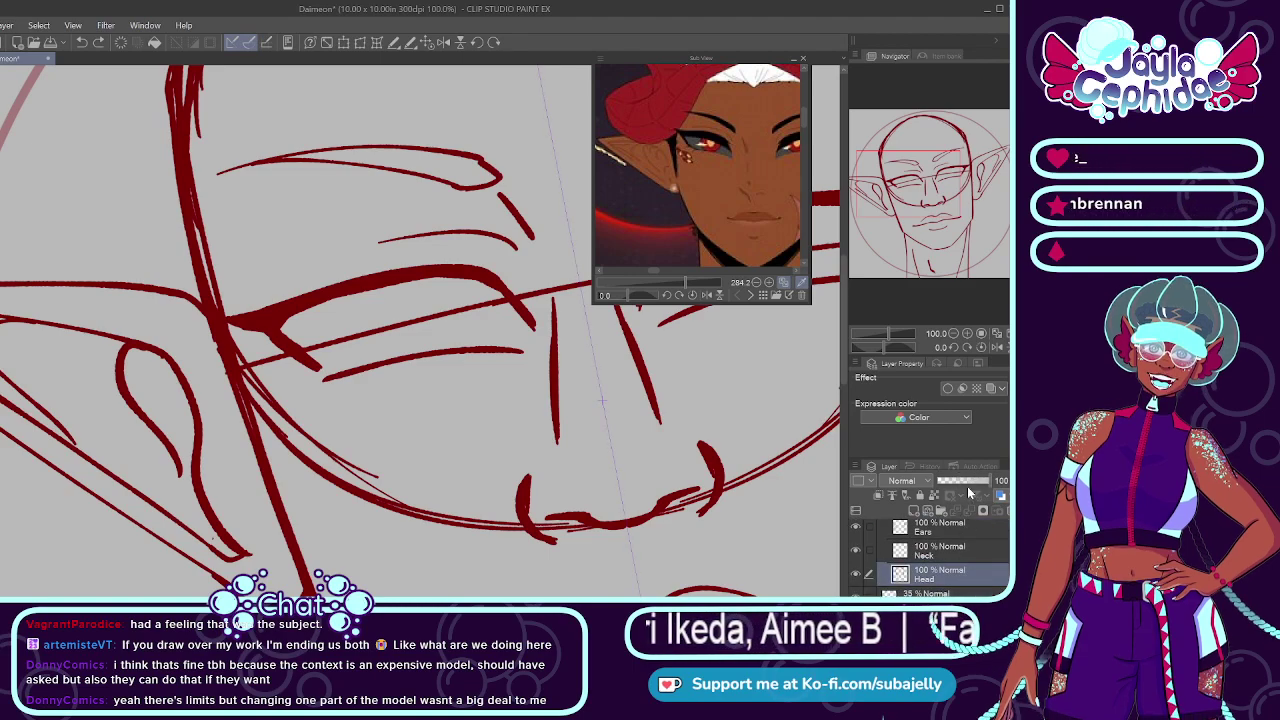
{"action": "left_click_drag", "start_coordinate": [962, 482], "coordinate": [953, 480]}
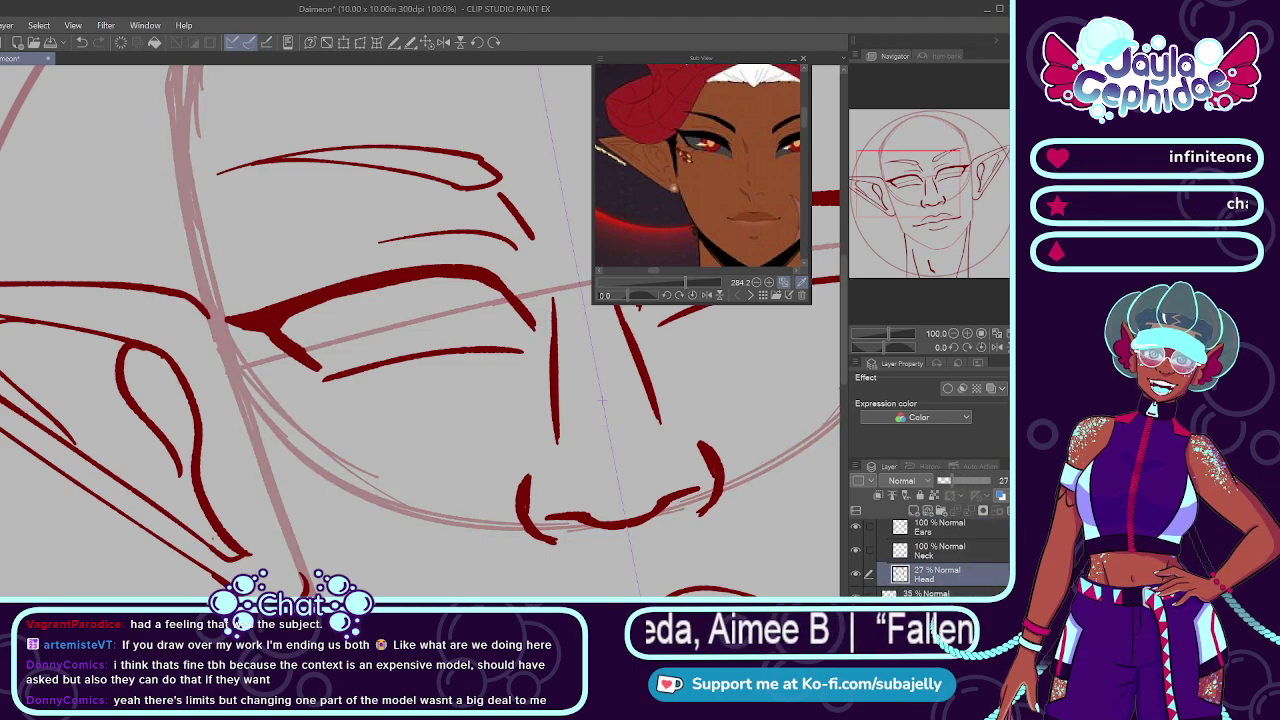
Step: On the Eyes Secondary layer, draw the angled upper edge of a small marking below the eye's outer corner
{"action": "scroll", "coordinate": [940, 560], "scroll_direction": "up", "scroll_amount": 5}
{"action": "scroll", "coordinate": [990, 577], "scroll_direction": "up", "scroll_amount": 1}
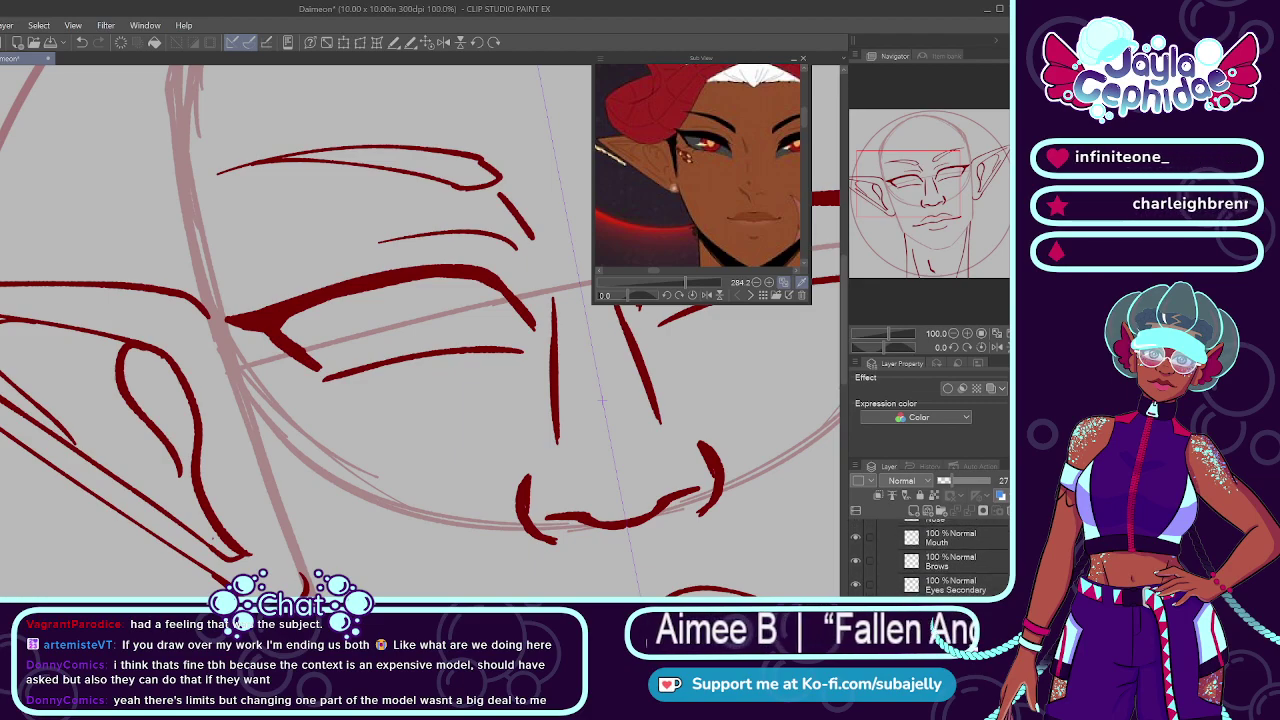
{"action": "left_click", "coordinate": [990, 577]}
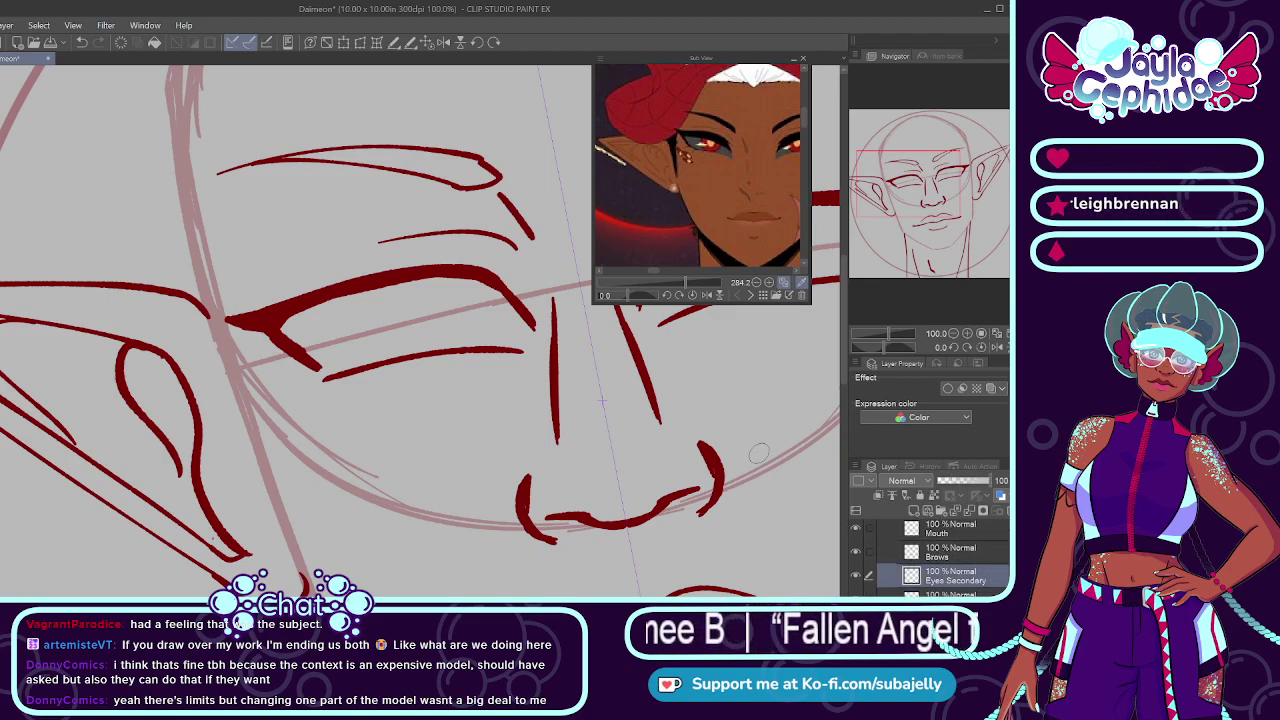
{"action": "scroll", "coordinate": [265, 378], "scroll_direction": "up", "scroll_amount": 4}
{"action": "left_click_drag", "start_coordinate": [264, 376], "coordinate": [330, 422]}
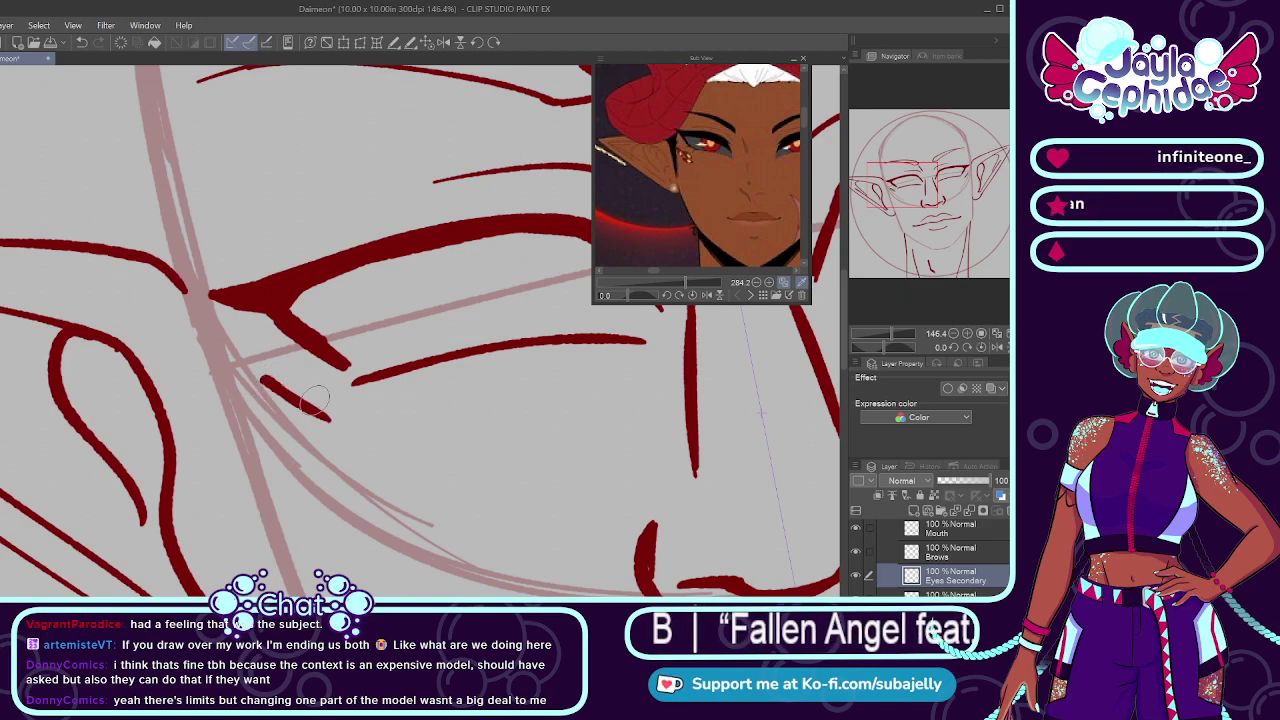
{"action": "key", "text": "ctrl+z"}
{"action": "left_click_drag", "start_coordinate": [254, 362], "coordinate": [328, 416]}
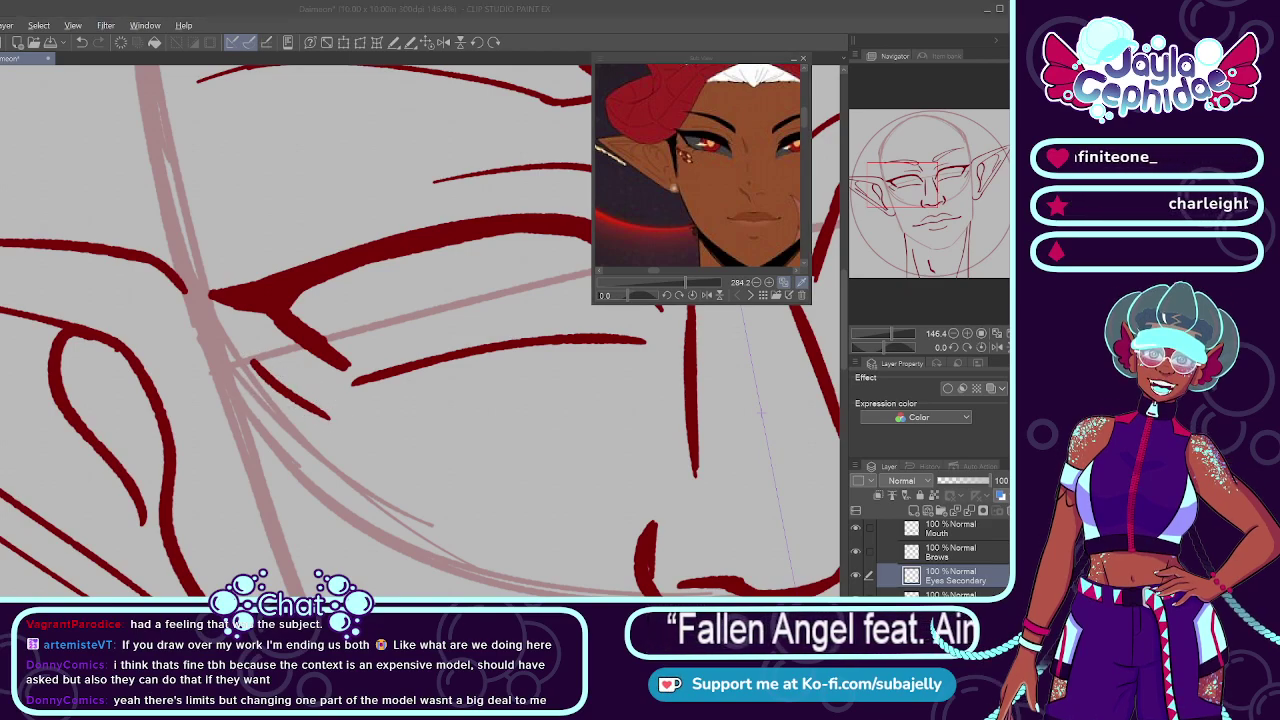
{"action": "key", "text": "ctrl+z"}
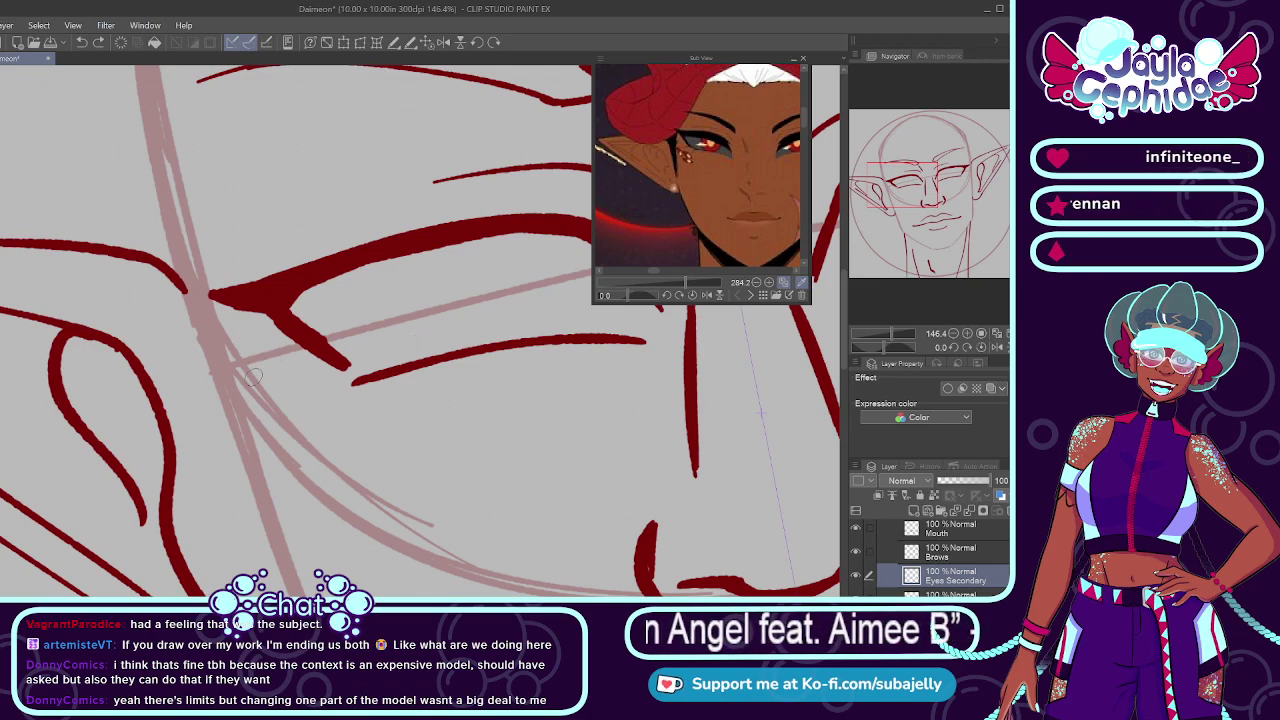
{"action": "mouse_move", "coordinate": [250, 361]}
{"action": "left_mouse_down"}
{"action": "mouse_move", "coordinate": [328, 409]}
{"action": "mouse_move", "coordinate": [264, 380]}
{"action": "mouse_move", "coordinate": [320, 408]}
{"action": "mouse_move", "coordinate": [352, 463]}
{"action": "left_mouse_up"}
{"action": "key", "text": "ctrl+z"}
{"action": "key", "text": "ctrl+z"}
{"action": "left_click_drag", "start_coordinate": [318, 408], "coordinate": [352, 463]}
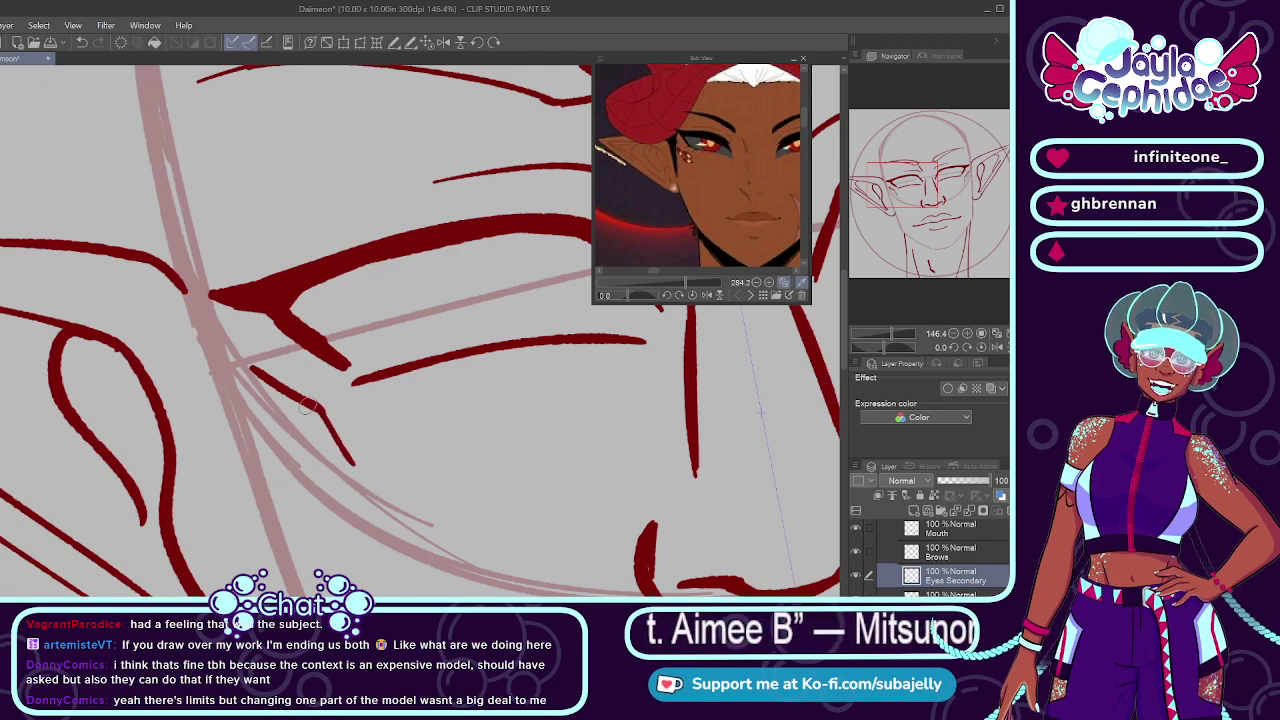
Step: Draw the marking's curved lower edge from its upper tip to its lower end, undoing unsatisfactory strokes
{"action": "mouse_move", "coordinate": [252, 370]}
{"action": "left_mouse_down"}
{"action": "mouse_move", "coordinate": [262, 398]}
{"action": "mouse_move", "coordinate": [342, 465]}
{"action": "left_mouse_up"}
{"action": "key", "text": "ctrl+z"}
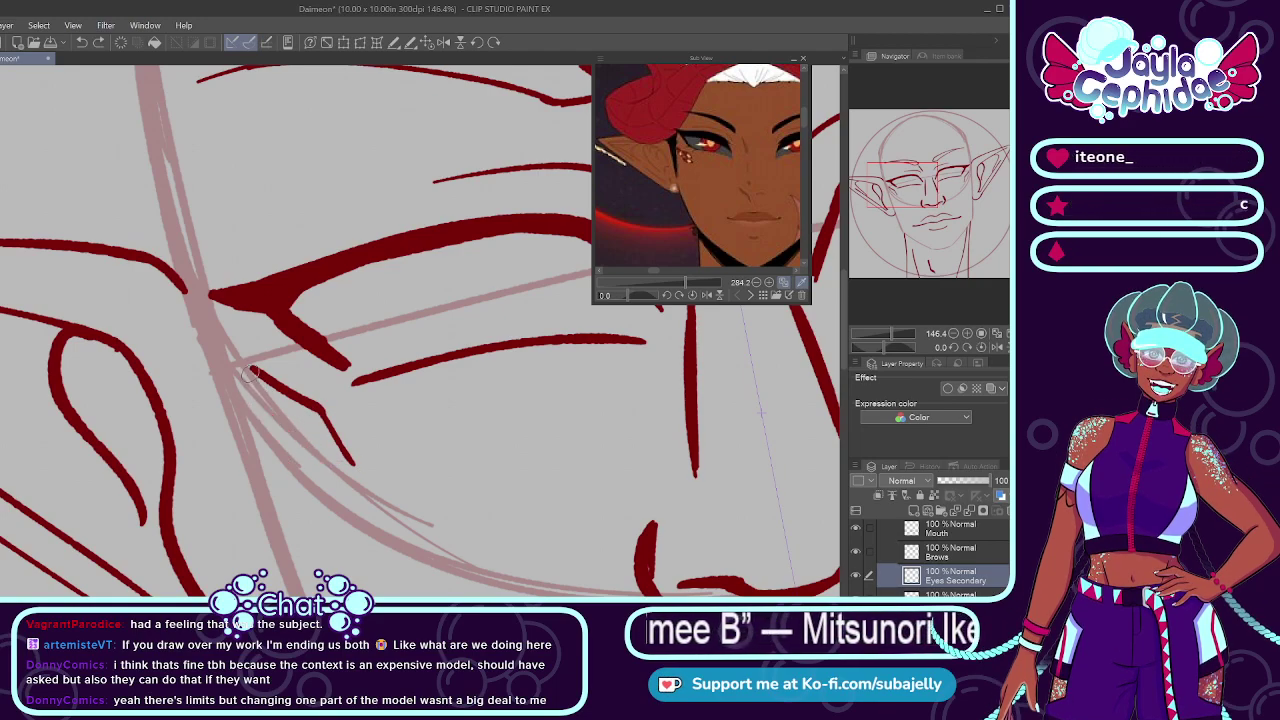
{"action": "left_click_drag", "start_coordinate": [250, 372], "coordinate": [342, 470]}
{"action": "key", "text": "ctrl+z"}
{"action": "left_click_drag", "start_coordinate": [250, 368], "coordinate": [344, 461]}
{"action": "key", "text": "ctrl+z"}
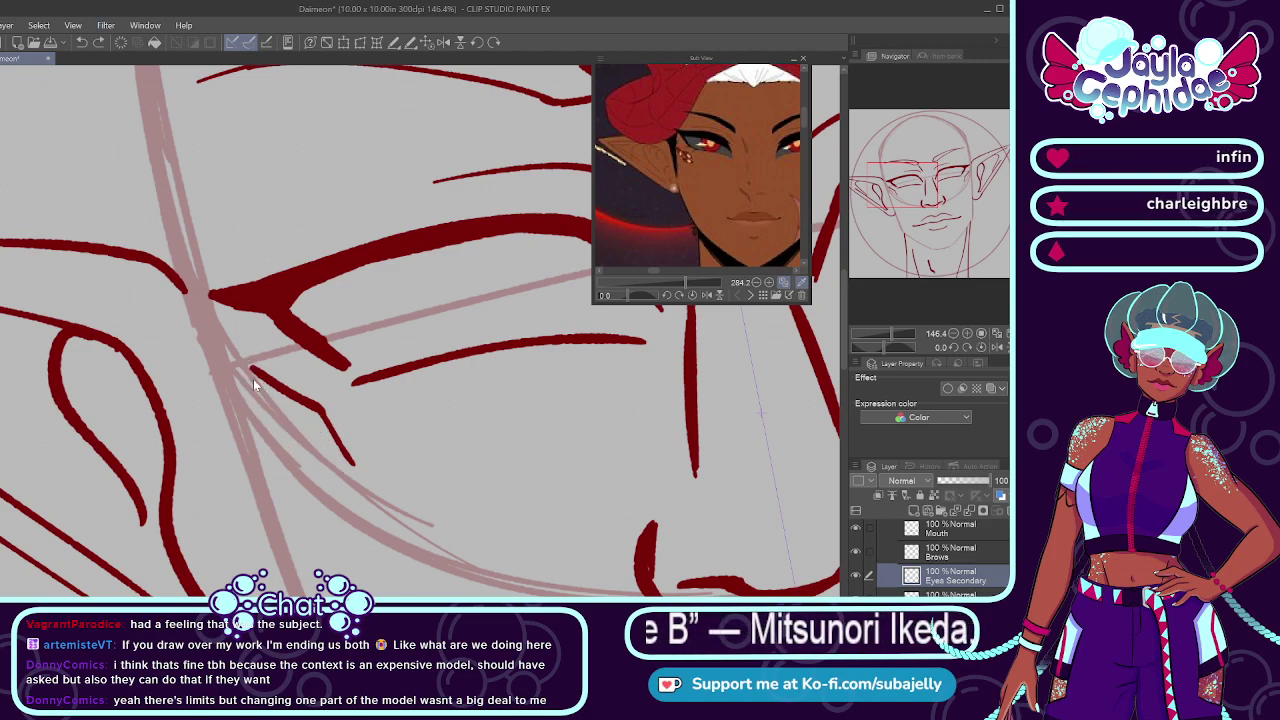
{"action": "left_click_drag", "start_coordinate": [250, 366], "coordinate": [345, 466]}
{"action": "key", "text": "ctrl+z"}
{"action": "left_click_drag", "start_coordinate": [248, 366], "coordinate": [340, 462]}
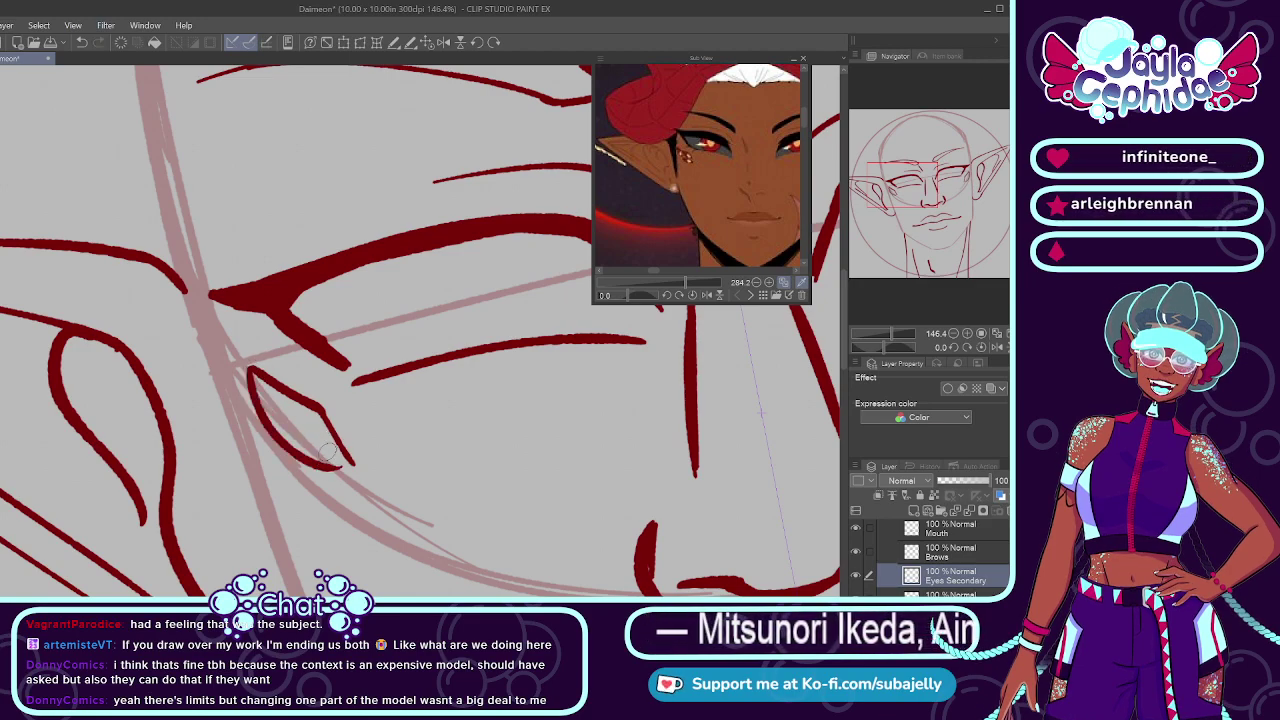
Step: Close the lower corner of the small outer marking below the eye, undoing the trial strokes beside it
{"action": "left_click_drag", "start_coordinate": [338, 408], "coordinate": [360, 458]}
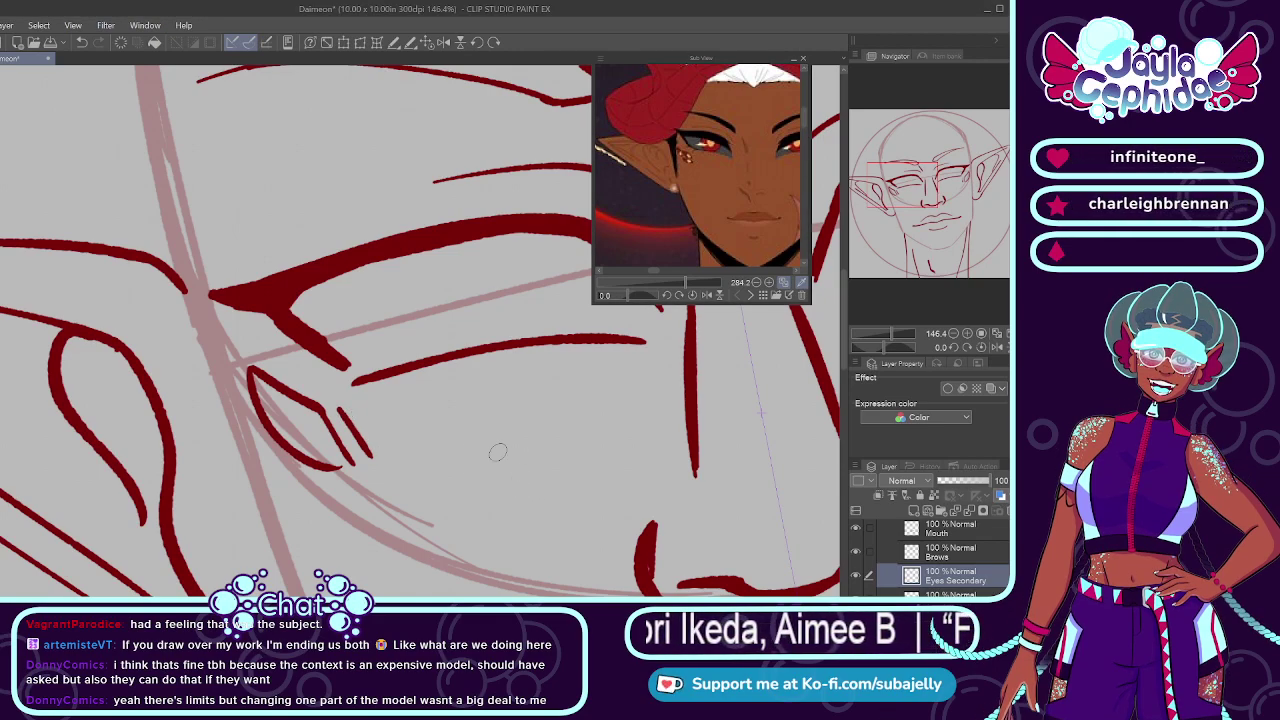
{"action": "key", "text": "ctrl+z"}
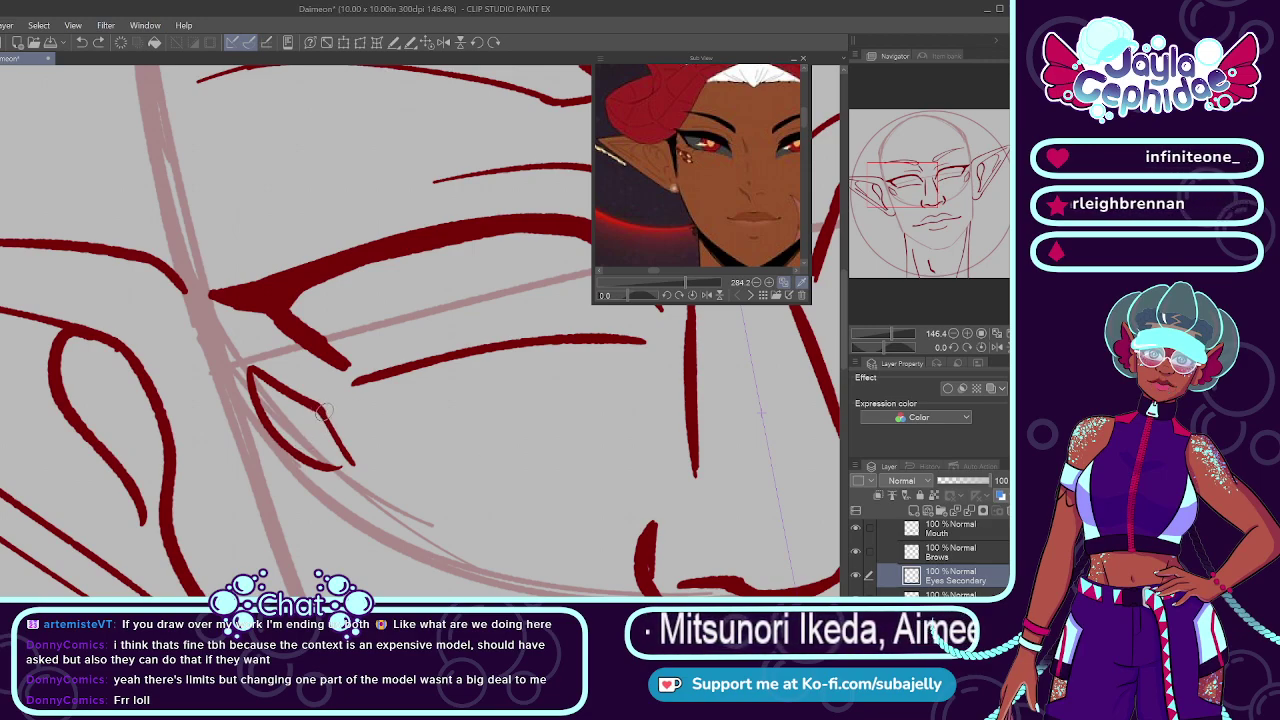
{"action": "left_click_drag", "start_coordinate": [316, 405], "coordinate": [342, 455]}
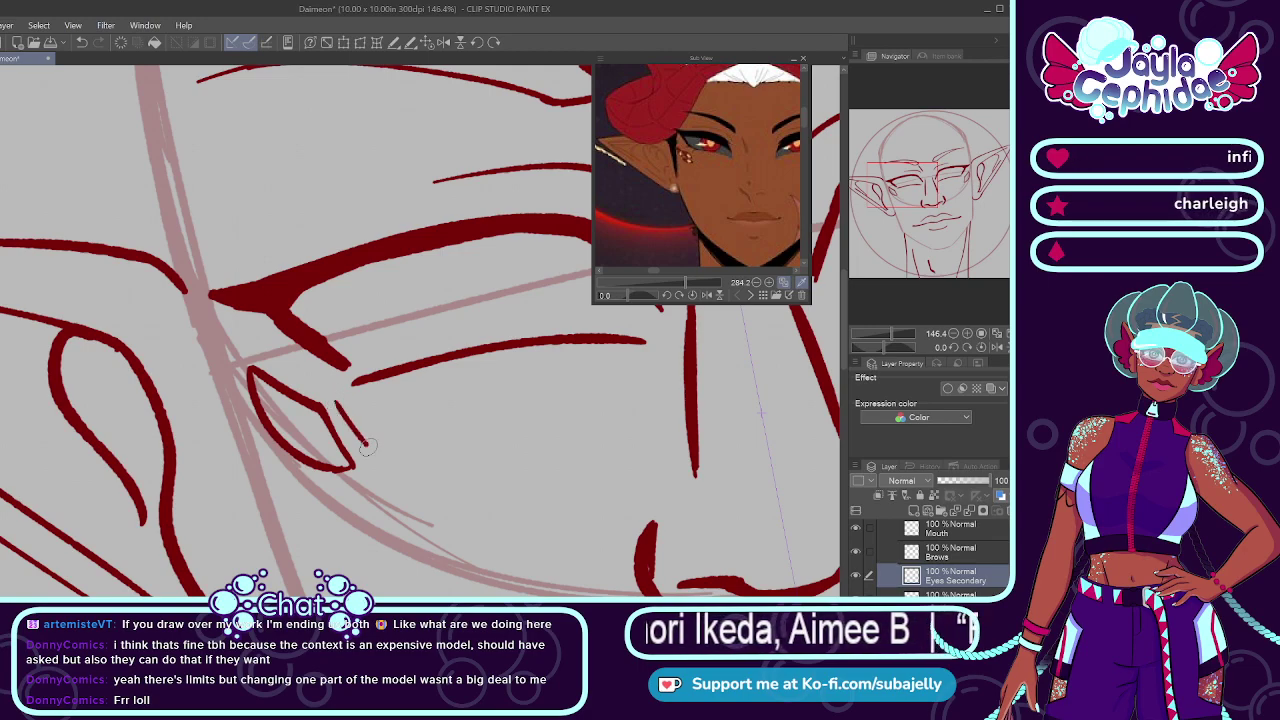
{"action": "key", "text": "ctrl+z"}
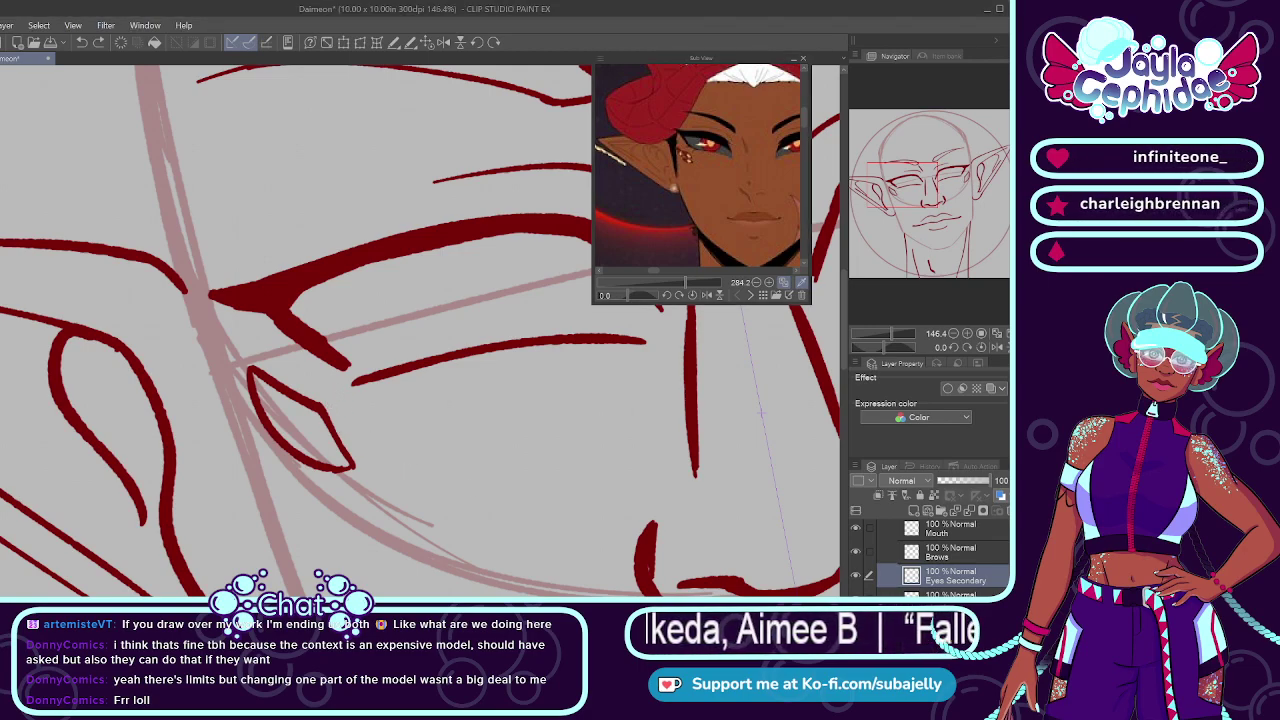
Step: Try a slanted outer edge for a second under-eye marking parallel to the first one, undoing unsatisfactory strokes
{"action": "left_click_drag", "start_coordinate": [332, 404], "coordinate": [388, 468]}
{"action": "key", "text": "ctrl+z"}
{"action": "left_click_drag", "start_coordinate": [333, 403], "coordinate": [380, 454]}
{"action": "key", "text": "ctrl+z"}
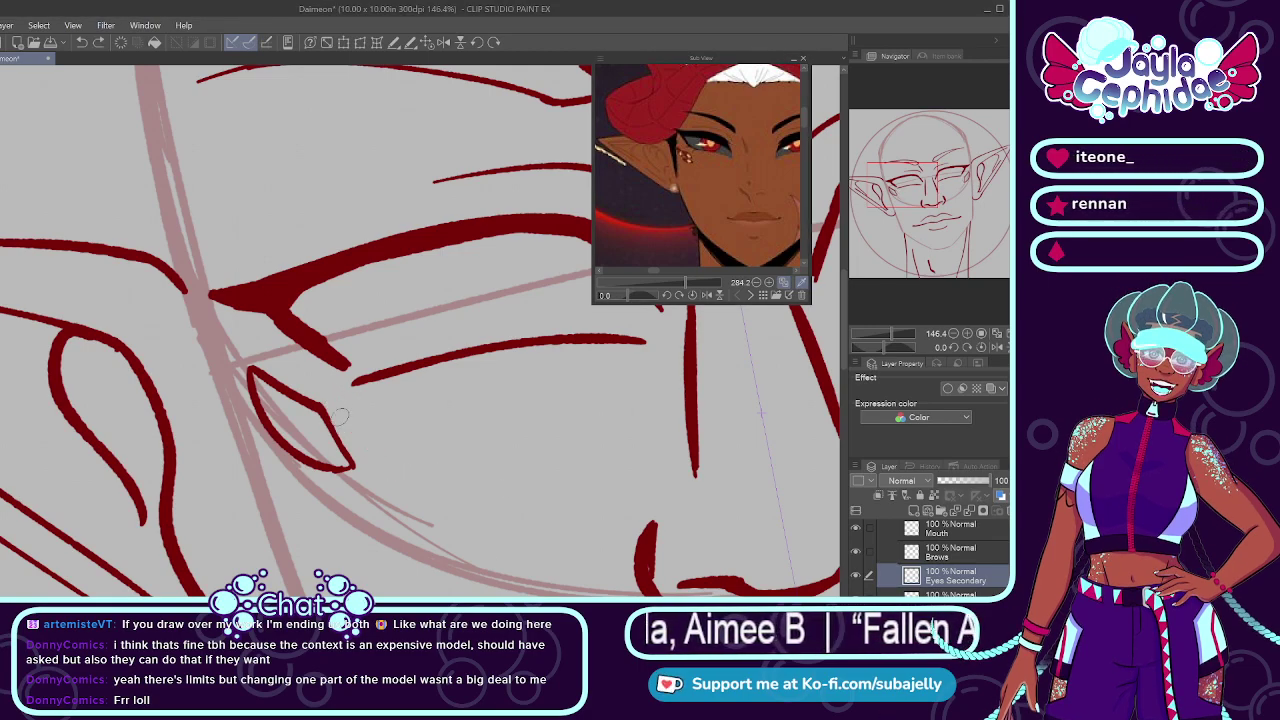
{"action": "left_click_drag", "start_coordinate": [335, 405], "coordinate": [371, 455]}
{"action": "key", "text": "ctrl+z"}
Step: Try an upper edge for the second marking running toward the nose, undoing poor strokes, and remove its slanted outer edge
{"action": "mouse_move", "coordinate": [334, 402]}
{"action": "left_mouse_down"}
{"action": "mouse_move", "coordinate": [388, 464]}
{"action": "mouse_move", "coordinate": [505, 412]}
{"action": "left_mouse_up"}
{"action": "key", "text": "ctrl+z"}
{"action": "key", "text": "ctrl+z"}
{"action": "left_click_drag", "start_coordinate": [335, 404], "coordinate": [396, 410]}
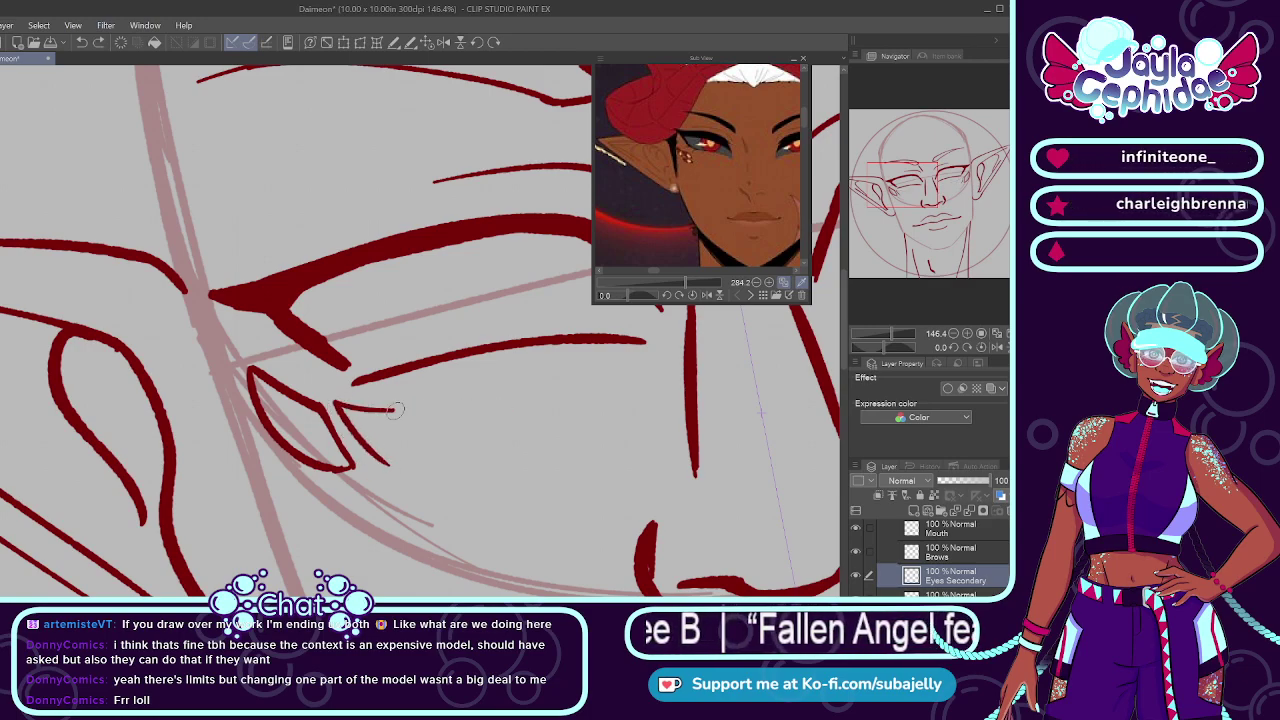
{"action": "key", "text": "ctrl+z"}
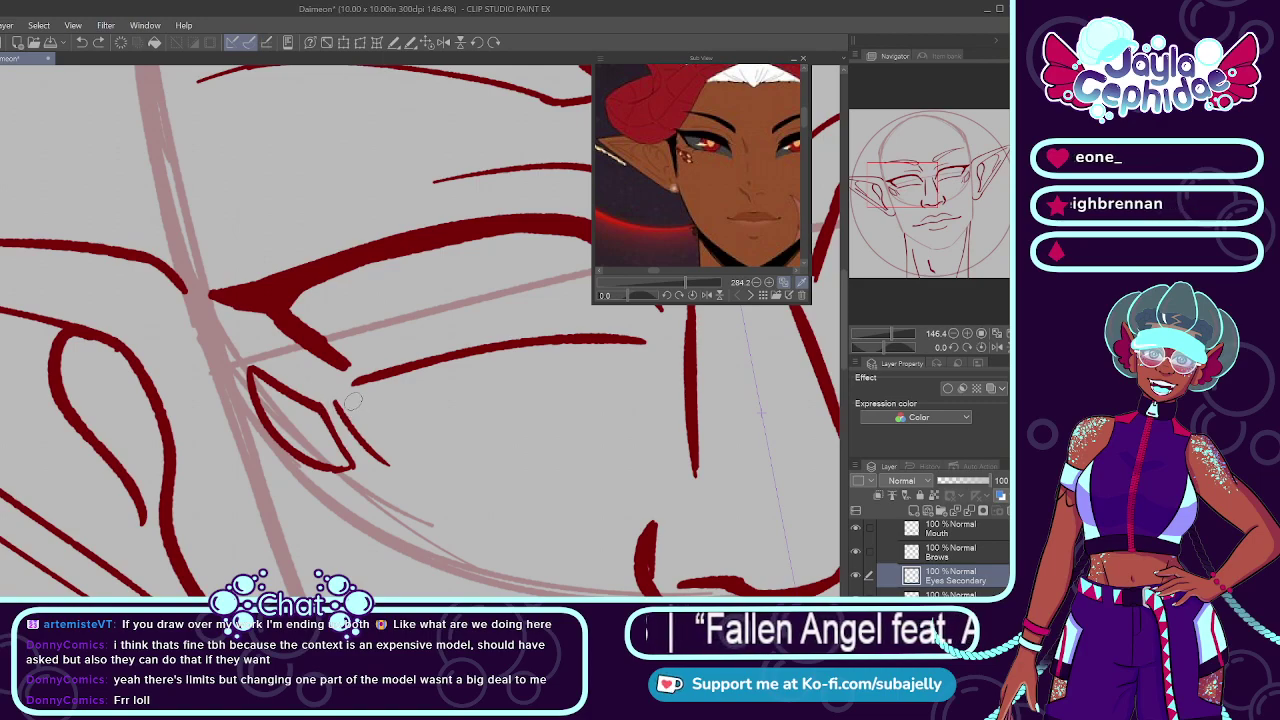
{"action": "key", "text": "ctrl+z"}
{"action": "left_click_drag", "start_coordinate": [337, 404], "coordinate": [437, 411]}
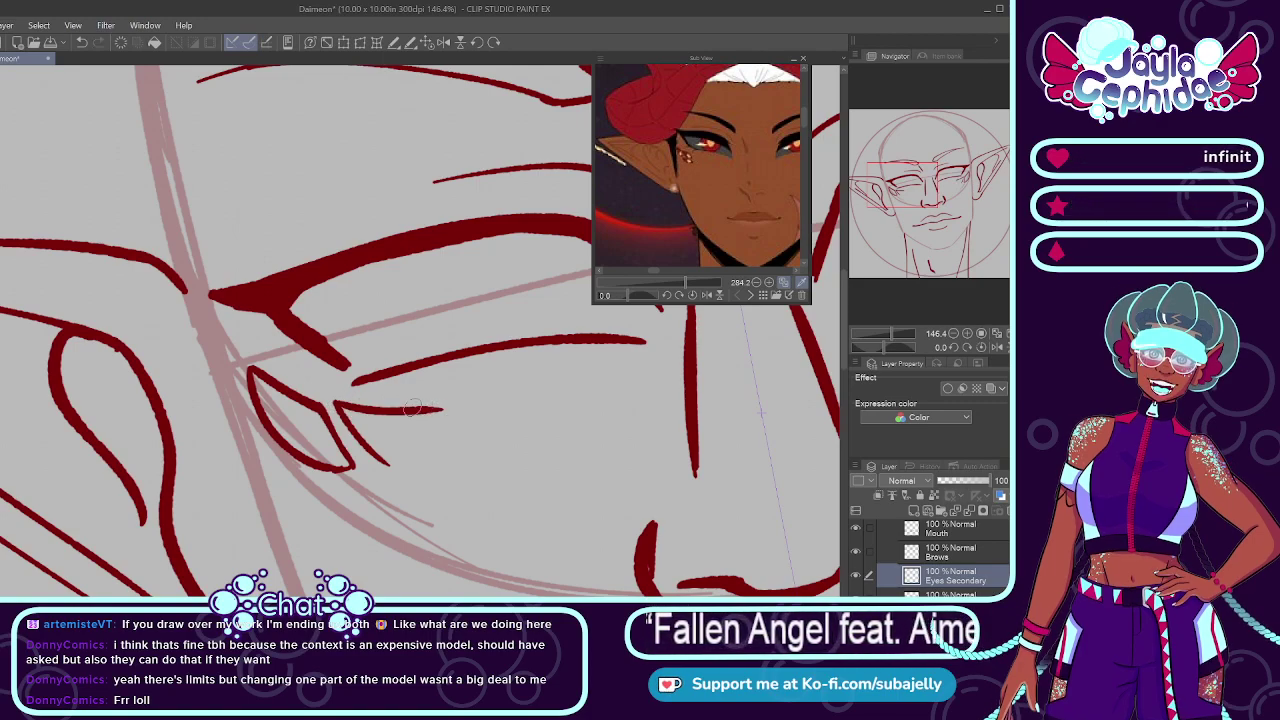
{"action": "key", "text": "ctrl+z"}
{"action": "left_click_drag", "start_coordinate": [336, 404], "coordinate": [457, 414]}
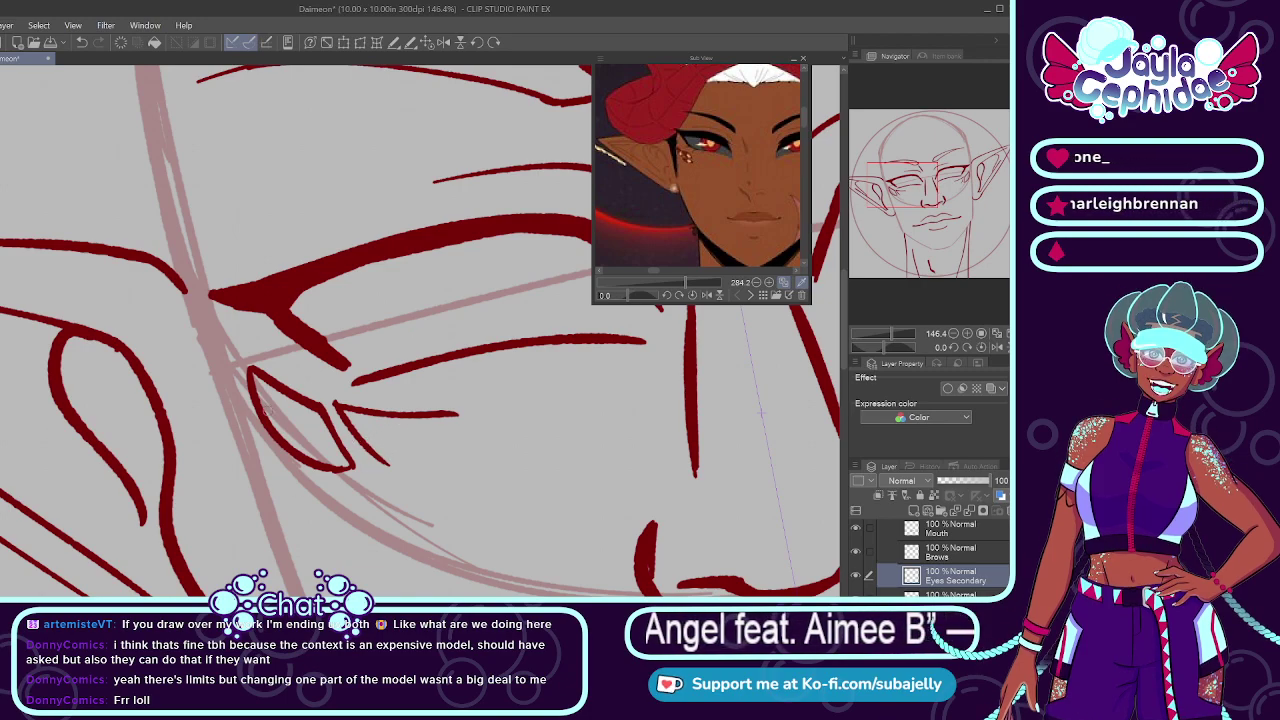
{"action": "left_click_drag", "start_coordinate": [357, 435], "coordinate": [338, 406]}
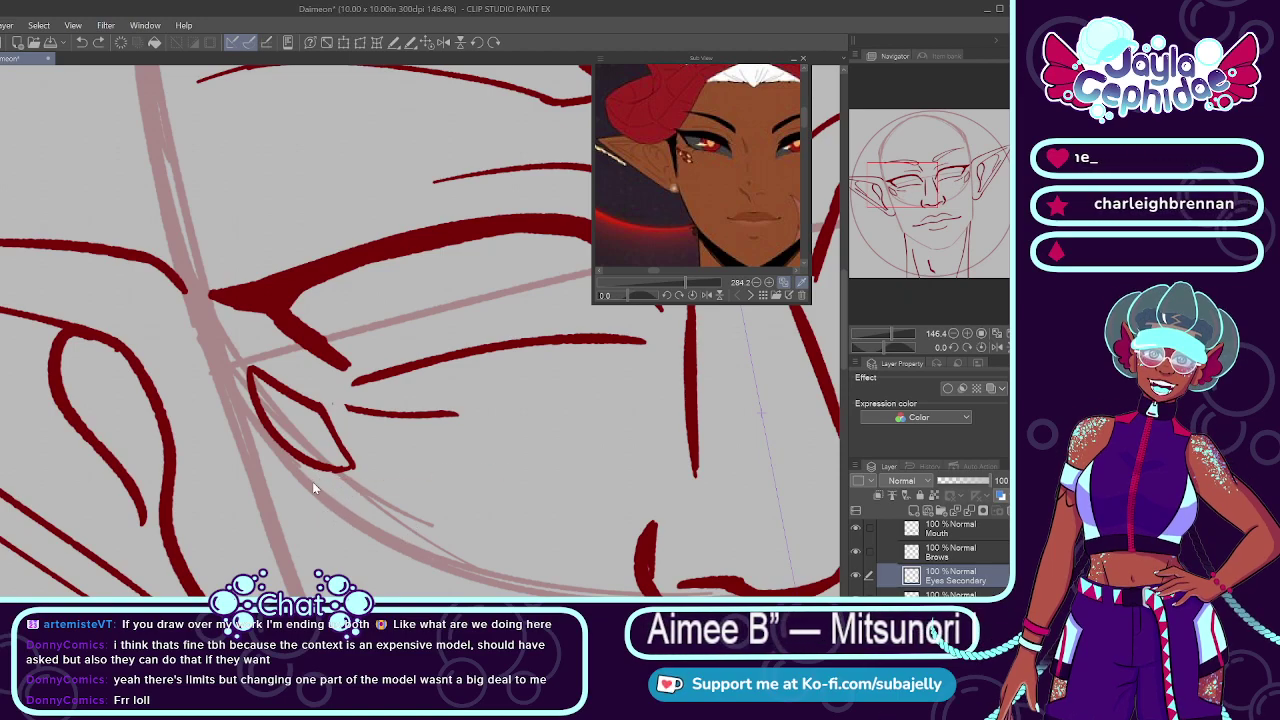
Step: Try the upper and lower edges of another marking lower on the cheek and undo both strokes
{"action": "left_click_drag", "start_coordinate": [384, 488], "coordinate": [476, 476]}
{"action": "key", "text": "ctrl+z"}
{"action": "left_click_drag", "start_coordinate": [318, 483], "coordinate": [475, 486]}
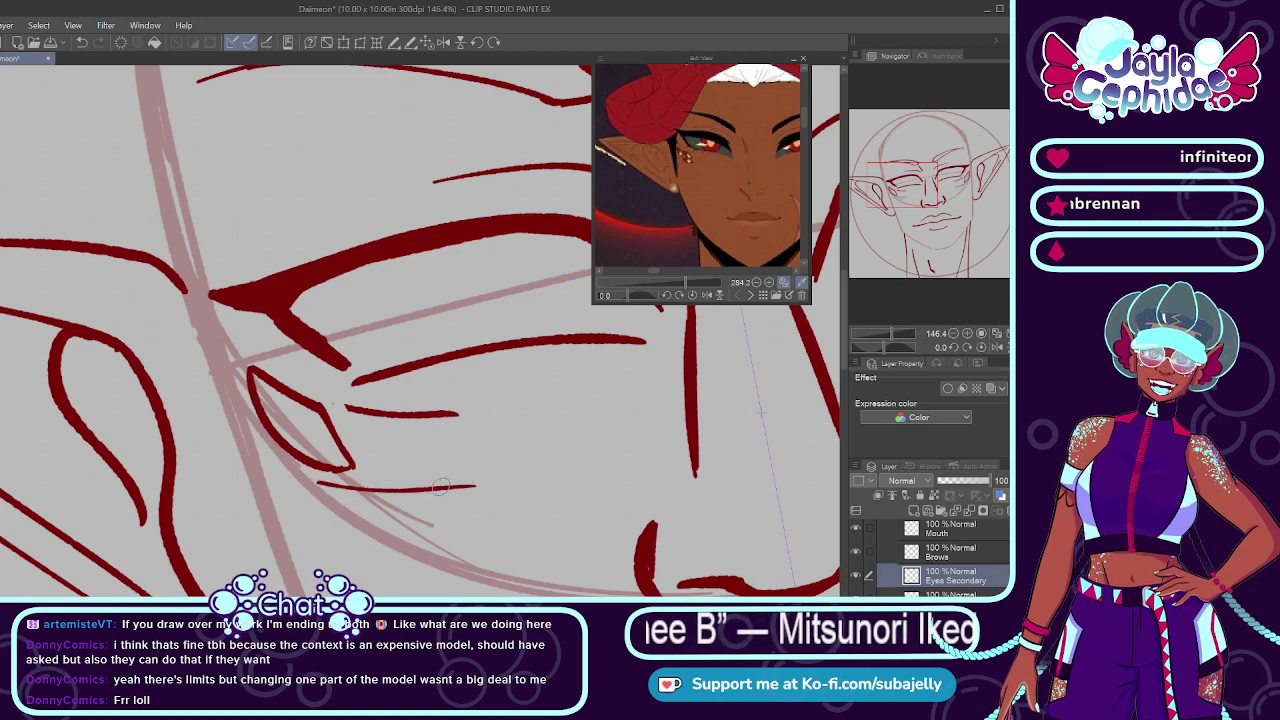
{"action": "left_click_drag", "start_coordinate": [314, 484], "coordinate": [368, 535]}
{"action": "key", "text": "ctrl+z"}
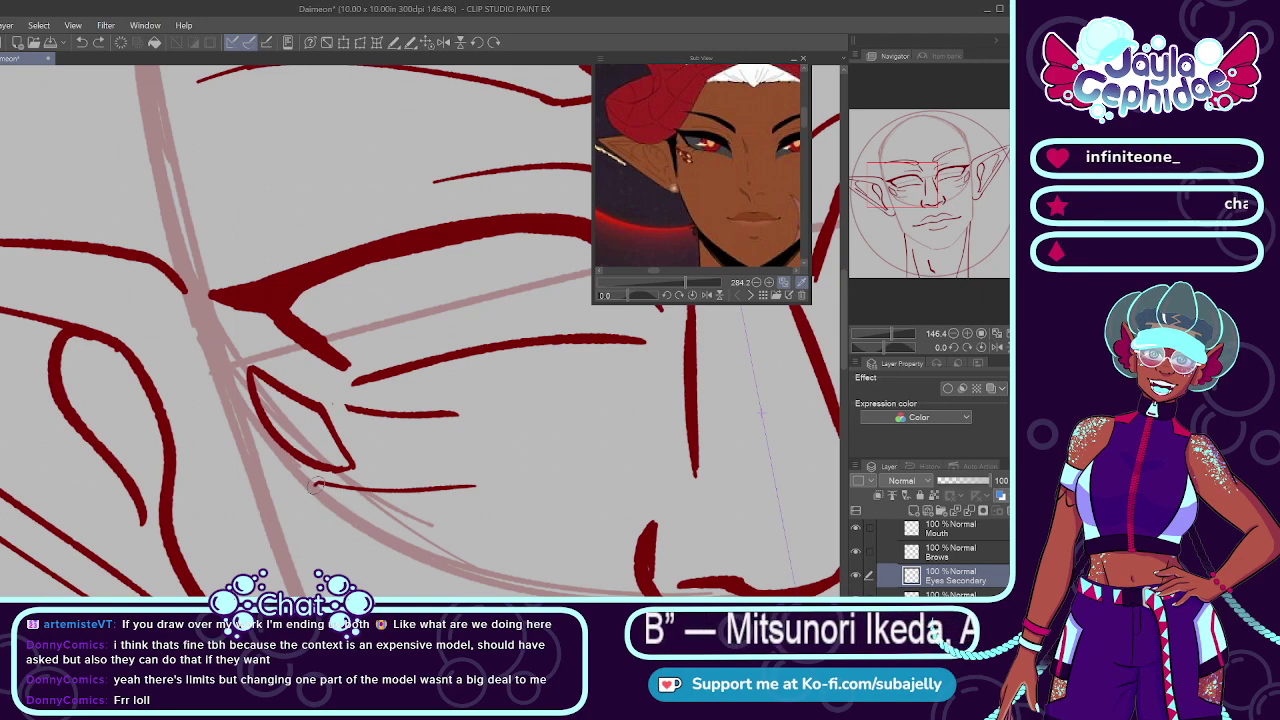
{"action": "mouse_move", "coordinate": [316, 485]}
{"action": "left_mouse_down"}
{"action": "mouse_move", "coordinate": [364, 514]}
{"action": "mouse_move", "coordinate": [480, 520]}
{"action": "left_mouse_up"}
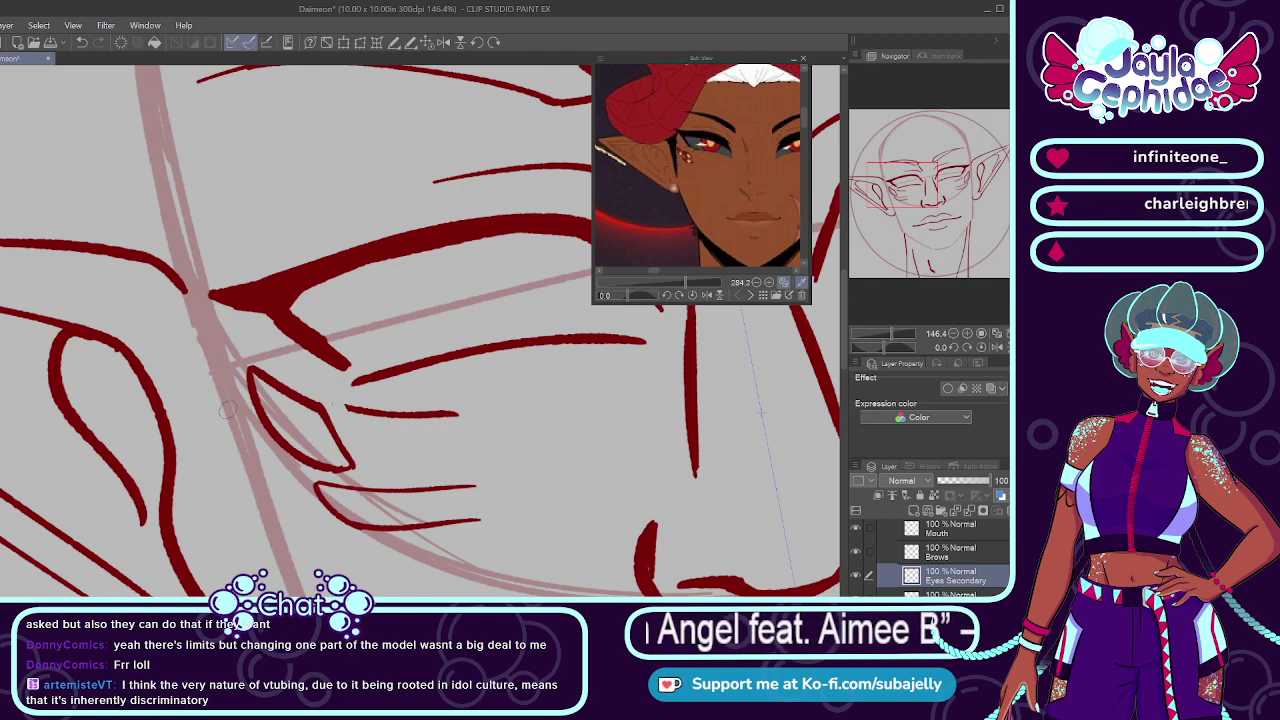
{"action": "key", "text": "ctrl+z"}
{"action": "key", "text": "ctrl+z"}
Step: Try a short curved outer edge on the second marking and clear that marking's unfinished strokes
{"action": "left_click_drag", "start_coordinate": [345, 410], "coordinate": [380, 460]}
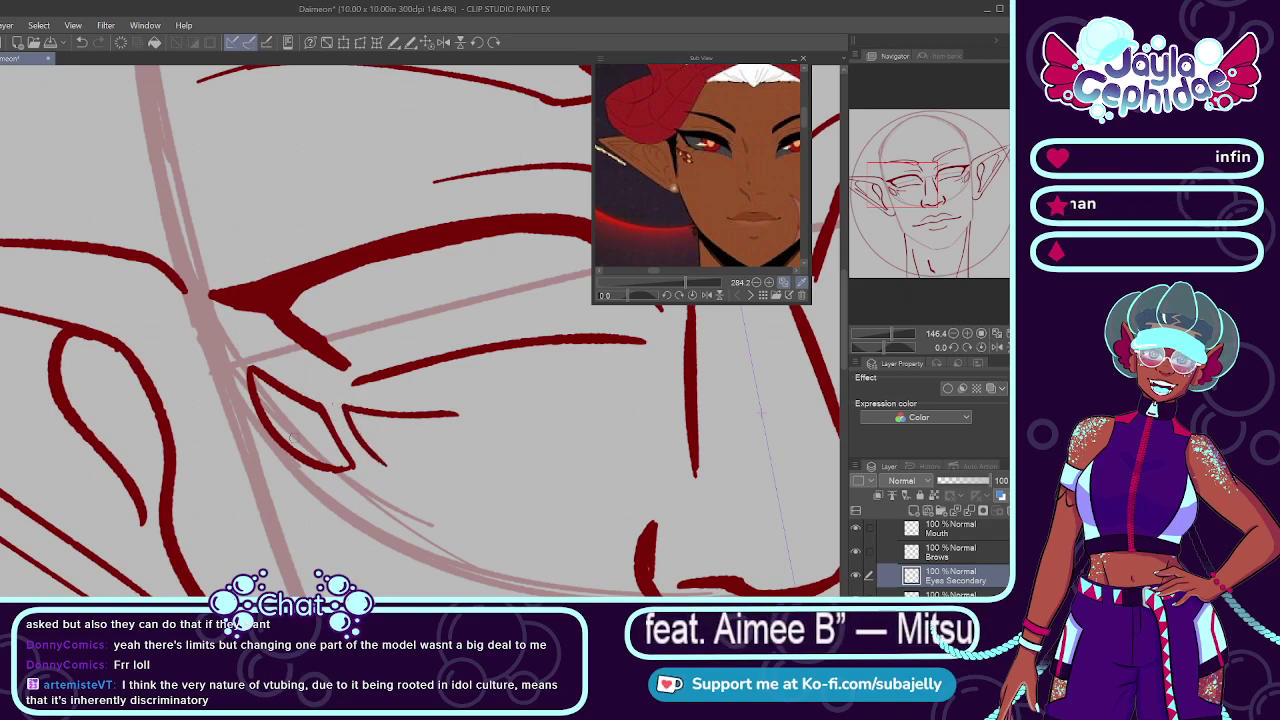
{"action": "key", "text": "ctrl+z"}
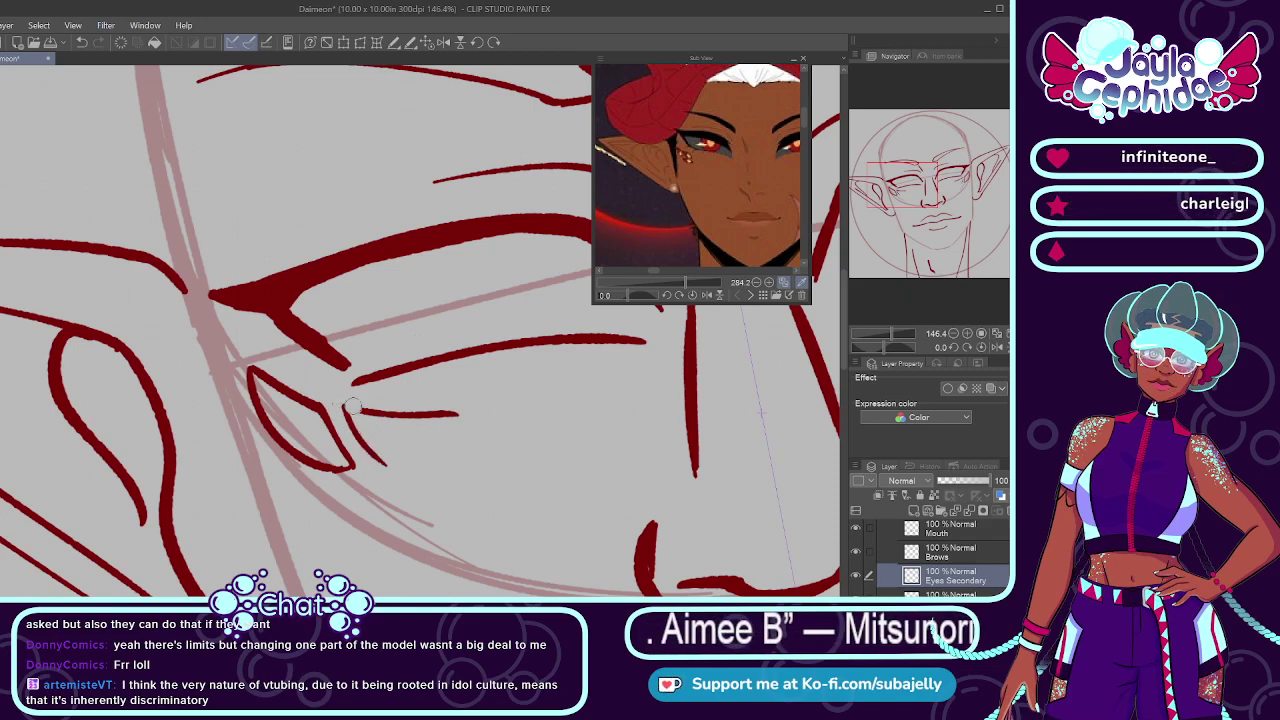
{"action": "left_click_drag", "start_coordinate": [361, 418], "coordinate": [467, 412]}
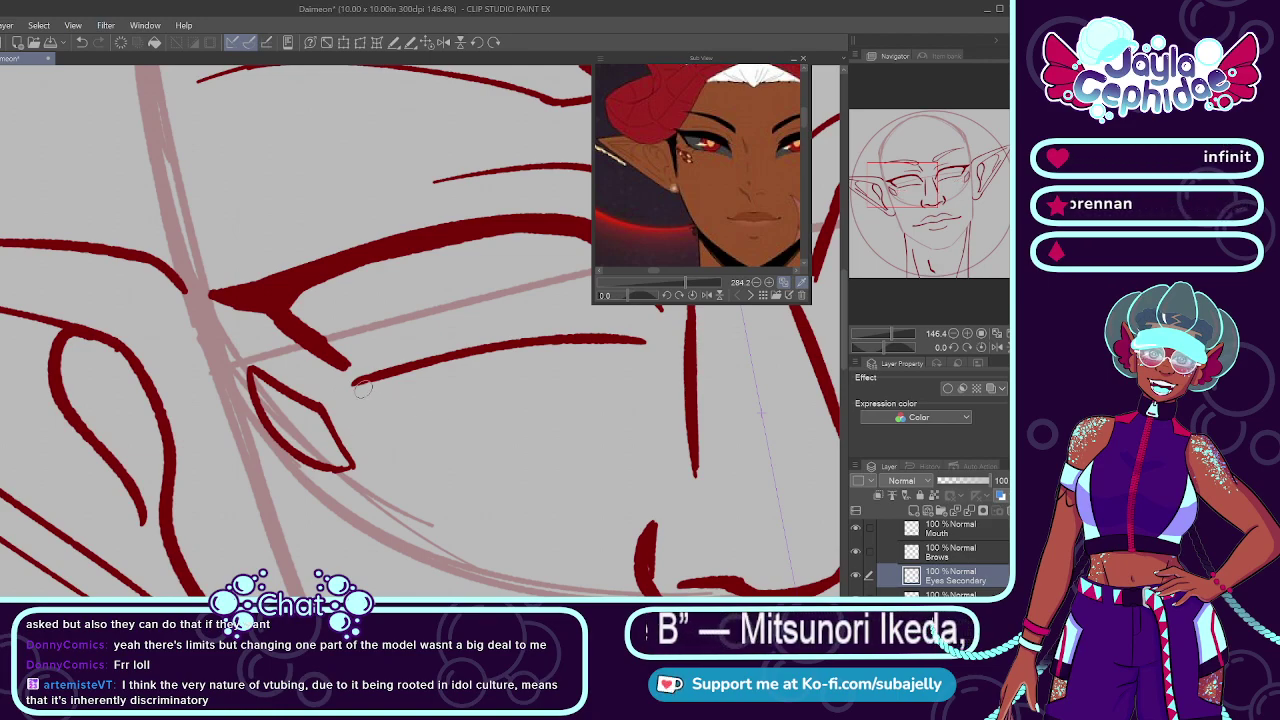
Step: Draw the second under-eye marking's upper edge and curved lower edge from a shared outer tip, undoing unsatisfactory strokes
{"action": "left_click_drag", "start_coordinate": [345, 407], "coordinate": [466, 413]}
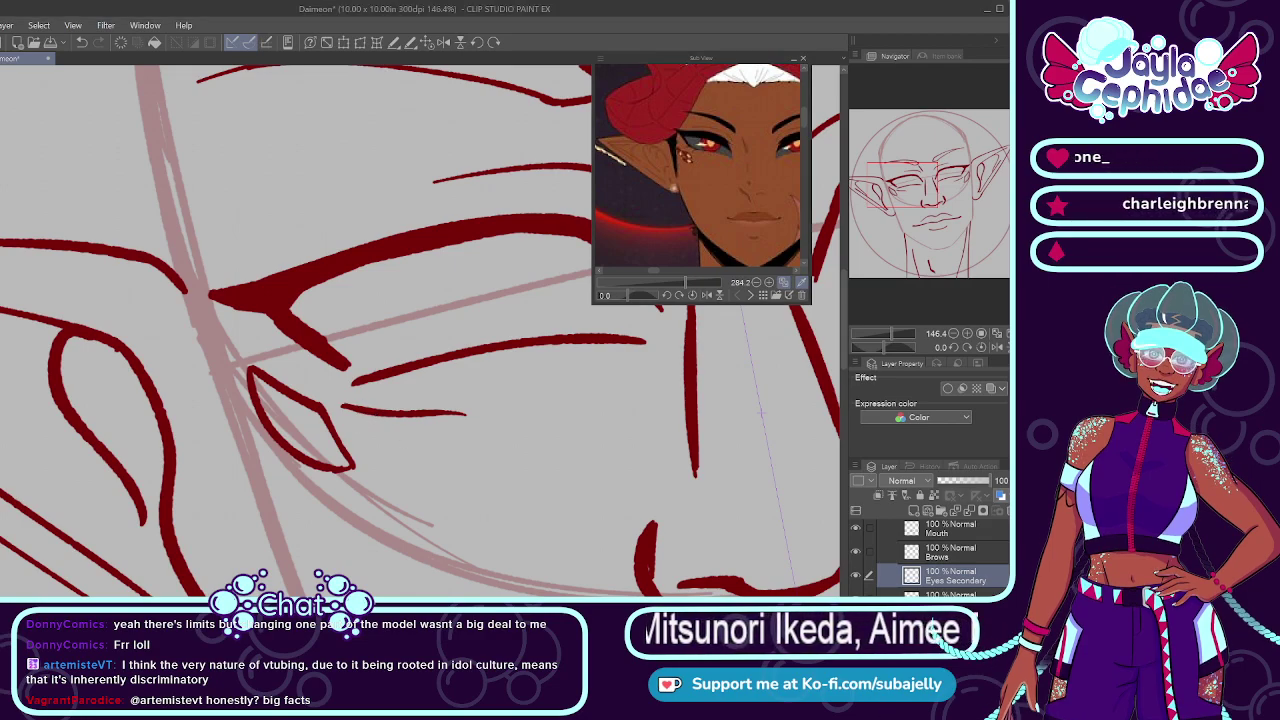
{"action": "key", "text": "ctrl+z"}
{"action": "left_click_drag", "start_coordinate": [345, 408], "coordinate": [456, 401]}
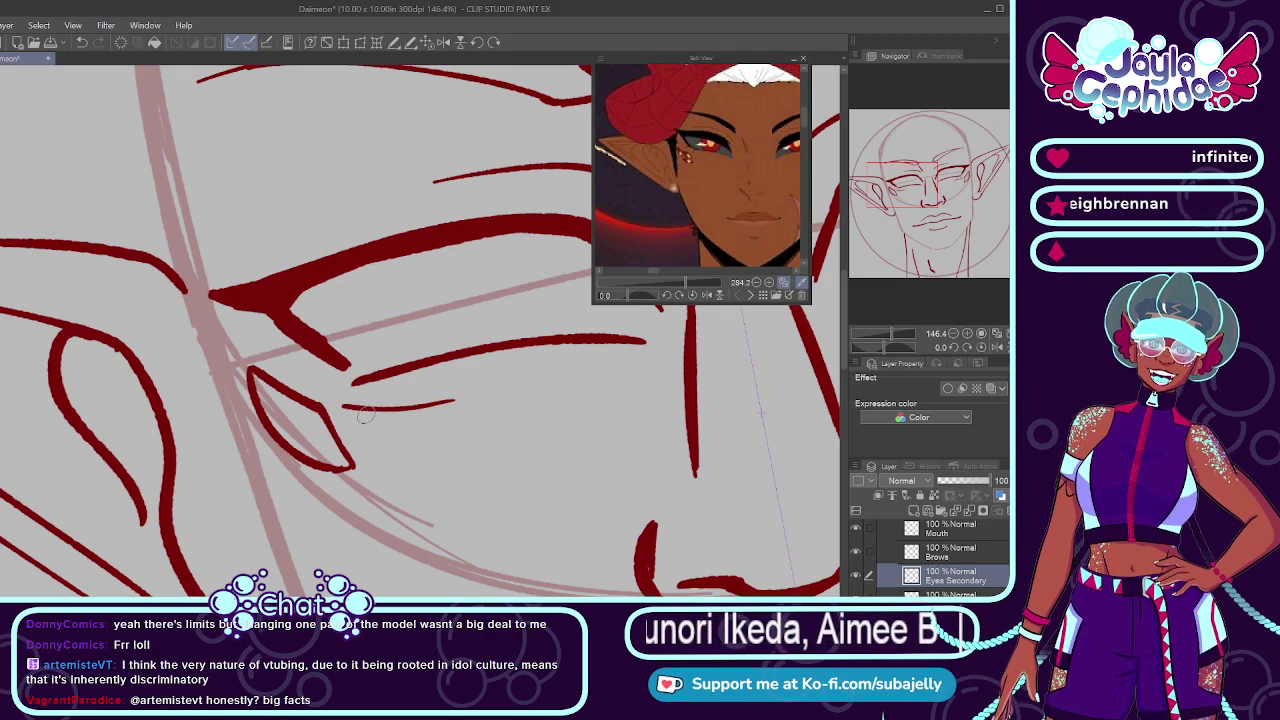
{"action": "left_click_drag", "start_coordinate": [343, 408], "coordinate": [466, 463]}
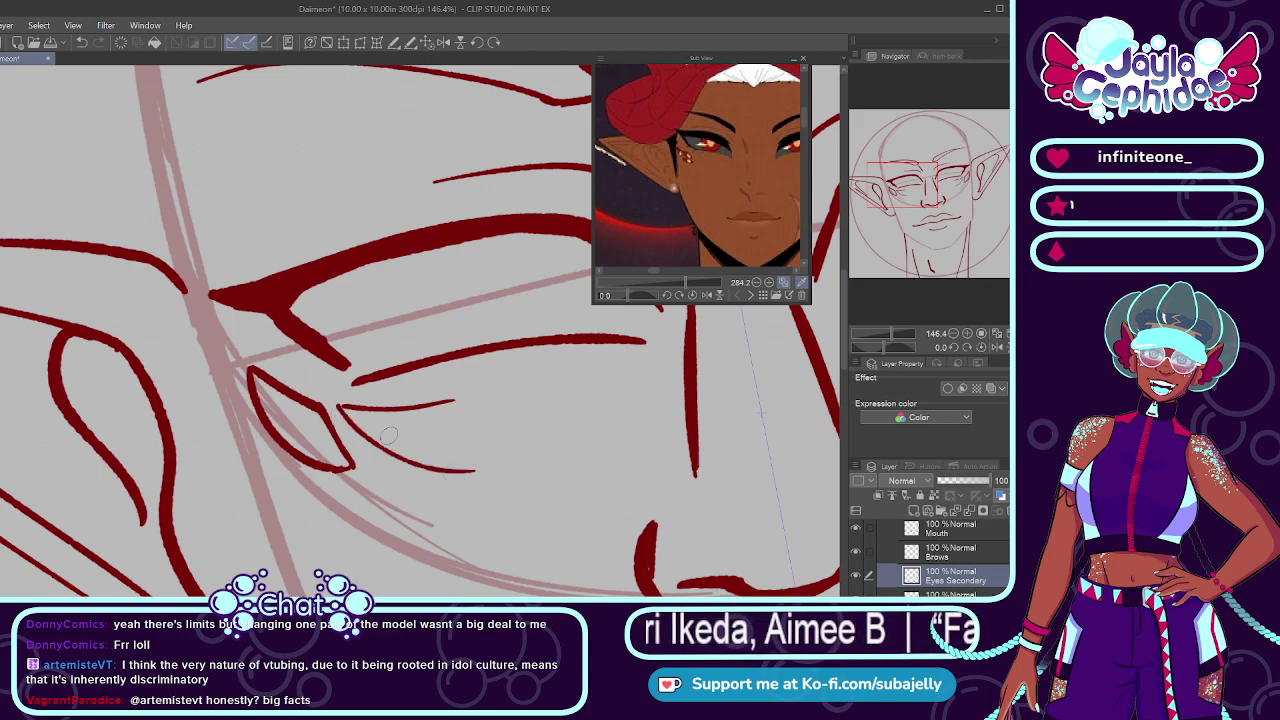
{"action": "key", "text": "ctrl+z"}
{"action": "left_click_drag", "start_coordinate": [344, 408], "coordinate": [462, 455]}
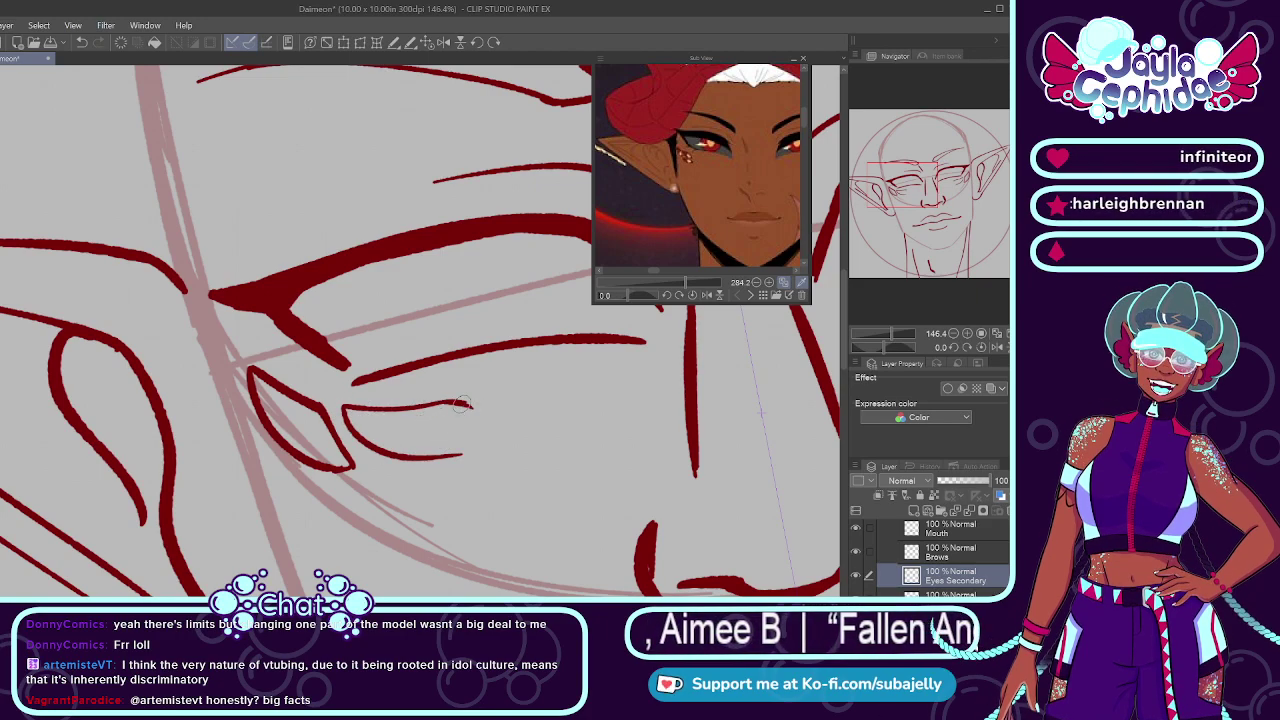
Step: Close the second marking with a slanted inner edge and extend its lower edge to a pointed corner toward the nose
{"action": "left_click_drag", "start_coordinate": [462, 403], "coordinate": [516, 446]}
{"action": "mouse_move", "coordinate": [438, 457]}
{"action": "left_mouse_down"}
{"action": "mouse_move", "coordinate": [515, 446]}
{"action": "mouse_move", "coordinate": [485, 450]}
{"action": "left_mouse_up"}
{"action": "key", "text": "ctrl+z"}
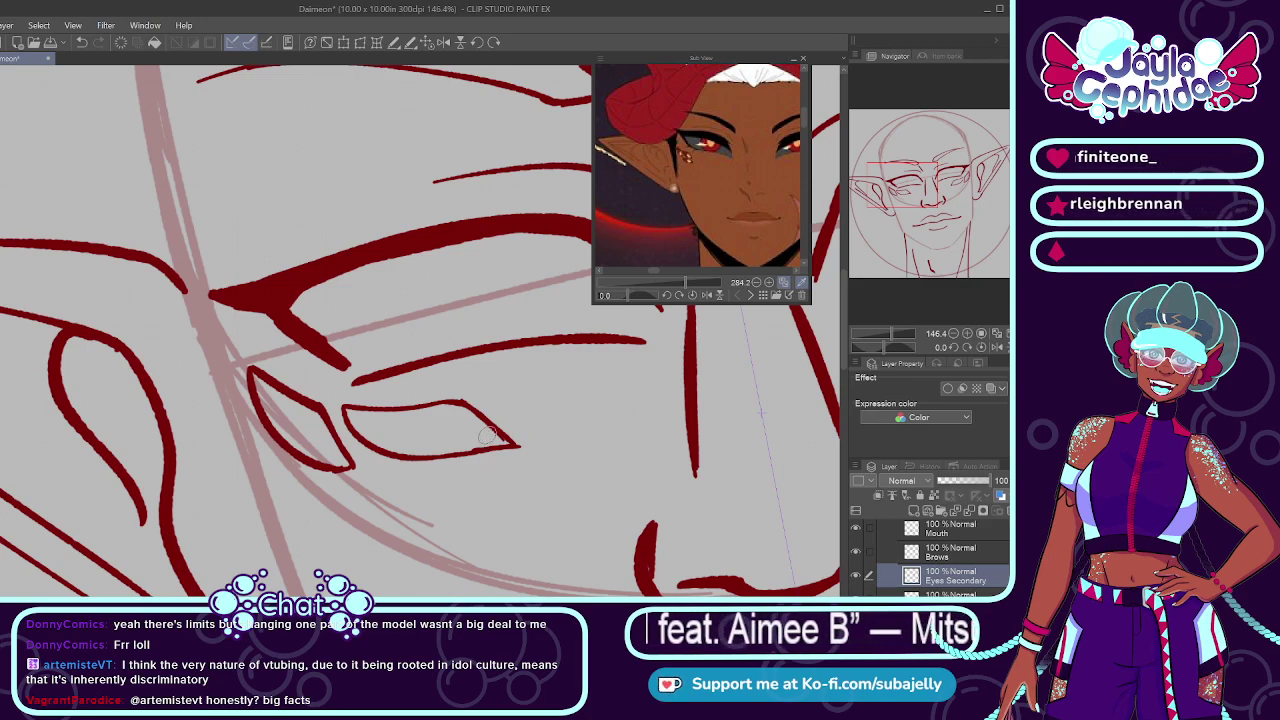
Step: Try a curved stroke on the cheek below the two under-eye markings and undo it
{"action": "scroll", "coordinate": [453, 431], "scroll_direction": "down", "scroll_amount": 5}
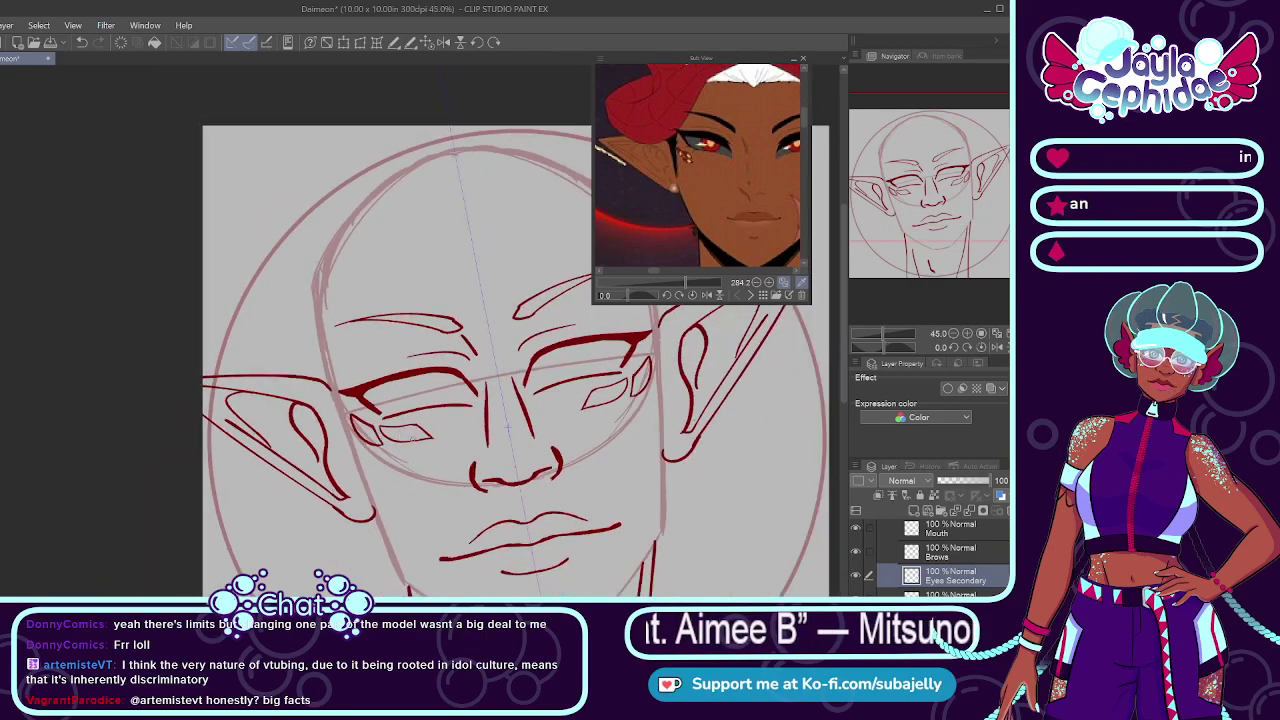
{"action": "scroll", "coordinate": [431, 458], "scroll_direction": "up", "scroll_amount": 5}
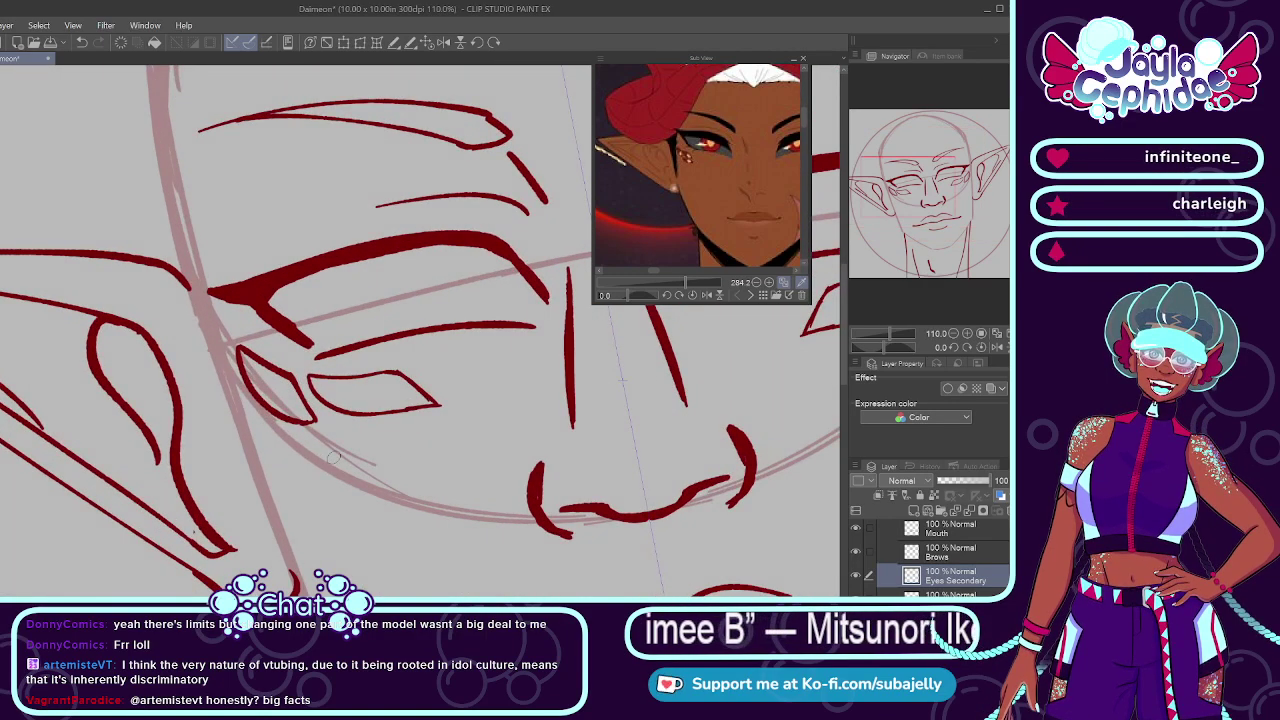
{"action": "scroll", "coordinate": [252, 410], "scroll_direction": "up", "scroll_amount": 2}
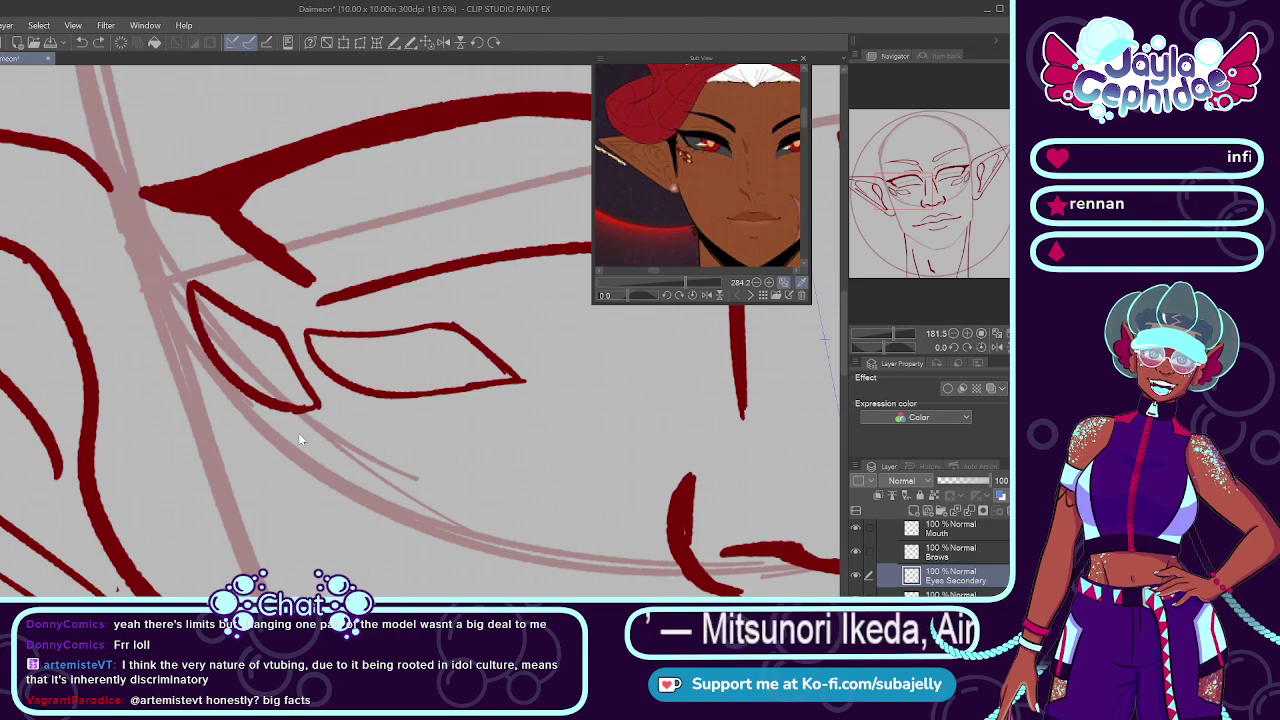
{"action": "left_click_drag", "start_coordinate": [287, 421], "coordinate": [505, 402]}
{"action": "key", "text": "ctrl+z"}
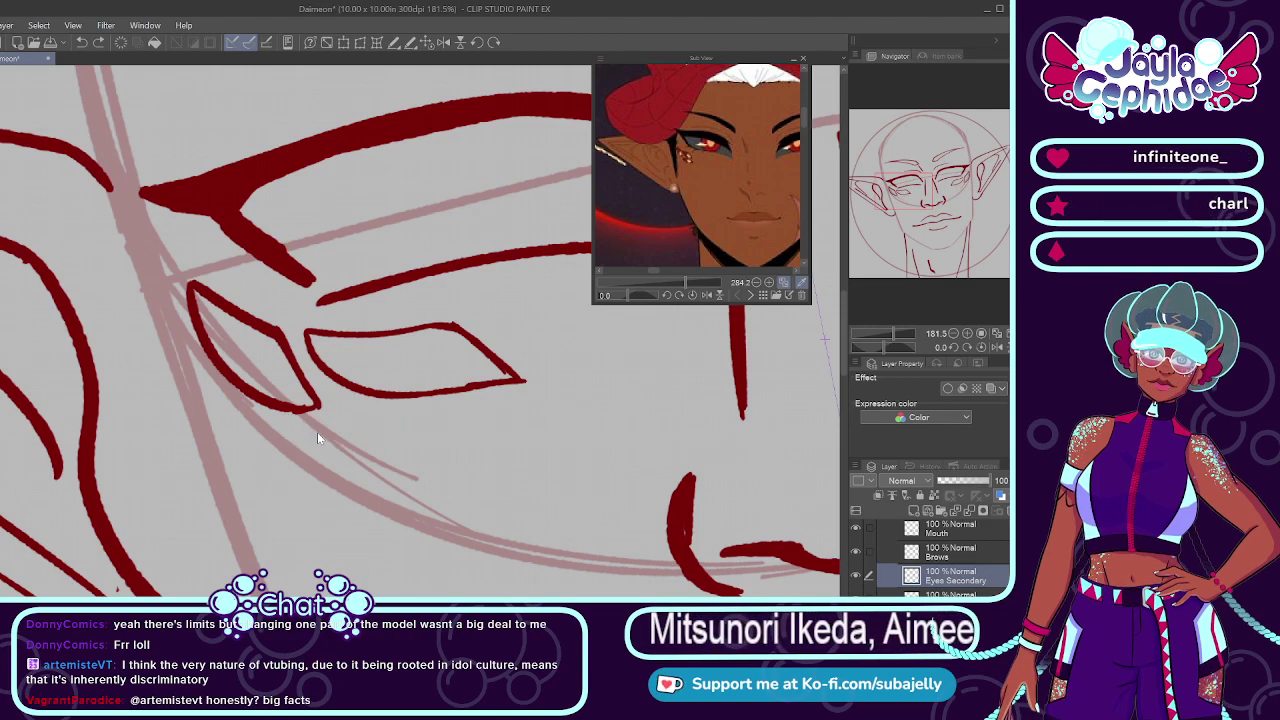
{"action": "scroll", "coordinate": [254, 414], "scroll_direction": "down", "scroll_amount": 3}
{"action": "scroll", "coordinate": [312, 402], "scroll_direction": "down", "scroll_amount": 2}
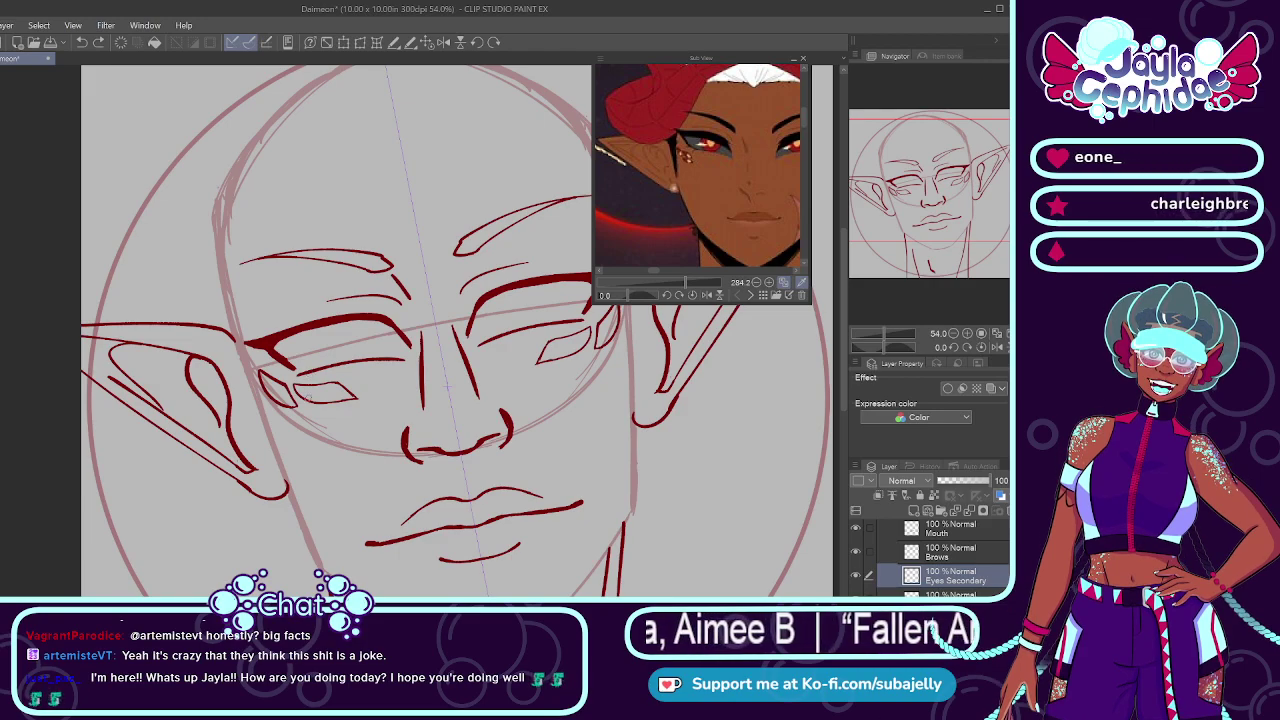
{"action": "scroll", "coordinate": [307, 393], "scroll_direction": "up", "scroll_amount": 4}
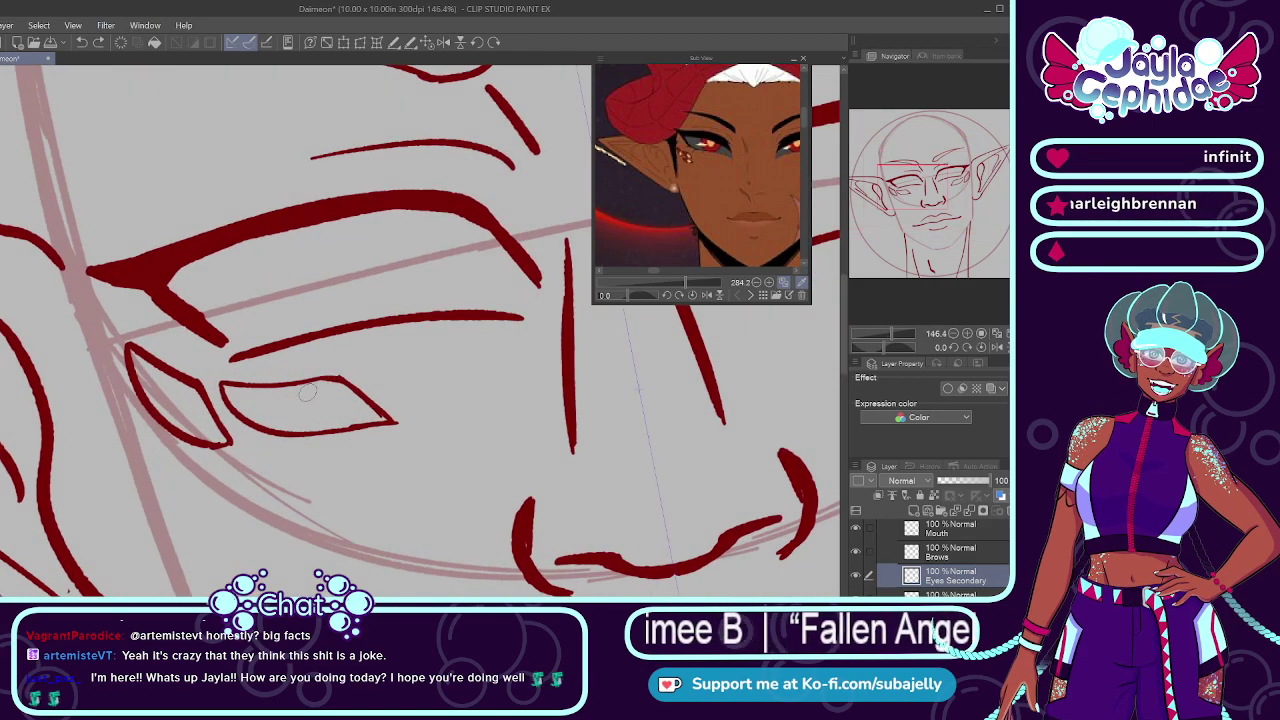
{"action": "key", "text": "m"}
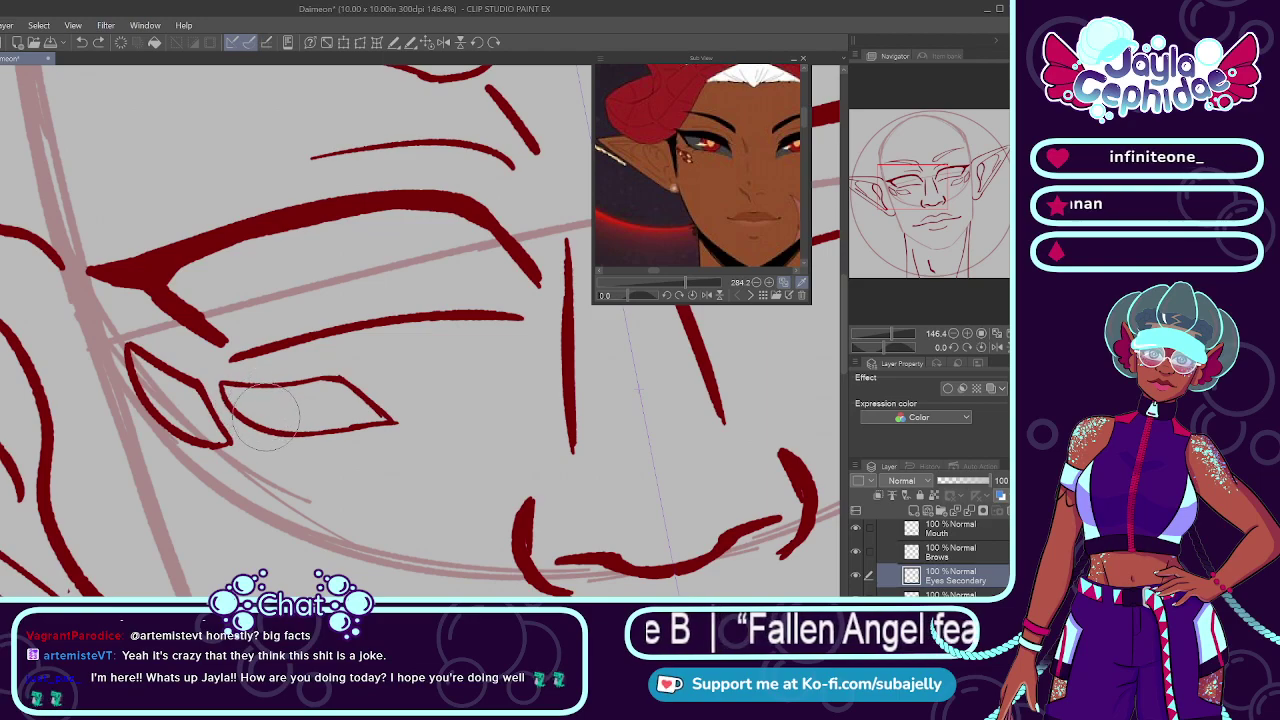
{"action": "mouse_move", "coordinate": [372, 420]}
{"action": "left_mouse_down"}
{"action": "mouse_move", "coordinate": [305, 405]}
{"action": "mouse_move", "coordinate": [245, 428]}
{"action": "mouse_move", "coordinate": [225, 395]}
{"action": "left_mouse_up"}
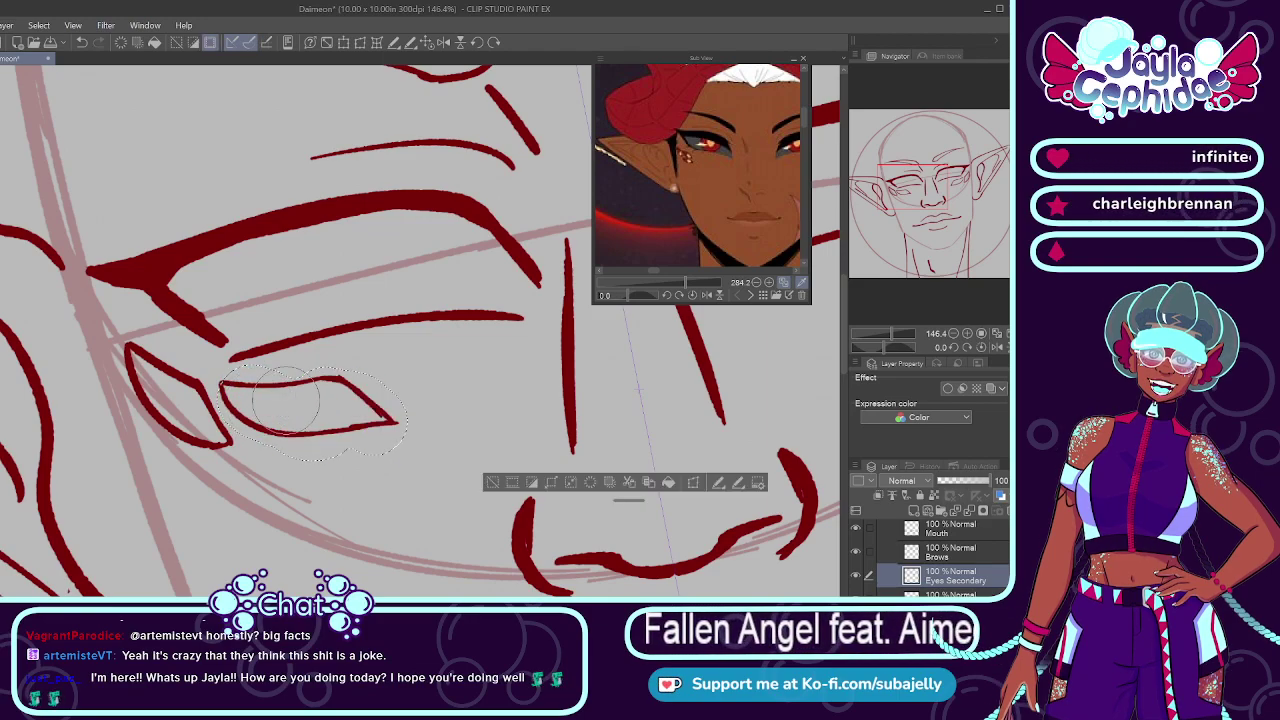
{"action": "scroll", "coordinate": [305, 455], "scroll_direction": "down", "scroll_amount": 5}
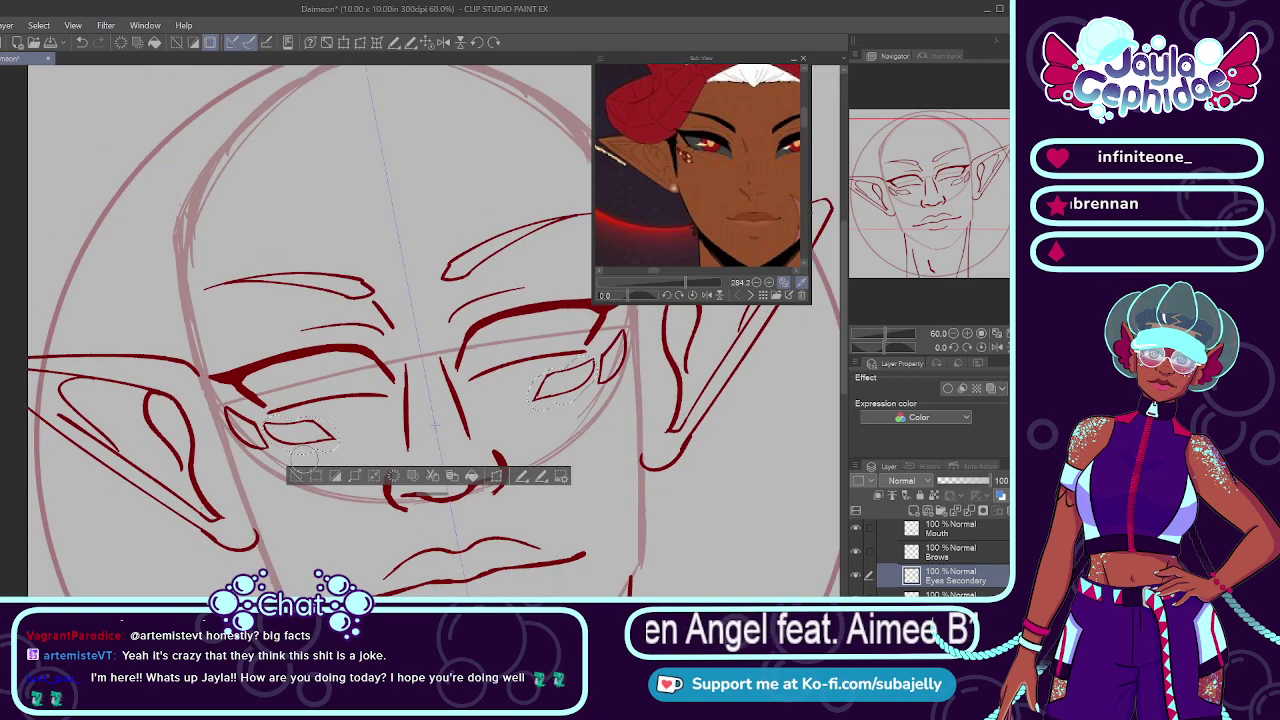
{"action": "scroll", "coordinate": [340, 458], "scroll_direction": "up", "scroll_amount": 1}
{"action": "scroll", "coordinate": [340, 458], "scroll_direction": "up", "scroll_amount": 5}
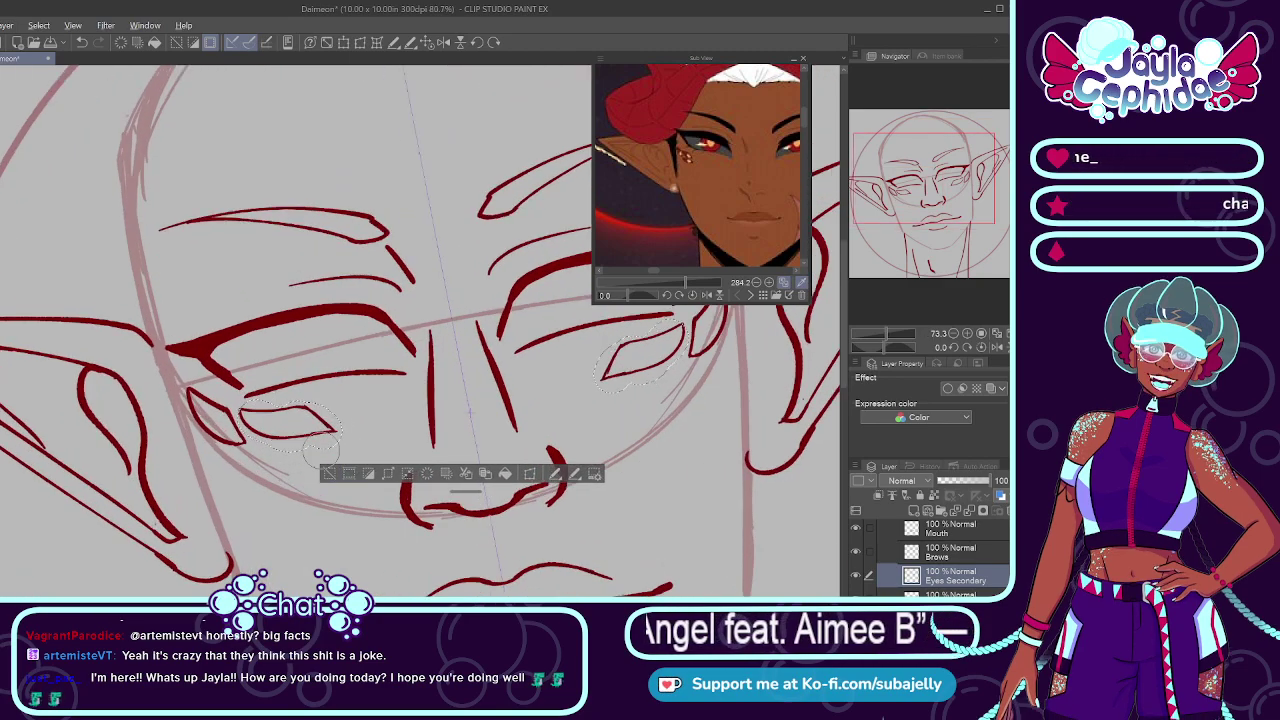
{"action": "key", "text": "ctrl+d"}
Step: Select the Sketch folder that contains the Face layers
{"action": "scroll", "coordinate": [370, 438], "scroll_direction": "down", "scroll_amount": 3}
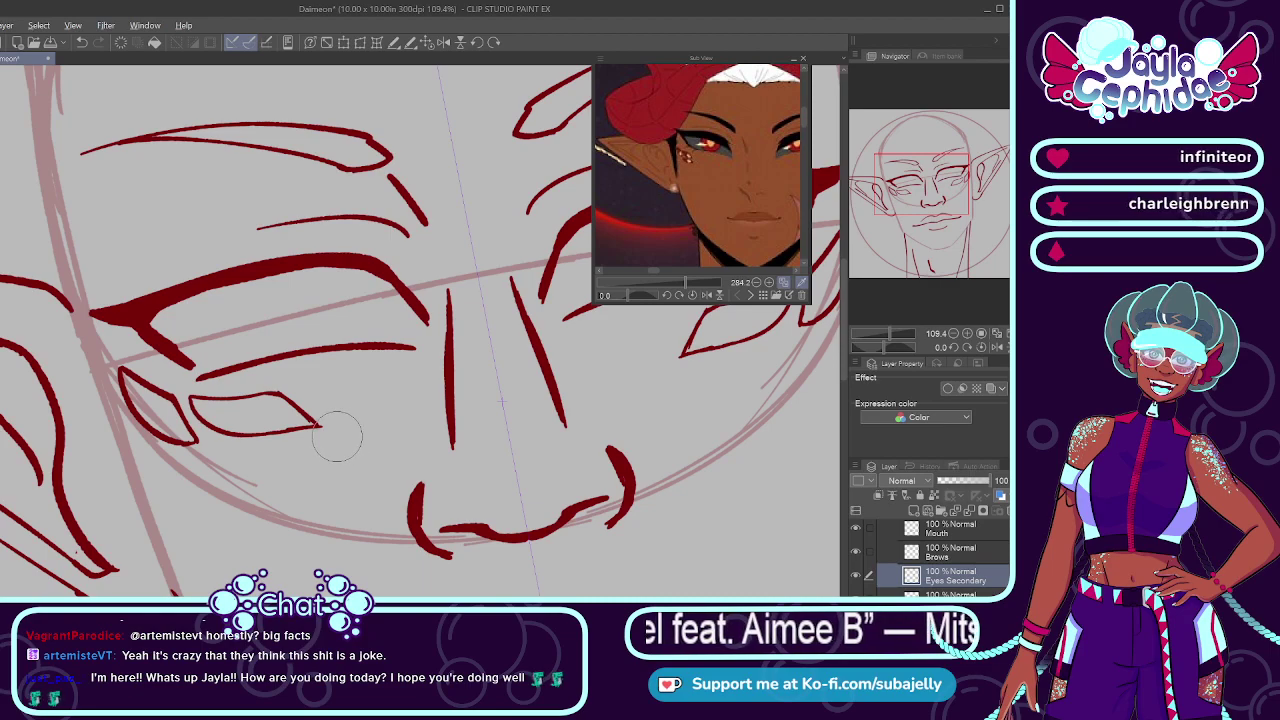
{"action": "scroll", "coordinate": [921, 545], "scroll_direction": "up", "scroll_amount": 3}
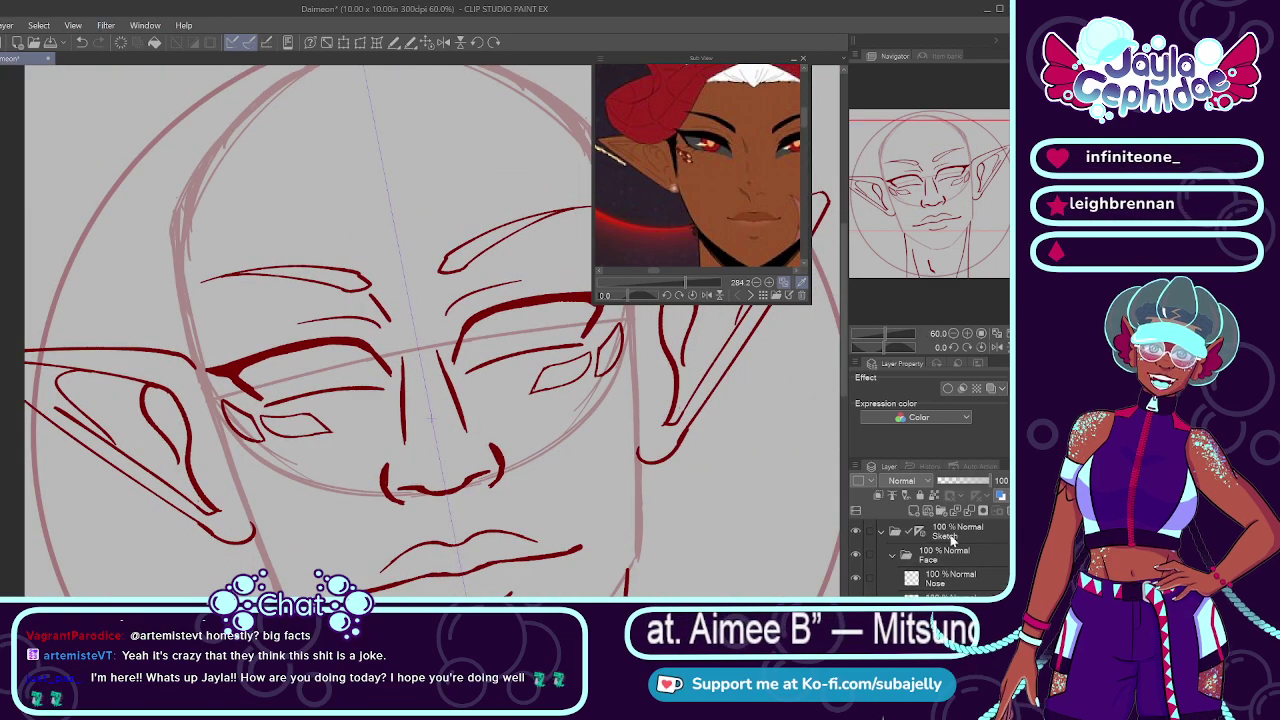
{"action": "left_click", "coordinate": [921, 537]}
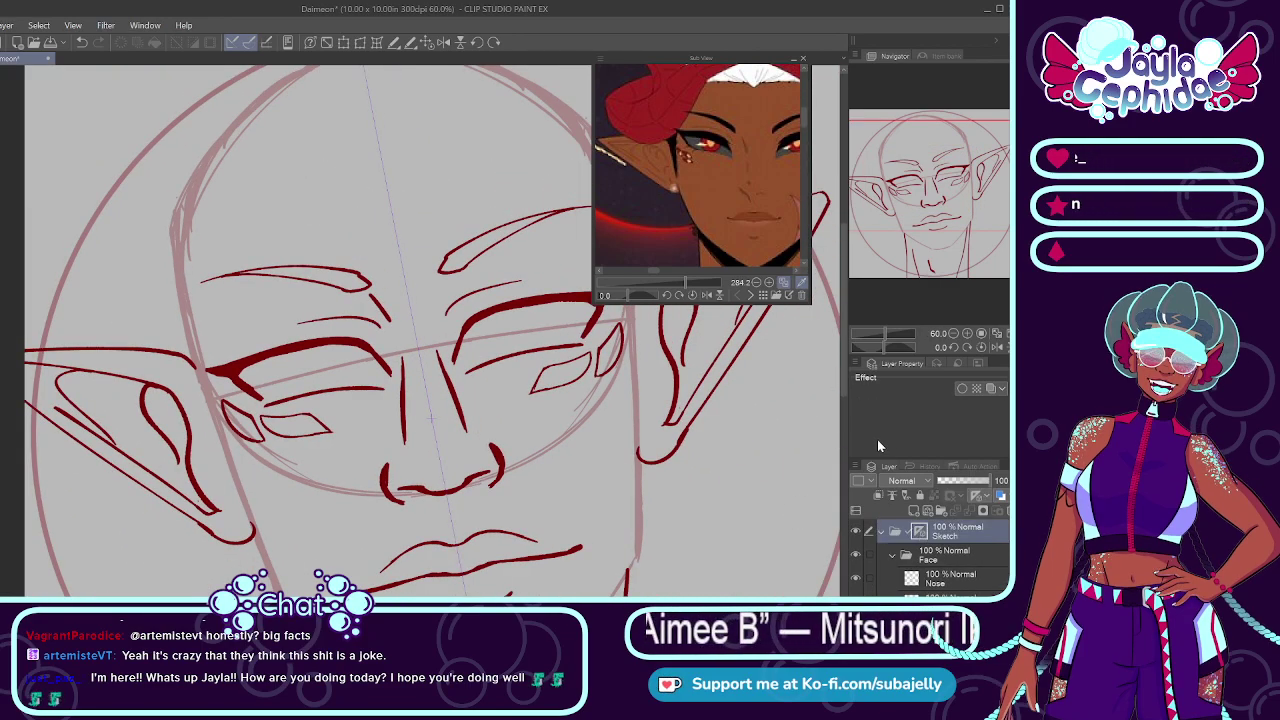
{"action": "scroll", "coordinate": [975, 570], "scroll_direction": "down", "scroll_amount": 3}
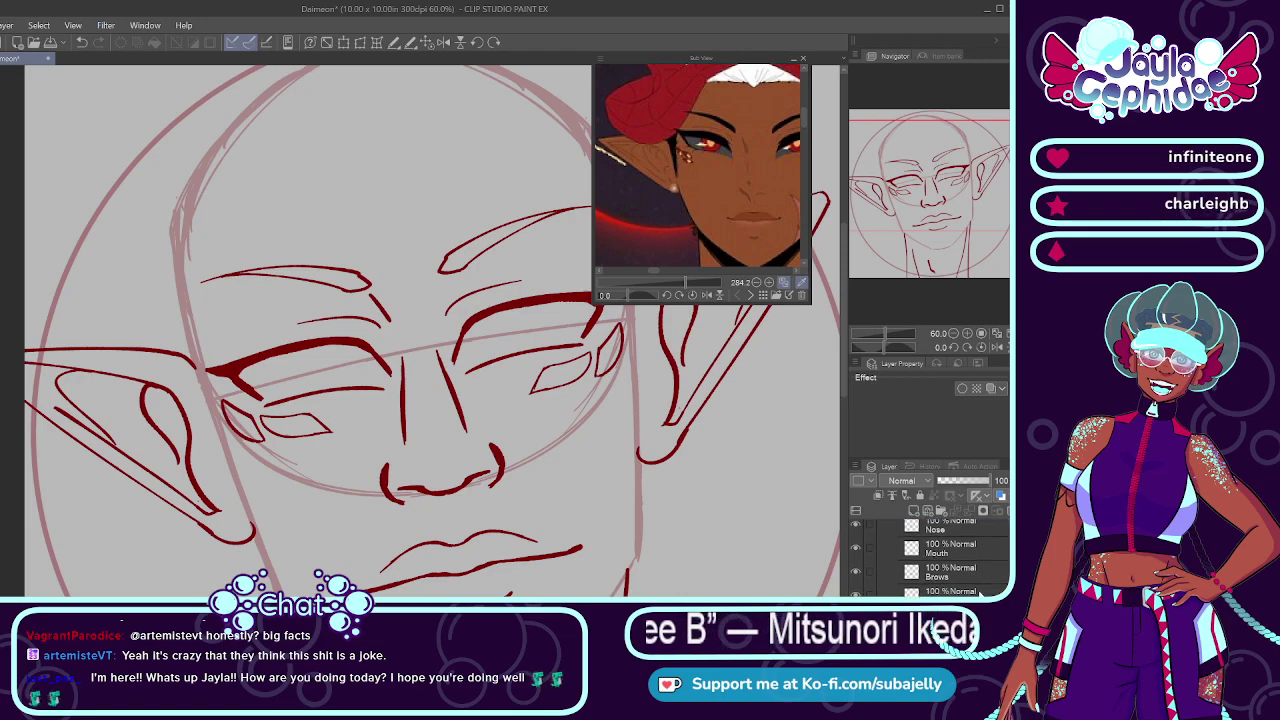
Step: On the Eyes Secondary layer, select the inner marking under the left-hand eye, enlarge it slightly and shift it toward the nose
{"action": "left_click", "coordinate": [980, 592]}
{"action": "scroll", "coordinate": [285, 435], "scroll_direction": "up", "scroll_amount": 3}
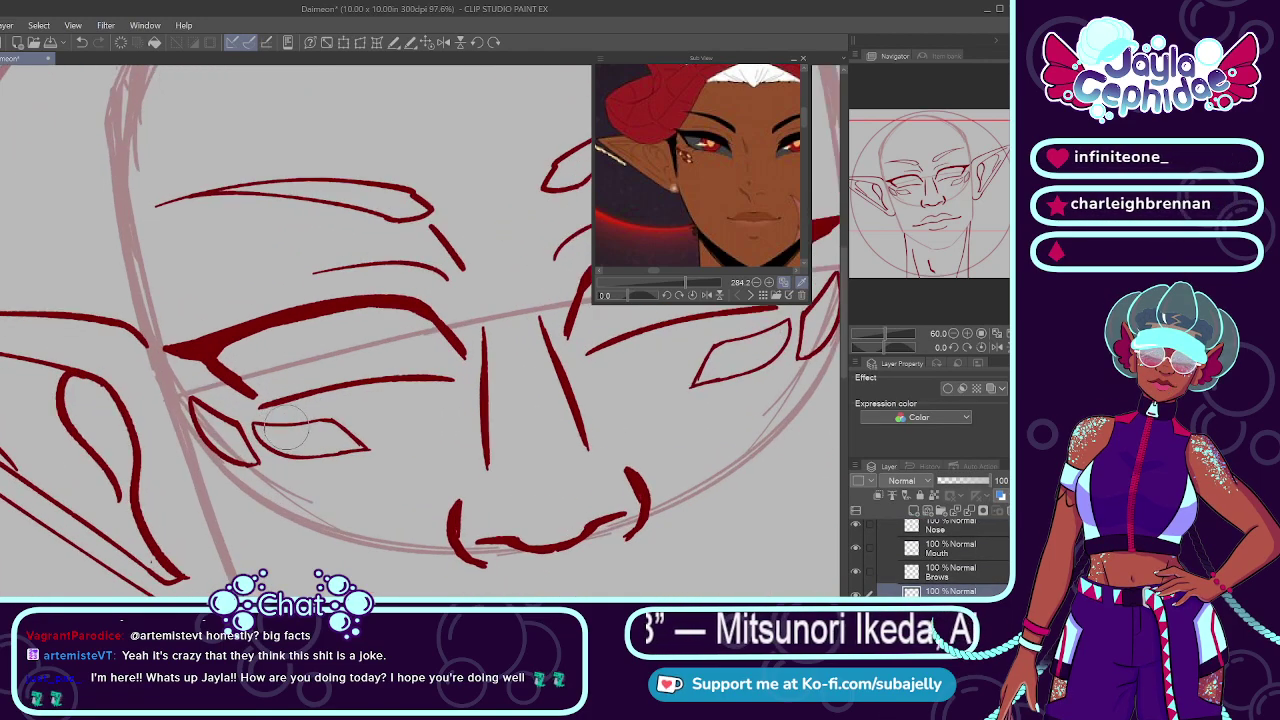
{"action": "scroll", "coordinate": [285, 435], "scroll_direction": "up", "scroll_amount": 2}
{"action": "mouse_move", "coordinate": [255, 422]}
{"action": "left_mouse_down"}
{"action": "mouse_move", "coordinate": [398, 452]}
{"action": "mouse_move", "coordinate": [329, 435]}
{"action": "left_mouse_up"}
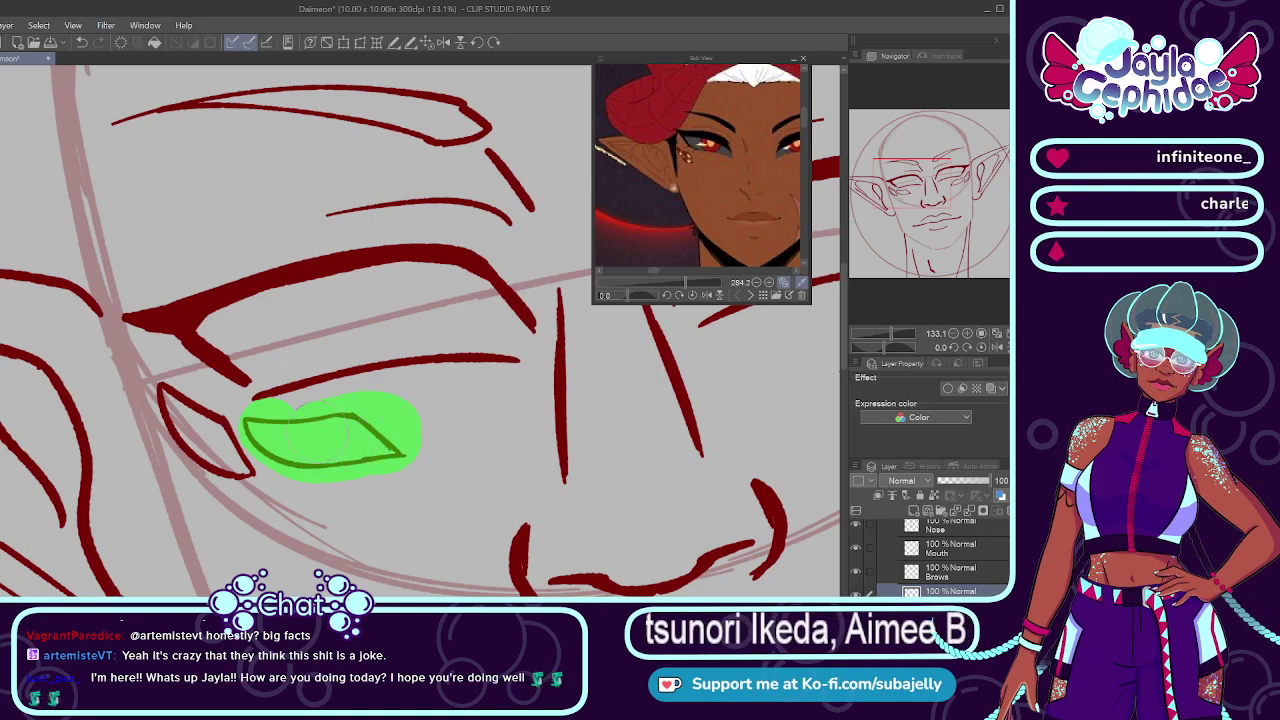
{"action": "key", "text": "ctrl+m"}
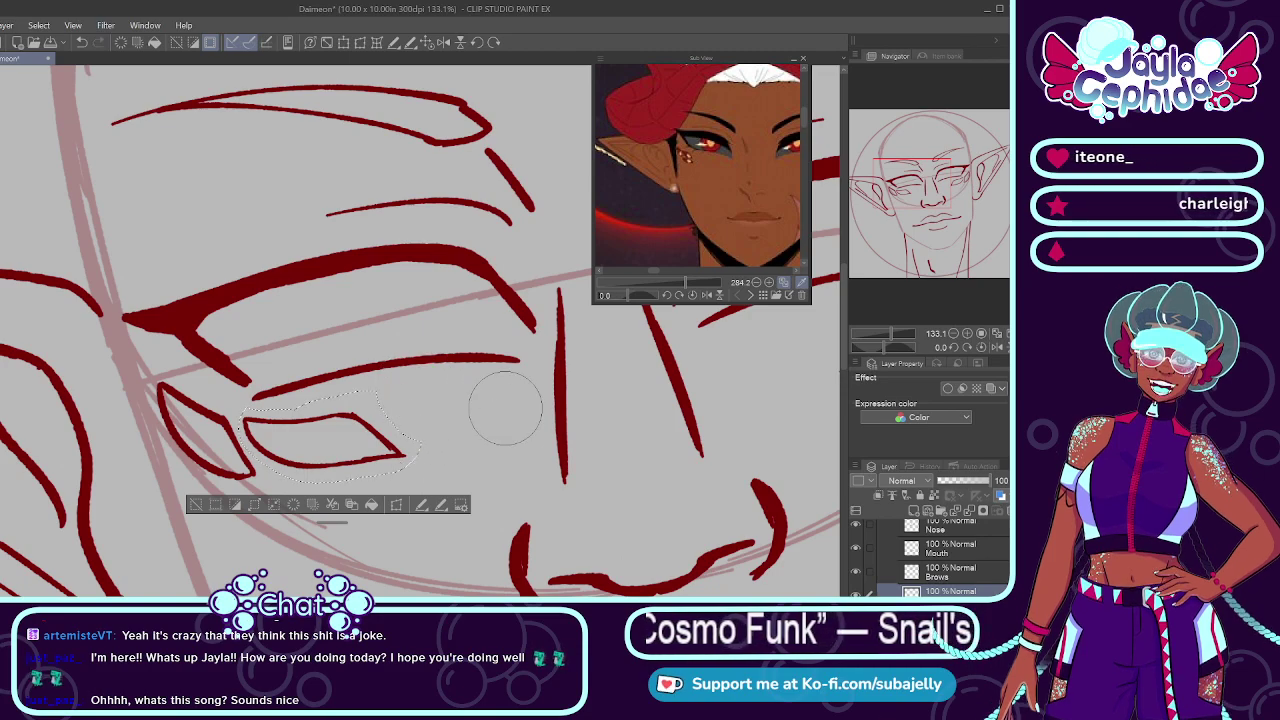
{"action": "left_click", "coordinate": [345, 42]}
{"action": "left_click_drag", "start_coordinate": [420, 483], "coordinate": [438, 487]}
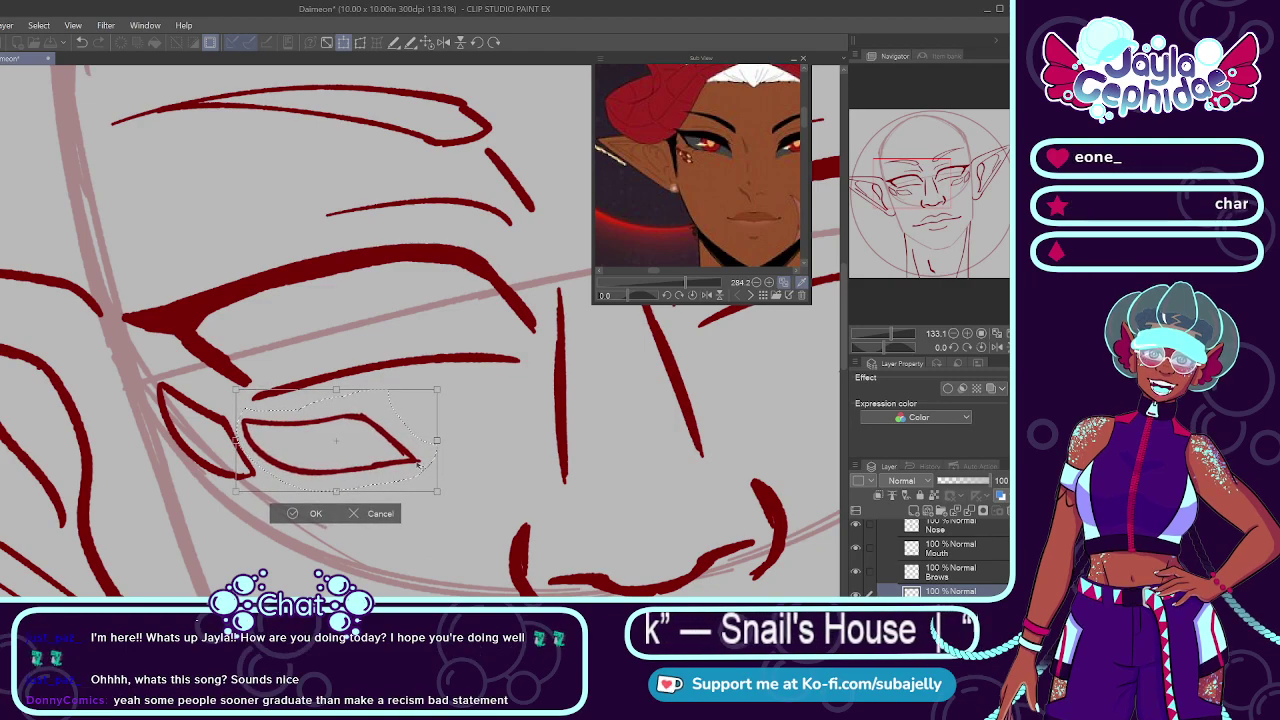
{"action": "left_click_drag", "start_coordinate": [439, 490], "coordinate": [442, 491]}
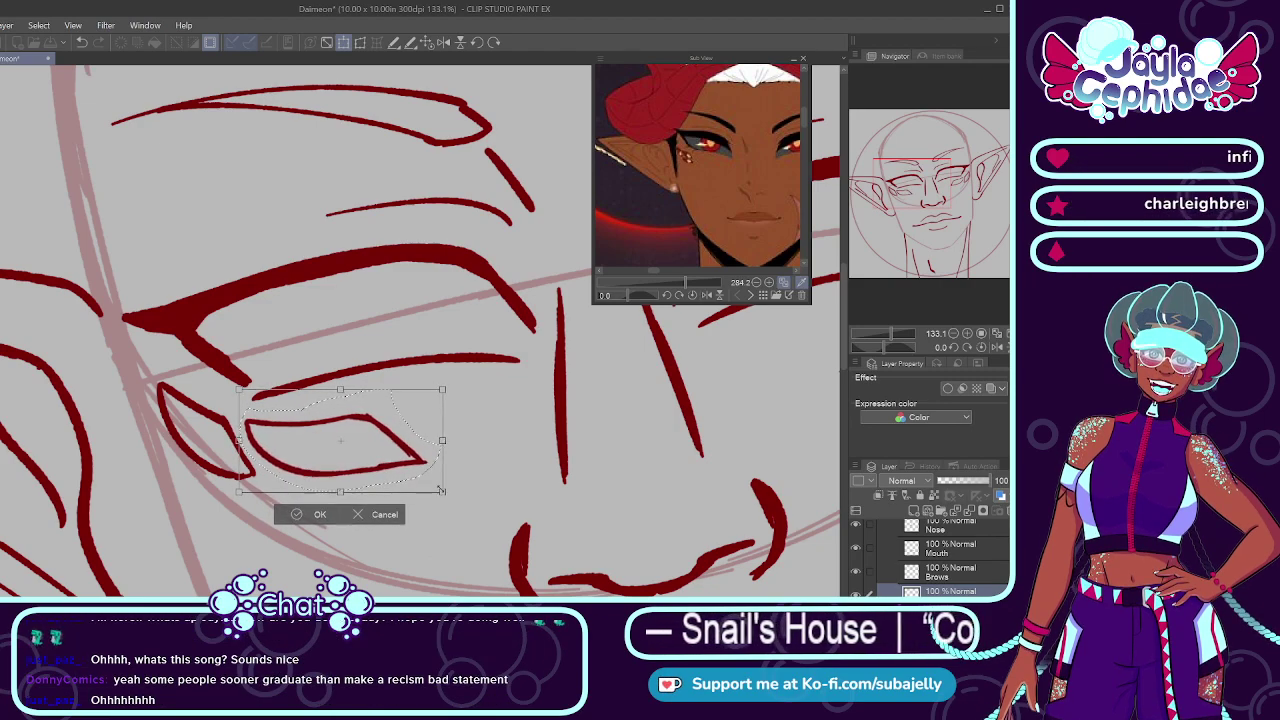
{"action": "left_click", "coordinate": [316, 514]}
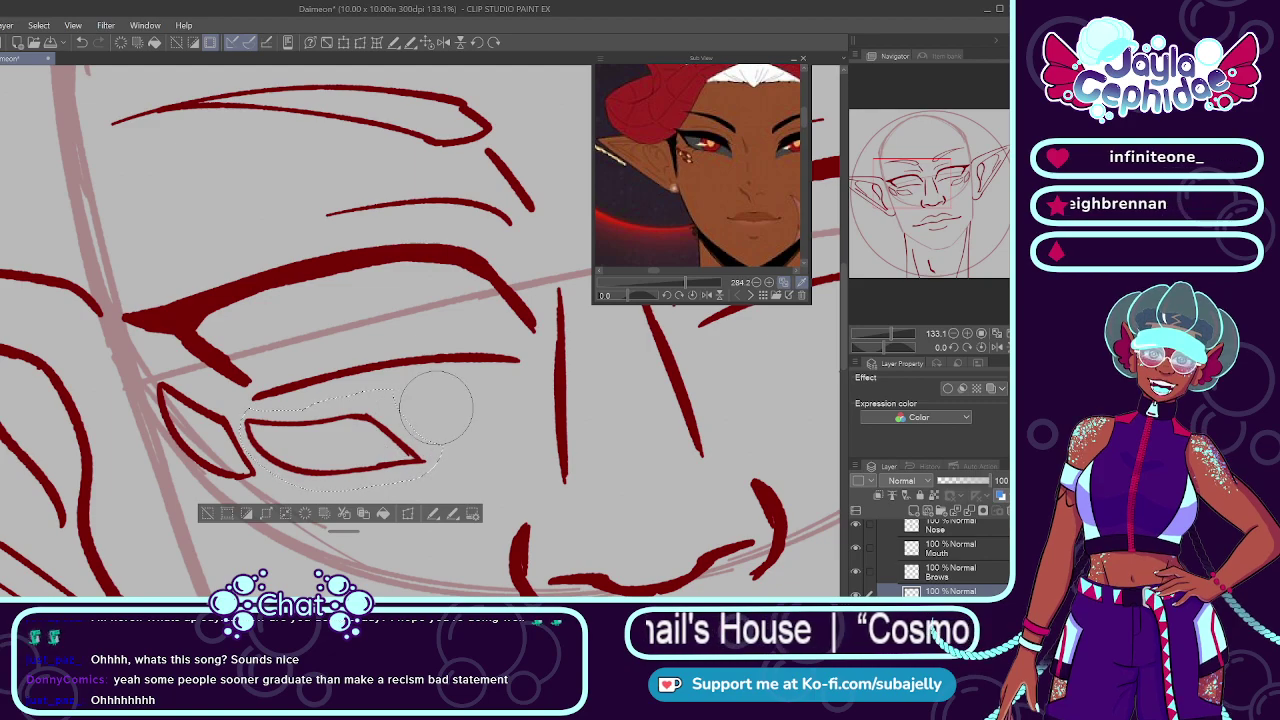
{"action": "key", "text": "ctrl+d"}
Step: Select and remove the inner marking under the right-hand eye, keeping the outer one
{"action": "scroll", "coordinate": [334, 402], "scroll_direction": "down", "scroll_amount": 6}
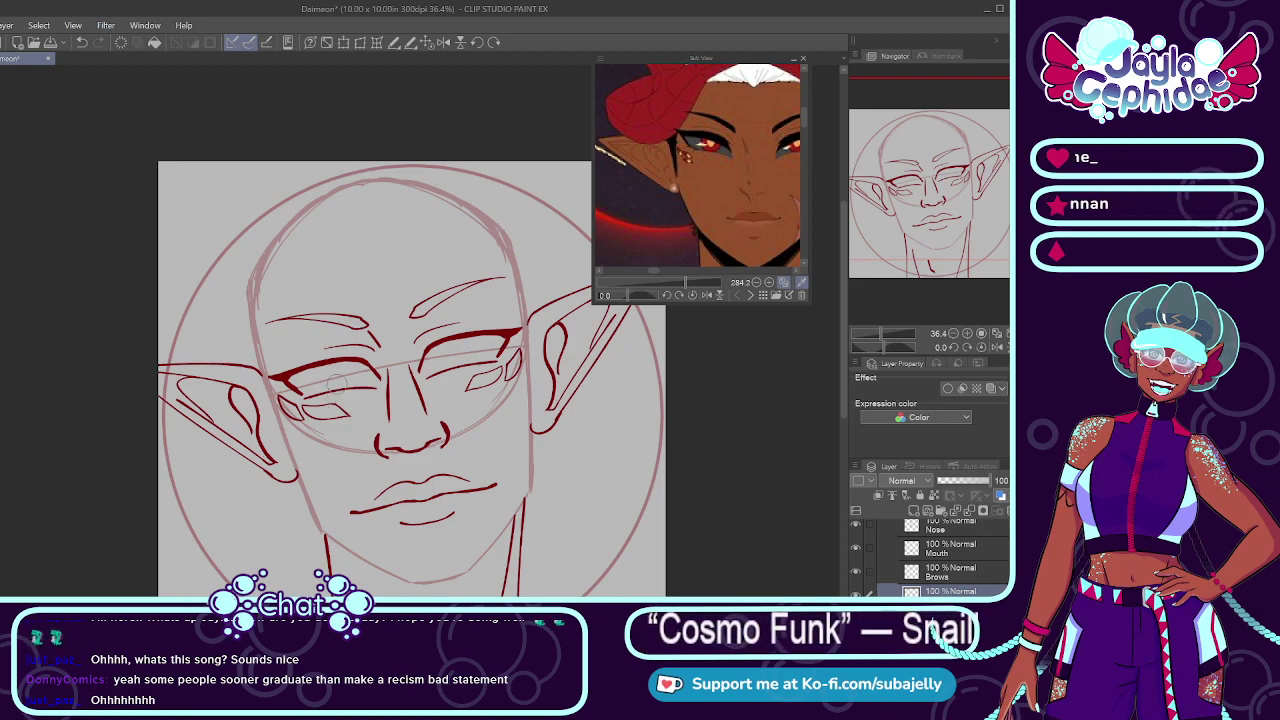
{"action": "scroll", "coordinate": [336, 380], "scroll_direction": "up", "scroll_amount": 5}
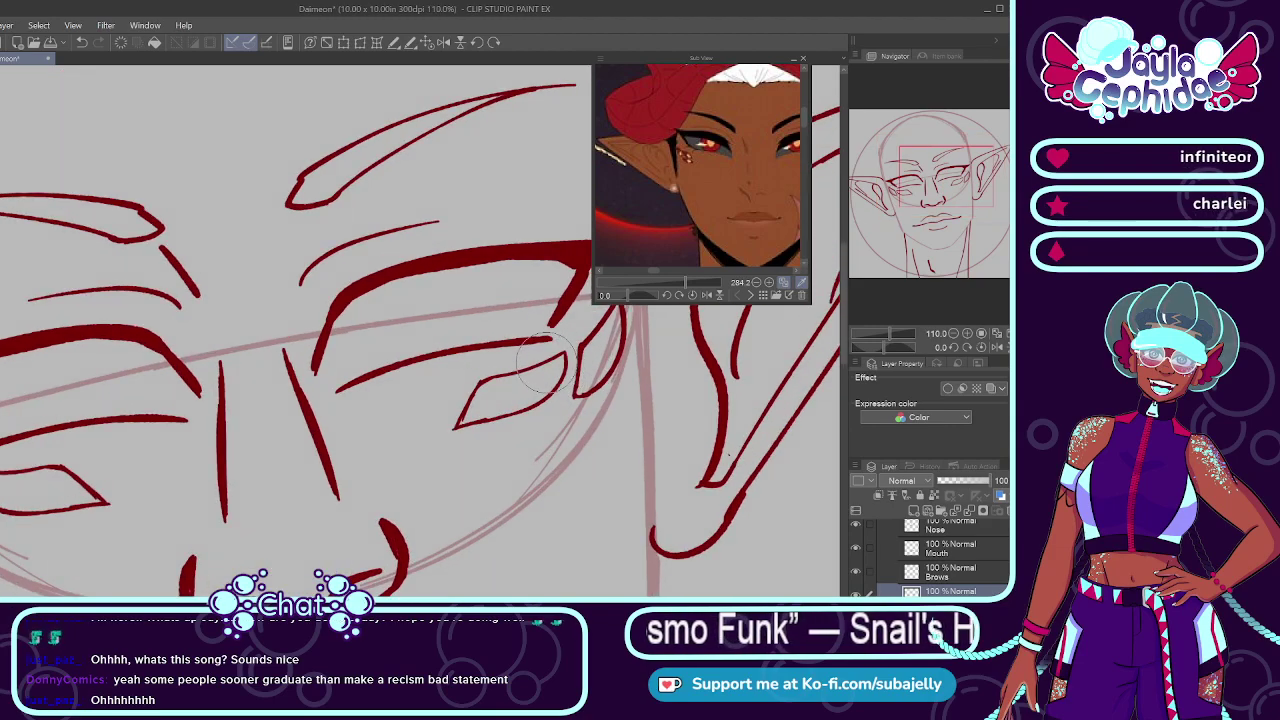
{"action": "scroll", "coordinate": [543, 360], "scroll_direction": "down", "scroll_amount": 2}
{"action": "mouse_move", "coordinate": [505, 378]}
{"action": "left_mouse_down"}
{"action": "mouse_move", "coordinate": [495, 398]}
{"action": "mouse_move", "coordinate": [550, 378]}
{"action": "left_mouse_up"}
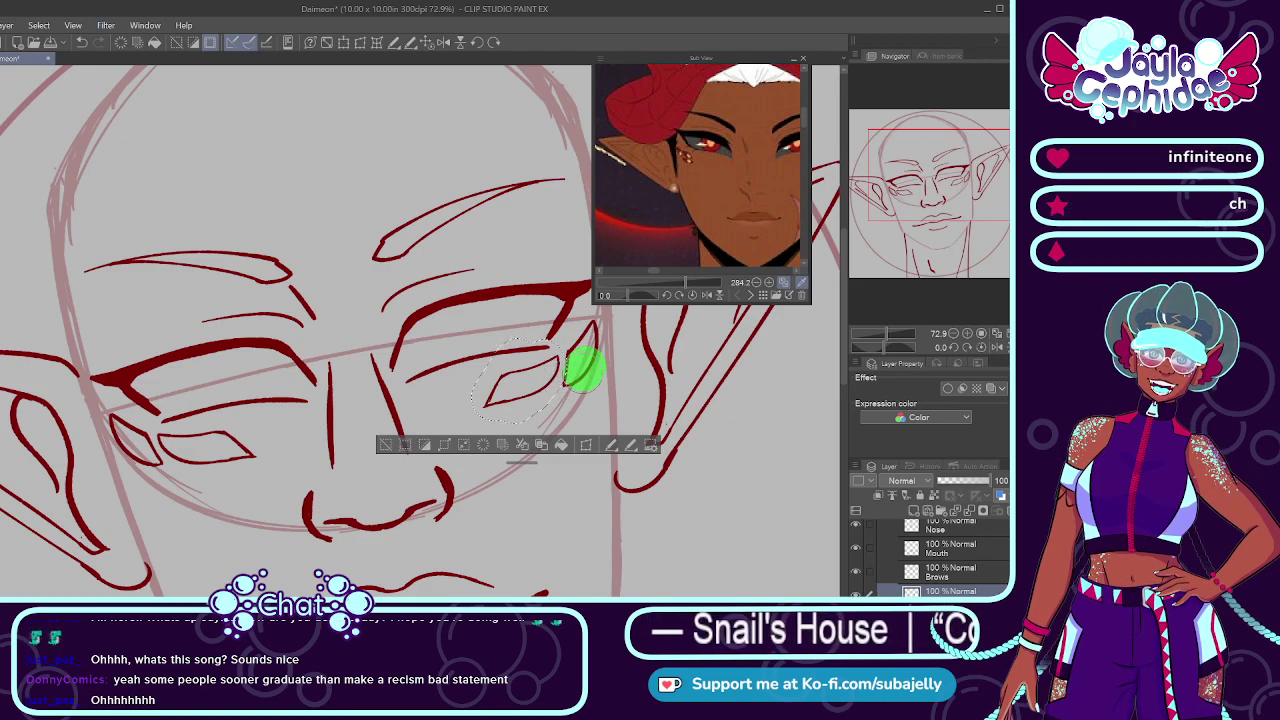
{"action": "left_click_drag", "start_coordinate": [585, 370], "coordinate": [600, 348]}
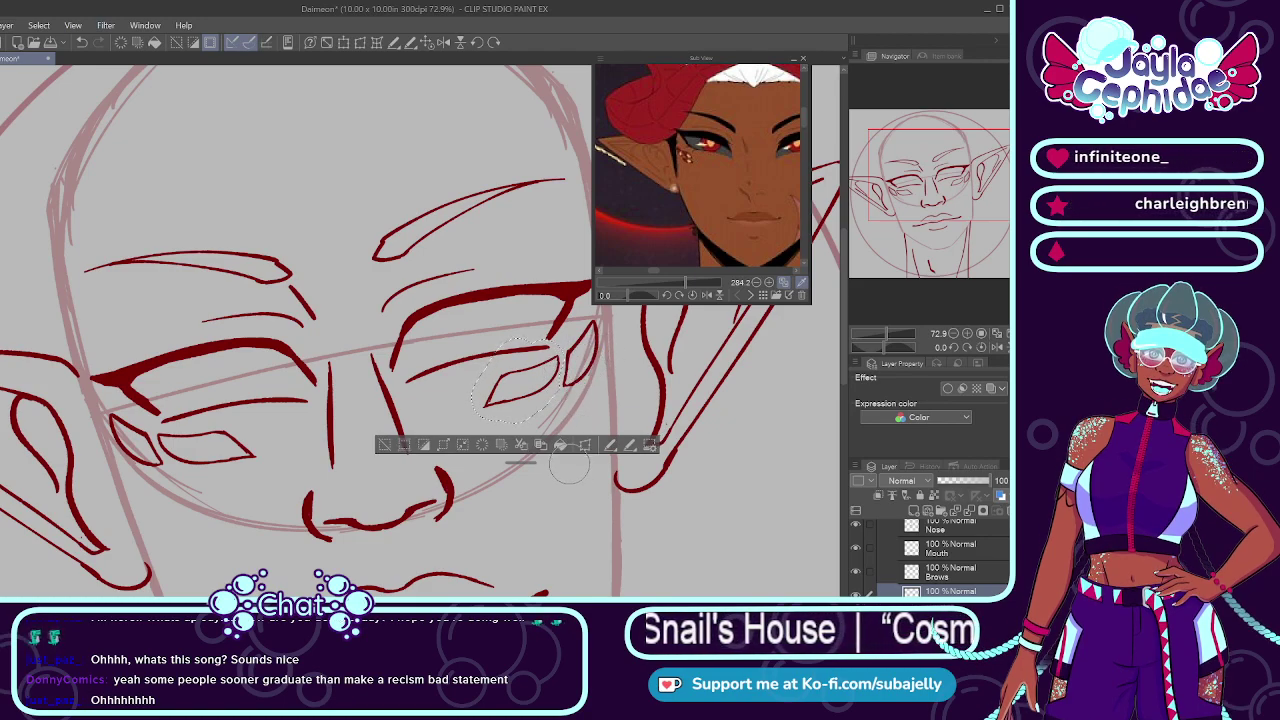
{"action": "left_click", "coordinate": [540, 445]}
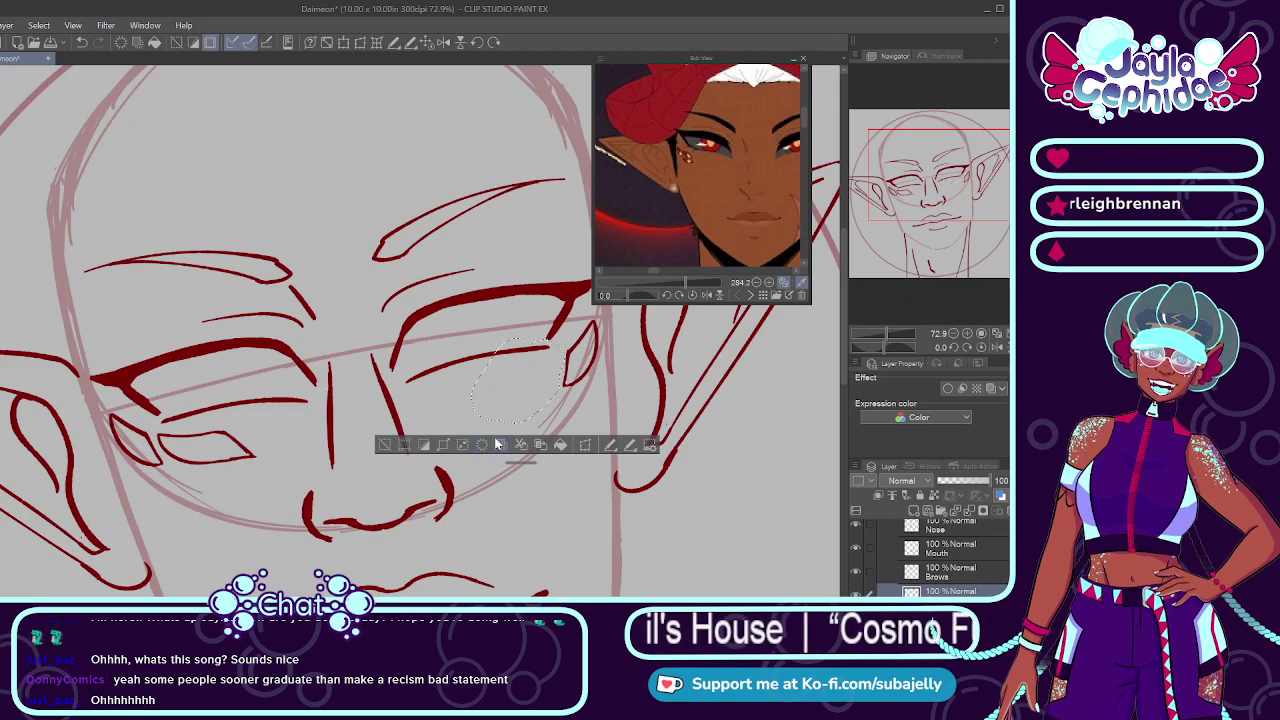
{"action": "key", "text": "ctrl+d"}
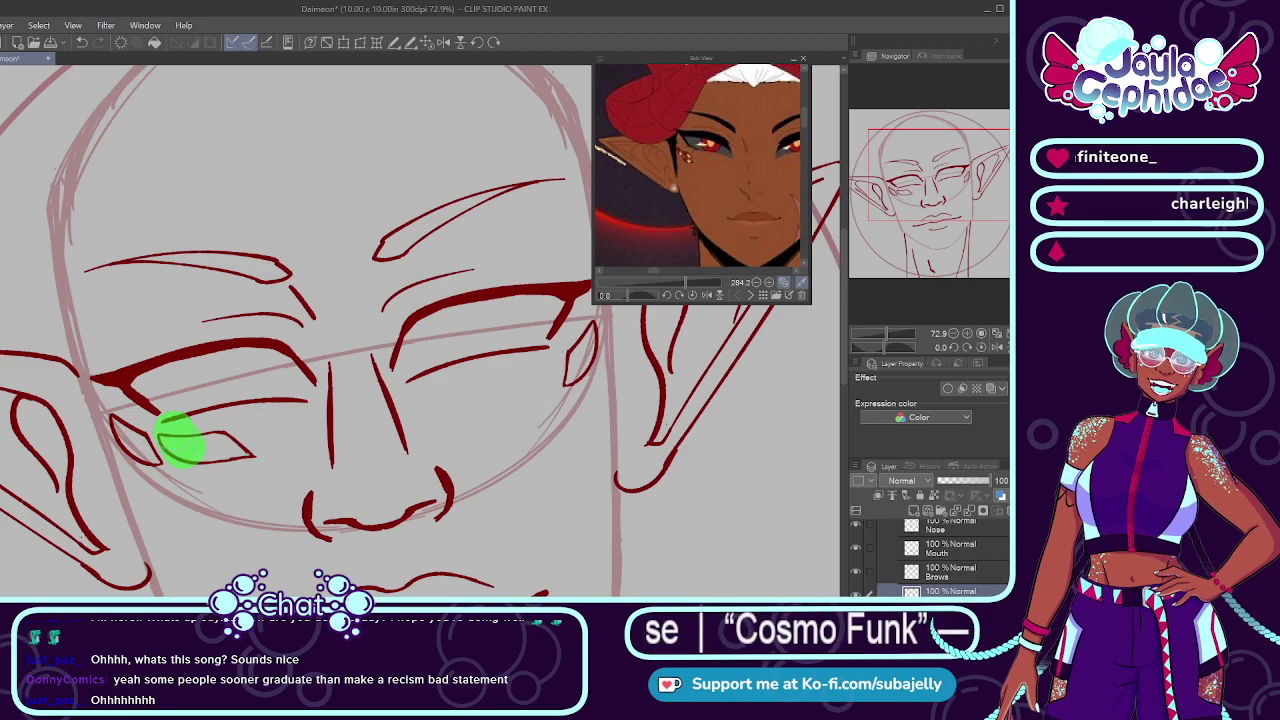
Step: Copy the enlarged left-hand marking, mirror it, and place it rotated under the right-hand eye beside the outer marking
{"action": "mouse_move", "coordinate": [180, 440]}
{"action": "left_mouse_down"}
{"action": "mouse_move", "coordinate": [246, 455]}
{"action": "mouse_move", "coordinate": [211, 440]}
{"action": "left_mouse_up"}
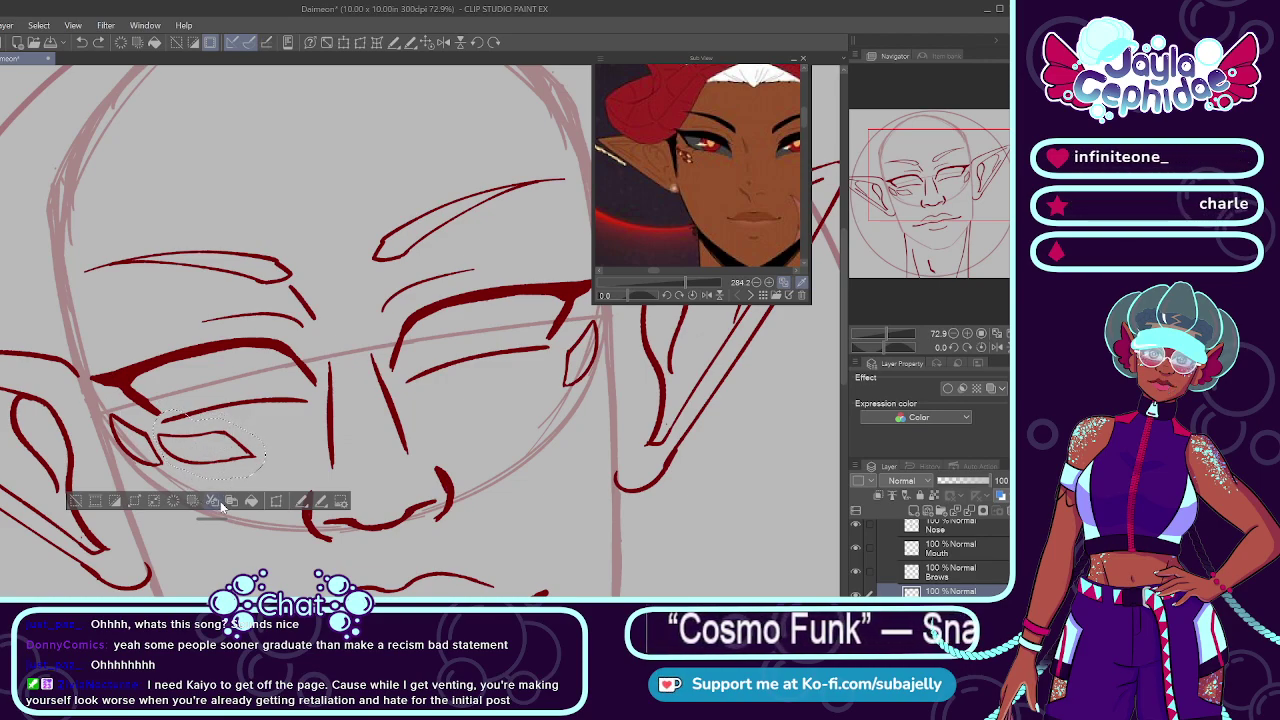
{"action": "key", "text": "ctrl+d"}
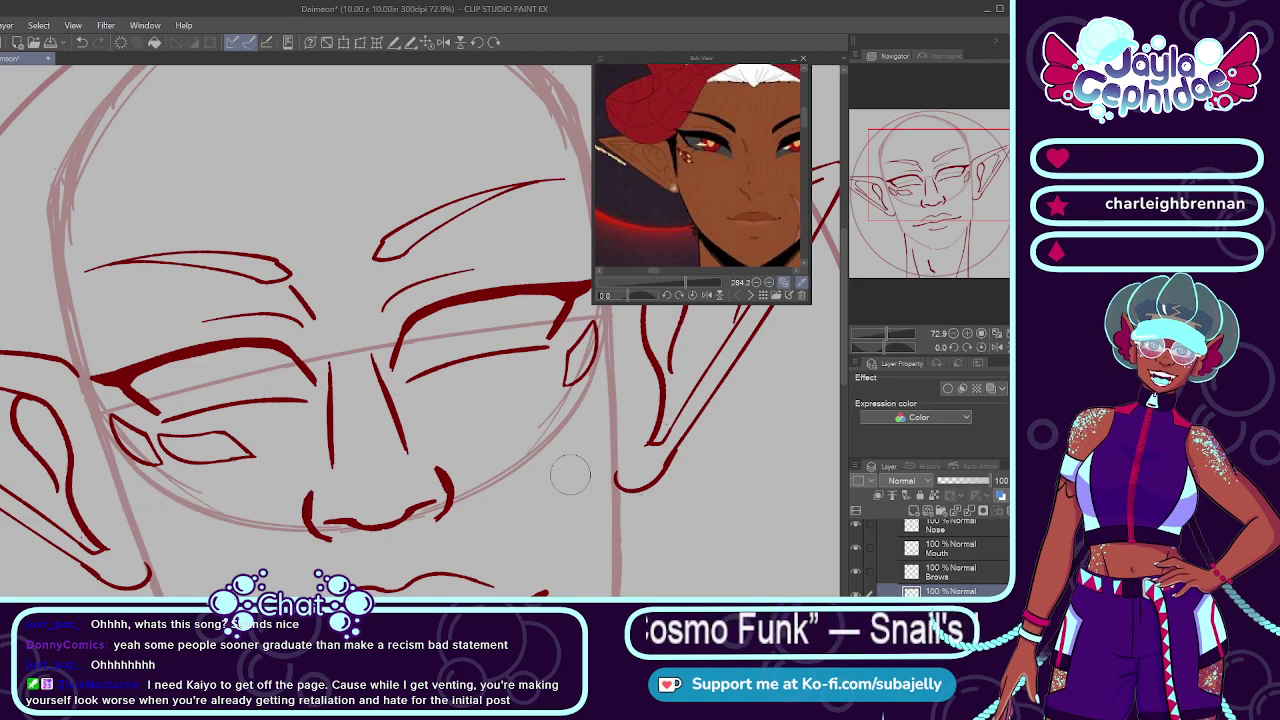
{"action": "left_click", "coordinate": [384, 41]}
{"action": "left_click_drag", "start_coordinate": [222, 453], "coordinate": [546, 379]}
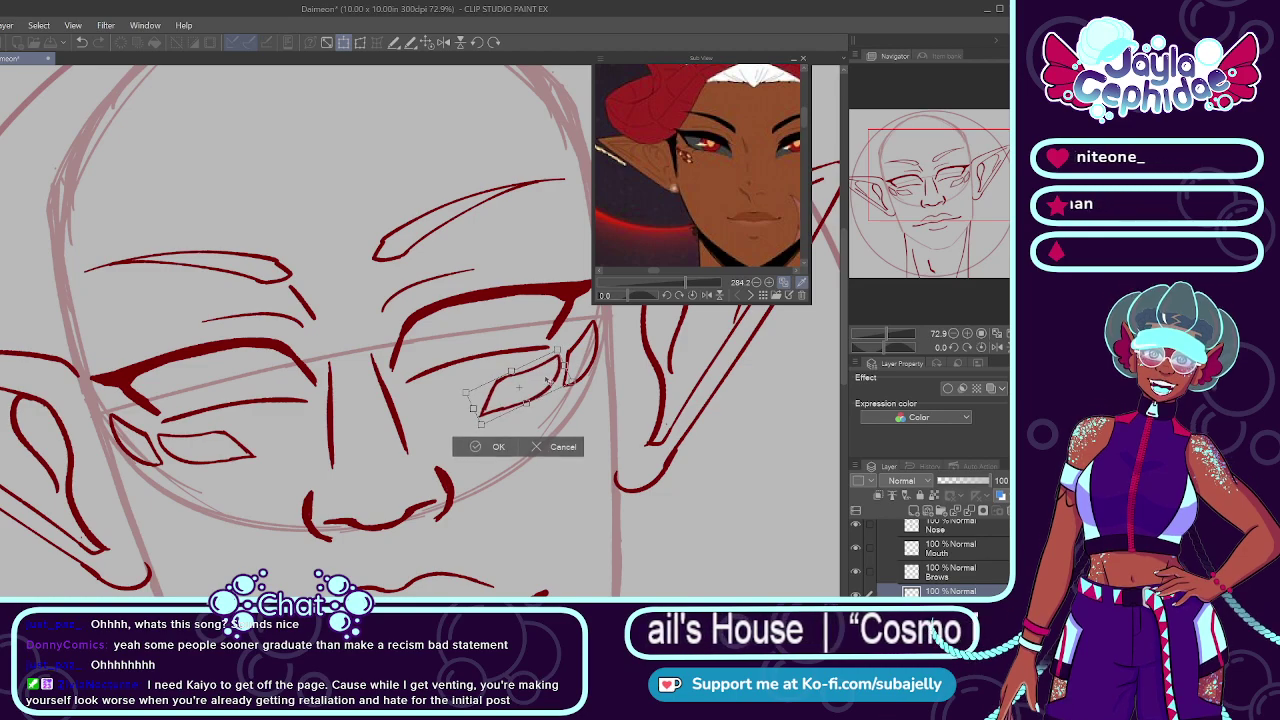
{"action": "left_click", "coordinate": [495, 446]}
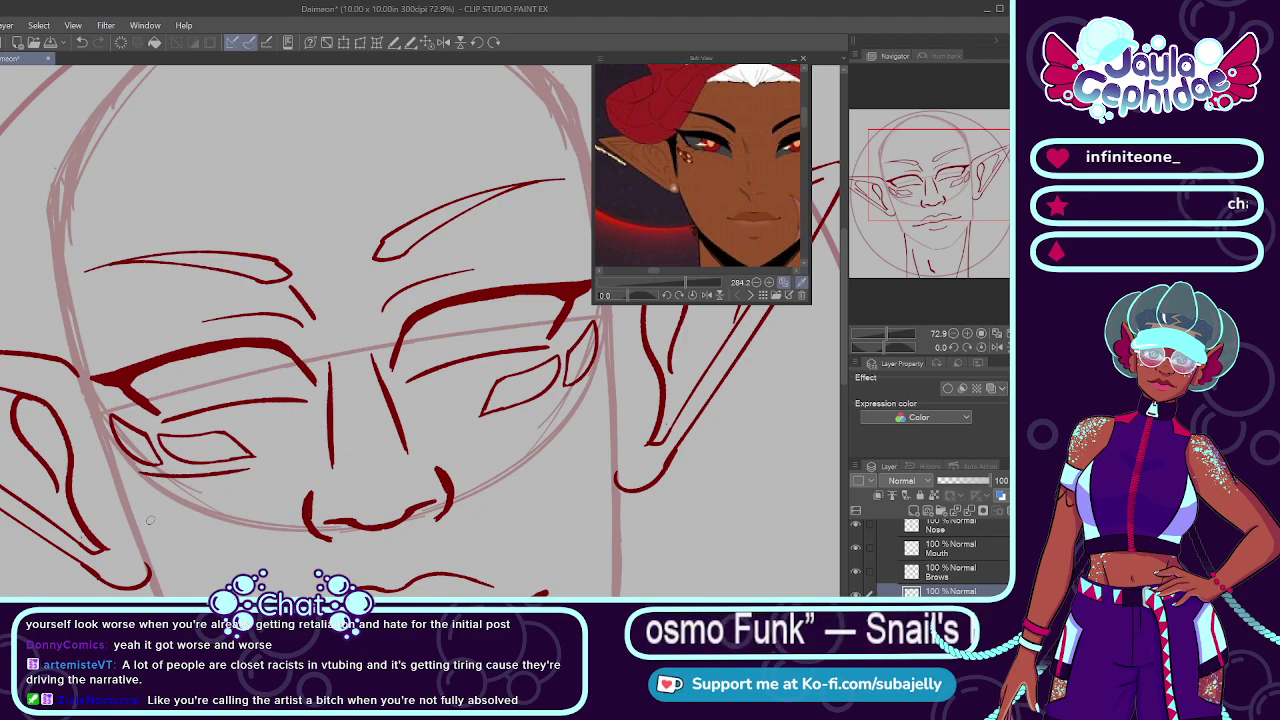
Step: Draw a third, longer marking with a pointed outer tip and slanted inner end on the left-hand cheek below the first two
{"action": "scroll", "coordinate": [150, 520], "scroll_direction": "up", "scroll_amount": 1}
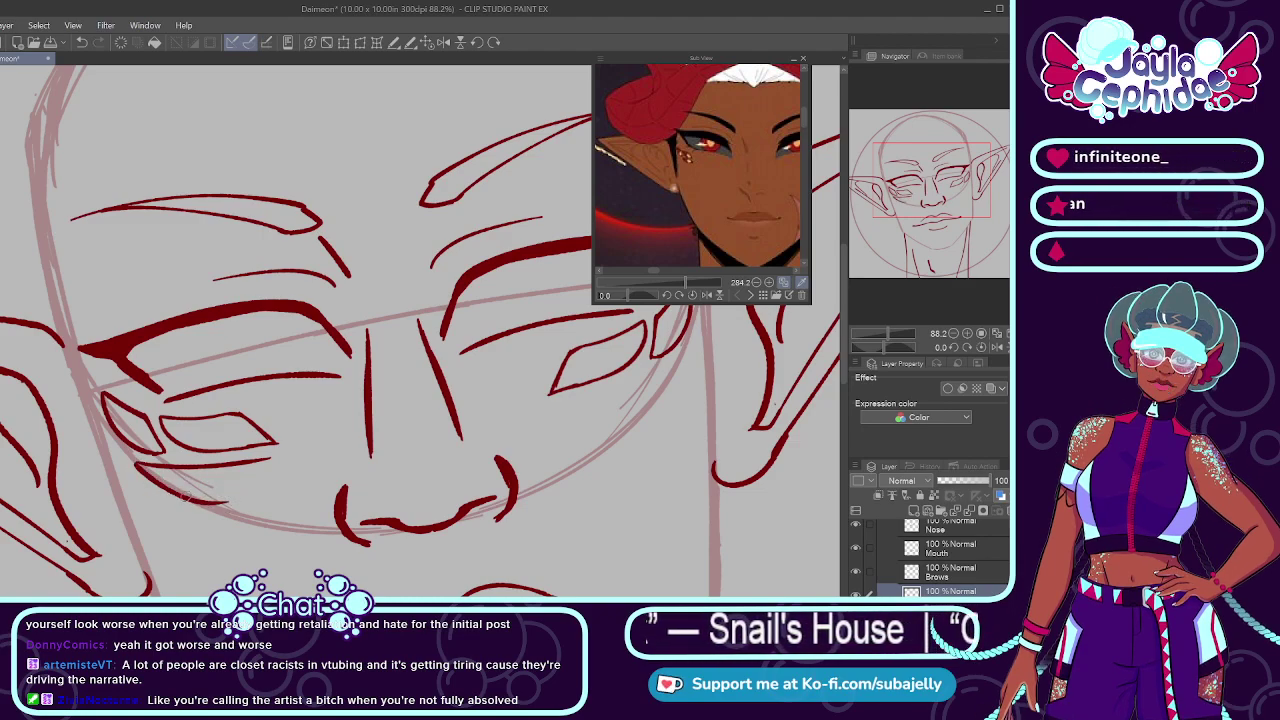
{"action": "left_click_drag", "start_coordinate": [185, 491], "coordinate": [297, 485]}
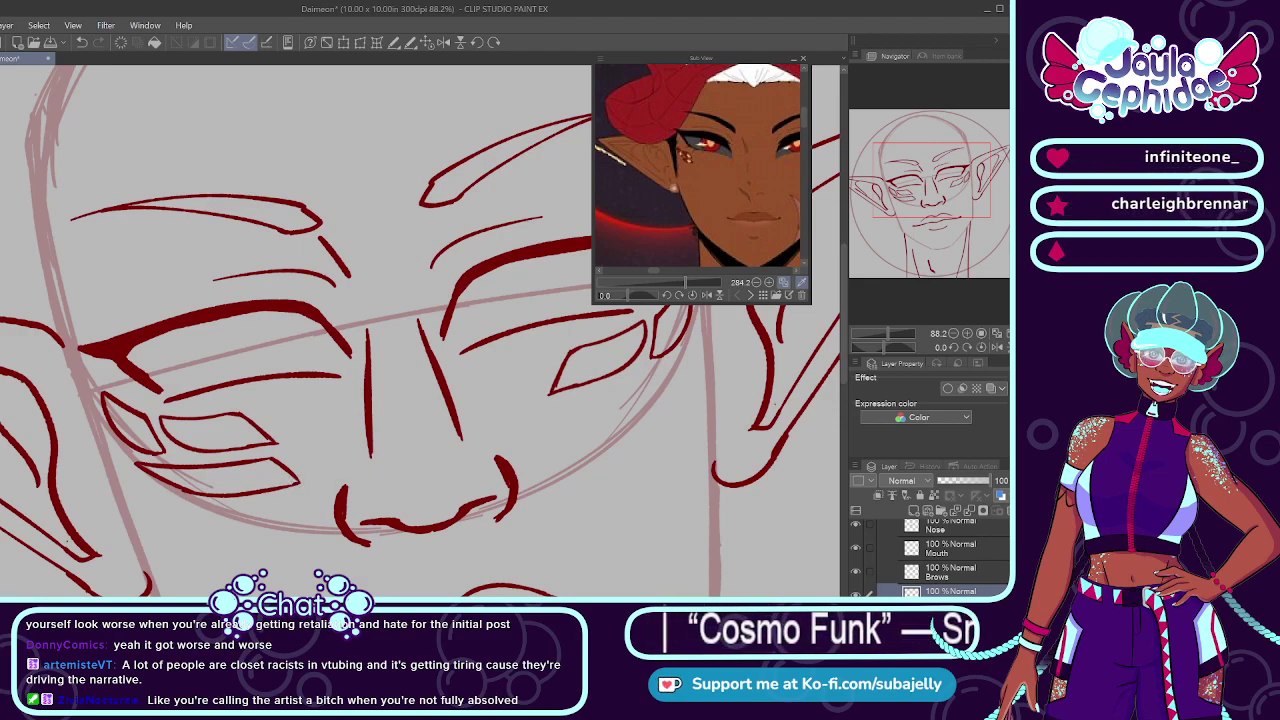
Step: Set the Sketch folder's opacity to 38%
{"action": "scroll", "coordinate": [975, 538], "scroll_direction": "up", "scroll_amount": 2}
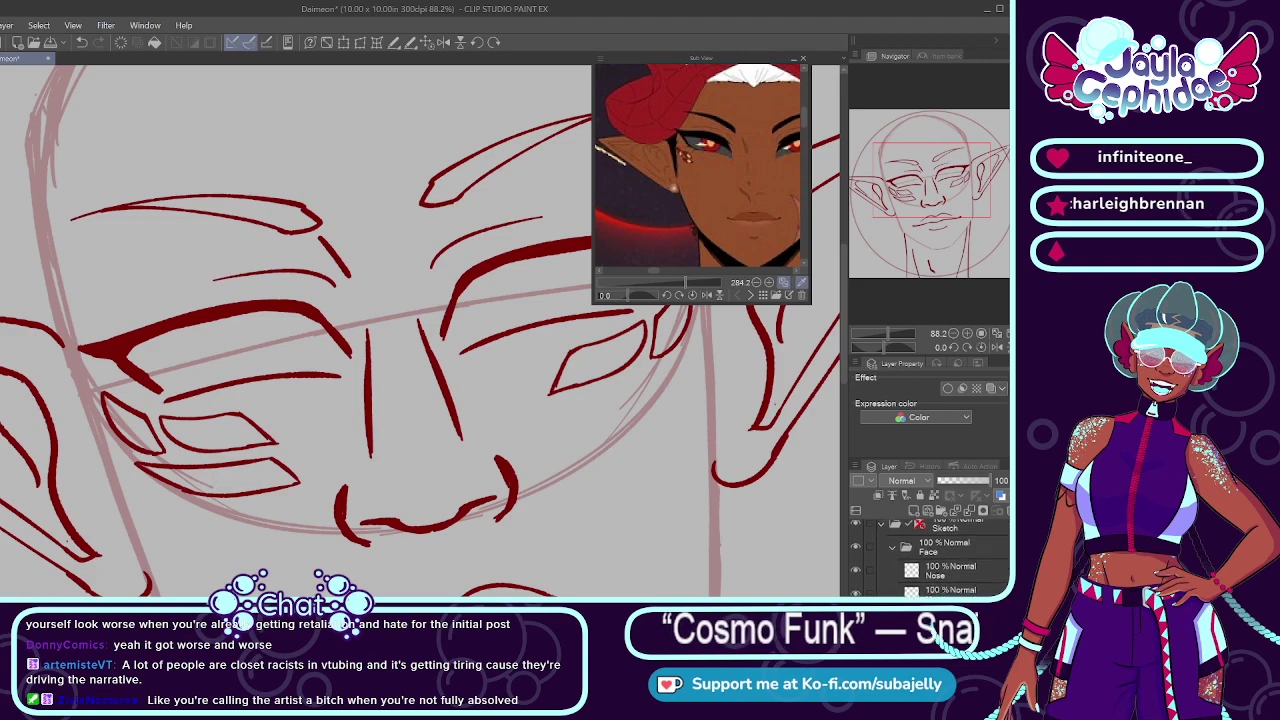
{"action": "left_click", "coordinate": [975, 538]}
{"action": "left_click_drag", "start_coordinate": [966, 482], "coordinate": [957, 480]}
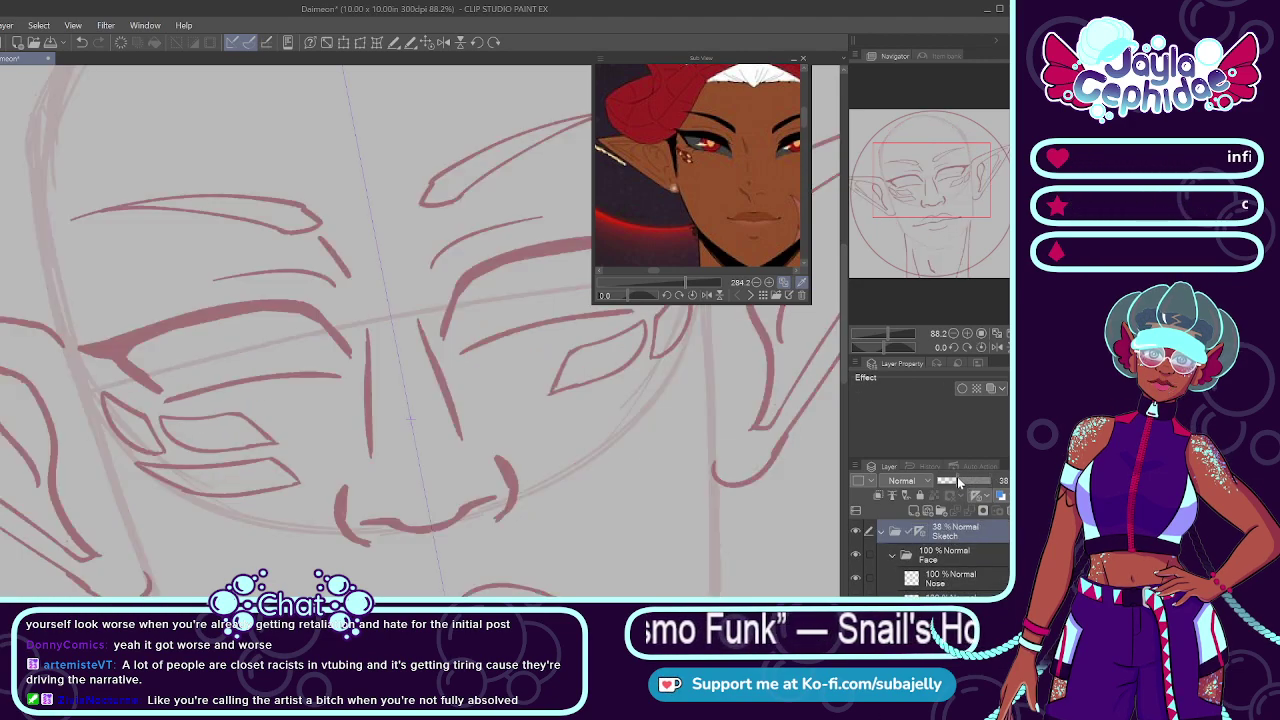
{"action": "scroll", "coordinate": [940, 555], "scroll_direction": "down", "scroll_amount": 3}
Step: Add a new blank layer named Eyes Secondary directly above the existing Eyes Secondary layer
{"action": "left_click", "coordinate": [974, 552]}
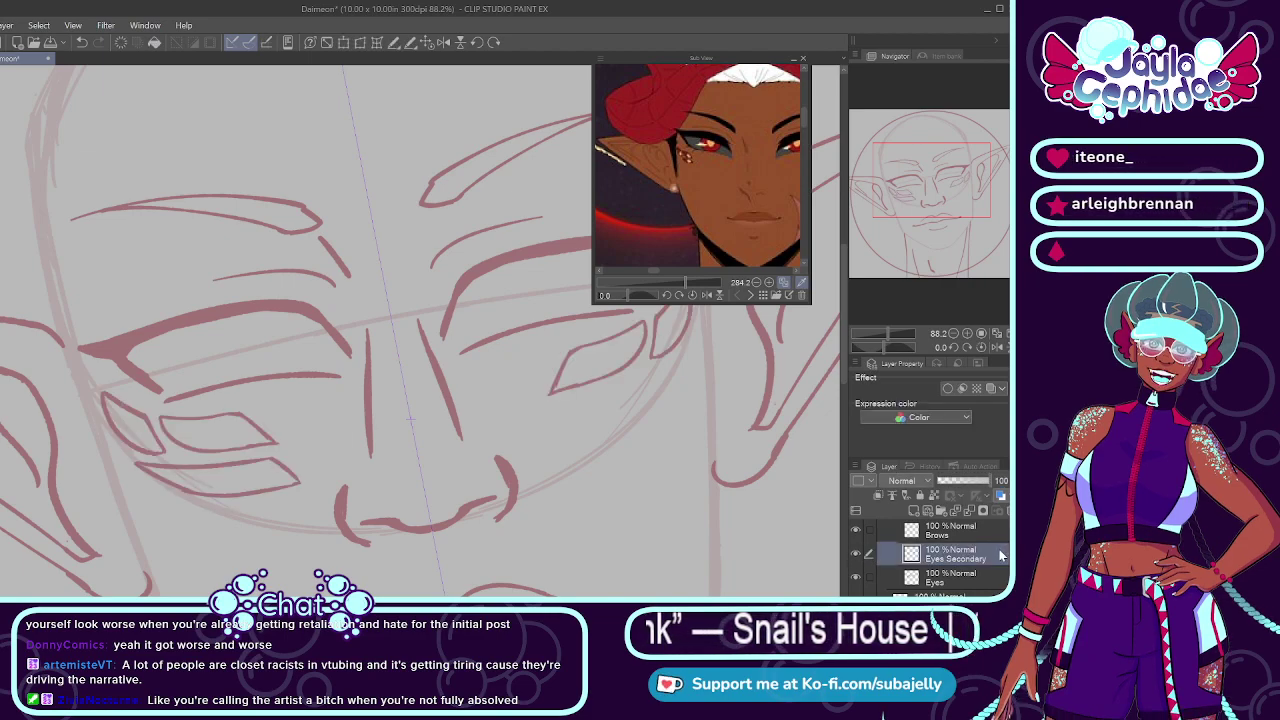
{"action": "left_click", "coordinate": [914, 514]}
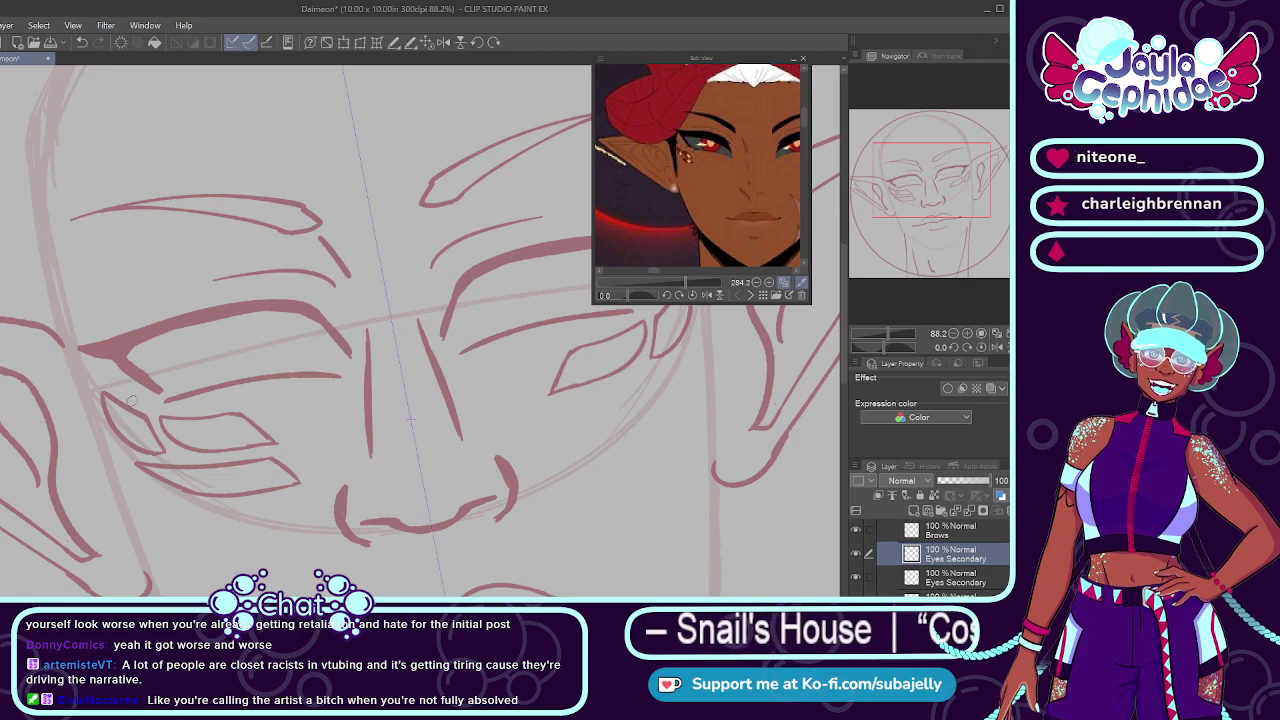
{"action": "scroll", "coordinate": [131, 400], "scroll_direction": "up", "scroll_amount": 3}
{"action": "scroll", "coordinate": [106, 410], "scroll_direction": "up", "scroll_amount": 1}
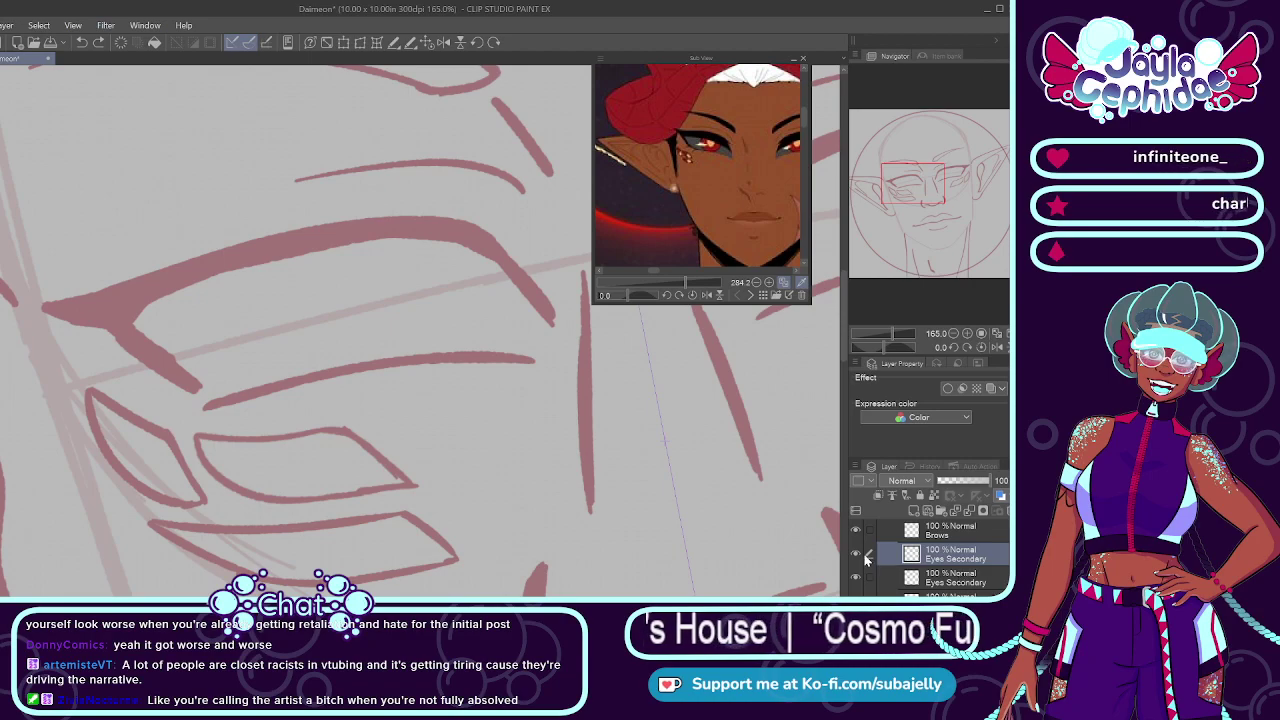
Step: Restore the Sketch folder's opacity to 100%
{"action": "scroll", "coordinate": [965, 547], "scroll_direction": "up", "scroll_amount": 3}
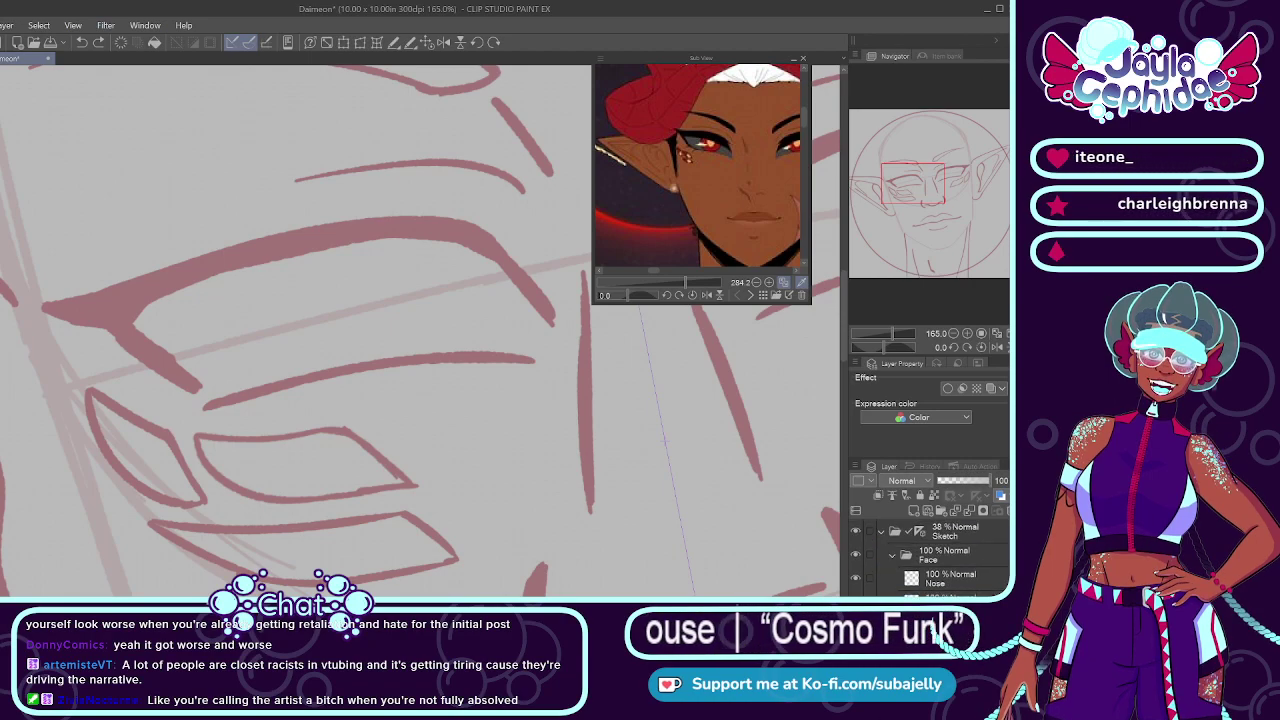
{"action": "left_click", "coordinate": [965, 547]}
{"action": "left_click", "coordinate": [958, 536]}
{"action": "left_click_drag", "start_coordinate": [961, 482], "coordinate": [990, 481]}
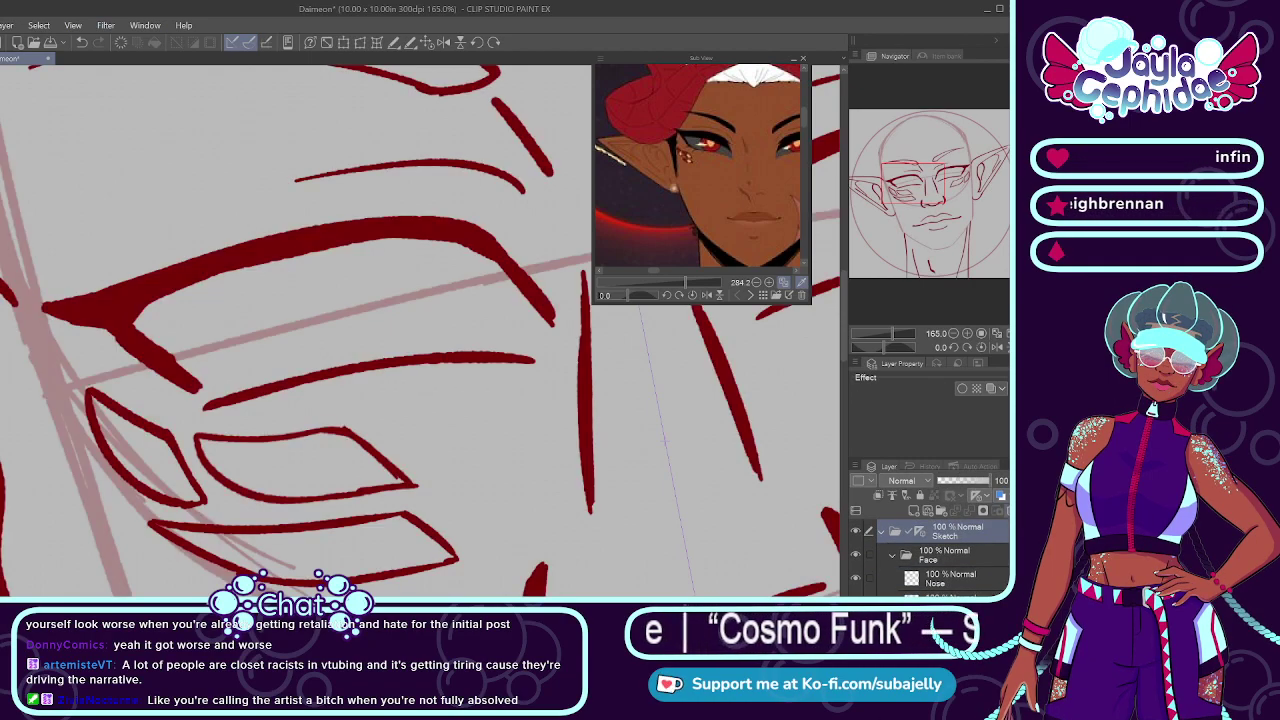
Step: Set the original Eyes Secondary layer's opacity to 39% and make the blank layer above it active
{"action": "scroll", "coordinate": [965, 547], "scroll_direction": "down", "scroll_amount": 3}
{"action": "scroll", "coordinate": [965, 555], "scroll_direction": "down", "scroll_amount": 1}
{"action": "left_click", "coordinate": [975, 568]}
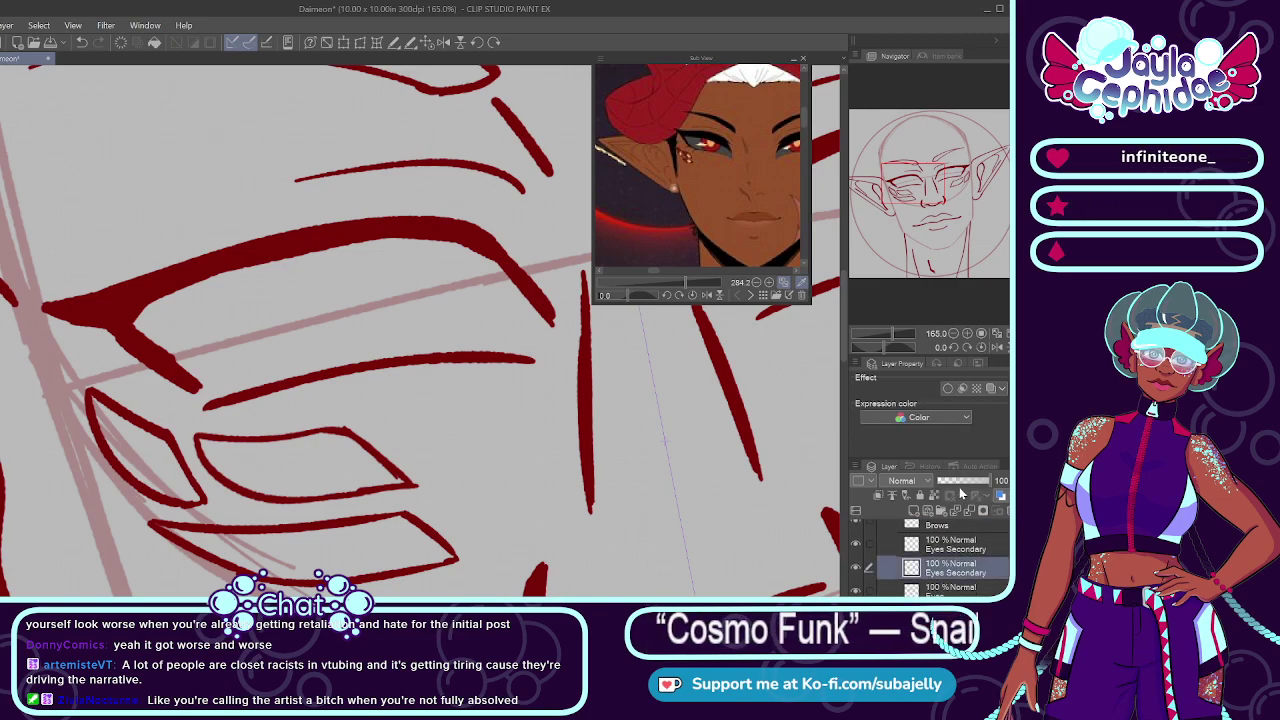
{"action": "left_click", "coordinate": [958, 482]}
{"action": "left_click", "coordinate": [954, 539]}
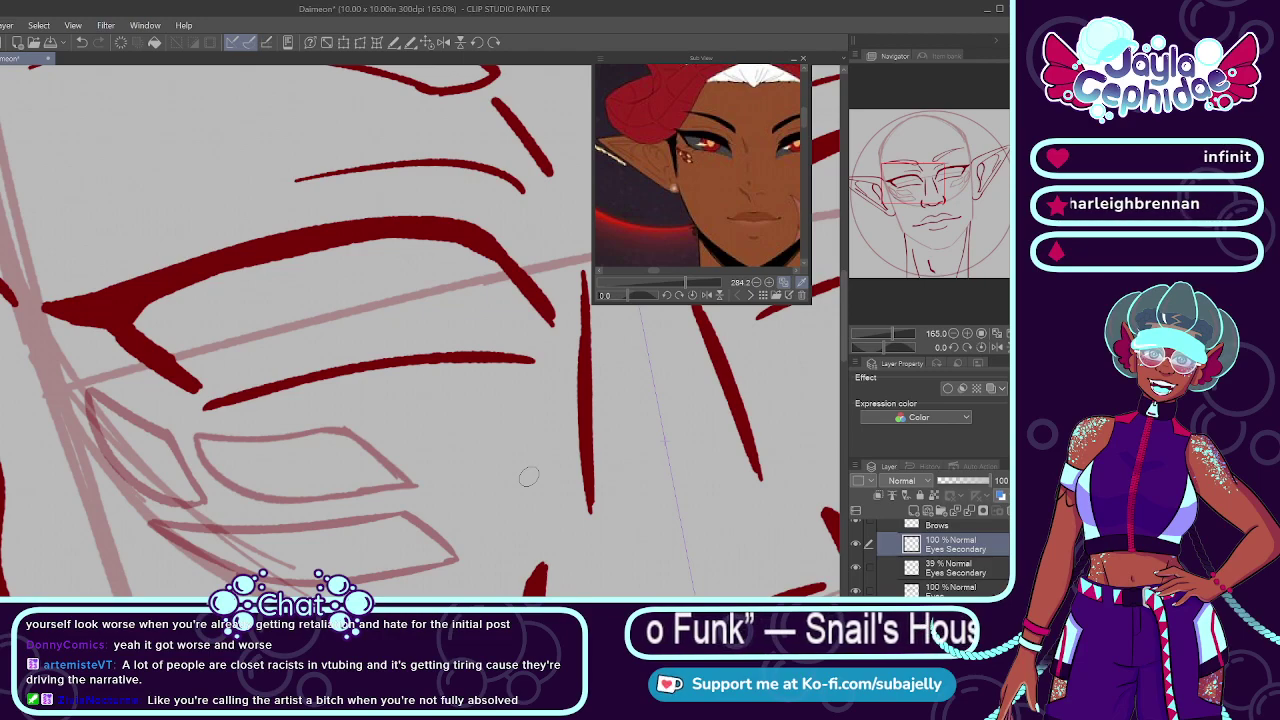
Step: Trace the upper and inner edges of the outer under-eye marking over the faded sketch, undoing unsatisfactory strokes
{"action": "left_click_drag", "start_coordinate": [92, 393], "coordinate": [154, 425]}
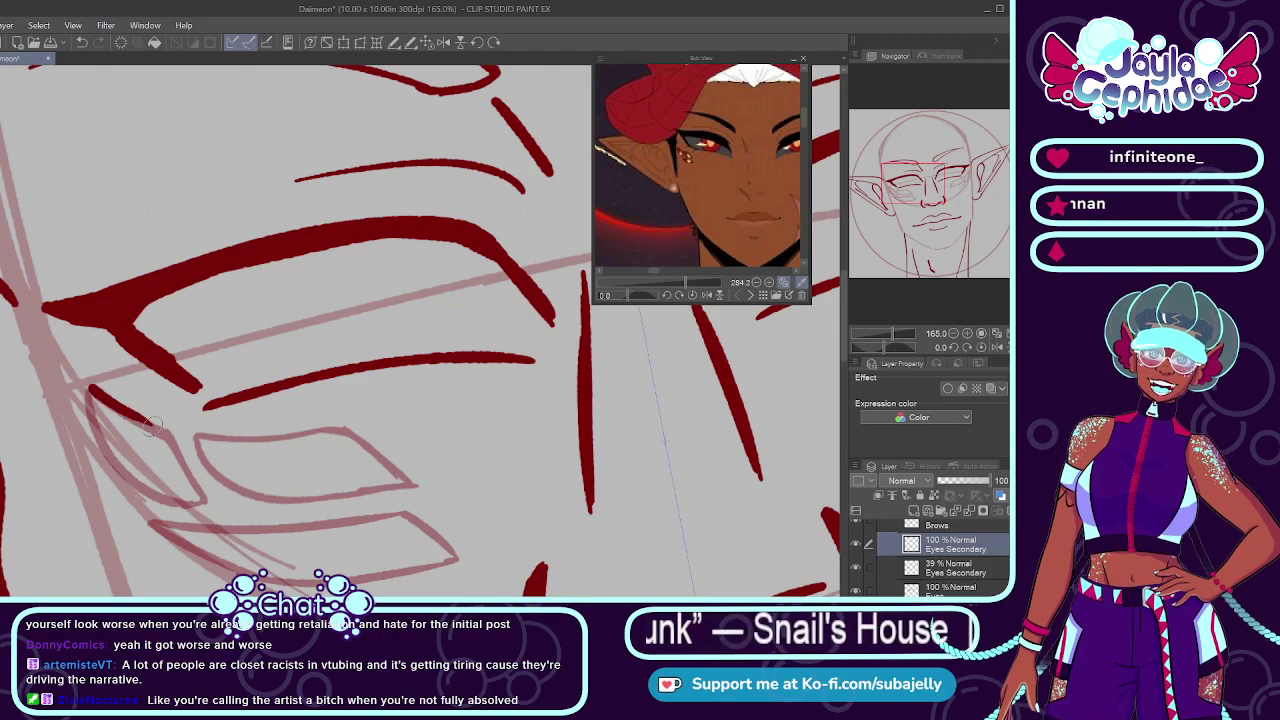
{"action": "key", "text": "ctrl+z"}
{"action": "left_click_drag", "start_coordinate": [92, 393], "coordinate": [158, 427]}
{"action": "key", "text": "ctrl+z"}
{"action": "mouse_move", "coordinate": [92, 392]}
{"action": "left_mouse_down"}
{"action": "mouse_move", "coordinate": [172, 434]}
{"action": "mouse_move", "coordinate": [212, 500]}
{"action": "left_mouse_up"}
{"action": "key", "text": "ctrl+z"}
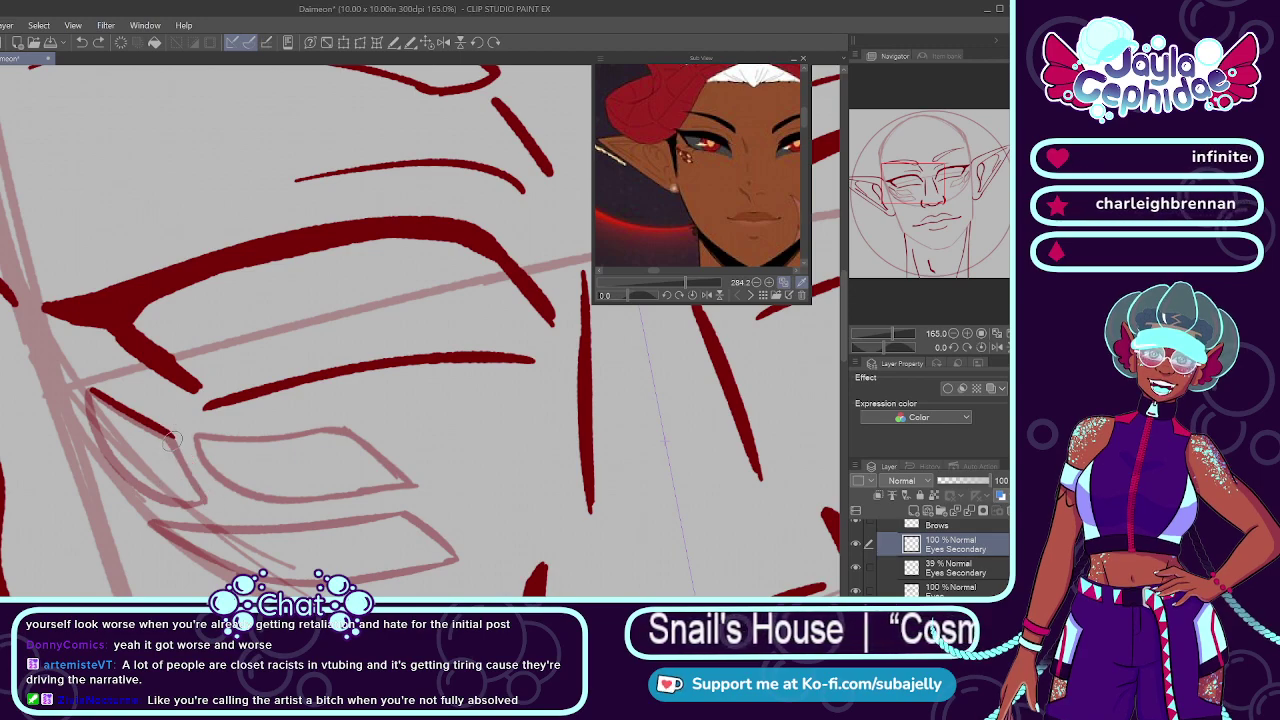
{"action": "left_click_drag", "start_coordinate": [172, 435], "coordinate": [204, 498]}
Step: Trace the outer marking's curved lower edge from its outer tip to the inner corner, redoing strokes until the shape closes
{"action": "left_click_drag", "start_coordinate": [90, 393], "coordinate": [138, 488]}
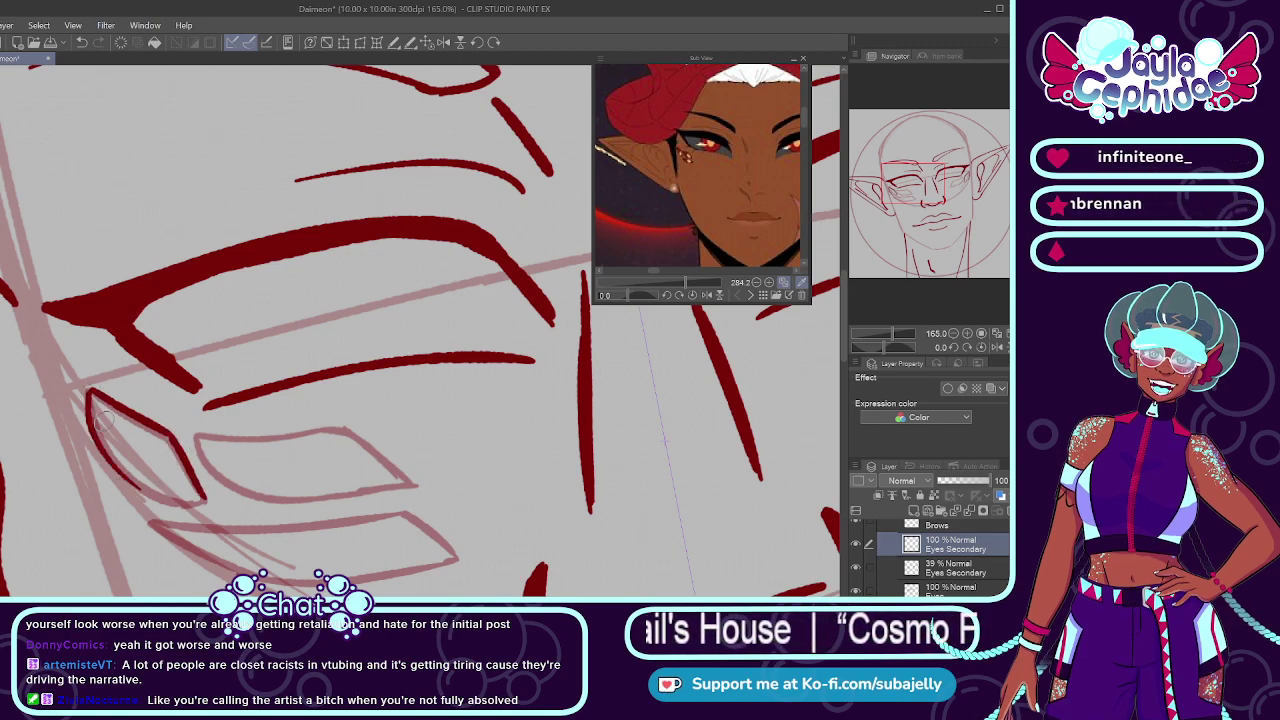
{"action": "key", "text": "ctrl+z"}
{"action": "left_click_drag", "start_coordinate": [90, 393], "coordinate": [170, 501]}
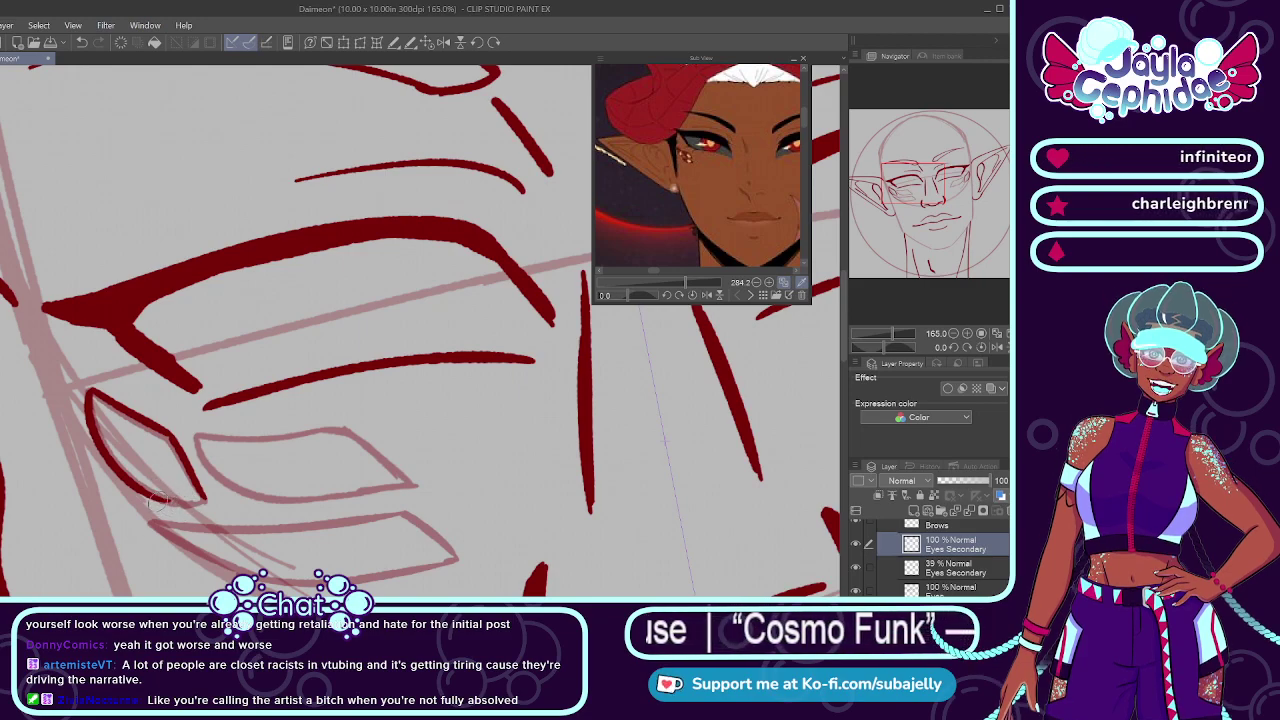
{"action": "key", "text": "ctrl+z"}
{"action": "left_click_drag", "start_coordinate": [155, 492], "coordinate": [214, 503]}
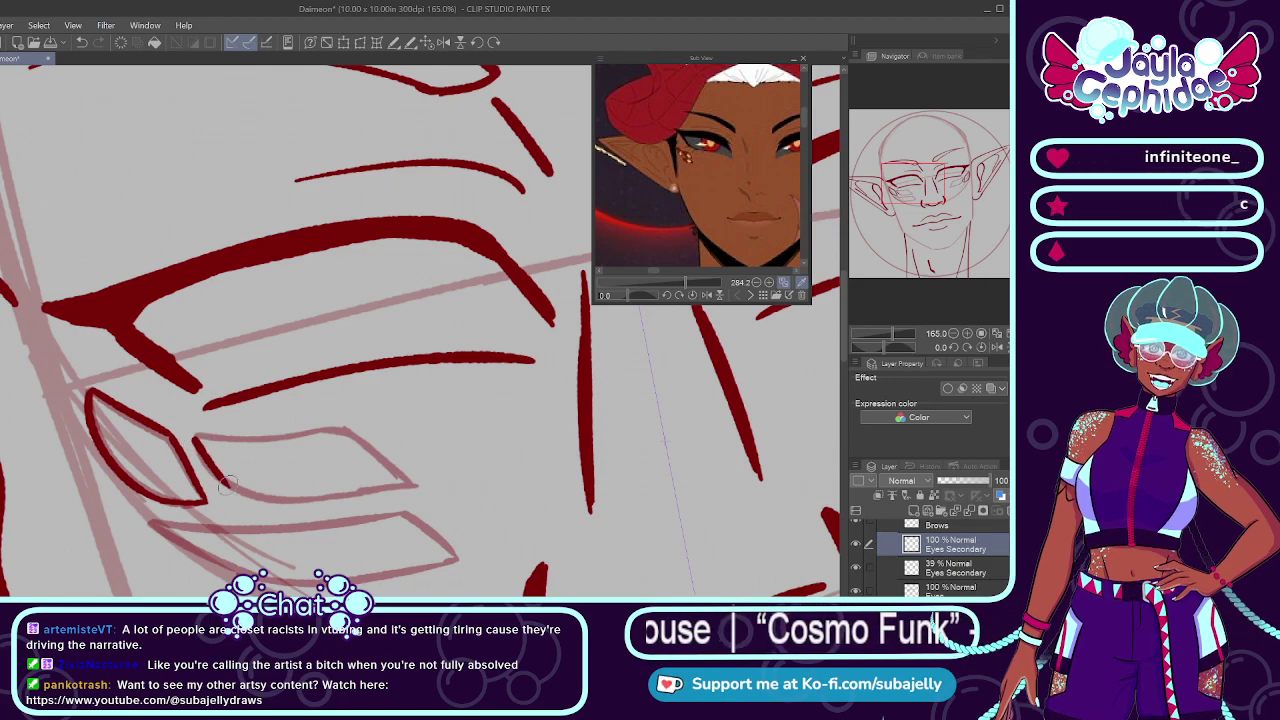
Step: Trace the short curved outer edge of the middle under-eye marking over the faded sketch, redoing unsatisfactory strokes
{"action": "left_click_drag", "start_coordinate": [196, 440], "coordinate": [208, 494]}
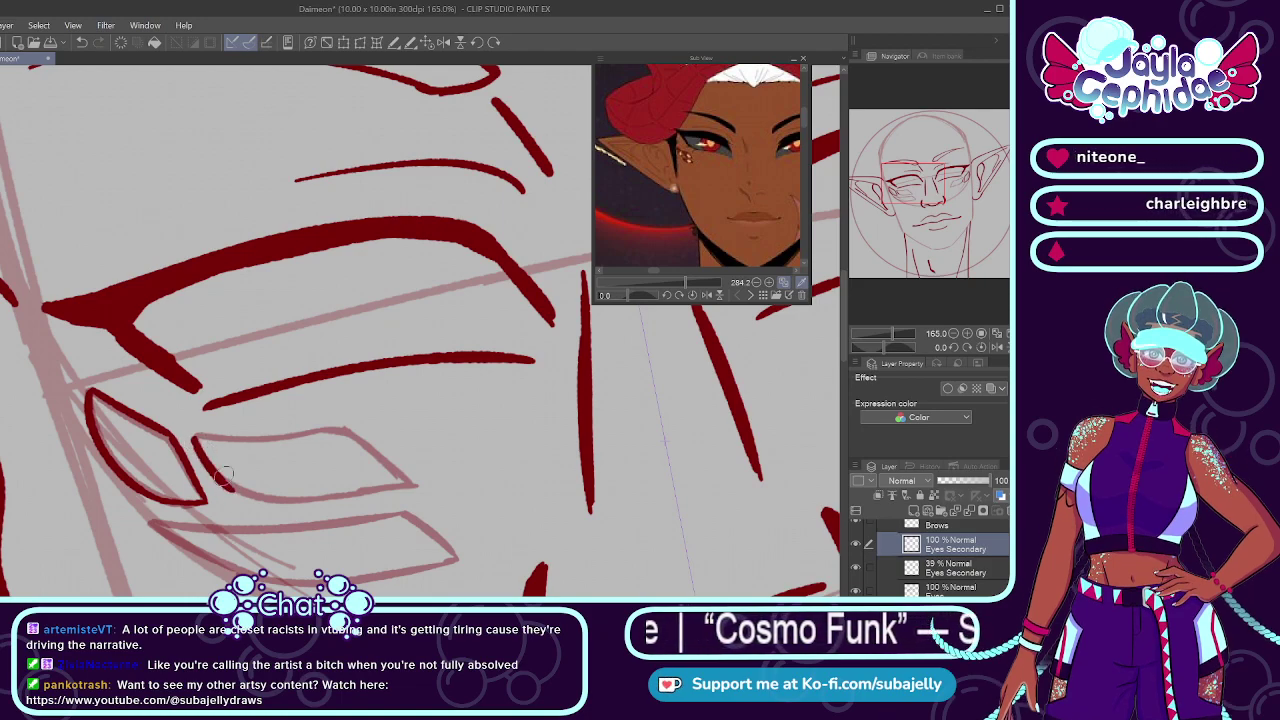
{"action": "key", "text": "ctrl+z"}
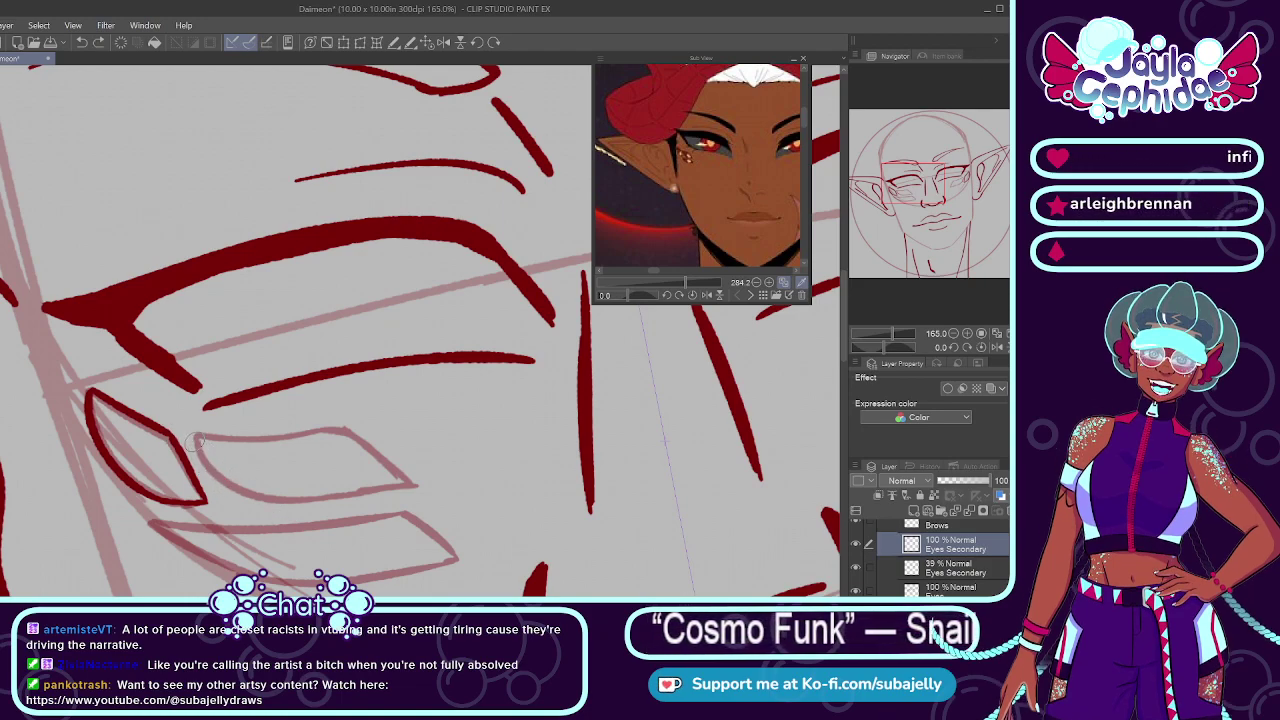
{"action": "left_click_drag", "start_coordinate": [194, 440], "coordinate": [238, 500]}
{"action": "key", "text": "ctrl+z"}
{"action": "left_click_drag", "start_coordinate": [196, 437], "coordinate": [241, 502]}
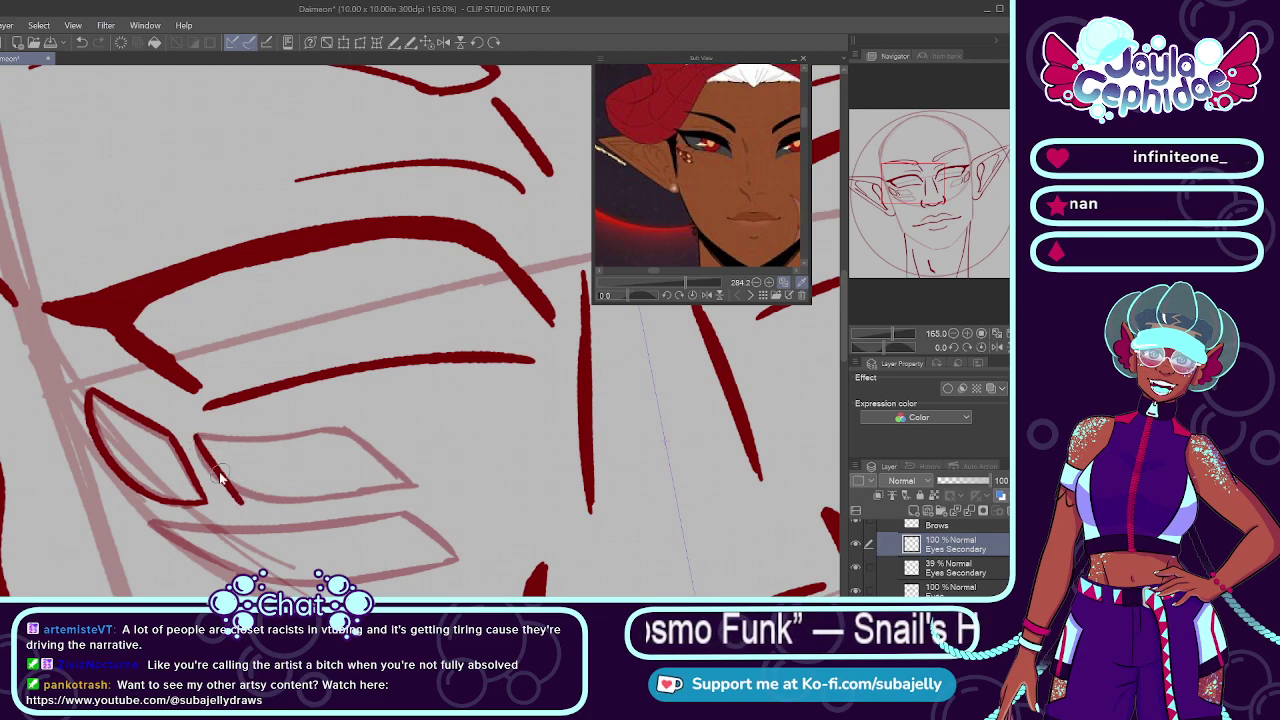
{"action": "key", "text": "ctrl+z"}
{"action": "left_click_drag", "start_coordinate": [196, 439], "coordinate": [243, 502]}
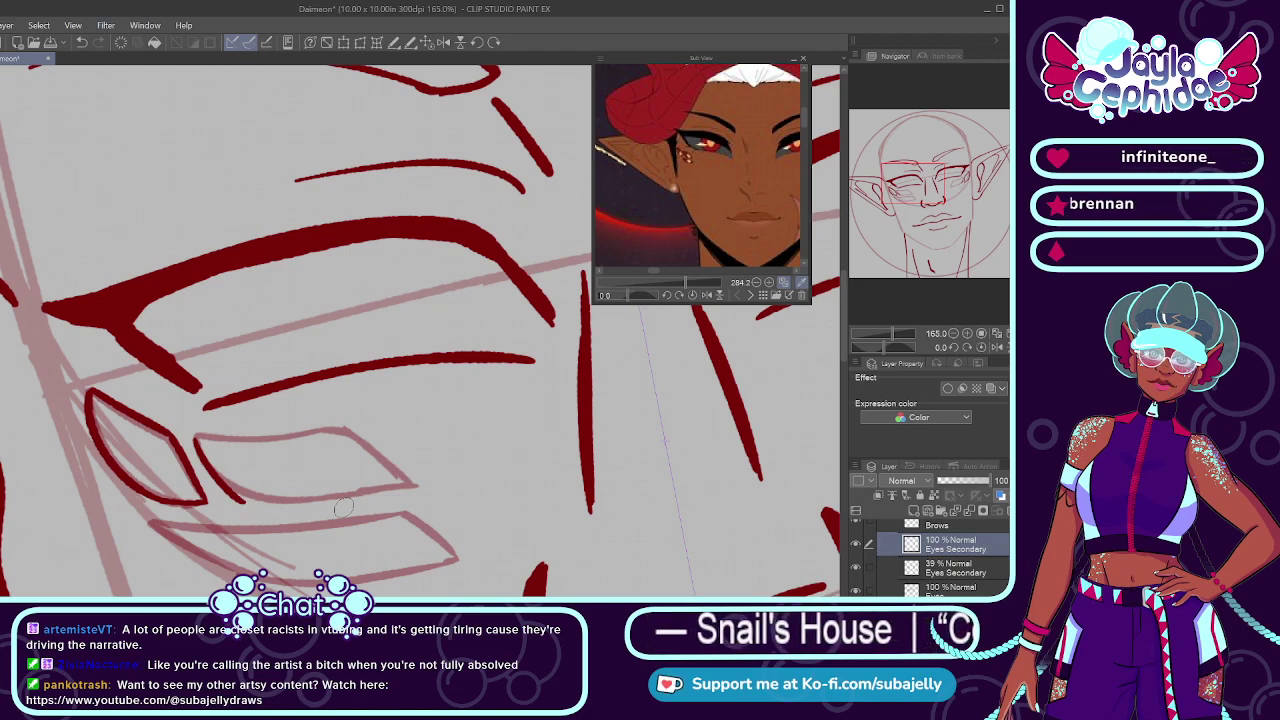
Step: Trace the middle marking's long lower edge from the outer curve to its inner tip, redoing strokes until it follows the sketch
{"action": "left_click_drag", "start_coordinate": [245, 500], "coordinate": [402, 478]}
{"action": "key", "text": "ctrl+z"}
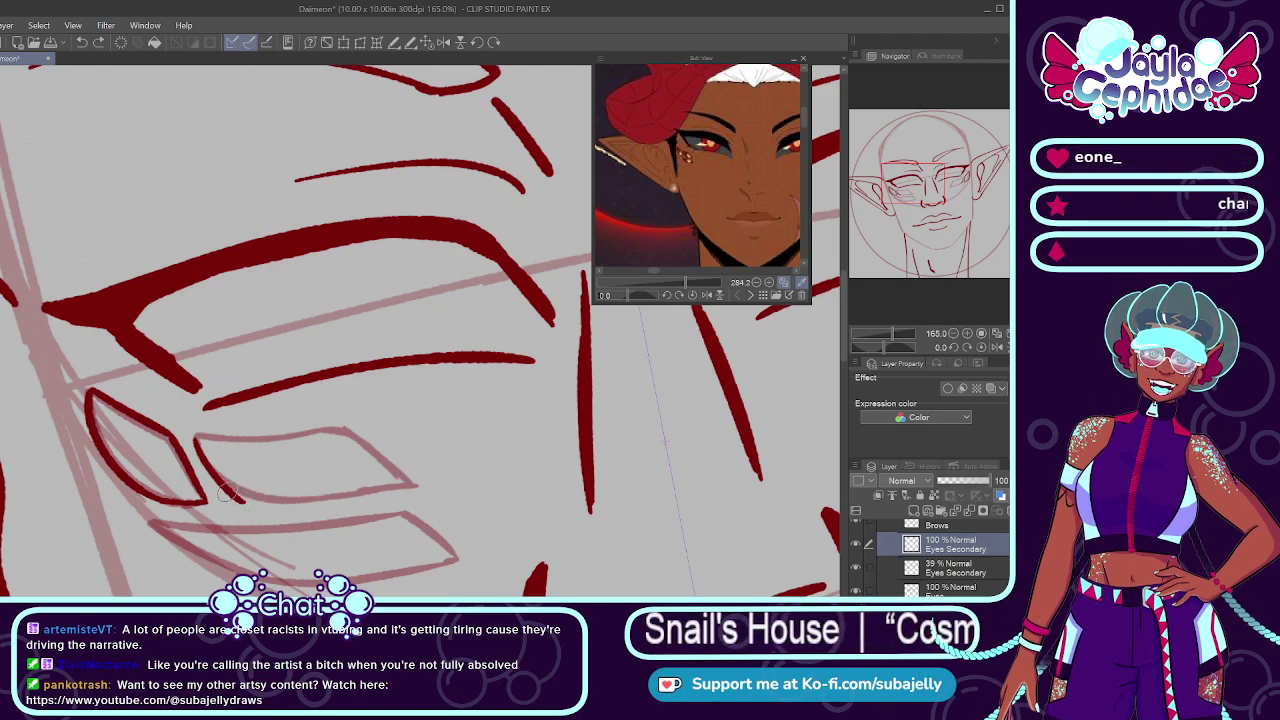
{"action": "left_click_drag", "start_coordinate": [245, 500], "coordinate": [444, 481]}
{"action": "key", "text": "ctrl+z"}
{"action": "left_click_drag", "start_coordinate": [306, 508], "coordinate": [422, 492]}
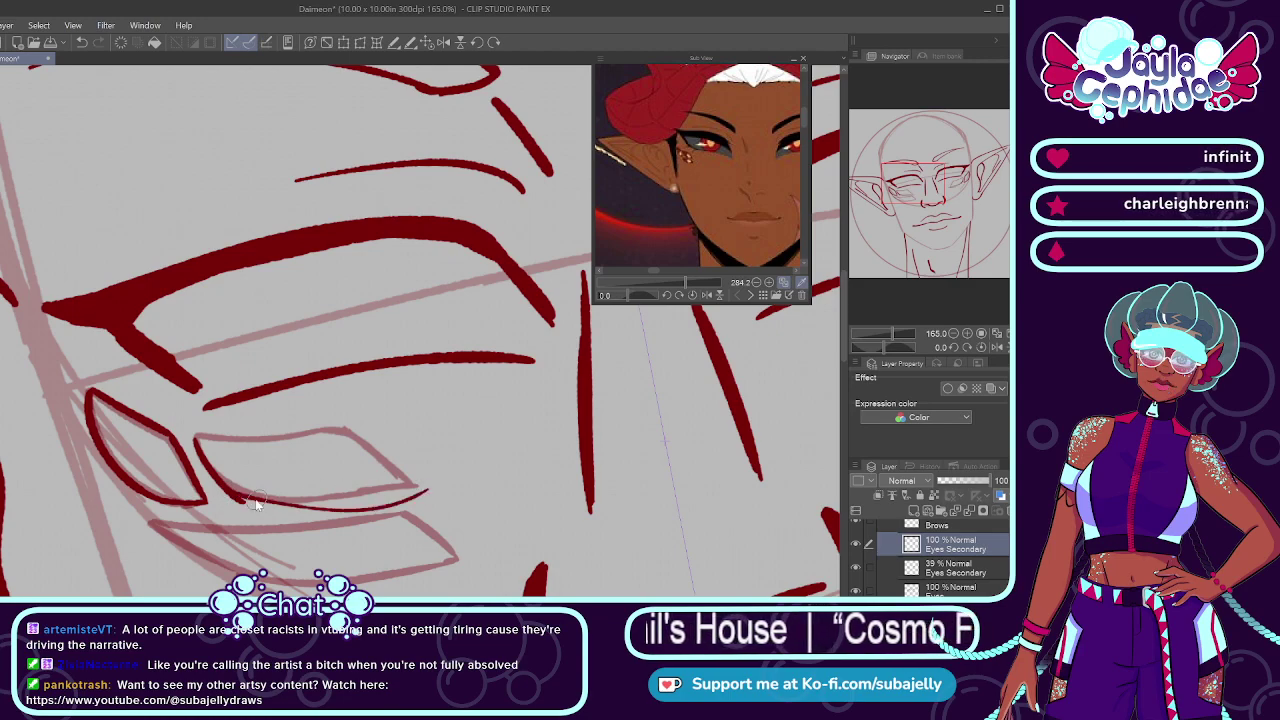
{"action": "key", "text": "ctrl+z"}
{"action": "left_click_drag", "start_coordinate": [240, 499], "coordinate": [419, 481]}
{"action": "key", "text": "ctrl+z"}
{"action": "left_click_drag", "start_coordinate": [240, 499], "coordinate": [422, 484]}
{"action": "key", "text": "ctrl+z"}
{"action": "left_click_drag", "start_coordinate": [240, 499], "coordinate": [385, 489]}
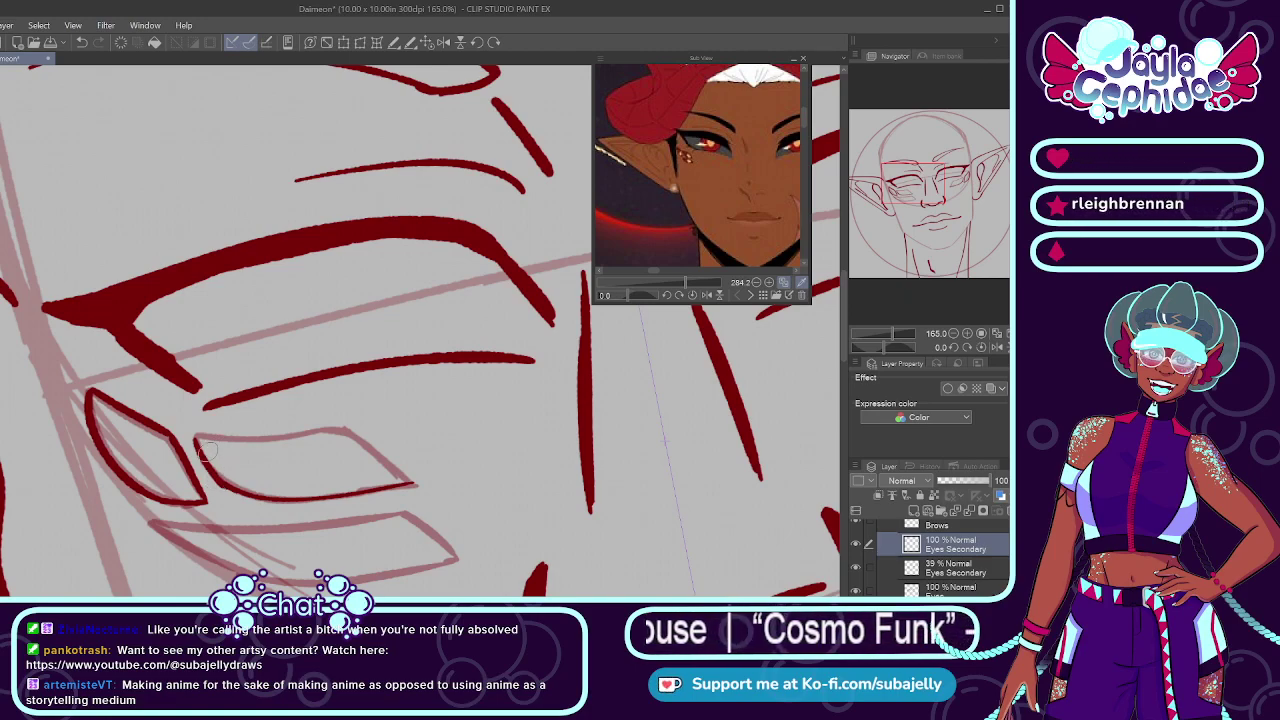
Step: Trace the middle marking's upper edge from its outer corner toward the nose, undoing strokes that miss the sketch
{"action": "left_click_drag", "start_coordinate": [196, 437], "coordinate": [334, 438]}
{"action": "key", "text": "ctrl+z"}
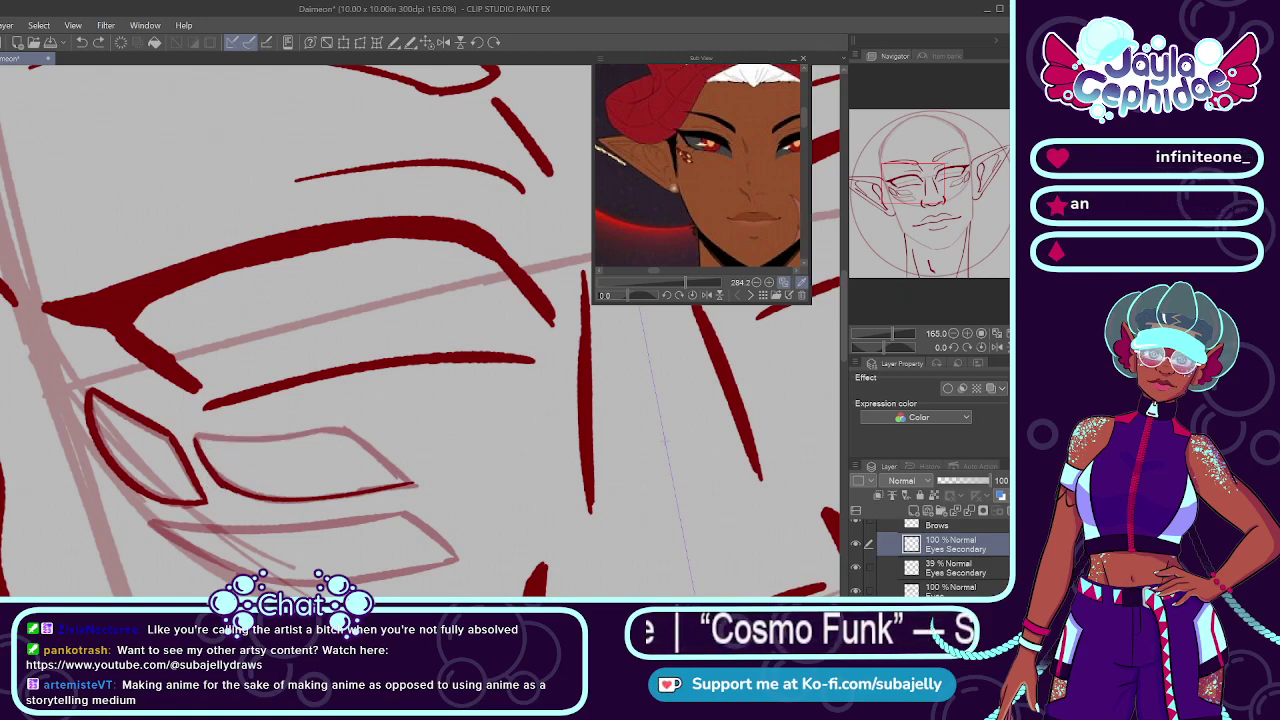
{"action": "left_click_drag", "start_coordinate": [193, 436], "coordinate": [352, 437]}
{"action": "key", "text": "ctrl+z"}
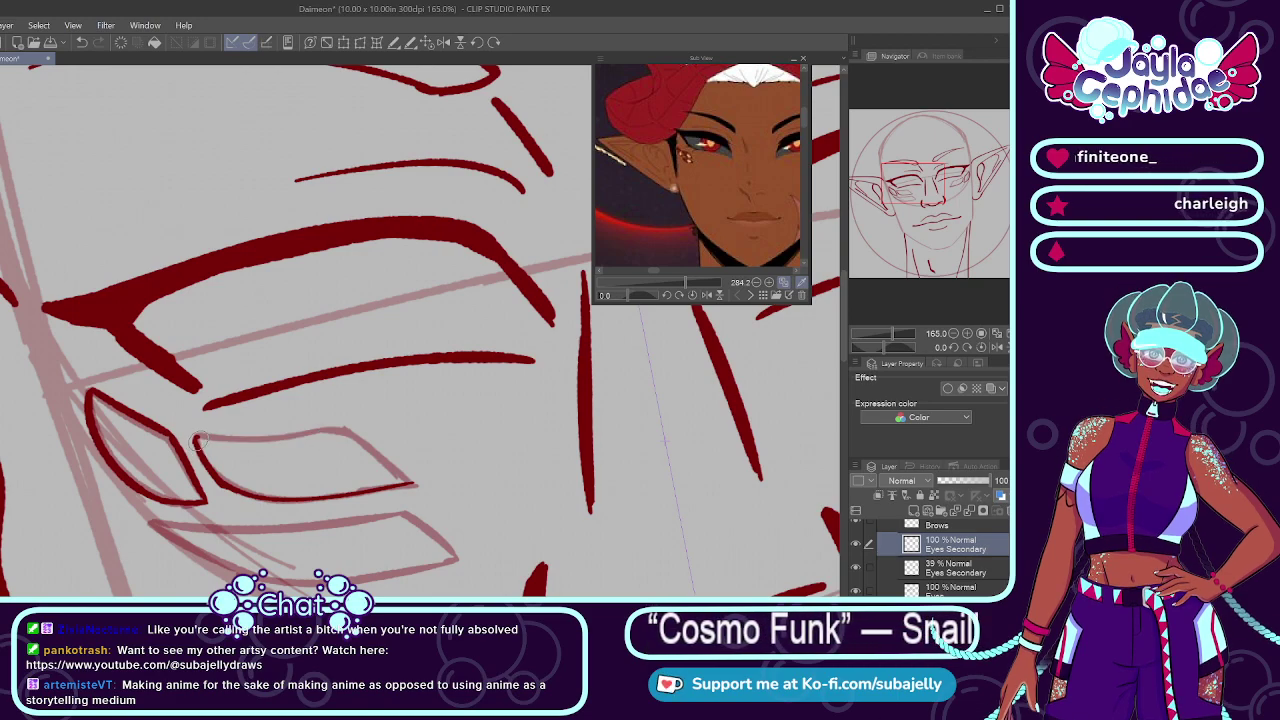
{"action": "left_click_drag", "start_coordinate": [193, 438], "coordinate": [328, 440]}
{"action": "key", "text": "ctrl+z"}
{"action": "left_click_drag", "start_coordinate": [193, 438], "coordinate": [362, 432]}
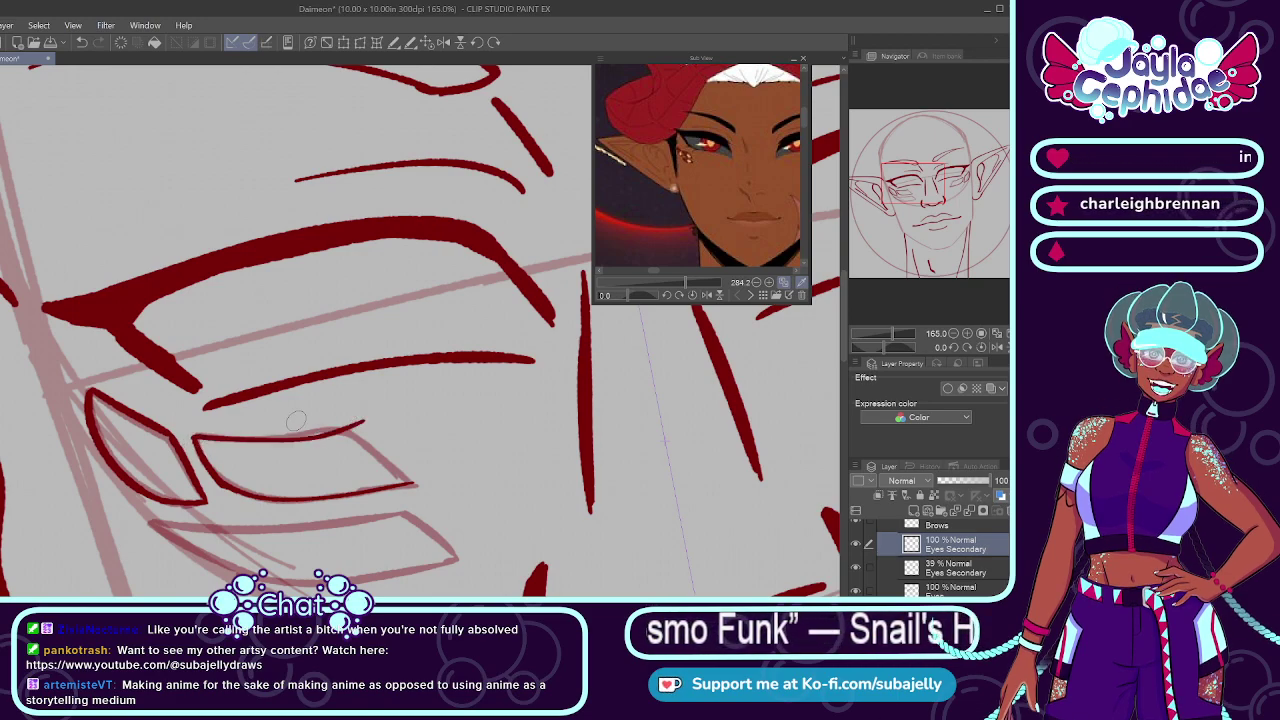
{"action": "key", "text": "ctrl+z"}
{"action": "mouse_move", "coordinate": [196, 437]}
{"action": "left_mouse_down"}
{"action": "mouse_move", "coordinate": [315, 433]}
{"action": "mouse_move", "coordinate": [416, 482]}
{"action": "left_mouse_up"}
{"action": "key", "text": "ctrl+z"}
Step: Close the middle under-eye marking with a slanted inner edge from its upper corner to its inner tip
{"action": "left_click_drag", "start_coordinate": [350, 431], "coordinate": [414, 483]}
{"action": "key", "text": "ctrl+z"}
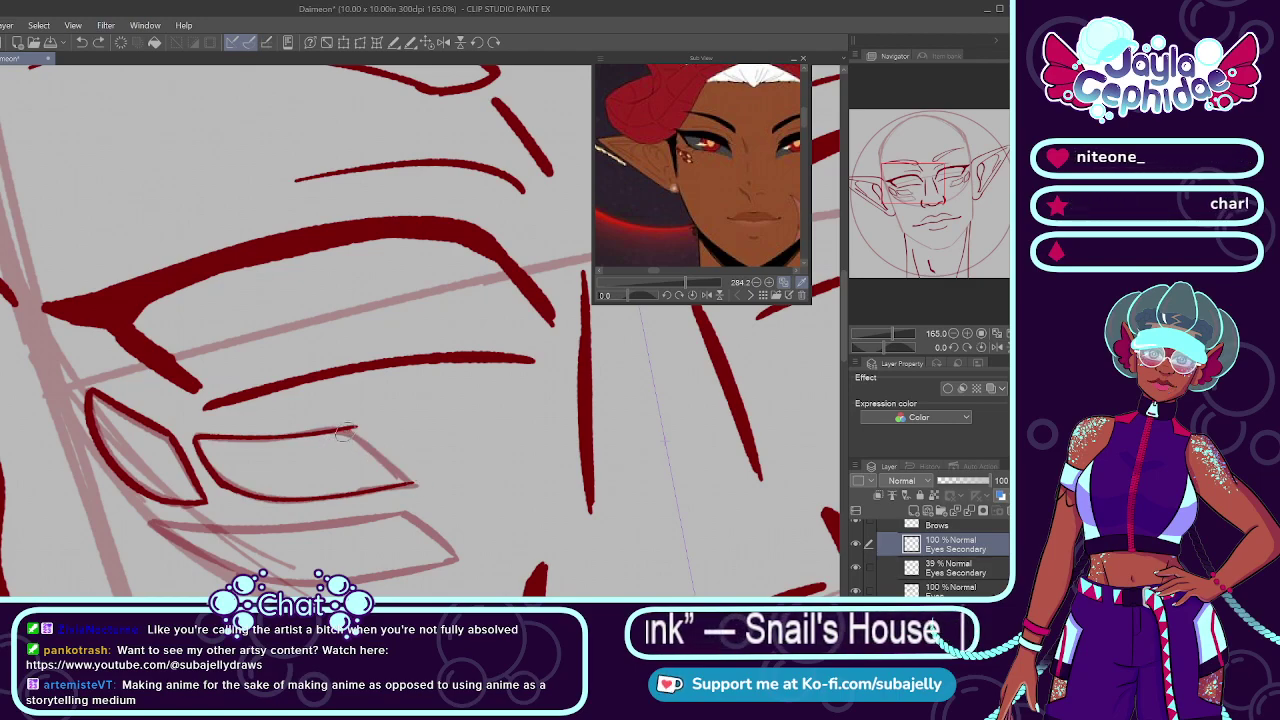
{"action": "left_click_drag", "start_coordinate": [362, 436], "coordinate": [408, 483]}
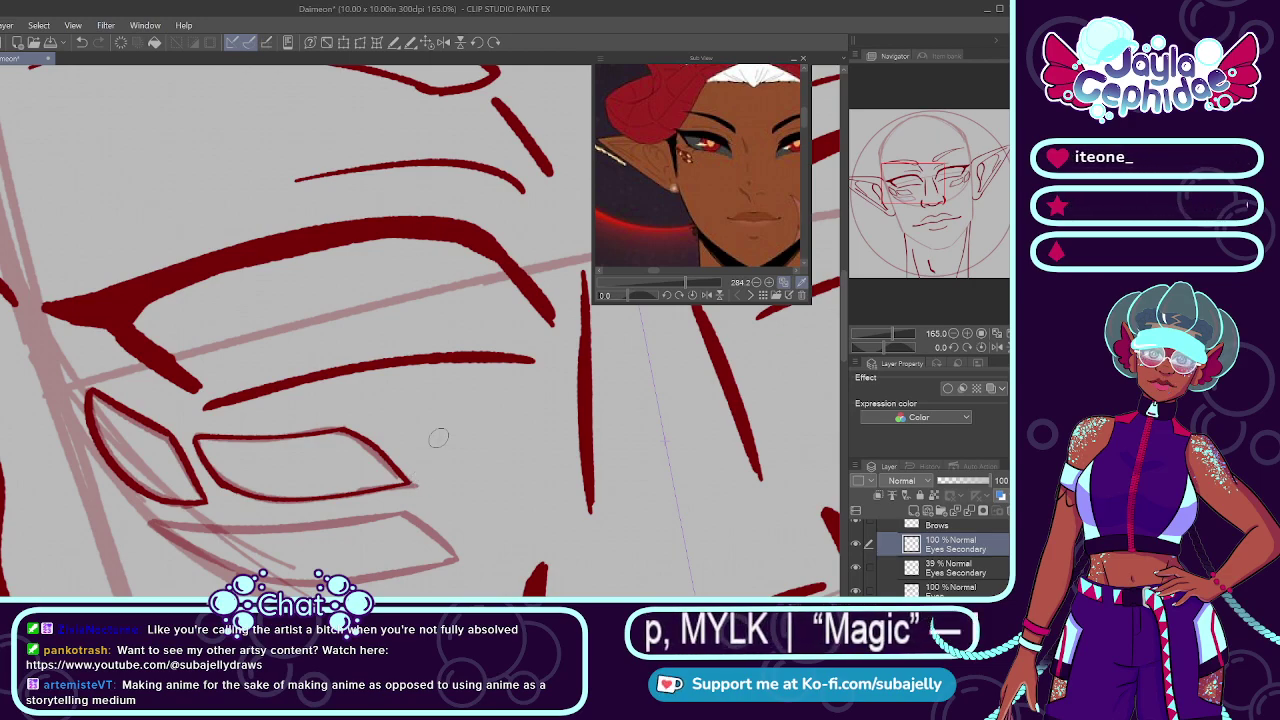
Step: Trace the lowest under-eye marking's long upper edge and the start of its curved underside from the outer tip
{"action": "scroll", "coordinate": [438, 437], "scroll_direction": "down", "scroll_amount": 5}
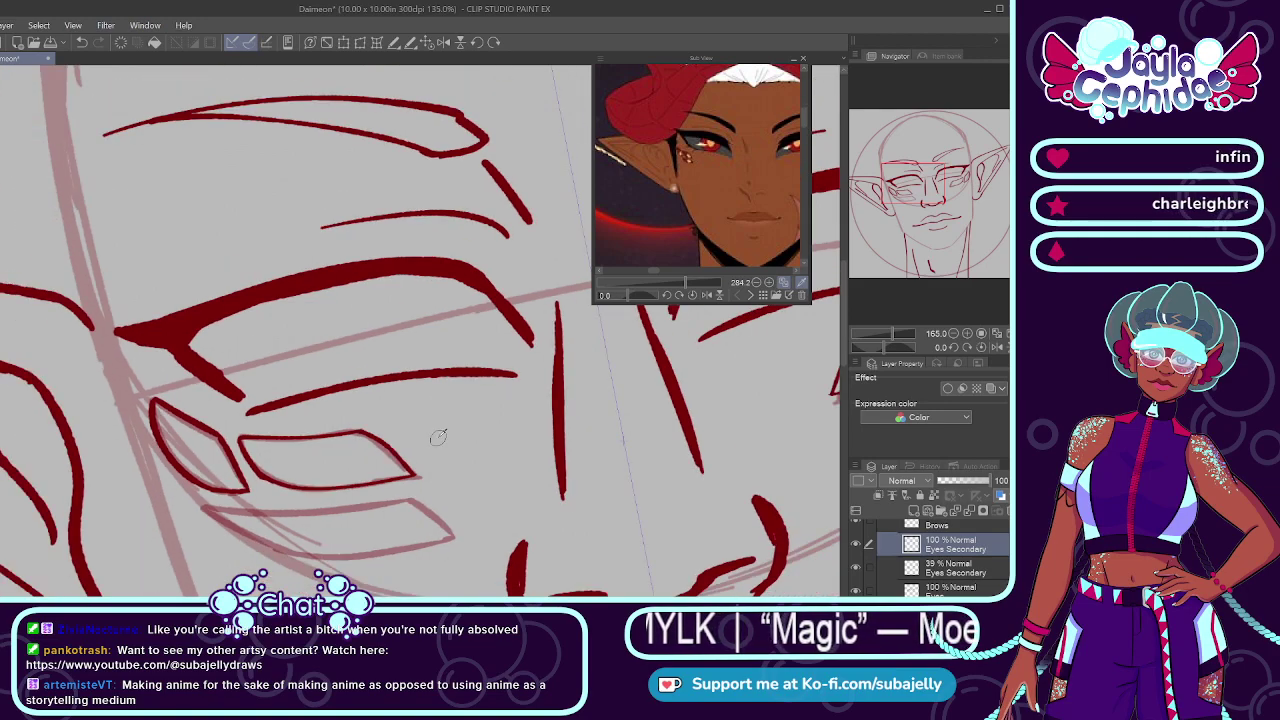
{"action": "scroll", "coordinate": [427, 433], "scroll_direction": "up", "scroll_amount": 5}
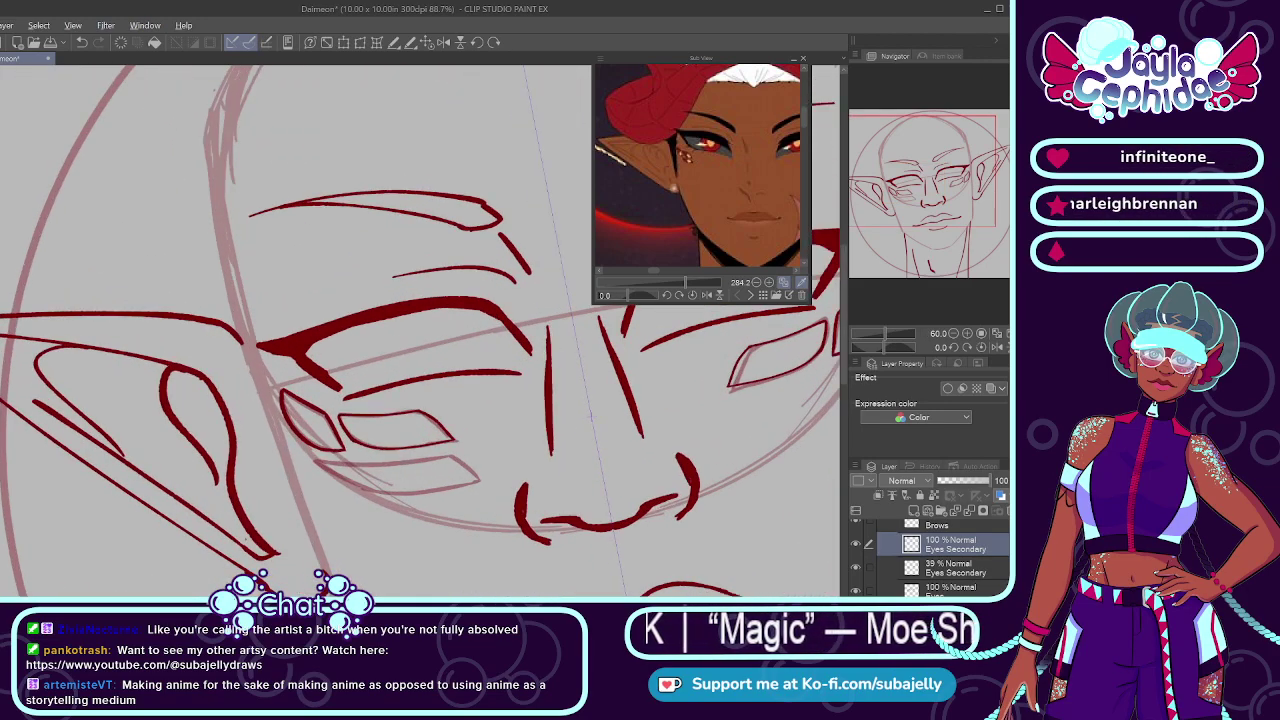
{"action": "left_click_drag", "start_coordinate": [296, 458], "coordinate": [535, 464]}
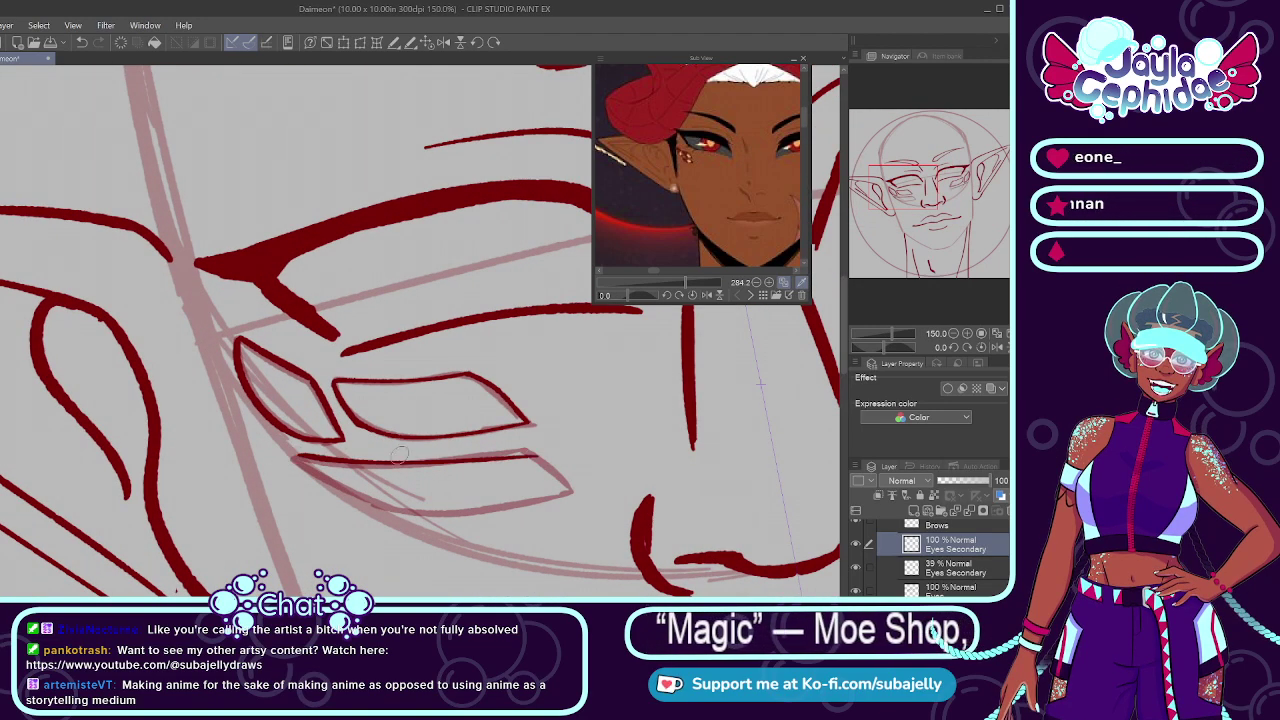
{"action": "key", "text": "ctrl+z"}
{"action": "left_click_drag", "start_coordinate": [343, 460], "coordinate": [558, 441]}
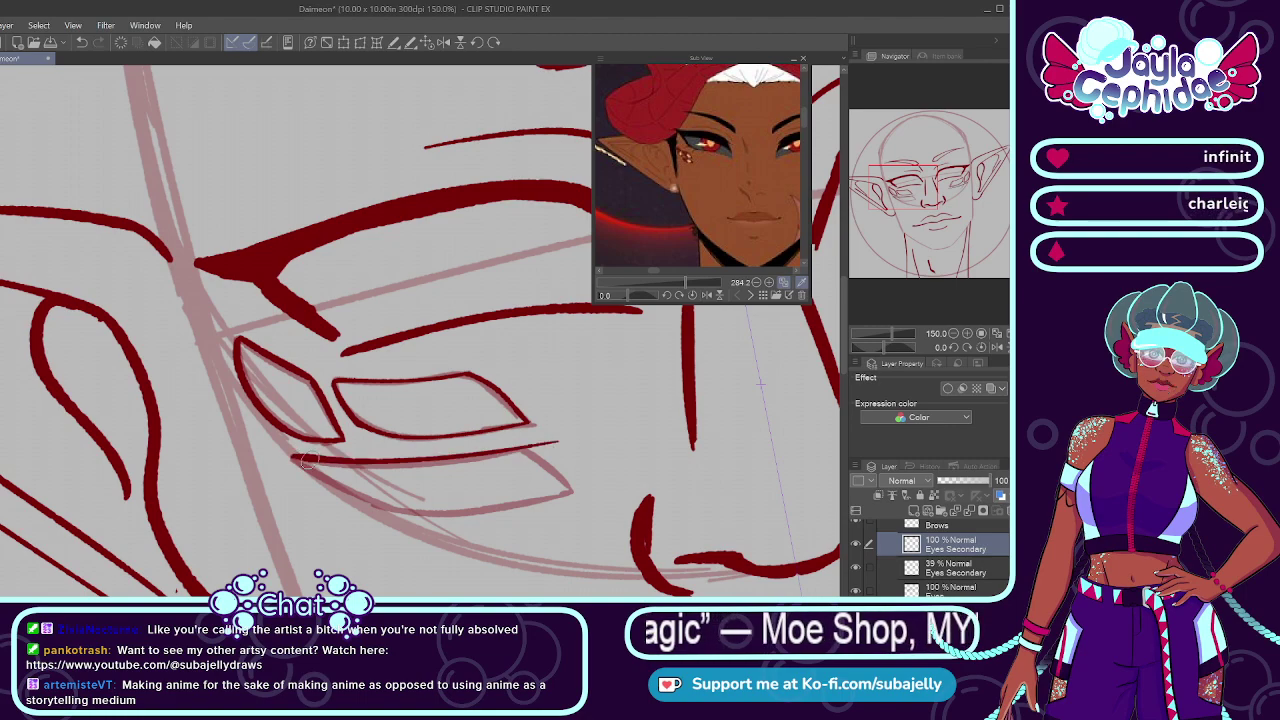
{"action": "left_click_drag", "start_coordinate": [293, 458], "coordinate": [420, 512]}
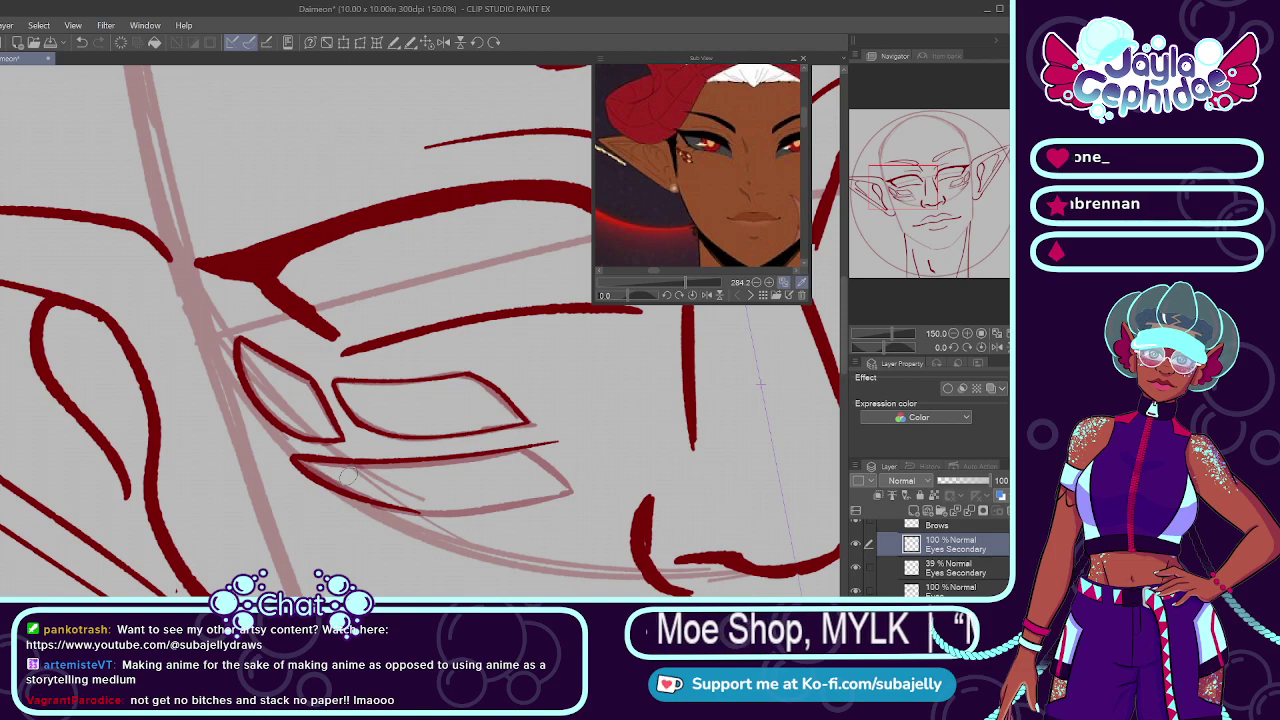
Step: Try to trace the lowest marking's slanted inner edge down to the faded sketch's inner tip
{"action": "scroll", "coordinate": [350, 477], "scroll_direction": "up", "scroll_amount": 1}
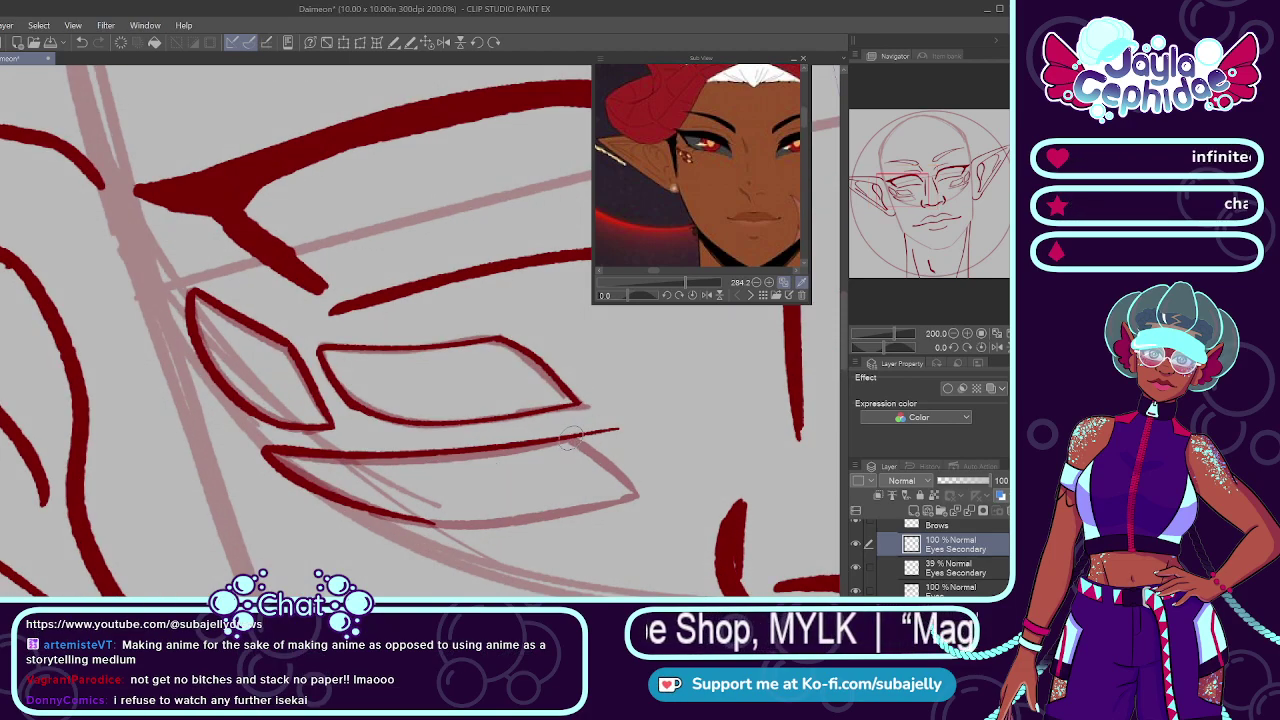
{"action": "left_click_drag", "start_coordinate": [571, 438], "coordinate": [645, 496]}
{"action": "key", "text": "ctrl+z"}
{"action": "left_click_drag", "start_coordinate": [569, 436], "coordinate": [646, 499]}
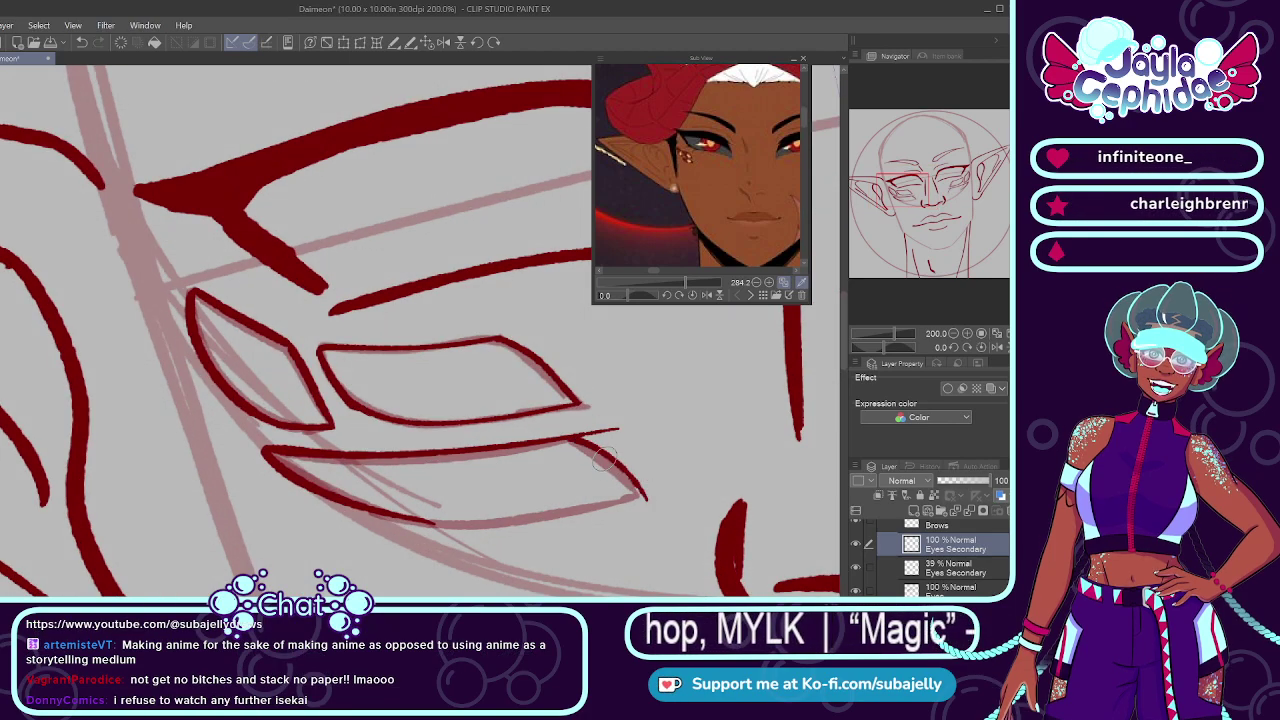
{"action": "key", "text": "ctrl+z"}
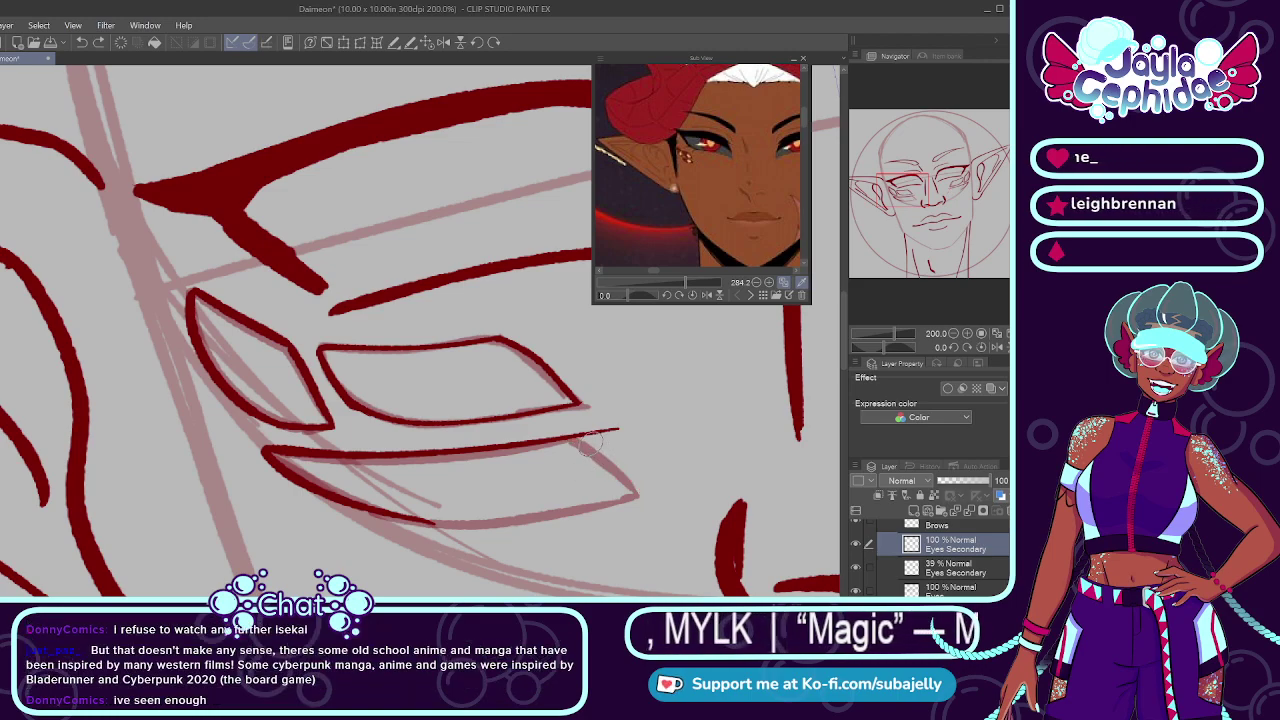
{"action": "left_click_drag", "start_coordinate": [600, 447], "coordinate": [642, 499]}
{"action": "key", "text": "ctrl+z"}
{"action": "left_click_drag", "start_coordinate": [570, 437], "coordinate": [660, 497]}
{"action": "key", "text": "ctrl+z"}
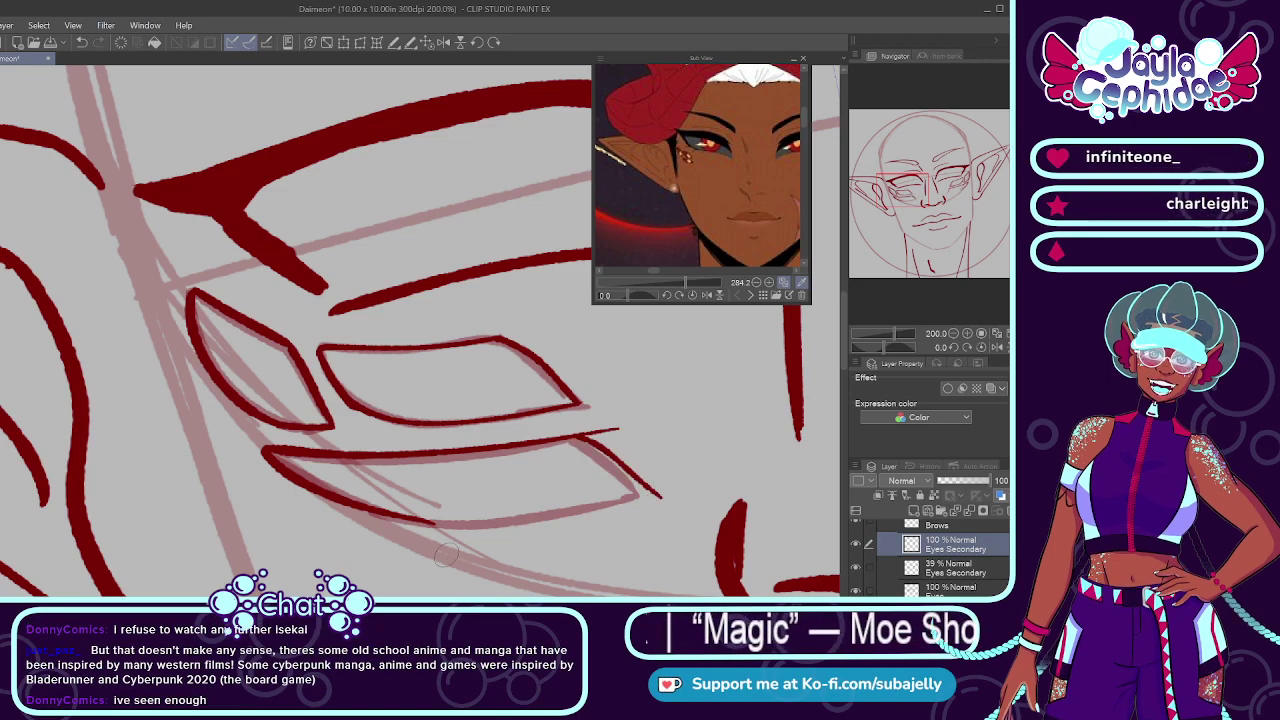
Step: Try to trace the lowest marking's full curved underside along the faded sketch to its inner tip
{"action": "left_click_drag", "start_coordinate": [395, 521], "coordinate": [623, 508]}
{"action": "key", "text": "ctrl+z"}
{"action": "left_click_drag", "start_coordinate": [420, 522], "coordinate": [649, 475]}
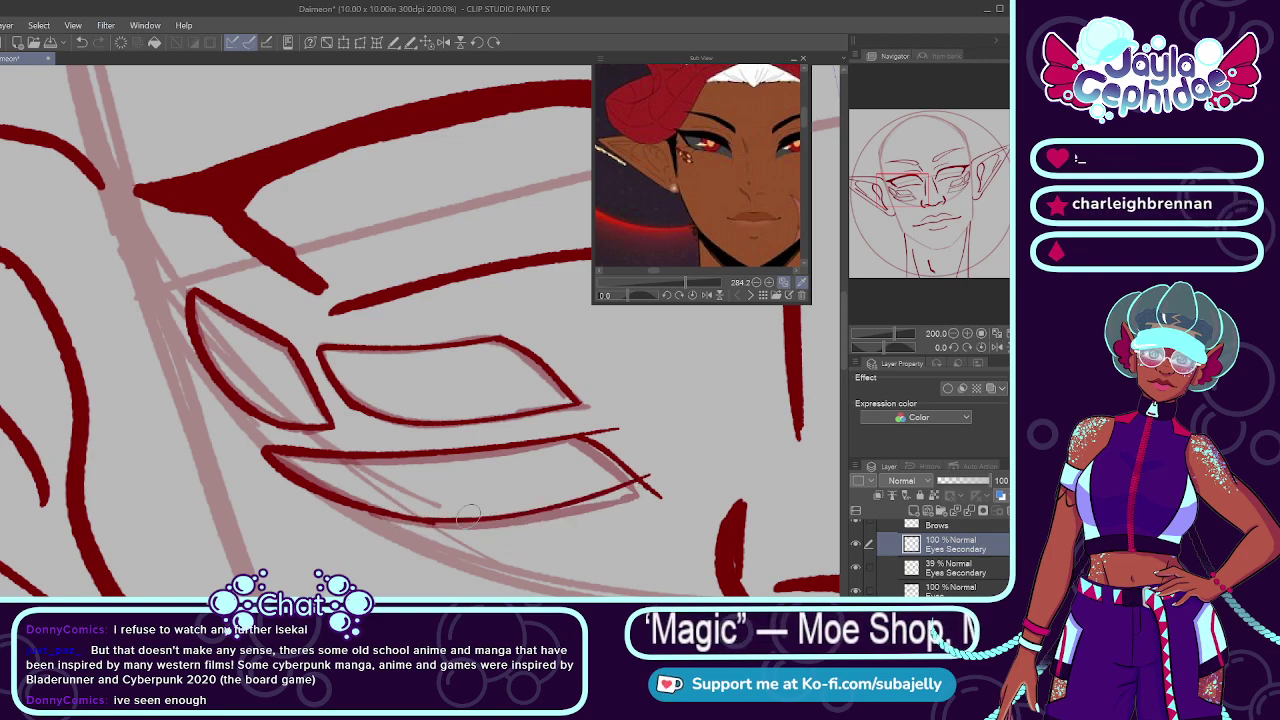
{"action": "key", "text": "ctrl+z"}
{"action": "left_click_drag", "start_coordinate": [395, 517], "coordinate": [634, 502]}
{"action": "key", "text": "ctrl+z"}
{"action": "left_click_drag", "start_coordinate": [400, 517], "coordinate": [662, 493]}
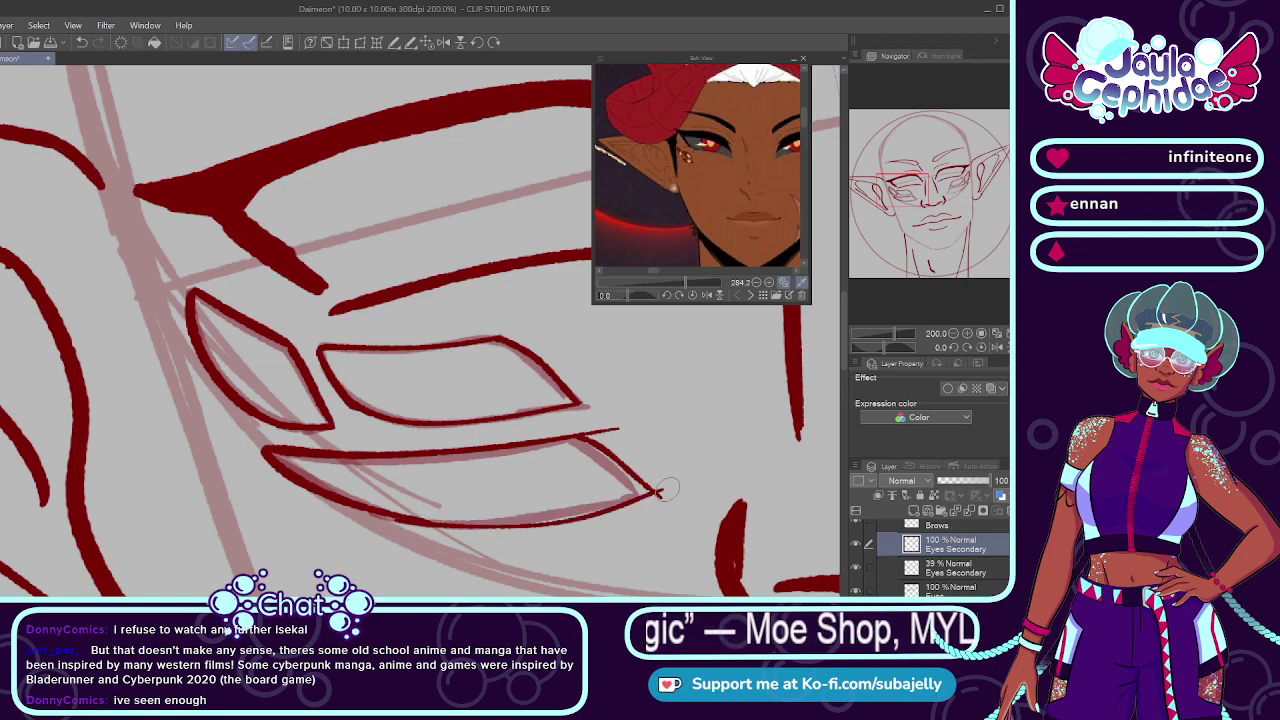
{"action": "key", "text": "ctrl+z"}
{"action": "left_click_drag", "start_coordinate": [422, 522], "coordinate": [660, 504]}
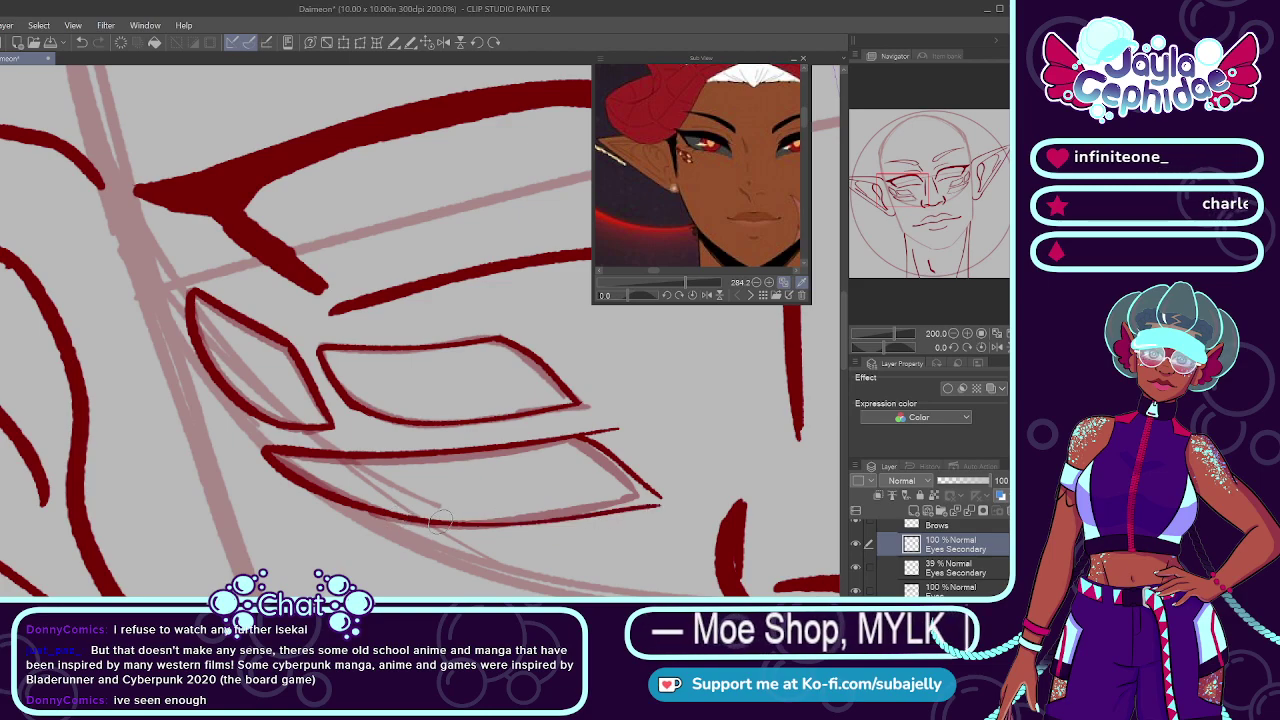
Step: Redraw the lowest marking's underside as a higher, flatter line than the sketch, closing it into a narrower shape
{"action": "scroll", "coordinate": [603, 479], "scroll_direction": "down", "scroll_amount": 4}
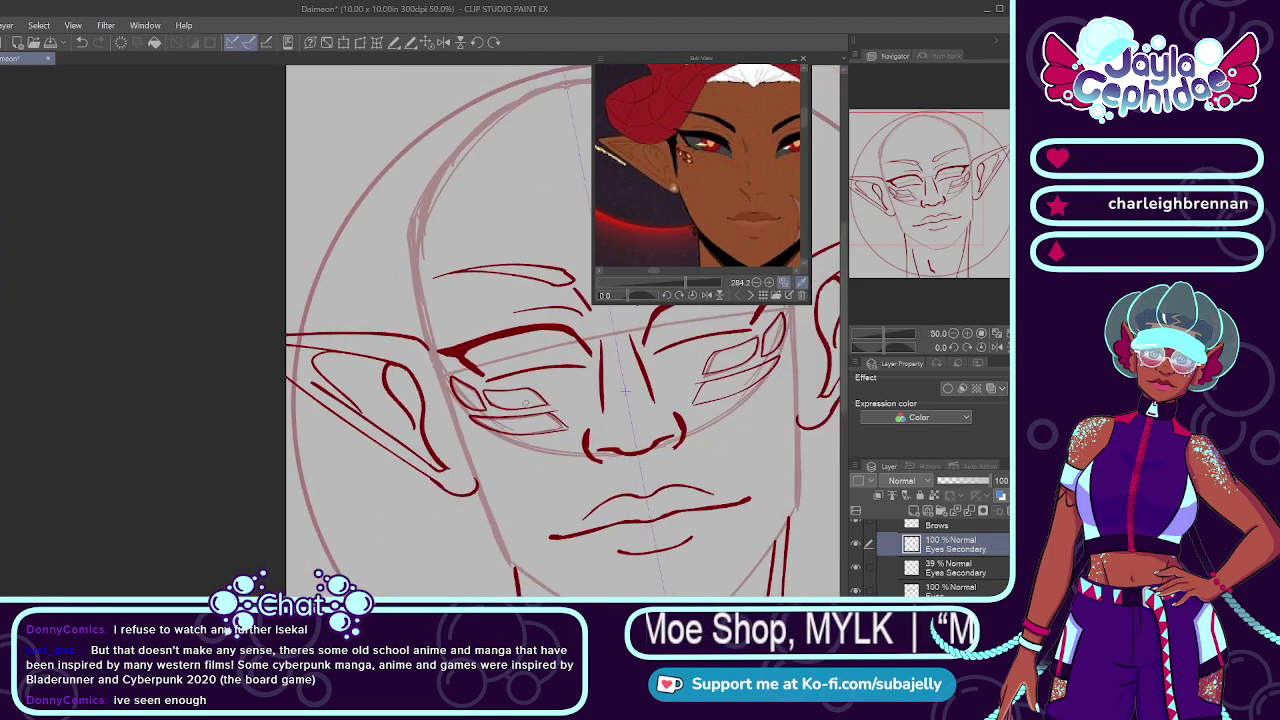
{"action": "scroll", "coordinate": [525, 406], "scroll_direction": "down", "scroll_amount": 1}
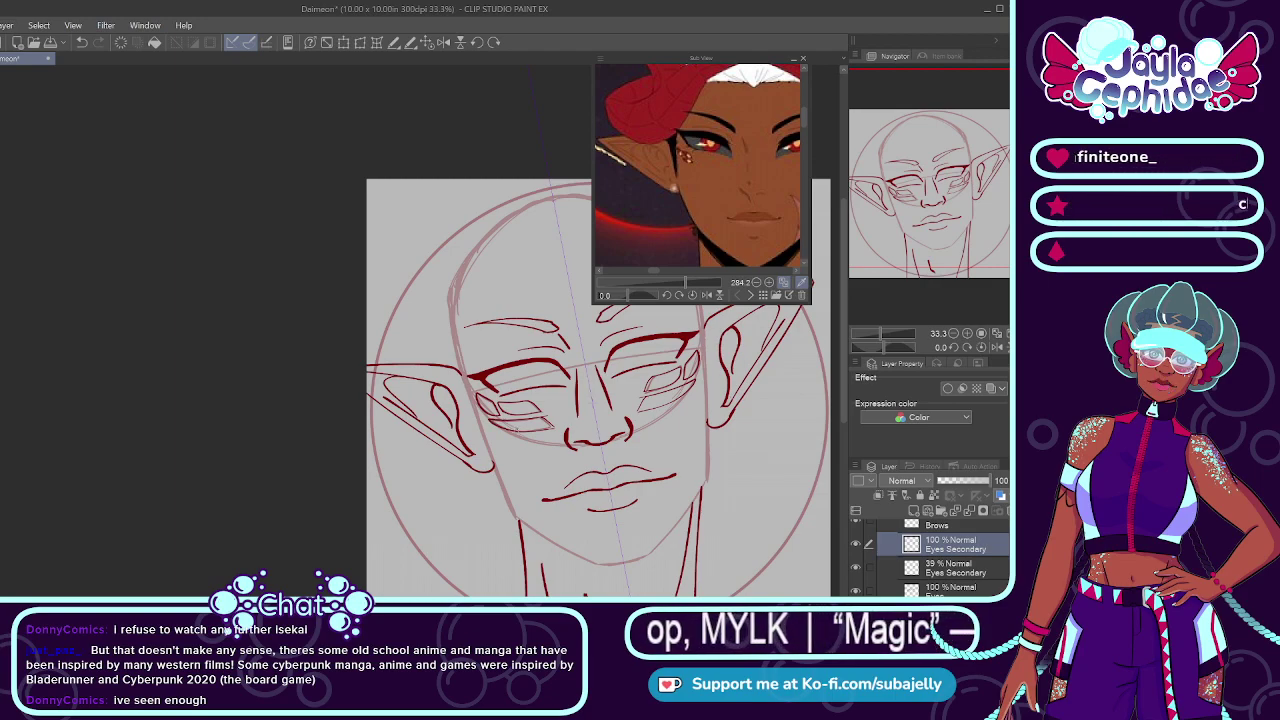
{"action": "scroll", "coordinate": [515, 432], "scroll_direction": "up", "scroll_amount": 4}
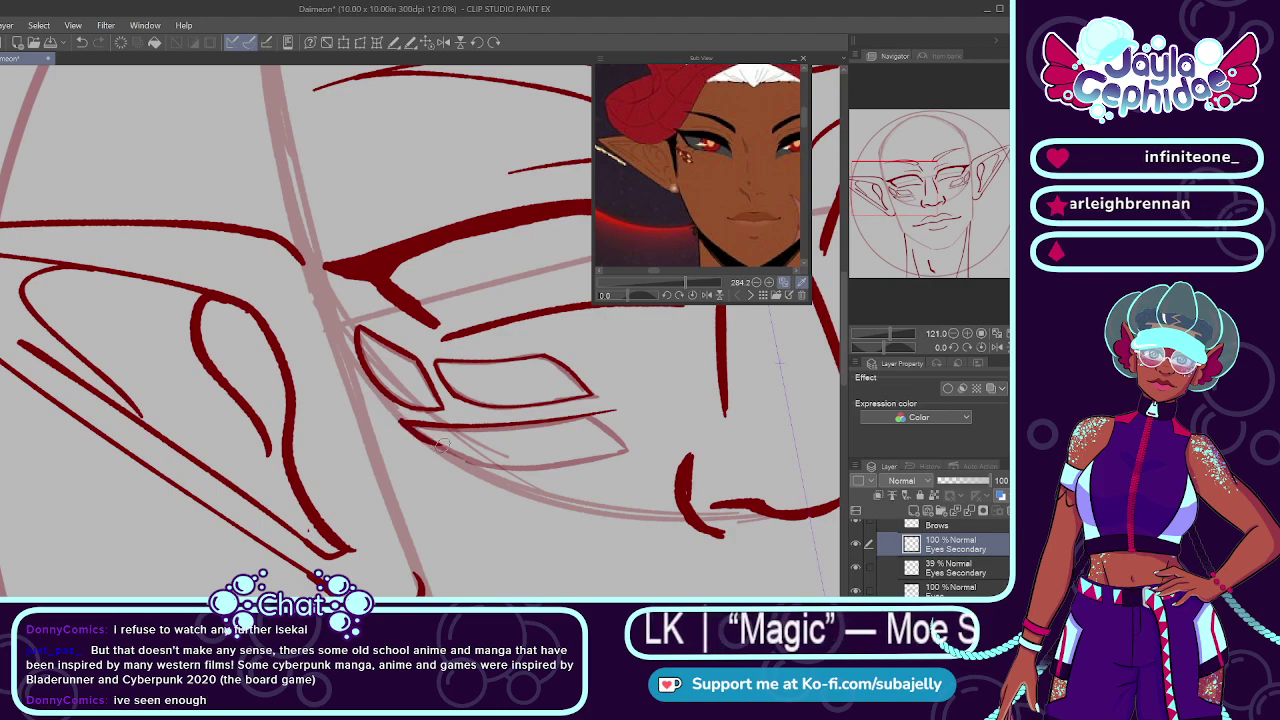
{"action": "left_click_drag", "start_coordinate": [430, 440], "coordinate": [634, 434]}
{"action": "key", "text": "ctrl+z"}
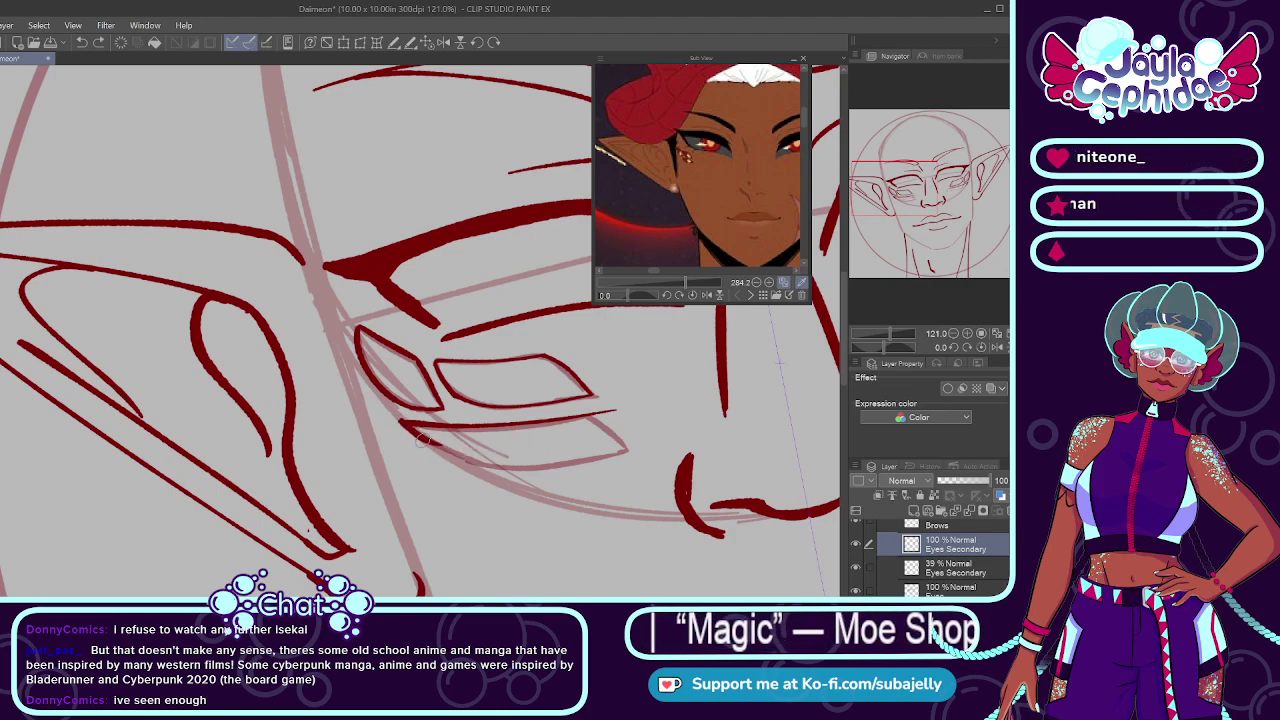
{"action": "left_click_drag", "start_coordinate": [426, 441], "coordinate": [606, 436]}
{"action": "key", "text": "ctrl+z"}
{"action": "left_click_drag", "start_coordinate": [425, 443], "coordinate": [626, 430]}
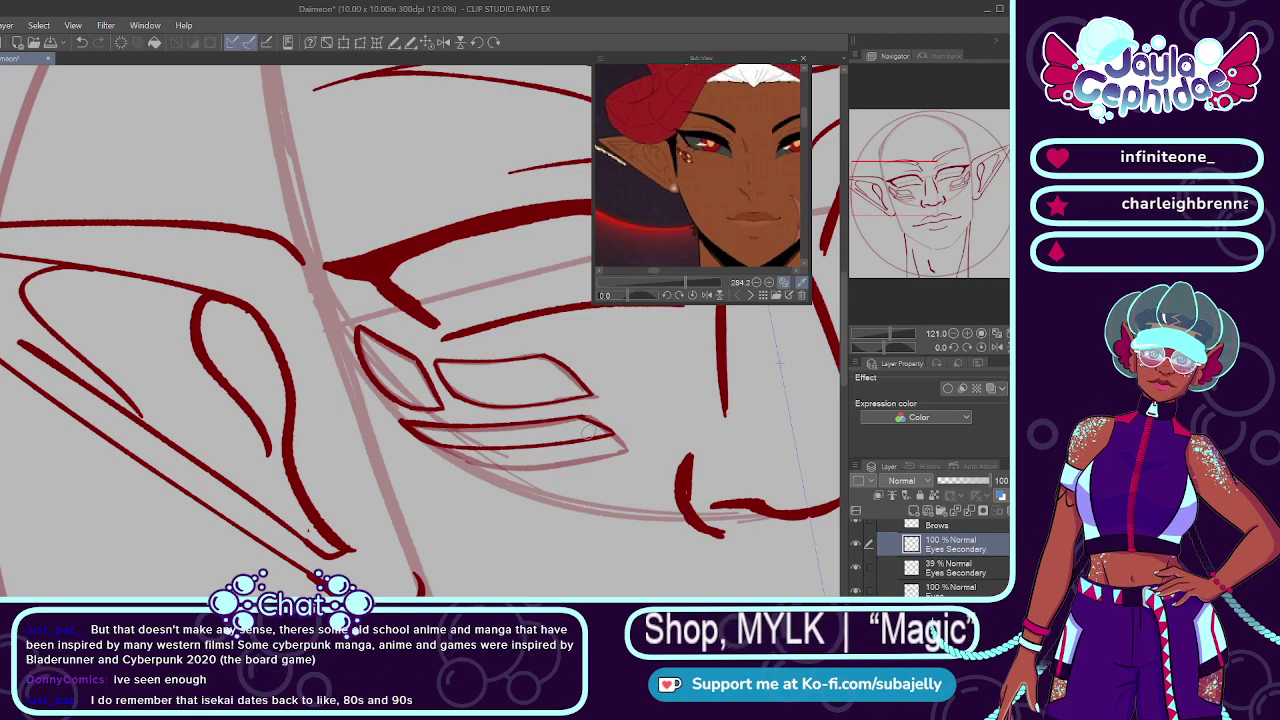
Step: Delete the faded 39% Eyes Secondary layer and make the retraced Eyes Secondary layer active
{"action": "scroll", "coordinate": [590, 432], "scroll_direction": "down", "scroll_amount": 3}
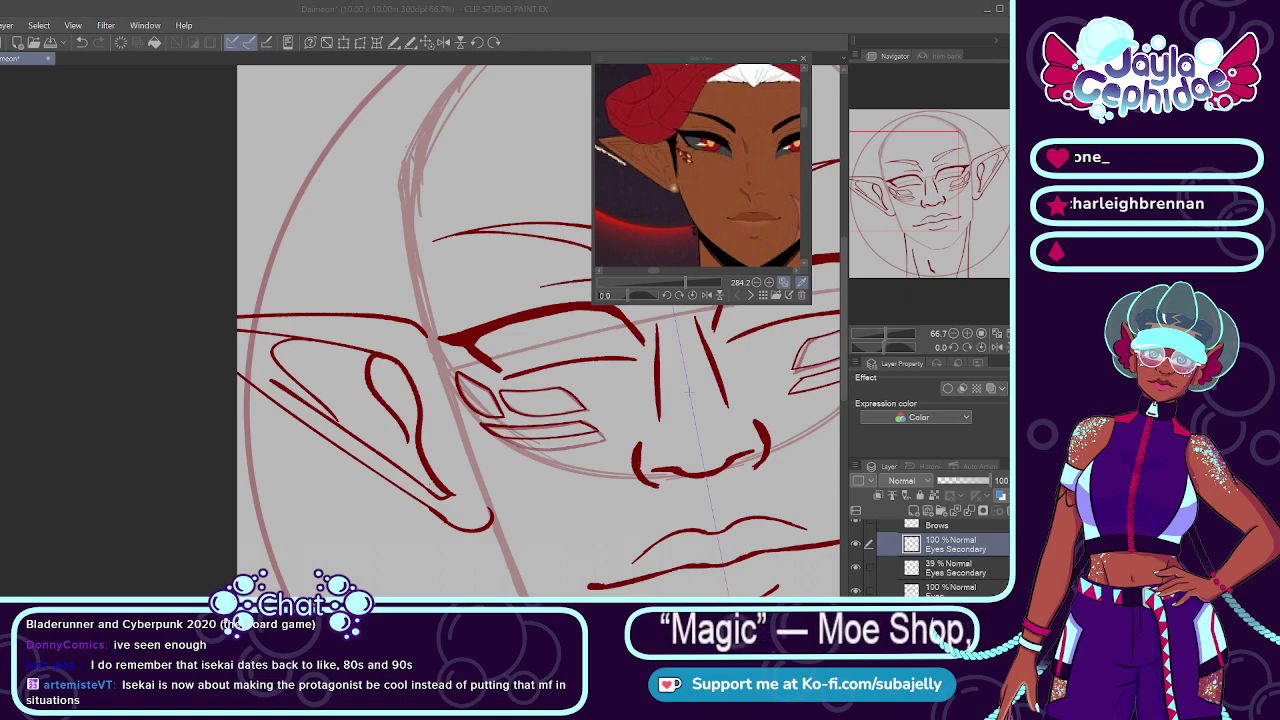
{"action": "scroll", "coordinate": [545, 460], "scroll_direction": "down", "scroll_amount": 3}
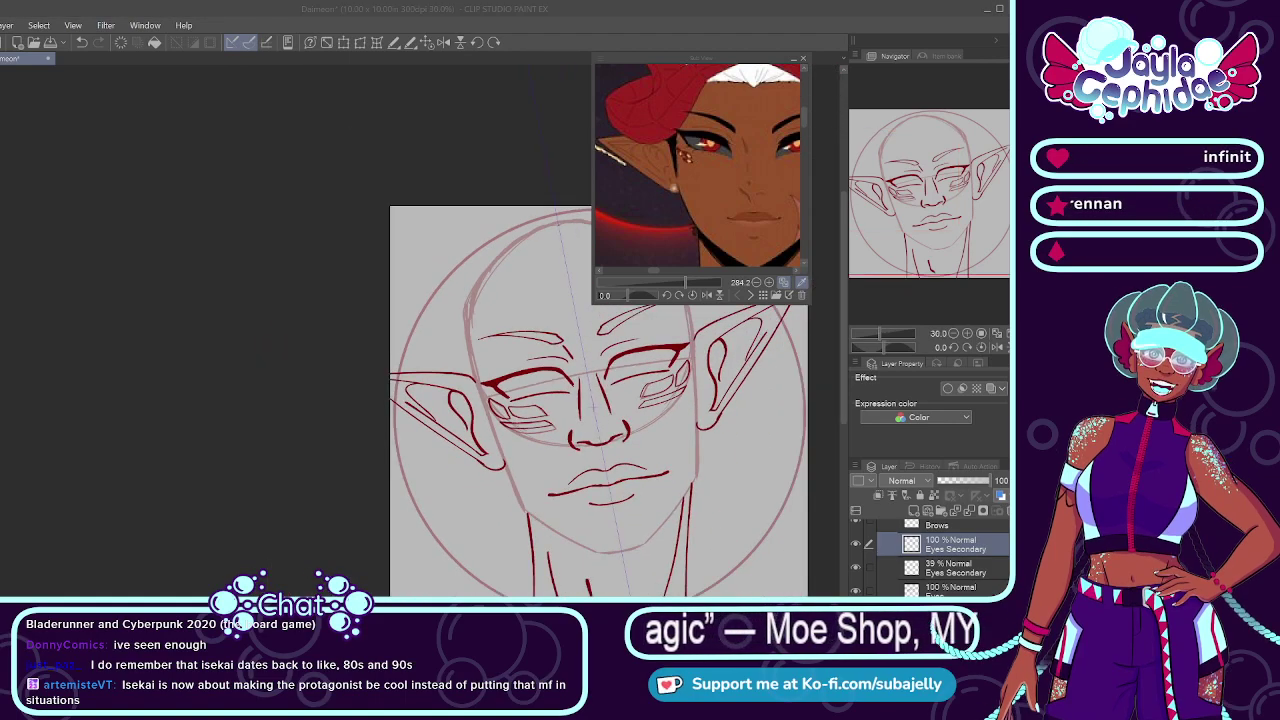
{"action": "scroll", "coordinate": [590, 440], "scroll_direction": "up", "scroll_amount": 4}
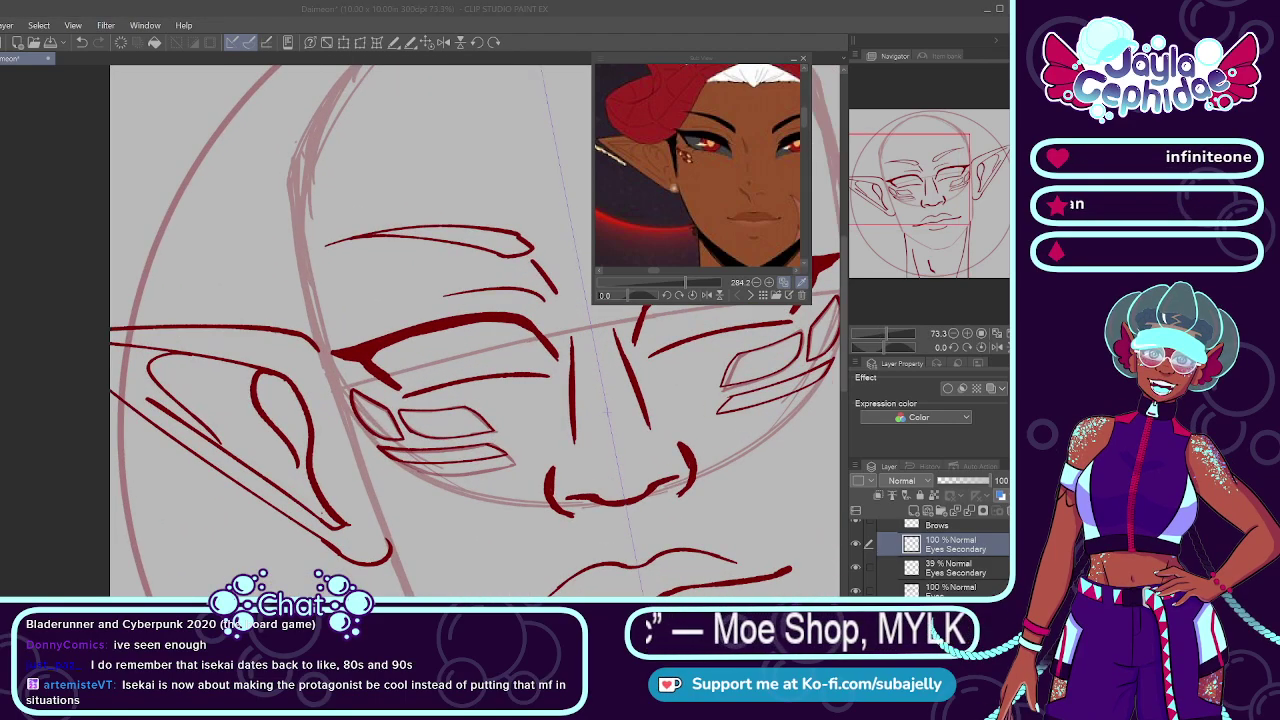
{"action": "left_click", "coordinate": [856, 543]}
{"action": "left_click", "coordinate": [856, 543]}
{"action": "left_click", "coordinate": [934, 565]}
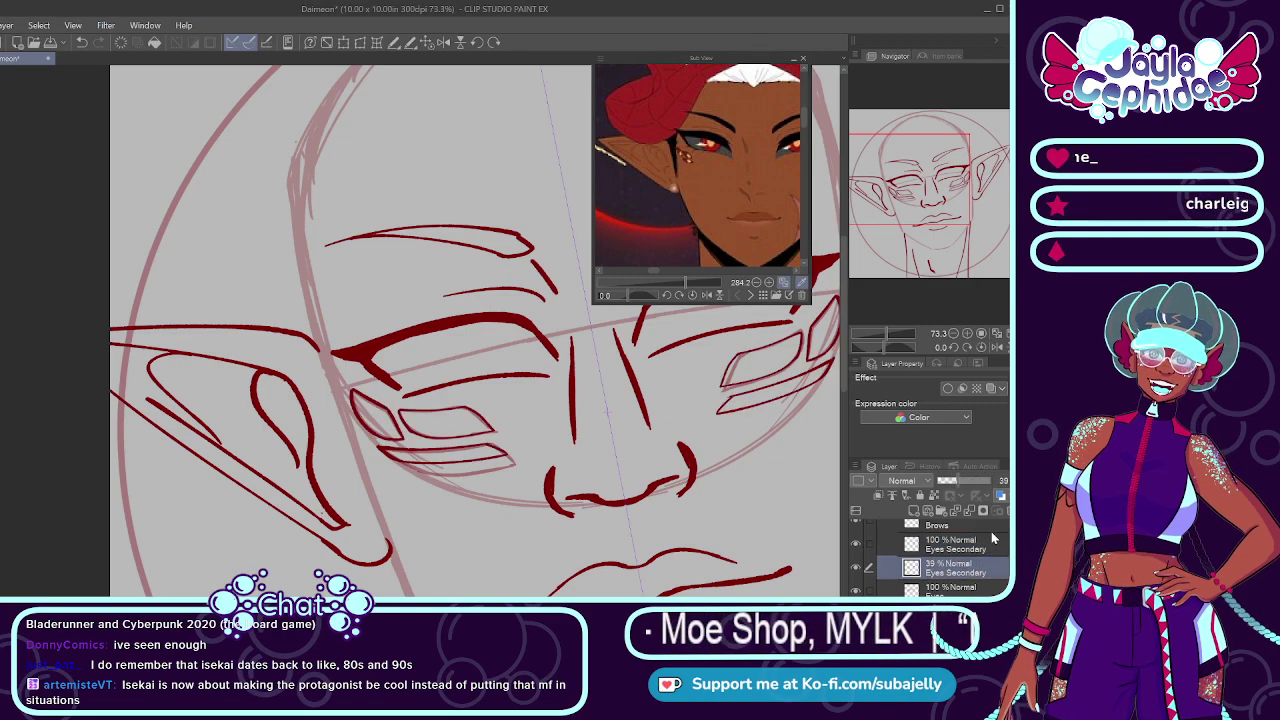
{"action": "left_click", "coordinate": [1009, 510]}
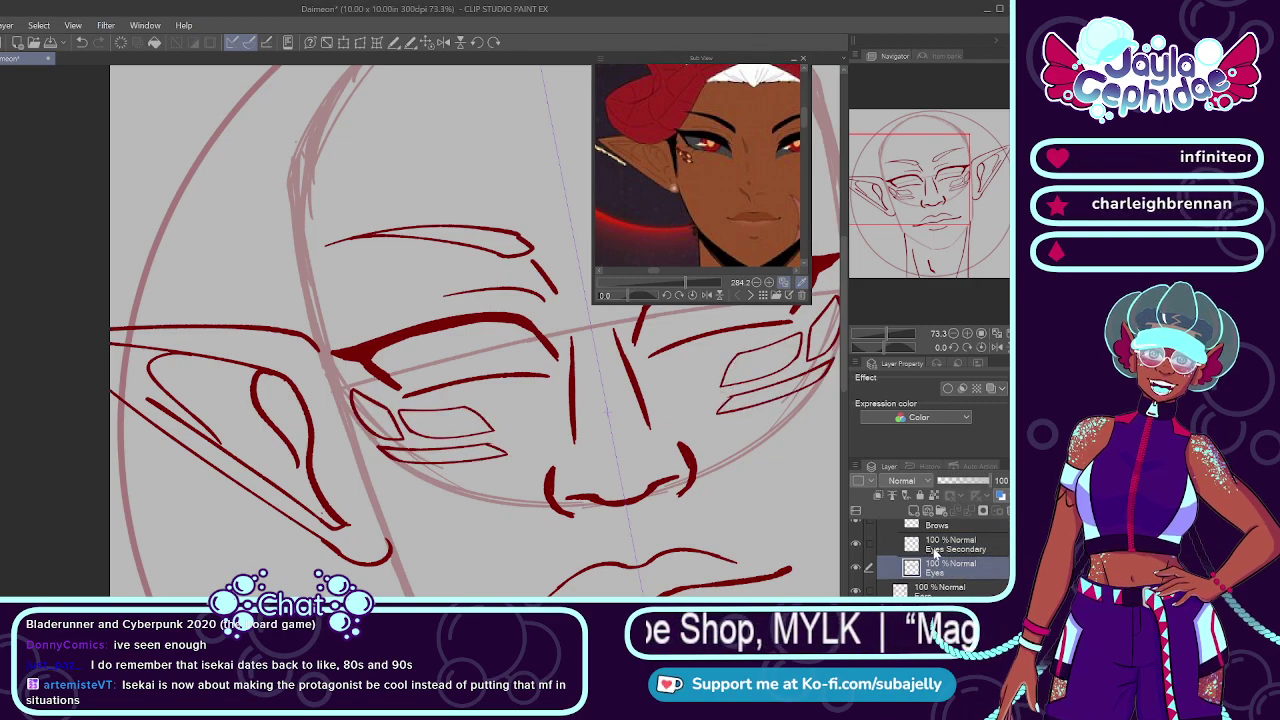
{"action": "left_click", "coordinate": [928, 549]}
{"action": "left_click", "coordinate": [857, 544]}
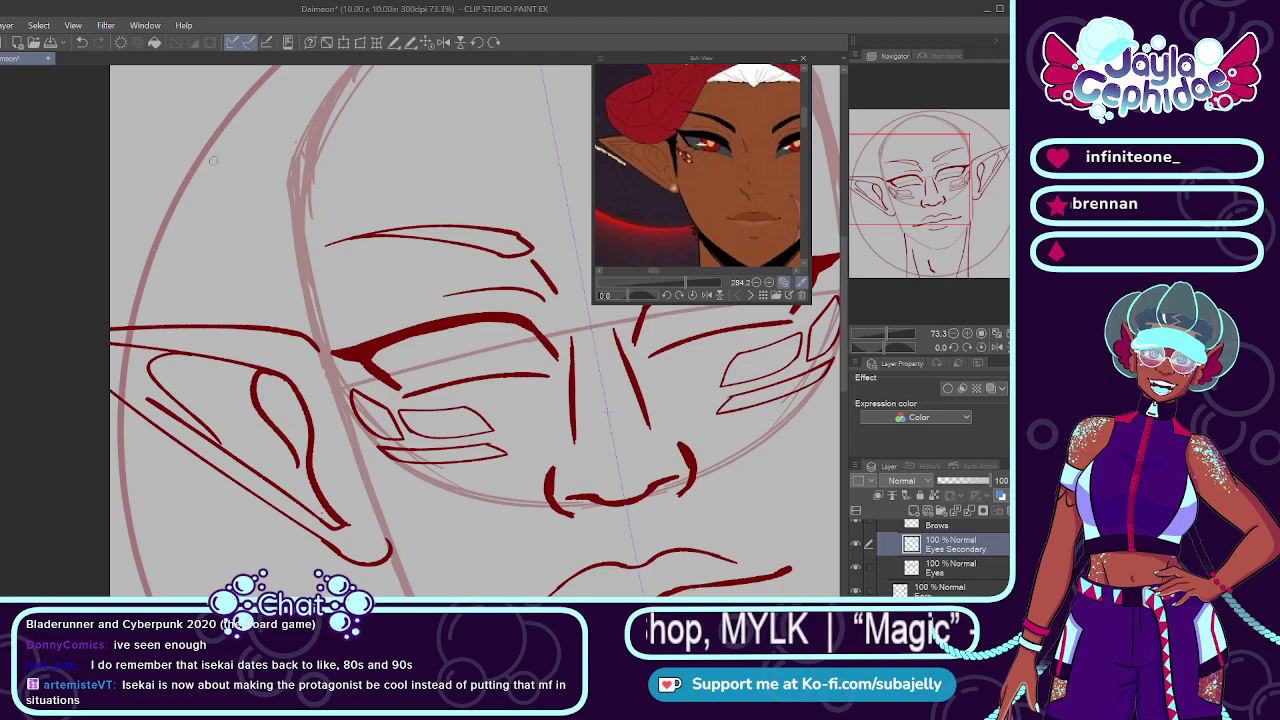
Step: Collapse the Face layer folder and make it the active item
{"action": "left_click", "coordinate": [427, 42]}
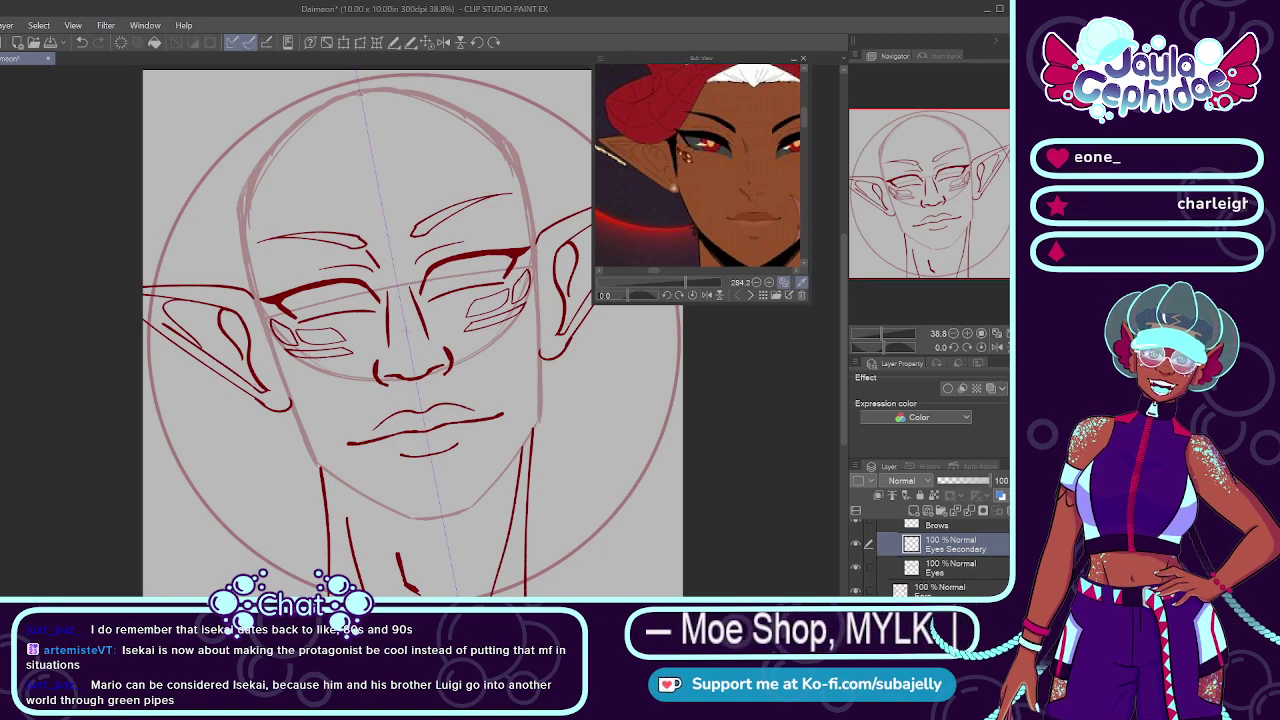
{"action": "scroll", "coordinate": [905, 543], "scroll_direction": "up", "scroll_amount": 3}
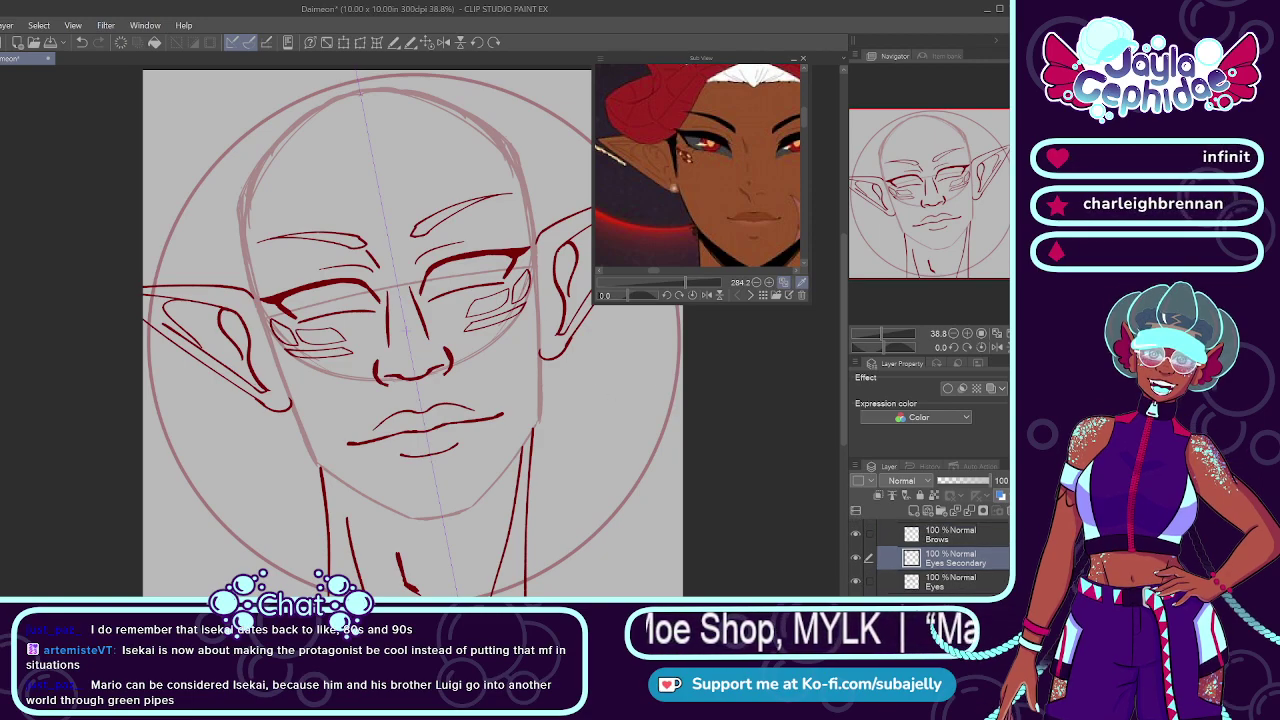
{"action": "left_click", "coordinate": [905, 543]}
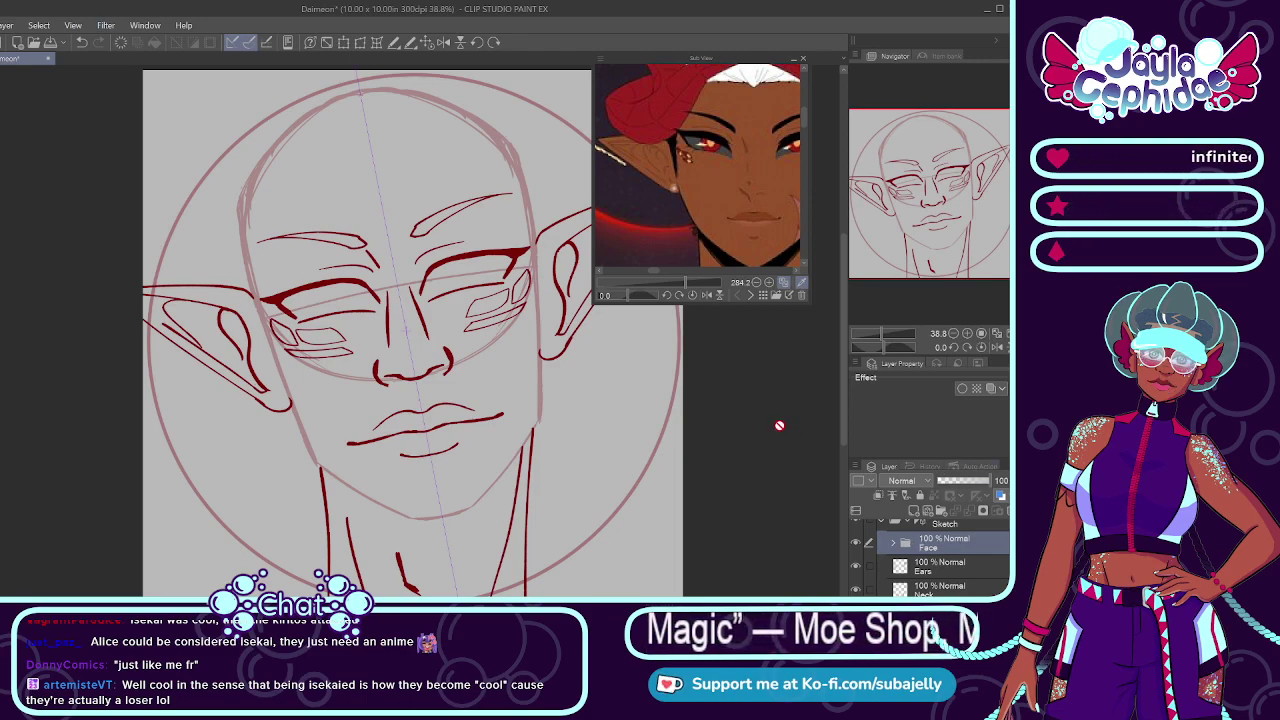
Step: Browse through the reference images and return to the full character sheet
{"action": "left_click", "coordinate": [748, 296]}
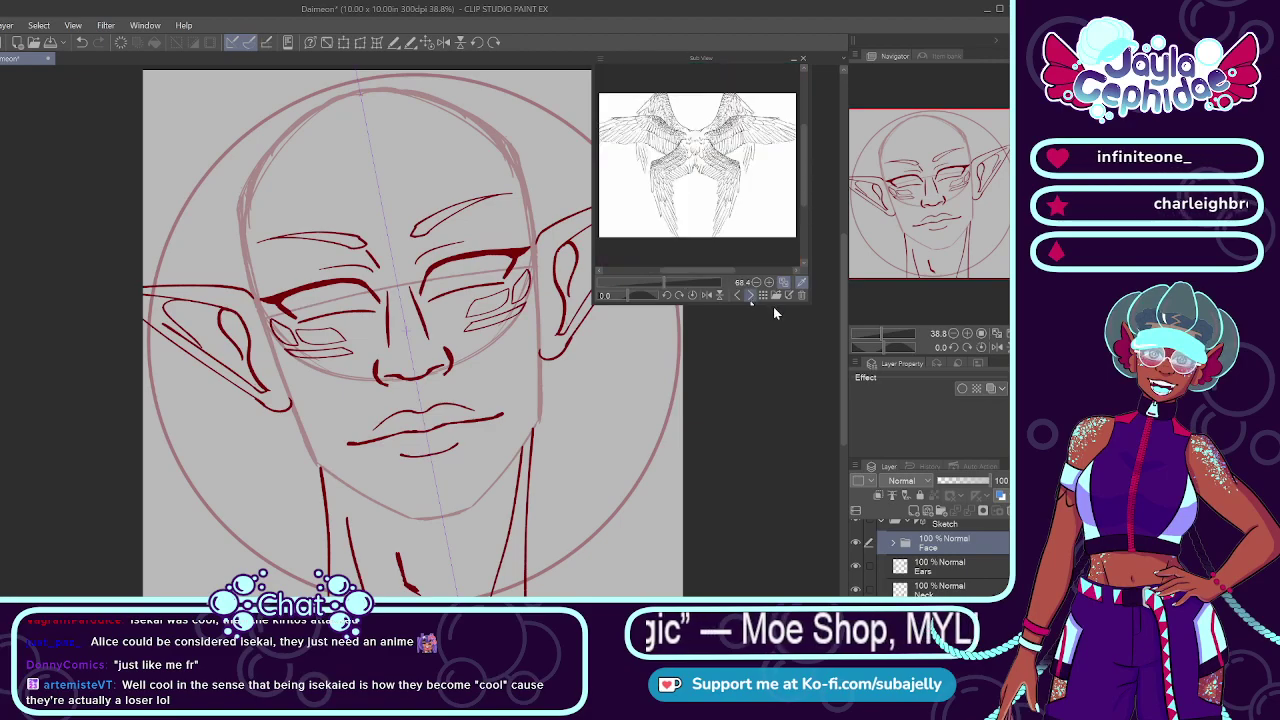
{"action": "left_click", "coordinate": [748, 296]}
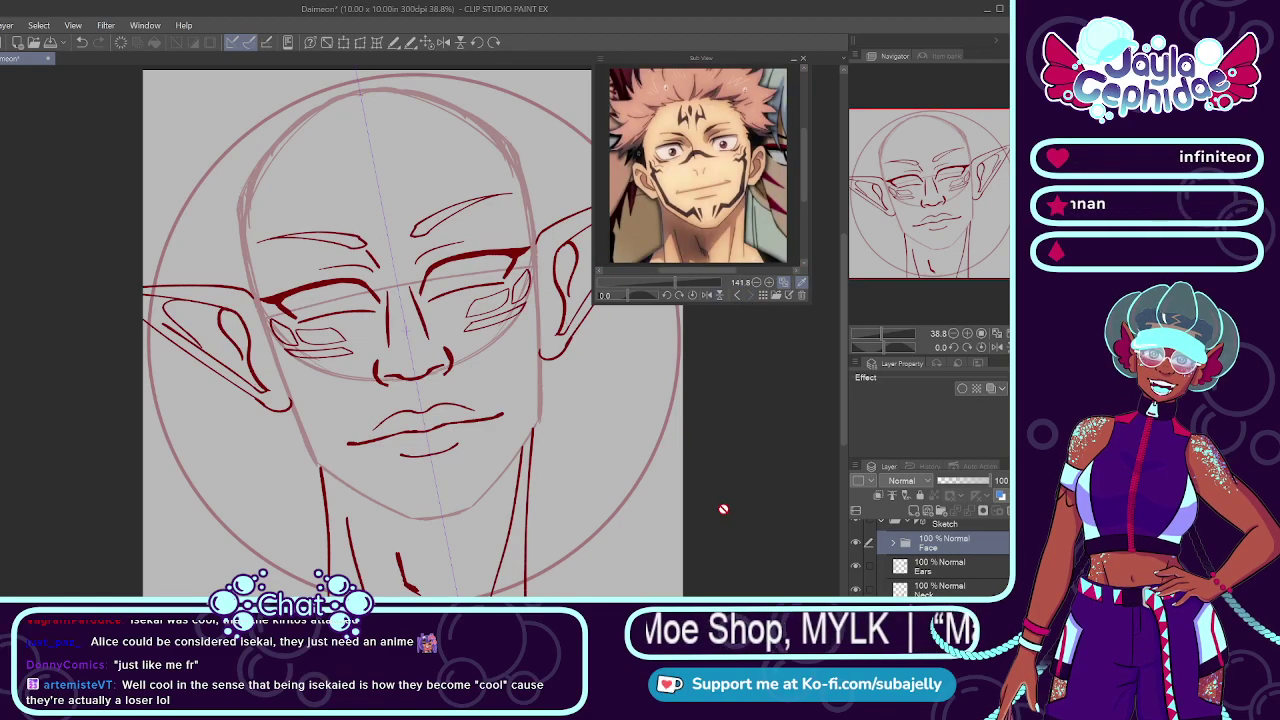
{"action": "left_click", "coordinate": [740, 296]}
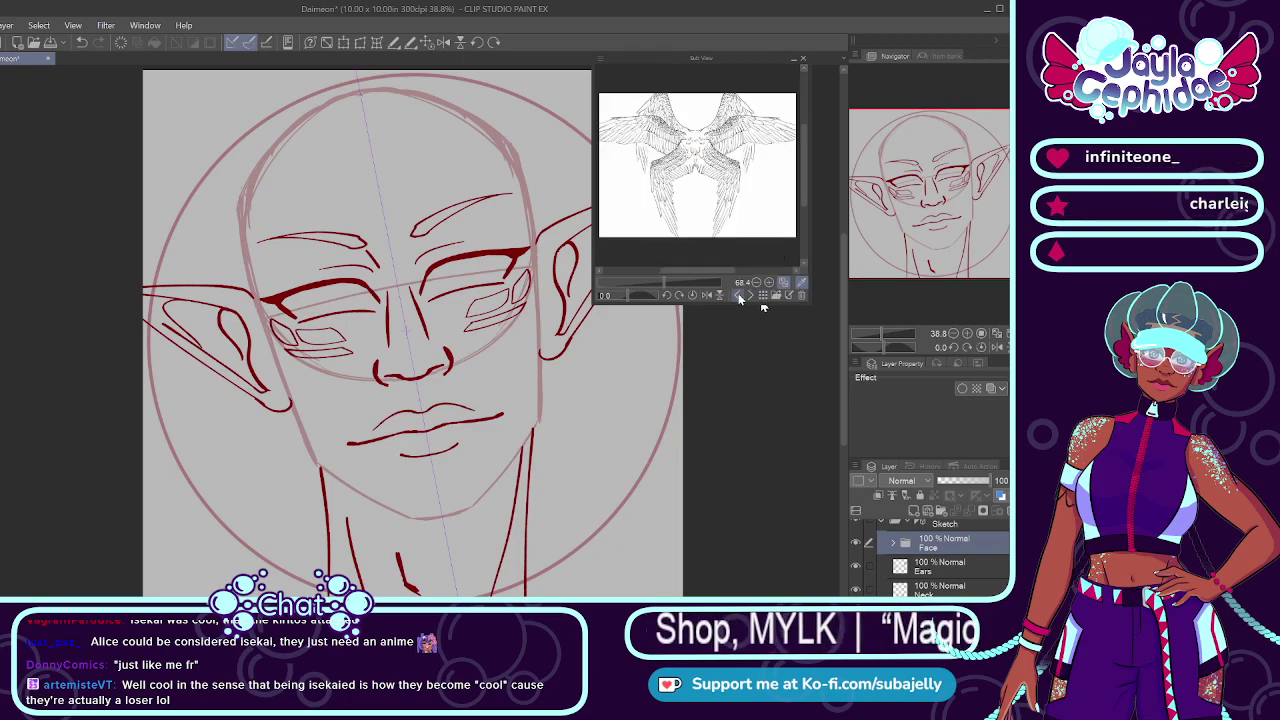
{"action": "left_click", "coordinate": [740, 296]}
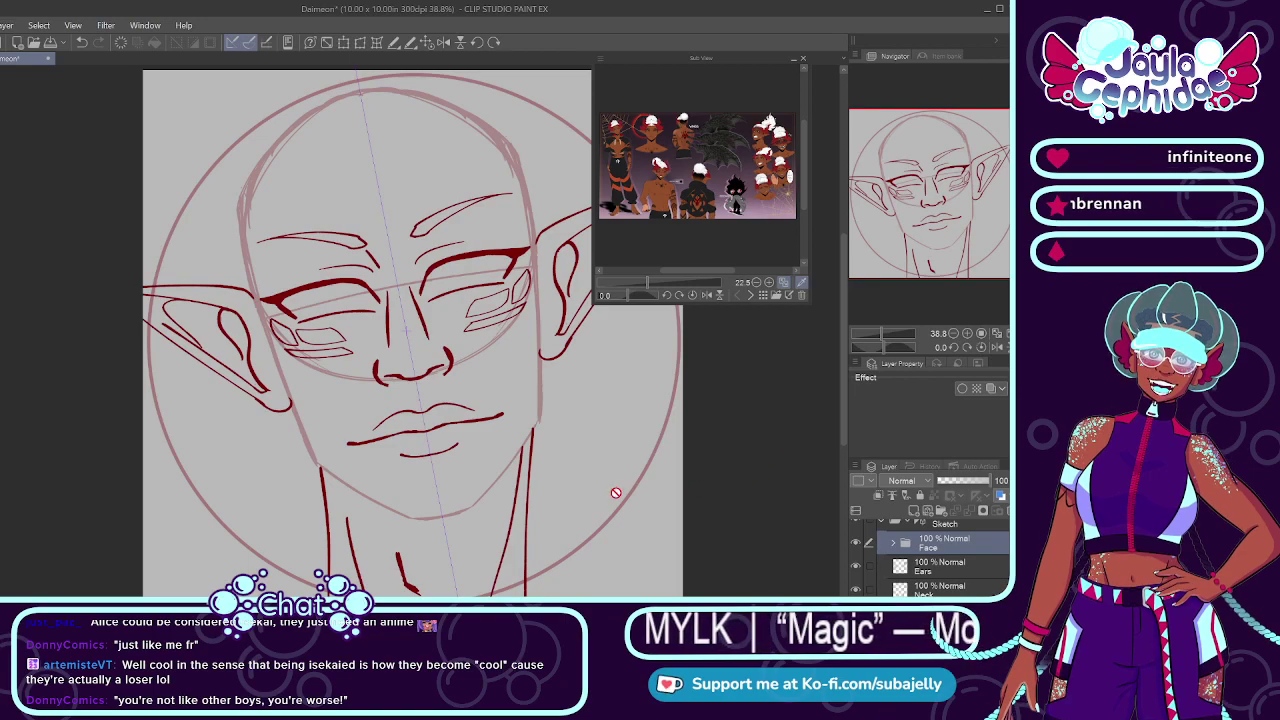
Step: Narrow the drawing on the Mouth layer slightly from both sides with Free Transform, and collapse the Face folder
{"action": "left_click", "coordinate": [897, 543]}
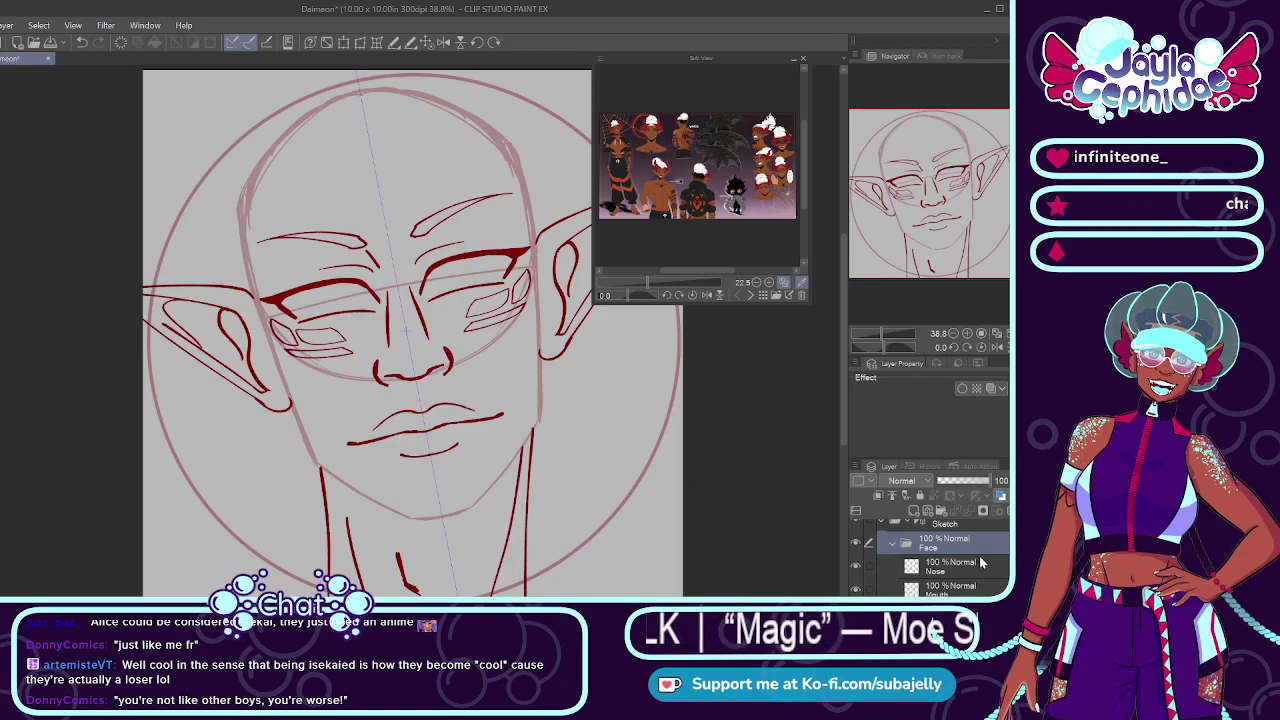
{"action": "scroll", "coordinate": [979, 556], "scroll_direction": "down", "scroll_amount": 2}
{"action": "left_click", "coordinate": [978, 534]}
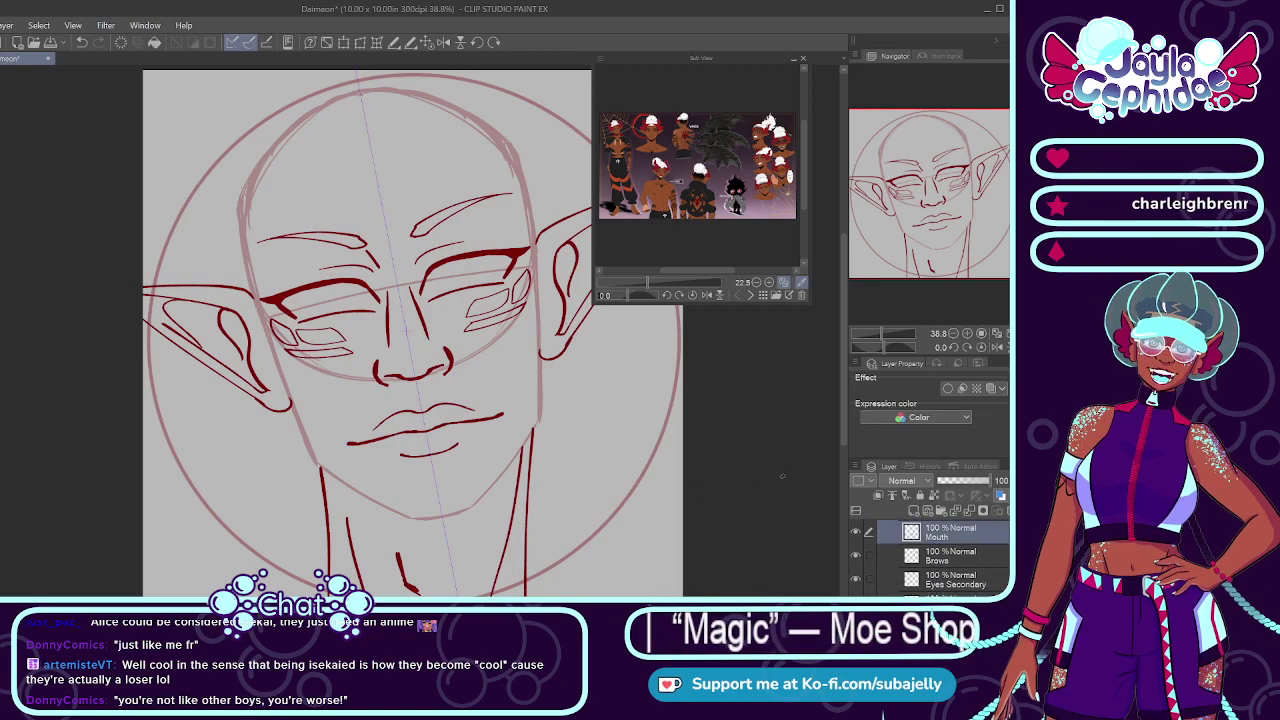
{"action": "left_click", "coordinate": [361, 45]}
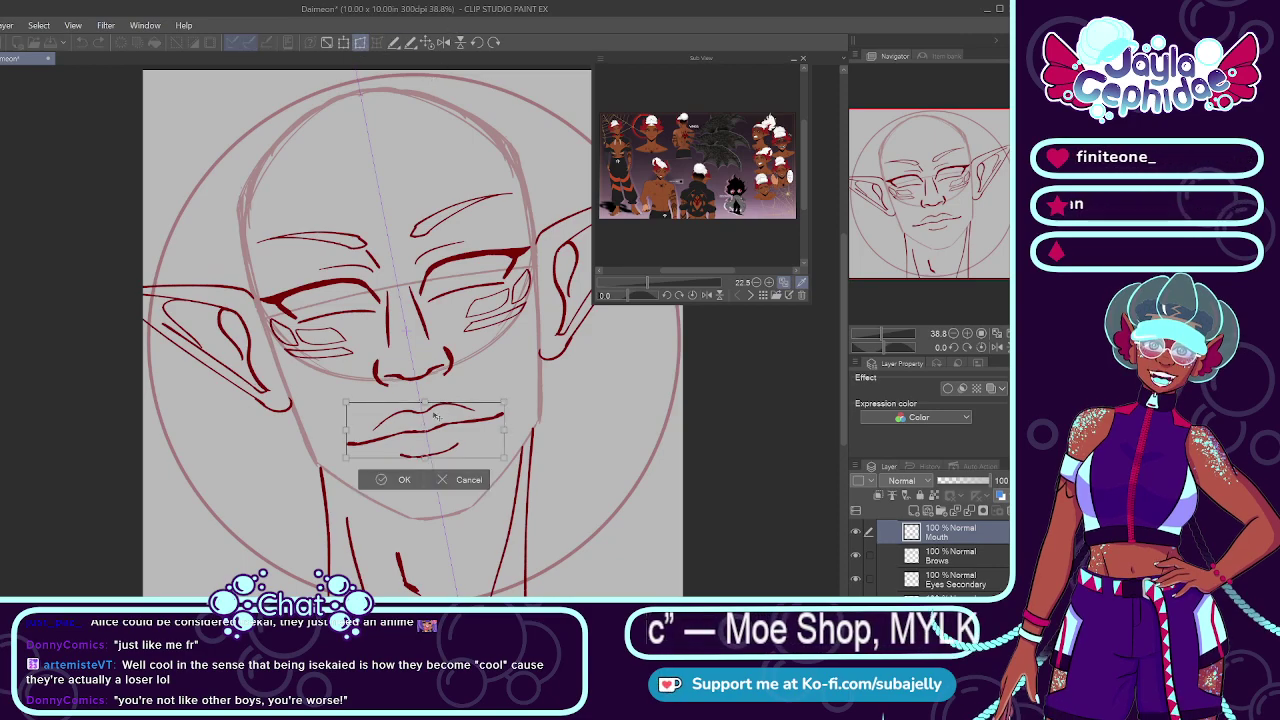
{"action": "scroll", "coordinate": [507, 430], "scroll_direction": "up", "scroll_amount": 4}
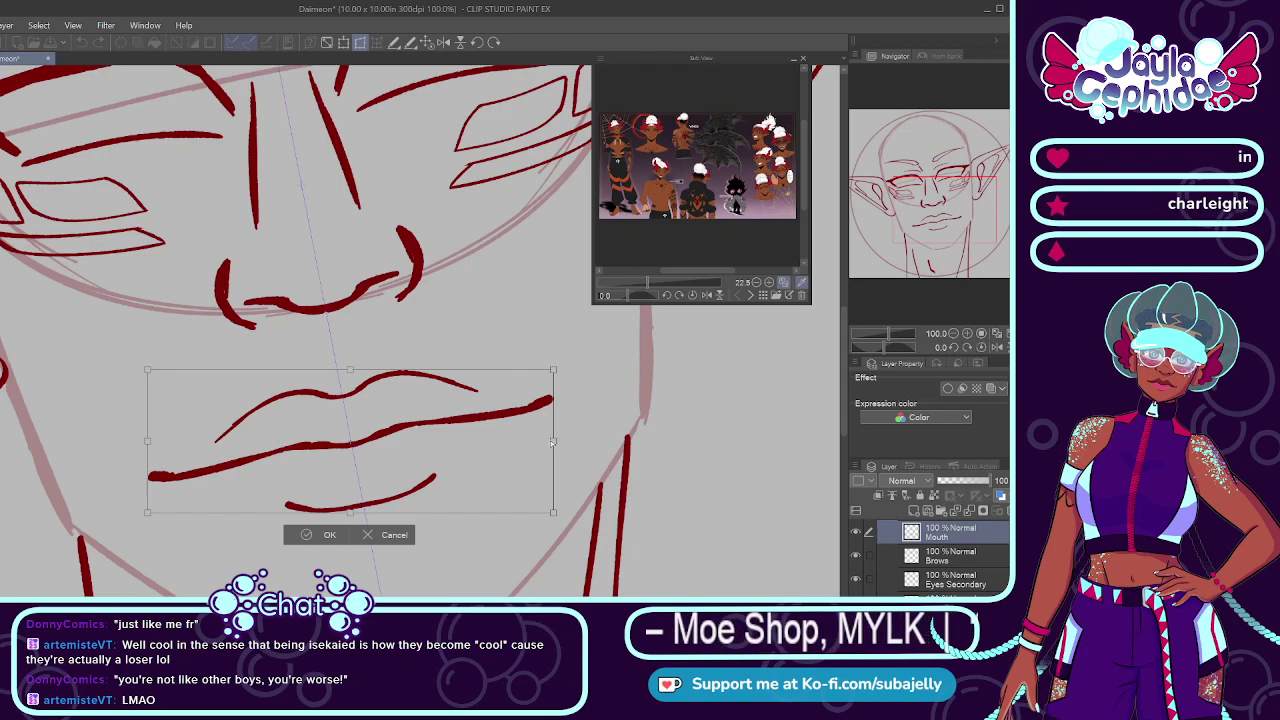
{"action": "left_click_drag", "start_coordinate": [551, 442], "coordinate": [540, 442]}
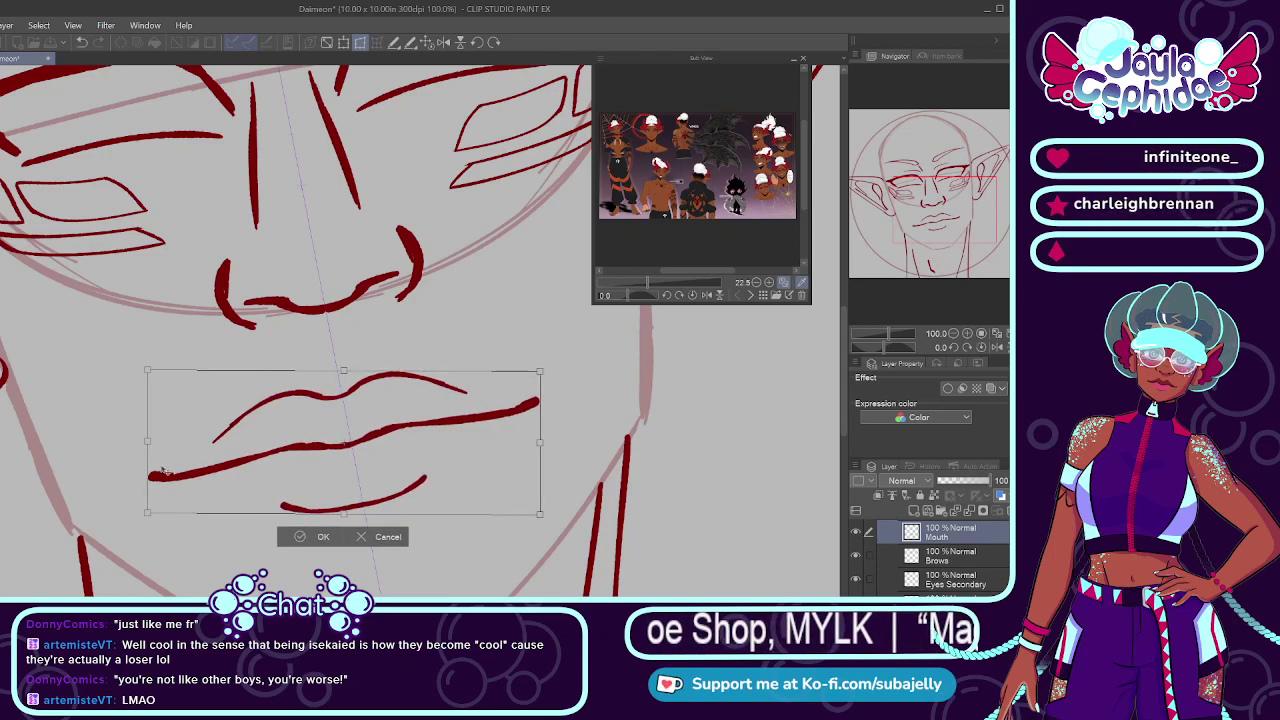
{"action": "left_click_drag", "start_coordinate": [150, 443], "coordinate": [166, 437]}
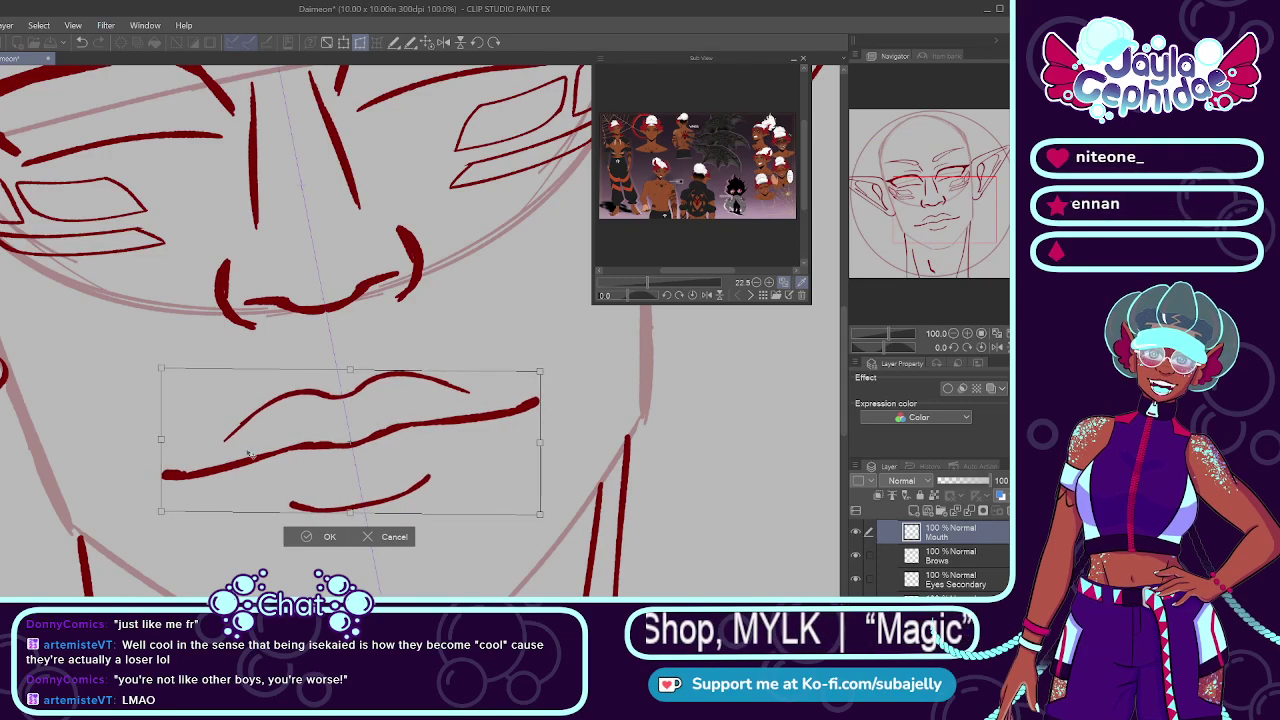
{"action": "left_click", "coordinate": [301, 541]}
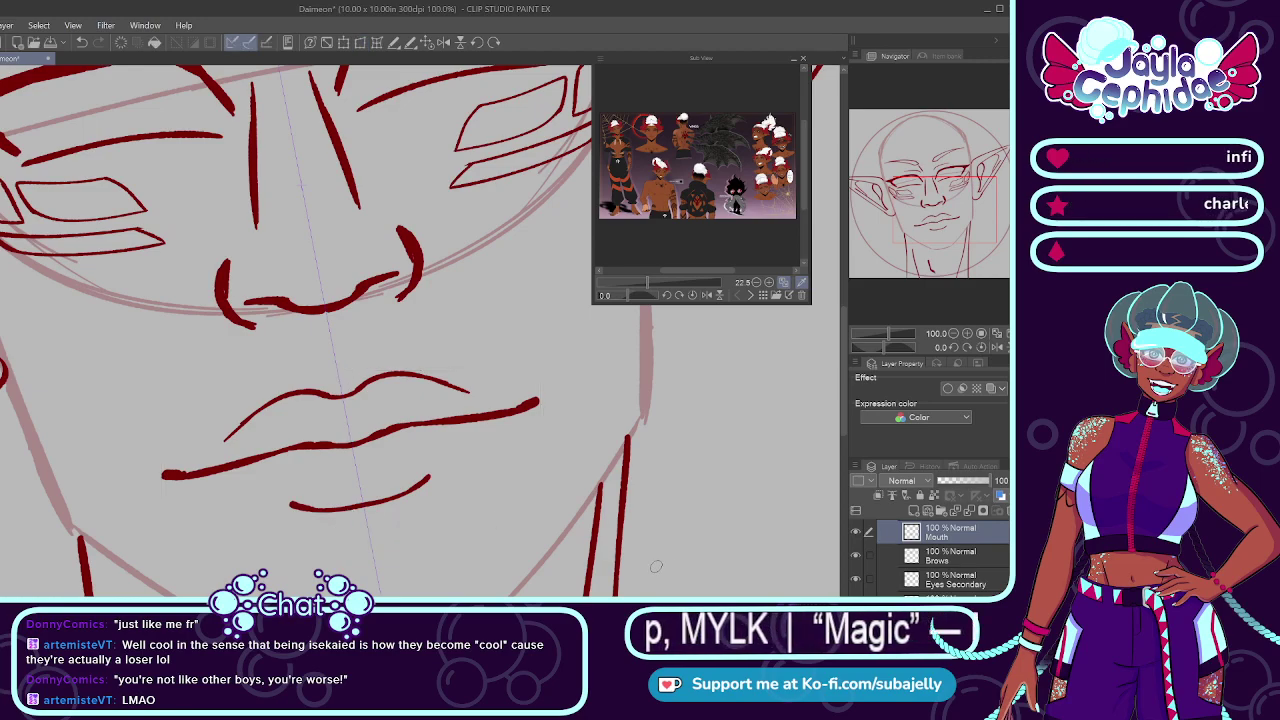
{"action": "scroll", "coordinate": [940, 555], "scroll_direction": "up", "scroll_amount": 2}
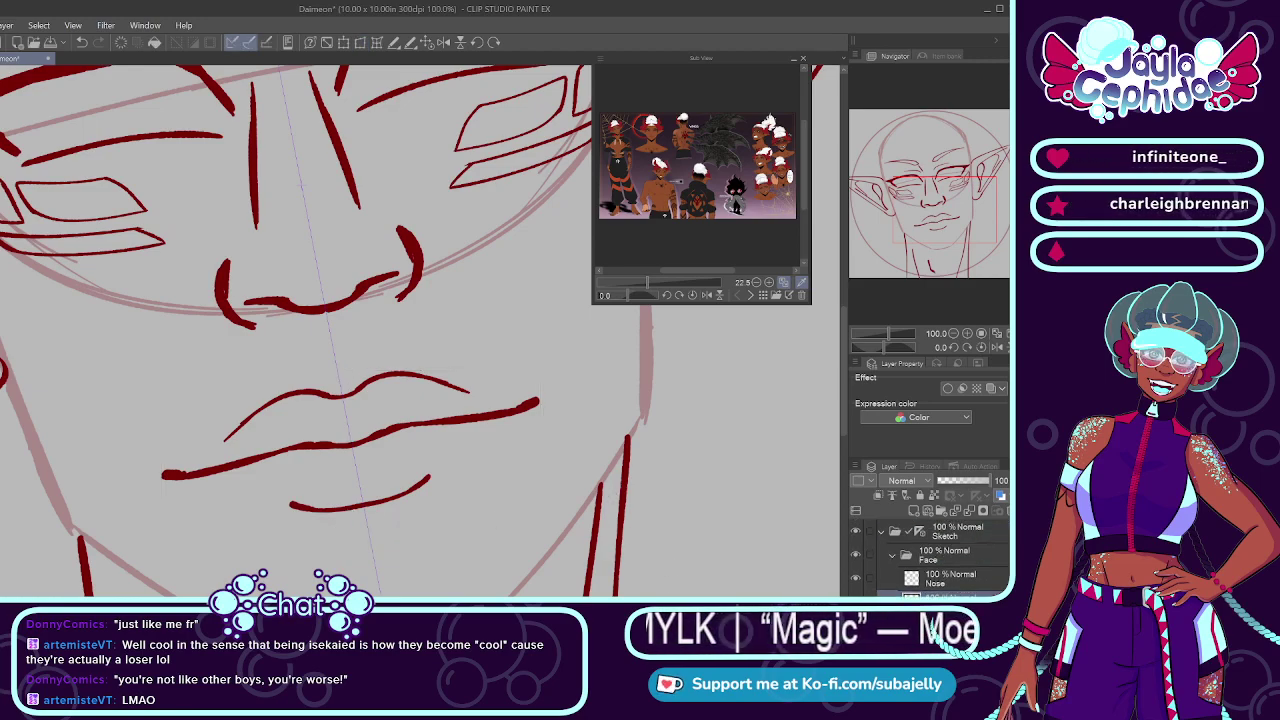
{"action": "left_click", "coordinate": [893, 555]}
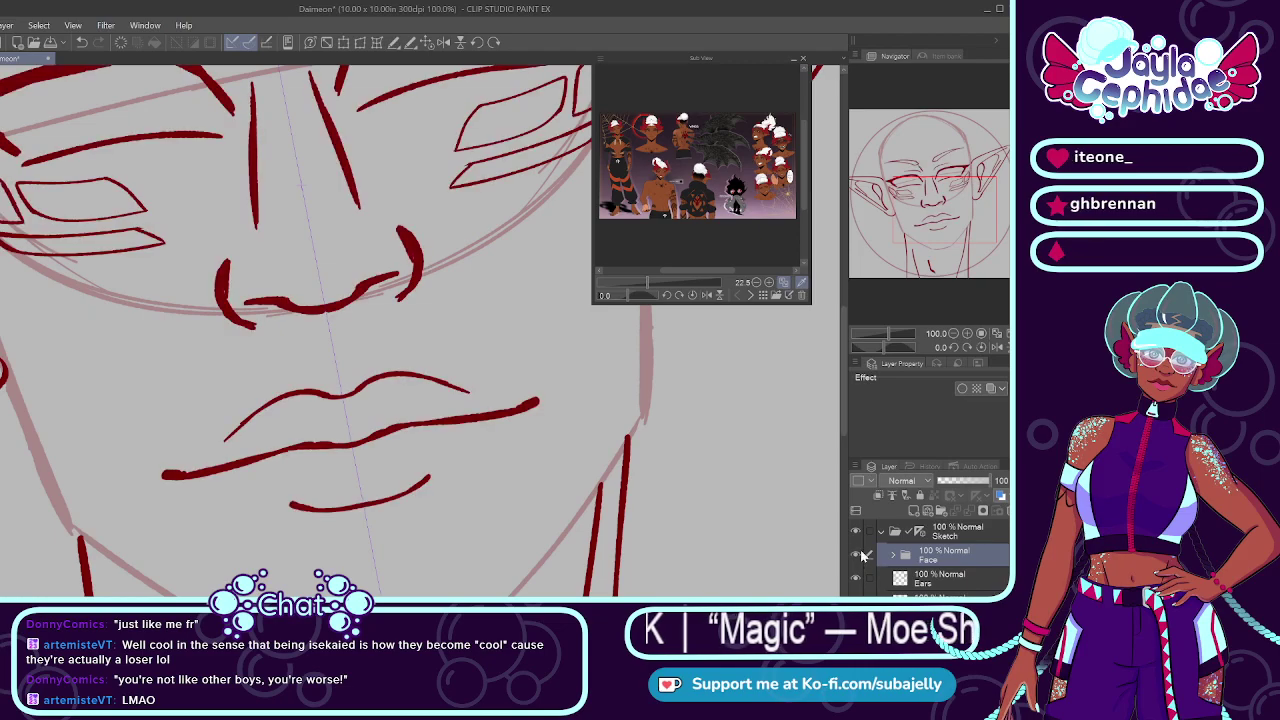
Step: Review the overall face from several zoom distances and compare the canvas with the Face folder hidden and shown
{"action": "scroll", "coordinate": [538, 476], "scroll_direction": "down", "scroll_amount": 8}
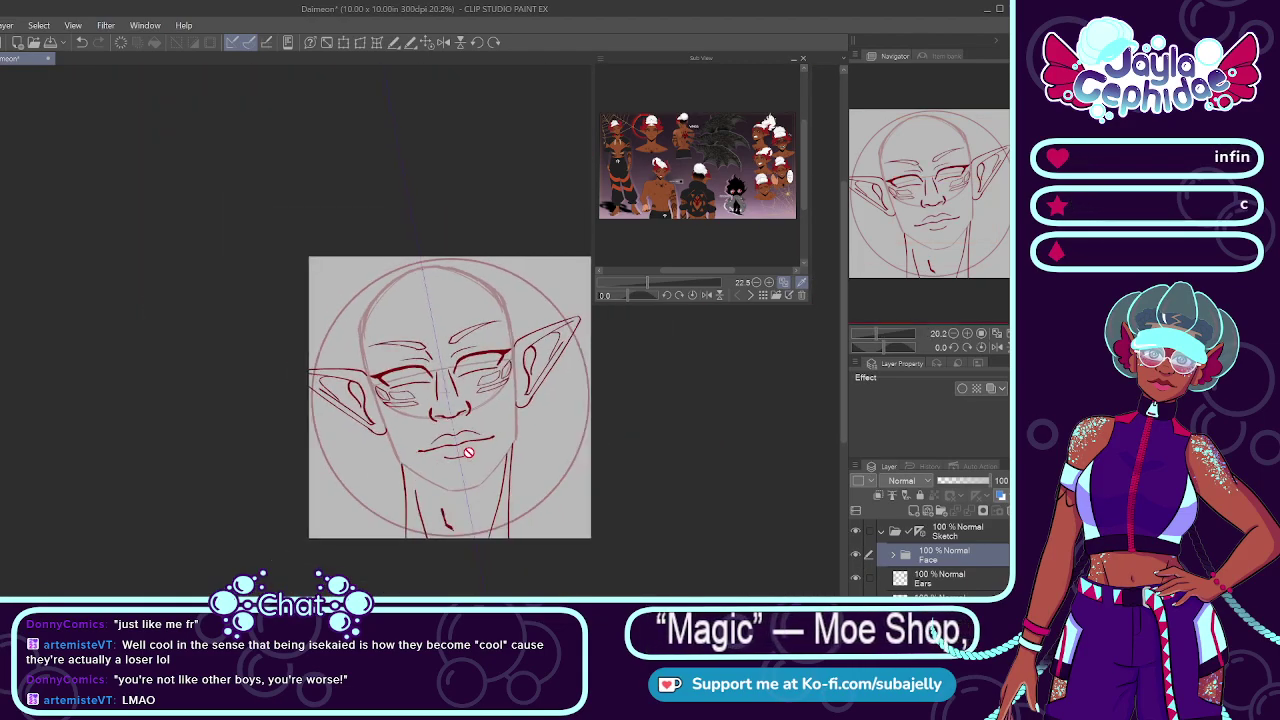
{"action": "scroll", "coordinate": [527, 453], "scroll_direction": "up", "scroll_amount": 4}
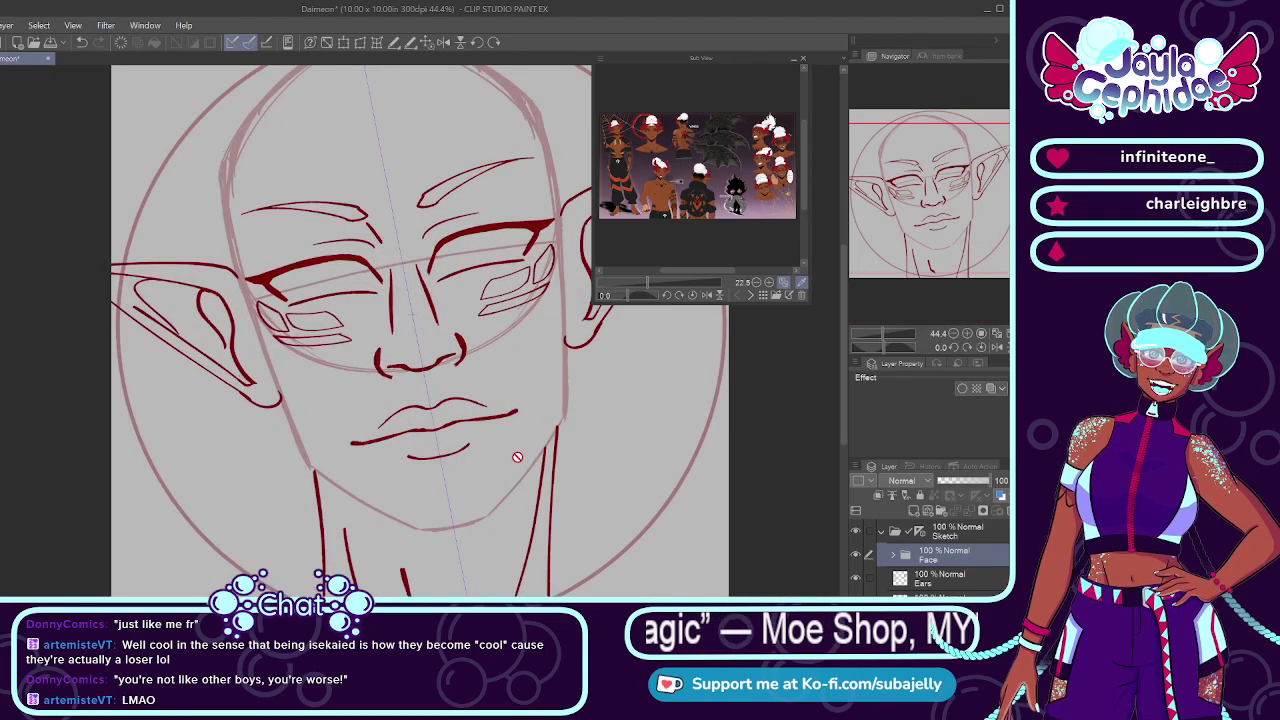
{"action": "scroll", "coordinate": [517, 457], "scroll_direction": "down", "scroll_amount": 3}
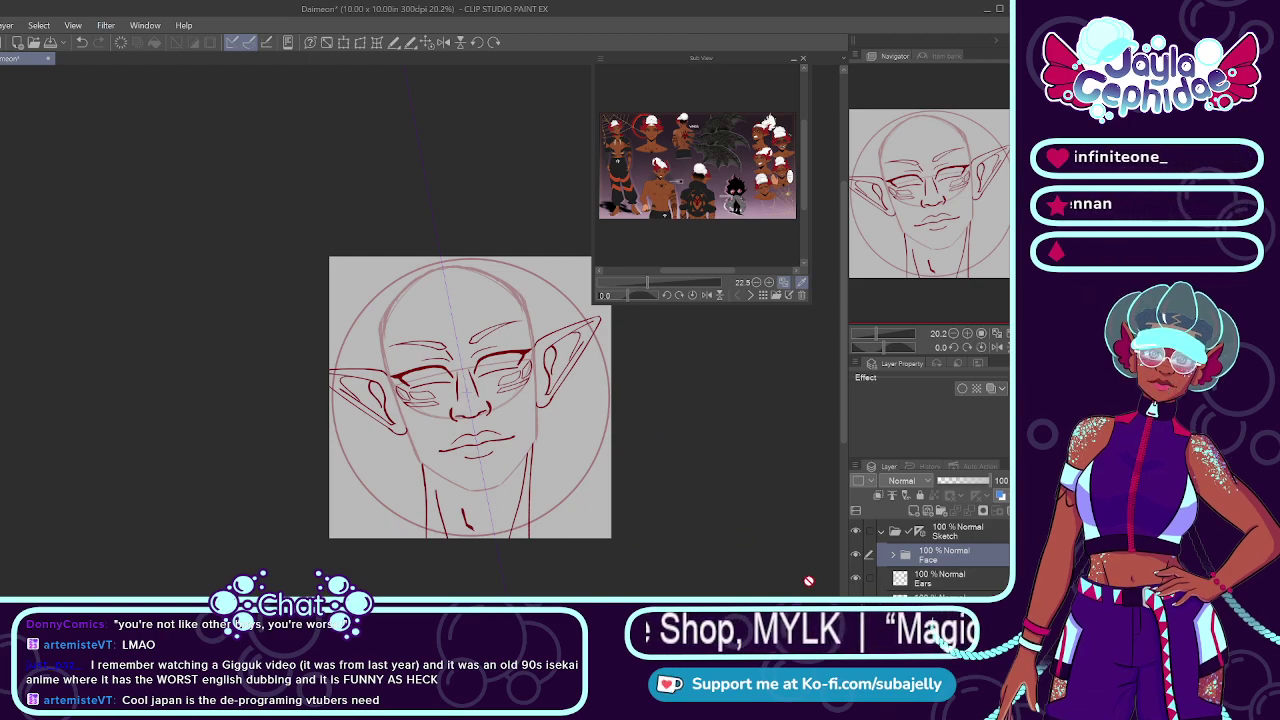
{"action": "scroll", "coordinate": [519, 444], "scroll_direction": "up", "scroll_amount": 2}
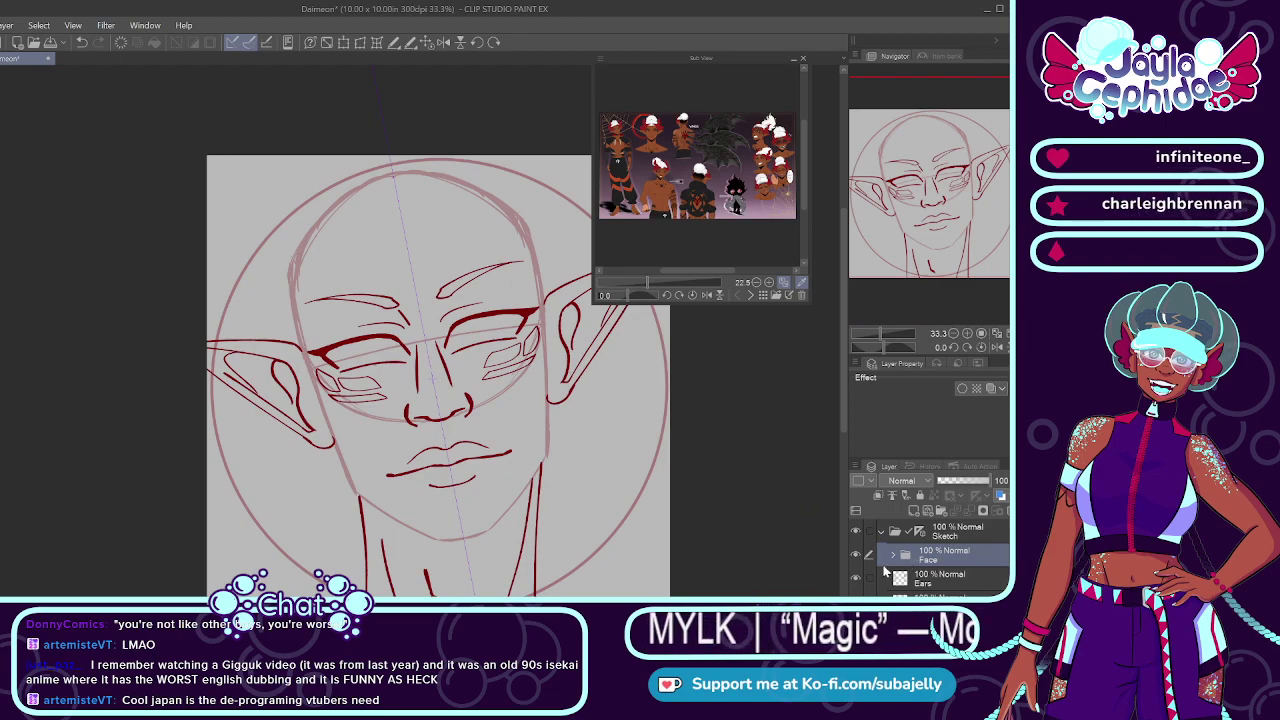
{"action": "left_click", "coordinate": [856, 556]}
{"action": "left_click", "coordinate": [856, 556]}
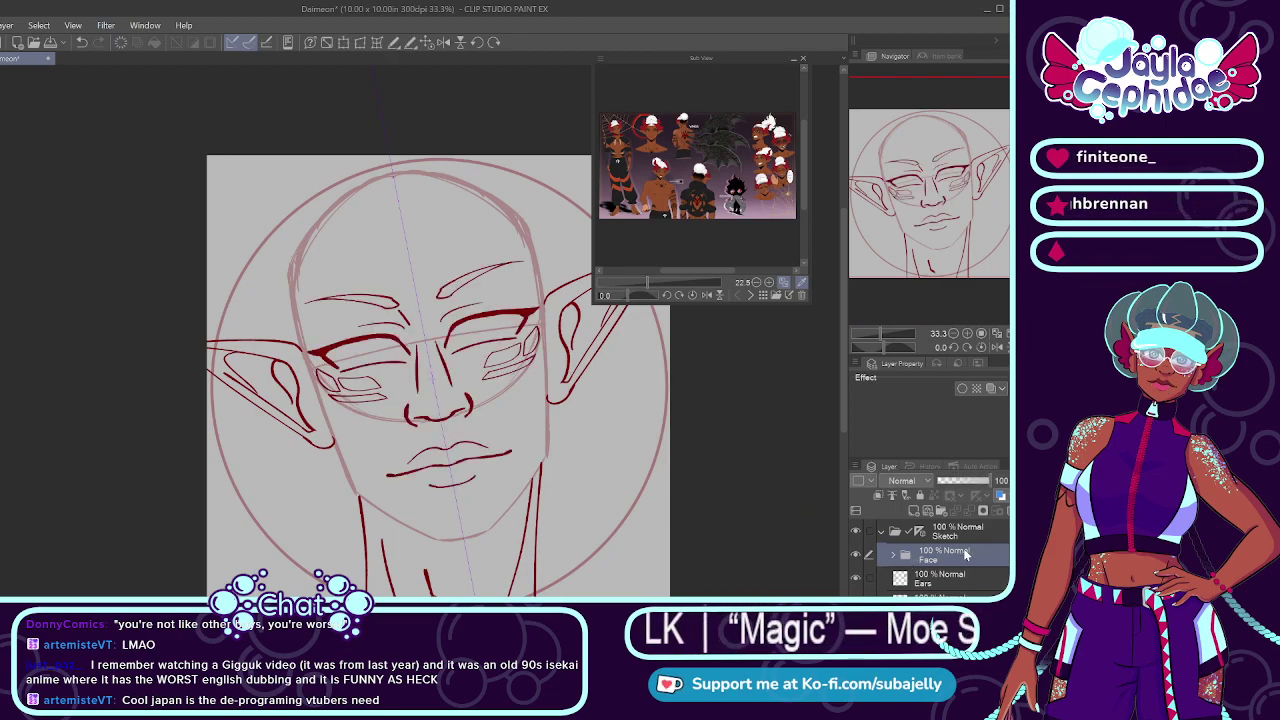
{"action": "left_click", "coordinate": [948, 538]}
{"action": "left_click", "coordinate": [923, 553]}
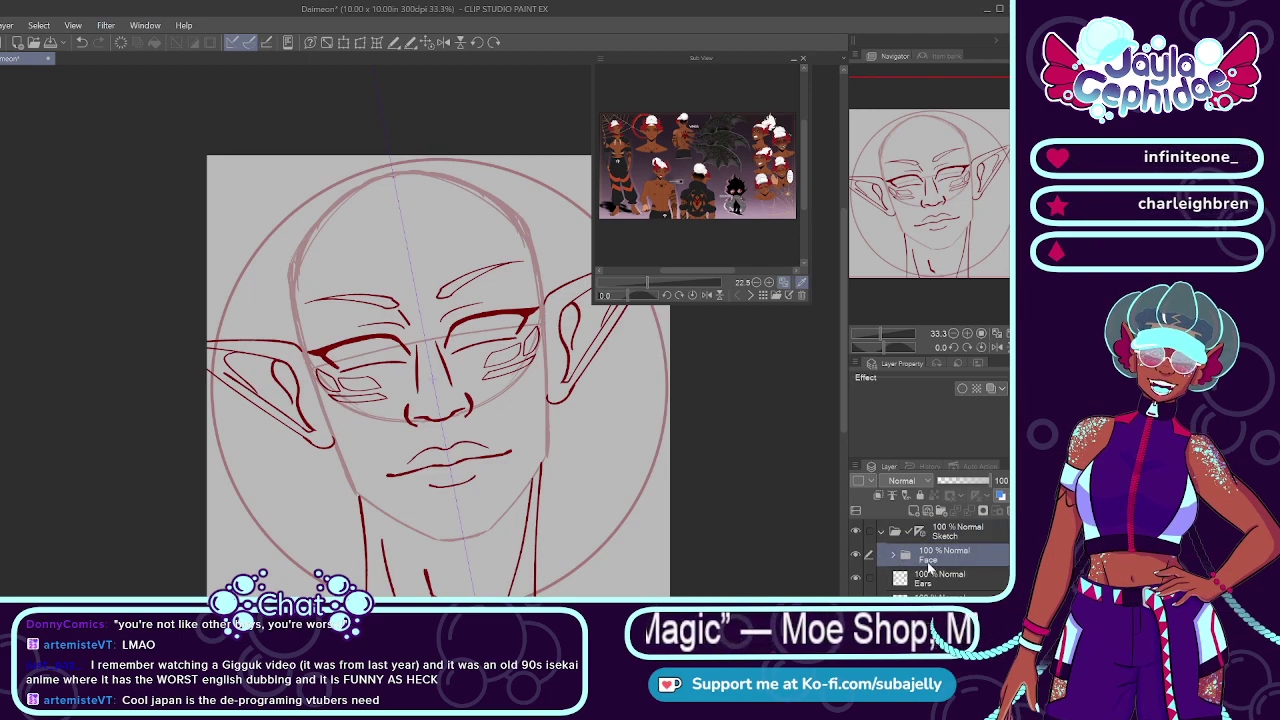
Step: Enlarge the reference character sheet to 170.2 and frame the front-facing horned bust's face
{"action": "left_click_drag", "start_coordinate": [808, 204], "coordinate": [829, 176]}
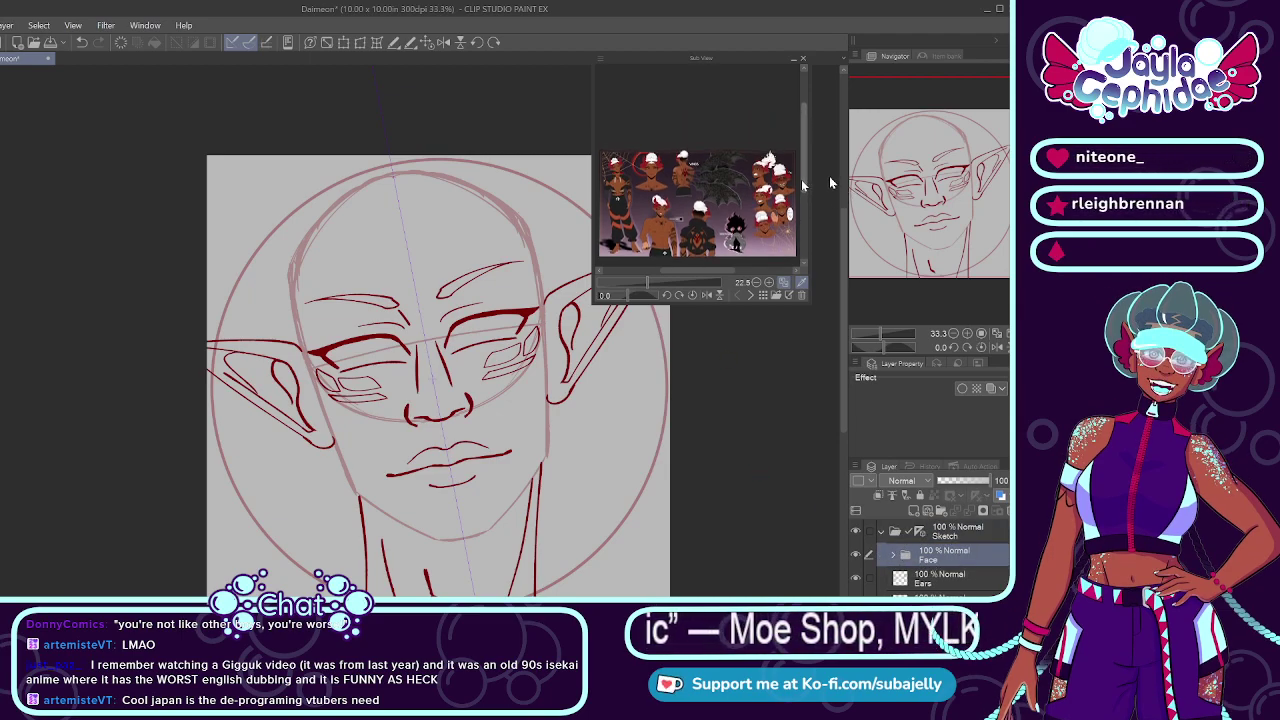
{"action": "mouse_move", "coordinate": [676, 269]}
{"action": "left_mouse_down"}
{"action": "mouse_move", "coordinate": [655, 282]}
{"action": "mouse_move", "coordinate": [671, 282]}
{"action": "mouse_move", "coordinate": [666, 271]}
{"action": "left_mouse_up"}
{"action": "left_click_drag", "start_coordinate": [804, 130], "coordinate": [800, 142]}
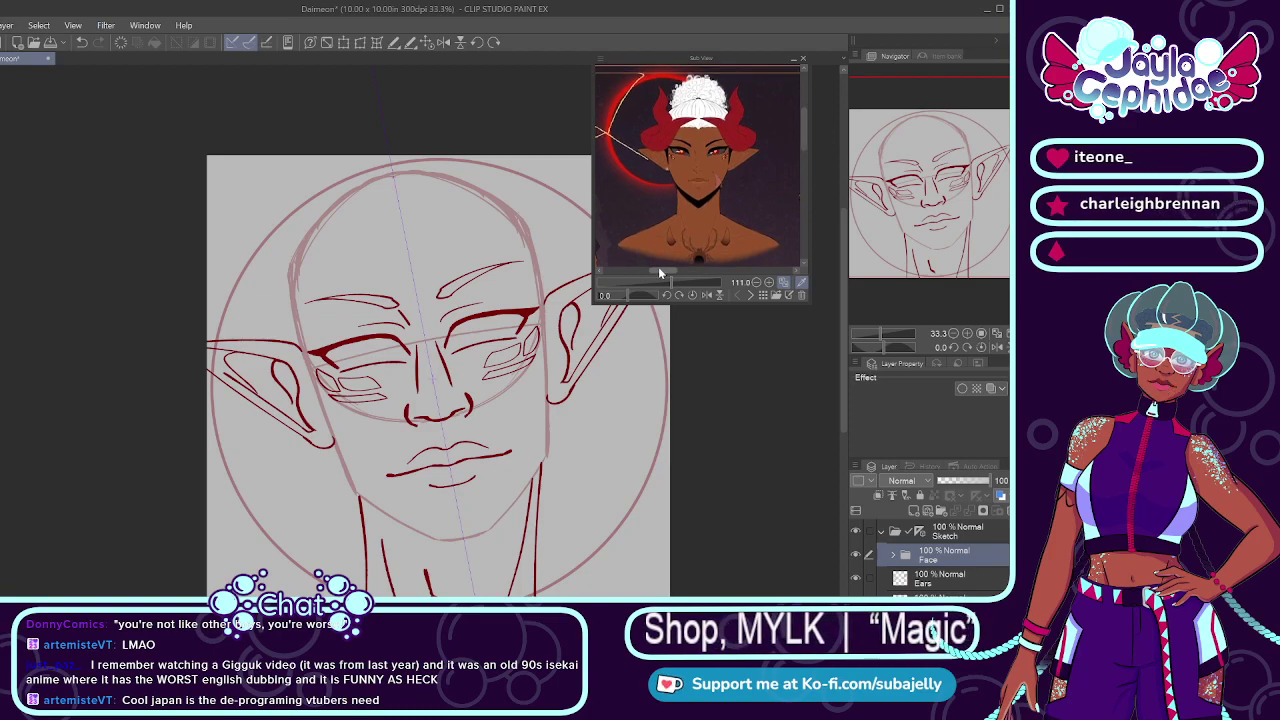
{"action": "left_click_drag", "start_coordinate": [670, 282], "coordinate": [677, 281]}
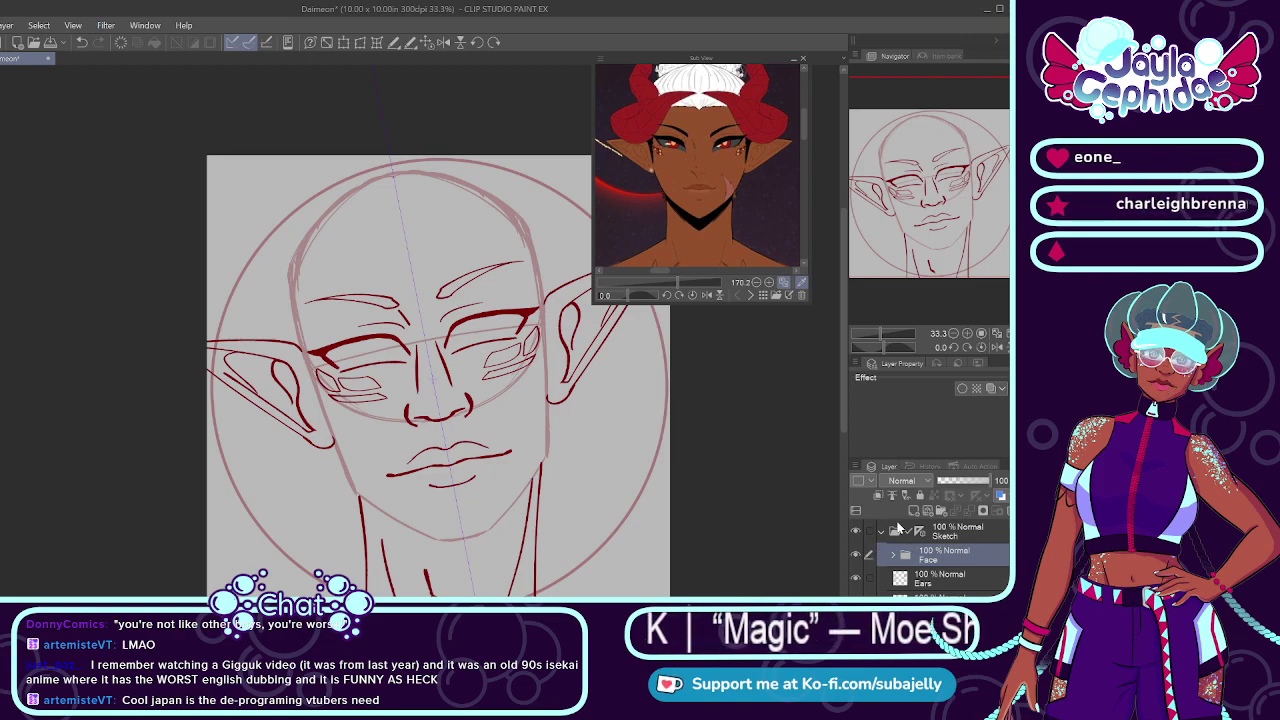
Step: Add a new layer named Scar directly above the Face folder inside the Sketch folder
{"action": "key", "text": "ctrl+shift+n"}
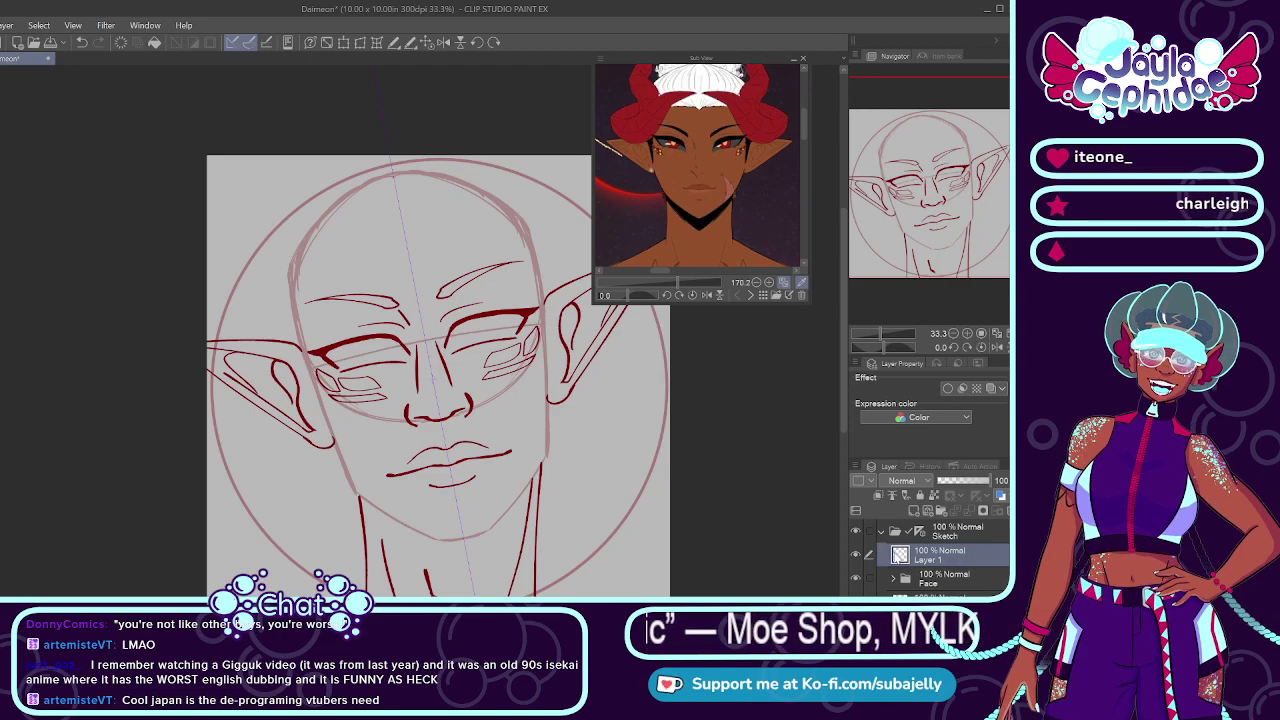
{"action": "left_click", "coordinate": [1005, 510]}
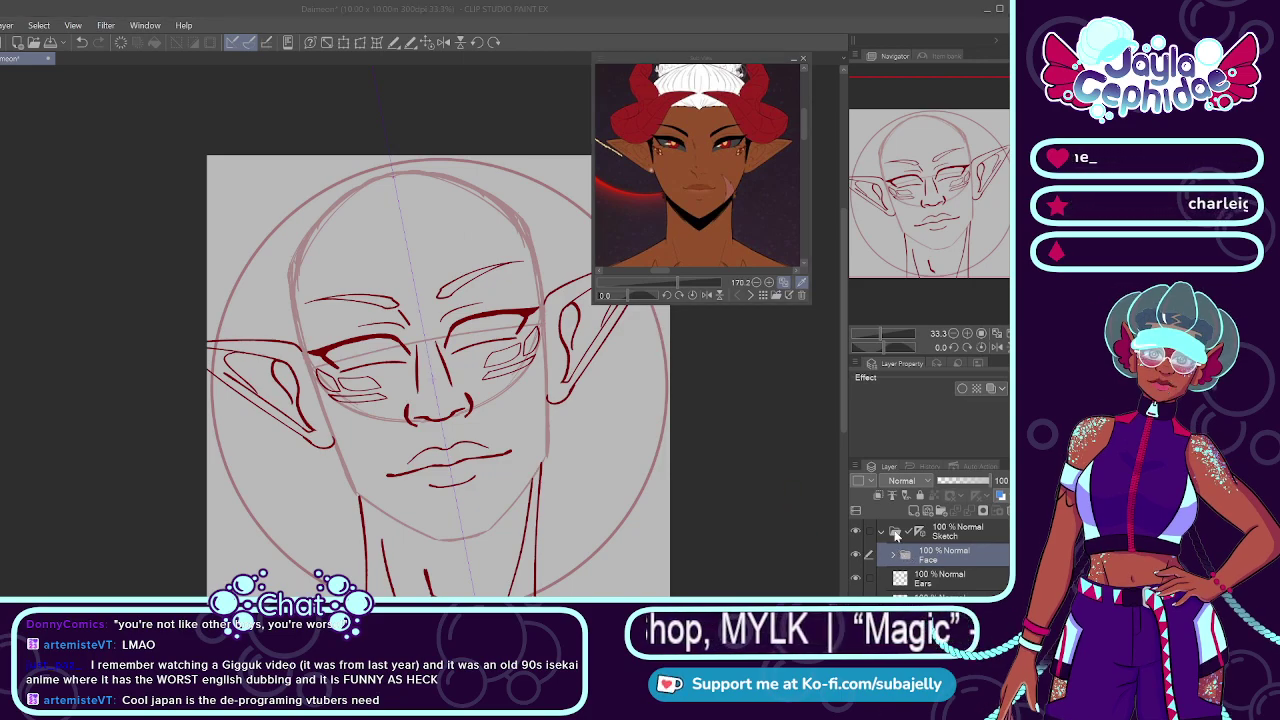
{"action": "type", "text": "Scar"}
{"action": "key", "text": "Return"}
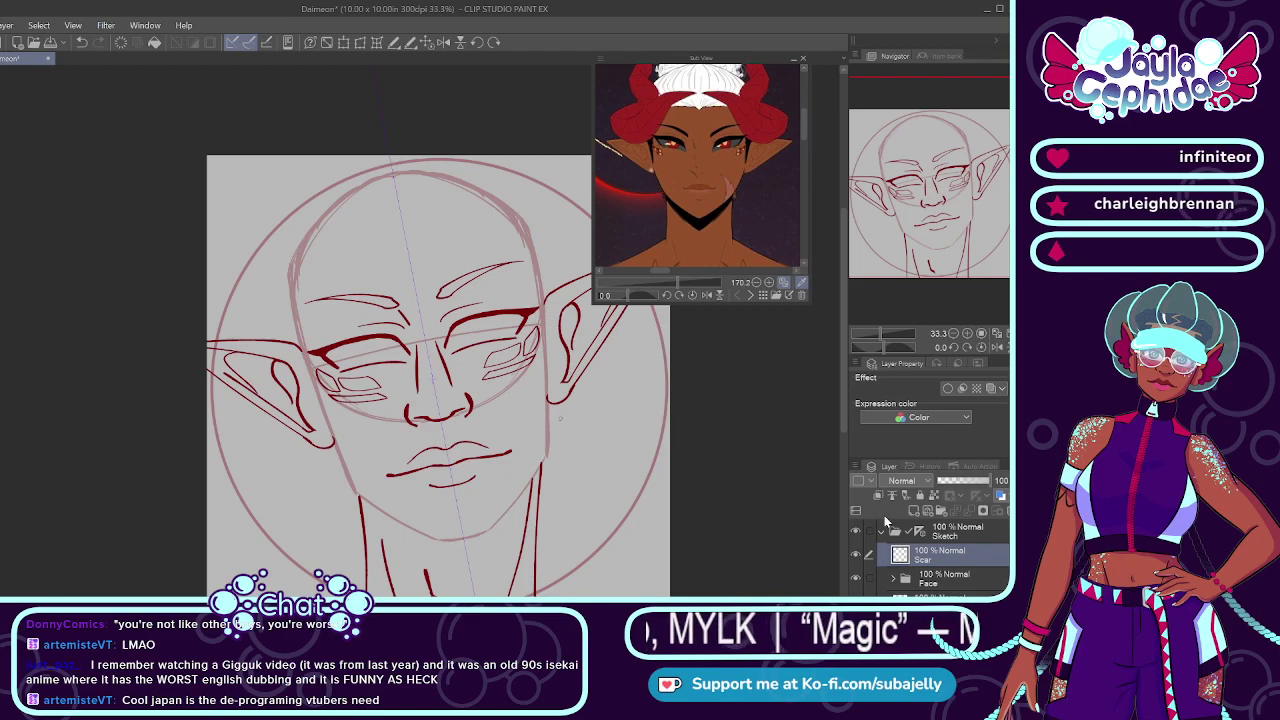
Step: Disable the ruler on the Sketch folder and make the Scar layer active
{"action": "left_click", "coordinate": [917, 533]}
{"action": "left_click", "coordinate": [918, 533], "text": "shift"}
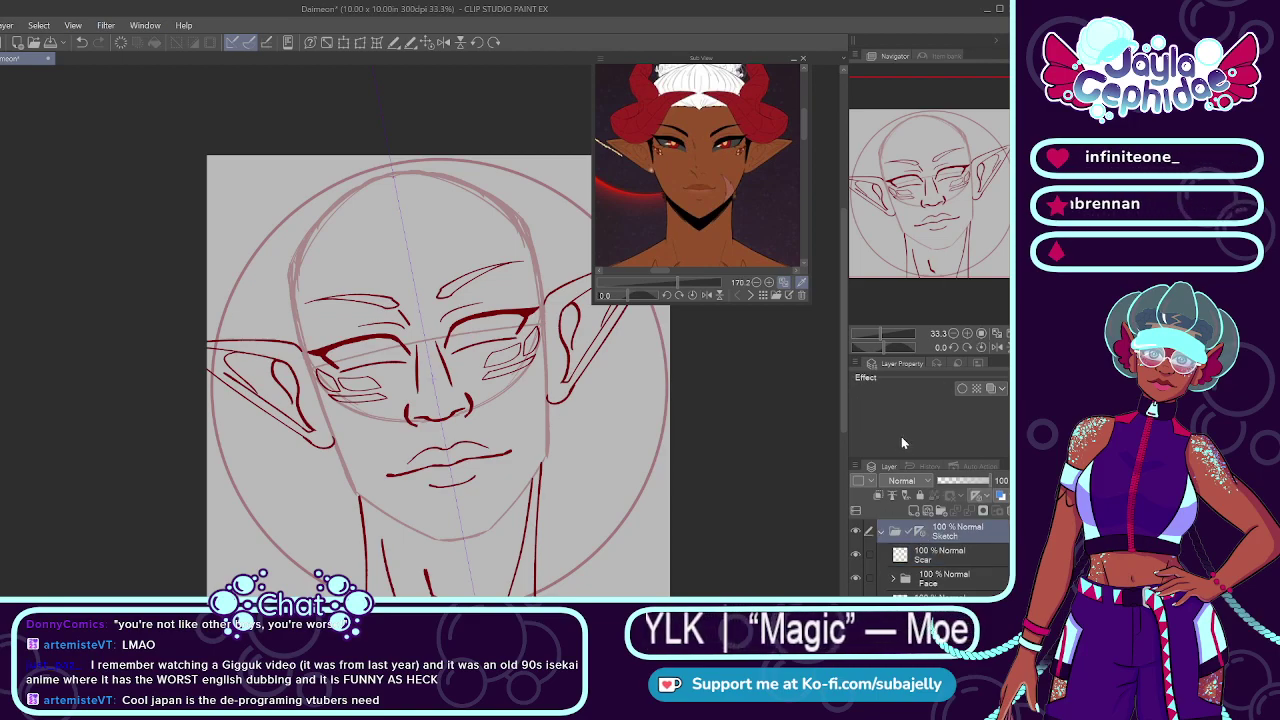
{"action": "left_click", "coordinate": [922, 556]}
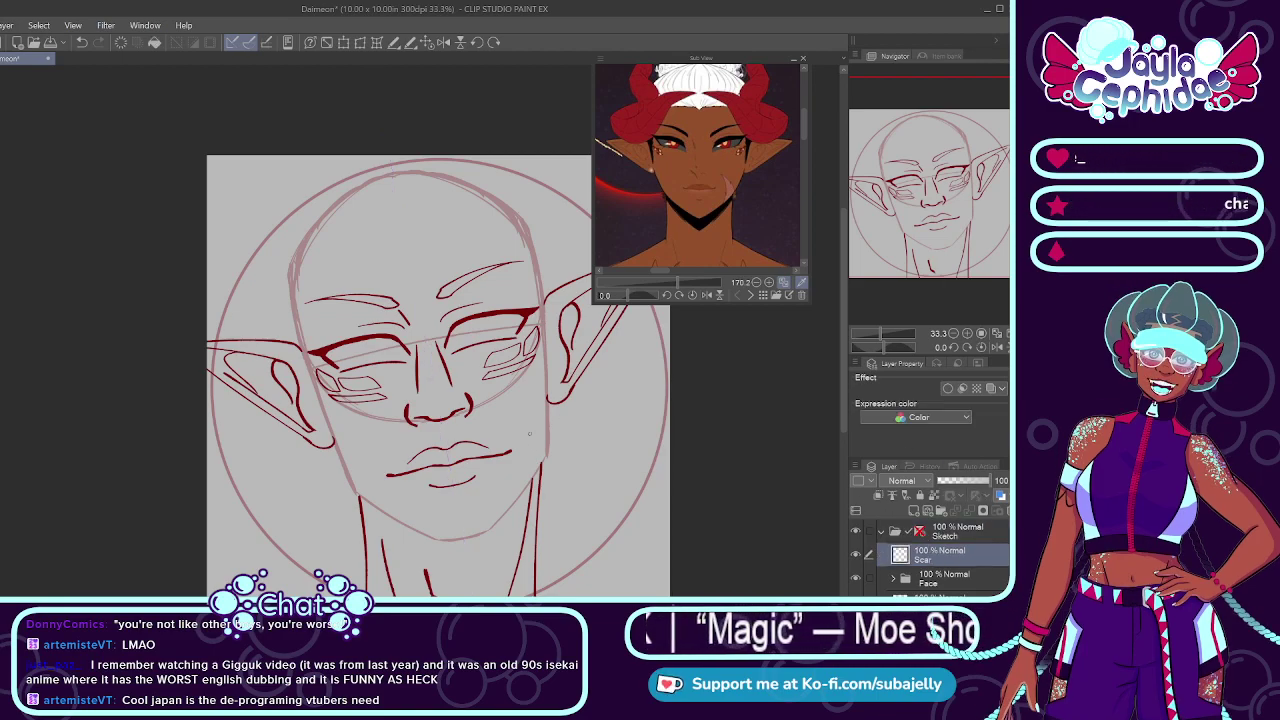
Step: Draw a long jagged scar down the cheek beside the mouth's raised corner, running from nostril height towards the jawline
{"action": "scroll", "coordinate": [520, 430], "scroll_direction": "up", "scroll_amount": 1}
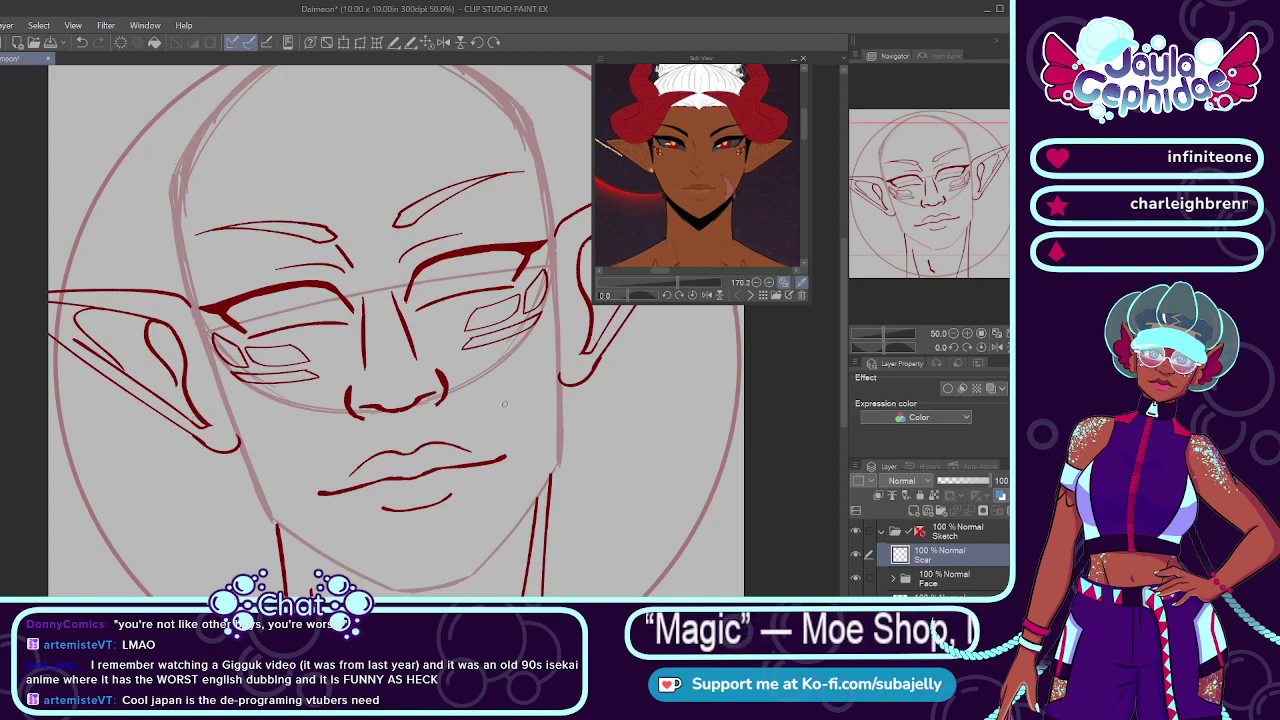
{"action": "left_click_drag", "start_coordinate": [507, 398], "coordinate": [519, 459]}
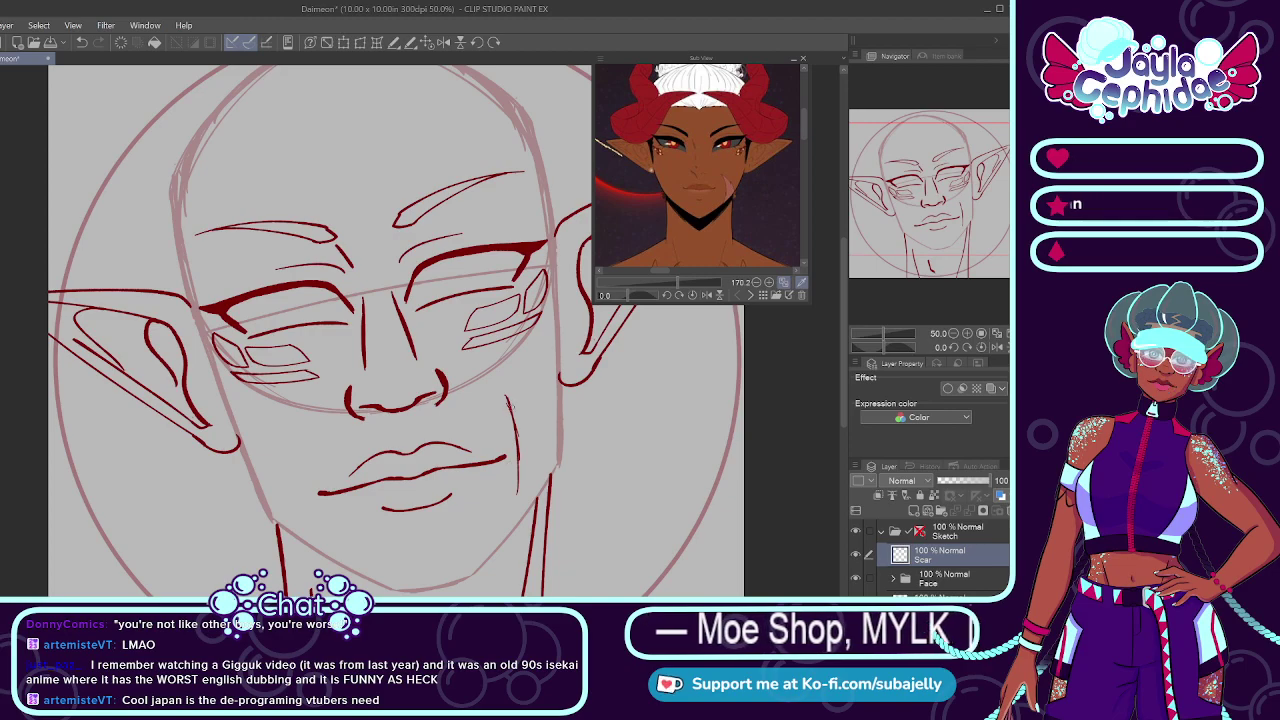
{"action": "left_click_drag", "start_coordinate": [509, 404], "coordinate": [515, 530]}
{"action": "left_click_drag", "start_coordinate": [518, 456], "coordinate": [514, 532]}
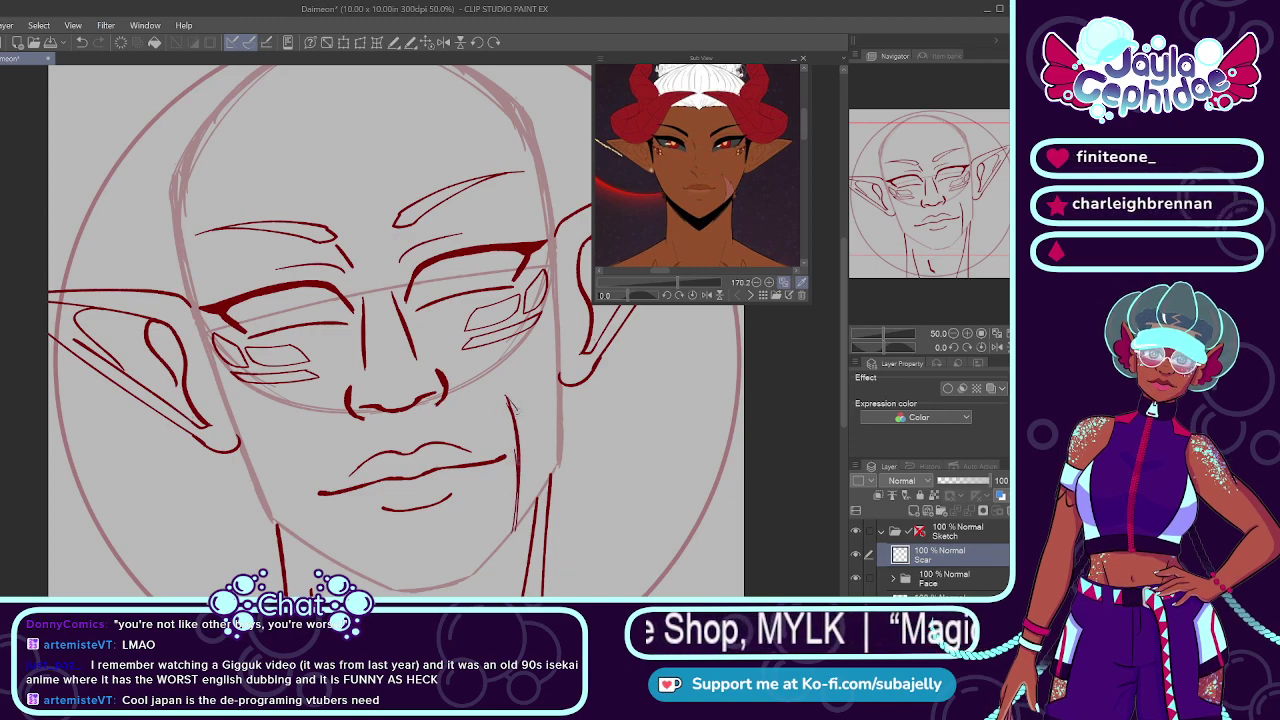
{"action": "left_click_drag", "start_coordinate": [522, 414], "coordinate": [534, 446]}
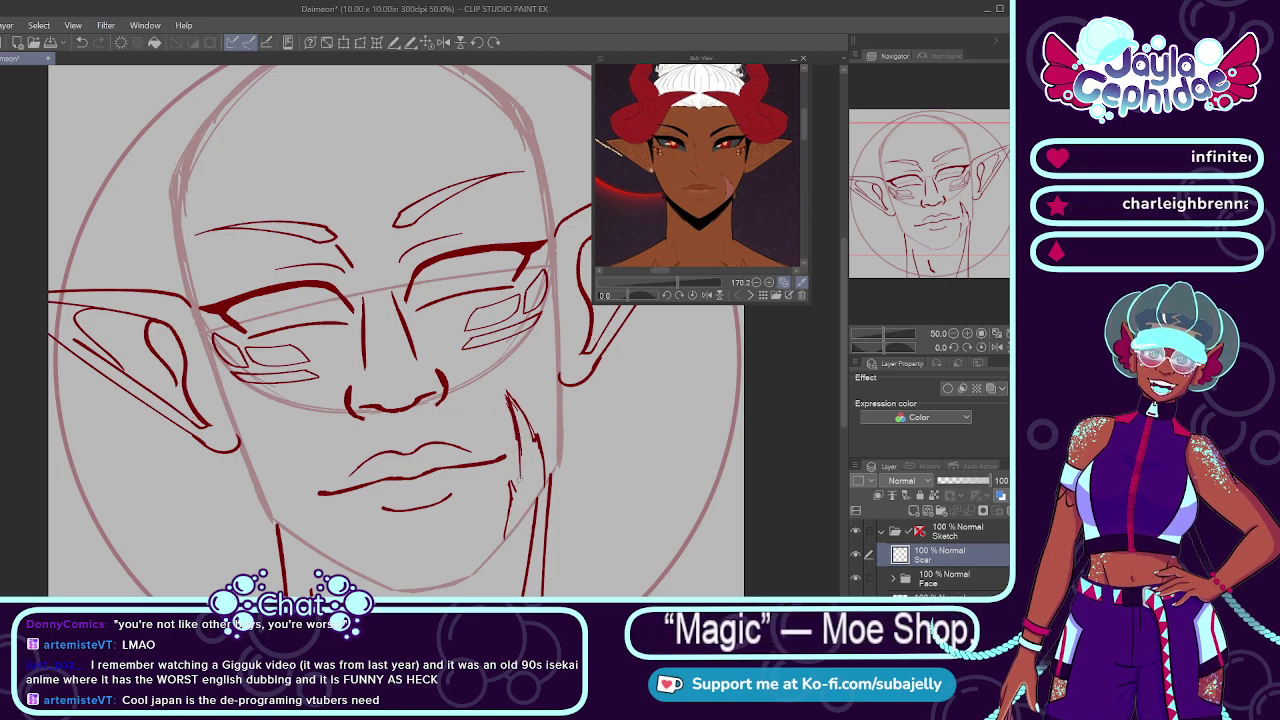
{"action": "left_click_drag", "start_coordinate": [514, 490], "coordinate": [518, 447]}
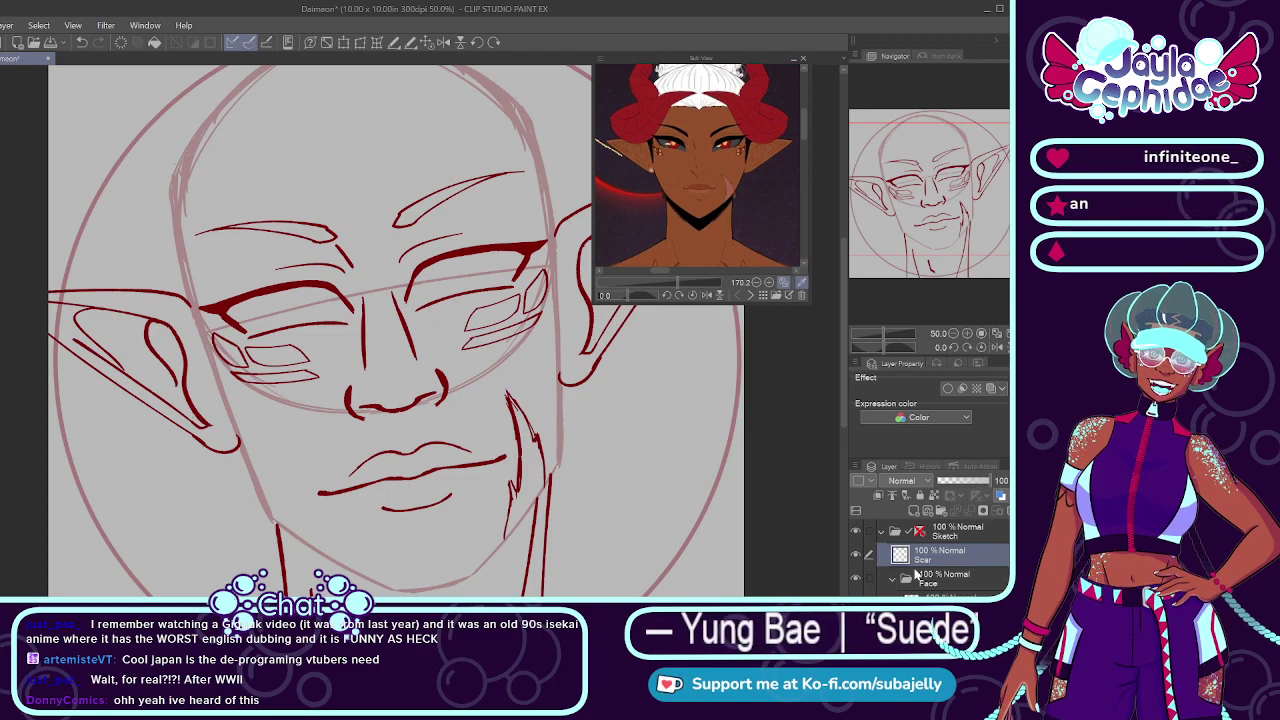
Step: Try narrowing the lips slightly by transforming the Mouth layer inside the Face folder
{"action": "scroll", "coordinate": [940, 555], "scroll_direction": "down", "scroll_amount": 2}
{"action": "left_click", "coordinate": [945, 578]}
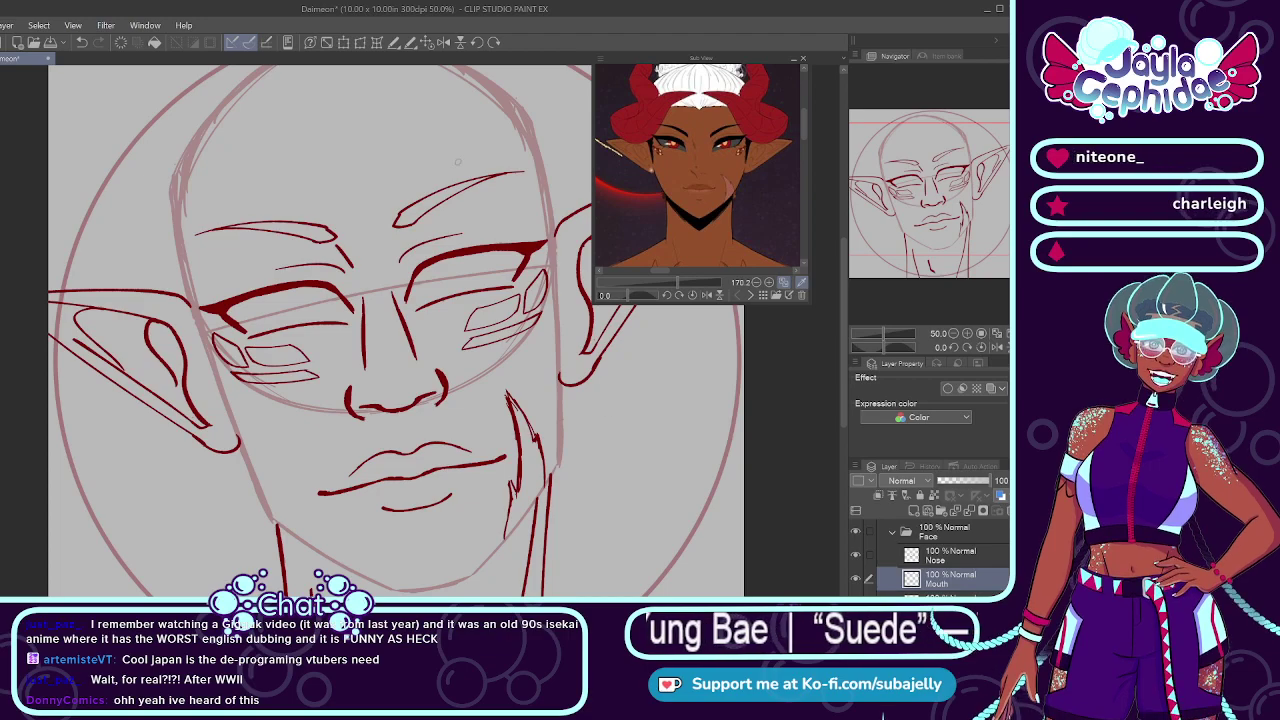
{"action": "left_click", "coordinate": [361, 44]}
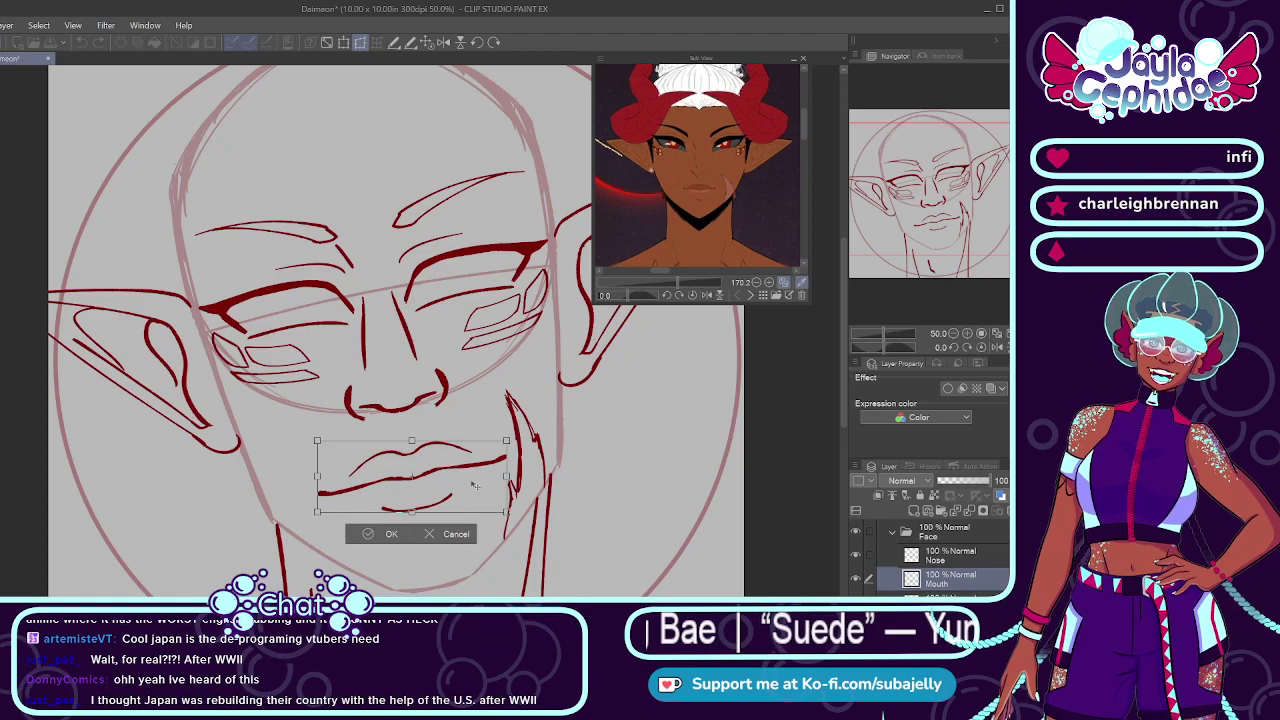
{"action": "left_click_drag", "start_coordinate": [505, 482], "coordinate": [499, 481]}
{"action": "left_click_drag", "start_coordinate": [316, 486], "coordinate": [313, 489]}
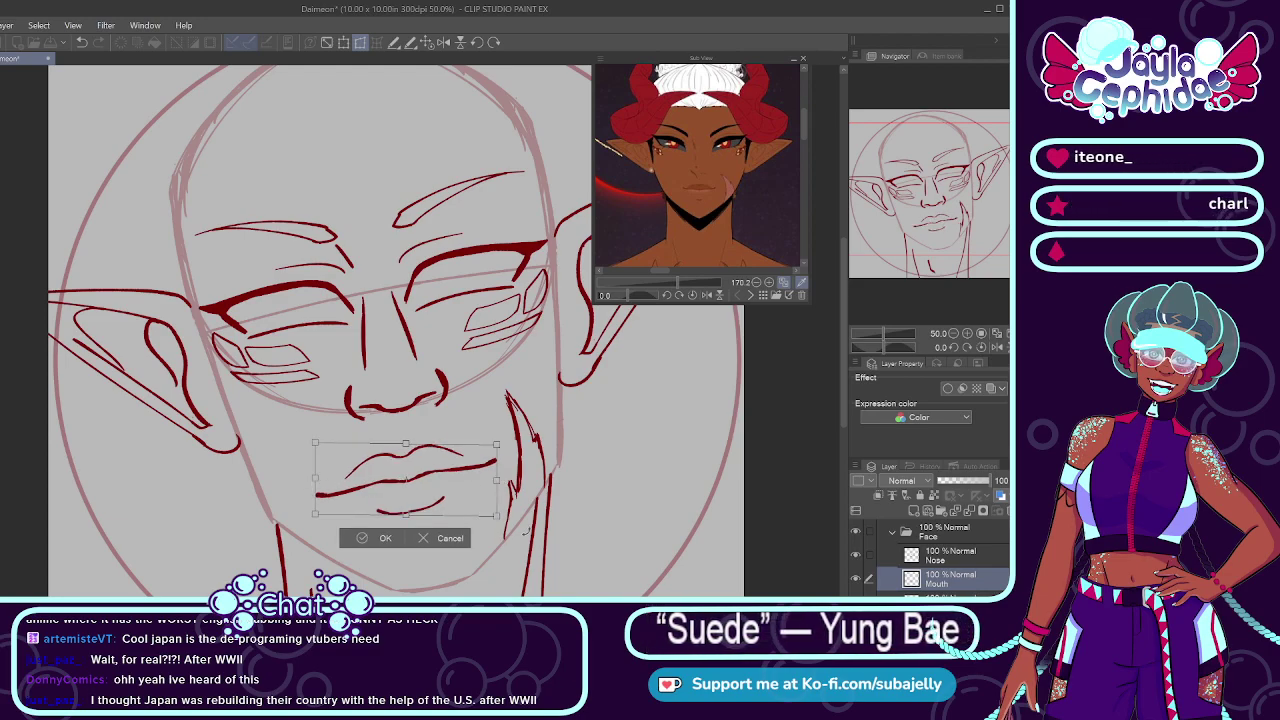
{"action": "left_click_drag", "start_coordinate": [438, 499], "coordinate": [440, 497]}
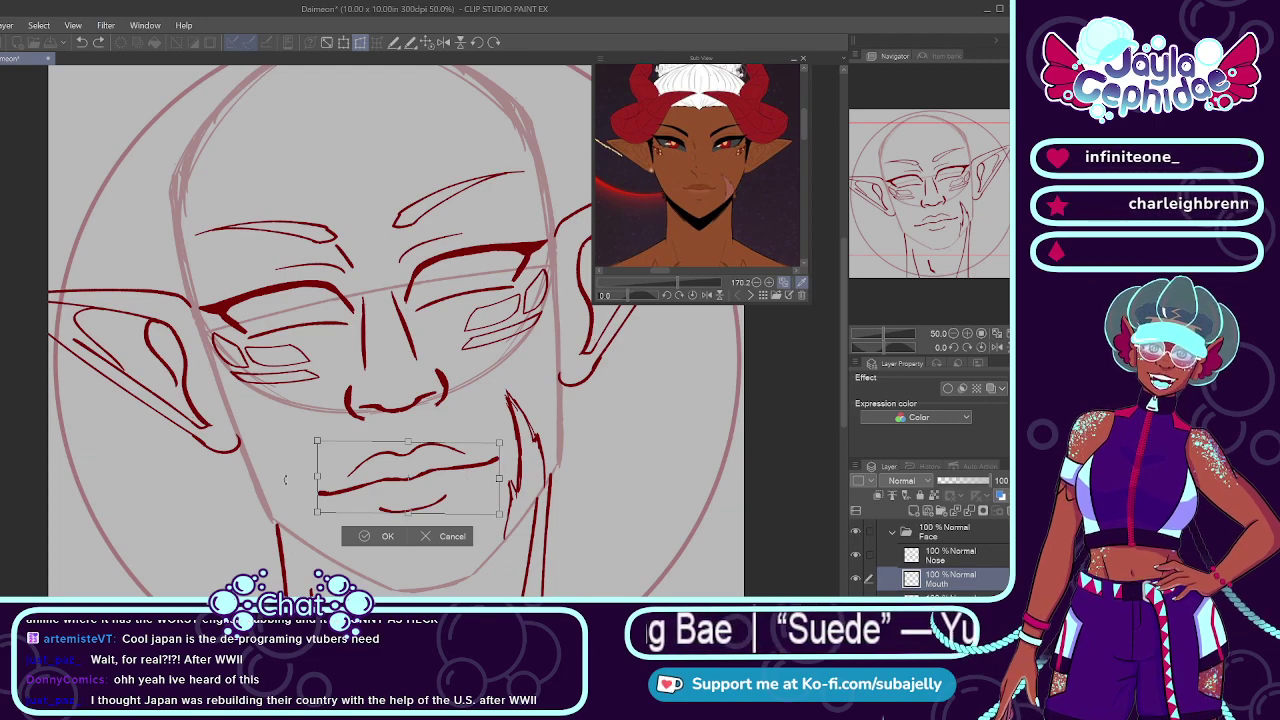
{"action": "left_click_drag", "start_coordinate": [317, 478], "coordinate": [325, 476]}
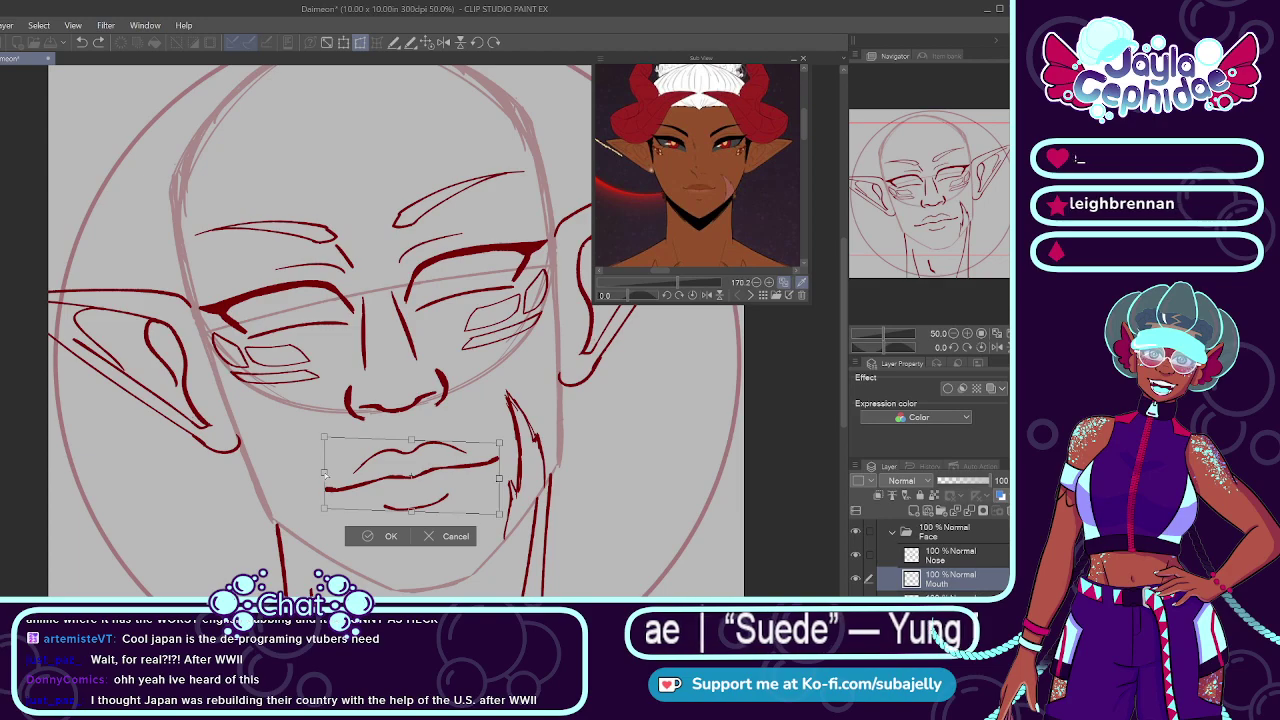
{"action": "left_click", "coordinate": [388, 537]}
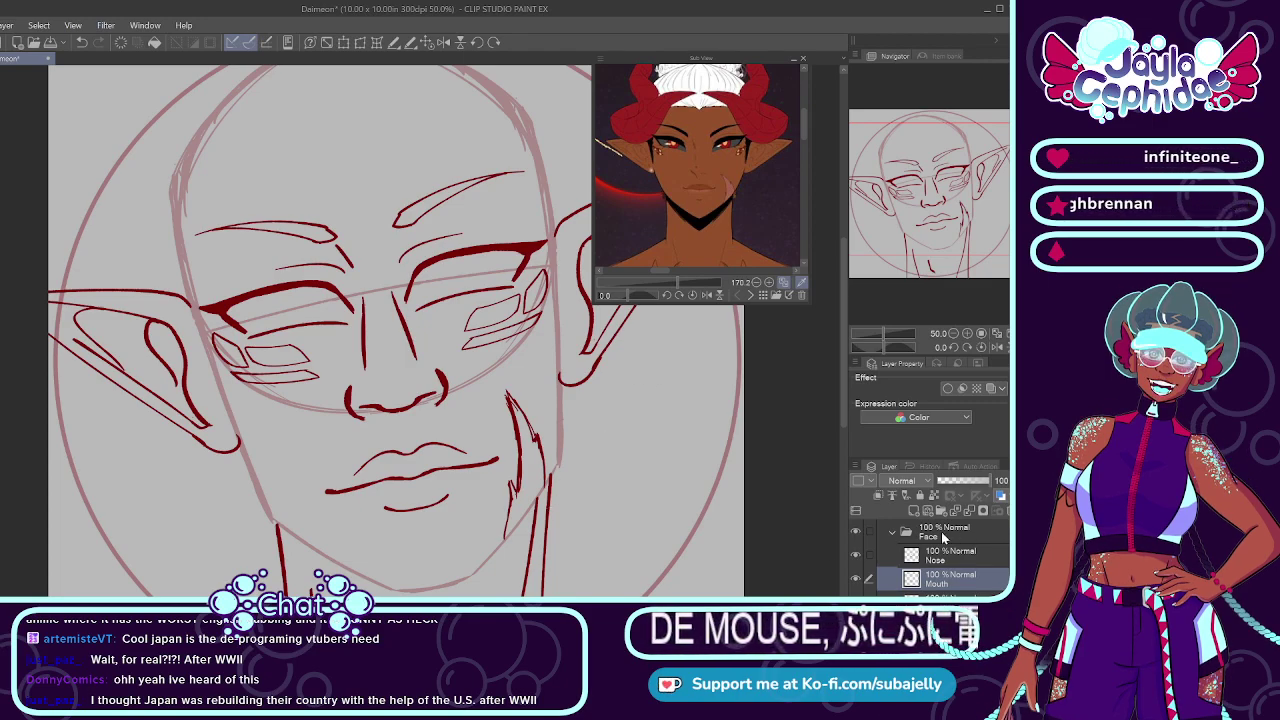
Step: Turn the symmetry ruler on the Sketch folder back on
{"action": "left_click", "coordinate": [893, 532]}
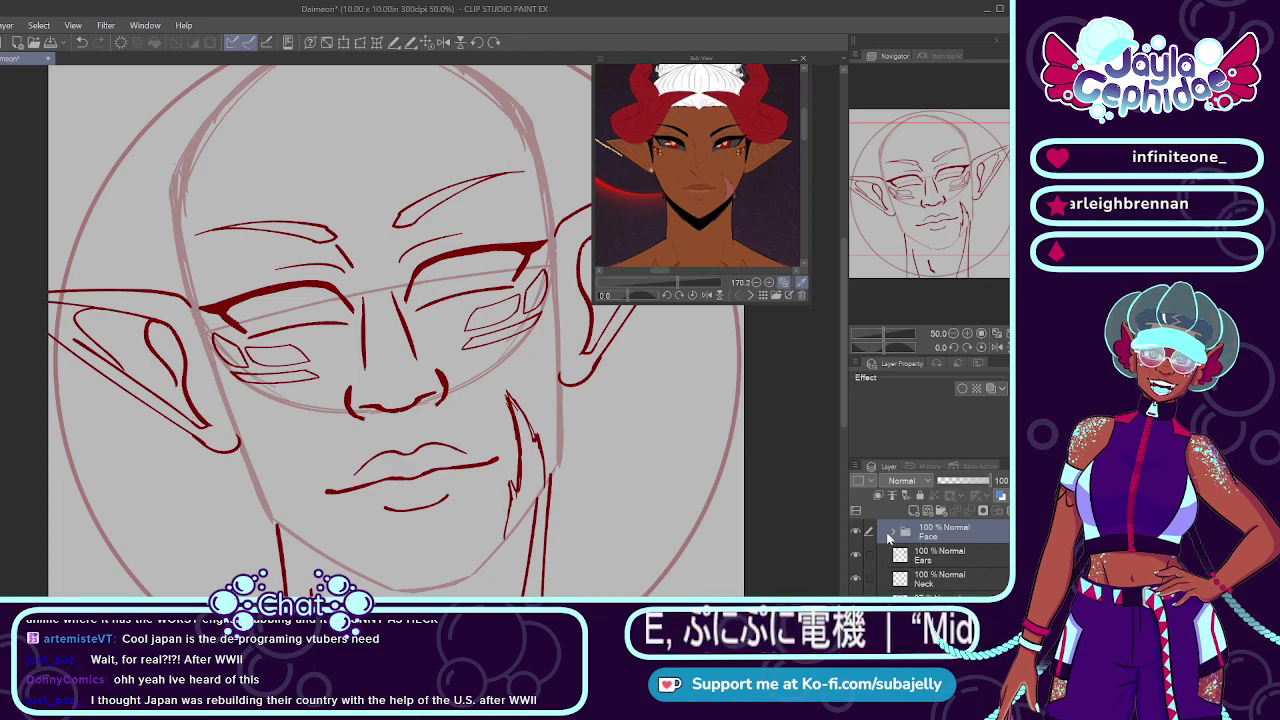
{"action": "left_click", "coordinate": [893, 532]}
{"action": "scroll", "coordinate": [948, 537], "scroll_direction": "up", "scroll_amount": 2}
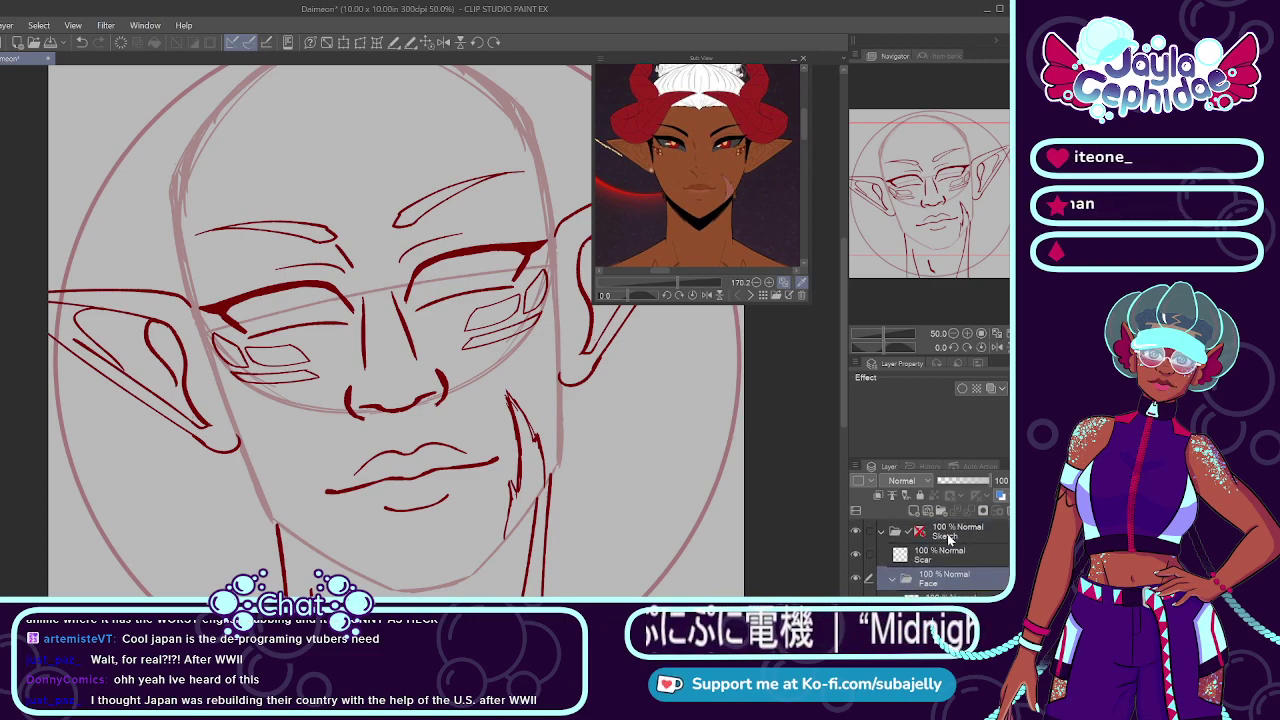
{"action": "left_click", "coordinate": [948, 532]}
{"action": "scroll", "coordinate": [948, 537], "scroll_direction": "down", "scroll_amount": 1}
{"action": "scroll", "coordinate": [862, 560], "scroll_direction": "down", "scroll_amount": 1}
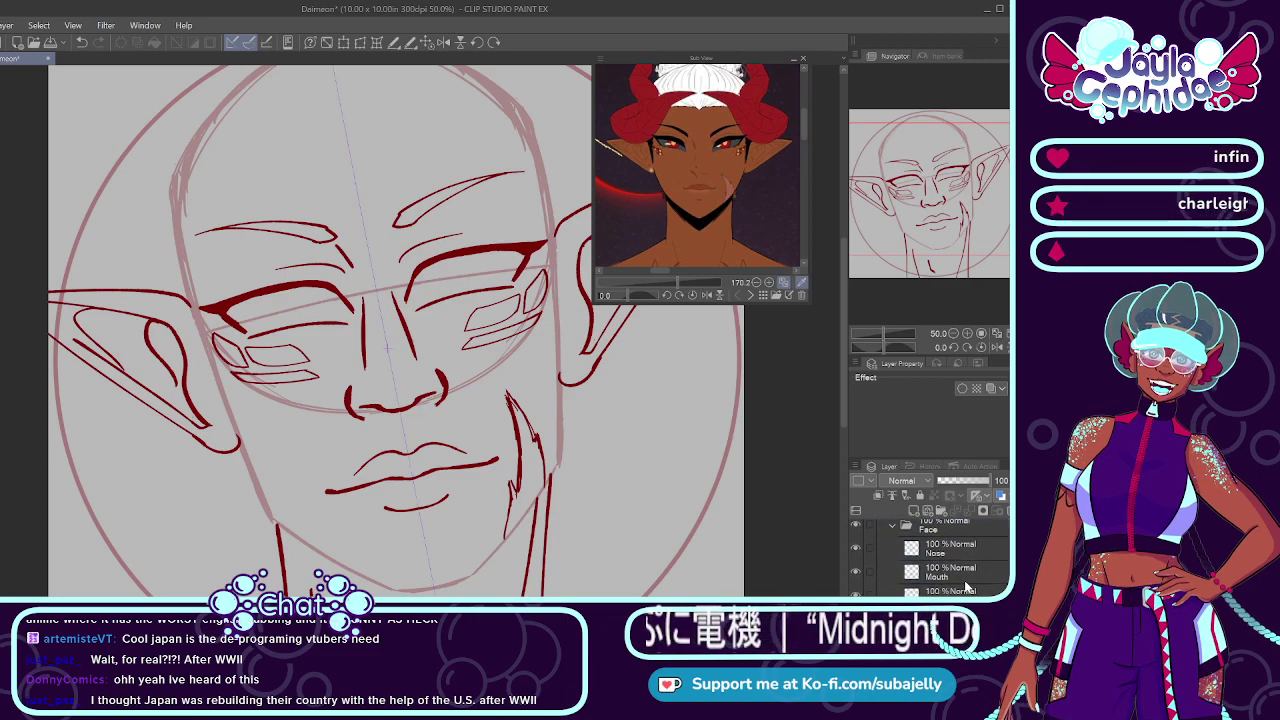
Step: Fade the Mouth layer to 51% opacity and add a new layer above it for redrawing the lips
{"action": "left_click", "coordinate": [862, 574]}
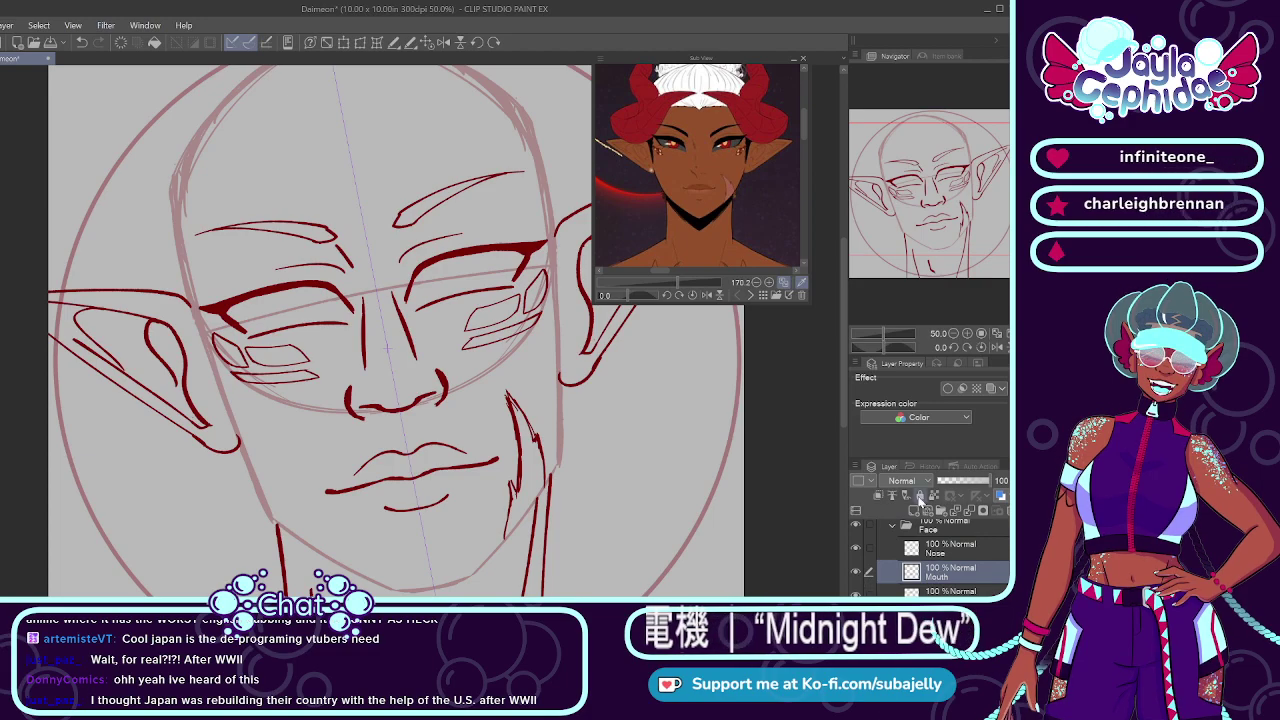
{"action": "left_click", "coordinate": [966, 481]}
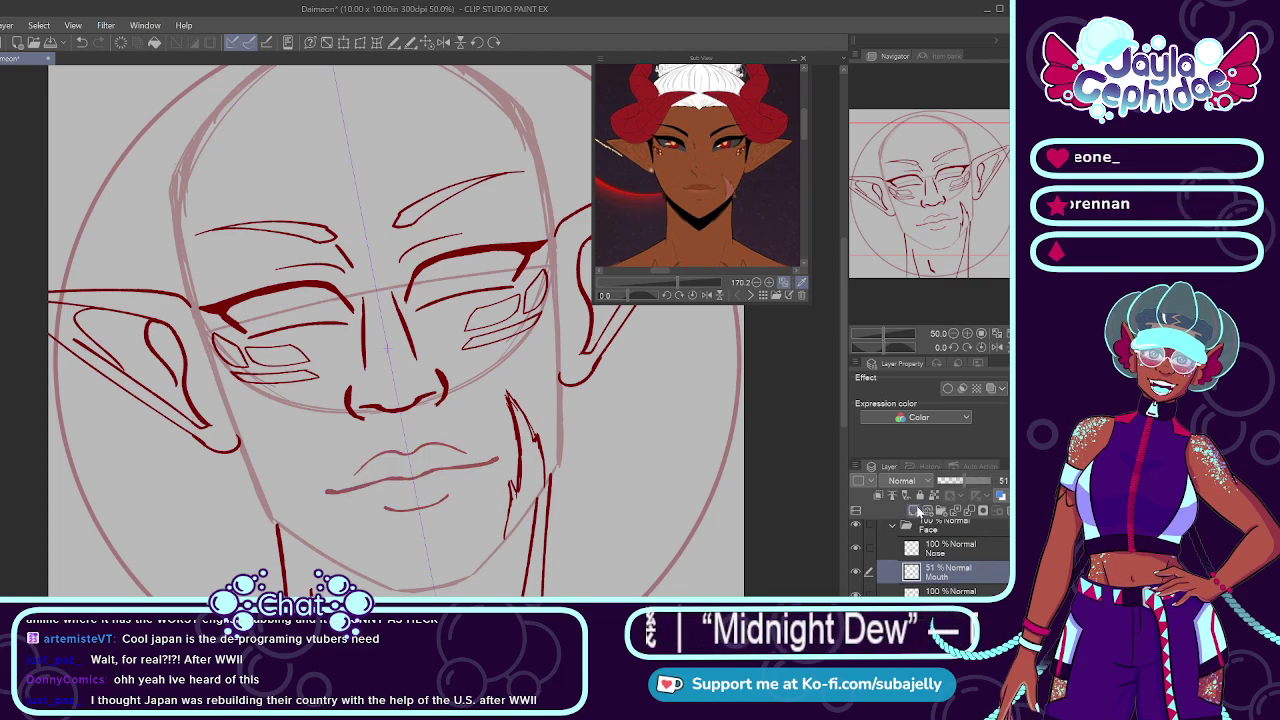
{"action": "key", "text": "ctrl+shift+n"}
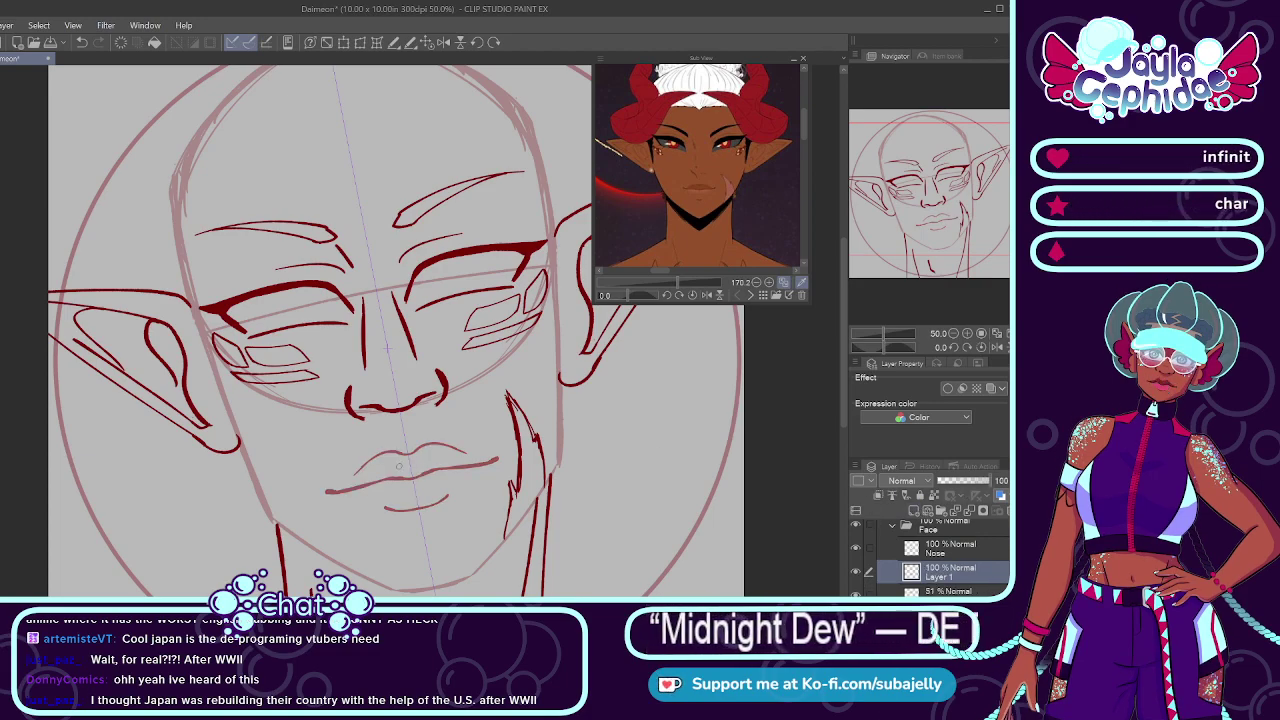
{"action": "scroll", "coordinate": [415, 463], "scroll_direction": "up", "scroll_amount": 1}
{"action": "scroll", "coordinate": [415, 463], "scroll_direction": "up", "scroll_amount": 1}
{"action": "scroll", "coordinate": [415, 430], "scroll_direction": "up", "scroll_amount": 2}
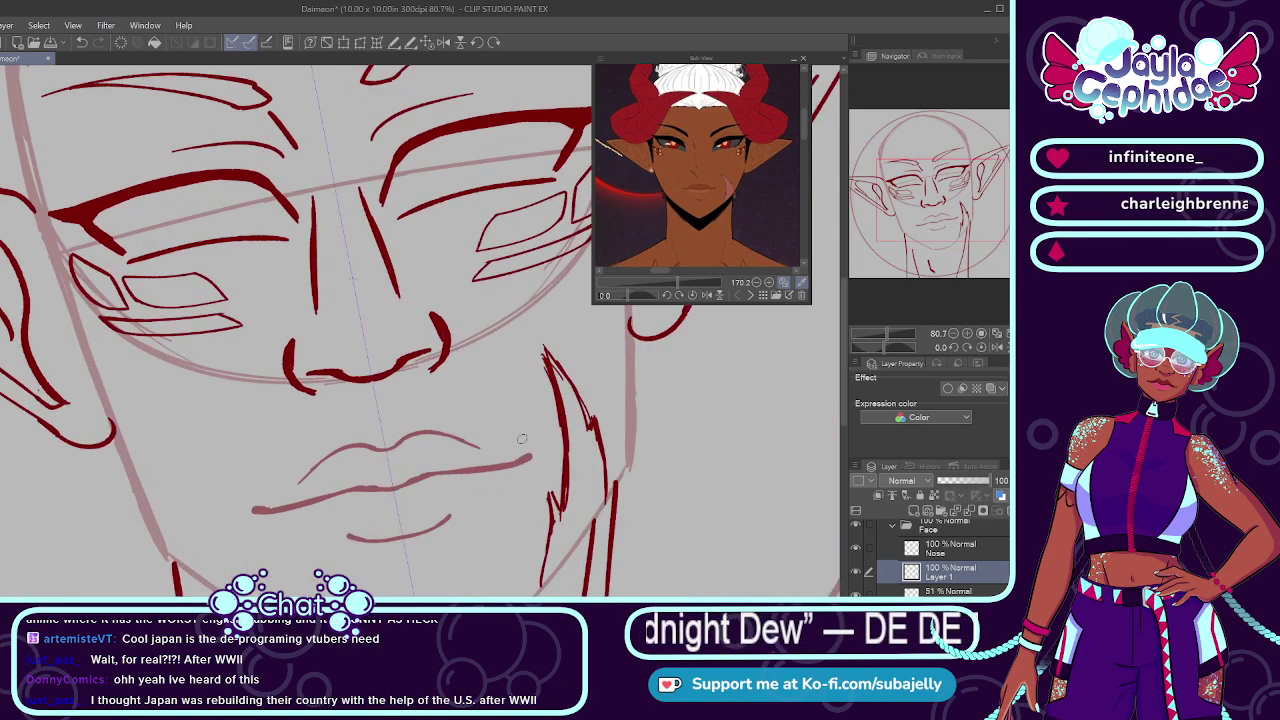
Step: Undo the new layer, the Mouth opacity change and the mouth resize, and check the whole face at a smaller size
{"action": "key", "text": "ctrl+z"}
{"action": "key", "text": "ctrl+z"}
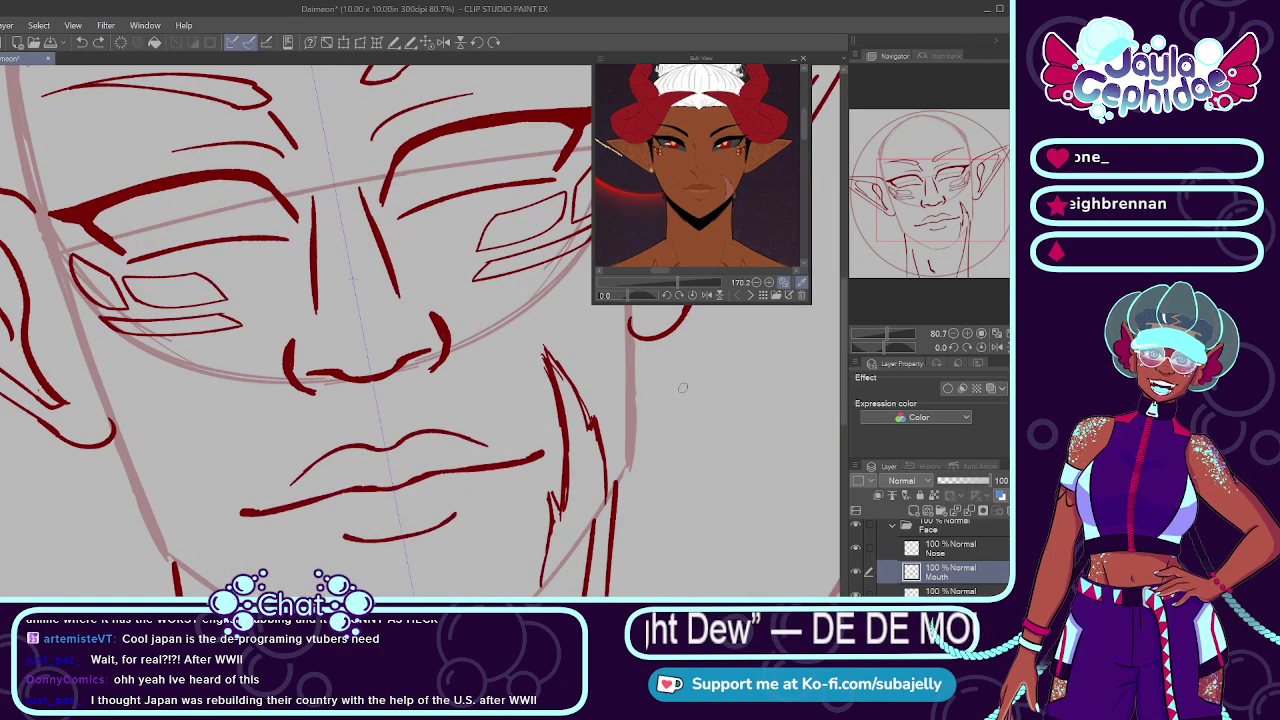
{"action": "scroll", "coordinate": [681, 388], "scroll_direction": "down", "scroll_amount": 5}
{"action": "scroll", "coordinate": [420, 418], "scroll_direction": "down", "scroll_amount": 2}
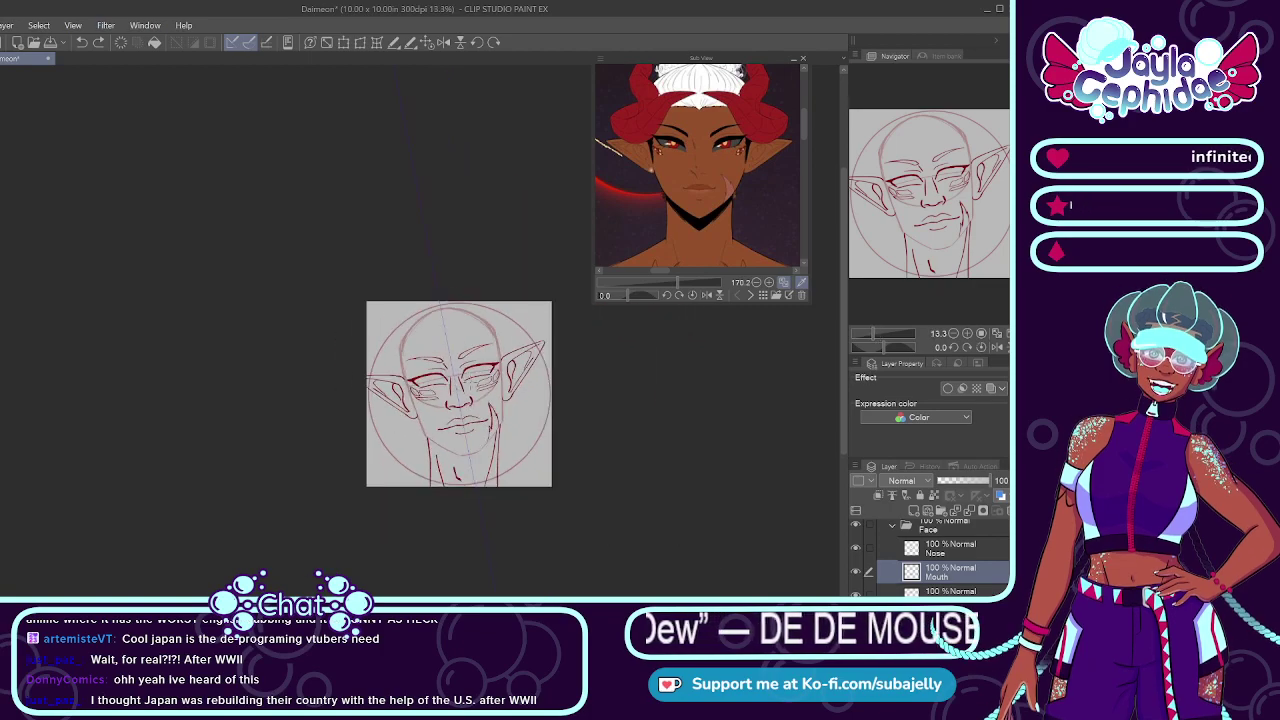
{"action": "scroll", "coordinate": [475, 373], "scroll_direction": "up", "scroll_amount": 3}
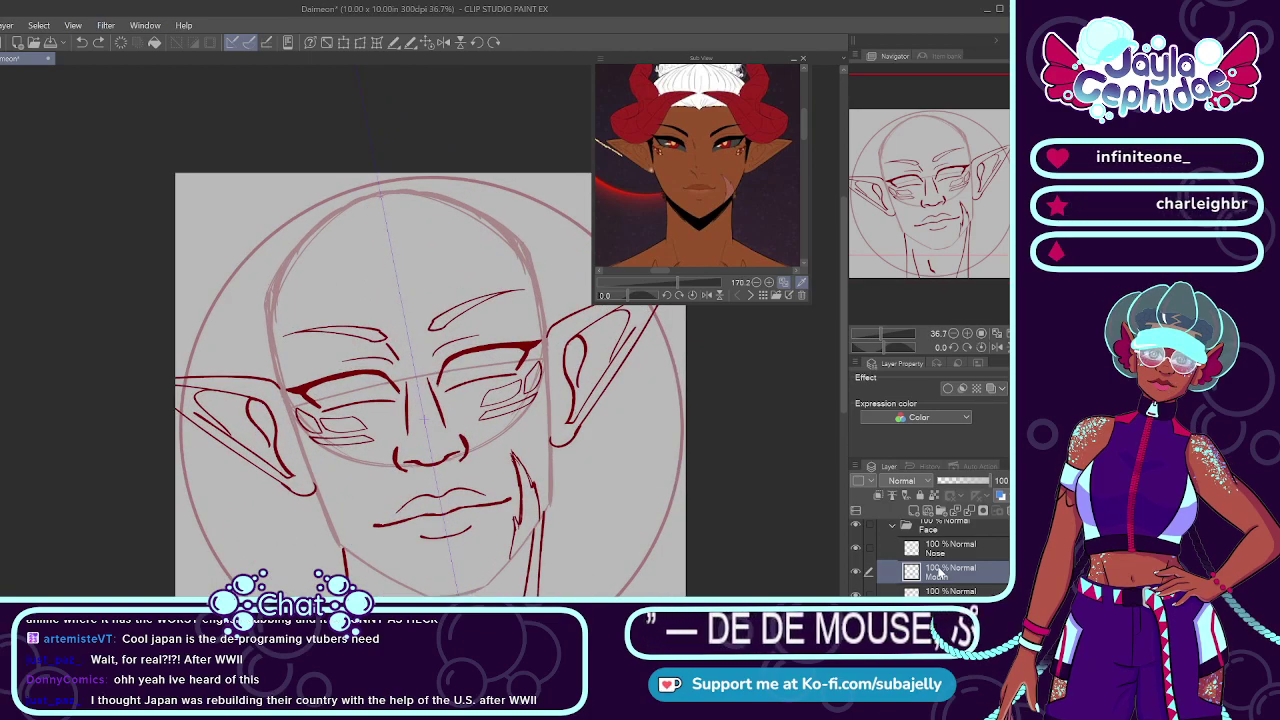
Step: Collapse the Face folder and add a new layer named Top directly above the Scar layer
{"action": "left_click", "coordinate": [900, 546]}
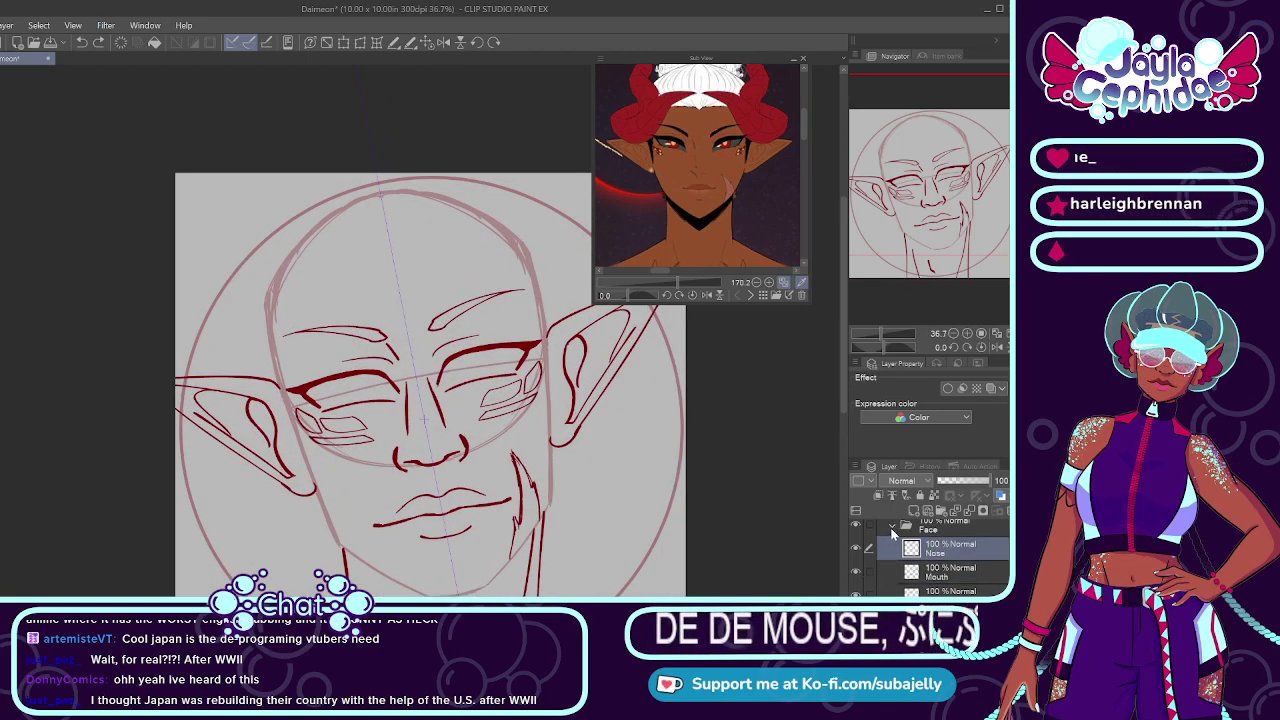
{"action": "left_click", "coordinate": [892, 527]}
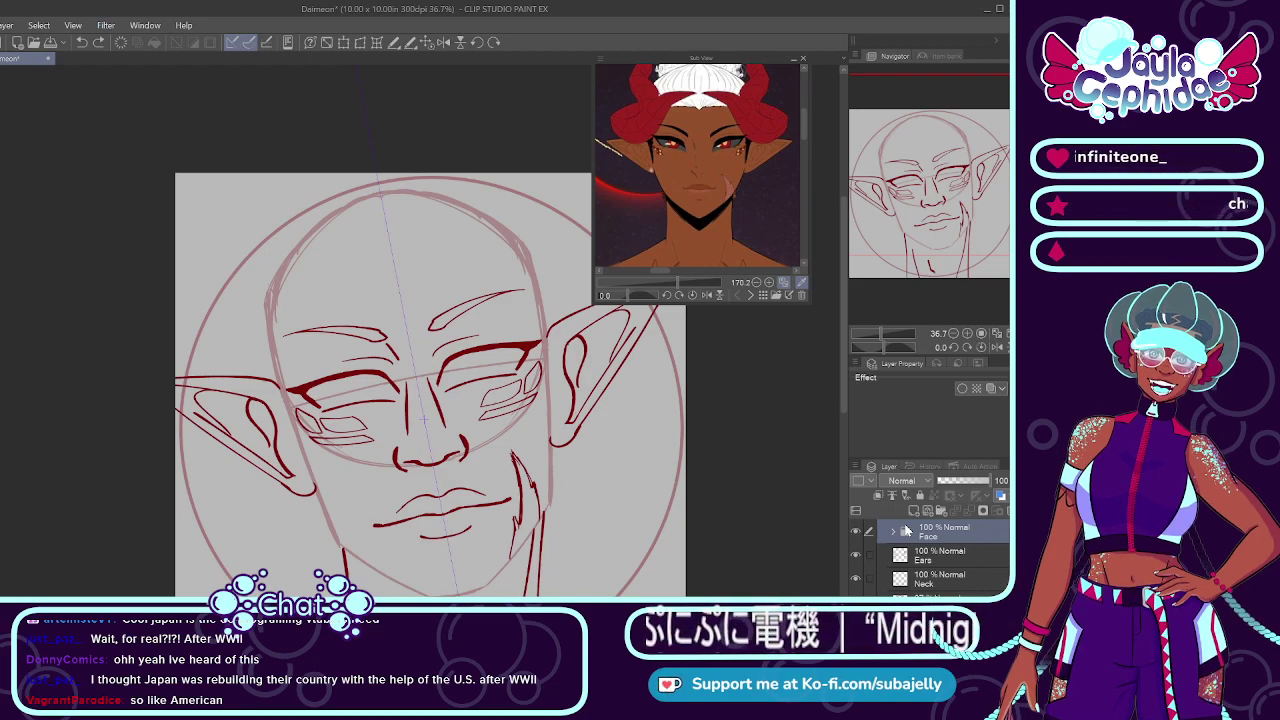
{"action": "scroll", "coordinate": [957, 551], "scroll_direction": "up", "scroll_amount": 2}
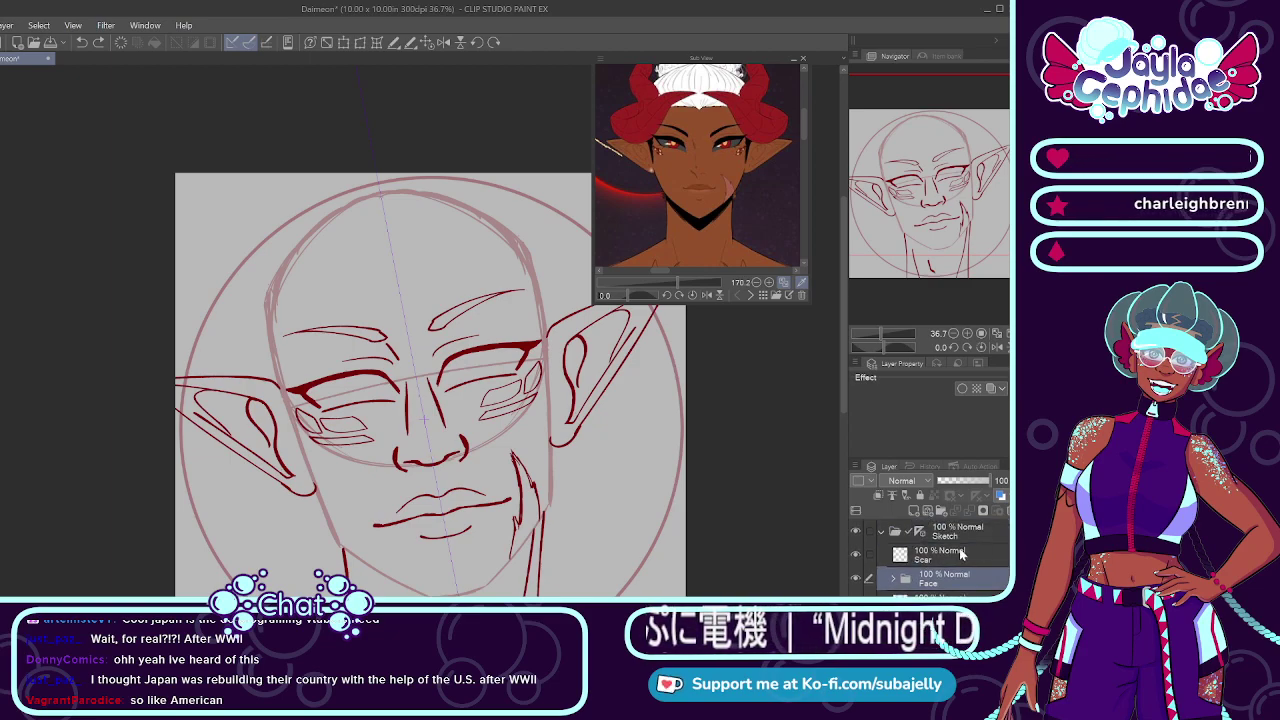
{"action": "left_click", "coordinate": [951, 554]}
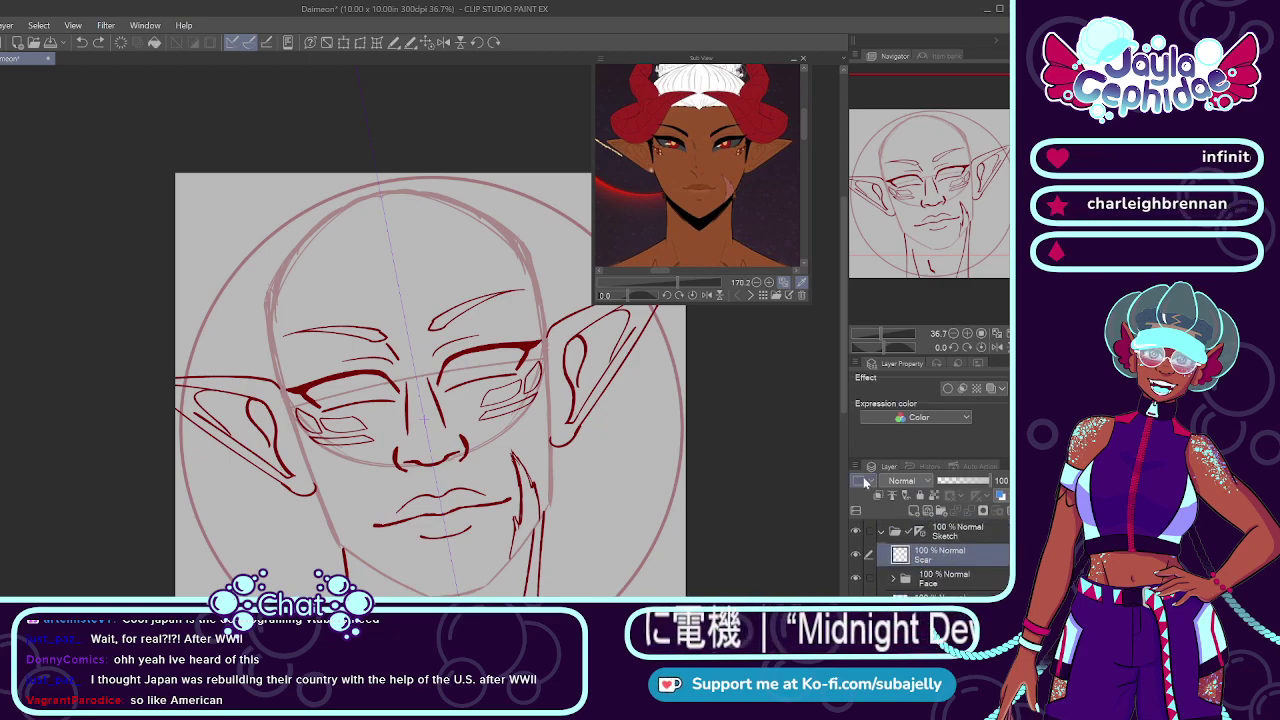
{"action": "left_click", "coordinate": [913, 510]}
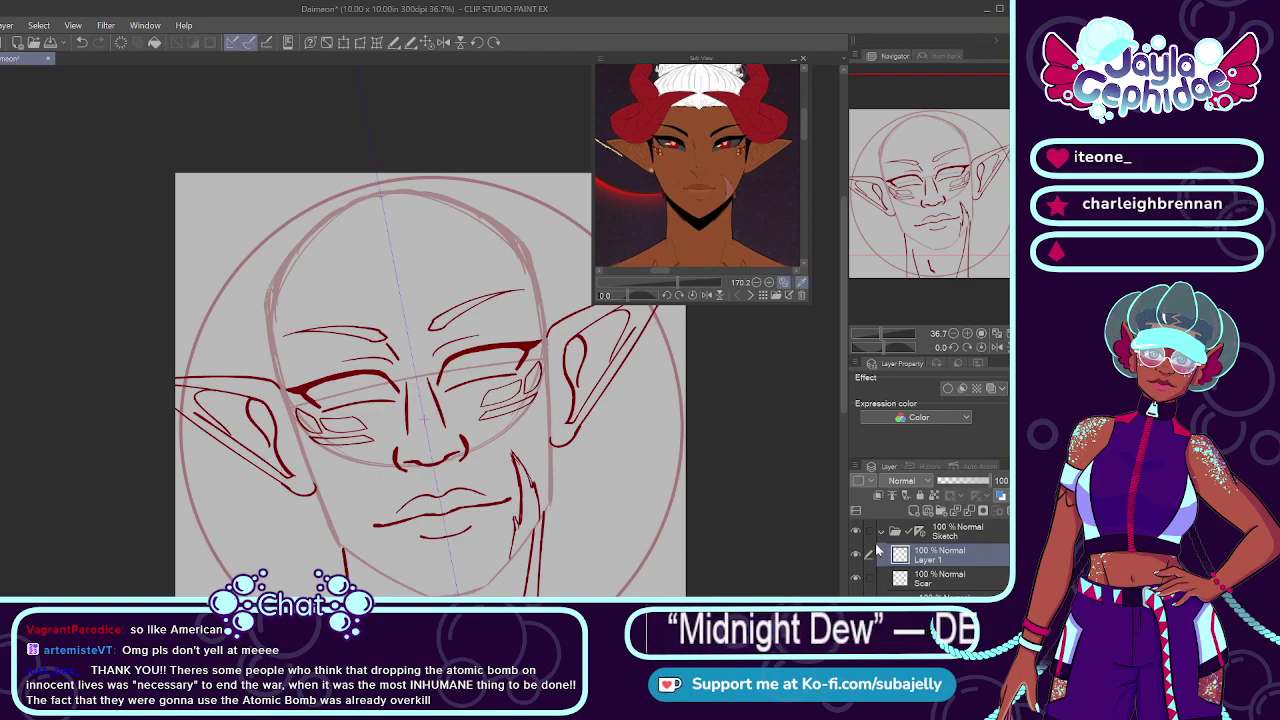
{"action": "double_click", "coordinate": [928, 559]}
{"action": "type", "text": "Top"}
{"action": "key", "text": "Return"}
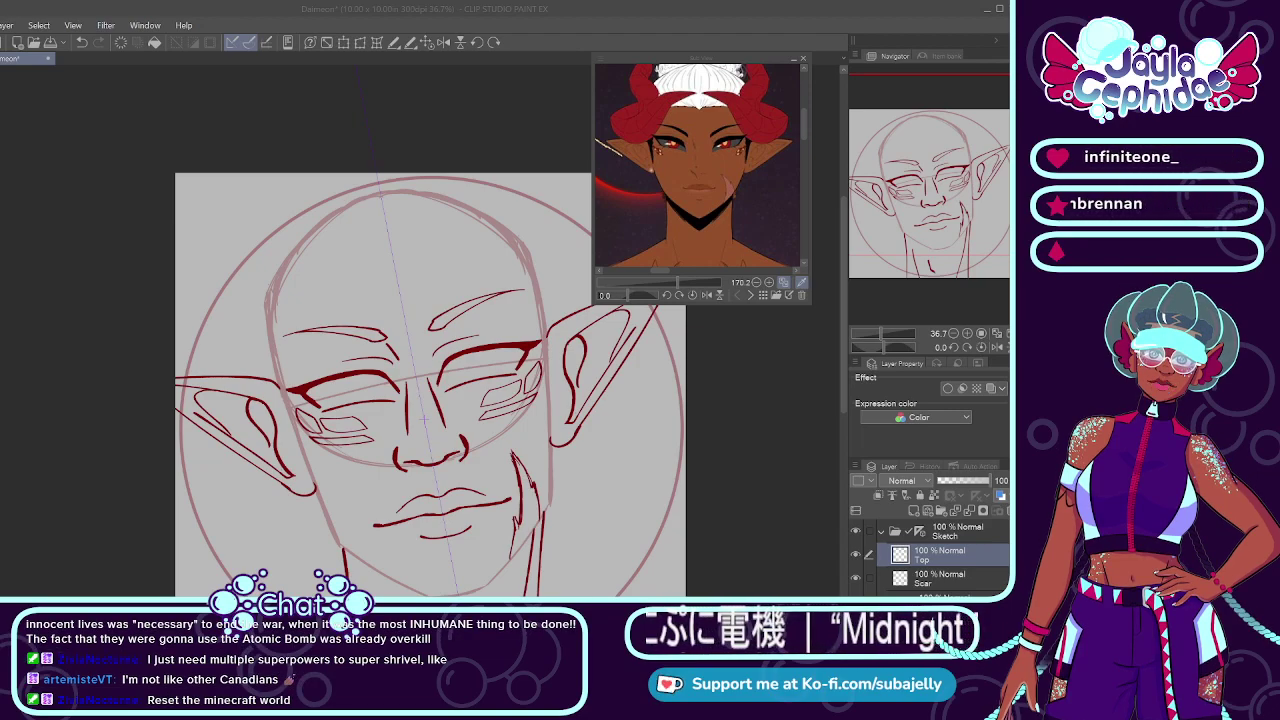
Step: Bring the reference's horns into view and draw the upright horns' inner edges as mirrored S-curves running down to both temples
{"action": "left_click_drag", "start_coordinate": [803, 122], "coordinate": [802, 110]}
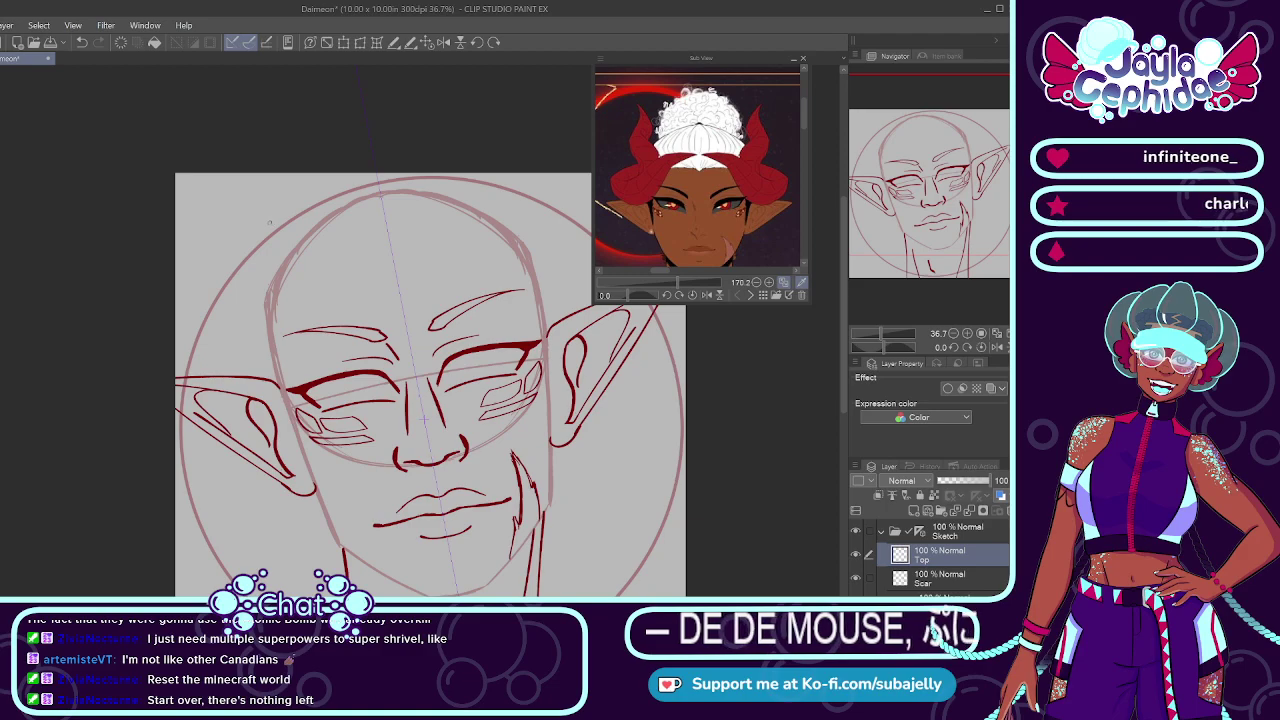
{"action": "left_click_drag", "start_coordinate": [265, 220], "coordinate": [312, 309]}
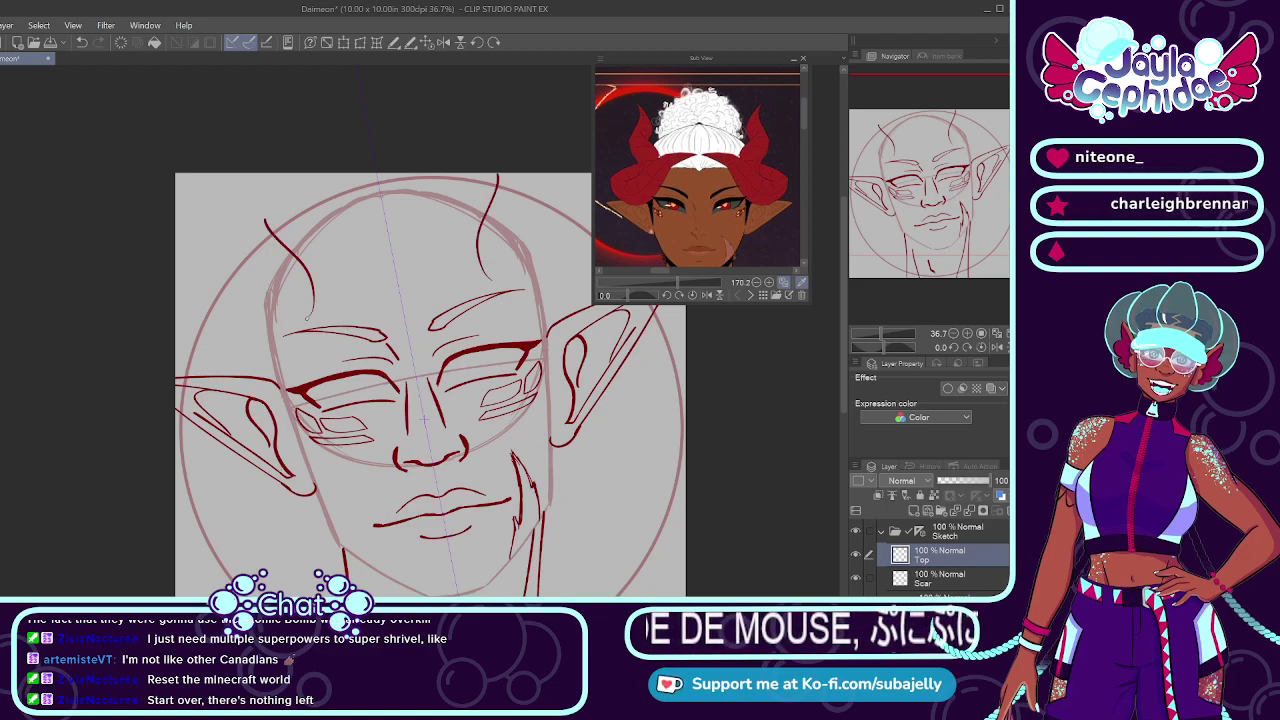
{"action": "key", "text": "ctrl+z"}
{"action": "key", "text": "ctrl+y"}
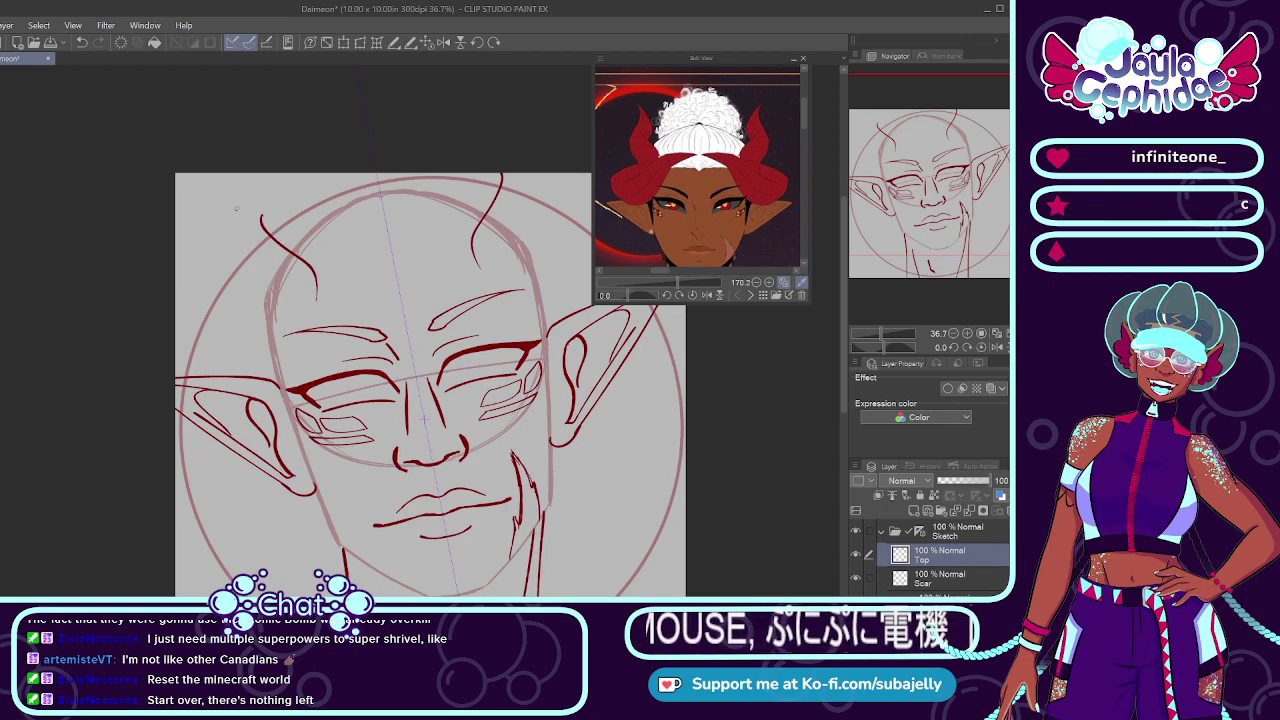
{"action": "key", "text": "ctrl+z"}
{"action": "left_click_drag", "start_coordinate": [254, 198], "coordinate": [306, 327]}
{"action": "key", "text": "ctrl+z"}
{"action": "left_click_drag", "start_coordinate": [255, 211], "coordinate": [307, 318]}
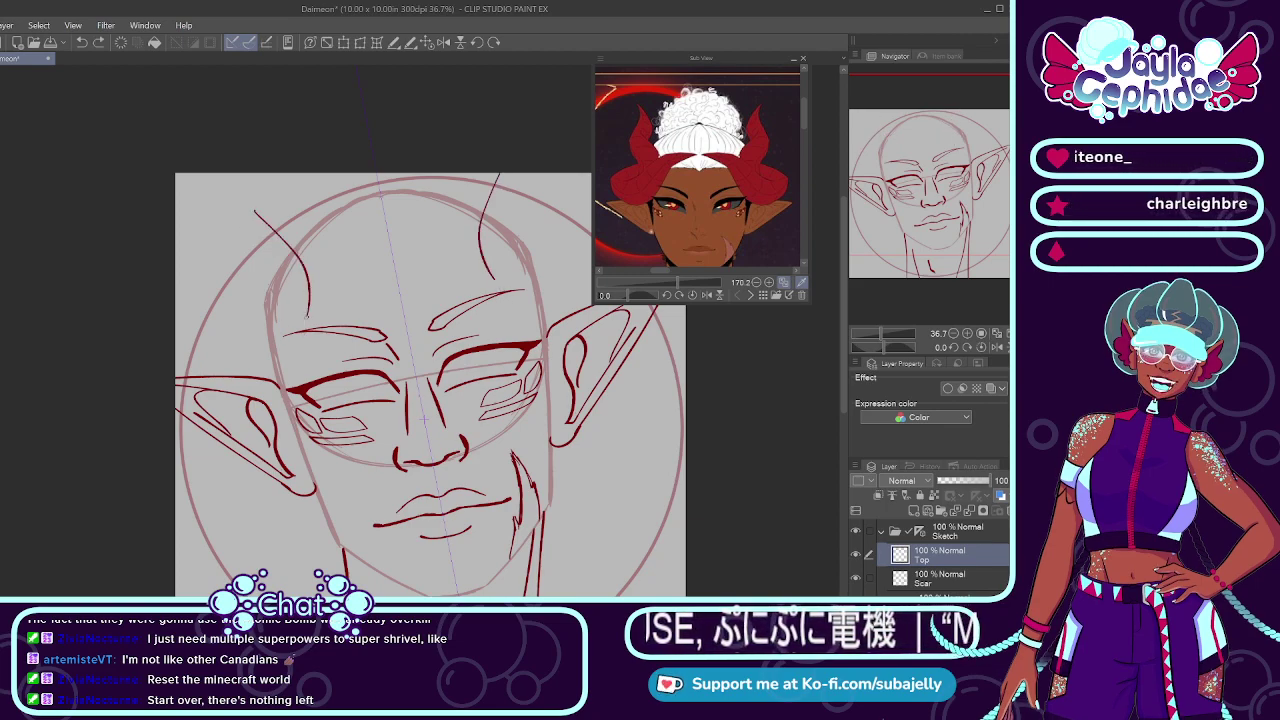
{"action": "key", "text": "ctrl+z"}
{"action": "left_click_drag", "start_coordinate": [251, 205], "coordinate": [286, 326]}
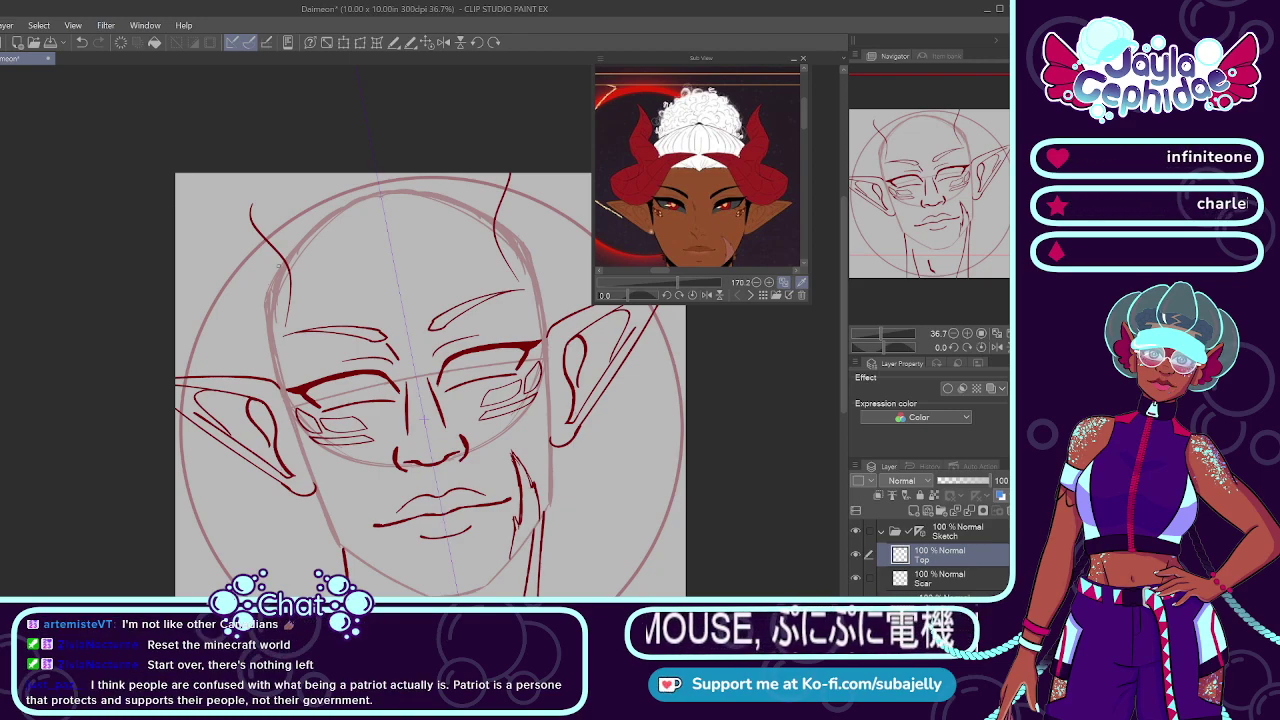
Step: Draw the upright horns' outer edges as mirrored S-curves beside the inner ones, redoing the stroke until its bend fits
{"action": "scroll", "coordinate": [238, 300], "scroll_direction": "up", "scroll_amount": 2}
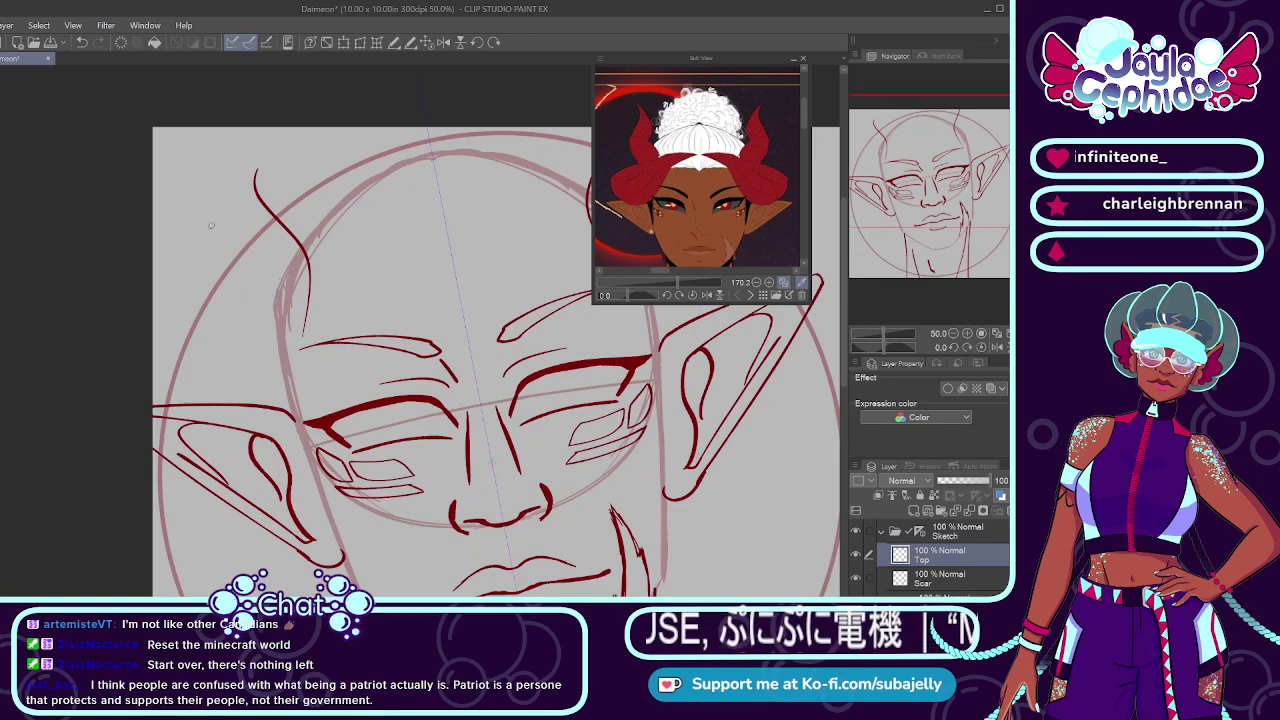
{"action": "left_click_drag", "start_coordinate": [222, 180], "coordinate": [268, 352]}
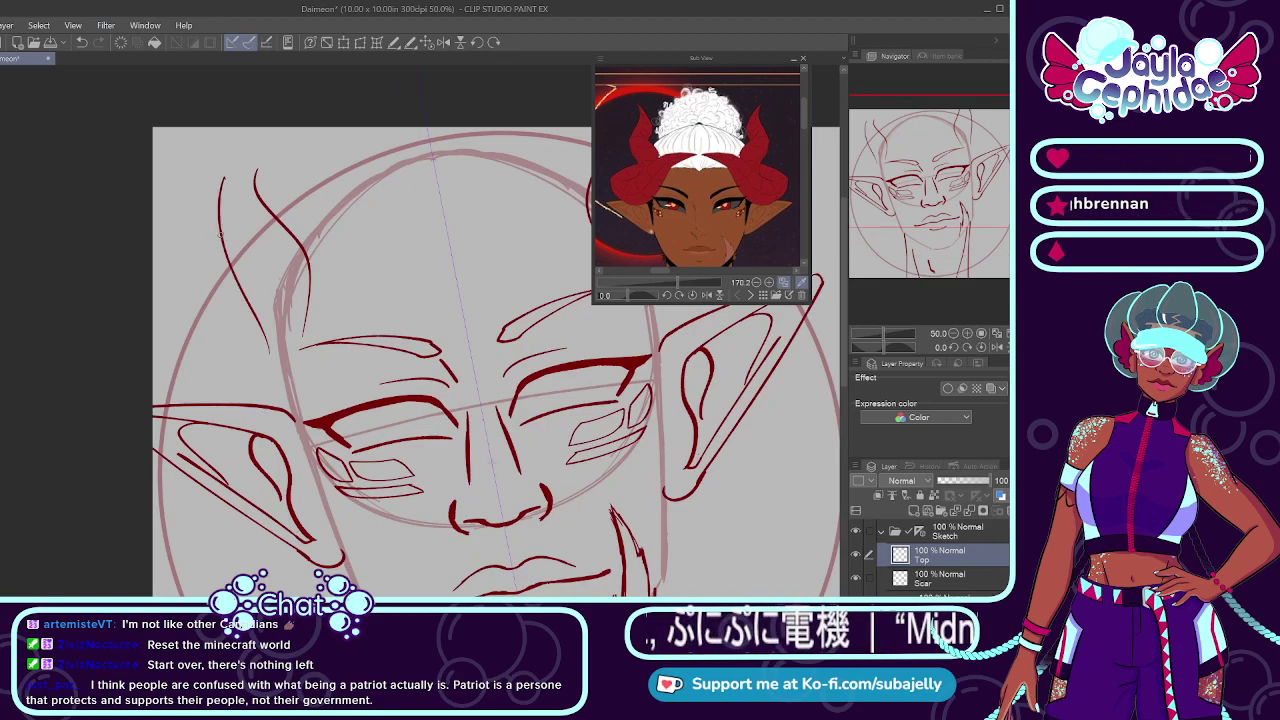
{"action": "key", "text": "ctrl+z"}
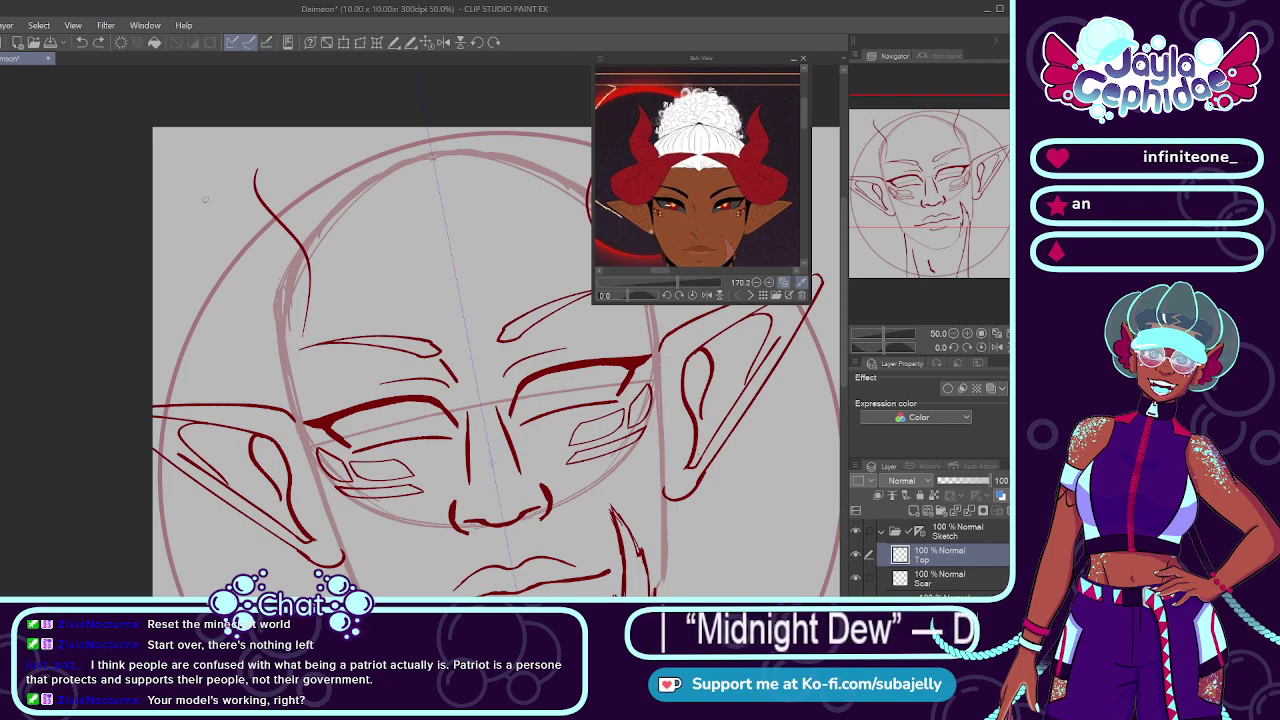
{"action": "left_click_drag", "start_coordinate": [205, 199], "coordinate": [272, 380]}
{"action": "key", "text": "ctrl+z"}
{"action": "left_click_drag", "start_coordinate": [199, 168], "coordinate": [265, 355]}
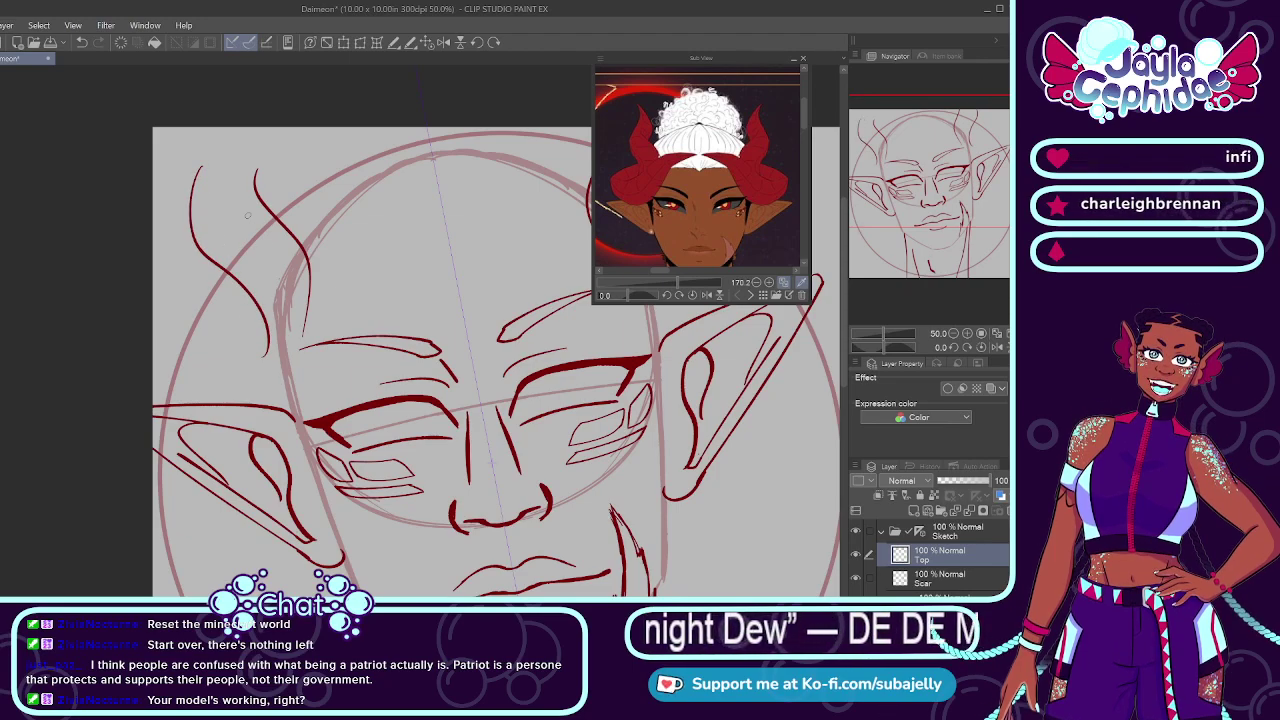
{"action": "key", "text": "ctrl+z"}
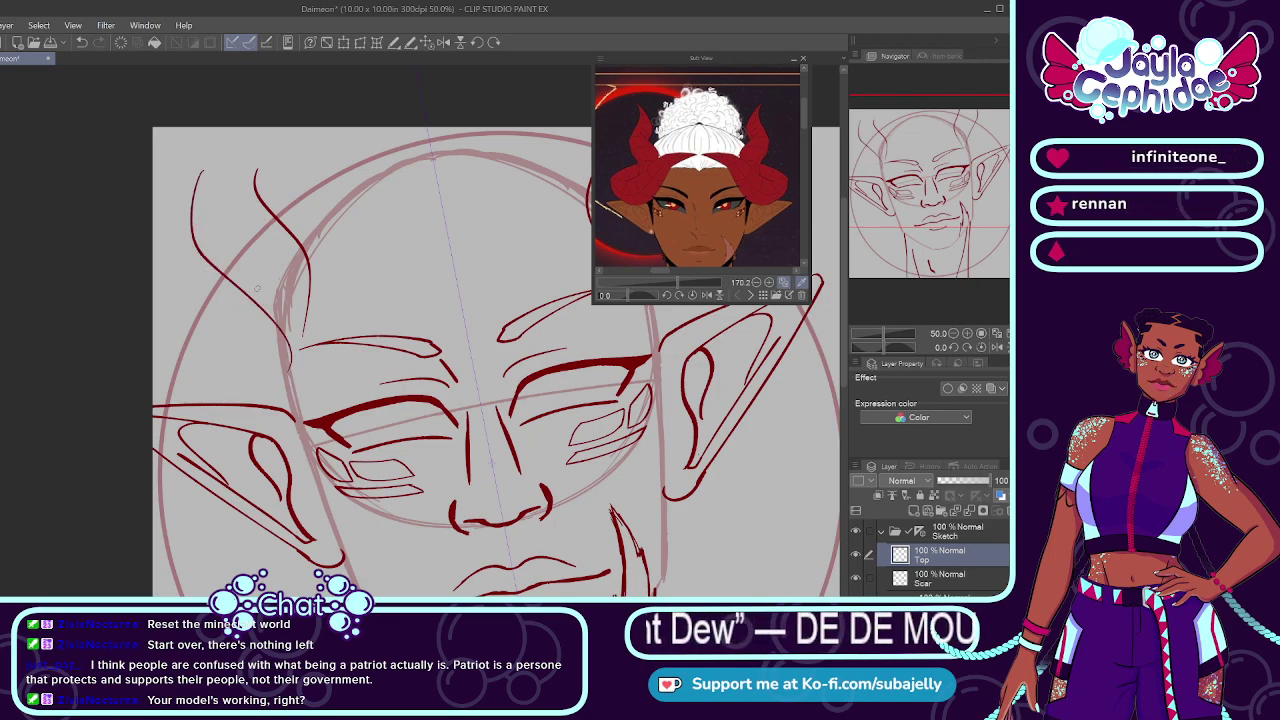
{"action": "left_click_drag", "start_coordinate": [208, 168], "coordinate": [287, 352]}
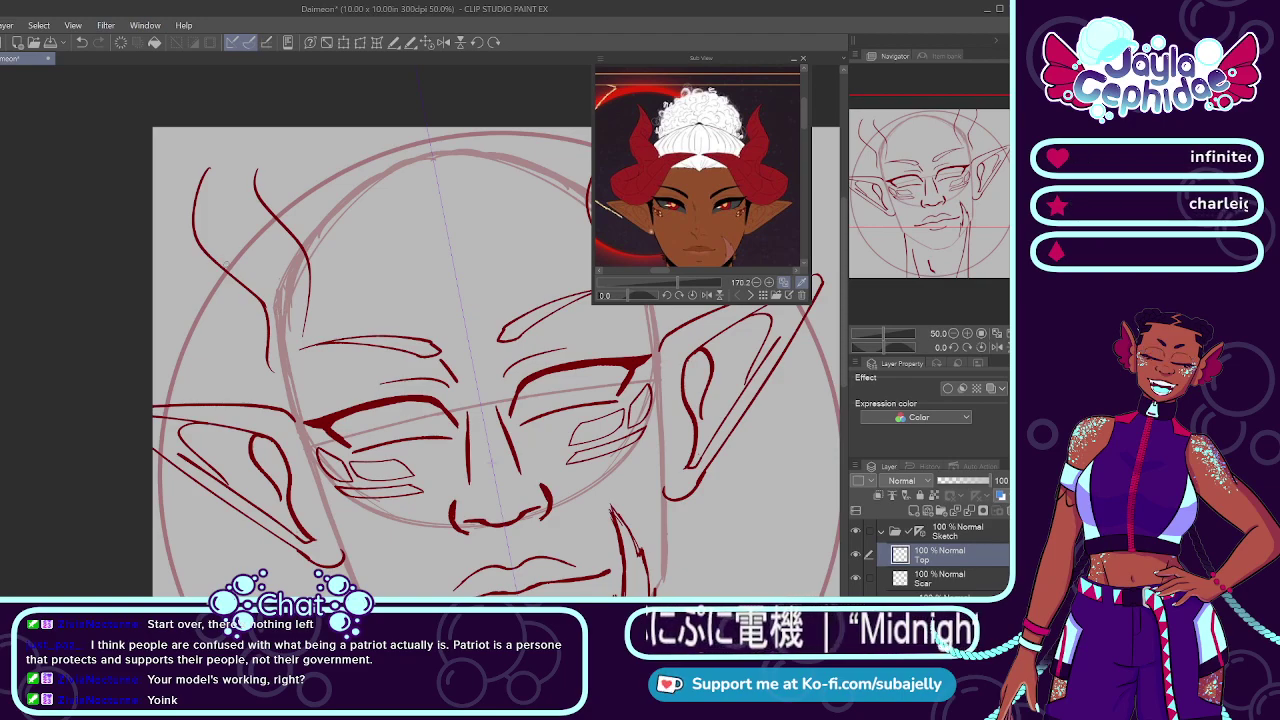
{"action": "mouse_move", "coordinate": [206, 162]}
{"action": "left_mouse_down"}
{"action": "mouse_move", "coordinate": [213, 272]}
{"action": "mouse_move", "coordinate": [247, 312]}
{"action": "mouse_move", "coordinate": [224, 290]}
{"action": "mouse_move", "coordinate": [262, 390]}
{"action": "left_mouse_up"}
{"action": "scroll", "coordinate": [186, 265], "scroll_direction": "down", "scroll_amount": 2}
{"action": "scroll", "coordinate": [227, 258], "scroll_direction": "up", "scroll_amount": 2}
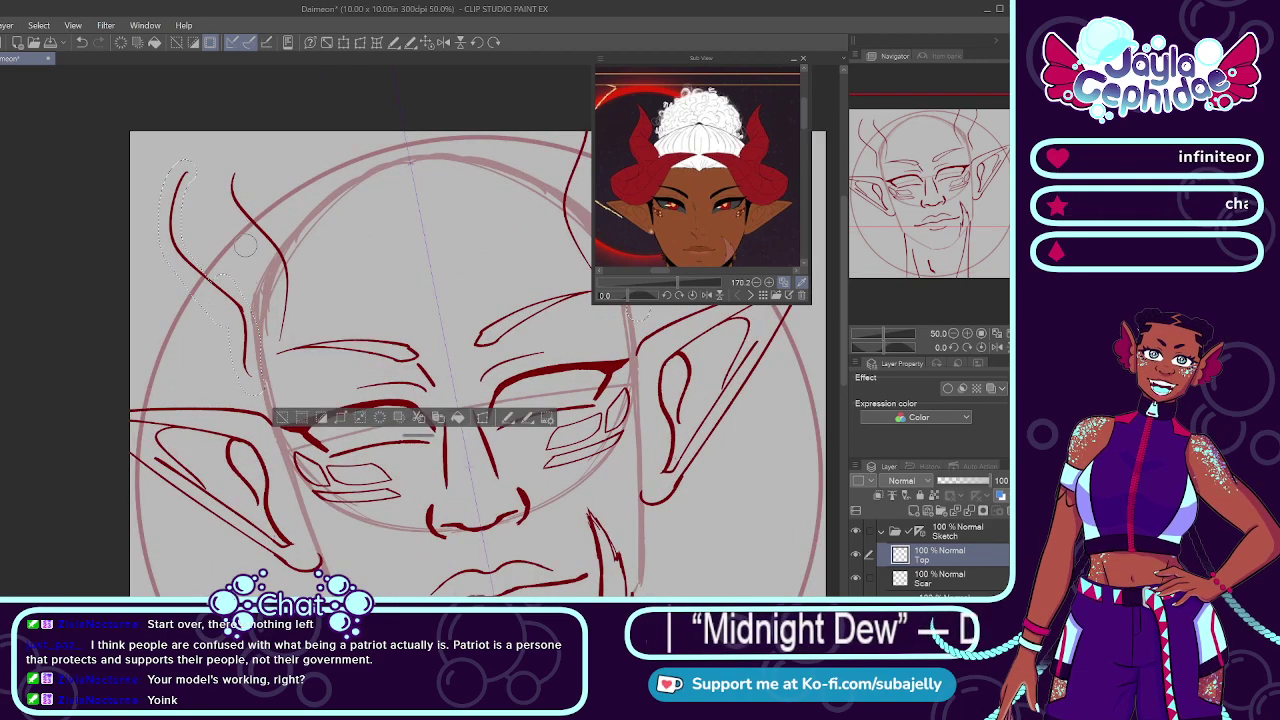
{"action": "left_click", "coordinate": [495, 43]}
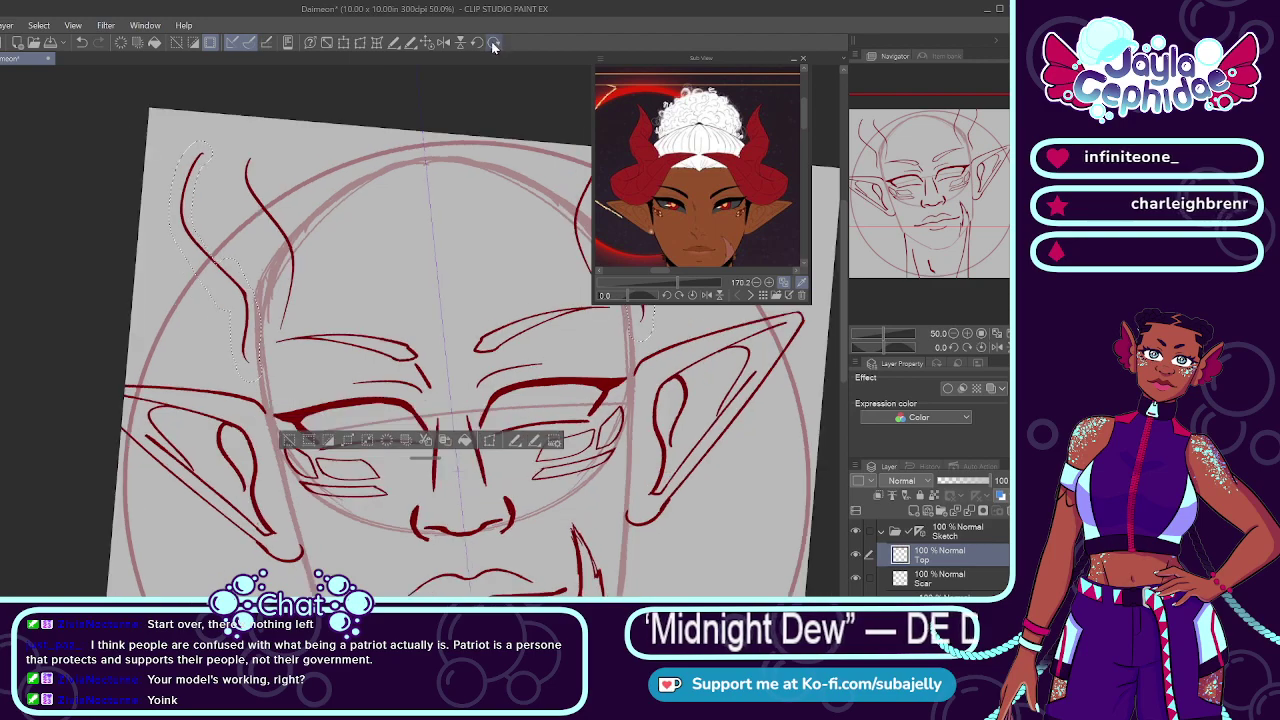
{"action": "left_click", "coordinate": [495, 43]}
{"action": "left_click", "coordinate": [495, 43]}
{"action": "left_click", "coordinate": [495, 43]}
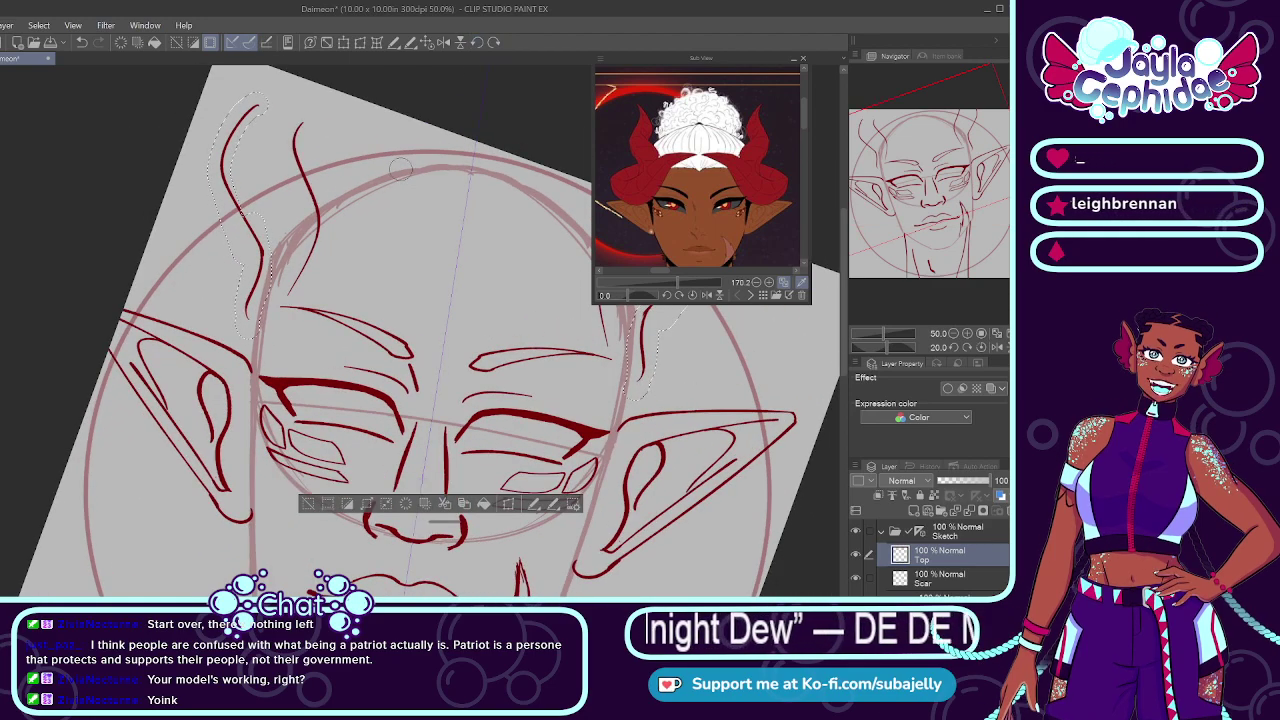
{"action": "left_click", "coordinate": [510, 503]}
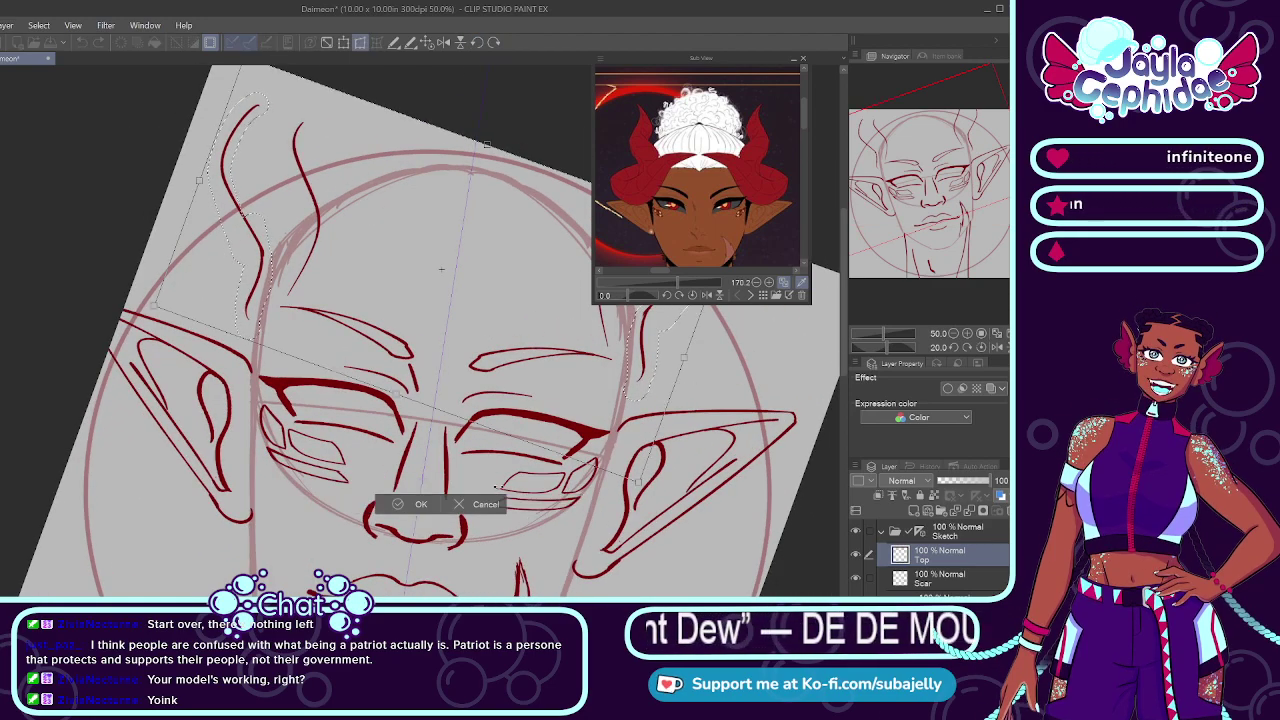
{"action": "scroll", "coordinate": [278, 181], "scroll_direction": "down", "scroll_amount": 3}
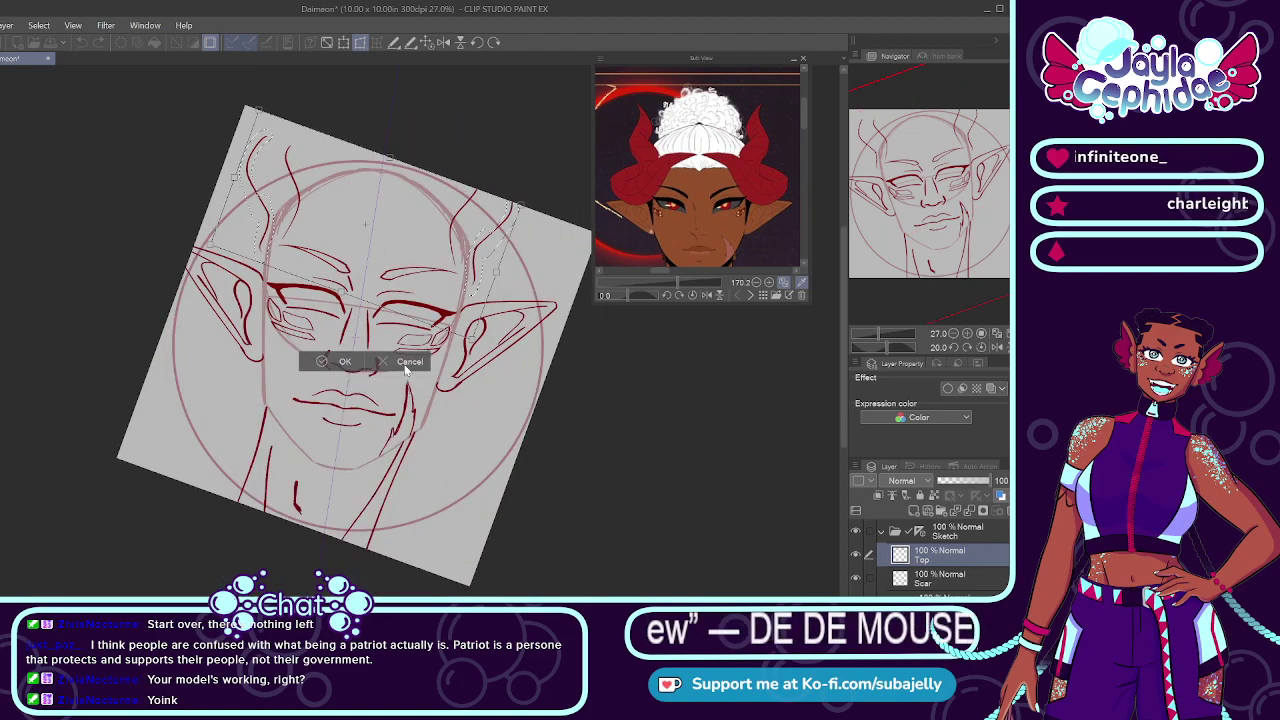
{"action": "left_click", "coordinate": [408, 362]}
{"action": "key", "text": "ctrl+d"}
Step: Disable the symmetry ruler on the Sketch folder and make the Top layer active again
{"action": "left_click", "coordinate": [921, 534]}
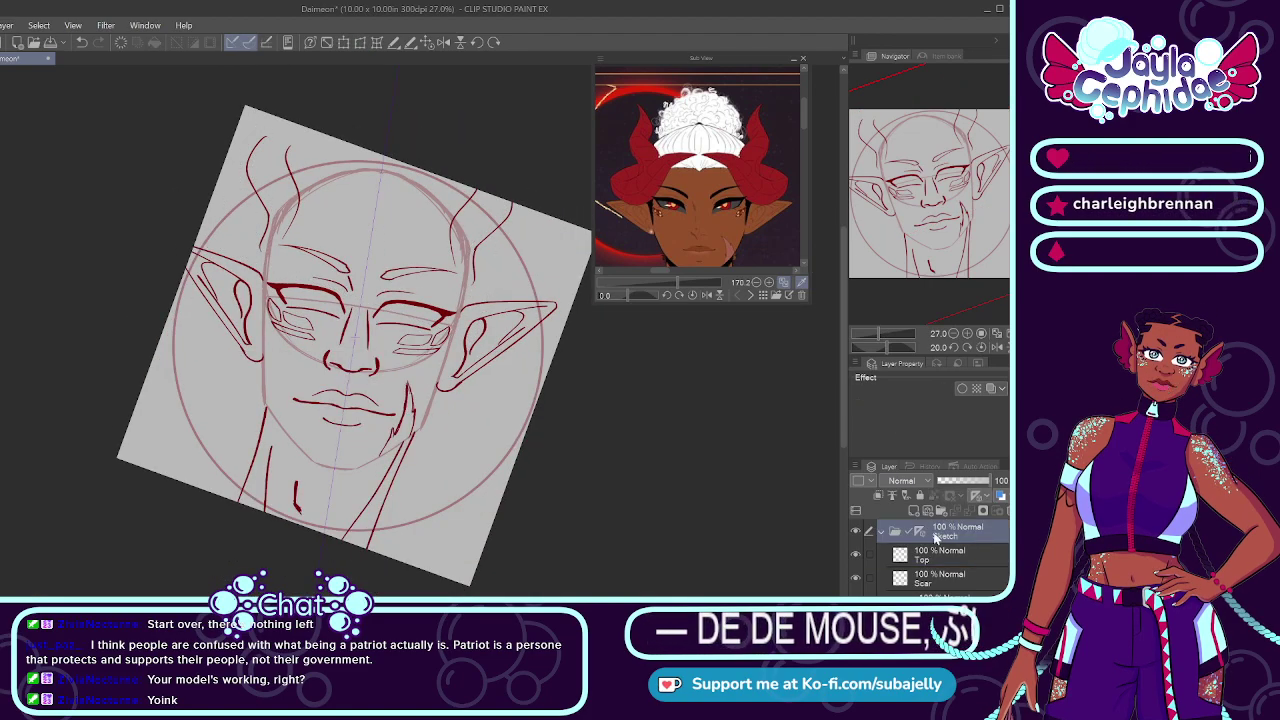
{"action": "left_click", "coordinate": [920, 533]}
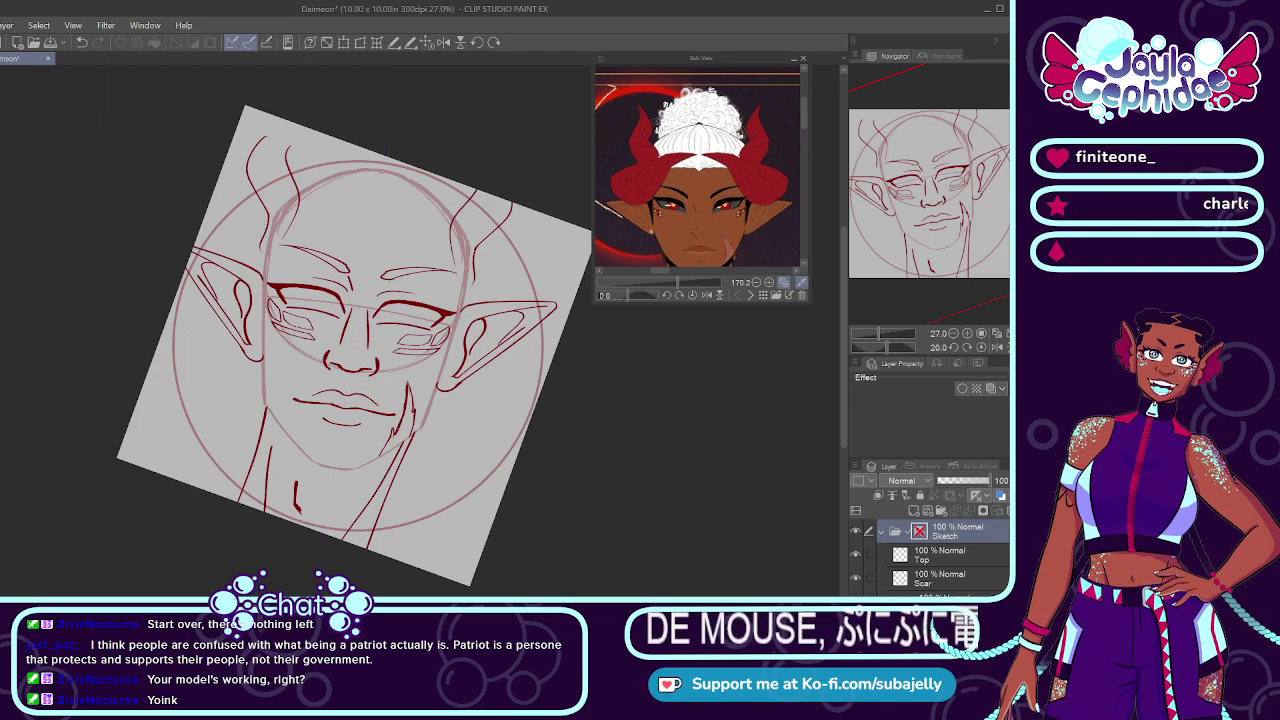
{"action": "left_click", "coordinate": [940, 555]}
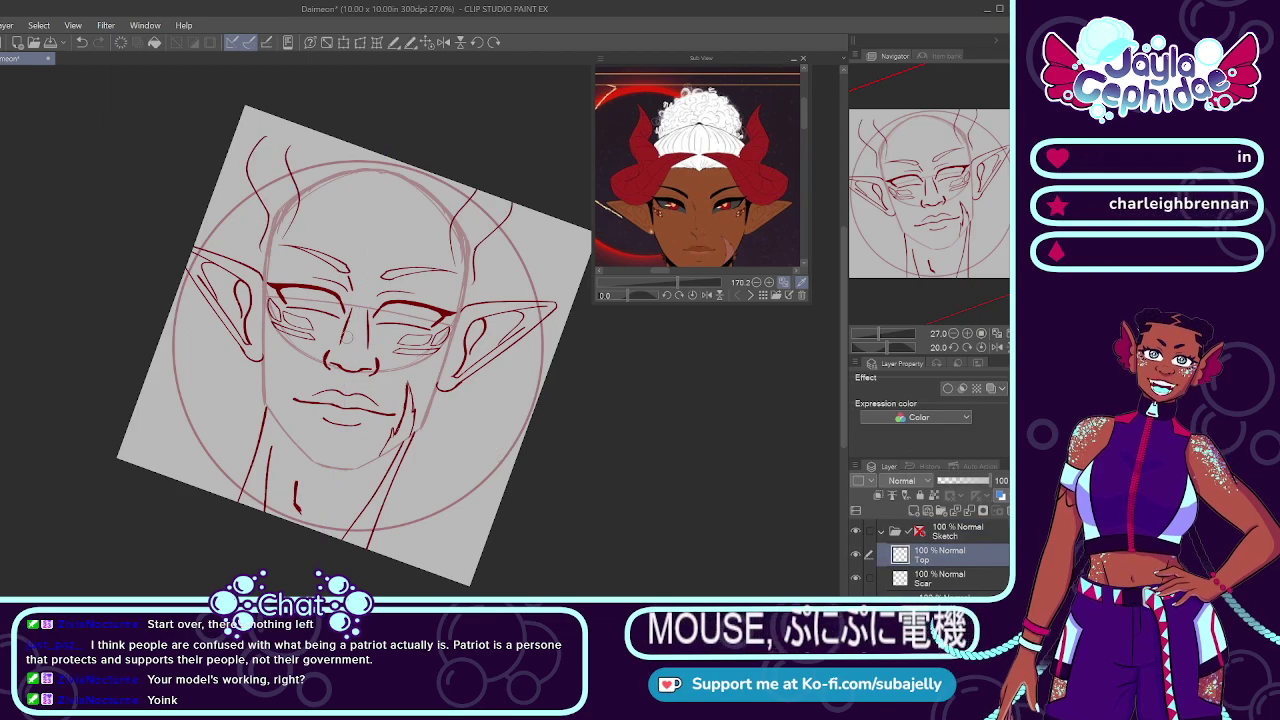
Step: Erase the inner and outer edge strokes of both upright horns from the Top layer
{"action": "scroll", "coordinate": [286, 166], "scroll_direction": "up", "scroll_amount": 3}
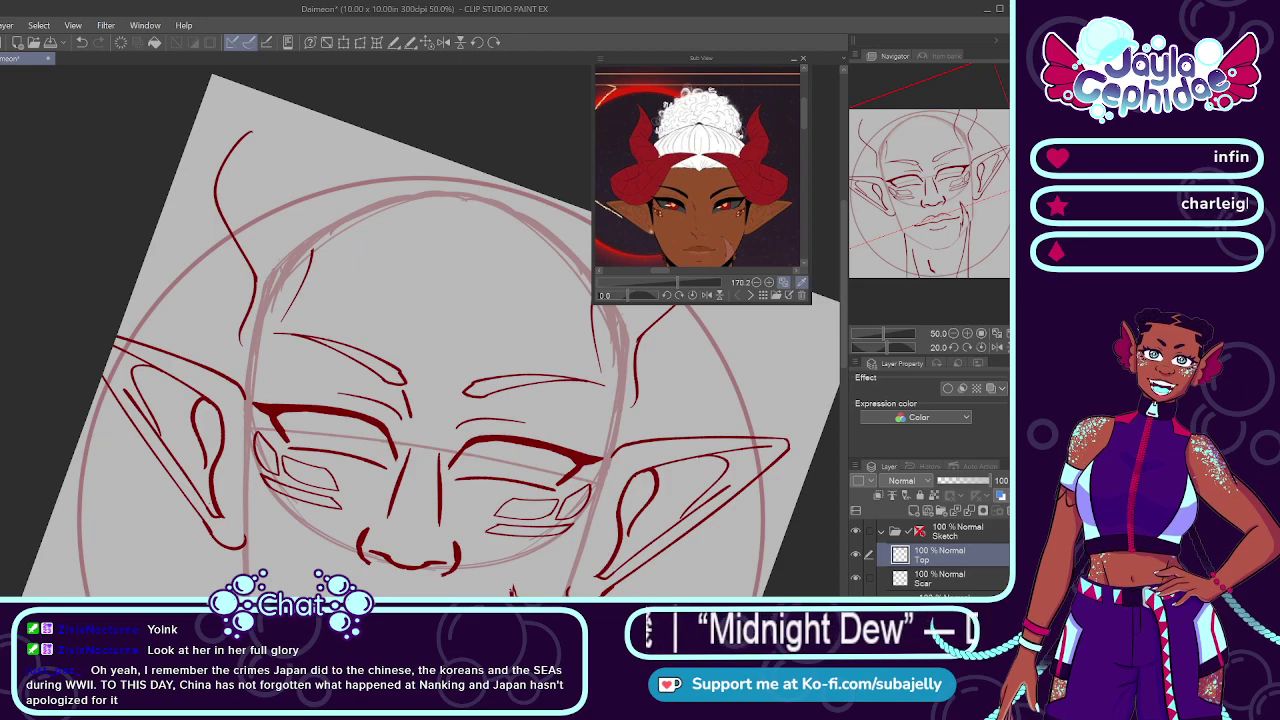
{"action": "mouse_move", "coordinate": [268, 128]}
{"action": "left_mouse_down"}
{"action": "mouse_move", "coordinate": [212, 190]}
{"action": "mouse_move", "coordinate": [227, 218]}
{"action": "left_mouse_up"}
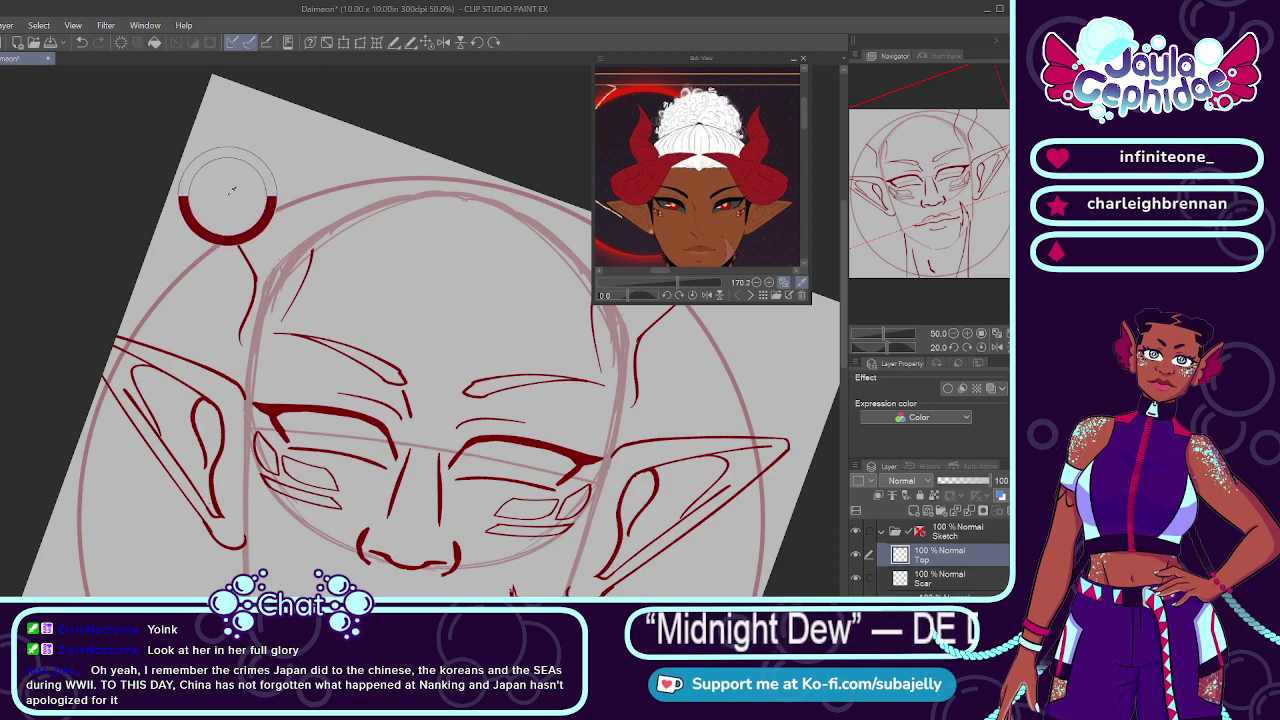
{"action": "key", "text": "m"}
{"action": "left_click_drag", "start_coordinate": [260, 305], "coordinate": [240, 234]}
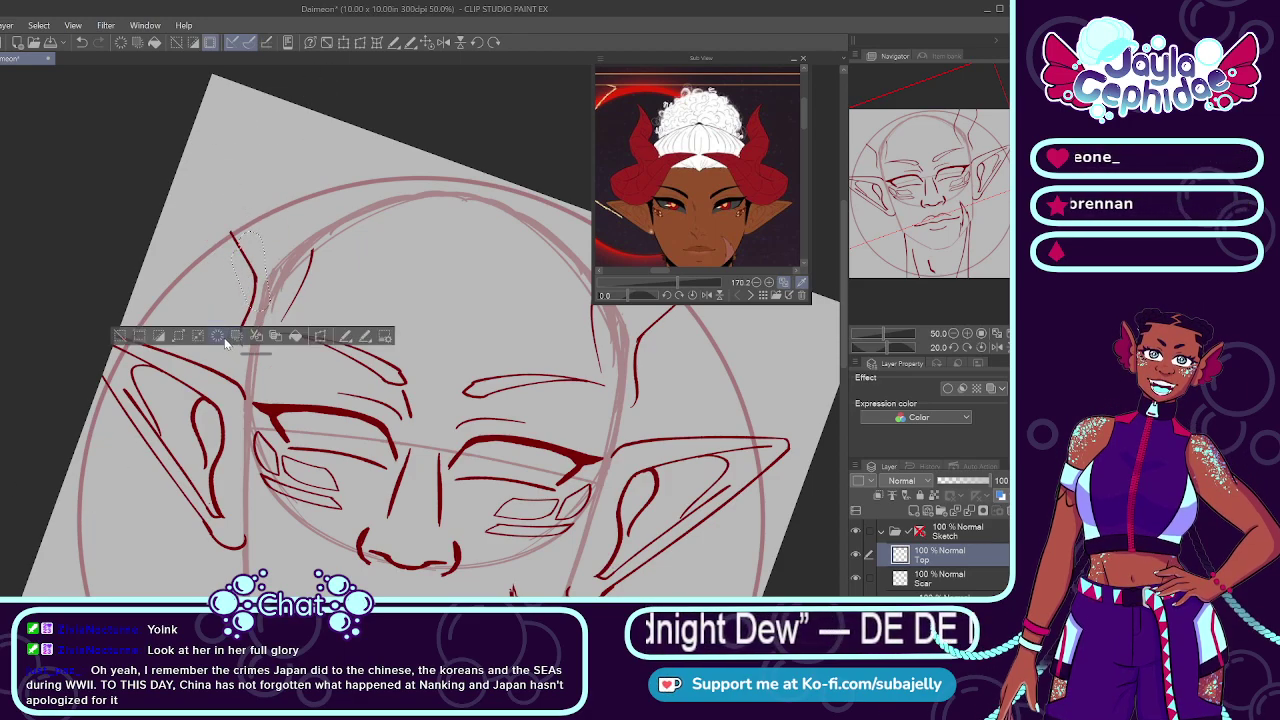
{"action": "left_click", "coordinate": [222, 337]}
{"action": "key", "text": "ctrl+d"}
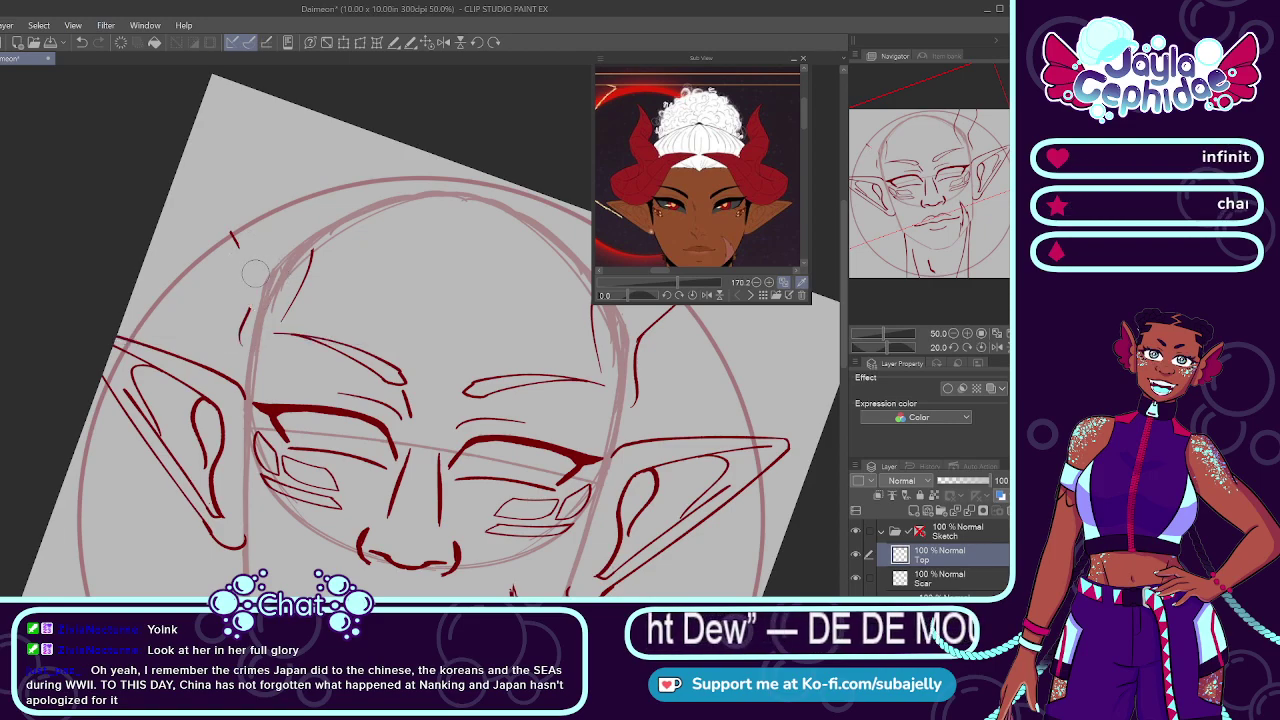
{"action": "left_click_drag", "start_coordinate": [243, 256], "coordinate": [231, 234]}
{"action": "left_click_drag", "start_coordinate": [249, 310], "coordinate": [238, 352]}
{"action": "left_click_drag", "start_coordinate": [311, 252], "coordinate": [284, 318]}
{"action": "scroll", "coordinate": [297, 265], "scroll_direction": "down", "scroll_amount": 5}
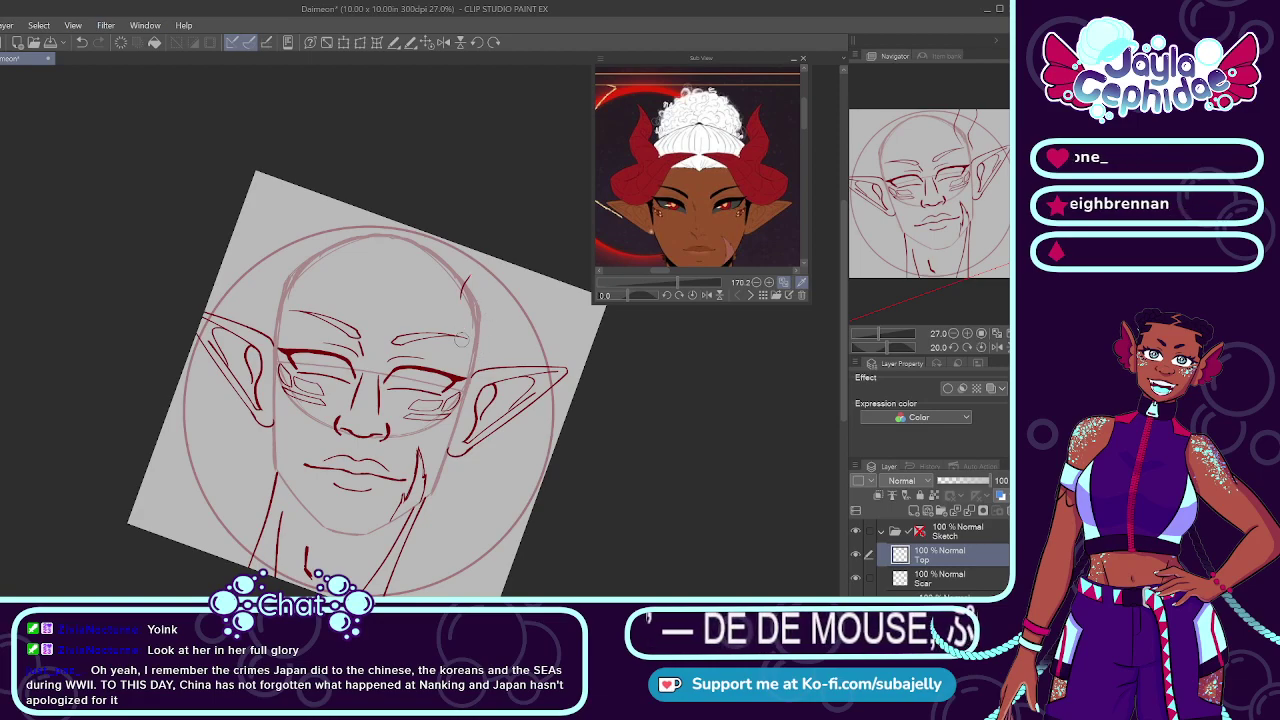
{"action": "scroll", "coordinate": [322, 236], "scroll_direction": "up", "scroll_amount": 2}
Step: Draw the left horn's inner edge as one S-curve ending just above the eyebrow, redoing the stroke until its bend fits
{"action": "scroll", "coordinate": [322, 236], "scroll_direction": "up", "scroll_amount": 4}
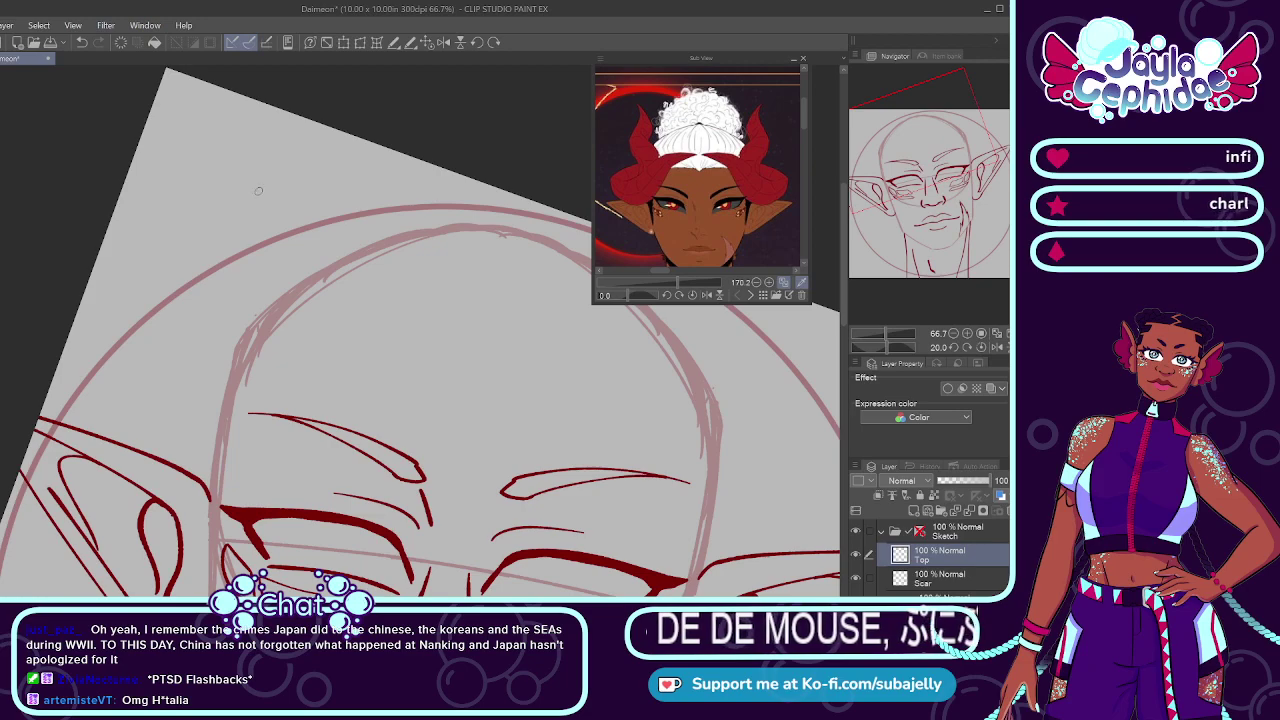
{"action": "left_click_drag", "start_coordinate": [248, 163], "coordinate": [300, 340]}
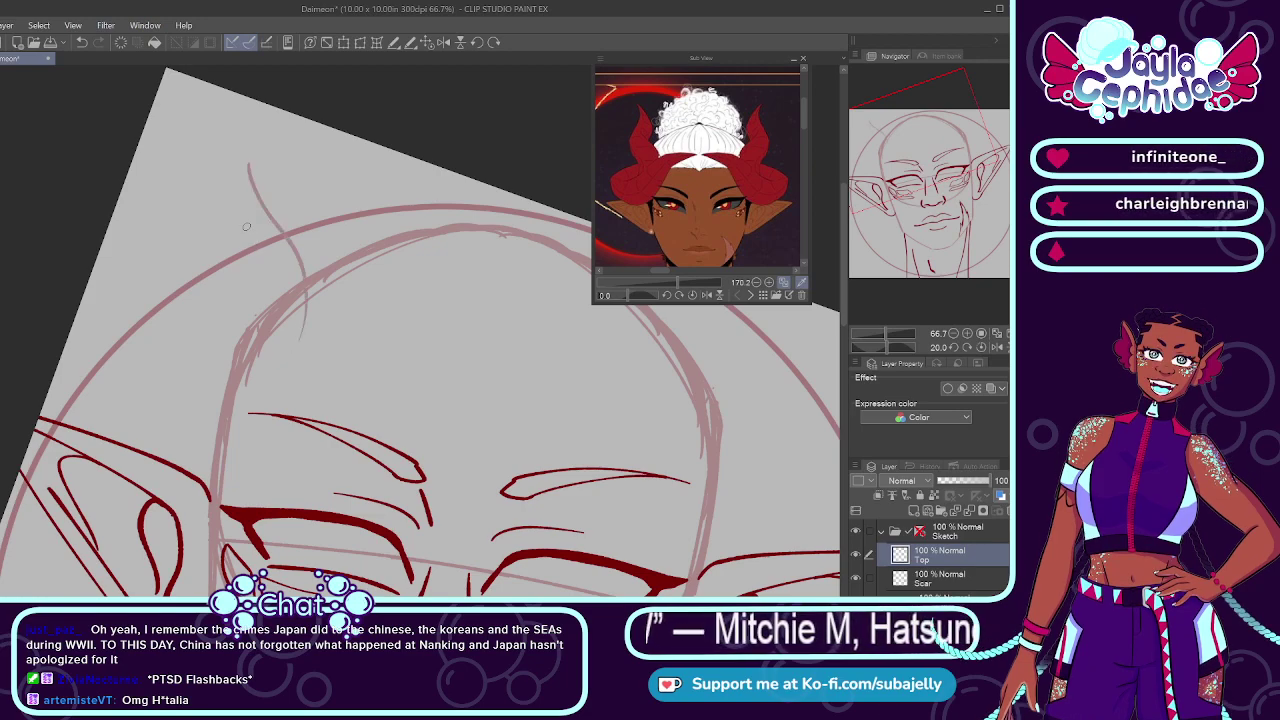
{"action": "key", "text": "ctrl+z"}
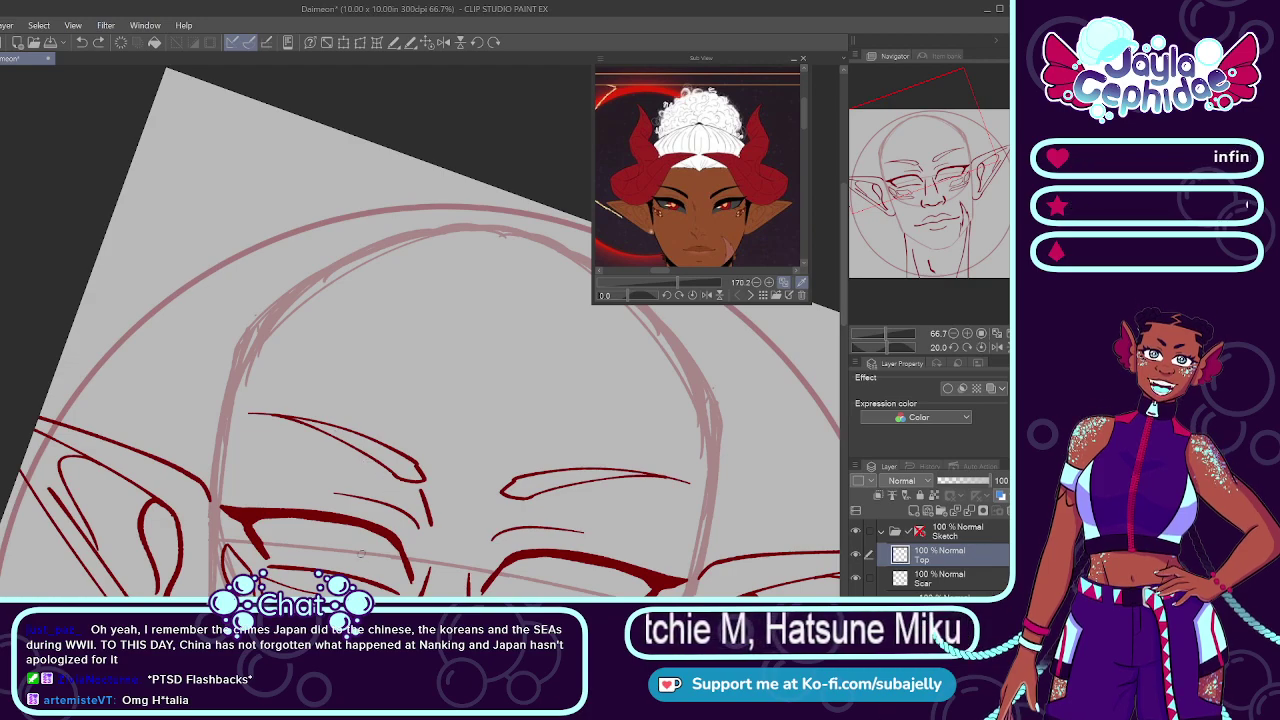
{"action": "left_click", "coordinate": [349, 525], "text": "alt"}
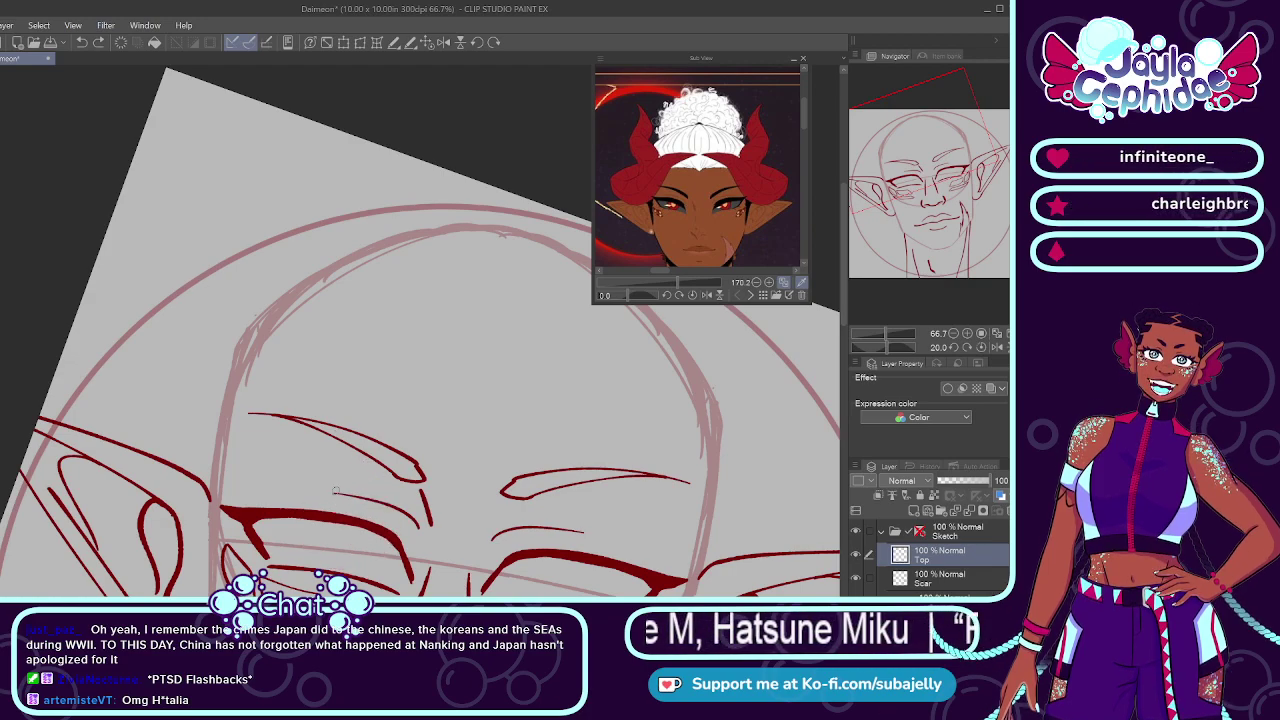
{"action": "left_click_drag", "start_coordinate": [253, 178], "coordinate": [323, 366]}
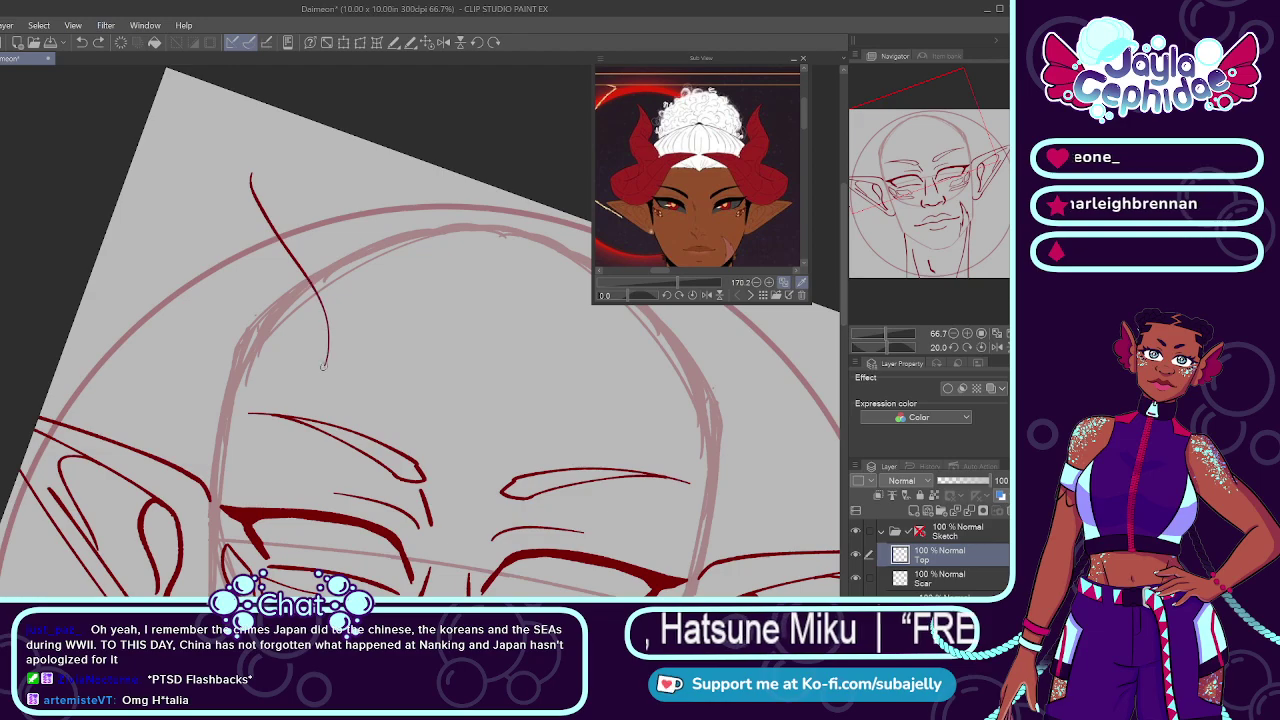
{"action": "key", "text": "ctrl+z"}
{"action": "left_click_drag", "start_coordinate": [253, 190], "coordinate": [312, 386]}
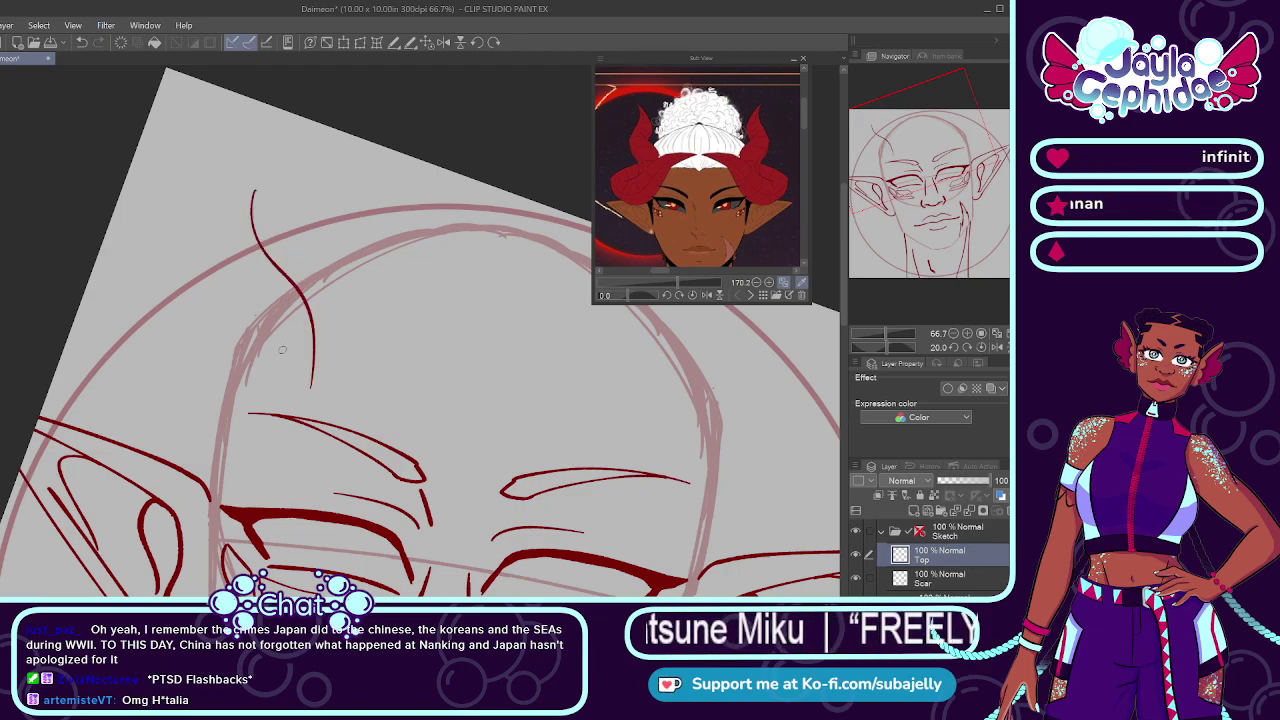
{"action": "key", "text": "ctrl+z"}
{"action": "left_click_drag", "start_coordinate": [252, 165], "coordinate": [315, 375]}
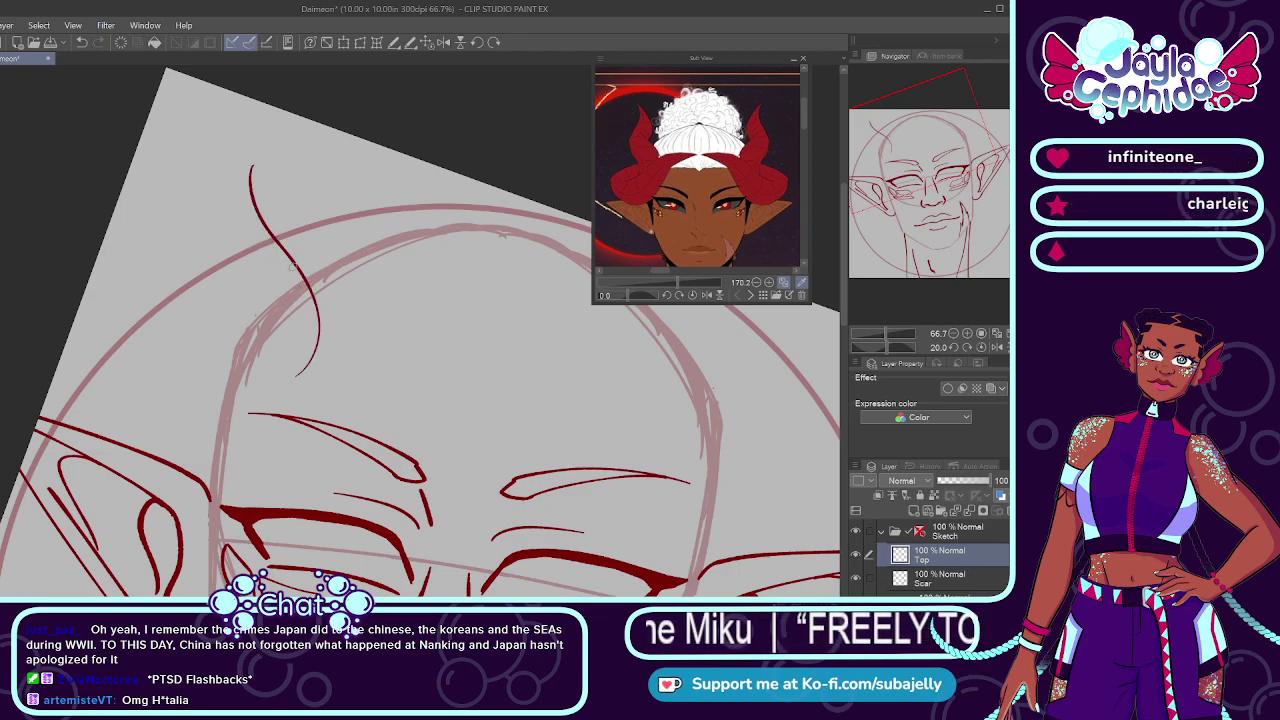
{"action": "key", "text": "ctrl+z"}
{"action": "left_click_drag", "start_coordinate": [254, 171], "coordinate": [262, 382]}
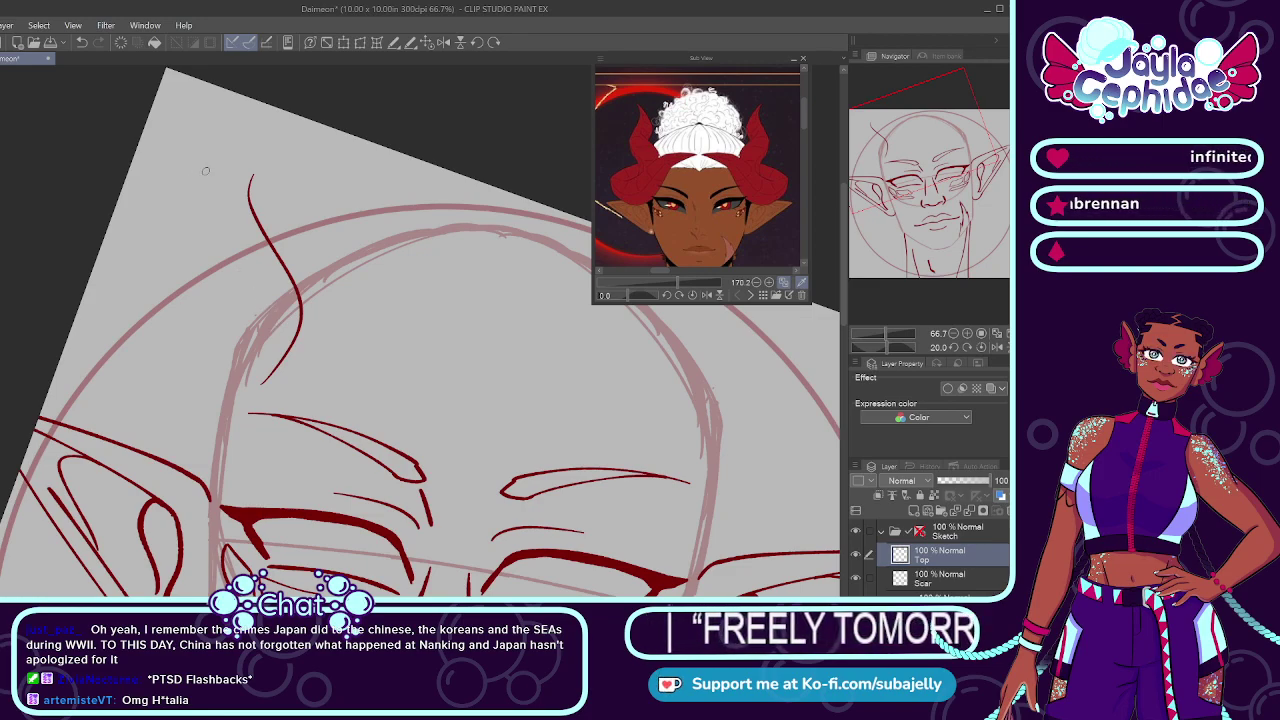
Step: Draw the left horn's outer edge as an S-curve down to the temple, thickening its lower end and trimming the excess
{"action": "mouse_move", "coordinate": [205, 171]}
{"action": "left_mouse_down"}
{"action": "mouse_move", "coordinate": [188, 273]}
{"action": "mouse_move", "coordinate": [219, 336]}
{"action": "left_mouse_up"}
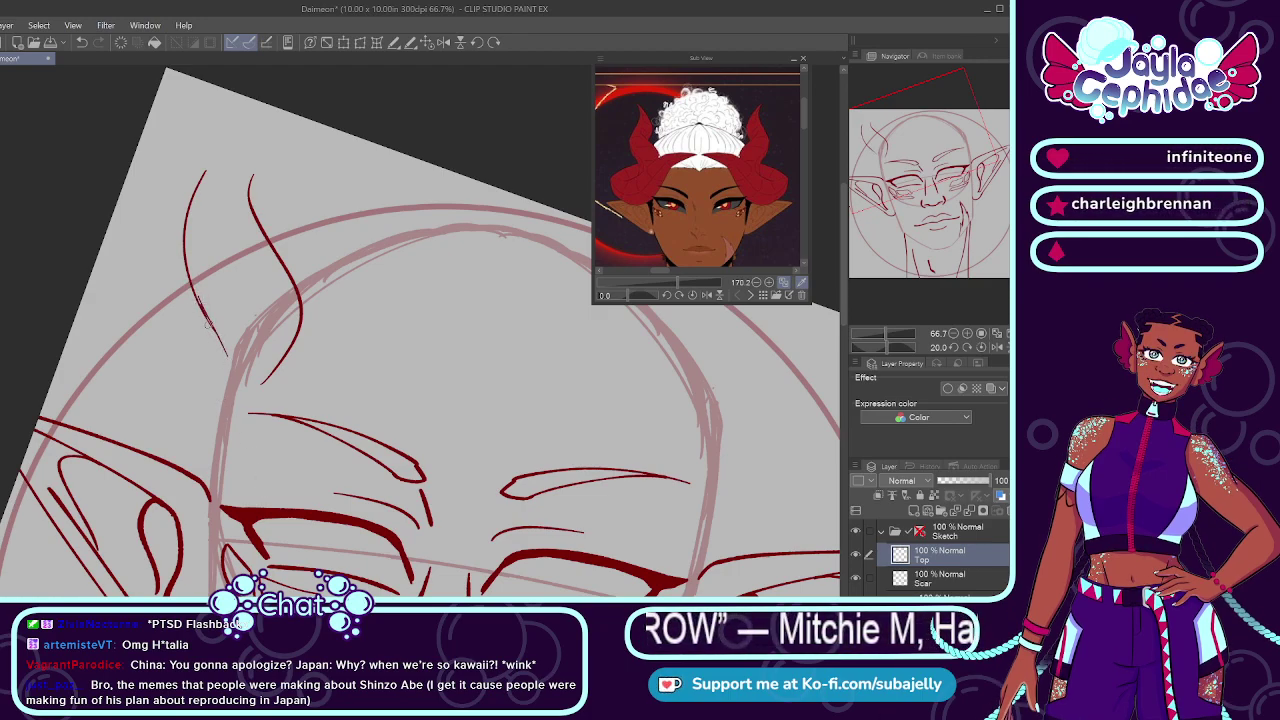
{"action": "mouse_move", "coordinate": [208, 324]}
{"action": "left_mouse_down"}
{"action": "mouse_move", "coordinate": [220, 383]}
{"action": "mouse_move", "coordinate": [209, 398]}
{"action": "left_mouse_up"}
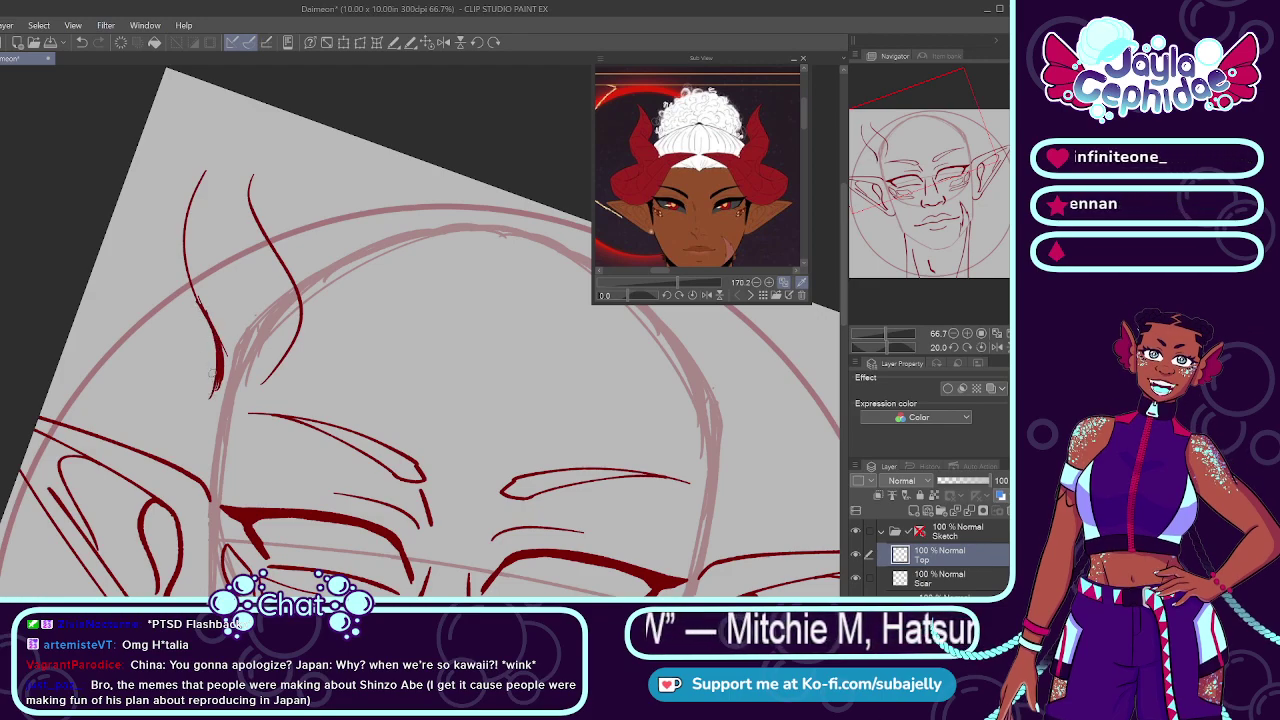
{"action": "key", "text": "e"}
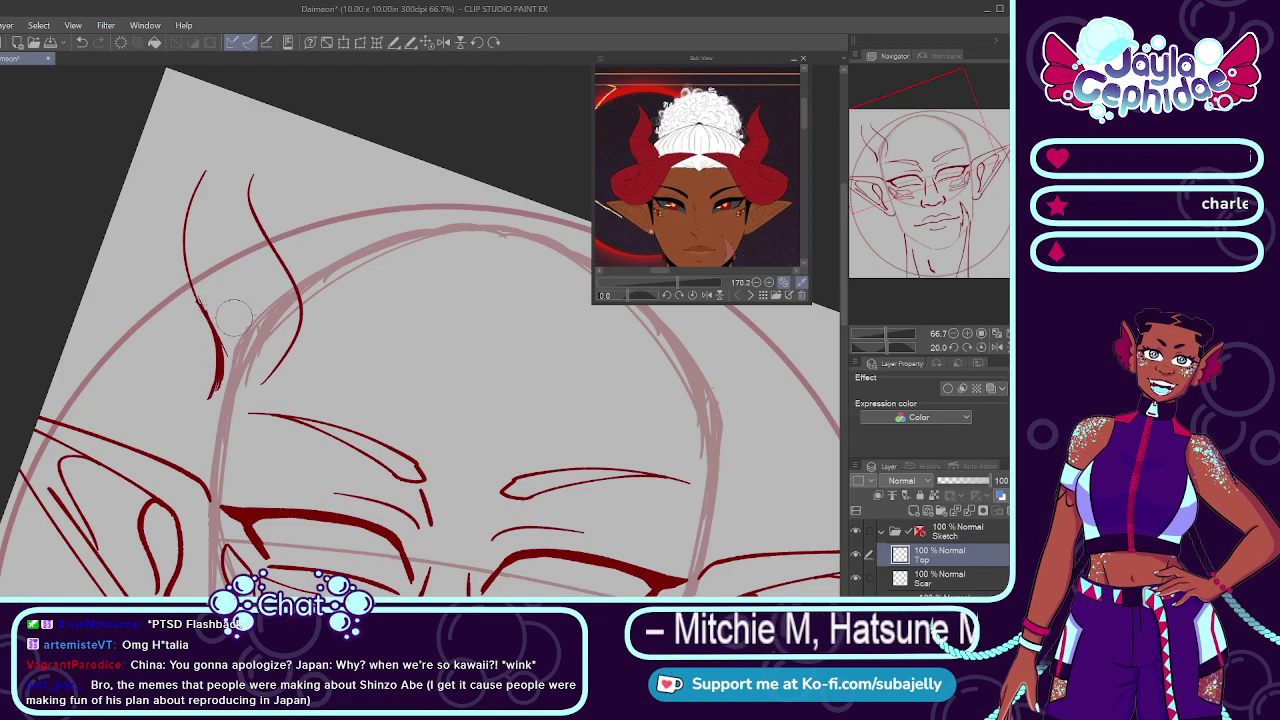
{"action": "left_click_drag", "start_coordinate": [243, 353], "coordinate": [236, 390]}
{"action": "key", "text": "p"}
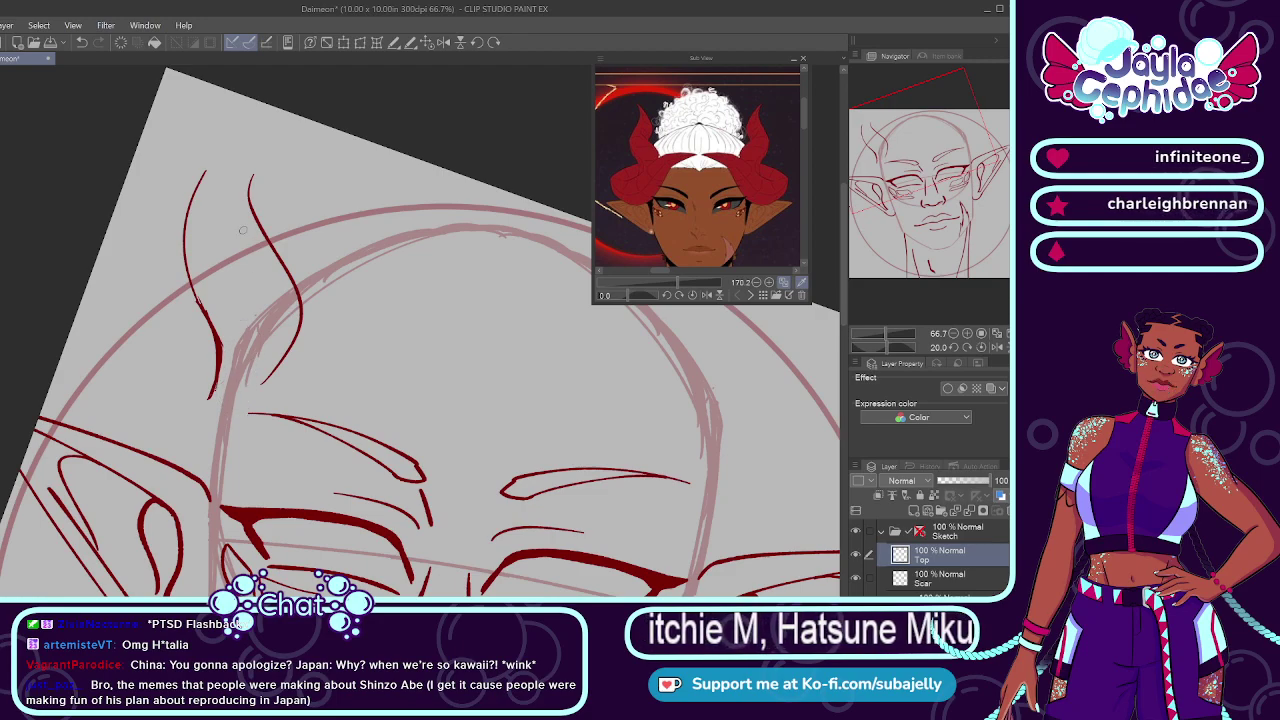
Step: Try several strokes extending the left horn's outer and inner edges upward into a tip, undoing each one
{"action": "left_click_drag", "start_coordinate": [203, 177], "coordinate": [230, 160]}
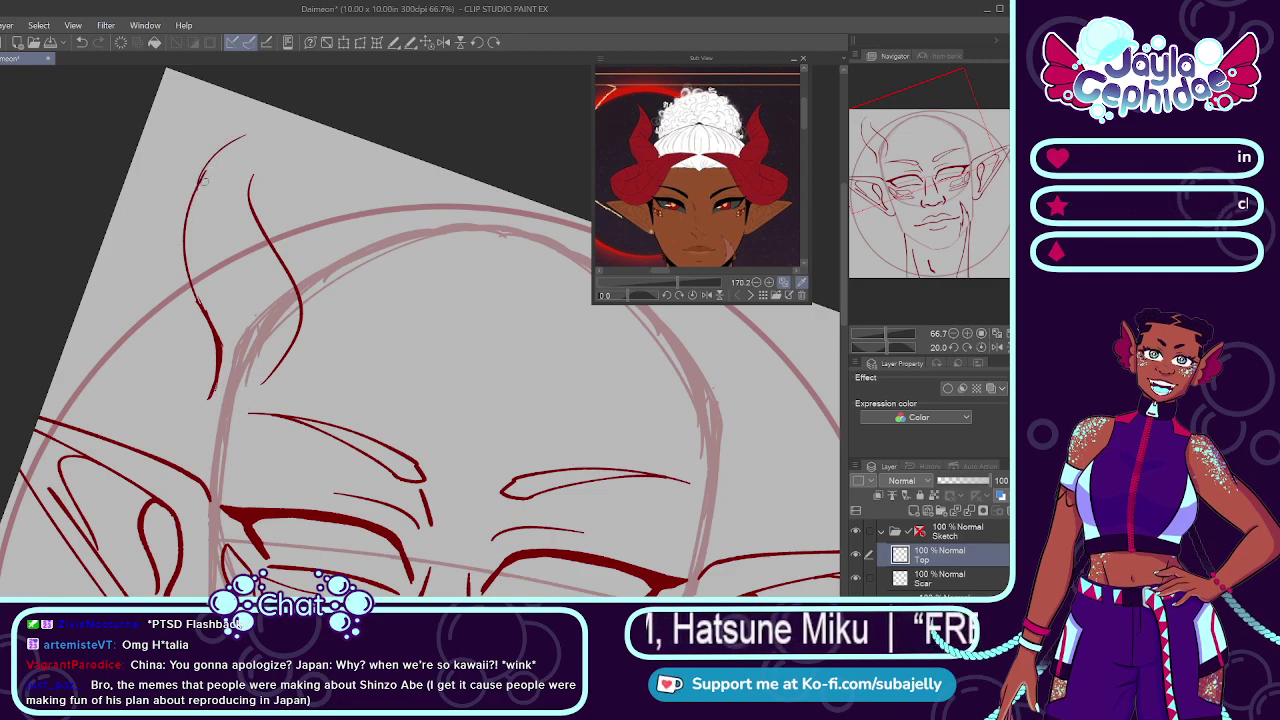
{"action": "key", "text": "ctrl+z"}
{"action": "left_click_drag", "start_coordinate": [204, 182], "coordinate": [227, 123]}
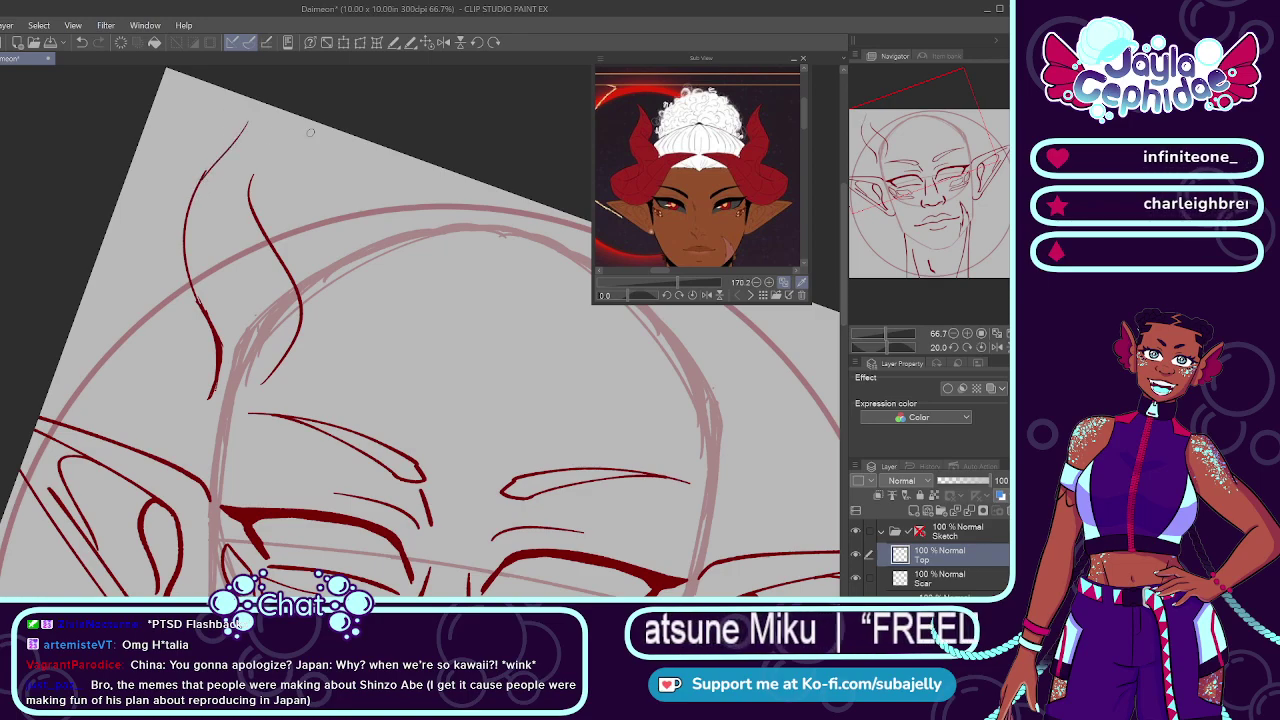
{"action": "key", "text": "ctrl+z"}
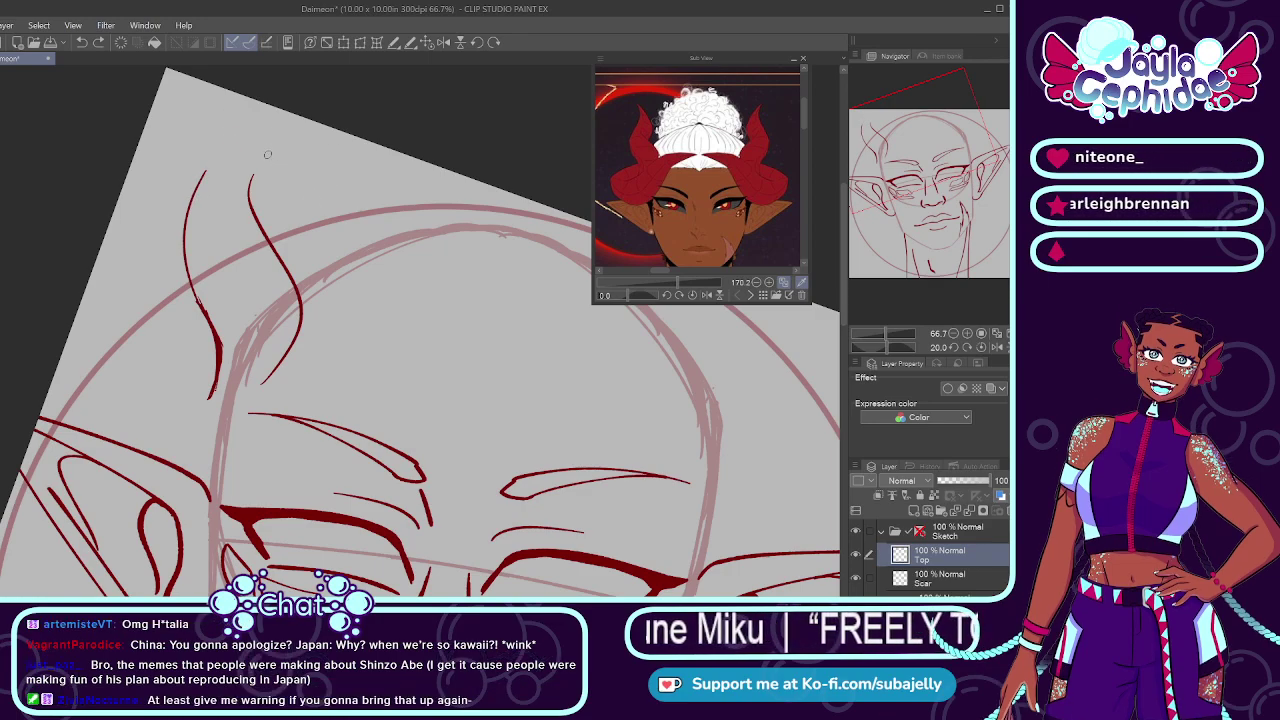
{"action": "left_click_drag", "start_coordinate": [268, 108], "coordinate": [259, 224]}
{"action": "key", "text": "ctrl+z"}
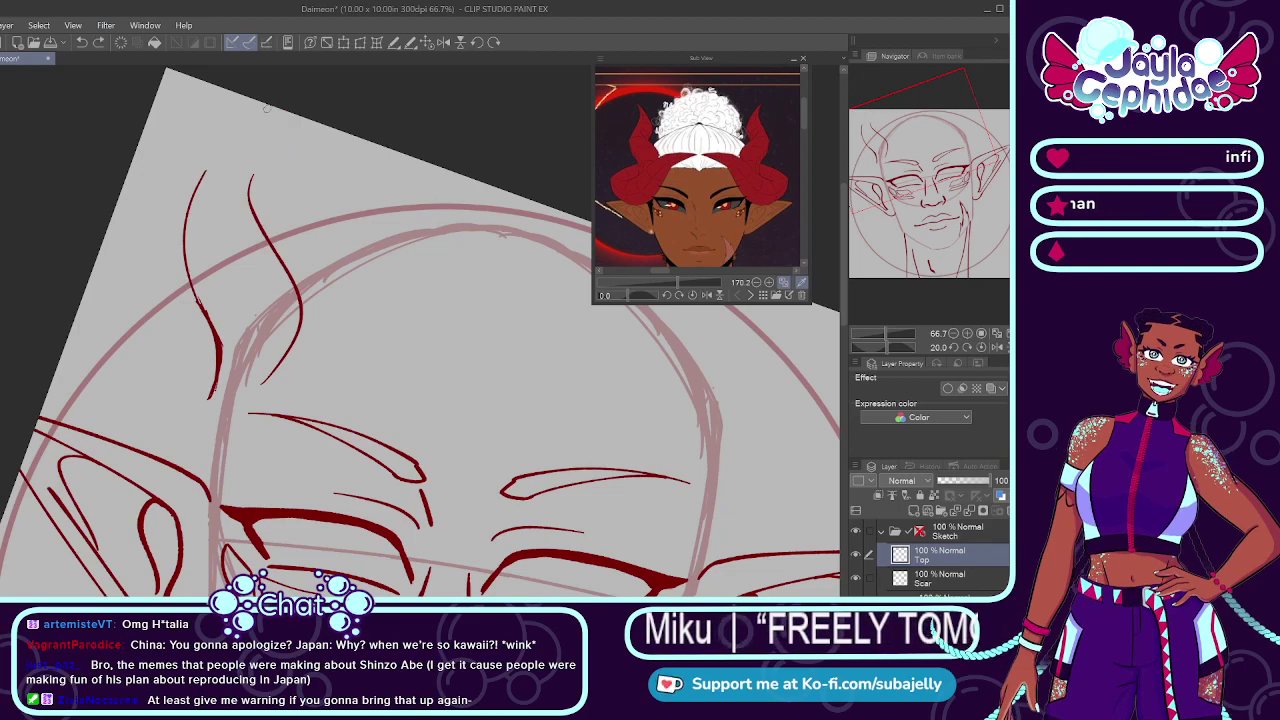
{"action": "left_click_drag", "start_coordinate": [271, 107], "coordinate": [258, 215]}
{"action": "key", "text": "ctrl+z"}
{"action": "mouse_move", "coordinate": [266, 116]}
{"action": "left_mouse_down"}
{"action": "mouse_move", "coordinate": [269, 191]}
{"action": "mouse_move", "coordinate": [229, 165]}
{"action": "mouse_move", "coordinate": [266, 242]}
{"action": "left_mouse_up"}
{"action": "key", "text": "ctrl+z"}
{"action": "key", "text": "ctrl+z"}
Step: Redraw the upper part of the left horn's inner edge as a straighter, thicker line and erase the stray stroke beside it
{"action": "left_click_drag", "start_coordinate": [232, 166], "coordinate": [282, 258]}
{"action": "key", "text": "ctrl+z"}
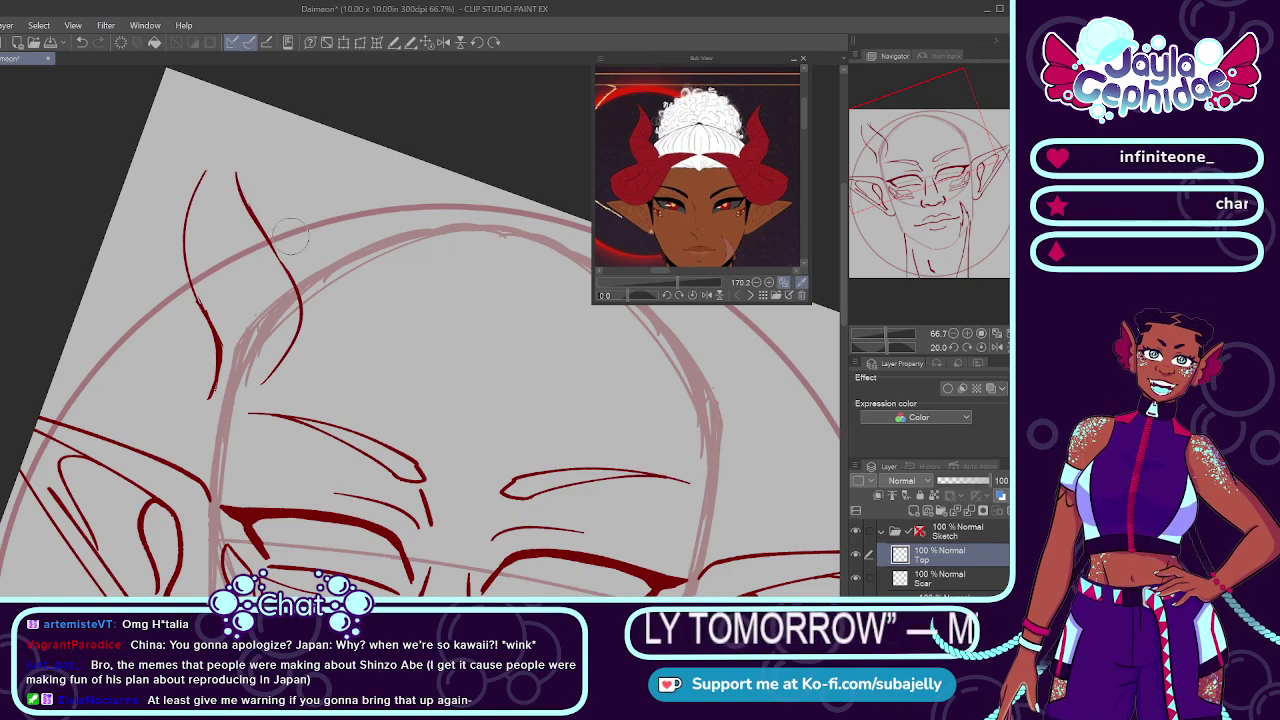
{"action": "left_click_drag", "start_coordinate": [242, 180], "coordinate": [290, 270]}
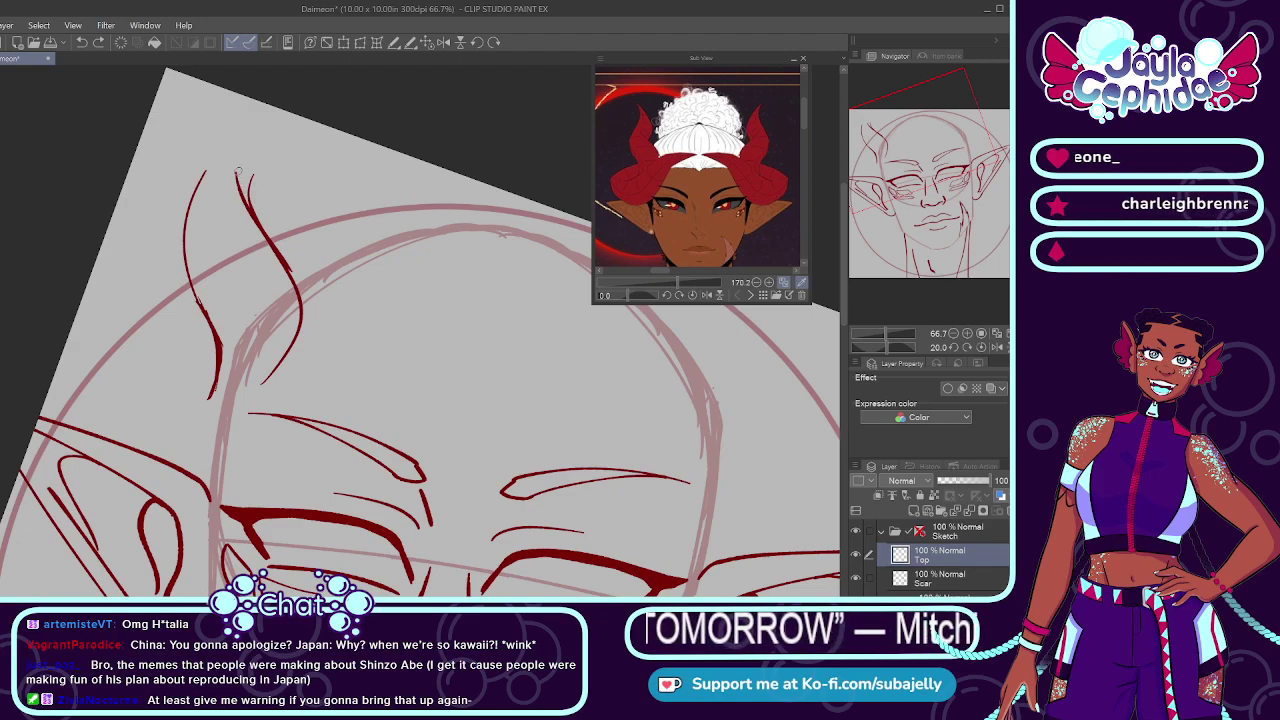
{"action": "left_click_drag", "start_coordinate": [238, 171], "coordinate": [247, 204]}
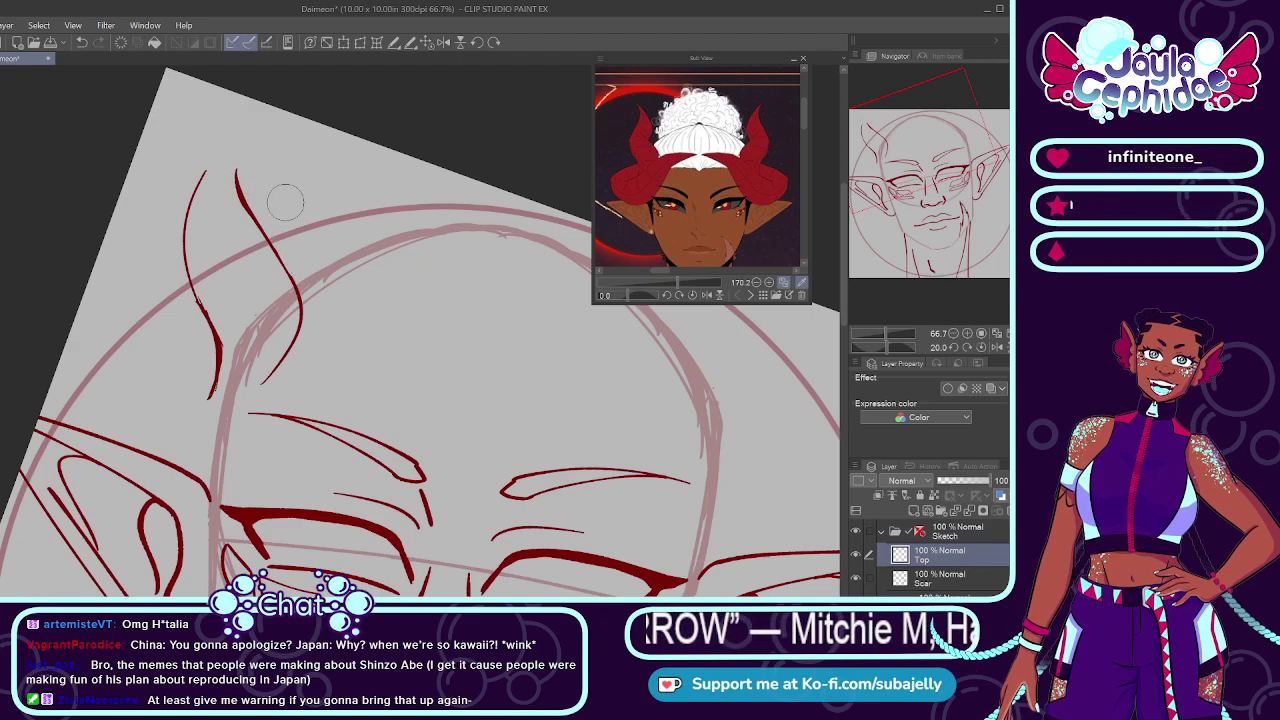
{"action": "left_click_drag", "start_coordinate": [257, 222], "coordinate": [282, 262]}
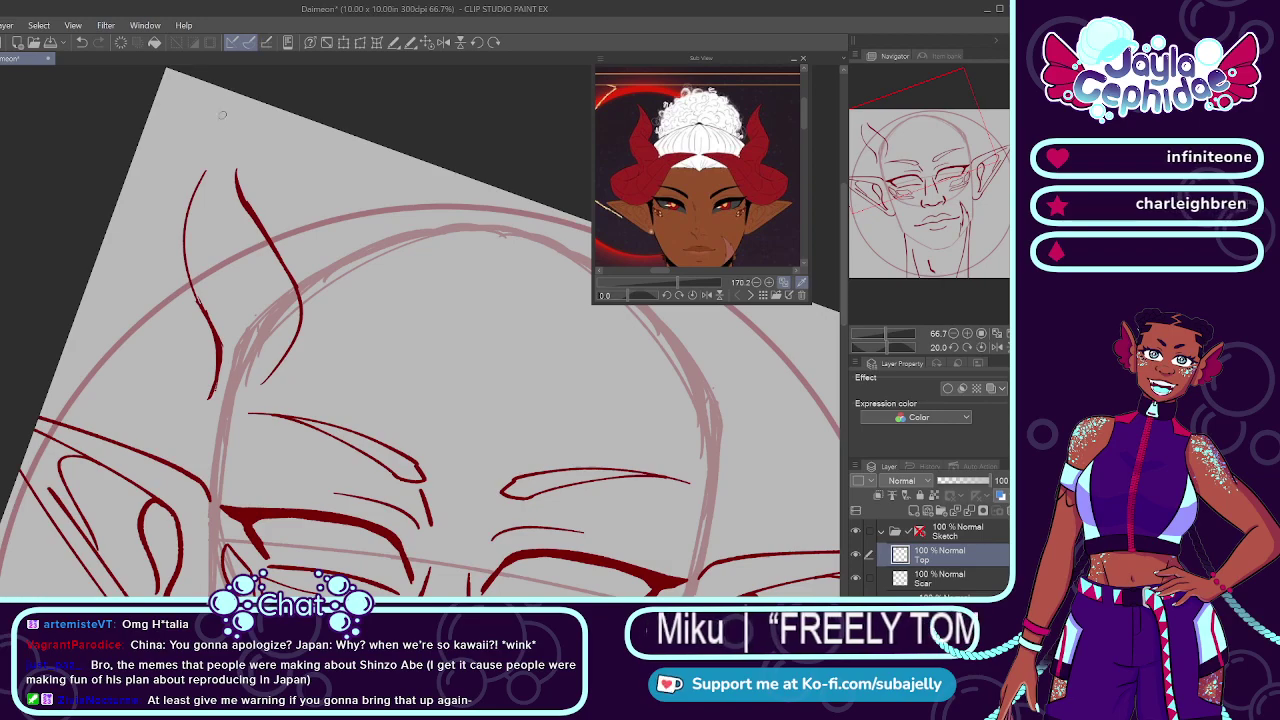
Step: Extend the left horn's outer edge upward in an arc curving over toward the tip
{"action": "left_click_drag", "start_coordinate": [198, 185], "coordinate": [278, 117]}
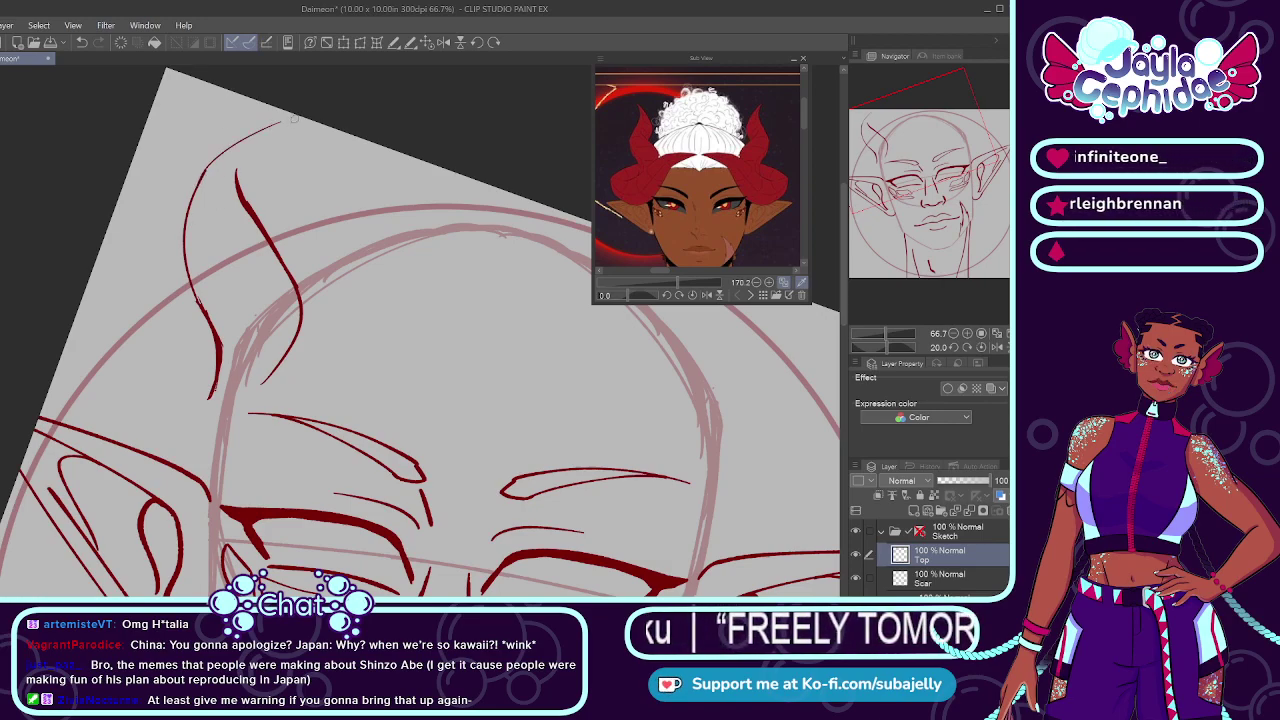
Step: Redraw the left horn's outer edge so its upper part curves up to a tip at the canvas's upper edge
{"action": "key", "text": "ctrl+z"}
{"action": "left_click_drag", "start_coordinate": [198, 188], "coordinate": [230, 143]}
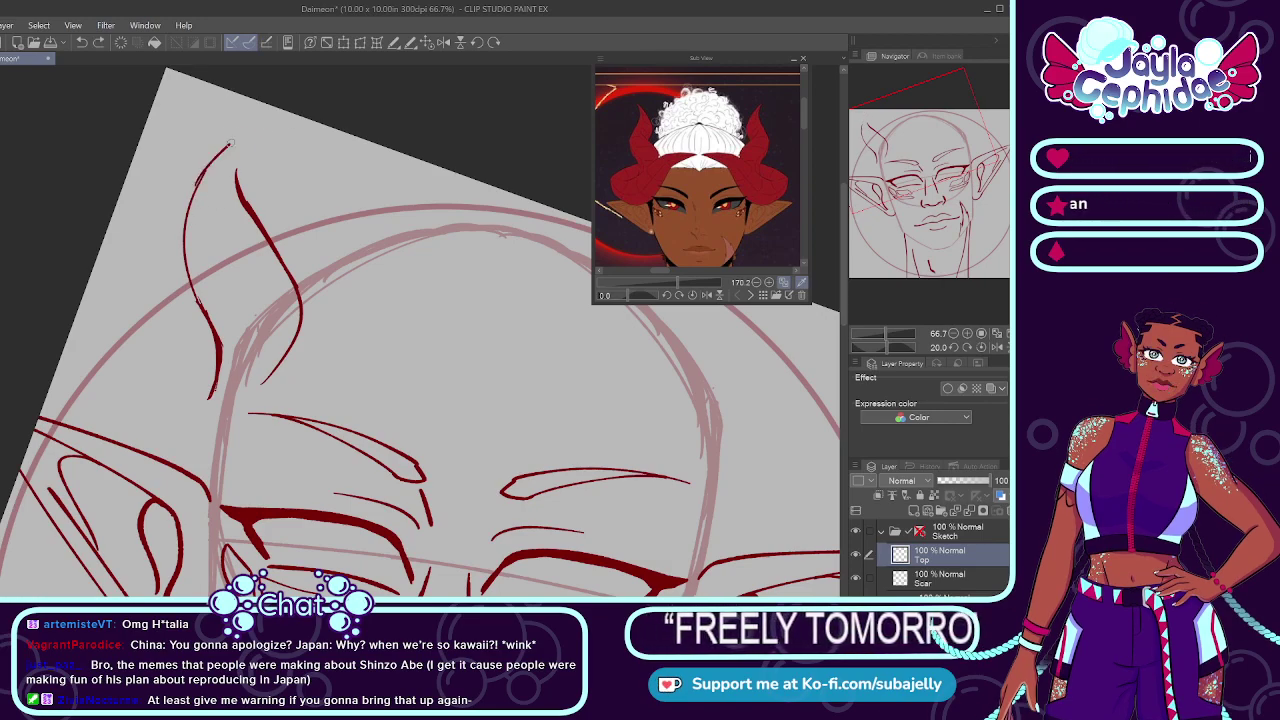
{"action": "key", "text": "ctrl+z"}
{"action": "mouse_move", "coordinate": [250, 98]}
{"action": "left_mouse_down"}
{"action": "mouse_move", "coordinate": [234, 144]}
{"action": "mouse_move", "coordinate": [195, 172]}
{"action": "left_mouse_up"}
{"action": "key", "text": "ctrl+z"}
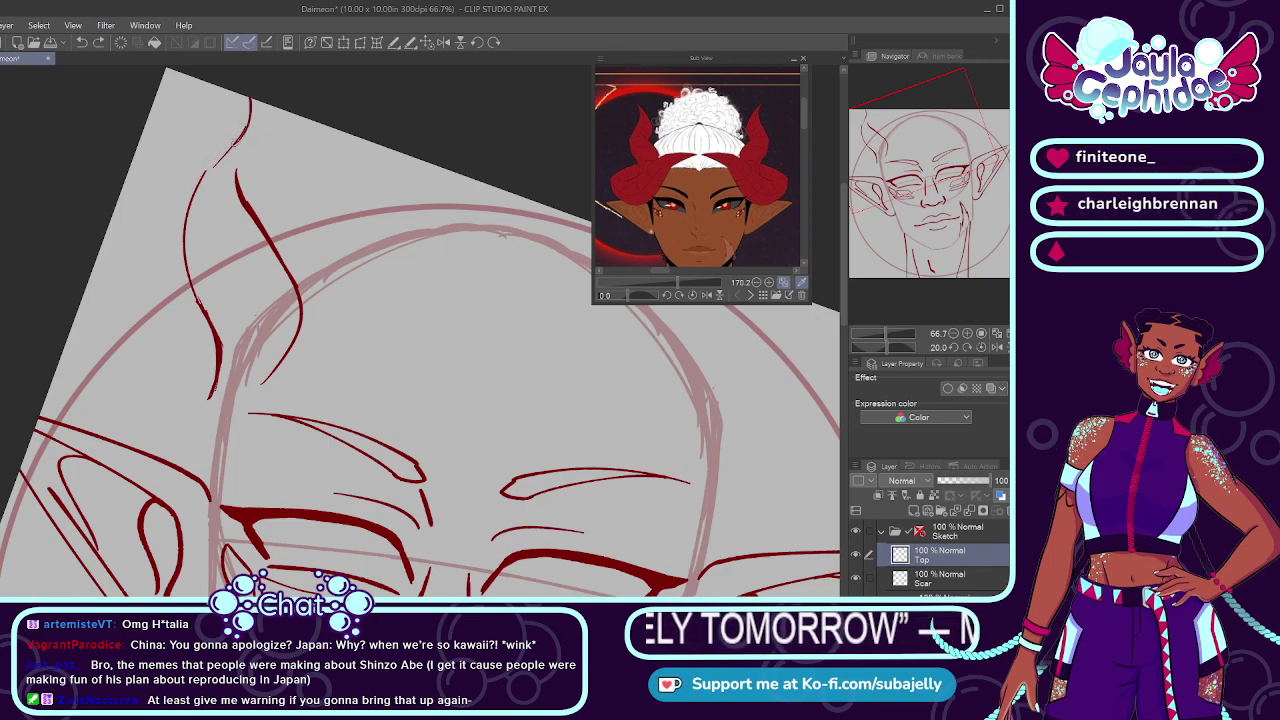
Step: Erase the upper part of the left horn's inner edge and redraw it as a long S-curve down to the base
{"action": "mouse_move", "coordinate": [240, 134]}
{"action": "left_mouse_down"}
{"action": "mouse_move", "coordinate": [206, 170]}
{"action": "mouse_move", "coordinate": [271, 250]}
{"action": "left_mouse_up"}
{"action": "key", "text": "e"}
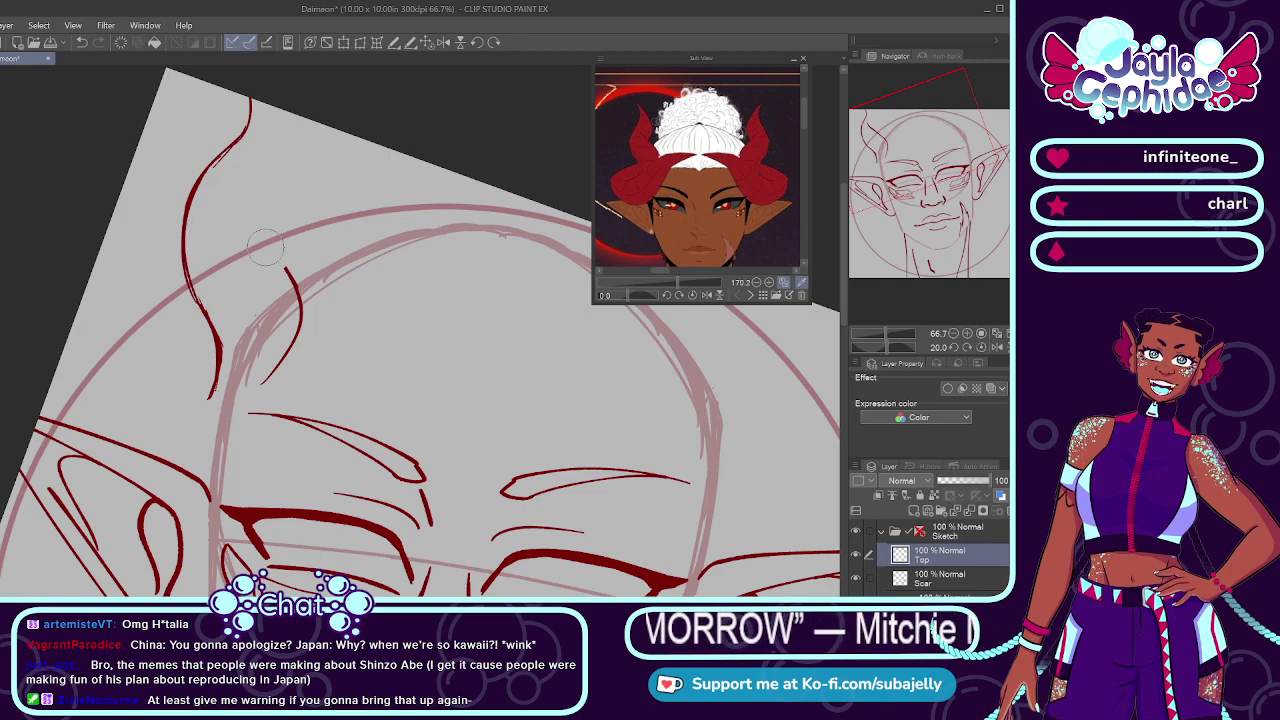
{"action": "key", "text": "p"}
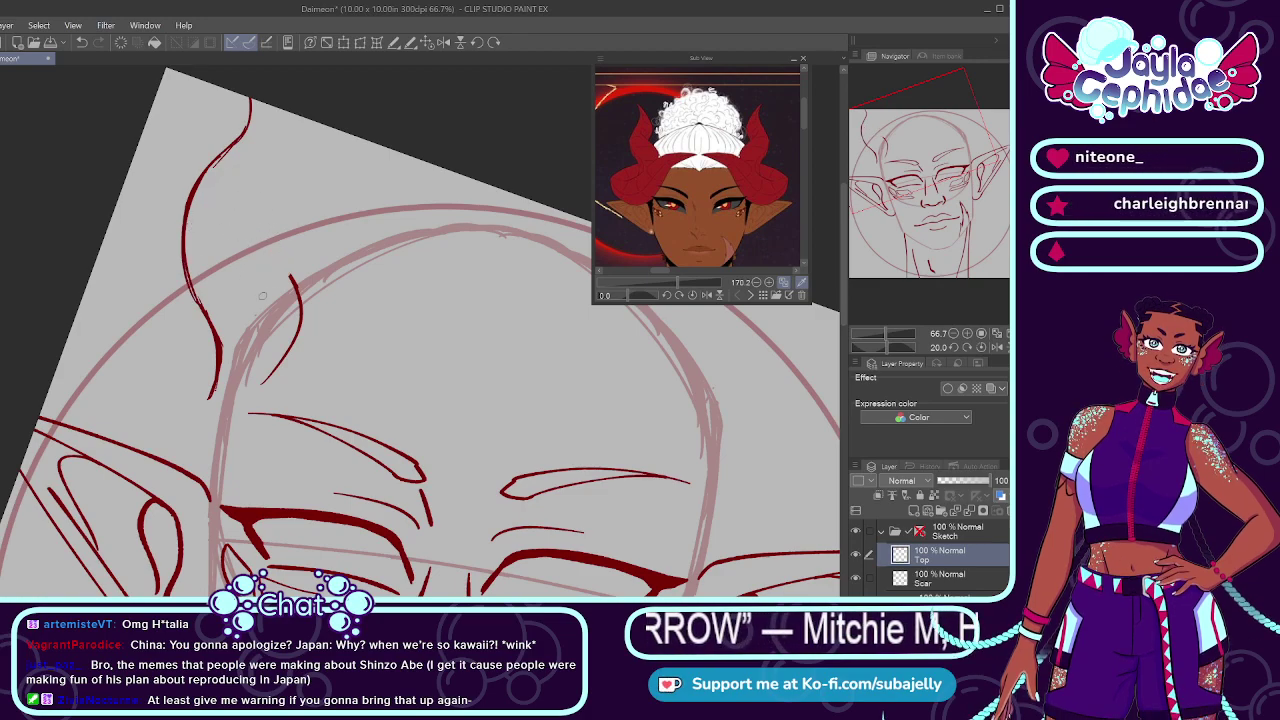
{"action": "left_click_drag", "start_coordinate": [284, 289], "coordinate": [273, 367]}
{"action": "mouse_move", "coordinate": [240, 176]}
{"action": "left_mouse_down"}
{"action": "mouse_move", "coordinate": [302, 300]}
{"action": "mouse_move", "coordinate": [272, 378]}
{"action": "left_mouse_up"}
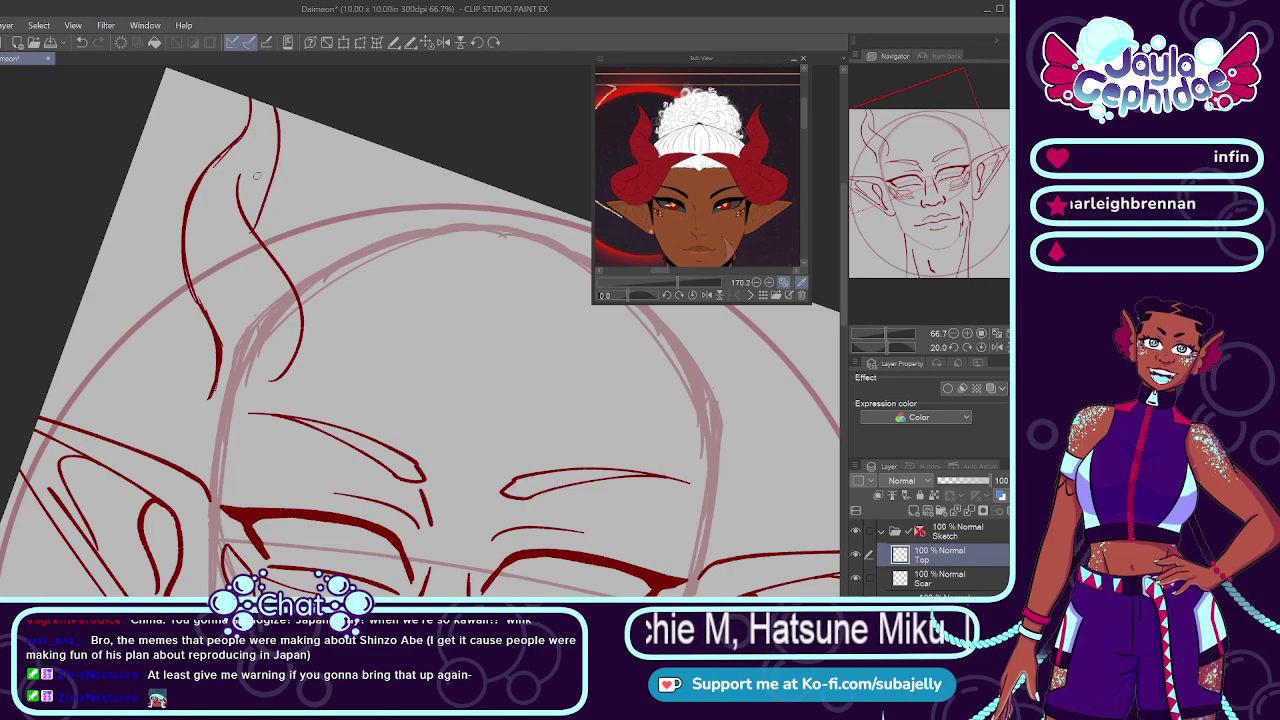
Step: Draw the inner edge of the left horn's tip as a curve from the canvas's upper edge down to the S-curve
{"action": "left_click_drag", "start_coordinate": [272, 108], "coordinate": [238, 218]}
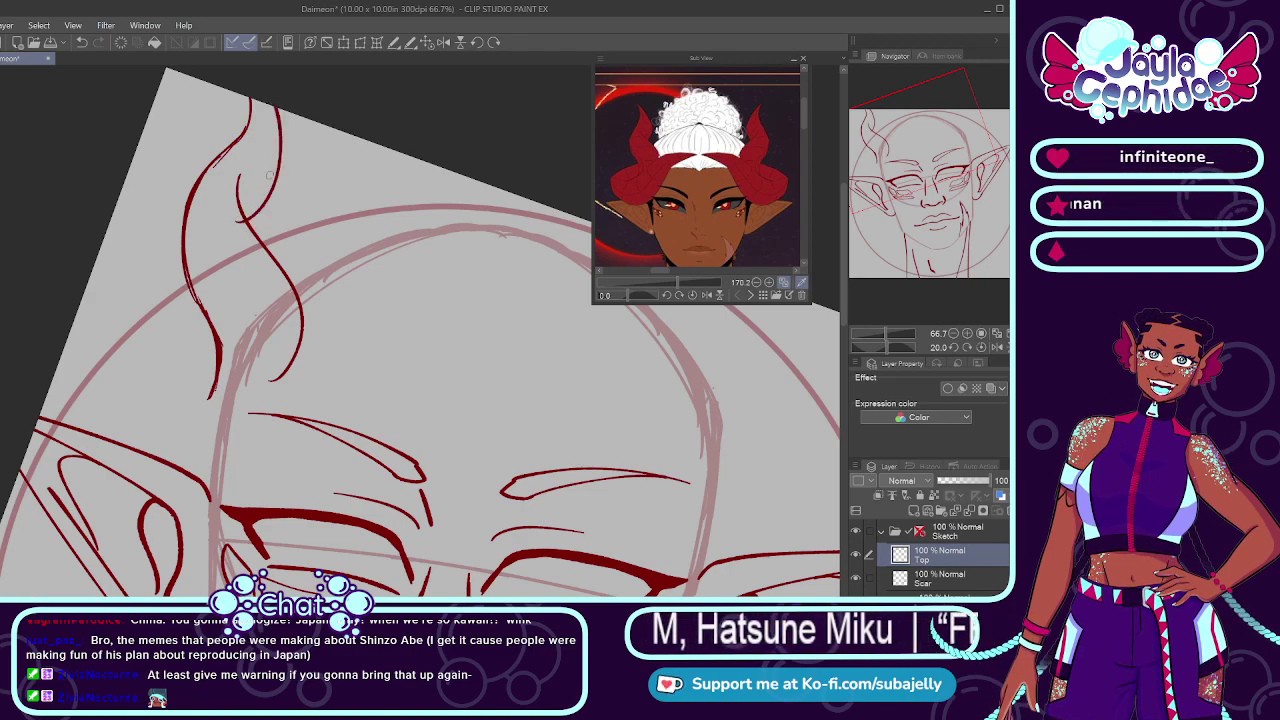
{"action": "key", "text": "ctrl+z"}
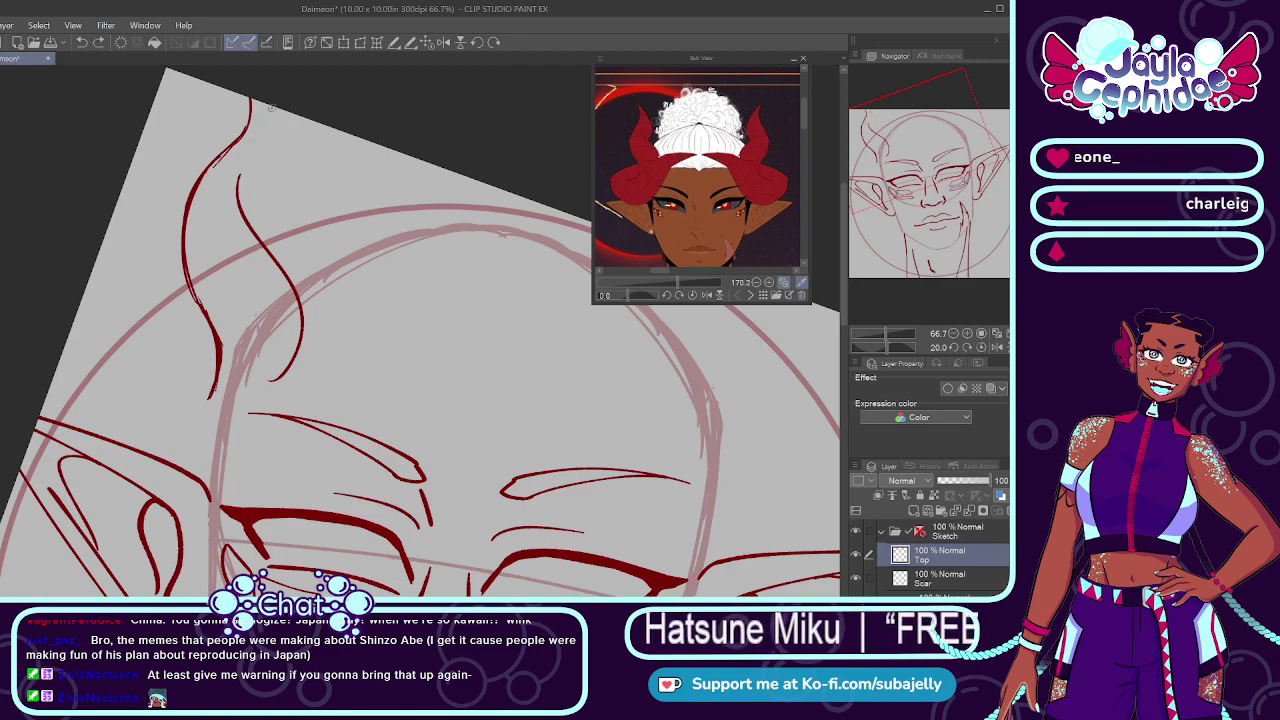
{"action": "left_click_drag", "start_coordinate": [276, 108], "coordinate": [254, 230]}
{"action": "key", "text": "ctrl+z"}
{"action": "mouse_move", "coordinate": [277, 106]}
{"action": "left_mouse_down"}
{"action": "mouse_move", "coordinate": [283, 149]}
{"action": "mouse_move", "coordinate": [250, 230]}
{"action": "left_mouse_up"}
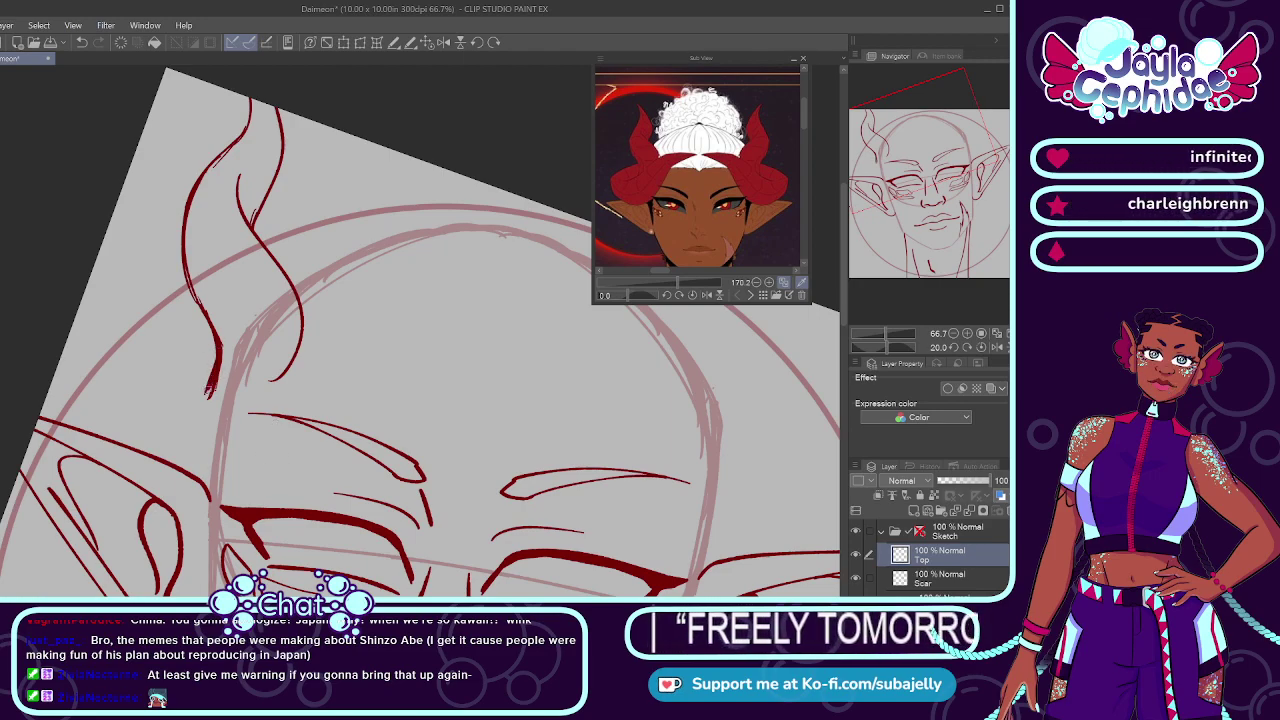
Step: Level the canvas and add a layer named Side above the Top layer
{"action": "scroll", "coordinate": [207, 392], "scroll_direction": "down", "scroll_amount": 4}
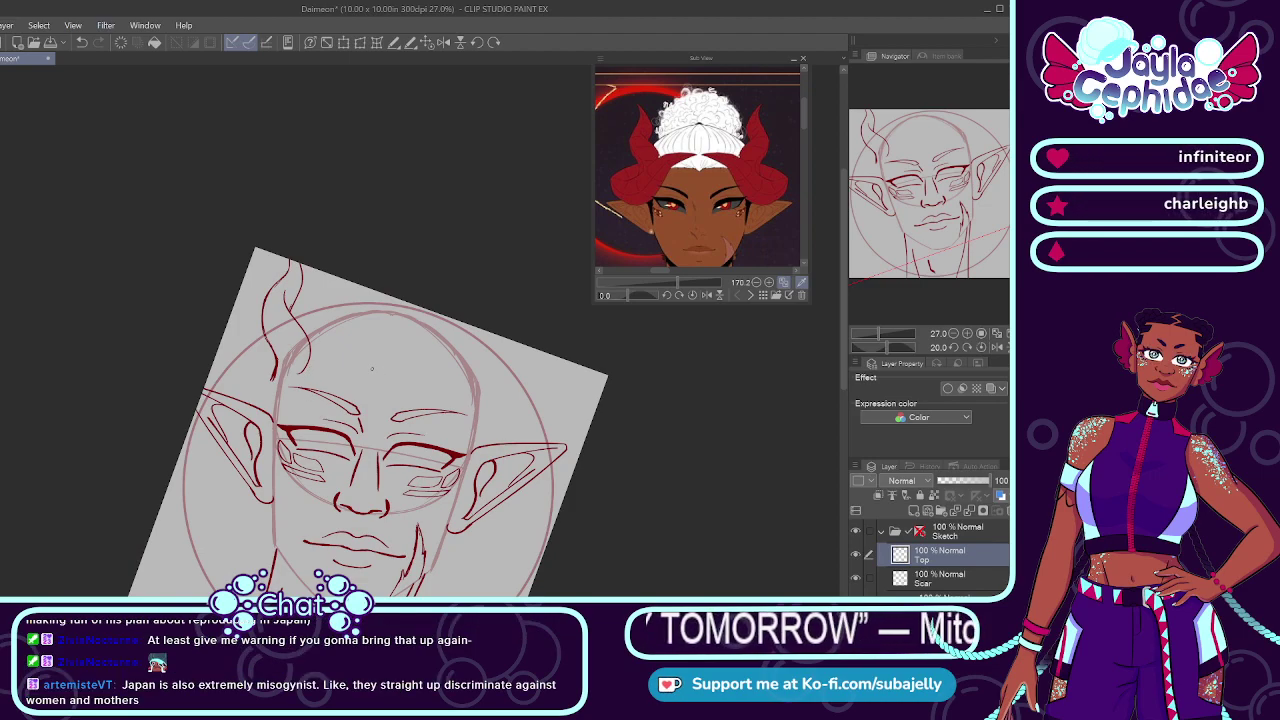
{"action": "left_click", "coordinate": [460, 42]}
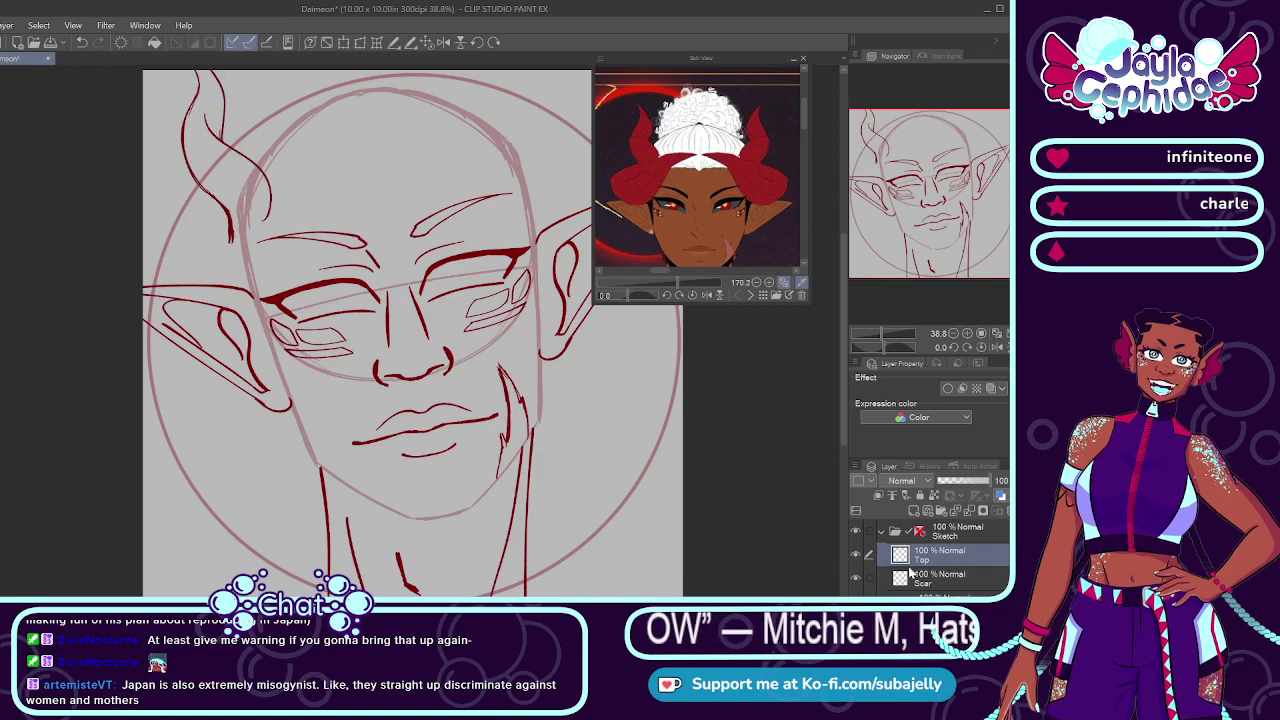
{"action": "left_click", "coordinate": [900, 510]}
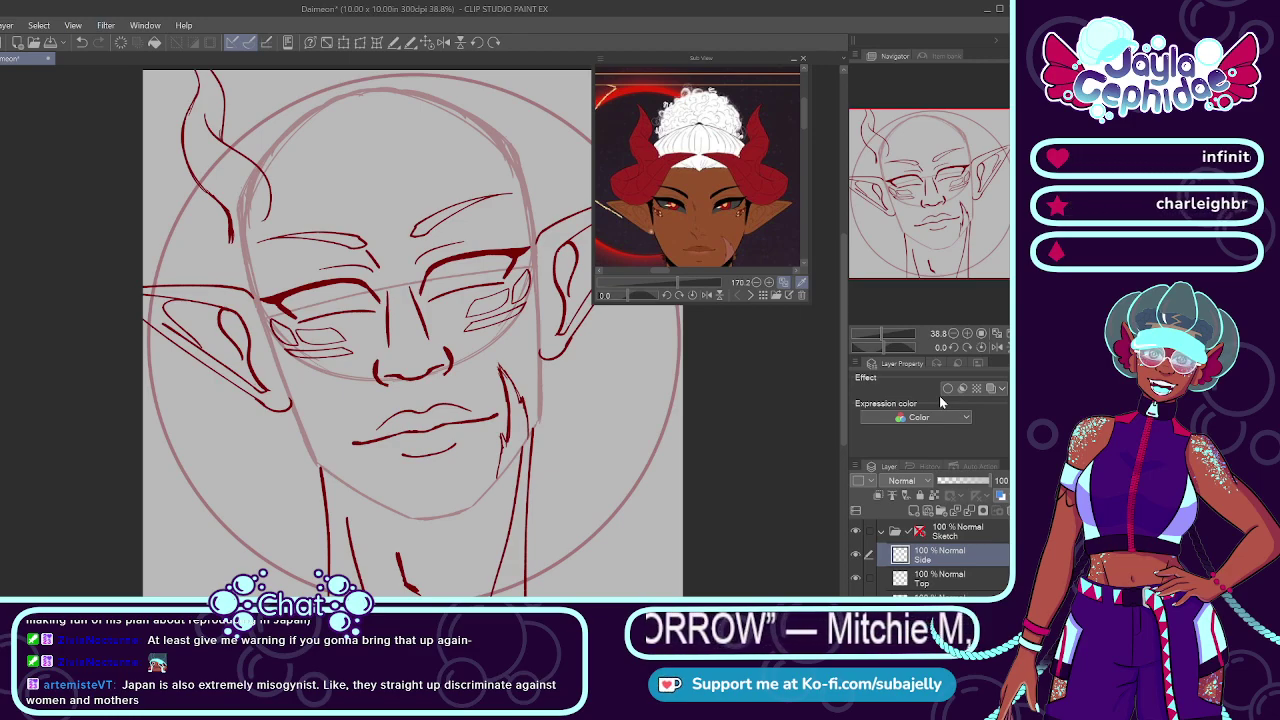
Step: Draw the side horn's upper edge as a diagonal line from the left horn's outer edge down toward the canvas's edge
{"action": "scroll", "coordinate": [402, 192], "scroll_direction": "up", "scroll_amount": 2}
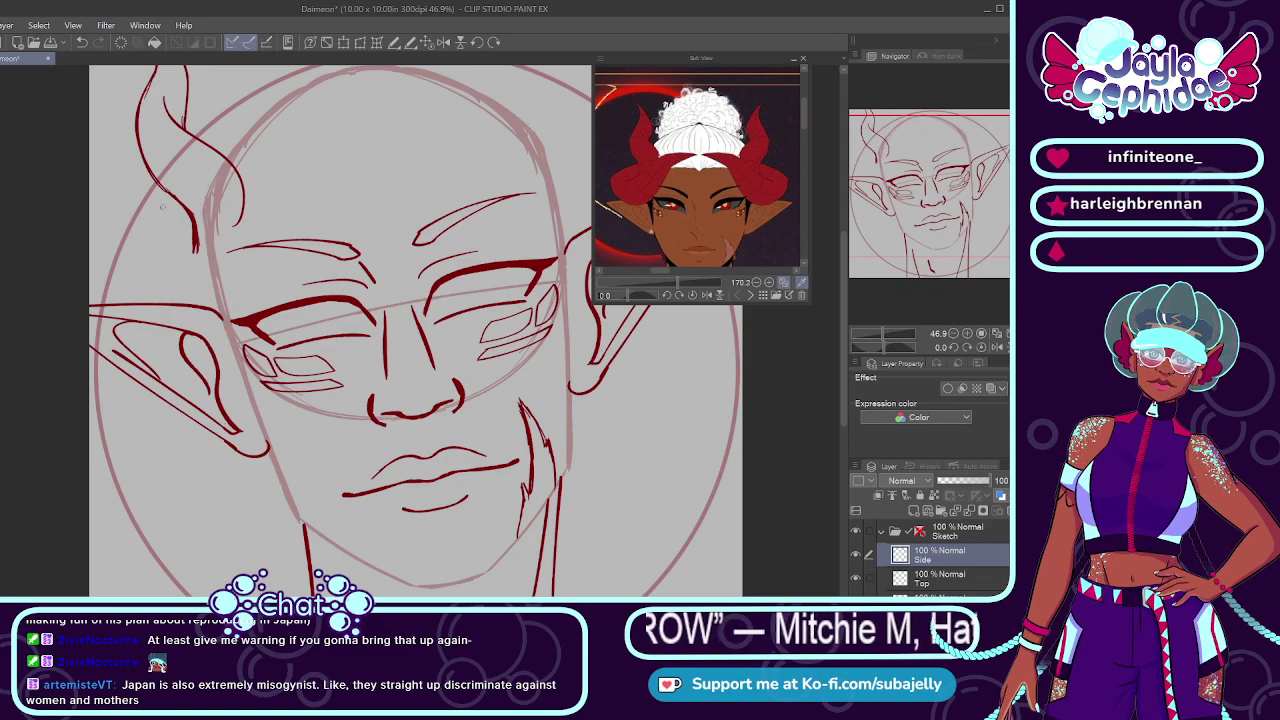
{"action": "left_click_drag", "start_coordinate": [168, 197], "coordinate": [120, 331]}
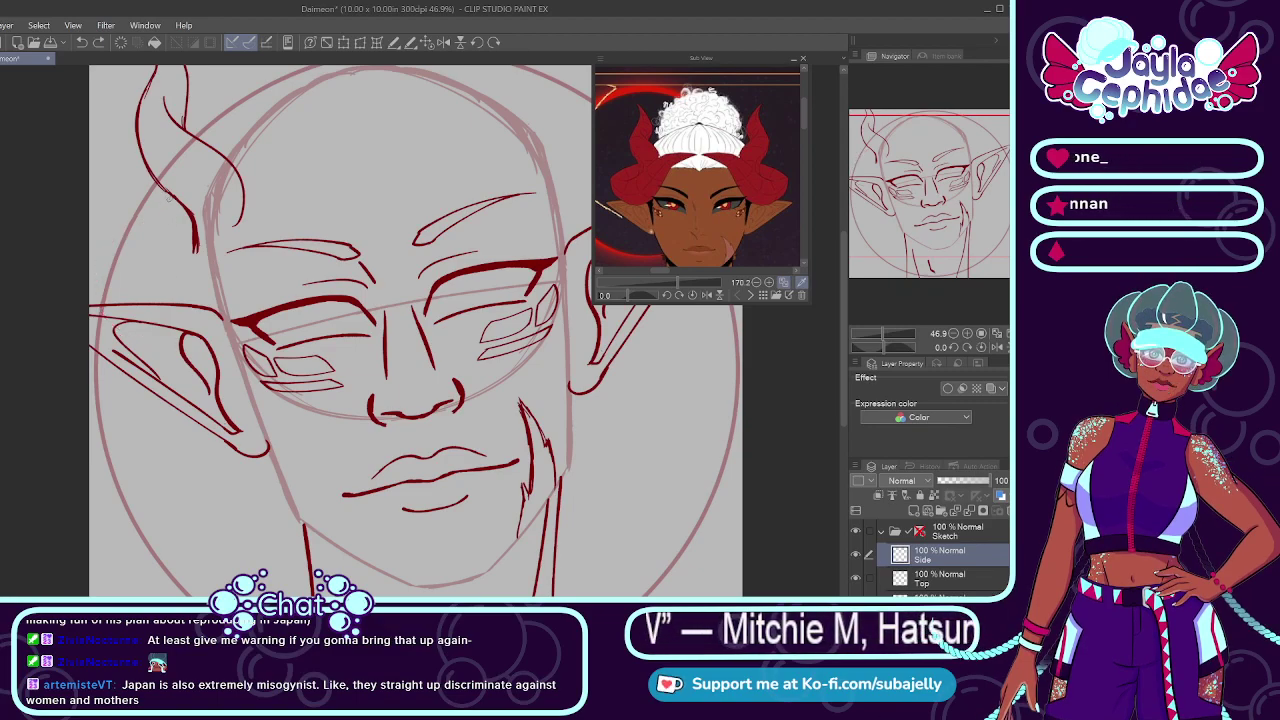
{"action": "key", "text": "ctrl+z"}
{"action": "mouse_move", "coordinate": [154, 204]}
{"action": "left_mouse_down"}
{"action": "mouse_move", "coordinate": [110, 238]}
{"action": "mouse_move", "coordinate": [136, 230]}
{"action": "mouse_move", "coordinate": [110, 262]}
{"action": "left_mouse_up"}
{"action": "key", "text": "ctrl+z"}
{"action": "key", "text": "ctrl+z"}
{"action": "key", "text": "ctrl+z"}
{"action": "left_click_drag", "start_coordinate": [171, 194], "coordinate": [109, 243]}
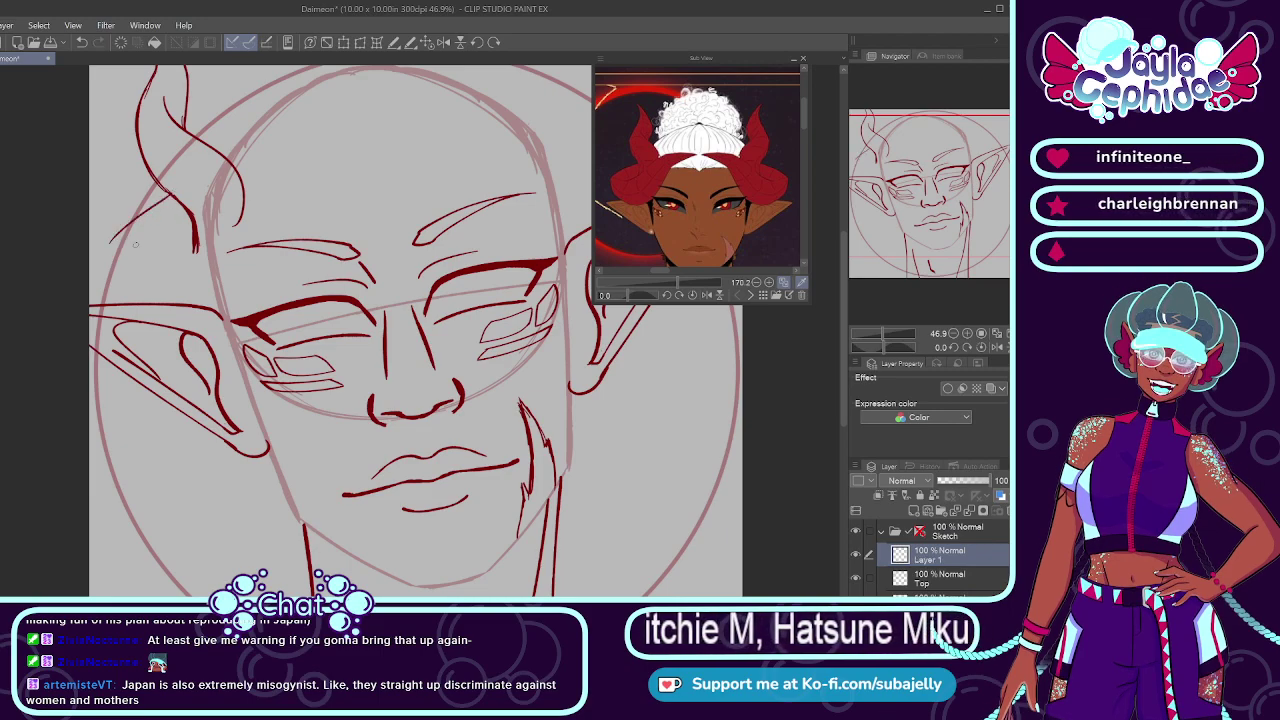
{"action": "key", "text": "ctrl+z"}
{"action": "left_click_drag", "start_coordinate": [172, 197], "coordinate": [100, 256]}
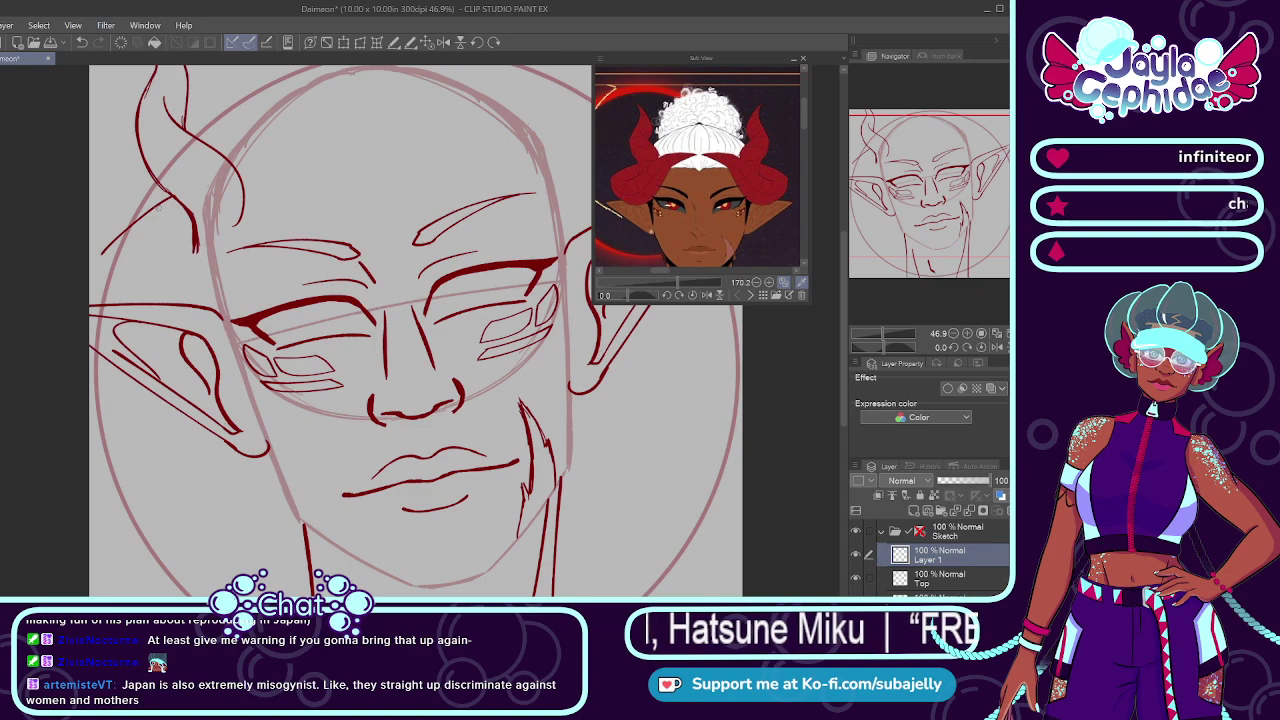
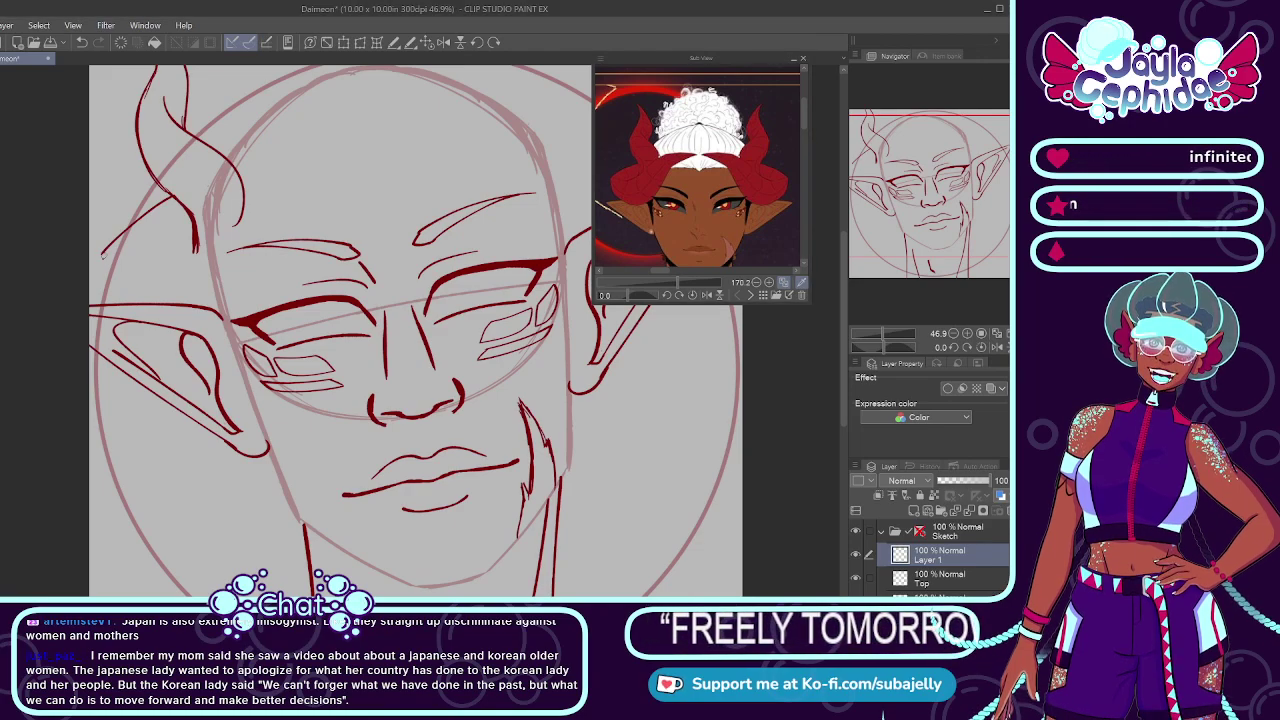
Step: Continue the side horn's outline around its outer bend and along a lower curve to the left eye's outer corner
{"action": "left_click_drag", "start_coordinate": [104, 253], "coordinate": [123, 299]}
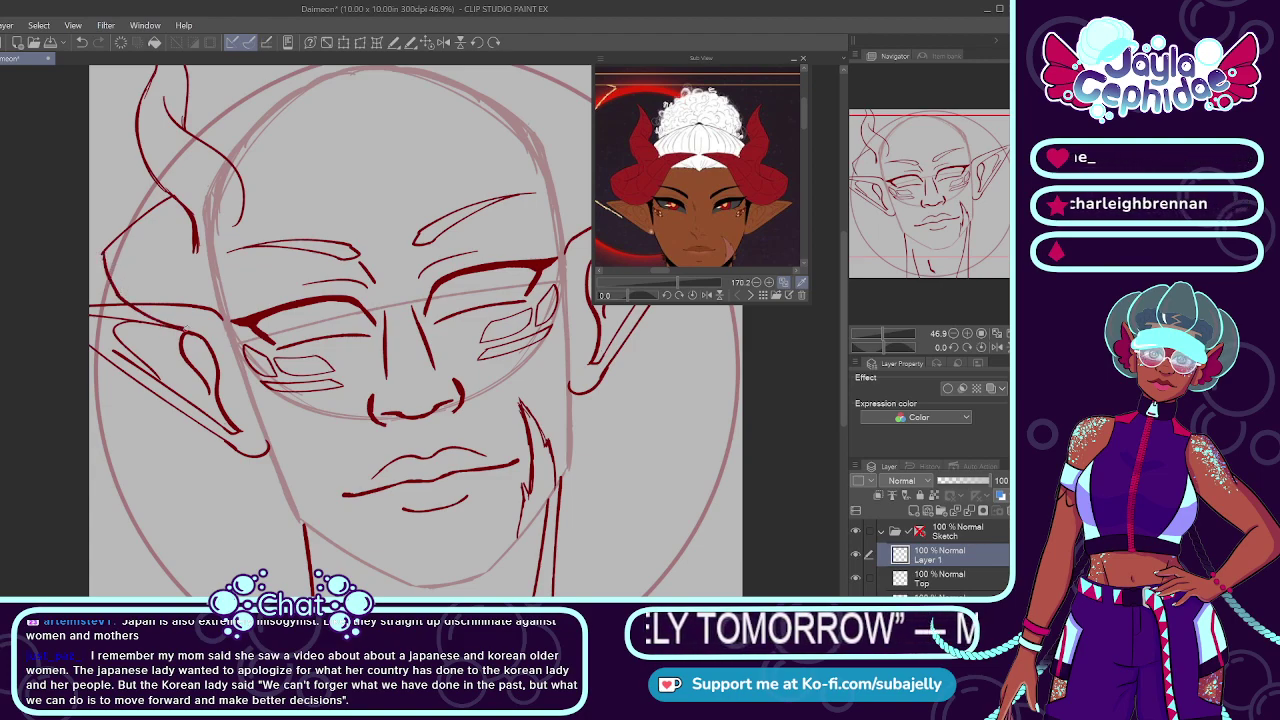
{"action": "key", "text": "ctrl+z"}
{"action": "left_click_drag", "start_coordinate": [121, 300], "coordinate": [238, 326]}
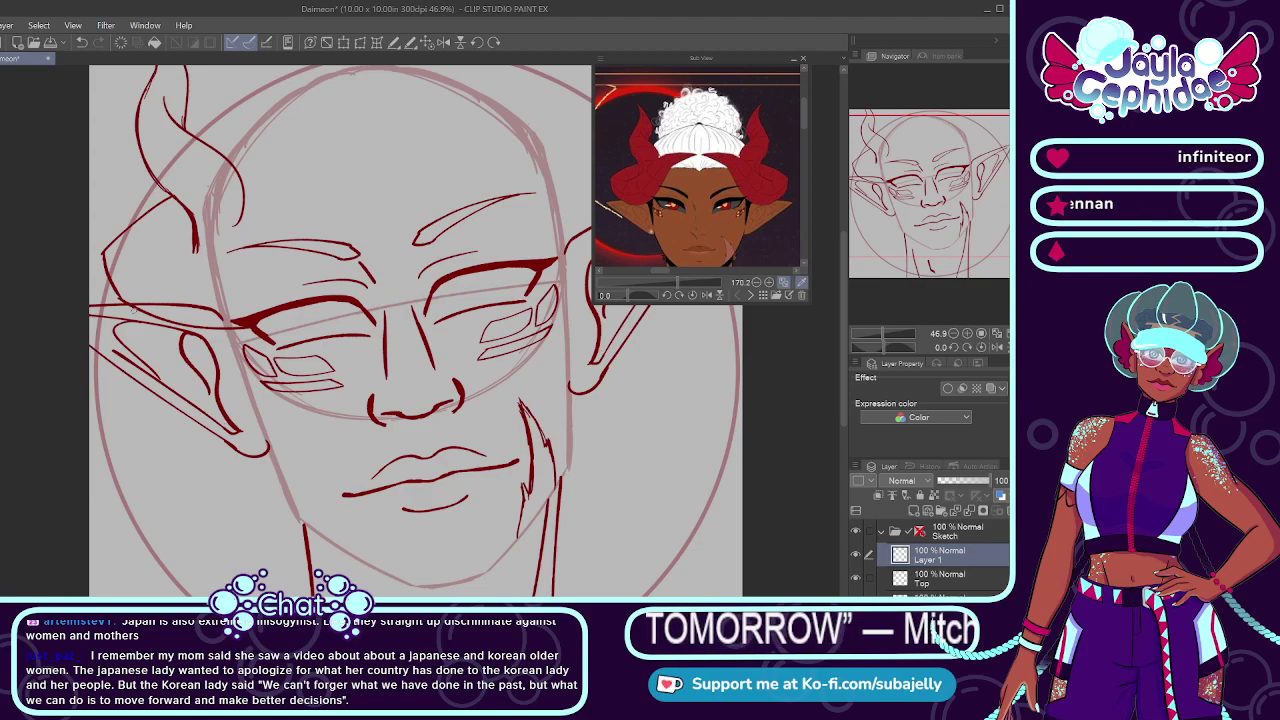
{"action": "key", "text": "ctrl+z"}
{"action": "left_click_drag", "start_coordinate": [121, 299], "coordinate": [238, 317]}
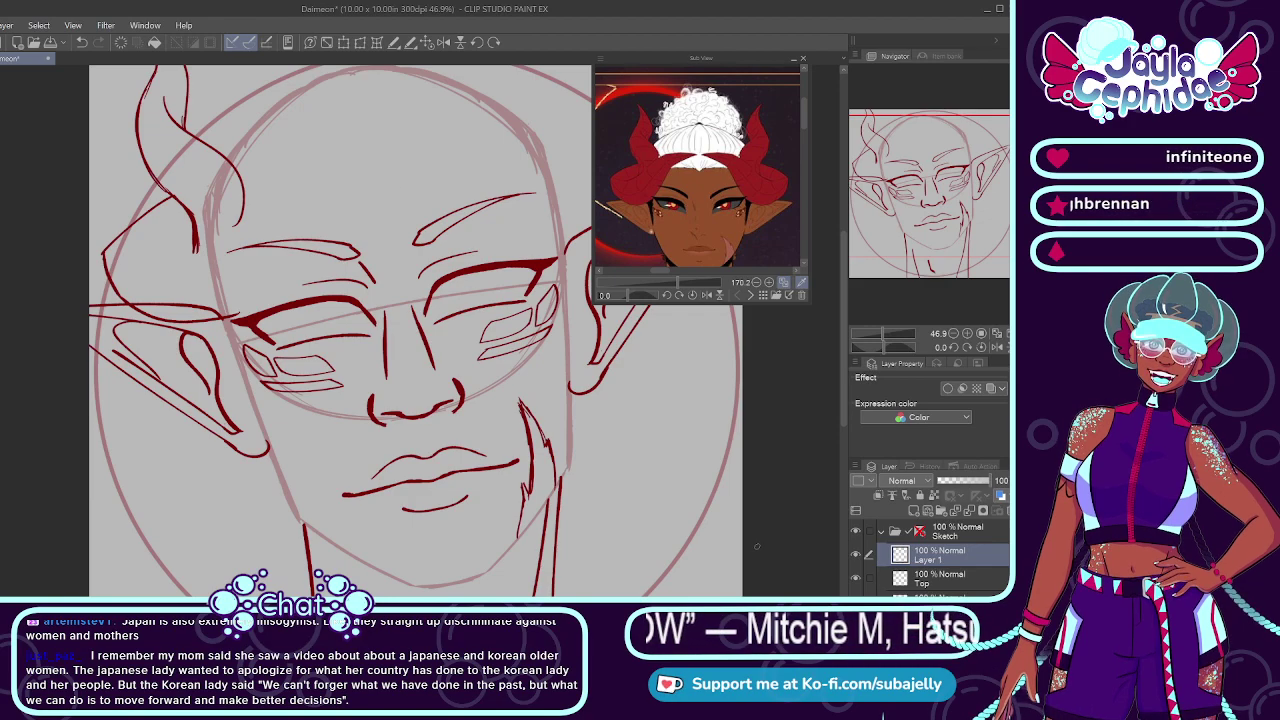
Step: Enable the Sketch folder's symmetry ruler and try mirrored curves across the upper forehead on Layer 1
{"action": "left_click", "coordinate": [921, 535]}
{"action": "left_click", "coordinate": [925, 561]}
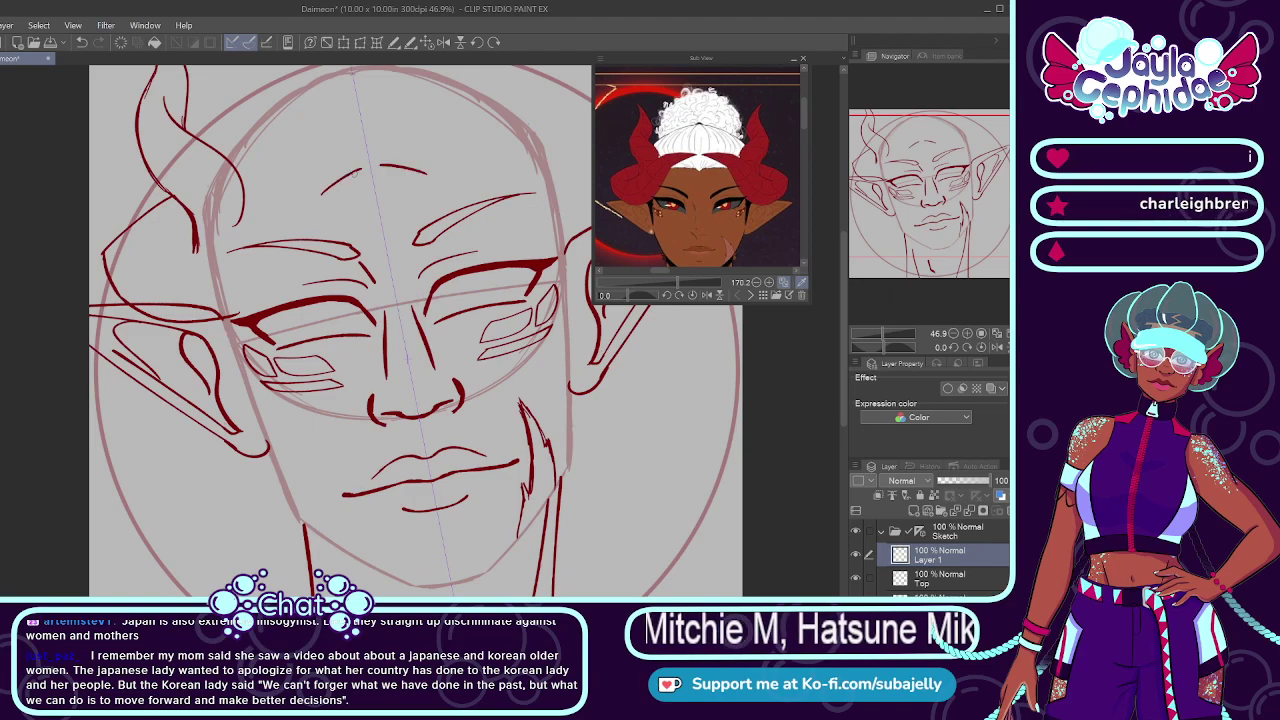
{"action": "key", "text": "ctrl+z"}
{"action": "mouse_move", "coordinate": [322, 186]}
{"action": "left_mouse_down"}
{"action": "mouse_move", "coordinate": [364, 163]}
{"action": "mouse_move", "coordinate": [266, 204]}
{"action": "left_mouse_up"}
{"action": "key", "text": "ctrl+z"}
{"action": "key", "text": "ctrl+z"}
{"action": "key", "text": "ctrl+z"}
{"action": "left_click_drag", "start_coordinate": [420, 157], "coordinate": [322, 178]}
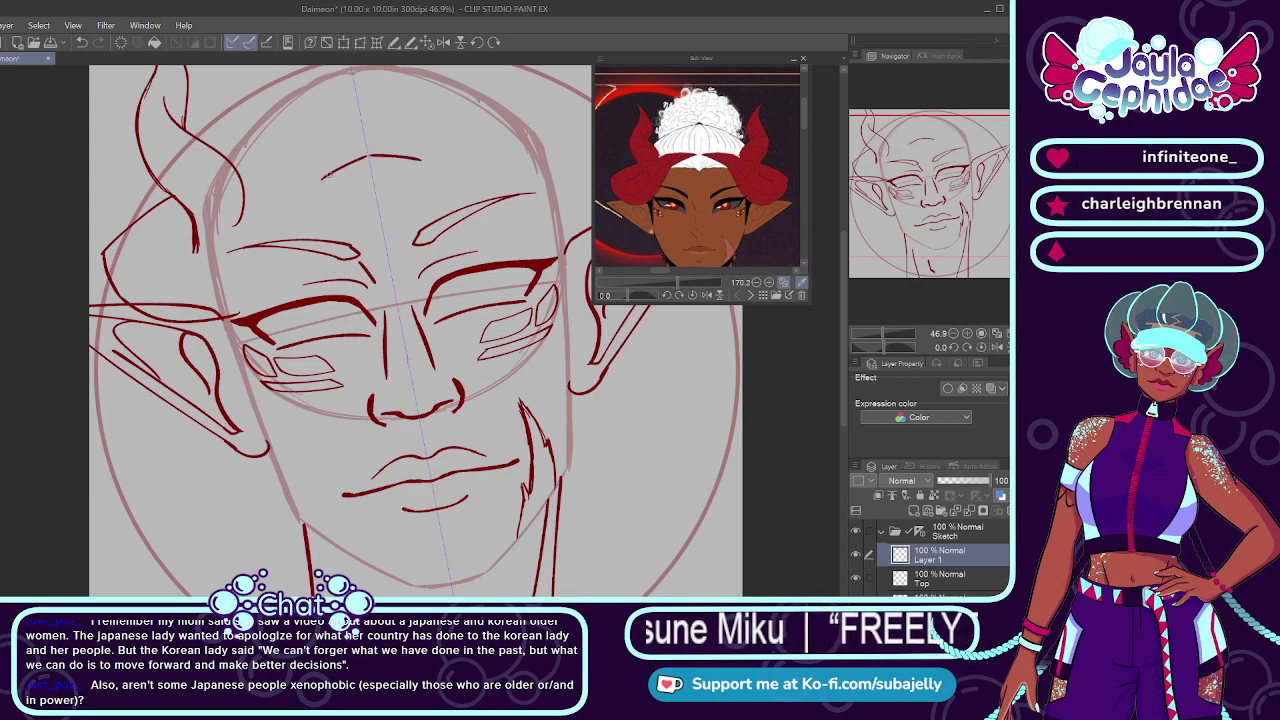
{"action": "key", "text": "ctrl+z"}
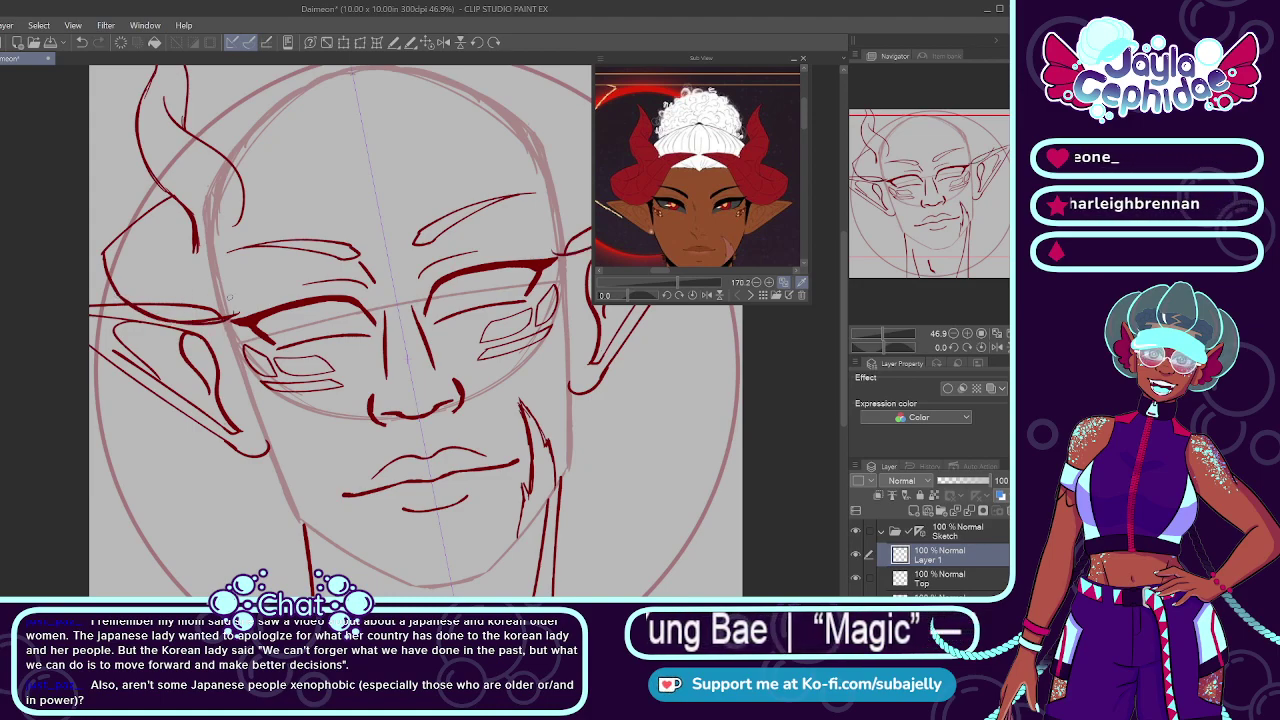
Step: Try mirrored diagonal strokes running from the upper forehead to the outer corners of the eyes
{"action": "left_click_drag", "start_coordinate": [321, 182], "coordinate": [257, 310]}
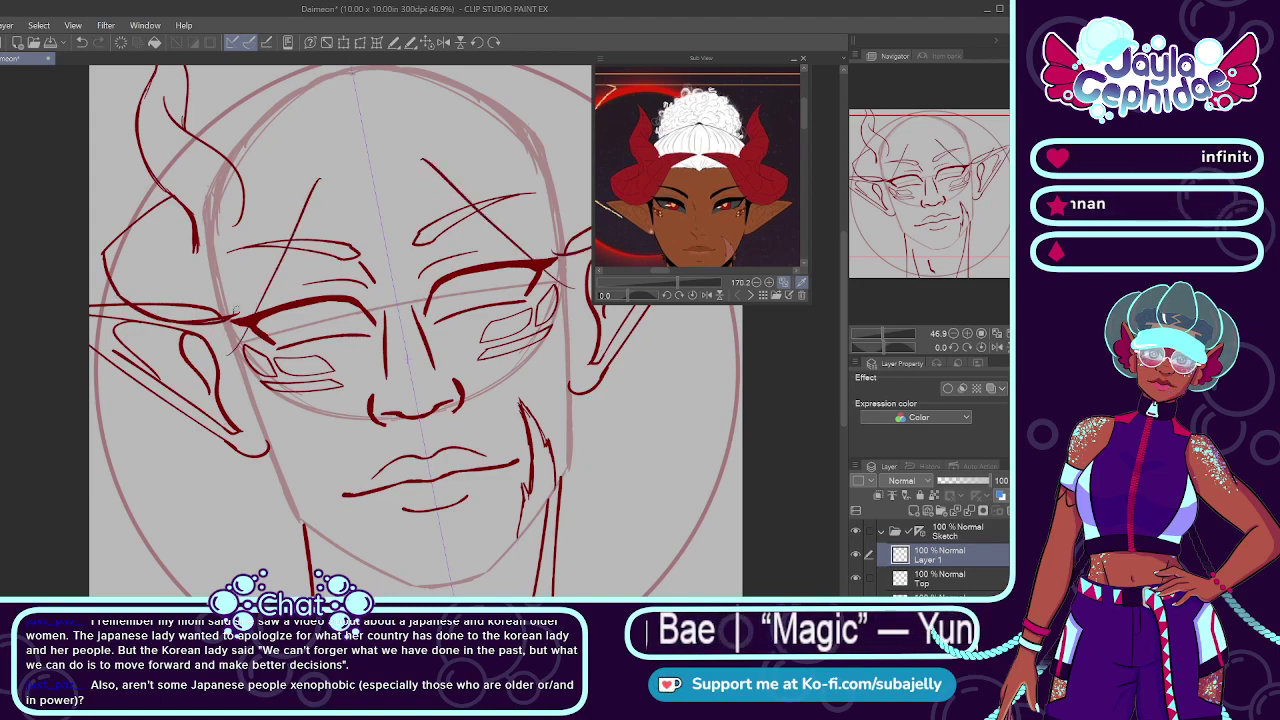
{"action": "key", "text": "ctrl+z"}
{"action": "left_click_drag", "start_coordinate": [306, 178], "coordinate": [239, 315]}
{"action": "key", "text": "ctrl+z"}
{"action": "left_click_drag", "start_coordinate": [300, 176], "coordinate": [221, 315]}
{"action": "key", "text": "ctrl+z"}
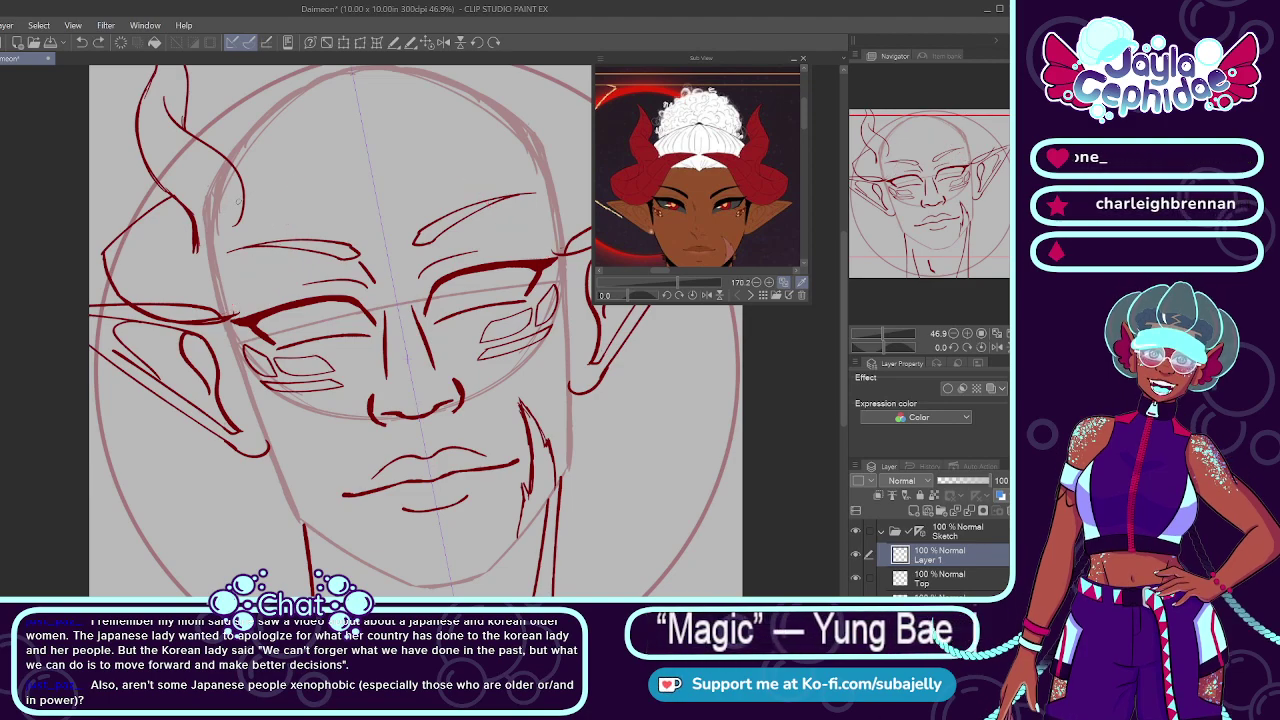
{"action": "key", "text": "ctrl+y"}
{"action": "key", "text": "ctrl+z"}
{"action": "left_click_drag", "start_coordinate": [272, 185], "coordinate": [215, 310]}
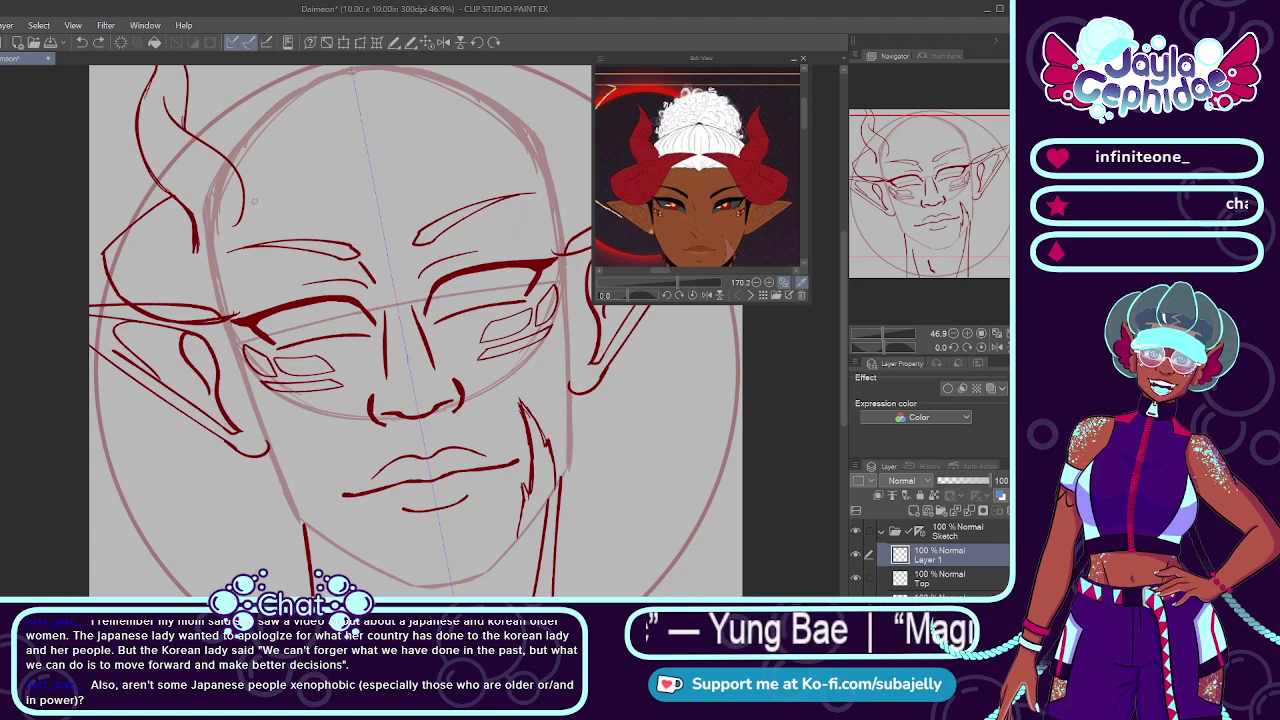
{"action": "key", "text": "ctrl+z"}
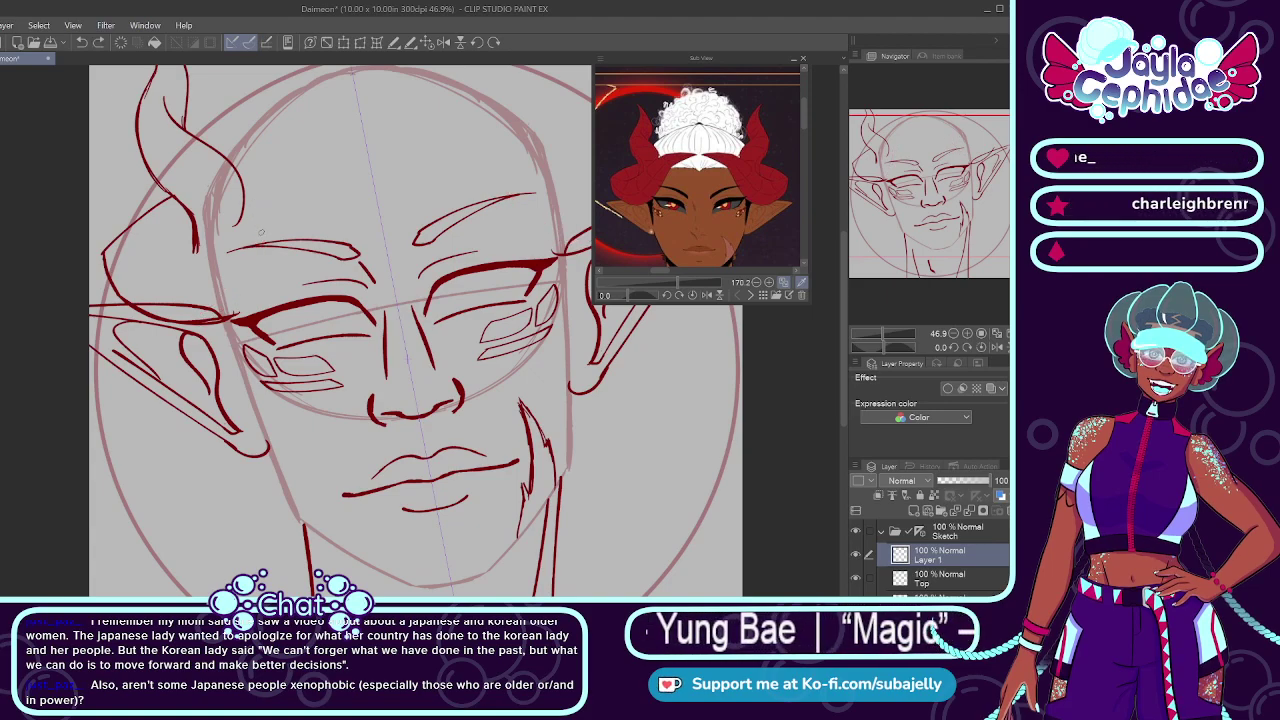
Step: Hide the Top layer and delete Layer 1 with the side horn strokes
{"action": "scroll", "coordinate": [263, 228], "scroll_direction": "down", "scroll_amount": 3}
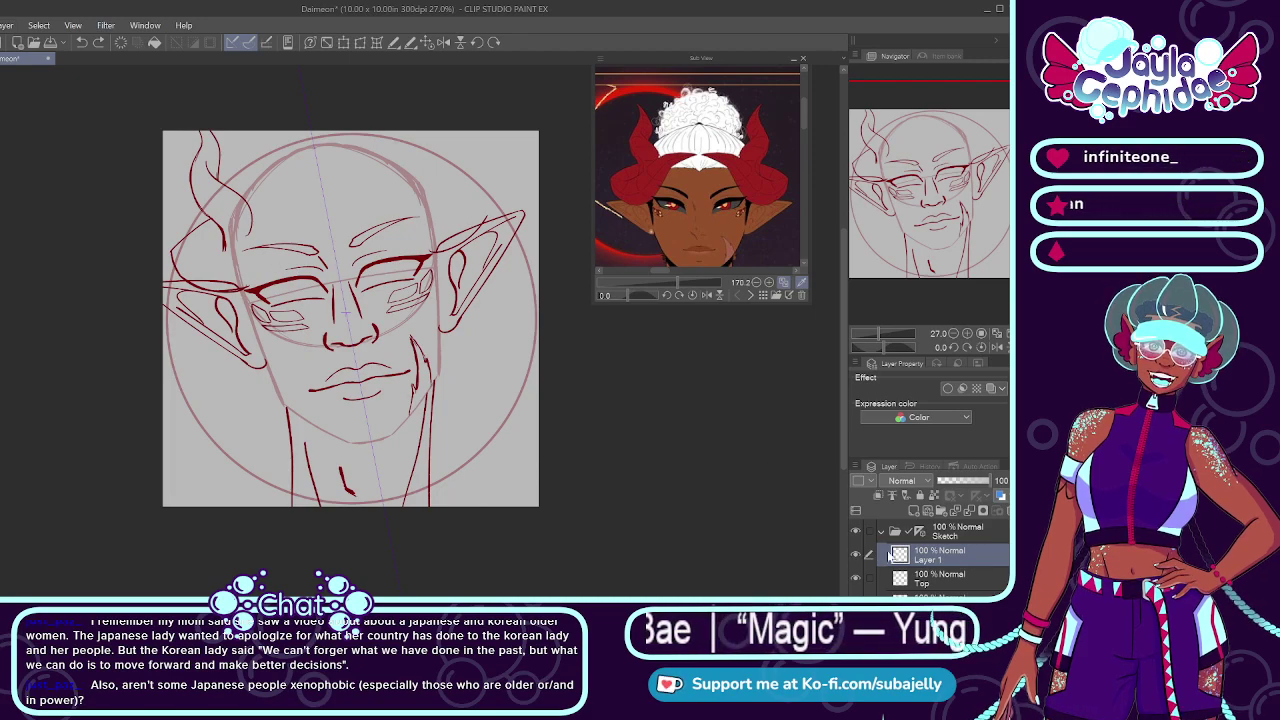
{"action": "left_click", "coordinate": [922, 577]}
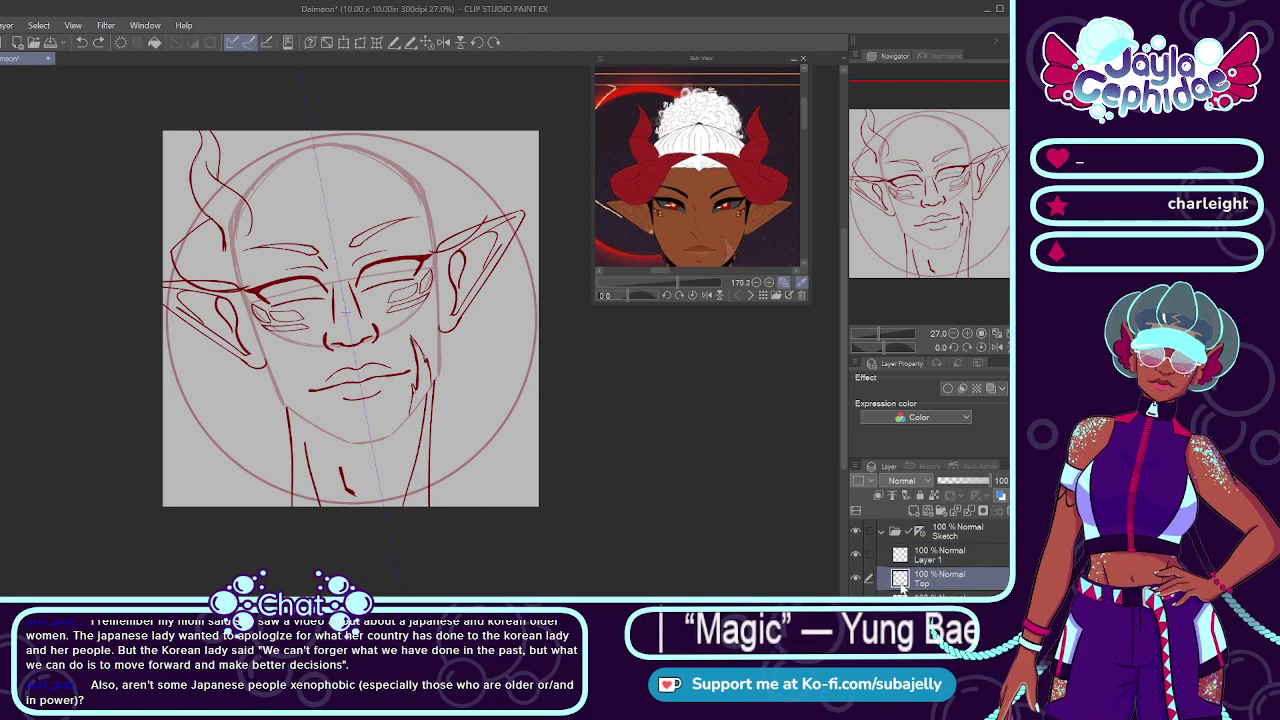
{"action": "left_click", "coordinate": [856, 578]}
{"action": "left_click", "coordinate": [922, 554]}
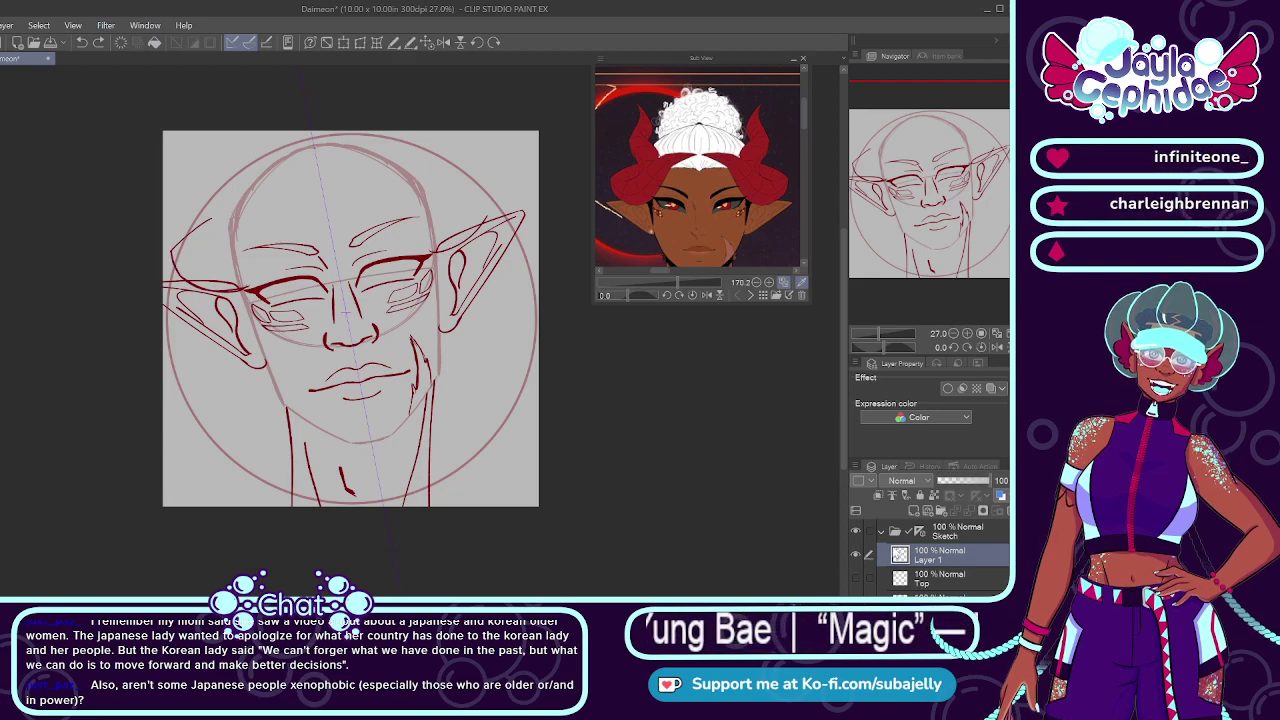
{"action": "left_click", "coordinate": [1006, 511]}
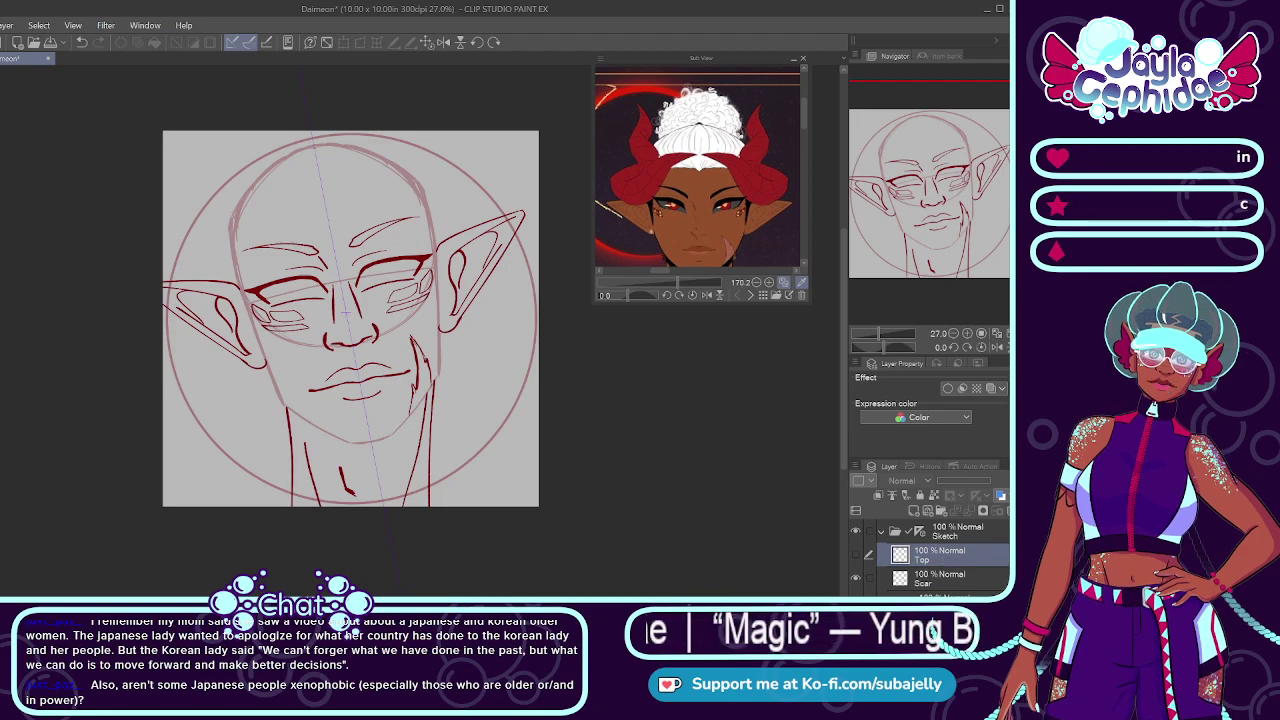
Step: Sketch a small V-shaped widow's peak on the symmetry line across the upper forehead
{"action": "scroll", "coordinate": [984, 594], "scroll_direction": "down", "scroll_amount": 2}
{"action": "scroll", "coordinate": [982, 592], "scroll_direction": "down", "scroll_amount": 1}
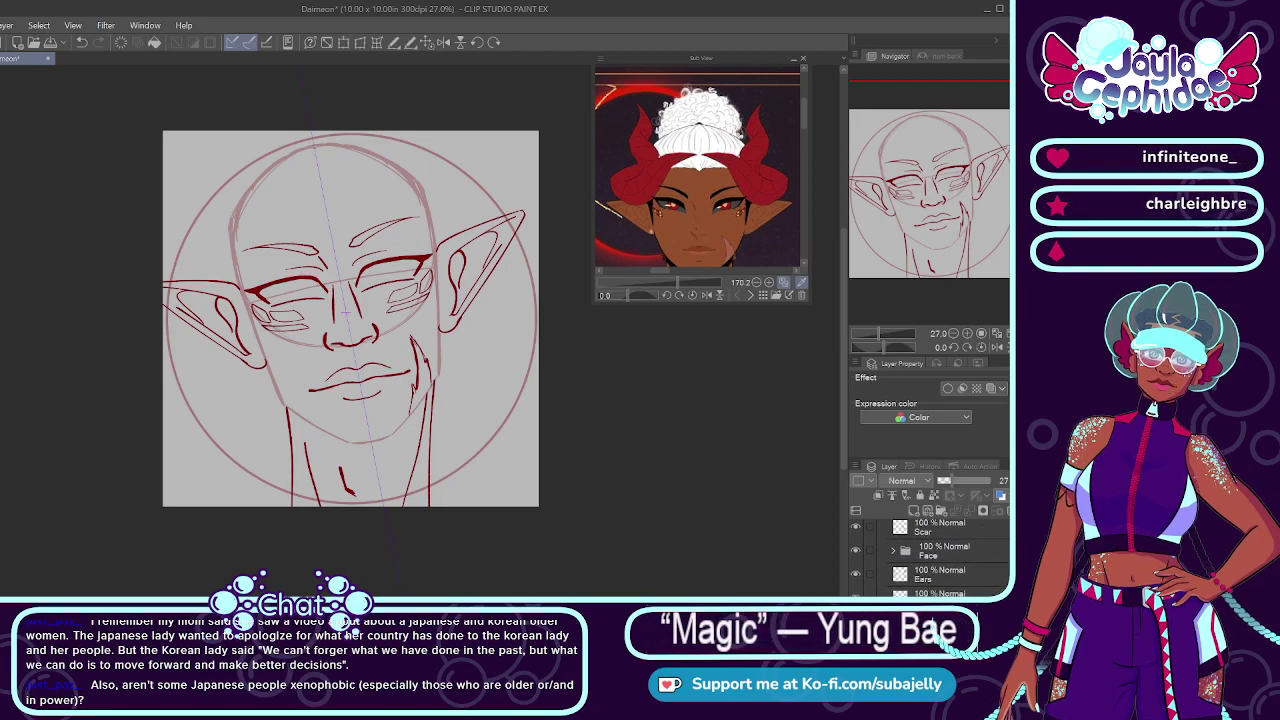
{"action": "left_click", "coordinate": [967, 580]}
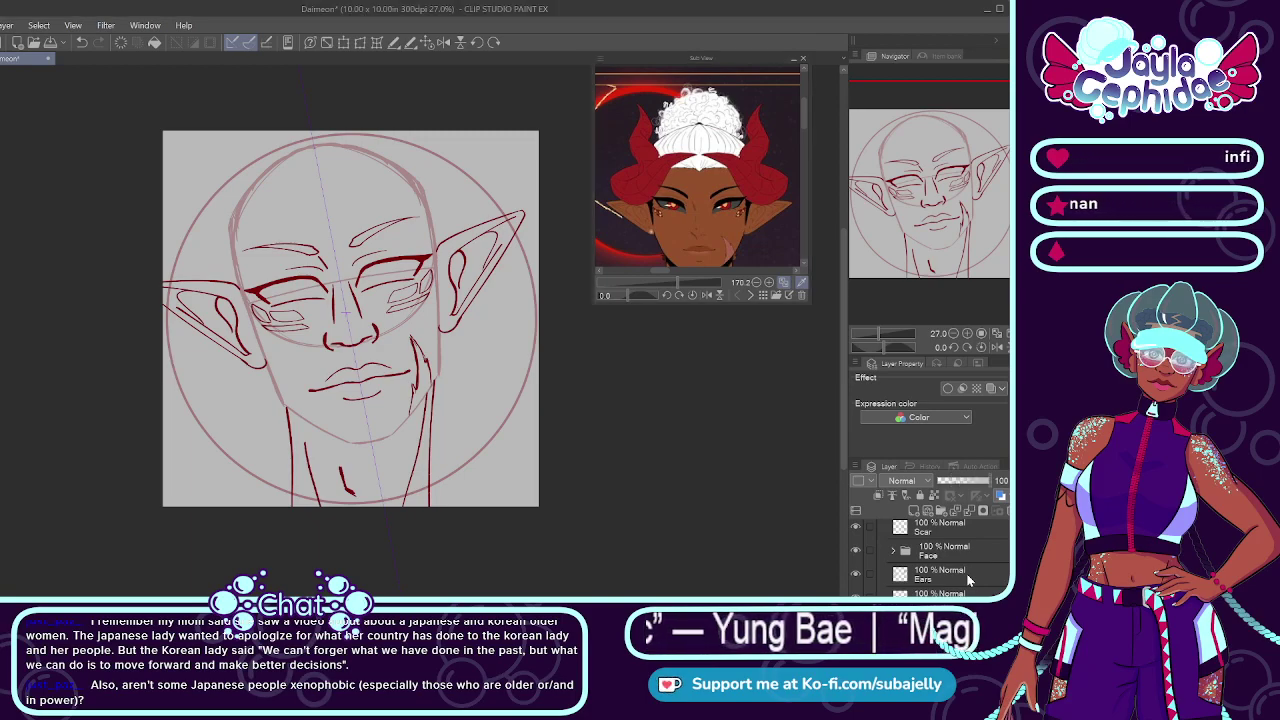
{"action": "scroll", "coordinate": [307, 180], "scroll_direction": "up", "scroll_amount": 2}
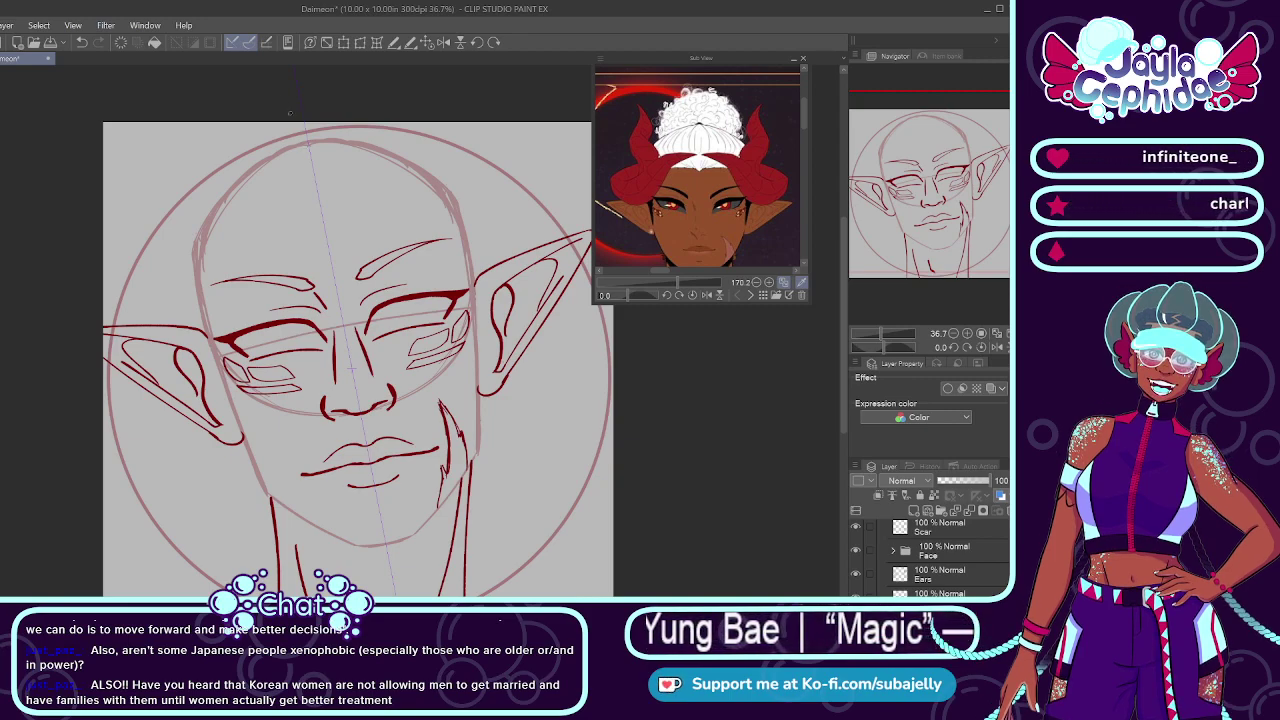
{"action": "left_click", "coordinate": [493, 42]}
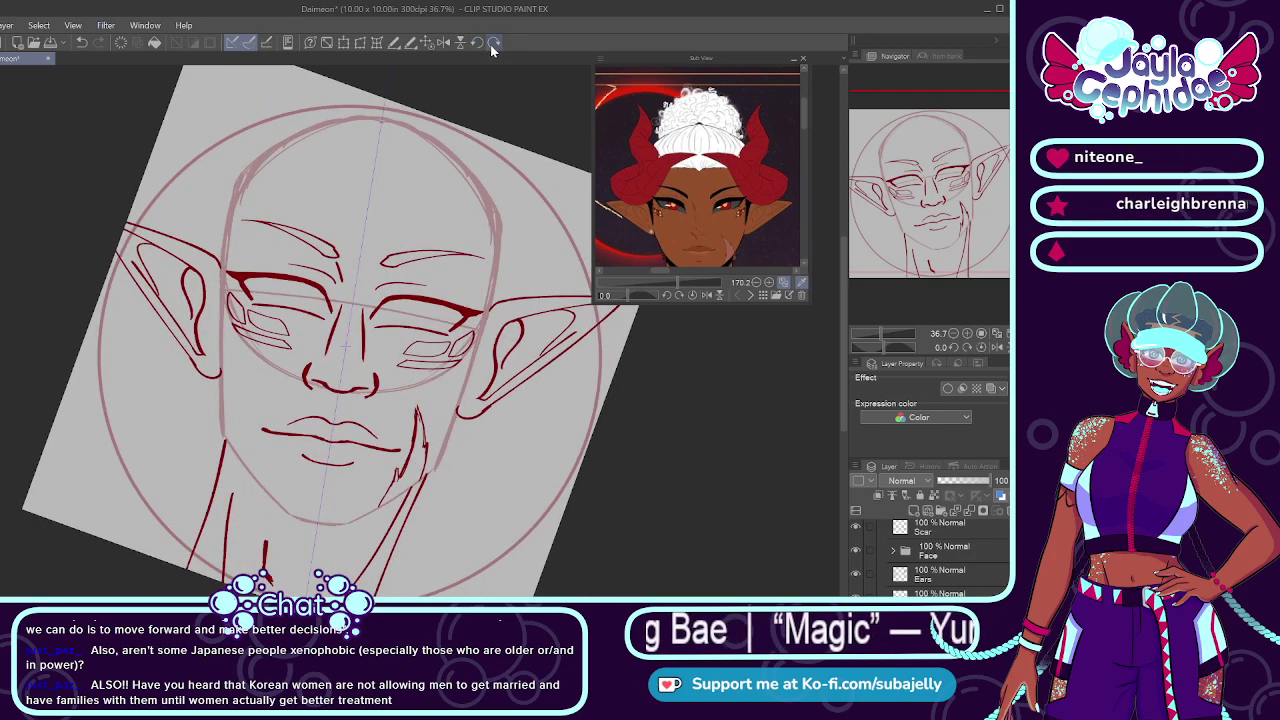
{"action": "scroll", "coordinate": [352, 177], "scroll_direction": "up", "scroll_amount": 6}
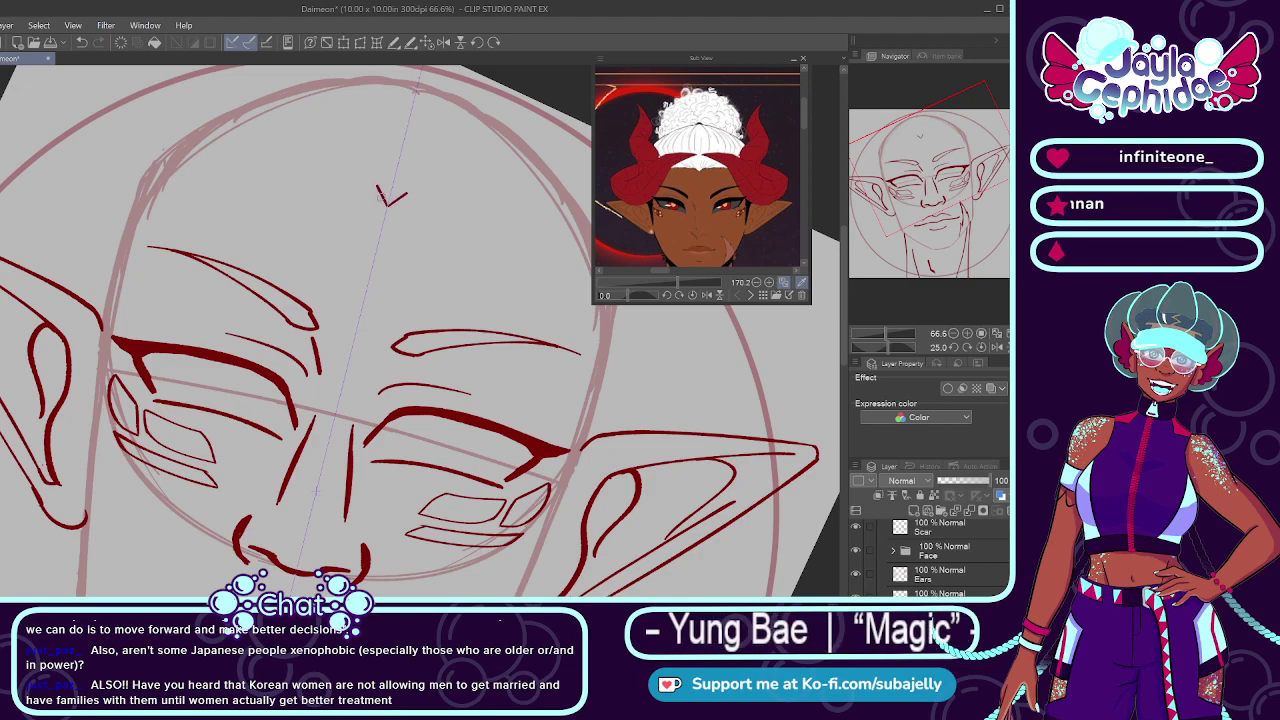
{"action": "left_click", "coordinate": [477, 42]}
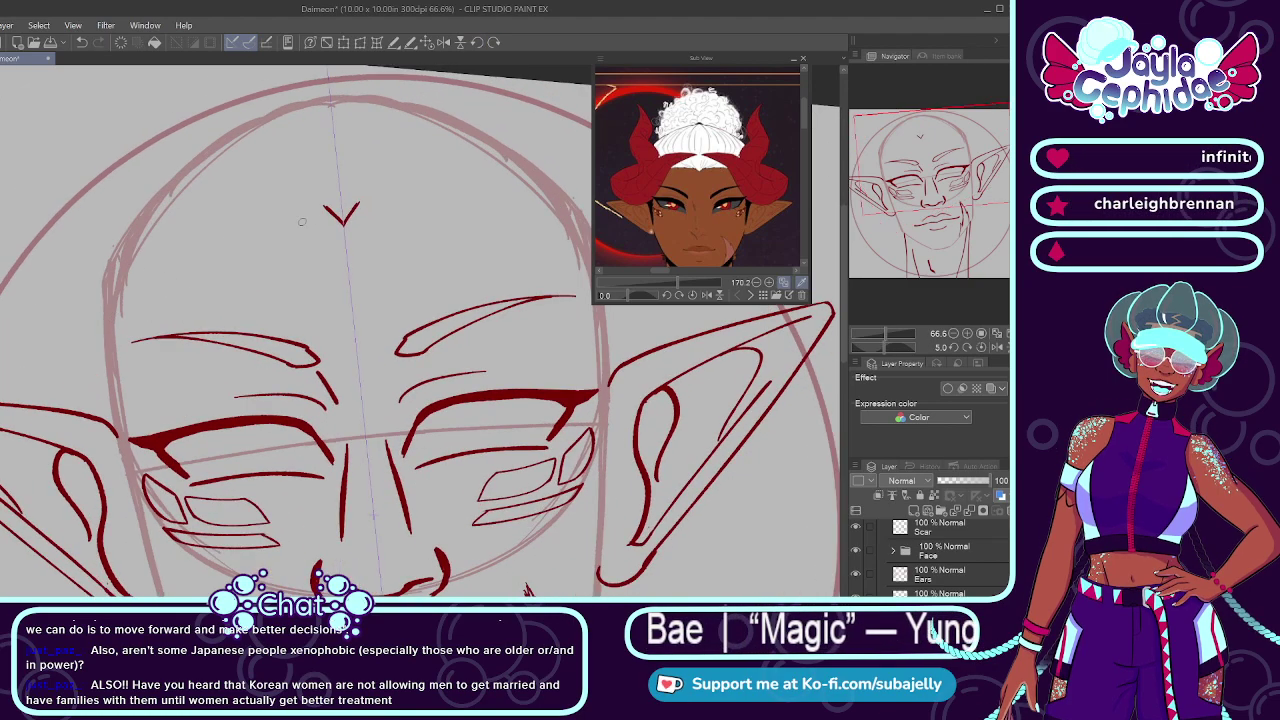
Step: Draw the mirrored hairline from the widow's peak out to both temples and down the upper sides of the forehead
{"action": "left_click_drag", "start_coordinate": [326, 208], "coordinate": [154, 244]}
{"action": "key", "text": "ctrl+z"}
{"action": "mouse_move", "coordinate": [327, 207]}
{"action": "left_mouse_down"}
{"action": "mouse_move", "coordinate": [134, 263]}
{"action": "mouse_move", "coordinate": [127, 300]}
{"action": "left_mouse_up"}
{"action": "left_click_drag", "start_coordinate": [572, 256], "coordinate": [579, 280]}
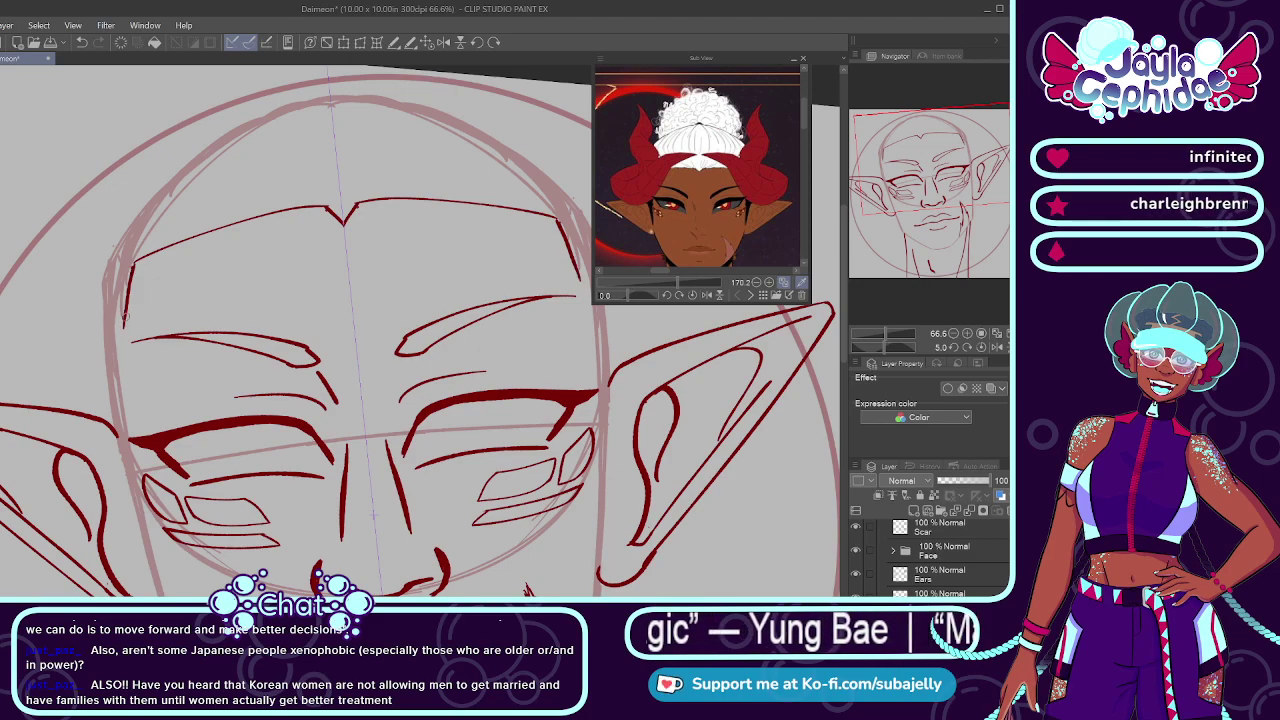
Step: Try mirrored side hairline strokes from the temples down to the tops of the ears
{"action": "left_click_drag", "start_coordinate": [118, 336], "coordinate": [127, 450]}
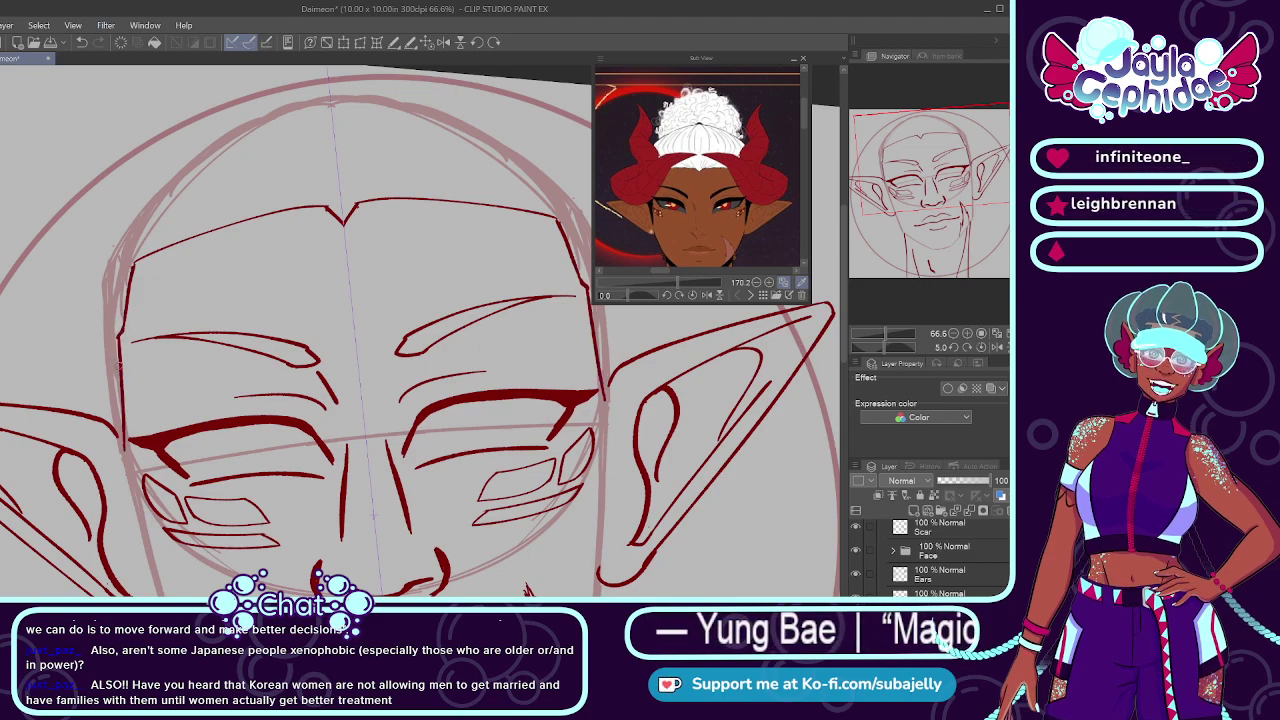
{"action": "key", "text": "ctrl+z"}
{"action": "left_click_drag", "start_coordinate": [119, 334], "coordinate": [127, 450]}
{"action": "key", "text": "ctrl+z"}
{"action": "key", "text": "ctrl+z"}
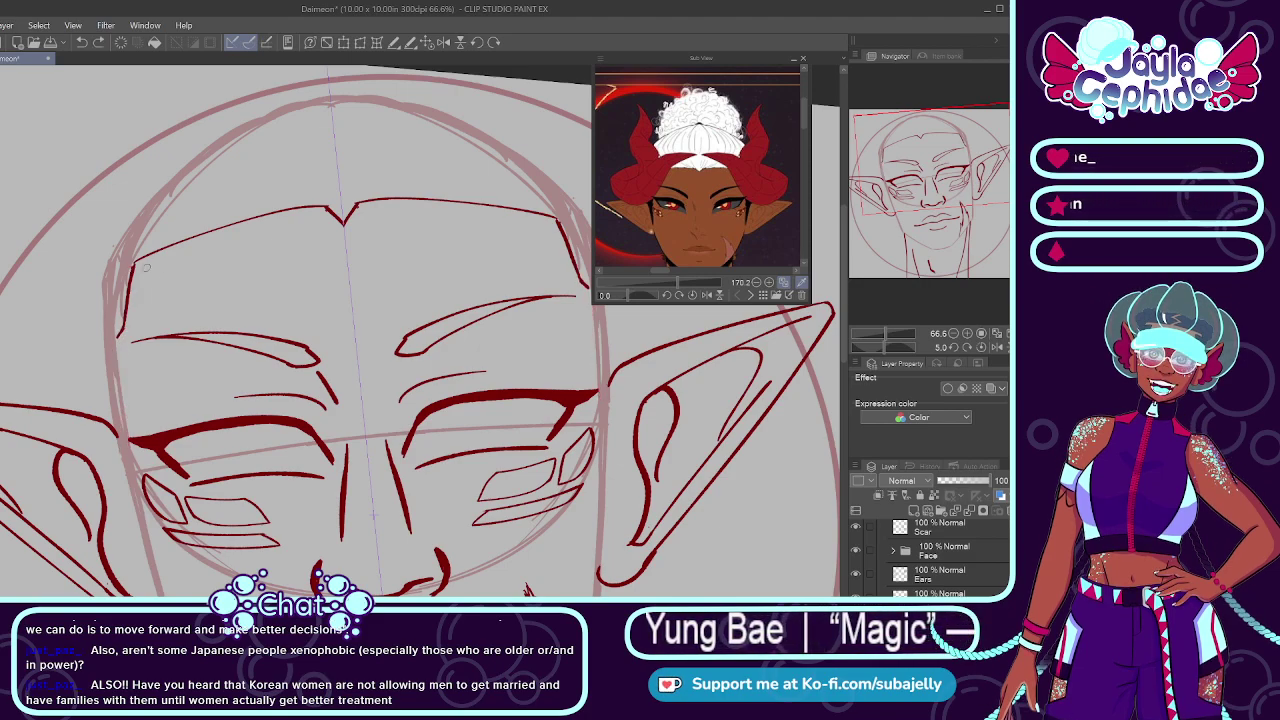
{"action": "left_click", "coordinate": [476, 484]}
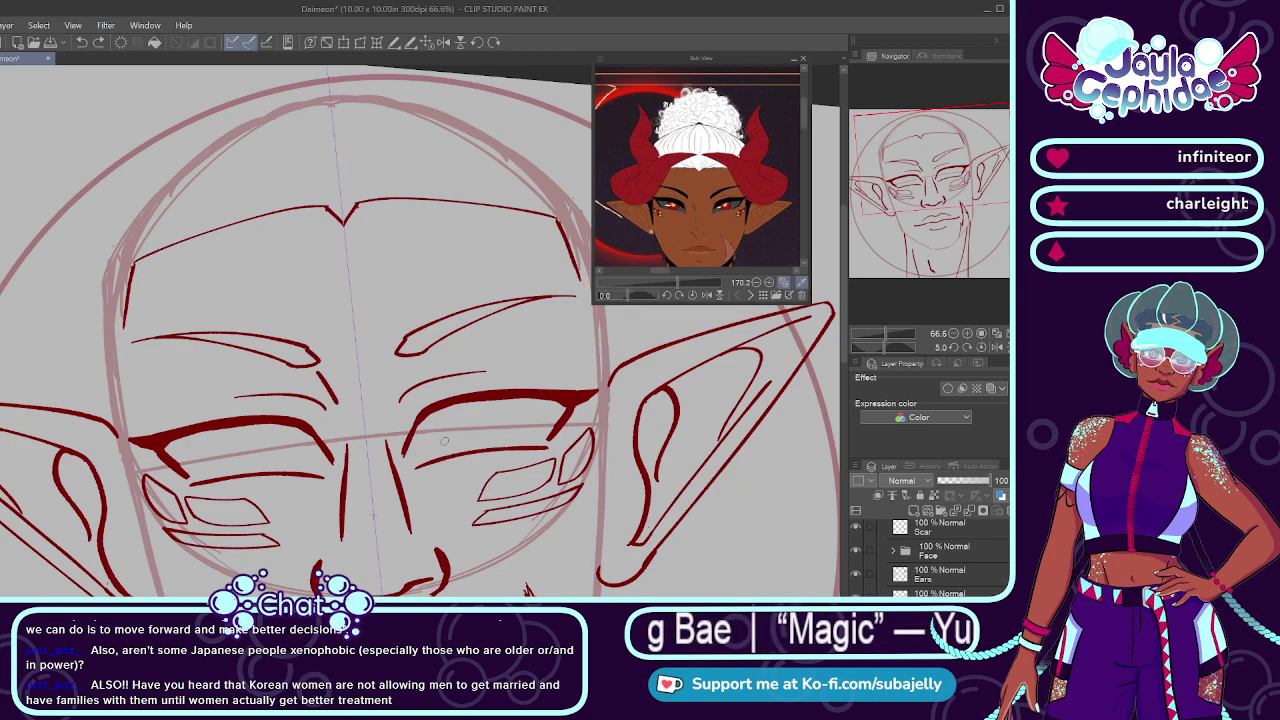
{"action": "key", "text": "ctrl+z"}
{"action": "key", "text": "ctrl+z"}
Step: Redraw the mirrored temple segments and carry the side hairline down to the outer eye corners
{"action": "left_click_drag", "start_coordinate": [141, 258], "coordinate": [127, 344]}
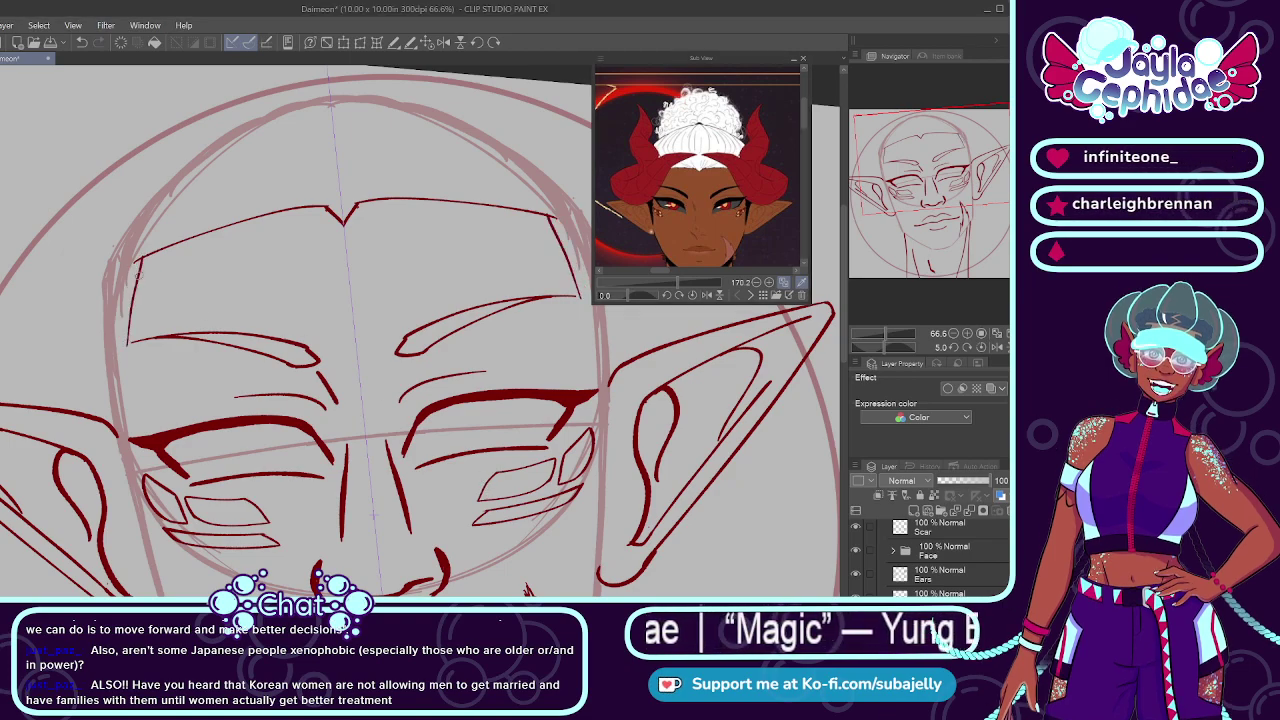
{"action": "key", "text": "ctrl+z"}
{"action": "left_click_drag", "start_coordinate": [139, 260], "coordinate": [126, 338]}
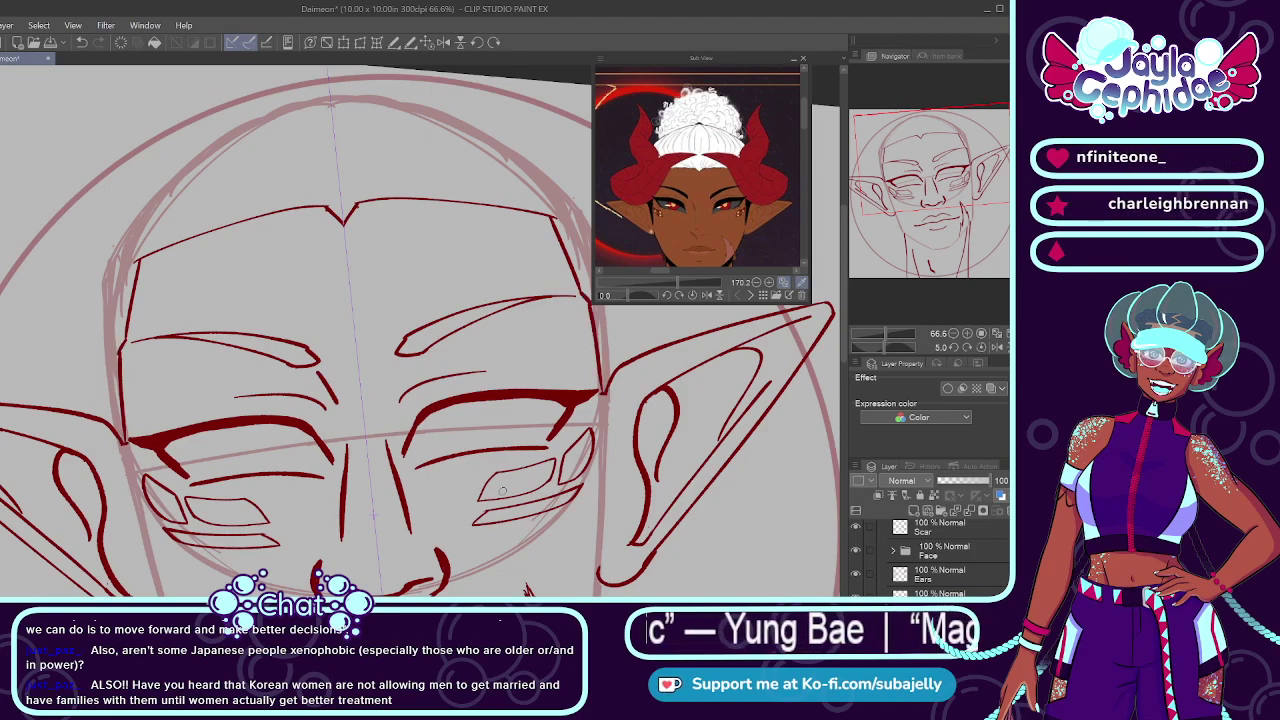
Step: Redraw the mirrored temple edges slightly further inward, joining the hairline's upper corners to the brow-level corners
{"action": "left_click_drag", "start_coordinate": [503, 491], "coordinate": [560, 482]}
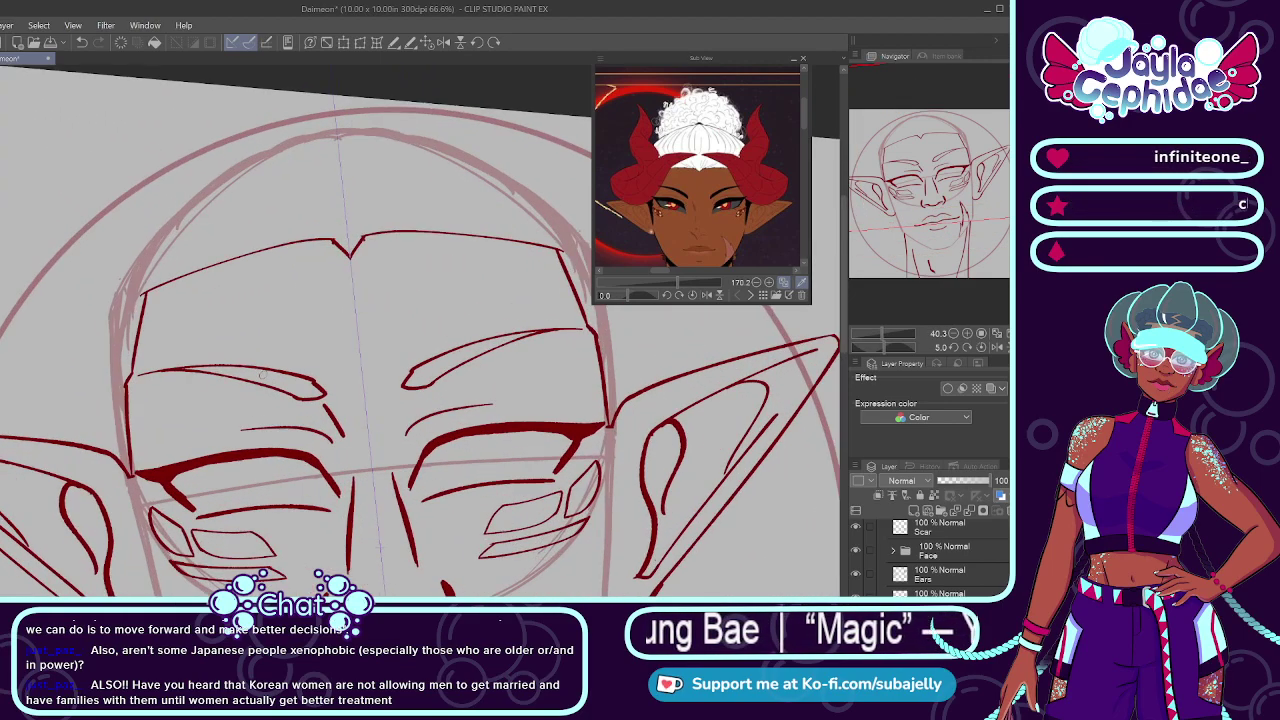
{"action": "left_click_drag", "start_coordinate": [121, 291], "coordinate": [121, 358]}
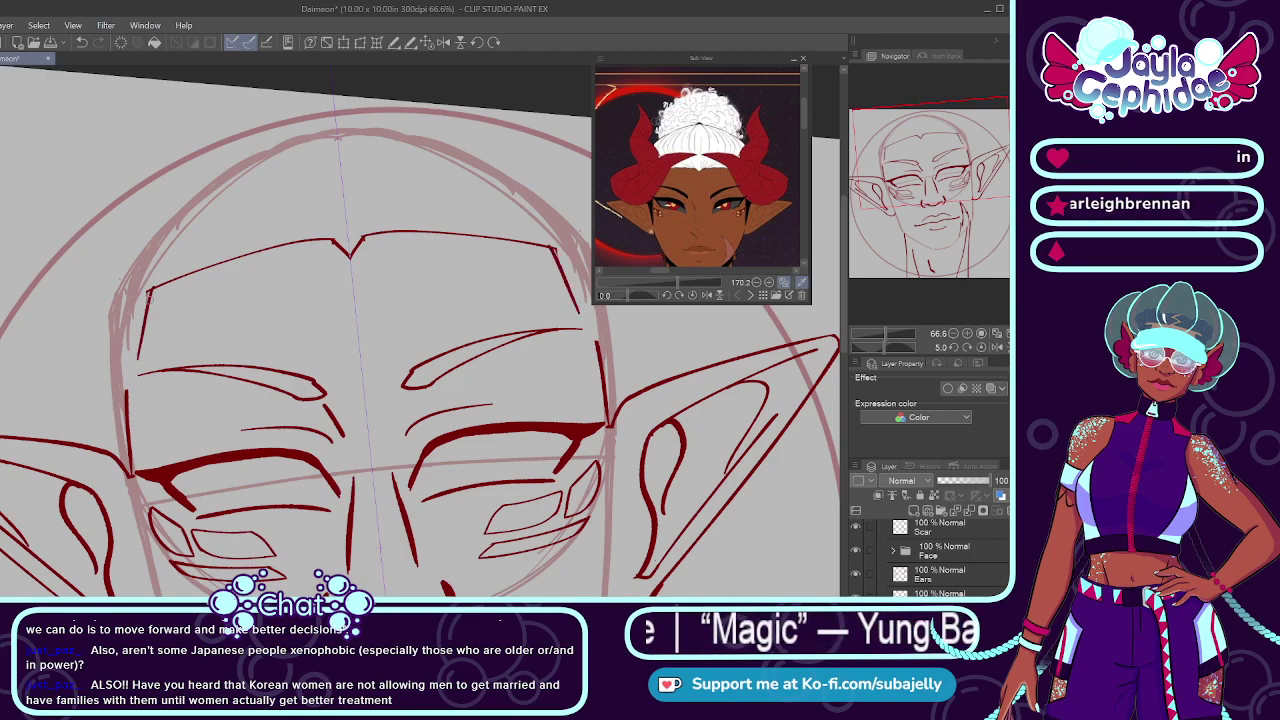
{"action": "left_click_drag", "start_coordinate": [551, 248], "coordinate": [578, 322]}
{"action": "left_click_drag", "start_coordinate": [148, 291], "coordinate": [141, 368]}
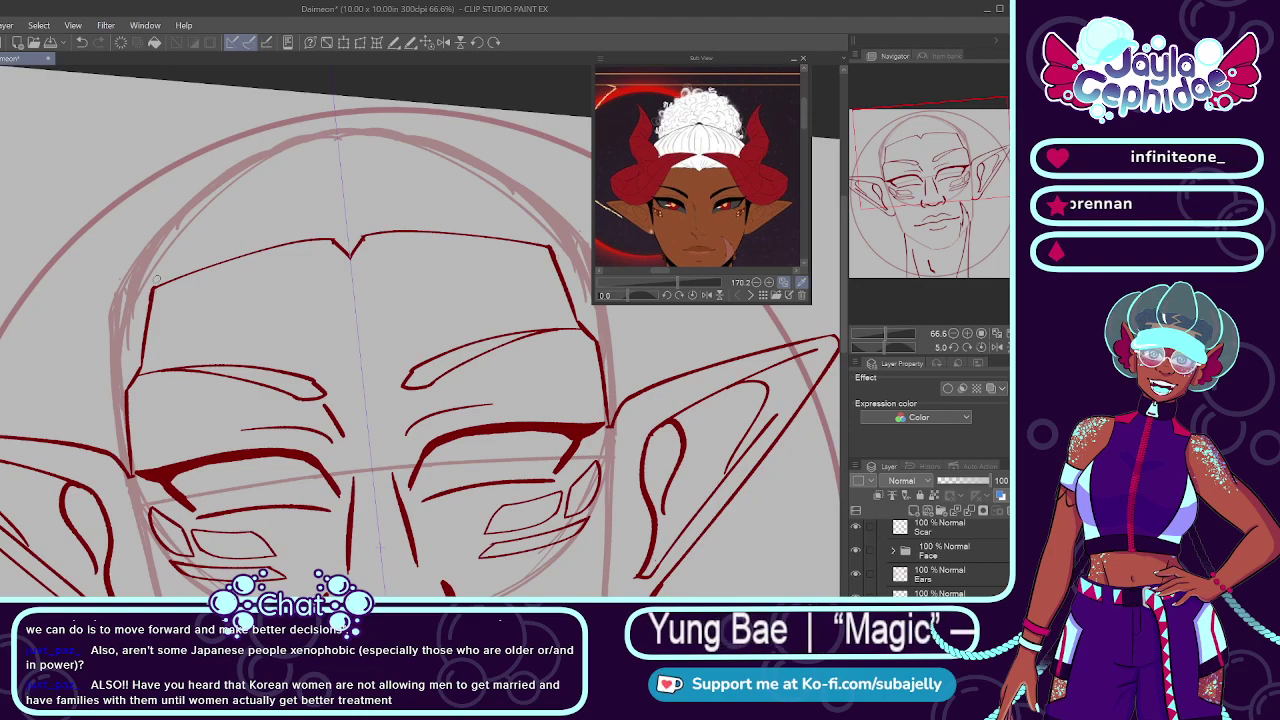
{"action": "scroll", "coordinate": [157, 279], "scroll_direction": "down", "scroll_amount": 3}
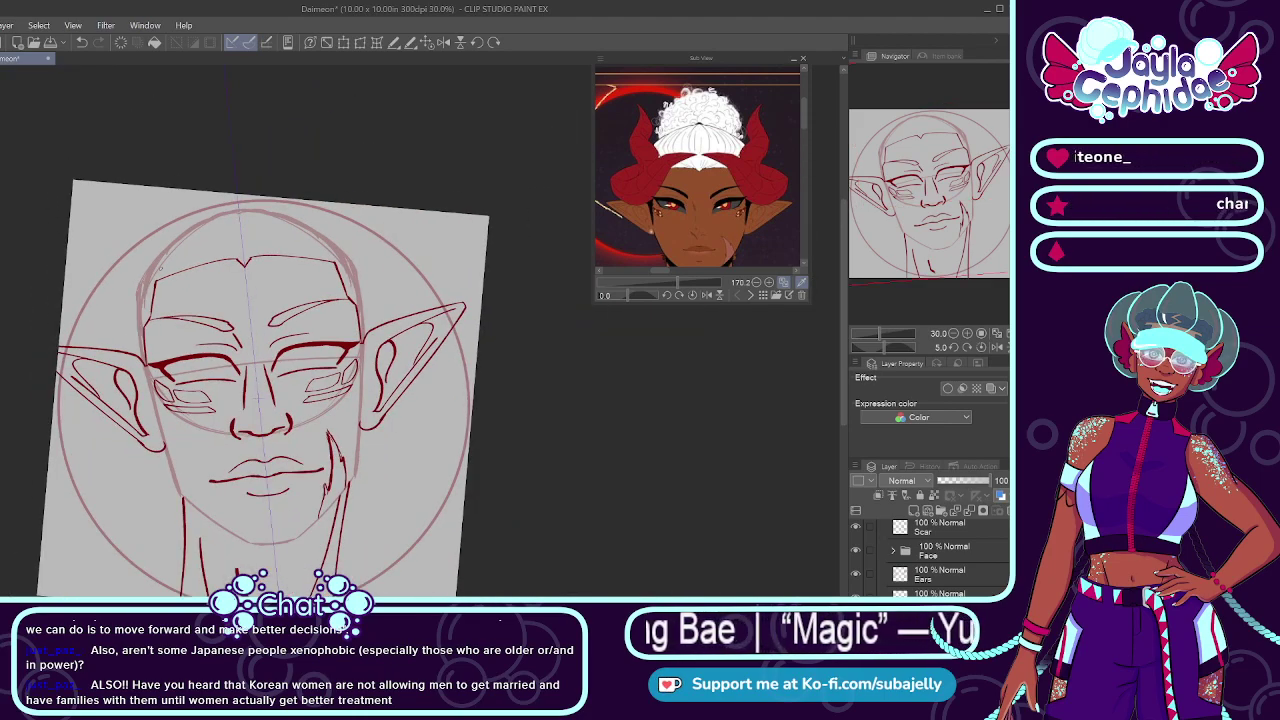
{"action": "scroll", "coordinate": [193, 322], "scroll_direction": "up", "scroll_amount": 3}
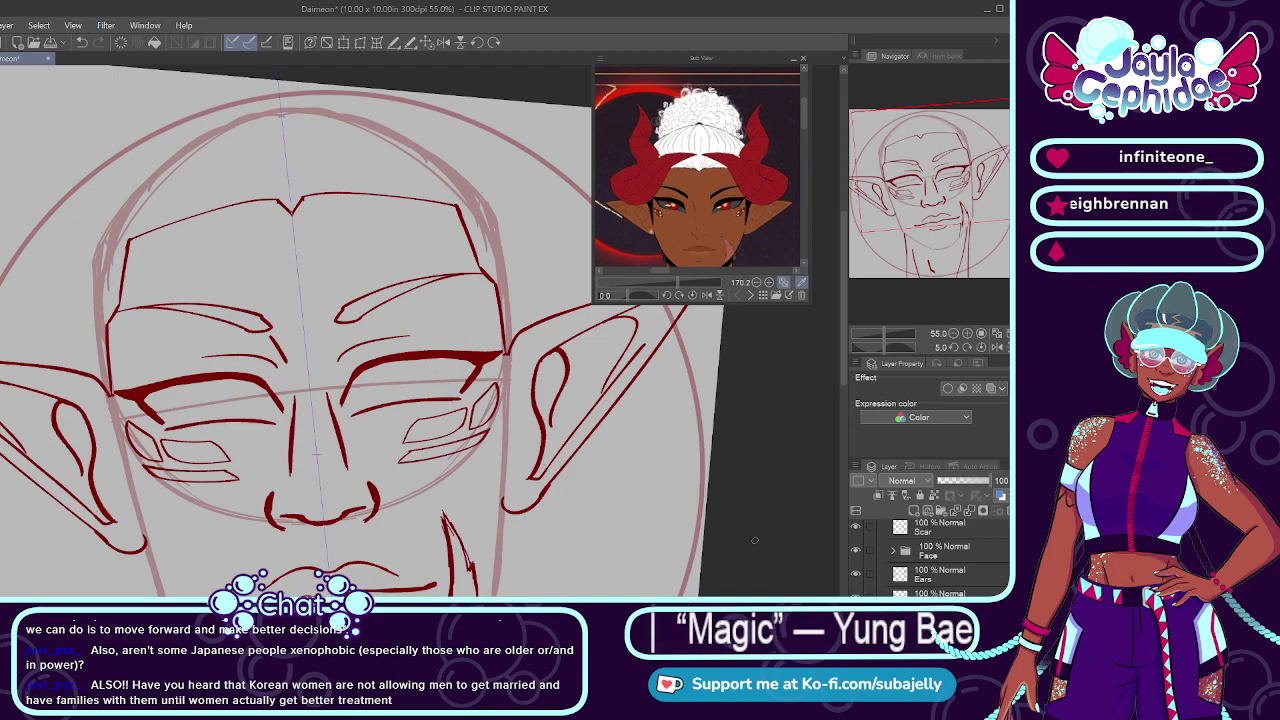
Step: Expand the Face folder and make its Eyes layer active, toggling the layer's visibility to check its strokes
{"action": "key", "text": "Delete"}
{"action": "key", "text": "ctrl+y"}
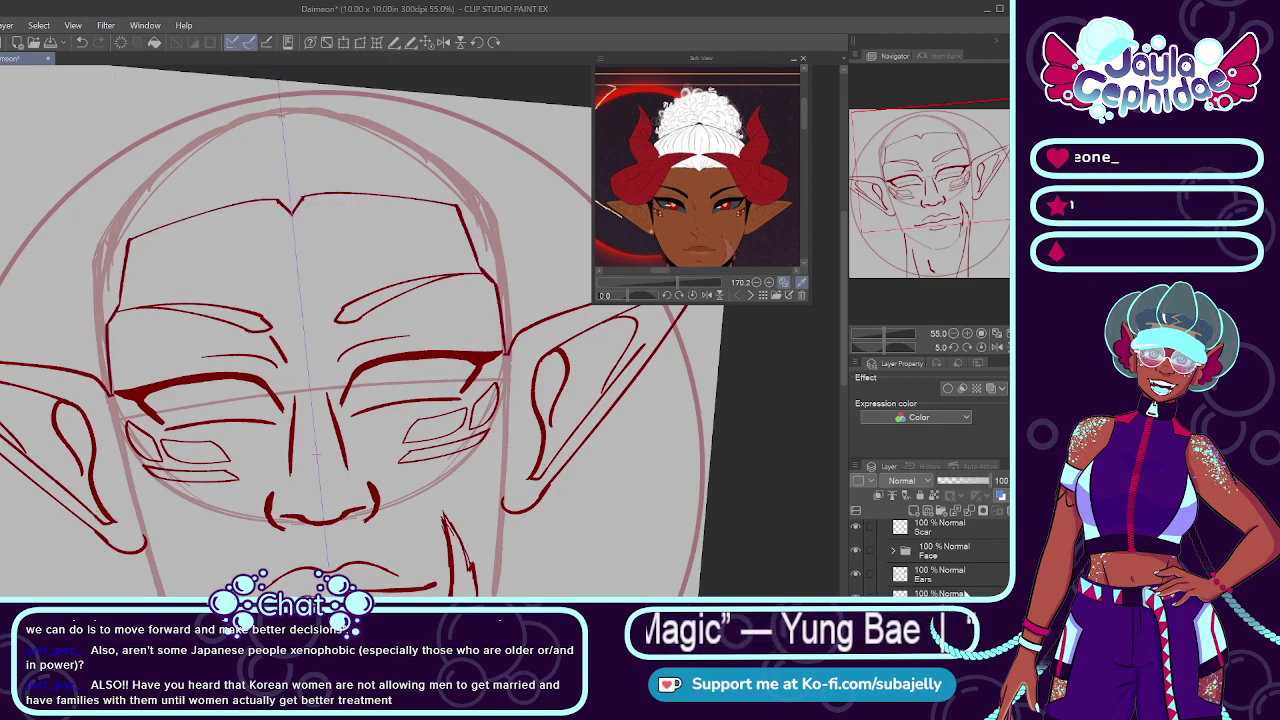
{"action": "left_click", "coordinate": [893, 551]}
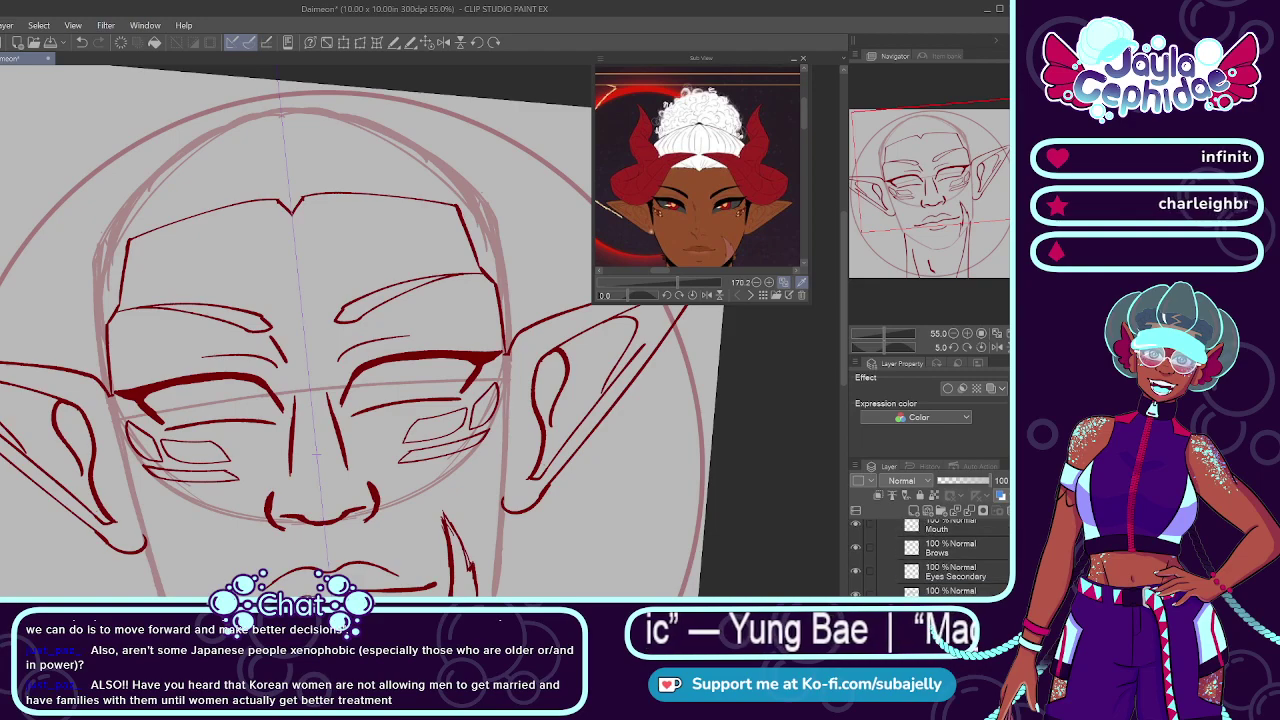
{"action": "left_click", "coordinate": [950, 590]}
{"action": "left_click", "coordinate": [855, 592]}
{"action": "left_click", "coordinate": [855, 592]}
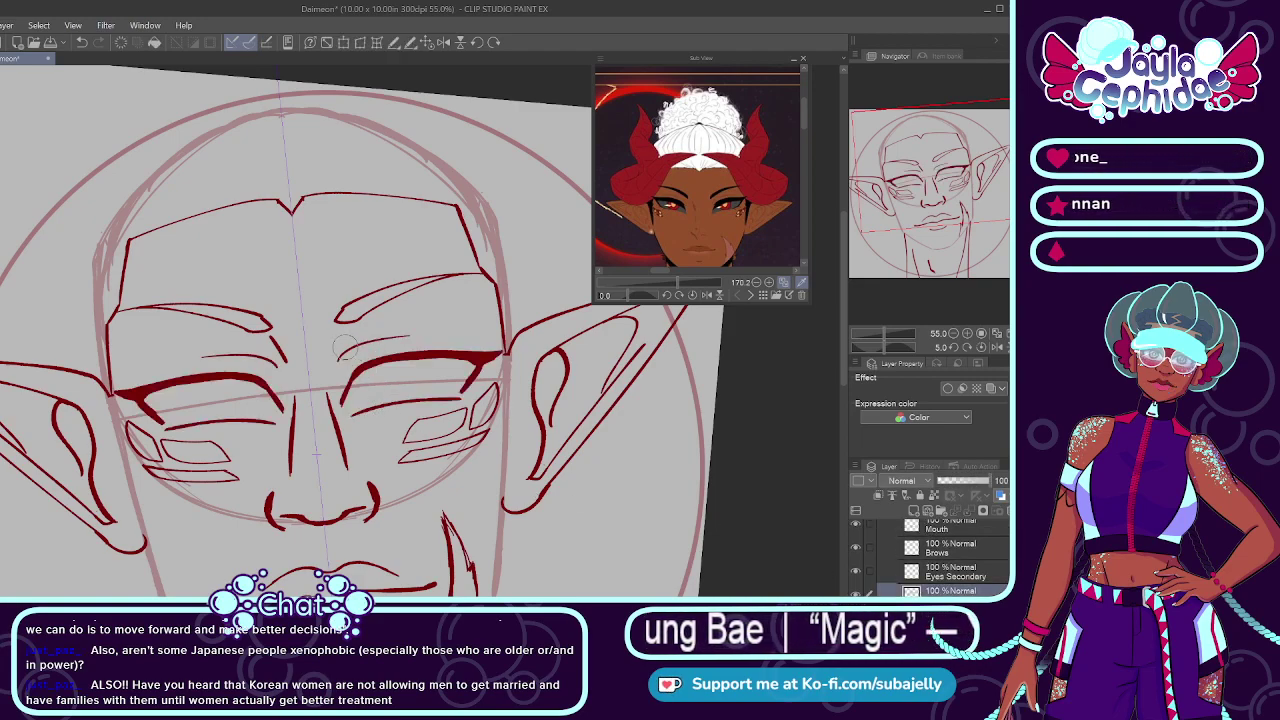
Step: Try a mirrored freehand selection around the inner parts of both eyes and their eyelid creases
{"action": "mouse_move", "coordinate": [350, 360]}
{"action": "left_mouse_down"}
{"action": "mouse_move", "coordinate": [345, 395]}
{"action": "mouse_move", "coordinate": [395, 330]}
{"action": "mouse_move", "coordinate": [390, 340]}
{"action": "left_mouse_up"}
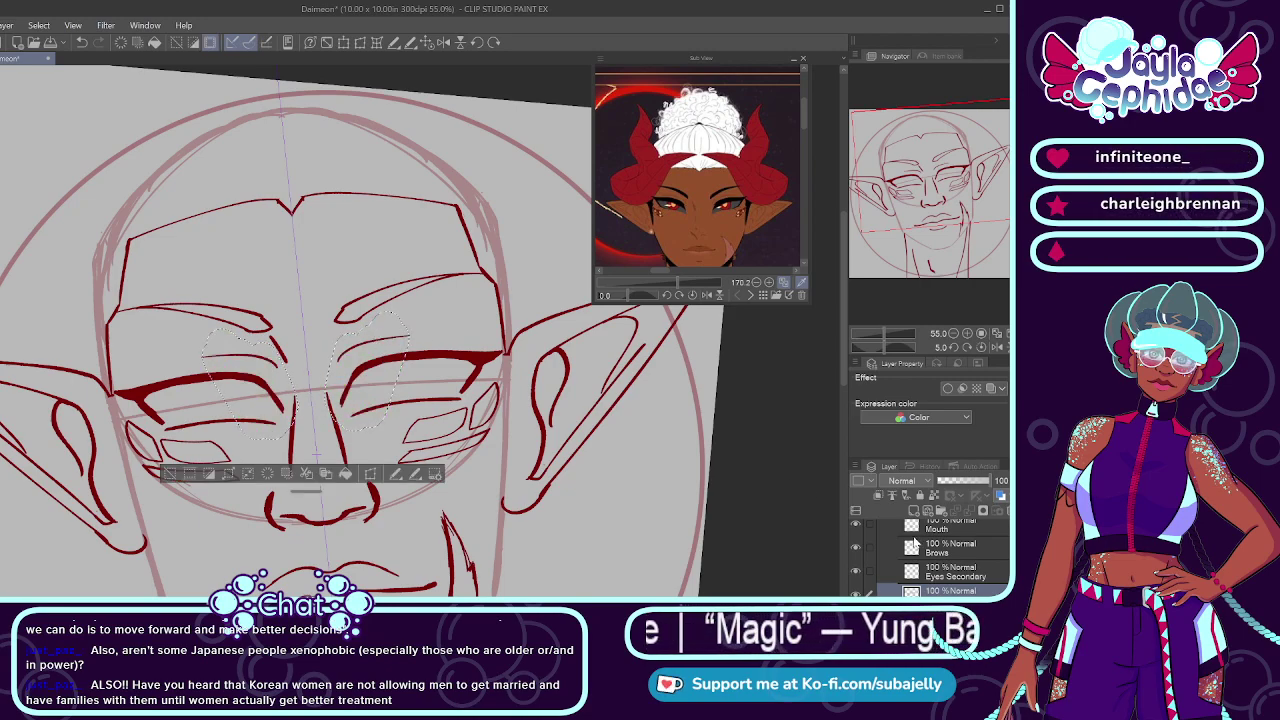
{"action": "key", "text": "ctrl+d"}
{"action": "scroll", "coordinate": [928, 555], "scroll_direction": "up", "scroll_amount": 3}
{"action": "scroll", "coordinate": [990, 530], "scroll_direction": "up", "scroll_amount": 1}
{"action": "scroll", "coordinate": [401, 487], "scroll_direction": "down", "scroll_amount": 5}
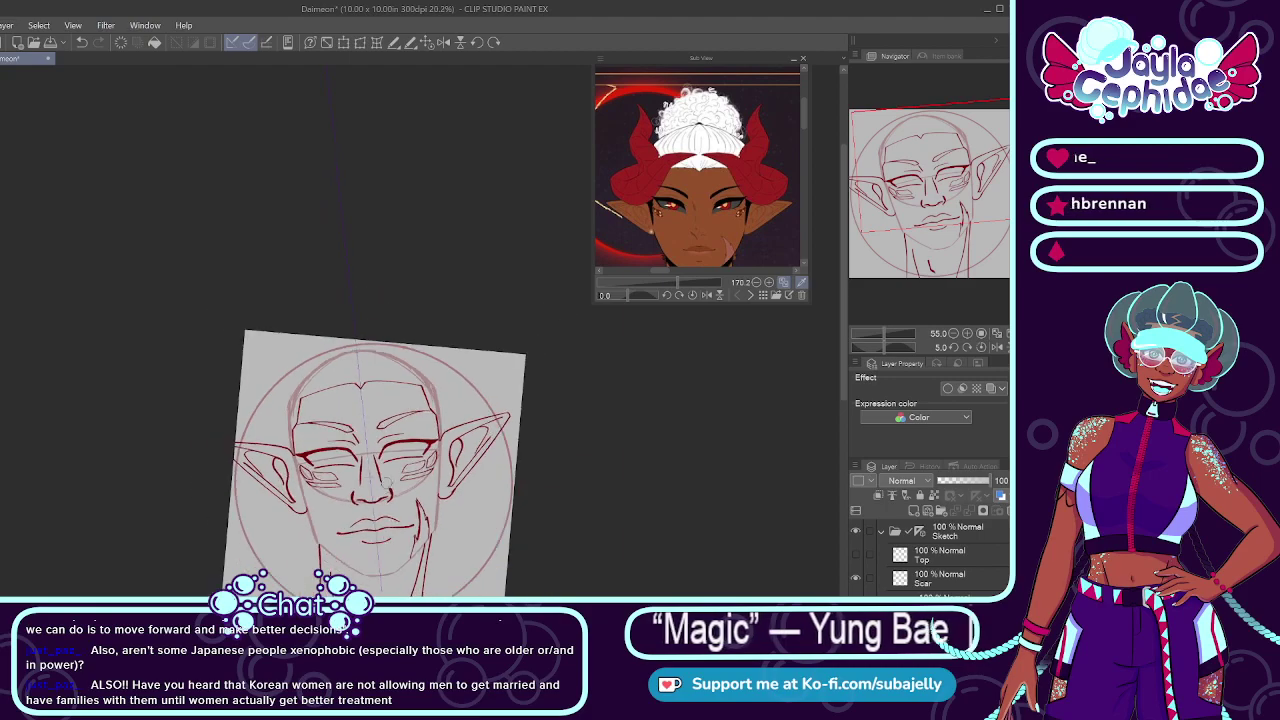
{"action": "key", "text": "ctrl+plus"}
{"action": "key", "text": "ctrl+plus"}
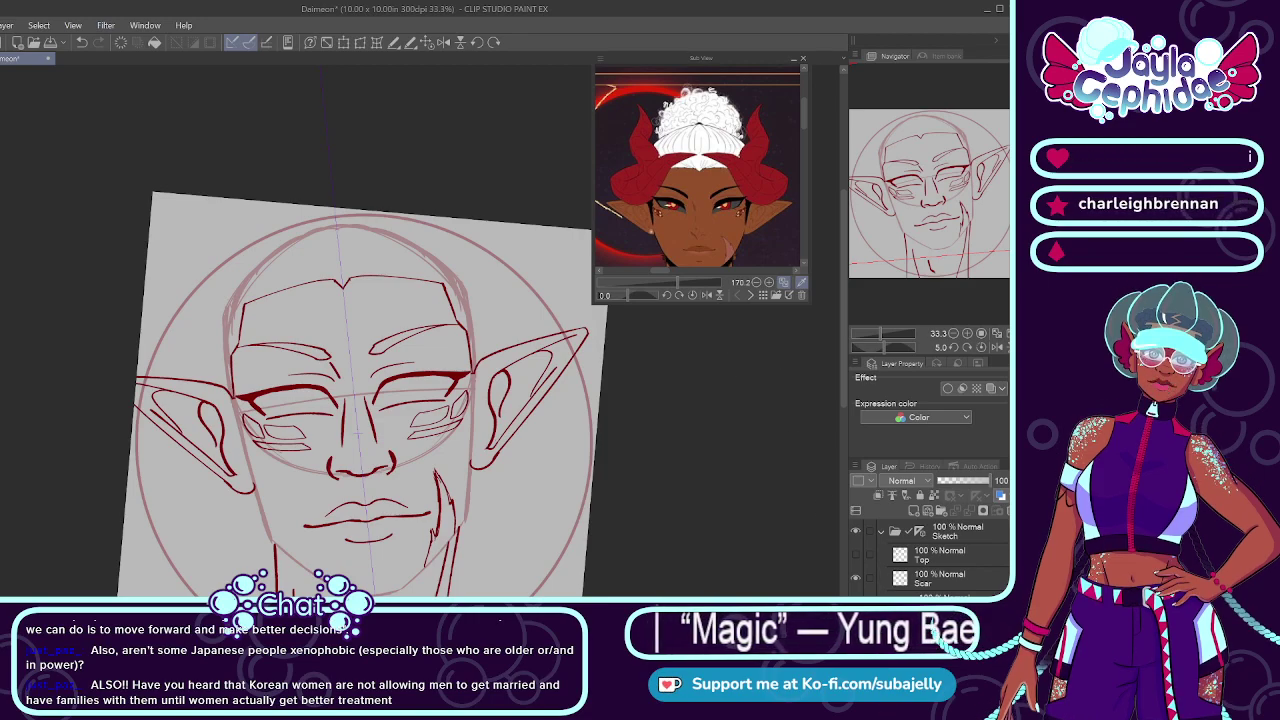
Step: Look through the Sketch folder's layers, from Top and Scar to the face, ear and neck layers
{"action": "scroll", "coordinate": [935, 555], "scroll_direction": "down", "scroll_amount": 3}
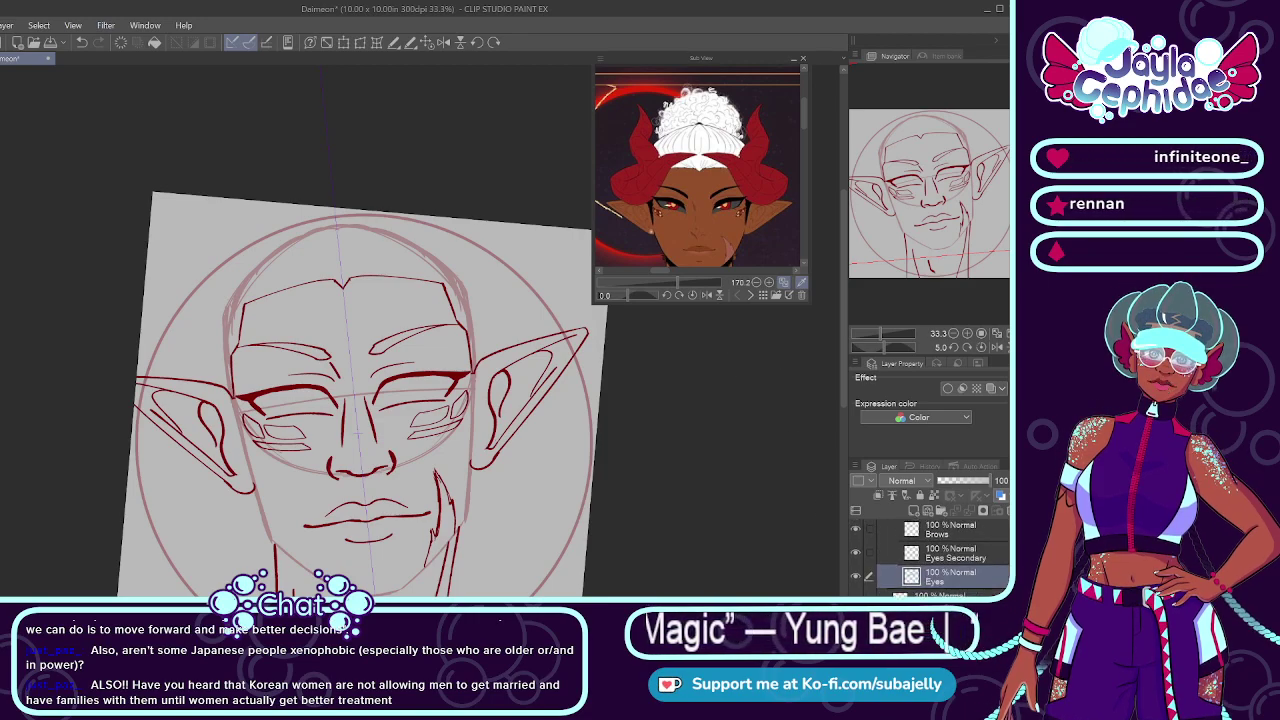
{"action": "scroll", "coordinate": [930, 555], "scroll_direction": "down", "scroll_amount": 2}
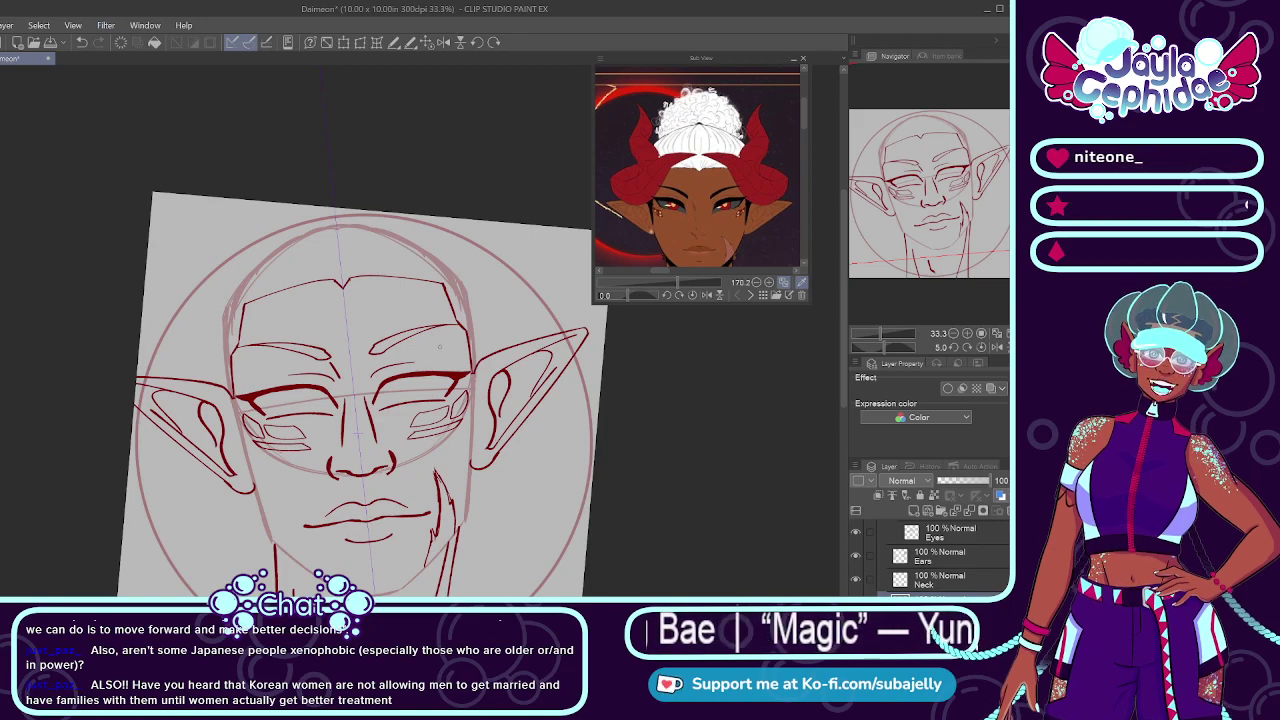
{"action": "scroll", "coordinate": [985, 585], "scroll_direction": "up", "scroll_amount": 4}
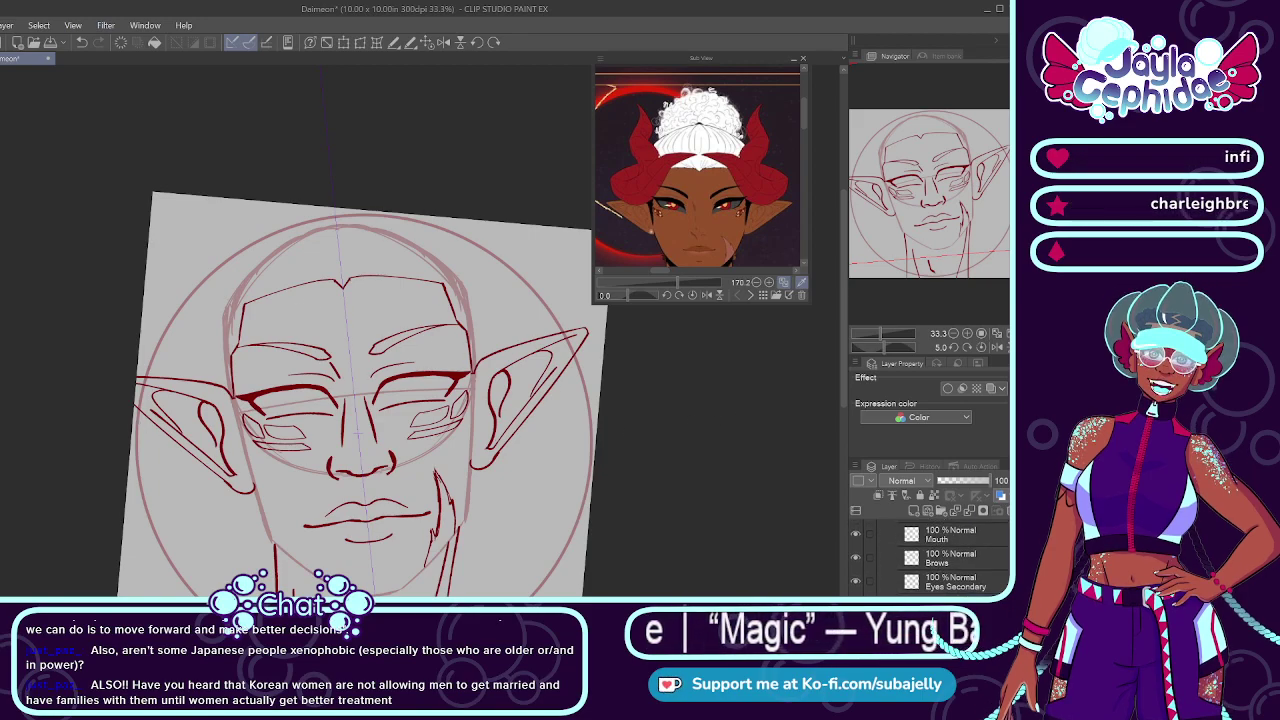
{"action": "scroll", "coordinate": [930, 560], "scroll_direction": "down", "scroll_amount": 4}
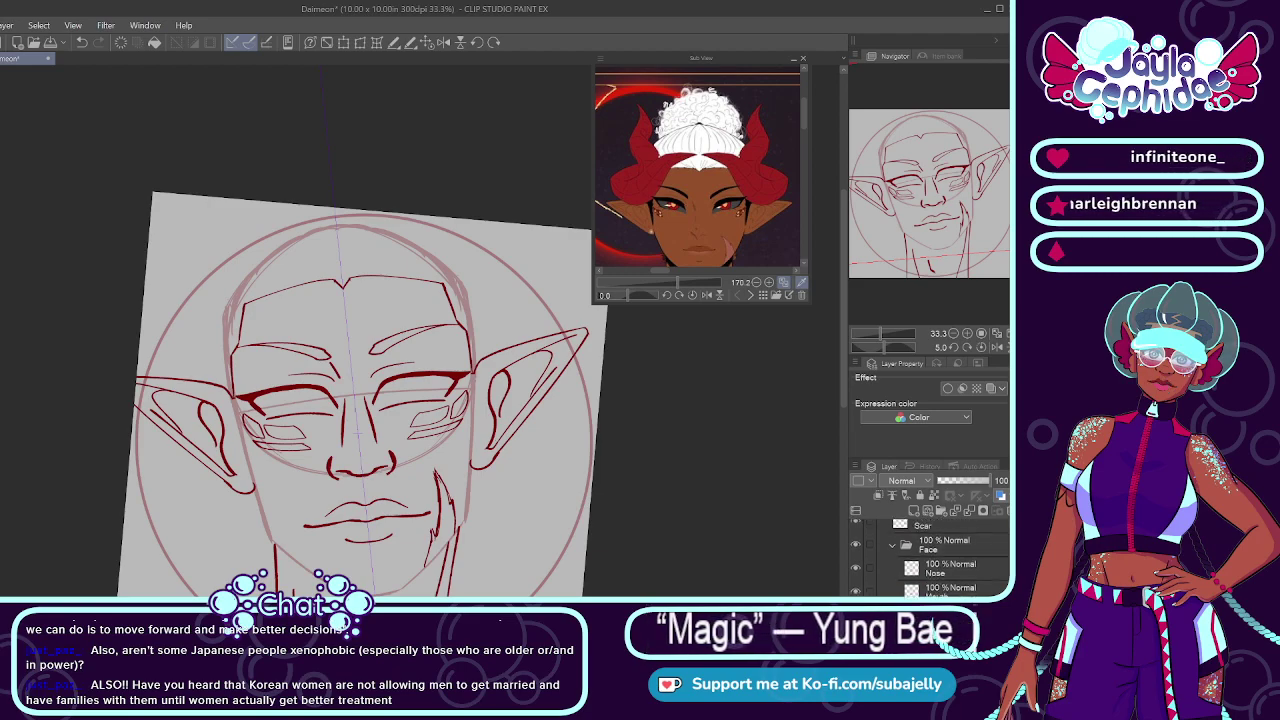
{"action": "left_click", "coordinate": [985, 590]}
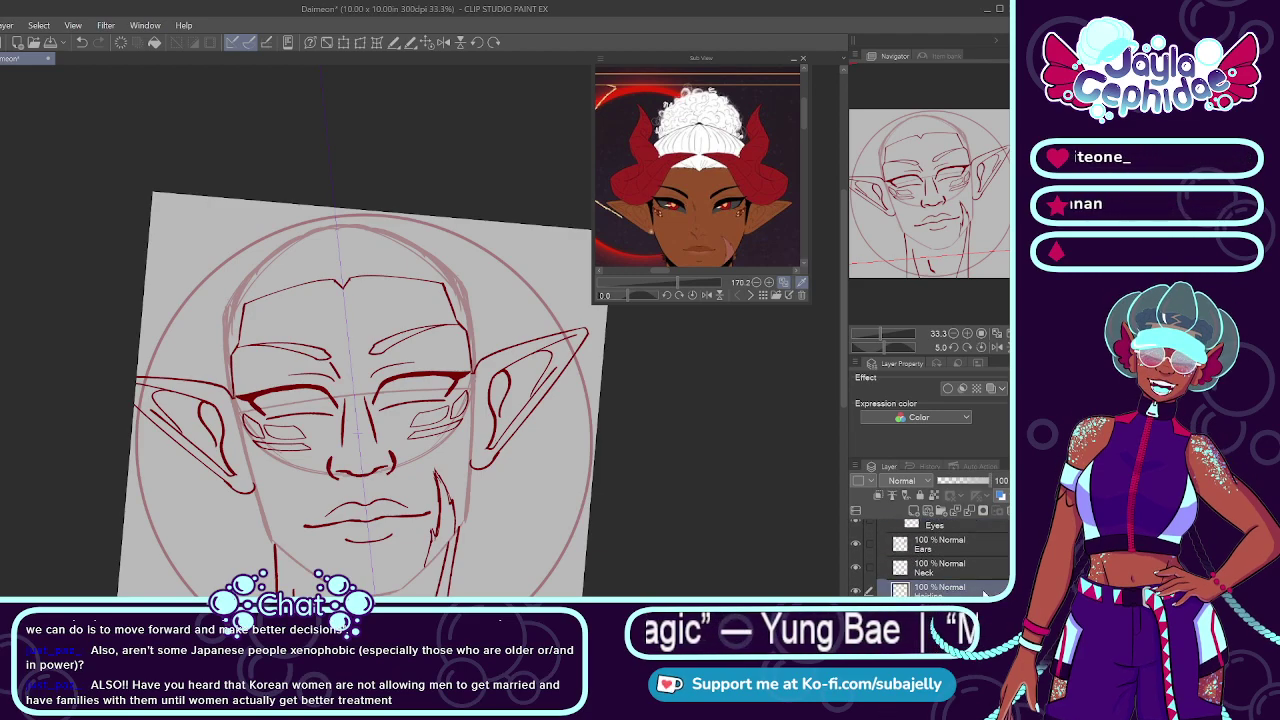
{"action": "scroll", "coordinate": [950, 555], "scroll_direction": "up", "scroll_amount": 3}
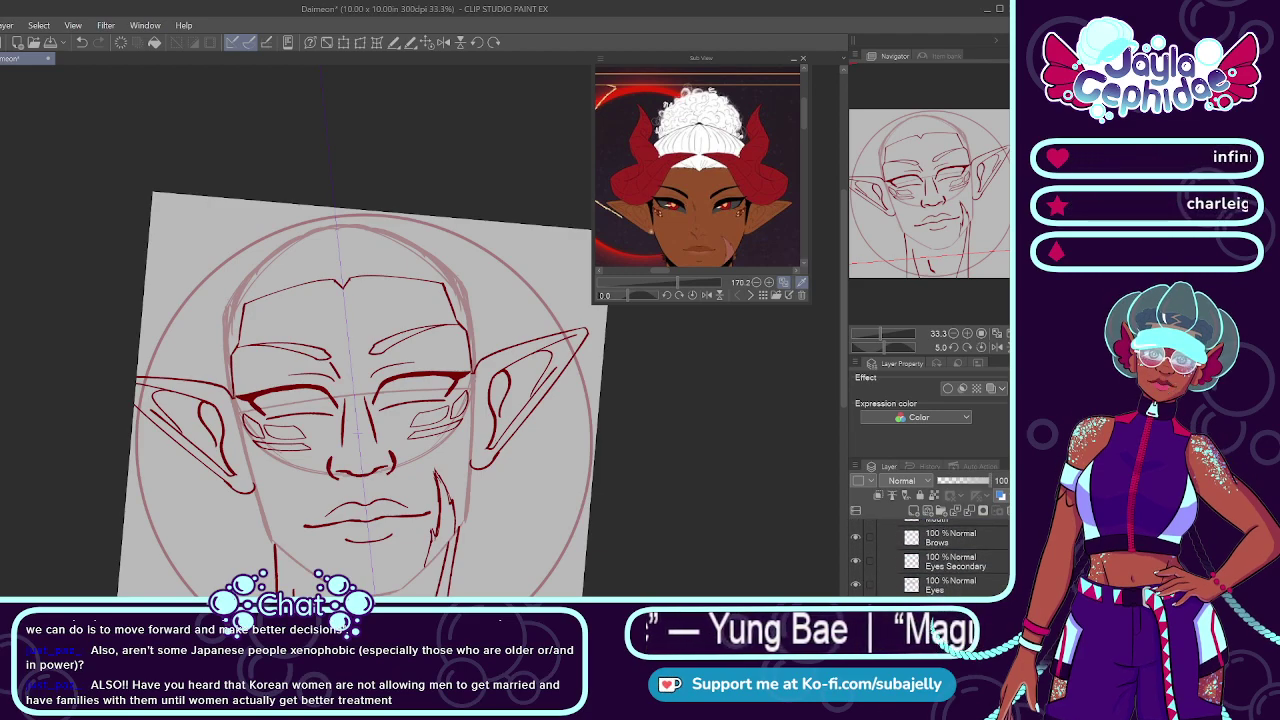
{"action": "scroll", "coordinate": [950, 555], "scroll_direction": "up", "scroll_amount": 5}
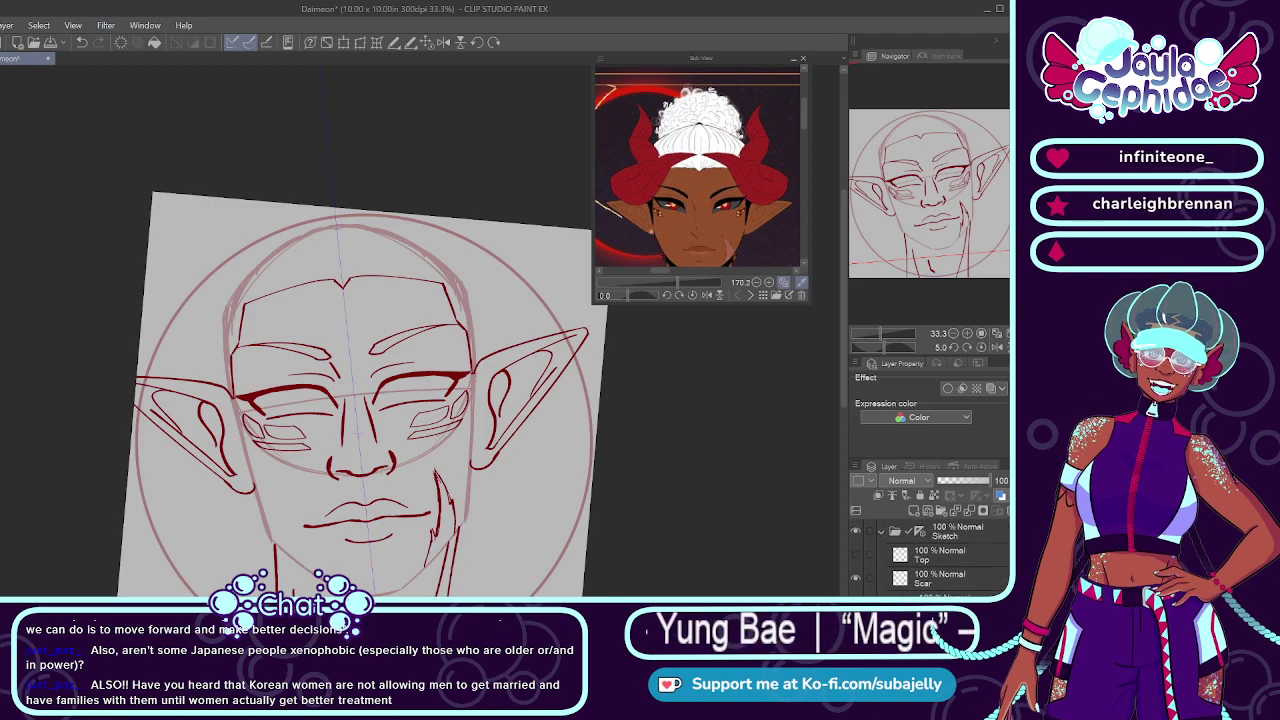
{"action": "scroll", "coordinate": [950, 555], "scroll_direction": "down", "scroll_amount": 3}
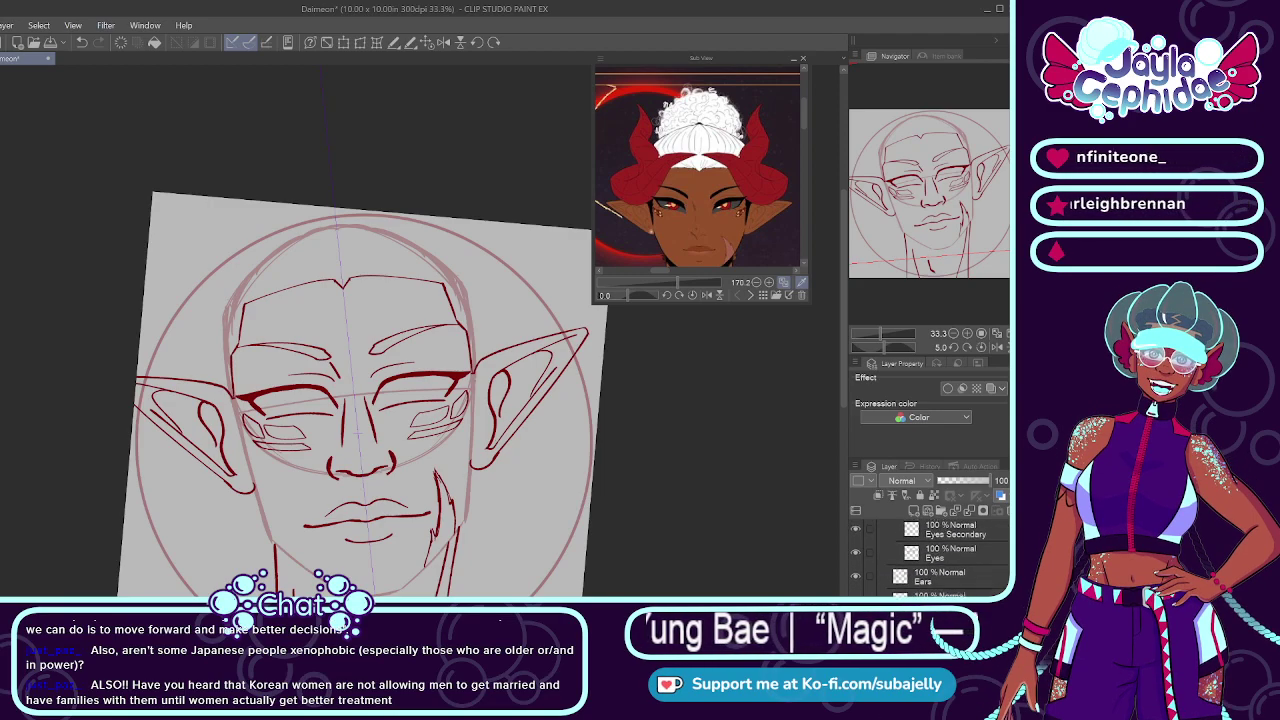
Step: Make the Eyes Secondary layer in the Face folder the active layer
{"action": "left_click", "coordinate": [968, 533]}
{"action": "scroll", "coordinate": [965, 545], "scroll_direction": "up", "scroll_amount": 2}
{"action": "left_click", "coordinate": [955, 586]}
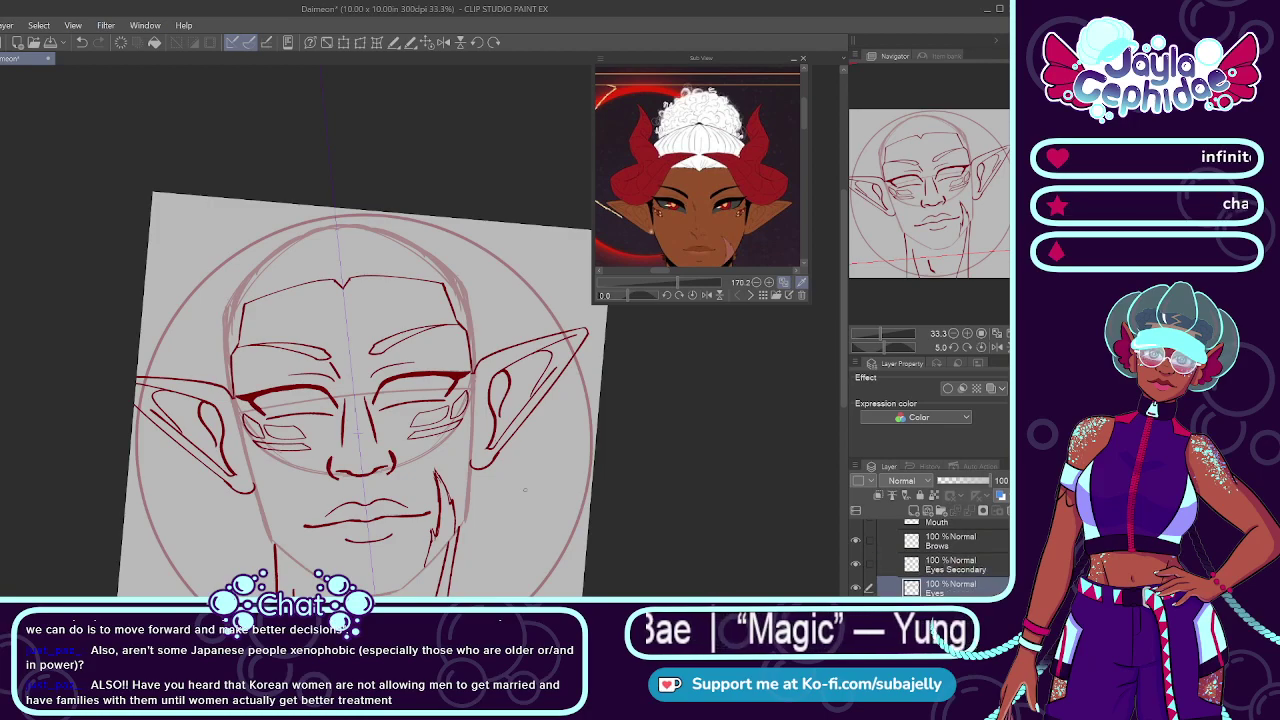
{"action": "key", "text": "ctrl+plus"}
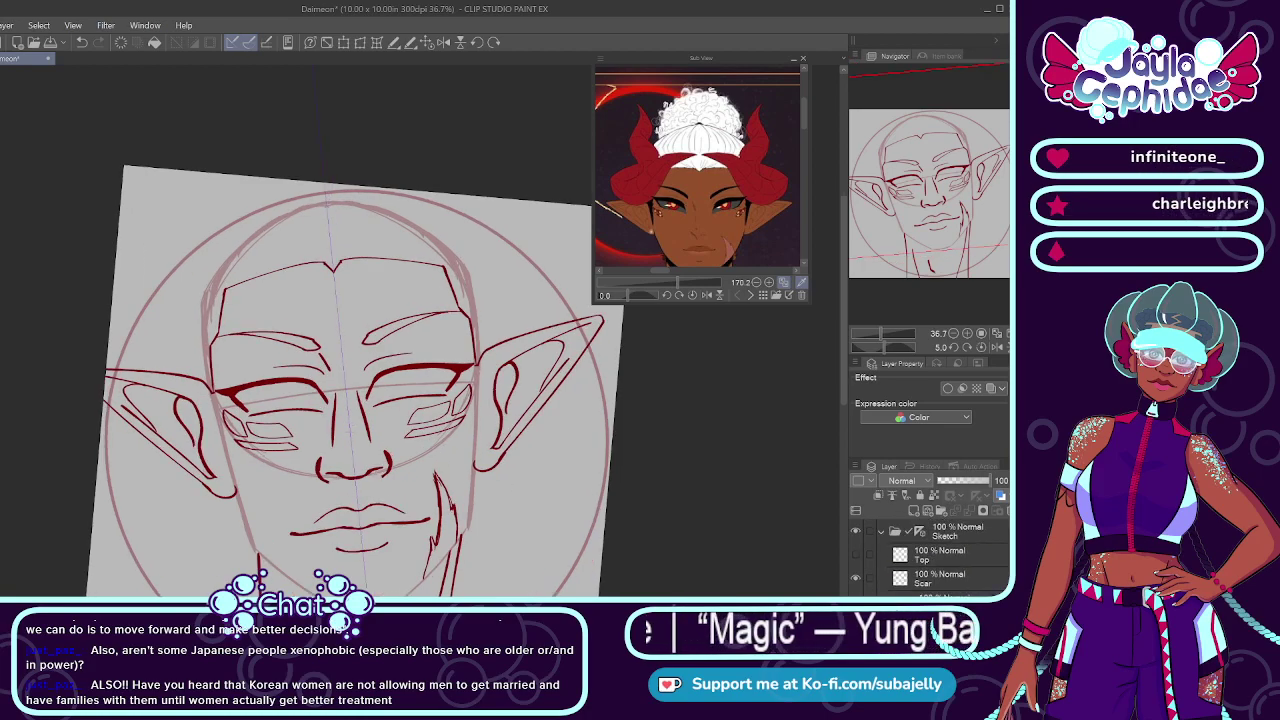
{"action": "left_click", "coordinate": [920, 531]}
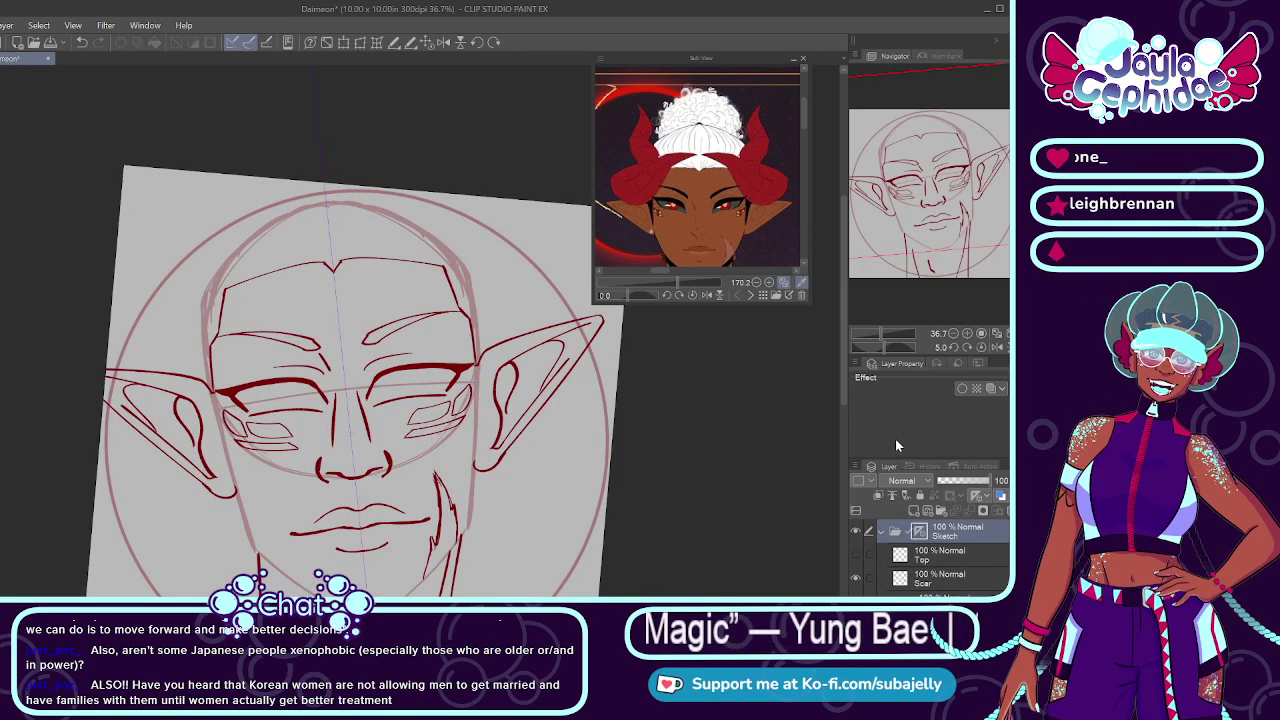
{"action": "scroll", "coordinate": [940, 555], "scroll_direction": "down", "scroll_amount": 3}
{"action": "left_click", "coordinate": [980, 588]}
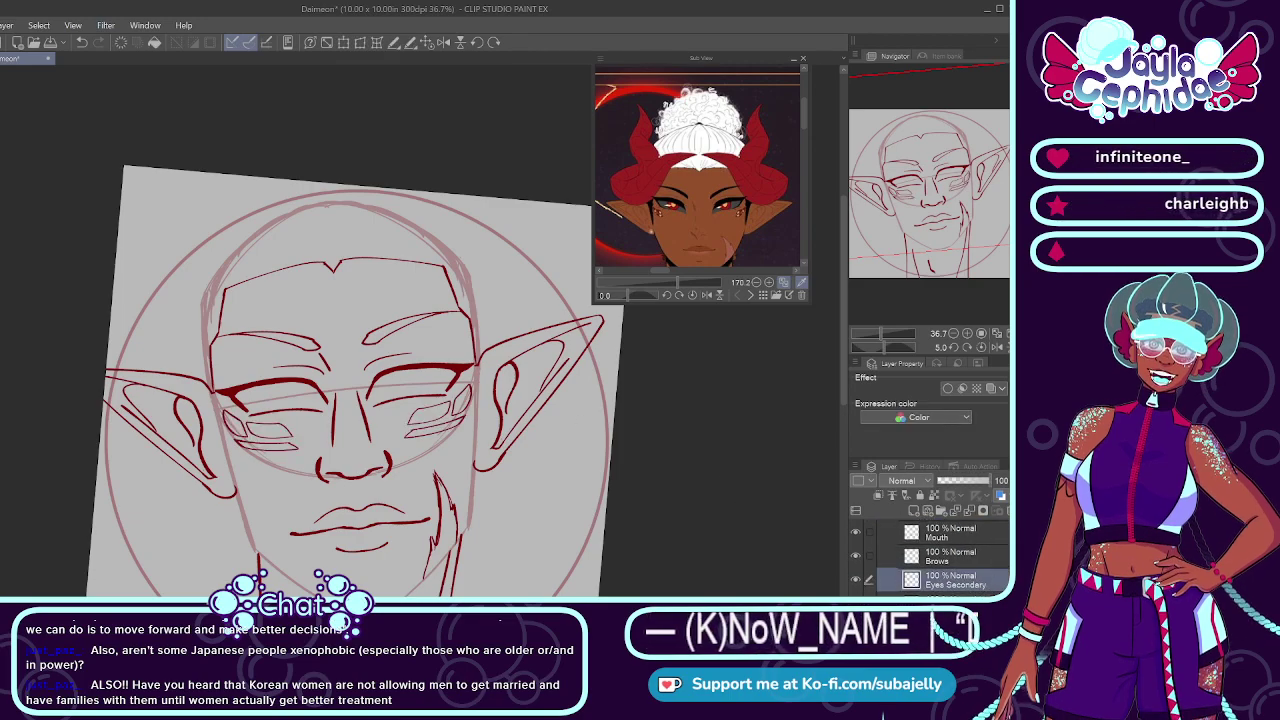
Step: Lasso the right-hand eye with its eyelid crease, scale it slightly smaller and nudge it into place within the face outline
{"action": "scroll", "coordinate": [371, 367], "scroll_direction": "up", "scroll_amount": 2}
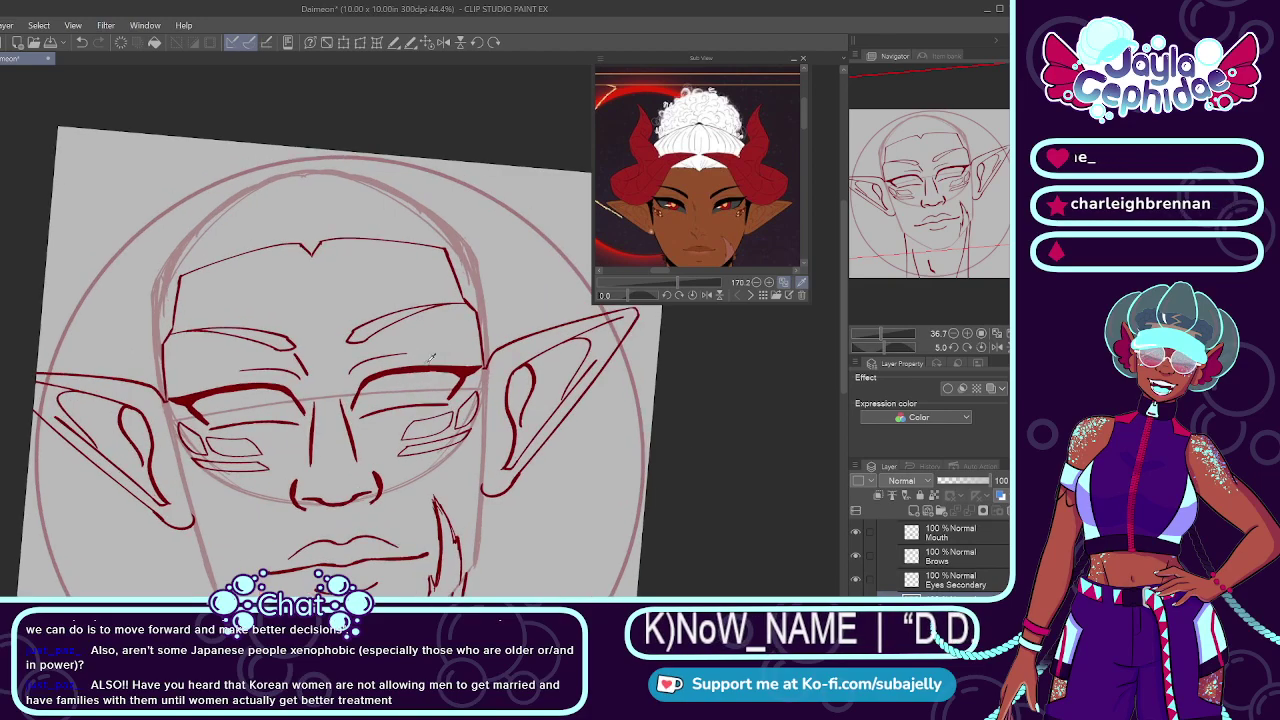
{"action": "scroll", "coordinate": [371, 370], "scroll_direction": "up", "scroll_amount": 1}
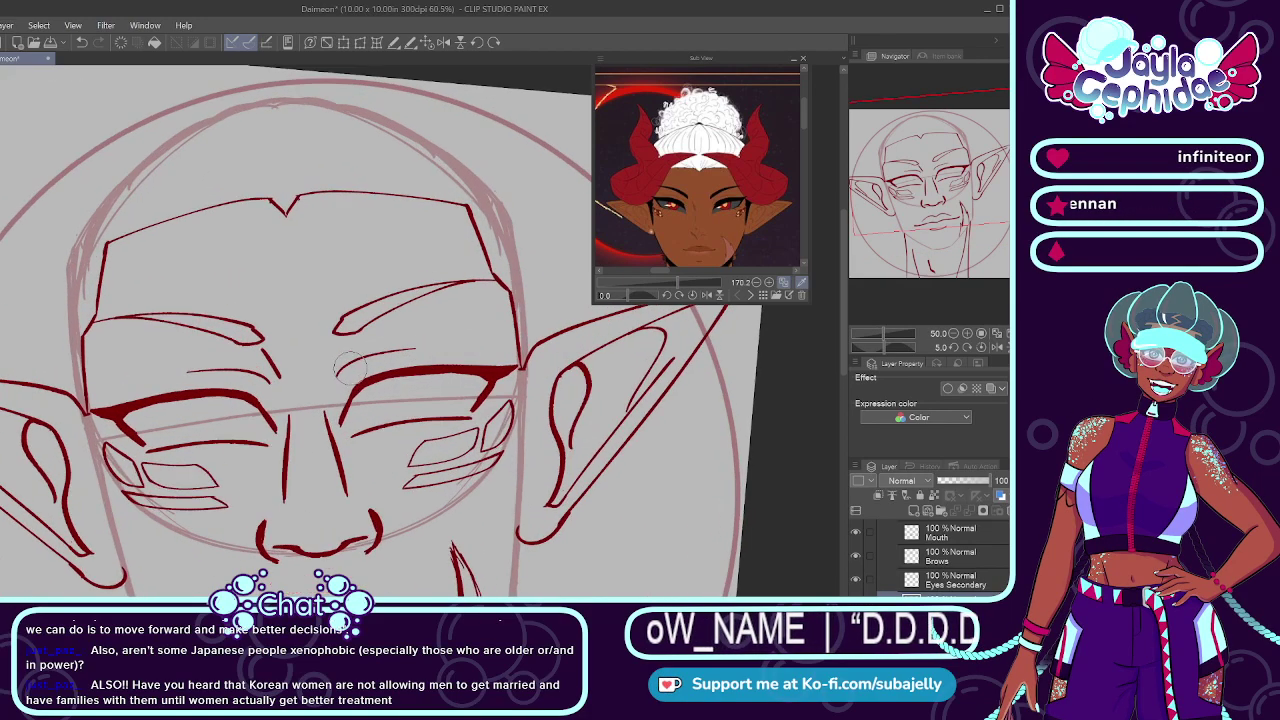
{"action": "mouse_move", "coordinate": [366, 352]}
{"action": "left_mouse_down"}
{"action": "mouse_move", "coordinate": [350, 422]}
{"action": "mouse_move", "coordinate": [367, 442]}
{"action": "mouse_move", "coordinate": [397, 349]}
{"action": "mouse_move", "coordinate": [428, 395]}
{"action": "mouse_move", "coordinate": [430, 335]}
{"action": "mouse_move", "coordinate": [384, 405]}
{"action": "mouse_move", "coordinate": [422, 382]}
{"action": "mouse_move", "coordinate": [442, 392]}
{"action": "mouse_move", "coordinate": [518, 345]}
{"action": "left_mouse_up"}
{"action": "mouse_move", "coordinate": [352, 379]}
{"action": "left_mouse_down"}
{"action": "mouse_move", "coordinate": [344, 424]}
{"action": "mouse_move", "coordinate": [367, 378]}
{"action": "left_mouse_up"}
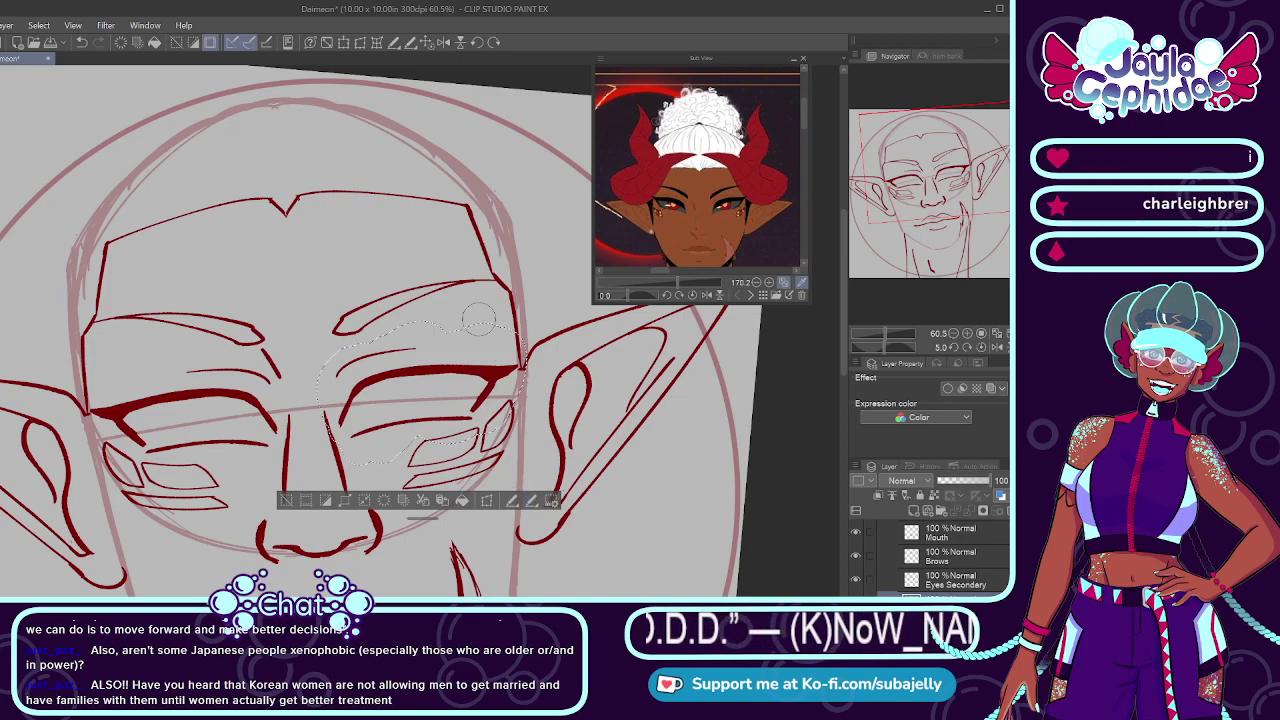
{"action": "key", "text": "ctrl+t"}
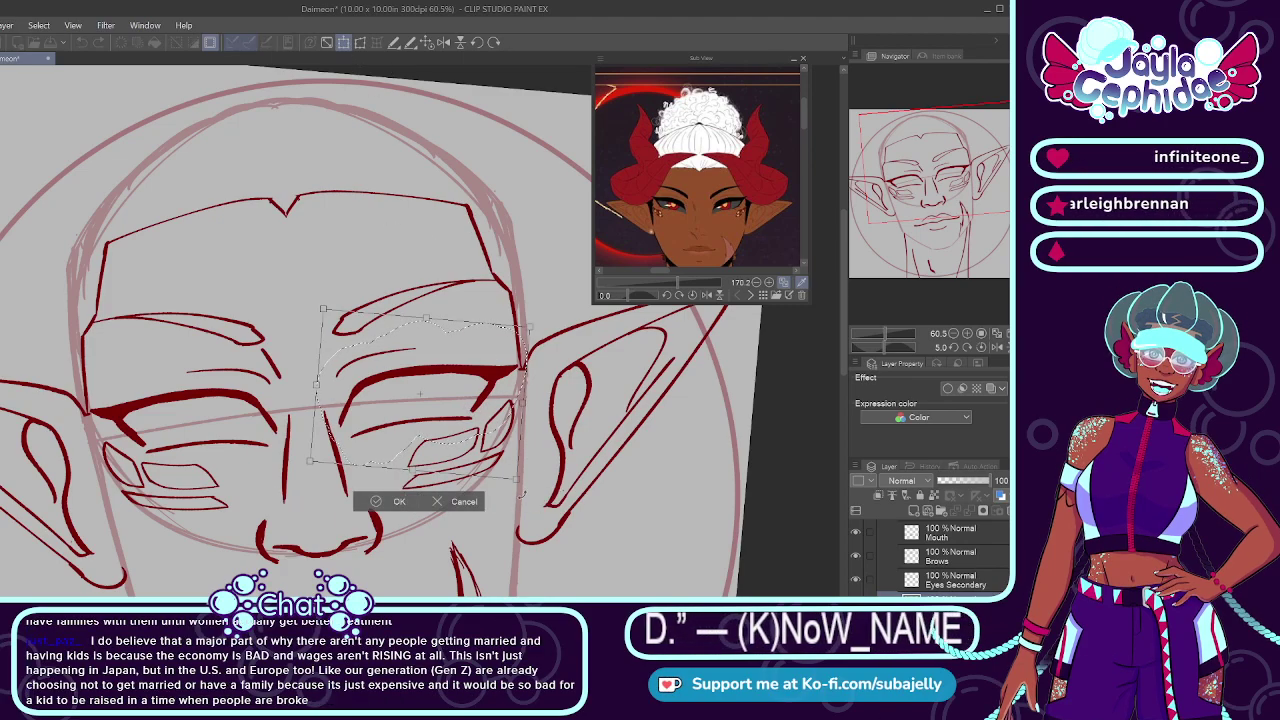
{"action": "left_click_drag", "start_coordinate": [517, 480], "coordinate": [499, 465]}
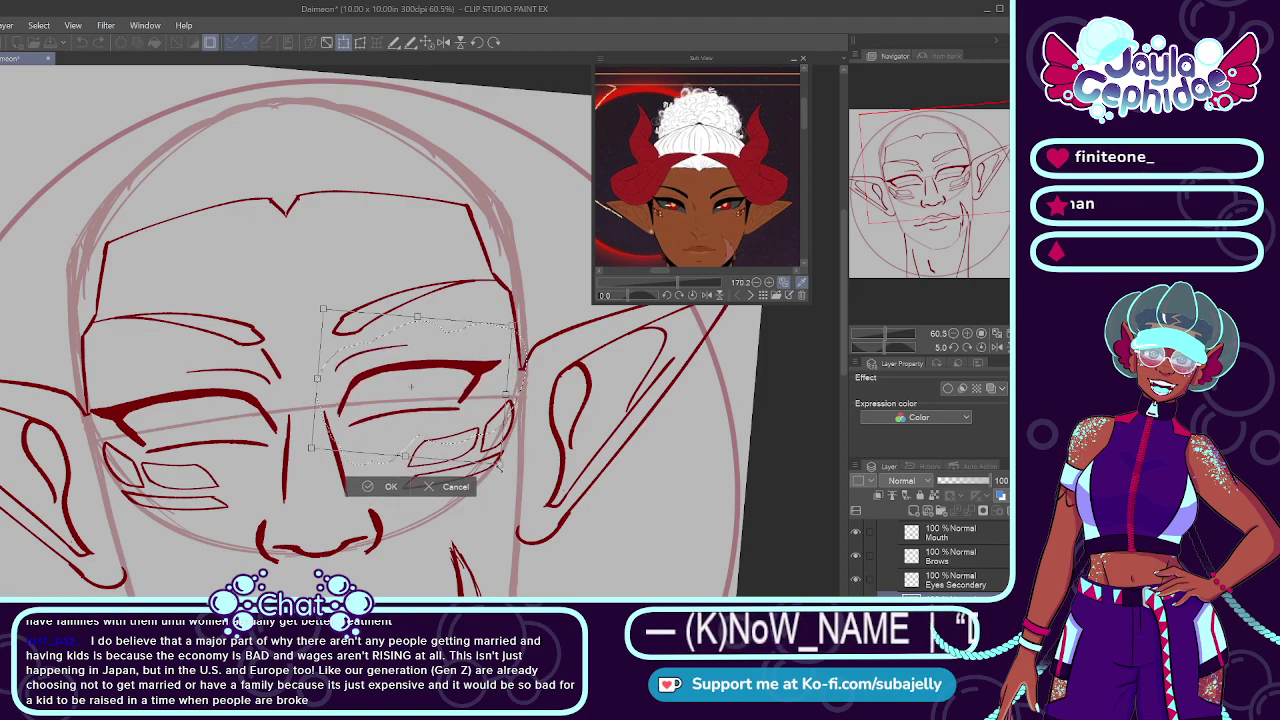
{"action": "left_click_drag", "start_coordinate": [410, 386], "coordinate": [421, 396]}
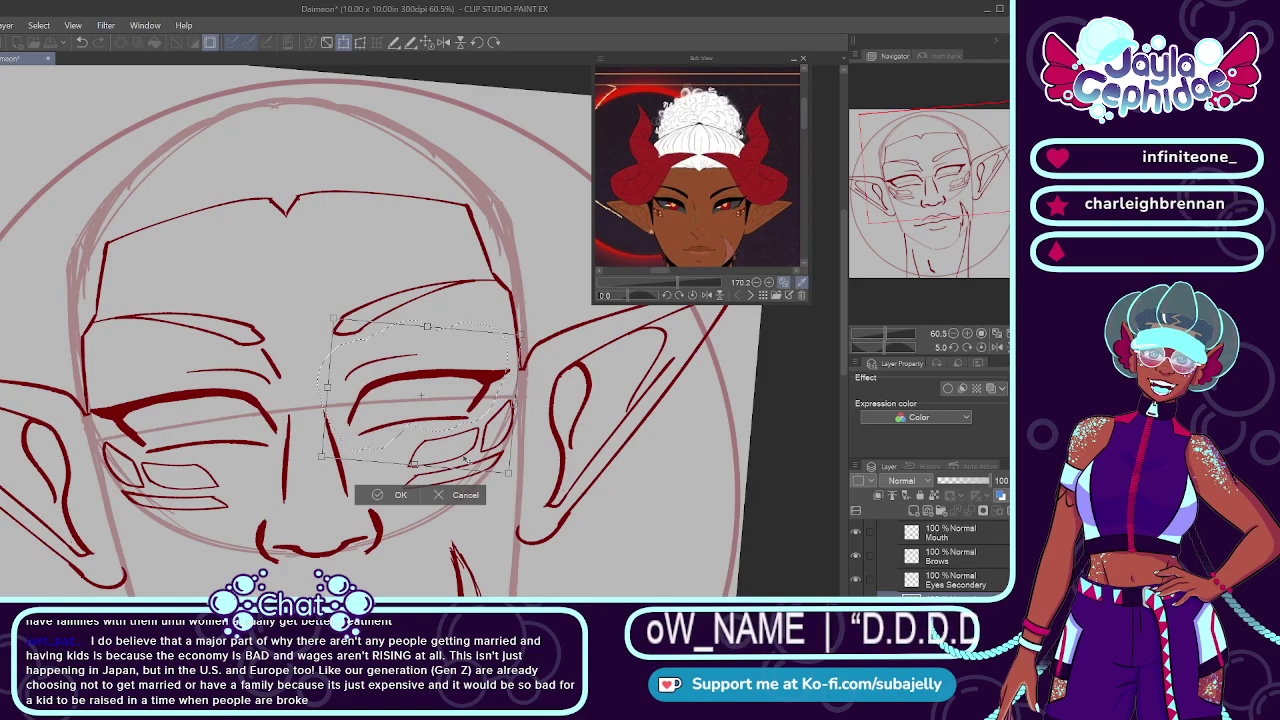
{"action": "left_click_drag", "start_coordinate": [508, 472], "coordinate": [515, 478]}
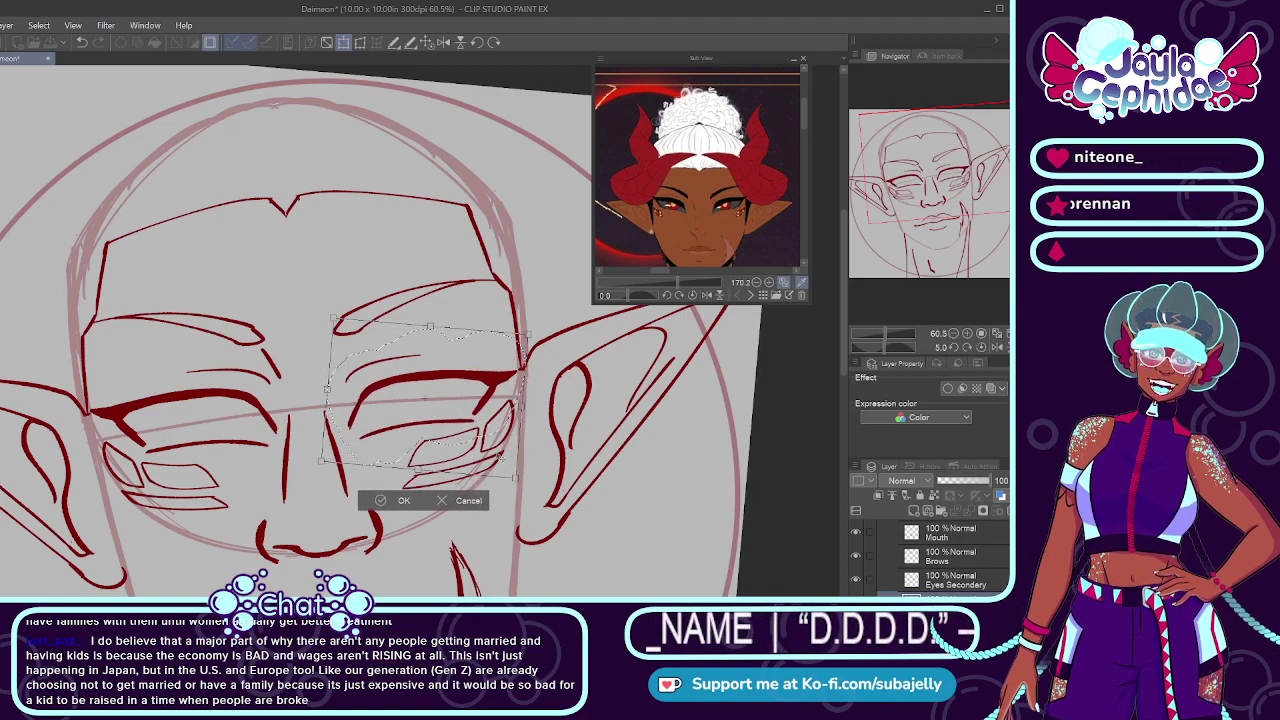
{"action": "left_click_drag", "start_coordinate": [424, 398], "coordinate": [421, 395]}
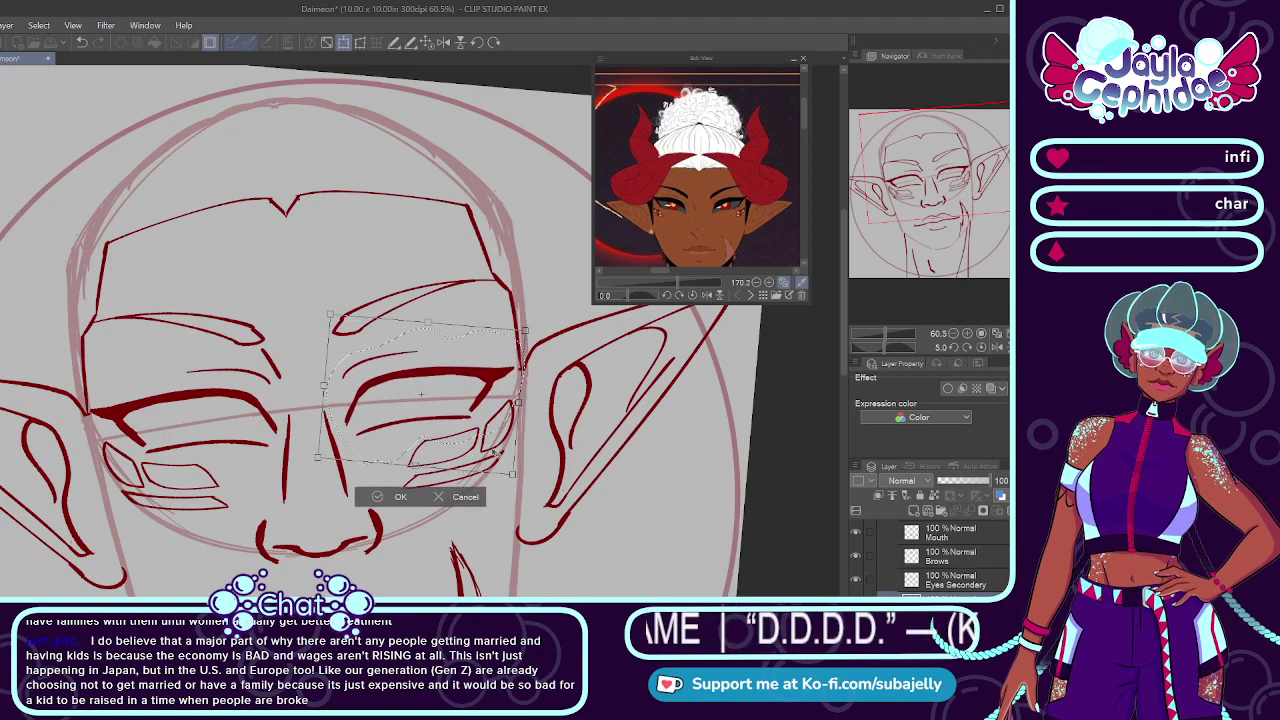
{"action": "left_click_drag", "start_coordinate": [495, 452], "coordinate": [494, 453]}
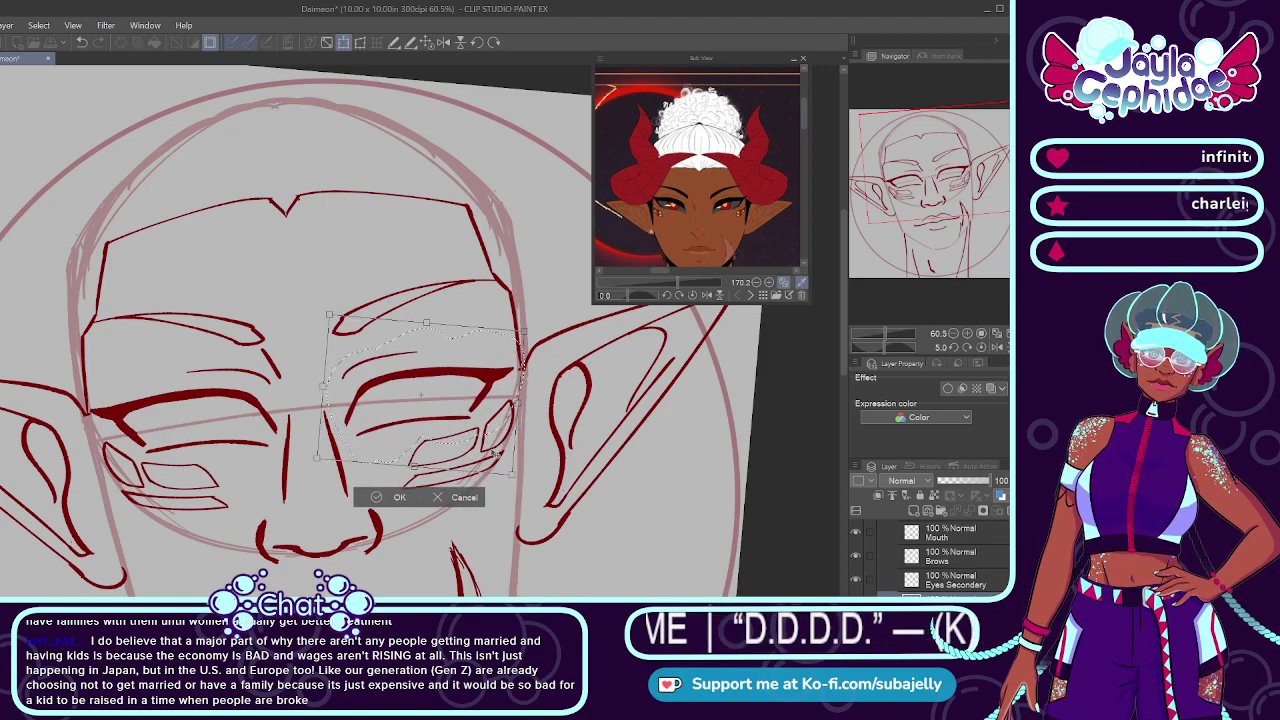
{"action": "left_click", "coordinate": [402, 496]}
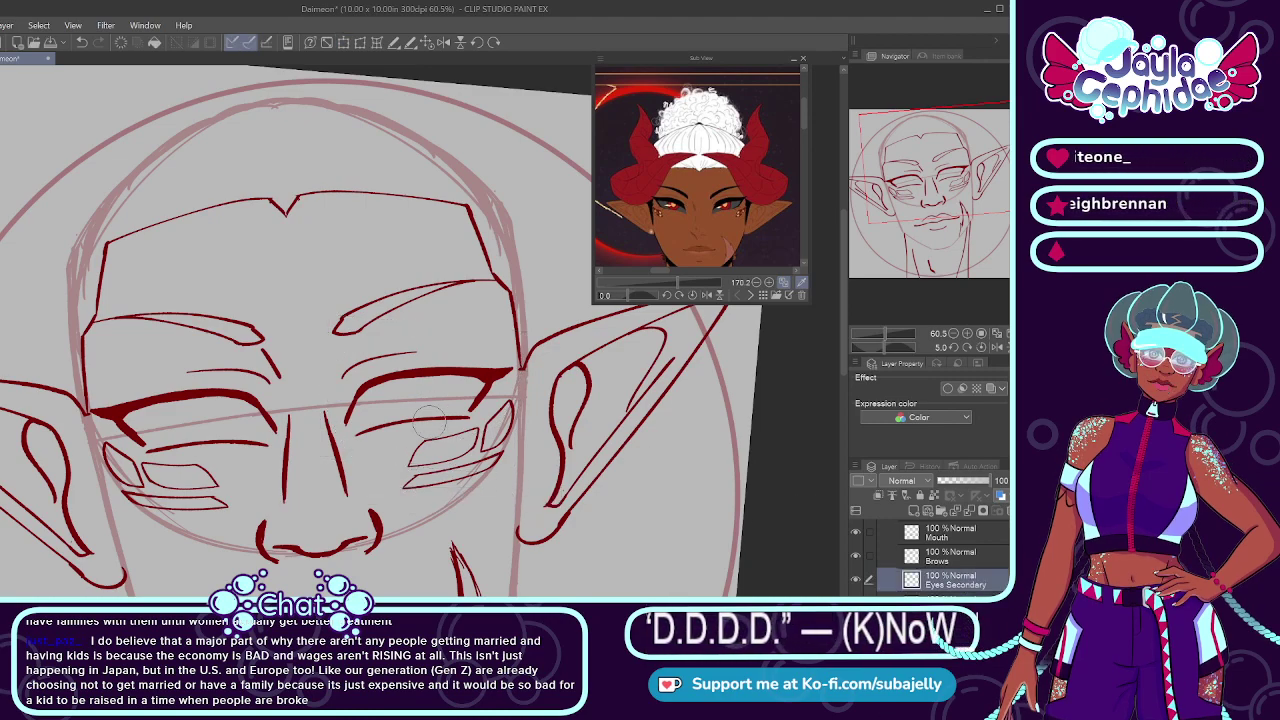
Step: Lasso the cheek markings under the right-hand eye, scale them slightly smaller and move them up closer to the eye
{"action": "mouse_move", "coordinate": [425, 420]}
{"action": "left_mouse_down"}
{"action": "mouse_move", "coordinate": [435, 485]}
{"action": "mouse_move", "coordinate": [478, 425]}
{"action": "mouse_move", "coordinate": [515, 427]}
{"action": "mouse_move", "coordinate": [495, 390]}
{"action": "left_mouse_up"}
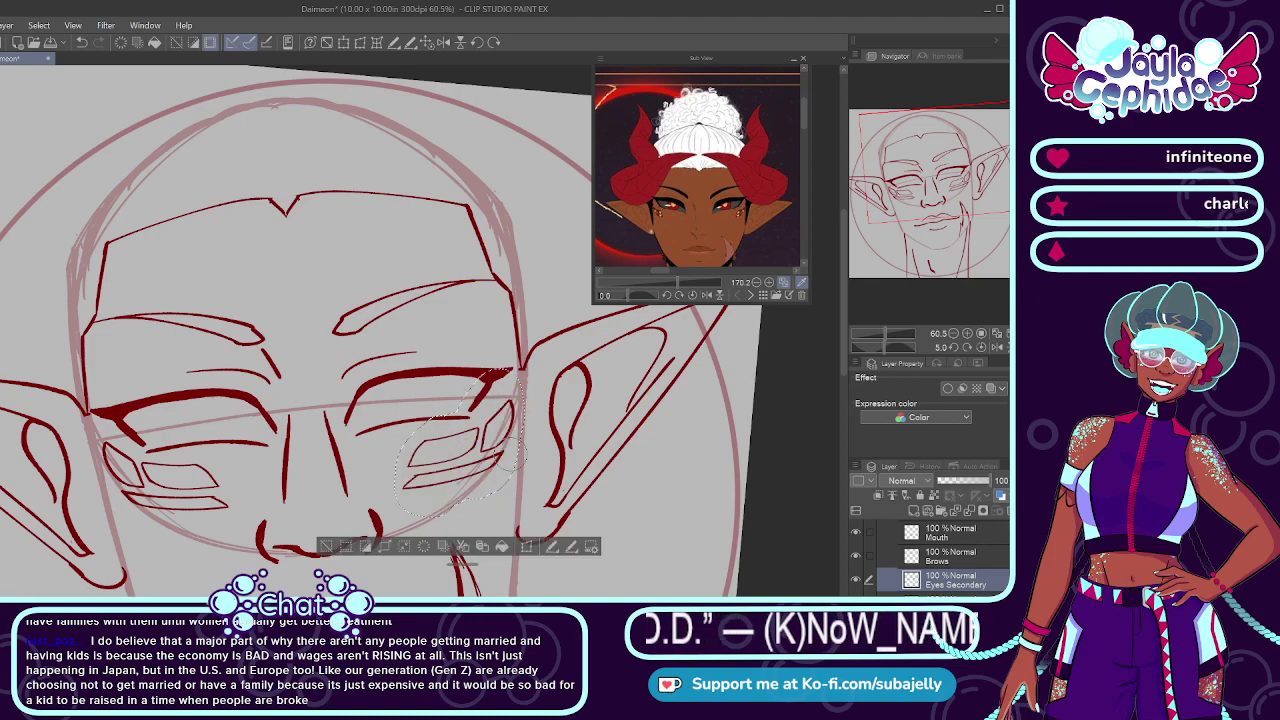
{"action": "left_click", "coordinate": [525, 547]}
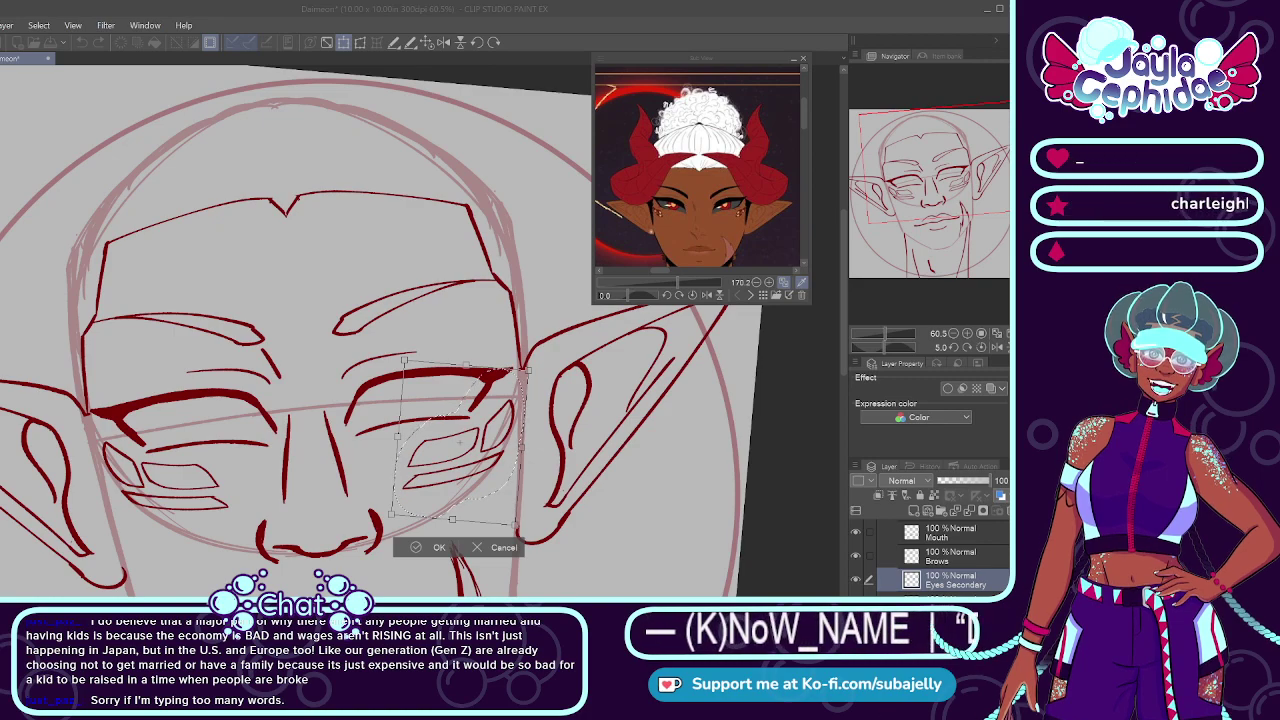
{"action": "scroll", "coordinate": [516, 524], "scroll_direction": "up", "scroll_amount": 4}
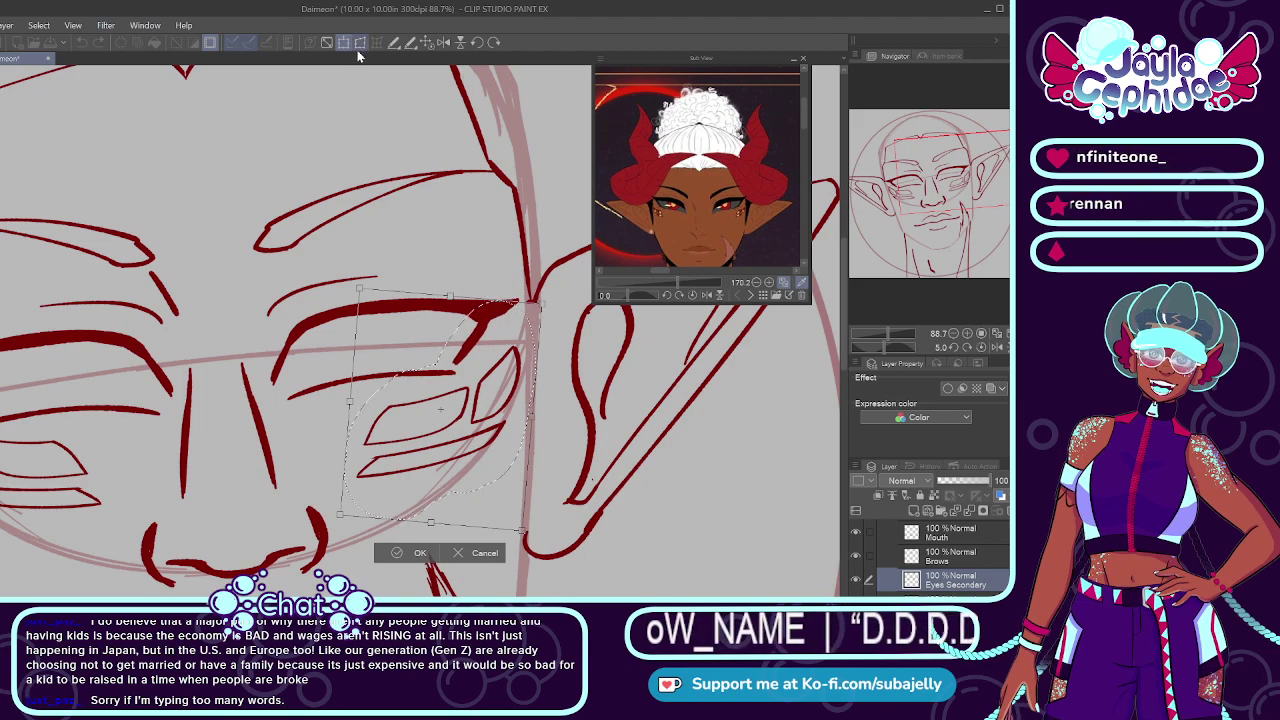
{"action": "left_click_drag", "start_coordinate": [359, 288], "coordinate": [378, 317]}
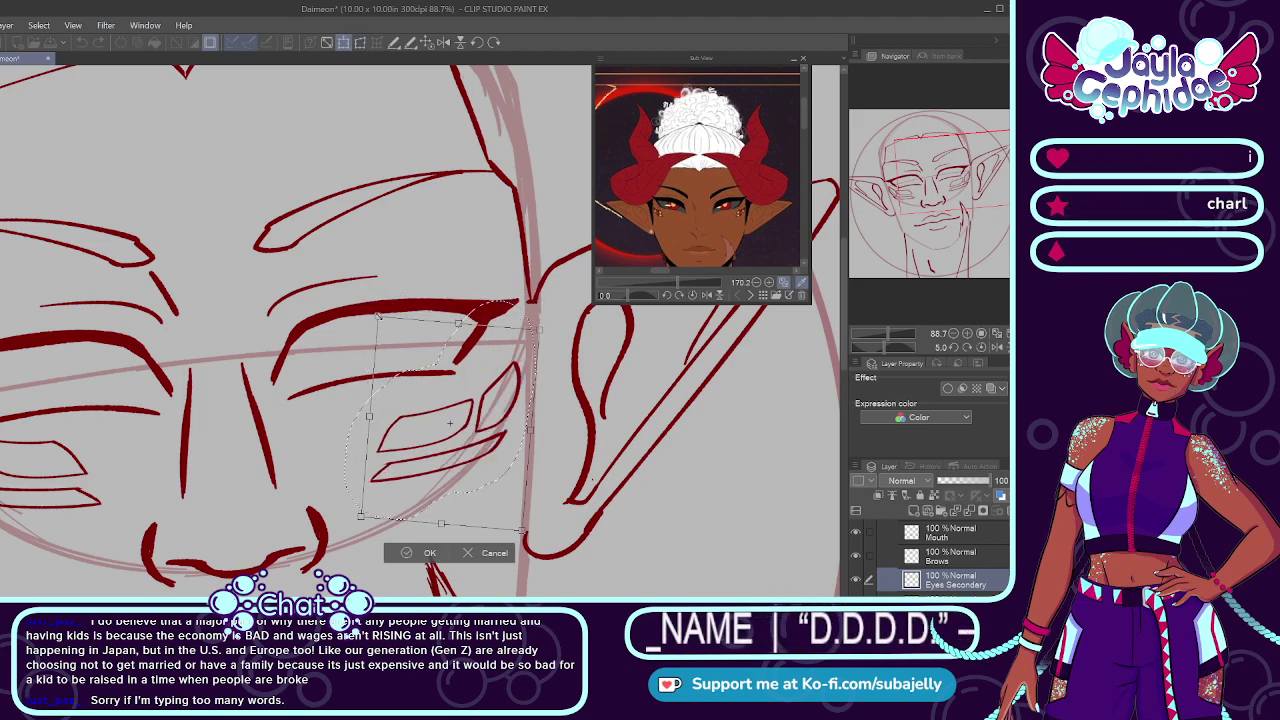
{"action": "left_click_drag", "start_coordinate": [470, 399], "coordinate": [458, 376]}
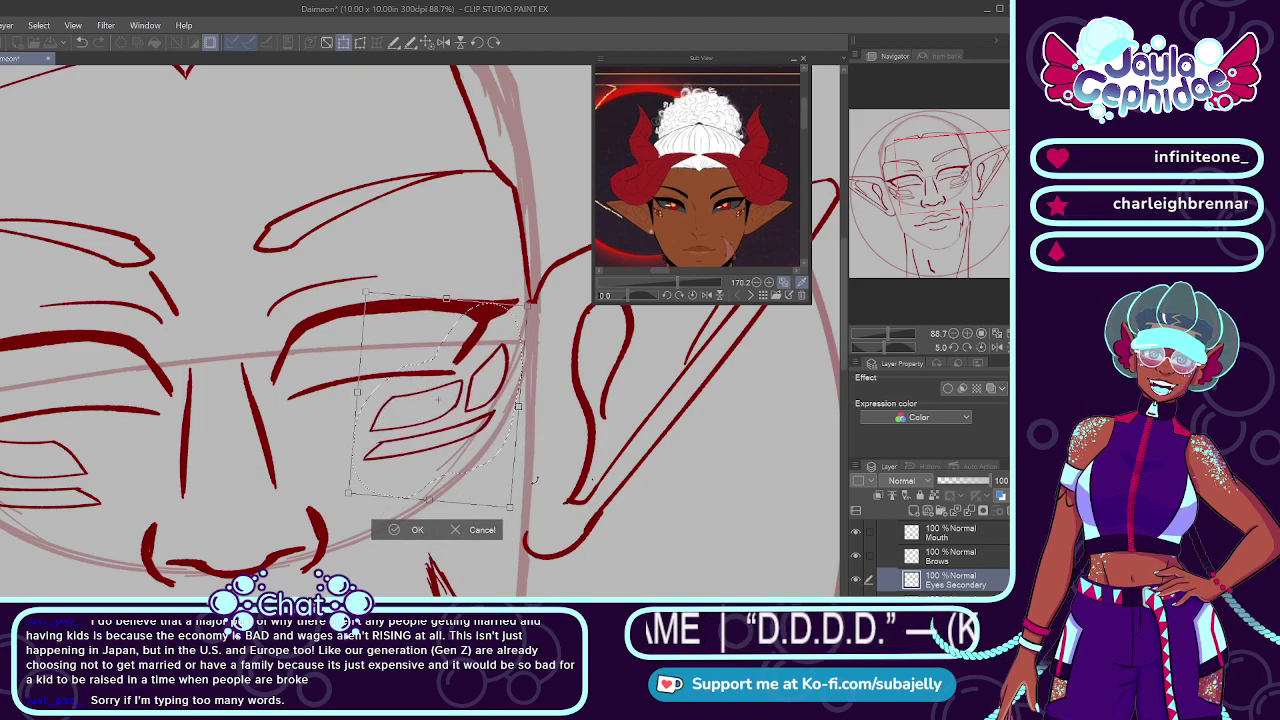
{"action": "left_click", "coordinate": [417, 529]}
{"action": "scroll", "coordinate": [537, 373], "scroll_direction": "down", "scroll_amount": 8}
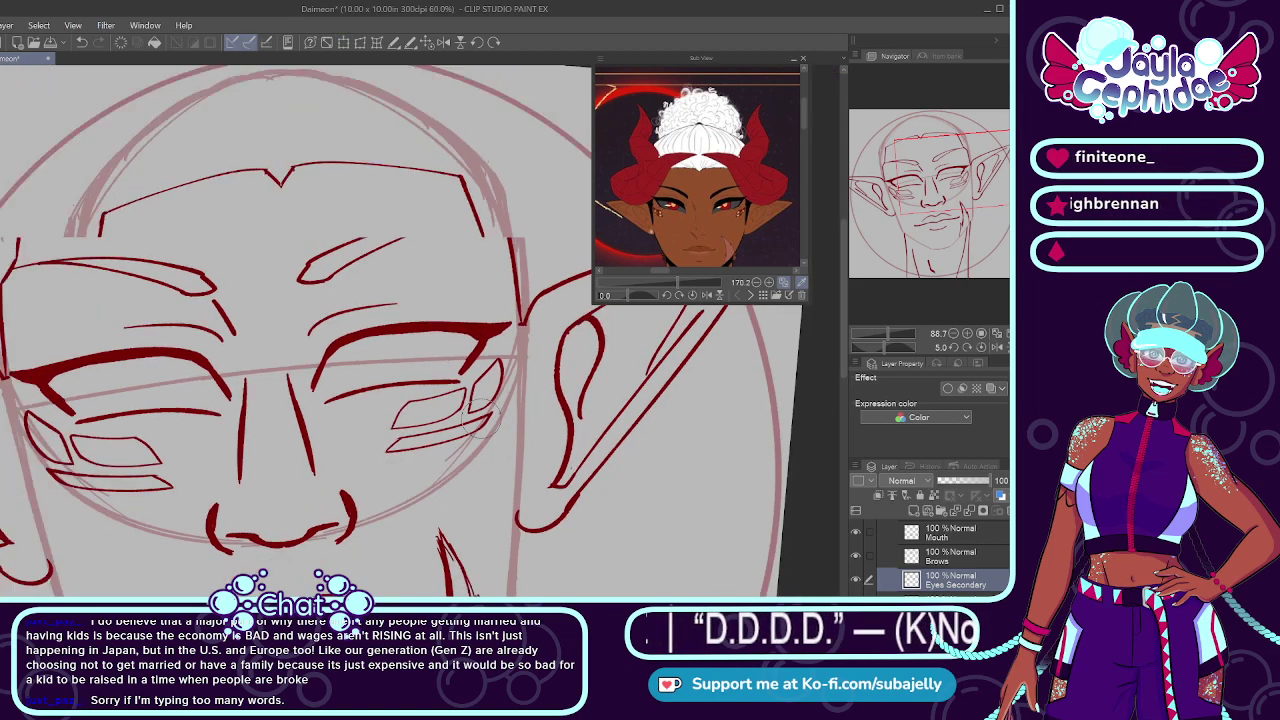
Step: Make a freehand selection around the right-hand eye together with its eyelid crease and cheek markings
{"action": "scroll", "coordinate": [471, 457], "scroll_direction": "up", "scroll_amount": 5}
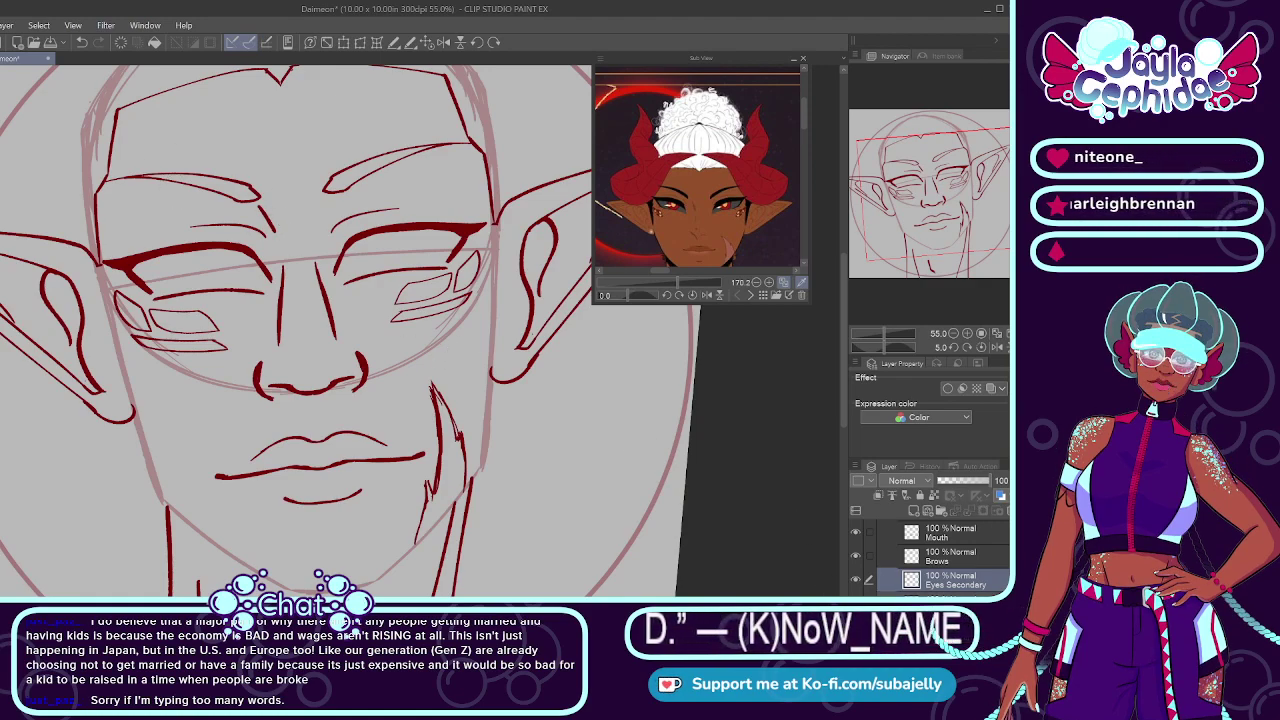
{"action": "mouse_move", "coordinate": [340, 260]}
{"action": "left_mouse_down"}
{"action": "mouse_move", "coordinate": [350, 290]}
{"action": "mouse_move", "coordinate": [390, 230]}
{"action": "mouse_move", "coordinate": [465, 270]}
{"action": "mouse_move", "coordinate": [462, 298]}
{"action": "mouse_move", "coordinate": [440, 315]}
{"action": "mouse_move", "coordinate": [405, 315]}
{"action": "mouse_move", "coordinate": [430, 298]}
{"action": "left_mouse_up"}
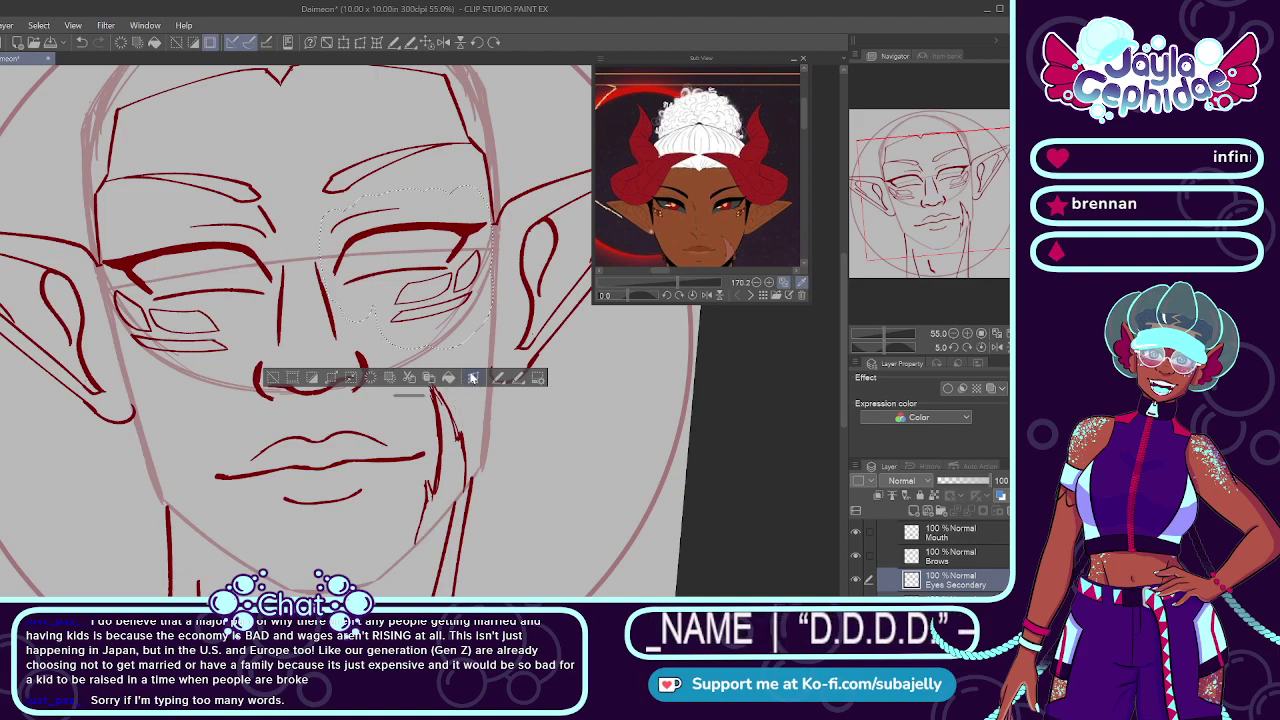
Step: Try moving the selected eye and cheek markings toward the nose, and undo the move
{"action": "left_click", "coordinate": [473, 378]}
{"action": "left_click_drag", "start_coordinate": [460, 327], "coordinate": [448, 325]}
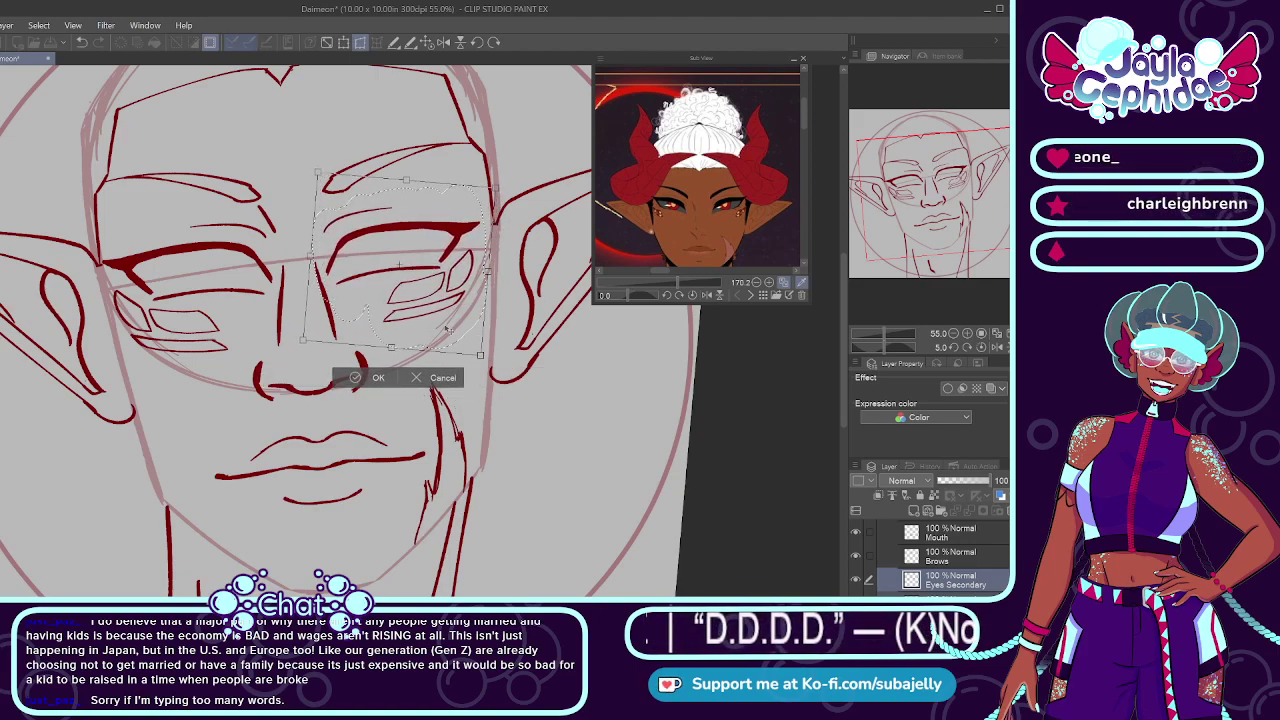
{"action": "left_click", "coordinate": [360, 379]}
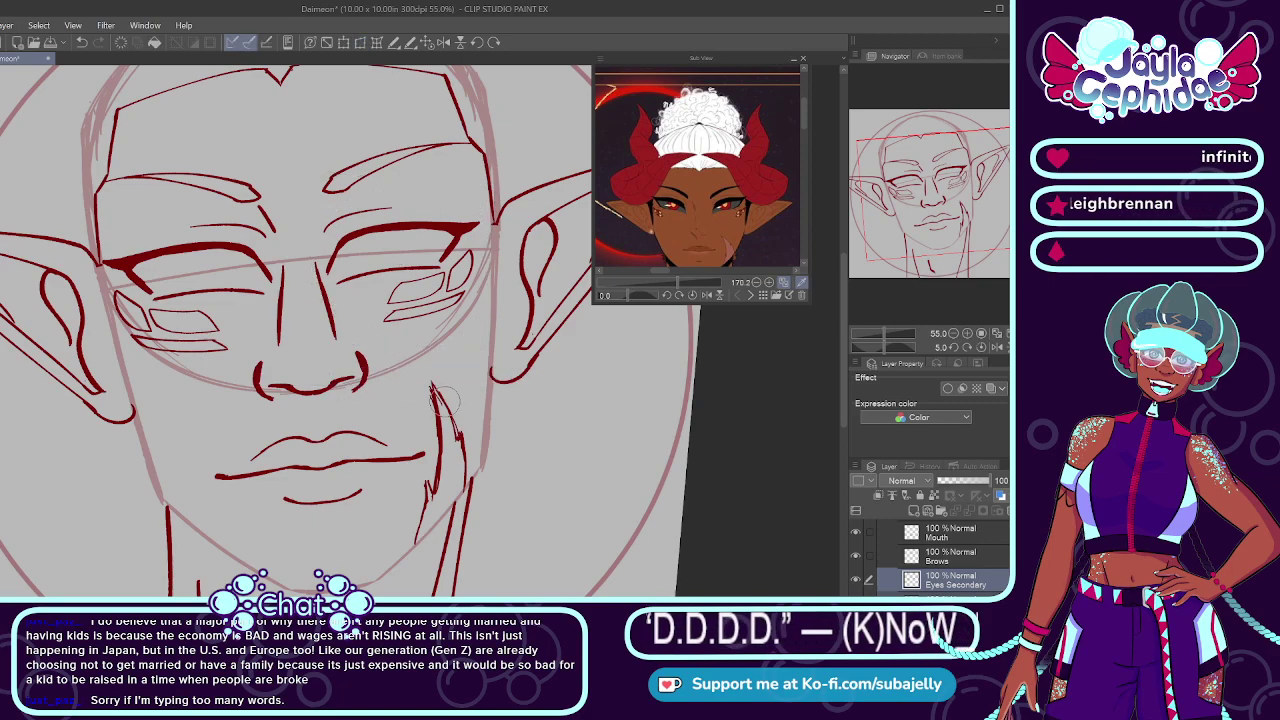
{"action": "key", "text": "ctrl+z"}
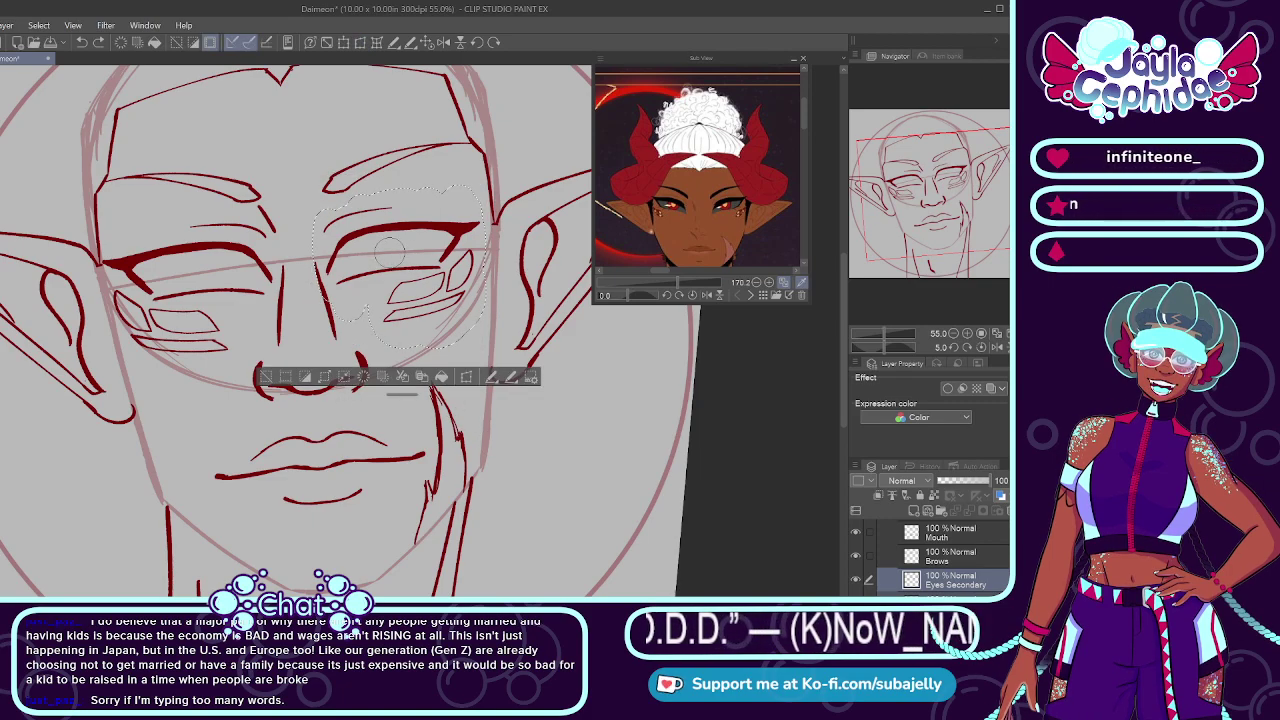
{"action": "key", "text": "ctrl+z"}
Step: Nudge the selected right-hand eye and its cheek markings slightly toward the nose
{"action": "key", "text": "ctrl+t"}
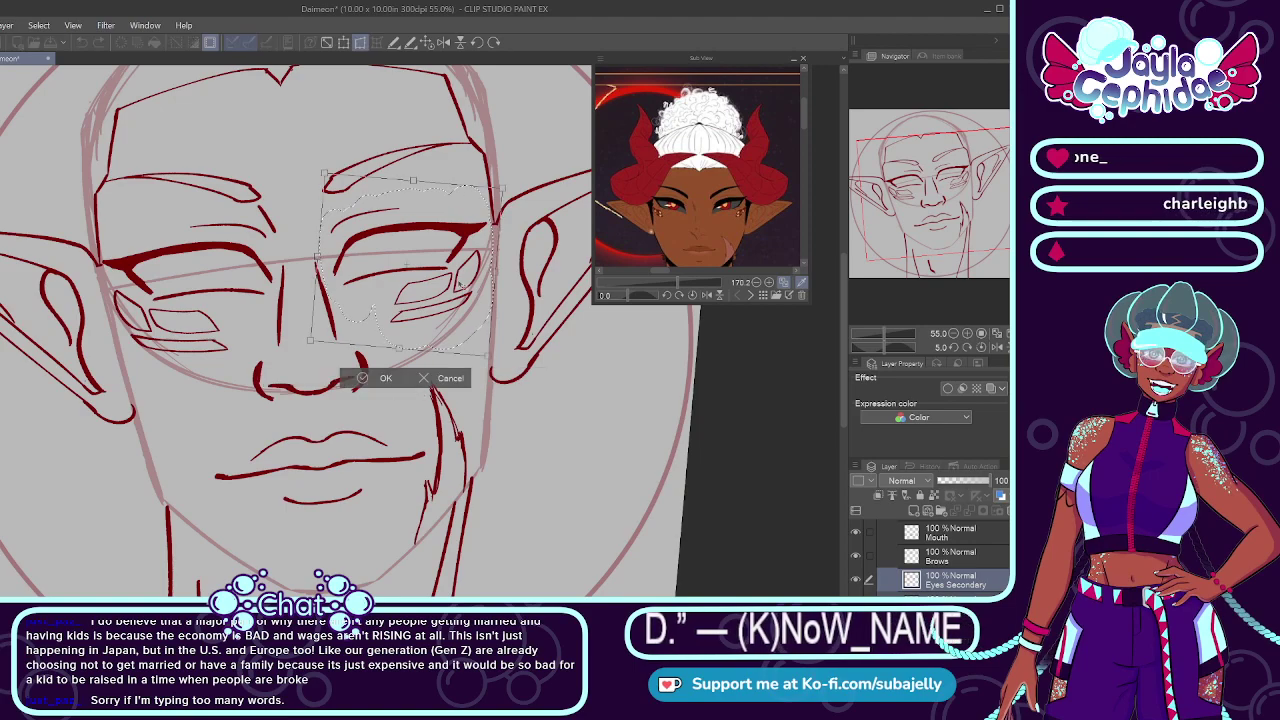
{"action": "left_click_drag", "start_coordinate": [456, 281], "coordinate": [457, 283]}
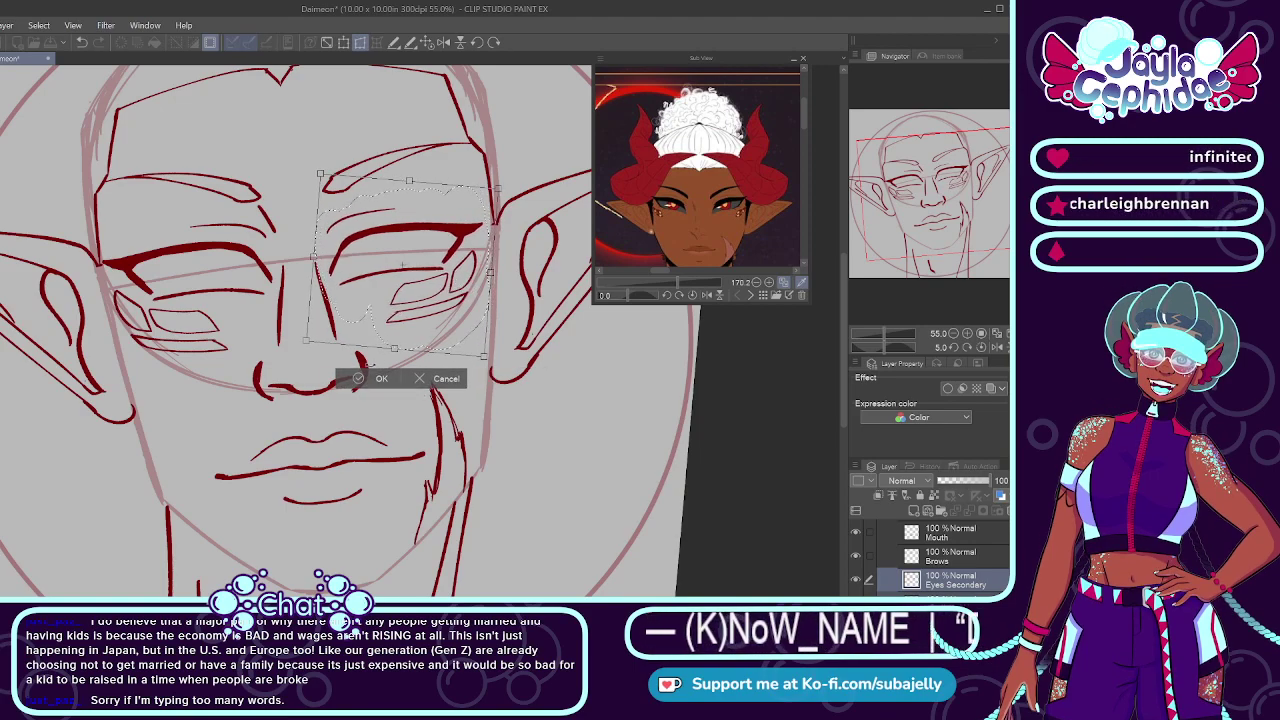
{"action": "left_click", "coordinate": [378, 379]}
Step: Merge the Eyes Secondary layer down into the Eyes layer and fade the merged layer to 50% opacity
{"action": "scroll", "coordinate": [539, 348], "scroll_direction": "down", "scroll_amount": 3}
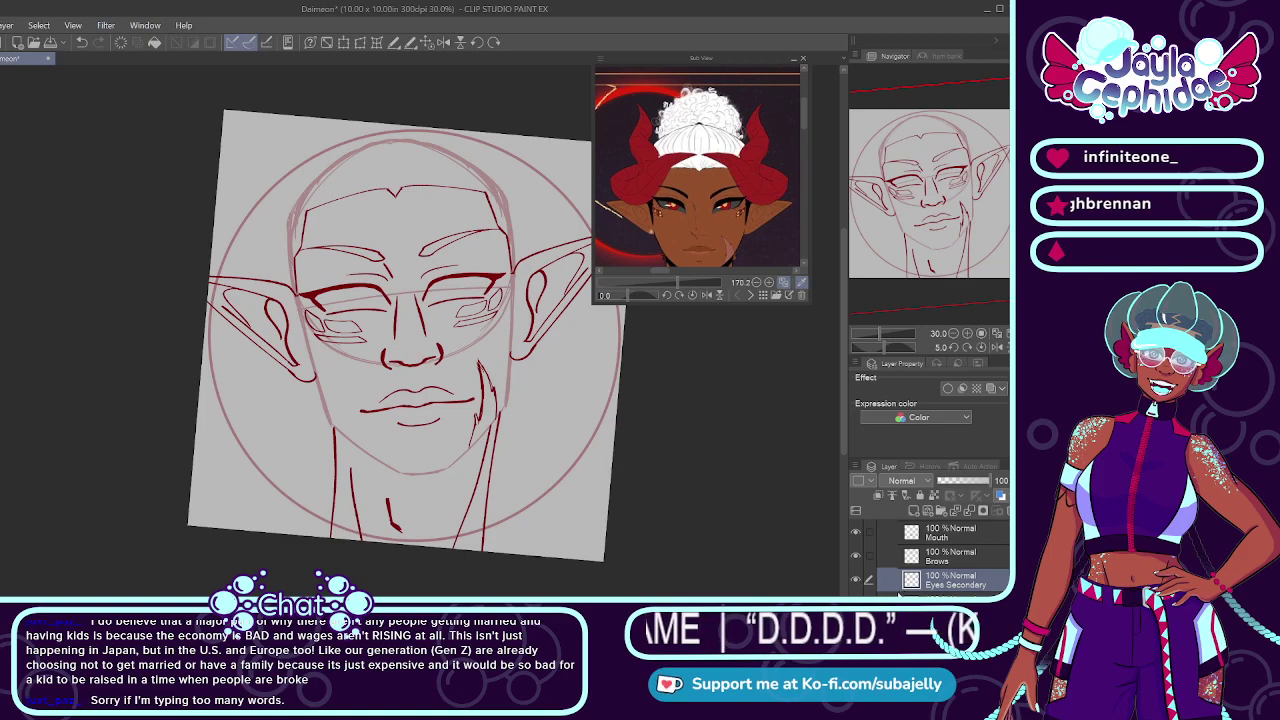
{"action": "key", "text": "ctrl+e"}
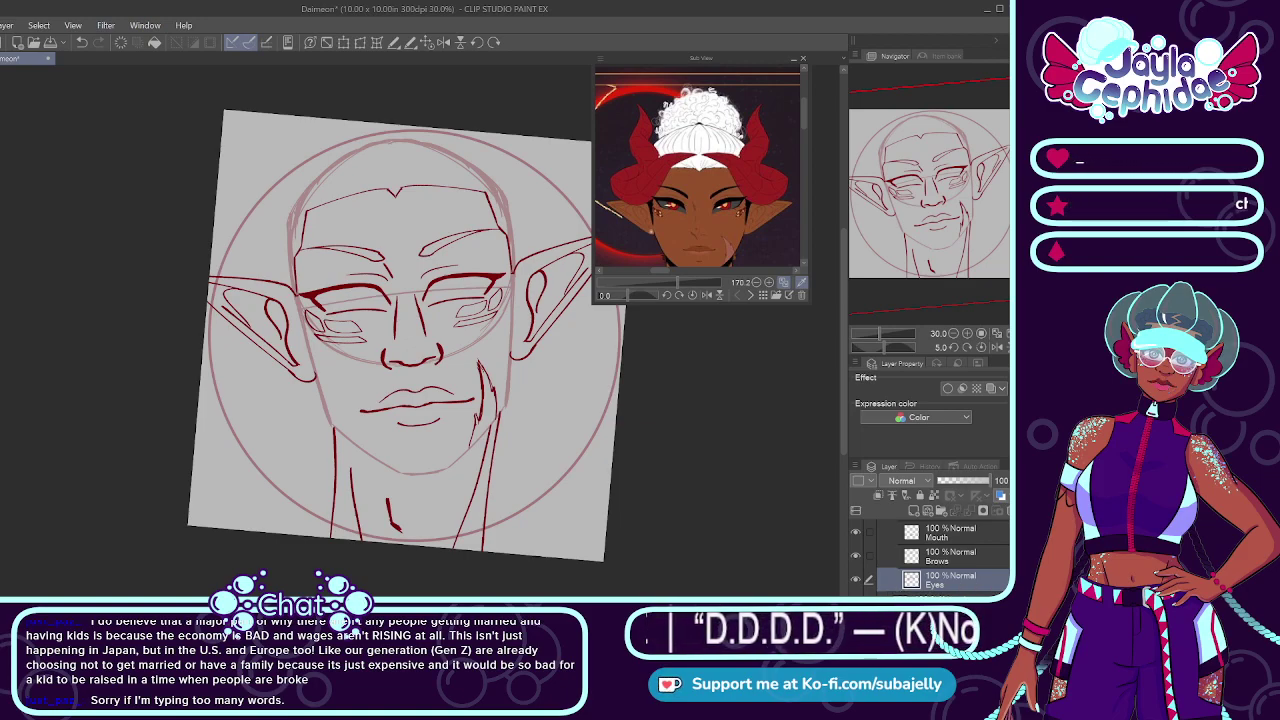
Step: Add a new layer above the faded eye sketch and name it Eyes
{"action": "left_click", "coordinate": [913, 511]}
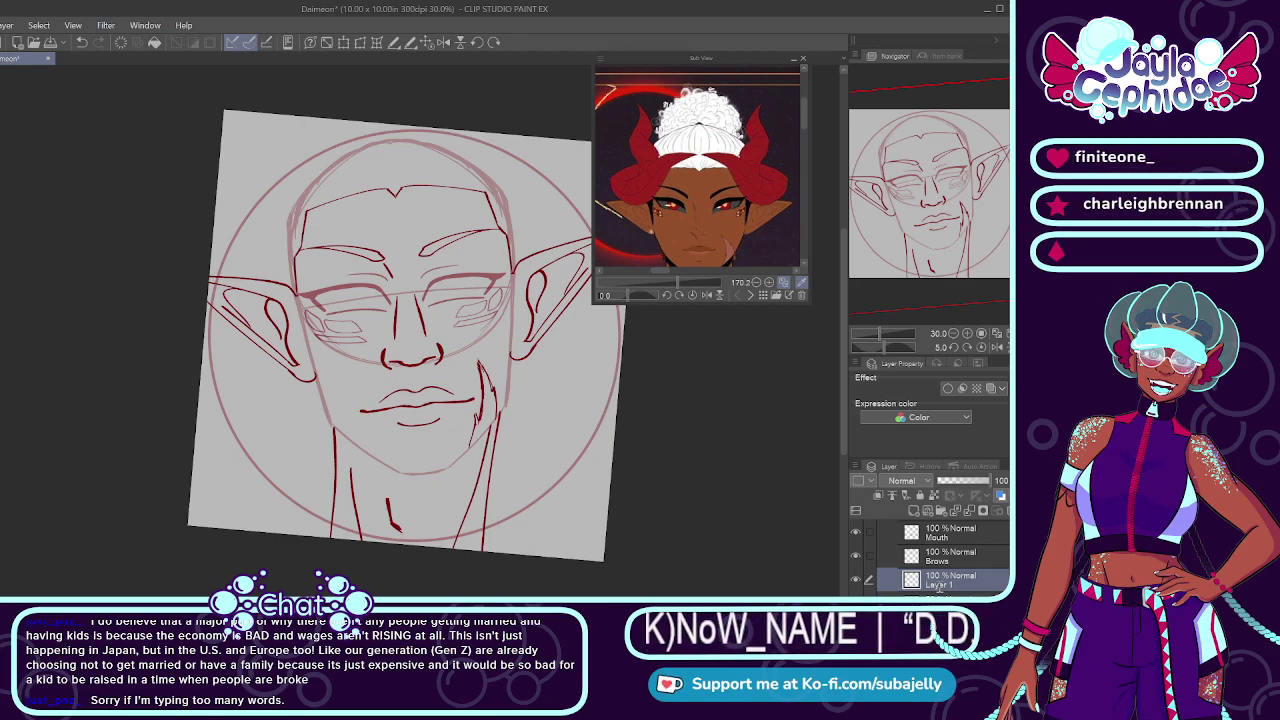
{"action": "double_click", "coordinate": [938, 585]}
{"action": "type", "text": "Eyes"}
{"action": "key", "text": "Return"}
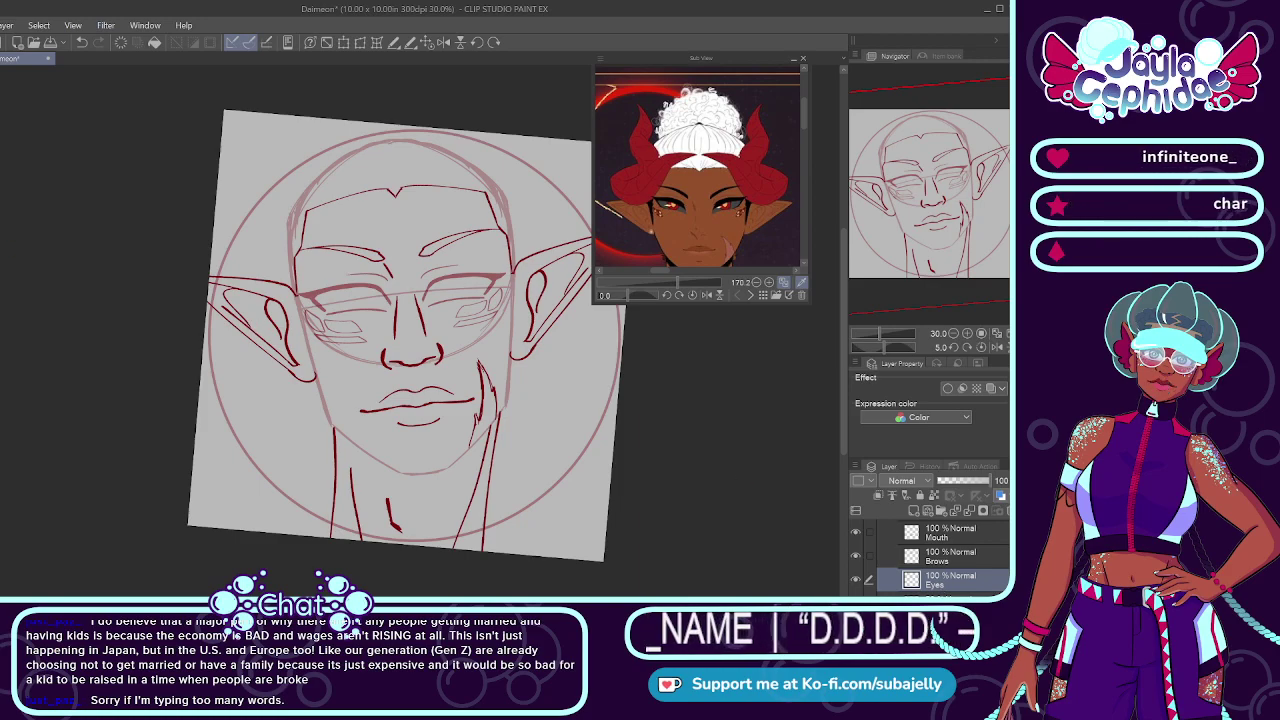
Step: Try drawing a new eyelid crease and inner lid line over the faded right-hand eye
{"action": "scroll", "coordinate": [511, 243], "scroll_direction": "up", "scroll_amount": 4}
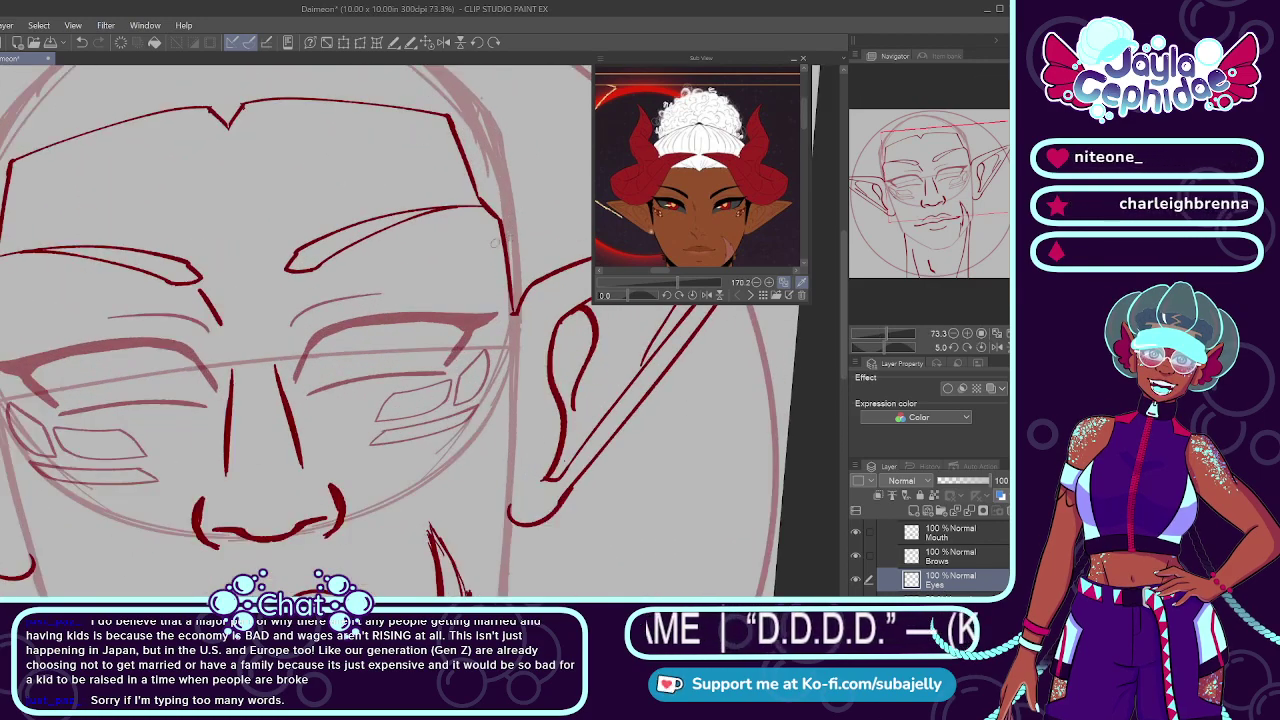
{"action": "scroll", "coordinate": [493, 243], "scroll_direction": "up", "scroll_amount": 3}
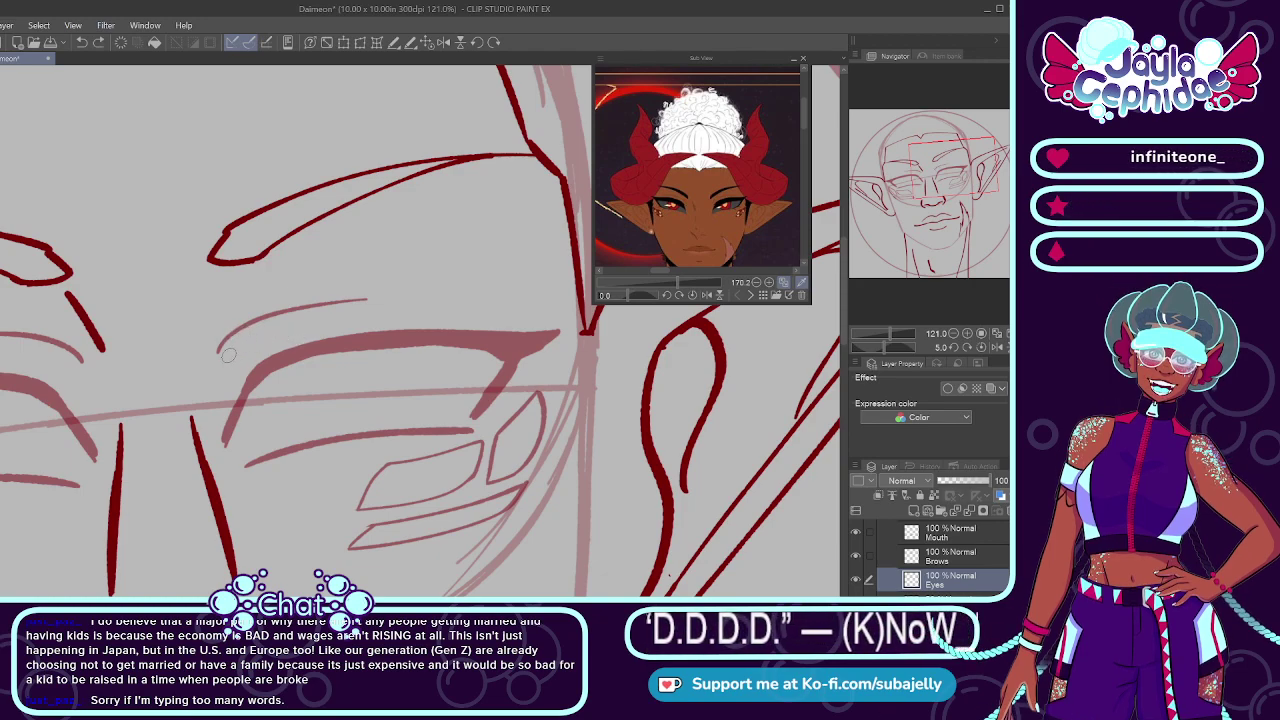
{"action": "mouse_move", "coordinate": [216, 377]}
{"action": "left_mouse_down"}
{"action": "mouse_move", "coordinate": [278, 326]}
{"action": "mouse_move", "coordinate": [412, 308]}
{"action": "left_mouse_up"}
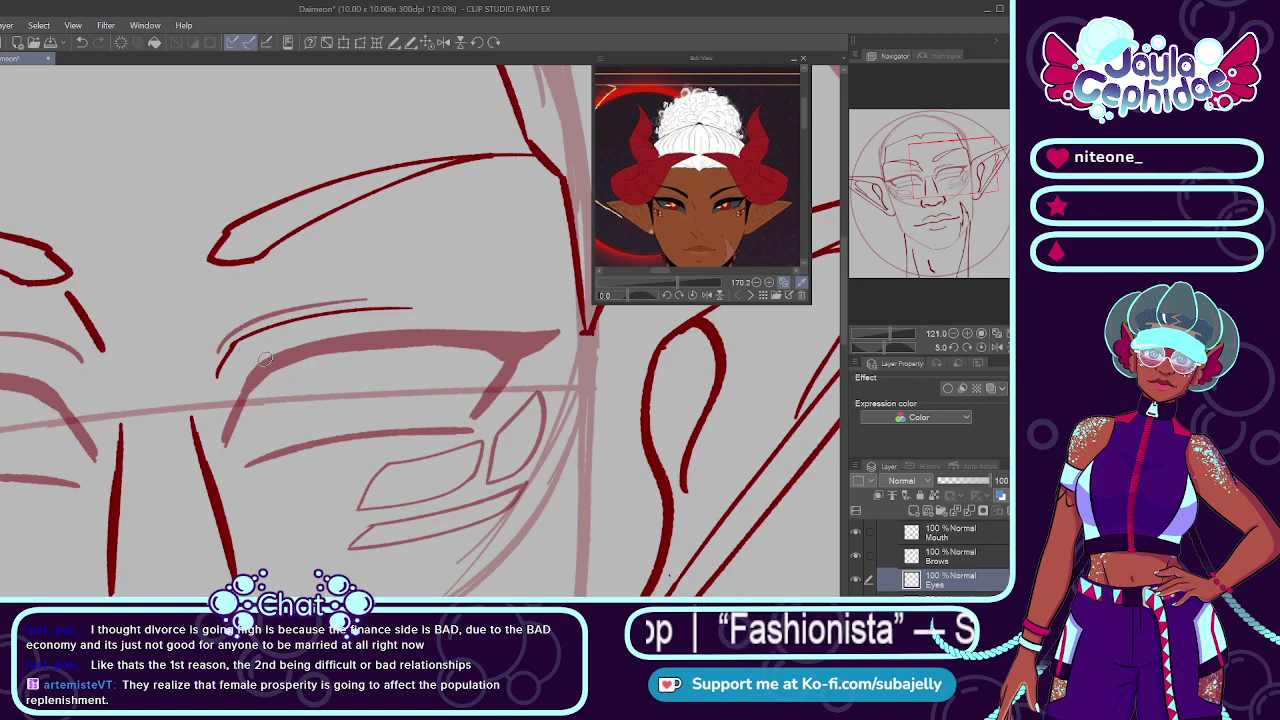
{"action": "scroll", "coordinate": [265, 358], "scroll_direction": "up", "scroll_amount": 1}
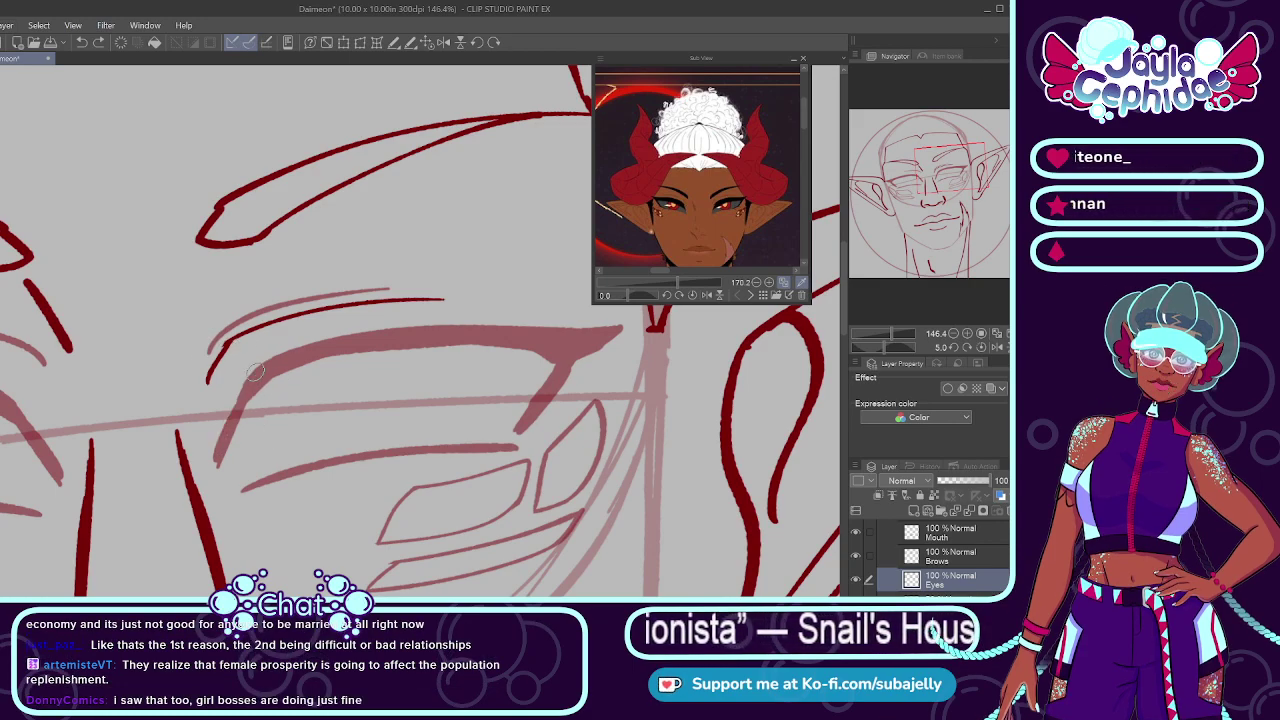
{"action": "scroll", "coordinate": [620, 470], "scroll_direction": "down", "scroll_amount": 2}
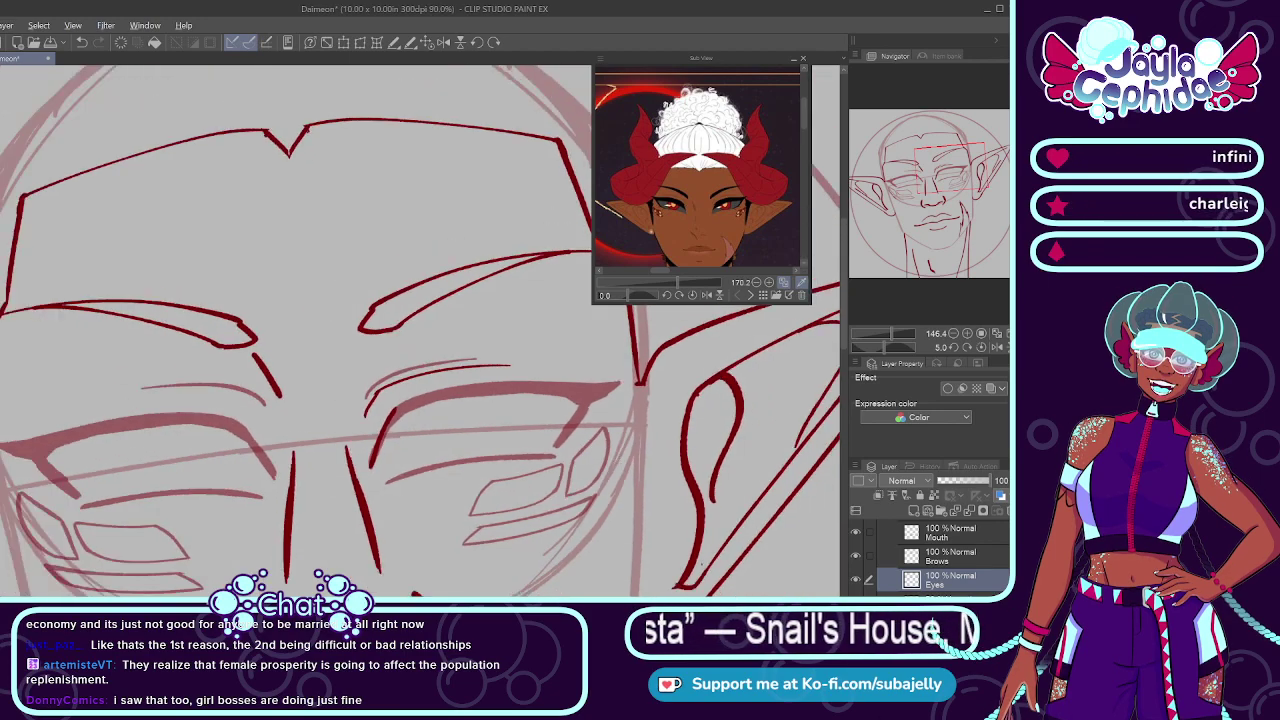
{"action": "scroll", "coordinate": [617, 448], "scroll_direction": "down", "scroll_amount": 1}
Step: Turn the Sketch folder's symmetry ruler back on and make the 100% Eyes layer the active drawing layer
{"action": "scroll", "coordinate": [958, 556], "scroll_direction": "down", "scroll_amount": 2}
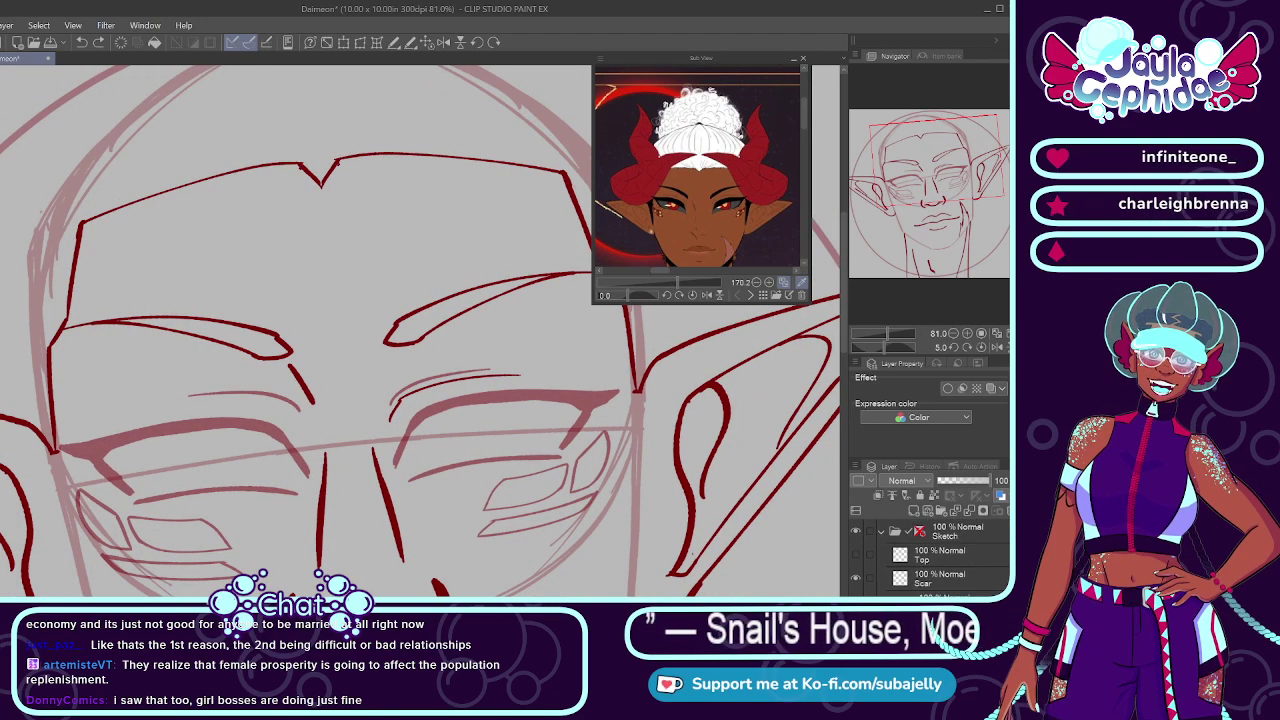
{"action": "left_click", "coordinate": [955, 531]}
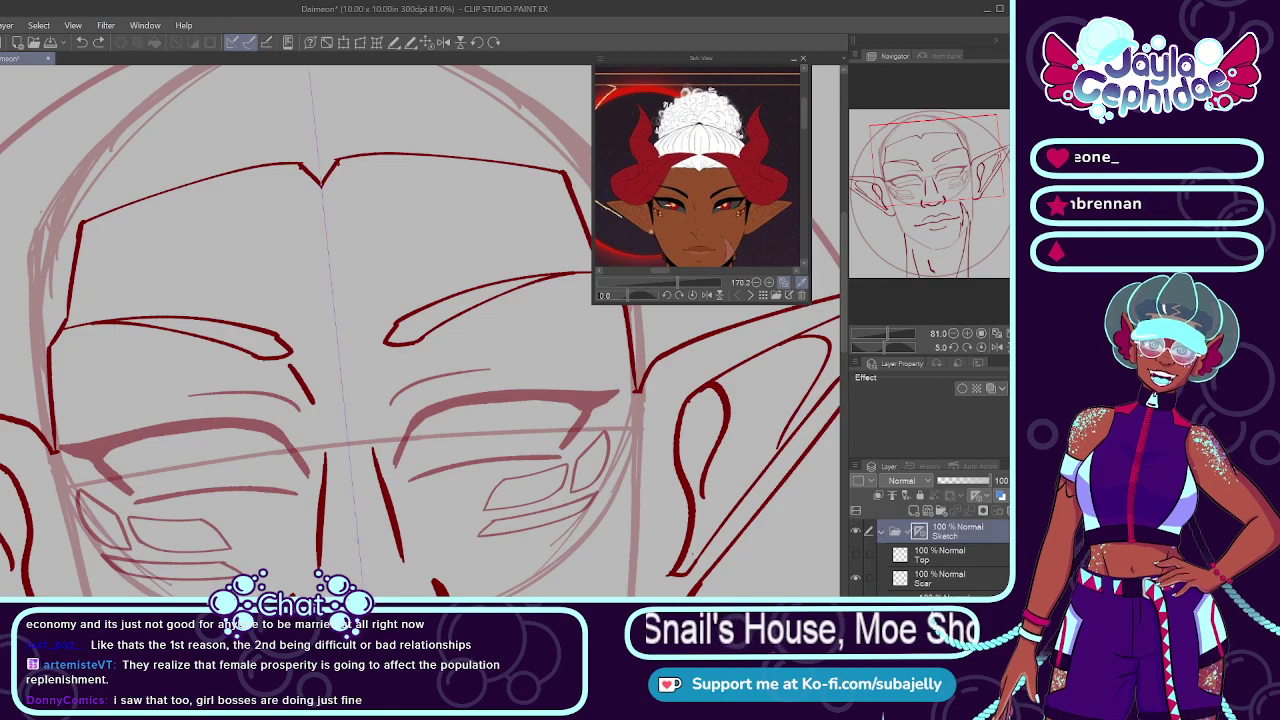
{"action": "scroll", "coordinate": [930, 556], "scroll_direction": "down", "scroll_amount": 4}
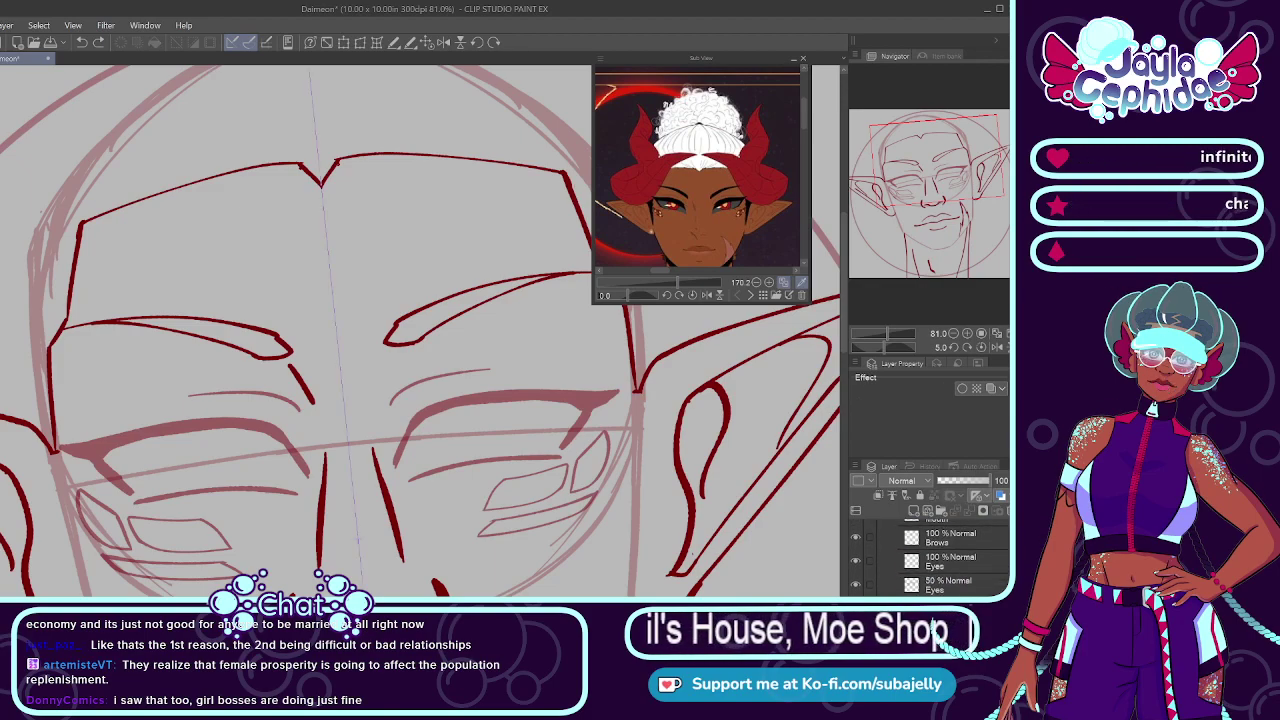
{"action": "scroll", "coordinate": [945, 561], "scroll_direction": "up", "scroll_amount": 1}
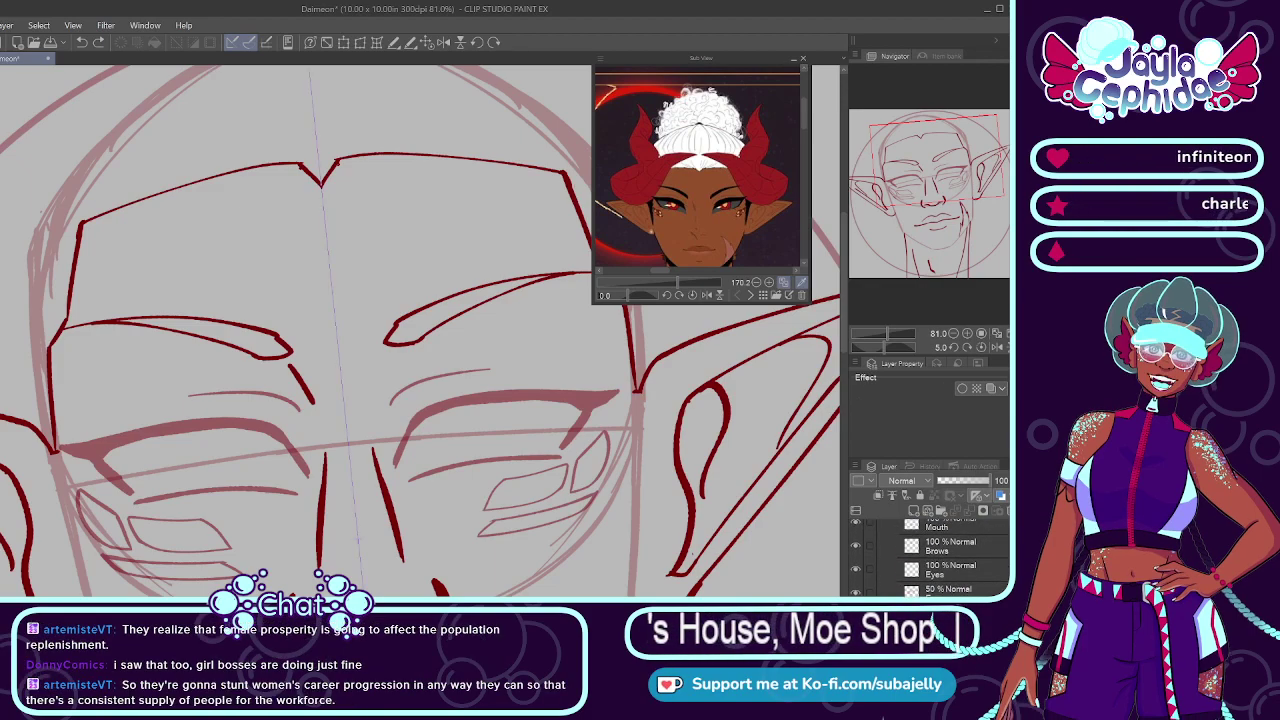
{"action": "left_click", "coordinate": [945, 578]}
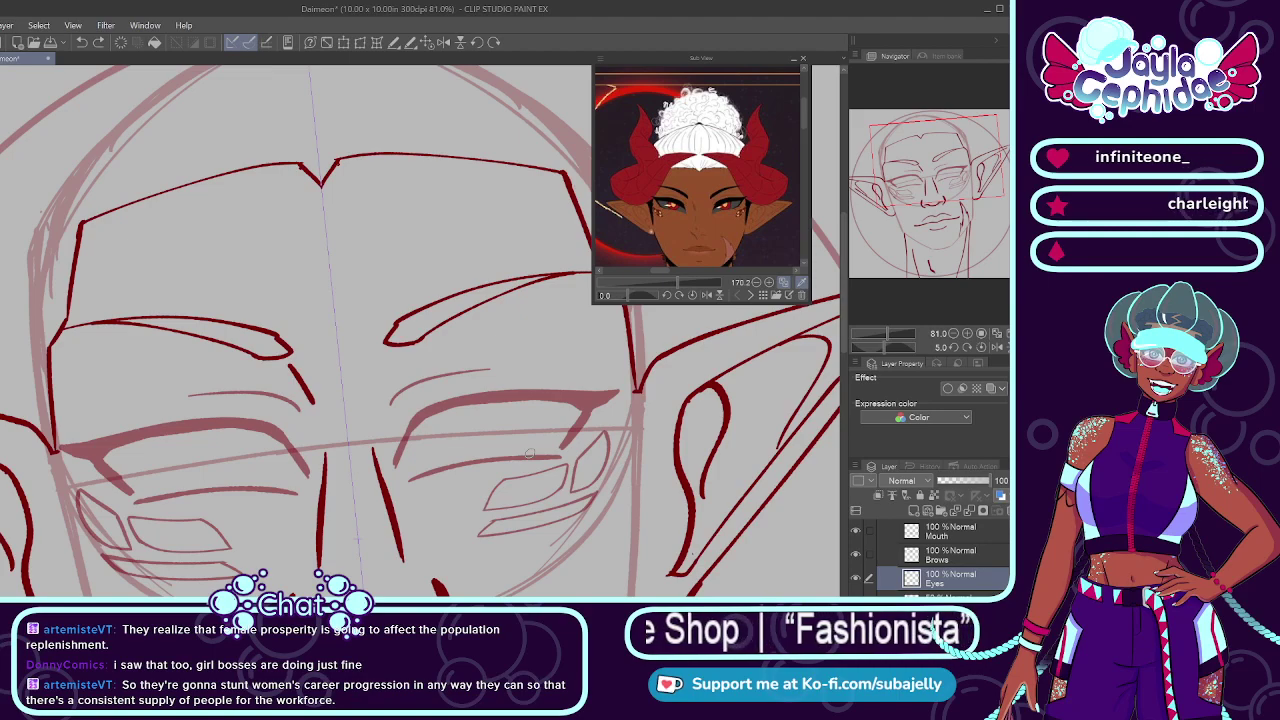
Step: Draw the short slanted inner end of the eyelid crease just below the faded crease, retrying the stroke until it fits
{"action": "scroll", "coordinate": [291, 506], "scroll_direction": "down", "scroll_amount": 3}
{"action": "scroll", "coordinate": [398, 491], "scroll_direction": "up", "scroll_amount": 4}
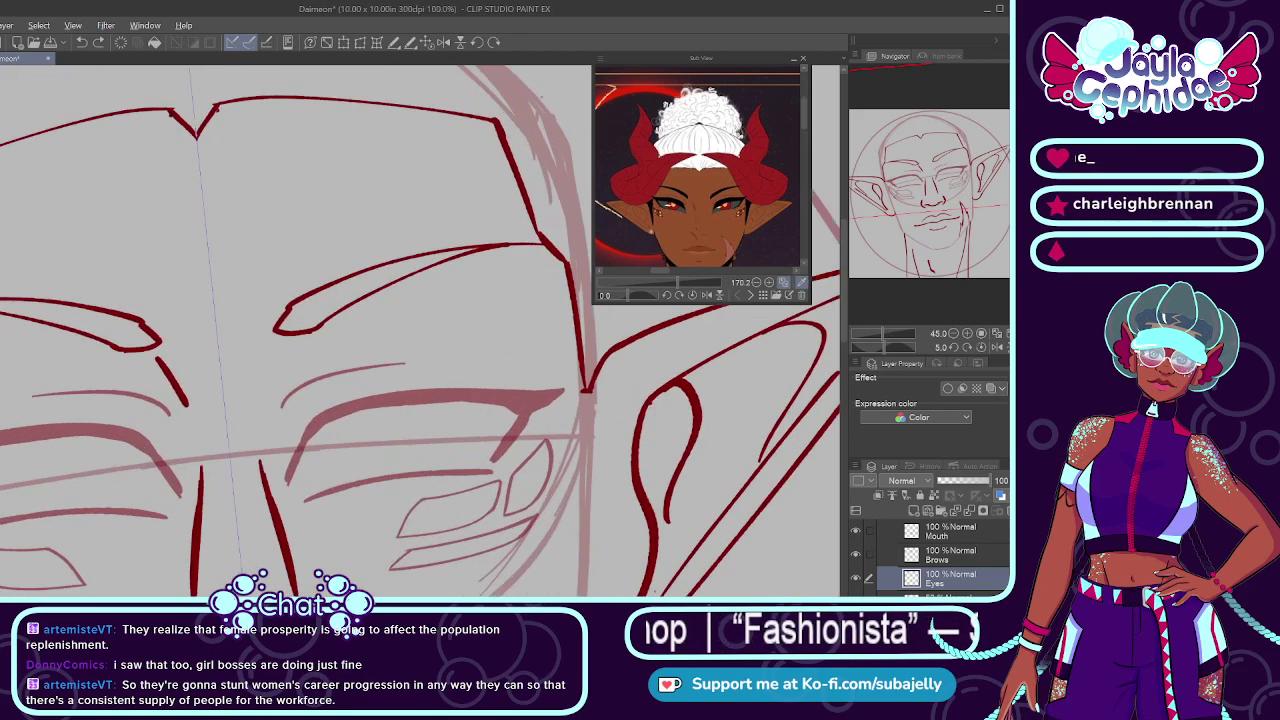
{"action": "scroll", "coordinate": [382, 472], "scroll_direction": "up", "scroll_amount": 1}
{"action": "left_click_drag", "start_coordinate": [263, 357], "coordinate": [235, 411]}
{"action": "key", "text": "ctrl+z"}
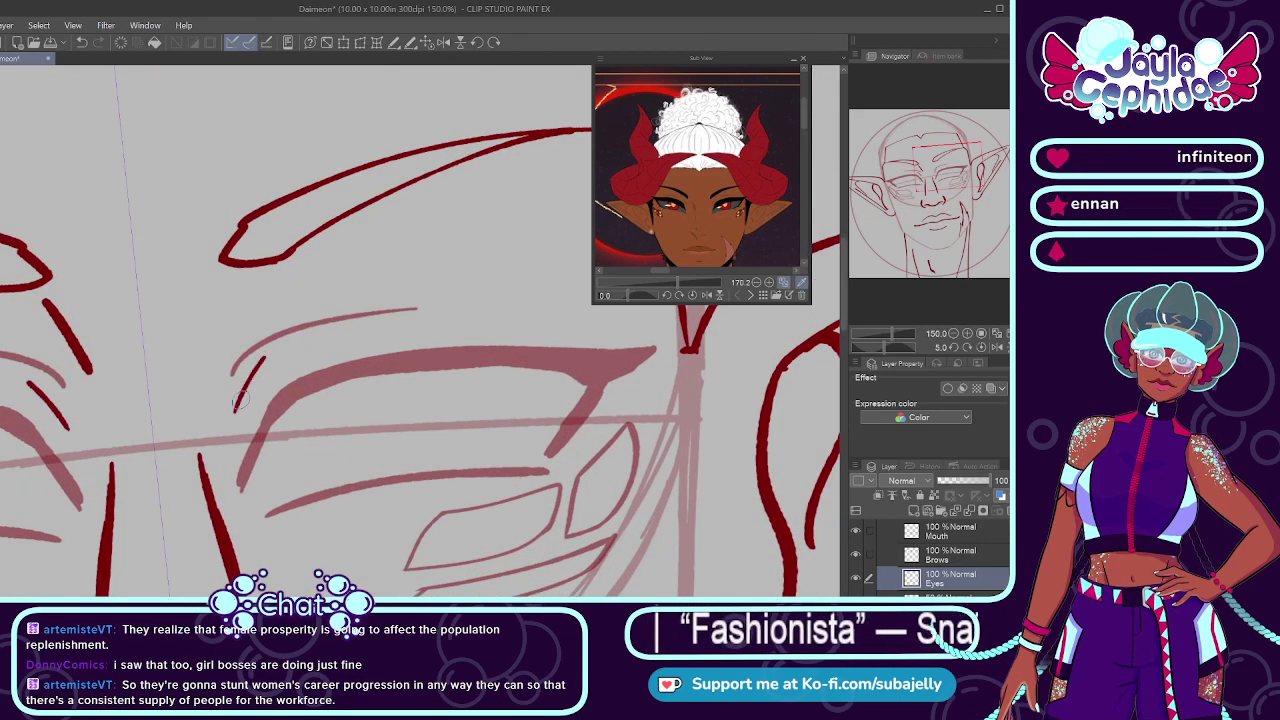
{"action": "key", "text": "ctrl+z"}
{"action": "left_click_drag", "start_coordinate": [267, 358], "coordinate": [233, 417]}
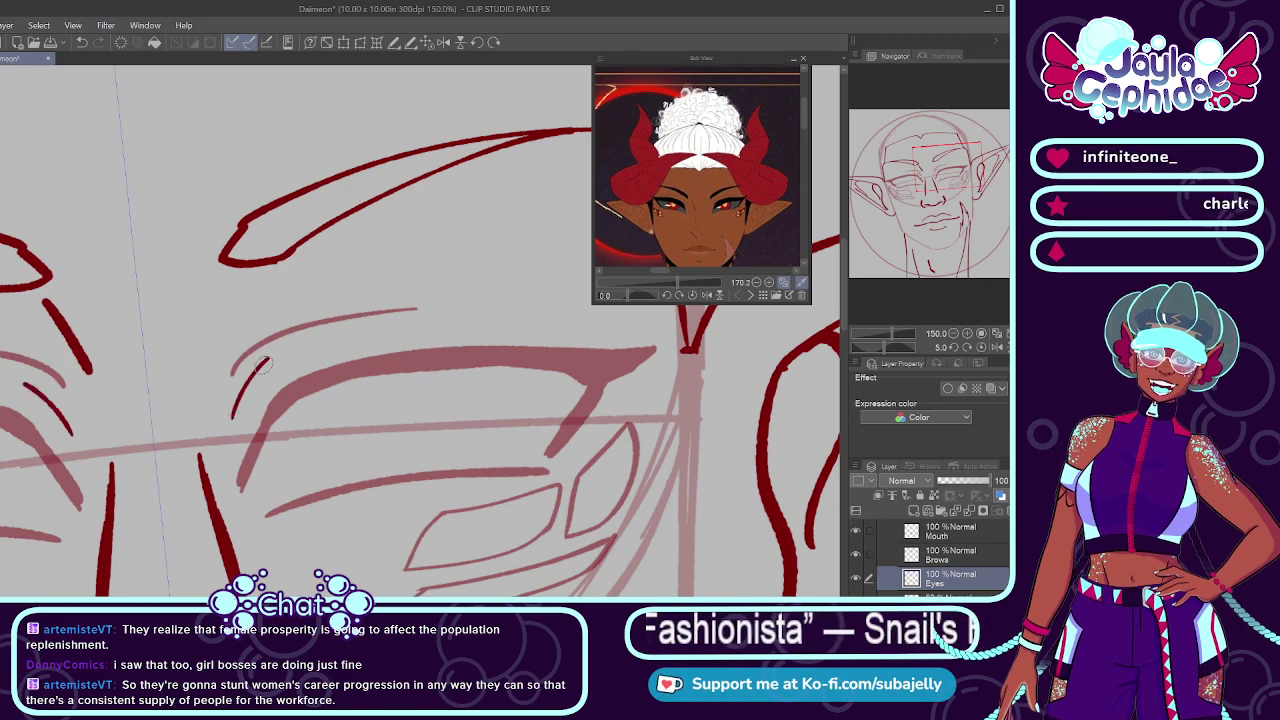
{"action": "key", "text": "ctrl+z"}
{"action": "left_click_drag", "start_coordinate": [264, 359], "coordinate": [231, 400]}
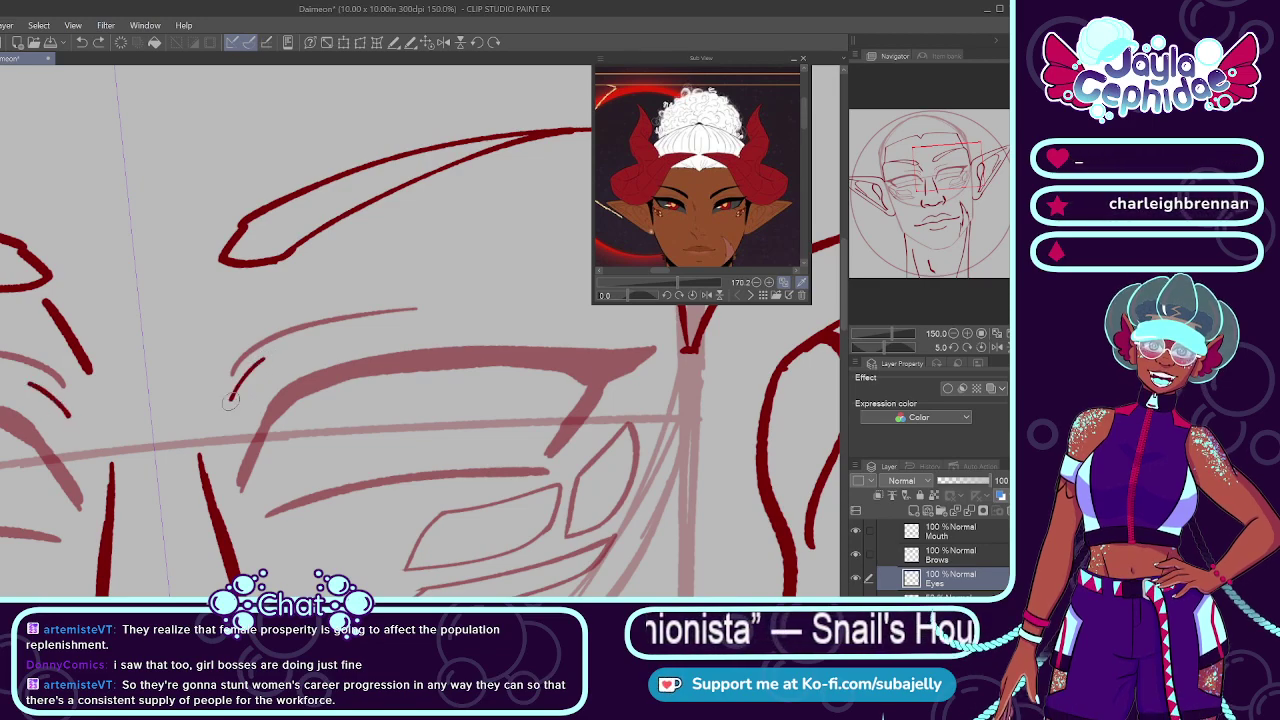
{"action": "key", "text": "ctrl+z"}
Step: Extend the eyelid crease from its inner end in a thin rising line toward the outer side of the eye
{"action": "mouse_move", "coordinate": [264, 359]}
{"action": "left_mouse_down"}
{"action": "mouse_move", "coordinate": [241, 395]}
{"action": "mouse_move", "coordinate": [283, 352]}
{"action": "mouse_move", "coordinate": [406, 346]}
{"action": "left_mouse_up"}
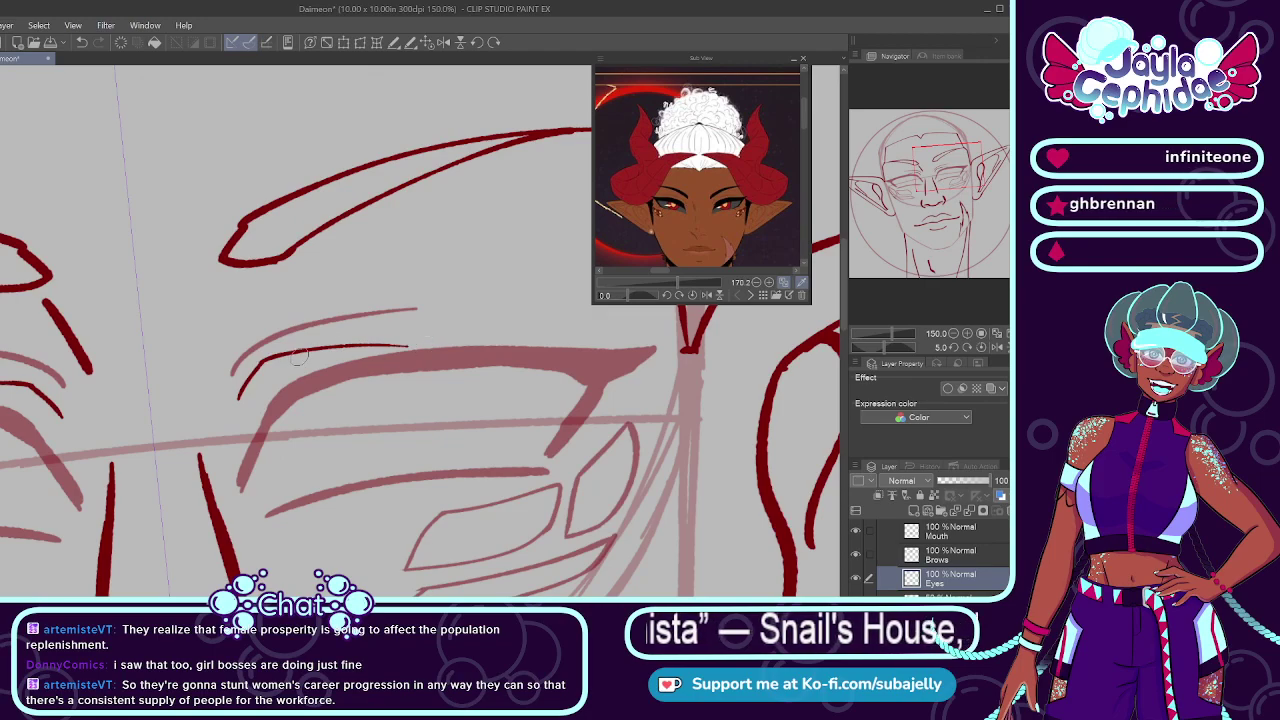
{"action": "key", "text": "ctrl+z"}
{"action": "left_click_drag", "start_coordinate": [264, 360], "coordinate": [428, 321]}
{"action": "key", "text": "ctrl+z"}
{"action": "left_click_drag", "start_coordinate": [264, 362], "coordinate": [437, 321]}
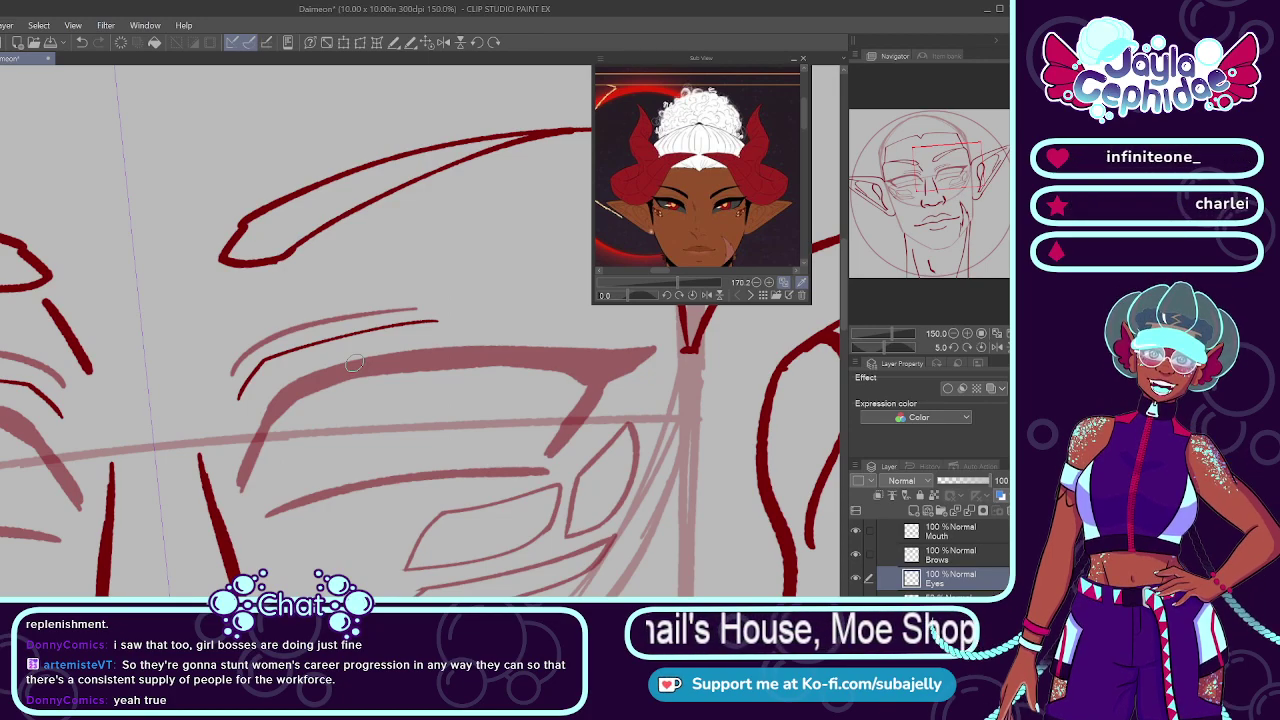
Step: Draw the inner-corner stroke of the upper lash line, slanting down along the faded sketch toward the nose
{"action": "scroll", "coordinate": [354, 364], "scroll_direction": "up", "scroll_amount": 3}
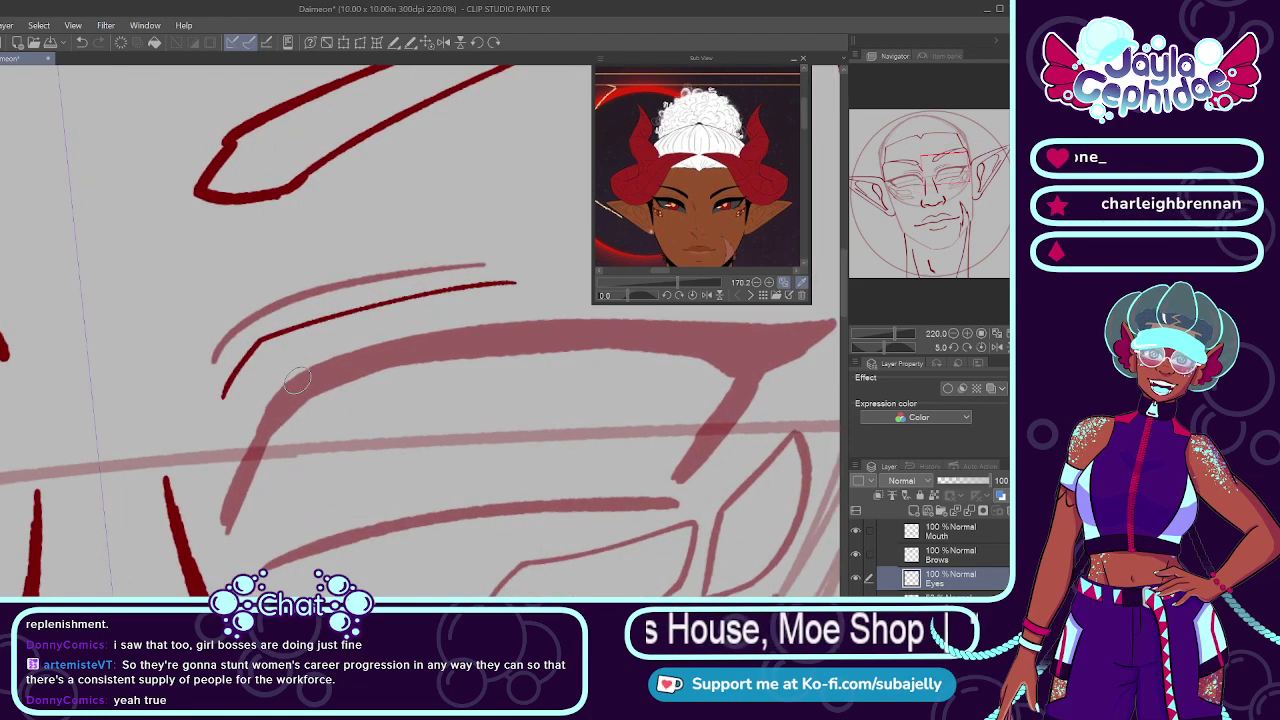
{"action": "left_click_drag", "start_coordinate": [296, 382], "coordinate": [236, 508]}
{"action": "key", "text": "ctrl+z"}
{"action": "key", "text": "ctrl+z"}
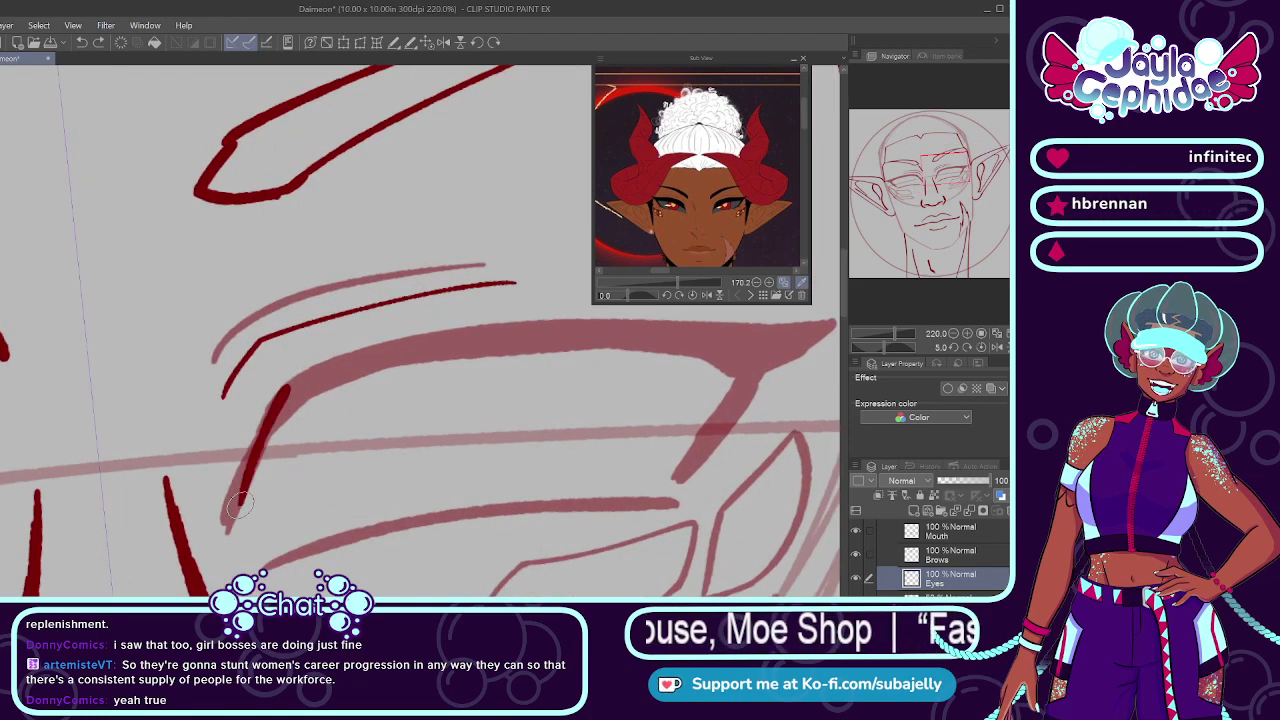
{"action": "key", "text": "ctrl+z"}
{"action": "left_click_drag", "start_coordinate": [292, 380], "coordinate": [222, 525]}
{"action": "key", "text": "ctrl+z"}
{"action": "left_click_drag", "start_coordinate": [292, 381], "coordinate": [222, 530]}
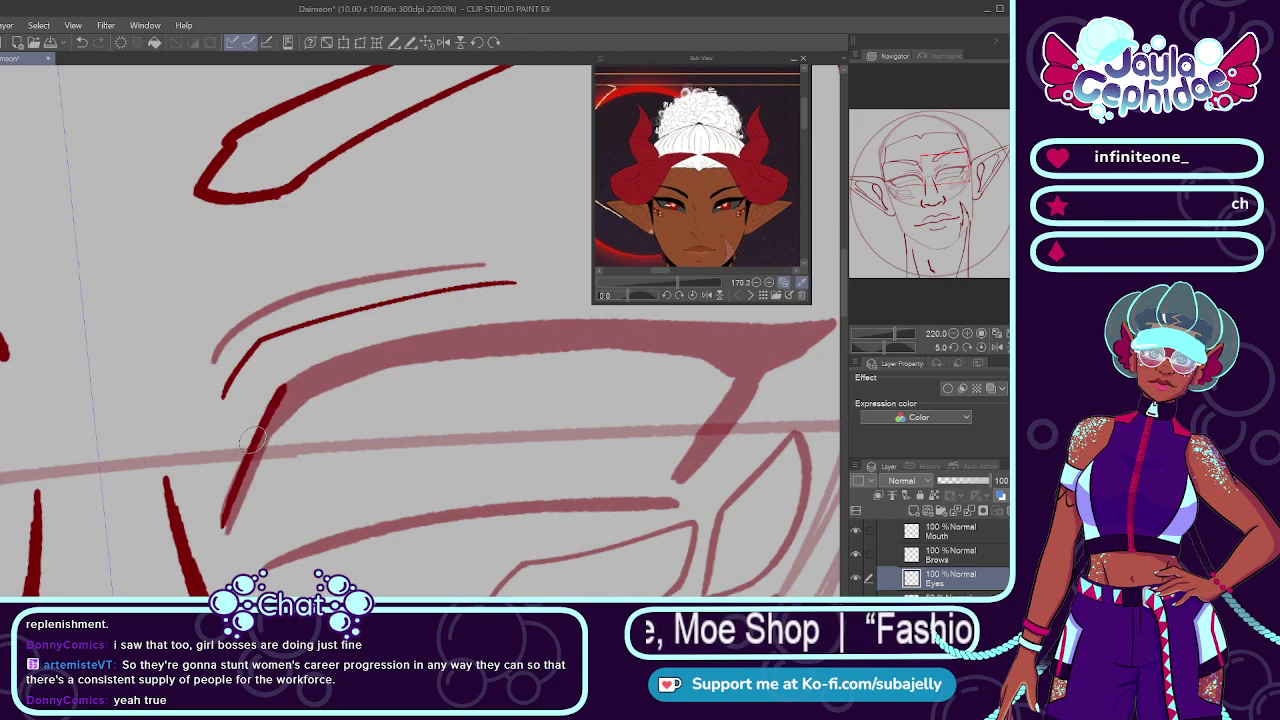
Step: Outline the upper edge of the lash band in one long curve from the inner corner to the outer wing
{"action": "scroll", "coordinate": [272, 385], "scroll_direction": "down", "scroll_amount": 3}
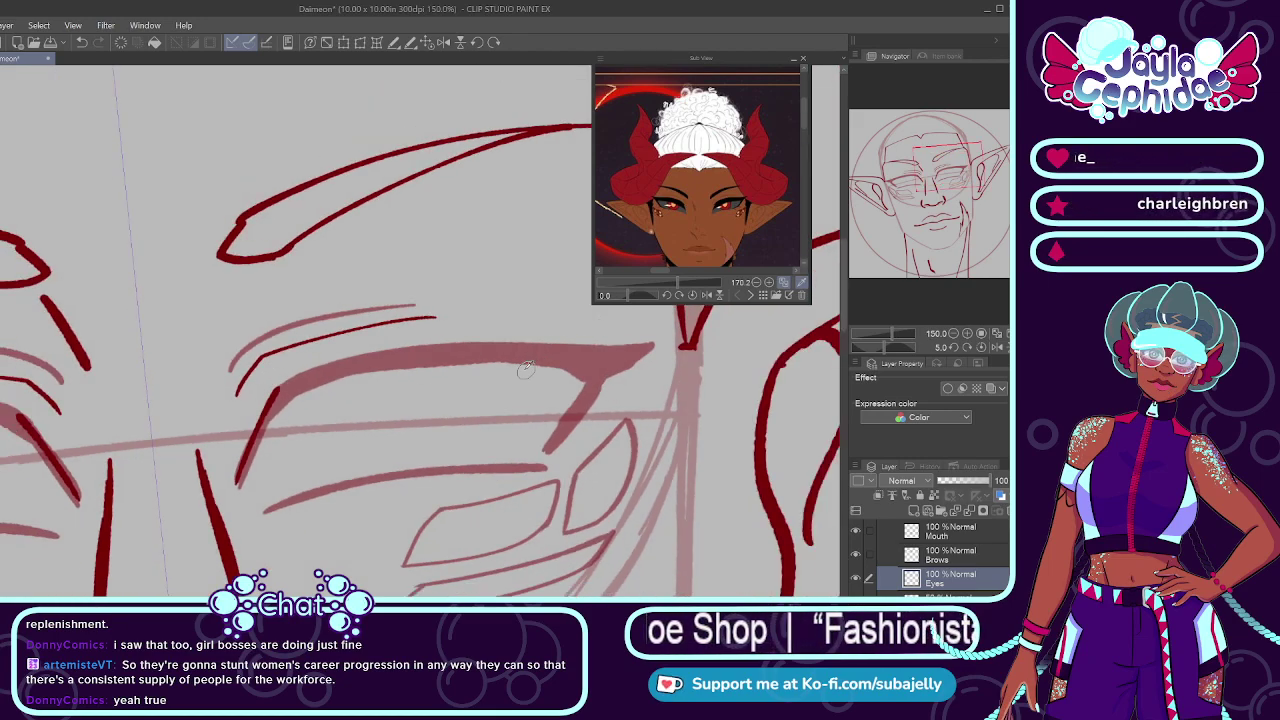
{"action": "scroll", "coordinate": [523, 370], "scroll_direction": "up", "scroll_amount": 2}
{"action": "mouse_move", "coordinate": [222, 400]}
{"action": "left_mouse_down"}
{"action": "mouse_move", "coordinate": [294, 363]}
{"action": "mouse_move", "coordinate": [684, 341]}
{"action": "left_mouse_up"}
{"action": "key", "text": "ctrl+z"}
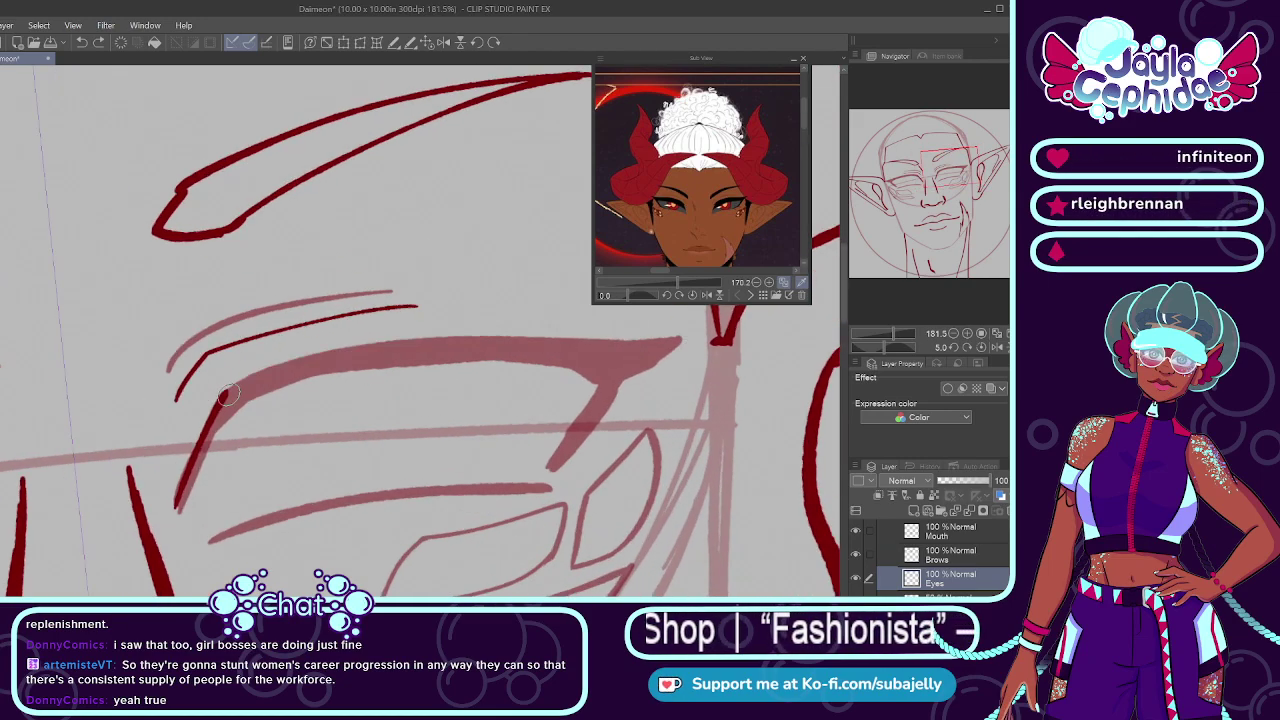
{"action": "left_click_drag", "start_coordinate": [228, 394], "coordinate": [660, 338]}
Step: Draw the upper edge of the outer lash wing, redoing the stroke until it flows smoothly from the lid curve to the tip
{"action": "left_click_drag", "start_coordinate": [556, 338], "coordinate": [668, 338]}
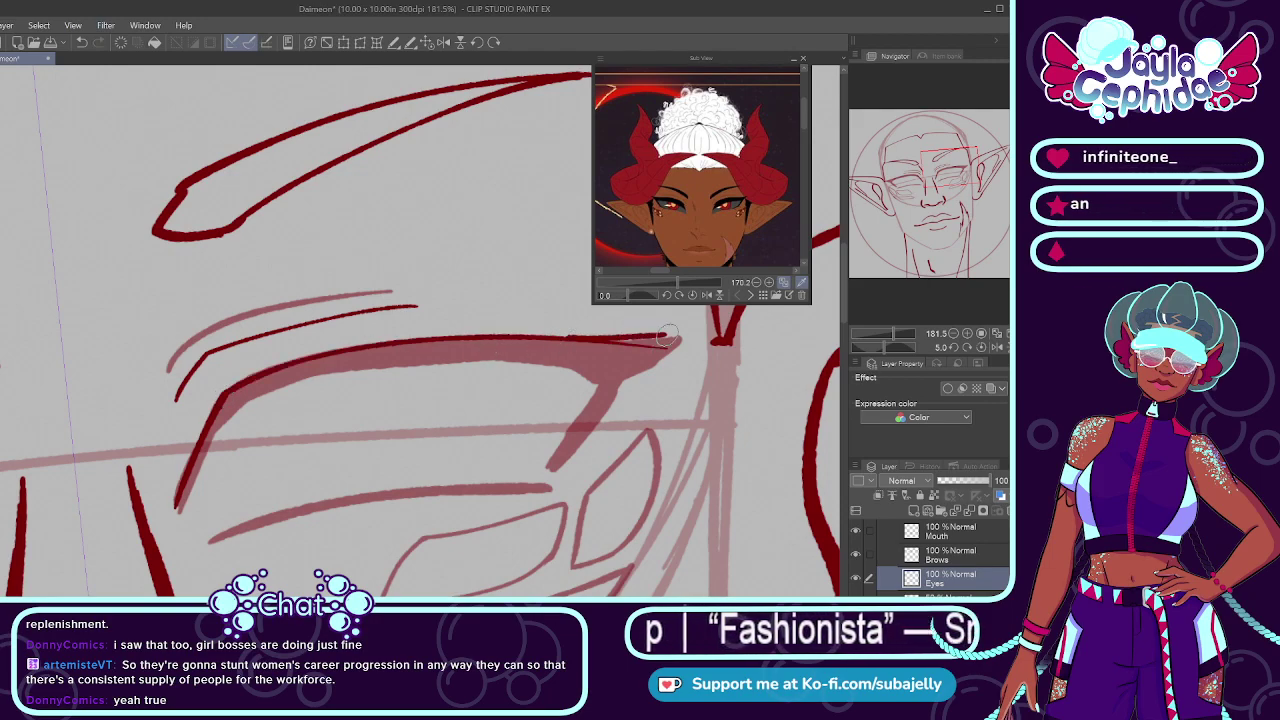
{"action": "key", "text": "ctrl+z"}
{"action": "left_click_drag", "start_coordinate": [566, 338], "coordinate": [668, 336]}
{"action": "key", "text": "ctrl+z"}
{"action": "mouse_move", "coordinate": [564, 338]}
{"action": "left_mouse_down"}
{"action": "mouse_move", "coordinate": [664, 347]}
{"action": "mouse_move", "coordinate": [580, 343]}
{"action": "mouse_move", "coordinate": [662, 334]}
{"action": "mouse_move", "coordinate": [579, 341]}
{"action": "mouse_move", "coordinate": [614, 349]}
{"action": "mouse_move", "coordinate": [645, 345]}
{"action": "mouse_move", "coordinate": [597, 344]}
{"action": "mouse_move", "coordinate": [674, 332]}
{"action": "left_mouse_up"}
{"action": "key", "text": "ctrl+z"}
{"action": "key", "text": "ctrl+z"}
{"action": "key", "text": "ctrl+z"}
{"action": "left_click_drag", "start_coordinate": [596, 342], "coordinate": [672, 342]}
{"action": "key", "text": "ctrl+z"}
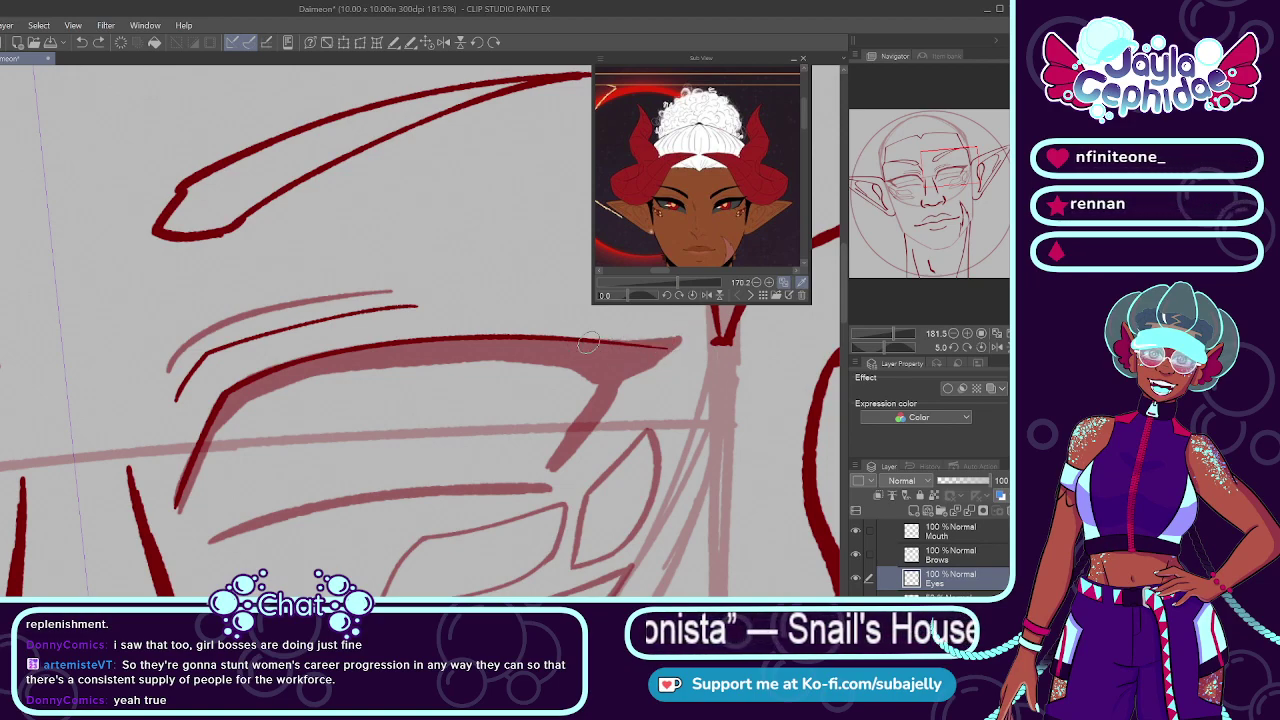
{"action": "left_click_drag", "start_coordinate": [590, 342], "coordinate": [668, 337]}
{"action": "key", "text": "ctrl+z"}
{"action": "left_click_drag", "start_coordinate": [576, 342], "coordinate": [668, 340]}
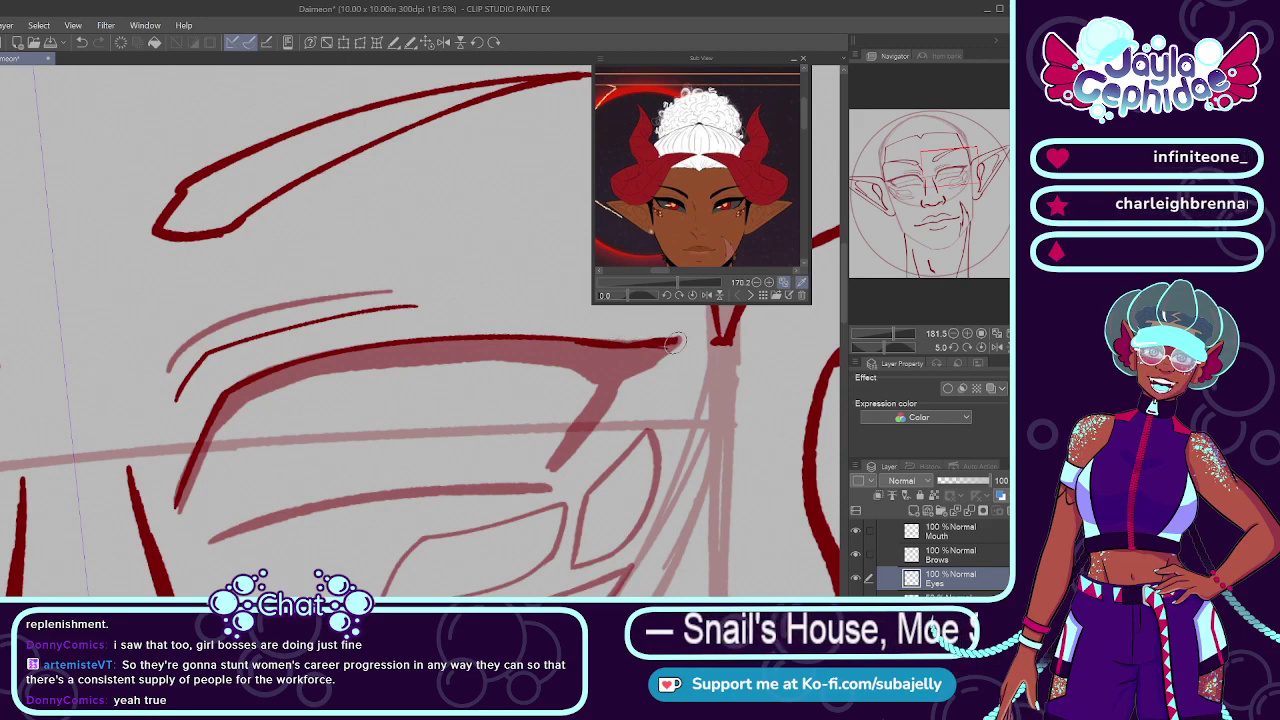
Step: Outline the underside of the lash wing and both edges of the outer-corner lash running down toward the lower lid
{"action": "left_click_drag", "start_coordinate": [676, 342], "coordinate": [626, 376]}
{"action": "key", "text": "ctrl+z"}
{"action": "mouse_move", "coordinate": [679, 341]}
{"action": "left_mouse_down"}
{"action": "mouse_move", "coordinate": [624, 376]}
{"action": "mouse_move", "coordinate": [550, 470]}
{"action": "left_mouse_up"}
{"action": "left_click_drag", "start_coordinate": [600, 378], "coordinate": [542, 469]}
{"action": "key", "text": "ctrl+z"}
{"action": "key", "text": "ctrl+z"}
{"action": "left_click_drag", "start_coordinate": [600, 376], "coordinate": [547, 469]}
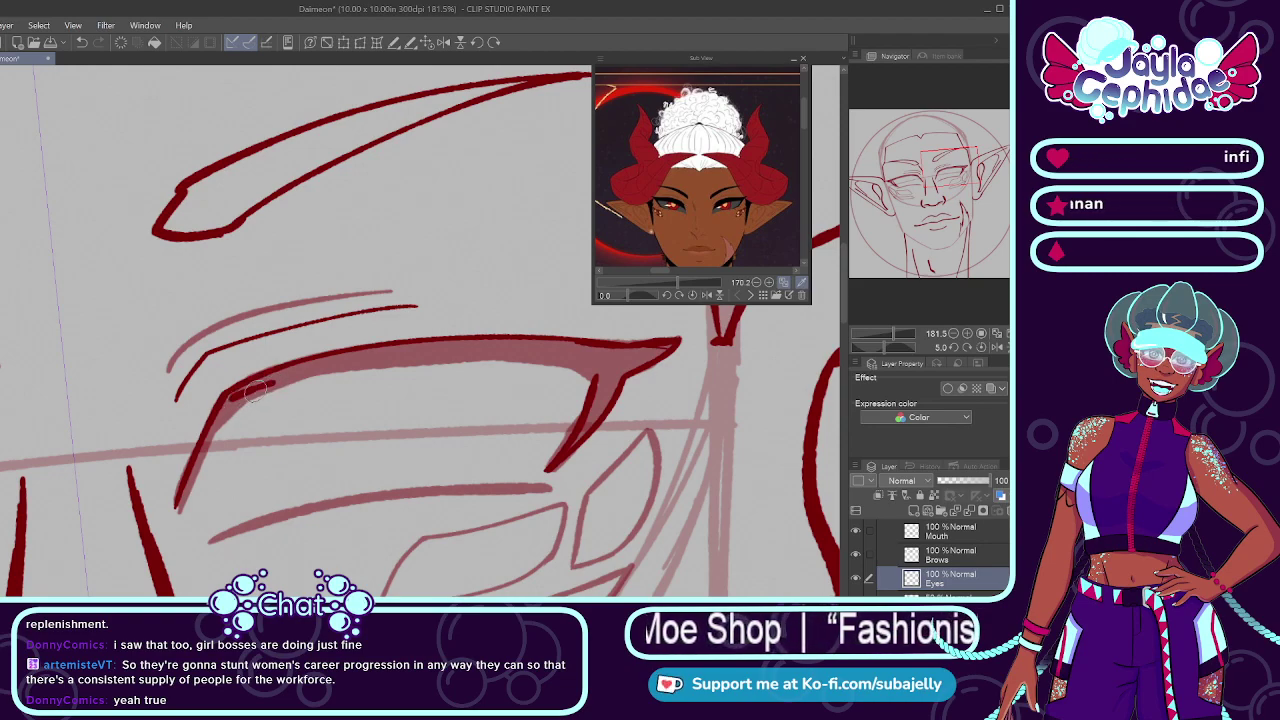
Step: Outline the lower edge of the upper lash band from the outer corner back to the inner corner
{"action": "mouse_move", "coordinate": [255, 393]}
{"action": "left_mouse_down"}
{"action": "mouse_move", "coordinate": [490, 358]}
{"action": "mouse_move", "coordinate": [594, 366]}
{"action": "left_mouse_up"}
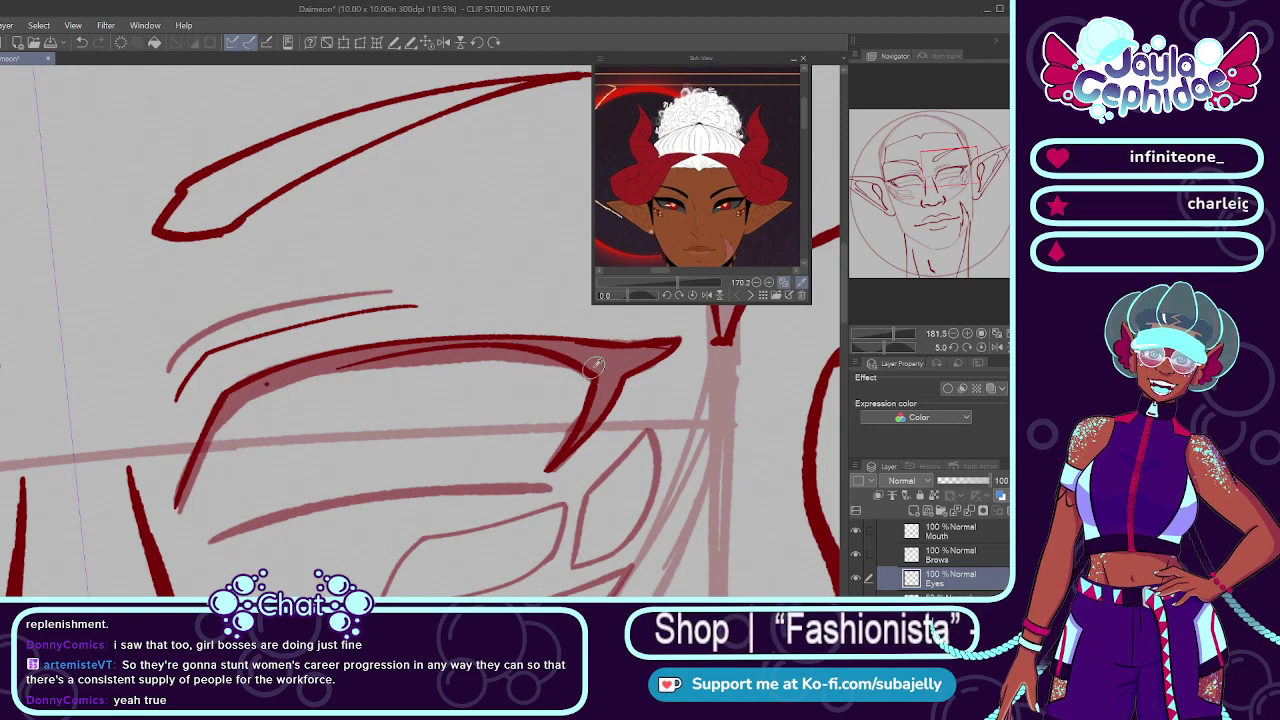
{"action": "key", "text": "ctrl+z"}
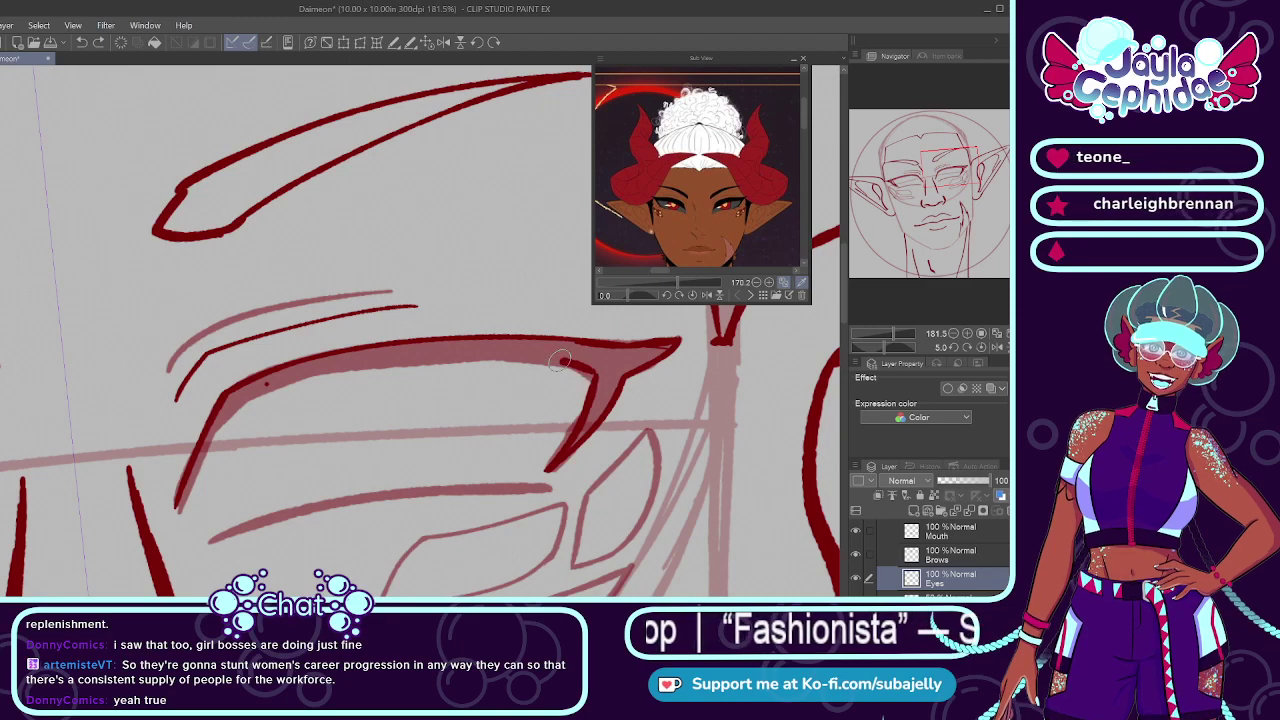
{"action": "left_click_drag", "start_coordinate": [560, 360], "coordinate": [282, 382]}
{"action": "key", "text": "ctrl+z"}
{"action": "left_click_drag", "start_coordinate": [596, 376], "coordinate": [284, 382]}
{"action": "key", "text": "ctrl+z"}
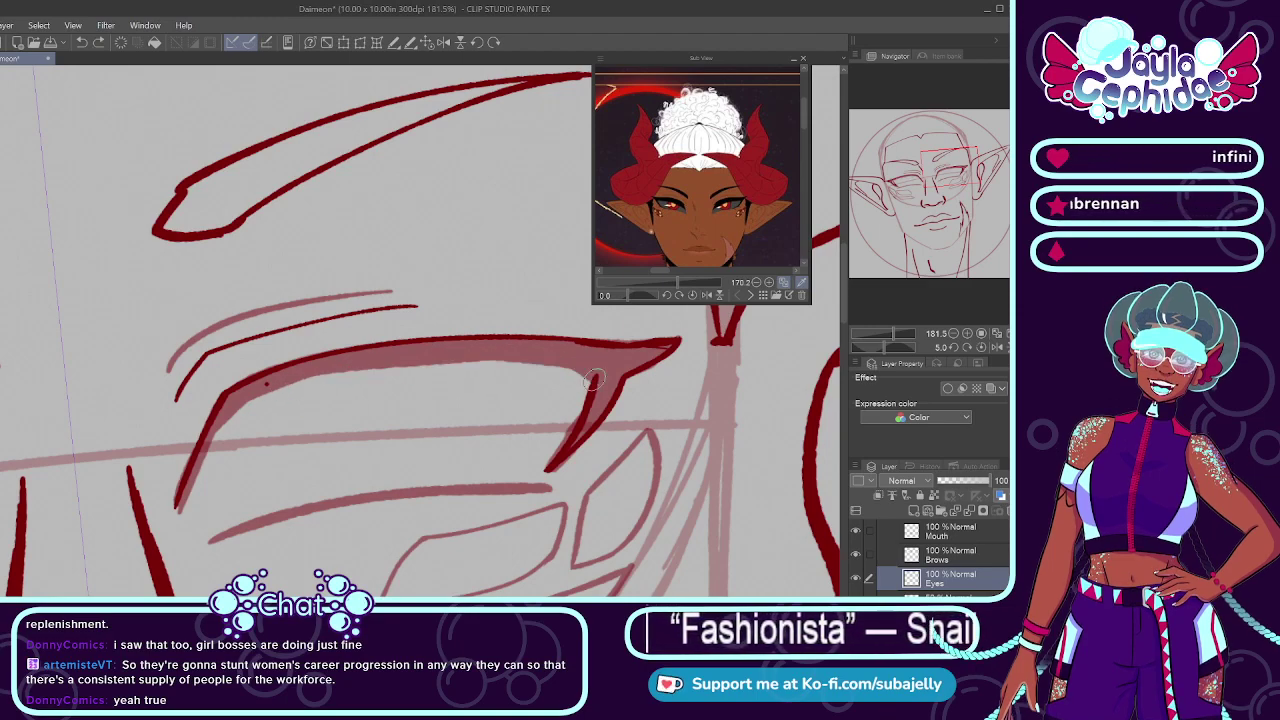
{"action": "key", "text": "ctrl+y"}
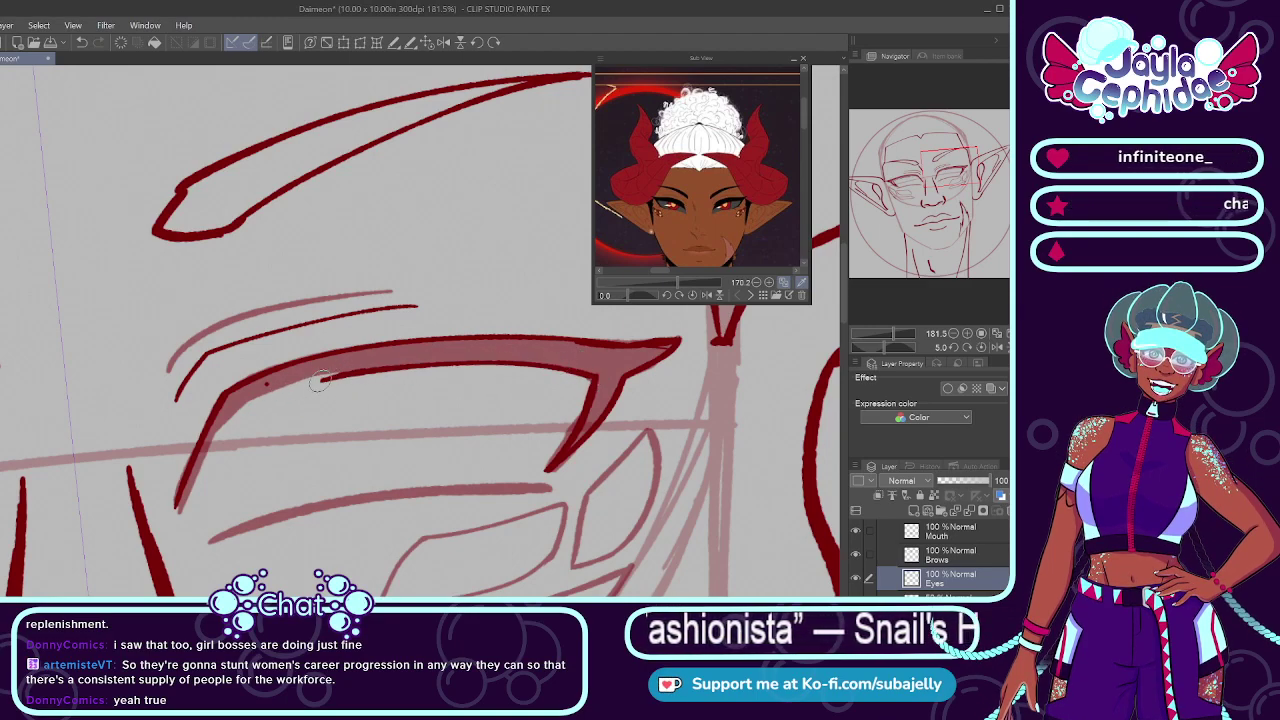
{"action": "mouse_move", "coordinate": [328, 380]}
{"action": "left_mouse_down"}
{"action": "mouse_move", "coordinate": [228, 408]}
{"action": "mouse_move", "coordinate": [254, 402]}
{"action": "mouse_move", "coordinate": [217, 421]}
{"action": "mouse_move", "coordinate": [180, 508]}
{"action": "left_mouse_up"}
{"action": "key", "text": "ctrl+z"}
{"action": "key", "text": "ctrl+z"}
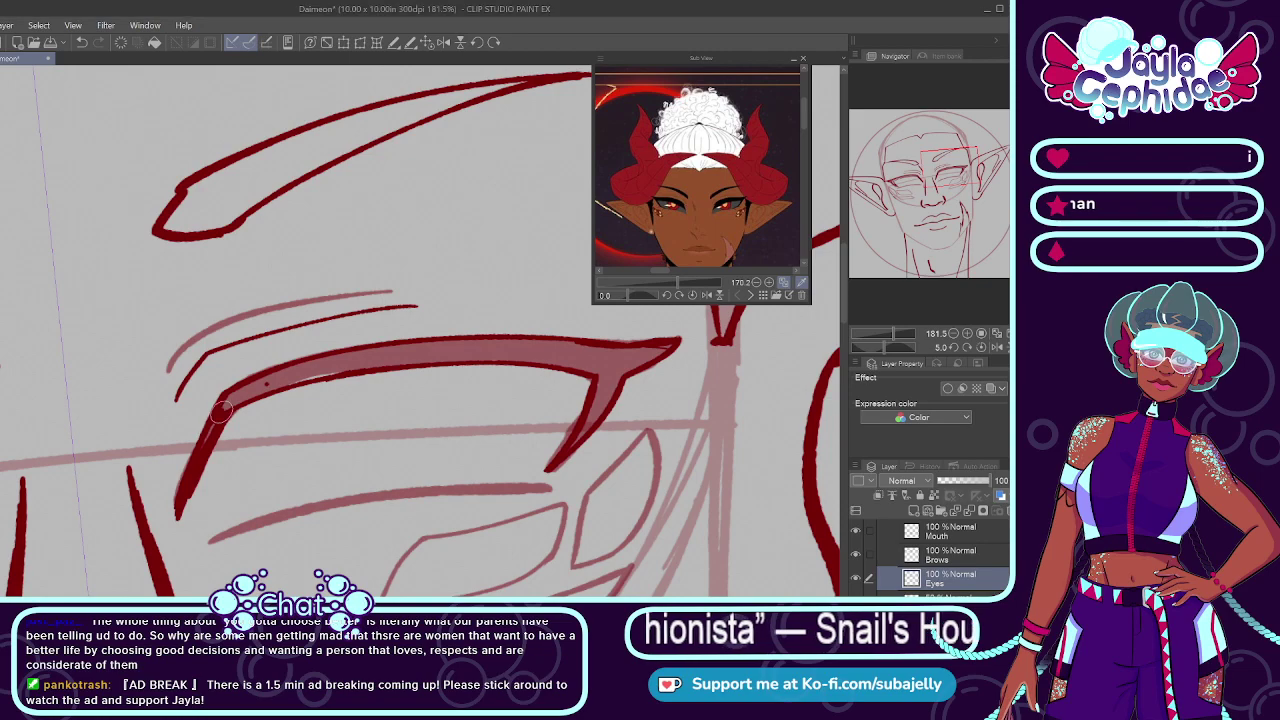
Step: Fill the outlined upper lash band and its outer-corner lash with solid dark red
{"action": "key", "text": "alt+Tab"}
{"action": "mouse_move", "coordinate": [227, 405]}
{"action": "left_mouse_down"}
{"action": "mouse_move", "coordinate": [321, 362]}
{"action": "mouse_move", "coordinate": [279, 379]}
{"action": "mouse_move", "coordinate": [433, 350]}
{"action": "mouse_move", "coordinate": [359, 370]}
{"action": "mouse_move", "coordinate": [426, 350]}
{"action": "mouse_move", "coordinate": [351, 354]}
{"action": "mouse_move", "coordinate": [492, 346]}
{"action": "mouse_move", "coordinate": [440, 344]}
{"action": "mouse_move", "coordinate": [456, 360]}
{"action": "mouse_move", "coordinate": [572, 362]}
{"action": "mouse_move", "coordinate": [513, 343]}
{"action": "mouse_move", "coordinate": [667, 347]}
{"action": "left_mouse_up"}
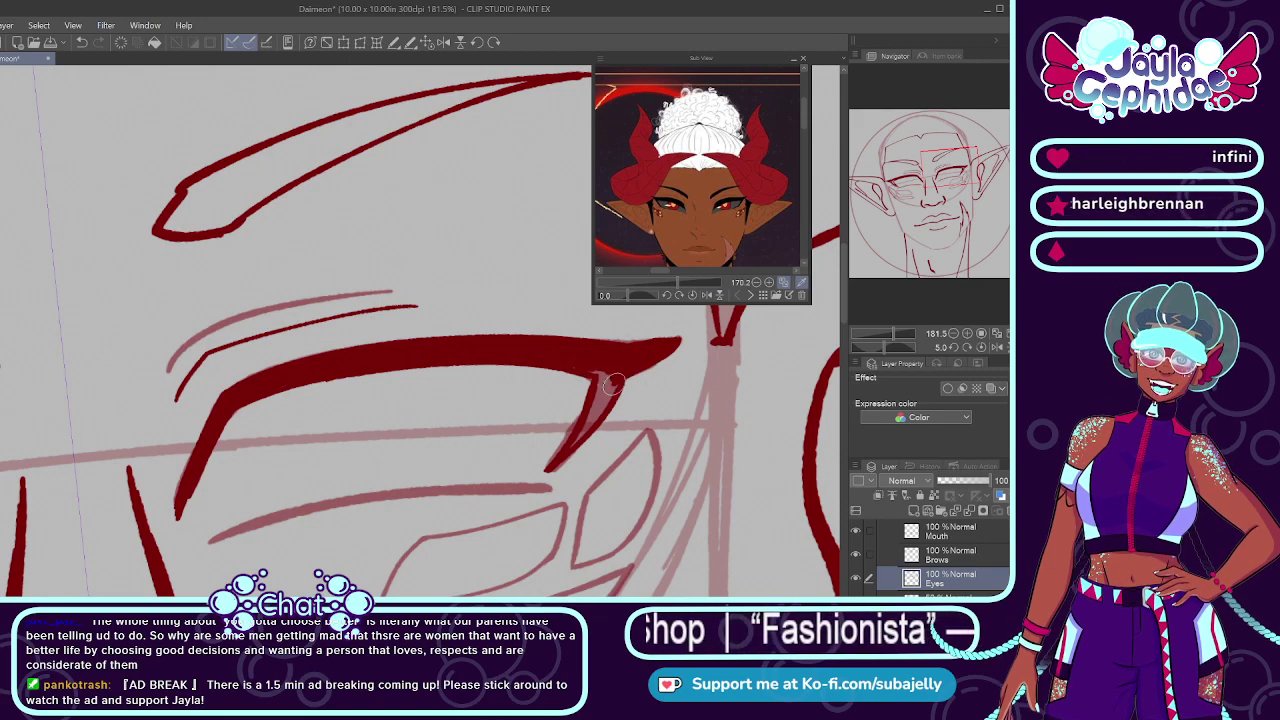
{"action": "left_click_drag", "start_coordinate": [610, 372], "coordinate": [568, 442]}
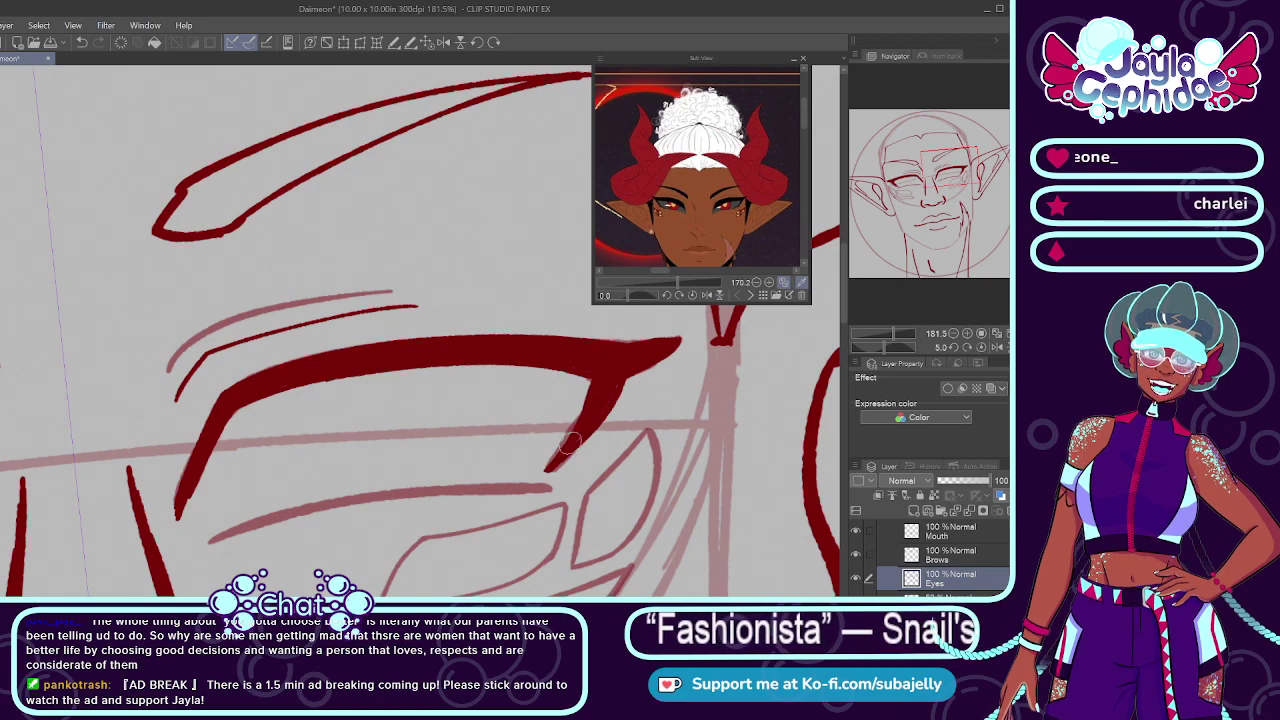
Step: Draw a thin curved lower lid line over the faded one, retrying until it tapers neatly below the outer corner
{"action": "scroll", "coordinate": [576, 438], "scroll_direction": "down", "scroll_amount": 8}
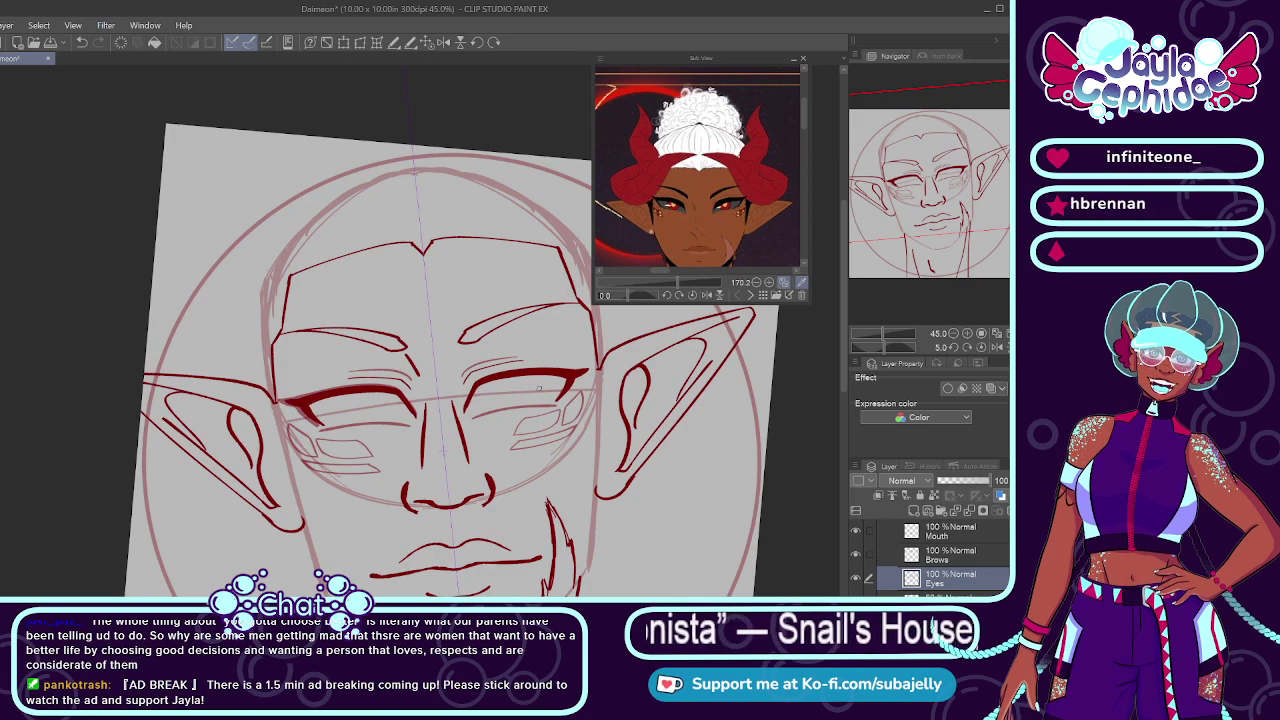
{"action": "scroll", "coordinate": [538, 388], "scroll_direction": "up", "scroll_amount": 5}
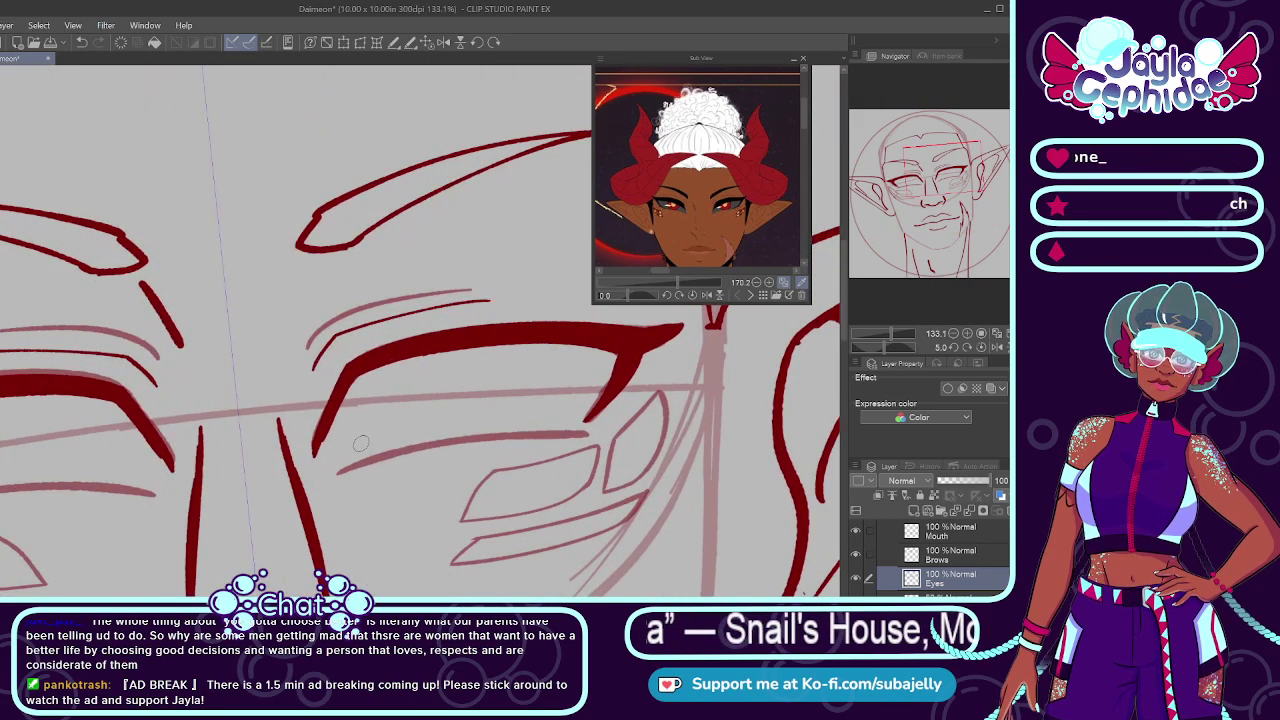
{"action": "mouse_move", "coordinate": [335, 471]}
{"action": "left_mouse_down"}
{"action": "mouse_move", "coordinate": [503, 432]}
{"action": "mouse_move", "coordinate": [625, 432]}
{"action": "left_mouse_up"}
{"action": "key", "text": "ctrl+z"}
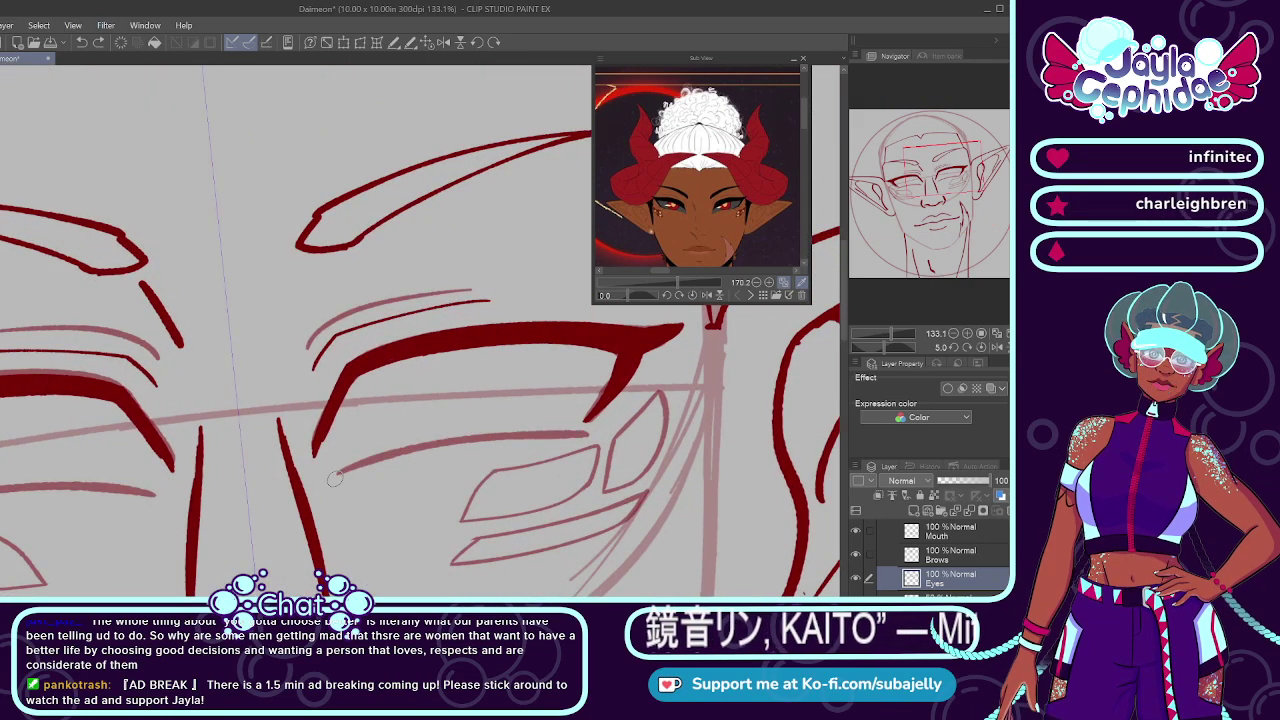
{"action": "left_click_drag", "start_coordinate": [335, 478], "coordinate": [602, 447]}
{"action": "key", "text": "ctrl+z"}
{"action": "key", "text": "ctrl+y"}
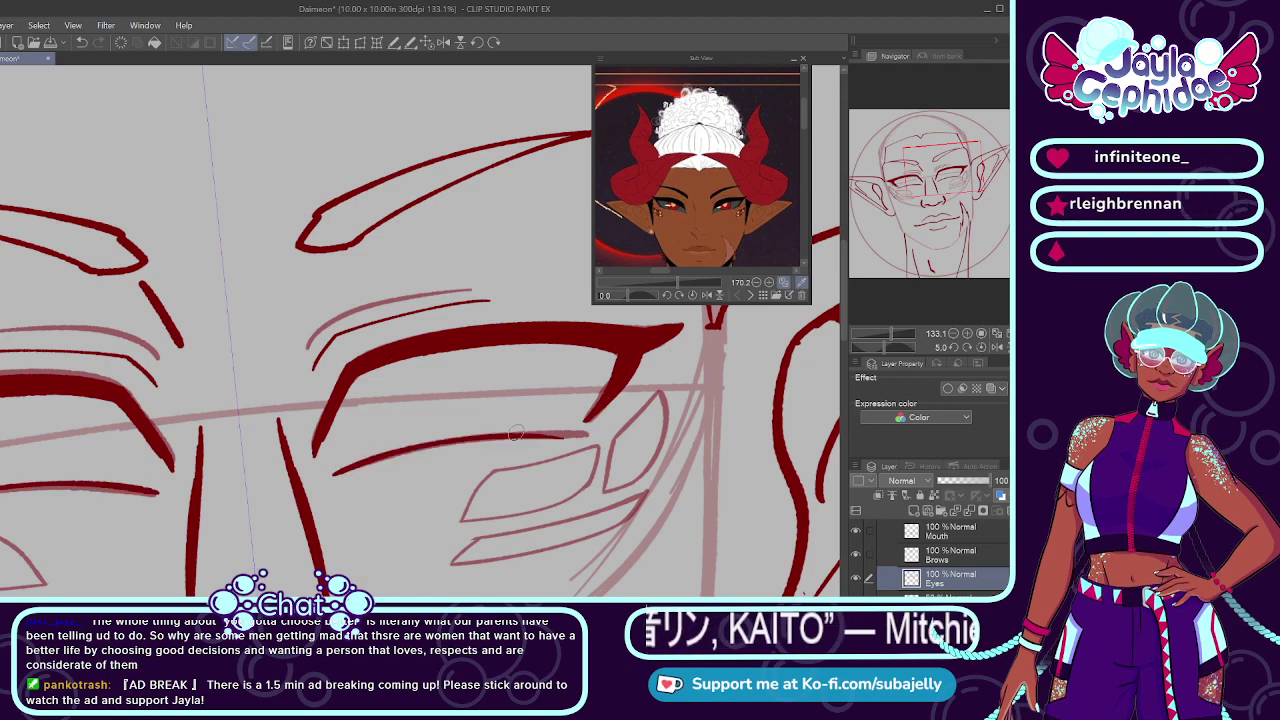
{"action": "key", "text": "ctrl+z"}
{"action": "left_click_drag", "start_coordinate": [341, 478], "coordinate": [578, 449]}
{"action": "key", "text": "ctrl+z"}
{"action": "left_click_drag", "start_coordinate": [340, 478], "coordinate": [572, 434]}
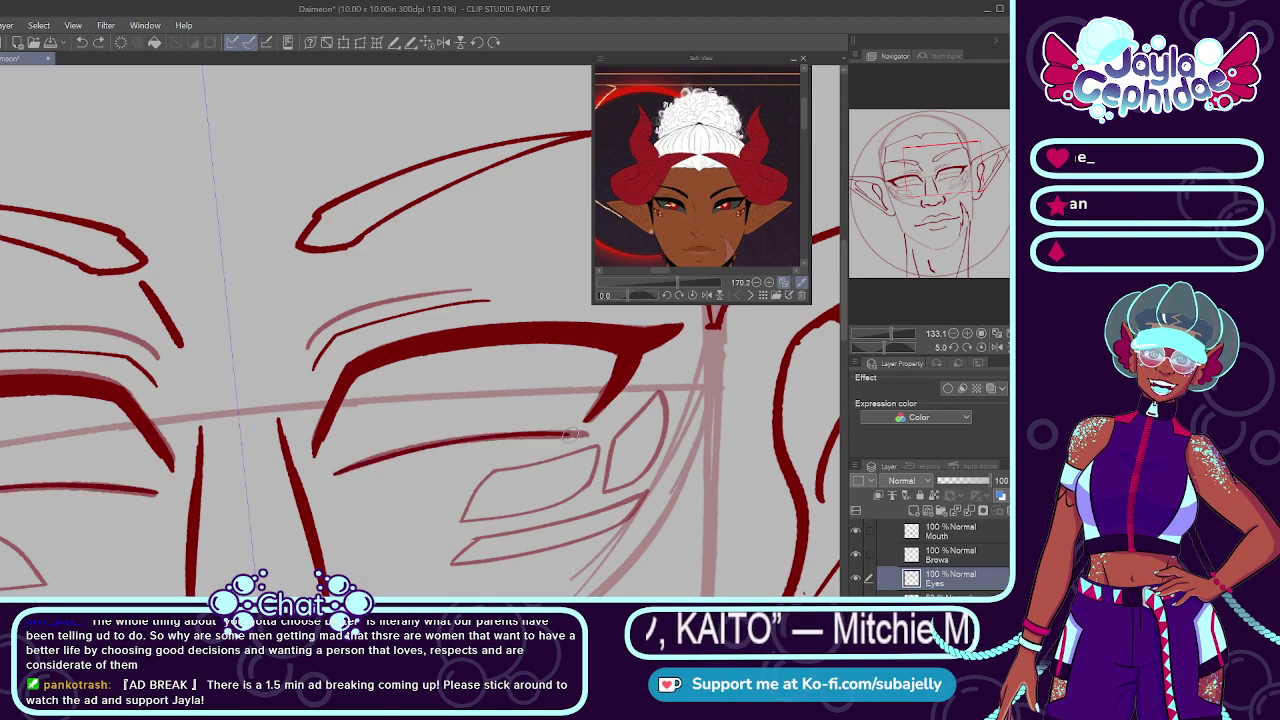
{"action": "scroll", "coordinate": [705, 455], "scroll_direction": "down", "scroll_amount": 1}
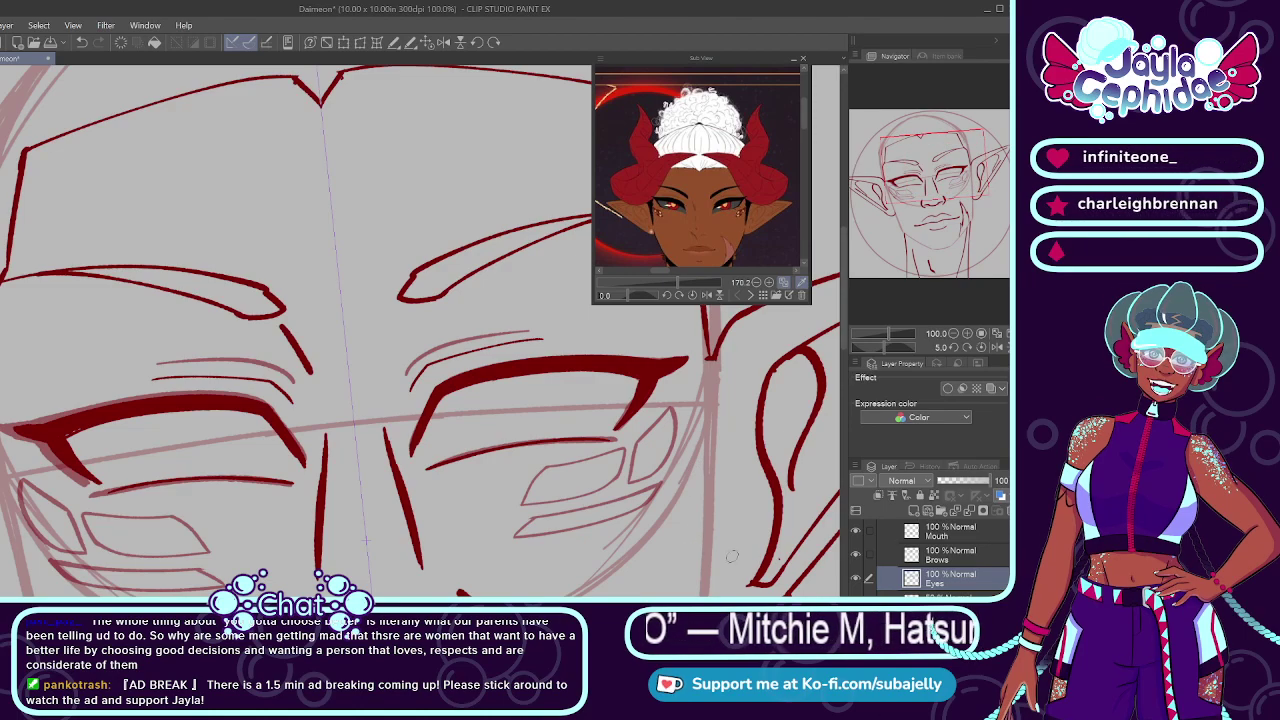
{"action": "scroll", "coordinate": [595, 437], "scroll_direction": "up", "scroll_amount": 3}
{"action": "scroll", "coordinate": [590, 435], "scroll_direction": "up", "scroll_amount": 2}
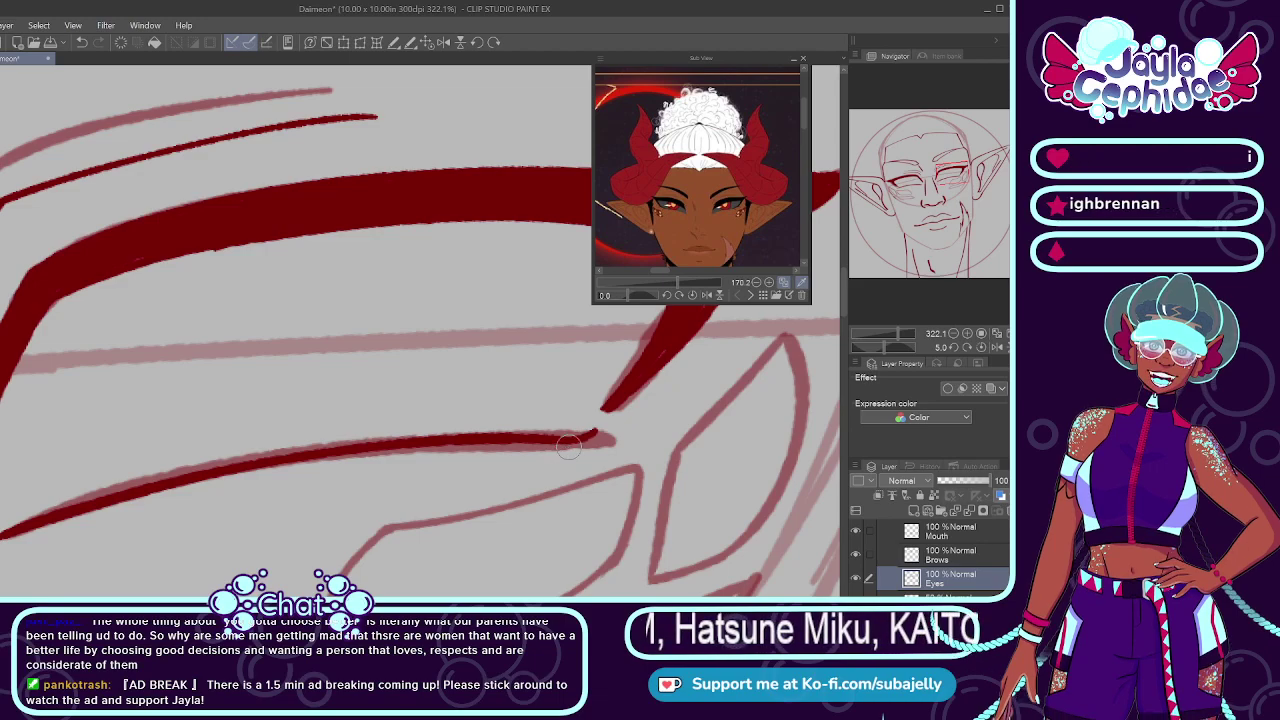
{"action": "scroll", "coordinate": [562, 456], "scroll_direction": "down", "scroll_amount": 4}
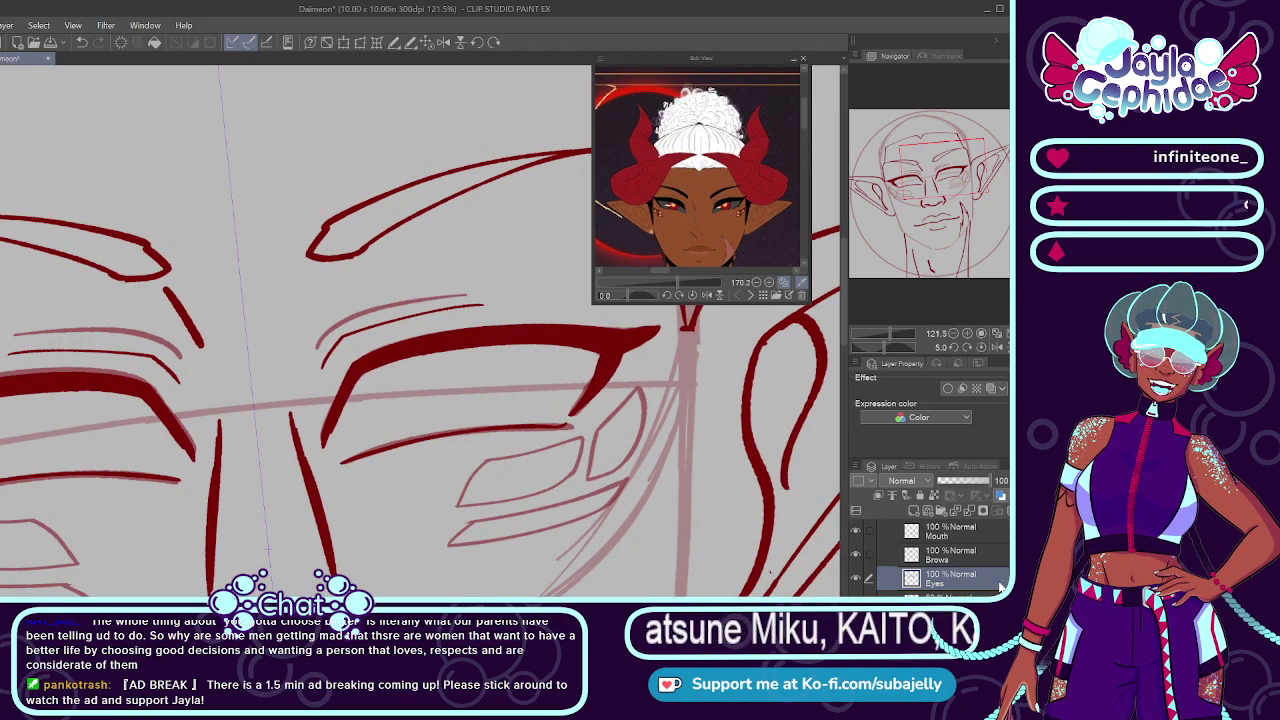
Step: Rename the active eye detail layer as Eyes Secondary
{"action": "left_click", "coordinate": [856, 578]}
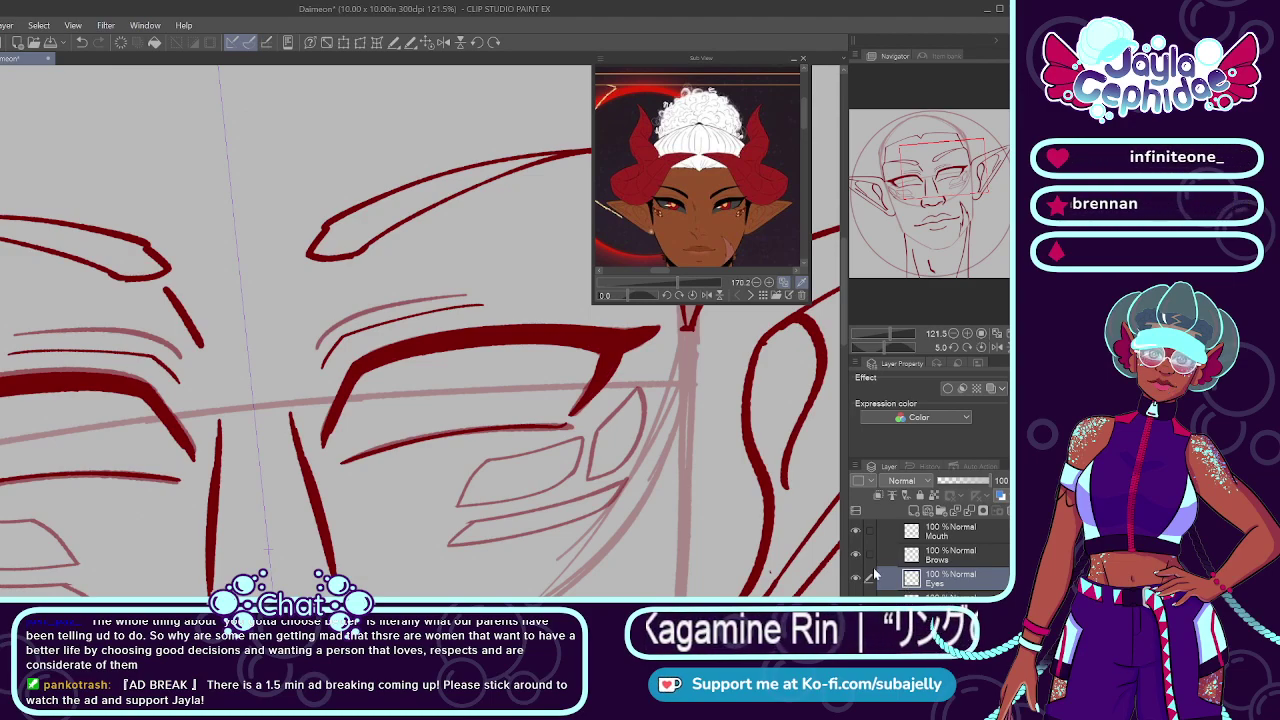
{"action": "type", "text": "Secondary"}
{"action": "key", "text": "Return"}
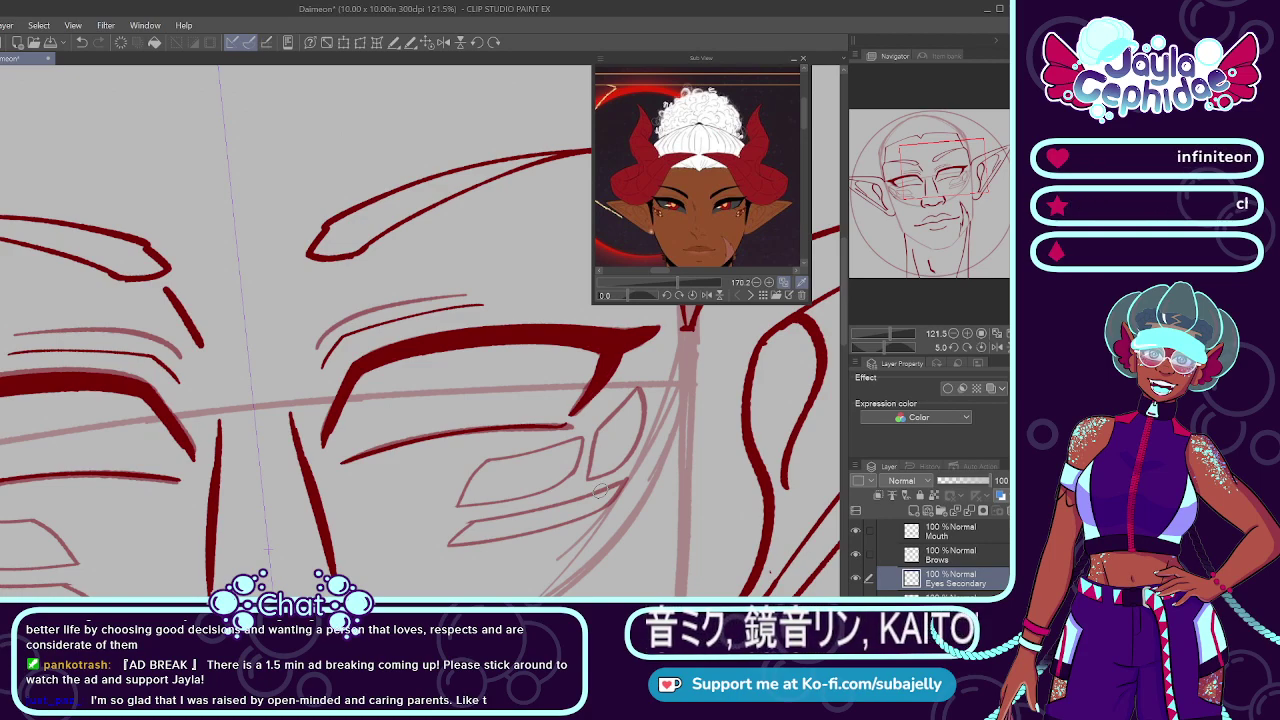
Step: Outline the upright curved cheek marking beneath the outer eye corner, tracing the faded sketch and retrying its inner and outer edges
{"action": "scroll", "coordinate": [599, 490], "scroll_direction": "up", "scroll_amount": 4}
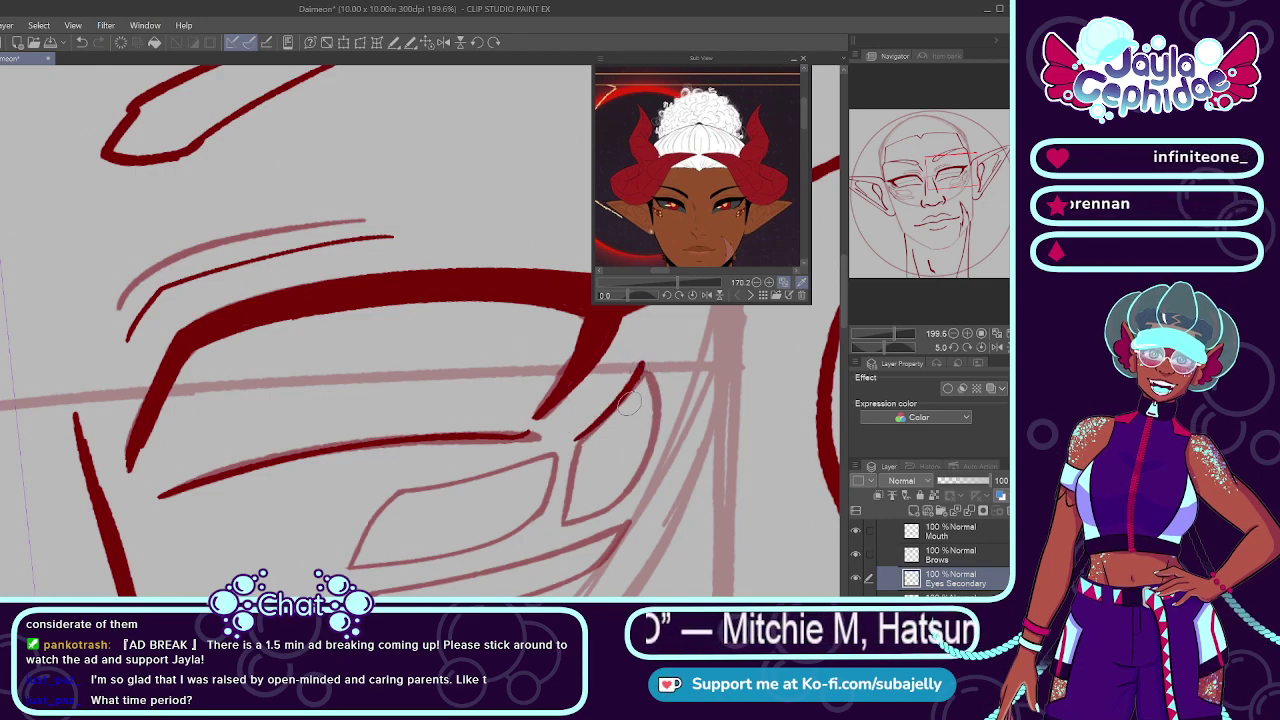
{"action": "mouse_move", "coordinate": [644, 365]}
{"action": "left_mouse_down"}
{"action": "mouse_move", "coordinate": [563, 451]}
{"action": "mouse_move", "coordinate": [573, 439]}
{"action": "mouse_move", "coordinate": [555, 522]}
{"action": "left_mouse_up"}
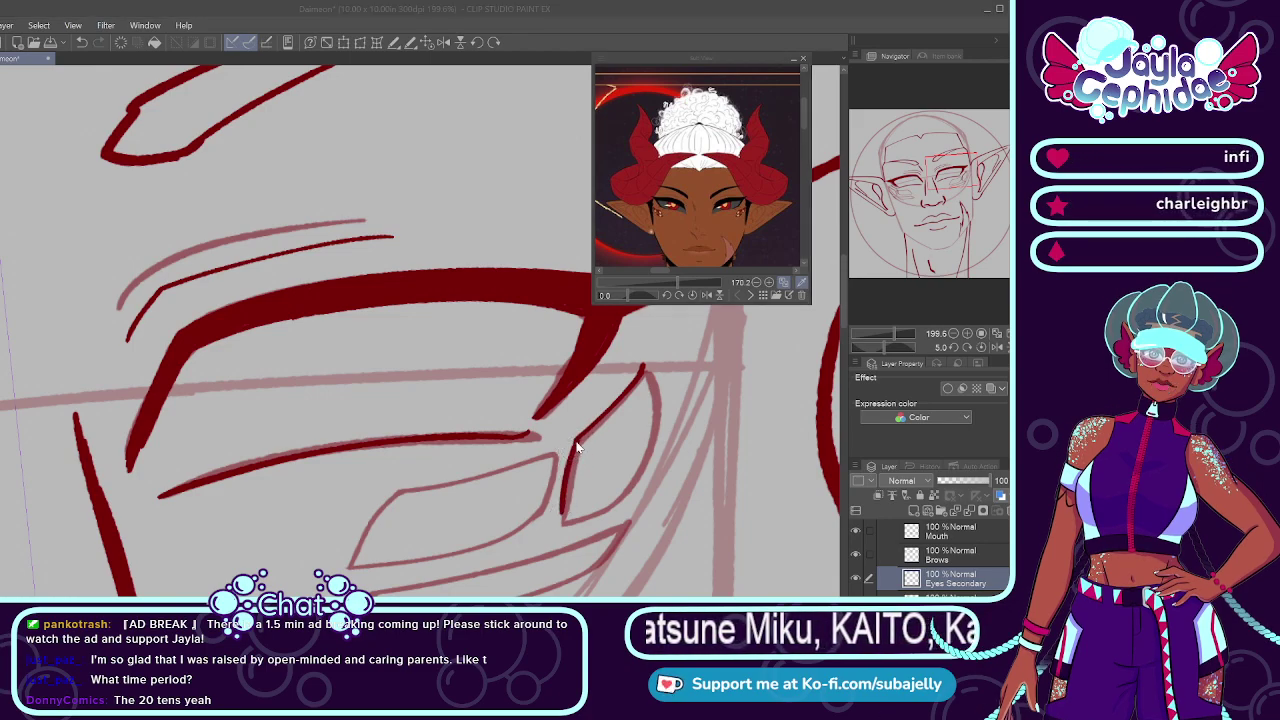
{"action": "left_click", "coordinate": [522, 483]}
{"action": "key", "text": "ctrl+z"}
{"action": "left_click_drag", "start_coordinate": [580, 438], "coordinate": [562, 519]}
{"action": "left_click_drag", "start_coordinate": [644, 365], "coordinate": [637, 476]}
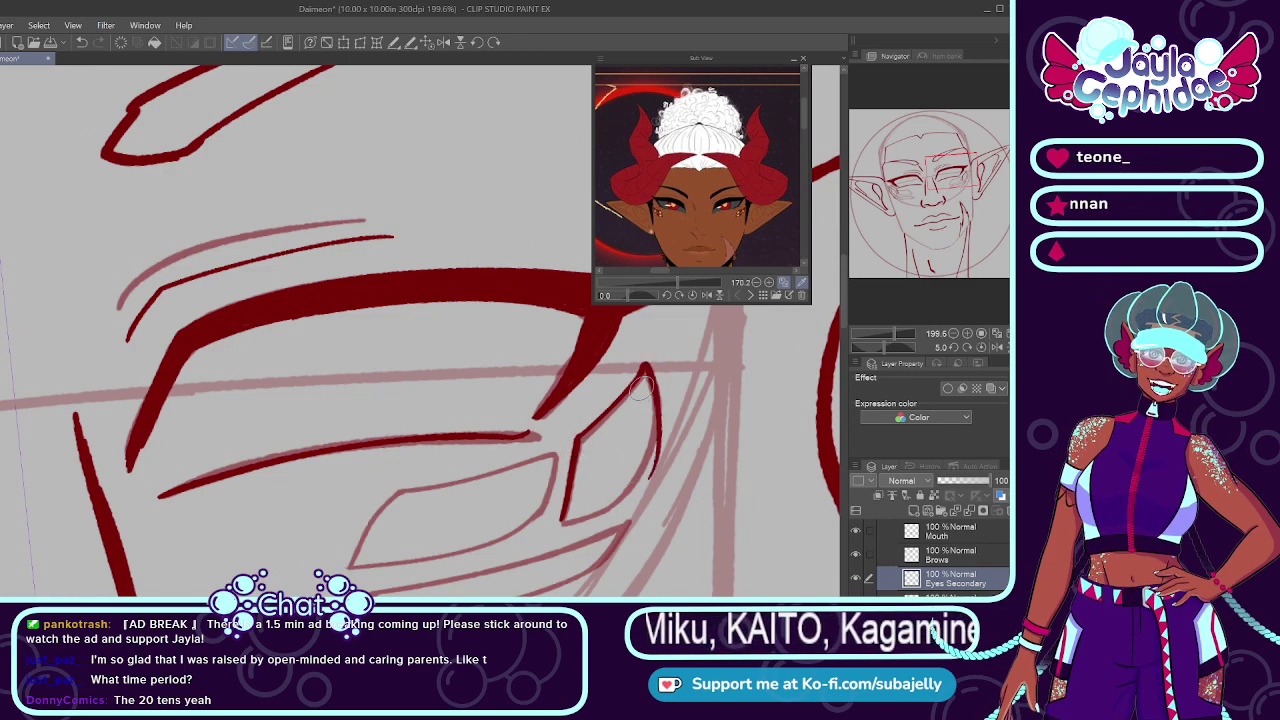
{"action": "key", "text": "ctrl+z"}
{"action": "mouse_move", "coordinate": [643, 364]}
{"action": "left_mouse_down"}
{"action": "mouse_move", "coordinate": [657, 427]}
{"action": "mouse_move", "coordinate": [613, 504]}
{"action": "left_mouse_up"}
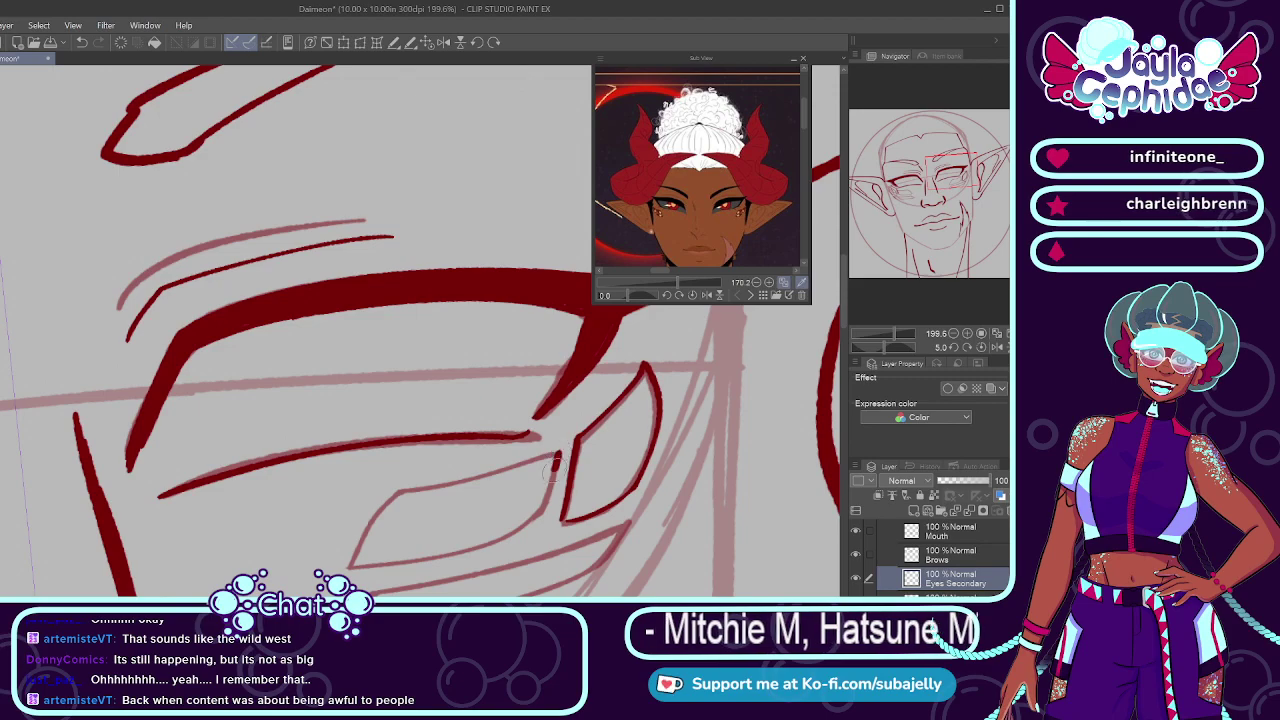
Step: Draw the short outer edge of the wide marking under the lower lid, retrying until it follows the sketched slant
{"action": "left_click_drag", "start_coordinate": [557, 455], "coordinate": [526, 530]}
{"action": "key", "text": "alt+Tab"}
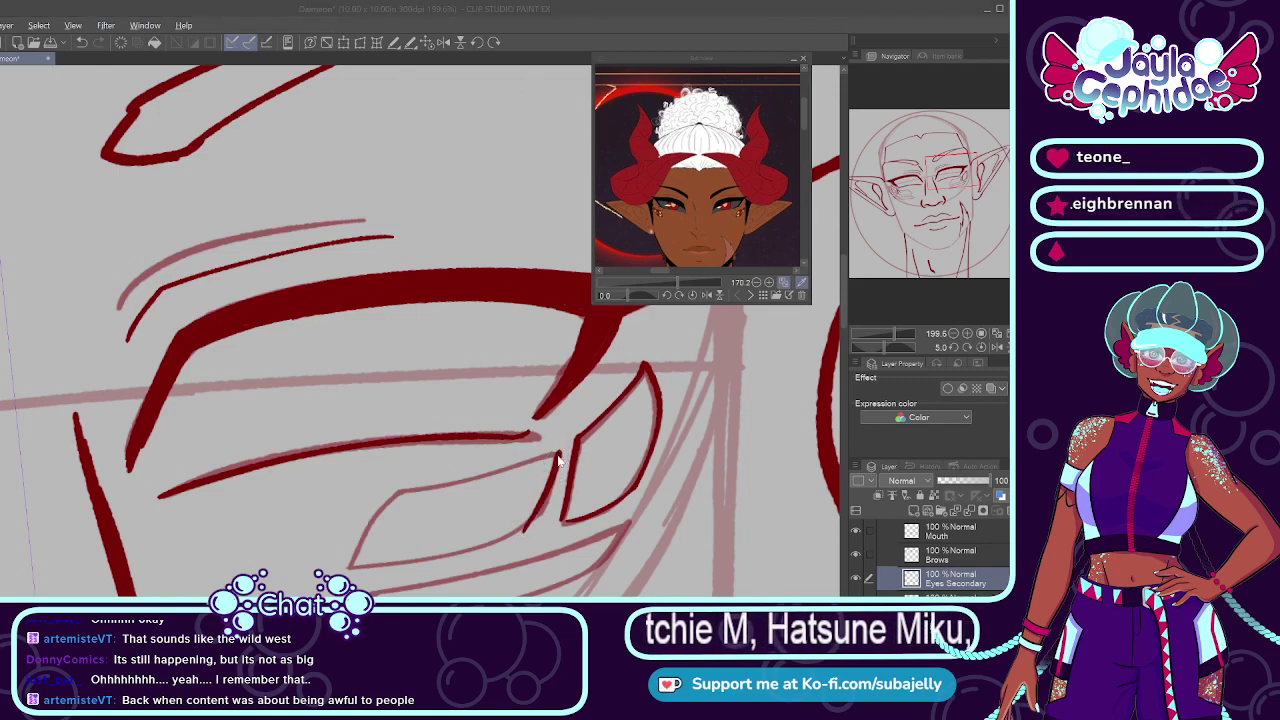
{"action": "key", "text": "ctrl+z"}
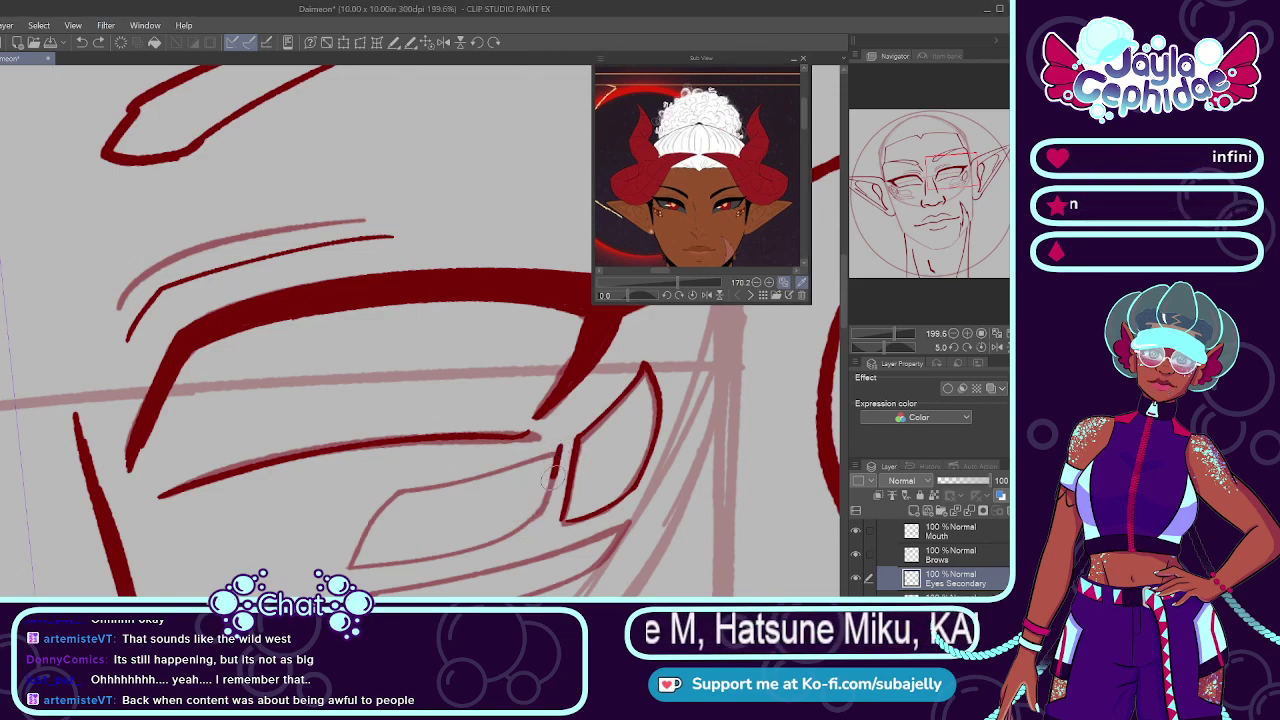
{"action": "key", "text": "ctrl+z"}
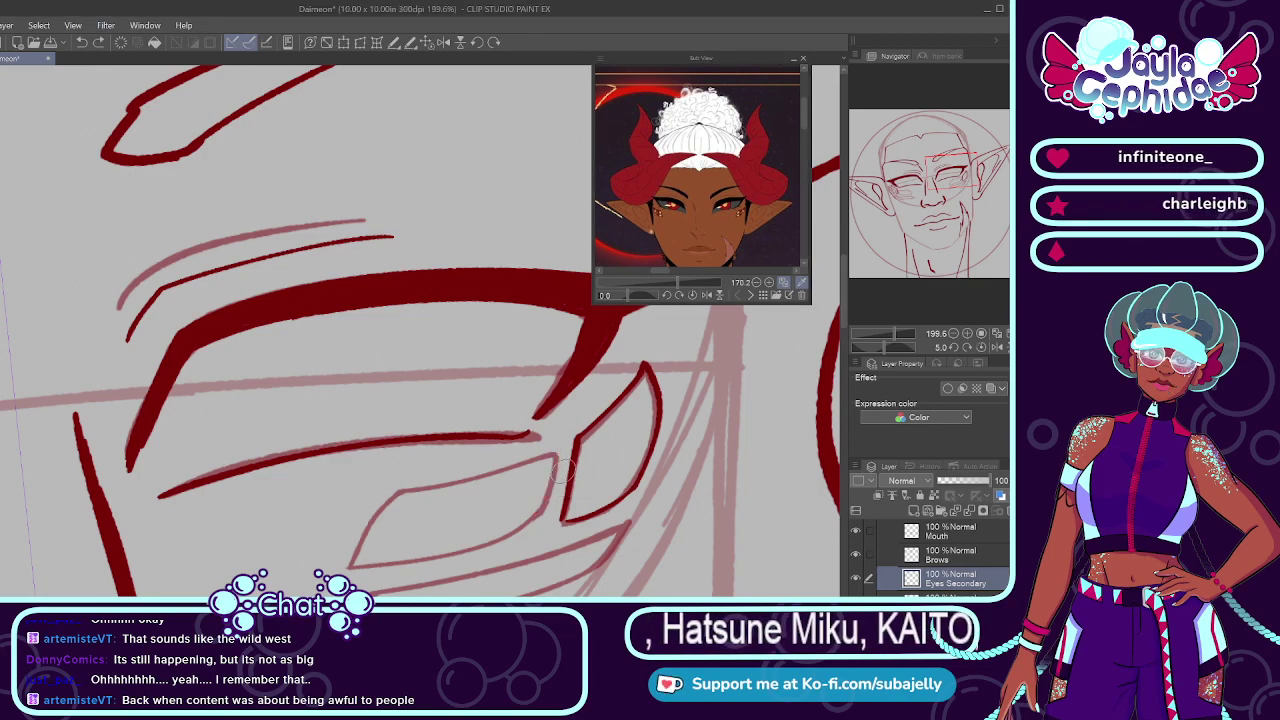
{"action": "left_click_drag", "start_coordinate": [557, 448], "coordinate": [540, 505]}
{"action": "key", "text": "ctrl+z"}
{"action": "left_click_drag", "start_coordinate": [558, 450], "coordinate": [534, 526]}
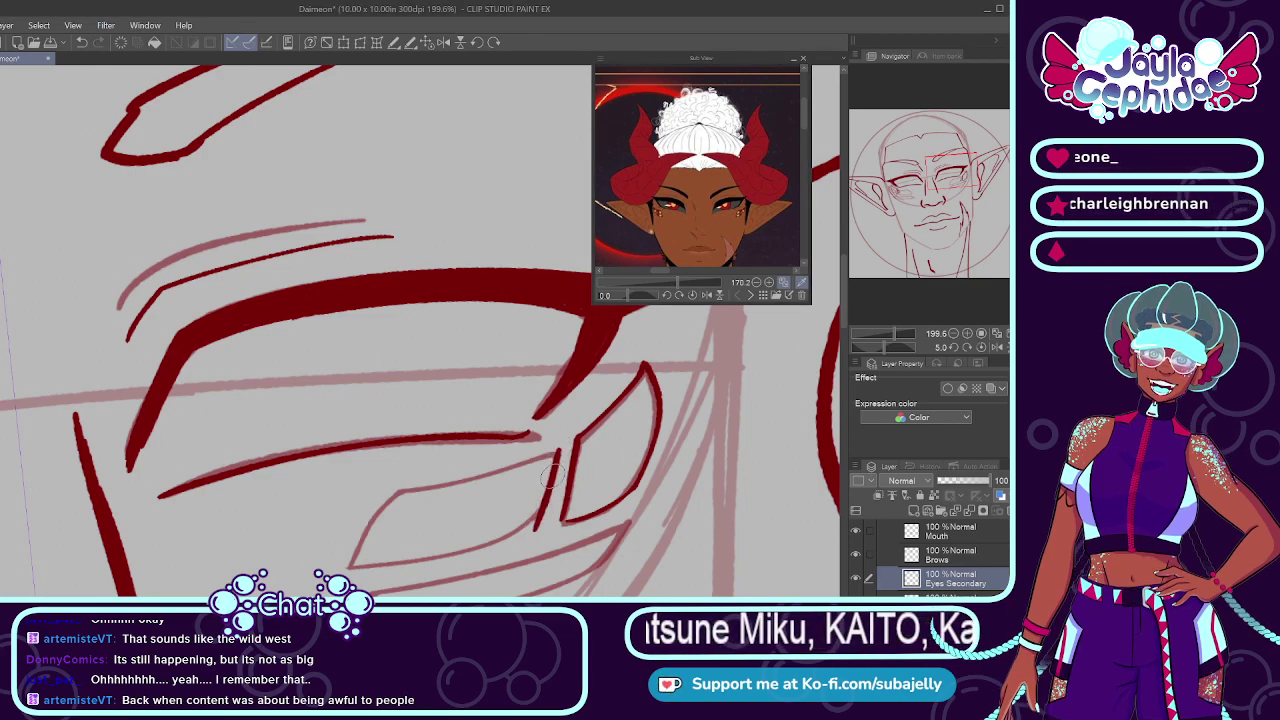
{"action": "key", "text": "ctrl+z"}
{"action": "left_click_drag", "start_coordinate": [558, 450], "coordinate": [535, 526]}
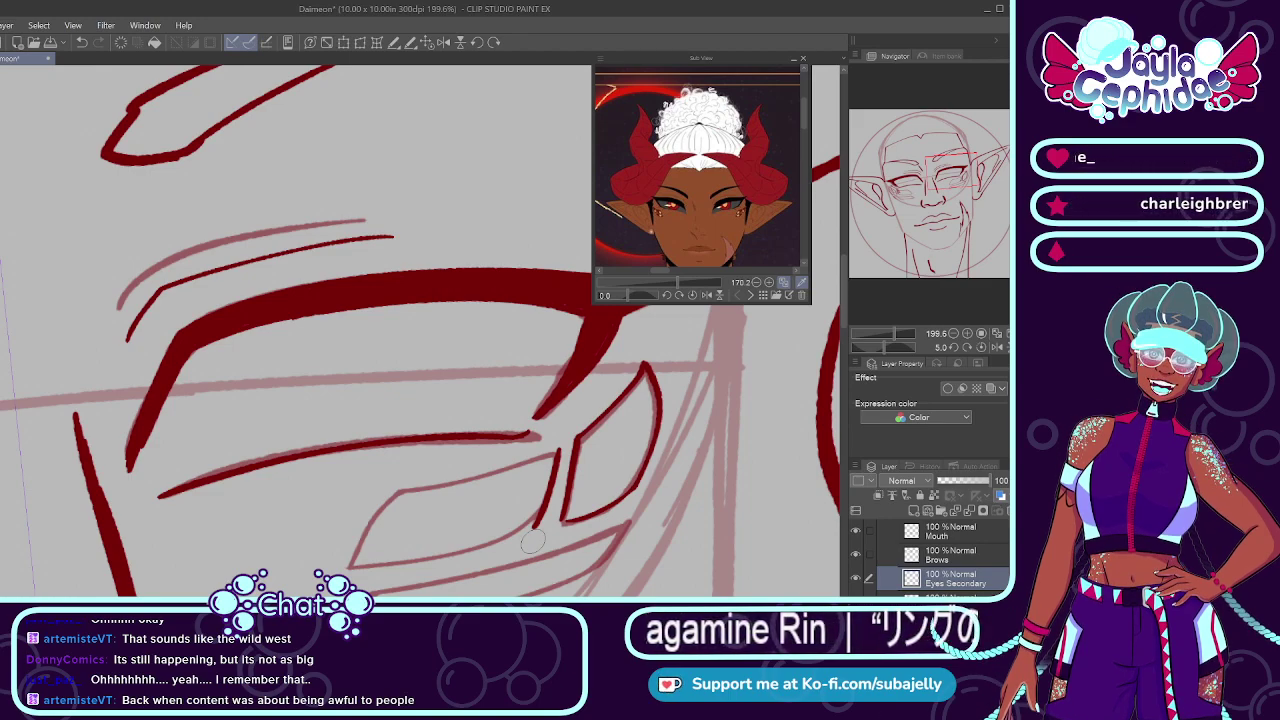
Step: Draw the long curved bottom edge of the wide under-eye marking from its outer edge toward the nose, redoing uneven strokes
{"action": "scroll", "coordinate": [534, 533], "scroll_direction": "down", "scroll_amount": 3}
{"action": "scroll", "coordinate": [534, 533], "scroll_direction": "up", "scroll_amount": 5}
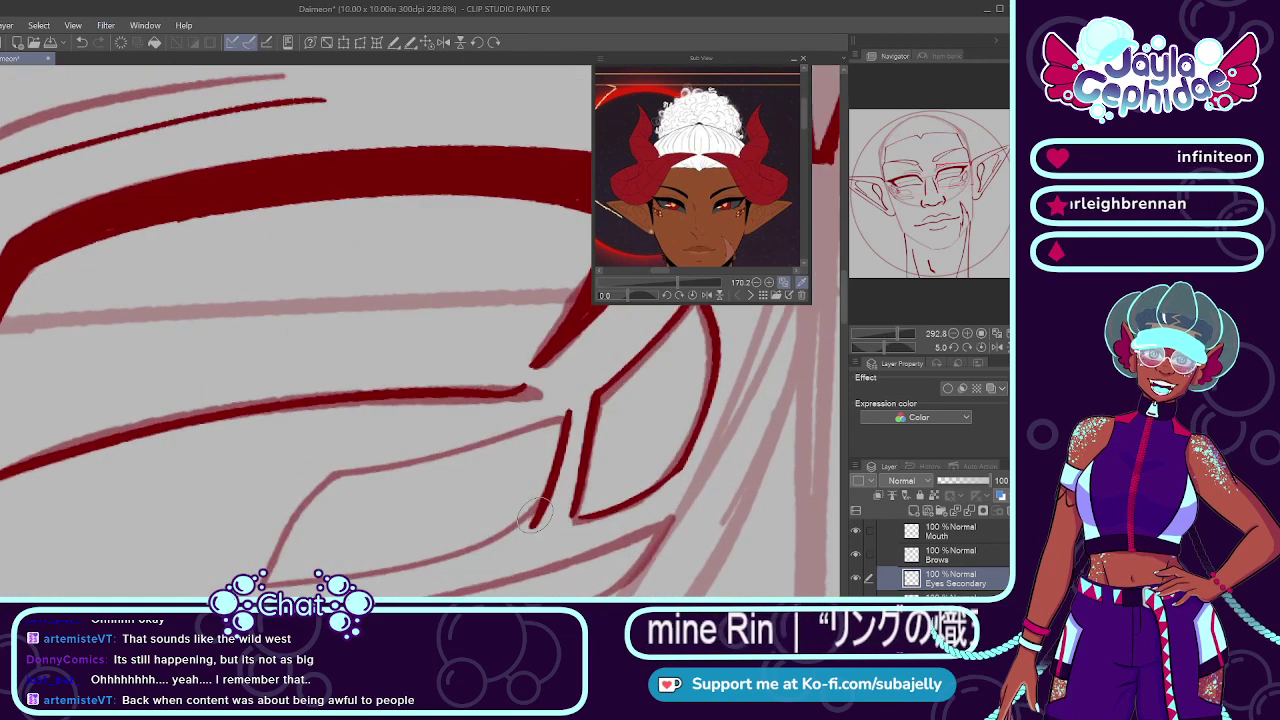
{"action": "left_click_drag", "start_coordinate": [535, 522], "coordinate": [275, 584]}
{"action": "key", "text": "ctrl+z"}
{"action": "left_click_drag", "start_coordinate": [537, 524], "coordinate": [362, 566]}
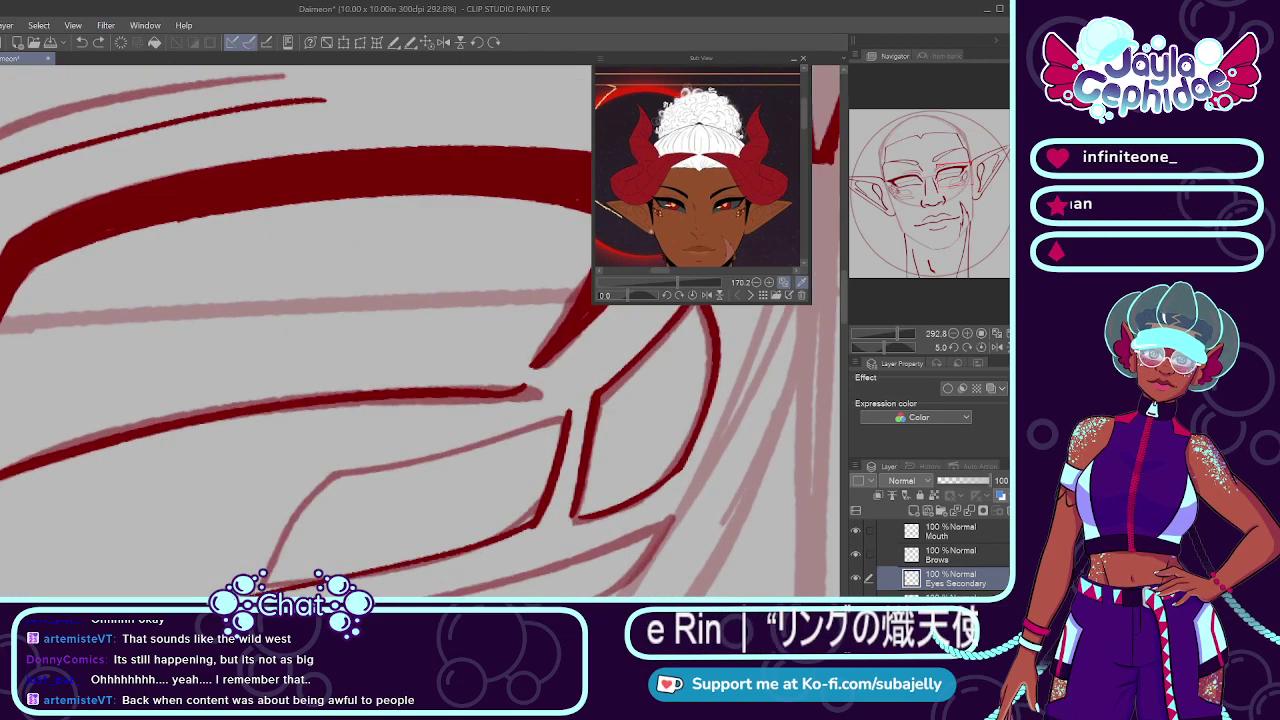
{"action": "key", "text": "ctrl+z"}
{"action": "left_click_drag", "start_coordinate": [540, 518], "coordinate": [270, 588]}
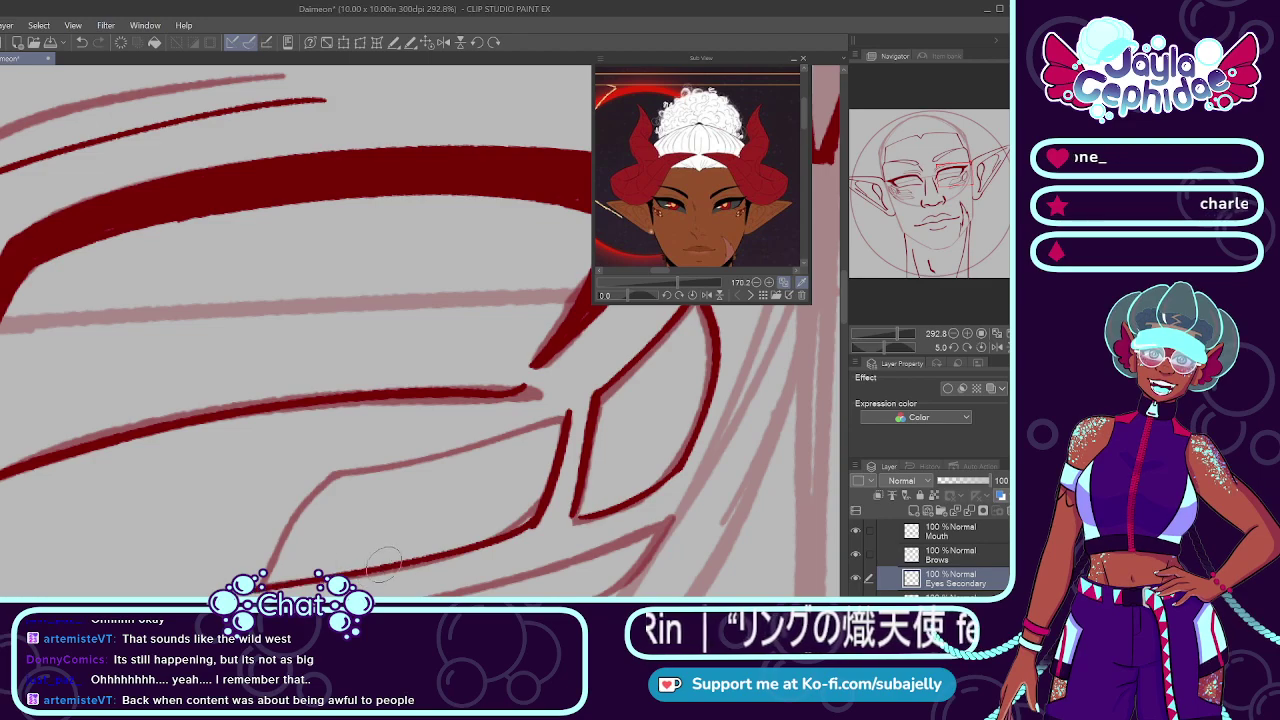
Step: Close the wide under-eye marking with its top edge and slanted inner edge, and erase the overshoot at their corner
{"action": "left_click", "coordinate": [558, 416]}
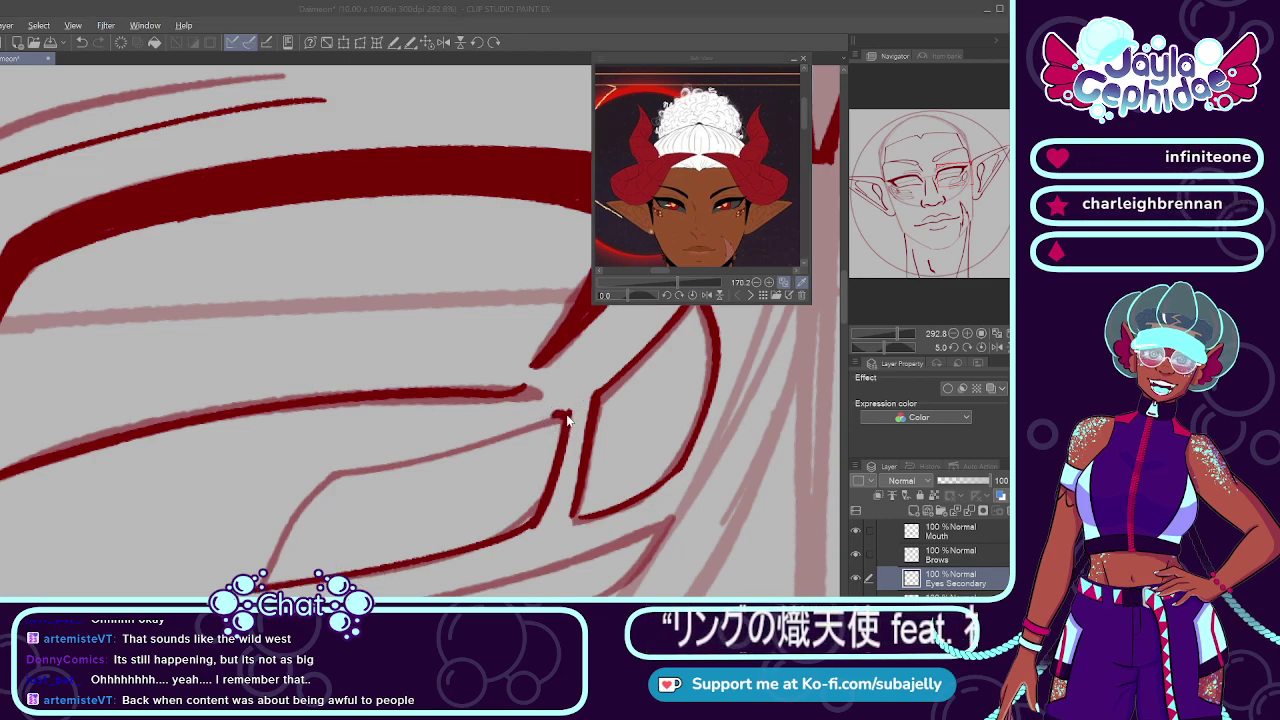
{"action": "mouse_move", "coordinate": [568, 410]}
{"action": "left_mouse_down"}
{"action": "mouse_move", "coordinate": [445, 451]}
{"action": "mouse_move", "coordinate": [262, 580]}
{"action": "left_mouse_up"}
{"action": "key", "text": "ctrl+z"}
{"action": "left_click_drag", "start_coordinate": [334, 476], "coordinate": [265, 576]}
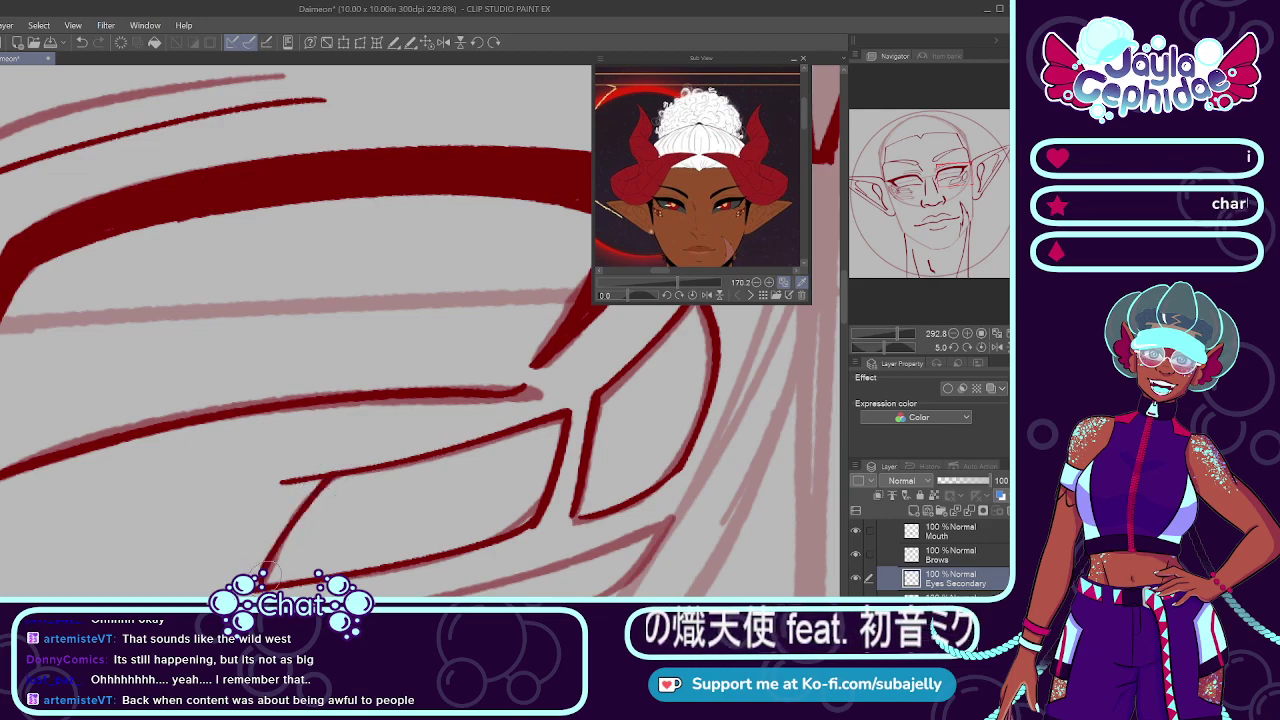
{"action": "key", "text": "ctrl+z"}
{"action": "left_click_drag", "start_coordinate": [326, 478], "coordinate": [252, 578]}
{"action": "key", "text": "e"}
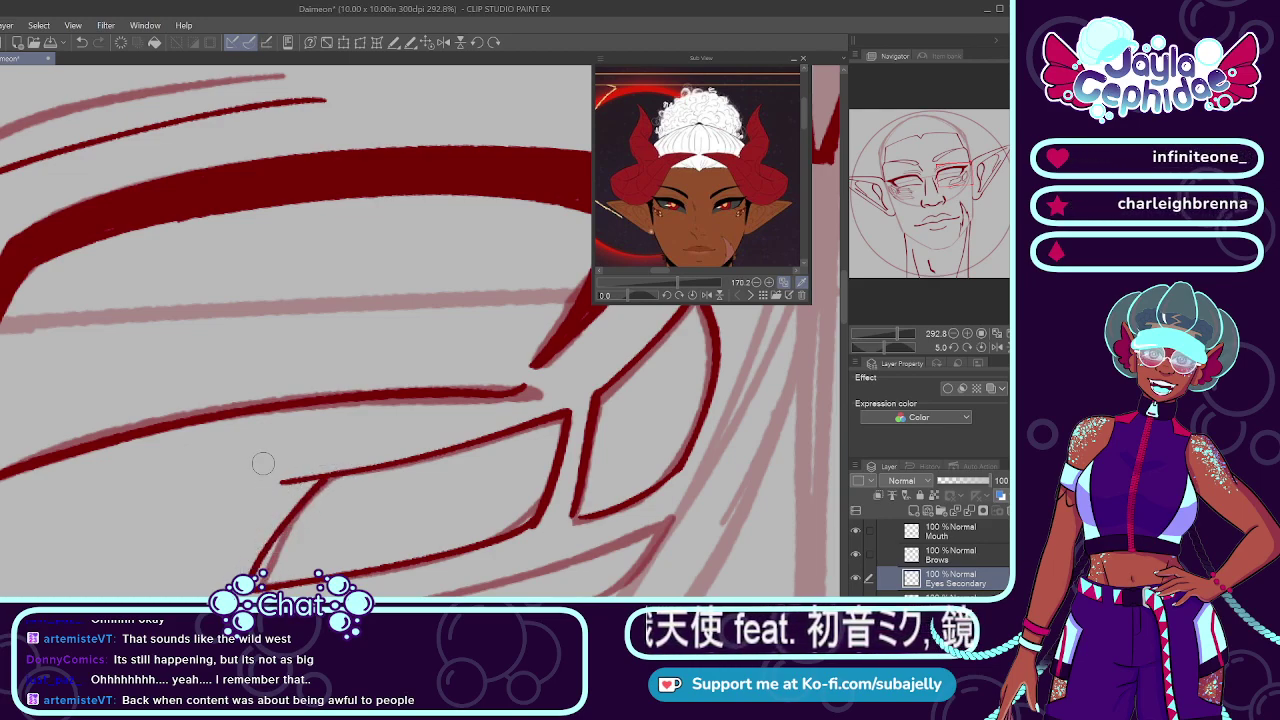
{"action": "left_click_drag", "start_coordinate": [281, 473], "coordinate": [273, 485]}
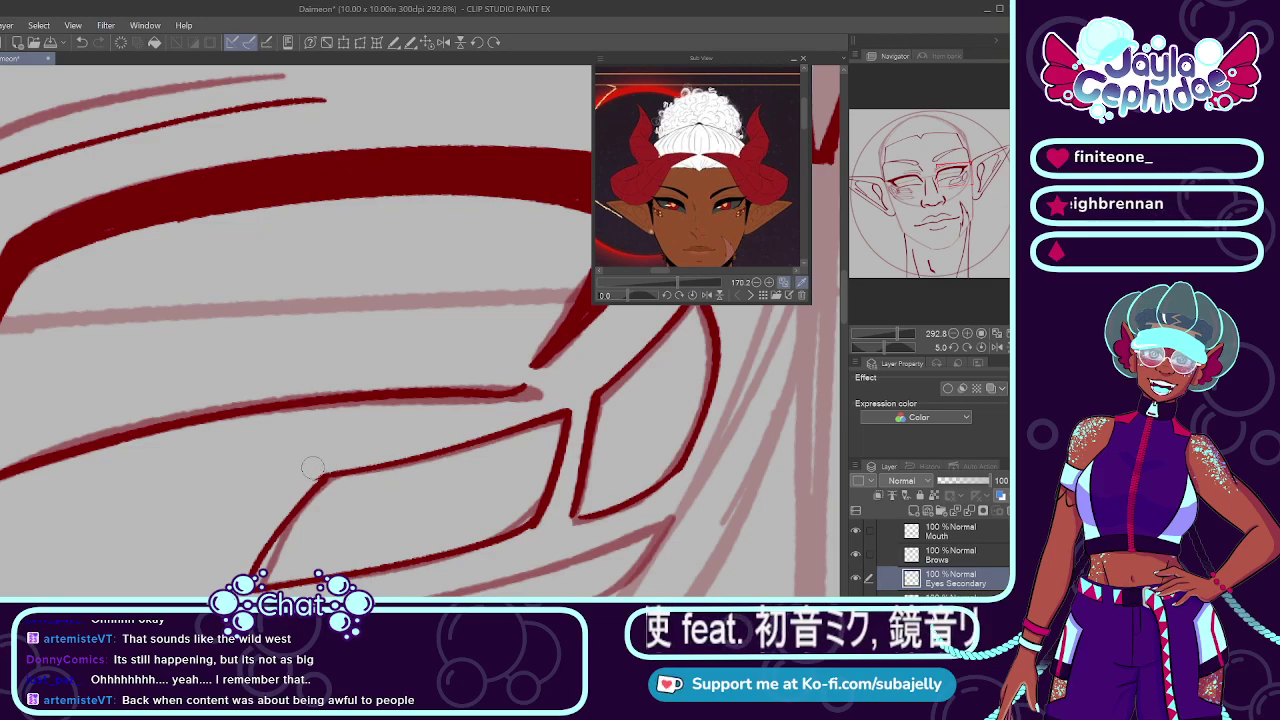
Step: Draw the upper edge and slanted inner end of the narrow lowest cheek marking beneath the other two
{"action": "scroll", "coordinate": [312, 467], "scroll_direction": "down", "scroll_amount": 3}
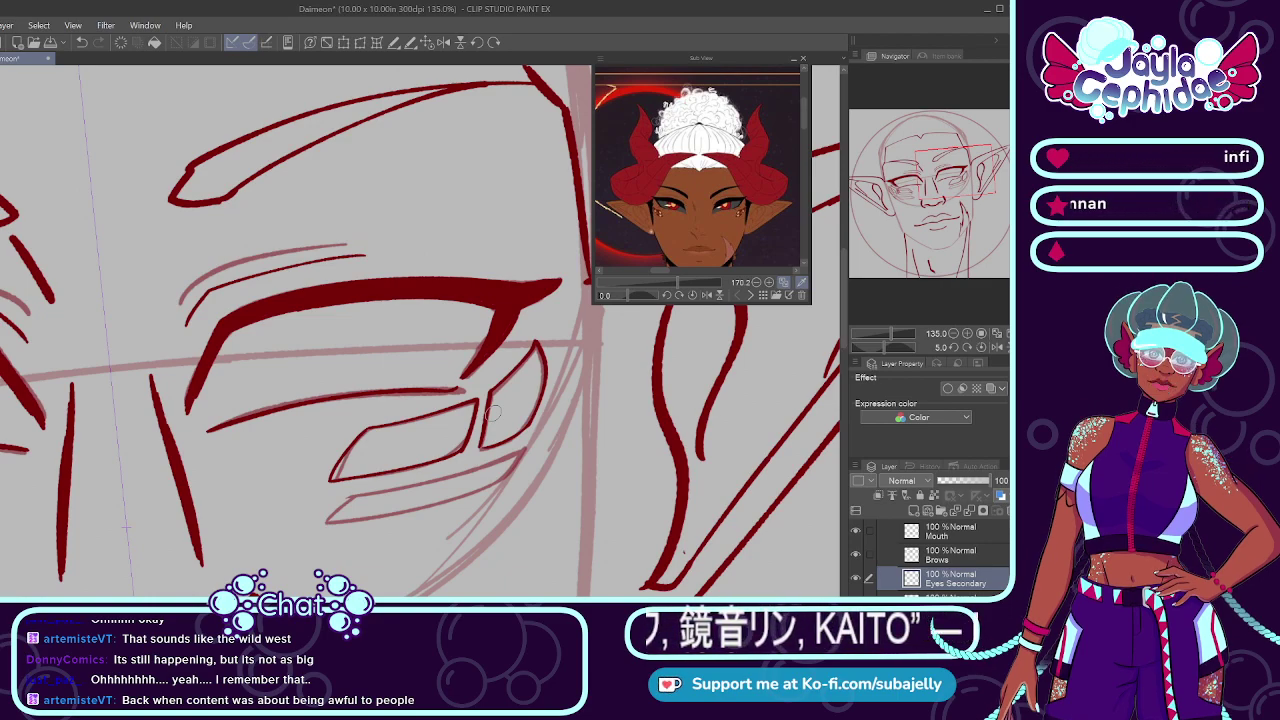
{"action": "scroll", "coordinate": [492, 411], "scroll_direction": "up", "scroll_amount": 5}
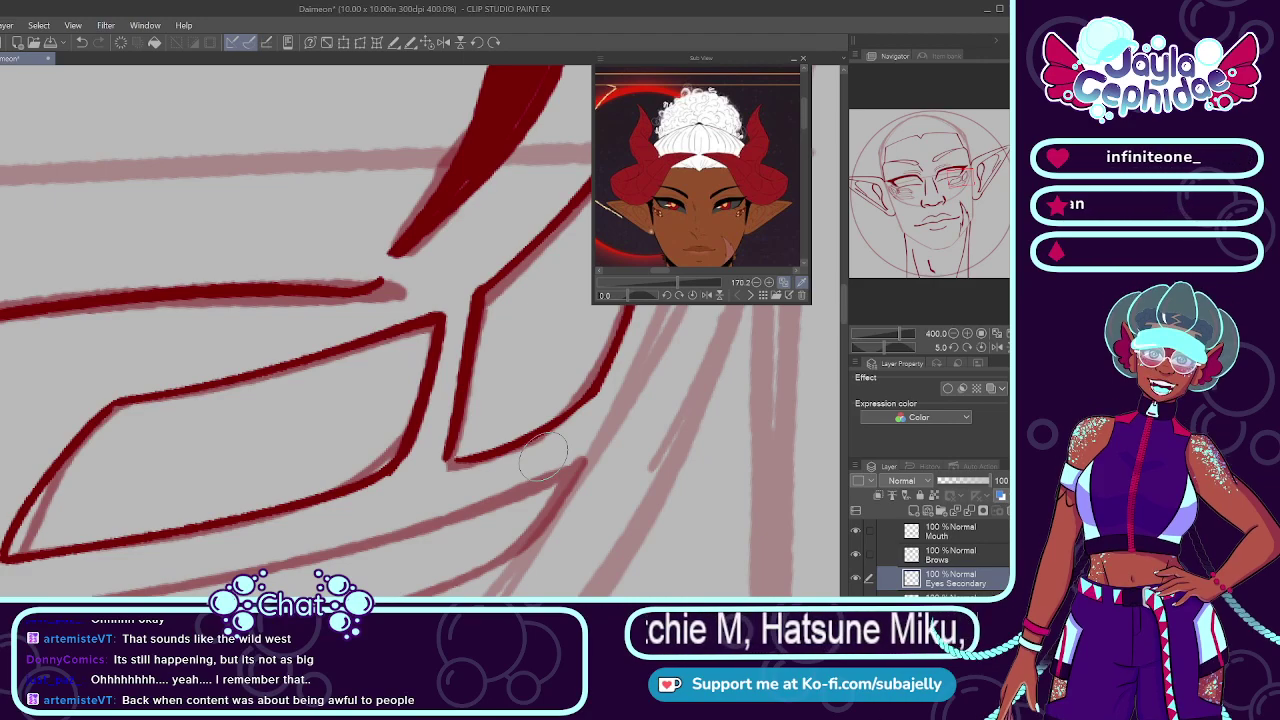
{"action": "scroll", "coordinate": [543, 457], "scroll_direction": "down", "scroll_amount": 3}
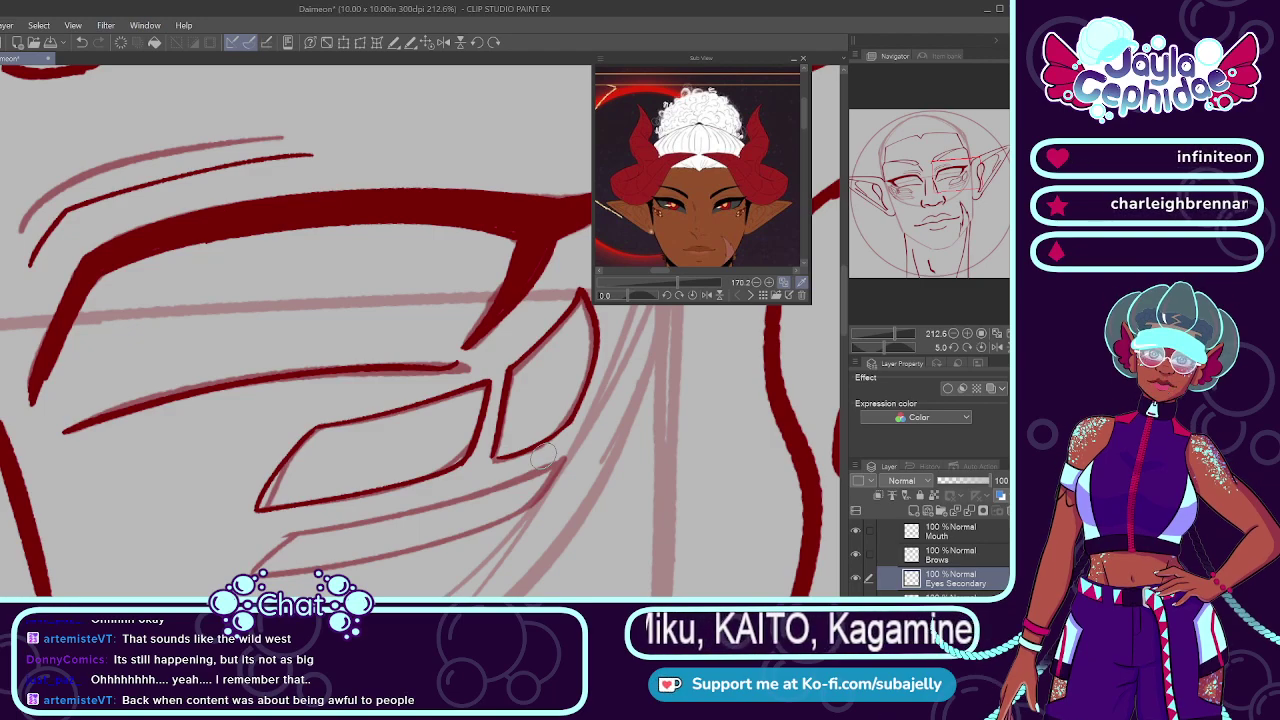
{"action": "scroll", "coordinate": [543, 457], "scroll_direction": "down", "scroll_amount": 3}
{"action": "scroll", "coordinate": [495, 449], "scroll_direction": "up", "scroll_amount": 4}
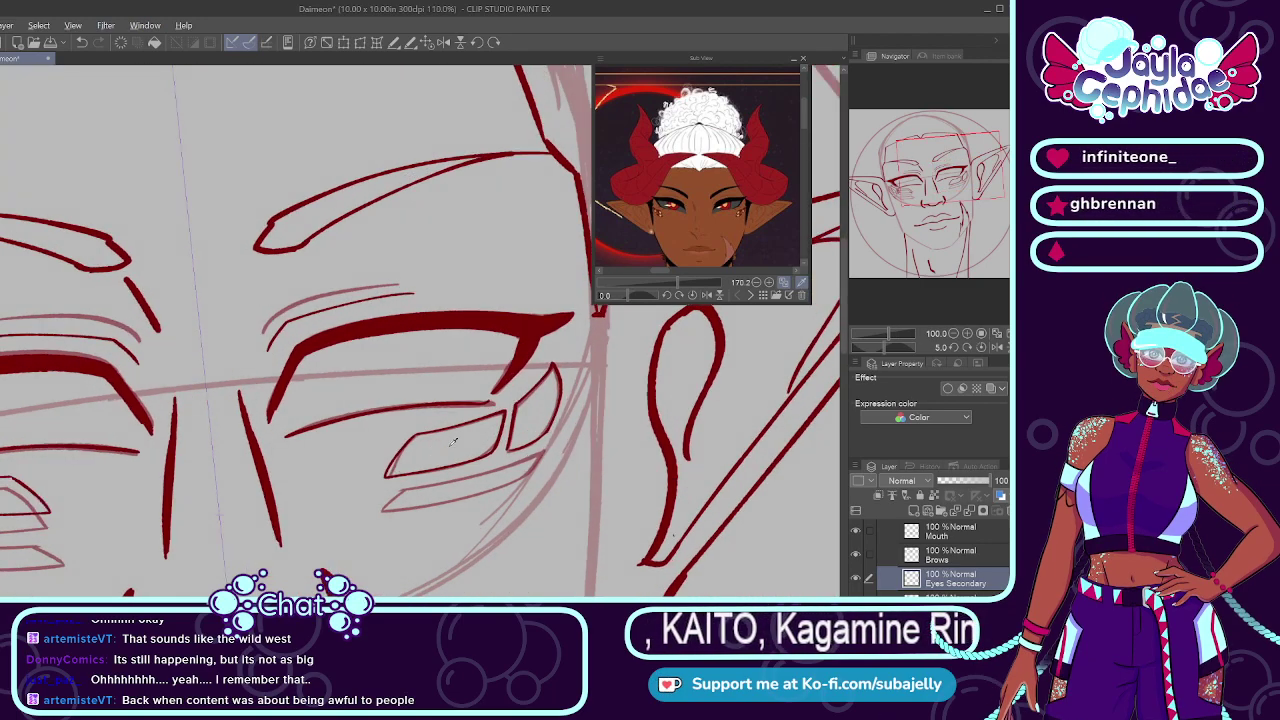
{"action": "left_click_drag", "start_coordinate": [612, 414], "coordinate": [292, 538]}
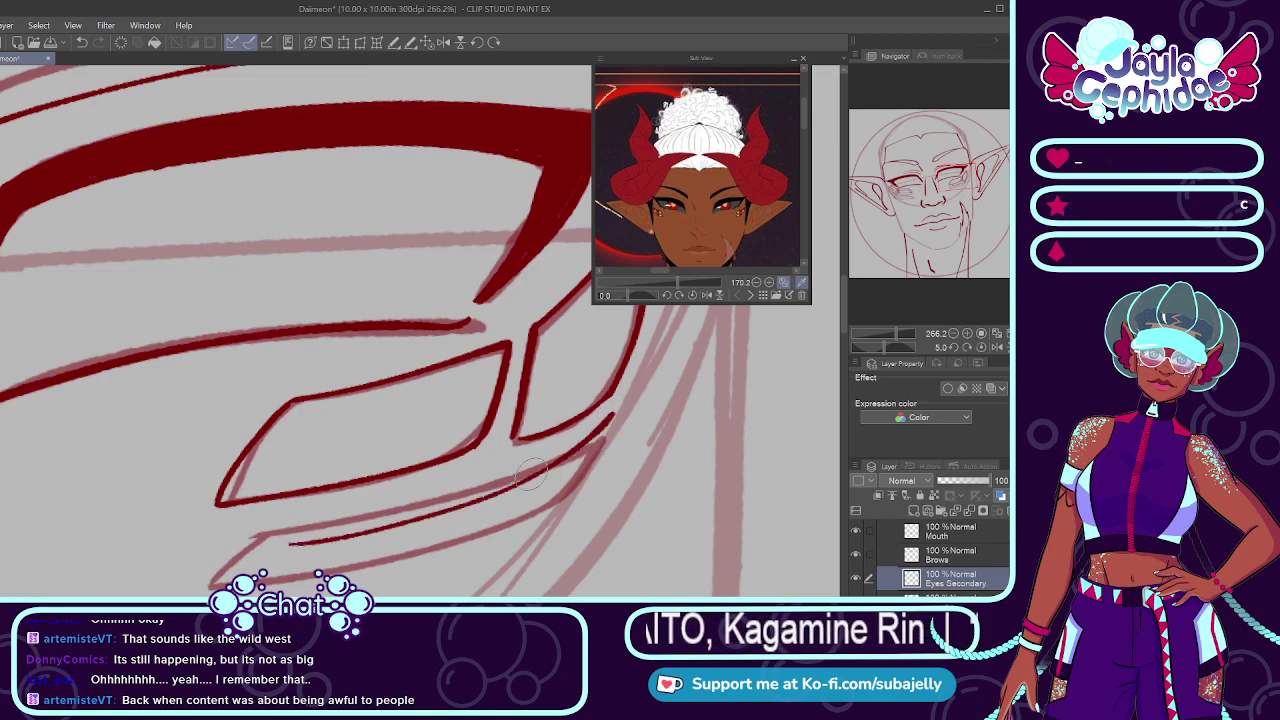
{"action": "key", "text": "ctrl+z"}
{"action": "left_click_drag", "start_coordinate": [620, 418], "coordinate": [276, 528]}
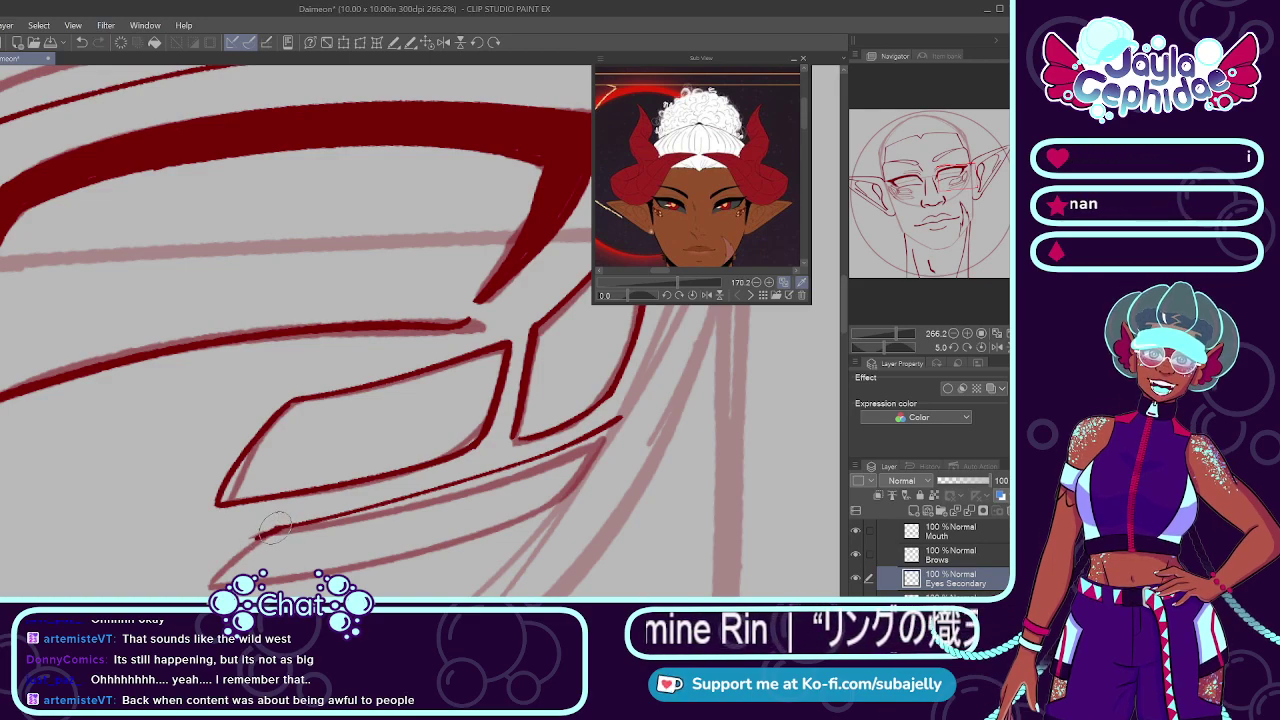
{"action": "left_click_drag", "start_coordinate": [274, 529], "coordinate": [218, 582]}
{"action": "key", "text": "ctrl+z"}
{"action": "left_click_drag", "start_coordinate": [274, 529], "coordinate": [208, 586]}
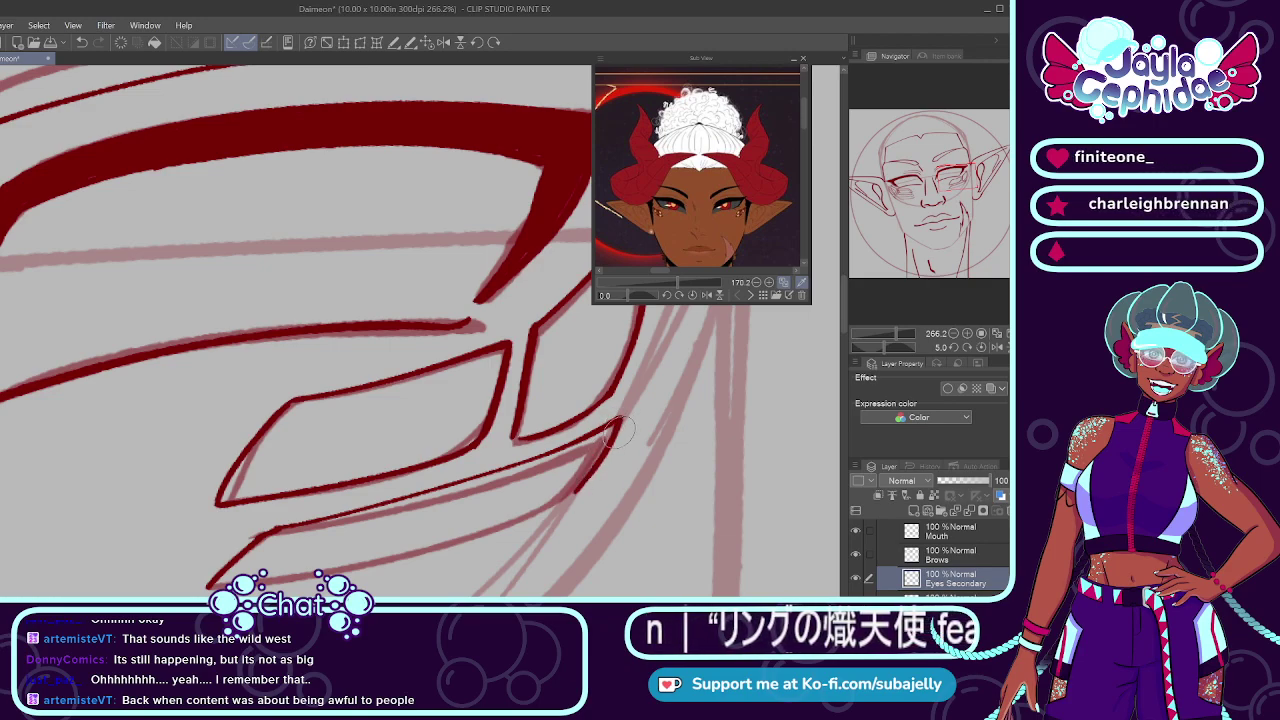
Step: Close the narrow lowest cheek marking with its outer end and bottom edge, retrying the bottom stroke until it is smooth
{"action": "mouse_move", "coordinate": [614, 442]}
{"action": "left_mouse_down"}
{"action": "mouse_move", "coordinate": [560, 490]}
{"action": "mouse_move", "coordinate": [280, 567]}
{"action": "left_mouse_up"}
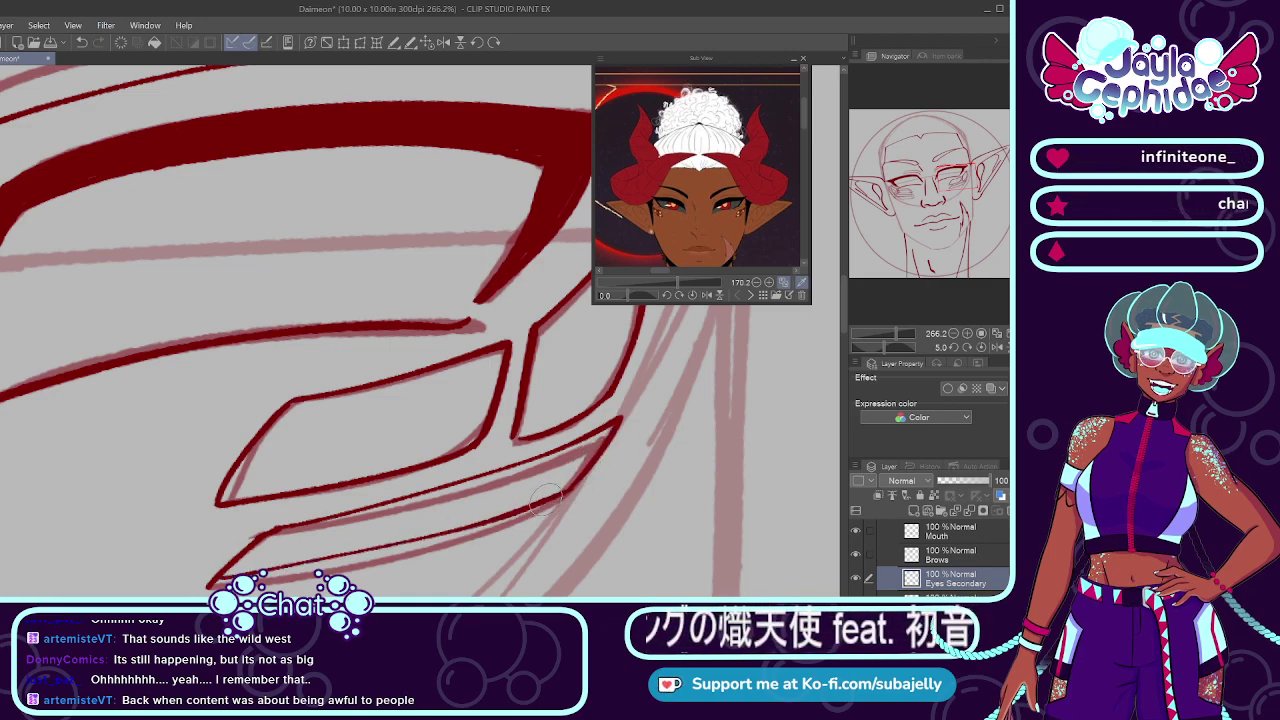
{"action": "key", "text": "ctrl+z"}
{"action": "mouse_move", "coordinate": [575, 488]}
{"action": "left_mouse_down"}
{"action": "mouse_move", "coordinate": [389, 551]}
{"action": "mouse_move", "coordinate": [278, 570]}
{"action": "left_mouse_up"}
{"action": "key", "text": "ctrl+z"}
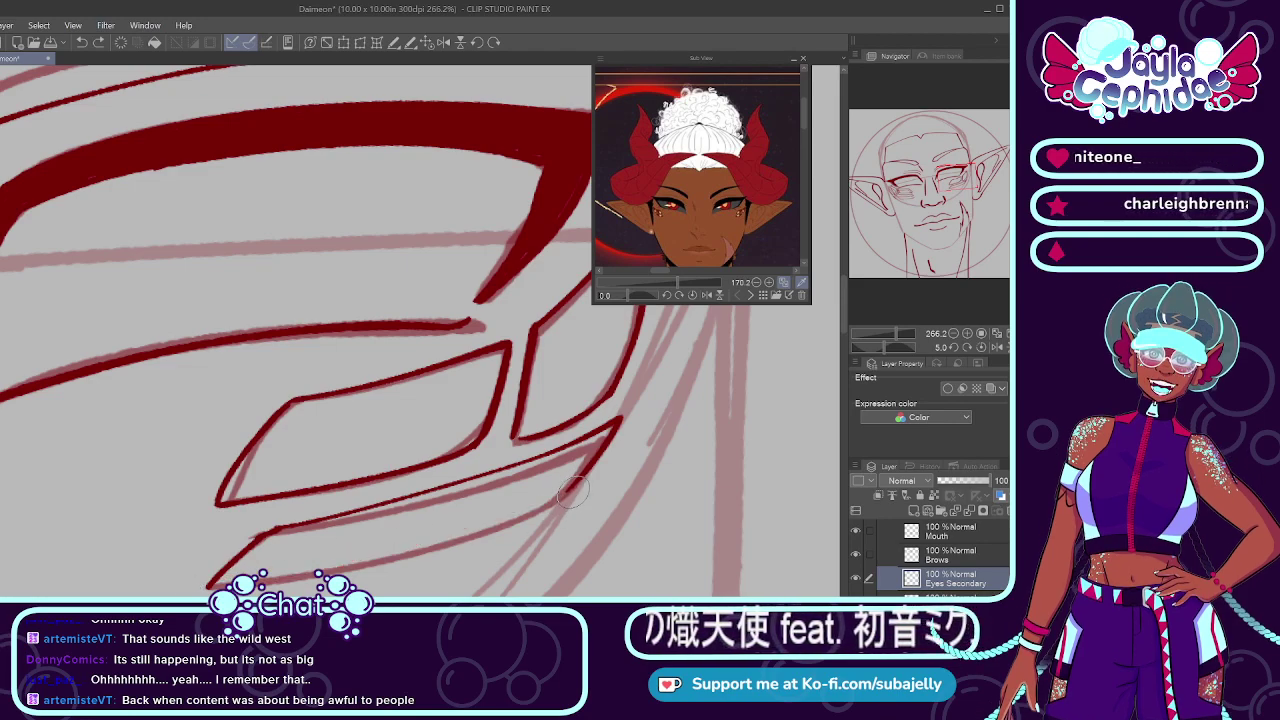
{"action": "left_click_drag", "start_coordinate": [550, 493], "coordinate": [248, 527]}
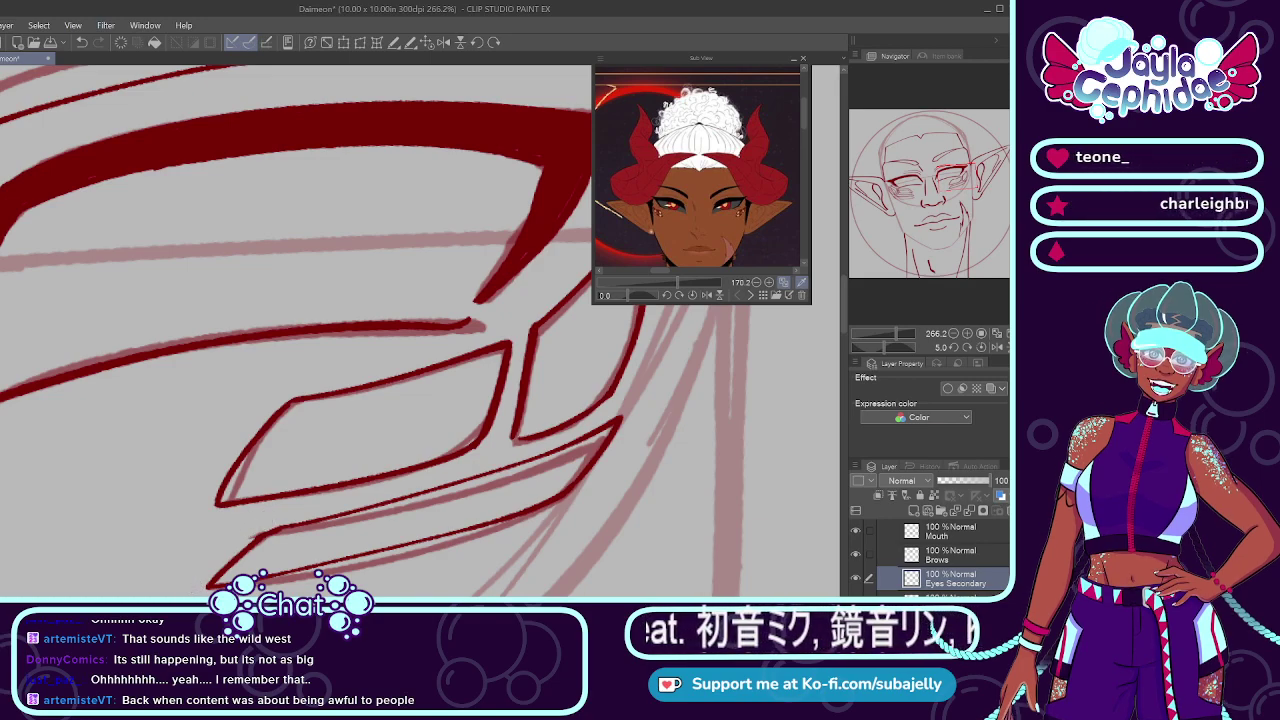
Step: Delete the faded Eyes sketch layer at 50% opacity beneath the finished eye lines
{"action": "scroll", "coordinate": [191, 582], "scroll_direction": "down", "scroll_amount": 4}
{"action": "scroll", "coordinate": [343, 431], "scroll_direction": "down", "scroll_amount": 5}
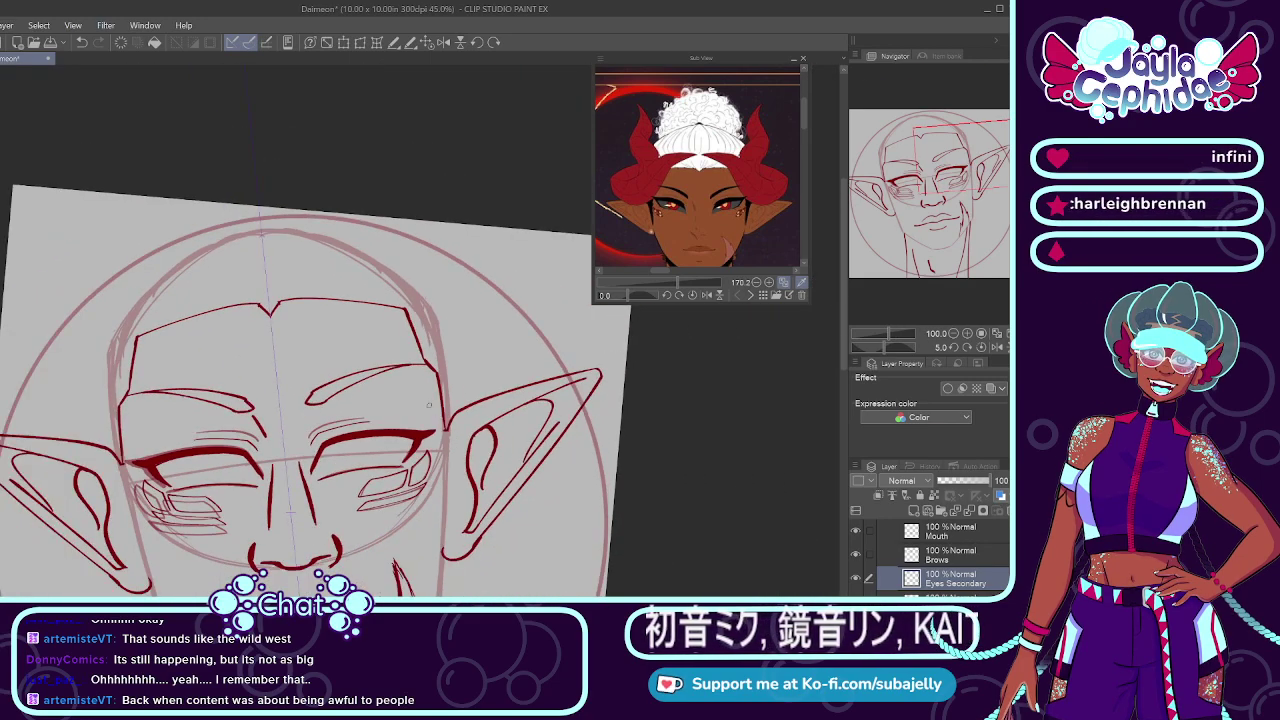
{"action": "scroll", "coordinate": [343, 431], "scroll_direction": "up", "scroll_amount": 1}
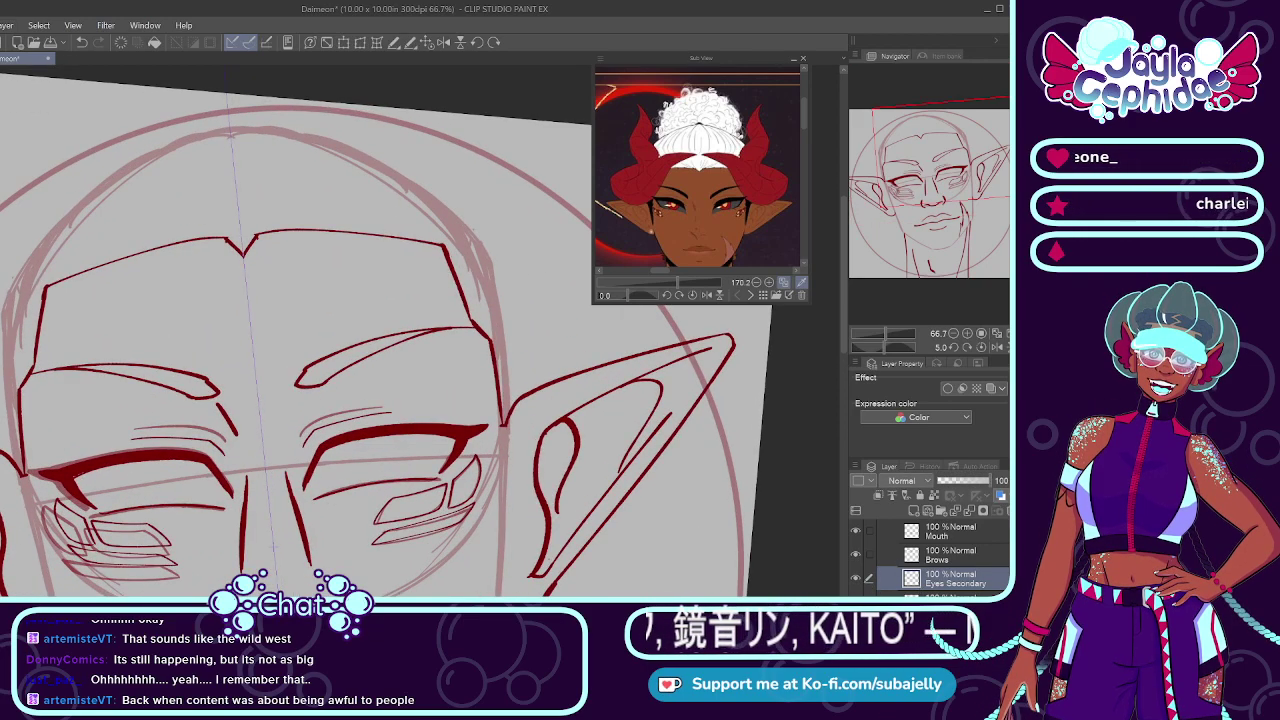
{"action": "scroll", "coordinate": [924, 587], "scroll_direction": "down", "scroll_amount": 2}
{"action": "left_click", "coordinate": [870, 557]}
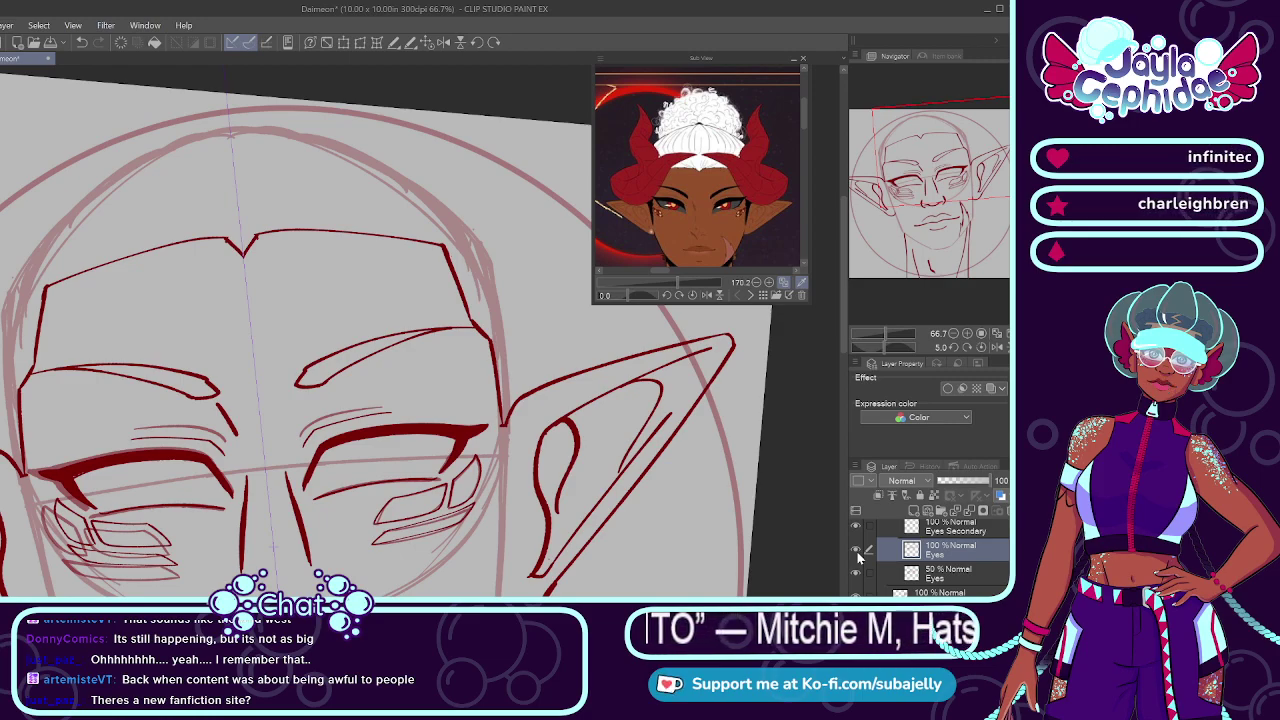
{"action": "left_click", "coordinate": [916, 574]}
{"action": "left_click", "coordinate": [1003, 510]}
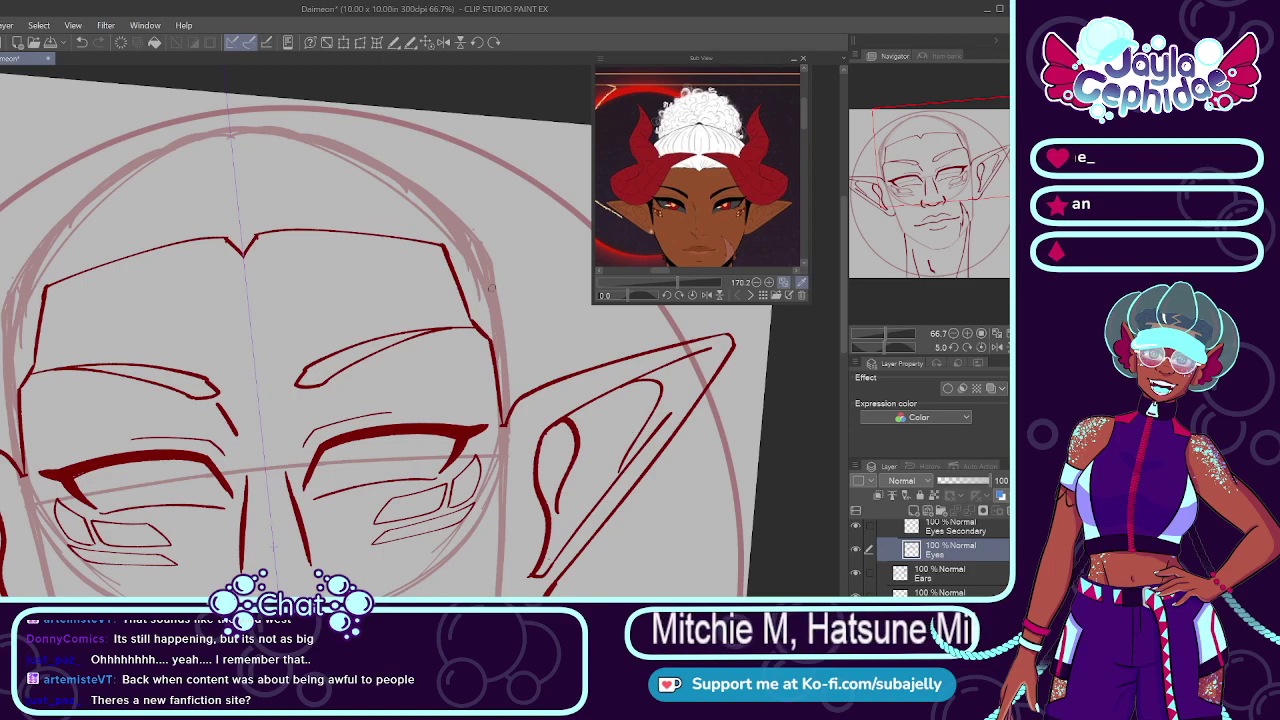
Step: Straighten the canvas to 0 degrees and make the Hairline layer active
{"action": "left_click", "coordinate": [432, 41]}
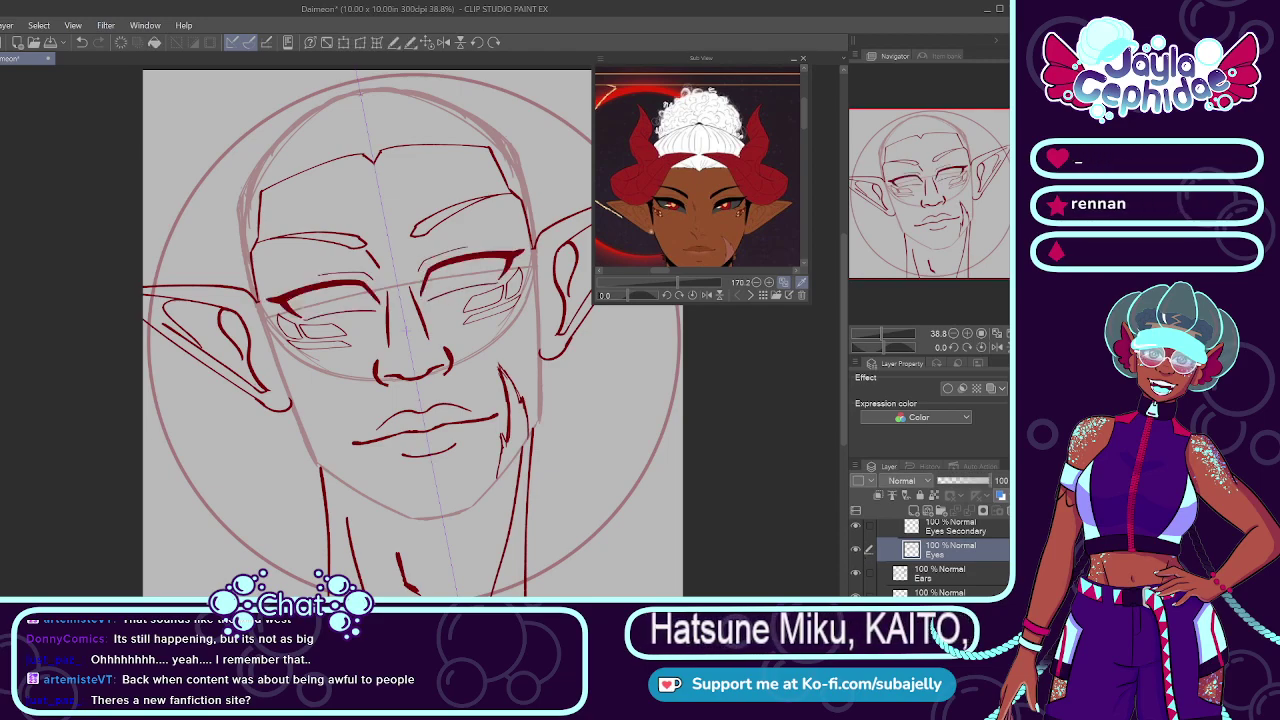
{"action": "scroll", "coordinate": [940, 557], "scroll_direction": "down", "scroll_amount": 2}
{"action": "left_click", "coordinate": [940, 586]}
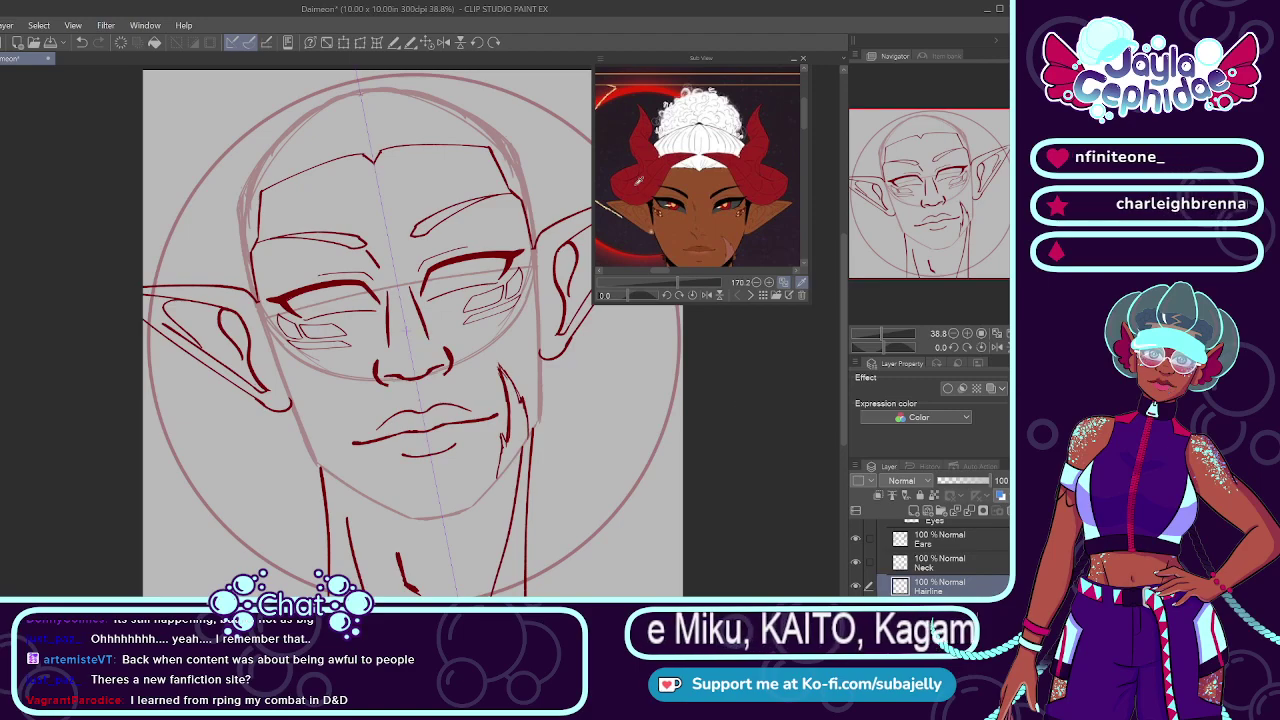
{"action": "scroll", "coordinate": [539, 157], "scroll_direction": "up", "scroll_amount": 2}
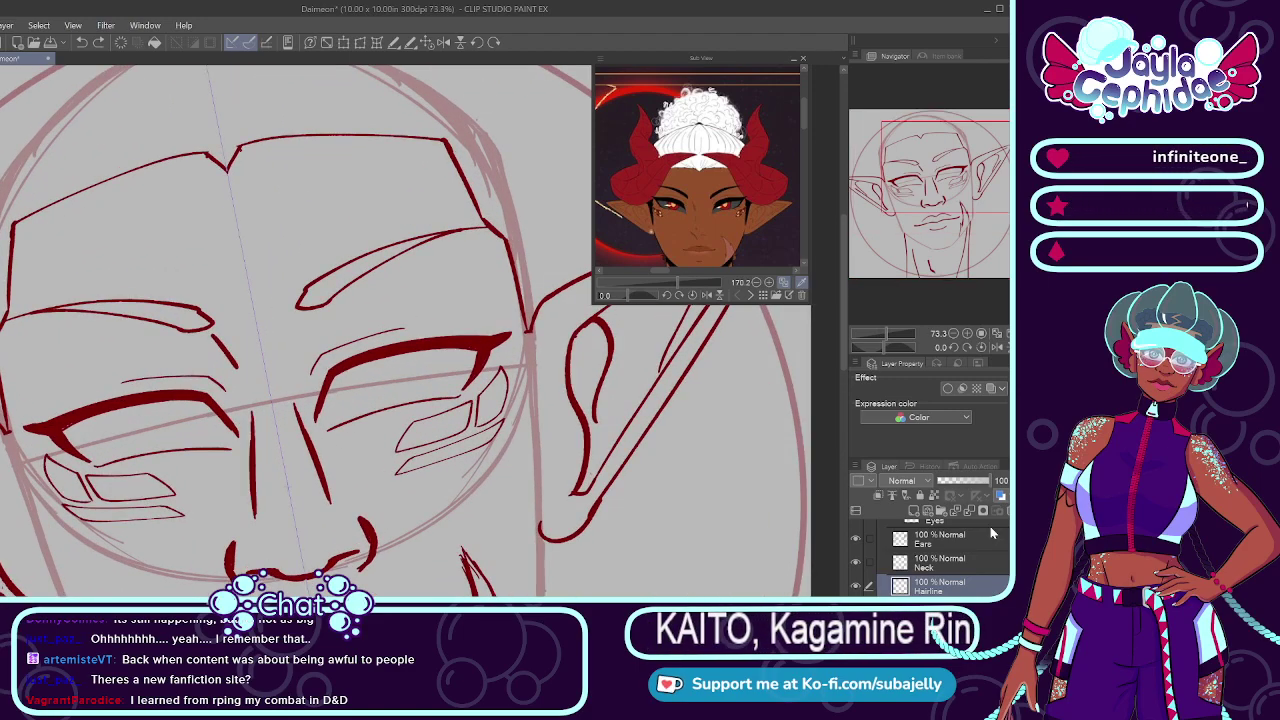
Step: Look through the sketch layers, from the scar and face features down to the hairline
{"action": "left_click", "coordinate": [975, 606]}
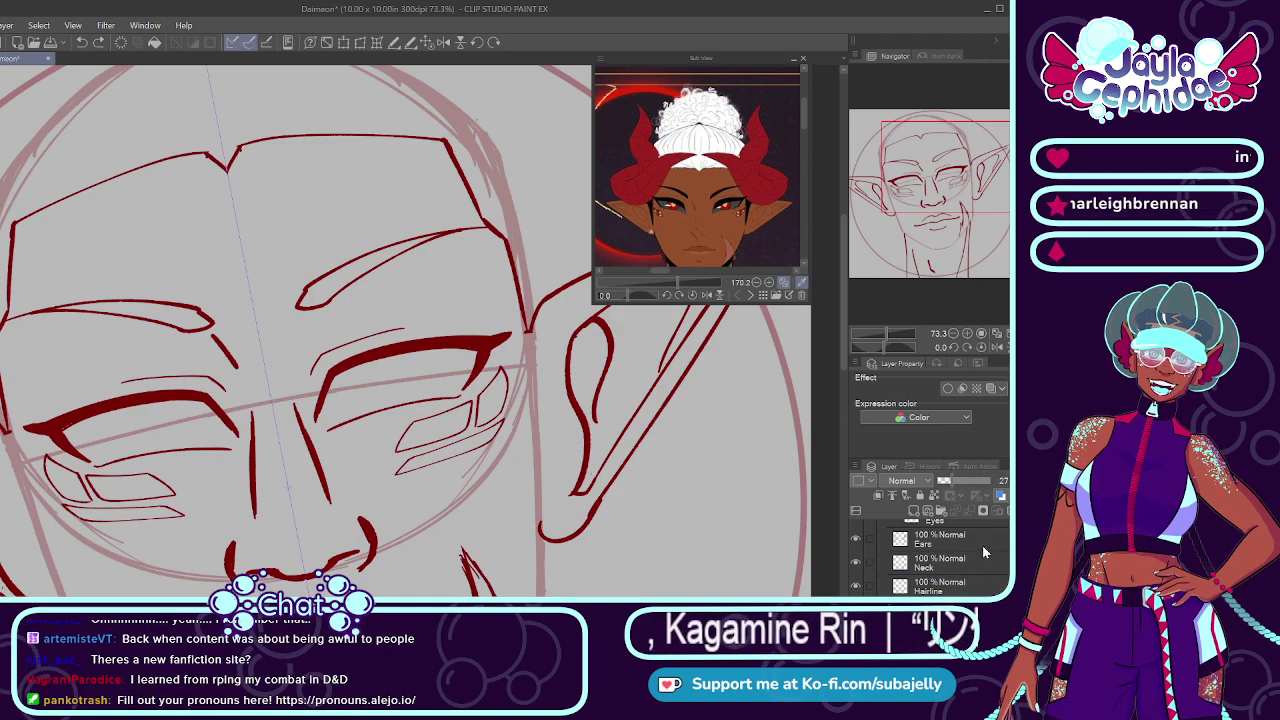
{"action": "scroll", "coordinate": [1004, 548], "scroll_direction": "up", "scroll_amount": 5}
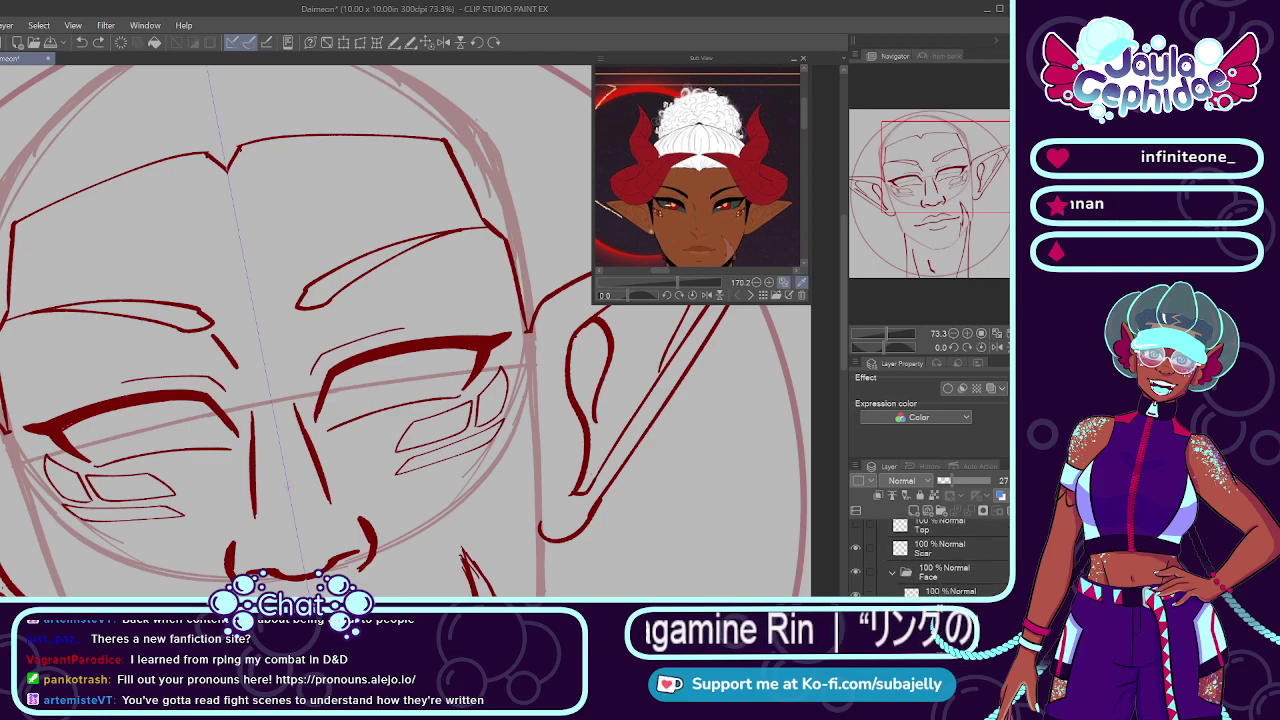
{"action": "scroll", "coordinate": [948, 558], "scroll_direction": "down", "scroll_amount": 5}
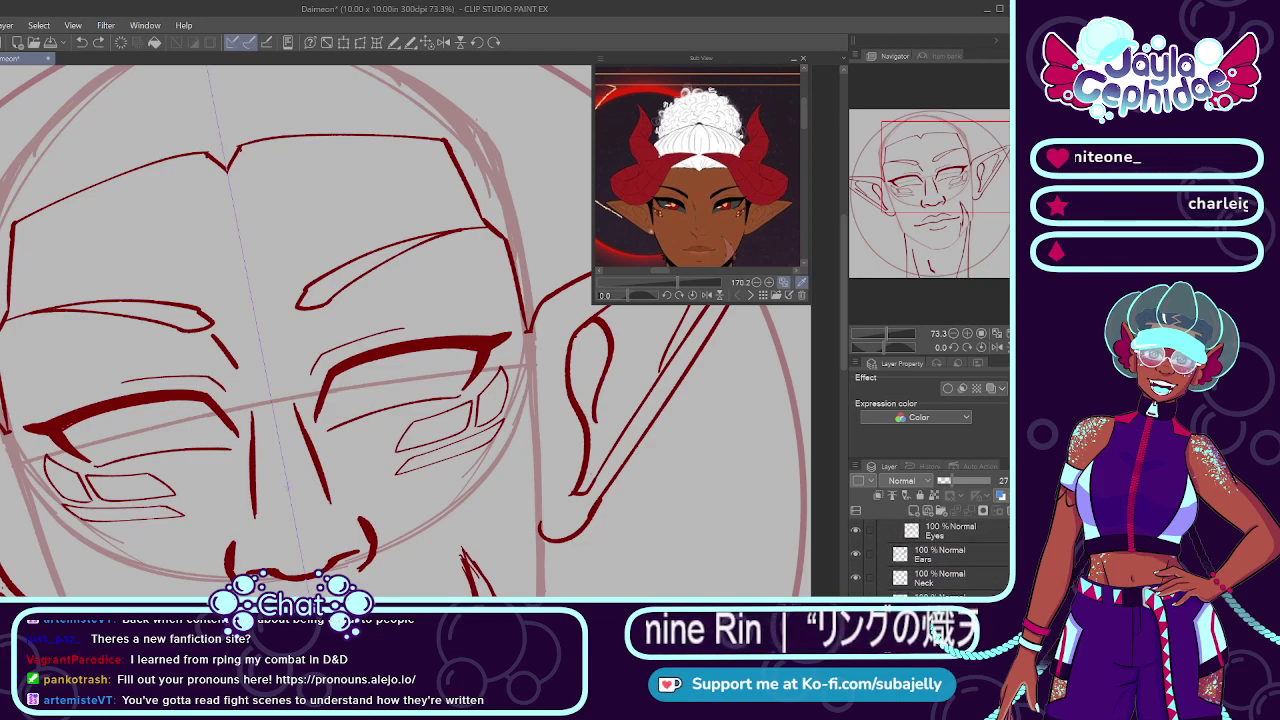
{"action": "left_click", "coordinate": [966, 595]}
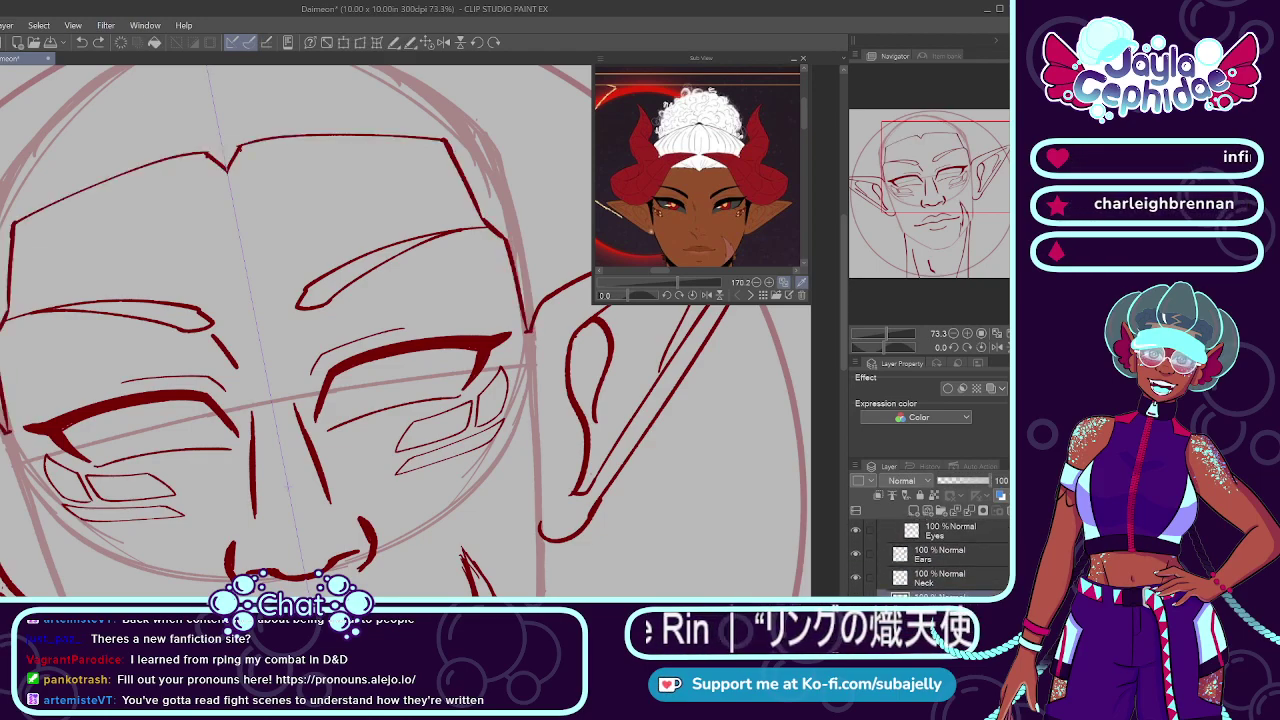
{"action": "scroll", "coordinate": [940, 555], "scroll_direction": "up", "scroll_amount": 2}
{"action": "scroll", "coordinate": [993, 533], "scroll_direction": "up", "scroll_amount": 1}
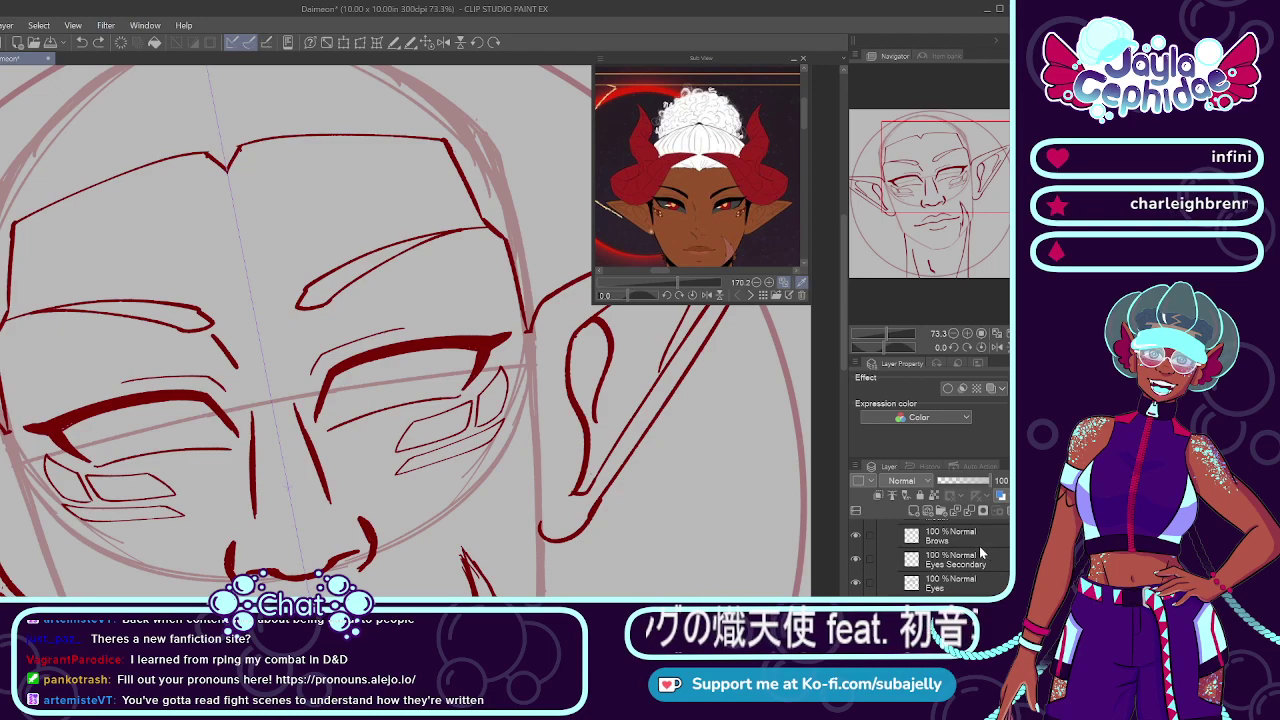
{"action": "scroll", "coordinate": [993, 533], "scroll_direction": "up", "scroll_amount": 3}
{"action": "scroll", "coordinate": [972, 574], "scroll_direction": "down", "scroll_amount": 3}
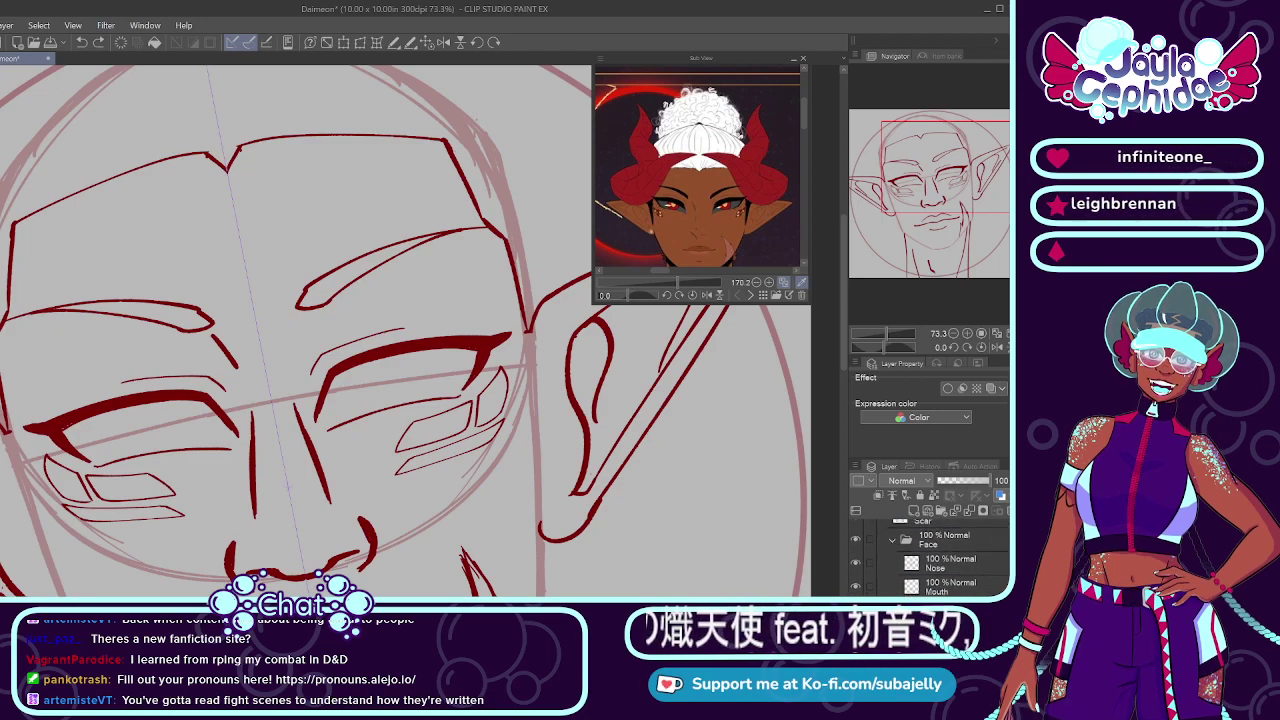
{"action": "left_click", "coordinate": [972, 574]}
{"action": "left_click", "coordinate": [857, 573]}
{"action": "left_click", "coordinate": [943, 591]}
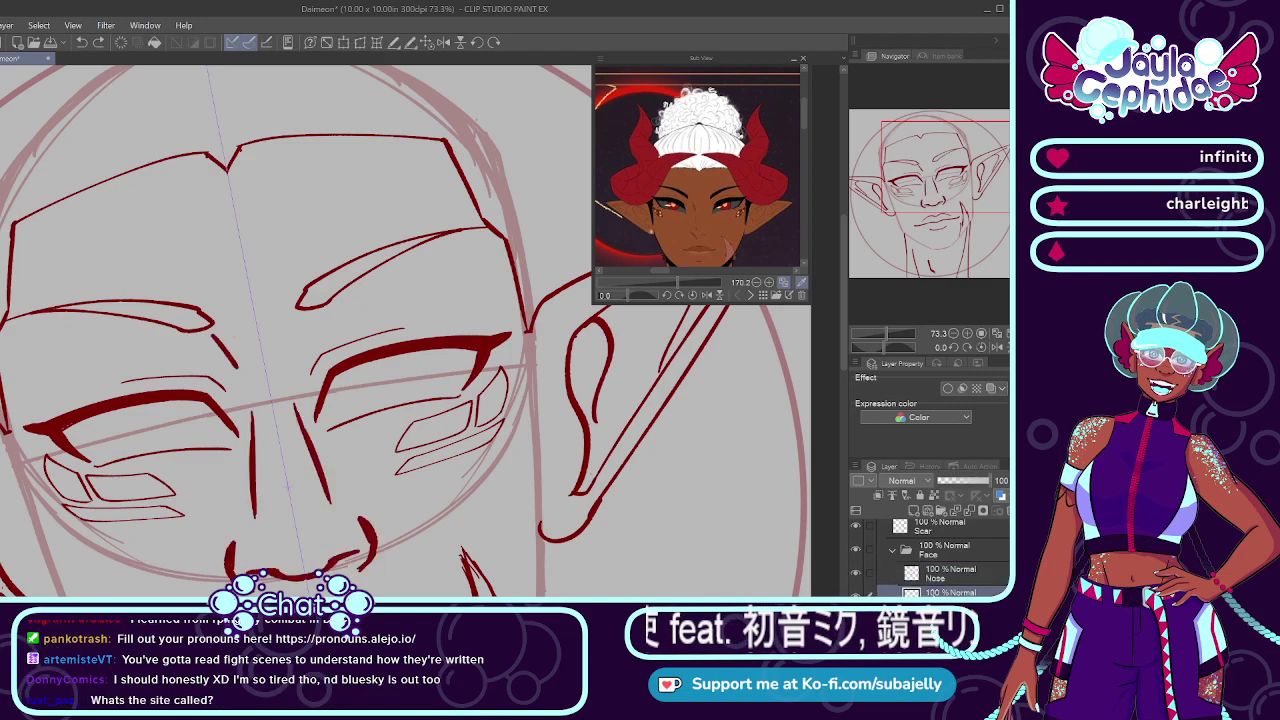
Step: Collapse the Face folder in the layer stack
{"action": "scroll", "coordinate": [989, 568], "scroll_direction": "up", "scroll_amount": 3}
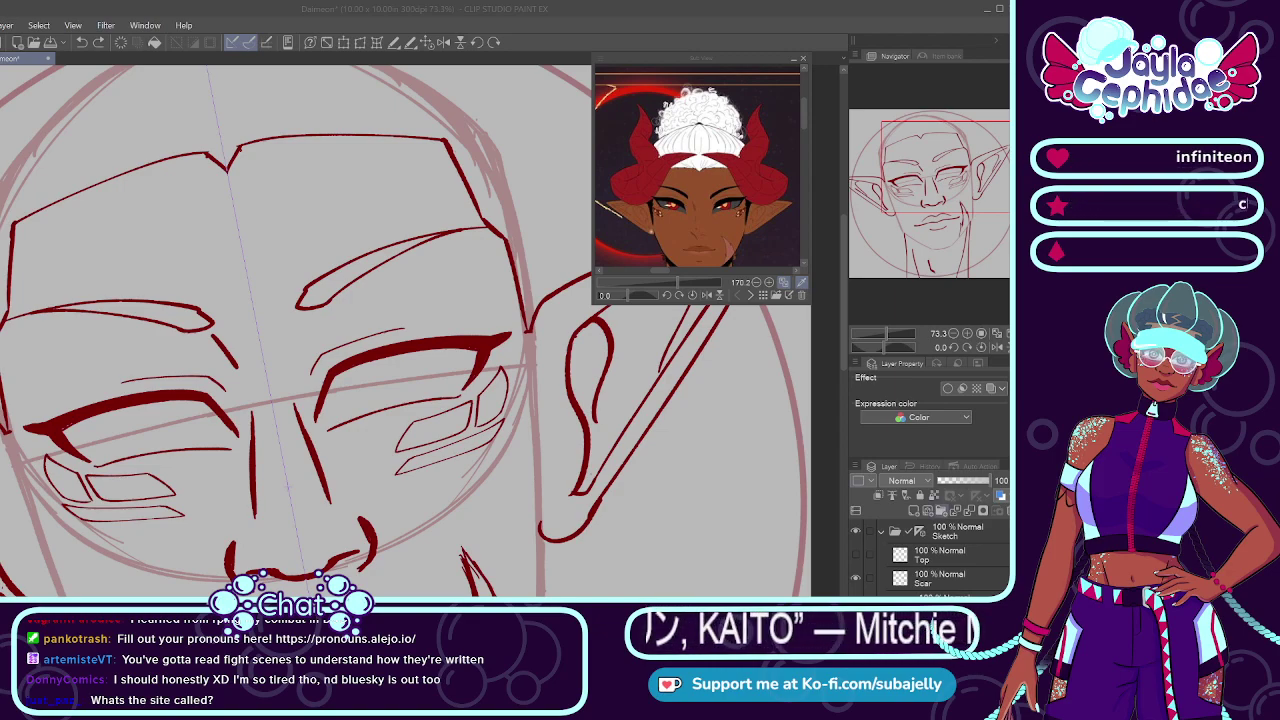
{"action": "scroll", "coordinate": [928, 556], "scroll_direction": "down", "scroll_amount": 3}
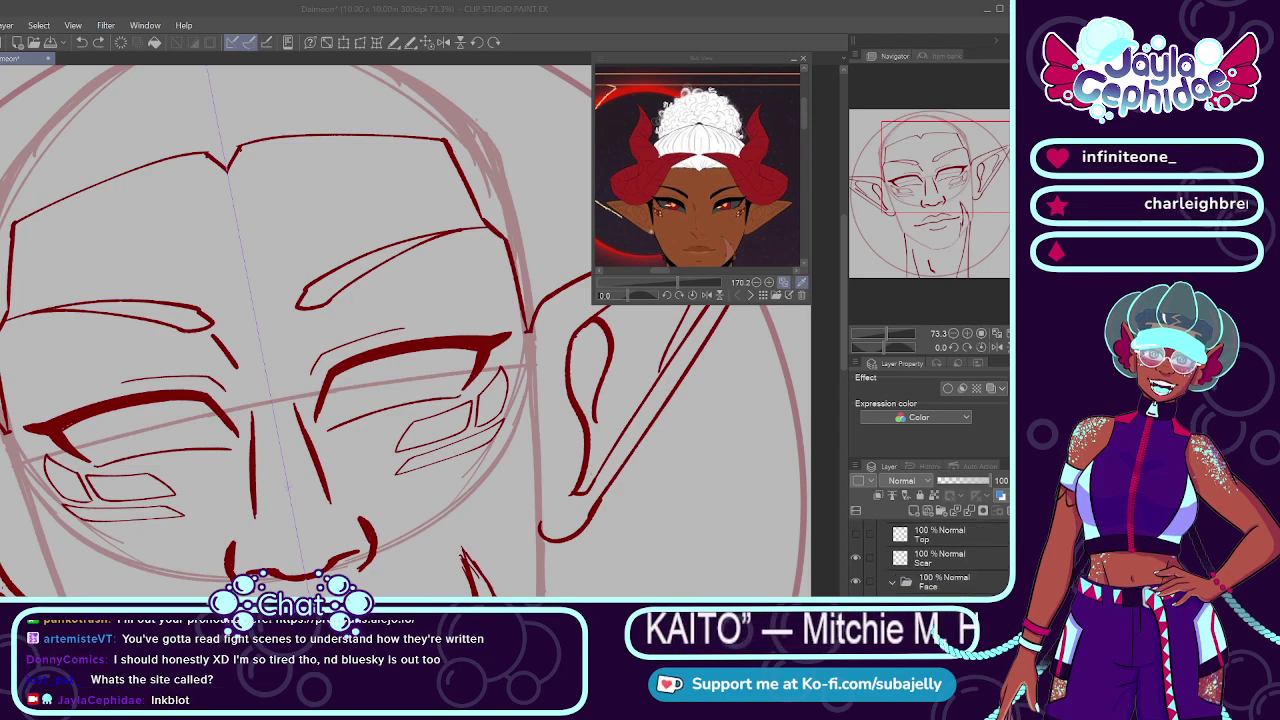
{"action": "scroll", "coordinate": [928, 556], "scroll_direction": "up", "scroll_amount": 2}
{"action": "left_click", "coordinate": [892, 561]}
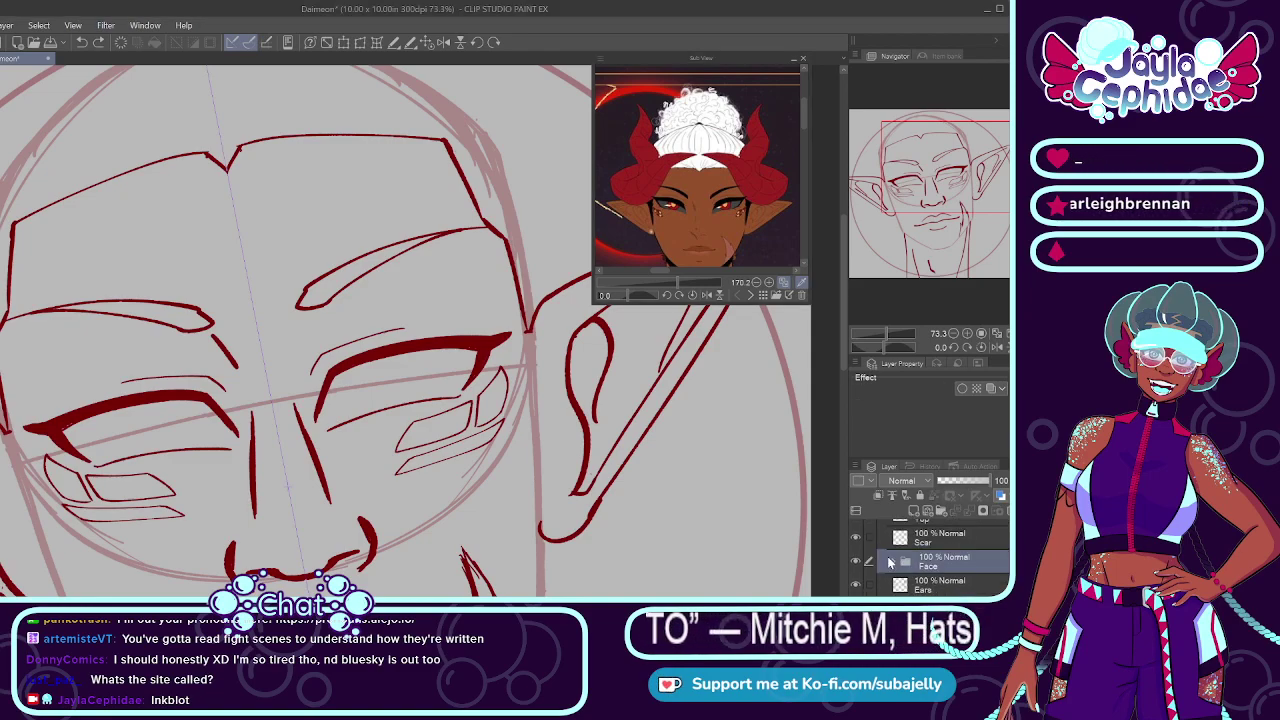
{"action": "scroll", "coordinate": [368, 393], "scroll_direction": "down", "scroll_amount": 3}
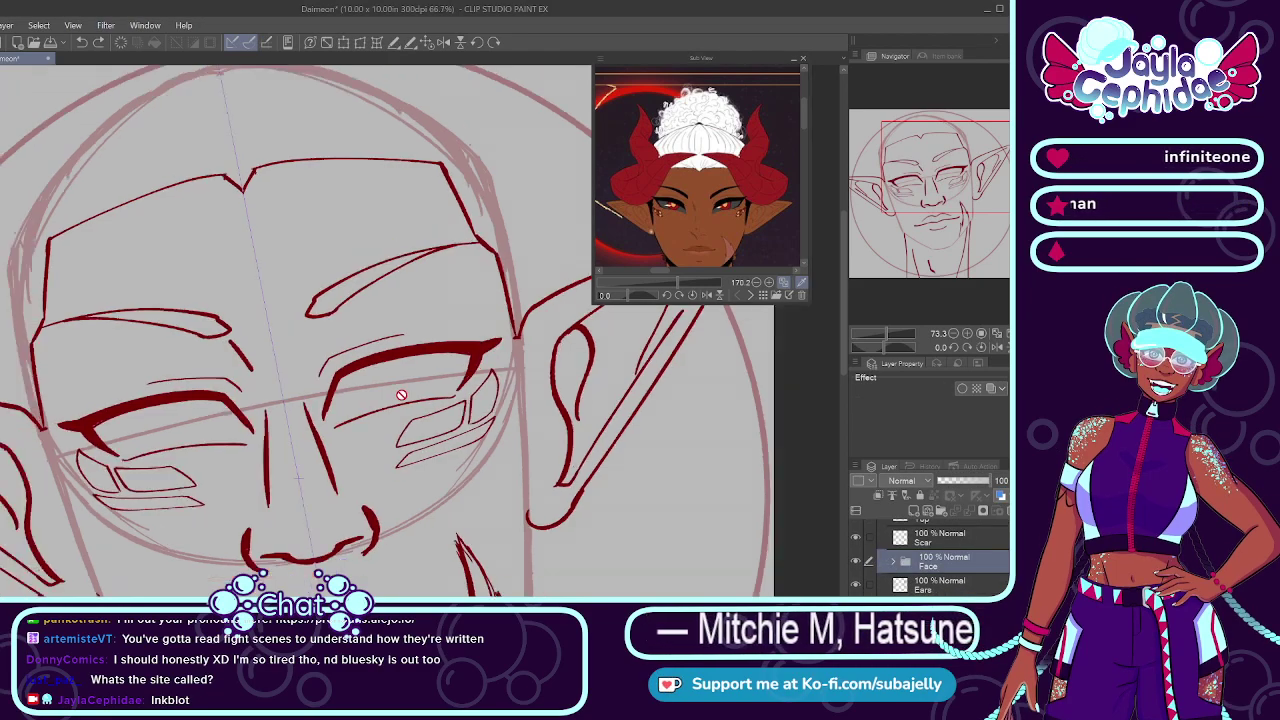
{"action": "scroll", "coordinate": [368, 393], "scroll_direction": "down", "scroll_amount": 4}
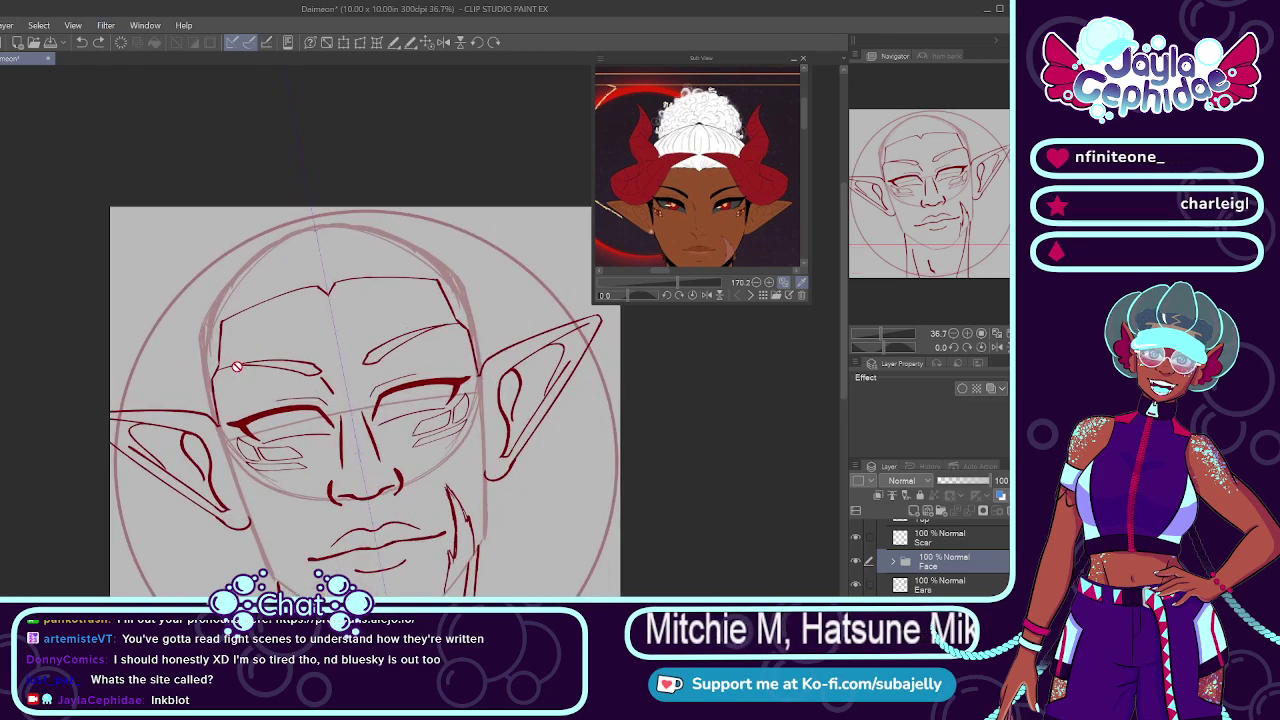
{"action": "scroll", "coordinate": [296, 484], "scroll_direction": "down", "scroll_amount": 1}
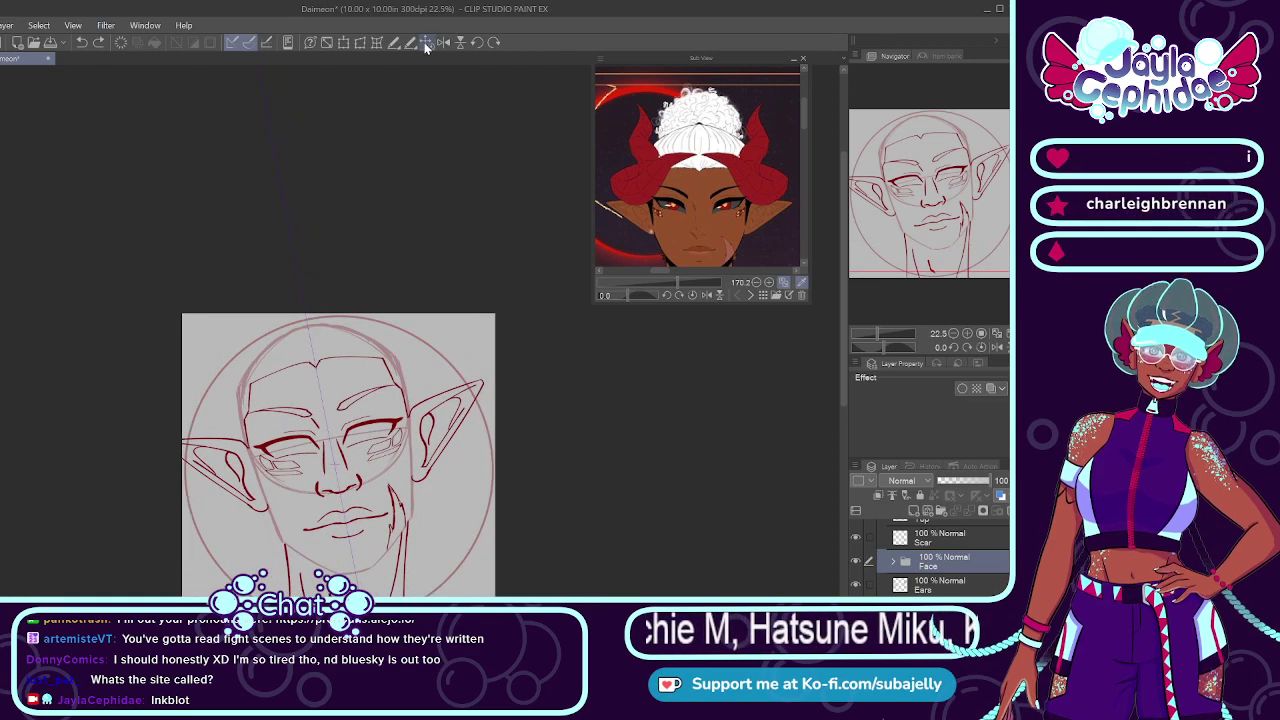
Step: Lower the Scar layer's opacity to 52% and add a new layer above it
{"action": "scroll", "coordinate": [350, 560], "scroll_direction": "up", "scroll_amount": 6}
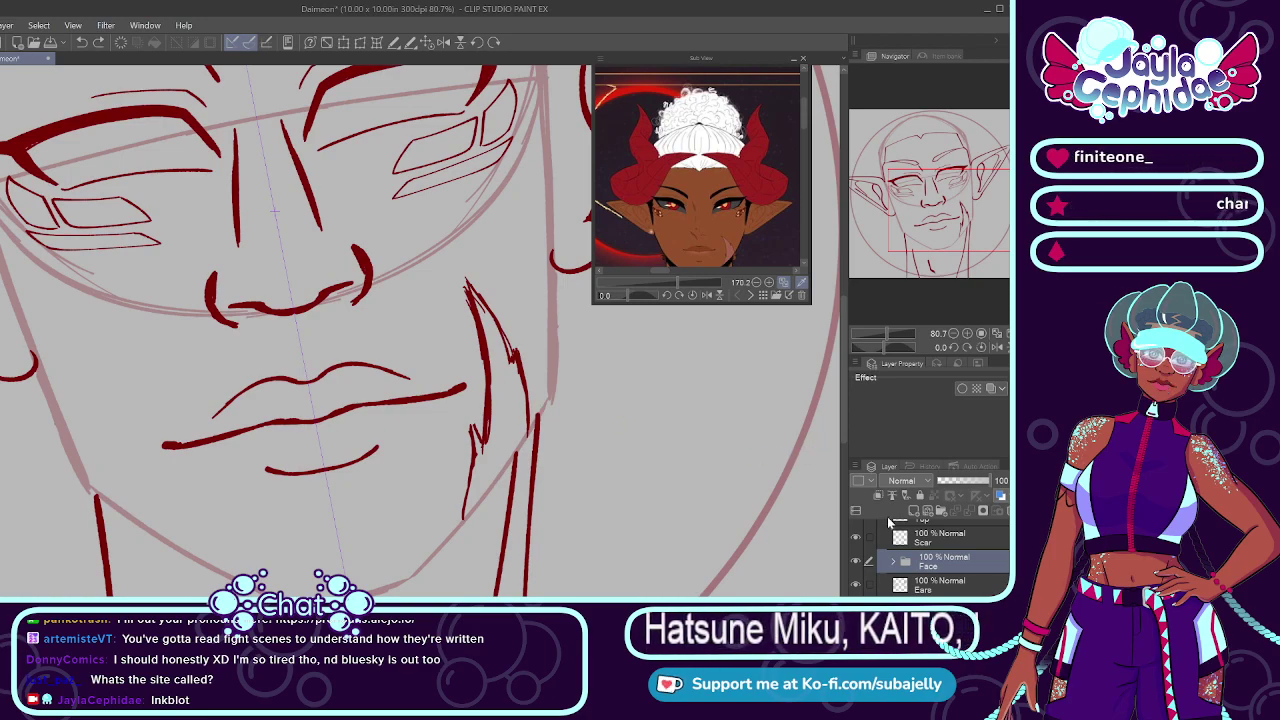
{"action": "left_click", "coordinate": [916, 540]}
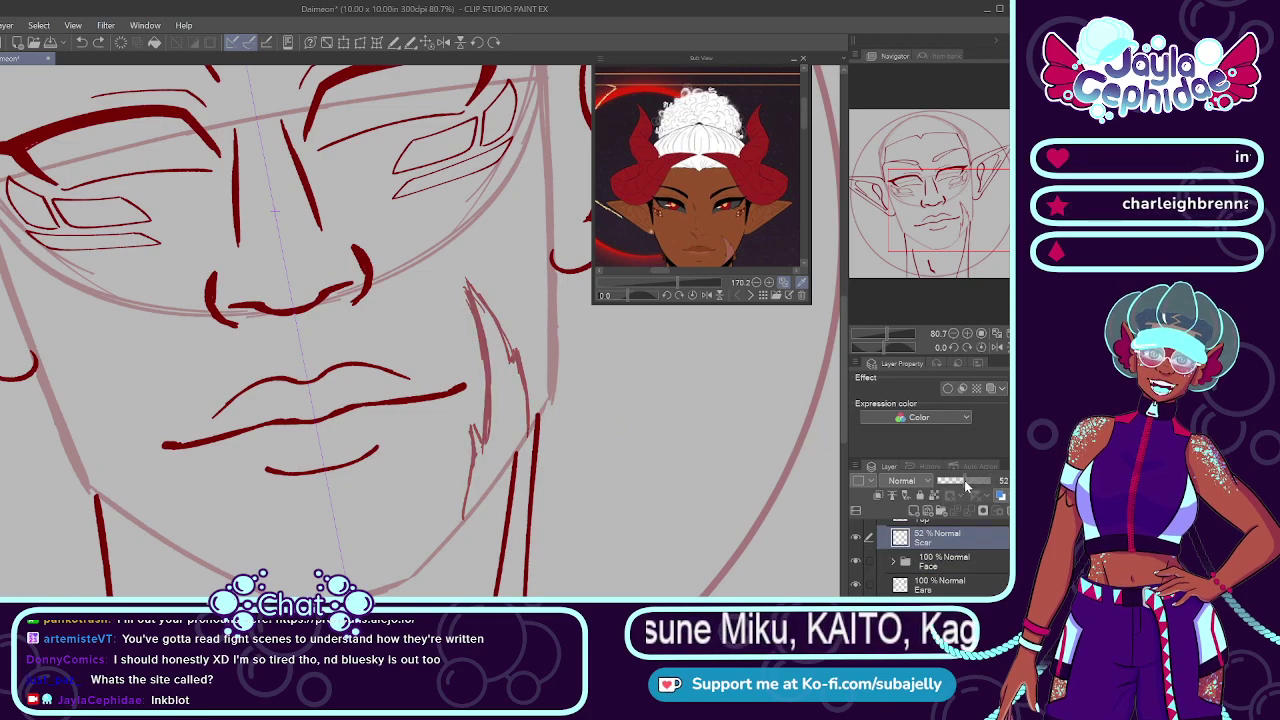
{"action": "left_click", "coordinate": [964, 480]}
{"action": "left_click", "coordinate": [925, 512]}
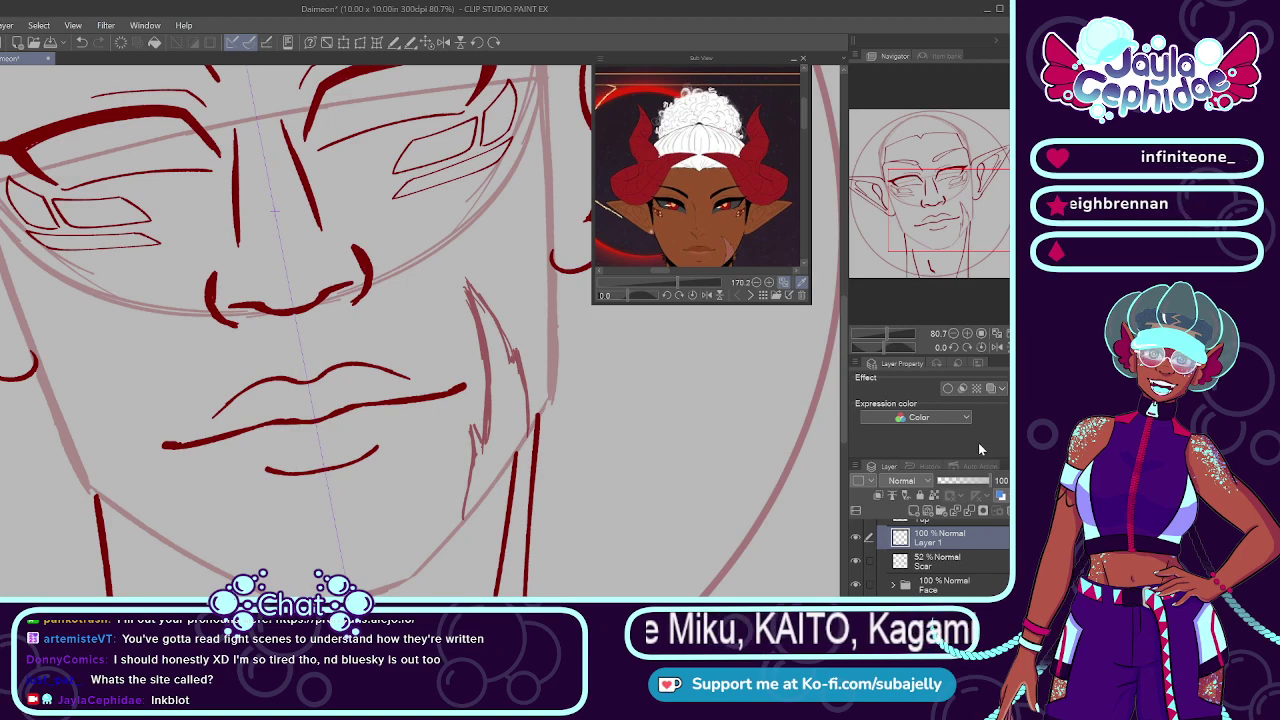
Step: Disable the symmetry ruler on the Sketch folder and make the new layer above Scar active again
{"action": "scroll", "coordinate": [465, 285], "scroll_direction": "up", "scroll_amount": 1}
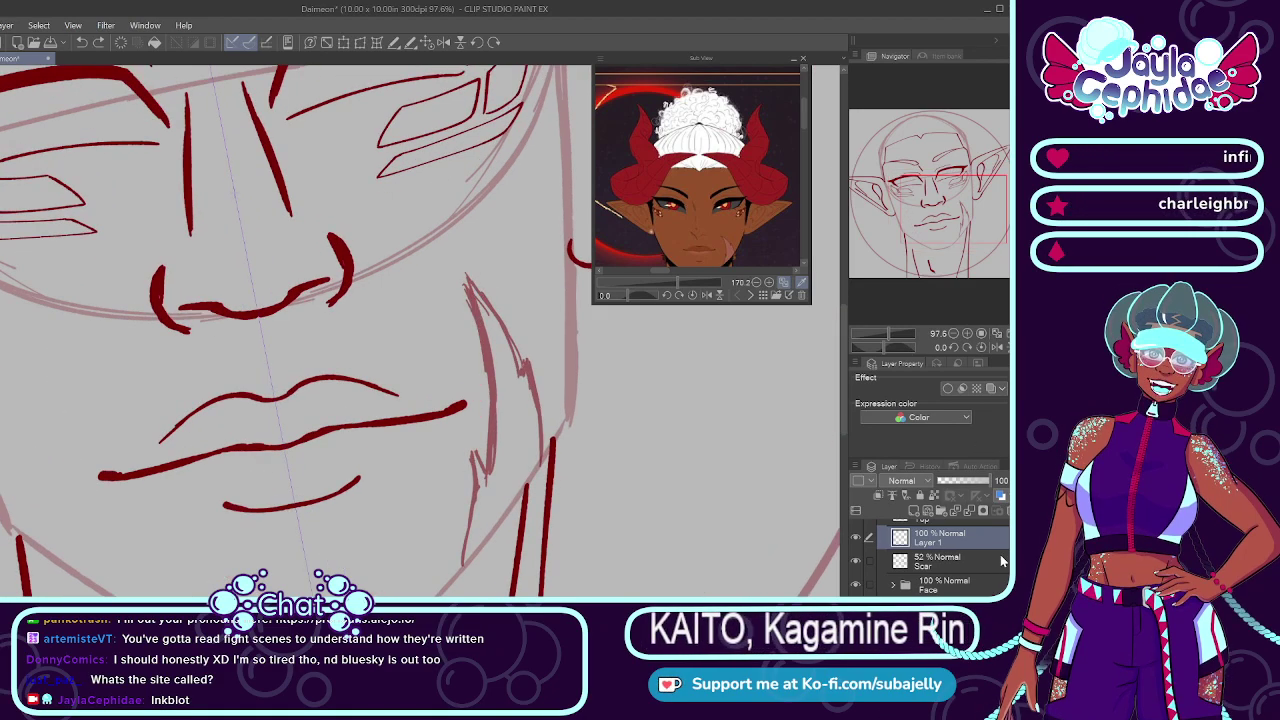
{"action": "scroll", "coordinate": [930, 555], "scroll_direction": "up", "scroll_amount": 2}
{"action": "left_click", "coordinate": [918, 535]}
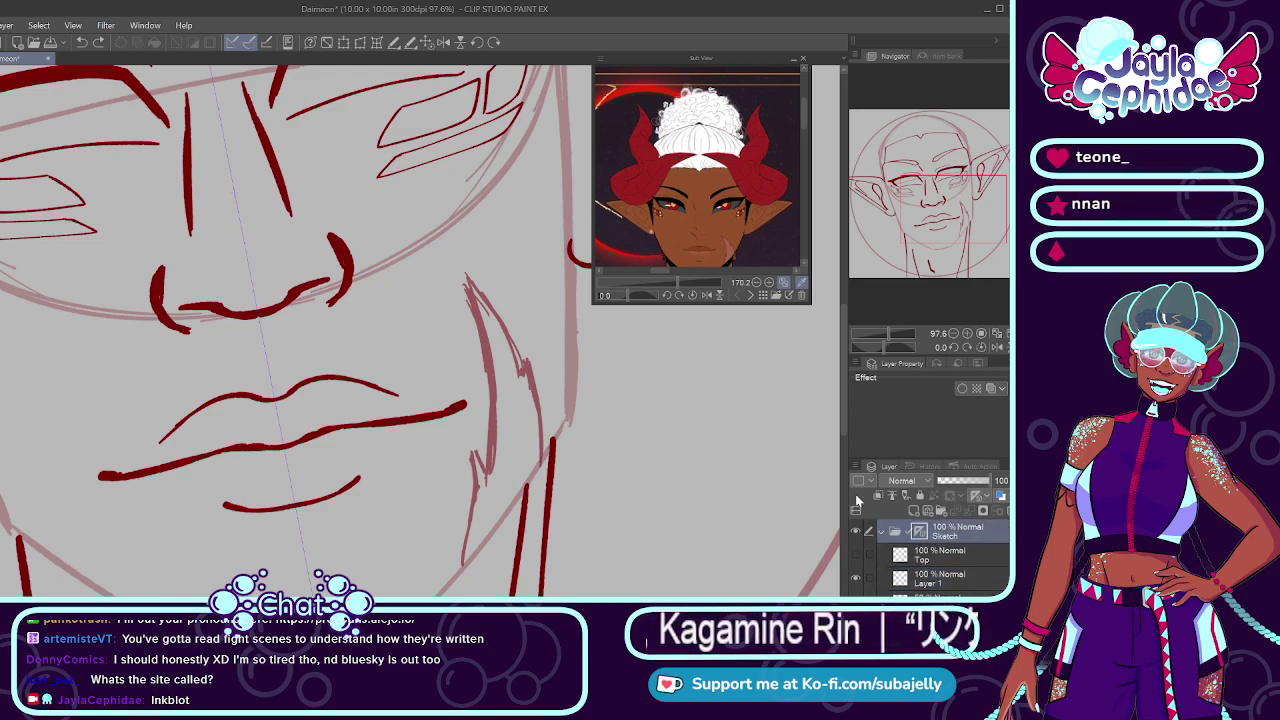
{"action": "left_click", "coordinate": [941, 558]}
{"action": "left_click", "coordinate": [865, 578]}
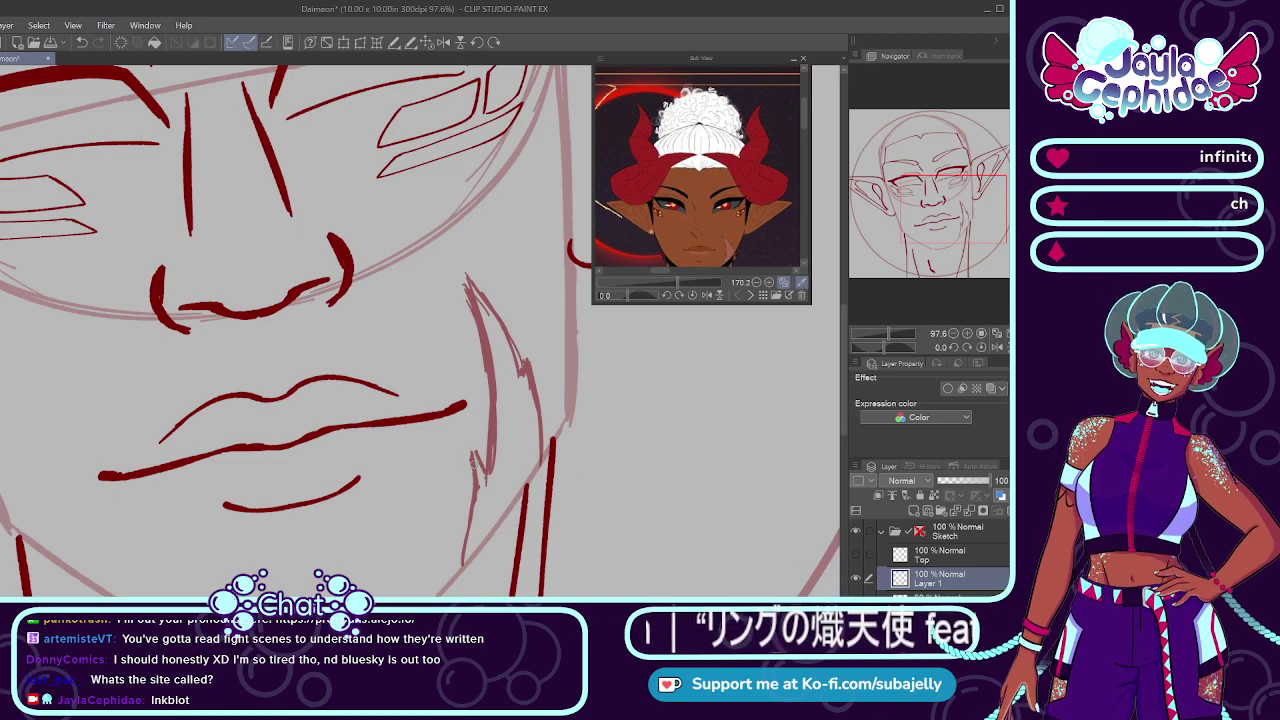
Step: Show the hidden Top layer with the horn and return to the new layer above Scar
{"action": "left_click", "coordinate": [862, 557]}
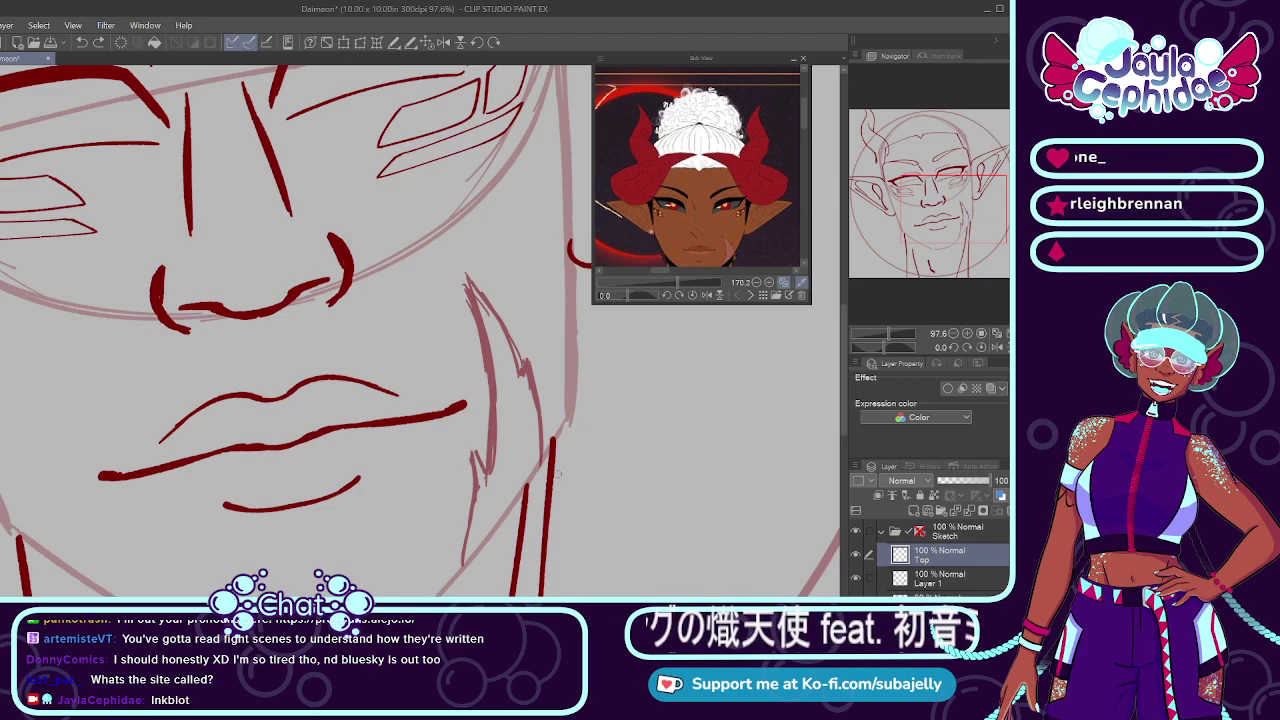
{"action": "left_click", "coordinate": [932, 580]}
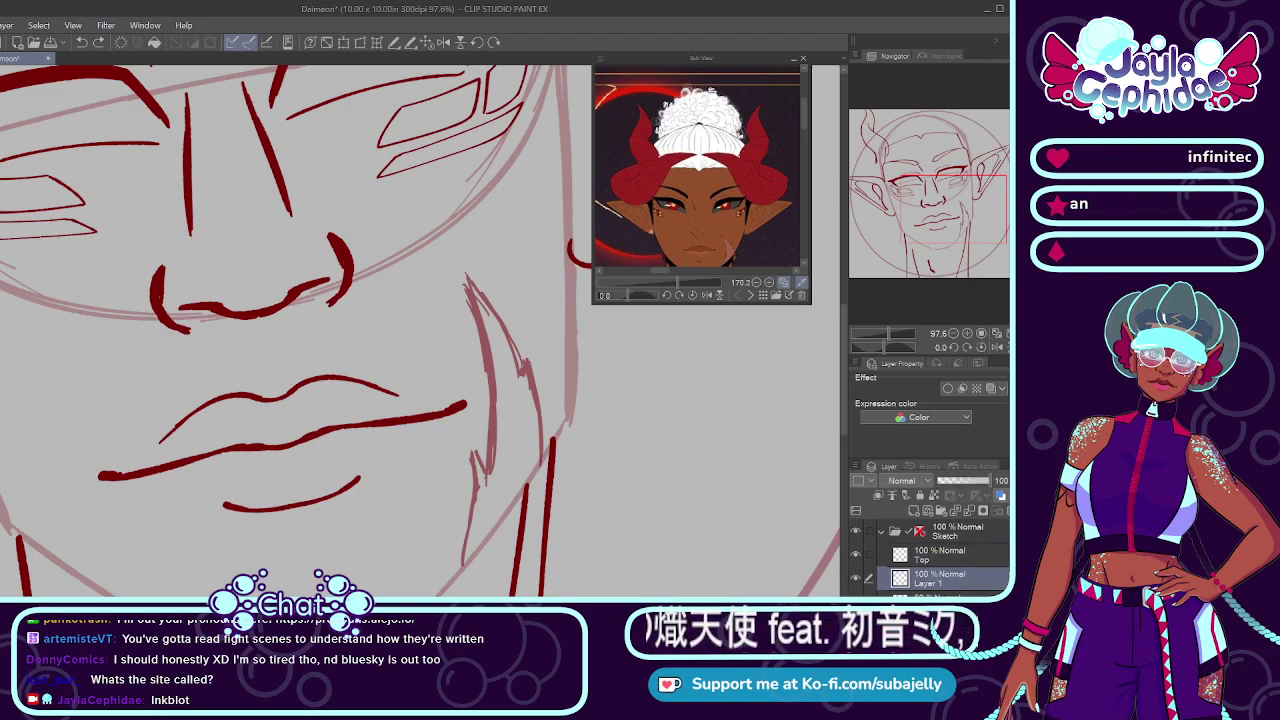
{"action": "left_click", "coordinate": [932, 596]}
{"action": "left_click", "coordinate": [940, 578]}
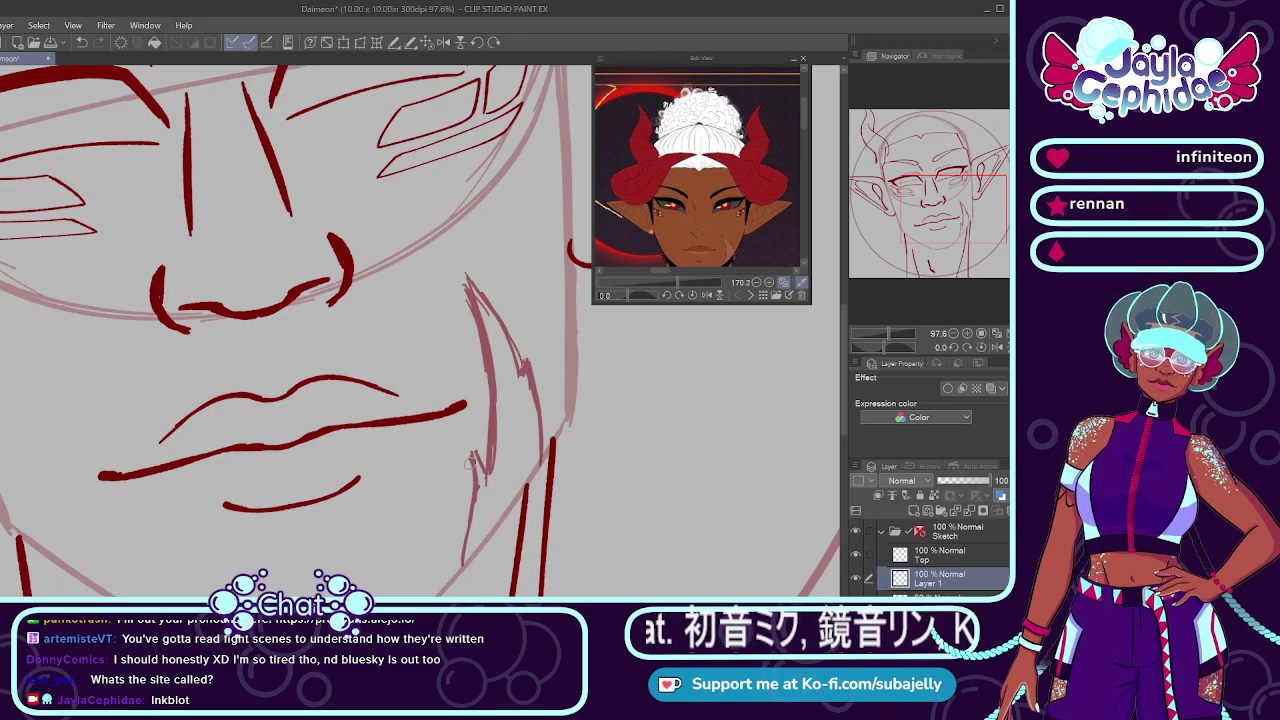
Step: Redraw the scar's short lower inner edge with its notch beside the mouth, retrying the downward stroke
{"action": "left_click_drag", "start_coordinate": [472, 455], "coordinate": [458, 580]}
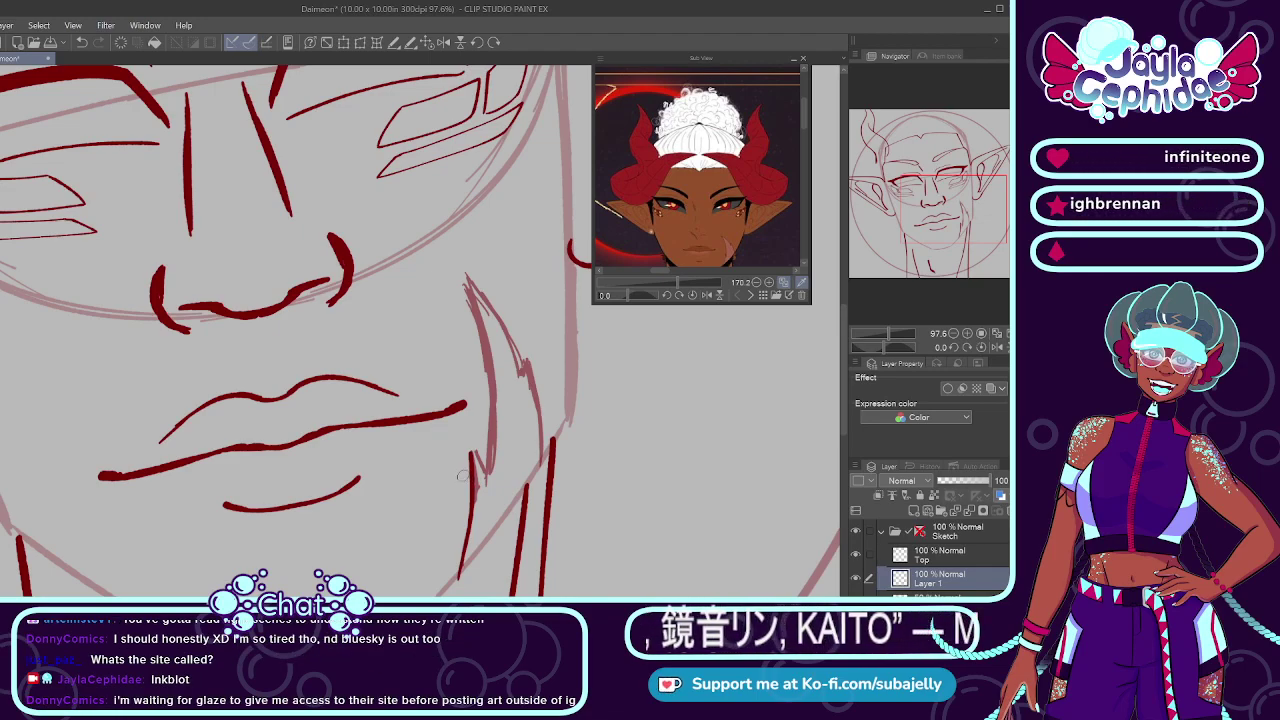
{"action": "key", "text": "ctrl+z"}
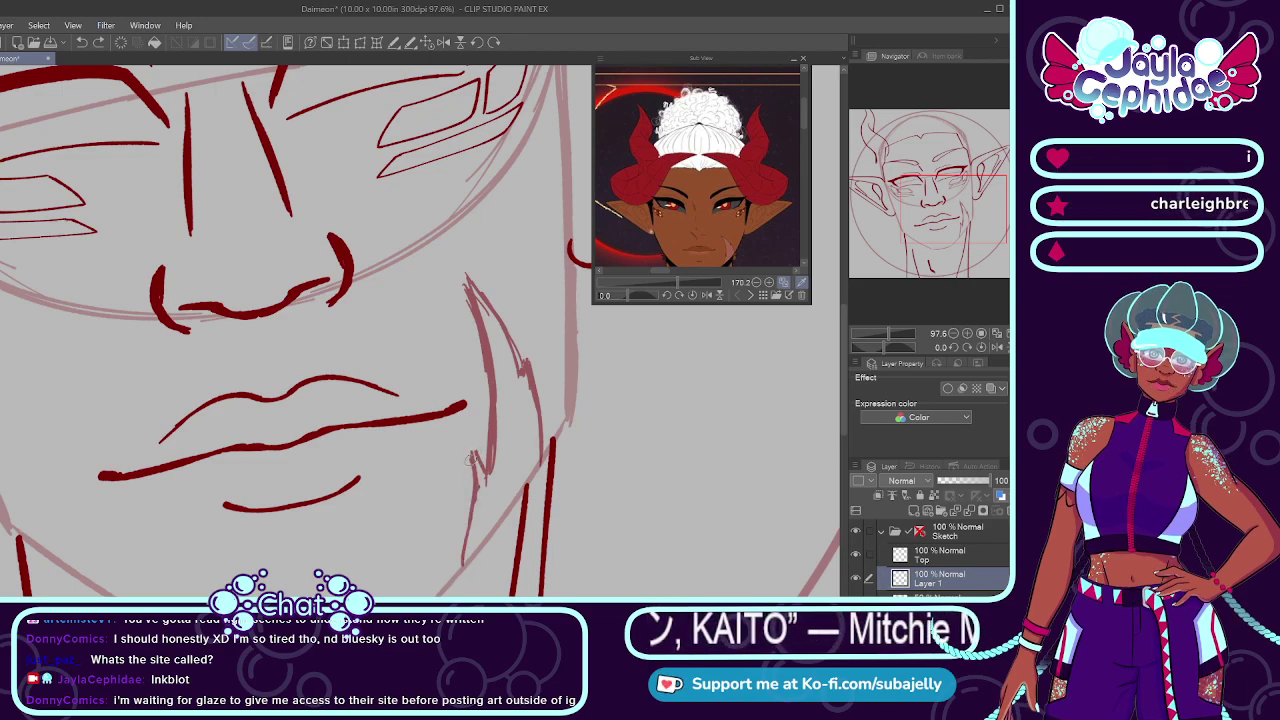
{"action": "key", "text": "ctrl+z"}
{"action": "left_click_drag", "start_coordinate": [473, 456], "coordinate": [459, 575]}
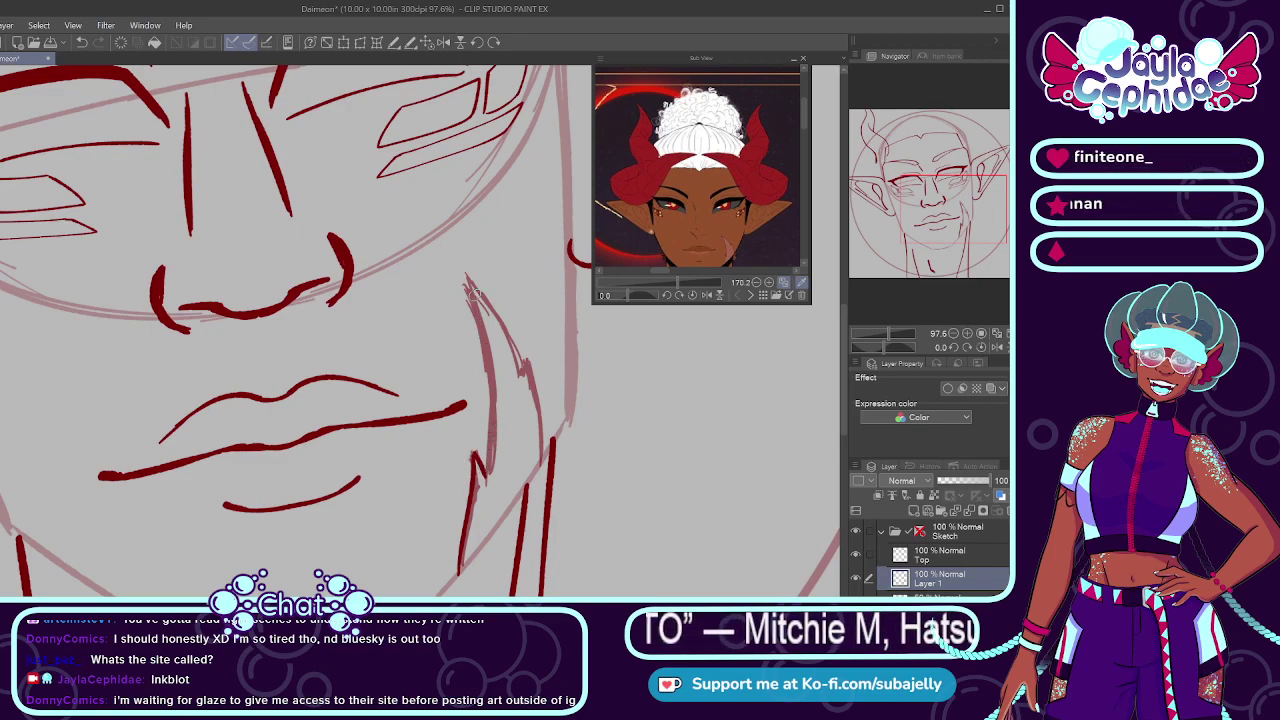
Step: Trace the scar's long inner edge from its upper tip down to the notch, retrying until the curve is smooth
{"action": "left_click_drag", "start_coordinate": [485, 356], "coordinate": [488, 505]}
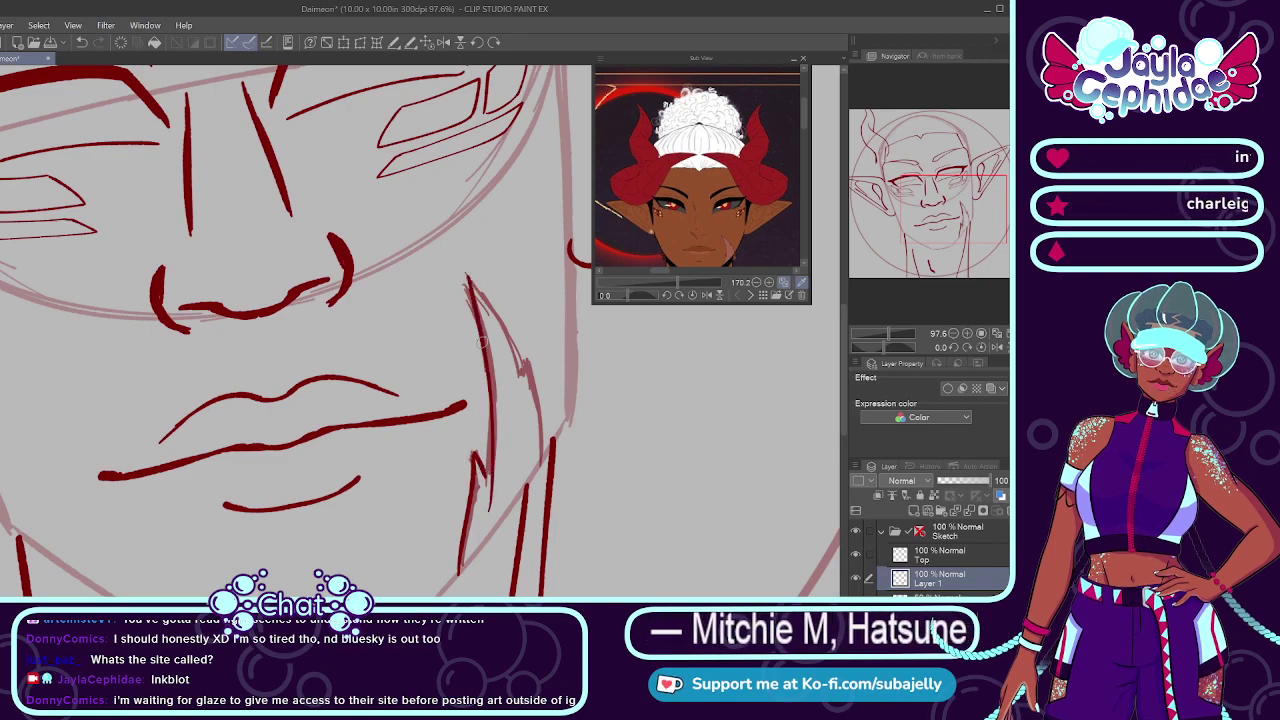
{"action": "key", "text": "ctrl+z"}
{"action": "left_click_drag", "start_coordinate": [468, 280], "coordinate": [491, 498]}
{"action": "key", "text": "ctrl+z"}
{"action": "left_click_drag", "start_coordinate": [467, 281], "coordinate": [489, 476]}
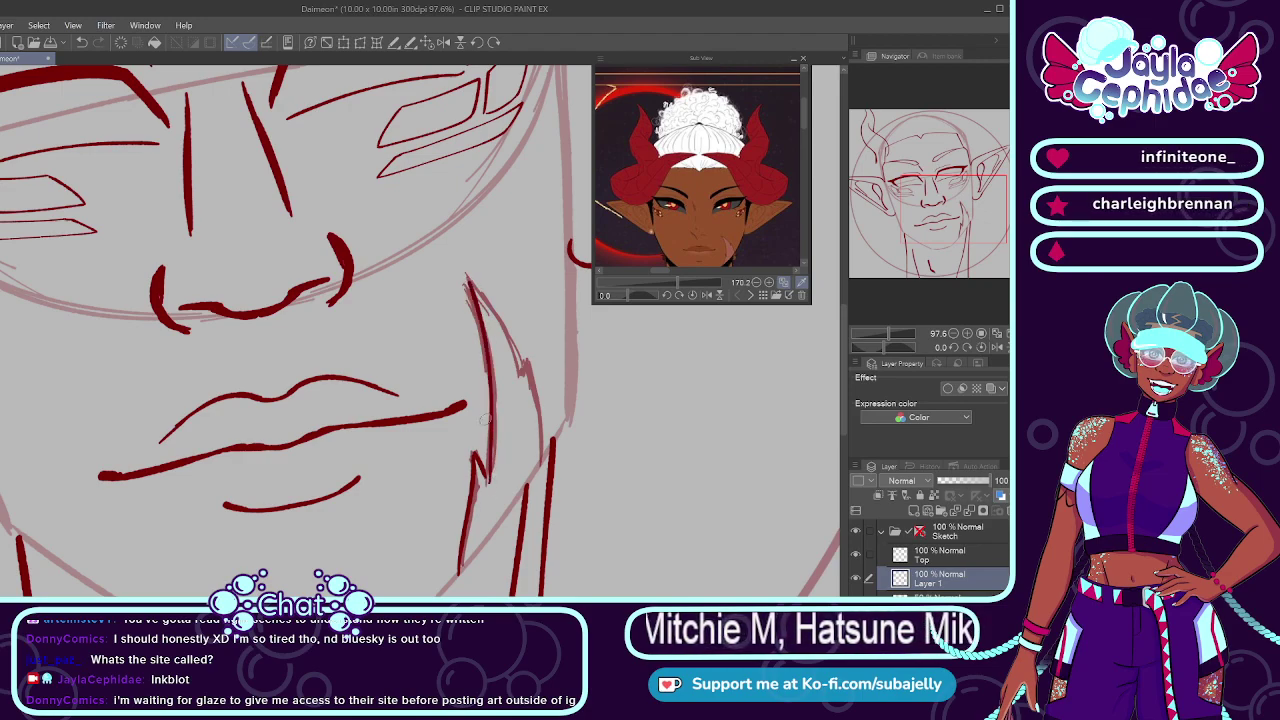
Step: Trace the scar's outer edge from the upper tip through the side notch down to the jawline, retrying uneven strokes
{"action": "left_click_drag", "start_coordinate": [469, 279], "coordinate": [518, 350]}
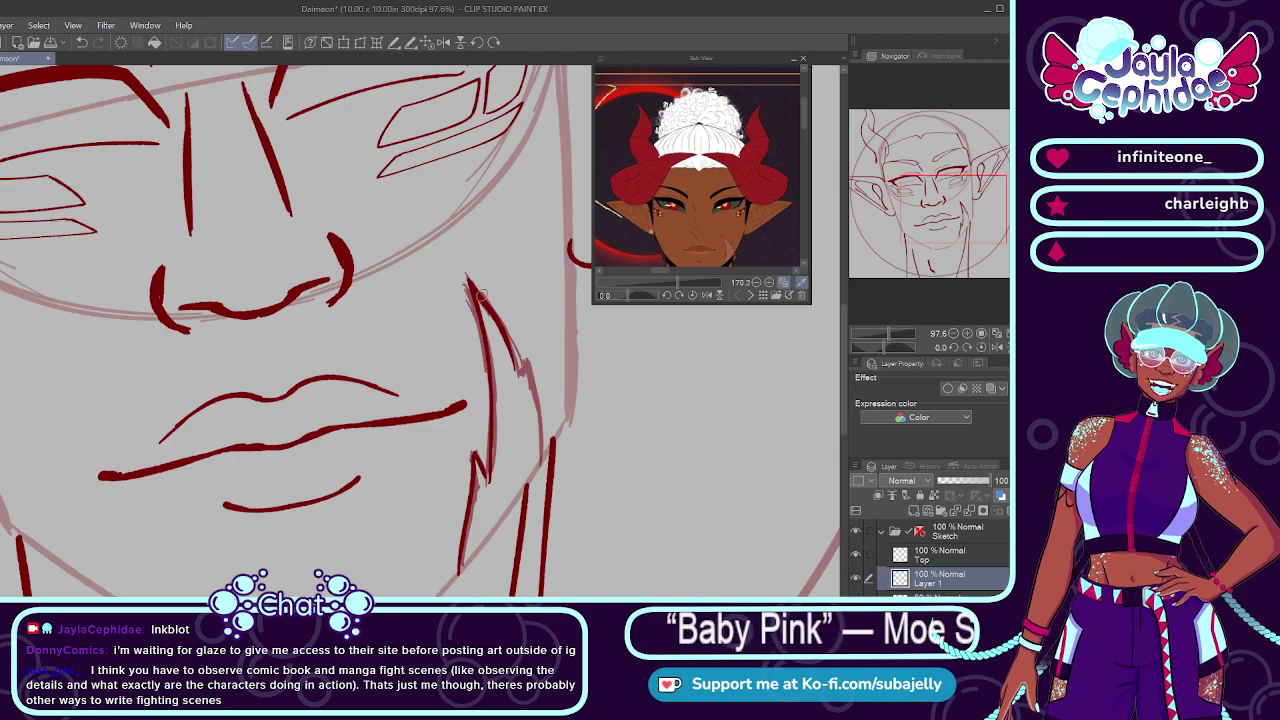
{"action": "key", "text": "ctrl+z"}
{"action": "left_click_drag", "start_coordinate": [470, 283], "coordinate": [520, 374]}
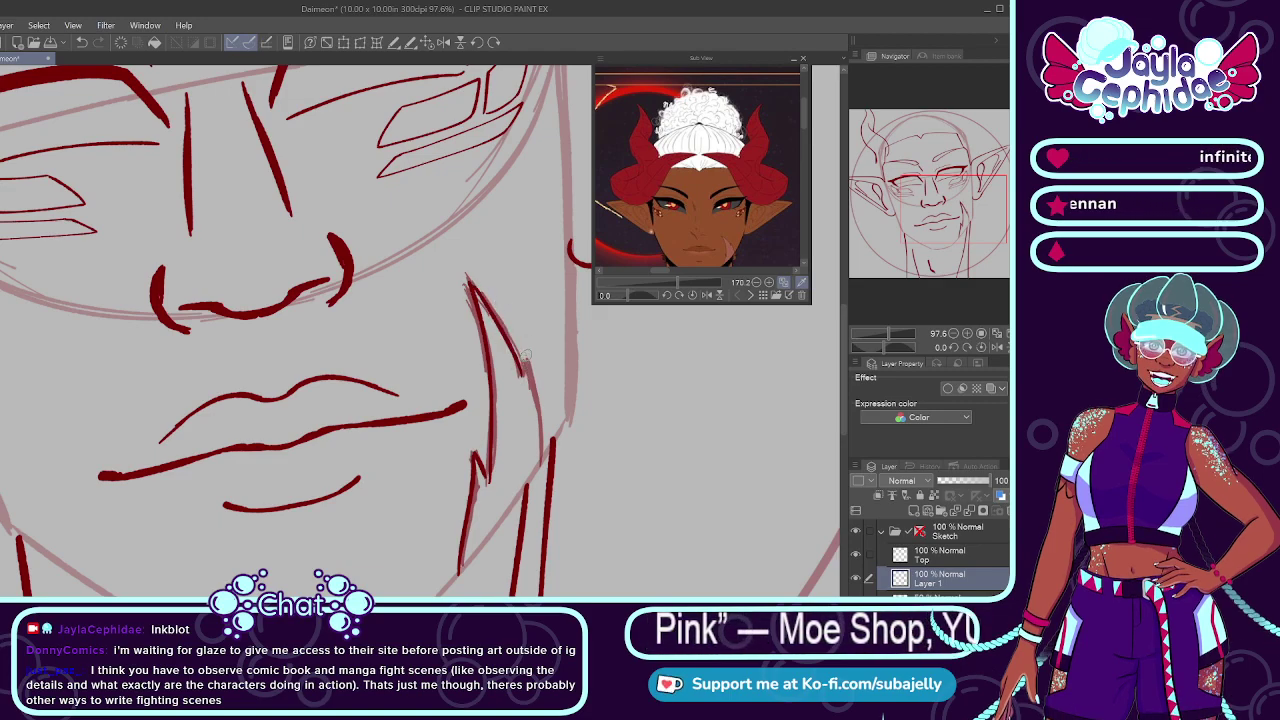
{"action": "left_click_drag", "start_coordinate": [527, 366], "coordinate": [539, 461]}
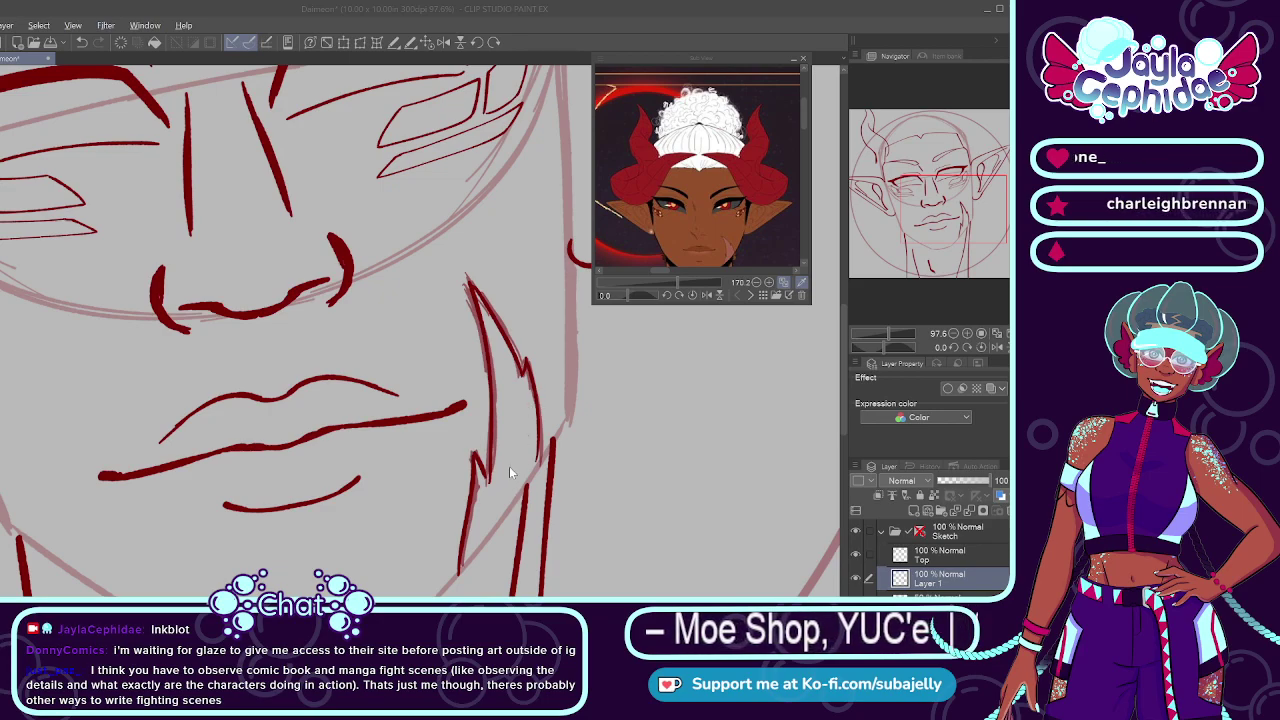
{"action": "key", "text": "ctrl+z"}
{"action": "left_click_drag", "start_coordinate": [525, 358], "coordinate": [540, 482]}
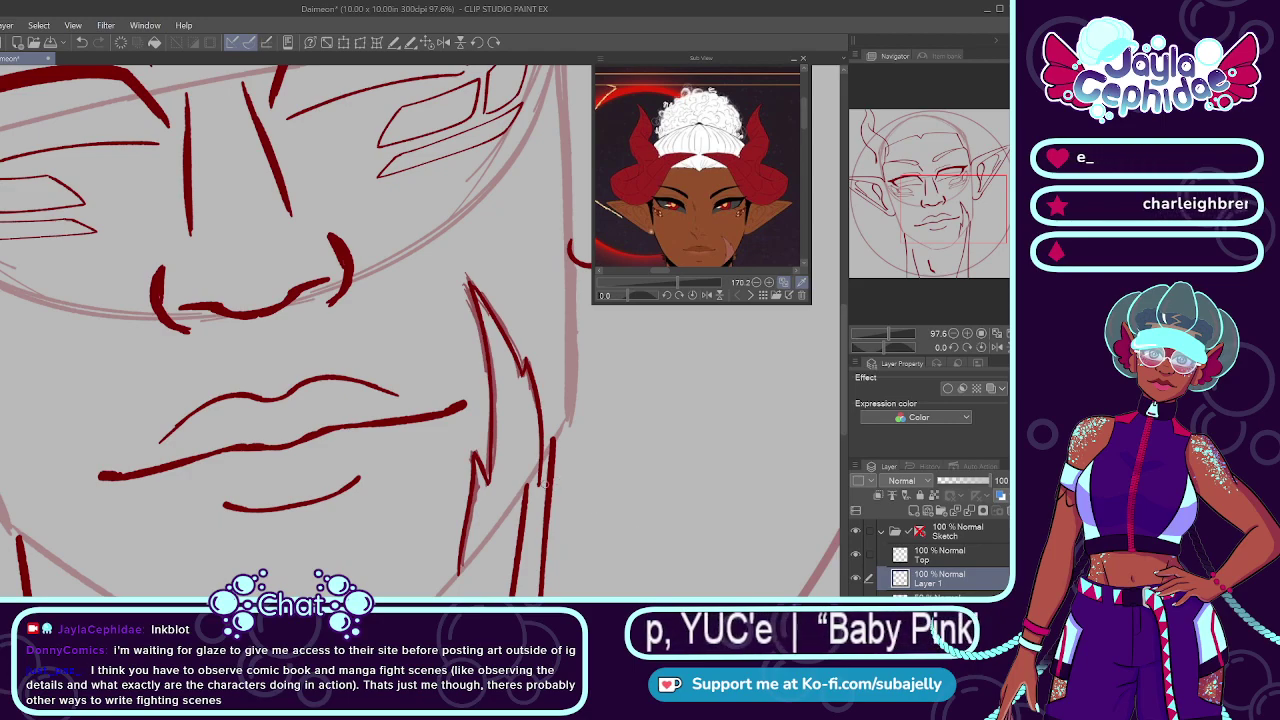
Step: Delete the faded old Scar layer and rename the redrawn layer Scar
{"action": "scroll", "coordinate": [540, 382], "scroll_direction": "down", "scroll_amount": 4}
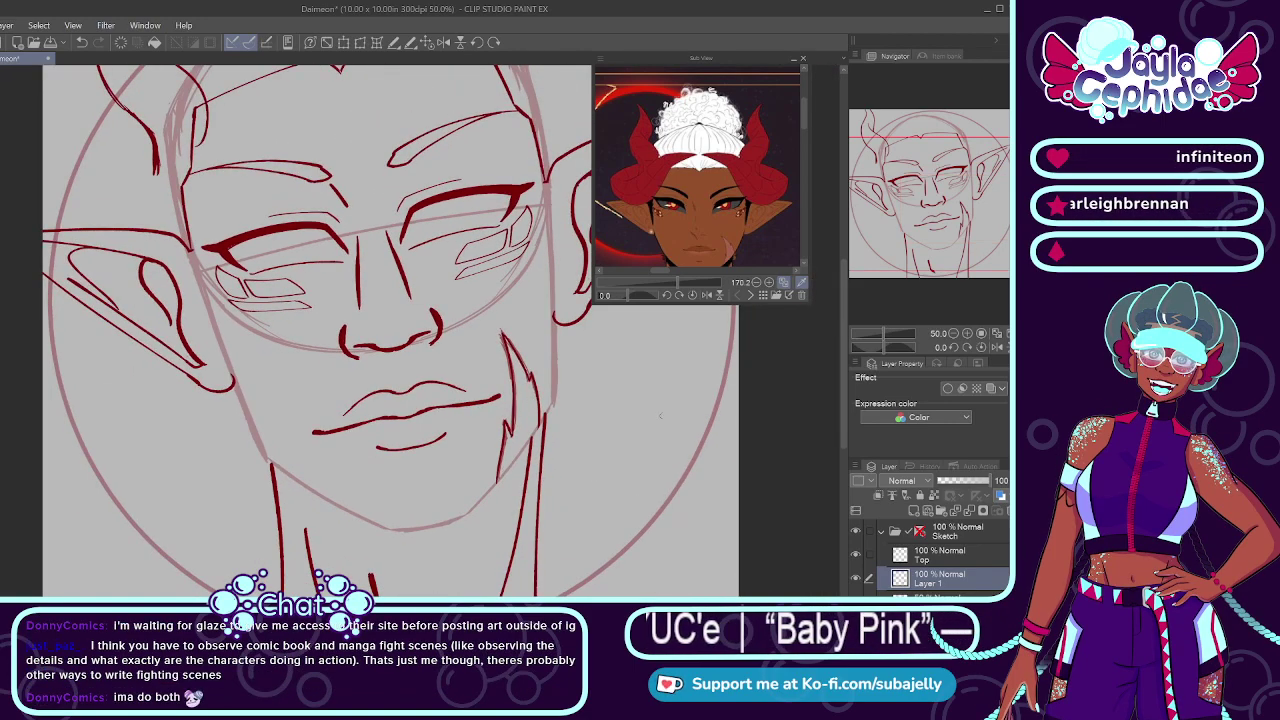
{"action": "left_click", "coordinate": [962, 594]}
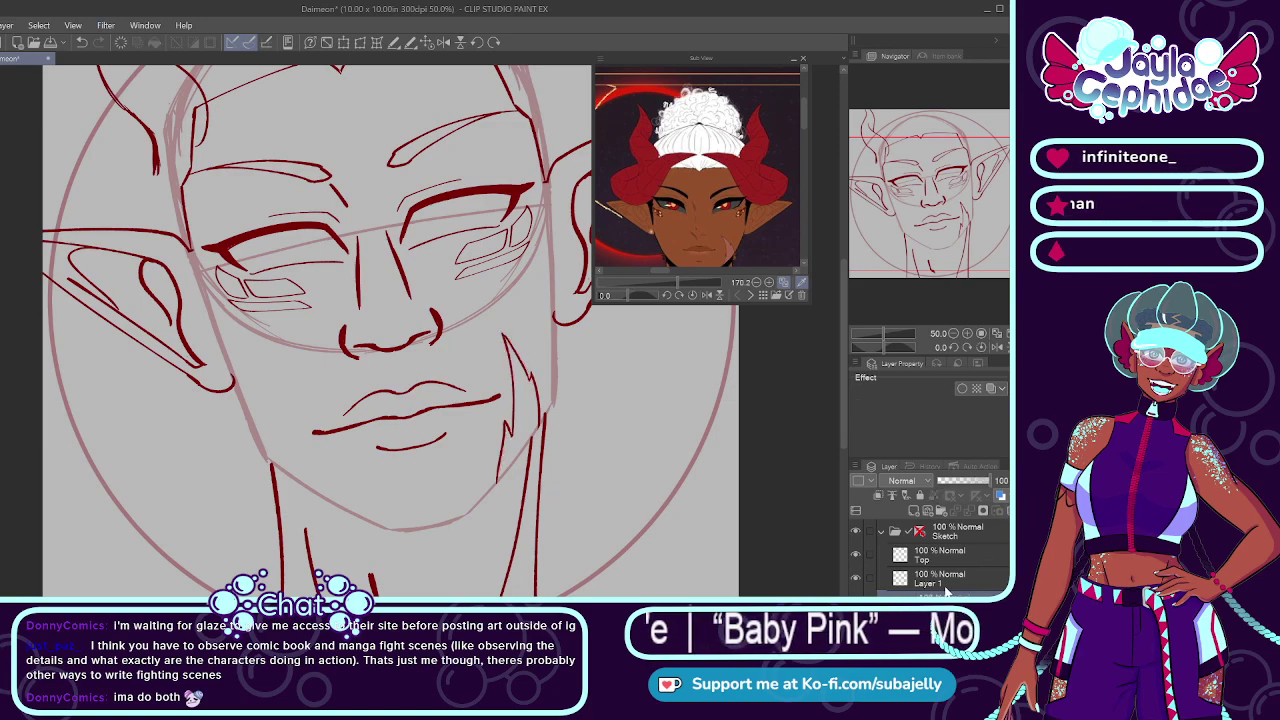
{"action": "left_click", "coordinate": [945, 578]}
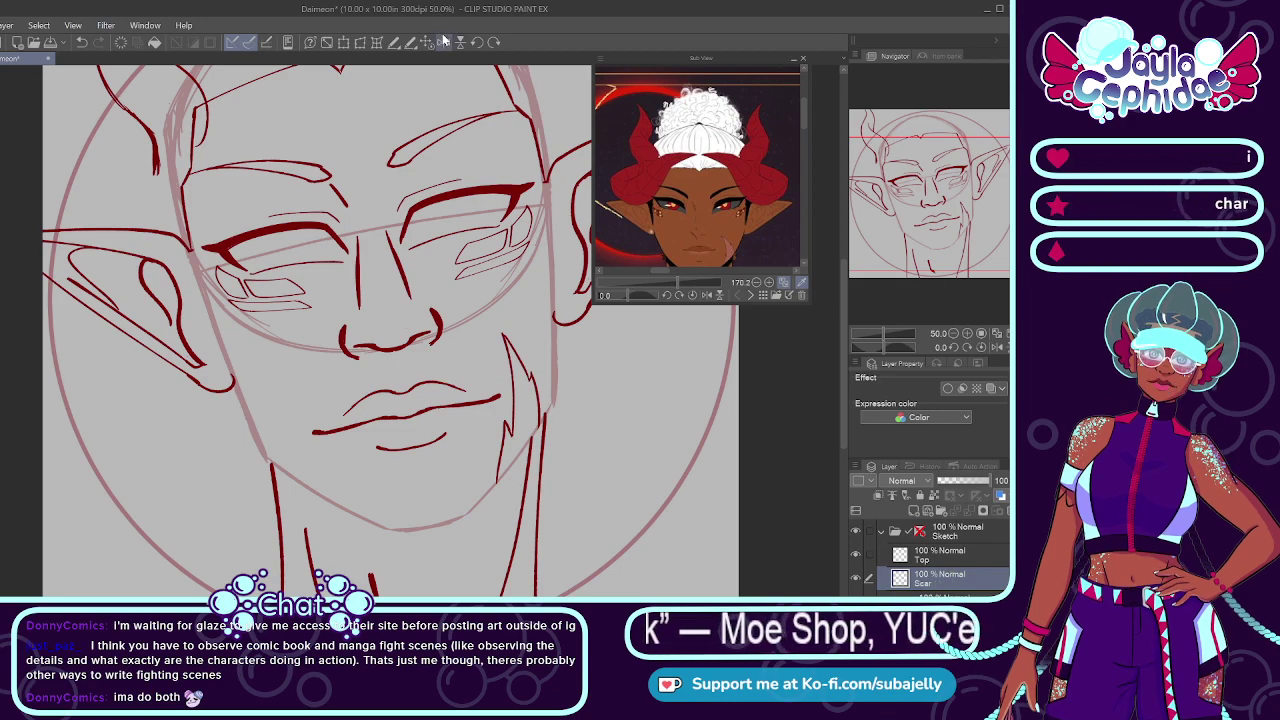
{"action": "scroll", "coordinate": [480, 455], "scroll_direction": "down", "scroll_amount": 1}
{"action": "scroll", "coordinate": [394, 302], "scroll_direction": "down", "scroll_amount": 2}
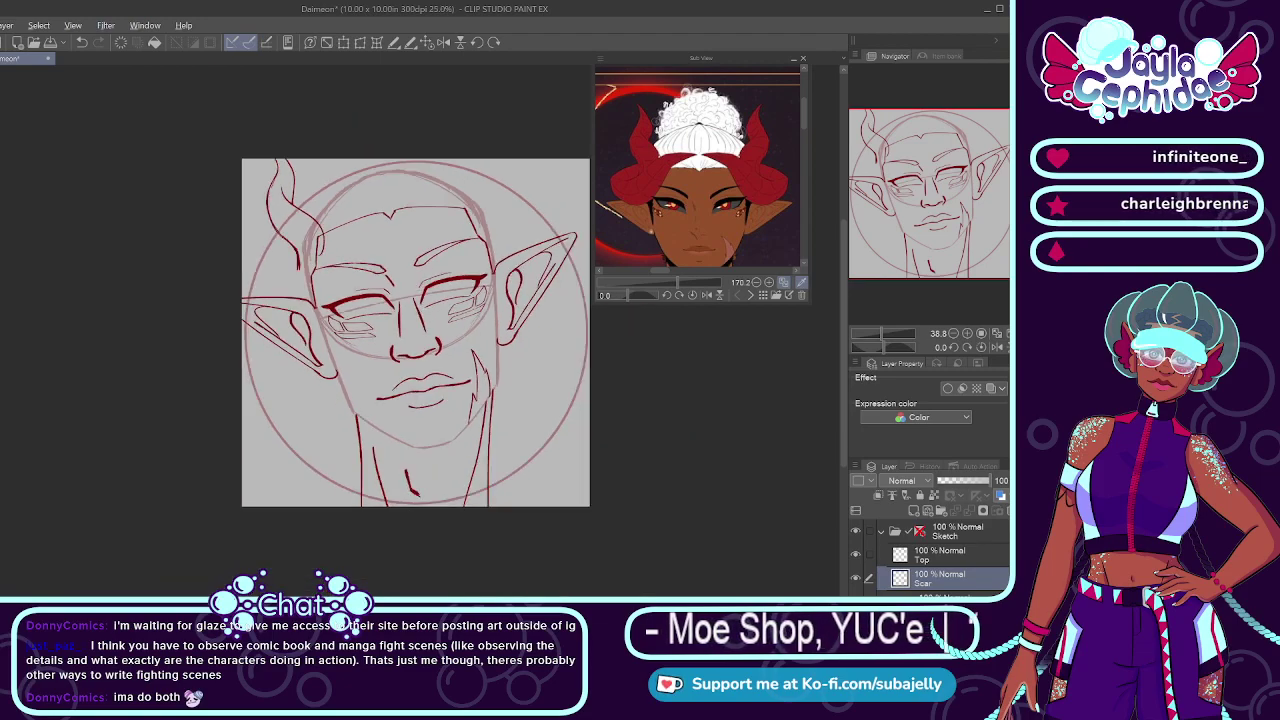
Step: Hide the Top layer and add a new layer named Side above it
{"action": "scroll", "coordinate": [378, 244], "scroll_direction": "up", "scroll_amount": 3}
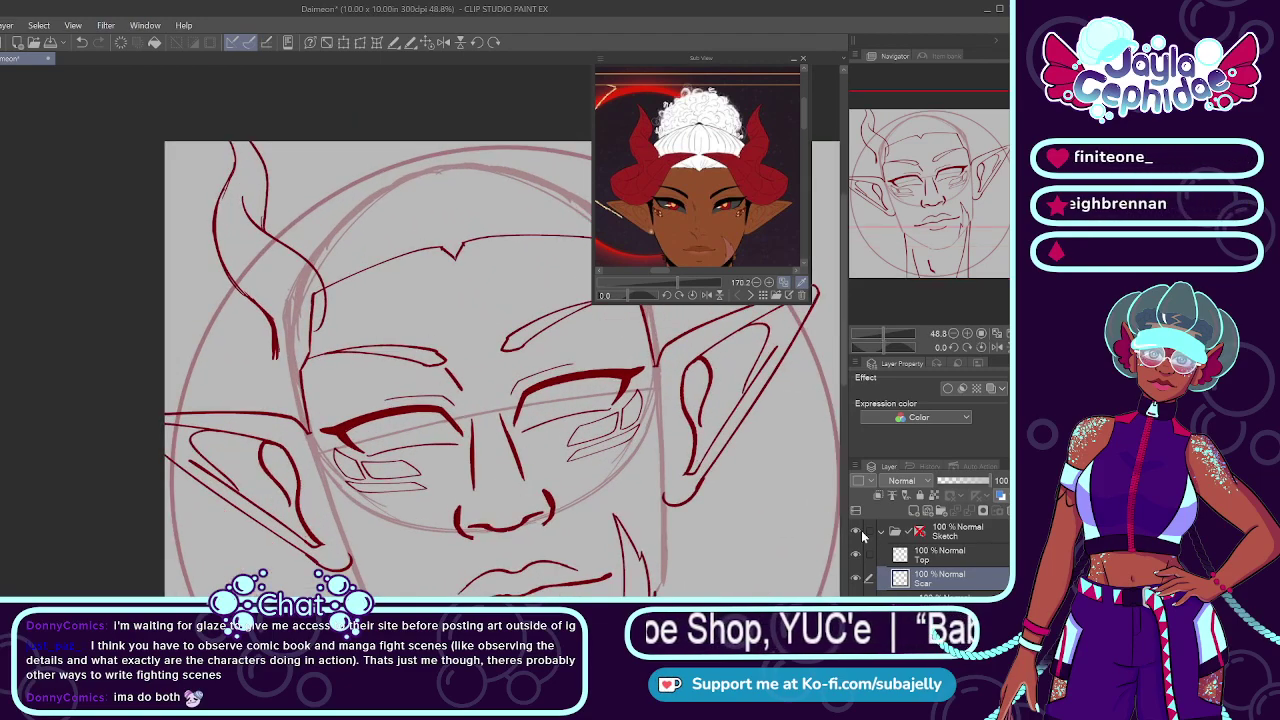
{"action": "left_click", "coordinate": [924, 558]}
{"action": "left_click", "coordinate": [856, 553]}
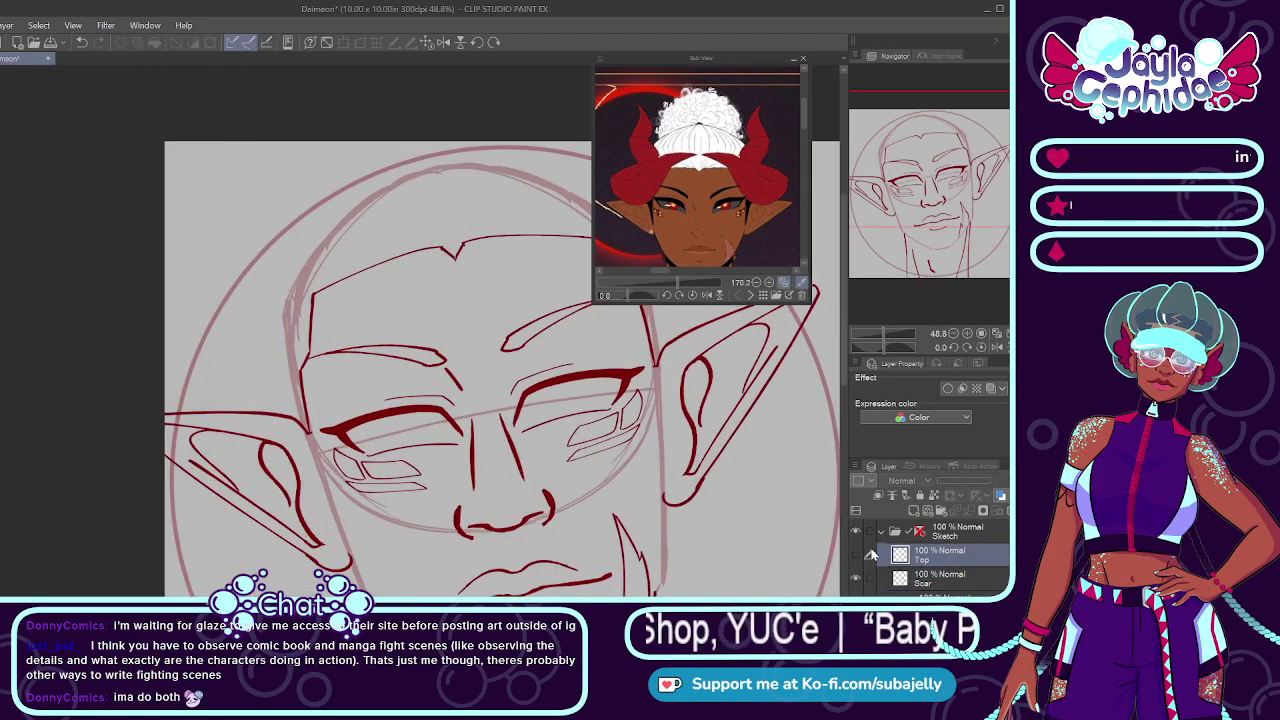
{"action": "left_click", "coordinate": [916, 512]}
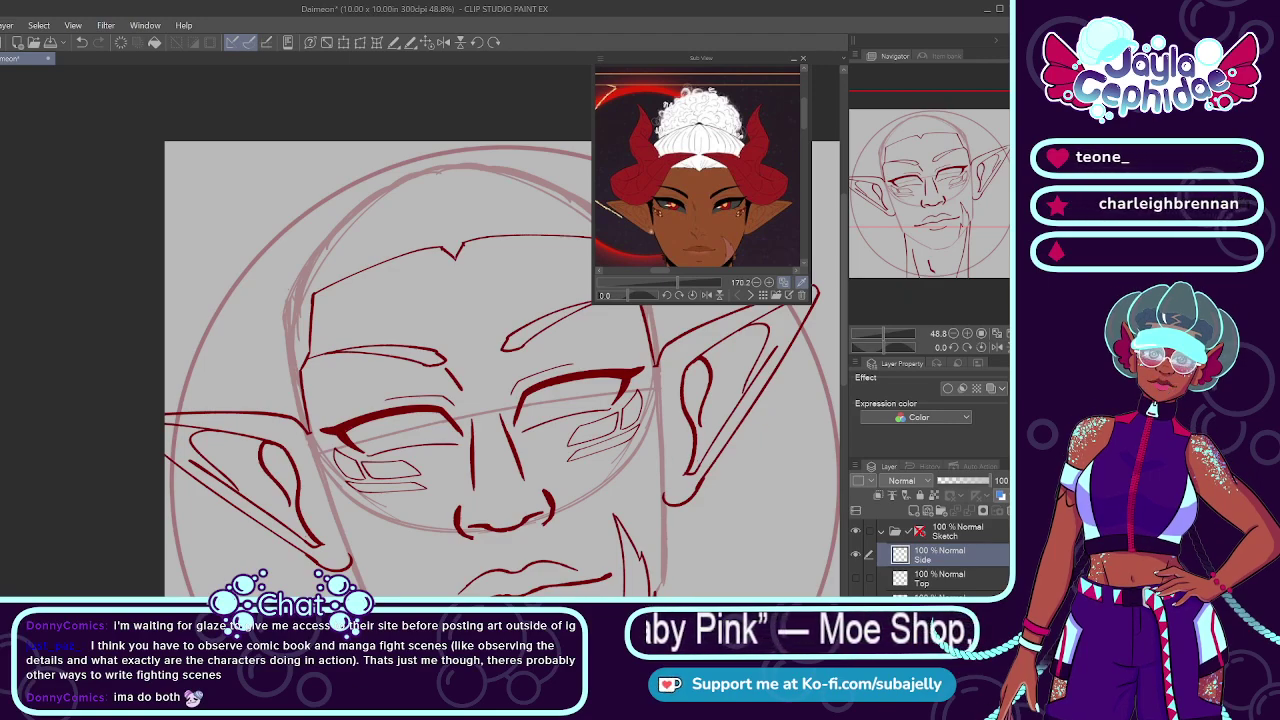
Step: Enable the Sketch folder's symmetry ruler, keeping the Side layer active for drawing
{"action": "left_click", "coordinate": [490, 45]}
{"action": "left_click", "coordinate": [490, 45]}
{"action": "left_click", "coordinate": [490, 45]}
{"action": "left_click", "coordinate": [491, 44]}
{"action": "left_click", "coordinate": [491, 44]}
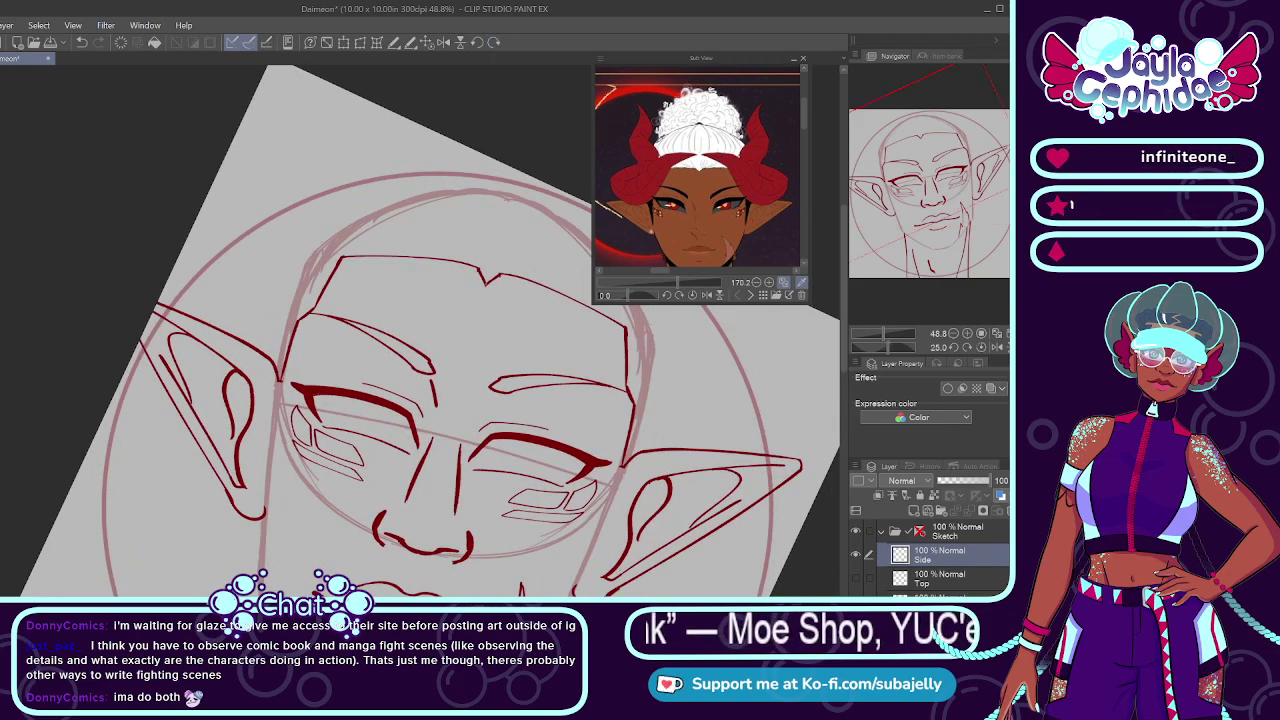
{"action": "left_click", "coordinate": [477, 43]}
{"action": "left_click", "coordinate": [478, 44]}
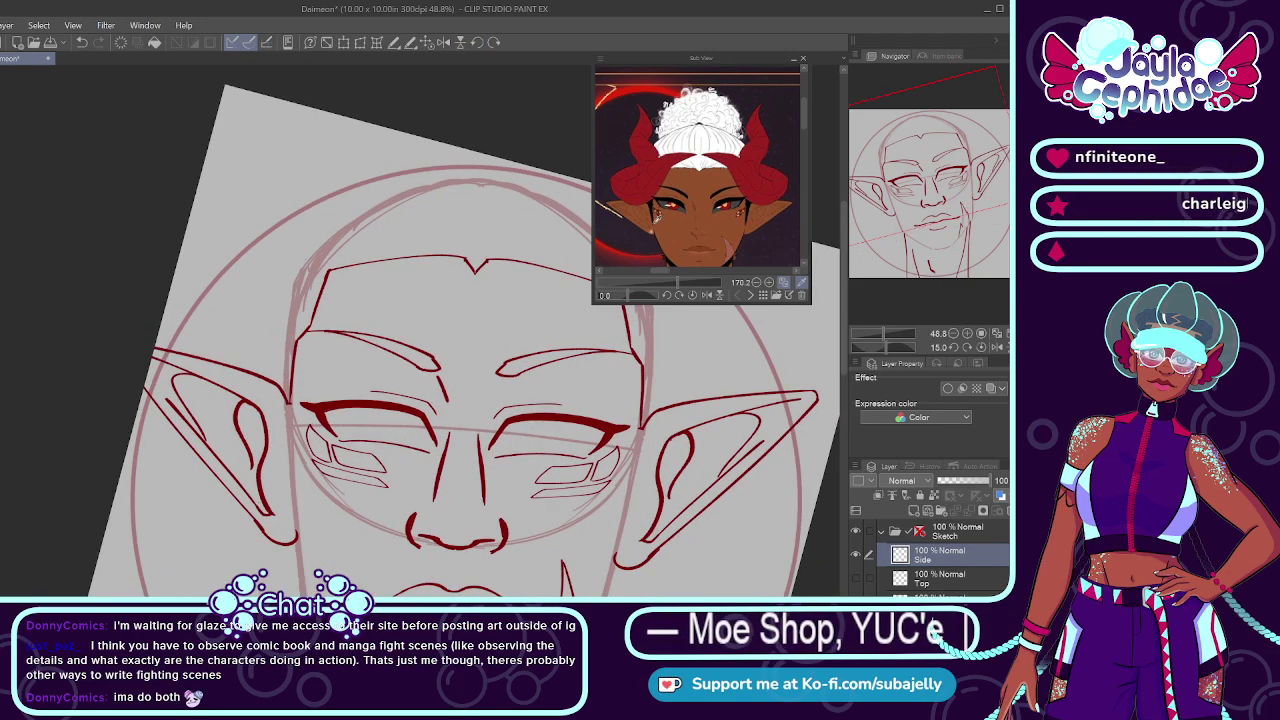
{"action": "left_click", "coordinate": [918, 533], "text": "shift"}
{"action": "left_click", "coordinate": [922, 556]}
Step: Draw the short lower edge of the mirrored side horns above the hairline, starting beside the symmetry line and retrying the slope
{"action": "scroll", "coordinate": [480, 206], "scroll_direction": "up", "scroll_amount": 3}
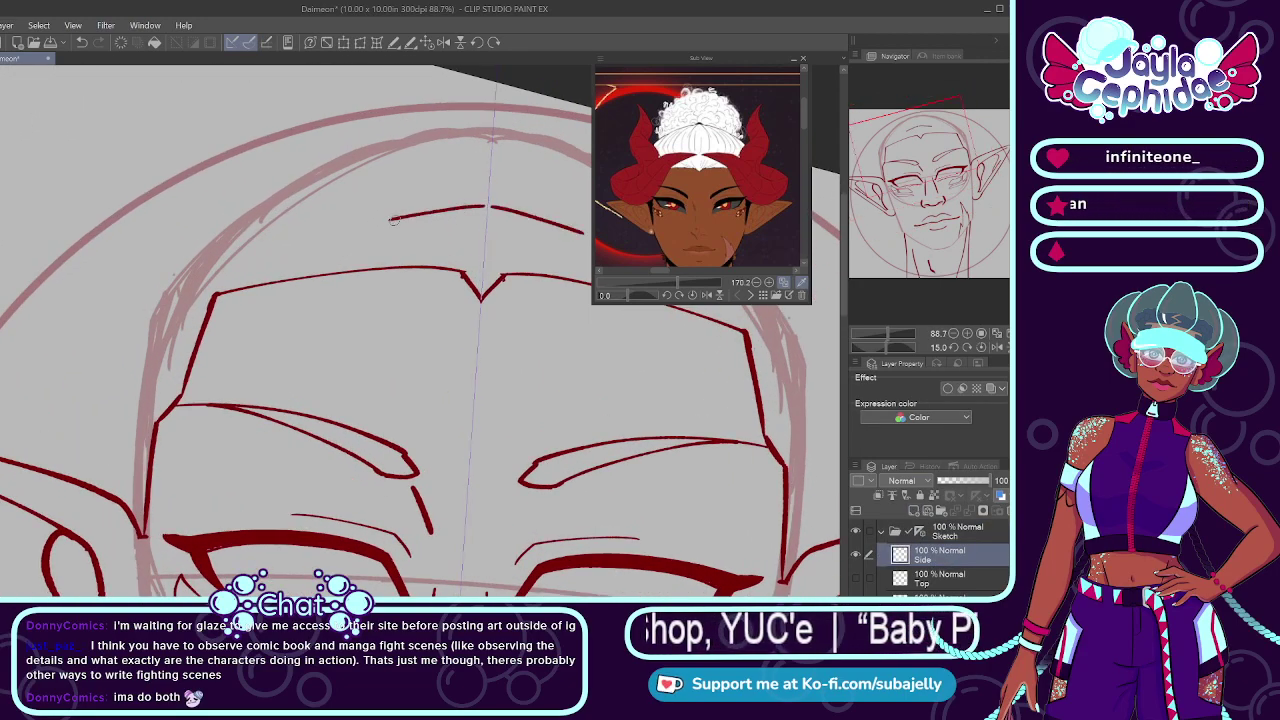
{"action": "left_click_drag", "start_coordinate": [458, 208], "coordinate": [379, 228]}
{"action": "key", "text": "ctrl+z"}
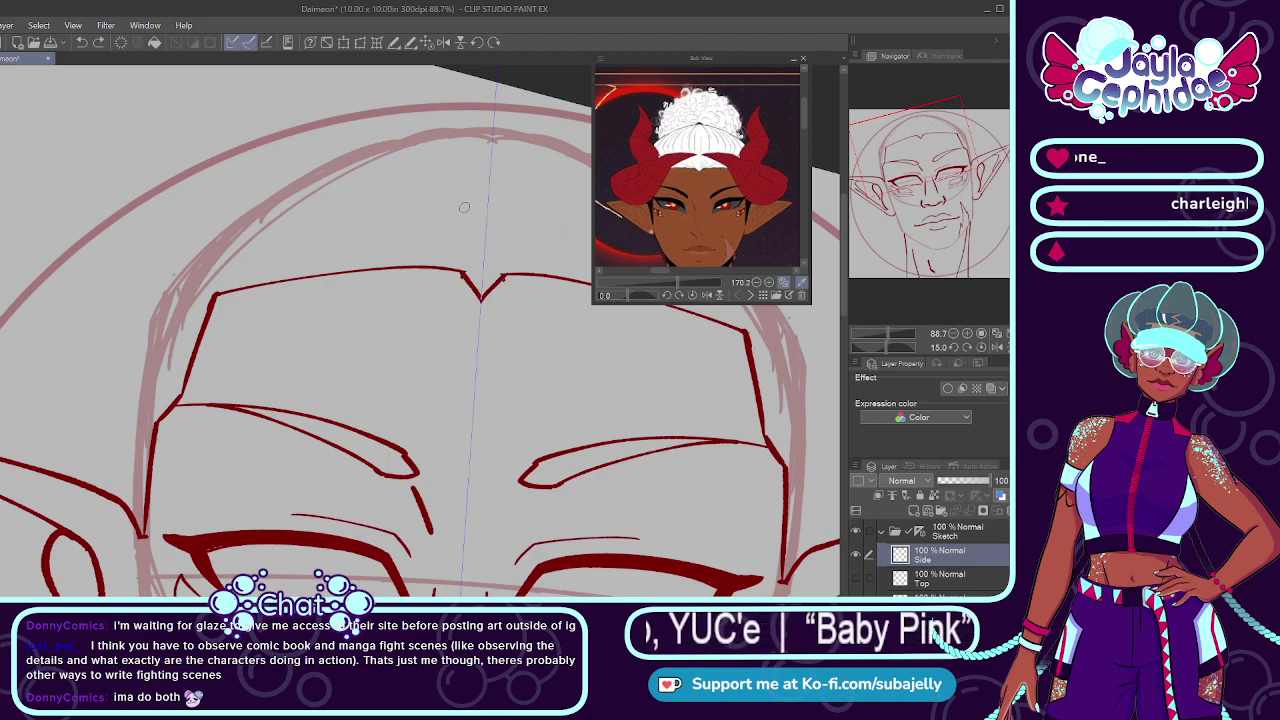
{"action": "key", "text": "ctrl+z"}
{"action": "left_click_drag", "start_coordinate": [466, 203], "coordinate": [371, 234]}
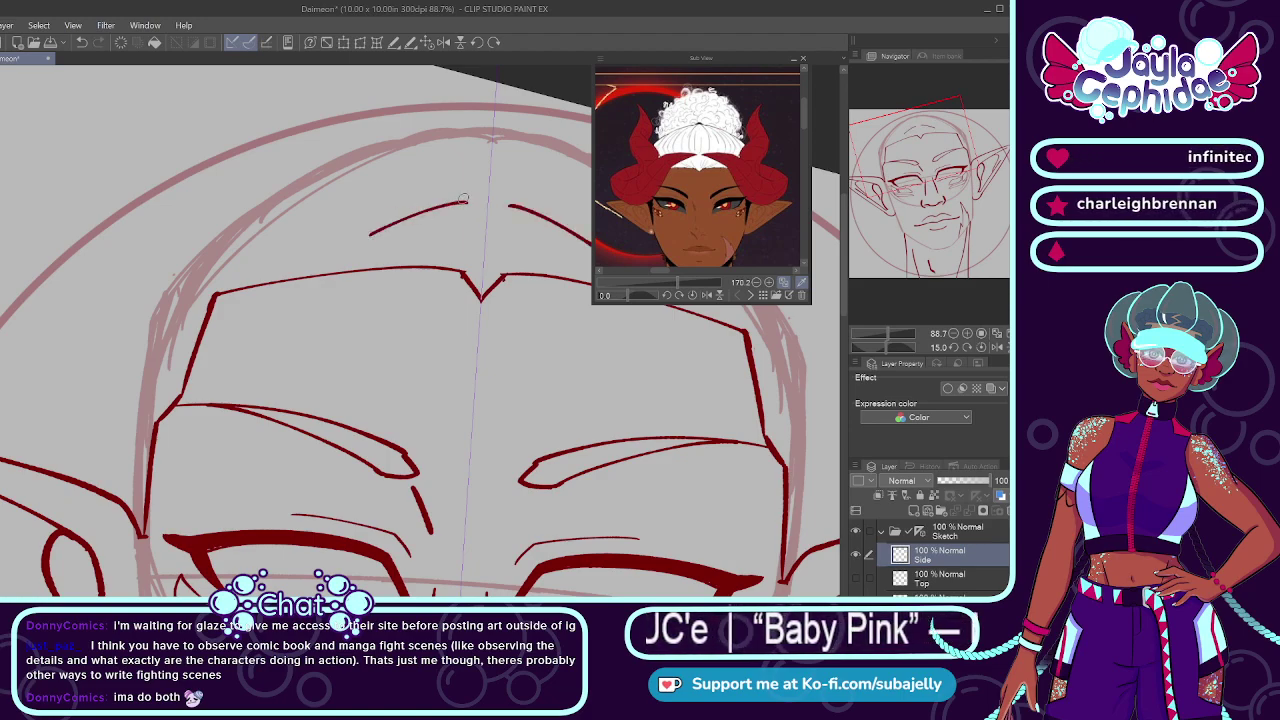
Step: Draw the long, shallow upper edge from the side horn's tip, retrying the curve, and extend its lower edge outward
{"action": "left_click_drag", "start_coordinate": [465, 198], "coordinate": [336, 212]}
{"action": "key", "text": "ctrl+z"}
{"action": "left_click_drag", "start_coordinate": [466, 198], "coordinate": [306, 205]}
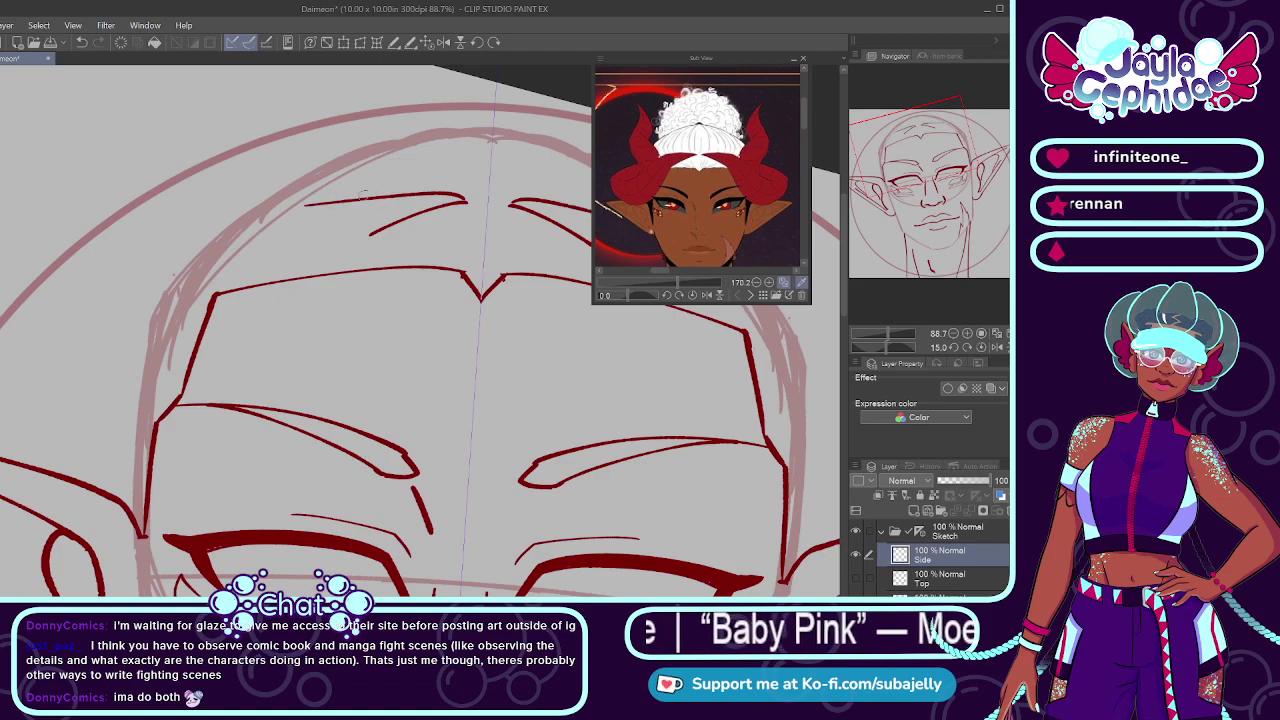
{"action": "key", "text": "ctrl+z"}
{"action": "left_click_drag", "start_coordinate": [470, 200], "coordinate": [298, 204]}
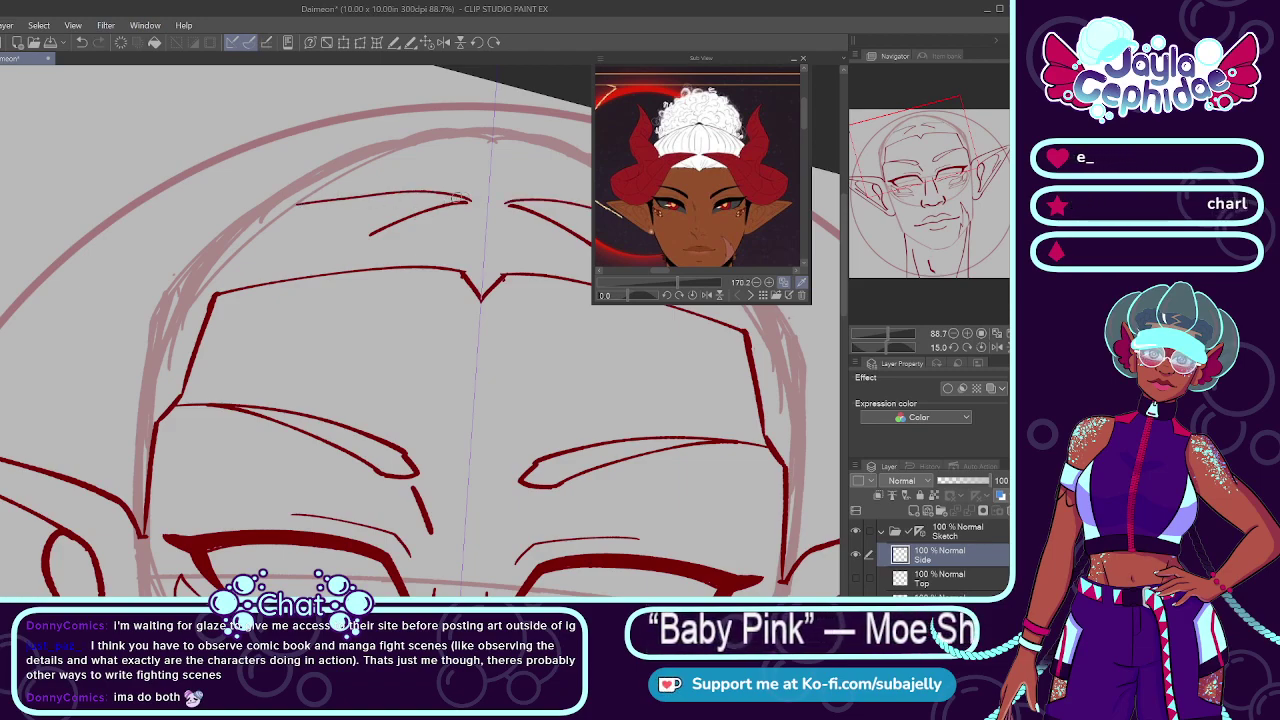
{"action": "left_click_drag", "start_coordinate": [470, 200], "coordinate": [333, 253]}
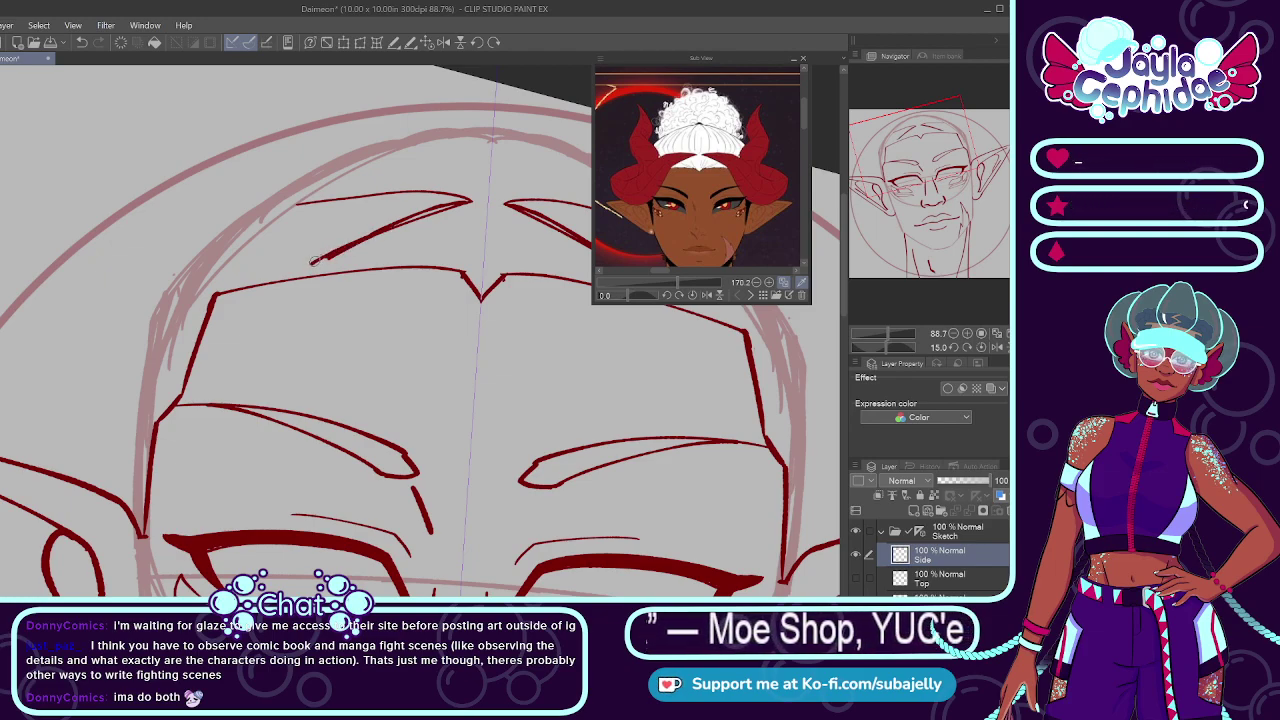
Step: Continue the side horn's inner edge in one long mirrored curve across the forehead down to the ear's base, retrying the sweep
{"action": "left_click_drag", "start_coordinate": [315, 260], "coordinate": [150, 488]}
{"action": "key", "text": "ctrl+z"}
{"action": "left_click_drag", "start_coordinate": [324, 256], "coordinate": [130, 508]}
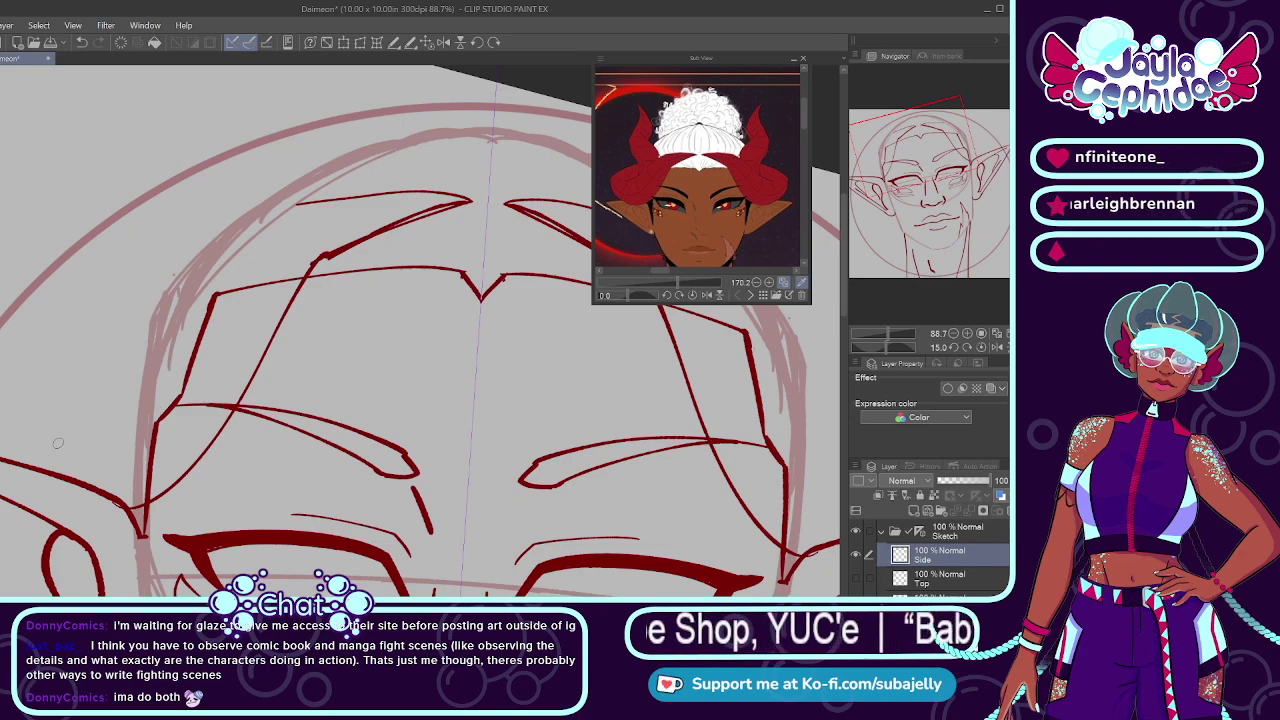
Step: Draw a short, steep outer line for the side horn just above the ear, retrying until the curve fits
{"action": "scroll", "coordinate": [147, 416], "scroll_direction": "down", "scroll_amount": 3}
{"action": "scroll", "coordinate": [82, 377], "scroll_direction": "up", "scroll_amount": 1}
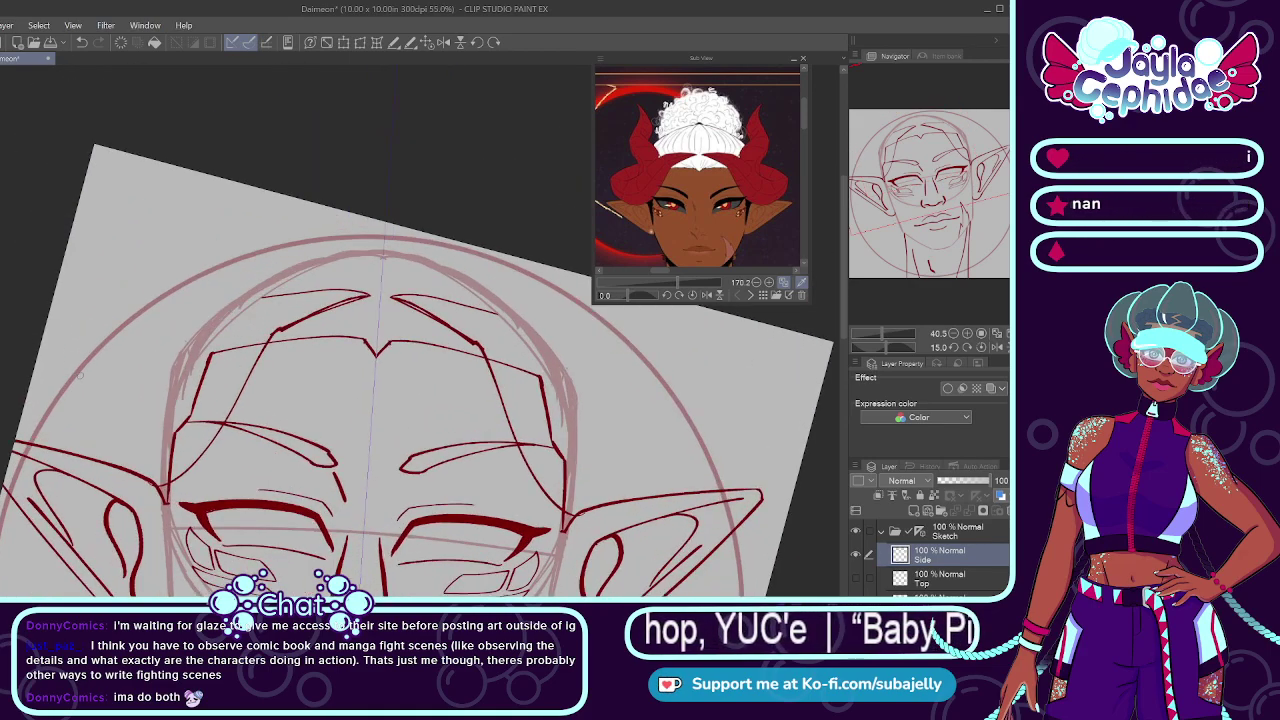
{"action": "scroll", "coordinate": [81, 382], "scroll_direction": "up", "scroll_amount": 2}
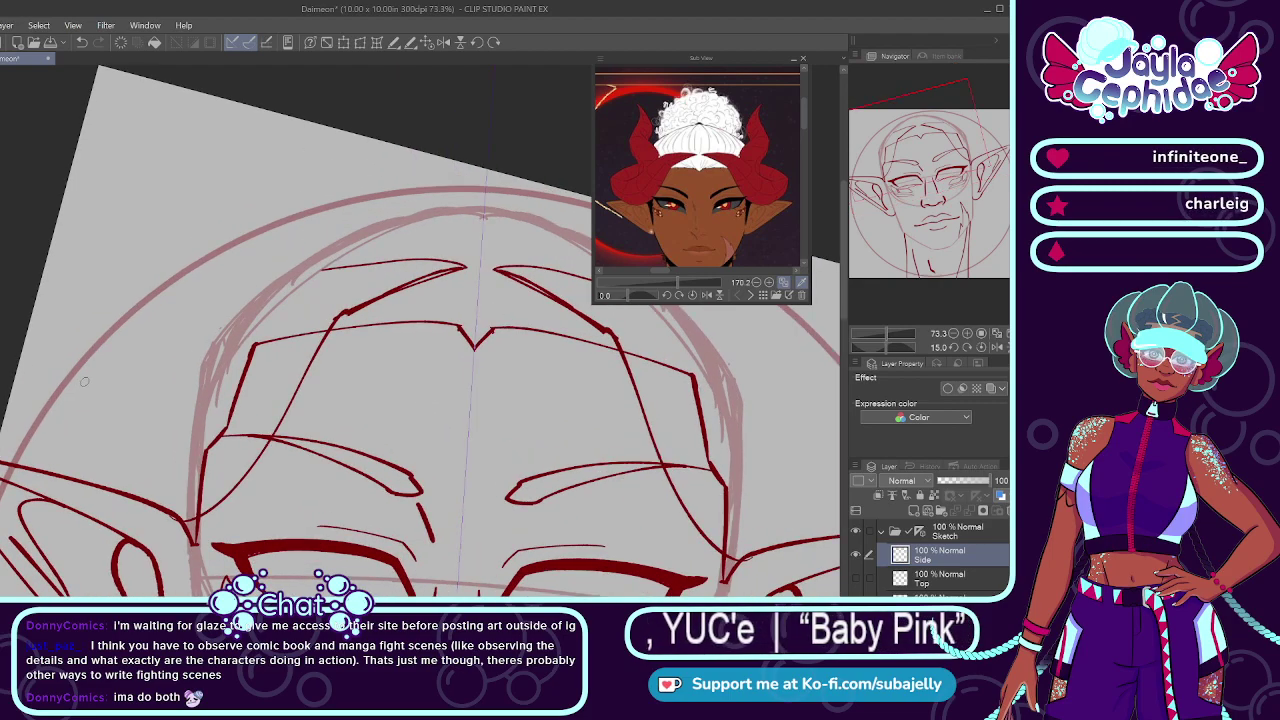
{"action": "scroll", "coordinate": [84, 381], "scroll_direction": "up", "scroll_amount": 1}
{"action": "mouse_move", "coordinate": [76, 446]}
{"action": "left_mouse_down"}
{"action": "mouse_move", "coordinate": [64, 402]}
{"action": "mouse_move", "coordinate": [76, 454]}
{"action": "left_mouse_up"}
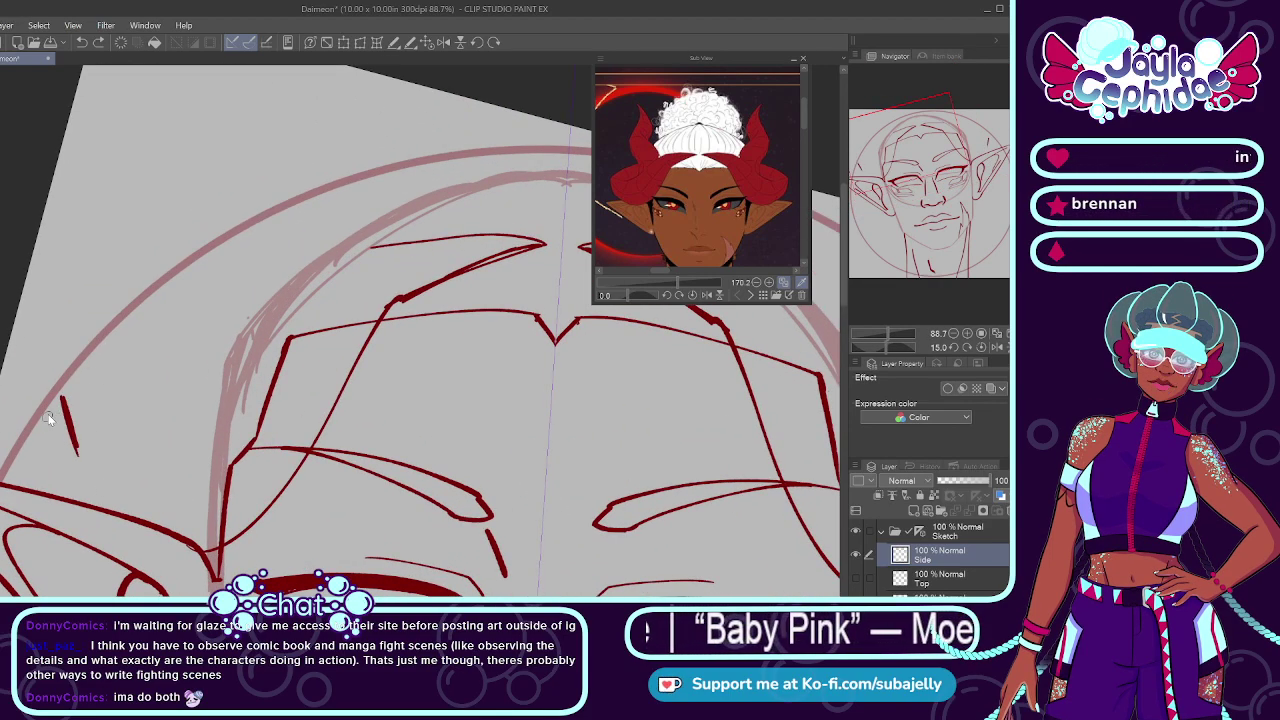
{"action": "key", "text": "ctrl+z"}
{"action": "mouse_move", "coordinate": [44, 402]}
{"action": "left_mouse_down"}
{"action": "mouse_move", "coordinate": [70, 488]}
{"action": "mouse_move", "coordinate": [180, 540]}
{"action": "left_mouse_up"}
{"action": "key", "text": "ctrl+z"}
Step: Continue the side horn's outer line in a curve down to the ear's base, retrying the stroke and trimming its overshoot
{"action": "left_click_drag", "start_coordinate": [70, 485], "coordinate": [216, 542]}
{"action": "key", "text": "ctrl+z"}
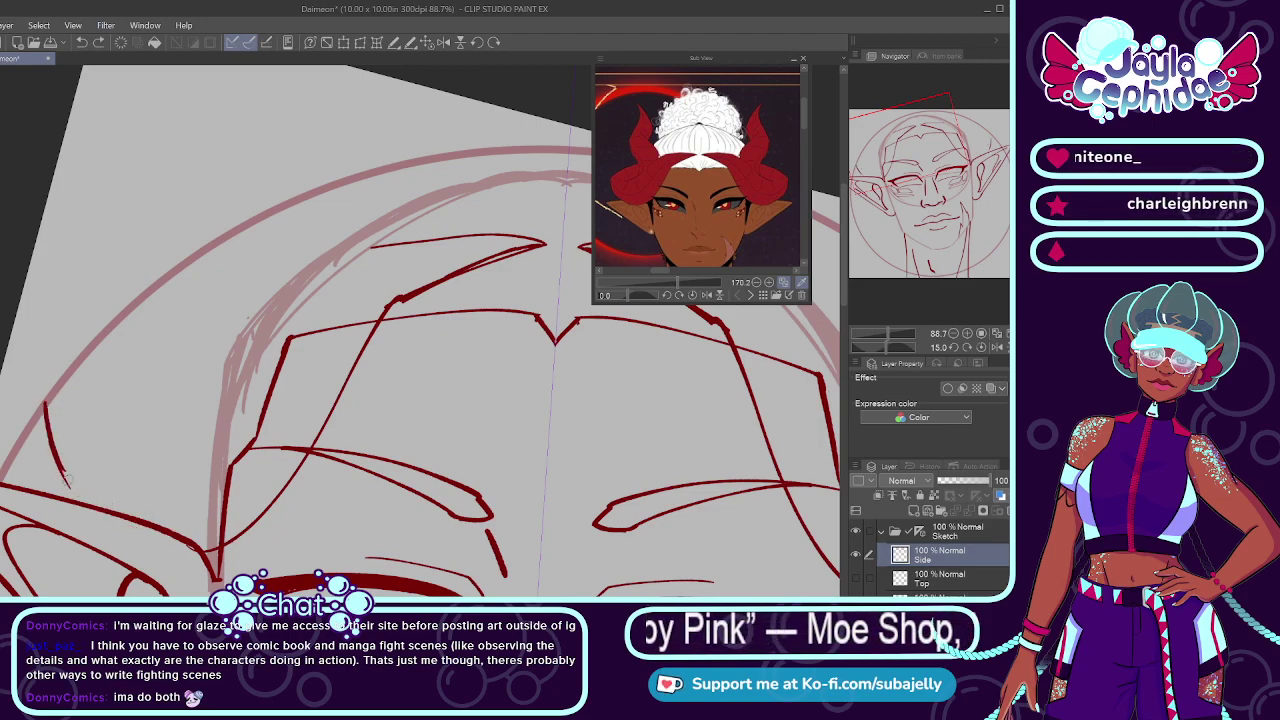
{"action": "left_click_drag", "start_coordinate": [66, 478], "coordinate": [212, 533]}
{"action": "key", "text": "ctrl+z"}
{"action": "mouse_move", "coordinate": [60, 466]}
{"action": "left_mouse_down"}
{"action": "mouse_move", "coordinate": [216, 532]}
{"action": "mouse_move", "coordinate": [92, 506]}
{"action": "mouse_move", "coordinate": [272, 542]}
{"action": "left_mouse_up"}
{"action": "key", "text": "ctrl+z"}
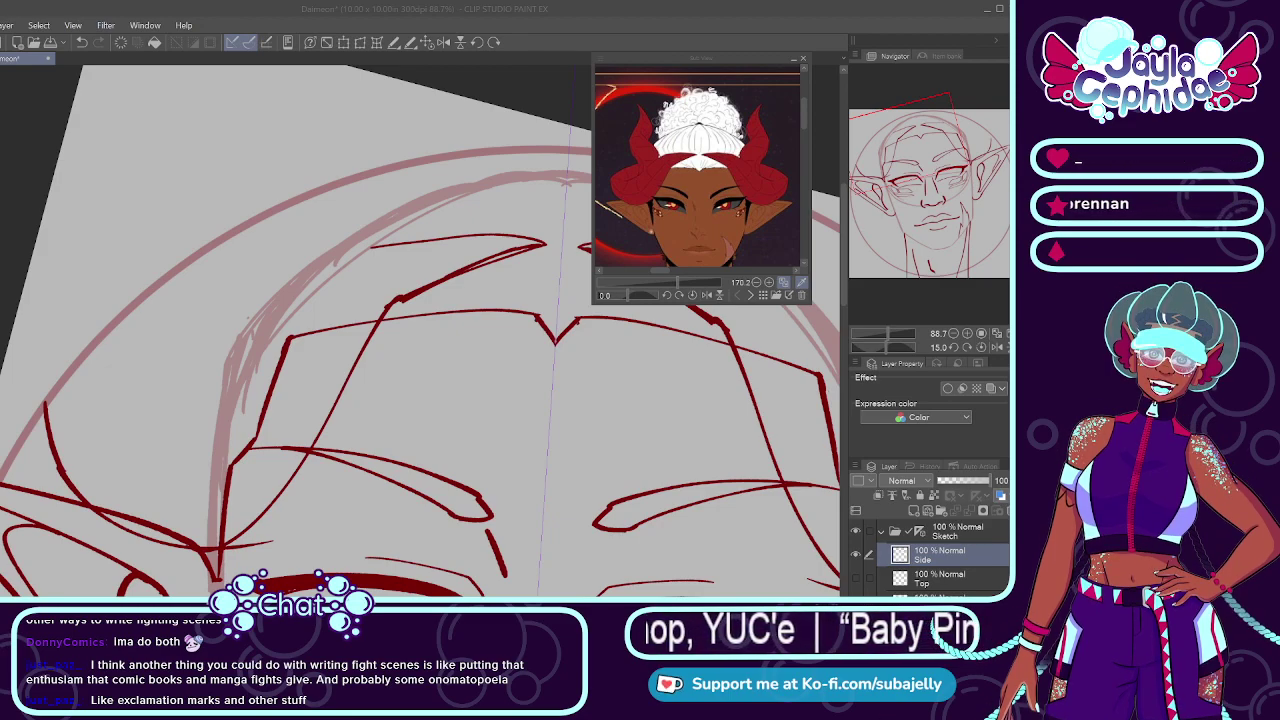
{"action": "left_click", "coordinate": [284, 542]}
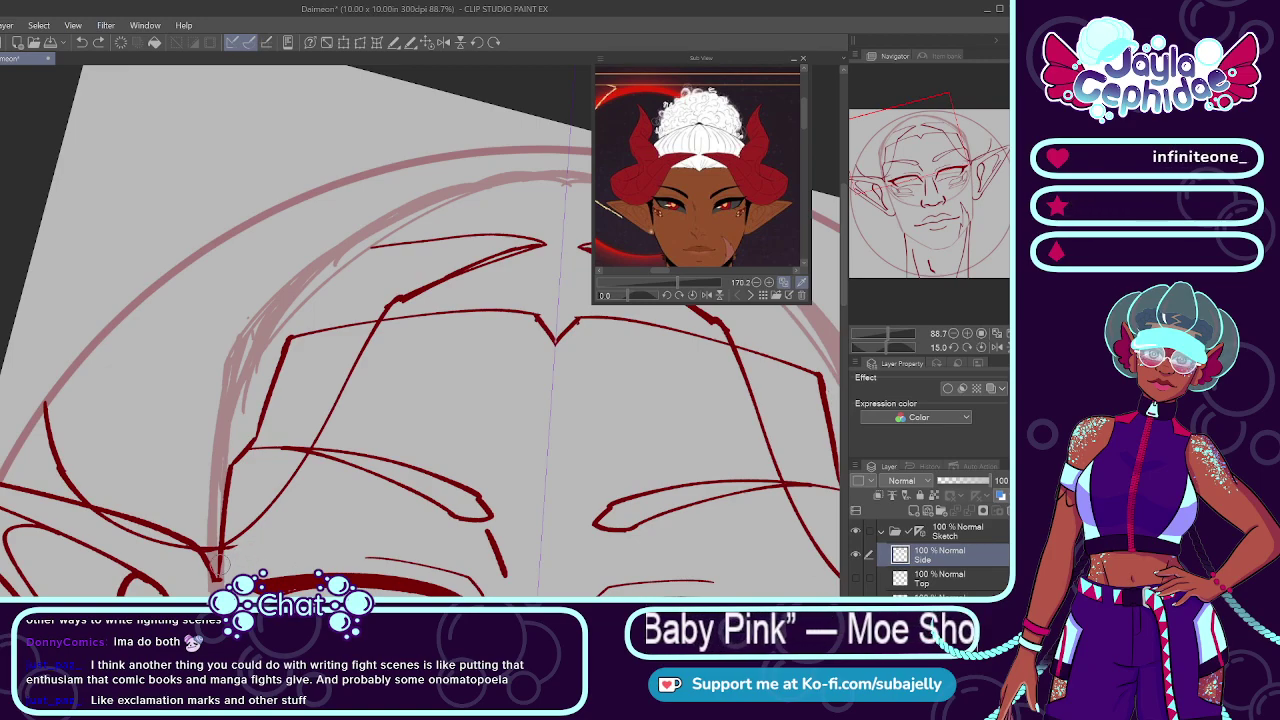
Step: Draw the side horn's fold line from the end of its upper edge diagonally down above the ear, redoing the first stroke
{"action": "scroll", "coordinate": [276, 565], "scroll_direction": "down", "scroll_amount": 3}
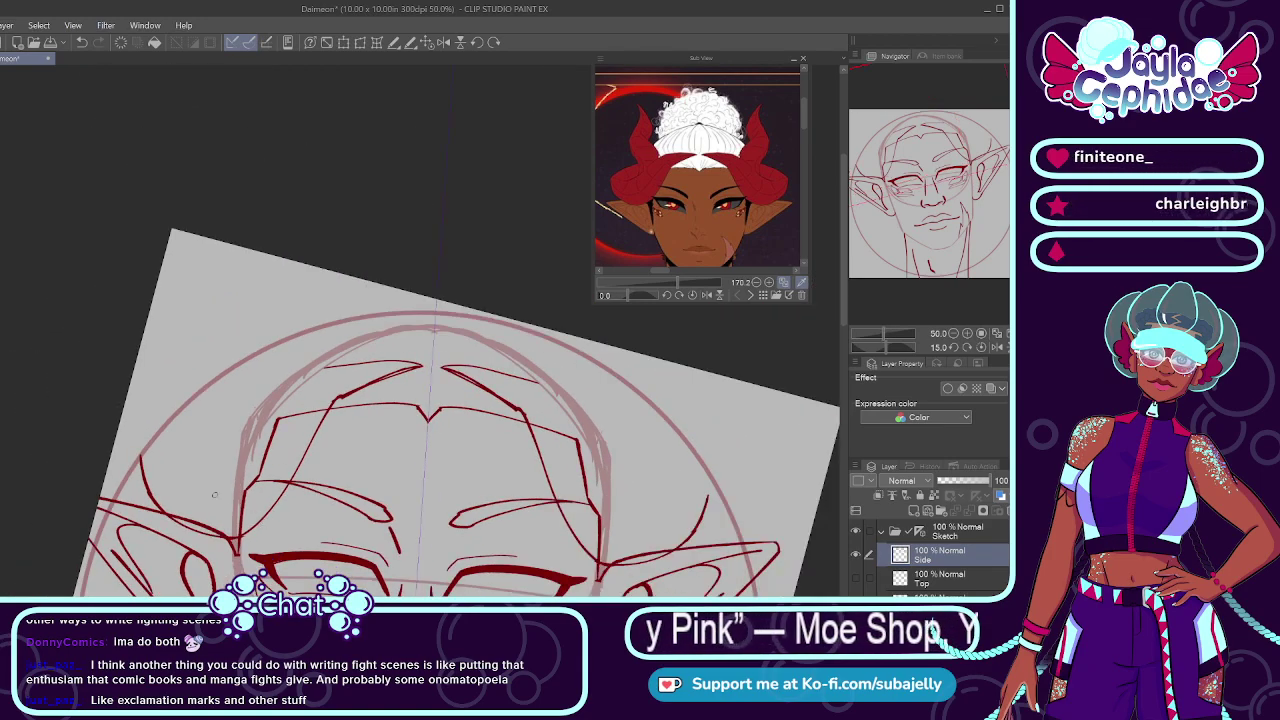
{"action": "scroll", "coordinate": [327, 353], "scroll_direction": "up", "scroll_amount": 1}
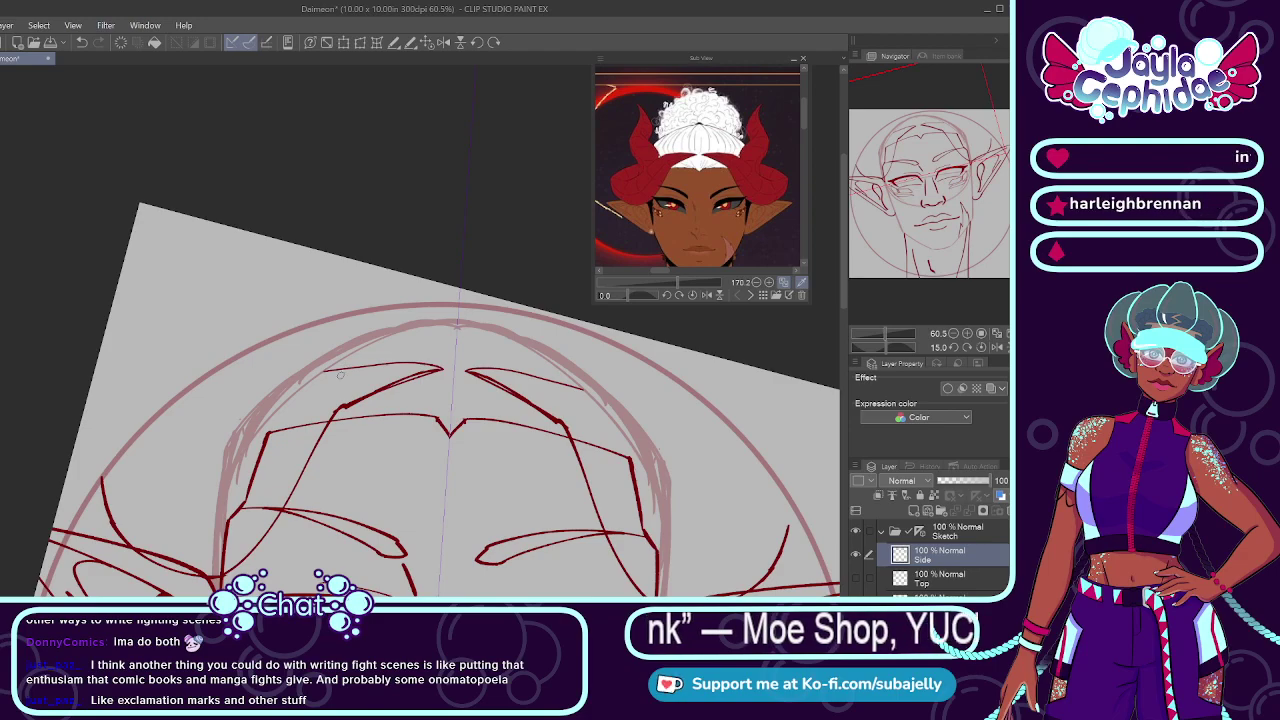
{"action": "scroll", "coordinate": [340, 374], "scroll_direction": "up", "scroll_amount": 2}
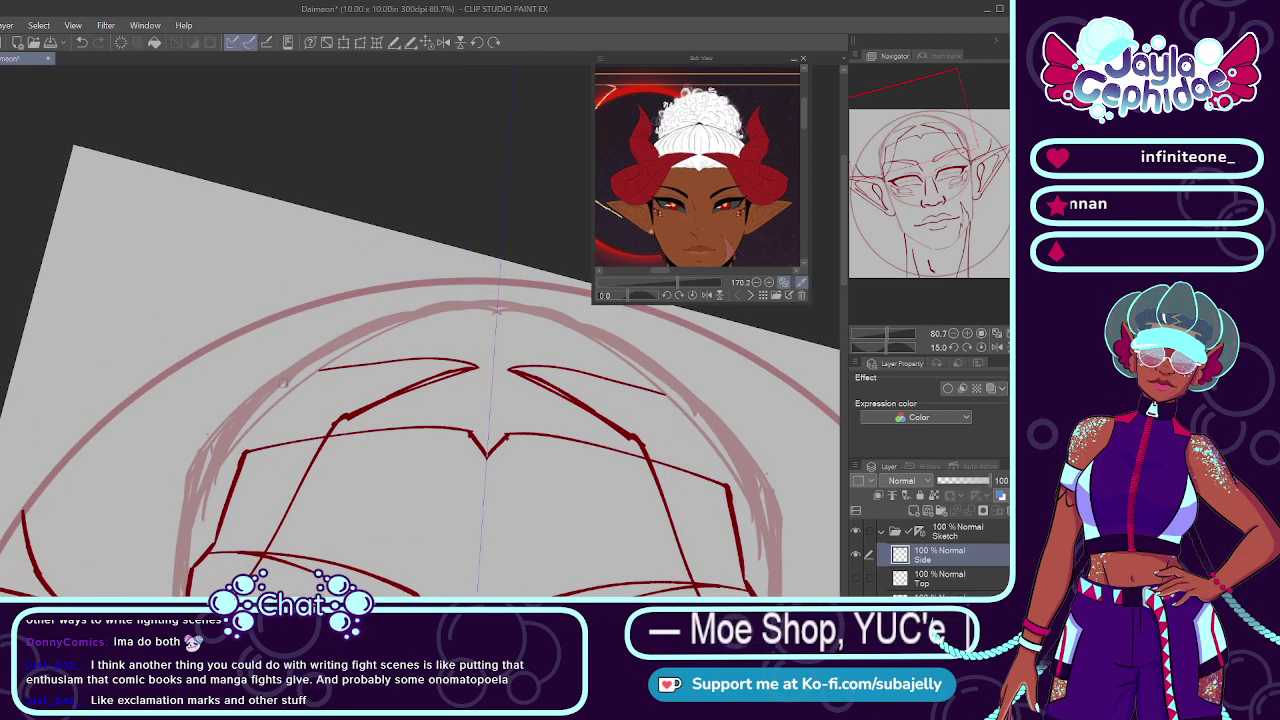
{"action": "left_click_drag", "start_coordinate": [85, 527], "coordinate": [322, 369]}
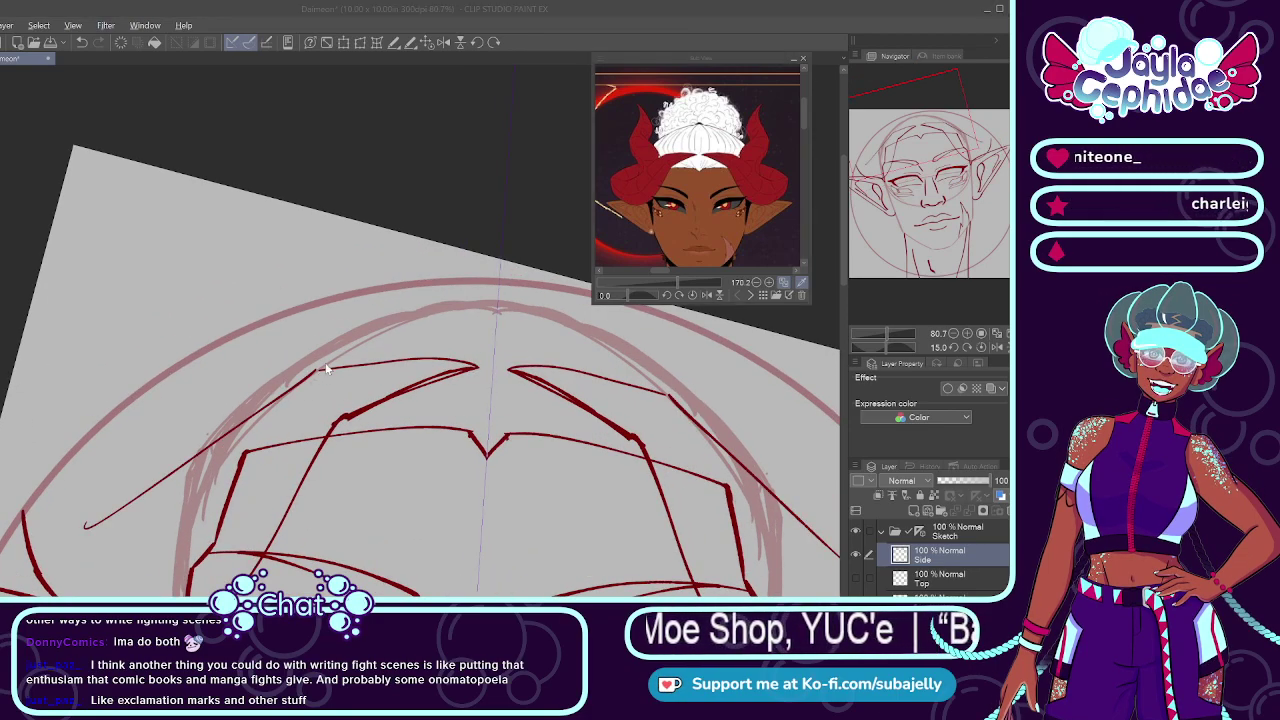
{"action": "key", "text": "ctrl+z"}
{"action": "left_click_drag", "start_coordinate": [322, 369], "coordinate": [106, 518]}
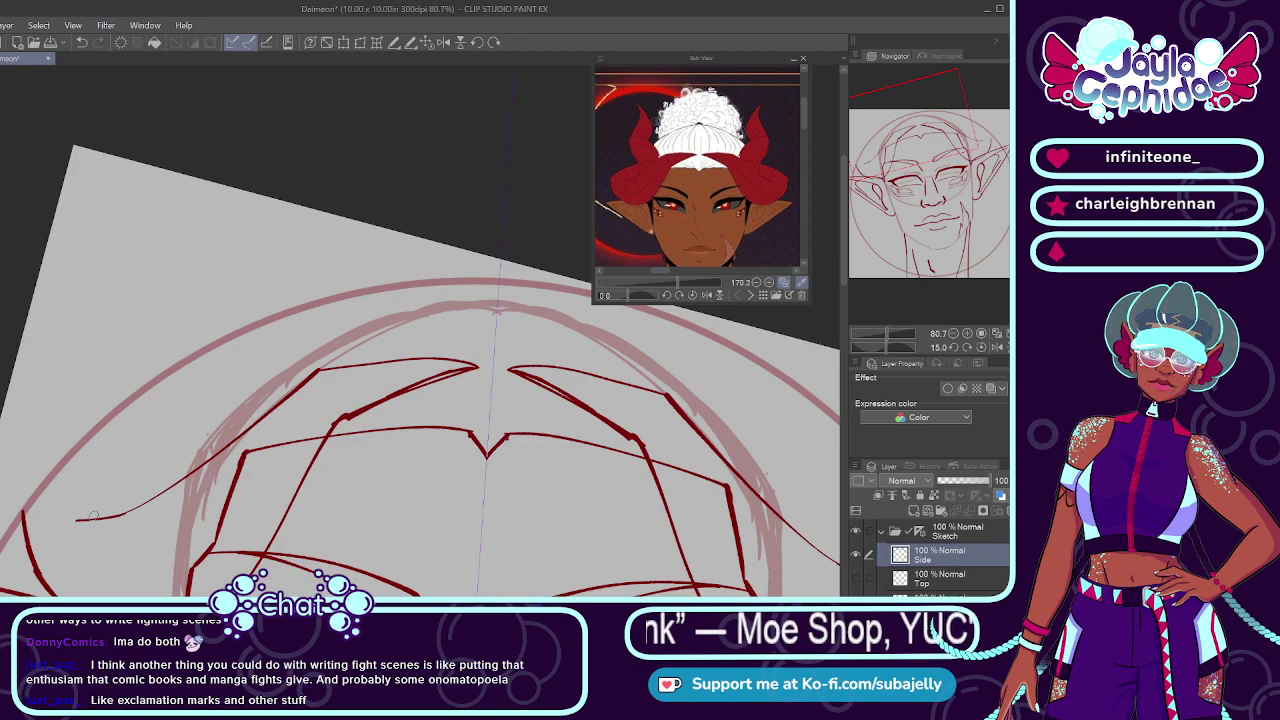
Step: Show the Top layer and draw a curve joining the upright horn's outer edge to the side horn's outer line, retrying uneven strokes
{"action": "scroll", "coordinate": [6, 471], "scroll_direction": "up", "scroll_amount": 2}
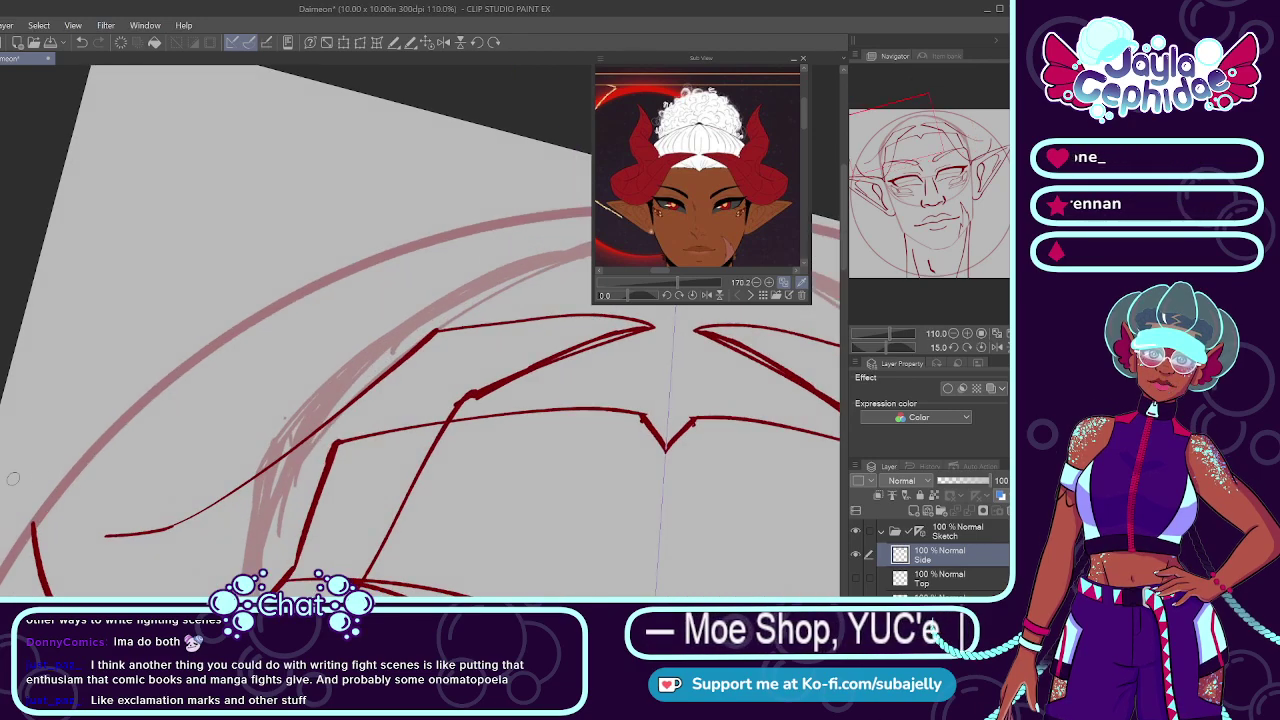
{"action": "left_click", "coordinate": [857, 579]}
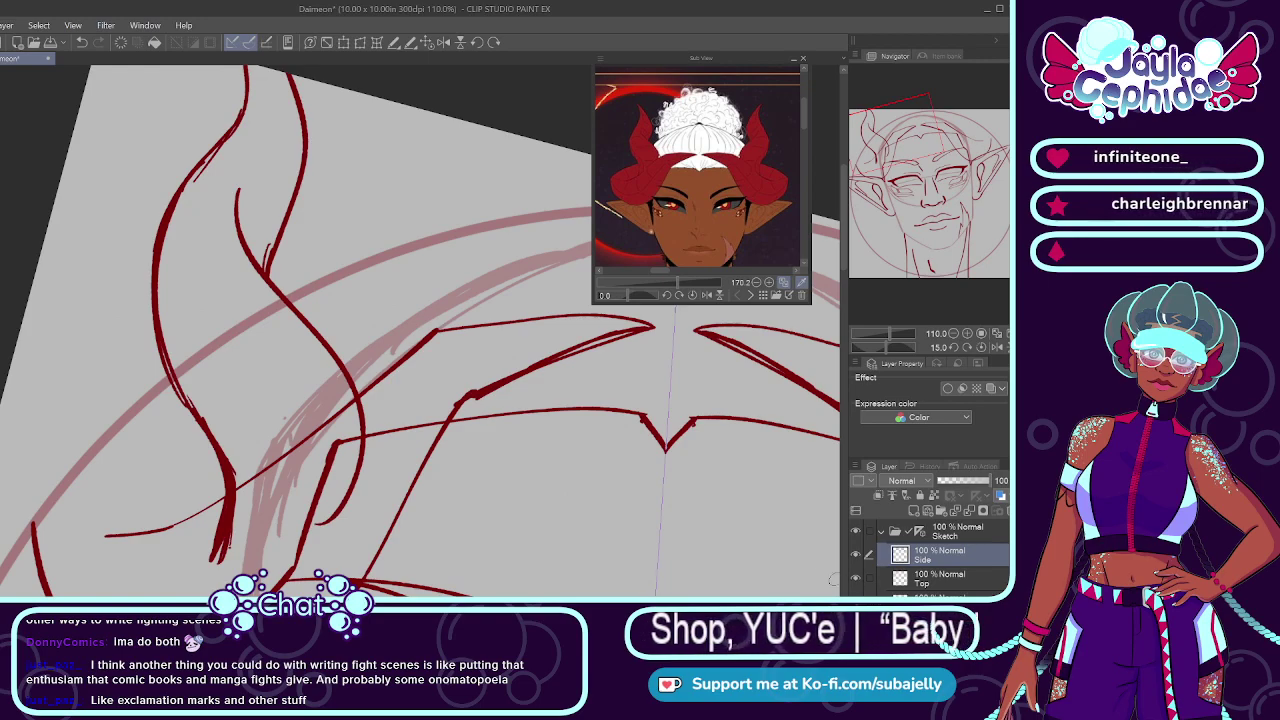
{"action": "left_click_drag", "start_coordinate": [190, 426], "coordinate": [32, 492]}
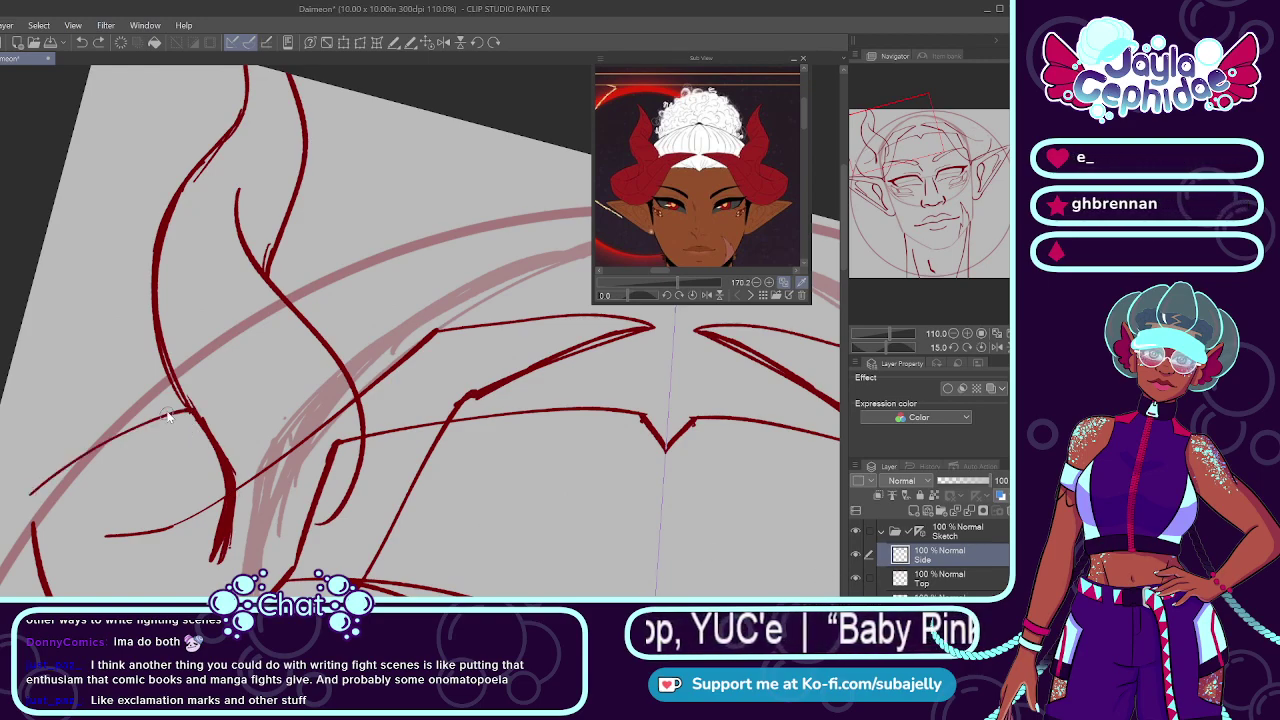
{"action": "key", "text": "ctrl+z"}
{"action": "mouse_move", "coordinate": [188, 410]}
{"action": "left_mouse_down"}
{"action": "mouse_move", "coordinate": [58, 512]}
{"action": "mouse_move", "coordinate": [28, 497]}
{"action": "left_mouse_up"}
{"action": "key", "text": "ctrl+z"}
{"action": "key", "text": "ctrl+z"}
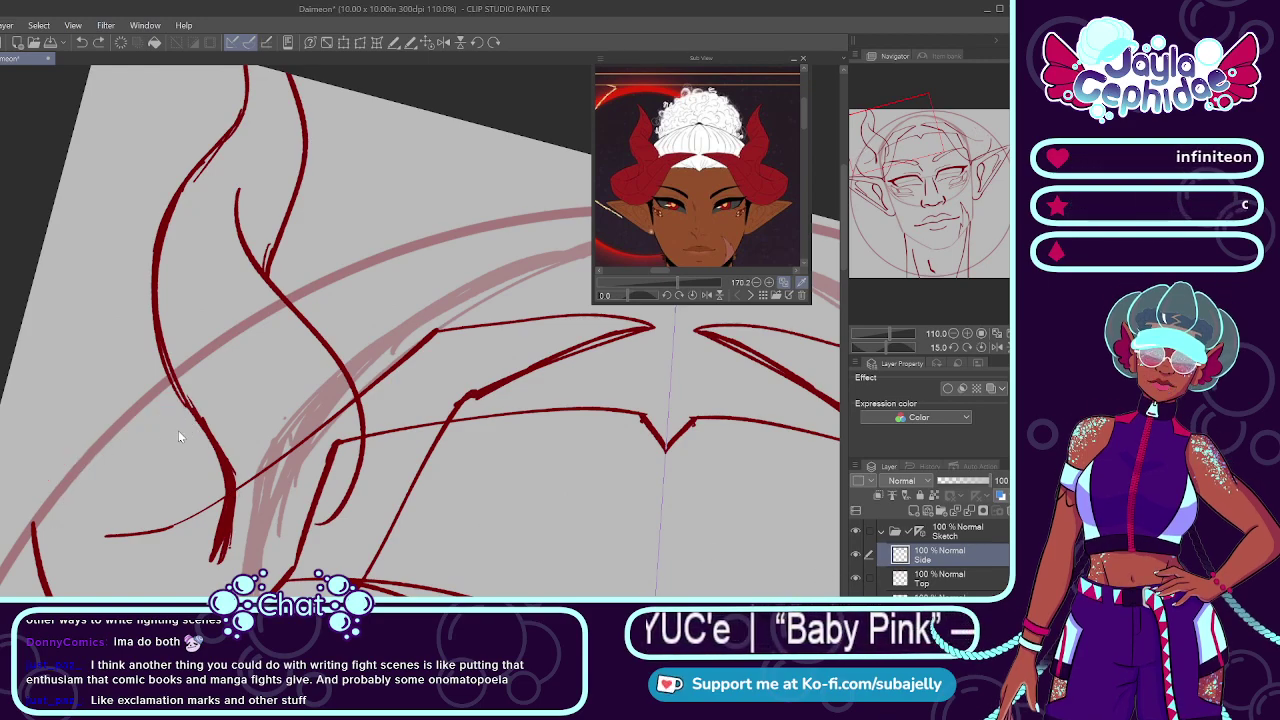
{"action": "left_click_drag", "start_coordinate": [188, 410], "coordinate": [34, 530]}
Step: On the Top layer, erase the ends of the upright horn's base lines that overlap the side horn
{"action": "scroll", "coordinate": [162, 407], "scroll_direction": "down", "scroll_amount": 4}
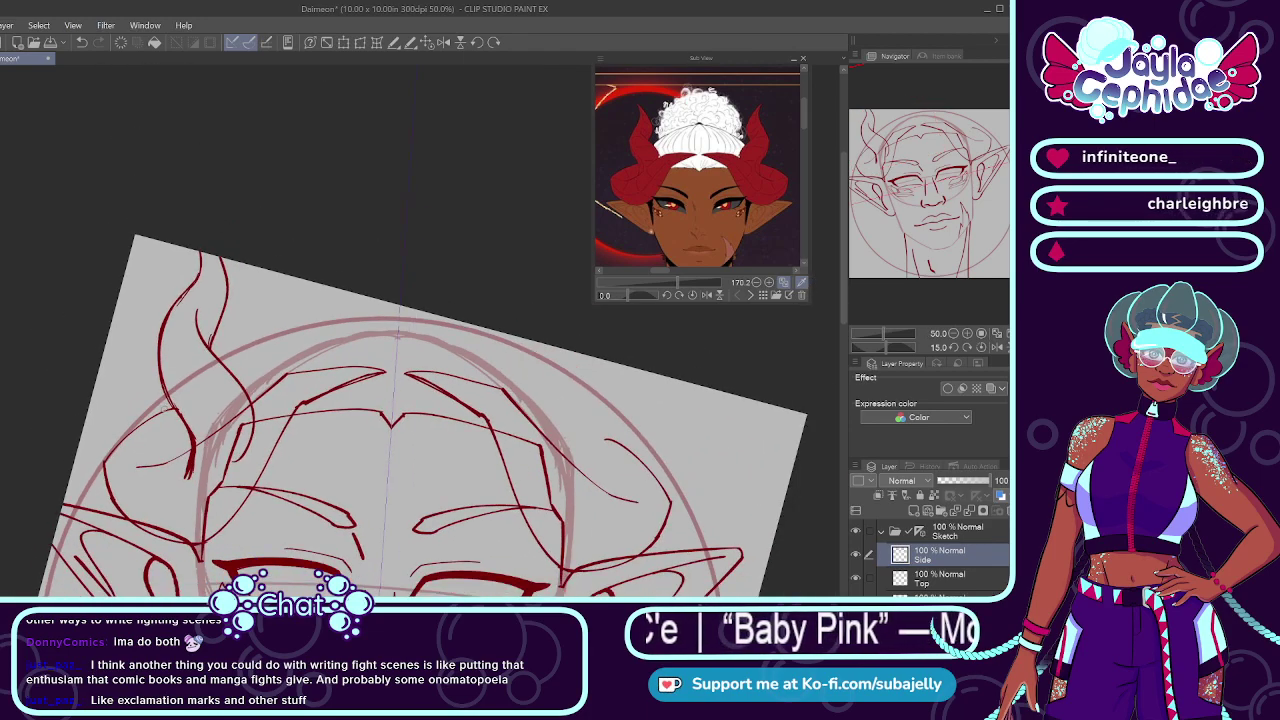
{"action": "scroll", "coordinate": [195, 389], "scroll_direction": "down", "scroll_amount": 1}
{"action": "scroll", "coordinate": [213, 390], "scroll_direction": "down", "scroll_amount": 4}
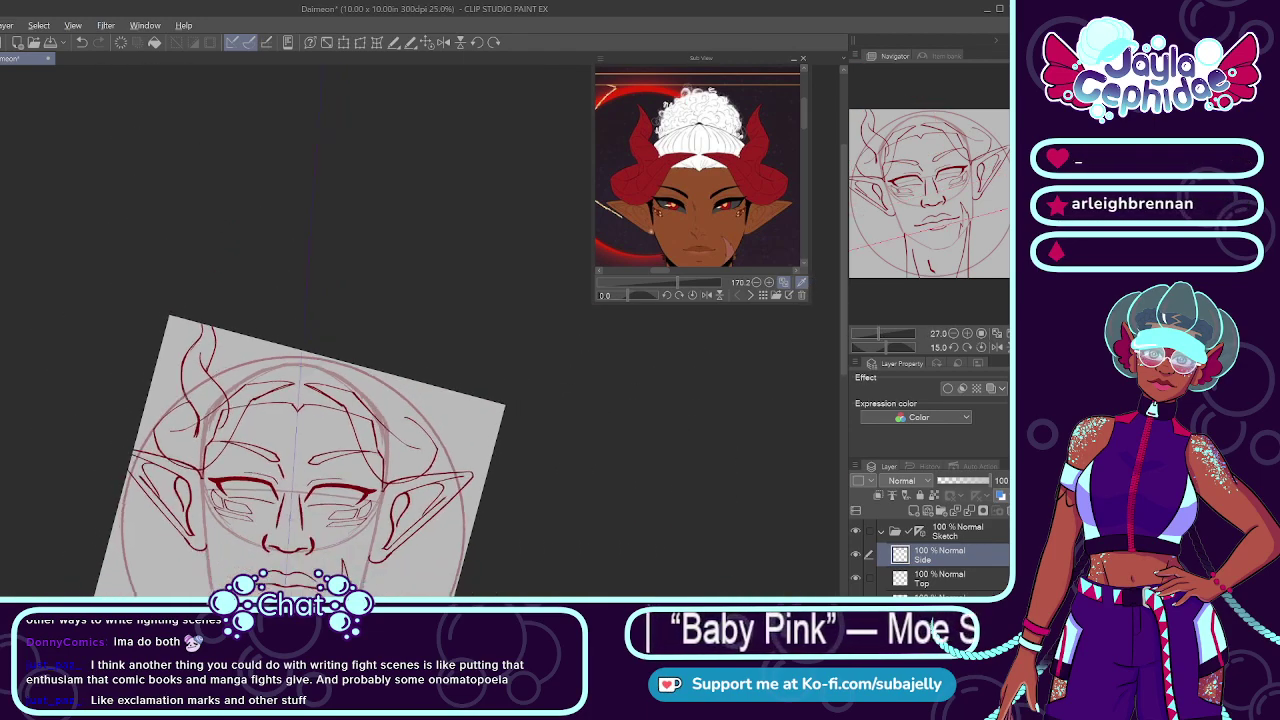
{"action": "scroll", "coordinate": [213, 390], "scroll_direction": "up", "scroll_amount": 1}
{"action": "scroll", "coordinate": [213, 400], "scroll_direction": "up", "scroll_amount": 1}
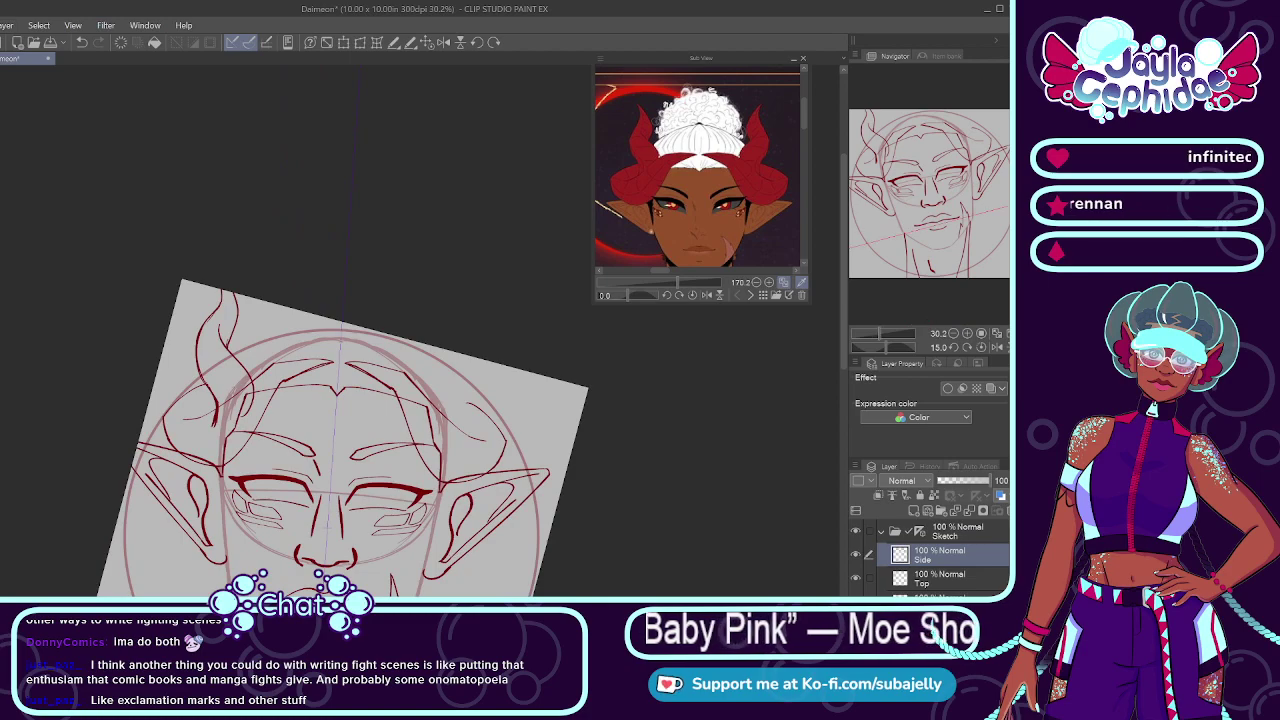
{"action": "left_click", "coordinate": [965, 581]}
{"action": "scroll", "coordinate": [222, 396], "scroll_direction": "up", "scroll_amount": 5}
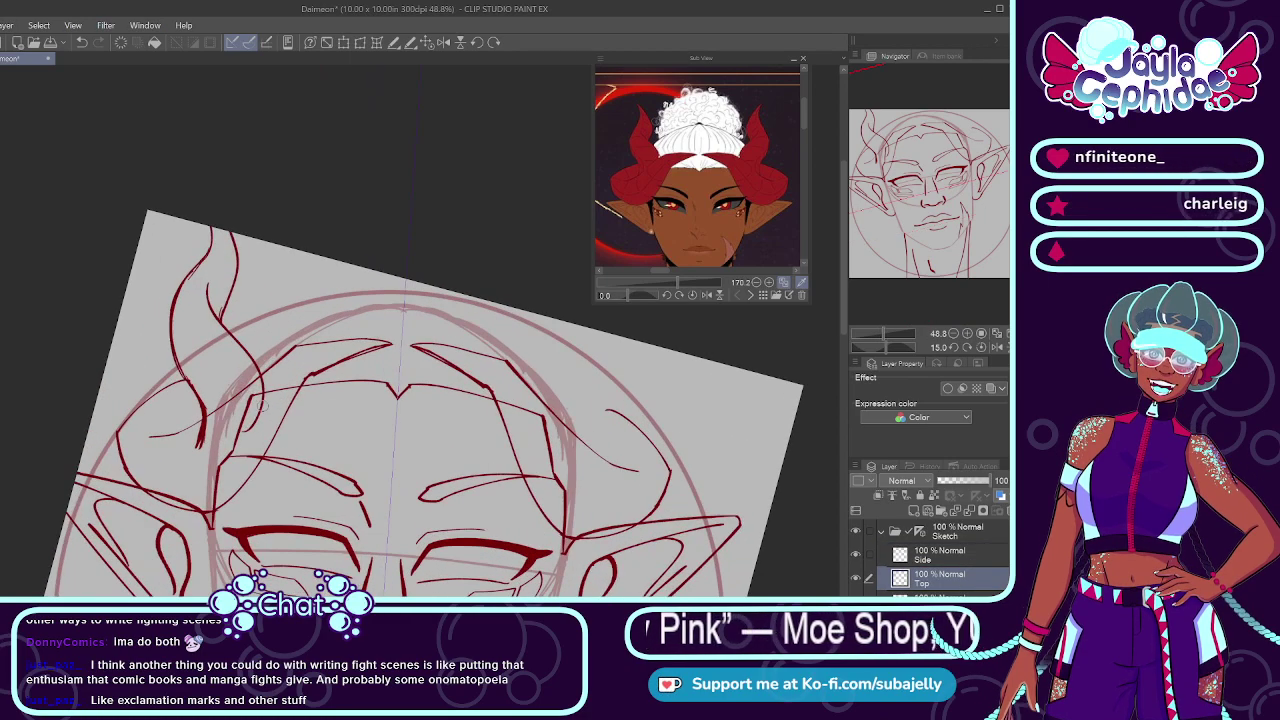
{"action": "scroll", "coordinate": [258, 421], "scroll_direction": "up", "scroll_amount": 2}
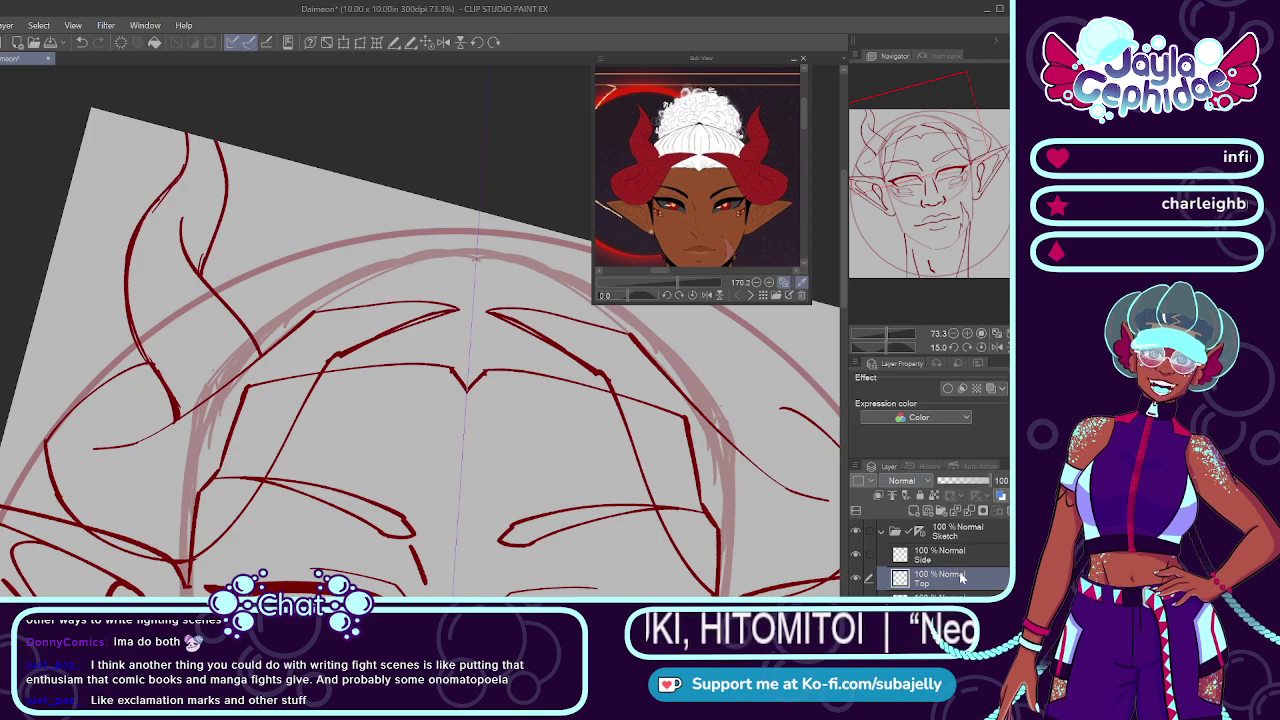
Step: Make the Side layer active and check its lines by hiding and showing it
{"action": "left_click", "coordinate": [943, 559]}
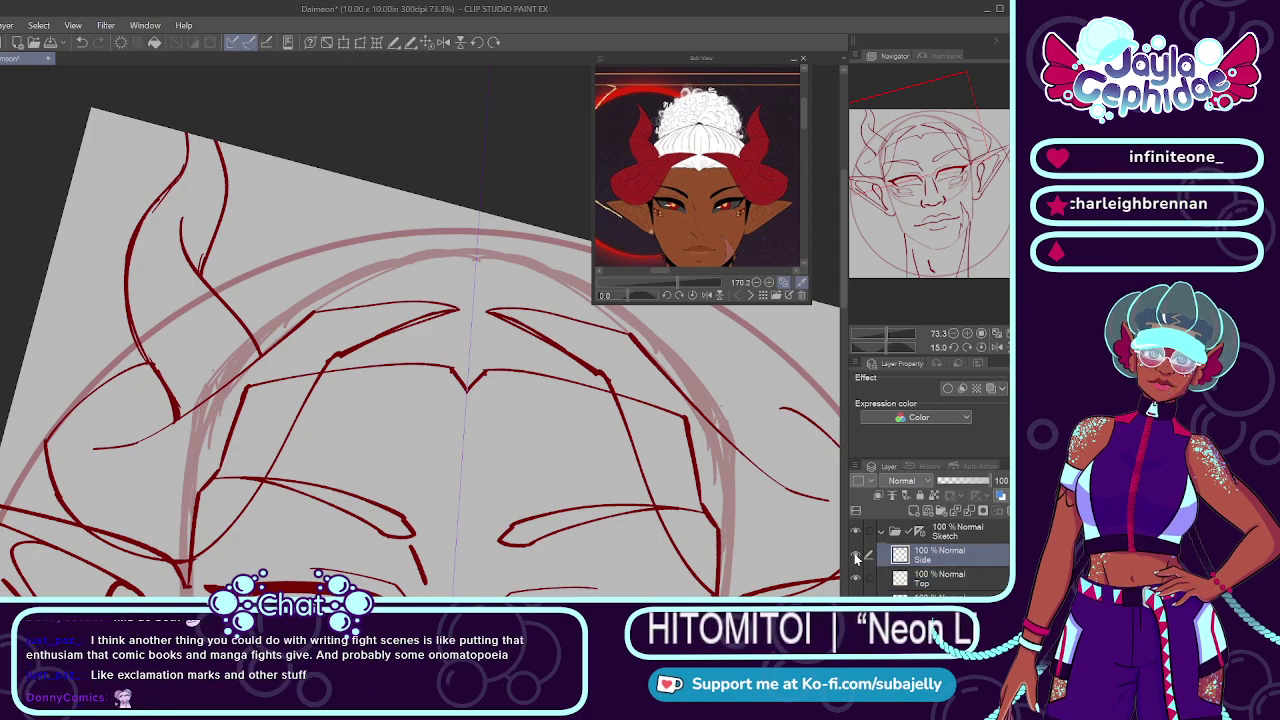
{"action": "left_click", "coordinate": [855, 557]}
{"action": "left_click", "coordinate": [855, 557]}
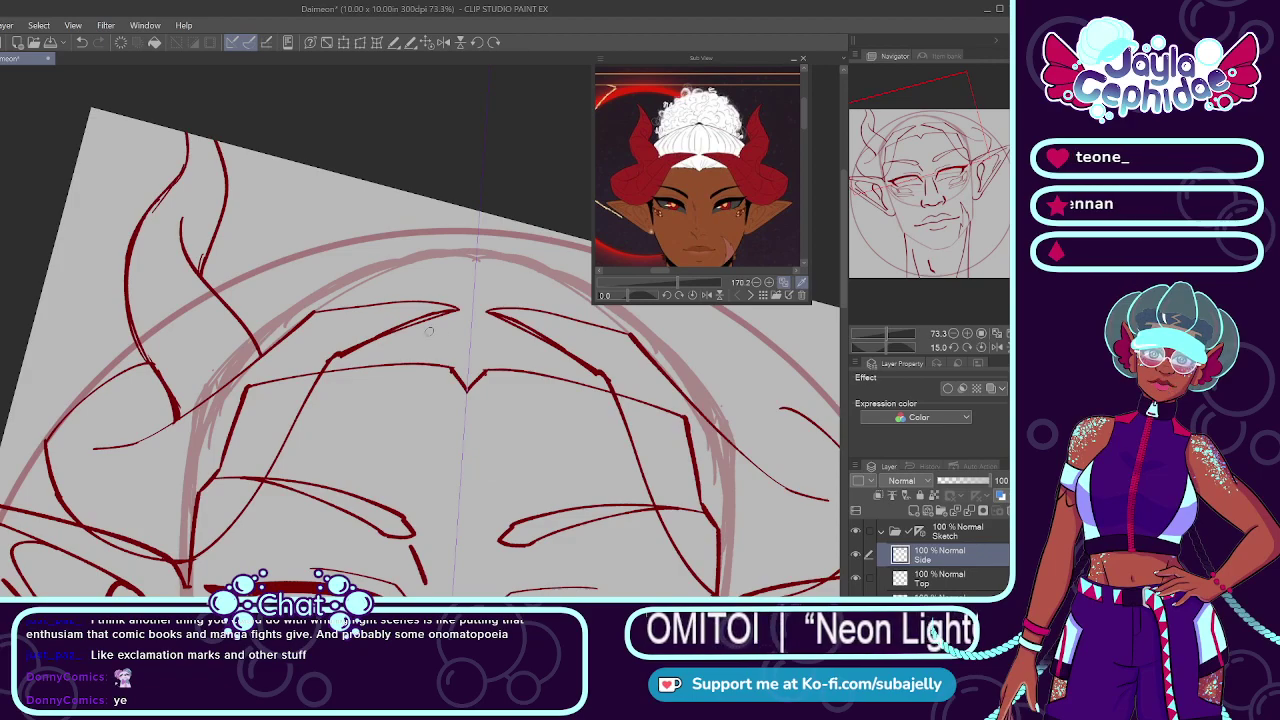
{"action": "scroll", "coordinate": [308, 290], "scroll_direction": "up", "scroll_amount": 3}
{"action": "scroll", "coordinate": [480, 311], "scroll_direction": "down", "scroll_amount": 4}
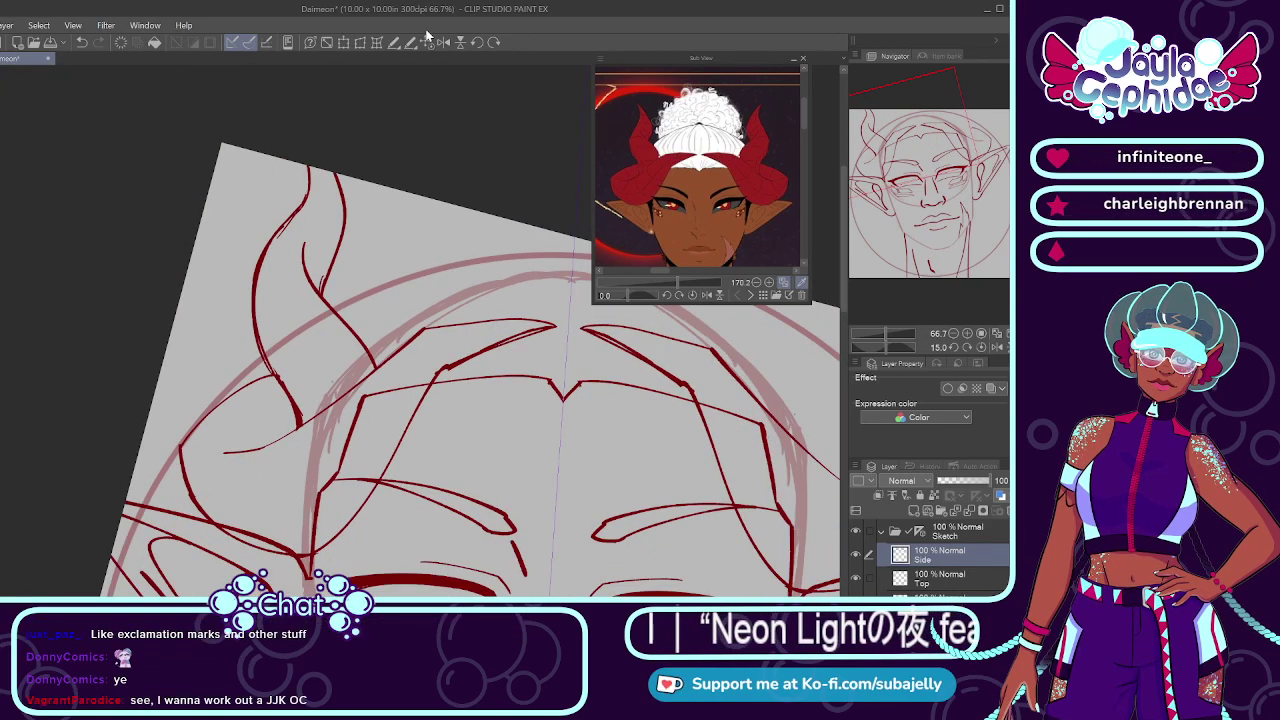
Step: Examine how the side horns sit over the forehead by viewing the portrait with the Side layer hidden and shown
{"action": "key", "text": "ctrl+0"}
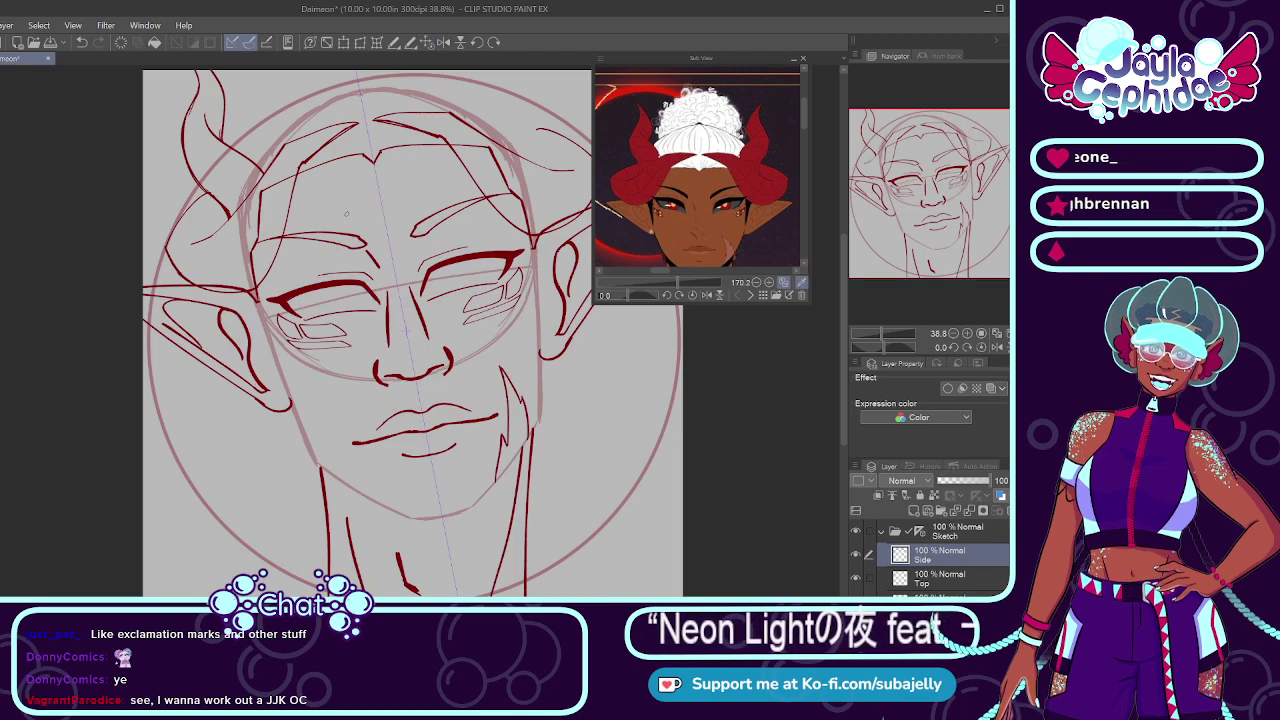
{"action": "scroll", "coordinate": [361, 130], "scroll_direction": "up", "scroll_amount": 2}
{"action": "scroll", "coordinate": [360, 130], "scroll_direction": "up", "scroll_amount": 2}
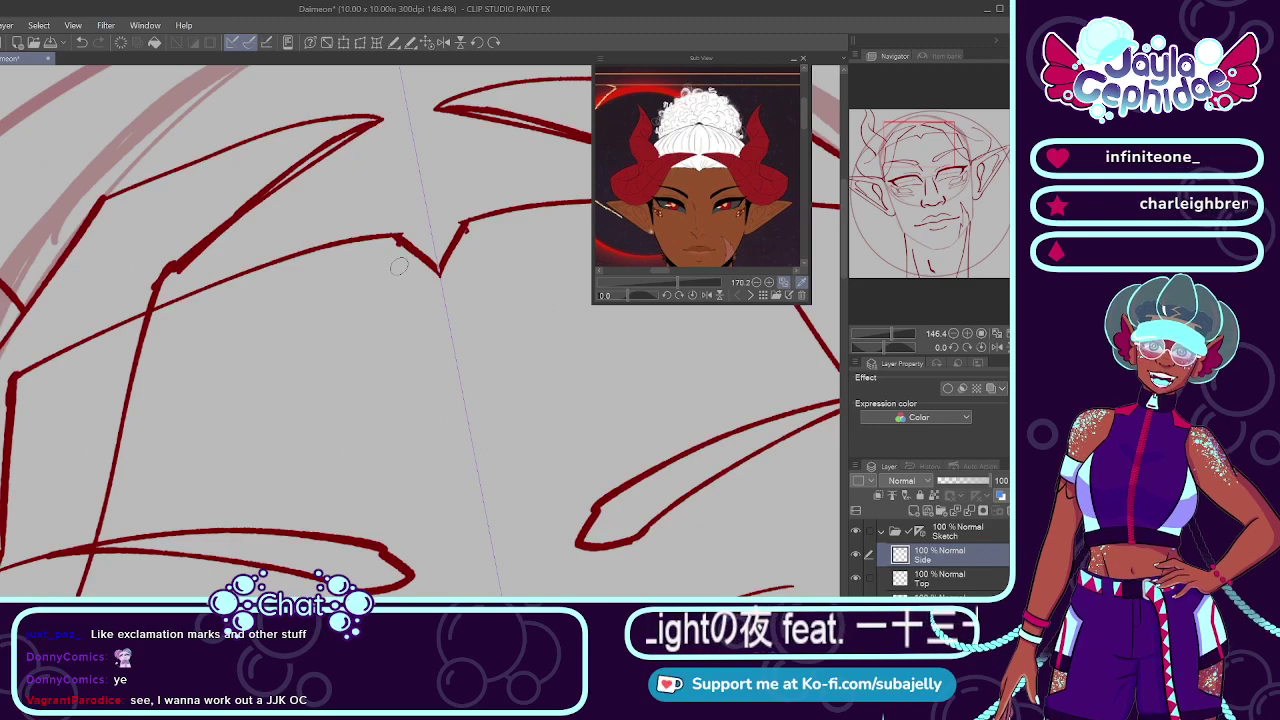
{"action": "scroll", "coordinate": [400, 378], "scroll_direction": "down", "scroll_amount": 3}
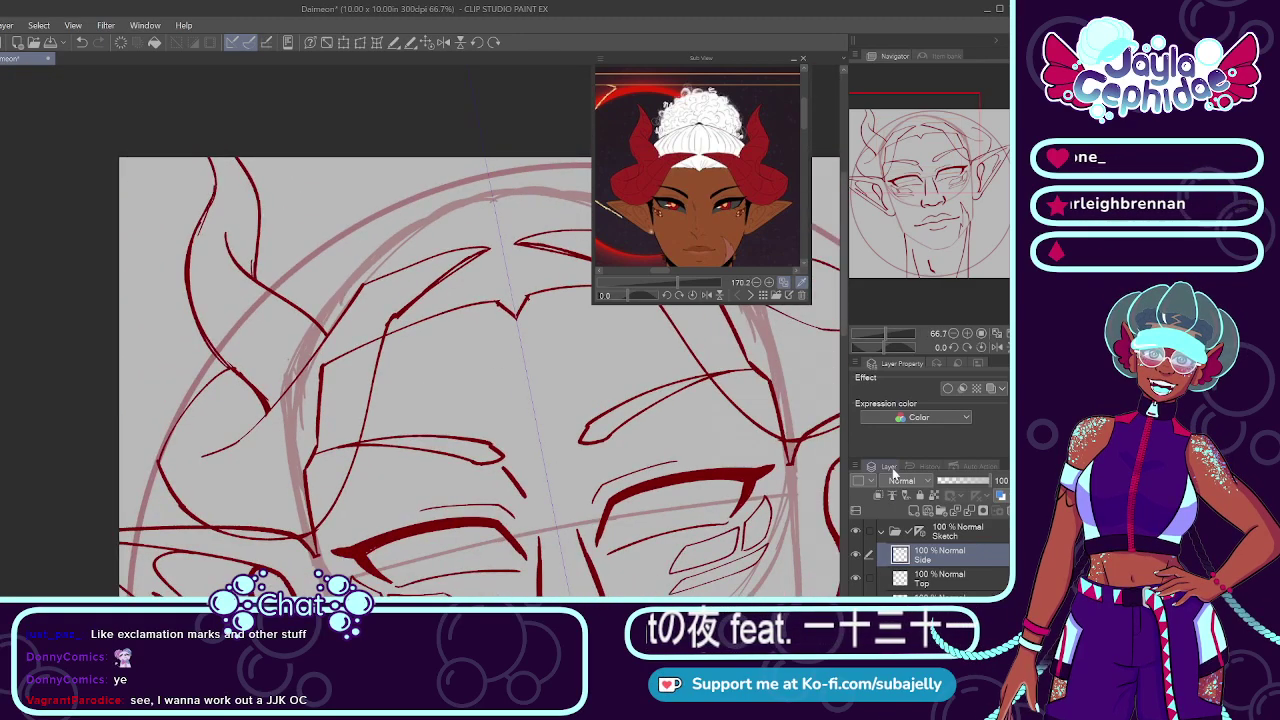
{"action": "left_click", "coordinate": [856, 555]}
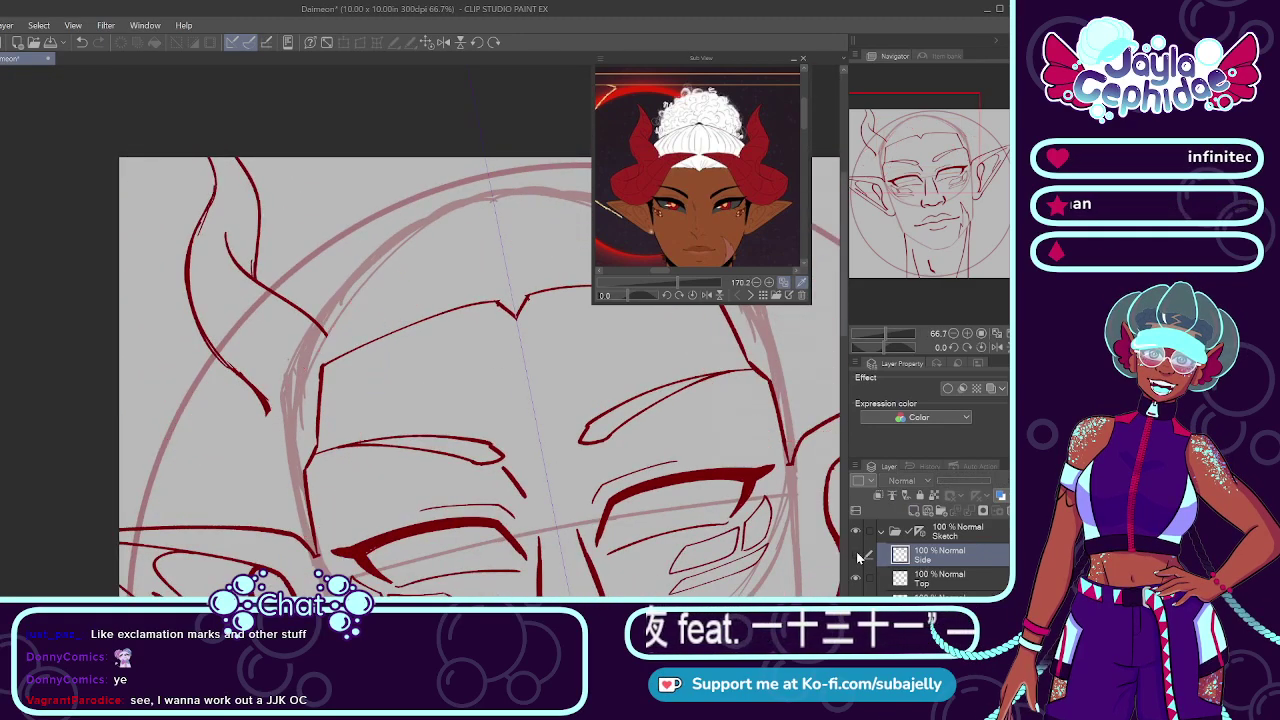
{"action": "left_click", "coordinate": [856, 555]}
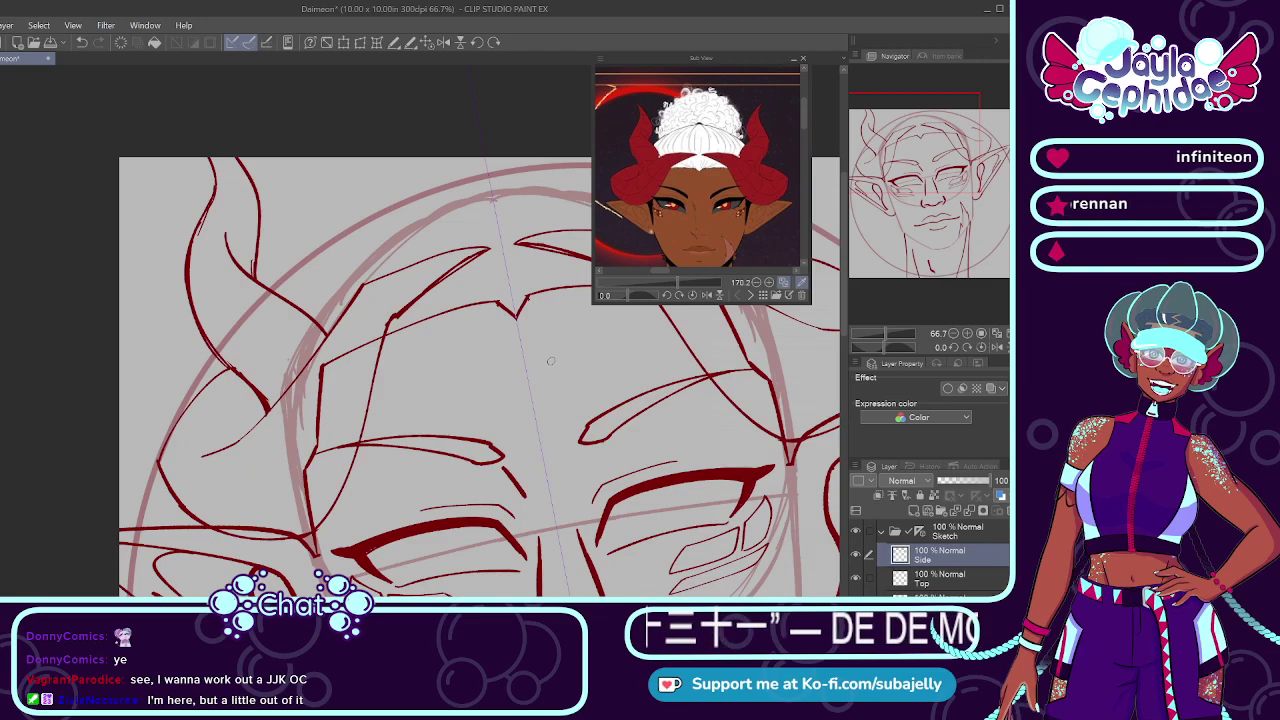
{"action": "scroll", "coordinate": [529, 342], "scroll_direction": "up", "scroll_amount": 3}
{"action": "left_click_drag", "start_coordinate": [473, 216], "coordinate": [386, 284]}
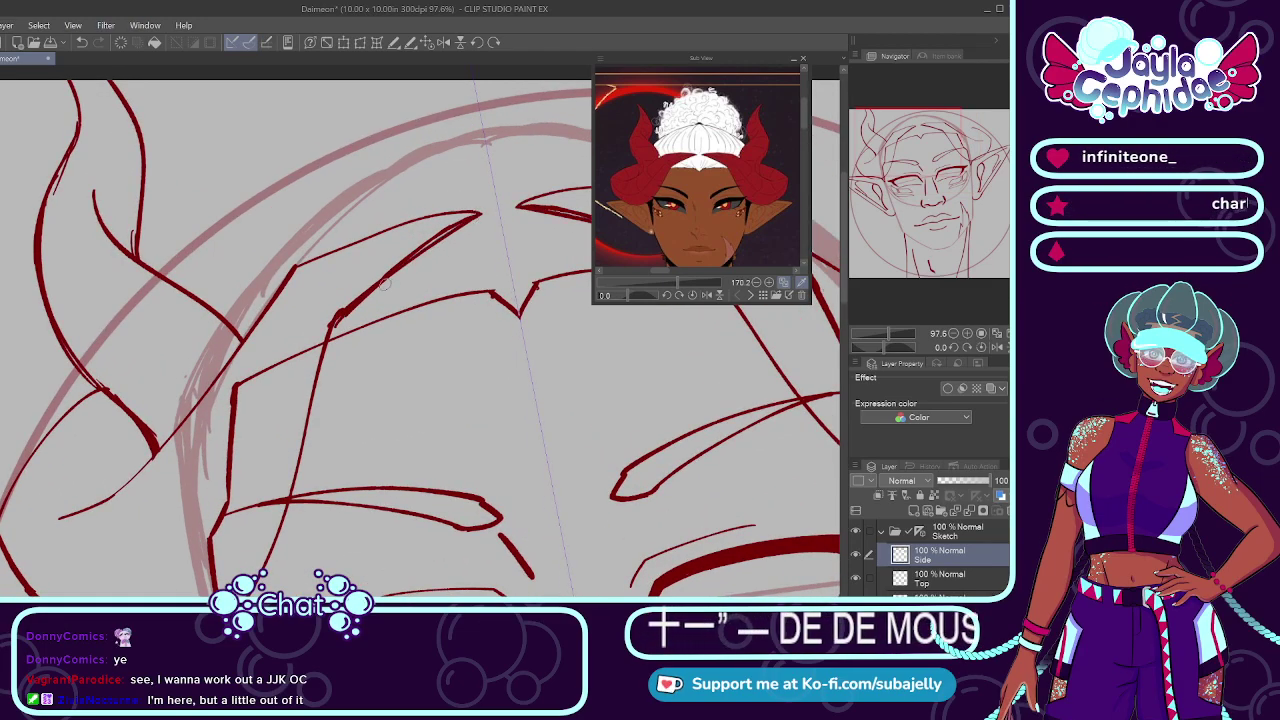
{"action": "key", "text": "ctrl+z"}
{"action": "left_click_drag", "start_coordinate": [474, 216], "coordinate": [347, 323]}
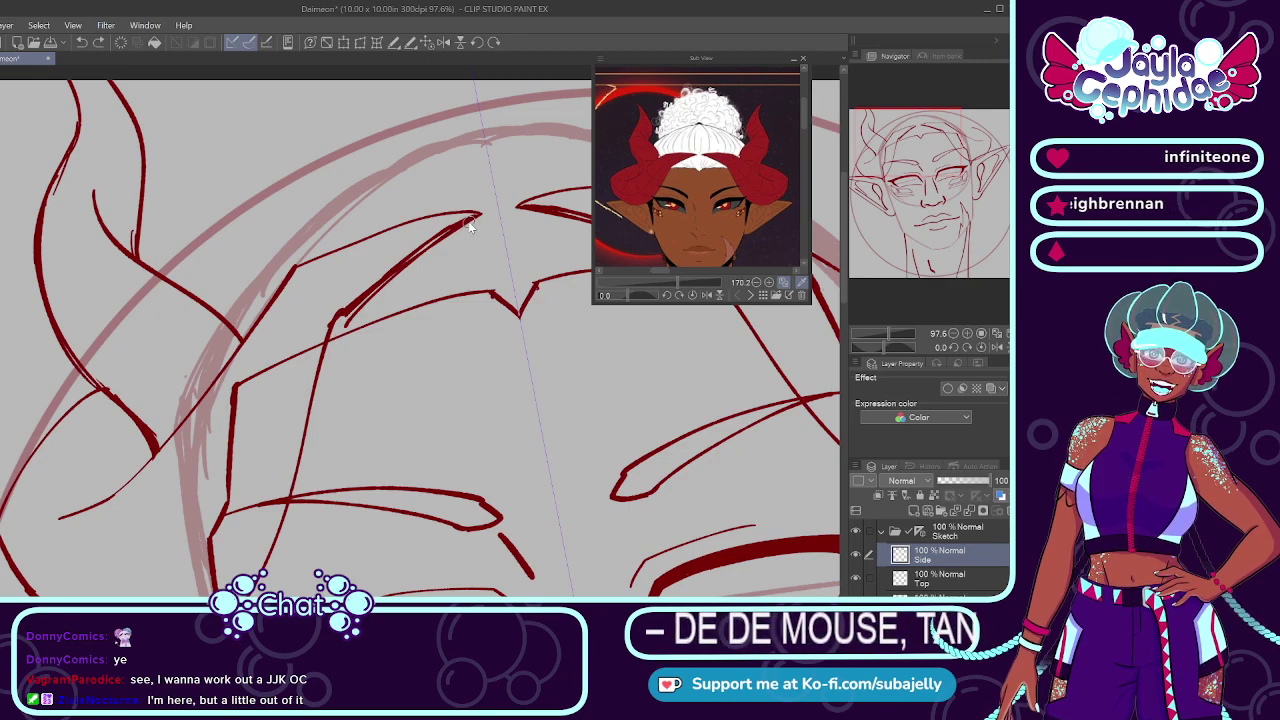
{"action": "key", "text": "ctrl+z"}
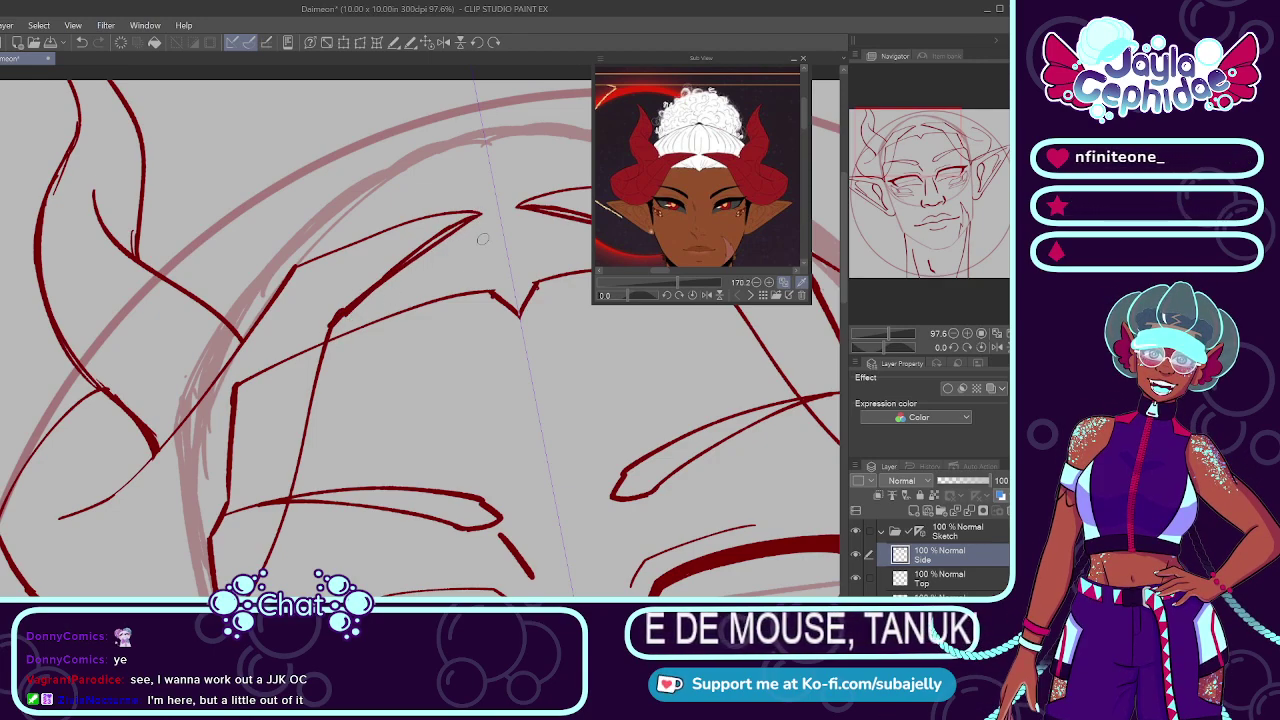
{"action": "left_click_drag", "start_coordinate": [474, 227], "coordinate": [357, 316]}
{"action": "key", "text": "ctrl+z"}
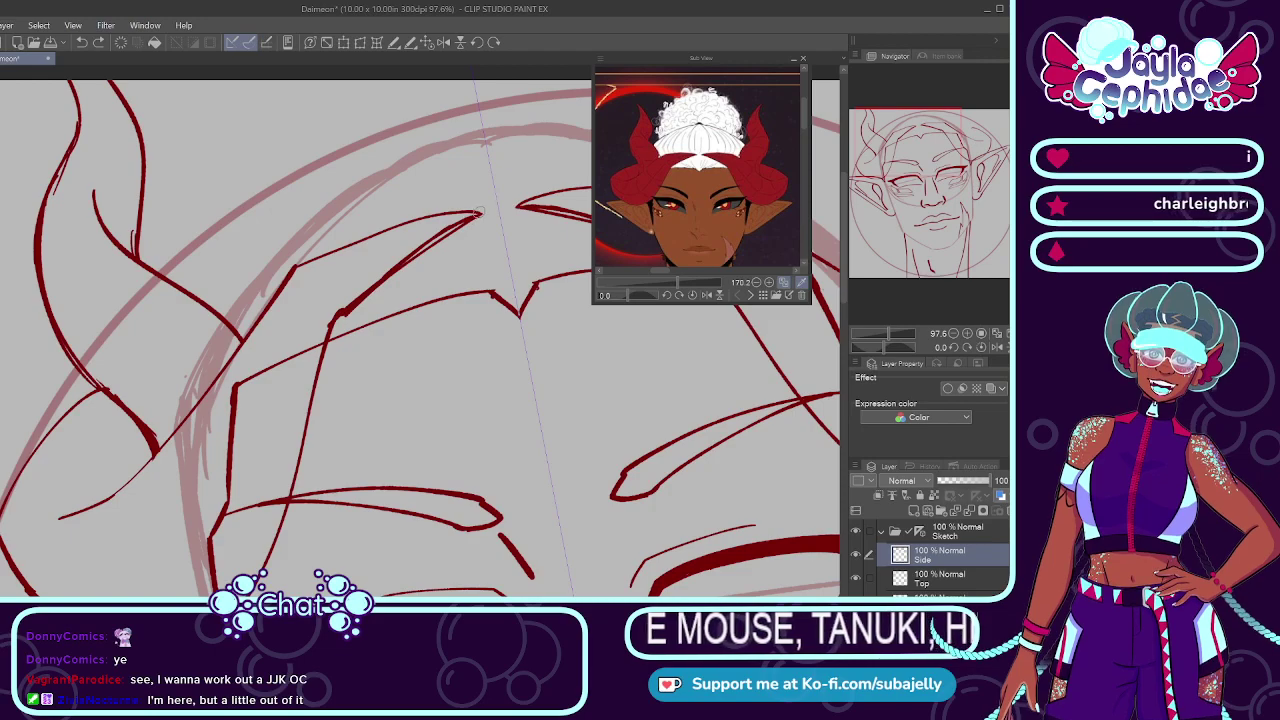
Step: Reinforce the side horn's inner line from its bend down to the eyebrow, redoing uneven strokes and comparing the last one
{"action": "left_click_drag", "start_coordinate": [348, 316], "coordinate": [296, 490]}
{"action": "key", "text": "ctrl+z"}
{"action": "key", "text": "ctrl+z"}
{"action": "left_click_drag", "start_coordinate": [327, 357], "coordinate": [301, 492]}
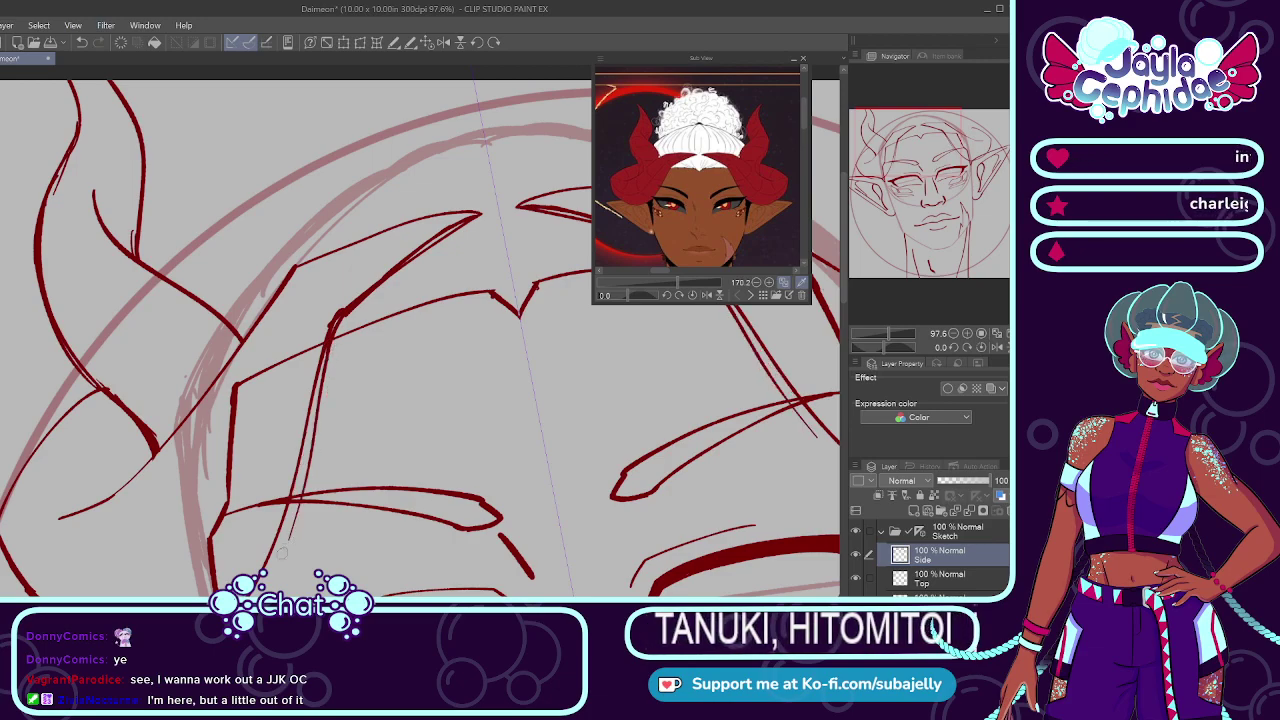
{"action": "key", "text": "ctrl+z"}
{"action": "left_click_drag", "start_coordinate": [327, 356], "coordinate": [275, 578]}
{"action": "key", "text": "ctrl+z"}
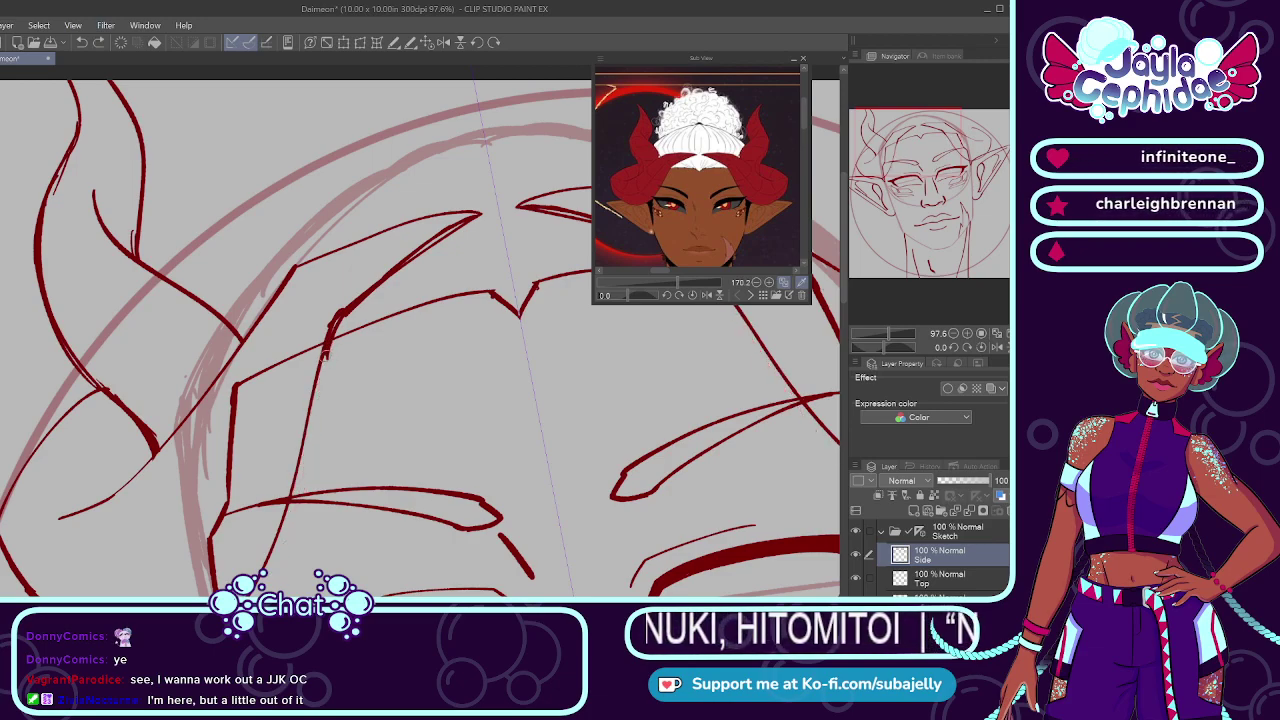
{"action": "left_click_drag", "start_coordinate": [326, 355], "coordinate": [295, 494]}
{"action": "key", "text": "ctrl+z"}
{"action": "key", "text": "ctrl+y"}
{"action": "key", "text": "ctrl+z"}
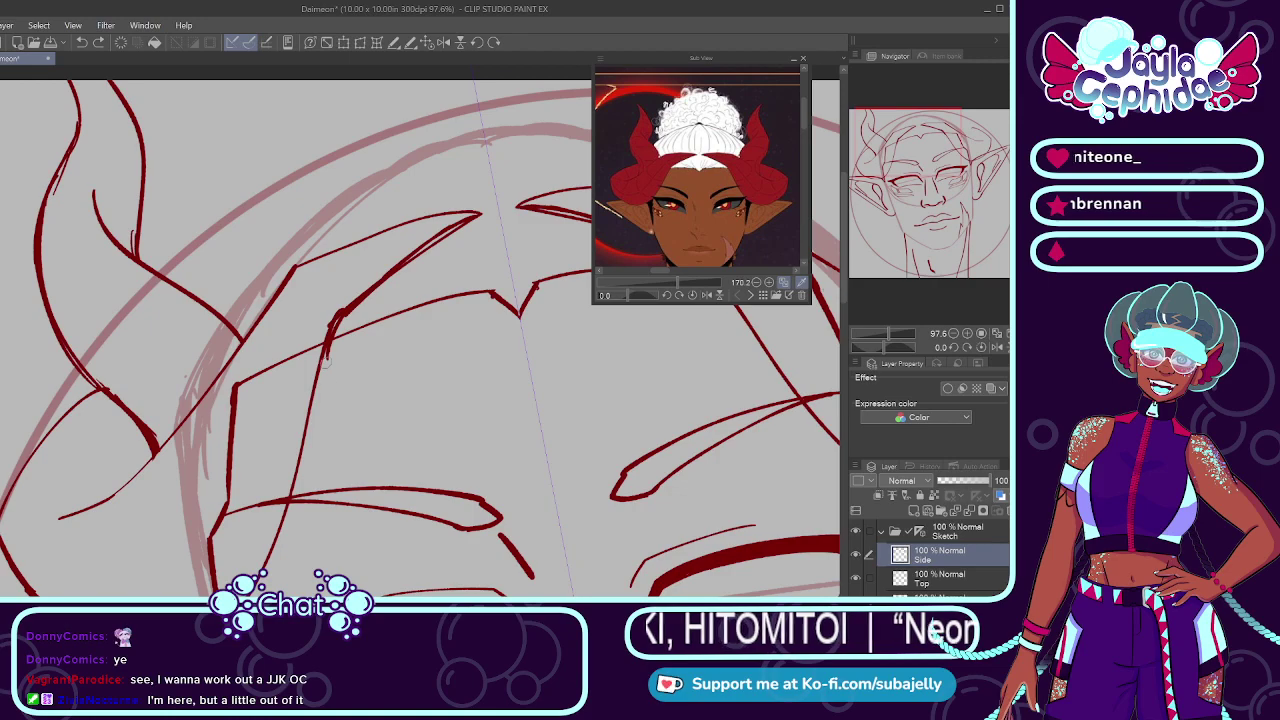
{"action": "key", "text": "ctrl+y"}
{"action": "key", "text": "ctrl+z"}
{"action": "key", "text": "ctrl+y"}
{"action": "key", "text": "ctrl+z"}
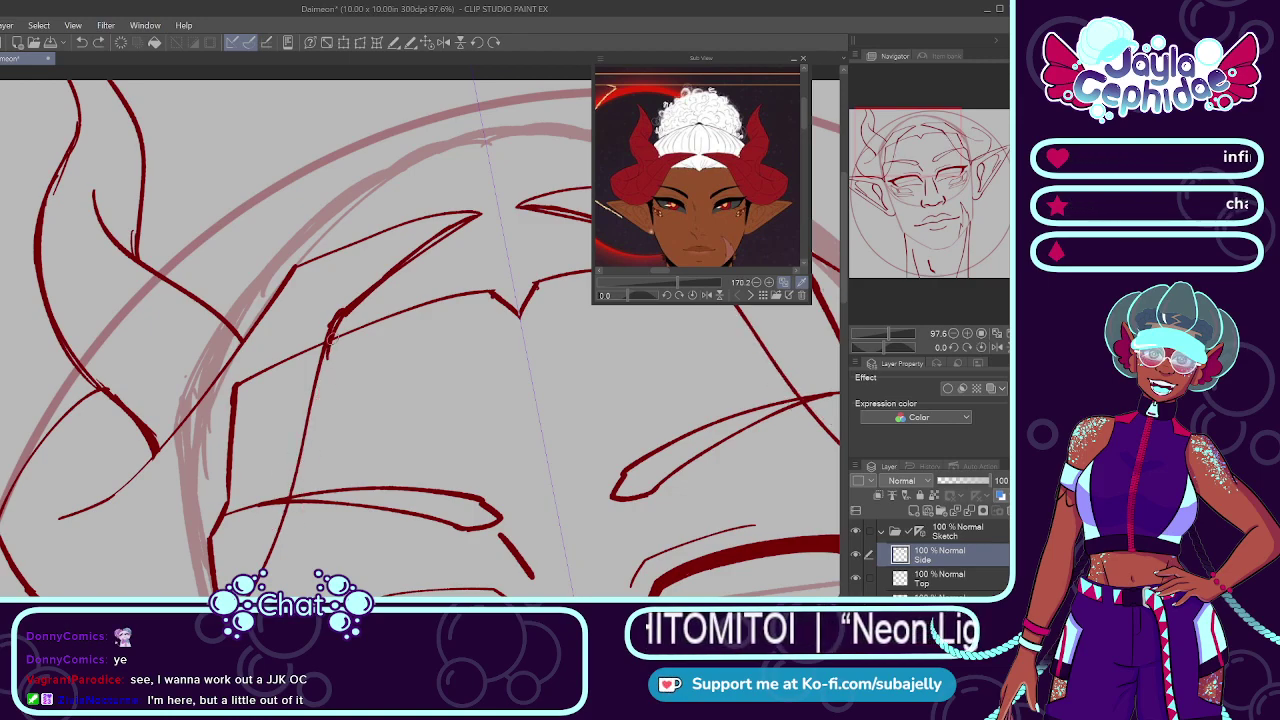
{"action": "key", "text": "ctrl+y"}
{"action": "key", "text": "ctrl+z"}
{"action": "key", "text": "ctrl+y"}
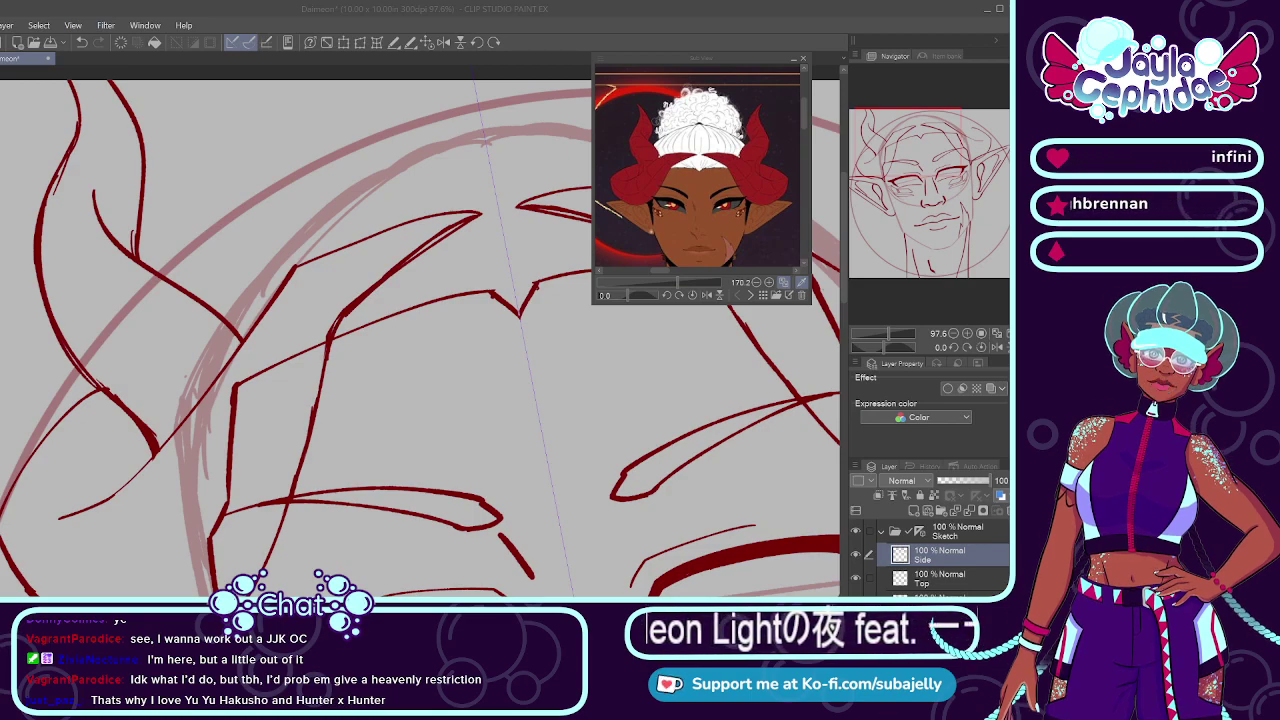
Step: Lower the old upright horn layer's opacity to 52% and add a new layer named Top above it
{"action": "left_click", "coordinate": [427, 43]}
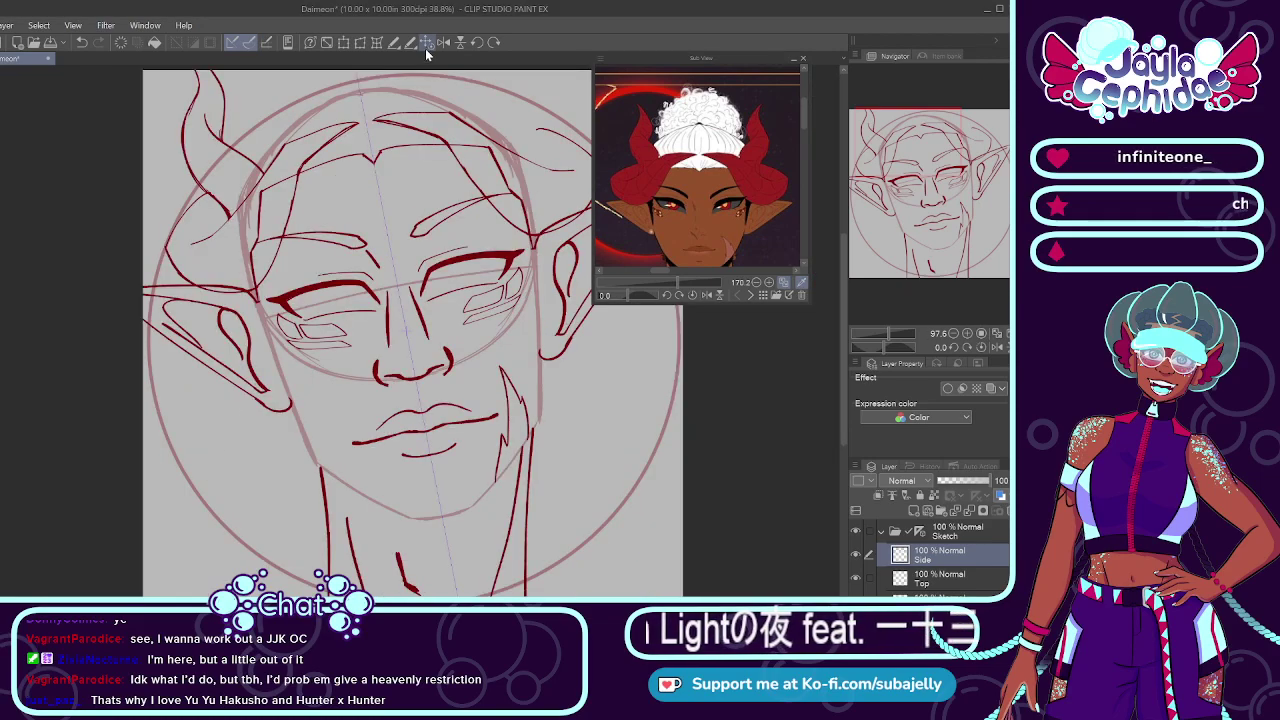
{"action": "left_click", "coordinate": [882, 576]}
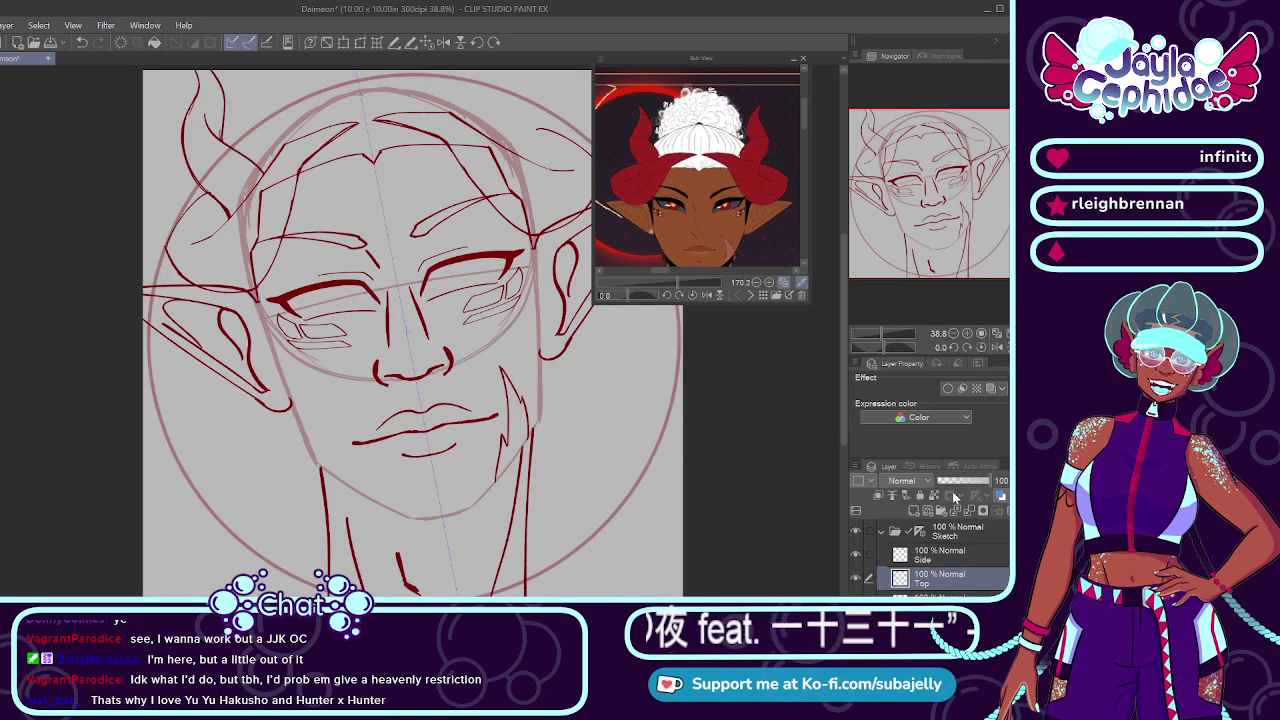
{"action": "left_click", "coordinate": [962, 482]}
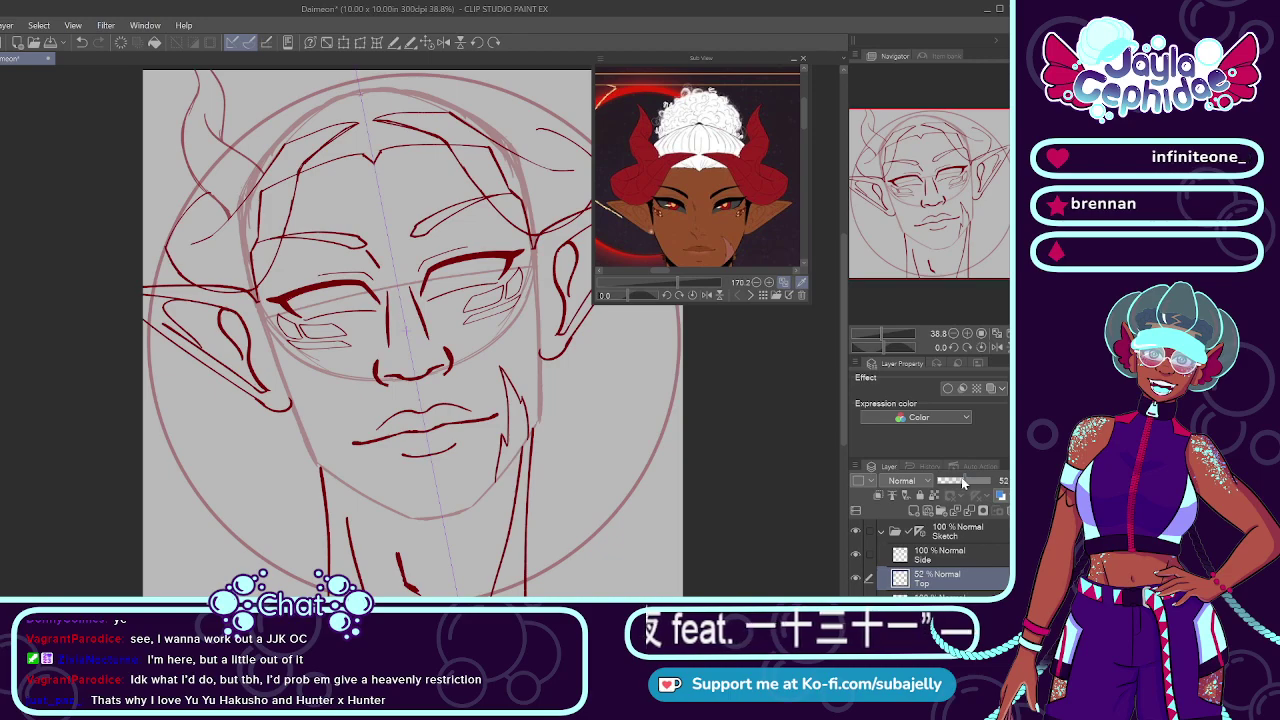
{"action": "left_click", "coordinate": [910, 510]}
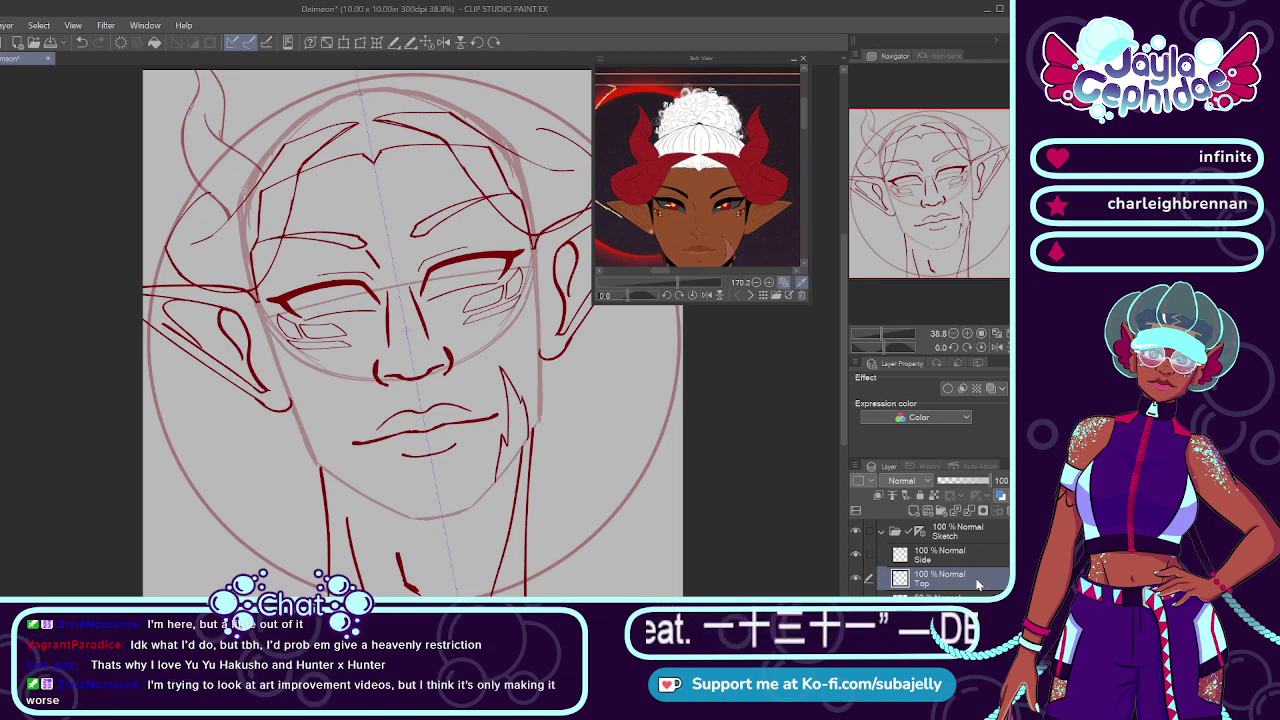
Step: On the new Top layer, retrace the upper part of the upright horn's outer edge over the faint sketch
{"action": "scroll", "coordinate": [212, 127], "scroll_direction": "up", "scroll_amount": 2}
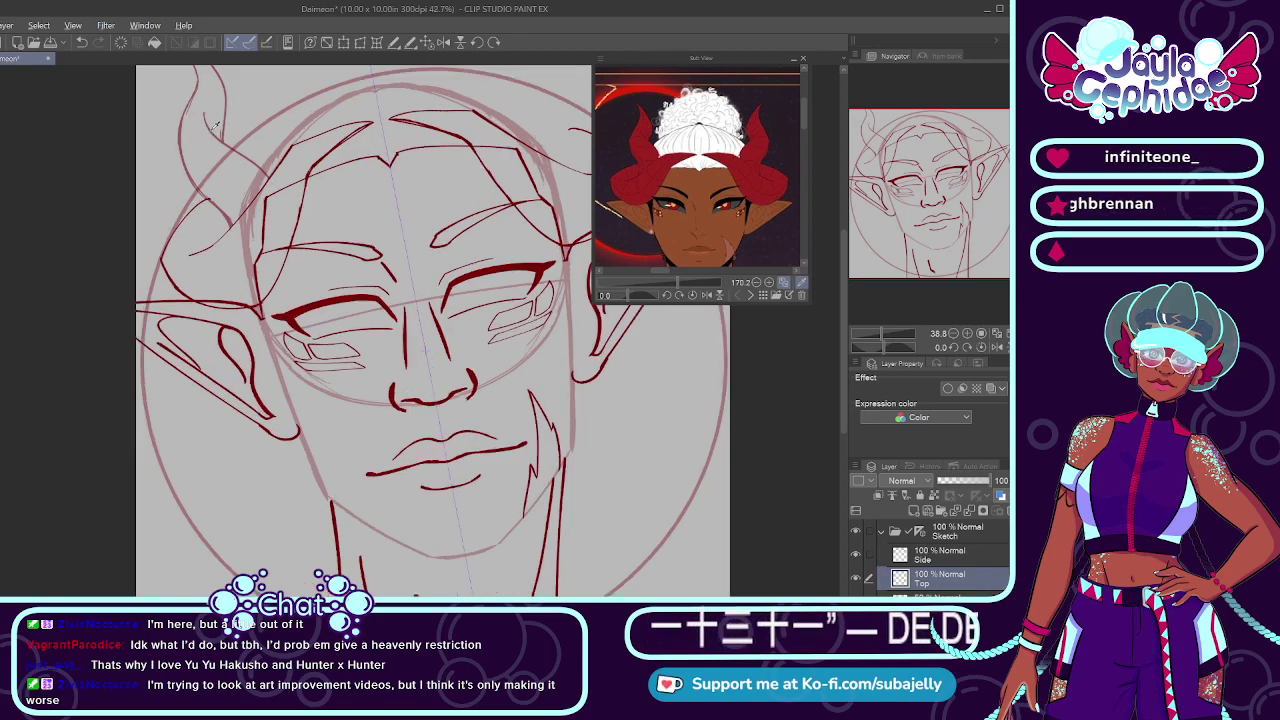
{"action": "scroll", "coordinate": [210, 130], "scroll_direction": "down", "scroll_amount": 3}
{"action": "scroll", "coordinate": [180, 136], "scroll_direction": "up", "scroll_amount": 5}
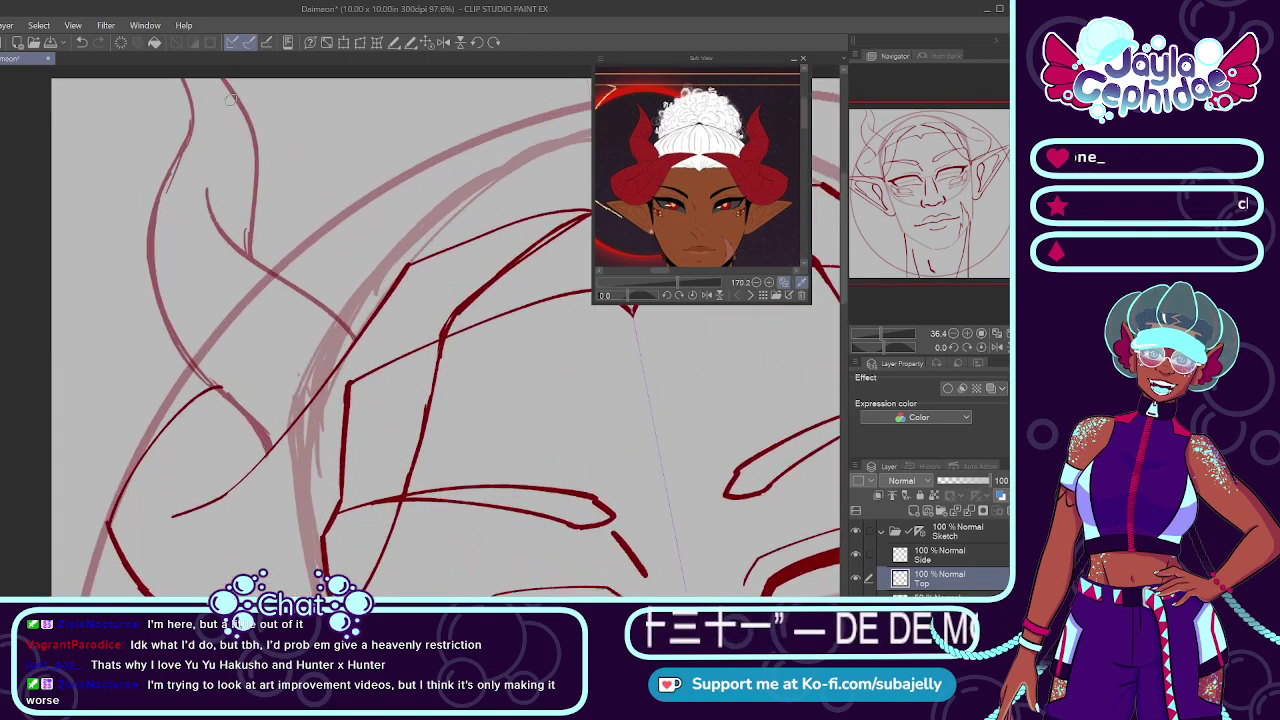
{"action": "left_click_drag", "start_coordinate": [180, 158], "coordinate": [152, 266]}
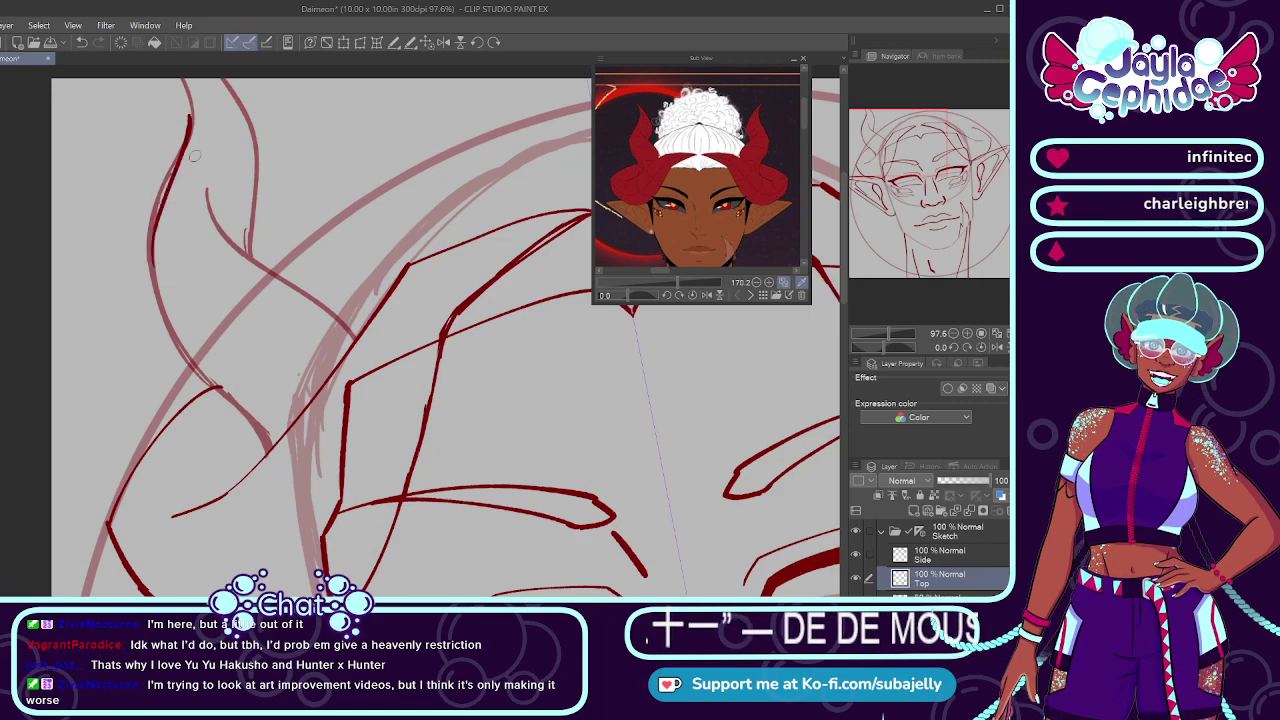
{"action": "key", "text": "ctrl+z"}
{"action": "left_click_drag", "start_coordinate": [192, 110], "coordinate": [139, 276]}
{"action": "key", "text": "ctrl+z"}
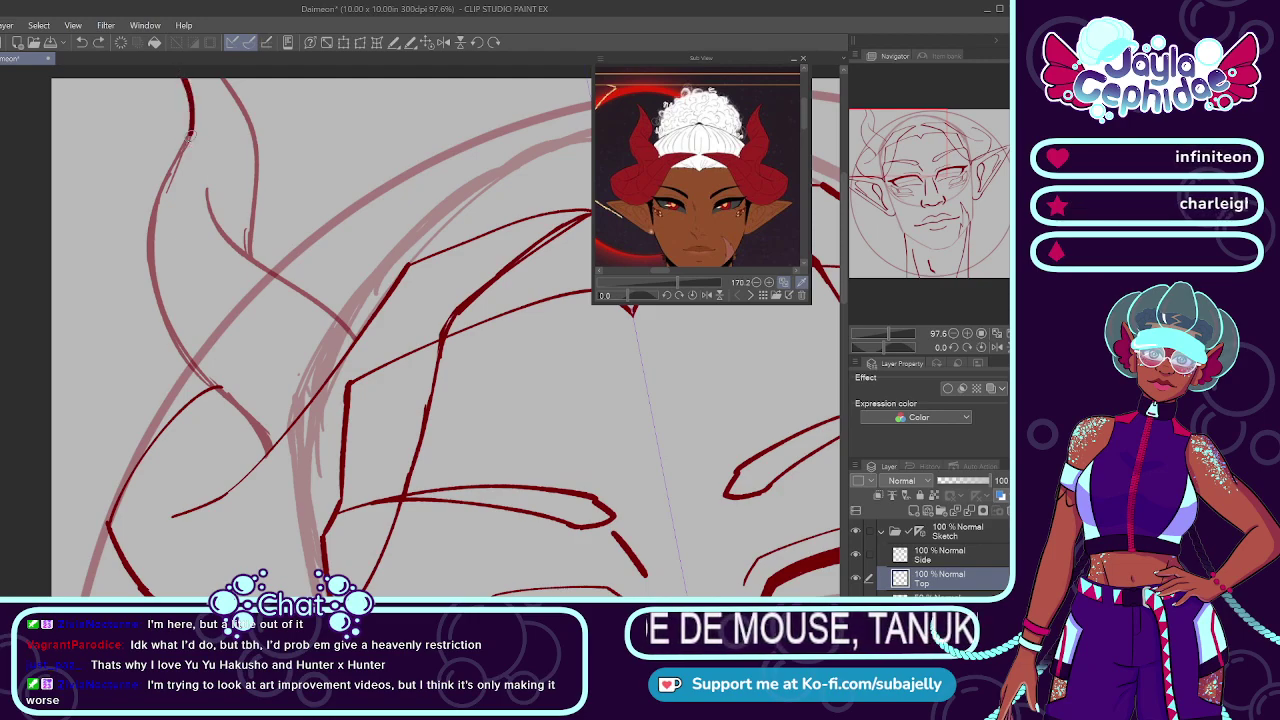
Step: Continue the upright horn's outer edge in a smooth curve down to the side horn's upper line, redoing uneven strokes
{"action": "left_click_drag", "start_coordinate": [190, 125], "coordinate": [180, 355]}
{"action": "key", "text": "ctrl+z"}
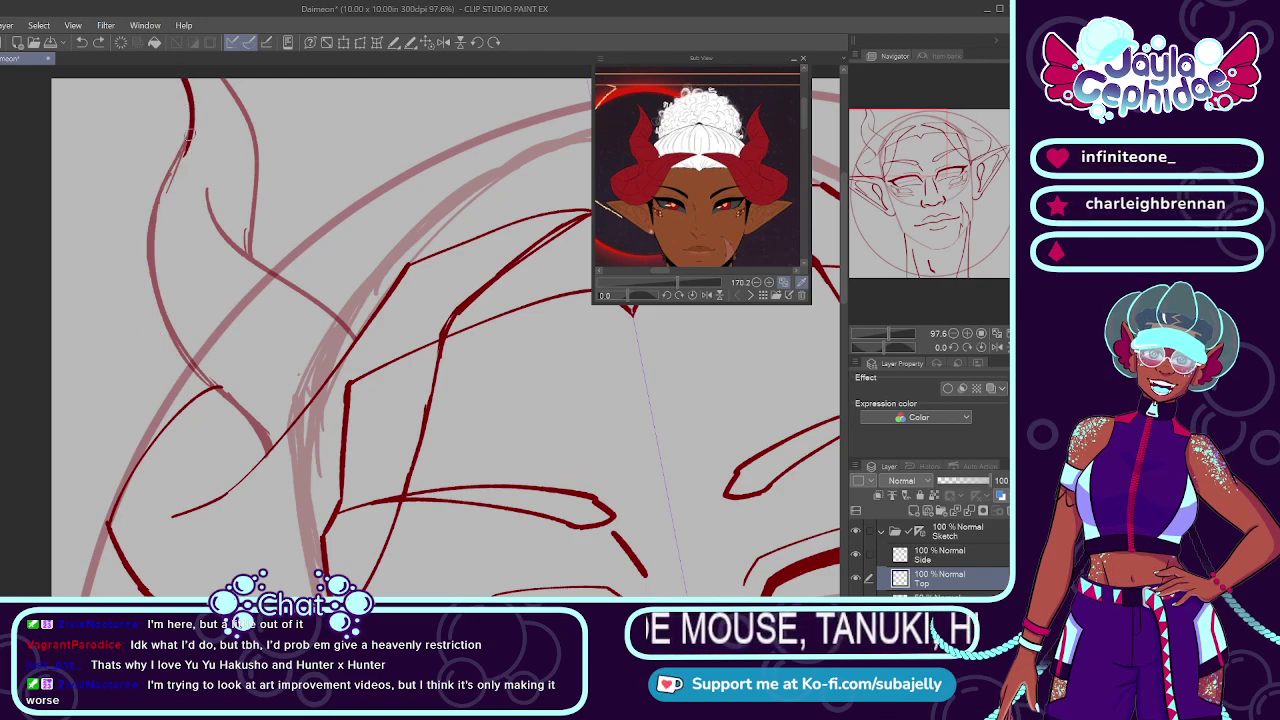
{"action": "left_click_drag", "start_coordinate": [190, 126], "coordinate": [172, 342]}
{"action": "key", "text": "ctrl+z"}
{"action": "mouse_move", "coordinate": [189, 134]}
{"action": "left_mouse_down"}
{"action": "mouse_move", "coordinate": [184, 340]}
{"action": "mouse_move", "coordinate": [270, 406]}
{"action": "left_mouse_up"}
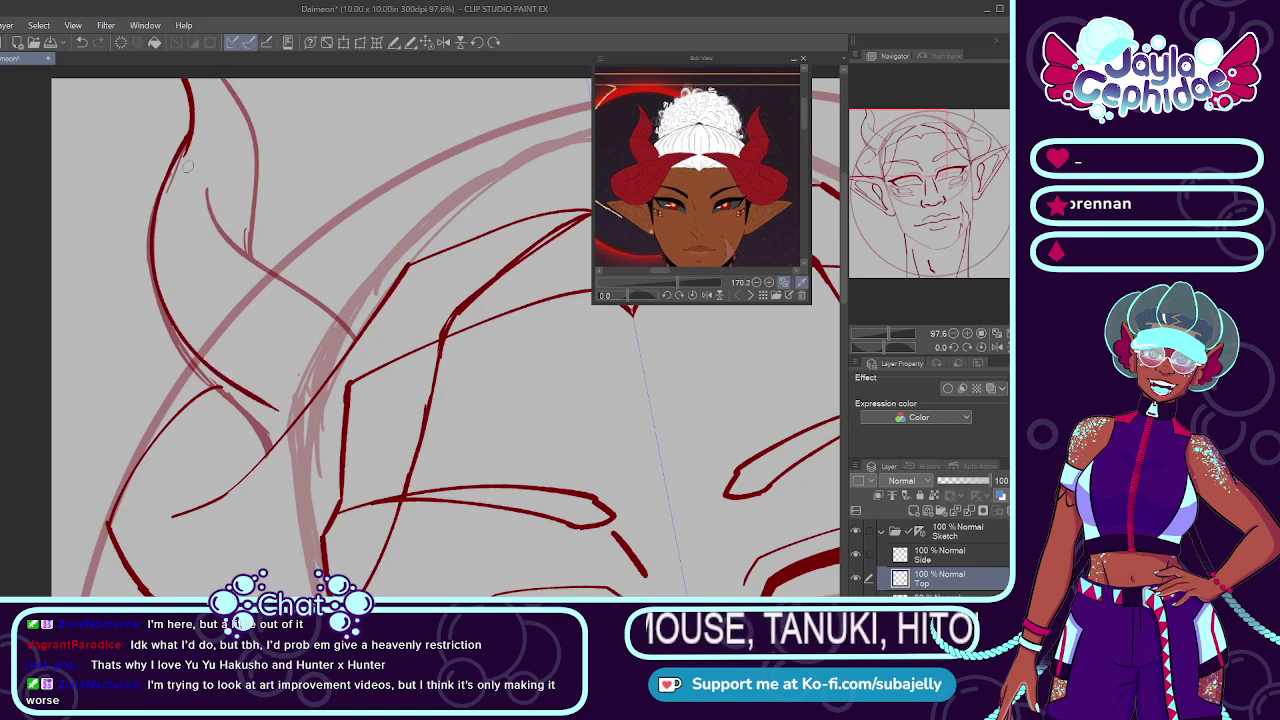
{"action": "key", "text": "ctrl+z"}
{"action": "left_click_drag", "start_coordinate": [188, 134], "coordinate": [278, 460]}
{"action": "key", "text": "ctrl+z"}
{"action": "left_click_drag", "start_coordinate": [214, 384], "coordinate": [262, 455]}
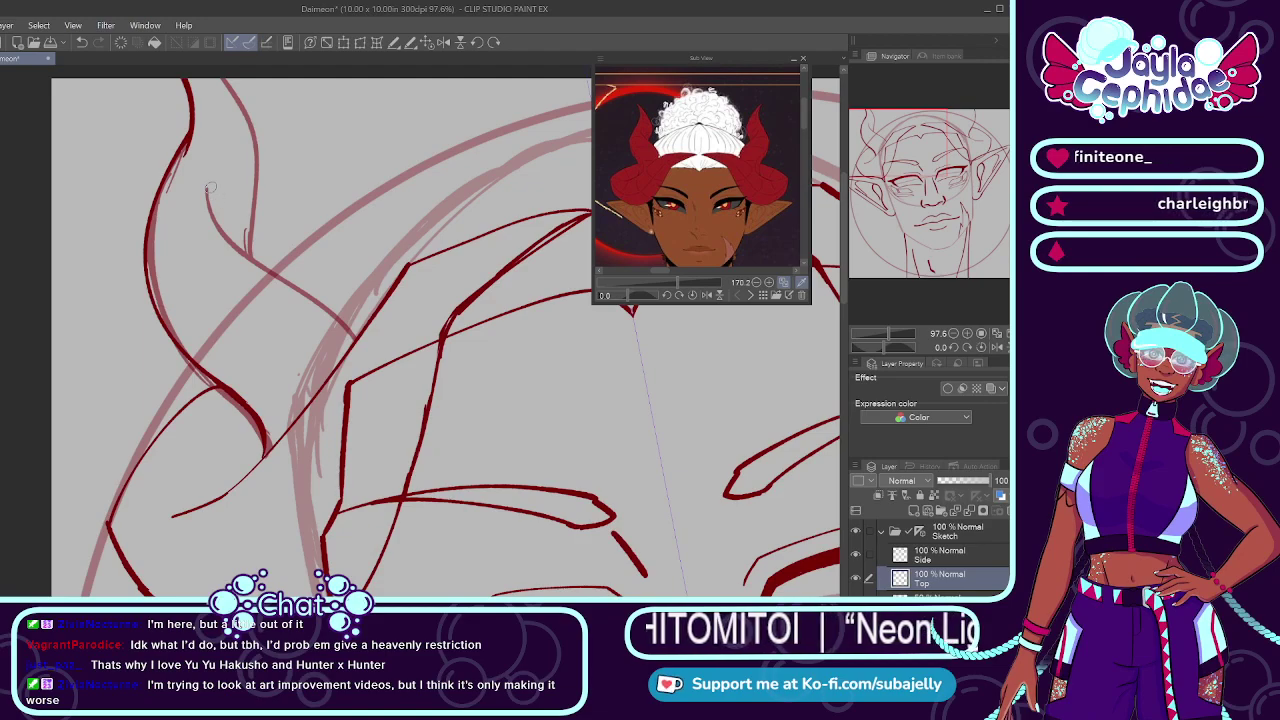
Step: Draw the upright horn's inner edge and the curve across its base to the side horn, retrying uneven strokes
{"action": "left_click_drag", "start_coordinate": [208, 184], "coordinate": [389, 338]}
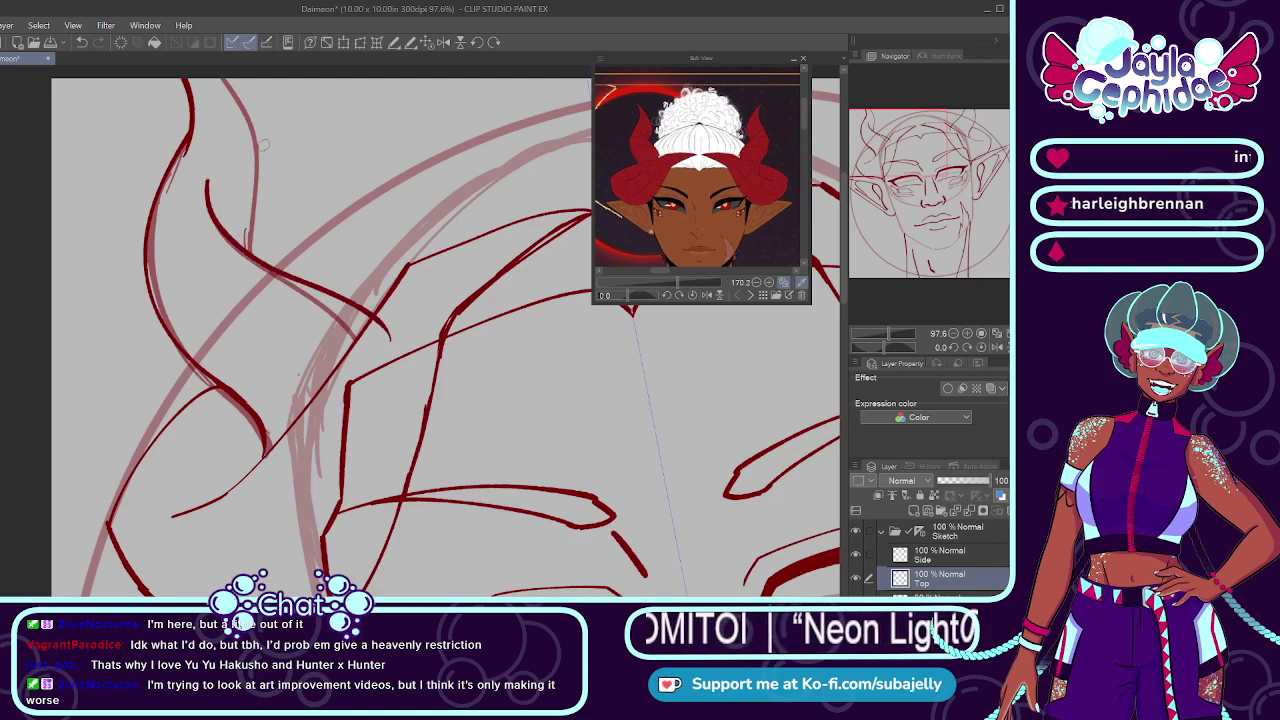
{"action": "left_click_drag", "start_coordinate": [218, 78], "coordinate": [245, 245]}
{"action": "key", "text": "ctrl+z"}
{"action": "mouse_move", "coordinate": [222, 78]}
{"action": "left_mouse_down"}
{"action": "mouse_move", "coordinate": [262, 204]}
{"action": "mouse_move", "coordinate": [254, 260]}
{"action": "left_mouse_up"}
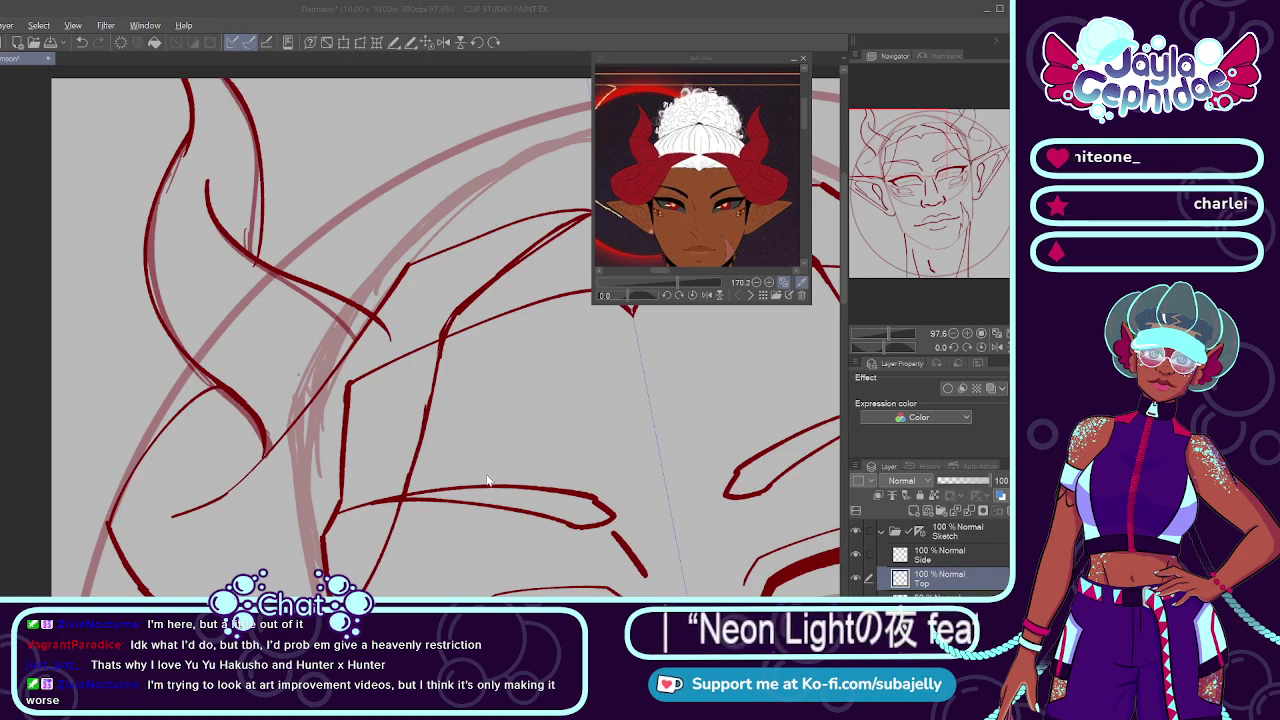
{"action": "key", "text": "ctrl+z"}
{"action": "left_click_drag", "start_coordinate": [228, 74], "coordinate": [245, 262]}
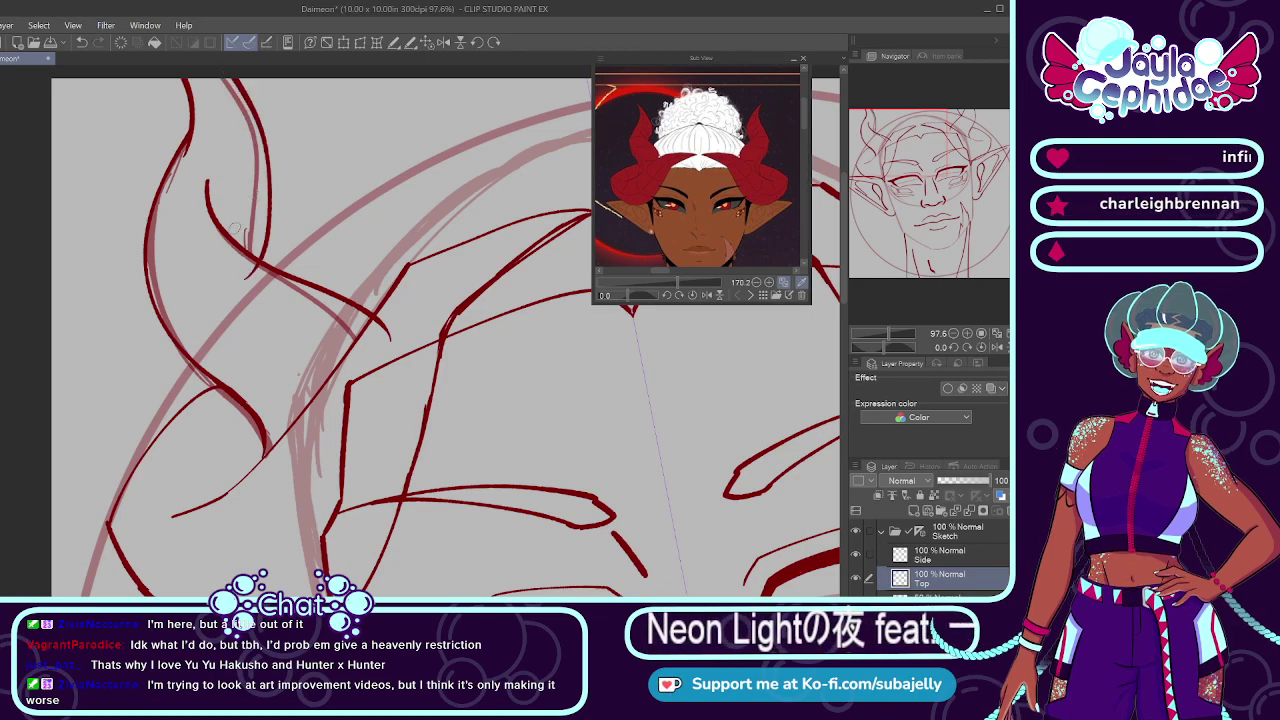
{"action": "key", "text": "ctrl+z"}
{"action": "left_click_drag", "start_coordinate": [232, 76], "coordinate": [258, 272]}
{"action": "key", "text": "ctrl+z"}
{"action": "mouse_move", "coordinate": [226, 76]}
{"action": "left_mouse_down"}
{"action": "mouse_move", "coordinate": [249, 108]}
{"action": "mouse_move", "coordinate": [262, 262]}
{"action": "left_mouse_up"}
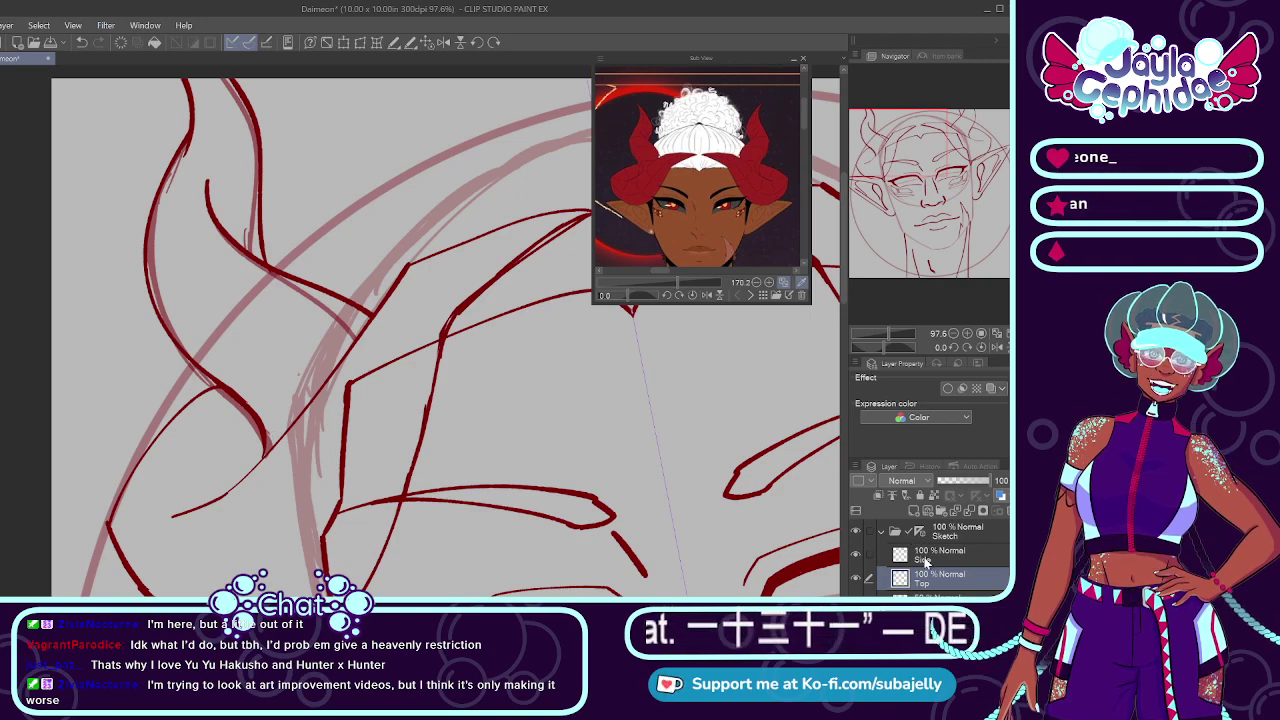
Step: Hide the faint old upright horn sketch and make the new Top layer active
{"action": "left_click", "coordinate": [855, 578]}
{"action": "left_click", "coordinate": [855, 578]}
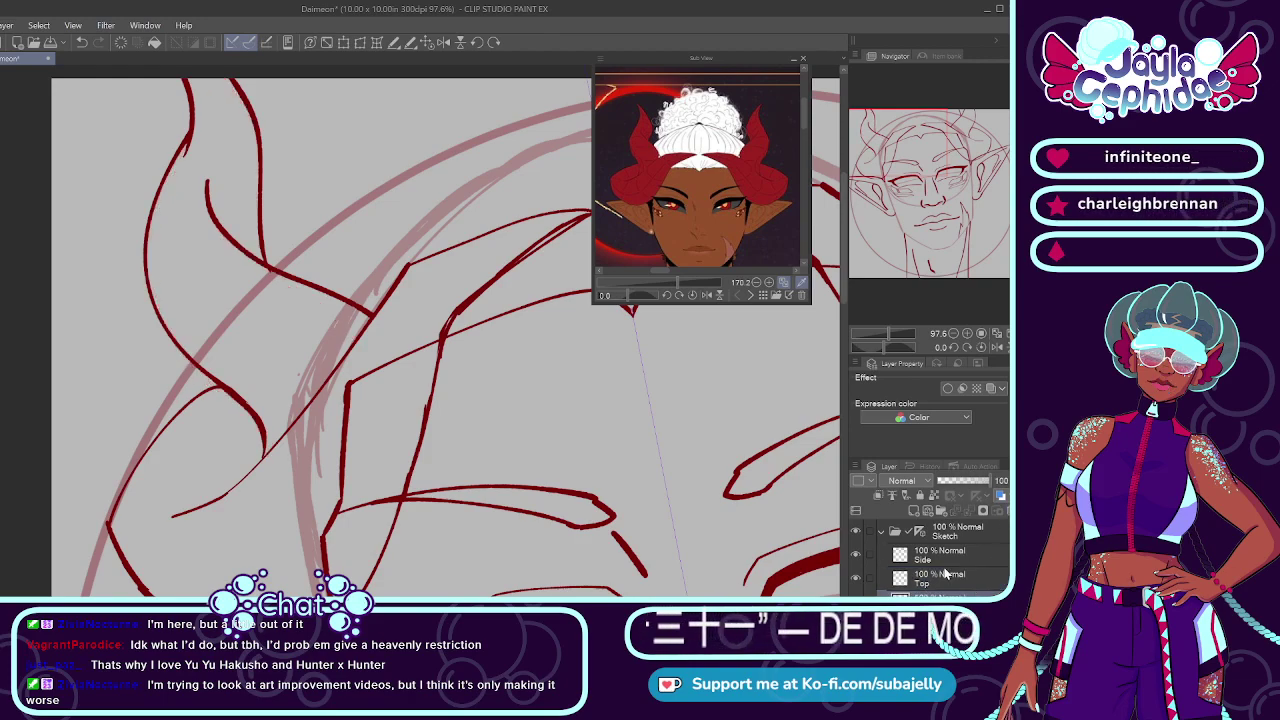
{"action": "left_click", "coordinate": [869, 576]}
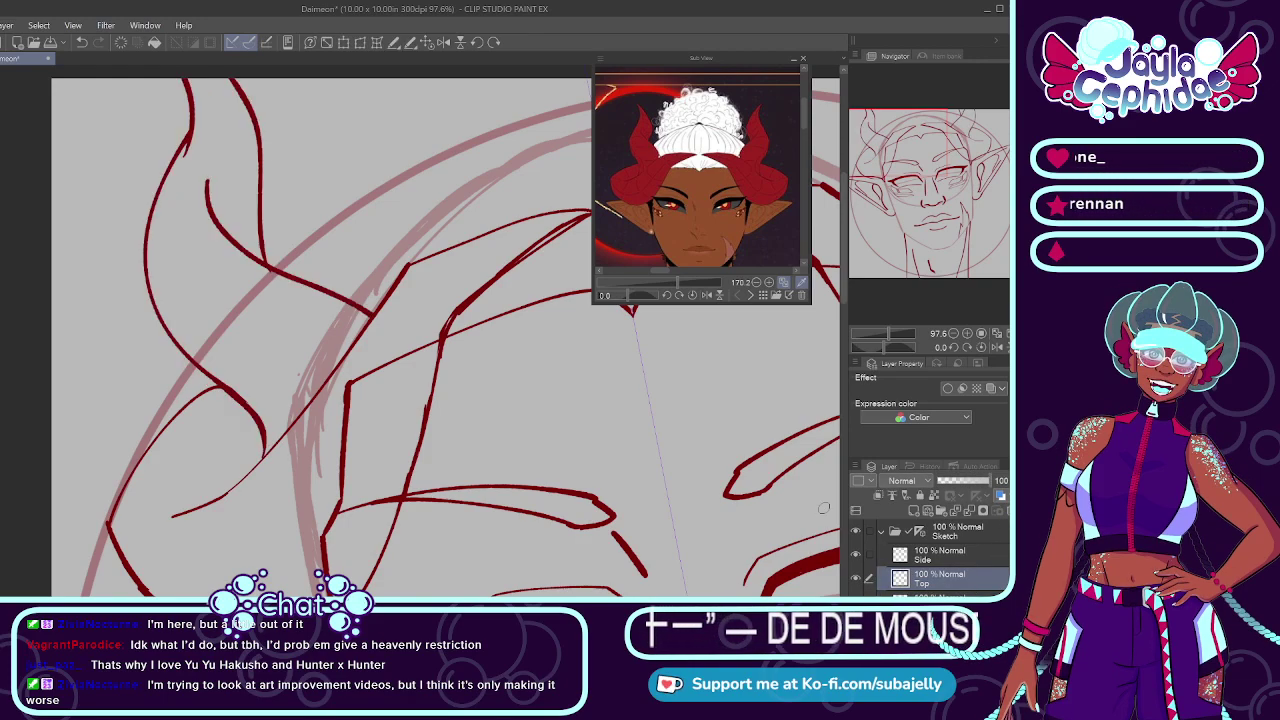
Step: Check the horns in a horizontally flipped view and at full-canvas size, and make the Side layer active
{"action": "left_click", "coordinate": [444, 44]}
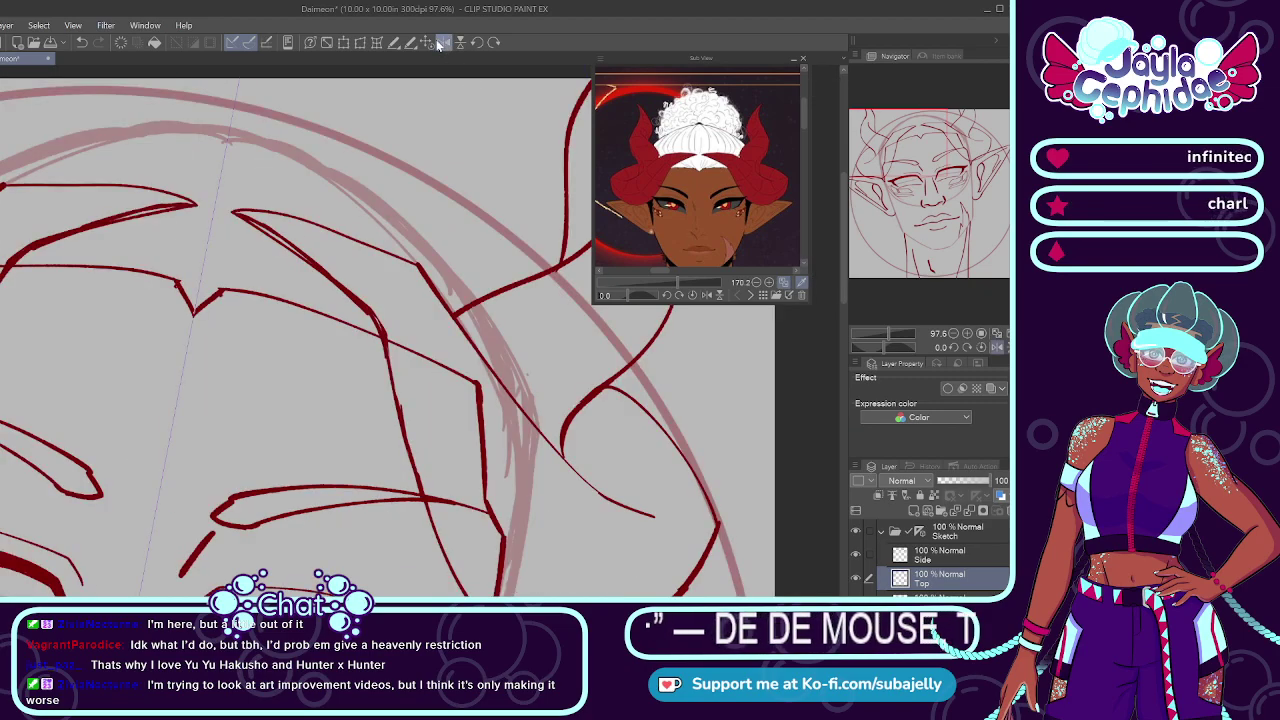
{"action": "left_click", "coordinate": [428, 43]}
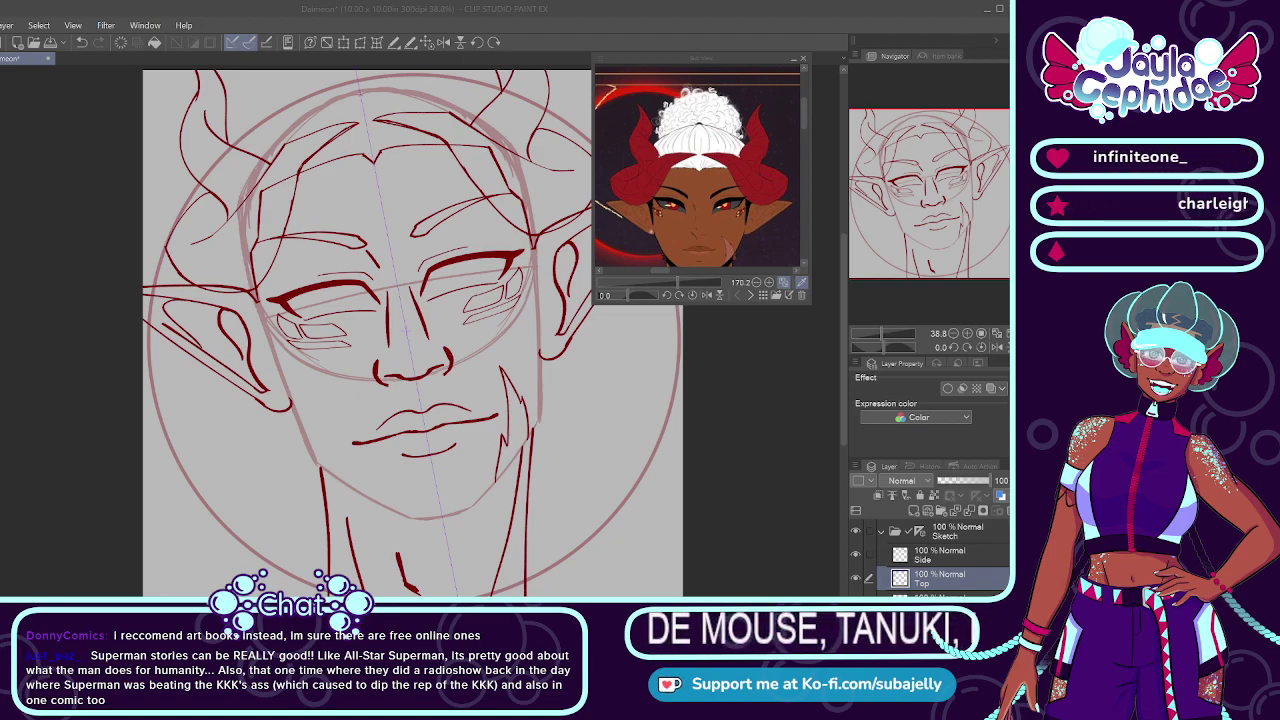
{"action": "key", "text": "alt+Tab"}
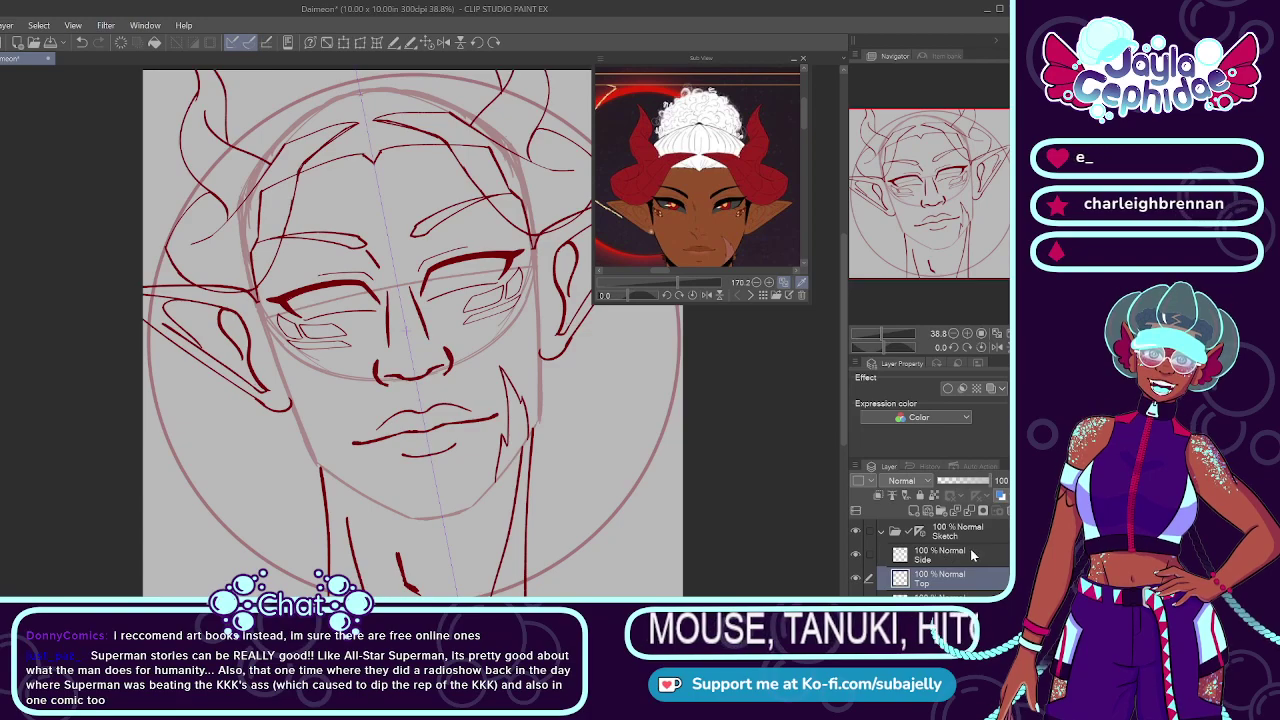
{"action": "left_click", "coordinate": [955, 555]}
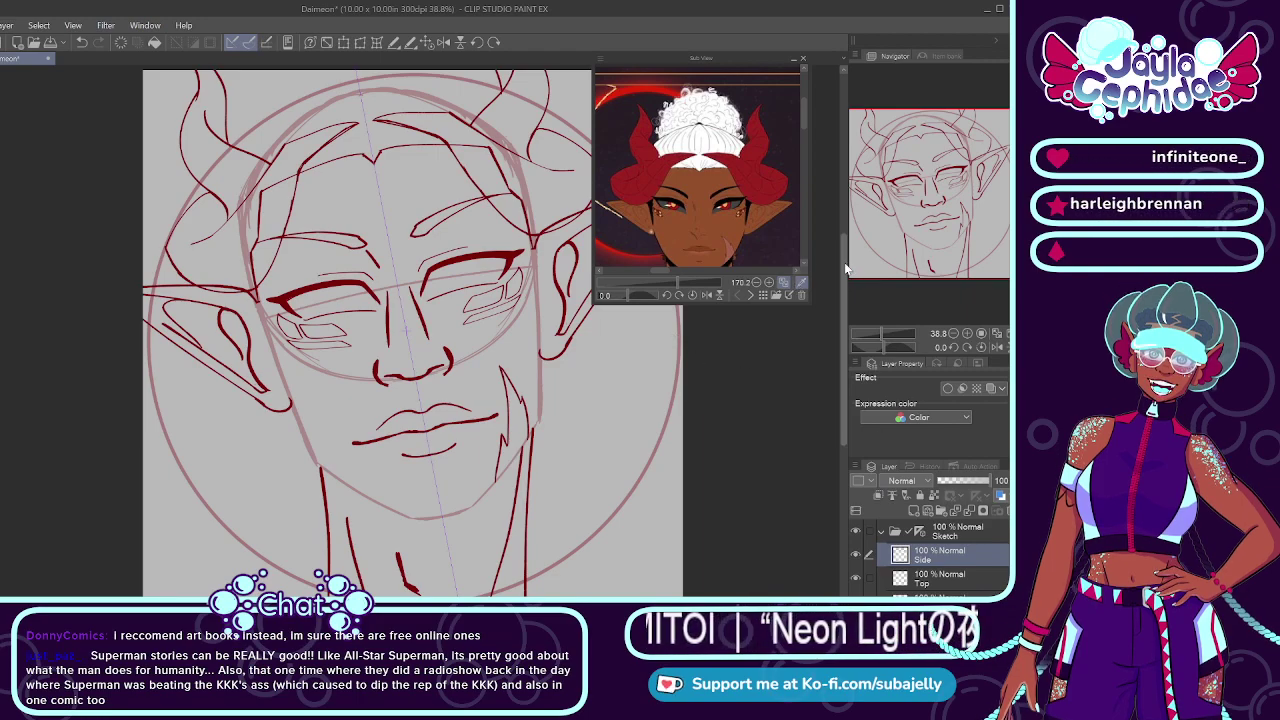
Step: Reframe the reference on the face and neck, and toggle the Side layer's visibility to check the side horns
{"action": "mouse_move", "coordinate": [845, 268]}
{"action": "left_mouse_down"}
{"action": "mouse_move", "coordinate": [843, 248]}
{"action": "mouse_move", "coordinate": [841, 259]}
{"action": "left_mouse_up"}
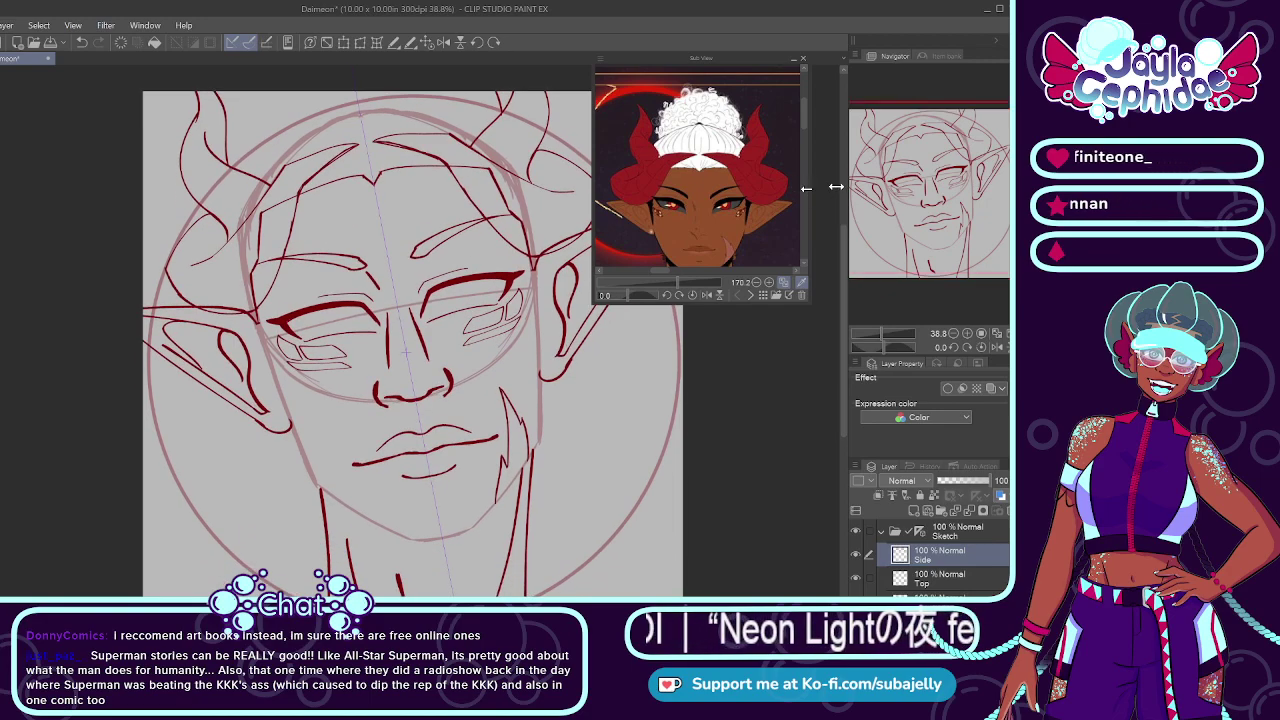
{"action": "left_click_drag", "start_coordinate": [808, 189], "coordinate": [802, 139]}
{"action": "left_click_drag", "start_coordinate": [698, 270], "coordinate": [676, 287]}
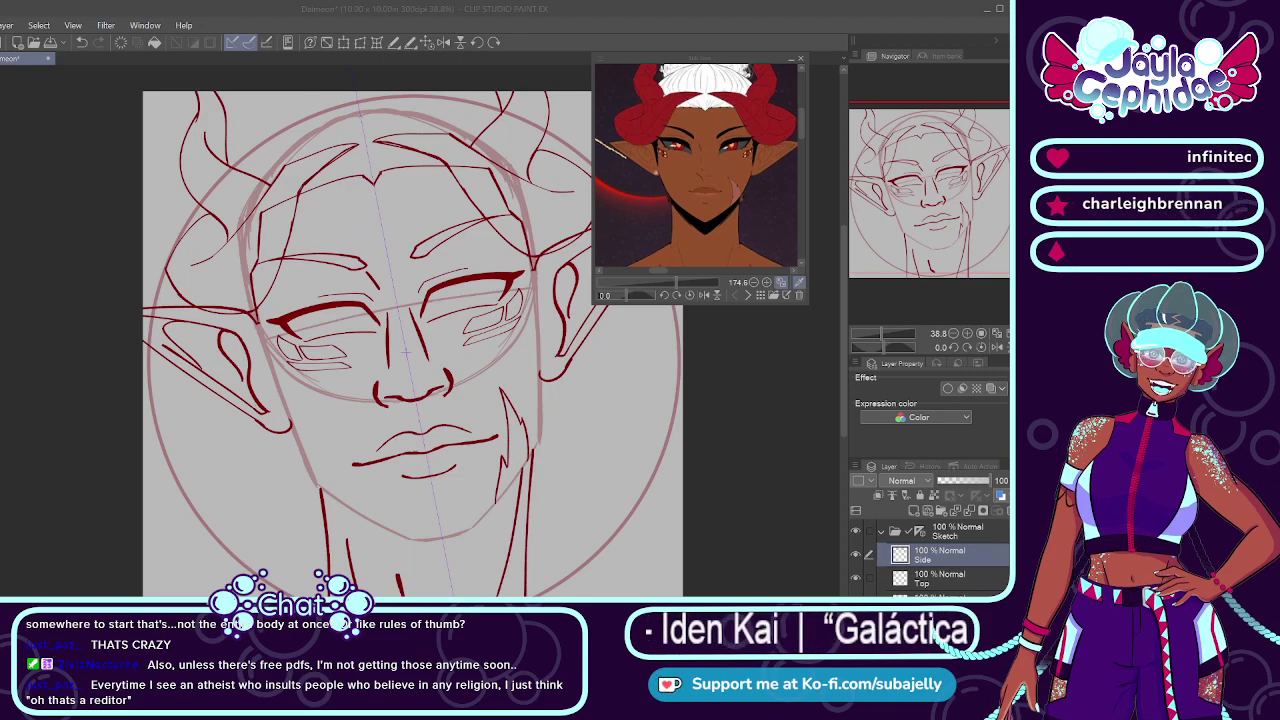
{"action": "left_click_drag", "start_coordinate": [848, 558], "coordinate": [850, 557]}
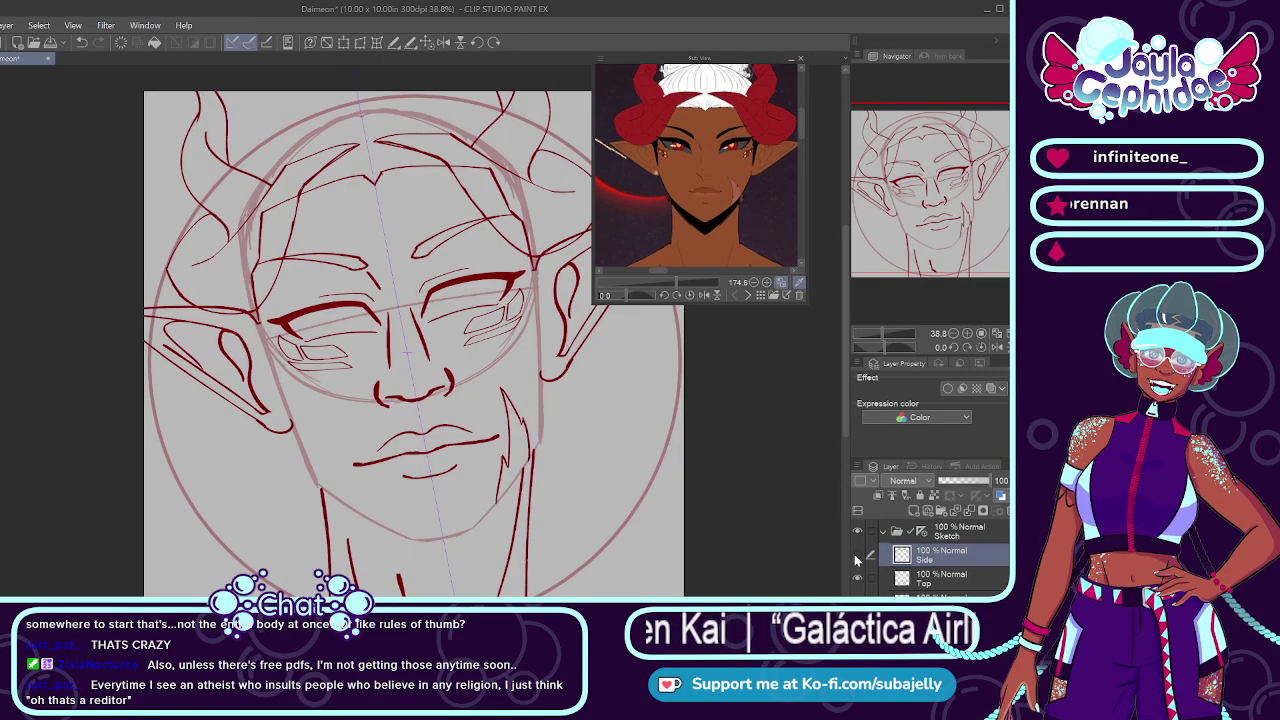
{"action": "left_click", "coordinate": [856, 556]}
{"action": "left_click", "coordinate": [856, 556]}
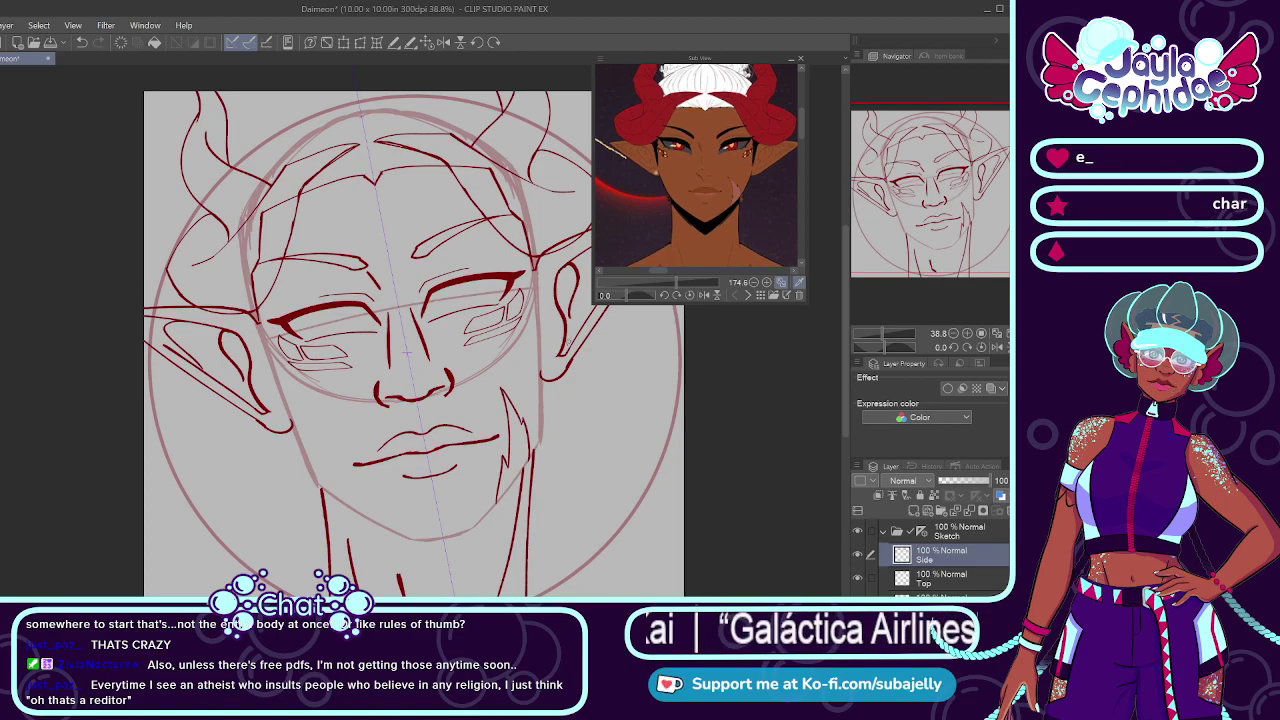
Step: Create a folder named Hair above the Side layer in the Sketch folder and add a layer named Hair inside it
{"action": "left_click_drag", "start_coordinate": [687, 558], "coordinate": [636, 558]}
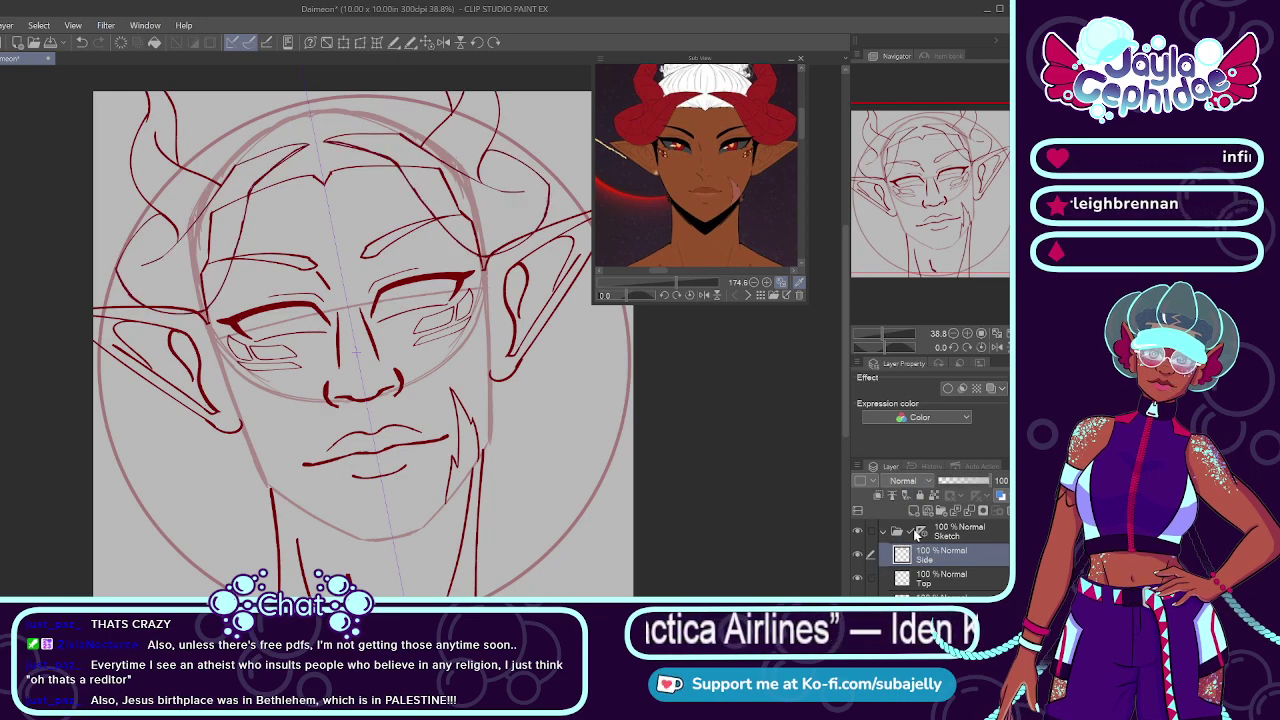
{"action": "key", "text": "ctrl+g"}
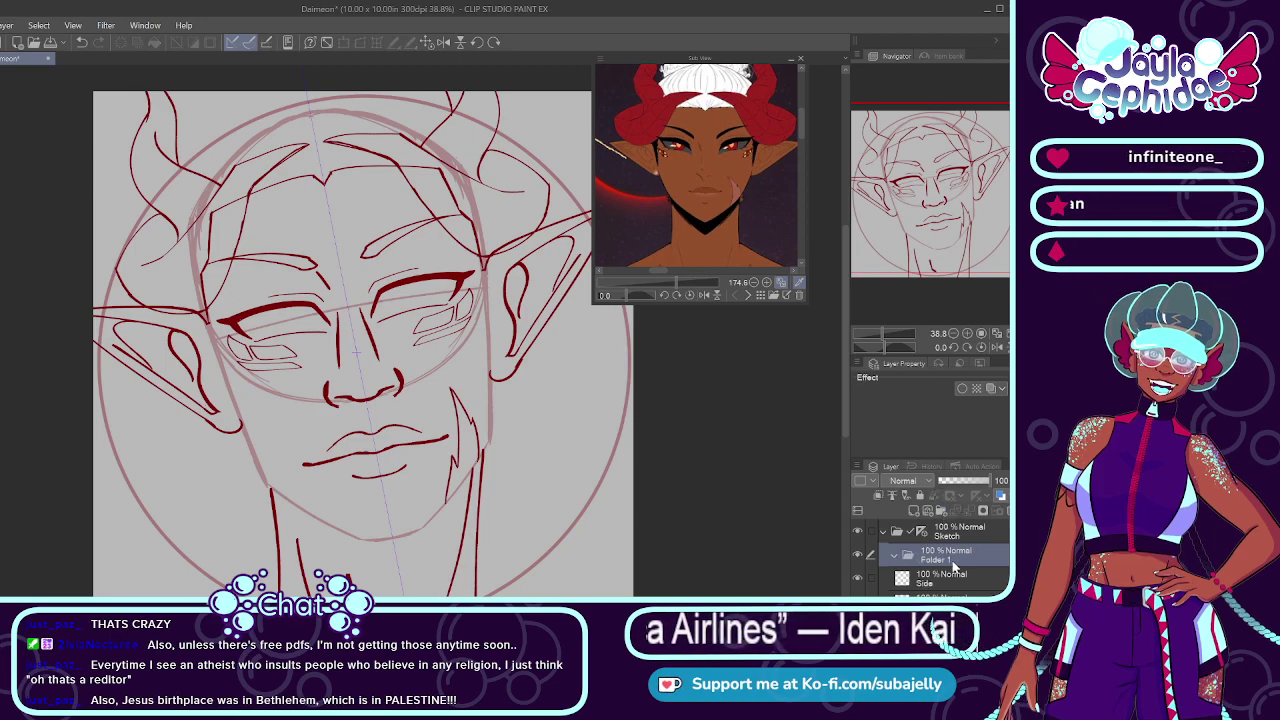
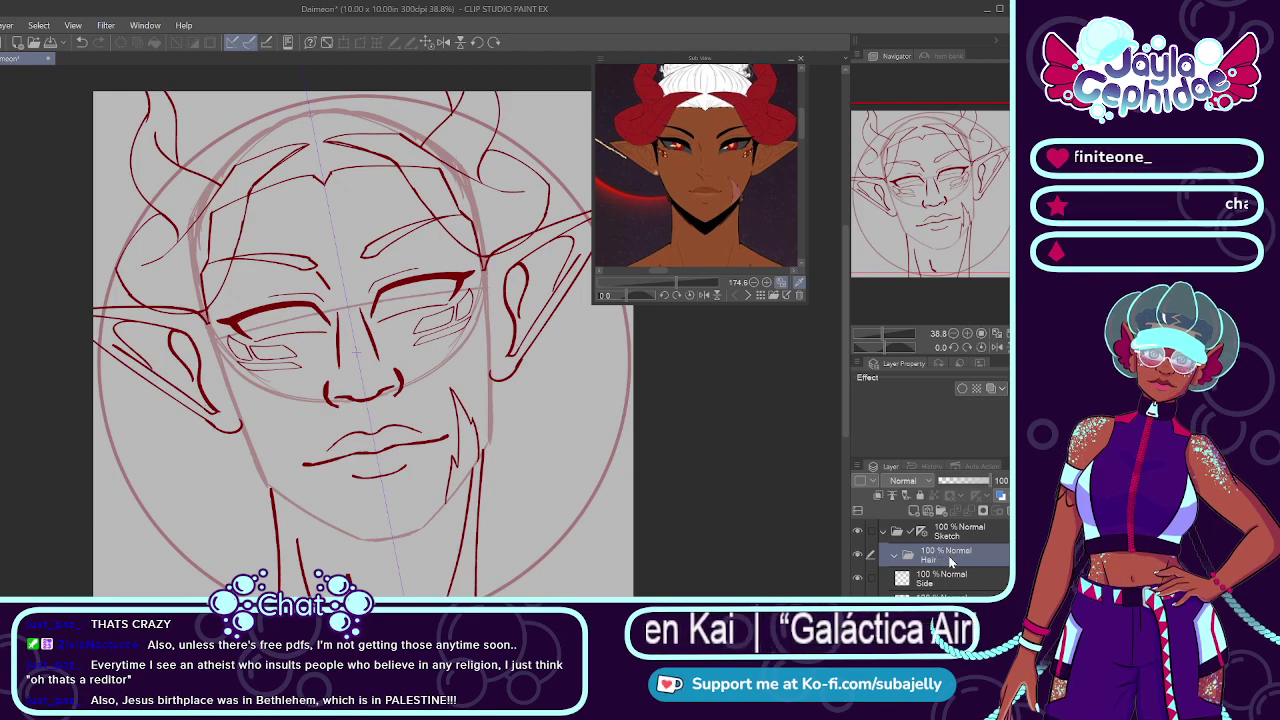
{"action": "left_click", "coordinate": [912, 508]}
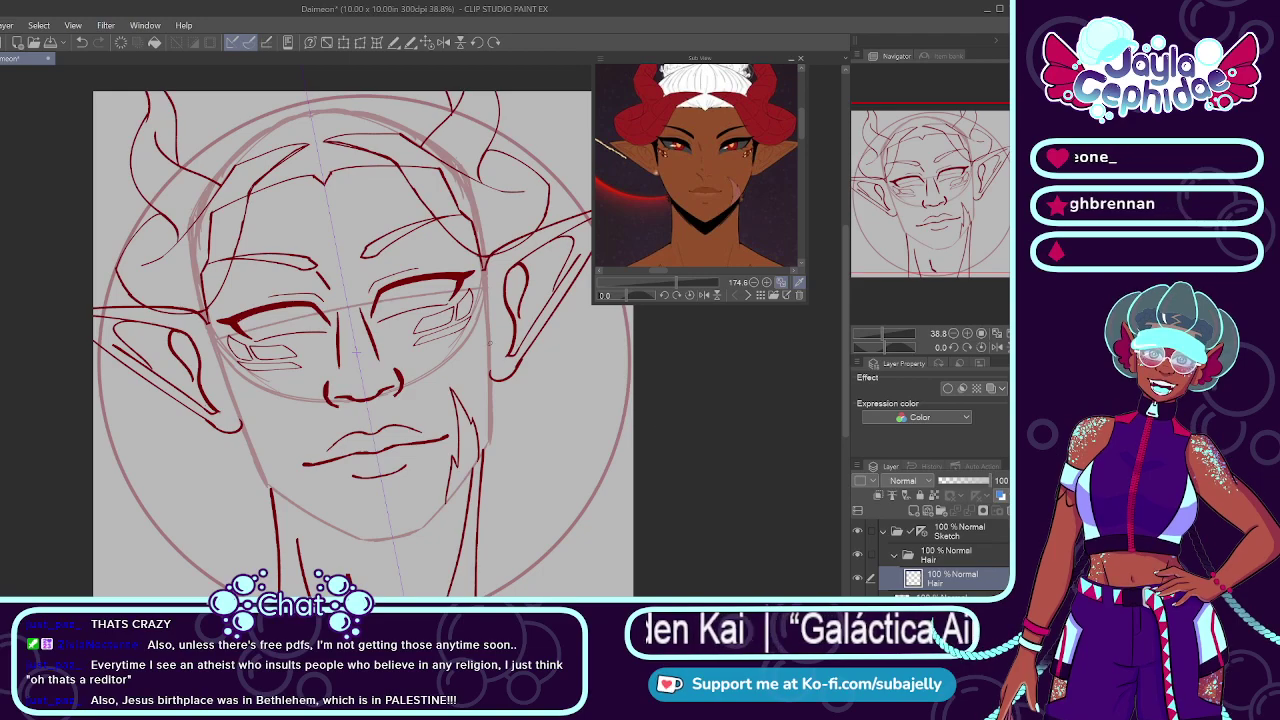
Step: Draw the mirrored central hair section as a rounded arch from the crown down to the widow's peak, redoing uneven curves
{"action": "scroll", "coordinate": [397, 346], "scroll_direction": "down", "scroll_amount": 2}
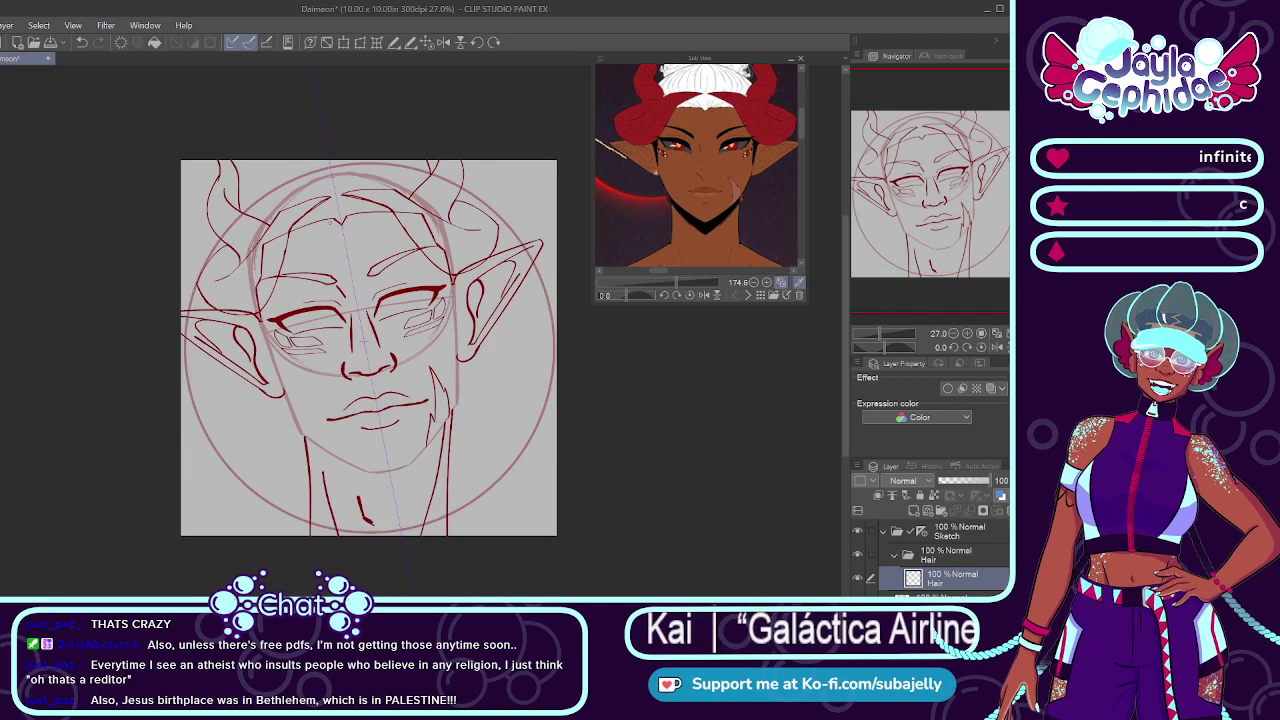
{"action": "scroll", "coordinate": [329, 222], "scroll_direction": "up", "scroll_amount": 6}
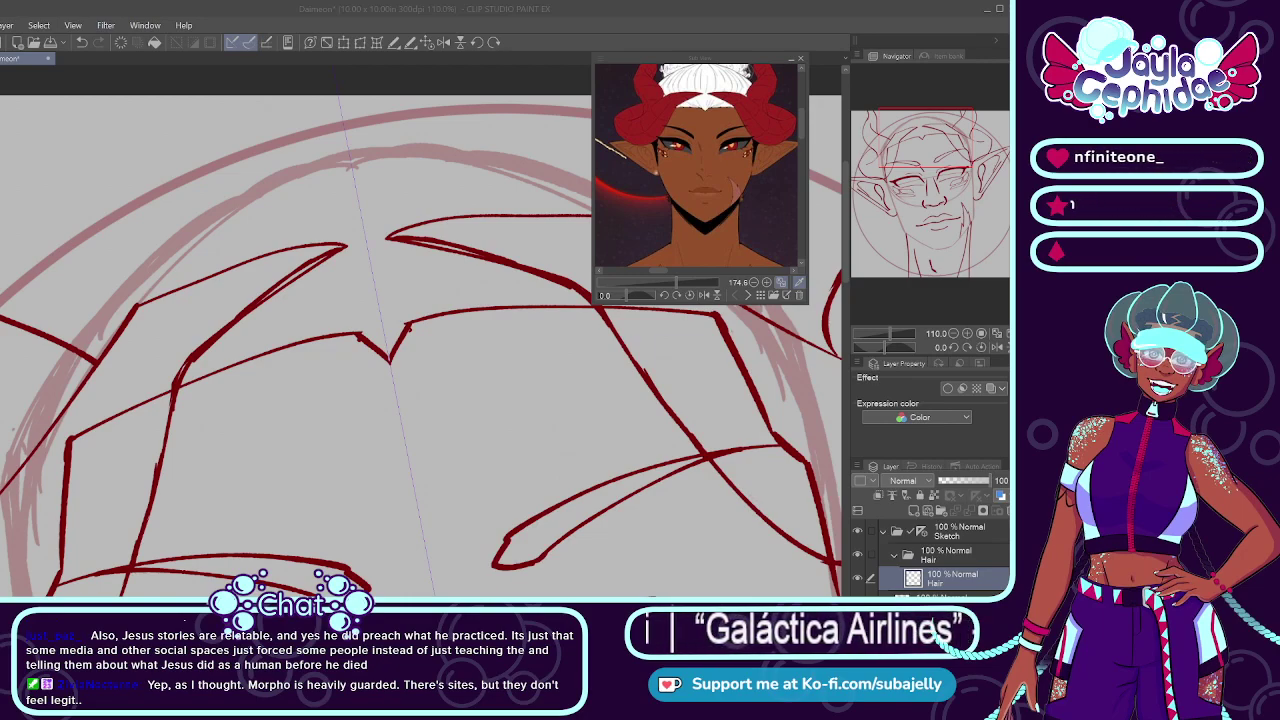
{"action": "left_click", "coordinate": [344, 148]}
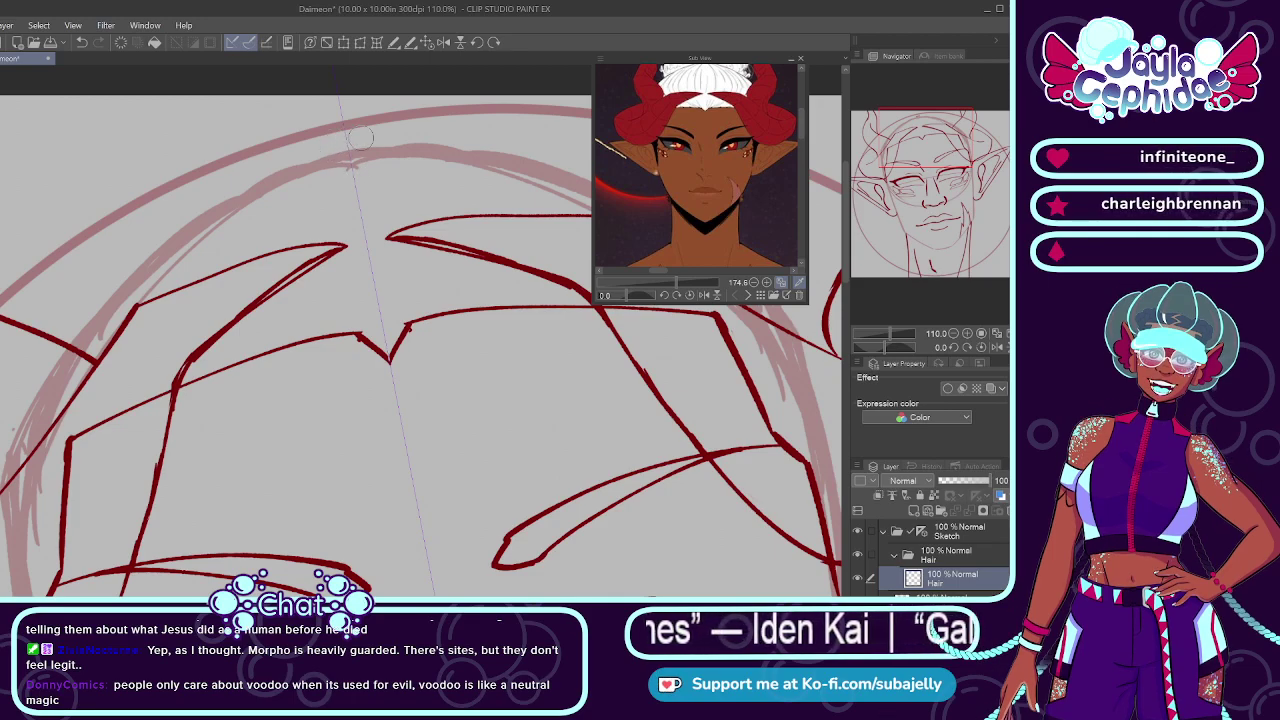
{"action": "mouse_move", "coordinate": [373, 134]}
{"action": "left_mouse_down"}
{"action": "mouse_move", "coordinate": [322, 148]}
{"action": "mouse_move", "coordinate": [300, 339]}
{"action": "left_mouse_up"}
{"action": "key", "text": "ctrl+z"}
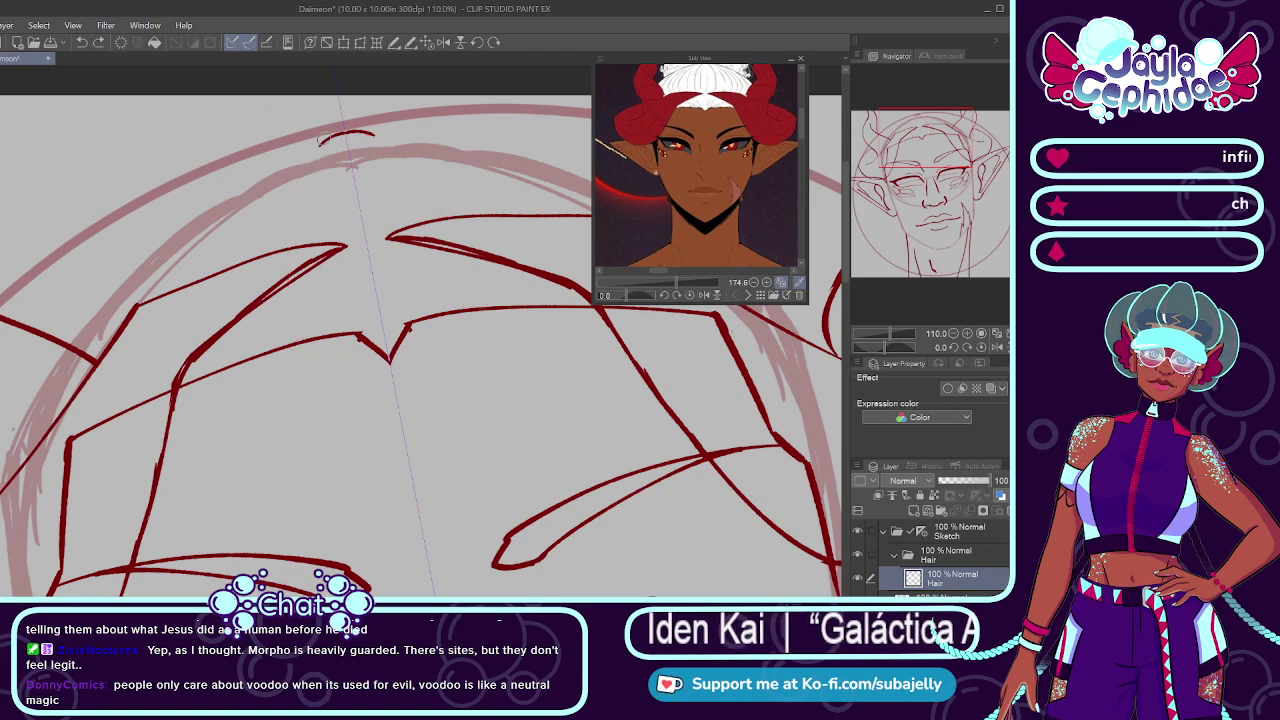
{"action": "left_click_drag", "start_coordinate": [322, 142], "coordinate": [288, 354]}
{"action": "key", "text": "ctrl+z"}
{"action": "left_click_drag", "start_coordinate": [322, 142], "coordinate": [281, 338]}
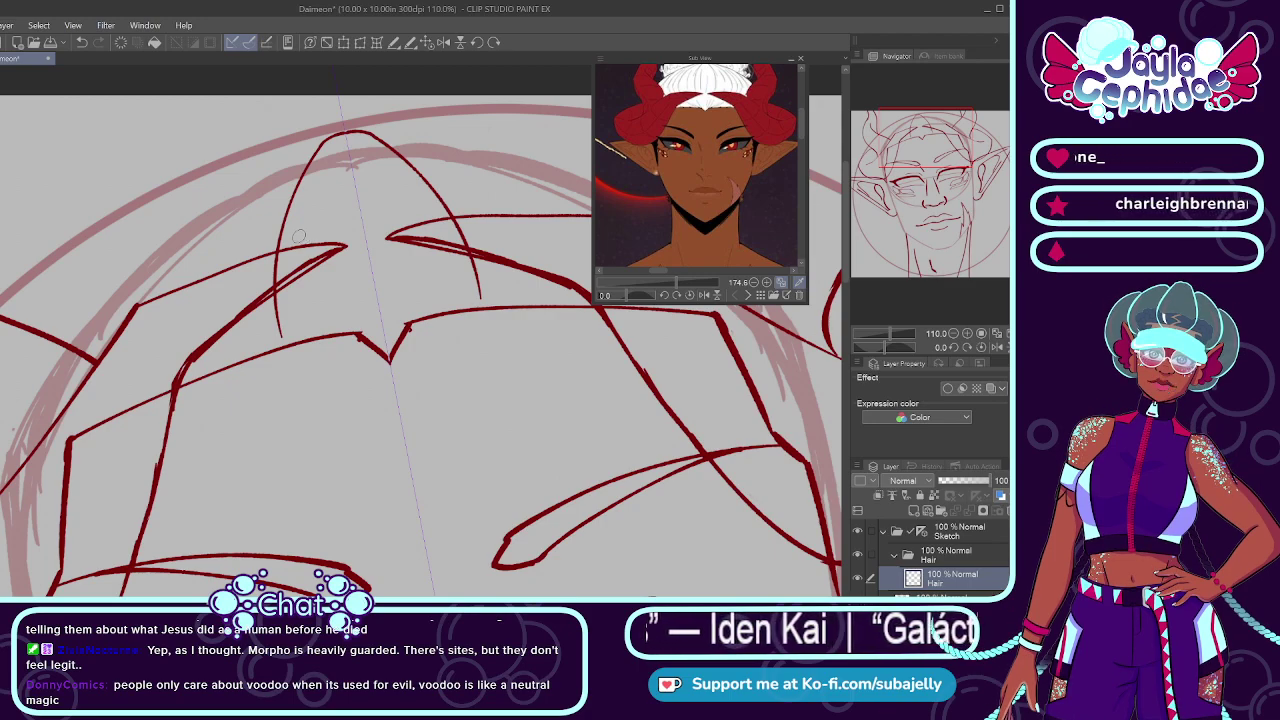
{"action": "key", "text": "ctrl+z"}
{"action": "left_click_drag", "start_coordinate": [321, 145], "coordinate": [331, 362]}
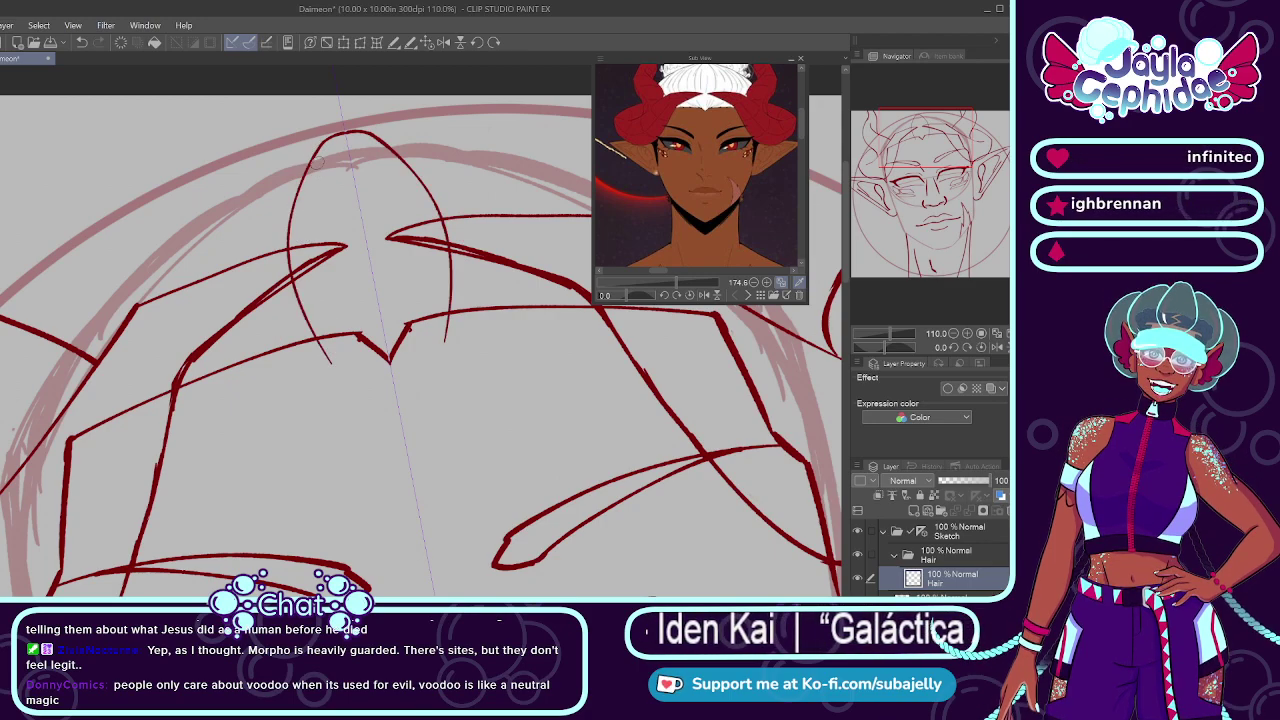
{"action": "key", "text": "ctrl+z"}
{"action": "mouse_move", "coordinate": [325, 142]}
{"action": "left_mouse_down"}
{"action": "mouse_move", "coordinate": [306, 270]}
{"action": "mouse_move", "coordinate": [352, 332]}
{"action": "left_mouse_up"}
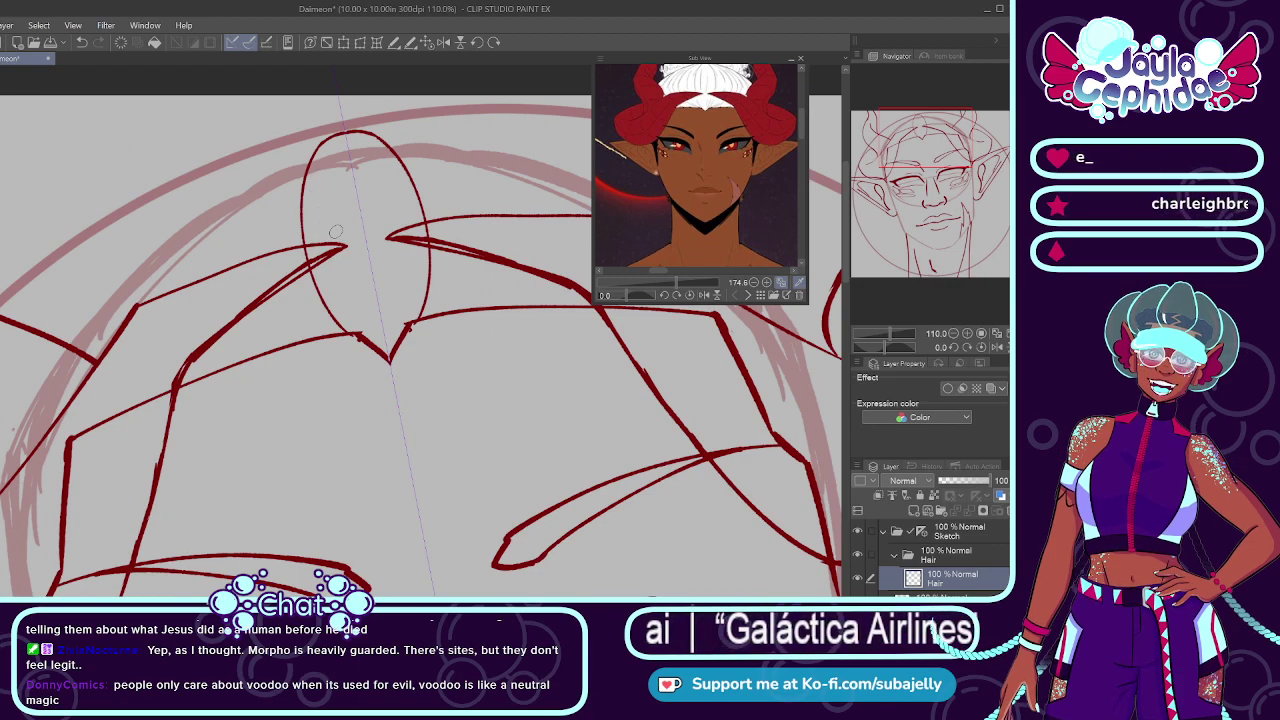
Step: Draw a mirrored inner strand line within the central hair section, curving from near the crown down to the widow's peak
{"action": "left_click_drag", "start_coordinate": [325, 182], "coordinate": [337, 250]}
{"action": "key", "text": "ctrl+z"}
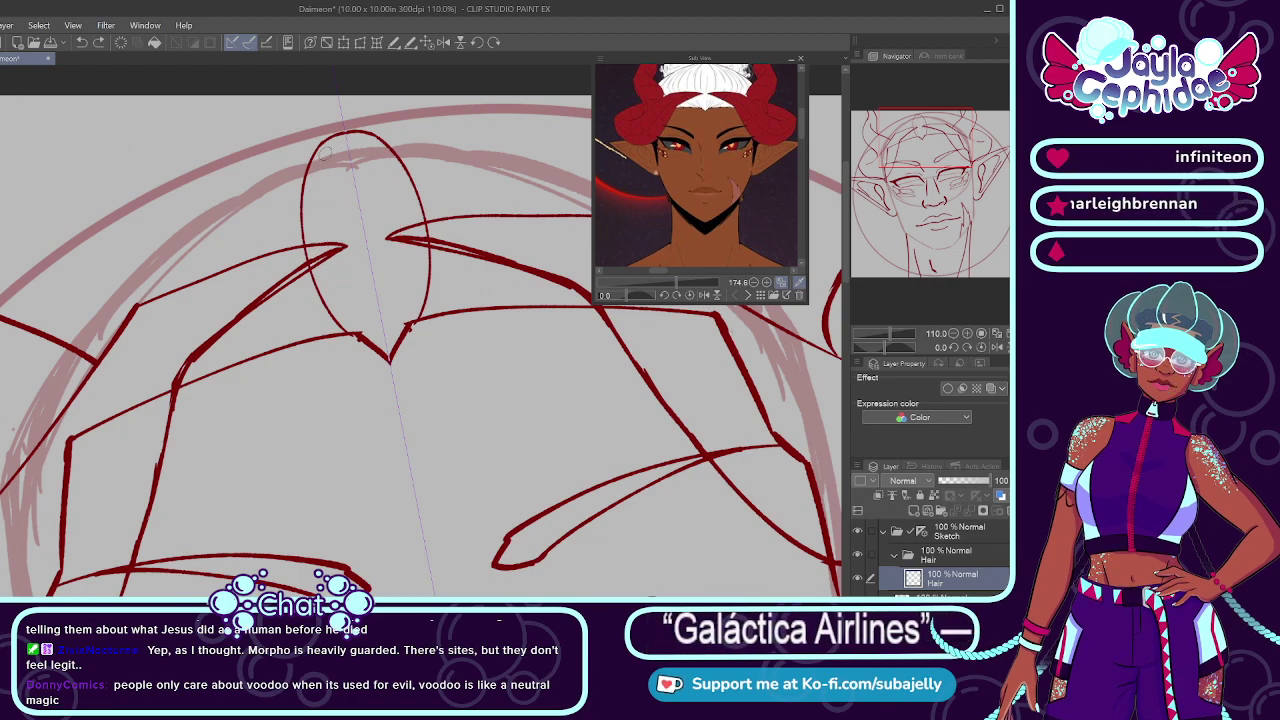
{"action": "left_click_drag", "start_coordinate": [325, 155], "coordinate": [349, 308]}
{"action": "key", "text": "ctrl+z"}
{"action": "left_click_drag", "start_coordinate": [331, 151], "coordinate": [347, 332]}
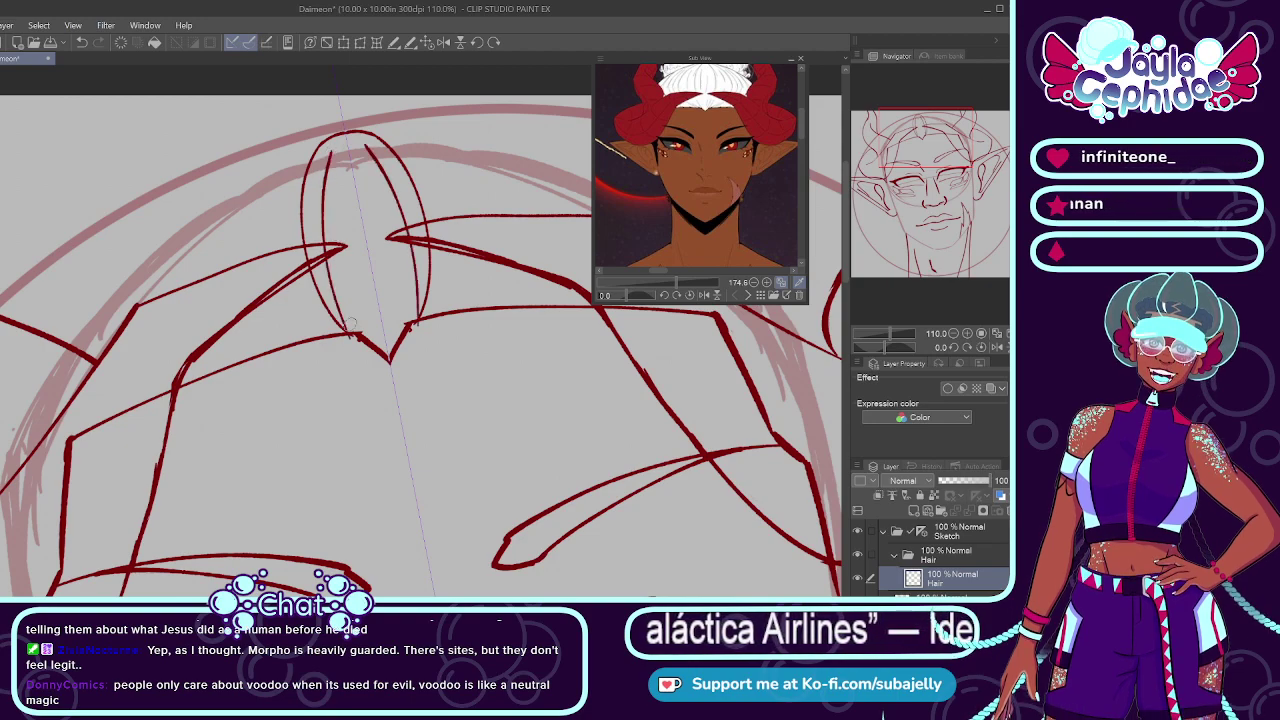
{"action": "key", "text": "ctrl+z"}
{"action": "left_click_drag", "start_coordinate": [330, 165], "coordinate": [354, 323]}
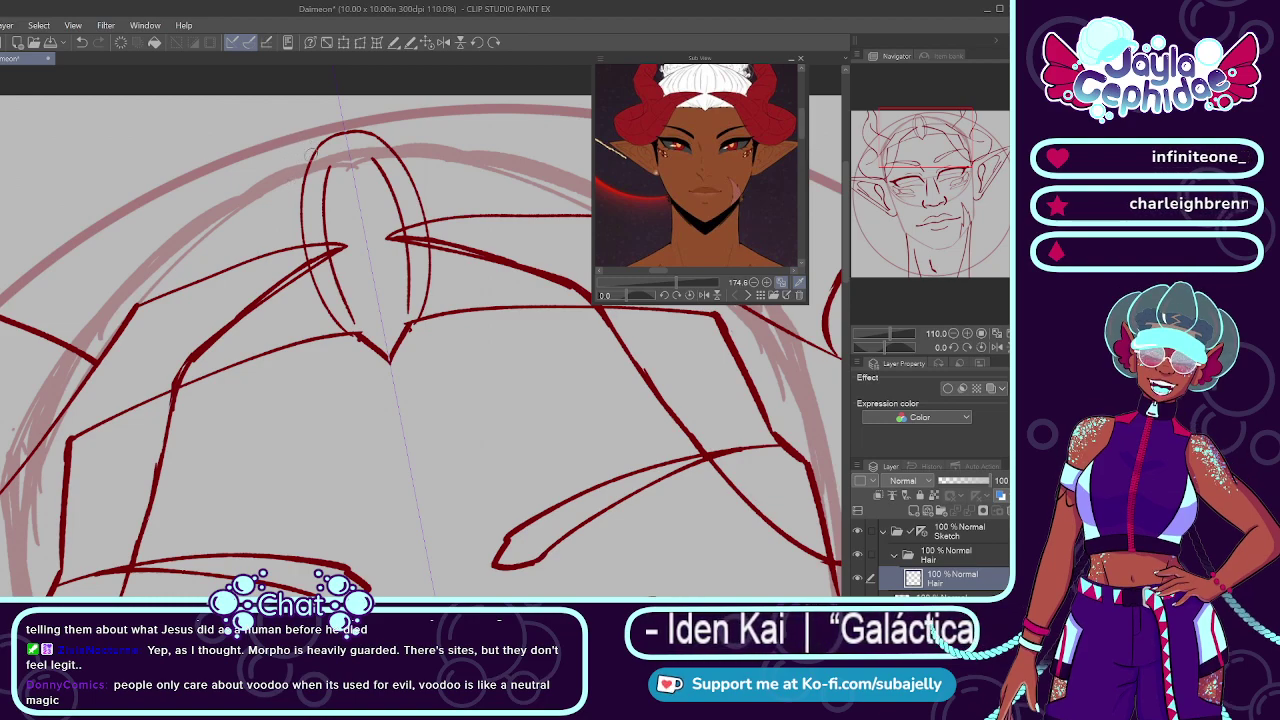
Step: Draw the next mirrored hair section outward, arching from beside the crown down past the side horn's tip
{"action": "mouse_move", "coordinate": [312, 150]}
{"action": "left_mouse_down"}
{"action": "mouse_move", "coordinate": [271, 166]}
{"action": "mouse_move", "coordinate": [246, 310]}
{"action": "left_mouse_up"}
{"action": "key", "text": "ctrl+z"}
{"action": "left_click_drag", "start_coordinate": [278, 162], "coordinate": [261, 341]}
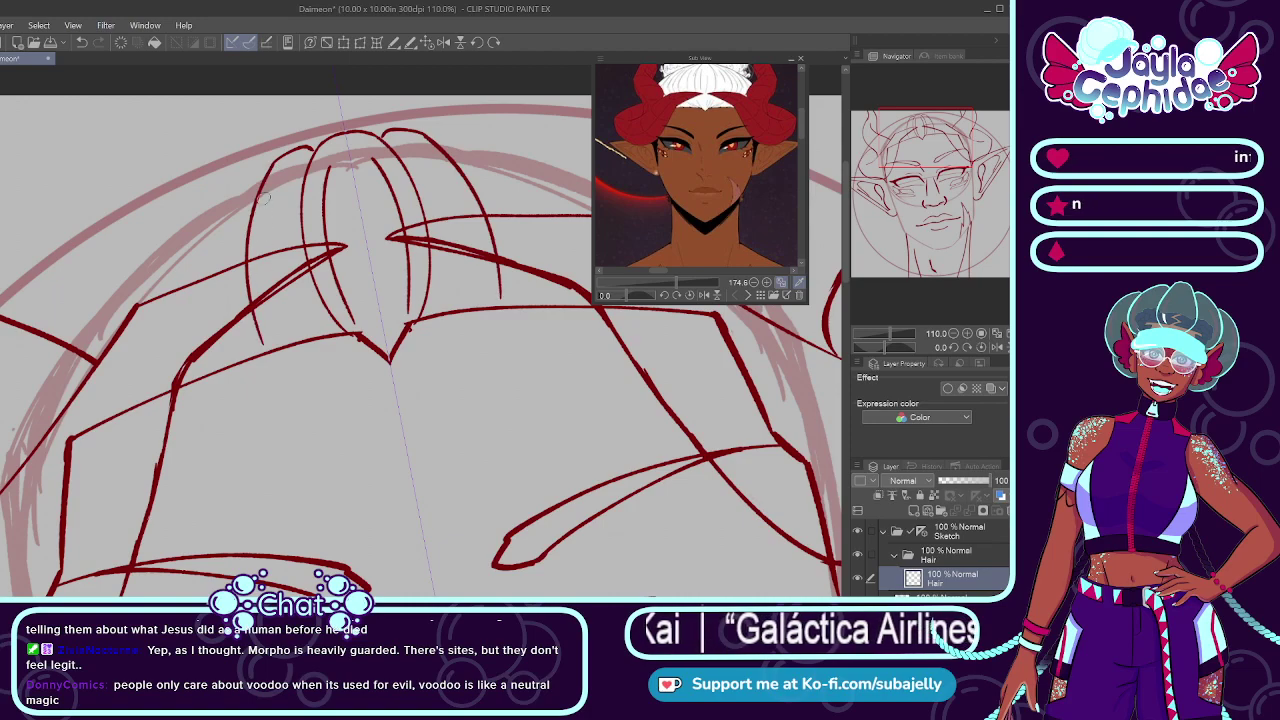
{"action": "key", "text": "ctrl+z"}
{"action": "left_click_drag", "start_coordinate": [277, 163], "coordinate": [256, 341]}
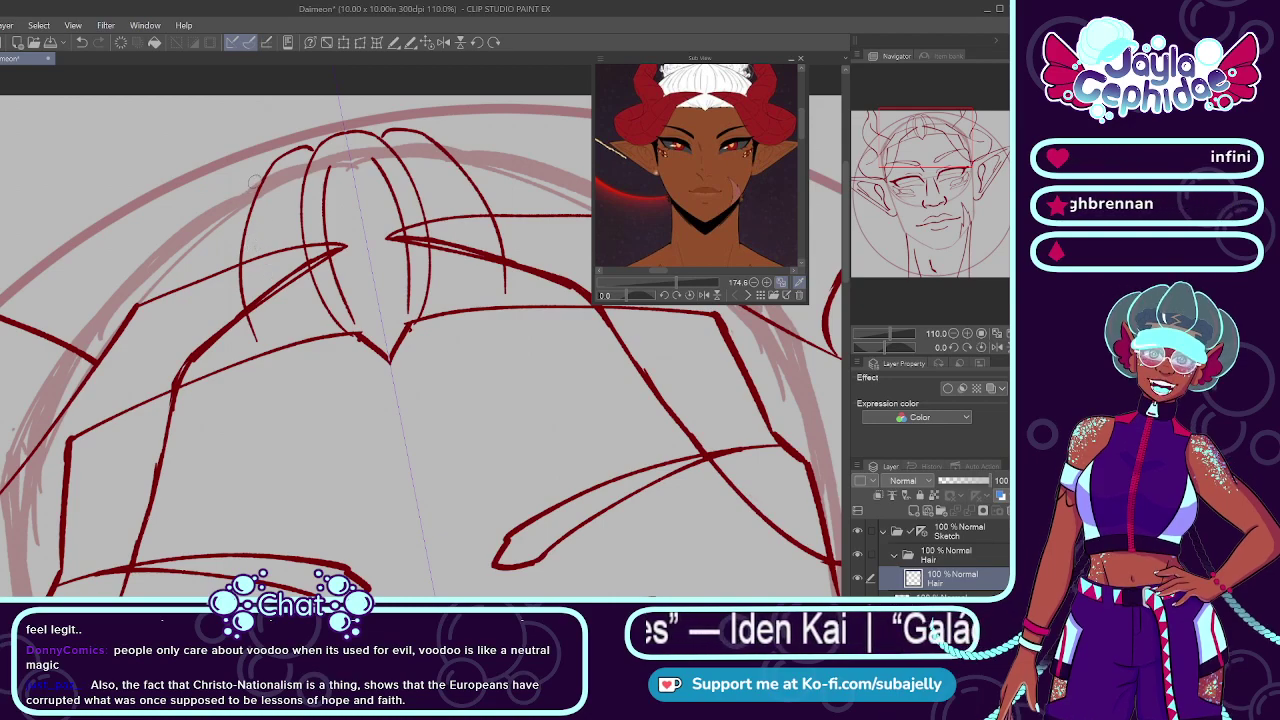
Step: Add another mirrored hair section with a bumpy upper edge curving down to the side horn's upper line
{"action": "mouse_move", "coordinate": [258, 177]}
{"action": "left_mouse_down"}
{"action": "mouse_move", "coordinate": [217, 190]}
{"action": "mouse_move", "coordinate": [254, 176]}
{"action": "mouse_move", "coordinate": [236, 191]}
{"action": "left_mouse_up"}
{"action": "key", "text": "ctrl+z"}
{"action": "key", "text": "ctrl+z"}
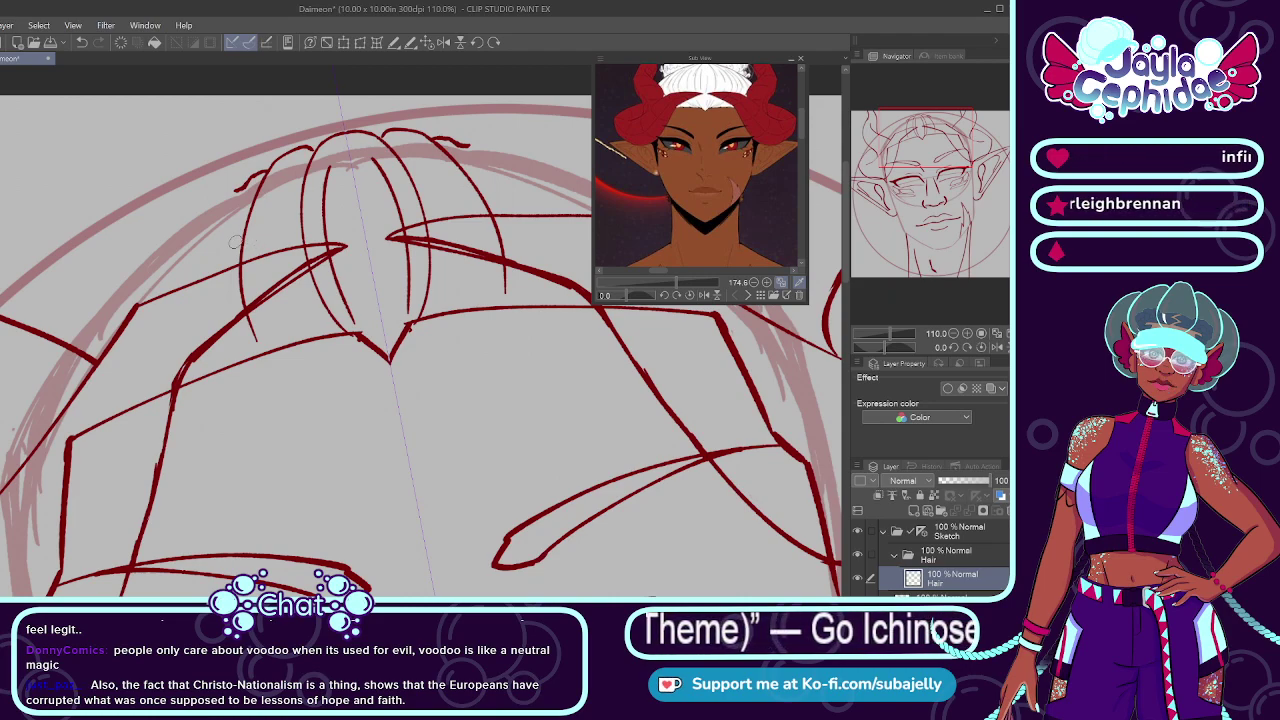
{"action": "left_click_drag", "start_coordinate": [232, 188], "coordinate": [190, 278]}
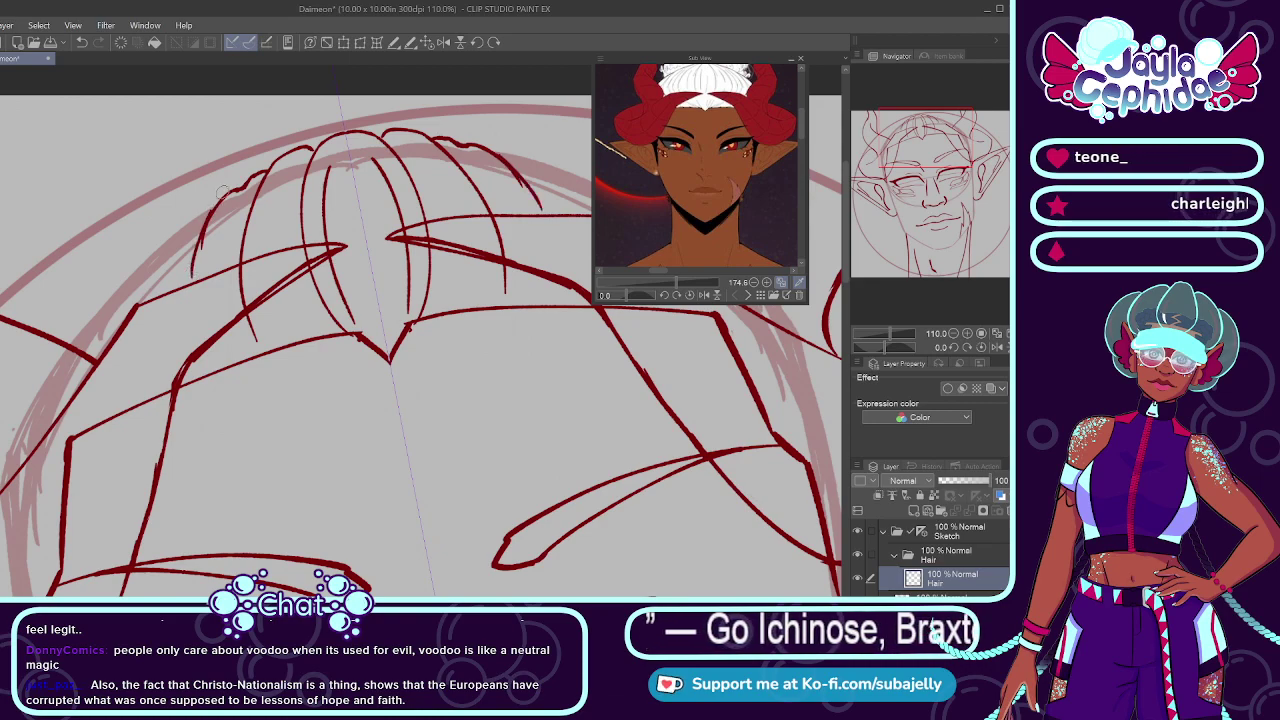
{"action": "key", "text": "ctrl+z"}
{"action": "left_click_drag", "start_coordinate": [220, 200], "coordinate": [186, 292]}
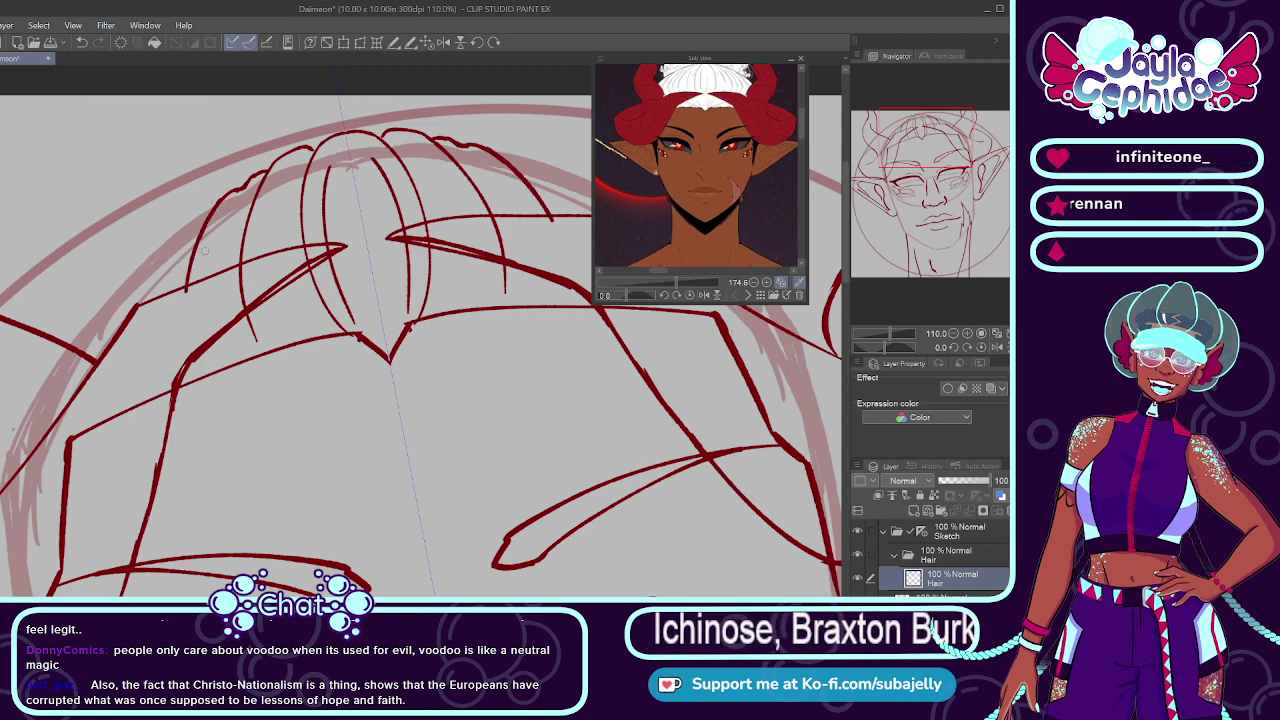
Step: Continue the mirrored hair outline outward with two more rounded sections ending near the side horn, redoing uneven strokes
{"action": "scroll", "coordinate": [271, 248], "scroll_direction": "down", "scroll_amount": 5}
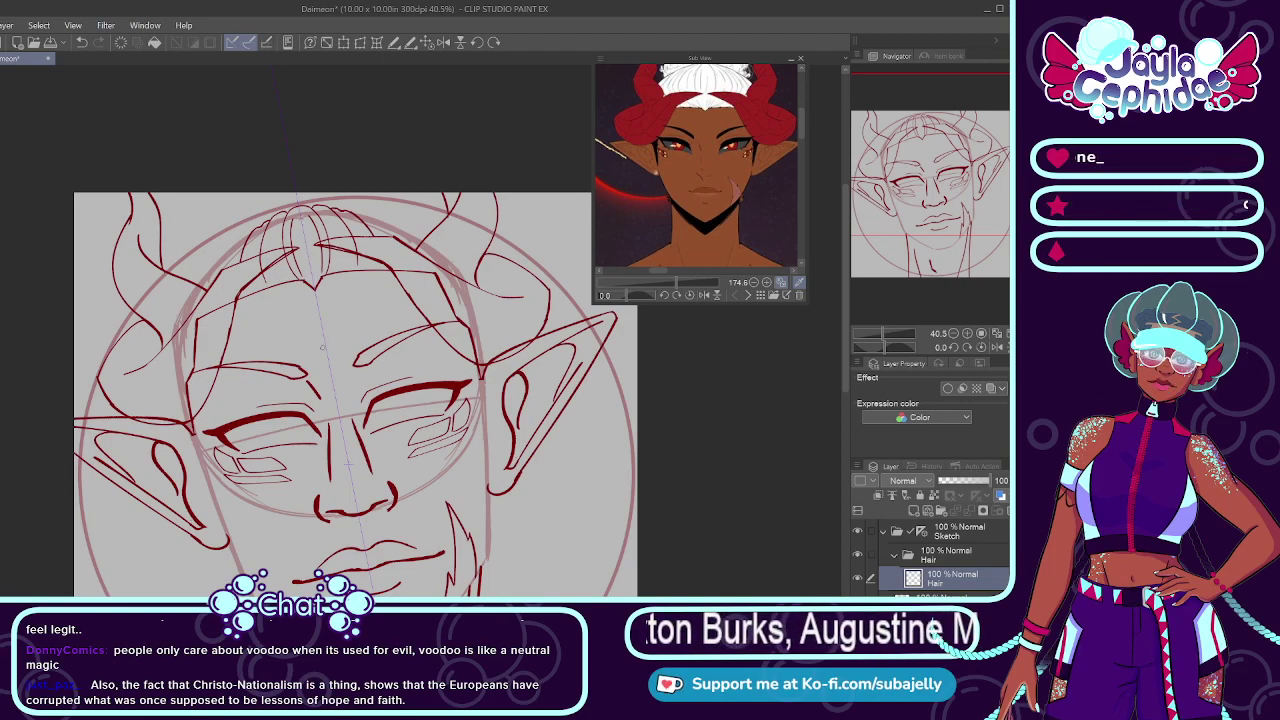
{"action": "key", "text": "ctrl+plus"}
{"action": "key", "text": "ctrl+plus"}
{"action": "key", "text": "ctrl+plus"}
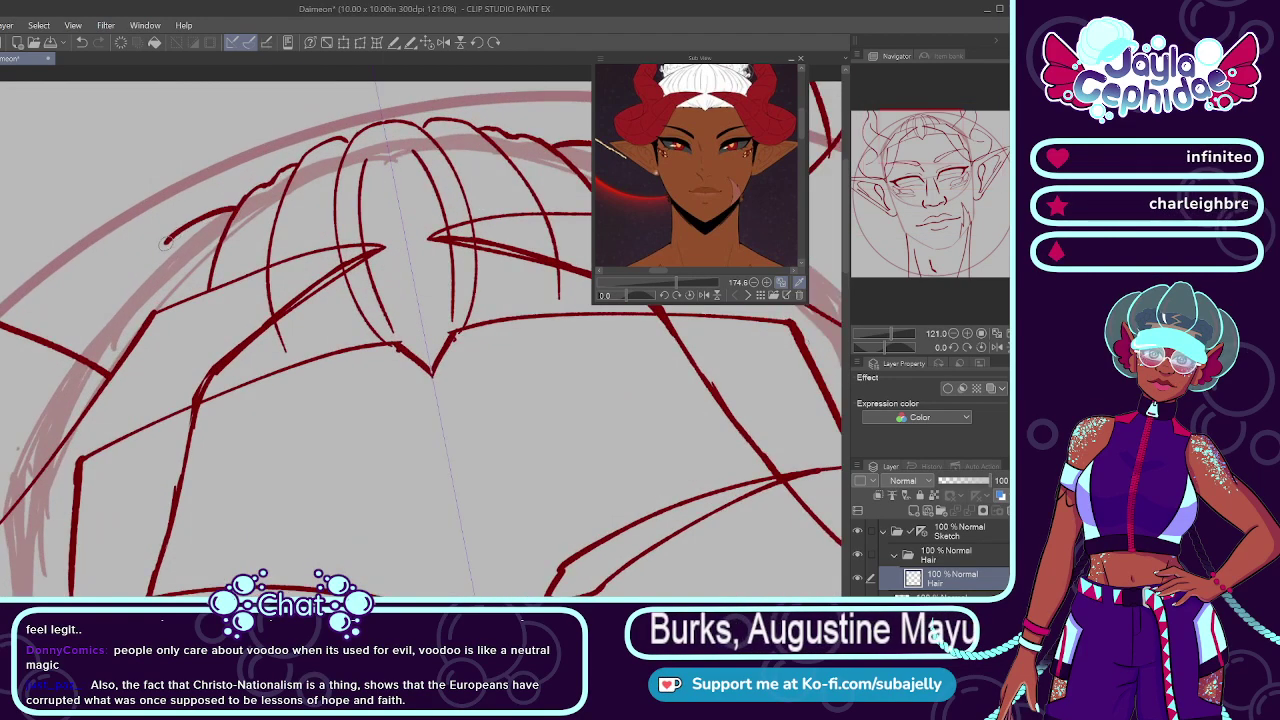
{"action": "left_click_drag", "start_coordinate": [165, 243], "coordinate": [164, 256]}
{"action": "key", "text": "ctrl+z"}
{"action": "mouse_move", "coordinate": [236, 206]}
{"action": "left_mouse_down"}
{"action": "mouse_move", "coordinate": [190, 234]}
{"action": "mouse_move", "coordinate": [222, 212]}
{"action": "mouse_move", "coordinate": [183, 247]}
{"action": "mouse_move", "coordinate": [164, 306]}
{"action": "left_mouse_up"}
{"action": "key", "text": "ctrl+z"}
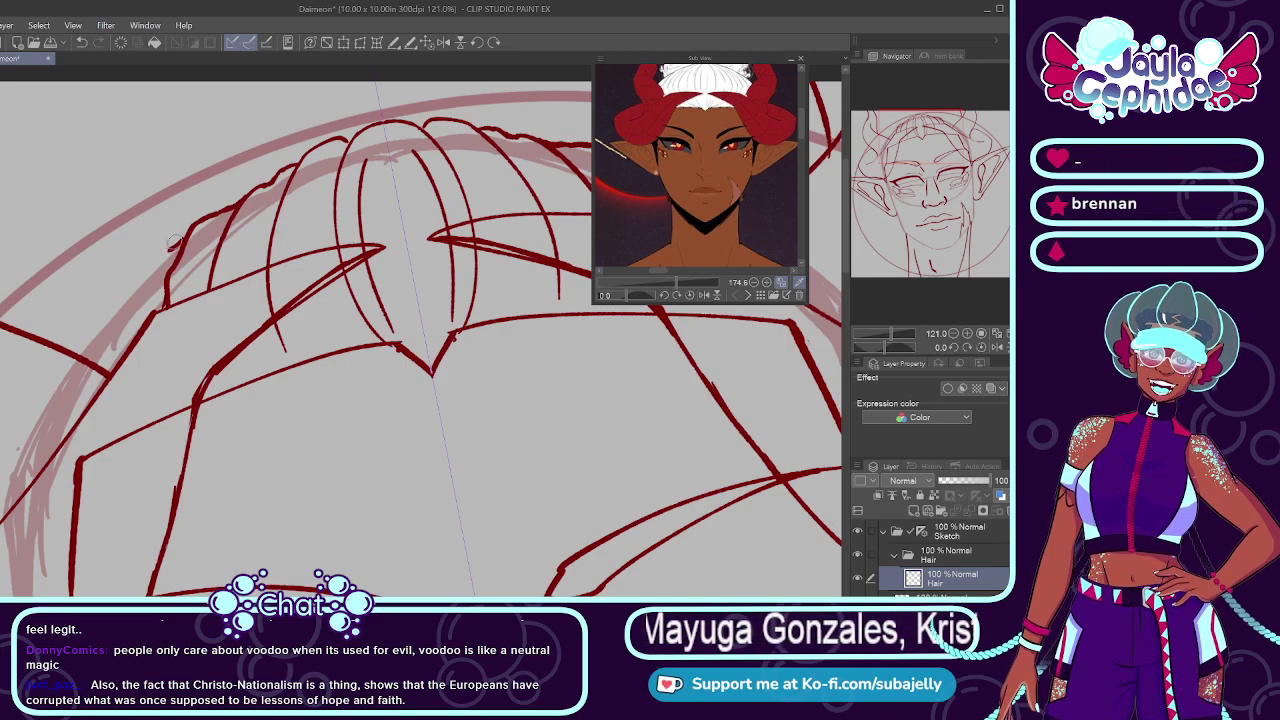
{"action": "mouse_move", "coordinate": [184, 238]}
{"action": "left_mouse_down"}
{"action": "mouse_move", "coordinate": [152, 262]}
{"action": "mouse_move", "coordinate": [122, 328]}
{"action": "left_mouse_up"}
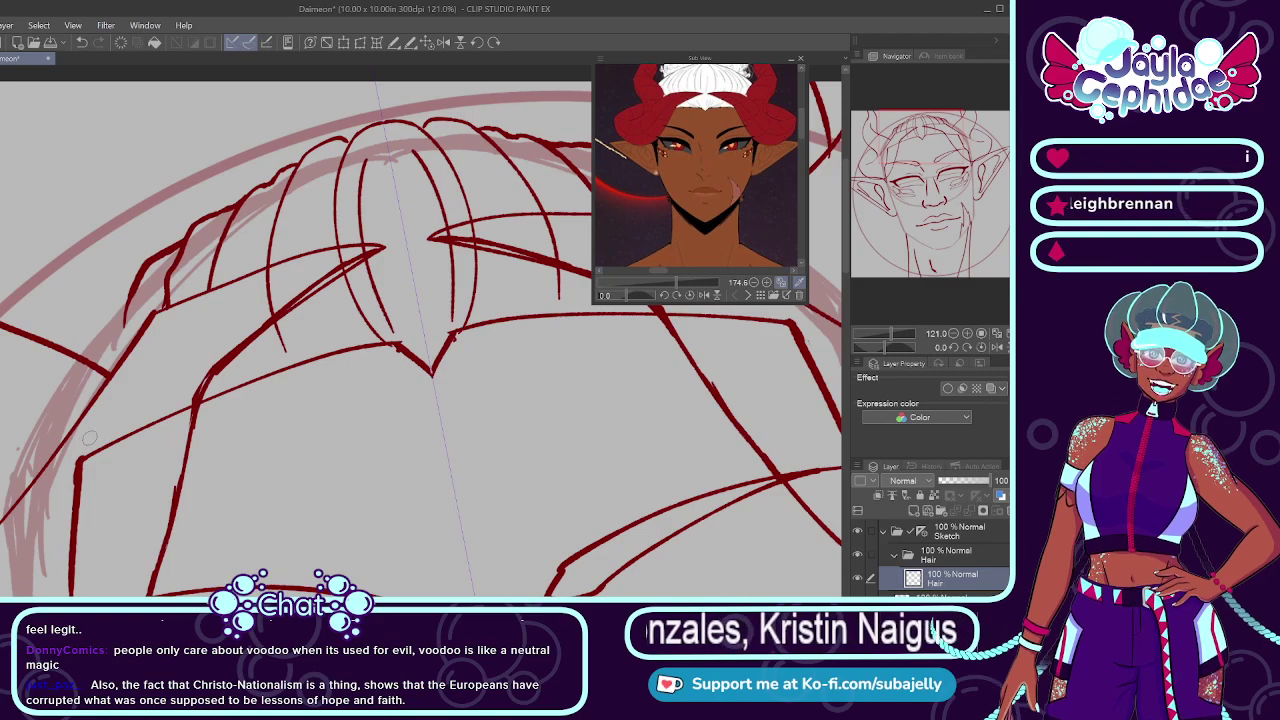
Step: Extend the scalloped hair outline down along the side of the head toward the base of the horns
{"action": "scroll", "coordinate": [114, 403], "scroll_direction": "down", "scroll_amount": 5}
{"action": "scroll", "coordinate": [74, 420], "scroll_direction": "up", "scroll_amount": 6}
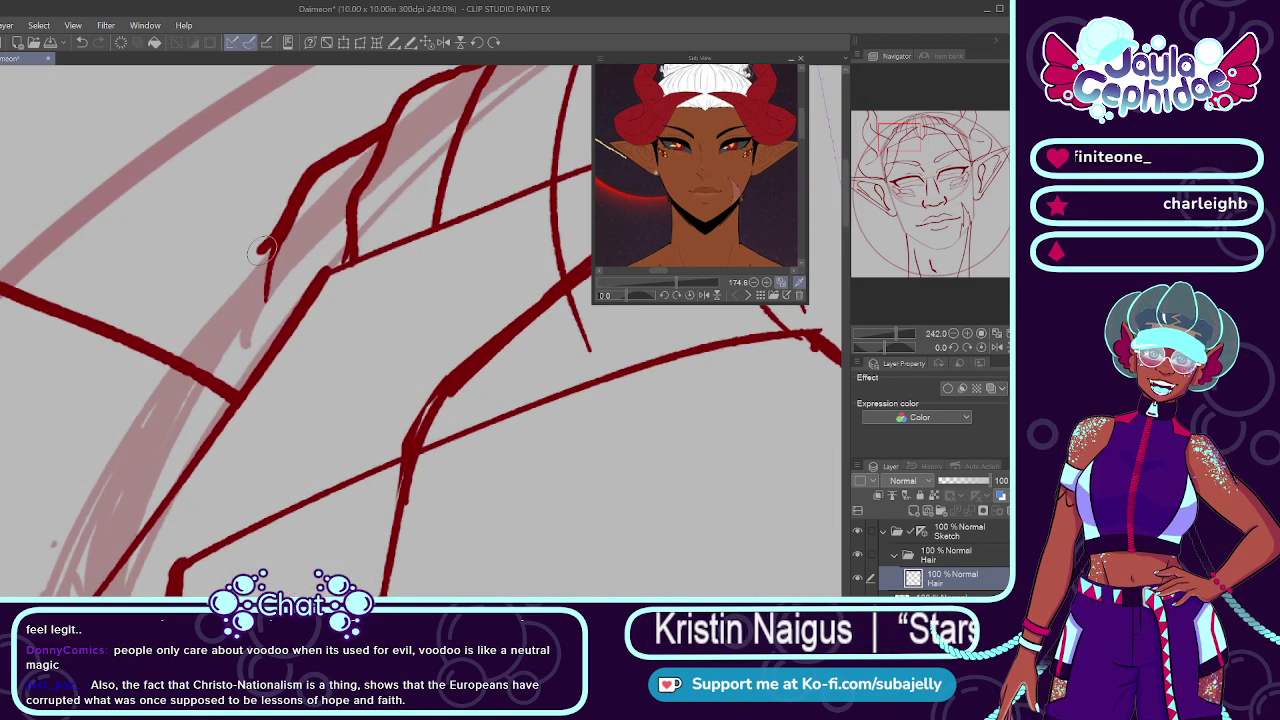
{"action": "mouse_move", "coordinate": [280, 220]}
{"action": "left_mouse_down"}
{"action": "mouse_move", "coordinate": [190, 280]}
{"action": "mouse_move", "coordinate": [175, 320]}
{"action": "mouse_move", "coordinate": [148, 338]}
{"action": "left_mouse_up"}
{"action": "scroll", "coordinate": [235, 315], "scroll_direction": "down", "scroll_amount": 7}
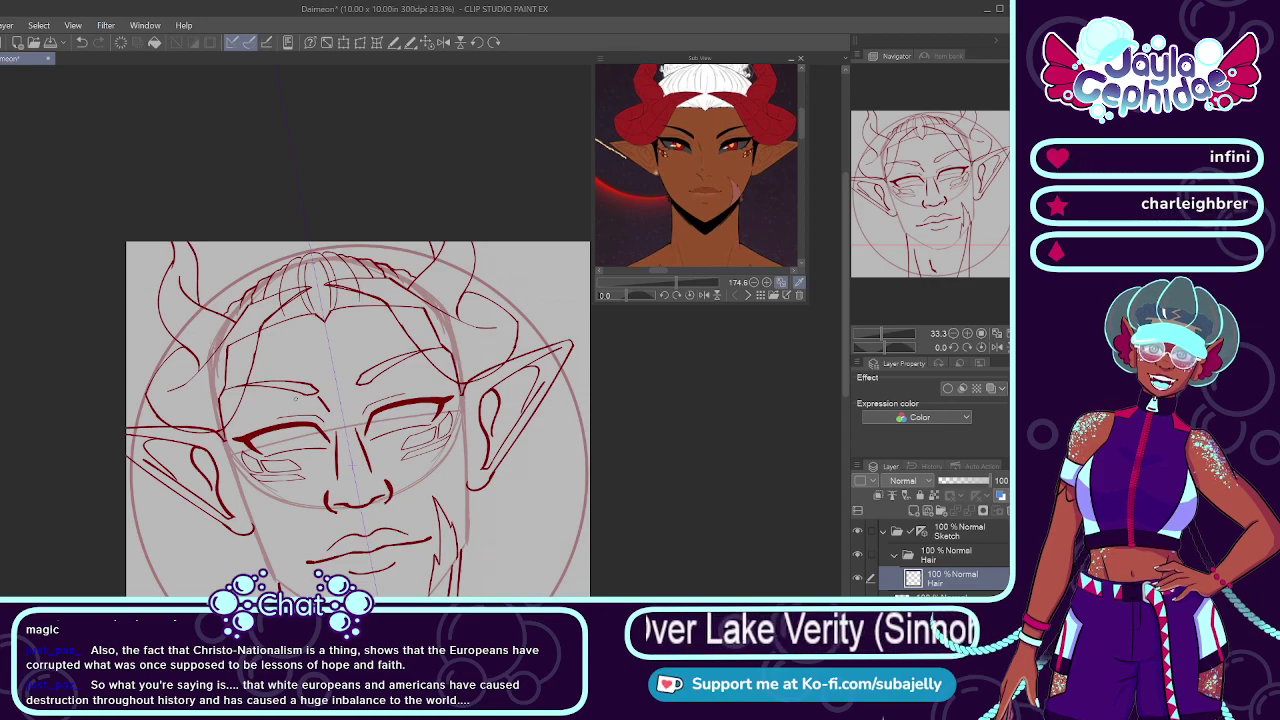
Step: Erase the parts of the hair strands that cross over the side horns' inner ends
{"action": "left_click_drag", "start_coordinate": [304, 334], "coordinate": [428, 345]}
{"action": "scroll", "coordinate": [268, 253], "scroll_direction": "up", "scroll_amount": 4}
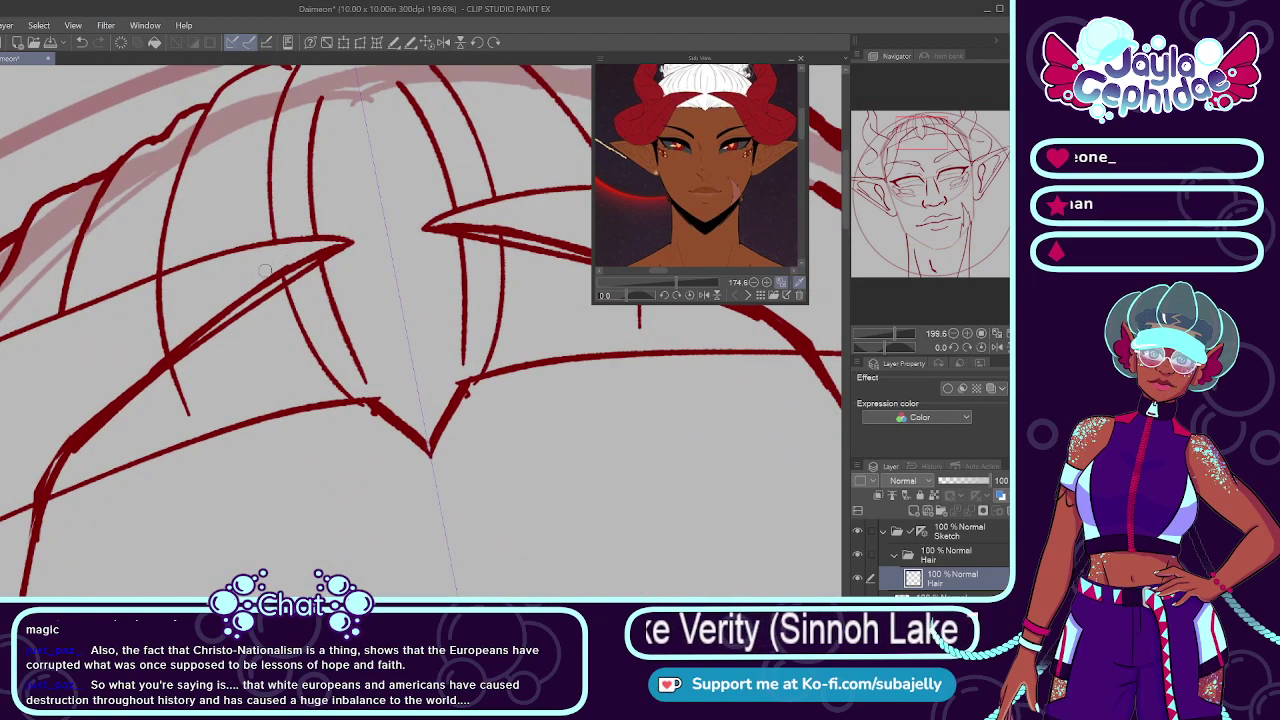
{"action": "mouse_move", "coordinate": [164, 334]}
{"action": "left_mouse_down"}
{"action": "mouse_move", "coordinate": [160, 286]}
{"action": "mouse_move", "coordinate": [148, 294]}
{"action": "mouse_move", "coordinate": [158, 282]}
{"action": "left_mouse_up"}
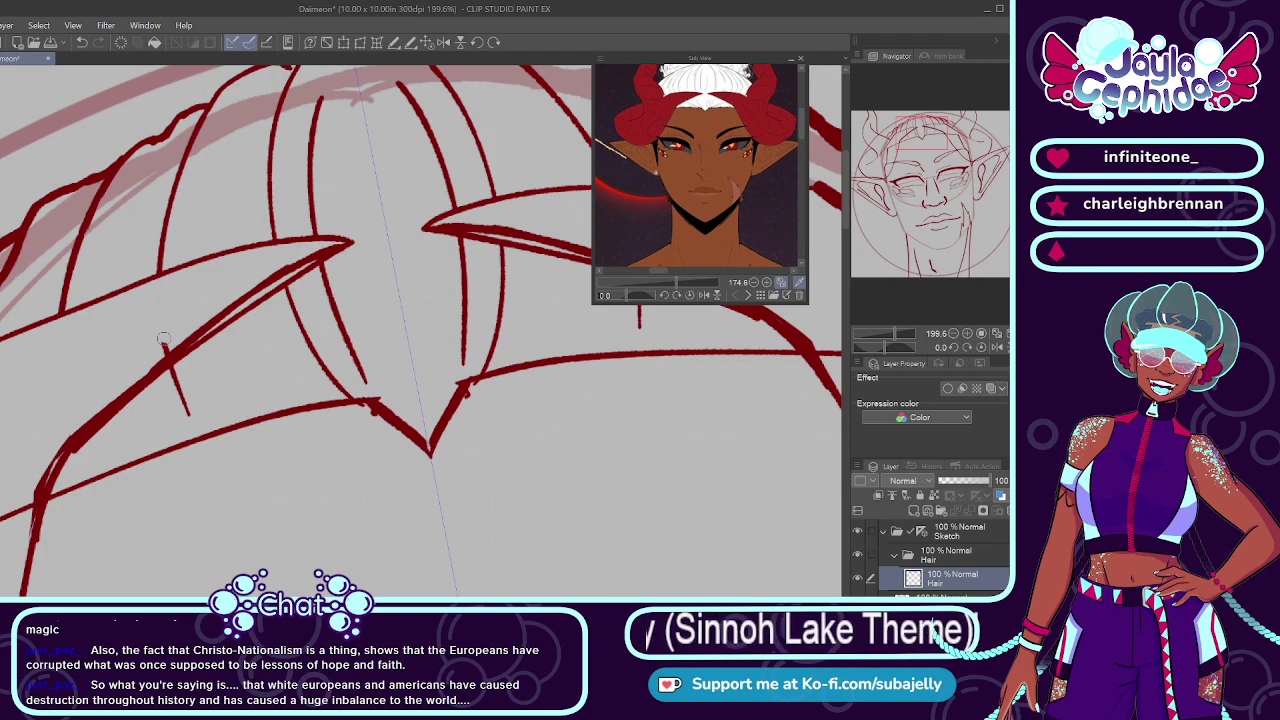
{"action": "left_click_drag", "start_coordinate": [162, 334], "coordinate": [165, 356]}
{"action": "scroll", "coordinate": [182, 320], "scroll_direction": "down", "scroll_amount": 3}
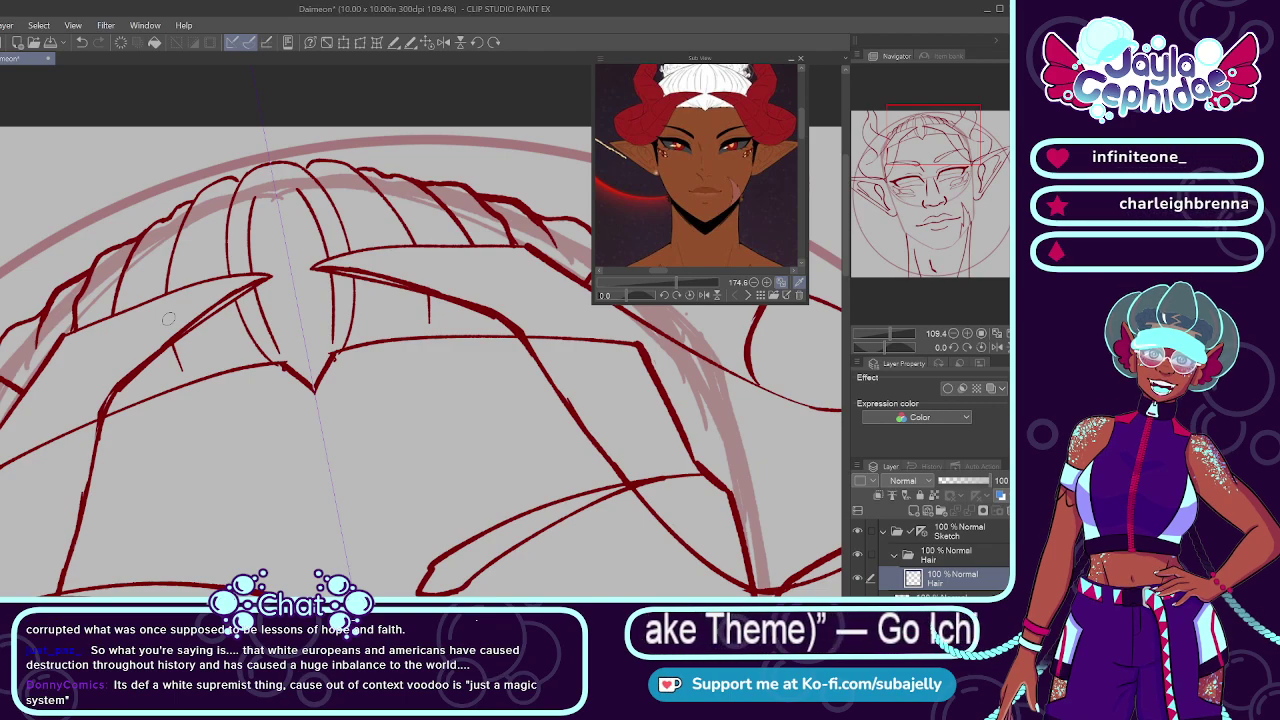
Step: Draw a mirrored jagged strand edge along the hairline, running outward from the widow's peak
{"action": "scroll", "coordinate": [169, 318], "scroll_direction": "down", "scroll_amount": 4}
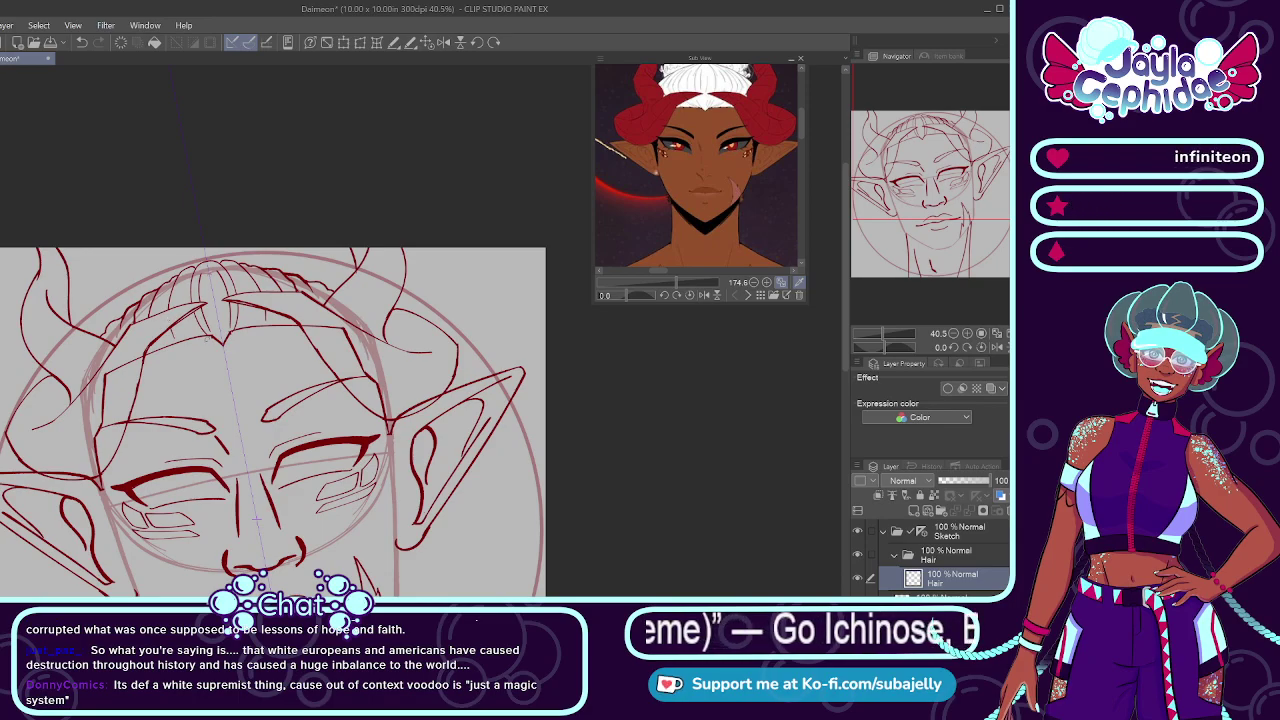
{"action": "scroll", "coordinate": [206, 338], "scroll_direction": "up", "scroll_amount": 1}
{"action": "scroll", "coordinate": [206, 338], "scroll_direction": "down", "scroll_amount": 3}
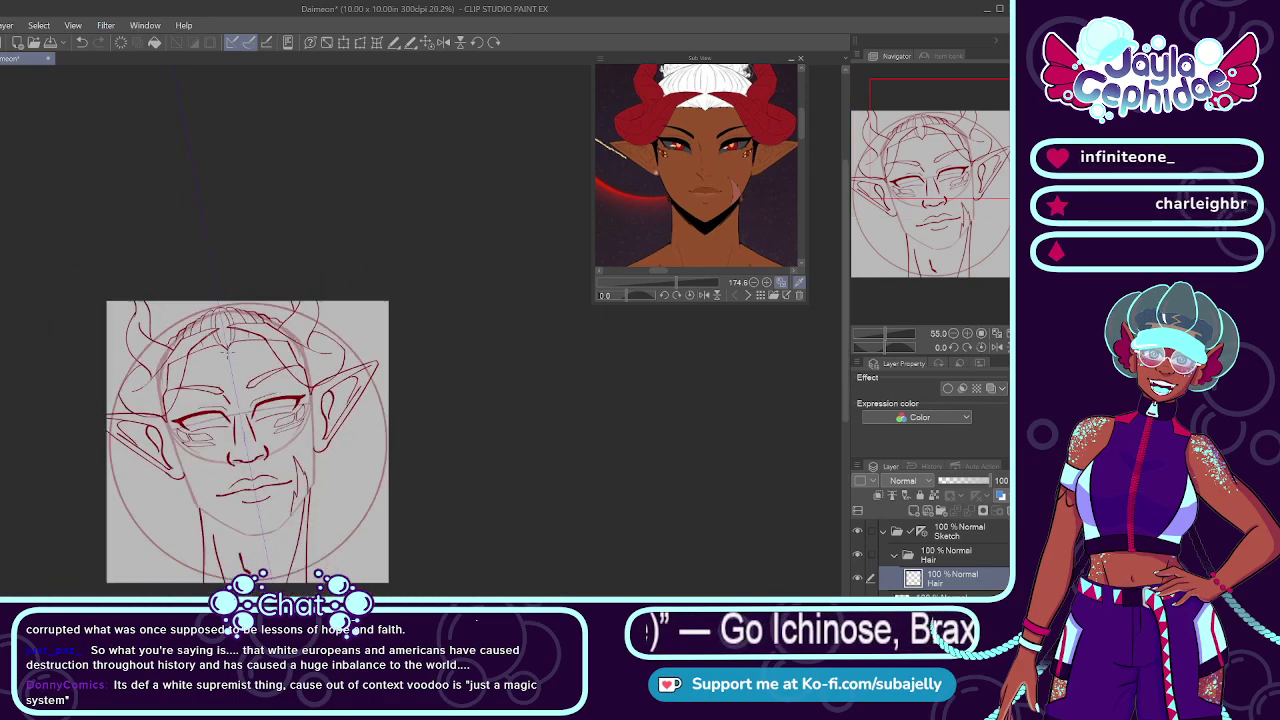
{"action": "scroll", "coordinate": [202, 332], "scroll_direction": "up", "scroll_amount": 4}
{"action": "scroll", "coordinate": [200, 333], "scroll_direction": "up", "scroll_amount": 5}
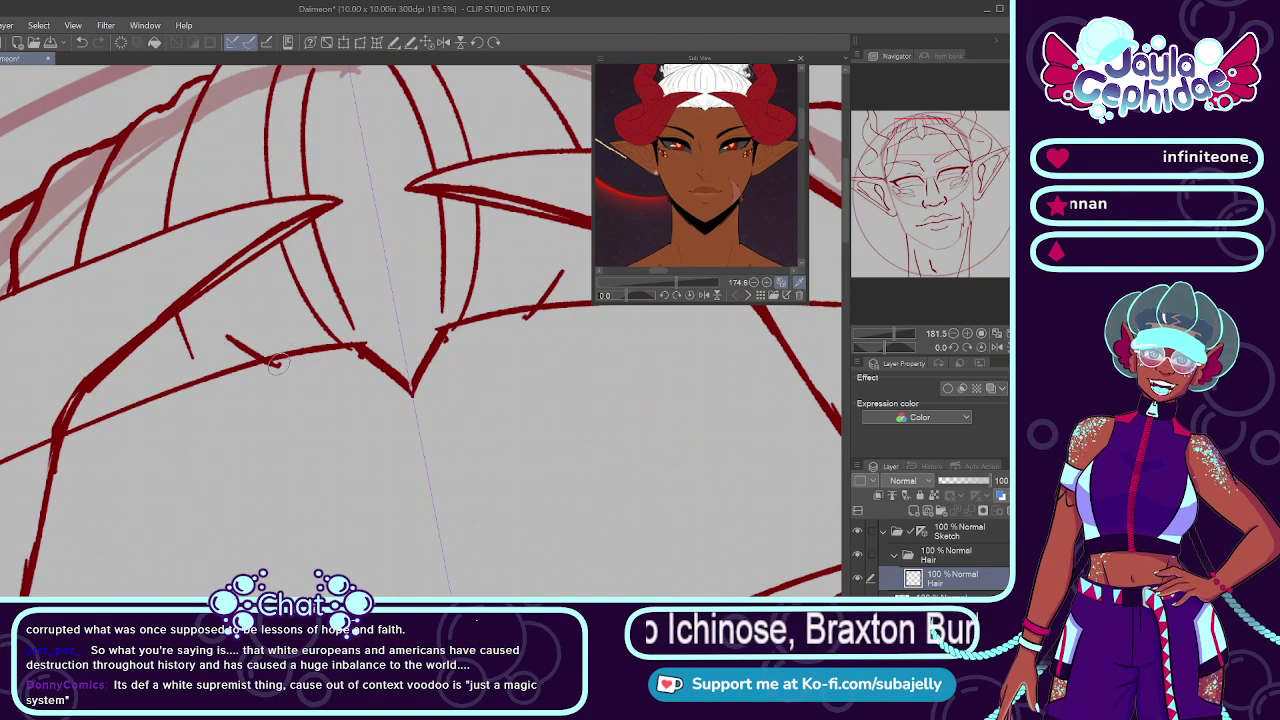
{"action": "left_click_drag", "start_coordinate": [285, 357], "coordinate": [355, 356]}
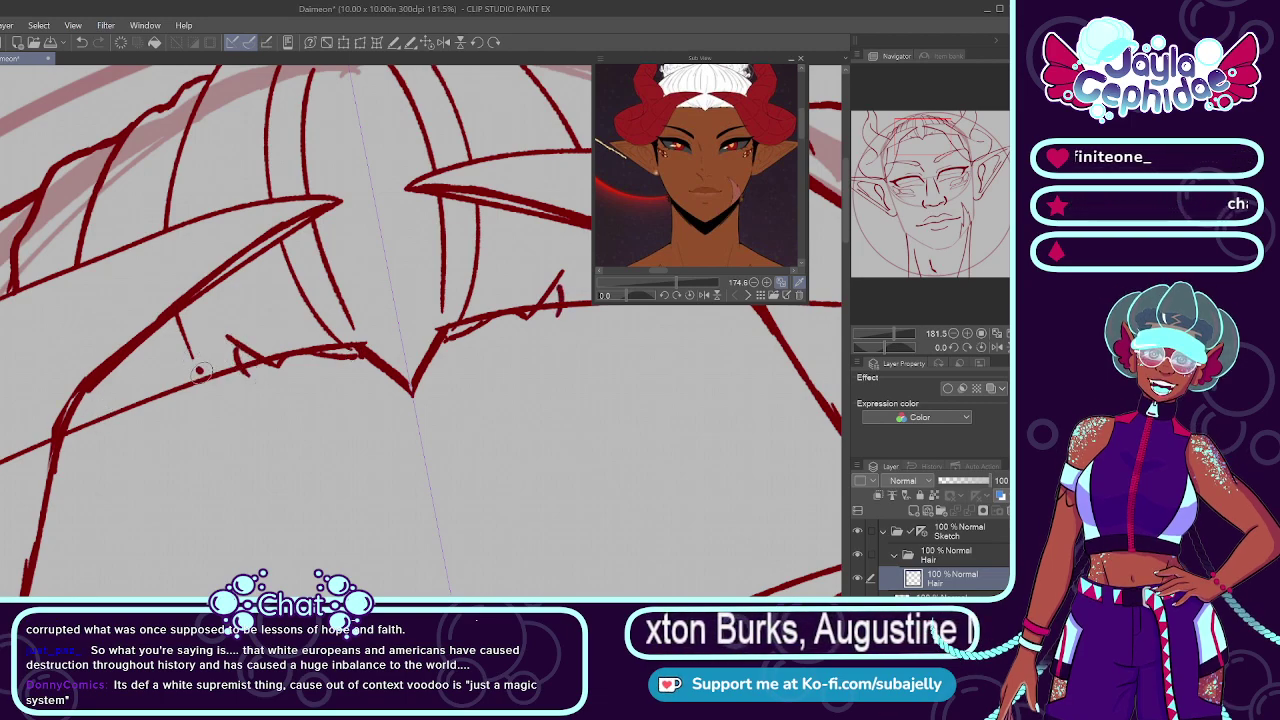
{"action": "left_click_drag", "start_coordinate": [199, 372], "coordinate": [240, 378]}
Step: Continue the mirrored jagged hair edge outward to the side horns' lower lines, redoing uneven strokes
{"action": "scroll", "coordinate": [249, 386], "scroll_direction": "down", "scroll_amount": 5}
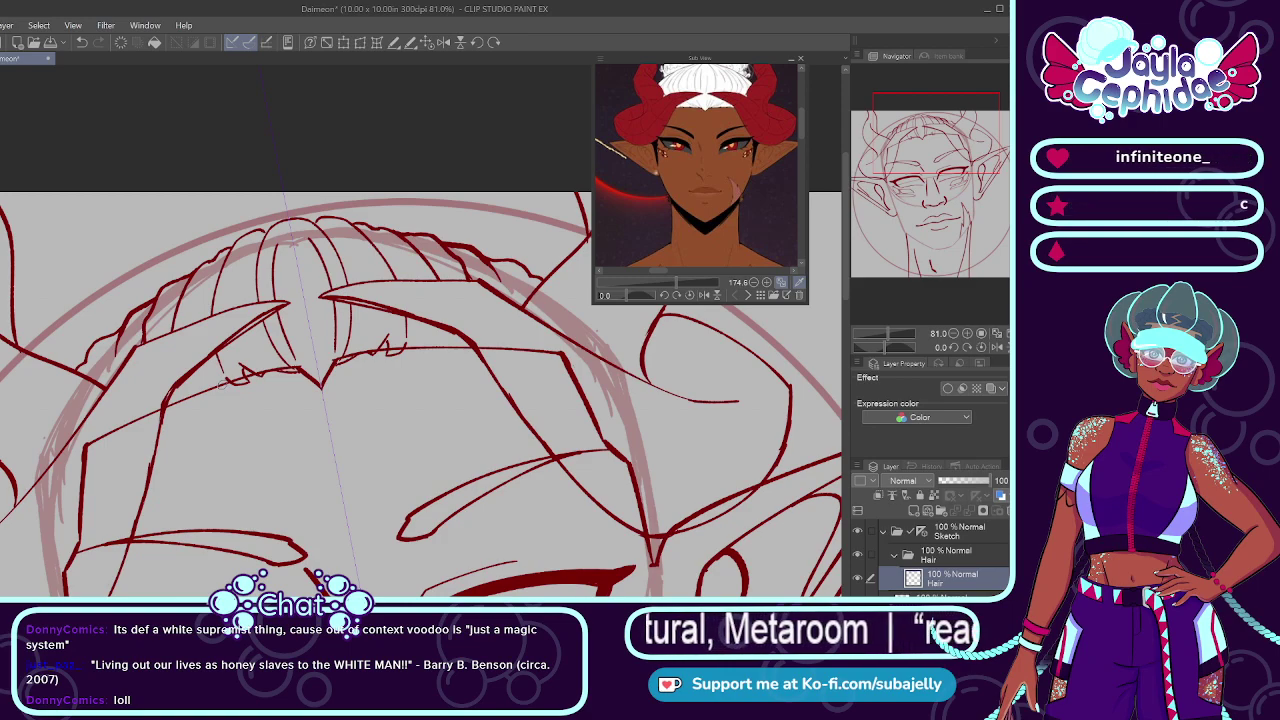
{"action": "scroll", "coordinate": [192, 386], "scroll_direction": "up", "scroll_amount": 5}
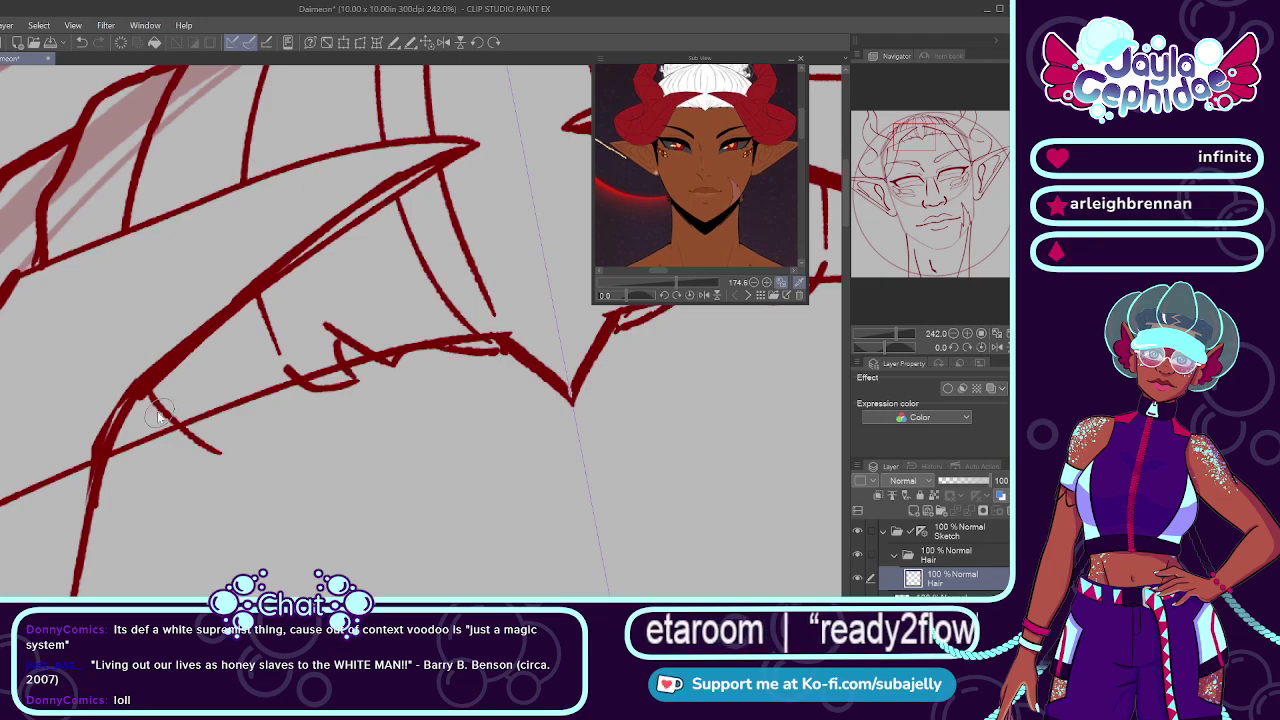
{"action": "key", "text": "ctrl+z"}
{"action": "mouse_move", "coordinate": [142, 391]}
{"action": "left_mouse_down"}
{"action": "mouse_move", "coordinate": [198, 447]}
{"action": "mouse_move", "coordinate": [232, 422]}
{"action": "mouse_move", "coordinate": [289, 418]}
{"action": "left_mouse_up"}
{"action": "key", "text": "ctrl+z"}
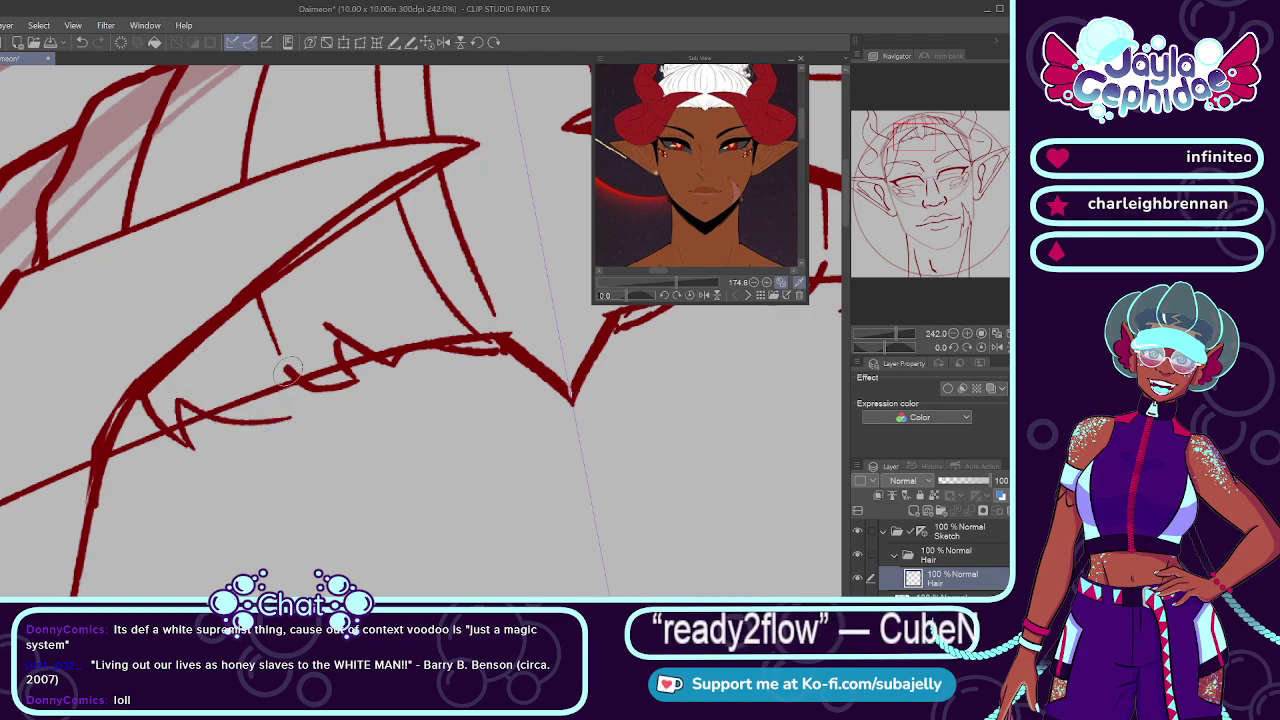
{"action": "left_click_drag", "start_coordinate": [286, 370], "coordinate": [298, 408]}
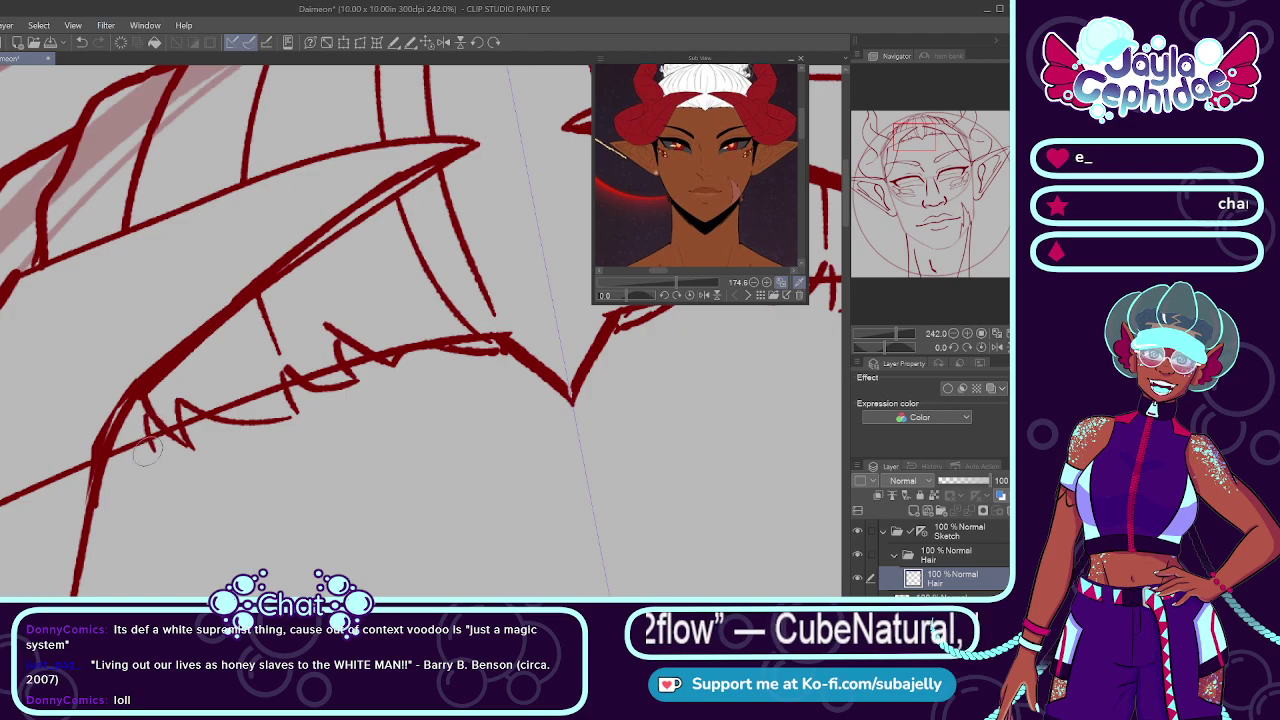
{"action": "left_click_drag", "start_coordinate": [109, 458], "coordinate": [150, 462]}
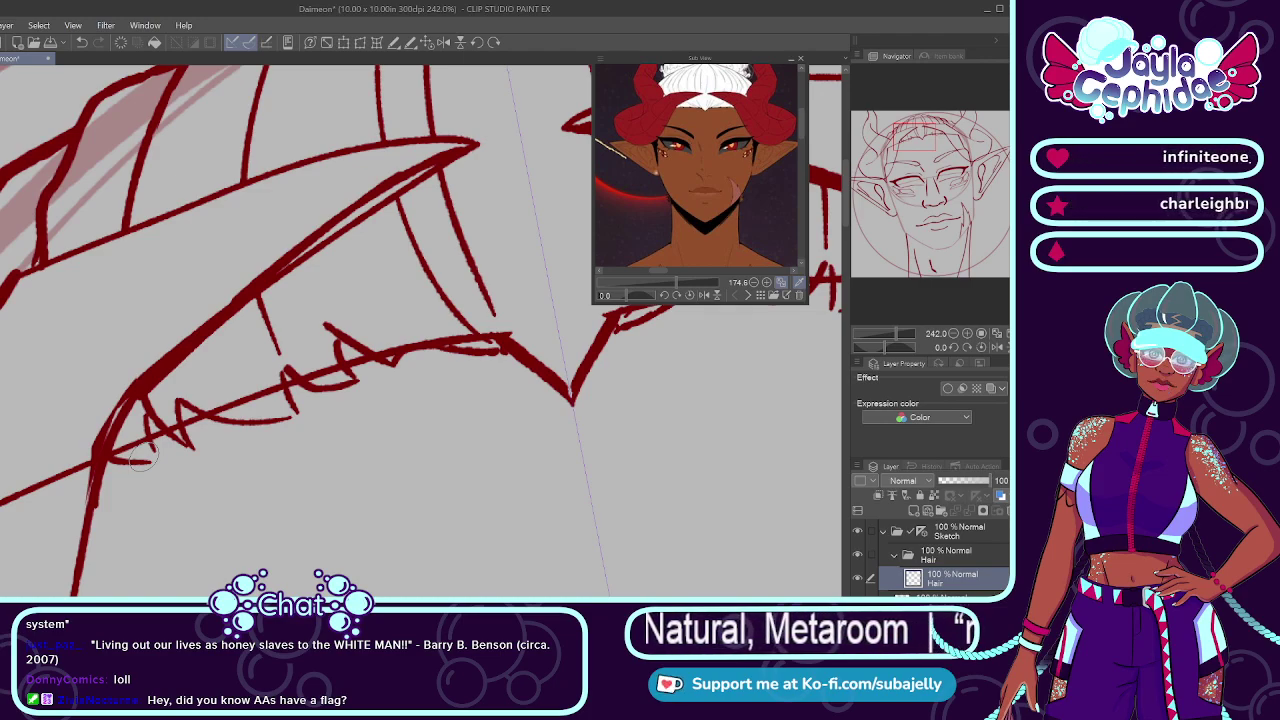
Step: Transform the Hair layer, stretching its lower edge slightly down over the forehead
{"action": "left_click", "coordinate": [425, 44]}
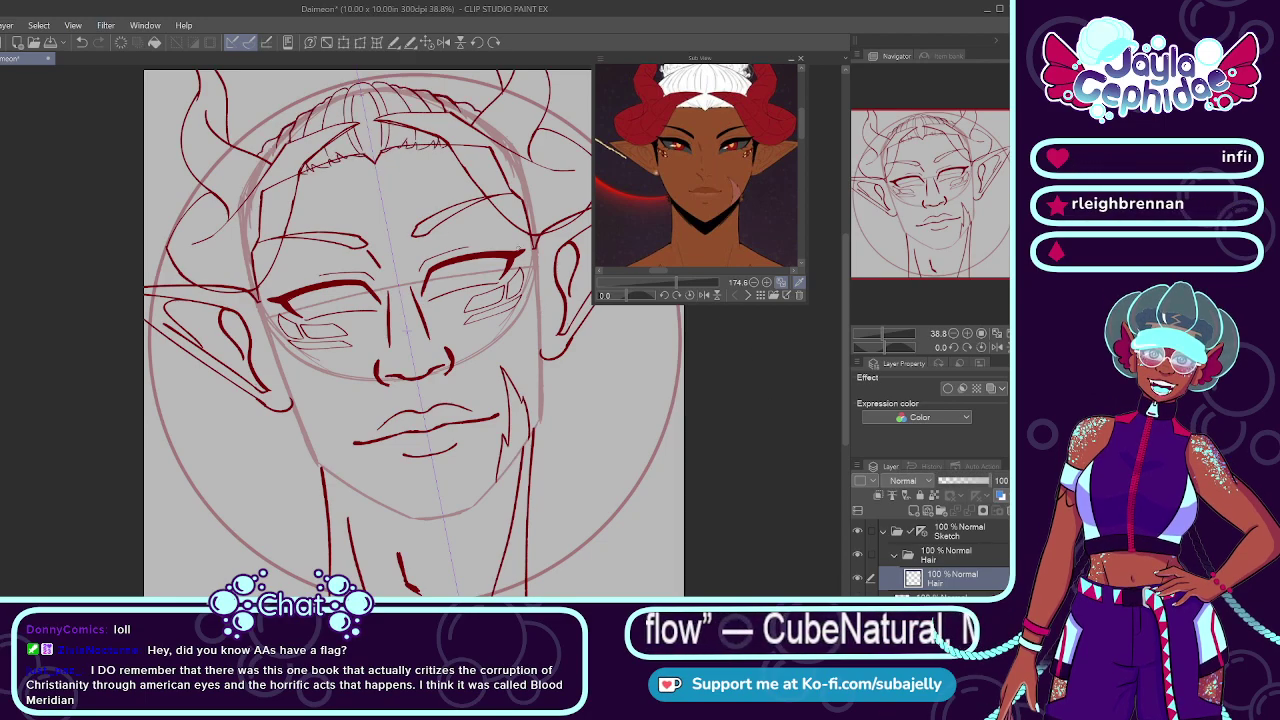
{"action": "left_click", "coordinate": [362, 43]}
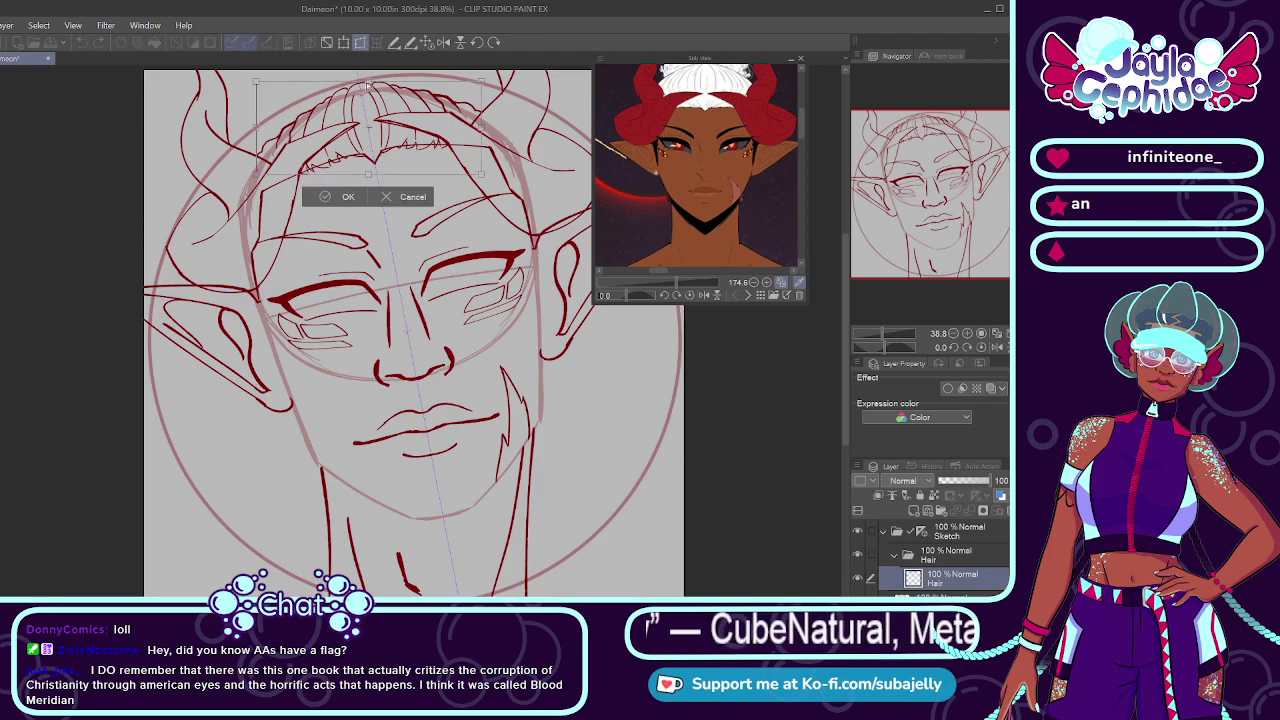
{"action": "left_click_drag", "start_coordinate": [369, 183], "coordinate": [371, 188]}
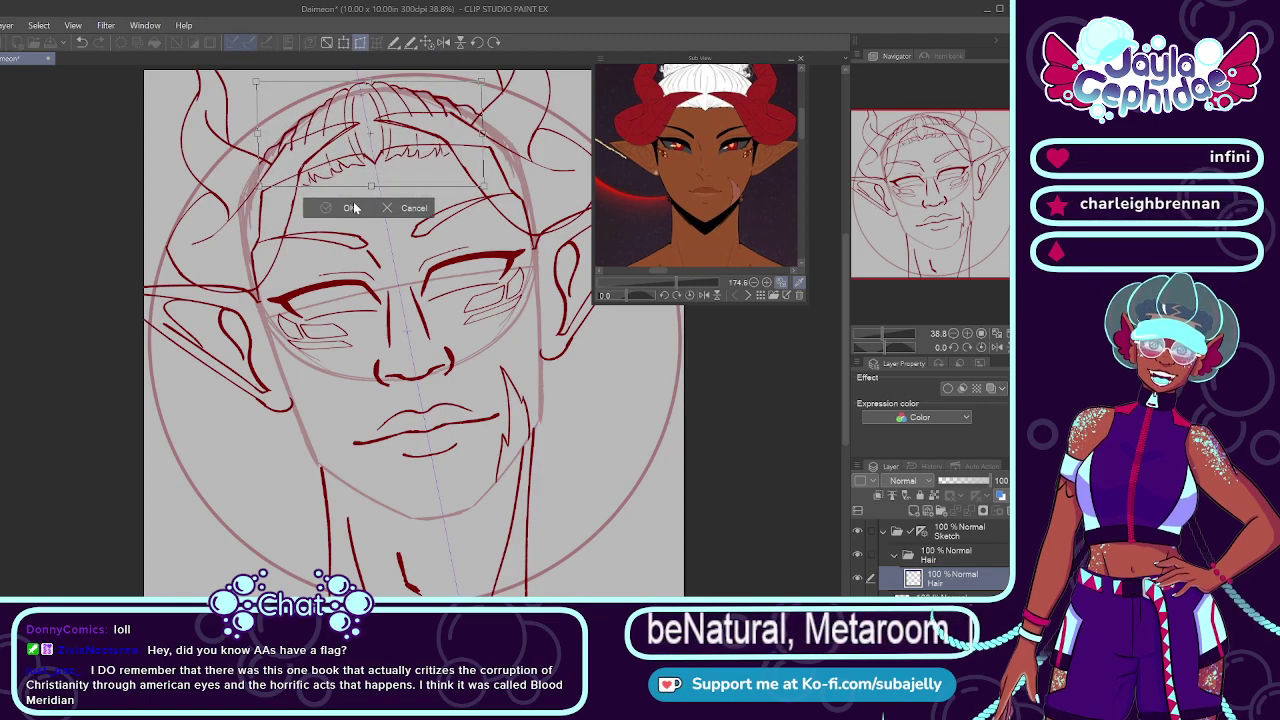
{"action": "key", "text": "Return"}
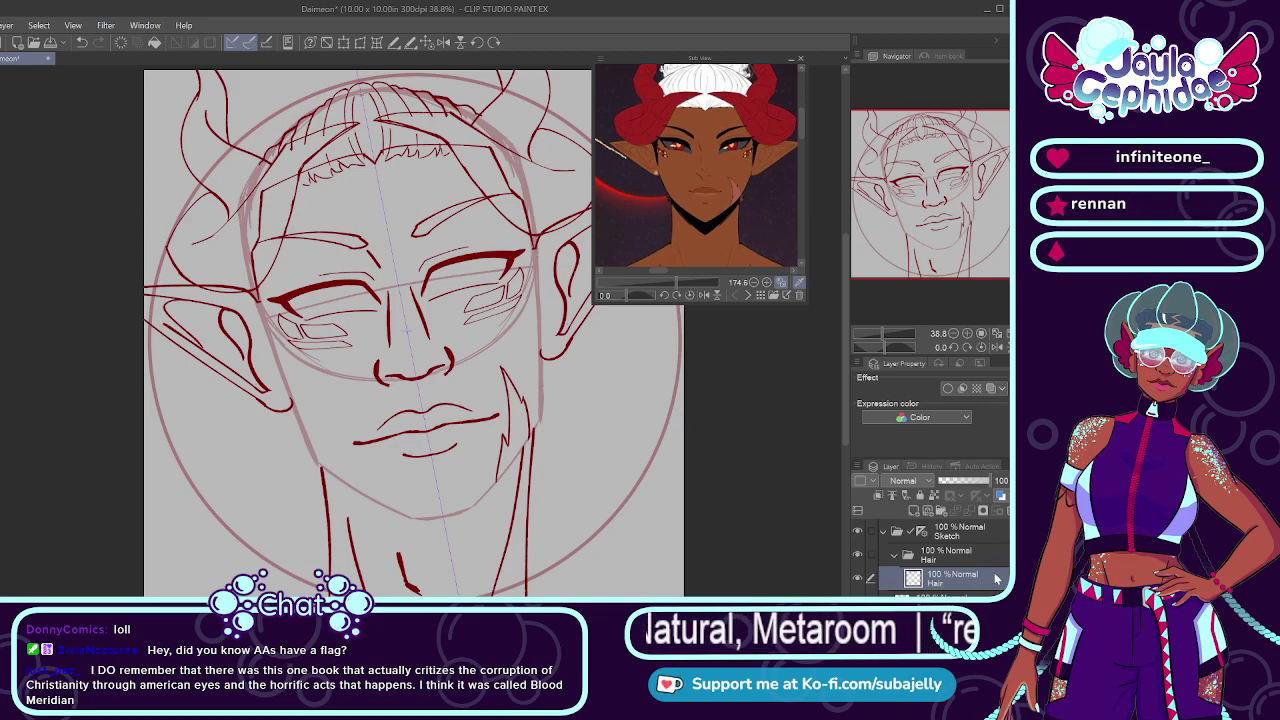
Step: Draw mirrored strokes on the Hair layer at the widow's peak to close the gap in the jagged edge
{"action": "left_click", "coordinate": [935, 553]}
{"action": "left_click", "coordinate": [926, 578]}
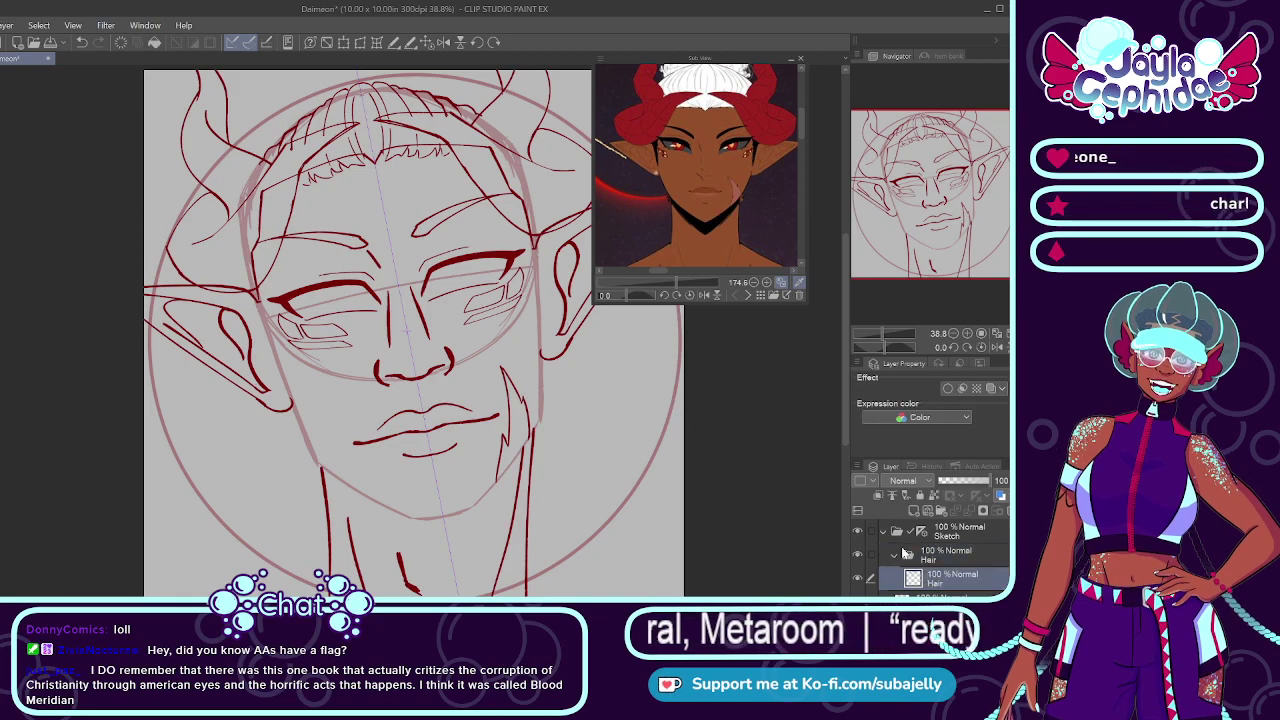
{"action": "scroll", "coordinate": [345, 200], "scroll_direction": "up", "scroll_amount": 6}
{"action": "scroll", "coordinate": [345, 198], "scroll_direction": "up", "scroll_amount": 1}
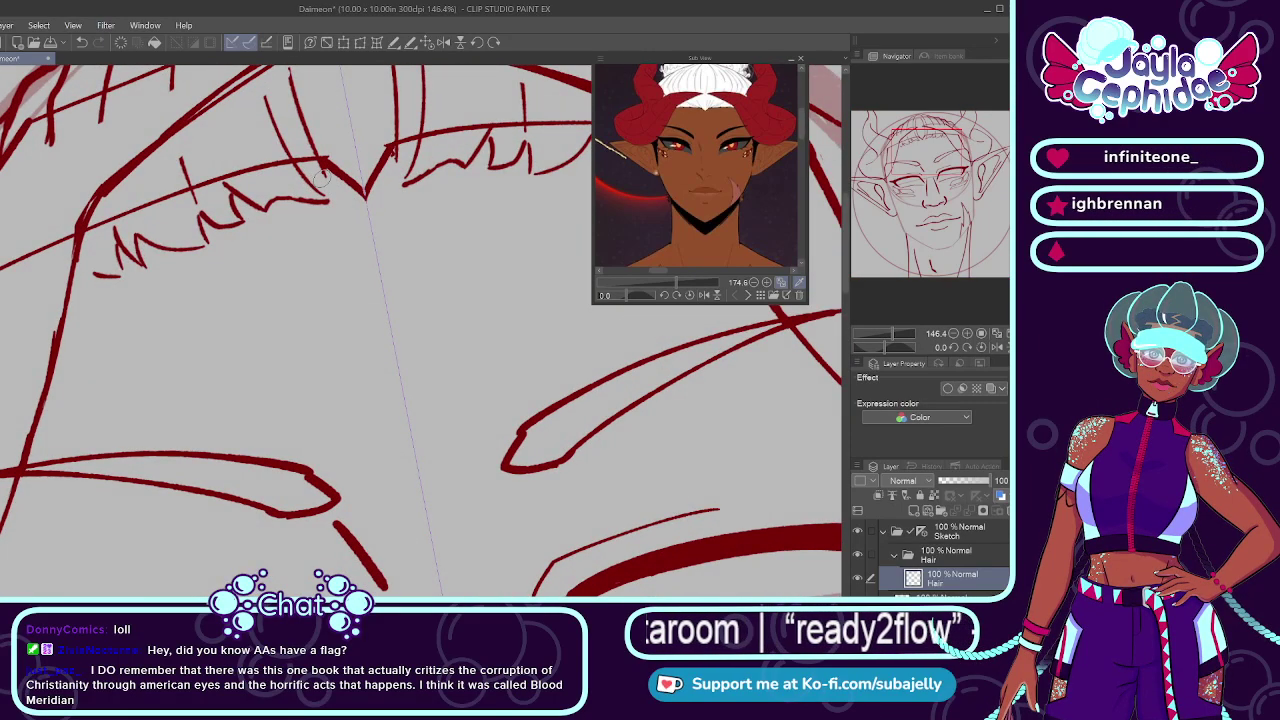
{"action": "mouse_move", "coordinate": [328, 186]}
{"action": "left_mouse_down"}
{"action": "mouse_move", "coordinate": [394, 174]}
{"action": "mouse_move", "coordinate": [372, 210]}
{"action": "mouse_move", "coordinate": [396, 158]}
{"action": "left_mouse_up"}
{"action": "key", "text": "ctrl+z"}
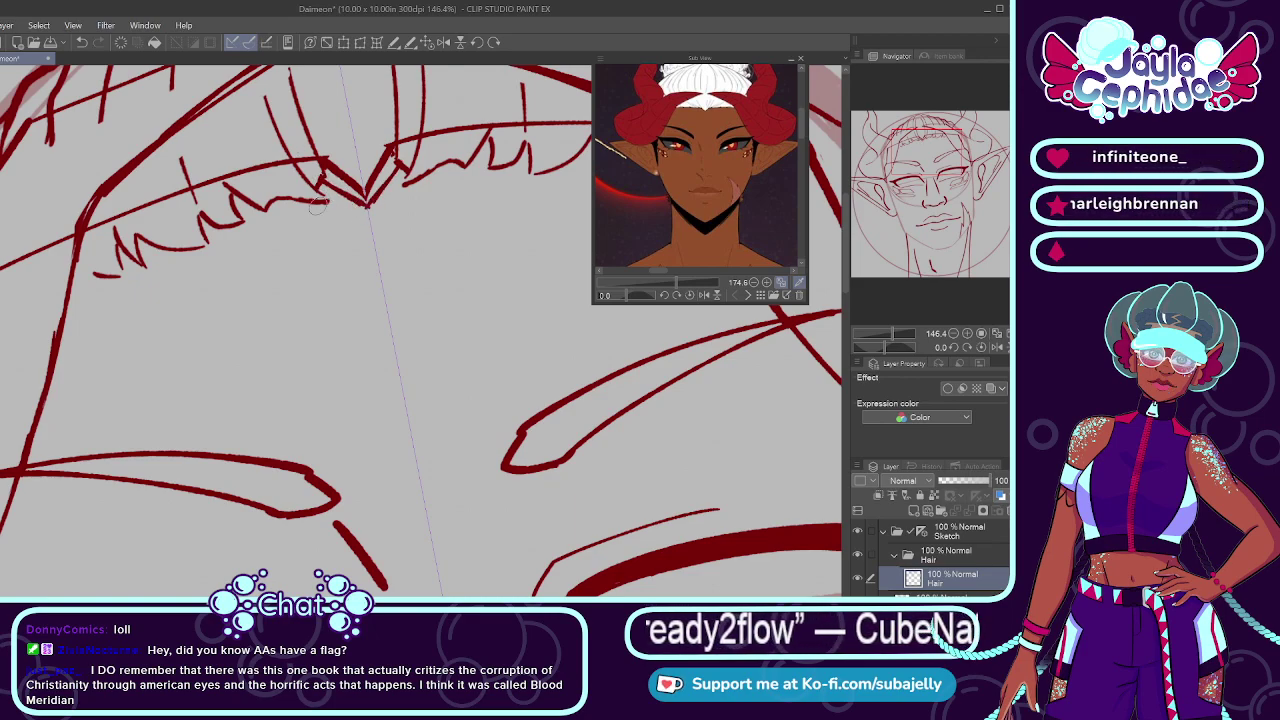
Step: Select the Hairline layer and bring the whole head sketch into view
{"action": "scroll", "coordinate": [604, 365], "scroll_direction": "down", "scroll_amount": 5}
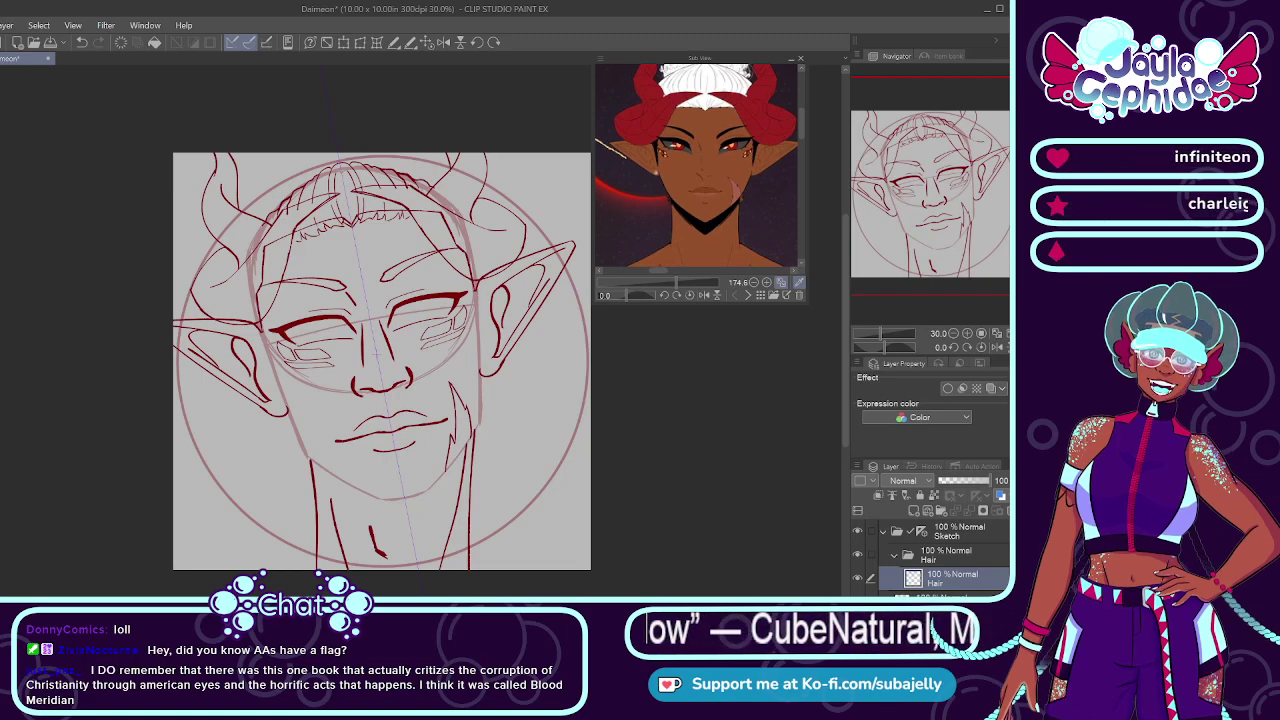
{"action": "scroll", "coordinate": [940, 558], "scroll_direction": "down", "scroll_amount": 5}
{"action": "scroll", "coordinate": [960, 550], "scroll_direction": "down", "scroll_amount": 2}
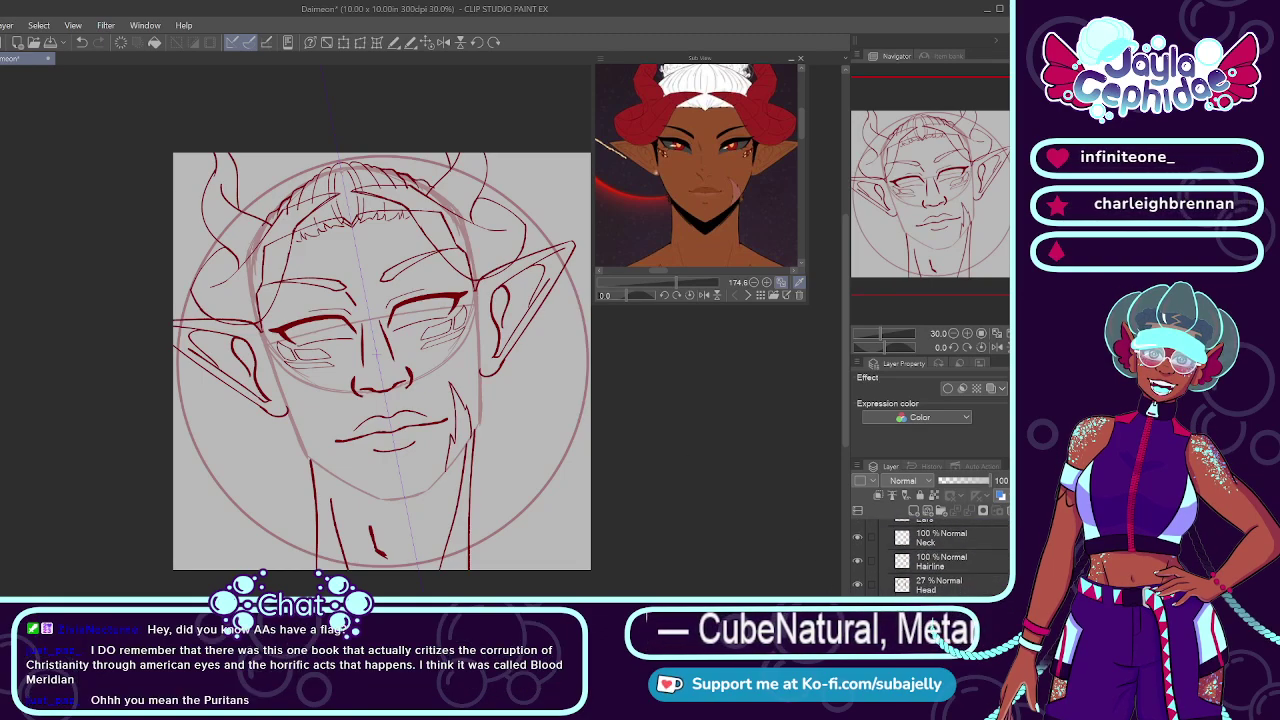
{"action": "left_click", "coordinate": [970, 543]}
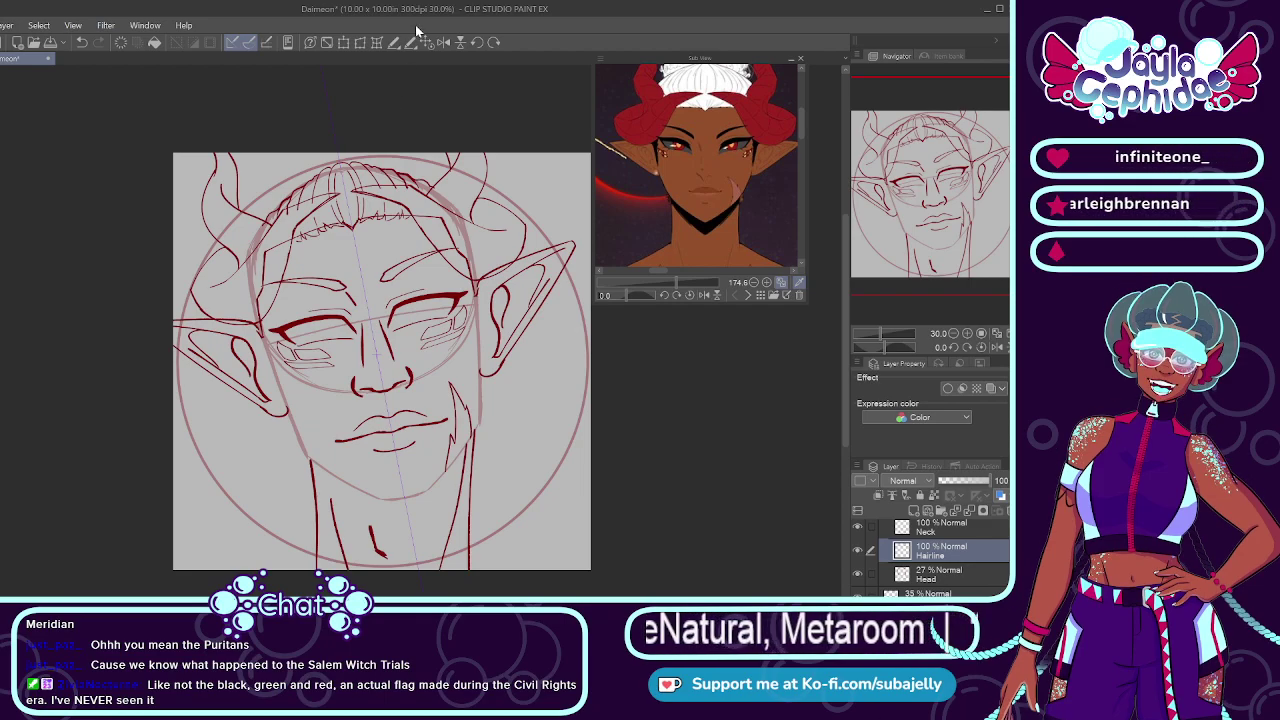
{"action": "scroll", "coordinate": [486, 411], "scroll_direction": "up", "scroll_amount": 2}
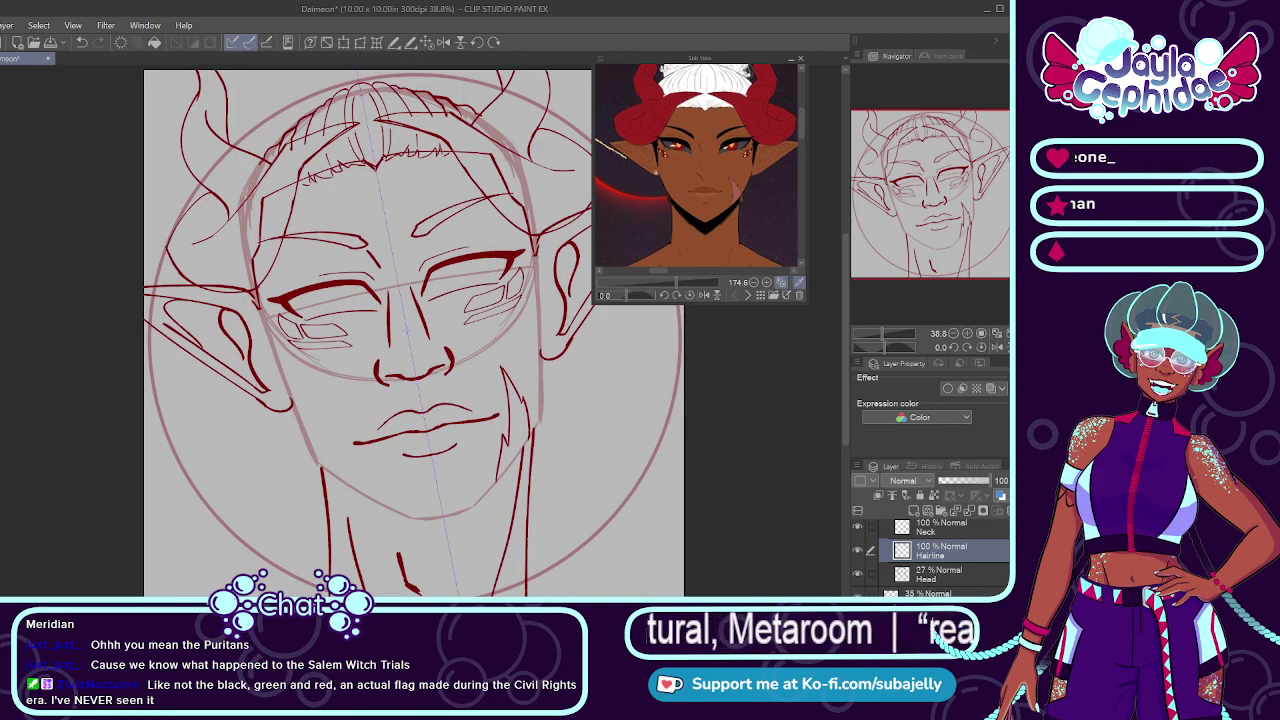
{"action": "left_click_drag", "start_coordinate": [414, 330], "coordinate": [332, 330]}
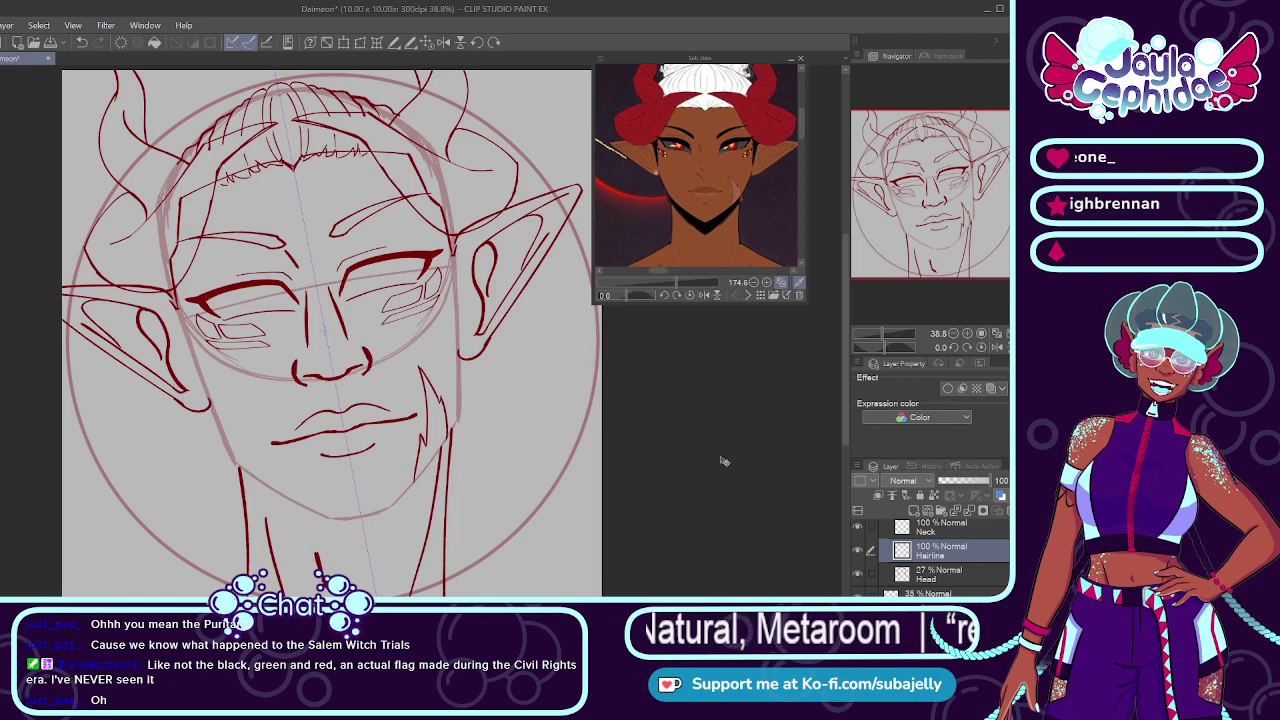
Step: Reselect the Hair layer and shift the reference image to show the curly puff and full horns
{"action": "scroll", "coordinate": [940, 552], "scroll_direction": "up", "scroll_amount": 3}
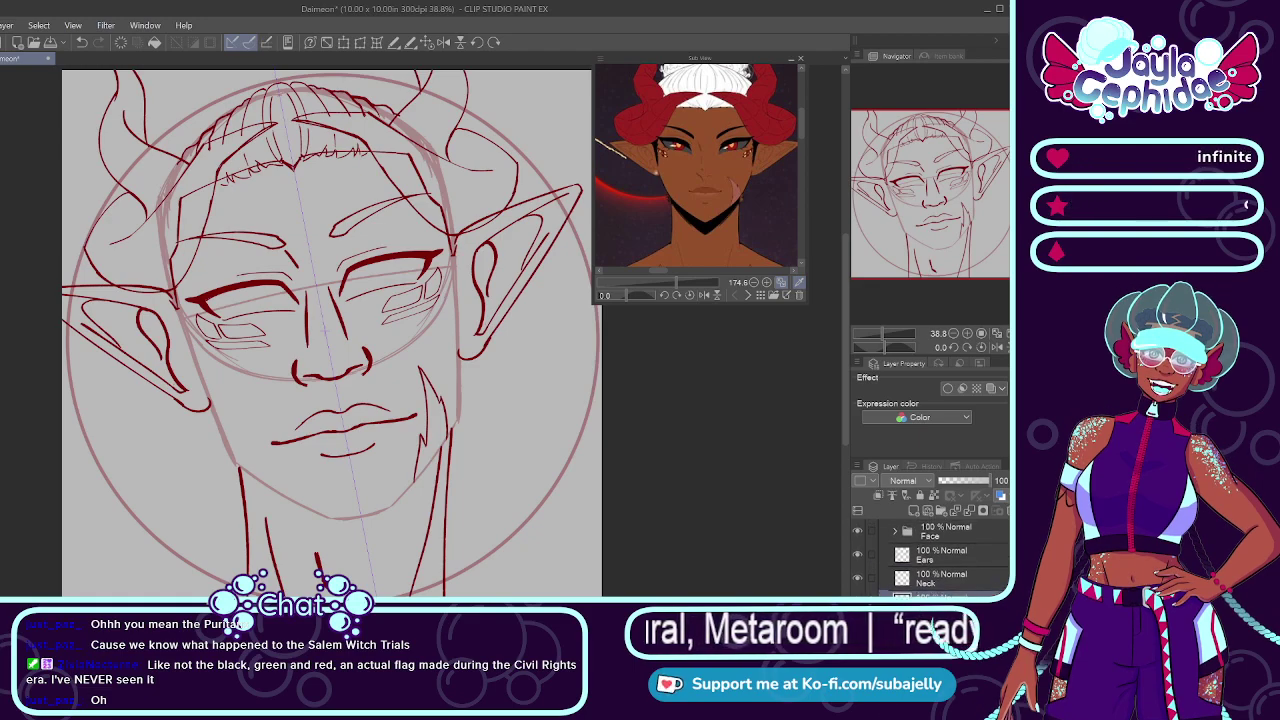
{"action": "scroll", "coordinate": [940, 552], "scroll_direction": "down", "scroll_amount": 3}
{"action": "scroll", "coordinate": [940, 552], "scroll_direction": "up", "scroll_amount": 3}
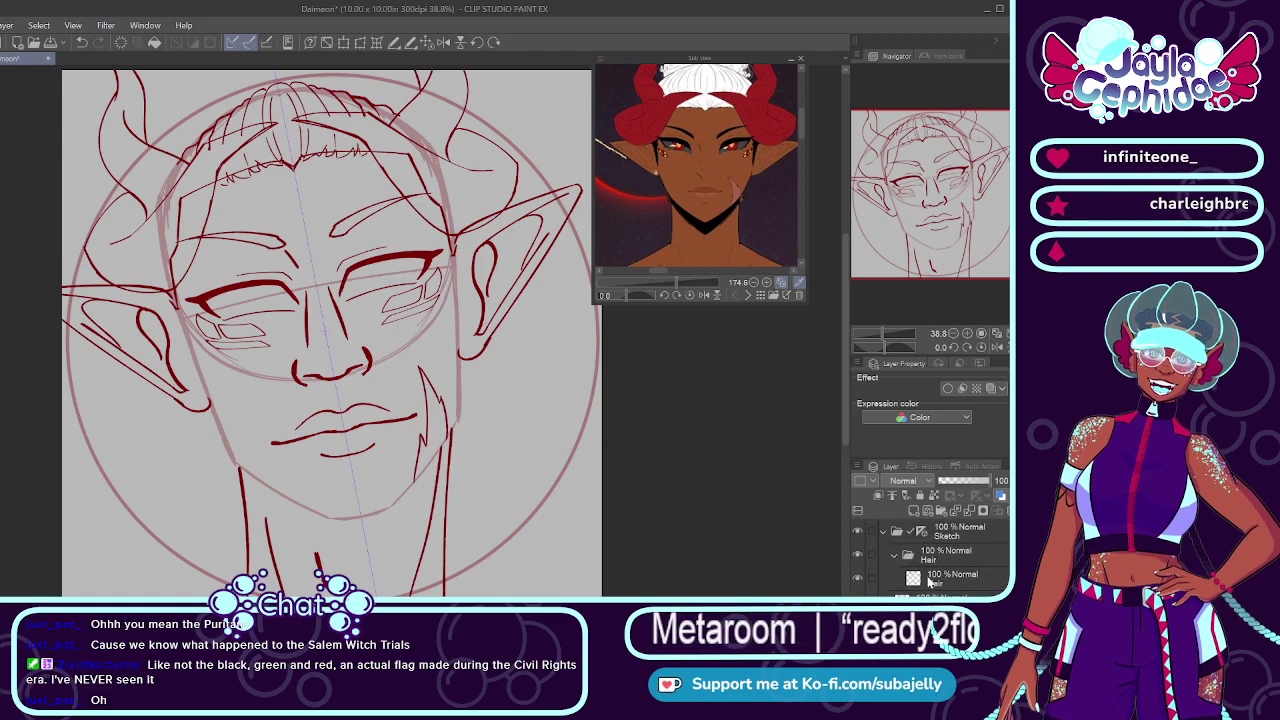
{"action": "left_click", "coordinate": [955, 578]}
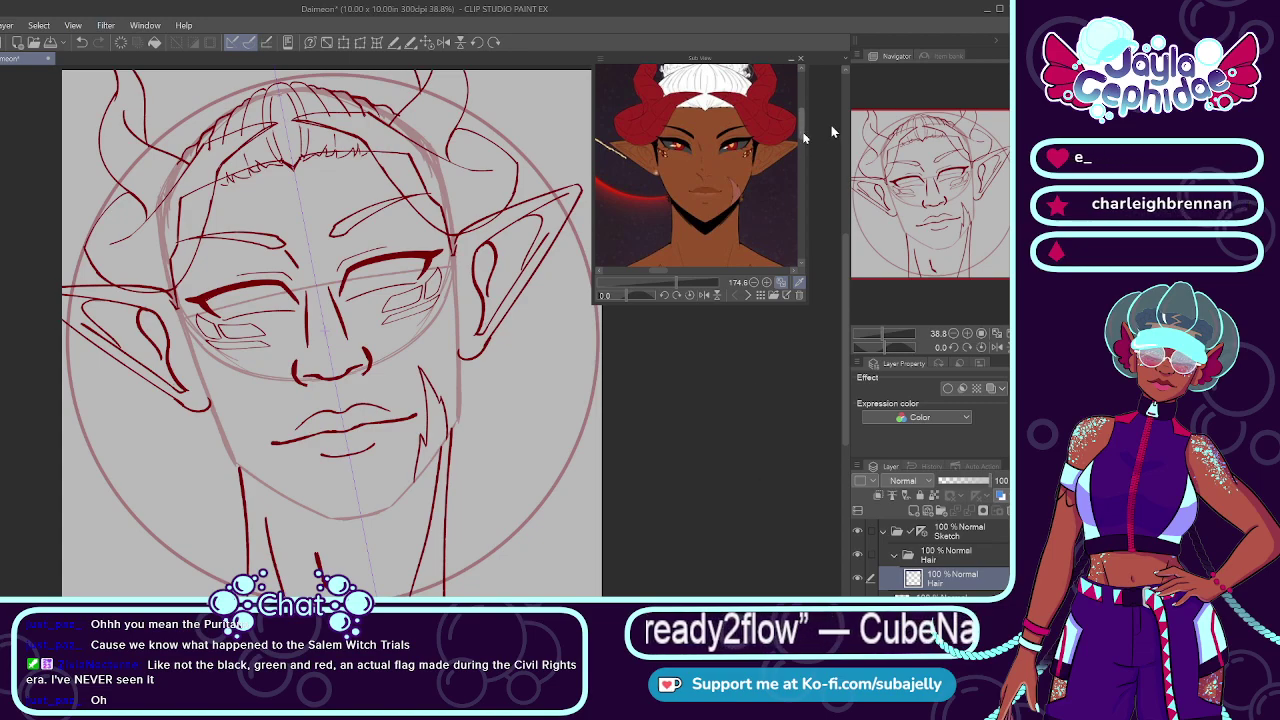
{"action": "left_click_drag", "start_coordinate": [803, 136], "coordinate": [800, 126]}
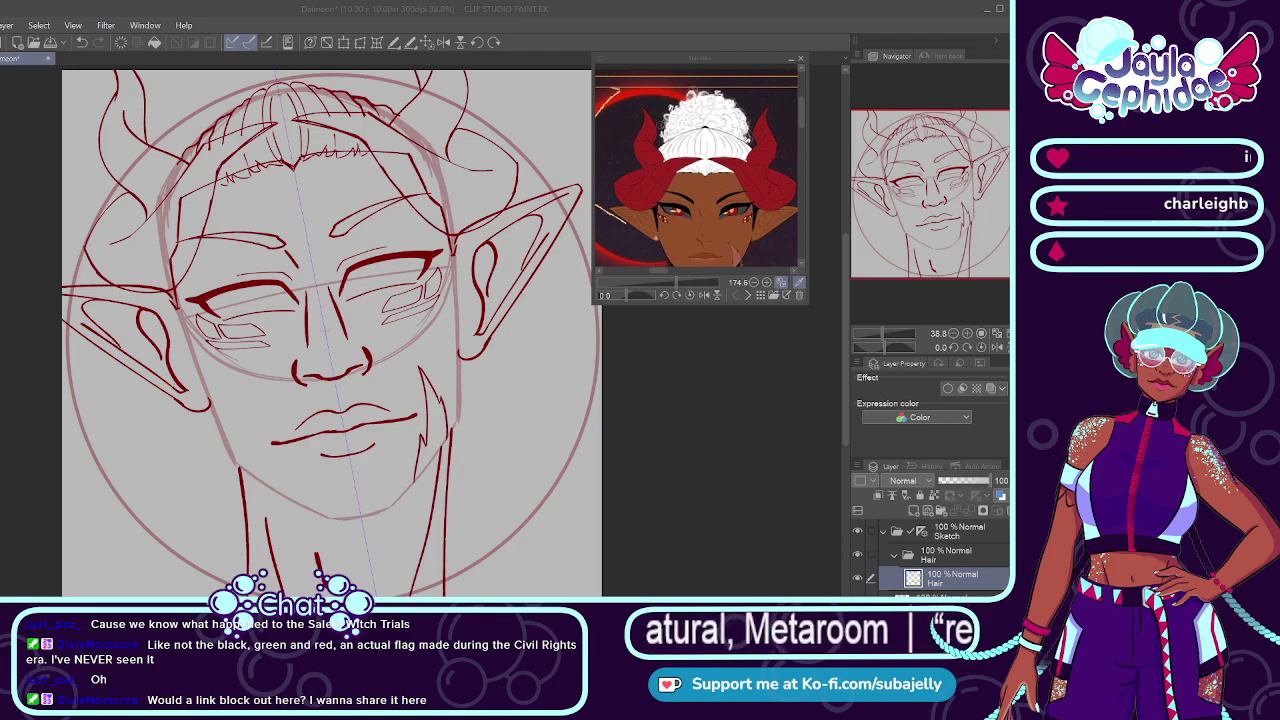
Step: Save the drawing and add a new layer named Puff above the Hair layer
{"action": "key", "text": "ctrl+s"}
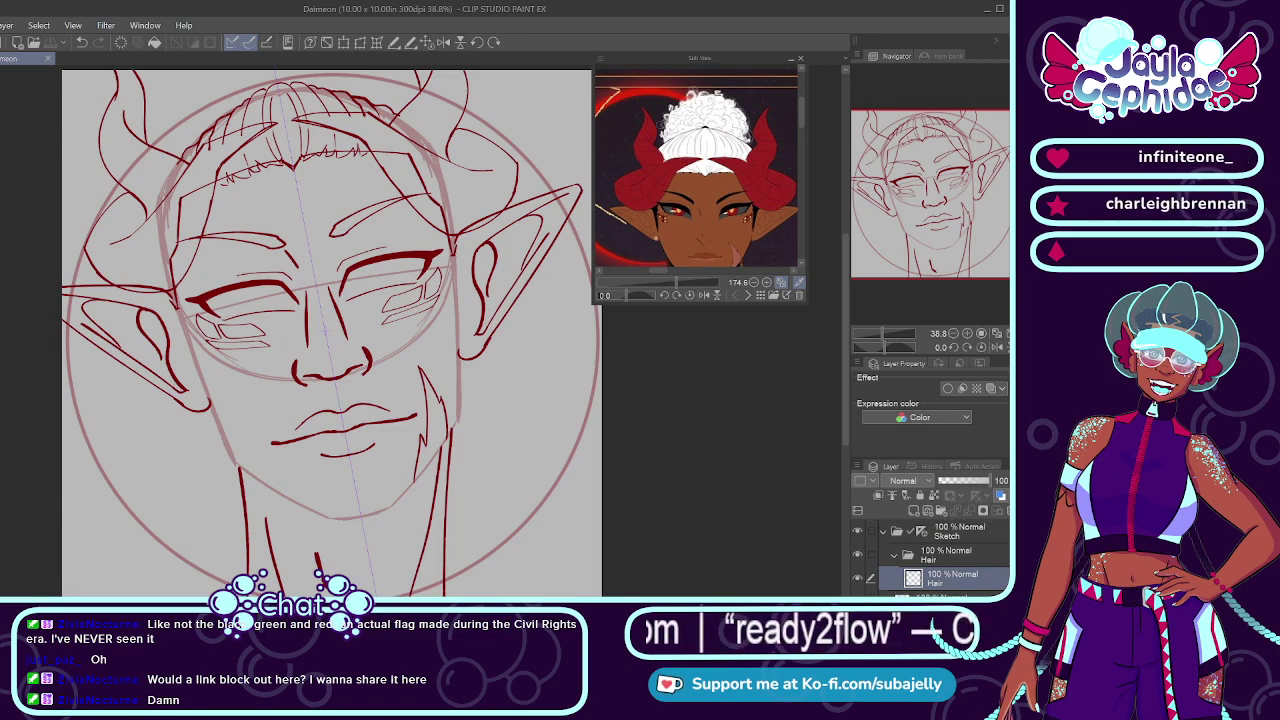
{"action": "scroll", "coordinate": [1005, 545], "scroll_direction": "down", "scroll_amount": 2}
{"action": "scroll", "coordinate": [1005, 545], "scroll_direction": "up", "scroll_amount": 1}
{"action": "scroll", "coordinate": [940, 555], "scroll_direction": "down", "scroll_amount": 2}
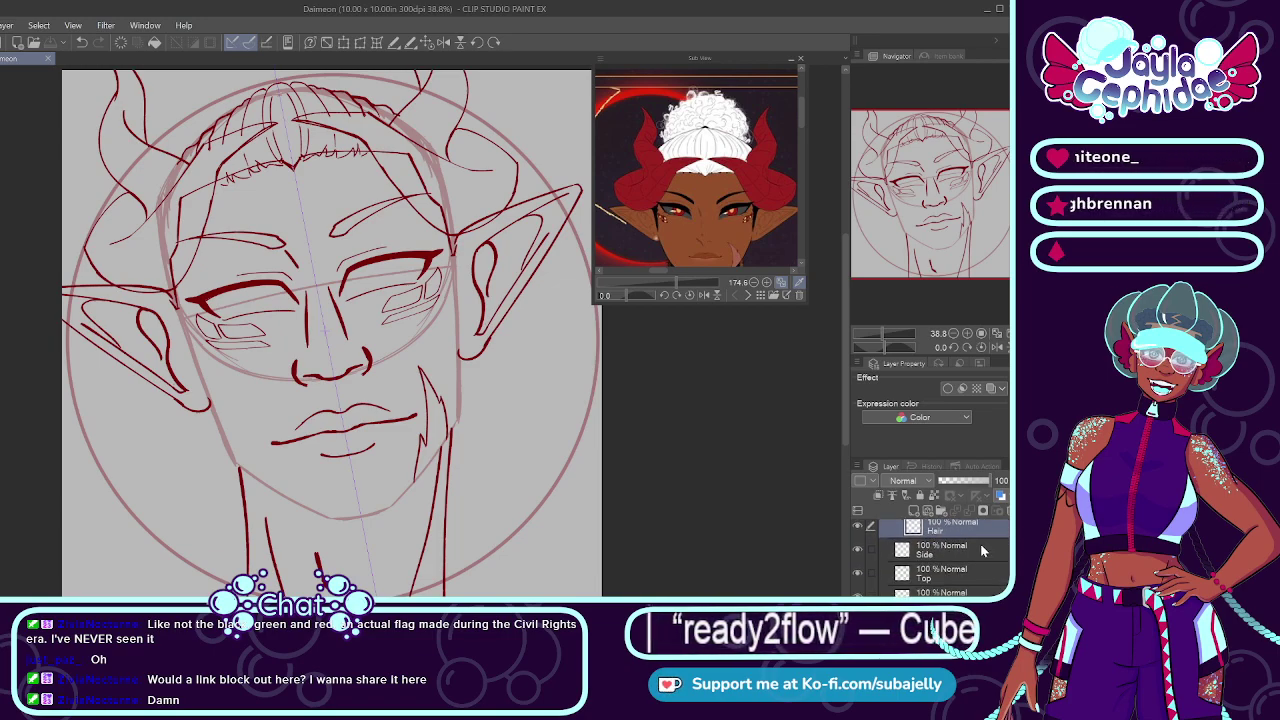
{"action": "left_click", "coordinate": [913, 511]}
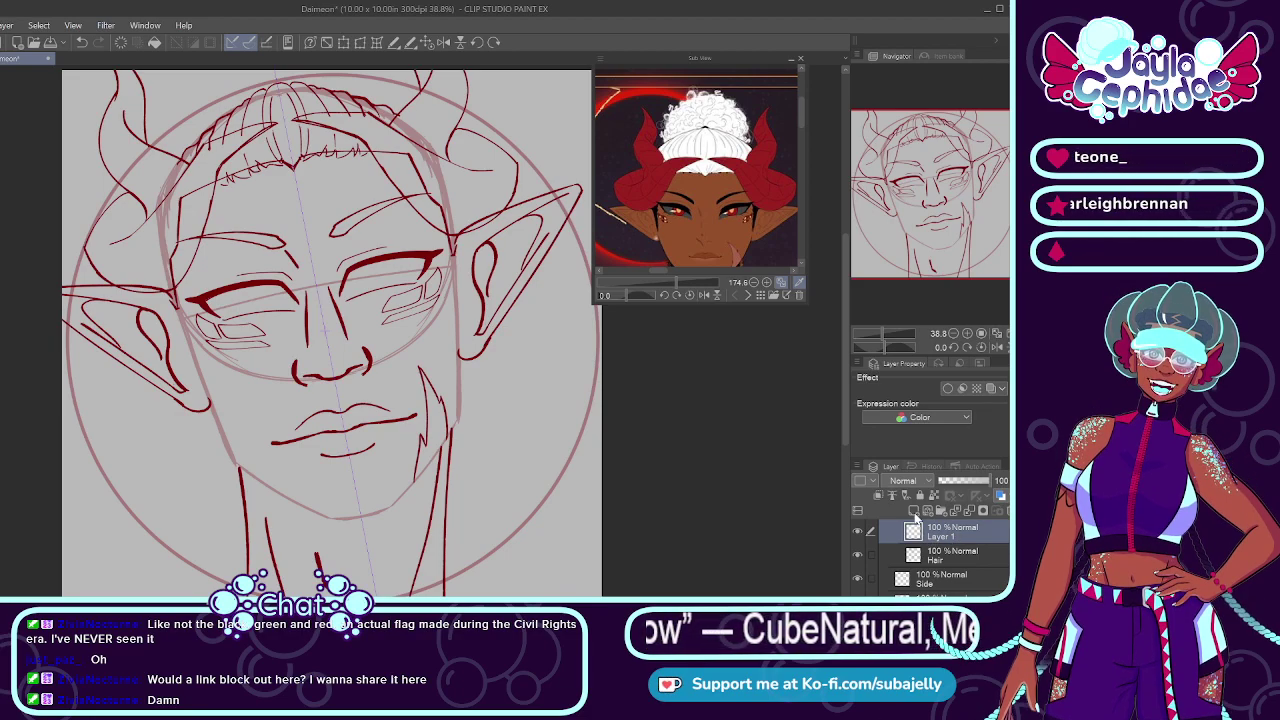
{"action": "type", "text": "Puff"}
{"action": "key", "text": "Return"}
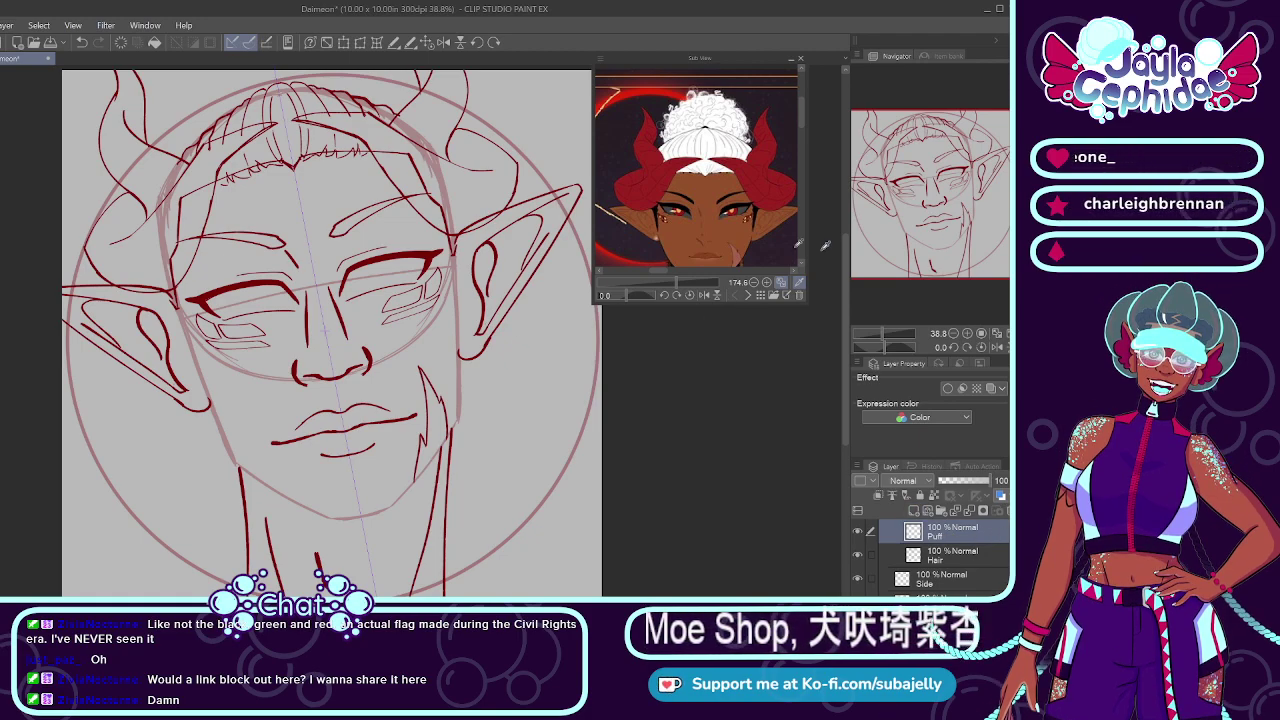
Step: Collapse the Hair folder and toggle its visibility off and back on to check the hair sketch
{"action": "scroll", "coordinate": [73, 320], "scroll_direction": "up", "scroll_amount": 2}
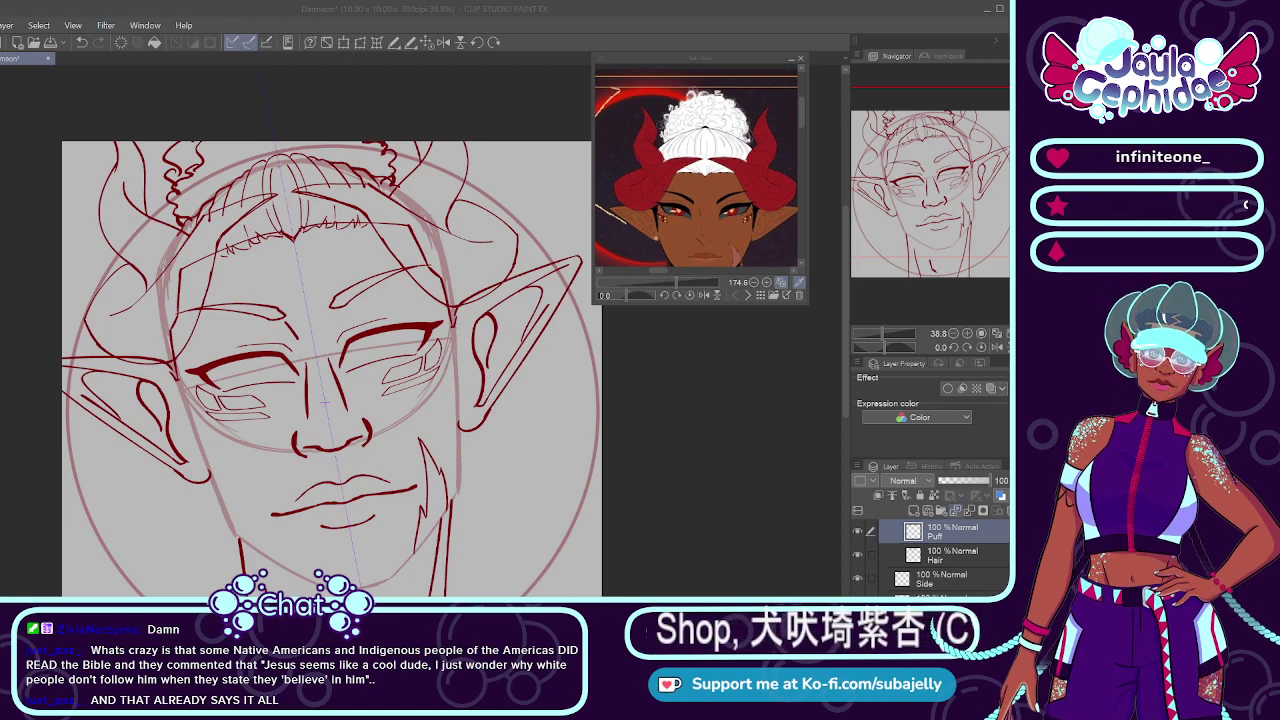
{"action": "left_click", "coordinate": [940, 536]}
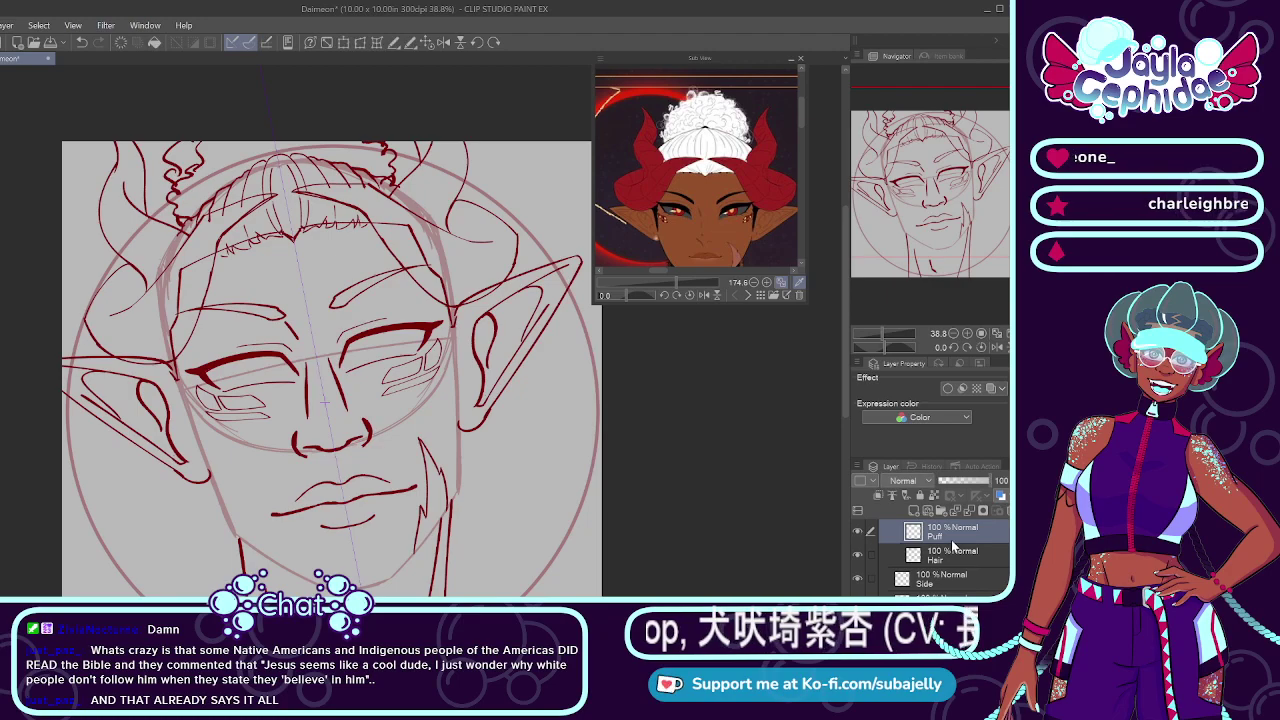
{"action": "scroll", "coordinate": [897, 540], "scroll_direction": "up", "scroll_amount": 2}
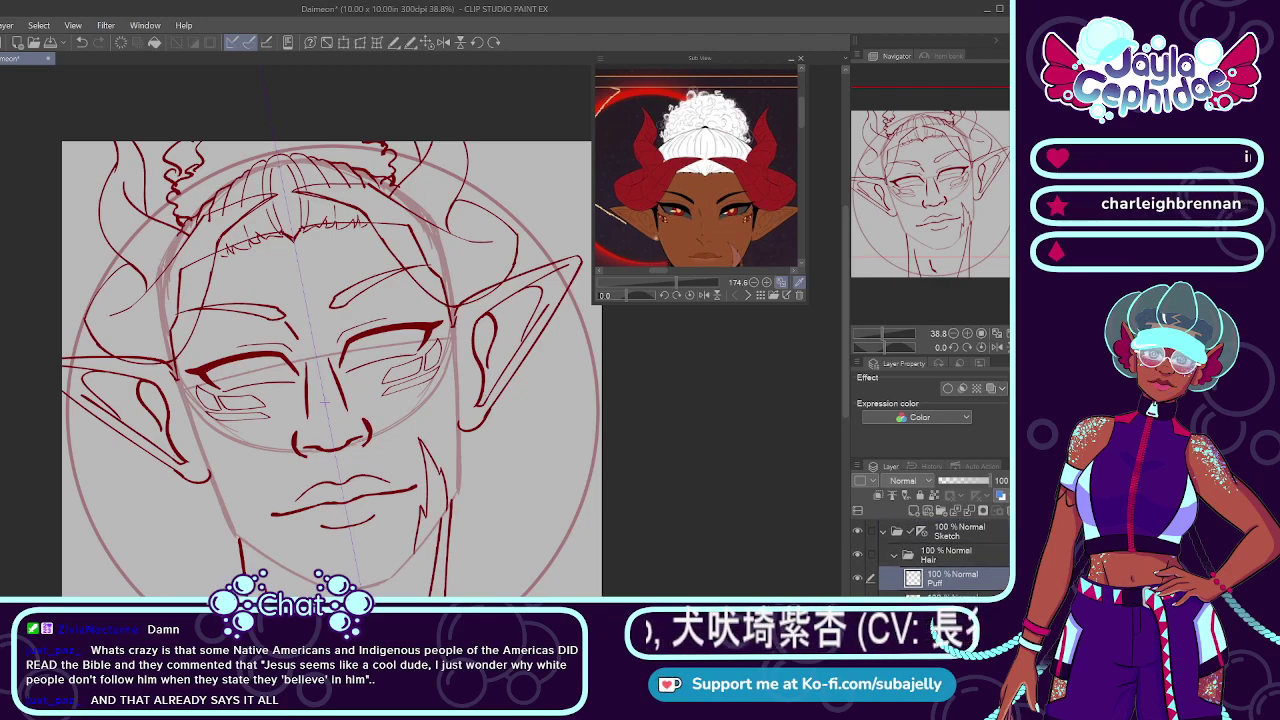
{"action": "left_click", "coordinate": [896, 556]}
{"action": "left_click", "coordinate": [859, 556]}
{"action": "left_click", "coordinate": [859, 556]}
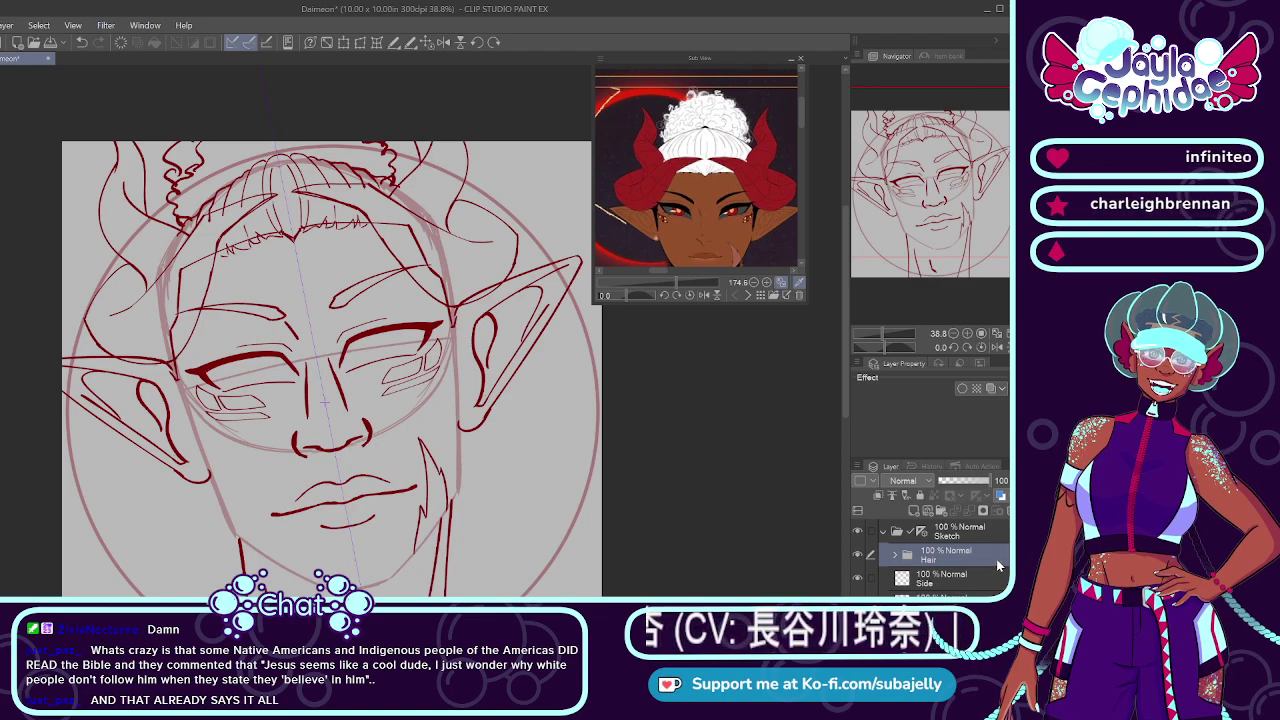
Step: Expand the Hair folder, hide and reshow the Puff layer, and inspect the hairline sketch on the layer below it
{"action": "scroll", "coordinate": [940, 555], "scroll_direction": "down", "scroll_amount": 3}
{"action": "scroll", "coordinate": [940, 555], "scroll_direction": "down", "scroll_amount": 2}
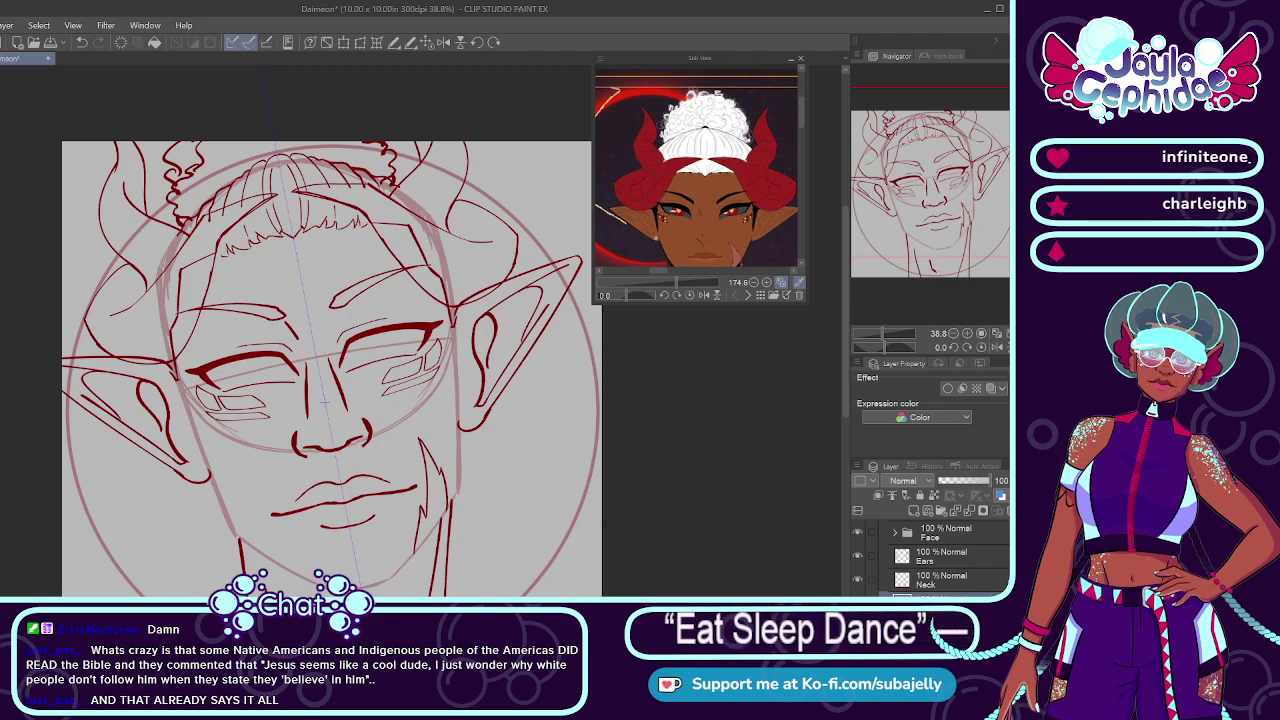
{"action": "scroll", "coordinate": [922, 588], "scroll_direction": "down", "scroll_amount": 5}
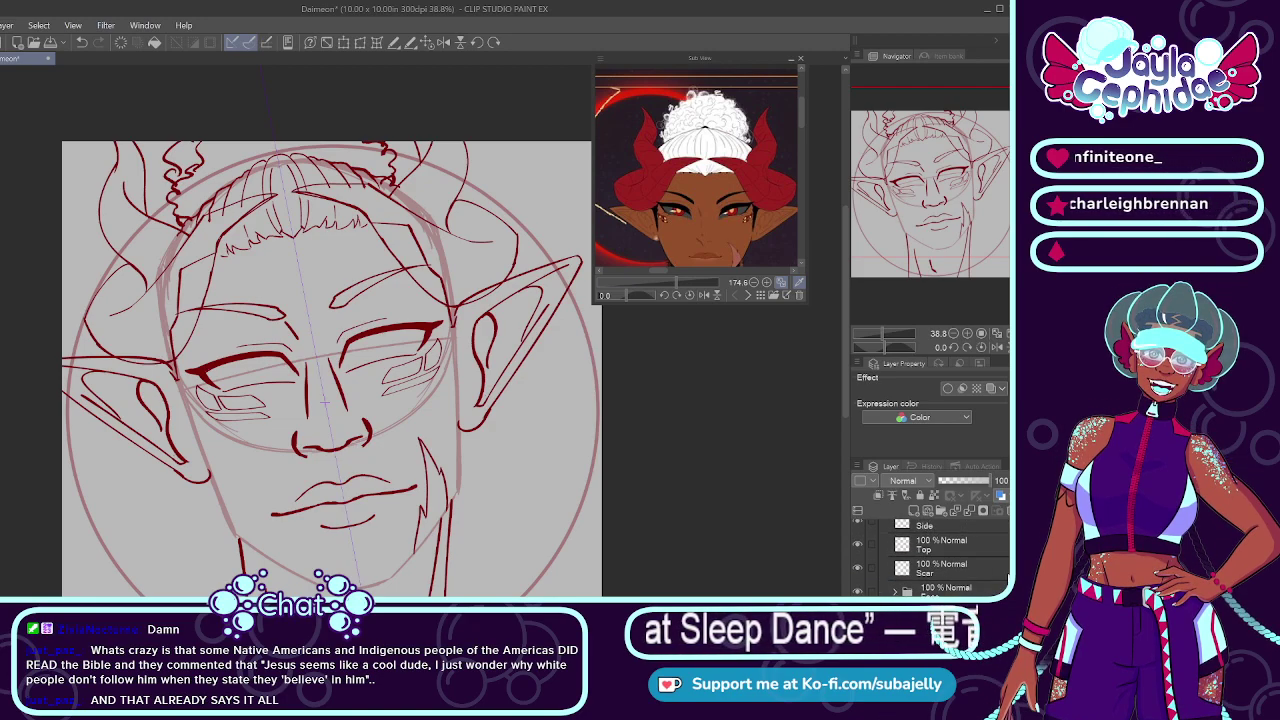
{"action": "scroll", "coordinate": [900, 570], "scroll_direction": "up", "scroll_amount": 4}
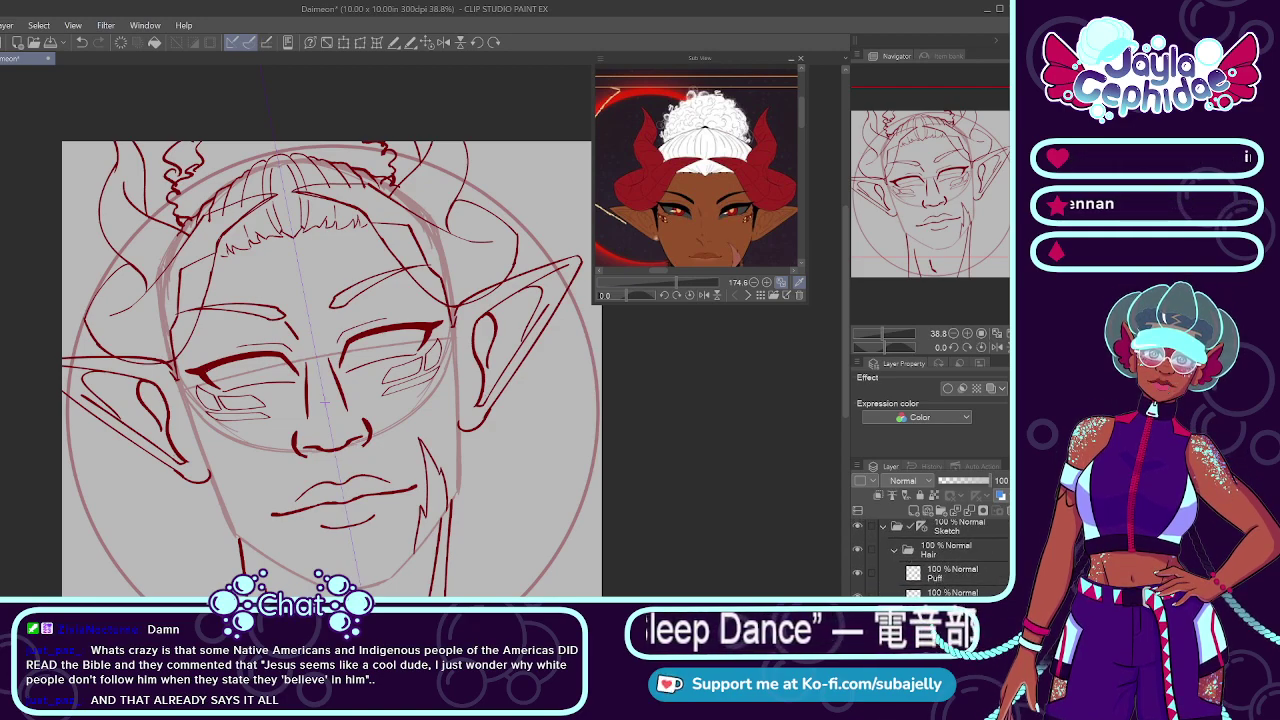
{"action": "left_click", "coordinate": [857, 572]}
{"action": "left_click", "coordinate": [857, 572]}
{"action": "left_click", "coordinate": [945, 592]}
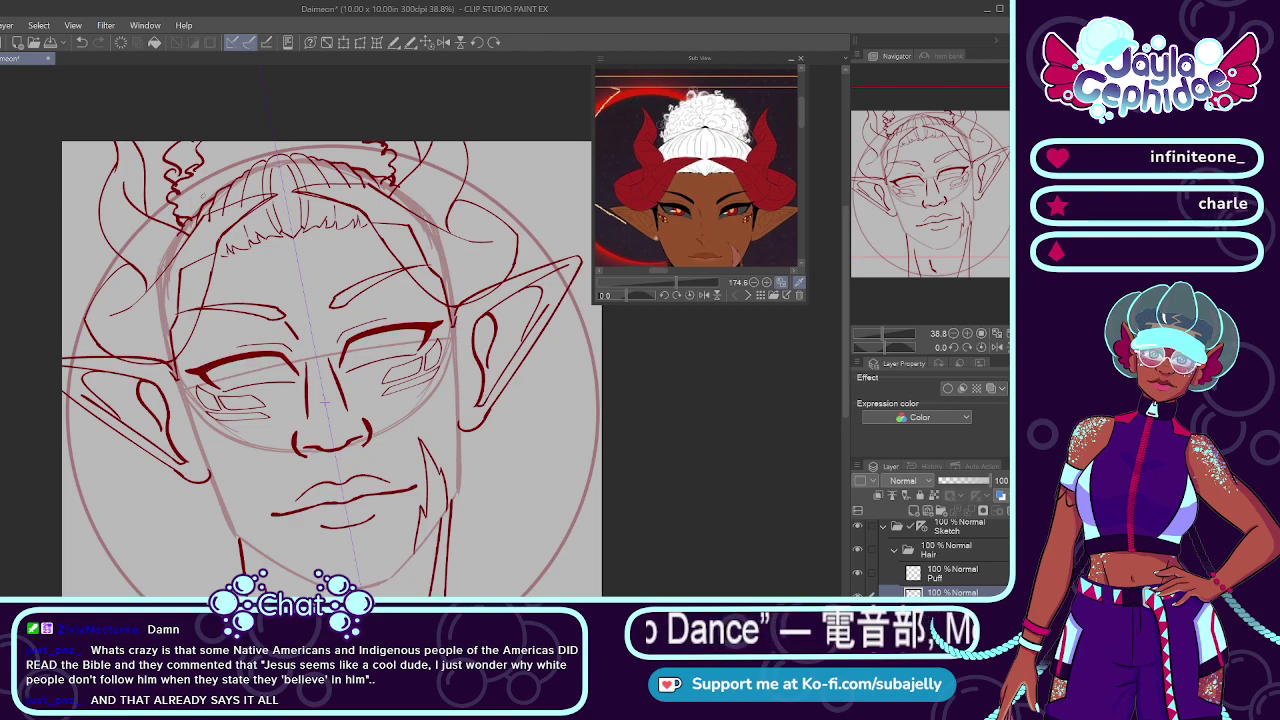
{"action": "scroll", "coordinate": [202, 195], "scroll_direction": "up", "scroll_amount": 4}
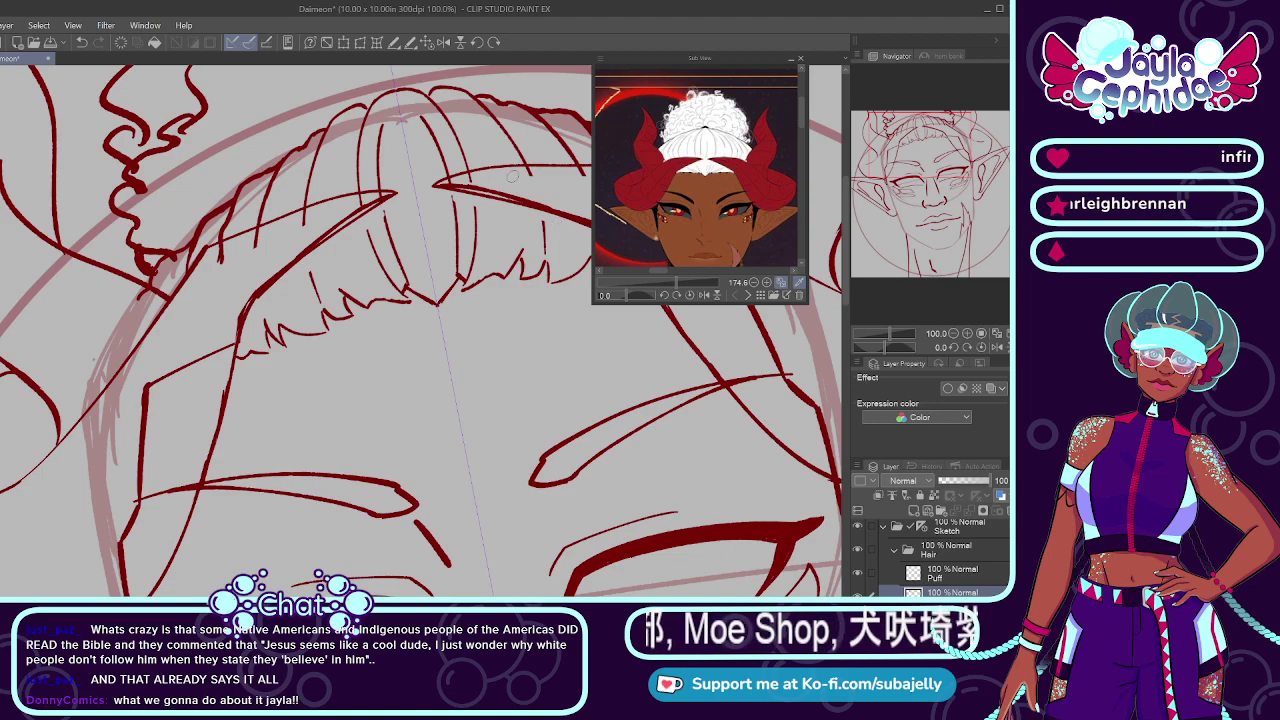
{"action": "left_click", "coordinate": [427, 42]}
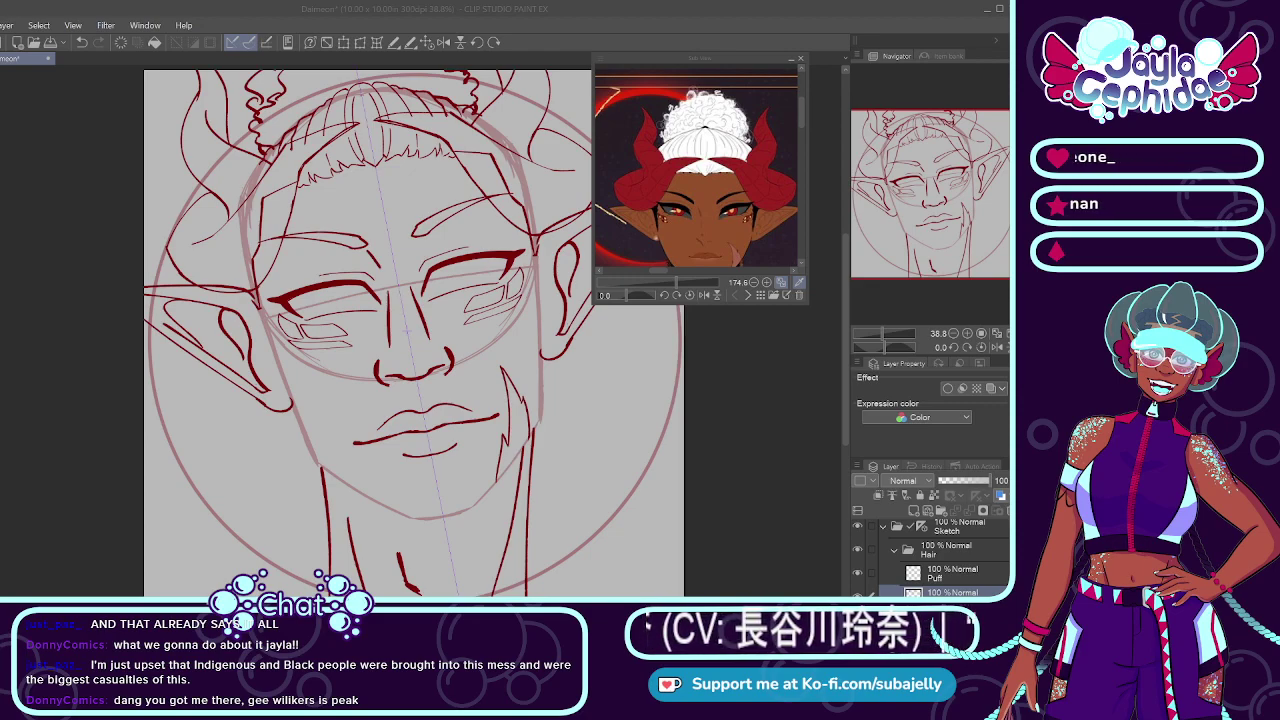
Step: Collapse the Hair folder and hide and reshow the whole Sketch folder to check its contents
{"action": "key", "text": "alt+Tab"}
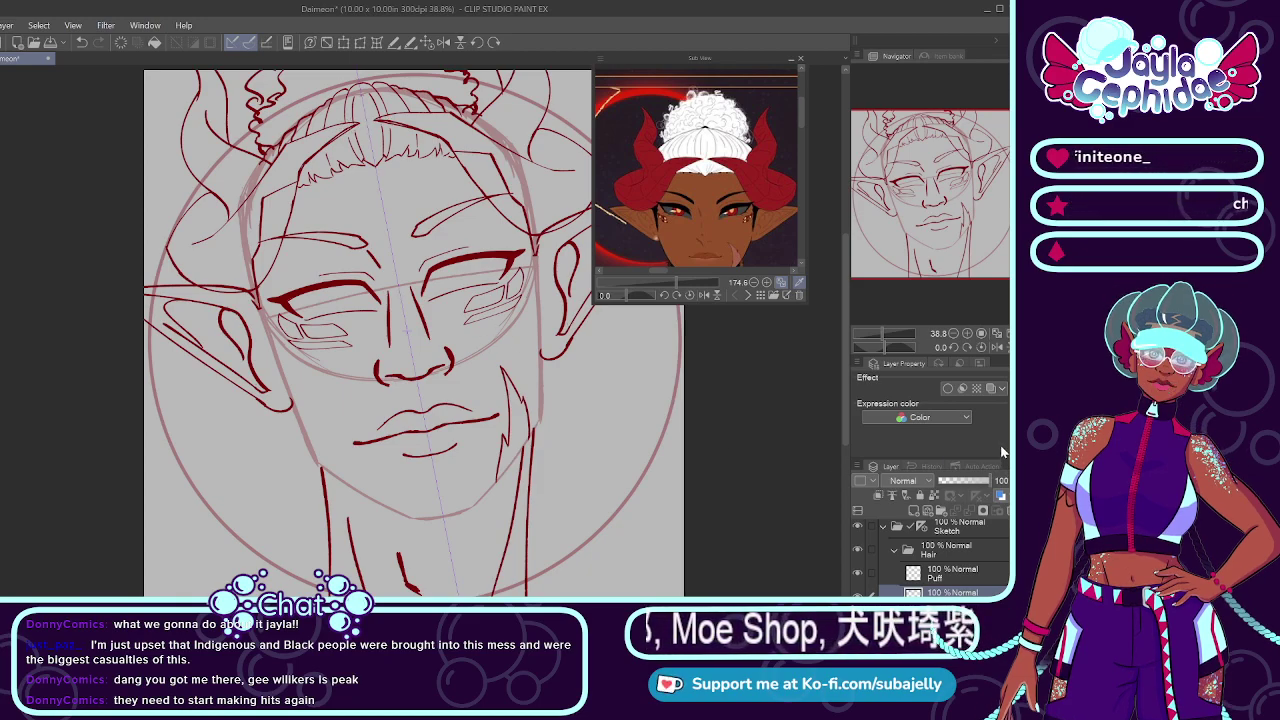
{"action": "left_click", "coordinate": [893, 549]}
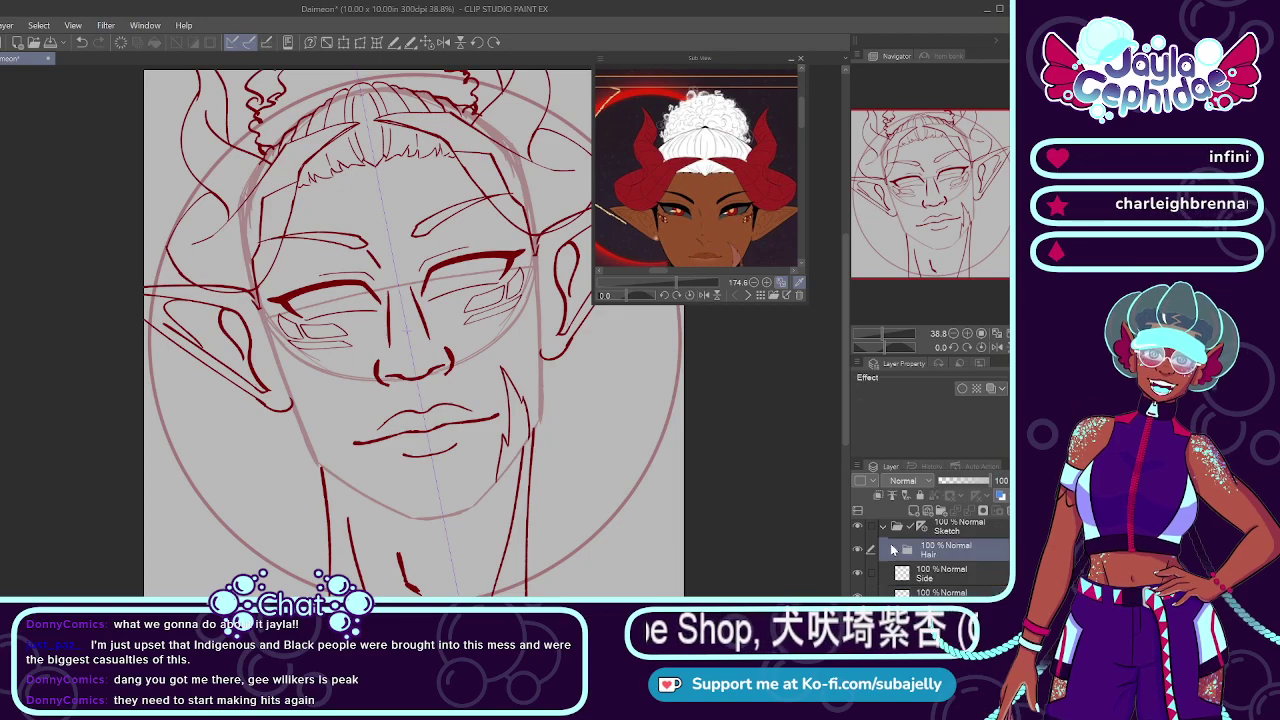
{"action": "left_click", "coordinate": [882, 530]}
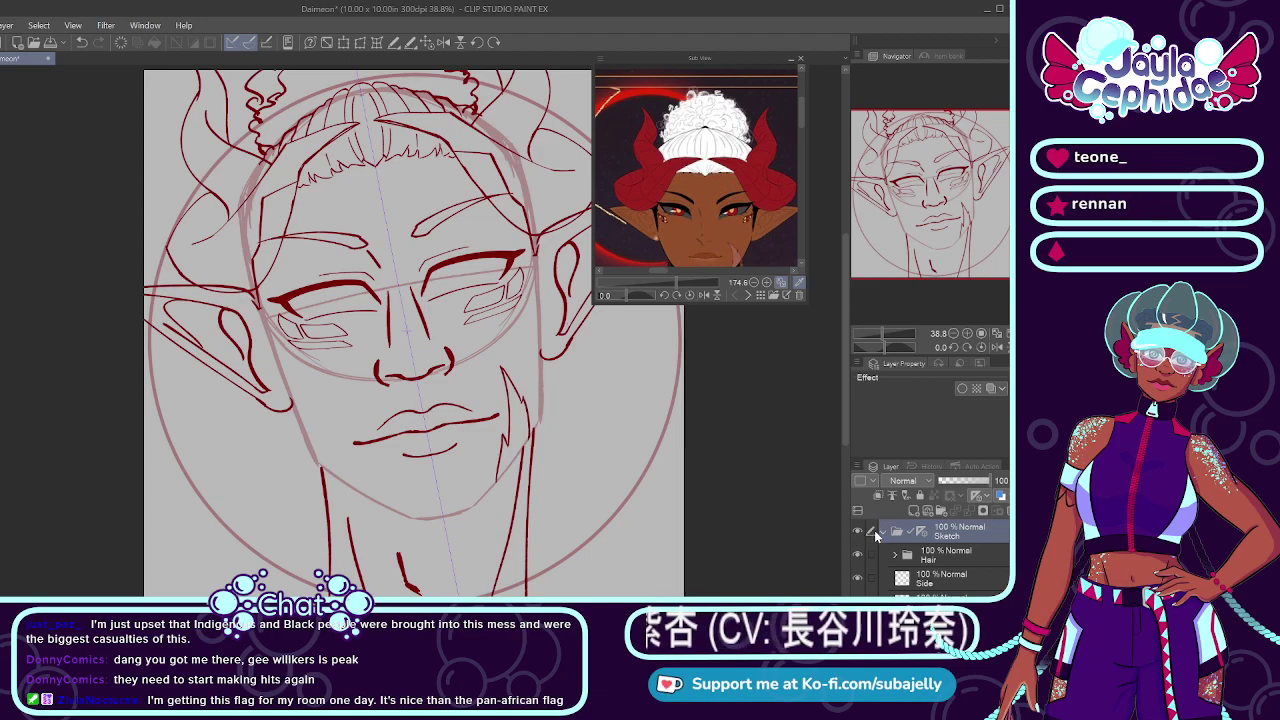
{"action": "left_click", "coordinate": [857, 530]}
{"action": "left_click", "coordinate": [857, 530]}
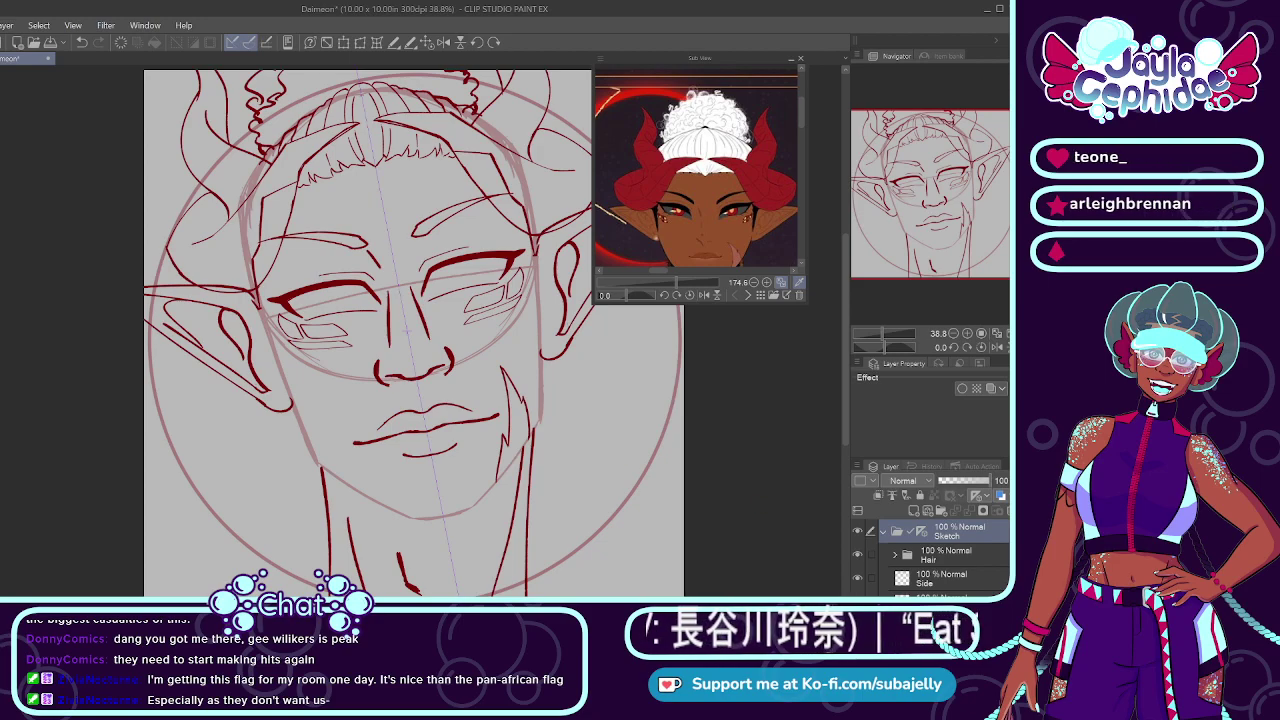
{"action": "left_click", "coordinate": [883, 531]}
{"action": "left_click", "coordinate": [857, 531]}
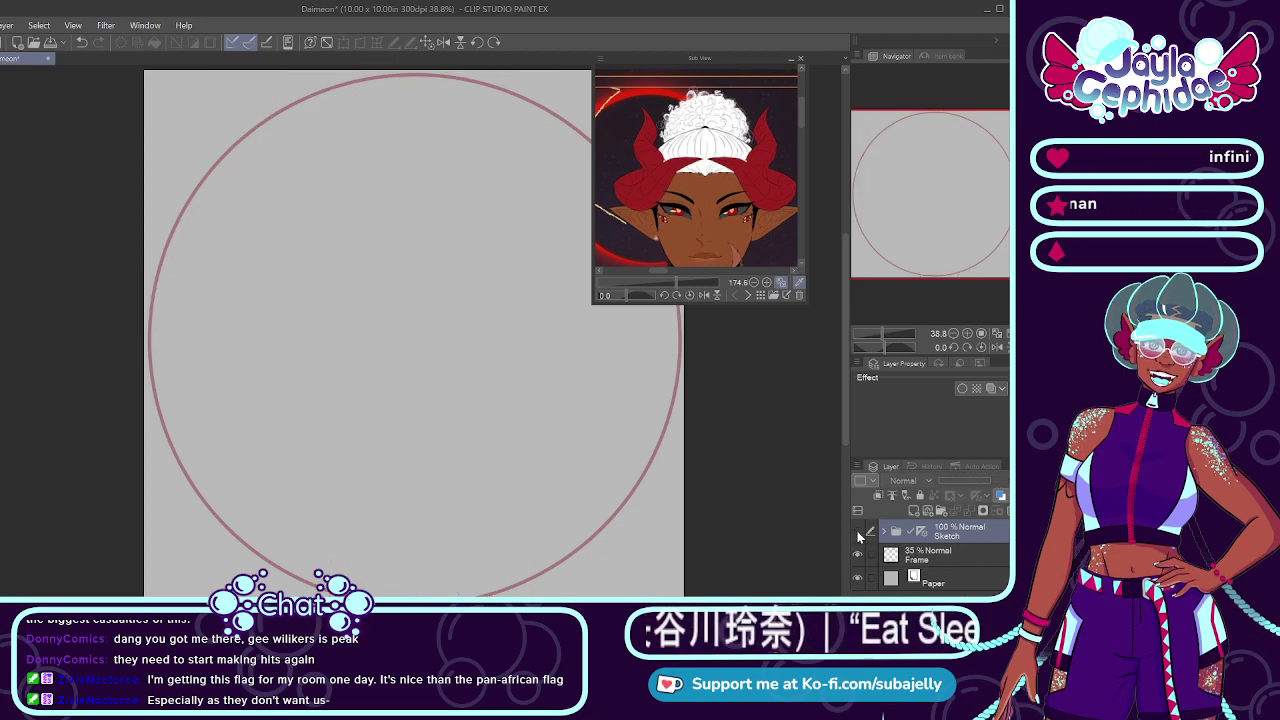
{"action": "left_click", "coordinate": [857, 531]}
{"action": "left_click", "coordinate": [883, 531]}
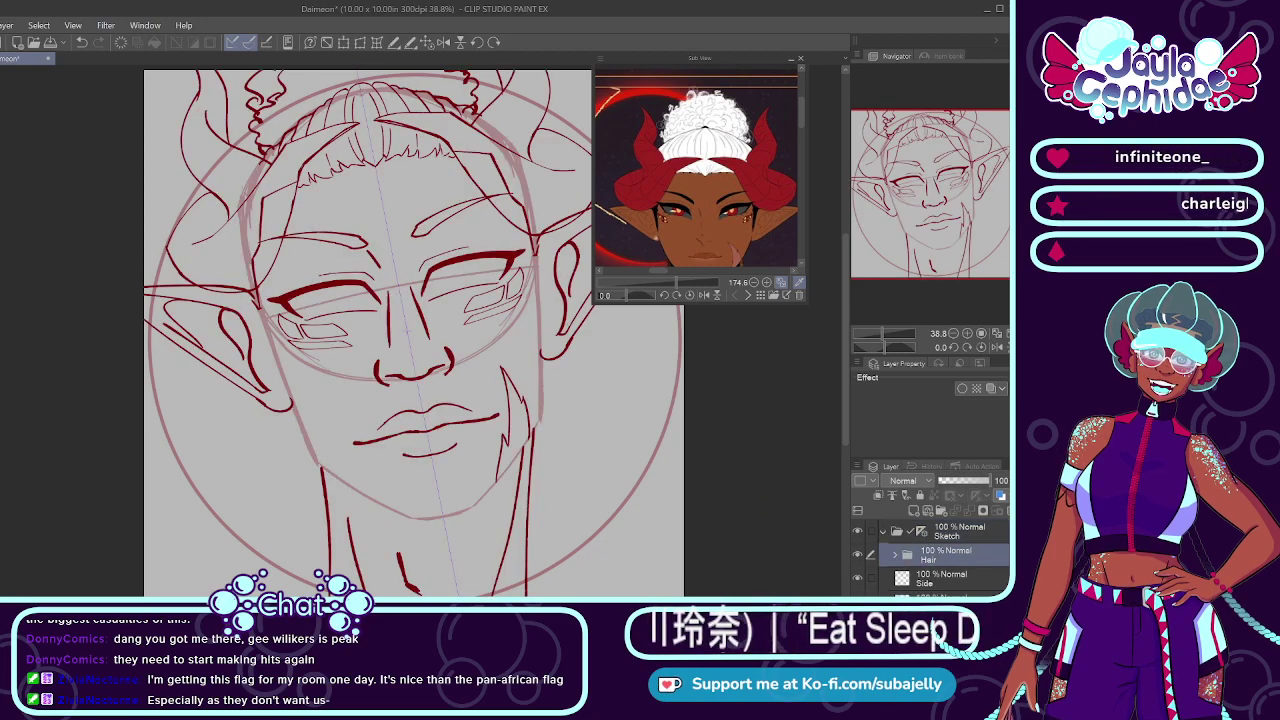
Step: Hide and reshow the Side layer to check which lines of the head it holds
{"action": "scroll", "coordinate": [930, 550], "scroll_direction": "down", "scroll_amount": 2}
{"action": "scroll", "coordinate": [928, 566], "scroll_direction": "up", "scroll_amount": 3}
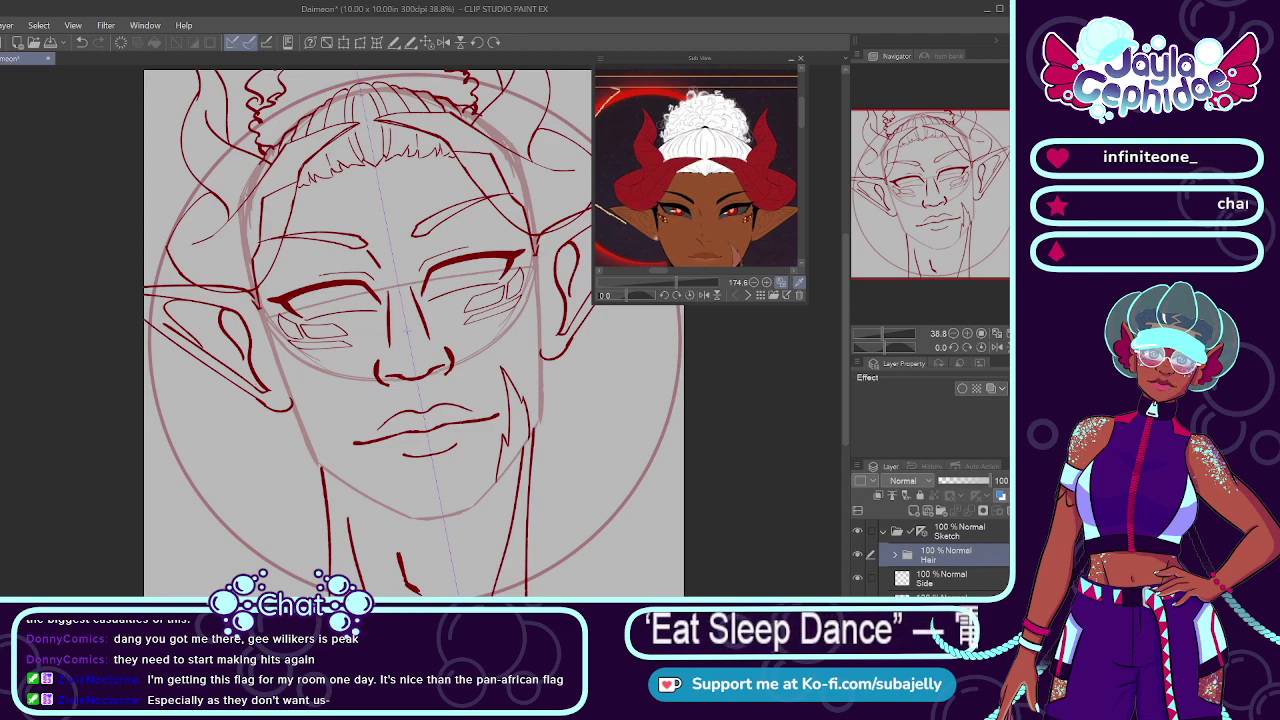
{"action": "scroll", "coordinate": [930, 557], "scroll_direction": "down", "scroll_amount": 1}
{"action": "scroll", "coordinate": [930, 560], "scroll_direction": "up", "scroll_amount": 1}
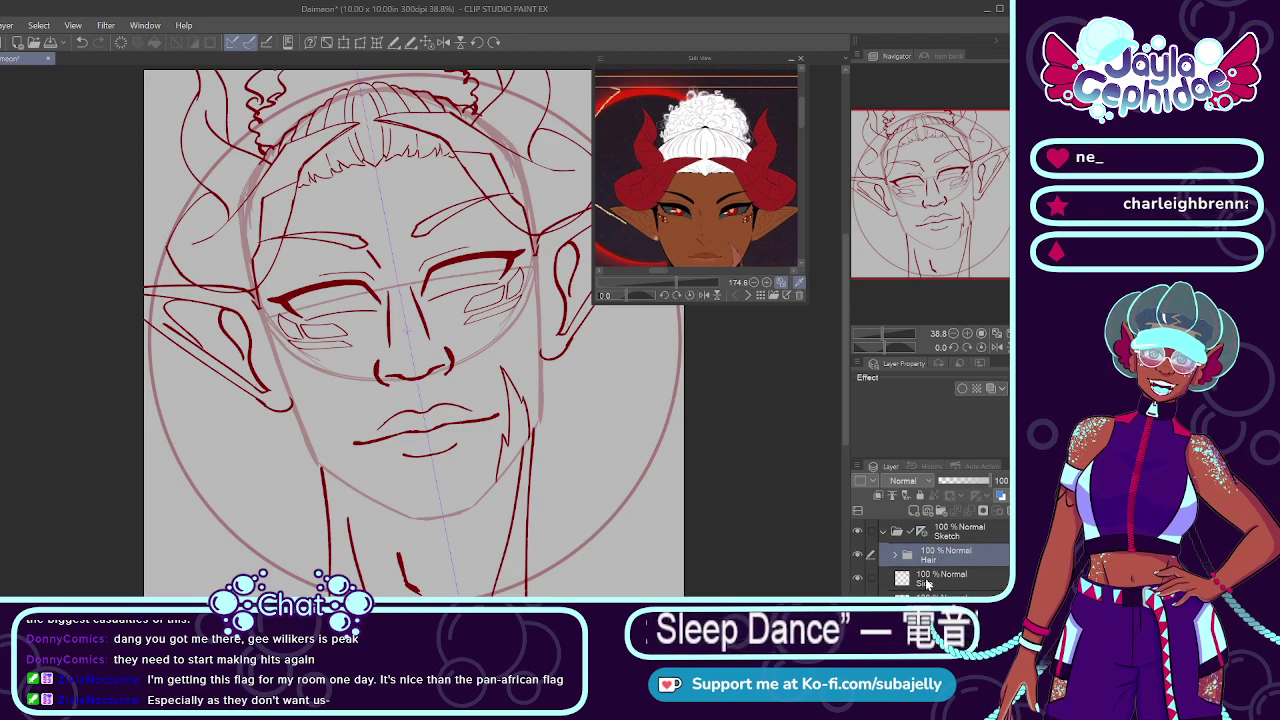
{"action": "left_click", "coordinate": [872, 578]}
{"action": "left_click", "coordinate": [857, 577]}
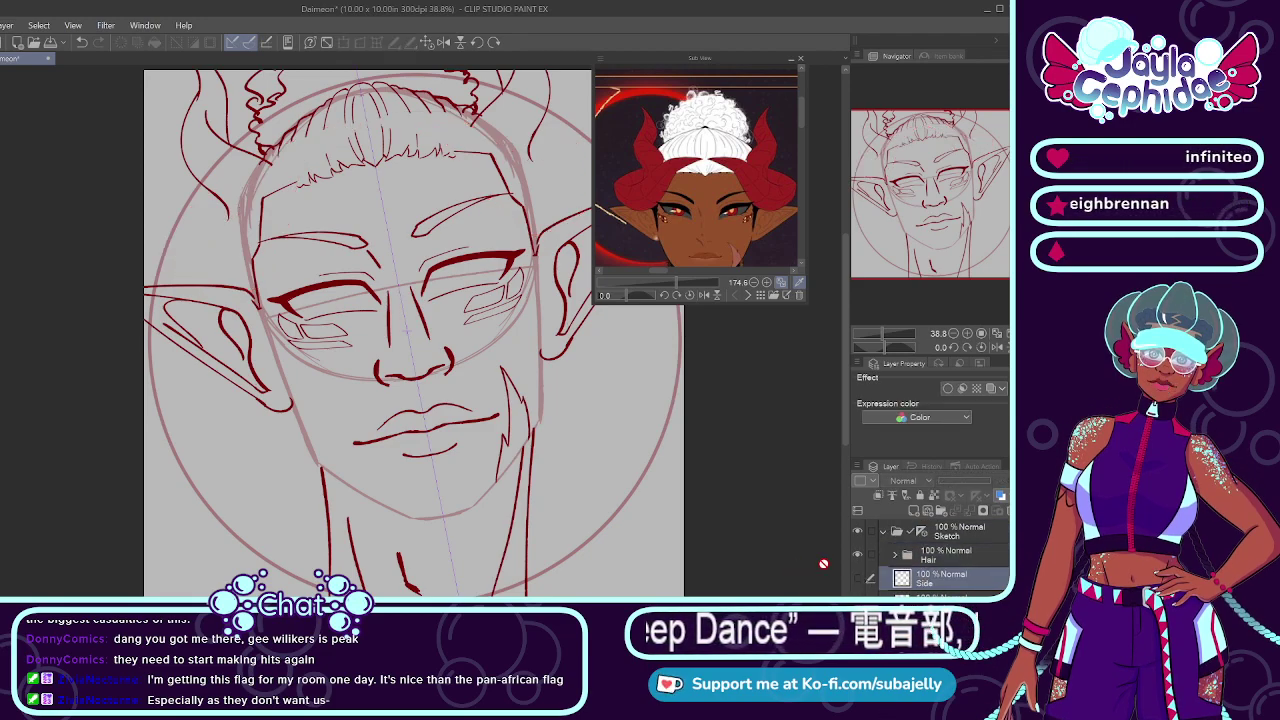
{"action": "left_click", "coordinate": [859, 580]}
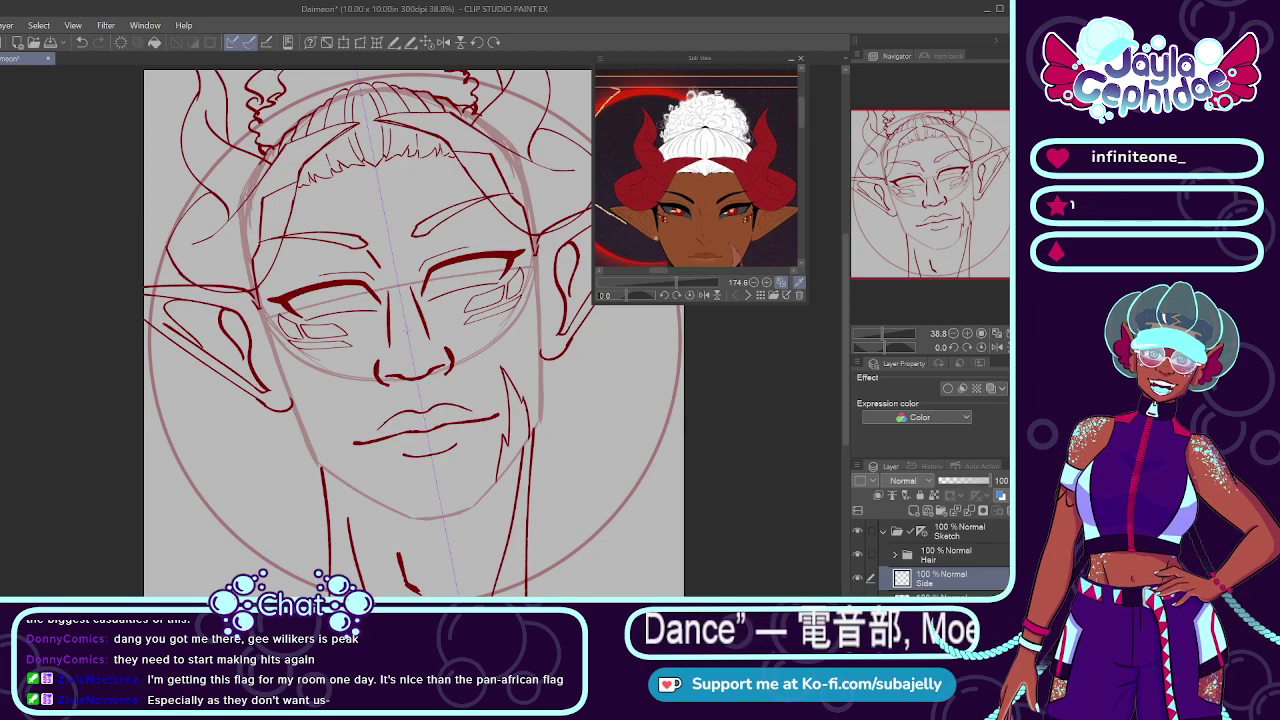
Step: Expand the Face folder inside the sketch and make the Brows layer active
{"action": "scroll", "coordinate": [930, 560], "scroll_direction": "down", "scroll_amount": 3}
{"action": "left_click", "coordinate": [940, 594]}
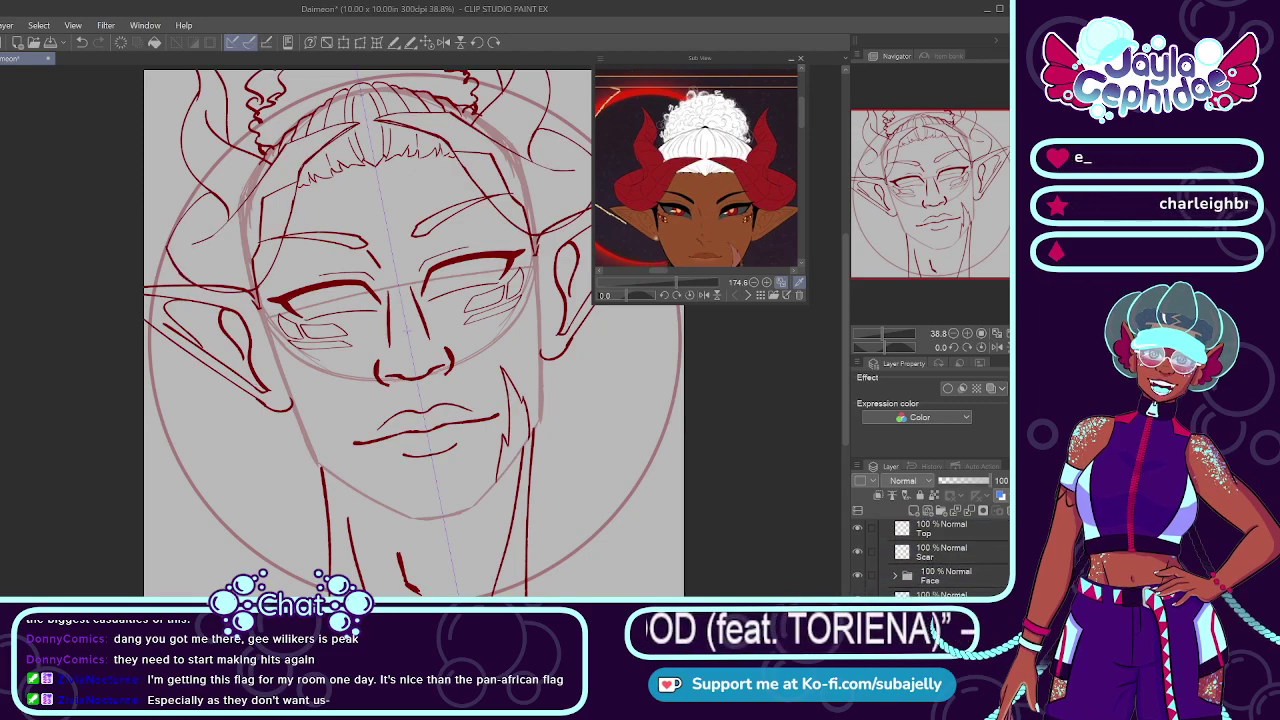
{"action": "scroll", "coordinate": [944, 558], "scroll_direction": "down", "scroll_amount": 2}
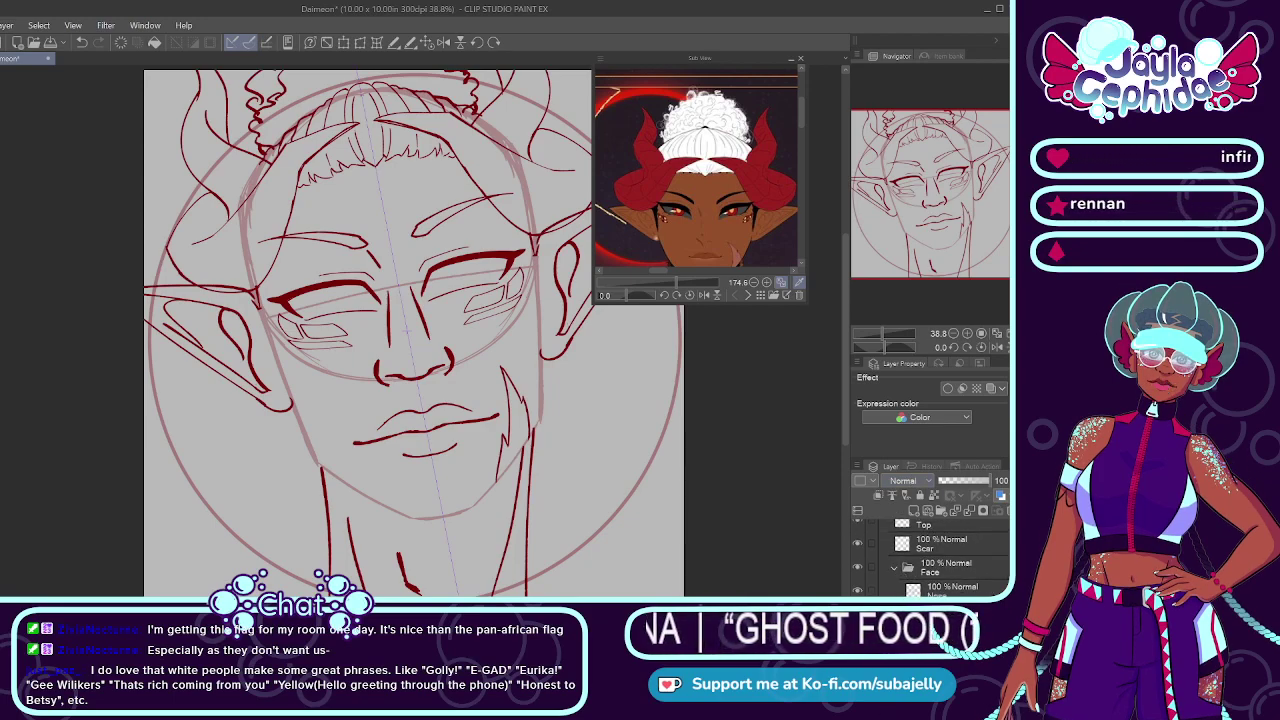
{"action": "scroll", "coordinate": [940, 560], "scroll_direction": "down", "scroll_amount": 2}
{"action": "left_click", "coordinate": [950, 576]}
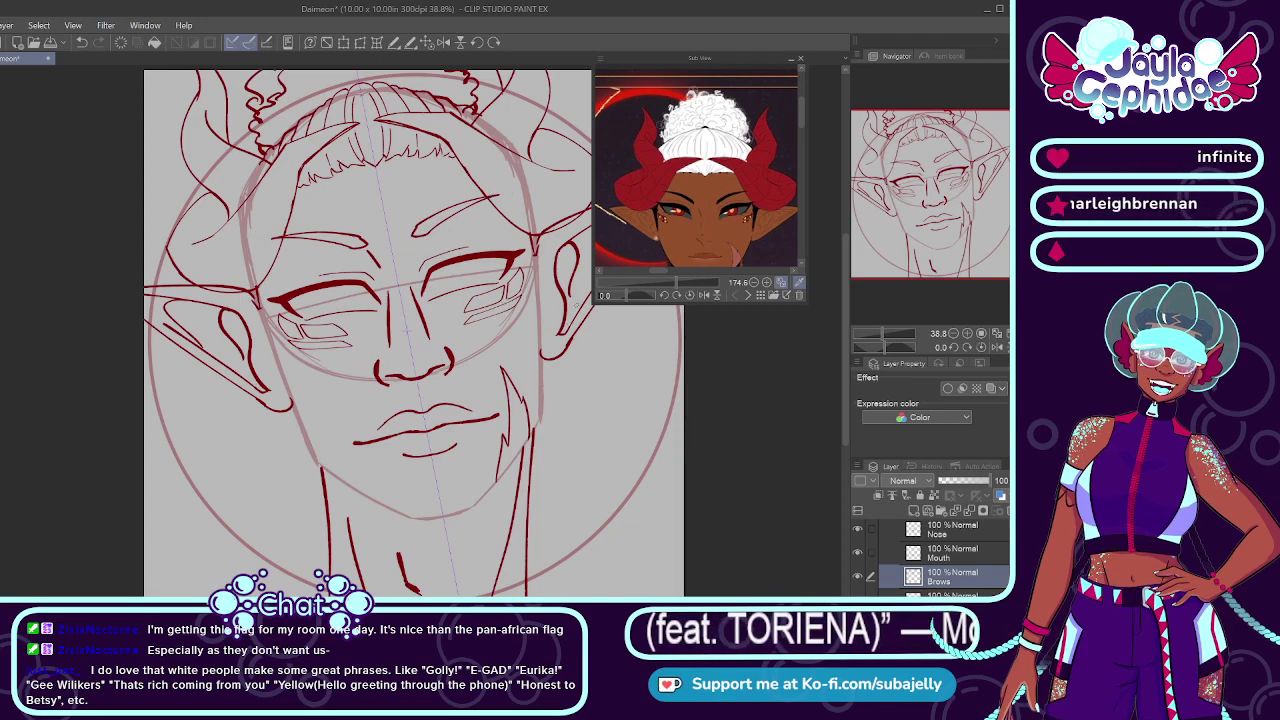
Step: Check the hair sketch by hiding and reshowing the Hair folder and its Puff layer
{"action": "scroll", "coordinate": [1000, 562], "scroll_direction": "down", "scroll_amount": 5}
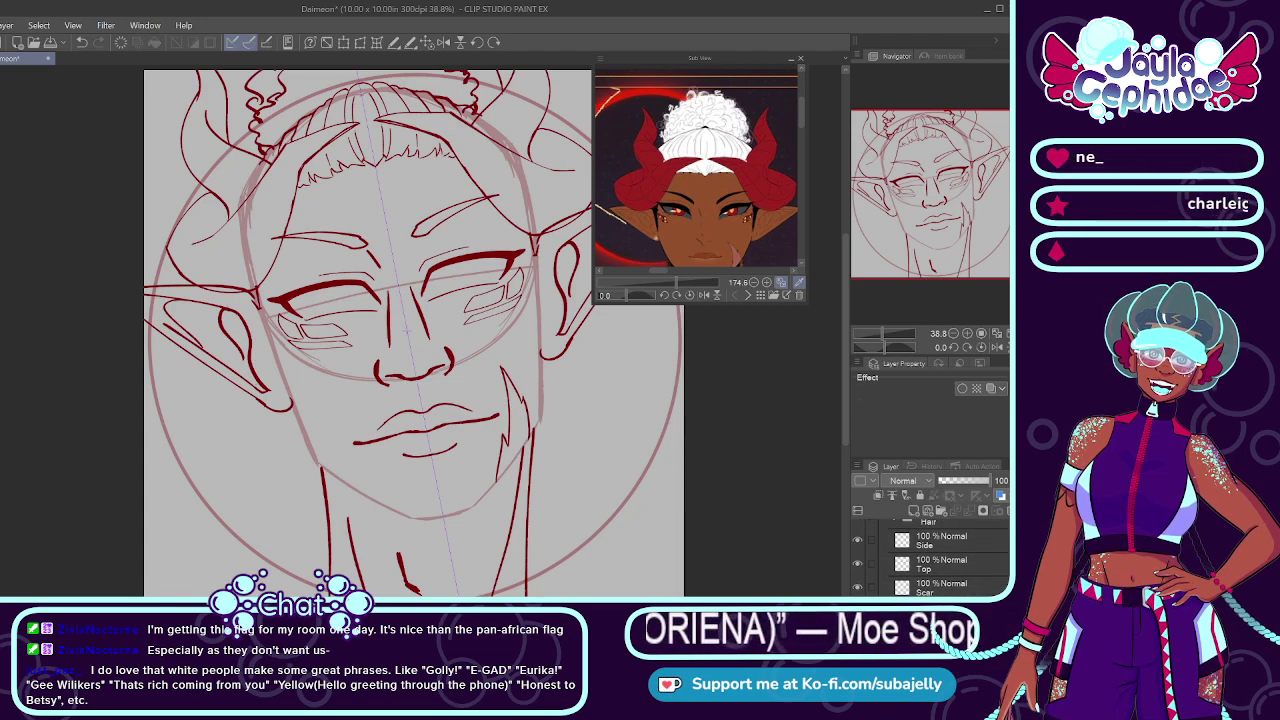
{"action": "scroll", "coordinate": [951, 561], "scroll_direction": "up", "scroll_amount": 2}
{"action": "left_click", "coordinate": [881, 532]}
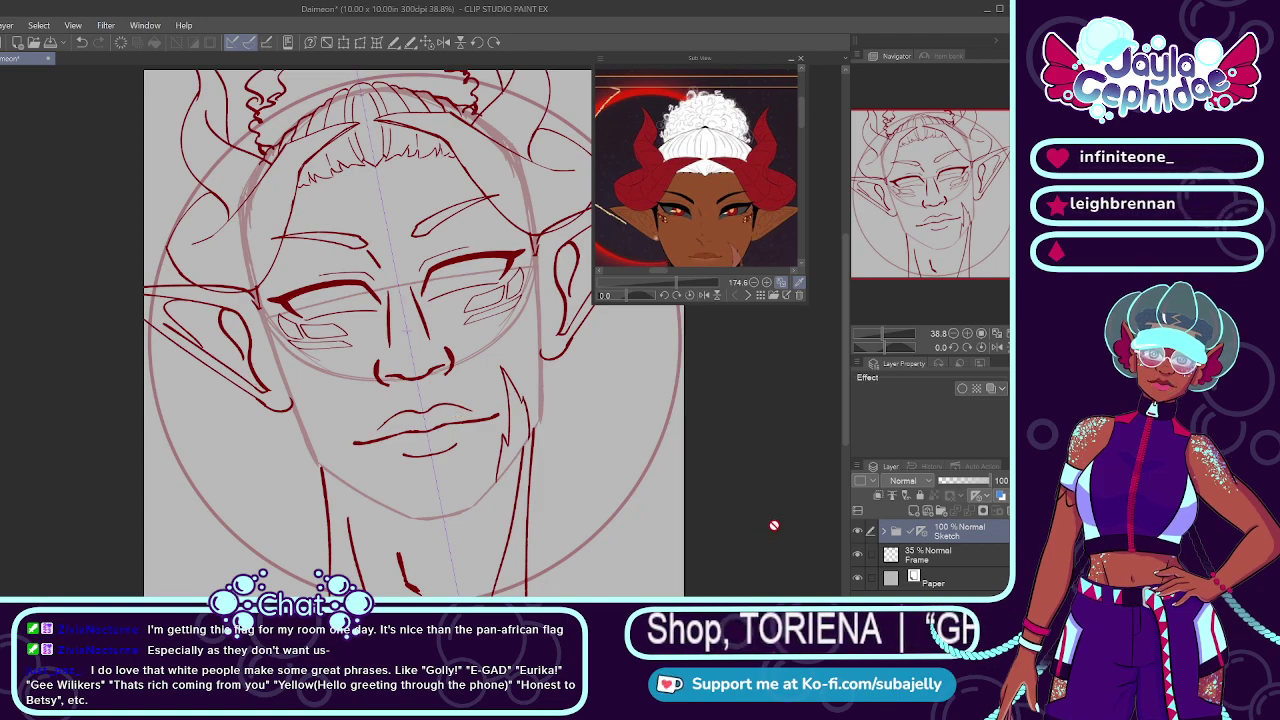
{"action": "left_click", "coordinate": [884, 531]}
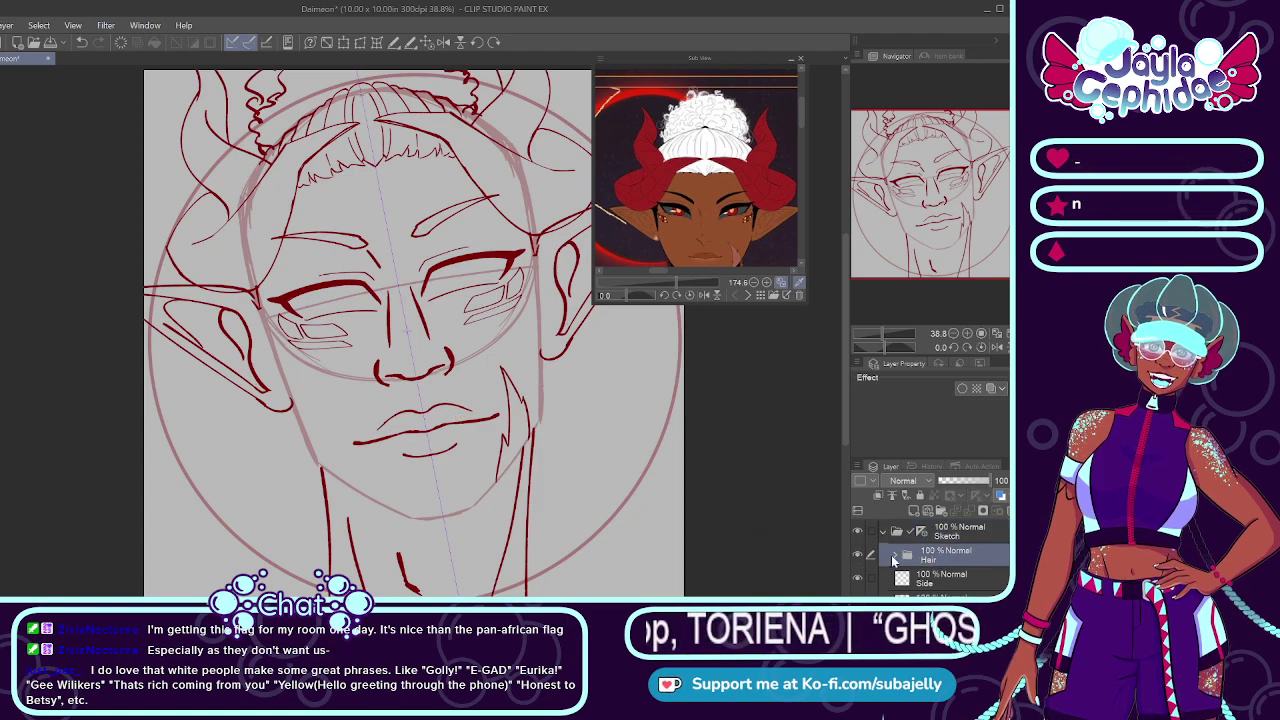
{"action": "left_click", "coordinate": [892, 580]}
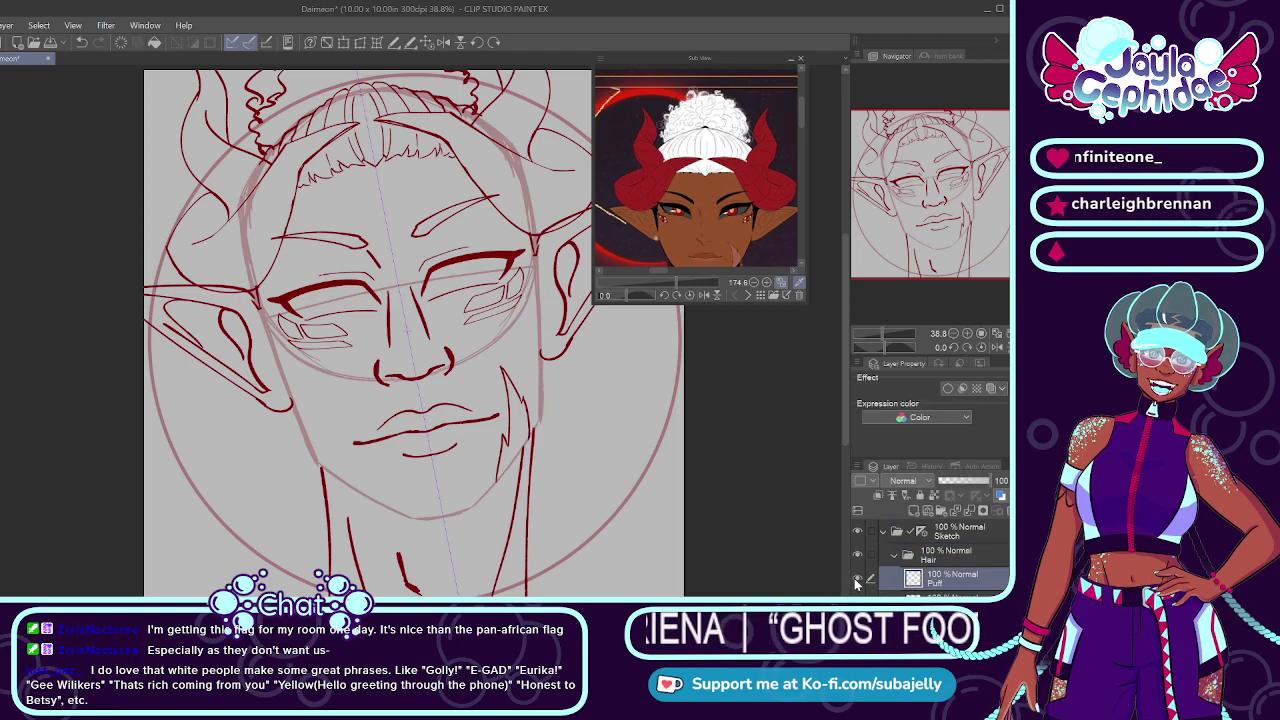
{"action": "left_click", "coordinate": [895, 555]}
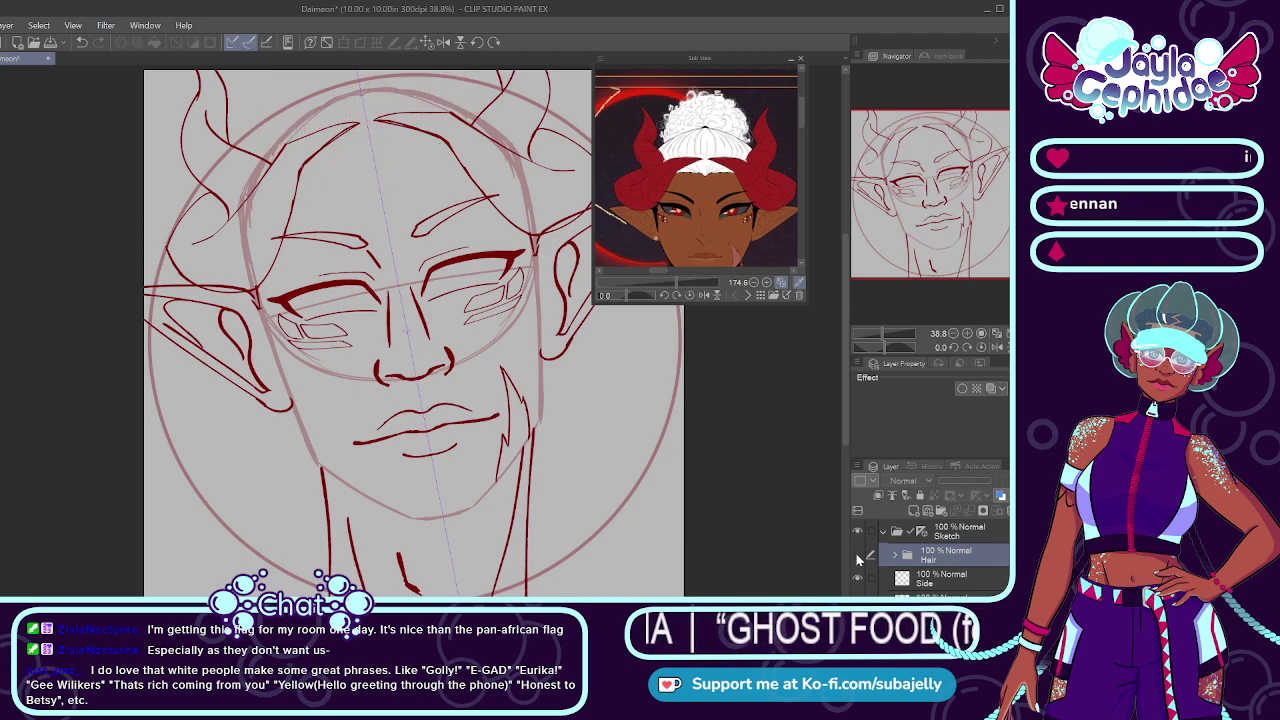
{"action": "left_click", "coordinate": [895, 555]}
{"action": "left_click", "coordinate": [915, 580]}
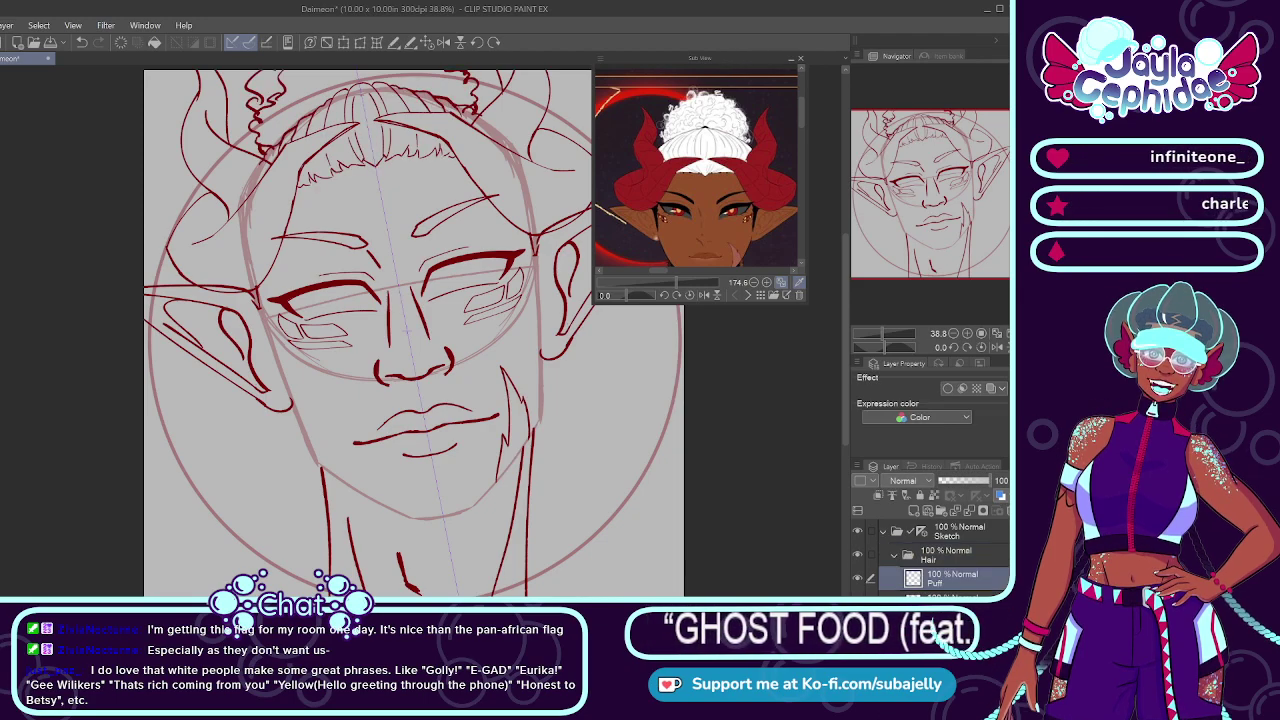
{"action": "left_click", "coordinate": [857, 578]}
{"action": "left_click", "coordinate": [857, 578]}
{"action": "left_click", "coordinate": [945, 595]}
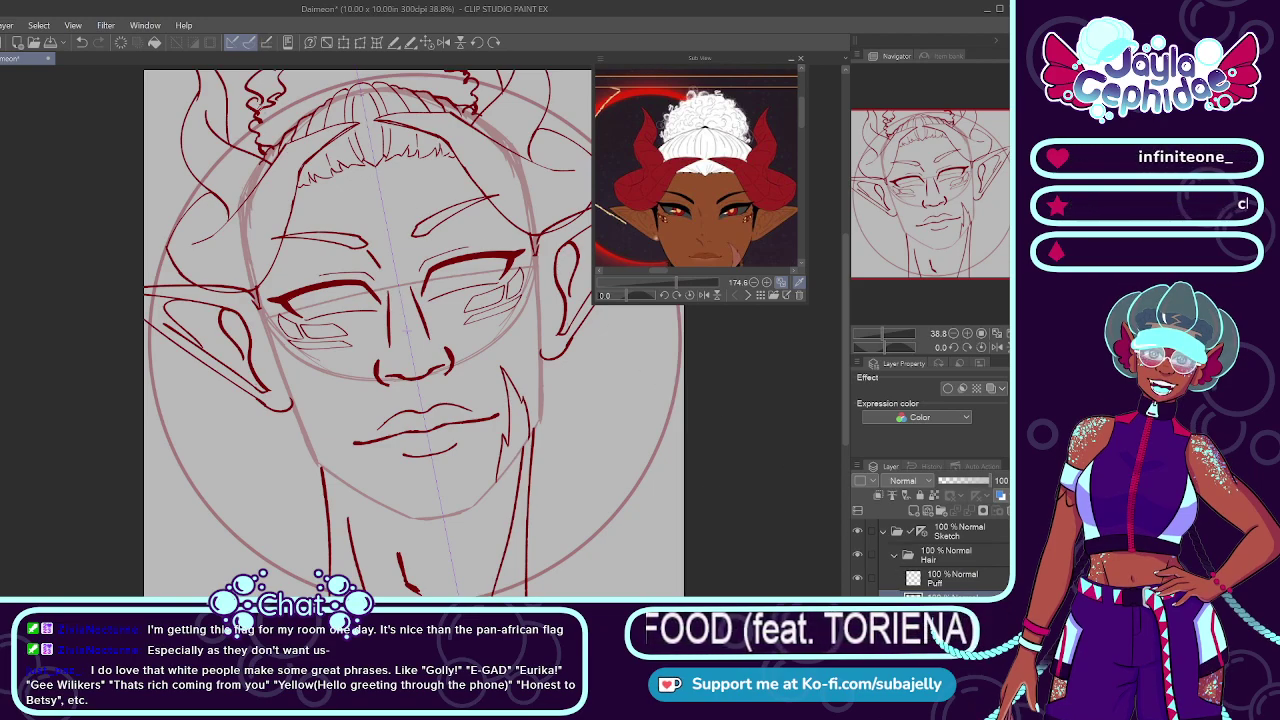
{"action": "mouse_move", "coordinate": [250, 88]}
{"action": "left_mouse_down"}
{"action": "mouse_move", "coordinate": [262, 78]}
{"action": "mouse_move", "coordinate": [264, 104]}
{"action": "mouse_move", "coordinate": [462, 84]}
{"action": "left_mouse_up"}
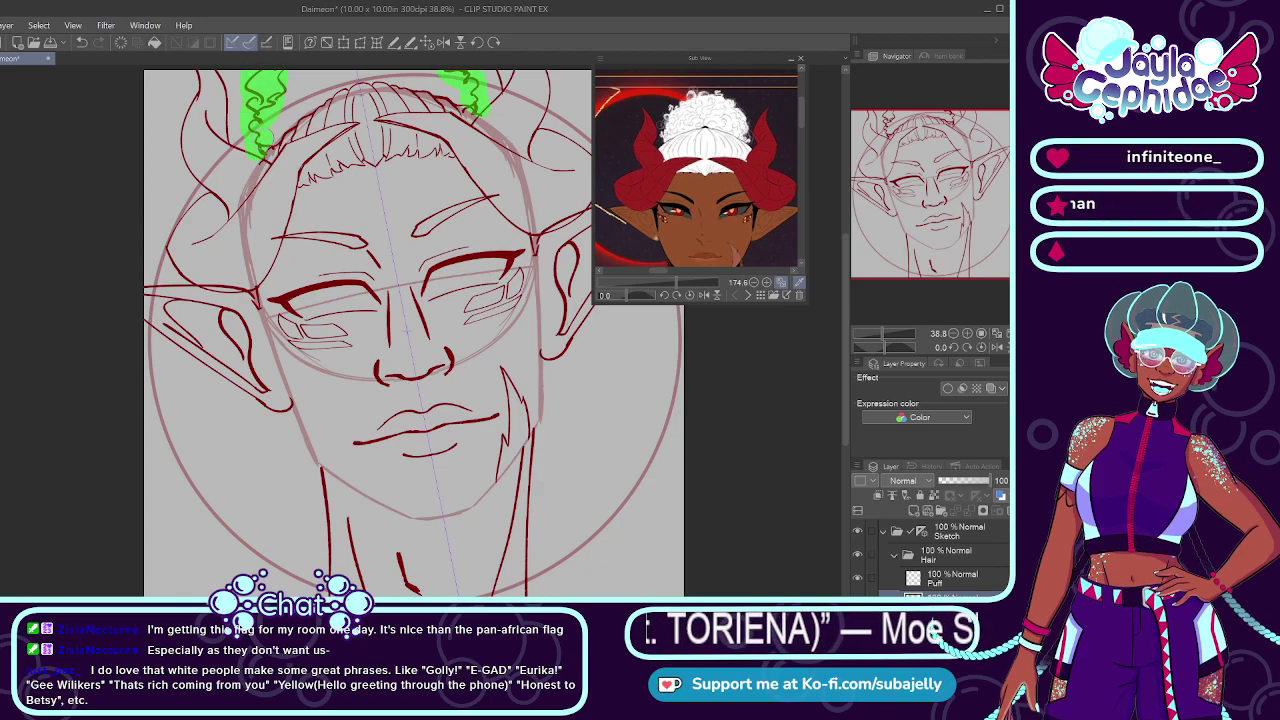
{"action": "left_click_drag", "start_coordinate": [462, 84], "coordinate": [474, 106]}
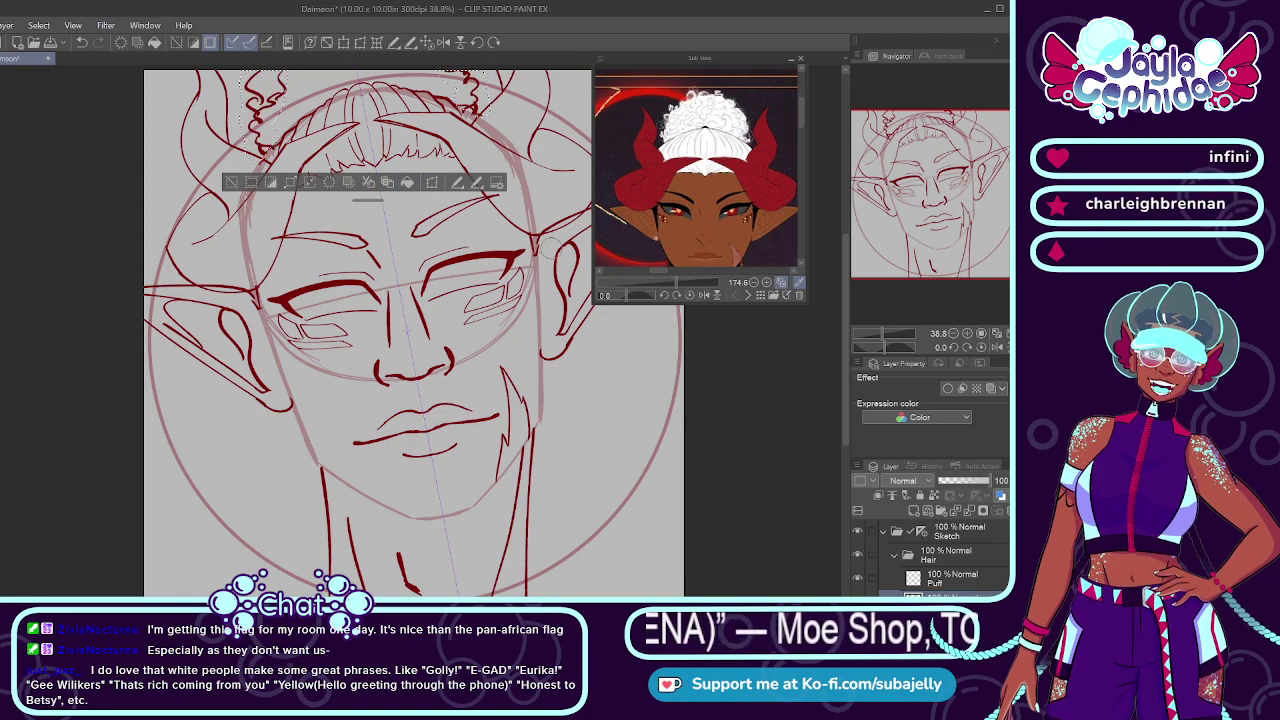
{"action": "key", "text": "ctrl+d"}
Step: Free-transform the Puff layer so the curls on both sides of the head spread wider apart and tilt slightly
{"action": "left_click_drag", "start_coordinate": [945, 597], "coordinate": [942, 578]}
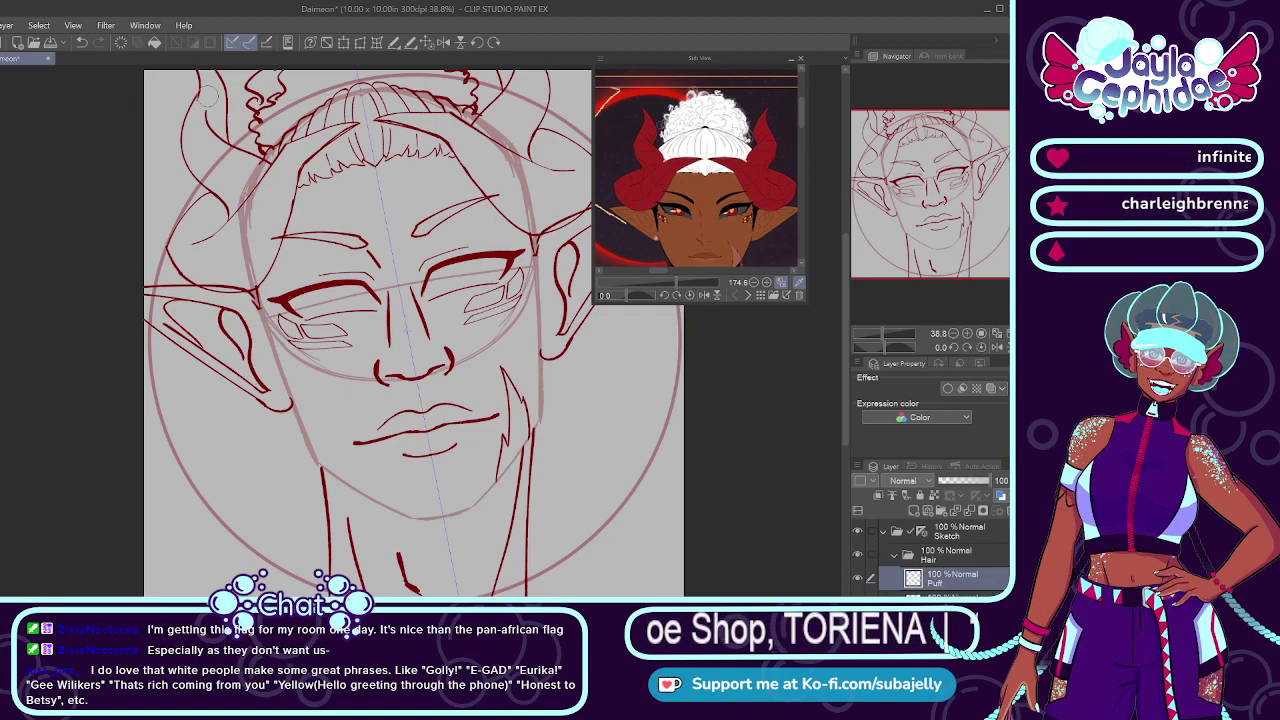
{"action": "left_click", "coordinate": [362, 44]}
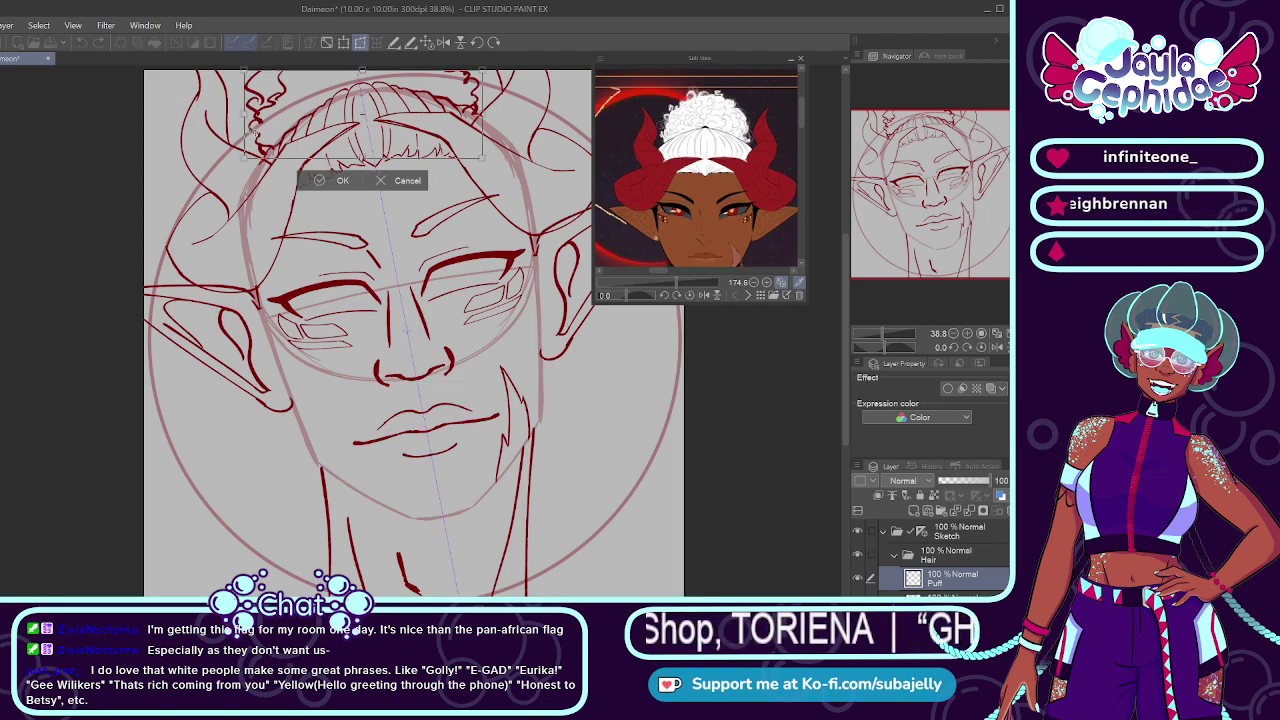
{"action": "left_click_drag", "start_coordinate": [233, 118], "coordinate": [228, 116]}
{"action": "left_click_drag", "start_coordinate": [483, 114], "coordinate": [501, 107]}
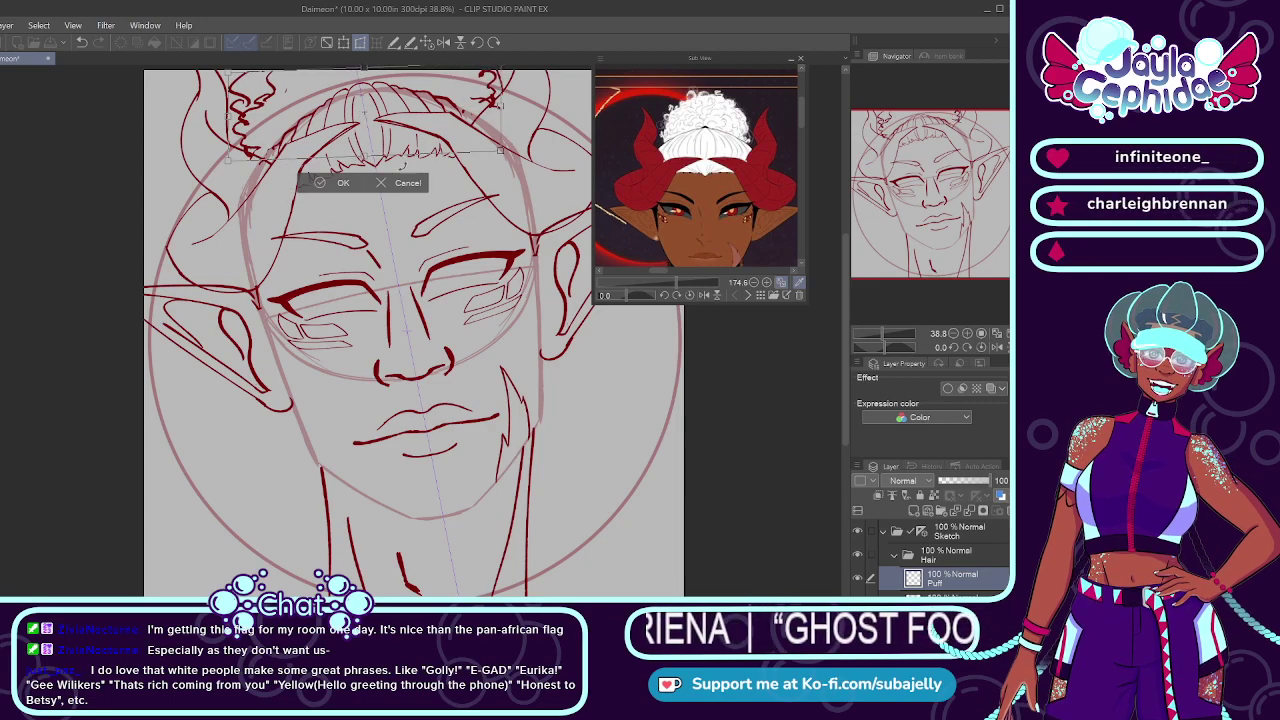
{"action": "left_click", "coordinate": [343, 185]}
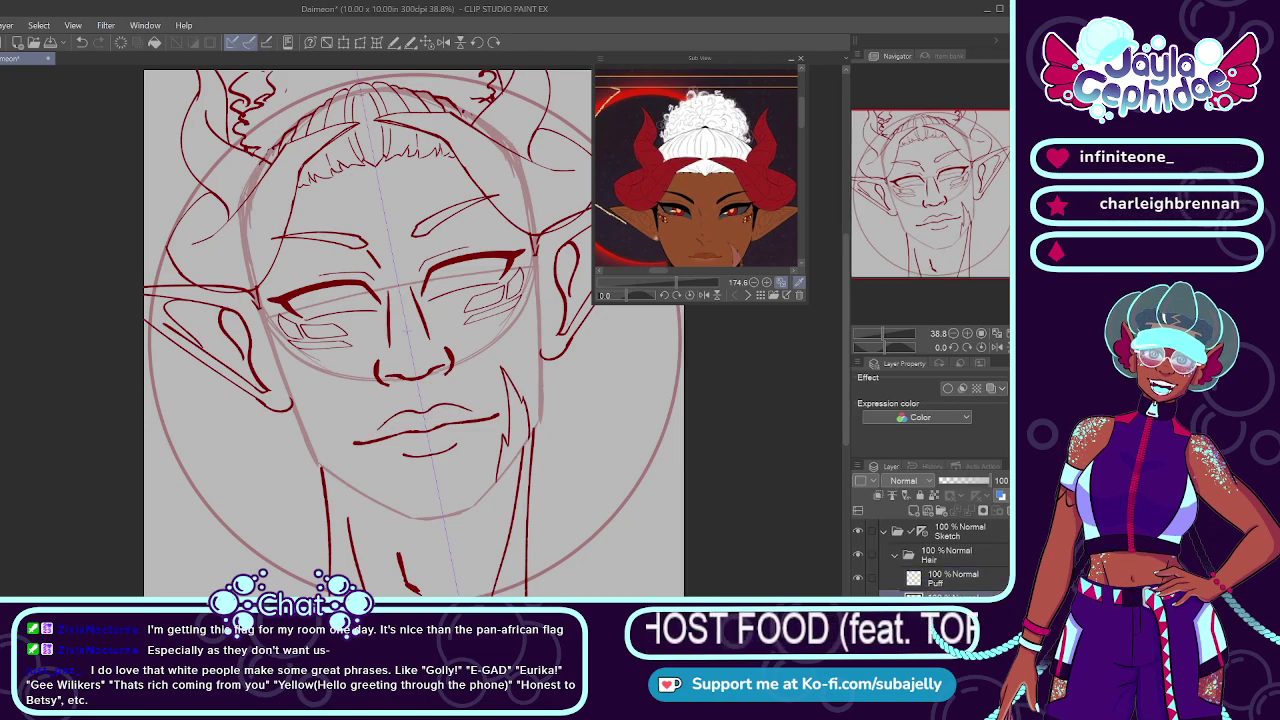
Step: Hide and reshow the hairline layer below Puff, and shift the reference image to show the top of the hair
{"action": "key", "text": "ctrl+t"}
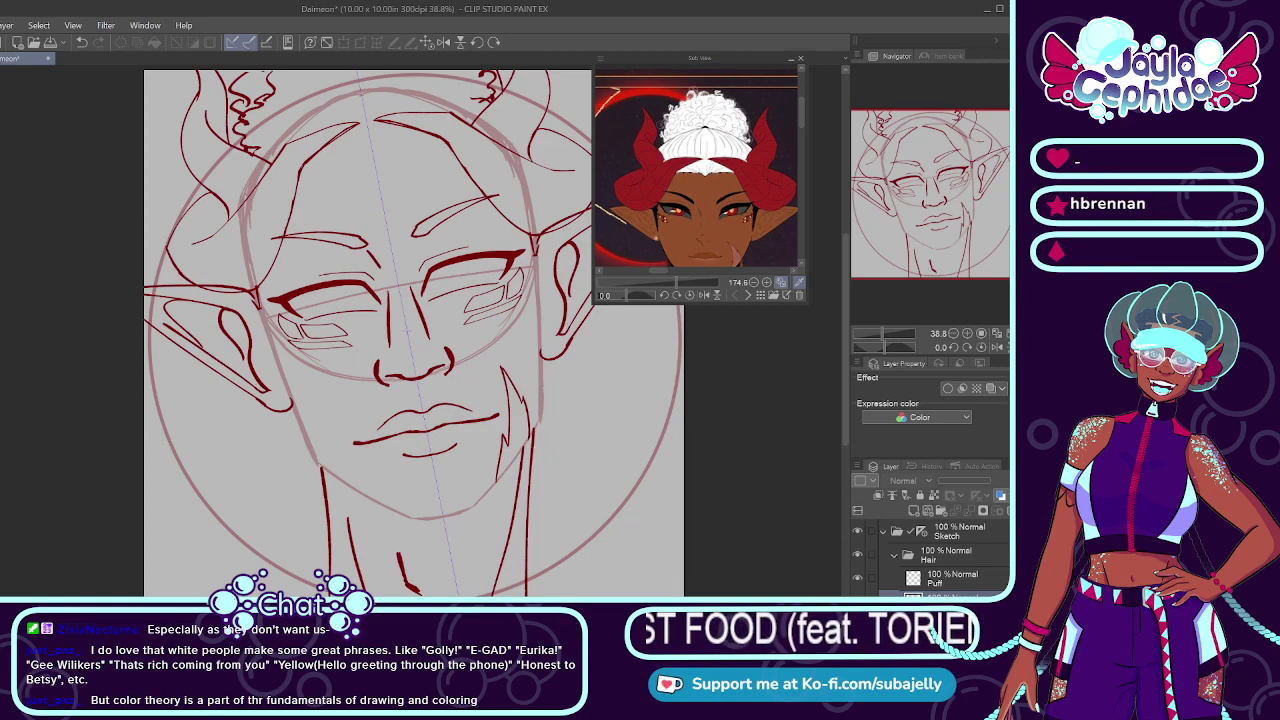
{"action": "key", "text": "ctrl+y"}
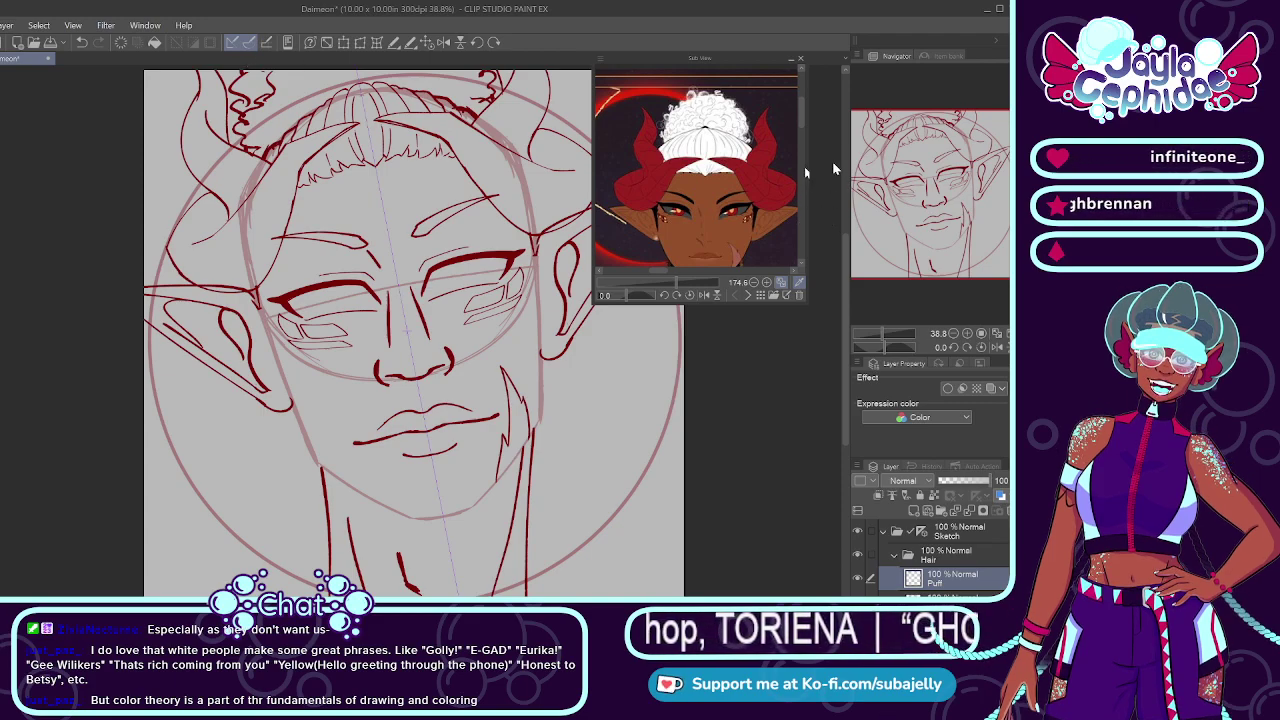
{"action": "mouse_move", "coordinate": [800, 129]}
{"action": "left_mouse_down"}
{"action": "mouse_move", "coordinate": [801, 154]}
{"action": "mouse_move", "coordinate": [801, 132]}
{"action": "left_mouse_up"}
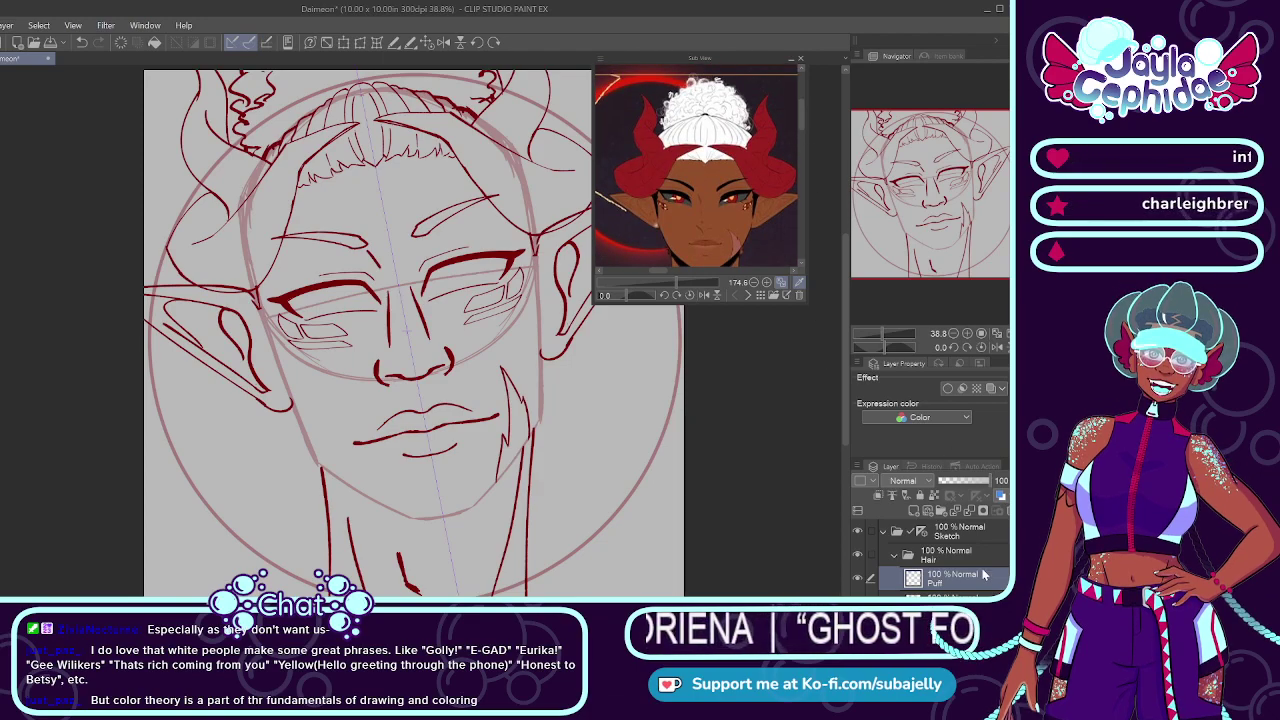
Step: Collapse the Hair folder inside the sketch and make the Side layer active
{"action": "scroll", "coordinate": [930, 560], "scroll_direction": "down", "scroll_amount": 2}
{"action": "scroll", "coordinate": [930, 560], "scroll_direction": "up", "scroll_amount": 2}
{"action": "left_click", "coordinate": [894, 555]}
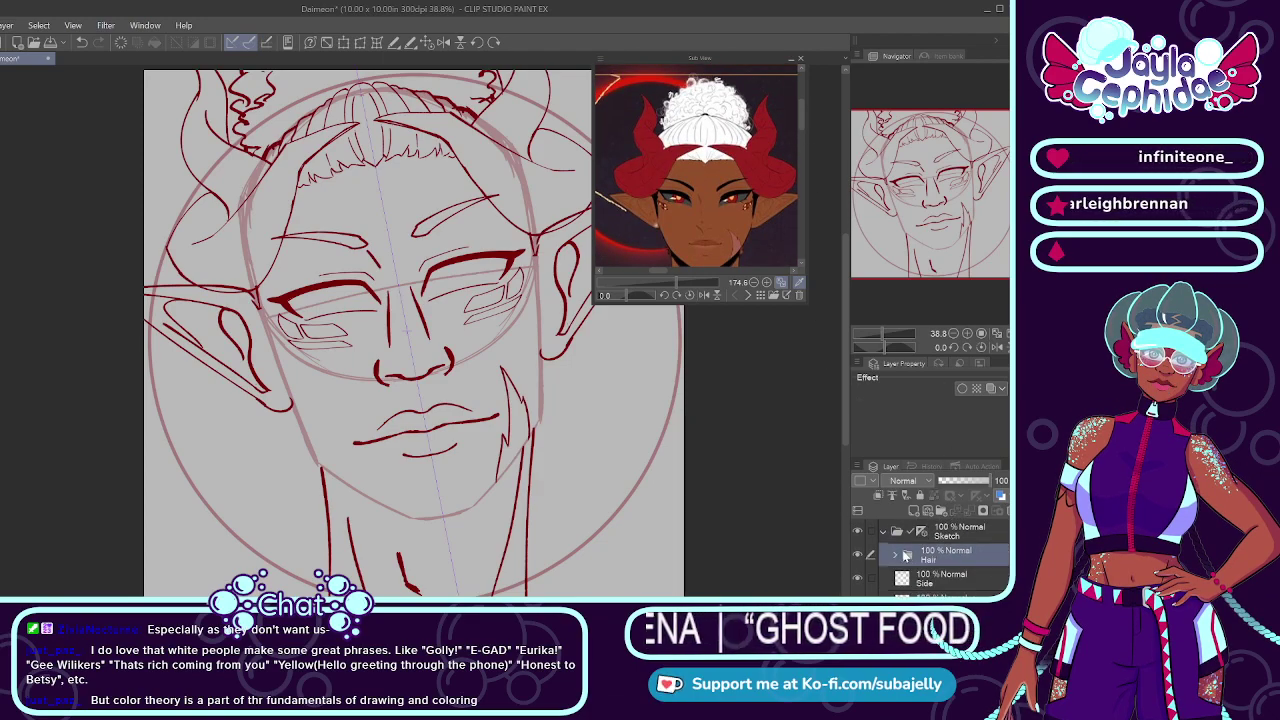
{"action": "scroll", "coordinate": [1004, 568], "scroll_direction": "down", "scroll_amount": 4}
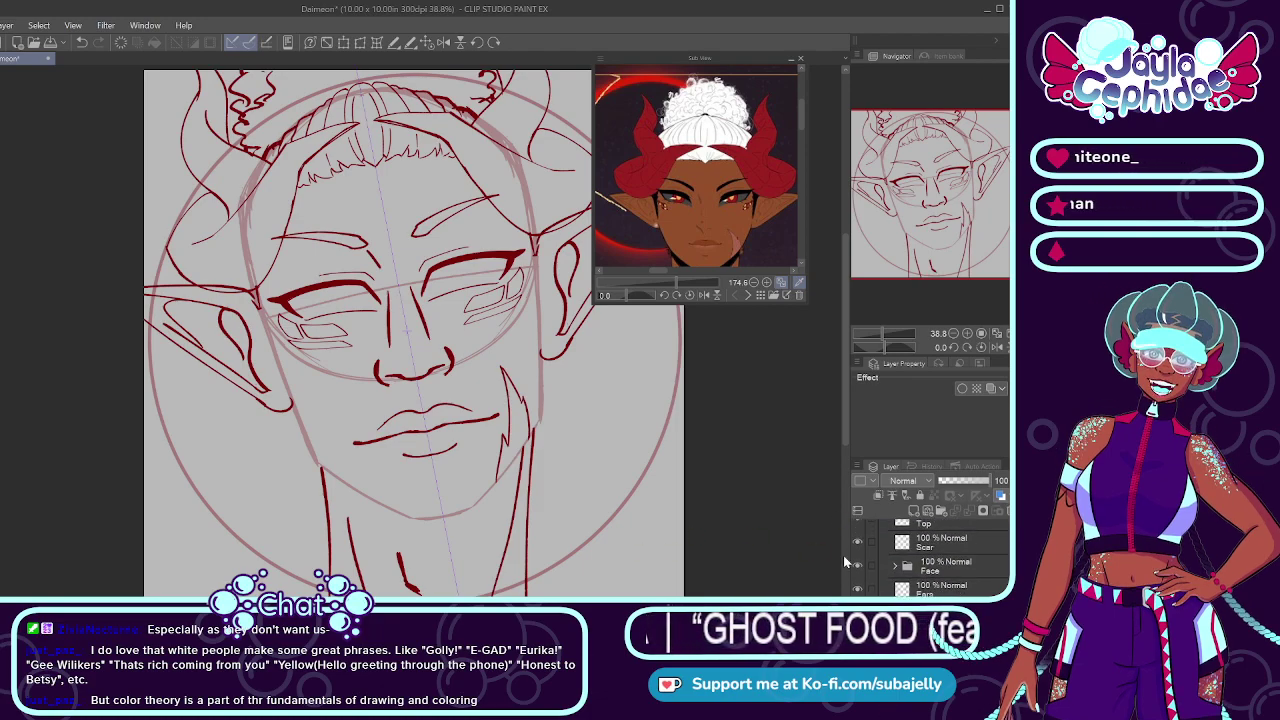
{"action": "scroll", "coordinate": [930, 560], "scroll_direction": "up", "scroll_amount": 3}
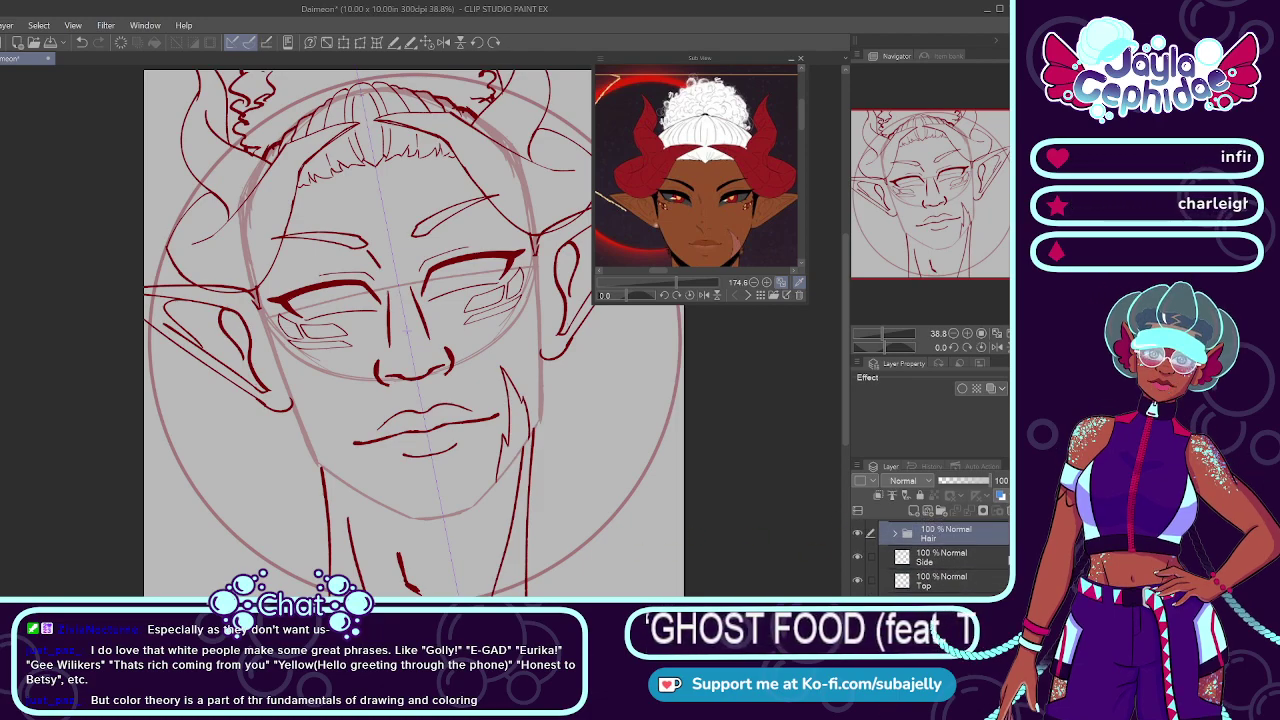
{"action": "left_click", "coordinate": [930, 557]}
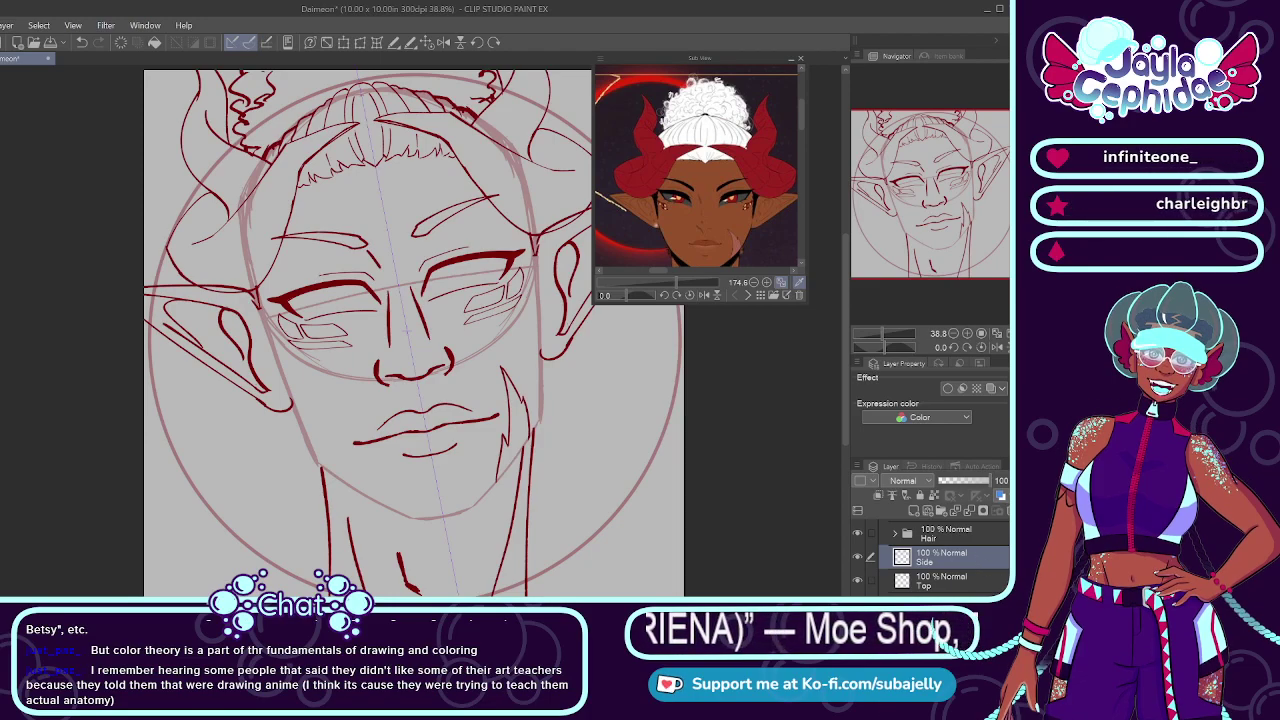
Step: Make the Neck layer active, remove the short inner line on the neck, and select the Sketch folder's mask
{"action": "scroll", "coordinate": [963, 553], "scroll_direction": "down", "scroll_amount": 3}
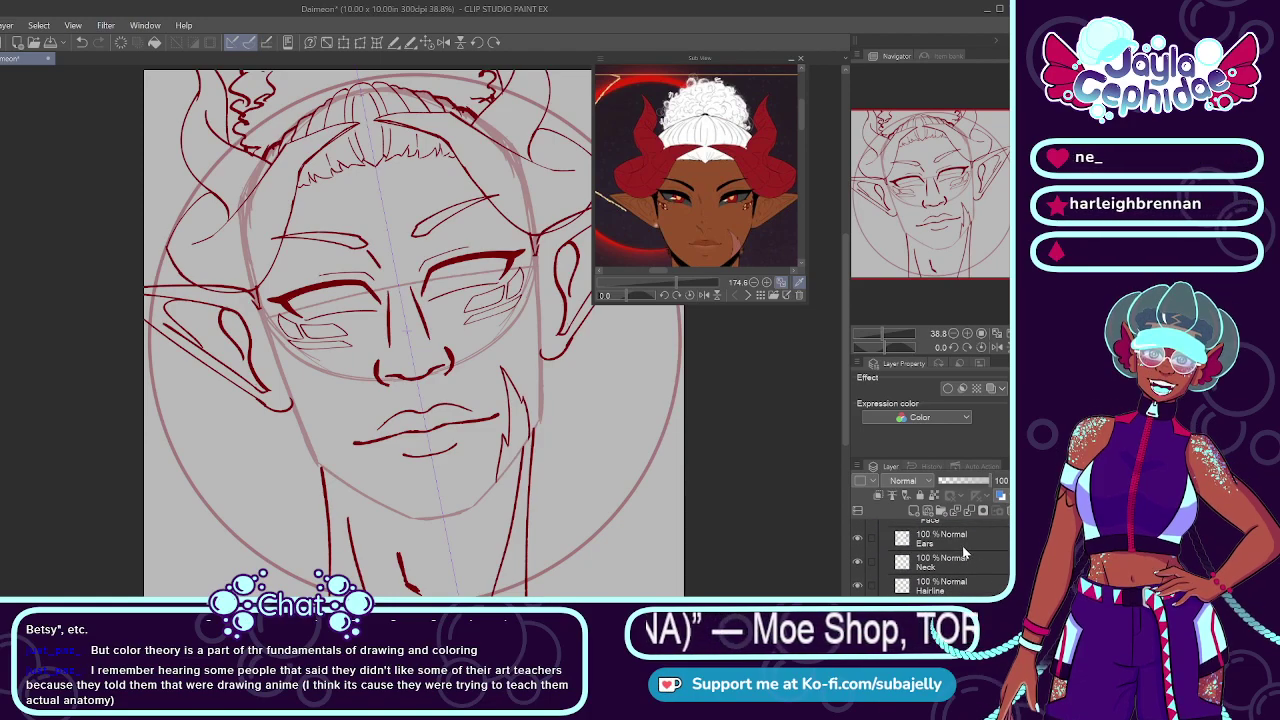
{"action": "left_click", "coordinate": [963, 546]}
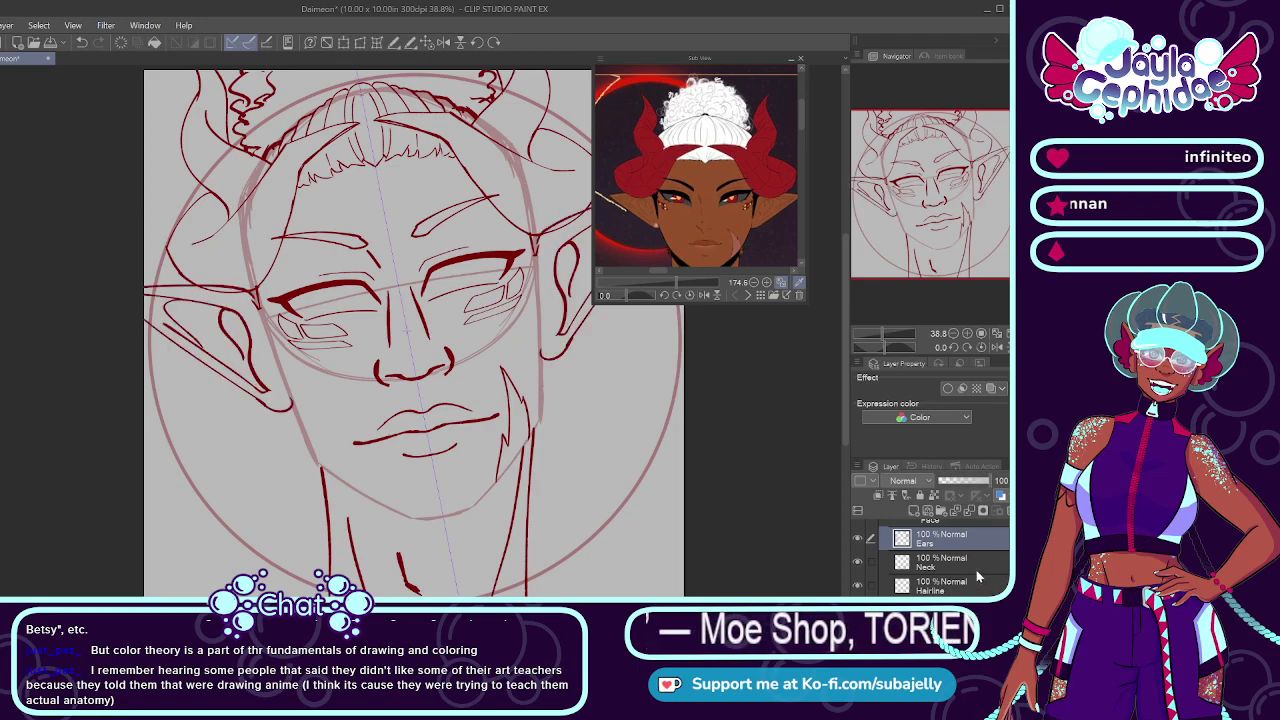
{"action": "left_click", "coordinate": [960, 563]}
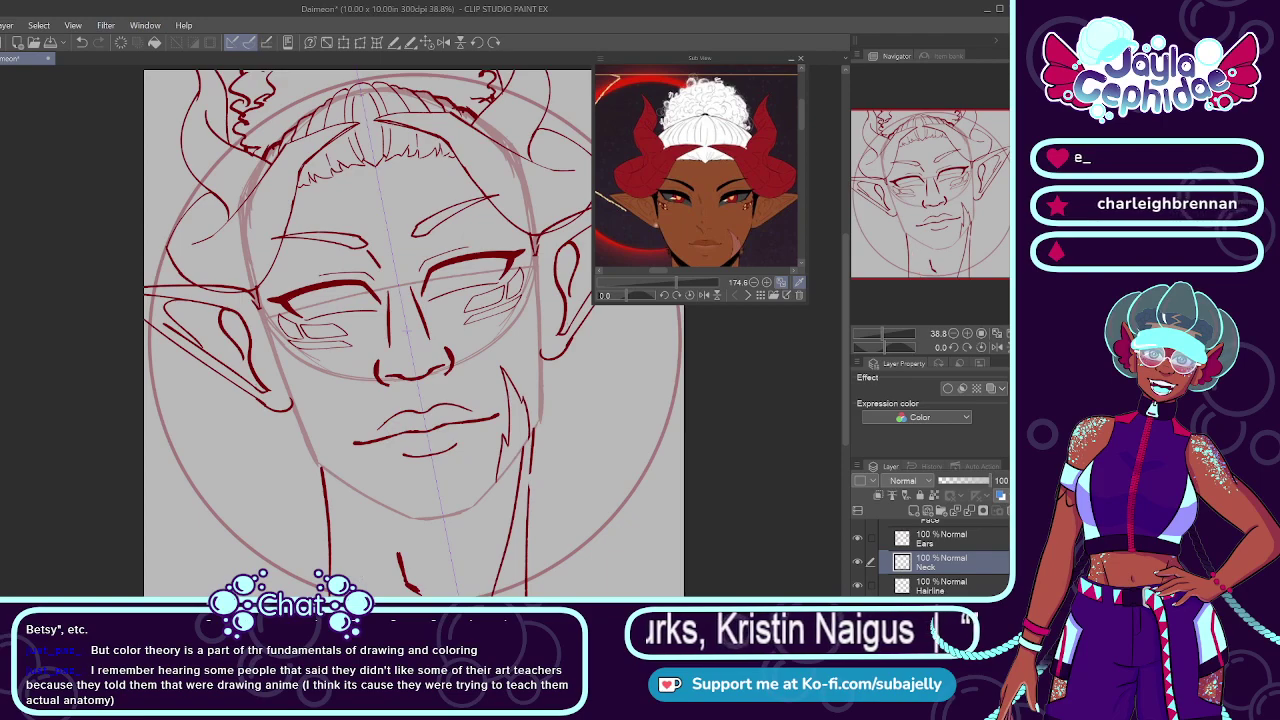
{"action": "scroll", "coordinate": [925, 550], "scroll_direction": "up", "scroll_amount": 3}
{"action": "left_click", "coordinate": [925, 535]}
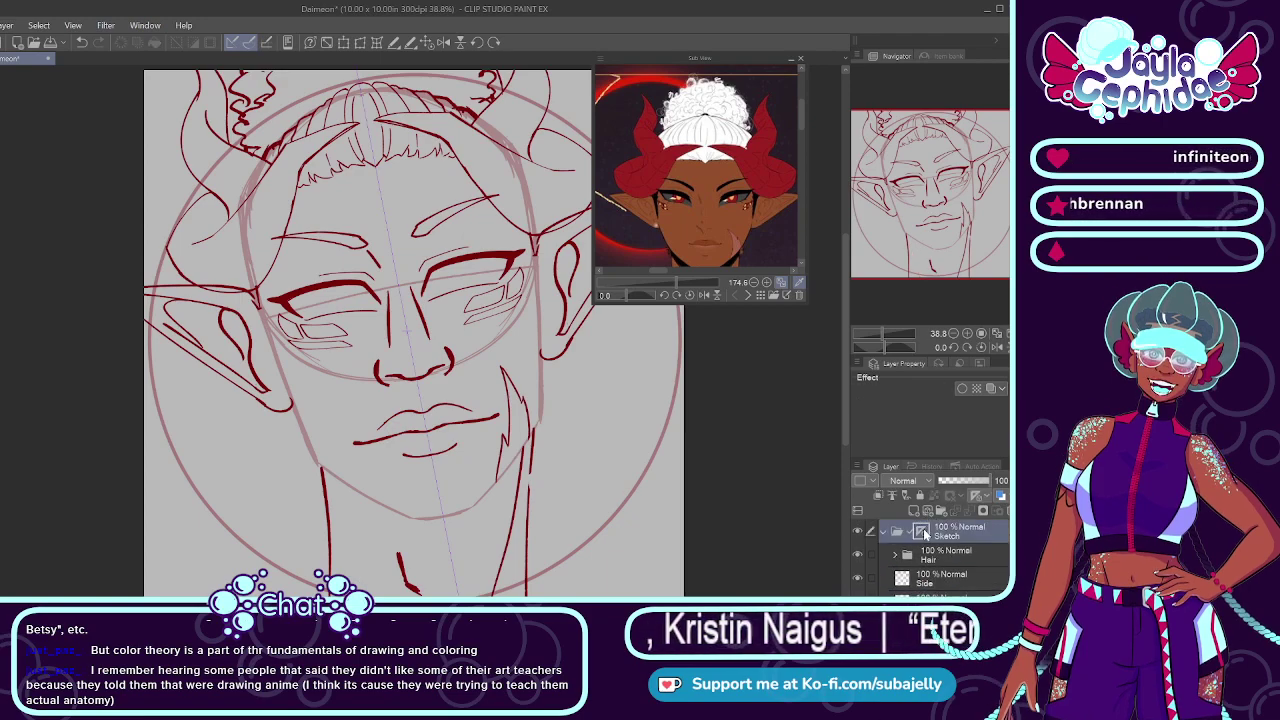
Step: Hide and reshow the Neck layer, and redraw its missing inner line from the jaw downward
{"action": "scroll", "coordinate": [925, 550], "scroll_direction": "down", "scroll_amount": 2}
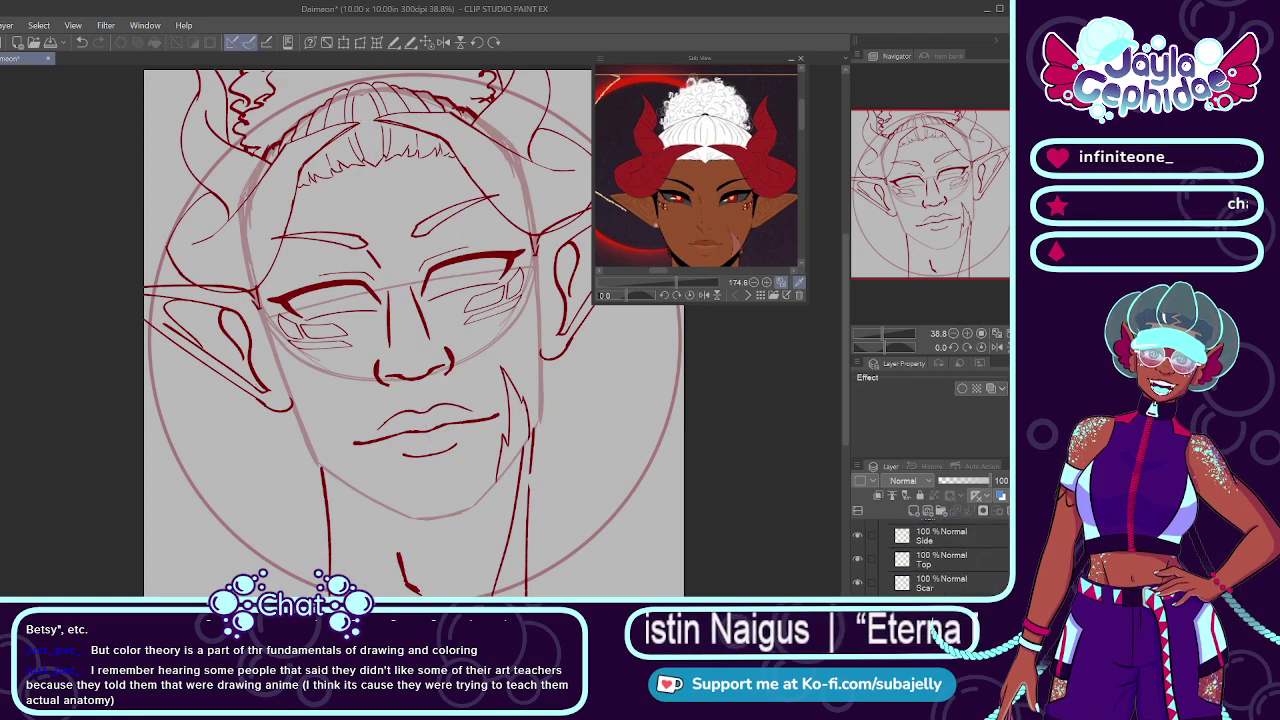
{"action": "scroll", "coordinate": [930, 558], "scroll_direction": "down", "scroll_amount": 4}
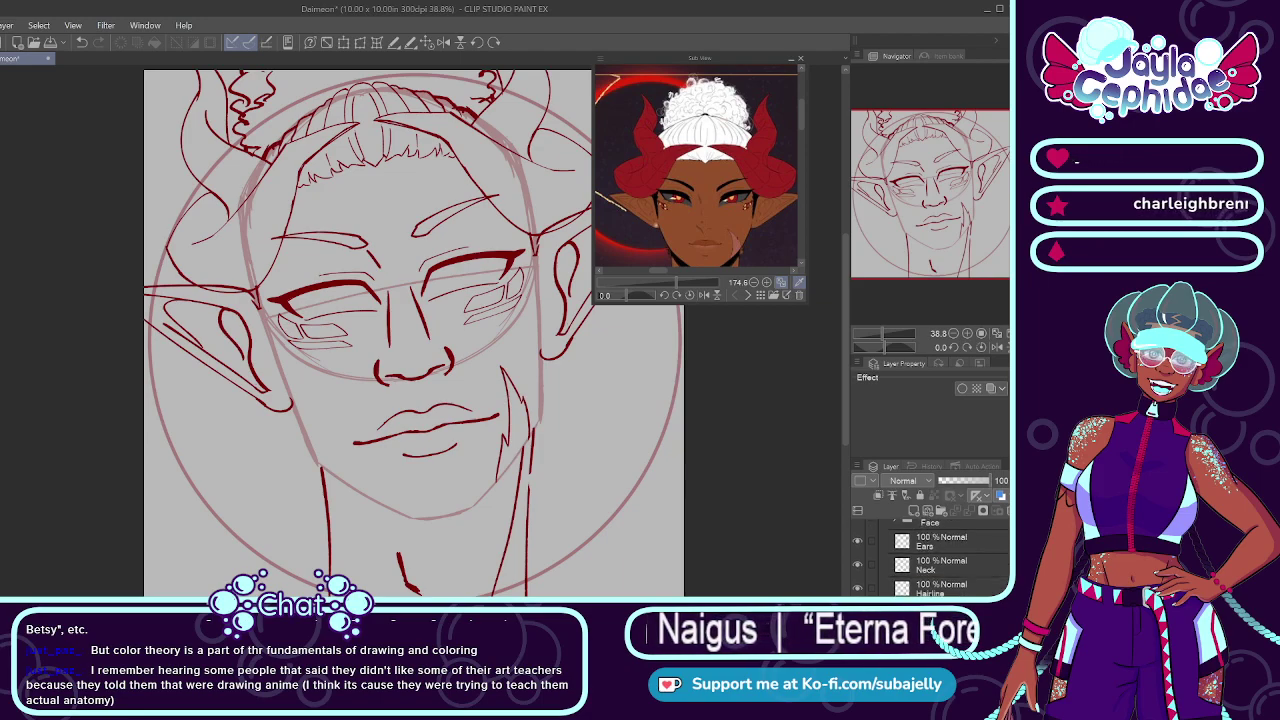
{"action": "left_click", "coordinate": [868, 565]}
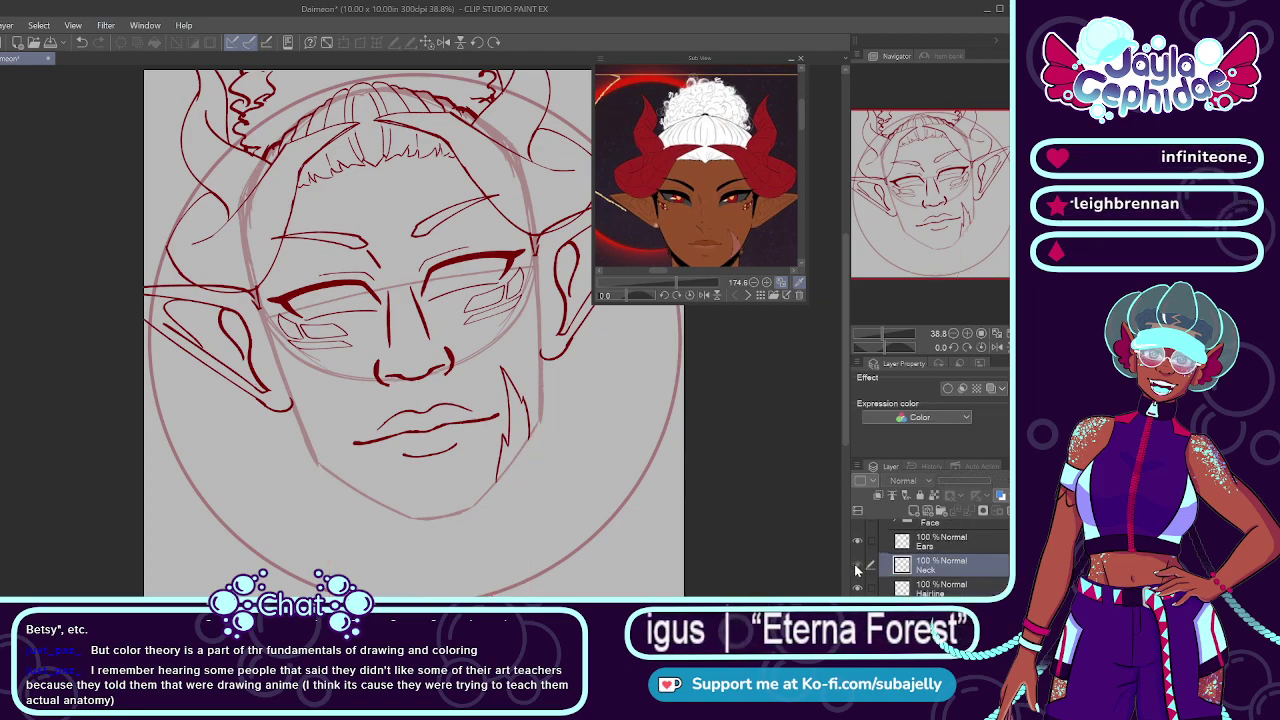
{"action": "left_click", "coordinate": [857, 565]}
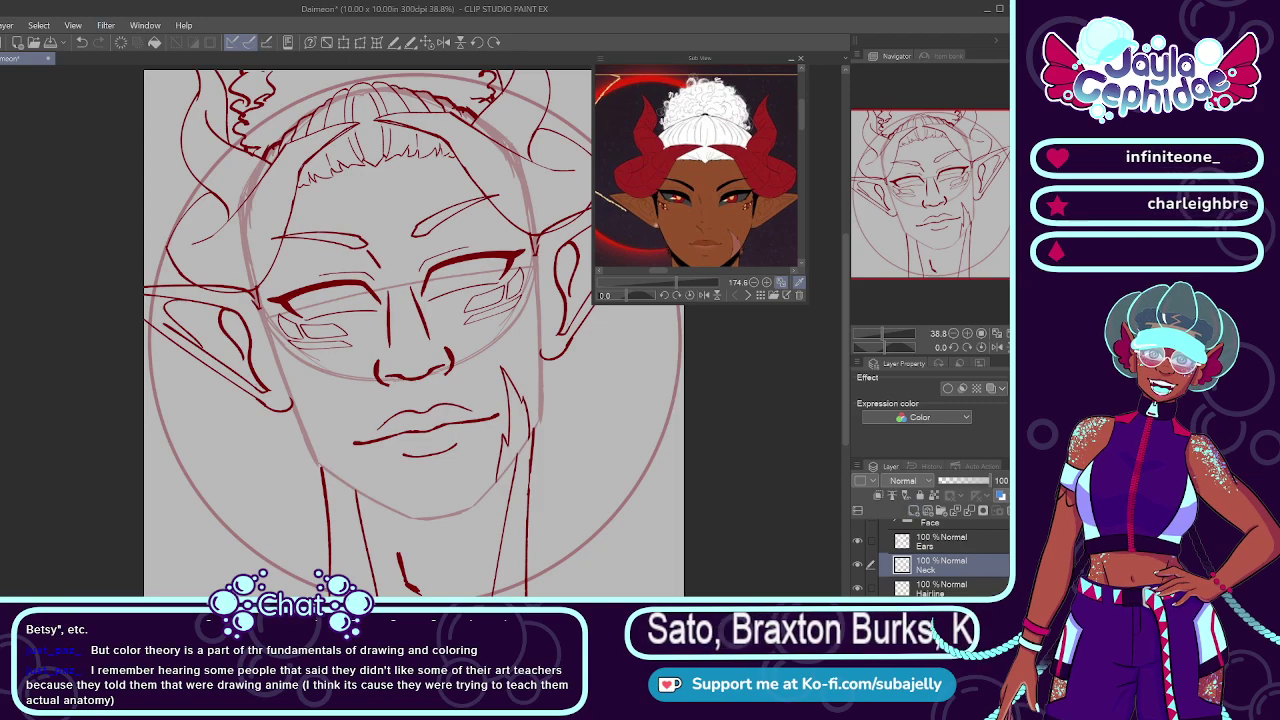
Step: Disable the Sketch folder's layer mask and collapse the folder
{"action": "scroll", "coordinate": [879, 530], "scroll_direction": "up", "scroll_amount": 5}
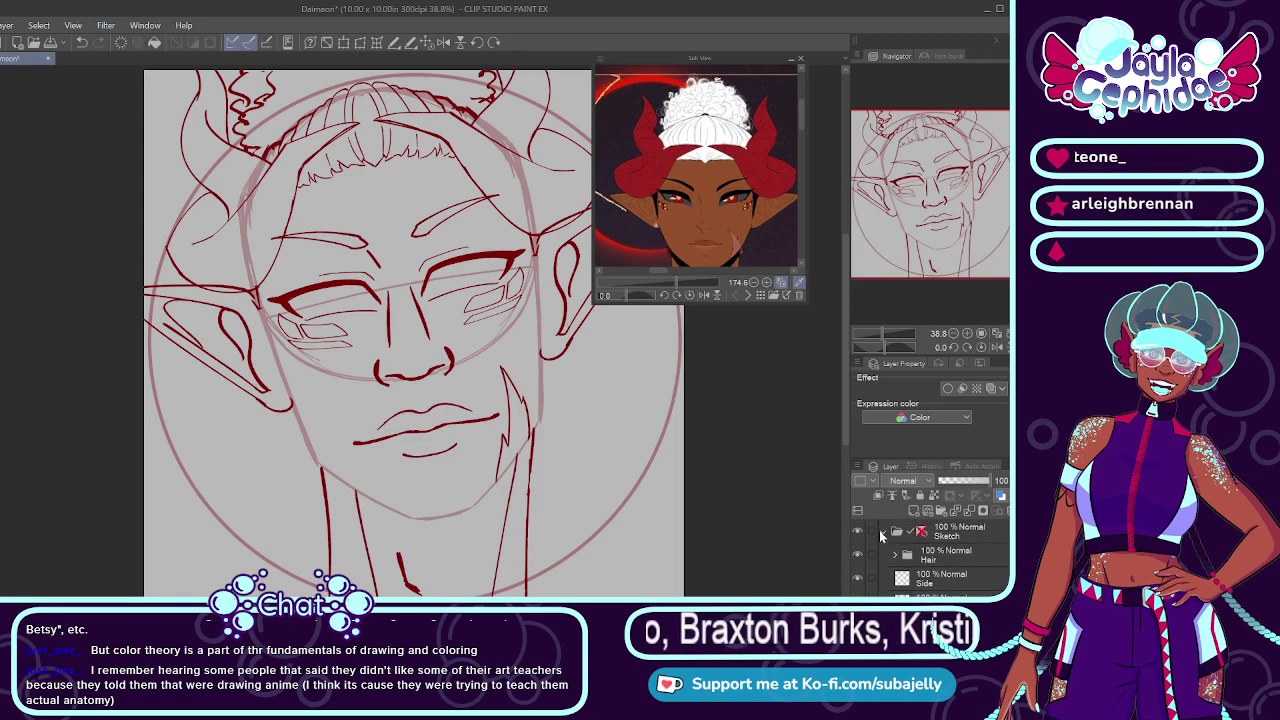
{"action": "left_click", "coordinate": [880, 531]}
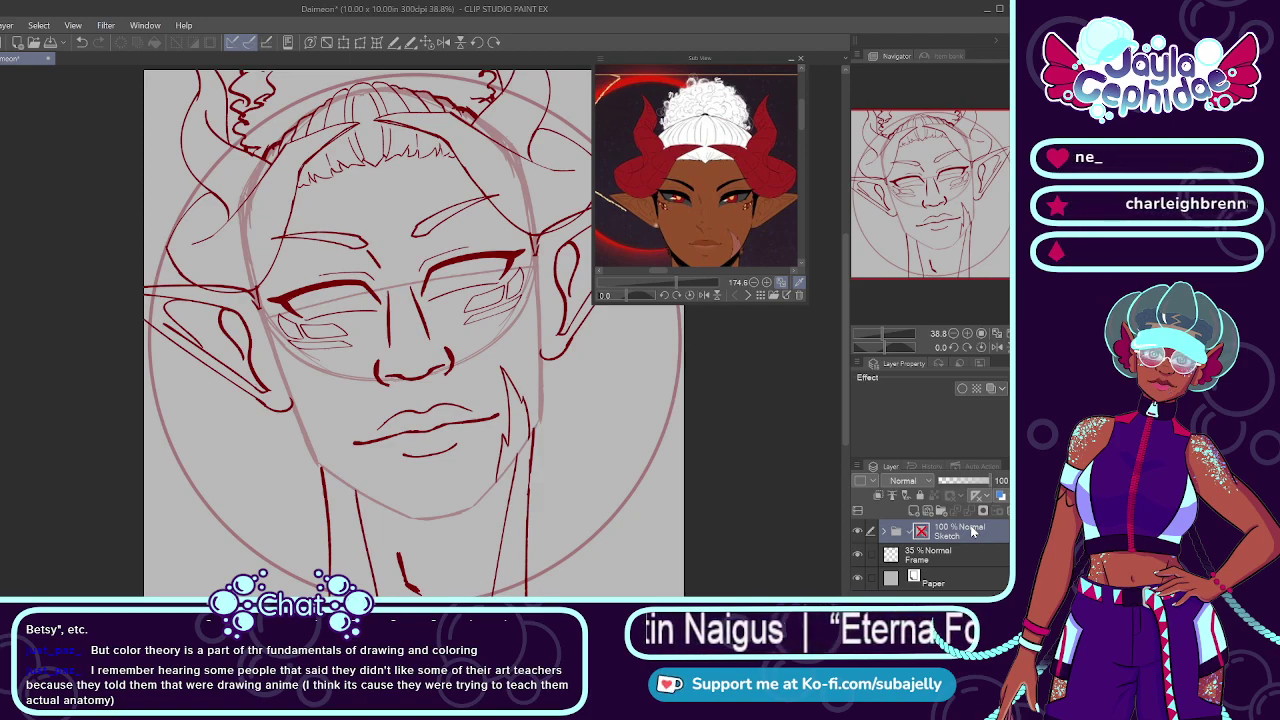
{"action": "left_click", "coordinate": [883, 531]}
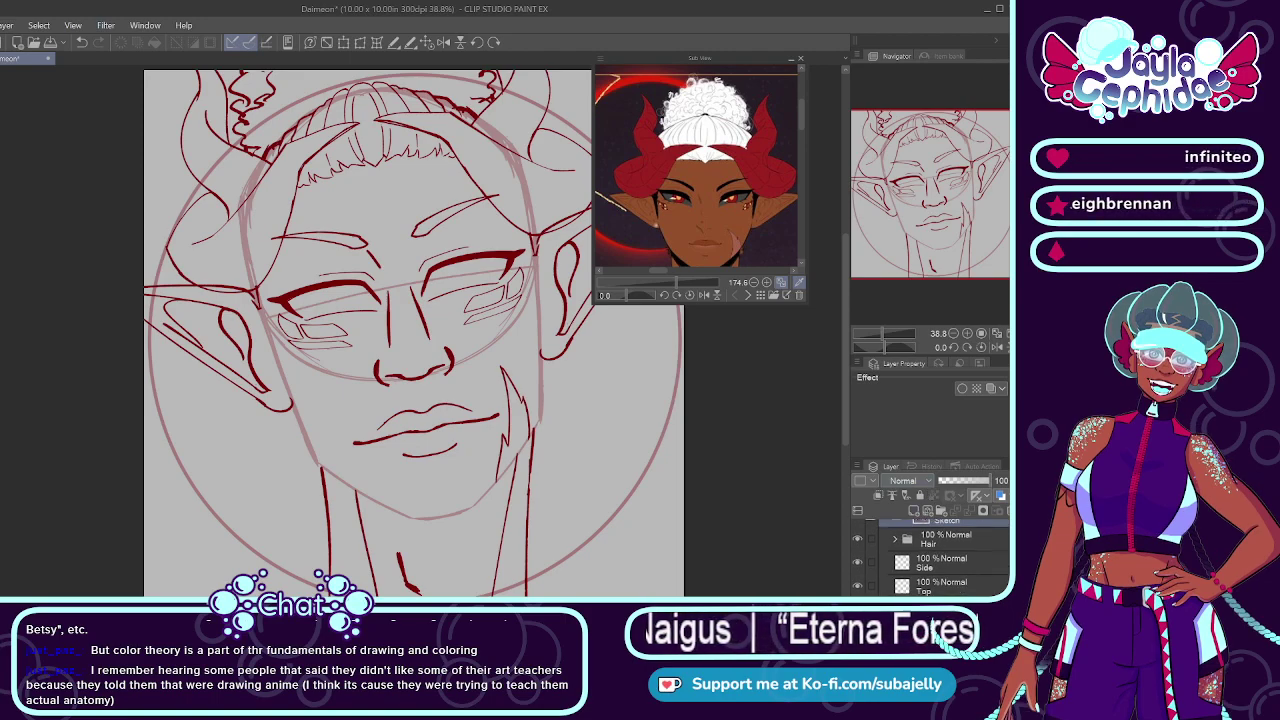
{"action": "left_click", "coordinate": [951, 555]}
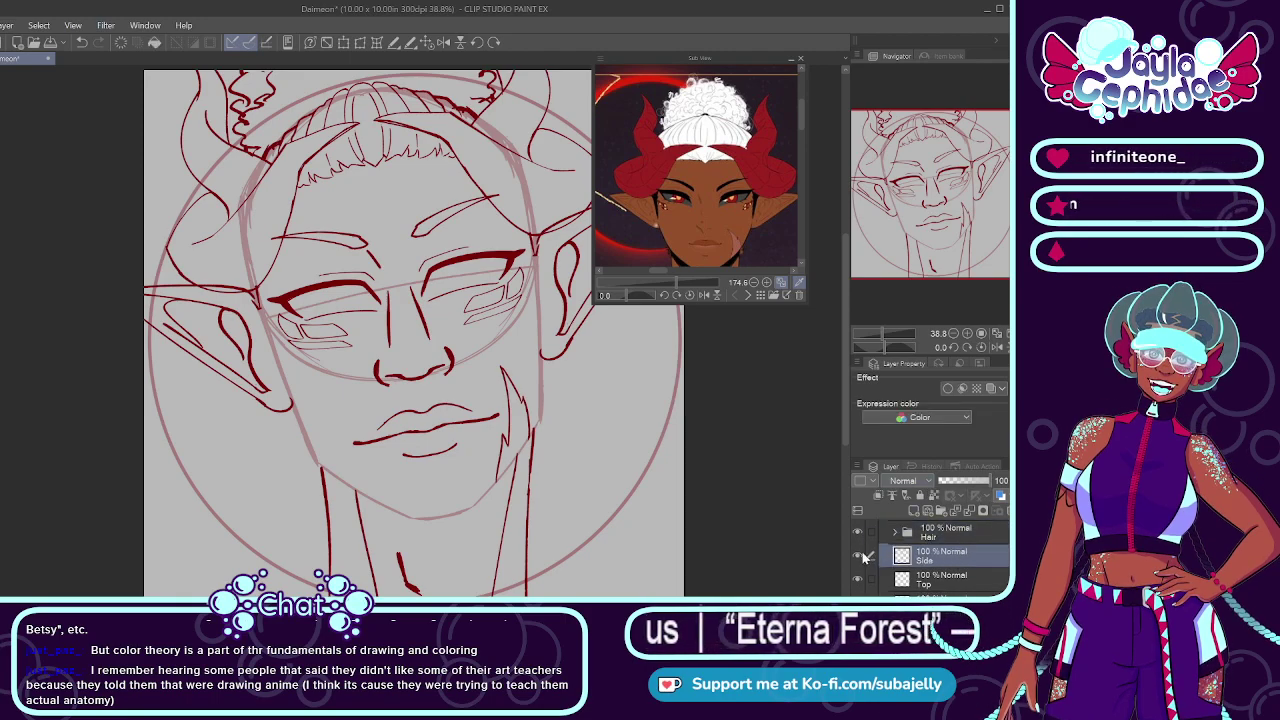
{"action": "scroll", "coordinate": [950, 550], "scroll_direction": "up", "scroll_amount": 1}
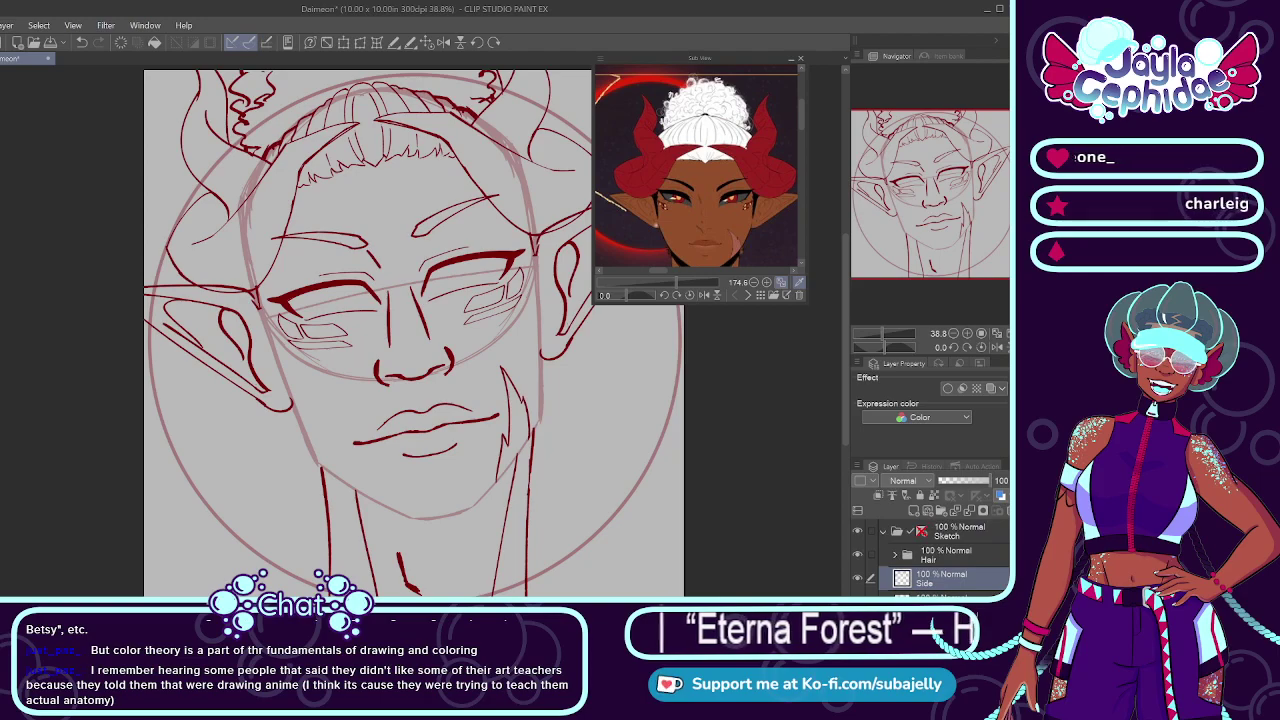
{"action": "left_click", "coordinate": [963, 536]}
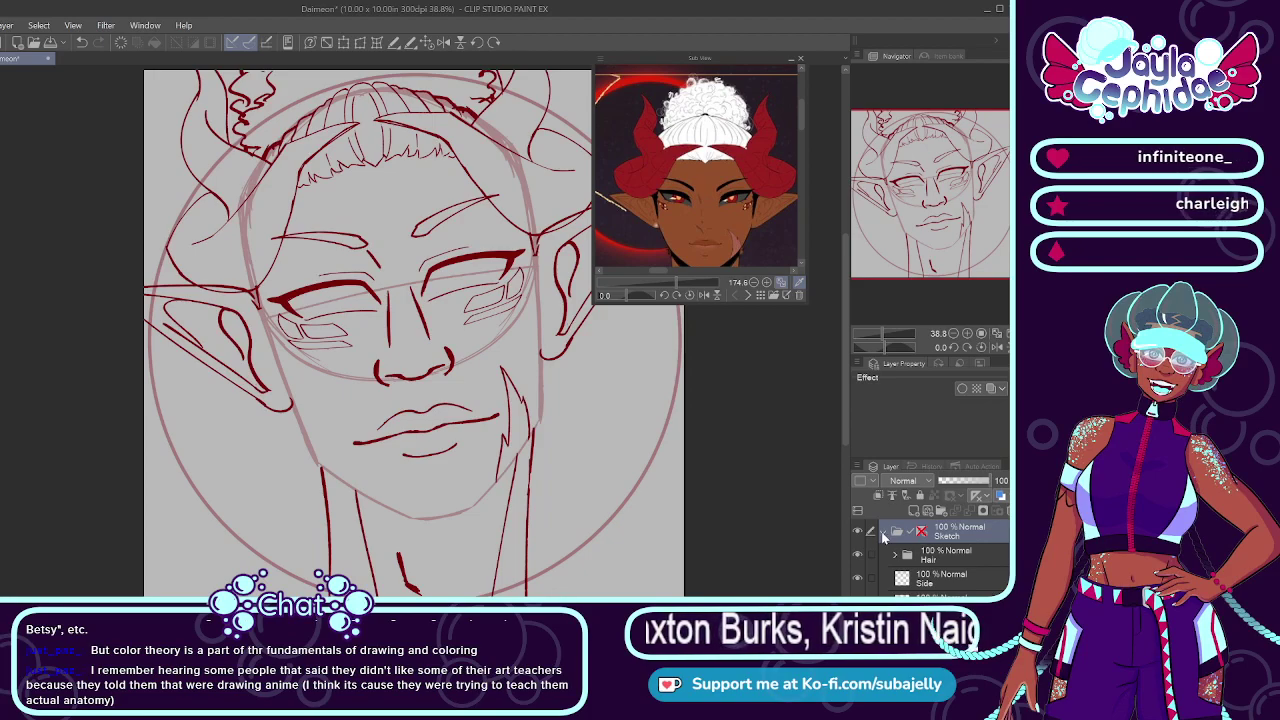
{"action": "left_click", "coordinate": [960, 551]}
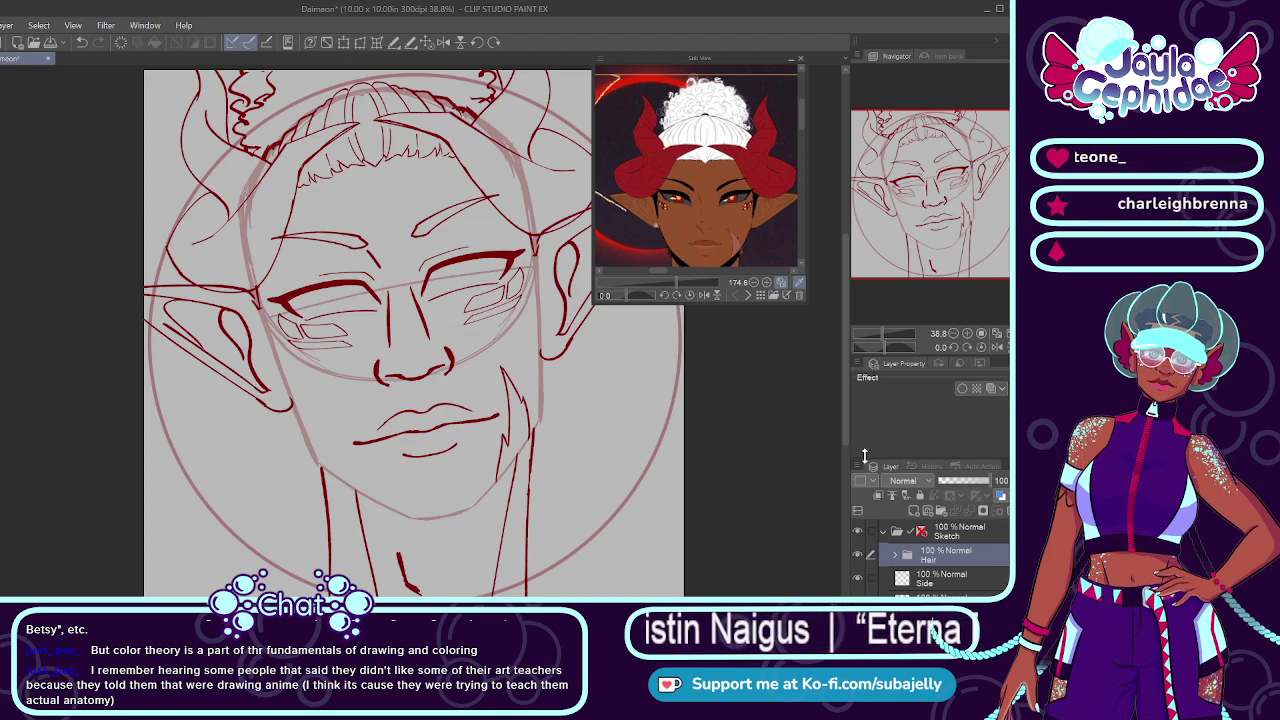
{"action": "left_click", "coordinate": [883, 532]}
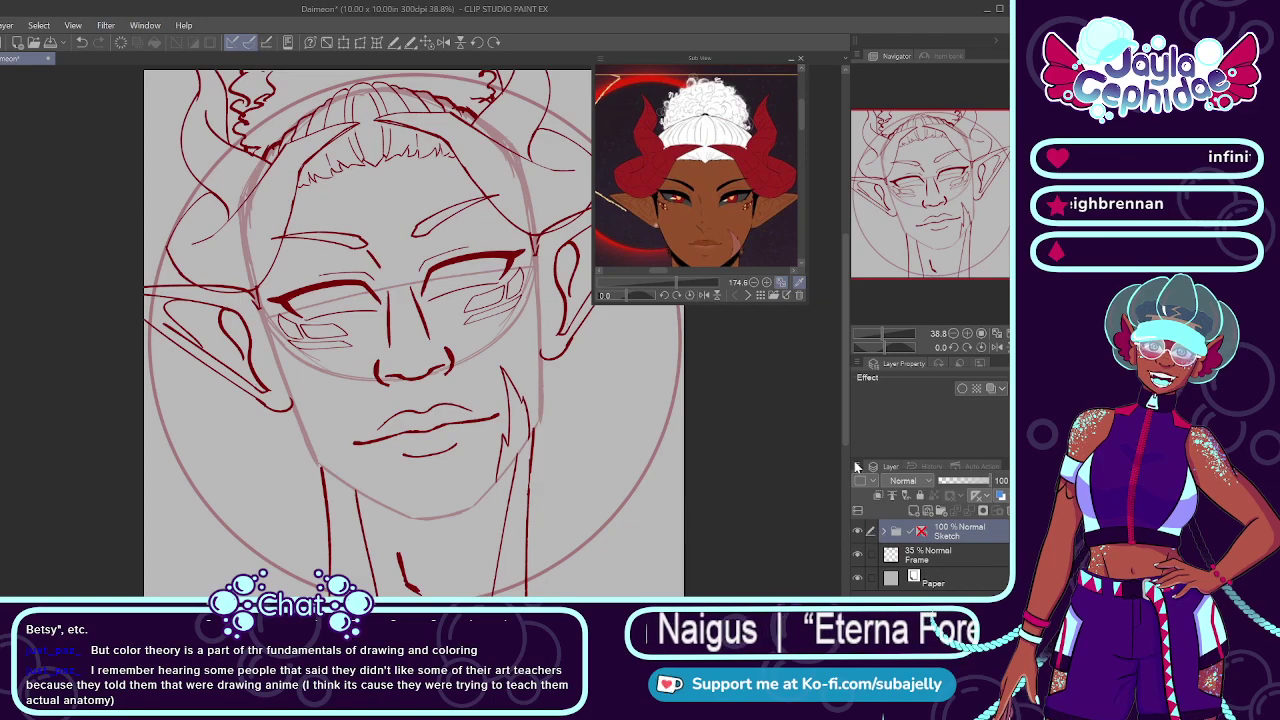
Step: Switch the reference view to the line drawing of feathered wings and fit more of the portrait in view
{"action": "left_click", "coordinate": [747, 295]}
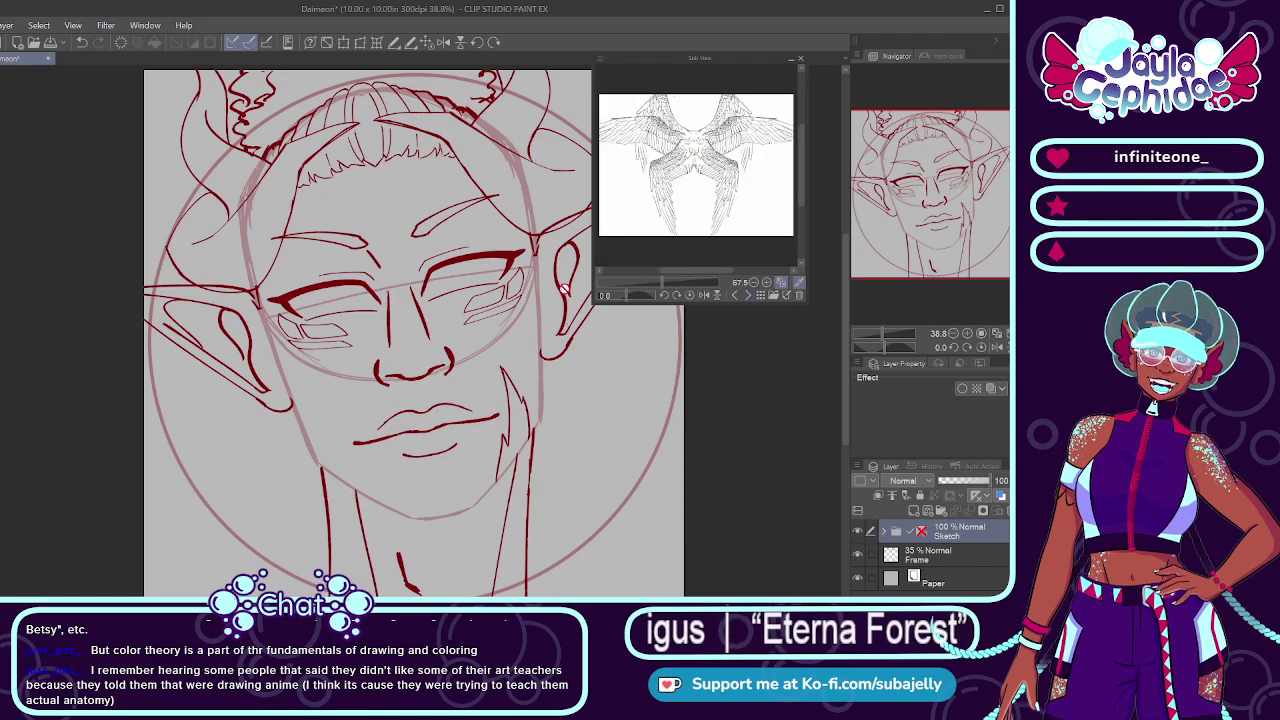
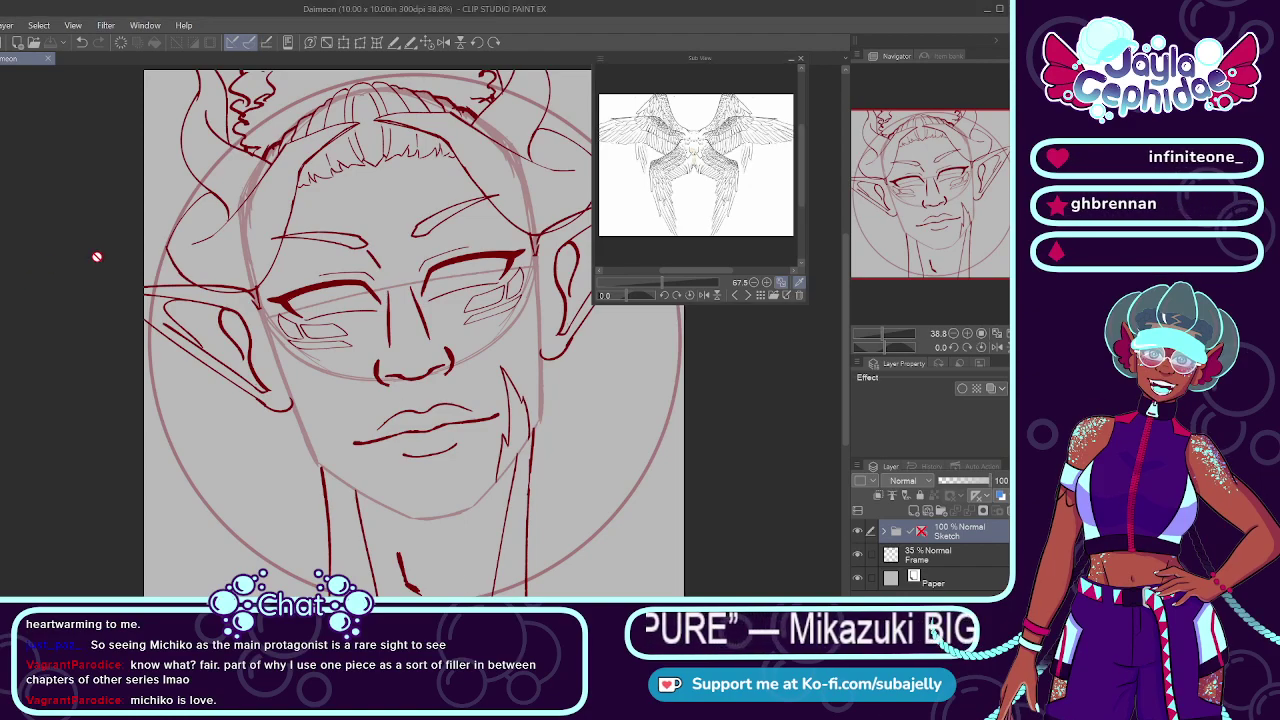
{"action": "scroll", "coordinate": [152, 220], "scroll_direction": "down", "scroll_amount": 1}
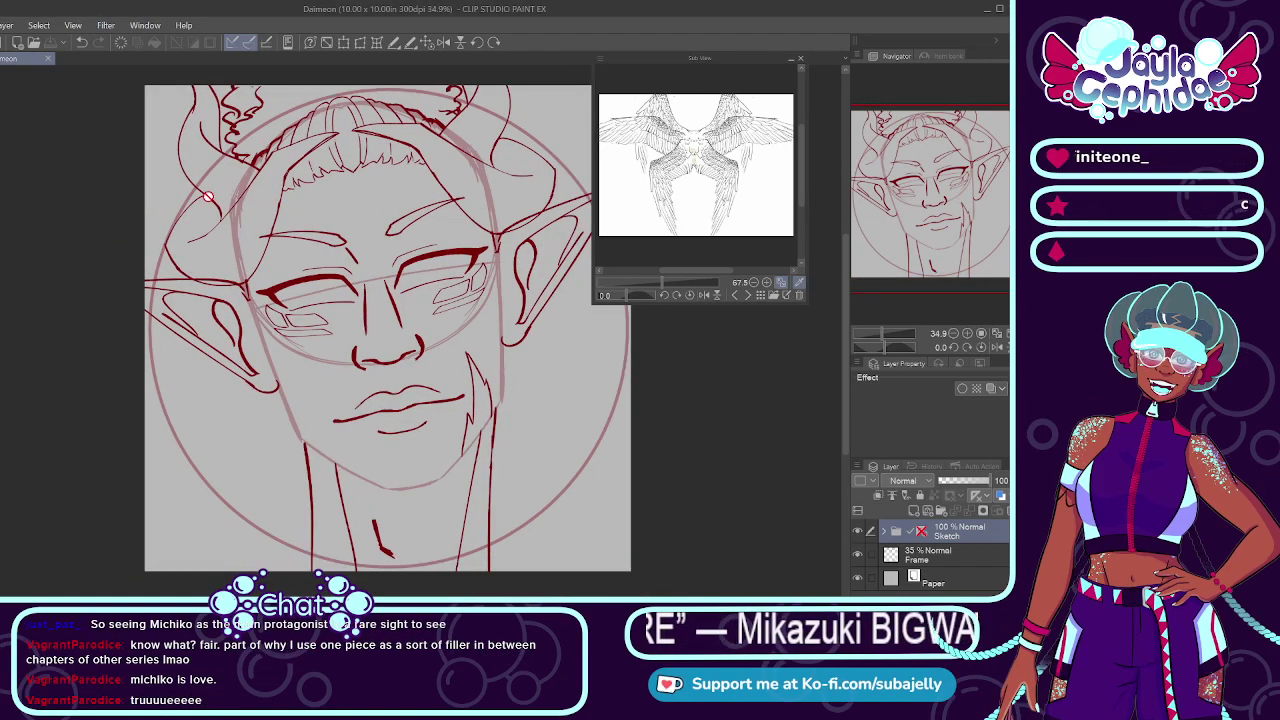
{"action": "scroll", "coordinate": [362, 128], "scroll_direction": "down", "scroll_amount": 1}
{"action": "scroll", "coordinate": [364, 127], "scroll_direction": "down", "scroll_amount": 1}
{"action": "scroll", "coordinate": [519, 103], "scroll_direction": "up", "scroll_amount": 2}
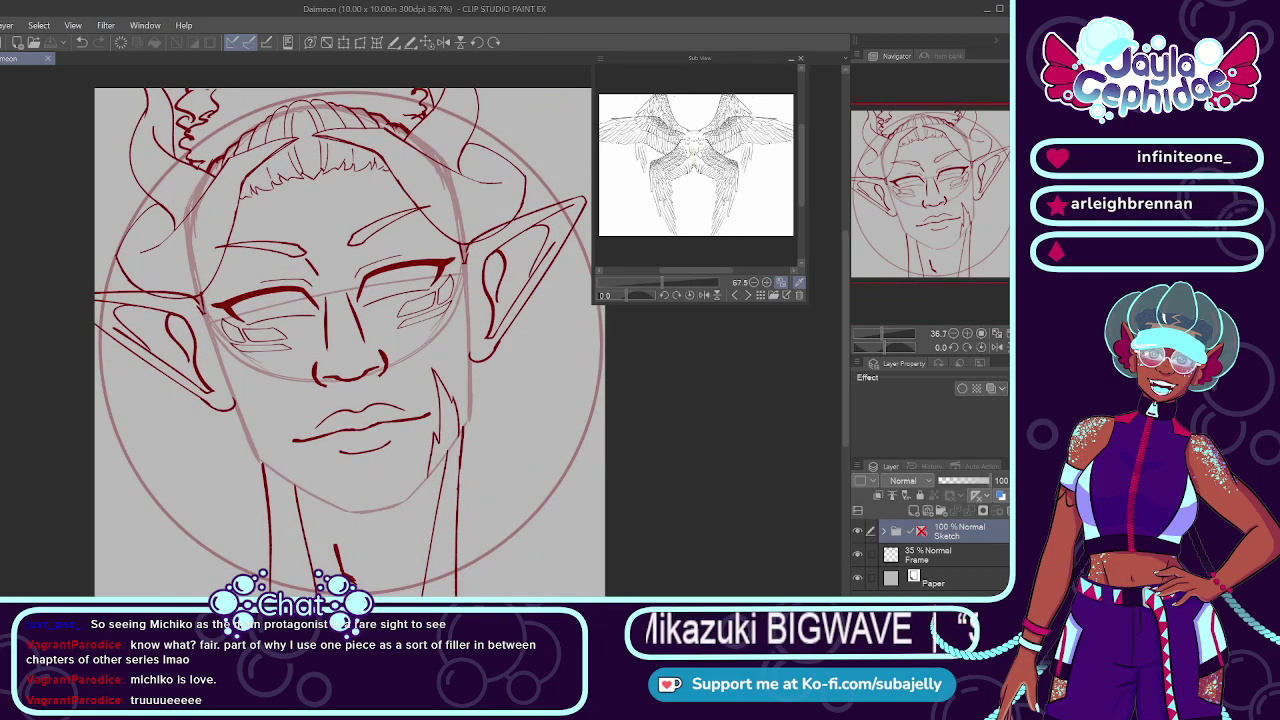
Step: Bring back the hidden material and tool palettes, make the Frame layer active, and select the inner spread-wing brush material
{"action": "left_click", "coordinate": [2, 41]}
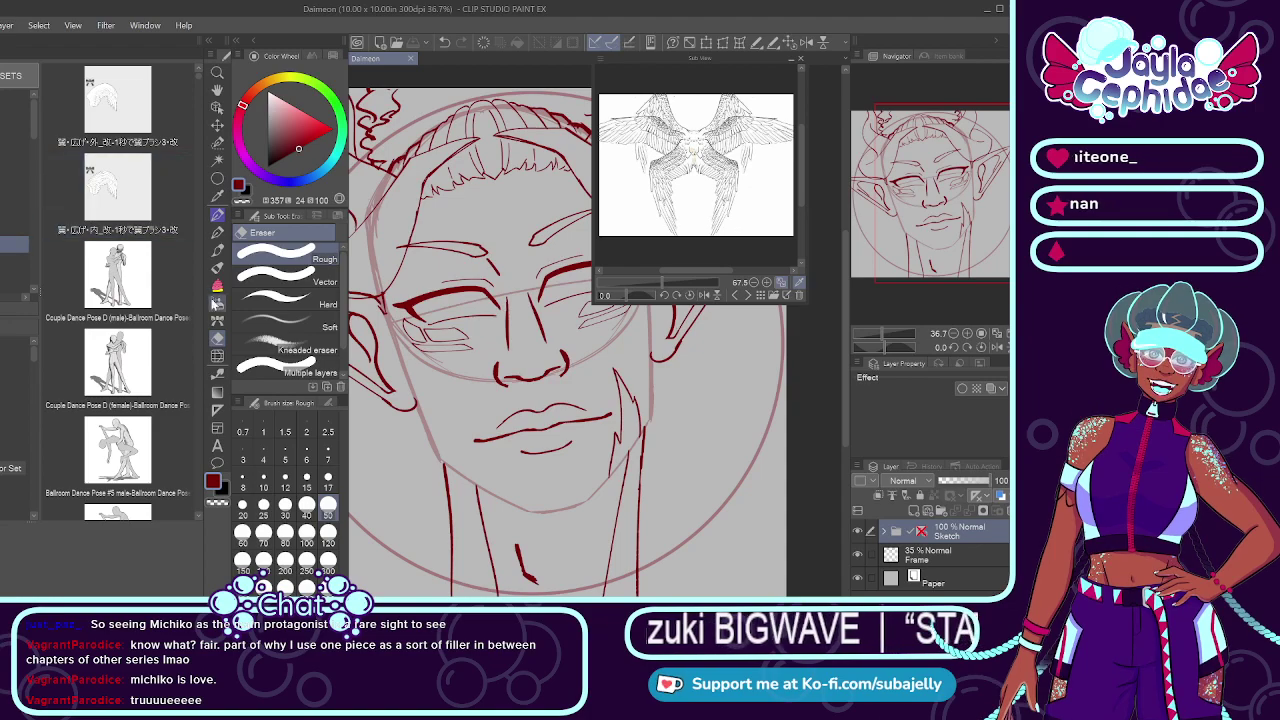
{"action": "left_click", "coordinate": [926, 560]}
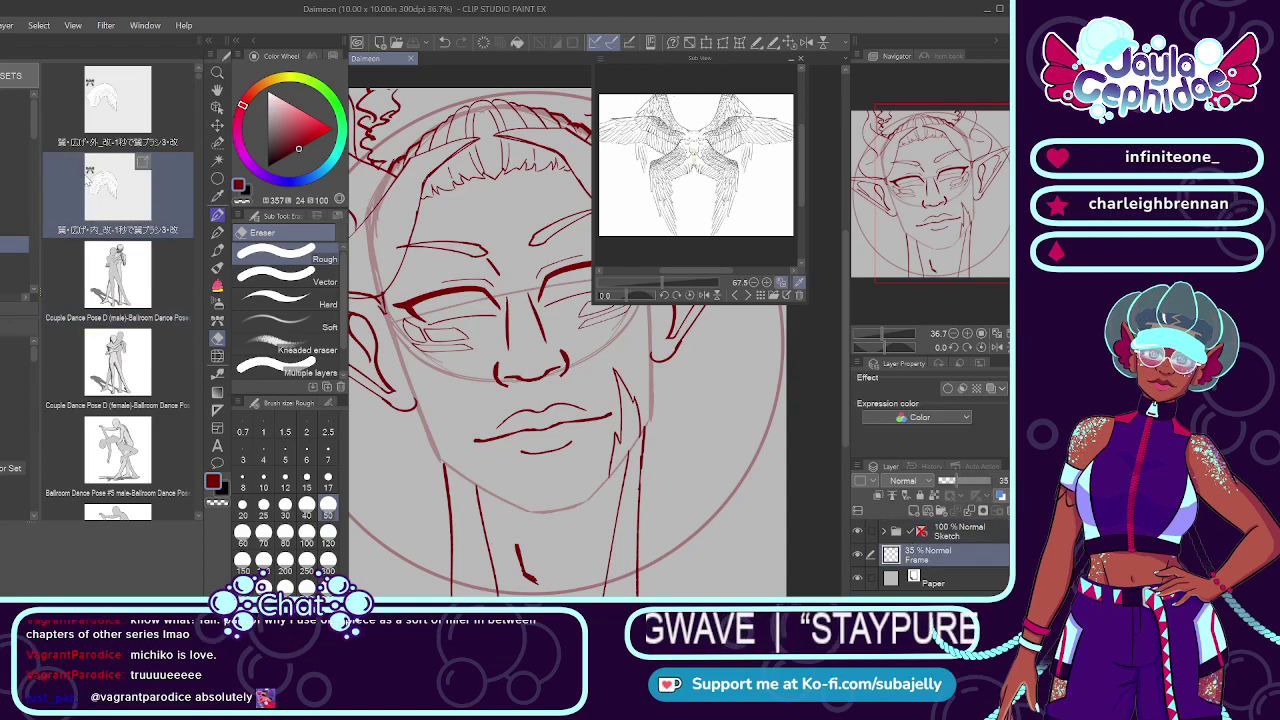
{"action": "left_click", "coordinate": [71, 187]}
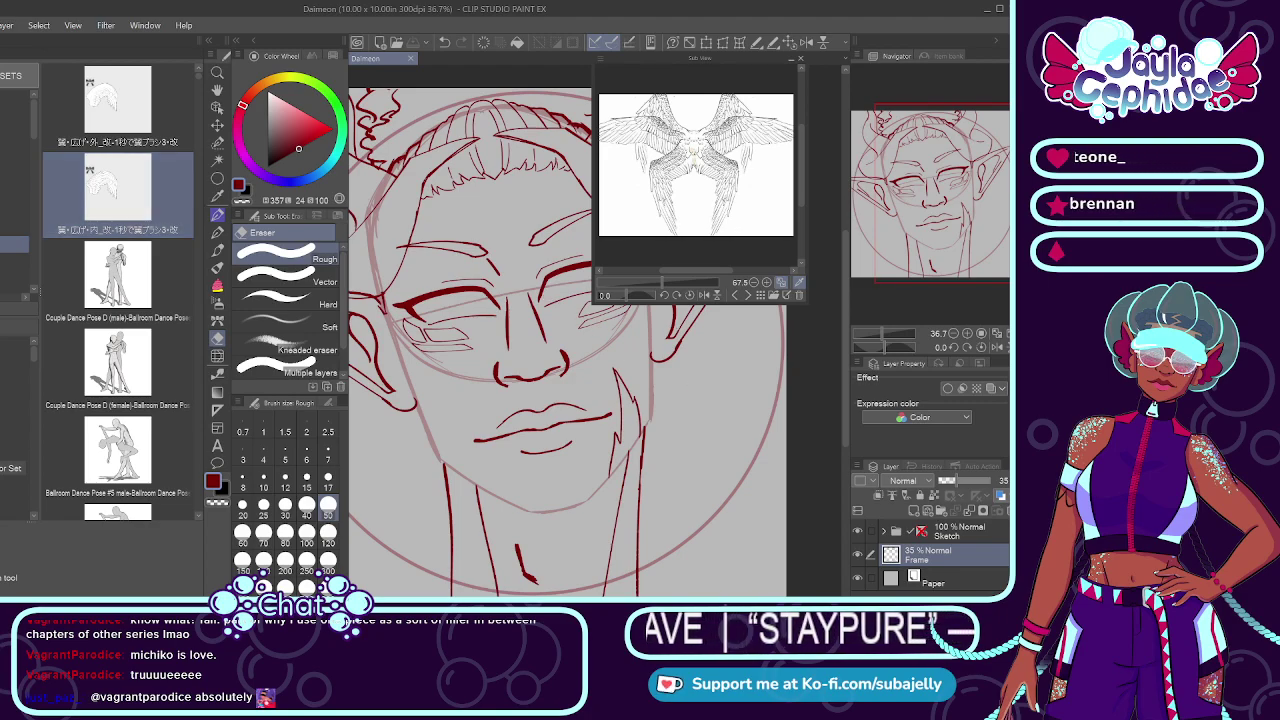
{"action": "key", "text": "Tab"}
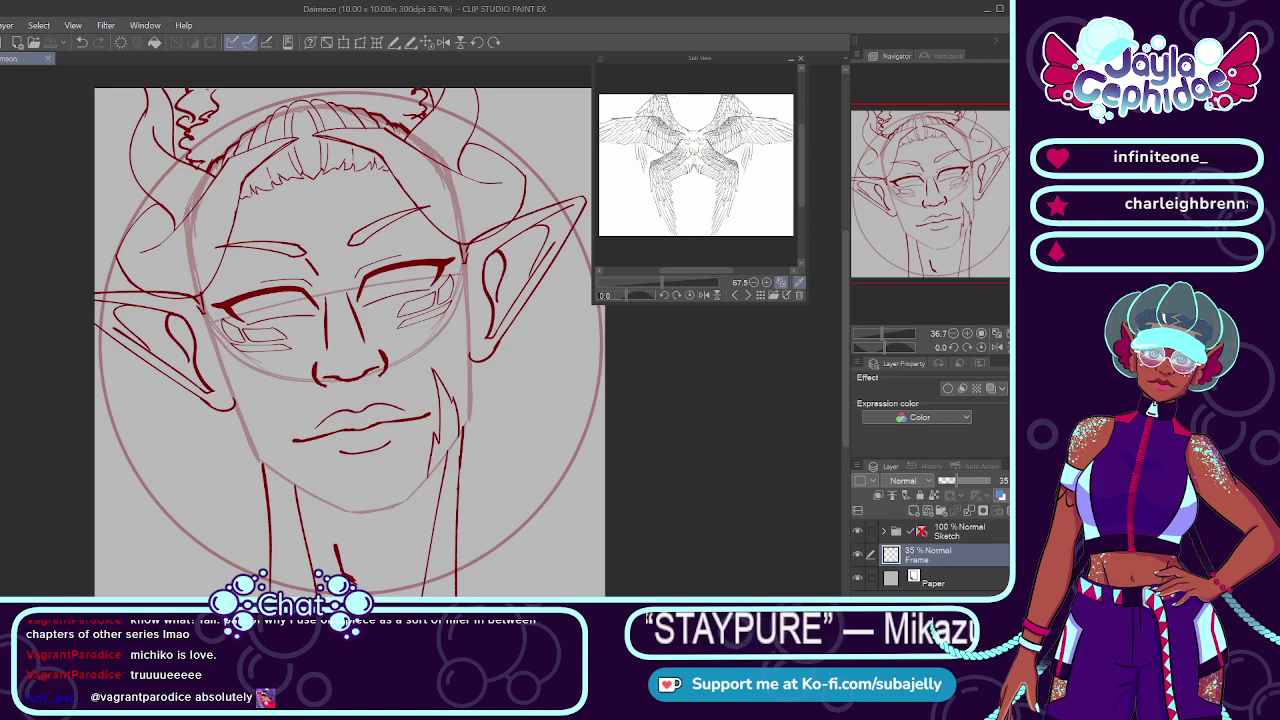
{"action": "key", "text": "Tab"}
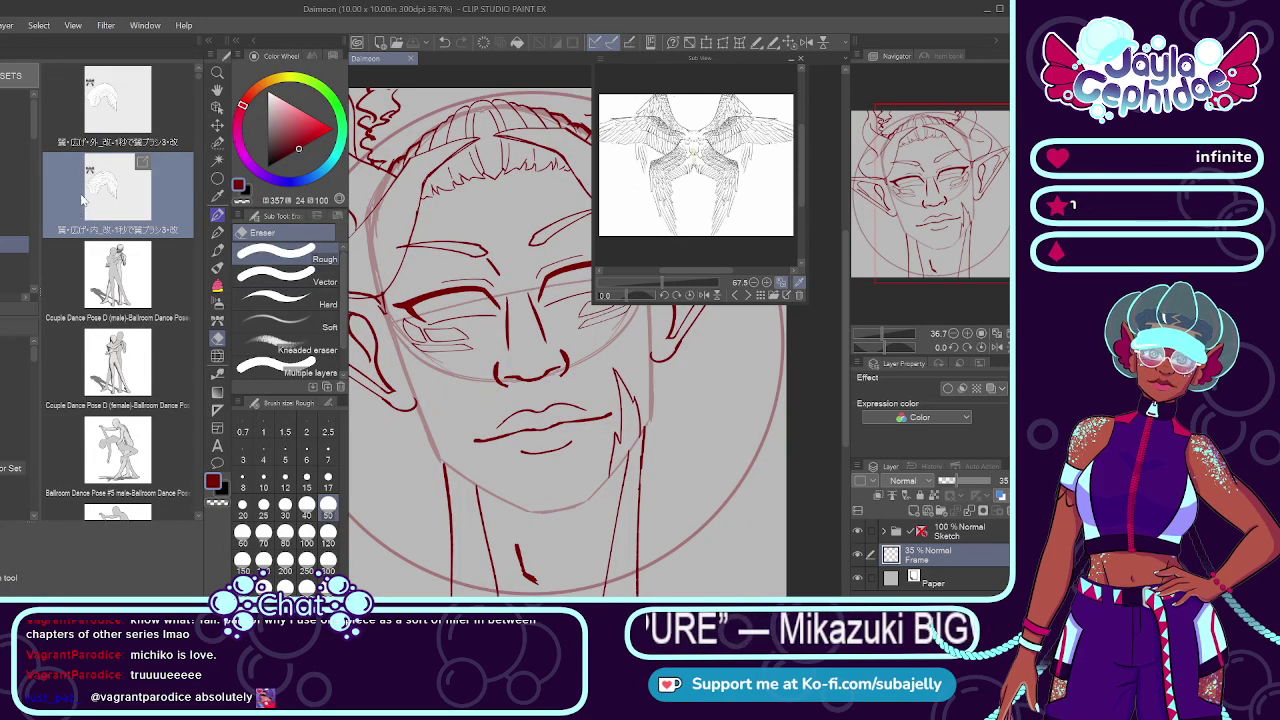
Step: Add the outer (外) spread-wing brush from the downloaded materials to the Pen sub tools
{"action": "left_click", "coordinate": [15, 262]}
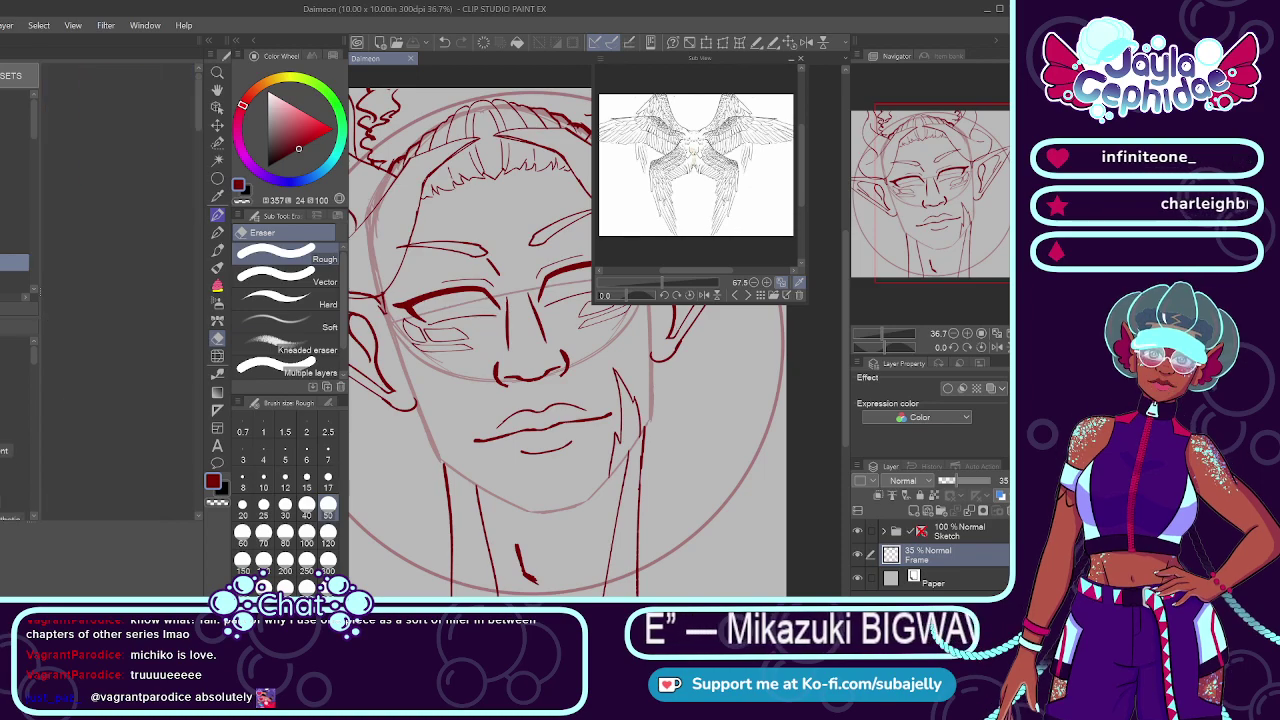
{"action": "left_click", "coordinate": [15, 244]}
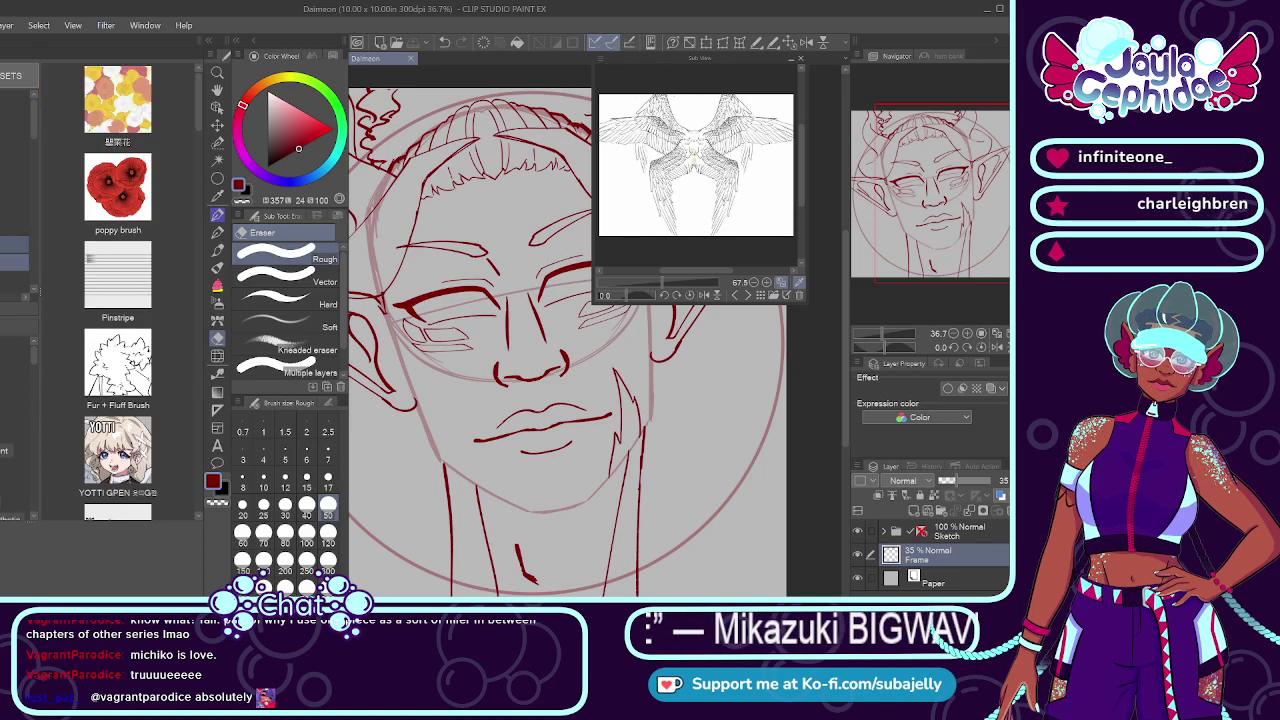
{"action": "left_click", "coordinate": [219, 213]}
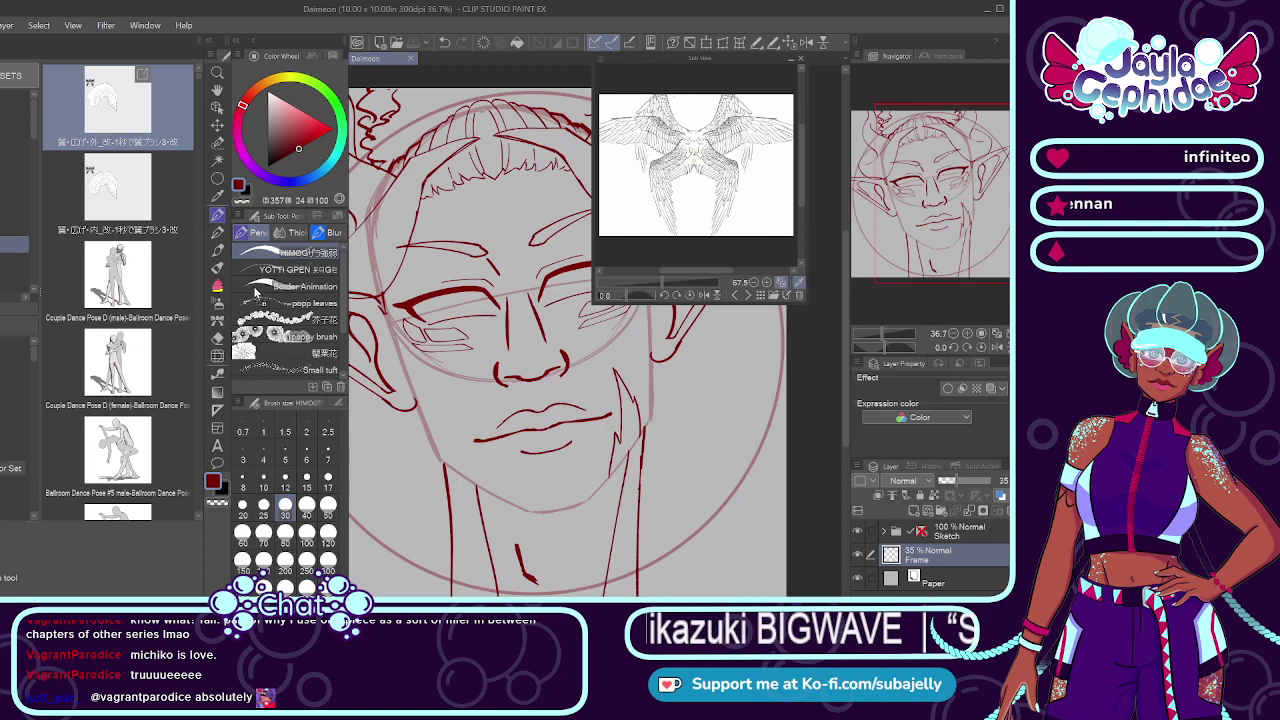
{"action": "left_click_drag", "start_coordinate": [255, 289], "coordinate": [256, 282]}
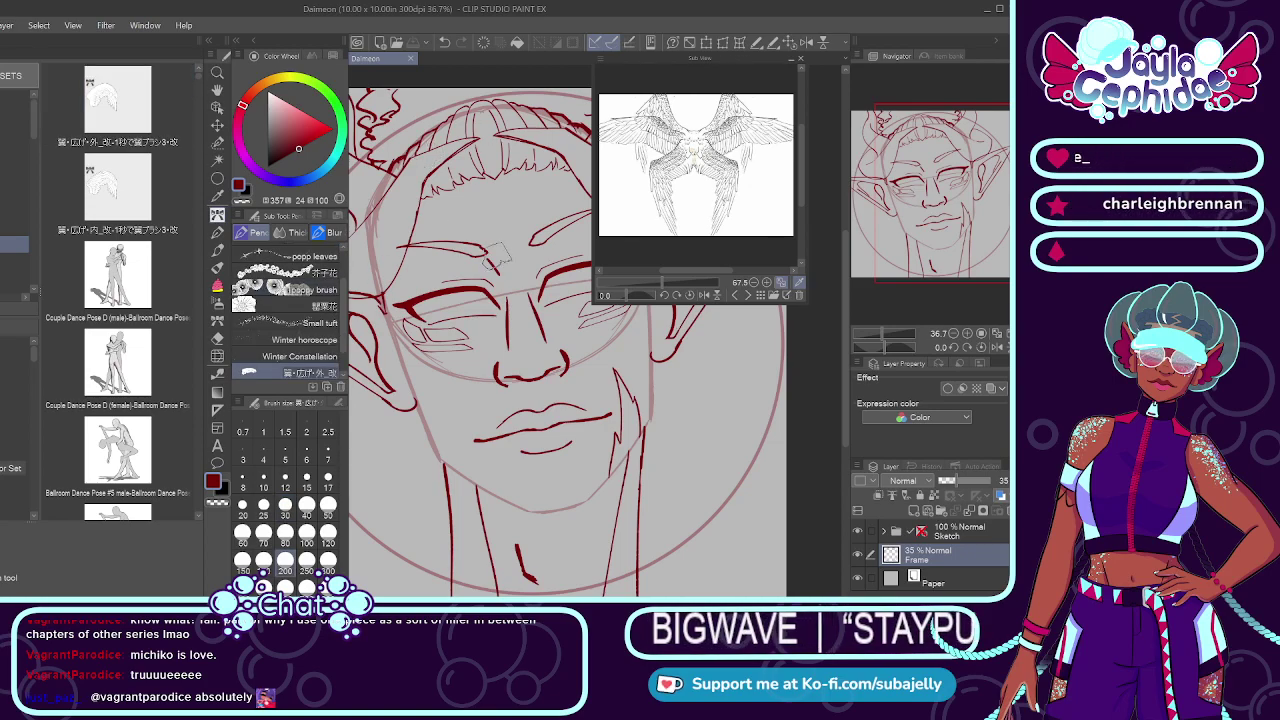
Step: Test the outer wing brush on the forehead, undo the stroke, and add the inner (内) spread-wing brush to the Pen sub tools
{"action": "left_click_drag", "start_coordinate": [496, 252], "coordinate": [546, 215]}
{"action": "key", "text": "ctrl+z"}
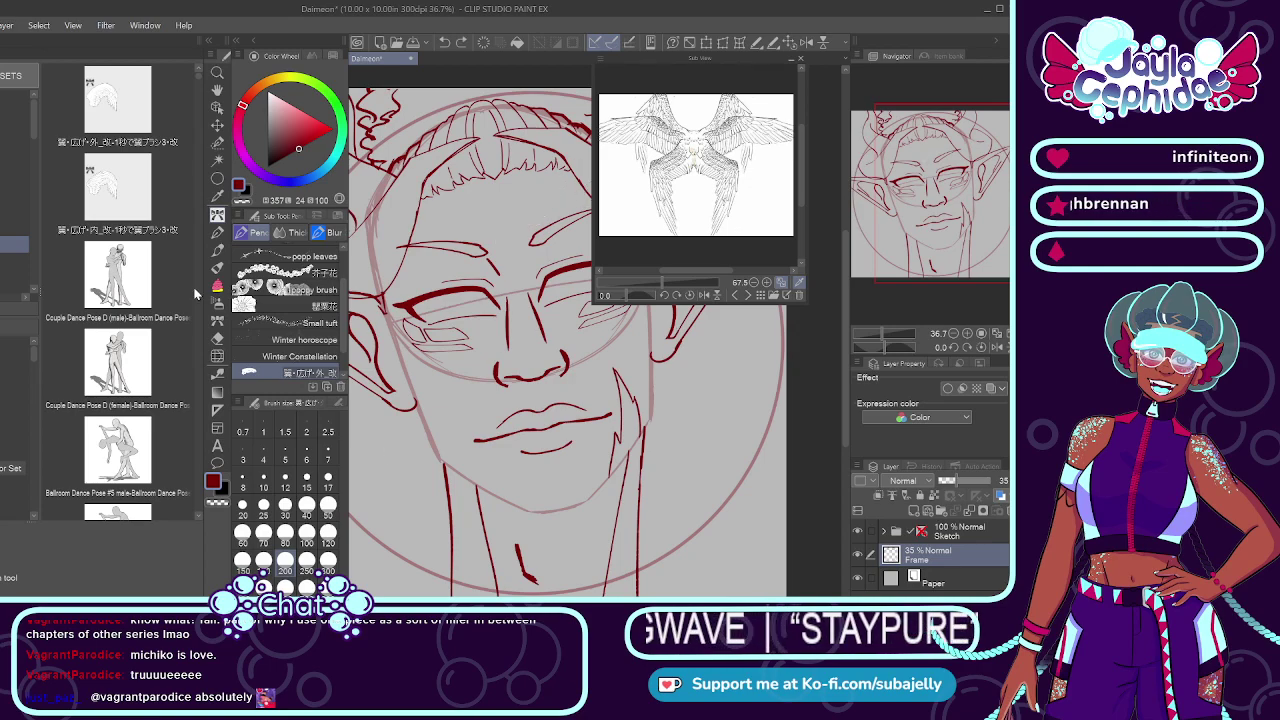
{"action": "left_click_drag", "start_coordinate": [117, 190], "coordinate": [298, 376]}
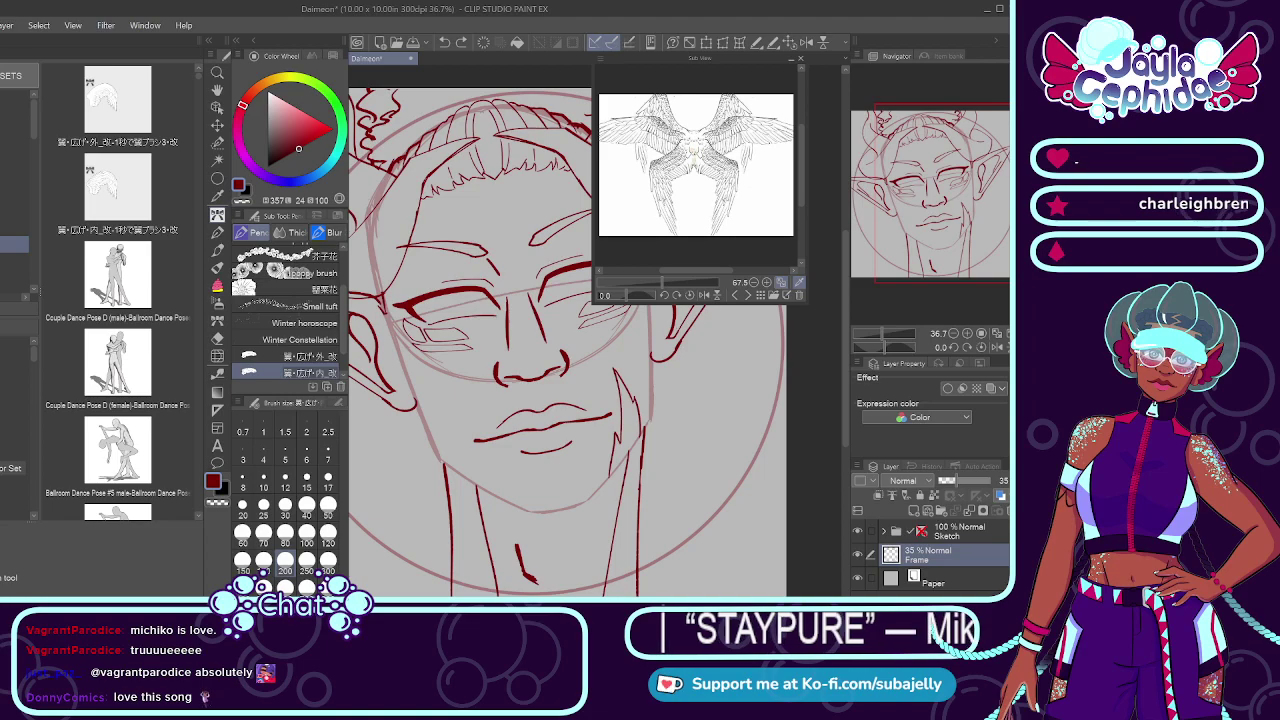
Step: Hide the tool and material palettes, then try the inner spread-wing brush across the lower face and undo the stroke
{"action": "key", "text": "Tab"}
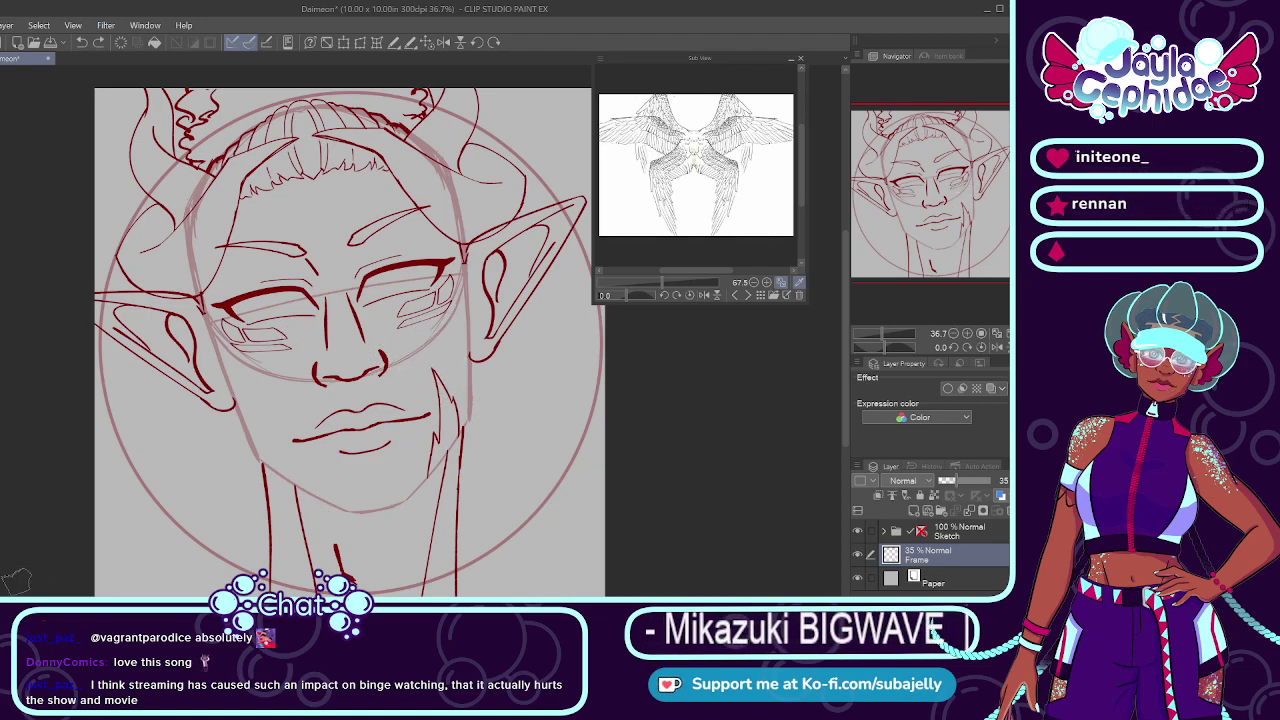
{"action": "left_click_drag", "start_coordinate": [215, 445], "coordinate": [450, 418]}
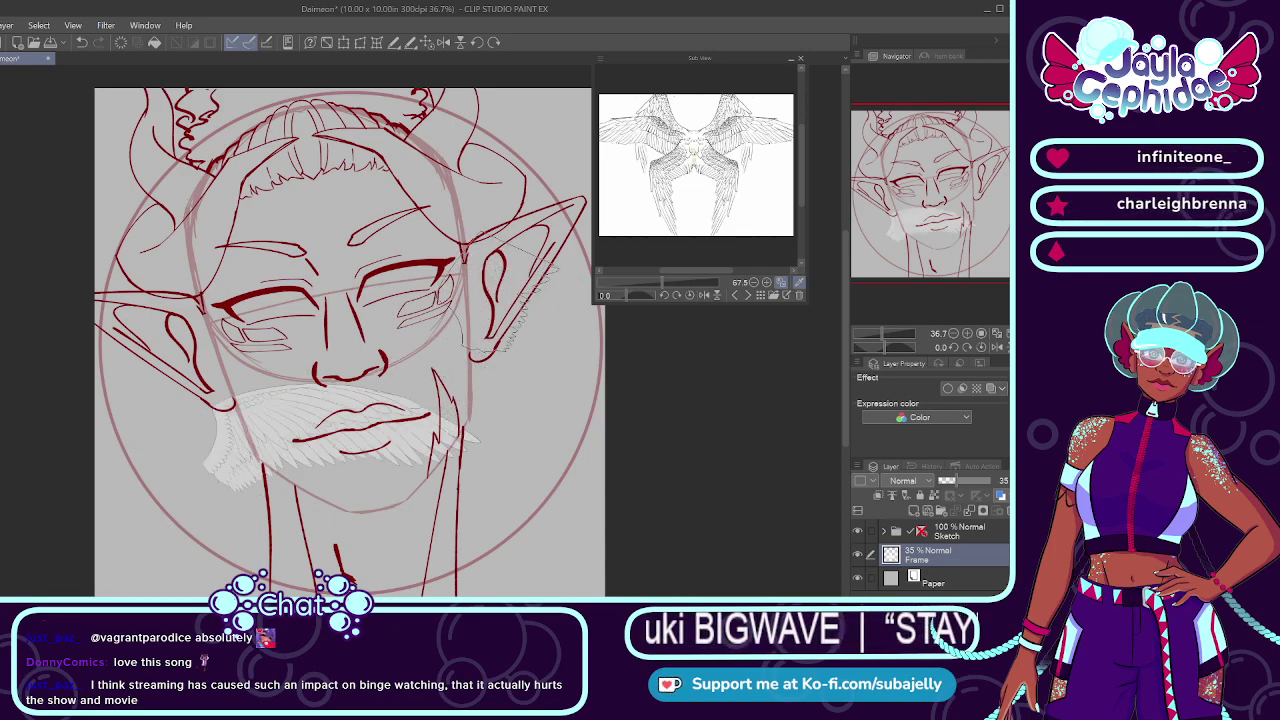
{"action": "key", "text": "ctrl+z"}
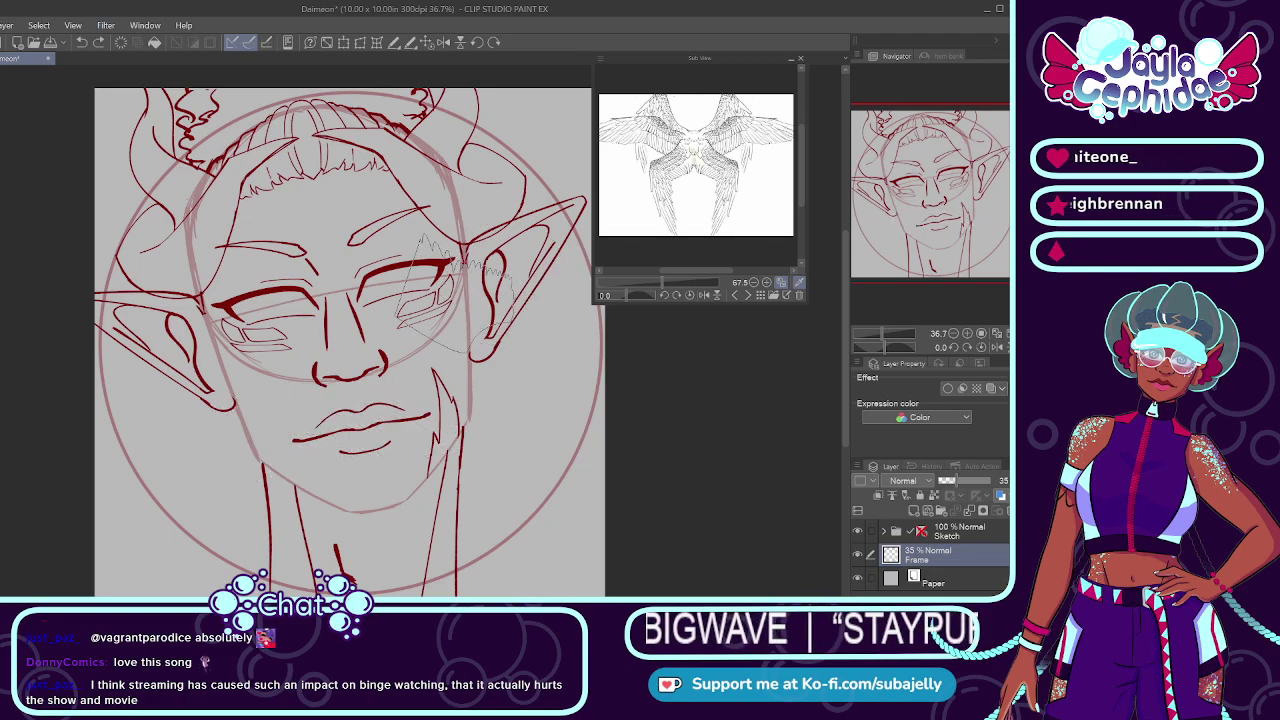
Step: Switch the reference view to the character sheet and bring its wings section into view
{"action": "scroll", "coordinate": [507, 298], "scroll_direction": "down", "scroll_amount": 4}
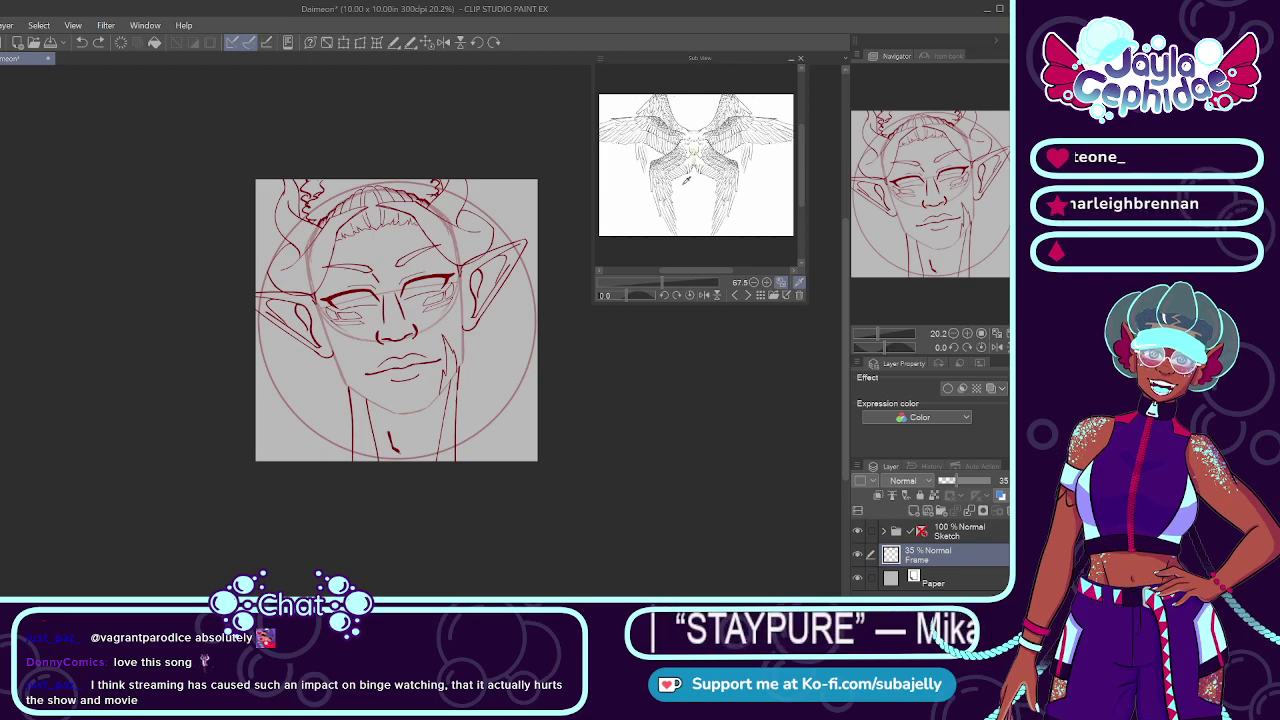
{"action": "left_click", "coordinate": [747, 295]}
{"action": "left_click_drag", "start_coordinate": [803, 162], "coordinate": [803, 152]}
{"action": "left_click_drag", "start_coordinate": [697, 271], "coordinate": [661, 283]}
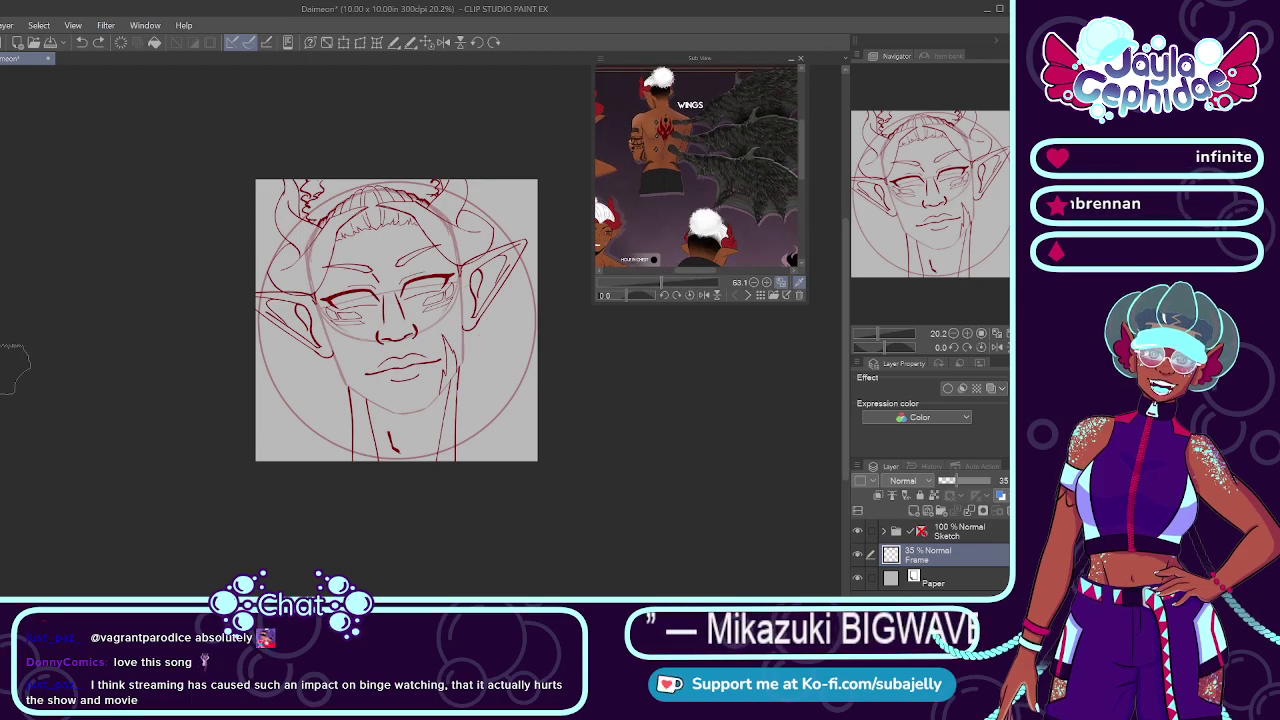
Step: Examine the shape and layering of the dark feathered wings on the character sheet at several magnifications
{"action": "mouse_move", "coordinate": [648, 281]}
{"action": "left_mouse_down"}
{"action": "mouse_move", "coordinate": [667, 276]}
{"action": "mouse_move", "coordinate": [656, 278]}
{"action": "left_mouse_up"}
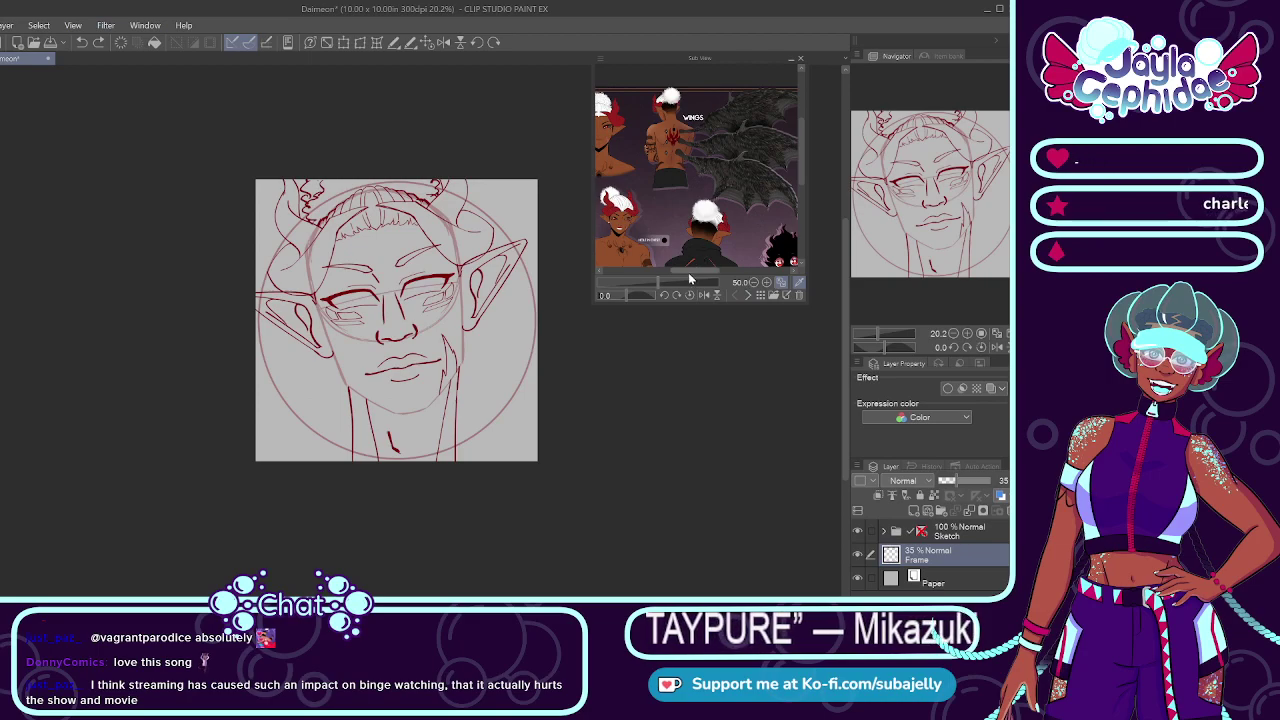
{"action": "mouse_move", "coordinate": [699, 271]}
{"action": "left_mouse_down"}
{"action": "mouse_move", "coordinate": [660, 288]}
{"action": "mouse_move", "coordinate": [705, 269]}
{"action": "left_mouse_up"}
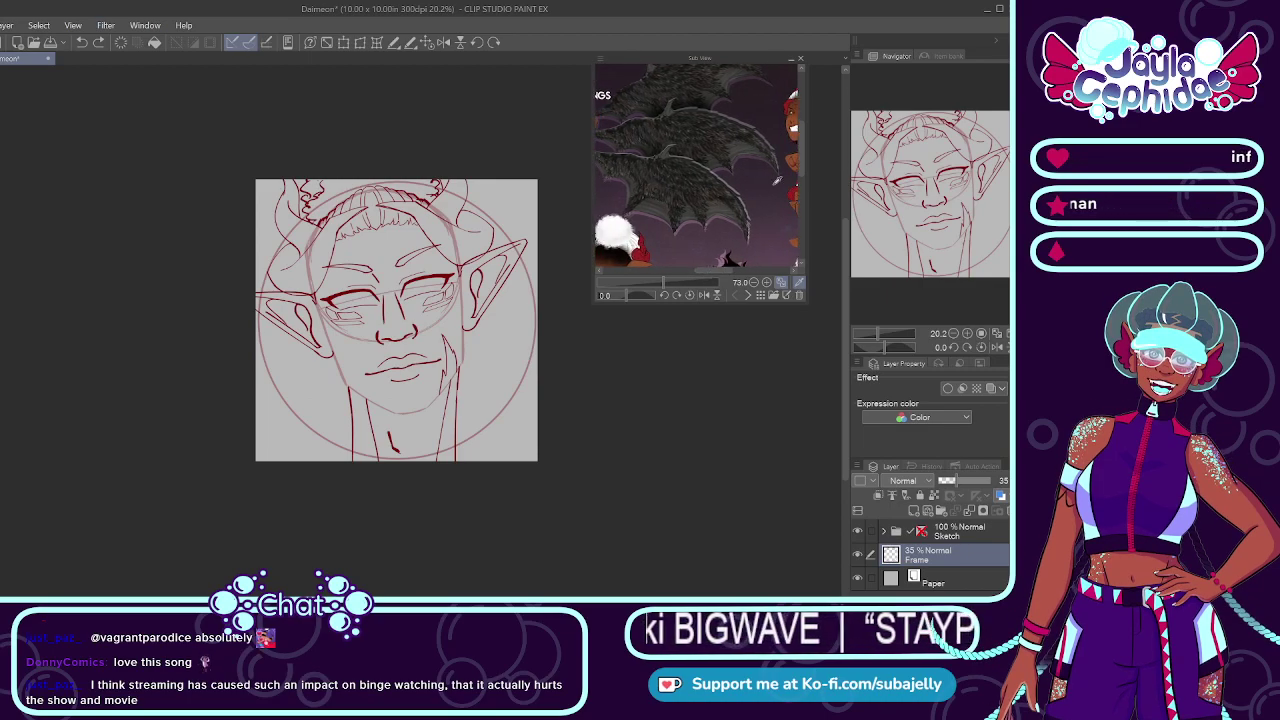
{"action": "left_click_drag", "start_coordinate": [801, 161], "coordinate": [828, 156]}
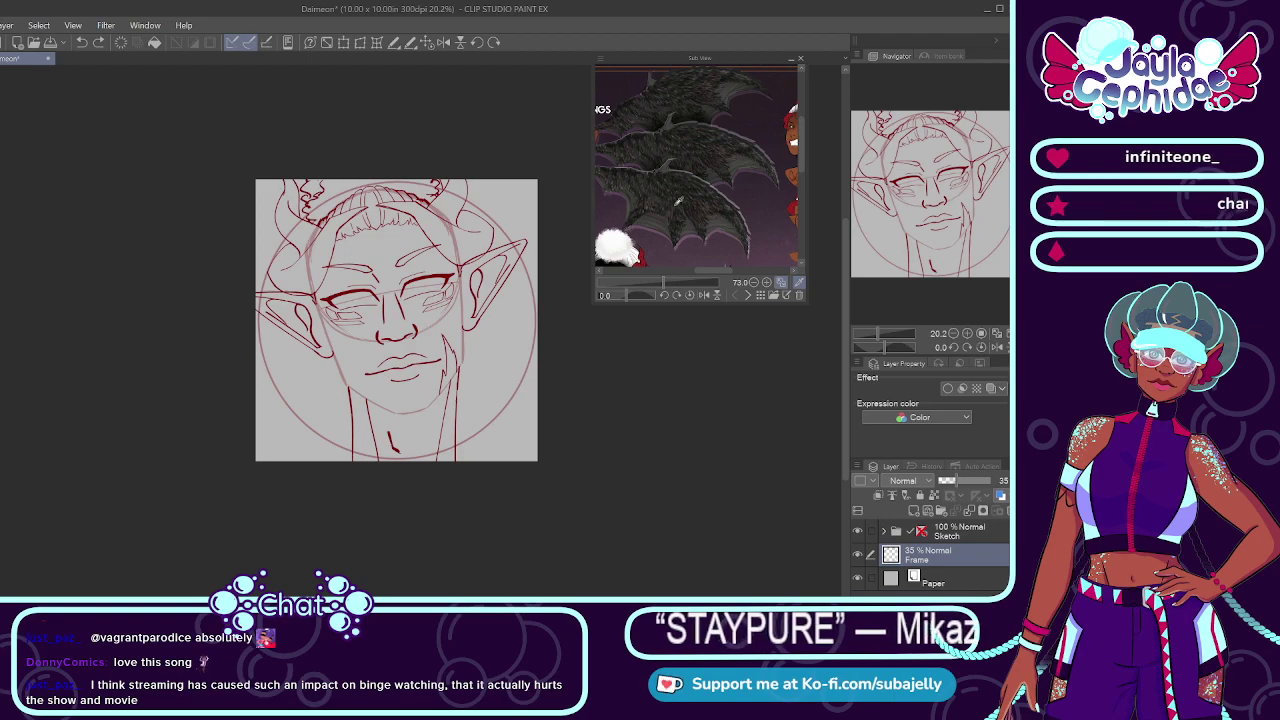
{"action": "left_click_drag", "start_coordinate": [714, 285], "coordinate": [659, 280]}
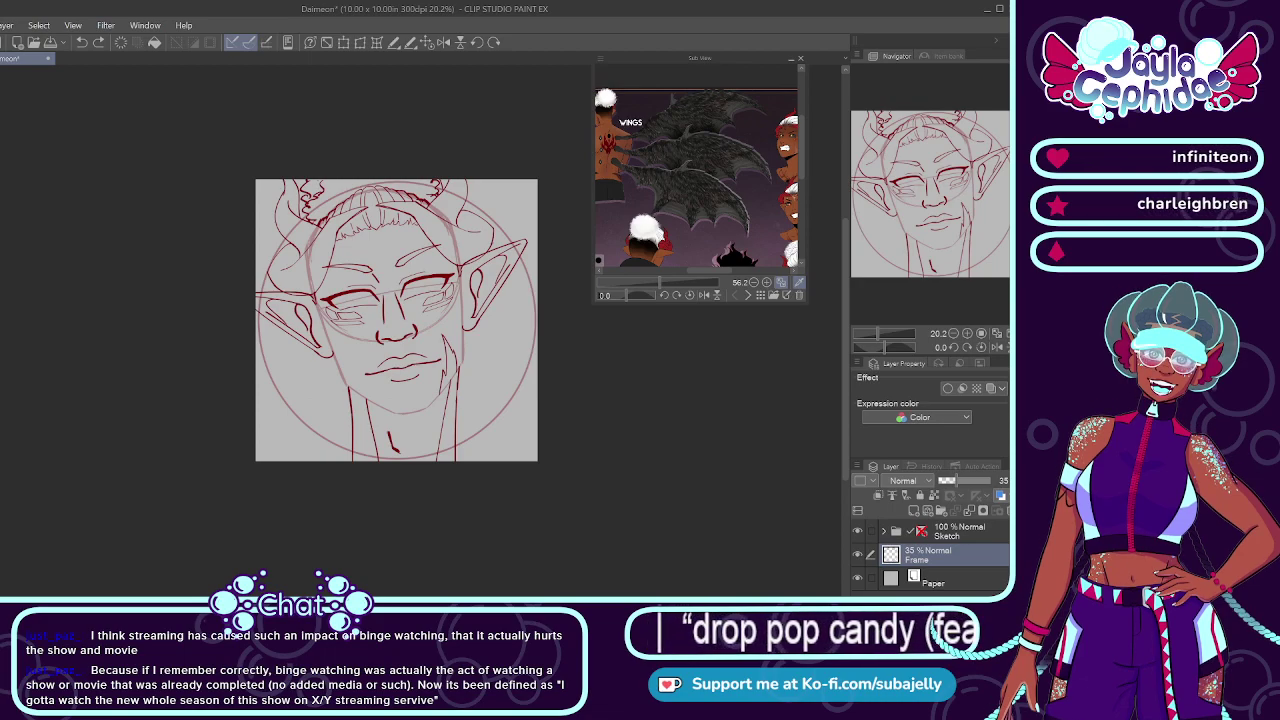
{"action": "mouse_move", "coordinate": [660, 278]}
{"action": "left_mouse_down"}
{"action": "mouse_move", "coordinate": [642, 283]}
{"action": "mouse_move", "coordinate": [676, 267]}
{"action": "left_mouse_up"}
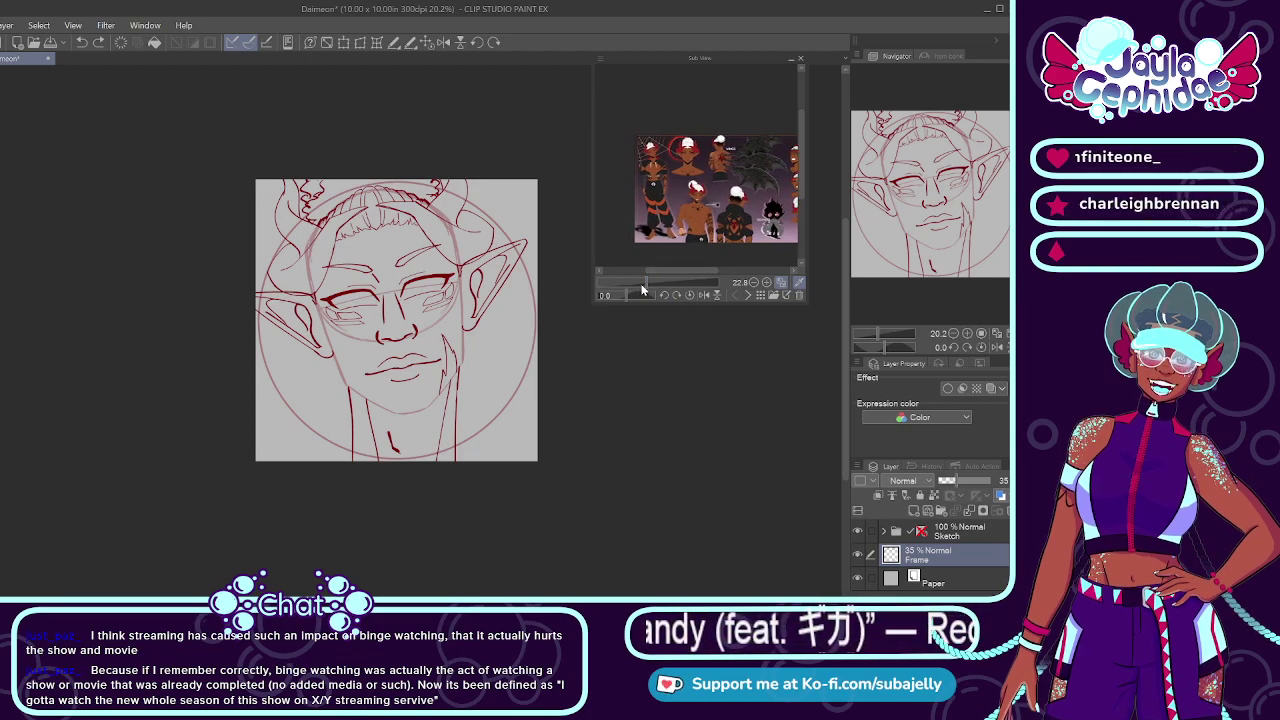
{"action": "mouse_move", "coordinate": [650, 290]}
{"action": "left_mouse_down"}
{"action": "mouse_move", "coordinate": [721, 277]}
{"action": "mouse_move", "coordinate": [660, 285]}
{"action": "left_mouse_up"}
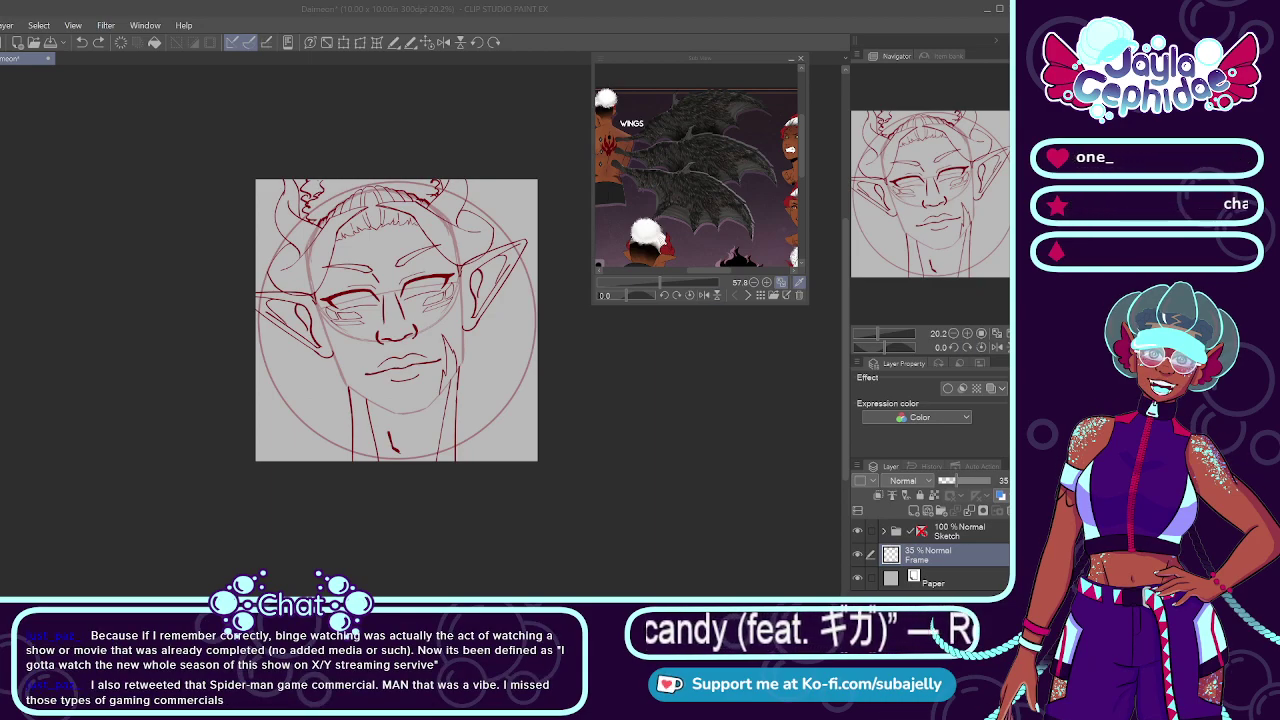
Step: Check the horned portraits on the character sheet, save the drawing, and return the reference view to the wings
{"action": "left_click_drag", "start_coordinate": [723, 270], "coordinate": [678, 278]}
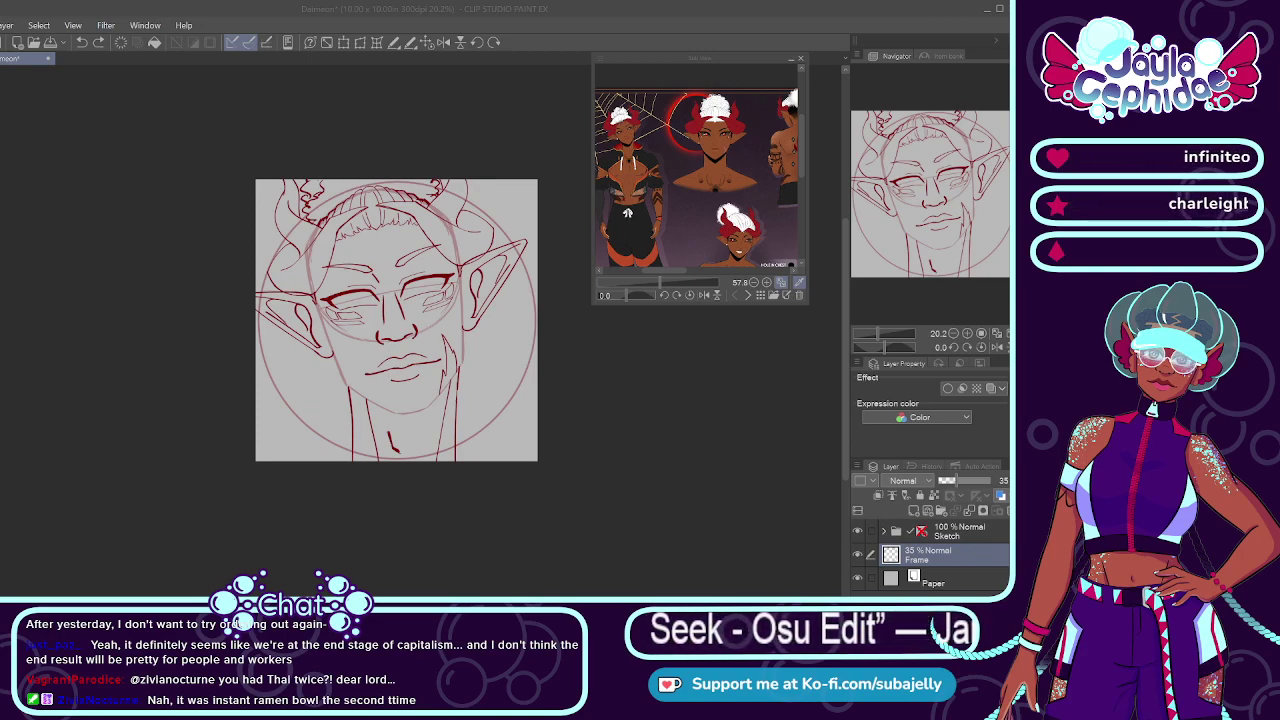
{"action": "key", "text": "ctrl+s"}
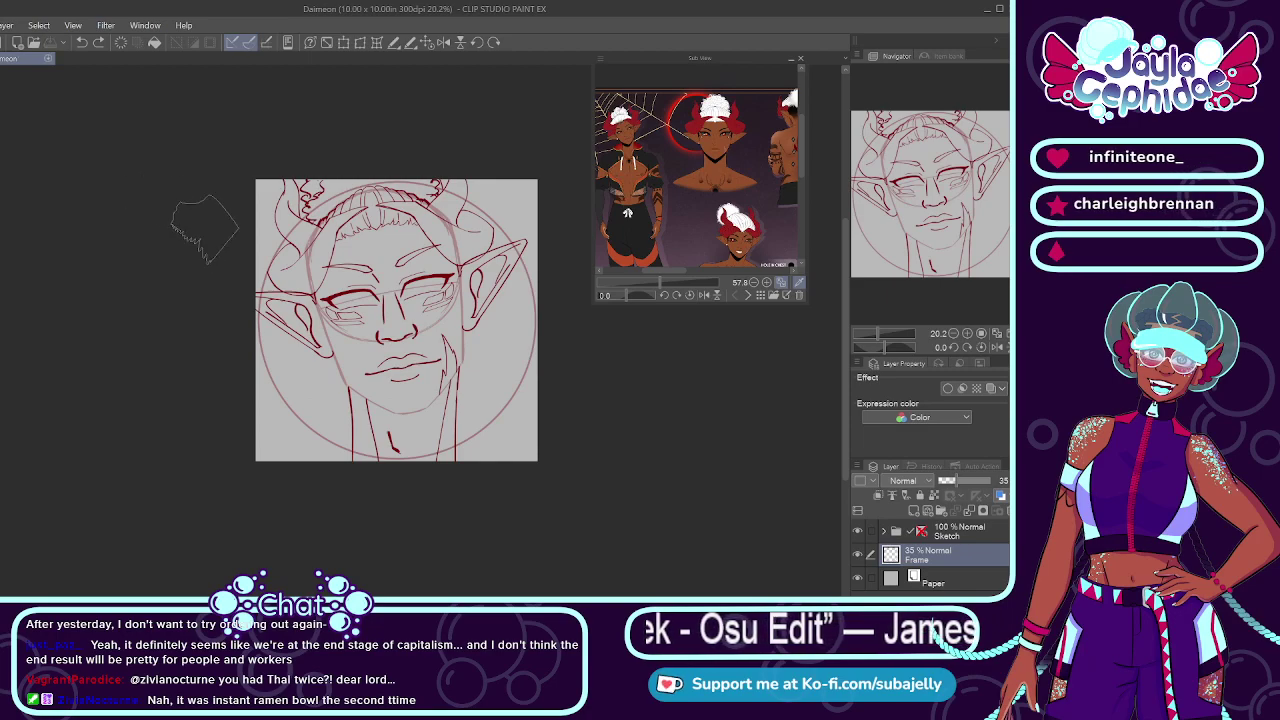
{"action": "left_click_drag", "start_coordinate": [668, 271], "coordinate": [712, 272]}
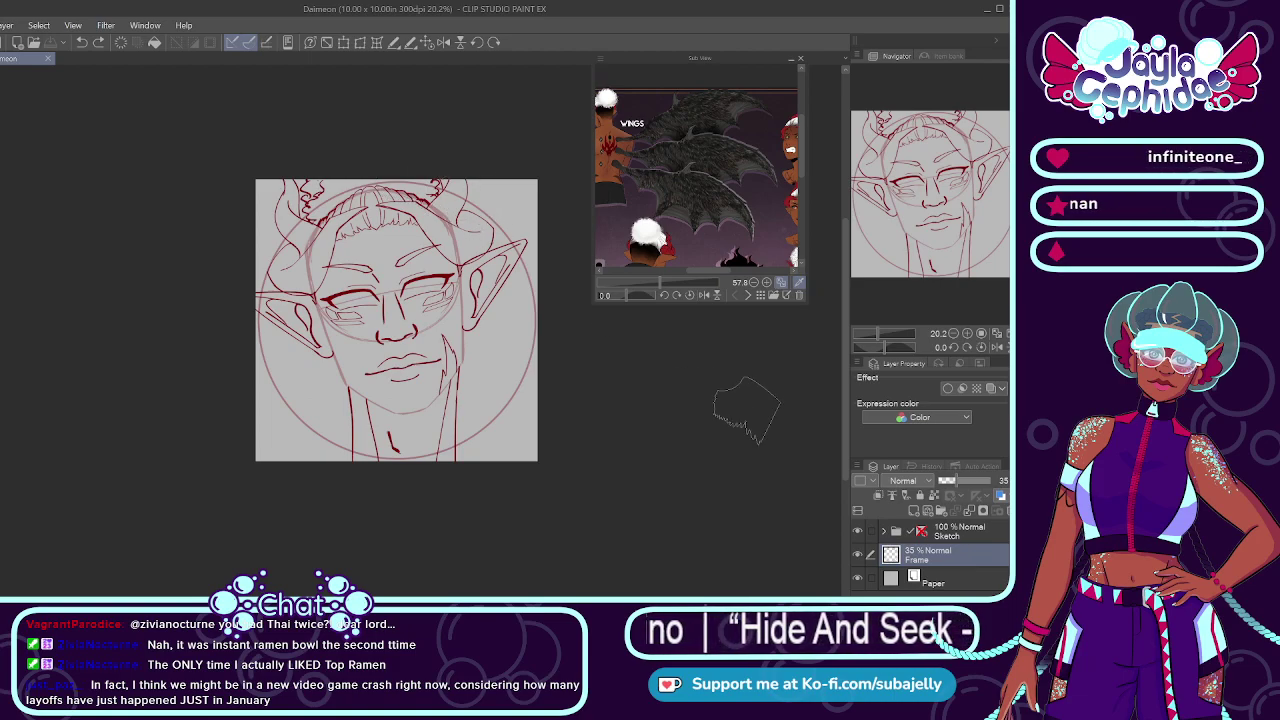
Step: Select the whole Sketch folder and move the portrait sketch lower on the canvas, leaving space above the horns
{"action": "left_click", "coordinate": [884, 532]}
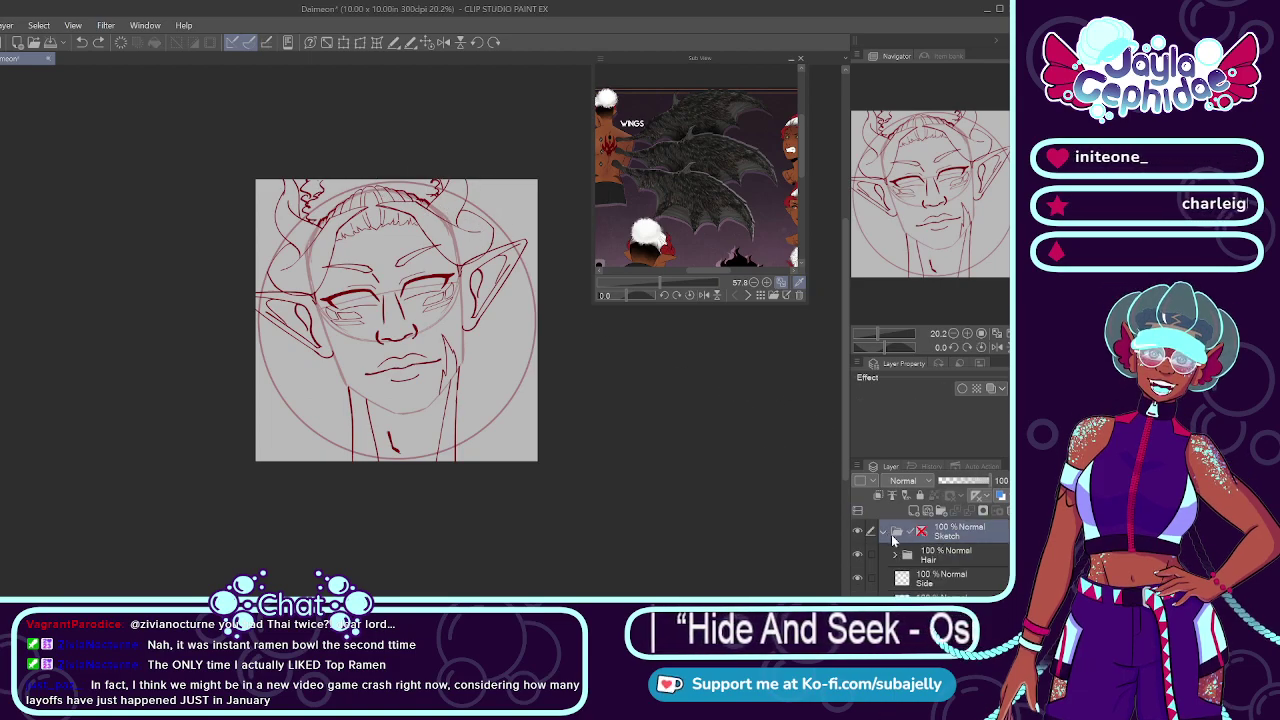
{"action": "left_click", "coordinate": [876, 556]}
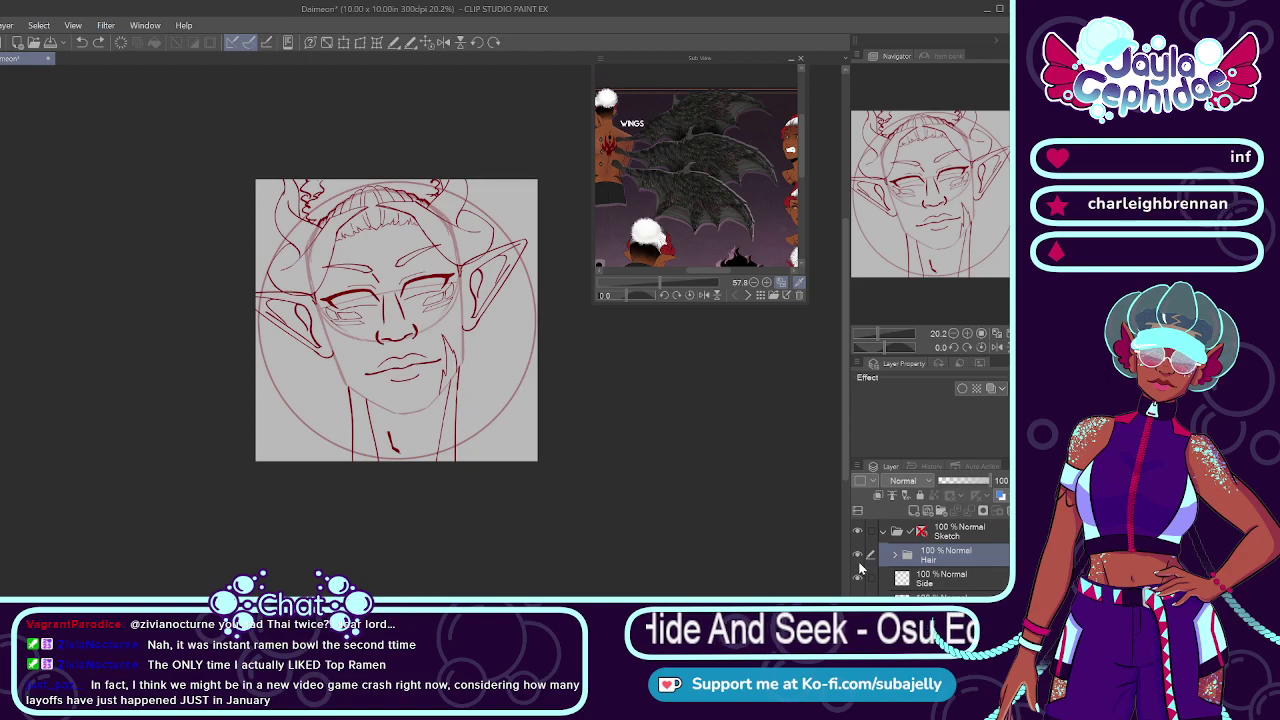
{"action": "left_click", "coordinate": [882, 531]}
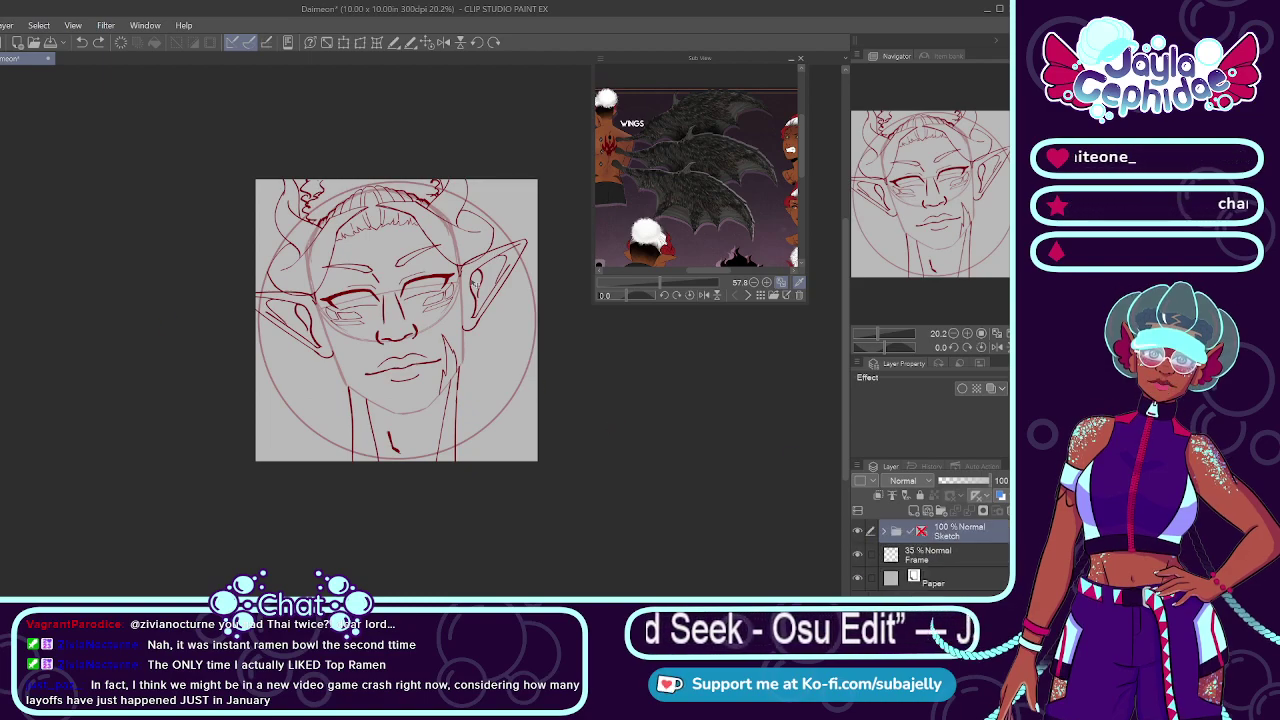
{"action": "mouse_move", "coordinate": [475, 284]}
{"action": "left_mouse_down"}
{"action": "mouse_move", "coordinate": [481, 307]}
{"action": "mouse_move", "coordinate": [453, 296]}
{"action": "left_mouse_up"}
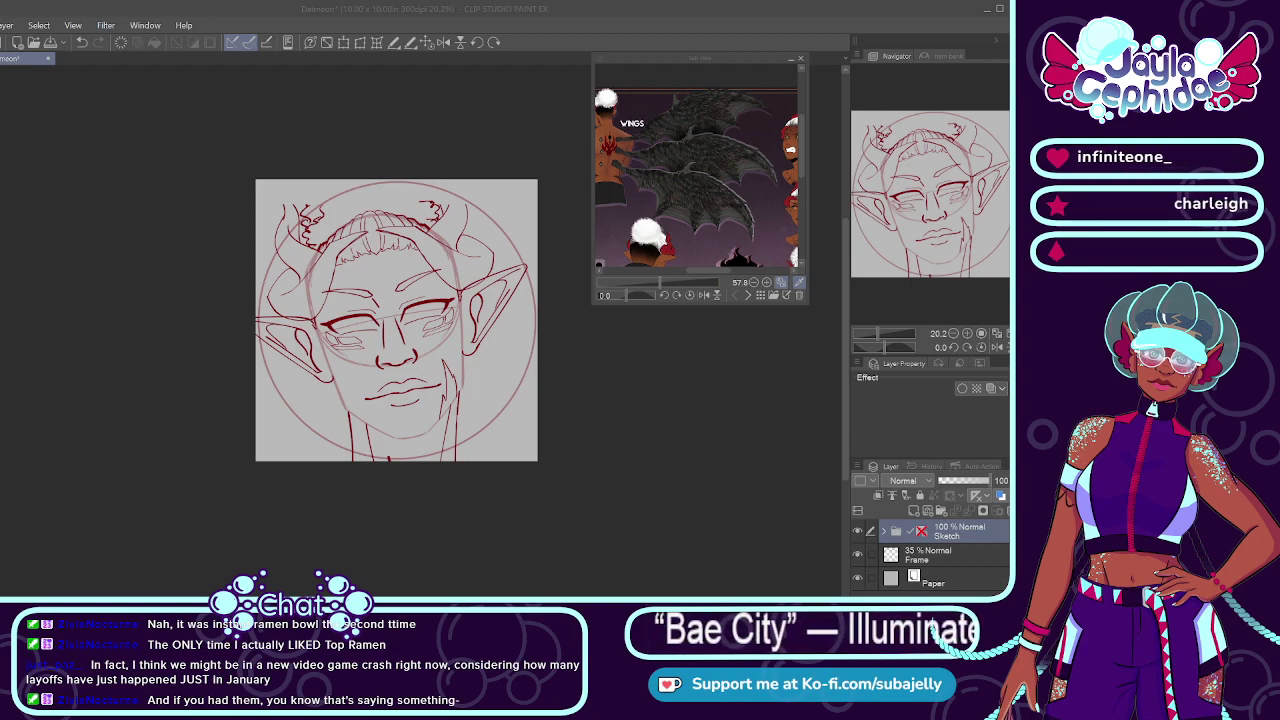
Step: Expand the Sketch folder, check the Side layer by toggling its visibility, and make the Top layer active
{"action": "left_click", "coordinate": [883, 531]}
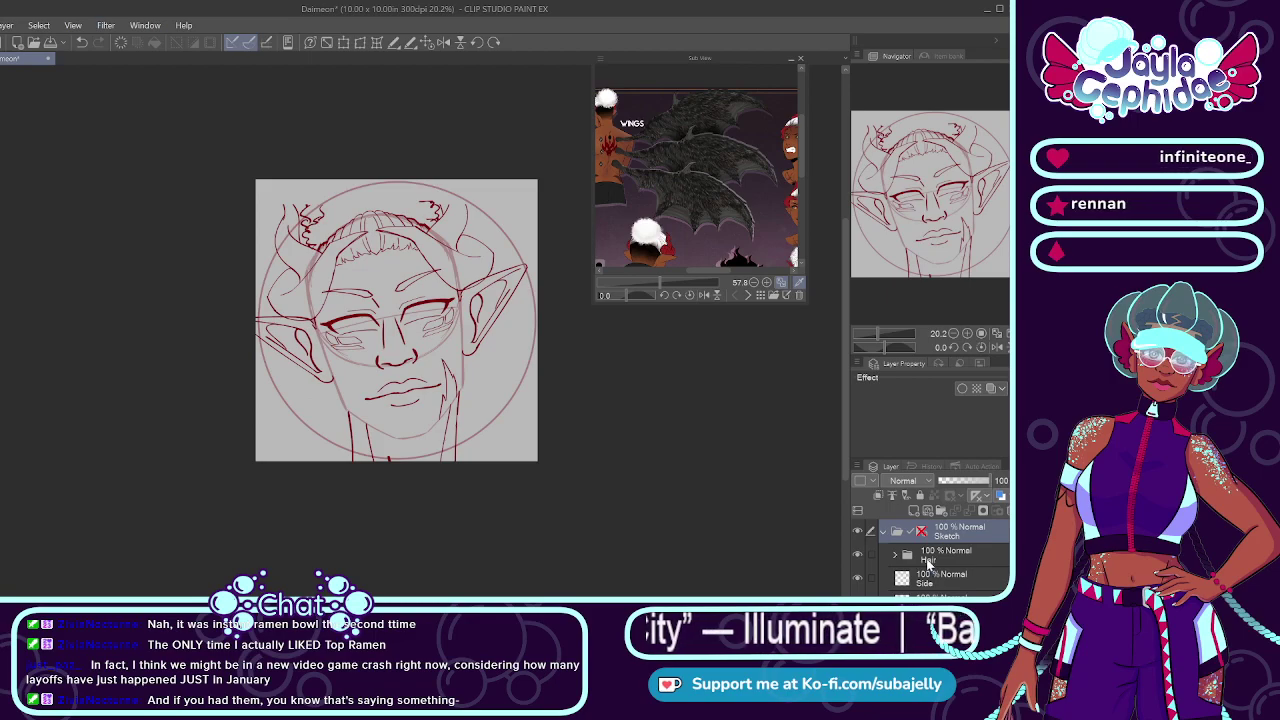
{"action": "left_click", "coordinate": [928, 565]}
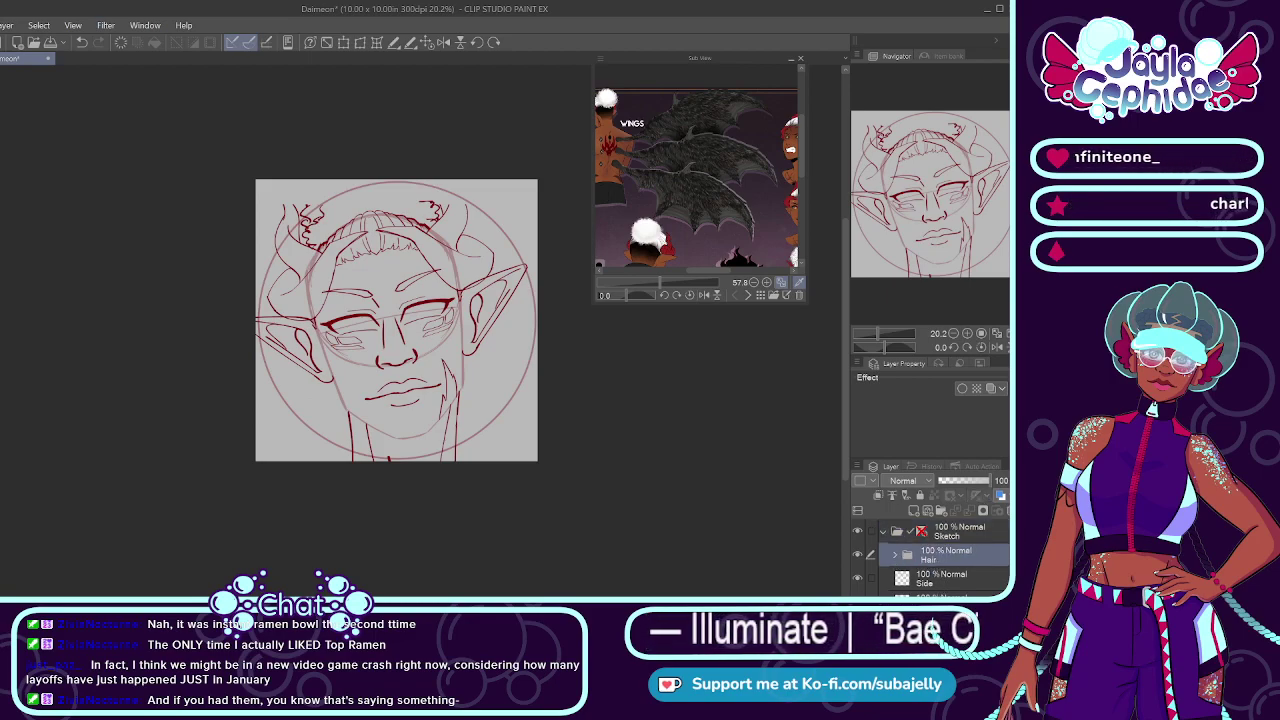
{"action": "left_click", "coordinate": [934, 595]}
{"action": "scroll", "coordinate": [934, 585], "scroll_direction": "down", "scroll_amount": 2}
{"action": "scroll", "coordinate": [930, 555], "scroll_direction": "down", "scroll_amount": 3}
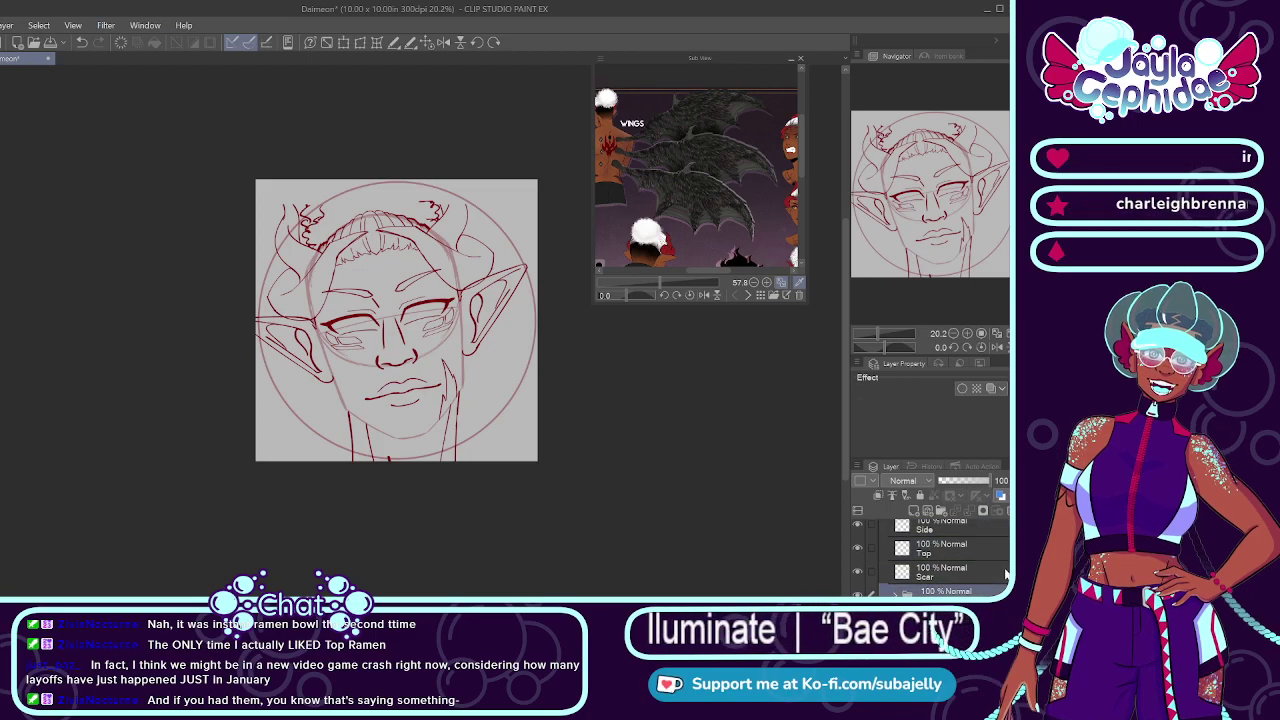
{"action": "scroll", "coordinate": [930, 555], "scroll_direction": "down", "scroll_amount": 2}
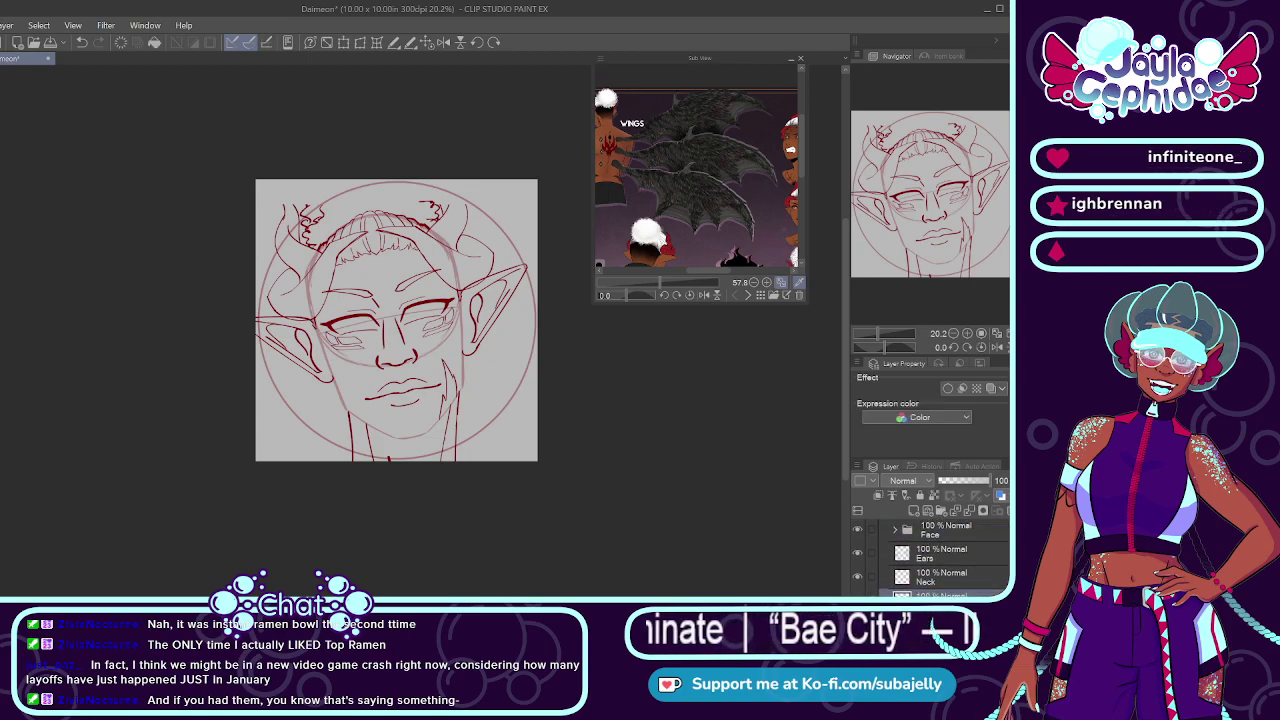
{"action": "scroll", "coordinate": [930, 555], "scroll_direction": "up", "scroll_amount": 2}
{"action": "scroll", "coordinate": [978, 542], "scroll_direction": "up", "scroll_amount": 1}
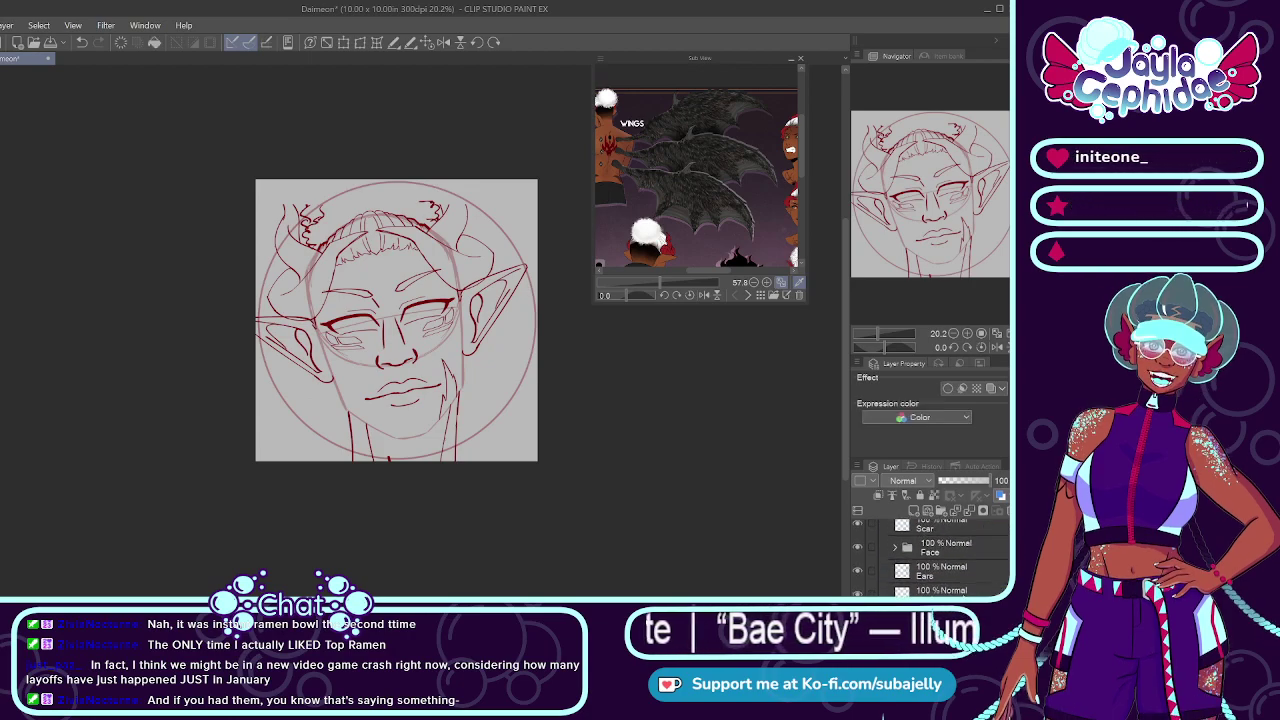
{"action": "scroll", "coordinate": [990, 556], "scroll_direction": "down", "scroll_amount": 3}
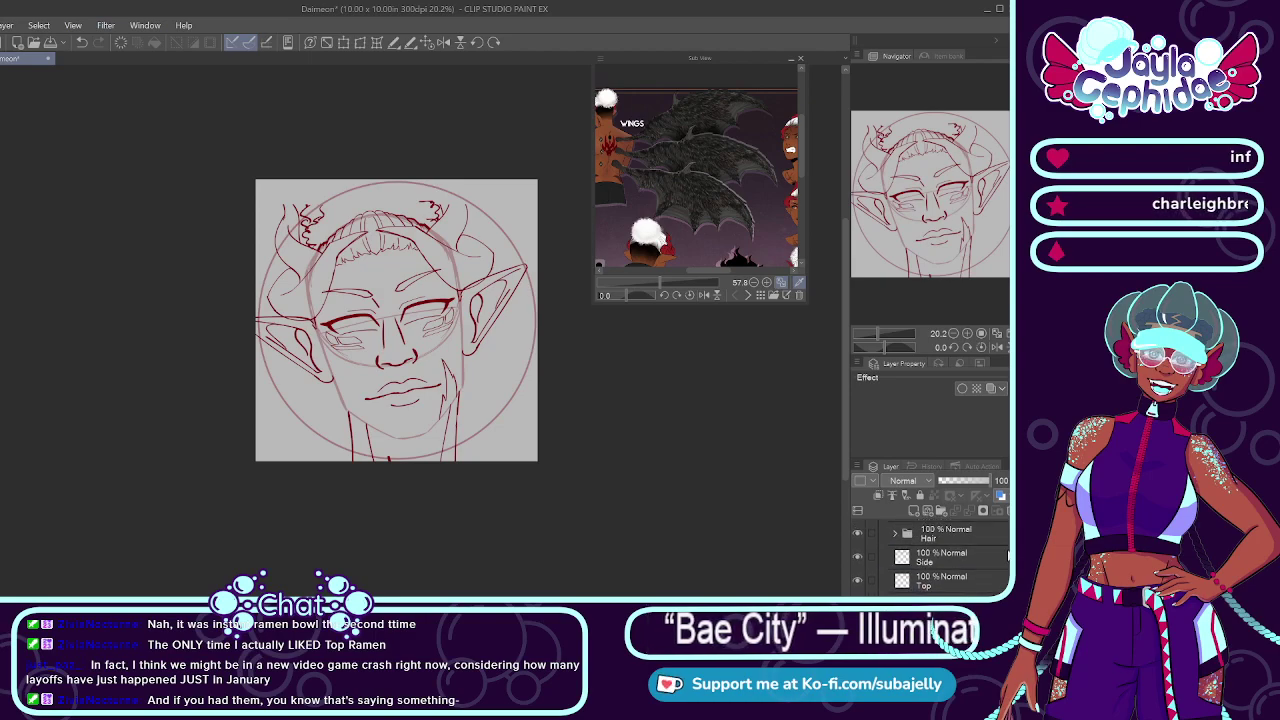
{"action": "left_click", "coordinate": [955, 562]}
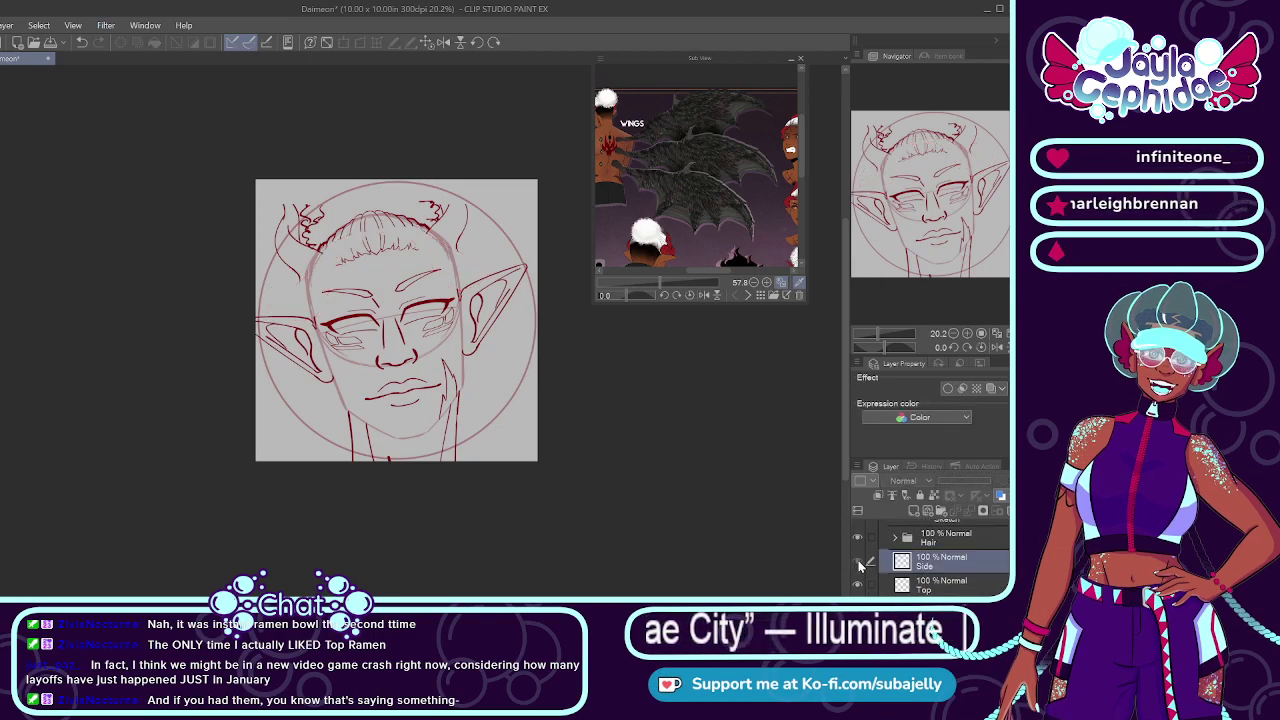
{"action": "left_click", "coordinate": [928, 590]}
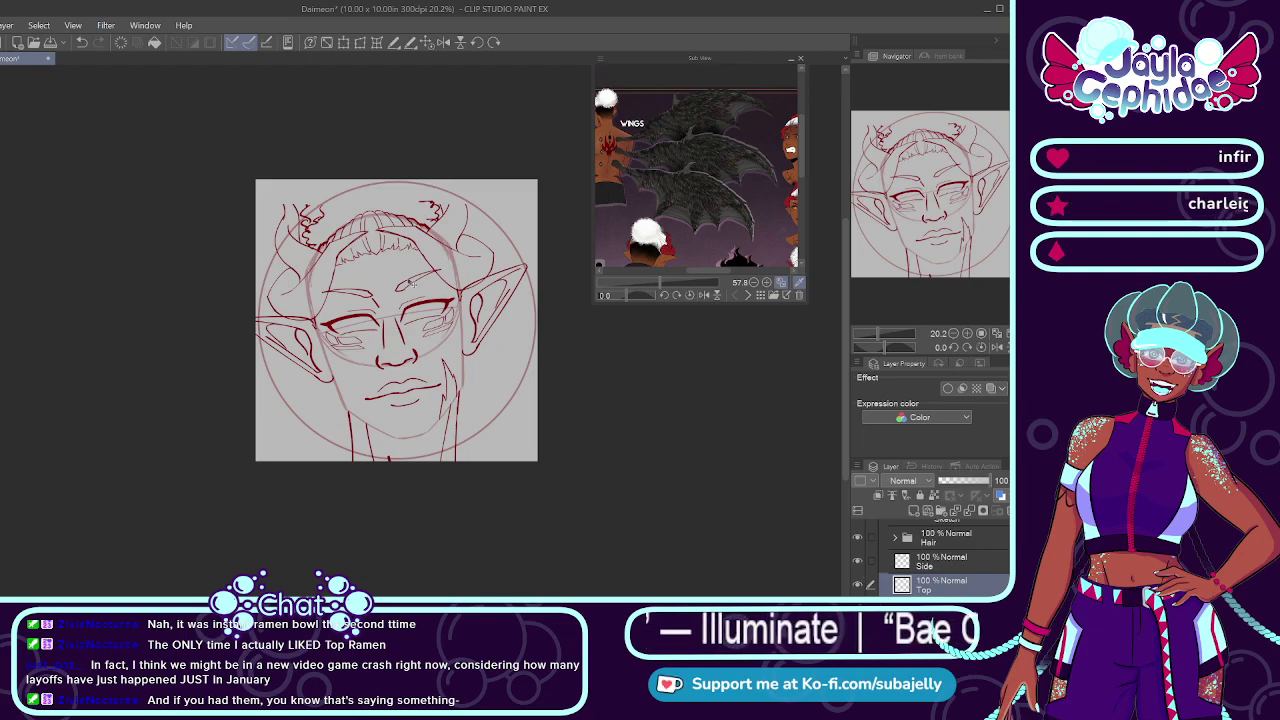
Step: Turn on the symmetry ruler attached to the Sketch folder
{"action": "key", "text": "alt+bracketright"}
{"action": "key", "text": "alt+bracketright"}
{"action": "key", "text": "alt+bracketright"}
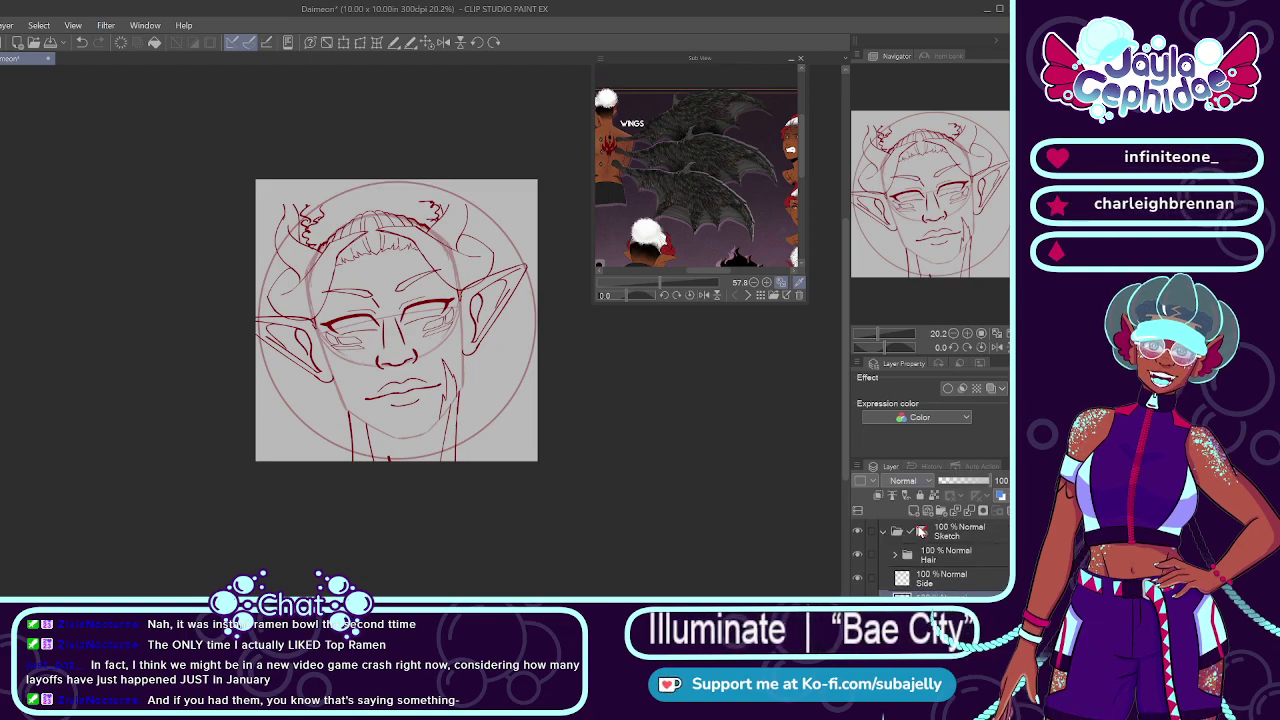
{"action": "key", "text": "alt+bracketright"}
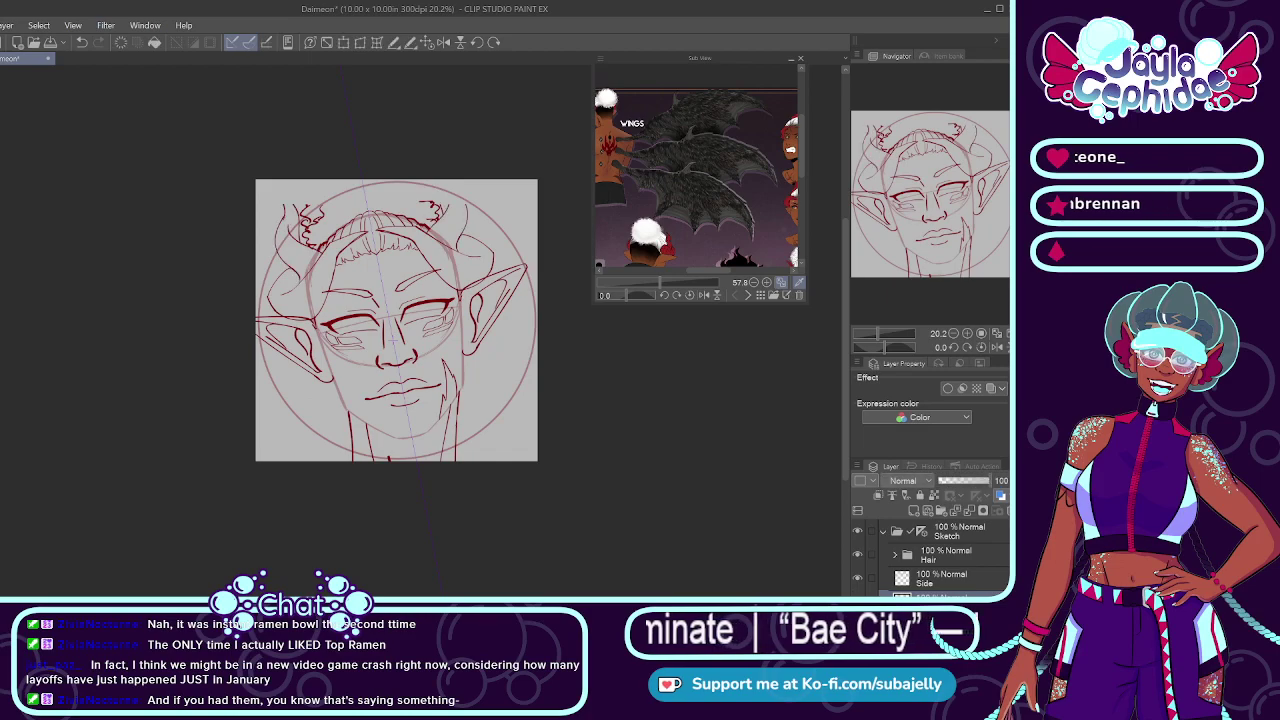
Step: Extend the inner edge of the horn on the viewer's left upward past its cut-off end, redoing the stroke as needed
{"action": "scroll", "coordinate": [390, 246], "scroll_direction": "up", "scroll_amount": 2}
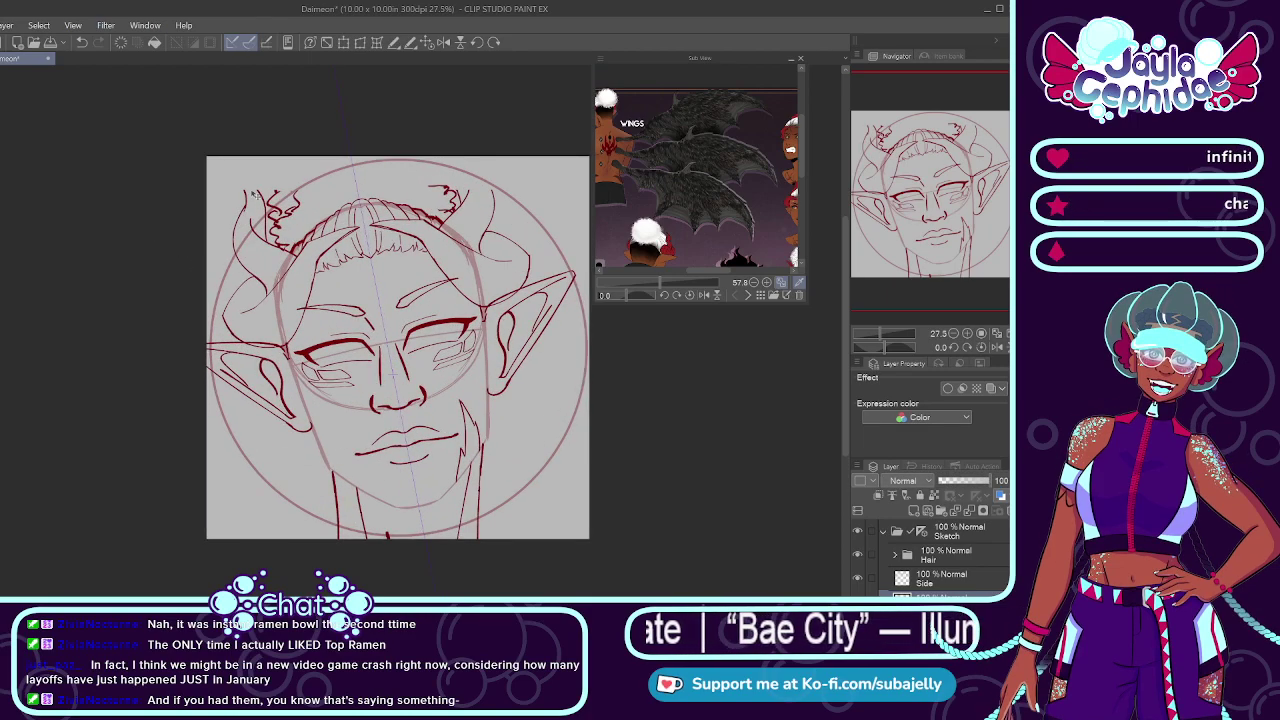
{"action": "scroll", "coordinate": [258, 197], "scroll_direction": "up", "scroll_amount": 2}
{"action": "scroll", "coordinate": [306, 209], "scroll_direction": "down", "scroll_amount": 1}
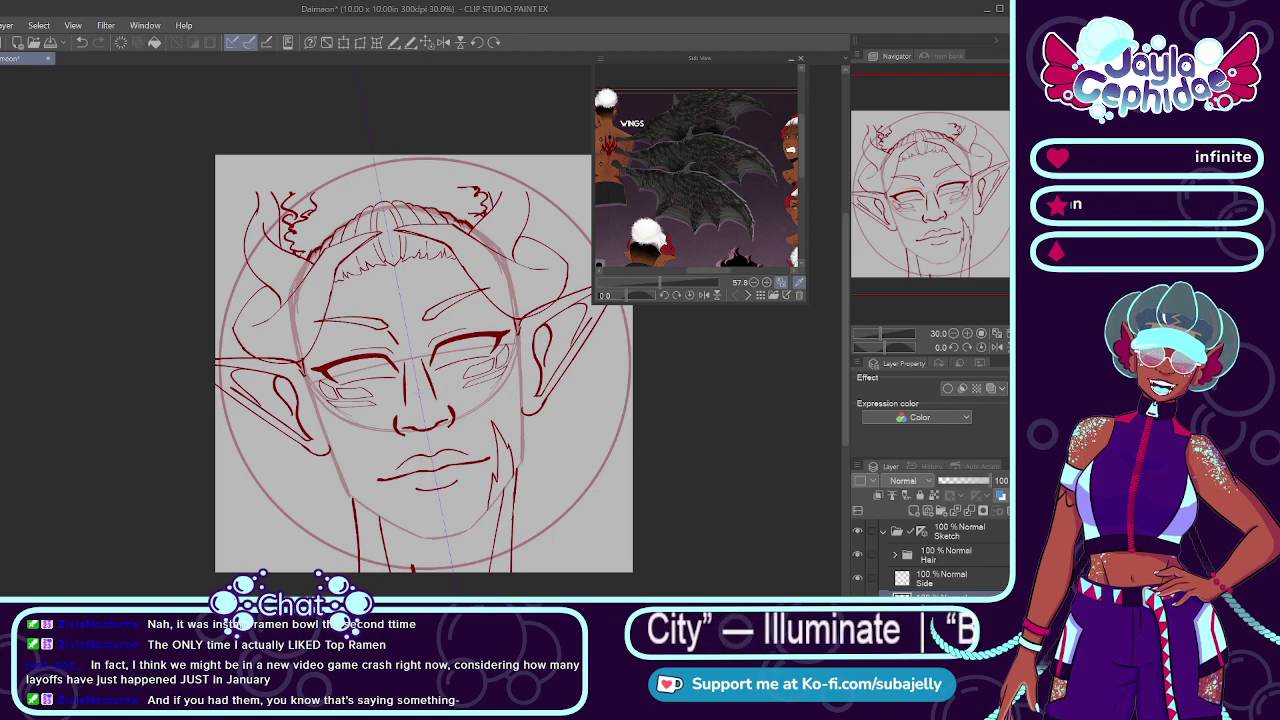
{"action": "scroll", "coordinate": [275, 185], "scroll_direction": "up", "scroll_amount": 4}
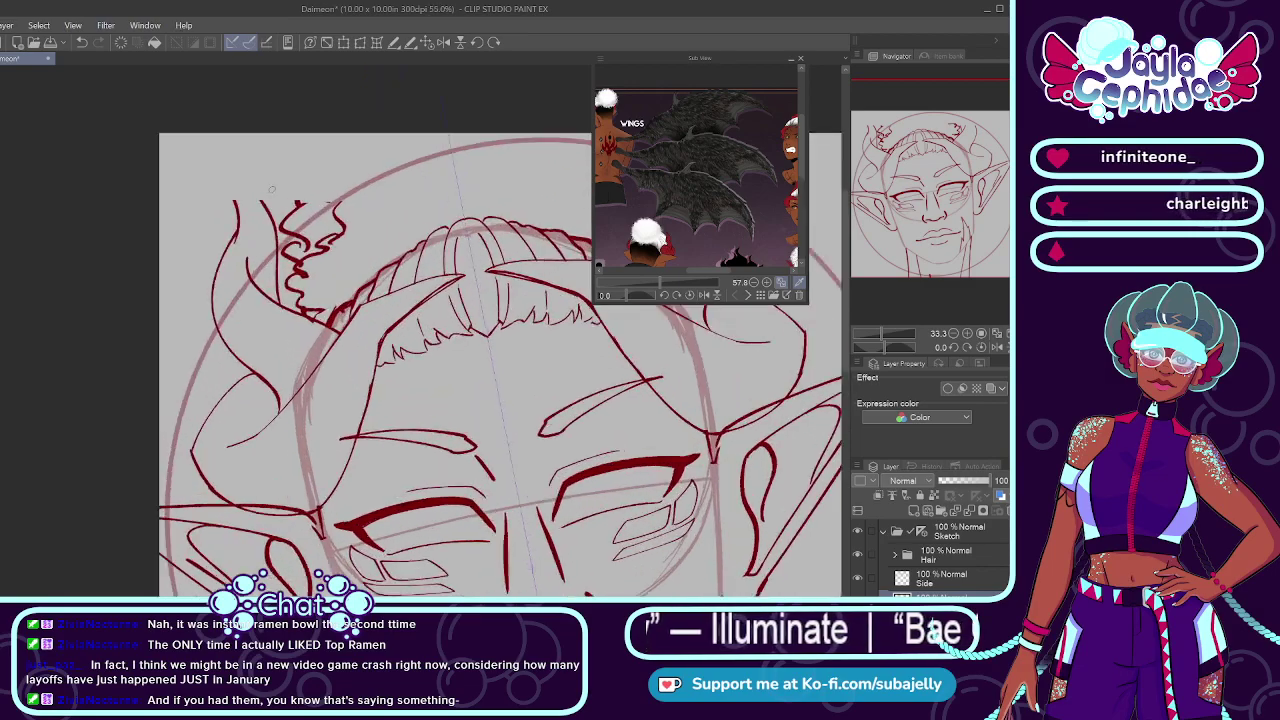
{"action": "left_click_drag", "start_coordinate": [267, 197], "coordinate": [286, 238]}
{"action": "key", "text": "ctrl+z"}
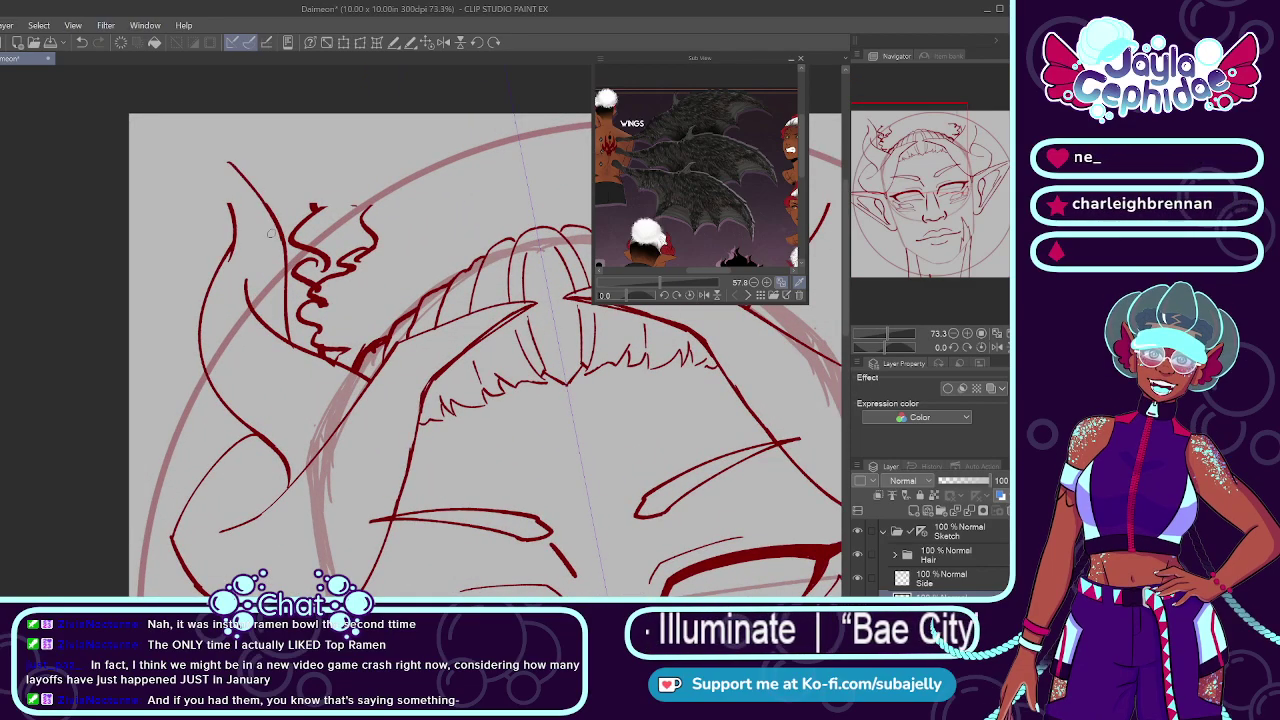
{"action": "scroll", "coordinate": [270, 232], "scroll_direction": "down", "scroll_amount": 4}
{"action": "scroll", "coordinate": [240, 195], "scroll_direction": "up", "scroll_amount": 4}
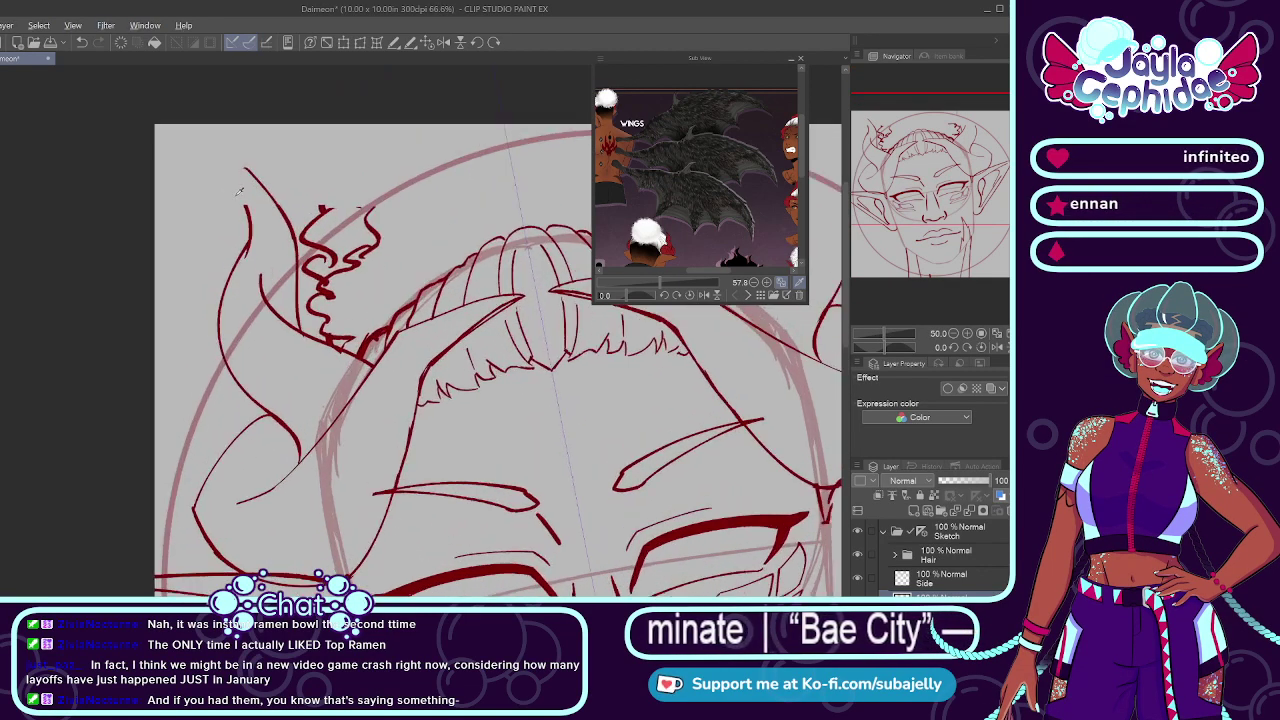
{"action": "scroll", "coordinate": [239, 191], "scroll_direction": "up", "scroll_amount": 3}
Step: Redraw the tip of that horn's extended edge so it curves outward toward the canvas corner
{"action": "left_click_drag", "start_coordinate": [246, 162], "coordinate": [183, 143]}
{"action": "key", "text": "ctrl+z"}
{"action": "key", "text": "ctrl+z"}
{"action": "key", "text": "ctrl+z"}
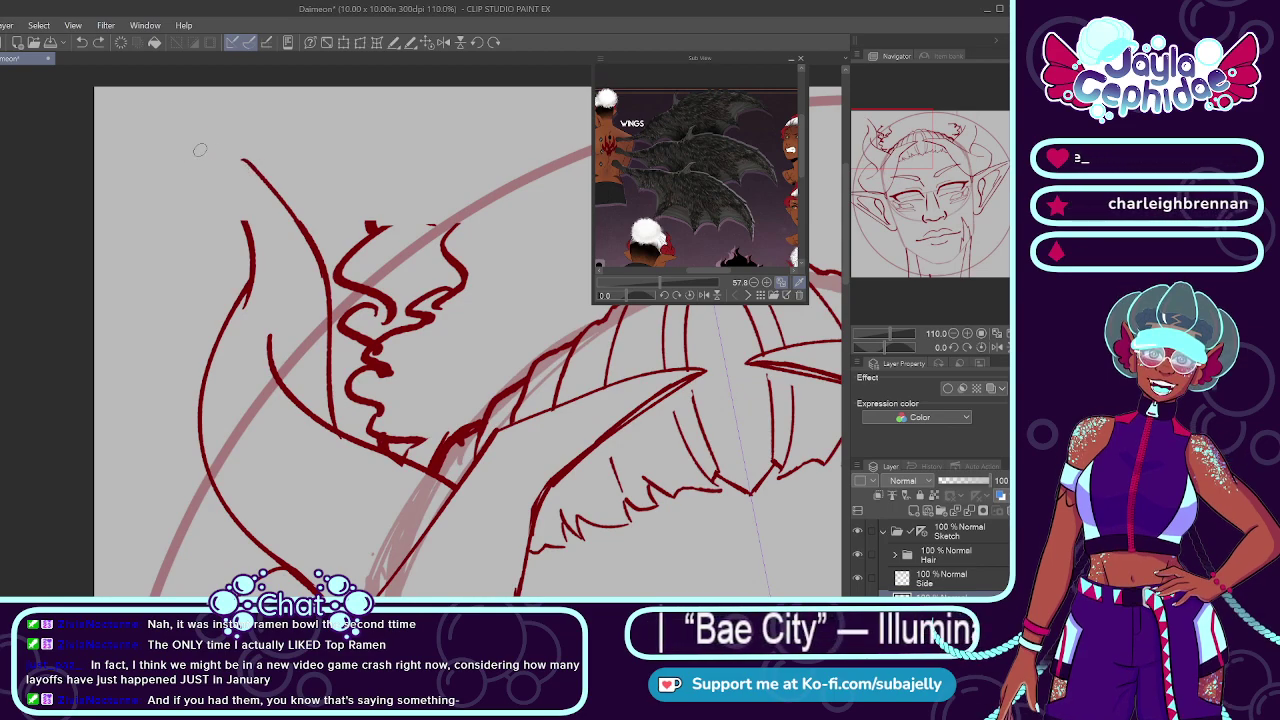
{"action": "key", "text": "ctrl+z"}
{"action": "left_click_drag", "start_coordinate": [194, 136], "coordinate": [249, 167]}
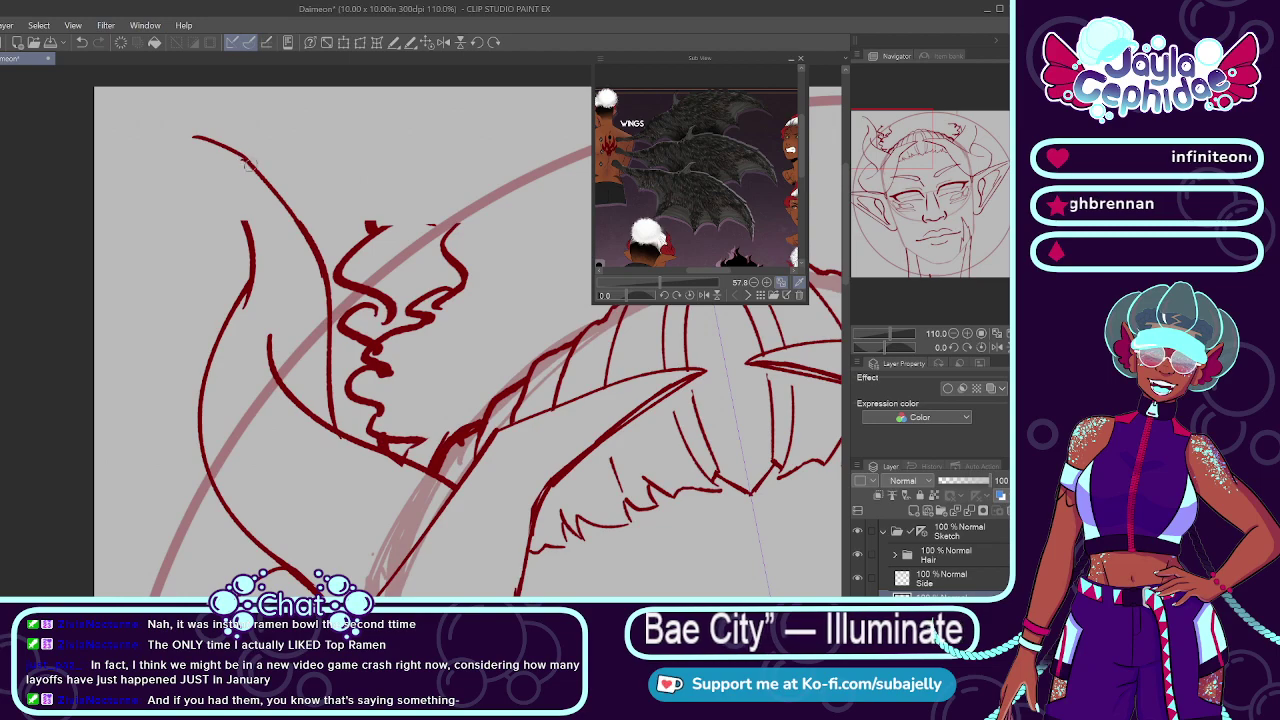
Step: Draw the outer edge of the viewer's-left horn up to its tip so both edges meet in a point, redoing the stroke as needed
{"action": "key", "text": "ctrl+z"}
{"action": "mouse_move", "coordinate": [186, 133]}
{"action": "left_mouse_down"}
{"action": "mouse_move", "coordinate": [236, 153]}
{"action": "mouse_move", "coordinate": [232, 197]}
{"action": "left_mouse_up"}
{"action": "key", "text": "ctrl+z"}
{"action": "key", "text": "ctrl+z"}
{"action": "left_click_drag", "start_coordinate": [185, 127], "coordinate": [248, 230]}
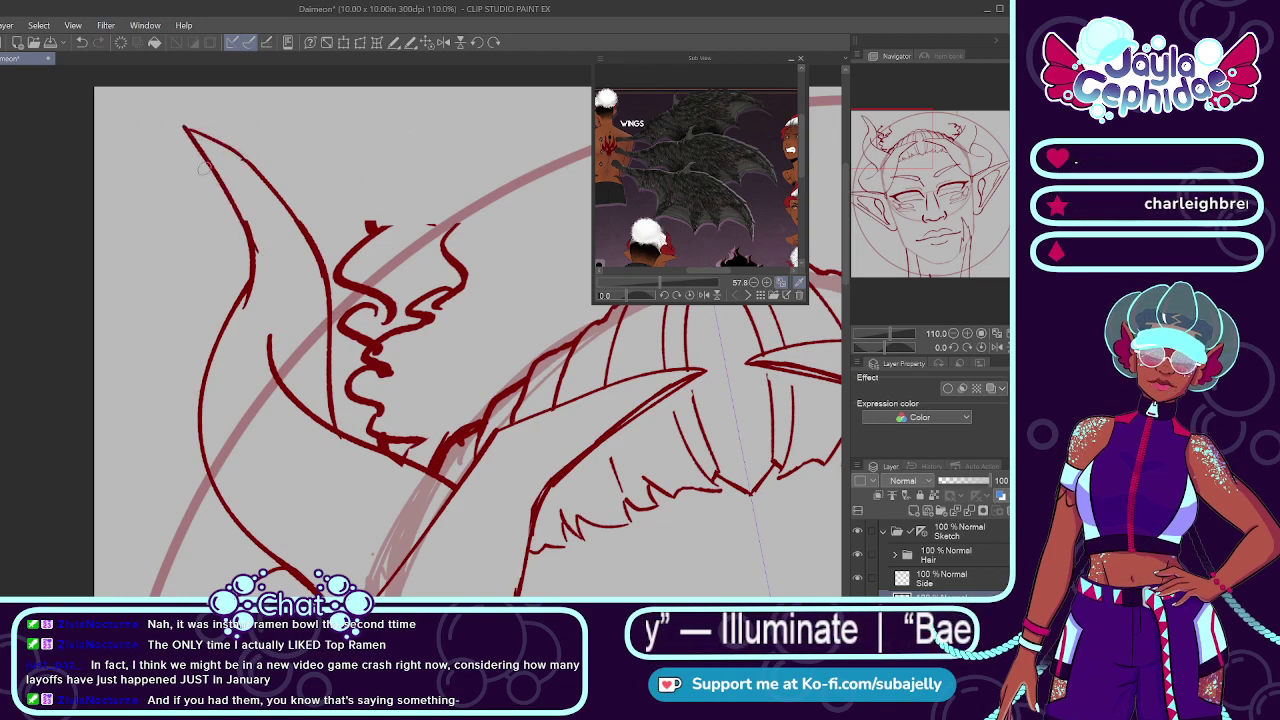
{"action": "key", "text": "ctrl+z"}
{"action": "left_click_drag", "start_coordinate": [186, 127], "coordinate": [245, 220]}
{"action": "key", "text": "ctrl+z"}
{"action": "left_click_drag", "start_coordinate": [184, 126], "coordinate": [243, 219]}
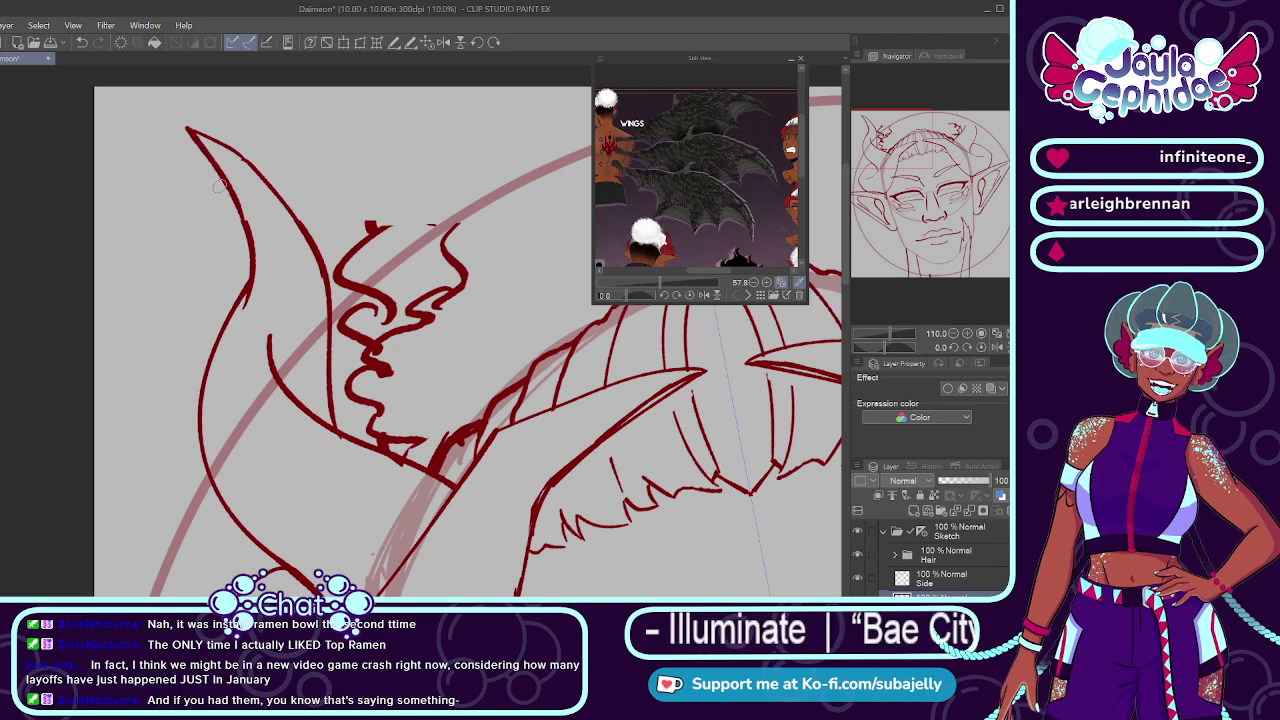
Step: Examine the shape and proportions of the extended horns against the whole portrait, both close up and from a distance
{"action": "scroll", "coordinate": [221, 298], "scroll_direction": "down", "scroll_amount": 3}
{"action": "scroll", "coordinate": [222, 293], "scroll_direction": "down", "scroll_amount": 4}
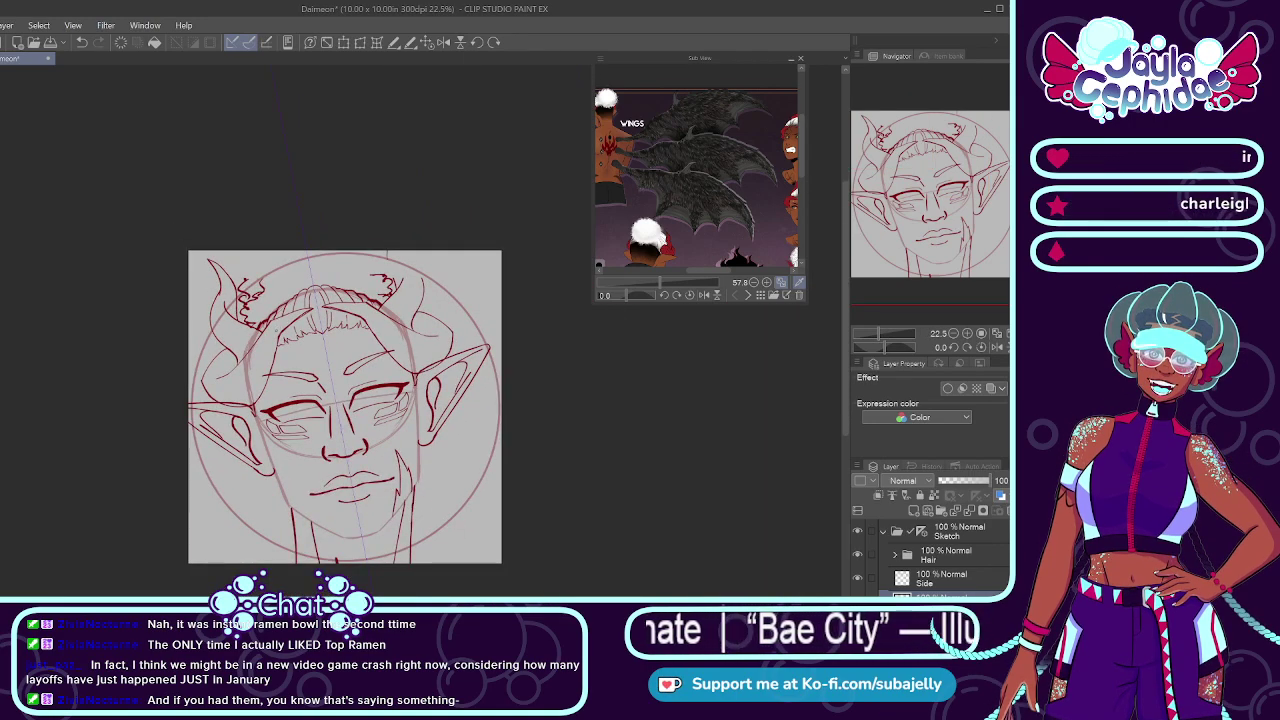
{"action": "scroll", "coordinate": [230, 285], "scroll_direction": "up", "scroll_amount": 4}
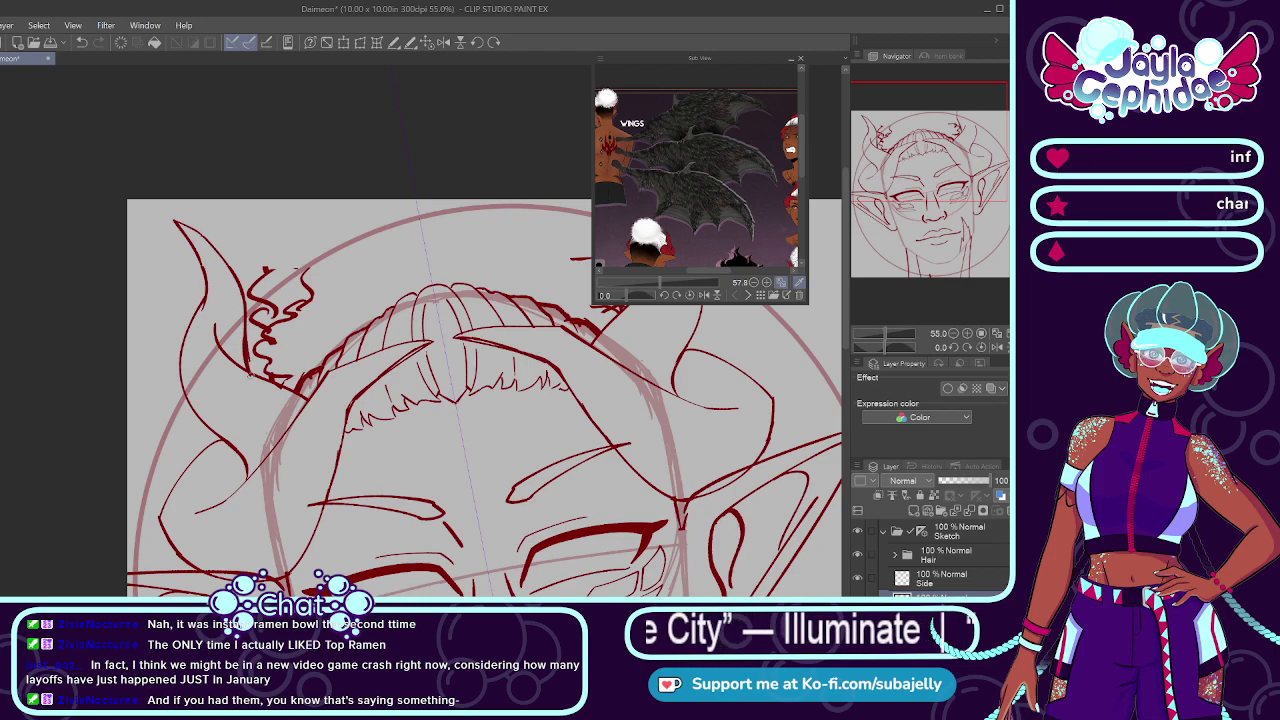
{"action": "scroll", "coordinate": [249, 305], "scroll_direction": "down", "scroll_amount": 3}
{"action": "scroll", "coordinate": [294, 312], "scroll_direction": "up", "scroll_amount": 2}
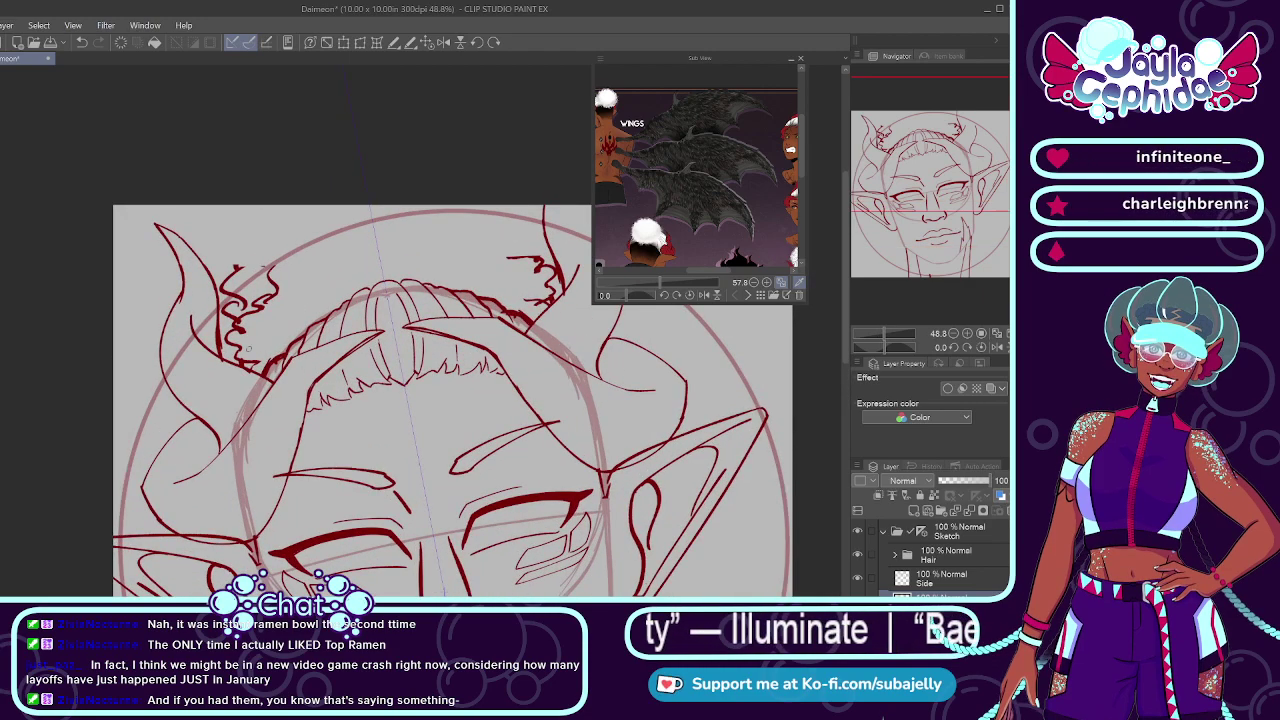
{"action": "scroll", "coordinate": [248, 348], "scroll_direction": "up", "scroll_amount": 2}
{"action": "scroll", "coordinate": [215, 365], "scroll_direction": "down", "scroll_amount": 2}
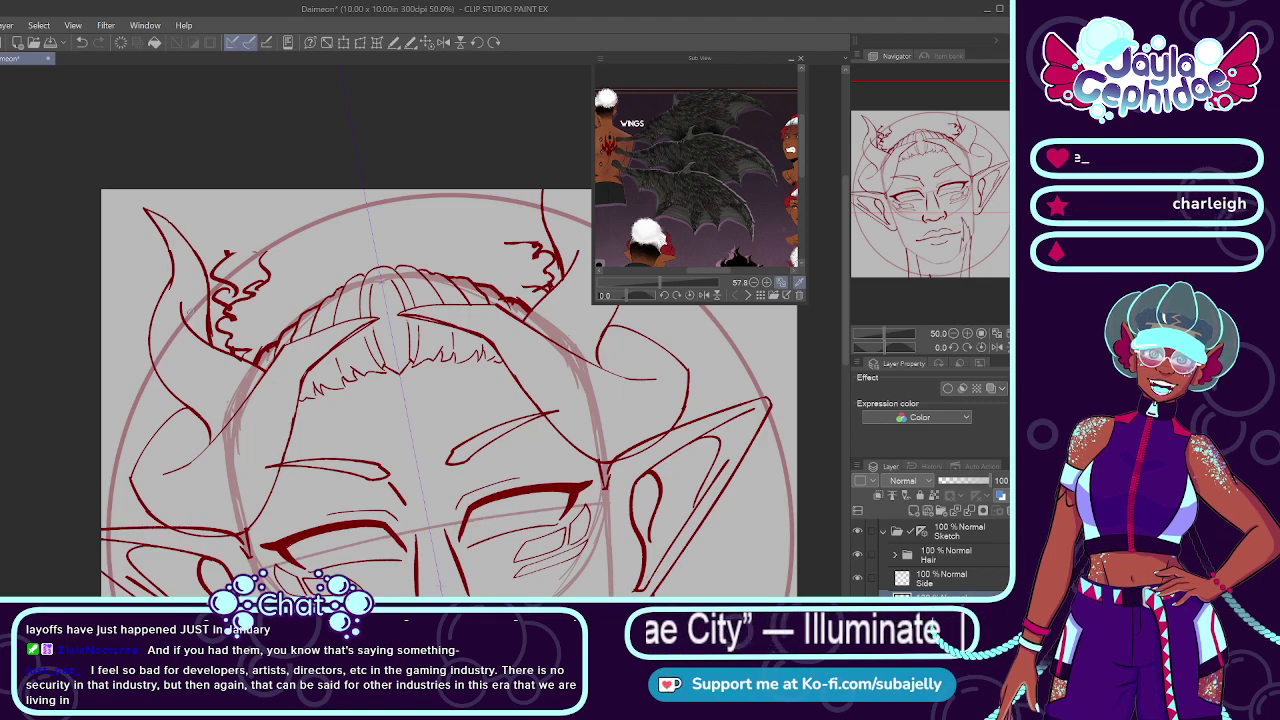
{"action": "left_click_drag", "start_coordinate": [173, 311], "coordinate": [129, 275]}
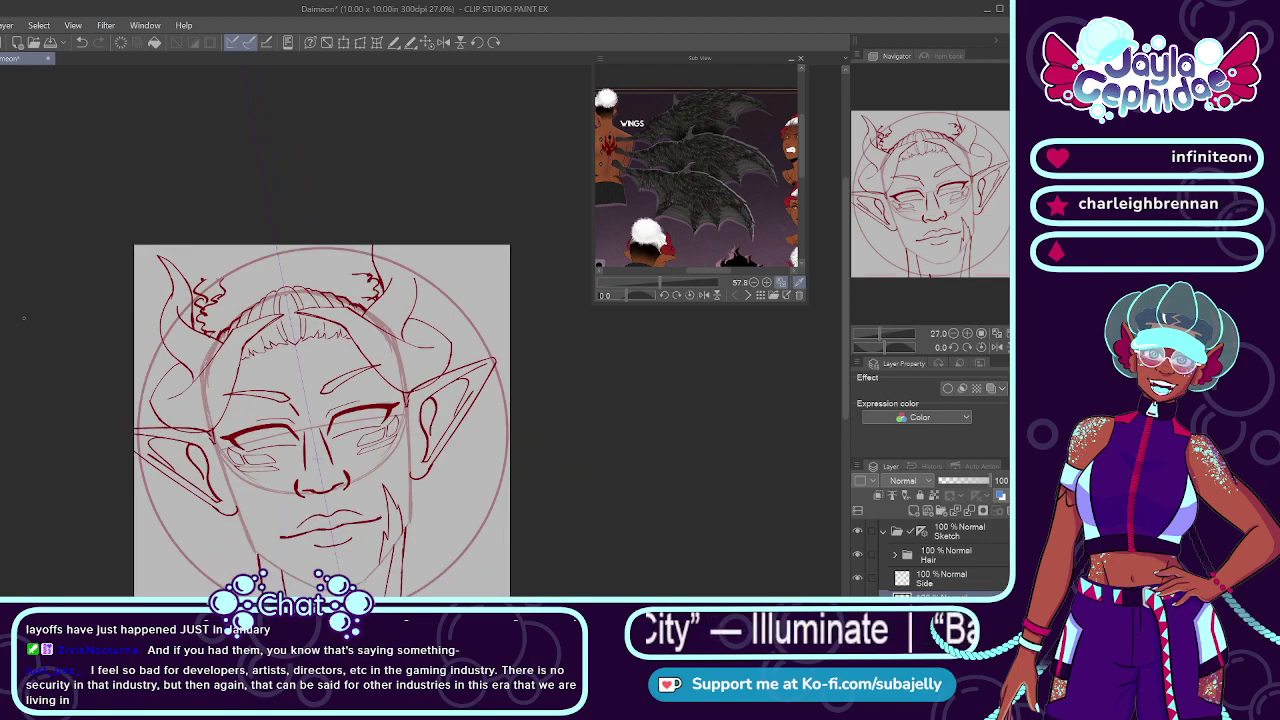
{"action": "scroll", "coordinate": [150, 285], "scroll_direction": "up", "scroll_amount": 4}
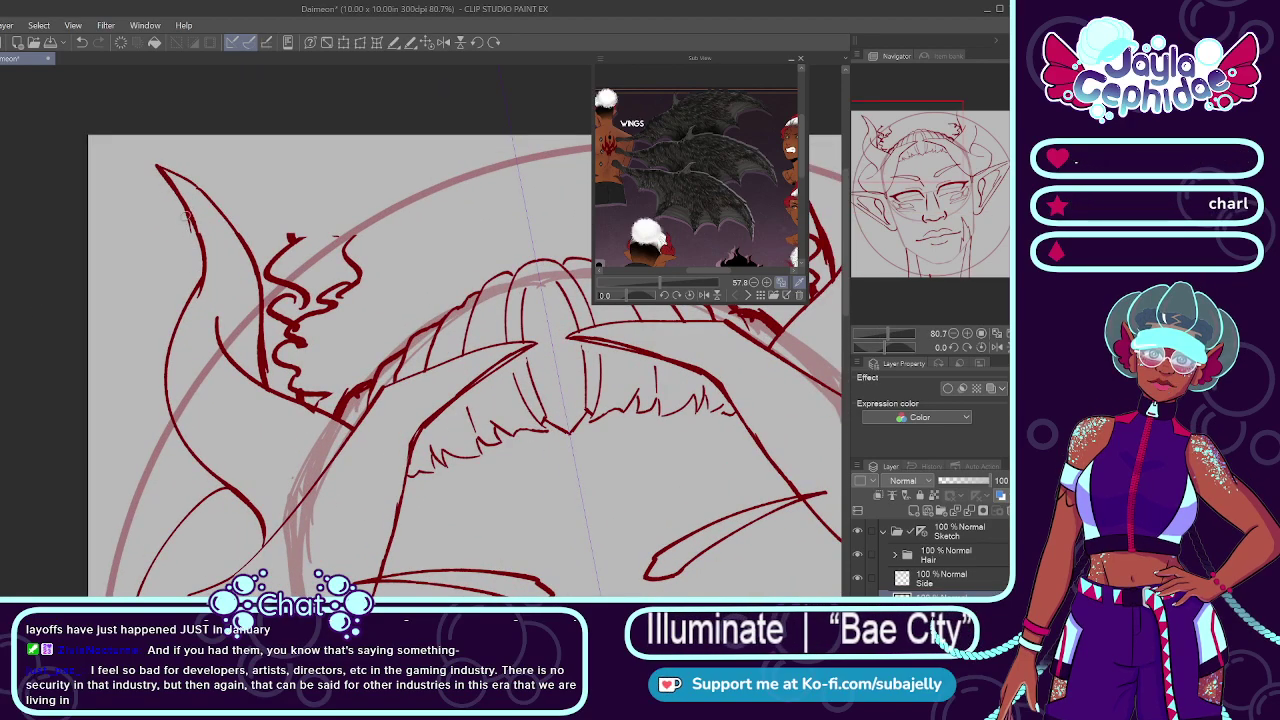
{"action": "scroll", "coordinate": [204, 335], "scroll_direction": "down", "scroll_amount": 3}
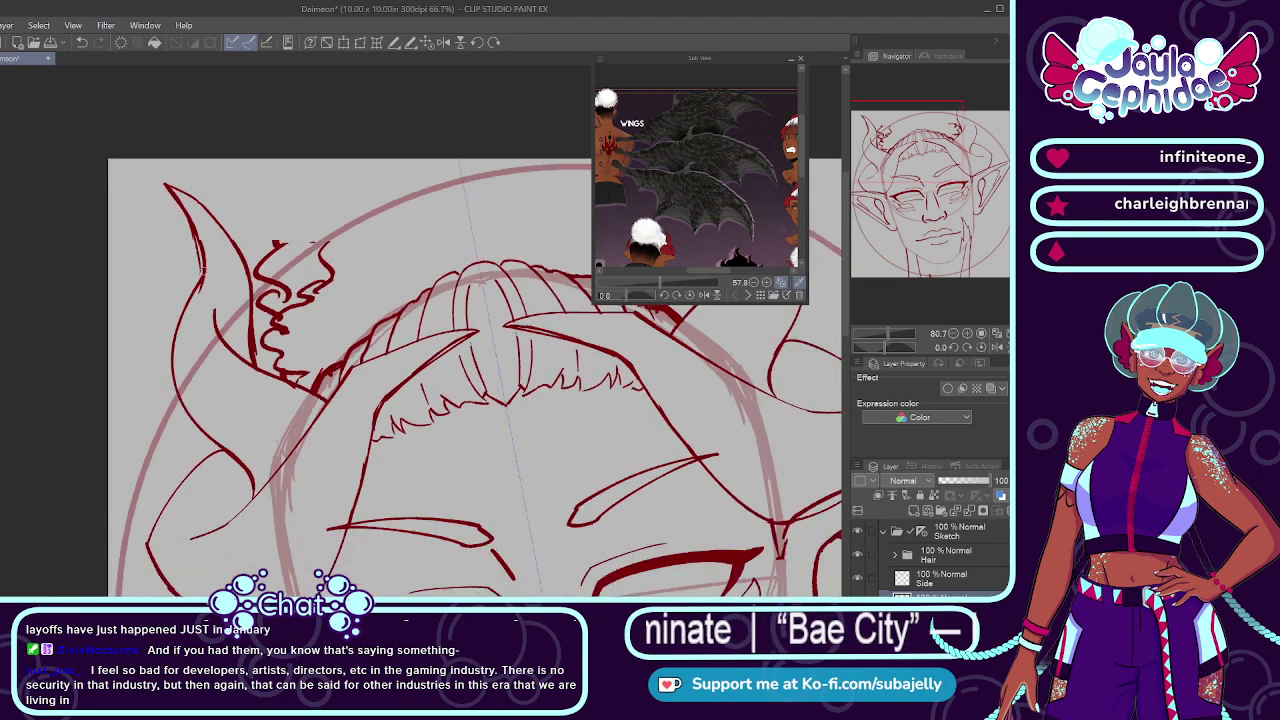
{"action": "scroll", "coordinate": [200, 280], "scroll_direction": "up", "scroll_amount": 3}
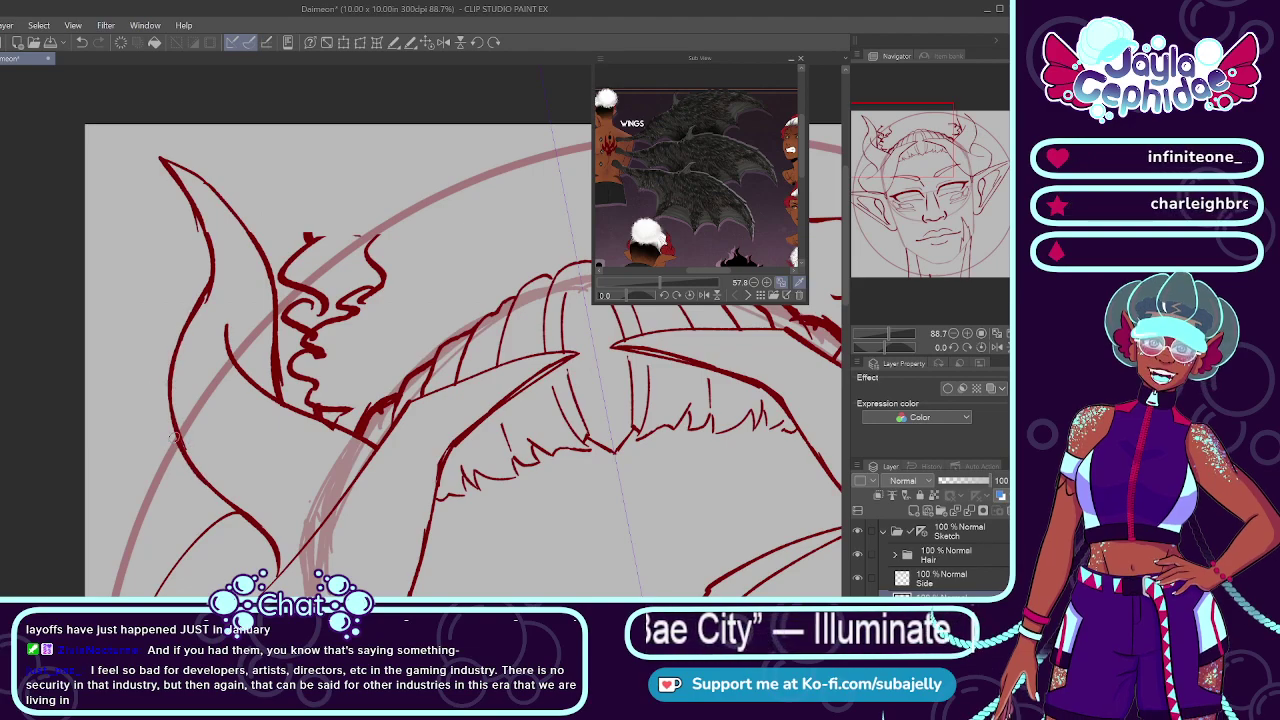
{"action": "left_click", "coordinate": [445, 500]}
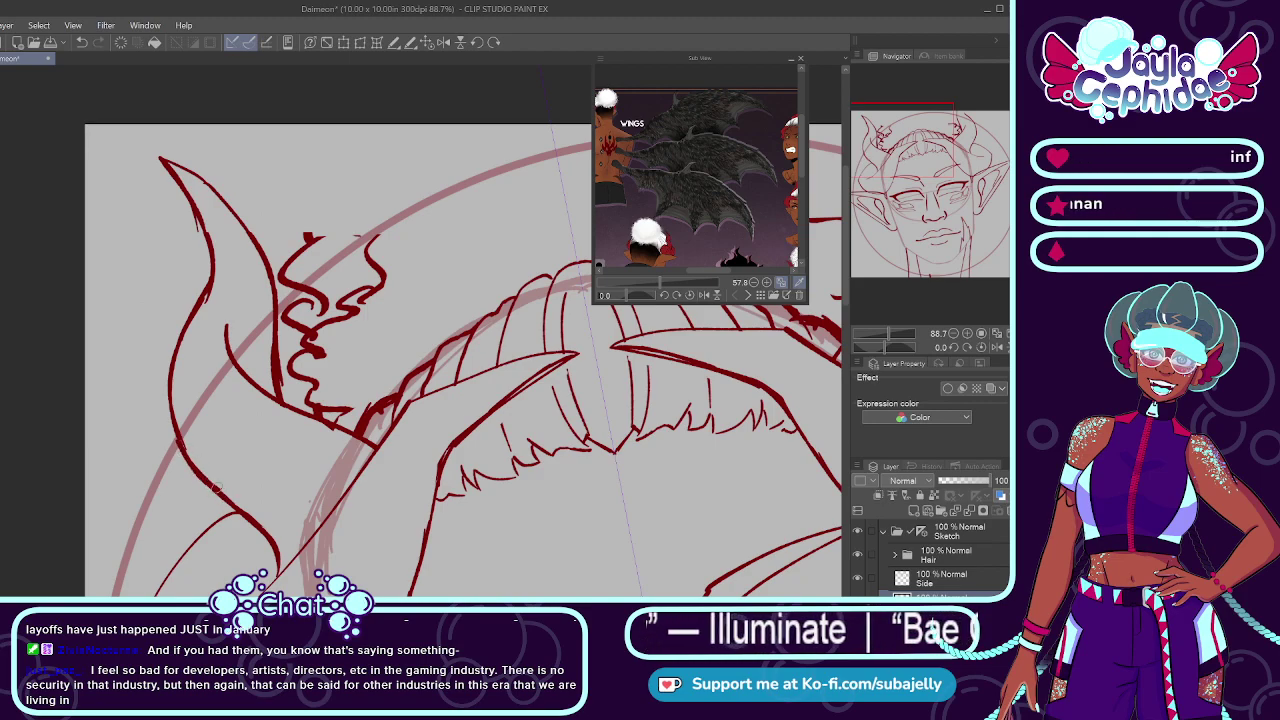
{"action": "scroll", "coordinate": [164, 410], "scroll_direction": "down", "scroll_amount": 4}
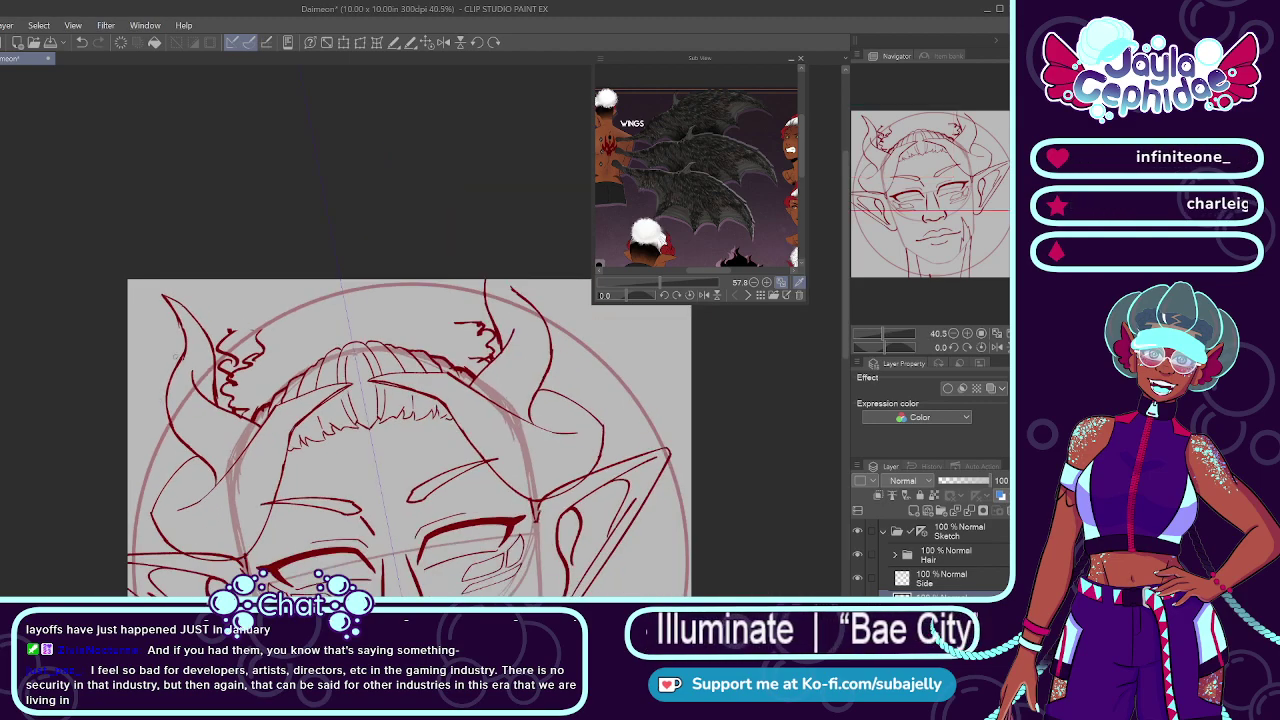
{"action": "scroll", "coordinate": [174, 314], "scroll_direction": "up", "scroll_amount": 3}
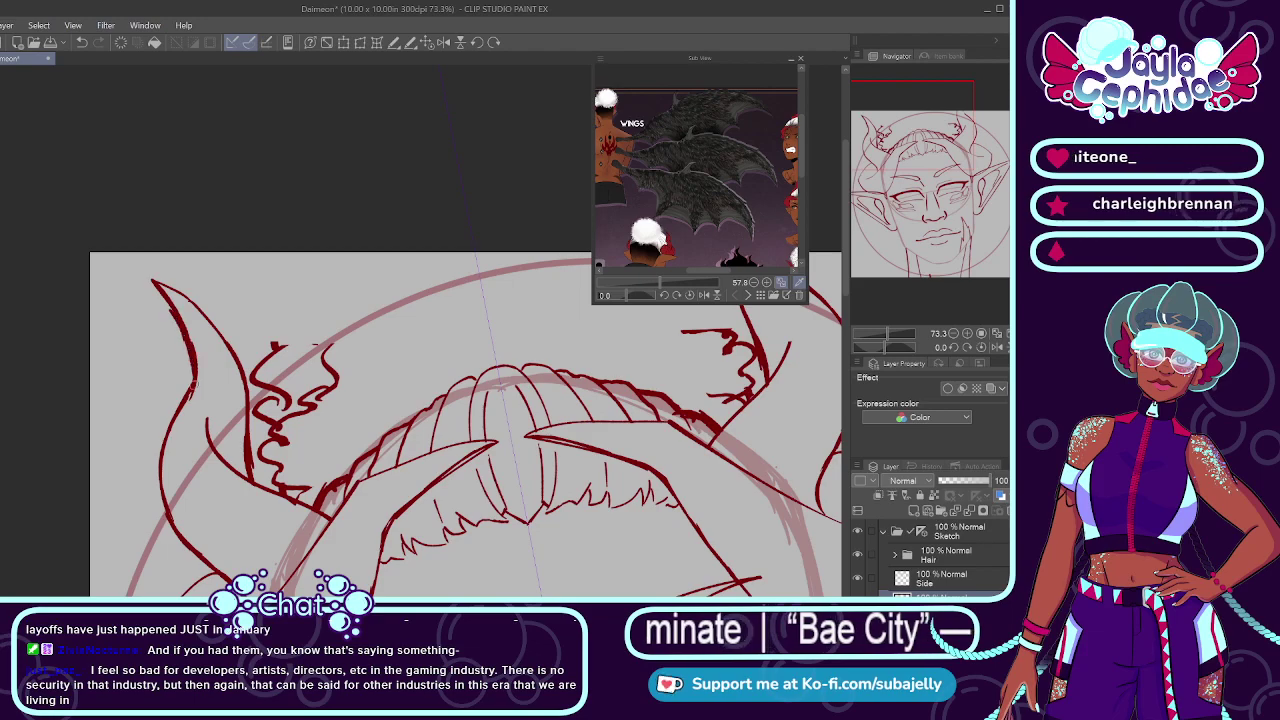
{"action": "scroll", "coordinate": [198, 312], "scroll_direction": "down", "scroll_amount": 5}
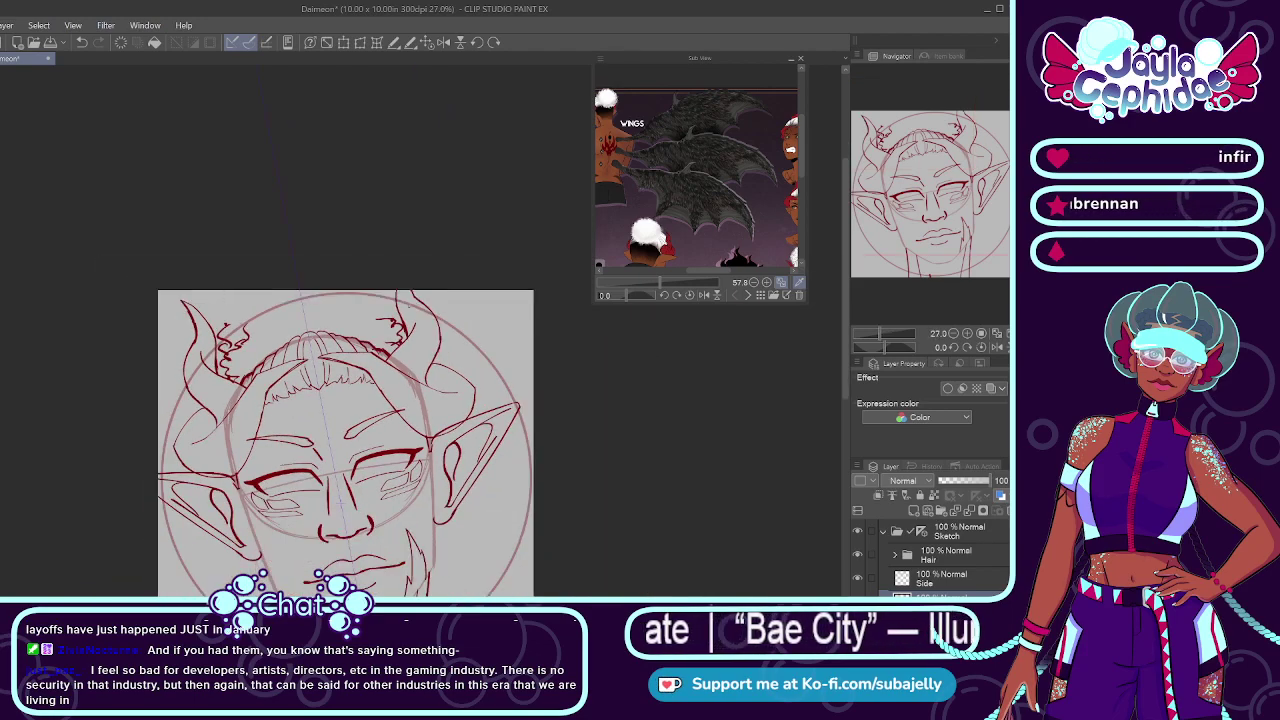
{"action": "key", "text": "ctrl+plus"}
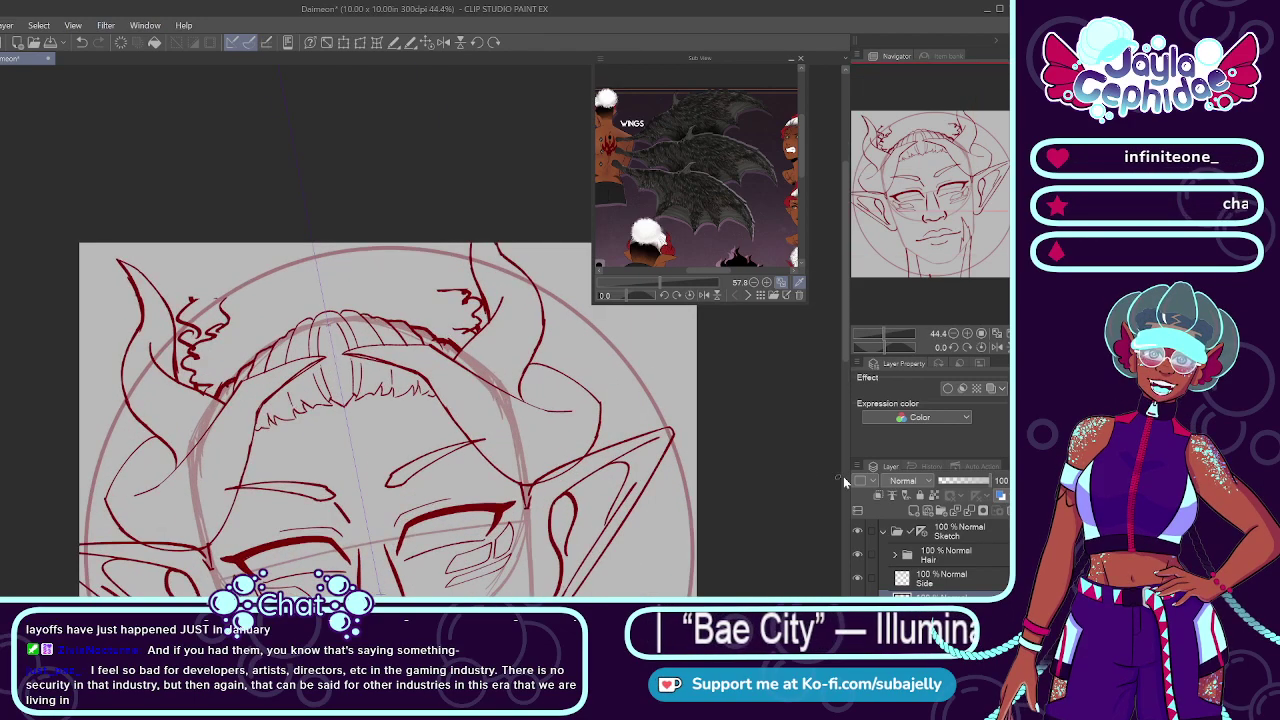
Step: Activate the Puff layer inside the Hair folder and draw the curly hair puff's outline between the horns, joining the existing curls with symmetry
{"action": "left_click", "coordinate": [895, 555]}
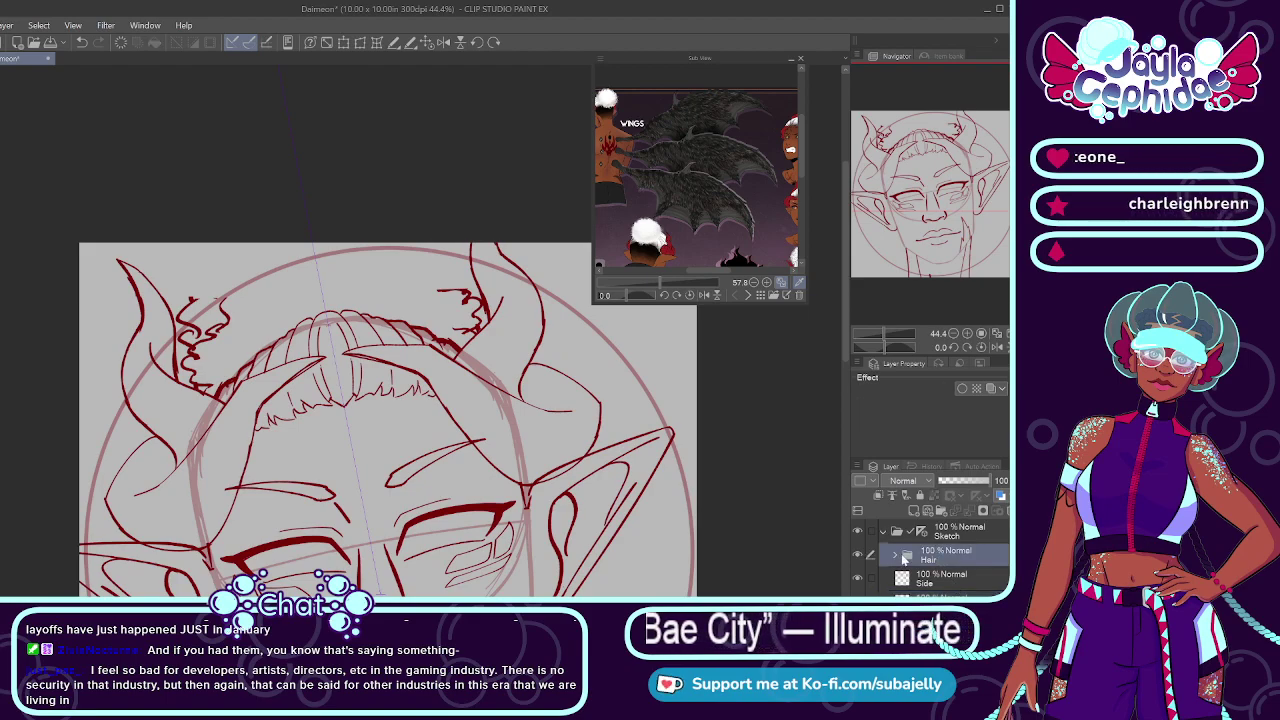
{"action": "left_click", "coordinate": [935, 579]}
{"action": "left_click", "coordinate": [857, 578]}
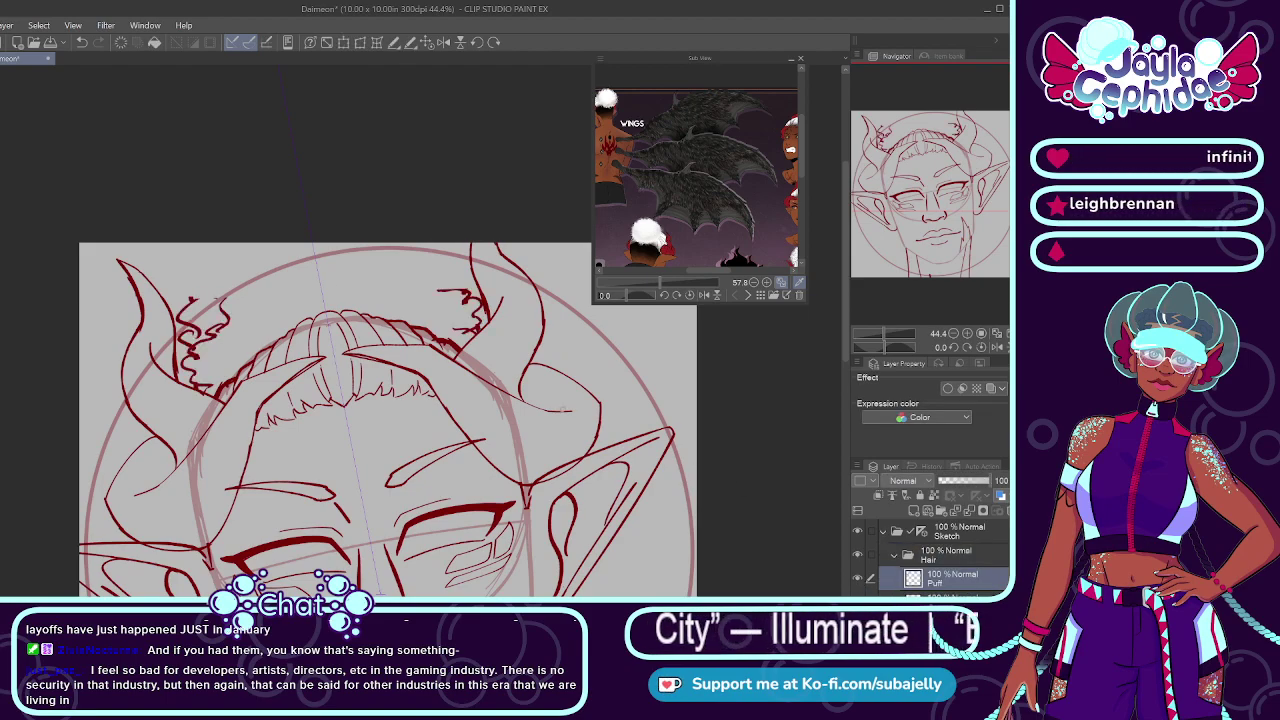
{"action": "key", "text": "ctrl+plus"}
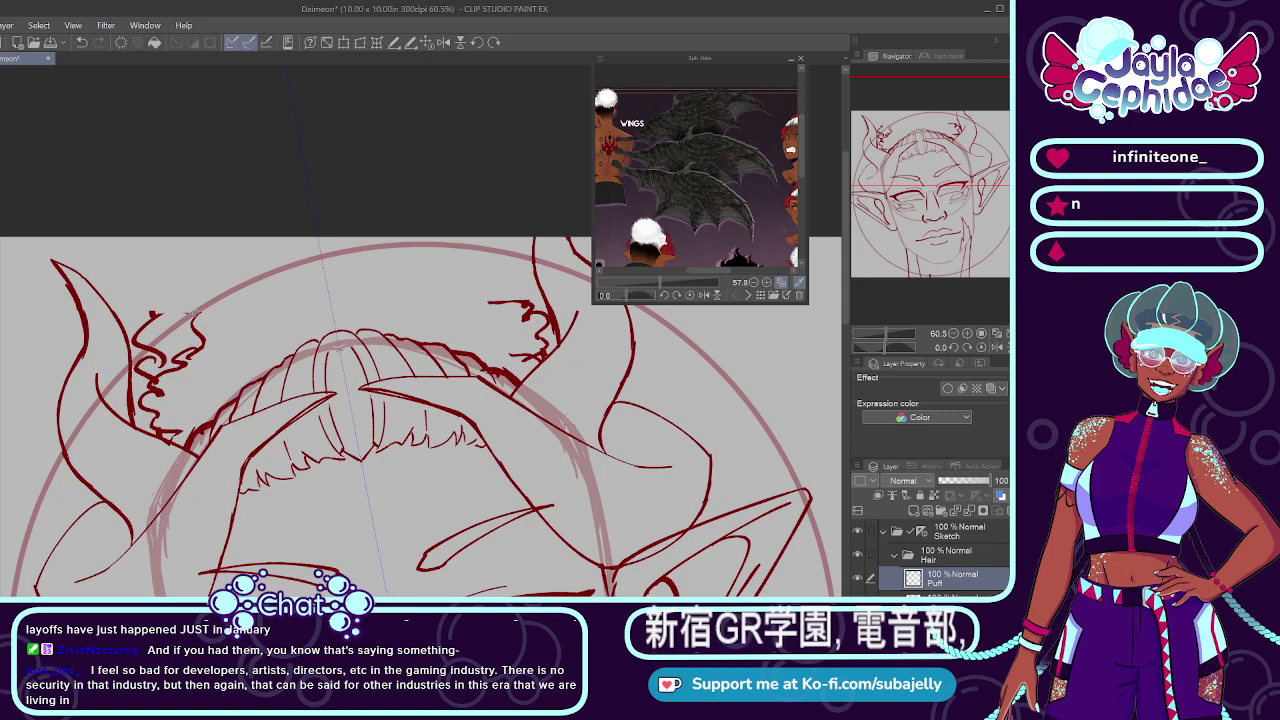
{"action": "mouse_move", "coordinate": [196, 326]}
{"action": "left_mouse_down"}
{"action": "mouse_move", "coordinate": [285, 268]}
{"action": "mouse_move", "coordinate": [460, 262]}
{"action": "left_mouse_up"}
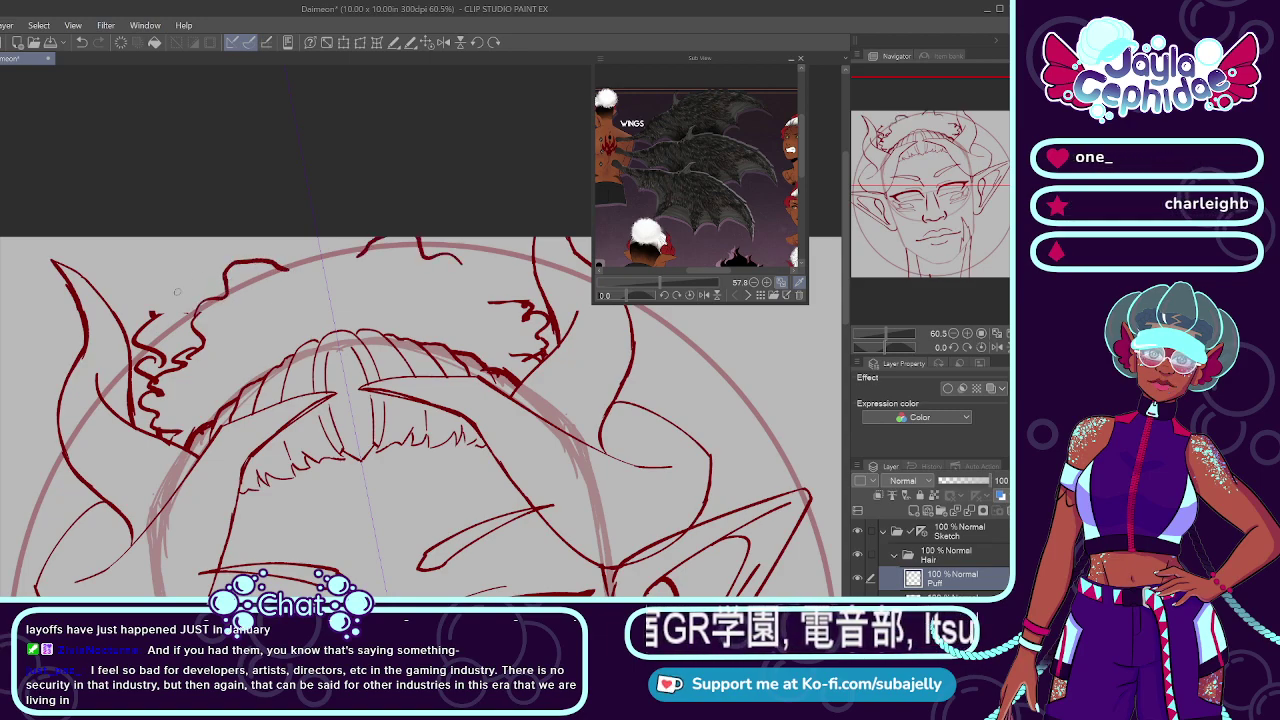
{"action": "mouse_move", "coordinate": [152, 316]}
{"action": "left_mouse_down"}
{"action": "mouse_move", "coordinate": [198, 275]}
{"action": "mouse_move", "coordinate": [229, 276]}
{"action": "mouse_move", "coordinate": [285, 243]}
{"action": "mouse_move", "coordinate": [231, 244]}
{"action": "mouse_move", "coordinate": [205, 271]}
{"action": "mouse_move", "coordinate": [290, 247]}
{"action": "left_mouse_up"}
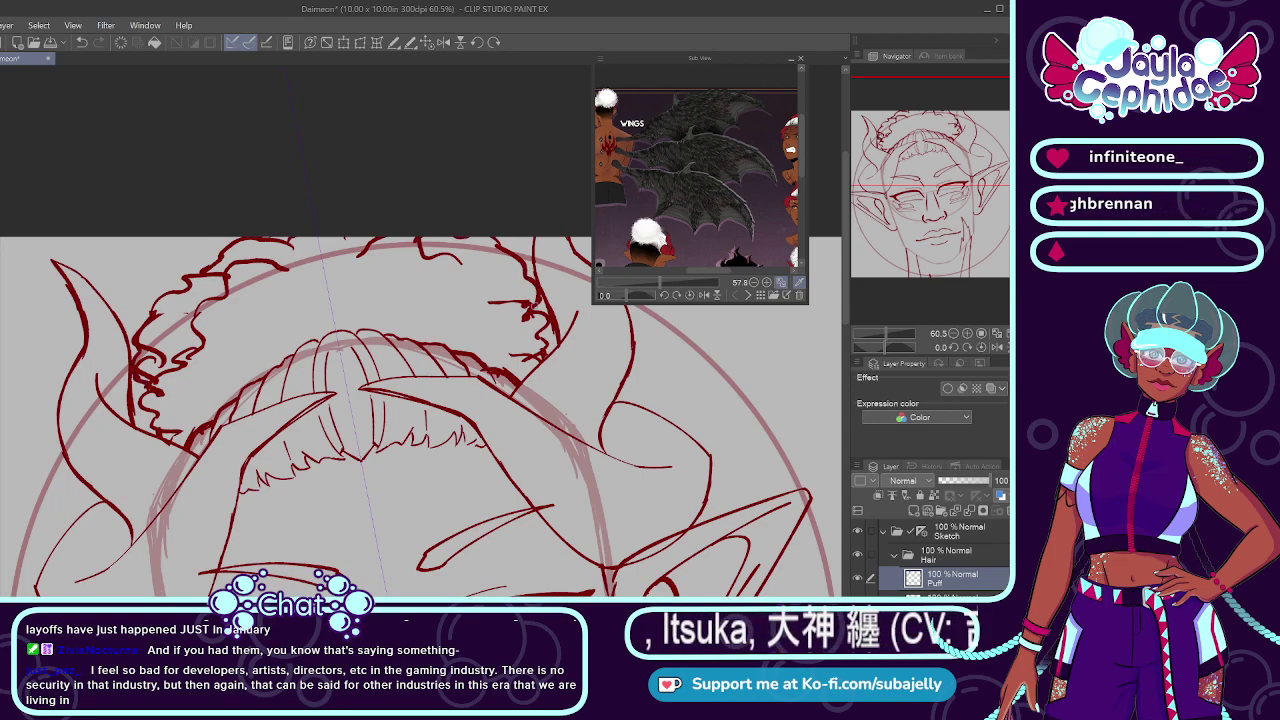
Step: Zoom the reference image out to show the whole character sheet in the Sub View
{"action": "scroll", "coordinate": [518, 296], "scroll_direction": "down", "scroll_amount": 4}
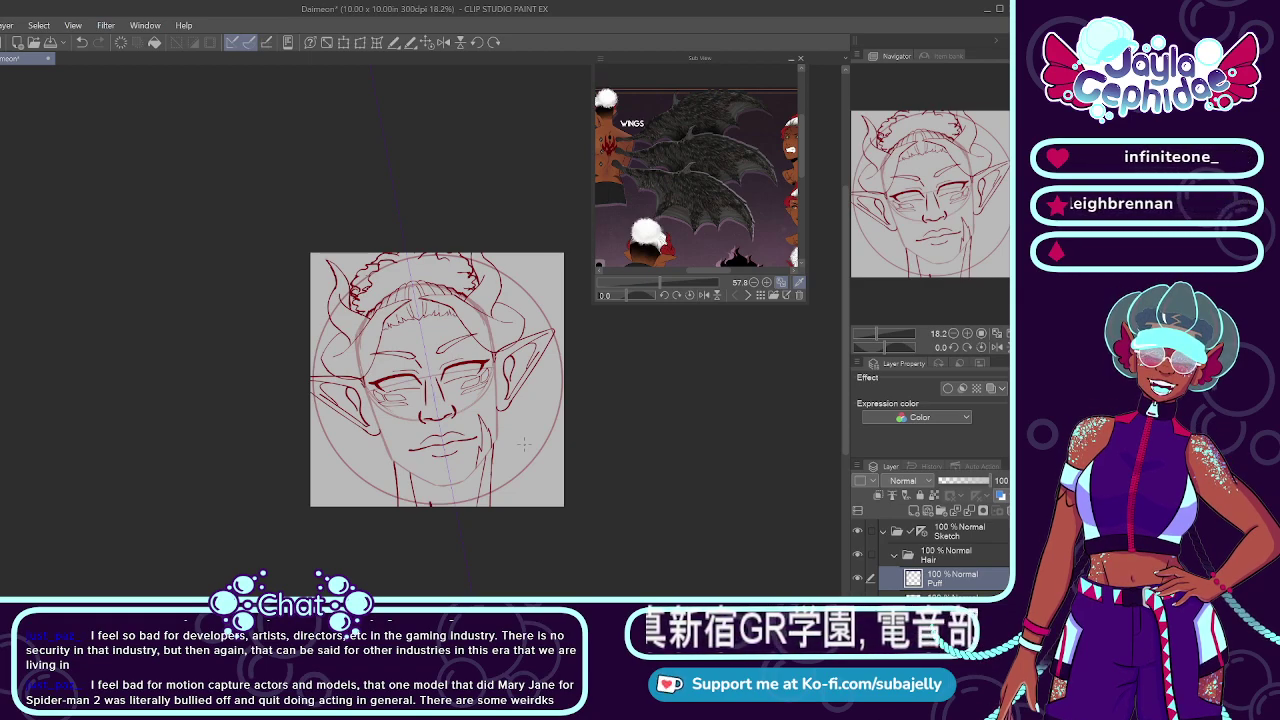
{"action": "scroll", "coordinate": [524, 443], "scroll_direction": "up", "scroll_amount": 3}
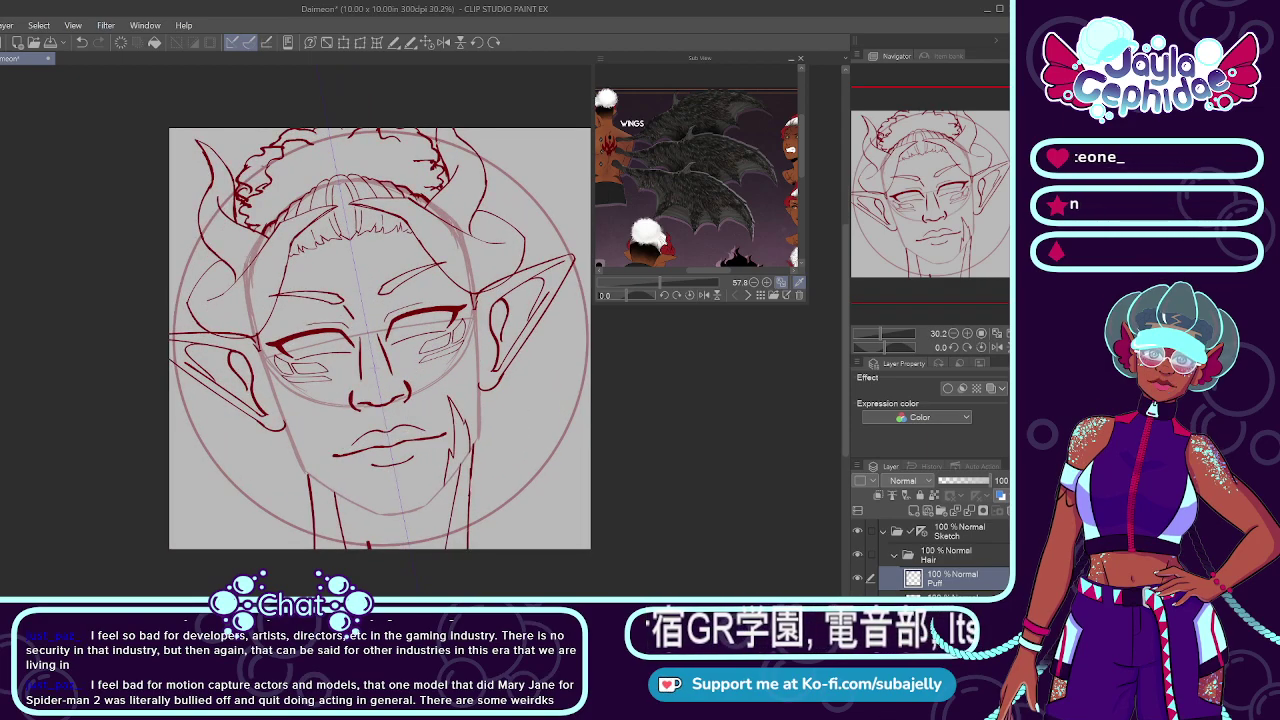
{"action": "key", "text": "ctrl+plus"}
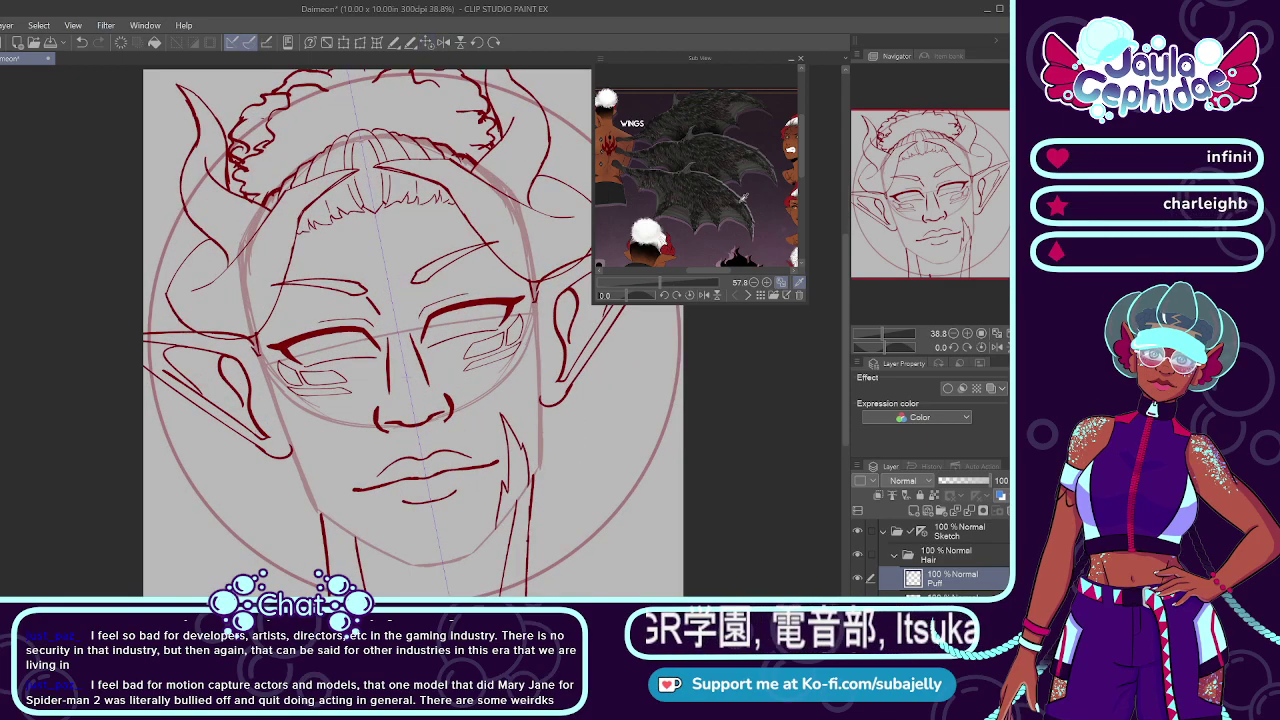
{"action": "left_click", "coordinate": [800, 58]}
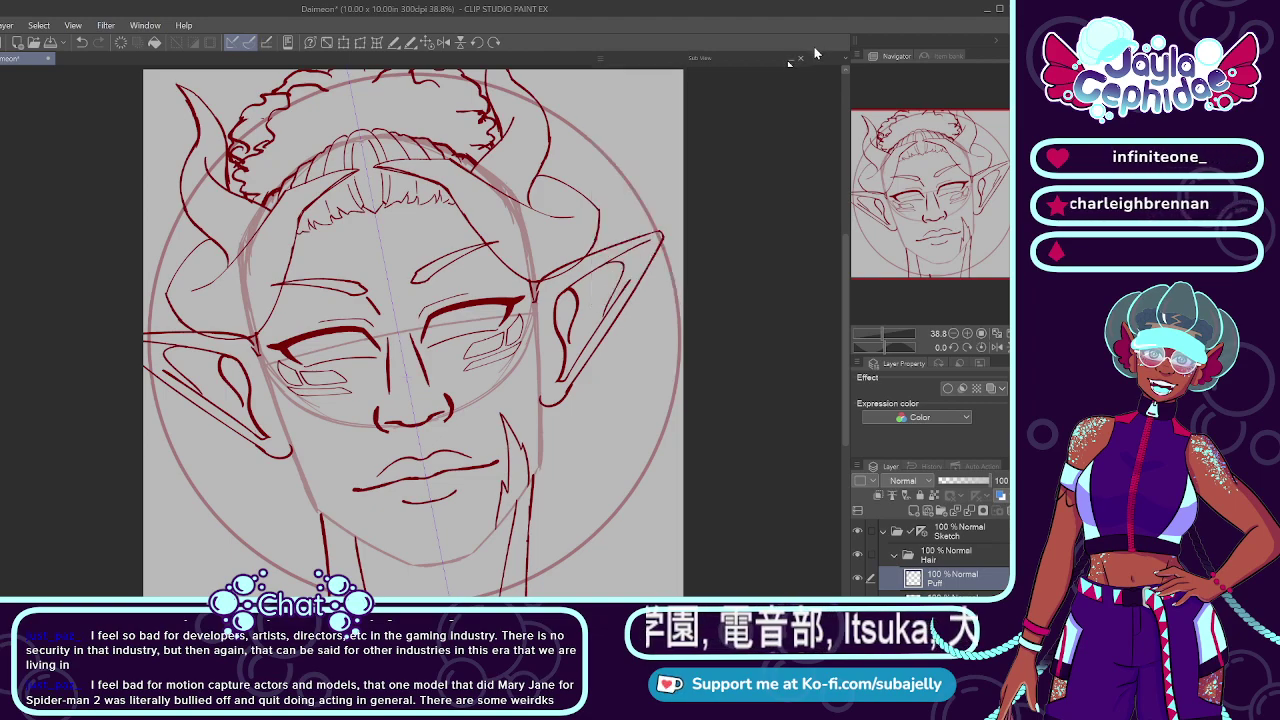
{"action": "left_click", "coordinate": [815, 53]}
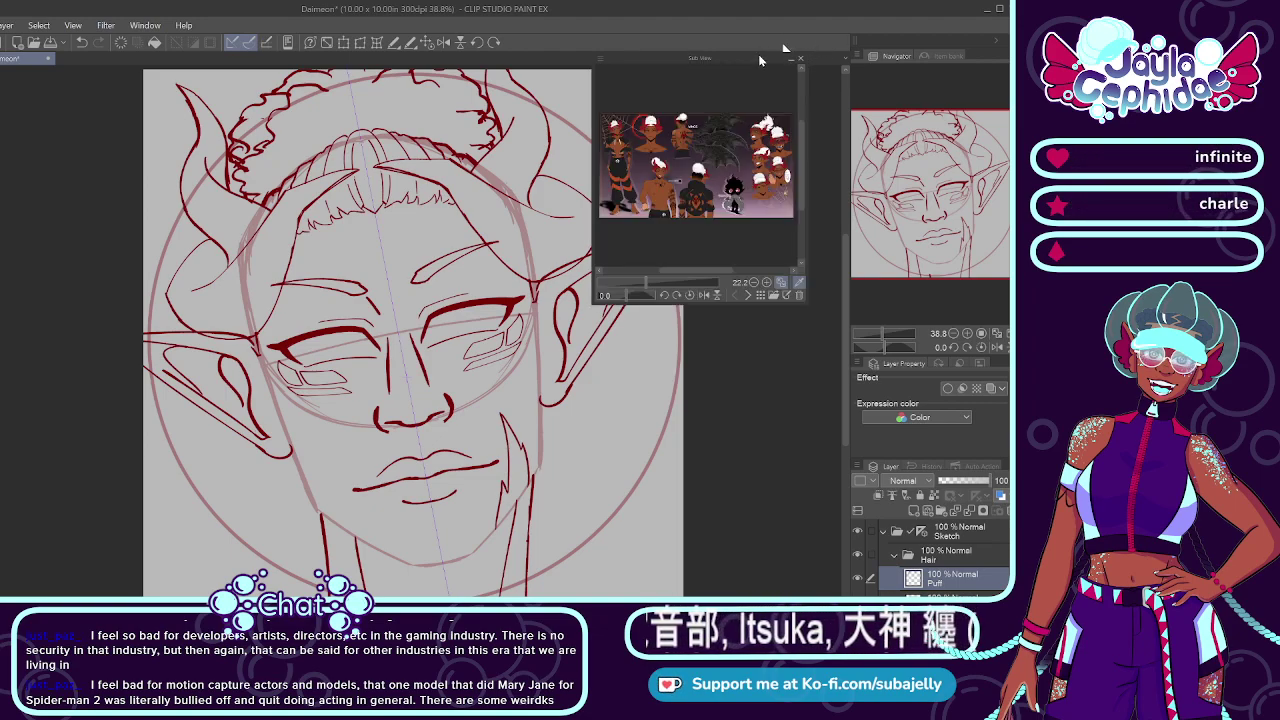
Step: Collapse the Hair and Sketch layer folders and close the saved portrait document
{"action": "left_click", "coordinate": [891, 550]}
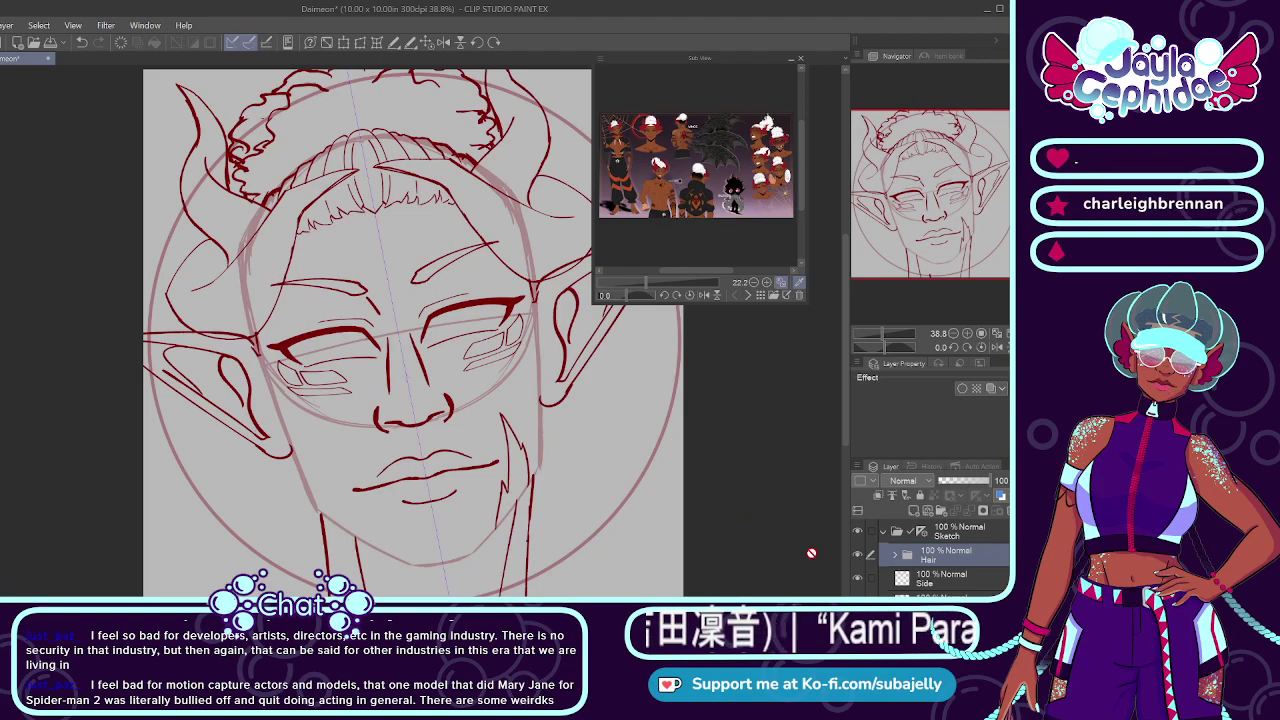
{"action": "left_click", "coordinate": [882, 532]}
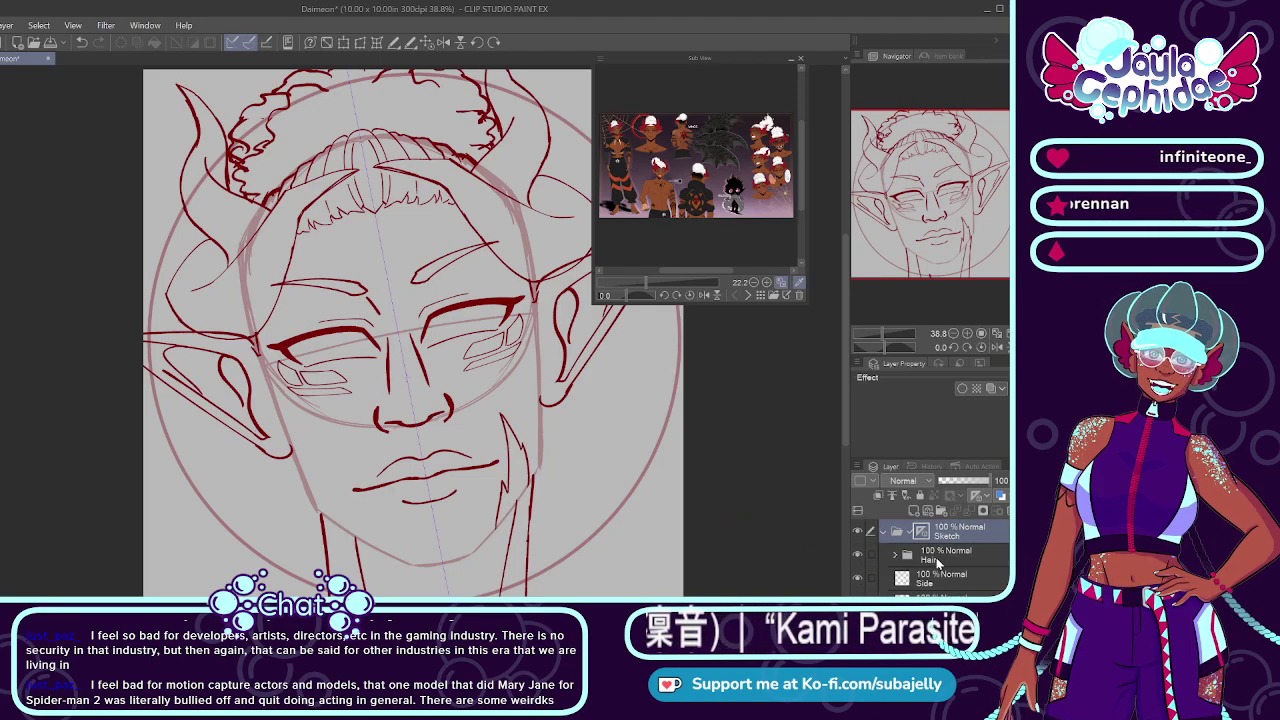
{"action": "left_click", "coordinate": [882, 533]}
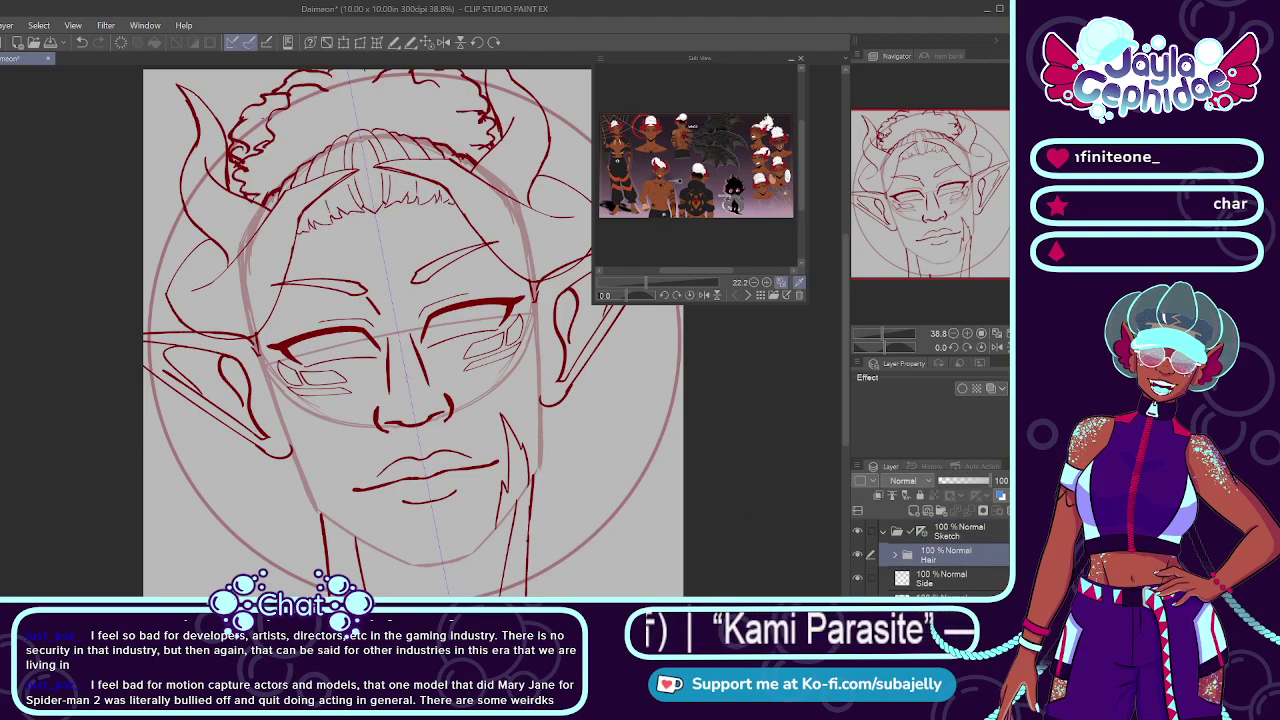
{"action": "scroll", "coordinate": [938, 555], "scroll_direction": "down", "scroll_amount": 3}
{"action": "scroll", "coordinate": [938, 555], "scroll_direction": "up", "scroll_amount": 2}
{"action": "scroll", "coordinate": [938, 555], "scroll_direction": "up", "scroll_amount": 1}
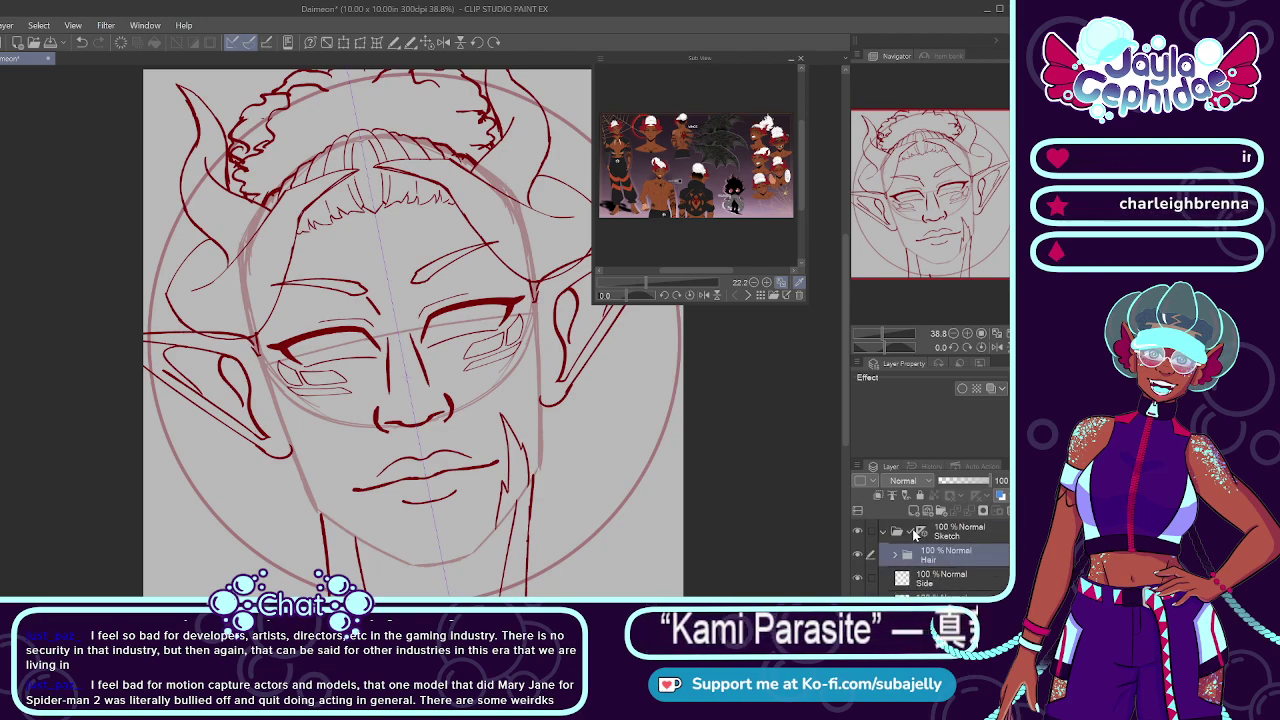
{"action": "left_click", "coordinate": [946, 532]}
{"action": "left_click", "coordinate": [883, 531]}
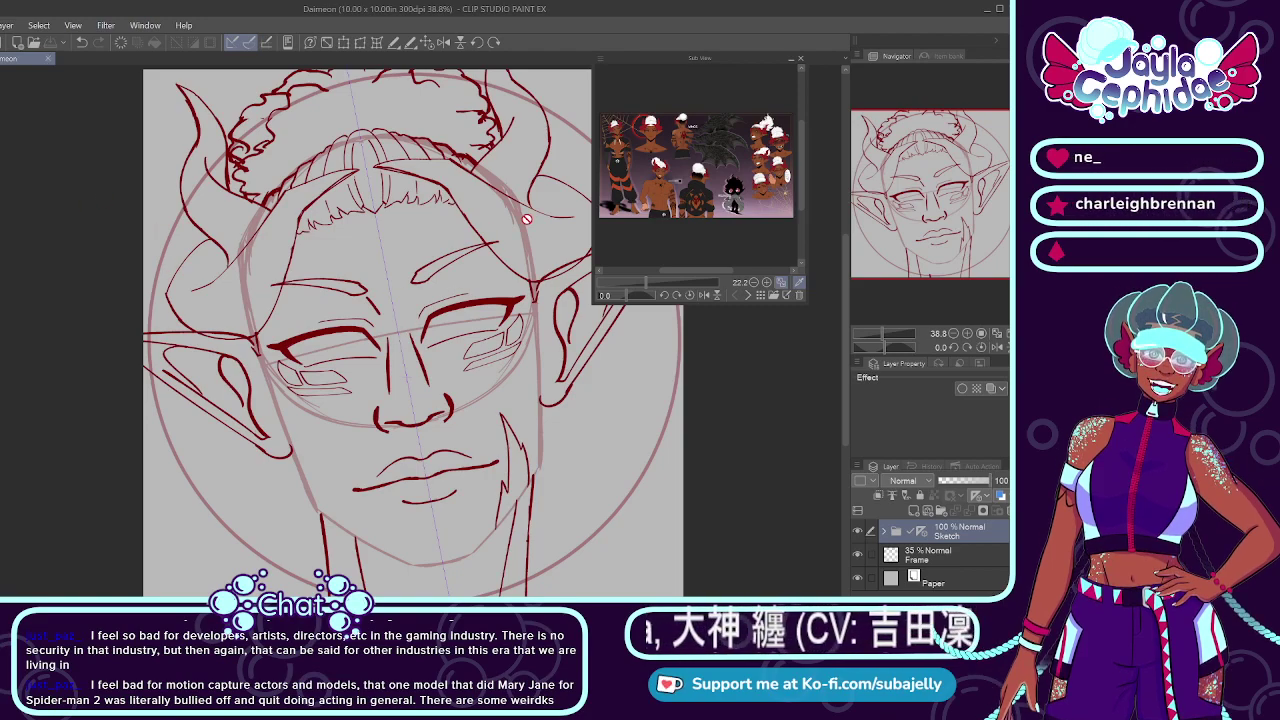
{"action": "scroll", "coordinate": [486, 234], "scroll_direction": "down", "scroll_amount": 2}
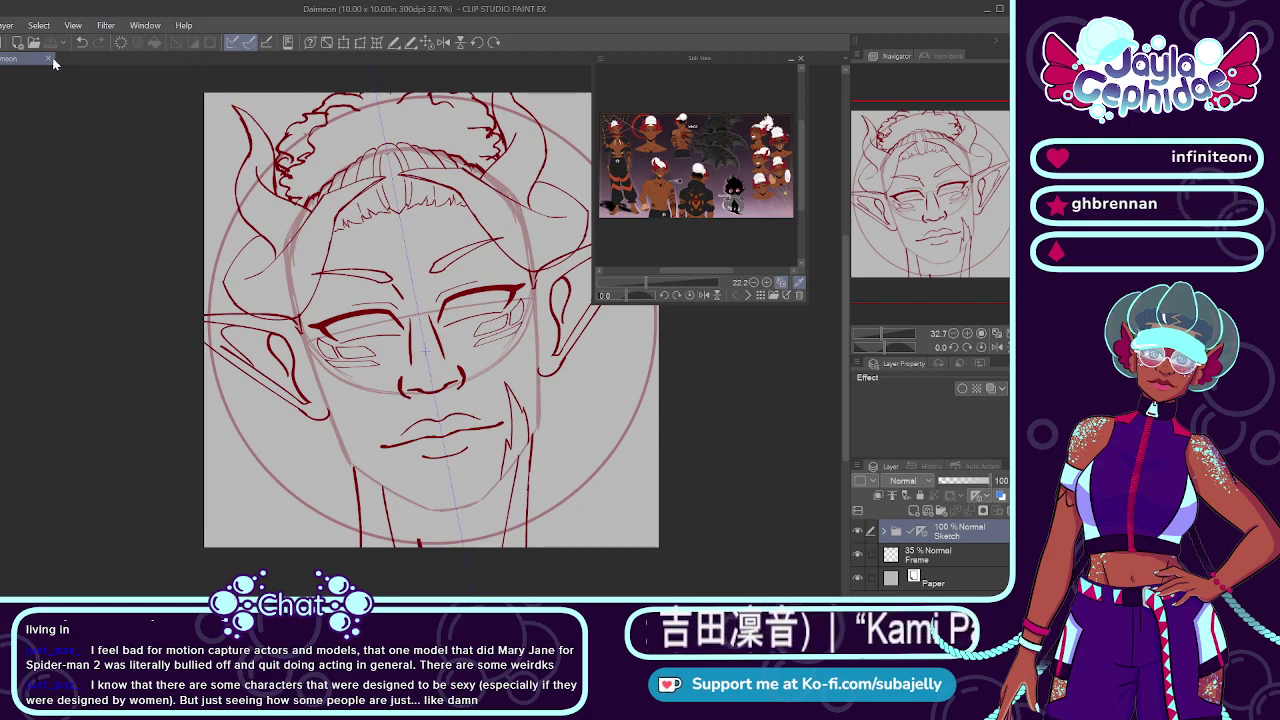
{"action": "key", "text": "ctrl+w"}
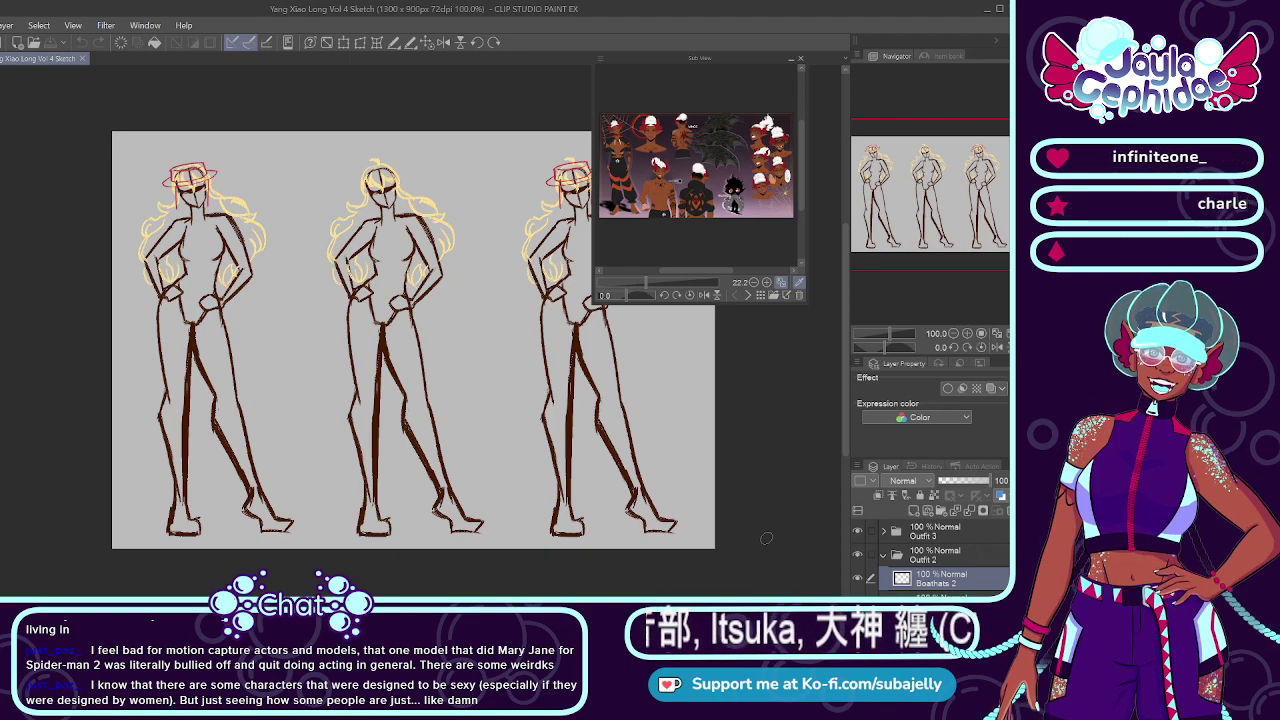
Step: Rename the Boathats 2 layer inside the Outfit 2 folder as Cowboy
{"action": "left_click", "coordinate": [857, 579]}
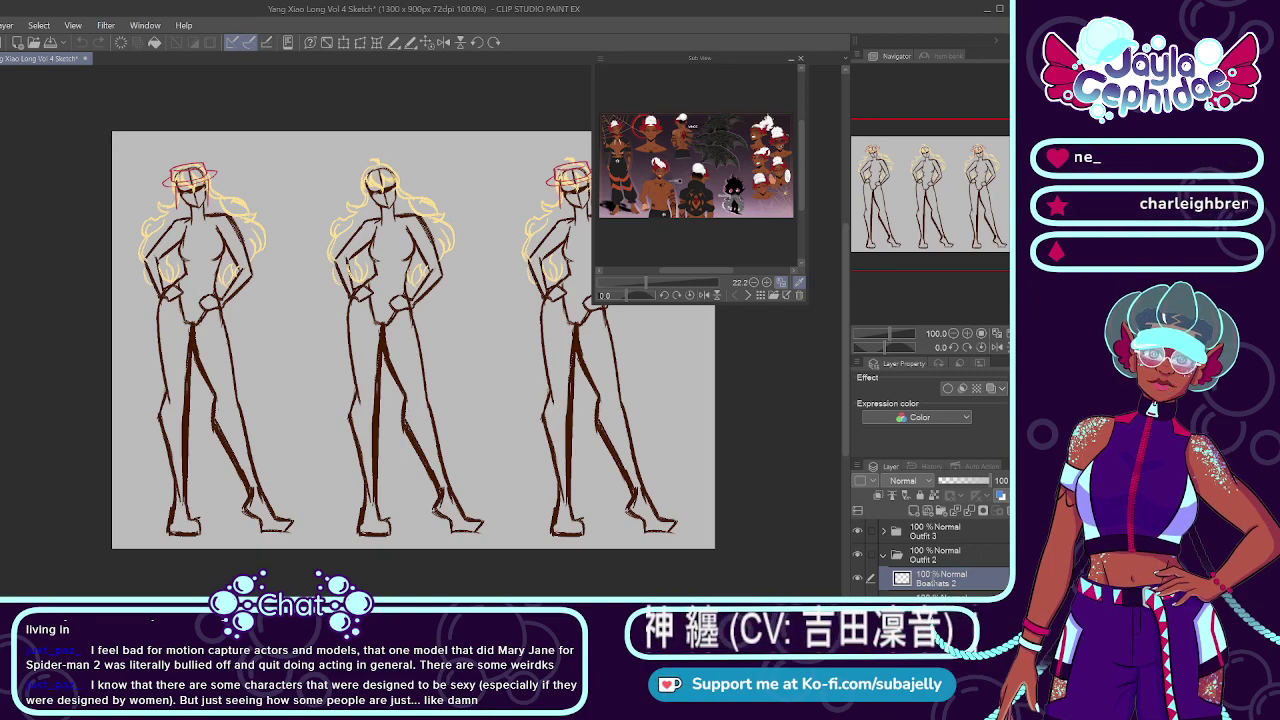
{"action": "type", "text": "Cowboy"}
{"action": "key", "text": "Return"}
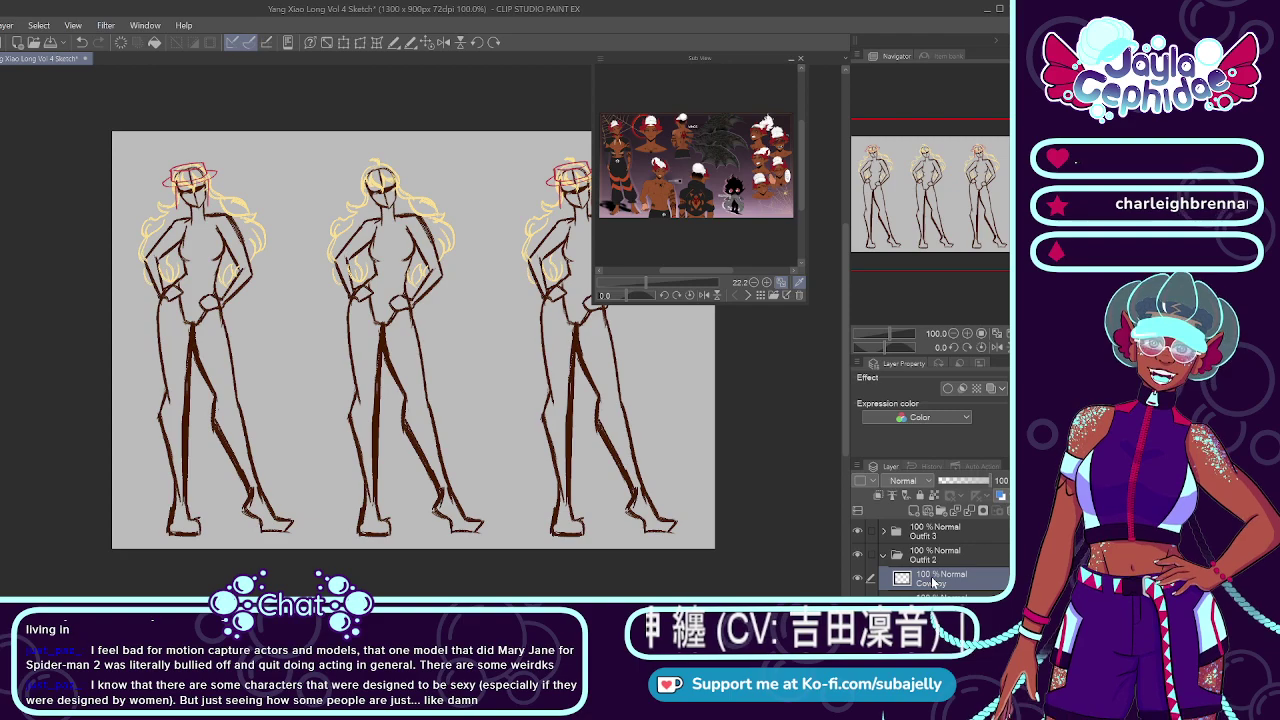
Step: Load the full-body Yang cowboy outfit illustration as a reference and pick the red of its coat as the drawing colour
{"action": "left_click", "coordinate": [772, 296]}
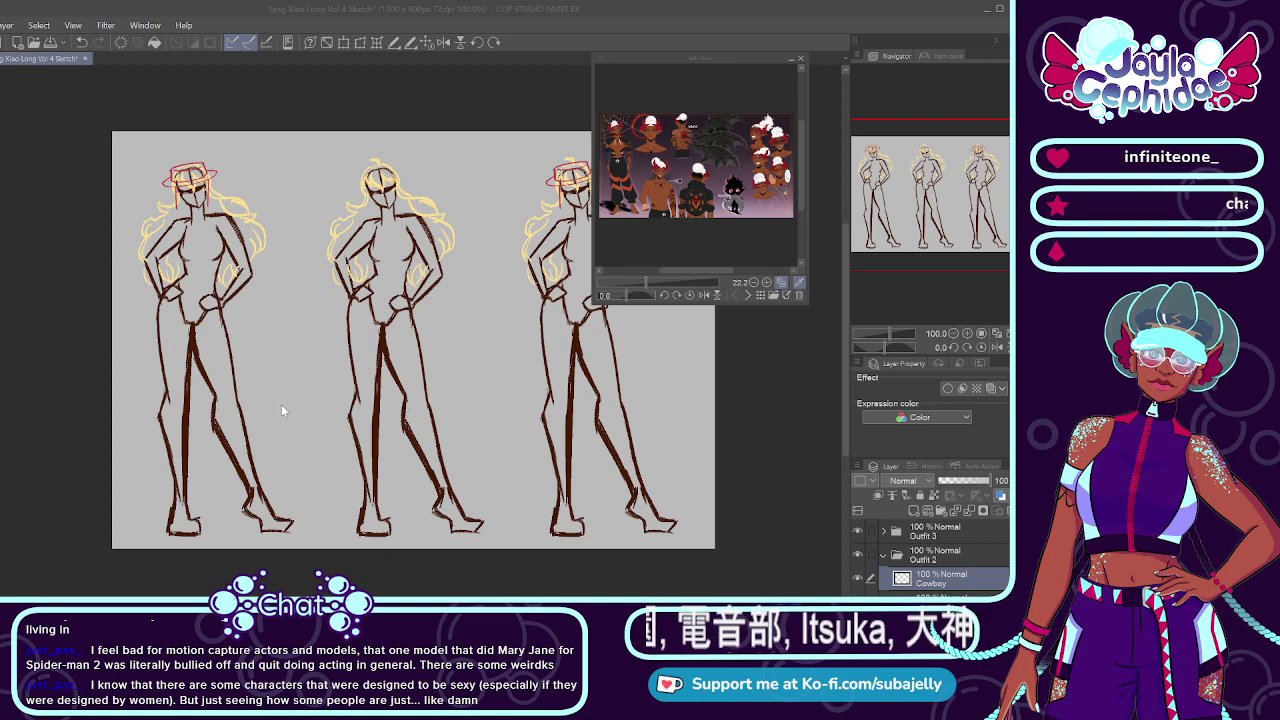
{"action": "left_click", "coordinate": [747, 295]}
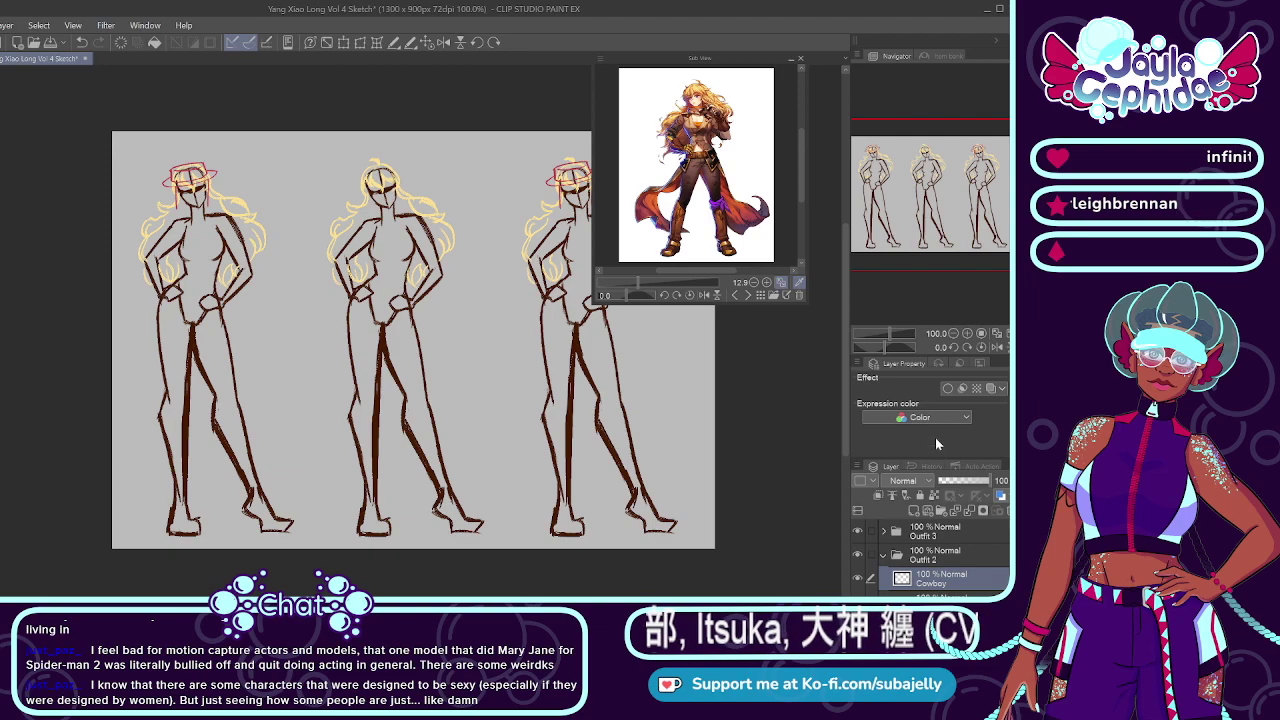
{"action": "left_click", "coordinate": [773, 295]}
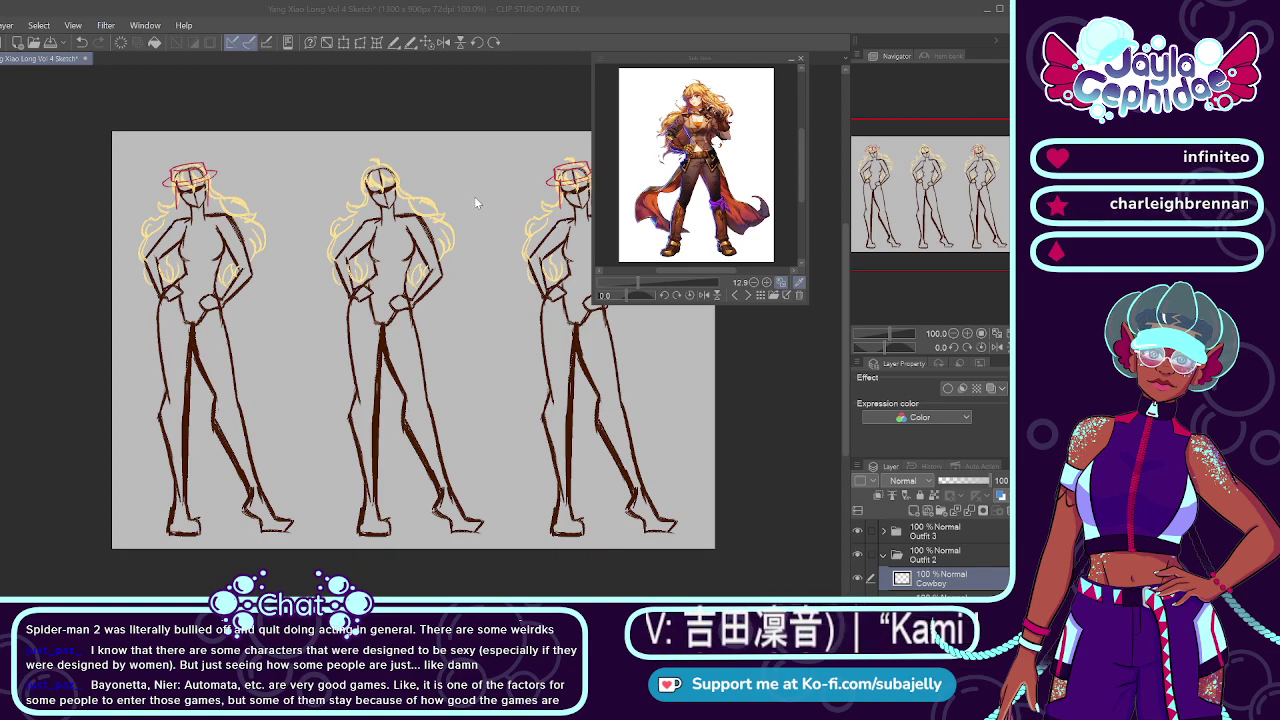
{"action": "left_click", "coordinate": [446, 450]}
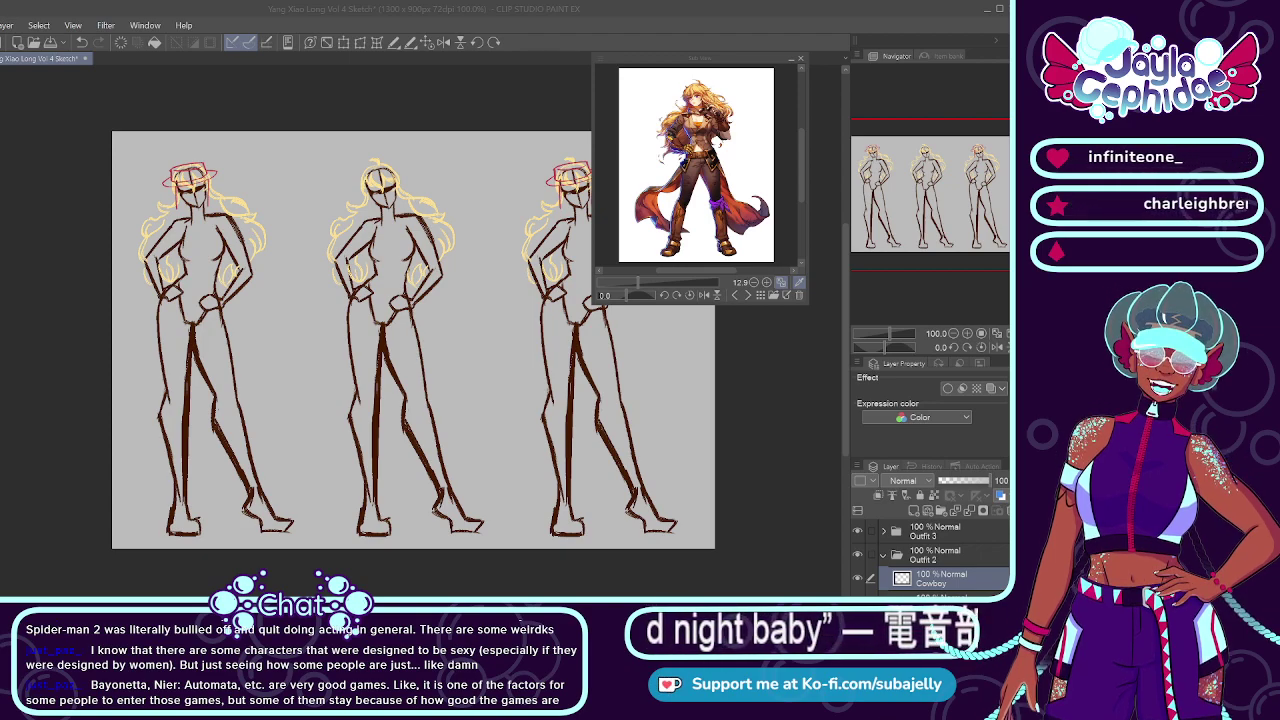
{"action": "left_click", "coordinate": [686, 460]}
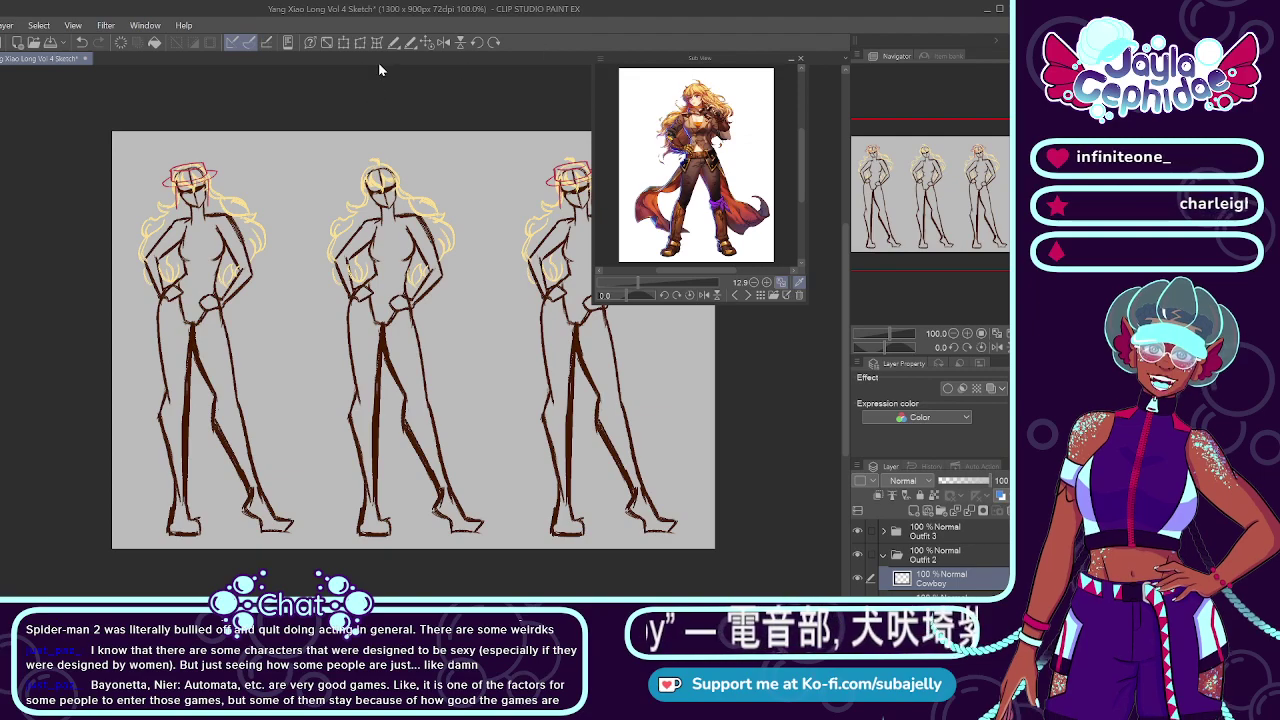
{"action": "left_click", "coordinate": [649, 203]}
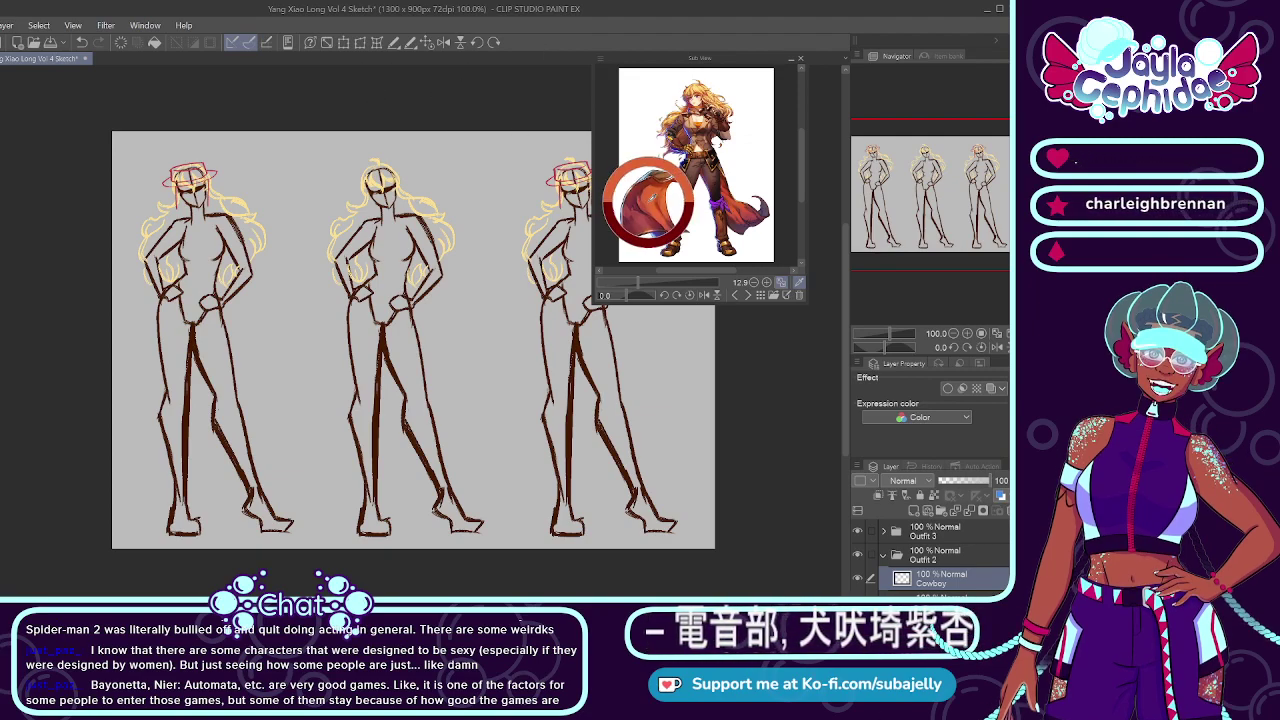
{"action": "left_click", "coordinate": [649, 203]}
{"action": "left_click", "coordinate": [641, 211]}
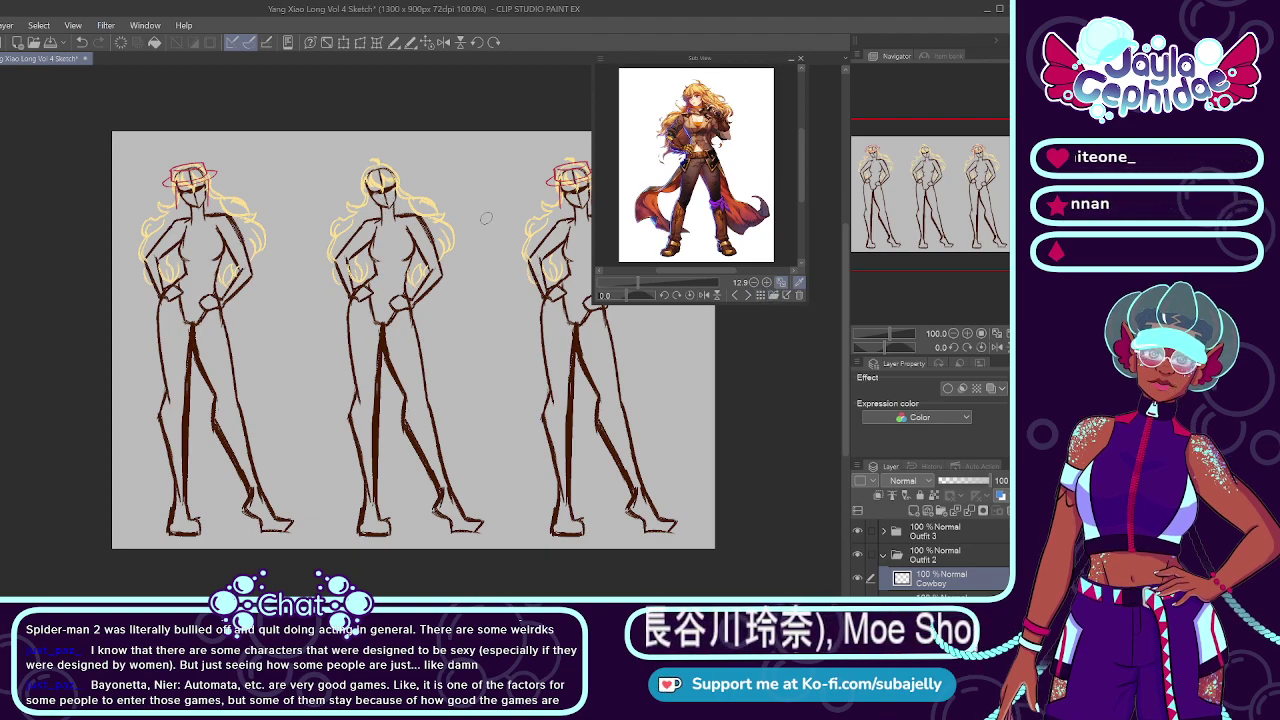
Step: Import the cowboy hat styles chart into the Sub View and enlarge it around the Gambler hat
{"action": "left_click", "coordinate": [774, 296]}
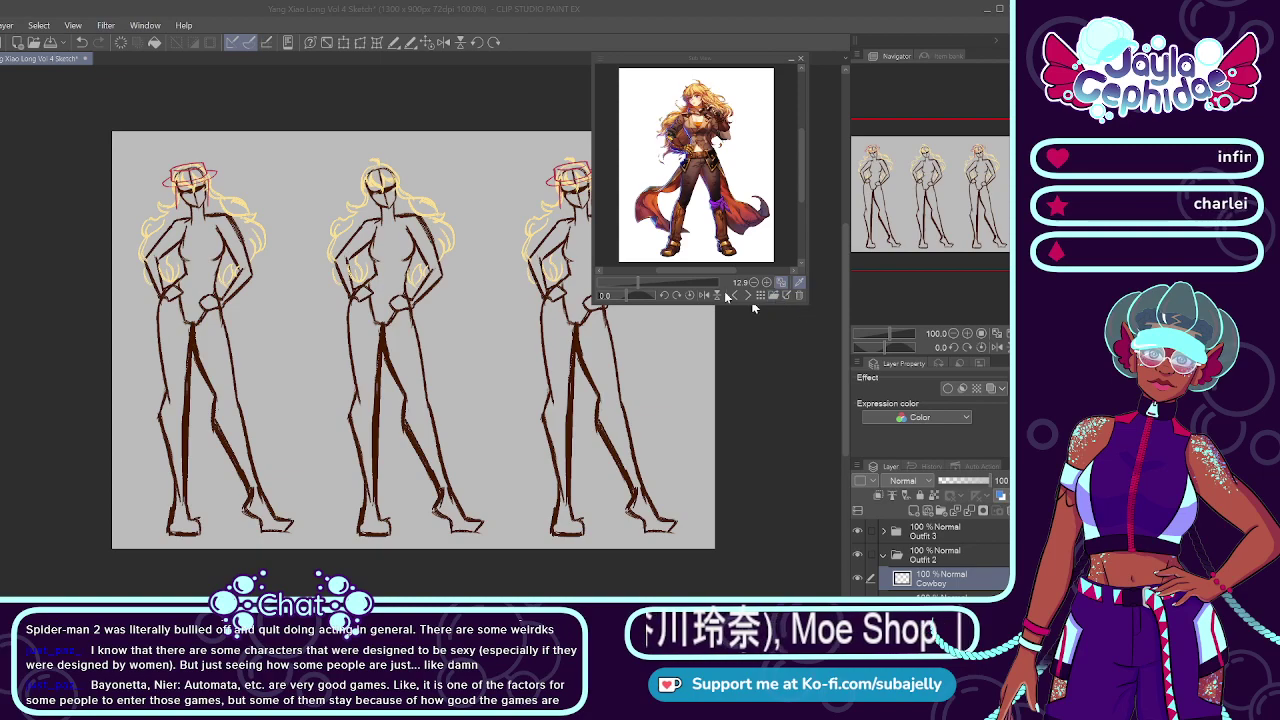
{"action": "left_click", "coordinate": [380, 436]}
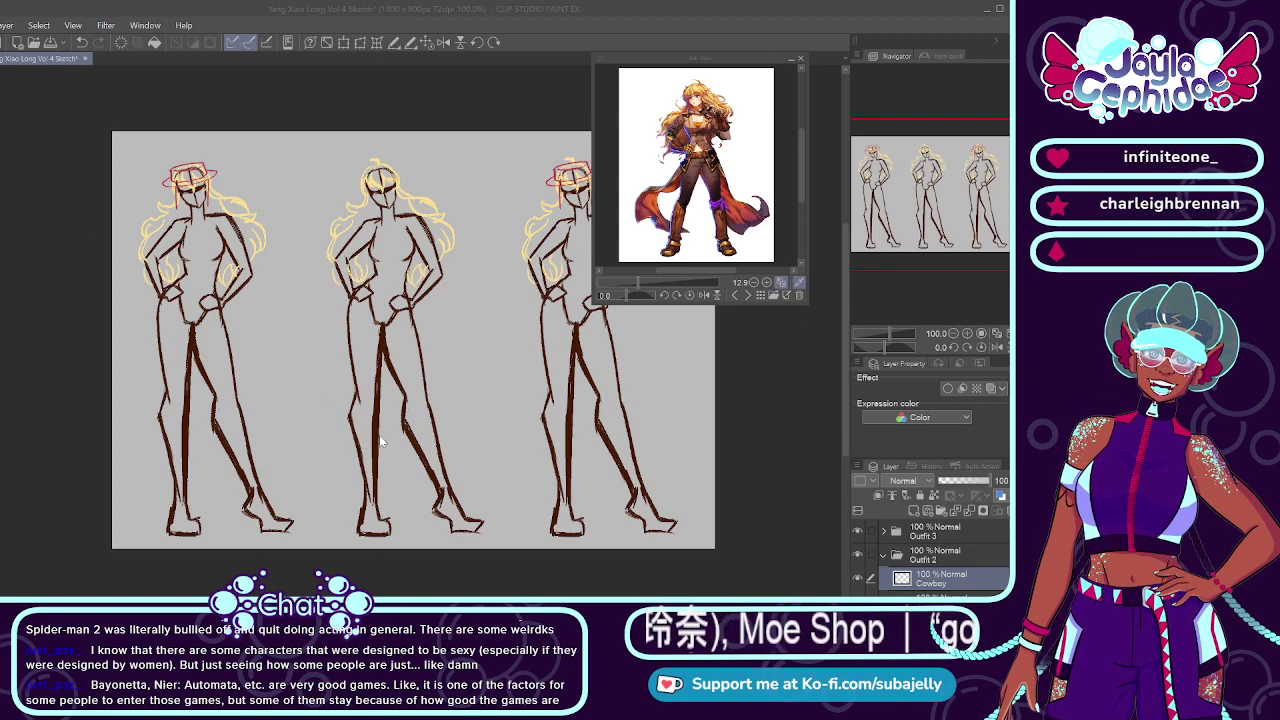
{"action": "left_click_drag", "start_coordinate": [663, 283], "coordinate": [681, 283]}
{"action": "left_click_drag", "start_coordinate": [801, 153], "coordinate": [801, 135]}
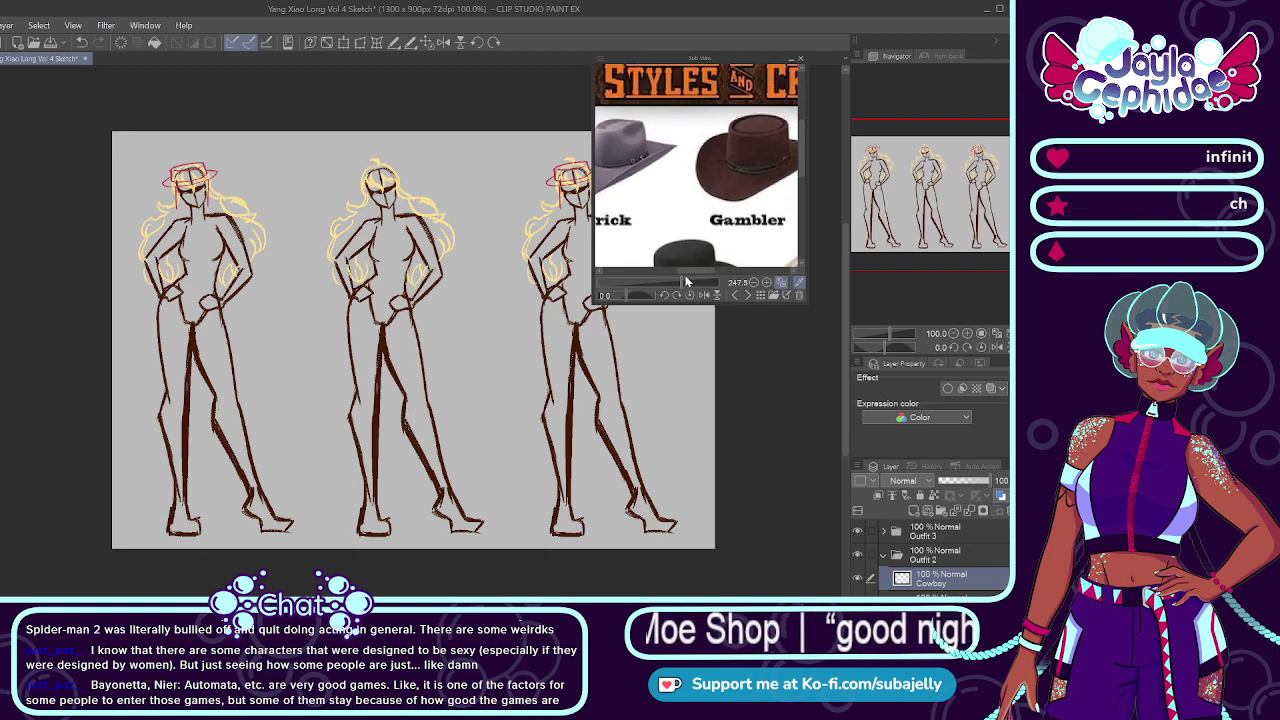
{"action": "left_click_drag", "start_coordinate": [689, 271], "coordinate": [699, 271]}
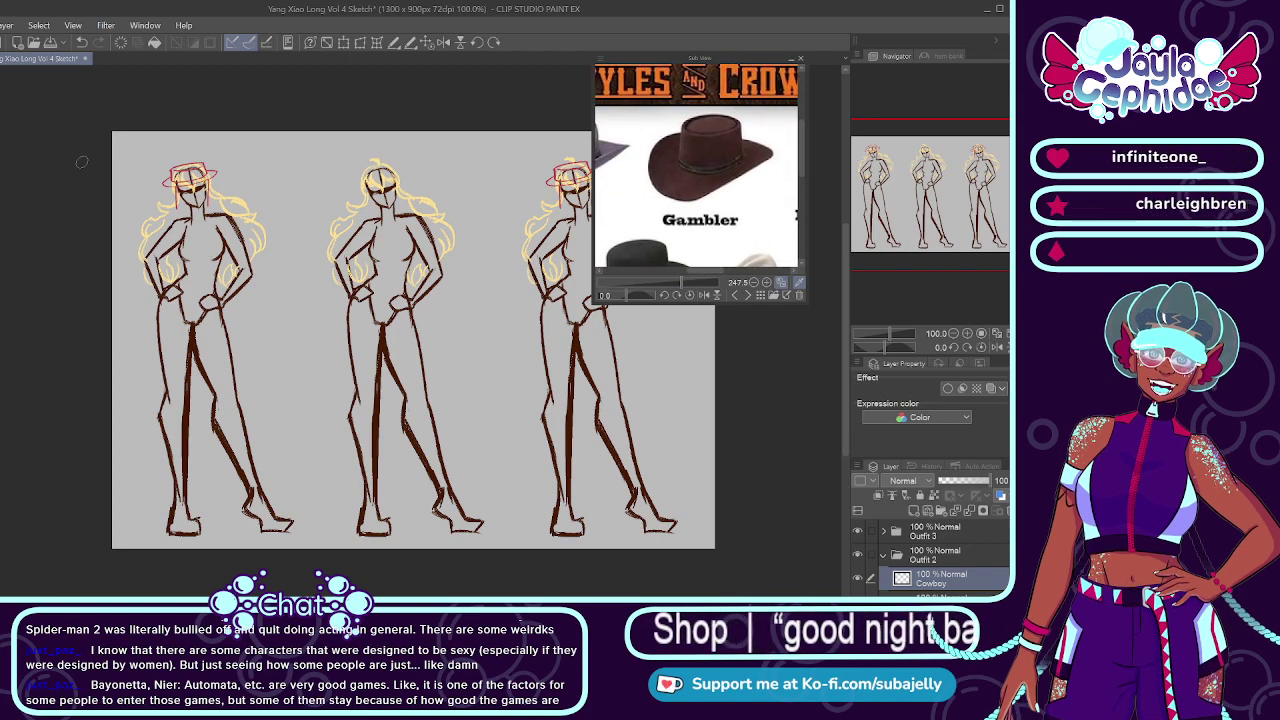
Step: Sketch the left side line of a Gambler-style hat crown beside the middle figure's head on the Cowboy layer
{"action": "scroll", "coordinate": [80, 159], "scroll_direction": "up", "scroll_amount": 10}
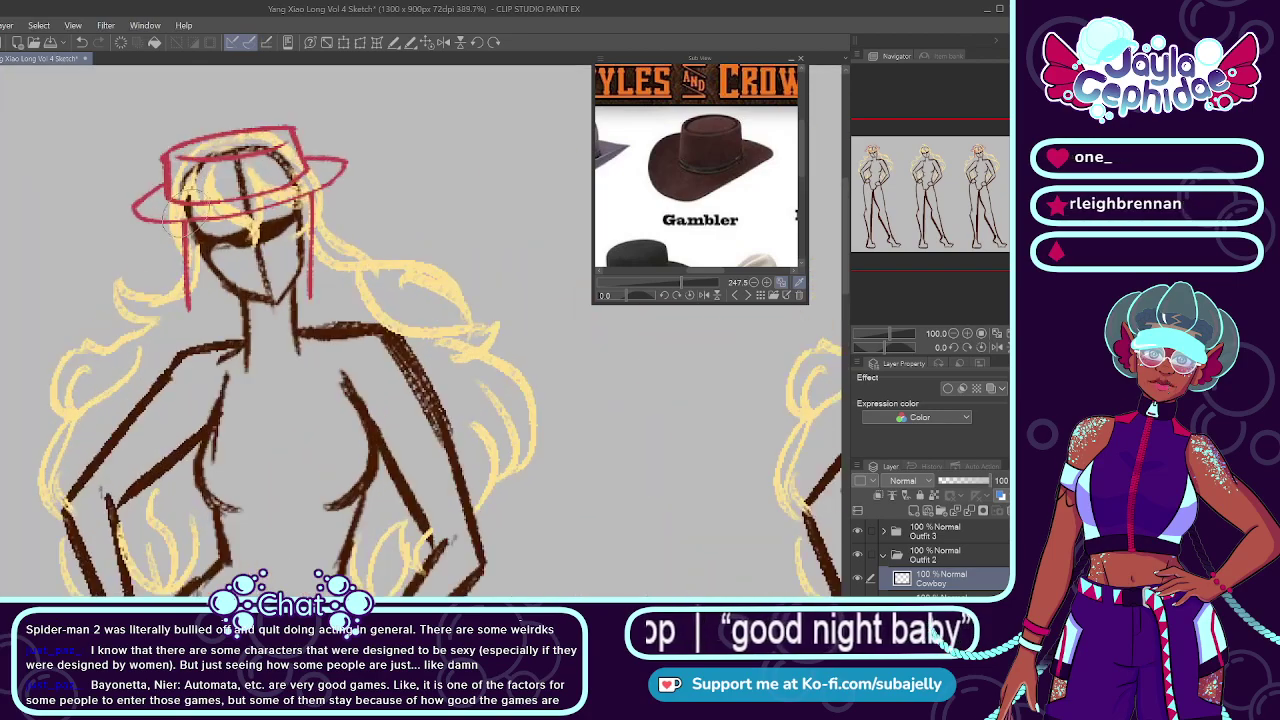
{"action": "scroll", "coordinate": [163, 175], "scroll_direction": "down", "scroll_amount": 10}
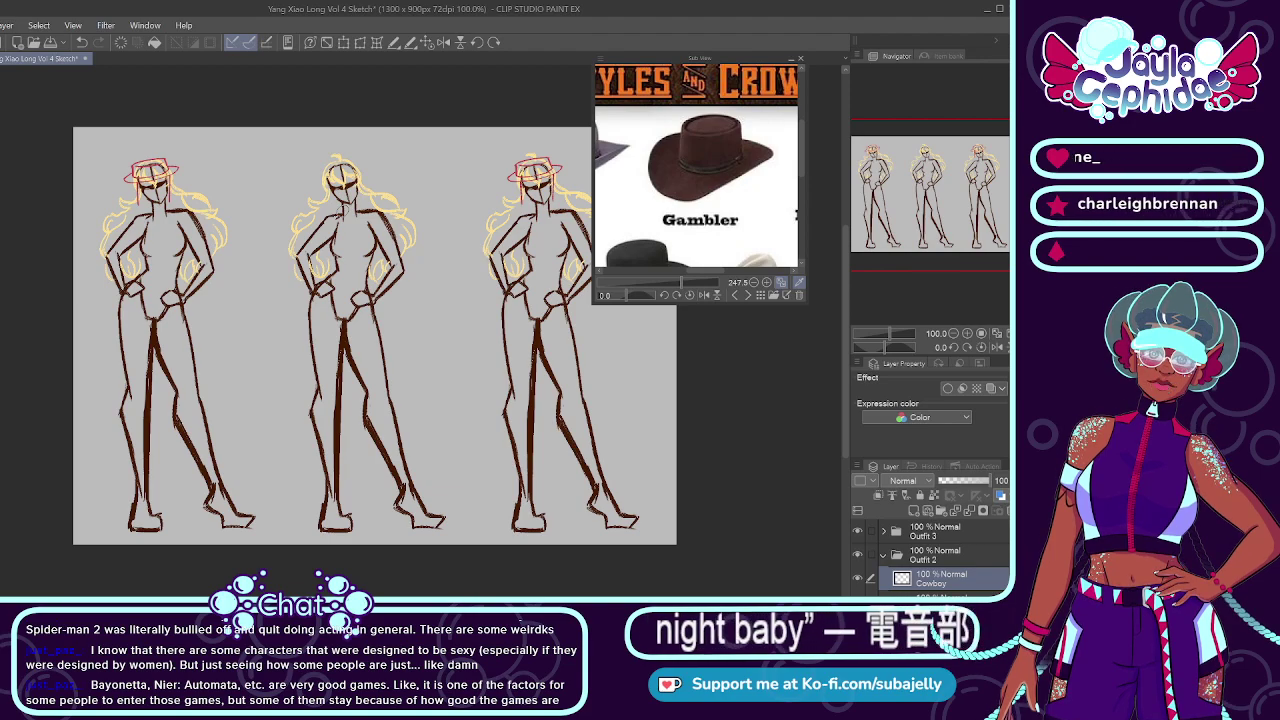
{"action": "scroll", "coordinate": [345, 175], "scroll_direction": "up", "scroll_amount": 8}
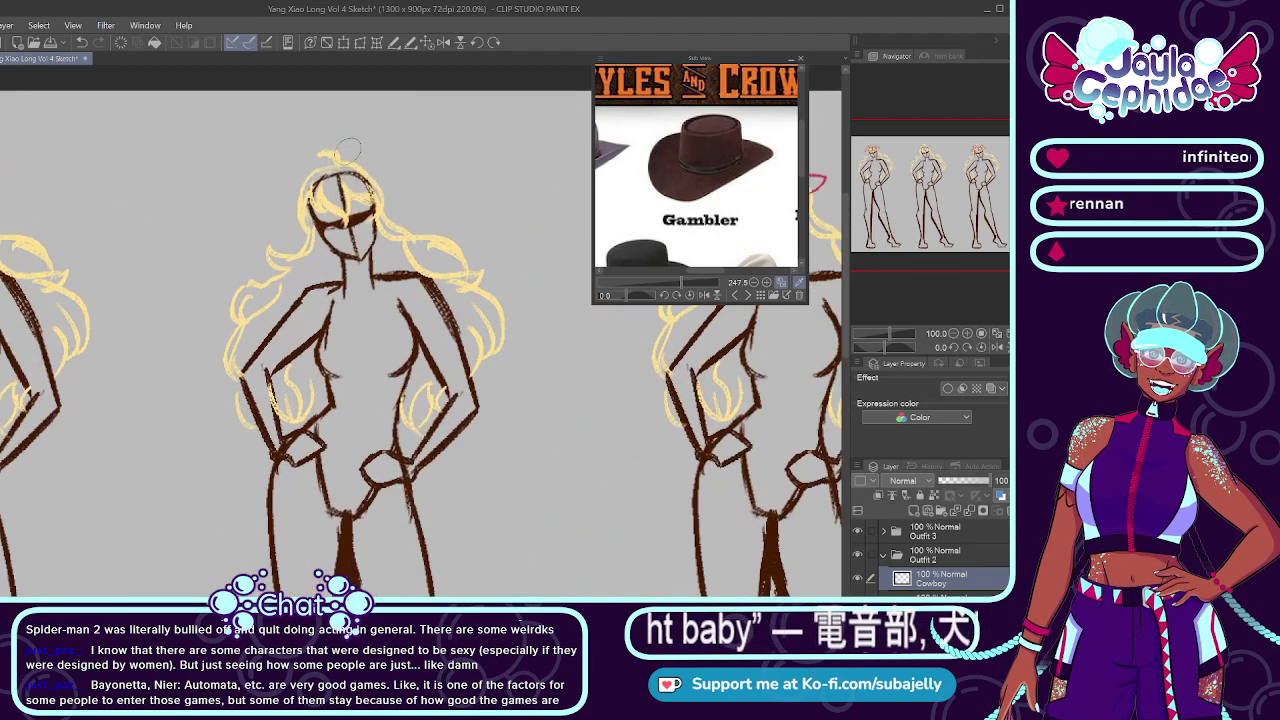
{"action": "scroll", "coordinate": [345, 175], "scroll_direction": "down", "scroll_amount": 6}
{"action": "scroll", "coordinate": [82, 169], "scroll_direction": "up", "scroll_amount": 8}
{"action": "scroll", "coordinate": [78, 168], "scroll_direction": "up", "scroll_amount": 2}
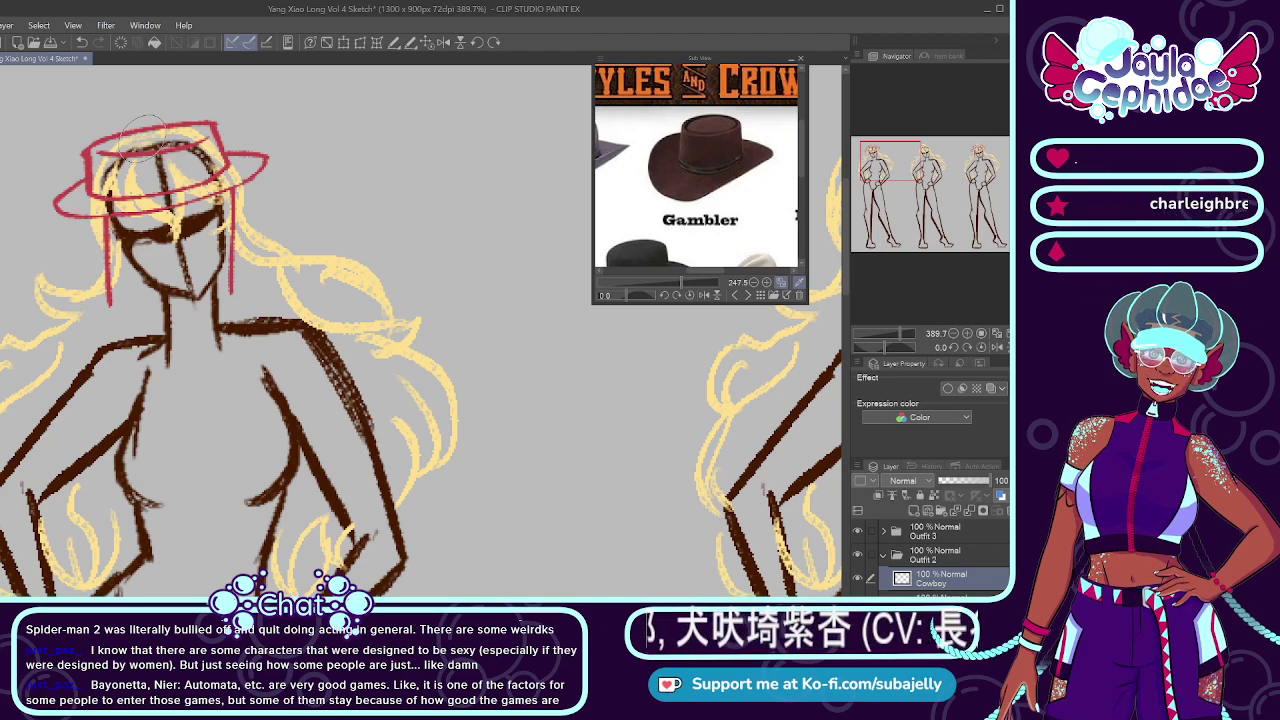
{"action": "scroll", "coordinate": [145, 124], "scroll_direction": "down", "scroll_amount": 4}
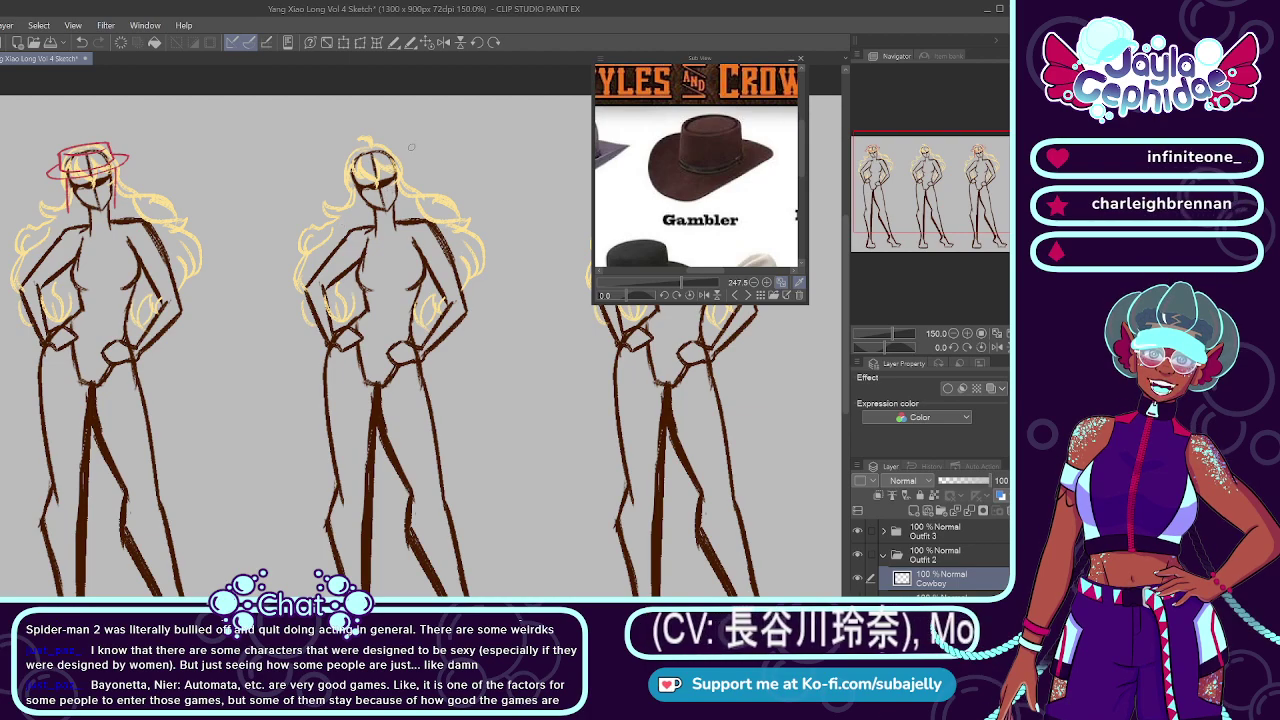
{"action": "scroll", "coordinate": [378, 142], "scroll_direction": "up", "scroll_amount": 1}
{"action": "scroll", "coordinate": [358, 158], "scroll_direction": "up", "scroll_amount": 4}
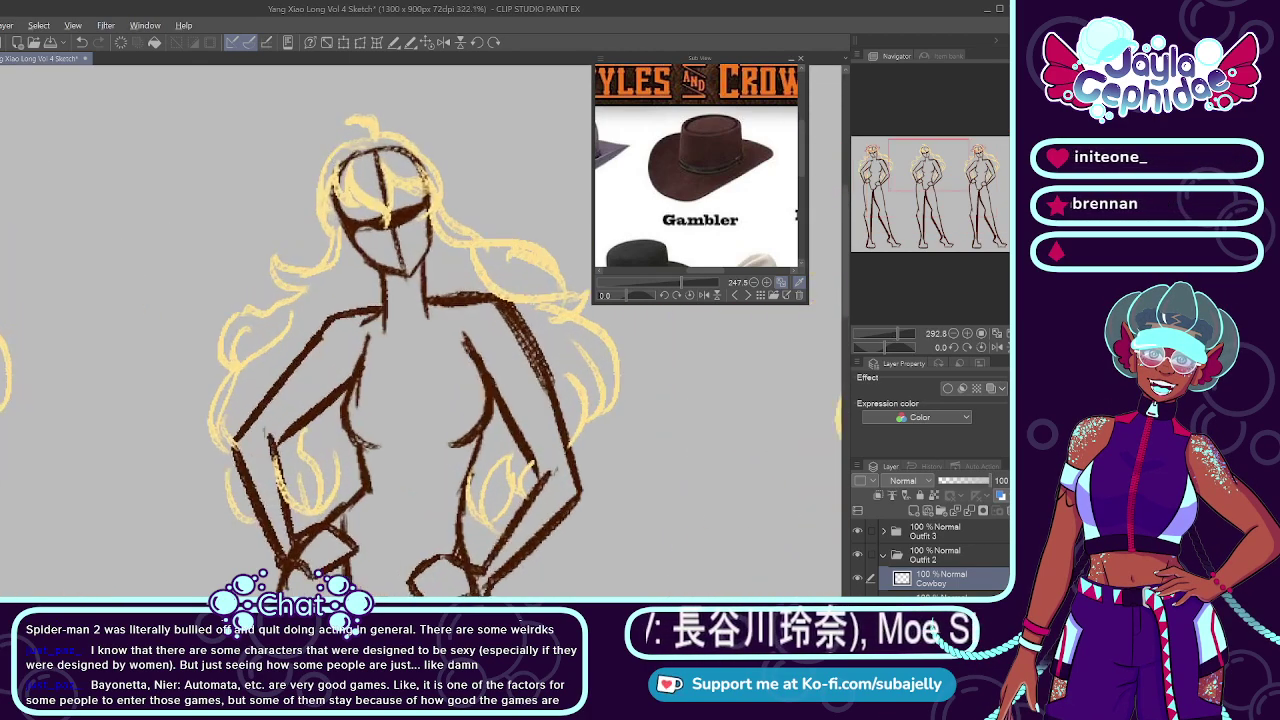
{"action": "left_click_drag", "start_coordinate": [312, 138], "coordinate": [326, 214]}
{"action": "key", "text": "ctrl+z"}
{"action": "left_click_drag", "start_coordinate": [312, 142], "coordinate": [314, 224]}
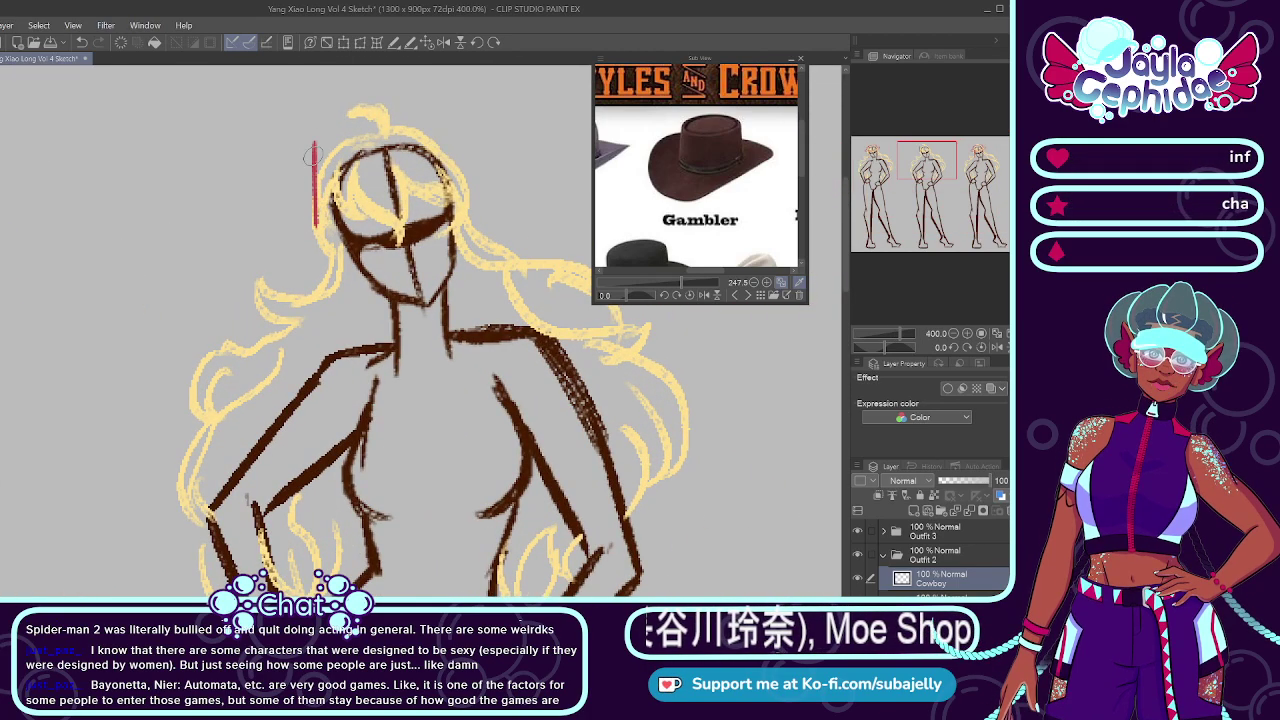
{"action": "key", "text": "ctrl+z"}
{"action": "left_click_drag", "start_coordinate": [312, 138], "coordinate": [310, 215]}
Step: Sketch the crown's arched top edge and its slanted right side over the middle figure's hair
{"action": "mouse_move", "coordinate": [312, 142]}
{"action": "left_mouse_down"}
{"action": "mouse_move", "coordinate": [363, 105]}
{"action": "mouse_move", "coordinate": [422, 112]}
{"action": "left_mouse_up"}
{"action": "key", "text": "ctrl+z"}
{"action": "left_click_drag", "start_coordinate": [313, 136], "coordinate": [428, 110]}
{"action": "key", "text": "ctrl+z"}
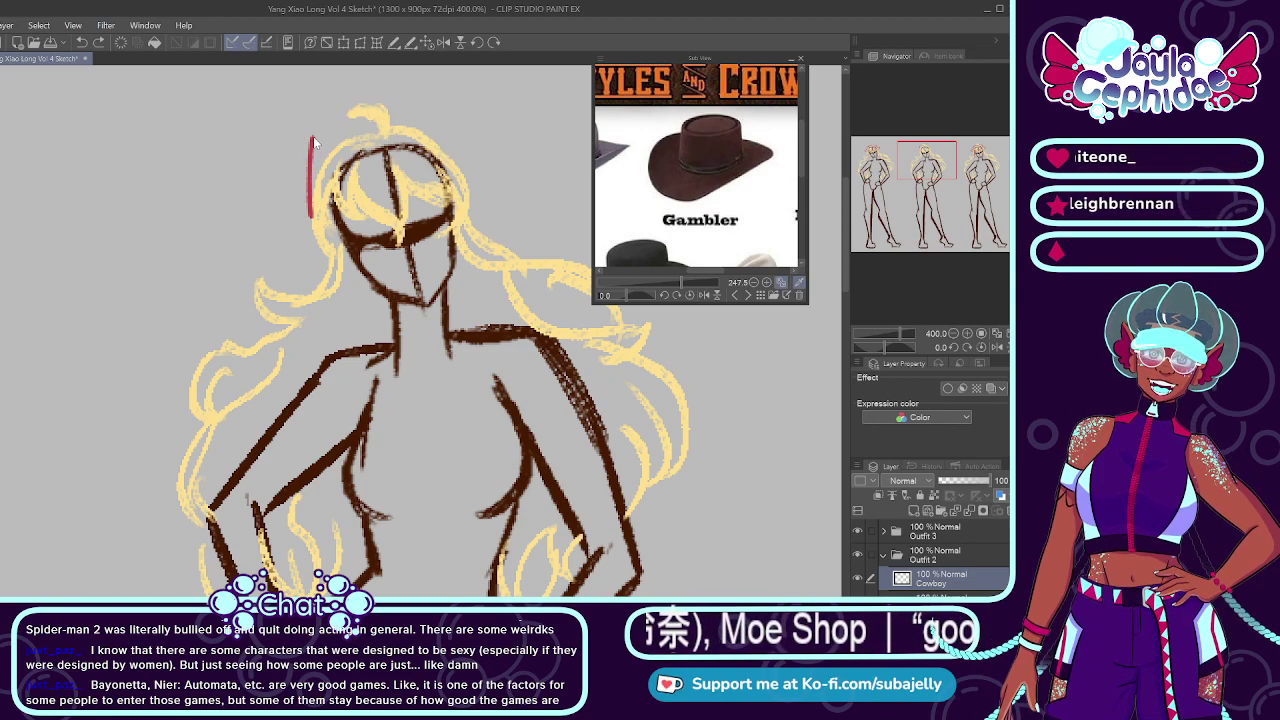
{"action": "left_click_drag", "start_coordinate": [313, 136], "coordinate": [464, 110]}
{"action": "key", "text": "ctrl+z"}
{"action": "mouse_move", "coordinate": [312, 142]}
{"action": "left_mouse_down"}
{"action": "mouse_move", "coordinate": [452, 108]}
{"action": "mouse_move", "coordinate": [480, 195]}
{"action": "left_mouse_up"}
{"action": "key", "text": "ctrl+z"}
{"action": "left_click_drag", "start_coordinate": [443, 108], "coordinate": [481, 193]}
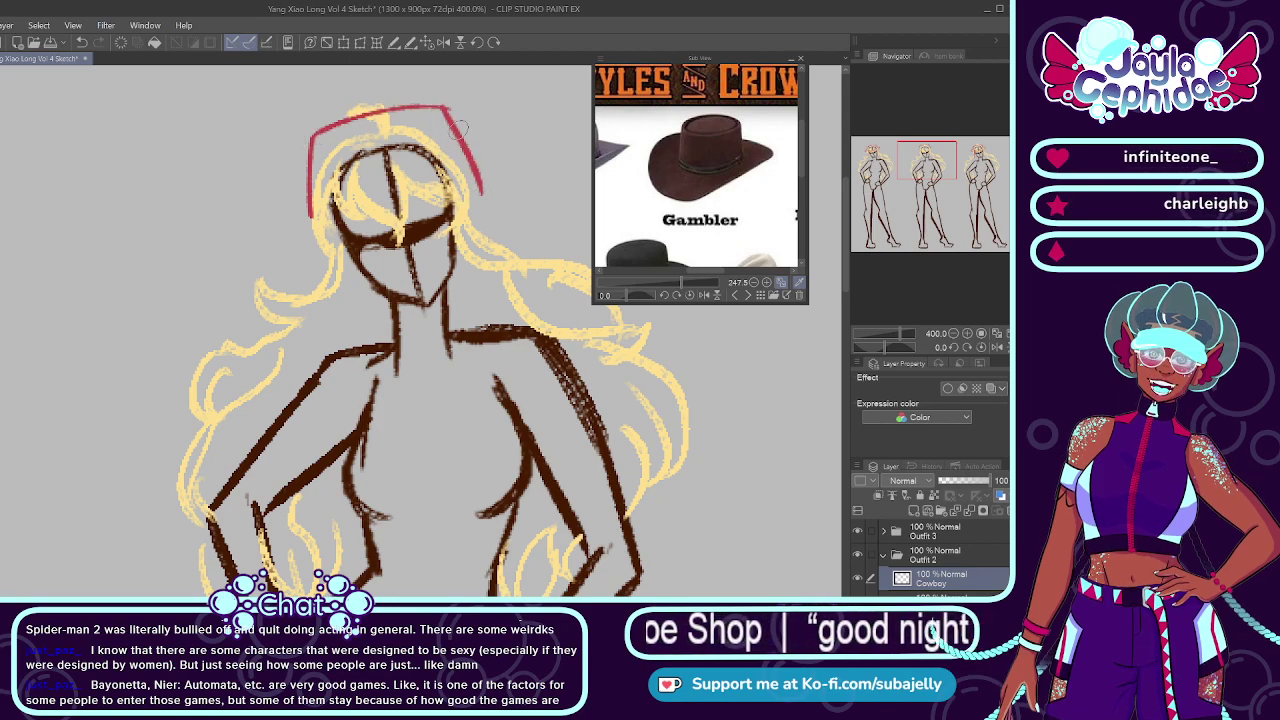
Step: Draw the lower curve of the crown's flat top so that it forms a tilted oval
{"action": "left_click_drag", "start_coordinate": [325, 136], "coordinate": [410, 134]}
{"action": "key", "text": "ctrl+z"}
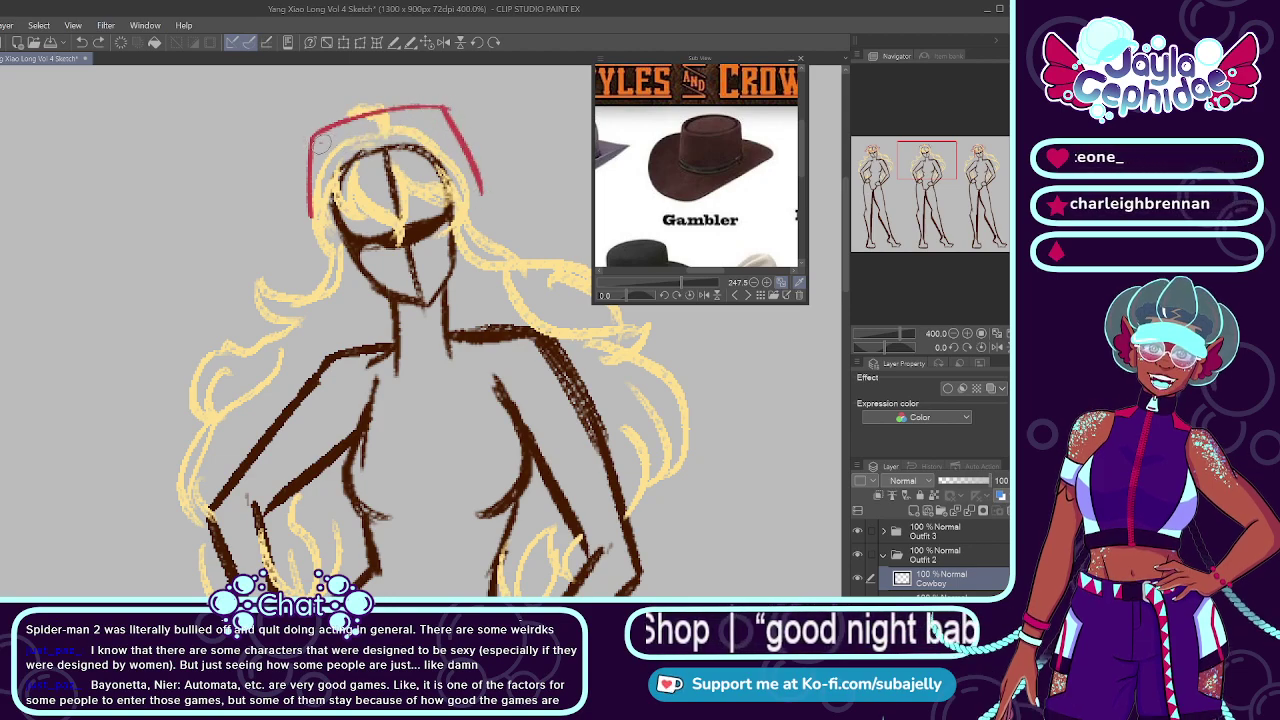
{"action": "left_click_drag", "start_coordinate": [322, 142], "coordinate": [406, 122]}
{"action": "key", "text": "ctrl+z"}
{"action": "left_click_drag", "start_coordinate": [318, 140], "coordinate": [440, 117]}
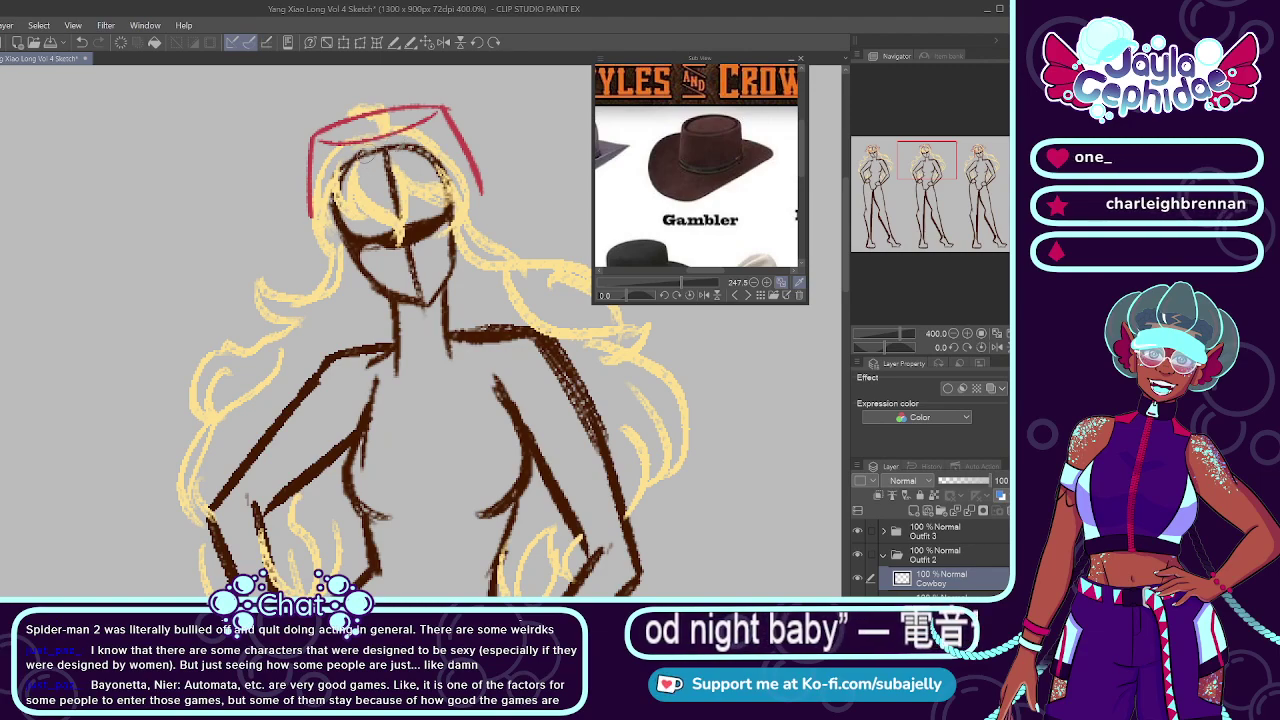
Step: Transform the sketched hat crown to make it slightly narrower from its right side
{"action": "left_click", "coordinate": [361, 43]}
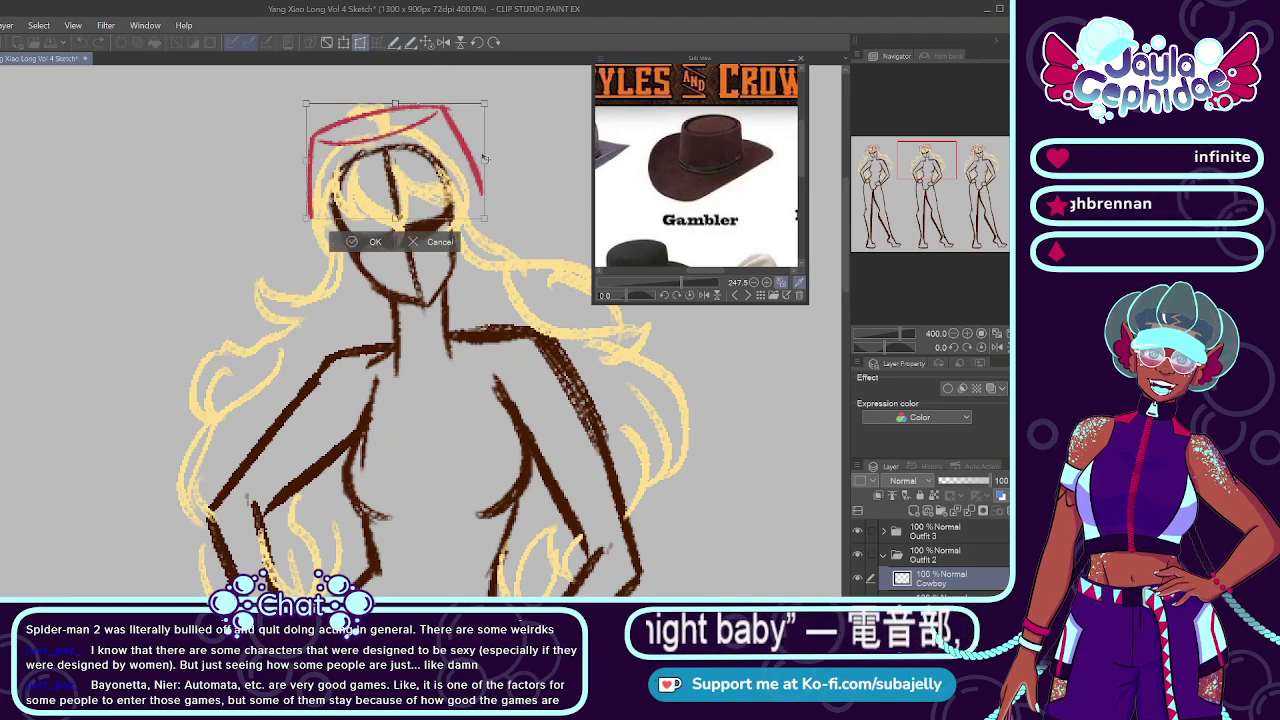
{"action": "left_click_drag", "start_coordinate": [483, 158], "coordinate": [476, 158]}
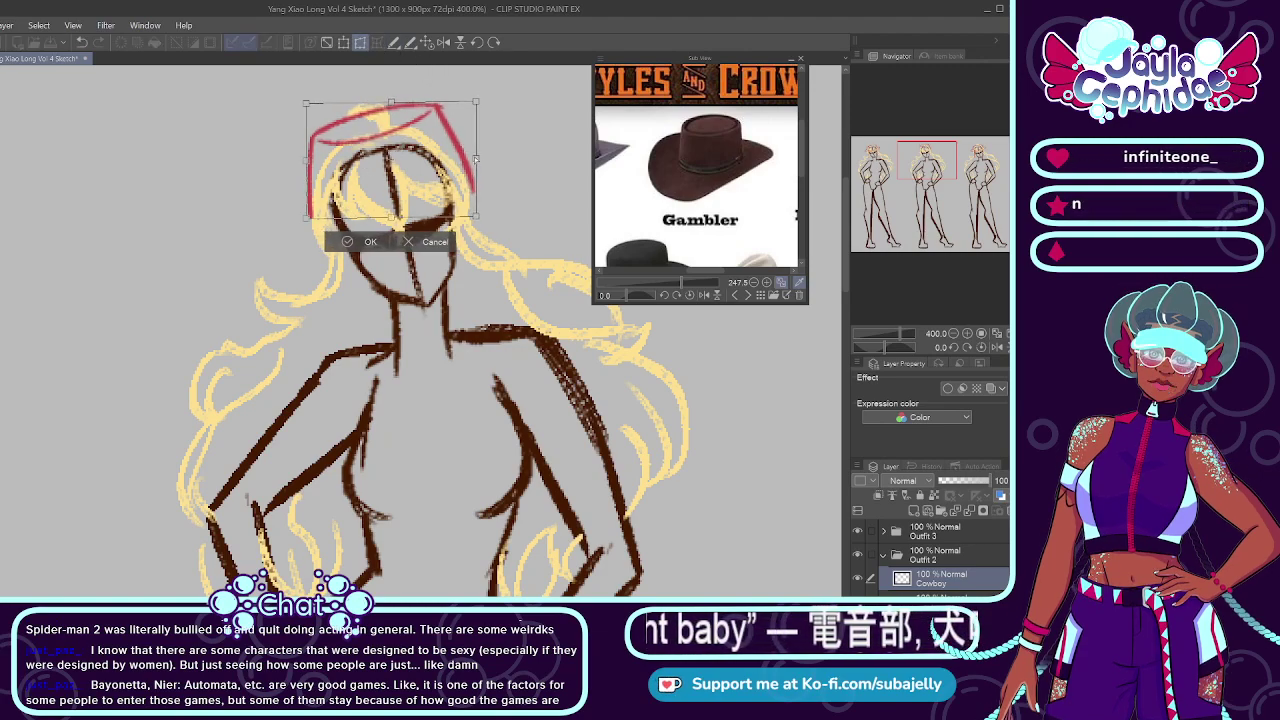
{"action": "left_click", "coordinate": [356, 243]}
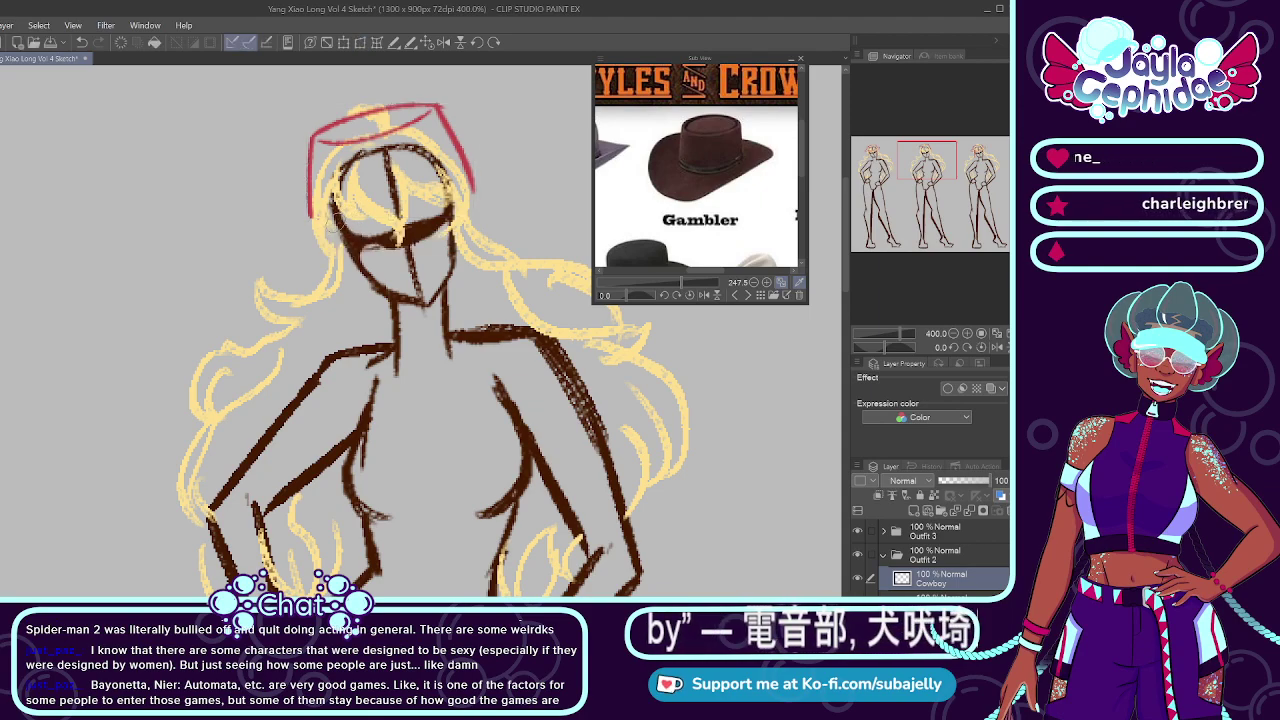
{"action": "scroll", "coordinate": [435, 190], "scroll_direction": "down", "scroll_amount": 5}
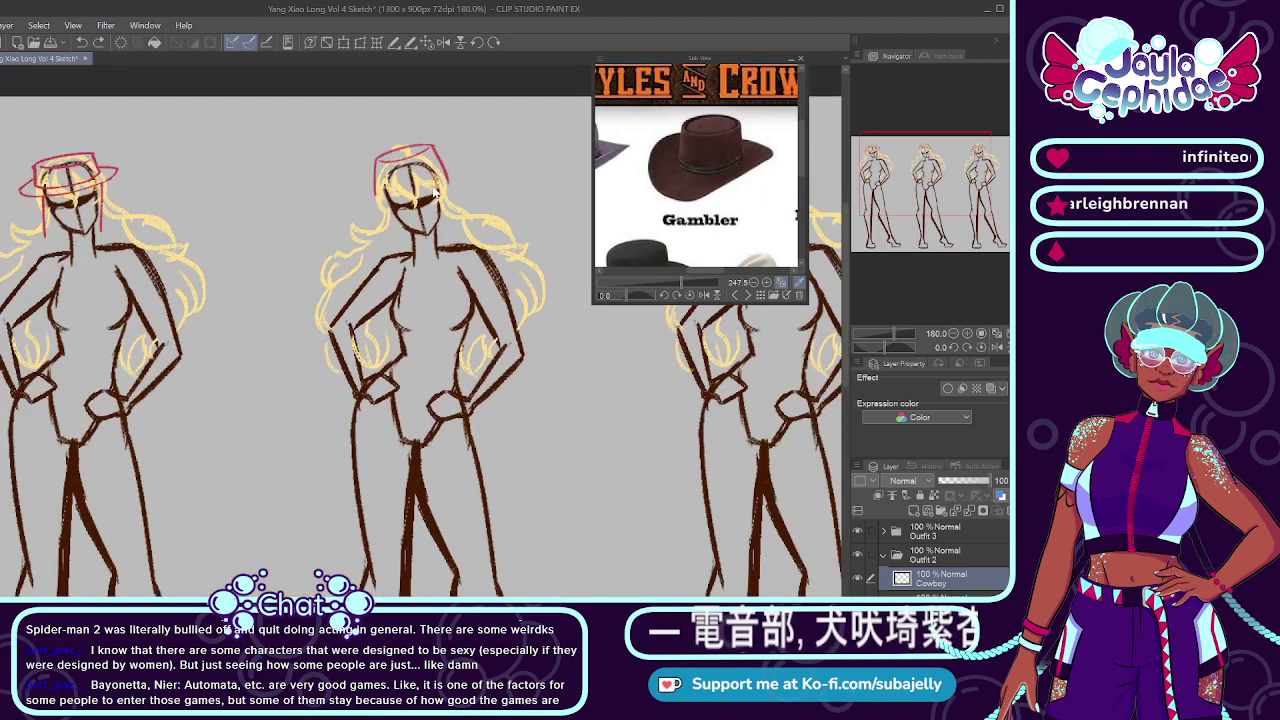
Step: Browse the cowboy character references in the Sub View and examine the grey wide-brimmed hat of the man in the red cape
{"action": "left_click", "coordinate": [748, 295]}
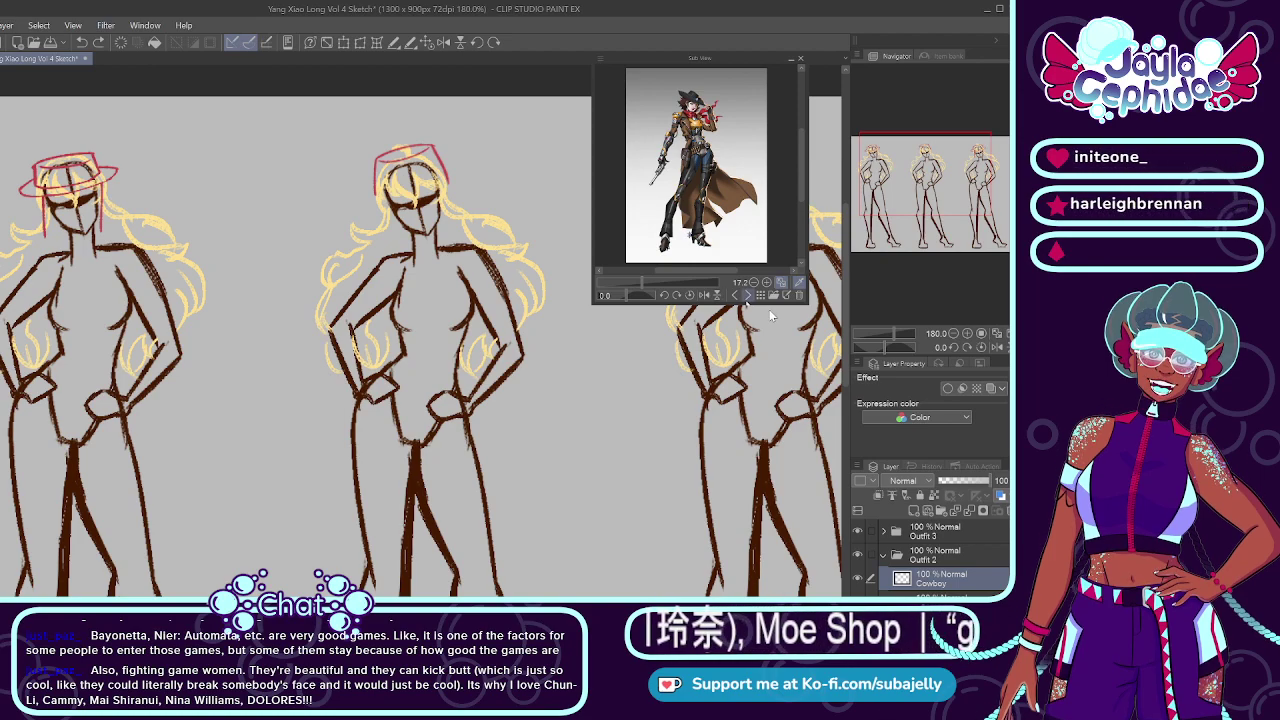
{"action": "left_click", "coordinate": [748, 295]}
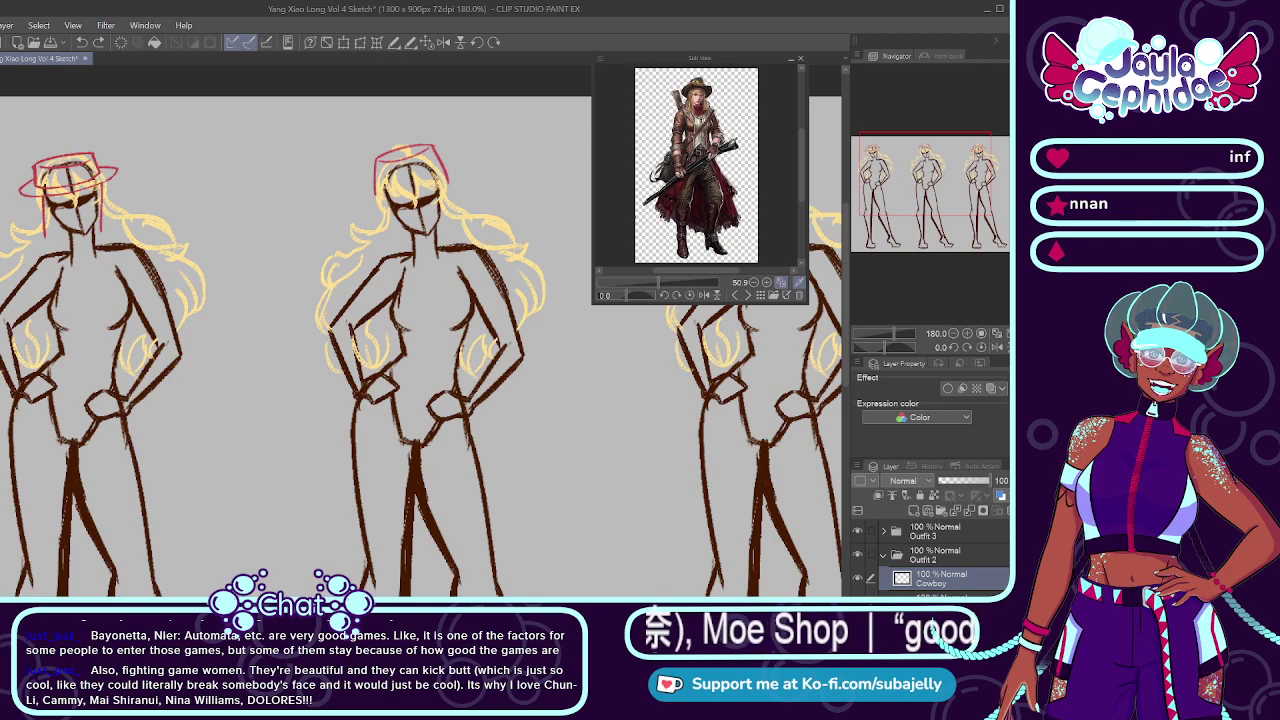
{"action": "scroll", "coordinate": [704, 102], "scroll_direction": "up", "scroll_amount": 4}
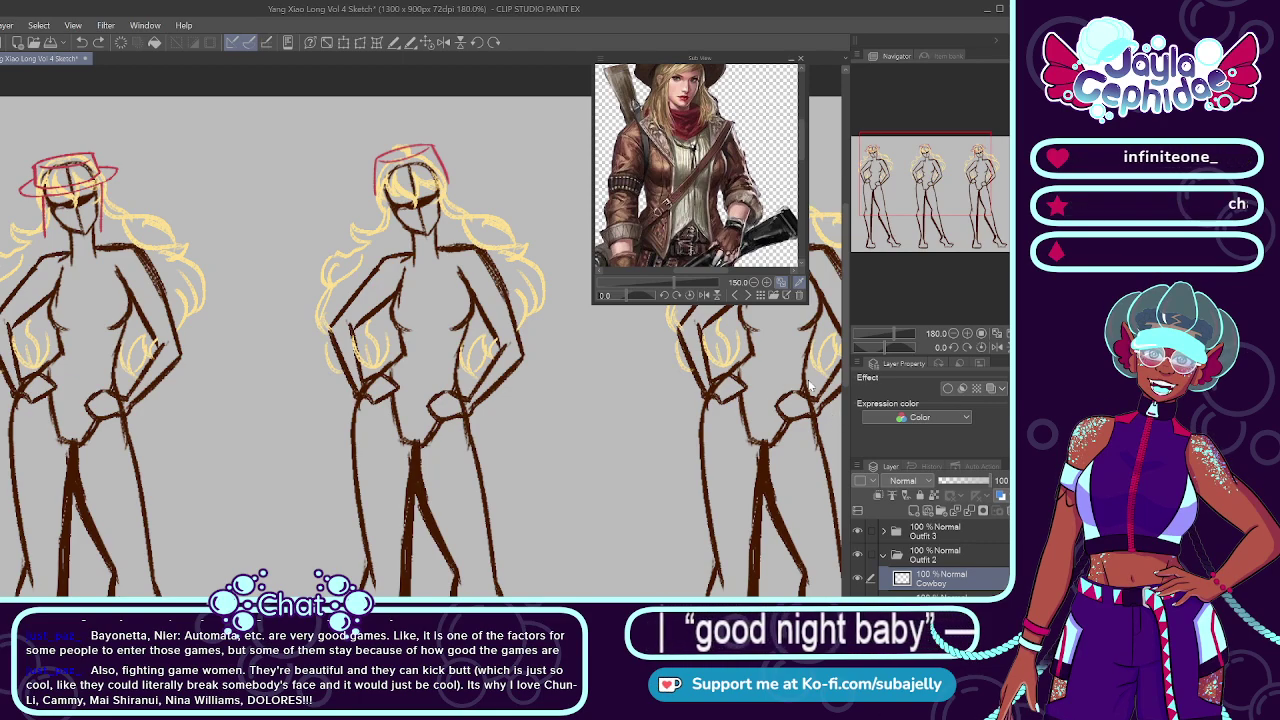
{"action": "left_click", "coordinate": [747, 295]}
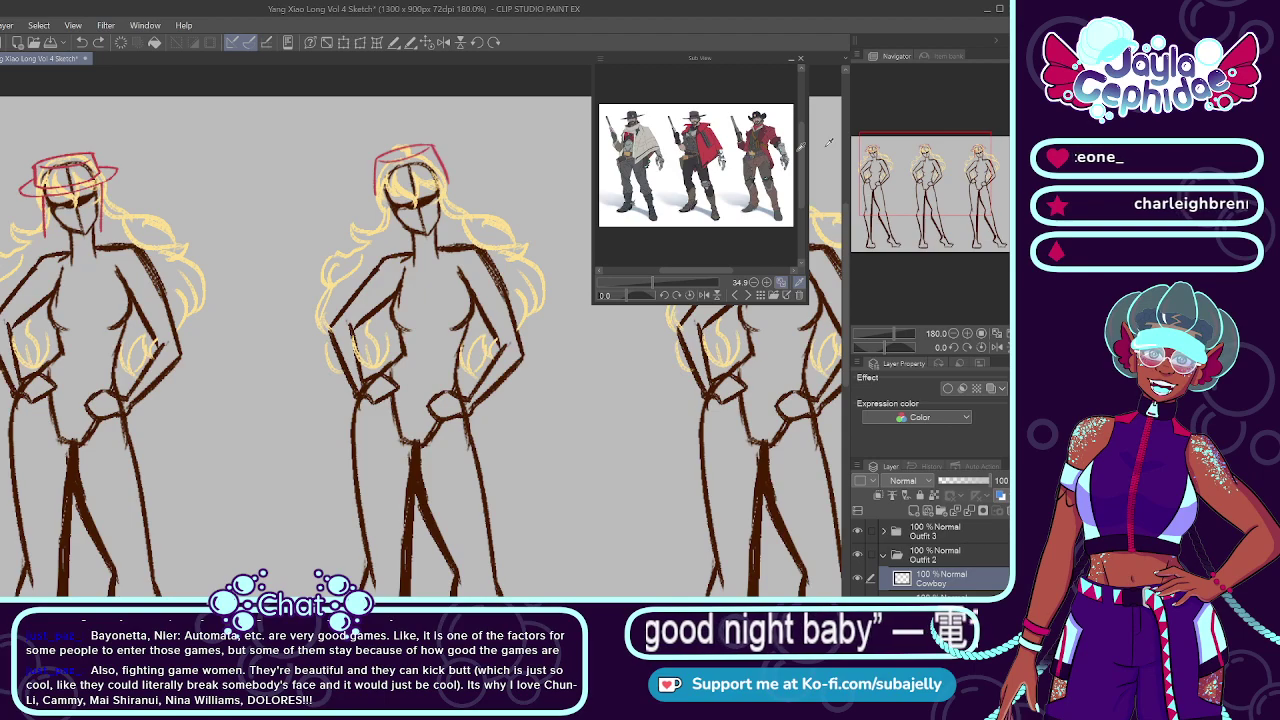
{"action": "mouse_move", "coordinate": [801, 147]}
{"action": "left_mouse_down"}
{"action": "mouse_move", "coordinate": [821, 137]}
{"action": "mouse_move", "coordinate": [801, 123]}
{"action": "left_mouse_up"}
{"action": "scroll", "coordinate": [640, 167], "scroll_direction": "up", "scroll_amount": 7}
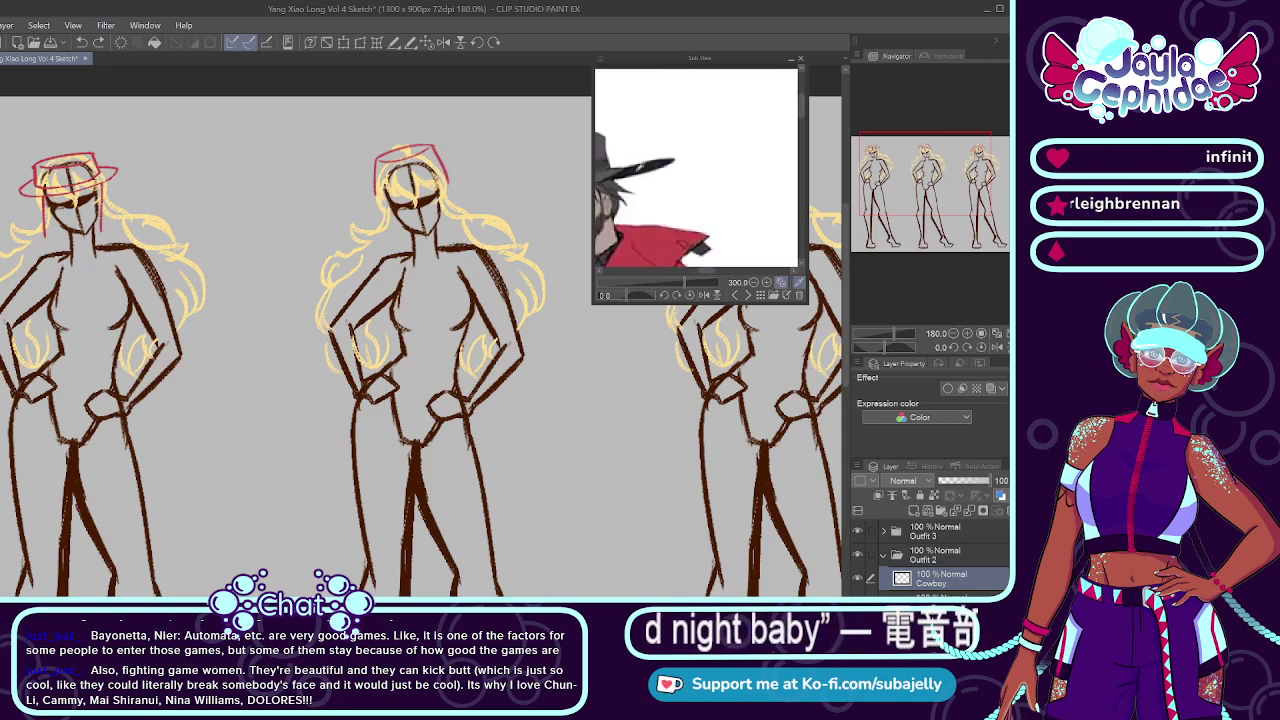
{"action": "scroll", "coordinate": [630, 166], "scroll_direction": "down", "scroll_amount": 6}
{"action": "scroll", "coordinate": [610, 162], "scroll_direction": "up", "scroll_amount": 4}
{"action": "scroll", "coordinate": [616, 158], "scroll_direction": "up", "scroll_amount": 2}
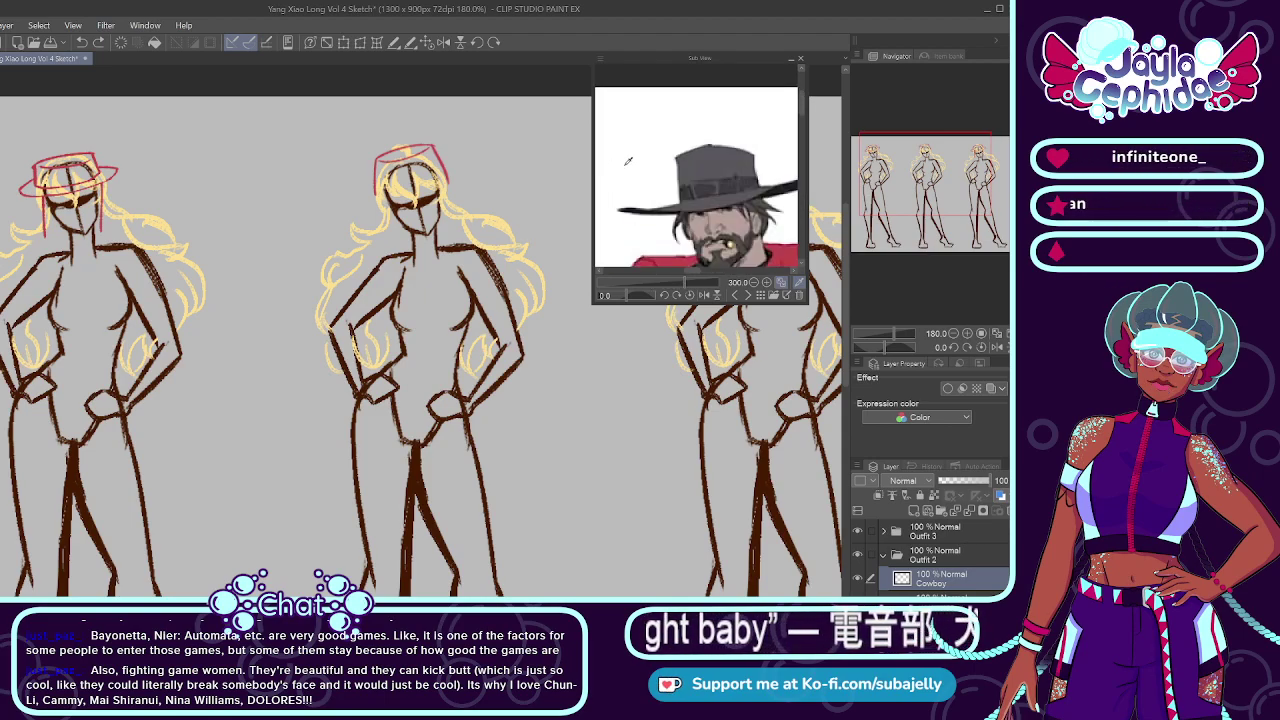
Step: Erase the middle figure's earlier hat crown and draw a new arched top edge above the hair
{"action": "left_click_drag", "start_coordinate": [375, 180], "coordinate": [425, 145]}
{"action": "scroll", "coordinate": [437, 148], "scroll_direction": "up", "scroll_amount": 4}
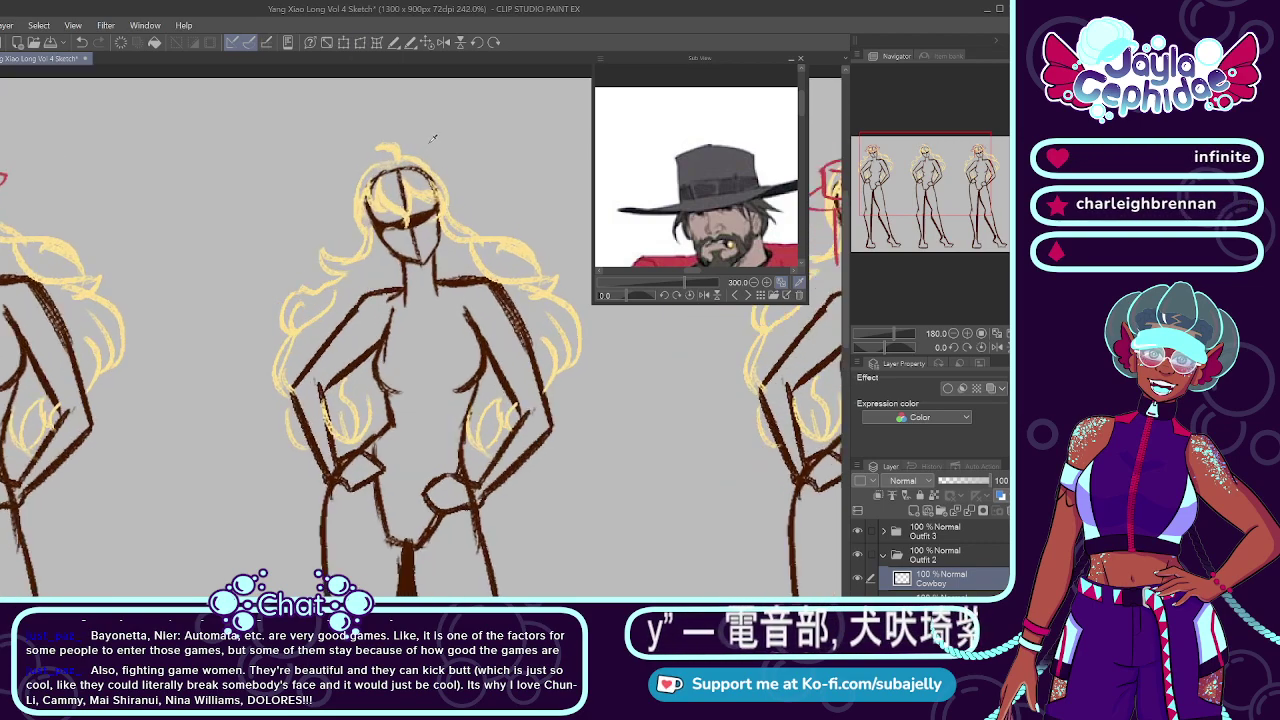
{"action": "left_click_drag", "start_coordinate": [320, 145], "coordinate": [432, 117]}
{"action": "key", "text": "ctrl+z"}
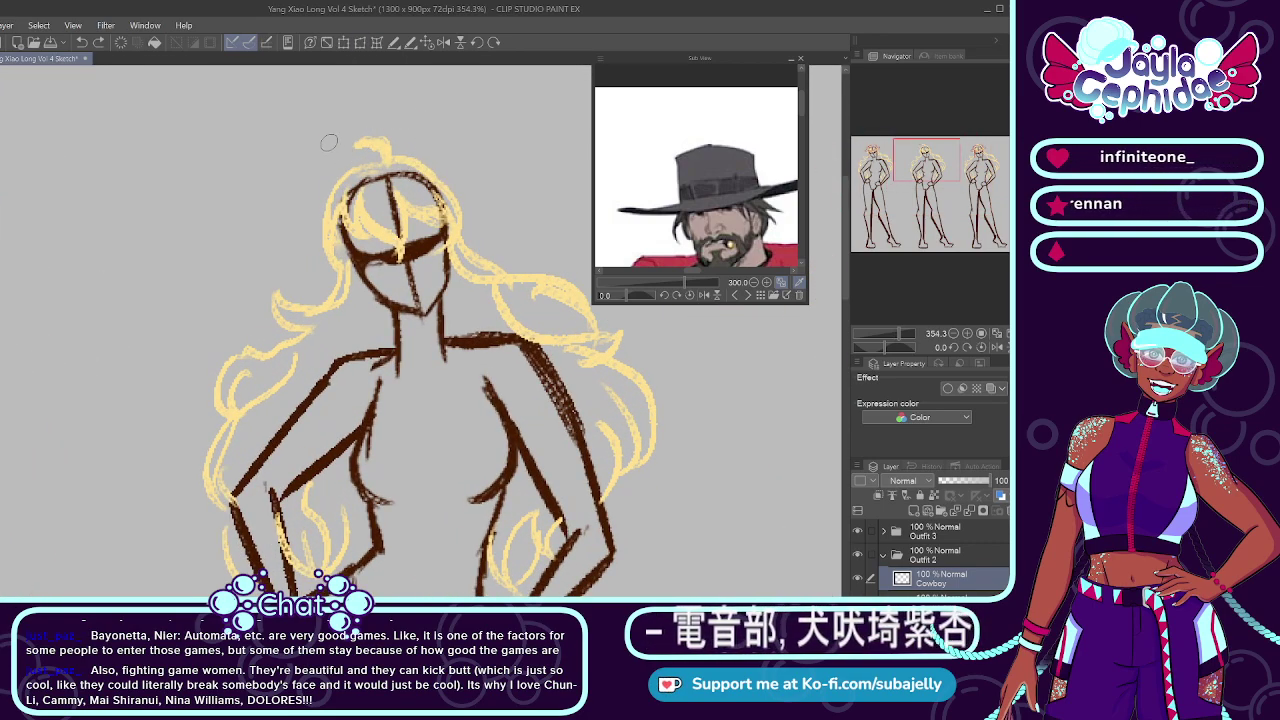
{"action": "left_click_drag", "start_coordinate": [308, 148], "coordinate": [430, 116]}
{"action": "key", "text": "ctrl+z"}
{"action": "mouse_move", "coordinate": [310, 147]}
{"action": "left_mouse_down"}
{"action": "mouse_move", "coordinate": [345, 121]}
{"action": "mouse_move", "coordinate": [437, 121]}
{"action": "left_mouse_up"}
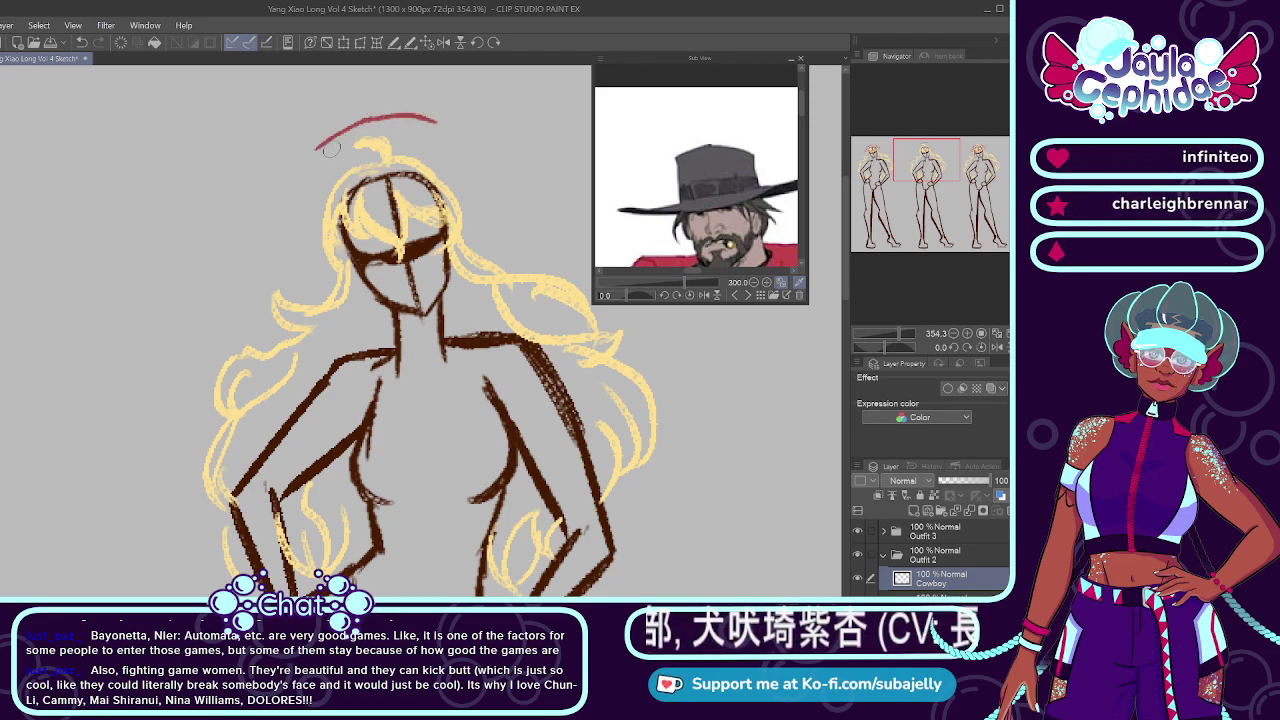
Step: Draw the left side of the crown down to the hair and a short slanted edge on its right side
{"action": "left_click_drag", "start_coordinate": [318, 146], "coordinate": [322, 222]}
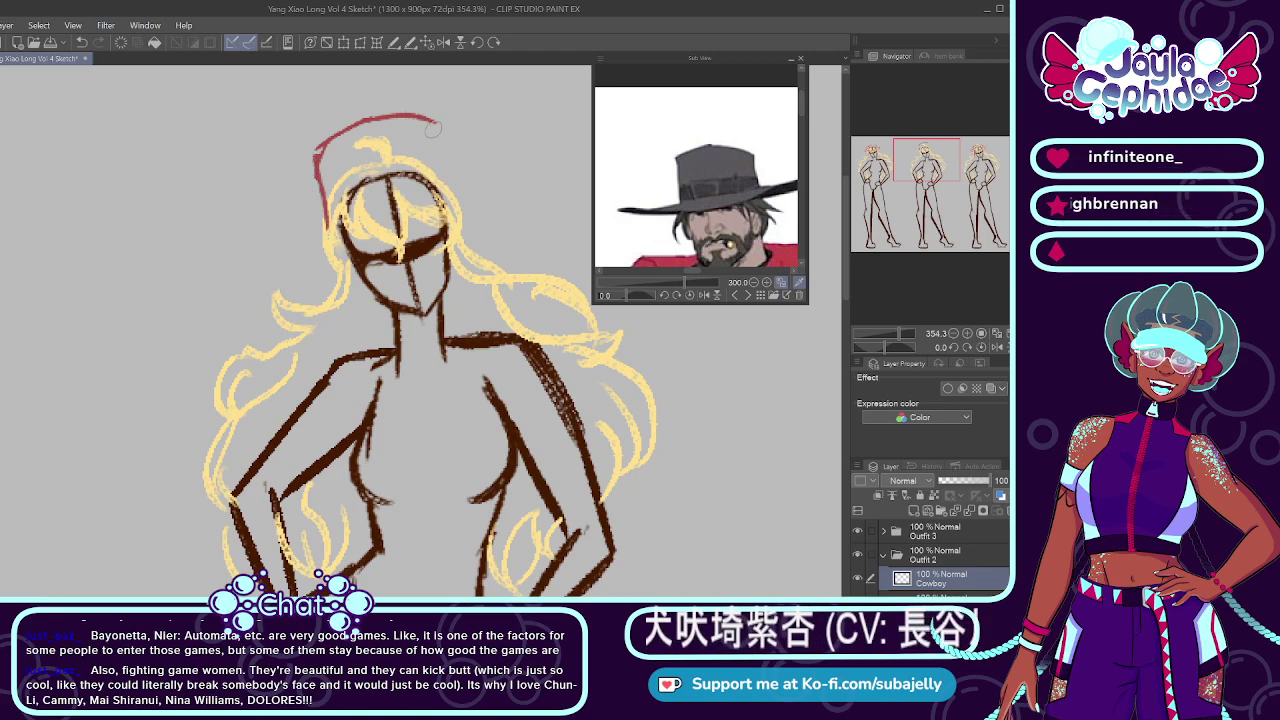
{"action": "left_click_drag", "start_coordinate": [433, 122], "coordinate": [456, 193]}
{"action": "key", "text": "ctrl+z"}
{"action": "key", "text": "ctrl+z"}
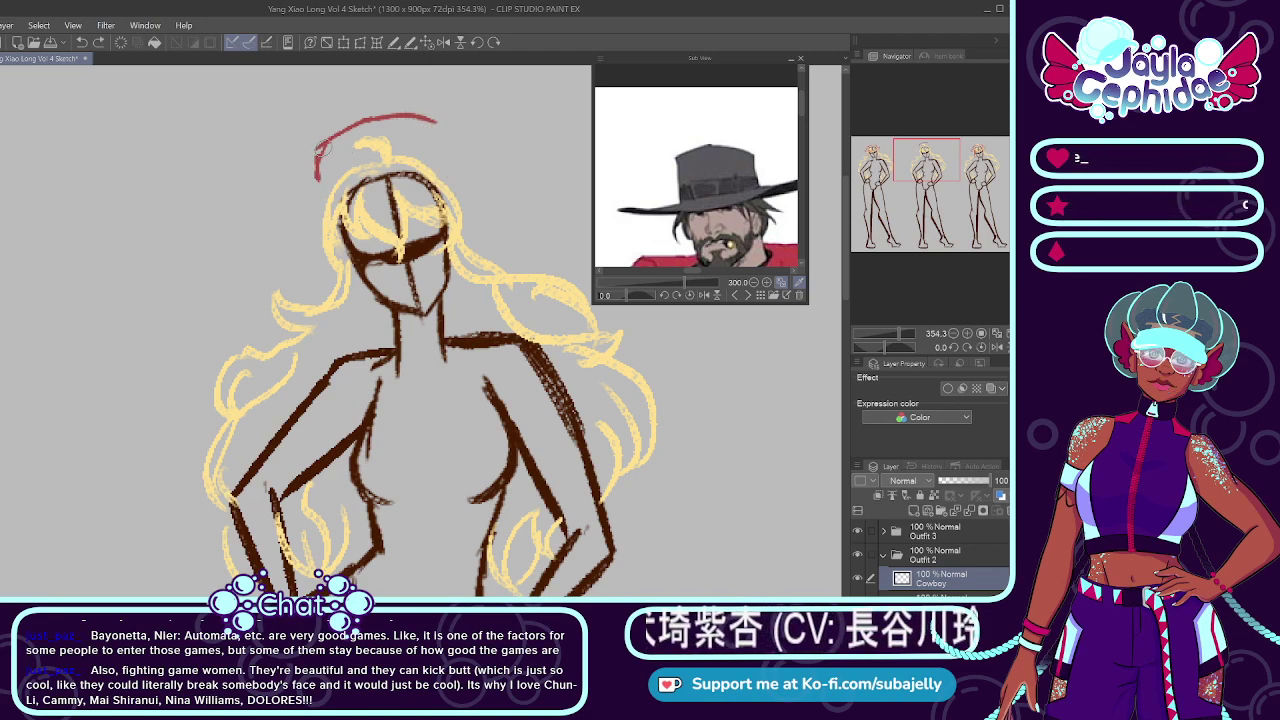
{"action": "left_click_drag", "start_coordinate": [432, 122], "coordinate": [476, 187]}
{"action": "scroll", "coordinate": [434, 144], "scroll_direction": "down", "scroll_amount": 3}
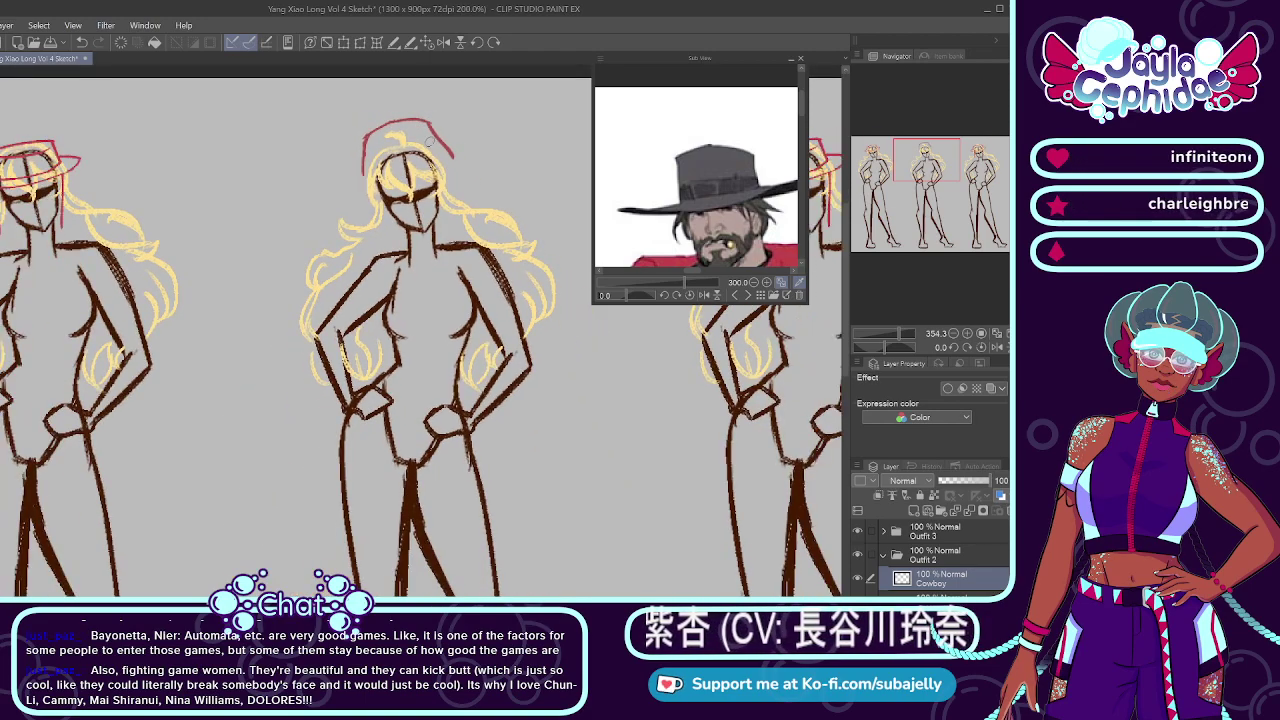
{"action": "scroll", "coordinate": [434, 144], "scroll_direction": "up", "scroll_amount": 2}
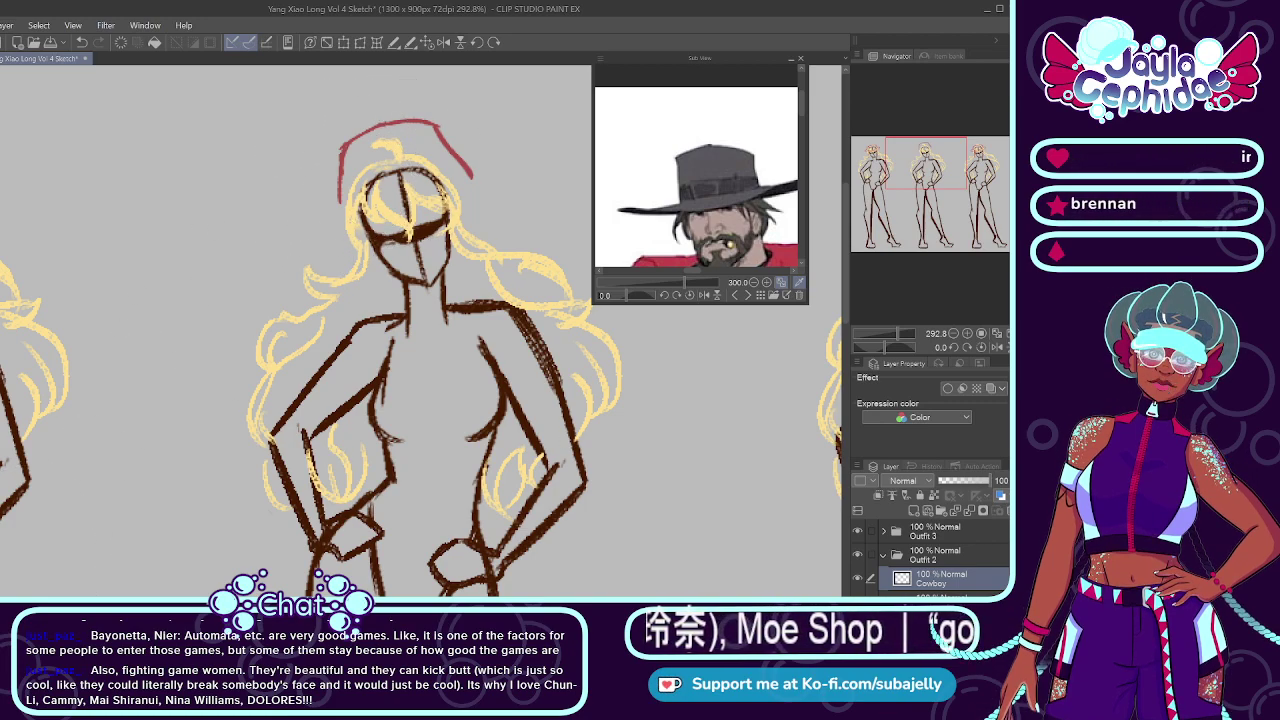
Step: Lasso the middle figure's crown outline, transform it to be slightly narrower and clear the selection
{"action": "mouse_move", "coordinate": [340, 205]}
{"action": "left_mouse_down"}
{"action": "mouse_move", "coordinate": [335, 135]}
{"action": "mouse_move", "coordinate": [420, 112]}
{"action": "mouse_move", "coordinate": [490, 180]}
{"action": "mouse_move", "coordinate": [472, 162]}
{"action": "left_mouse_up"}
{"action": "key", "text": "ctrl+t"}
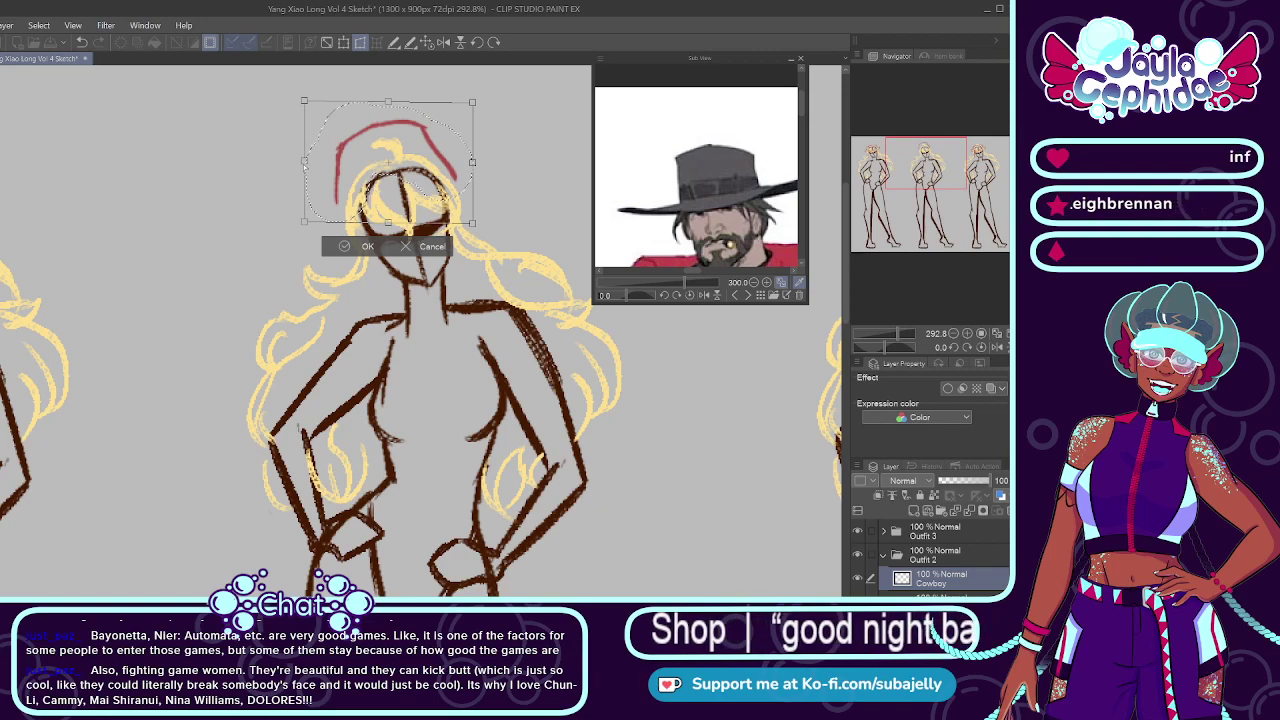
{"action": "left_click_drag", "start_coordinate": [305, 164], "coordinate": [309, 164]}
{"action": "key", "text": "ctrl+d"}
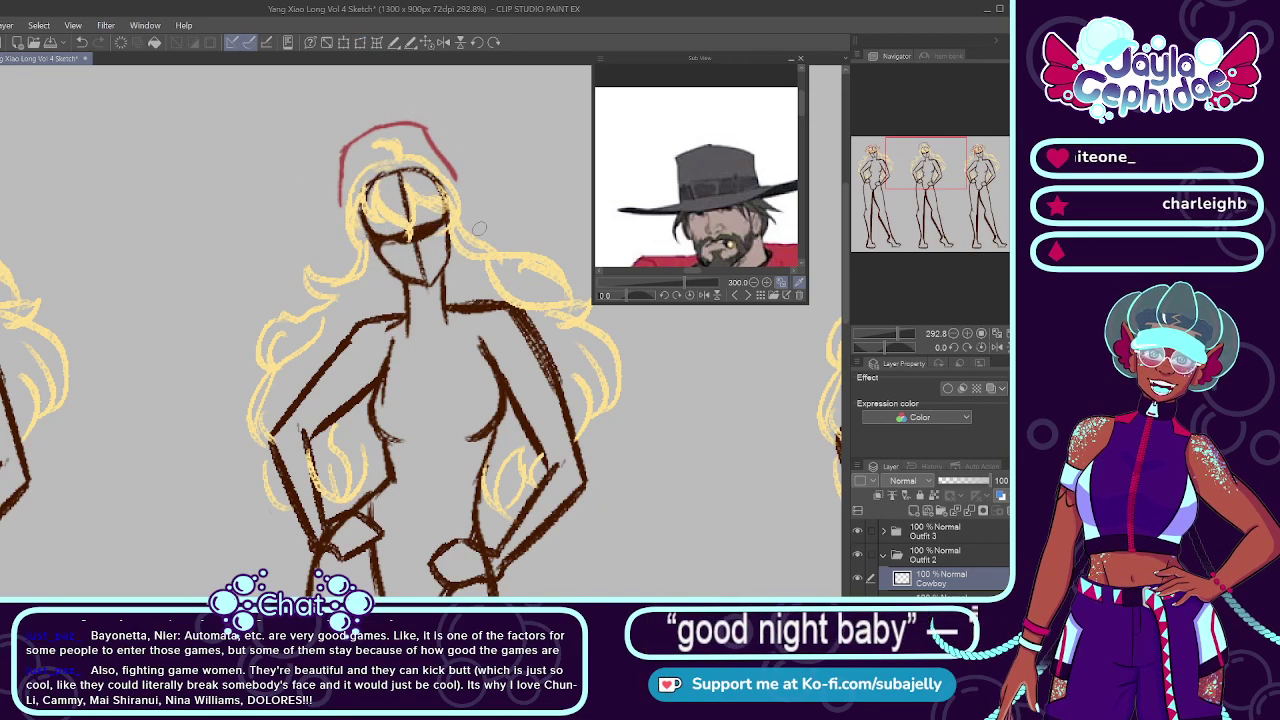
Step: Sketch a wide tilted brim with upturned right end around the crown, following the grey hat in the Sub View reference
{"action": "mouse_move", "coordinate": [691, 278]}
{"action": "left_mouse_down"}
{"action": "mouse_move", "coordinate": [680, 281]}
{"action": "mouse_move", "coordinate": [691, 270]}
{"action": "left_mouse_up"}
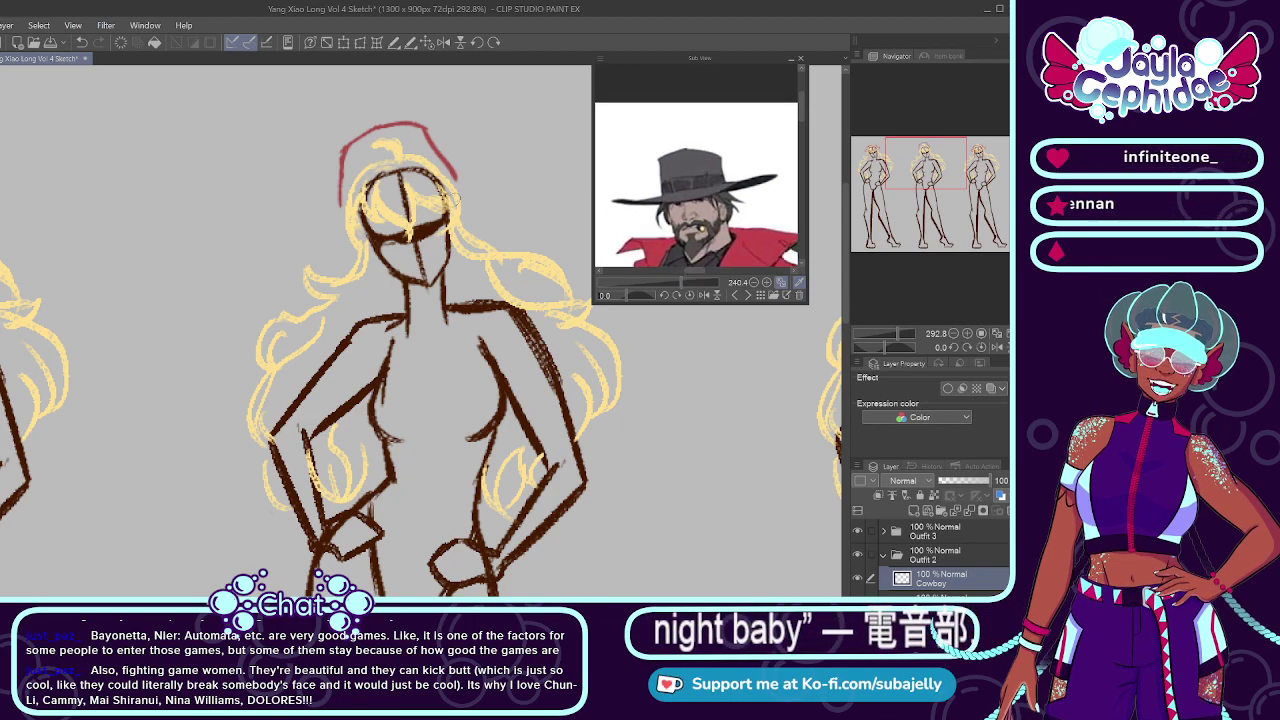
{"action": "scroll", "coordinate": [424, 185], "scroll_direction": "up", "scroll_amount": 1}
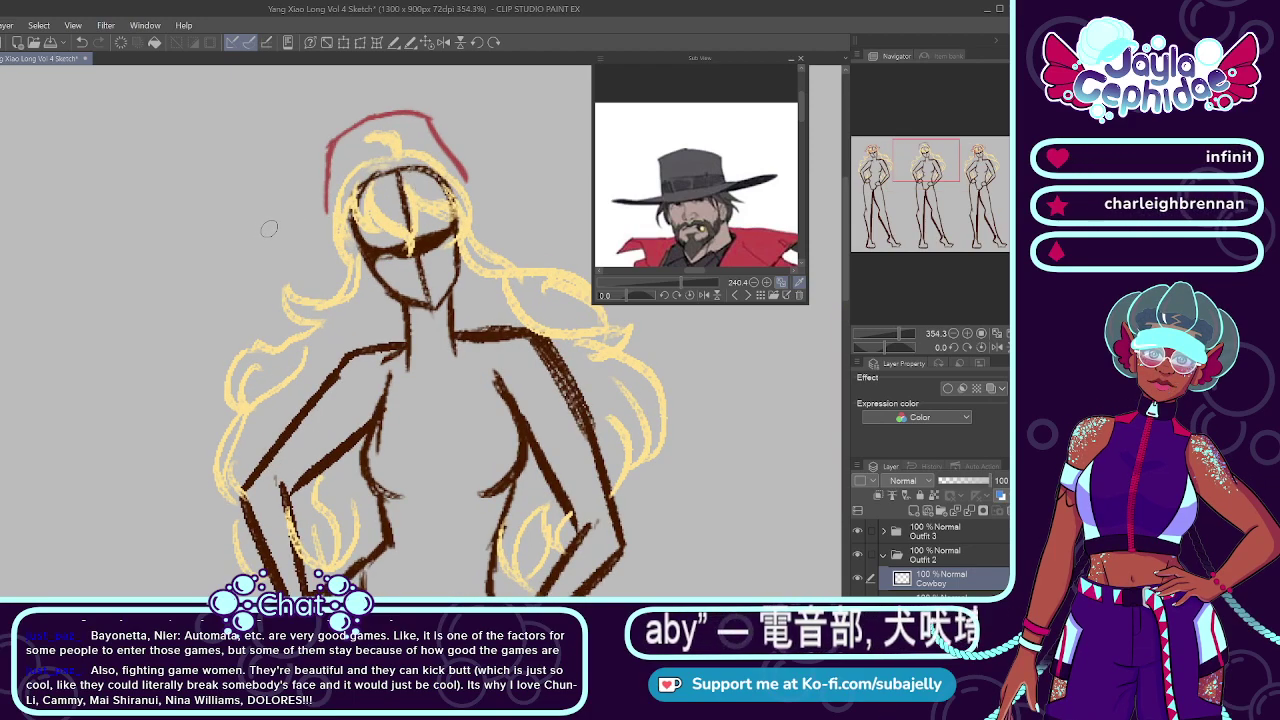
{"action": "mouse_move", "coordinate": [330, 200]}
{"action": "left_mouse_down"}
{"action": "mouse_move", "coordinate": [263, 235]}
{"action": "mouse_move", "coordinate": [497, 160]}
{"action": "left_mouse_up"}
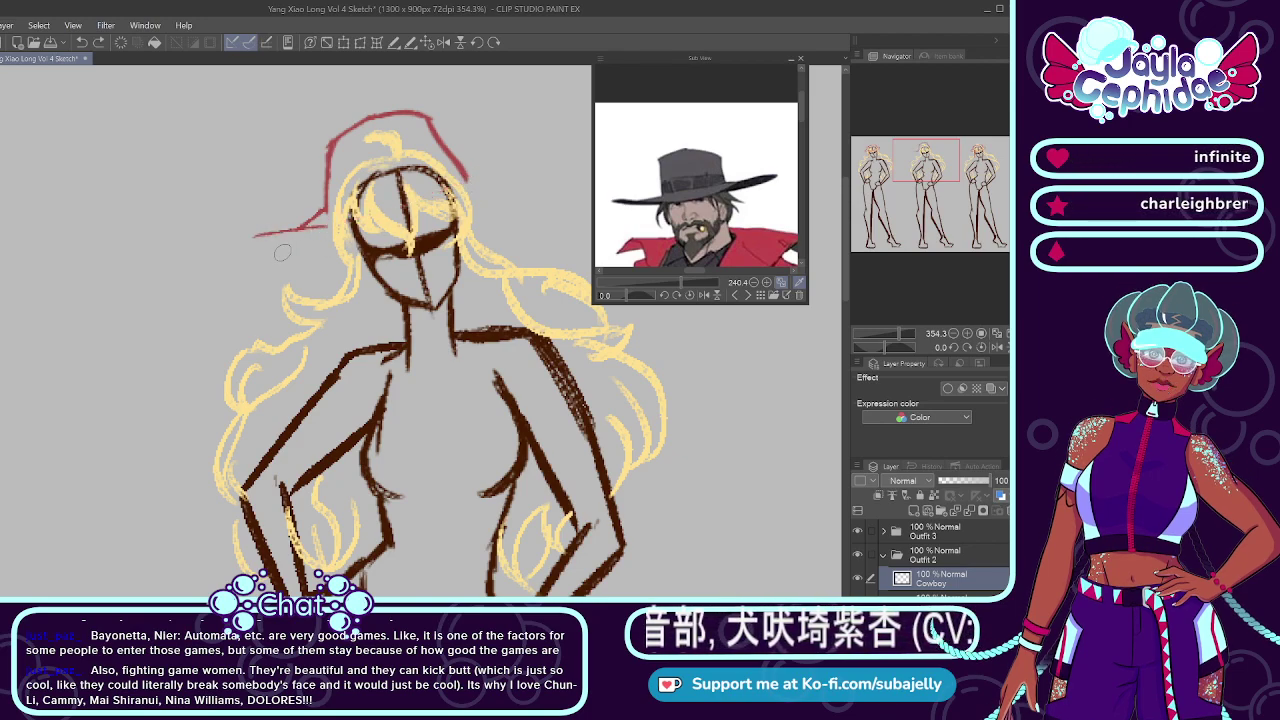
{"action": "mouse_move", "coordinate": [310, 228]}
{"action": "left_mouse_down"}
{"action": "mouse_move", "coordinate": [536, 142]}
{"action": "mouse_move", "coordinate": [483, 192]}
{"action": "left_mouse_up"}
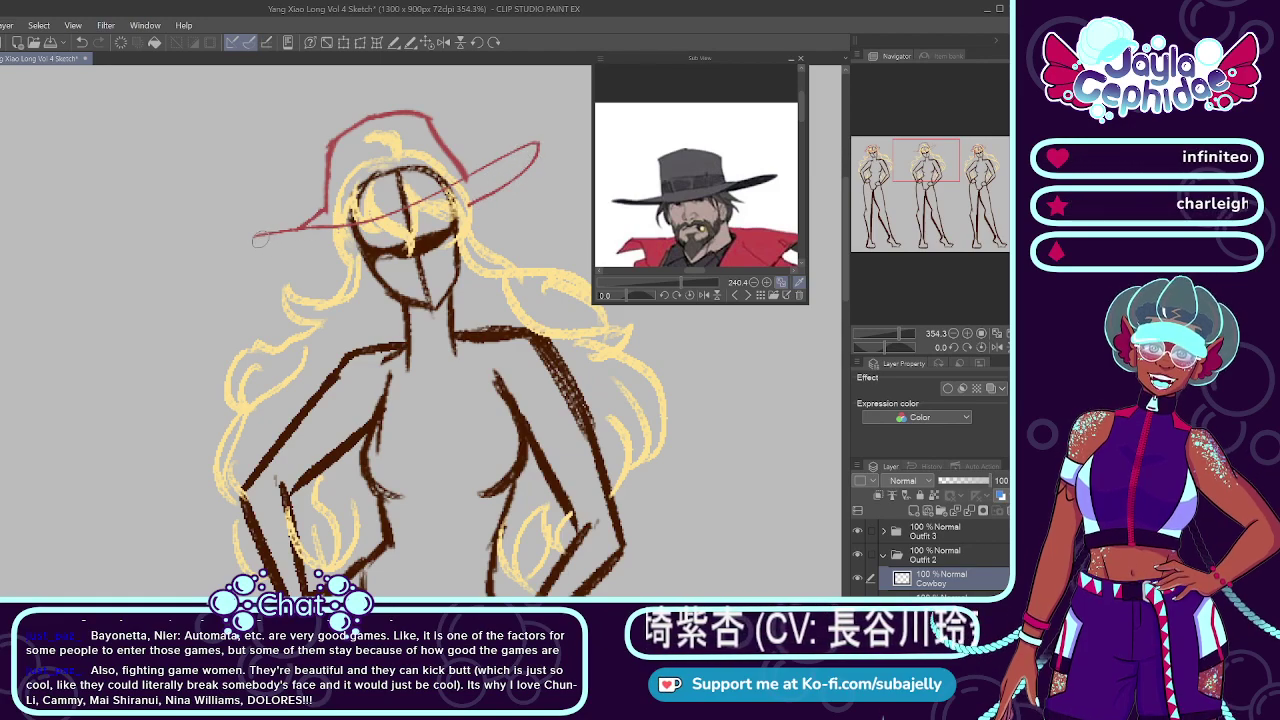
{"action": "left_click_drag", "start_coordinate": [255, 240], "coordinate": [352, 250]}
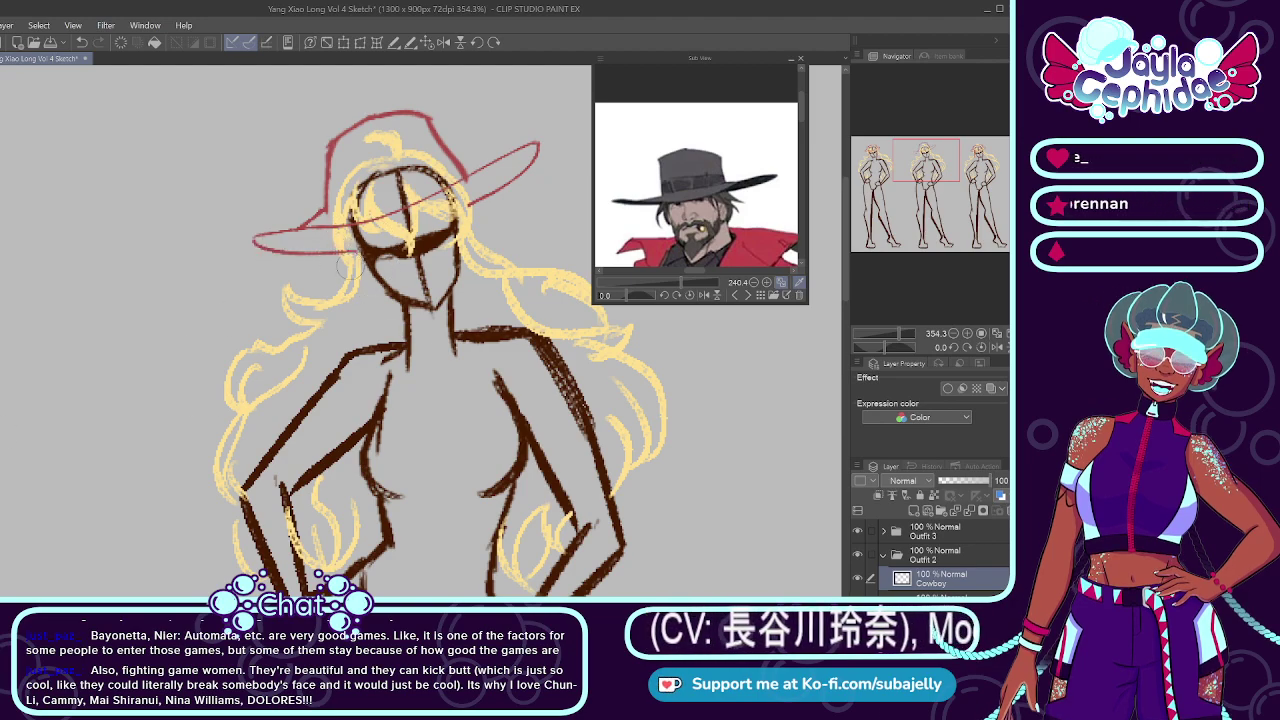
Step: Examine the middle figure's hat sketch up close and from a distance beside the neighbouring figures
{"action": "scroll", "coordinate": [400, 250], "scroll_direction": "down", "scroll_amount": 6}
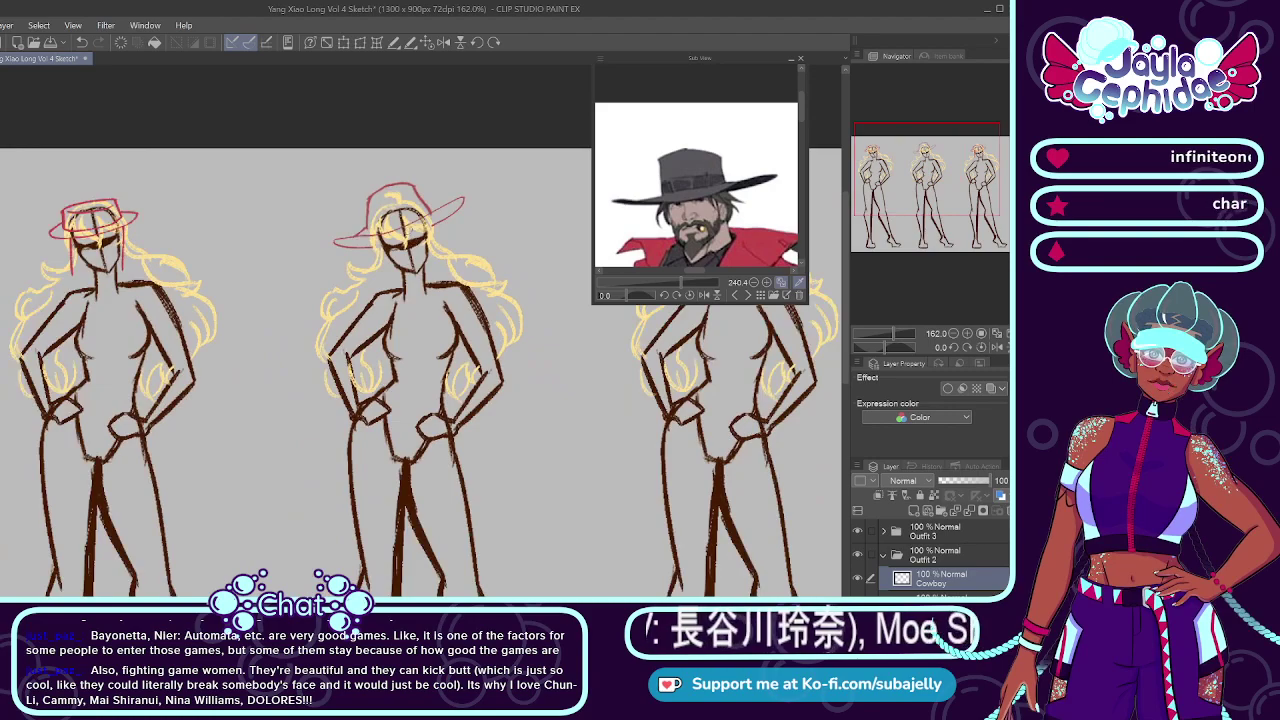
{"action": "scroll", "coordinate": [390, 228], "scroll_direction": "up", "scroll_amount": 5}
{"action": "scroll", "coordinate": [386, 223], "scroll_direction": "up", "scroll_amount": 1}
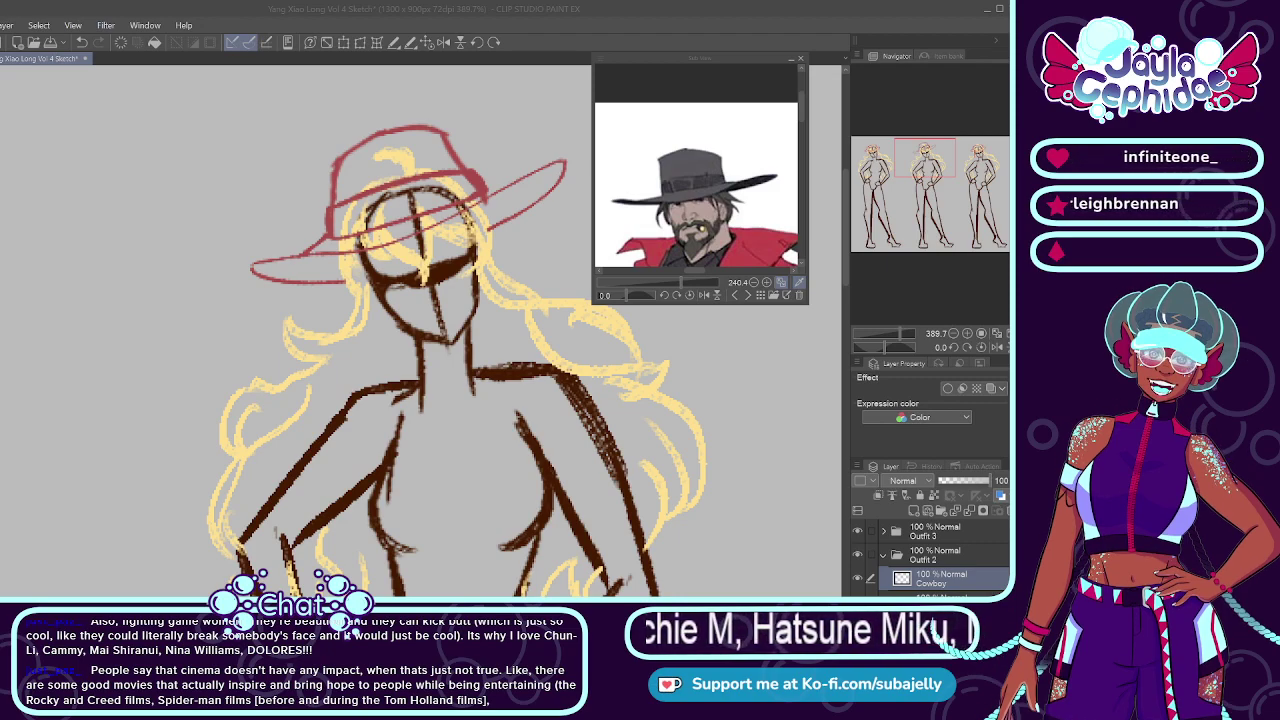
{"action": "scroll", "coordinate": [500, 344], "scroll_direction": "down", "scroll_amount": 3}
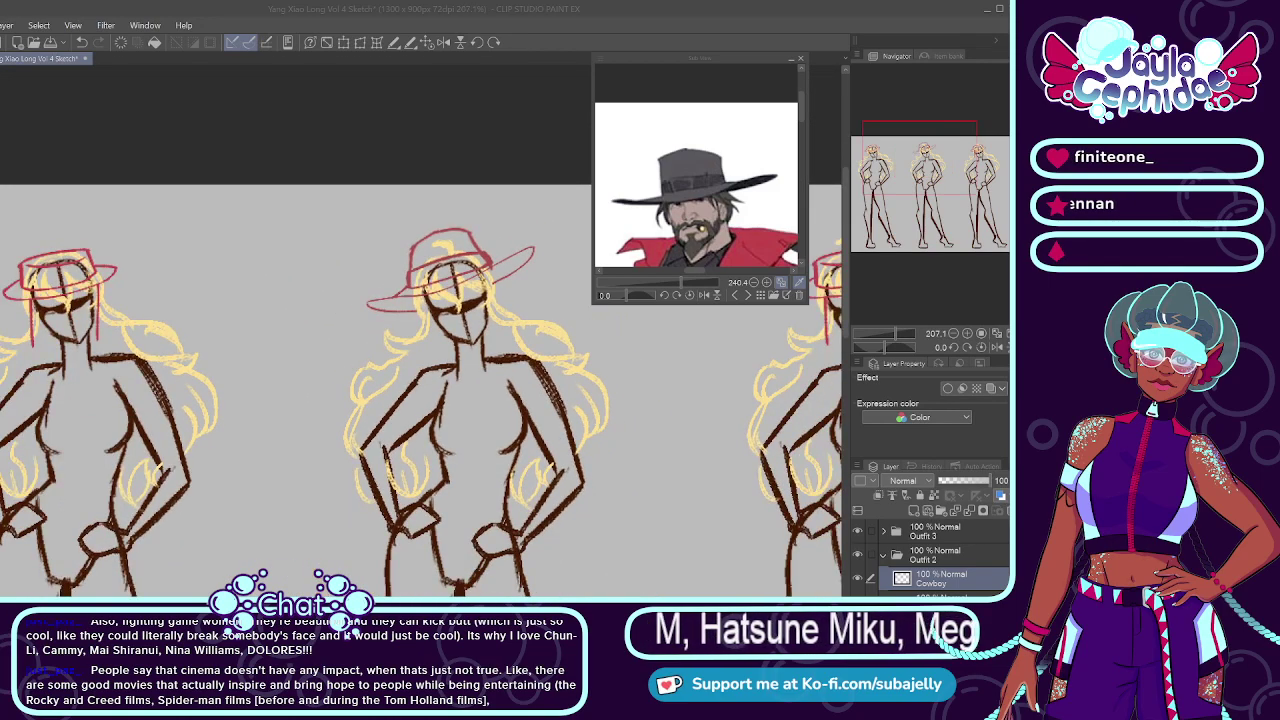
{"action": "scroll", "coordinate": [457, 291], "scroll_direction": "up", "scroll_amount": 3}
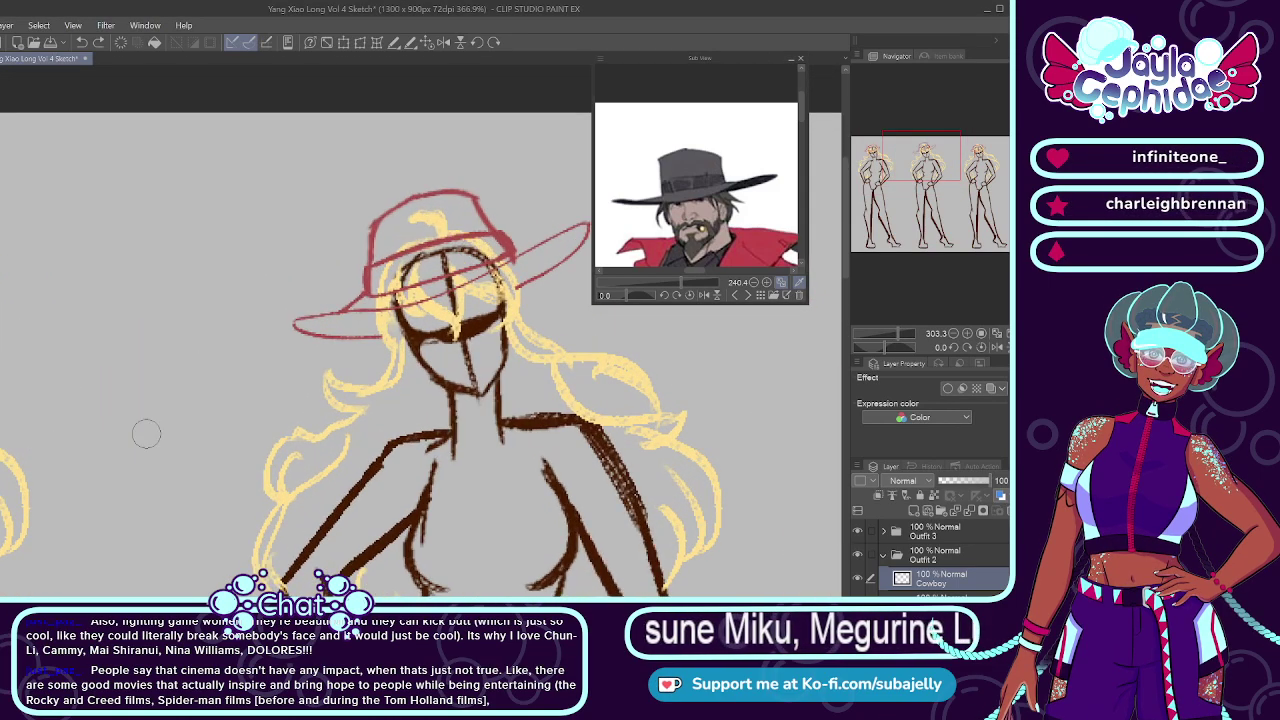
{"action": "scroll", "coordinate": [480, 260], "scroll_direction": "up", "scroll_amount": 2}
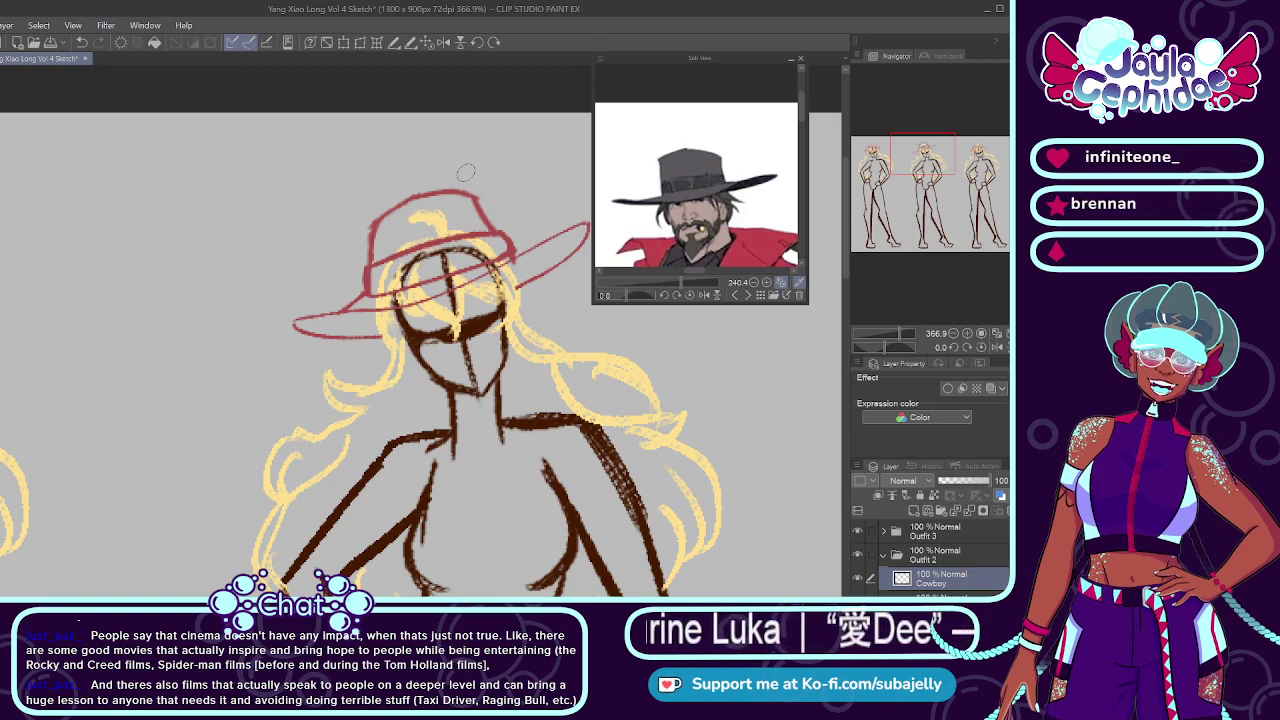
{"action": "scroll", "coordinate": [465, 172], "scroll_direction": "down", "scroll_amount": 3}
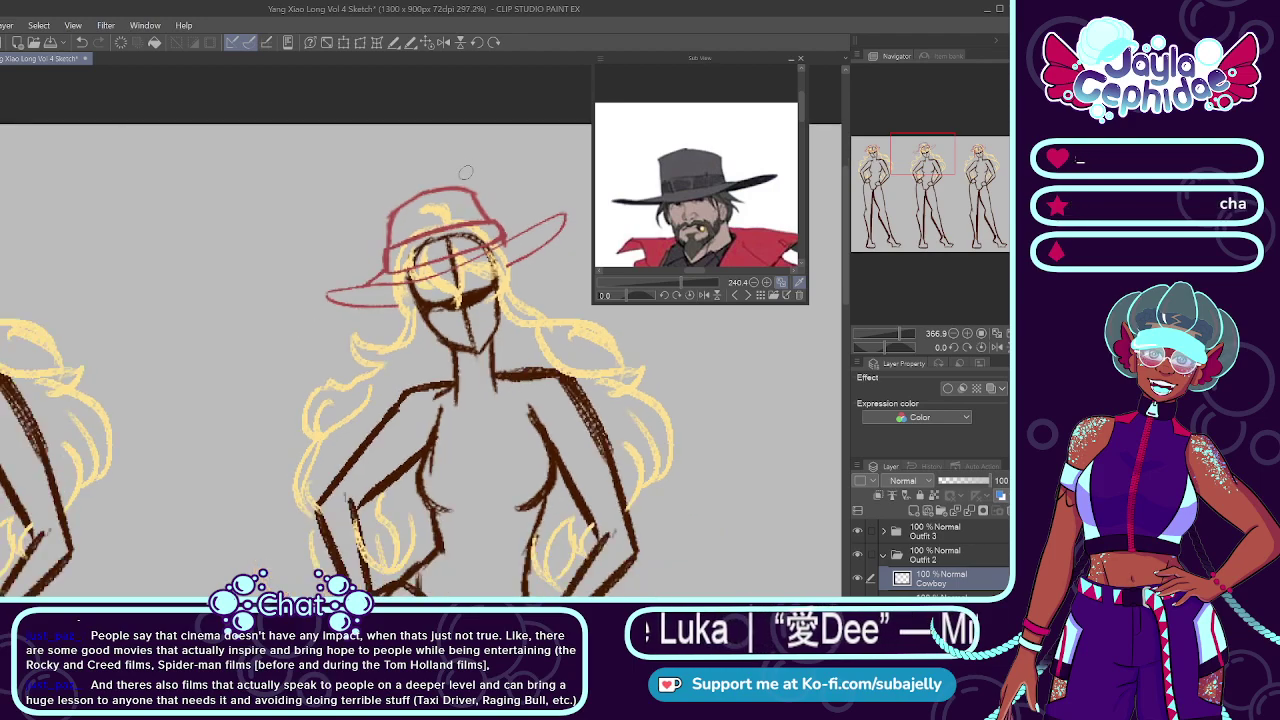
{"action": "scroll", "coordinate": [465, 172], "scroll_direction": "up", "scroll_amount": 2}
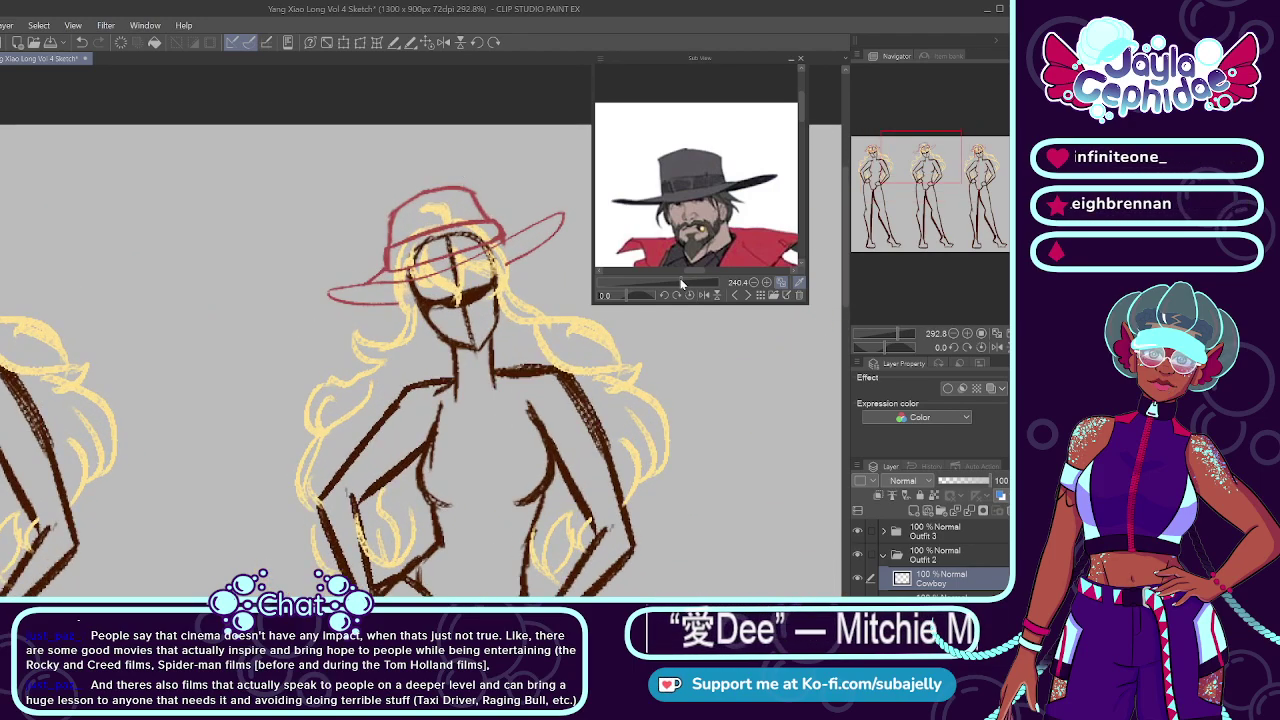
Step: Erase the boater hat from the third figure on the Boathats 2 2 layer in the Outfit 3 folder
{"action": "left_click_drag", "start_coordinate": [680, 282], "coordinate": [729, 272]}
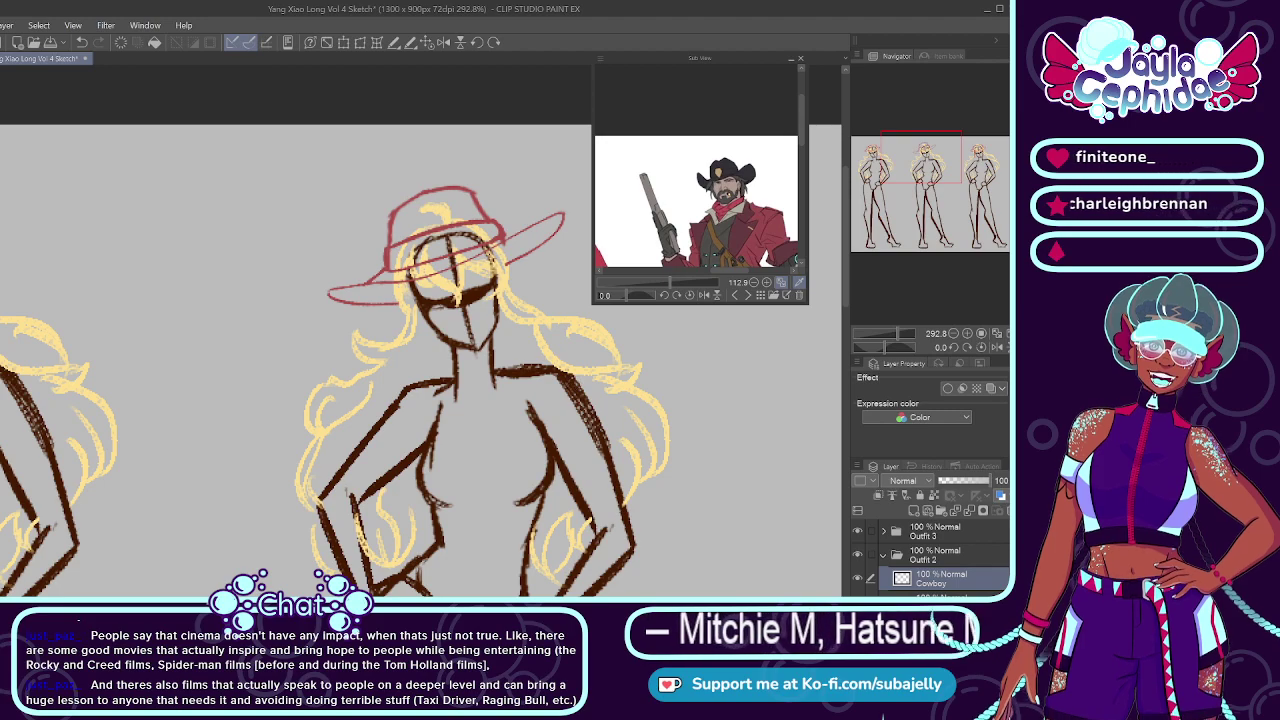
{"action": "mouse_move", "coordinate": [700, 400]}
{"action": "left_mouse_down"}
{"action": "mouse_move", "coordinate": [131, 400]}
{"action": "mouse_move", "coordinate": [142, 400]}
{"action": "left_mouse_up"}
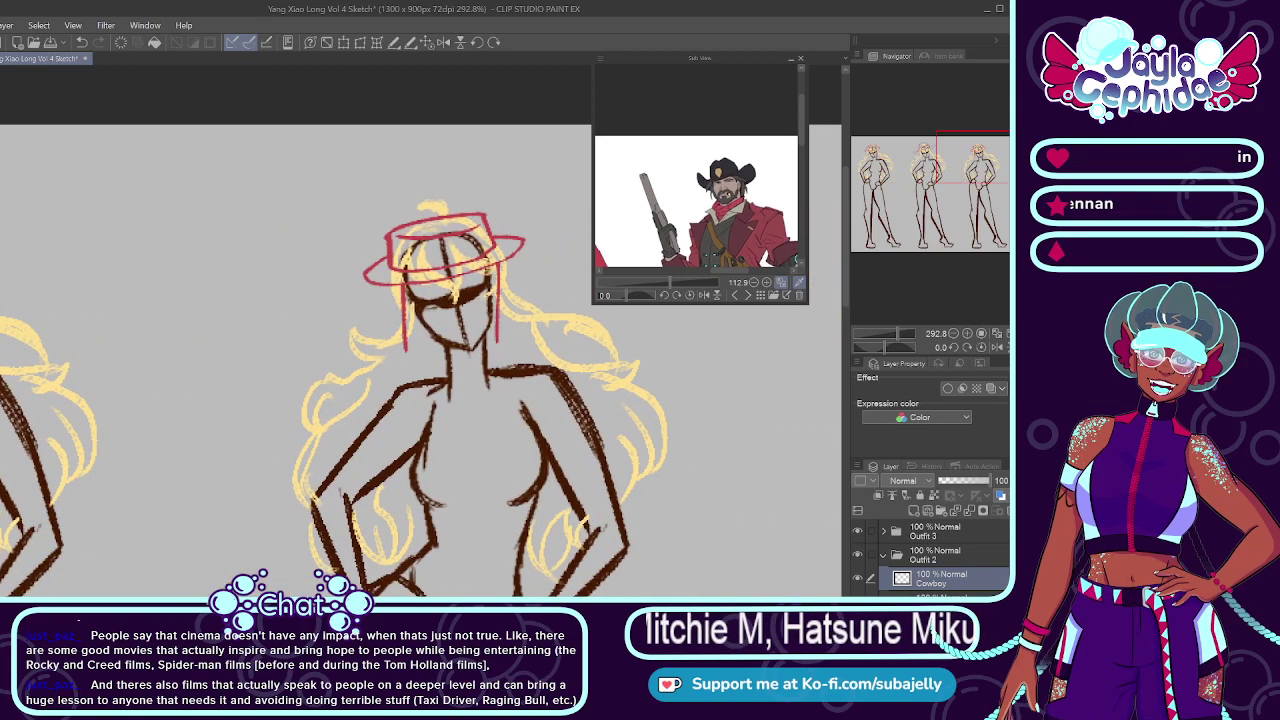
{"action": "left_click", "coordinate": [882, 553]}
{"action": "left_click", "coordinate": [882, 532]}
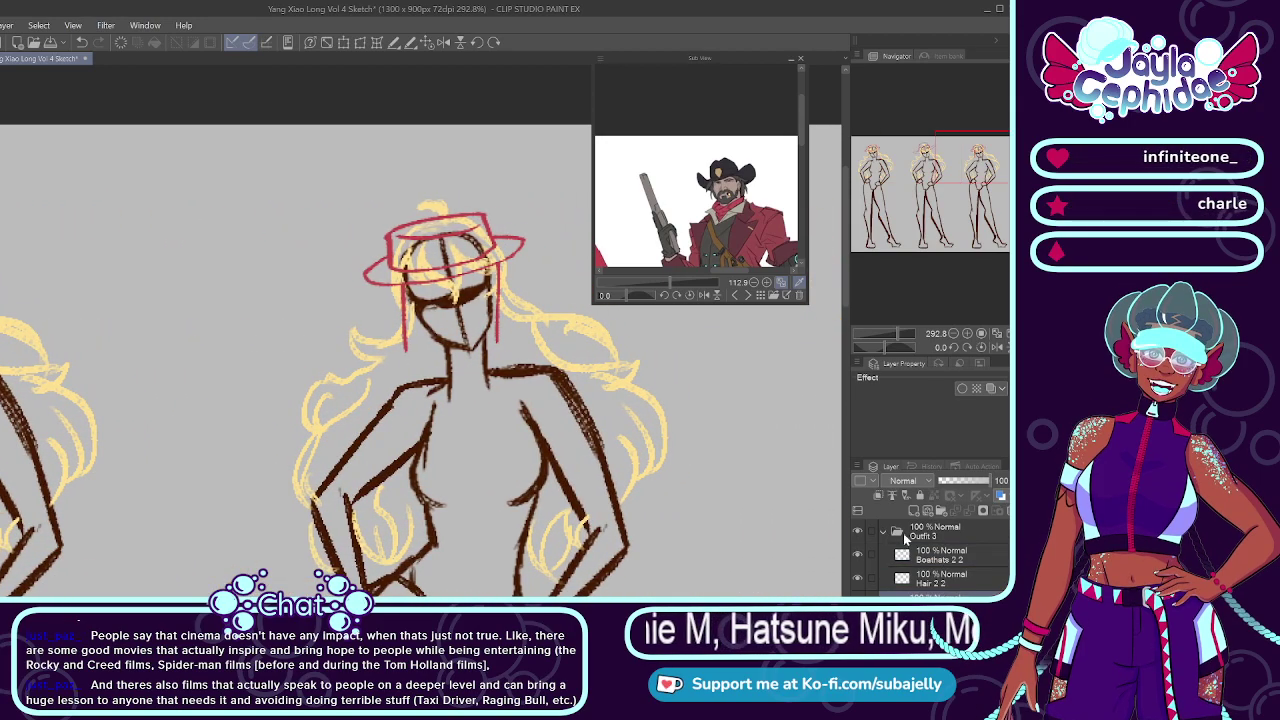
{"action": "left_click", "coordinate": [935, 555]}
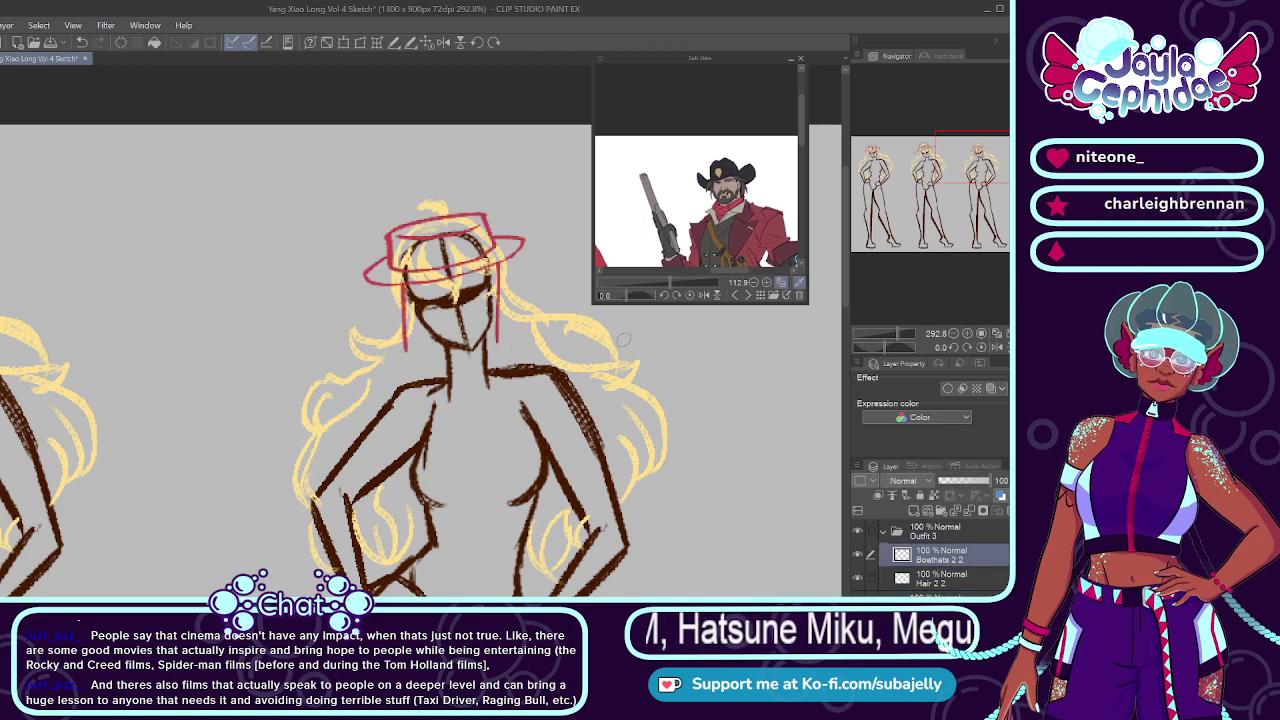
{"action": "key", "text": "e"}
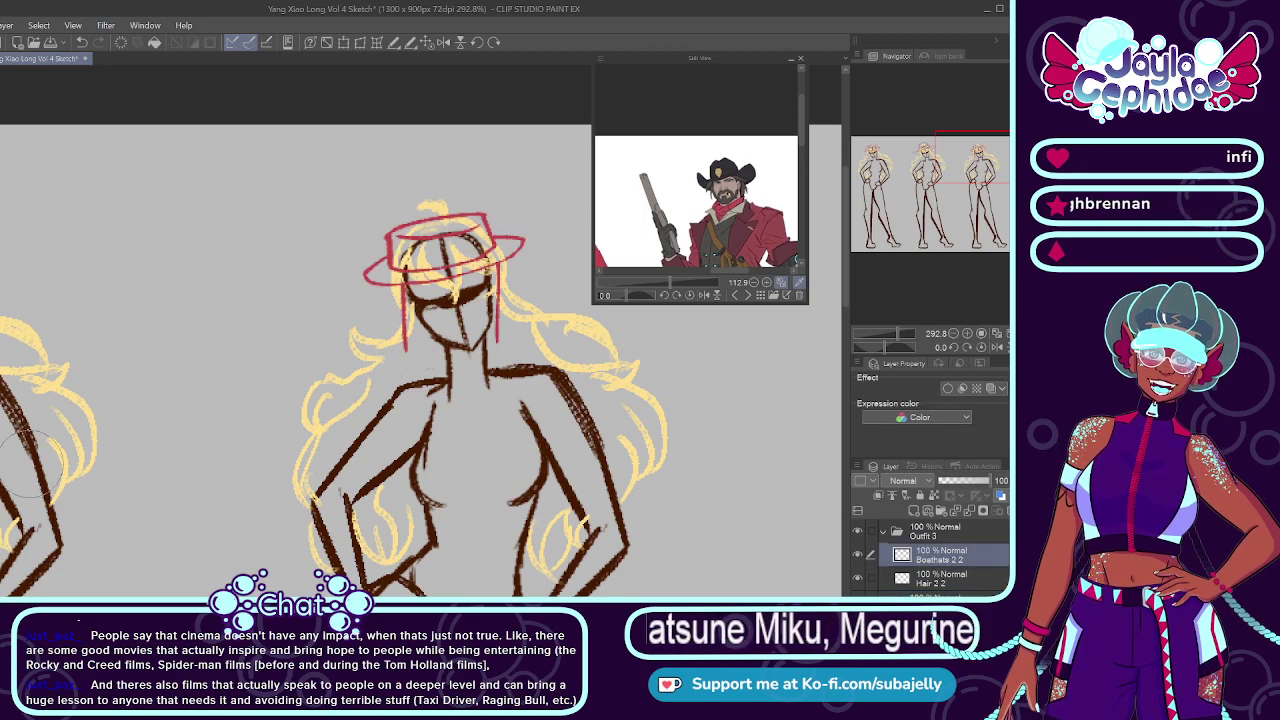
{"action": "mouse_move", "coordinate": [420, 258]}
{"action": "left_mouse_down"}
{"action": "mouse_move", "coordinate": [396, 226]}
{"action": "mouse_move", "coordinate": [429, 258]}
{"action": "mouse_move", "coordinate": [449, 340]}
{"action": "mouse_move", "coordinate": [496, 342]}
{"action": "mouse_move", "coordinate": [519, 298]}
{"action": "left_mouse_up"}
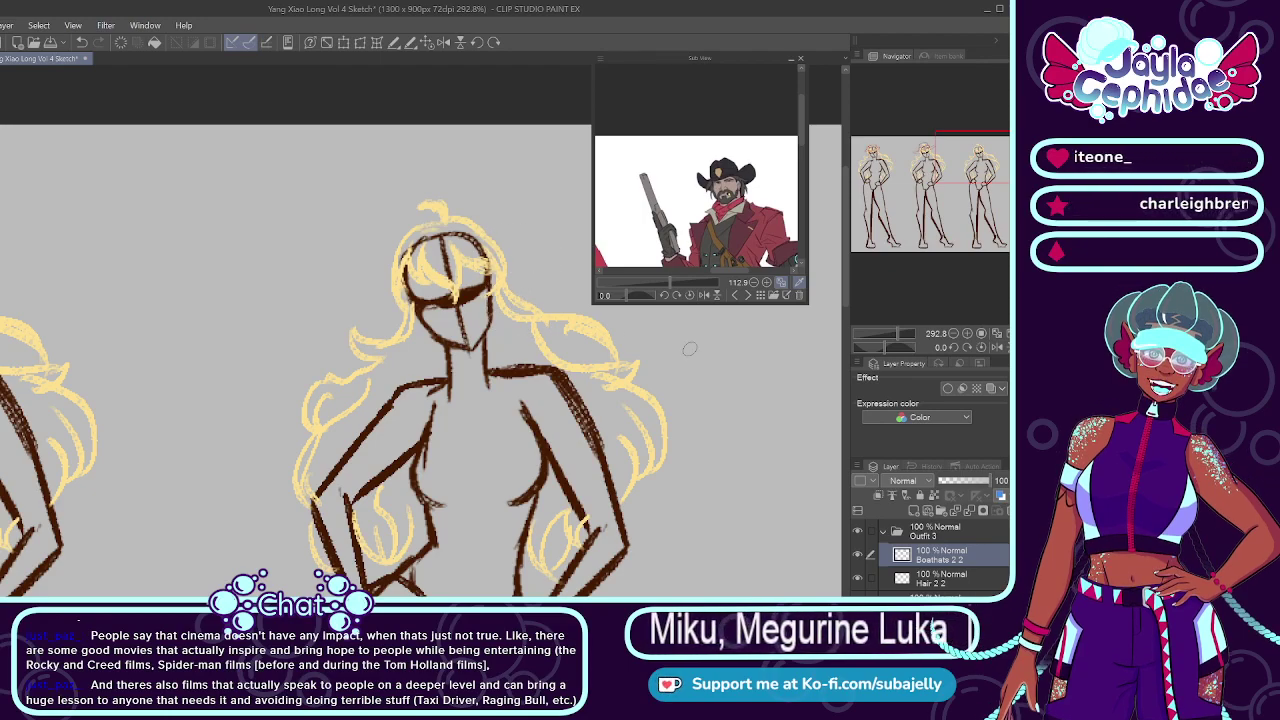
Step: Sketch the angled left edge of a new hat crown on the third figure, with the poncho-wearing gunman as Sub View reference
{"action": "left_click_drag", "start_coordinate": [748, 270], "coordinate": [684, 260]}
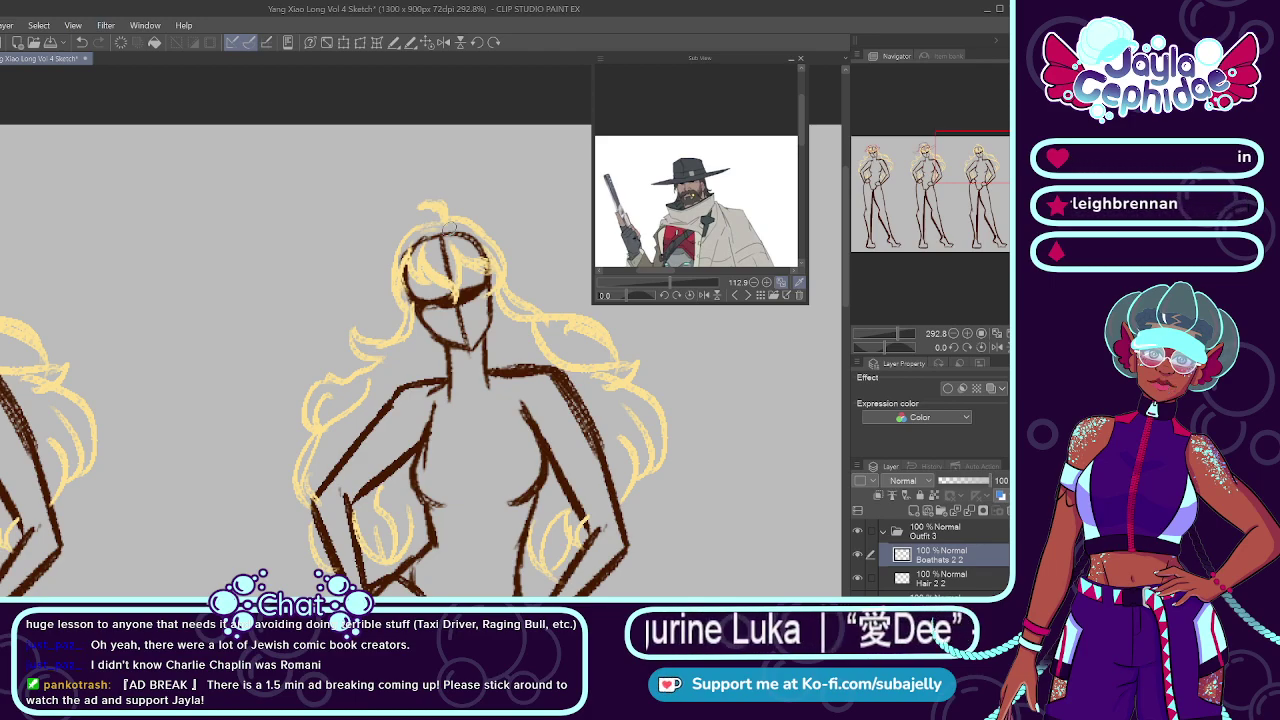
{"action": "scroll", "coordinate": [463, 205], "scroll_direction": "up", "scroll_amount": 2}
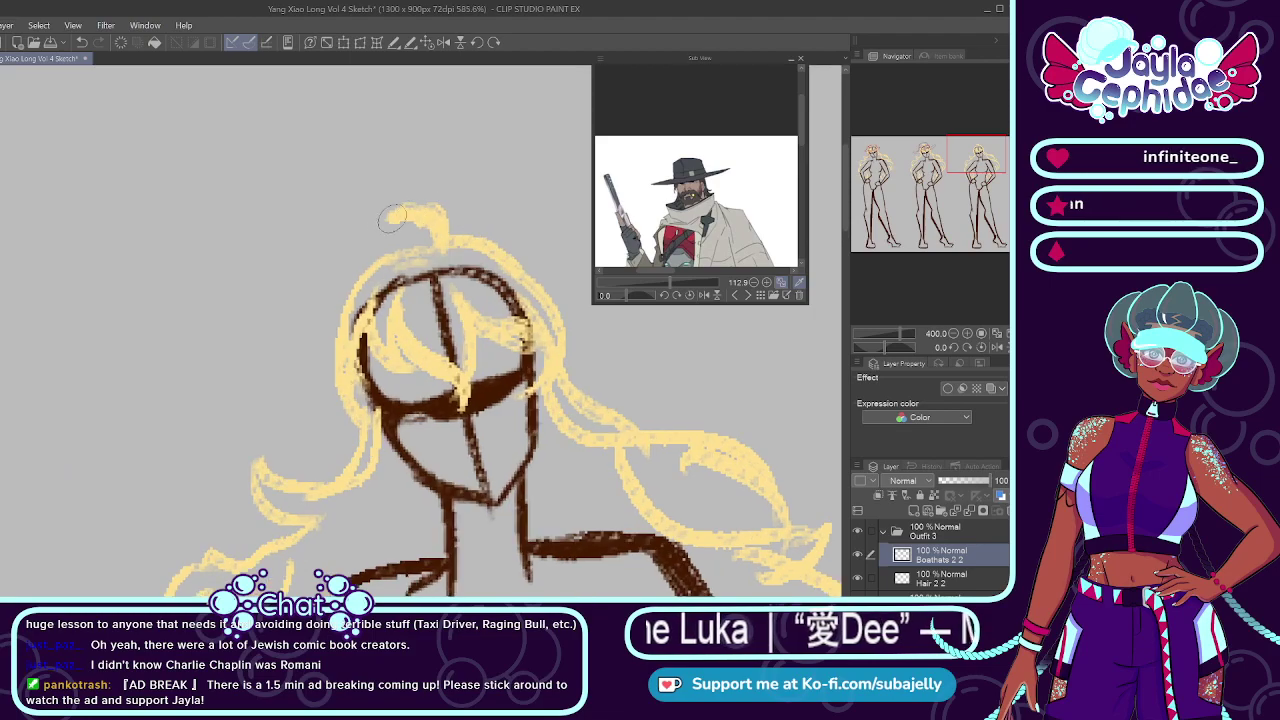
{"action": "left_click_drag", "start_coordinate": [400, 185], "coordinate": [337, 223]}
{"action": "key", "text": "ctrl+z"}
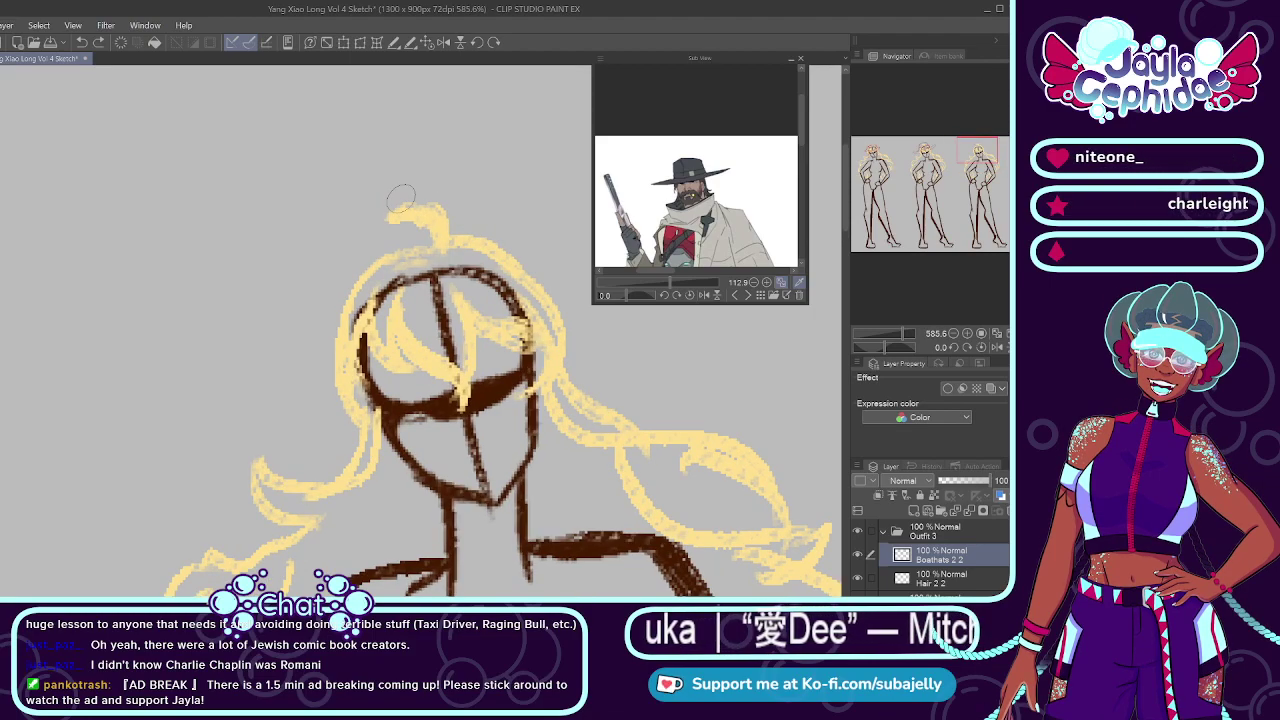
{"action": "left_click_drag", "start_coordinate": [408, 187], "coordinate": [343, 243]}
{"action": "key", "text": "ctrl+z"}
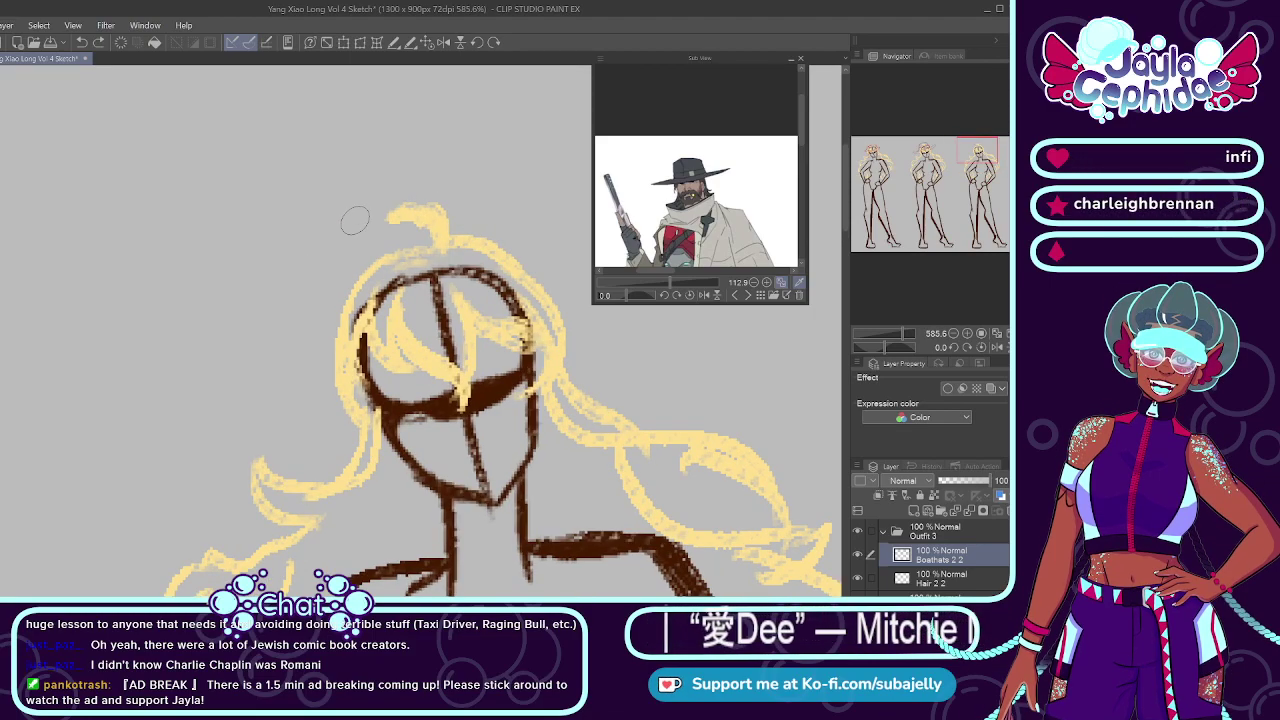
{"action": "mouse_move", "coordinate": [389, 194]}
{"action": "left_mouse_down"}
{"action": "mouse_move", "coordinate": [334, 231]}
{"action": "mouse_move", "coordinate": [320, 258]}
{"action": "mouse_move", "coordinate": [320, 366]}
{"action": "left_mouse_up"}
{"action": "key", "text": "ctrl+z"}
{"action": "left_click_drag", "start_coordinate": [321, 255], "coordinate": [311, 372]}
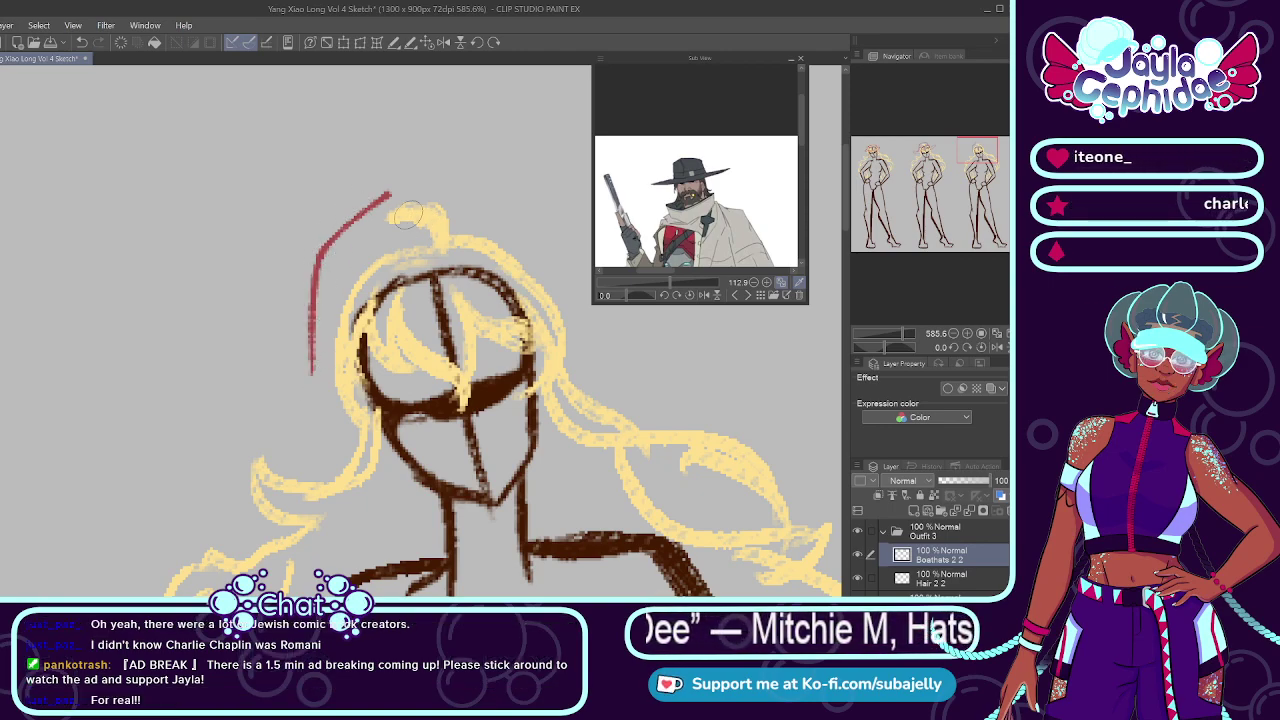
Step: Draw the crown's flat top edge and its straight slanted right side over the third figure's hair
{"action": "left_click_drag", "start_coordinate": [391, 191], "coordinate": [517, 178]}
{"action": "mouse_move", "coordinate": [390, 192]}
{"action": "left_mouse_down"}
{"action": "mouse_move", "coordinate": [513, 184]}
{"action": "mouse_move", "coordinate": [564, 322]}
{"action": "left_mouse_up"}
{"action": "key", "text": "ctrl+z"}
{"action": "left_click_drag", "start_coordinate": [508, 190], "coordinate": [577, 304]}
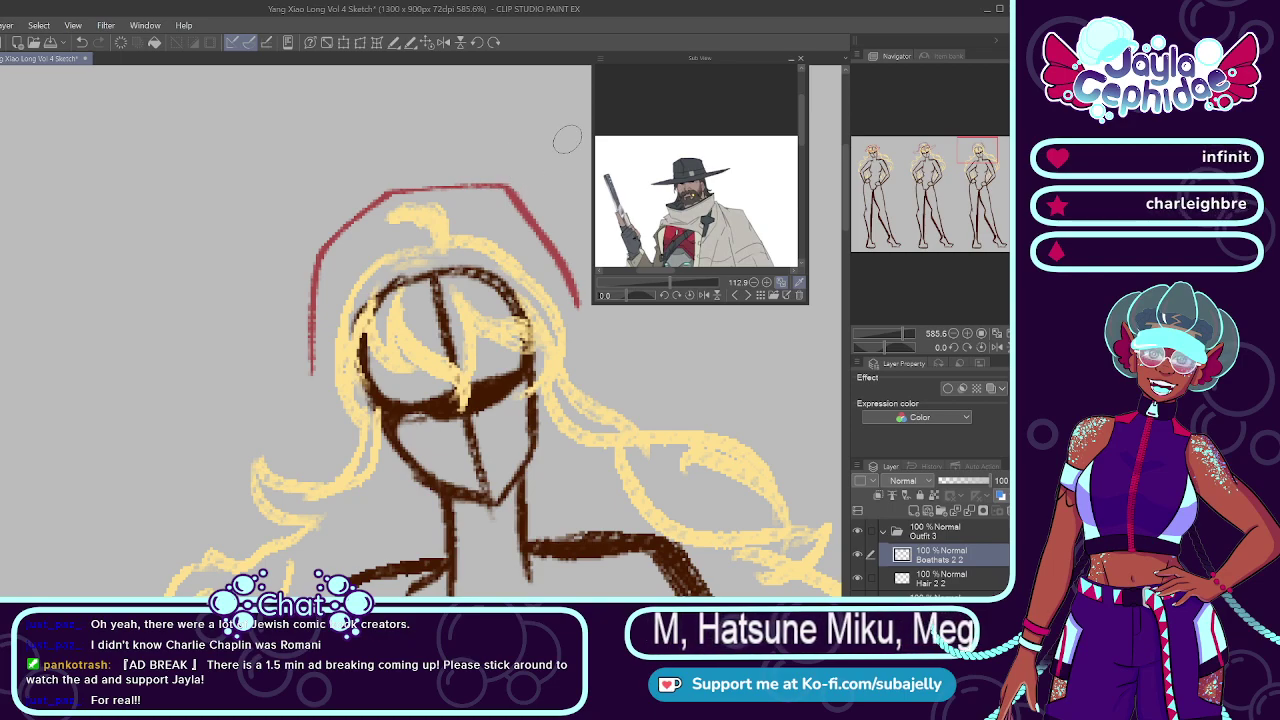
Step: Scale the hat crown outline down slightly and reposition it over the third figure's head
{"action": "left_click", "coordinate": [342, 44]}
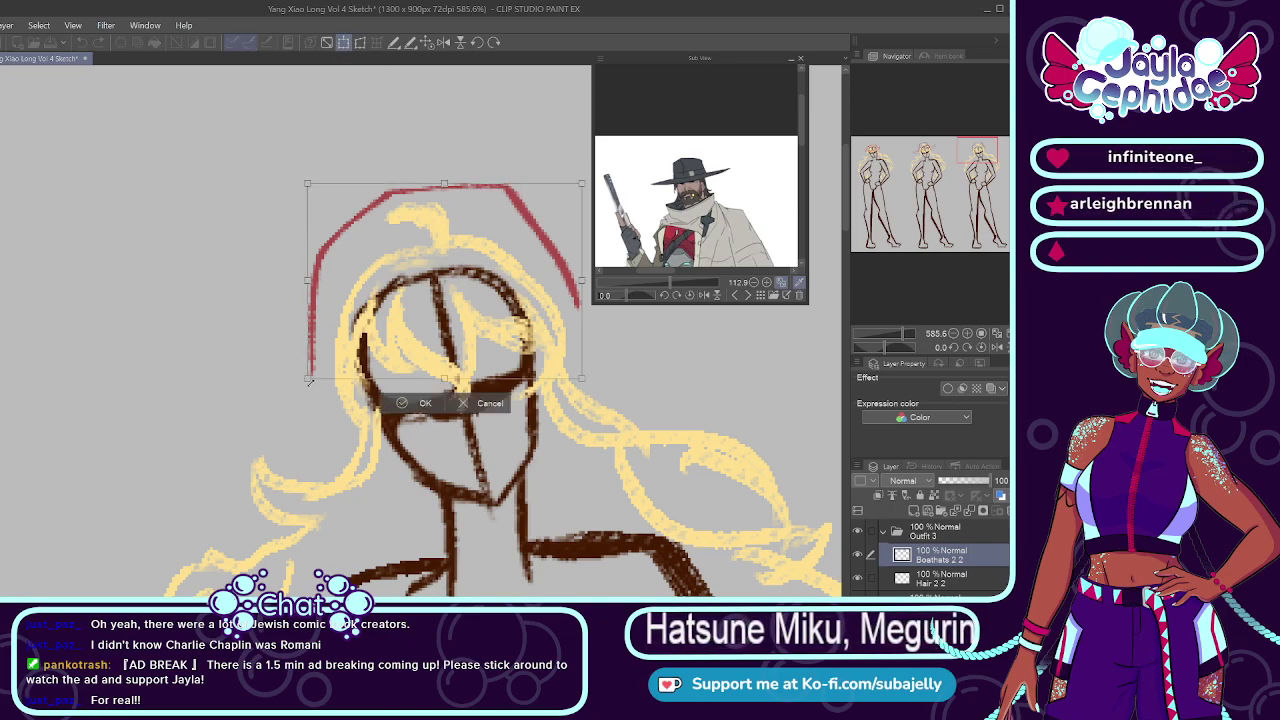
{"action": "left_click_drag", "start_coordinate": [310, 383], "coordinate": [340, 361]}
{"action": "left_click_drag", "start_coordinate": [474, 263], "coordinate": [452, 275]}
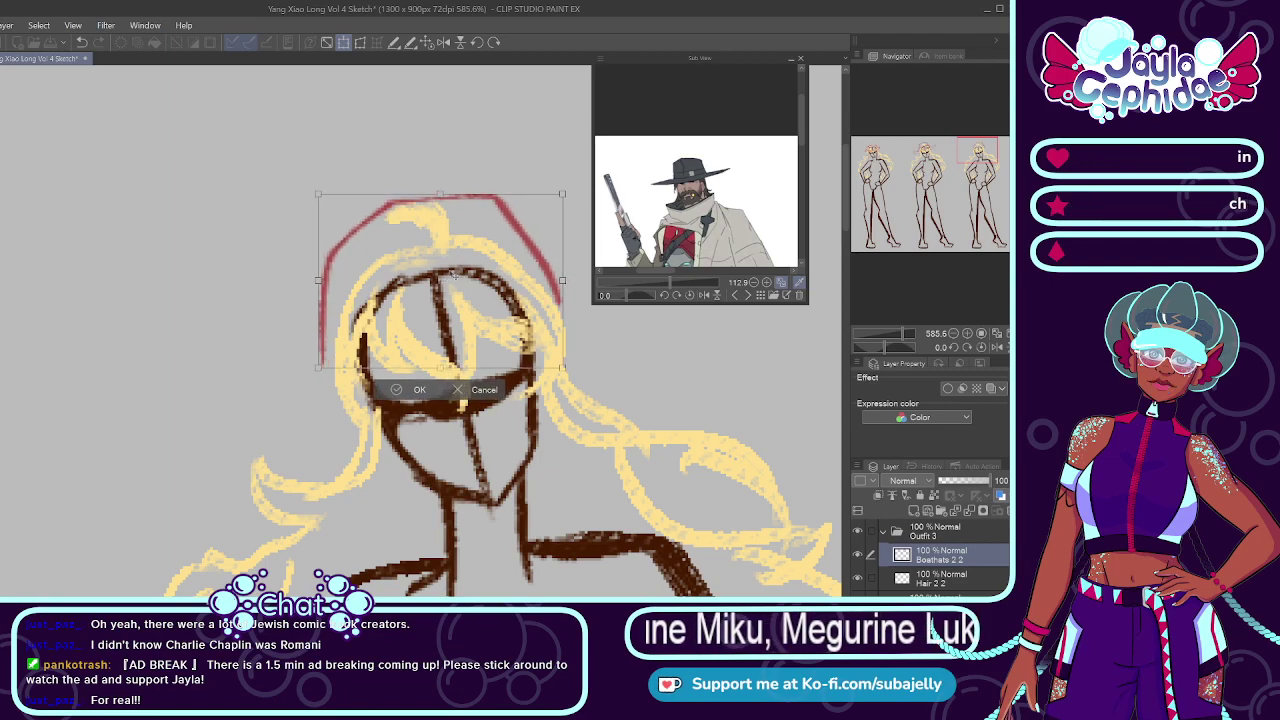
{"action": "left_click", "coordinate": [398, 393]}
Step: Enlarge the gunman's hat in the Sub View reference and draw the brim's left upper edge sloping down and outward from the crown
{"action": "left_click_drag", "start_coordinate": [651, 278], "coordinate": [682, 281]}
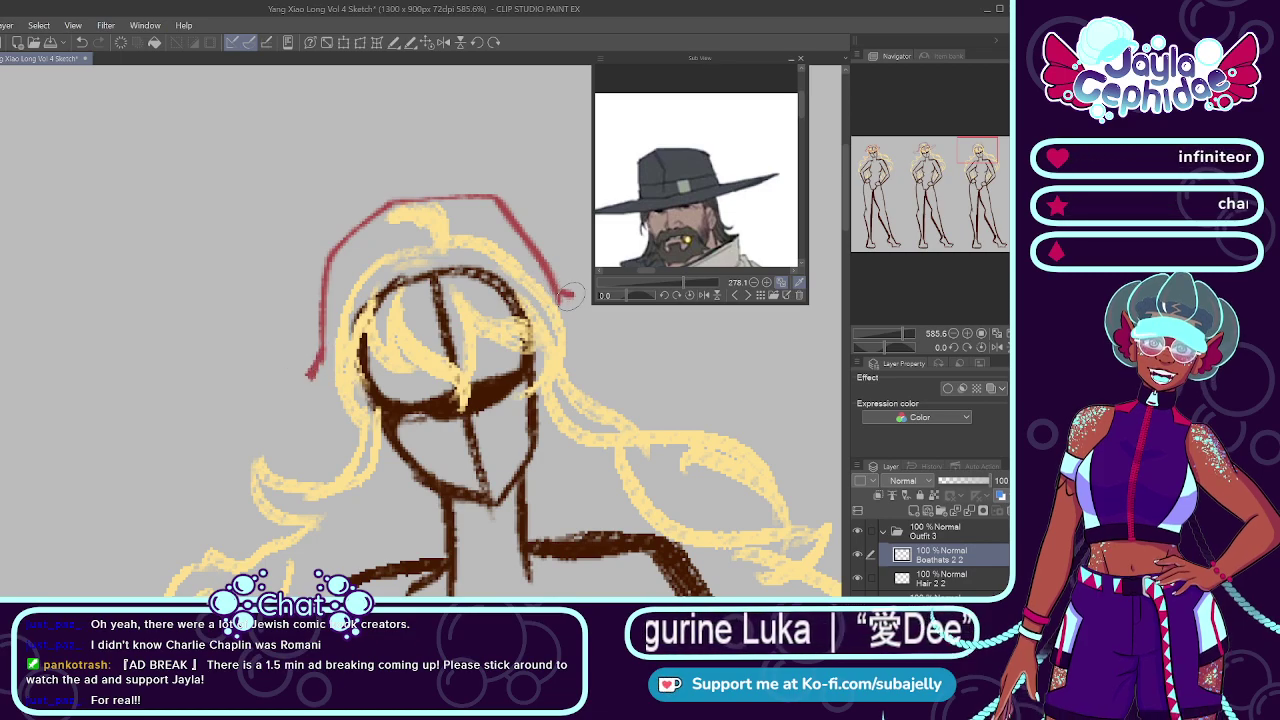
{"action": "left_click_drag", "start_coordinate": [555, 283], "coordinate": [577, 295]}
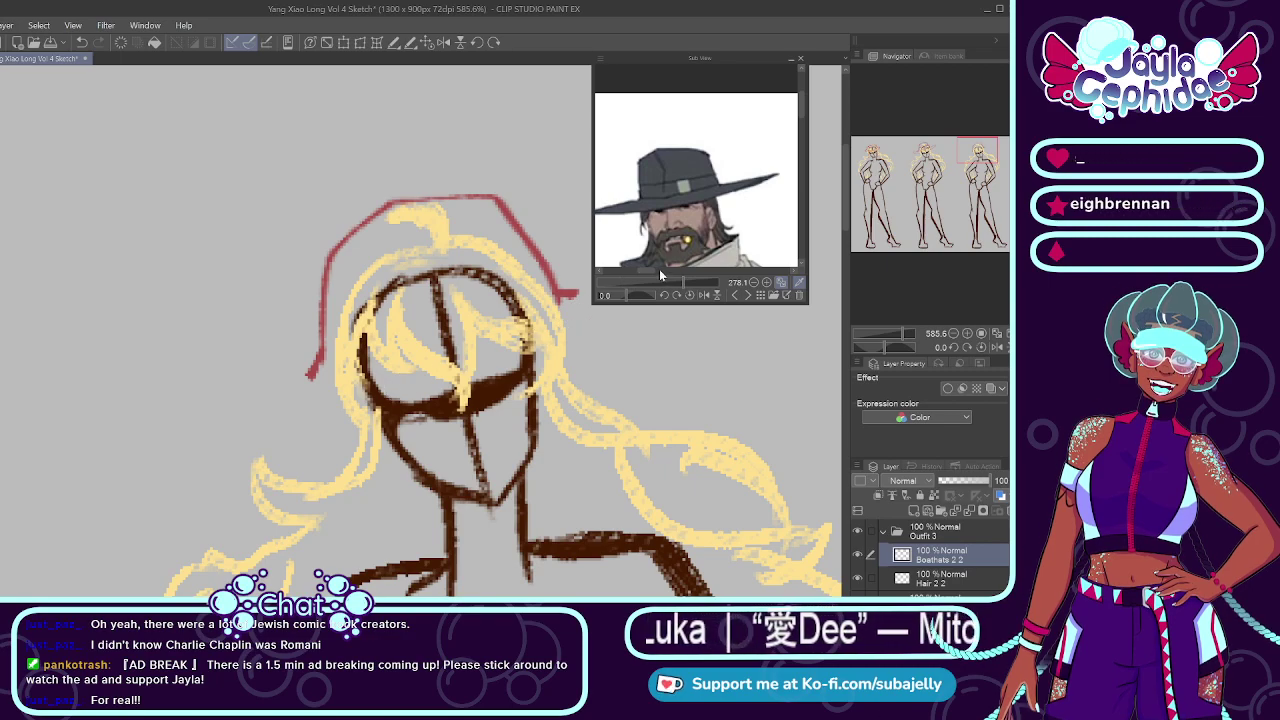
{"action": "scroll", "coordinate": [680, 280], "scroll_direction": "down", "scroll_amount": 2}
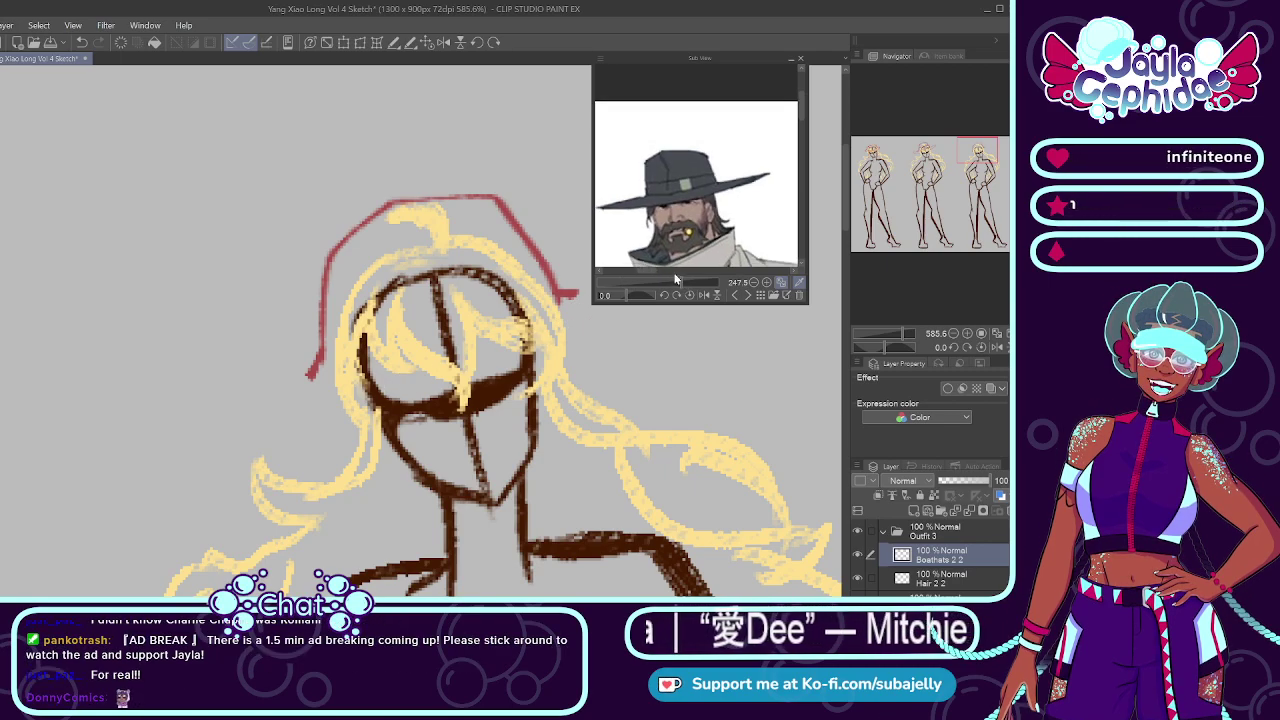
{"action": "left_click_drag", "start_coordinate": [652, 269], "coordinate": [649, 272]}
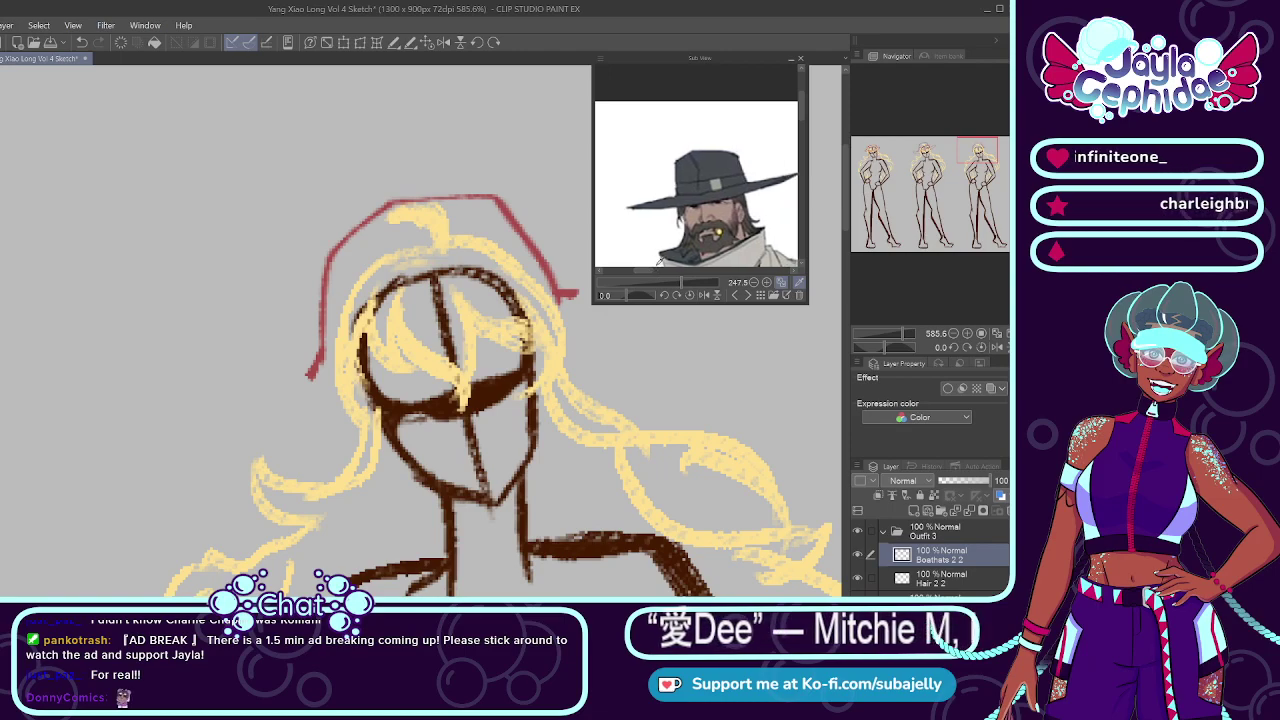
{"action": "scroll", "coordinate": [648, 270], "scroll_direction": "right", "scroll_amount": 2}
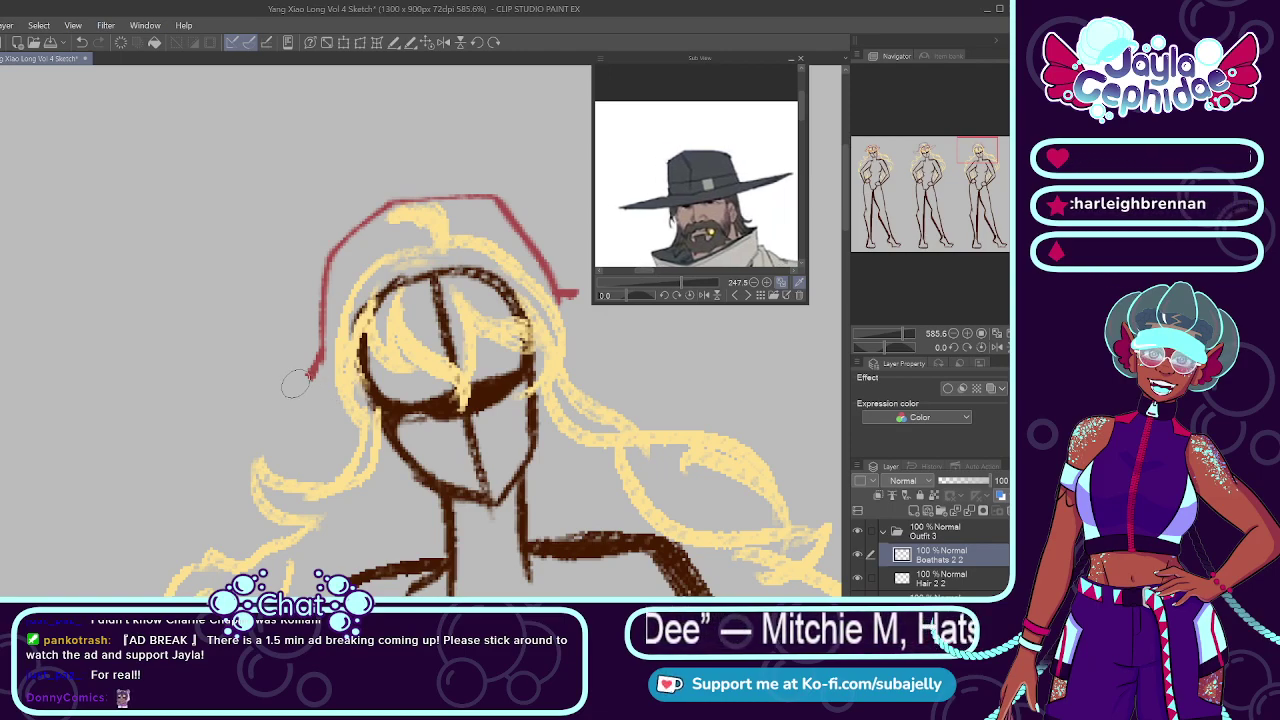
{"action": "left_click_drag", "start_coordinate": [313, 370], "coordinate": [193, 437]}
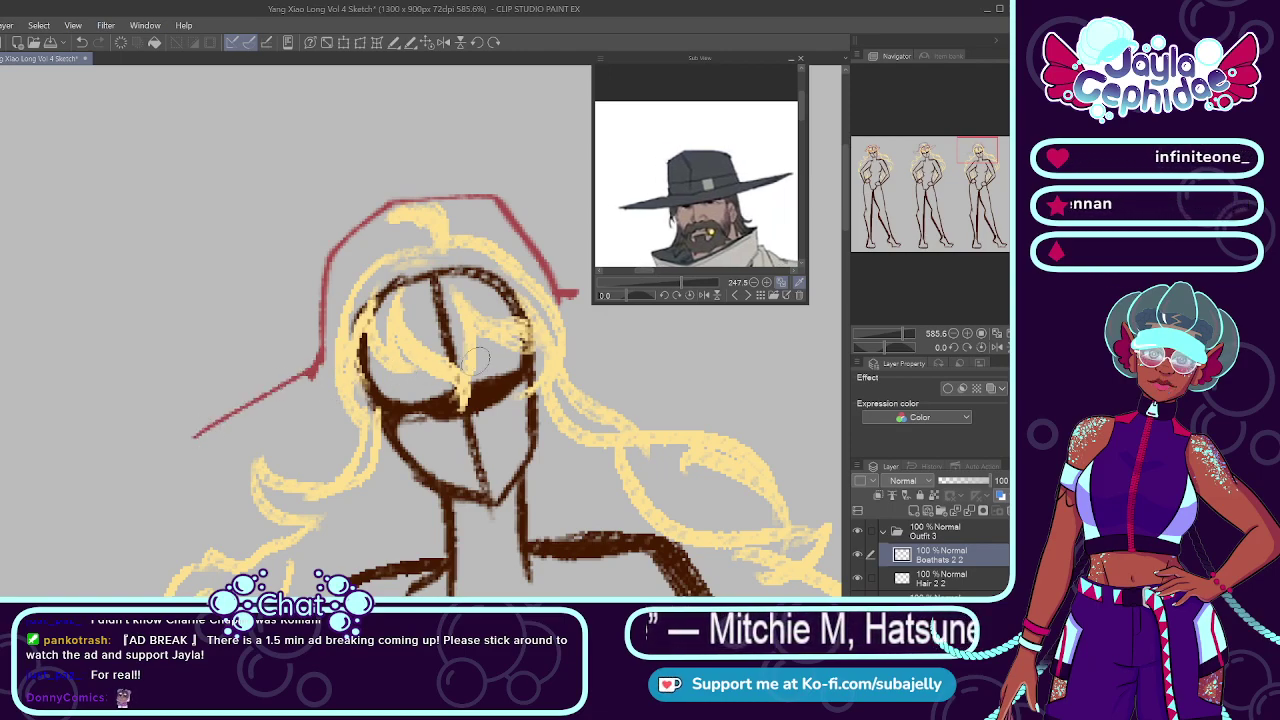
{"action": "key", "text": "ctrl+z"}
{"action": "left_click_drag", "start_coordinate": [316, 366], "coordinate": [220, 434]}
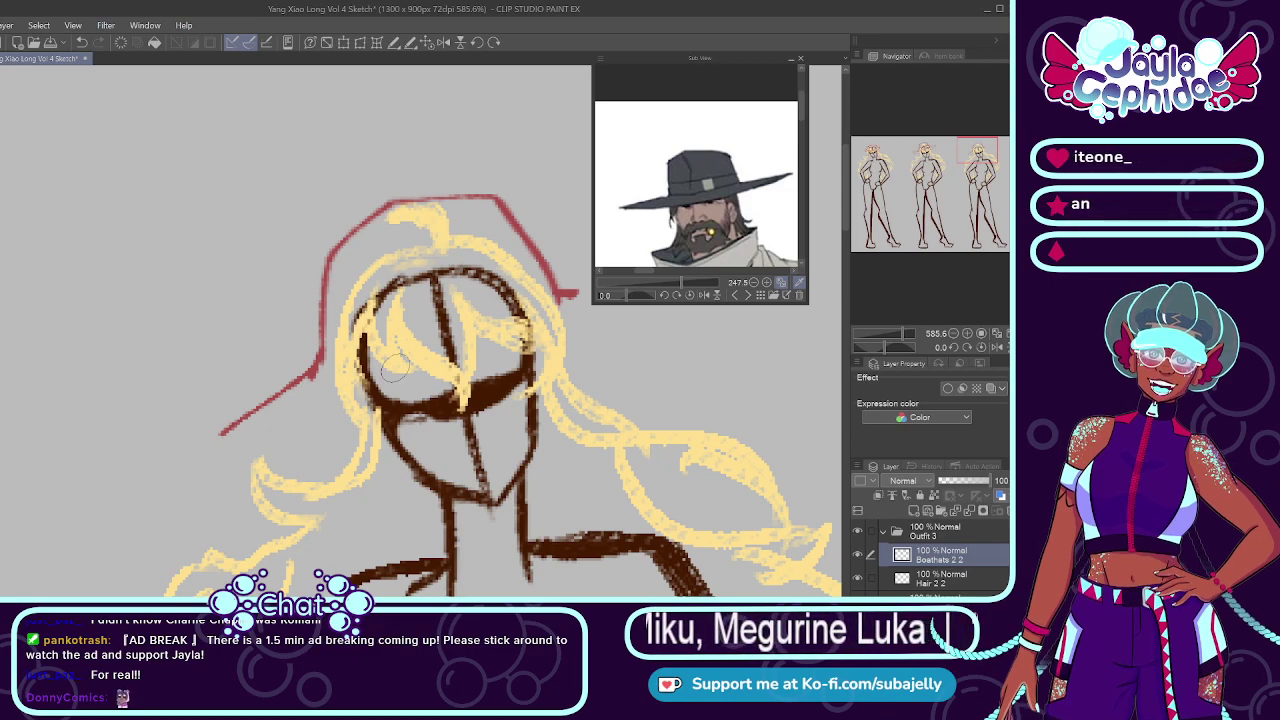
Step: Draw the brim's rising right upper edge and a slanted lower brim line across the face joining both tips
{"action": "left_click_drag", "start_coordinate": [661, 329], "coordinate": [609, 329]}
{"action": "left_click_drag", "start_coordinate": [510, 296], "coordinate": [600, 275]}
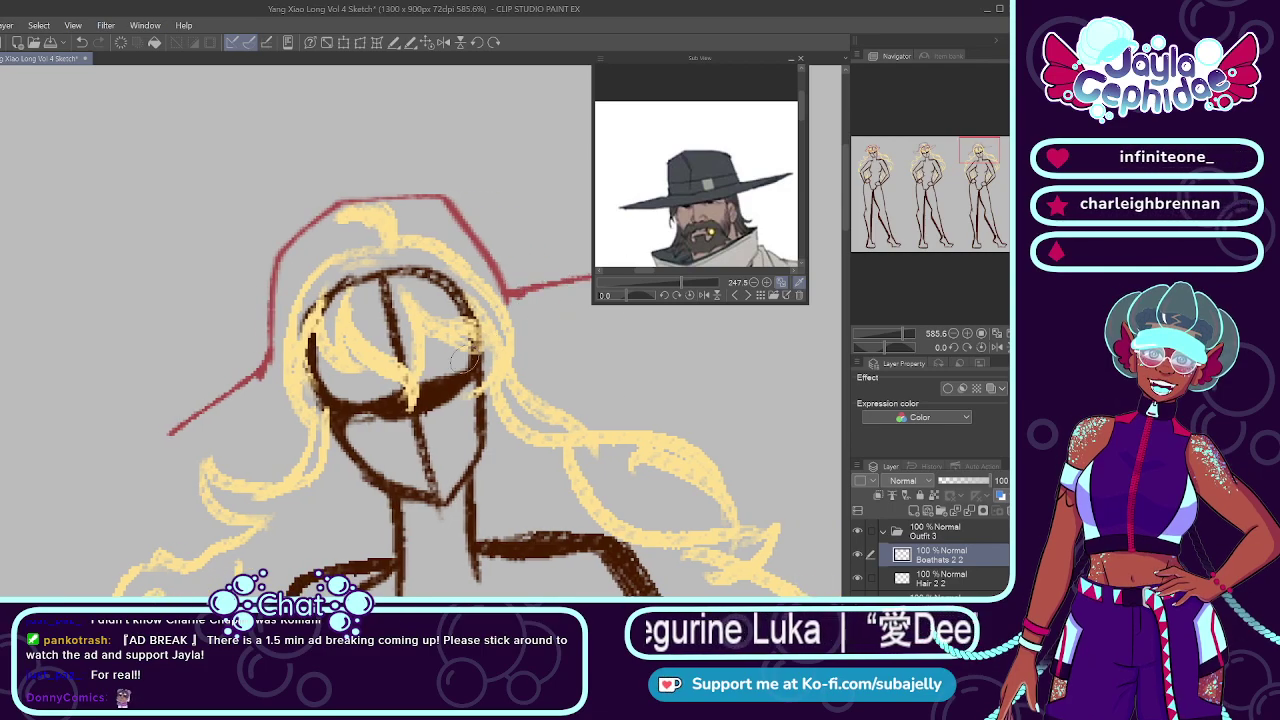
{"action": "scroll", "coordinate": [580, 295], "scroll_direction": "down", "scroll_amount": 3}
{"action": "scroll", "coordinate": [567, 311], "scroll_direction": "up", "scroll_amount": 1}
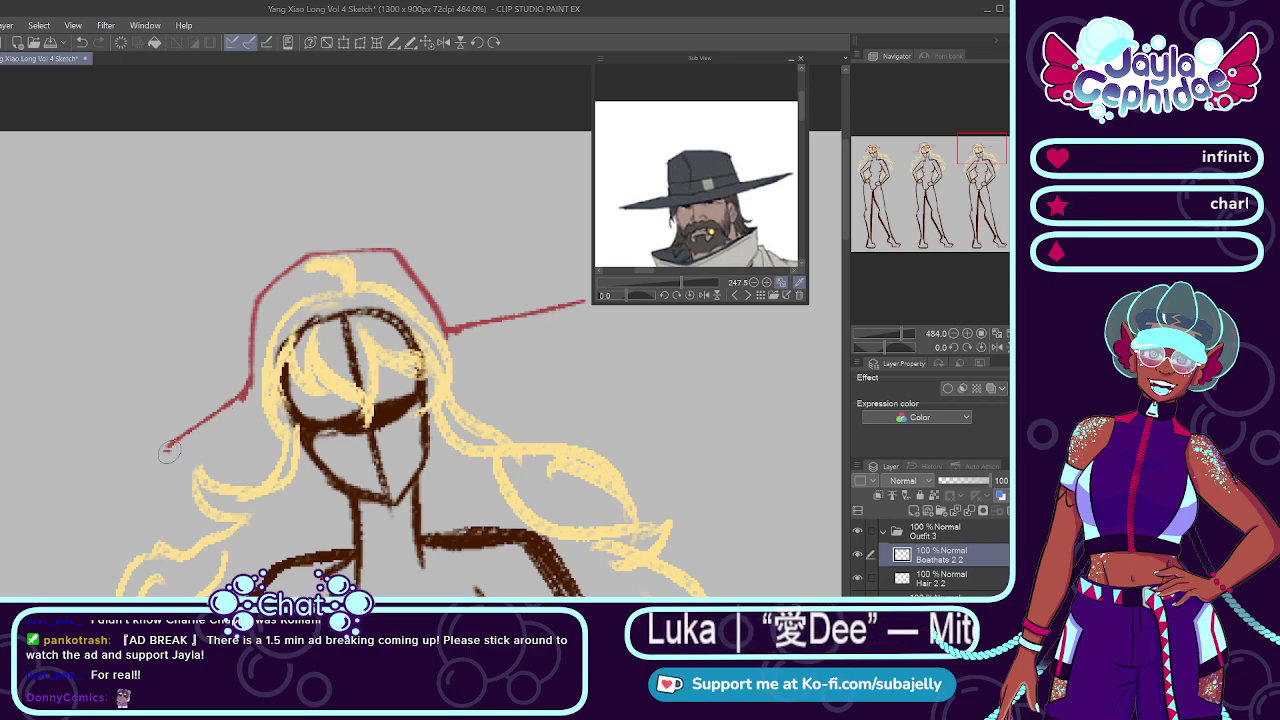
{"action": "left_click_drag", "start_coordinate": [168, 450], "coordinate": [578, 330]}
{"action": "key", "text": "ctrl+z"}
{"action": "left_click_drag", "start_coordinate": [170, 446], "coordinate": [578, 306]}
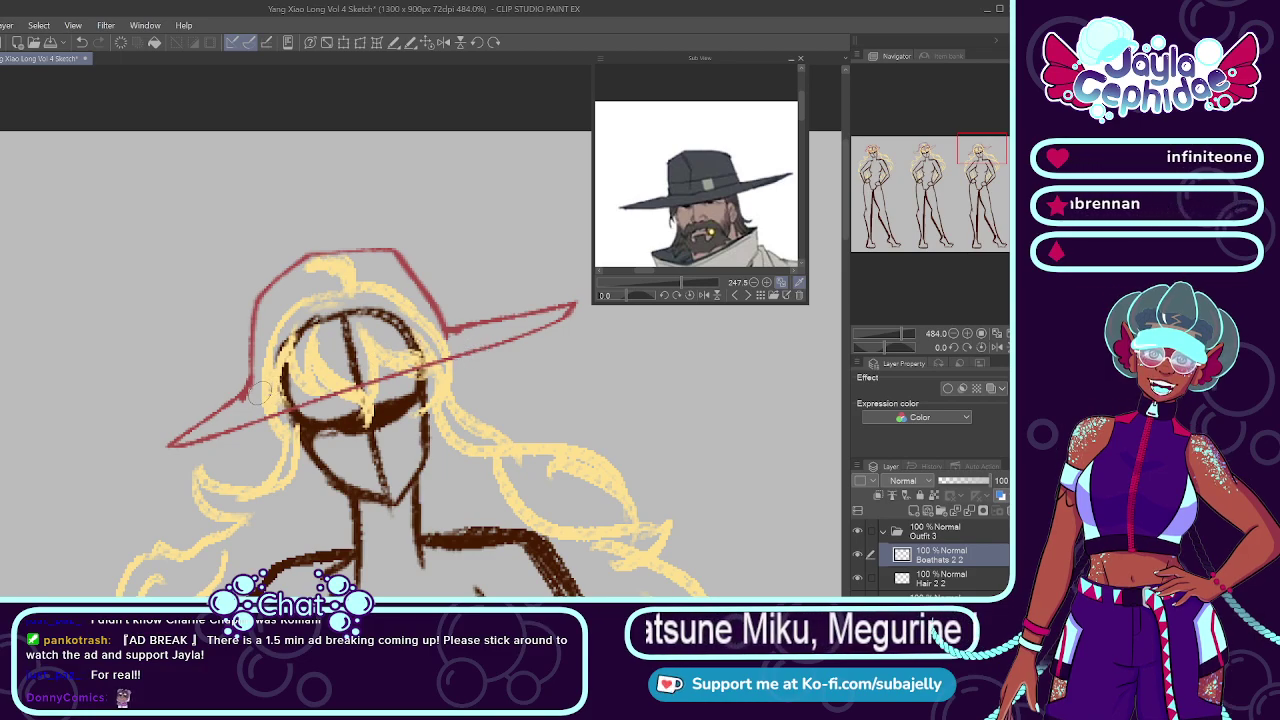
Step: Draw the hatband lines across the lower crown and add crease lines on the crown's front
{"action": "scroll", "coordinate": [262, 355], "scroll_direction": "up", "scroll_amount": 2}
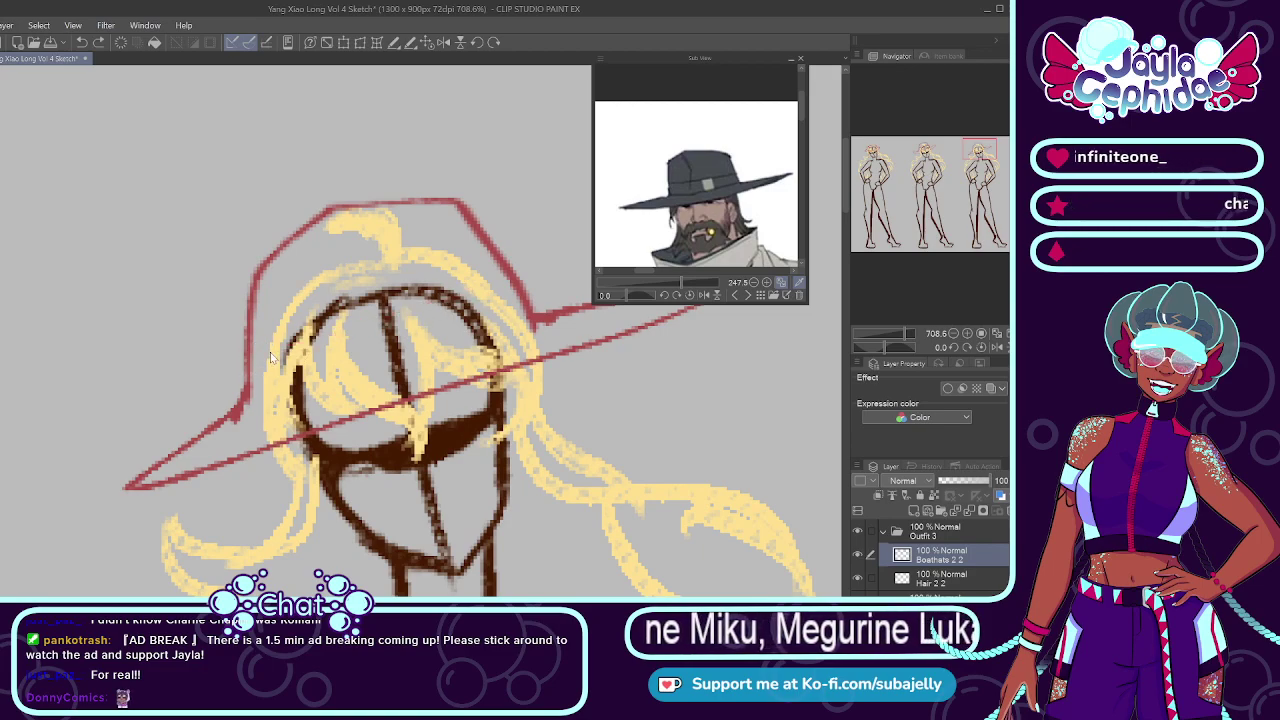
{"action": "left_click_drag", "start_coordinate": [252, 350], "coordinate": [520, 267]}
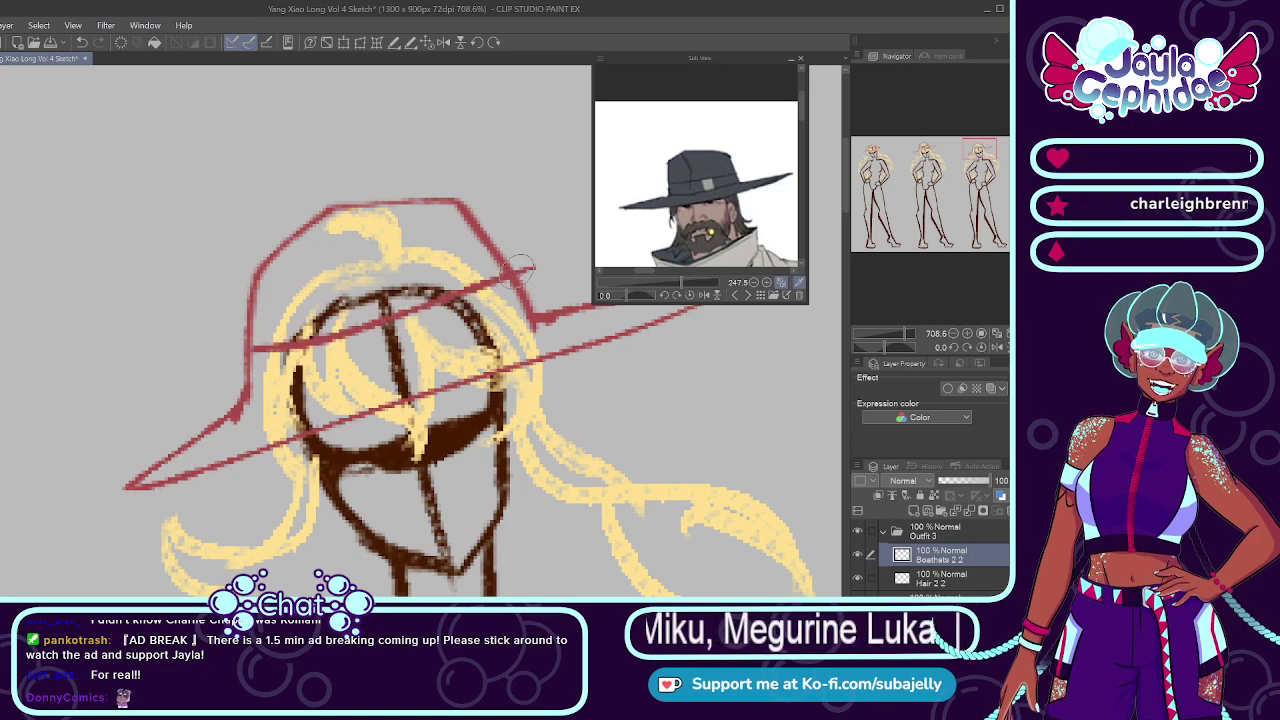
{"action": "key", "text": "ctrl+z"}
{"action": "left_click_drag", "start_coordinate": [248, 345], "coordinate": [510, 270]}
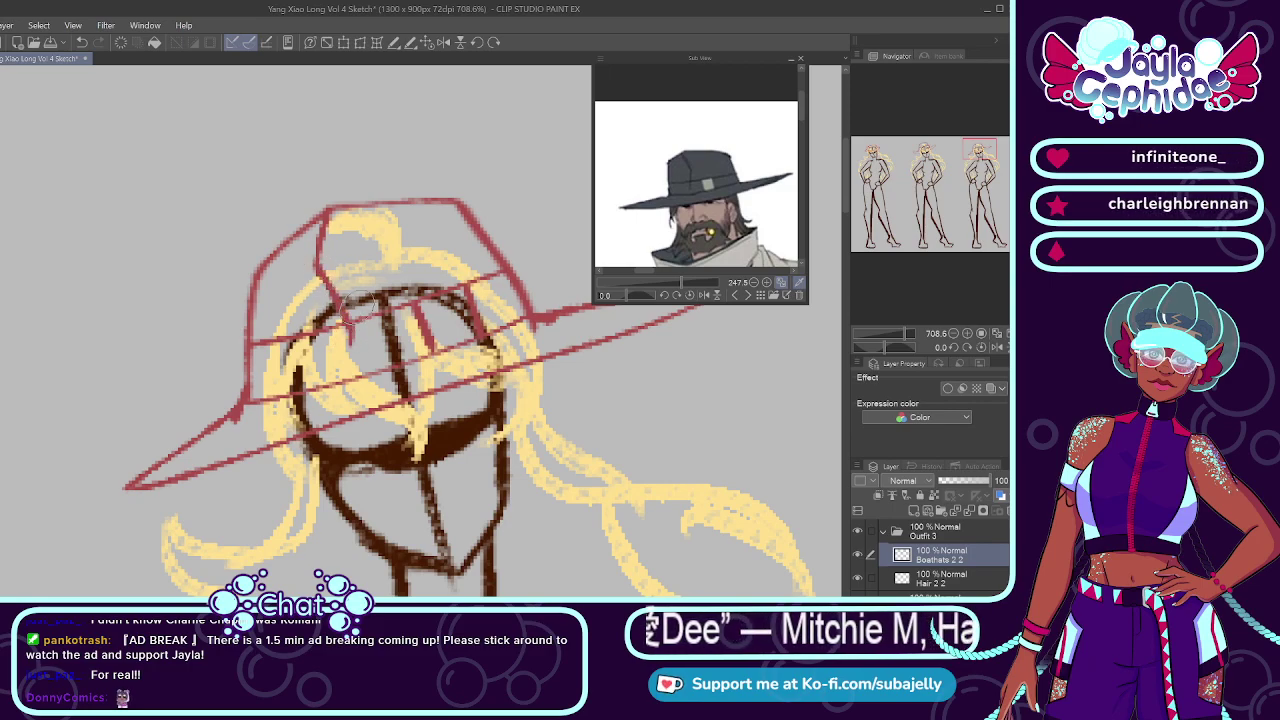
Step: Select the right end of the hat brim and transform it so the tip sits slightly closer to the crown
{"action": "scroll", "coordinate": [354, 338], "scroll_direction": "down", "scroll_amount": 5}
{"action": "scroll", "coordinate": [509, 331], "scroll_direction": "up", "scroll_amount": 1}
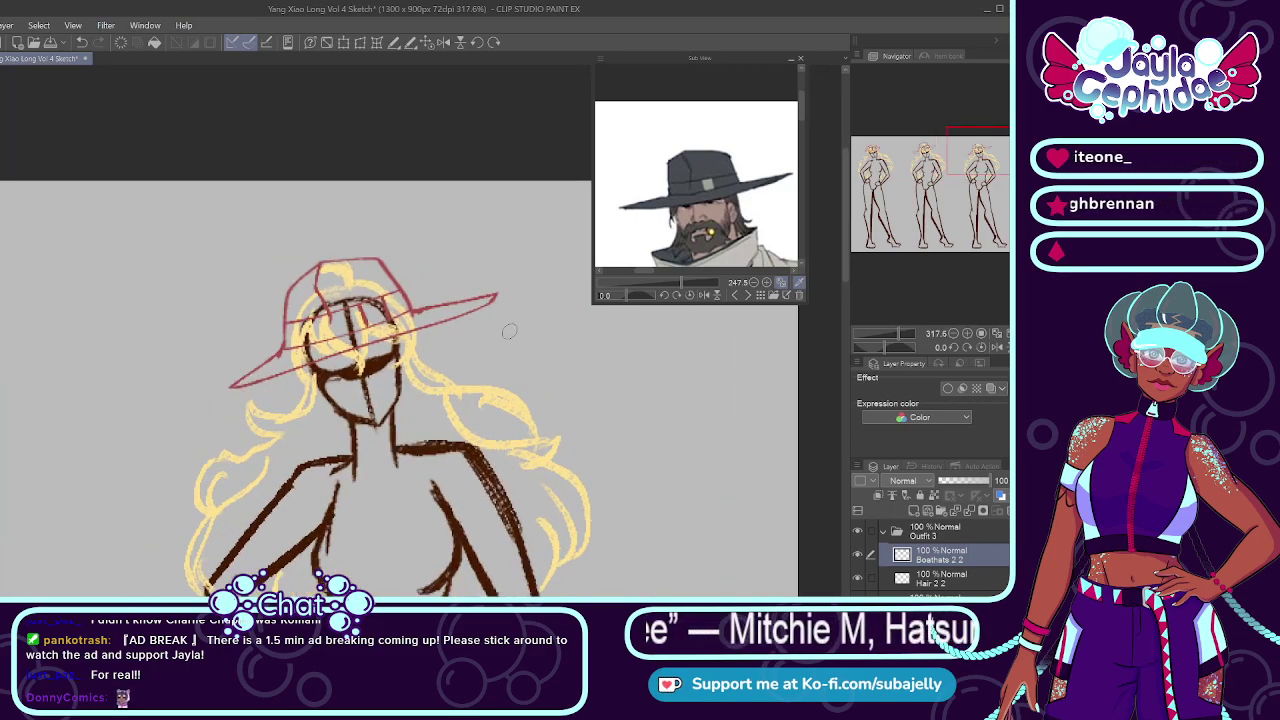
{"action": "scroll", "coordinate": [479, 318], "scroll_direction": "up", "scroll_amount": 1}
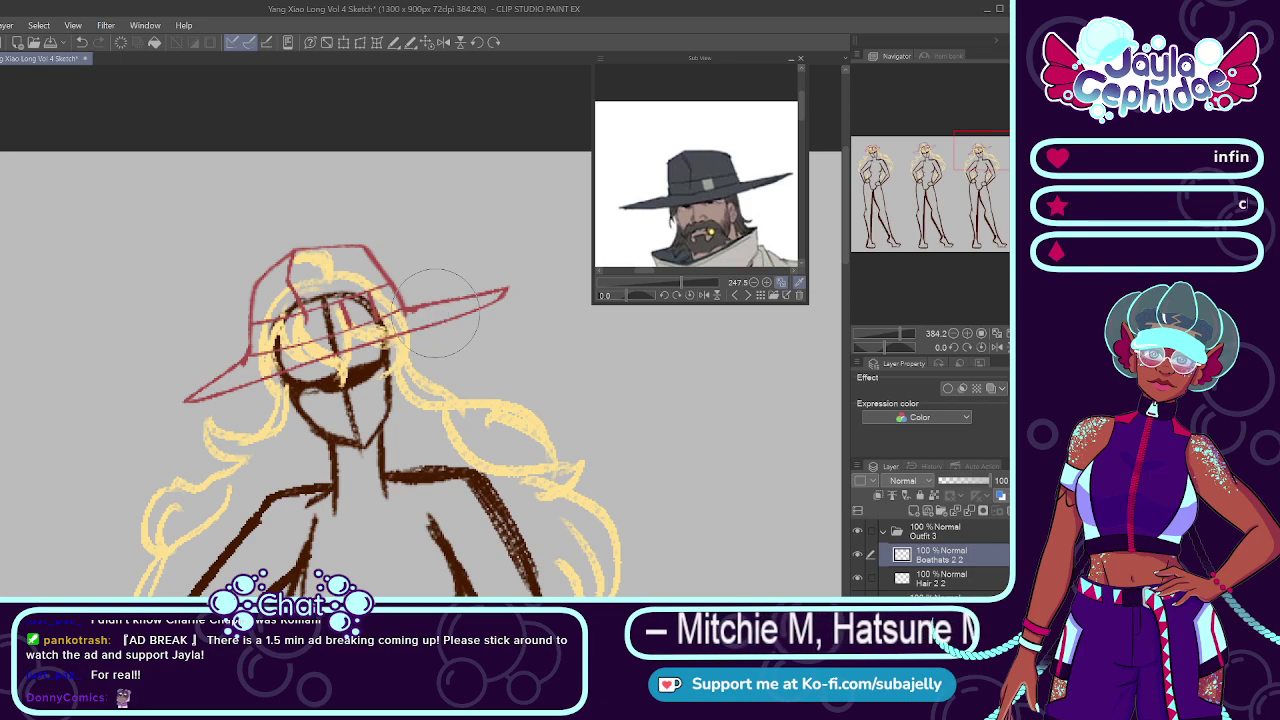
{"action": "mouse_move", "coordinate": [458, 318]}
{"action": "left_mouse_down"}
{"action": "mouse_move", "coordinate": [499, 296]}
{"action": "mouse_move", "coordinate": [467, 306]}
{"action": "mouse_move", "coordinate": [520, 312]}
{"action": "left_mouse_up"}
{"action": "key", "text": "ctrl+t"}
{"action": "left_click", "coordinate": [442, 384]}
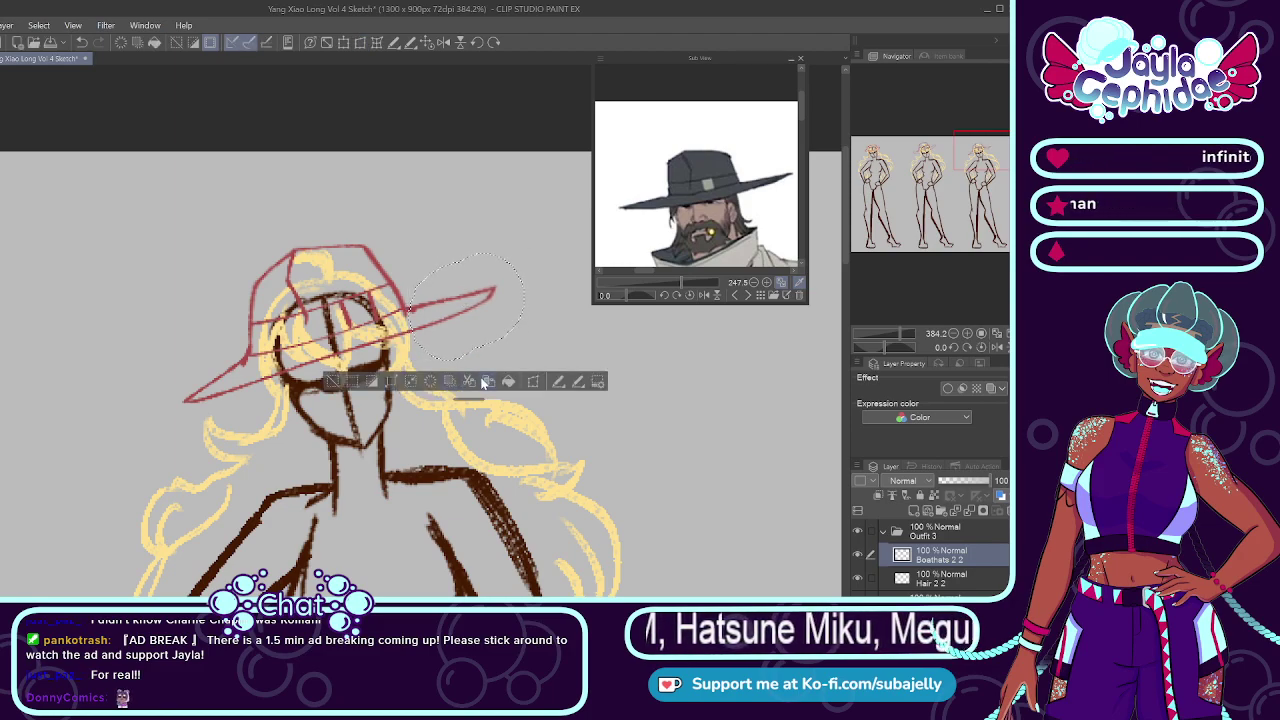
{"action": "left_click", "coordinate": [590, 383]}
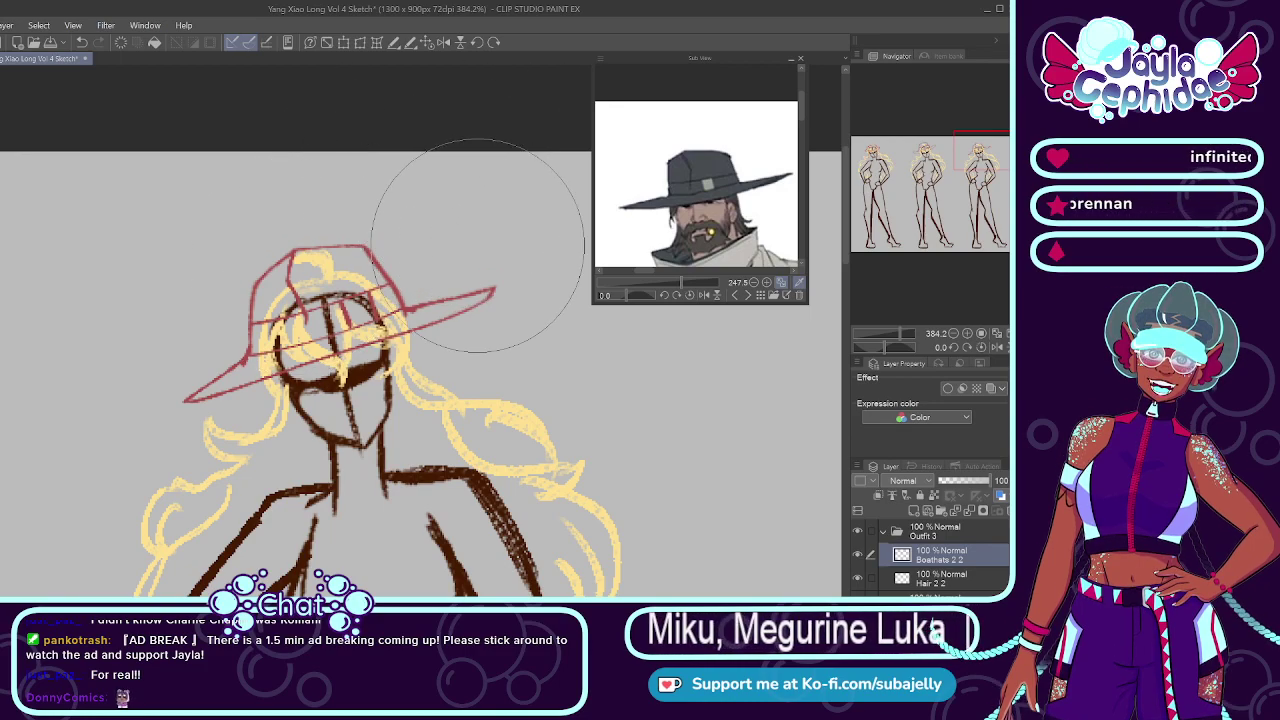
Step: Switch the Sub View to the three-gunmen lineup and enlarge the red-jacketed gunman's curled cowboy hat as reference
{"action": "scroll", "coordinate": [484, 247], "scroll_direction": "down", "scroll_amount": 5}
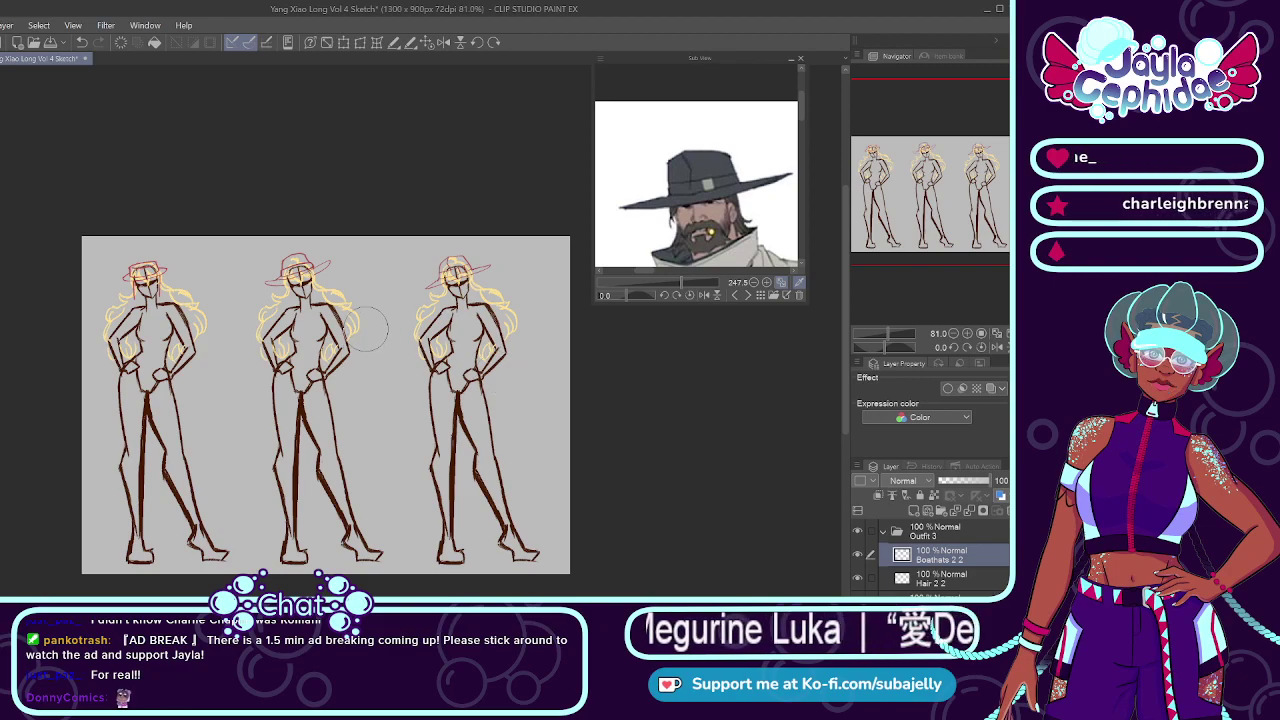
{"action": "scroll", "coordinate": [381, 335], "scroll_direction": "up", "scroll_amount": 3}
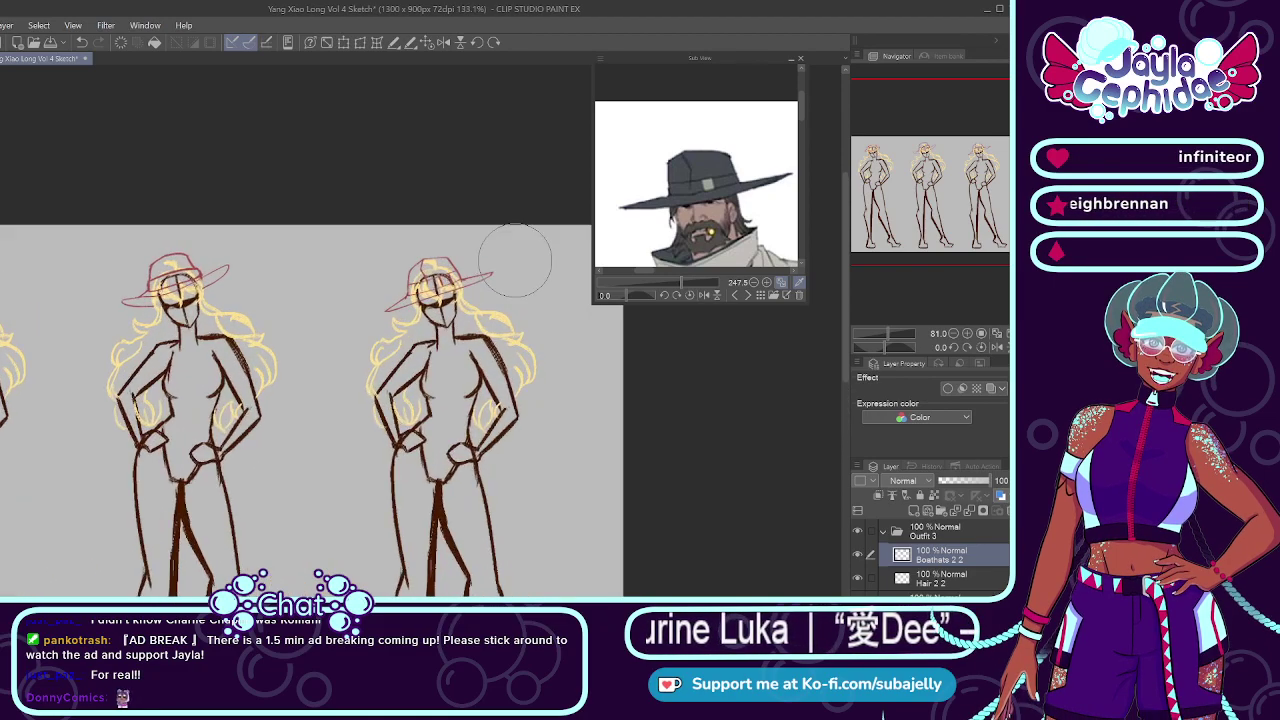
{"action": "left_click", "coordinate": [747, 295]}
{"action": "left_click", "coordinate": [747, 295]}
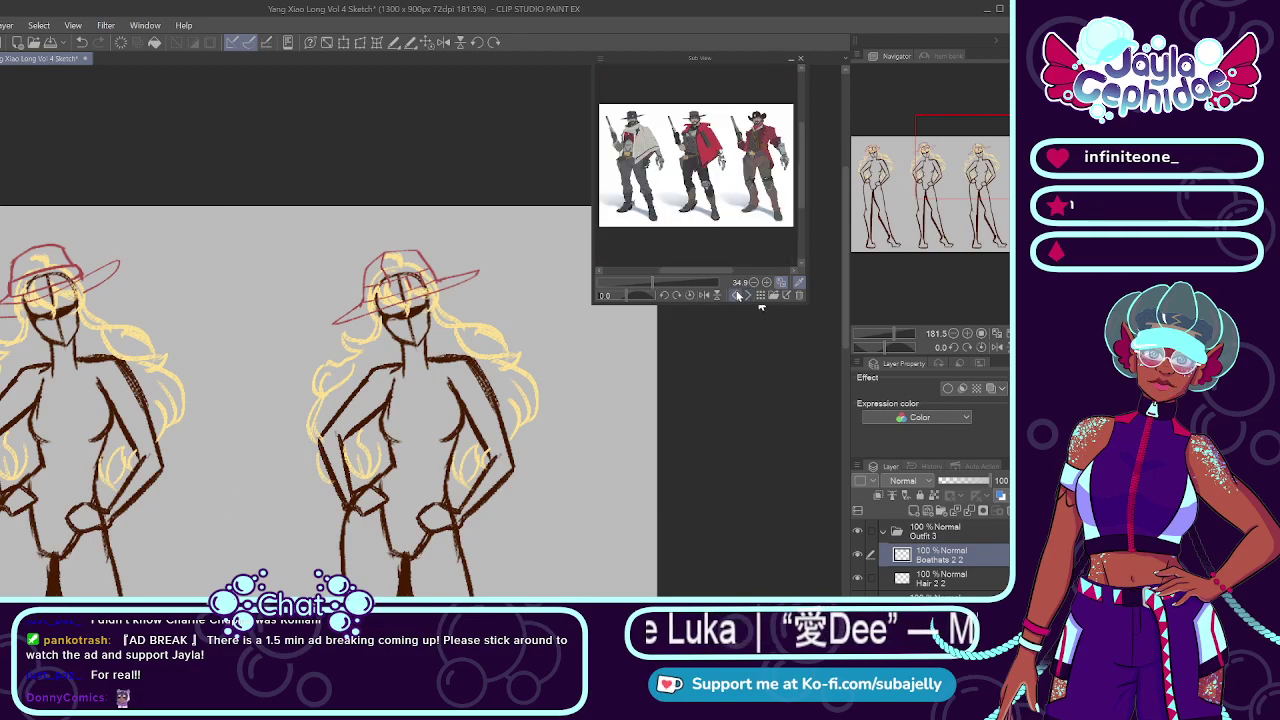
{"action": "scroll", "coordinate": [686, 270], "scroll_direction": "up", "scroll_amount": 5}
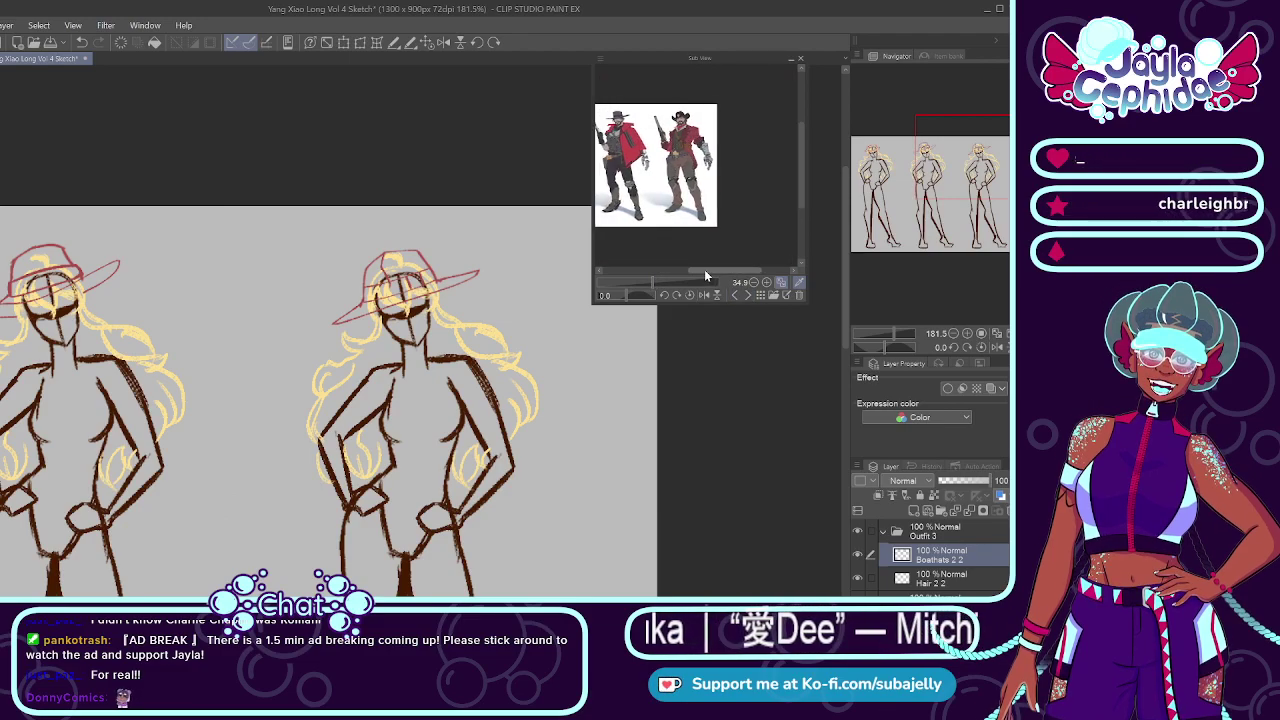
{"action": "left_click_drag", "start_coordinate": [666, 283], "coordinate": [669, 283]}
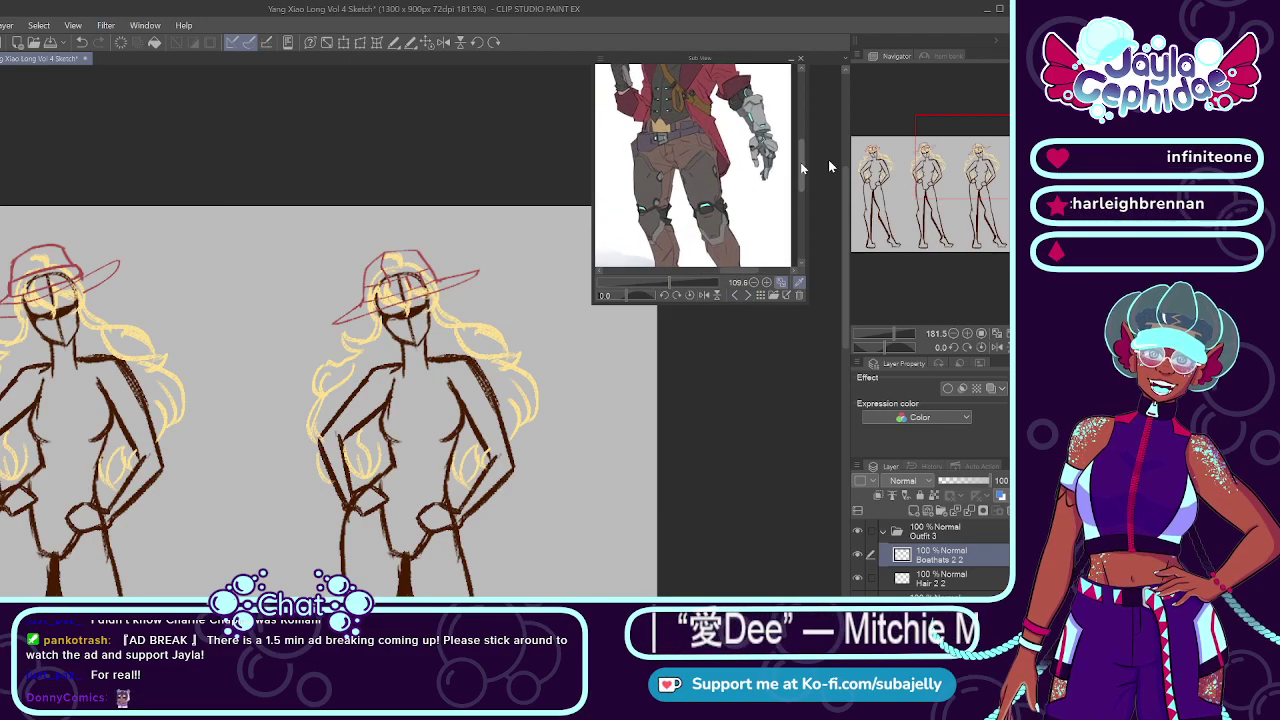
{"action": "left_click_drag", "start_coordinate": [802, 160], "coordinate": [829, 122]}
{"action": "scroll", "coordinate": [696, 284], "scroll_direction": "up", "scroll_amount": 9}
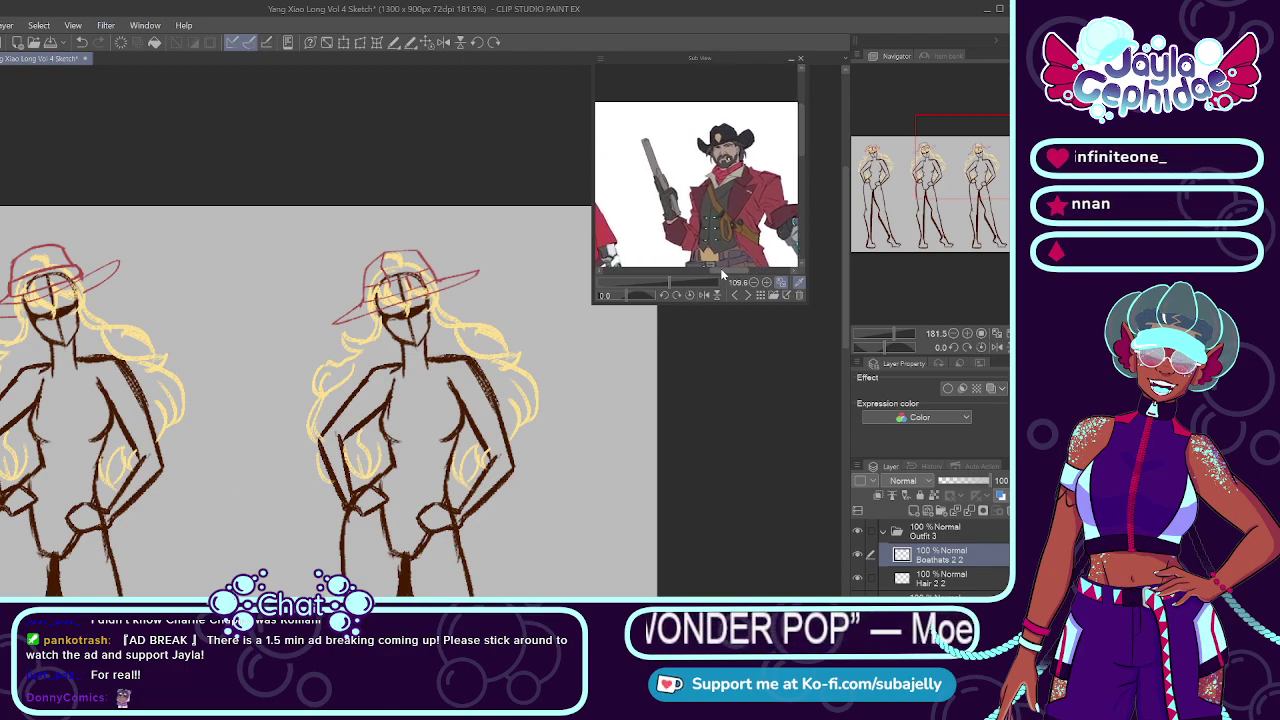
{"action": "left_click_drag", "start_coordinate": [695, 282], "coordinate": [746, 271]}
{"action": "left_click_drag", "start_coordinate": [802, 117], "coordinate": [829, 108]}
Step: Erase the wide flat brim from the third figure's hat, keeping the crown and hatband
{"action": "scroll", "coordinate": [407, 258], "scroll_direction": "up", "scroll_amount": 4}
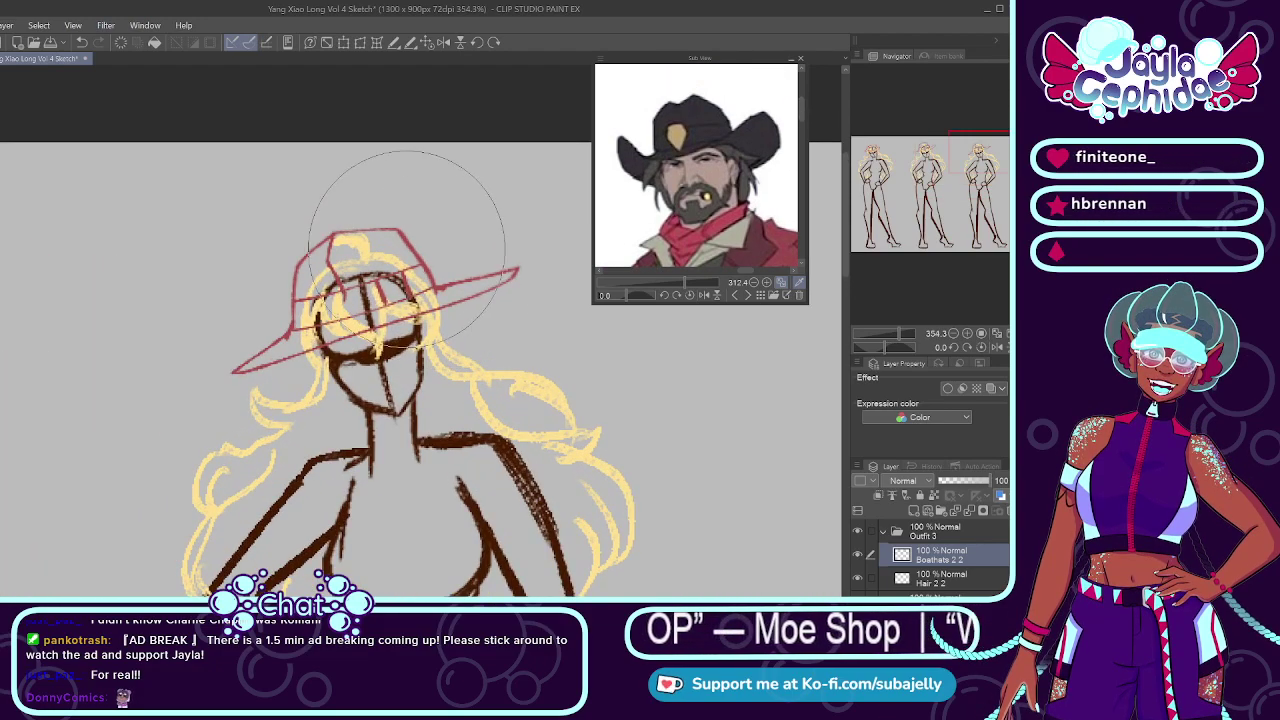
{"action": "mouse_move", "coordinate": [250, 352]}
{"action": "left_mouse_down"}
{"action": "mouse_move", "coordinate": [478, 294]}
{"action": "mouse_move", "coordinate": [466, 300]}
{"action": "left_mouse_up"}
{"action": "left_click", "coordinate": [518, 268]}
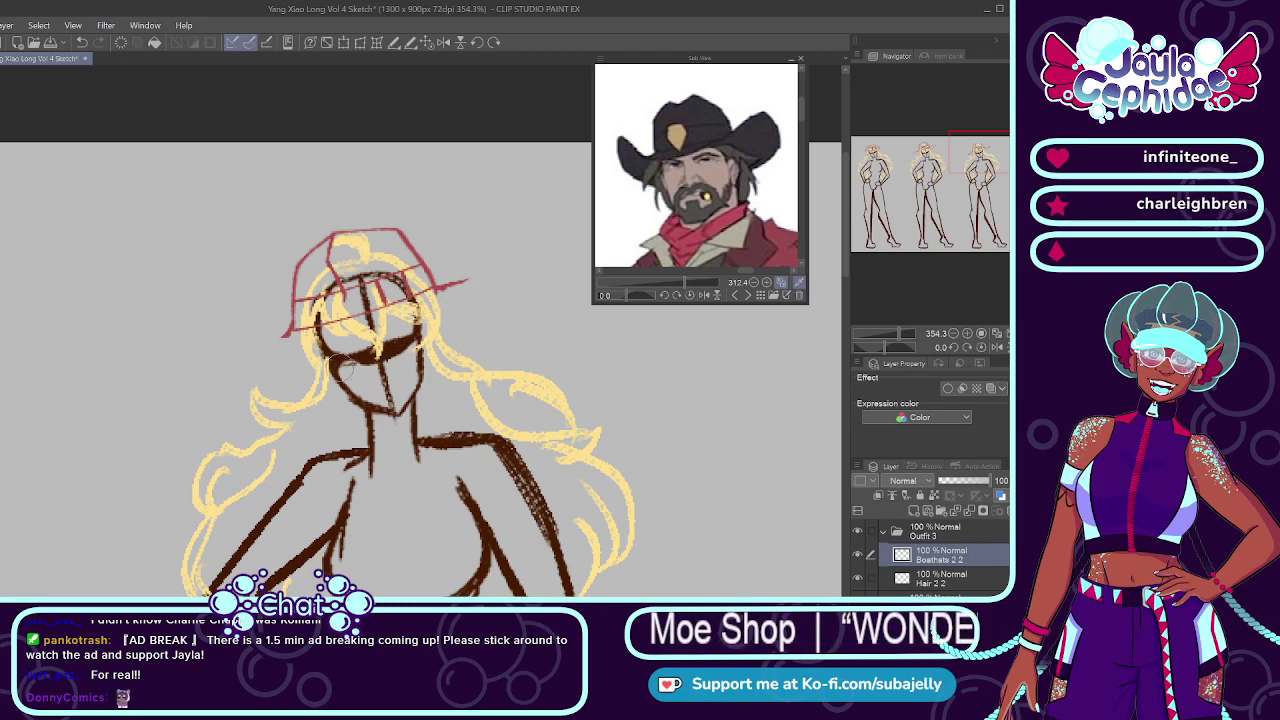
Step: Try short flared brim strokes at the crown's lower right corner
{"action": "key", "text": "j"}
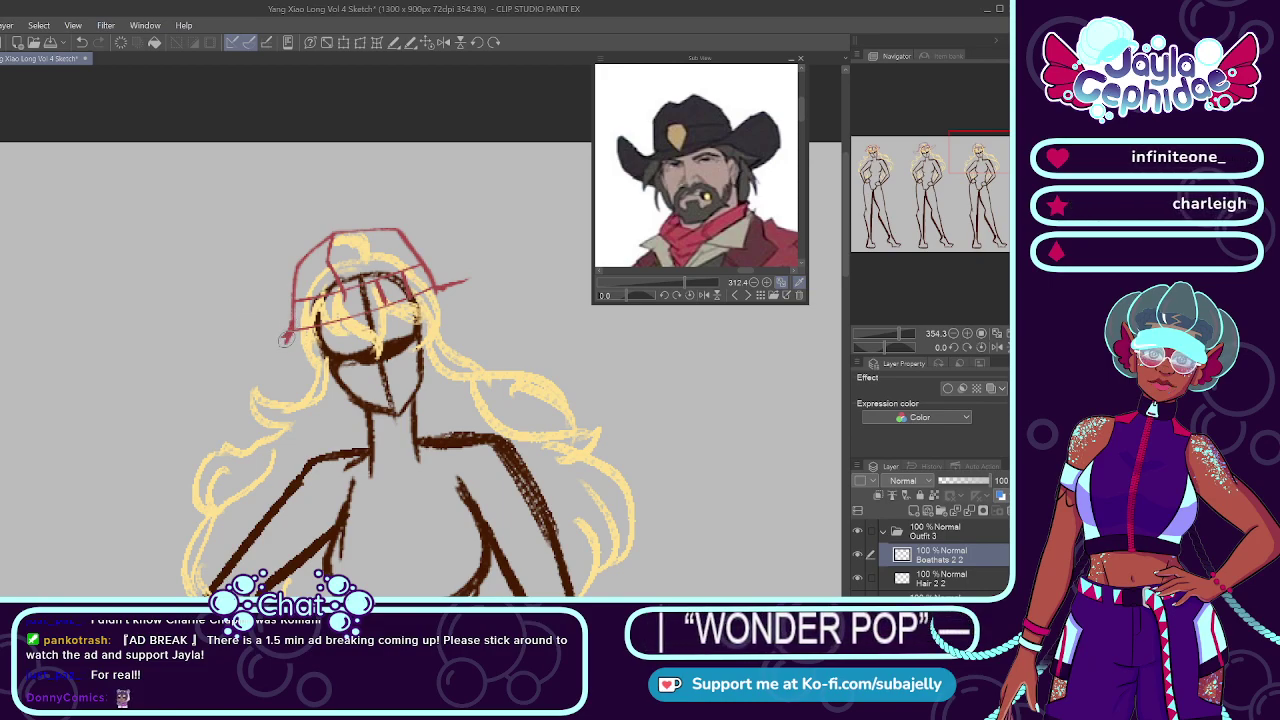
{"action": "left_click_drag", "start_coordinate": [432, 282], "coordinate": [450, 298]}
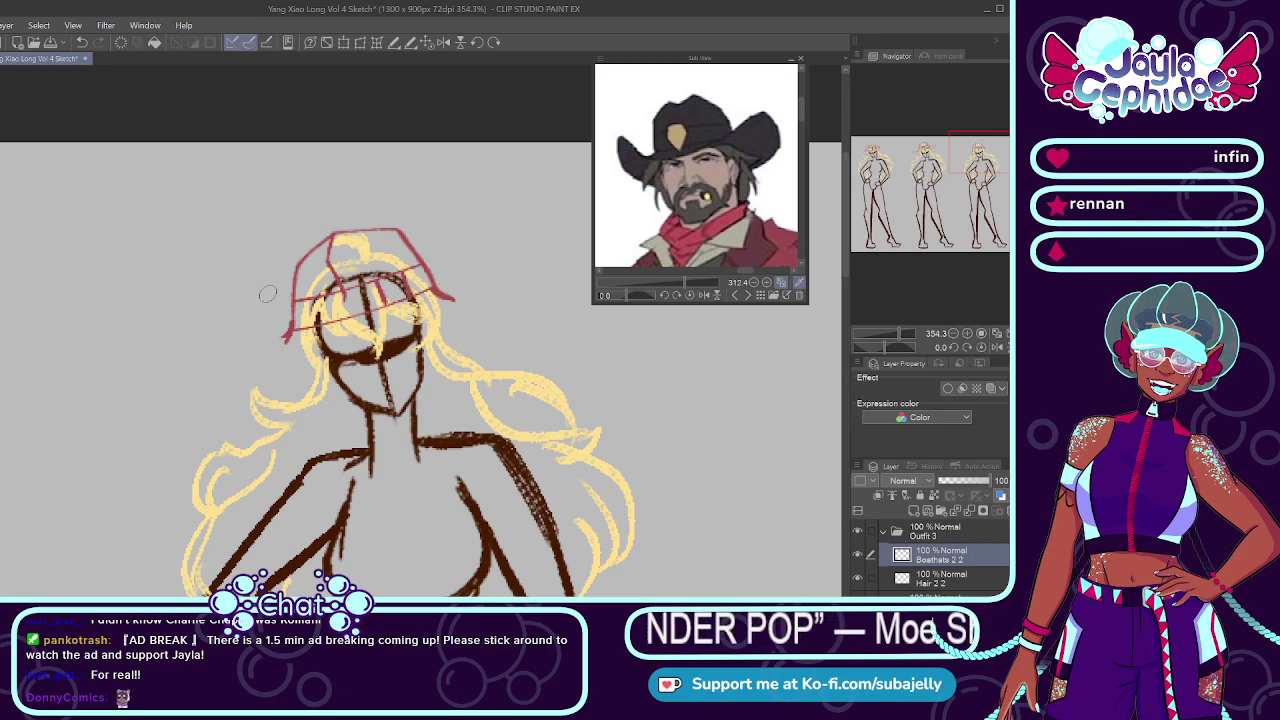
{"action": "left_click_drag", "start_coordinate": [434, 291], "coordinate": [466, 280]}
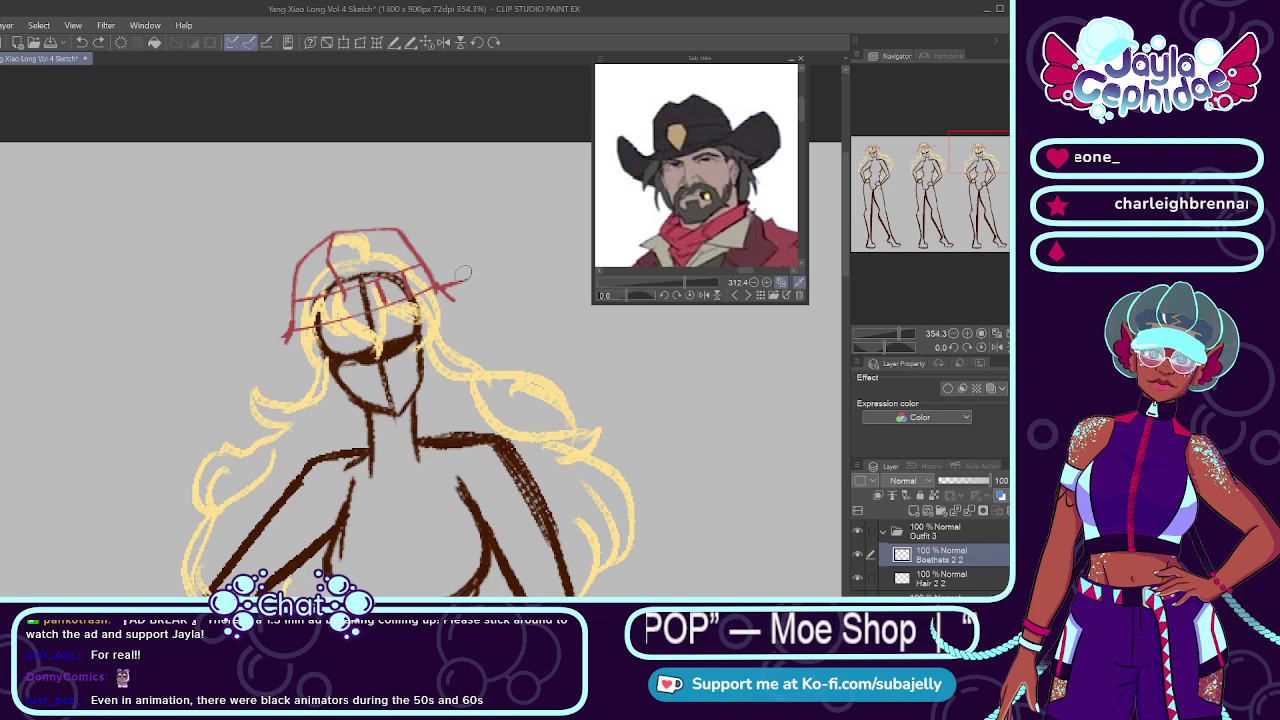
{"action": "key", "text": "ctrl+z"}
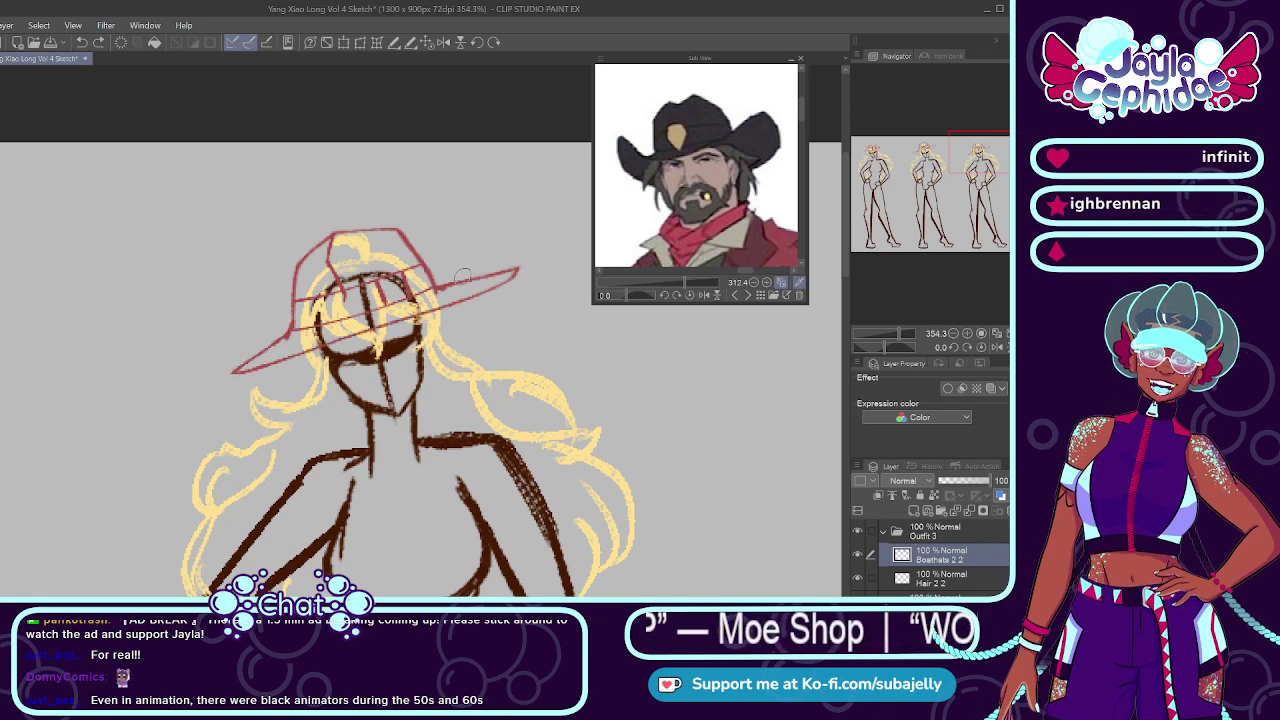
{"action": "key", "text": "ctrl+z"}
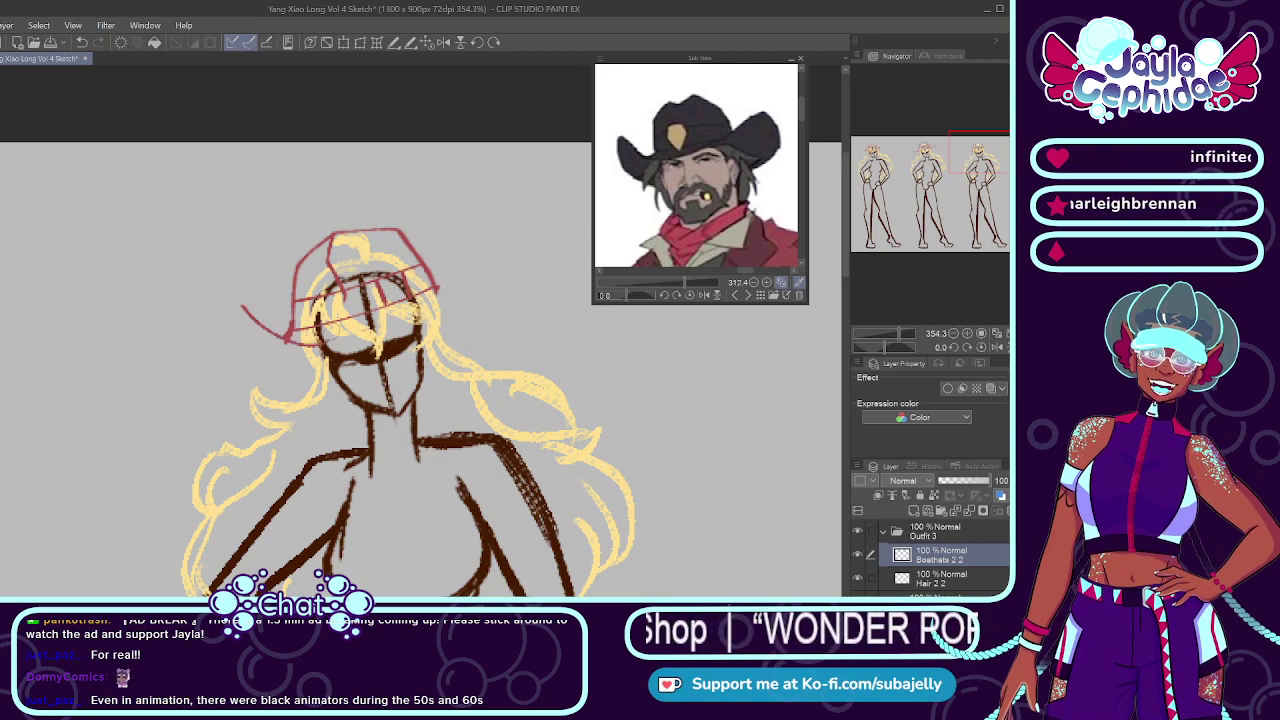
Step: Draw the third figure's front brim line as a curve from a short upturned tip, under the crown, to its far lower corner
{"action": "left_click_drag", "start_coordinate": [247, 309], "coordinate": [378, 350]}
{"action": "key", "text": "ctrl+z"}
{"action": "mouse_move", "coordinate": [250, 309]}
{"action": "left_mouse_down"}
{"action": "mouse_move", "coordinate": [357, 352]}
{"action": "mouse_move", "coordinate": [396, 335]}
{"action": "left_mouse_up"}
{"action": "key", "text": "ctrl+z"}
{"action": "left_click_drag", "start_coordinate": [260, 321], "coordinate": [490, 298]}
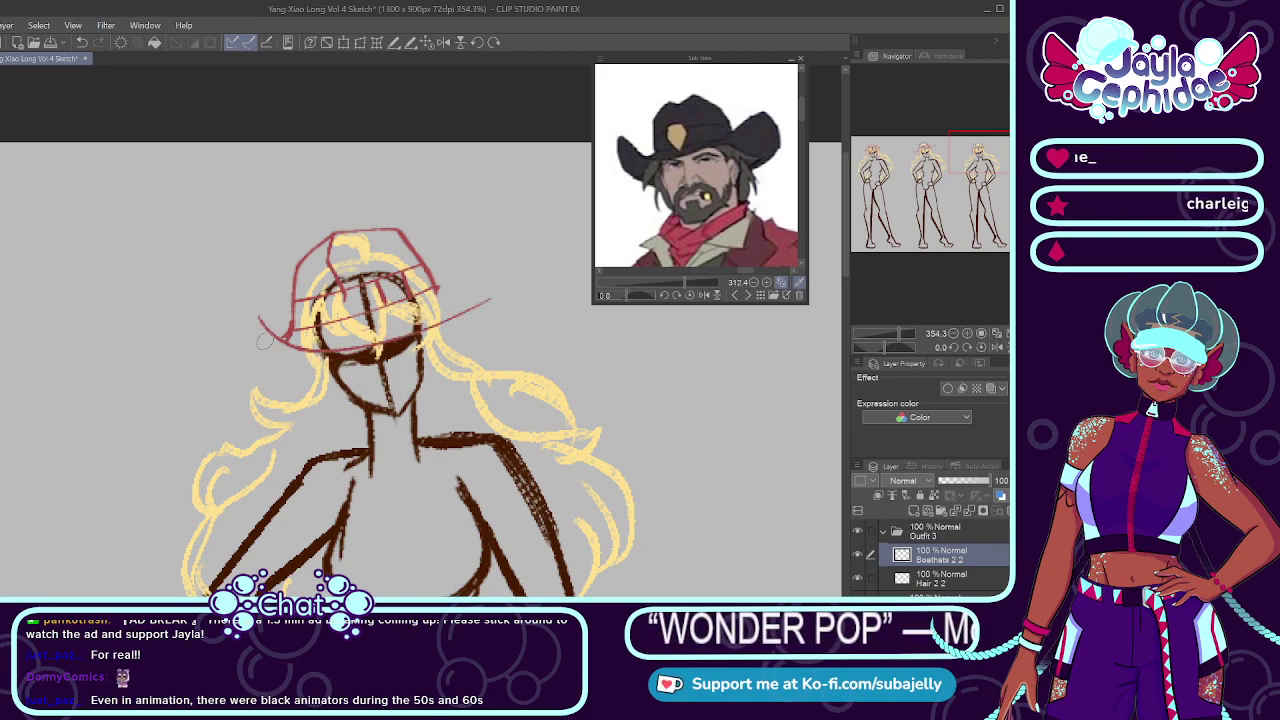
{"action": "key", "text": "ctrl+z"}
{"action": "left_click_drag", "start_coordinate": [257, 320], "coordinate": [478, 275]}
{"action": "key", "text": "ctrl+z"}
{"action": "mouse_move", "coordinate": [252, 322]}
{"action": "left_mouse_down"}
{"action": "mouse_move", "coordinate": [372, 338]}
{"action": "mouse_move", "coordinate": [446, 290]}
{"action": "left_mouse_up"}
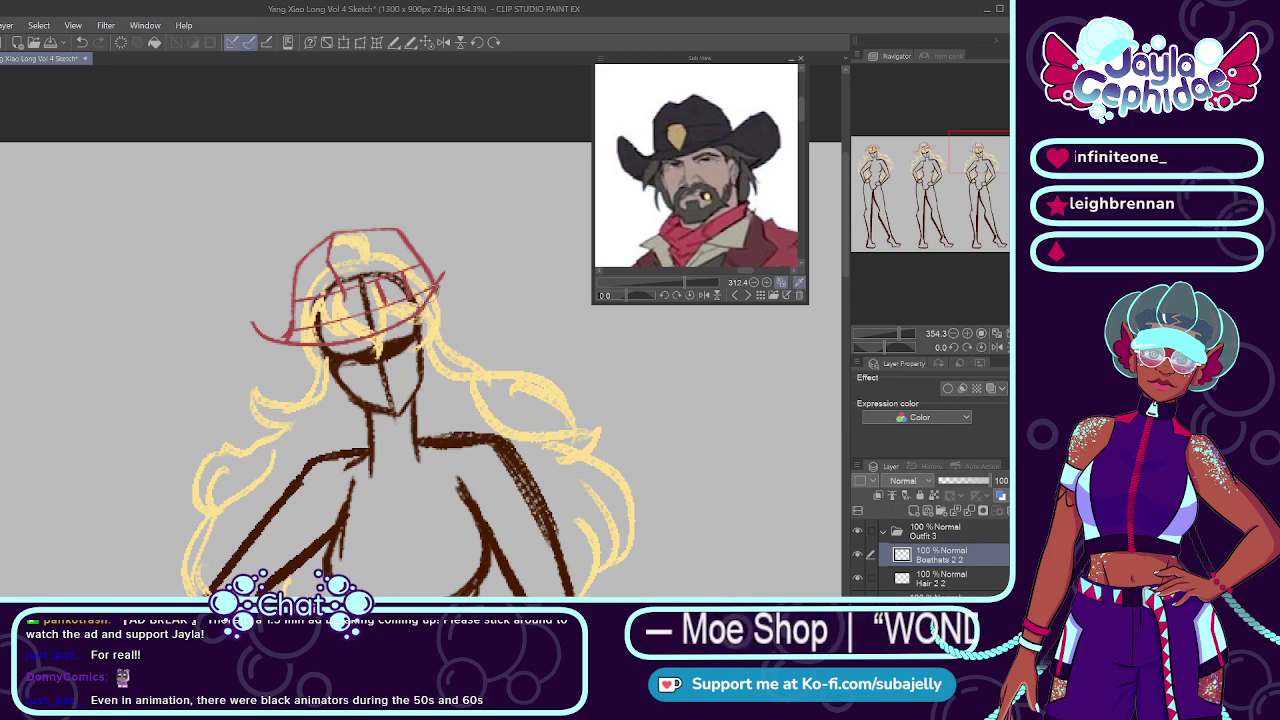
Step: Sketch the upturned brim beside the crown's far corner, rising to a pointed peak and curving back down toward the hair
{"action": "left_click_drag", "start_coordinate": [432, 292], "coordinate": [516, 249]}
{"action": "key", "text": "ctrl+z"}
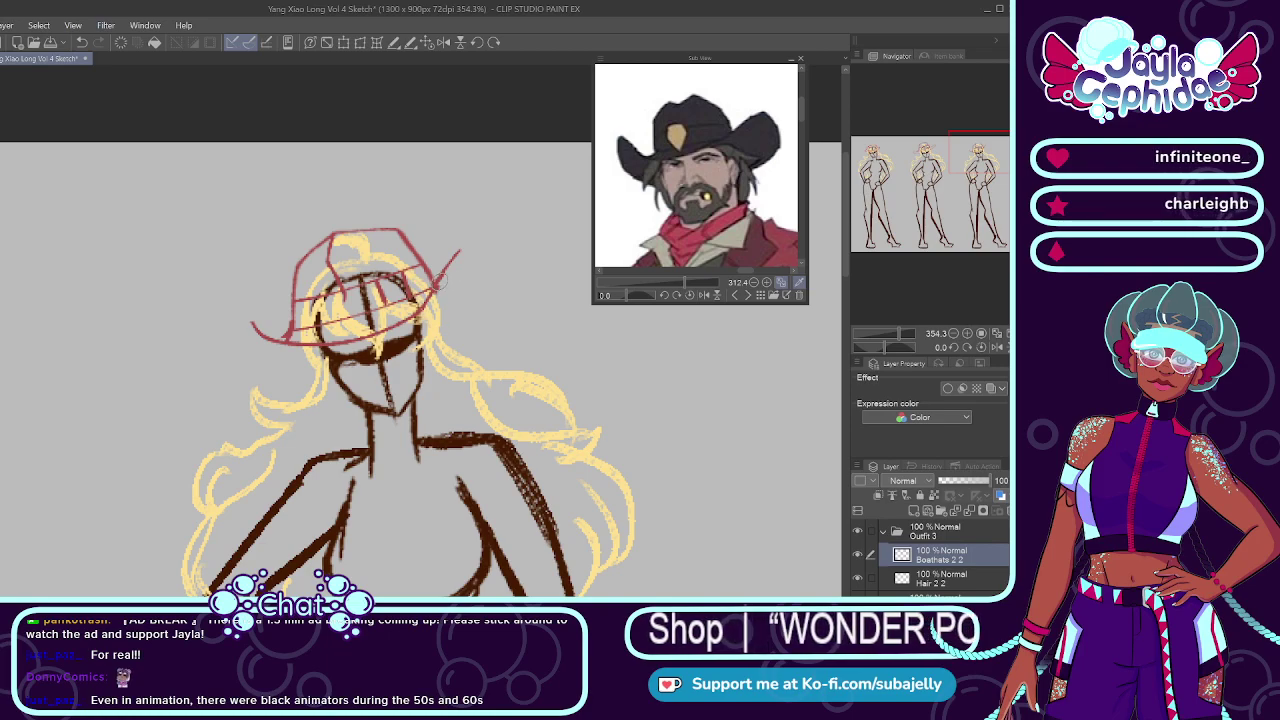
{"action": "mouse_move", "coordinate": [462, 248]}
{"action": "left_mouse_down"}
{"action": "mouse_move", "coordinate": [473, 334]}
{"action": "mouse_move", "coordinate": [470, 264]}
{"action": "mouse_move", "coordinate": [485, 314]}
{"action": "left_mouse_up"}
{"action": "key", "text": "ctrl+z"}
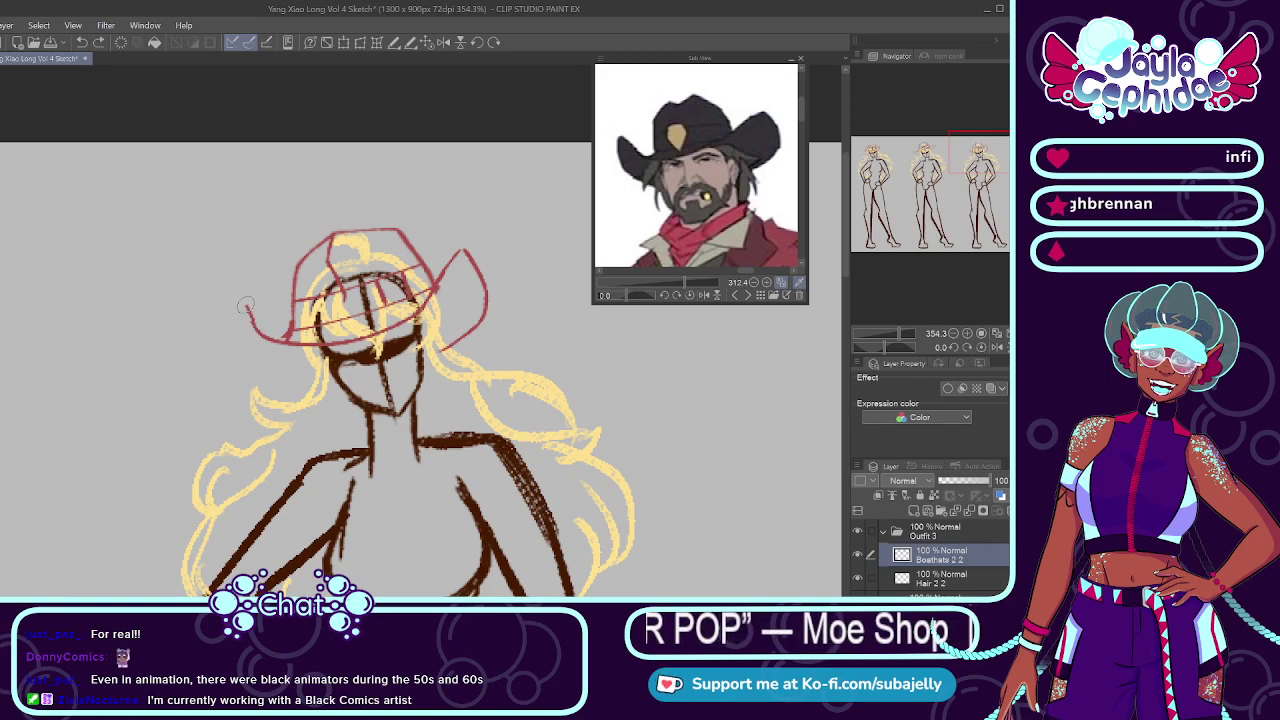
Step: Sketch the opposite brim curl with a raised, rounded tip and an outer edge sweeping down under the crown to the hair
{"action": "key", "text": "ctrl+z"}
{"action": "mouse_move", "coordinate": [264, 339]}
{"action": "left_mouse_down"}
{"action": "mouse_move", "coordinate": [236, 299]}
{"action": "mouse_move", "coordinate": [225, 325]}
{"action": "mouse_move", "coordinate": [272, 391]}
{"action": "left_mouse_up"}
{"action": "key", "text": "ctrl+z"}
{"action": "left_click_drag", "start_coordinate": [241, 299], "coordinate": [239, 363]}
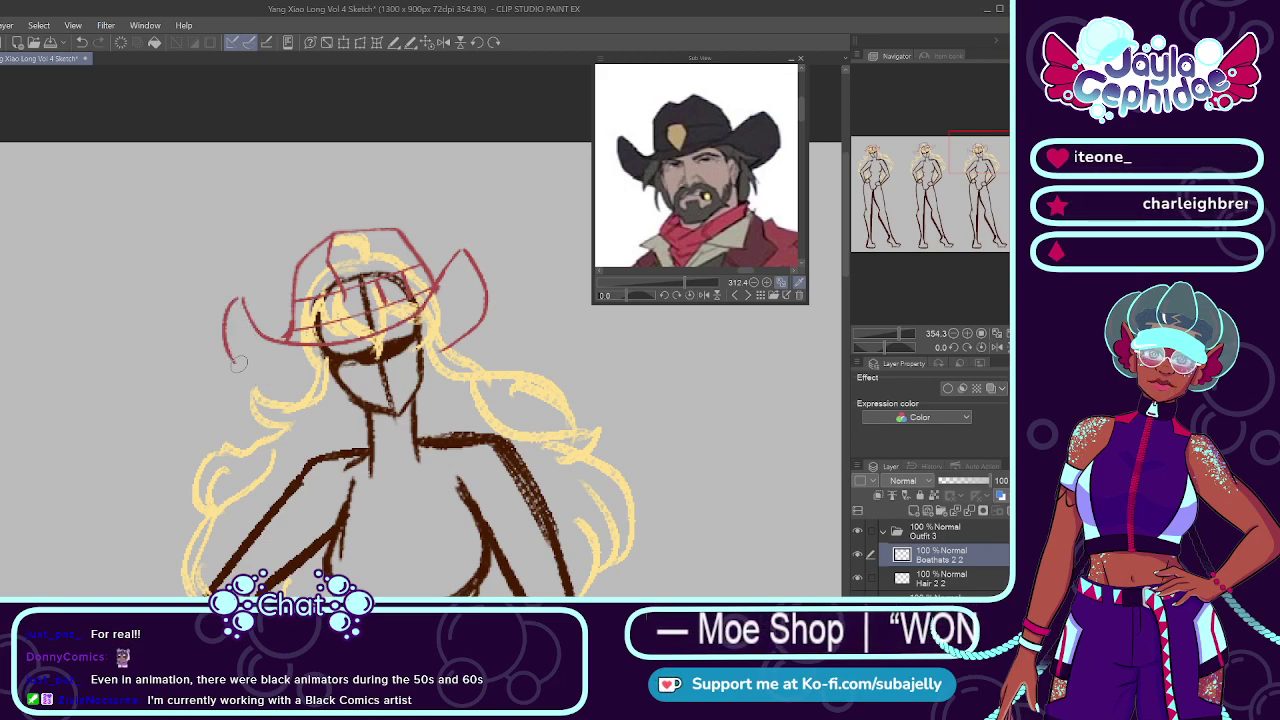
{"action": "key", "text": "ctrl+z"}
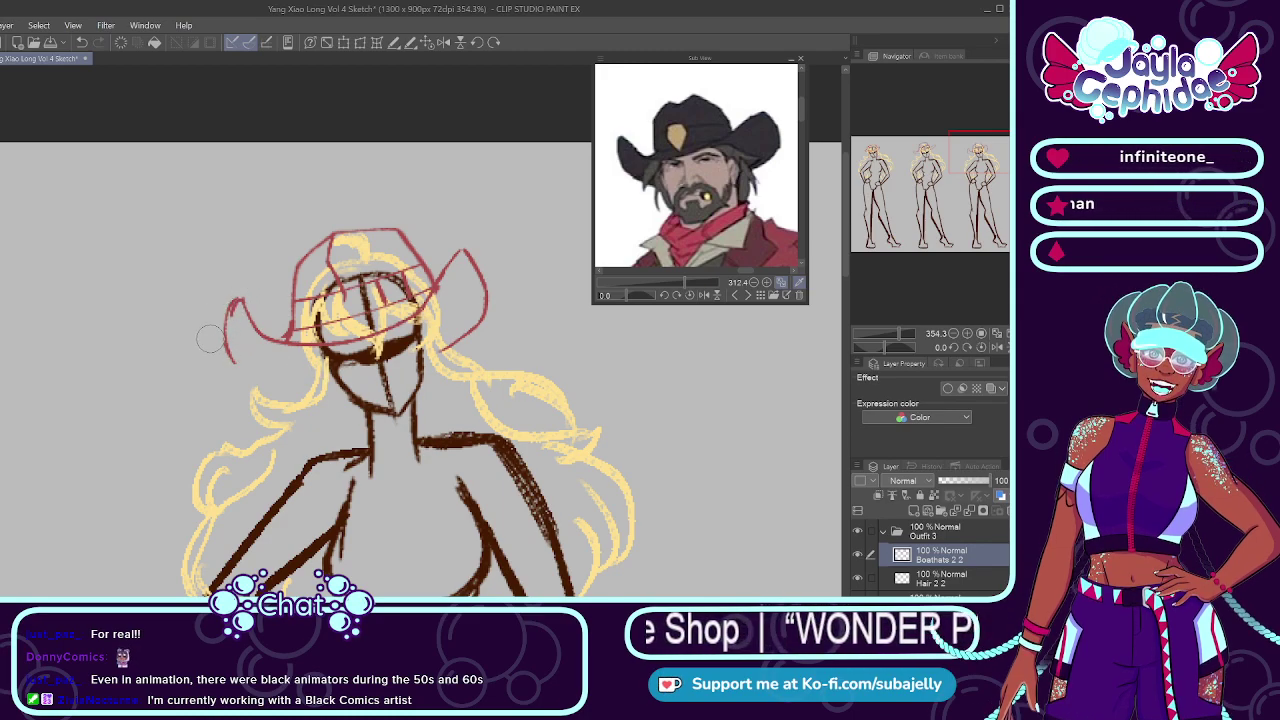
{"action": "key", "text": "ctrl+z"}
{"action": "key", "text": "ctrl+y"}
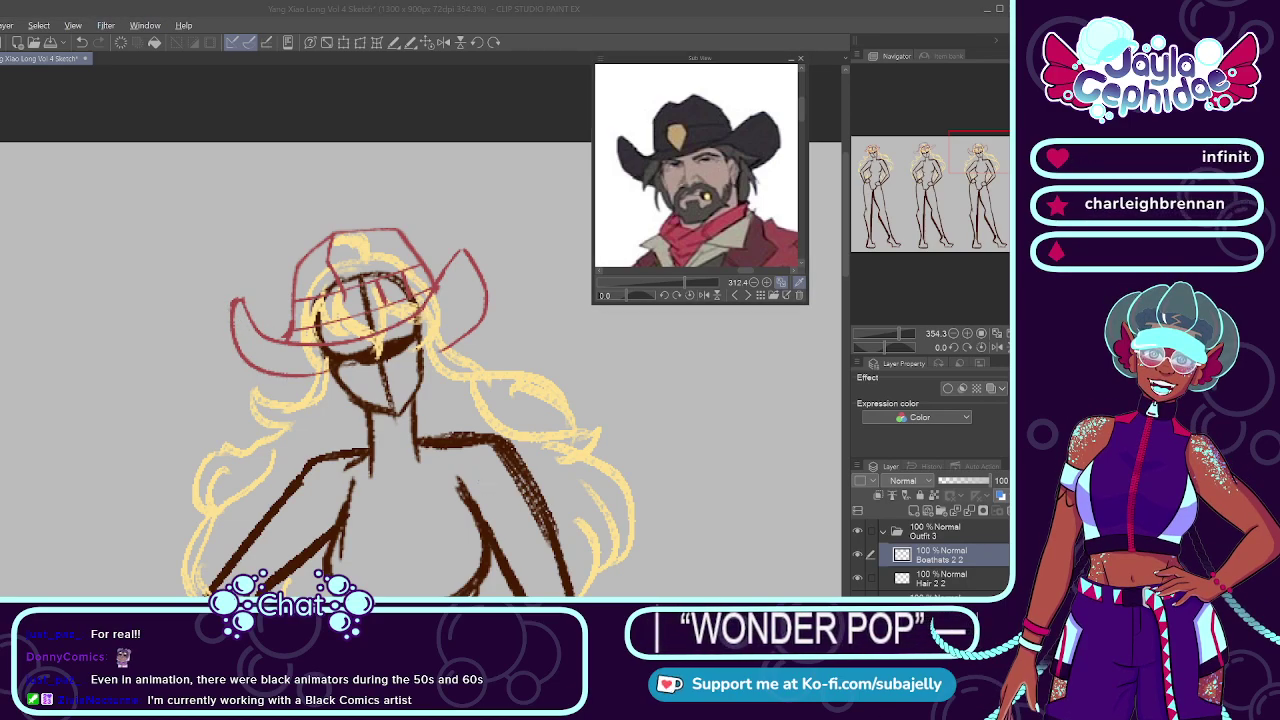
{"action": "key", "text": "ctrl+z"}
{"action": "mouse_move", "coordinate": [233, 306]}
{"action": "left_mouse_down"}
{"action": "mouse_move", "coordinate": [252, 366]}
{"action": "mouse_move", "coordinate": [332, 376]}
{"action": "mouse_move", "coordinate": [234, 334]}
{"action": "mouse_move", "coordinate": [316, 378]}
{"action": "left_mouse_up"}
{"action": "key", "text": "ctrl+z"}
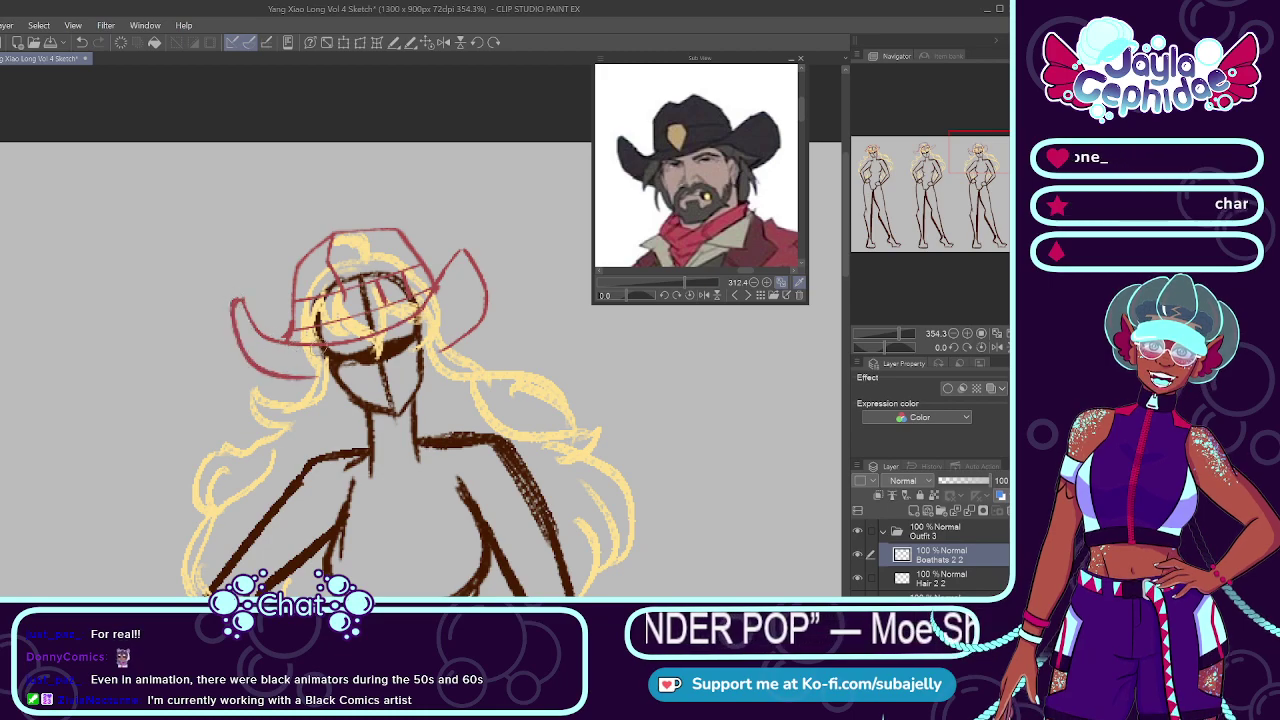
{"action": "scroll", "coordinate": [365, 370], "scroll_direction": "down", "scroll_amount": 4}
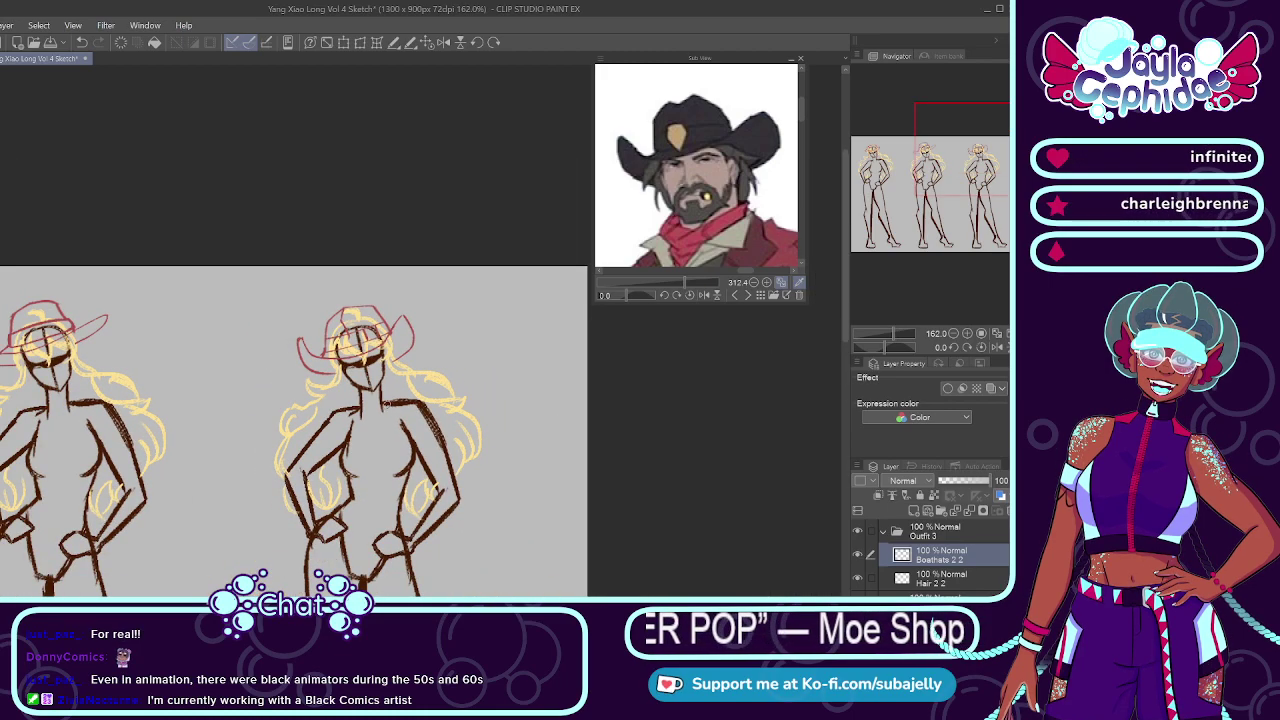
{"action": "scroll", "coordinate": [333, 357], "scroll_direction": "up", "scroll_amount": 5}
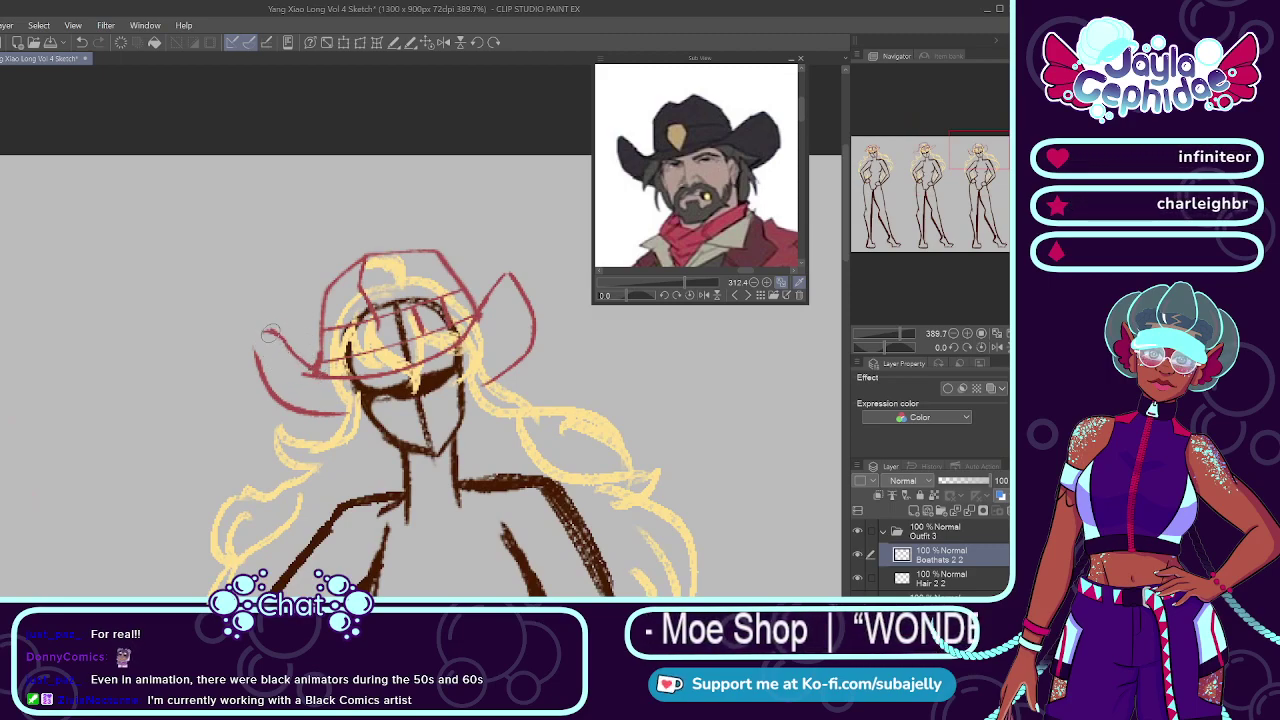
{"action": "left_click_drag", "start_coordinate": [256, 341], "coordinate": [264, 381]}
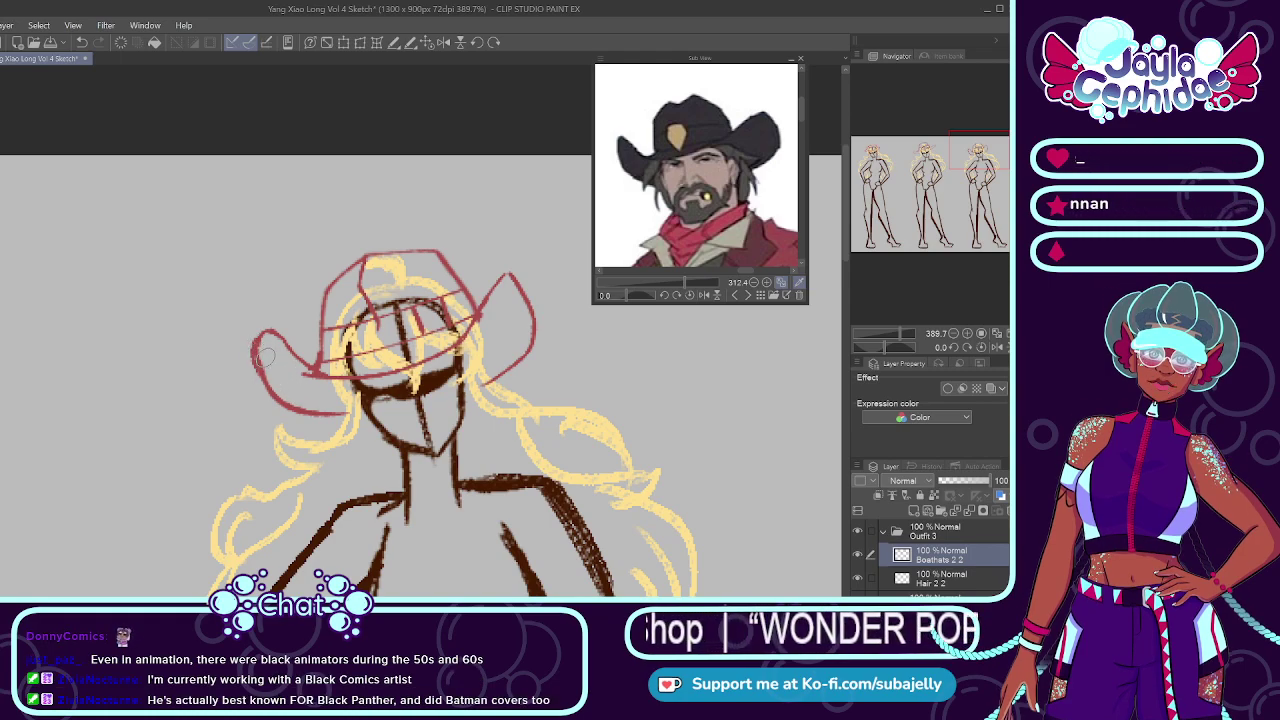
Step: Draw a pointed badge on the front of the third figure's hatband, like the emblem on the reference gunman's hat
{"action": "scroll", "coordinate": [288, 367], "scroll_direction": "down", "scroll_amount": 2}
{"action": "scroll", "coordinate": [194, 245], "scroll_direction": "down", "scroll_amount": 2}
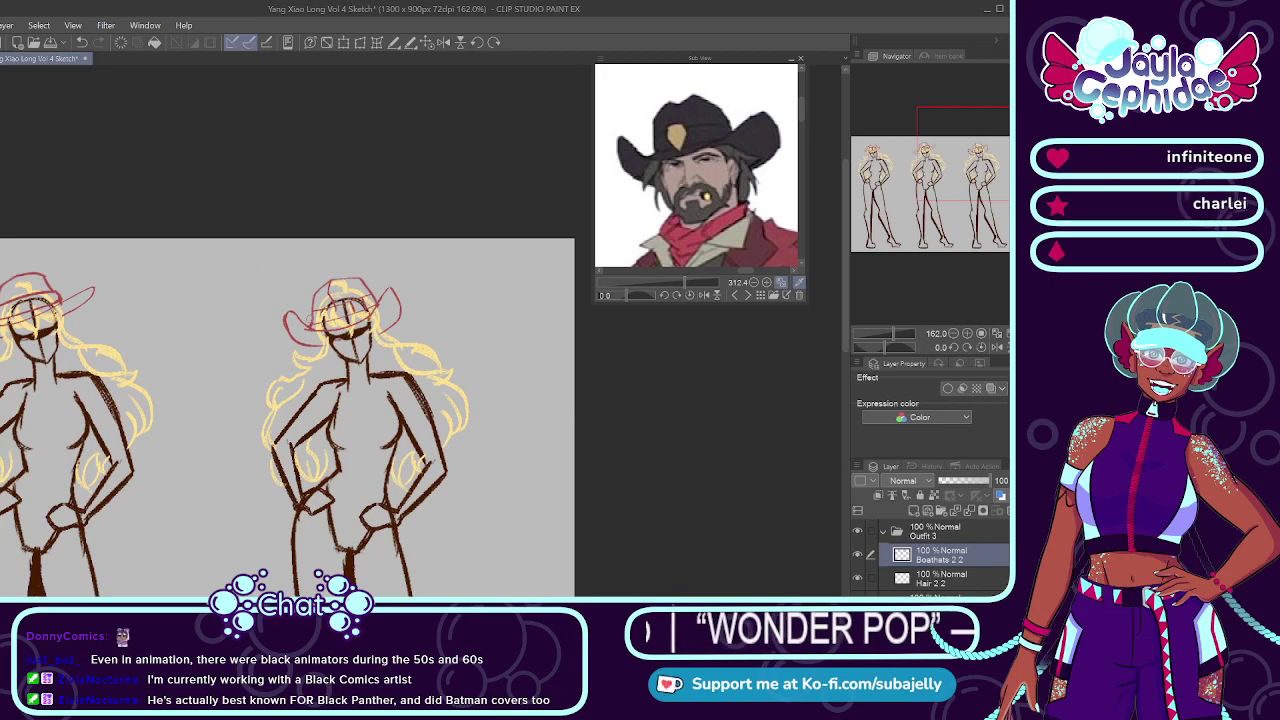
{"action": "scroll", "coordinate": [373, 341], "scroll_direction": "down", "scroll_amount": 1}
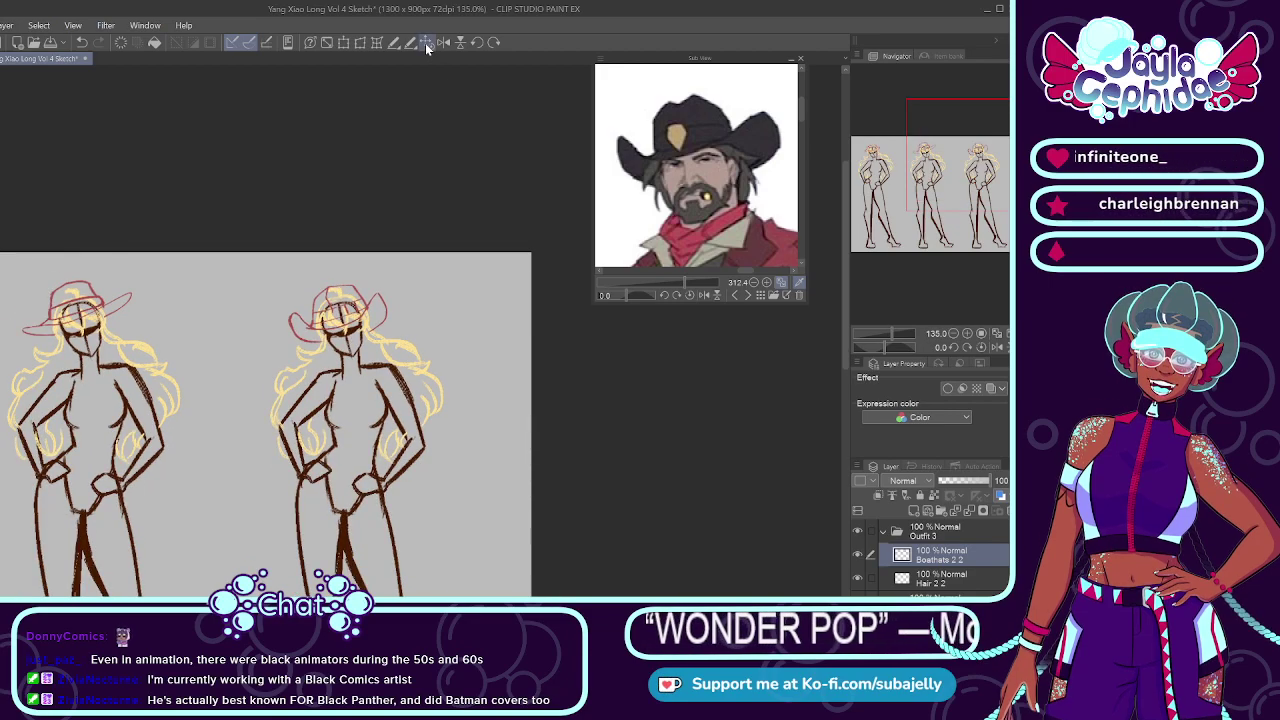
{"action": "scroll", "coordinate": [380, 297], "scroll_direction": "up", "scroll_amount": 7}
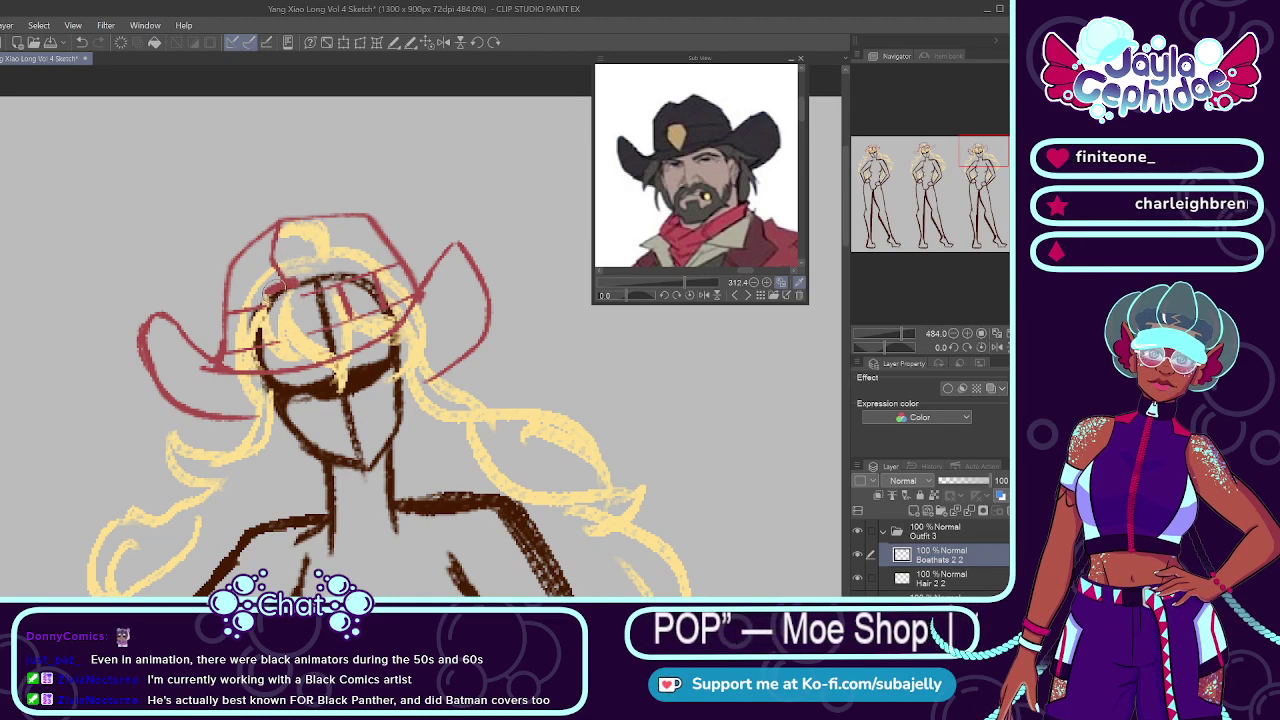
{"action": "key", "text": "ctrl+z"}
{"action": "mouse_move", "coordinate": [284, 280]}
{"action": "left_mouse_down"}
{"action": "mouse_move", "coordinate": [309, 308]}
{"action": "mouse_move", "coordinate": [264, 291]}
{"action": "mouse_move", "coordinate": [257, 313]}
{"action": "mouse_move", "coordinate": [280, 335]}
{"action": "mouse_move", "coordinate": [309, 312]}
{"action": "left_mouse_up"}
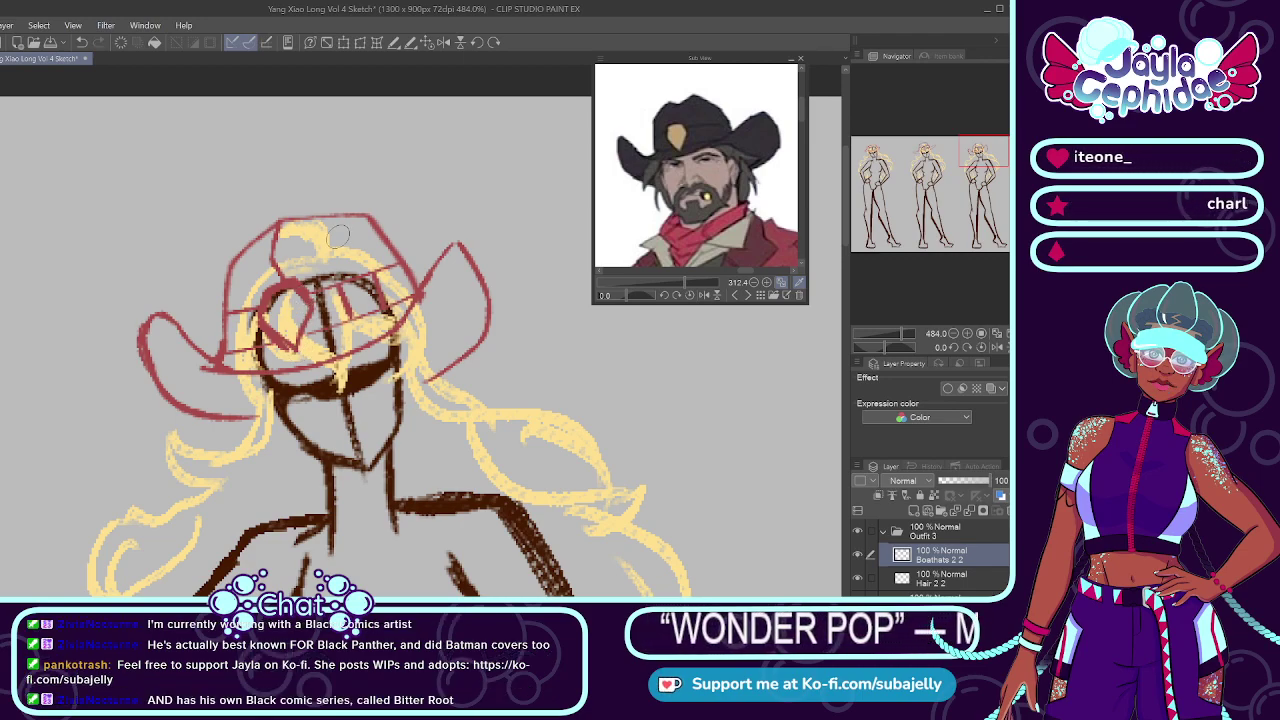
Step: Collapse the Outfit 3 and Outfit 2 layer folders, toggling the outfit folders' visibility to check which figure each one holds
{"action": "left_click", "coordinate": [421, 46]}
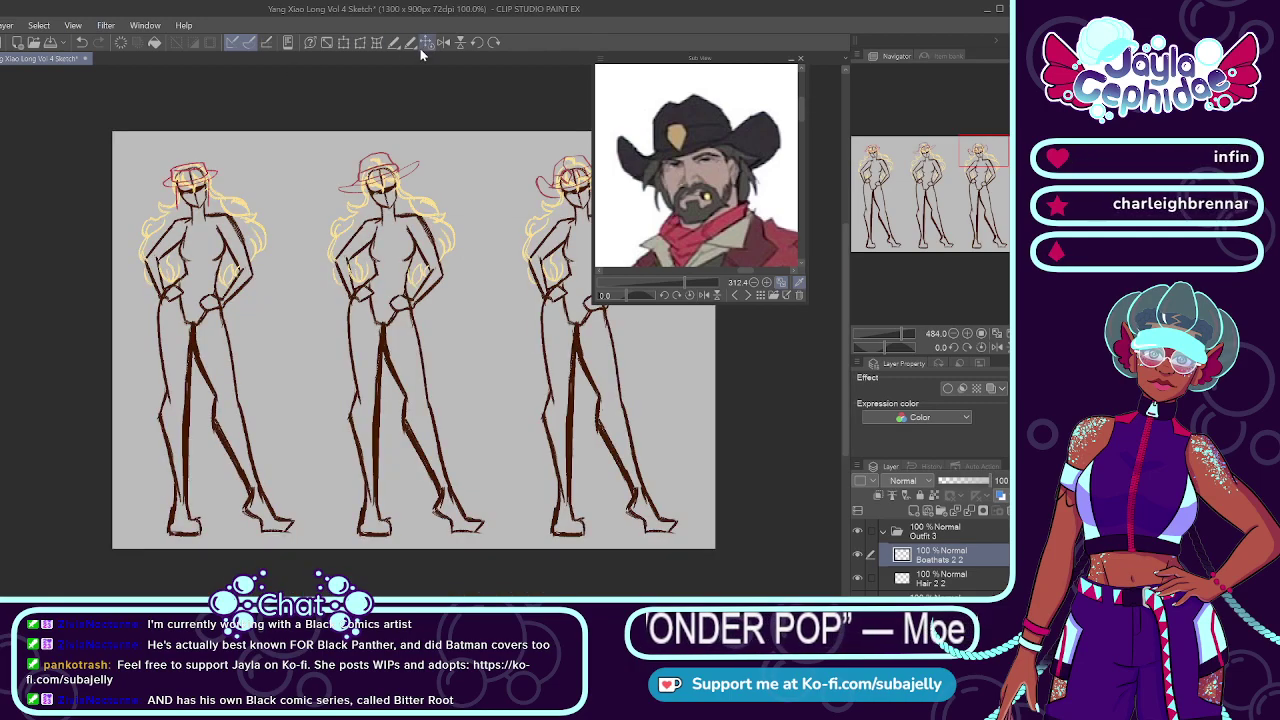
{"action": "left_click", "coordinate": [882, 530]}
{"action": "left_click", "coordinate": [856, 531]}
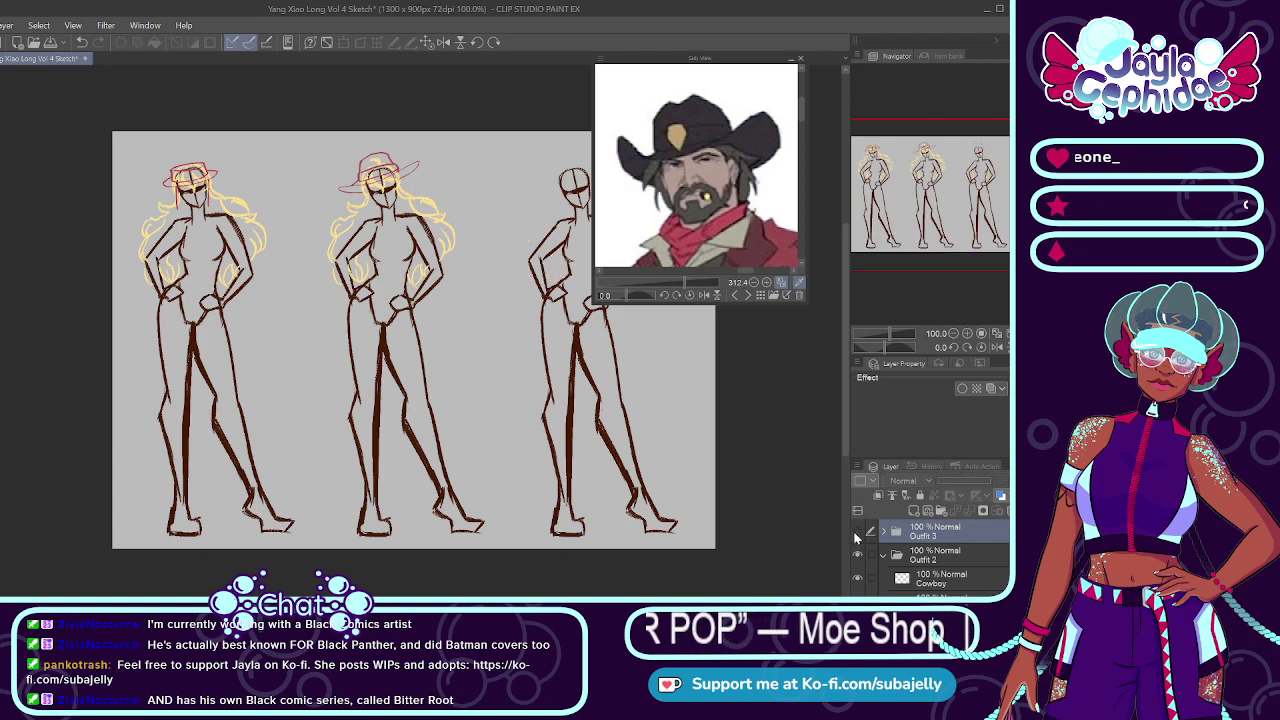
{"action": "left_click", "coordinate": [856, 533]}
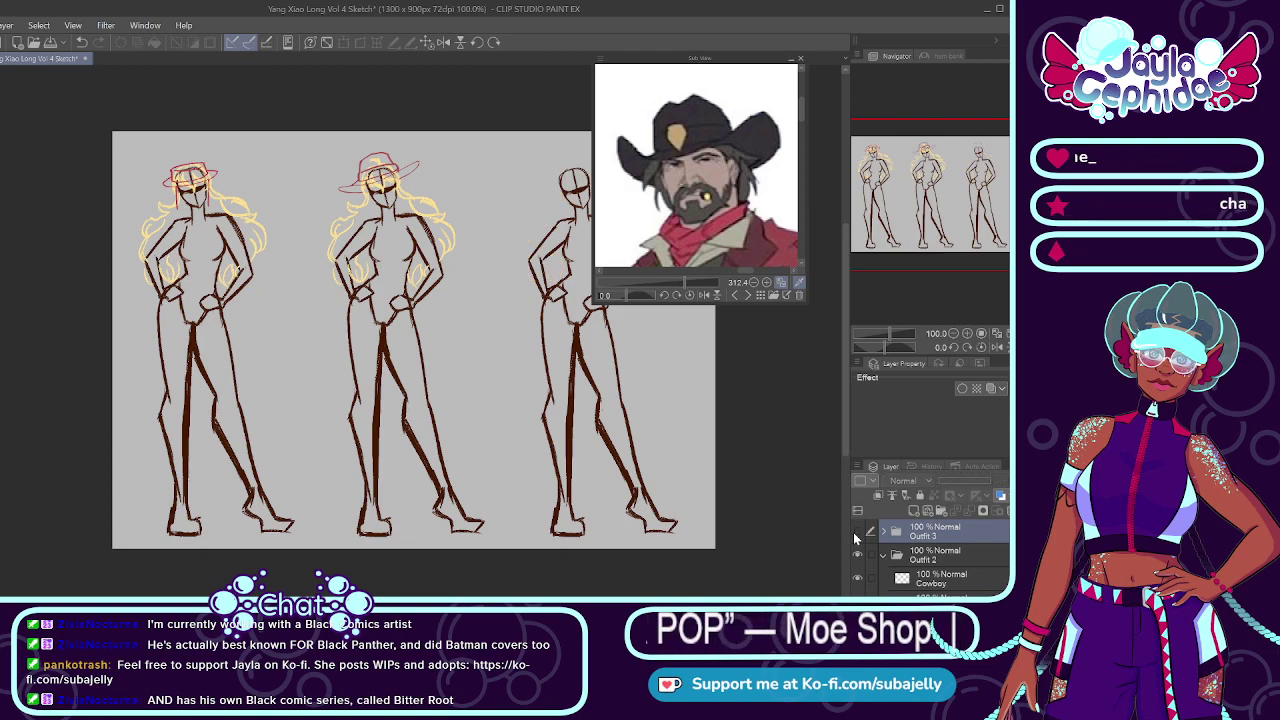
{"action": "left_click", "coordinate": [907, 560]}
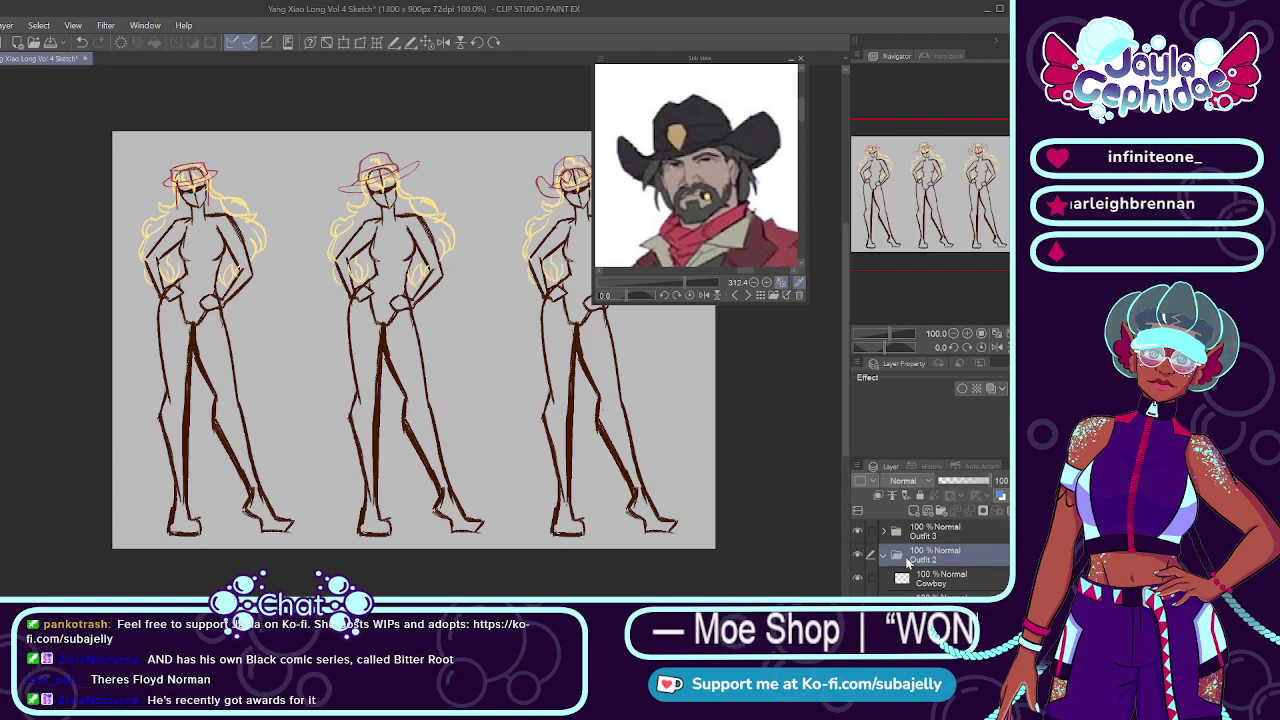
{"action": "left_click", "coordinate": [882, 575]}
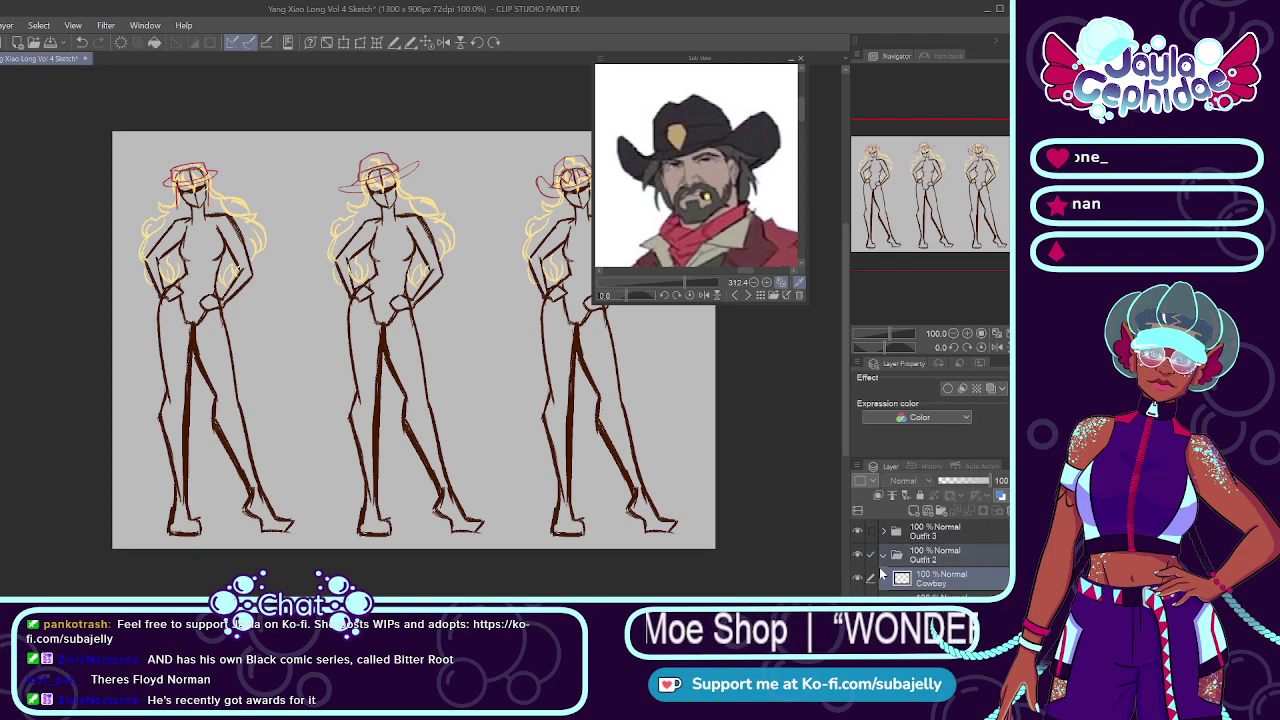
{"action": "left_click", "coordinate": [884, 556]}
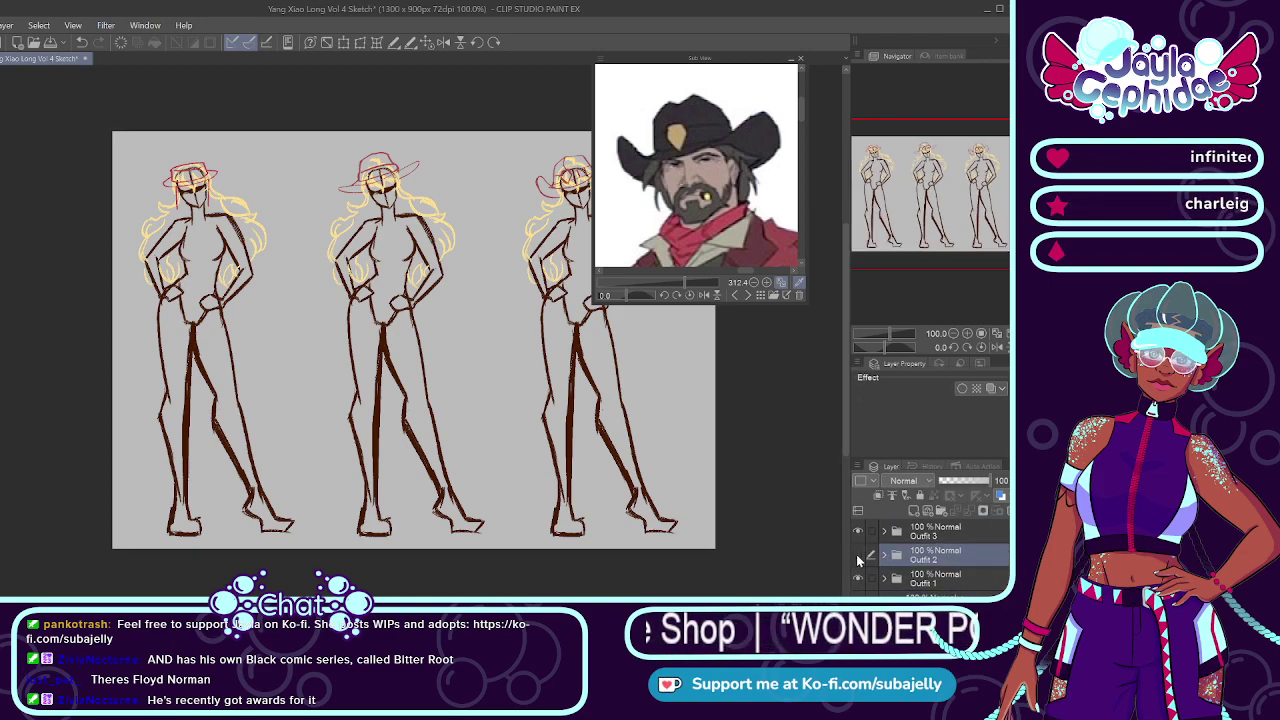
{"action": "left_click", "coordinate": [872, 579]}
{"action": "left_click", "coordinate": [858, 580]}
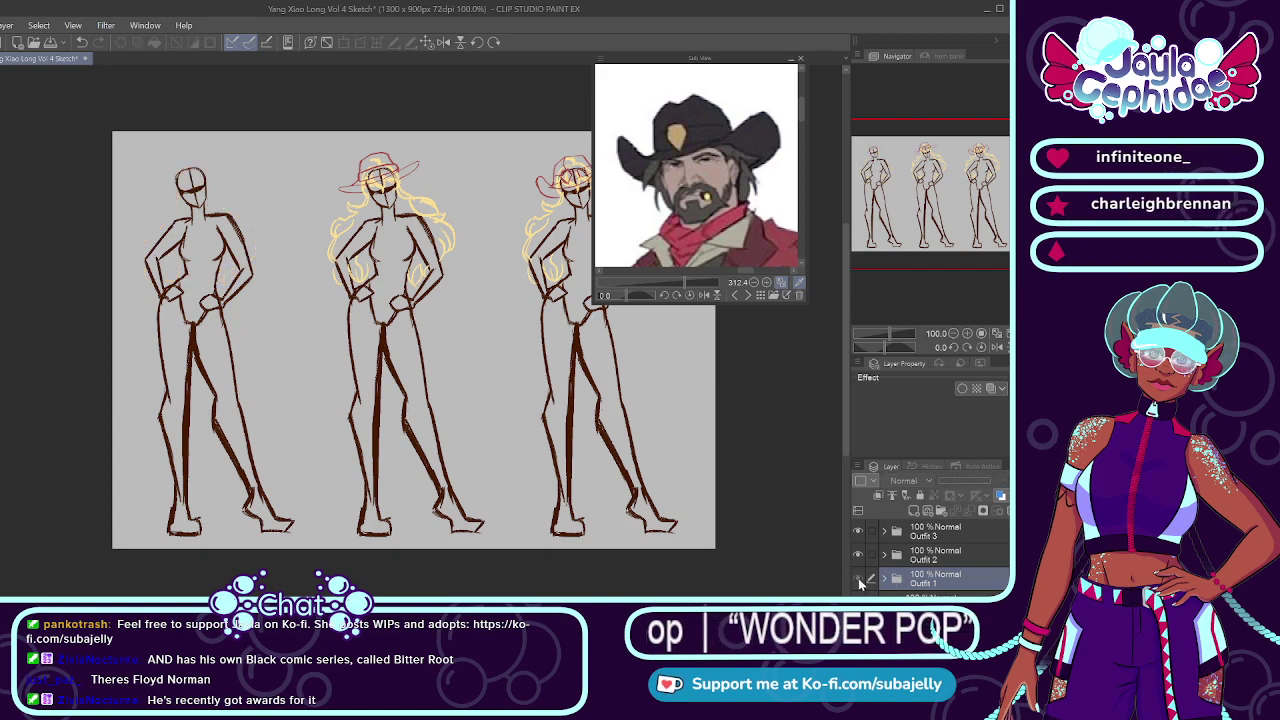
{"action": "left_click", "coordinate": [858, 580]}
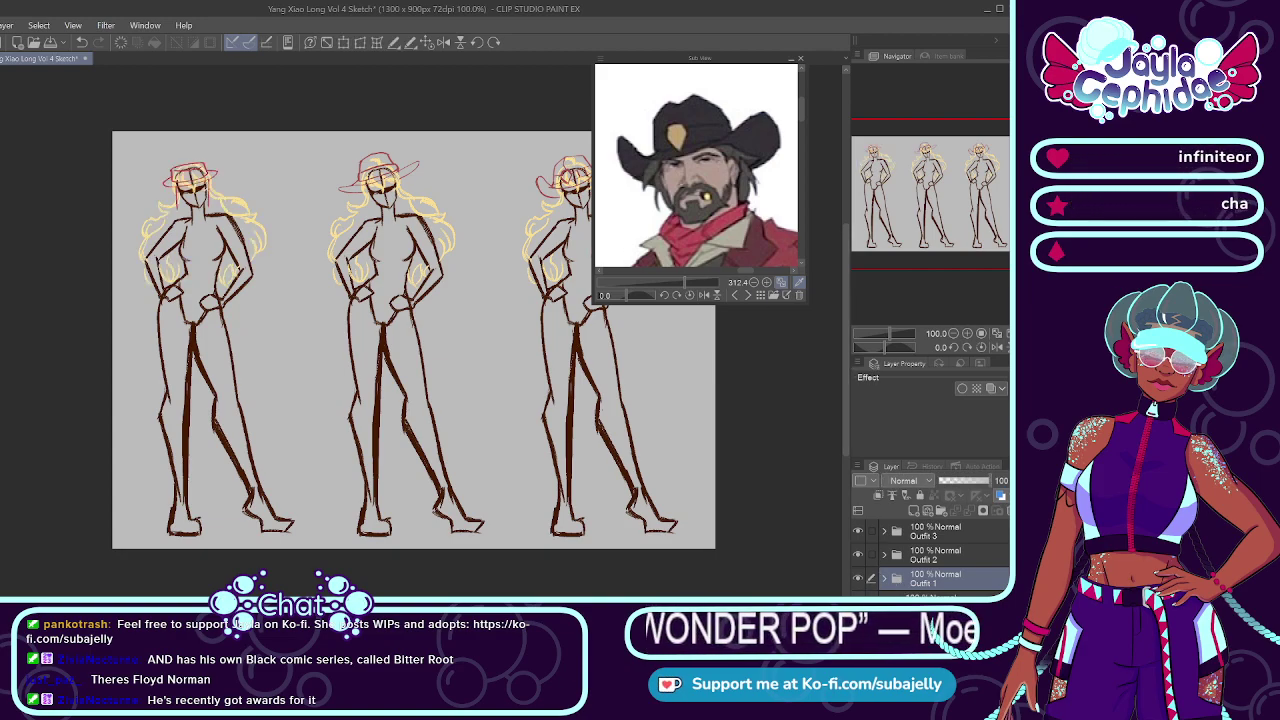
Step: Switch the Sub View from the red-jacketed gunman past the Yang artworks to the full-body gunslinger woman with a brown cape
{"action": "left_click_drag", "start_coordinate": [688, 282], "coordinate": [668, 285]}
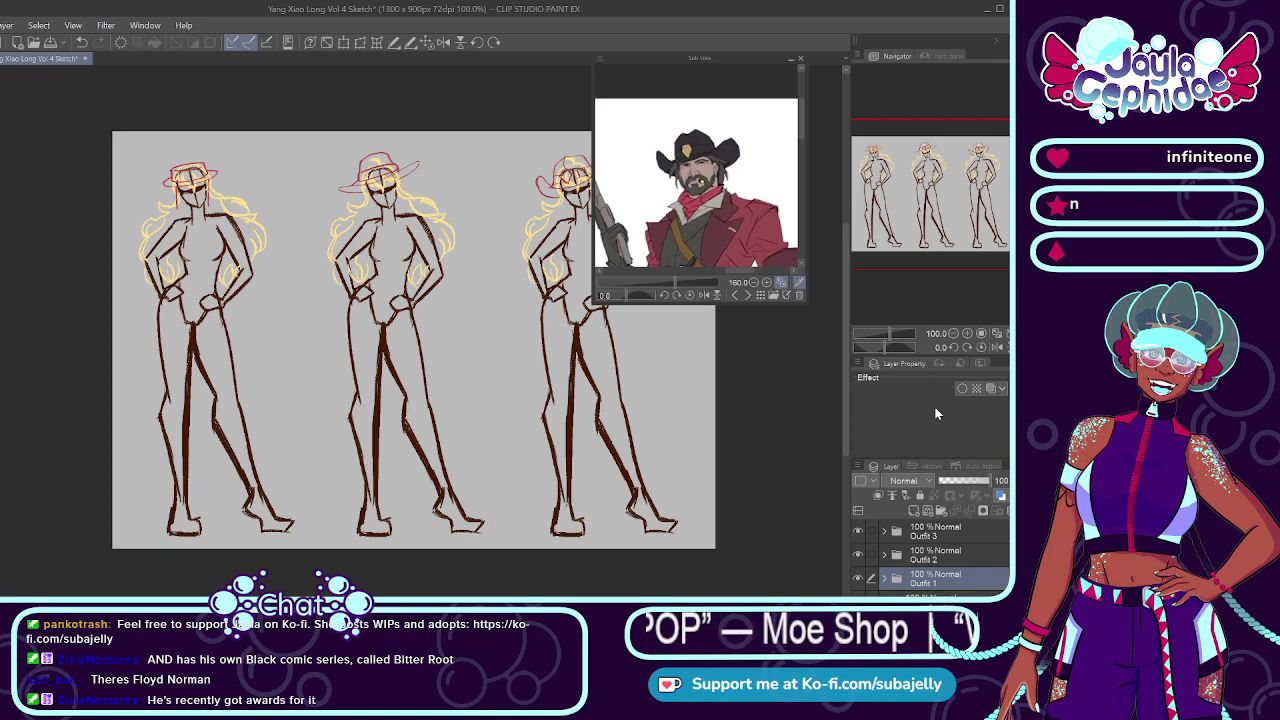
{"action": "left_click", "coordinate": [747, 295]}
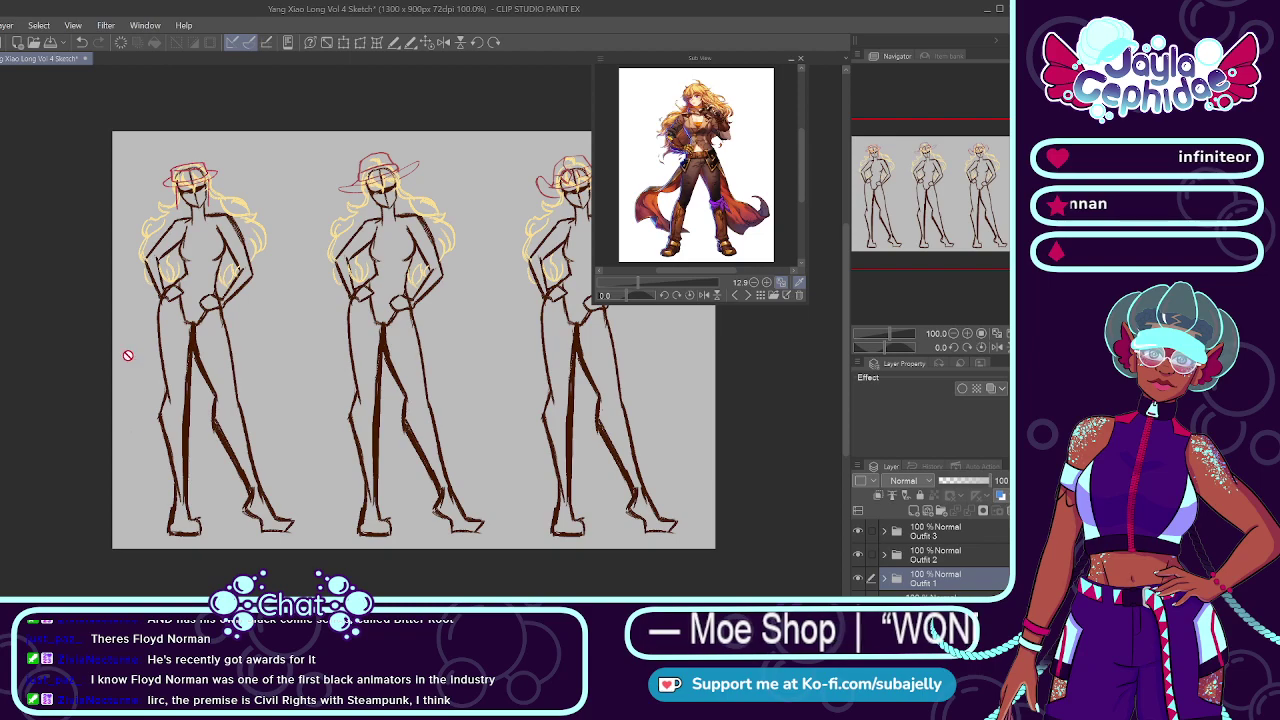
{"action": "scroll", "coordinate": [200, 280], "scroll_direction": "up", "scroll_amount": 7}
{"action": "scroll", "coordinate": [177, 262], "scroll_direction": "down", "scroll_amount": 7}
{"action": "scroll", "coordinate": [139, 304], "scroll_direction": "up", "scroll_amount": 2}
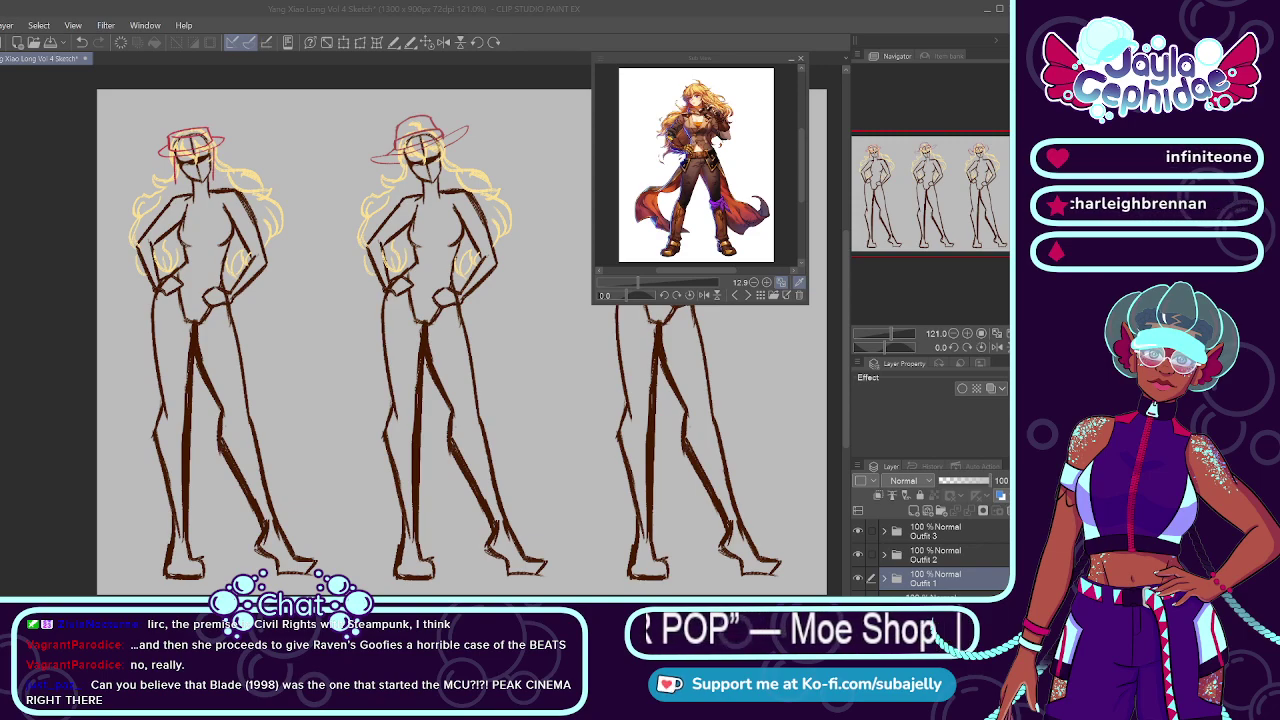
{"action": "scroll", "coordinate": [98, 179], "scroll_direction": "up", "scroll_amount": 6}
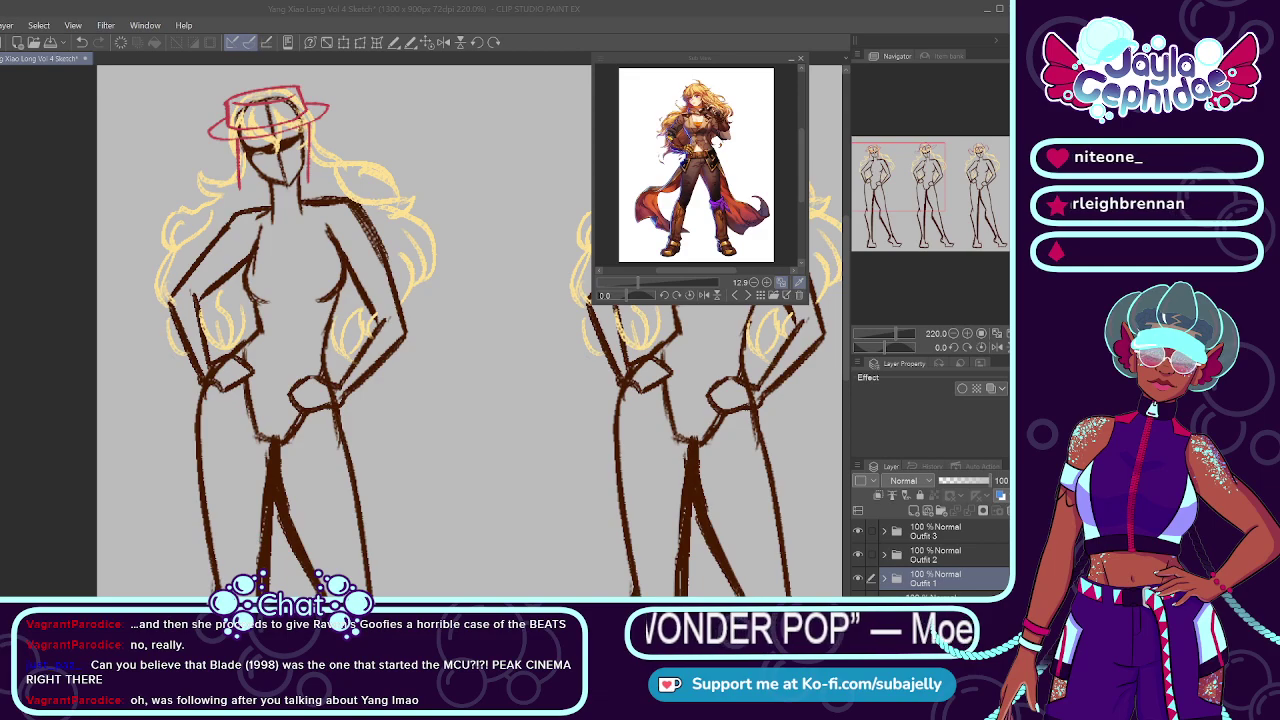
{"action": "left_click", "coordinate": [747, 295]}
{"action": "left_click", "coordinate": [747, 295]}
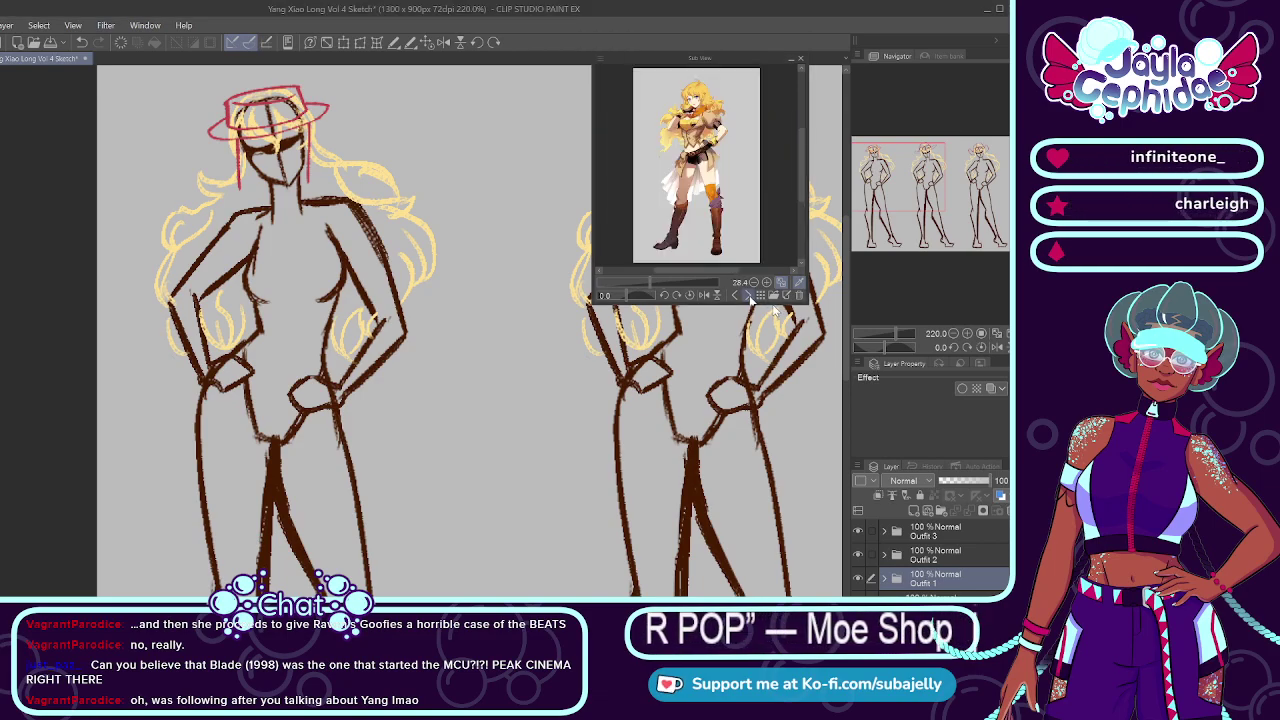
{"action": "left_click", "coordinate": [748, 295]}
{"action": "left_click", "coordinate": [737, 295]}
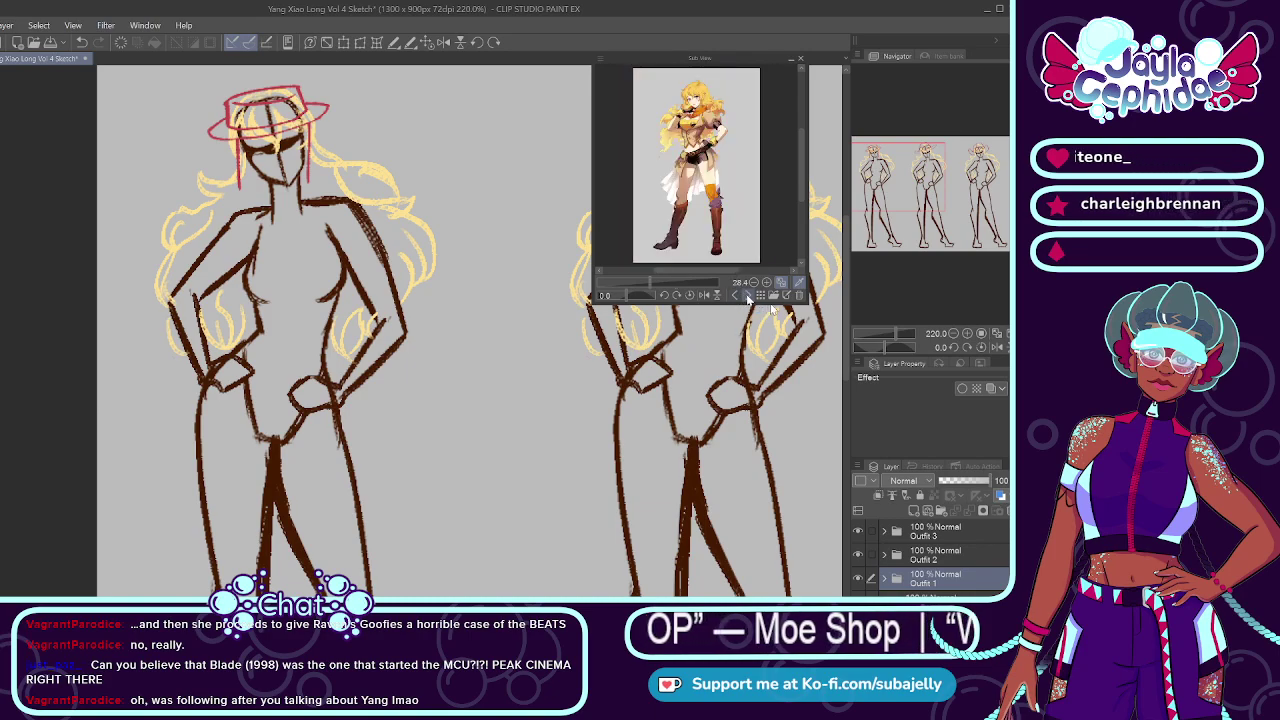
{"action": "left_click", "coordinate": [747, 295]}
{"action": "left_click", "coordinate": [747, 295]}
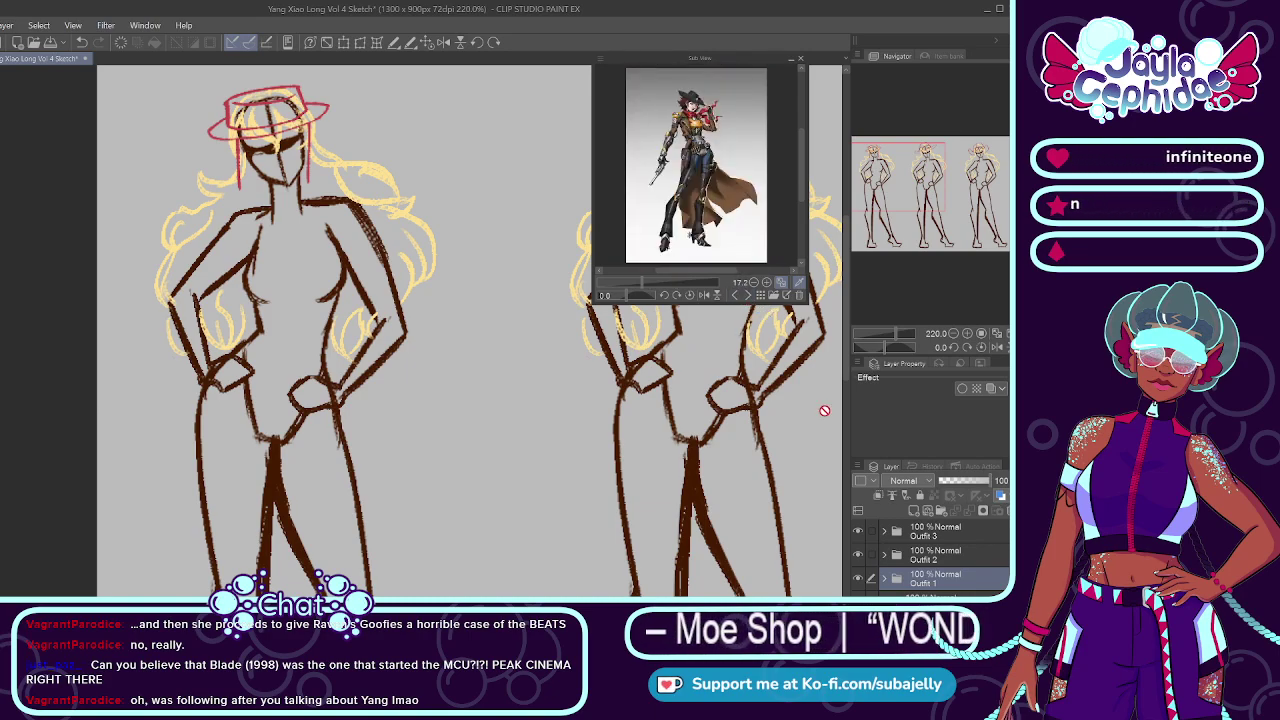
Step: Expand the Outfit 1 folder and add a new layer named Poncho directly above the Boathats layer
{"action": "left_click", "coordinate": [858, 578]}
{"action": "left_click", "coordinate": [858, 578]}
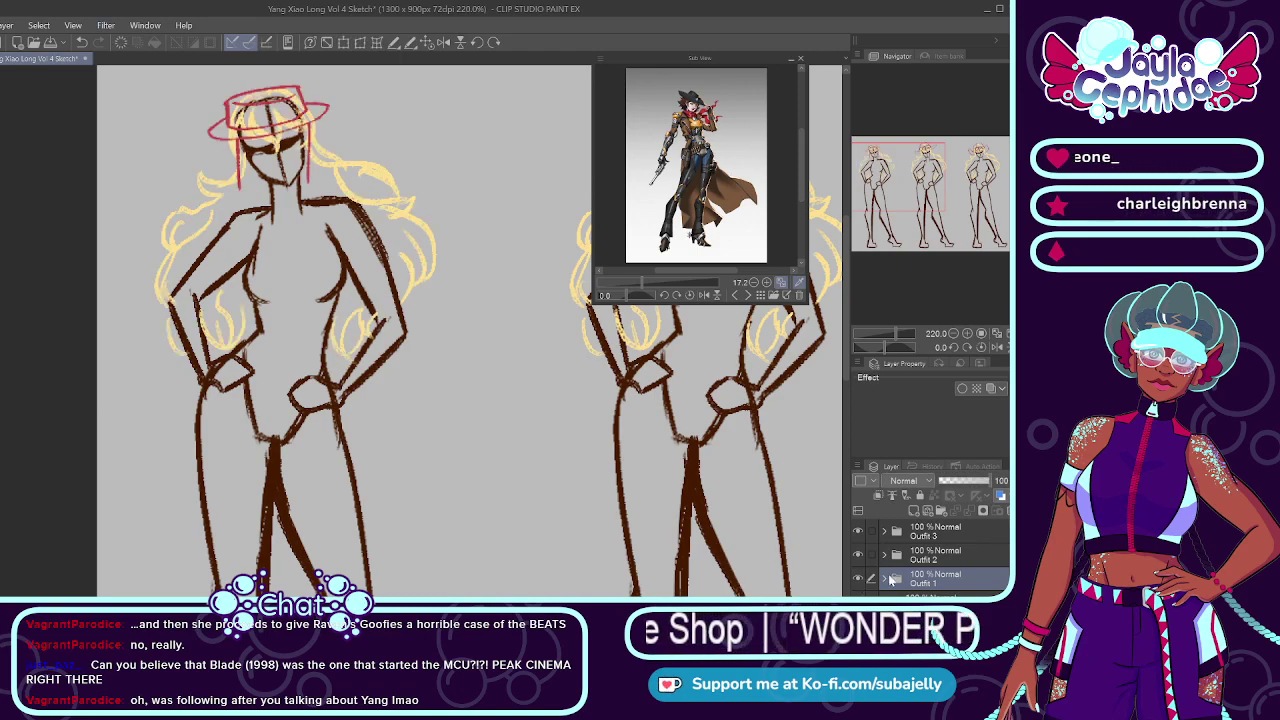
{"action": "scroll", "coordinate": [1007, 583], "scroll_direction": "down", "scroll_amount": 3}
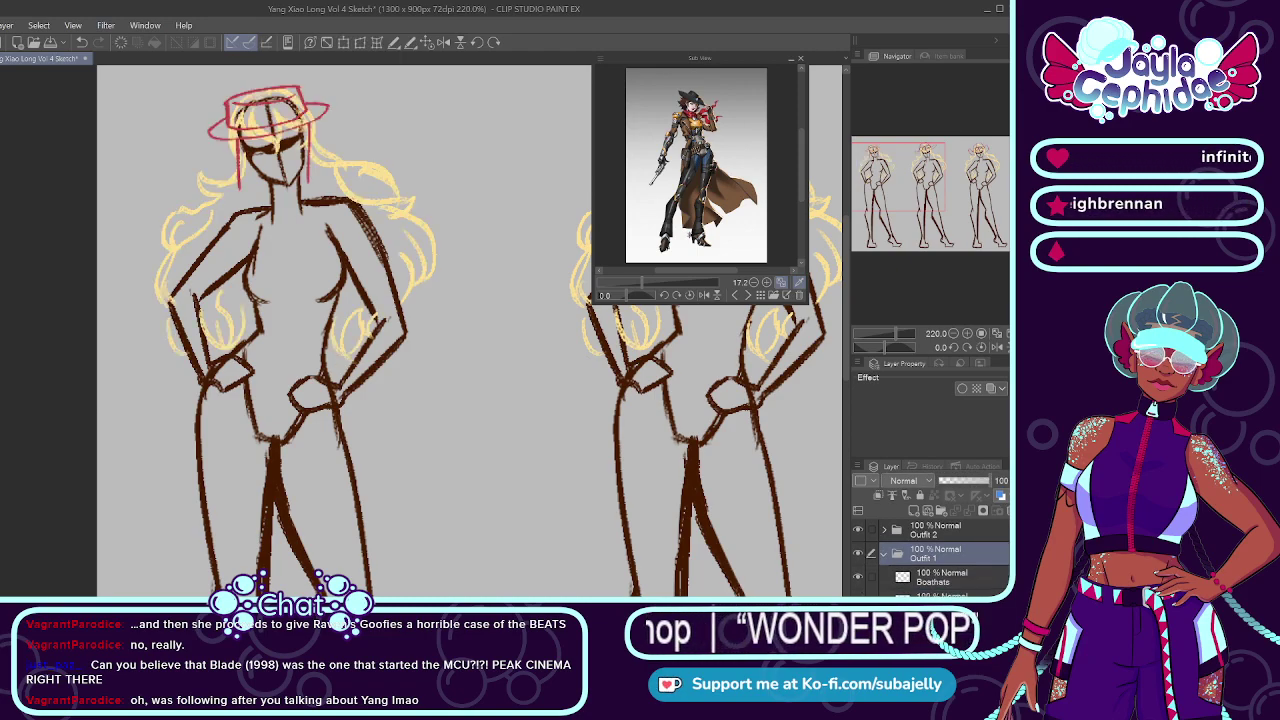
{"action": "left_click", "coordinate": [1007, 583]}
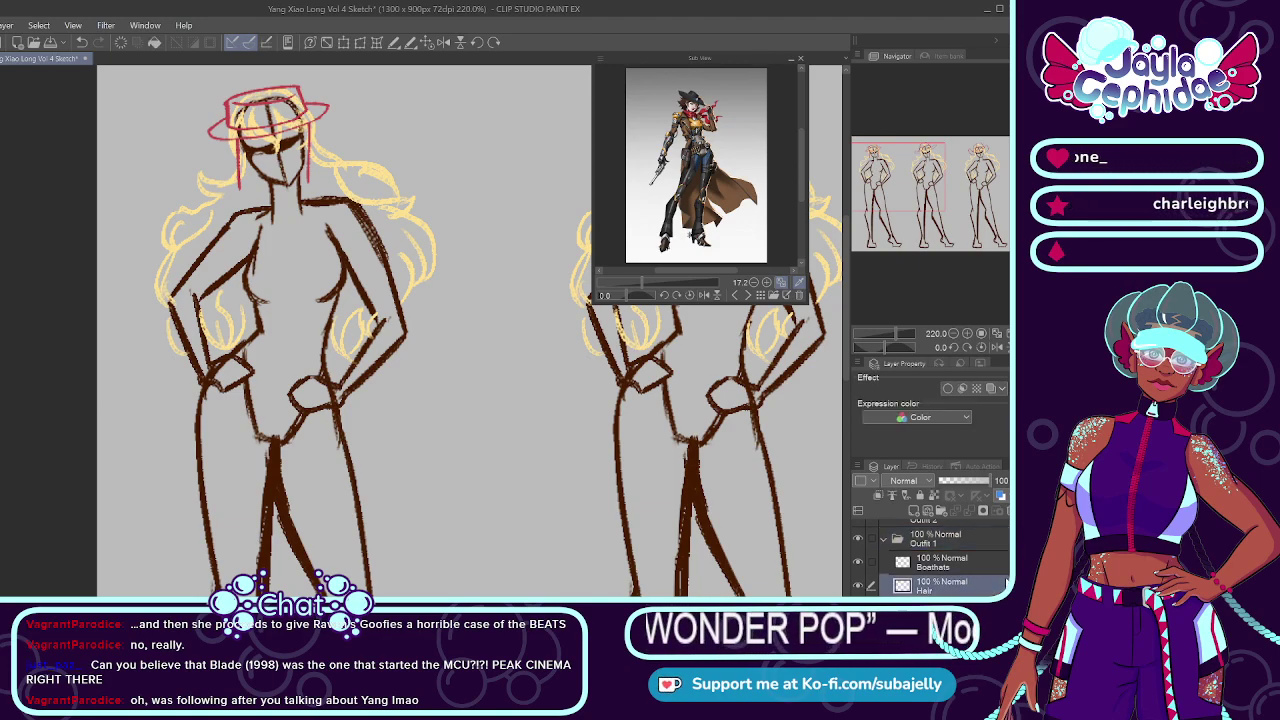
{"action": "left_click", "coordinate": [1005, 563]}
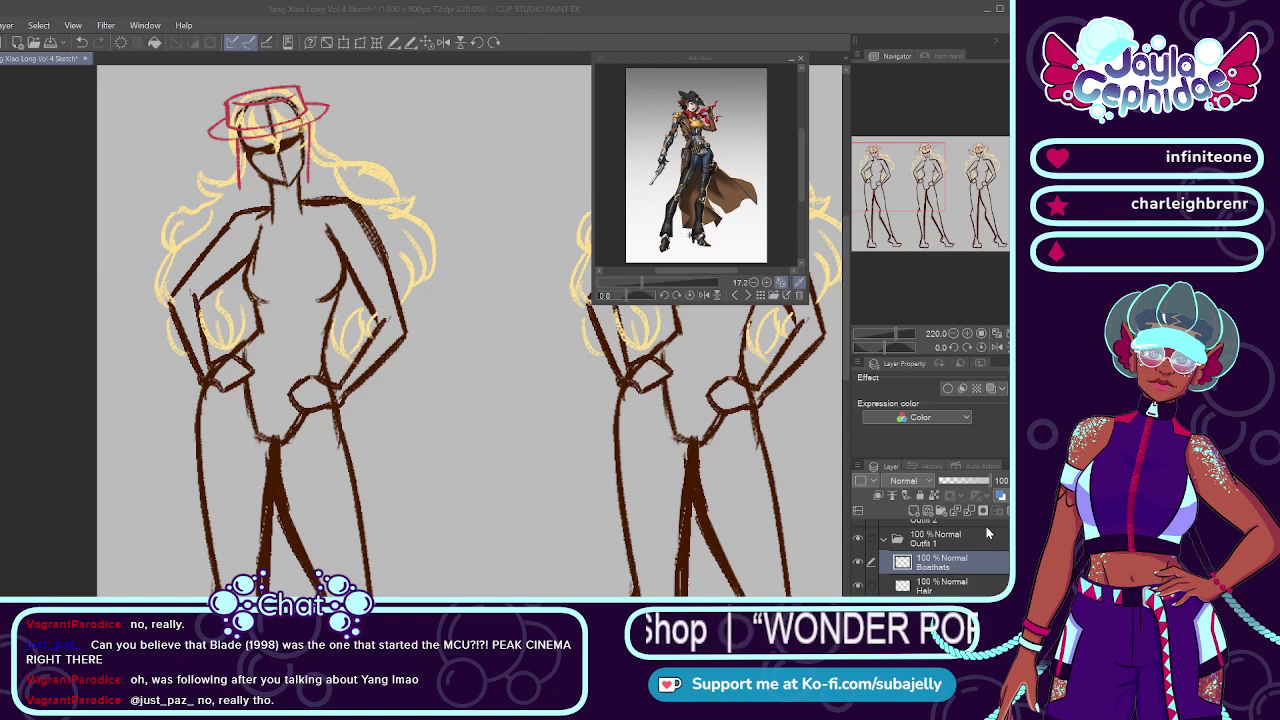
{"action": "key", "text": "Return"}
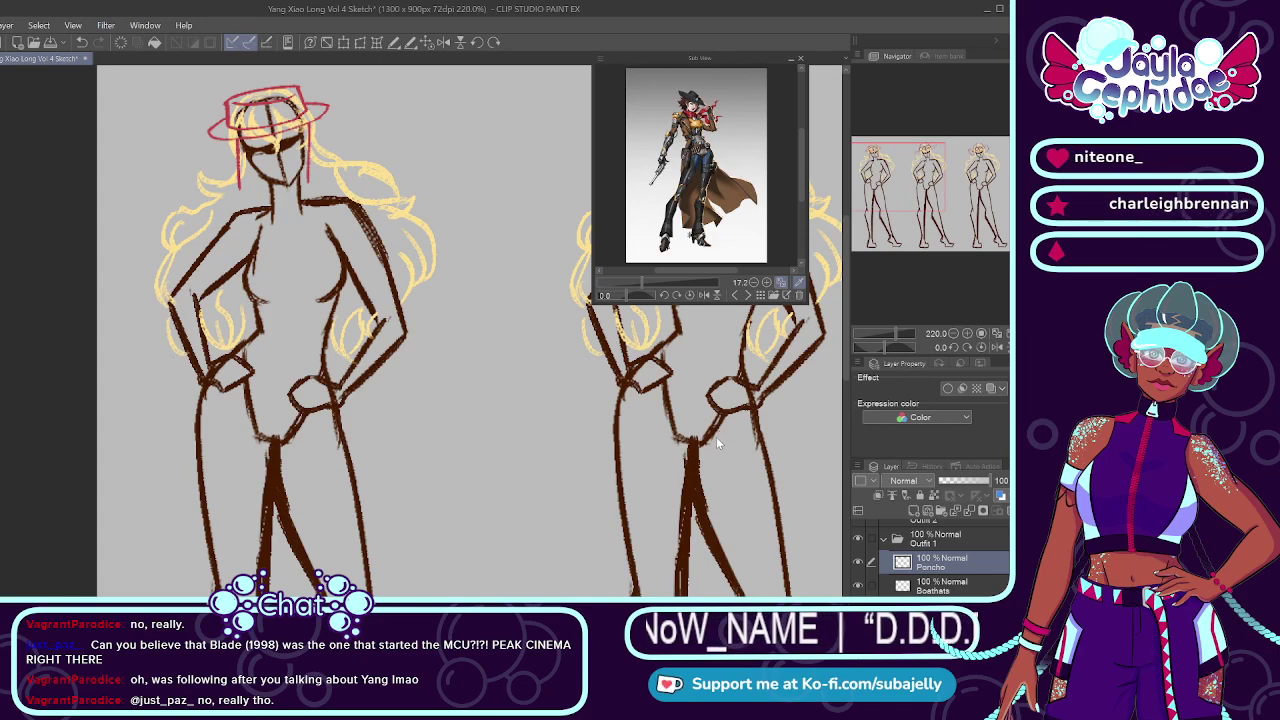
Step: Show the red-poncho cowboy reference in the Sub View, flip it horizontally and enlarge it around the poncho
{"action": "key", "text": "Right"}
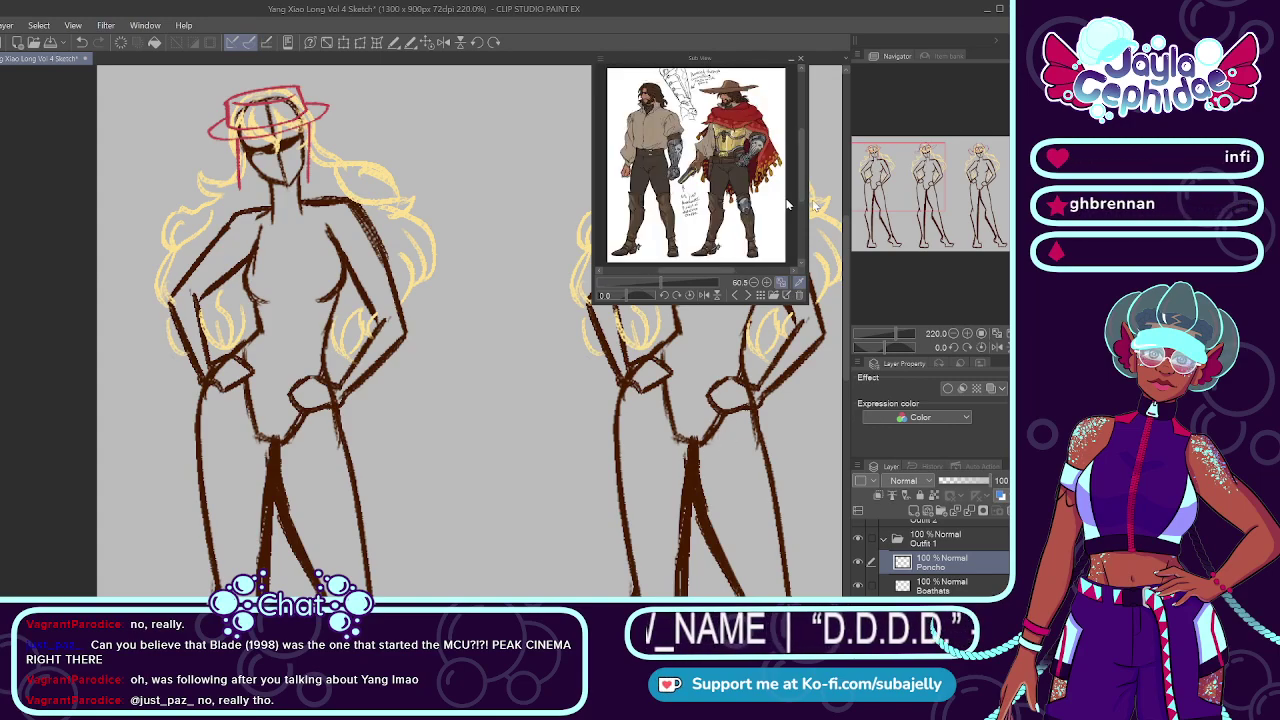
{"action": "left_click_drag", "start_coordinate": [801, 172], "coordinate": [799, 164]}
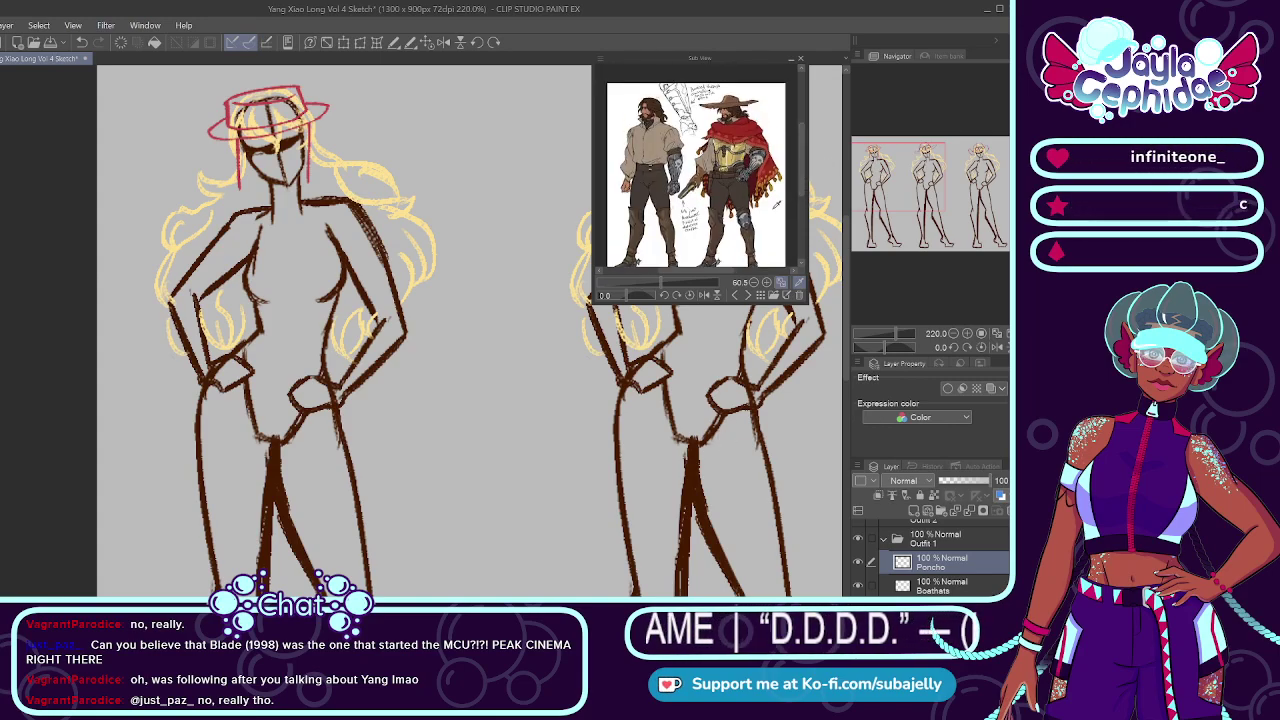
{"action": "left_click", "coordinate": [706, 295]}
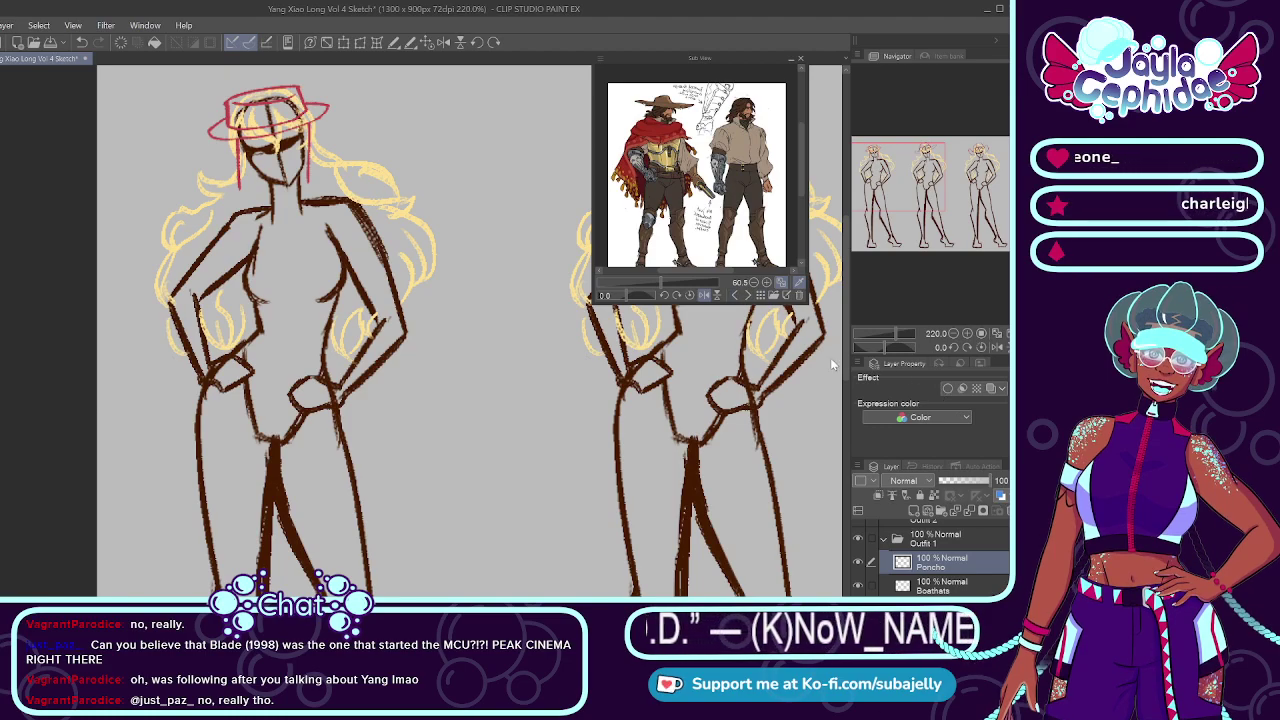
{"action": "left_click", "coordinate": [734, 295]}
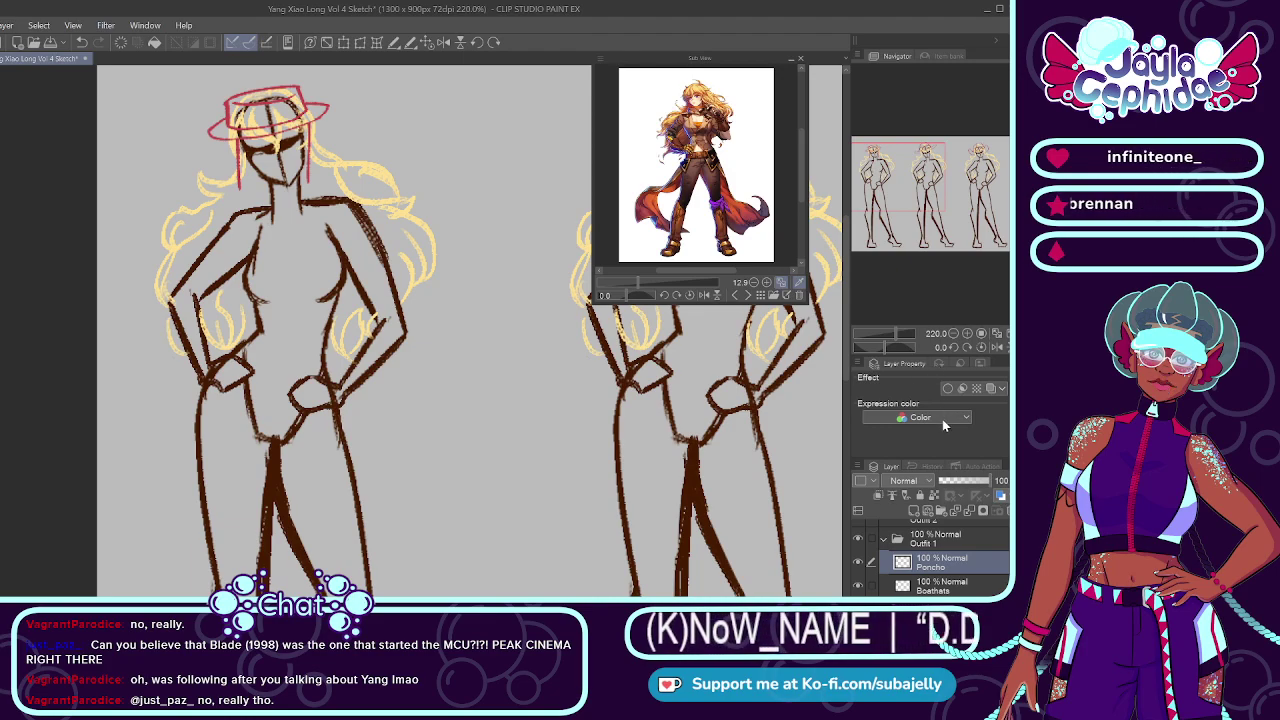
{"action": "left_click", "coordinate": [747, 295]}
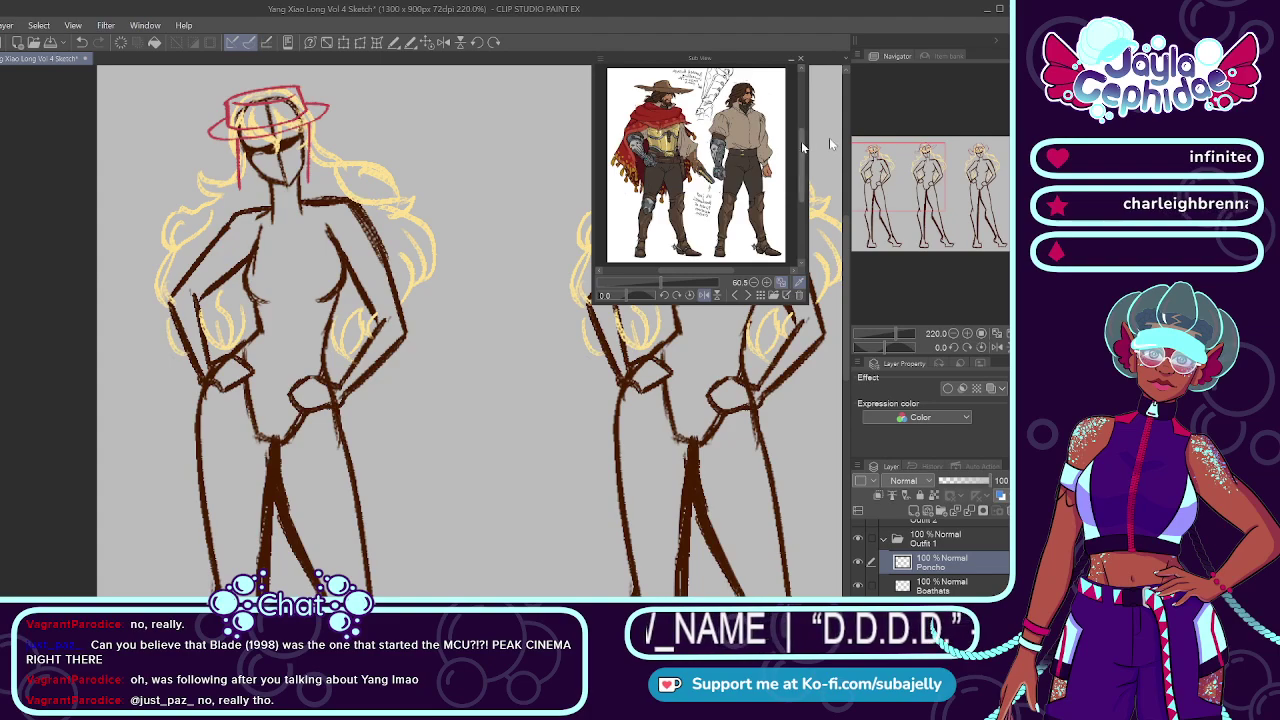
{"action": "left_click_drag", "start_coordinate": [801, 142], "coordinate": [801, 131]}
{"action": "left_click_drag", "start_coordinate": [697, 271], "coordinate": [669, 279]}
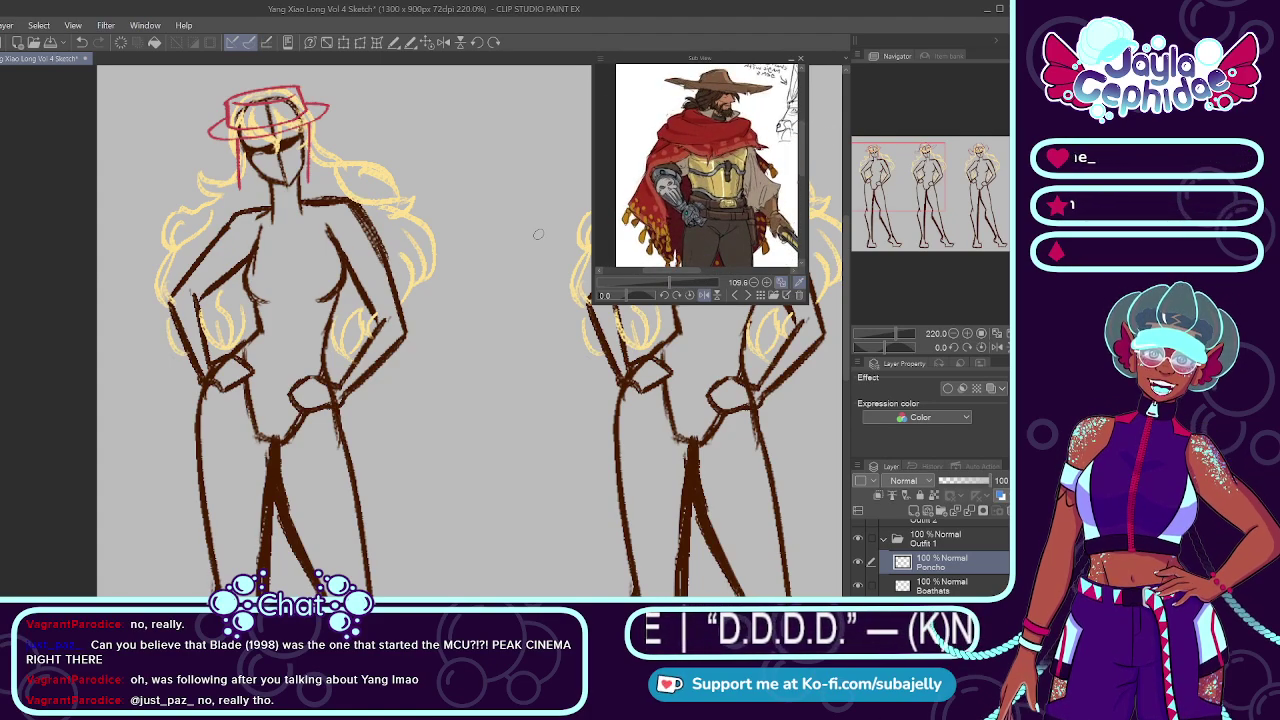
Step: Sketch the folded front and near side of the poncho's collar in purple around the first figure's neck
{"action": "scroll", "coordinate": [289, 180], "scroll_direction": "up", "scroll_amount": 4}
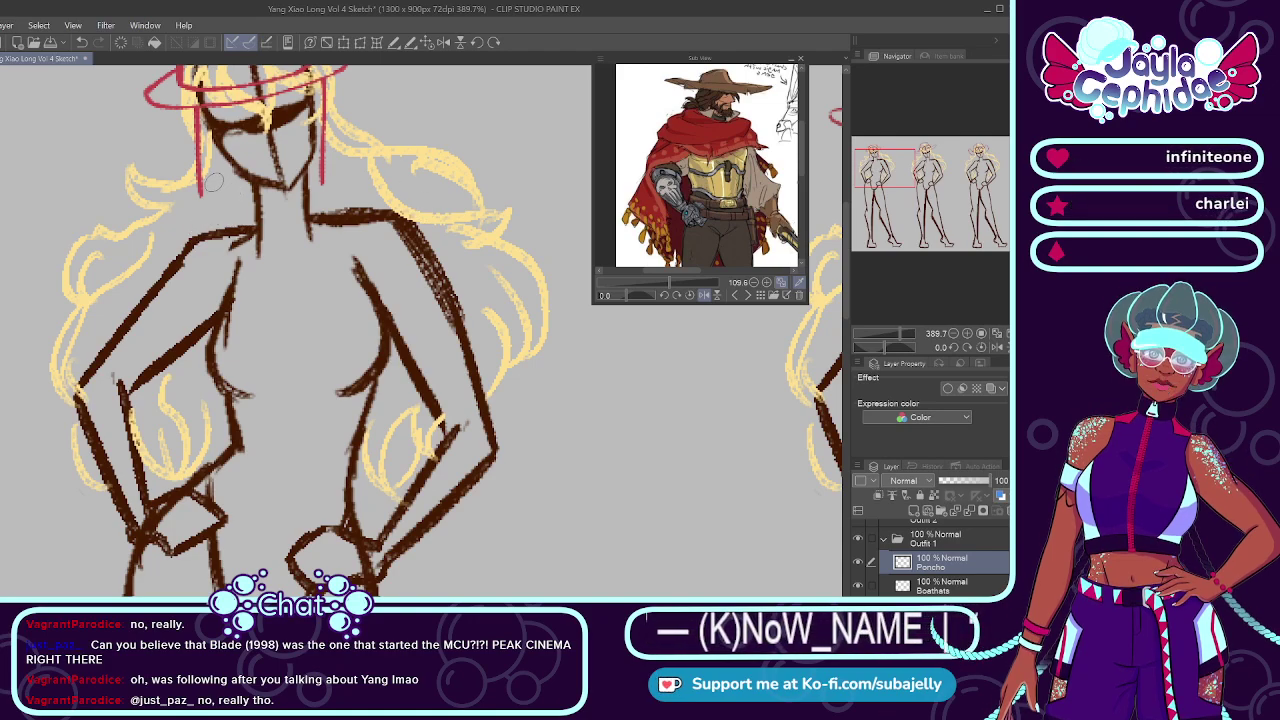
{"action": "mouse_move", "coordinate": [206, 166]}
{"action": "left_mouse_down"}
{"action": "mouse_move", "coordinate": [265, 213]}
{"action": "mouse_move", "coordinate": [305, 213]}
{"action": "mouse_move", "coordinate": [253, 203]}
{"action": "mouse_move", "coordinate": [312, 232]}
{"action": "left_mouse_up"}
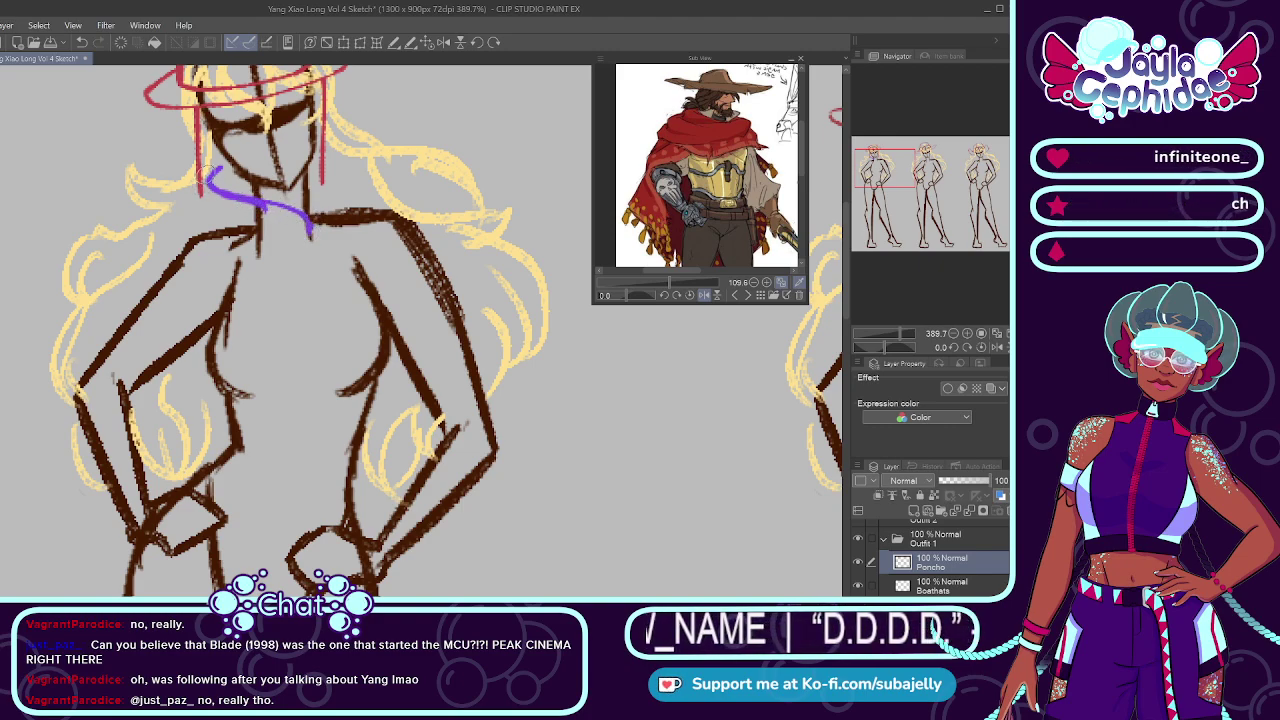
{"action": "mouse_move", "coordinate": [206, 166]}
{"action": "left_mouse_down"}
{"action": "mouse_move", "coordinate": [181, 218]}
{"action": "mouse_move", "coordinate": [179, 205]}
{"action": "mouse_move", "coordinate": [240, 226]}
{"action": "left_mouse_up"}
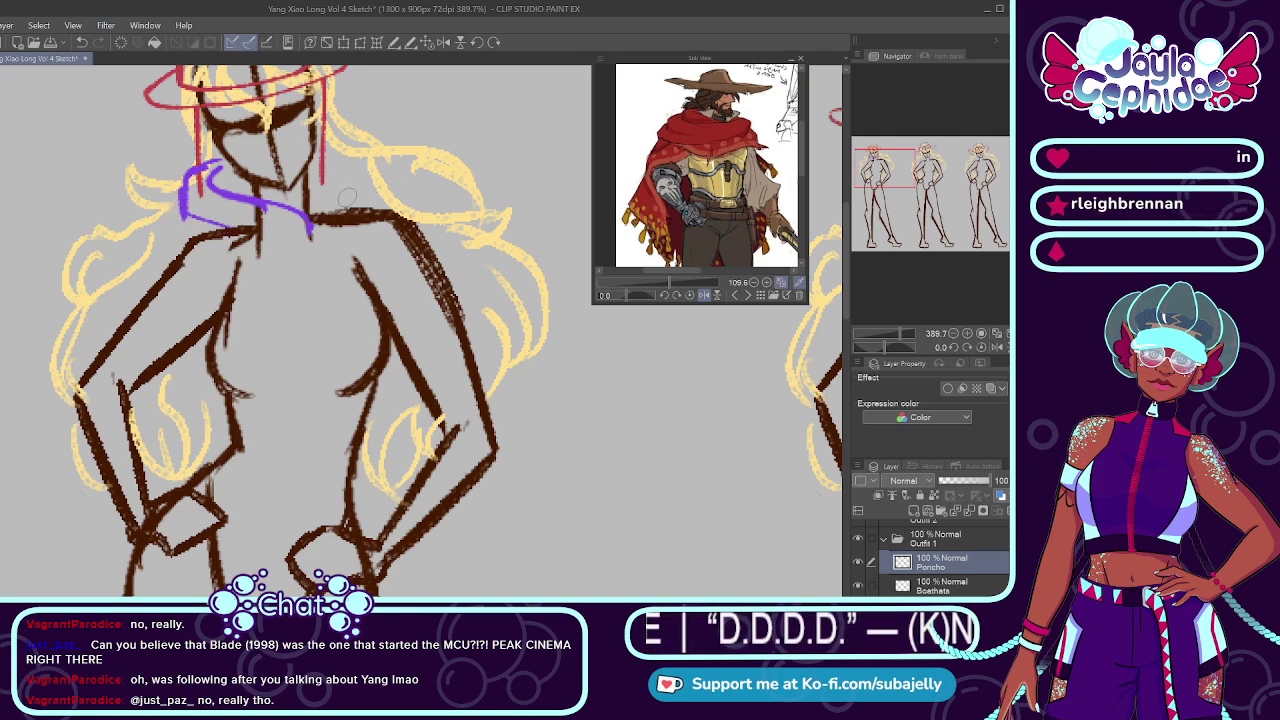
{"action": "mouse_move", "coordinate": [365, 178]}
{"action": "left_mouse_down"}
{"action": "mouse_move", "coordinate": [356, 204]}
{"action": "mouse_move", "coordinate": [118, 272]}
{"action": "left_mouse_up"}
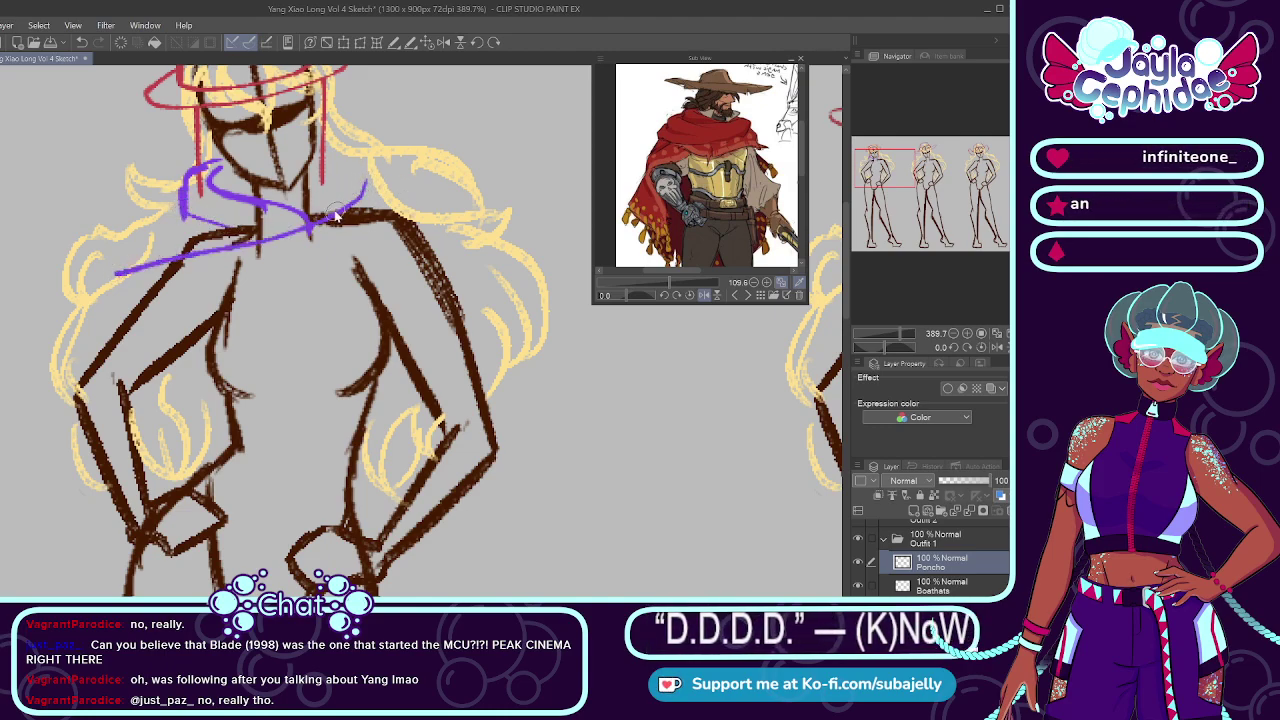
{"action": "key", "text": "ctrl+z"}
{"action": "mouse_move", "coordinate": [362, 185]}
{"action": "left_mouse_down"}
{"action": "mouse_move", "coordinate": [356, 206]}
{"action": "mouse_move", "coordinate": [160, 238]}
{"action": "left_mouse_up"}
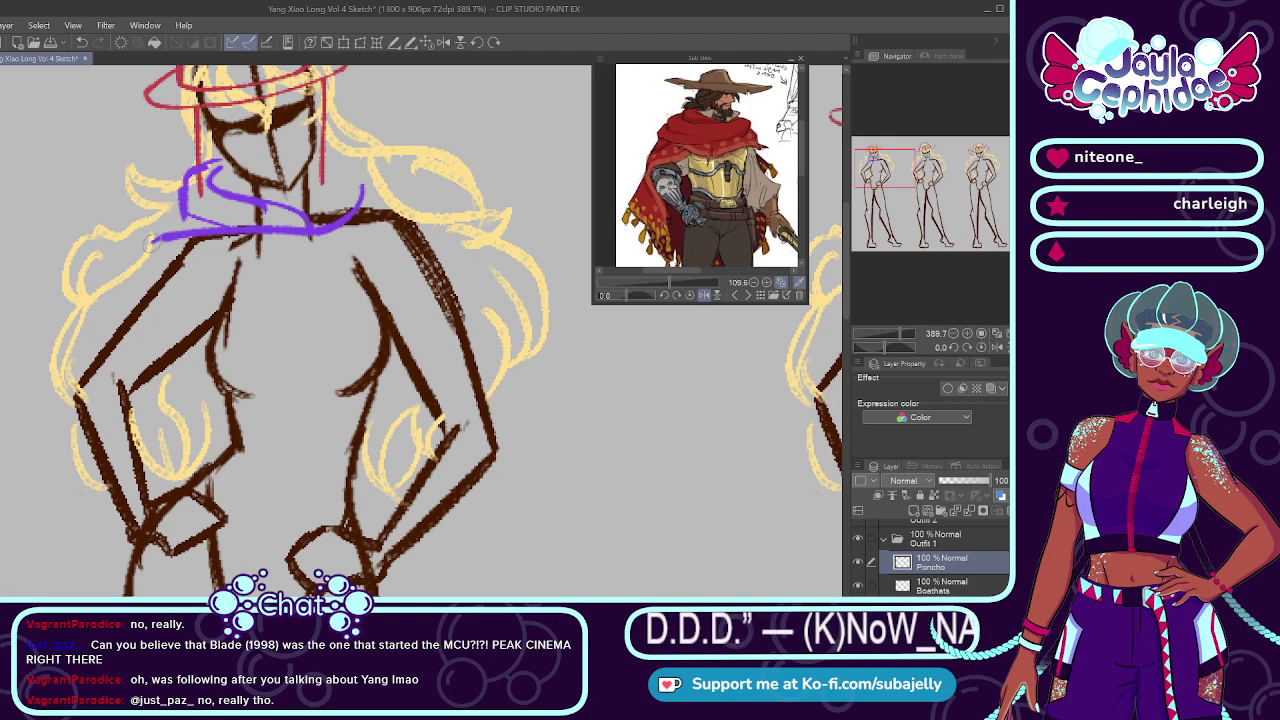
{"action": "key", "text": "ctrl+z"}
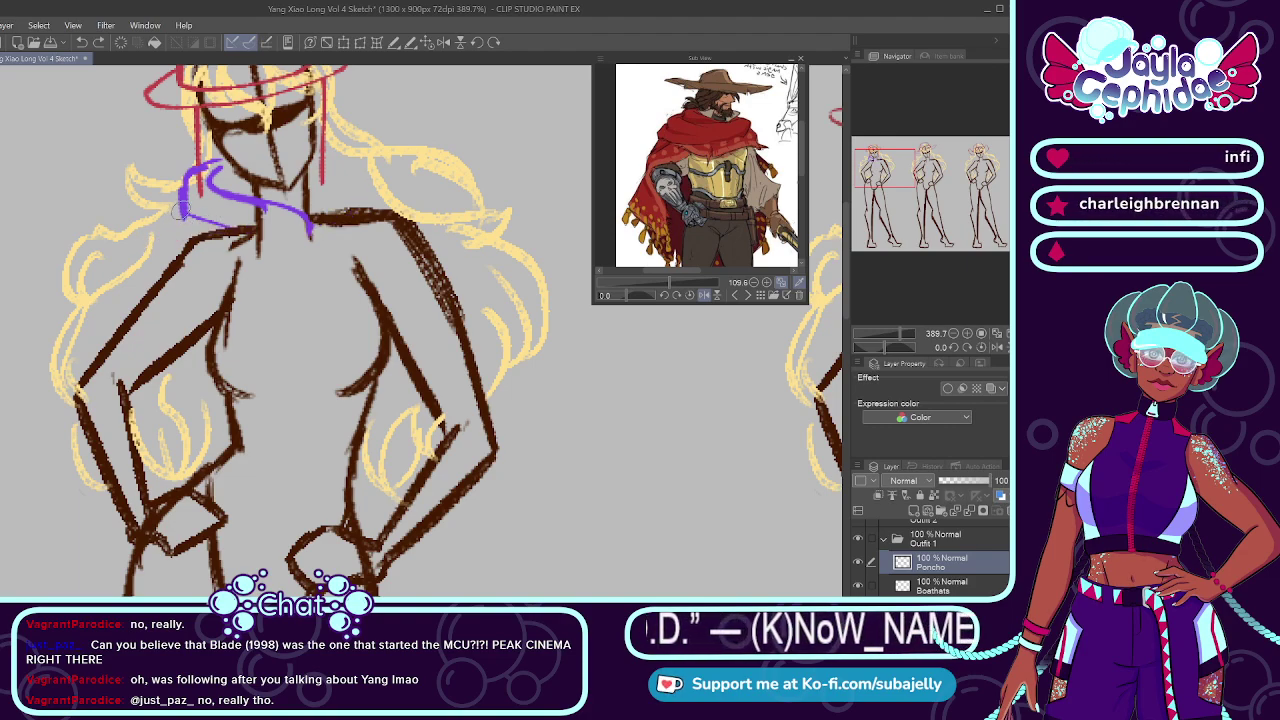
Step: Draw the poncho's neckline and raised collar, with the upper wrap draping over both shoulders and across the first figure's chest
{"action": "mouse_move", "coordinate": [177, 205]}
{"action": "left_mouse_down"}
{"action": "mouse_move", "coordinate": [148, 216]}
{"action": "mouse_move", "coordinate": [152, 256]}
{"action": "left_mouse_up"}
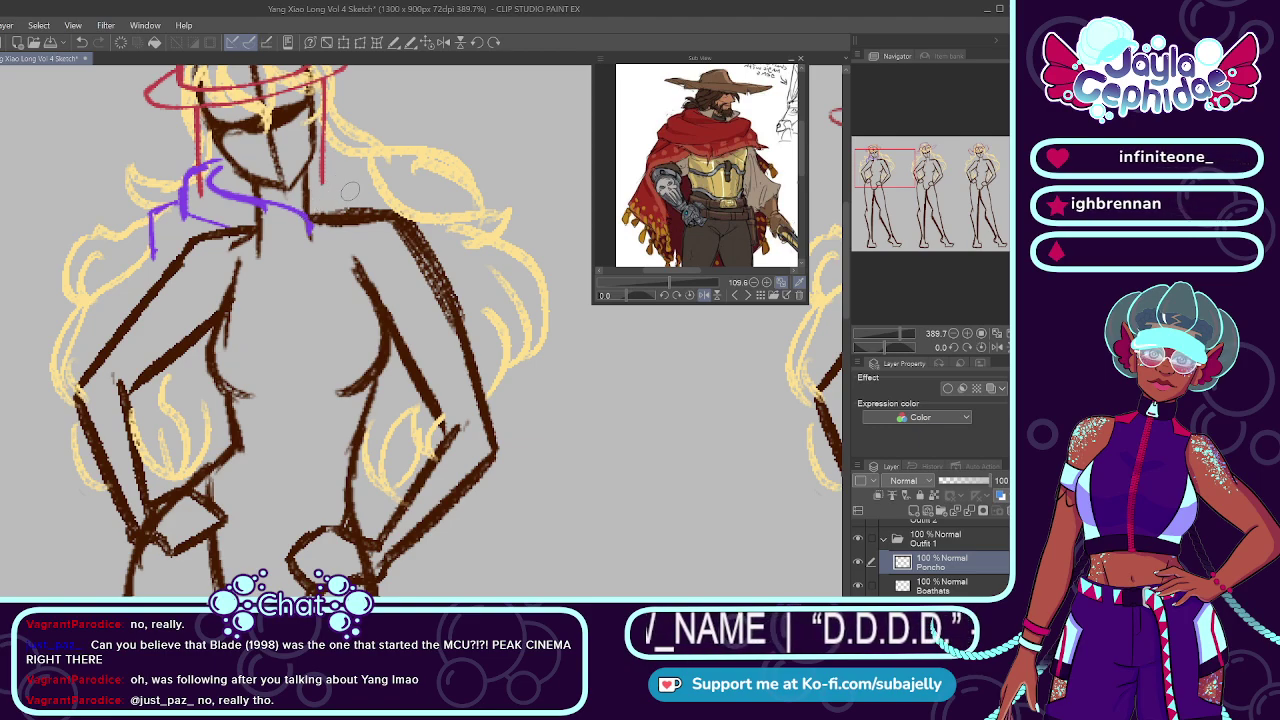
{"action": "left_click_drag", "start_coordinate": [340, 208], "coordinate": [228, 226]}
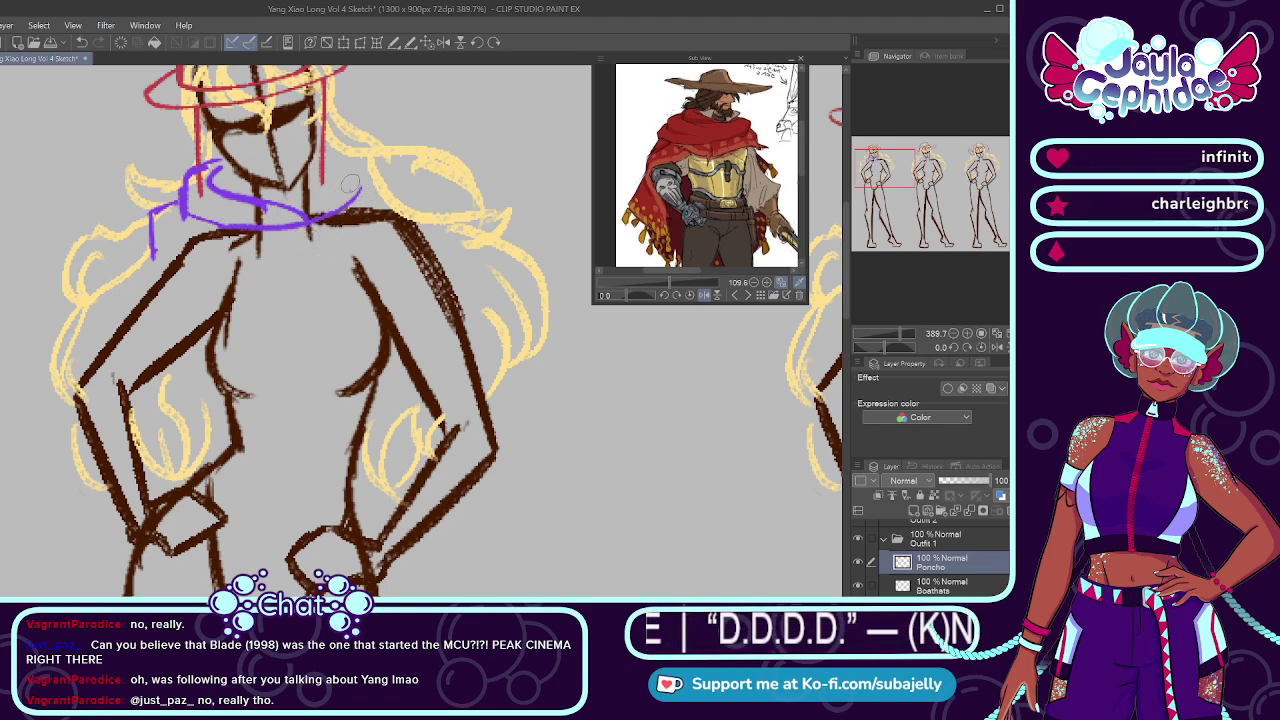
{"action": "mouse_move", "coordinate": [358, 190]}
{"action": "left_mouse_down"}
{"action": "mouse_move", "coordinate": [406, 178]}
{"action": "mouse_move", "coordinate": [412, 214]}
{"action": "mouse_move", "coordinate": [386, 170]}
{"action": "mouse_move", "coordinate": [332, 165]}
{"action": "left_mouse_up"}
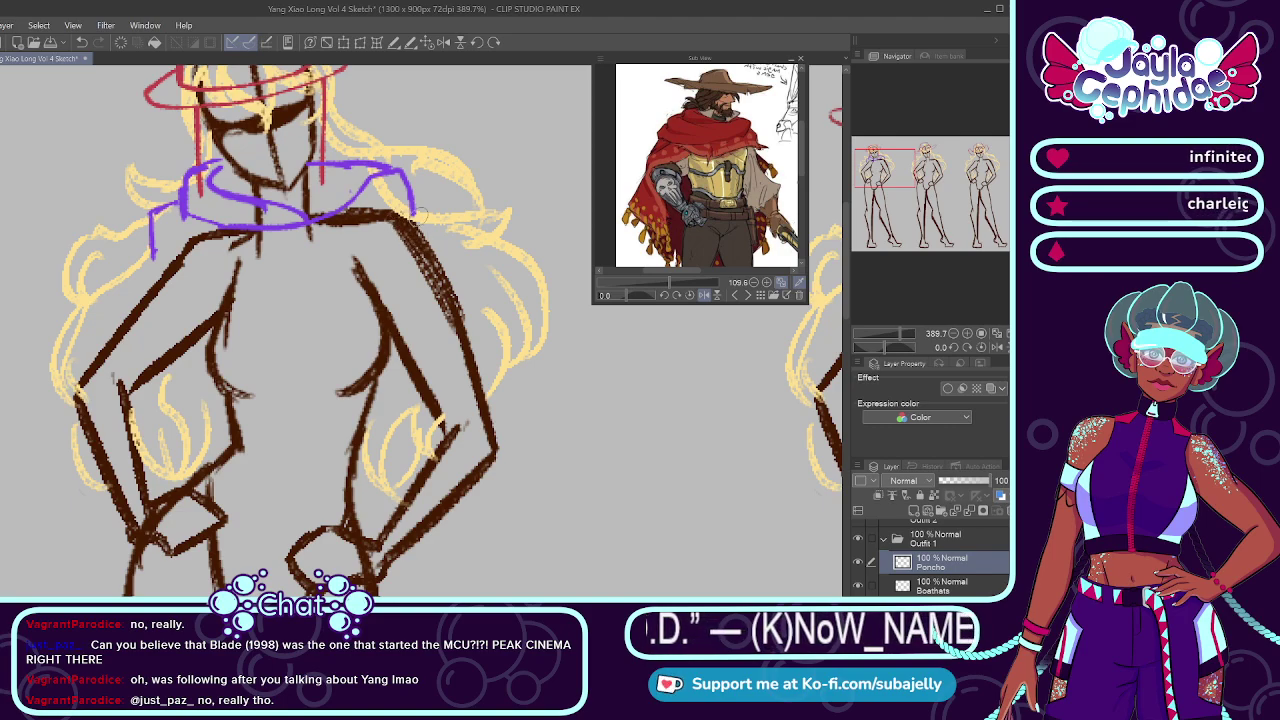
{"action": "mouse_move", "coordinate": [410, 208]}
{"action": "left_mouse_down"}
{"action": "mouse_move", "coordinate": [433, 219]}
{"action": "mouse_move", "coordinate": [452, 279]}
{"action": "mouse_move", "coordinate": [314, 312]}
{"action": "mouse_move", "coordinate": [203, 292]}
{"action": "left_mouse_up"}
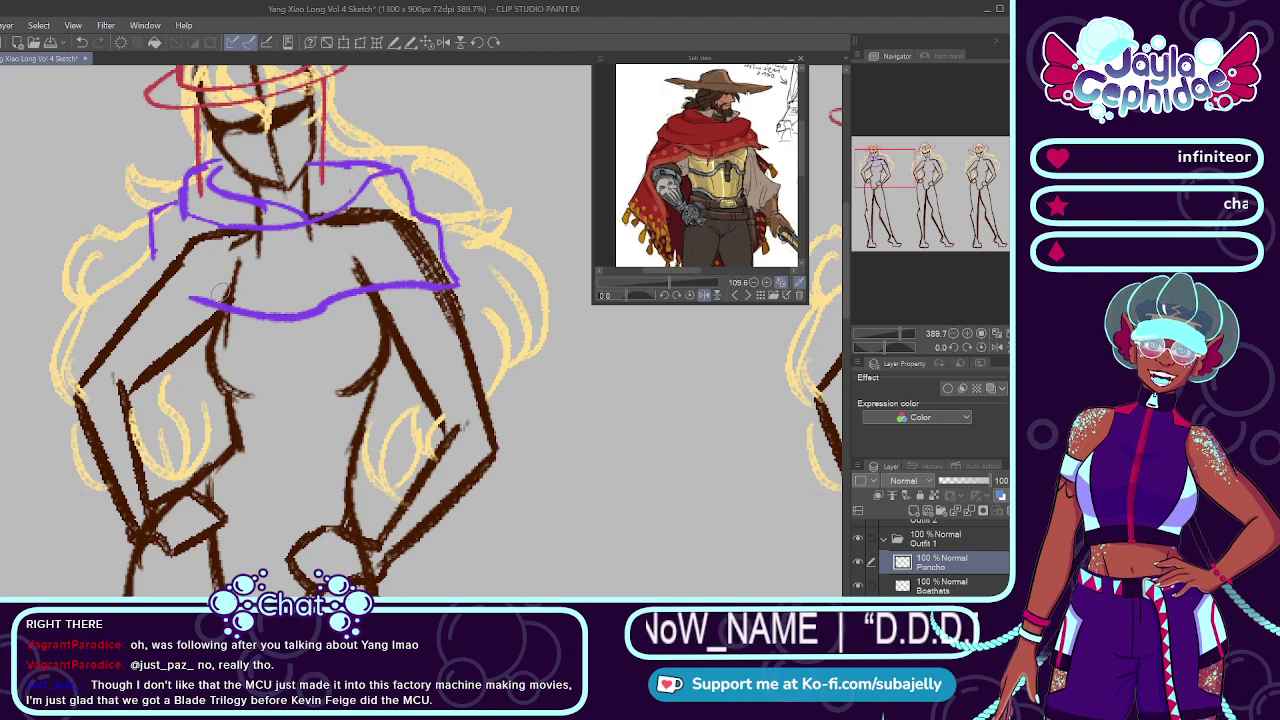
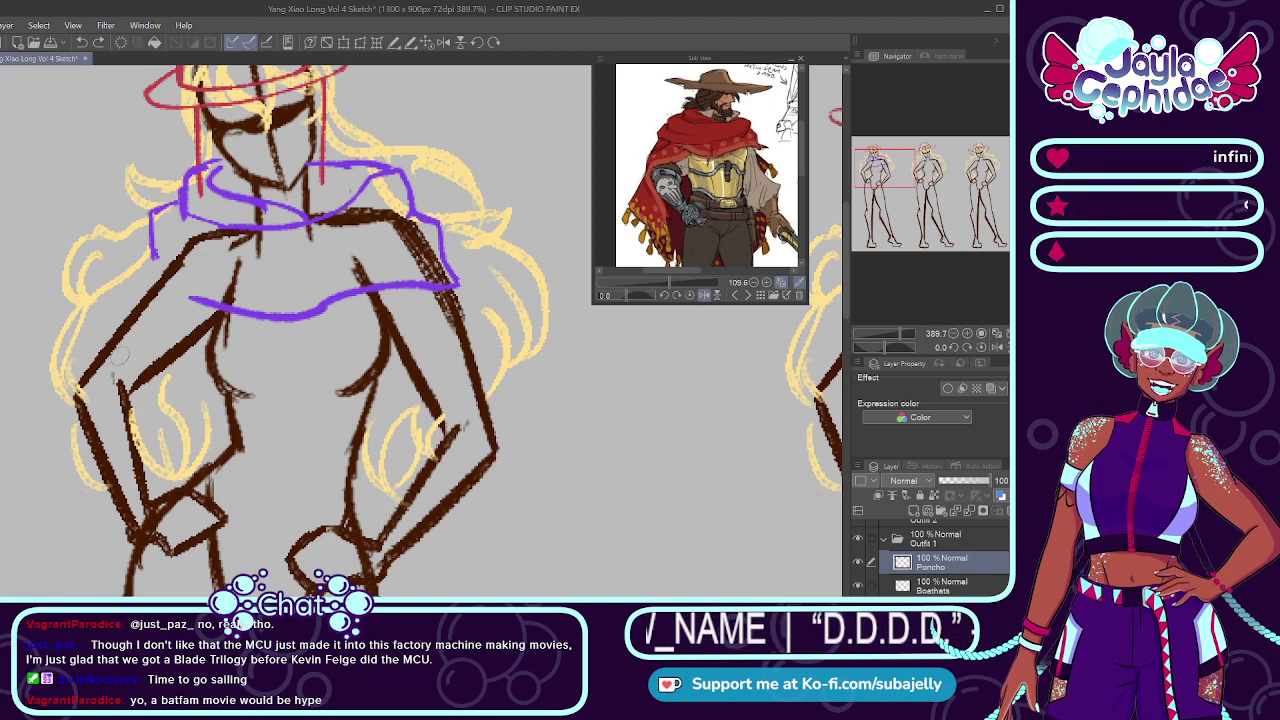
Step: Draw the poncho's second drape running from the metal-arm-side shoulder to the elbow, joining it to the chest wrap
{"action": "left_click_drag", "start_coordinate": [155, 255], "coordinate": [95, 335]}
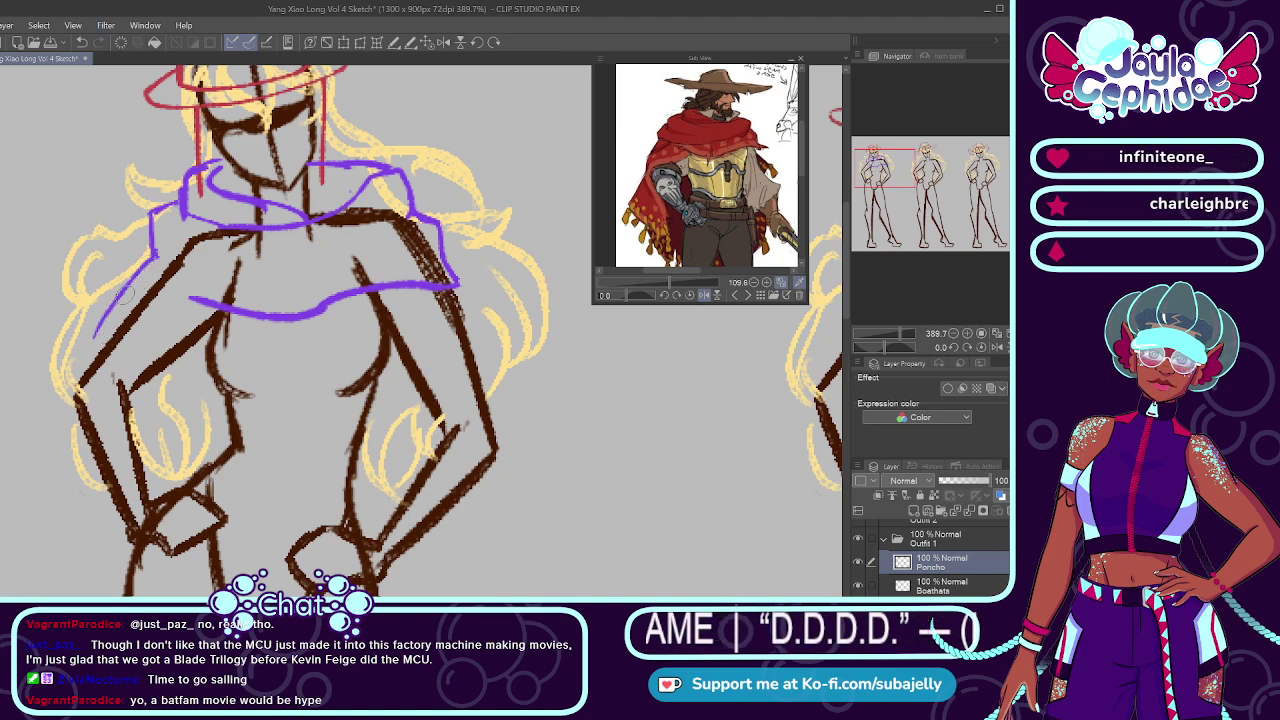
{"action": "left_click_drag", "start_coordinate": [118, 292], "coordinate": [88, 358]}
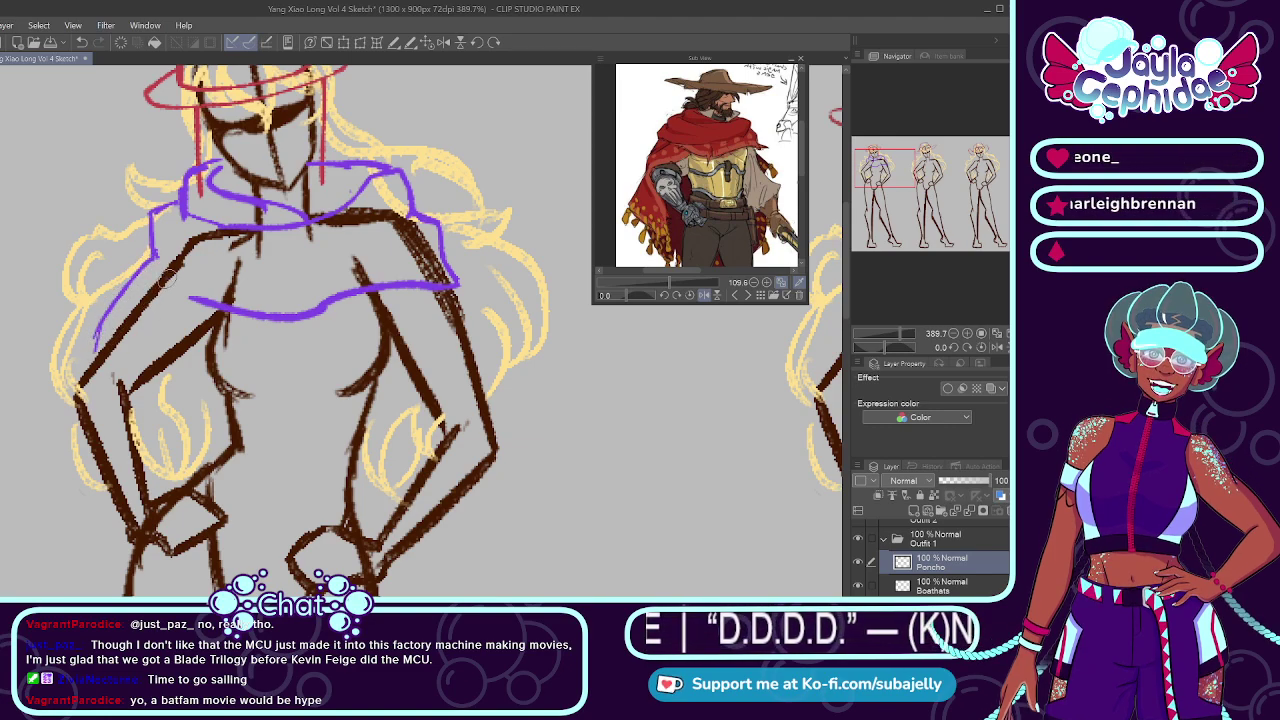
{"action": "left_click_drag", "start_coordinate": [167, 280], "coordinate": [84, 372]}
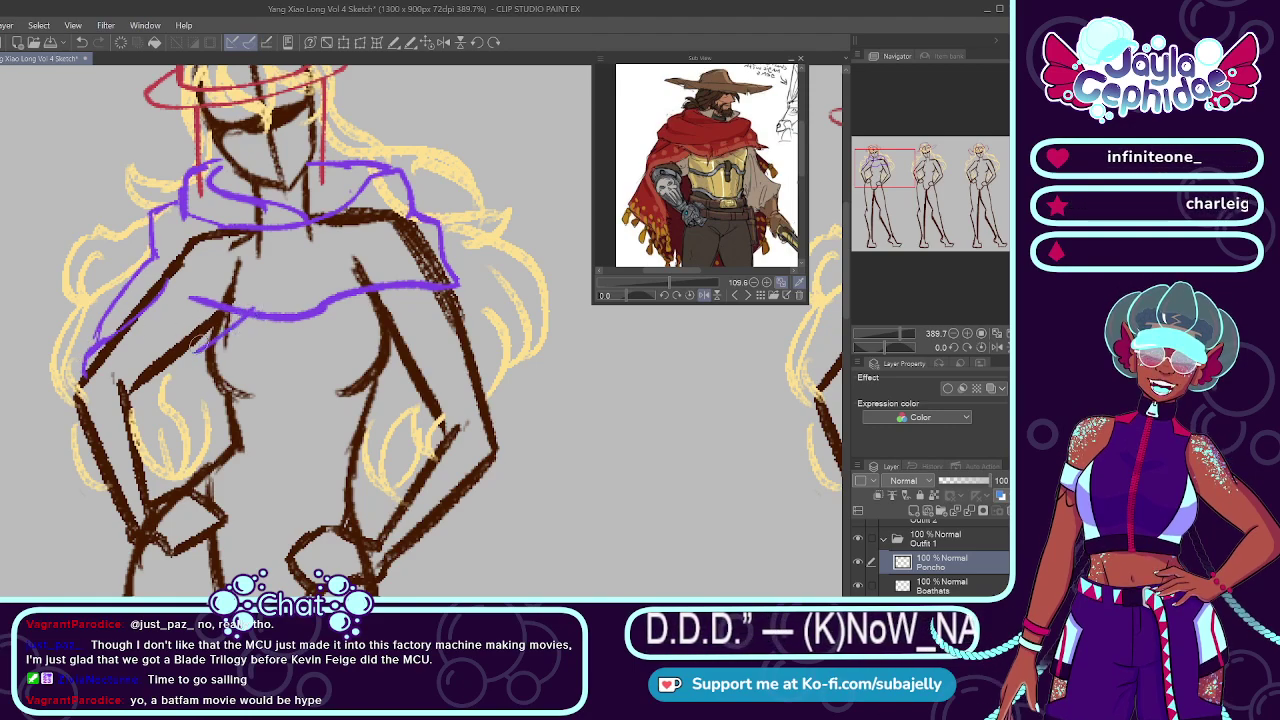
{"action": "mouse_move", "coordinate": [151, 248]}
{"action": "left_mouse_down"}
{"action": "mouse_move", "coordinate": [172, 287]}
{"action": "mouse_move", "coordinate": [208, 305]}
{"action": "left_mouse_up"}
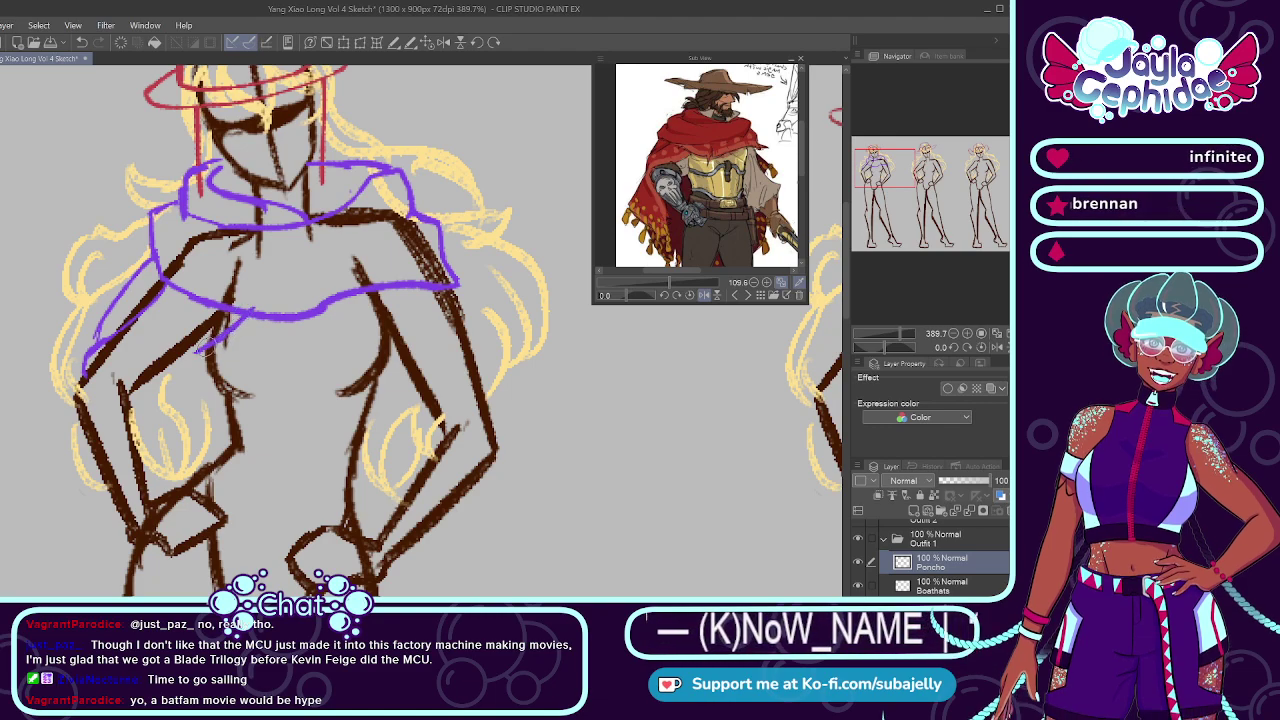
{"action": "left_click_drag", "start_coordinate": [205, 345], "coordinate": [90, 372]}
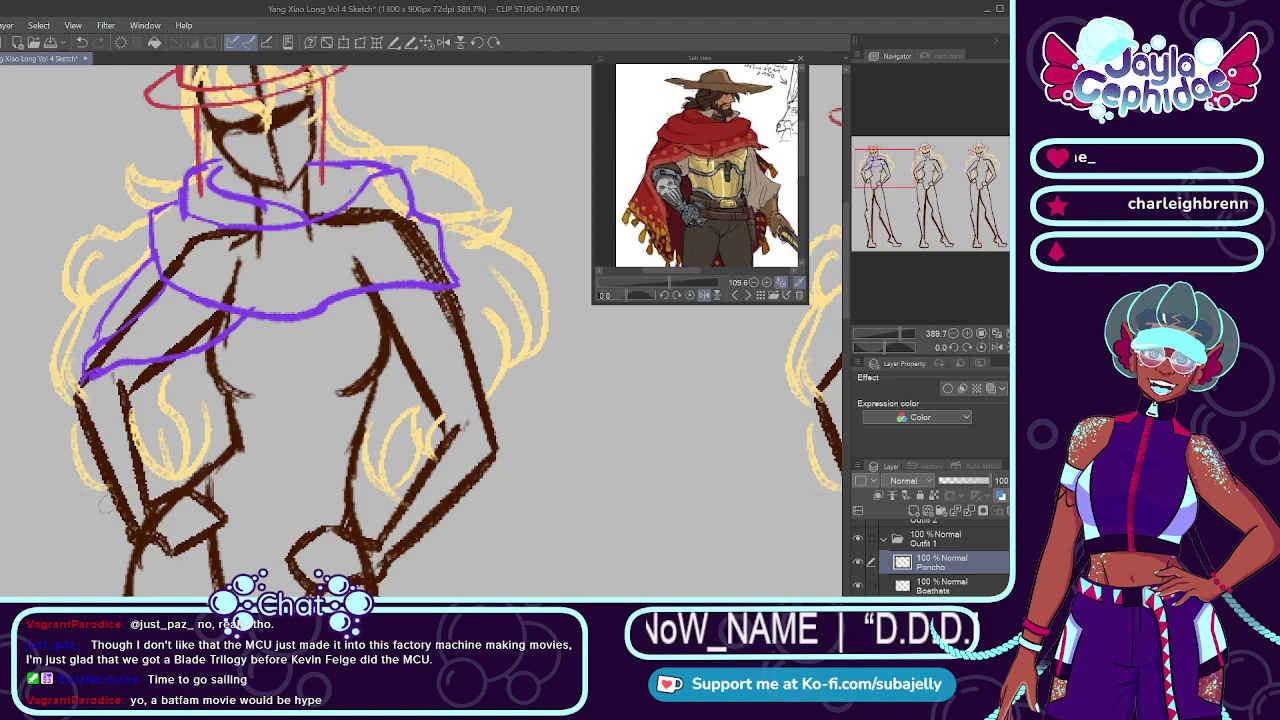
Step: Draw the poncho's outer edge hanging from the draped elbow to hip level, with the hem angling in to the thigh
{"action": "left_click_drag", "start_coordinate": [79, 410], "coordinate": [48, 592]}
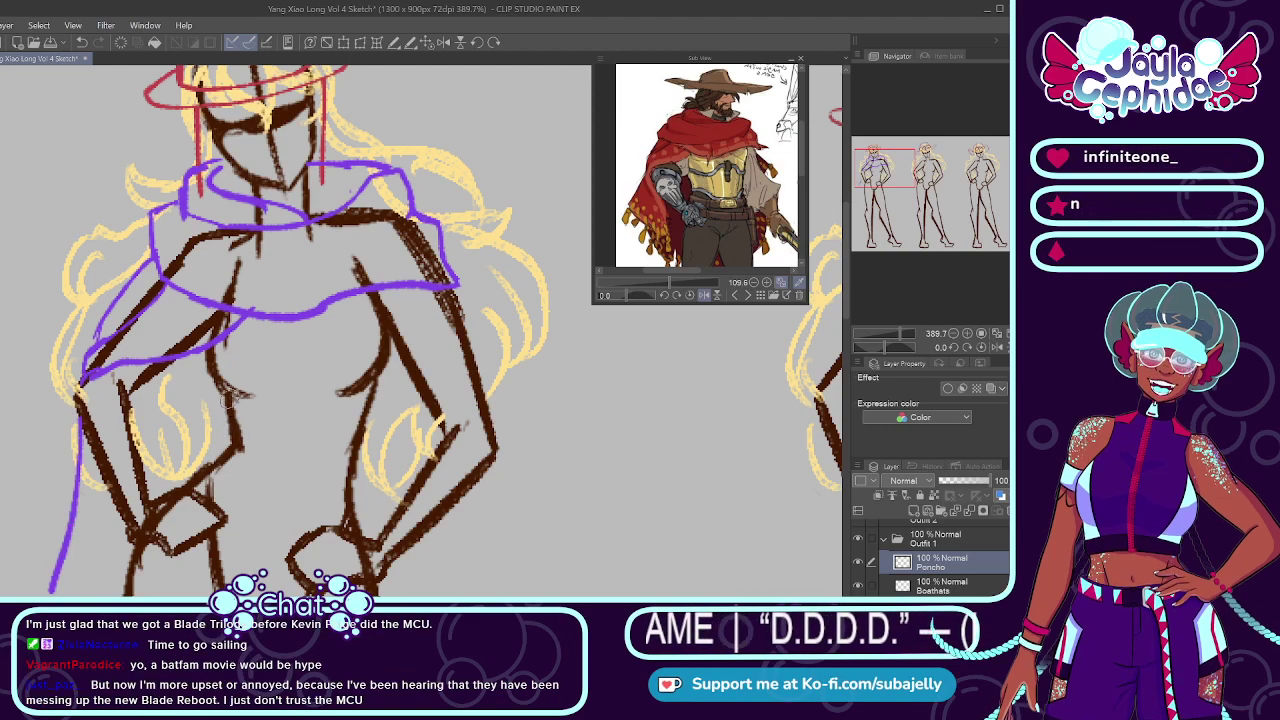
{"action": "scroll", "coordinate": [230, 405], "scroll_direction": "down", "scroll_amount": 2}
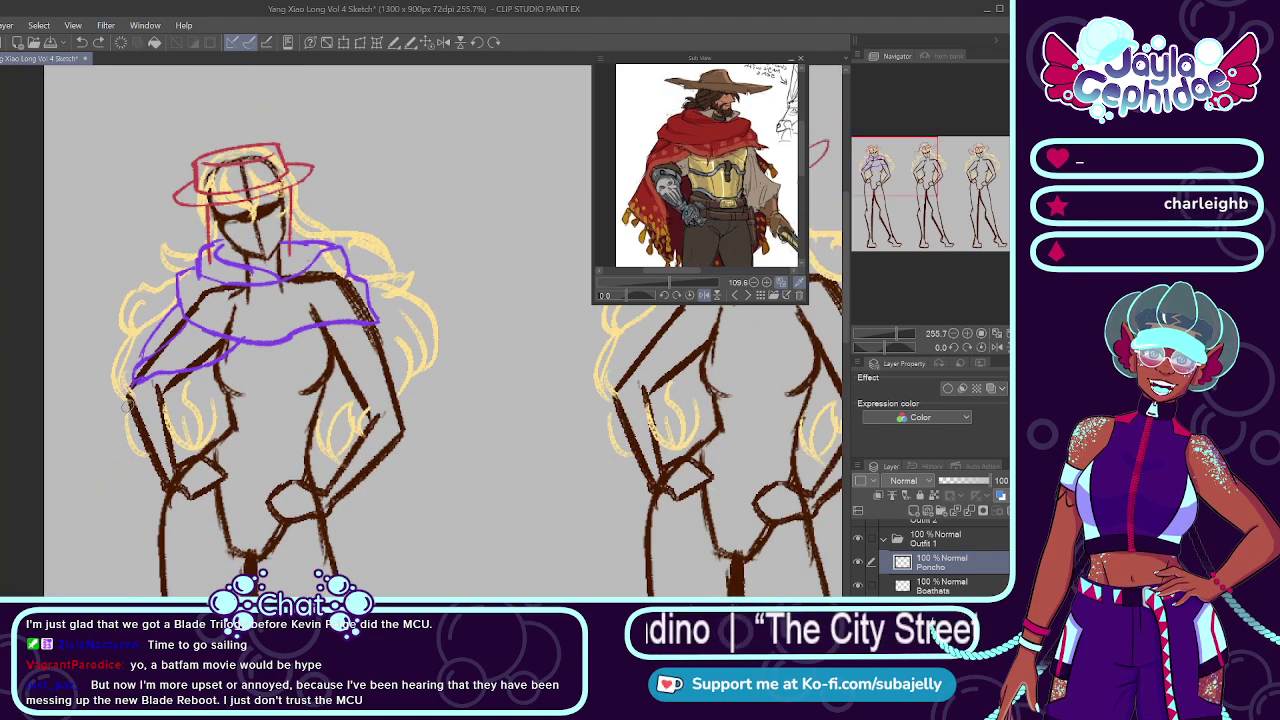
{"action": "key", "text": "ctrl+z"}
{"action": "left_click_drag", "start_coordinate": [130, 401], "coordinate": [108, 473]}
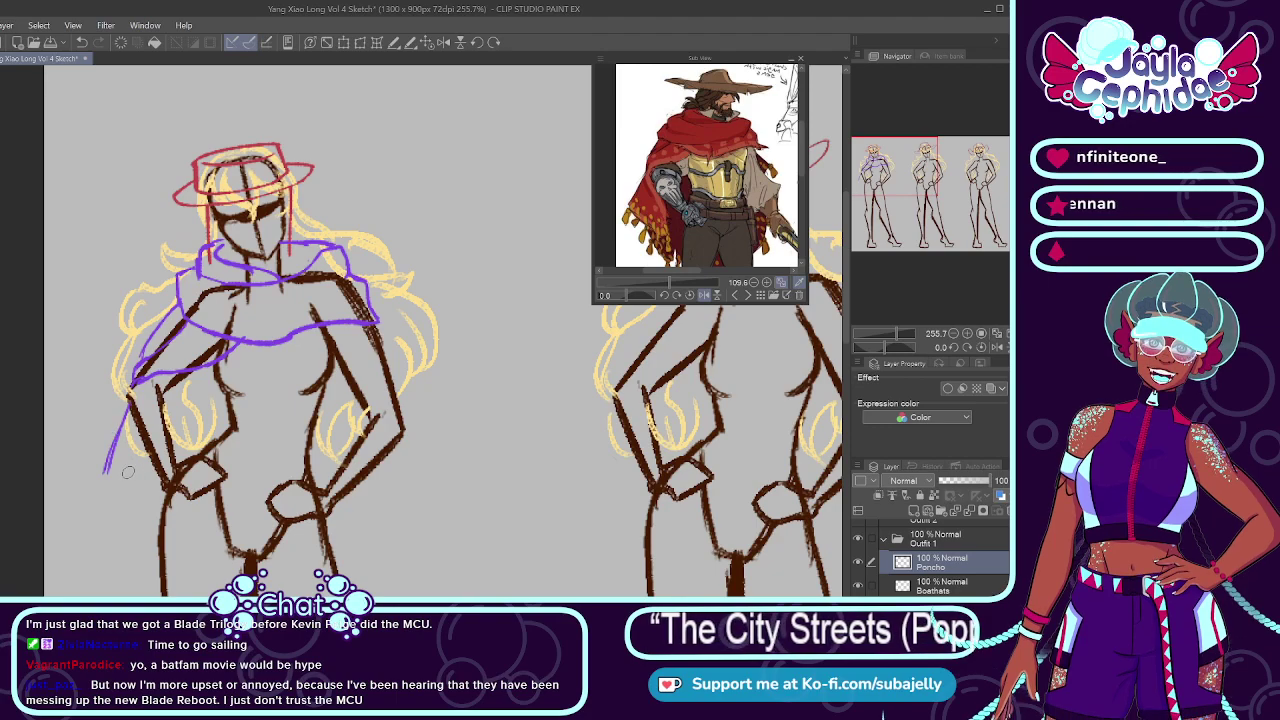
{"action": "mouse_move", "coordinate": [118, 438]}
{"action": "left_mouse_down"}
{"action": "mouse_move", "coordinate": [96, 479]}
{"action": "mouse_move", "coordinate": [119, 498]}
{"action": "mouse_move", "coordinate": [100, 485]}
{"action": "mouse_move", "coordinate": [157, 526]}
{"action": "left_mouse_up"}
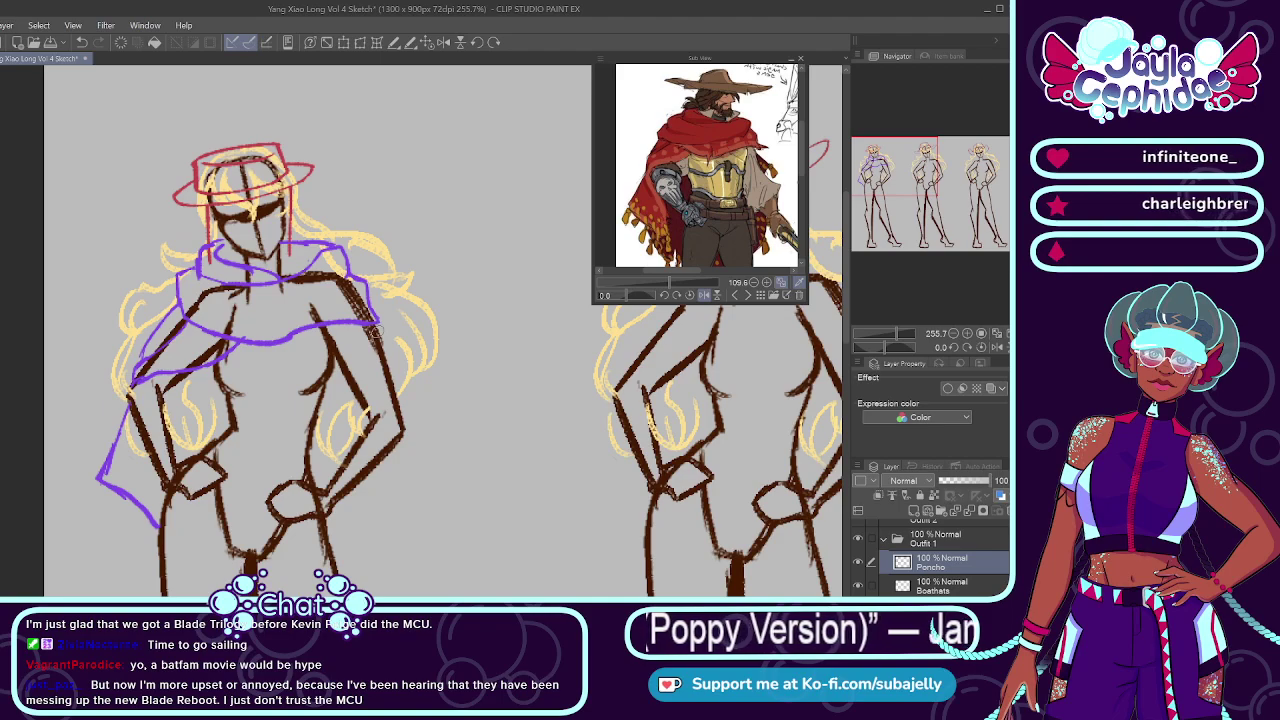
Step: Draw the poncho's opposite edge past the other elbow to a hip-level corner, with its hem angling back to the thigh
{"action": "left_click_drag", "start_coordinate": [376, 326], "coordinate": [426, 398]}
{"action": "key", "text": "ctrl+z"}
{"action": "left_click_drag", "start_coordinate": [374, 322], "coordinate": [407, 376]}
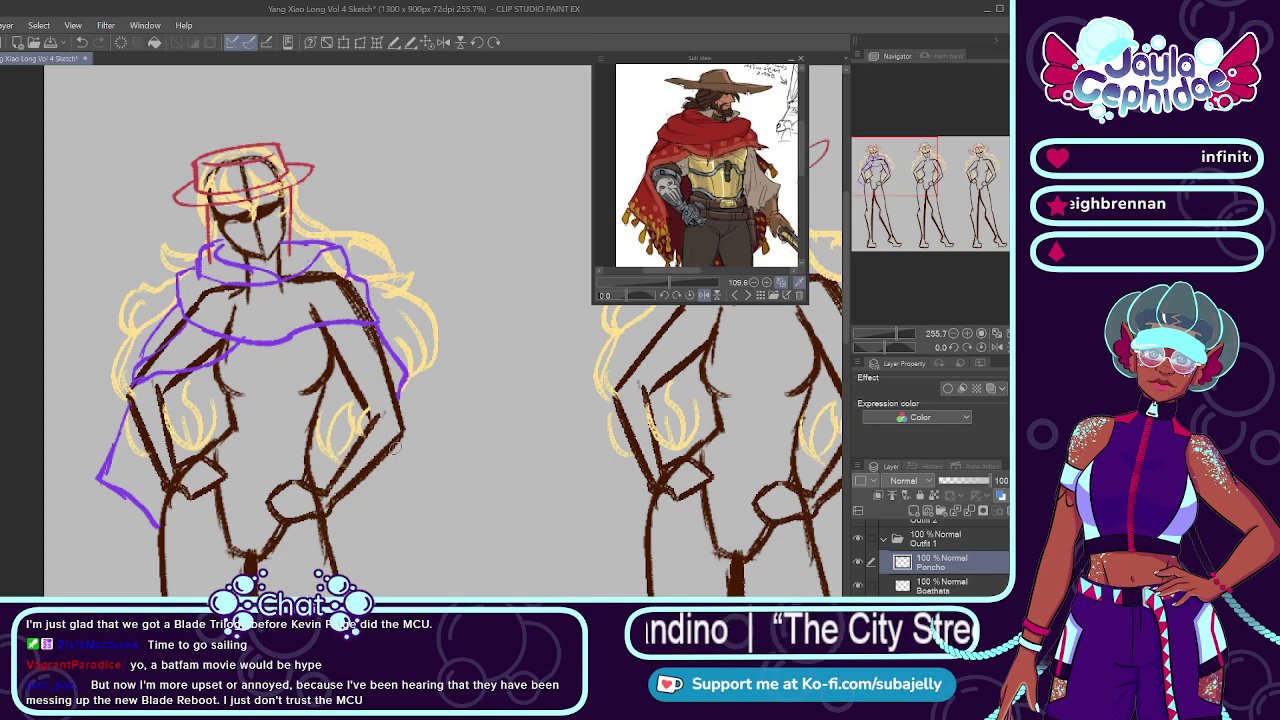
{"action": "key", "text": "ctrl+z"}
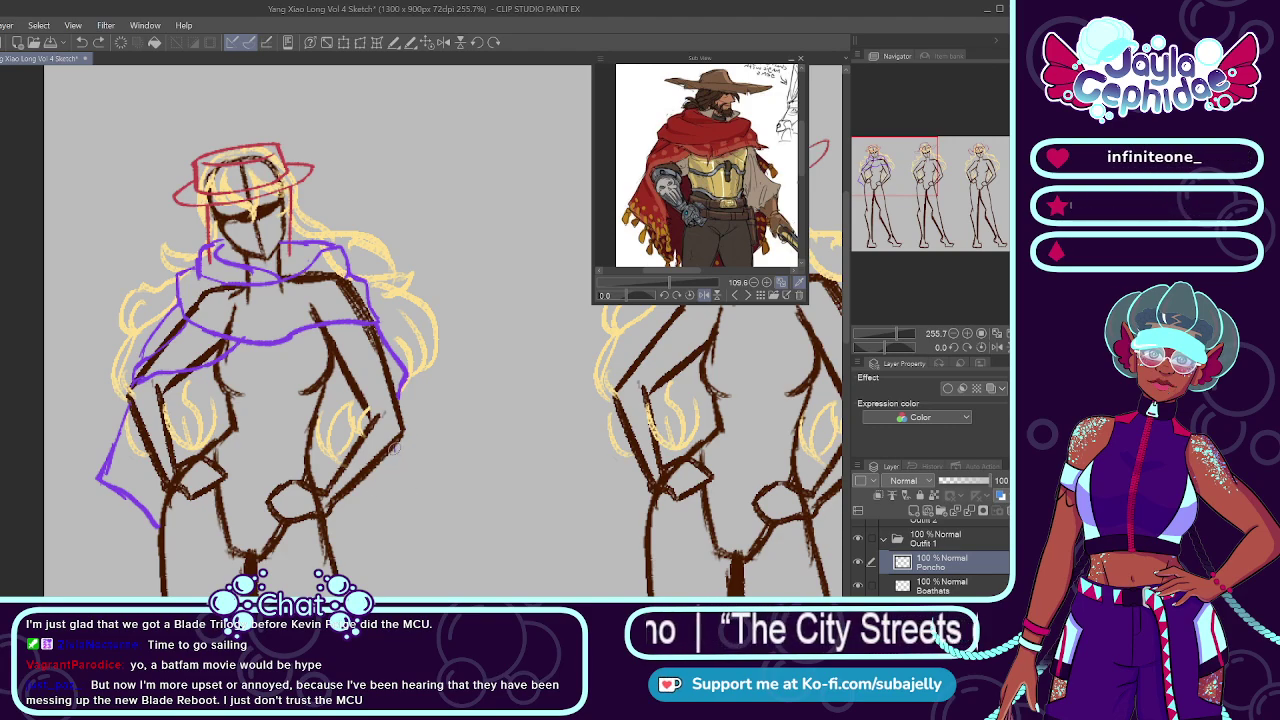
{"action": "left_click_drag", "start_coordinate": [394, 447], "coordinate": [415, 500]}
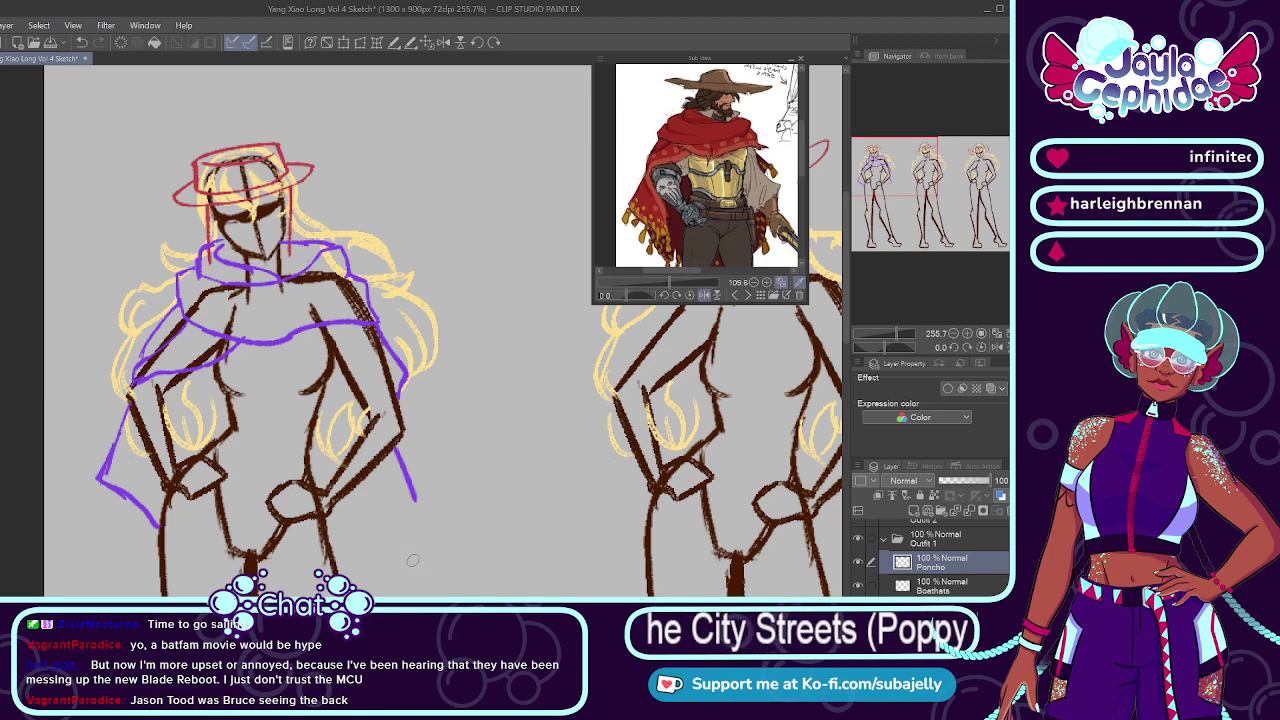
{"action": "left_click_drag", "start_coordinate": [412, 497], "coordinate": [333, 542]}
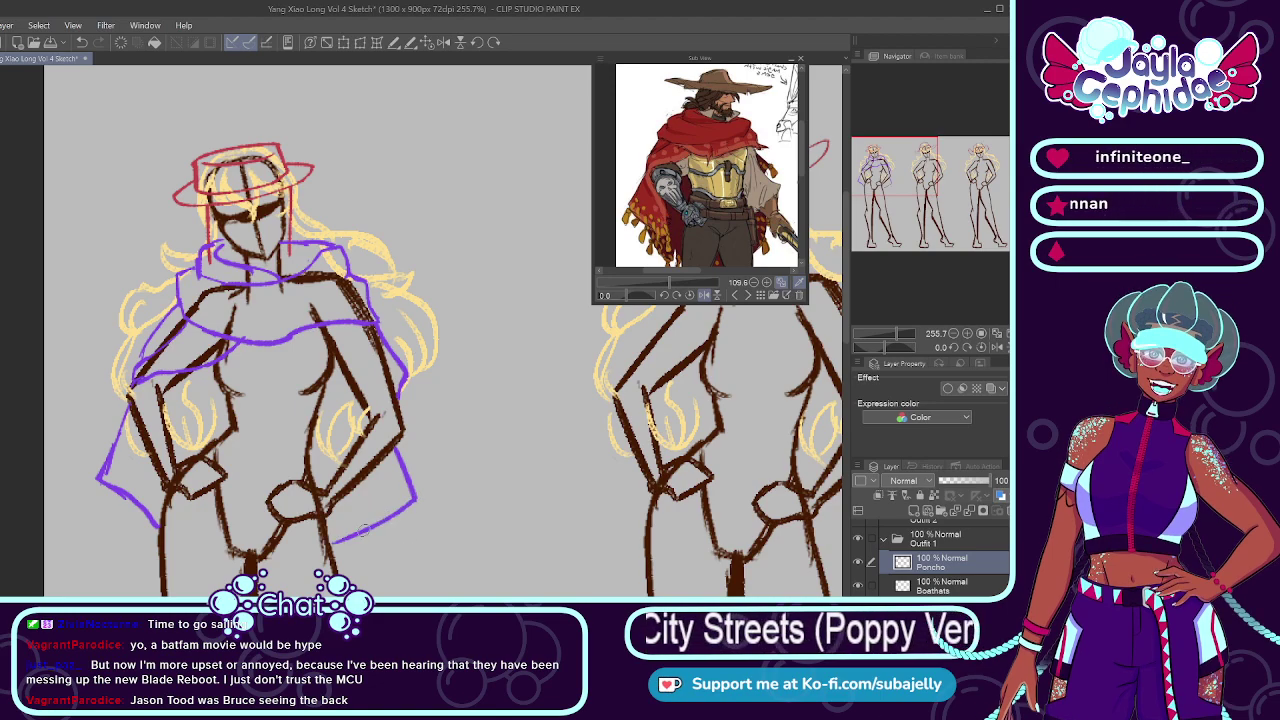
Step: Expand the Outfit 2 layer folder and make its Cowboy layer active
{"action": "scroll", "coordinate": [368, 528], "scroll_direction": "down", "scroll_amount": 1}
{"action": "scroll", "coordinate": [370, 520], "scroll_direction": "down", "scroll_amount": 8}
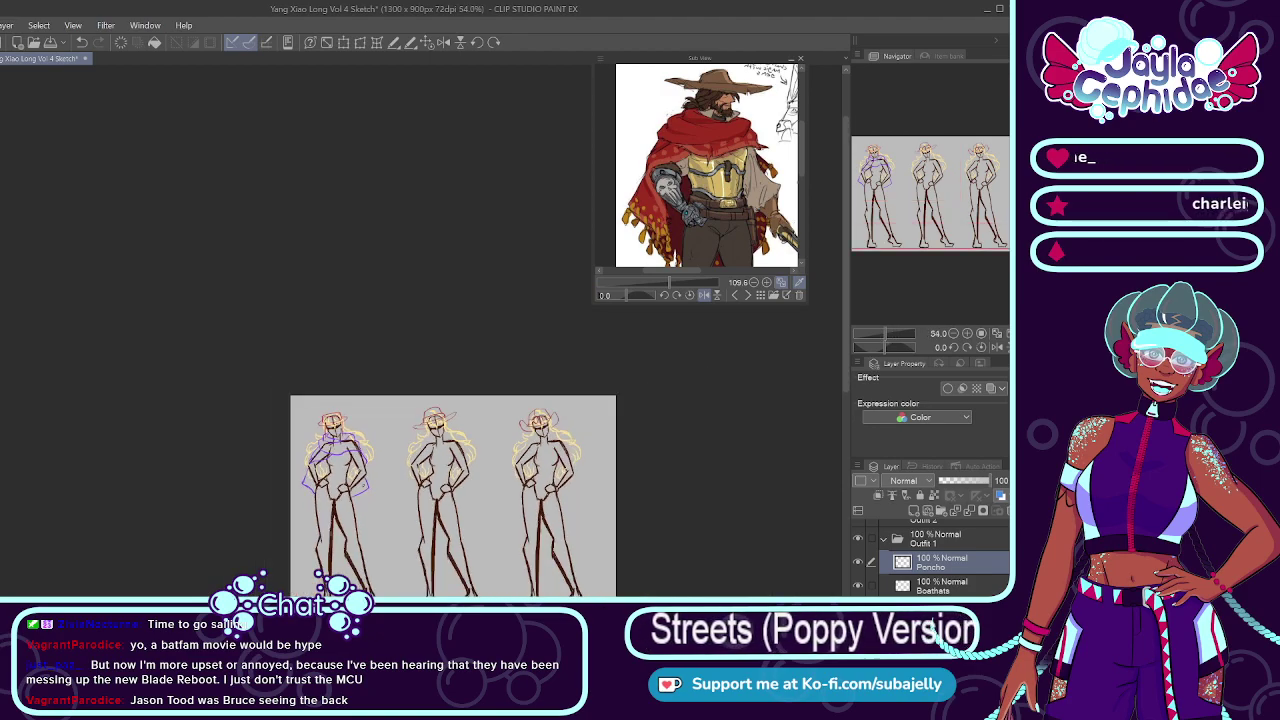
{"action": "scroll", "coordinate": [375, 523], "scroll_direction": "up", "scroll_amount": 2}
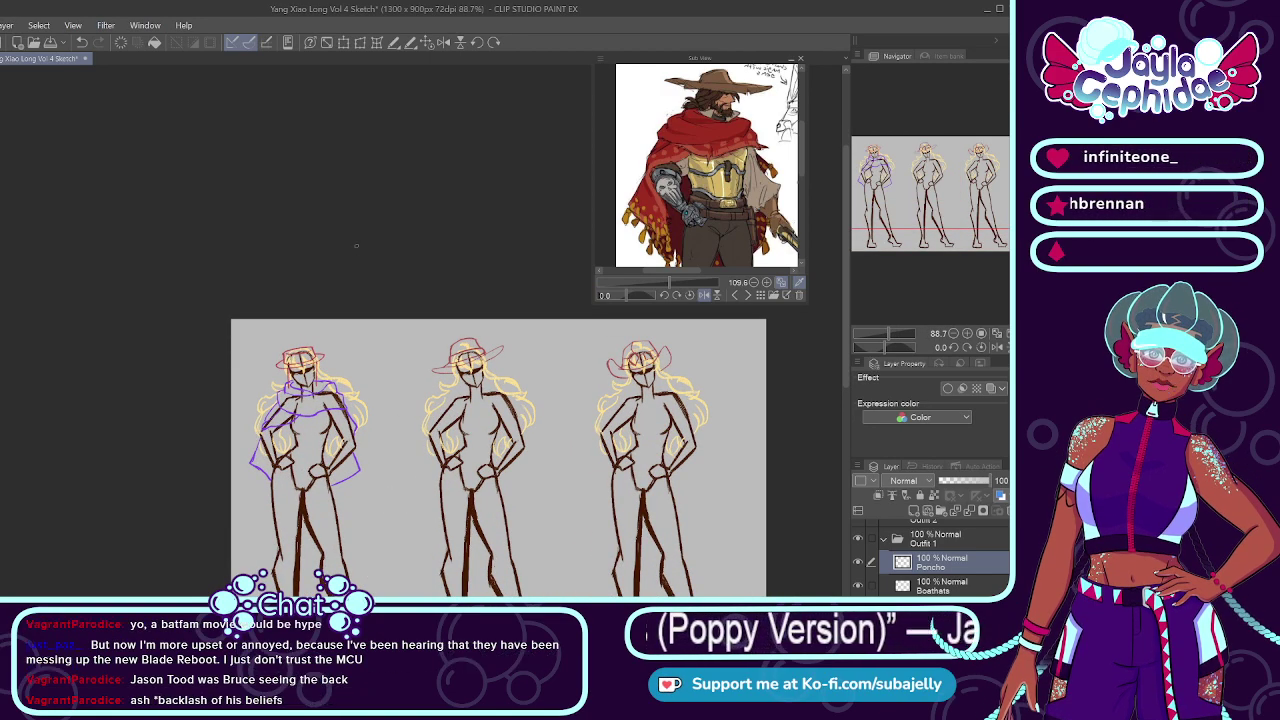
{"action": "left_click", "coordinate": [424, 42]}
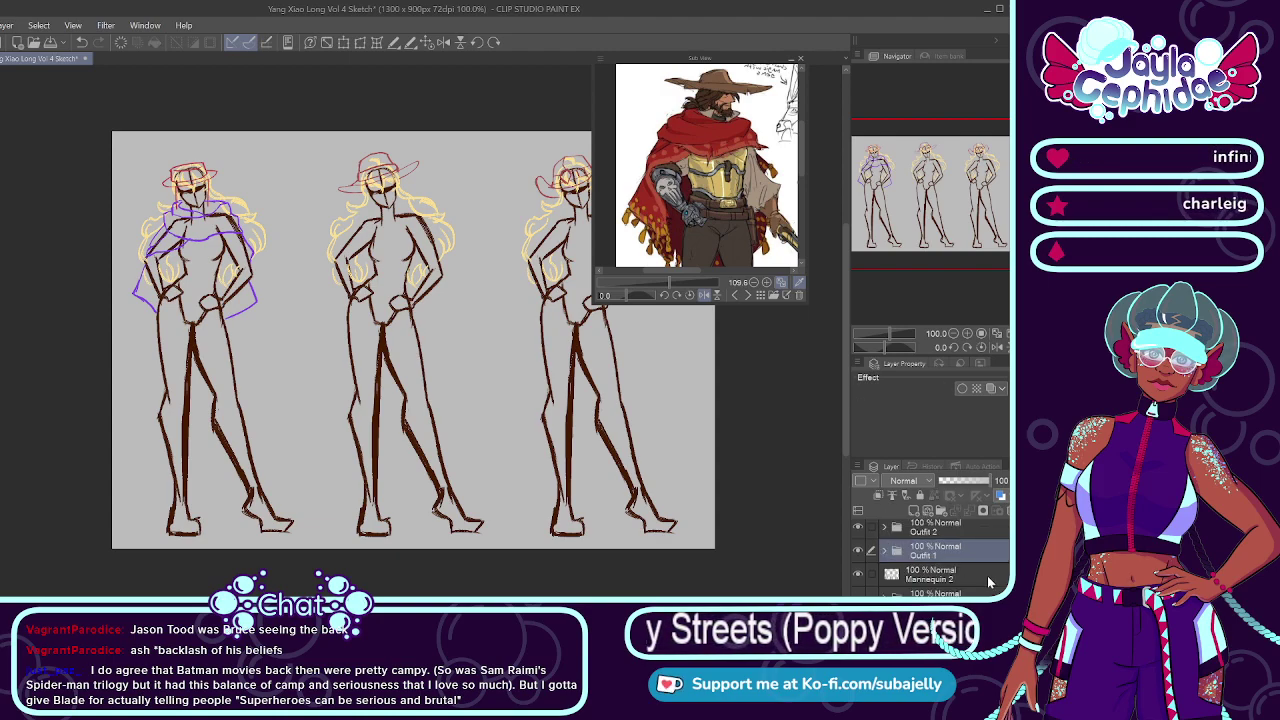
{"action": "left_click", "coordinate": [882, 540]}
{"action": "left_click", "coordinate": [883, 555]}
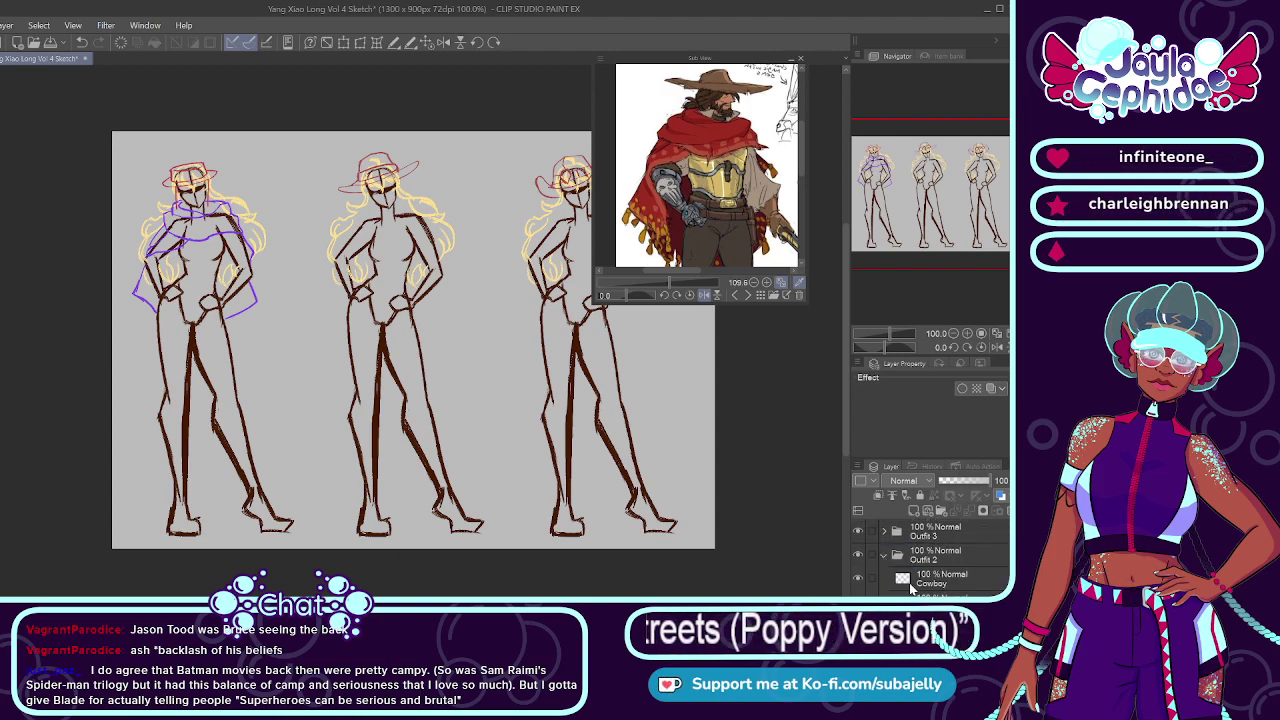
{"action": "left_click", "coordinate": [940, 578]}
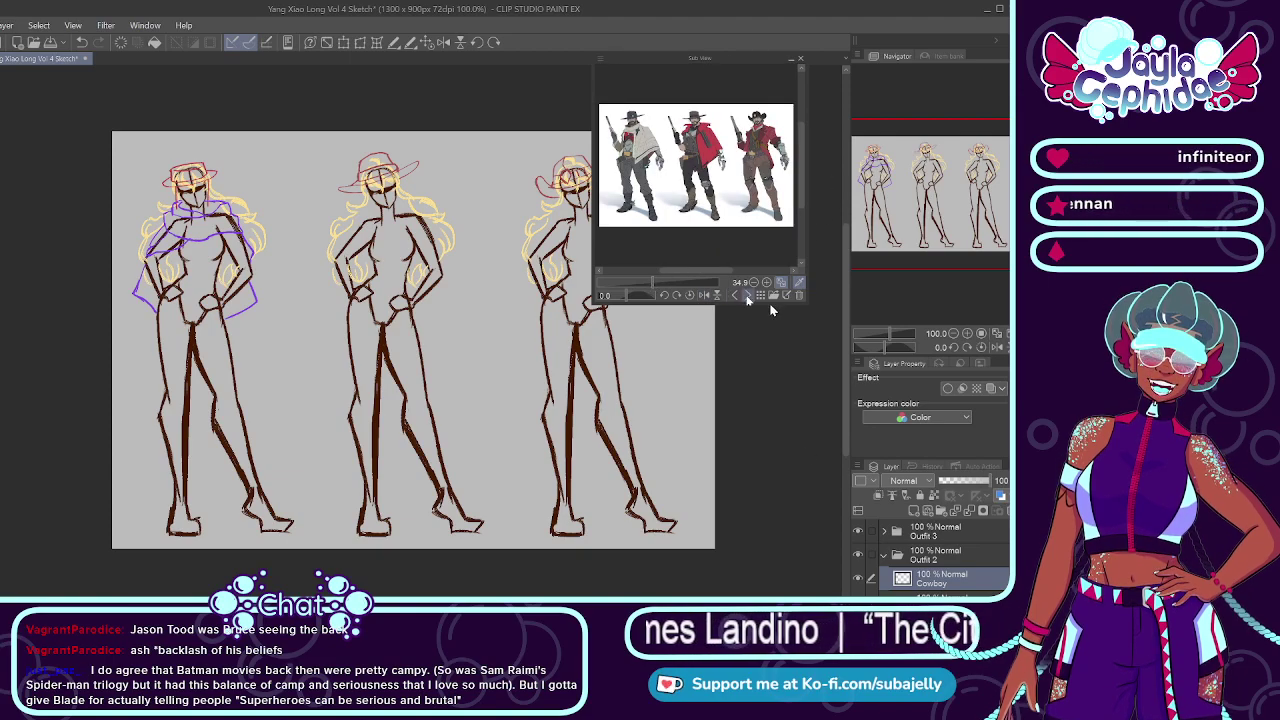
Step: Flip the cowboy reference image horizontally and rename the Outfit 2 folder's Cowboy layer as Poncho
{"action": "left_click", "coordinate": [704, 294]}
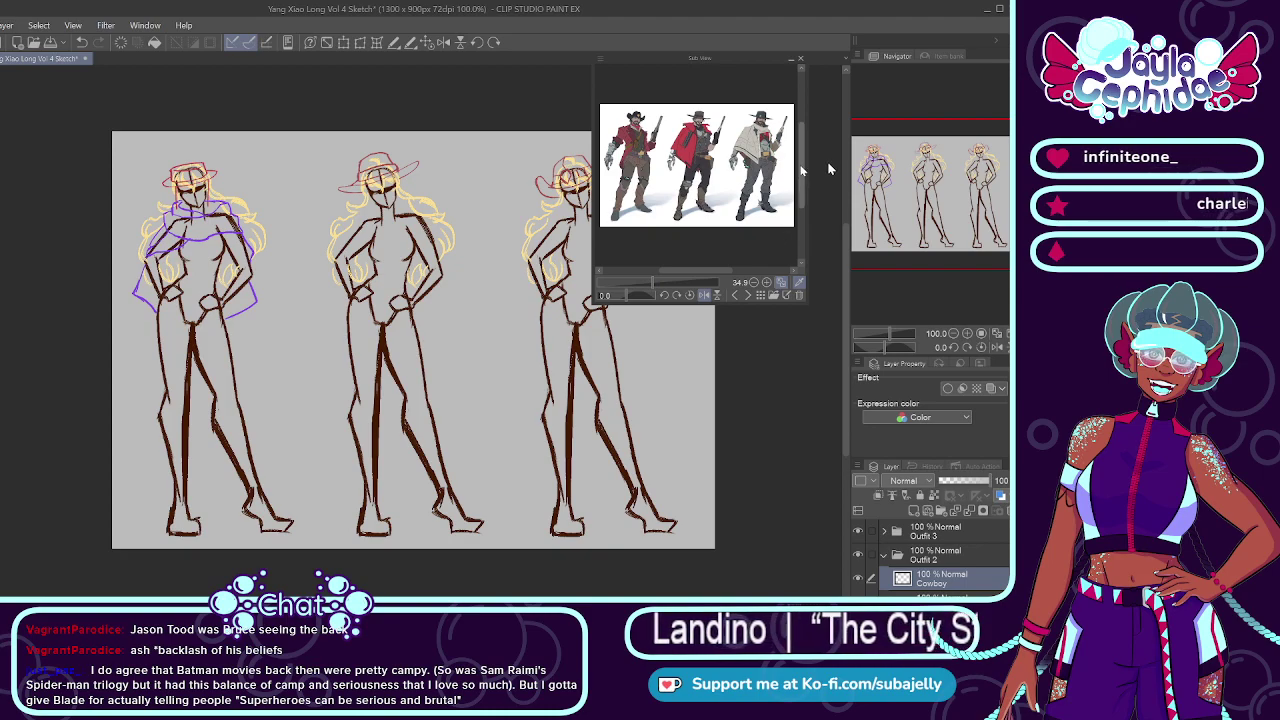
{"action": "left_click_drag", "start_coordinate": [802, 165], "coordinate": [802, 159]}
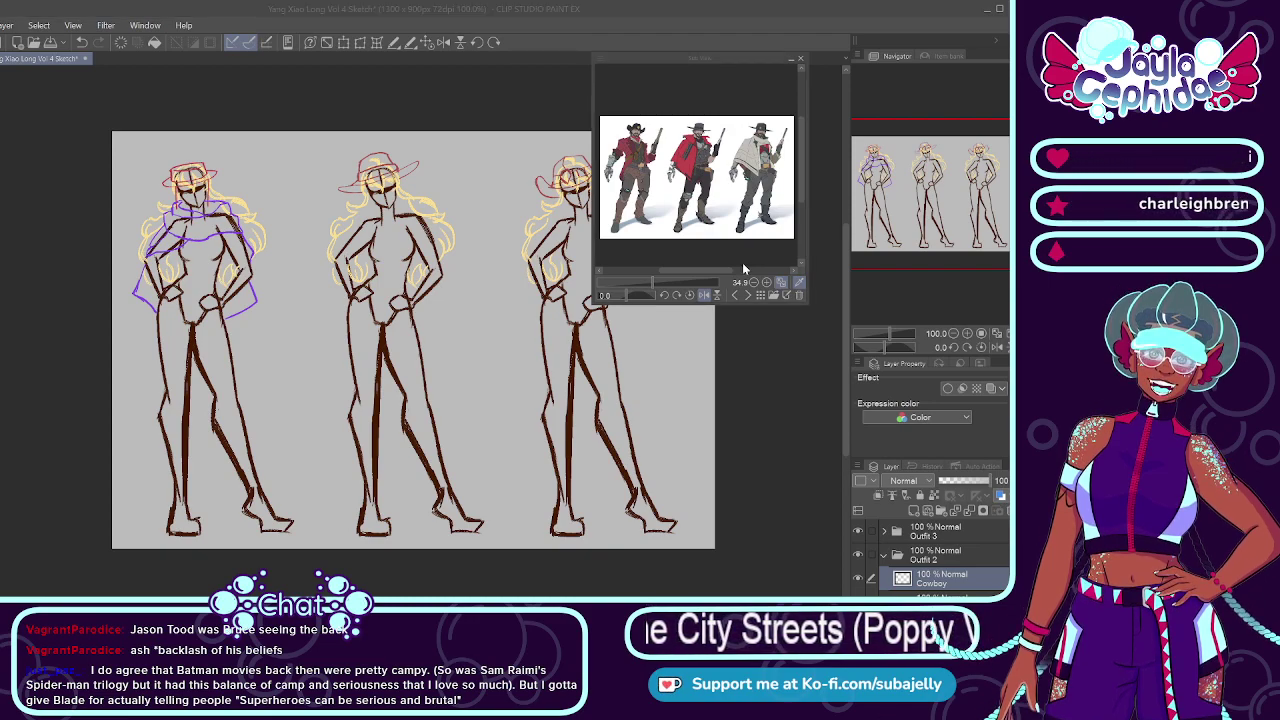
{"action": "type", "text": "Poncho"}
{"action": "key", "text": "Return"}
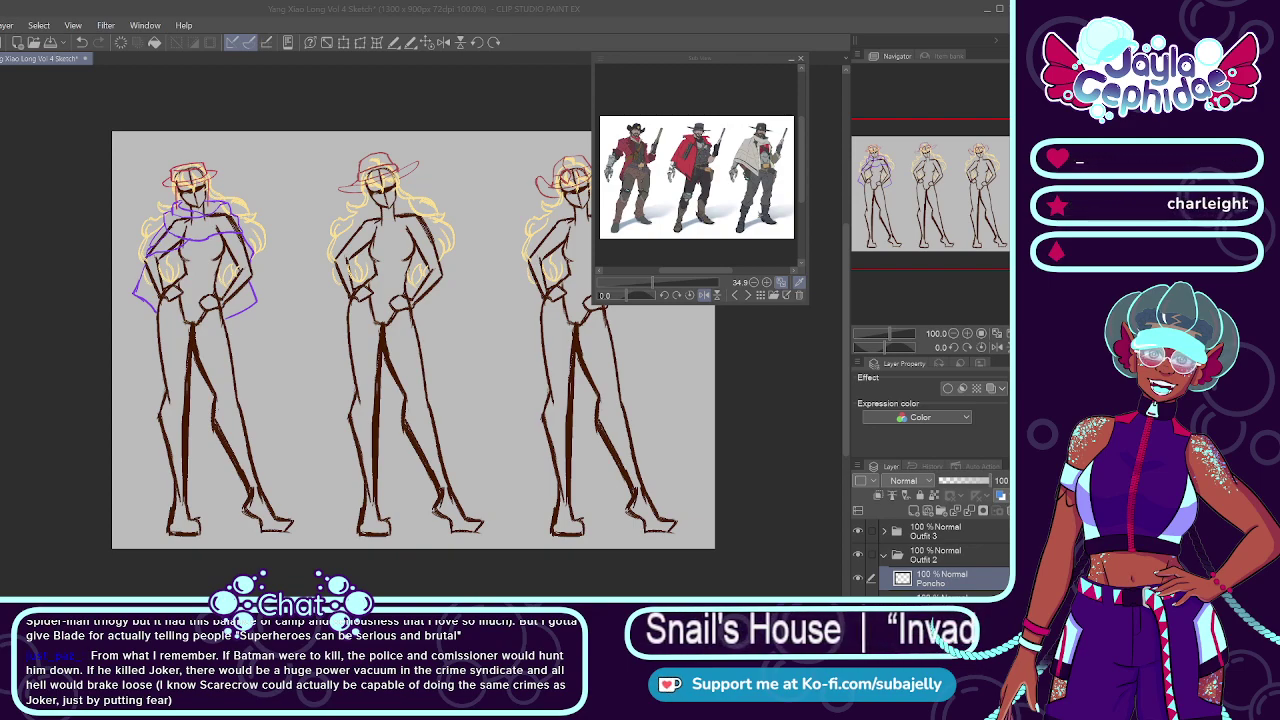
Step: Enlarge the reference image to 92.1% and frame it on the cowboy wearing the white poncho
{"action": "left_click_drag", "start_coordinate": [802, 154], "coordinate": [803, 145]}
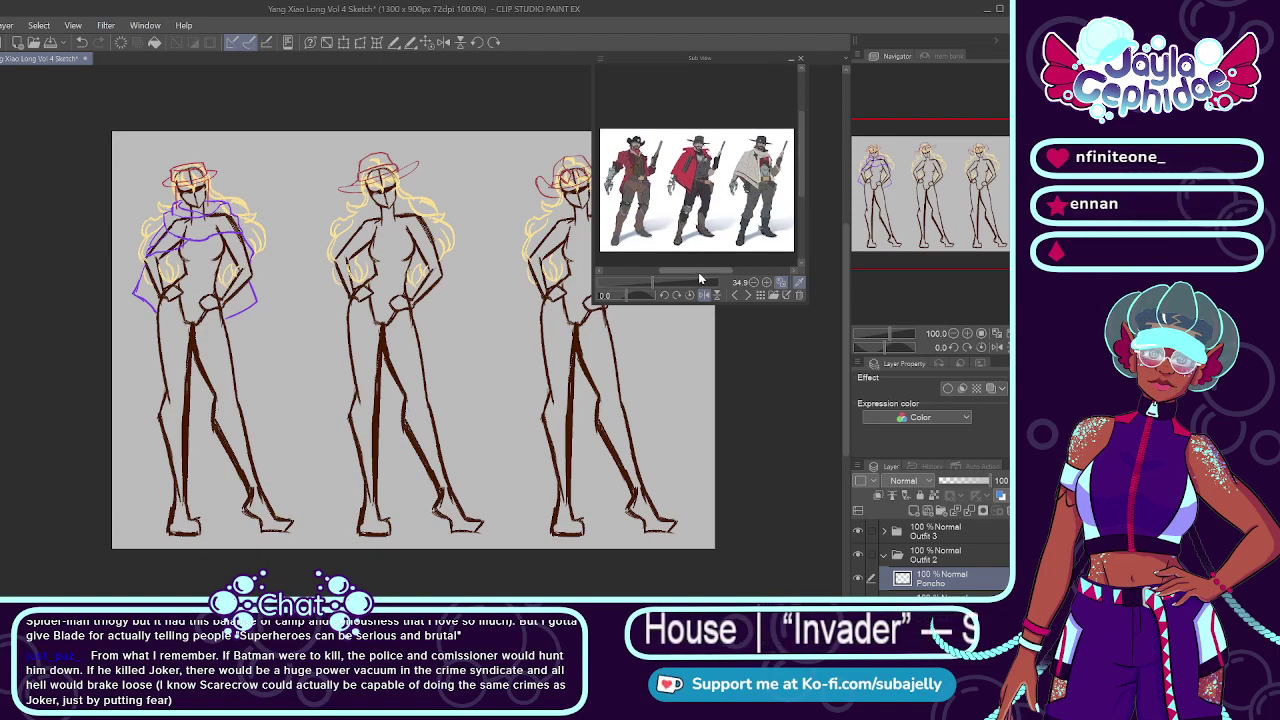
{"action": "left_click_drag", "start_coordinate": [698, 272], "coordinate": [702, 272]}
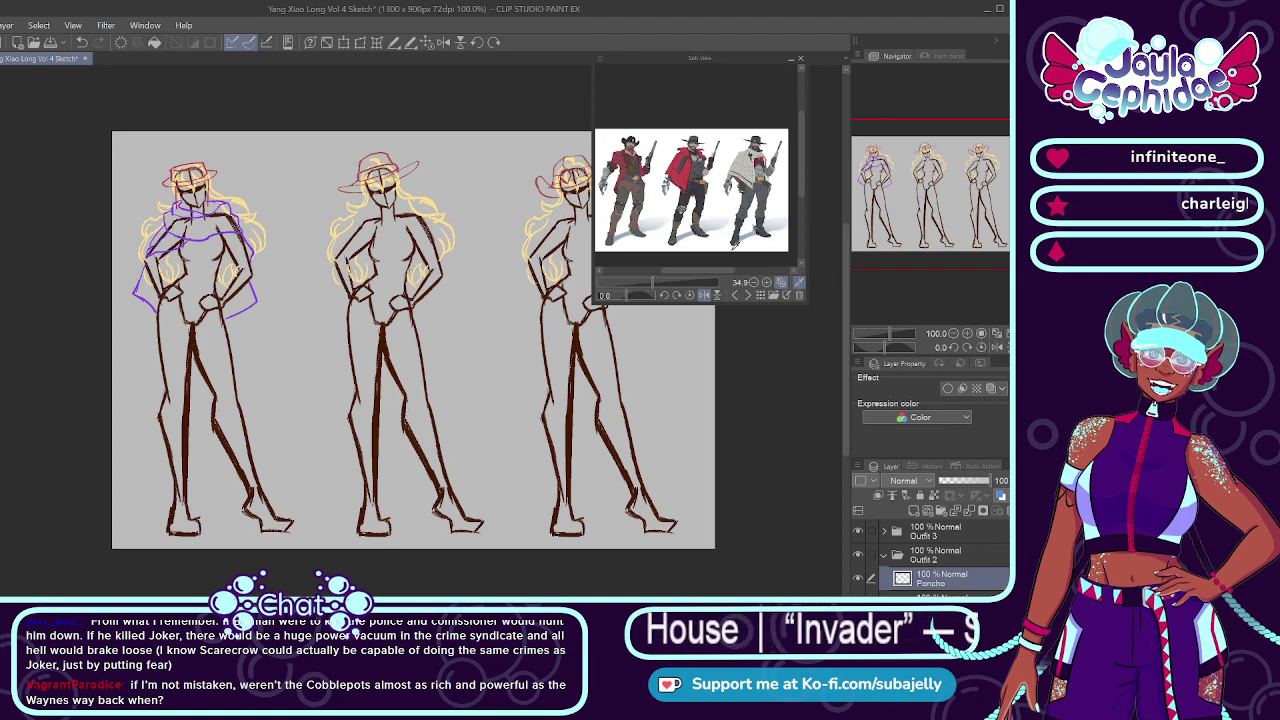
{"action": "scroll", "coordinate": [399, 195], "scroll_direction": "up", "scroll_amount": 4}
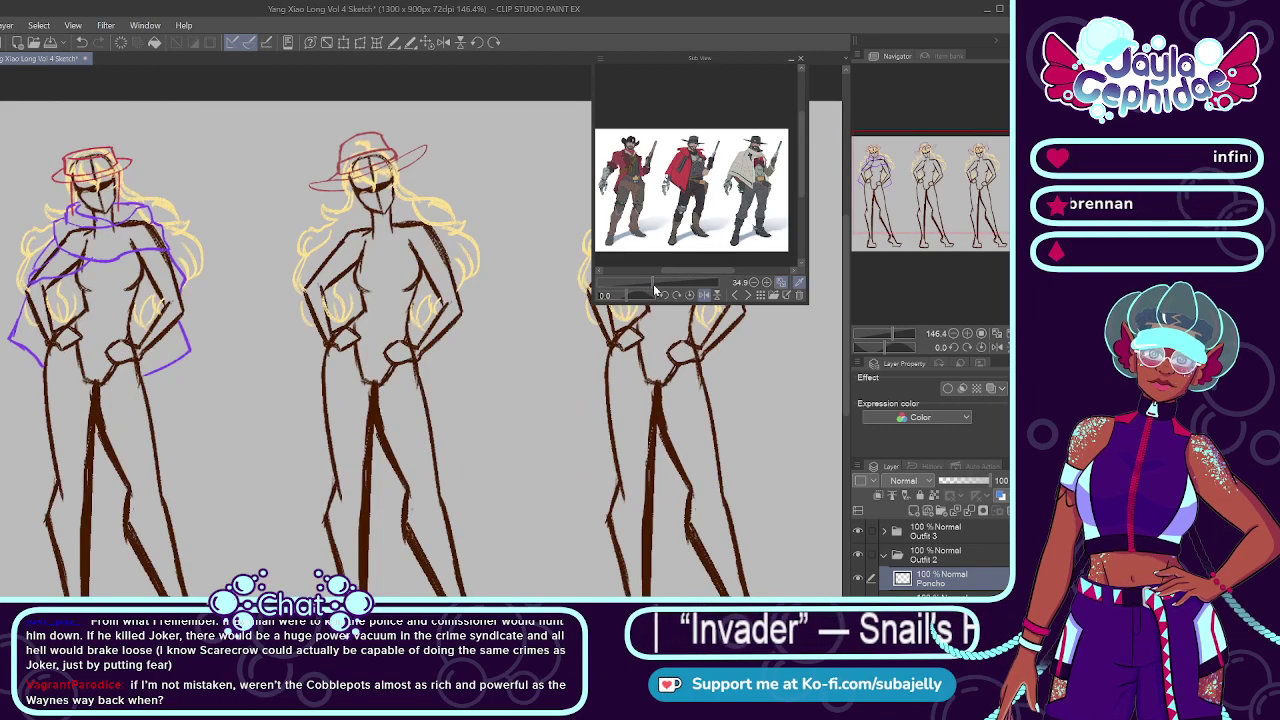
{"action": "left_click_drag", "start_coordinate": [655, 284], "coordinate": [697, 266]}
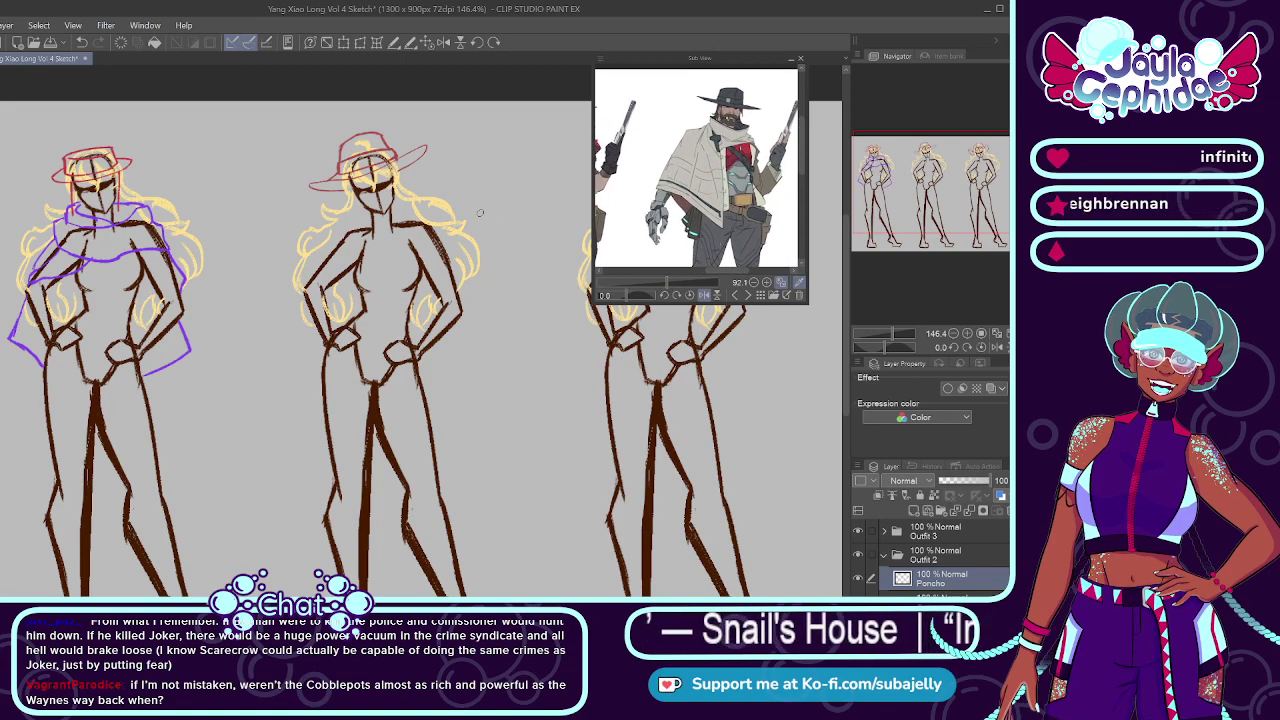
{"action": "scroll", "coordinate": [360, 222], "scroll_direction": "up", "scroll_amount": 3}
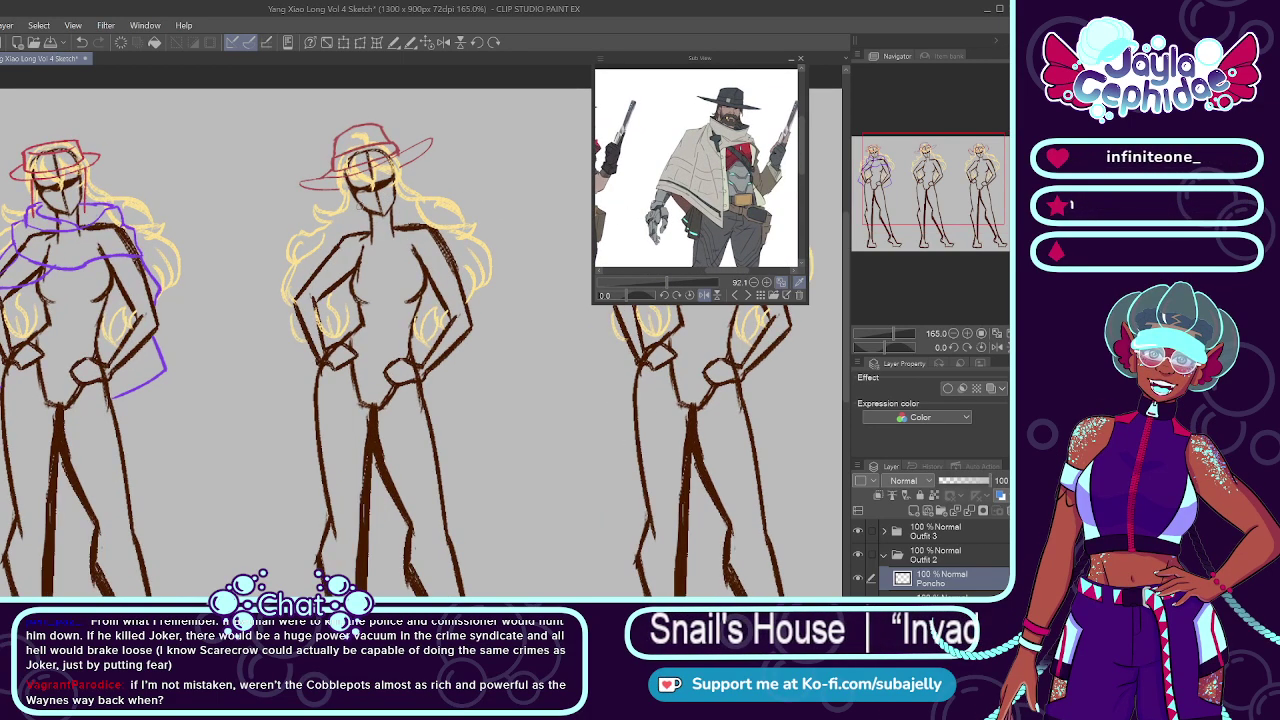
{"action": "left_click_drag", "start_coordinate": [348, 215], "coordinate": [423, 227]}
{"action": "key", "text": "ctrl+z"}
{"action": "key", "text": "ctrl+z"}
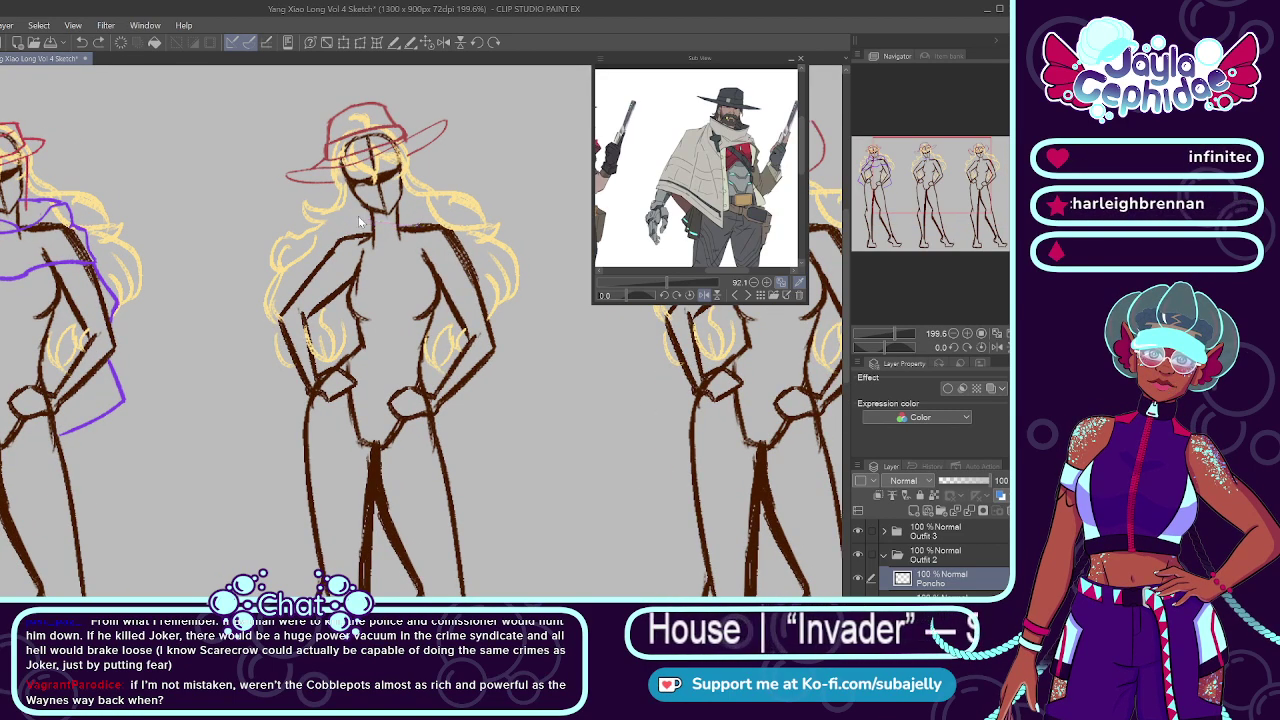
{"action": "left_click_drag", "start_coordinate": [349, 215], "coordinate": [402, 221]}
{"action": "key", "text": "ctrl+z"}
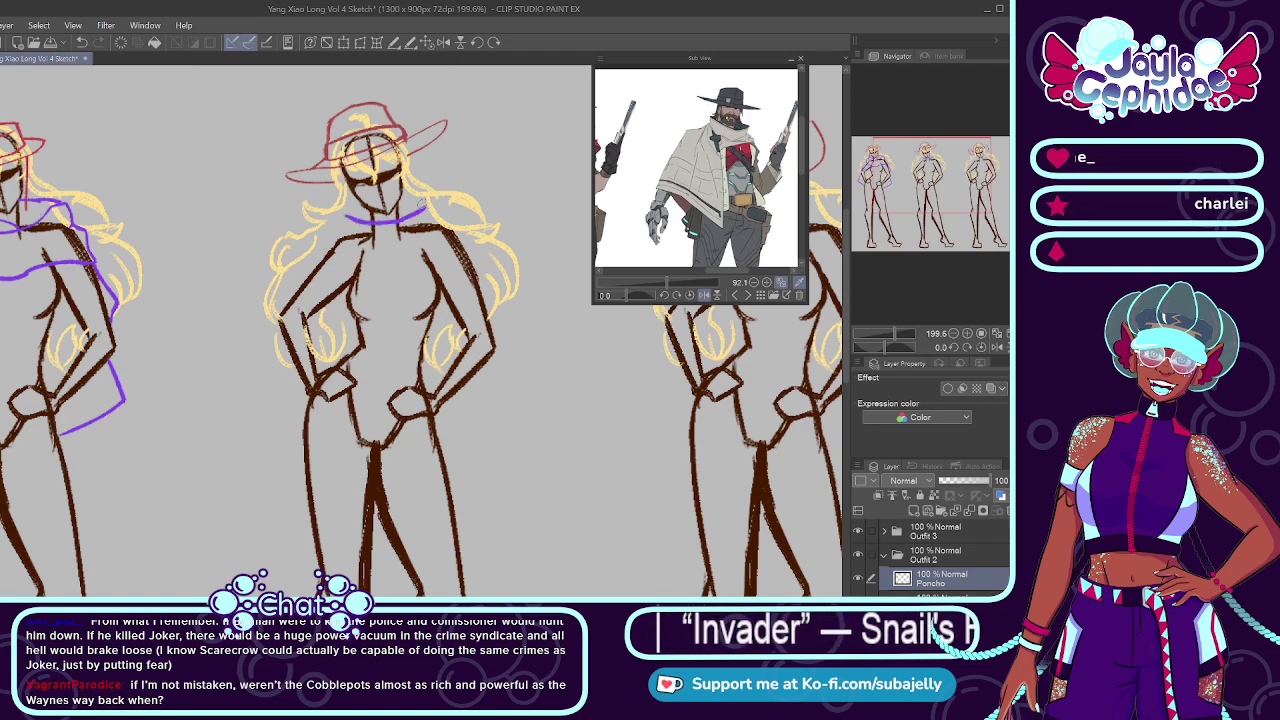
{"action": "mouse_move", "coordinate": [405, 208]}
{"action": "left_mouse_down"}
{"action": "mouse_move", "coordinate": [426, 204]}
{"action": "mouse_move", "coordinate": [372, 219]}
{"action": "mouse_move", "coordinate": [348, 204]}
{"action": "mouse_move", "coordinate": [346, 215]}
{"action": "left_mouse_up"}
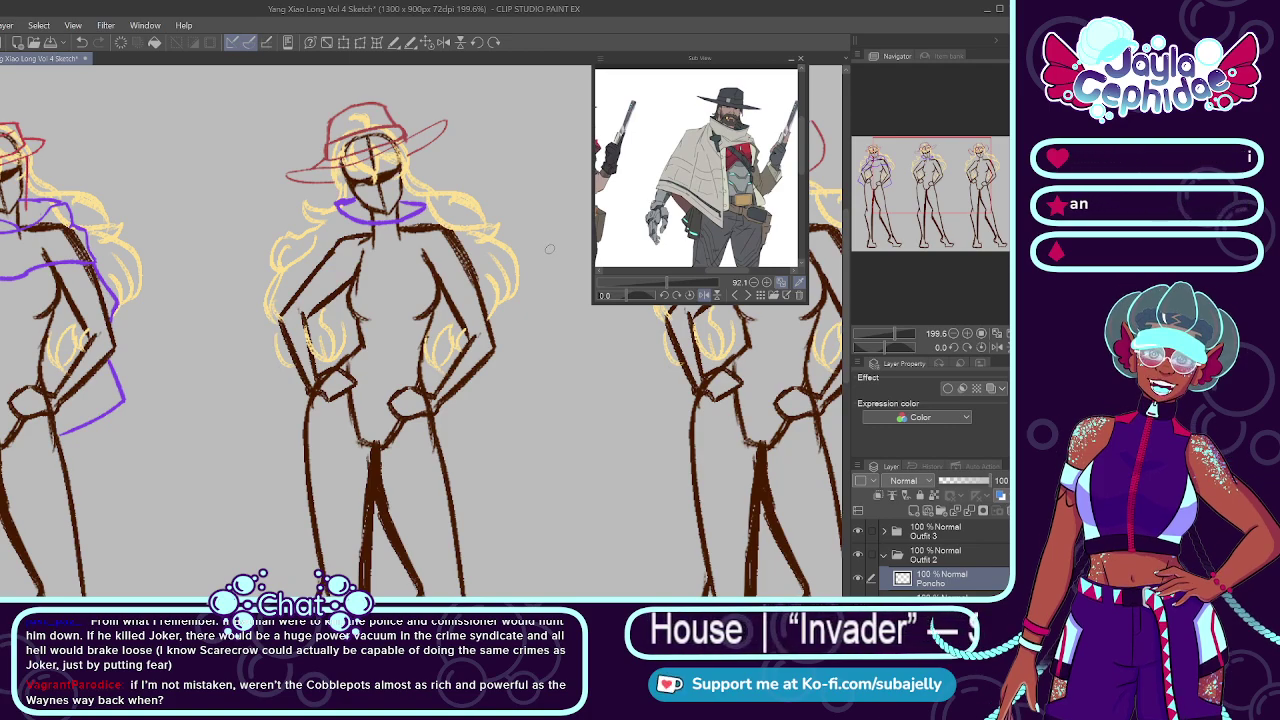
{"action": "left_click_drag", "start_coordinate": [334, 203], "coordinate": [342, 231]}
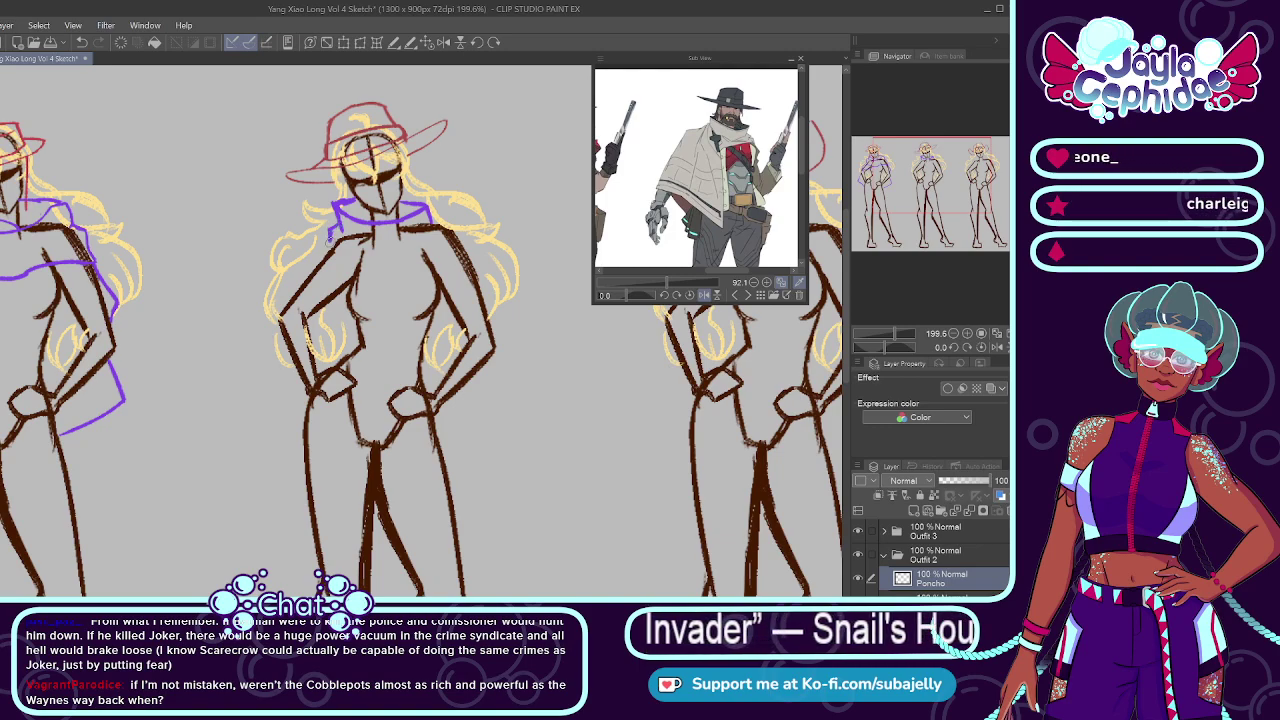
{"action": "left_click_drag", "start_coordinate": [328, 240], "coordinate": [316, 300]}
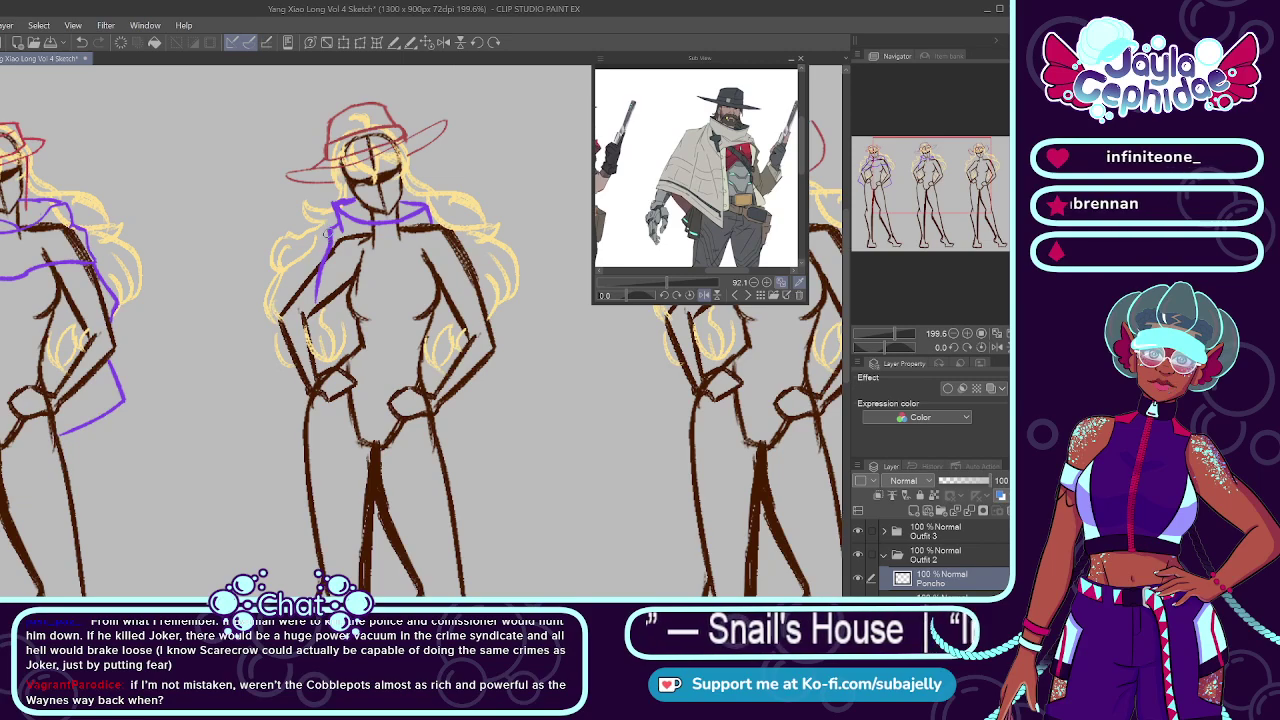
{"action": "left_click_drag", "start_coordinate": [328, 254], "coordinate": [316, 298]}
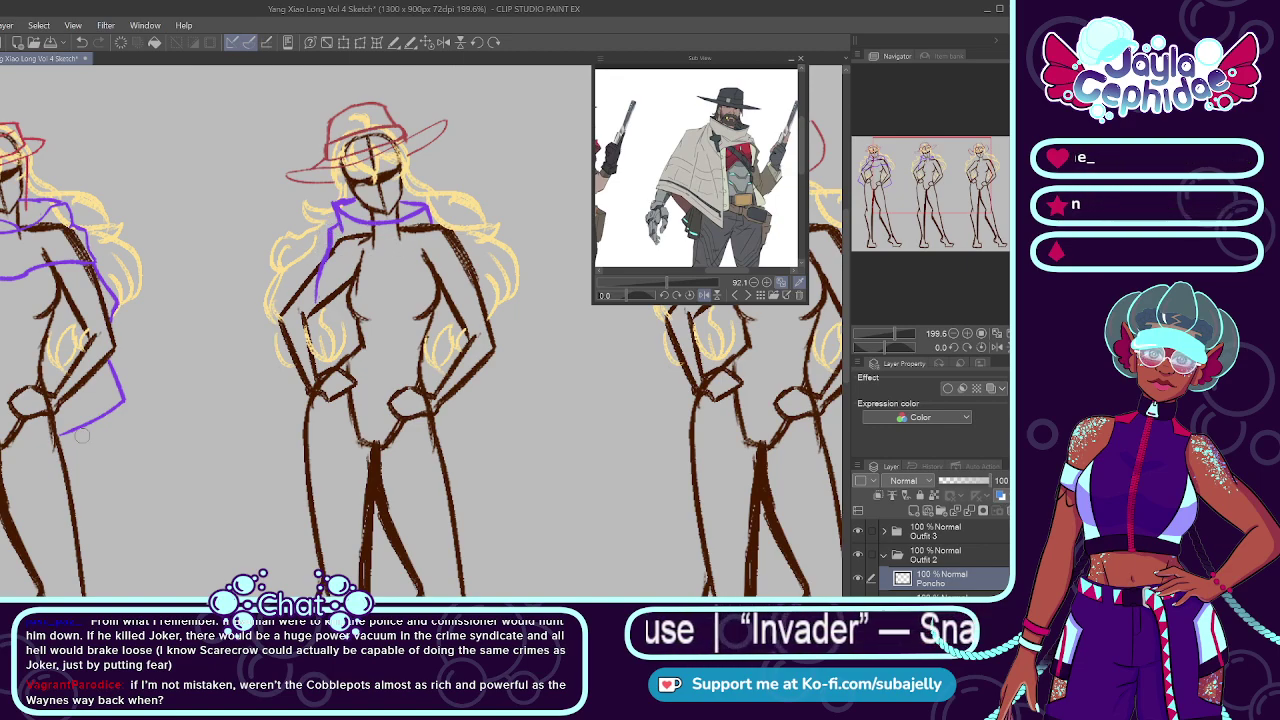
{"action": "key", "text": "ctrl+z"}
{"action": "key", "text": "ctrl+z"}
{"action": "key", "text": "ctrl+z"}
{"action": "key", "text": "ctrl+z"}
{"action": "key", "text": "ctrl+z"}
{"action": "key", "text": "ctrl+z"}
{"action": "key", "text": "ctrl+z"}
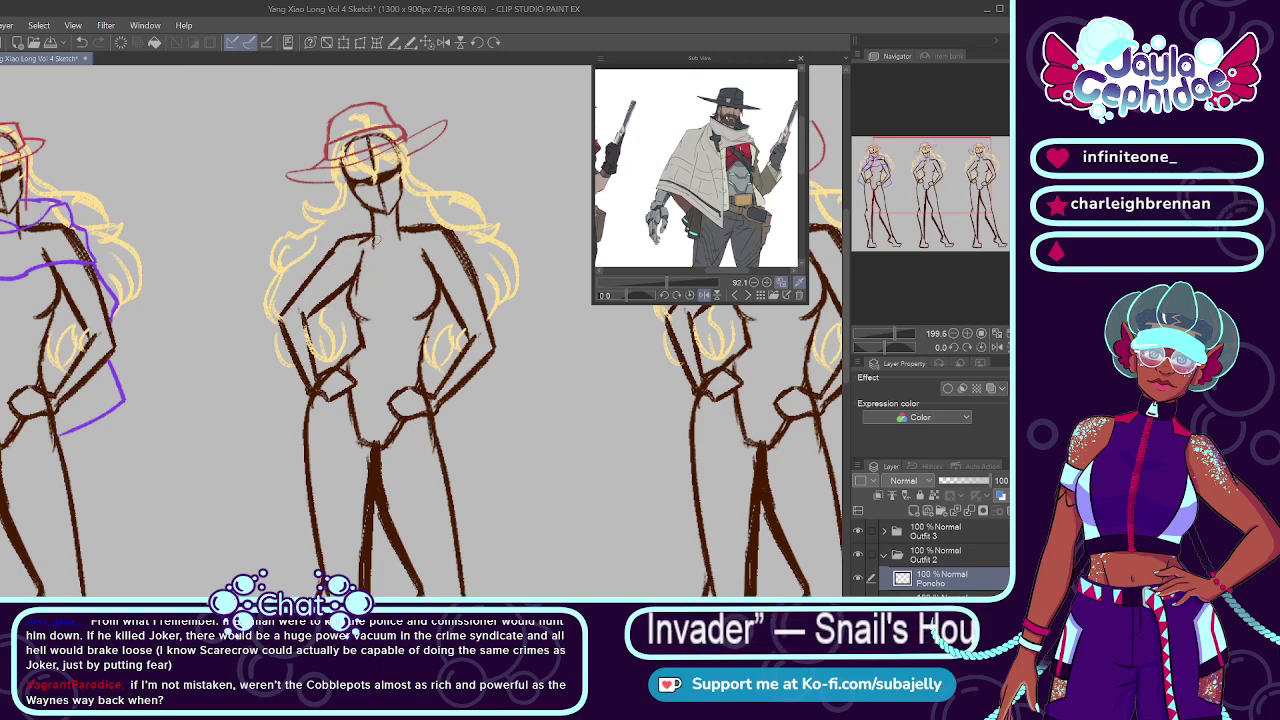
Step: On the middle figure, draw the poncho's chest fold and its outer edge from the neck over the shoulder to the bent elbow
{"action": "left_click_drag", "start_coordinate": [356, 229], "coordinate": [348, 308]}
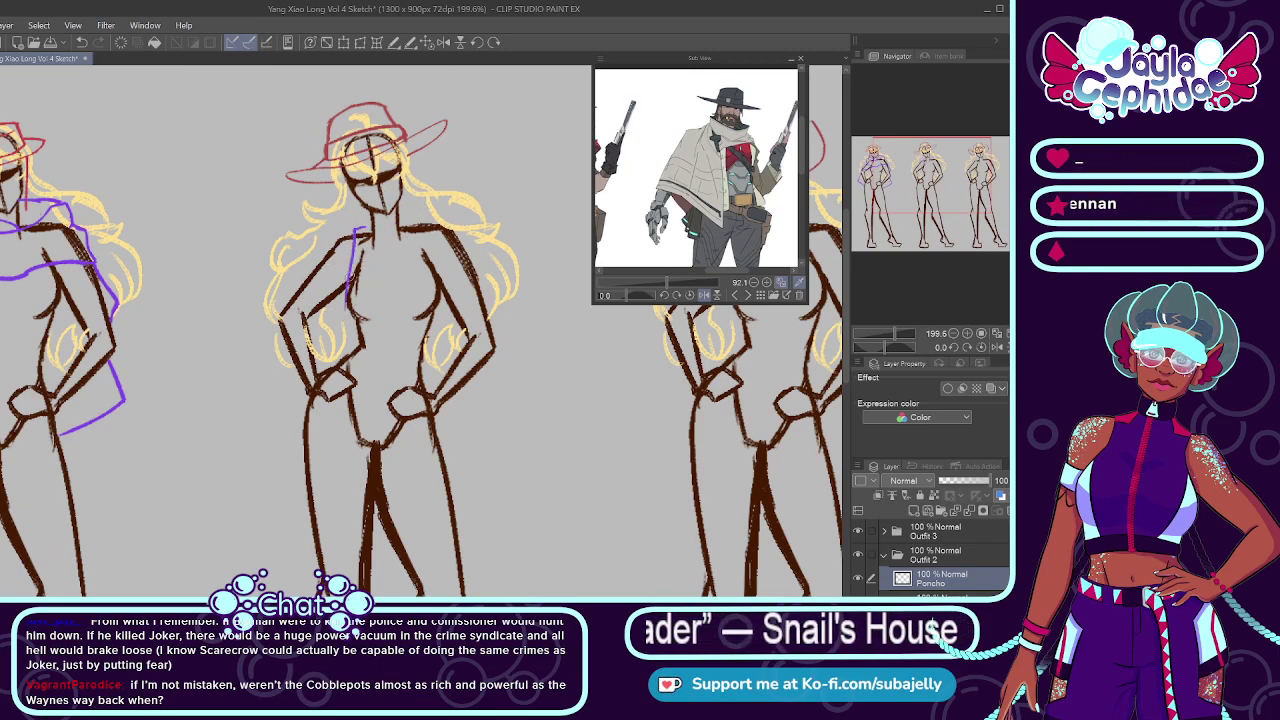
{"action": "left_click_drag", "start_coordinate": [355, 230], "coordinate": [324, 238]}
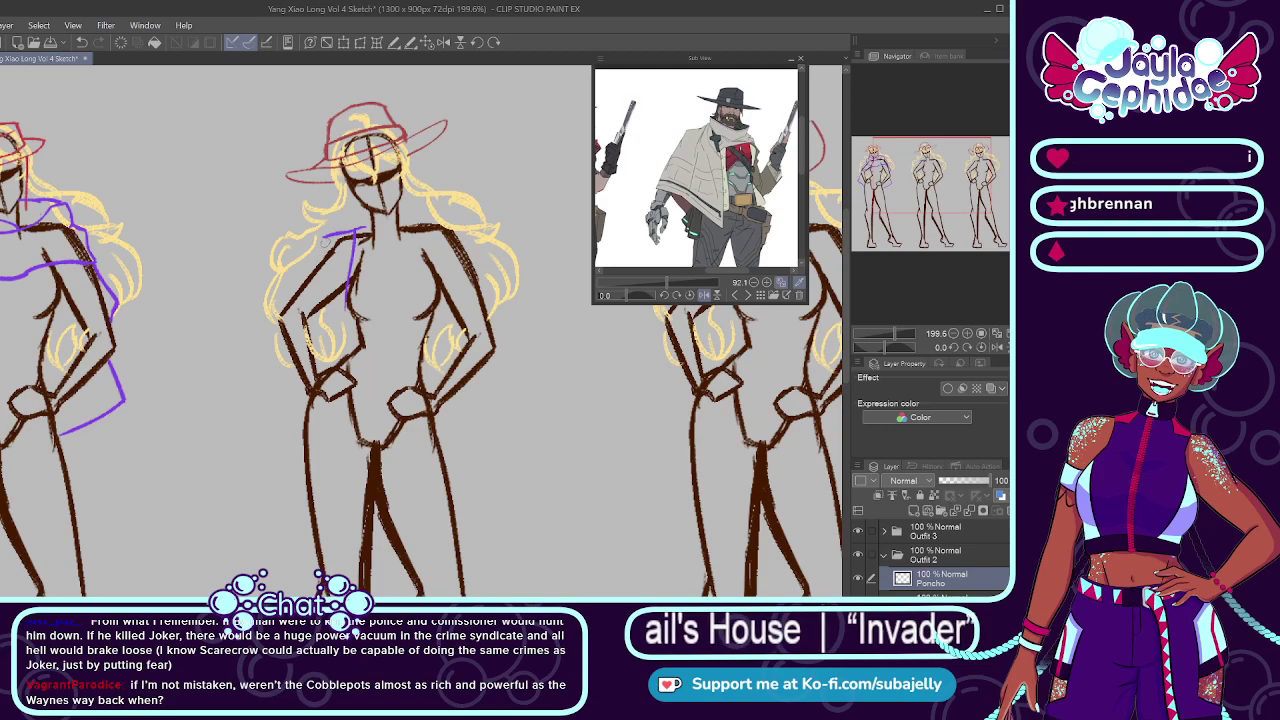
{"action": "left_click_drag", "start_coordinate": [326, 238], "coordinate": [262, 332]}
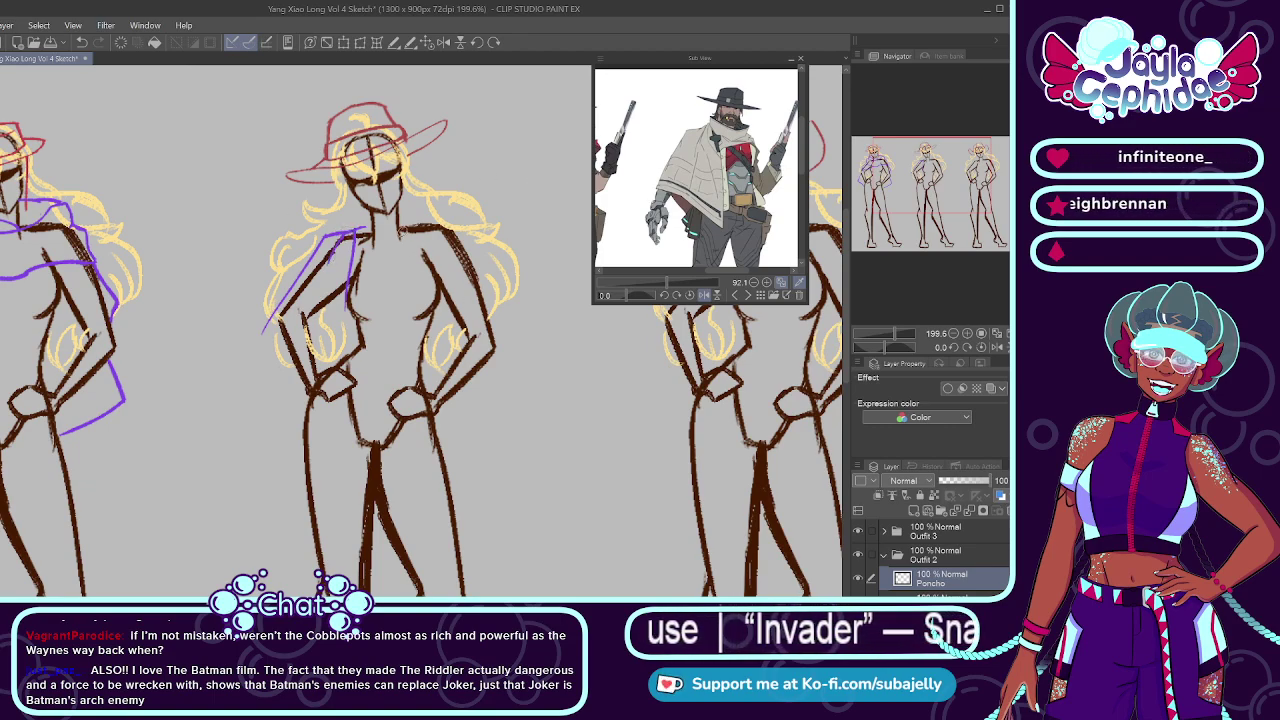
Step: Draw the poncho's opposite shoulder line from the neck over the shoulder and down along the middle figure's upper arm
{"action": "left_click_drag", "start_coordinate": [420, 221], "coordinate": [449, 212]}
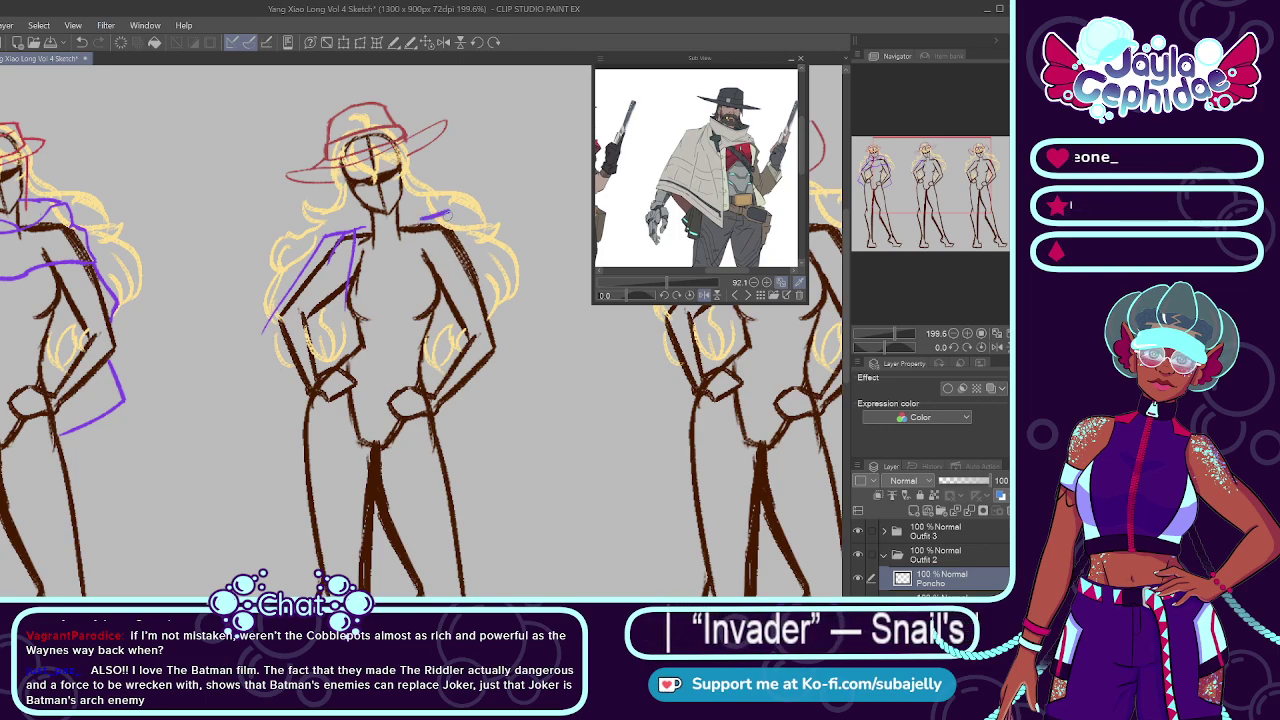
{"action": "key", "text": "ctrl+z"}
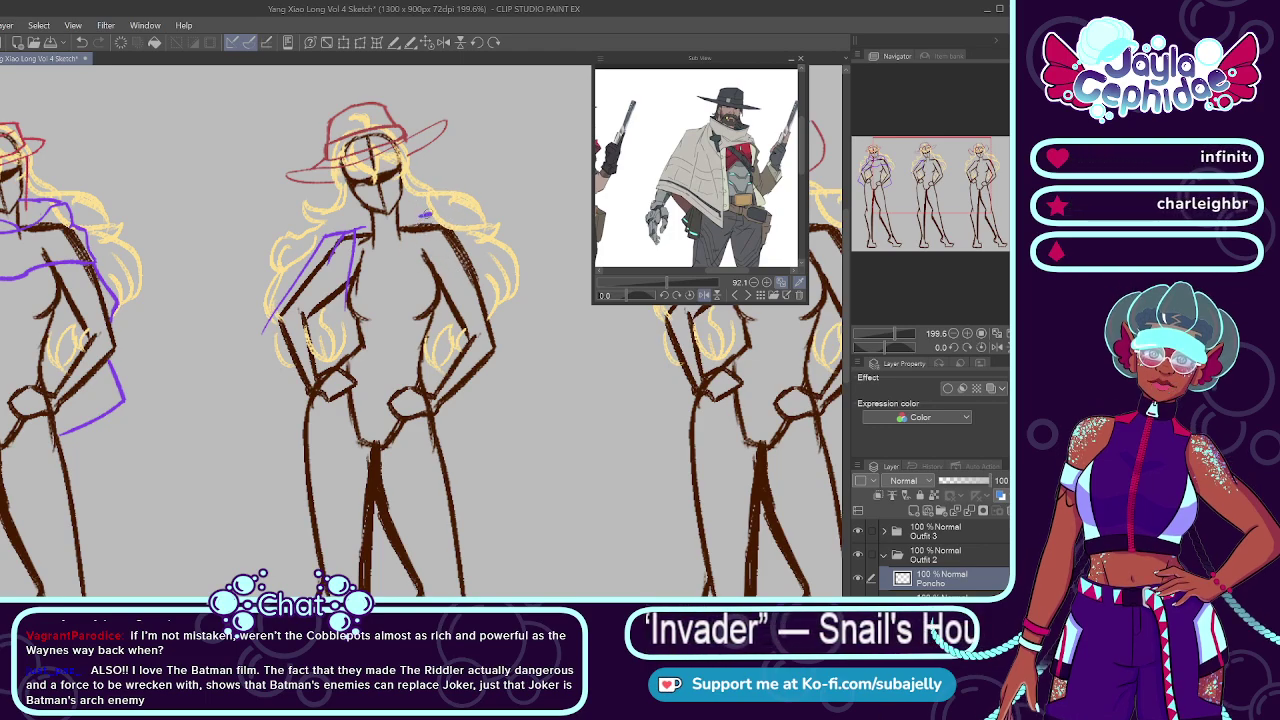
{"action": "left_click_drag", "start_coordinate": [420, 221], "coordinate": [448, 213]}
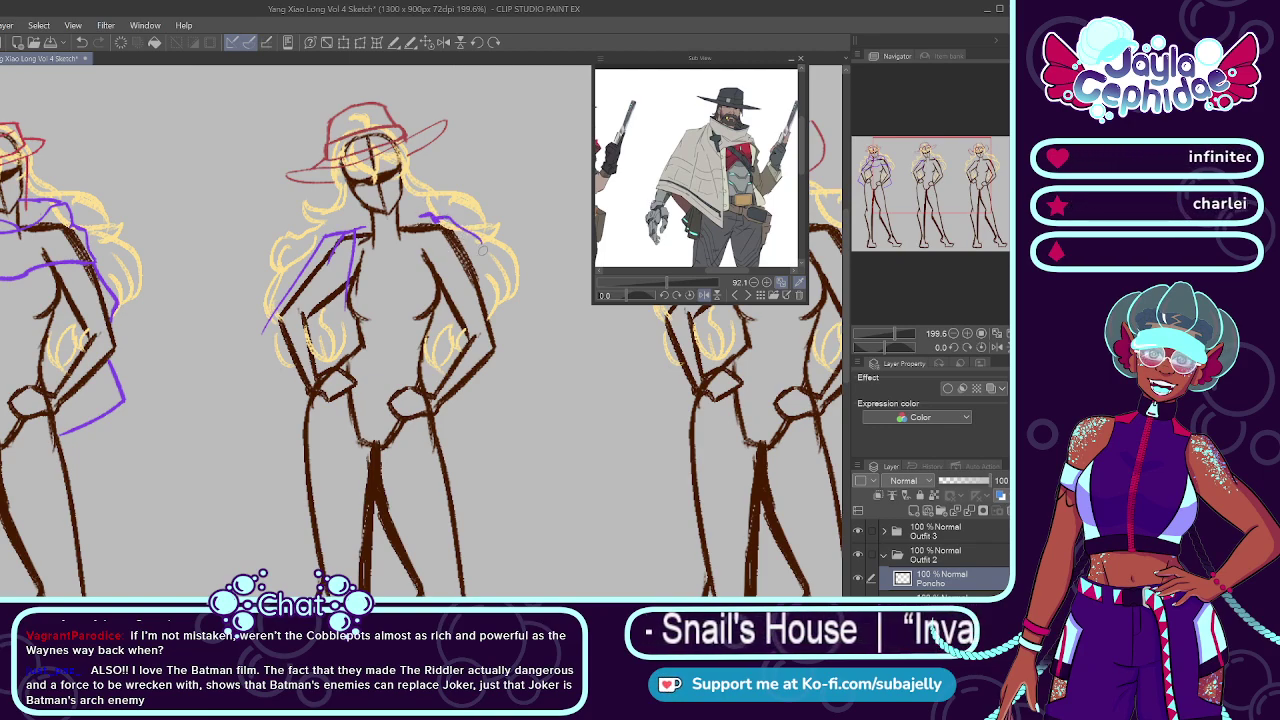
{"action": "left_click_drag", "start_coordinate": [478, 240], "coordinate": [485, 297]}
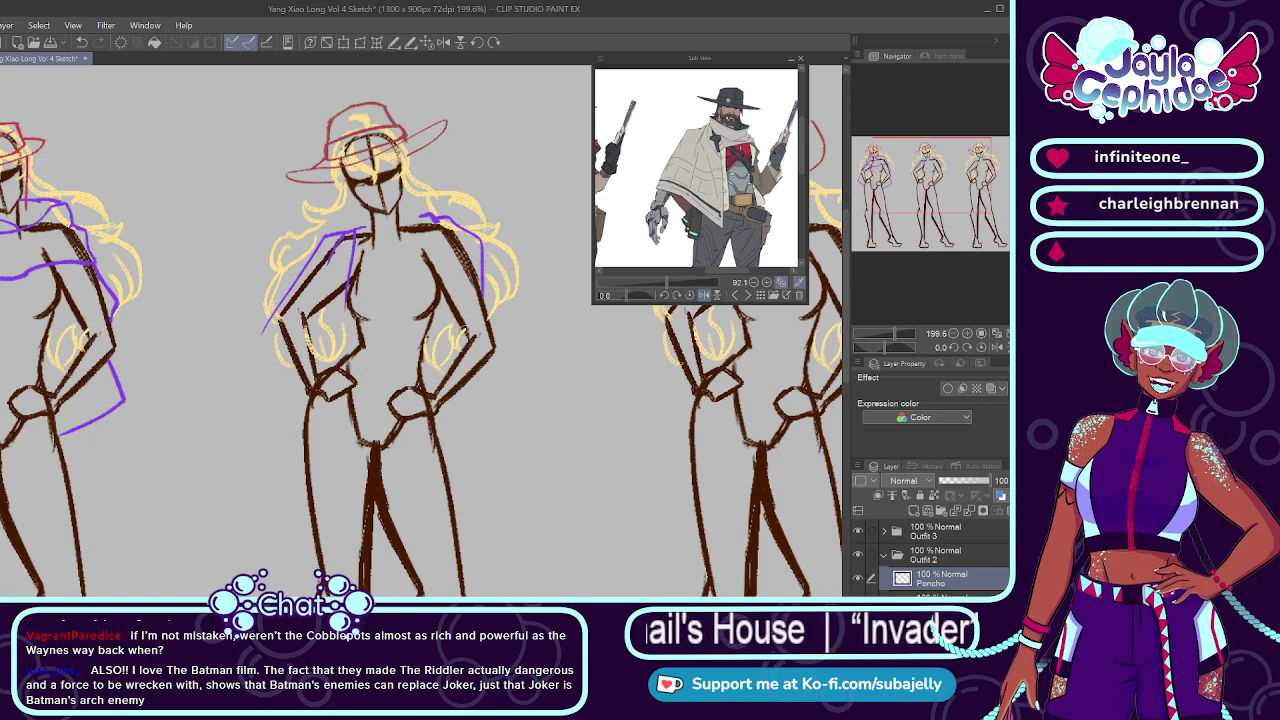
{"action": "left_click_drag", "start_coordinate": [489, 358], "coordinate": [527, 432]}
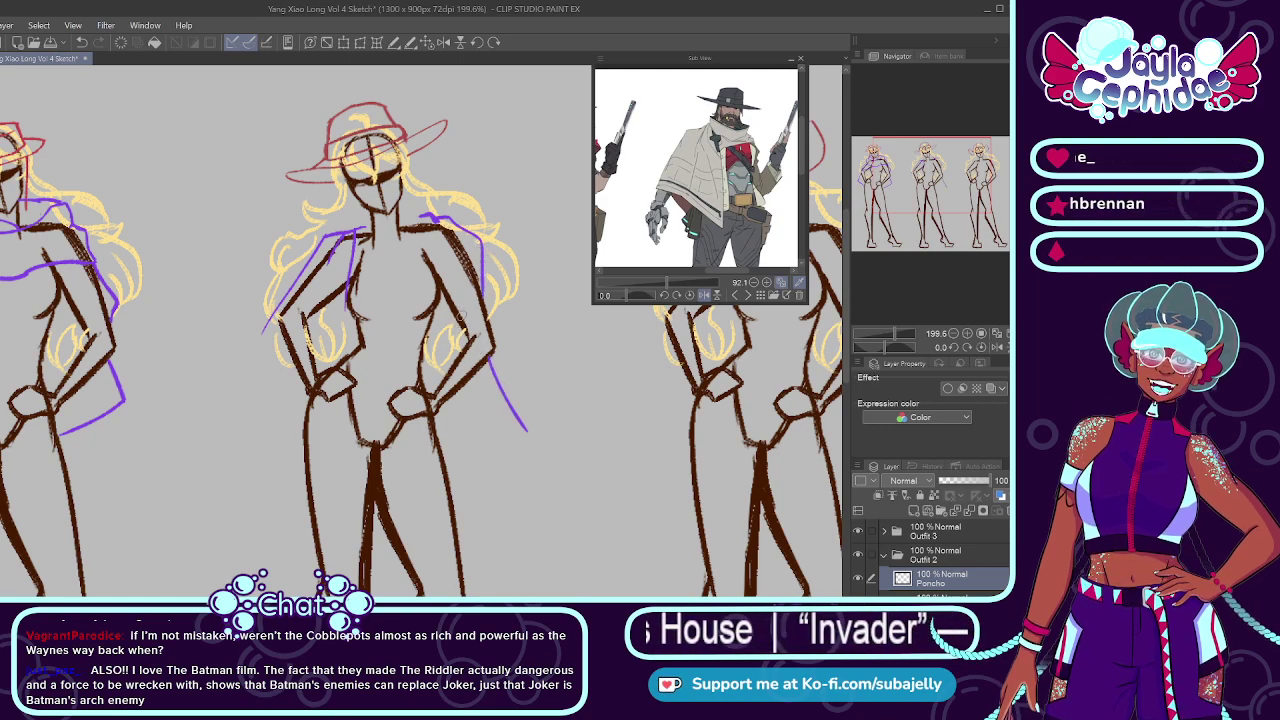
{"action": "key", "text": "ctrl+z"}
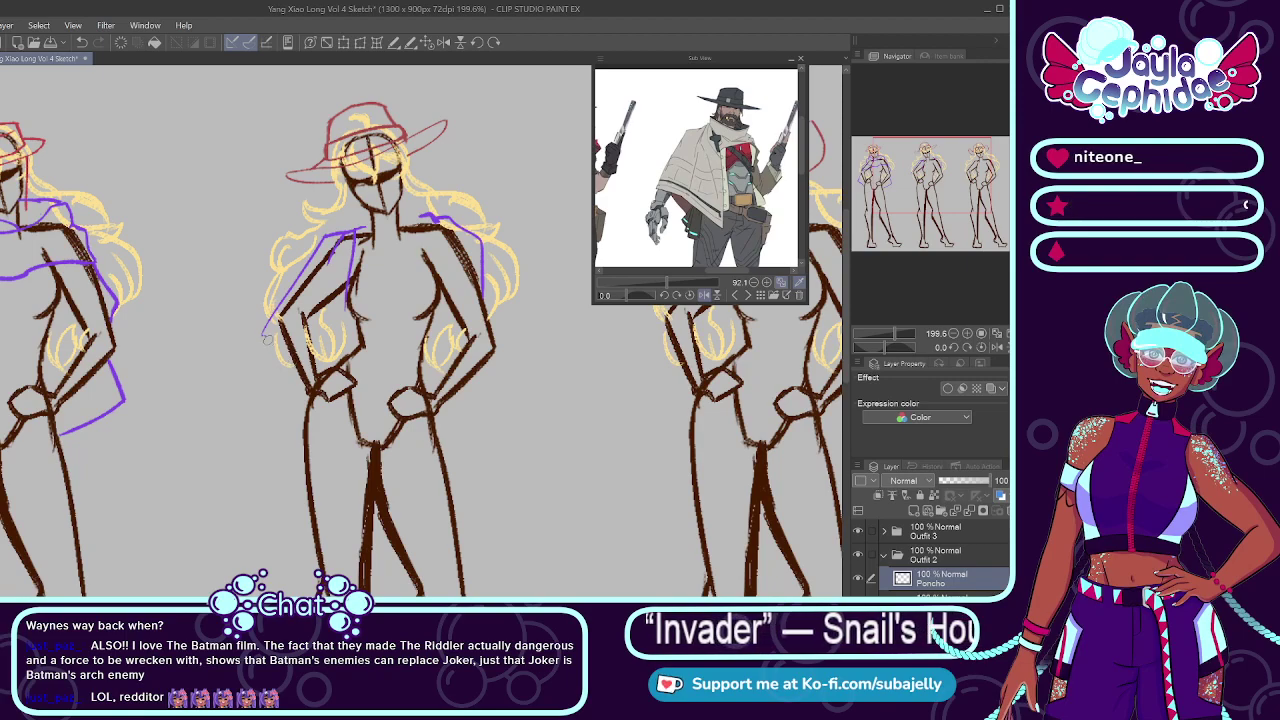
Step: Draw the poncho's slanted hem from the elbow to a point at the hips, its vertical front edge, and a collar around the neck
{"action": "mouse_move", "coordinate": [264, 334]}
{"action": "left_mouse_down"}
{"action": "mouse_move", "coordinate": [323, 350]}
{"action": "mouse_move", "coordinate": [400, 409]}
{"action": "left_mouse_up"}
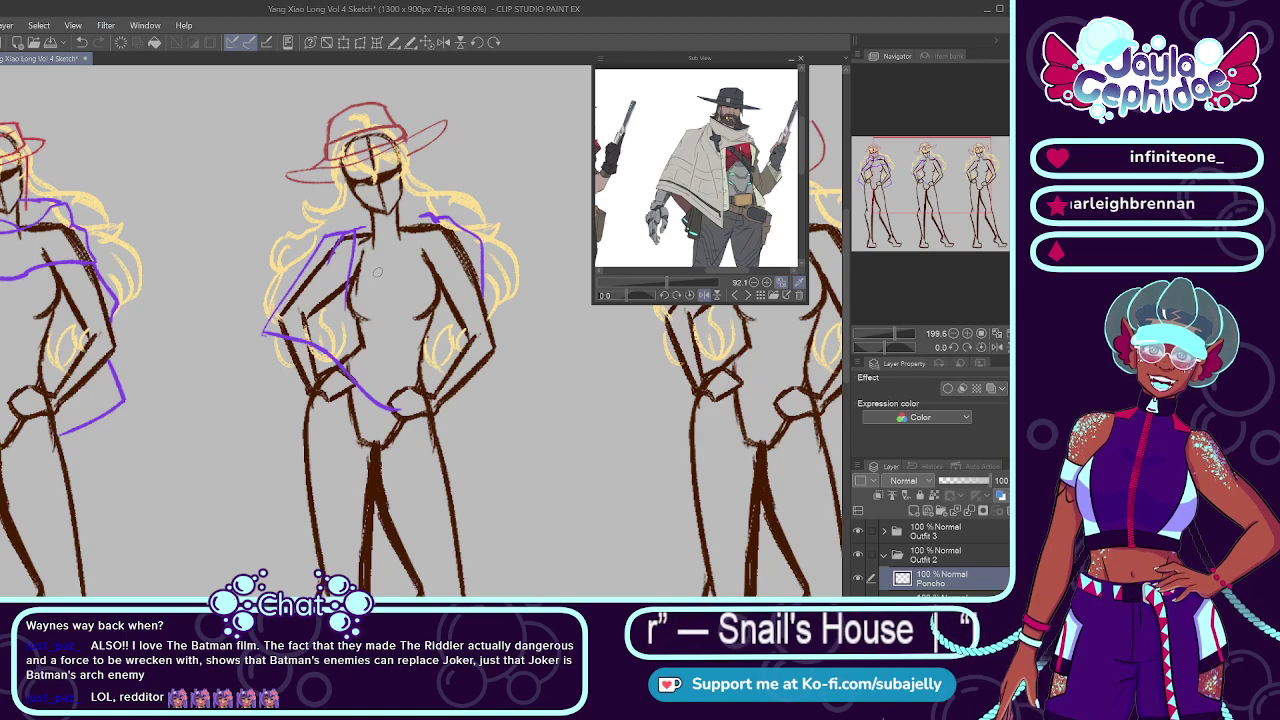
{"action": "left_click_drag", "start_coordinate": [377, 257], "coordinate": [381, 405]}
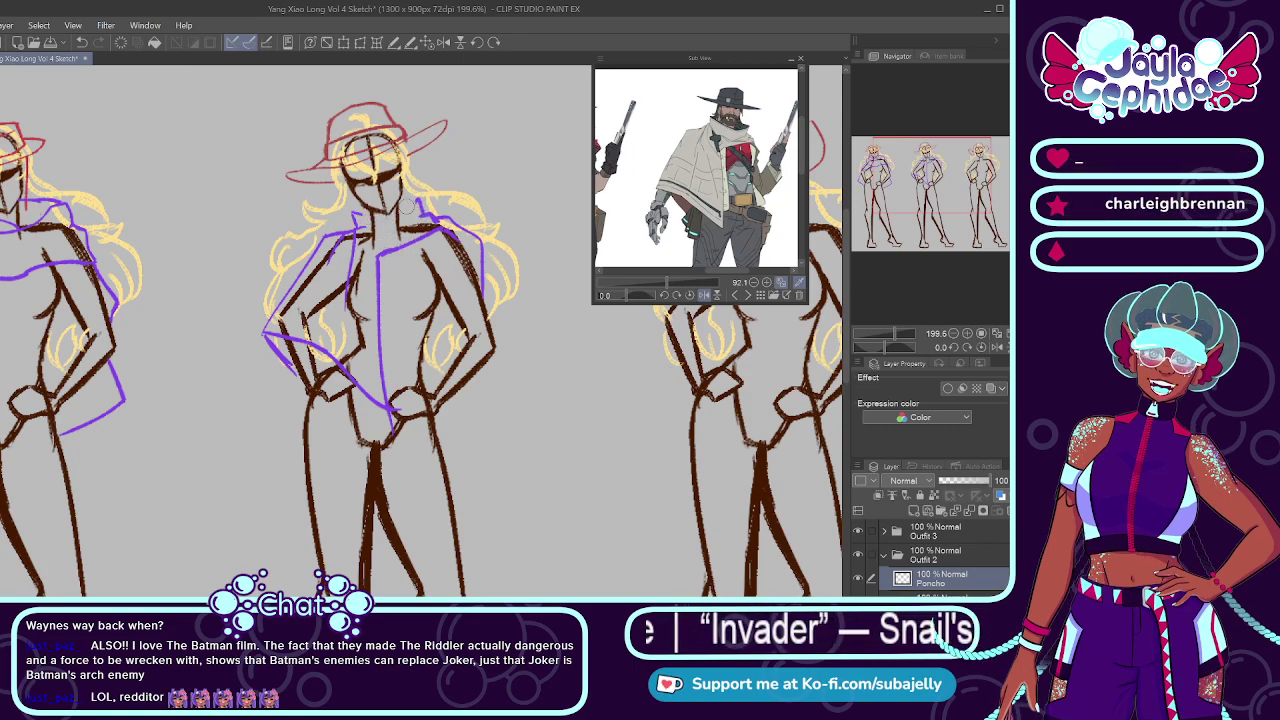
{"action": "left_click_drag", "start_coordinate": [354, 213], "coordinate": [420, 202]}
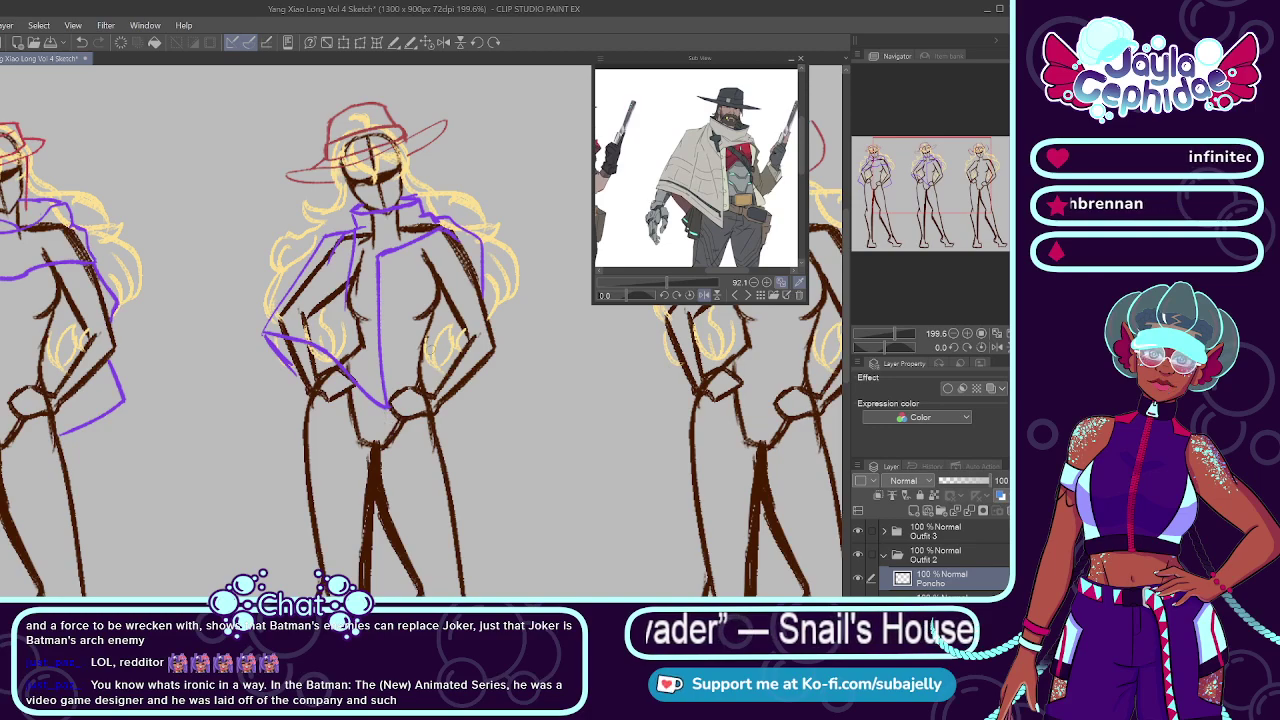
Step: Draw the poncho's remaining hem from the opposite forearm toward the hand on the hip, and save the sketch
{"action": "left_click_drag", "start_coordinate": [470, 338], "coordinate": [423, 385]}
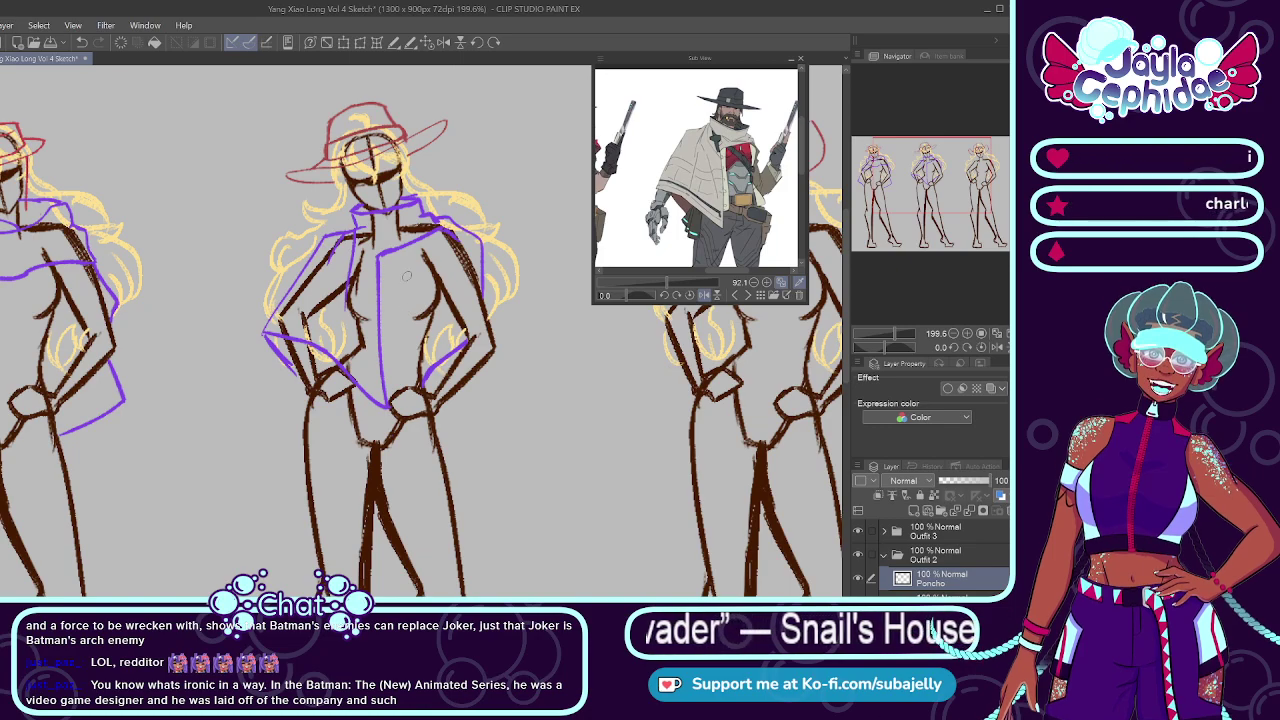
{"action": "key", "text": "ctrl+alt+0"}
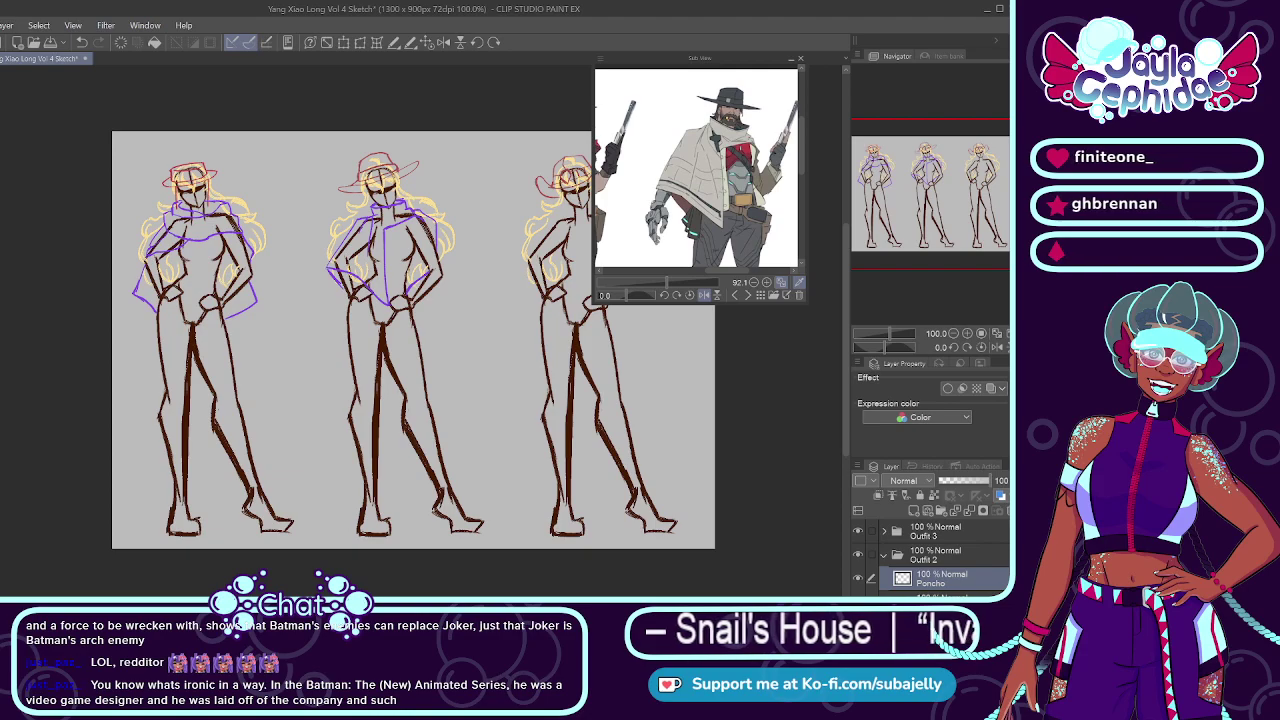
{"action": "key", "text": "ctrl+s"}
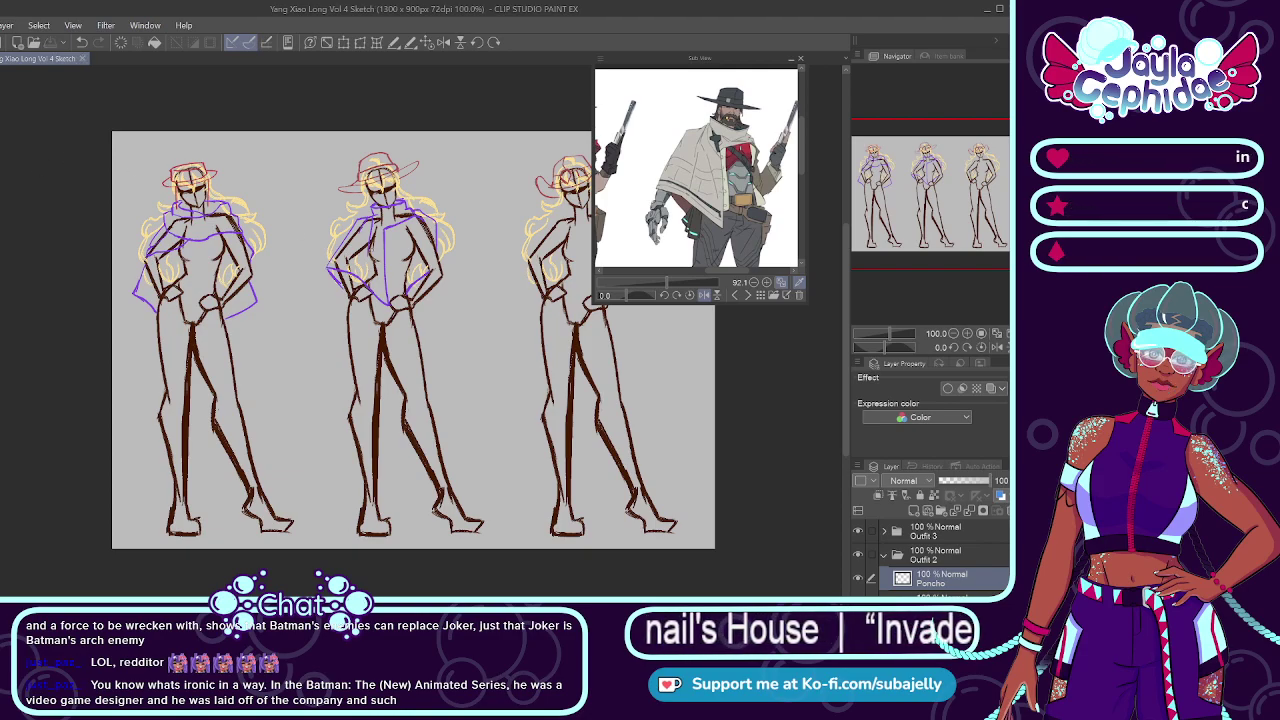